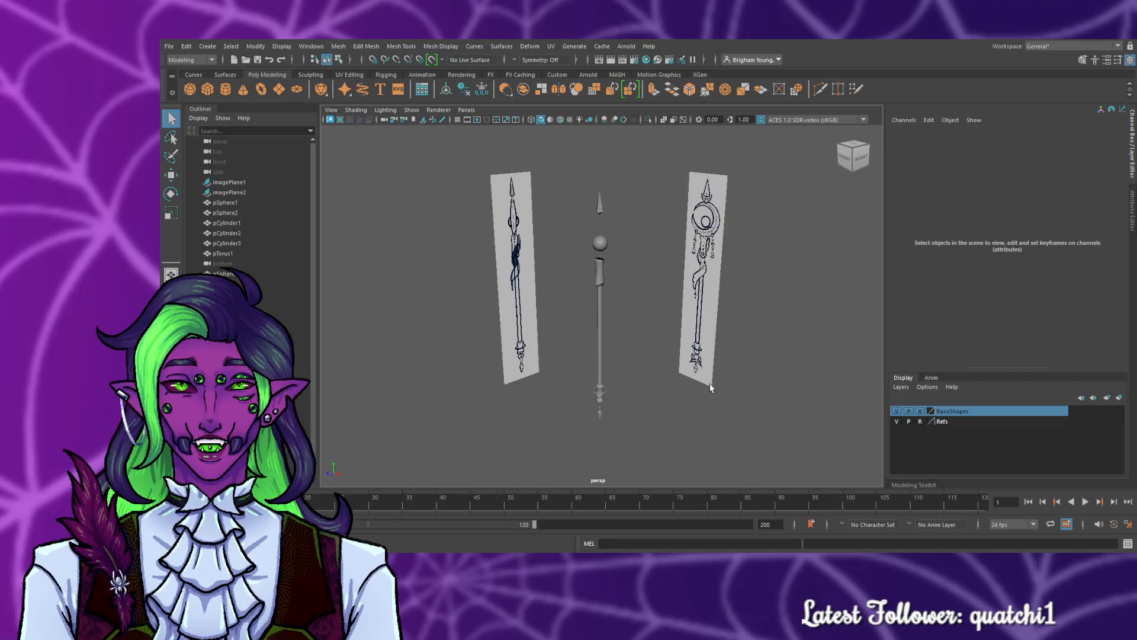
# - Examine the blocked-out staff against its reference images in the perspective and side views
pyautogui.scroll(2, 668, 376)
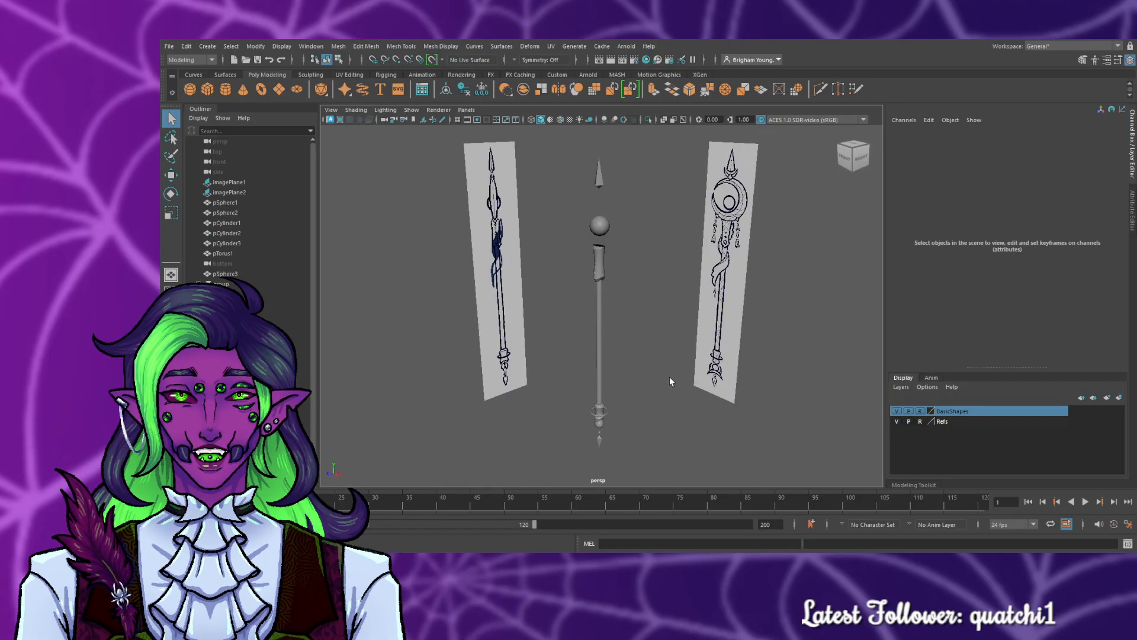
pyautogui.scroll(2, 669, 375)
pyautogui.scroll(5, 673, 389)
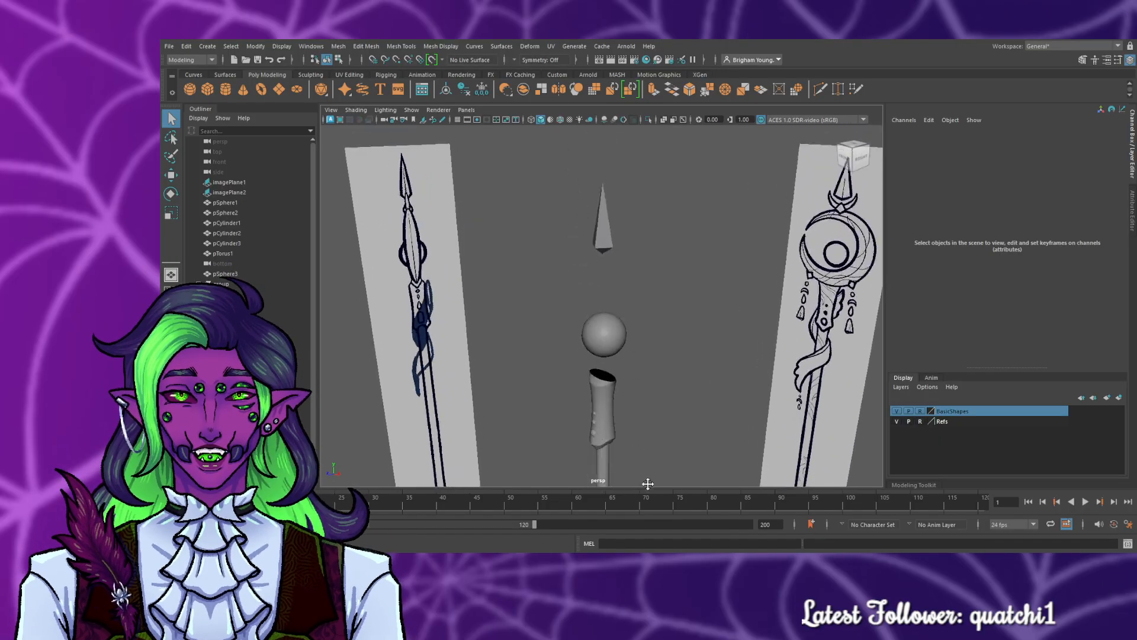
pyautogui.keyDown('alt'); pyautogui.moveTo(694, 420); pyautogui.dragTo(680, 382); pyautogui.keyUp('alt')
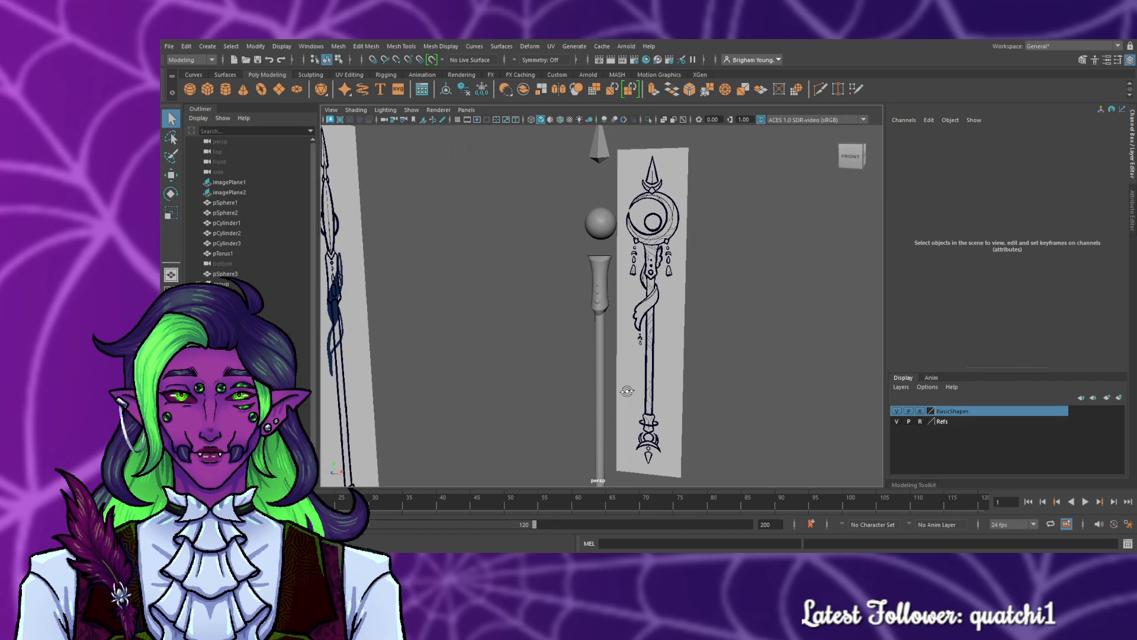
pyautogui.press('space')
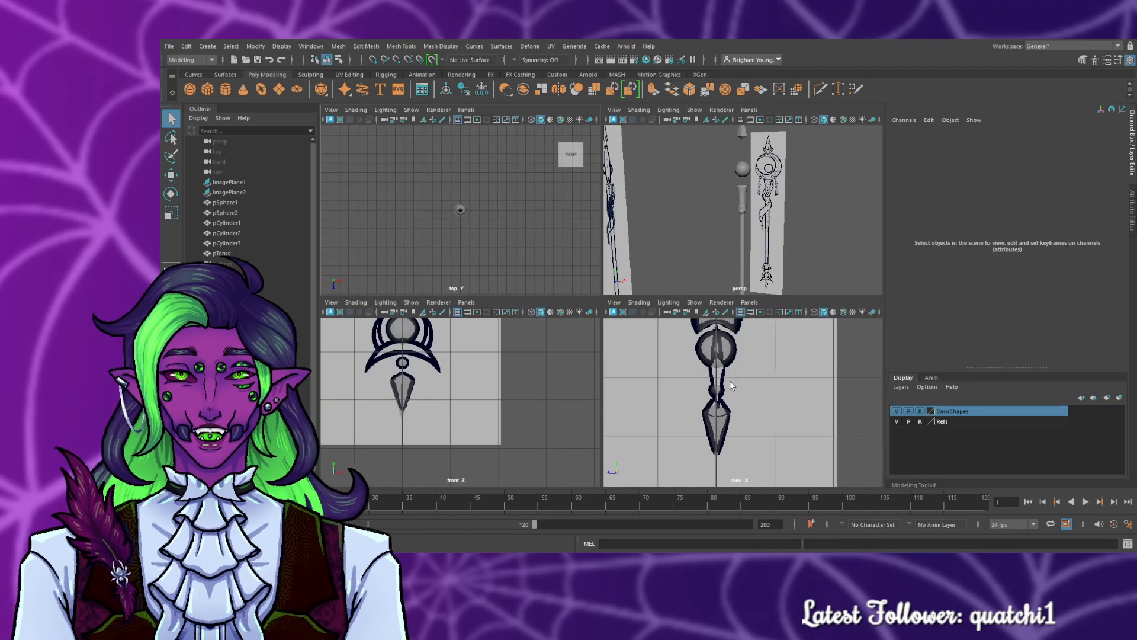
pyautogui.press('space')
pyautogui.scroll(-6, 726, 379)
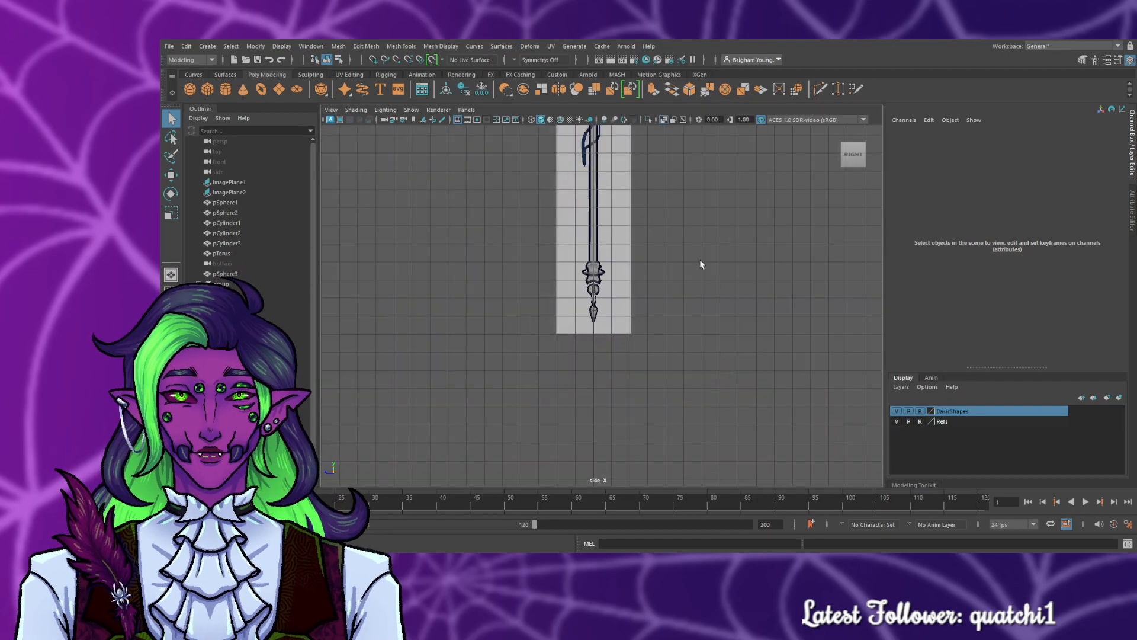
pyautogui.keyDown('alt'); pyautogui.moveTo(695, 219); pyautogui.dragTo(670, 462, button='middle'); pyautogui.keyUp('alt')
pyautogui.keyDown('alt'); pyautogui.moveTo(653, 356); pyautogui.dragTo(676, 271, button='middle'); pyautogui.keyUp('alt')
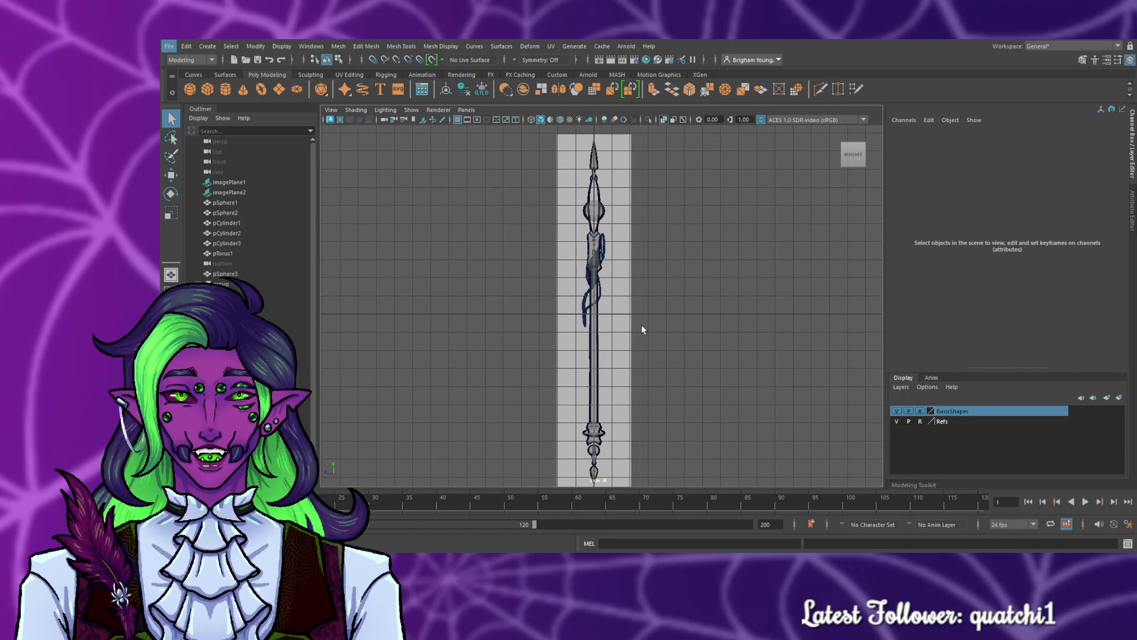
# - Examine the staff from end to end in the front view, closing in on its crescent head
pyautogui.press('alt')
pyautogui.press('space')
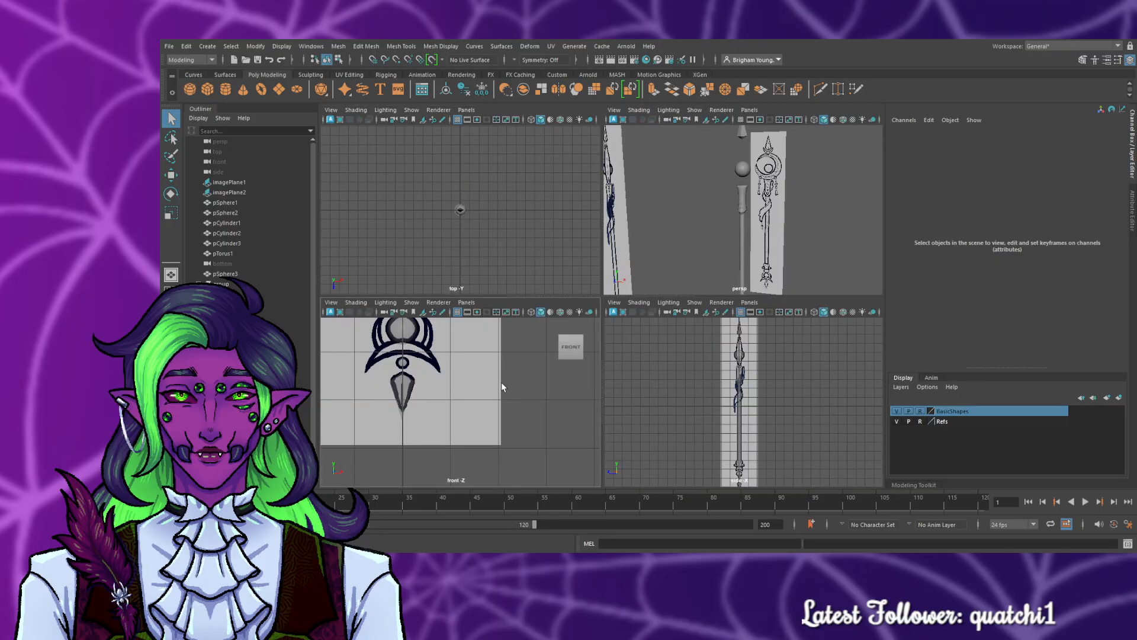
pyautogui.press('space')
pyautogui.scroll(-5, 591, 346)
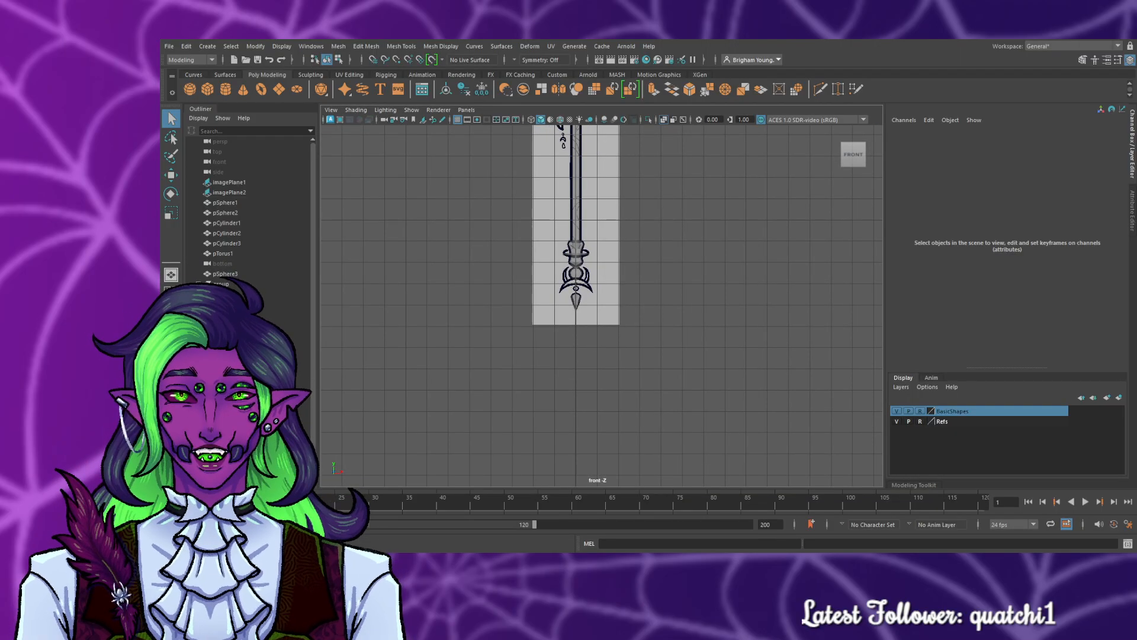
pyautogui.keyDown('alt'); pyautogui.moveTo(662, 320); pyautogui.dragTo(678, 490, button='middle'); pyautogui.keyUp('alt')
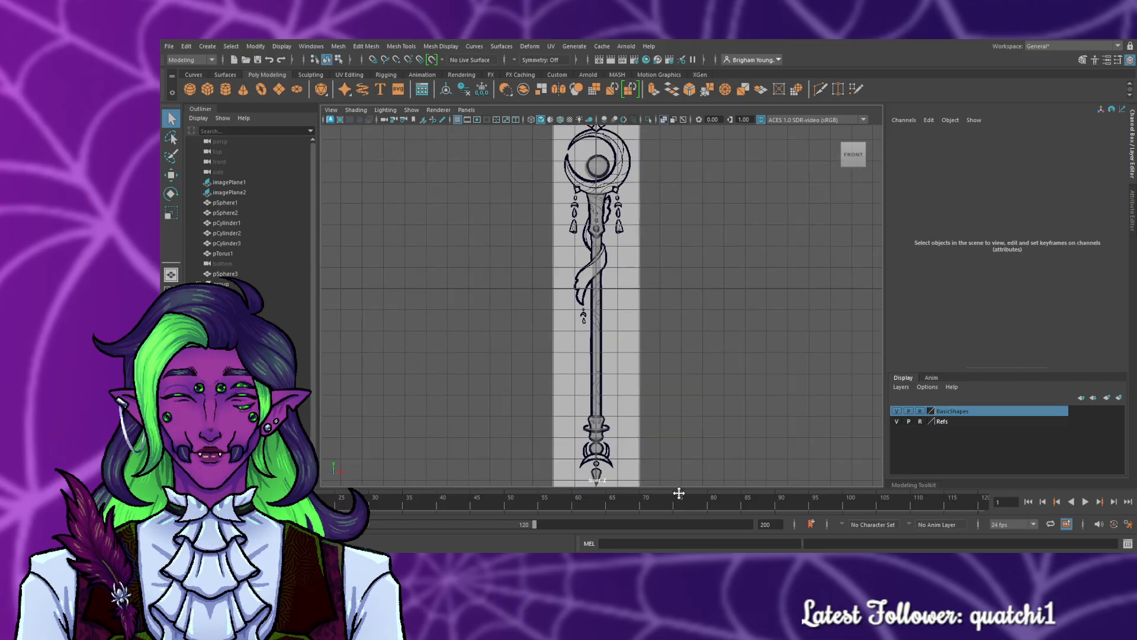
pyautogui.keyDown('alt'); pyautogui.moveTo(664, 284); pyautogui.dragTo(684, 376, button='middle'); pyautogui.keyUp('alt')
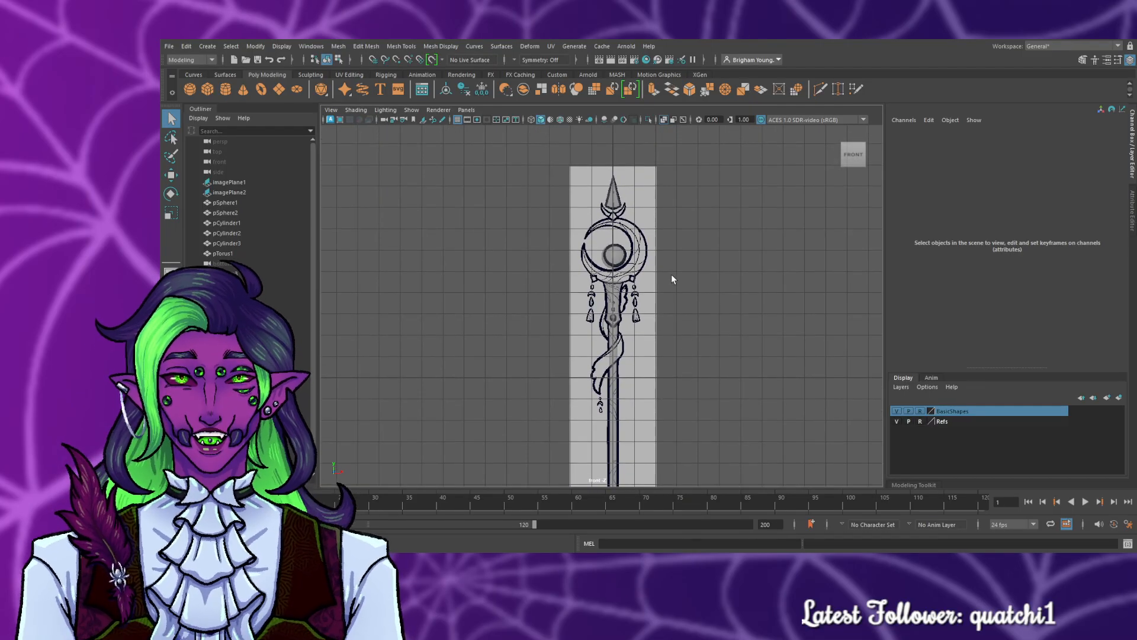
pyautogui.scroll(5, 654, 294)
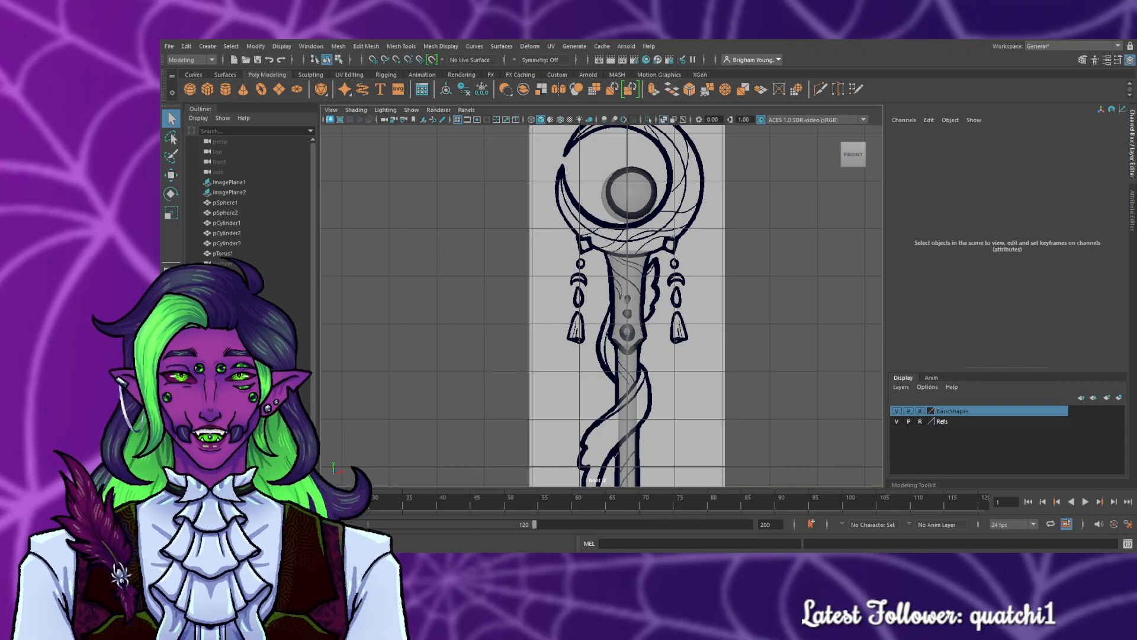
# - Return to the perspective view and set the BasicShapes layer to template display
pyautogui.press('space')
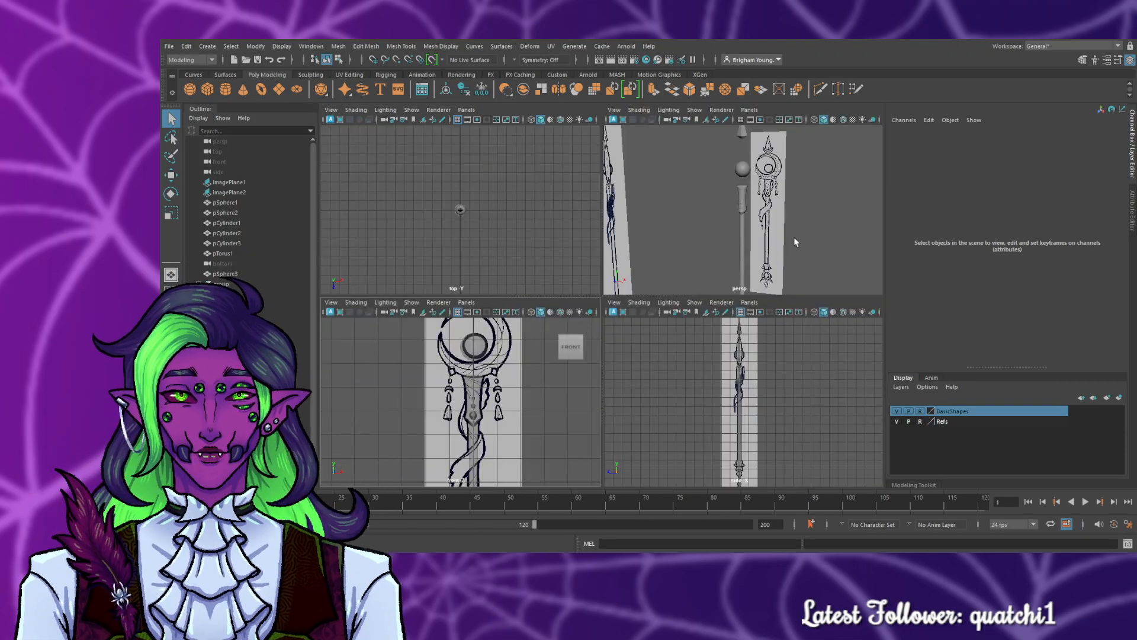
pyautogui.press('space')
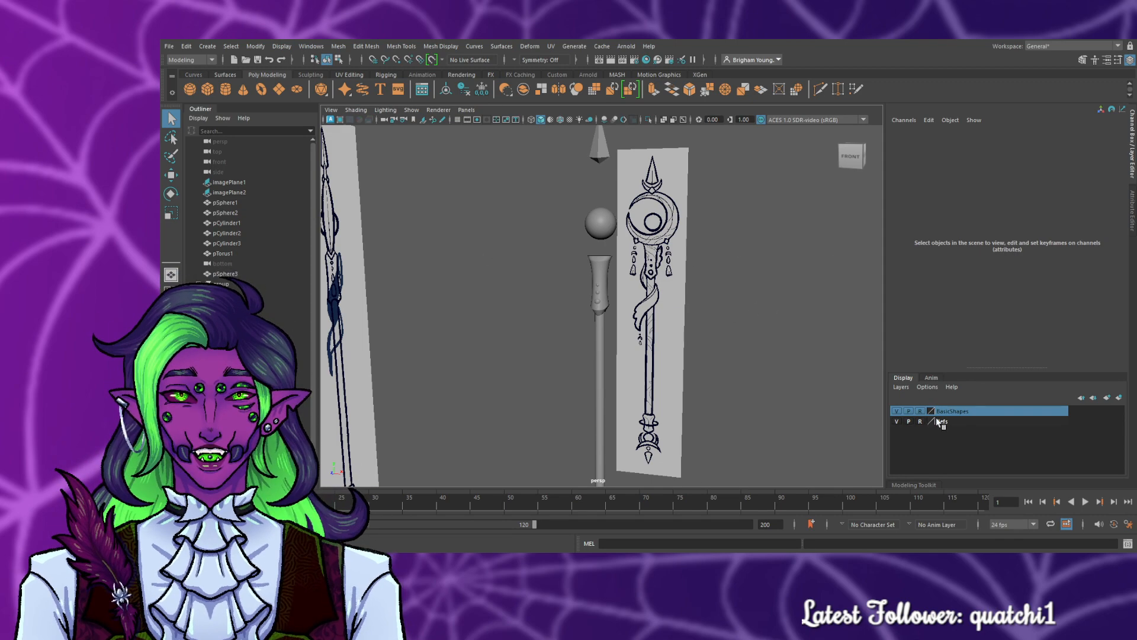
pyautogui.click(920, 412)
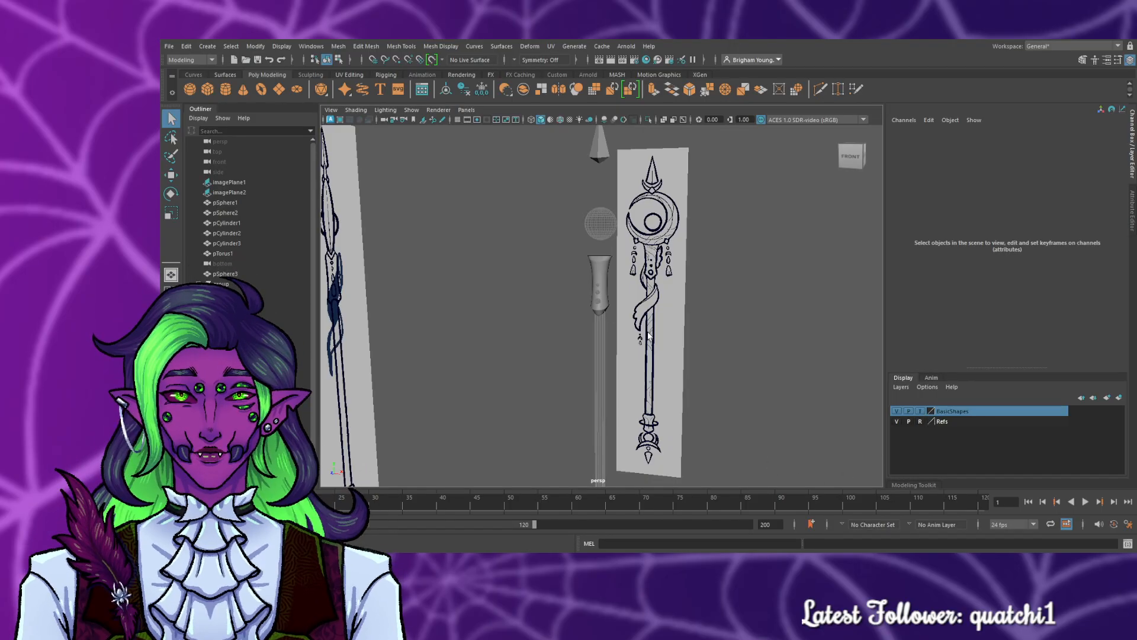
# - Try to trace the crescent's outer outline in the front view with a three-point circular arc
pyautogui.press('space')
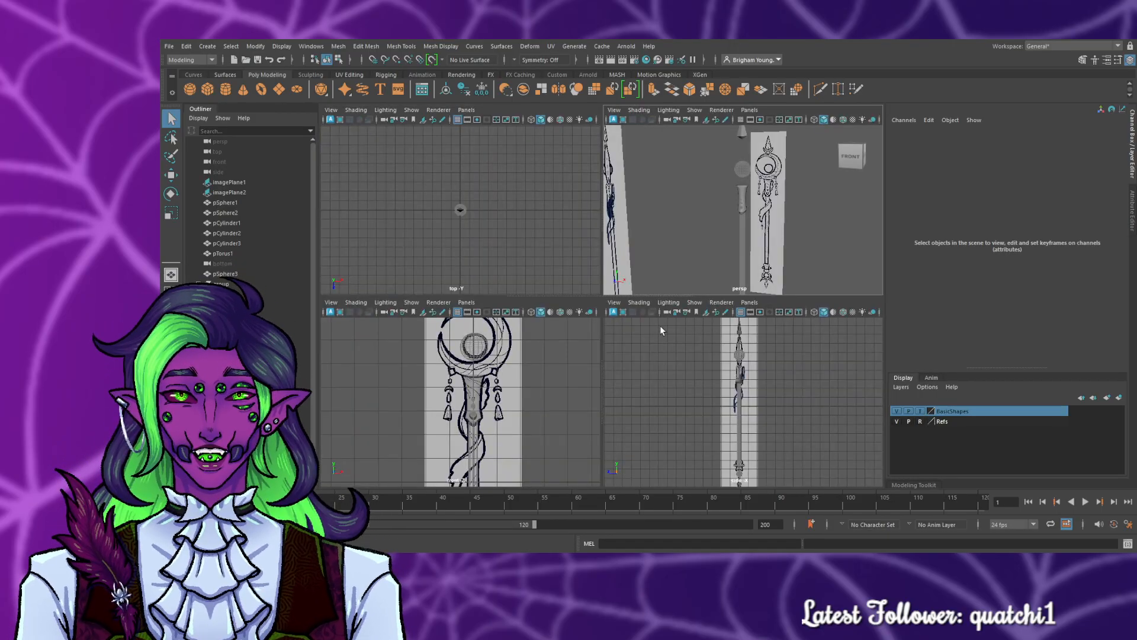
pyautogui.press('space')
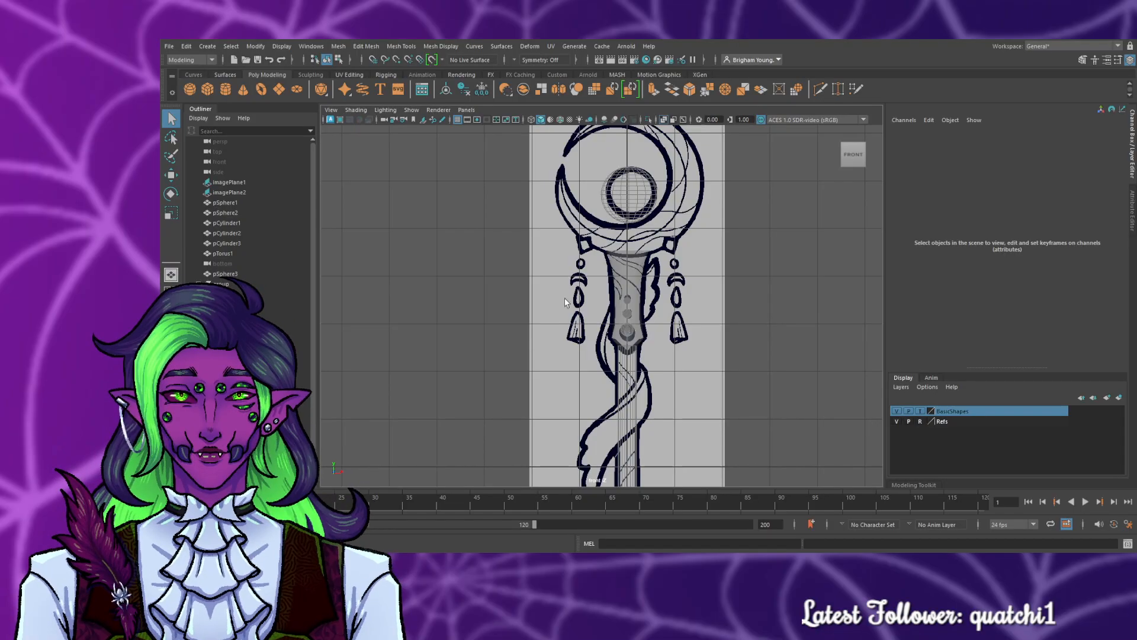
pyautogui.scroll(3, 608, 394)
pyautogui.keyDown('alt'); pyautogui.moveTo(607, 394); pyautogui.dragTo(607, 396, button='middle'); pyautogui.keyUp('alt')
pyautogui.scroll(1, 711, 355)
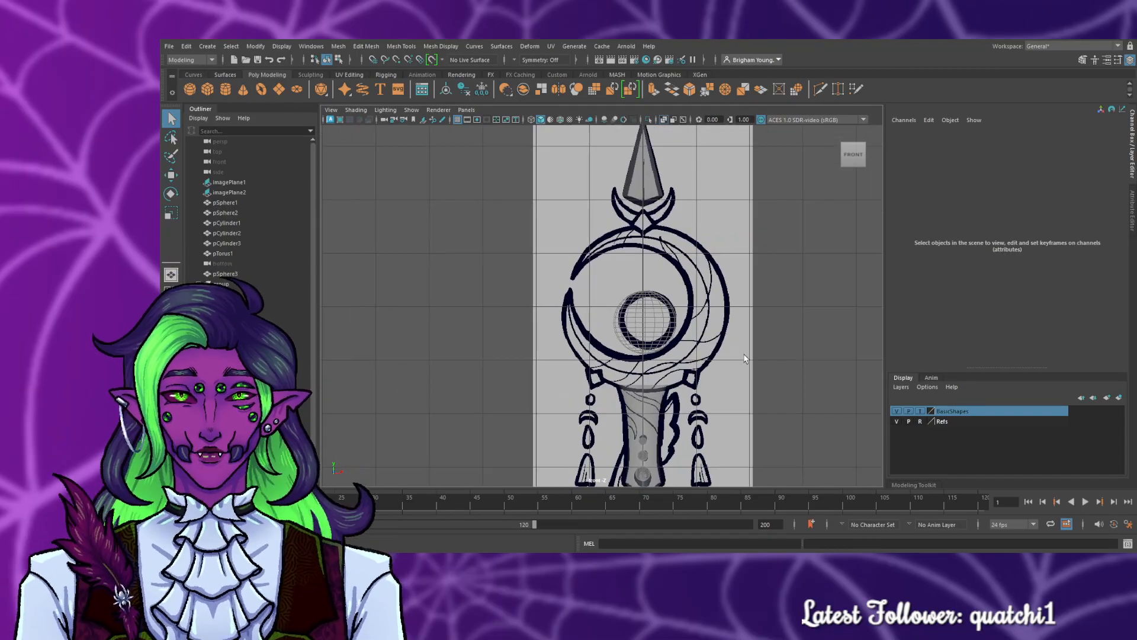
pyautogui.keyDown('alt'); pyautogui.moveTo(745, 355); pyautogui.dragTo(691, 370, button='middle'); pyautogui.keyUp('alt')
pyautogui.scroll(1, 691, 370)
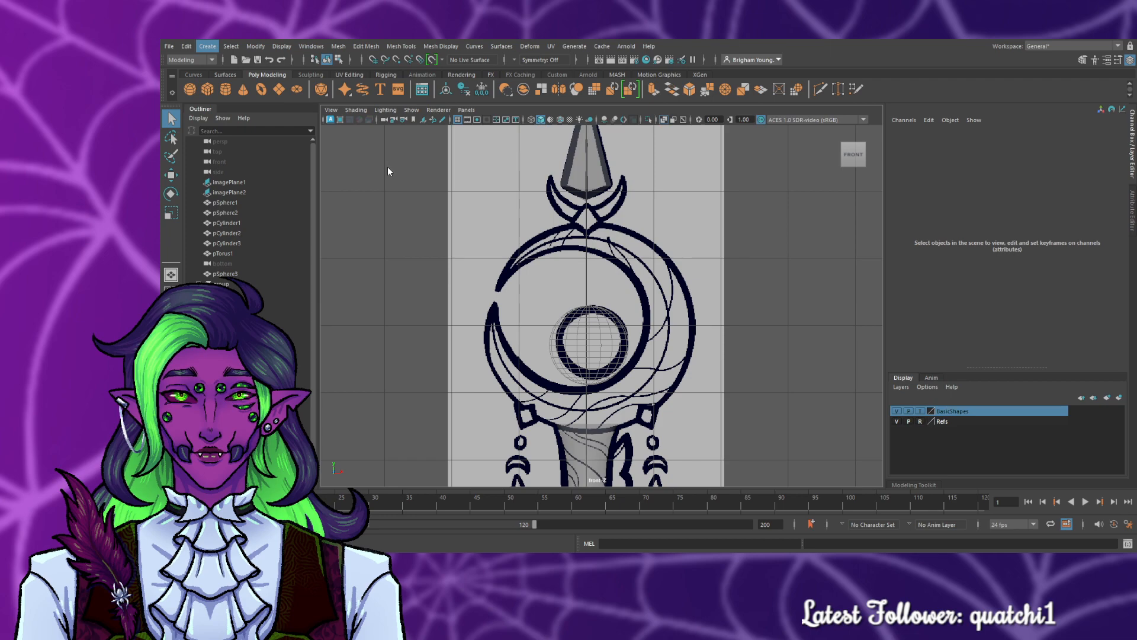
pyautogui.press('g')
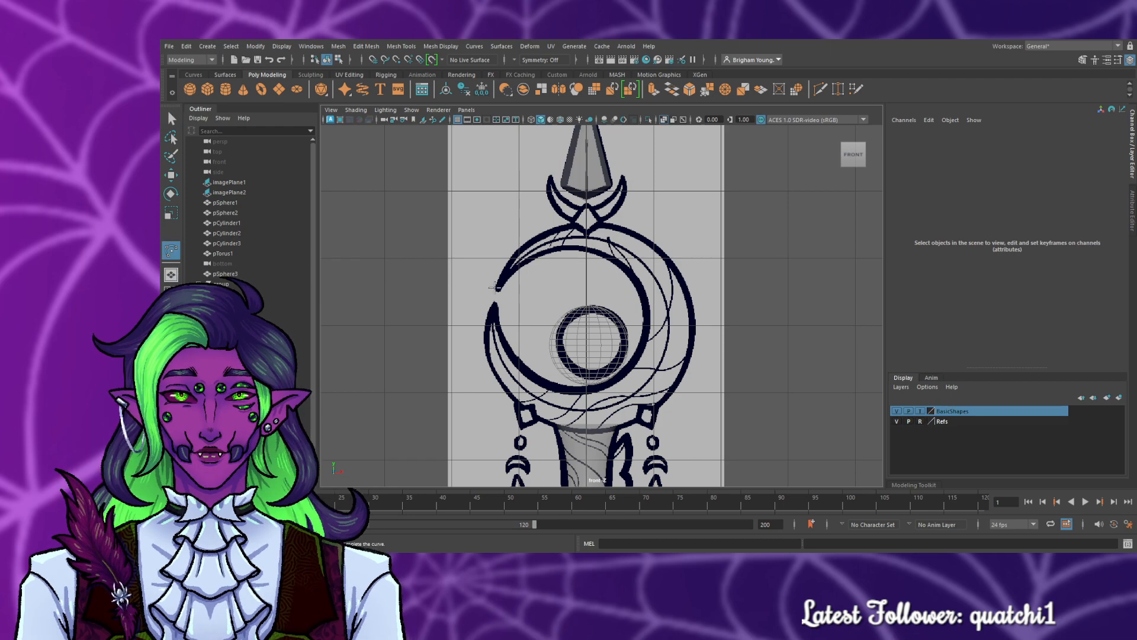
pyautogui.click(496, 288)
pyautogui.click(694, 329)
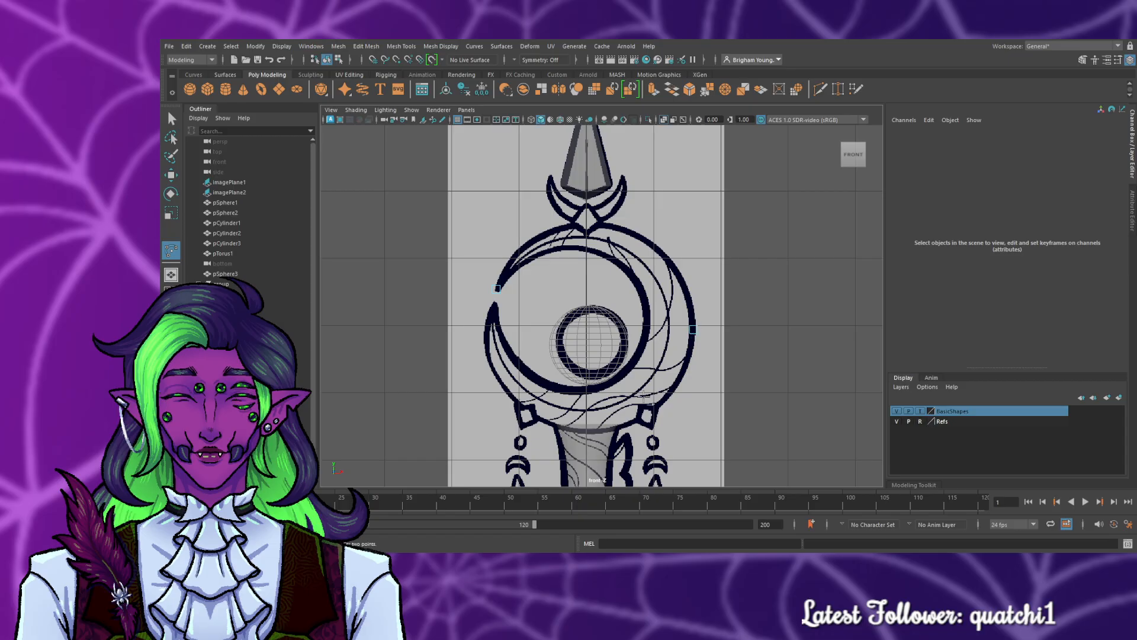
pyautogui.click(486, 342)
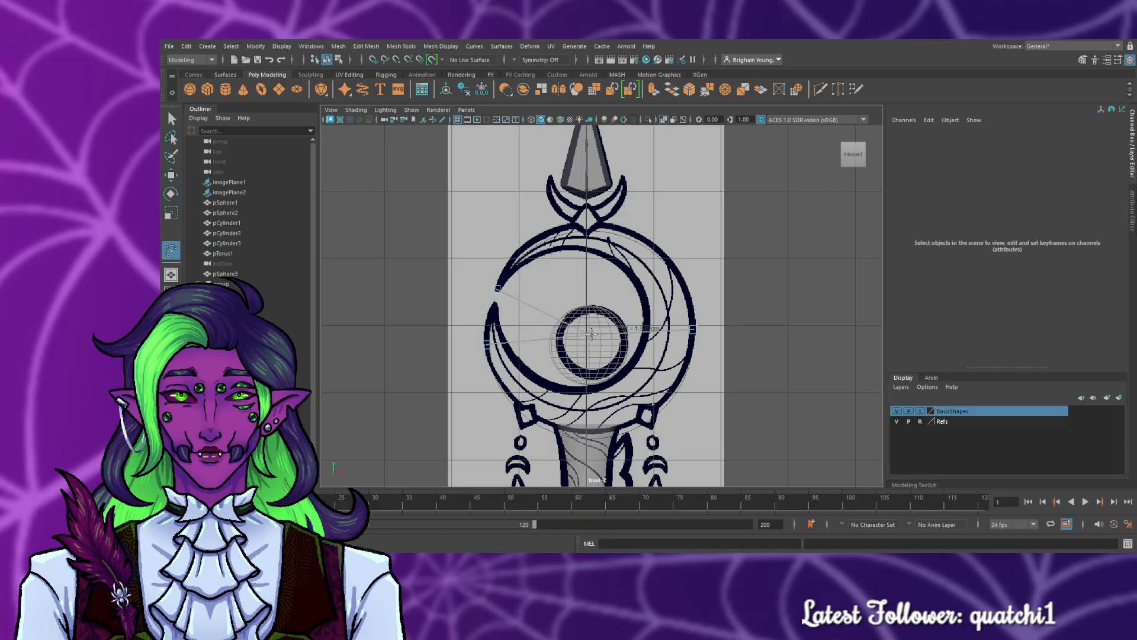
pyautogui.press('Return')
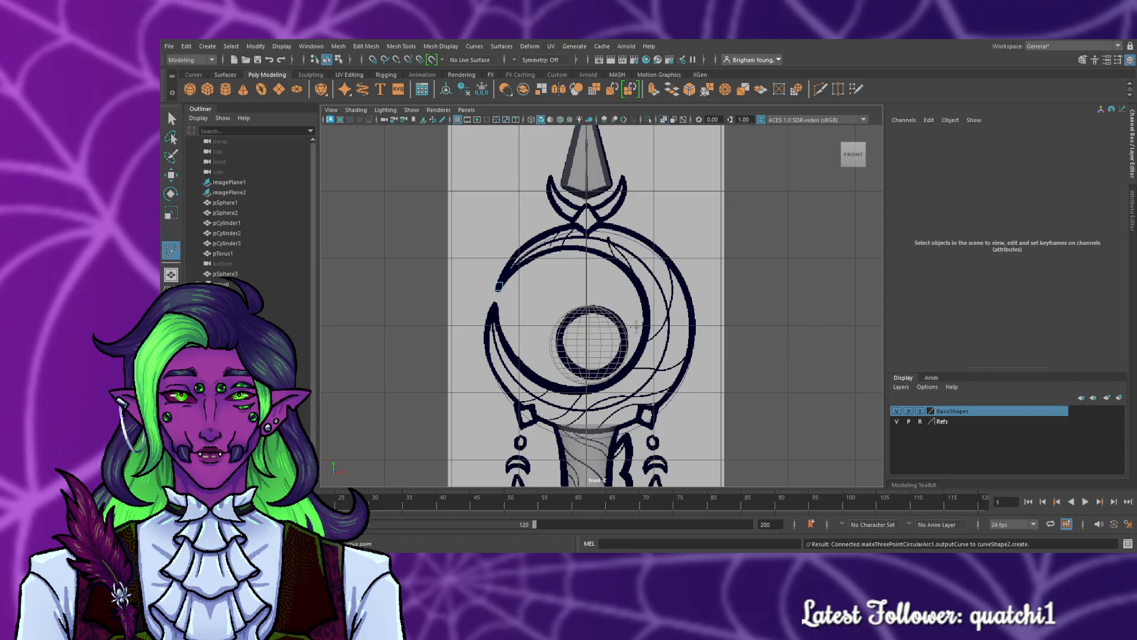
pyautogui.scroll(-5, 656, 365)
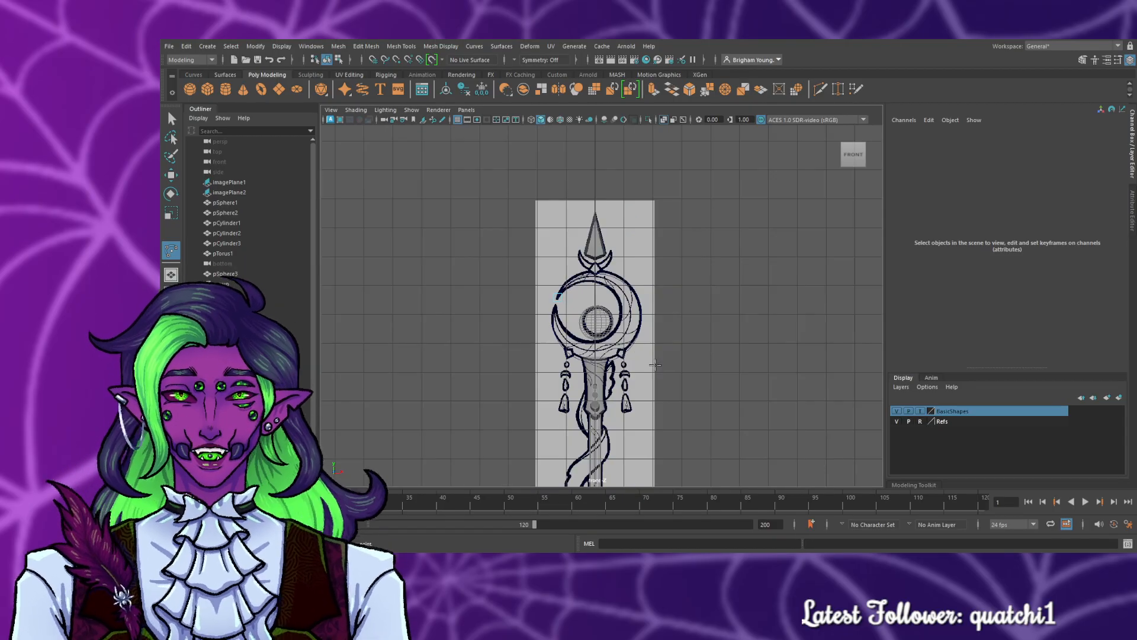
pyautogui.scroll(5, 655, 364)
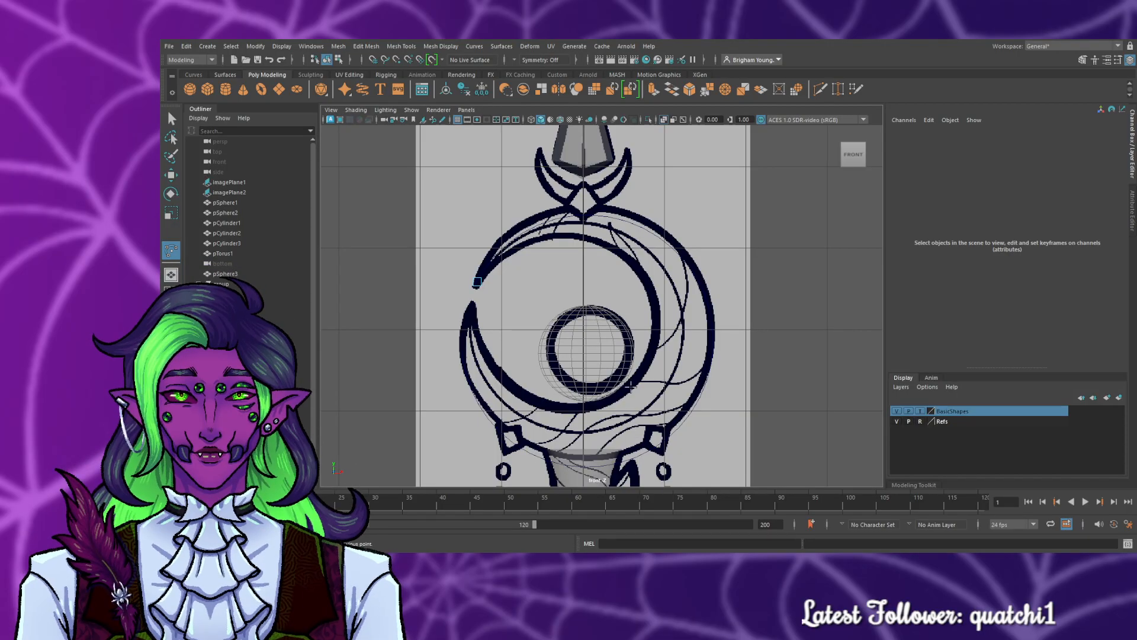
pyautogui.keyDown('alt'); pyautogui.moveTo(631, 386); pyautogui.dragTo(644, 300, button='middle'); pyautogui.keyUp('alt')
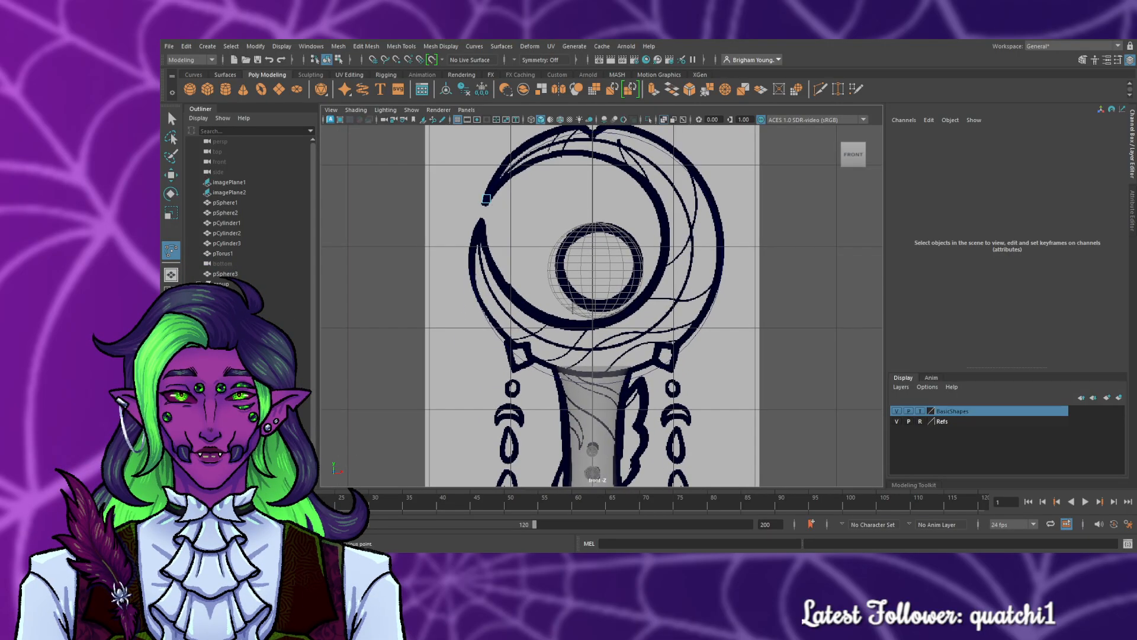
pyautogui.press('q')
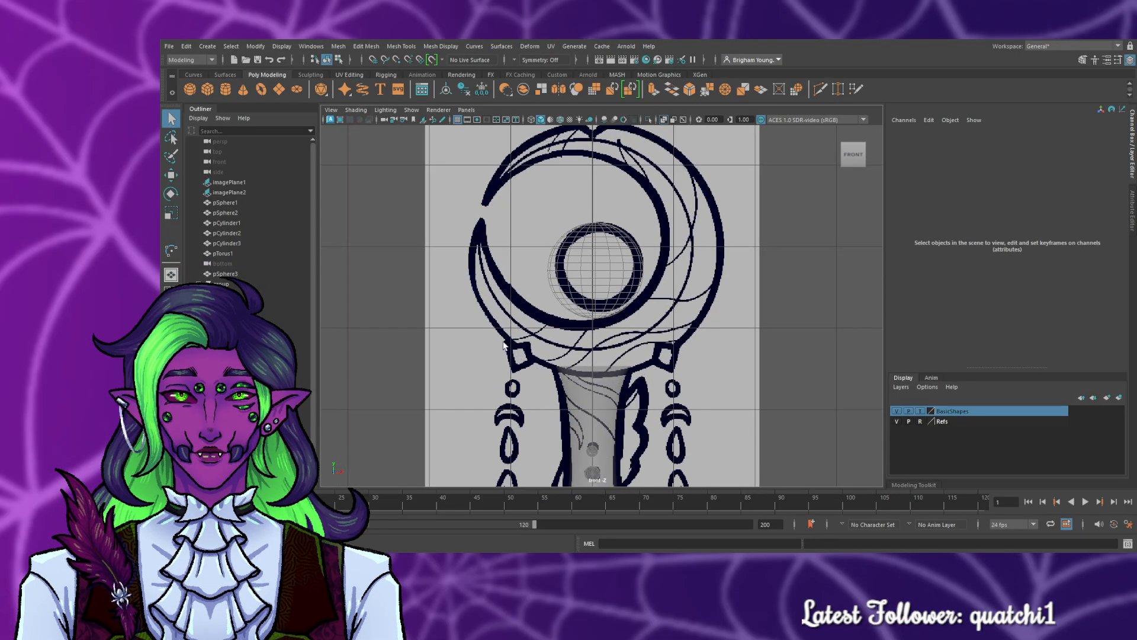
pyautogui.click(563, 369)
pyautogui.click(693, 317)
# - Trace the crescent's outer outline with a point-by-point curve in the front view, running from its upper tip around to its lower tip
pyautogui.press('y')
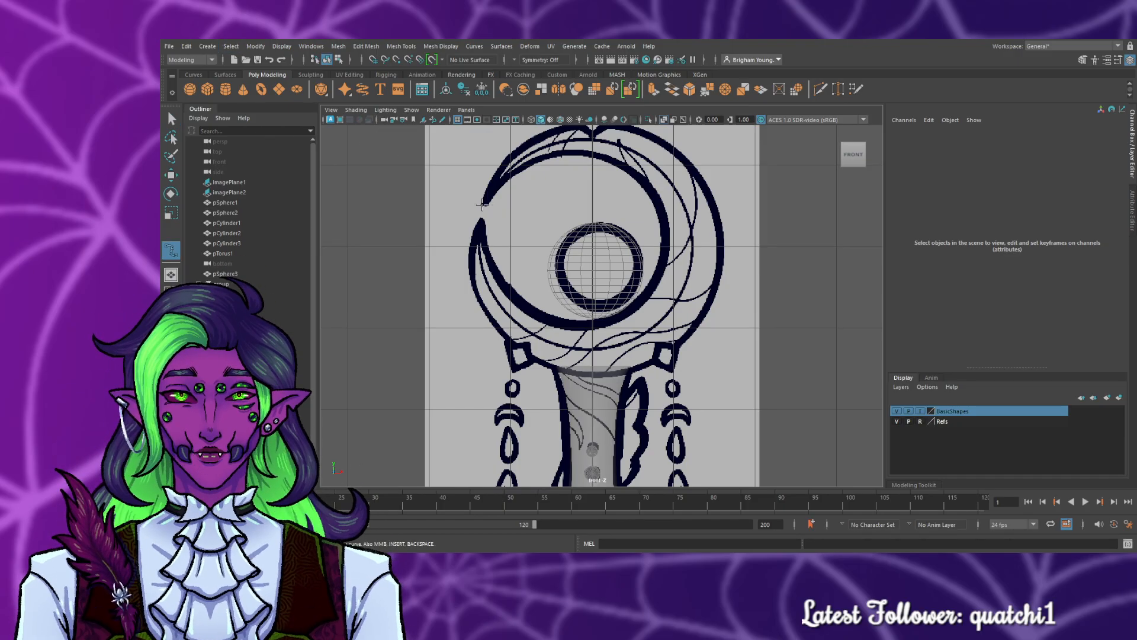
pyautogui.click(482, 204)
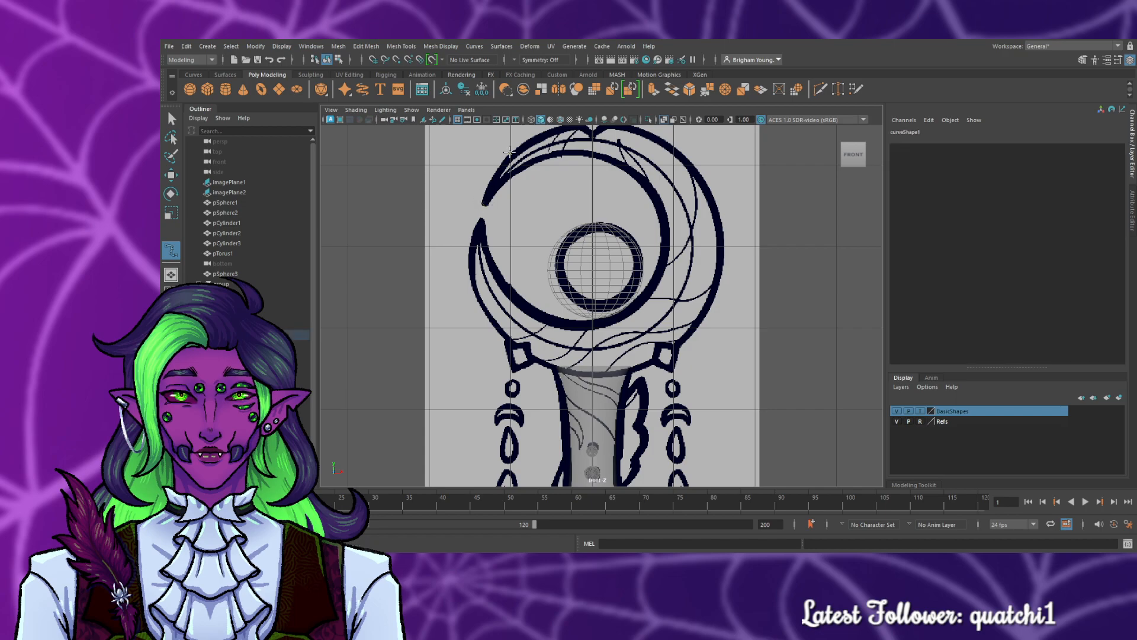
pyautogui.click(510, 153)
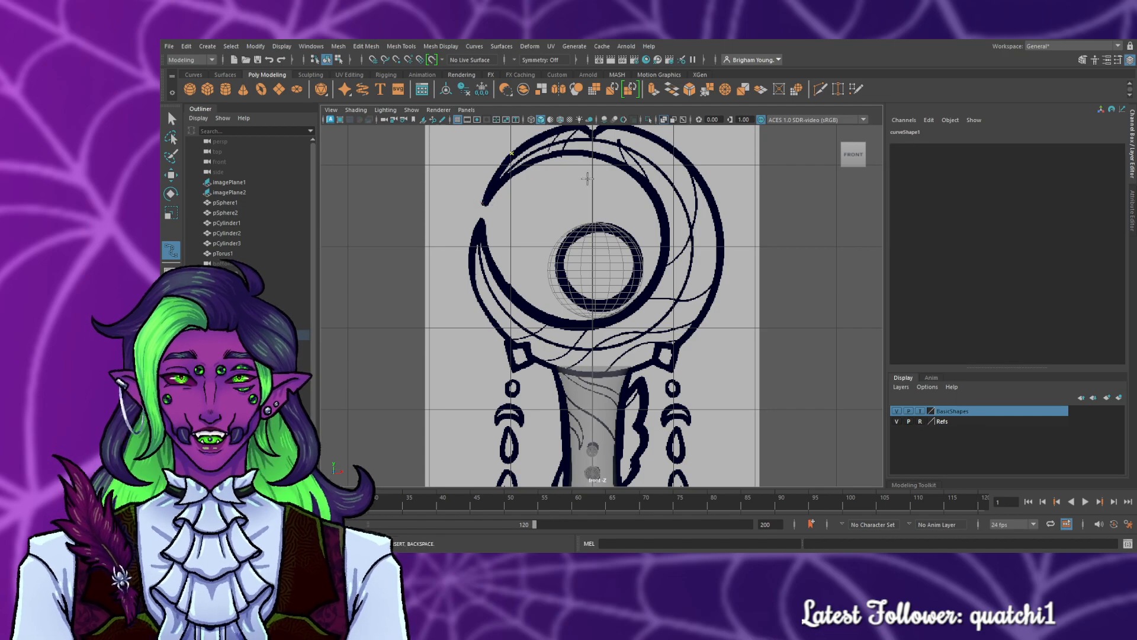
pyautogui.keyDown('alt'); pyautogui.moveTo(585, 156); pyautogui.dragTo(566, 203, button='middle'); pyautogui.keyUp('alt')
pyautogui.click(568, 174)
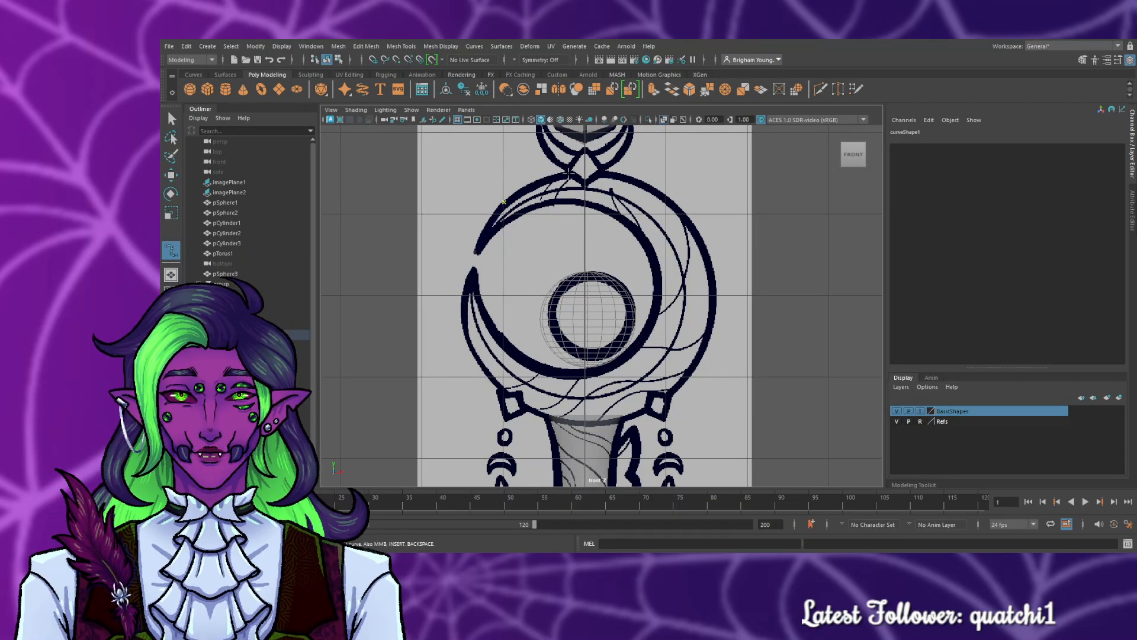
pyautogui.click(650, 189)
pyautogui.click(711, 272)
pyautogui.click(710, 327)
pyautogui.click(680, 382)
pyautogui.click(640, 411)
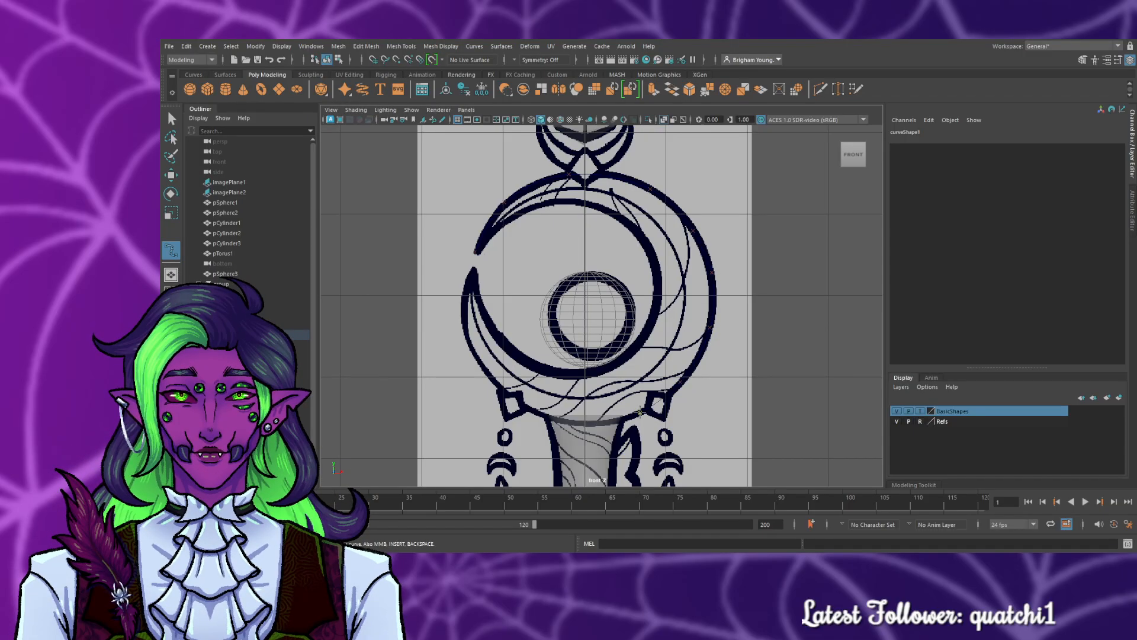
pyautogui.click(532, 411)
pyautogui.click(474, 355)
pyautogui.click(473, 270)
pyautogui.press('q')
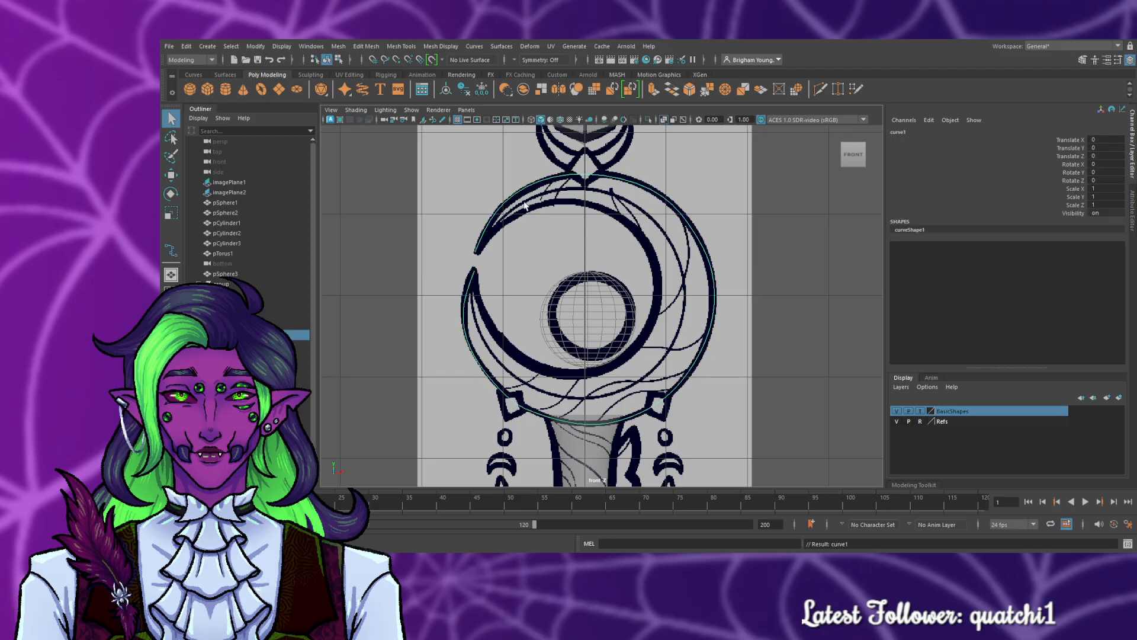
# - Trace the crescent's inner outline with a point-by-point curve in the front view, running from its lower tip around to its upper tip
pyautogui.click(475, 277)
pyautogui.click(171, 253)
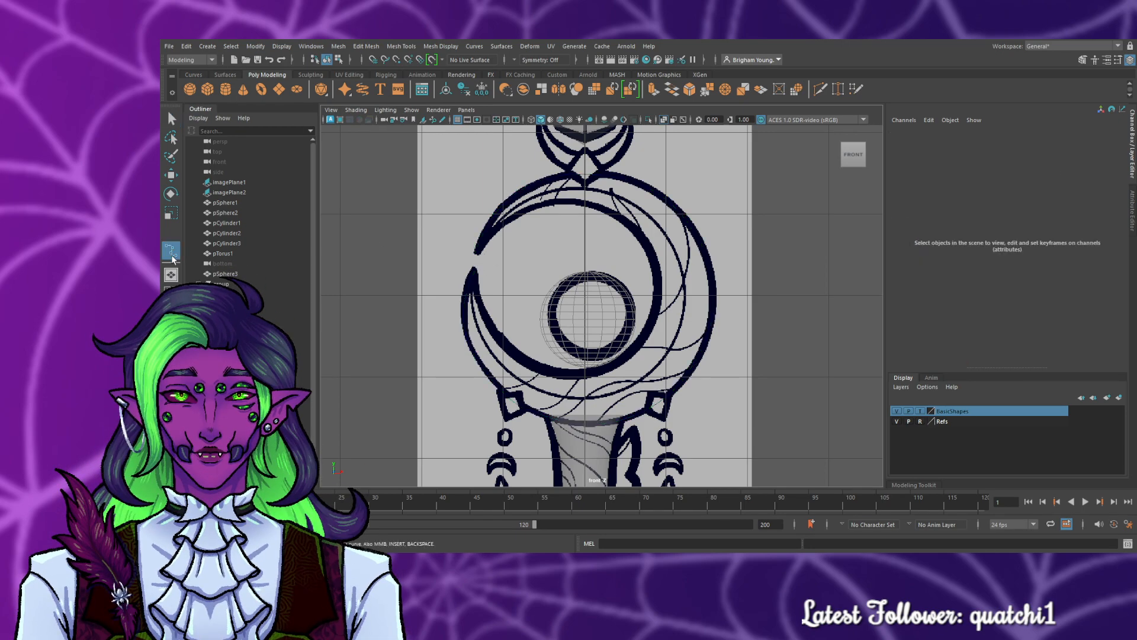
pyautogui.click(473, 272)
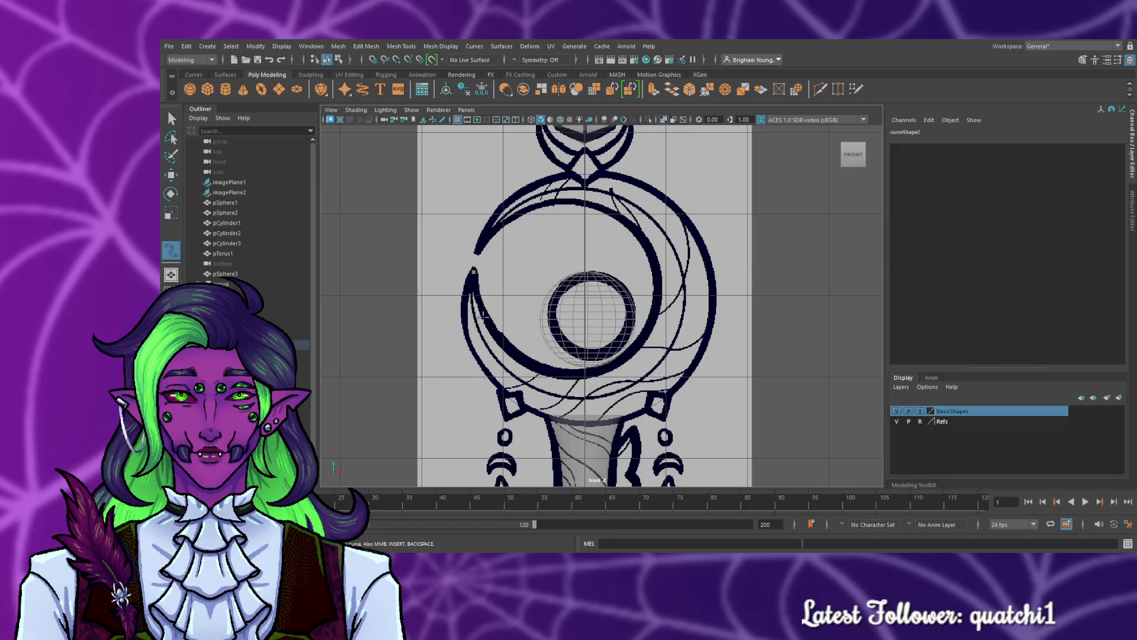
pyautogui.click(487, 321)
pyautogui.click(508, 346)
pyautogui.click(537, 366)
pyautogui.click(568, 374)
pyautogui.click(639, 341)
pyautogui.click(656, 303)
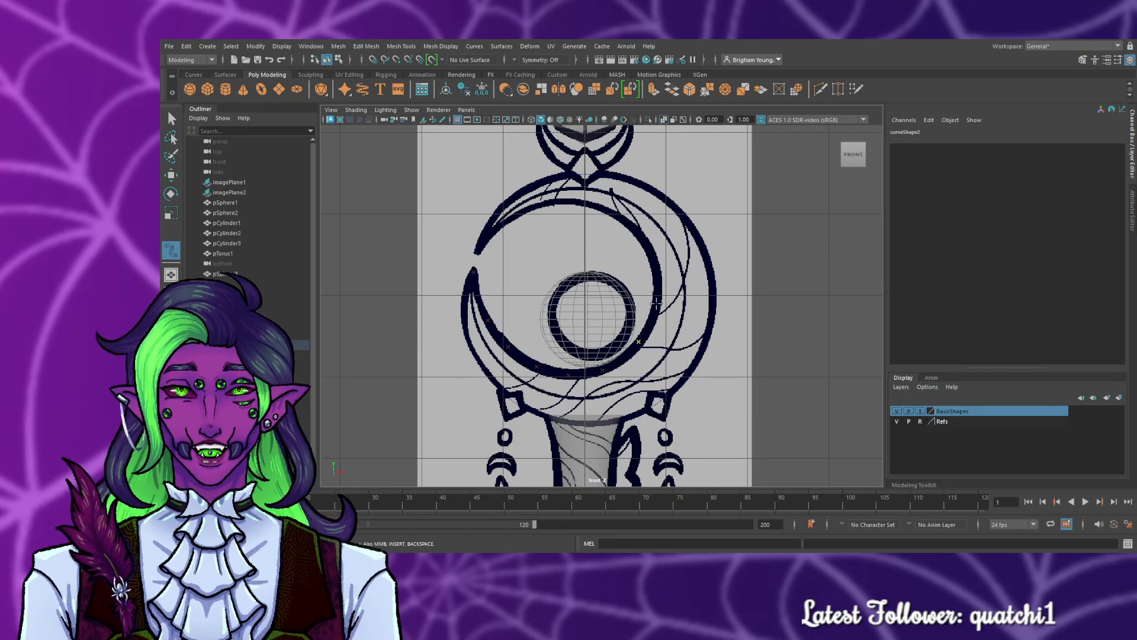
pyautogui.click(658, 271)
pyautogui.click(645, 242)
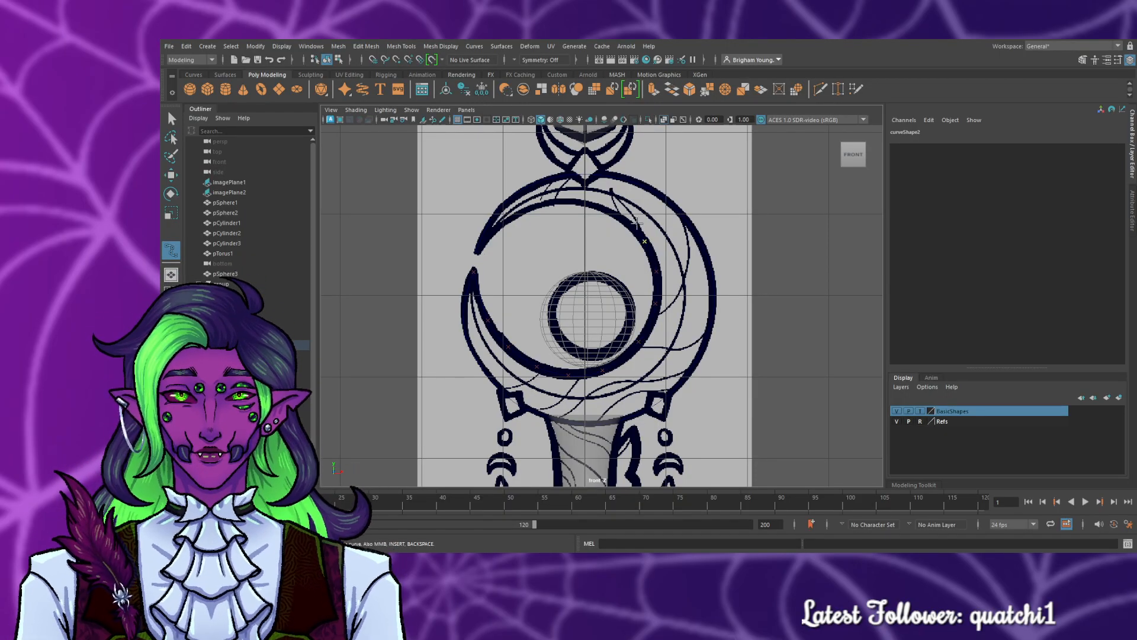
pyautogui.click(613, 212)
pyautogui.click(577, 203)
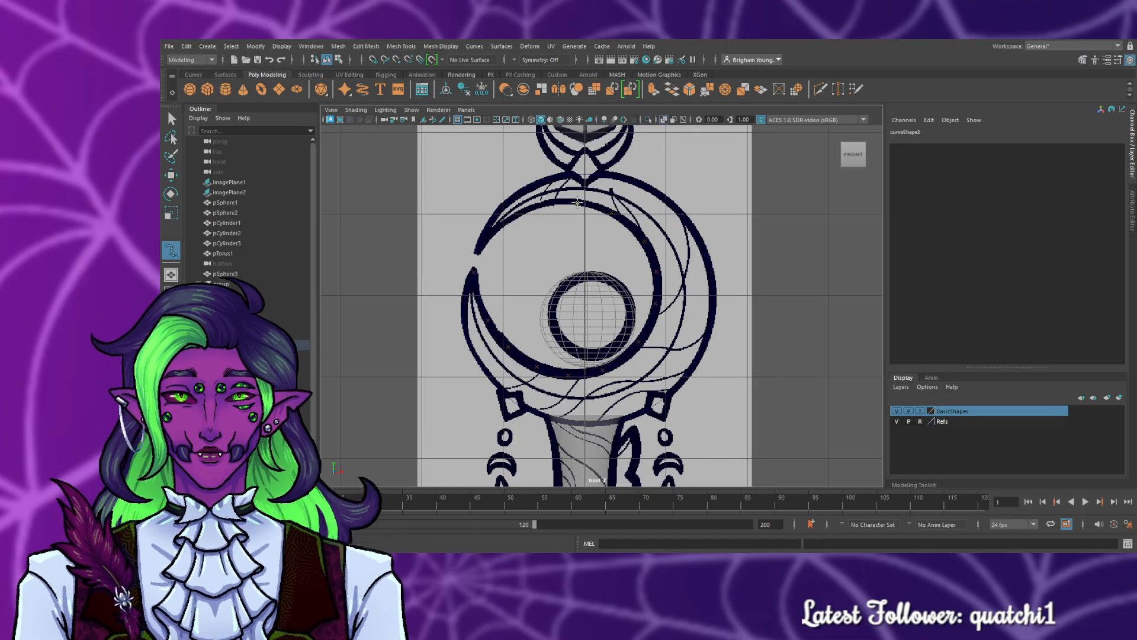
pyautogui.click(542, 203)
pyautogui.click(510, 221)
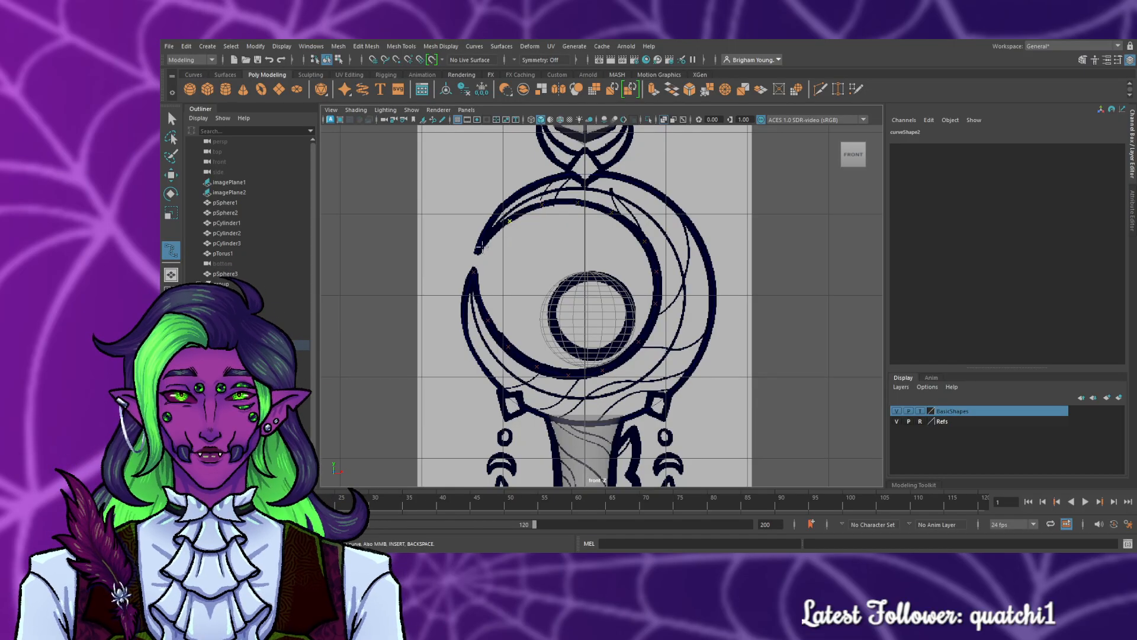
pyautogui.click(487, 237)
pyautogui.click(478, 252)
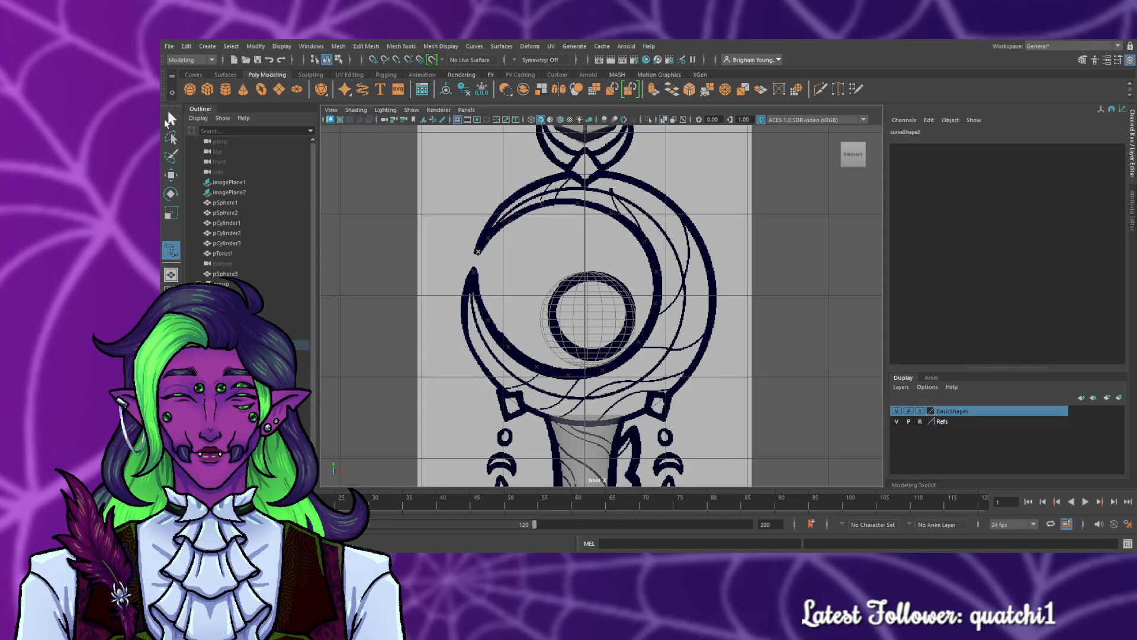
pyautogui.press('q')
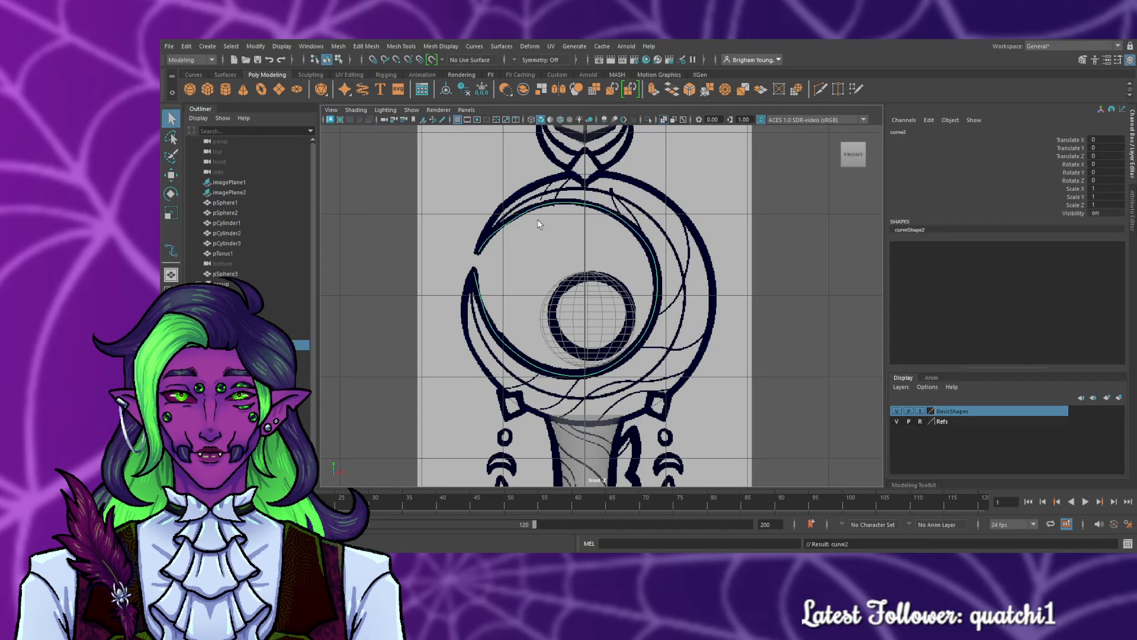
# - Undo both traced curves on the crescent's inner and outer outlines
pyautogui.click(655, 260)
pyautogui.press('w')
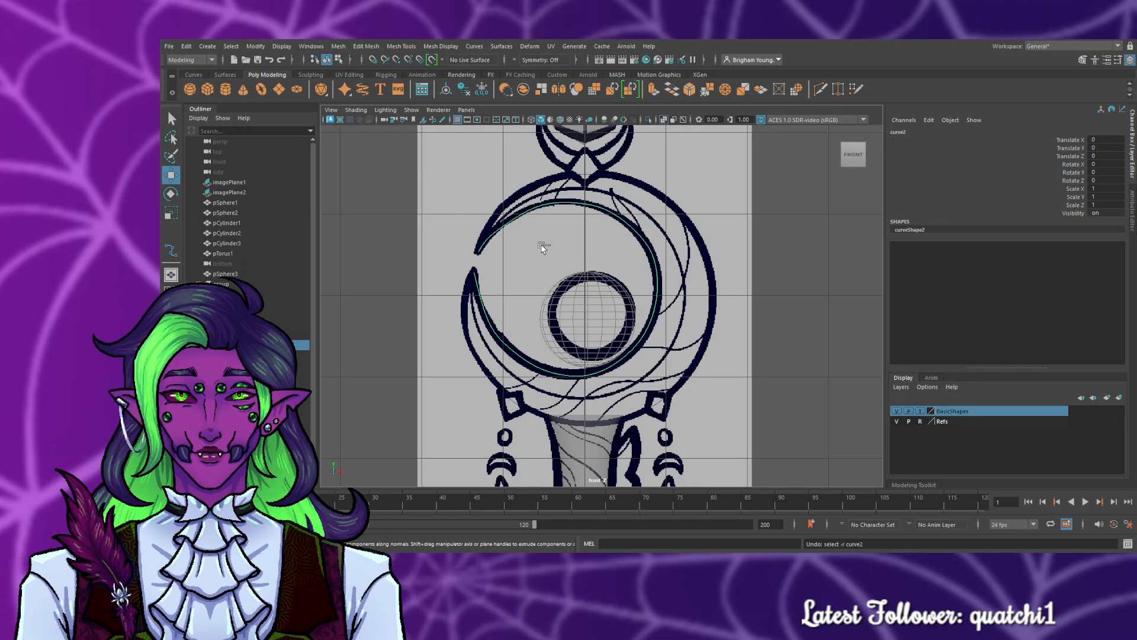
pyautogui.hotkey('ctrl', 'z')
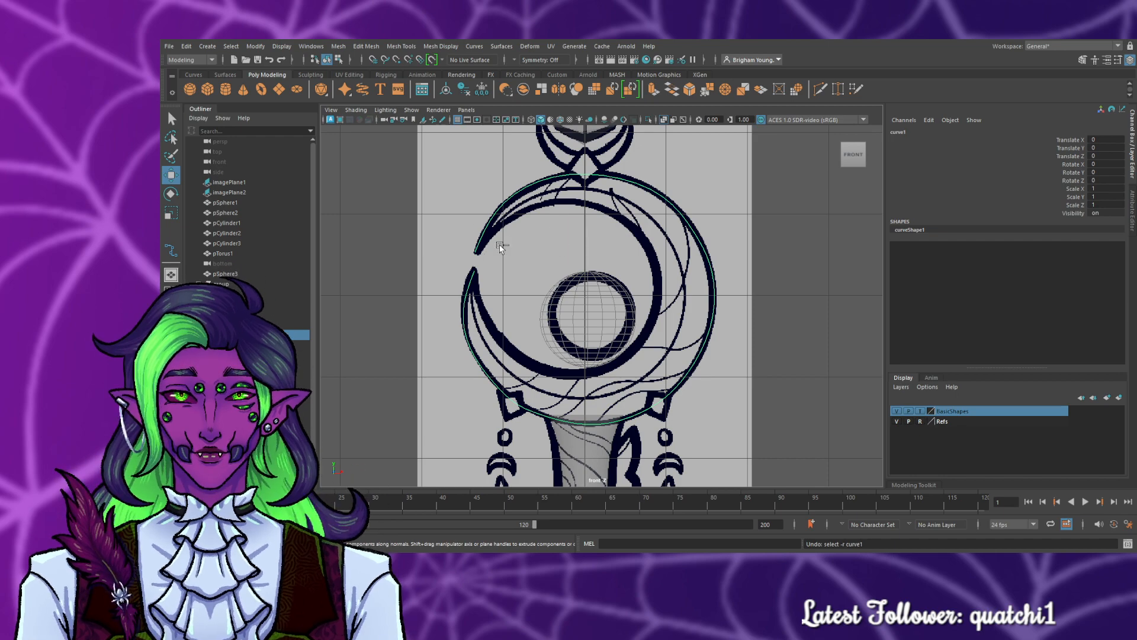
pyautogui.hotkey('ctrl', 'z')
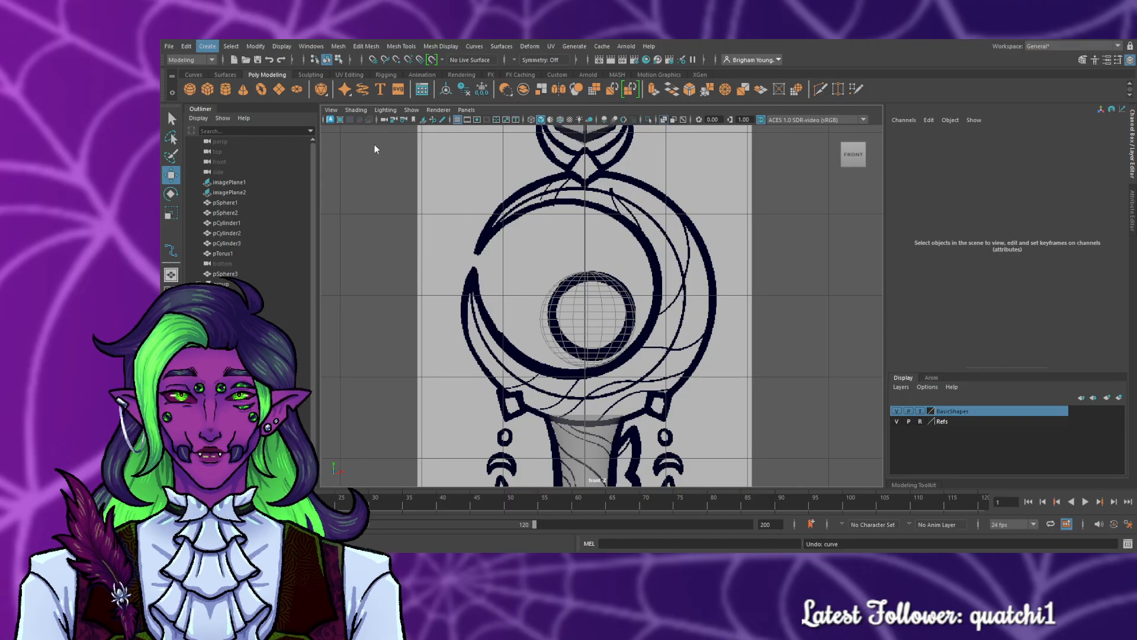
# - Start a Bezier curve at the crescent's upper tip and add a smooth anchor at the top of its outer outline
pyautogui.press('y')
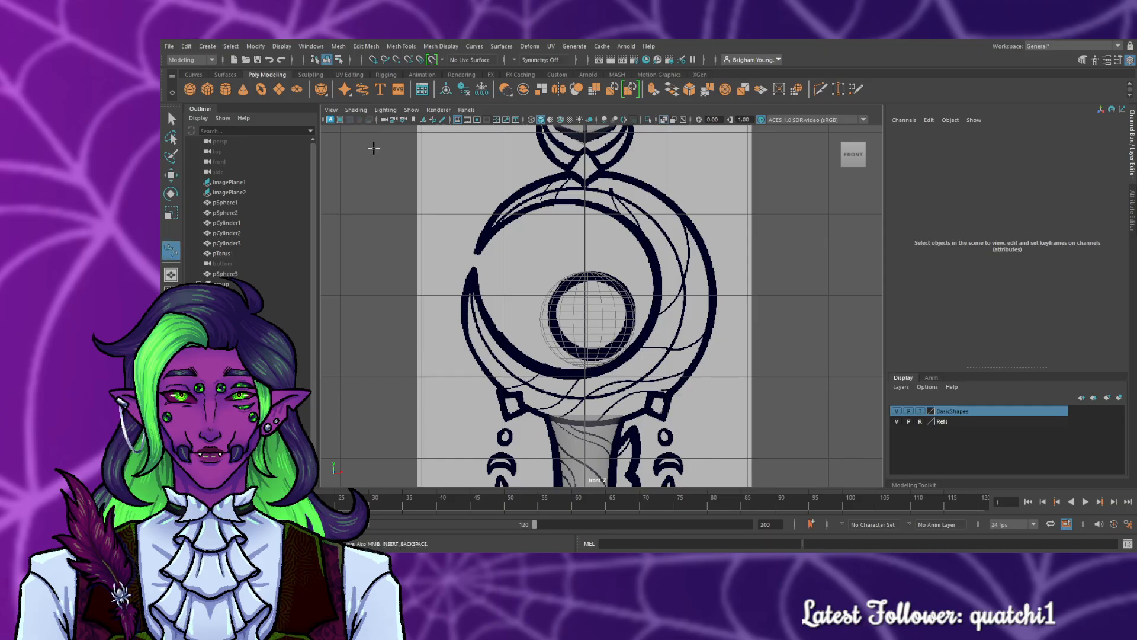
pyautogui.click(476, 251)
pyautogui.moveTo(513, 196); pyautogui.dragTo(667, 182)
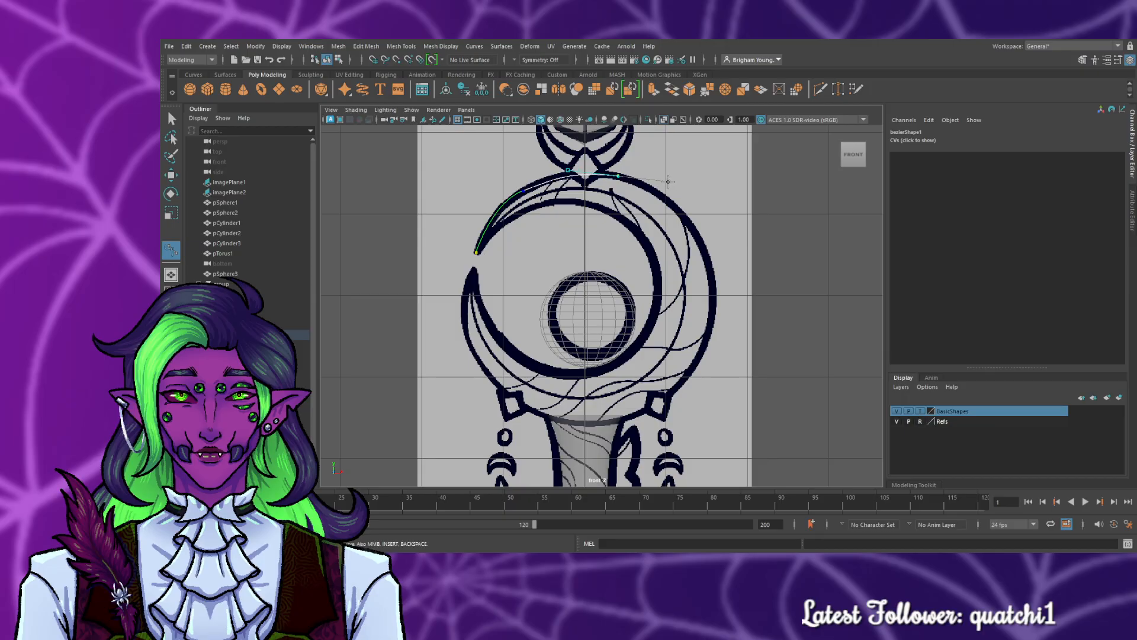
pyautogui.hotkey('ctrl', 'z')
pyautogui.moveTo(671, 200); pyautogui.dragTo(751, 242)
pyautogui.hotkey('ctrl', 'z')
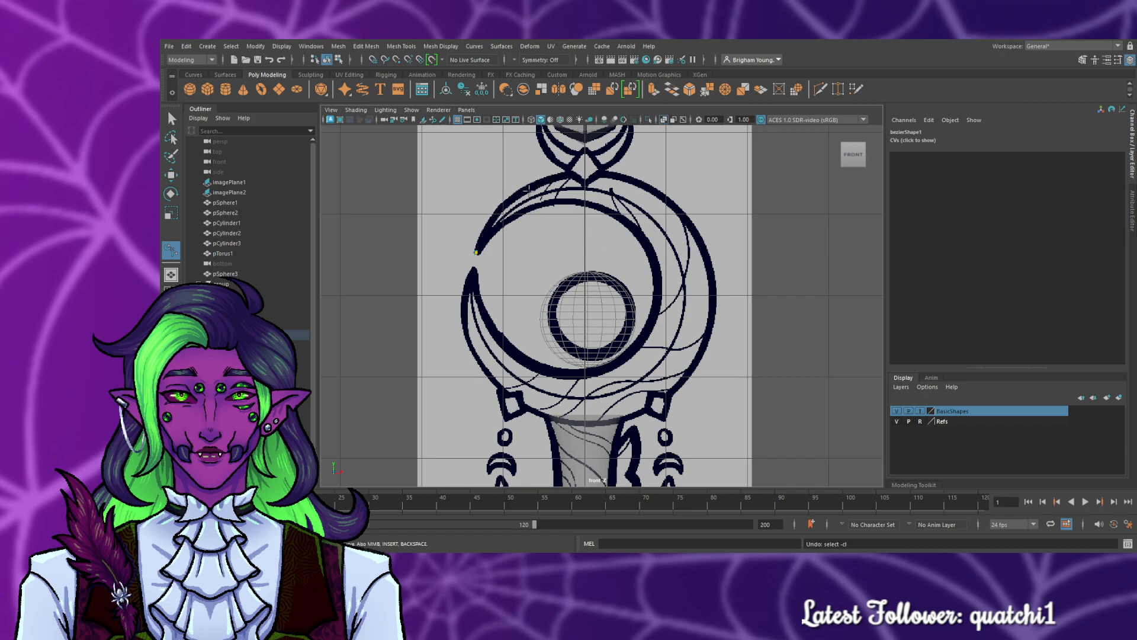
pyautogui.moveTo(586, 174); pyautogui.dragTo(680, 171)
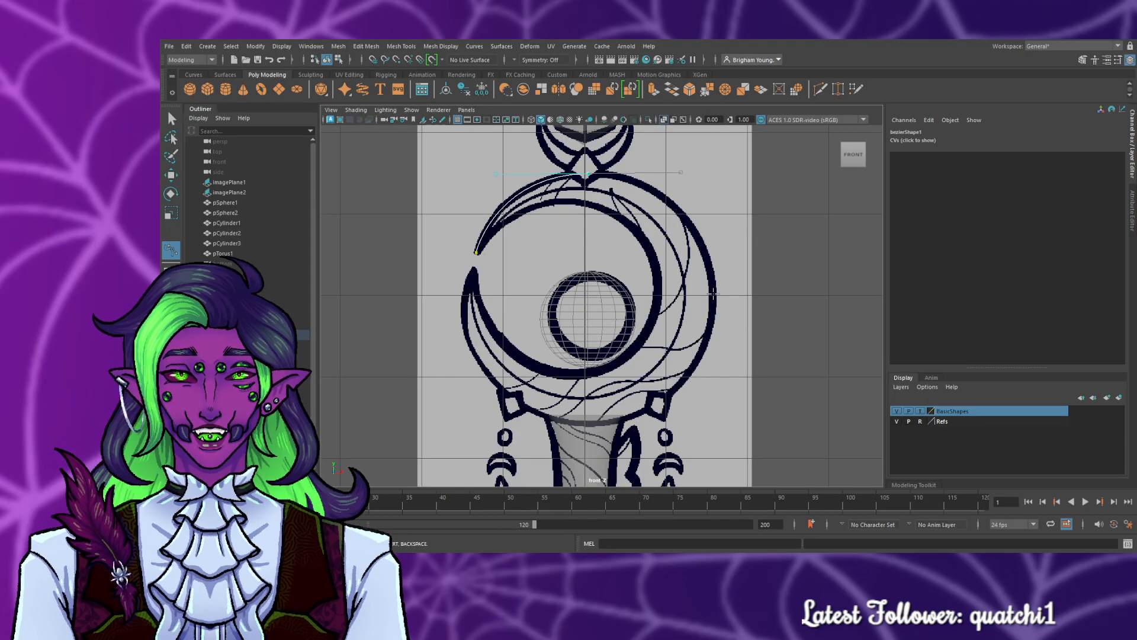
# - Try to trace the rest of the outer outline with Bezier anchors down to the lower tip, and undo back to the top anchor
pyautogui.moveTo(715, 296); pyautogui.dragTo(707, 340)
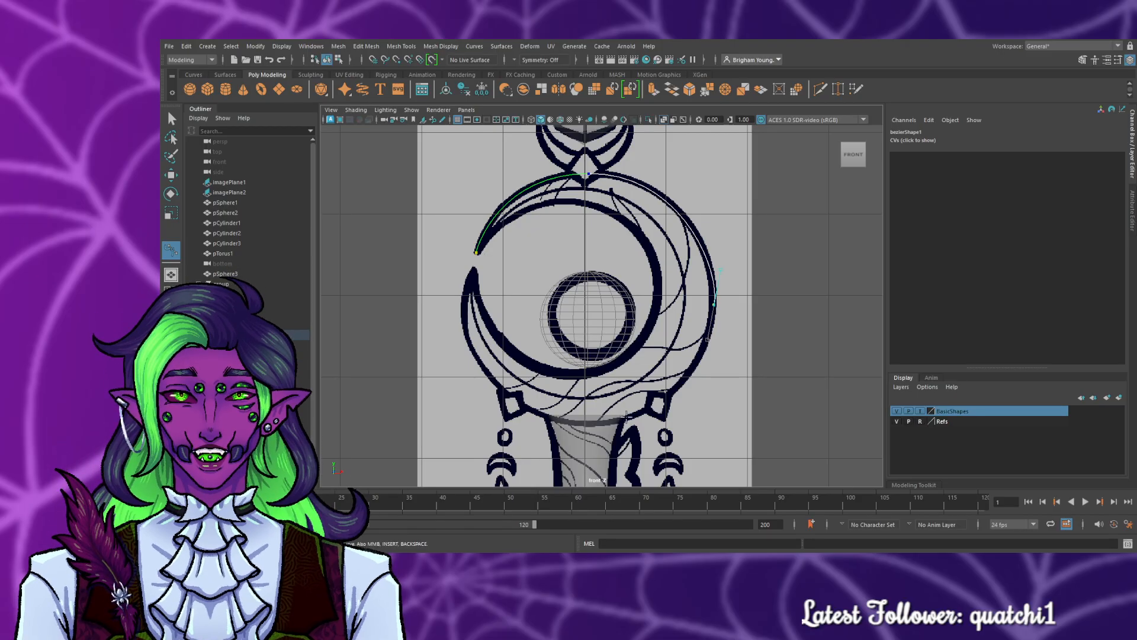
pyautogui.moveTo(625, 418); pyautogui.dragTo(558, 433)
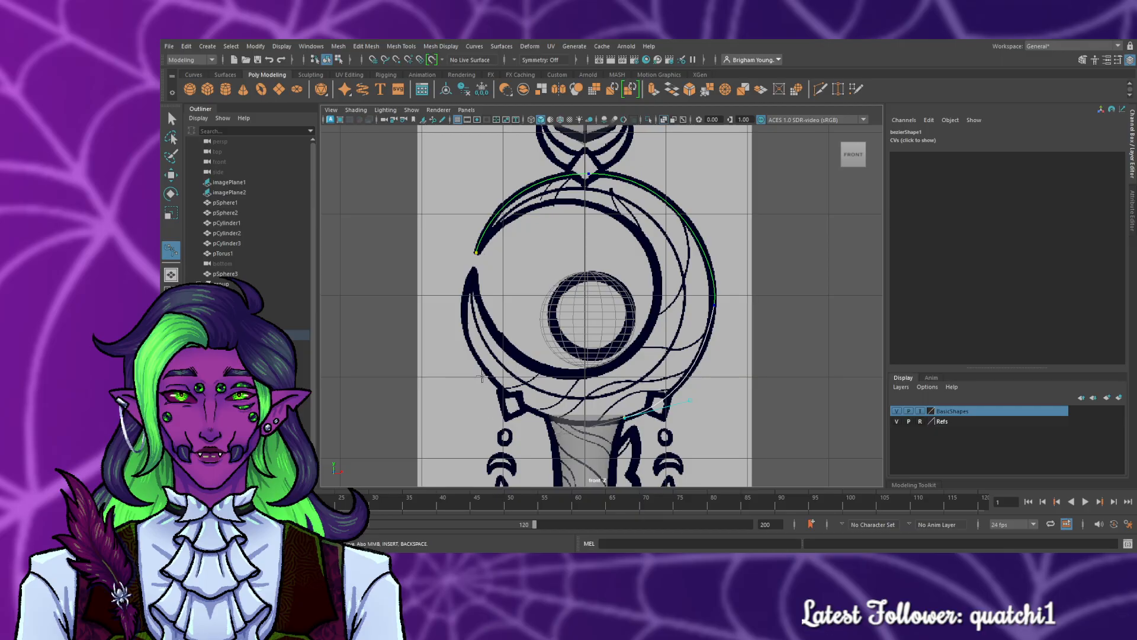
pyautogui.moveTo(484, 368); pyautogui.dragTo(459, 330)
pyautogui.moveTo(473, 276); pyautogui.dragTo(483, 267)
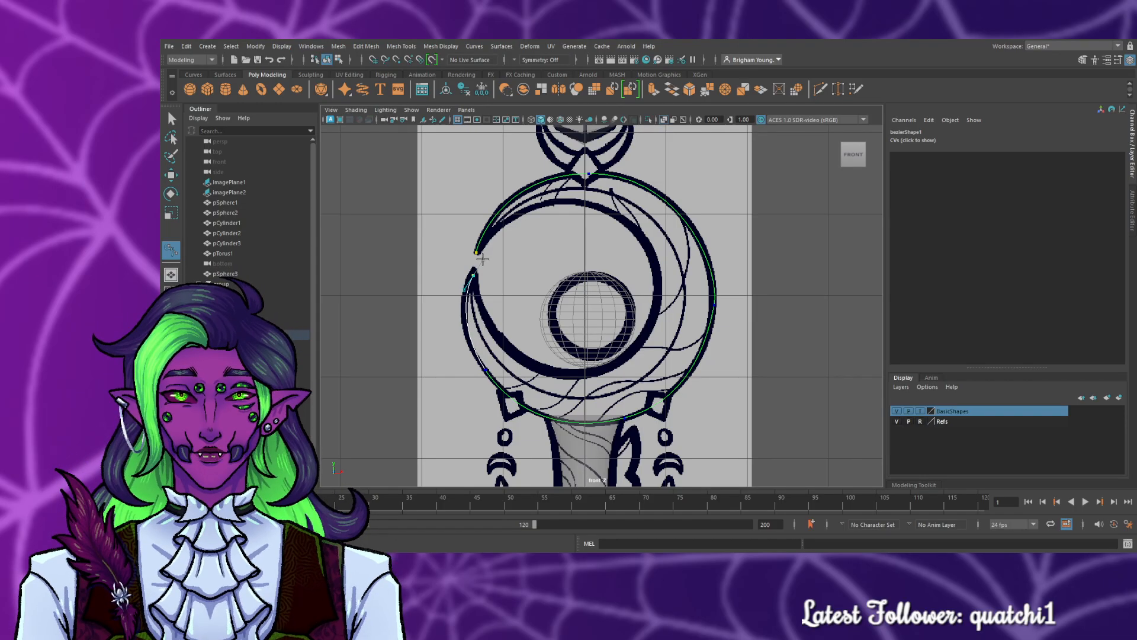
pyautogui.moveTo(483, 258)
pyautogui.mouseDown()
pyautogui.moveTo(475, 266)
pyautogui.moveTo(483, 242)
pyautogui.mouseUp()
pyautogui.hotkey('ctrl', 'z')
pyautogui.hotkey('ctrl', 'z')
pyautogui.hotkey('ctrl', 'z')
pyautogui.hotkey('ctrl', 'z')
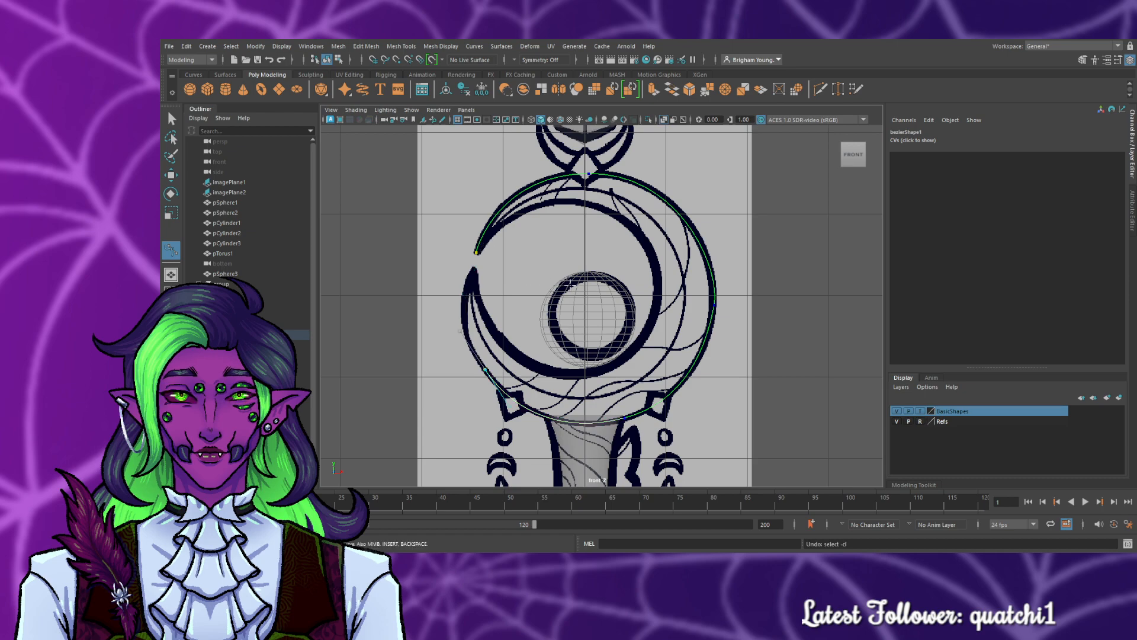
# - Continue the Bezier curve around the outer outline with smooth anchors at the far side, both lower ornaments and the lower tip
pyautogui.moveTo(712, 276); pyautogui.dragTo(711, 290)
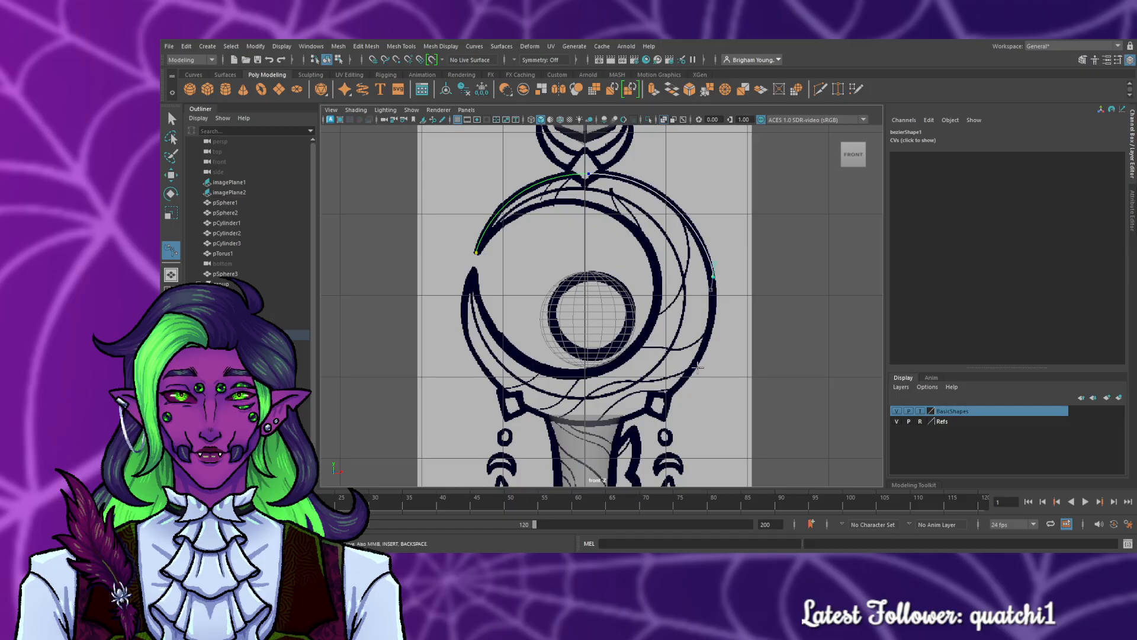
pyautogui.moveTo(660, 401); pyautogui.dragTo(596, 444)
pyautogui.moveTo(500, 388); pyautogui.dragTo(480, 362)
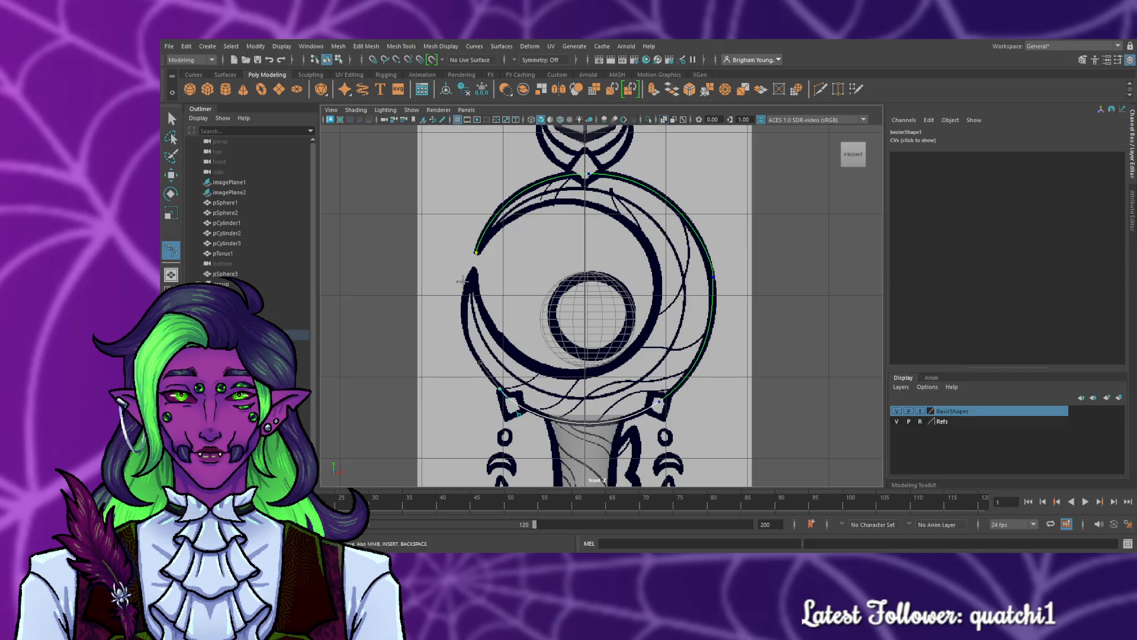
pyautogui.moveTo(473, 273); pyautogui.dragTo(489, 211)
# - Try to continue the Bezier curve from the lower tip onto the crescent's inner outline
pyautogui.press('space')
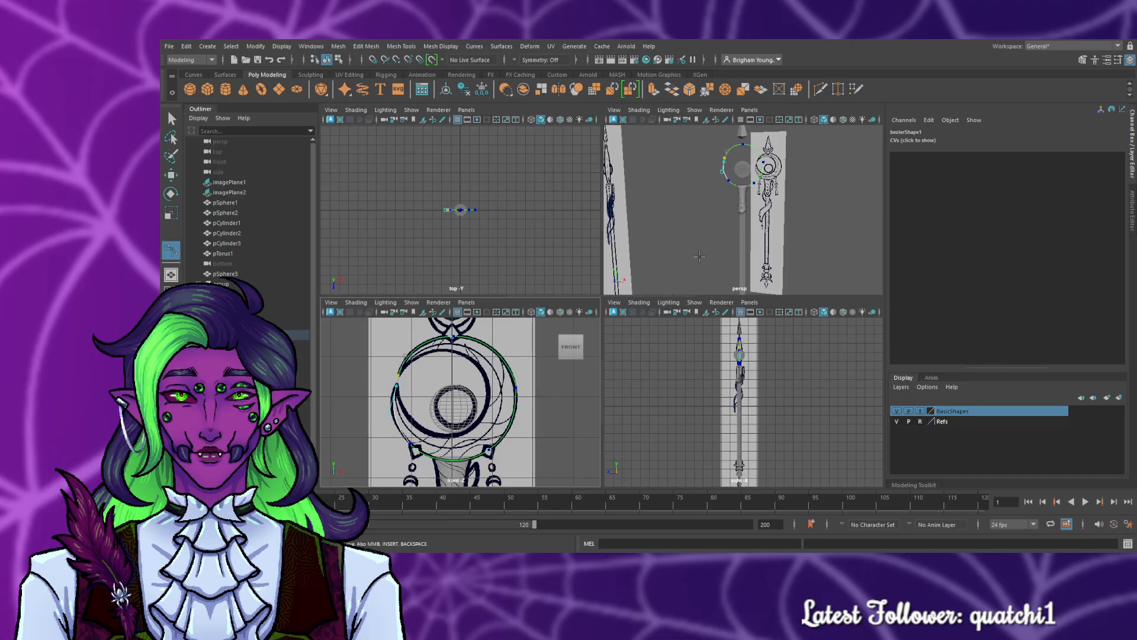
pyautogui.press('space')
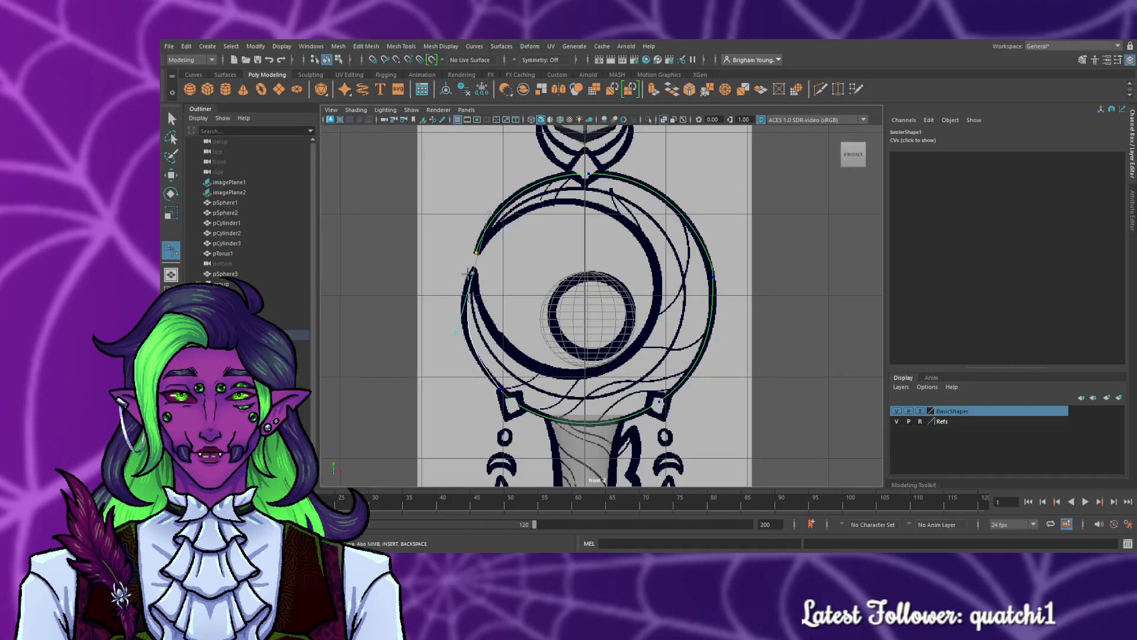
pyautogui.click(513, 351)
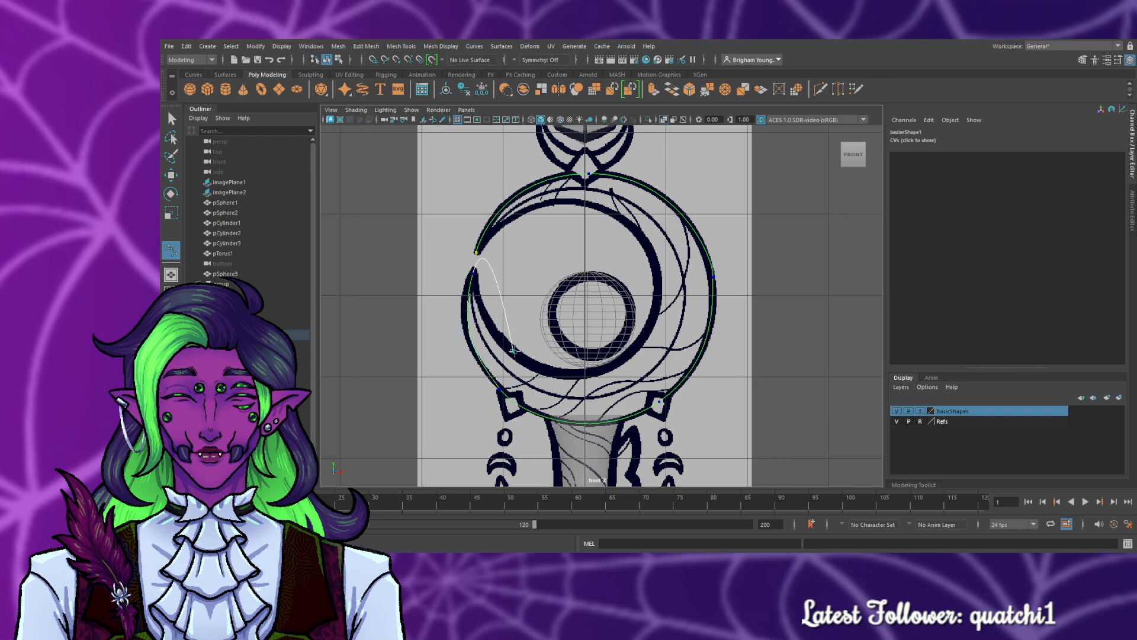
pyautogui.hotkey('ctrl', 'z')
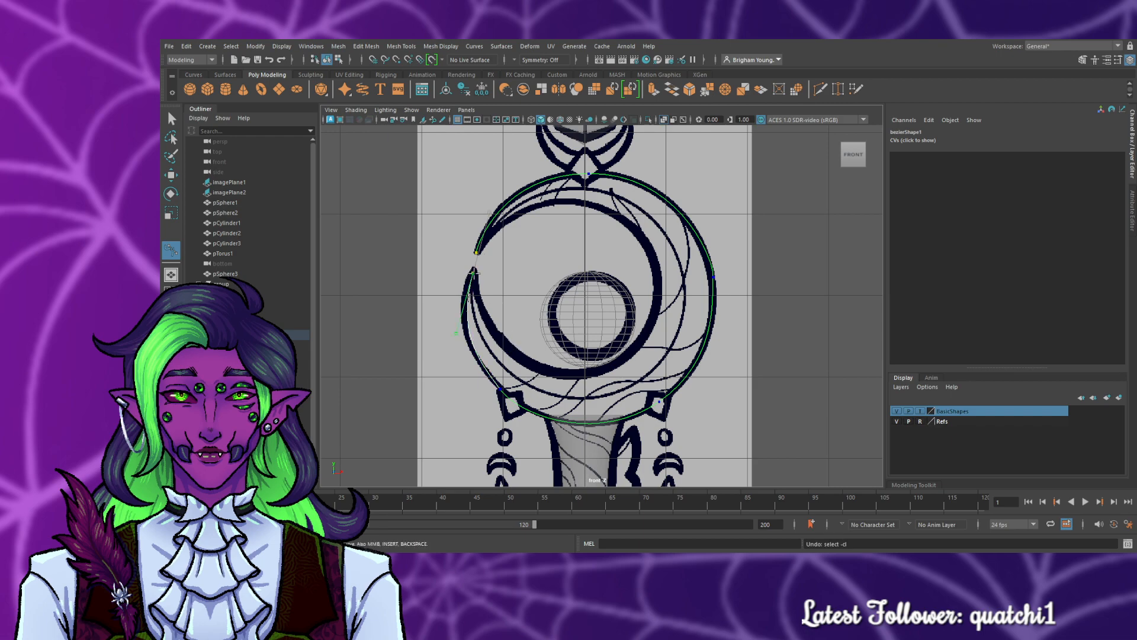
pyautogui.keyDown('ctrl'); pyautogui.keyDown('shift'); pyautogui.click(473, 273); pyautogui.keyUp('shift'); pyautogui.keyUp('ctrl')
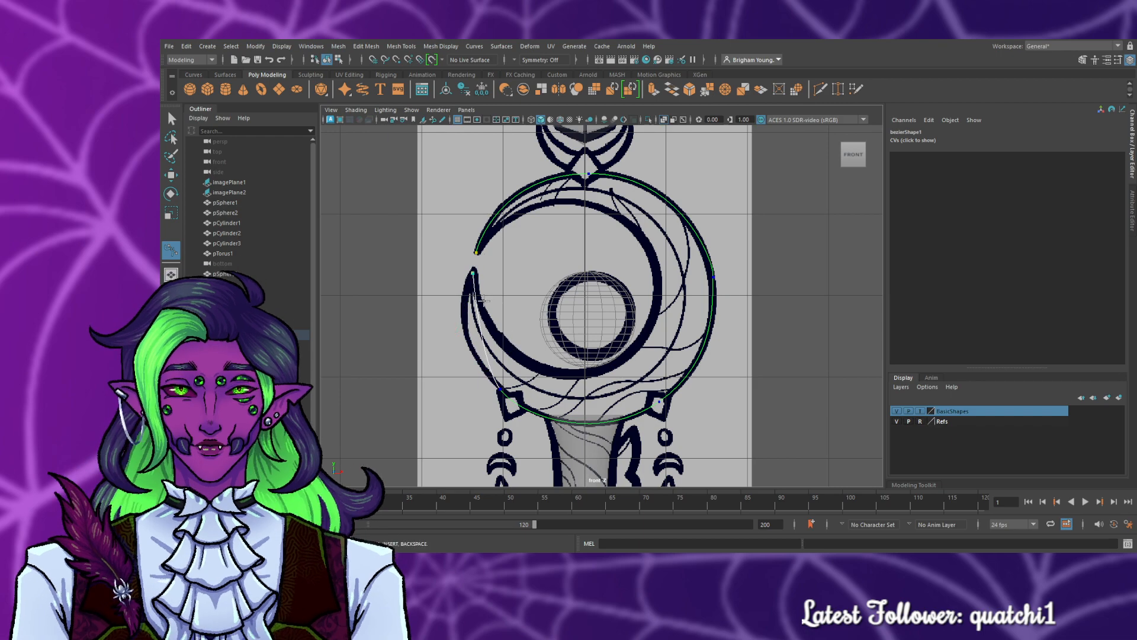
pyautogui.hotkey('ctrl', 'z')
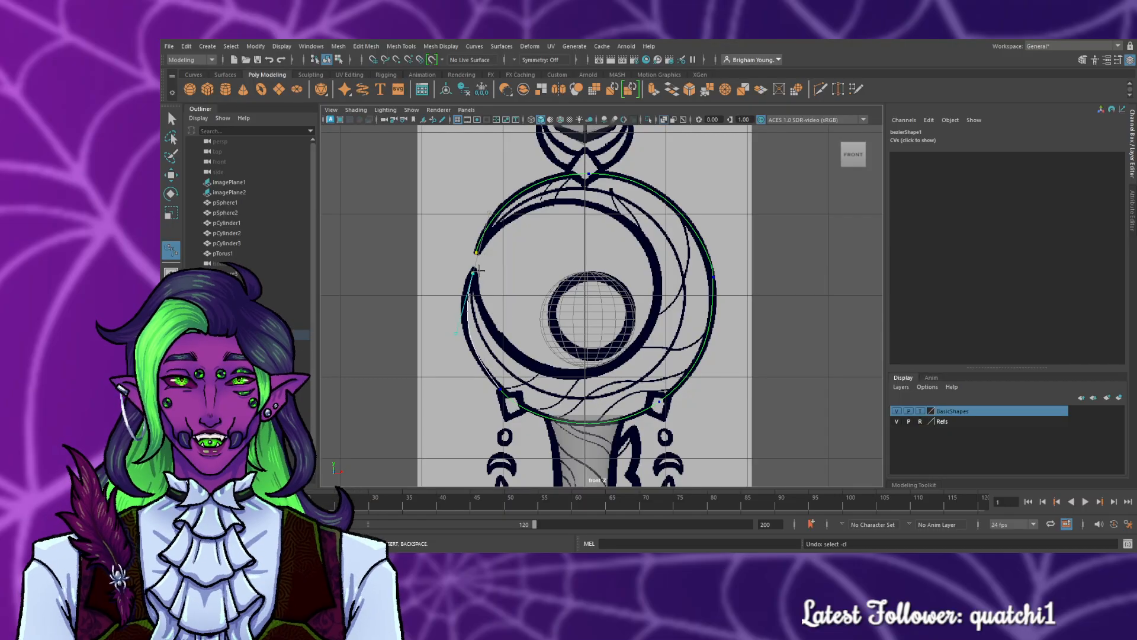
pyautogui.click(490, 211)
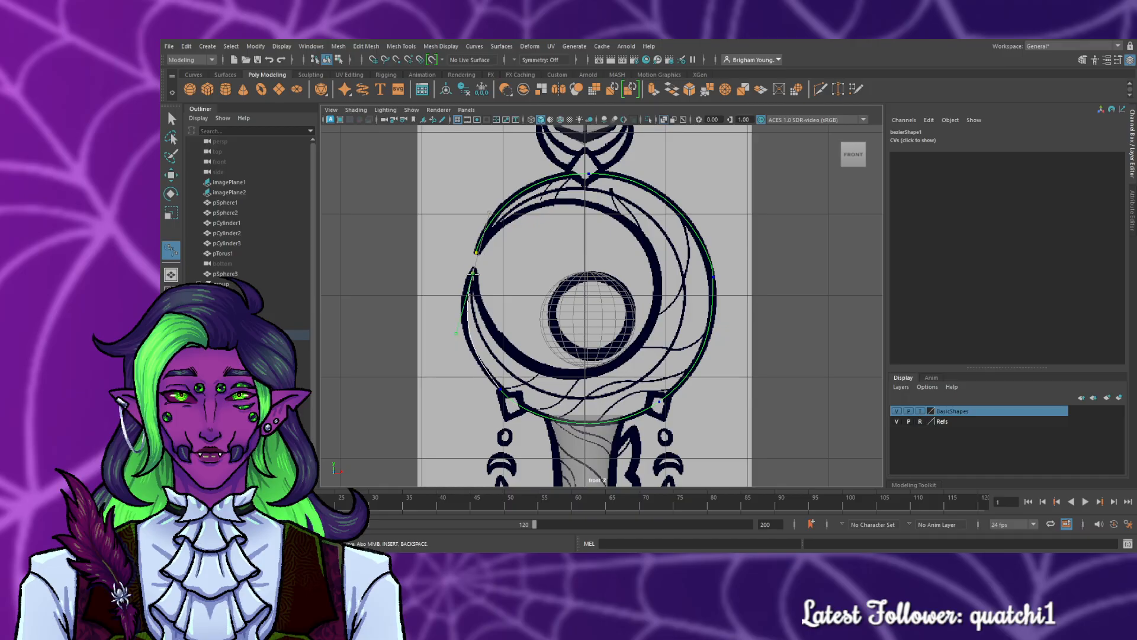
# - Reposition the Bezier curve's end anchor on the crescent's lower tip to match the reference drawing
pyautogui.click(171, 250)
pyautogui.scroll(5, 483, 271)
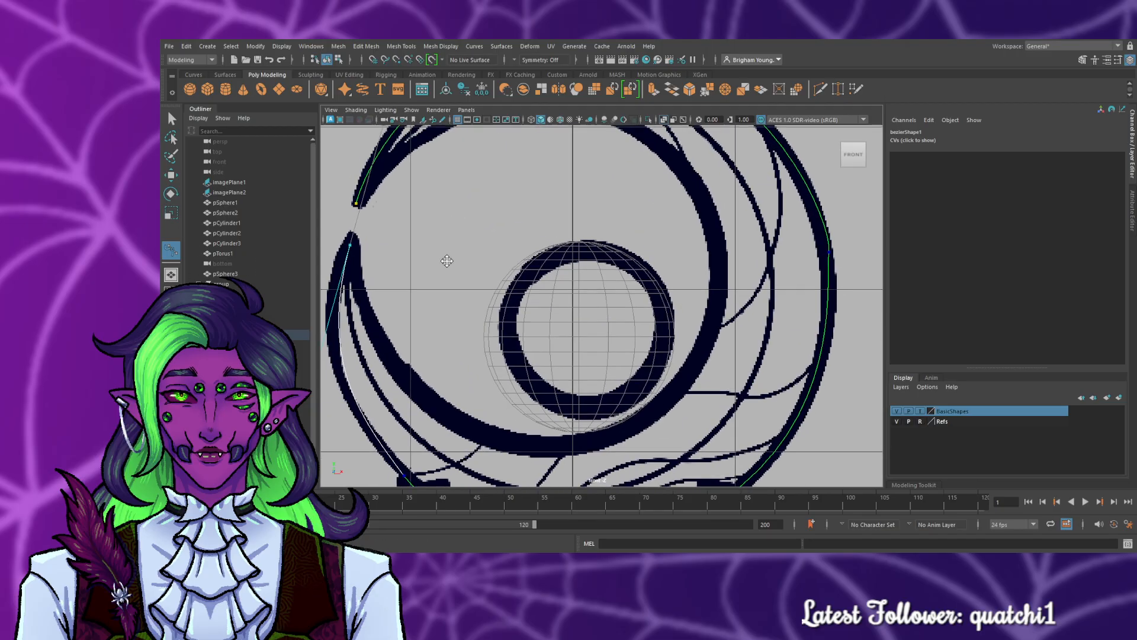
pyautogui.scroll(4, 602, 364)
pyautogui.scroll(1, 598, 362)
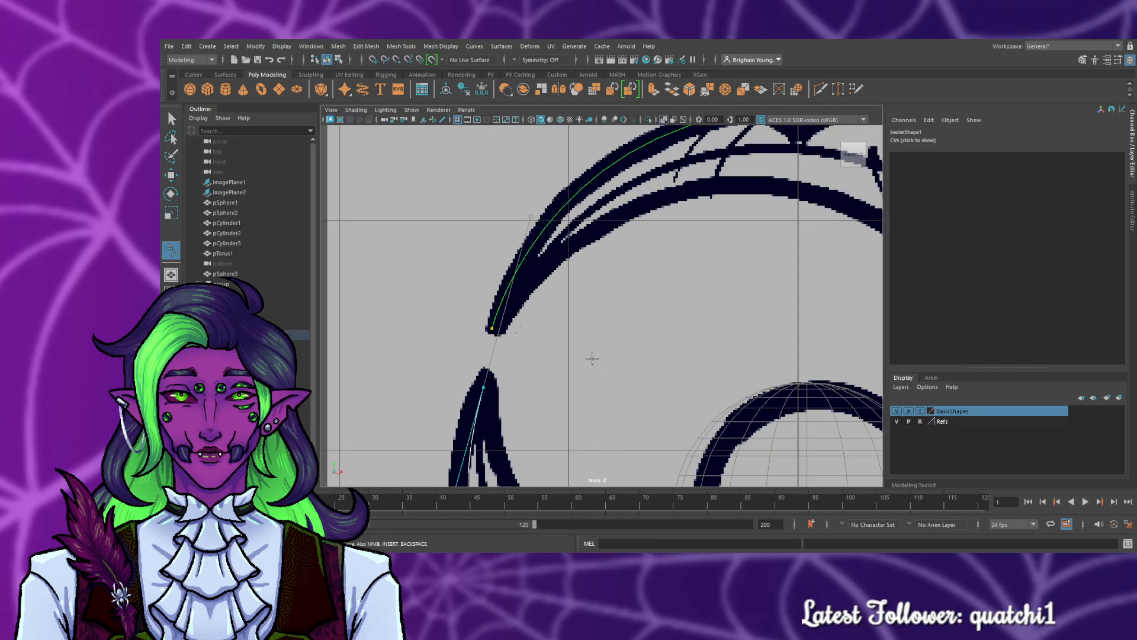
pyautogui.press('w')
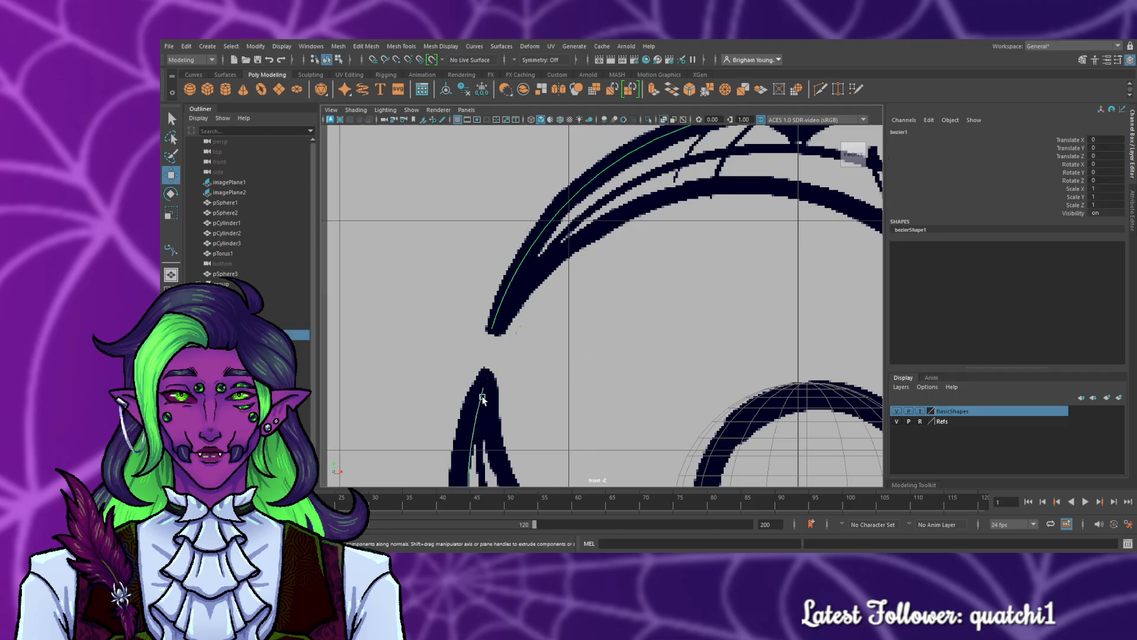
pyautogui.click(170, 251)
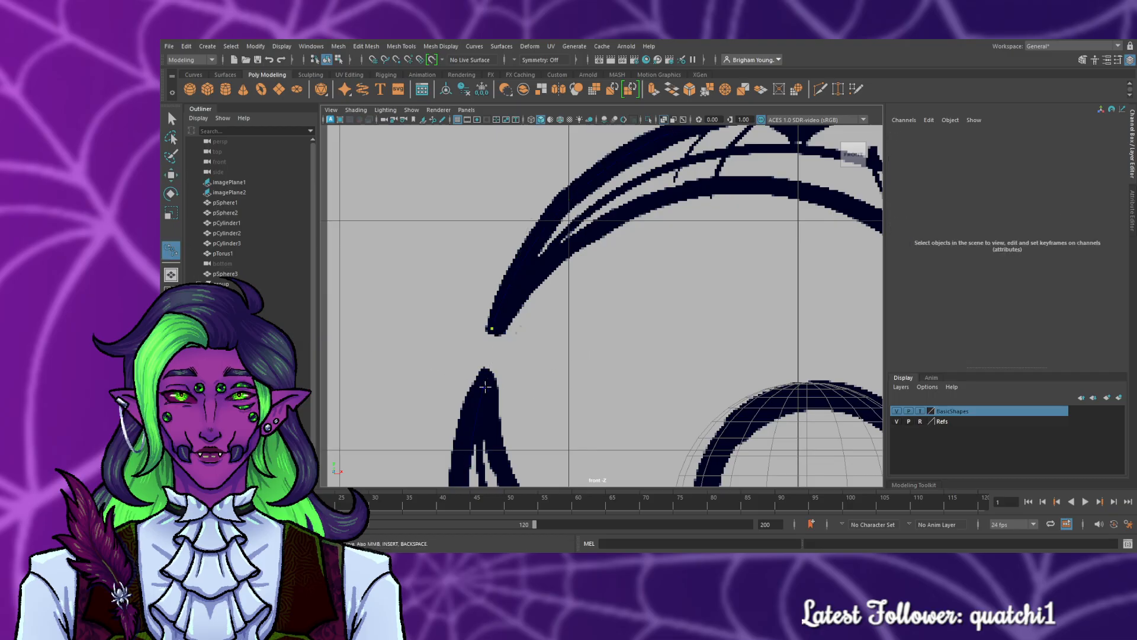
pyautogui.moveTo(485, 386); pyautogui.dragTo(478, 383)
# - Adjust the lower-tip anchor's tangent handle to follow the outer outline, and finish the Bezier curve
pyautogui.scroll(-6, 557, 399)
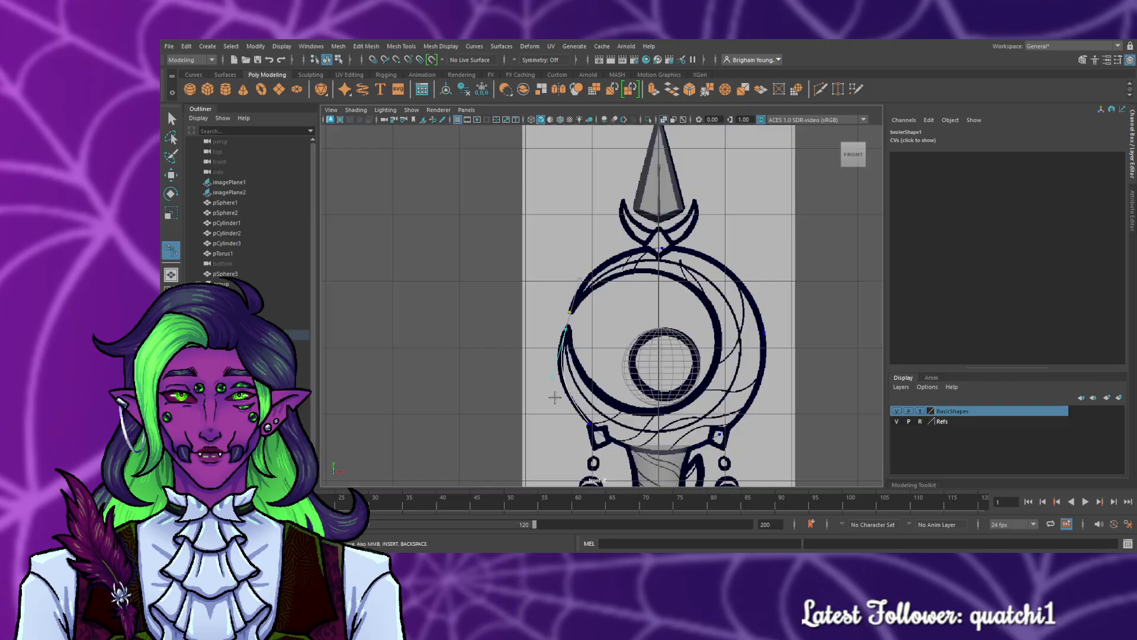
pyautogui.scroll(3, 559, 393)
pyautogui.scroll(2, 571, 385)
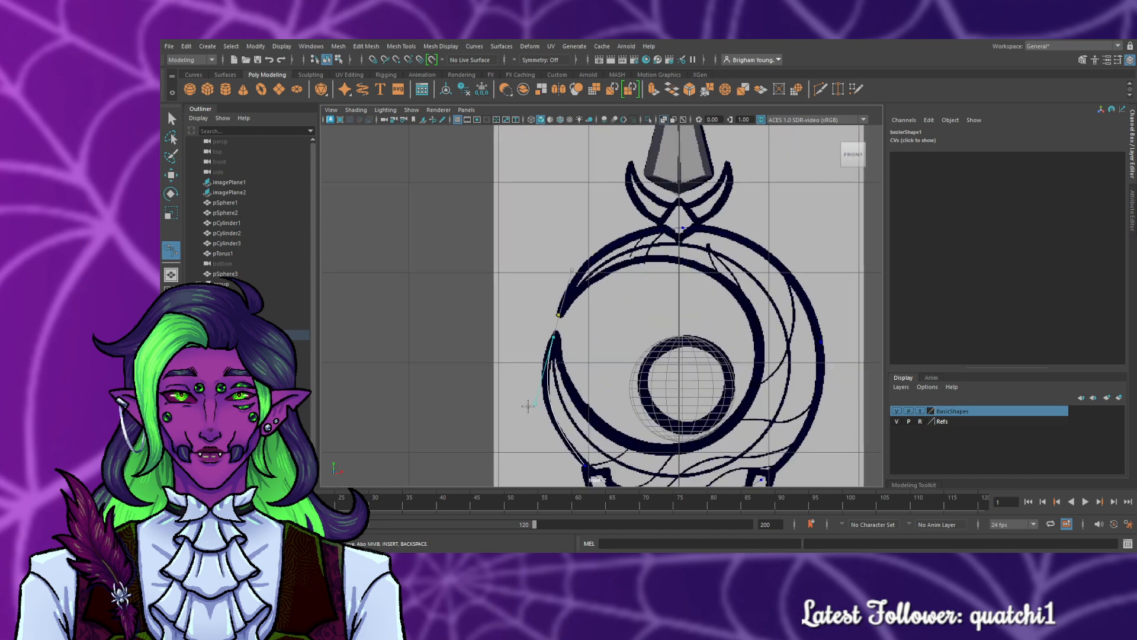
pyautogui.moveTo(536, 404); pyautogui.dragTo(534, 400)
pyautogui.click(172, 118)
pyautogui.scroll(-5, 563, 372)
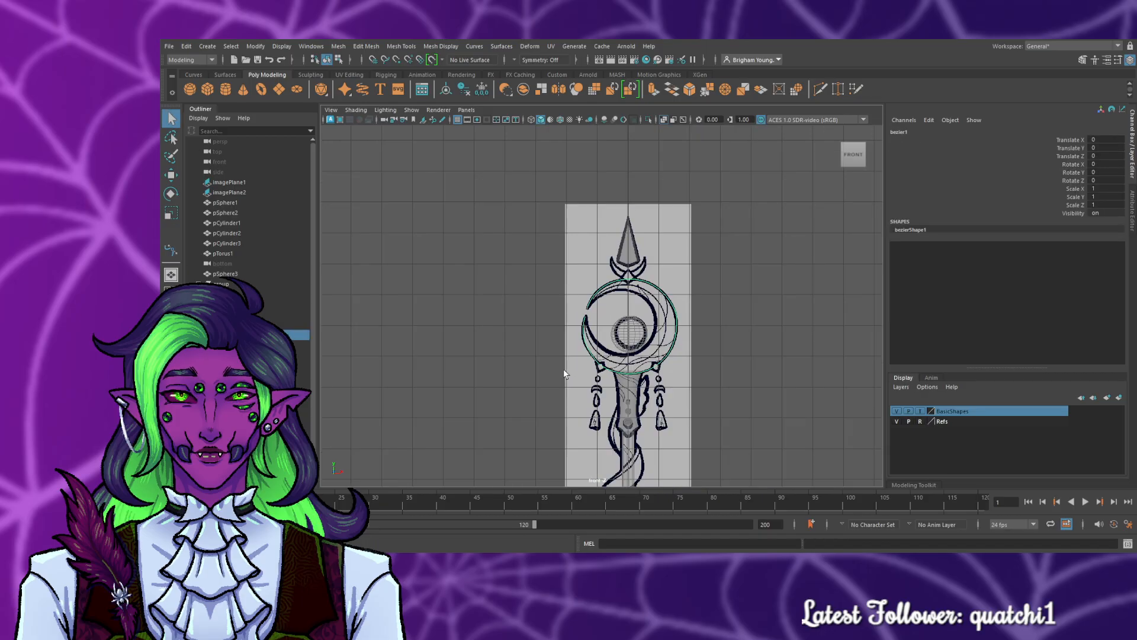
# - Move the outer-outline Bezier curve clear of the reference image, to about 3.706 in Translate X and 3.216 in Translate Y
pyautogui.scroll(5, 595, 355)
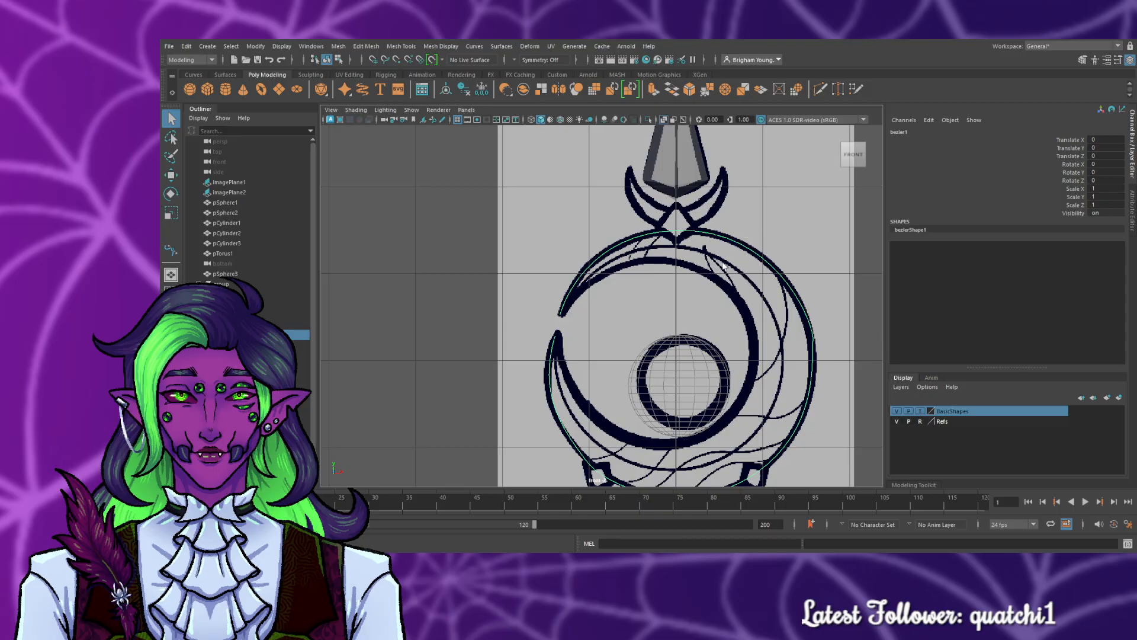
pyautogui.press('w')
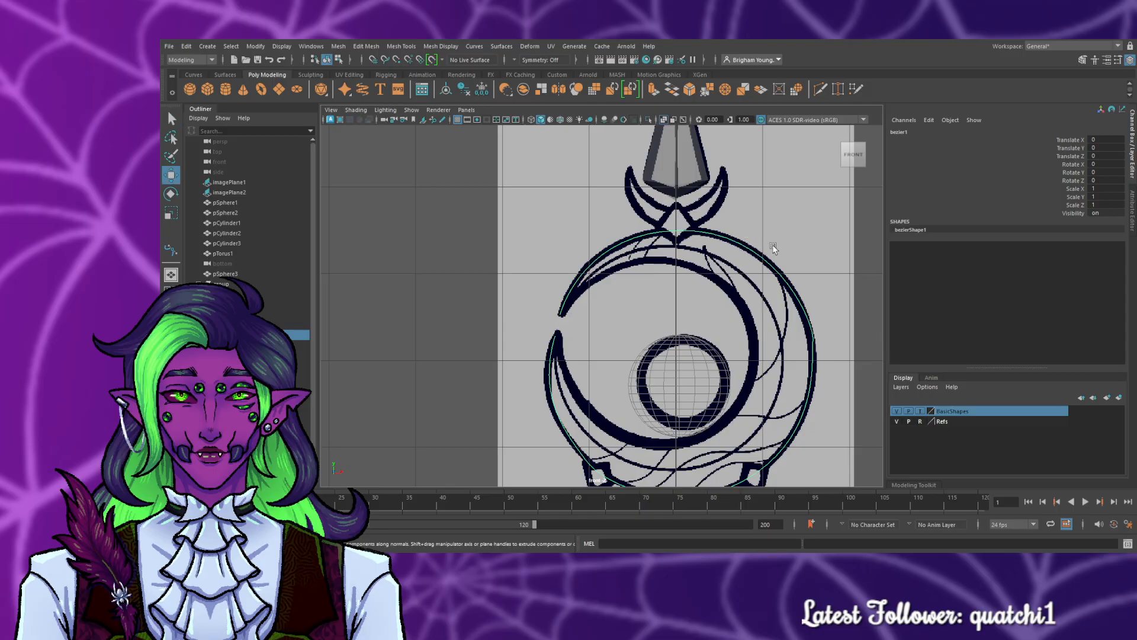
pyautogui.scroll(-10, 758, 258)
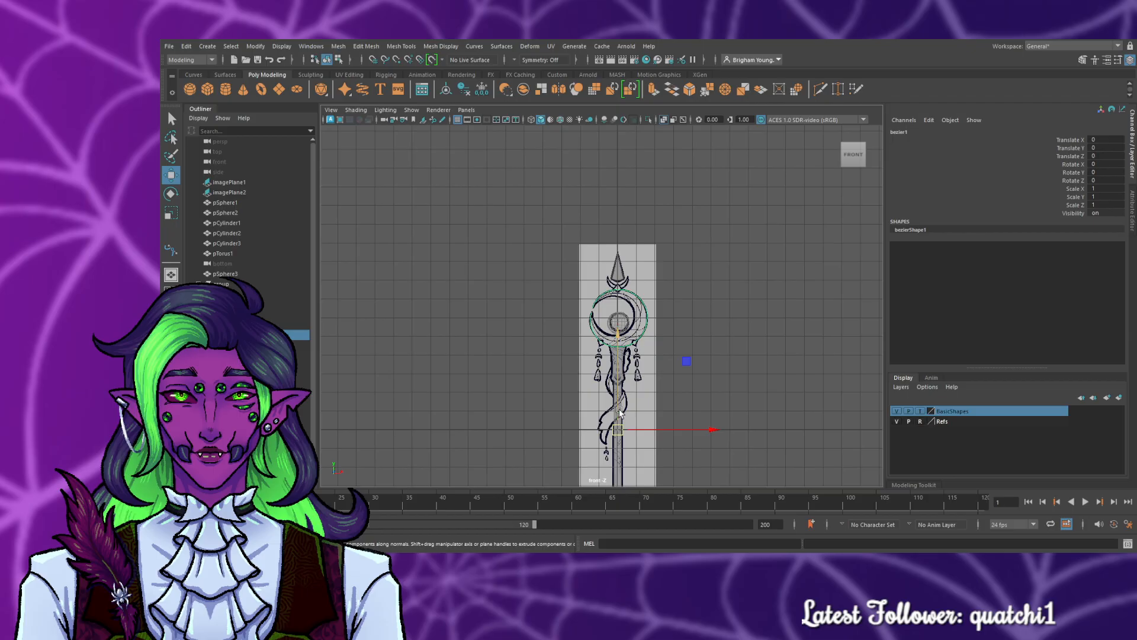
pyautogui.moveTo(620, 413); pyautogui.dragTo(621, 354)
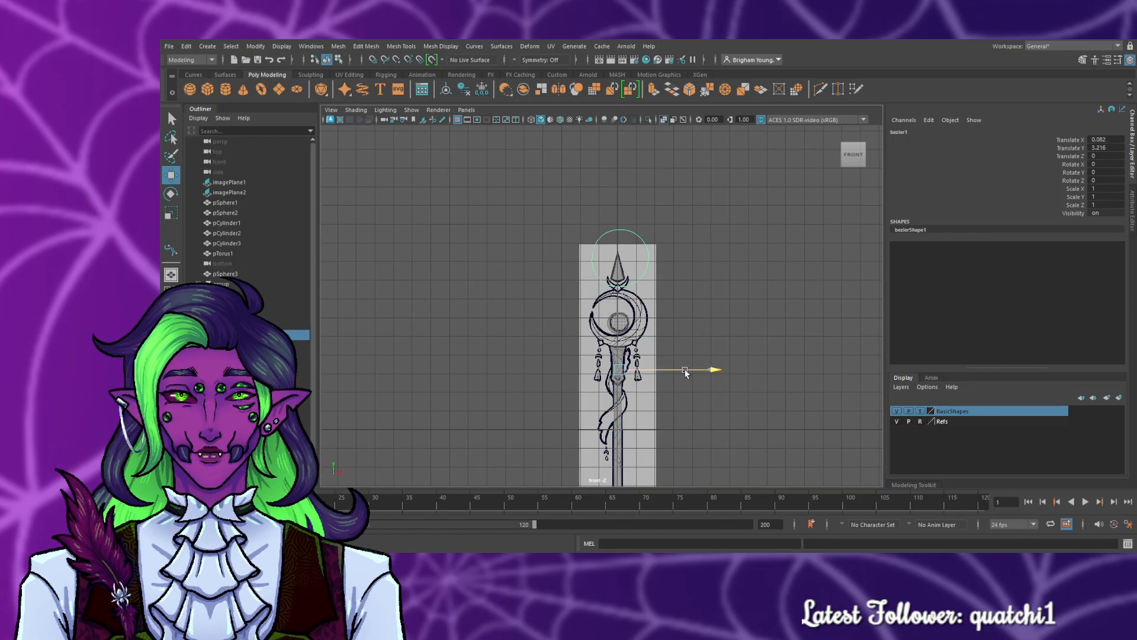
pyautogui.moveTo(686, 373); pyautogui.dragTo(755, 373)
pyautogui.scroll(8, 800, 338)
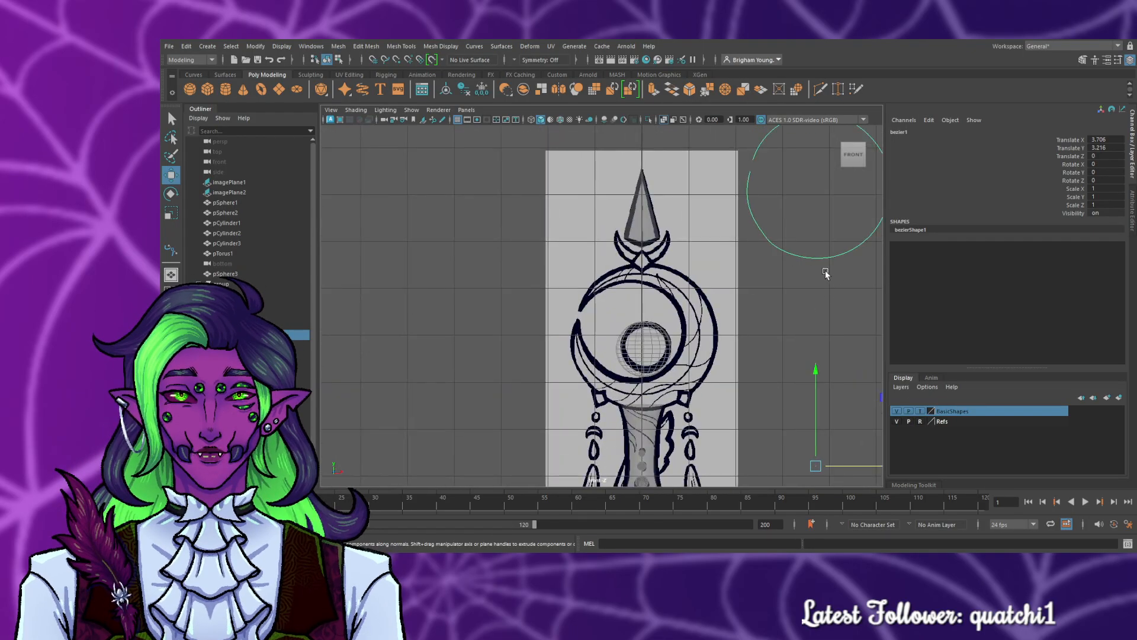
pyautogui.keyDown('alt'); pyautogui.moveTo(790, 300); pyautogui.dragTo(576, 430, button='middle'); pyautogui.keyUp('alt')
pyautogui.scroll(4, 594, 414)
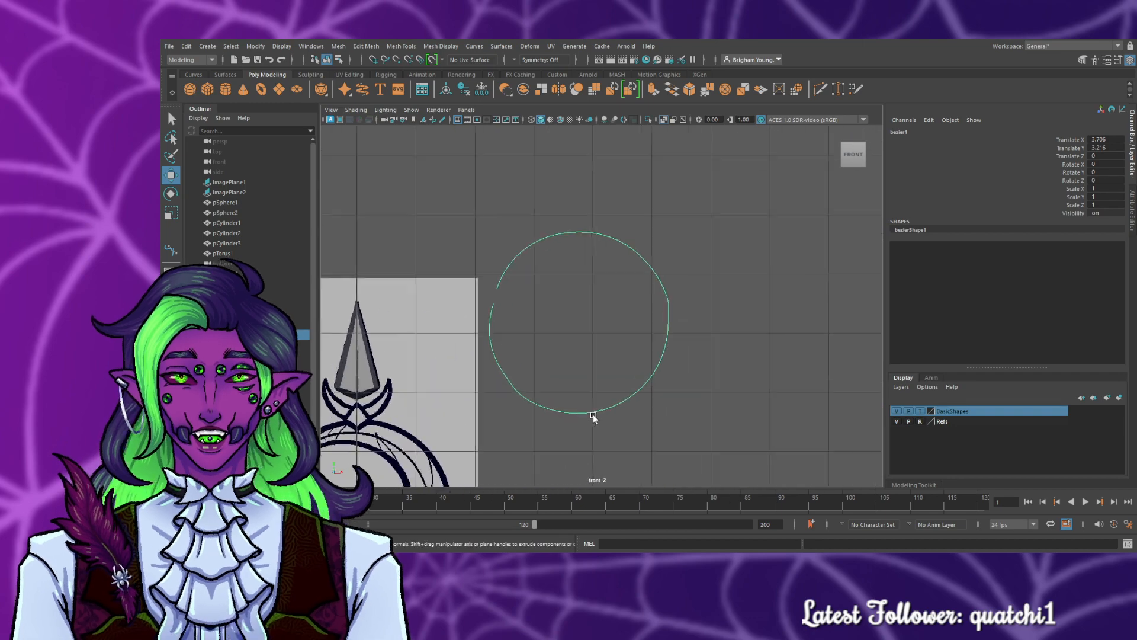
# - Adjust both tangent handles of the Bezier curve's anchor on the side opposite the opening to smooth the kink there
pyautogui.scroll(2, 597, 408)
pyautogui.click(172, 250)
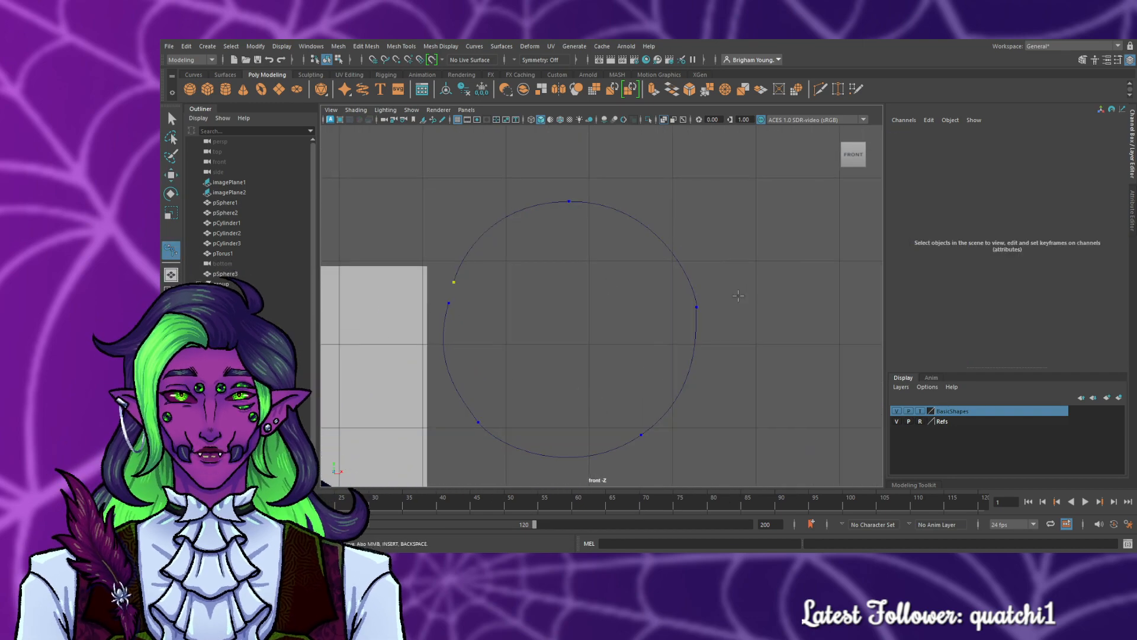
pyautogui.scroll(4, 601, 308)
pyautogui.scroll(6, 668, 297)
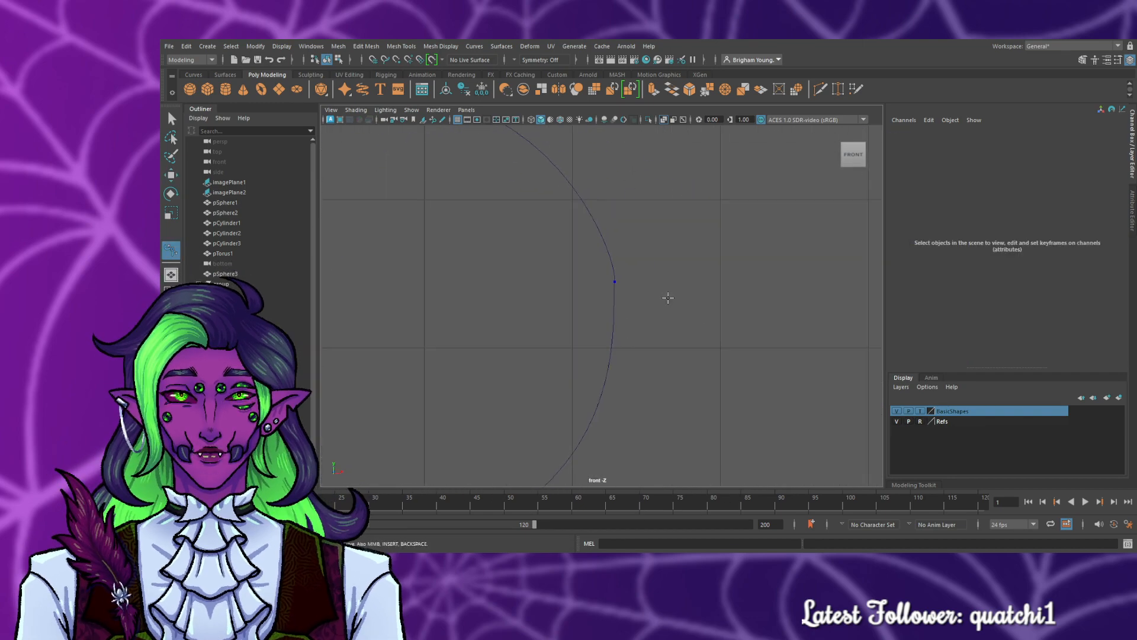
pyautogui.click(630, 251)
pyautogui.click(630, 252)
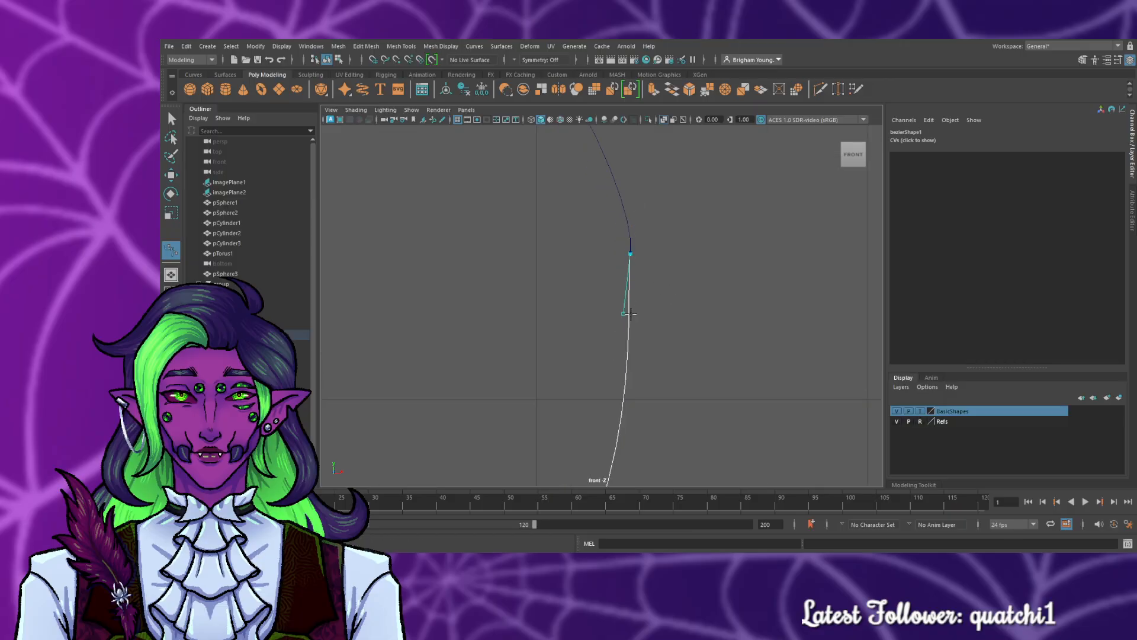
pyautogui.moveTo(630, 314); pyautogui.dragTo(626, 315)
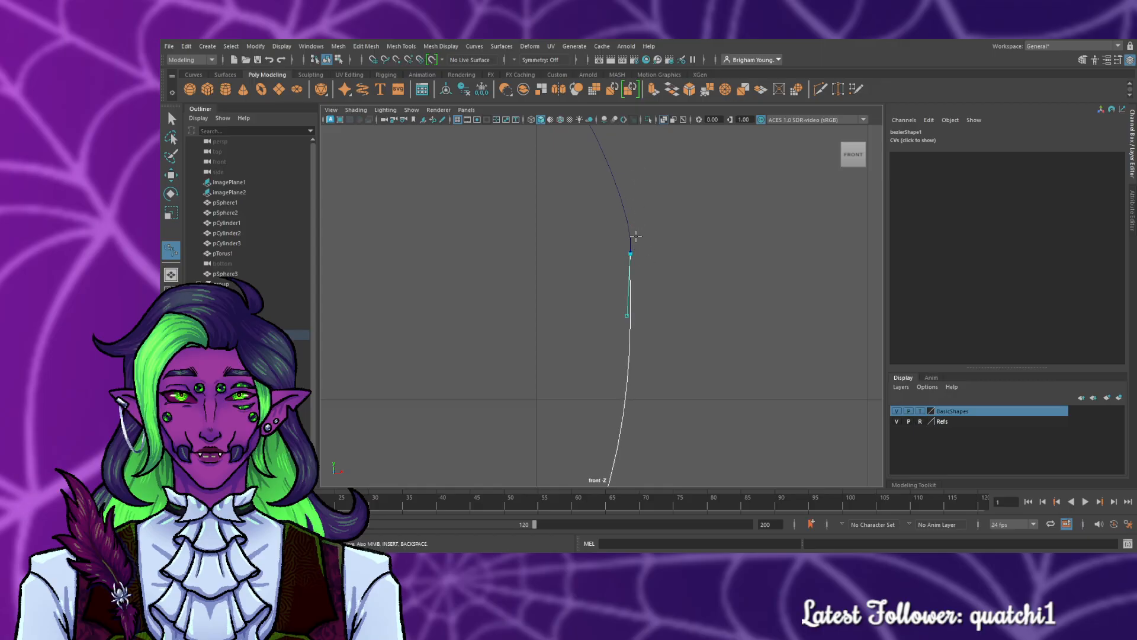
pyautogui.moveTo(631, 242); pyautogui.dragTo(634, 197)
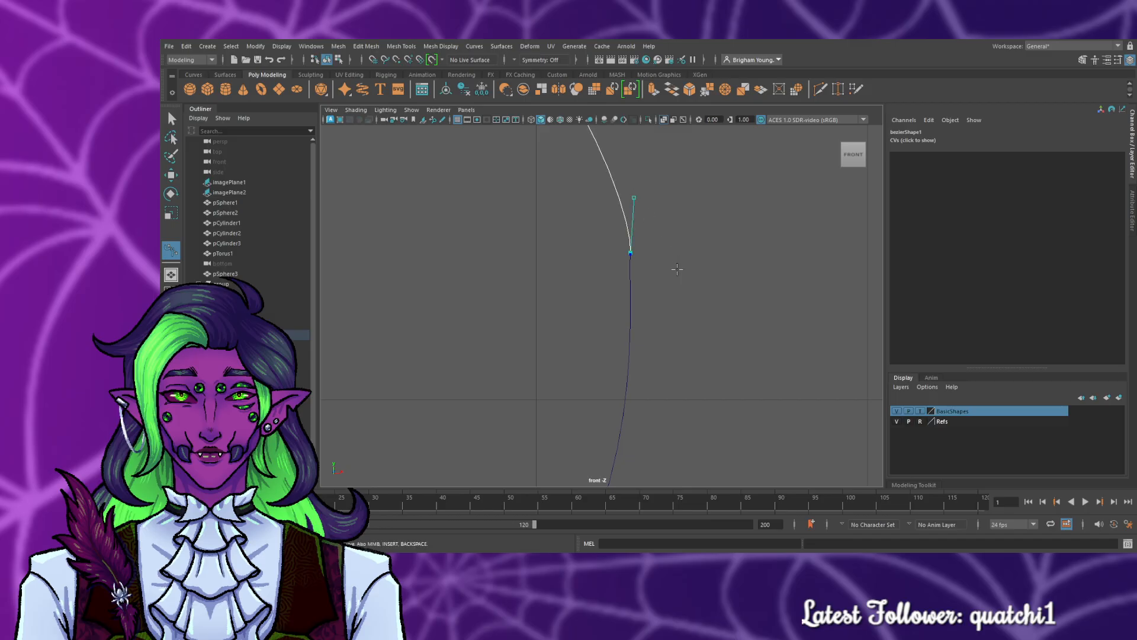
pyautogui.keyDown('alt'); pyautogui.moveTo(672, 313); pyautogui.dragTo(518, 307, button='right'); pyautogui.keyUp('alt')
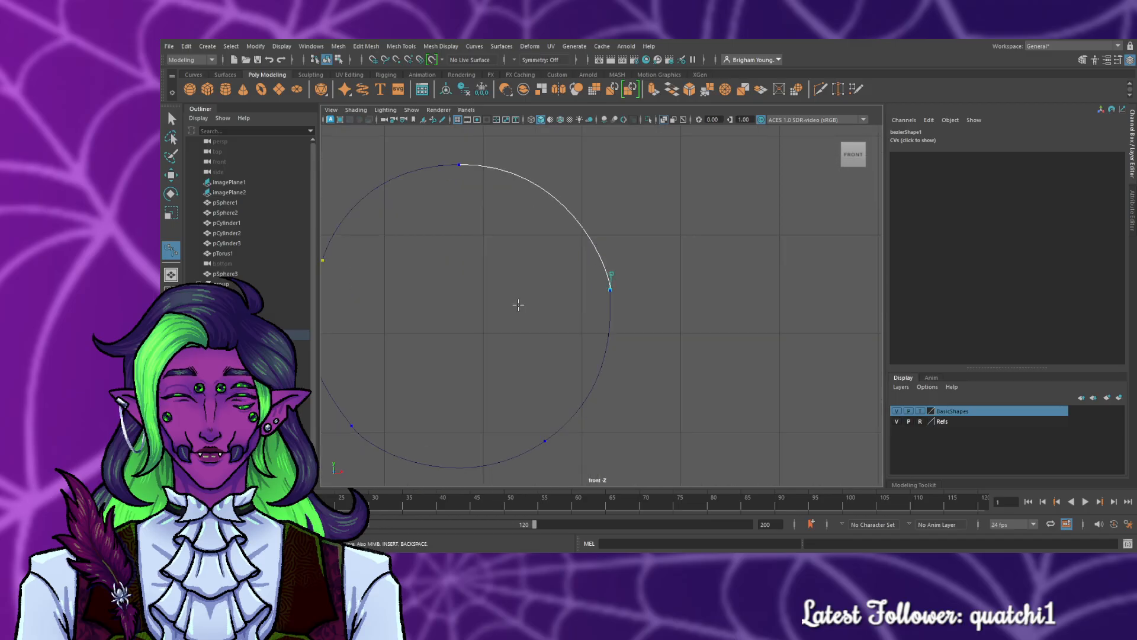
# - Adjust the tangent handles of the lower anchor on the opening's side to round the curve between the lower tip and base
pyautogui.keyDown('alt'); pyautogui.moveTo(505, 349); pyautogui.dragTo(697, 282, button='middle'); pyautogui.keyUp('alt')
pyautogui.keyDown('alt'); pyautogui.moveTo(699, 285); pyautogui.dragTo(714, 299, button='right'); pyautogui.keyUp('alt')
pyautogui.click(516, 394)
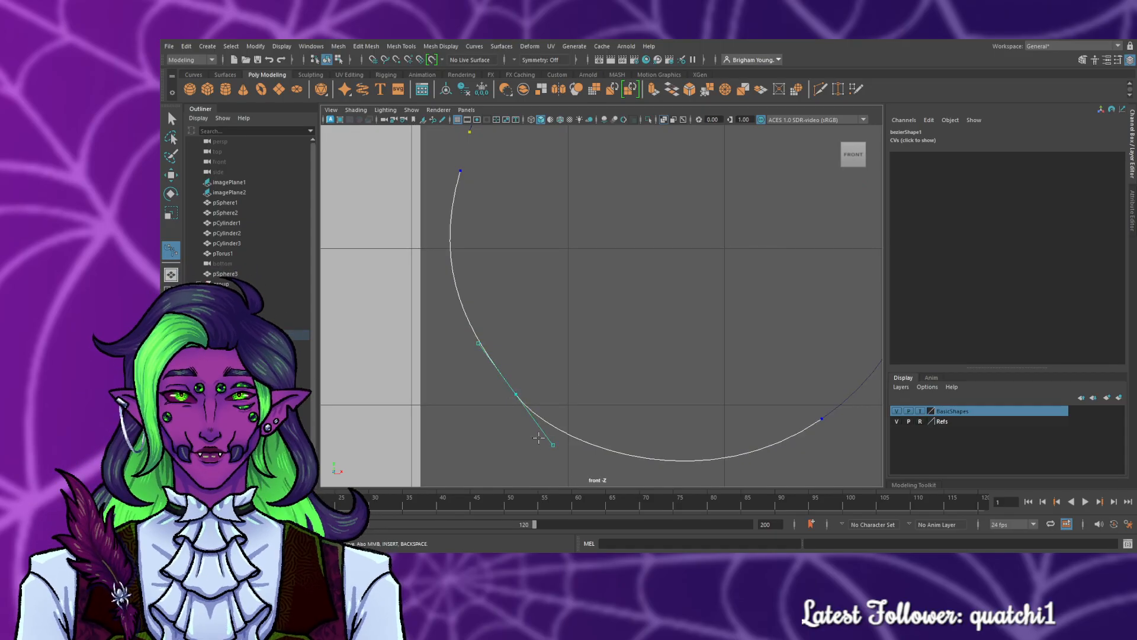
pyautogui.moveTo(555, 443)
pyautogui.mouseDown()
pyautogui.moveTo(536, 433)
pyautogui.moveTo(542, 446)
pyautogui.moveTo(558, 435)
pyautogui.mouseUp()
pyautogui.moveTo(474, 352)
pyautogui.mouseDown()
pyautogui.moveTo(485, 361)
pyautogui.moveTo(474, 357)
pyautogui.mouseUp()
pyautogui.scroll(2, 533, 262)
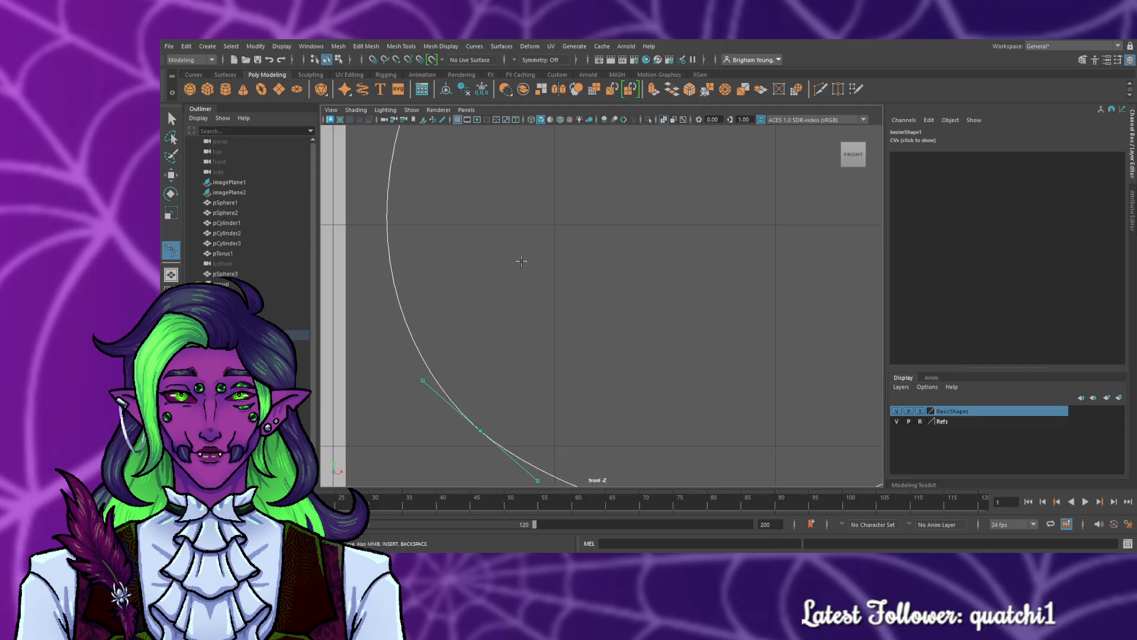
pyautogui.scroll(2, 571, 392)
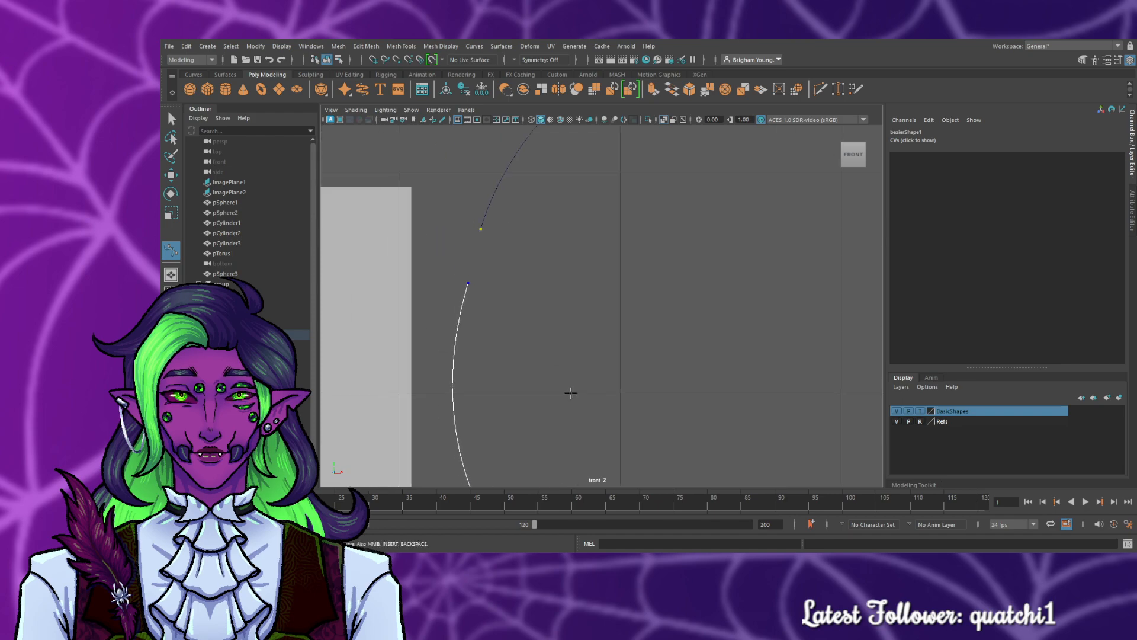
# - Try to extend the Bezier curve from its lower-tip anchor with additional anchors, and undo the added segments
pyautogui.click(468, 284)
pyautogui.scroll(-5, 491, 259)
pyautogui.scroll(6, 495, 217)
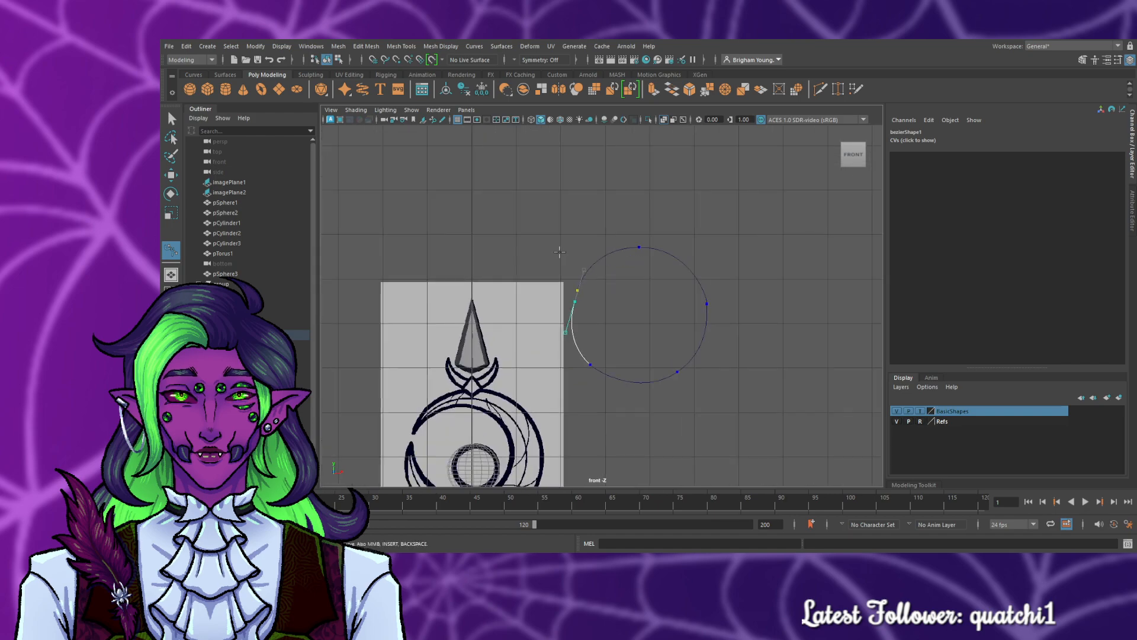
pyautogui.click(546, 193)
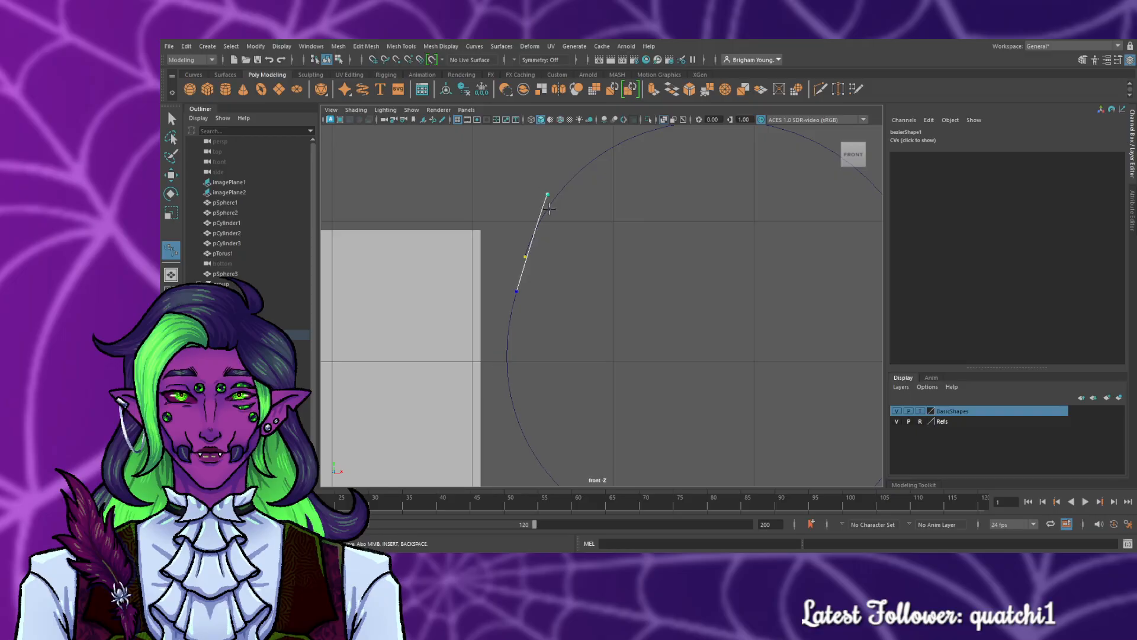
pyautogui.moveTo(549, 208); pyautogui.dragTo(548, 209)
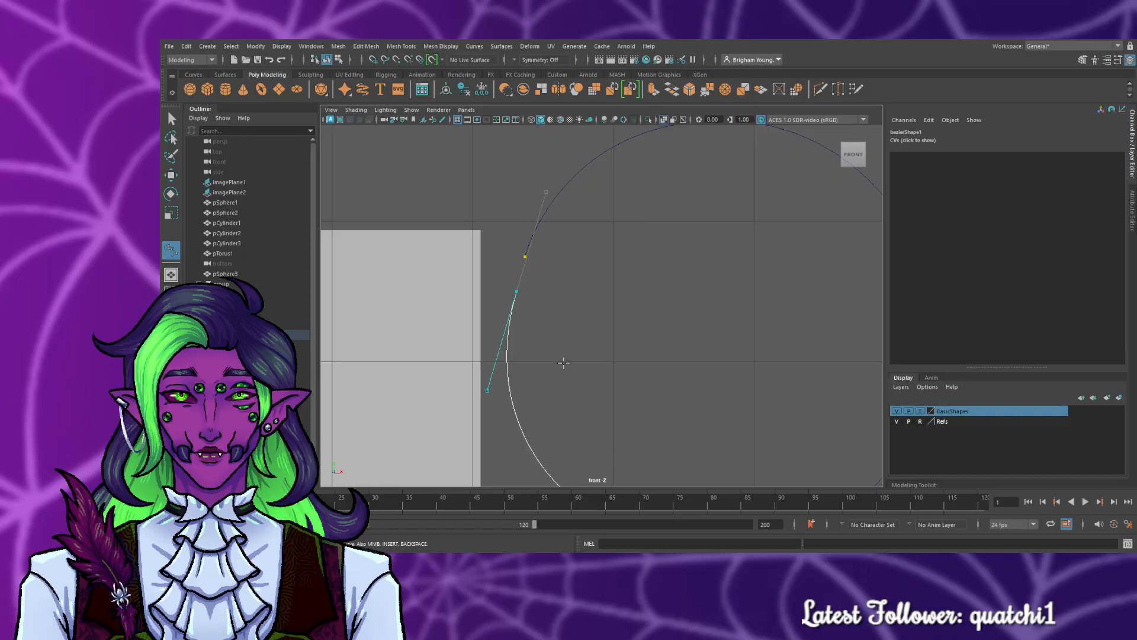
pyautogui.moveTo(583, 377); pyautogui.dragTo(603, 388)
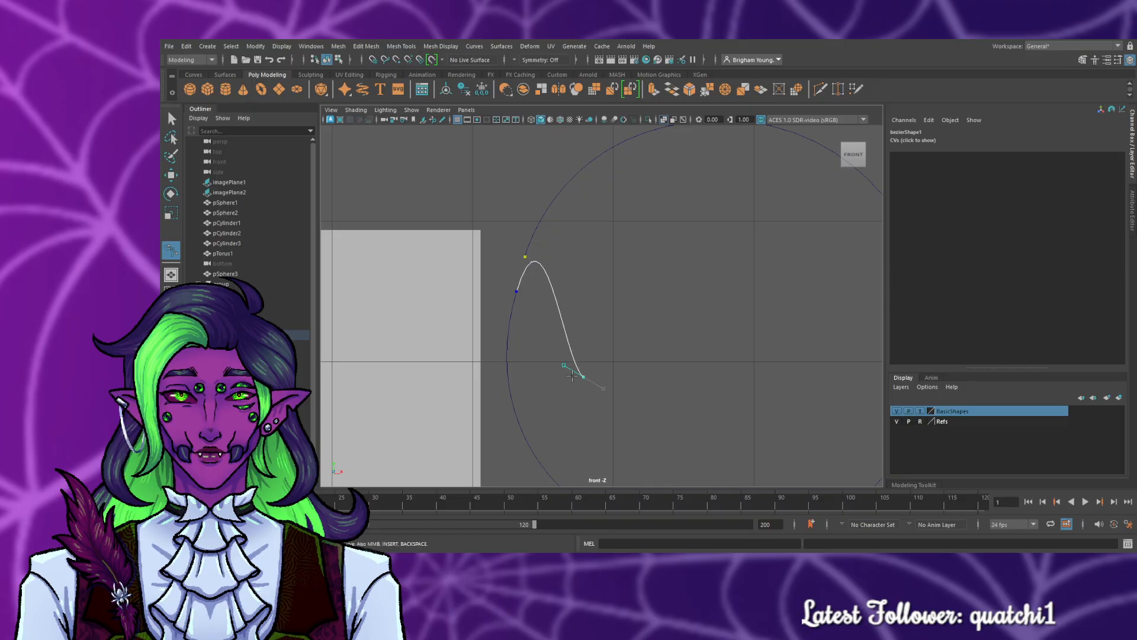
pyautogui.press('BackSpace')
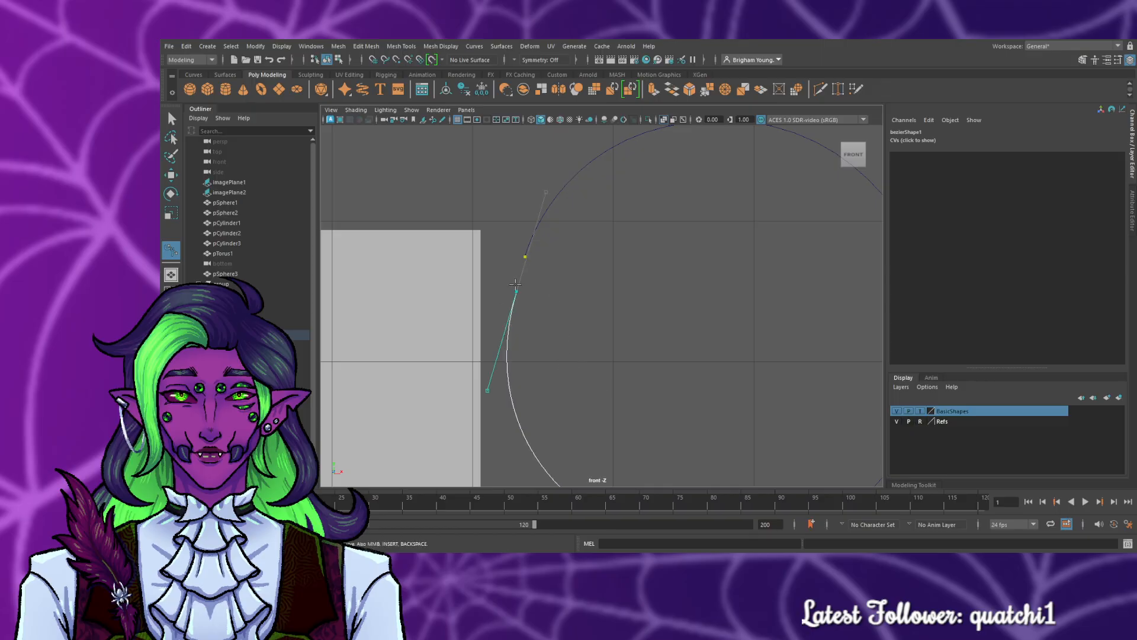
pyautogui.press('BackSpace')
pyautogui.hotkey('ctrl', 'z')
pyautogui.press('BackSpace')
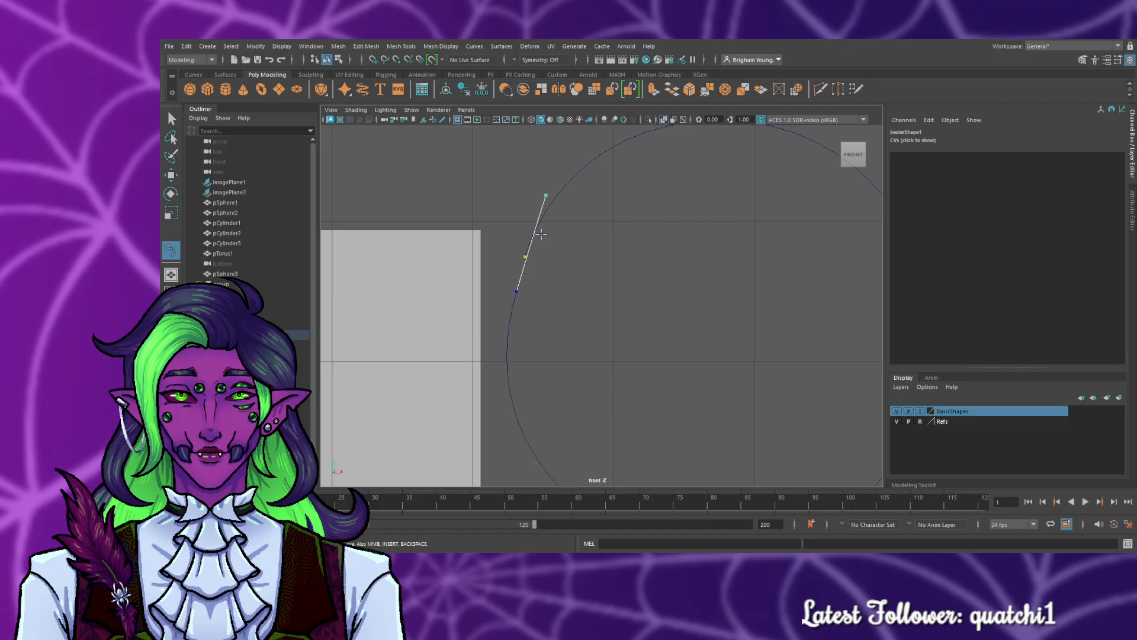
pyautogui.hotkey('ctrl', 'z')
# - Try to resume the Bezier curve from its lower tip by restarting the Bezier tool, and undo the stray new anchor
pyautogui.click(171, 118)
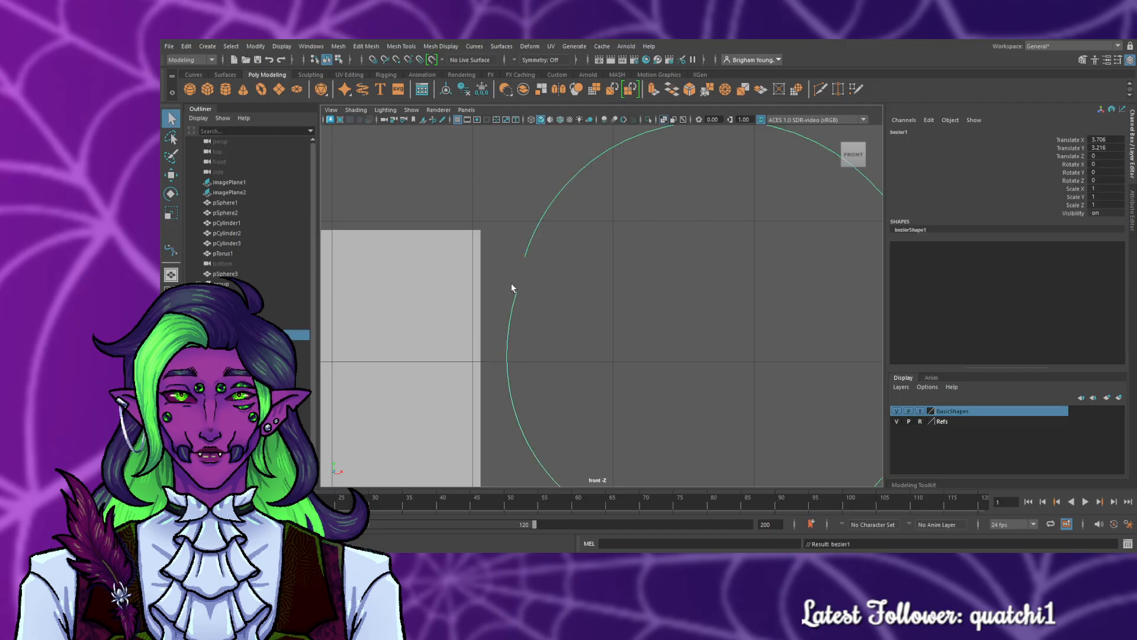
pyautogui.click(516, 302)
pyautogui.click(171, 250)
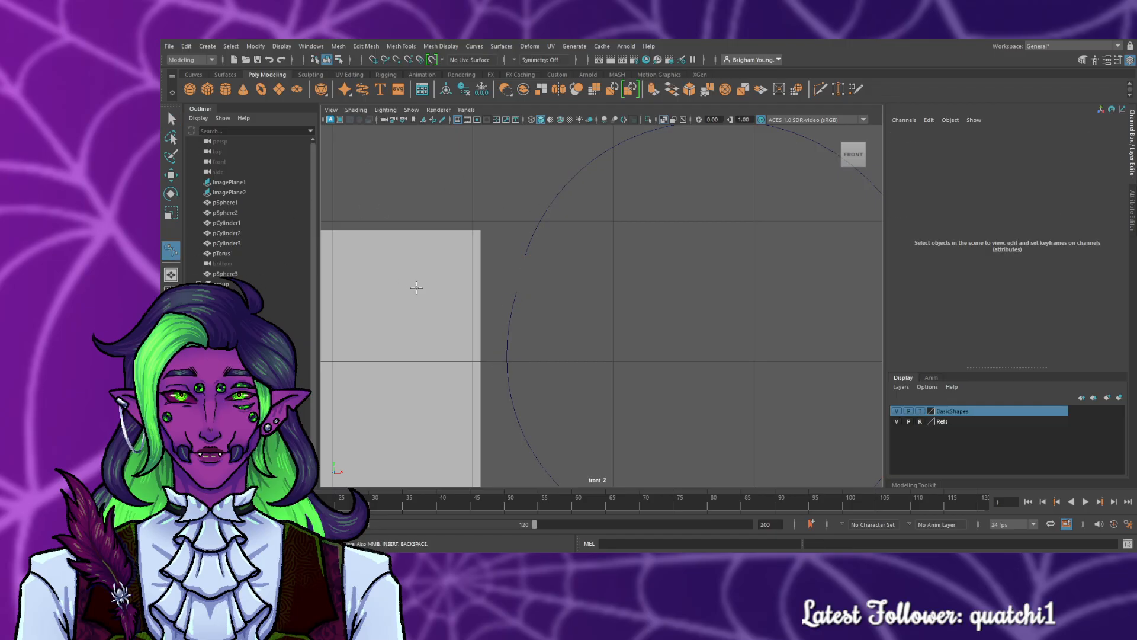
pyautogui.click(515, 298)
pyautogui.scroll(5, 522, 322)
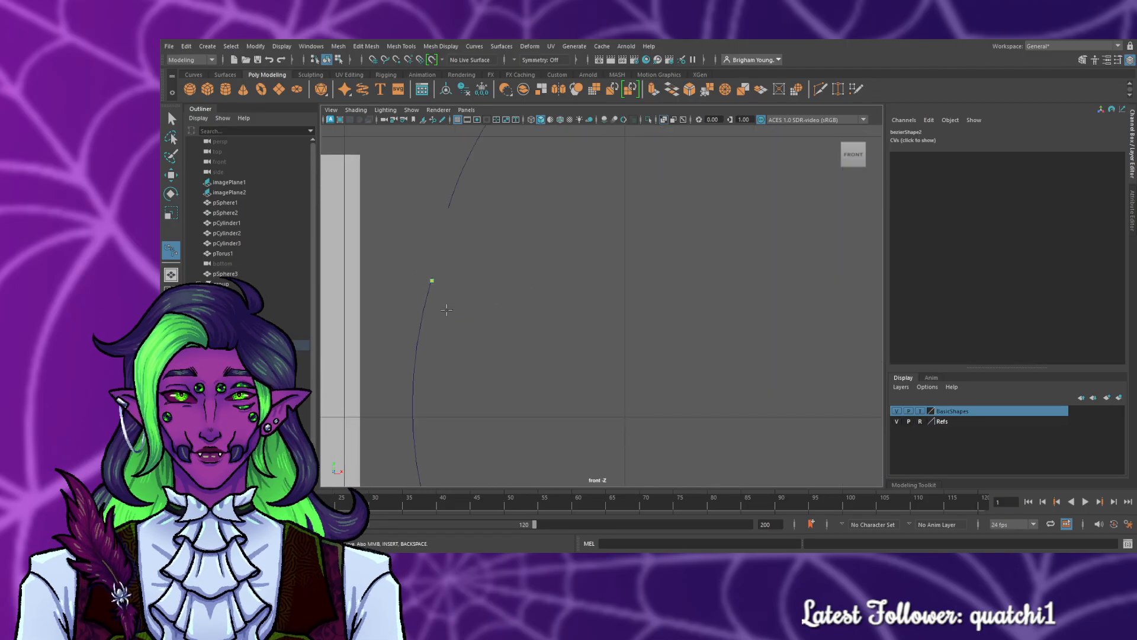
pyautogui.hotkey('ctrl', 'z')
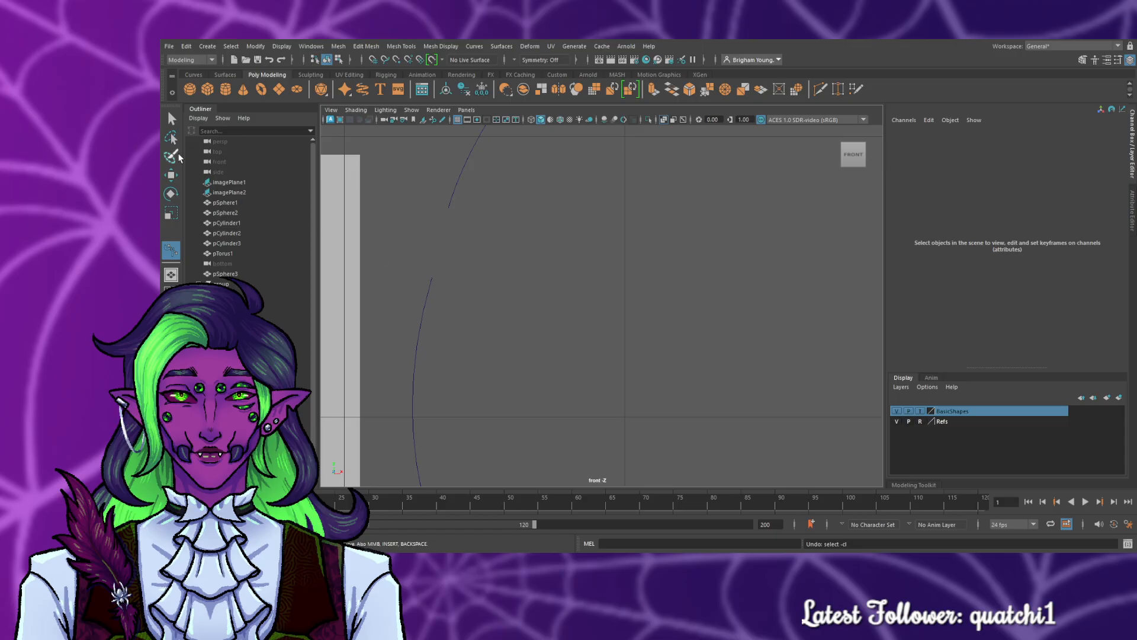
pyautogui.click(170, 120)
pyautogui.click(420, 341)
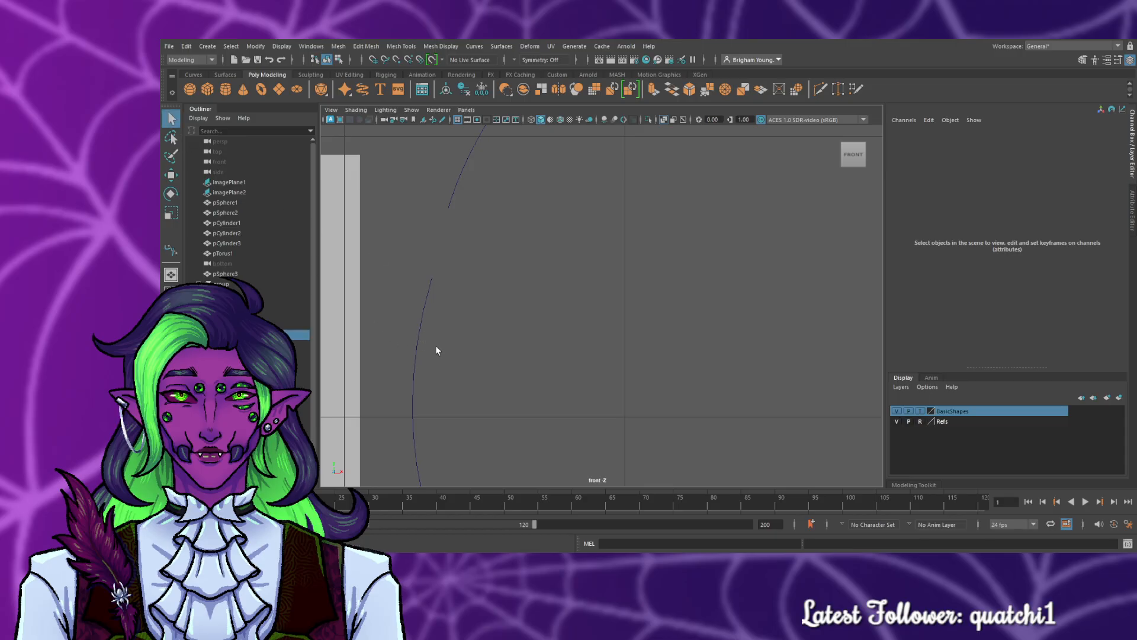
pyautogui.click(405, 338)
pyautogui.scroll(-10, 406, 339)
pyautogui.scroll(3, 581, 351)
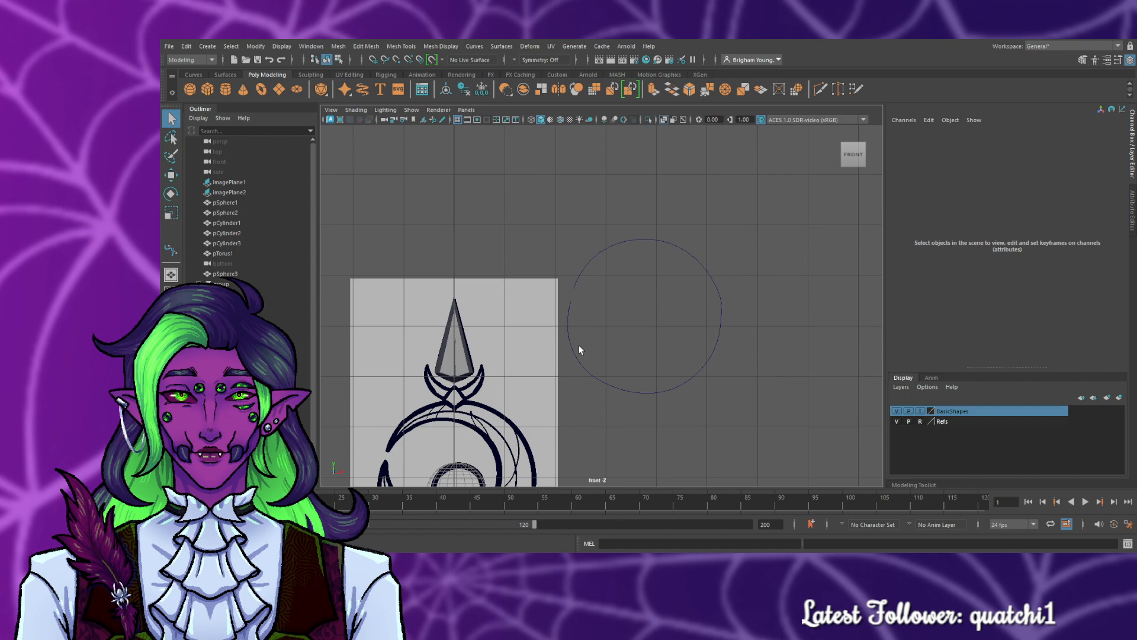
pyautogui.scroll(3, 630, 360)
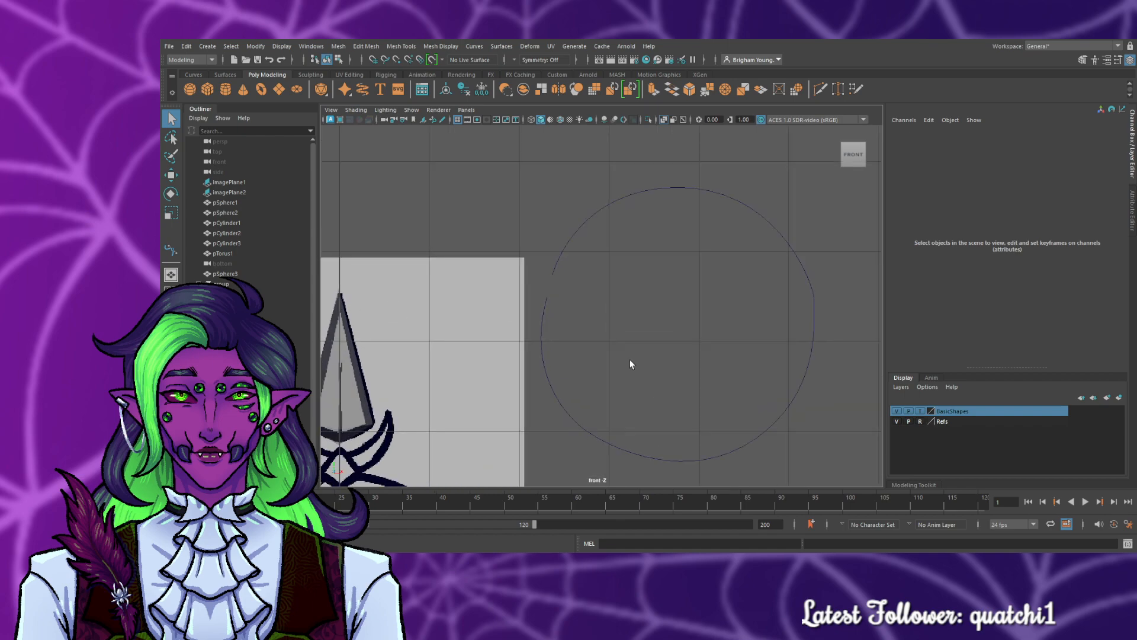
pyautogui.scroll(-5, 620, 367)
pyautogui.scroll(-3, 616, 376)
pyautogui.scroll(6, 630, 378)
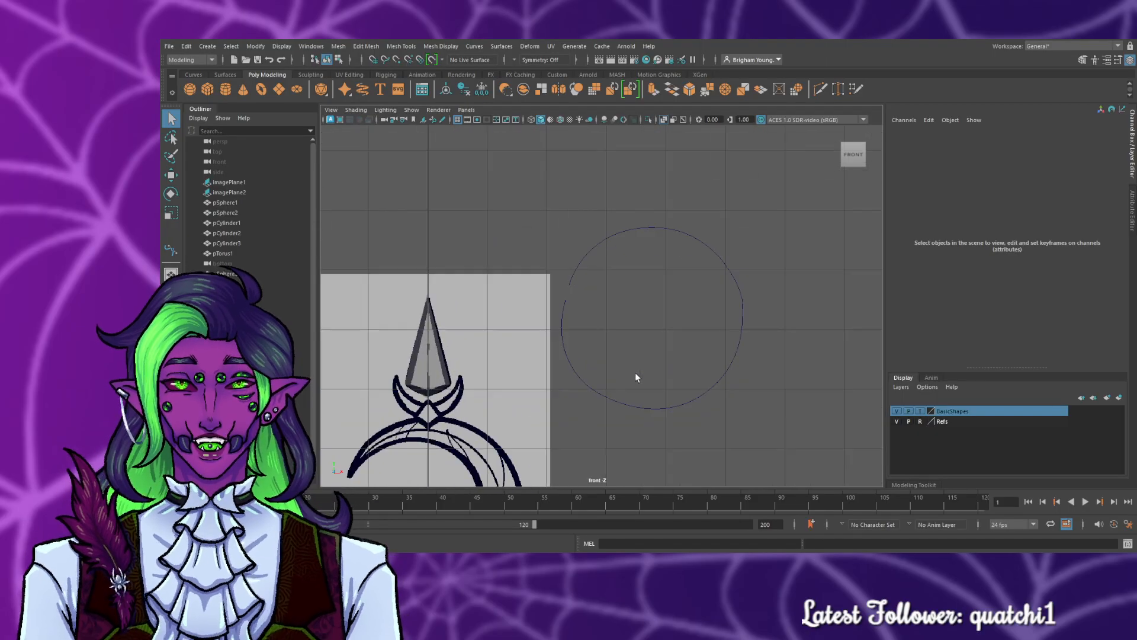
# - Try tracing the crescent's outer and inner outlines freehand as a pencil curve over the reference drawing, and undo it
pyautogui.keyDown('alt'); pyautogui.moveTo(547, 434); pyautogui.dragTo(701, 277, button='middle'); pyautogui.keyUp('alt')
pyautogui.scroll(3, 723, 231)
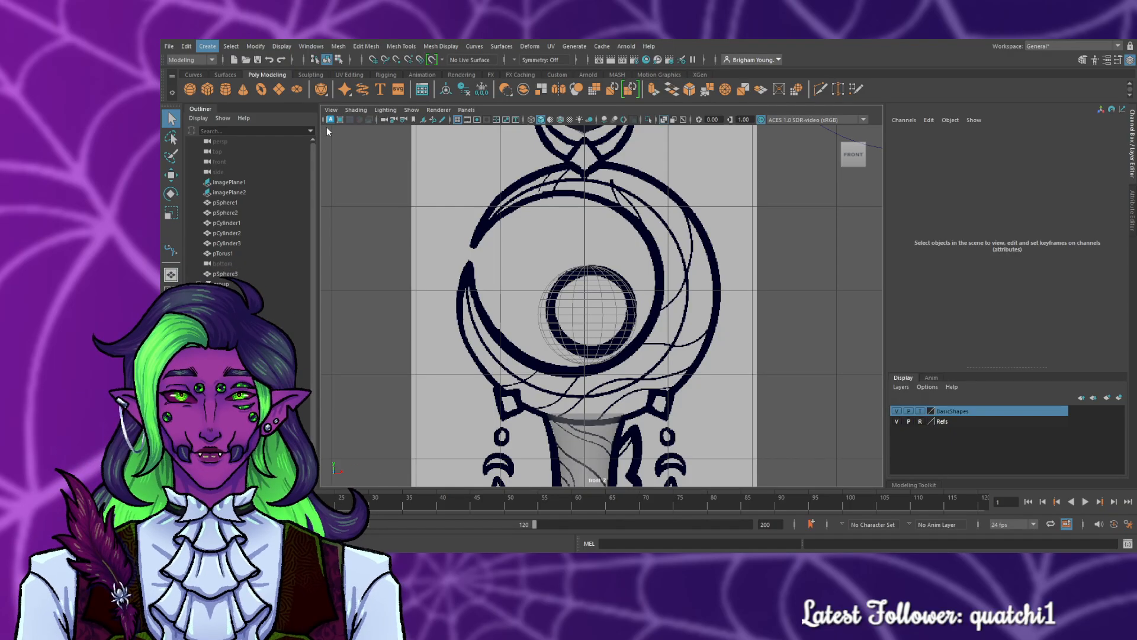
pyautogui.press('y')
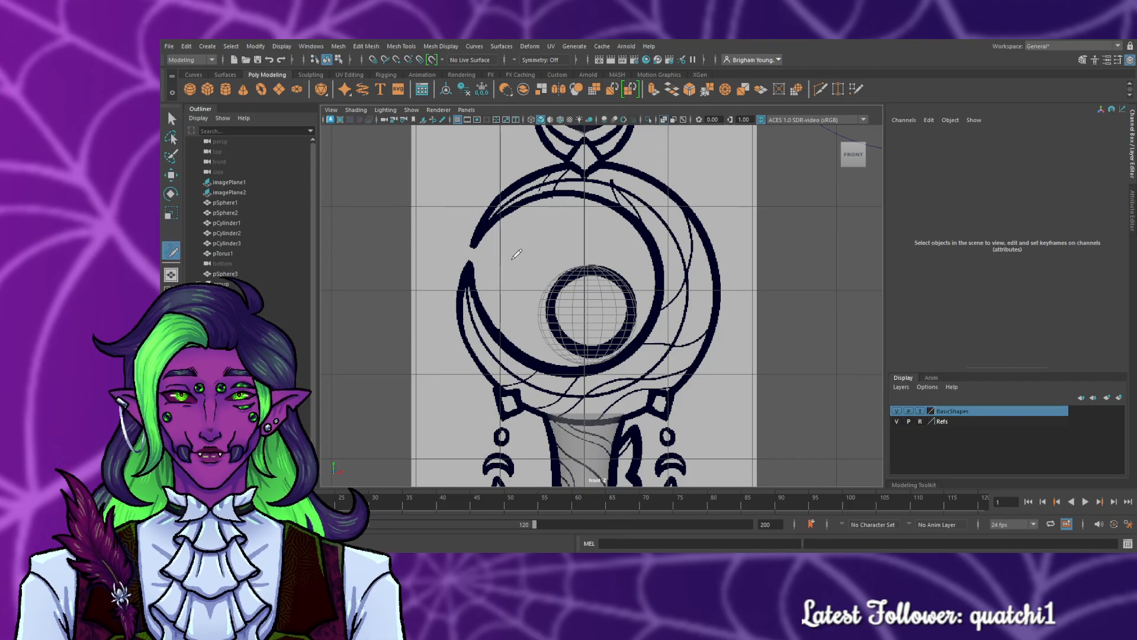
pyautogui.moveTo(472, 243)
pyautogui.mouseDown()
pyautogui.moveTo(548, 181)
pyautogui.moveTo(687, 192)
pyautogui.moveTo(716, 344)
pyautogui.moveTo(616, 409)
pyautogui.moveTo(459, 323)
pyautogui.moveTo(453, 252)
pyautogui.mouseUp()
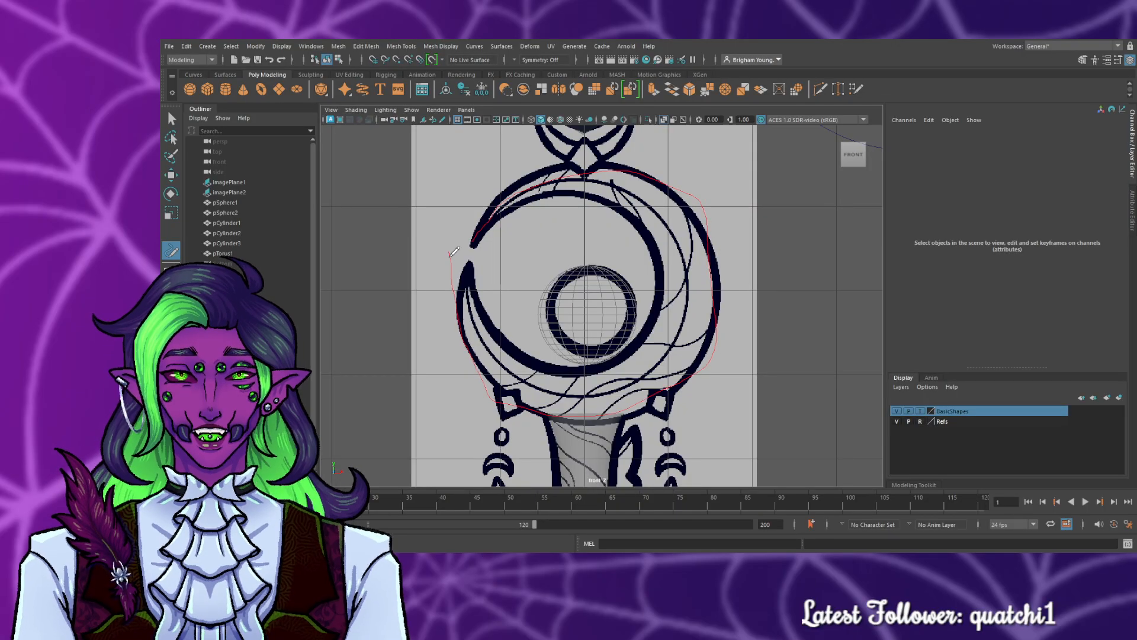
pyautogui.moveTo(477, 308)
pyautogui.mouseDown()
pyautogui.moveTo(622, 331)
pyautogui.moveTo(646, 260)
pyautogui.moveTo(569, 197)
pyautogui.moveTo(473, 230)
pyautogui.mouseUp()
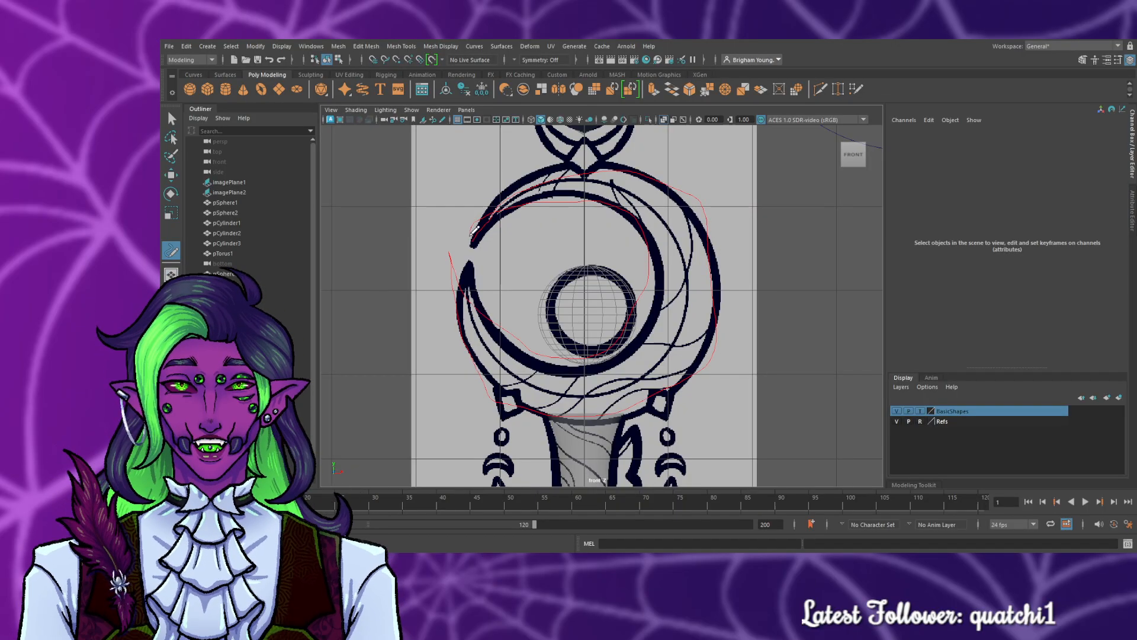
pyautogui.press('Return')
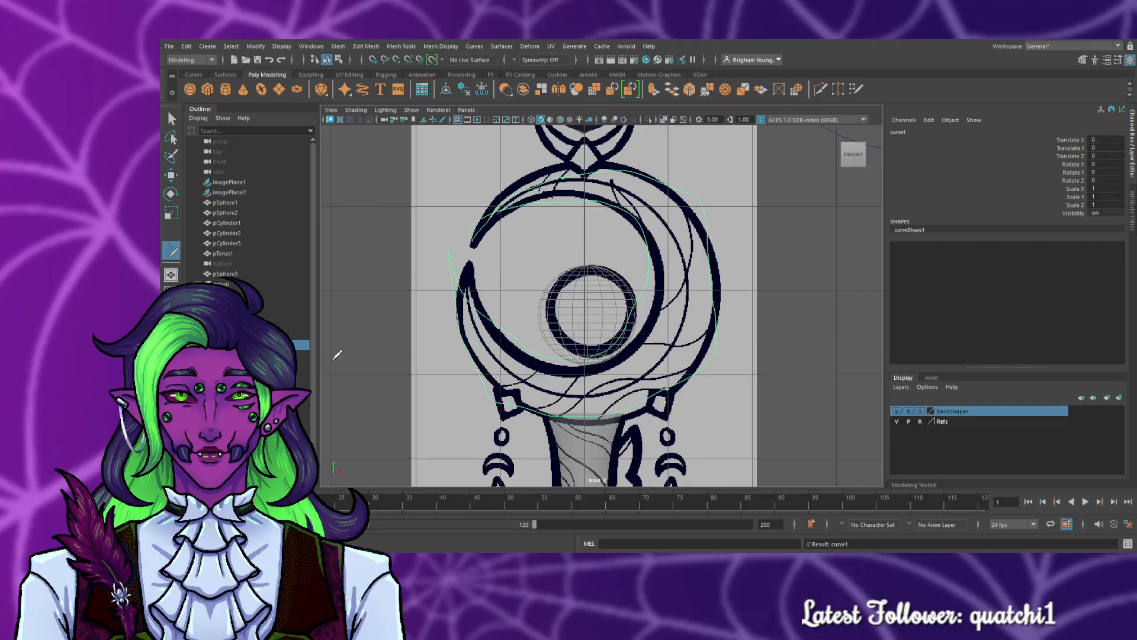
pyautogui.hotkey('ctrl', 'z')
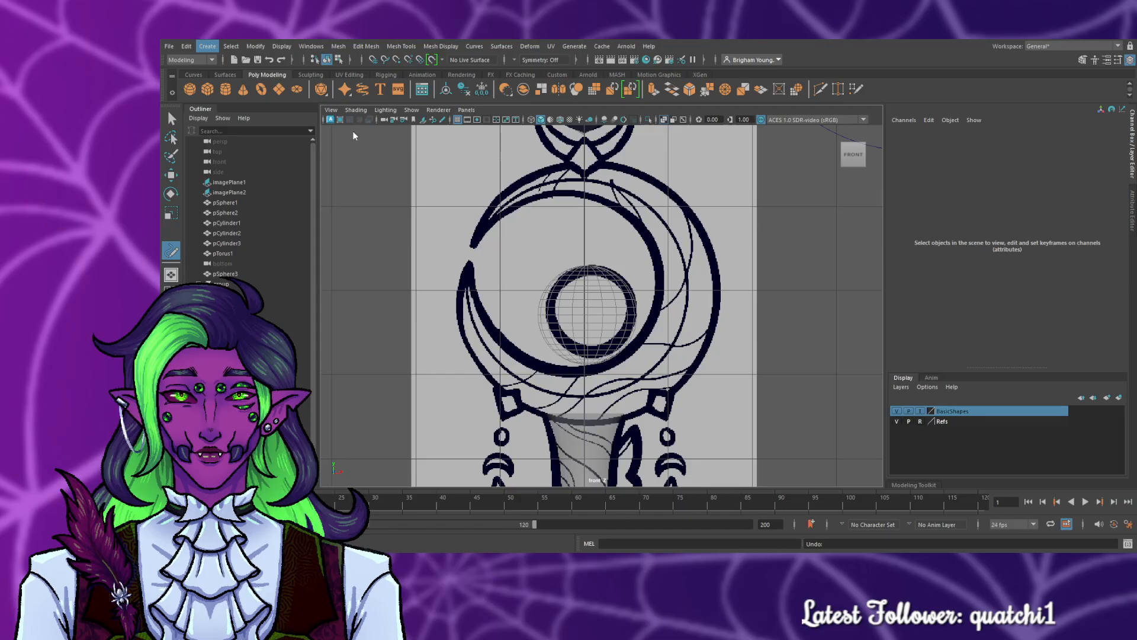
# - Draw a NURBS circle for the crescent's inner outline, centre it inside the opening, and scale it uniformly to 1.11
pyautogui.moveTo(516, 239); pyautogui.dragTo(578, 287)
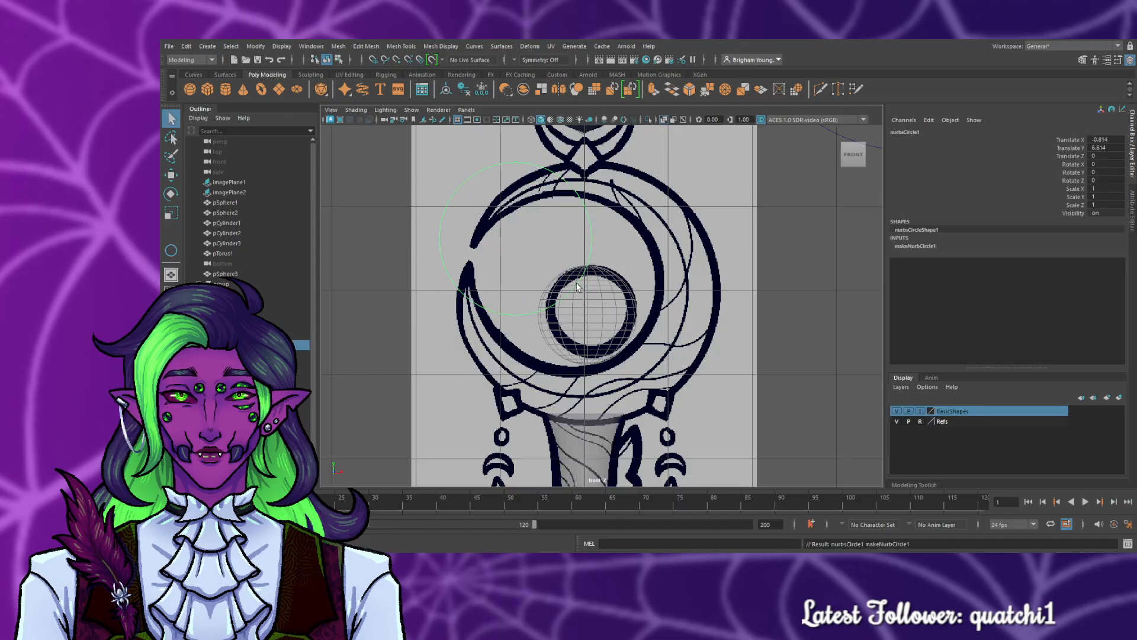
pyautogui.press('w')
pyautogui.moveTo(516, 239); pyautogui.dragTo(574, 257)
pyautogui.press('r')
pyautogui.press('w')
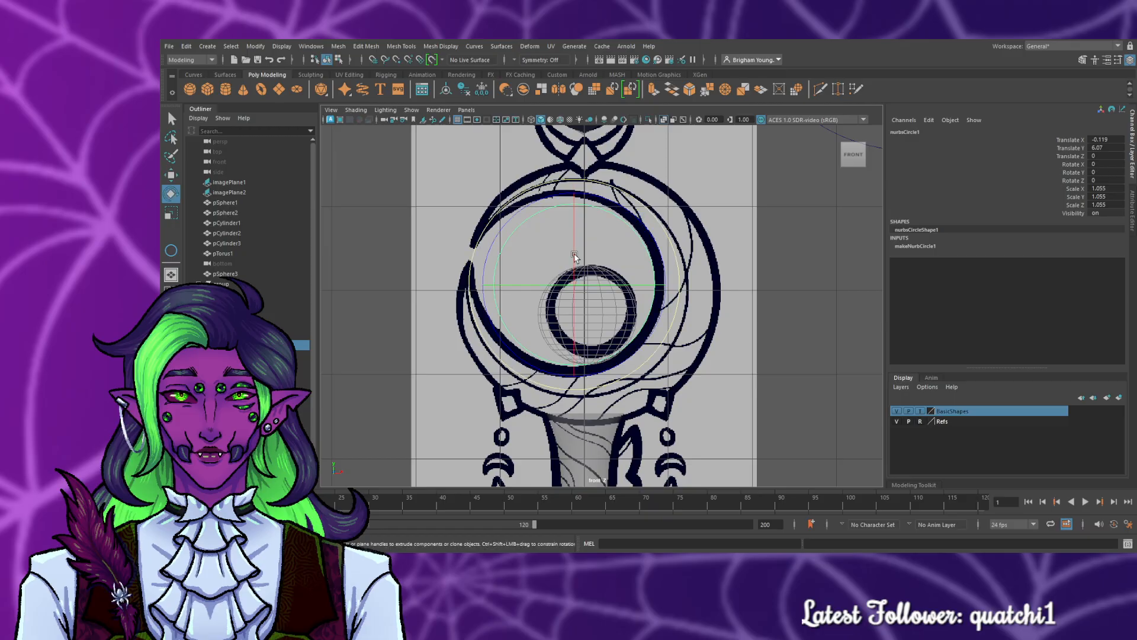
pyautogui.press('r')
pyautogui.moveTo(574, 253); pyautogui.dragTo(577, 286)
pyautogui.hotkey('ctrl', 'z')
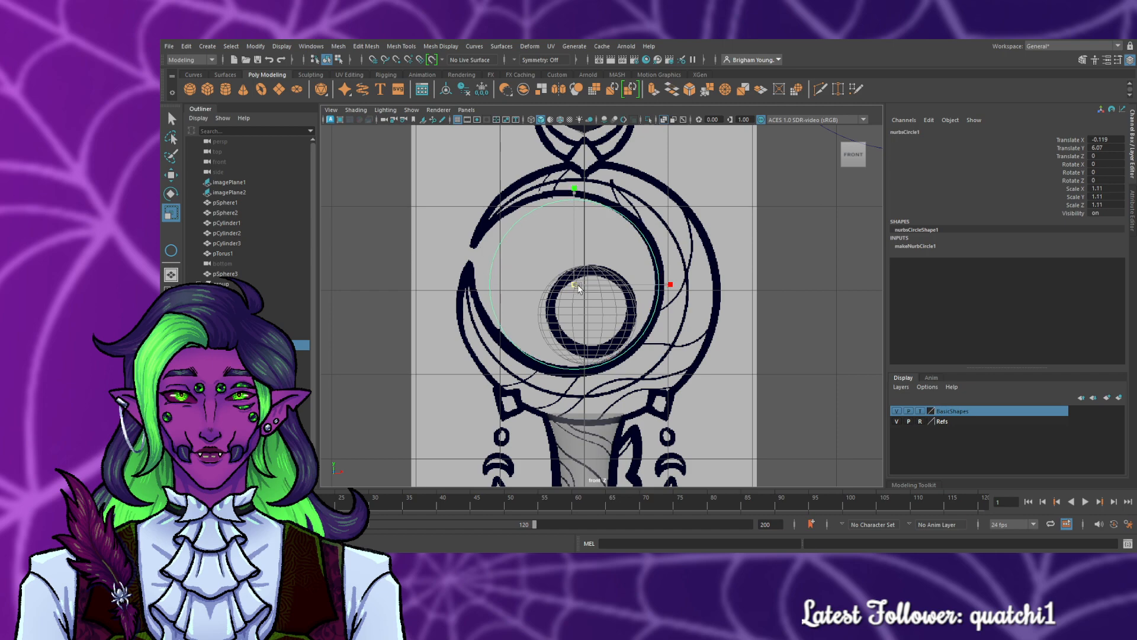
pyautogui.click(371, 172)
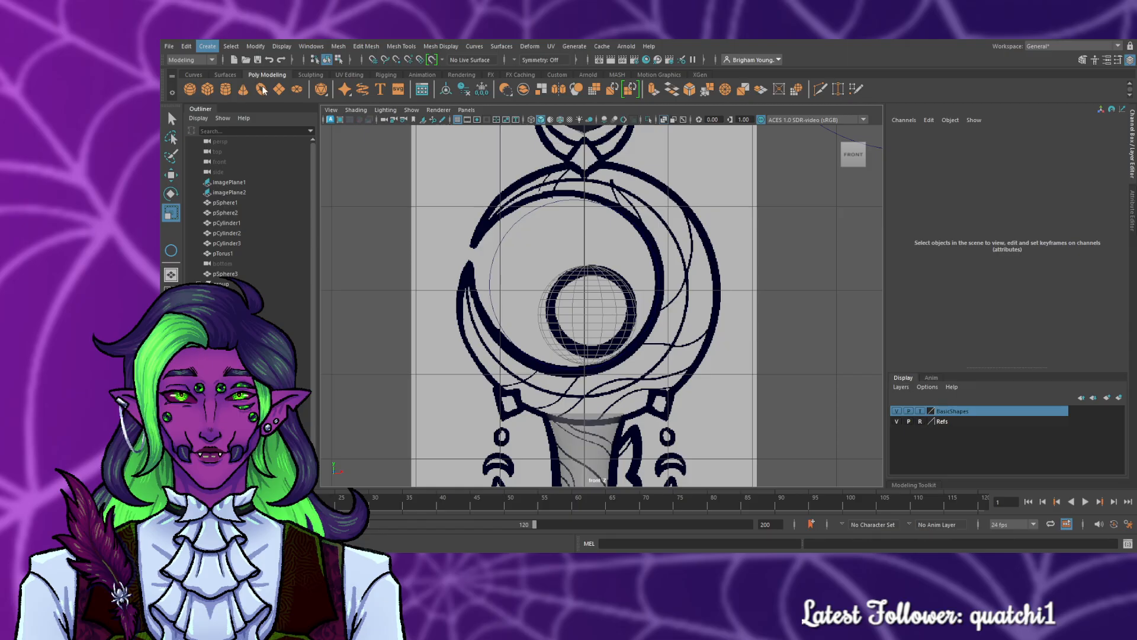
# - Draw a second, larger NURBS circle and move it roughly over the crescent, centred near X -0.131
pyautogui.press('y')
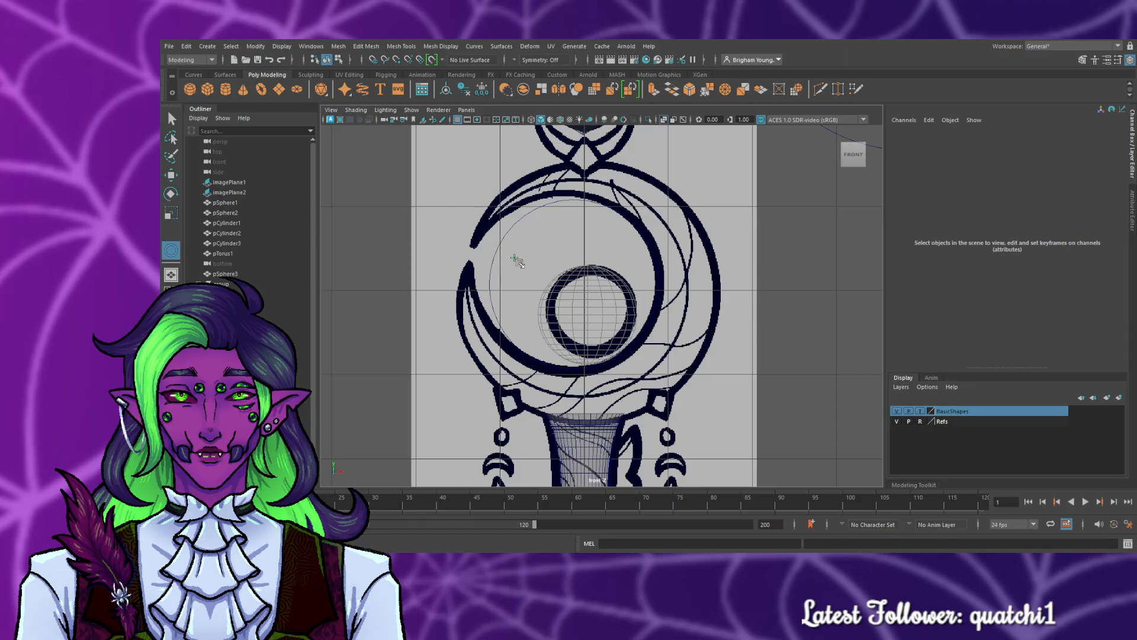
pyautogui.moveTo(610, 320); pyautogui.dragTo(604, 317)
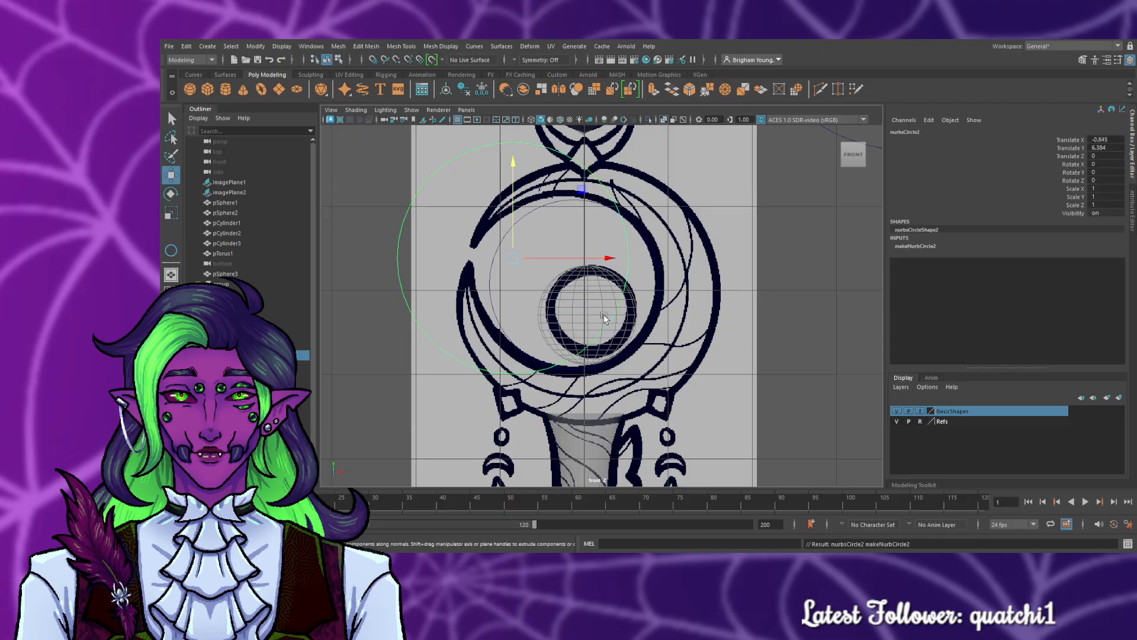
pyautogui.moveTo(589, 258); pyautogui.dragTo(649, 258)
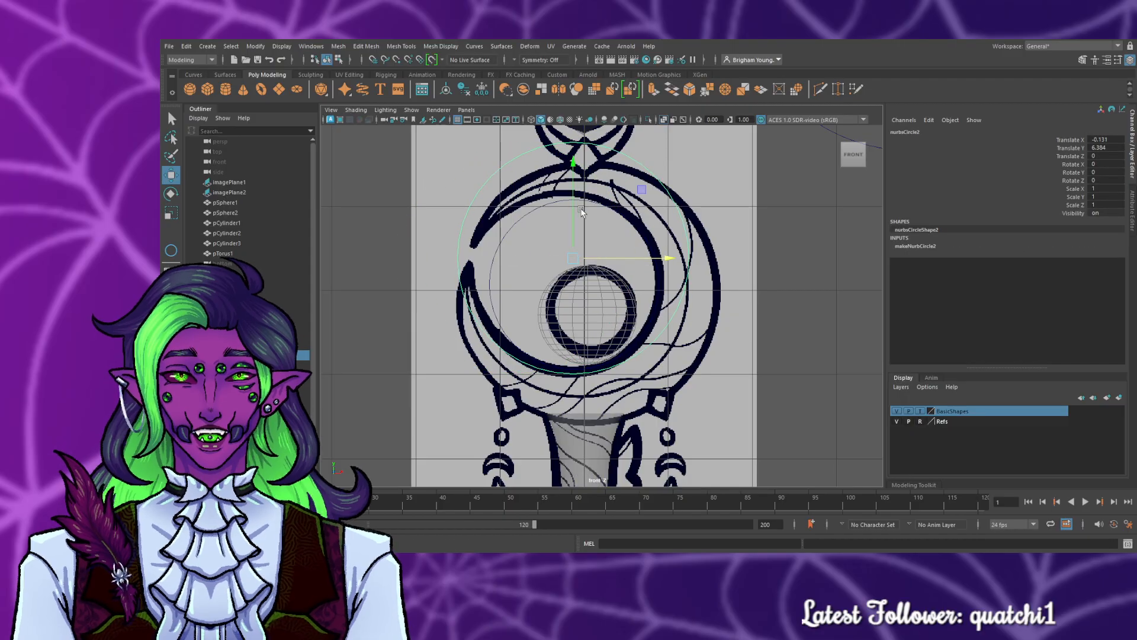
pyautogui.moveTo(574, 193); pyautogui.dragTo(567, 220)
# - Fit the larger circle to the crescent's outer outline at X 0.033, Y 5.997, with a uniform scale of 1.126
pyautogui.press('r')
pyautogui.moveTo(574, 284); pyautogui.dragTo(591, 304)
pyautogui.press('w')
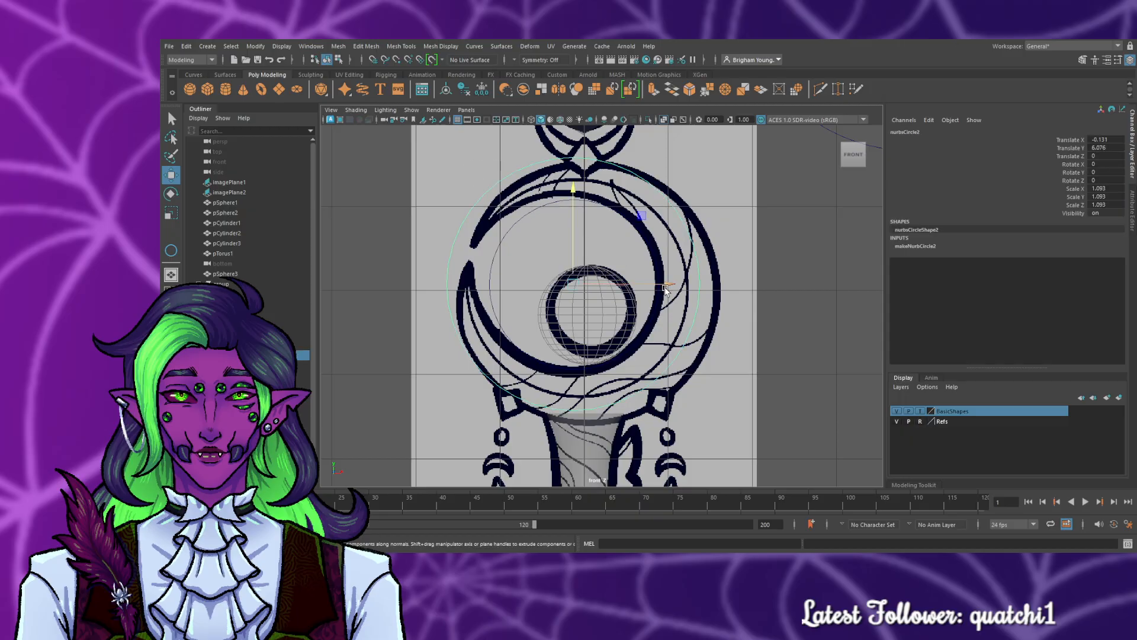
pyautogui.moveTo(662, 285); pyautogui.dragTo(675, 285)
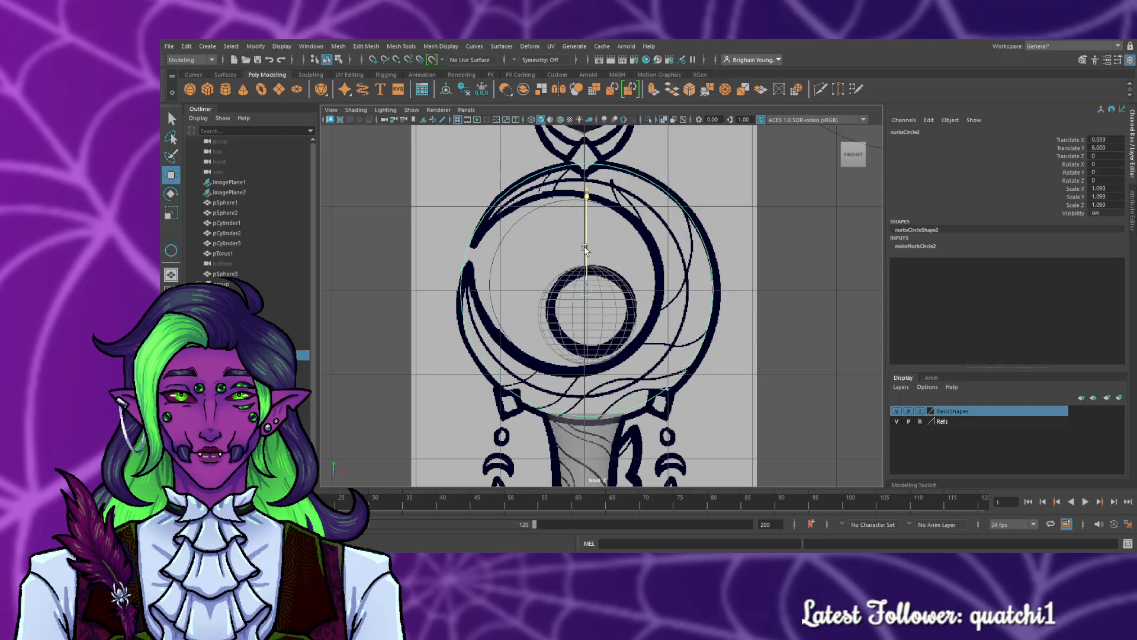
pyautogui.moveTo(584, 246); pyautogui.dragTo(584, 248)
pyautogui.press('r')
pyautogui.moveTo(586, 292); pyautogui.dragTo(594, 294)
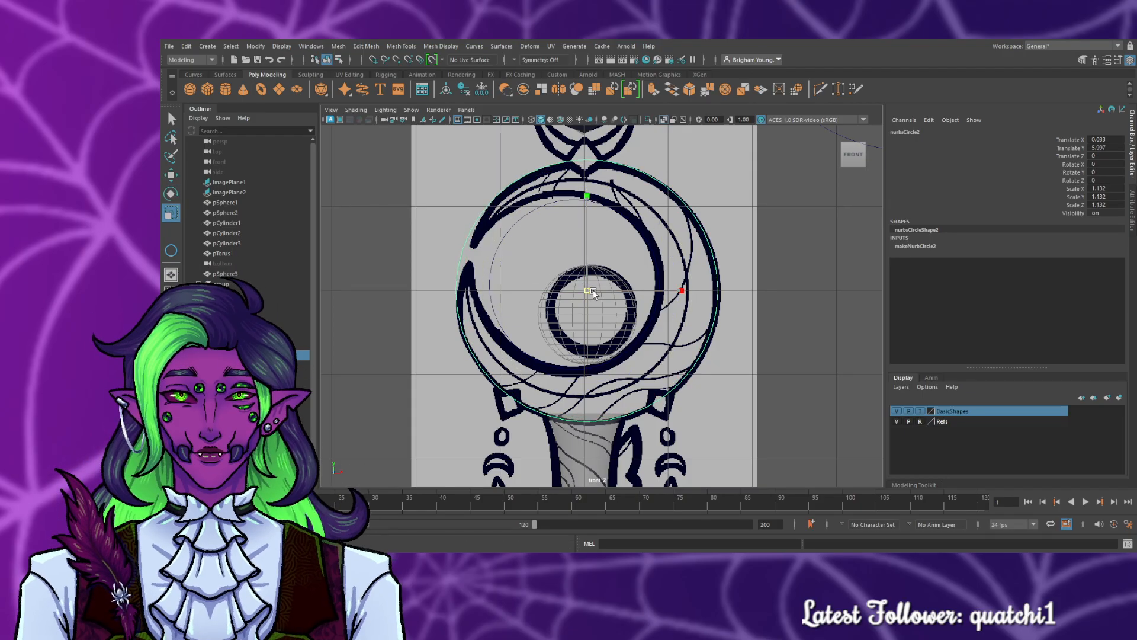
pyautogui.moveTo(592, 291); pyautogui.dragTo(592, 291)
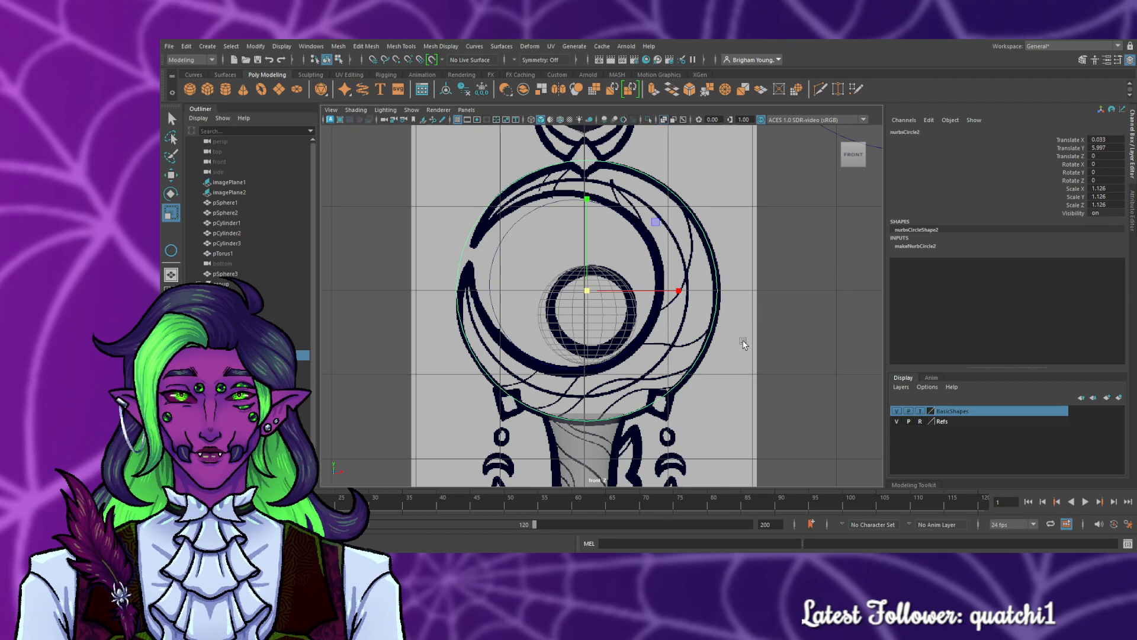
pyautogui.click(739, 336)
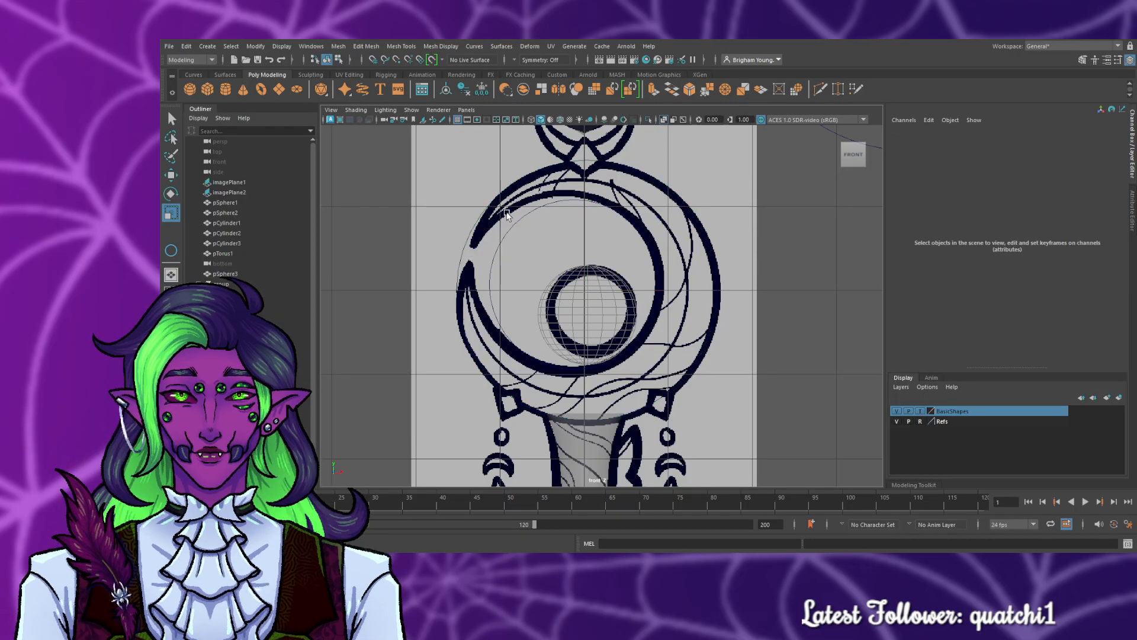
# - Examine the inner circle and the full staff reference from the crescent head down to the pommel tip
pyautogui.click(591, 201)
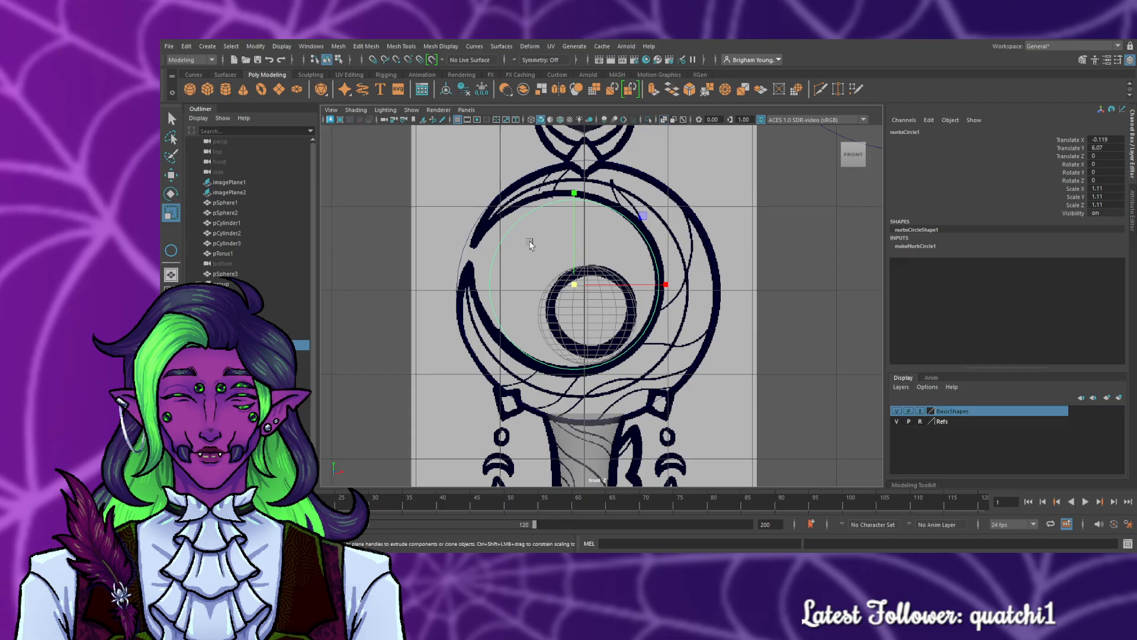
pyautogui.click(800, 276)
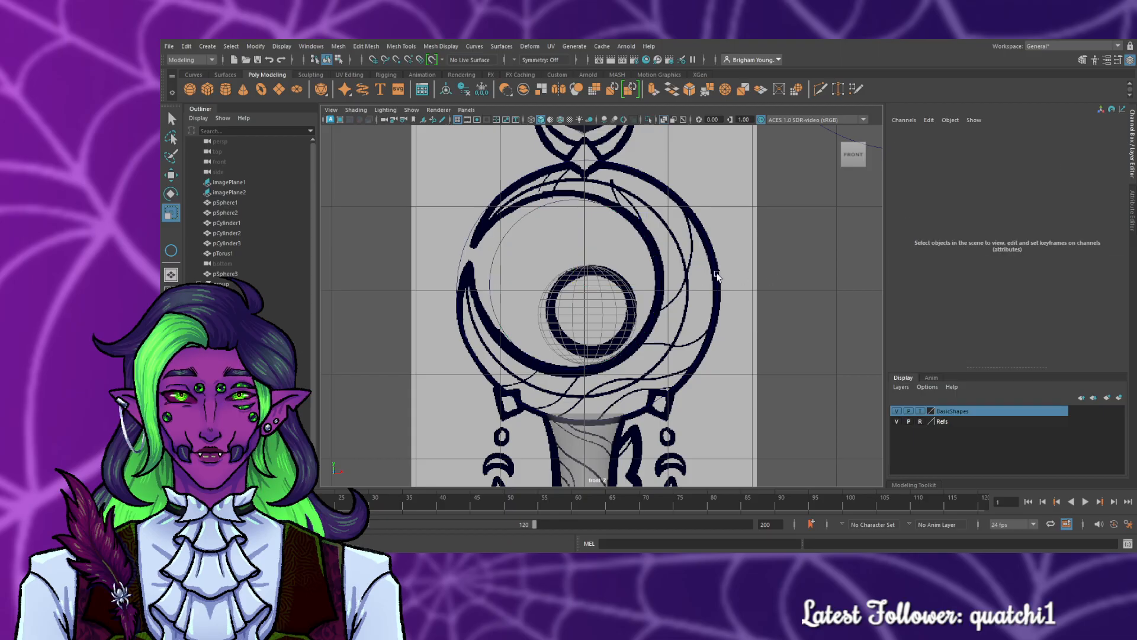
pyautogui.scroll(-5, 766, 346)
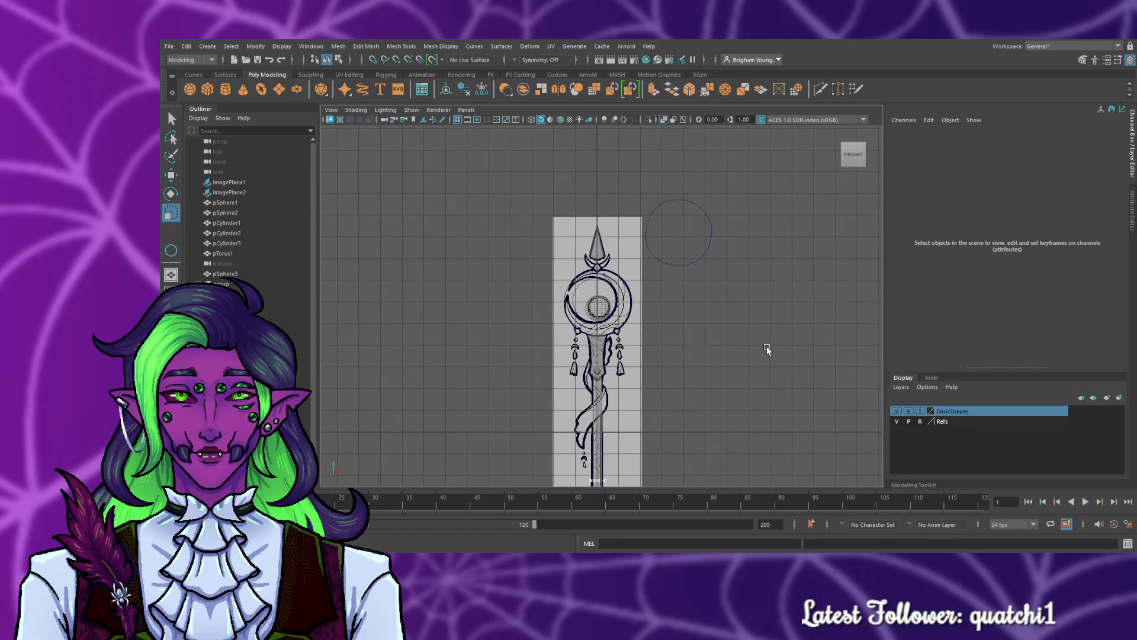
pyautogui.keyDown('alt'); pyautogui.moveTo(641, 446); pyautogui.dragTo(583, 341, button='middle'); pyautogui.keyUp('alt')
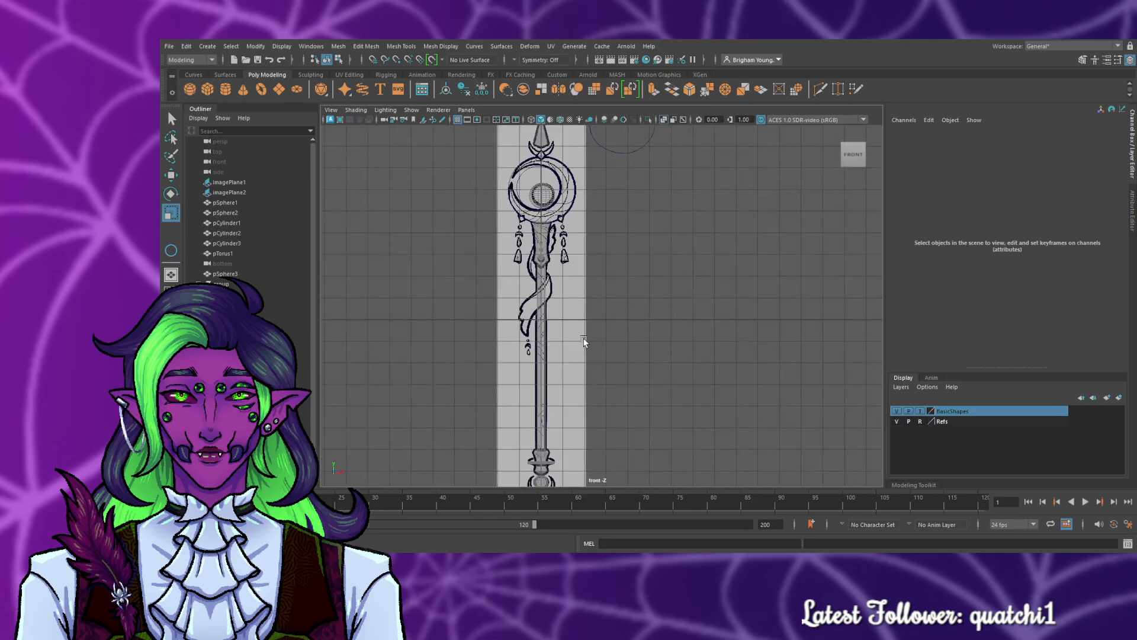
pyautogui.scroll(5, 586, 338)
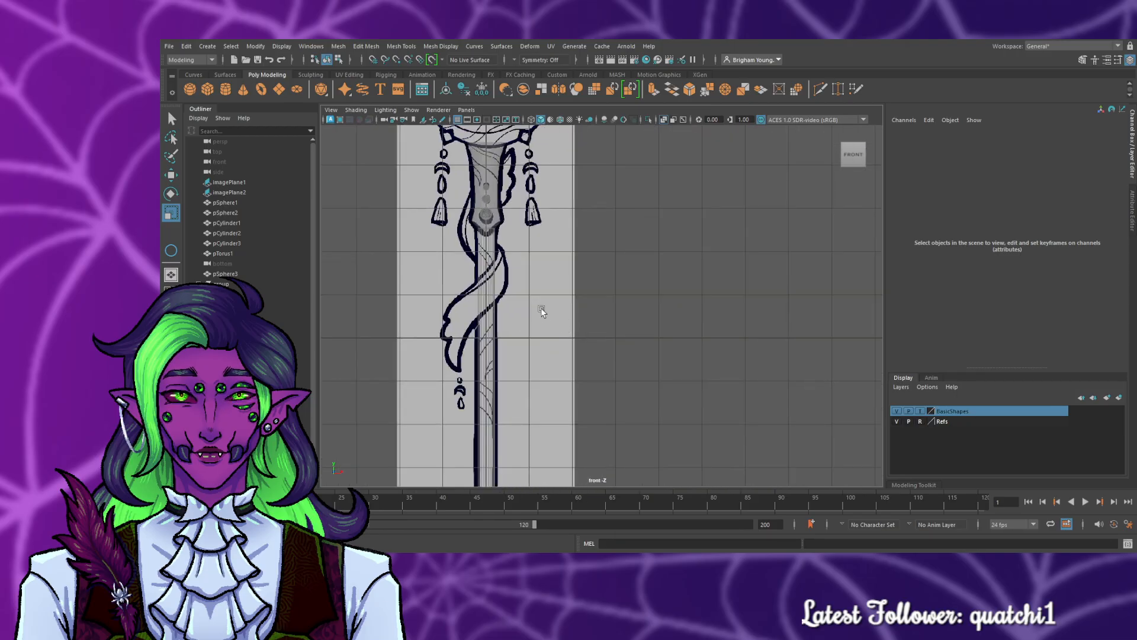
pyautogui.moveTo(541, 309)
pyautogui.keyDown('alt'); pyautogui.mouseDown(button='middle')
pyautogui.moveTo(568, 417)
pyautogui.moveTo(590, 260)
pyautogui.moveTo(584, 151)
pyautogui.mouseUp(button='middle'); pyautogui.keyUp('alt')
pyautogui.keyDown('alt'); pyautogui.moveTo(607, 475); pyautogui.dragTo(587, 274, button='middle'); pyautogui.keyUp('alt')
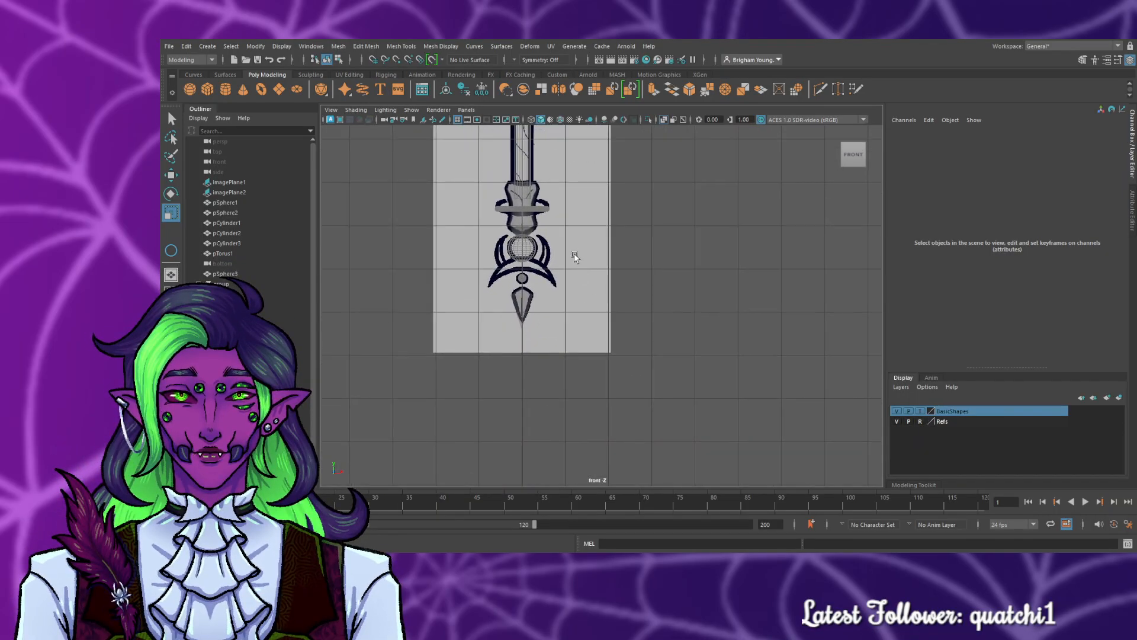
pyautogui.moveTo(561, 214)
pyautogui.keyDown('alt'); pyautogui.mouseDown(button='middle')
pyautogui.moveTo(559, 274)
pyautogui.moveTo(538, 218)
pyautogui.moveTo(563, 436)
pyautogui.mouseUp(button='middle'); pyautogui.keyUp('alt')
pyautogui.keyDown('alt'); pyautogui.moveTo(562, 332); pyautogui.dragTo(580, 451, button='middle'); pyautogui.keyUp('alt')
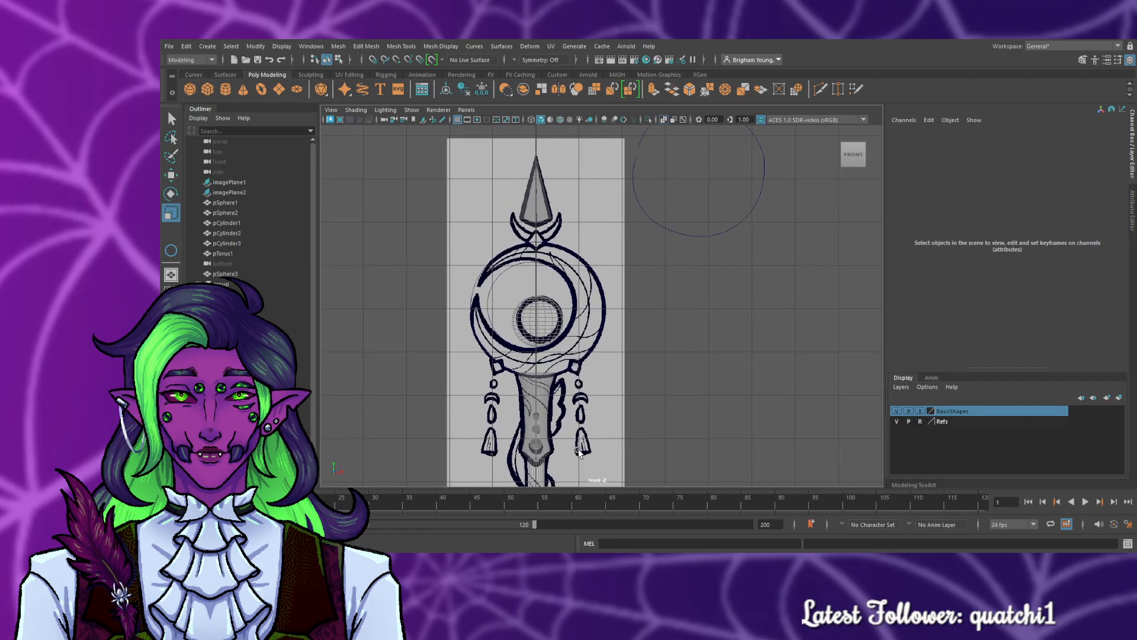
# - Lower the old Bezier curve to sit beside the crescent drawing and move its pivot to the middle of the curve
pyautogui.click(756, 198)
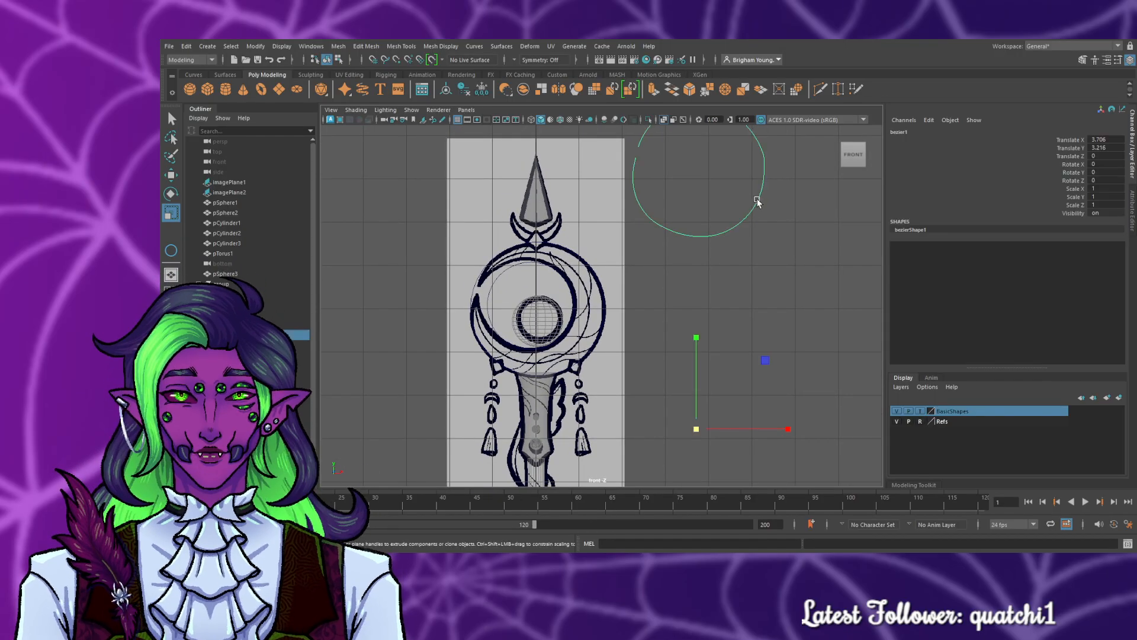
pyautogui.moveTo(756, 197); pyautogui.dragTo(754, 250)
pyautogui.press('w')
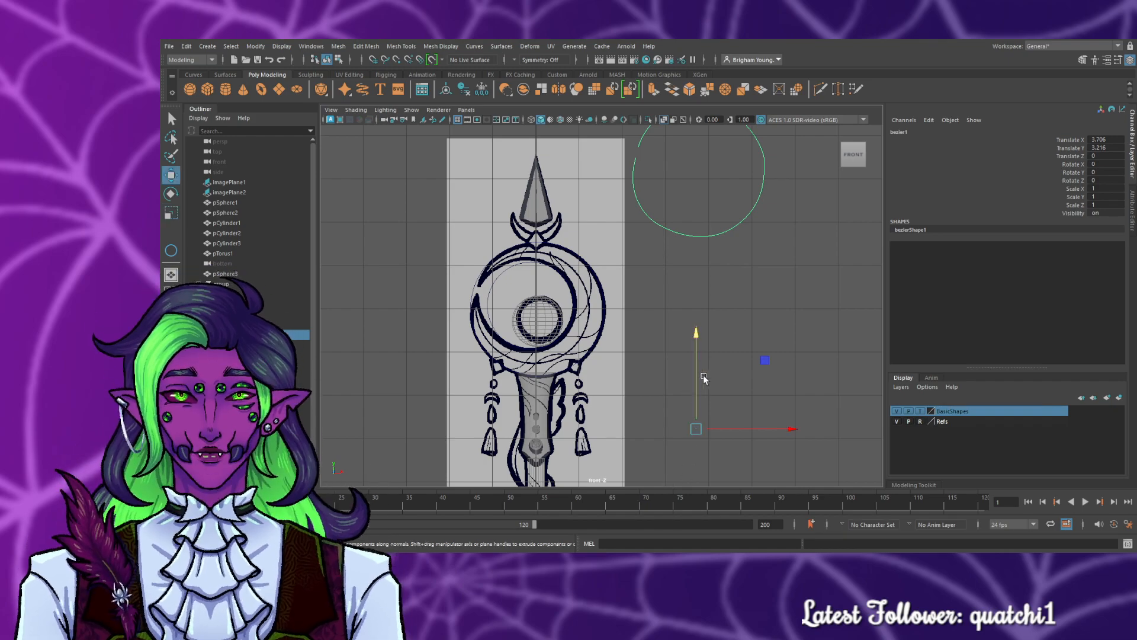
pyautogui.moveTo(695, 381); pyautogui.dragTo(713, 399)
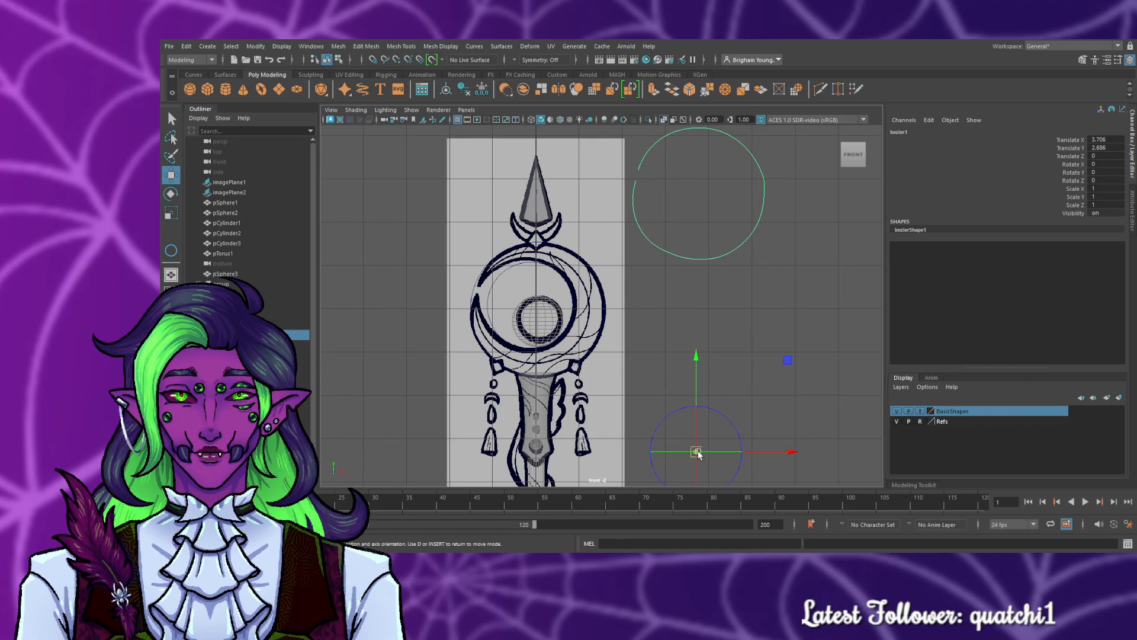
pyautogui.moveTo(696, 451); pyautogui.dragTo(685, 272)
pyautogui.scroll(2, 579, 399)
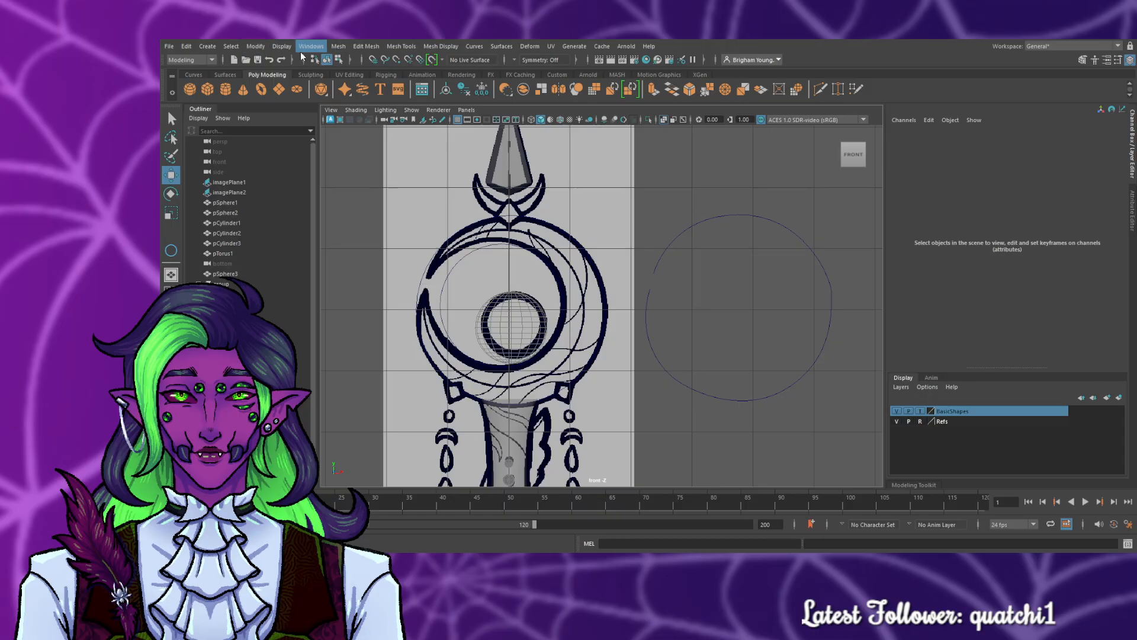
# - Delete the old Bezier curve beside the reference drawing
pyautogui.click(274, 50)
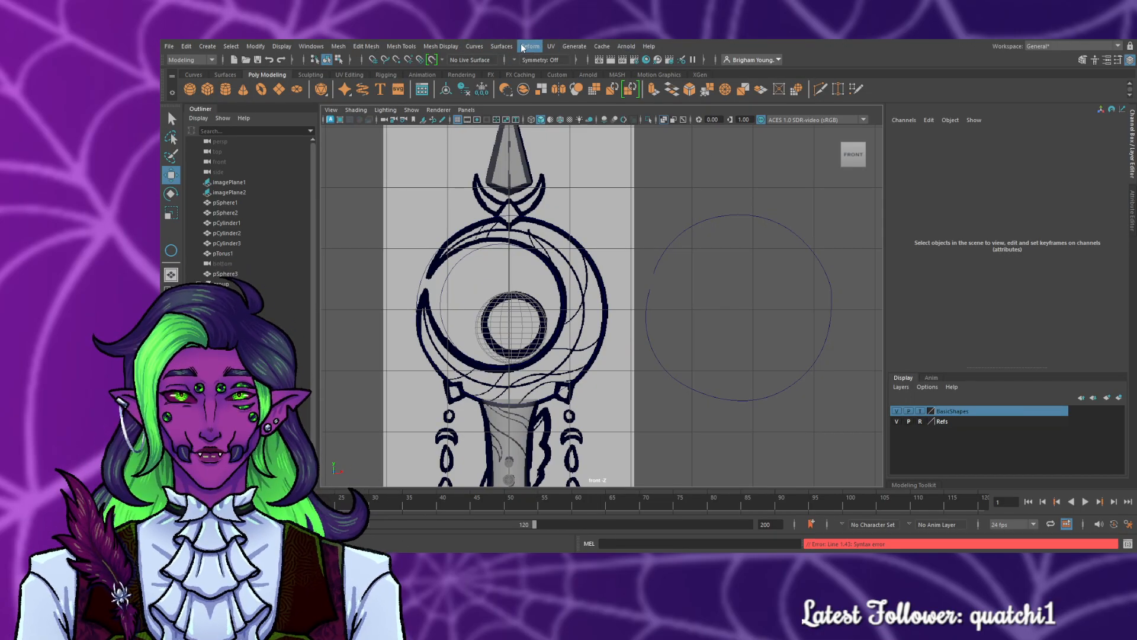
pyautogui.click(792, 394)
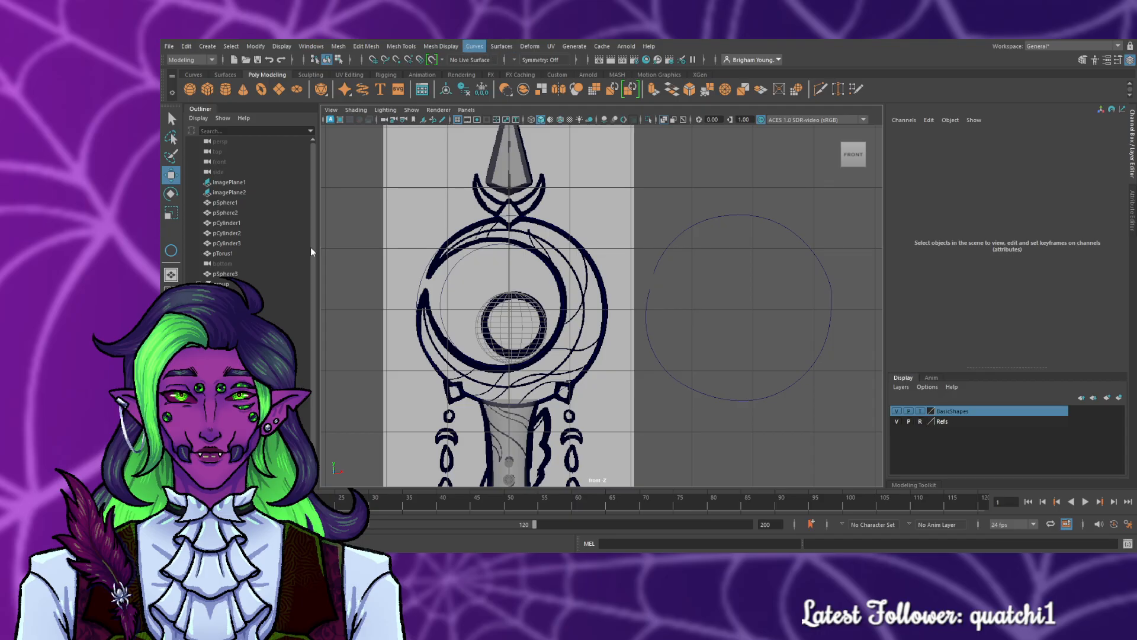
pyautogui.click(667, 372)
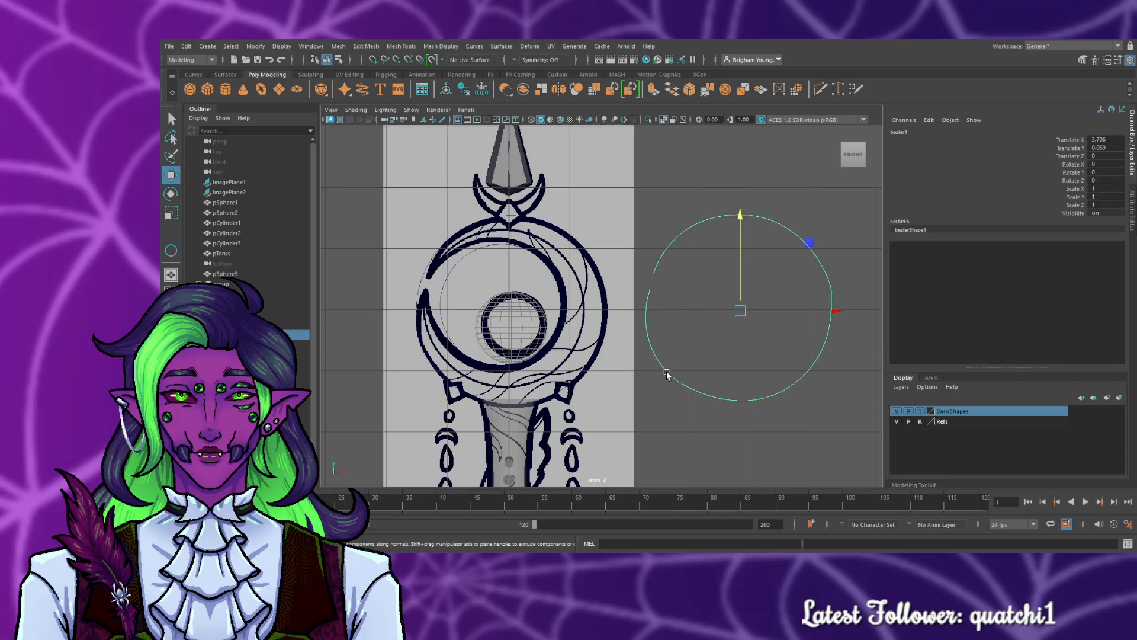
pyautogui.press('Delete')
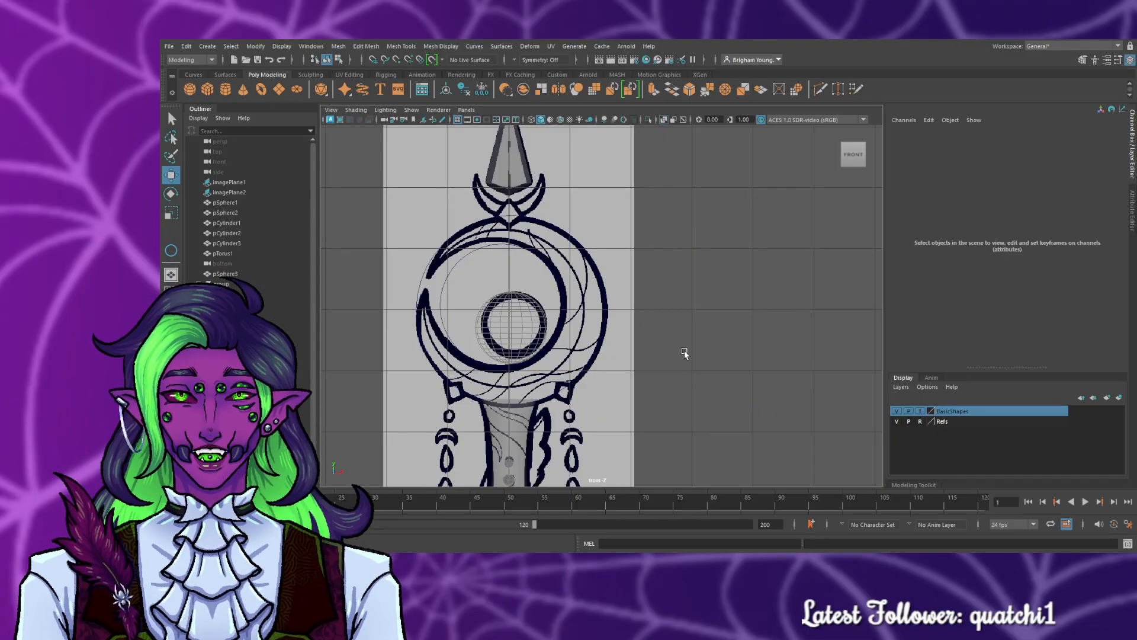
# - Create a sweep mesh from the inner NURBS circle of the crescent
pyautogui.scroll(4, 492, 359)
pyautogui.click(518, 367)
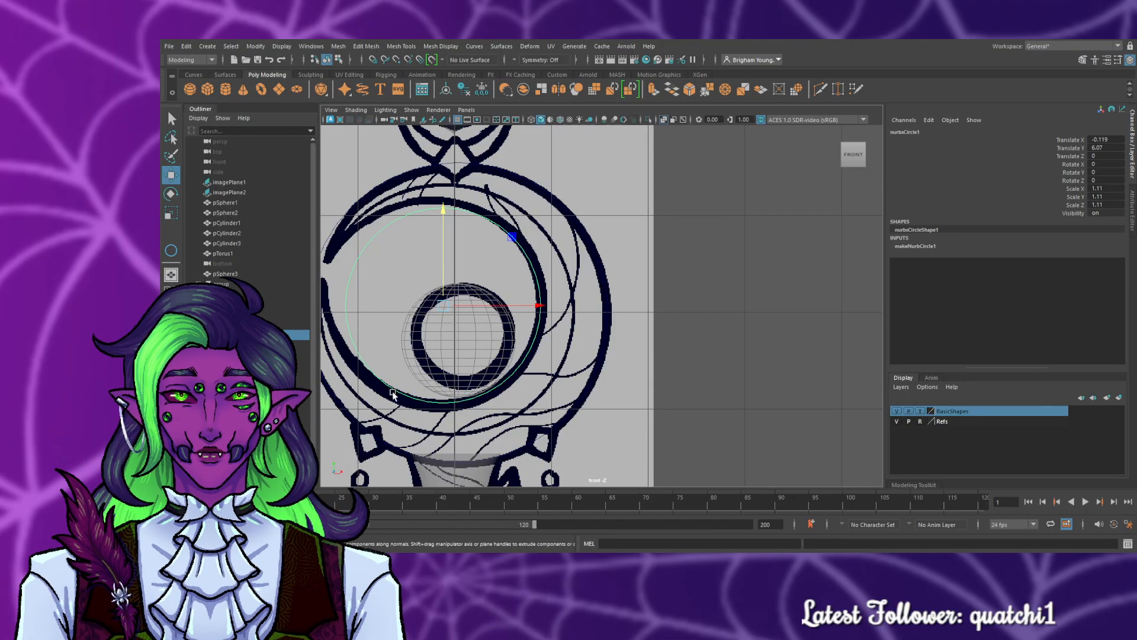
pyautogui.keyDown('alt'); pyautogui.moveTo(731, 387); pyautogui.dragTo(843, 379, button='middle'); pyautogui.keyUp('alt')
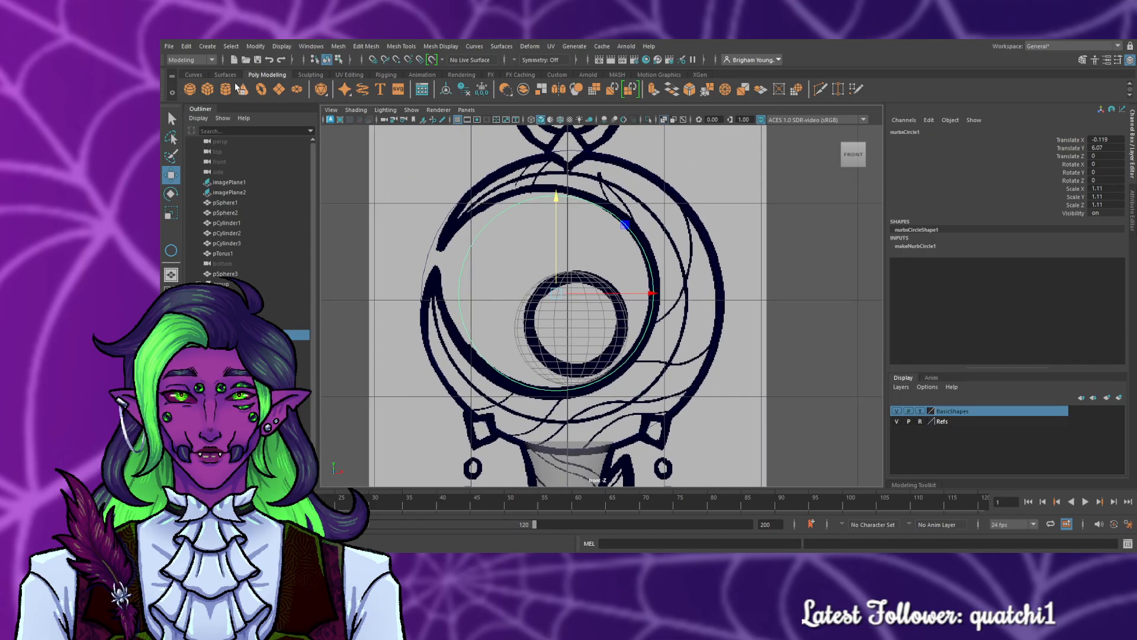
pyautogui.click(193, 75)
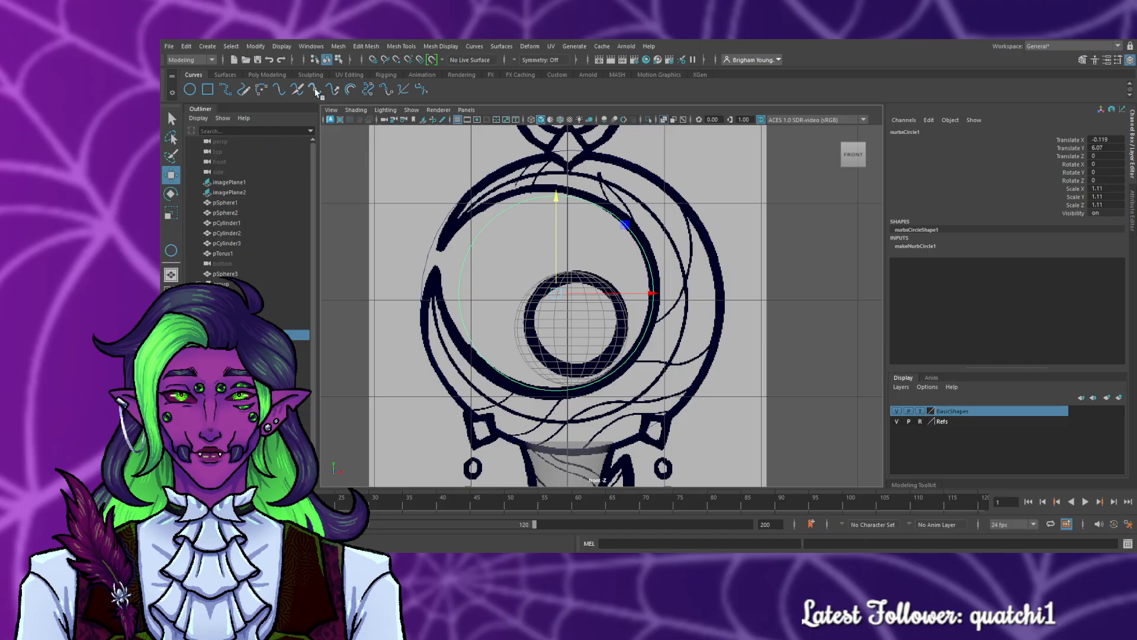
pyautogui.click(226, 74)
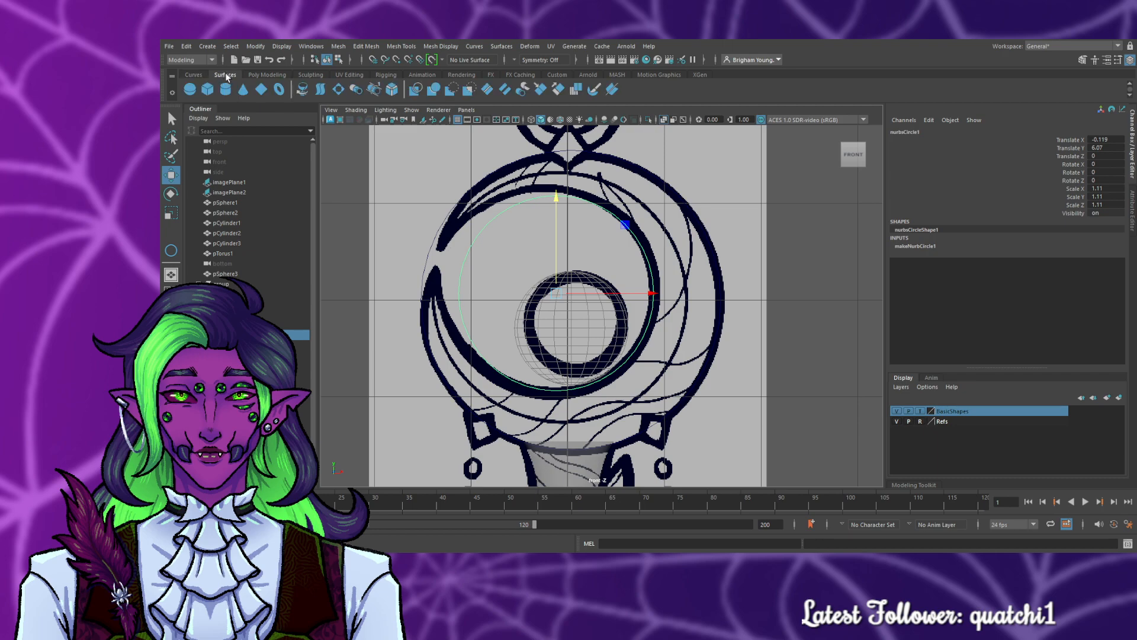
pyautogui.click(265, 74)
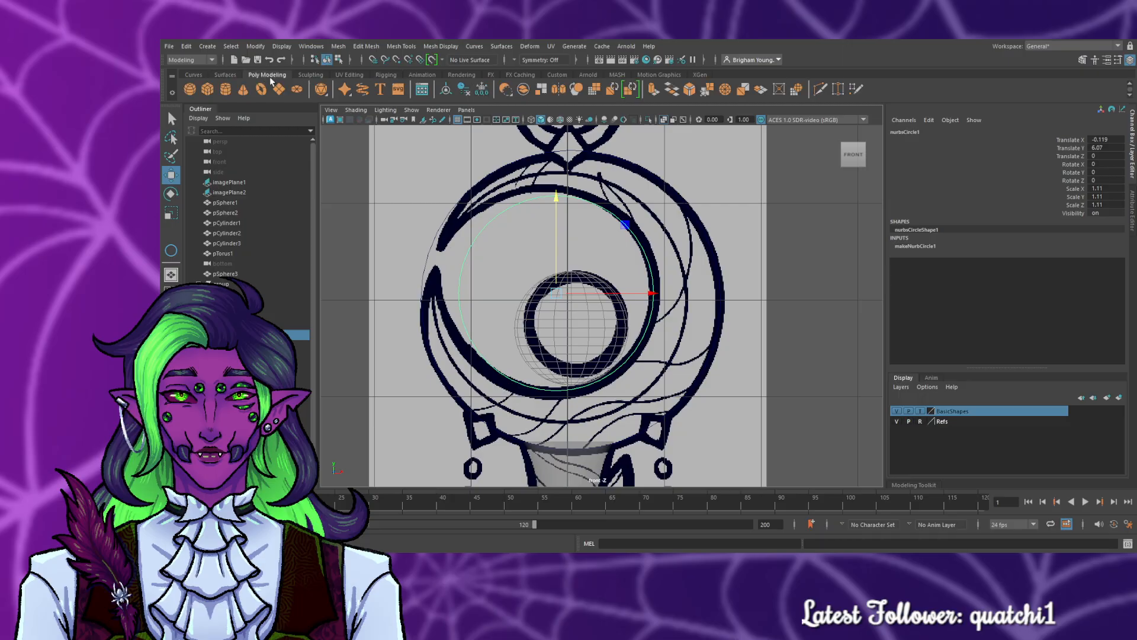
pyautogui.click(363, 89)
pyautogui.scroll(-5, 563, 212)
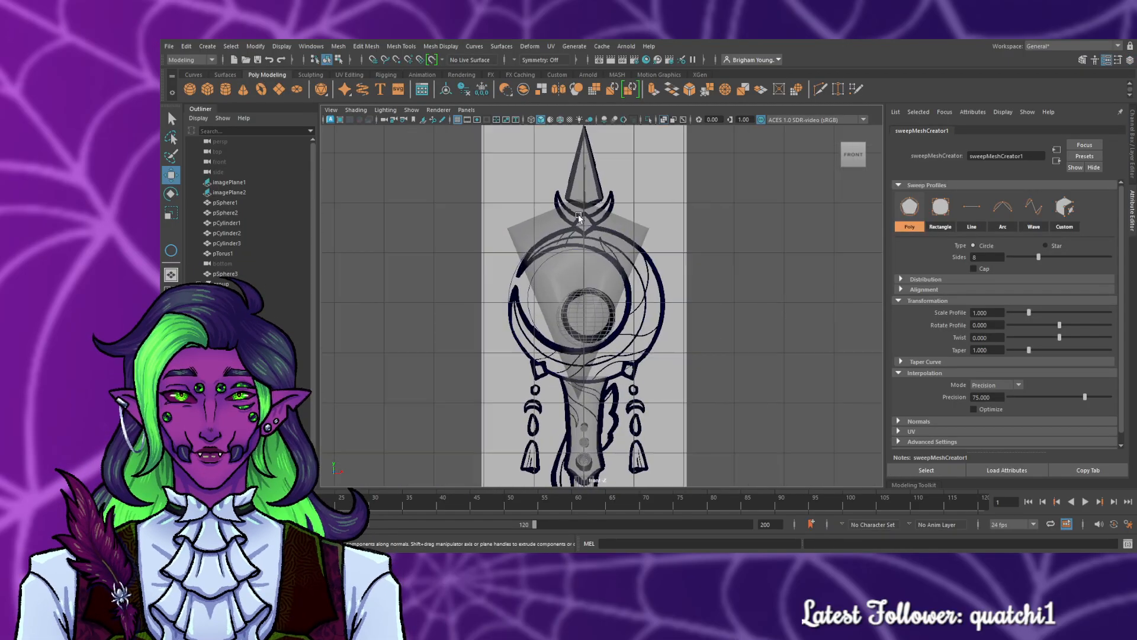
pyautogui.scroll(-4, 578, 216)
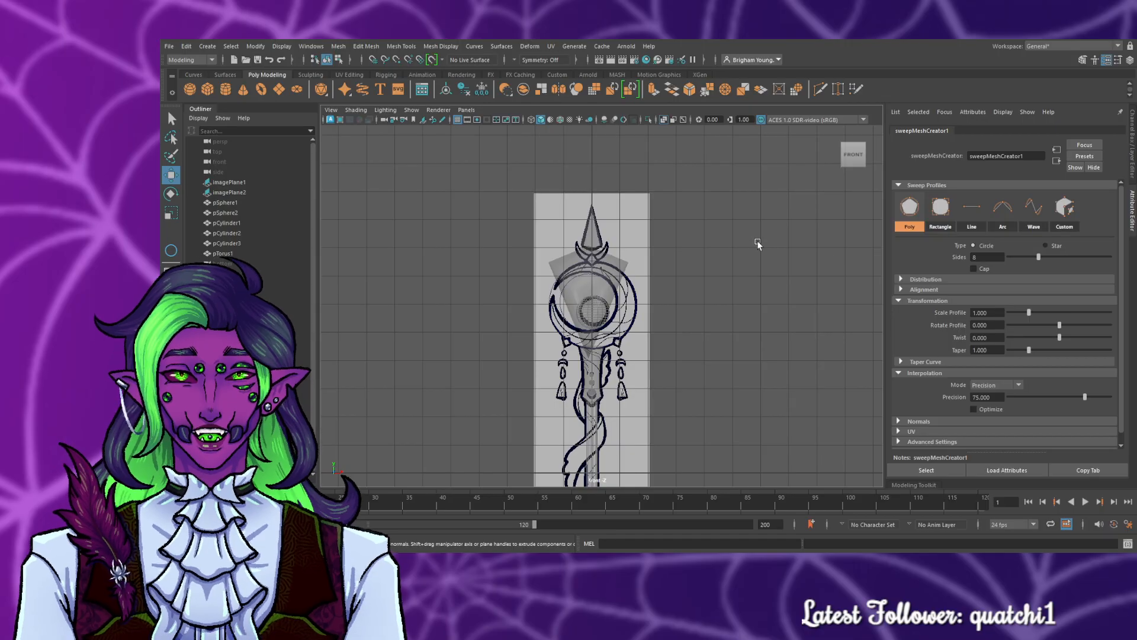
pyautogui.scroll(6, 680, 243)
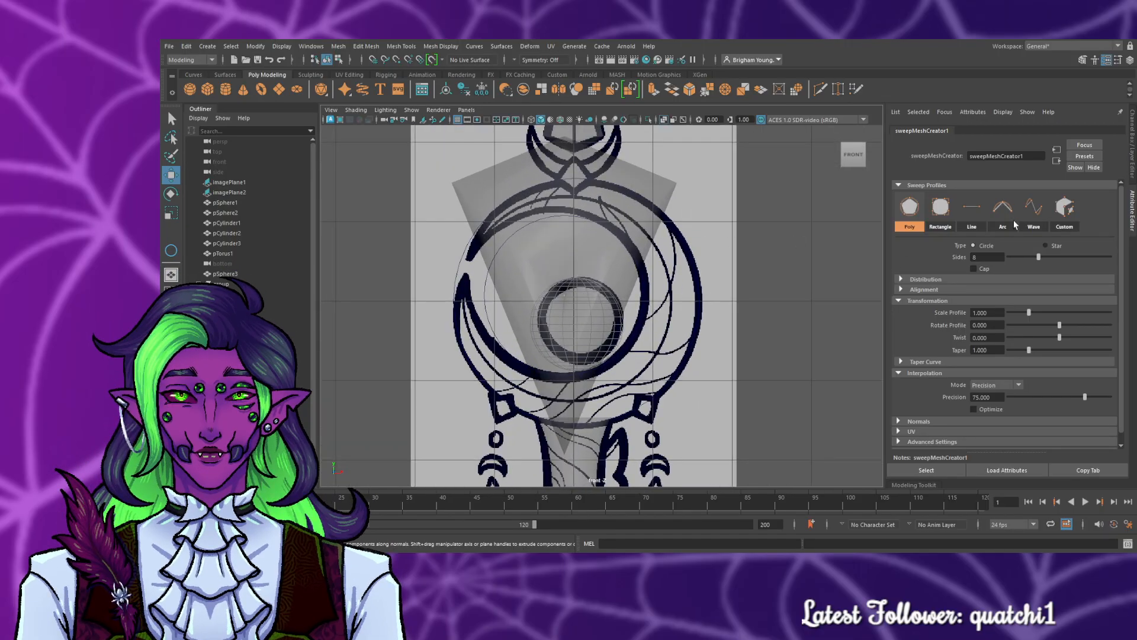
# - Try an arc profile with 24 segments on the crescent's sweep mesh
pyautogui.click(1004, 213)
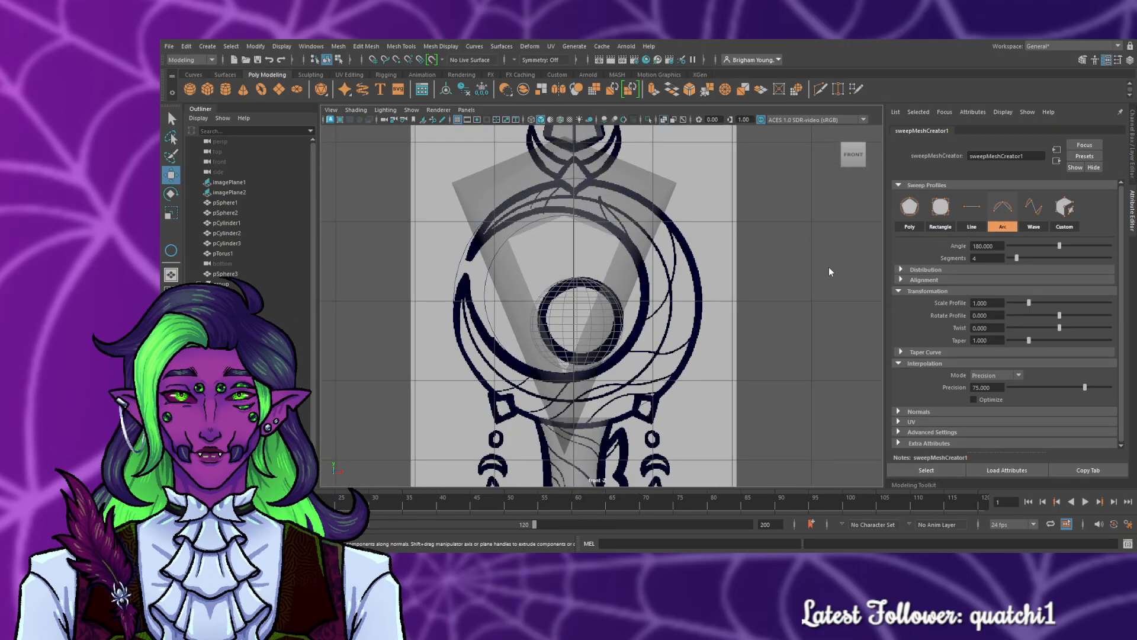
pyautogui.press('space')
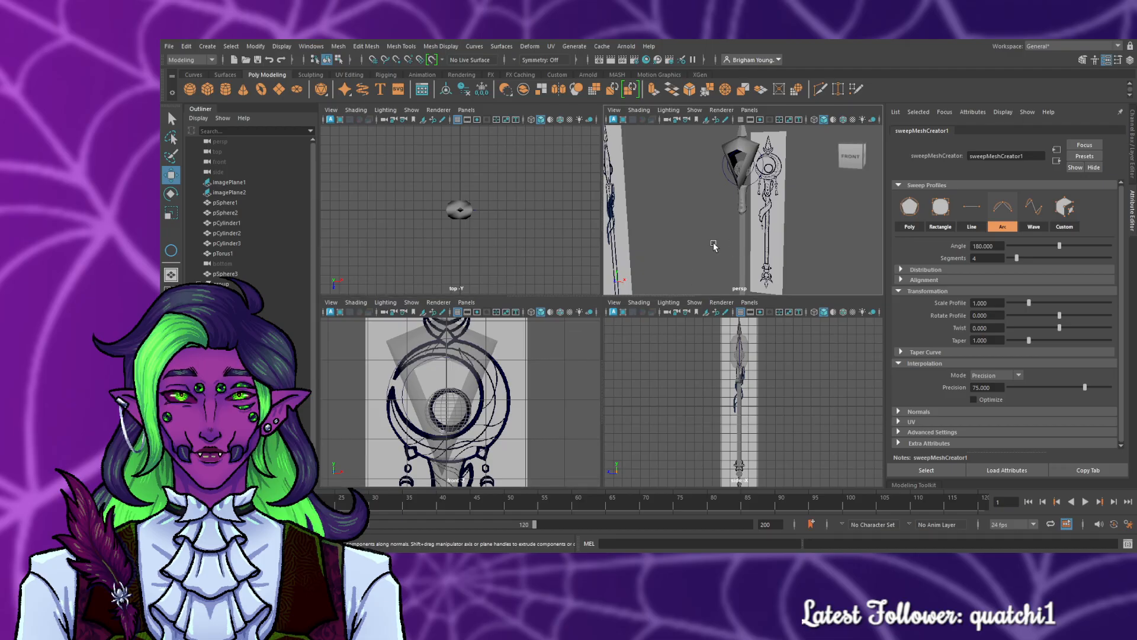
pyautogui.press('space')
pyautogui.scroll(4, 652, 249)
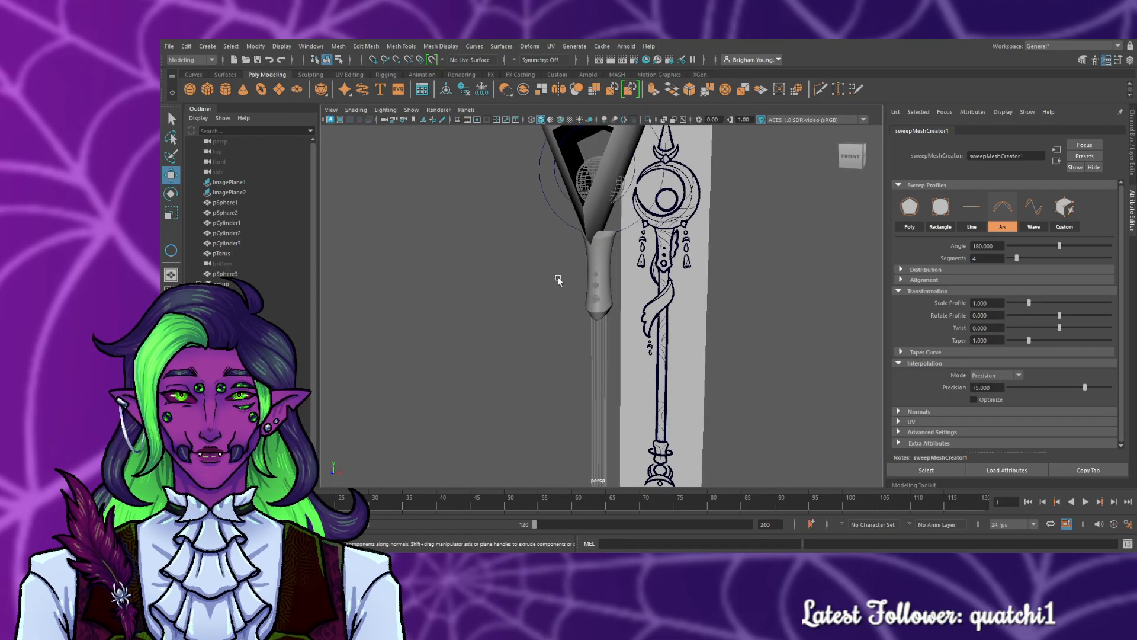
pyautogui.keyDown('alt'); pyautogui.moveTo(544, 271); pyautogui.dragTo(533, 393, button='middle'); pyautogui.keyUp('alt')
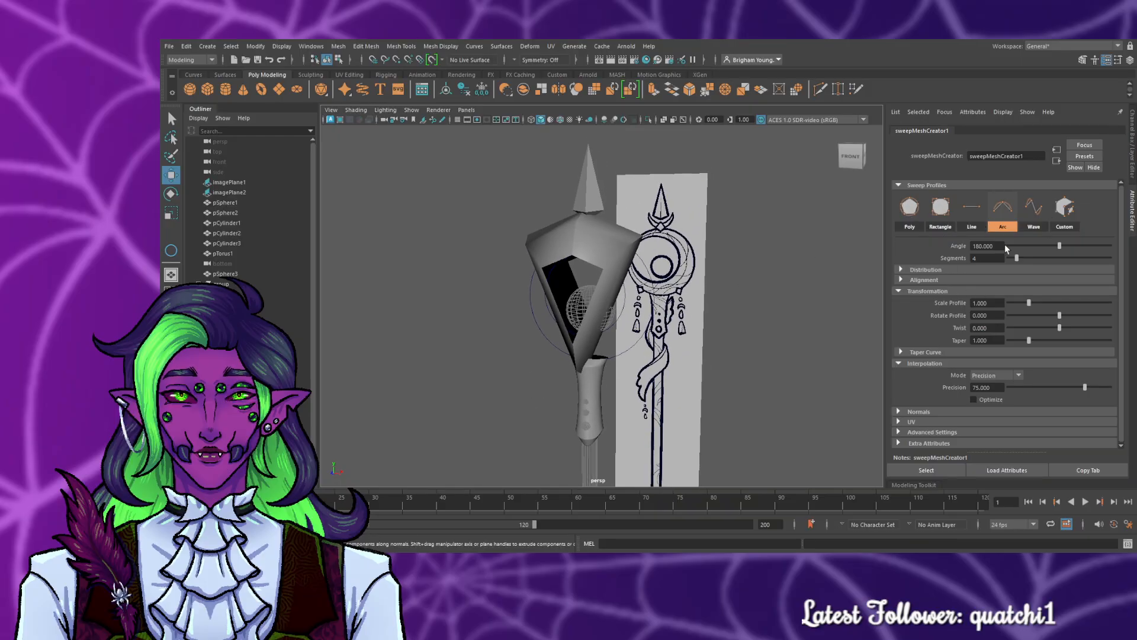
pyautogui.moveTo(1017, 259); pyautogui.dragTo(1058, 269)
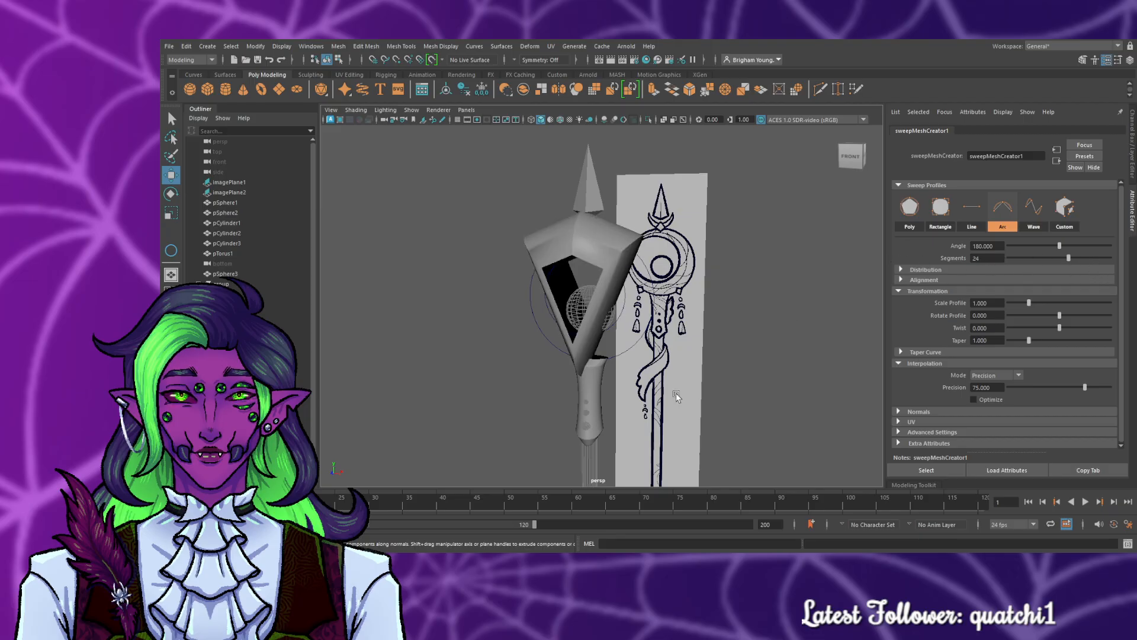
pyautogui.keyDown('alt'); pyautogui.moveTo(676, 394); pyautogui.dragTo(584, 397); pyautogui.keyUp('alt')
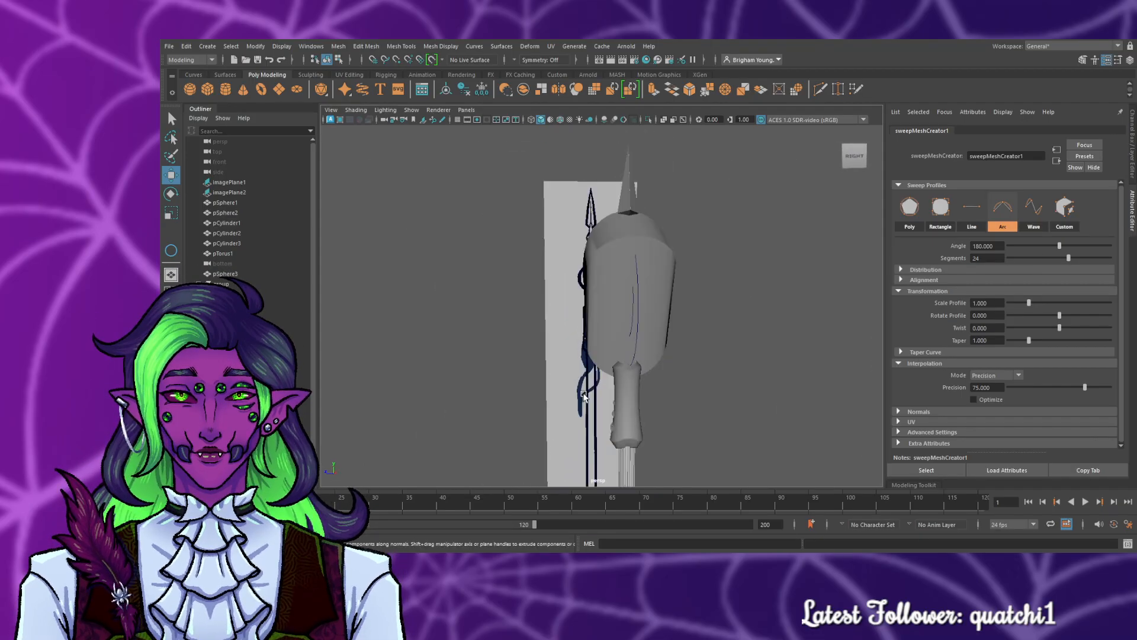
# - Reselect the crescent's sweep mesh and bring up its sweep creator settings
pyautogui.click(817, 384)
pyautogui.keyDown('alt'); pyautogui.moveTo(817, 384); pyautogui.dragTo(541, 267); pyautogui.keyUp('alt')
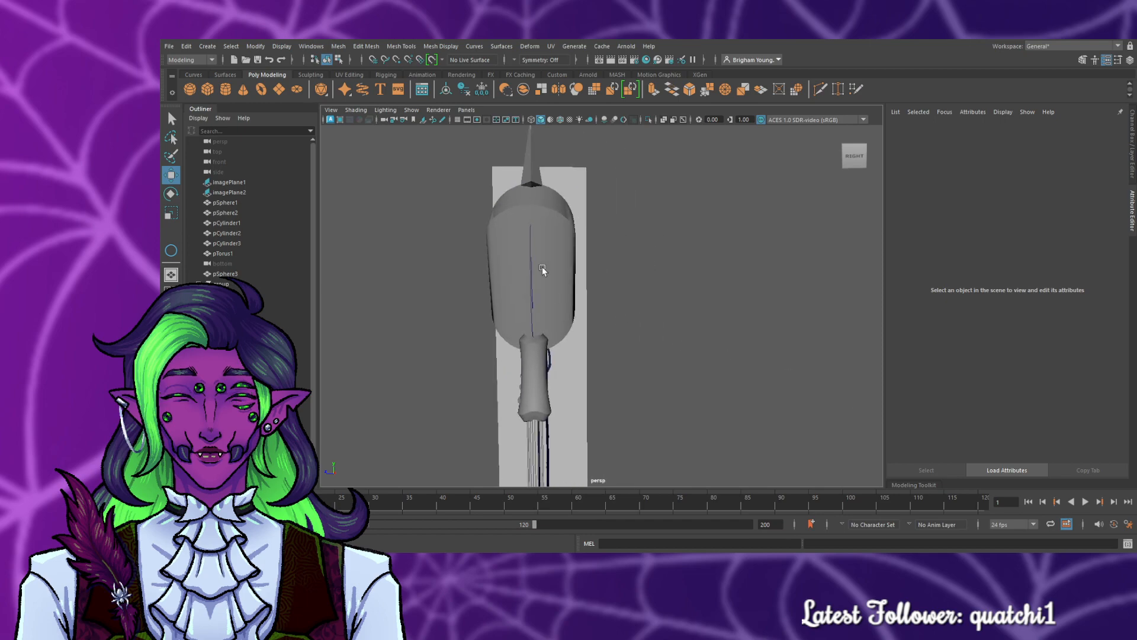
pyautogui.click(556, 274)
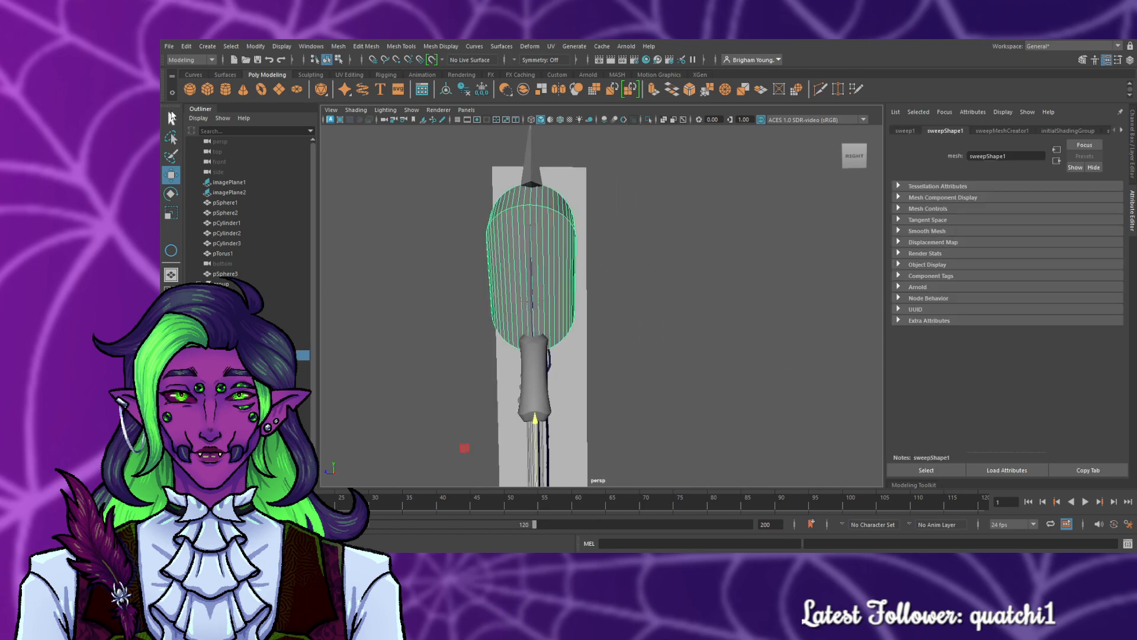
pyautogui.click(172, 119)
pyautogui.click(1133, 146)
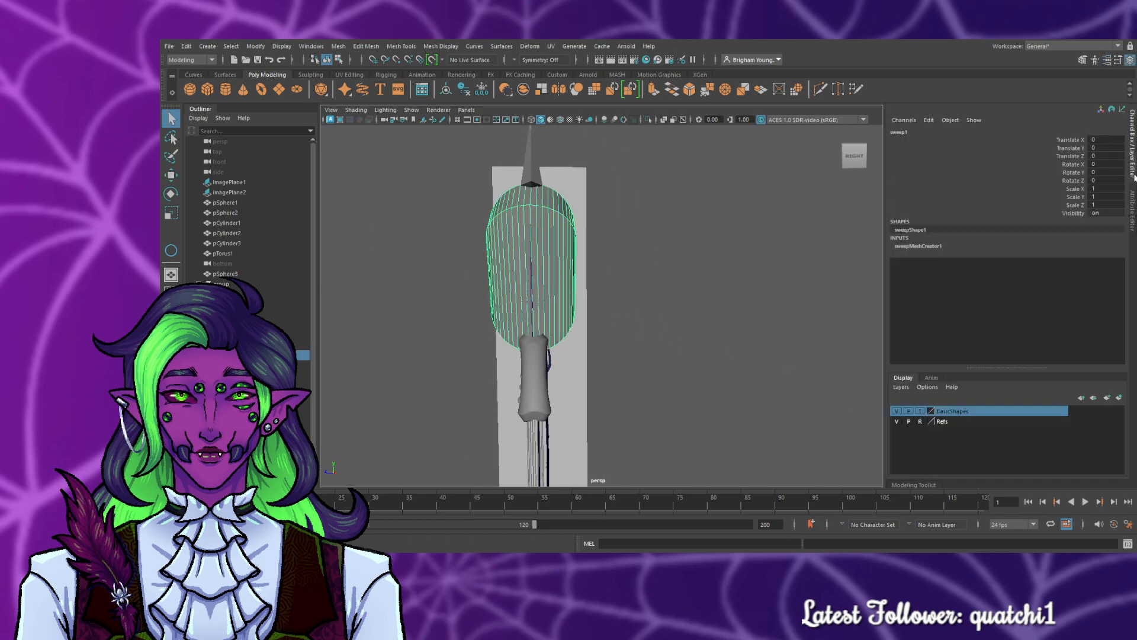
pyautogui.click(1134, 206)
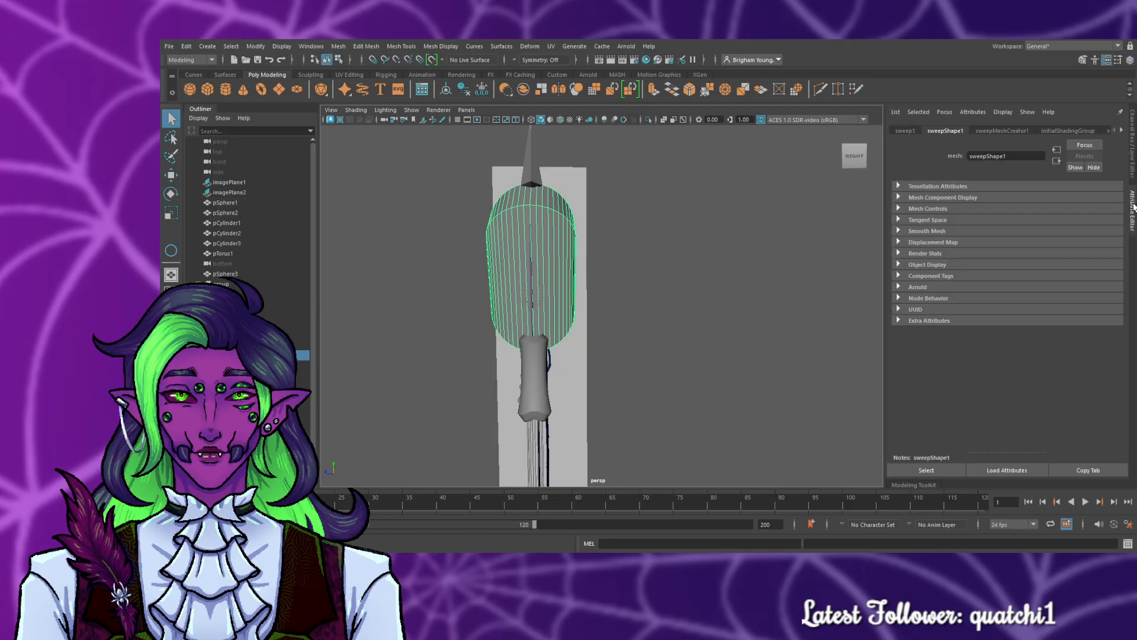
pyautogui.click(1047, 130)
pyautogui.click(1005, 127)
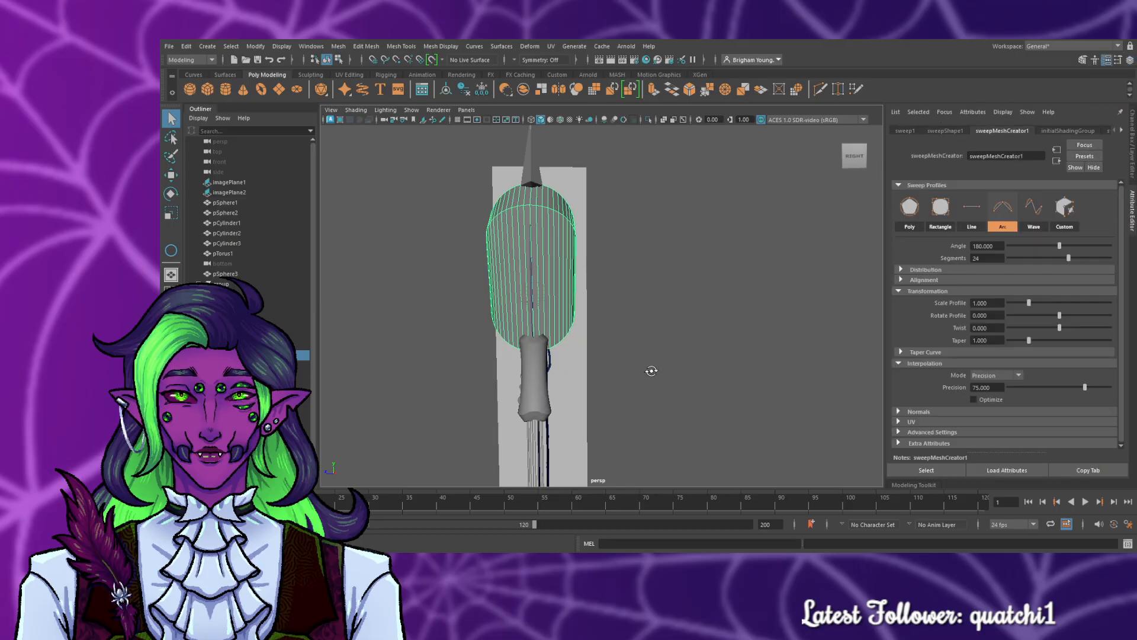
pyautogui.keyDown('alt'); pyautogui.moveTo(652, 371); pyautogui.dragTo(733, 369); pyautogui.keyUp('alt')
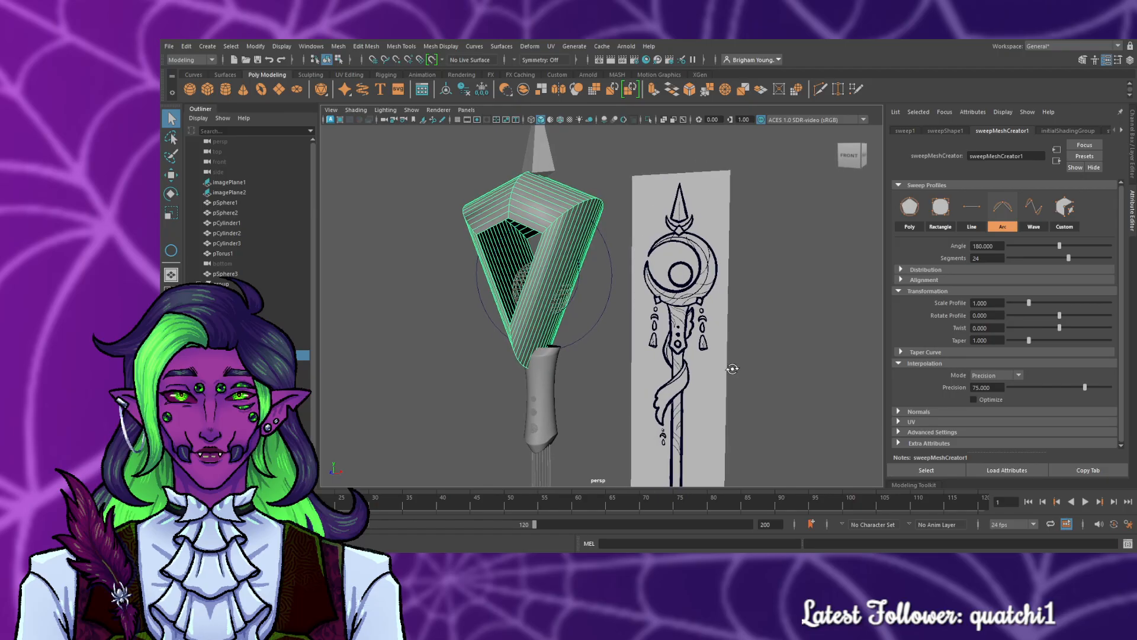
# - Try the wave profile on the sweep mesh, and return it to the poly profile
pyautogui.click(1035, 208)
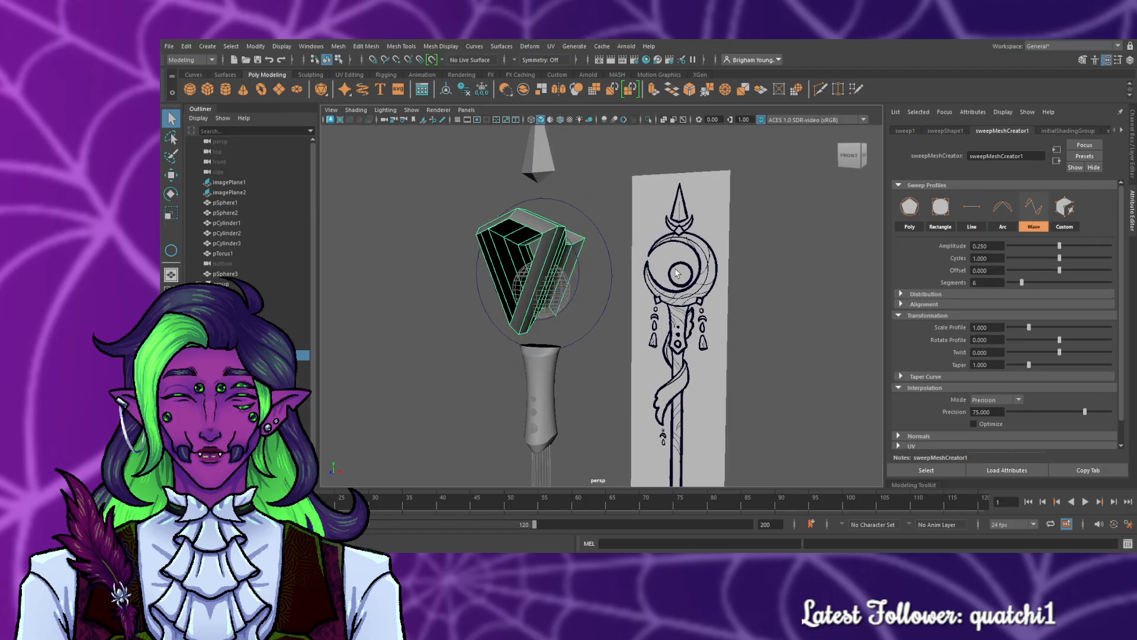
pyautogui.click(910, 207)
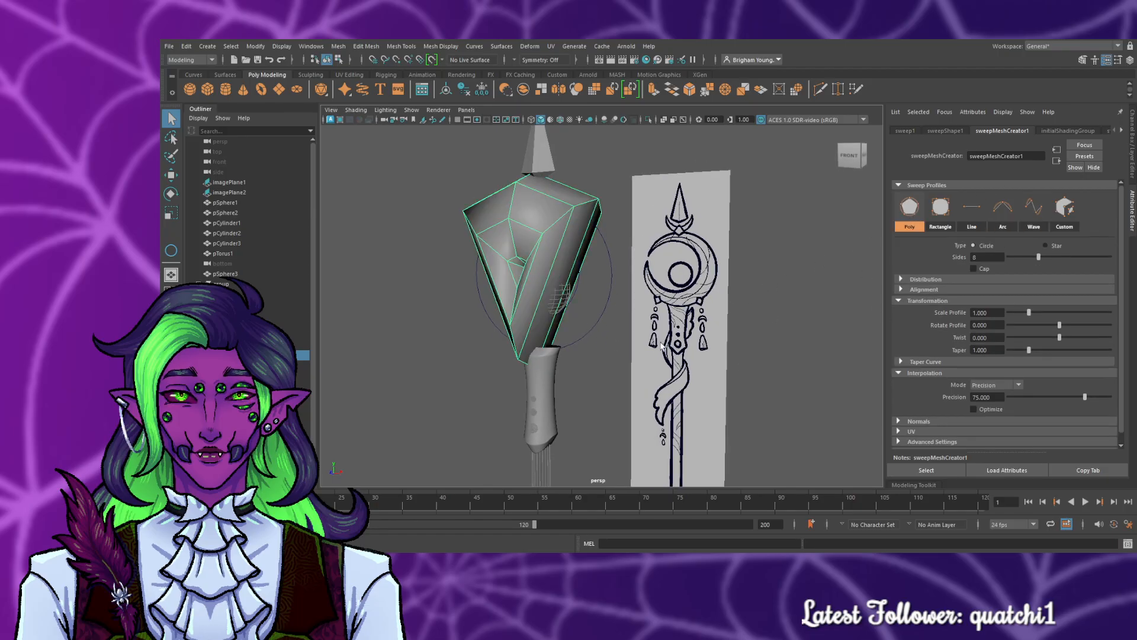
pyautogui.moveTo(662, 344)
pyautogui.keyDown('alt'); pyautogui.mouseDown()
pyautogui.moveTo(513, 361)
pyautogui.moveTo(711, 338)
pyautogui.moveTo(661, 352)
pyautogui.mouseUp(); pyautogui.keyUp('alt')
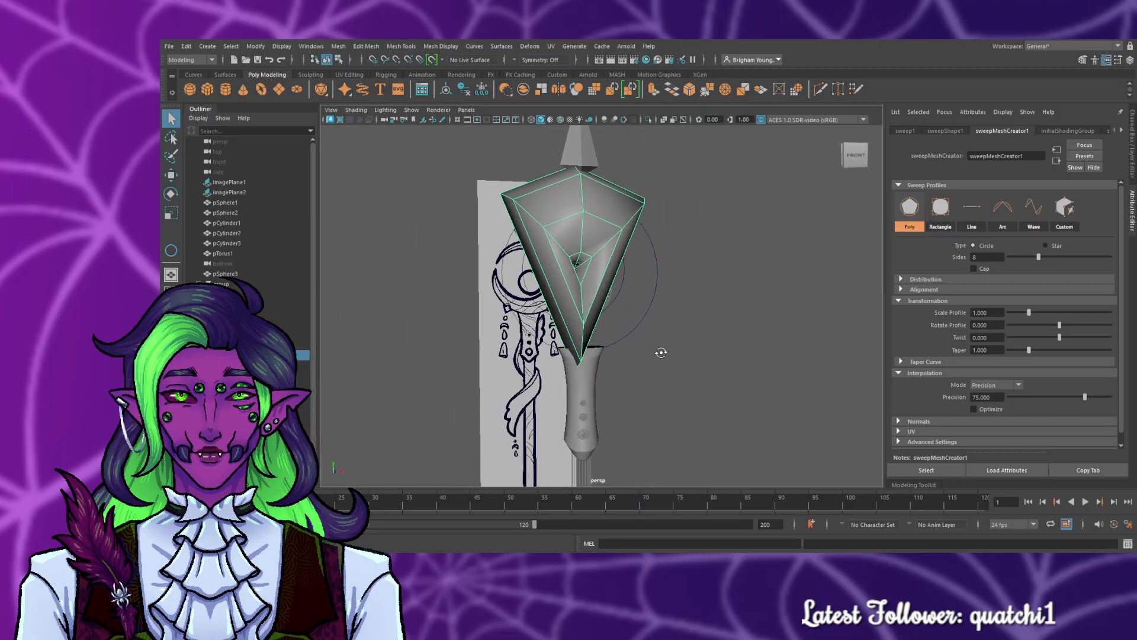
pyautogui.press('a')
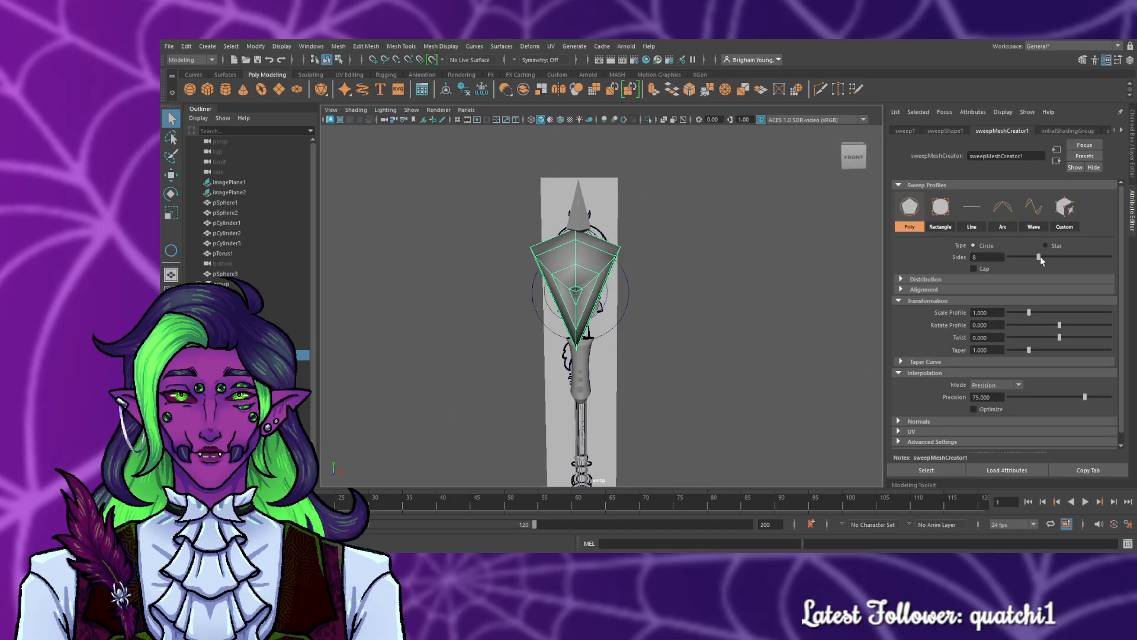
# - Set the poly profile to 3 sides with a scale of about 2.005 and a rotation of about -169.949
pyautogui.moveTo(1040, 259); pyautogui.dragTo(999, 258)
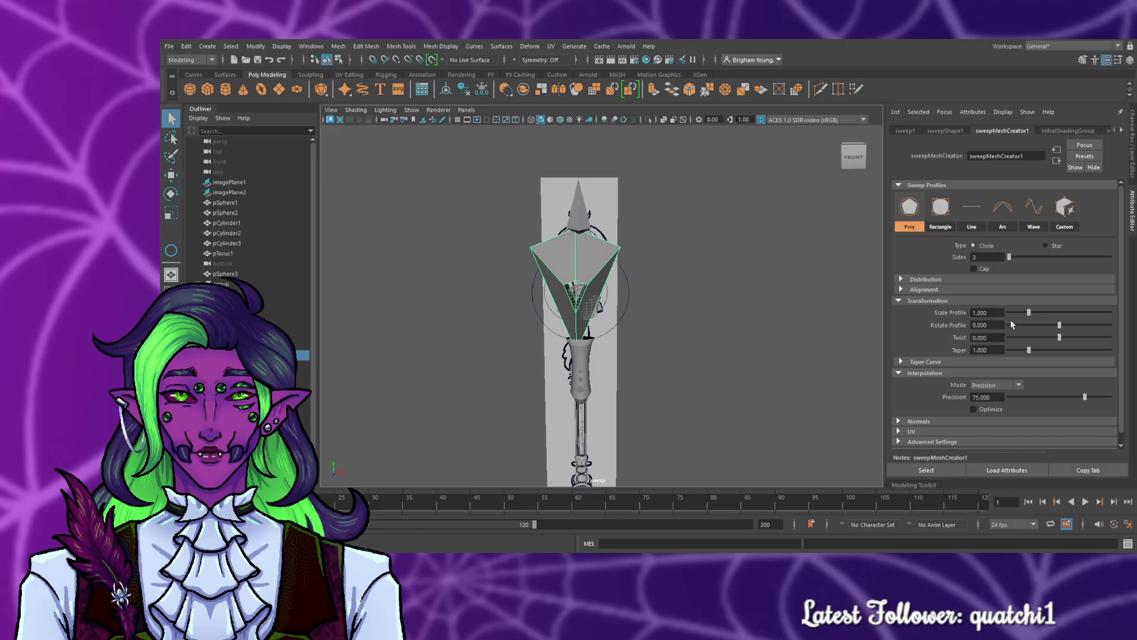
pyautogui.moveTo(1026, 312); pyautogui.dragTo(1048, 313)
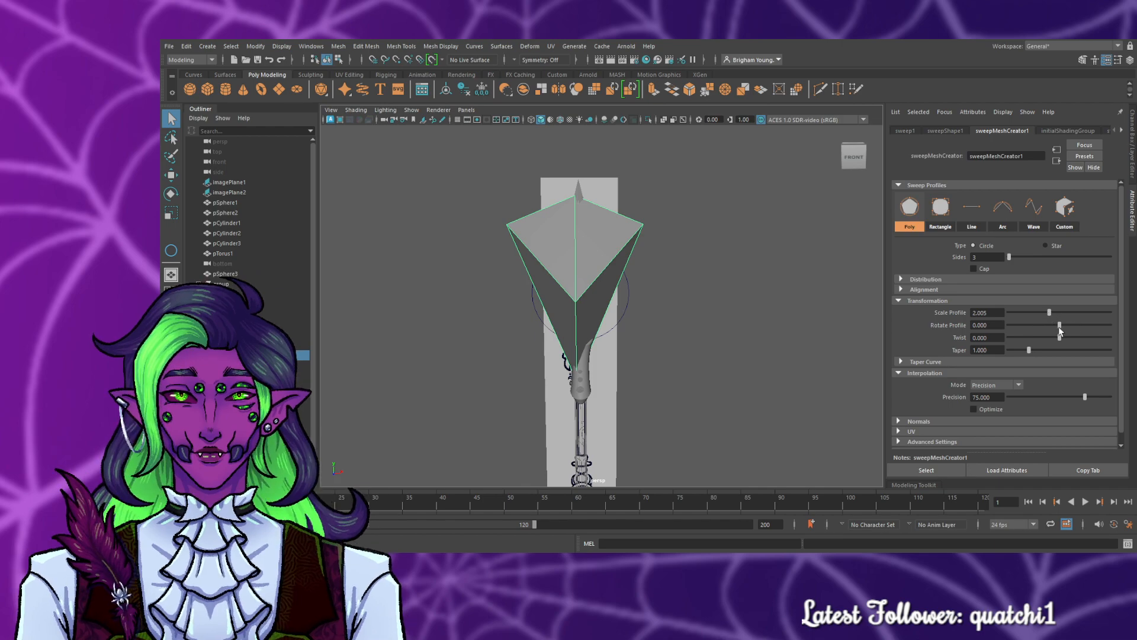
pyautogui.moveTo(1058, 326)
pyautogui.mouseDown()
pyautogui.moveTo(1068, 325)
pyautogui.moveTo(1037, 325)
pyautogui.mouseUp()
pyautogui.click(663, 335)
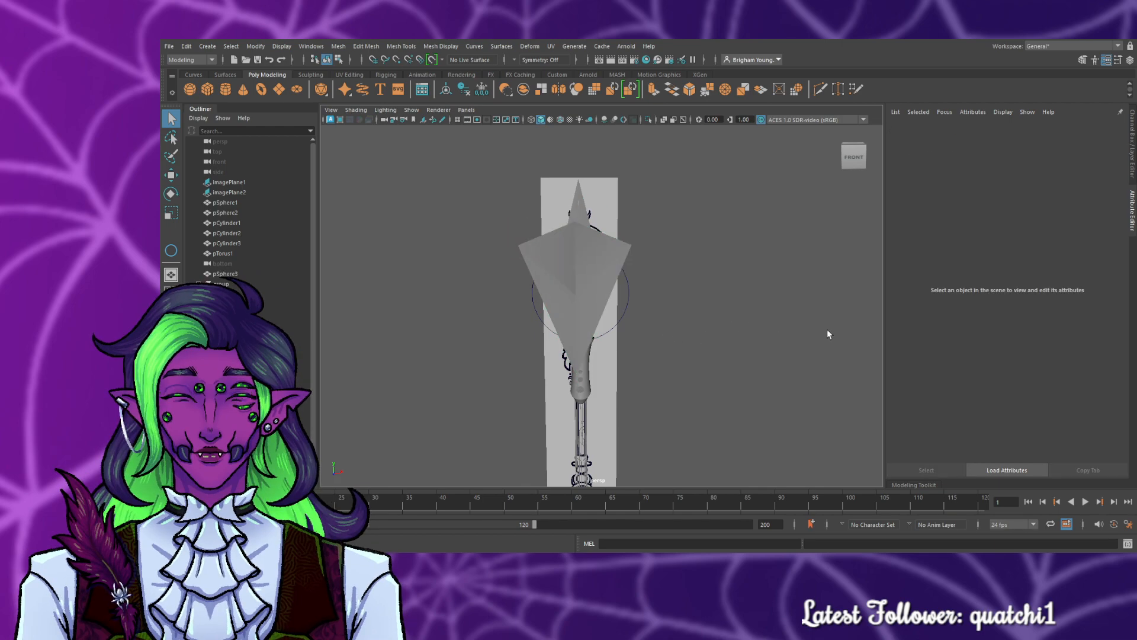
# - Try the star type for the sweep mesh's poly profile, and return it to circle
pyautogui.keyDown('alt'); pyautogui.moveTo(825, 330); pyautogui.dragTo(796, 330); pyautogui.keyUp('alt')
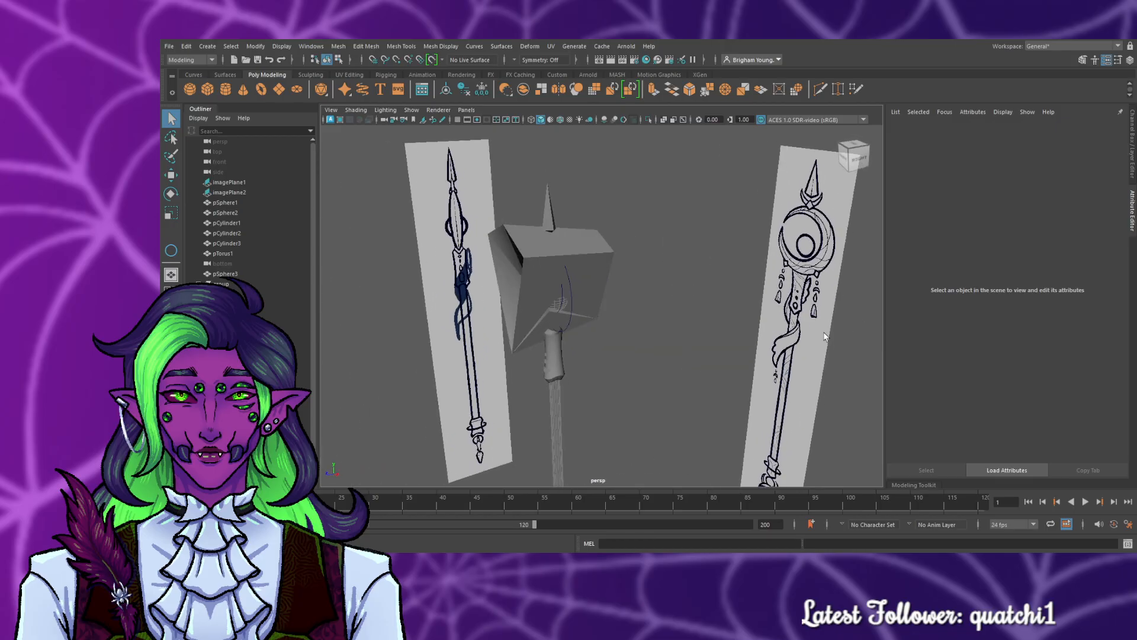
pyautogui.click(601, 281)
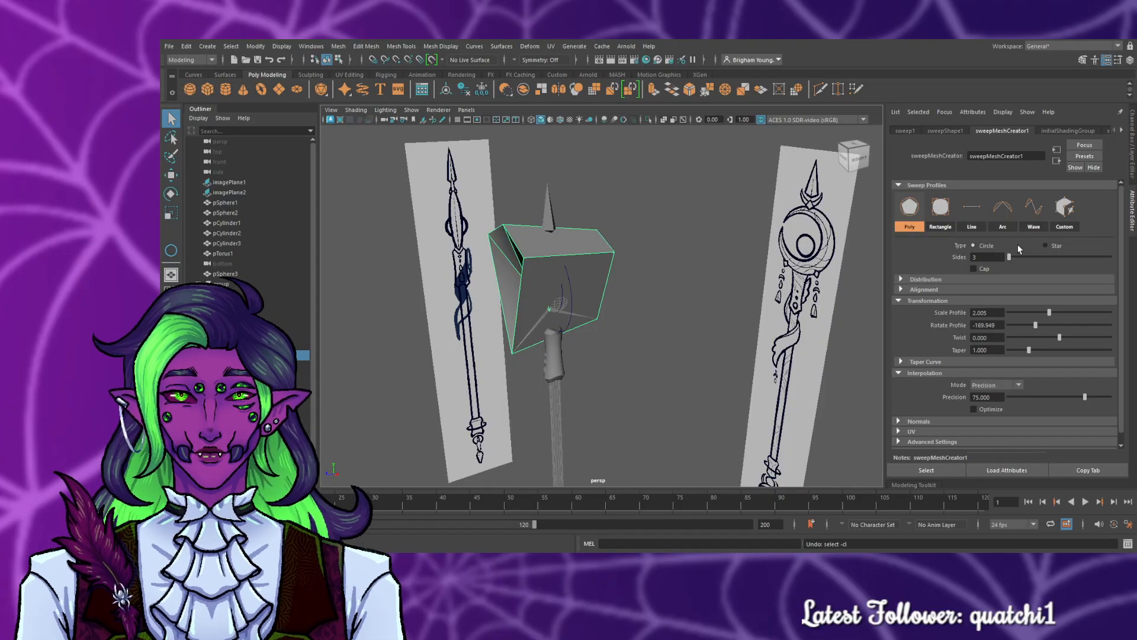
pyautogui.click(1045, 245)
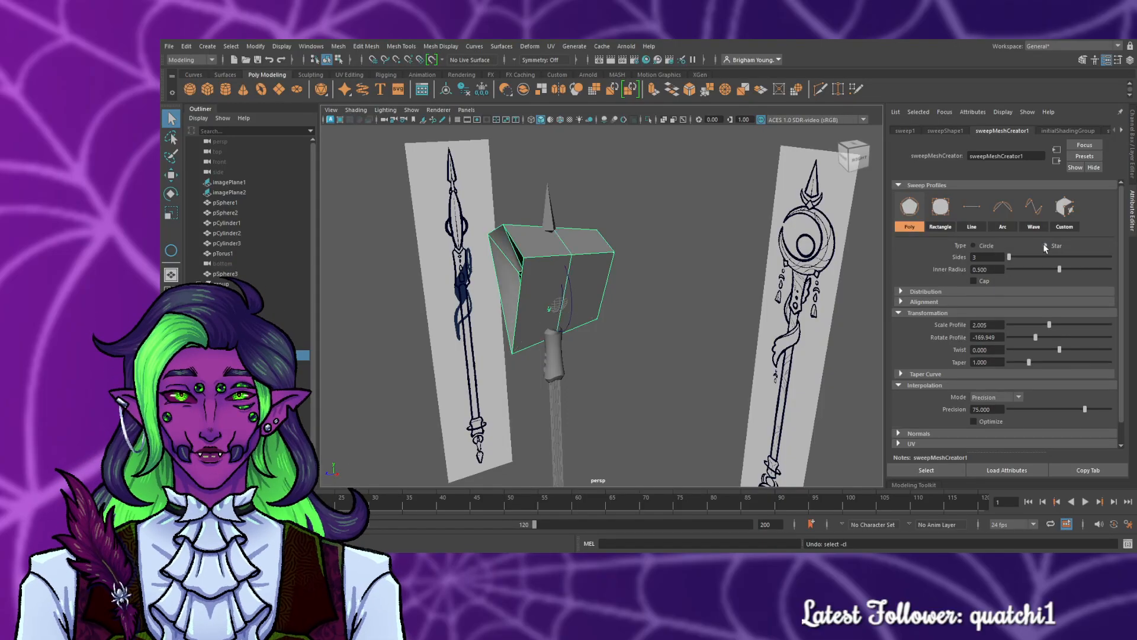
pyautogui.click(972, 246)
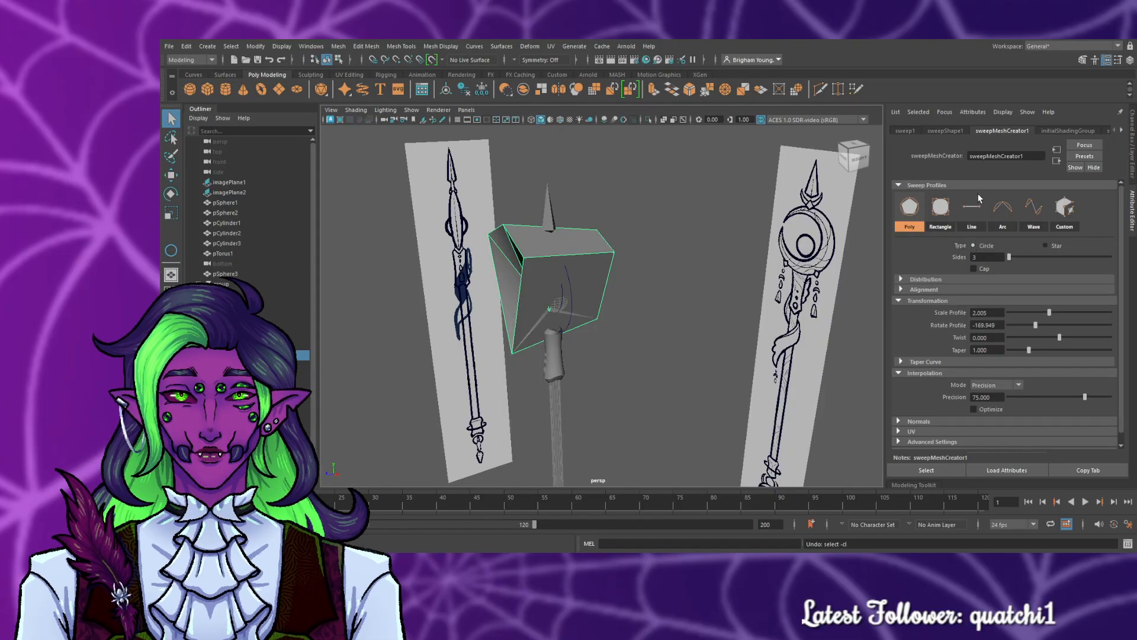
# - Delete the sweep mesh around the crescent's circle and create a new default sweep mesh with nothing selected
pyautogui.press('Delete')
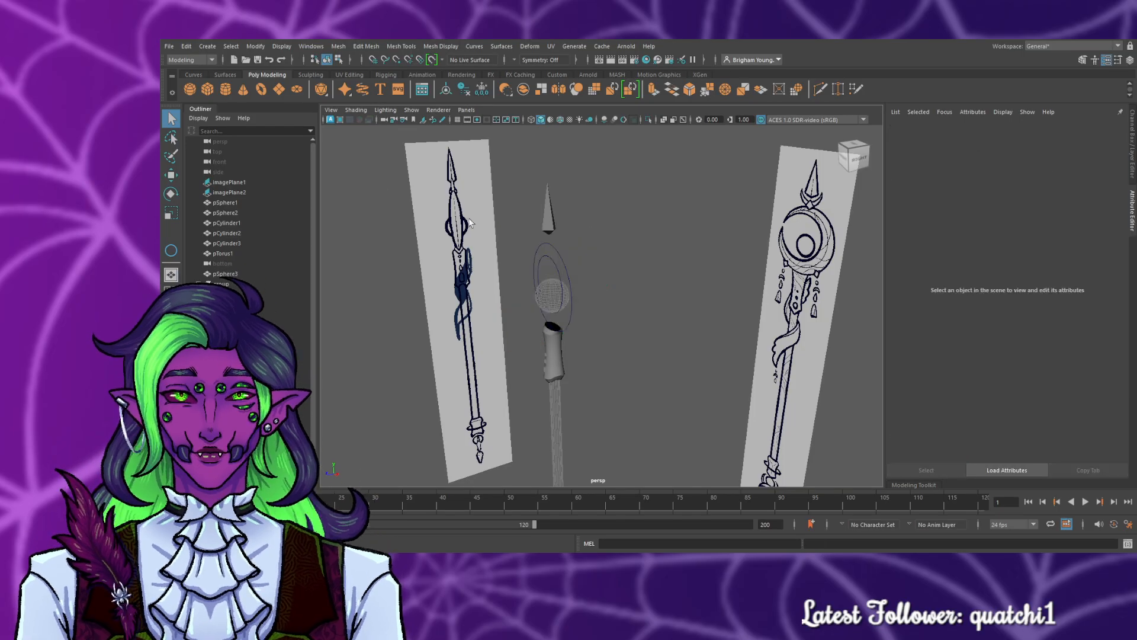
pyautogui.click(362, 90)
pyautogui.scroll(-4, 663, 350)
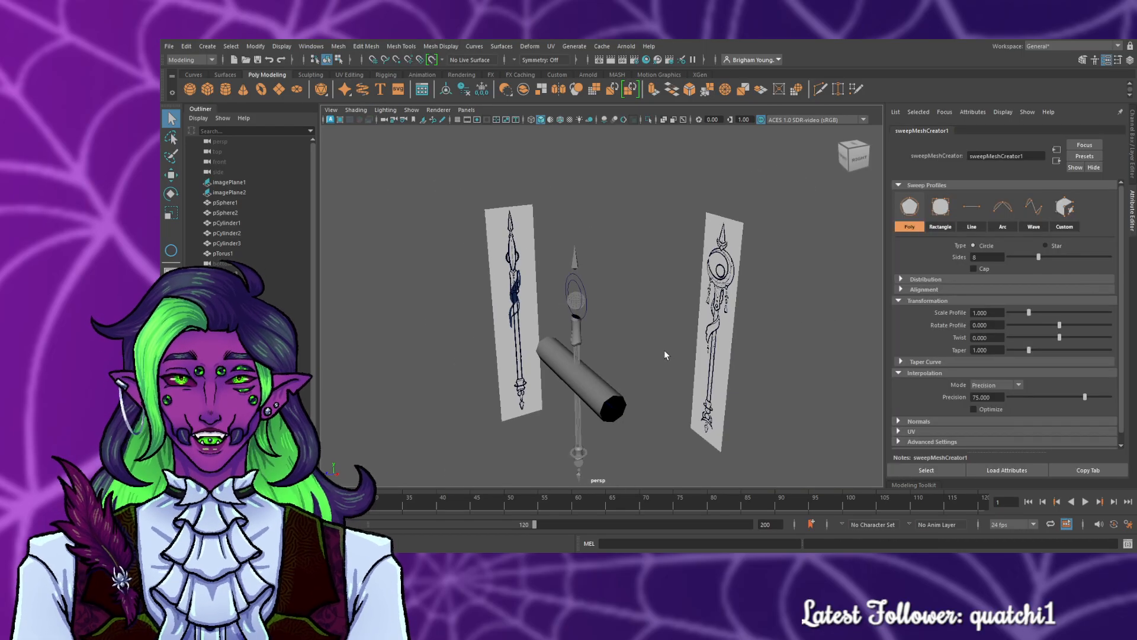
pyautogui.scroll(4, 658, 350)
pyautogui.scroll(-4, 659, 350)
pyautogui.scroll(1, 658, 353)
pyautogui.scroll(5, 657, 353)
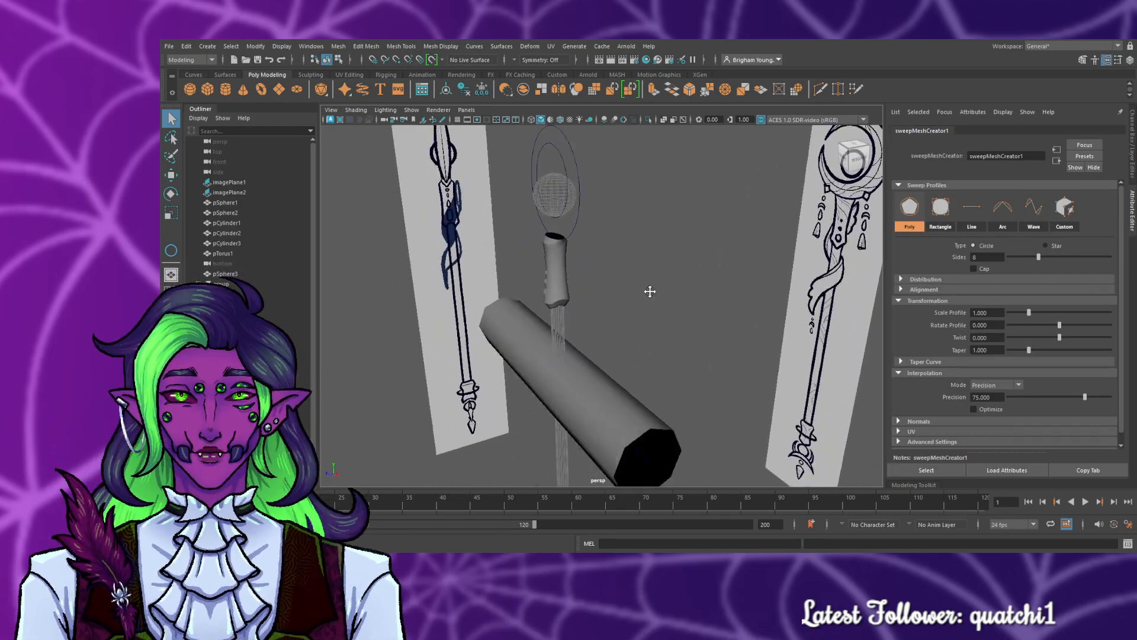
pyautogui.click(611, 412)
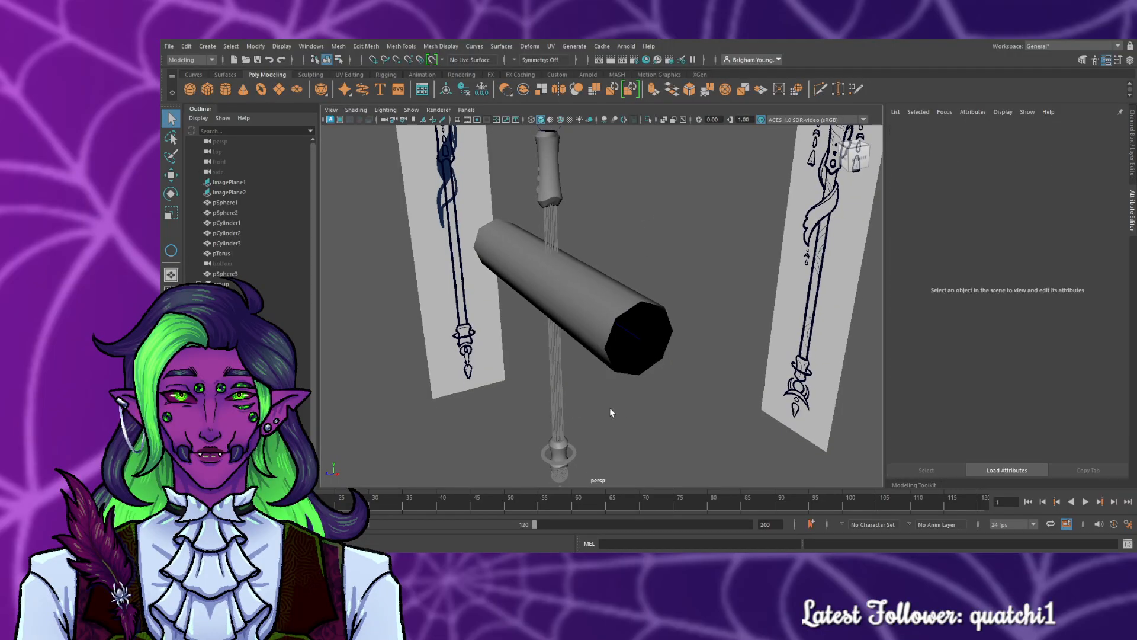
# - Set the new sweep mesh tube to 9 sides and its interpolation precision to about 80.7
pyautogui.click(601, 321)
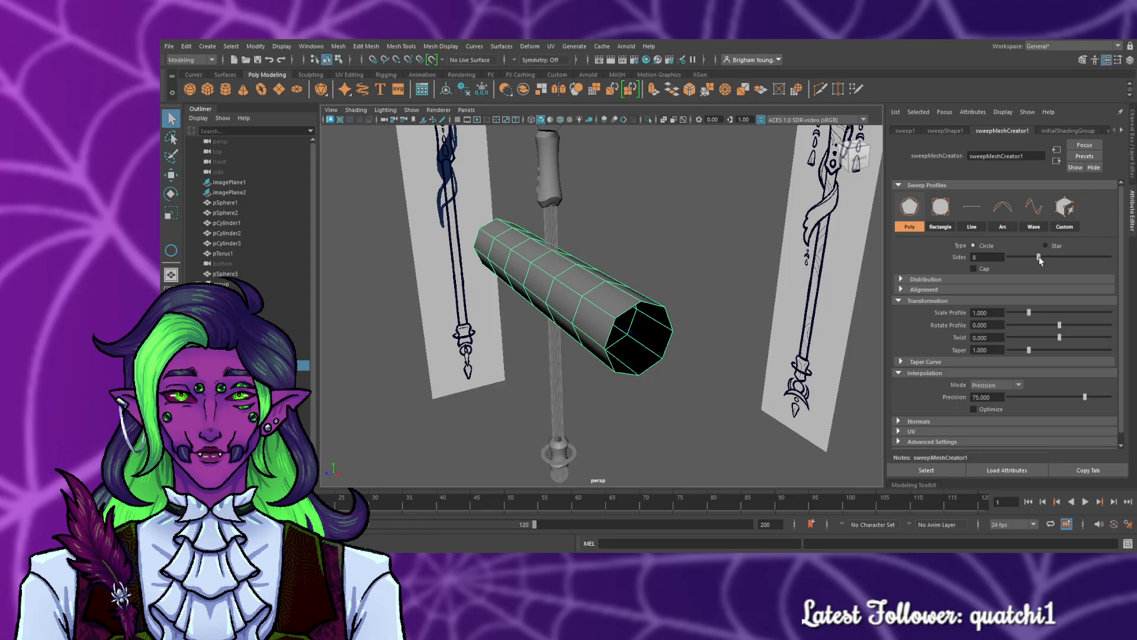
pyautogui.moveTo(1040, 257); pyautogui.dragTo(1047, 256)
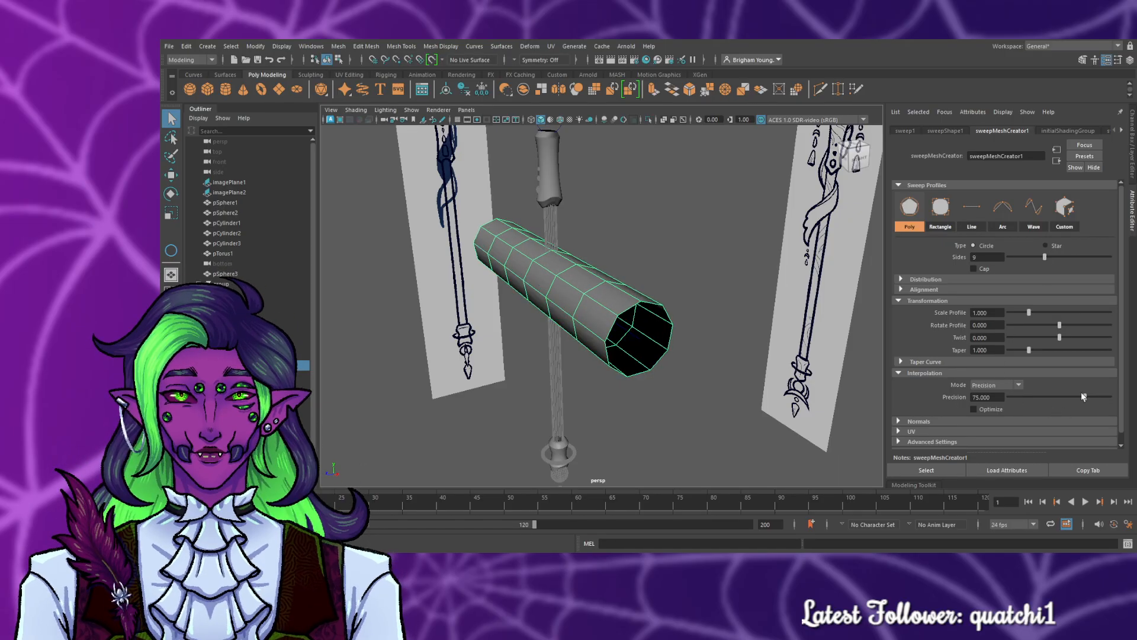
pyautogui.moveTo(1085, 398)
pyautogui.mouseDown()
pyautogui.moveTo(1075, 395)
pyautogui.moveTo(1091, 400)
pyautogui.mouseUp()
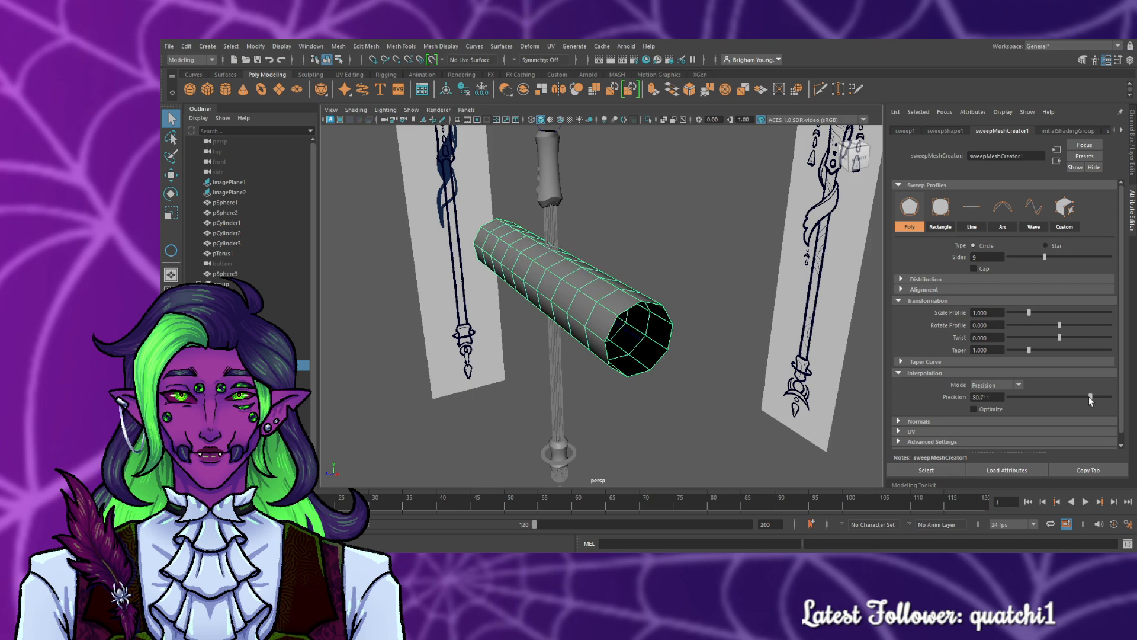
# - Add a point to the tube's taper curve and adjust it to value 1.000 at position 0.381
pyautogui.click(902, 359)
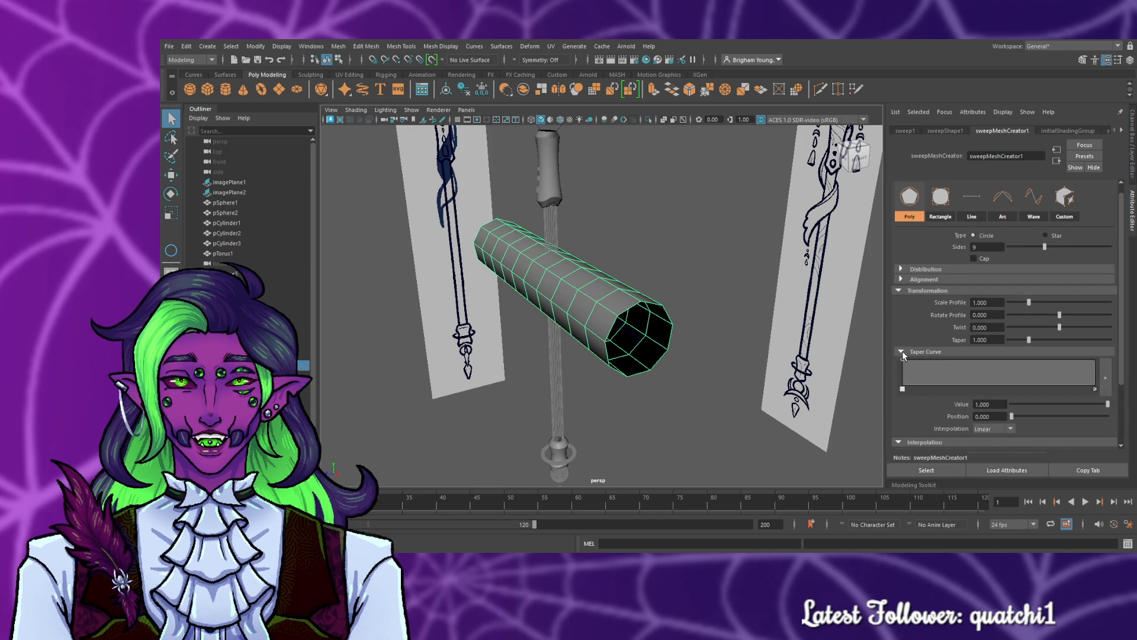
pyautogui.scroll(-2, 940, 353)
pyautogui.scroll(1, 940, 353)
pyautogui.moveTo(971, 340)
pyautogui.mouseDown()
pyautogui.moveTo(982, 328)
pyautogui.moveTo(969, 340)
pyautogui.mouseUp()
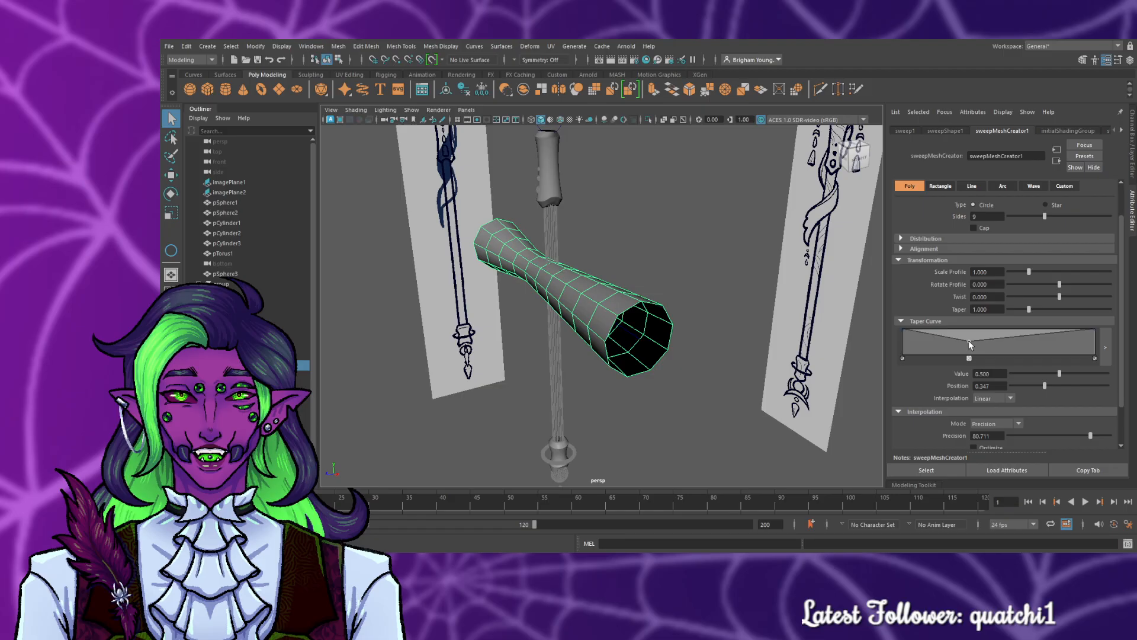
pyautogui.moveTo(968, 340)
pyautogui.mouseDown()
pyautogui.moveTo(966, 359)
pyautogui.moveTo(974, 321)
pyautogui.mouseUp()
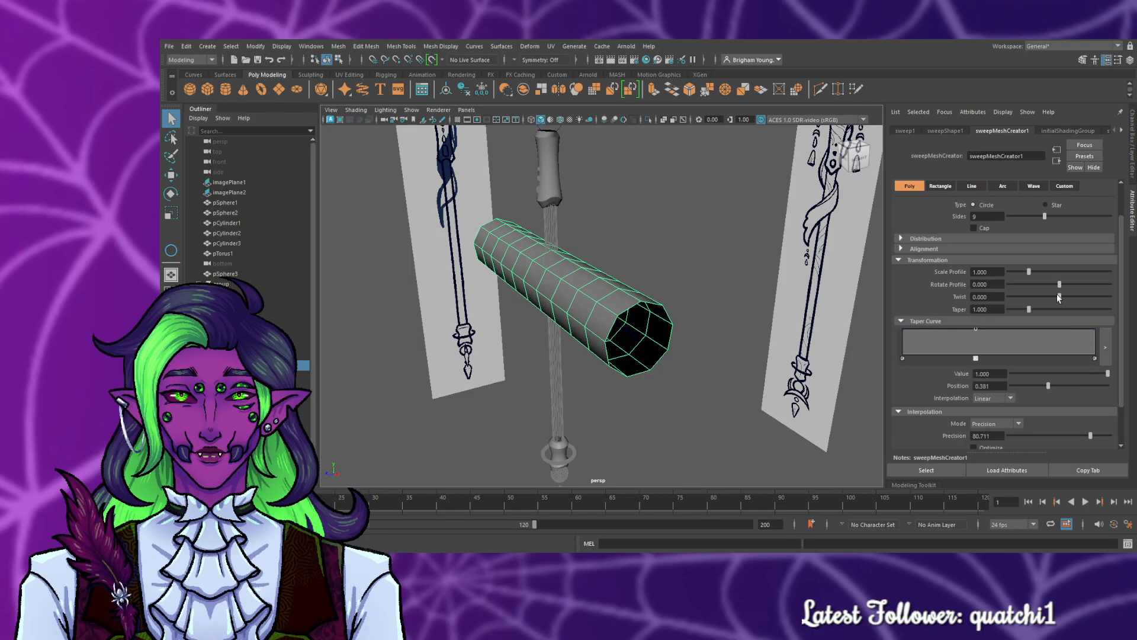
# - Try changing the tube's twist and profile rotation, and undo the changes
pyautogui.moveTo(1057, 295)
pyautogui.mouseDown()
pyautogui.moveTo(1073, 294)
pyautogui.moveTo(1051, 283)
pyautogui.mouseUp()
pyautogui.hotkey('ctrl', 'z')
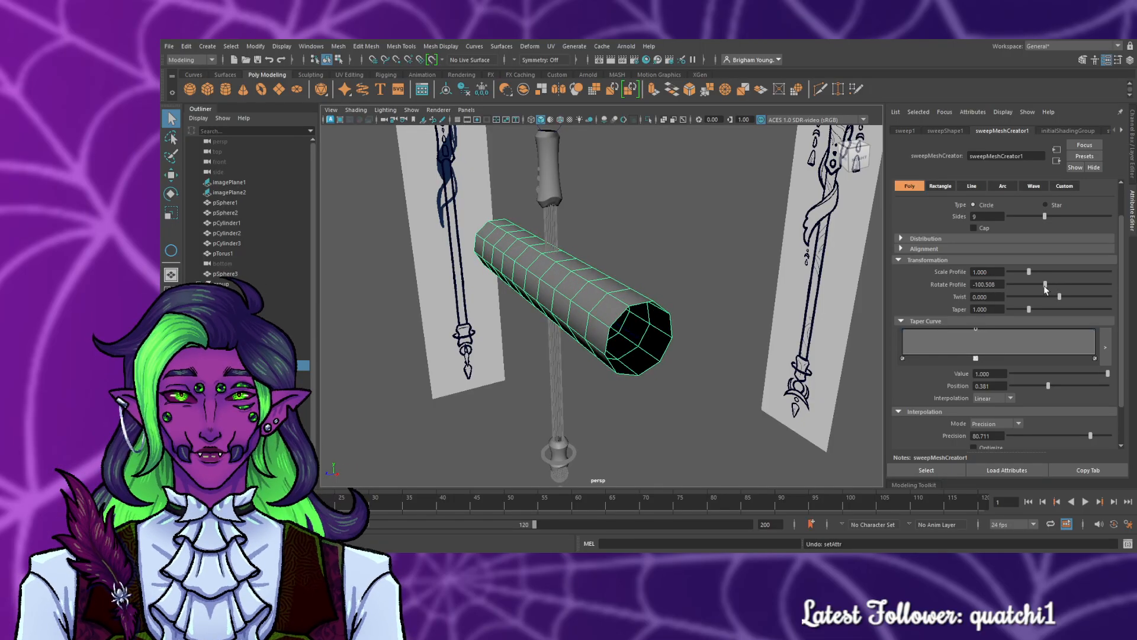
pyautogui.hotkey('ctrl', 'z')
pyautogui.scroll(2, 924, 261)
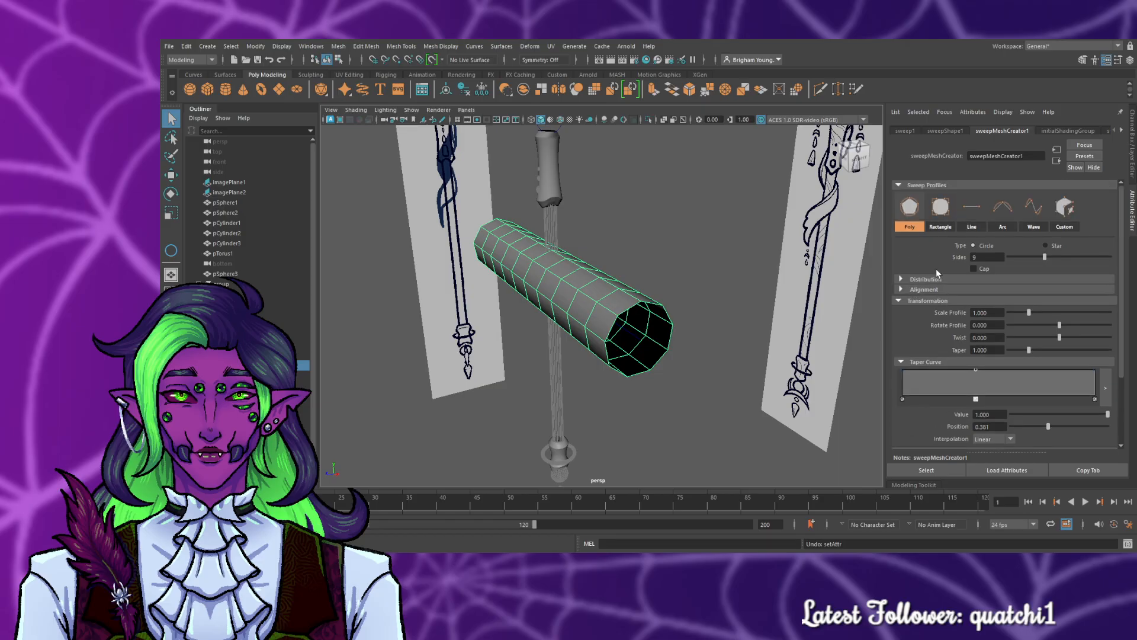
# - Try an Arc profile with 17 segments on the sweep mesh, return it to Poly, and turn its Cap on and off again
pyautogui.click(901, 279)
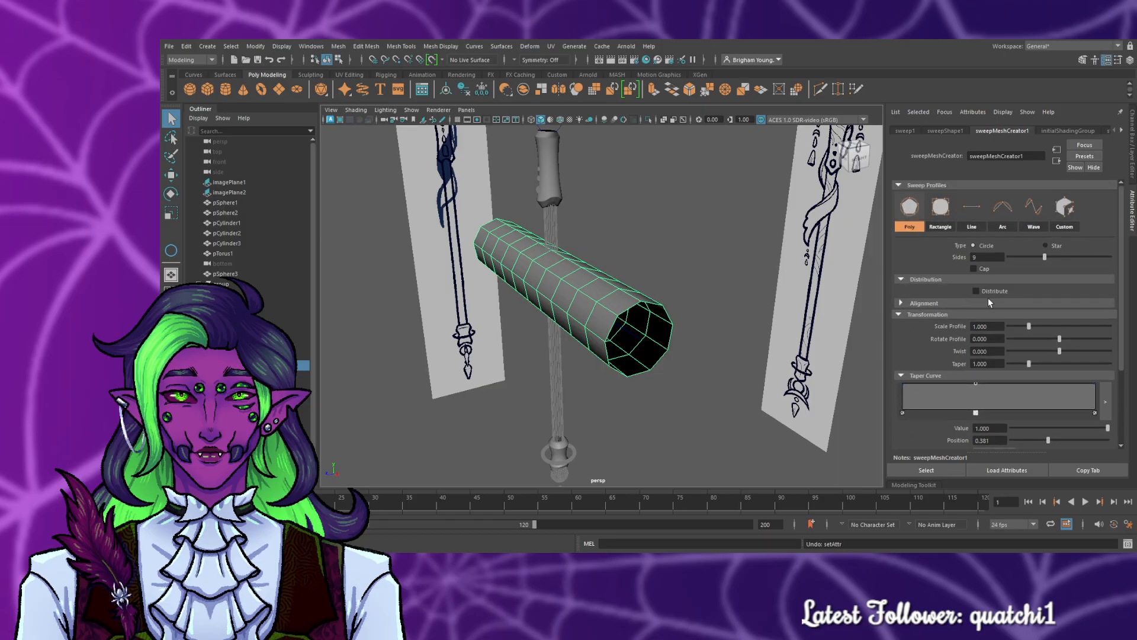
pyautogui.click(1005, 221)
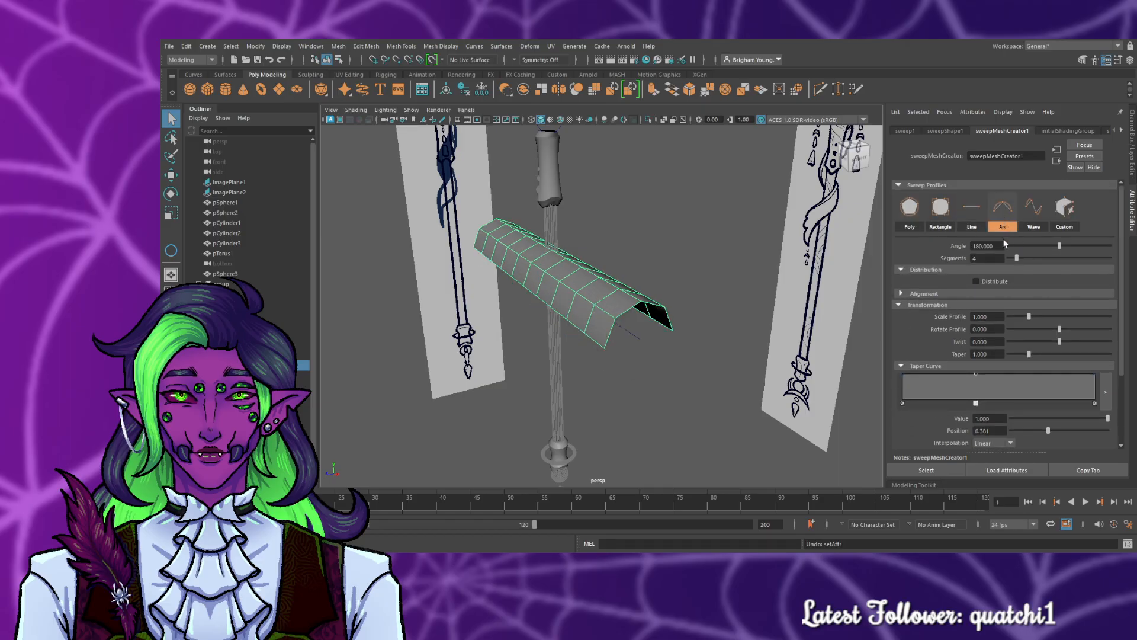
pyautogui.moveTo(1017, 257); pyautogui.dragTo(1049, 256)
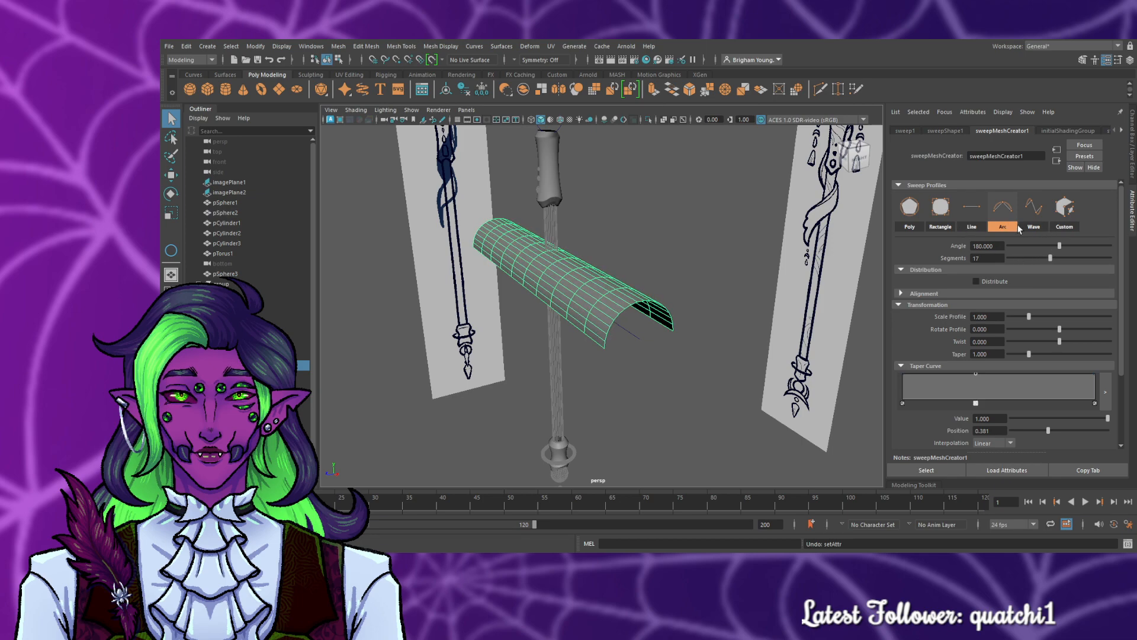
pyautogui.click(970, 207)
pyautogui.click(907, 215)
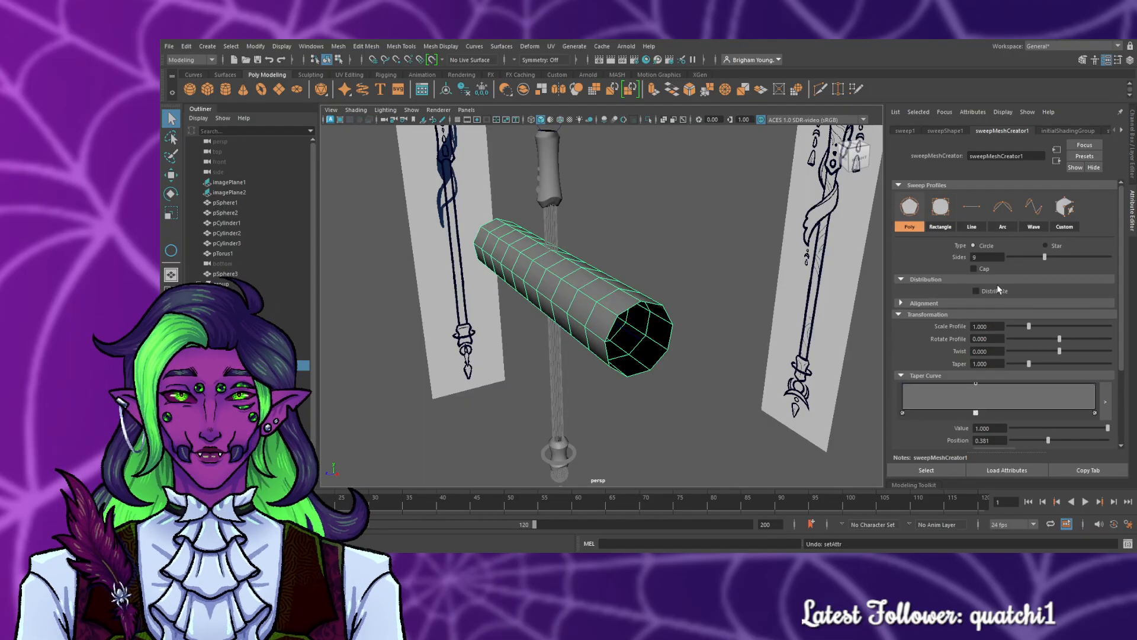
pyautogui.click(975, 269)
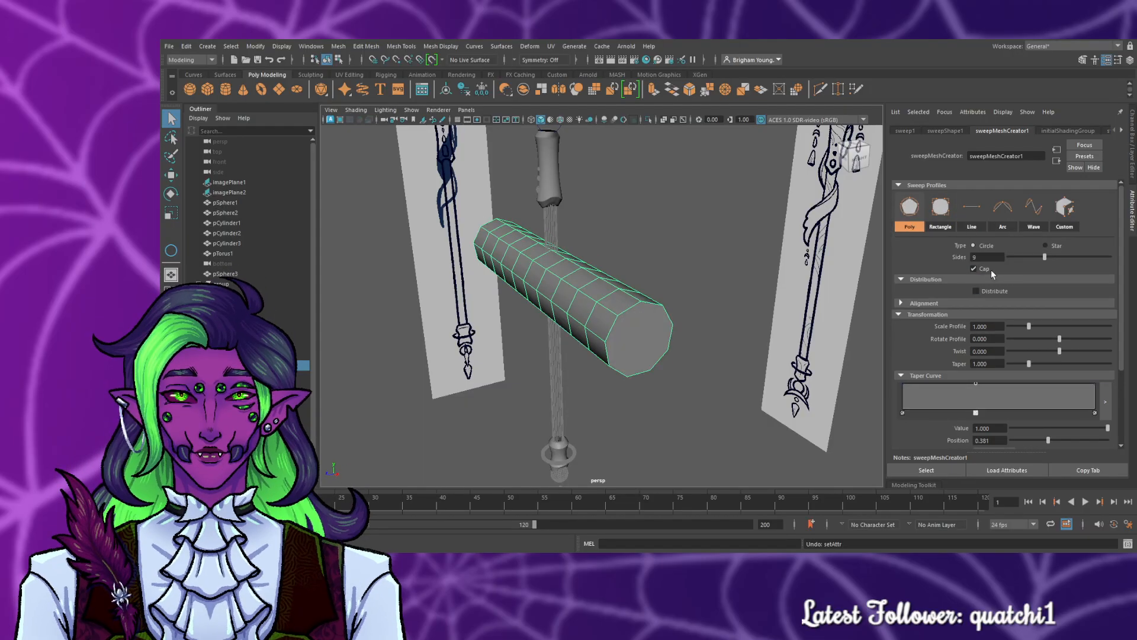
pyautogui.click(975, 269)
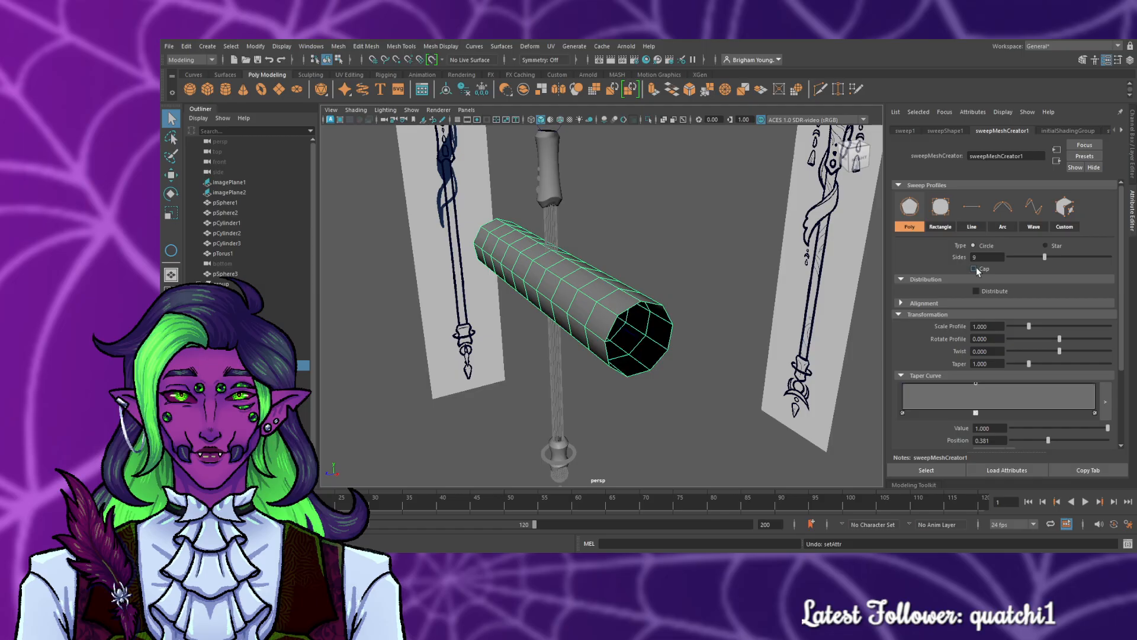
# - Set the sweep mesh's interpolation precision to about 82.2
pyautogui.scroll(-4, 977, 271)
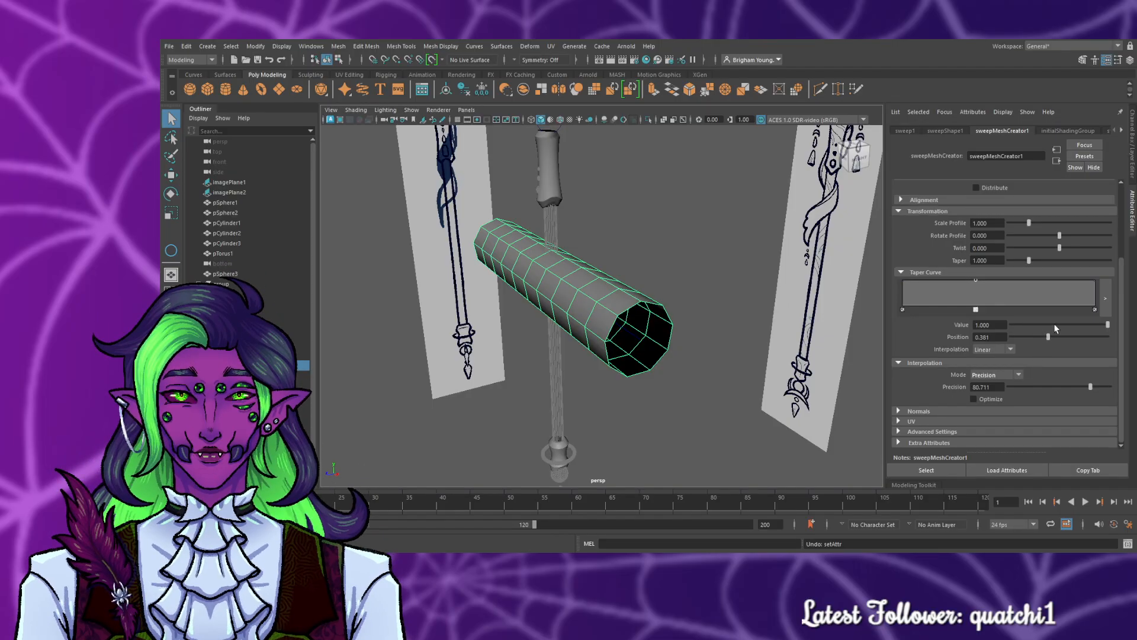
pyautogui.scroll(1, 1004, 344)
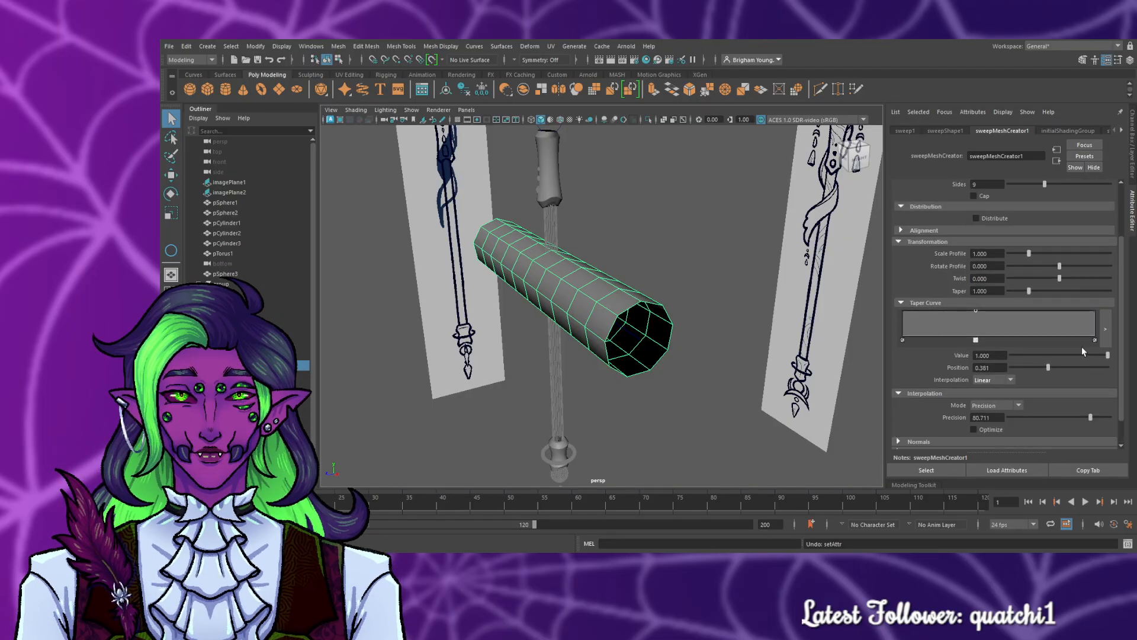
pyautogui.moveTo(1085, 423); pyautogui.dragTo(1092, 419)
# - Examine the sweep mesh's Normals, UV and Advanced Settings attributes
pyautogui.scroll(-1, 1038, 415)
pyautogui.click(899, 410)
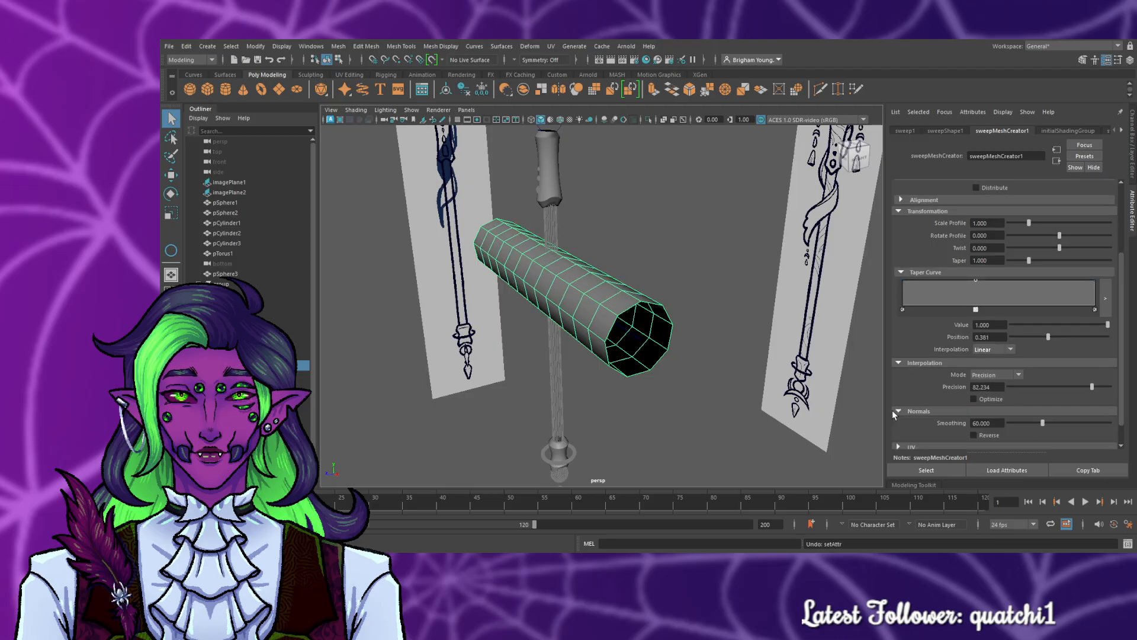
pyautogui.scroll(-1, 897, 411)
pyautogui.click(900, 418)
pyautogui.scroll(-1, 898, 422)
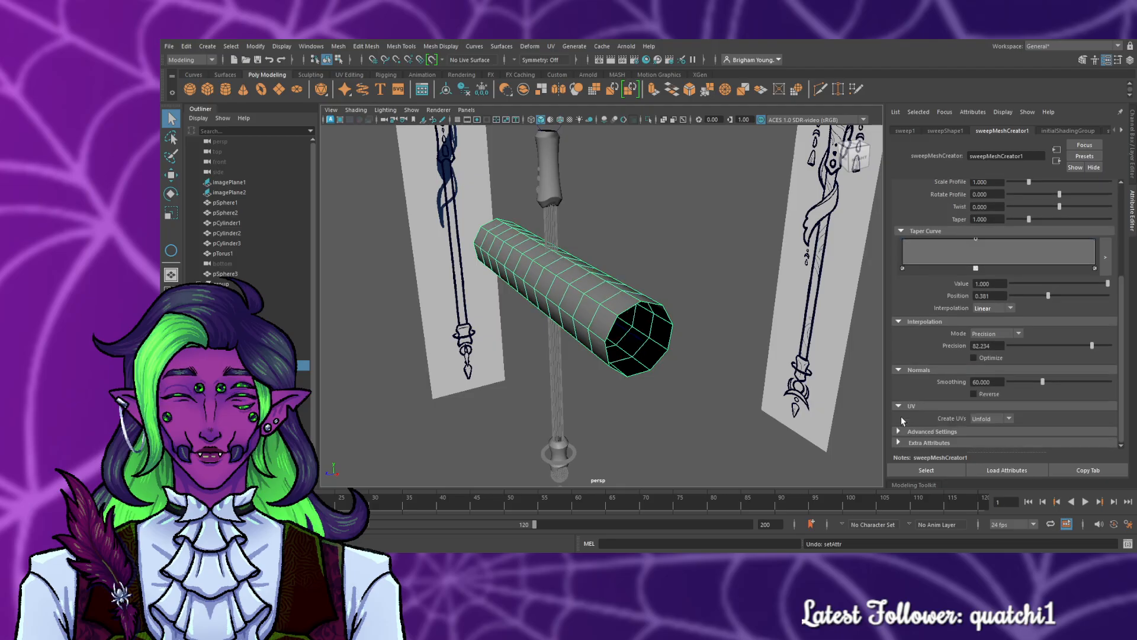
pyautogui.click(897, 432)
pyautogui.scroll(-2, 898, 426)
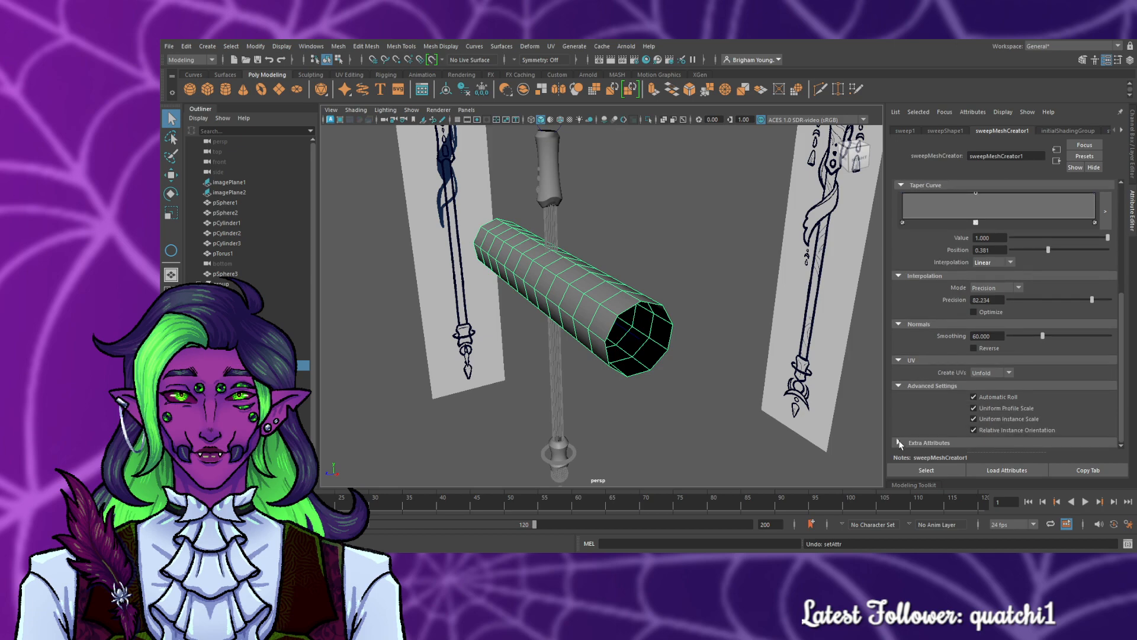
pyautogui.scroll(-1, 904, 436)
pyautogui.scroll(7, 923, 397)
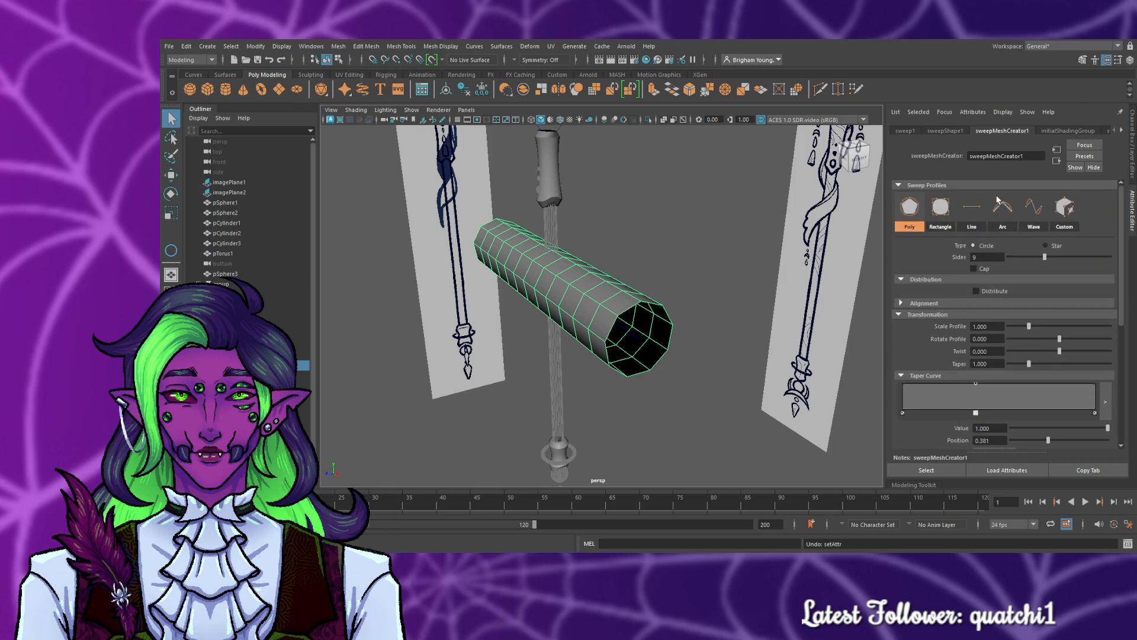
# - Try the Wave and Arc profiles, use the crescent's larger circle as a Custom sweep profile, and undo the Custom profile
pyautogui.click(1027, 214)
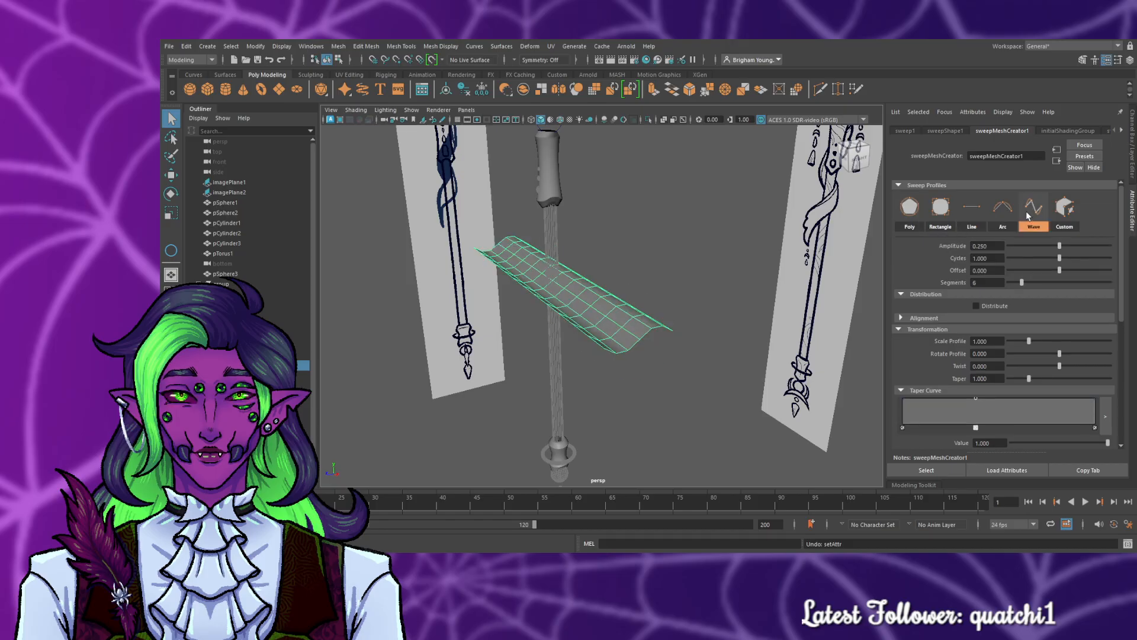
pyautogui.click(1004, 208)
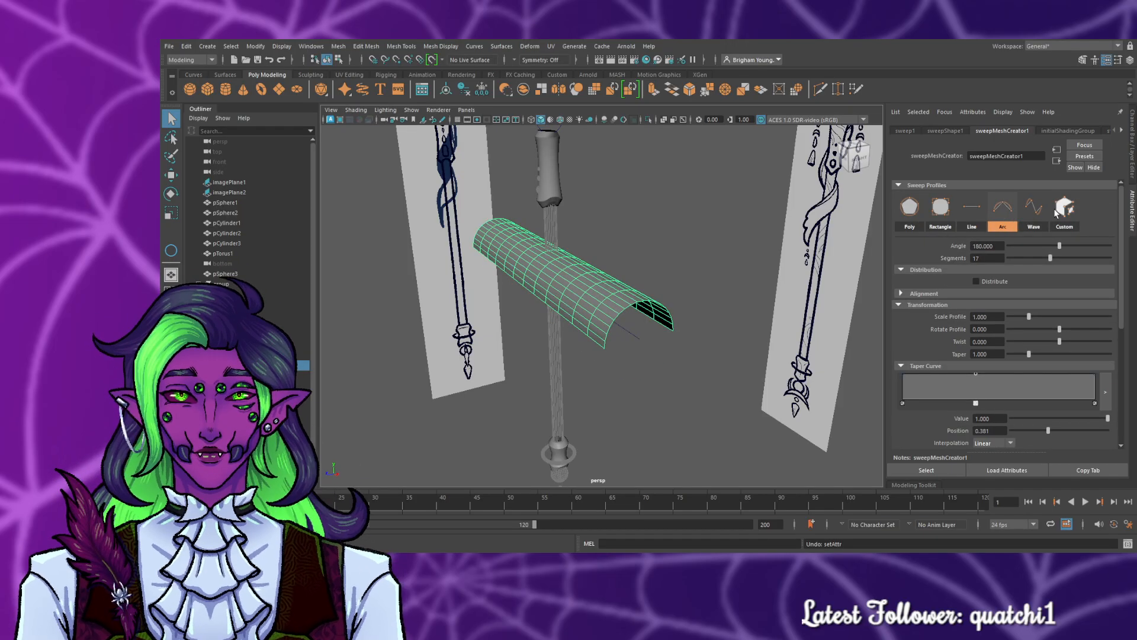
pyautogui.click(1065, 207)
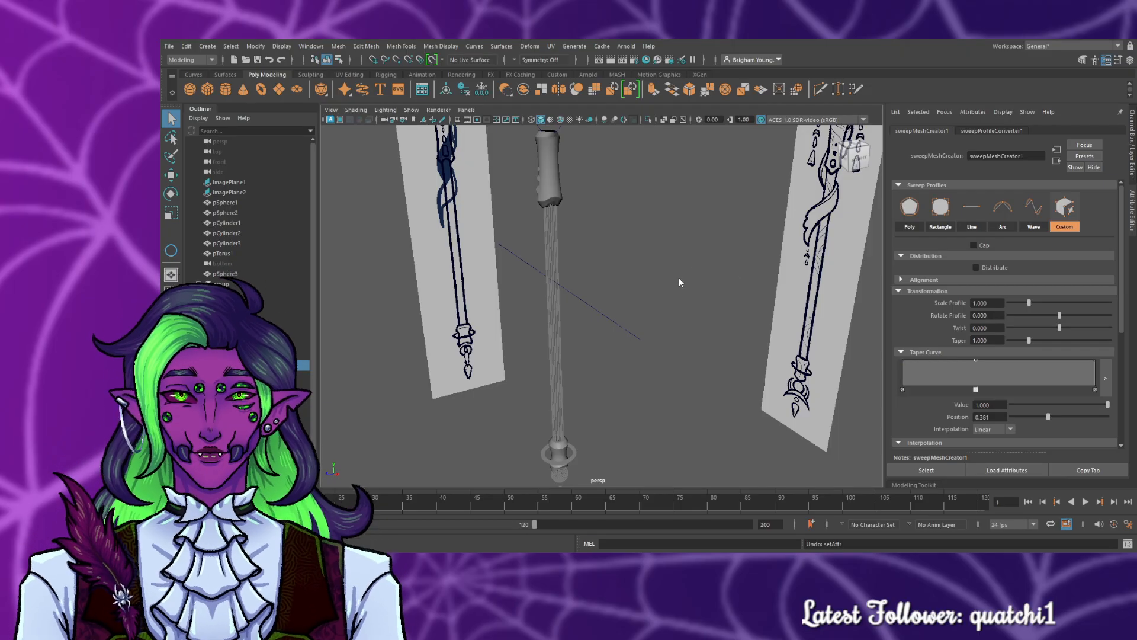
pyautogui.keyDown('alt'); pyautogui.moveTo(613, 191); pyautogui.dragTo(584, 339, button='middle'); pyautogui.keyUp('alt')
pyautogui.click(537, 239)
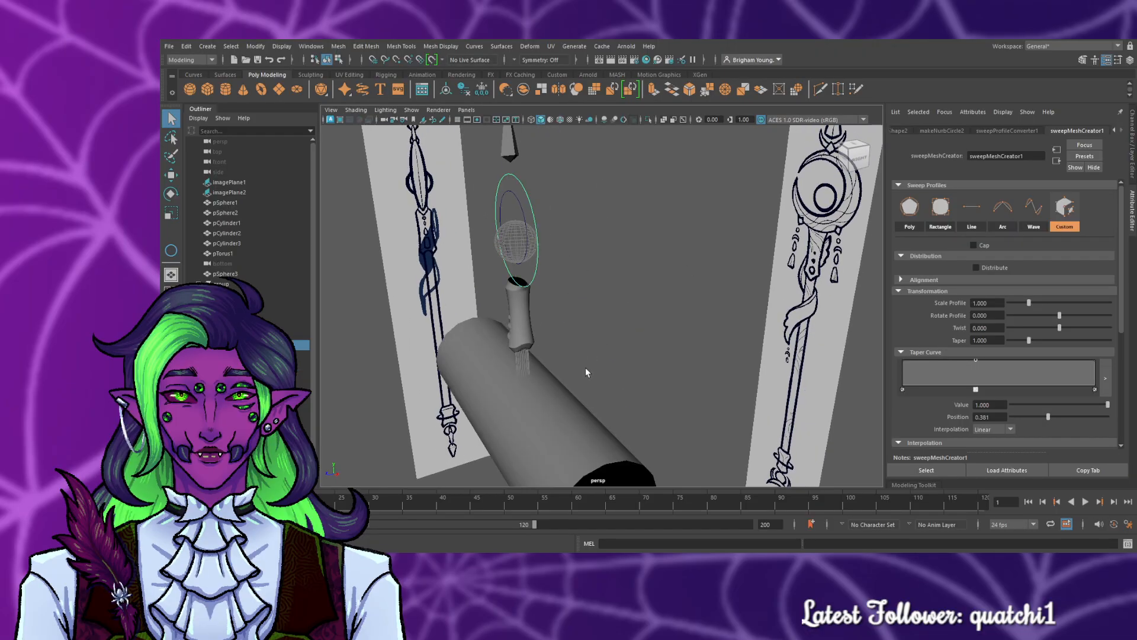
pyautogui.moveTo(587, 372)
pyautogui.keyDown('alt'); pyautogui.mouseDown()
pyautogui.moveTo(577, 294)
pyautogui.moveTo(563, 338)
pyautogui.moveTo(594, 355)
pyautogui.moveTo(580, 360)
pyautogui.mouseUp(); pyautogui.keyUp('alt')
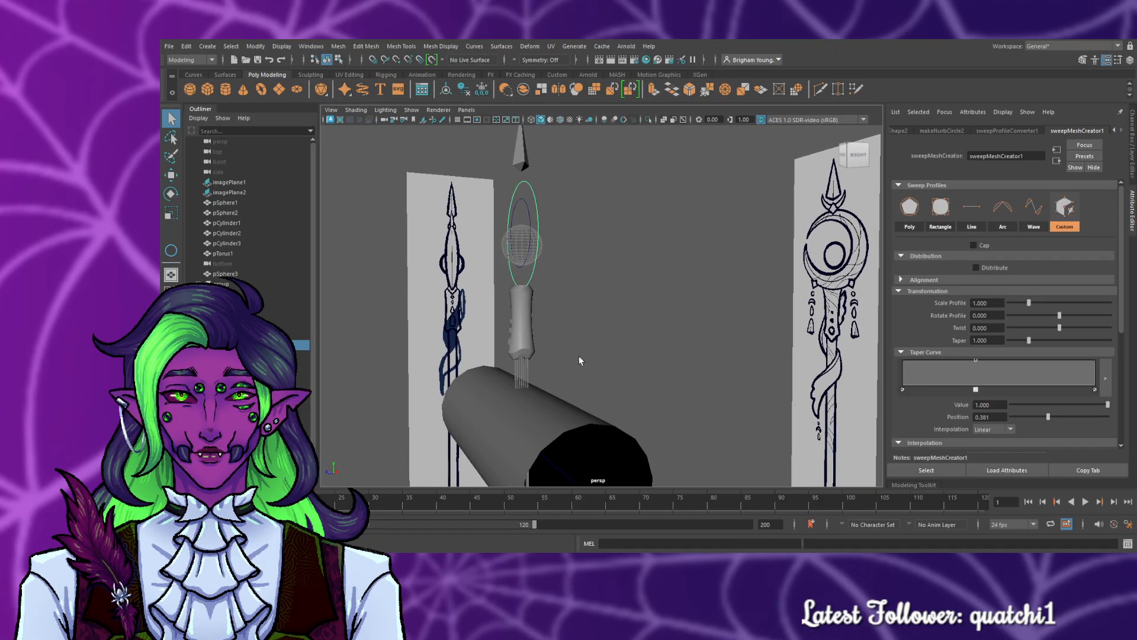
pyautogui.hotkey('ctrl', 'z')
pyautogui.scroll(-3, 629, 381)
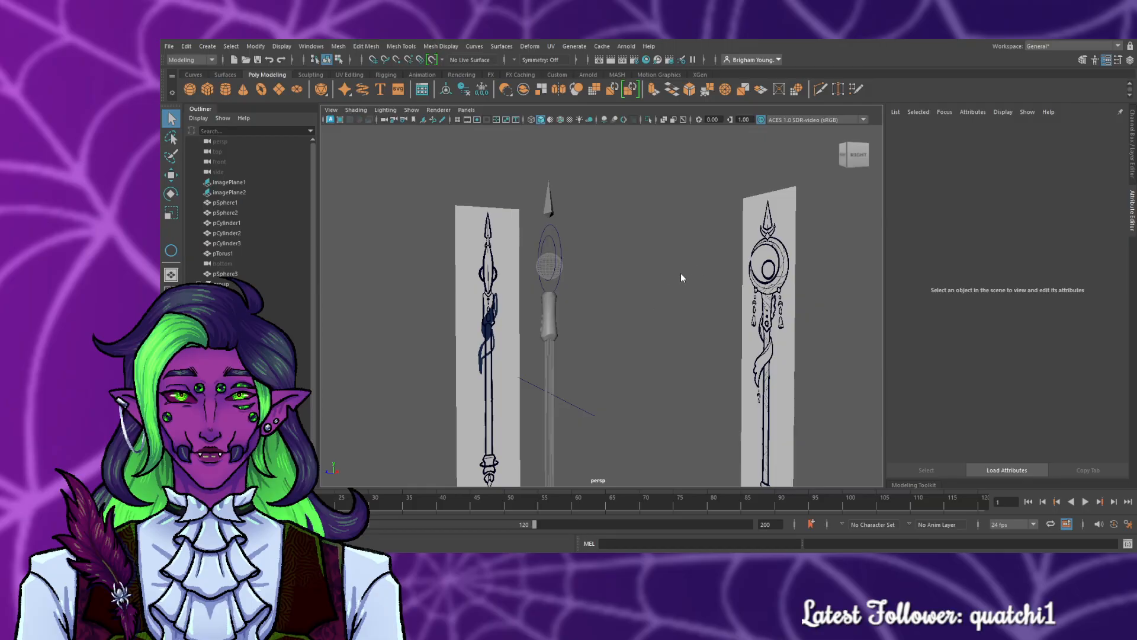
pyautogui.hotkey('ctrl', 'z')
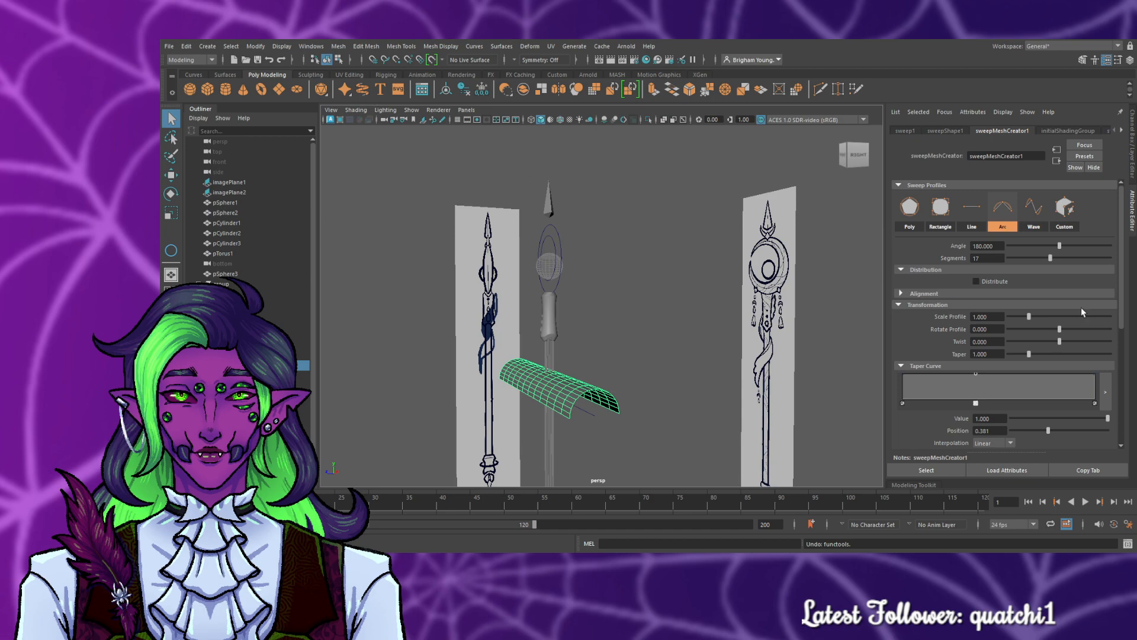
# - Try an Arc angle of about 138.9, return to the Poly profile, and turn radial distribution on and off again
pyautogui.moveTo(1059, 245)
pyautogui.mouseDown()
pyautogui.moveTo(1032, 249)
pyautogui.moveTo(1057, 248)
pyautogui.moveTo(1049, 254)
pyautogui.mouseUp()
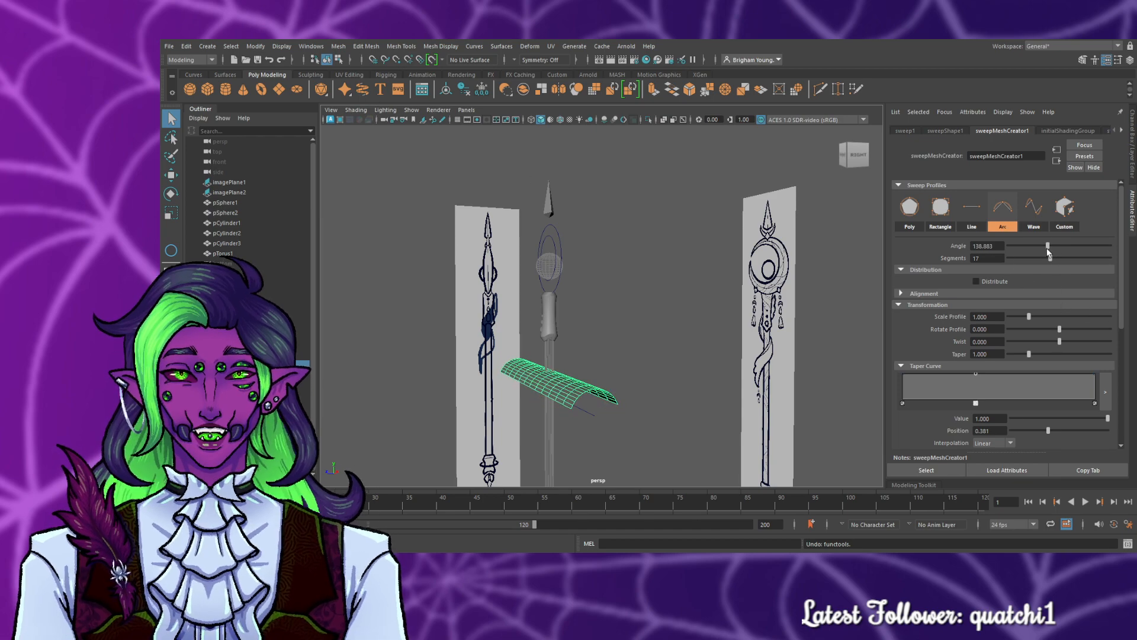
pyautogui.click(910, 208)
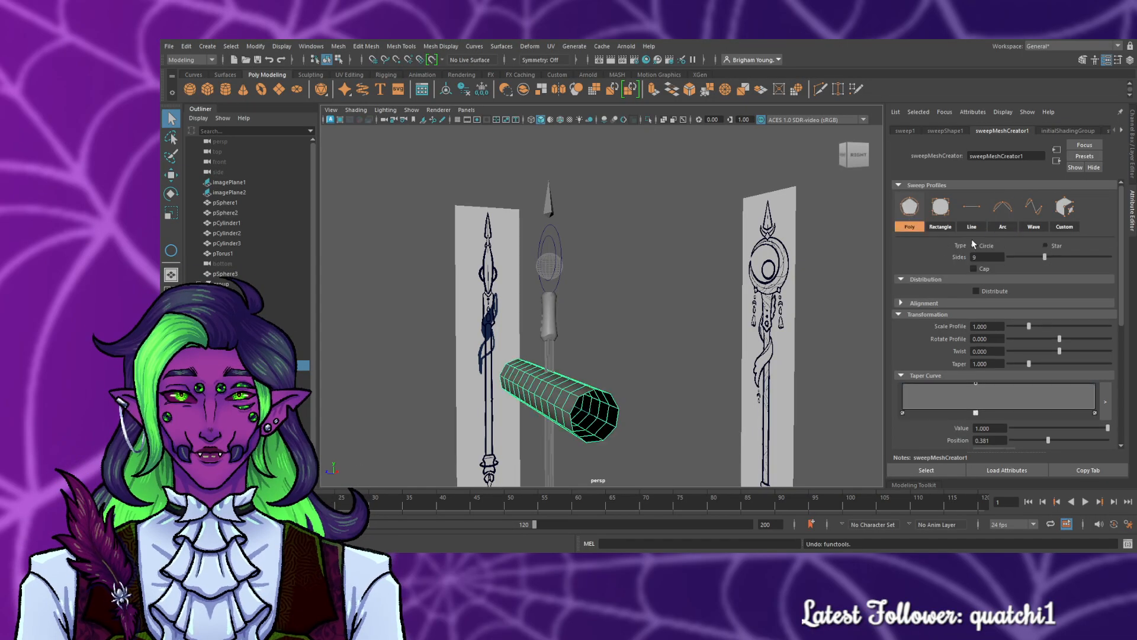
pyautogui.click(1044, 303)
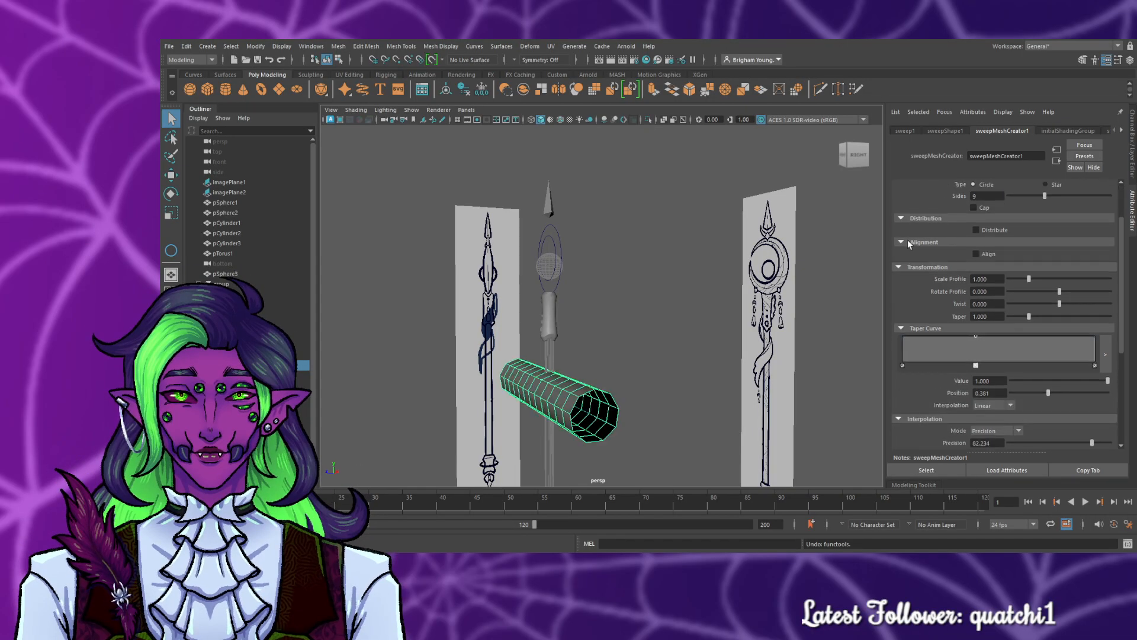
pyautogui.click(976, 291)
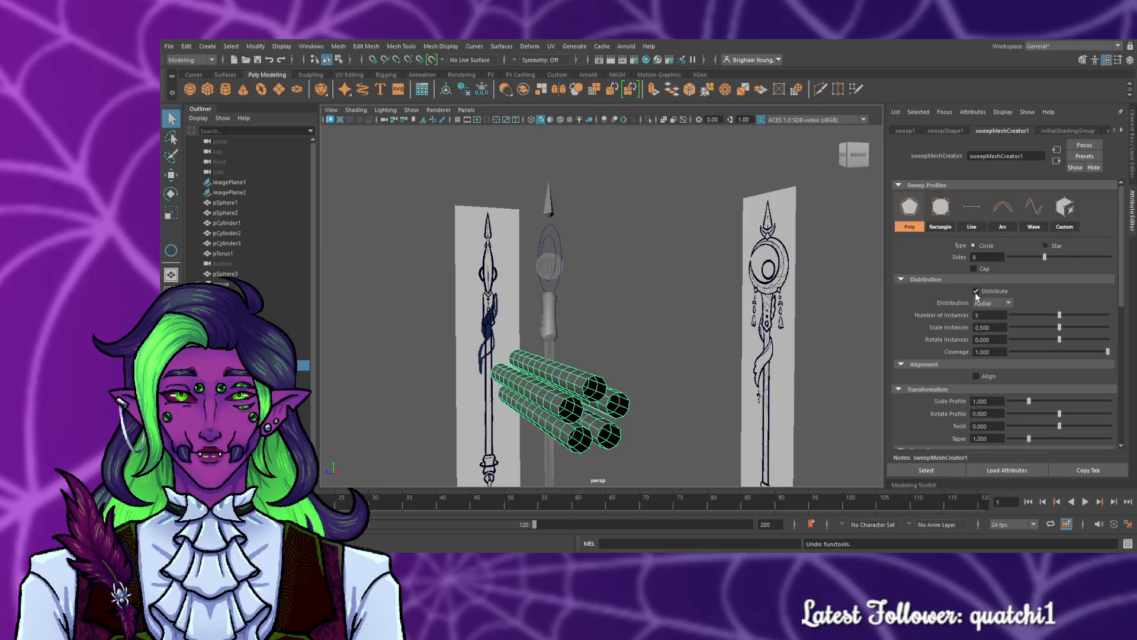
pyautogui.click(975, 292)
# - Examine the remaining sweep creator attributes and the mesh's transform, shape and shading nodes
pyautogui.scroll(-5, 1026, 329)
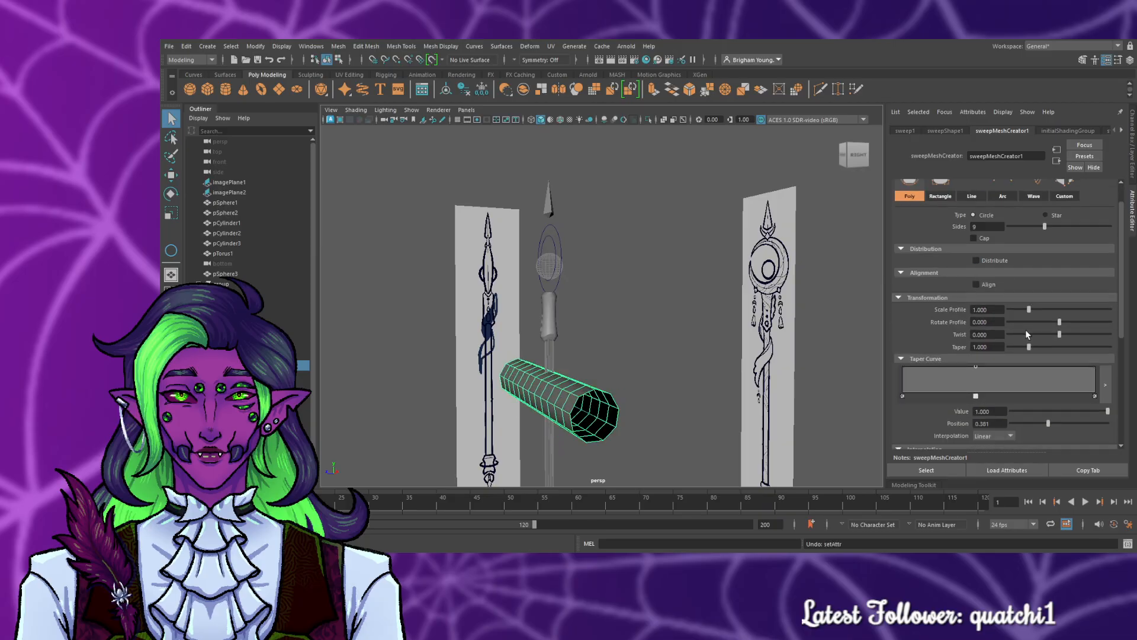
pyautogui.scroll(-5, 1026, 331)
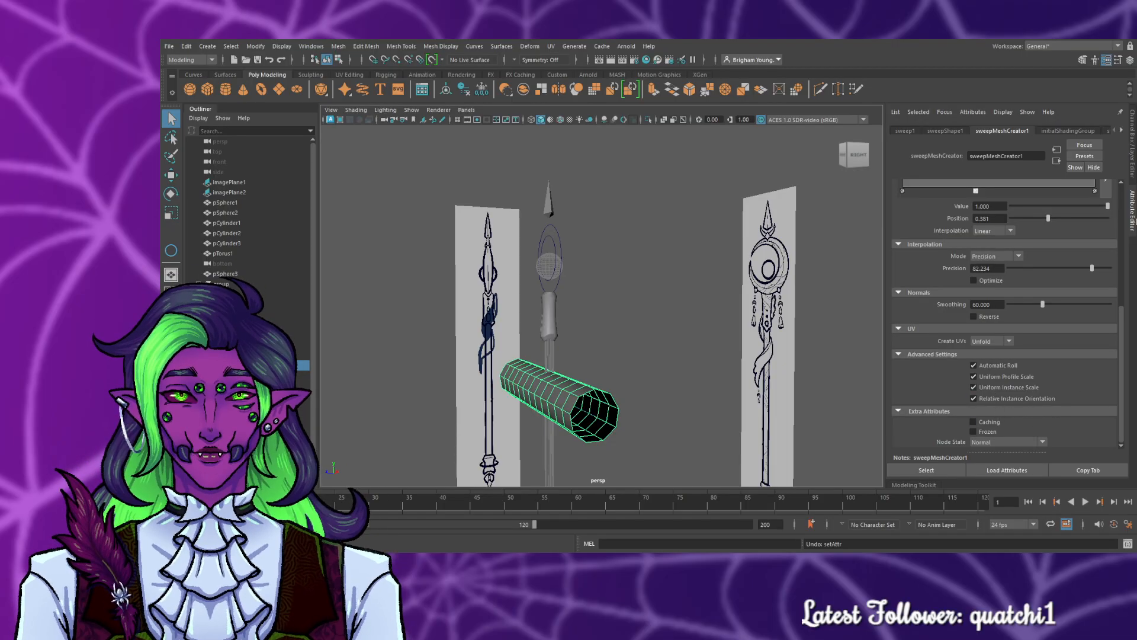
pyautogui.click(1133, 174)
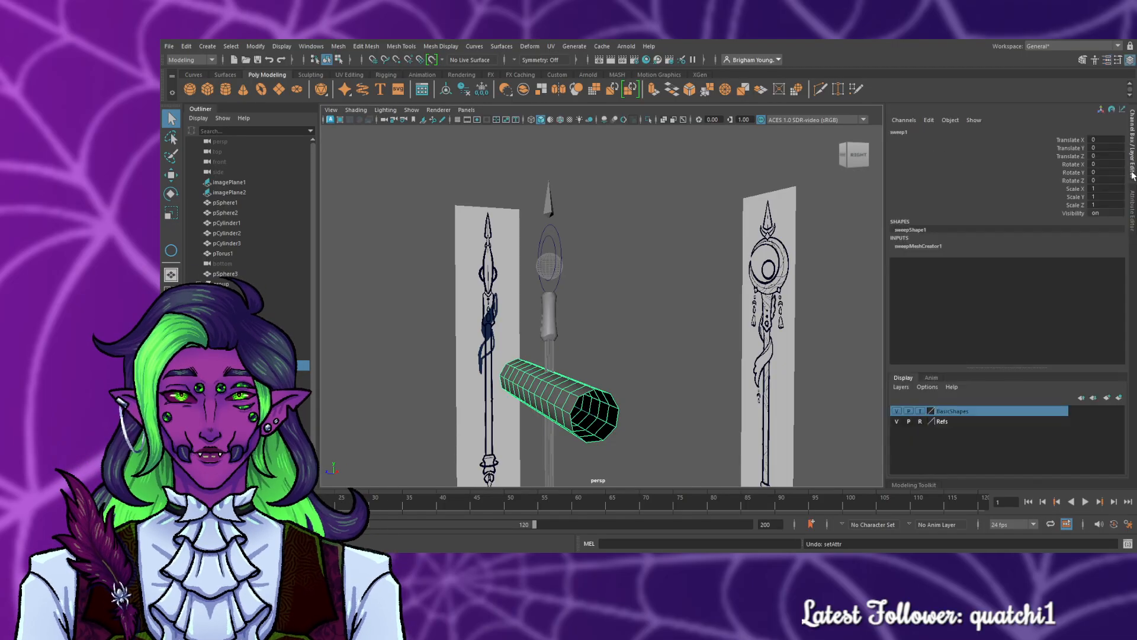
pyautogui.click(1132, 210)
pyautogui.click(941, 131)
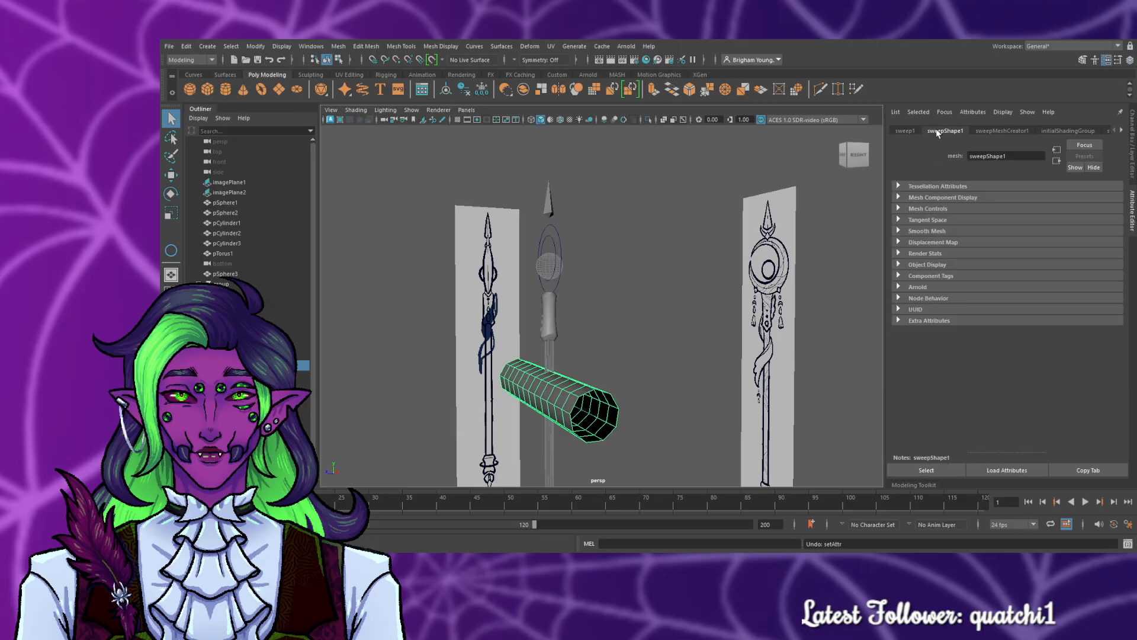
pyautogui.click(905, 131)
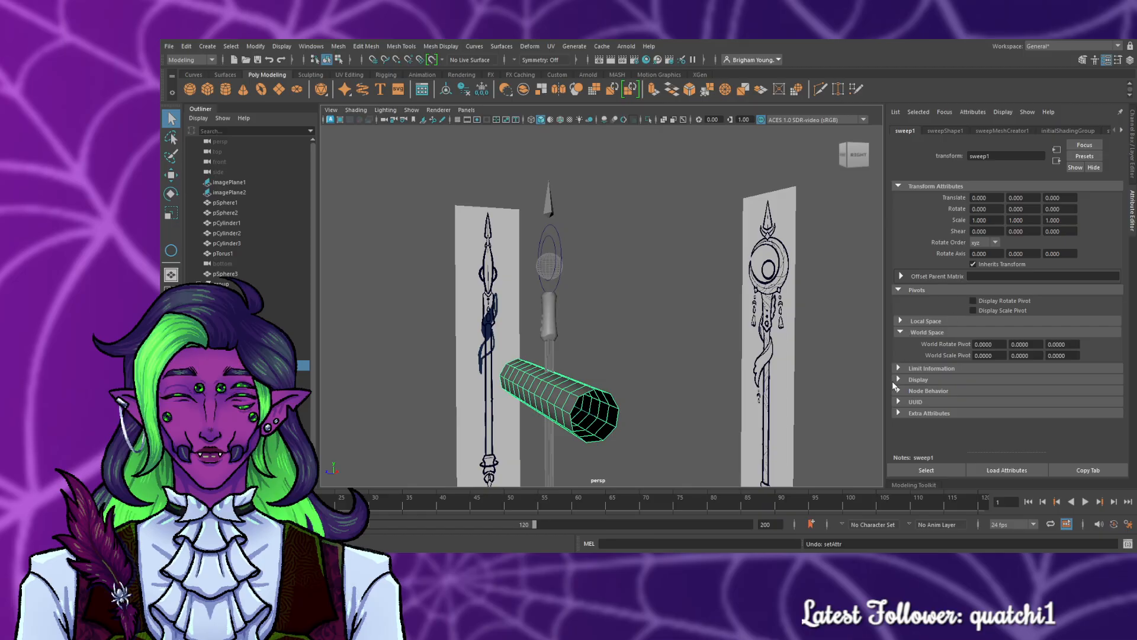
pyautogui.click(946, 128)
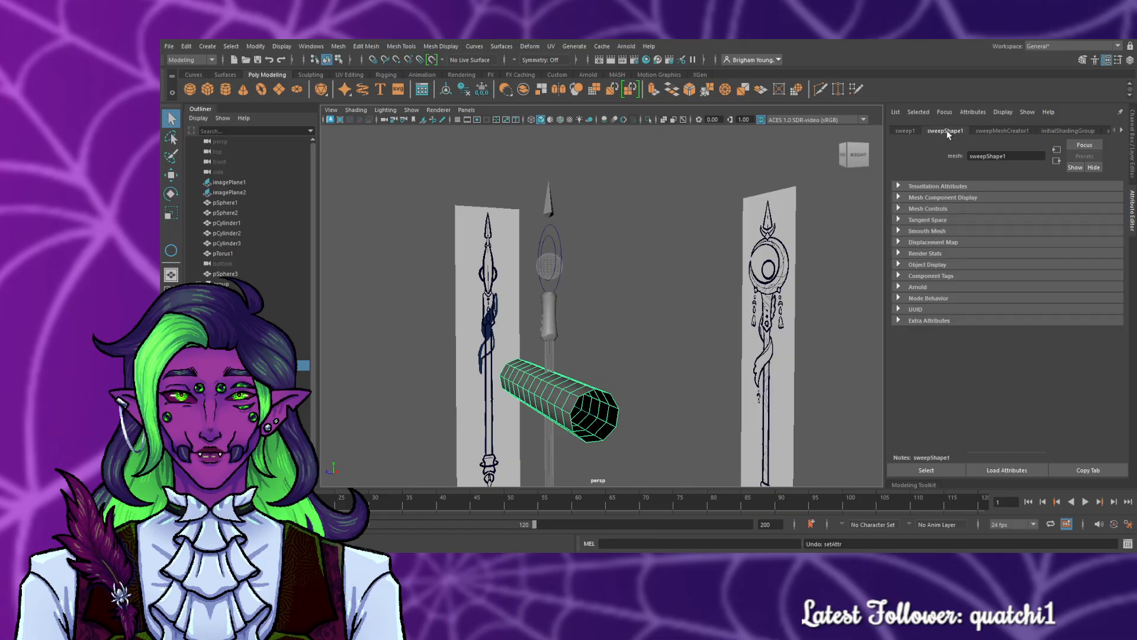
pyautogui.click(1003, 130)
pyautogui.click(1058, 131)
pyautogui.click(1010, 131)
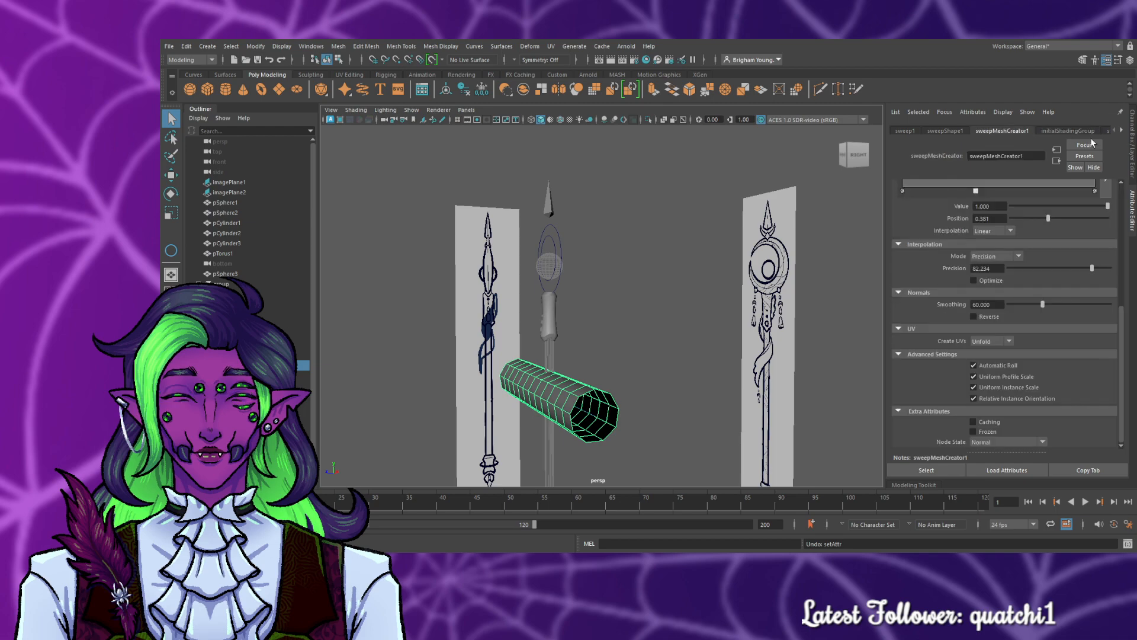
pyautogui.click(1122, 131)
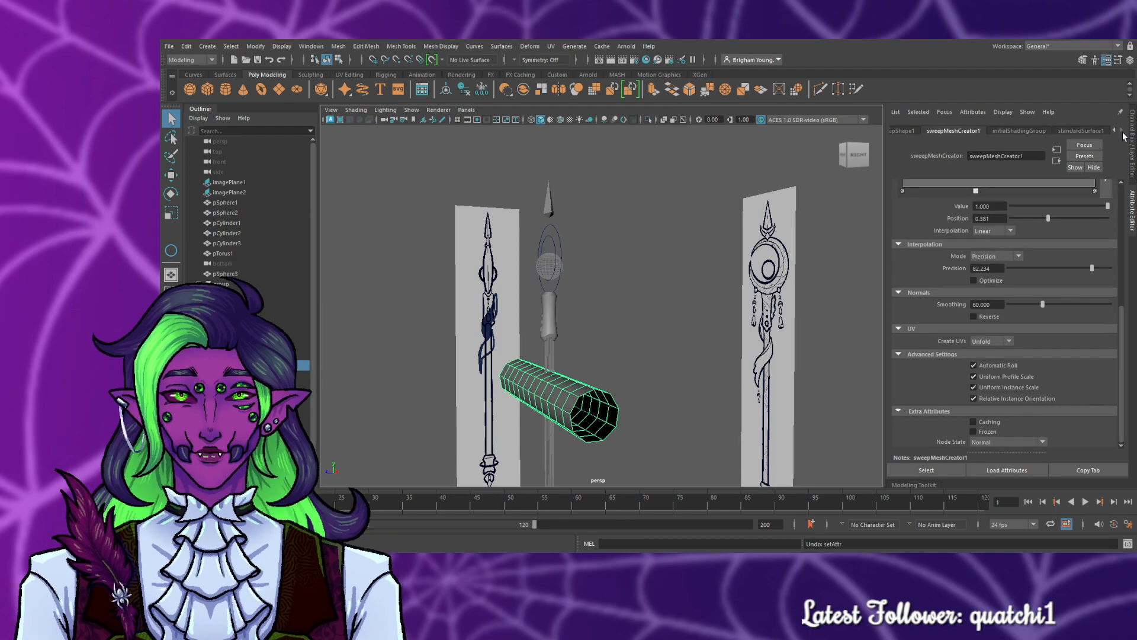
pyautogui.click(1069, 130)
pyautogui.click(1019, 130)
pyautogui.click(951, 130)
pyautogui.scroll(-5, 987, 253)
pyautogui.scroll(5, 1040, 297)
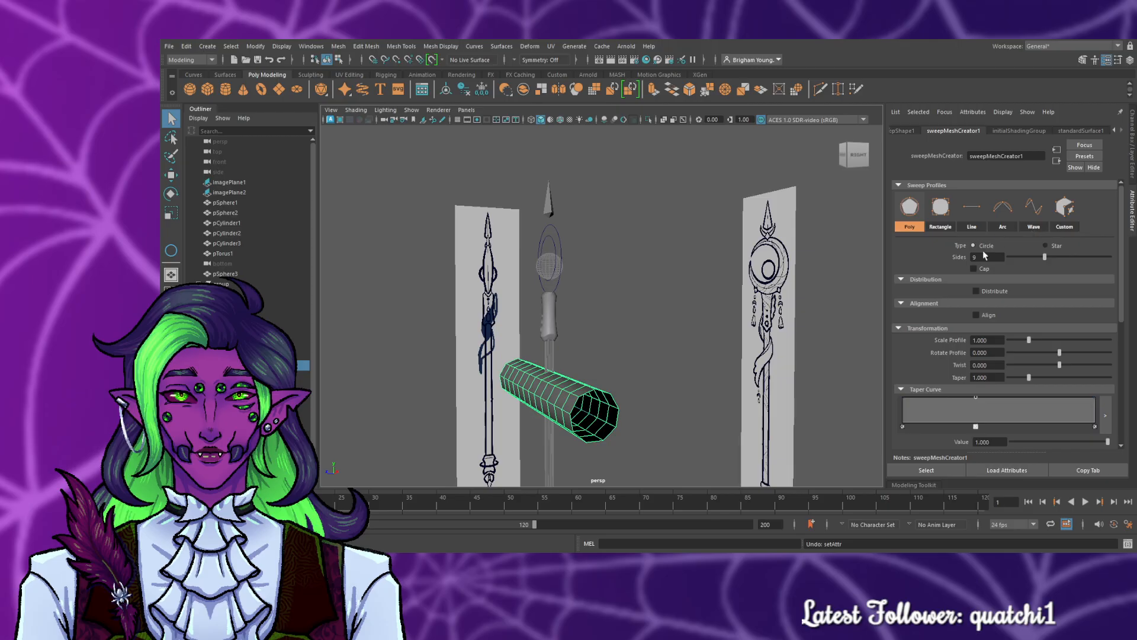
# - Cycle the sweep mesh through the Wave, Line, Rectangle and Poly profiles, and undo the last profile change
pyautogui.click(1003, 209)
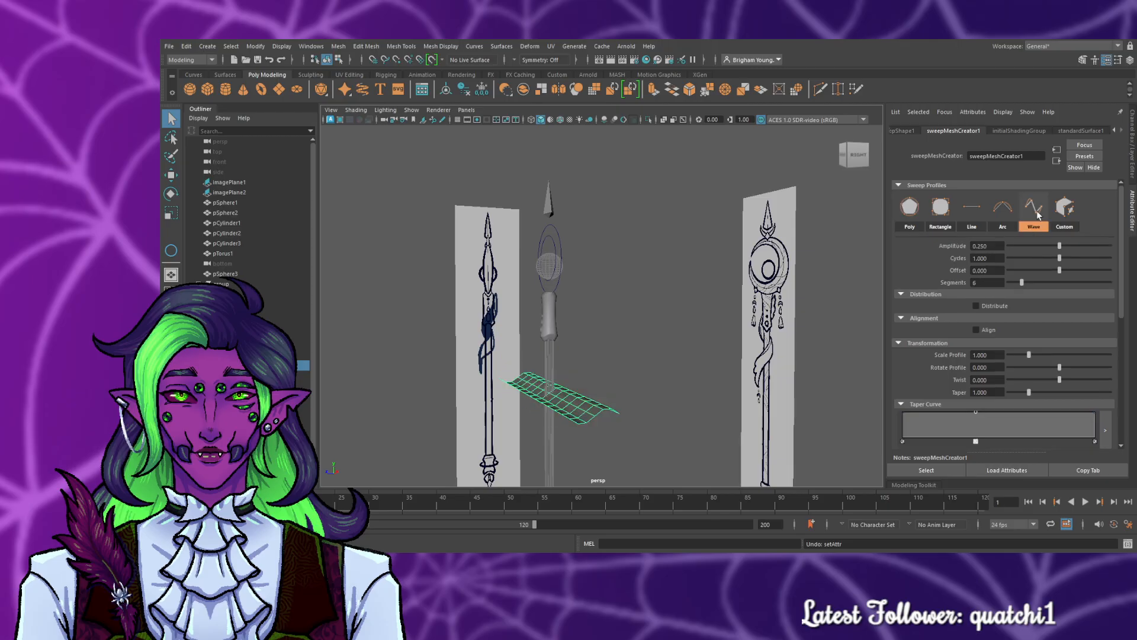
pyautogui.click(974, 210)
pyautogui.click(941, 210)
pyautogui.click(908, 217)
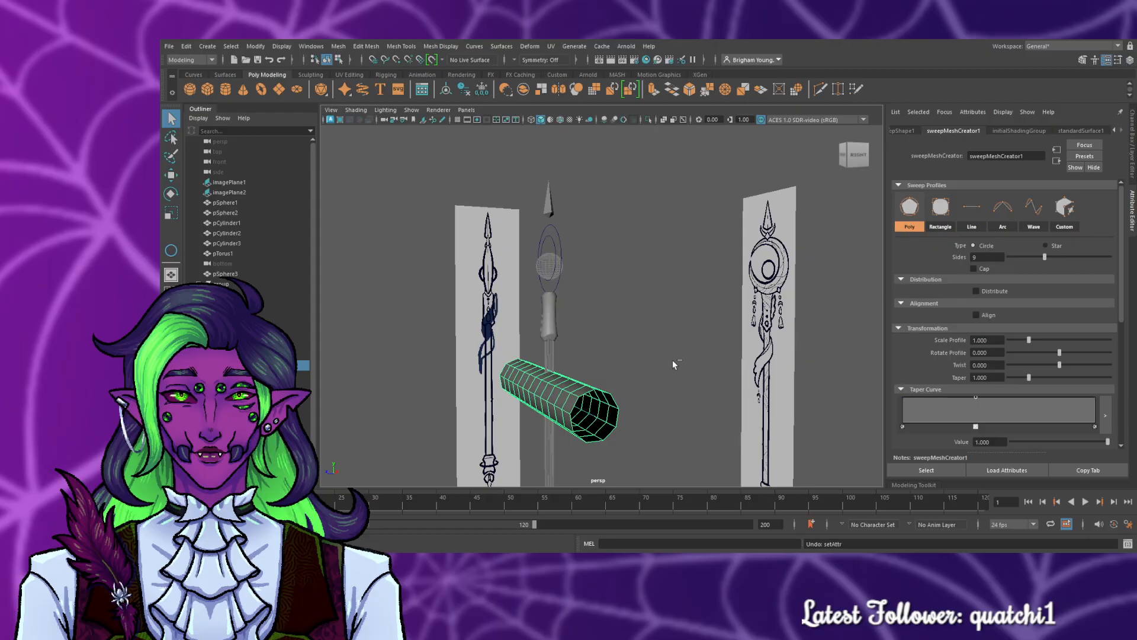
pyautogui.hotkey('ctrl', 'z')
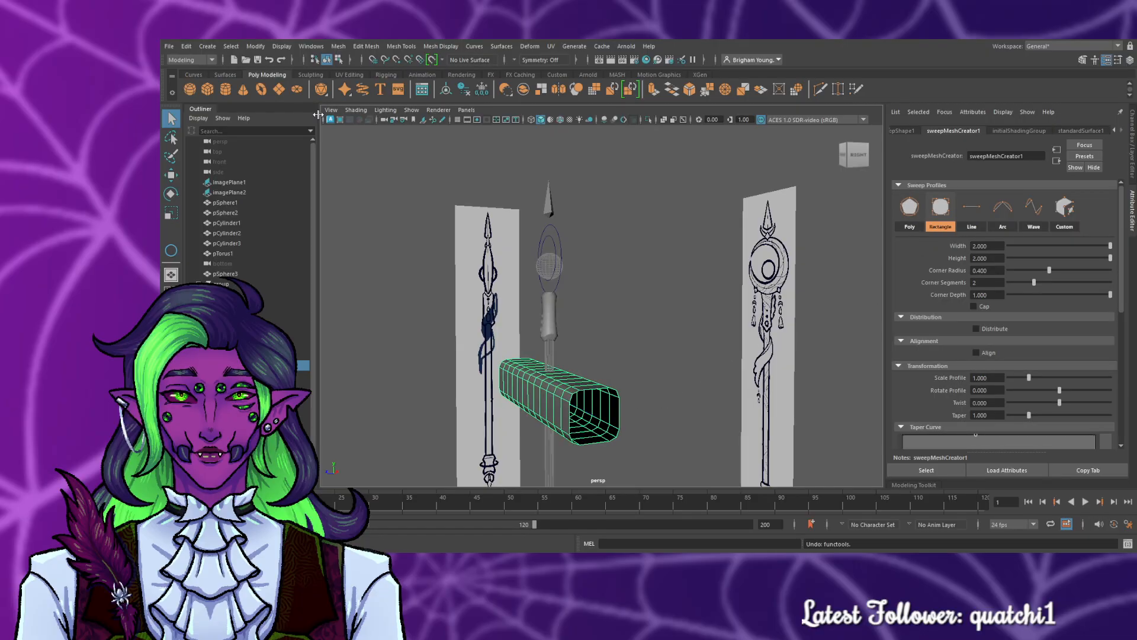
# - Undo the sweep mesh on the straight curve, then try adding a platonic solid and undo it
pyautogui.hotkey('ctrl', 'z')
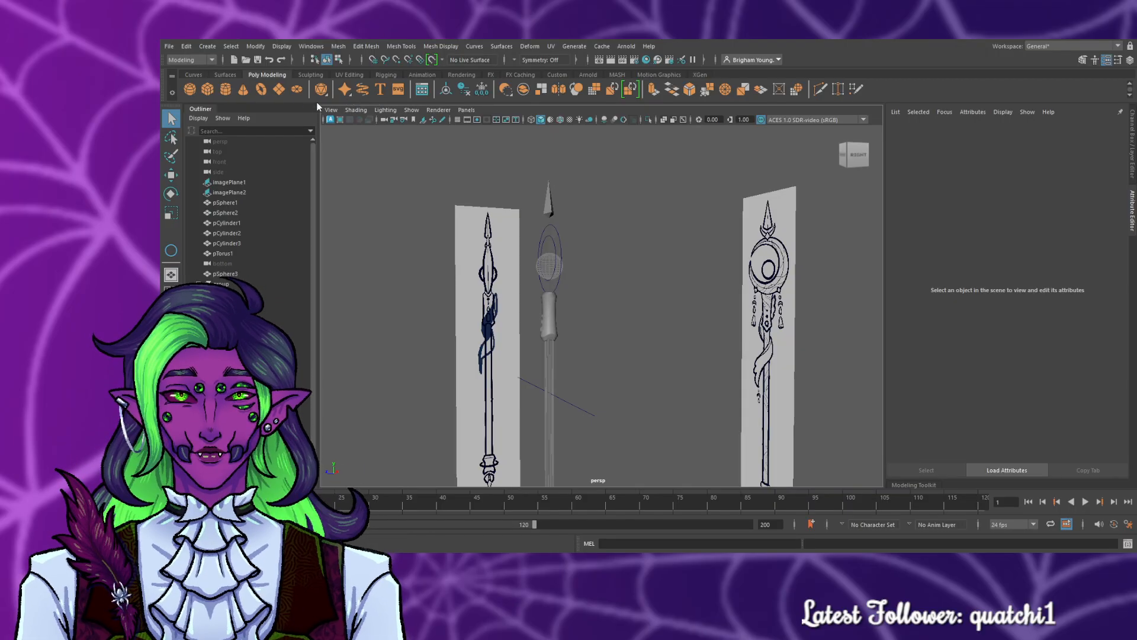
pyautogui.click(326, 91)
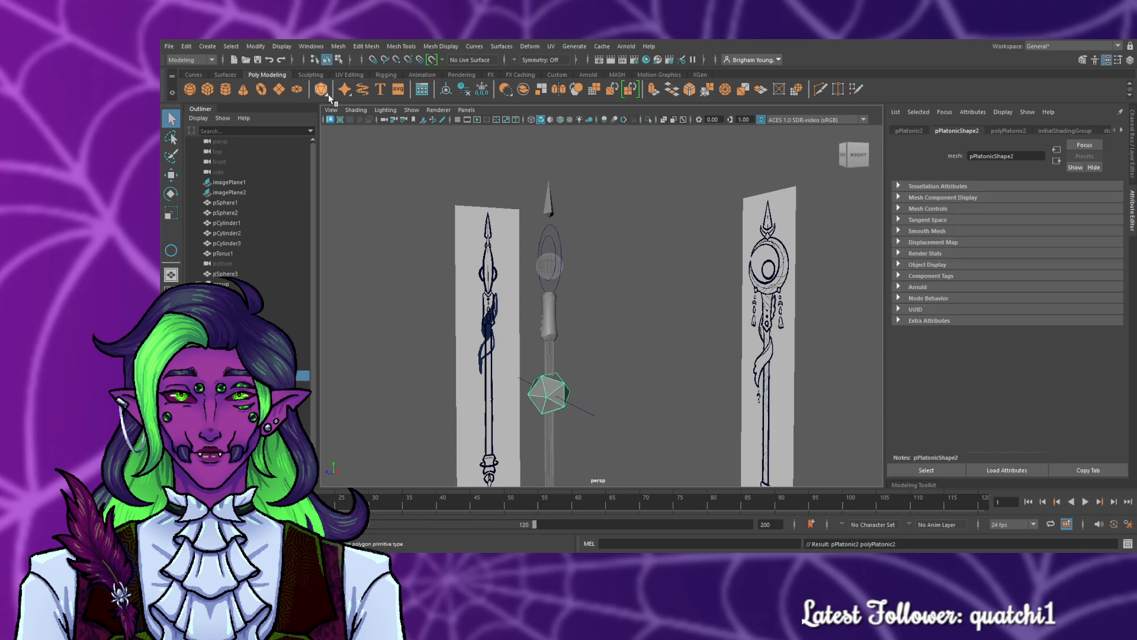
pyautogui.hotkey('ctrl', 'z')
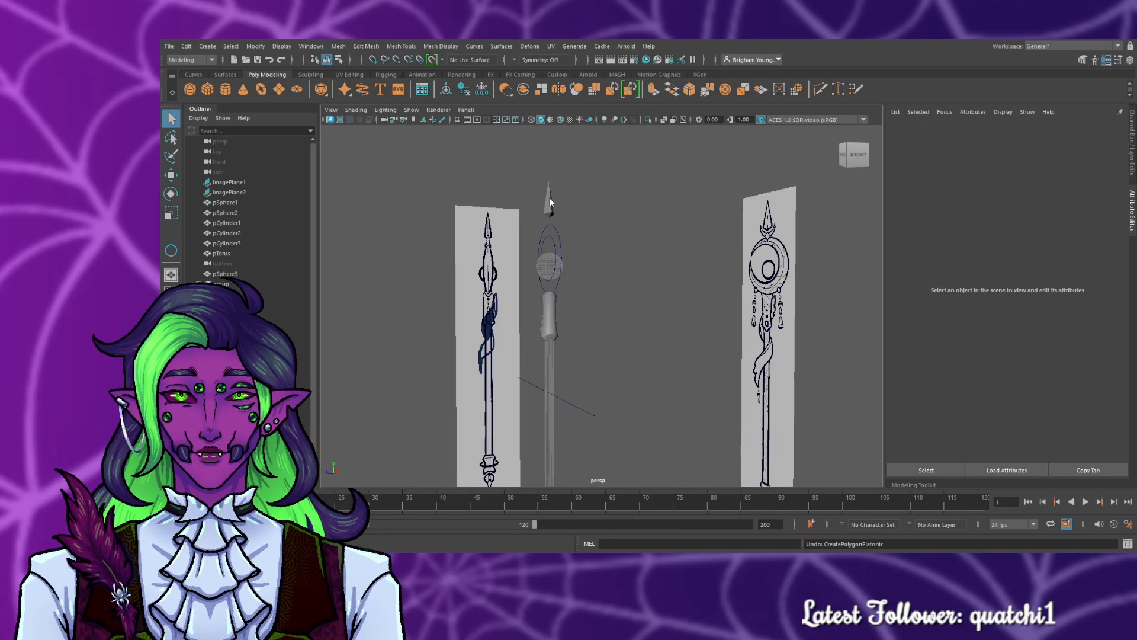
# - Try a platonic solid primitive as an alternative to the cone tip, and delete the solid
pyautogui.click(550, 198)
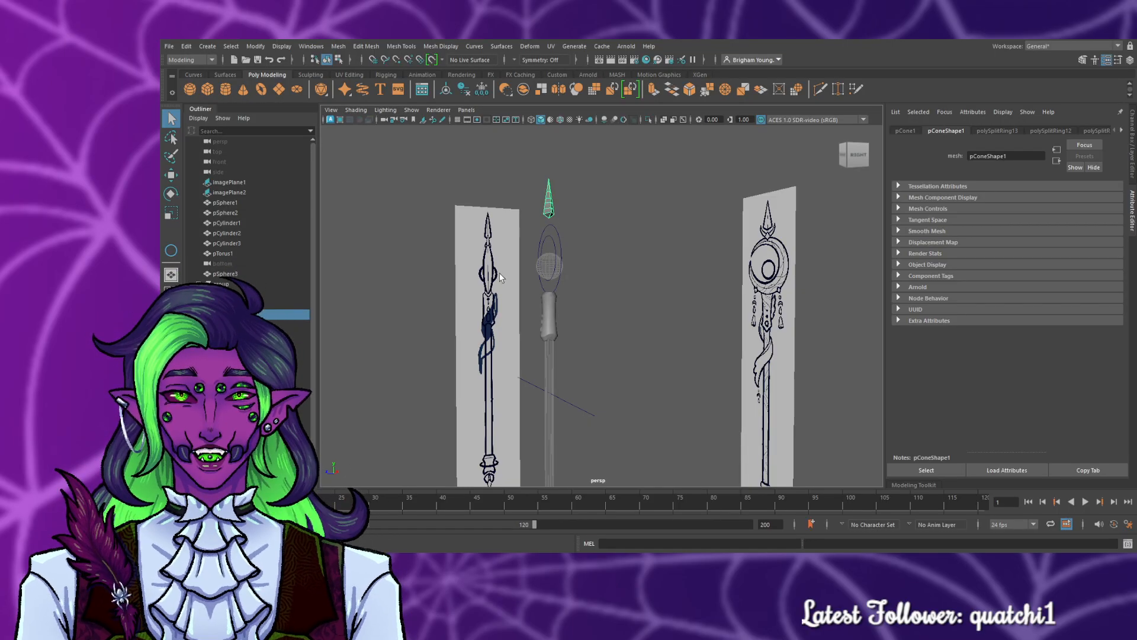
pyautogui.scroll(3, 500, 273)
pyautogui.scroll(-3, 611, 344)
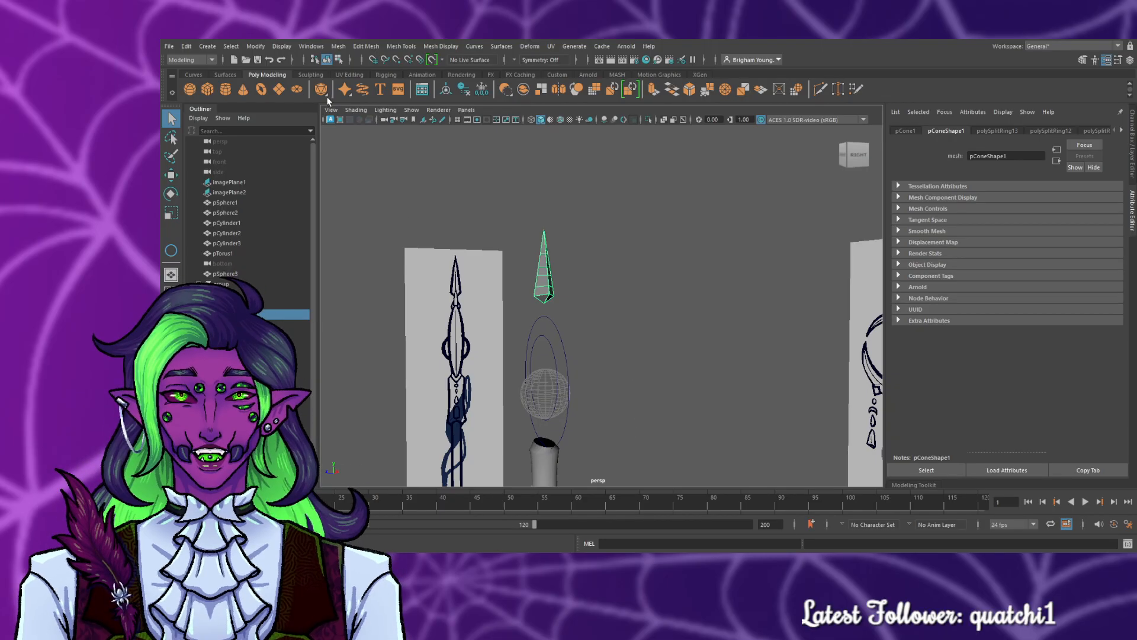
pyautogui.click(321, 89)
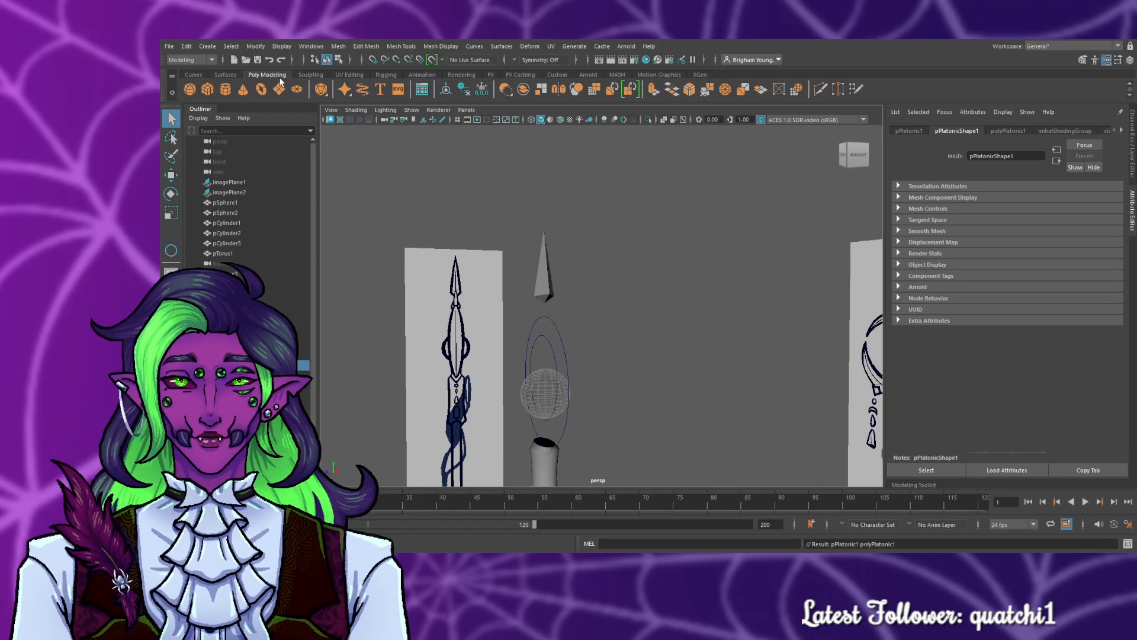
pyautogui.keyDown('alt'); pyautogui.moveTo(660, 325); pyautogui.dragTo(661, 126, button='middle'); pyautogui.keyUp('alt')
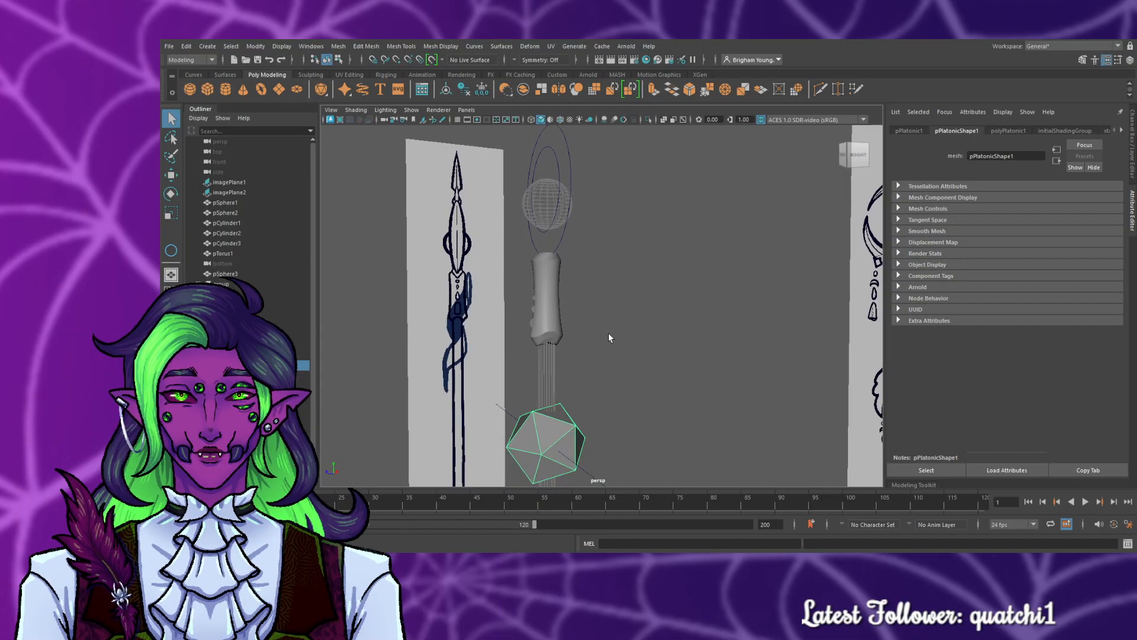
pyautogui.press('Delete')
# - Delete the leftover straight curve beside the staff, and add a platonic solid and undo it
pyautogui.click(564, 459)
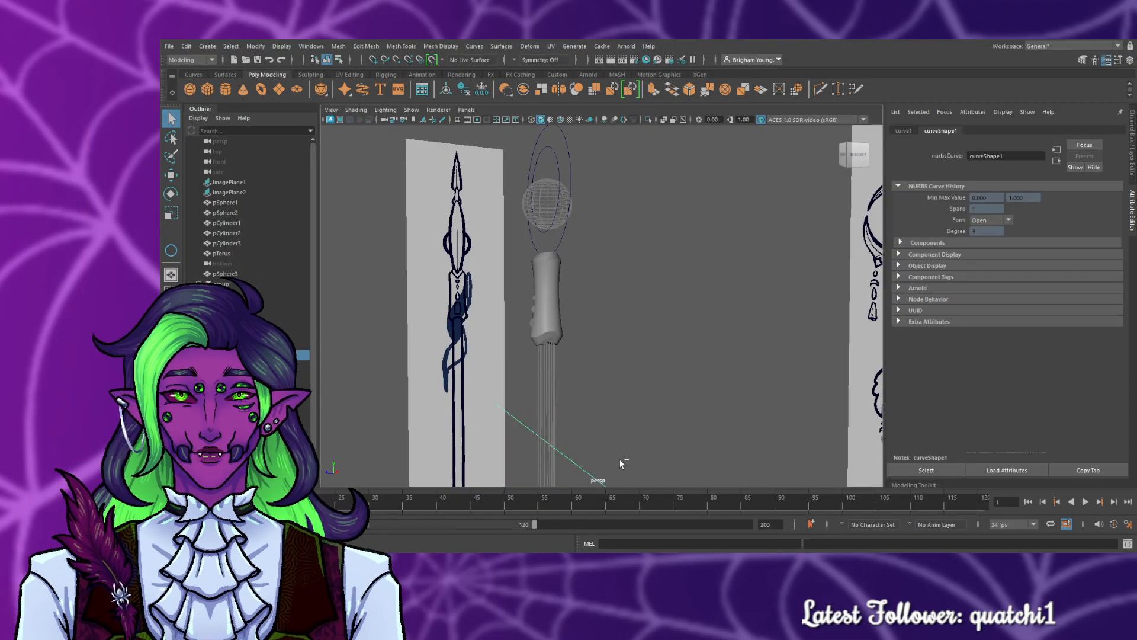
pyautogui.press('Delete')
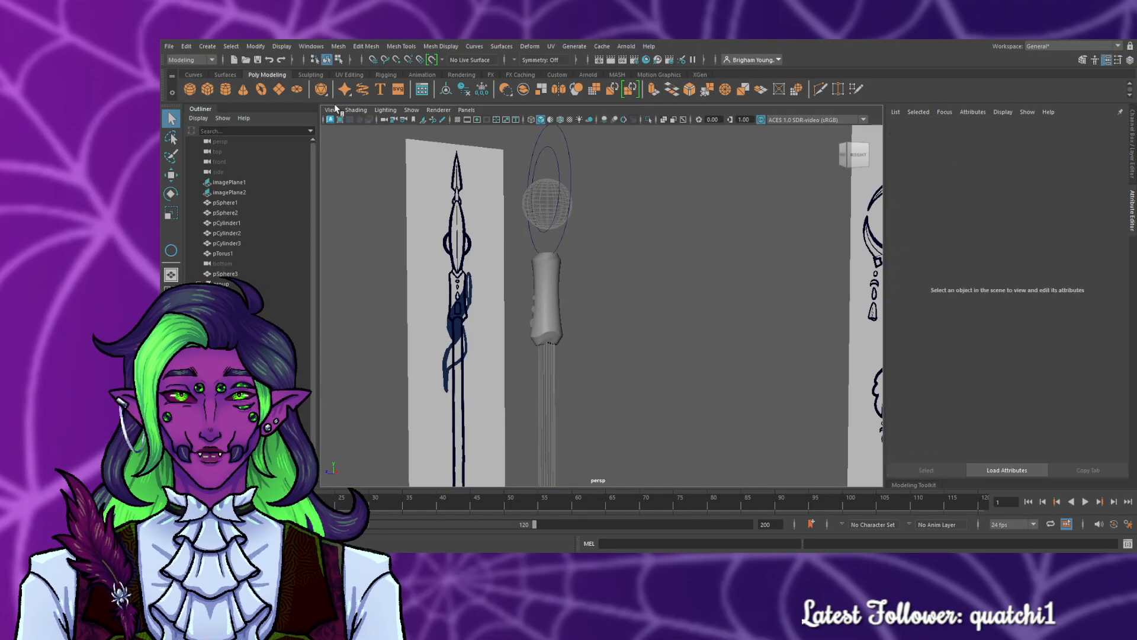
pyautogui.click(323, 90)
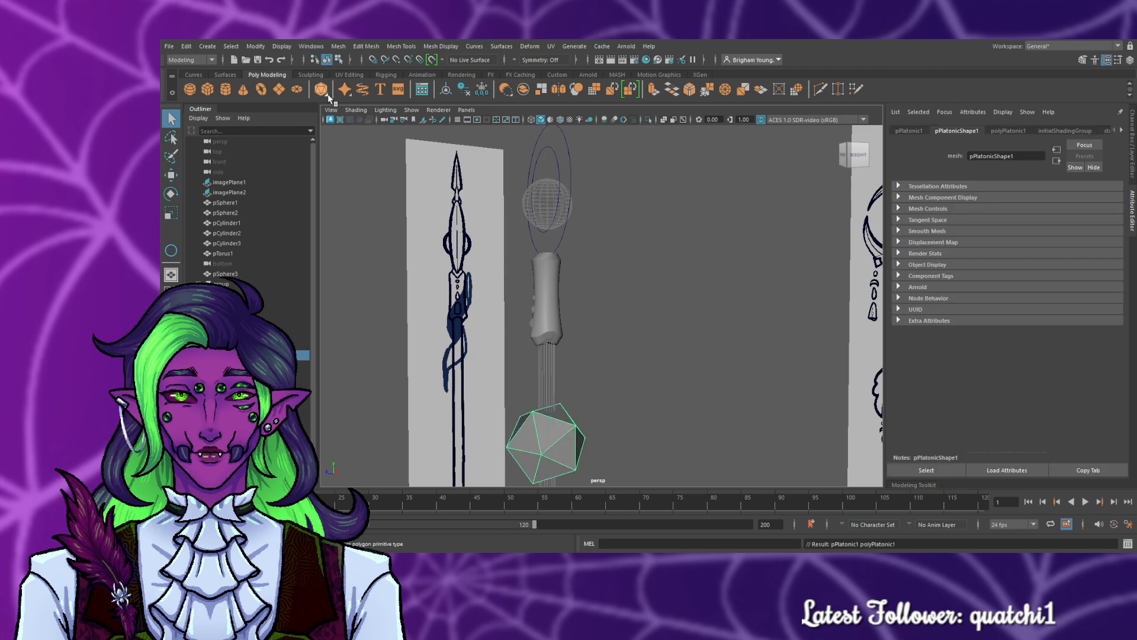
pyautogui.hotkey('ctrl', 'z')
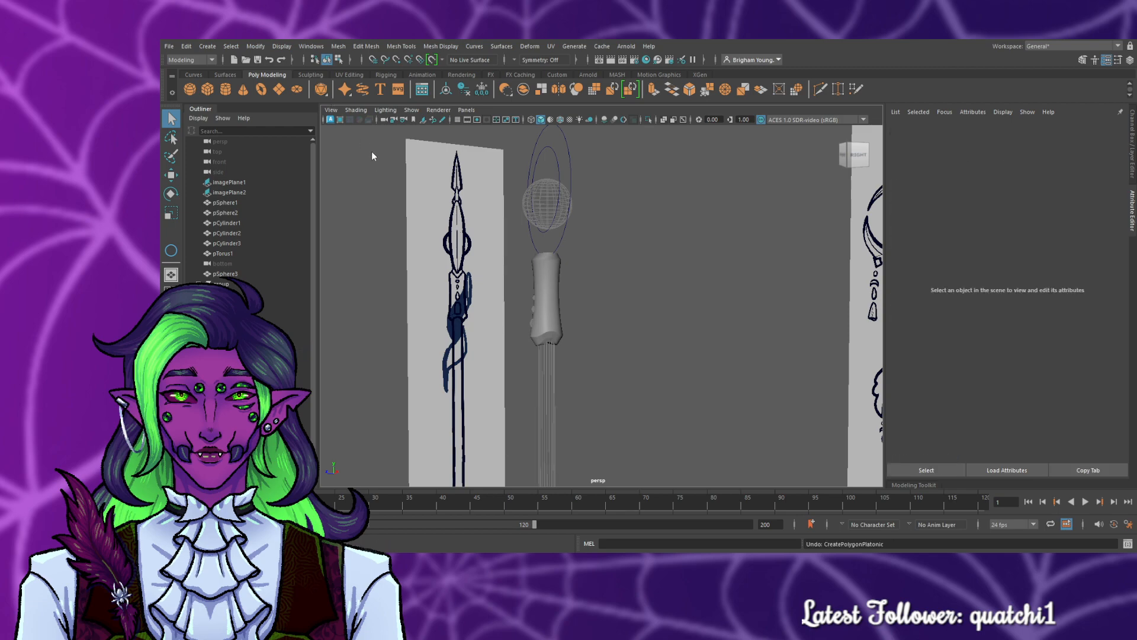
# - Show the viewport grid and create a helix primitive about 3 units wide with 3 coils beside the staff
pyautogui.doubleClick(363, 89)
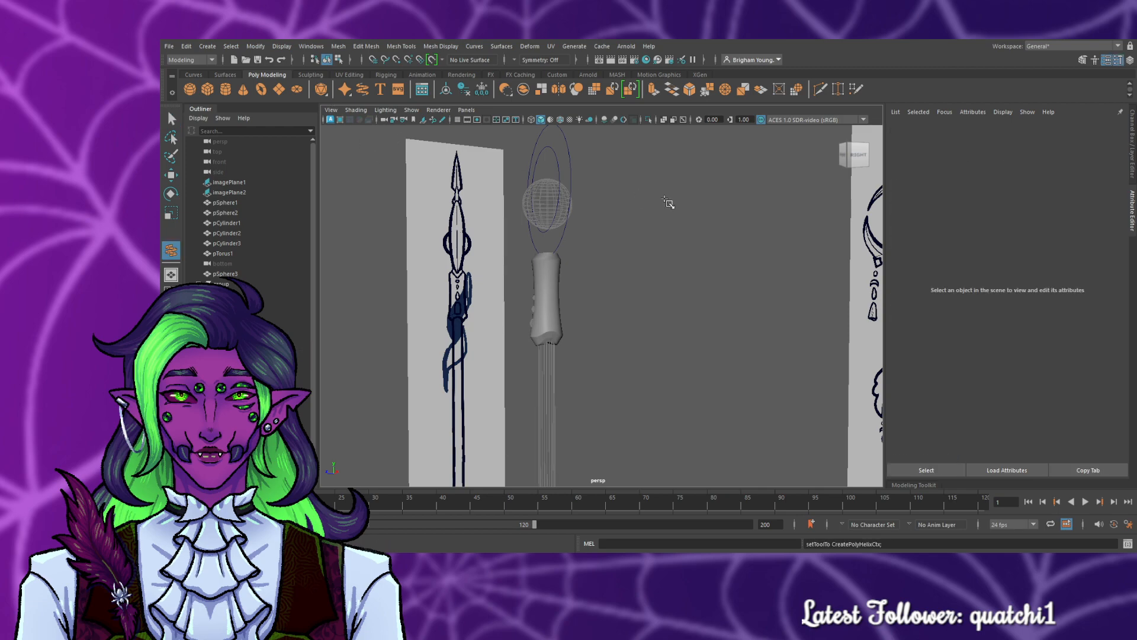
pyautogui.scroll(-3, 521, 239)
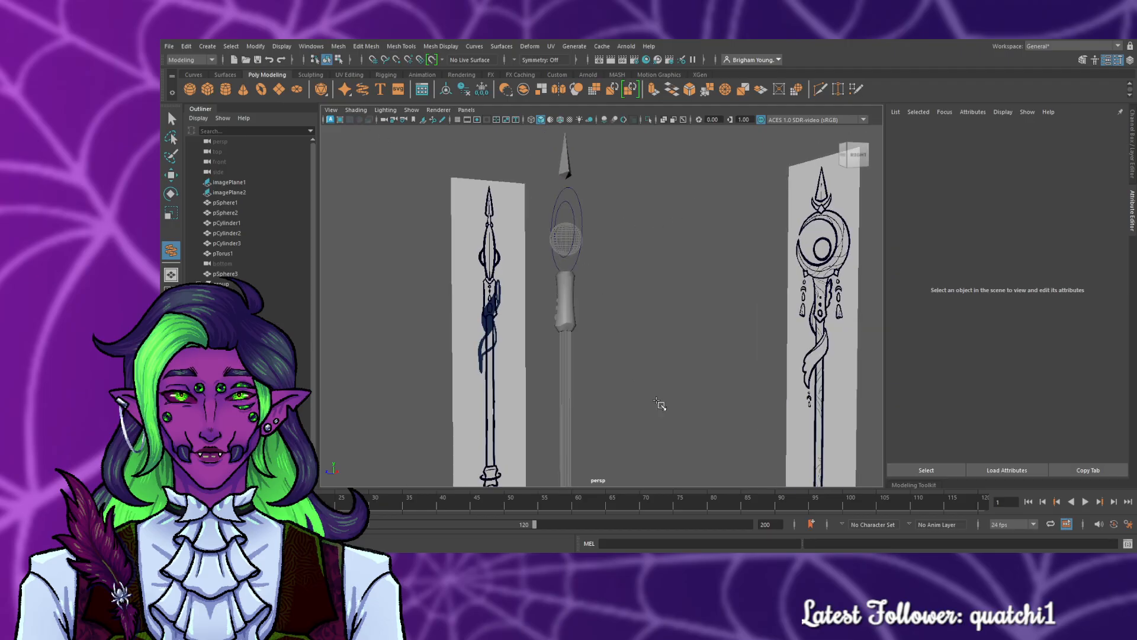
pyautogui.scroll(-3, 602, 432)
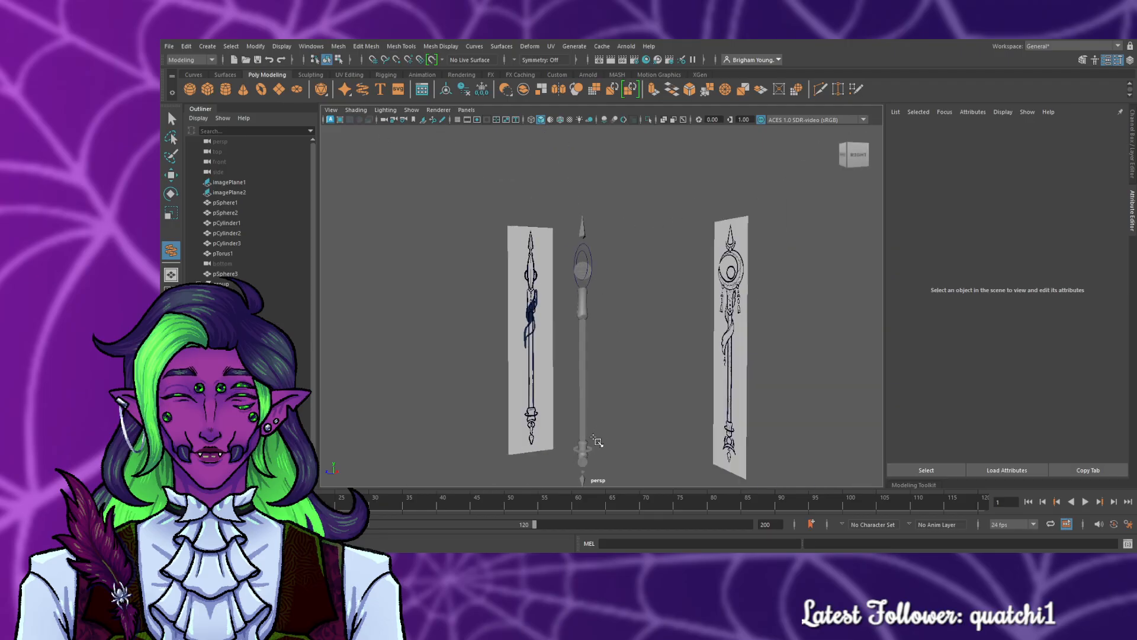
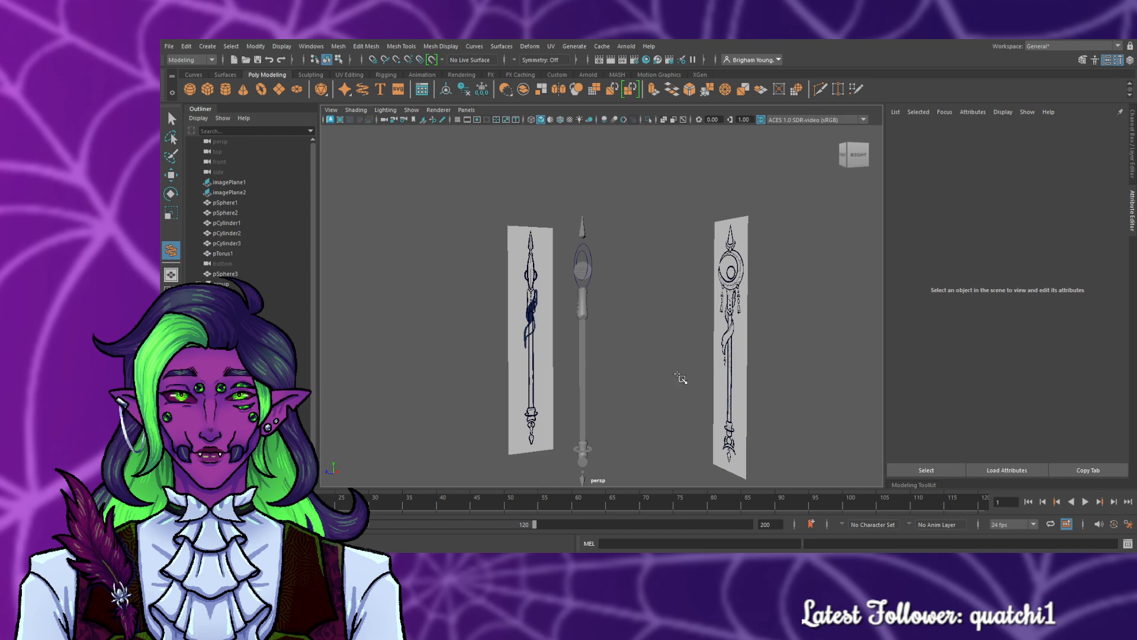
pyautogui.scroll(-2, 610, 441)
pyautogui.scroll(2, 610, 440)
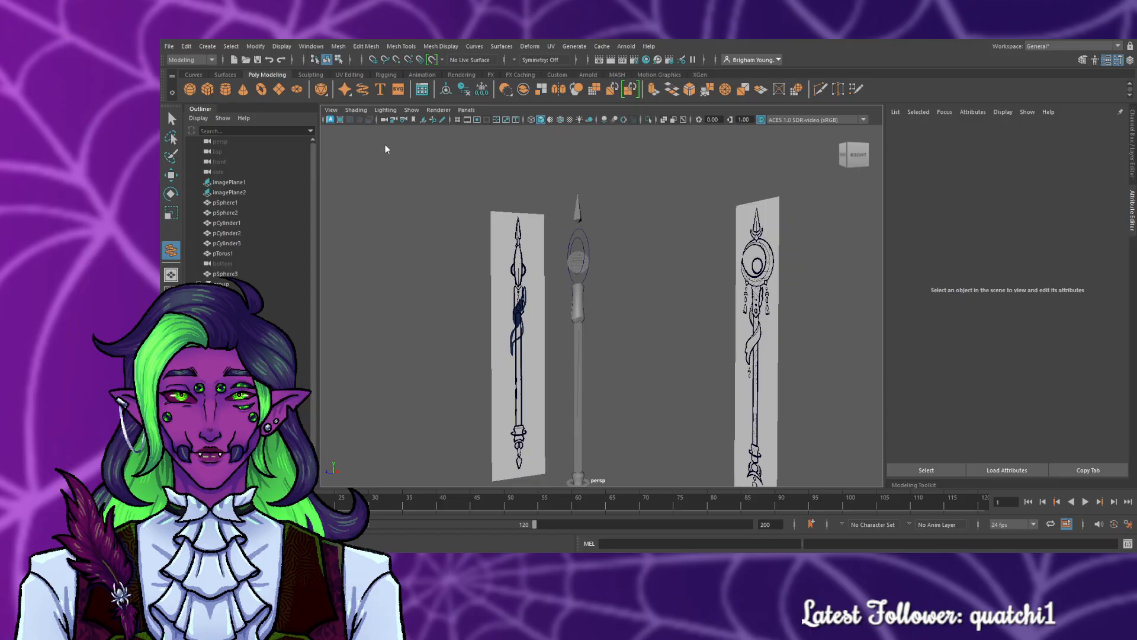
pyautogui.click(457, 120)
pyautogui.scroll(-1, 621, 379)
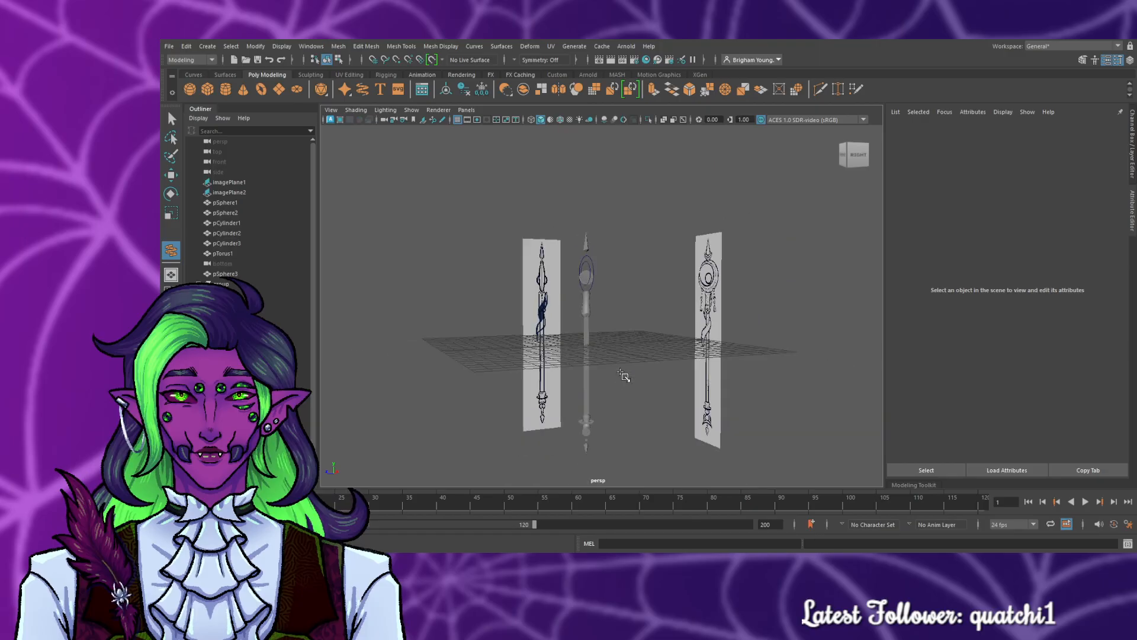
pyautogui.keyDown('alt'); pyautogui.moveTo(622, 375); pyautogui.dragTo(627, 257); pyautogui.keyUp('alt')
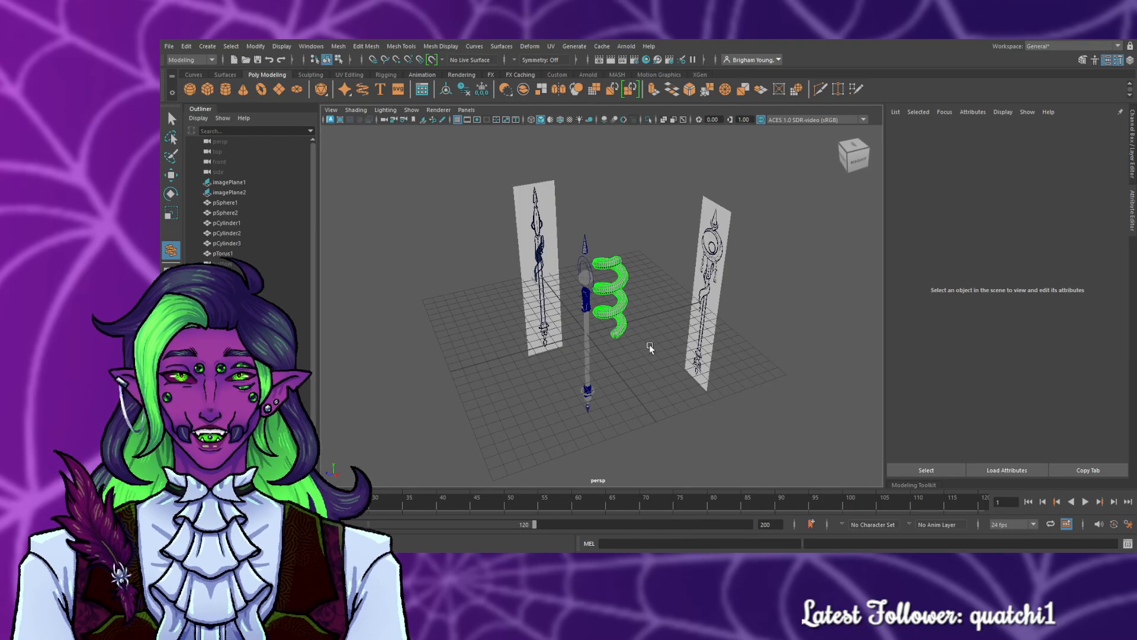
pyautogui.keyDown('alt'); pyautogui.moveTo(643, 383); pyautogui.dragTo(690, 371); pyautogui.keyUp('alt')
pyautogui.scroll(5, 699, 248)
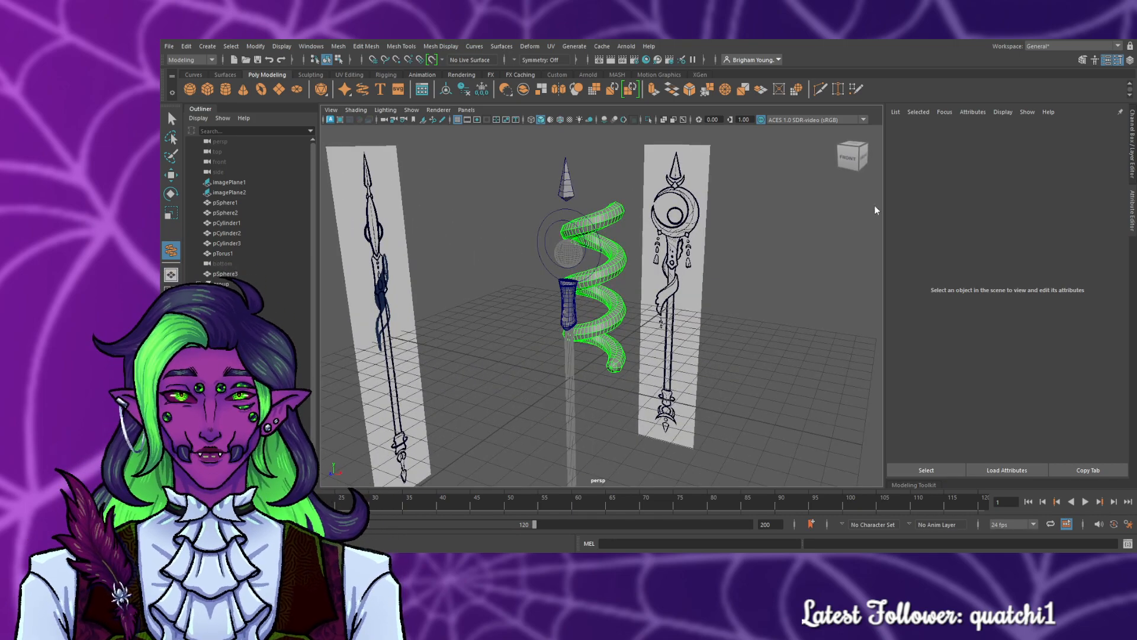
# - Reduce the helix's height to about 2.98, checking it against the staff reference in the front view
pyautogui.moveTo(894, 205); pyautogui.dragTo(810, 256)
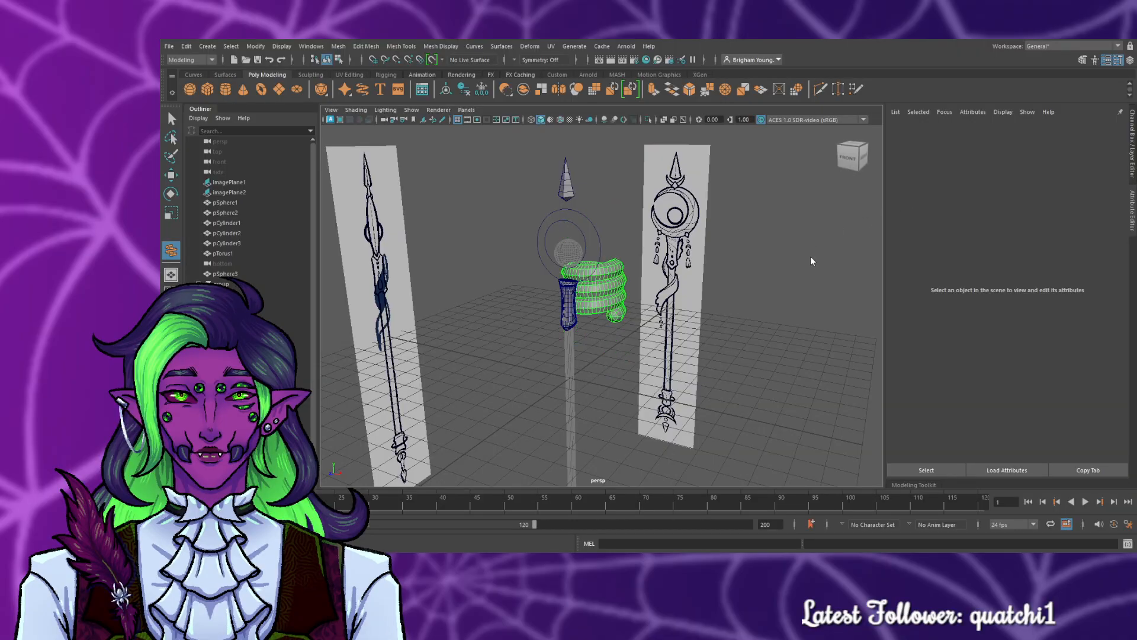
pyautogui.moveTo(896, 206); pyautogui.dragTo(905, 201)
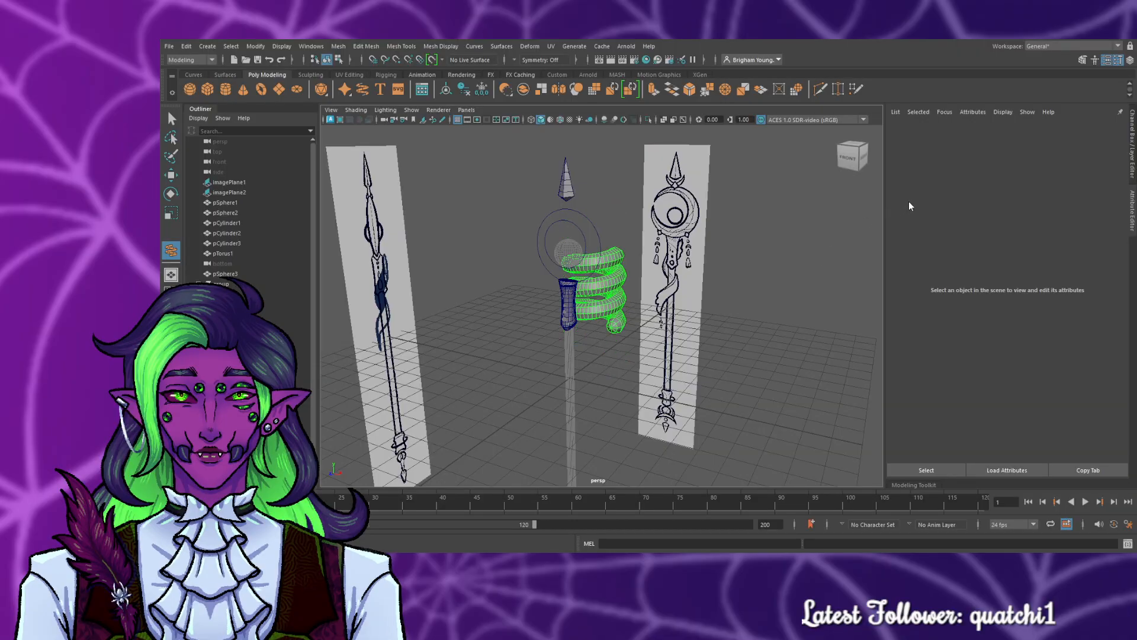
pyautogui.press('space')
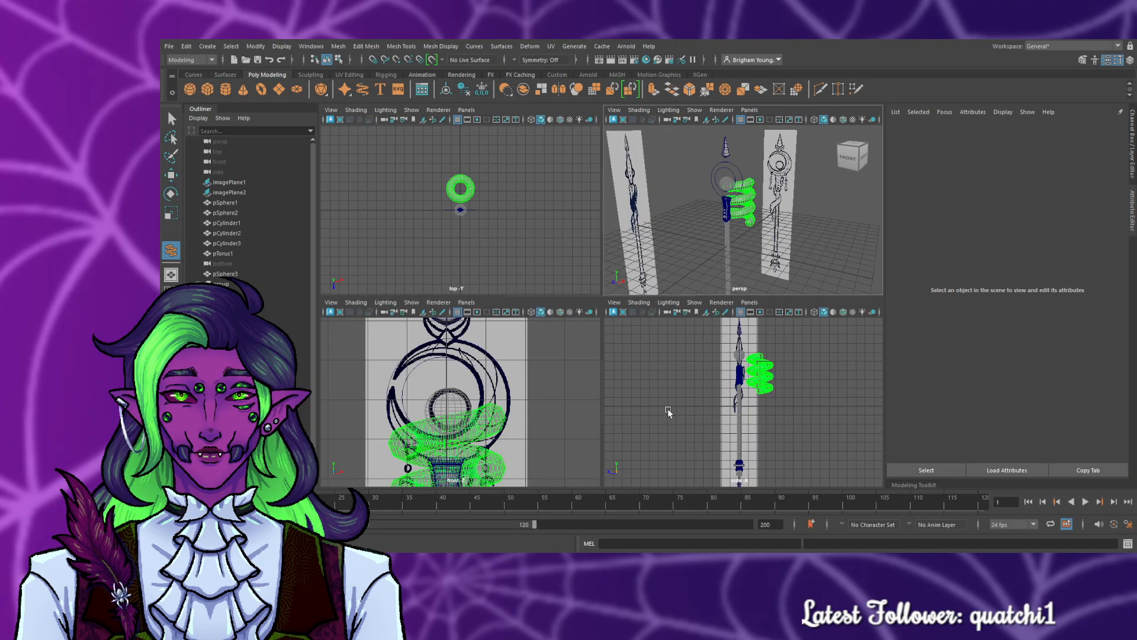
pyautogui.press('space')
pyautogui.press('space')
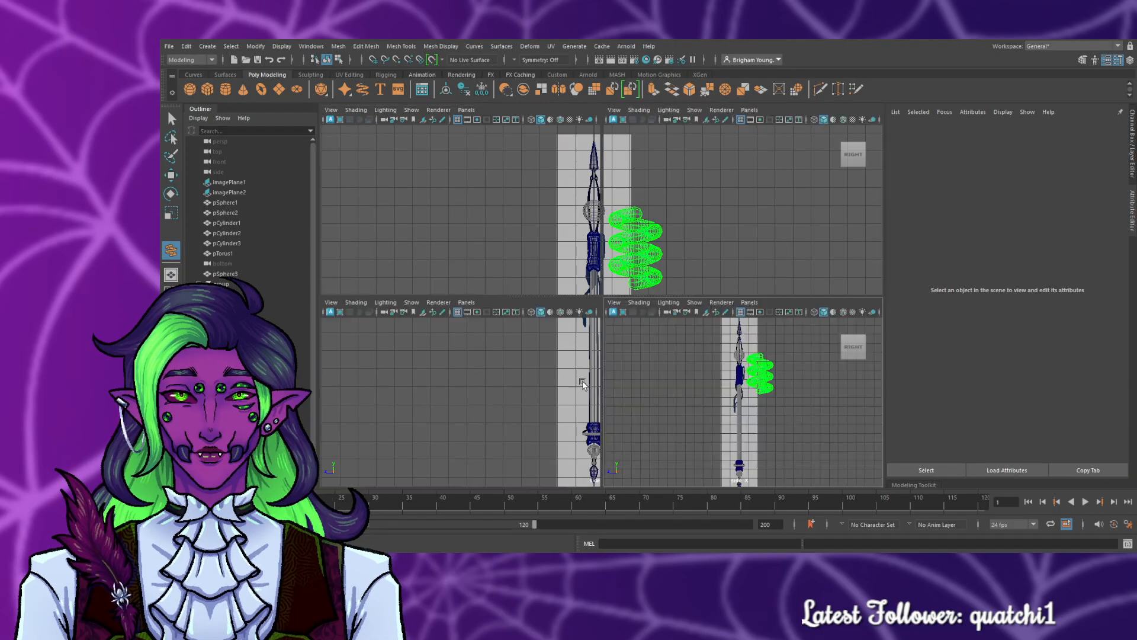
pyautogui.press('space')
pyautogui.scroll(5, 560, 209)
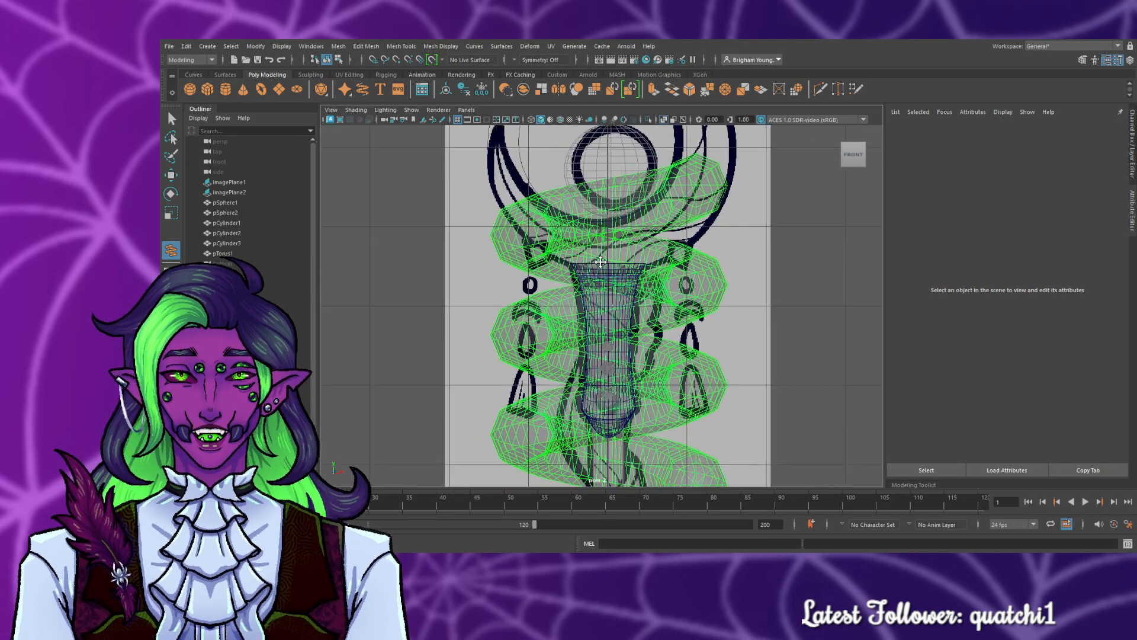
pyautogui.scroll(-7, 560, 210)
pyautogui.scroll(3, 670, 308)
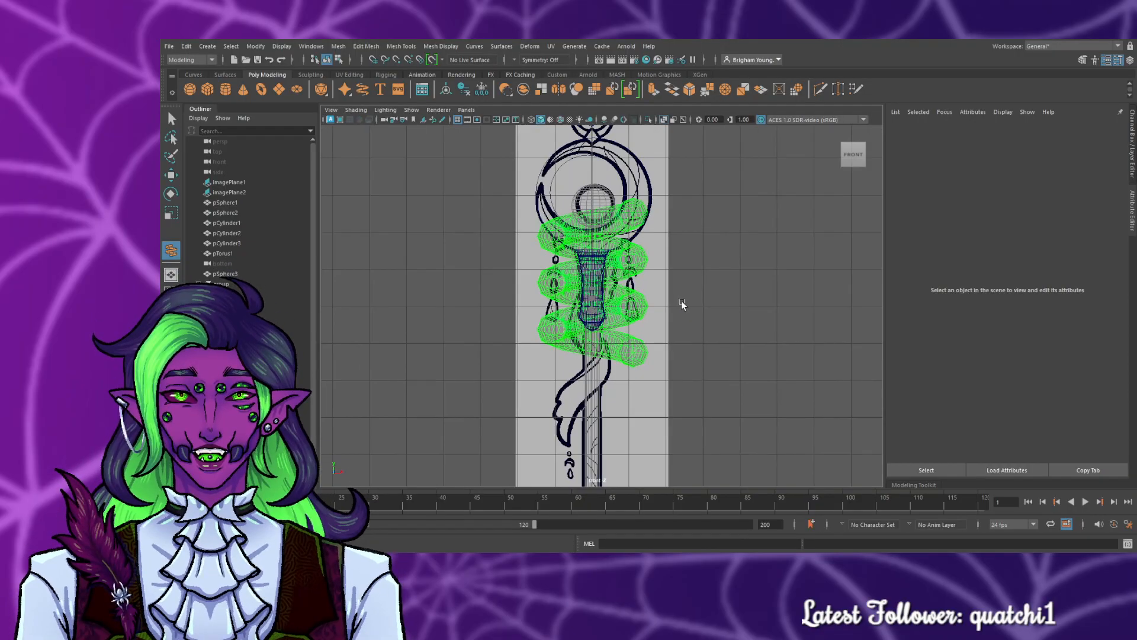
pyautogui.keyDown('alt'); pyautogui.moveTo(662, 268); pyautogui.dragTo(642, 266, button='middle'); pyautogui.keyUp('alt')
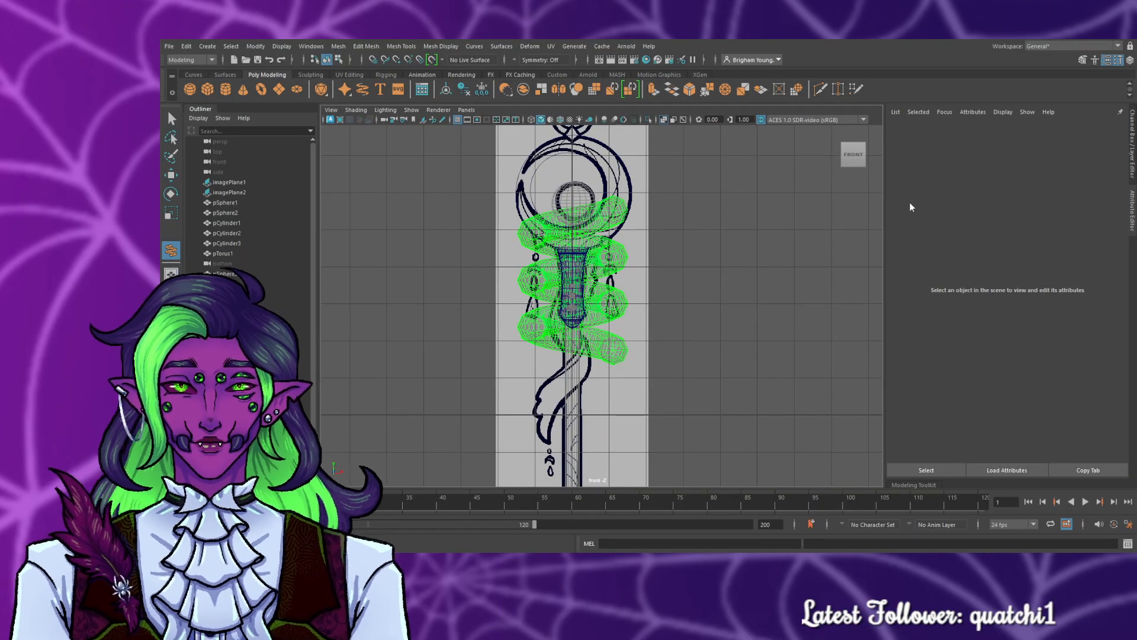
pyautogui.moveTo(902, 202); pyautogui.dragTo(896, 201)
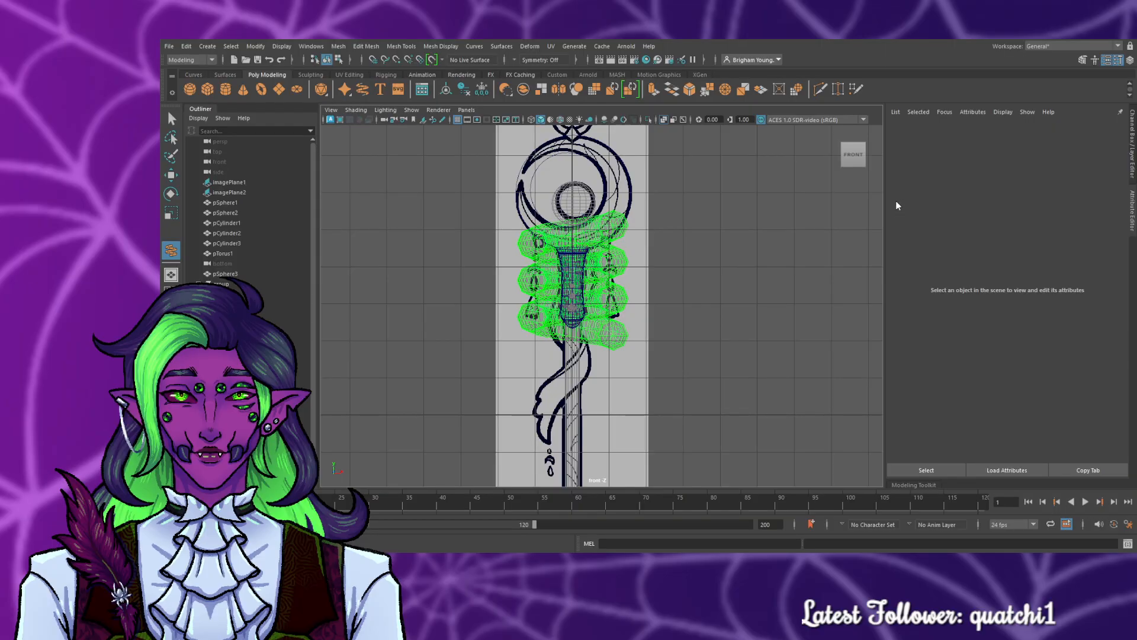
# - Move the helix down the staff so it surrounds the shaft around the wrapped ribbon in the reference
pyautogui.click(171, 174)
pyautogui.moveTo(585, 212); pyautogui.dragTo(564, 304)
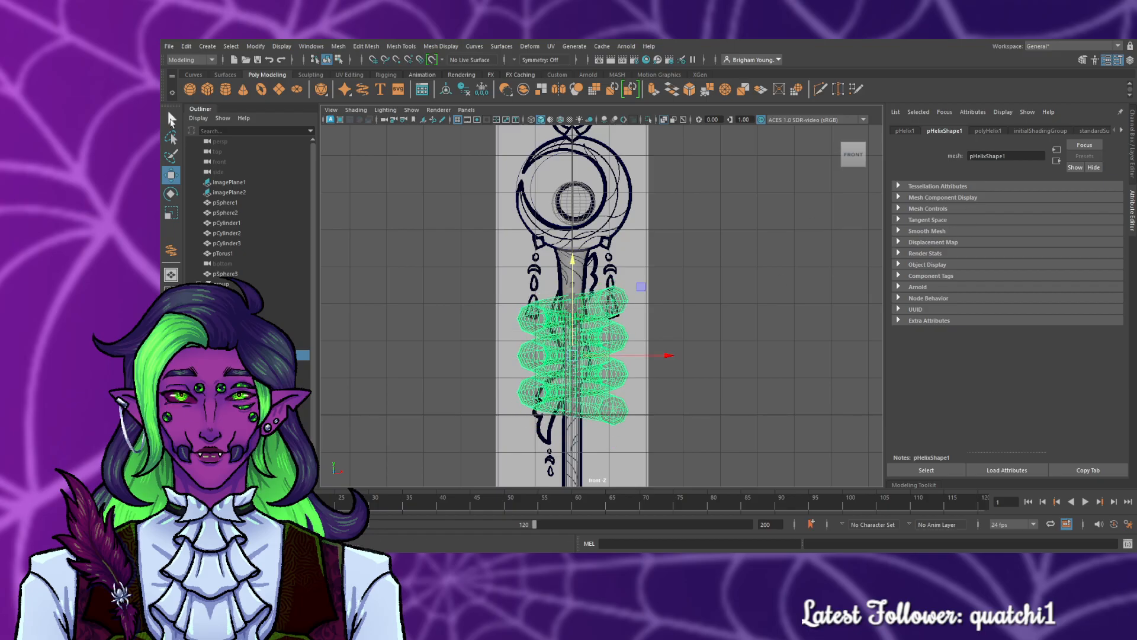
pyautogui.click(171, 118)
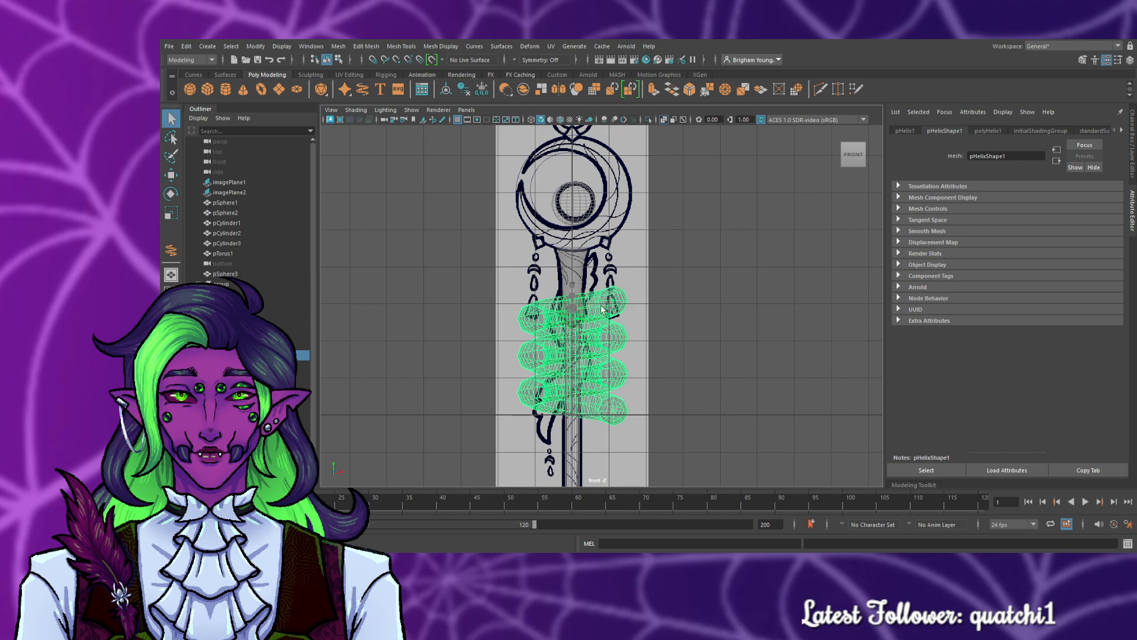
# - Set the helix to 0.5 coils and 5 axis subdivisions, and try 0 cap subdivisions before restoring 2
pyautogui.click(986, 130)
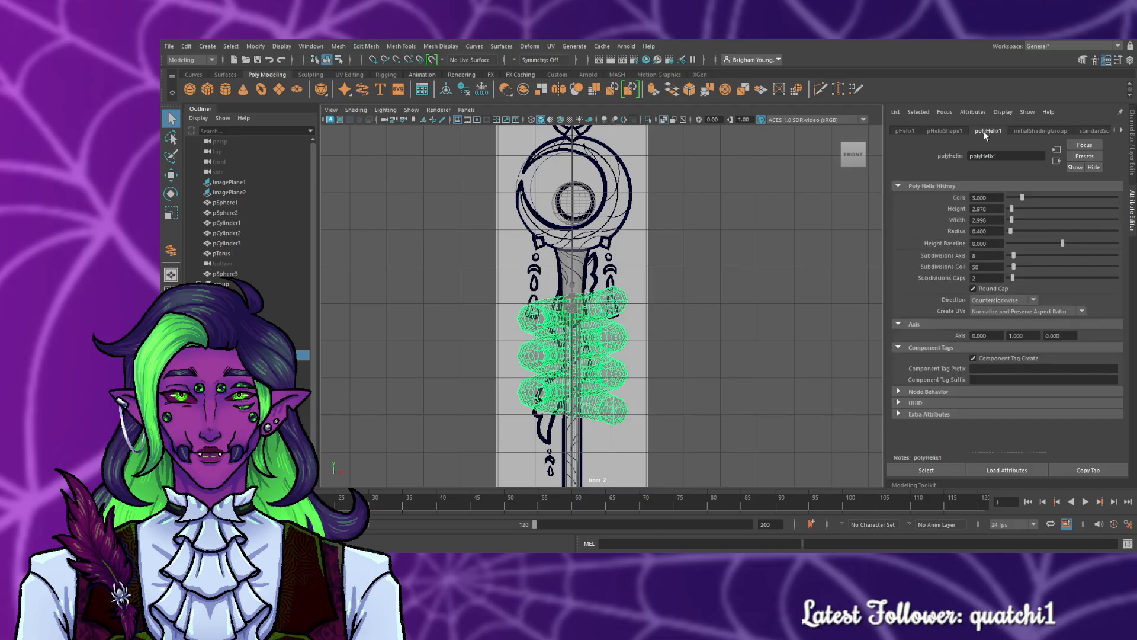
pyautogui.moveTo(1023, 197)
pyautogui.mouseDown()
pyautogui.moveTo(1008, 204)
pyautogui.moveTo(1008, 194)
pyautogui.mouseUp()
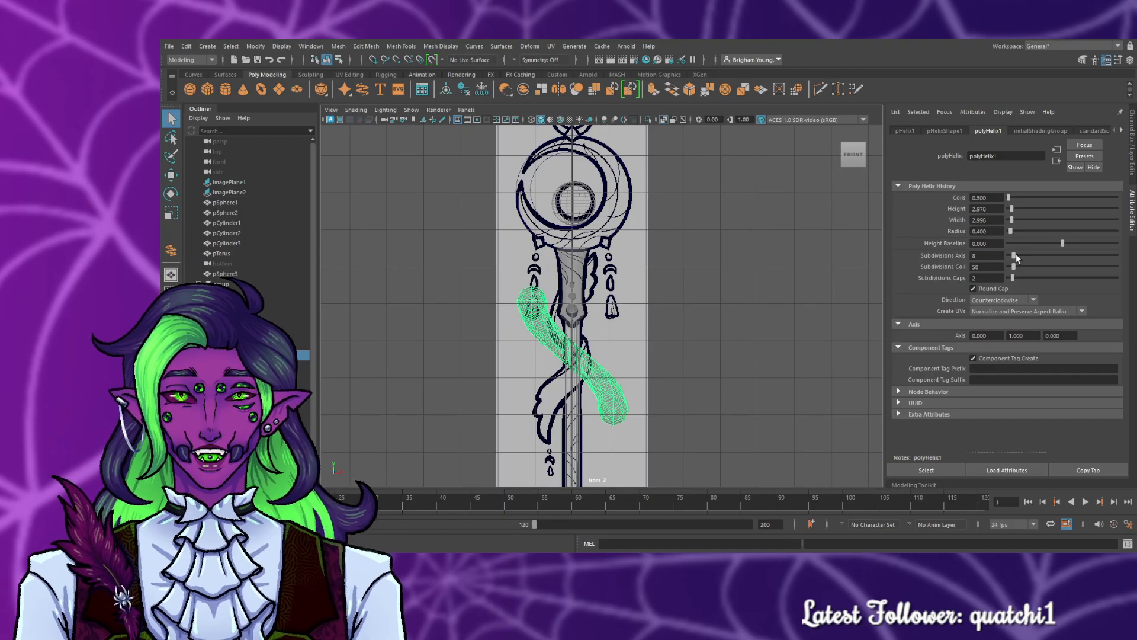
pyautogui.moveTo(1016, 253); pyautogui.dragTo(1011, 258)
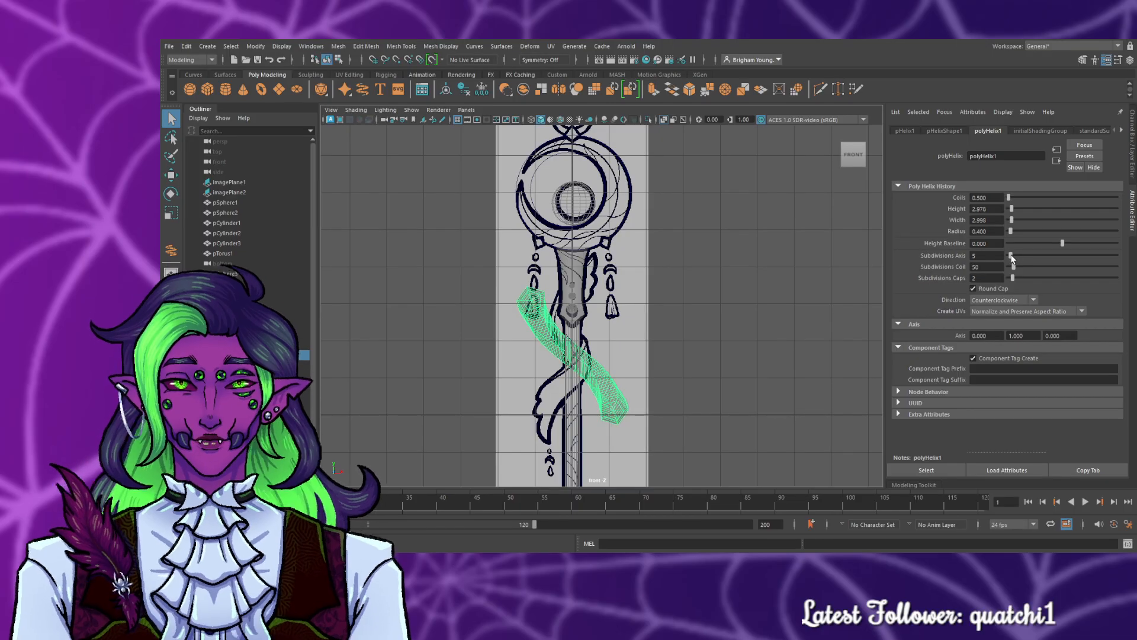
pyautogui.moveTo(1012, 255); pyautogui.dragTo(1012, 257)
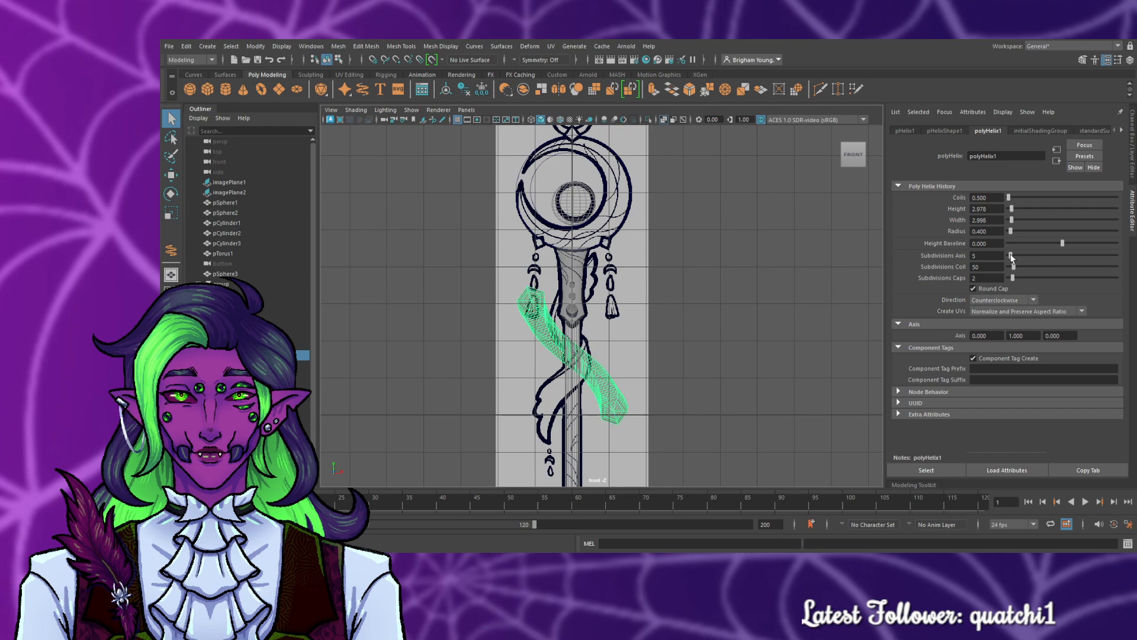
pyautogui.moveTo(1011, 279); pyautogui.dragTo(1008, 278)
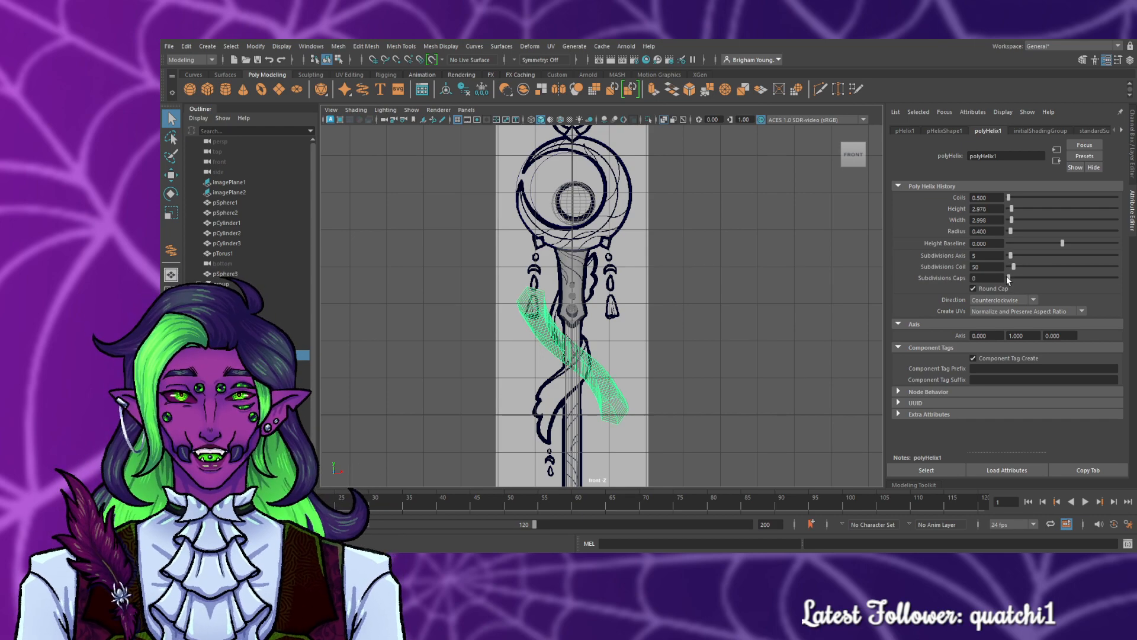
pyautogui.moveTo(1009, 279); pyautogui.dragTo(1013, 279)
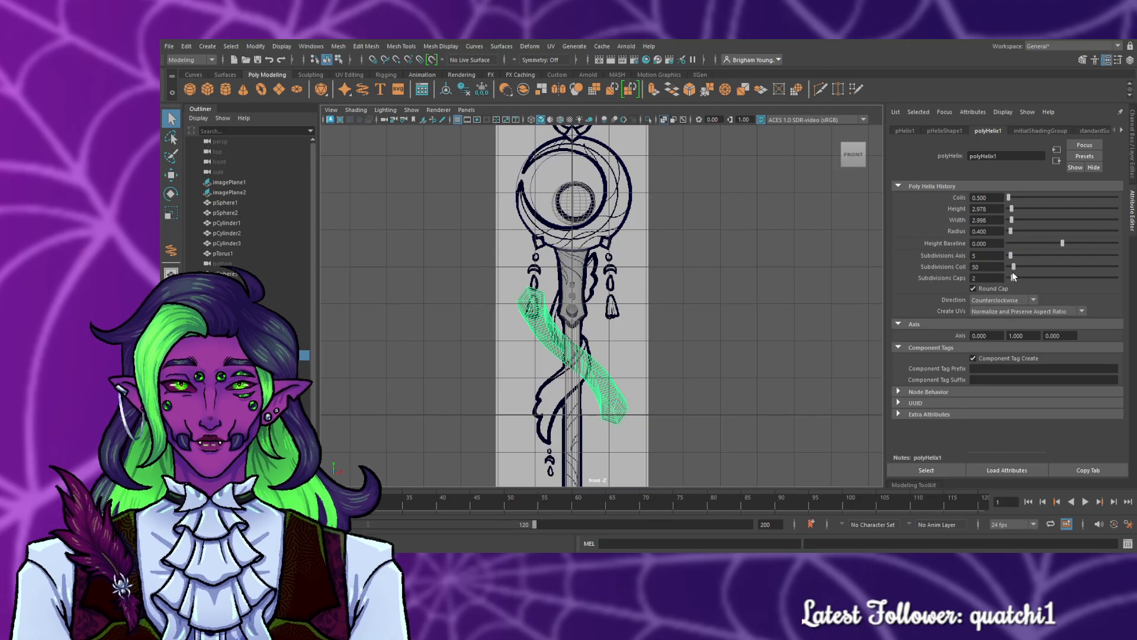
# - Thin and lengthen the helix to about 0.592 coils, height 5.22, width 2.85 and radius 0.2, comparing it with the staff reference
pyautogui.moveTo(1011, 218); pyautogui.dragTo(1008, 227)
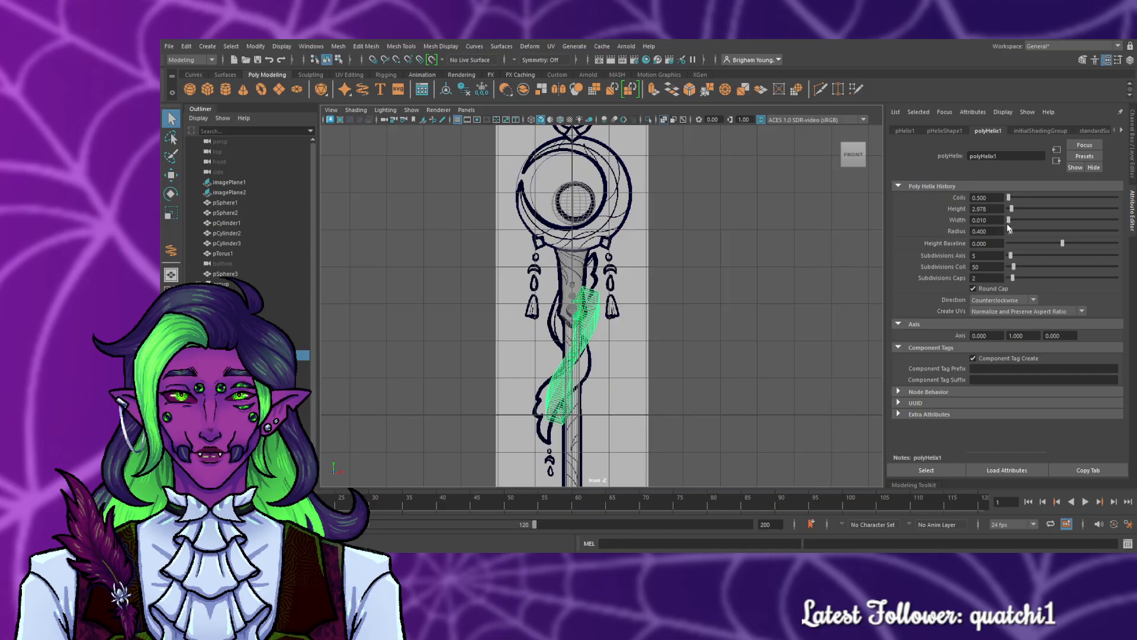
pyautogui.moveTo(1009, 226)
pyautogui.mouseDown()
pyautogui.moveTo(1011, 200)
pyautogui.moveTo(1011, 222)
pyautogui.mouseUp()
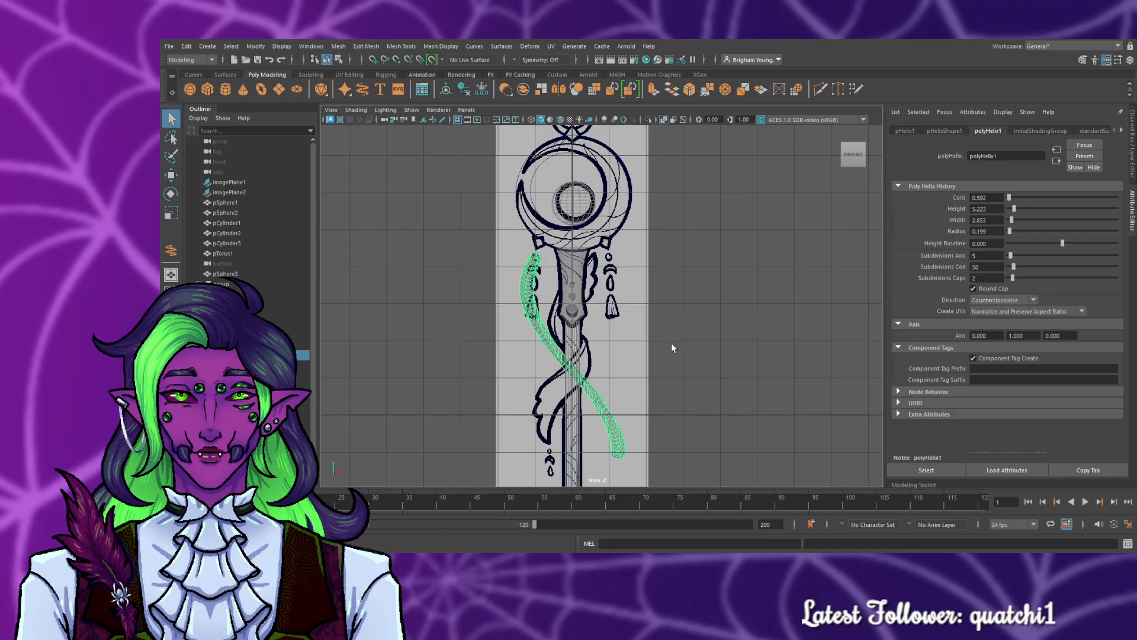
pyautogui.scroll(3, 618, 368)
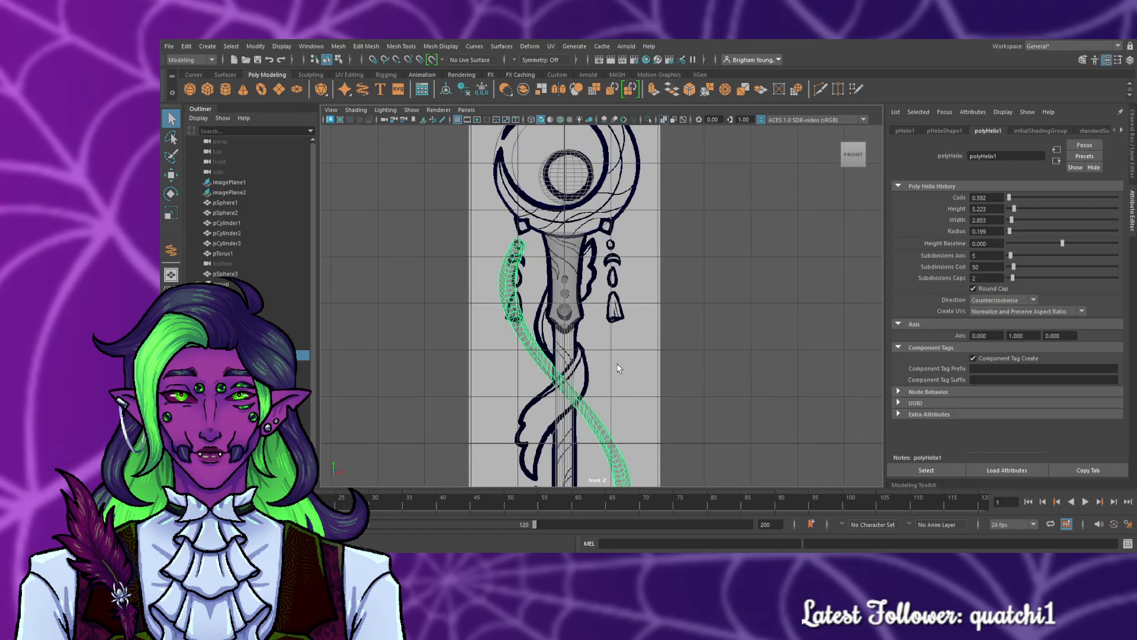
pyautogui.press('space')
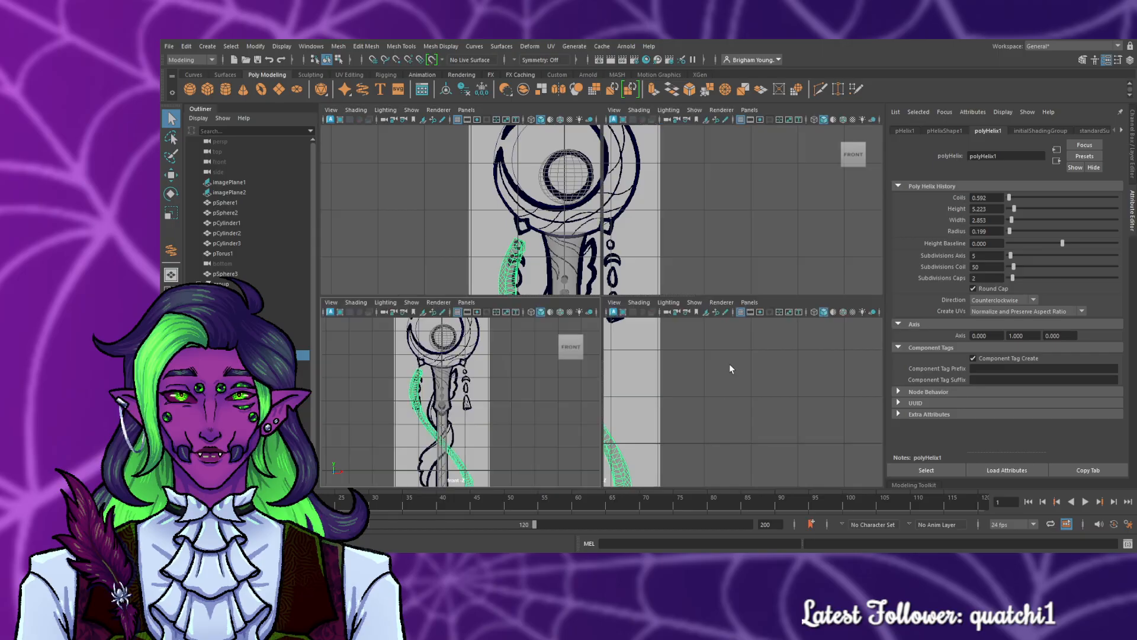
pyautogui.press('space')
pyautogui.scroll(5, 645, 353)
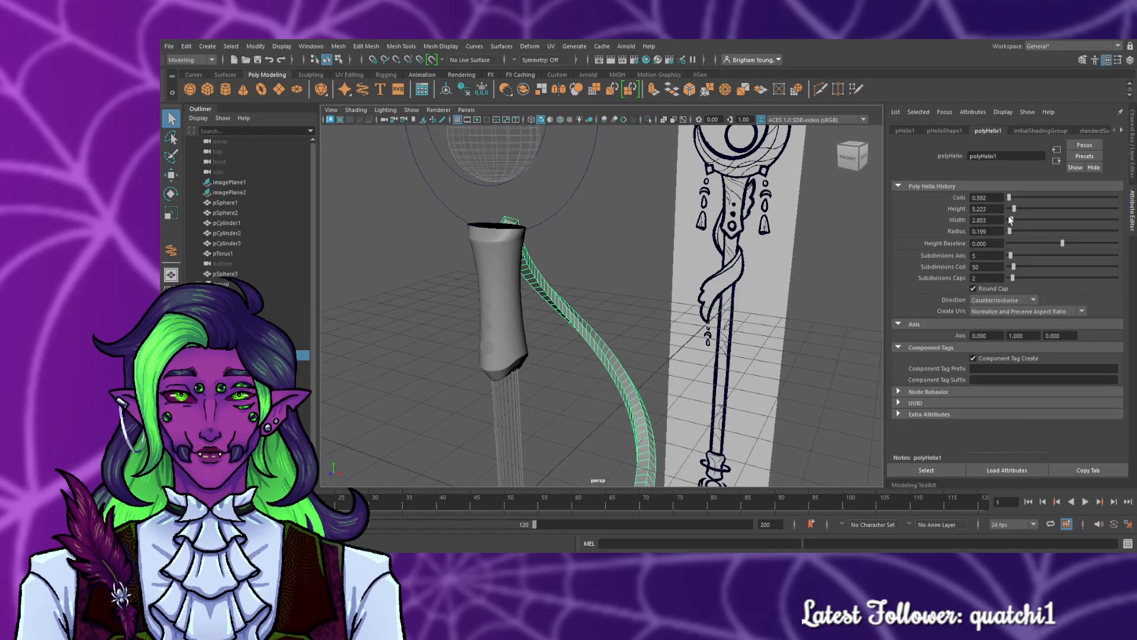
# - Try a helix width of about 0.86, then set the width to about 1.8 and the coils to about 1.055
pyautogui.moveTo(1013, 220); pyautogui.dragTo(1010, 222)
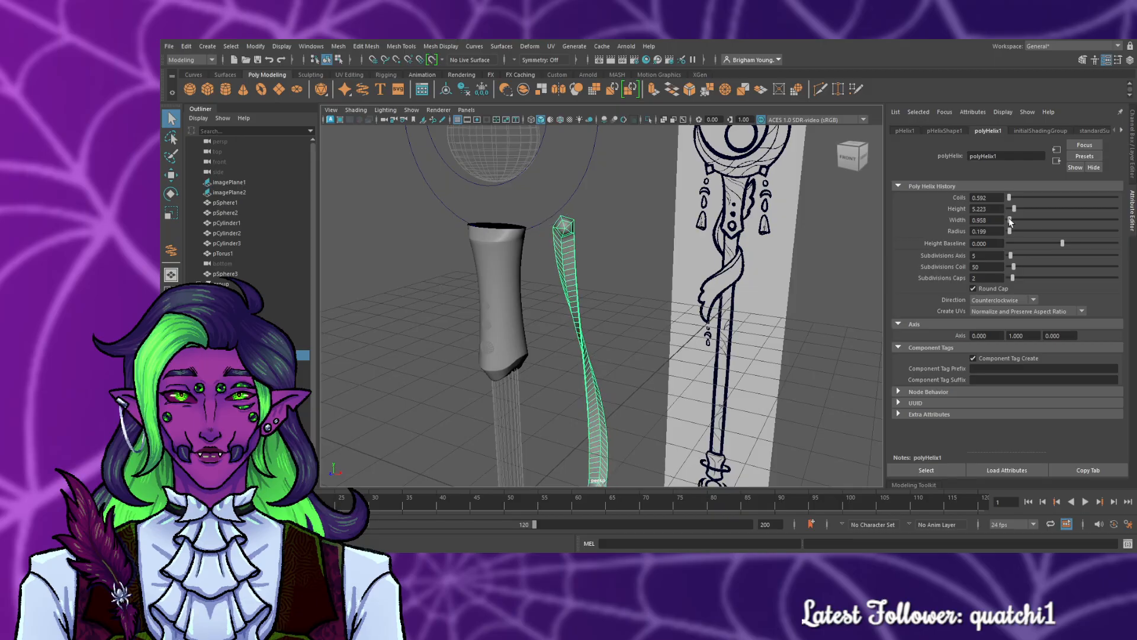
pyautogui.keyDown('alt'); pyautogui.moveTo(706, 345); pyautogui.dragTo(672, 363); pyautogui.keyUp('alt')
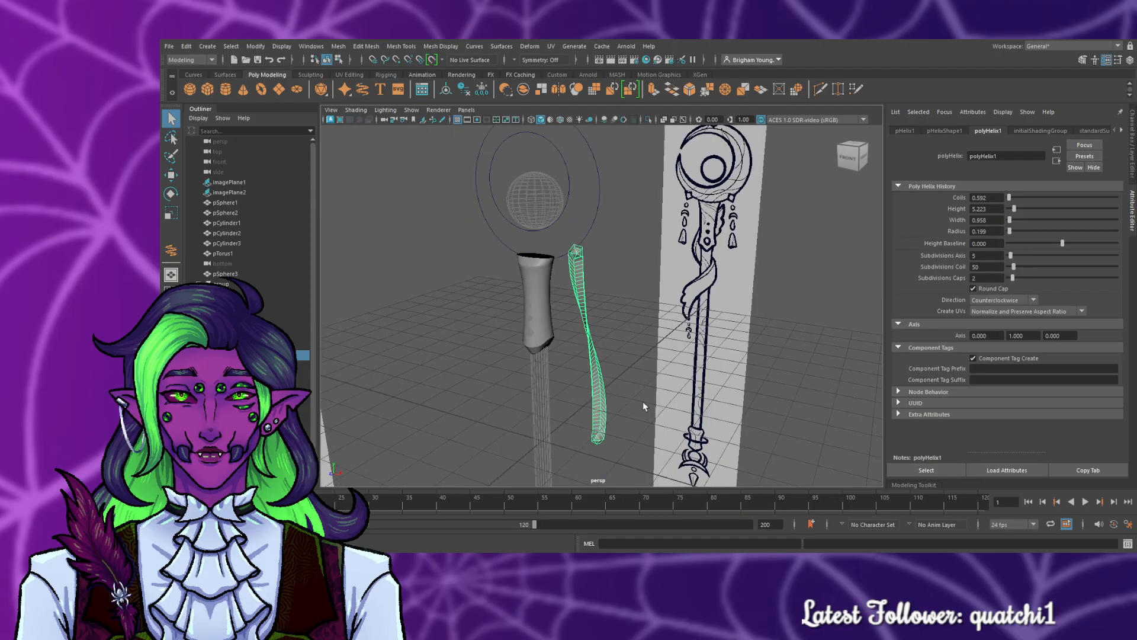
pyautogui.keyDown('alt'); pyautogui.moveTo(640, 441); pyautogui.dragTo(597, 433); pyautogui.keyUp('alt')
pyautogui.keyDown('alt'); pyautogui.moveTo(597, 432); pyautogui.dragTo(723, 401, button='right'); pyautogui.keyUp('alt')
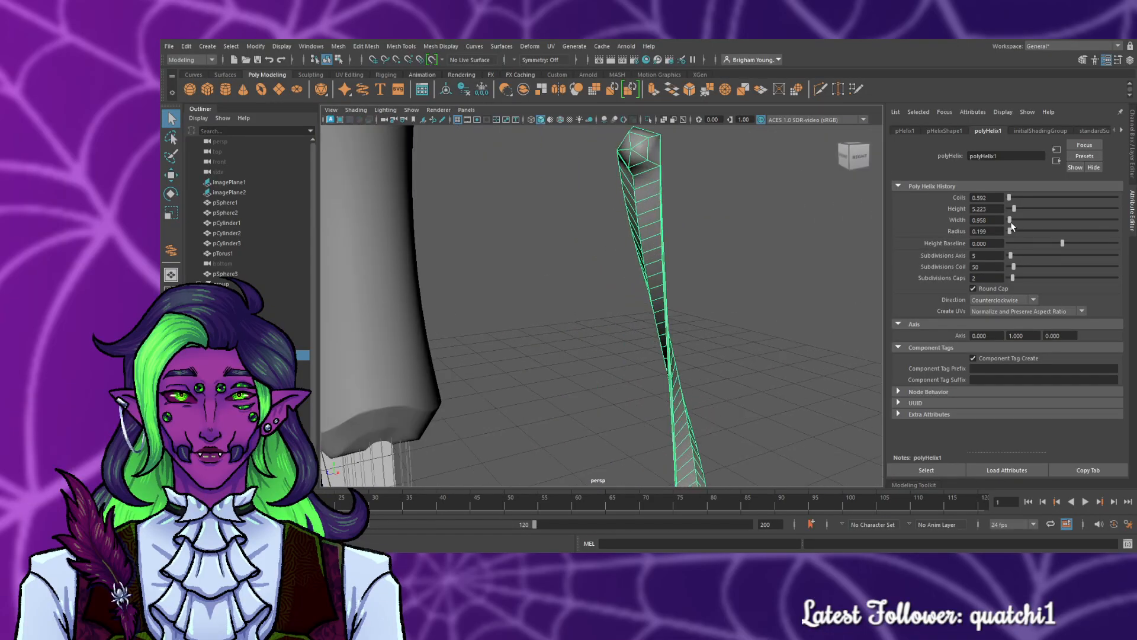
pyautogui.moveTo(1010, 221); pyautogui.dragTo(1013, 199)
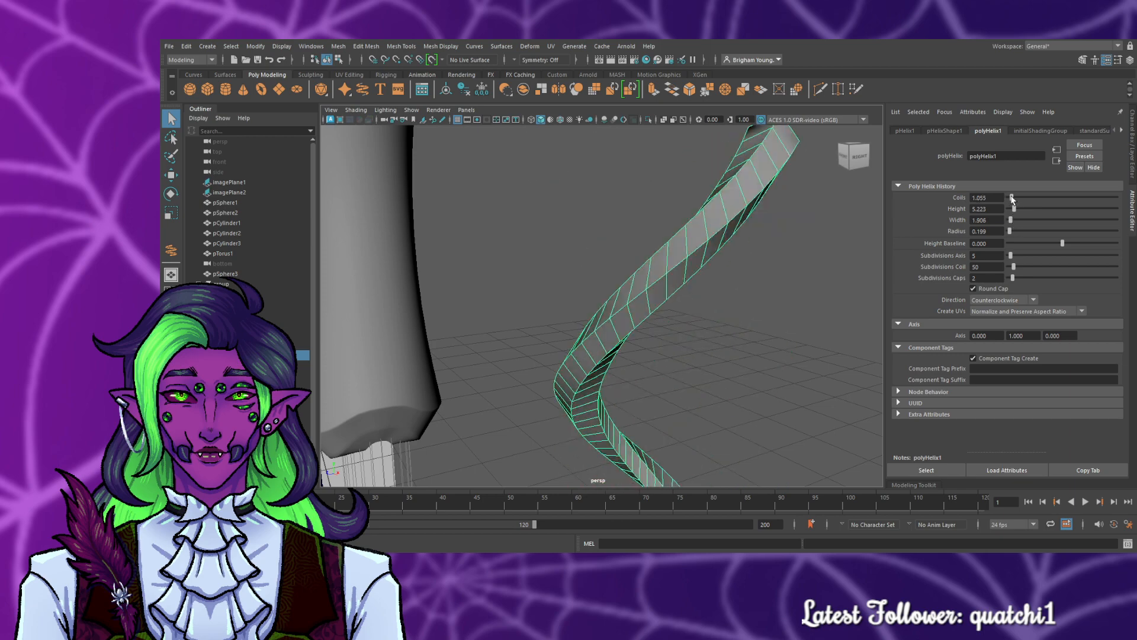
pyautogui.keyDown('alt'); pyautogui.moveTo(778, 320); pyautogui.dragTo(797, 334); pyautogui.keyUp('alt')
pyautogui.scroll(-3, 797, 333)
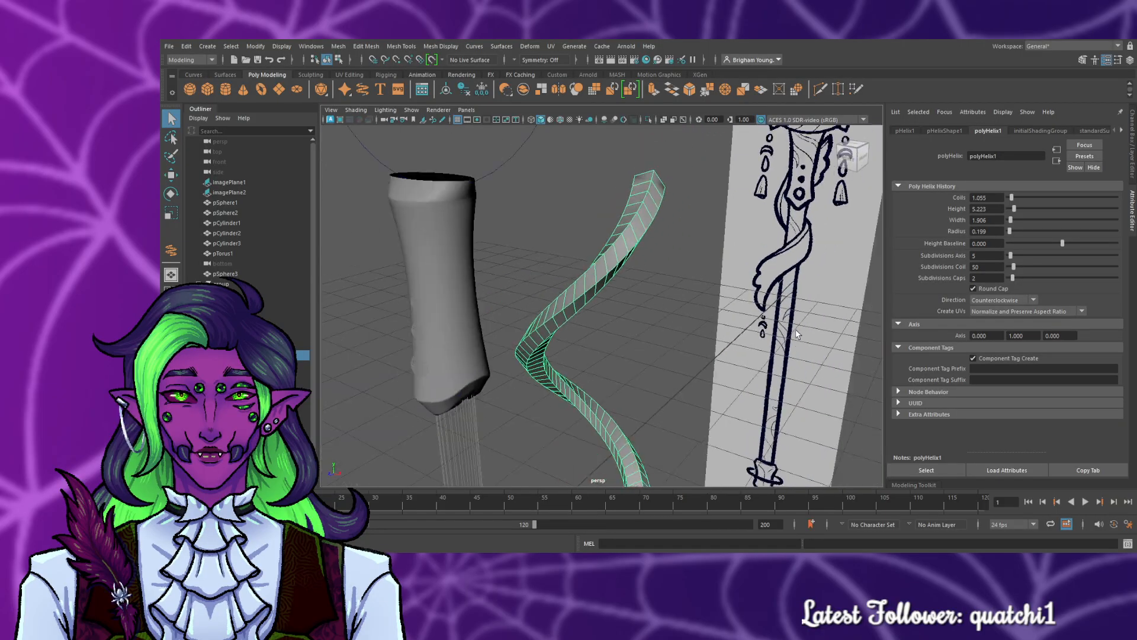
pyautogui.scroll(-3, 797, 334)
pyautogui.scroll(2, 759, 332)
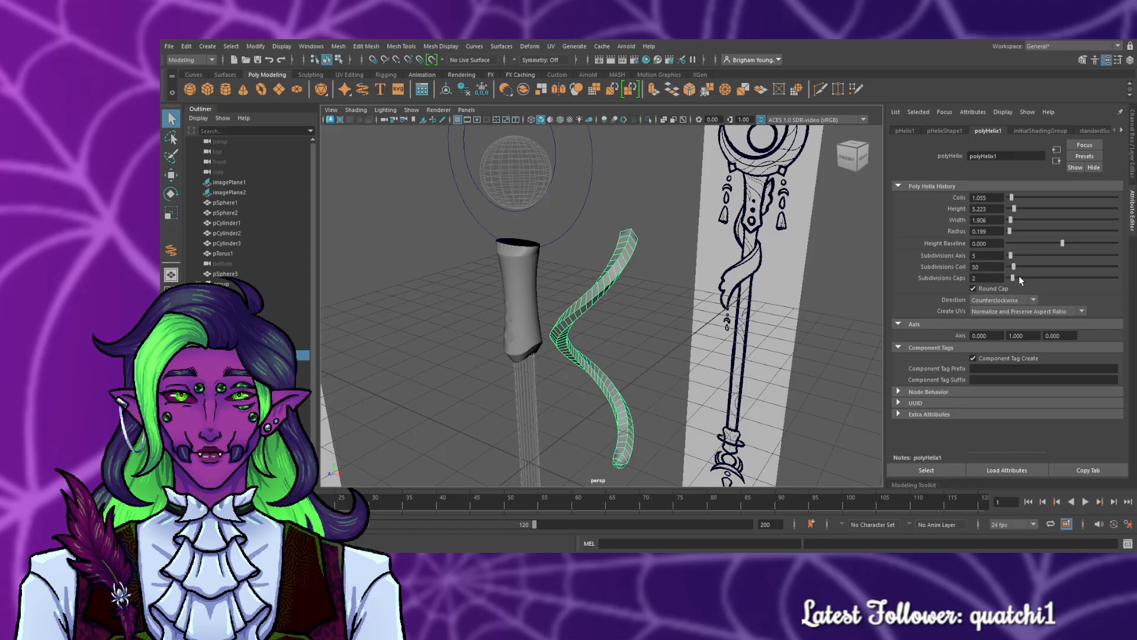
# - Set the helix's cap subdivisions to 0 and turn off its round cap, checking the shape against the front reference
pyautogui.moveTo(1019, 277); pyautogui.dragTo(1009, 278)
pyautogui.keyDown('alt'); pyautogui.moveTo(666, 440); pyautogui.dragTo(705, 422); pyautogui.keyUp('alt')
pyautogui.press('space')
pyautogui.press('space')
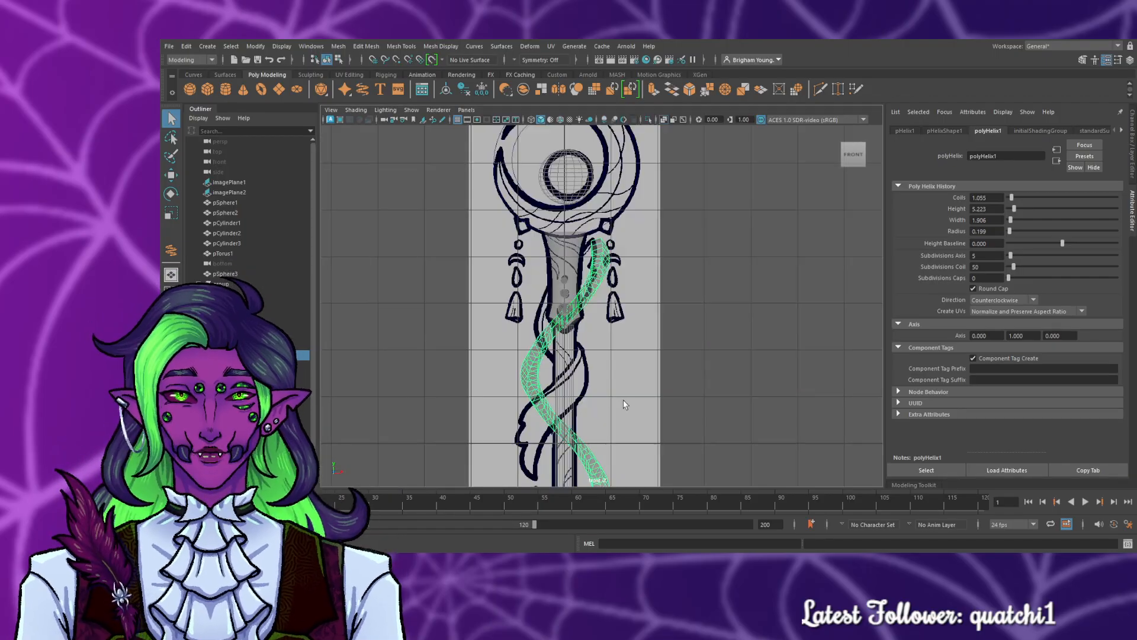
pyautogui.scroll(3, 633, 396)
pyautogui.scroll(-3, 633, 396)
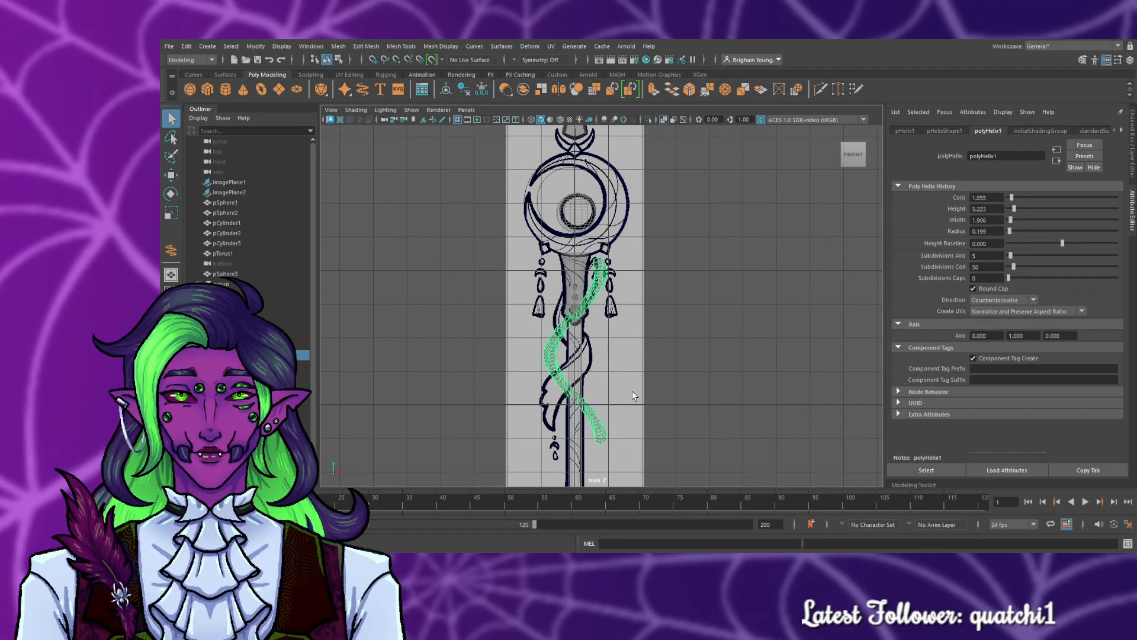
pyautogui.scroll(1, 727, 375)
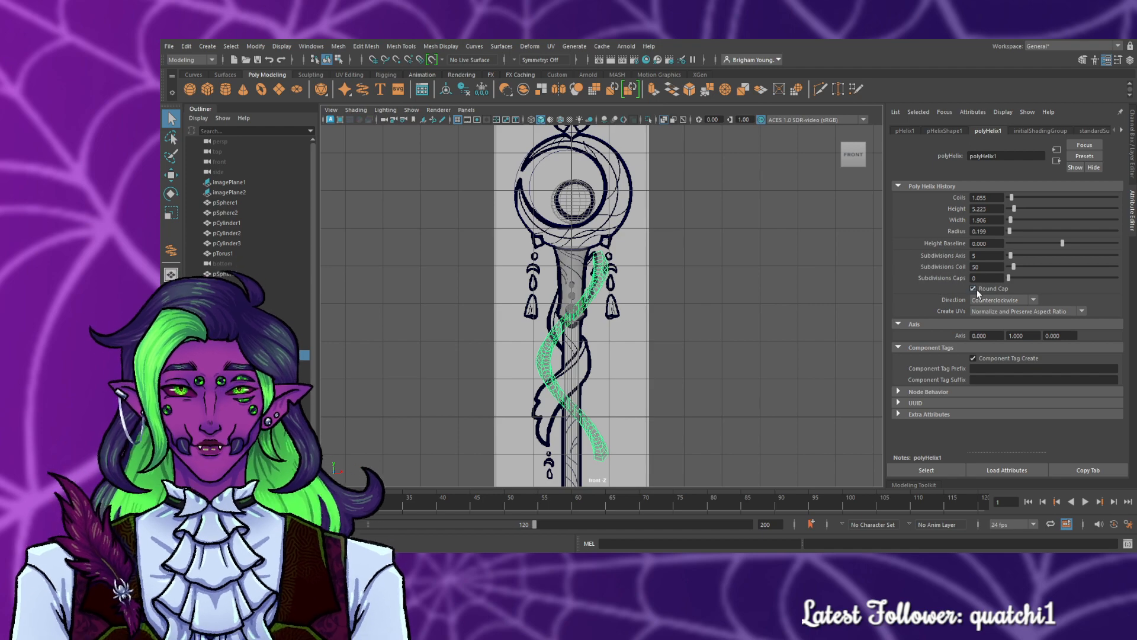
pyautogui.click(975, 289)
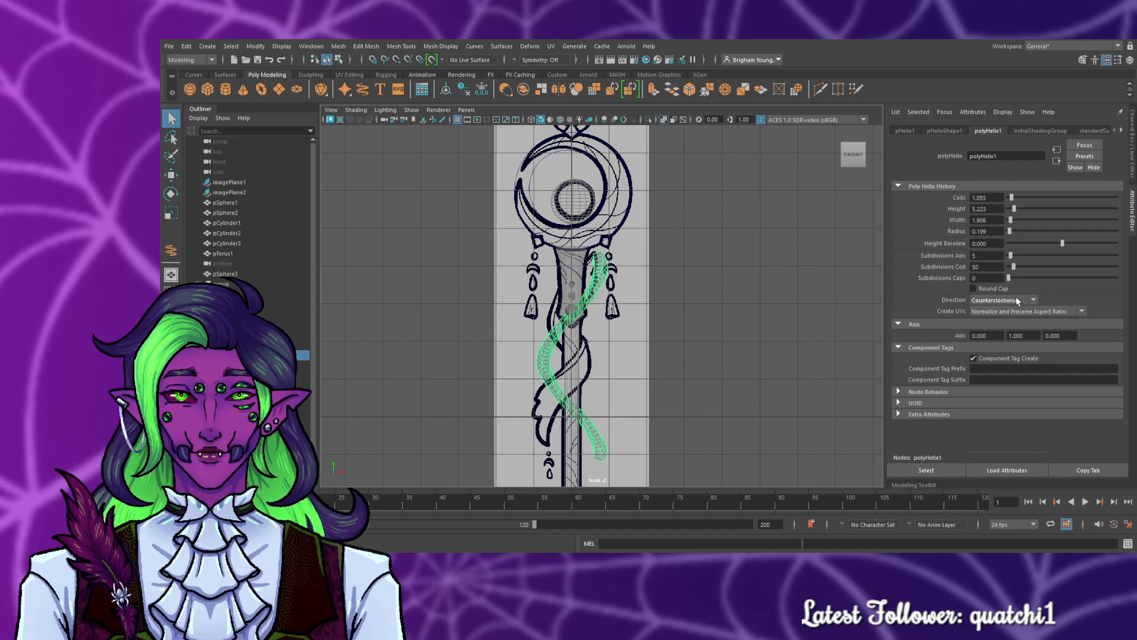
# - Shorten the helix to a height of about 1.9, reduce it to 0.5 coils and set its height baseline to about -0.346
pyautogui.moveTo(1012, 197); pyautogui.dragTo(1011, 211)
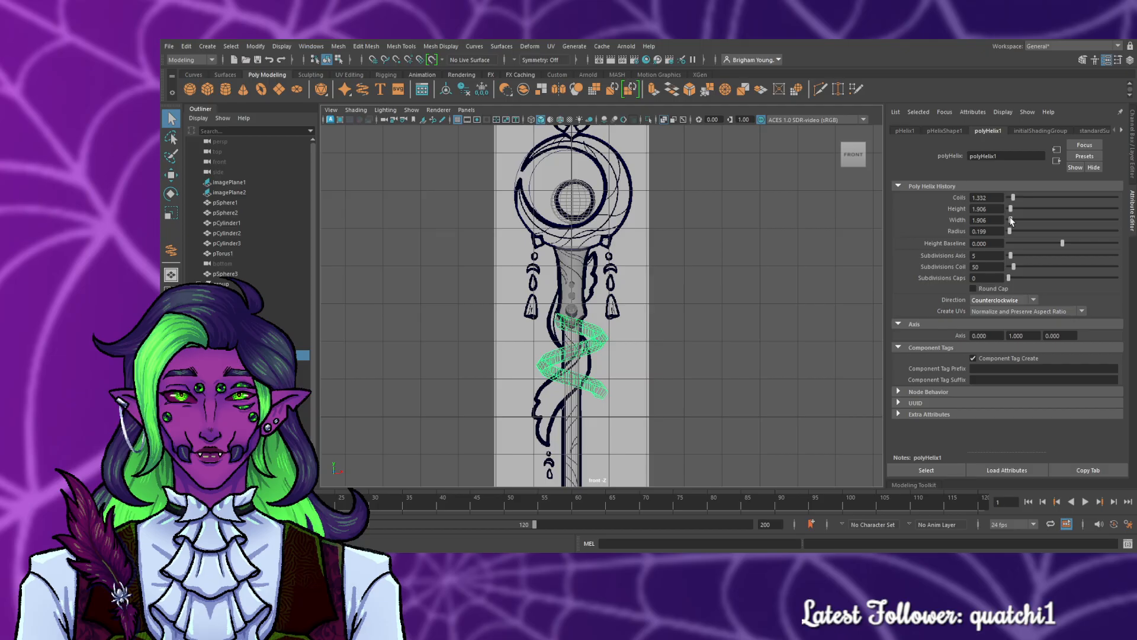
pyautogui.moveTo(1013, 197); pyautogui.dragTo(1008, 197)
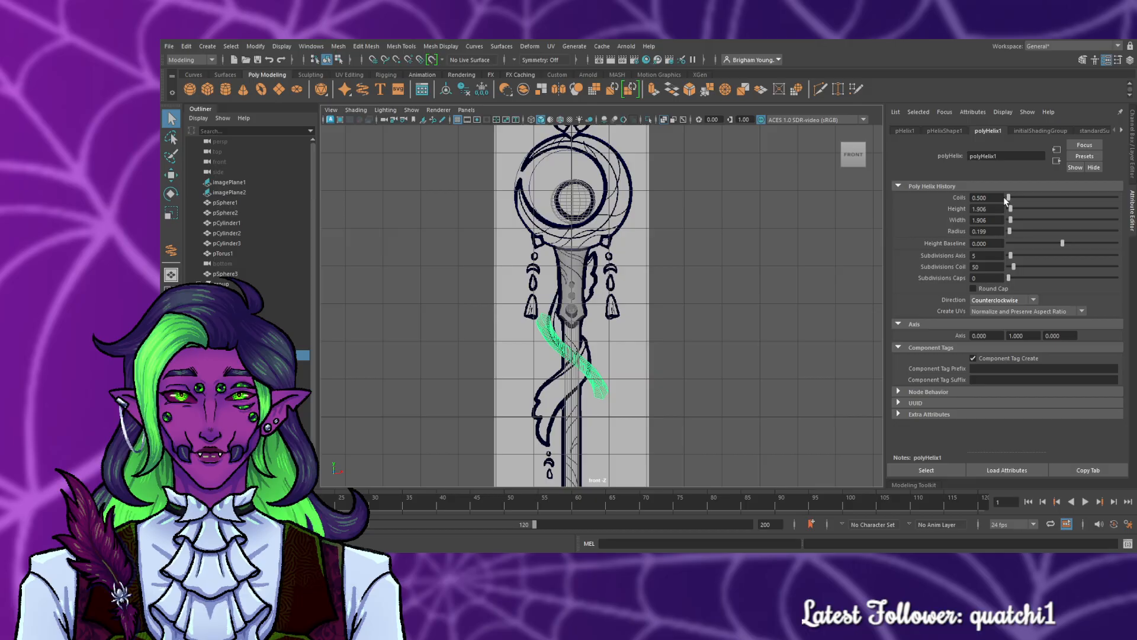
pyautogui.moveTo(1005, 198); pyautogui.dragTo(1010, 199)
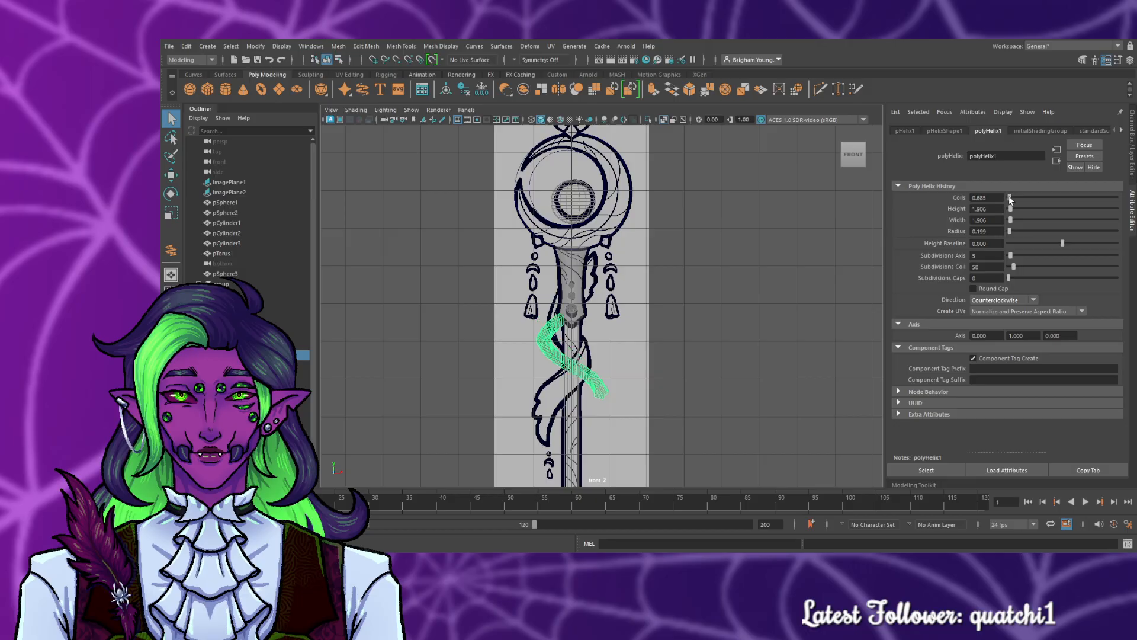
pyautogui.moveTo(1011, 199); pyautogui.dragTo(1009, 199)
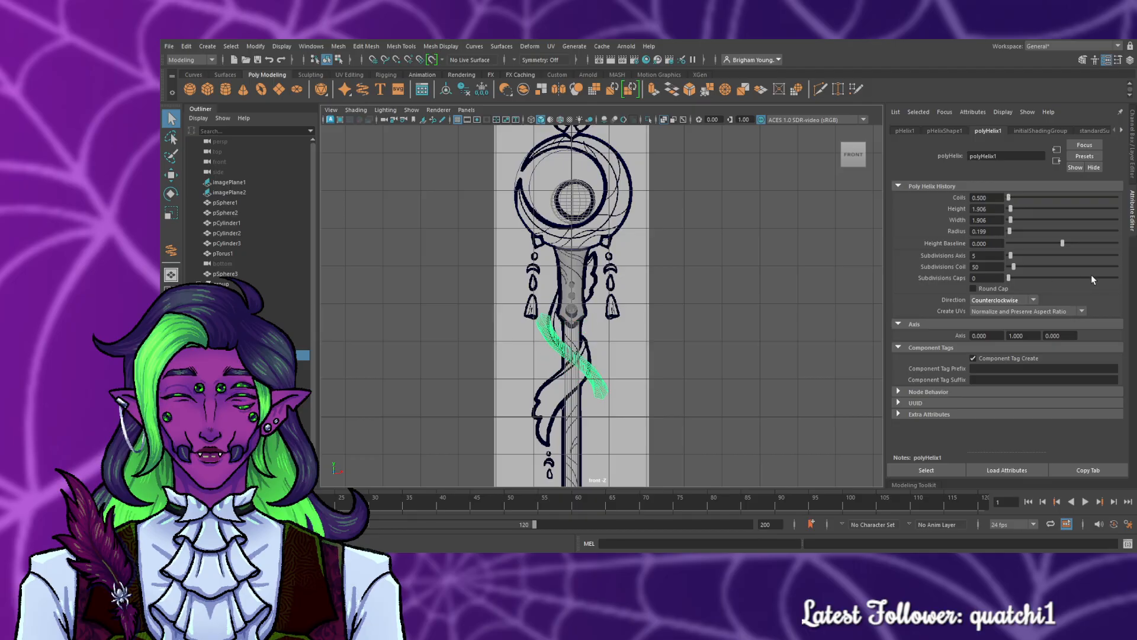
pyautogui.moveTo(1062, 243); pyautogui.dragTo(1045, 239)
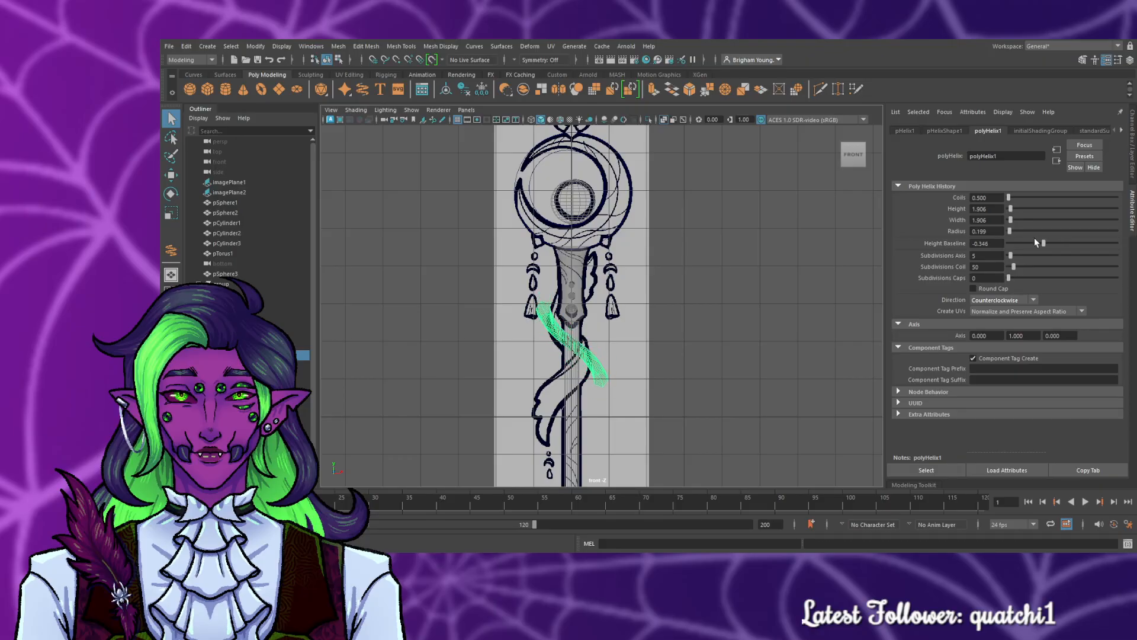
# - Rotate the helix about -27.4 degrees around Z in the front view to follow the ribbon drawn on the reference
pyautogui.press('r')
pyautogui.press('e')
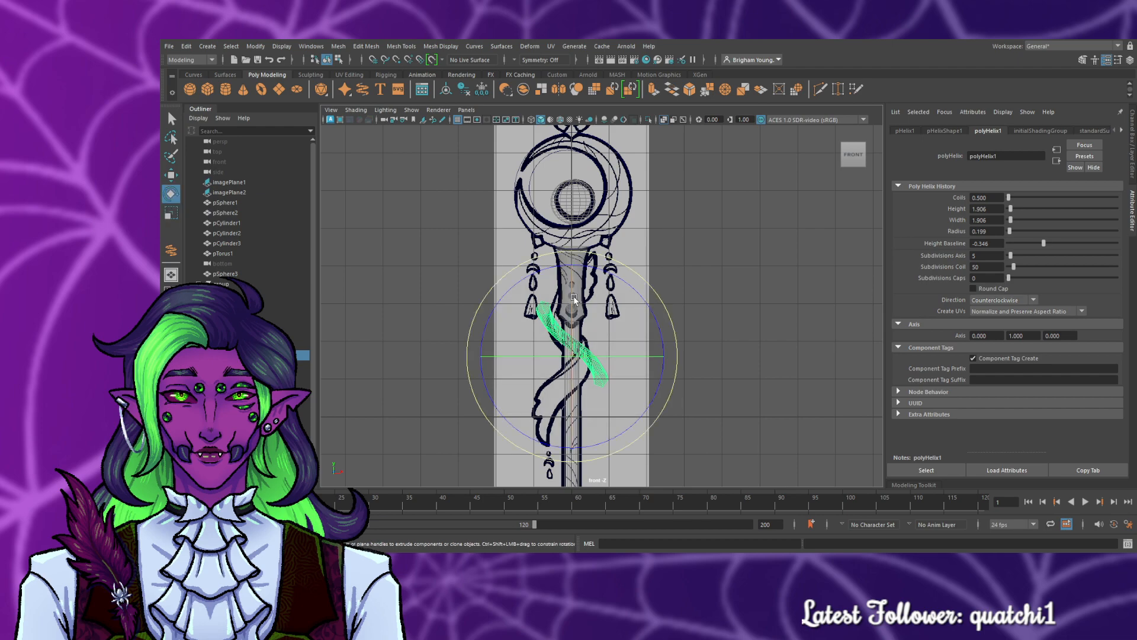
pyautogui.moveTo(621, 278); pyautogui.dragTo(647, 360)
# - Move the helix in depth to about Z 0.232 so it wraps the staff's shaft, and inspect the fit from the front
pyautogui.press('w')
pyautogui.press('space')
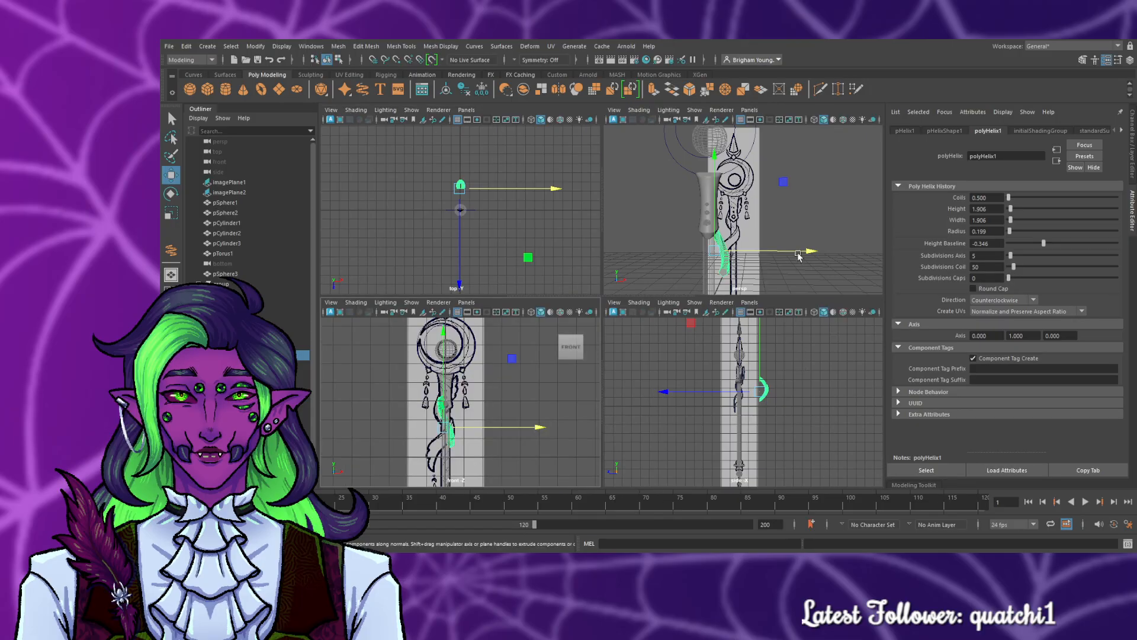
pyautogui.press('space')
pyautogui.keyDown('alt'); pyautogui.moveTo(776, 374); pyautogui.dragTo(631, 375); pyautogui.keyUp('alt')
pyautogui.moveTo(562, 364); pyautogui.dragTo(446, 363)
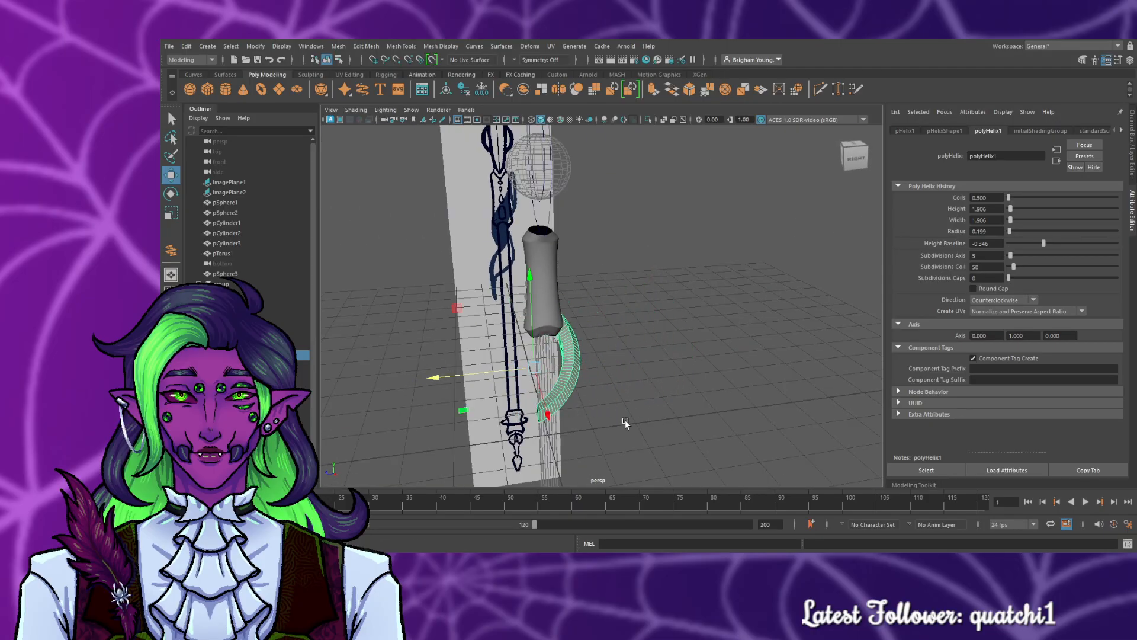
pyautogui.click(703, 406)
pyautogui.keyDown('alt'); pyautogui.moveTo(652, 410); pyautogui.dragTo(744, 399); pyautogui.keyUp('alt')
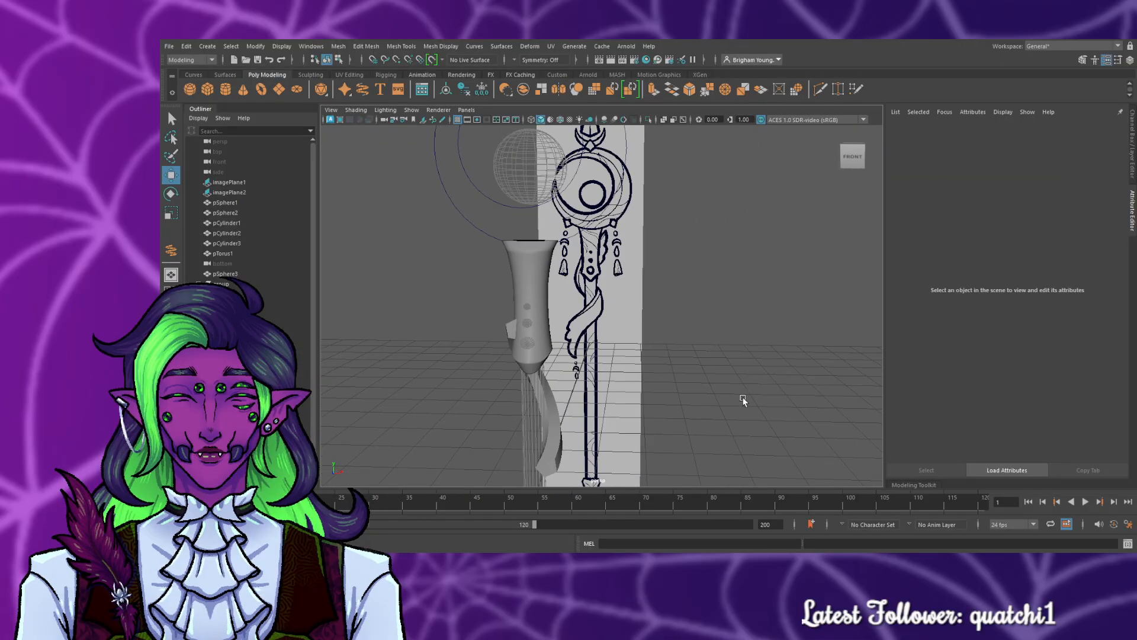
# - Set the helix to about 0.592 coils and turn it over to a Z rotation of about -213.6 degrees
pyautogui.click(560, 438)
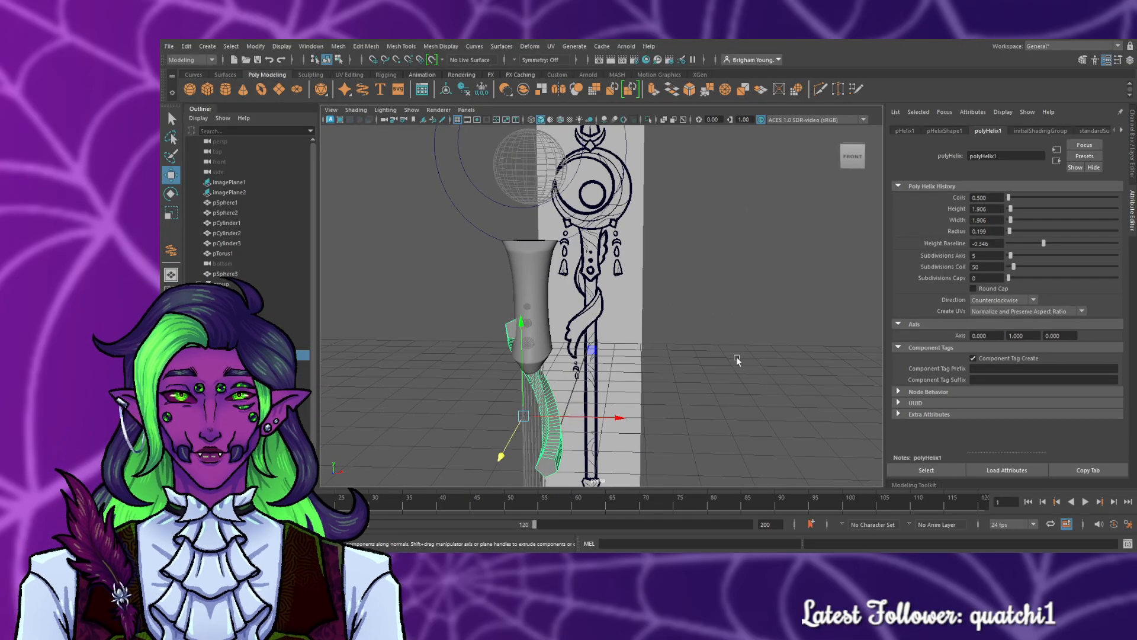
pyautogui.moveTo(1008, 199); pyautogui.dragTo(1010, 202)
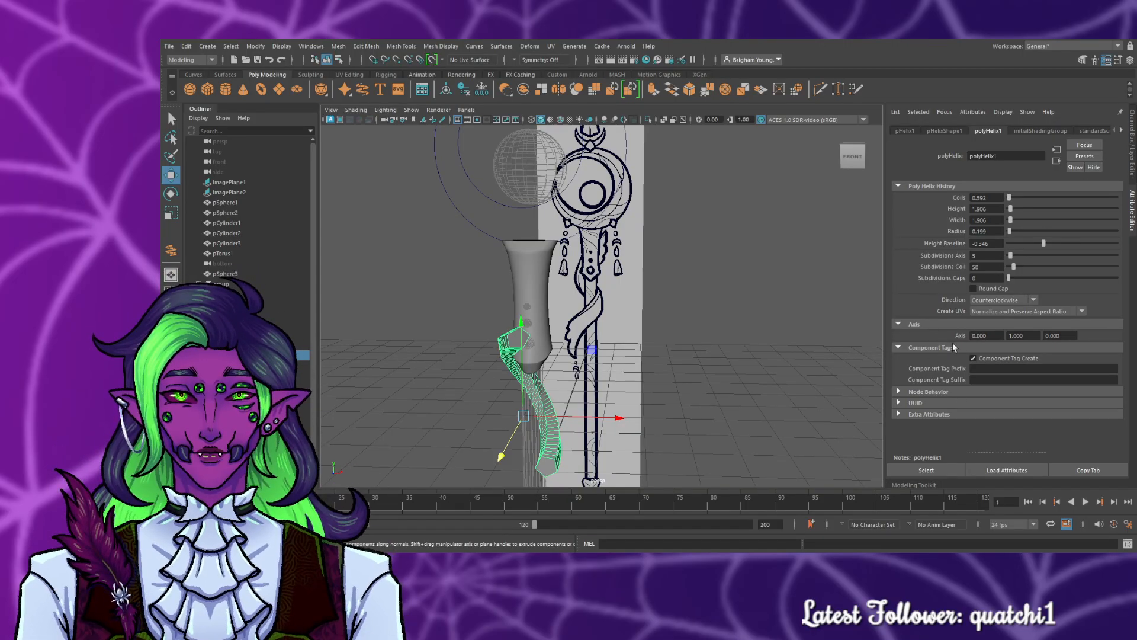
pyautogui.click(905, 131)
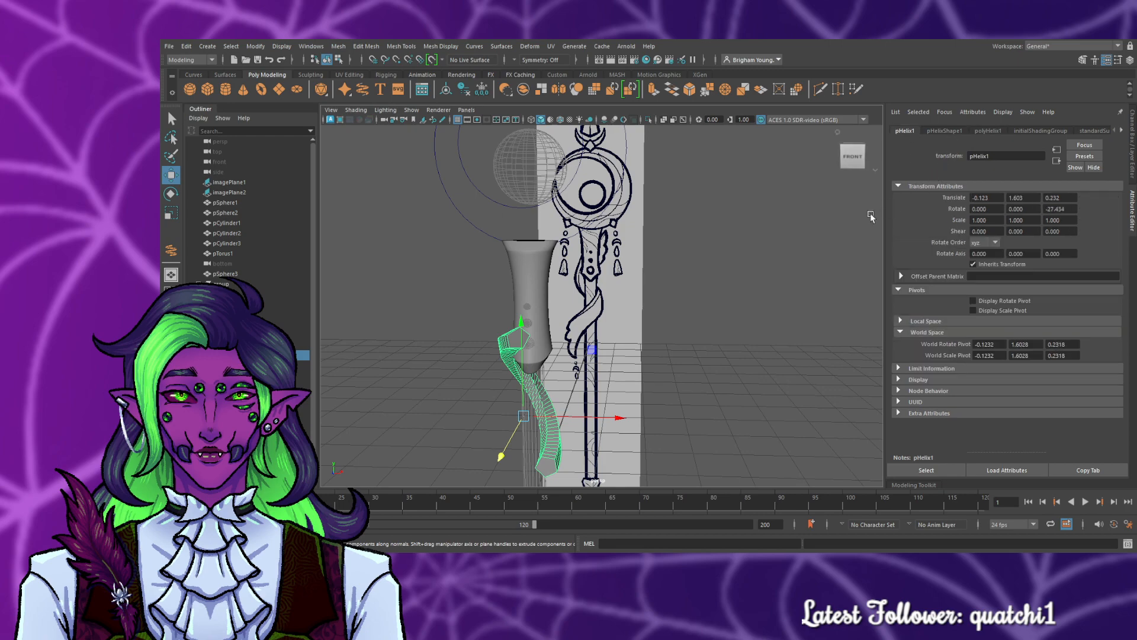
pyautogui.press('r')
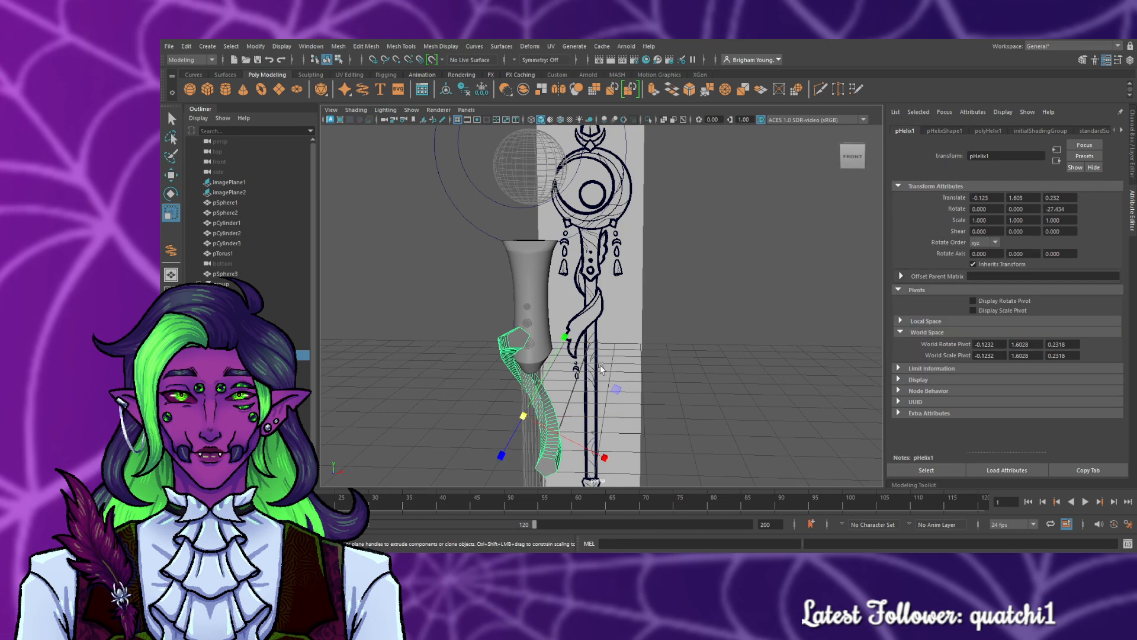
pyautogui.press('e')
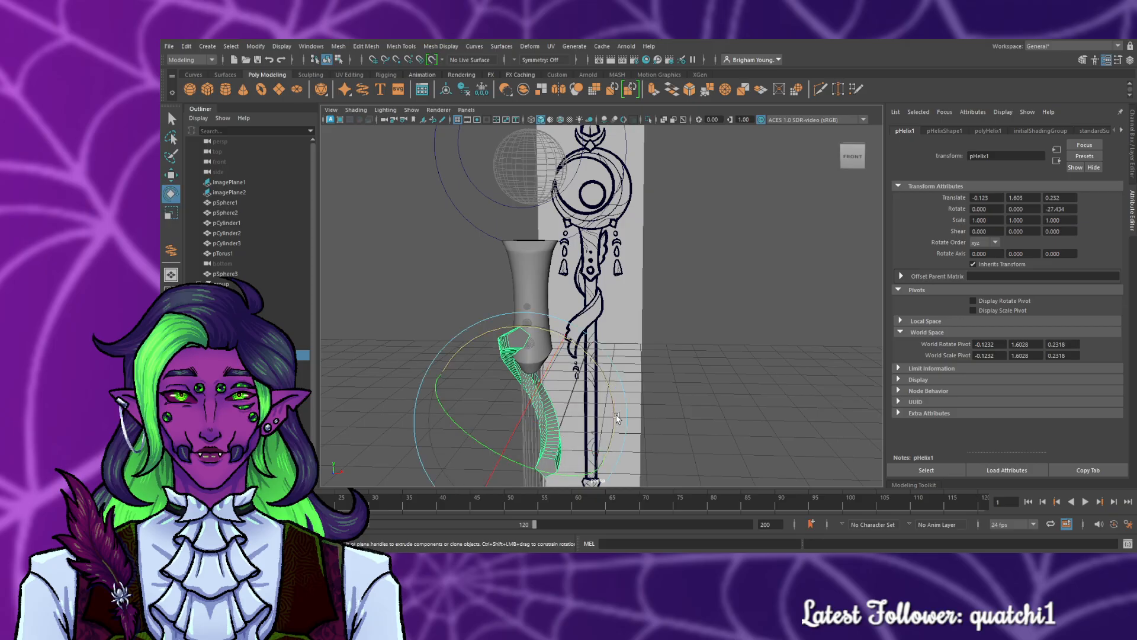
pyautogui.moveTo(604, 456); pyautogui.dragTo(416, 418)
pyautogui.scroll(-3, 770, 385)
pyautogui.scroll(3, 769, 384)
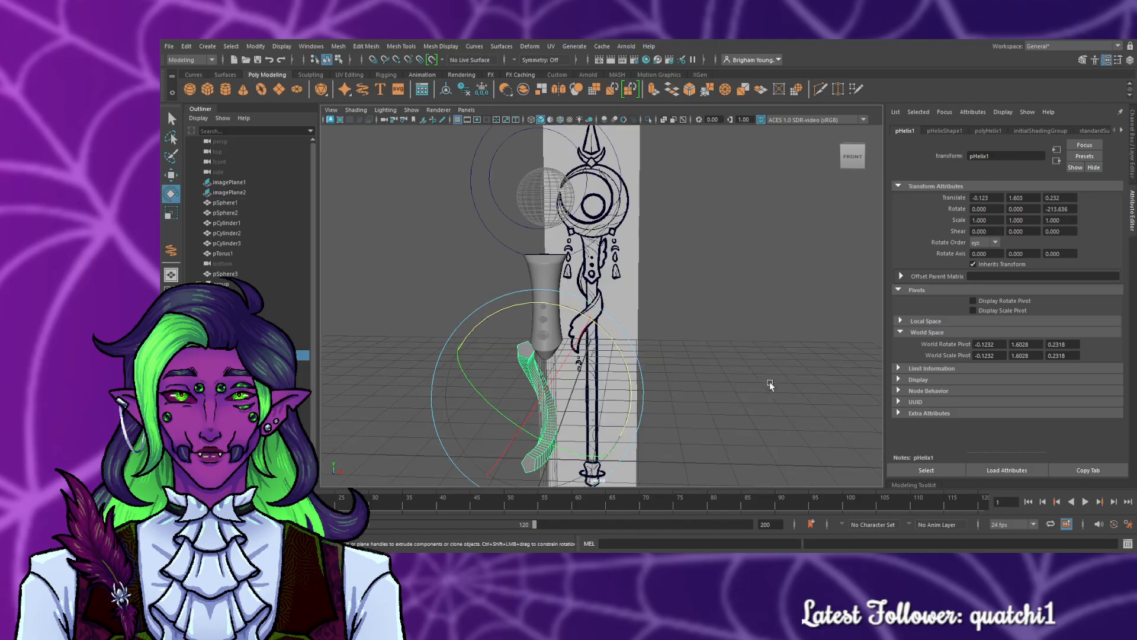
# - Move the flipped helix up and sideways to about X 0.07, Y 2.325, just below the staff's handle
pyautogui.scroll(-2, 770, 384)
pyautogui.press('w')
pyautogui.moveTo(621, 394); pyautogui.dragTo(628, 394)
pyautogui.moveTo(545, 359); pyautogui.dragTo(545, 325)
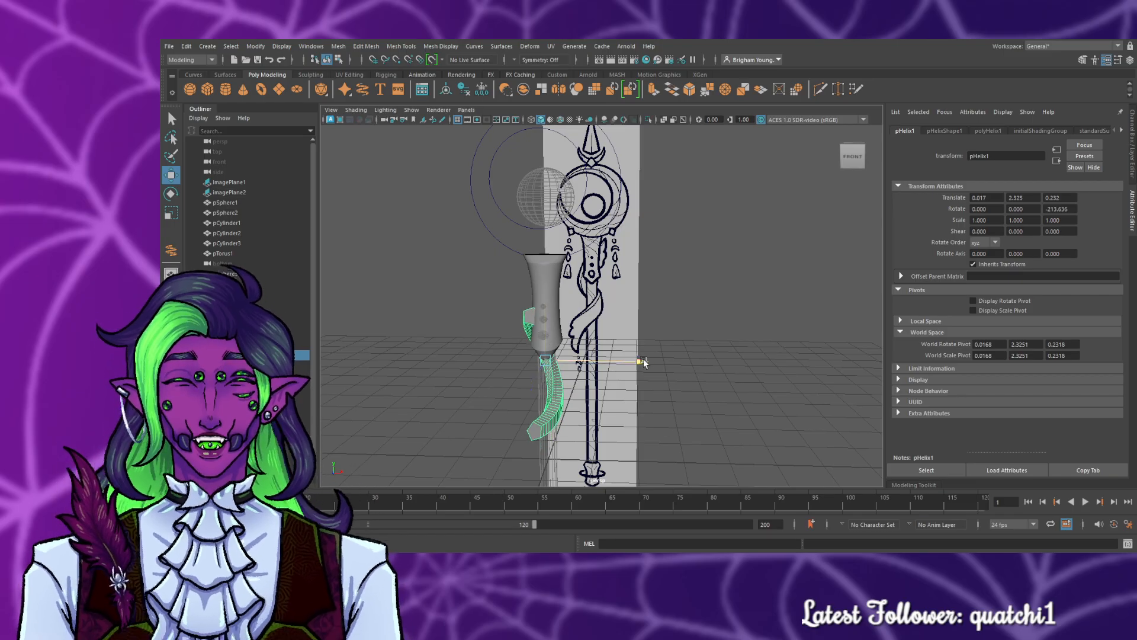
pyautogui.moveTo(640, 362); pyautogui.dragTo(645, 362)
pyautogui.moveTo(699, 488); pyautogui.dragTo(638, 494)
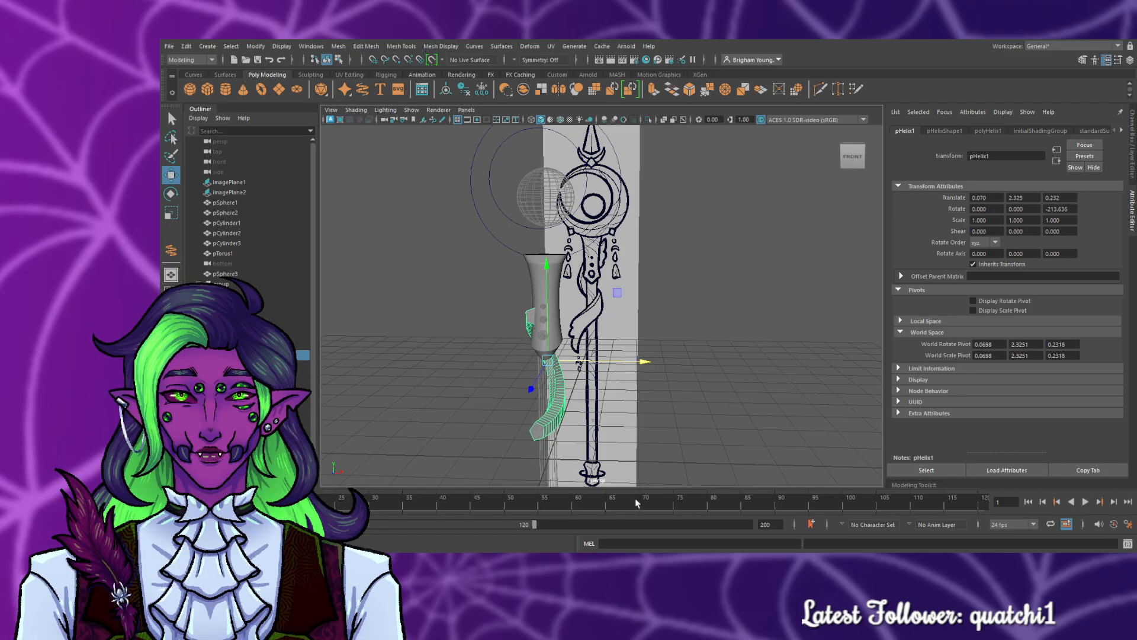
# - Rotate the helix slightly around the shaft to a Y rotation of about 0.5 degrees, working from the side
pyautogui.keyDown('alt'); pyautogui.moveTo(681, 432); pyautogui.dragTo(592, 431); pyautogui.keyUp('alt')
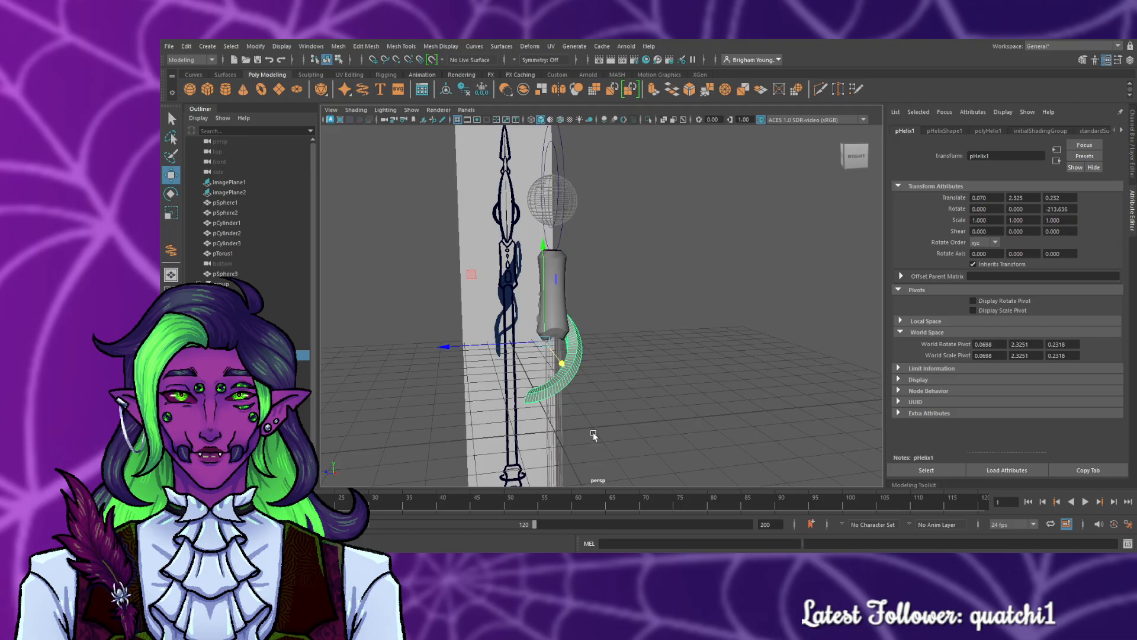
pyautogui.press('r')
pyautogui.press('e')
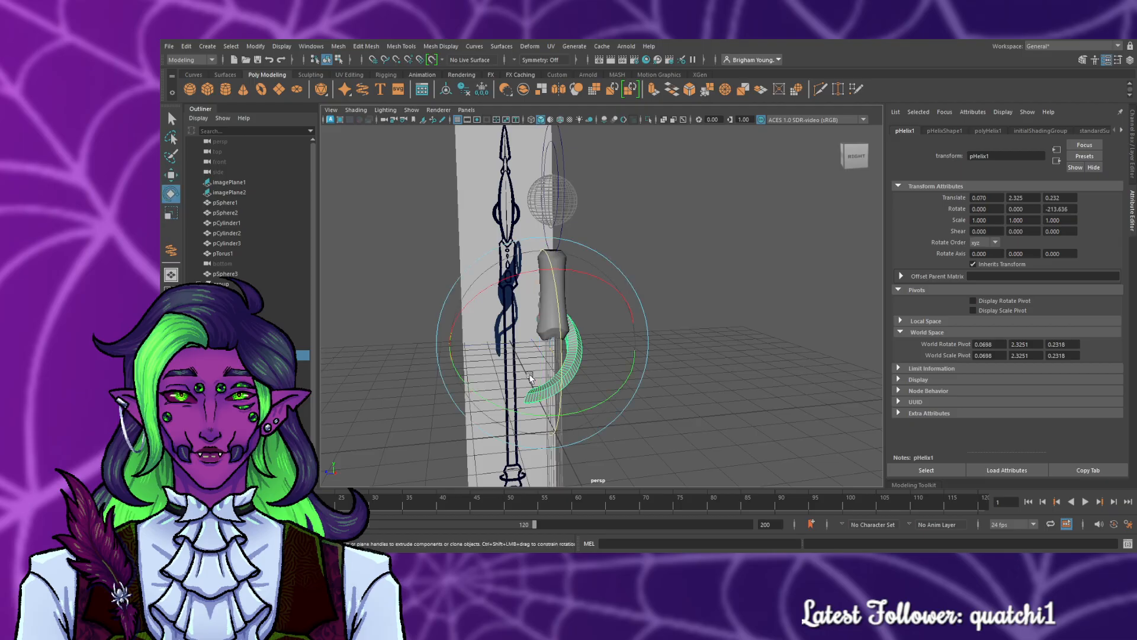
pyautogui.moveTo(514, 413)
pyautogui.mouseDown()
pyautogui.moveTo(608, 426)
pyautogui.moveTo(513, 424)
pyautogui.mouseUp()
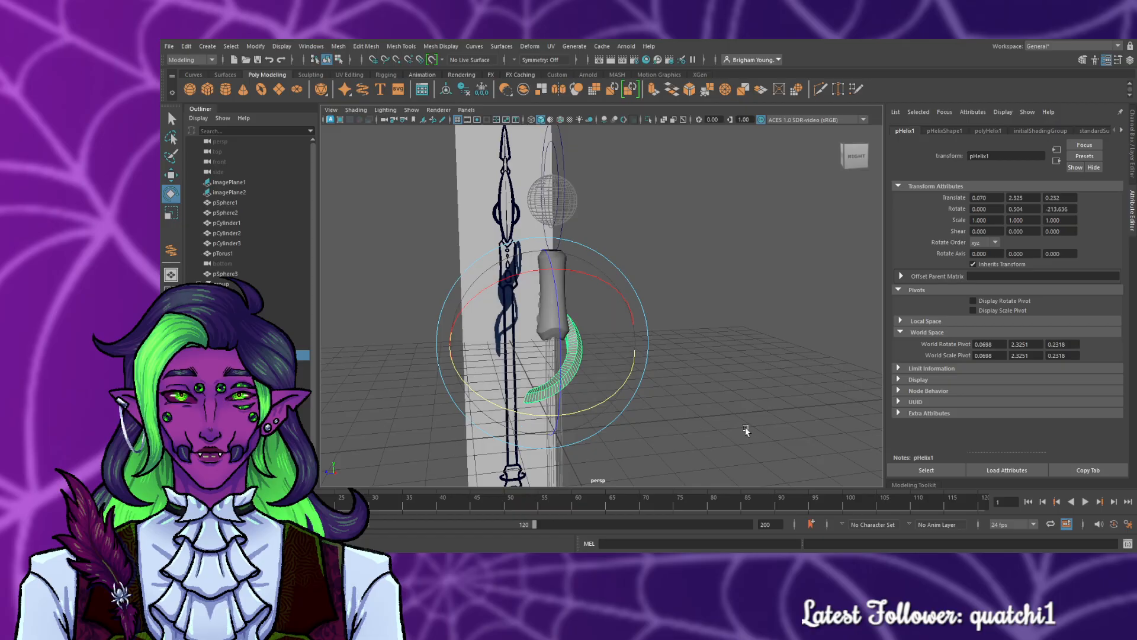
# - Turn the helix to a Z rotation of about -207.1 degrees in the front view and set its coil subdivisions to 11
pyautogui.press('space')
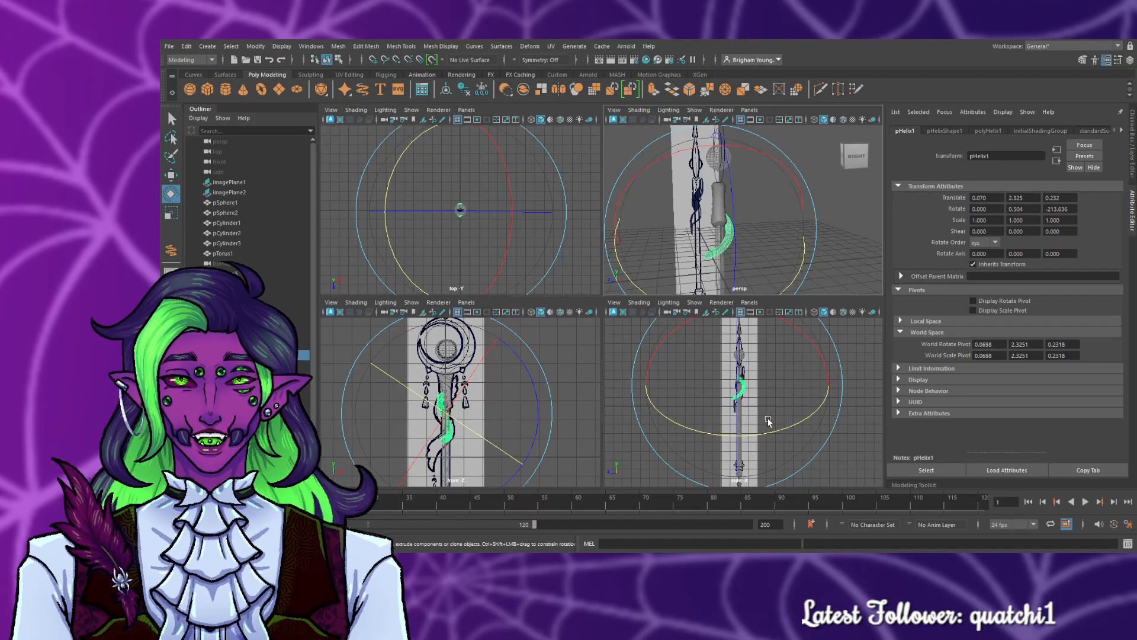
pyautogui.press('space')
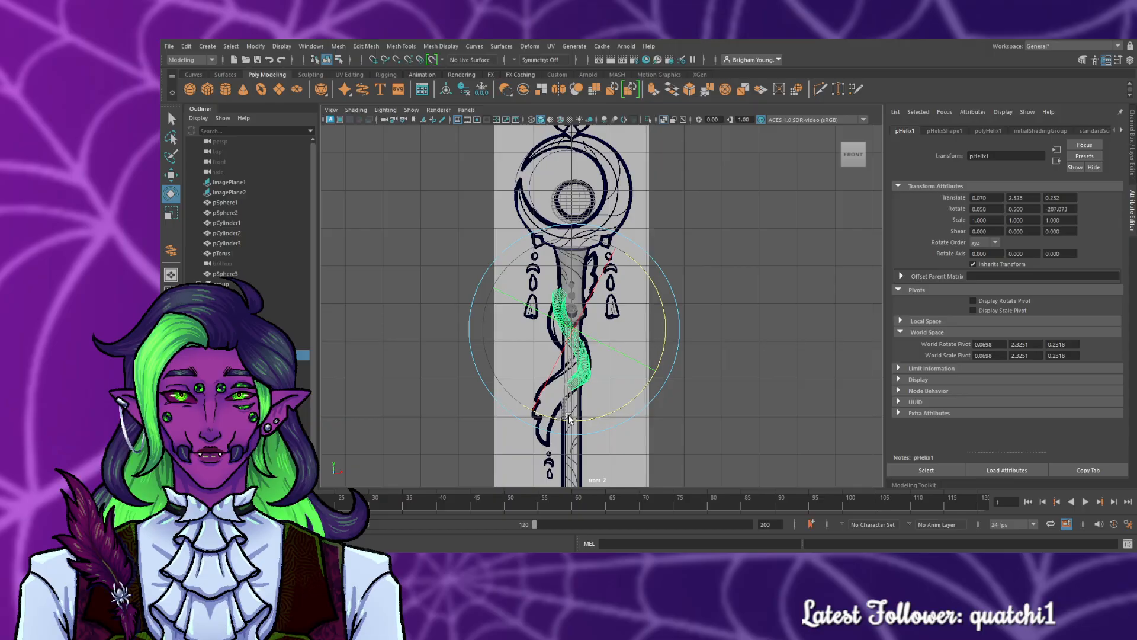
pyautogui.click(954, 130)
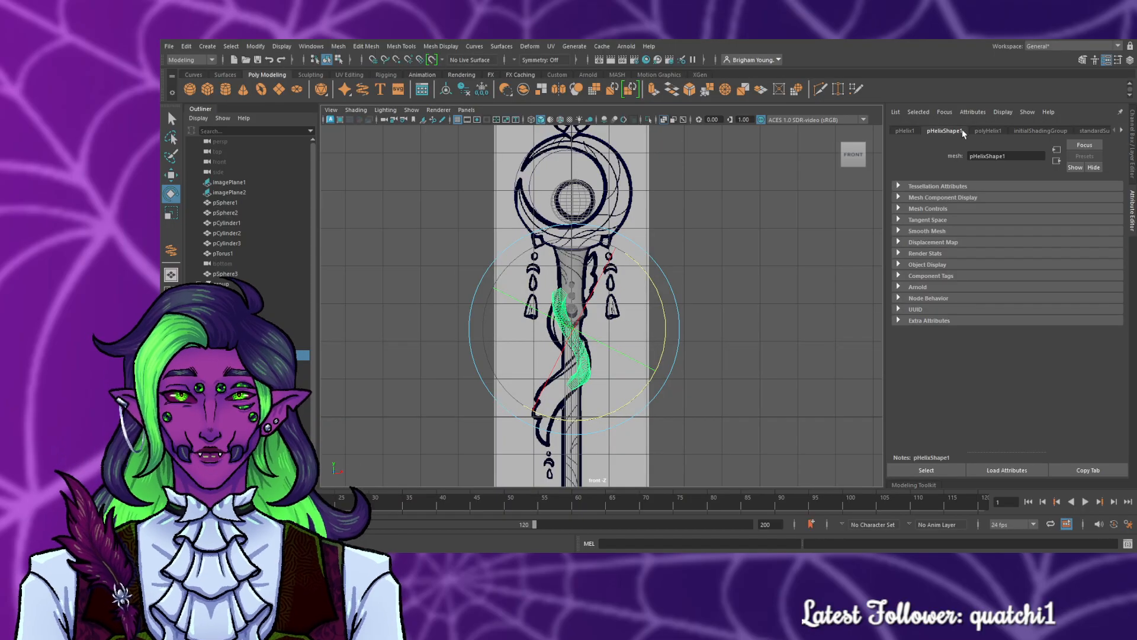
pyautogui.click(985, 131)
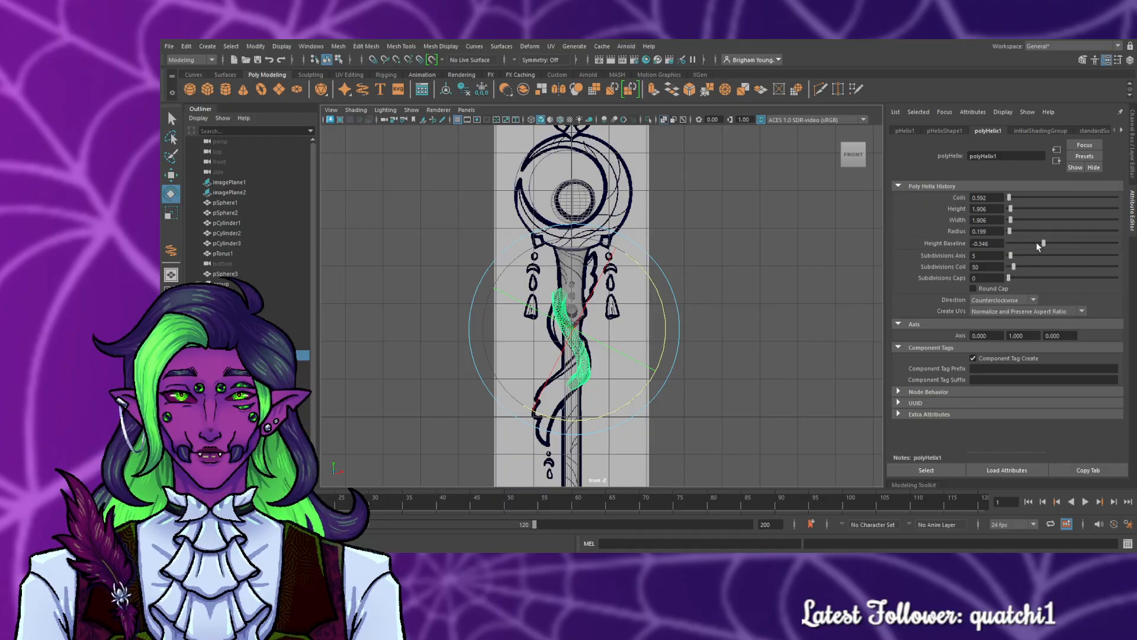
pyautogui.moveTo(1014, 266); pyautogui.dragTo(1010, 269)
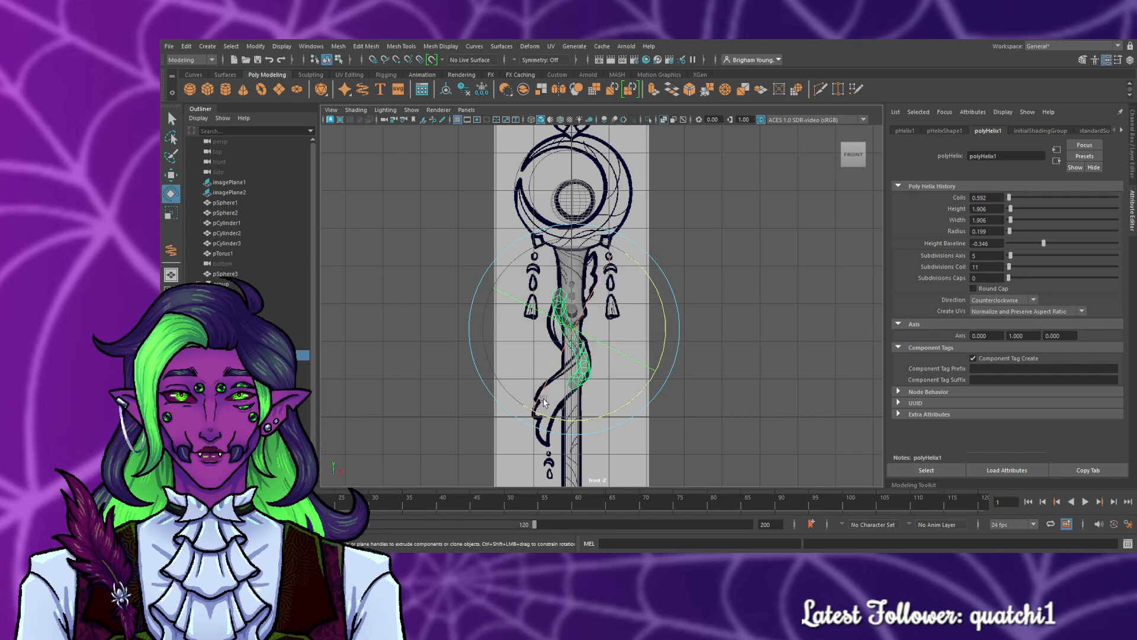
# - Lower the helix along the shaft to about Y 1.692, so it starts just beneath the staff's handle
pyautogui.press('space')
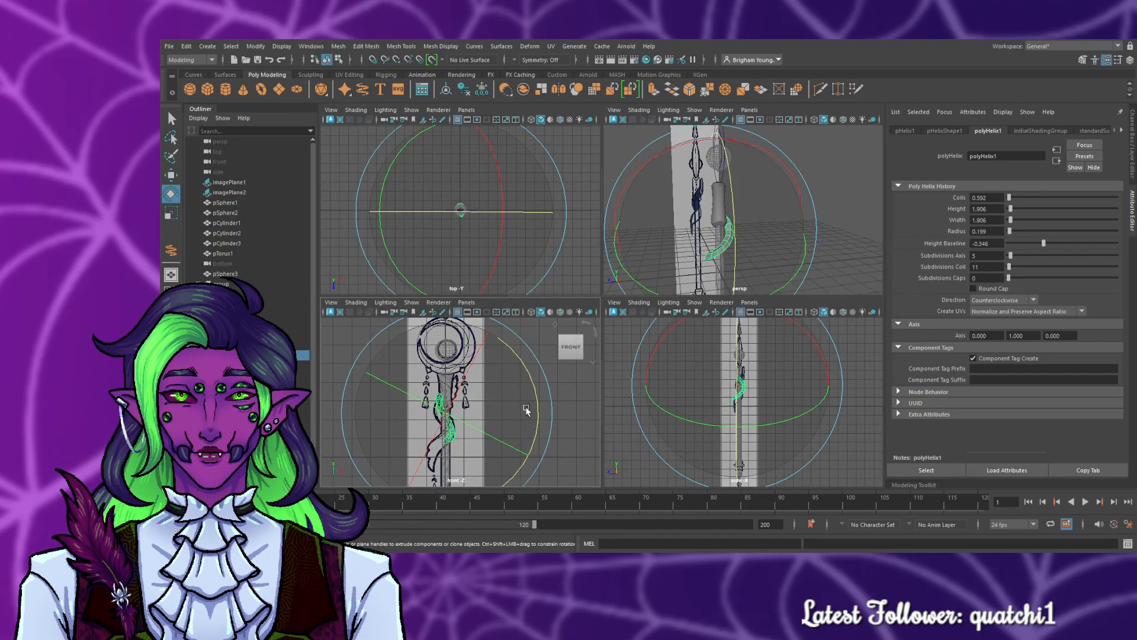
pyautogui.press('space')
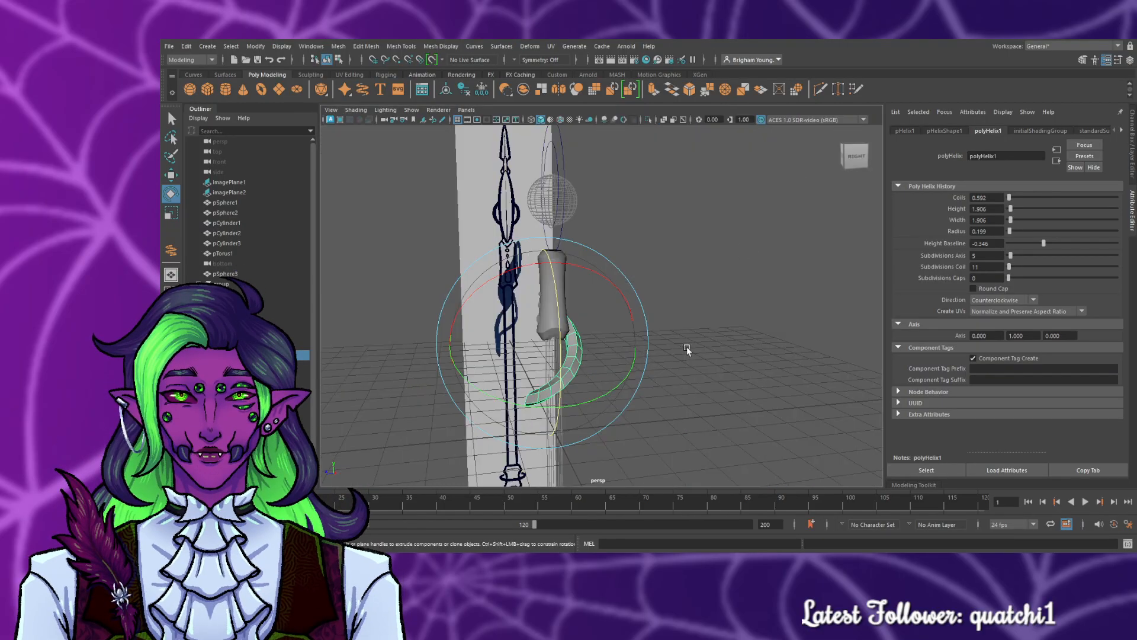
pyautogui.keyDown('alt'); pyautogui.moveTo(699, 378); pyautogui.dragTo(600, 376); pyautogui.keyUp('alt')
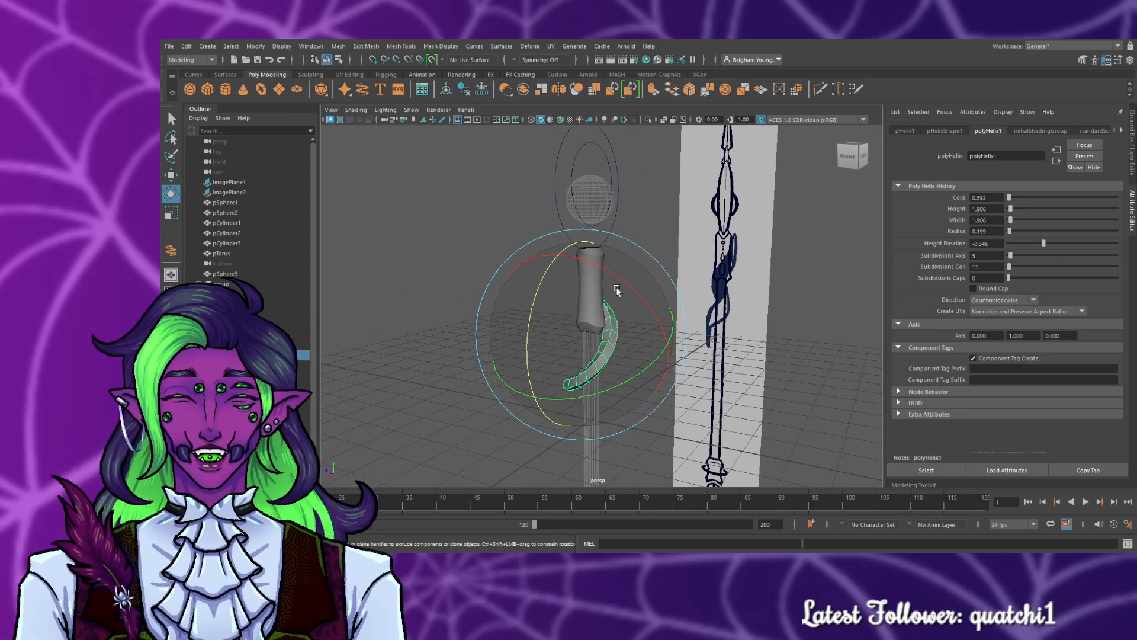
pyautogui.press('w')
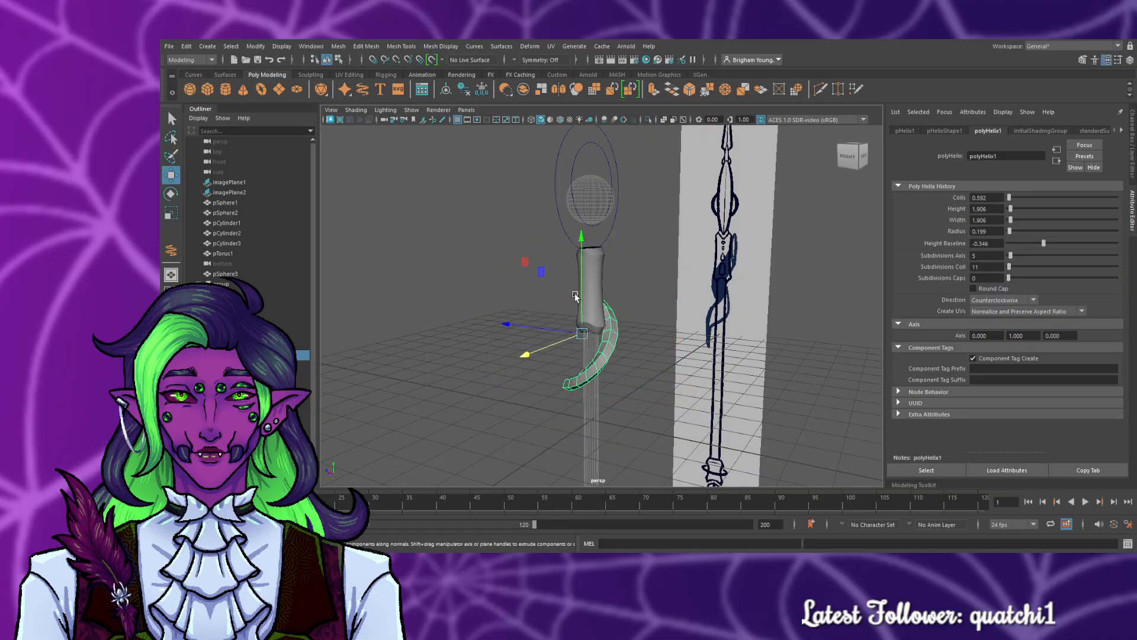
pyautogui.moveTo(581, 290); pyautogui.dragTo(583, 315)
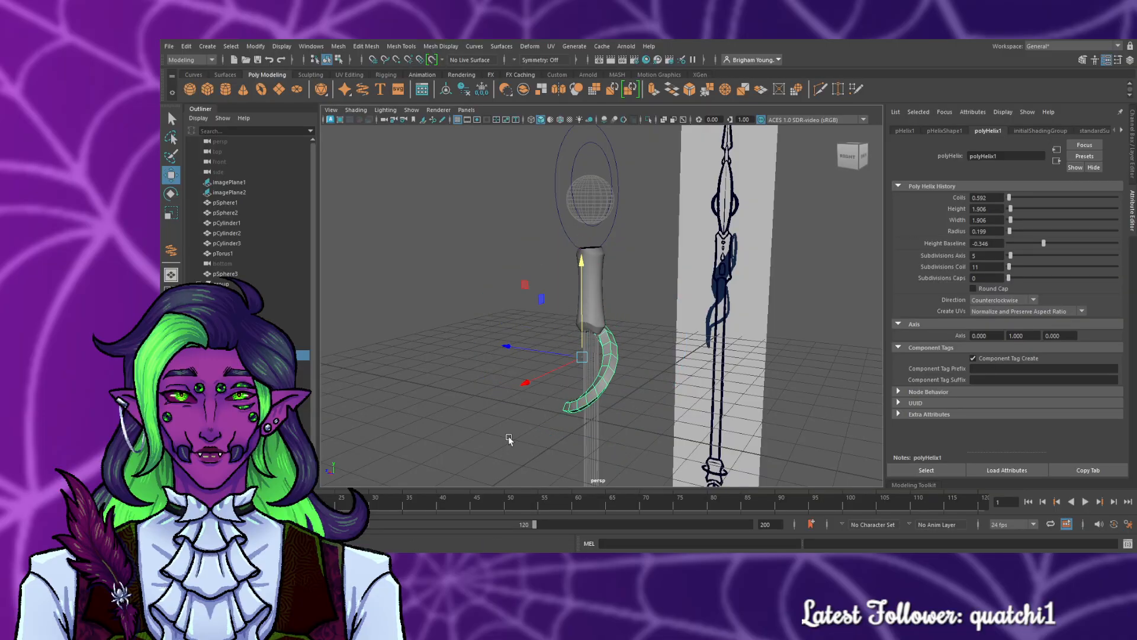
# - Reselect the helix and shift it in depth along Z around the shaft, judging the fit from the left side
pyautogui.keyDown('alt'); pyautogui.moveTo(410, 444); pyautogui.dragTo(343, 428); pyautogui.keyUp('alt')
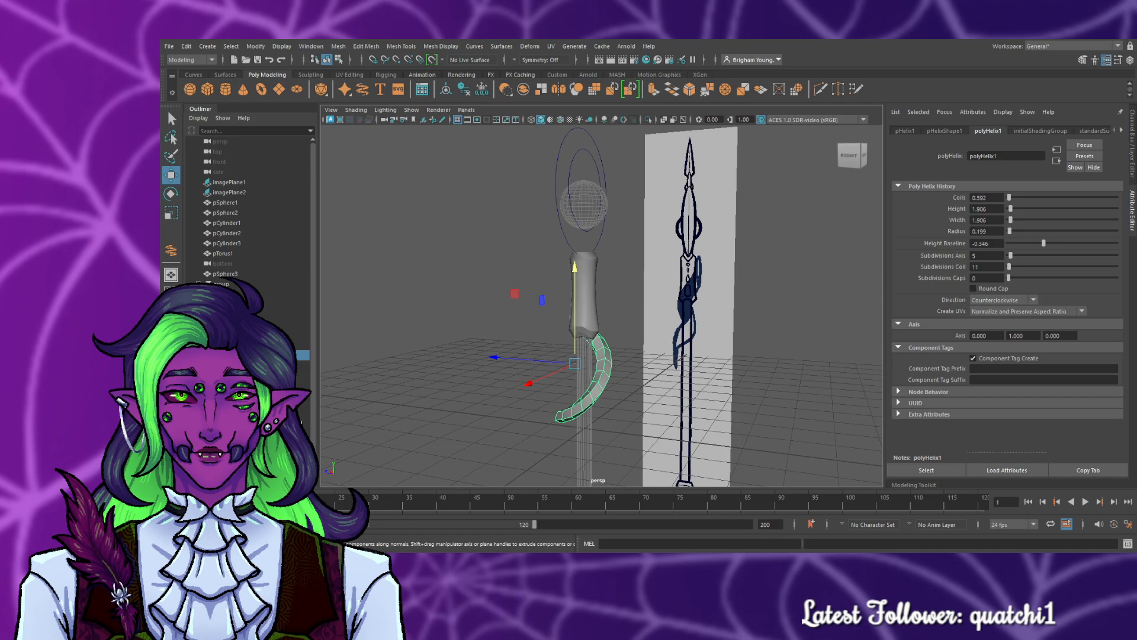
pyautogui.scroll(3, 348, 385)
pyautogui.keyDown('alt'); pyautogui.moveTo(383, 394); pyautogui.dragTo(605, 404); pyautogui.keyUp('alt')
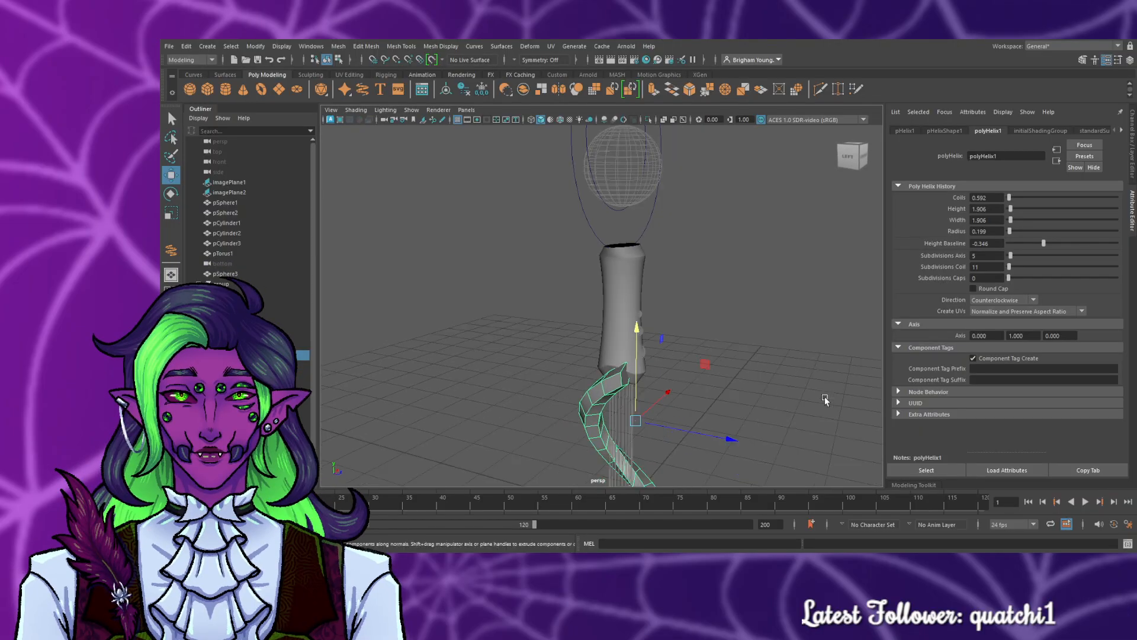
pyautogui.scroll(-3, 824, 396)
pyautogui.click(719, 432)
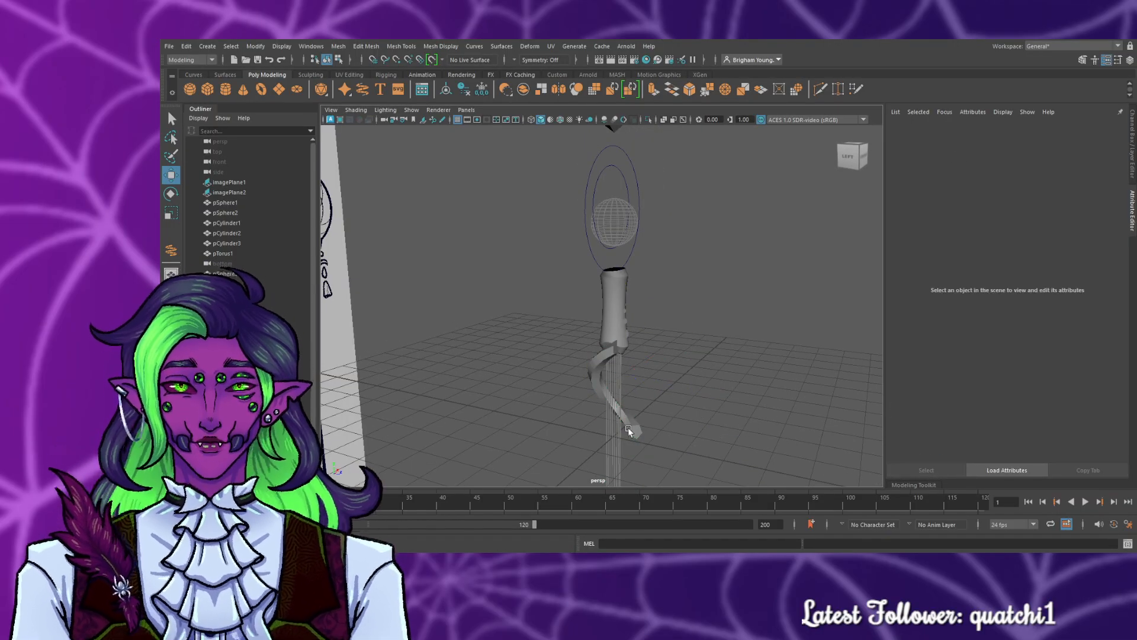
pyautogui.click(628, 428)
pyautogui.press('f')
pyautogui.scroll(4, 735, 444)
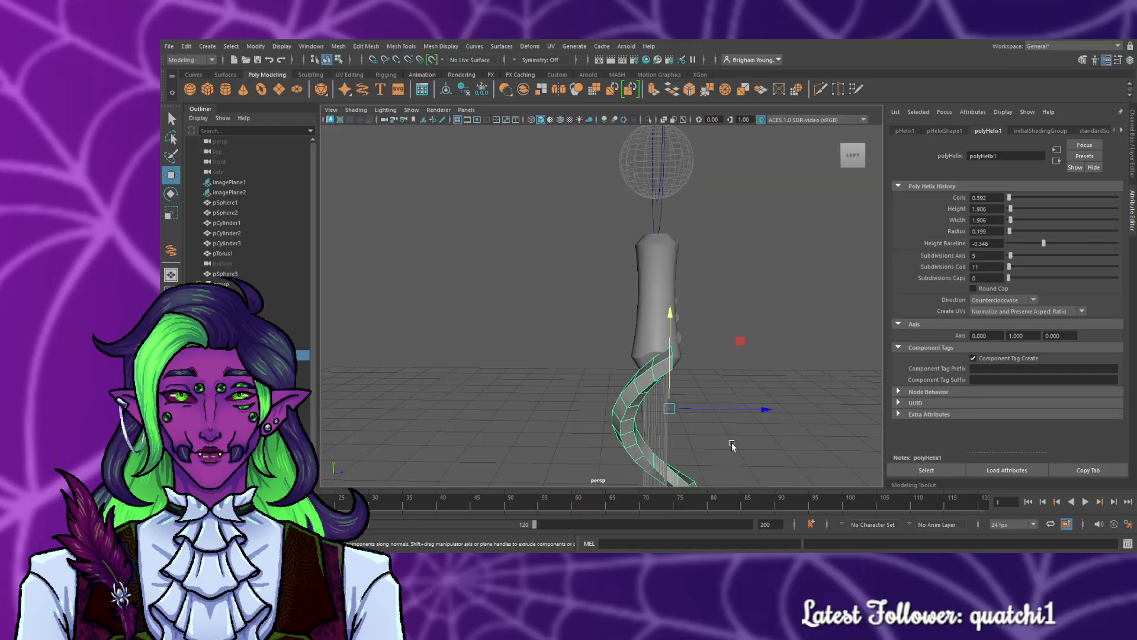
pyautogui.scroll(-2, 738, 429)
pyautogui.keyDown('alt'); pyautogui.moveTo(749, 390); pyautogui.dragTo(741, 394); pyautogui.keyUp('alt')
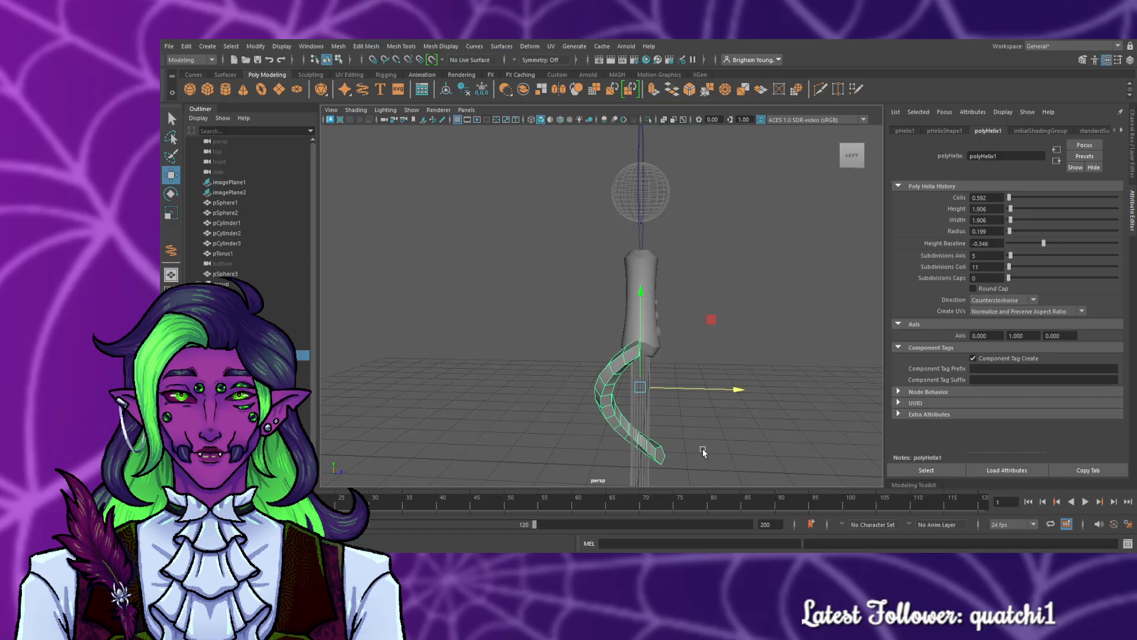
pyautogui.moveTo(737, 390); pyautogui.dragTo(750, 389)
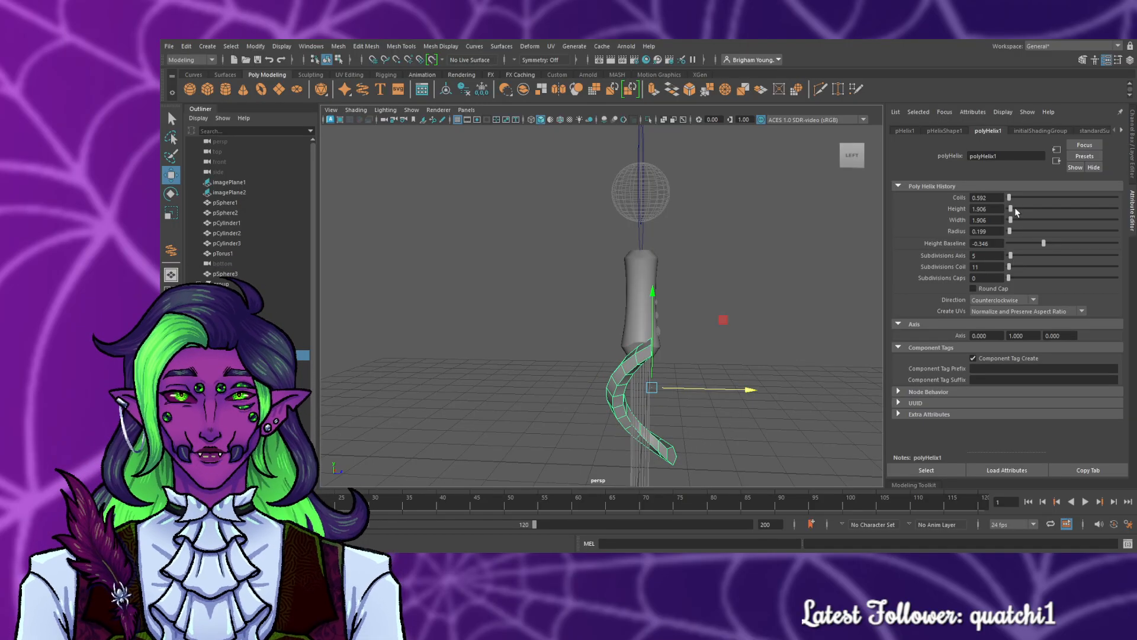
pyautogui.moveTo(1010, 209); pyautogui.dragTo(1010, 209)
pyautogui.moveTo(1012, 218); pyautogui.dragTo(1012, 219)
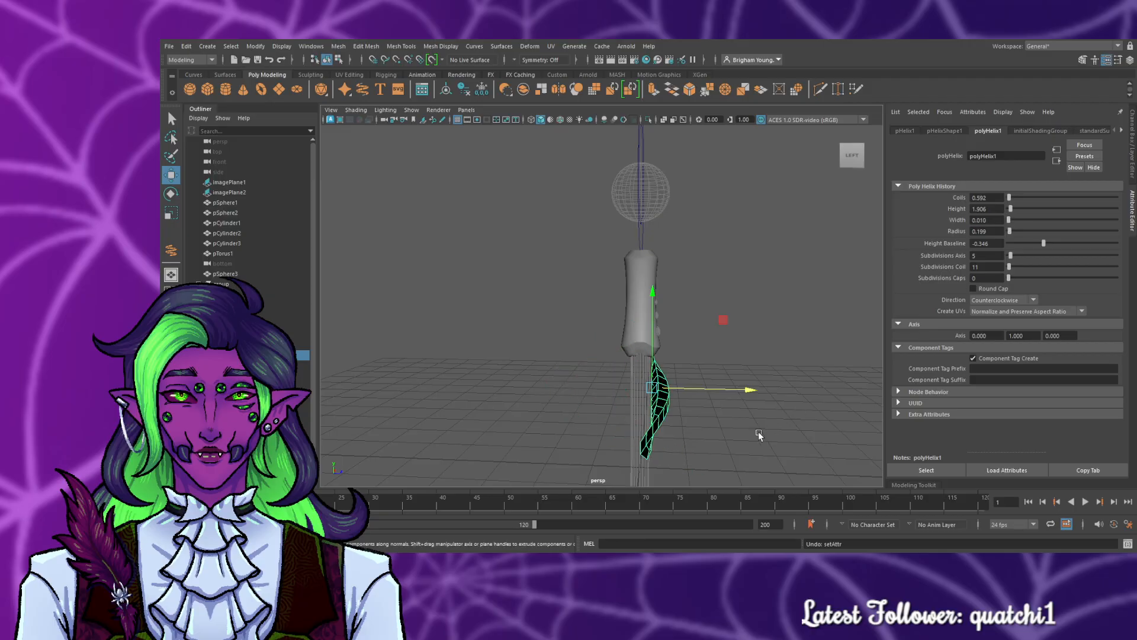
pyautogui.keyDown('alt'); pyautogui.moveTo(760, 434); pyautogui.dragTo(712, 427); pyautogui.keyUp('alt')
pyautogui.hotkey('ctrl', 'z')
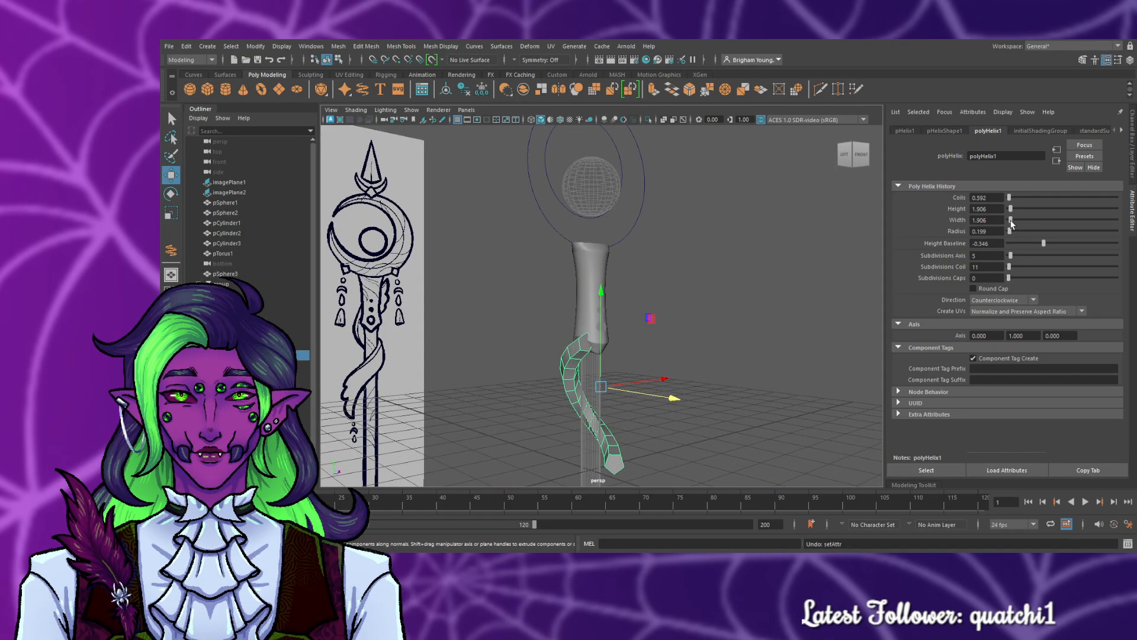
# - Set the helix width to about 1.432 and shift the helix in depth to about Z 0.092 around the shaft
pyautogui.click(1010, 220)
pyautogui.moveTo(1011, 223); pyautogui.dragTo(1011, 225)
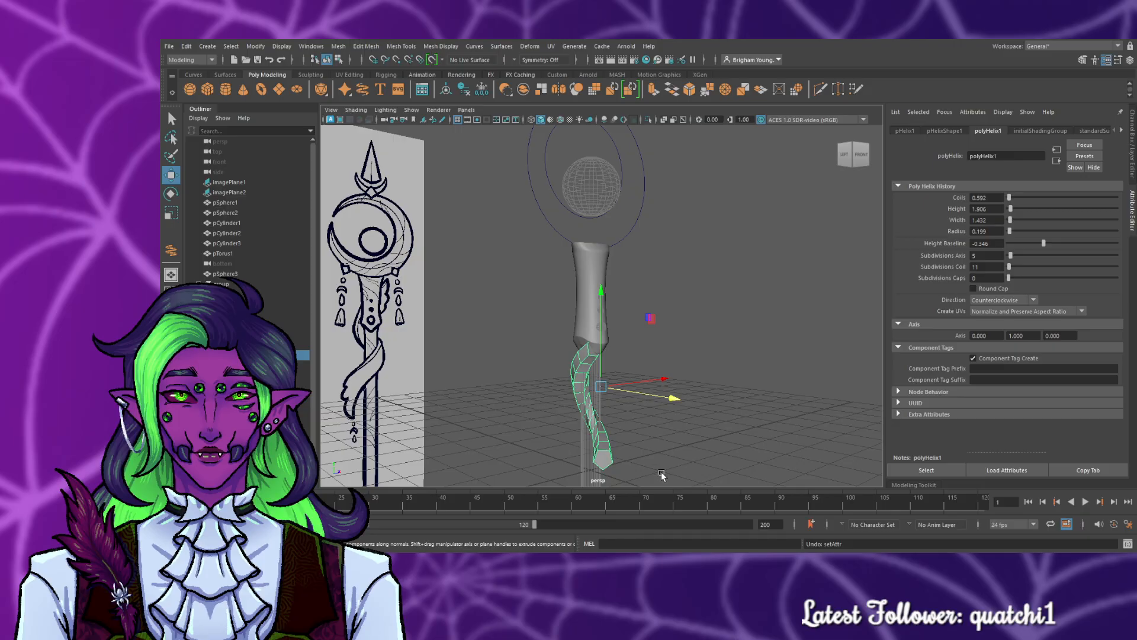
pyautogui.keyDown('alt'); pyautogui.moveTo(661, 472); pyautogui.dragTo(699, 474); pyautogui.keyUp('alt')
pyautogui.moveTo(744, 394); pyautogui.dragTo(731, 395)
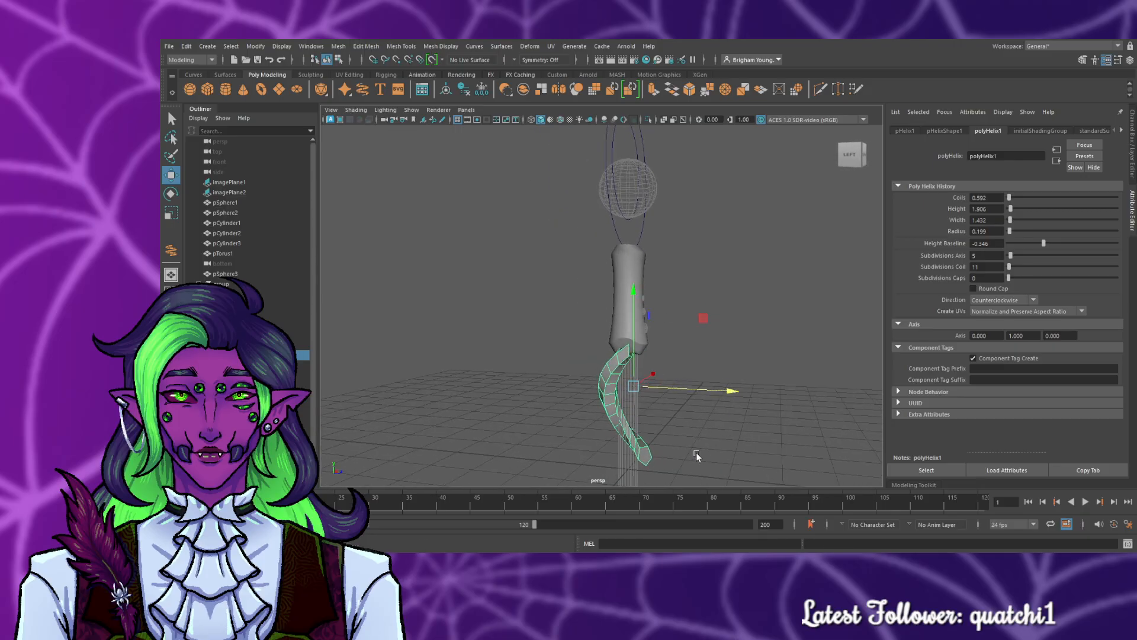
# - Set the helix's axis subdivisions to 4 for a flatter, square-edged ribbon
pyautogui.moveTo(695, 452)
pyautogui.keyDown('alt'); pyautogui.mouseDown()
pyautogui.moveTo(571, 470)
pyautogui.moveTo(489, 453)
pyautogui.moveTo(692, 458)
pyautogui.moveTo(604, 462)
pyautogui.moveTo(713, 446)
pyautogui.moveTo(645, 466)
pyautogui.moveTo(584, 458)
pyautogui.moveTo(695, 460)
pyautogui.moveTo(457, 452)
pyautogui.moveTo(616, 456)
pyautogui.moveTo(641, 436)
pyautogui.moveTo(668, 452)
pyautogui.moveTo(590, 443)
pyautogui.moveTo(635, 434)
pyautogui.moveTo(750, 363)
pyautogui.mouseUp(); pyautogui.keyUp('alt')
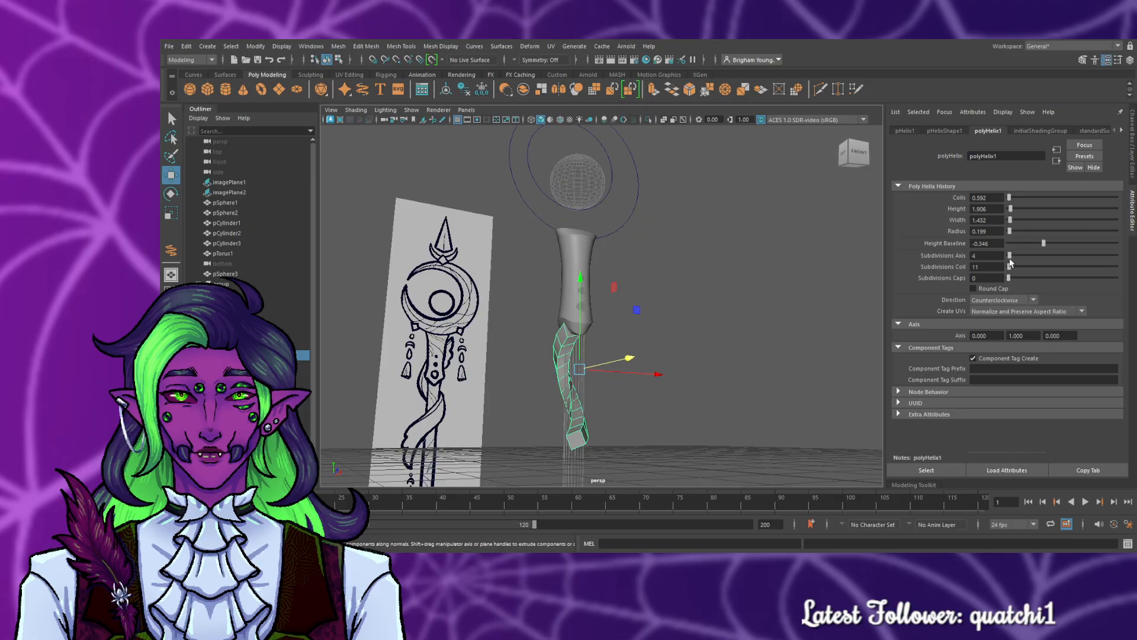
pyautogui.keyDown('alt'); pyautogui.moveTo(672, 426); pyautogui.dragTo(588, 461); pyautogui.keyUp('alt')
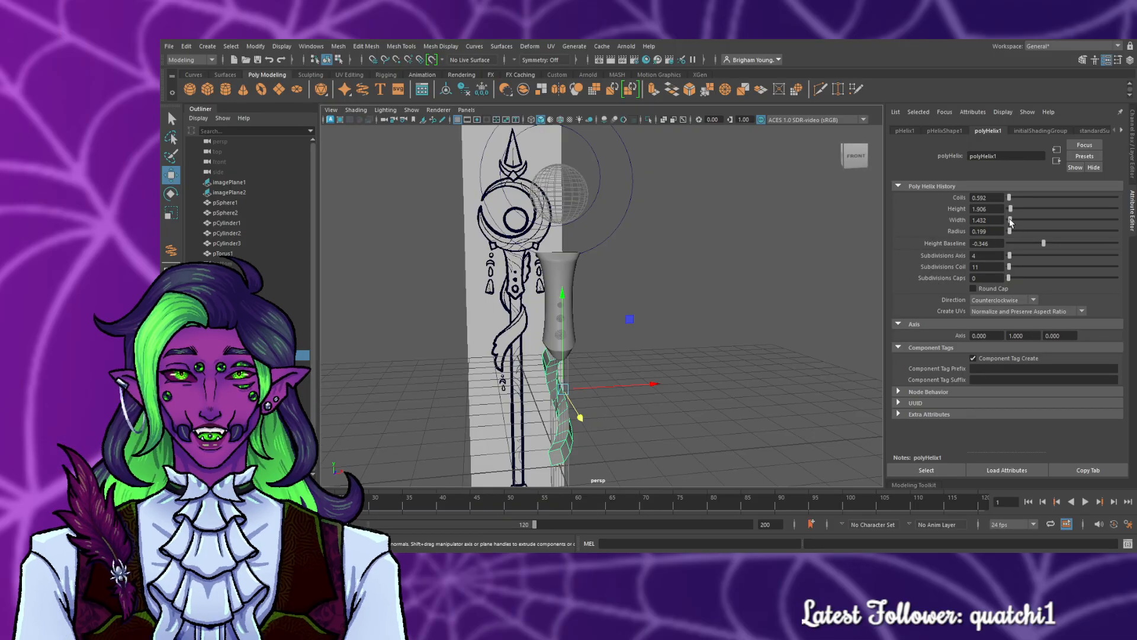
pyautogui.moveTo(1011, 220); pyautogui.dragTo(1010, 225)
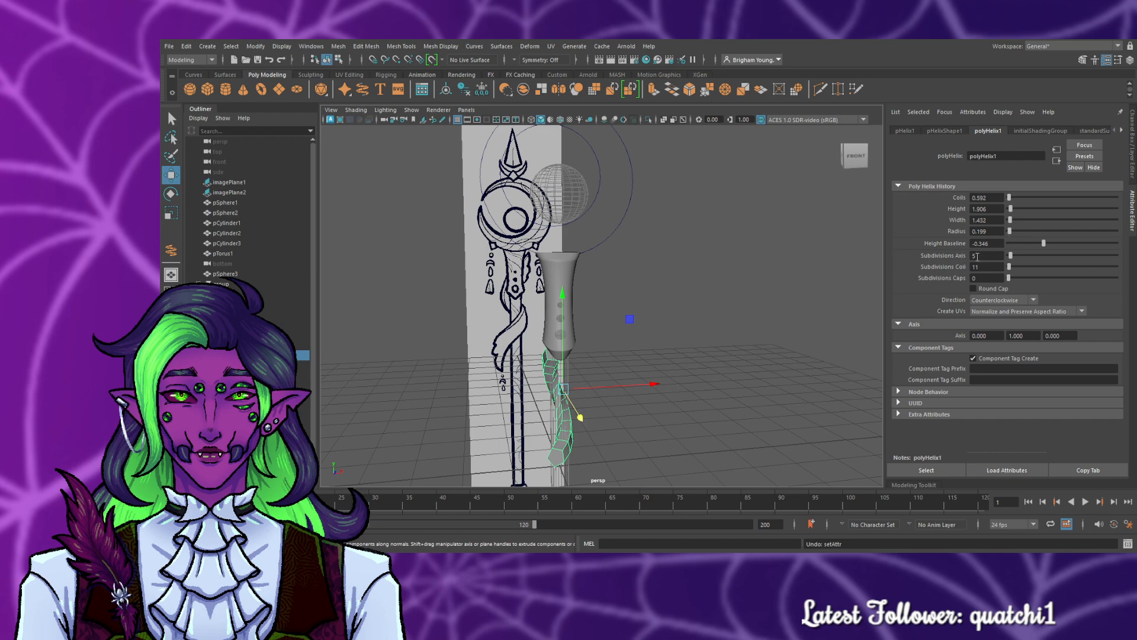
pyautogui.write('4')
pyautogui.press('Return')
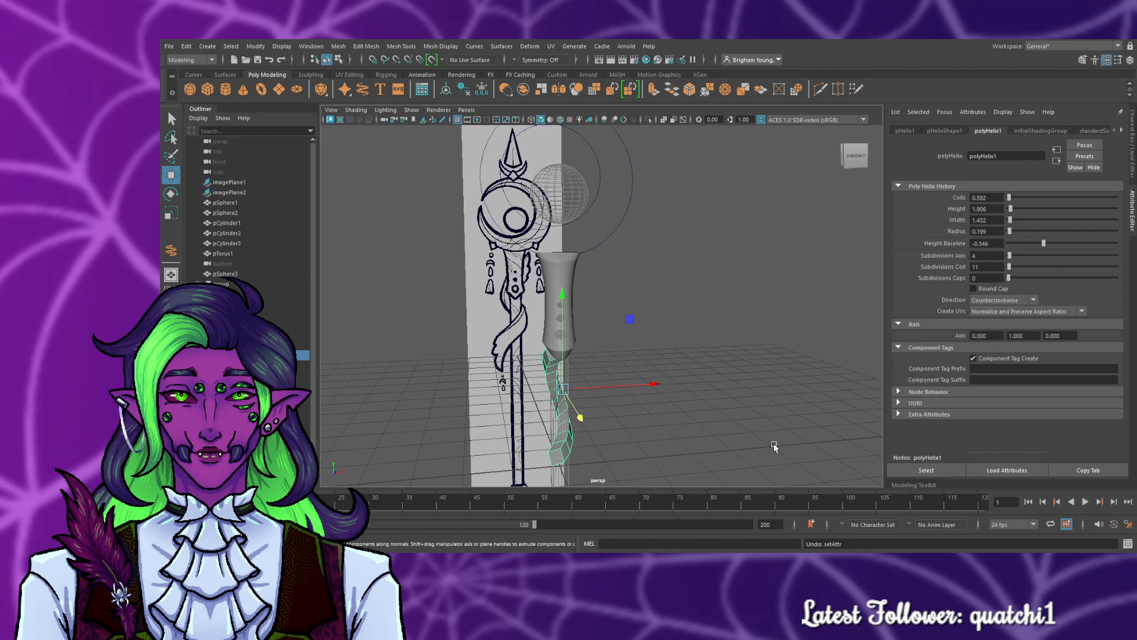
# - Set the BasicShapes layer to shaded reference display, and move the helix to about Z 0.101 and slightly down the shaft
pyautogui.click(1133, 161)
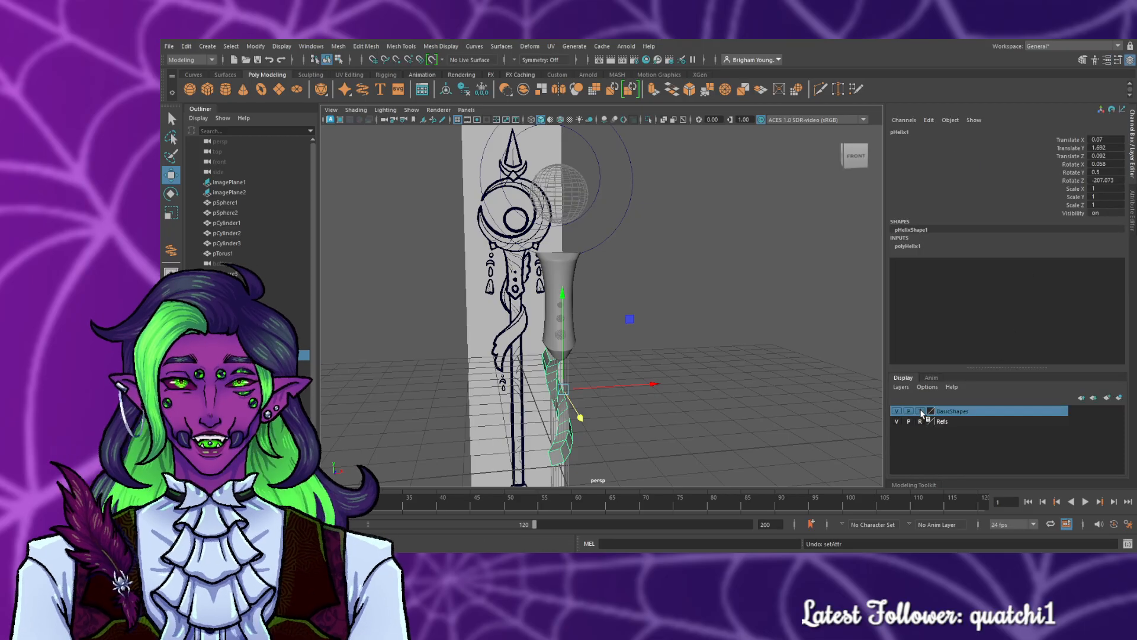
pyautogui.click(921, 420)
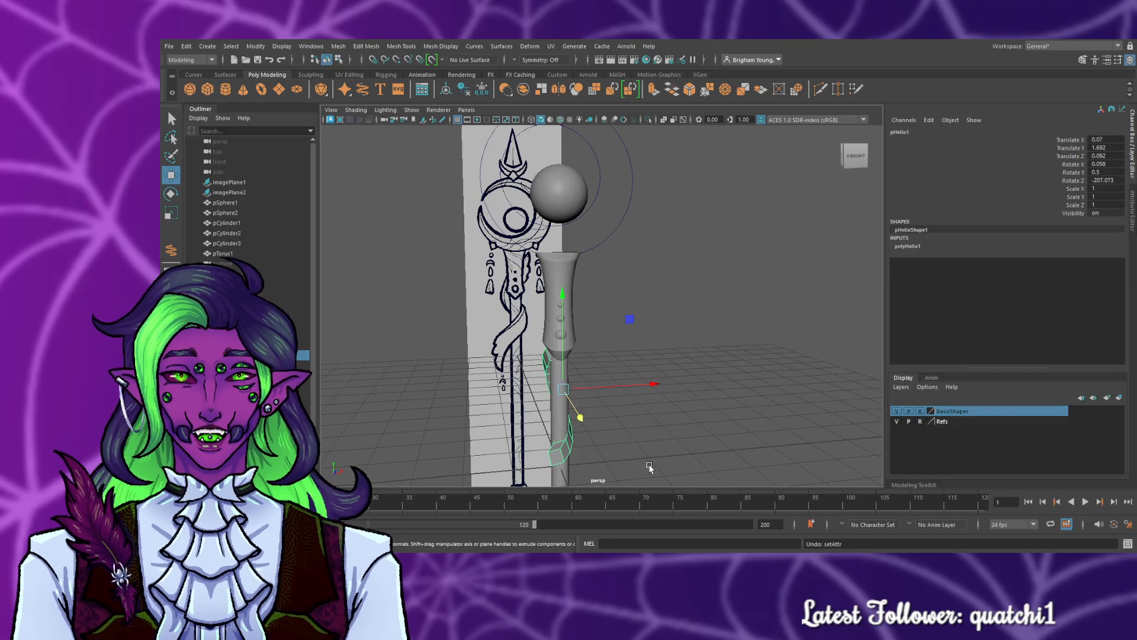
pyautogui.keyDown('alt'); pyautogui.moveTo(652, 465); pyautogui.dragTo(701, 470); pyautogui.keyUp('alt')
pyautogui.moveTo(719, 401); pyautogui.dragTo(685, 381)
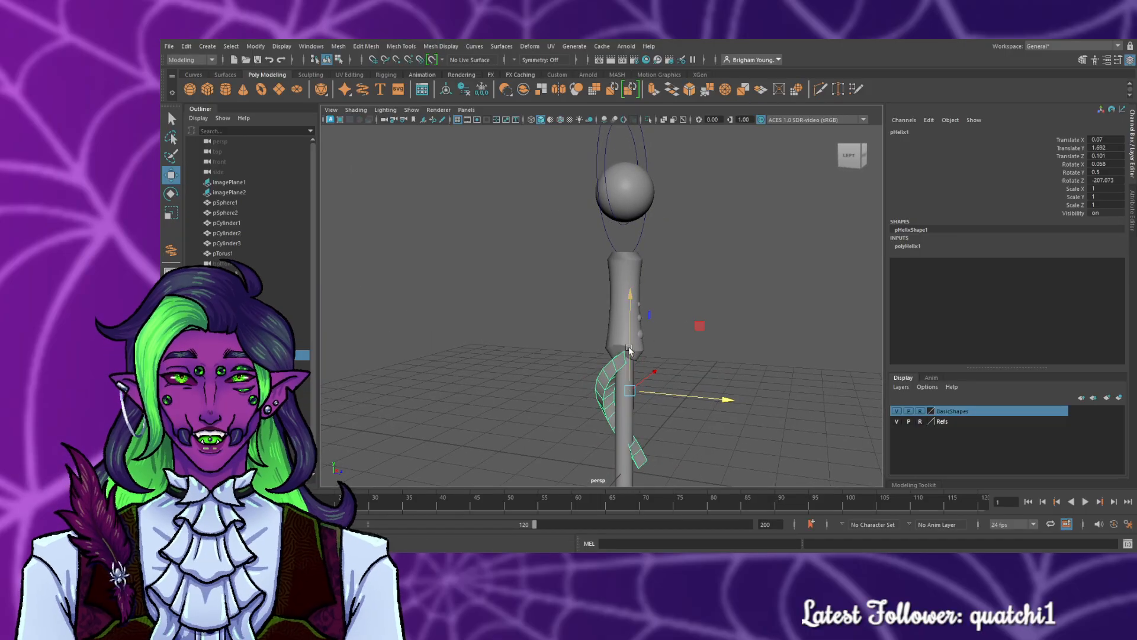
pyautogui.moveTo(630, 347); pyautogui.dragTo(630, 354)
pyautogui.click(682, 460)
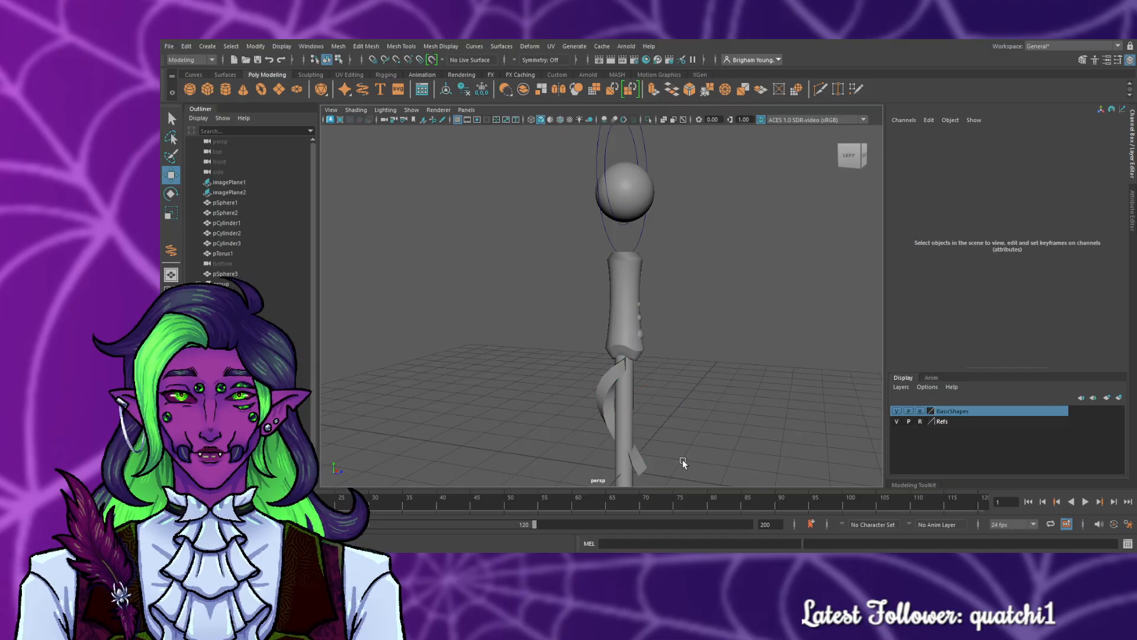
# - Switch the helix to vertex editing and select the vertices at its lower end
pyautogui.keyDown('alt'); pyautogui.moveTo(736, 437); pyautogui.dragTo(536, 451); pyautogui.keyUp('alt')
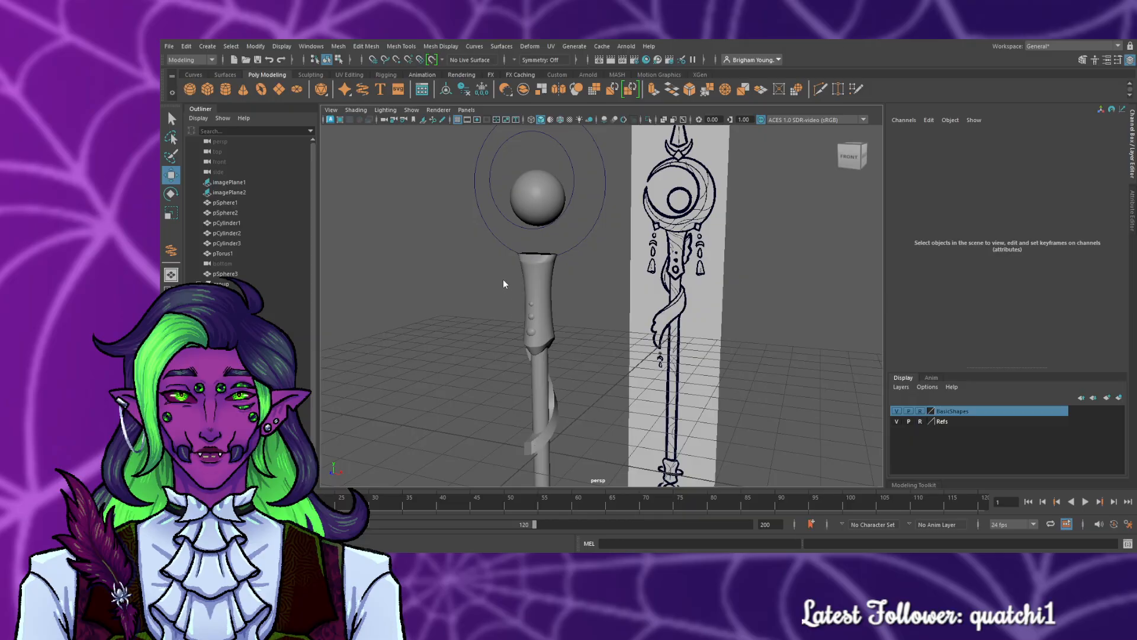
pyautogui.moveTo(553, 409); pyautogui.dragTo(602, 445, button='right')
pyautogui.scroll(3, 601, 446)
pyautogui.scroll(-5, 602, 446)
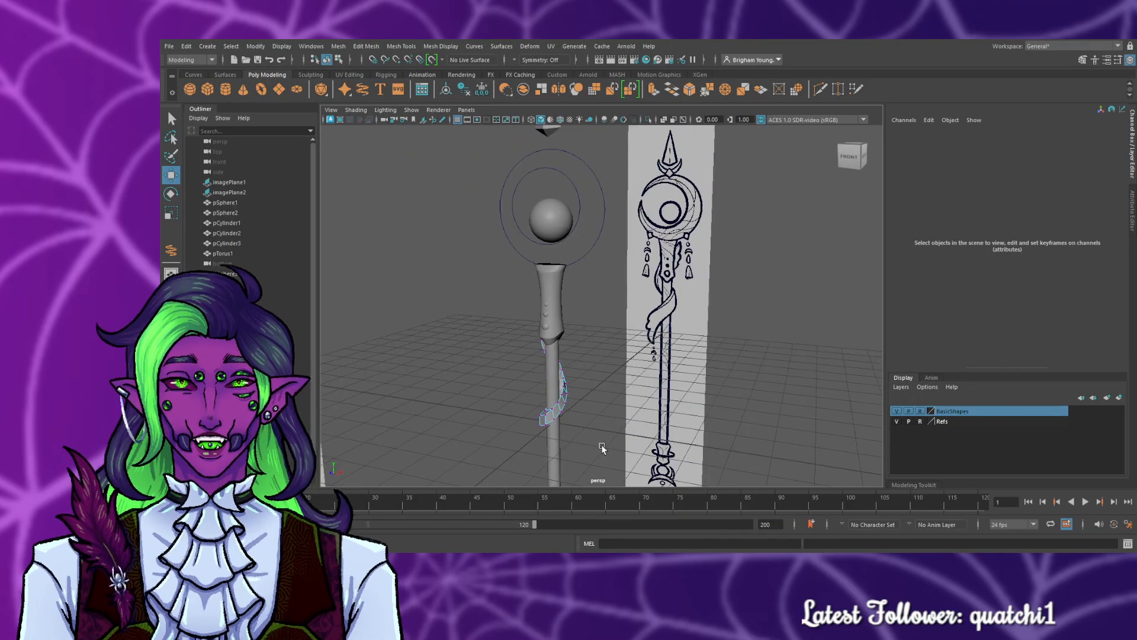
pyautogui.scroll(-2, 602, 446)
pyautogui.scroll(4, 603, 440)
pyautogui.scroll(-1, 604, 439)
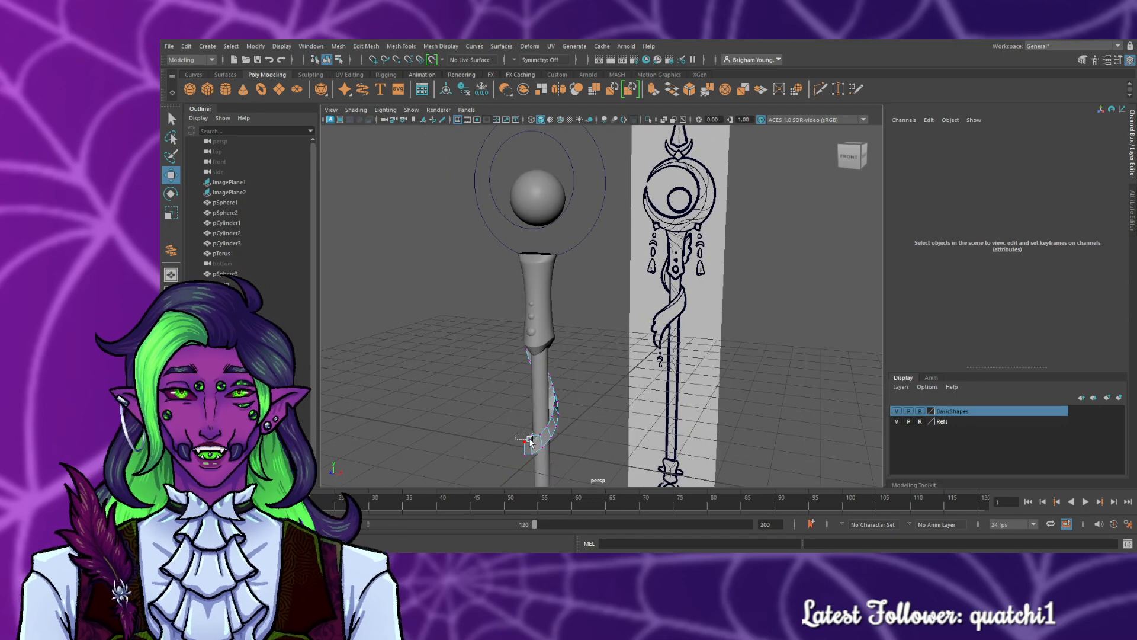
pyautogui.scroll(2, 485, 443)
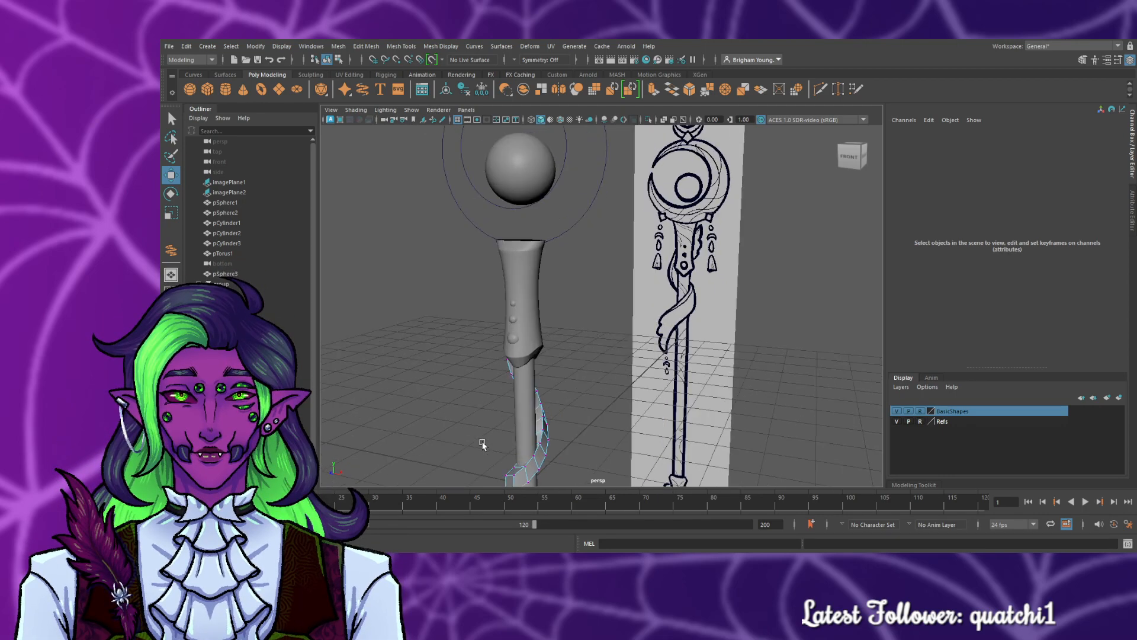
pyautogui.scroll(4, 498, 379)
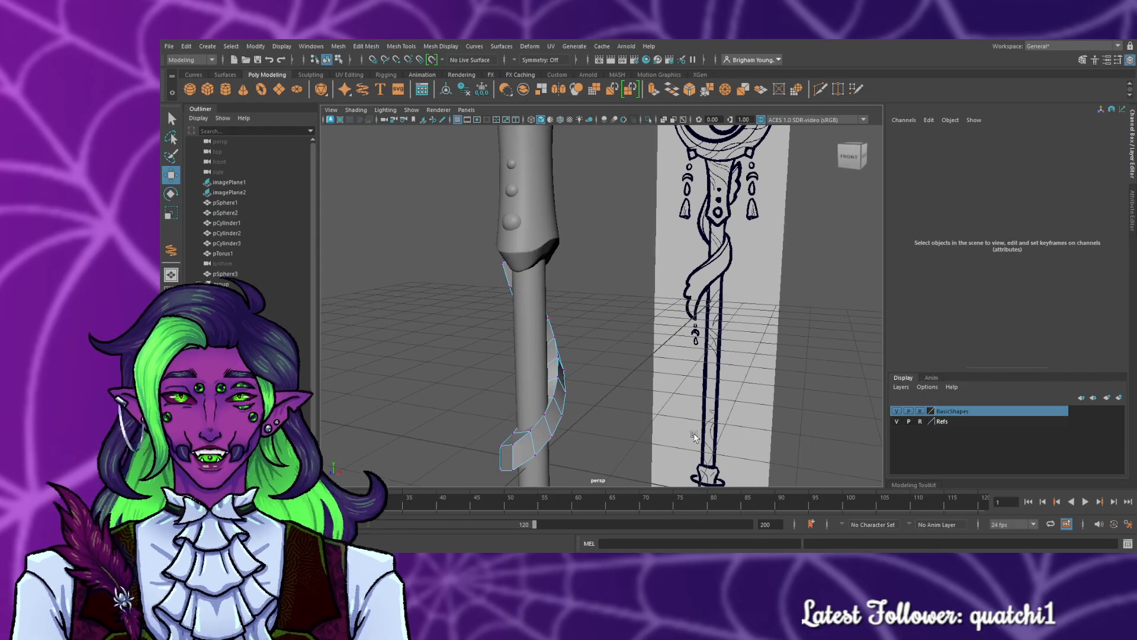
pyautogui.scroll(-2, 759, 364)
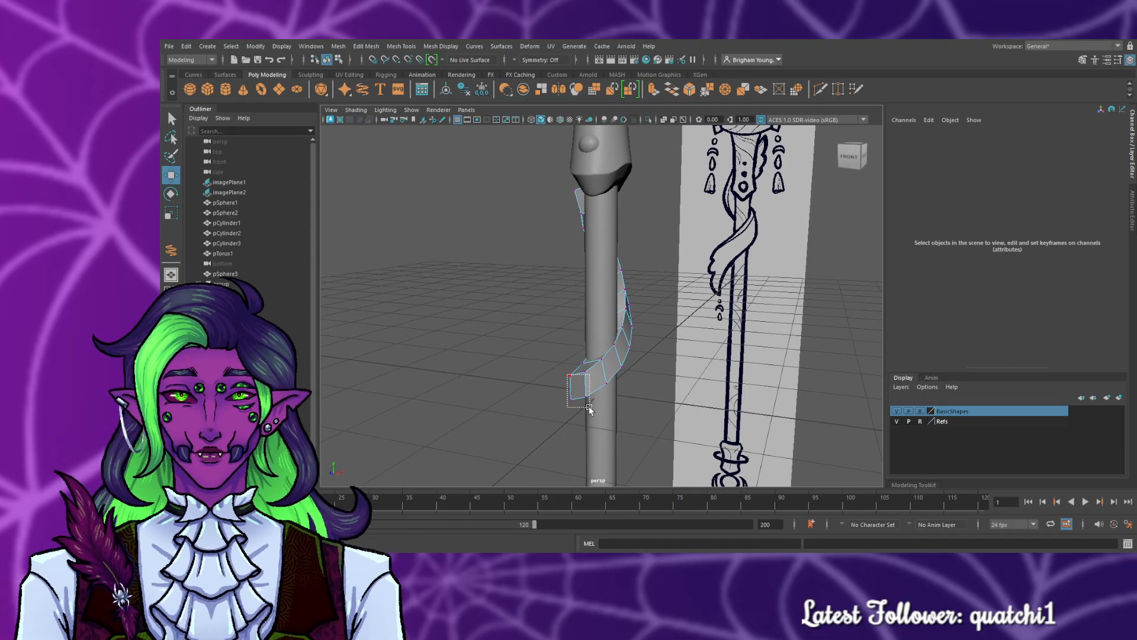
pyautogui.click(588, 378)
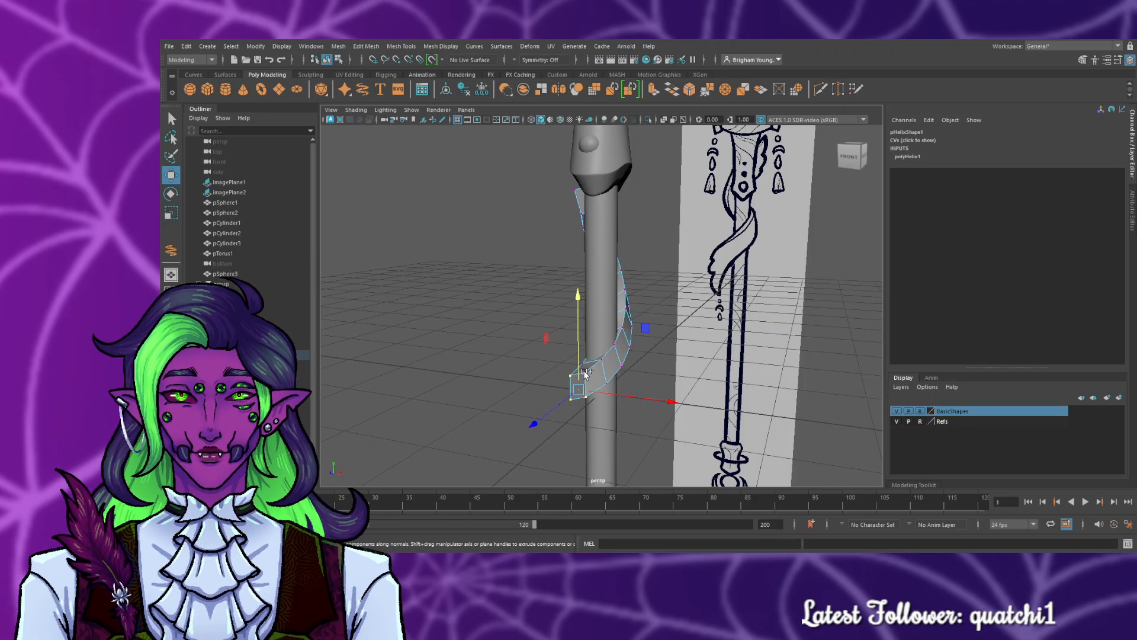
pyautogui.click(1132, 226)
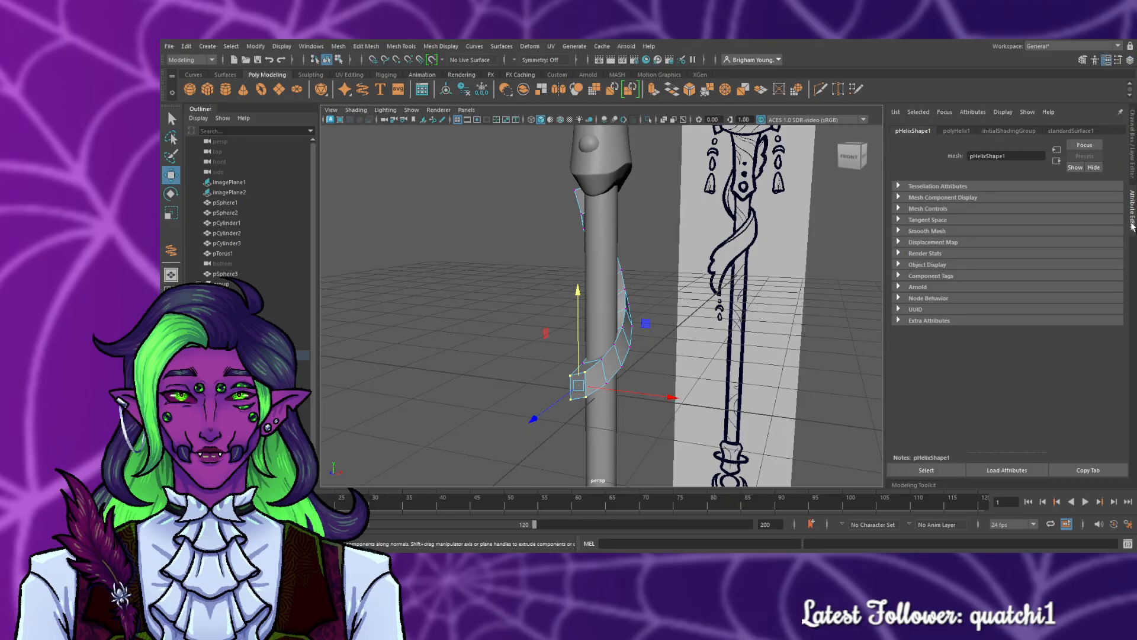
pyautogui.click(1133, 176)
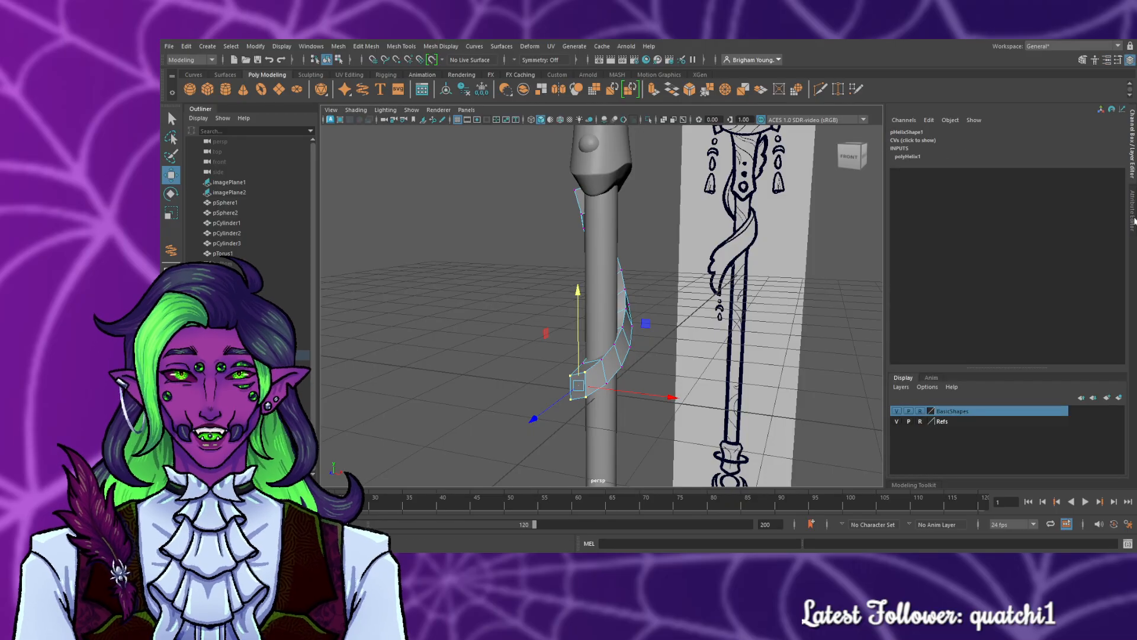
pyautogui.click(1134, 221)
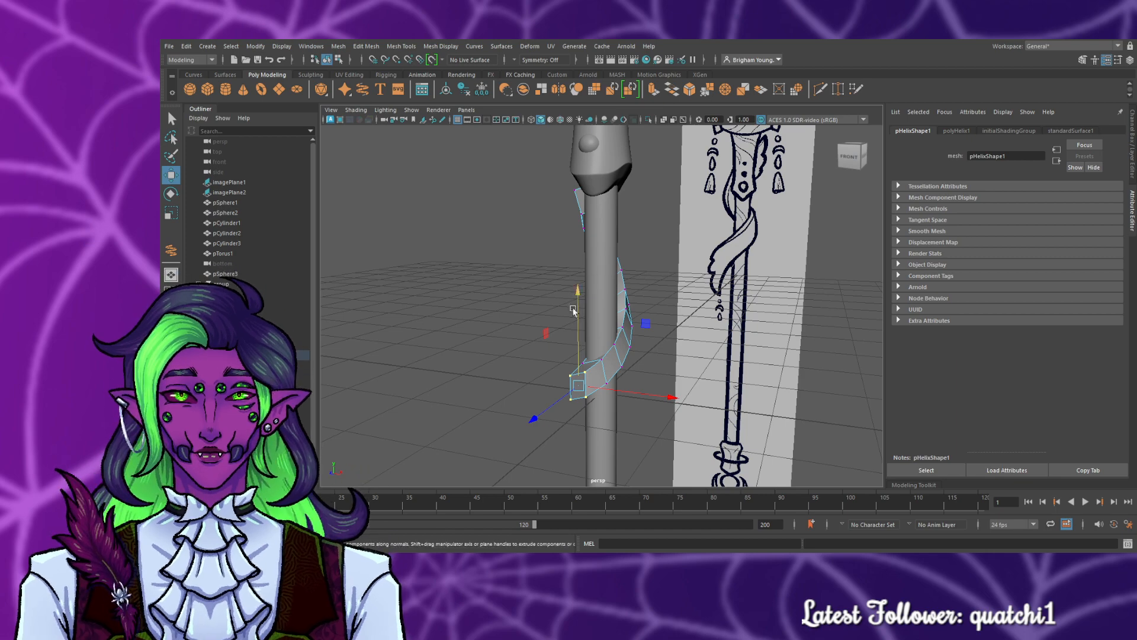
pyautogui.moveTo(579, 340); pyautogui.dragTo(569, 352)
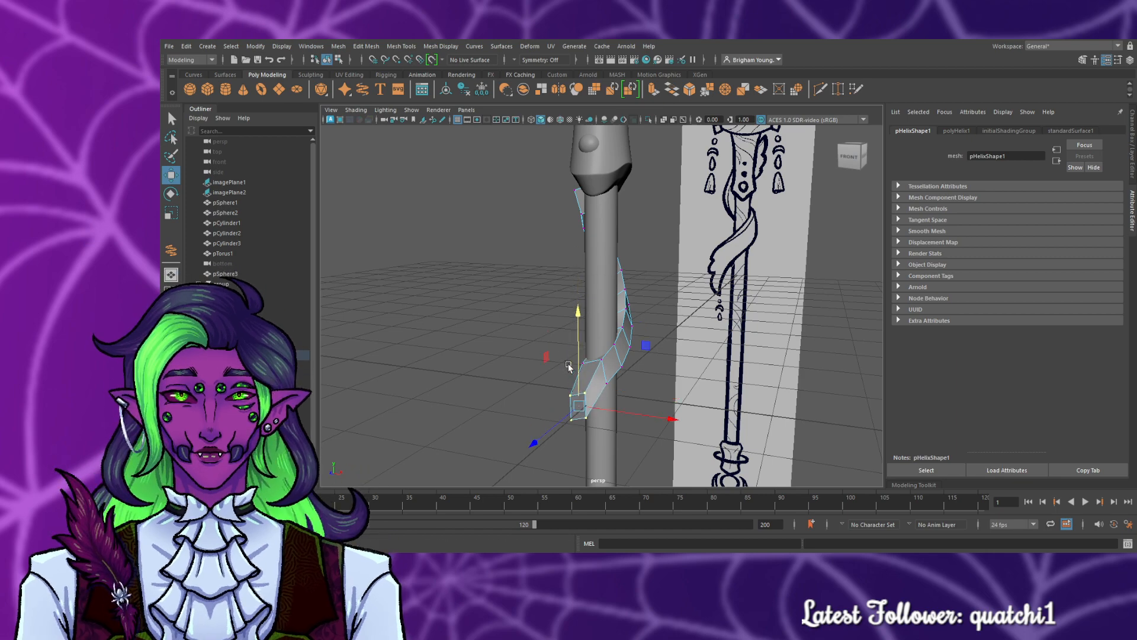
pyautogui.hotkey('ctrl', 'z')
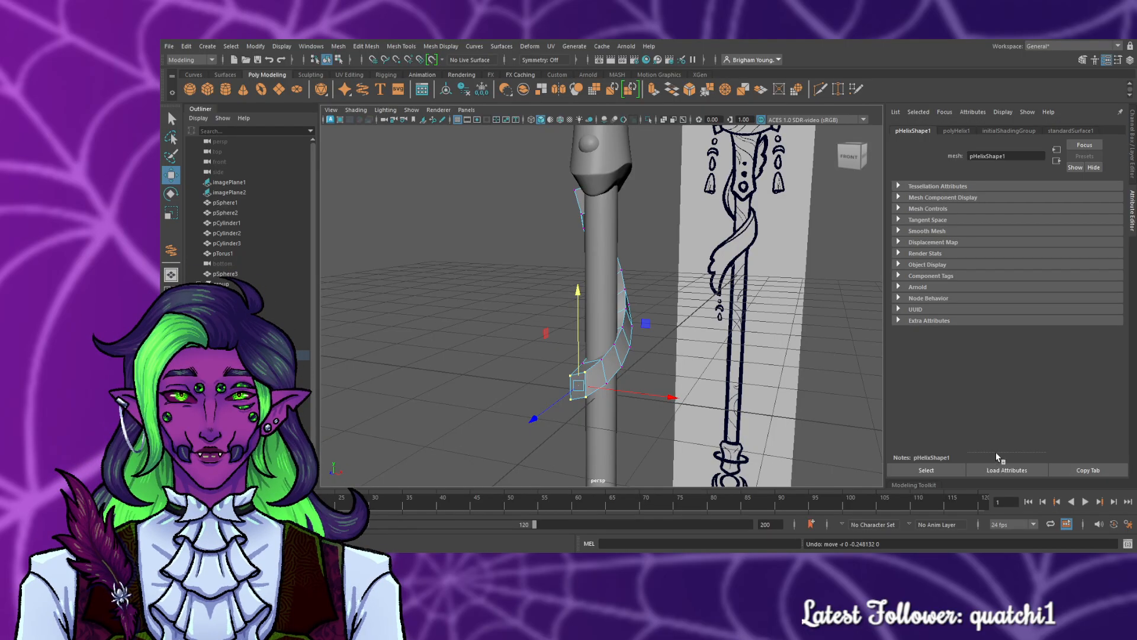
# - Turn on Soft Select for the vertex selection and pull the helix's lower end slightly forward along Z
pyautogui.click(933, 481)
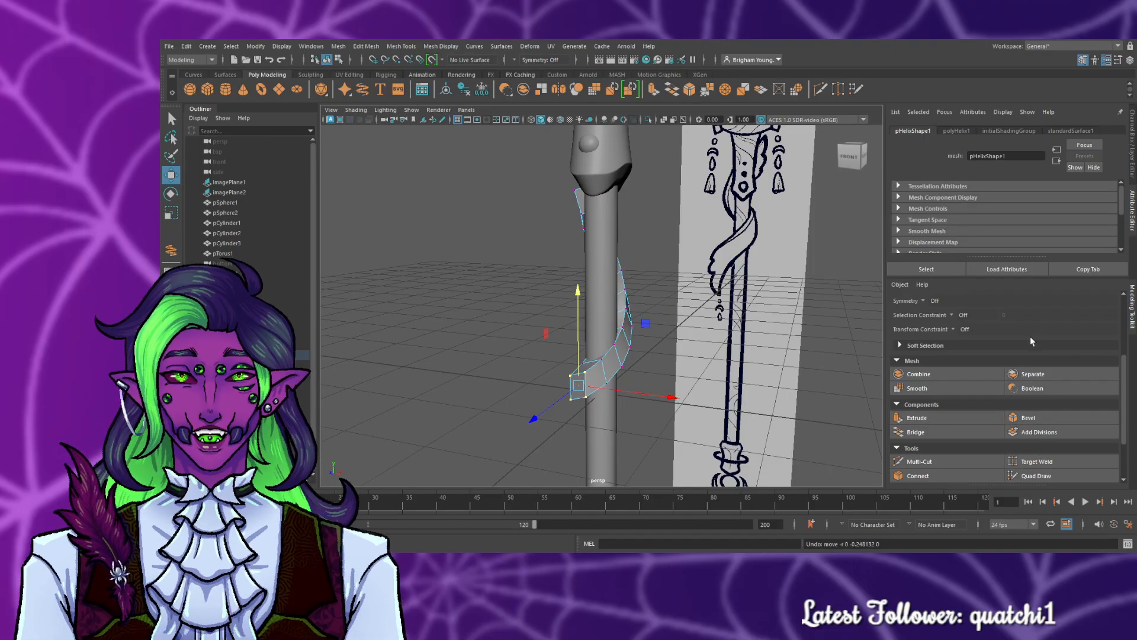
pyautogui.scroll(5, 1068, 360)
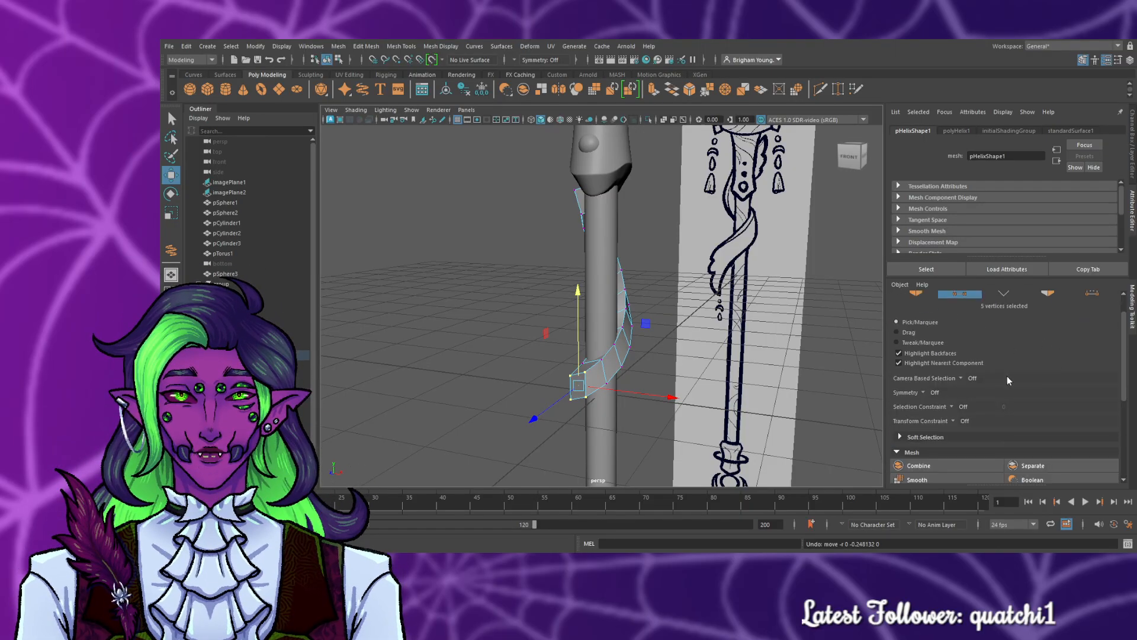
pyautogui.scroll(-3, 1008, 375)
pyautogui.click(898, 376)
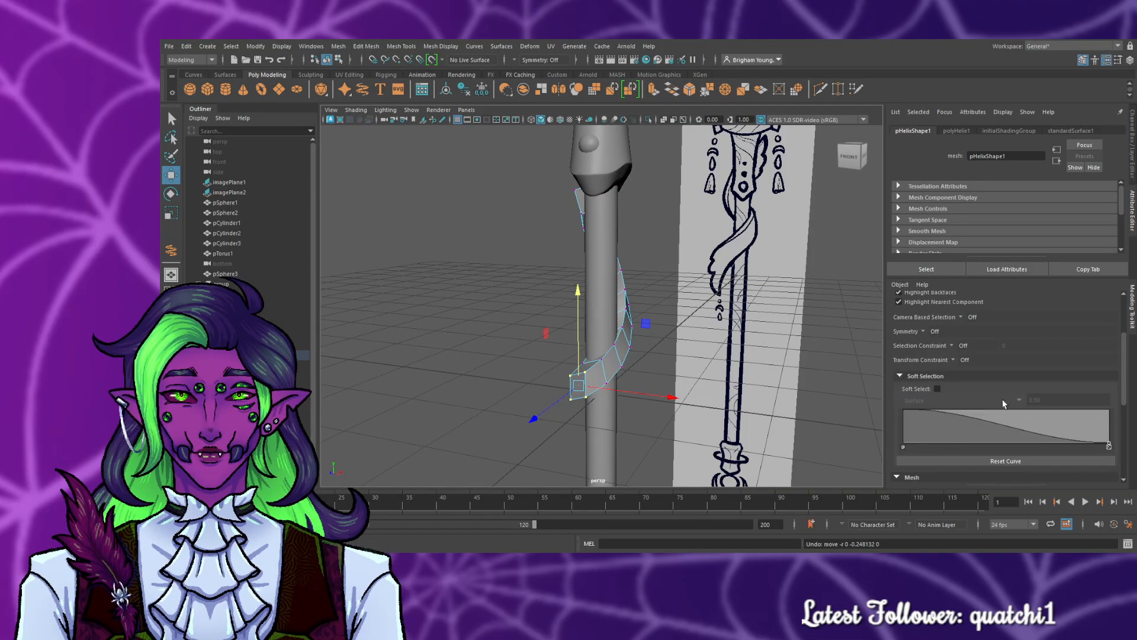
pyautogui.click(938, 388)
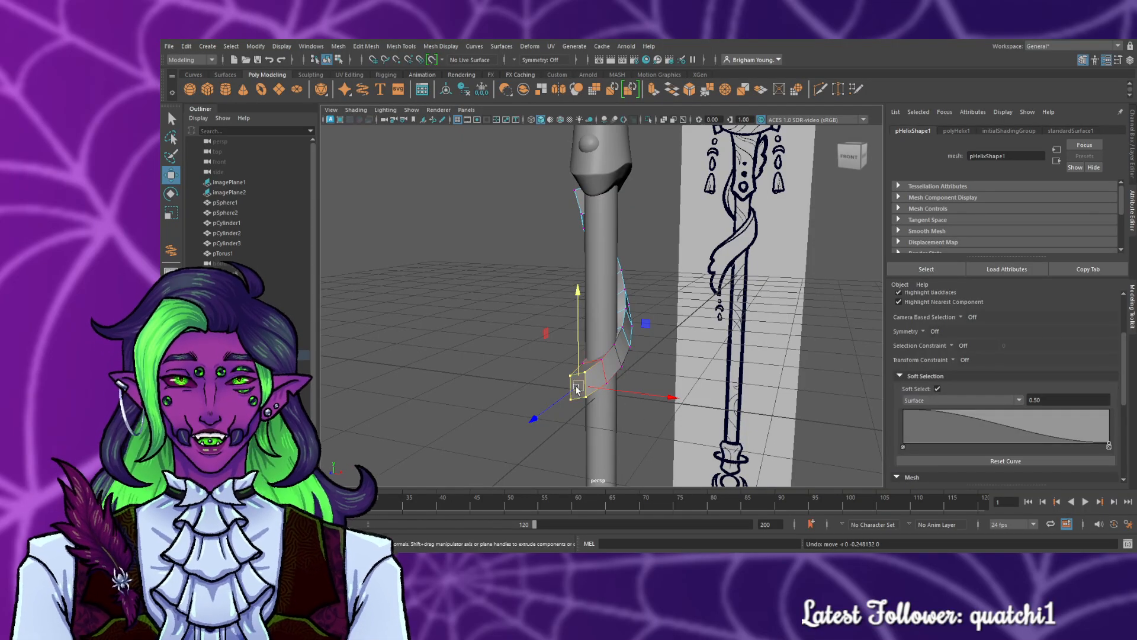
pyautogui.moveTo(528, 424); pyautogui.dragTo(524, 427)
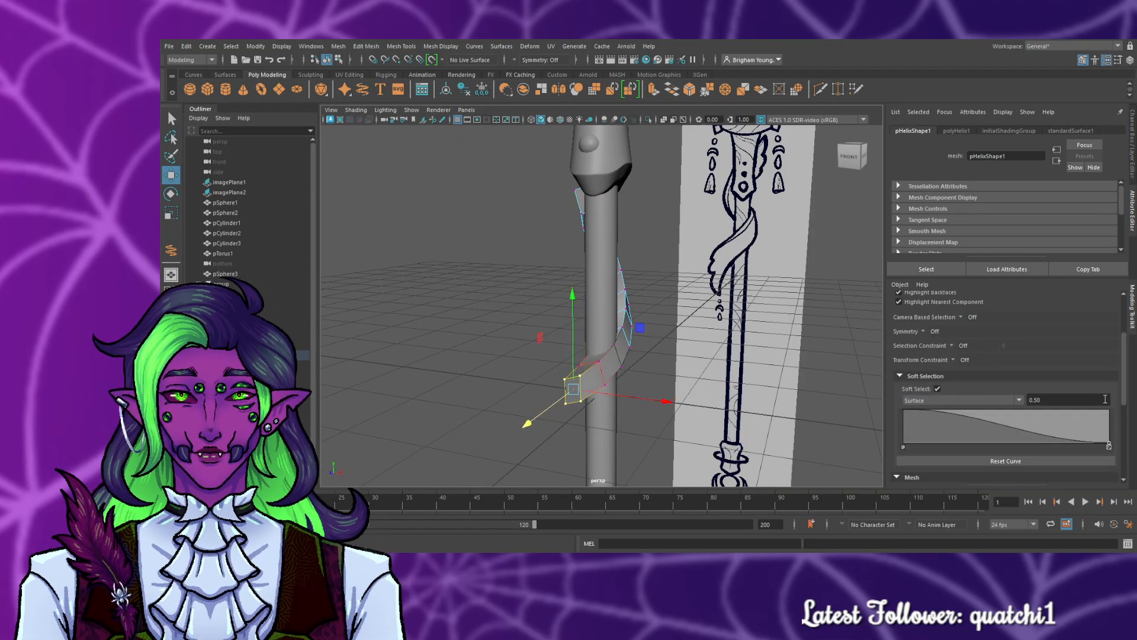
# - Set the soft selection falloff radius to 1.00 and shift the helix's lower end slightly along X
pyautogui.doubleClick(1034, 400)
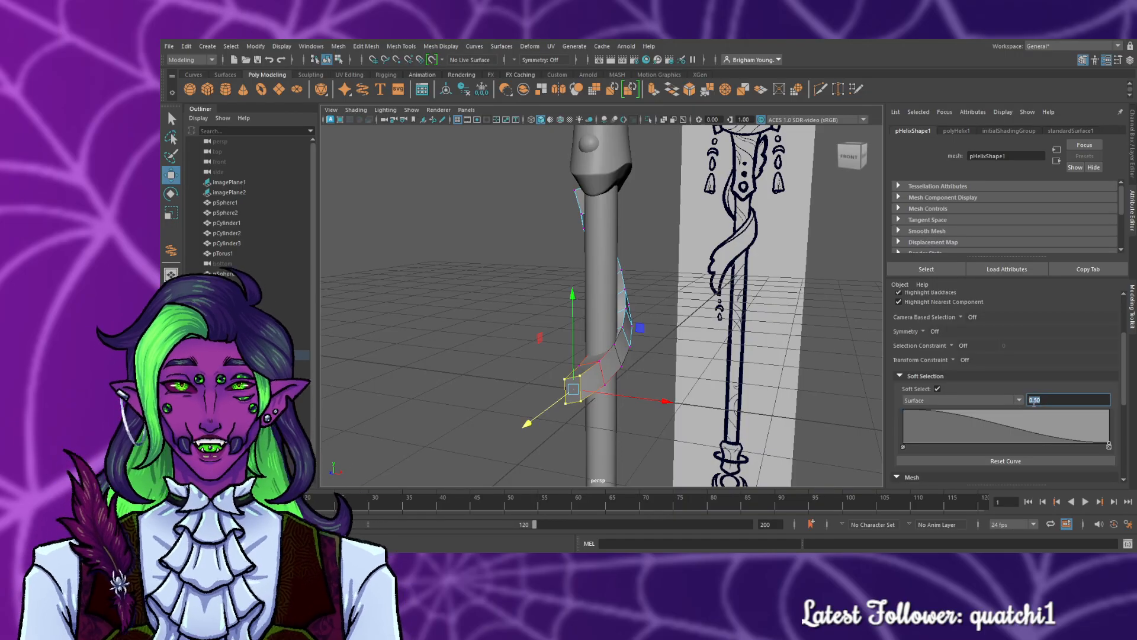
pyautogui.write('1')
pyautogui.press('Return')
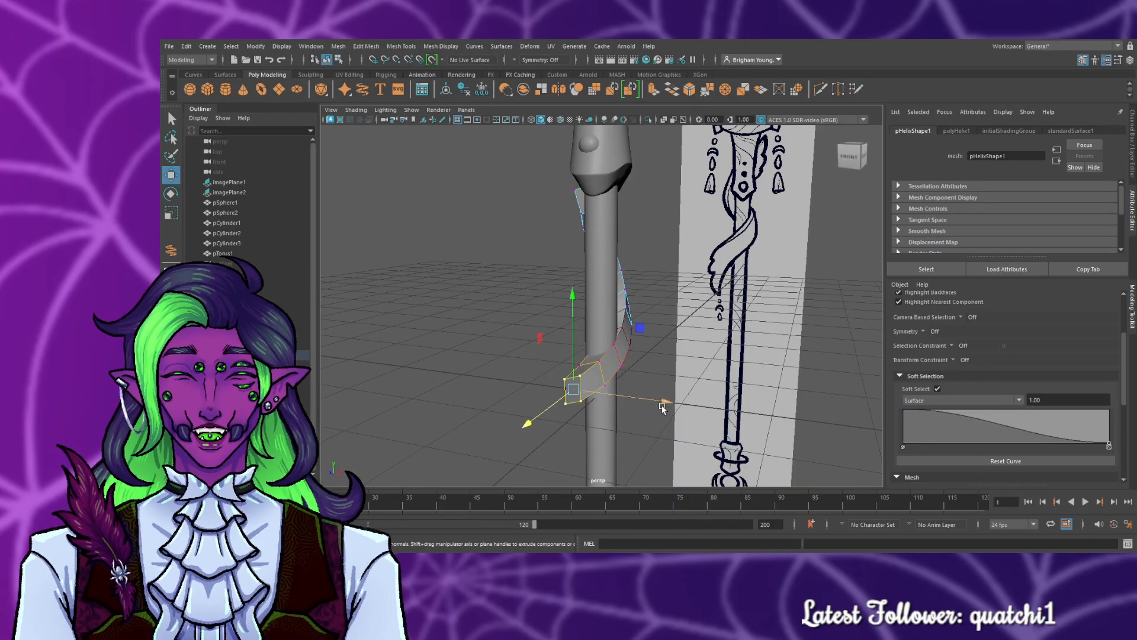
pyautogui.moveTo(667, 401)
pyautogui.mouseDown()
pyautogui.moveTo(734, 406)
pyautogui.moveTo(670, 396)
pyautogui.mouseUp()
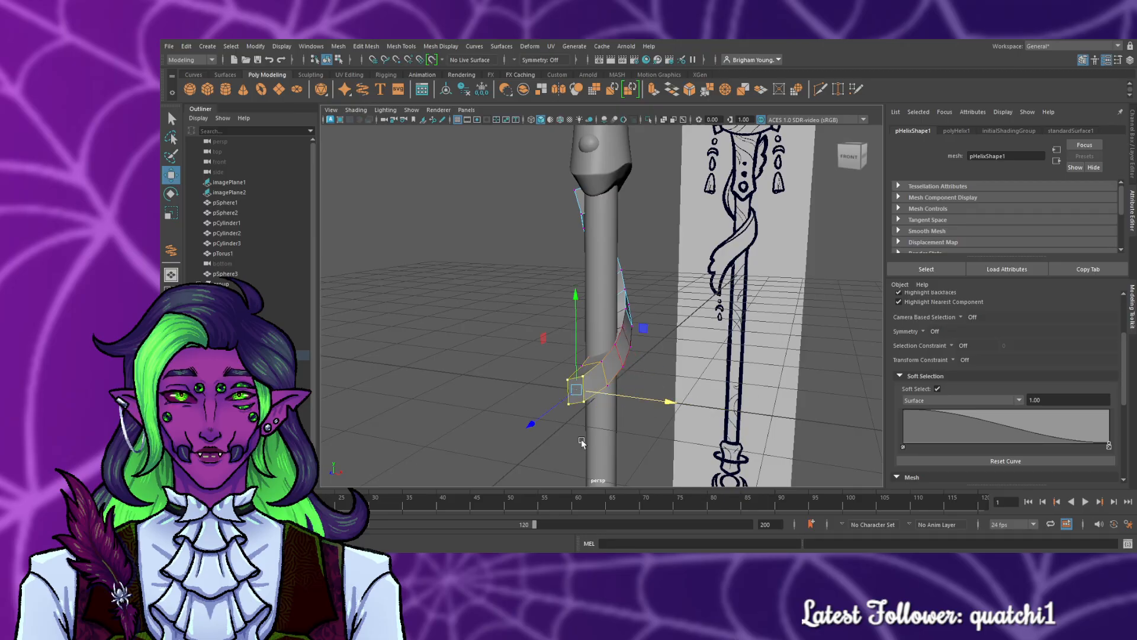
# - Rotate the helix's lower end about the vertical axis and nudge it along X to hug the shaft
pyautogui.press('r')
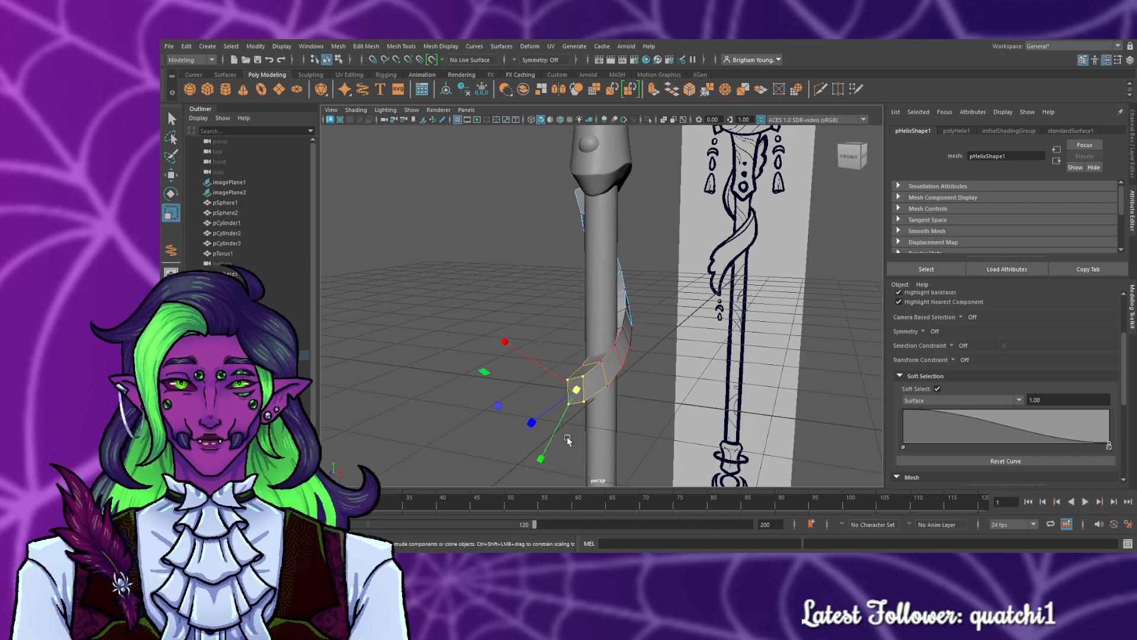
pyautogui.press('e')
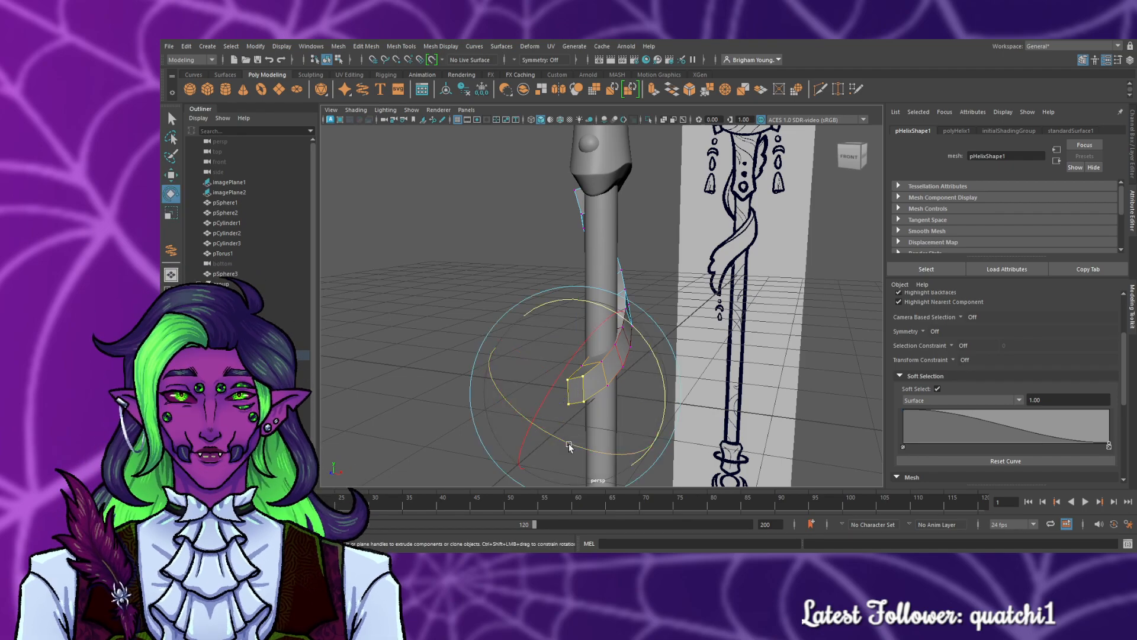
pyautogui.moveTo(543, 433); pyautogui.dragTo(532, 423)
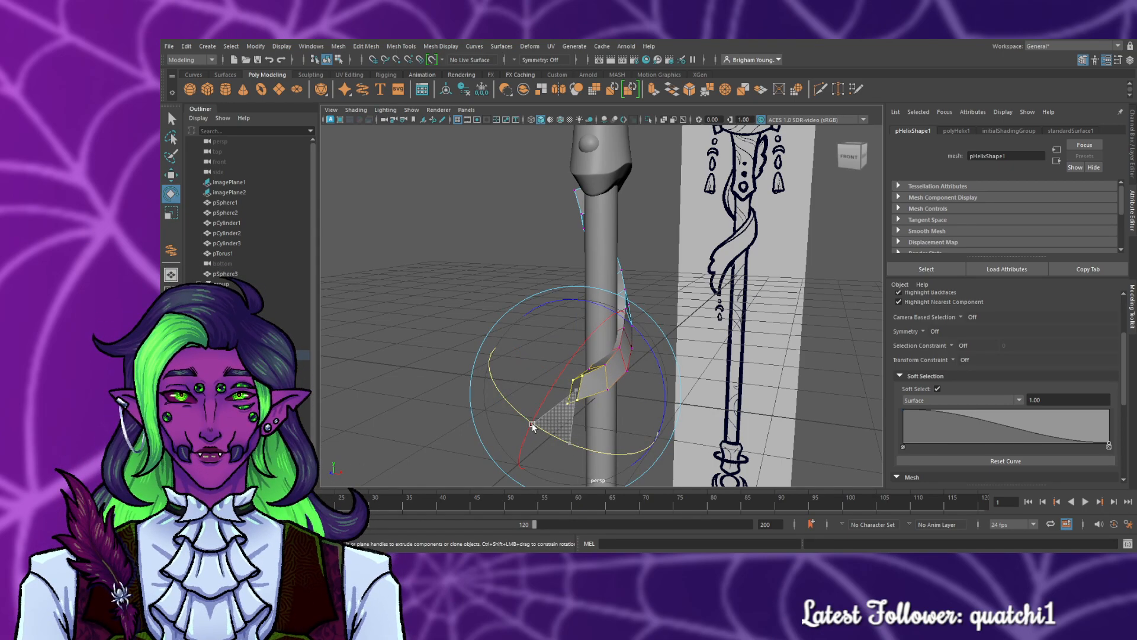
pyautogui.press('w')
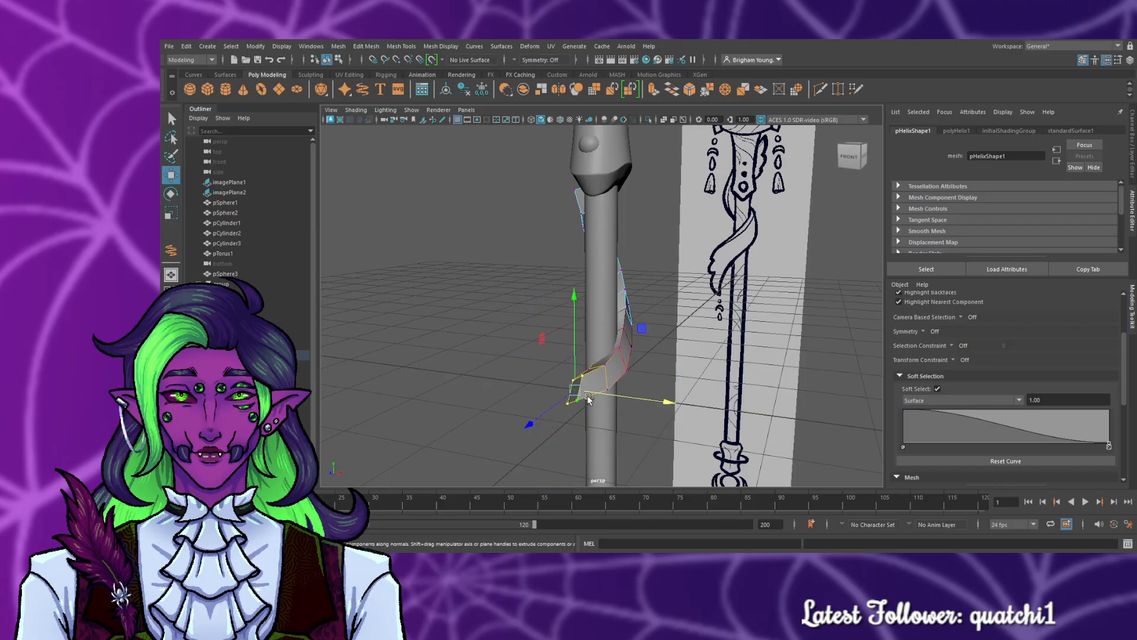
pyautogui.moveTo(589, 399); pyautogui.dragTo(627, 402)
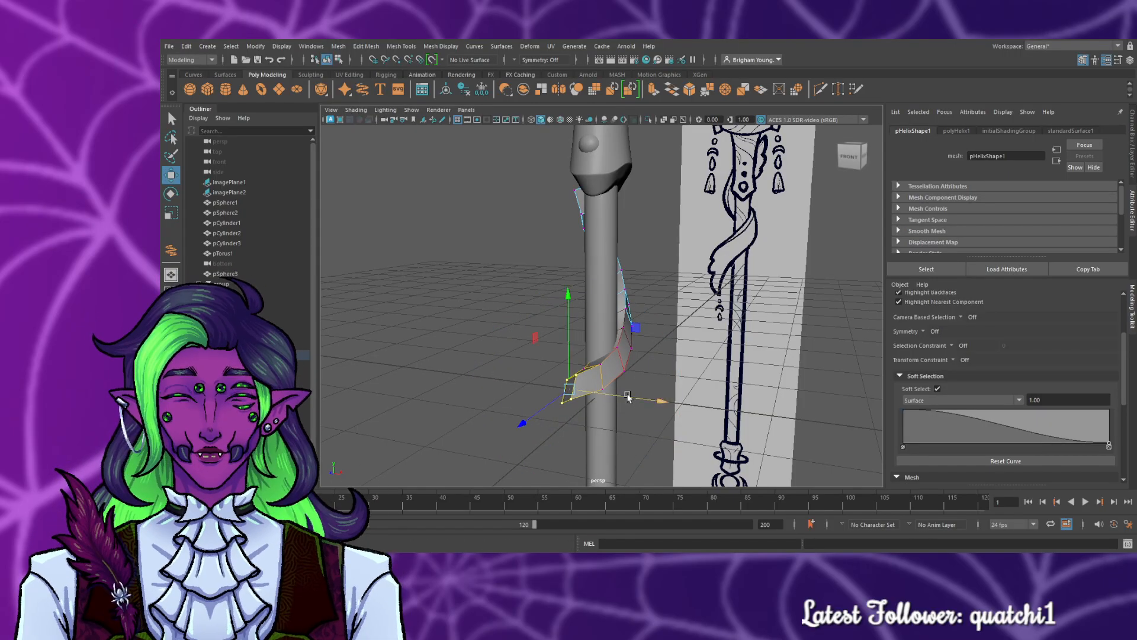
# - Select the vertices at the helix's upper end and shift them away from the shaft along Z
pyautogui.keyDown('alt'); pyautogui.moveTo(718, 384); pyautogui.dragTo(398, 390); pyautogui.keyUp('alt')
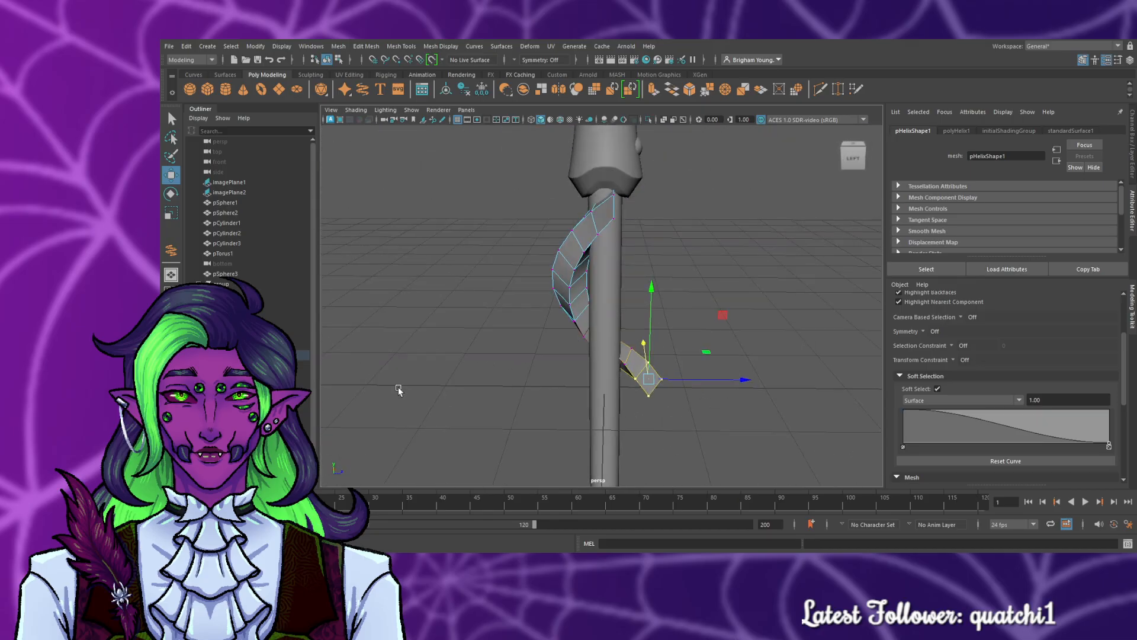
pyautogui.click(630, 239)
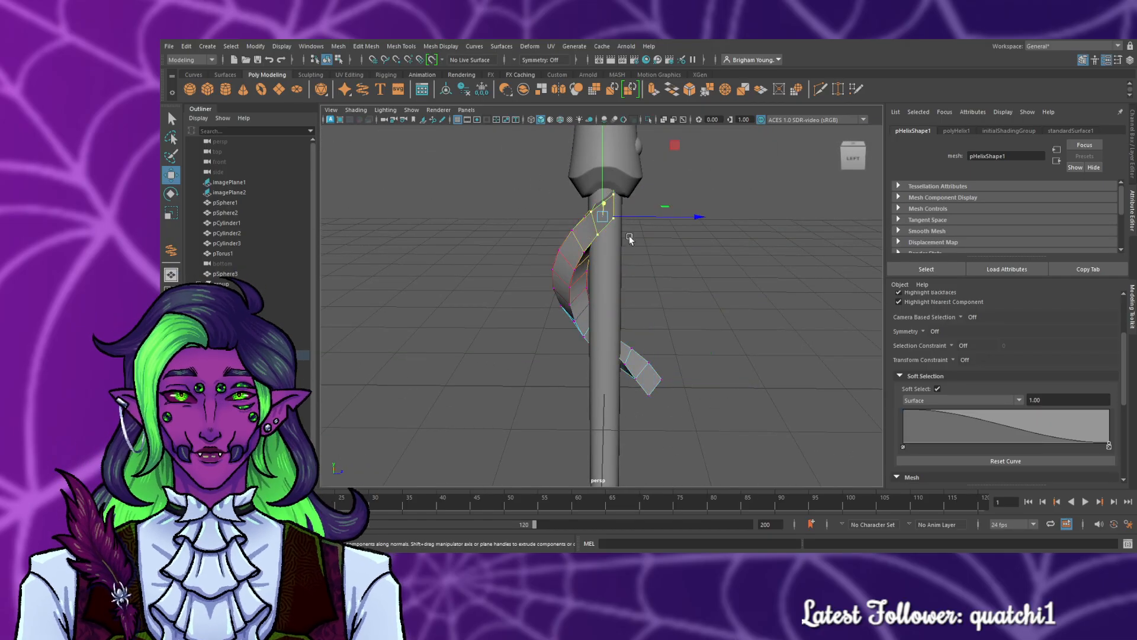
pyautogui.moveTo(640, 210); pyautogui.dragTo(633, 225)
pyautogui.moveTo(721, 277)
pyautogui.keyDown('alt'); pyautogui.mouseDown()
pyautogui.moveTo(694, 314)
pyautogui.moveTo(414, 312)
pyautogui.mouseUp(); pyautogui.keyUp('alt')
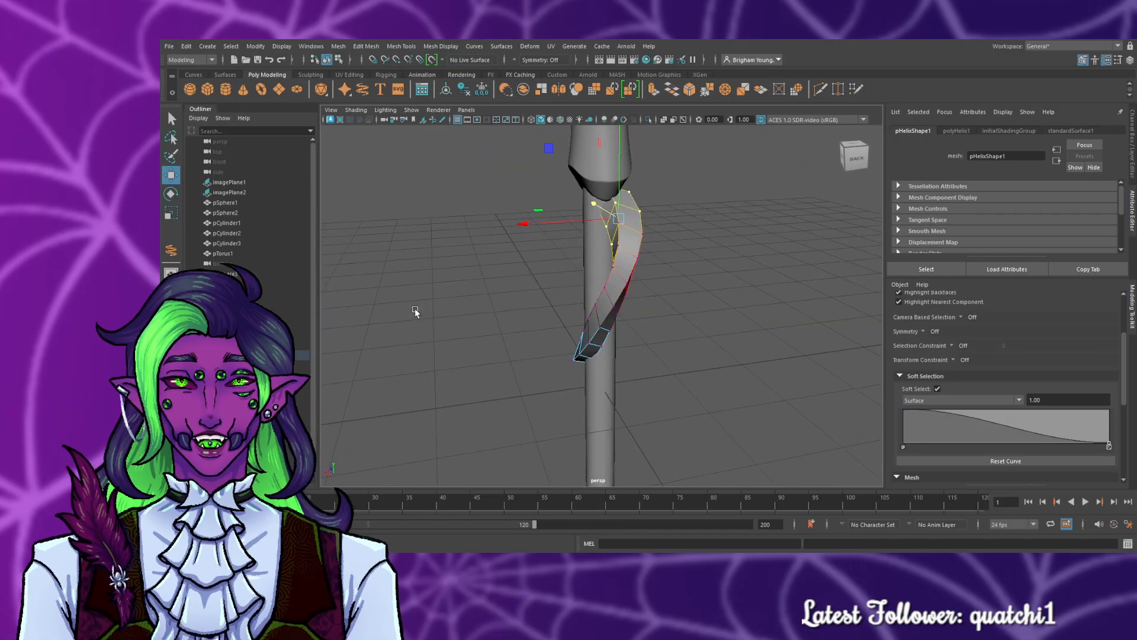
# - Rotate the helix's upper end about the vertical axis so it follows the back of the shaft
pyautogui.press('r')
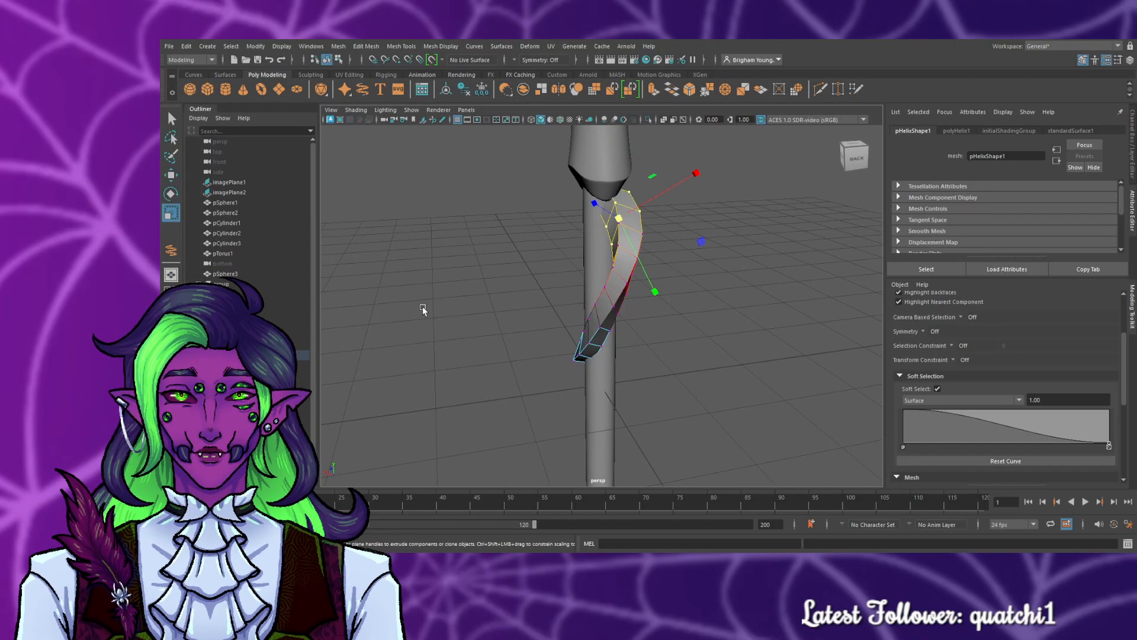
pyautogui.press('e')
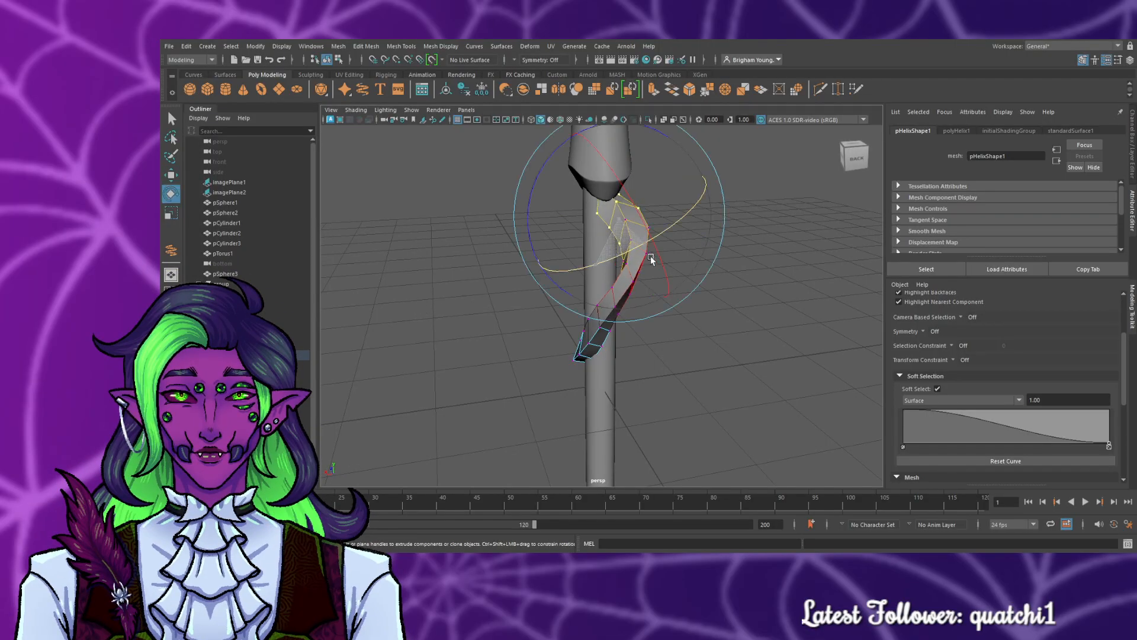
pyautogui.moveTo(692, 243); pyautogui.dragTo(670, 244)
pyautogui.keyDown('alt'); pyautogui.moveTo(479, 402); pyautogui.dragTo(775, 403); pyautogui.keyUp('alt')
# - Lower the helix's upper end along the shaft and rotate it slightly again
pyautogui.press('w')
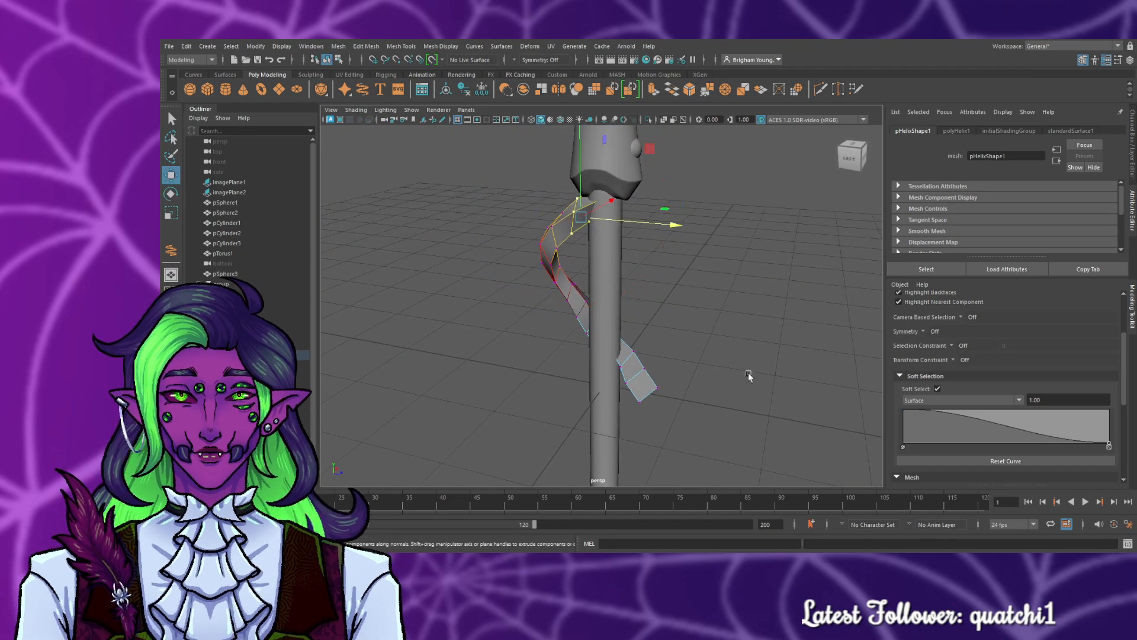
pyautogui.moveTo(568, 225); pyautogui.dragTo(567, 219, button='middle')
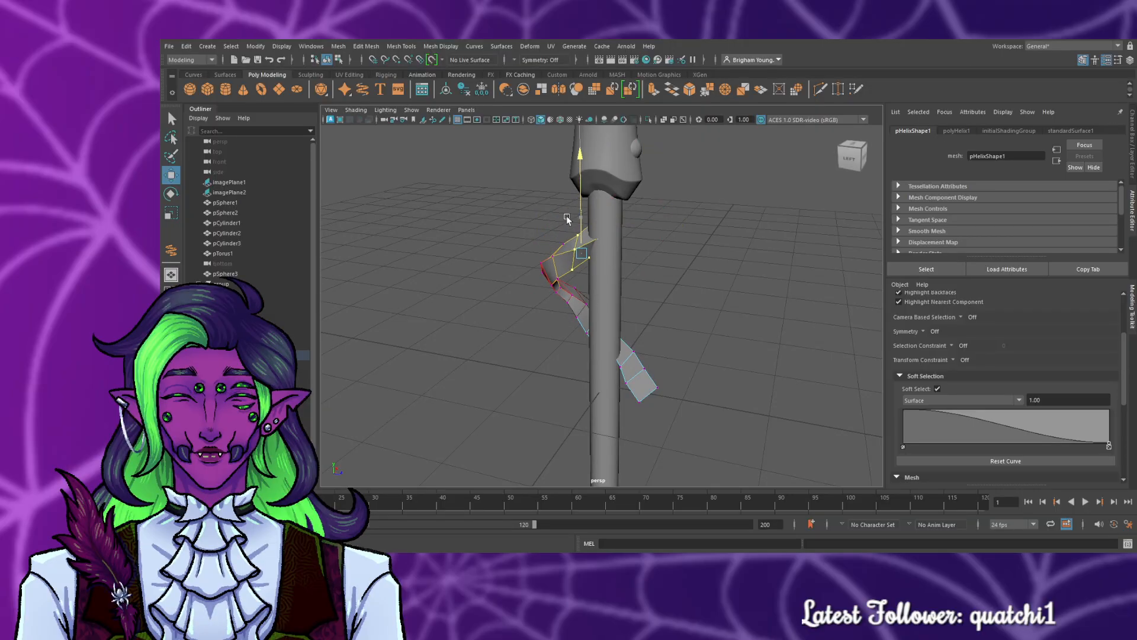
pyautogui.press('e')
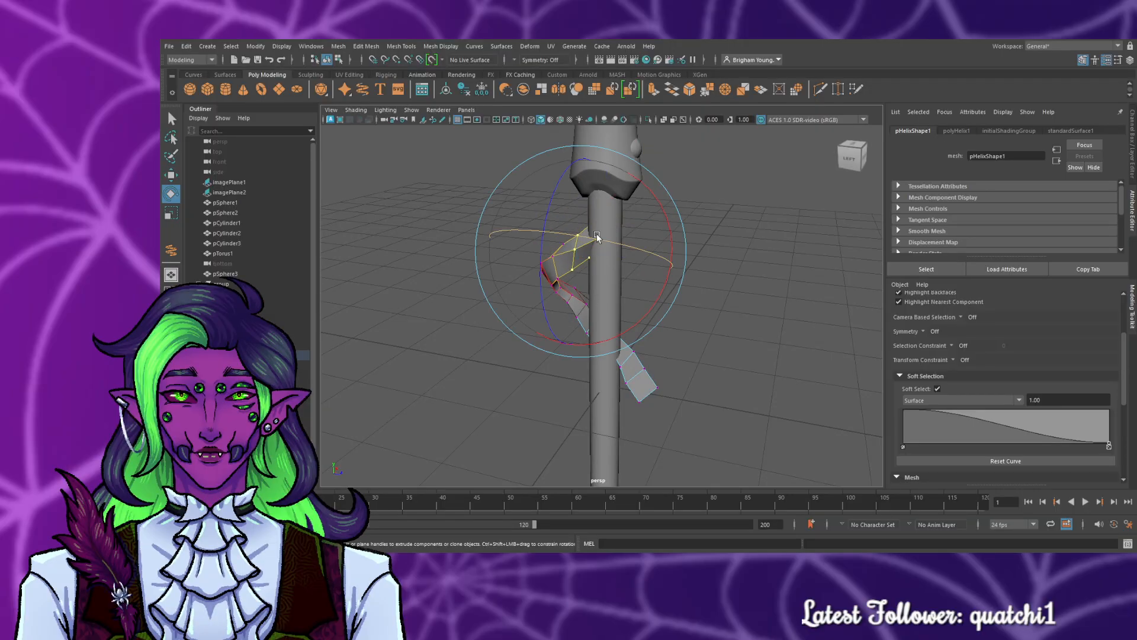
pyautogui.moveTo(673, 251); pyautogui.dragTo(670, 256)
# - Try lowering the vertices at the helix's middle along the back of the shaft
pyautogui.click(418, 386)
pyautogui.keyDown('alt'); pyautogui.moveTo(419, 385); pyautogui.dragTo(558, 392); pyautogui.keyUp('alt')
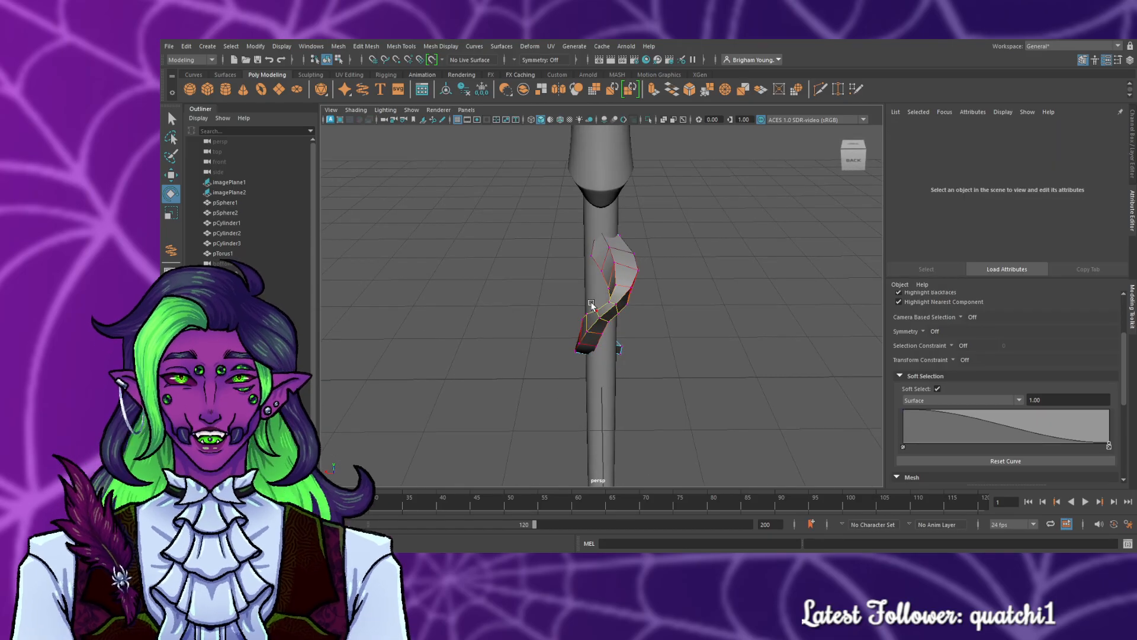
pyautogui.moveTo(592, 303); pyautogui.dragTo(629, 327)
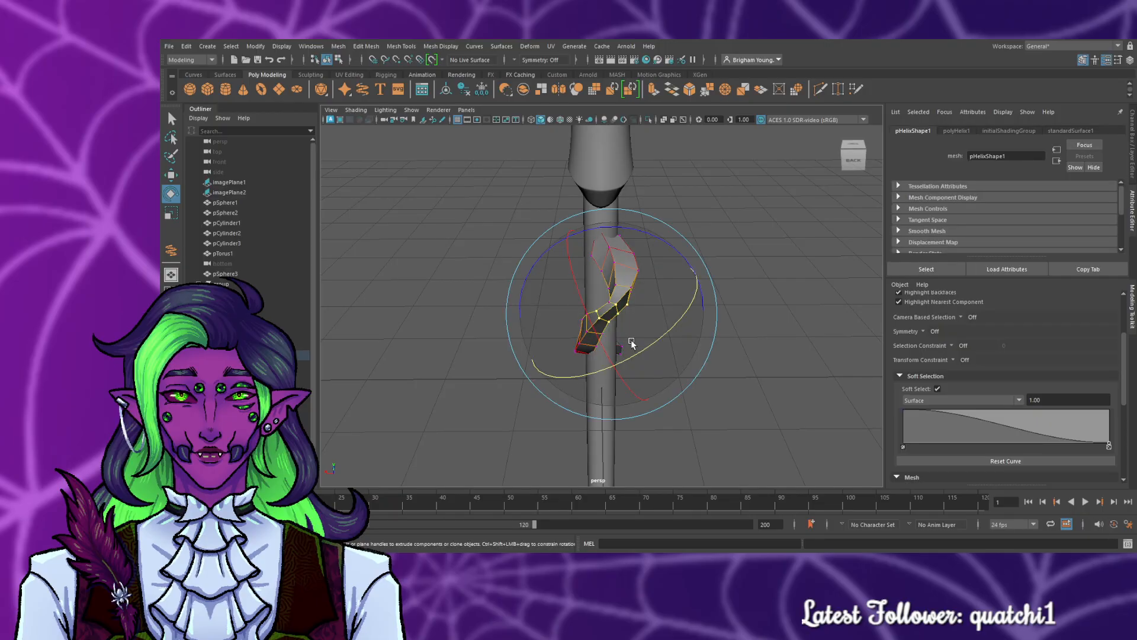
pyautogui.press('w')
pyautogui.moveTo(611, 283); pyautogui.dragTo(610, 296)
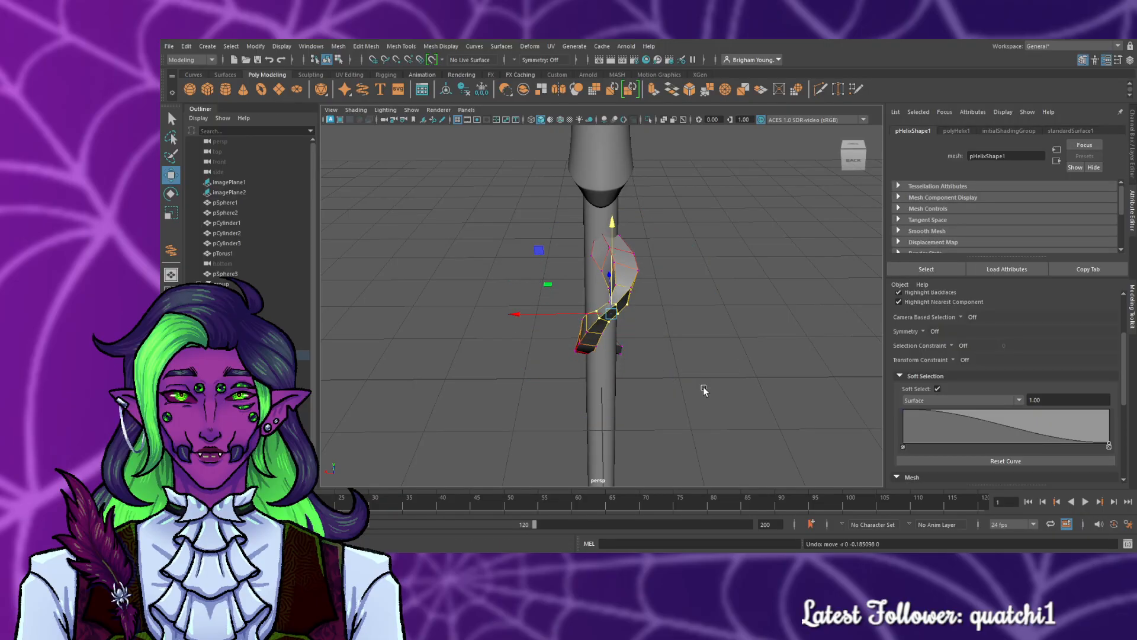
# - Undo the recent vertex edits on the helix, including the last moves and rotations of its upper end
pyautogui.keyDown('alt'); pyautogui.moveTo(703, 386); pyautogui.dragTo(470, 388); pyautogui.keyUp('alt')
pyautogui.hotkey('ctrl', 'z')
pyautogui.hotkey('ctrl', 'z')
pyautogui.hotkey('ctrl', 'z')
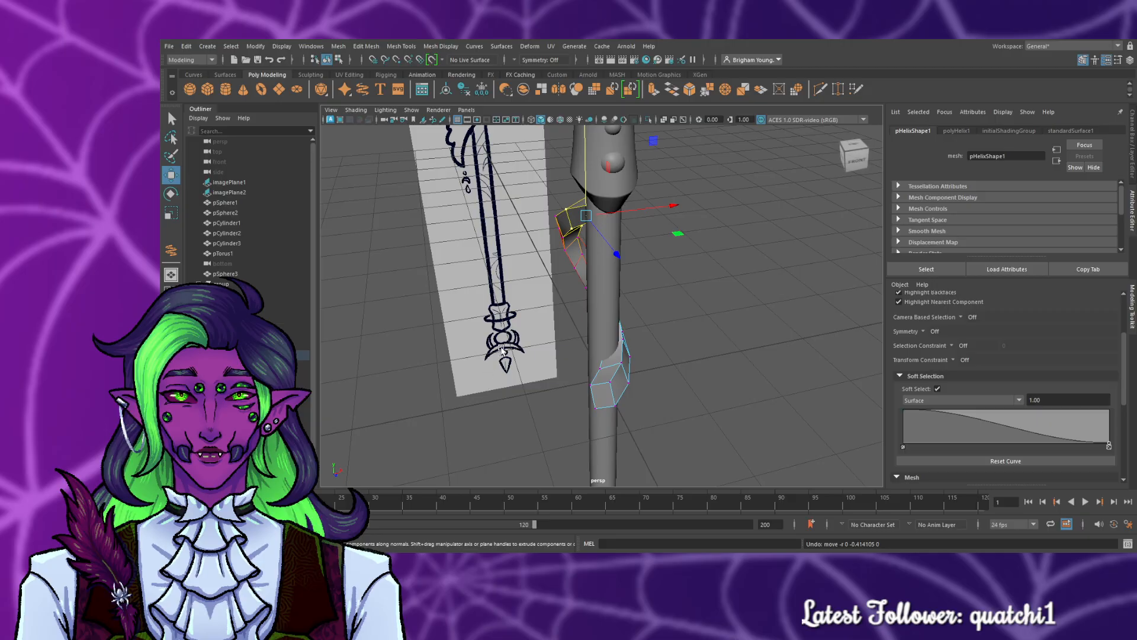
pyautogui.keyDown('alt'); pyautogui.moveTo(502, 350); pyautogui.dragTo(322, 335); pyautogui.keyUp('alt')
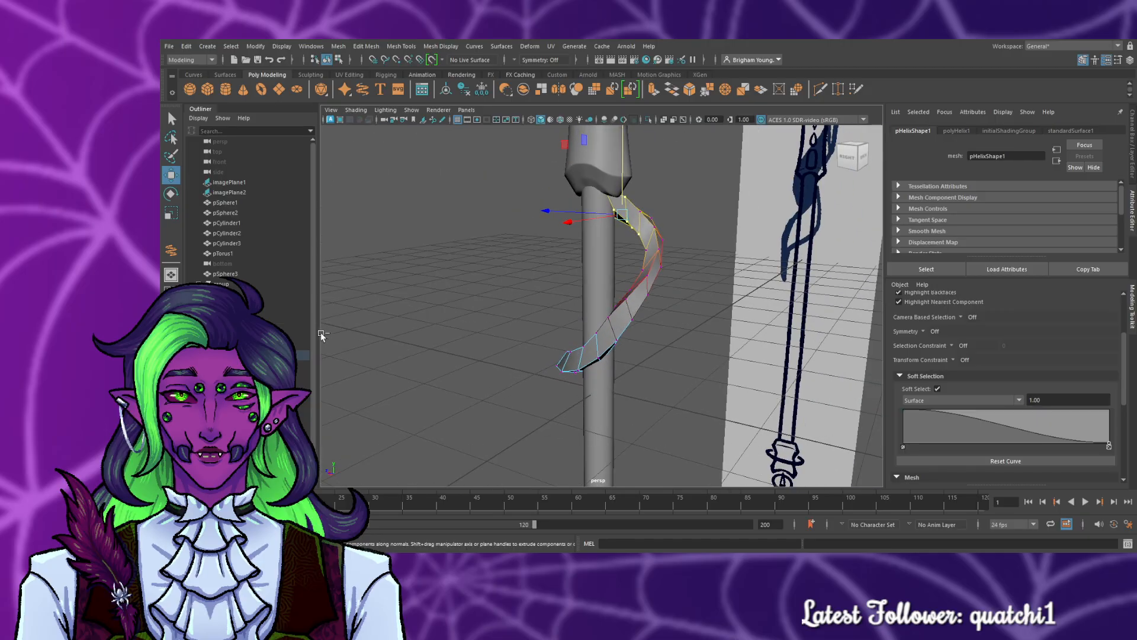
pyautogui.hotkey('ctrl', 'z')
pyautogui.keyDown('alt'); pyautogui.moveTo(477, 364); pyautogui.dragTo(590, 370); pyautogui.keyUp('alt')
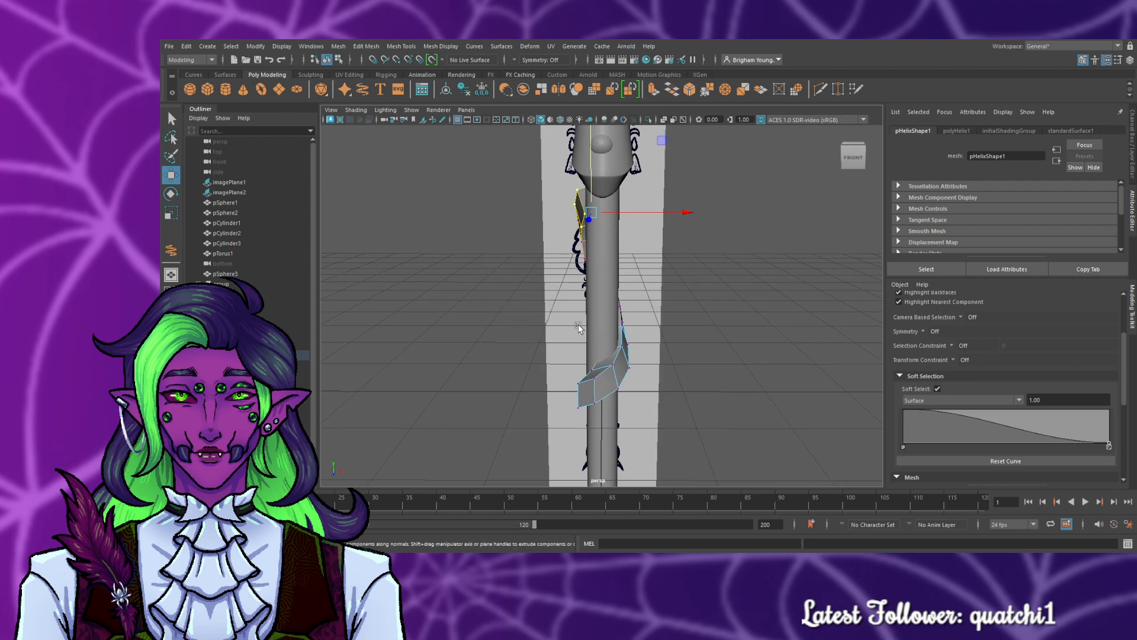
# - Move the whole helix along X towards the other side of the shaft and return to vertex editing
pyautogui.press('F8')
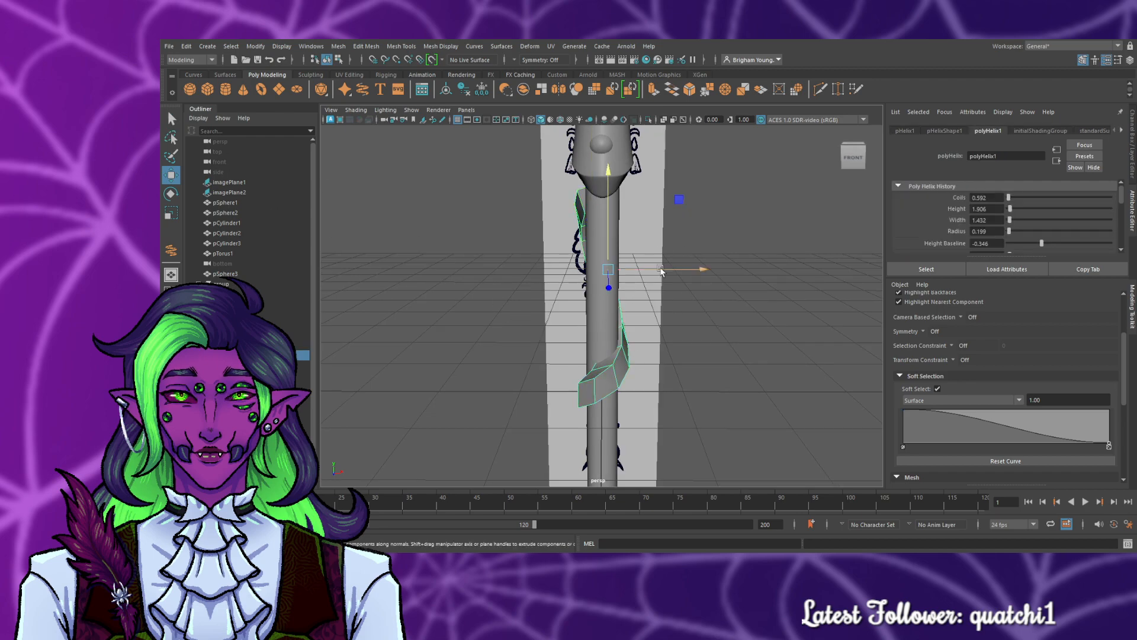
pyautogui.moveTo(664, 270)
pyautogui.mouseDown()
pyautogui.moveTo(688, 270)
pyautogui.moveTo(676, 271)
pyautogui.mouseUp()
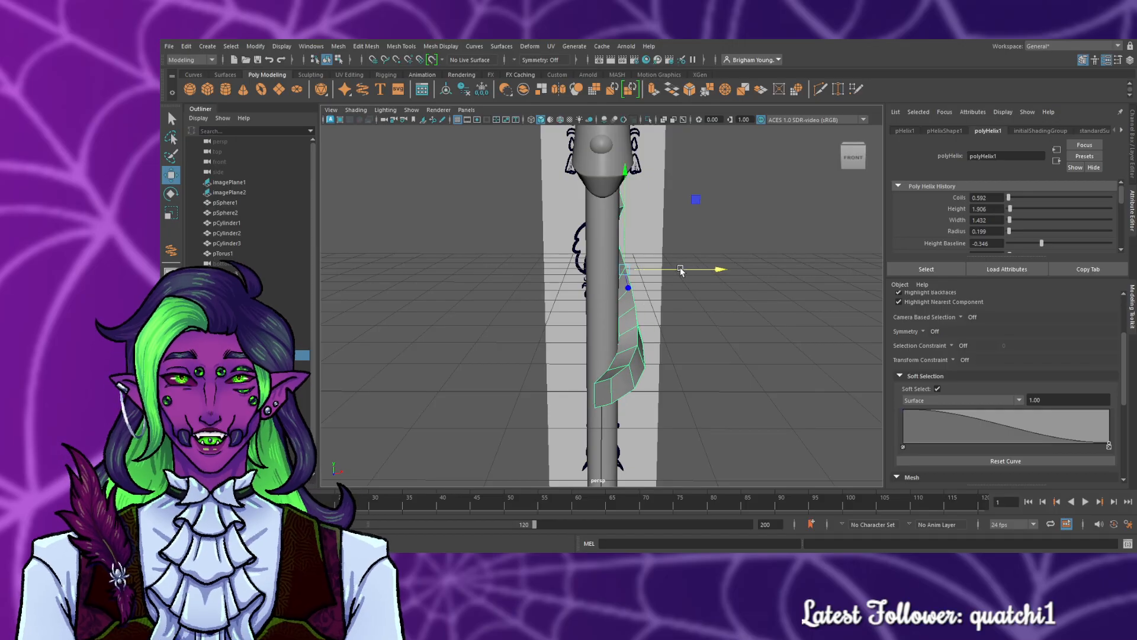
pyautogui.keyDown('alt'); pyautogui.moveTo(770, 388); pyautogui.dragTo(550, 354); pyautogui.keyUp('alt')
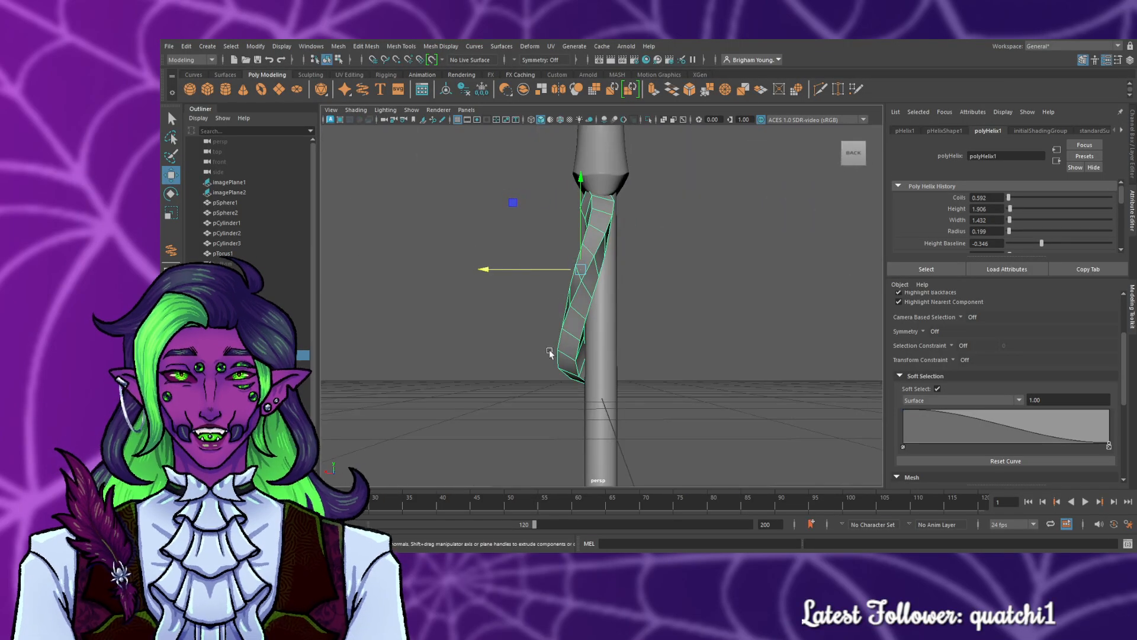
pyautogui.hotkey('ctrl', 'z')
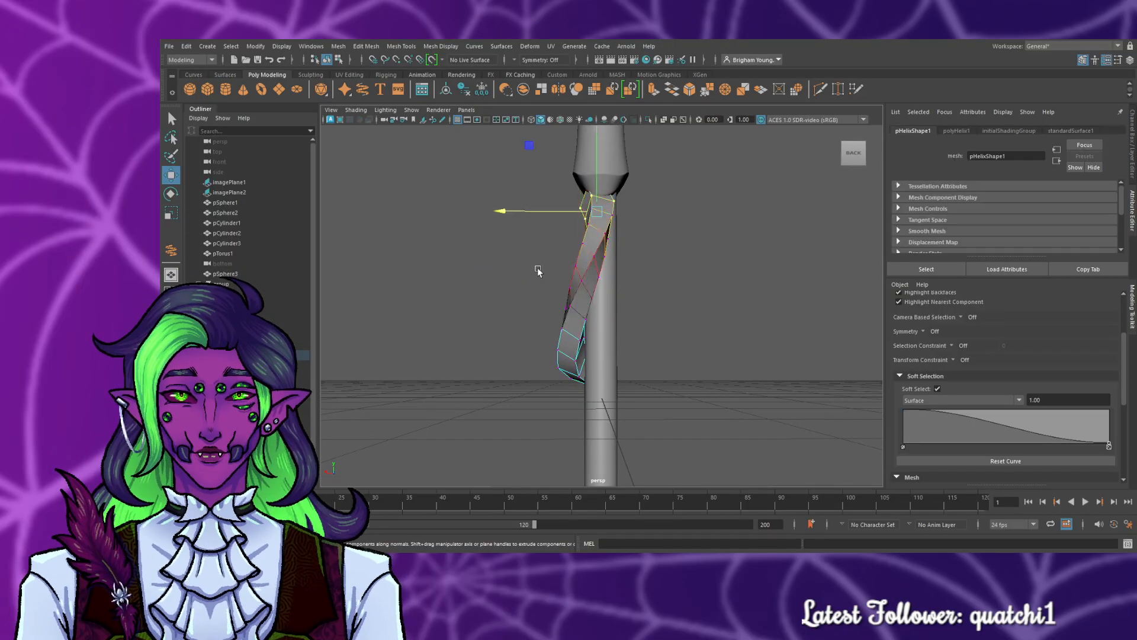
# - Select the vertices at the helix's middle and rotate them about the vertical axis
pyautogui.moveTo(594, 302); pyautogui.dragTo(592, 296)
pyautogui.doubleClick(582, 281)
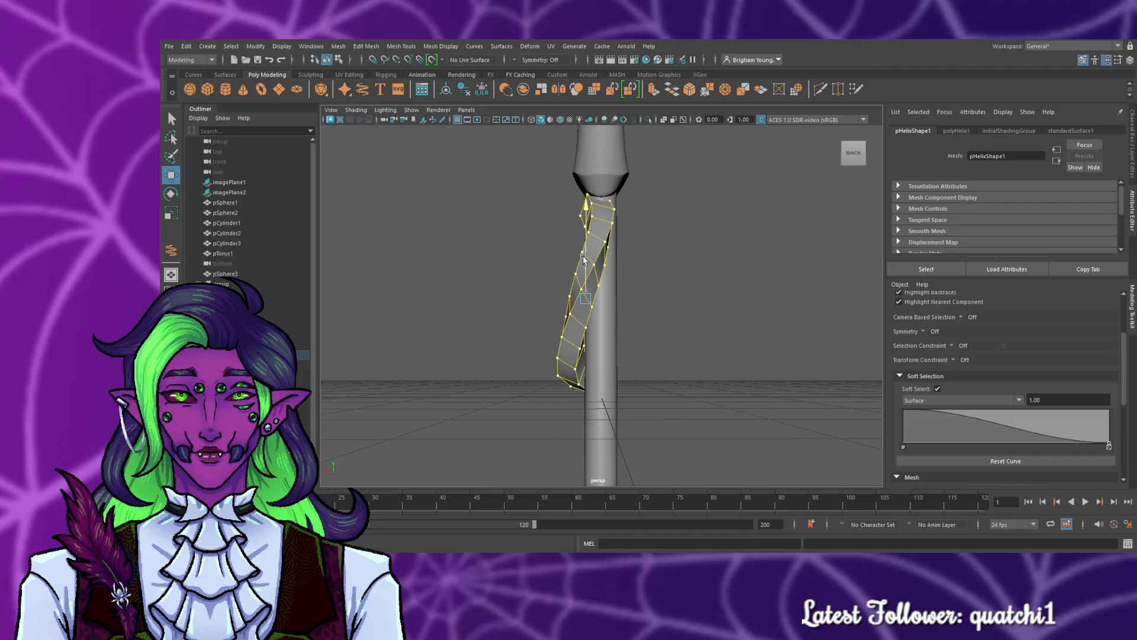
pyautogui.keyDown('alt'); pyautogui.moveTo(496, 374); pyautogui.dragTo(508, 284); pyautogui.keyUp('alt')
pyautogui.moveTo(588, 323); pyautogui.dragTo(560, 288)
pyautogui.press('r')
pyautogui.press('e')
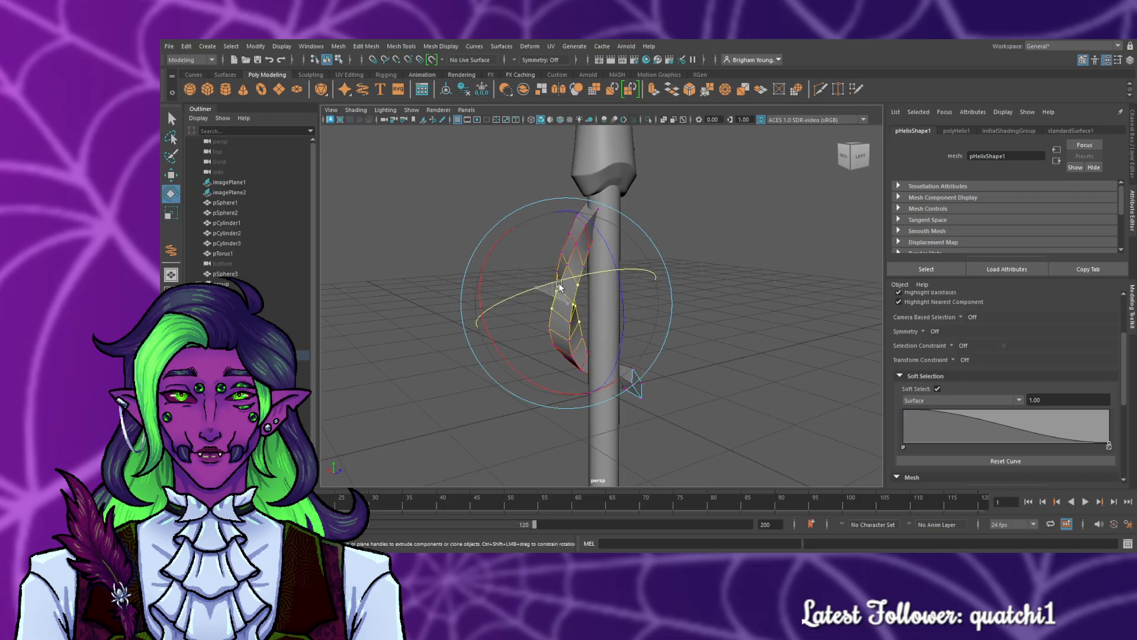
# - Rotate the helix's upper vertices about the vertical axis and raise them slightly along the shaft
pyautogui.keyDown('alt'); pyautogui.moveTo(377, 406); pyautogui.dragTo(446, 393); pyautogui.keyUp('alt')
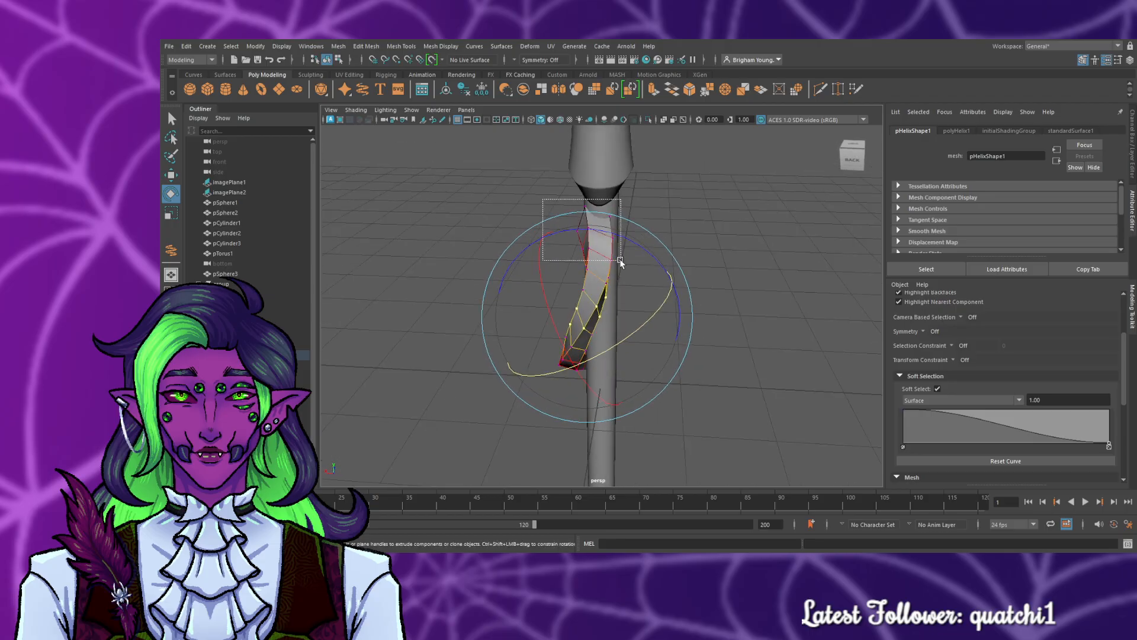
pyautogui.moveTo(621, 263); pyautogui.dragTo(650, 251)
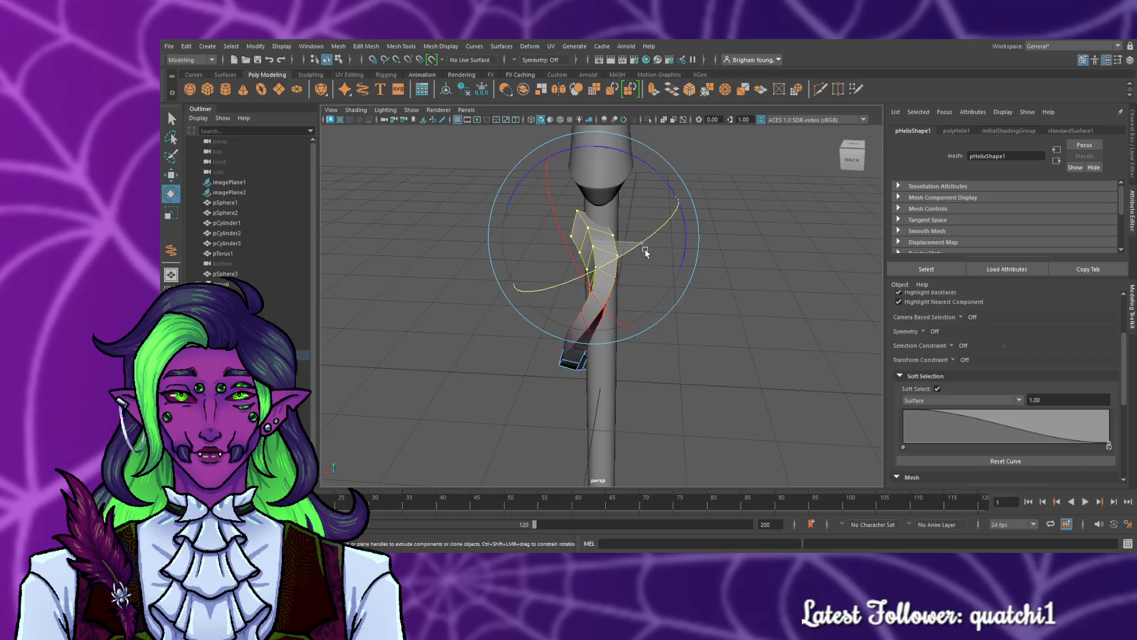
pyautogui.press('w')
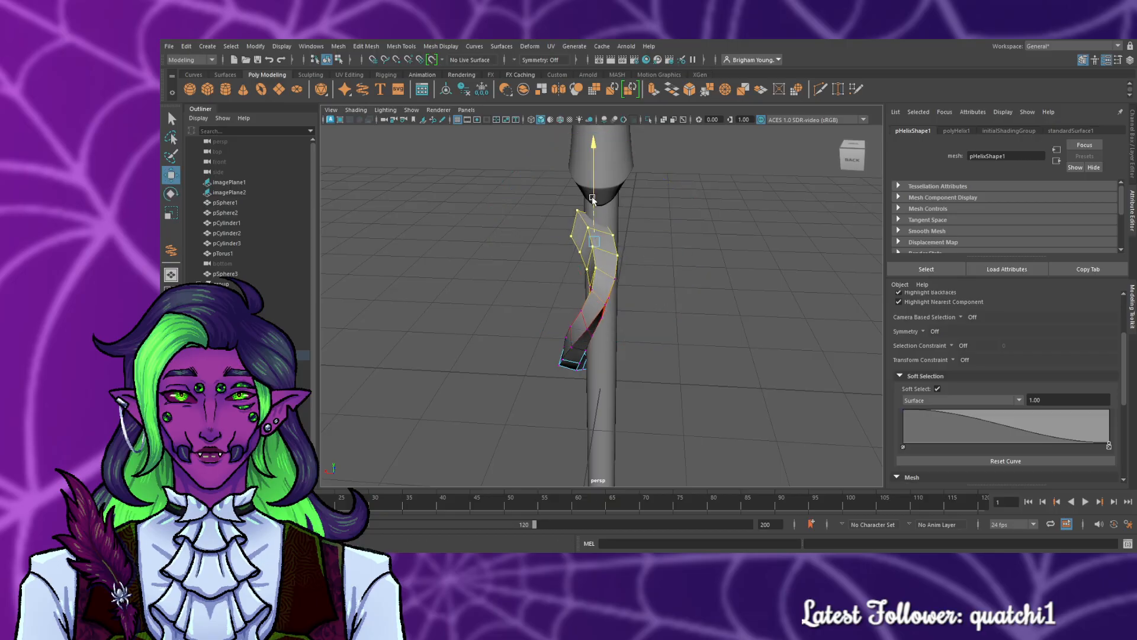
pyautogui.moveTo(555, 237)
pyautogui.mouseDown()
pyautogui.moveTo(545, 233)
pyautogui.moveTo(576, 249)
pyautogui.moveTo(556, 244)
pyautogui.mouseUp()
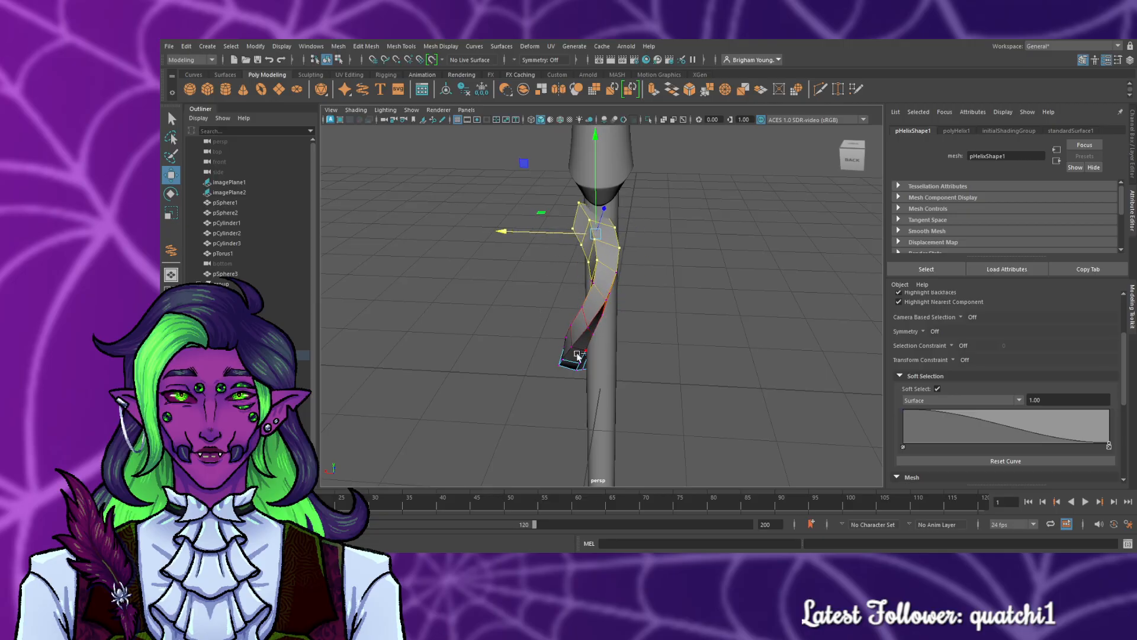
pyautogui.hotkey('ctrl', 'z')
# - Select the helix's middle section and shift it along X in towards the shaft
pyautogui.keyDown('alt'); pyautogui.moveTo(700, 373); pyautogui.dragTo(543, 316); pyautogui.keyUp('alt')
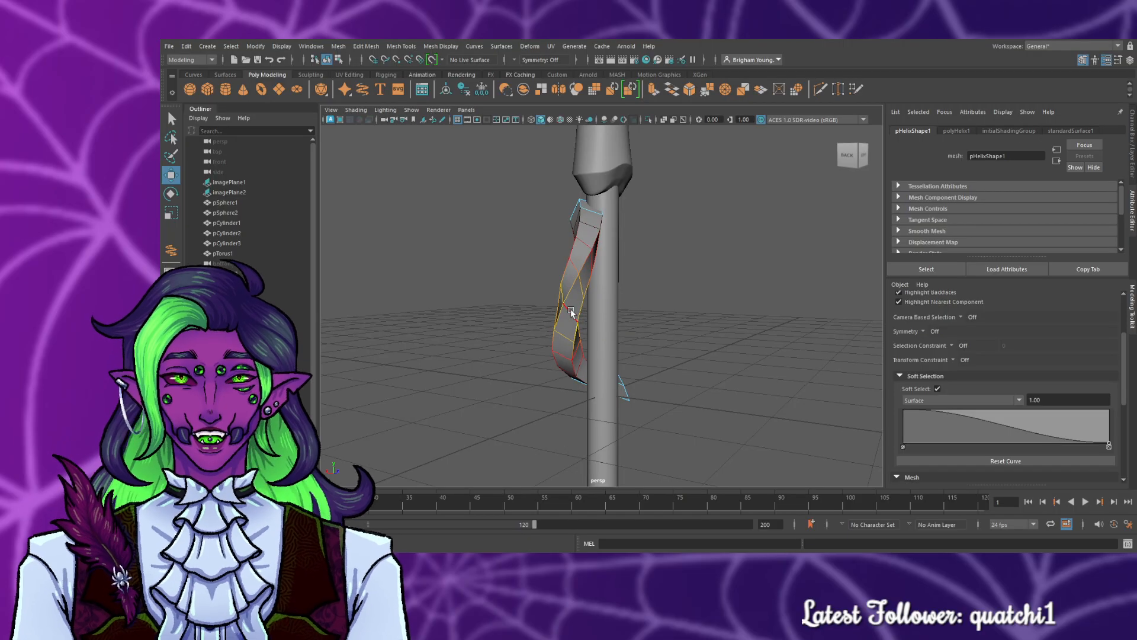
pyautogui.doubleClick(571, 311)
pyautogui.moveTo(597, 303); pyautogui.dragTo(564, 309)
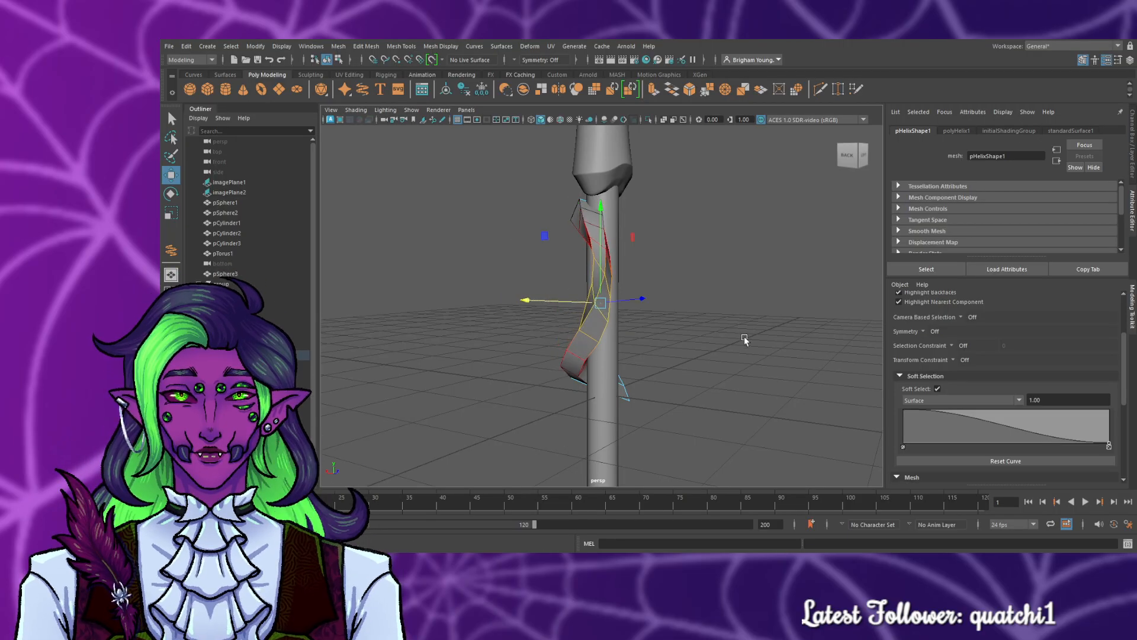
pyautogui.keyDown('alt'); pyautogui.moveTo(744, 336); pyautogui.dragTo(560, 339); pyautogui.keyUp('alt')
# - Scale up the whole helix and raise it along the shaft to match the ribbon in the front reference drawing
pyautogui.press('space')
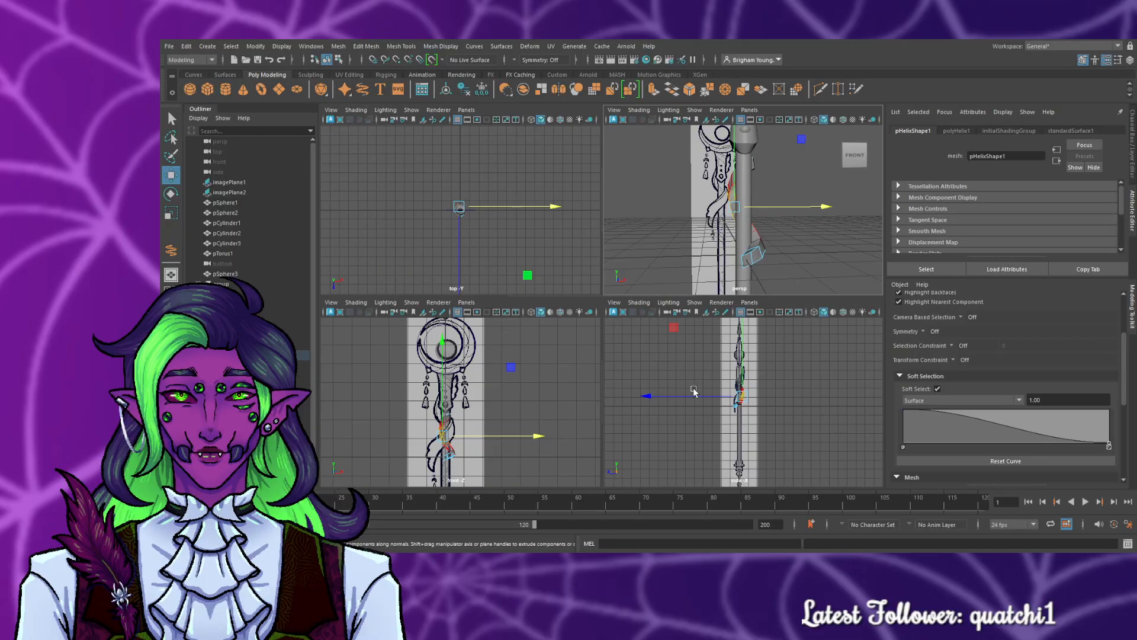
pyautogui.press('space')
pyautogui.scroll(5, 573, 410)
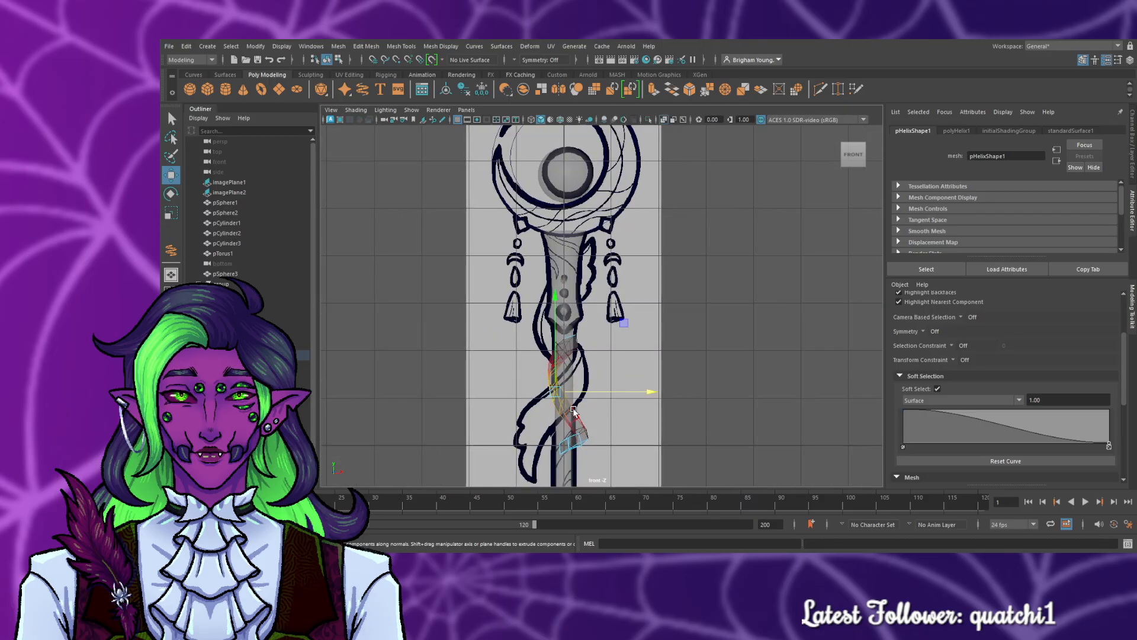
pyautogui.scroll(-5, 578, 393)
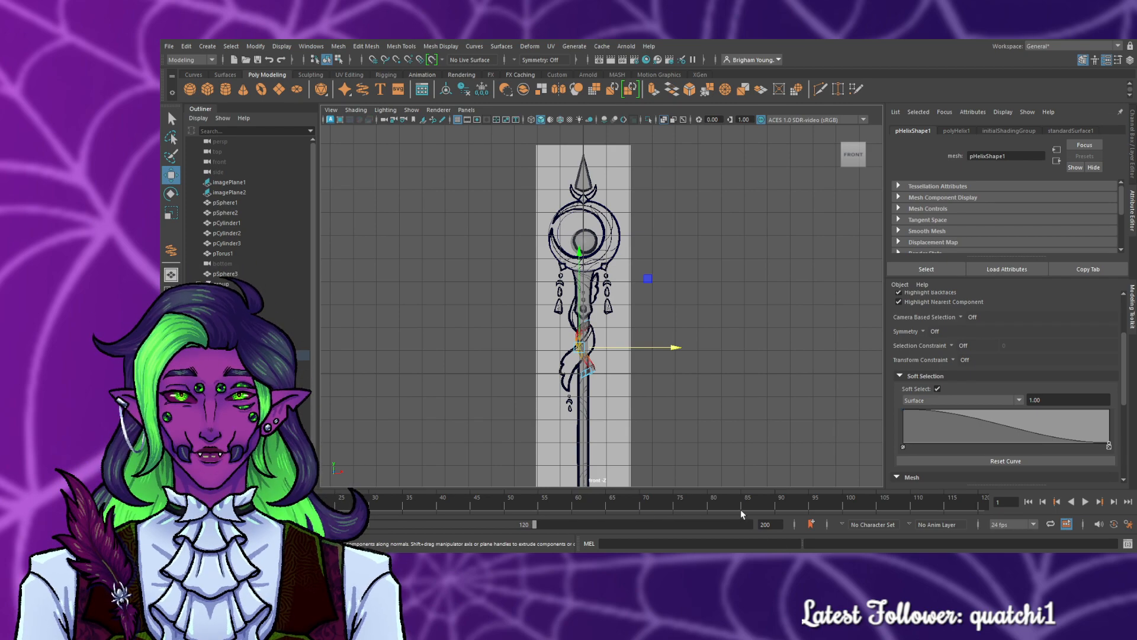
pyautogui.scroll(3, 588, 396)
pyautogui.click(587, 421)
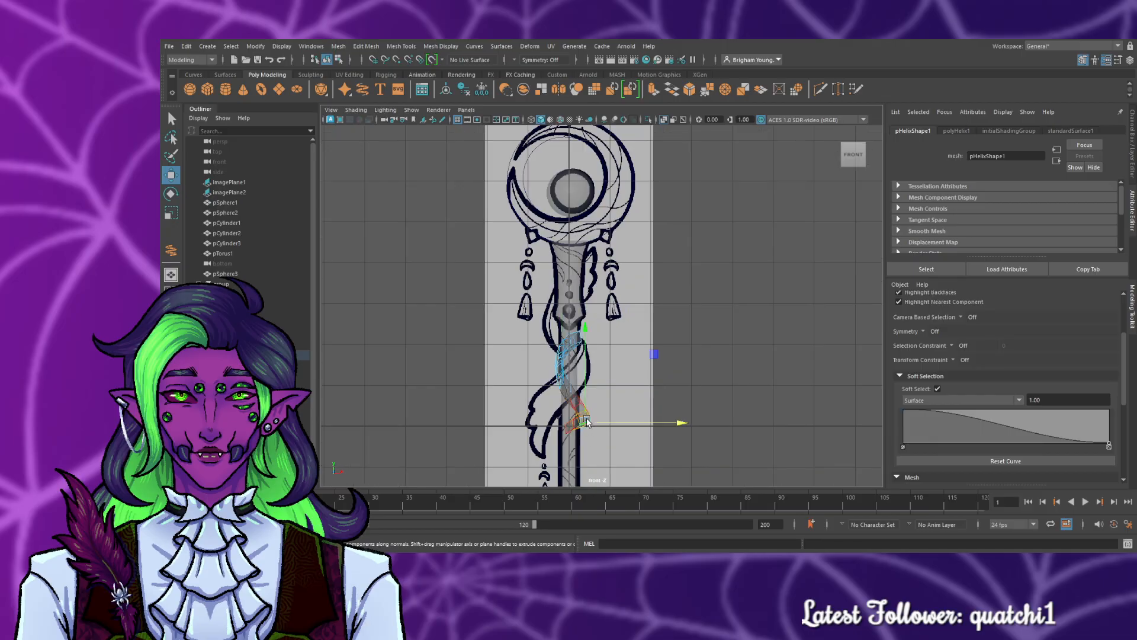
pyautogui.press('F8')
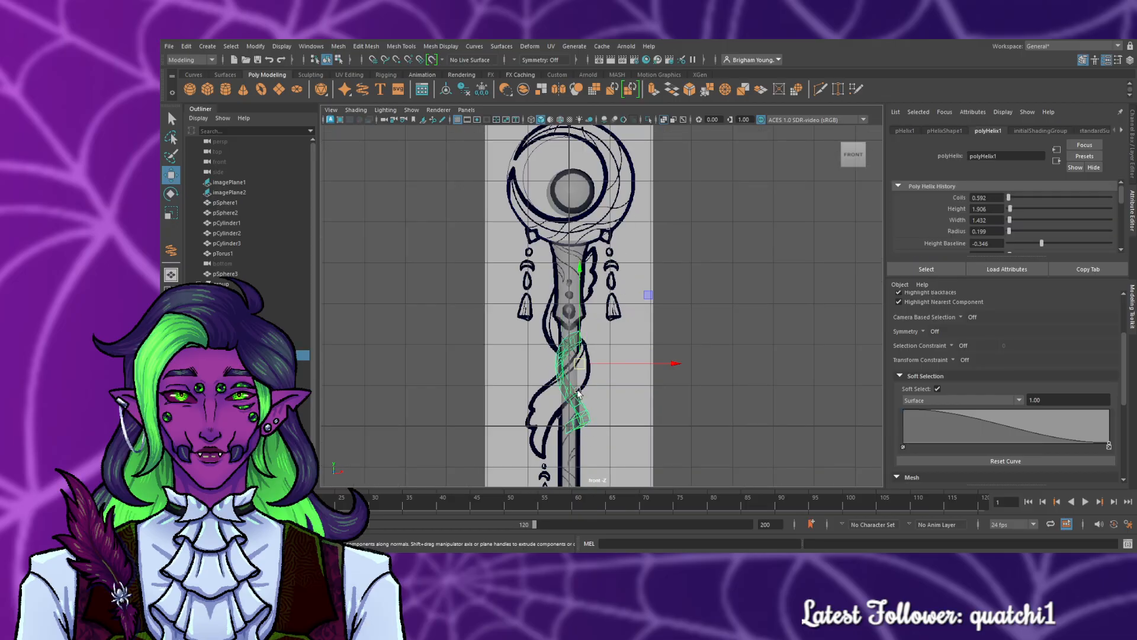
pyautogui.press('e')
pyautogui.press('r')
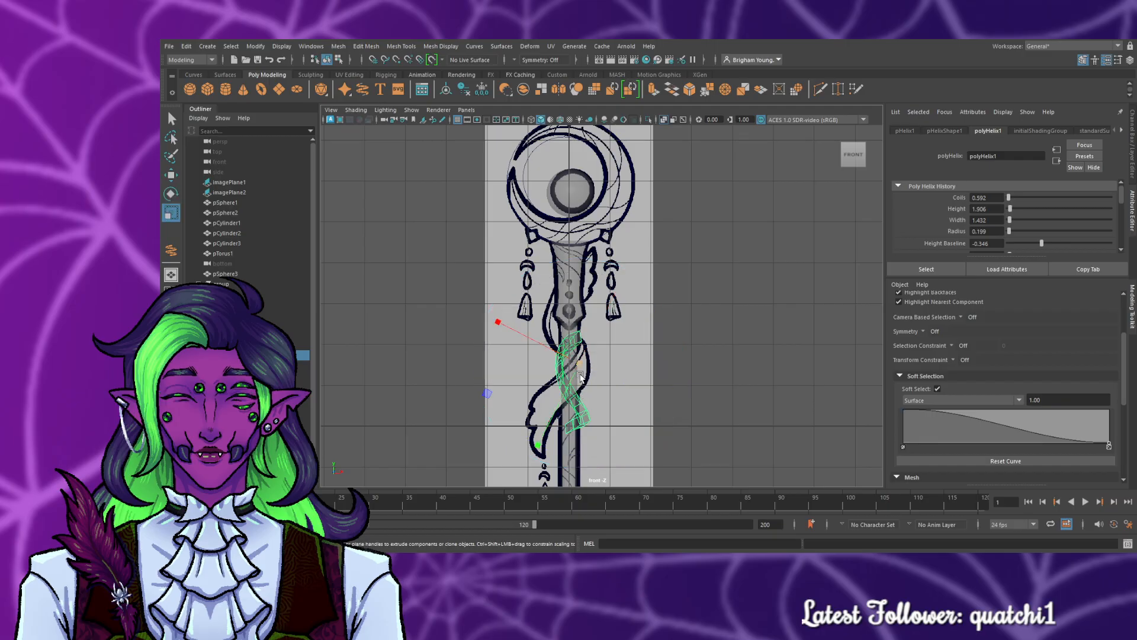
pyautogui.moveTo(579, 364); pyautogui.dragTo(589, 280)
pyautogui.press('w')
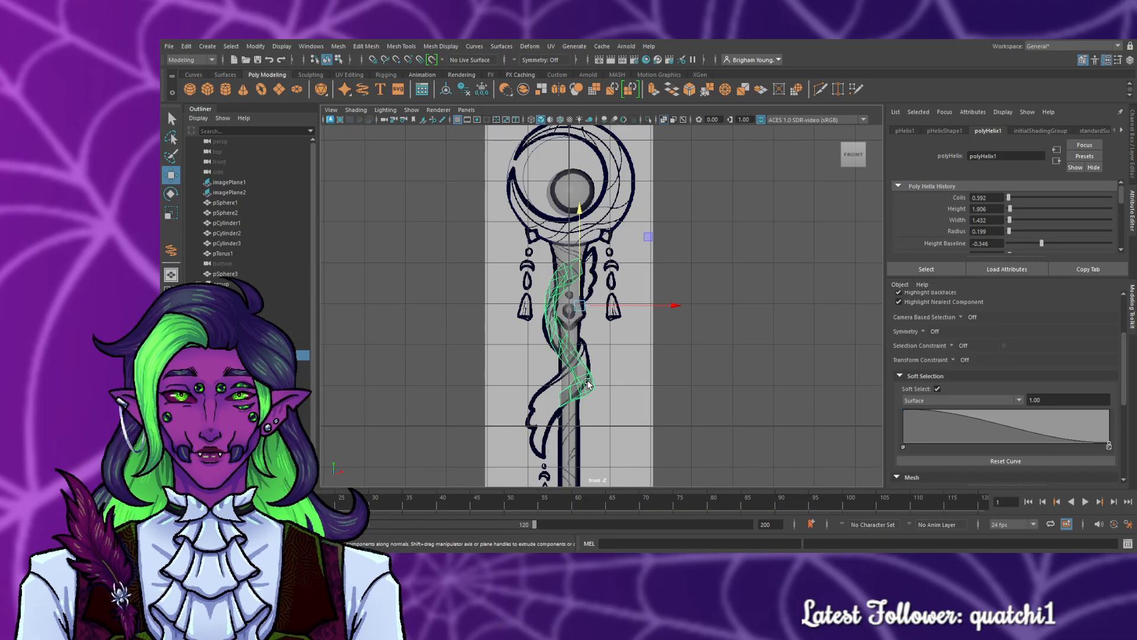
# - Scale the whole helix slightly in X and Y together, to about 1.329, to fit the drawn ribbon
pyautogui.press('r')
pyautogui.moveTo(544, 386); pyautogui.dragTo(547, 369)
pyautogui.hotkey('ctrl', 'z')
pyautogui.moveTo(488, 340)
pyautogui.mouseDown()
pyautogui.moveTo(507, 339)
pyautogui.moveTo(483, 339)
pyautogui.moveTo(501, 339)
pyautogui.moveTo(491, 343)
pyautogui.mouseUp()
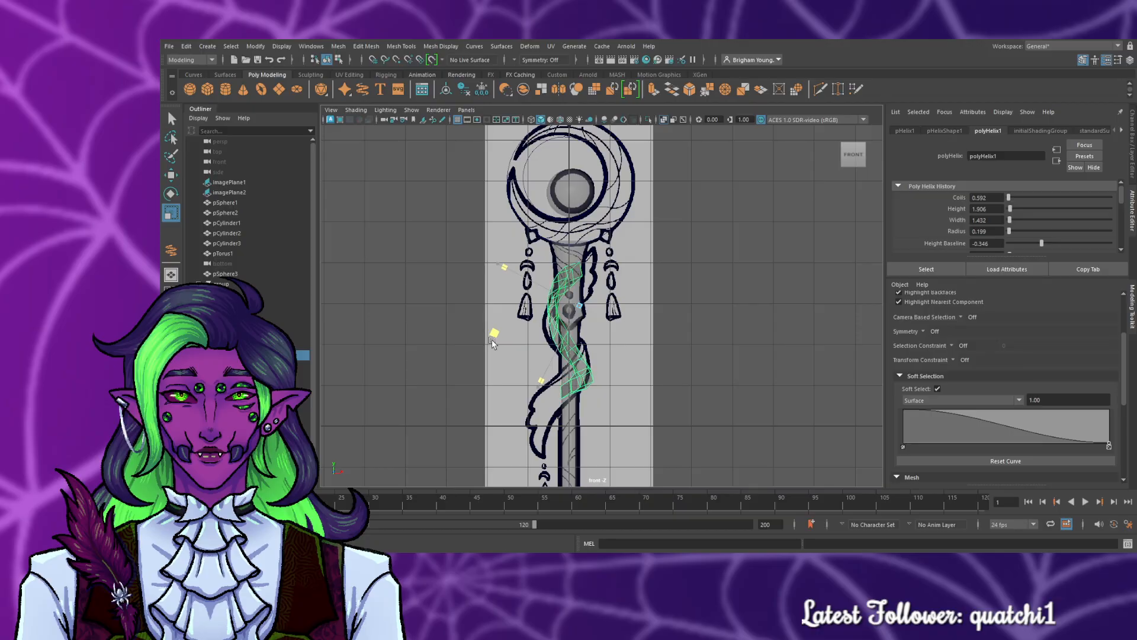
# - Examine the helix's fit around the shaft in the perspective view and against the side reference drawing
pyautogui.press('space')
pyautogui.press('space')
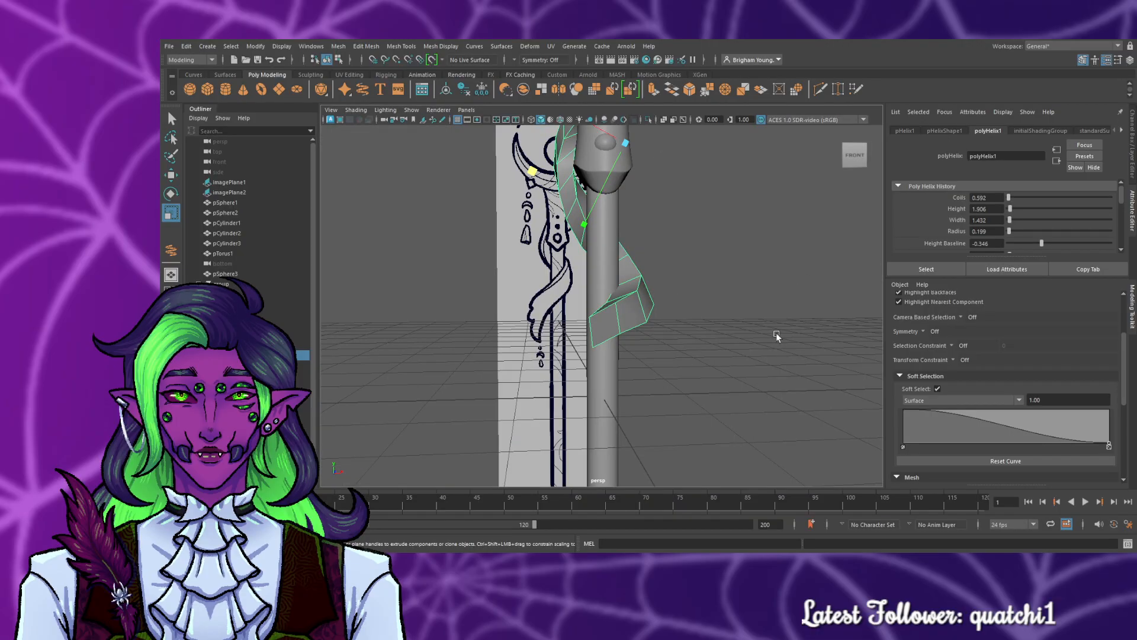
pyautogui.keyDown('alt'); pyautogui.moveTo(790, 351); pyautogui.dragTo(656, 369); pyautogui.keyUp('alt')
pyautogui.press('space')
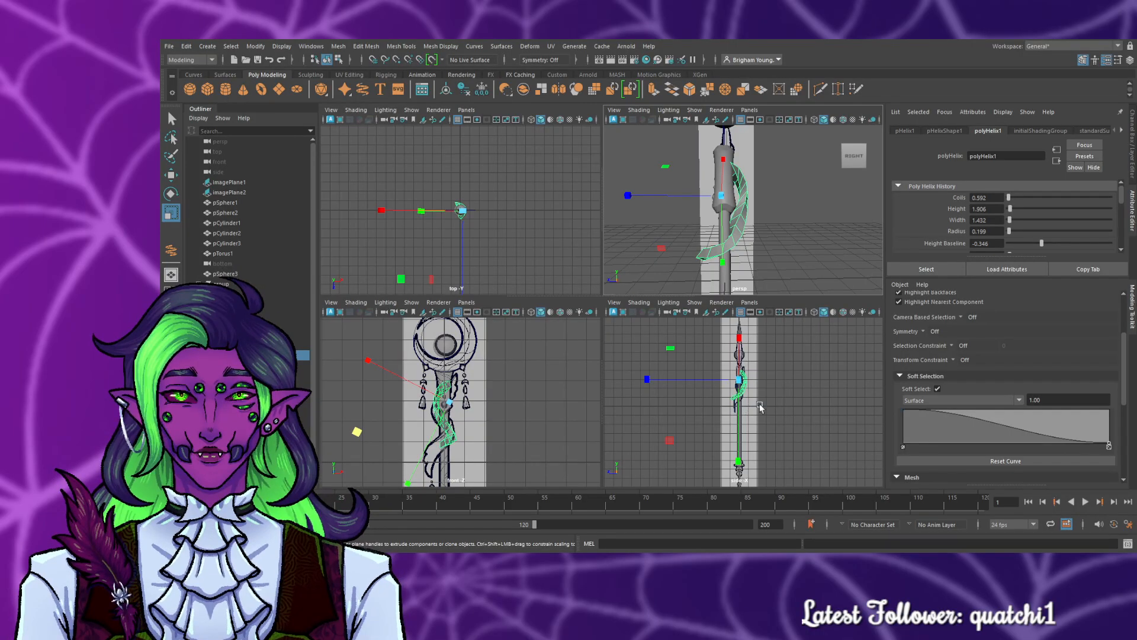
pyautogui.press('space')
pyautogui.scroll(5, 632, 364)
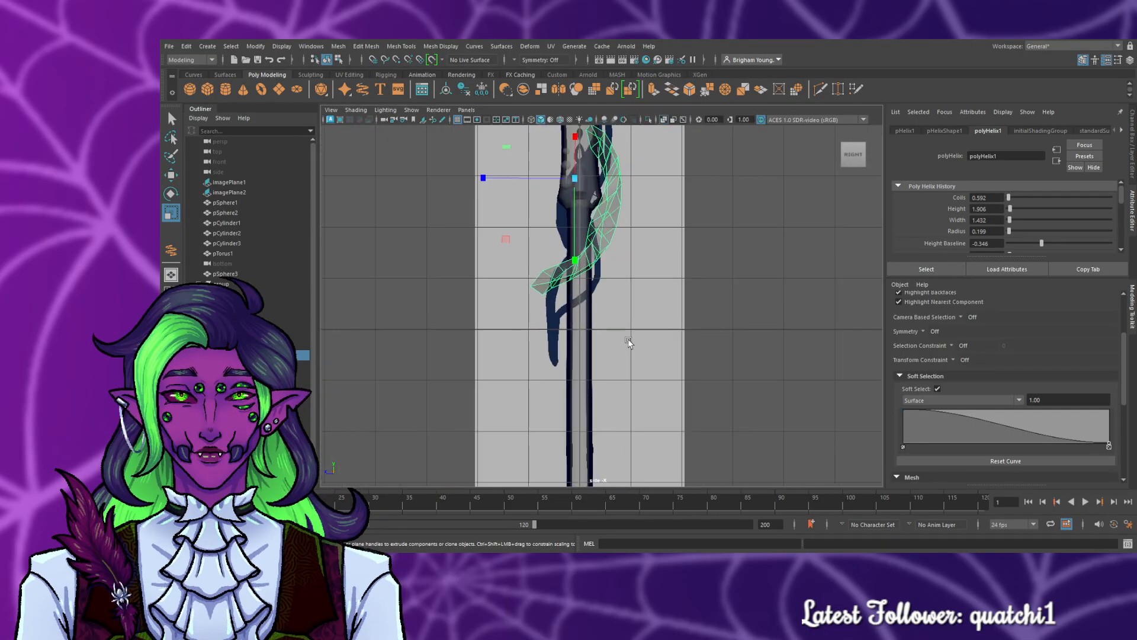
pyautogui.scroll(2, 629, 342)
pyautogui.keyDown('alt'); pyautogui.moveTo(626, 304); pyautogui.dragTo(650, 388, button='middle'); pyautogui.keyUp('alt')
pyautogui.press('space')
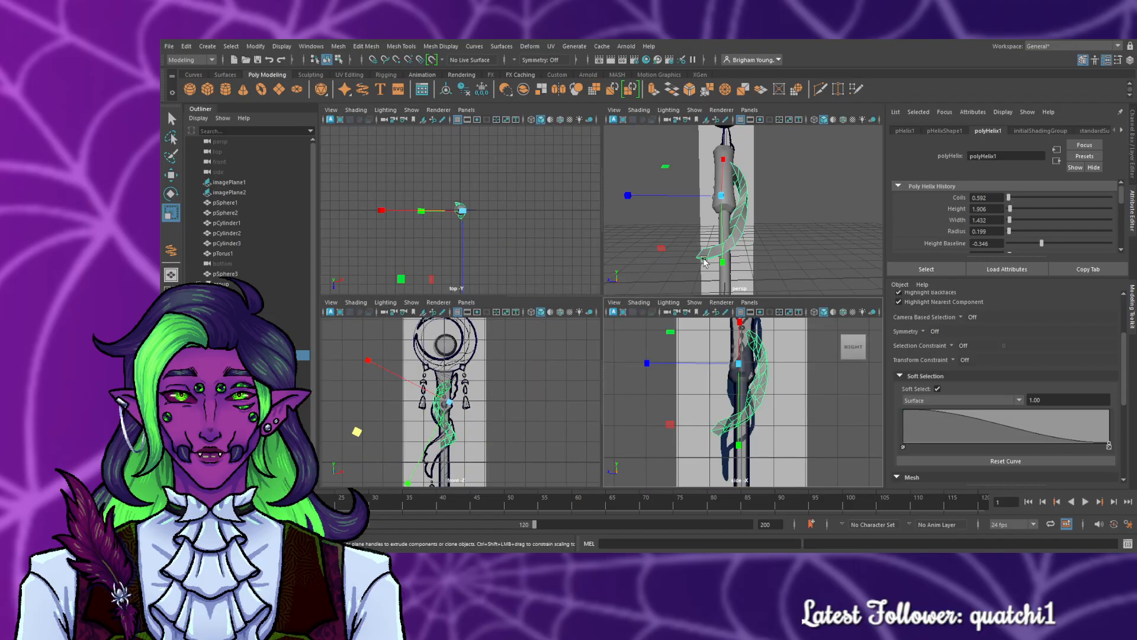
pyautogui.press('space')
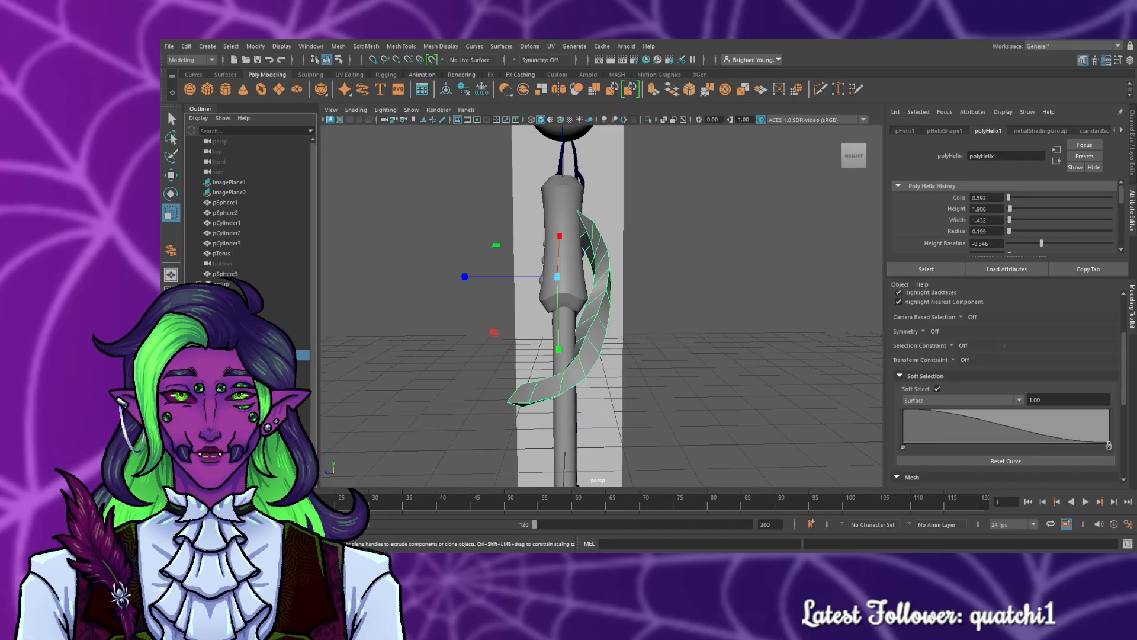
# - Show the helix's transform values in the Channel Box
pyautogui.click(905, 131)
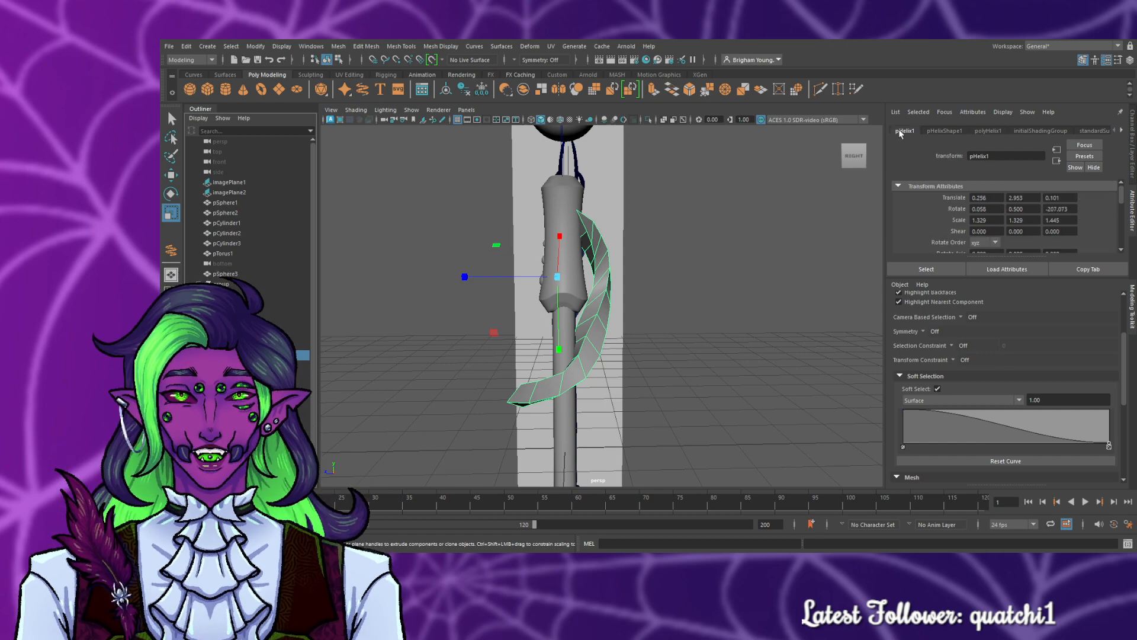
pyautogui.click(1133, 172)
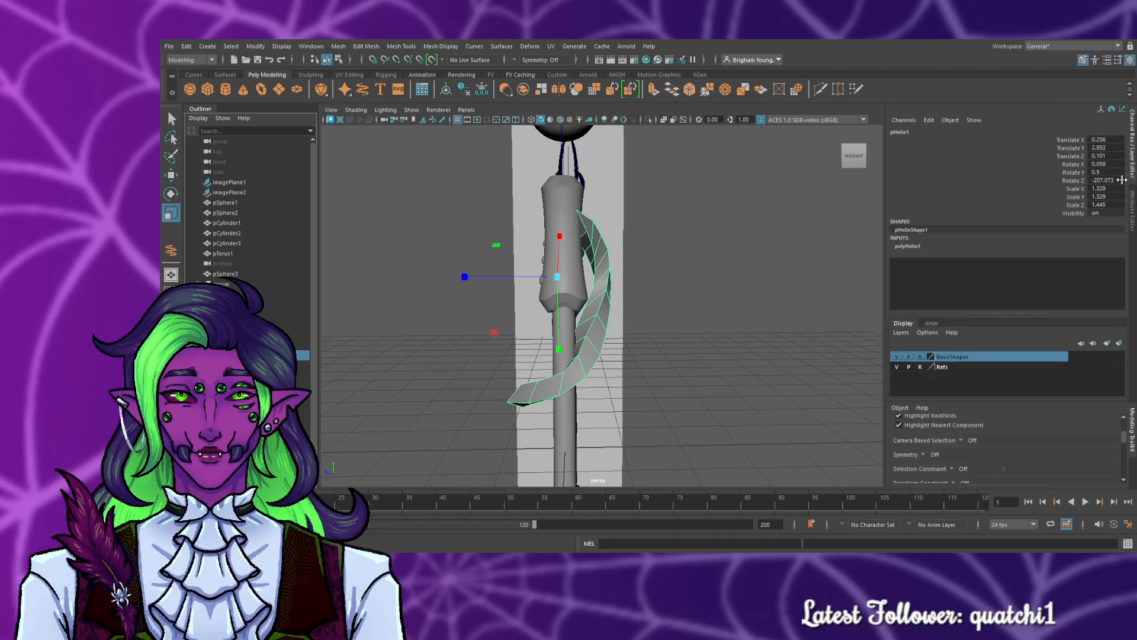
# - Turn off the helix's visibility and deselect it
pyautogui.click(1106, 214)
pyautogui.write('0')
pyautogui.press('Return')
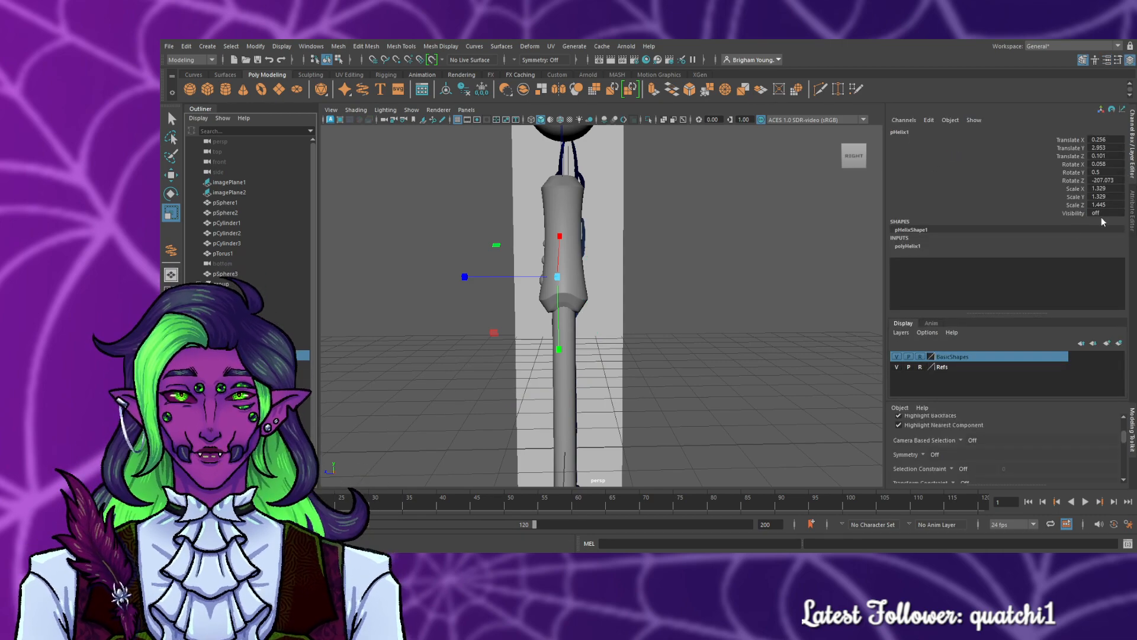
pyautogui.click(705, 355)
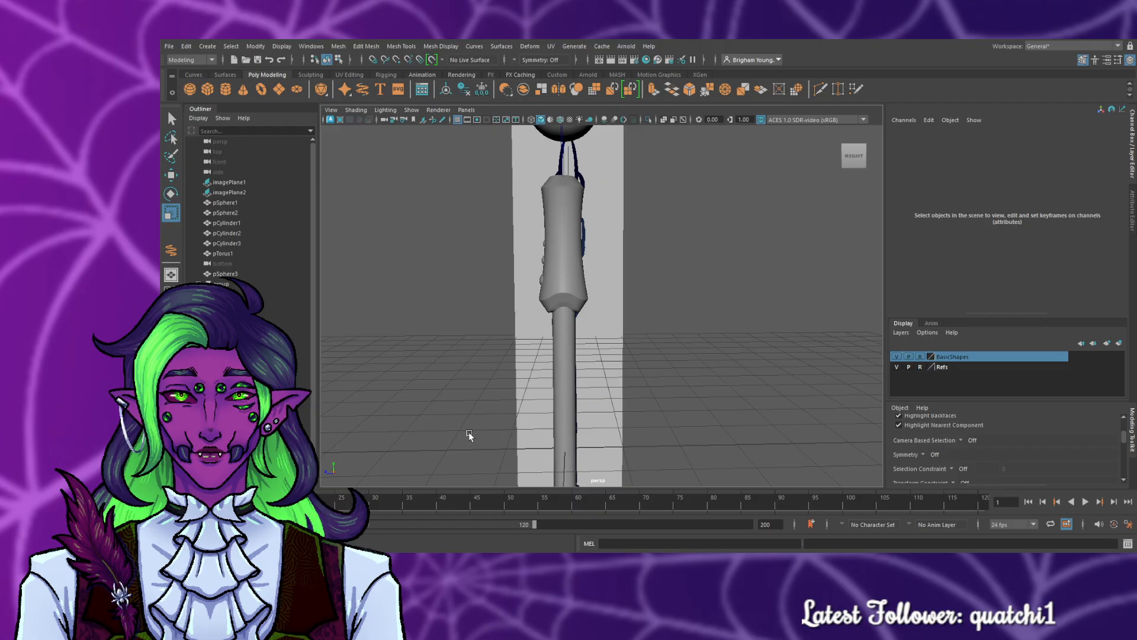
# - Examine the whole staff and its cone tip against the front reference image
pyautogui.keyDown('alt'); pyautogui.moveTo(468, 434); pyautogui.dragTo(578, 421); pyautogui.keyUp('alt')
pyautogui.scroll(-8, 578, 421)
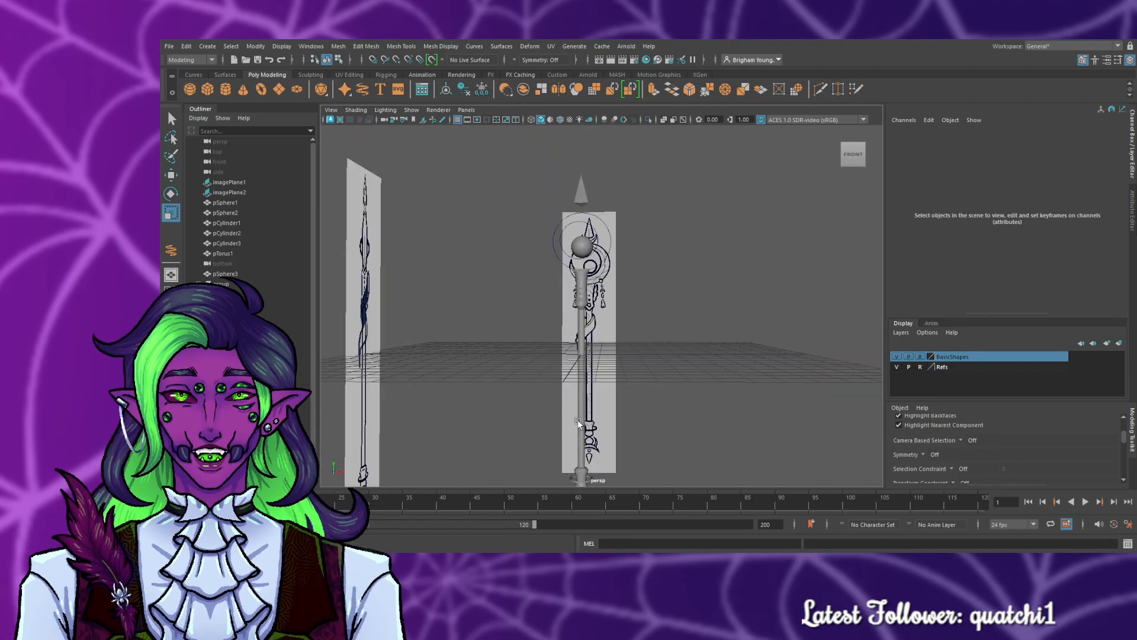
pyautogui.scroll(-3, 579, 421)
pyautogui.scroll(5, 579, 422)
pyautogui.scroll(-2, 579, 422)
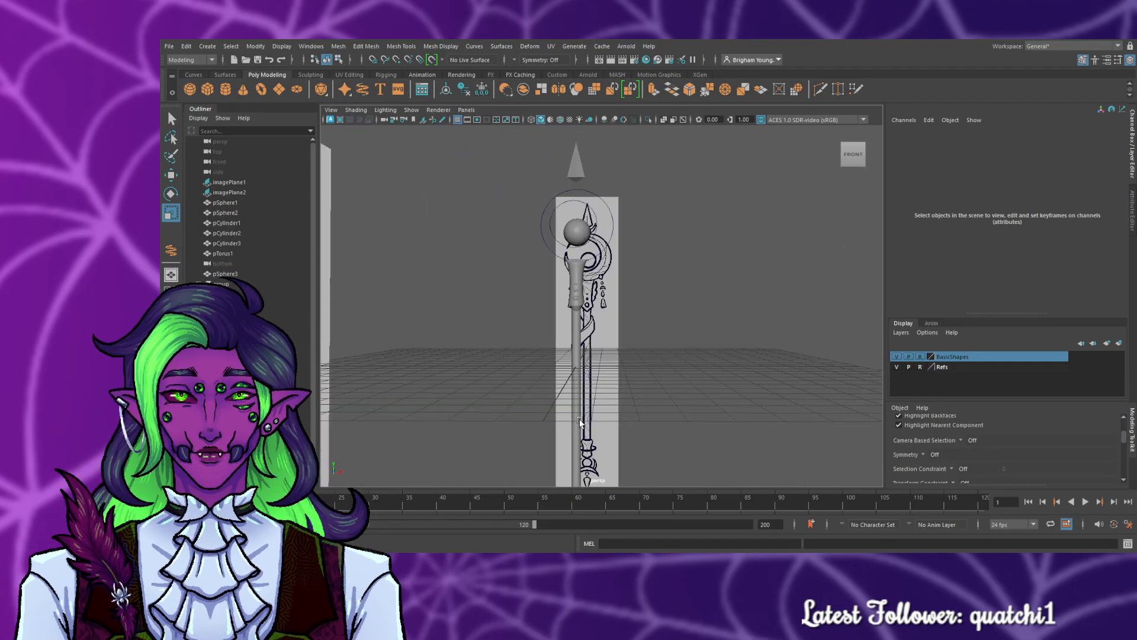
pyautogui.keyDown('alt'); pyautogui.moveTo(627, 277); pyautogui.dragTo(646, 417, button='middle'); pyautogui.keyUp('alt')
pyautogui.scroll(-5, 646, 414)
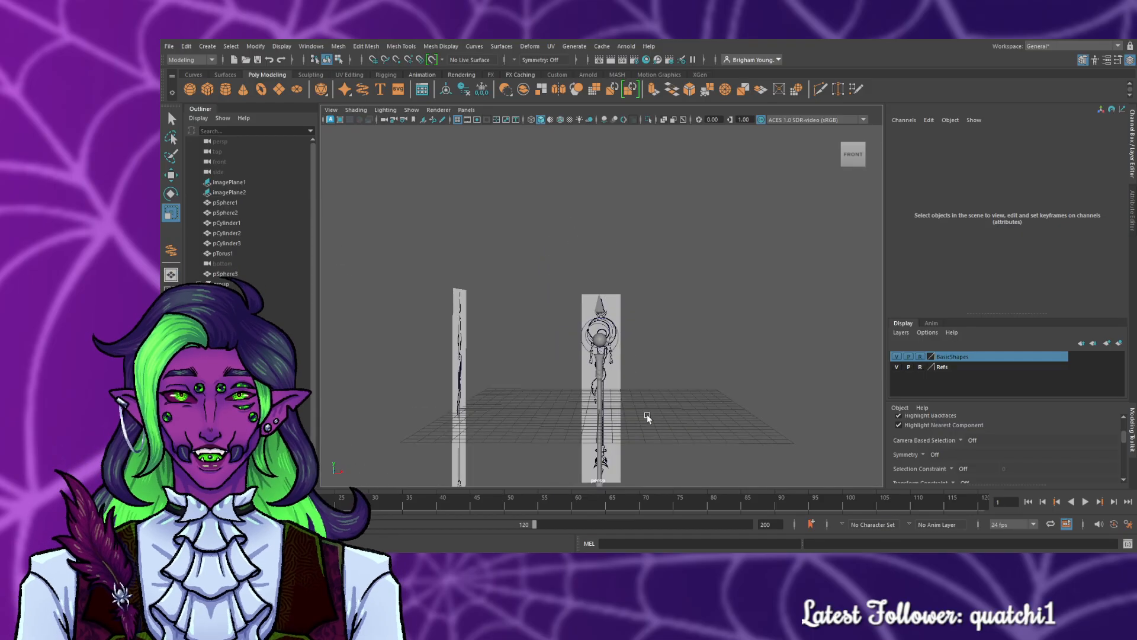
pyautogui.scroll(5, 646, 413)
pyautogui.scroll(3, 646, 405)
pyautogui.scroll(-2, 646, 406)
pyautogui.scroll(4, 645, 406)
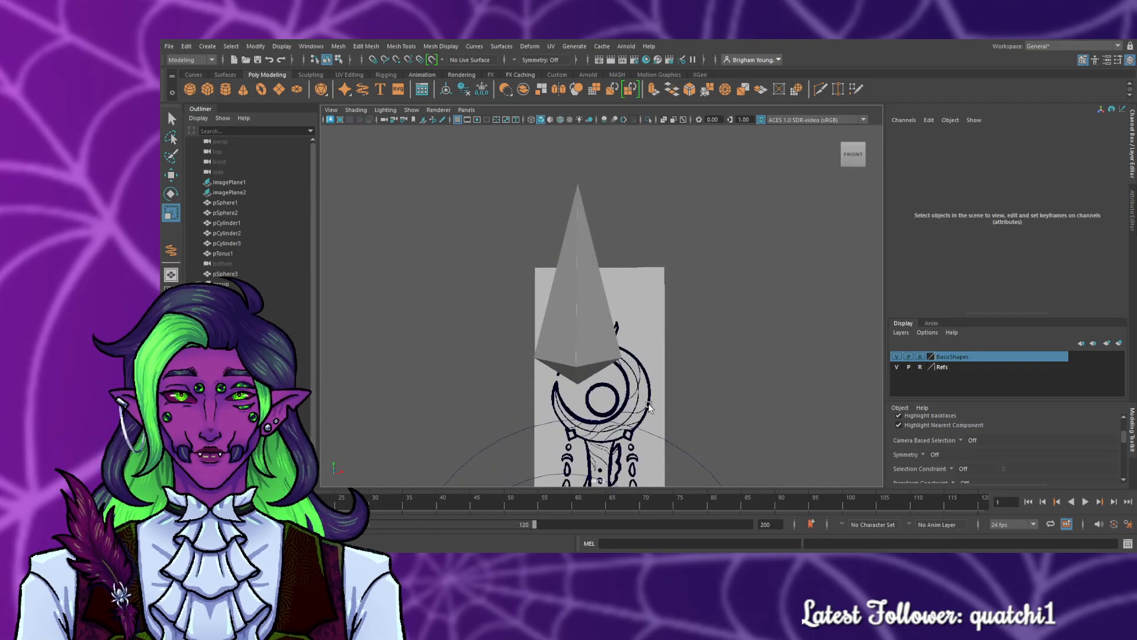
pyautogui.keyDown('alt'); pyautogui.moveTo(639, 380); pyautogui.dragTo(601, 402, button='middle'); pyautogui.keyUp('alt')
pyautogui.keyDown('alt'); pyautogui.moveTo(601, 402); pyautogui.dragTo(574, 409); pyautogui.keyUp('alt')
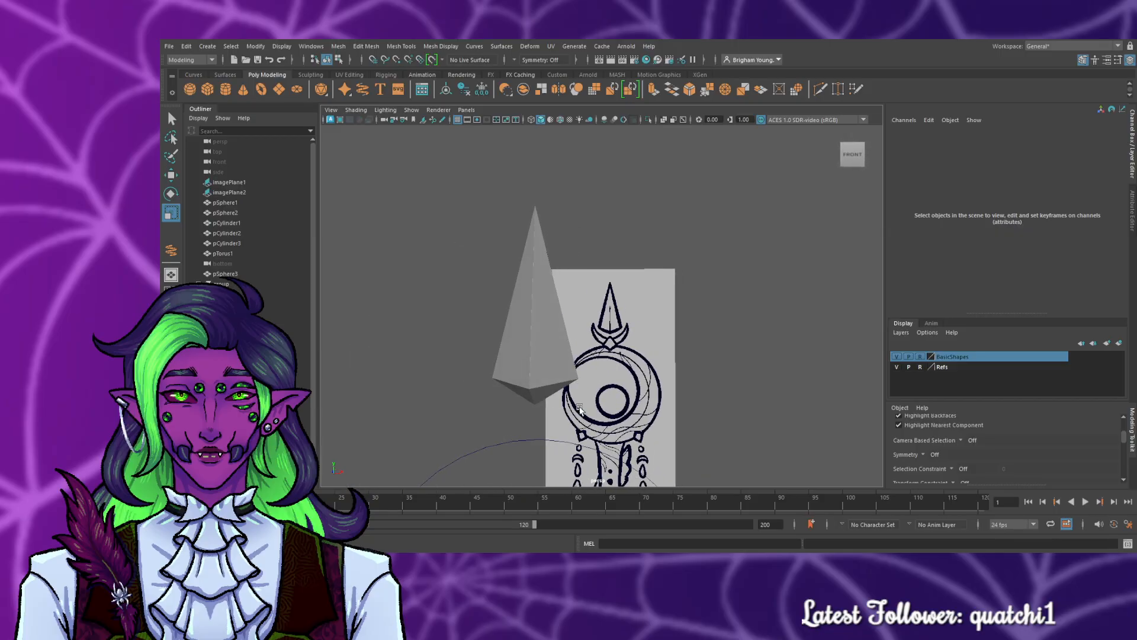
# - Inspect the cone tip's edges and faces up close and from an angle
pyautogui.click(541, 358)
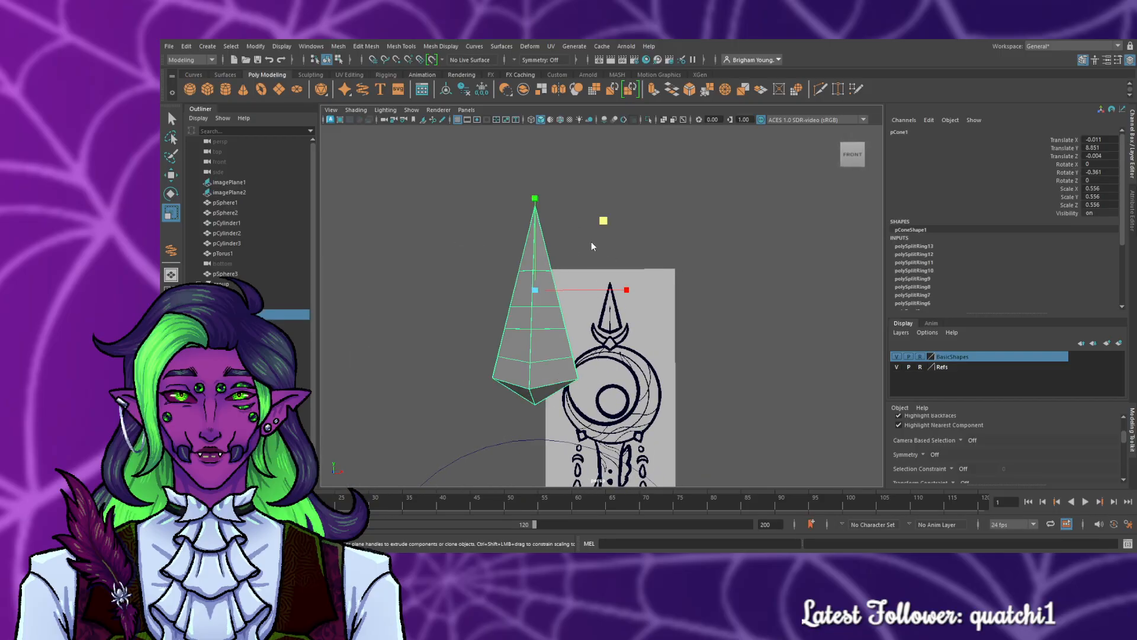
pyautogui.click(552, 233)
pyautogui.scroll(5, 508, 313)
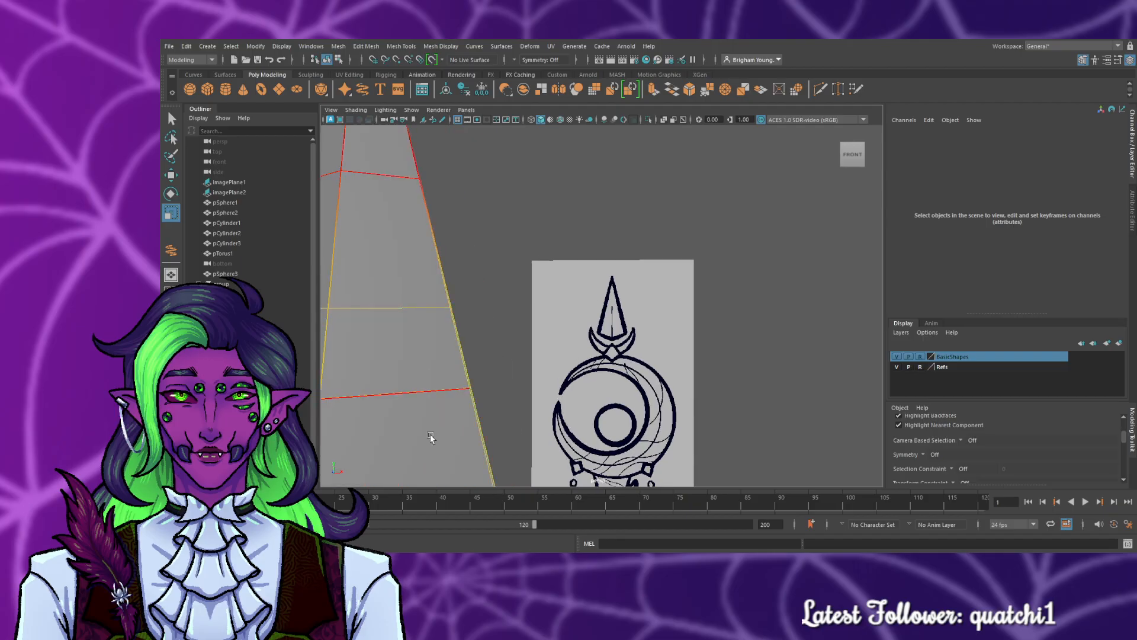
pyautogui.scroll(10, 551, 381)
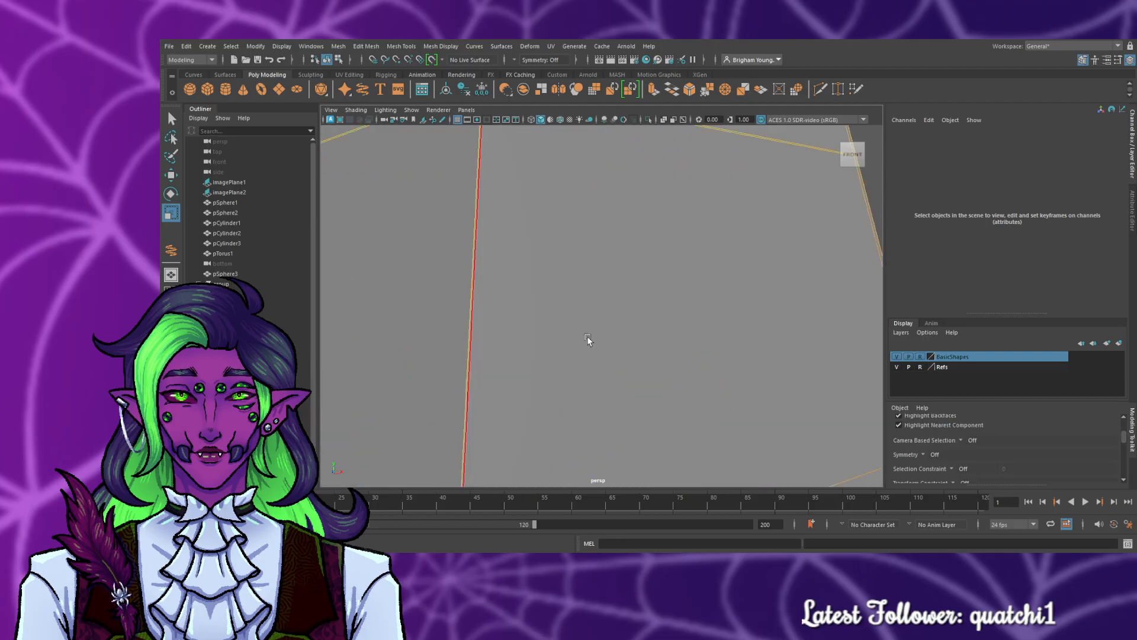
pyautogui.scroll(8, 584, 342)
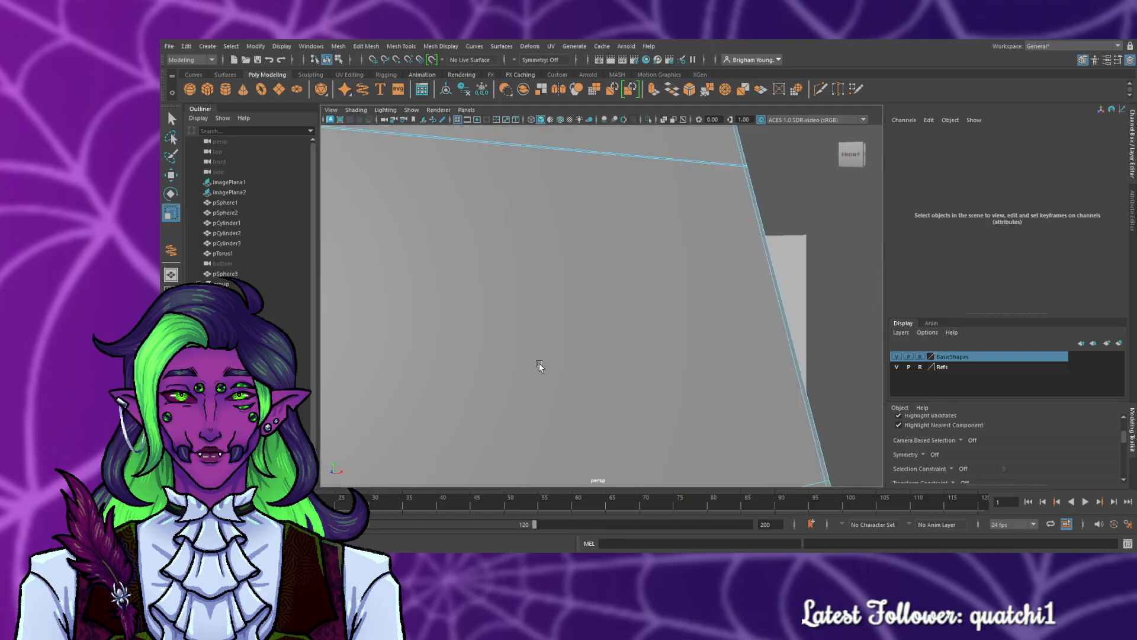
pyautogui.keyDown('alt'); pyautogui.moveTo(539, 363); pyautogui.dragTo(503, 365); pyautogui.keyUp('alt')
pyautogui.keyDown('alt'); pyautogui.moveTo(429, 359); pyautogui.dragTo(643, 338, button='middle'); pyautogui.keyUp('alt')
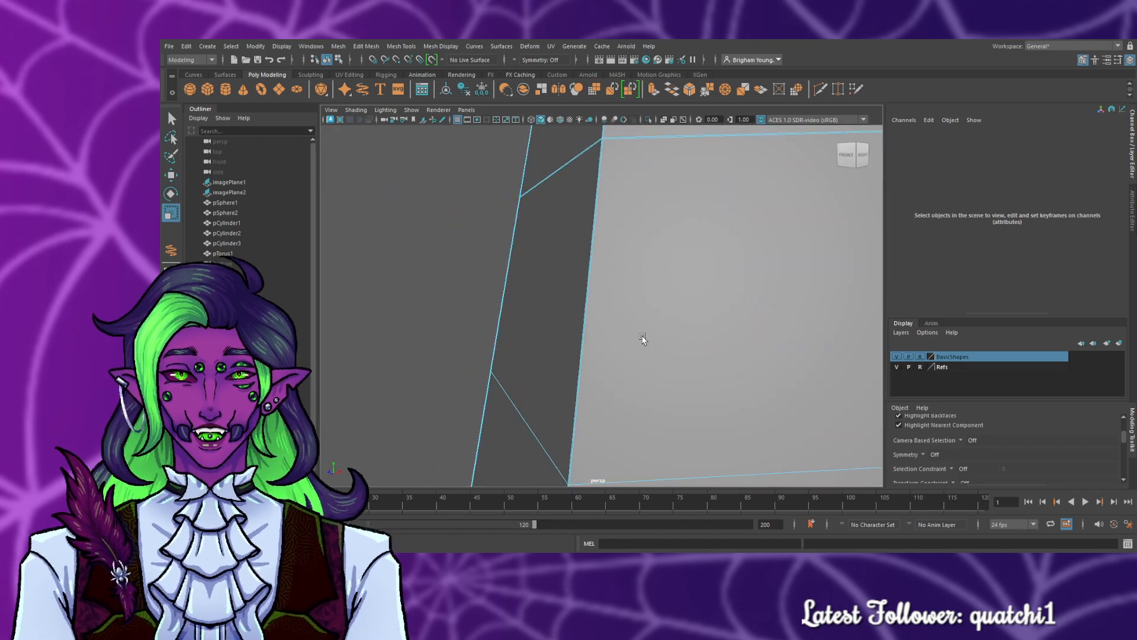
pyautogui.scroll(-10, 642, 337)
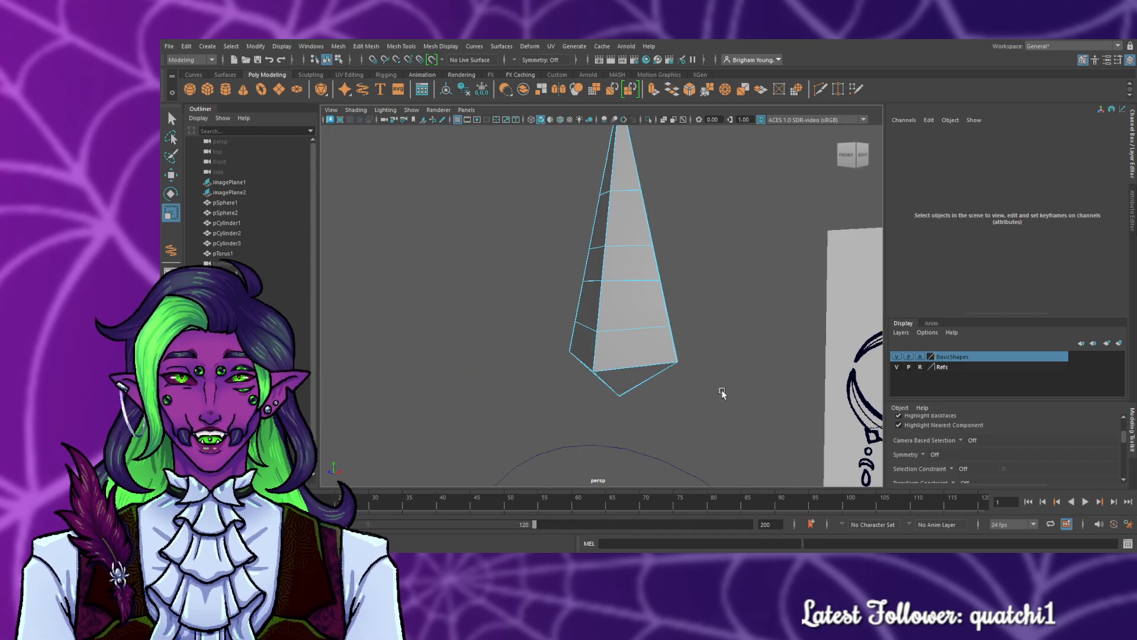
pyautogui.scroll(-12, 725, 391)
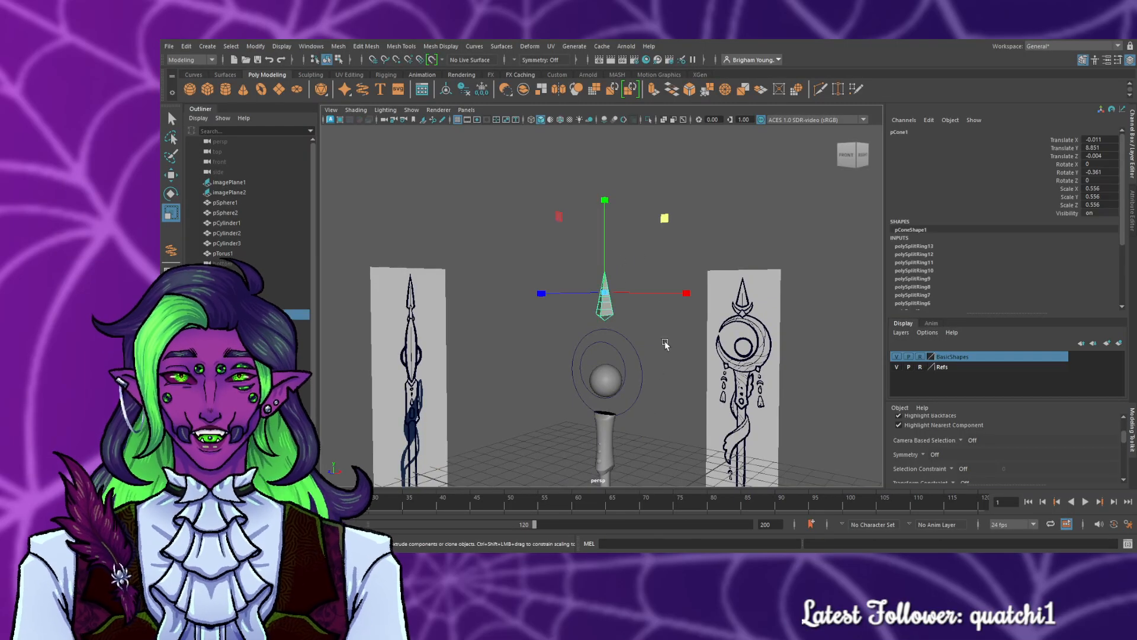
# - Review the staff from its head down to the pommel against the front reference
pyautogui.click(655, 386)
pyautogui.keyDown('alt'); pyautogui.moveTo(655, 386); pyautogui.dragTo(551, 419); pyautogui.keyUp('alt')
pyautogui.keyDown('alt'); pyautogui.moveTo(664, 462); pyautogui.dragTo(638, 286); pyautogui.keyUp('alt')
pyautogui.moveTo(643, 389)
pyautogui.keyDown('alt'); pyautogui.mouseDown()
pyautogui.moveTo(641, 417)
pyautogui.moveTo(641, 405)
pyautogui.mouseUp(); pyautogui.keyUp('alt')
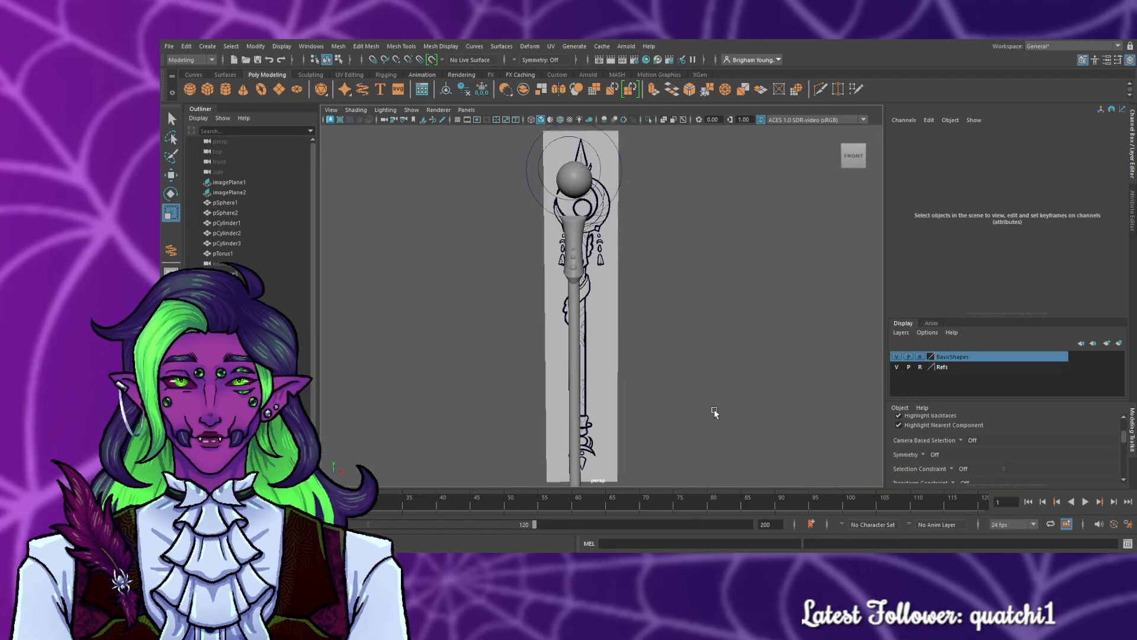
pyautogui.keyDown('alt'); pyautogui.moveTo(713, 409); pyautogui.dragTo(692, 261, button='middle'); pyautogui.keyUp('alt')
pyautogui.keyDown('alt'); pyautogui.moveTo(679, 379); pyautogui.dragTo(672, 303, button='middle'); pyautogui.keyUp('alt')
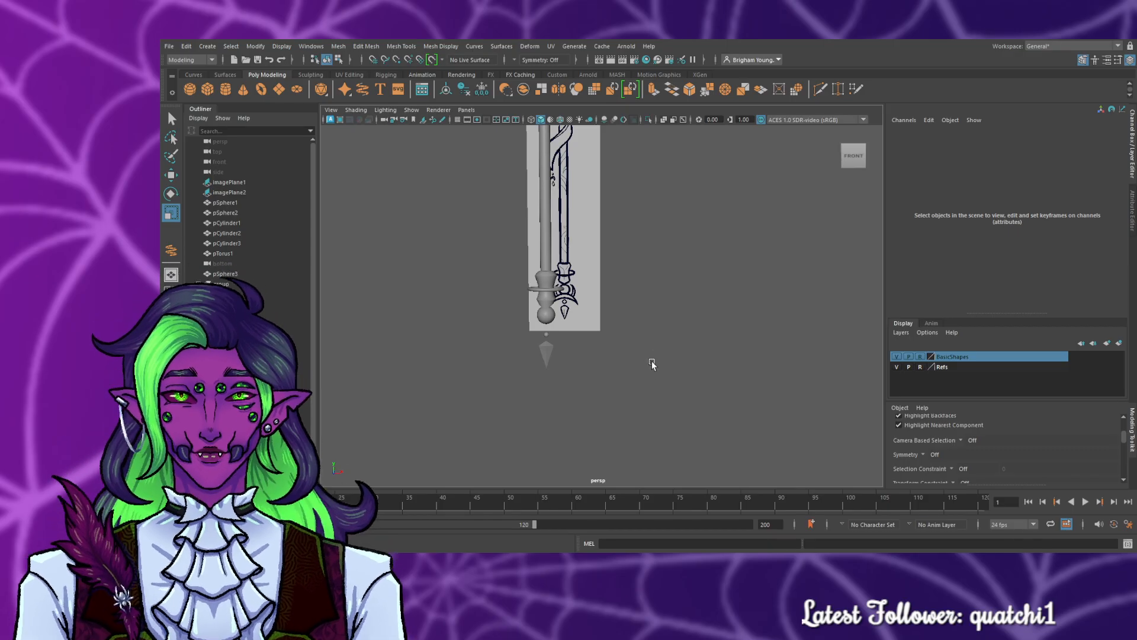
pyautogui.keyDown('alt'); pyautogui.moveTo(652, 363); pyautogui.dragTo(593, 361, button='middle'); pyautogui.keyUp('alt')
pyautogui.keyDown('alt'); pyautogui.moveTo(594, 364); pyautogui.dragTo(677, 392); pyautogui.keyUp('alt')
pyautogui.keyDown('alt'); pyautogui.moveTo(650, 305); pyautogui.dragTo(638, 392, button='middle'); pyautogui.keyUp('alt')
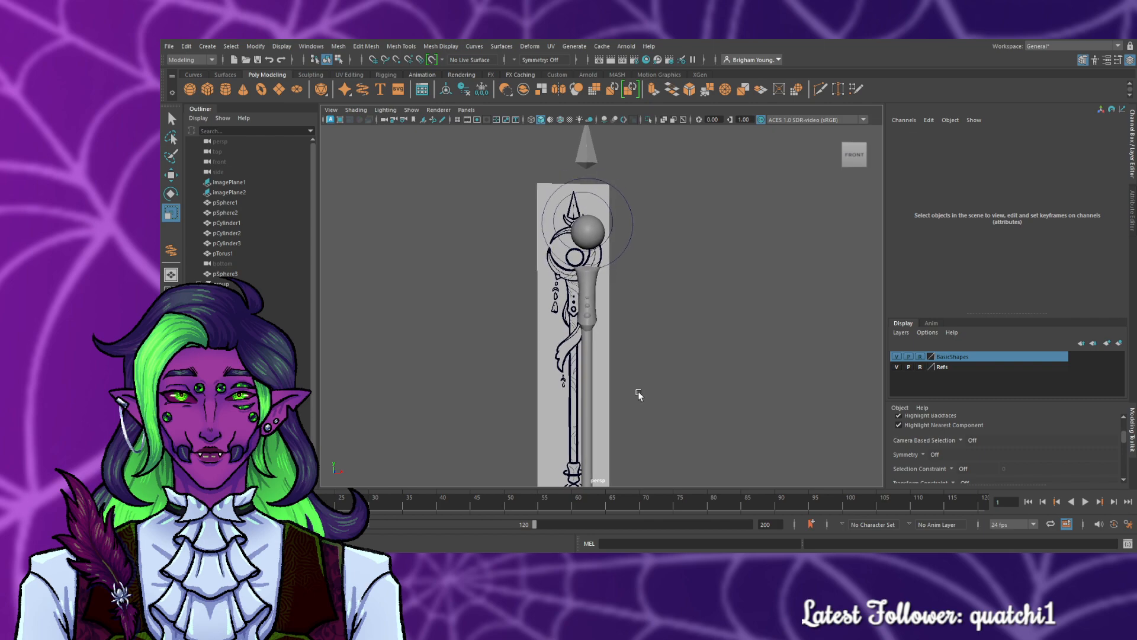
# - Duplicate the uppermost small sphere on the staff's handle and shift one copy sideways, clear of the handle, to about X 1.165
pyautogui.keyDown('alt'); pyautogui.moveTo(638, 392); pyautogui.dragTo(711, 403, button='right'); pyautogui.keyUp('alt')
pyautogui.keyDown('alt'); pyautogui.moveTo(632, 350); pyautogui.dragTo(628, 333, button='right'); pyautogui.keyUp('alt')
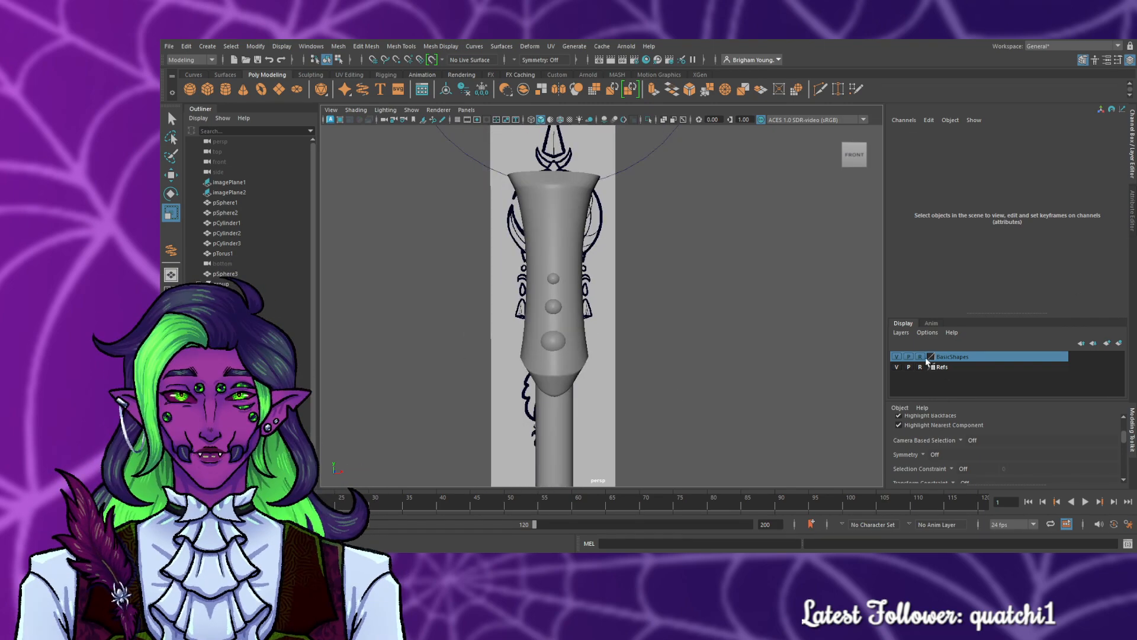
pyautogui.click(555, 279)
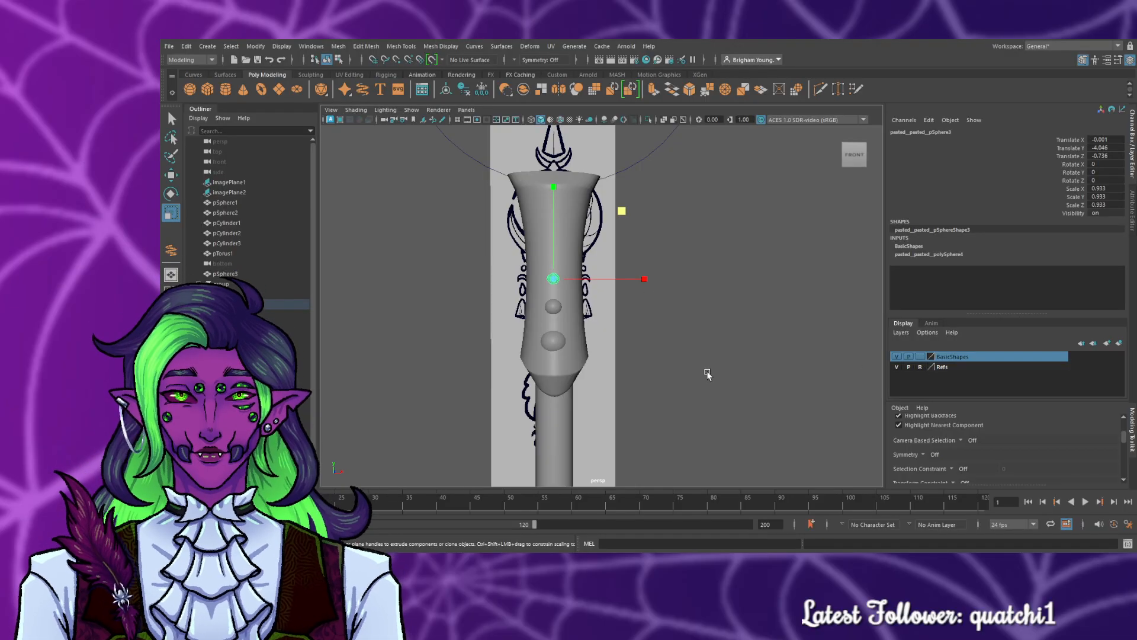
pyautogui.hotkey('ctrl', 'v')
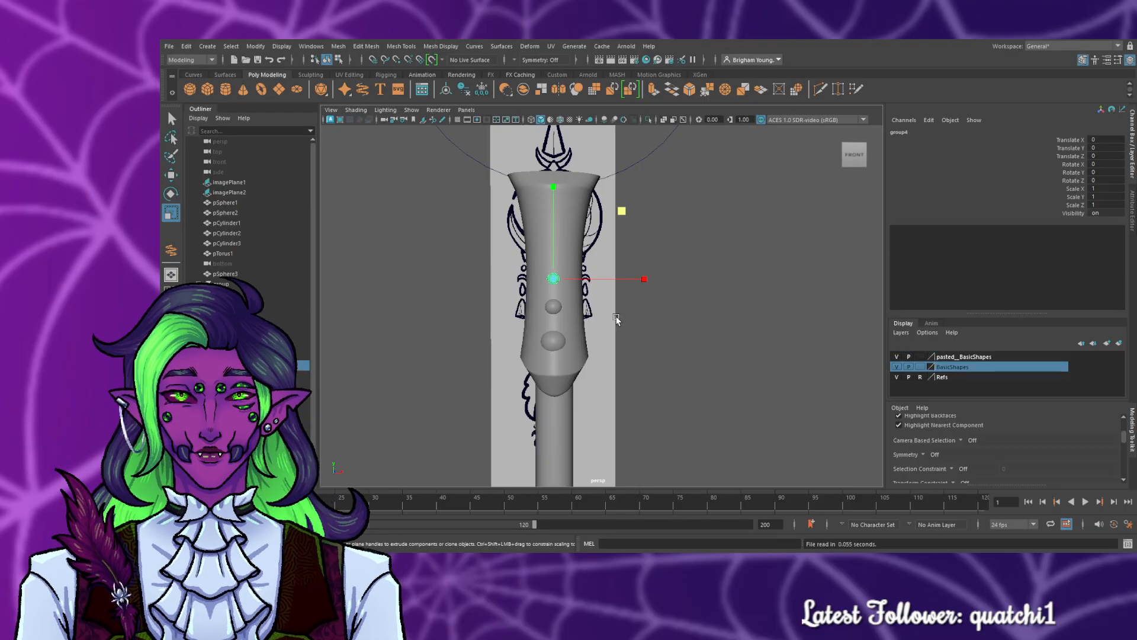
pyautogui.press('w')
pyautogui.click(554, 279)
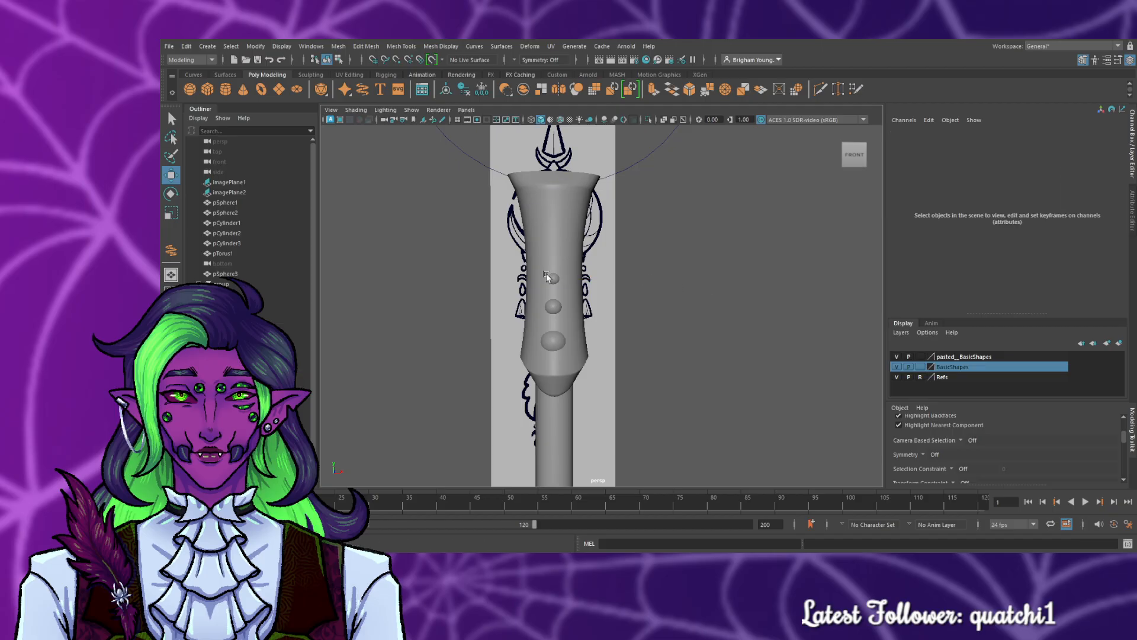
pyautogui.moveTo(627, 279); pyautogui.dragTo(647, 282)
pyautogui.moveTo(750, 289); pyautogui.dragTo(727, 293)
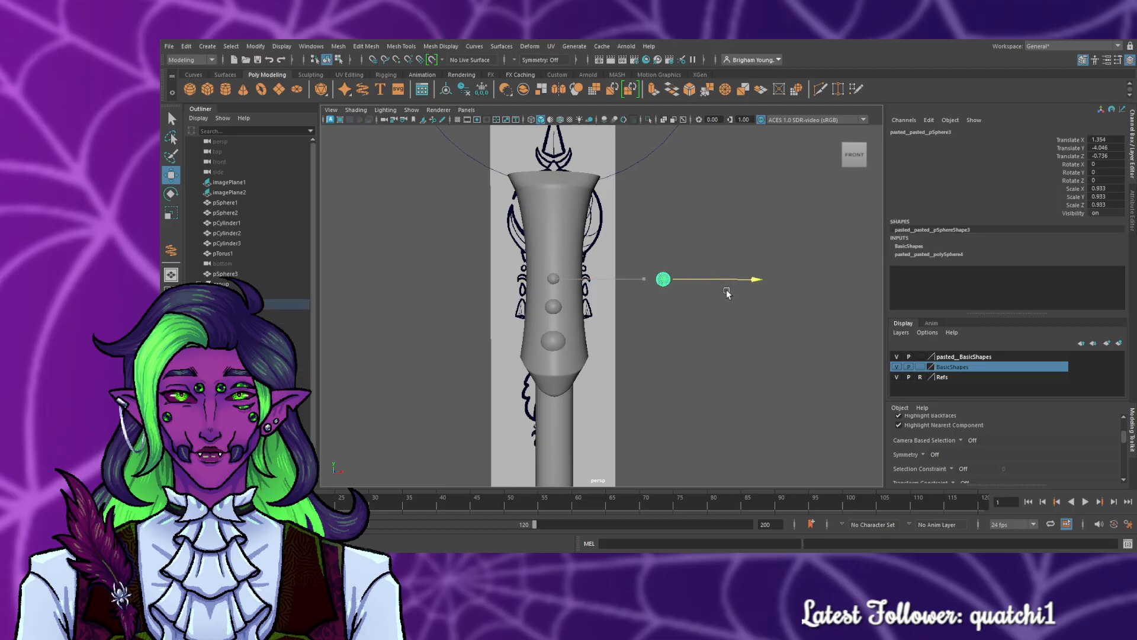
# - In the front view, place the sphere over the right hanging ornament's top bead at X 1.235, Y -3.08, and scale it to 1.152
pyautogui.press('space')
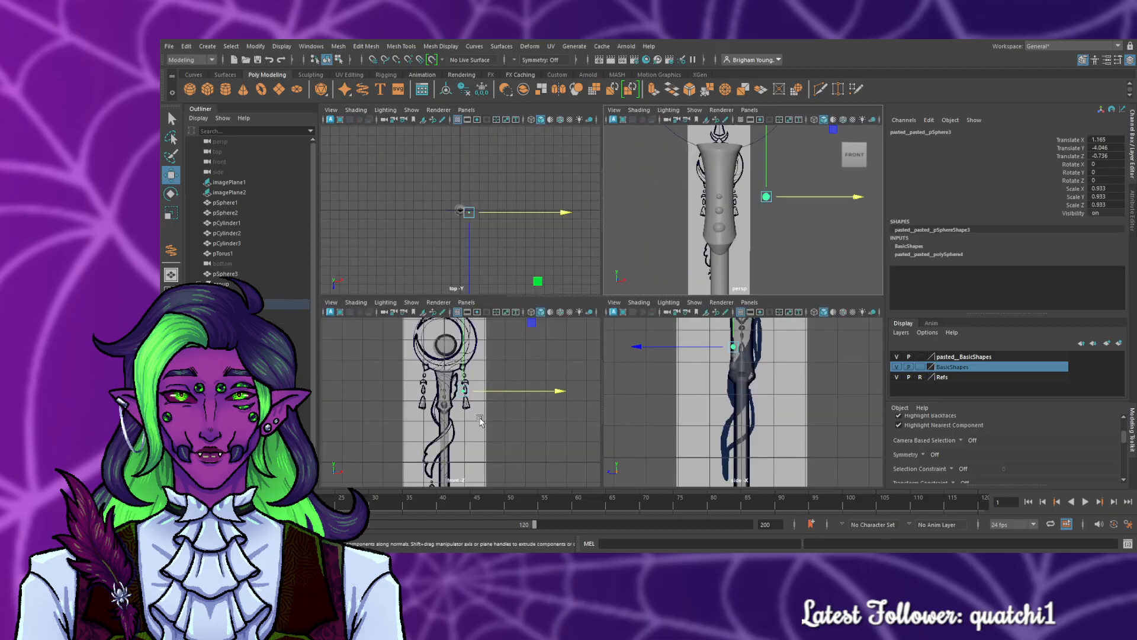
pyautogui.press('space')
pyautogui.scroll(5, 558, 363)
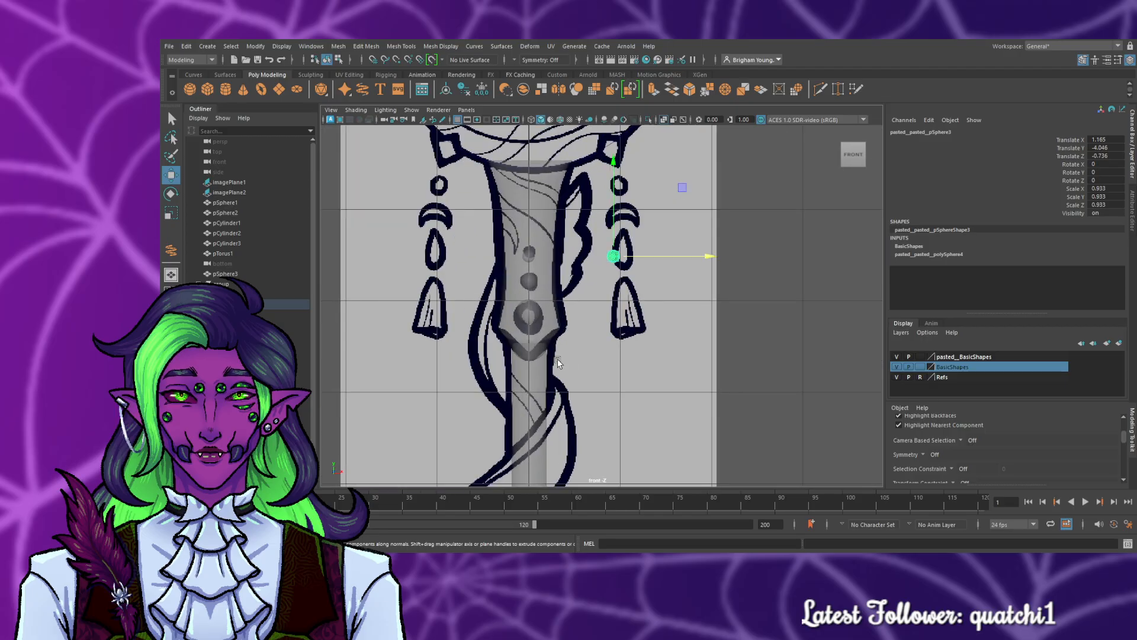
pyautogui.keyDown('alt'); pyautogui.moveTo(550, 353); pyautogui.dragTo(568, 444, button='middle'); pyautogui.keyUp('alt')
pyautogui.moveTo(633, 333); pyautogui.dragTo(634, 323)
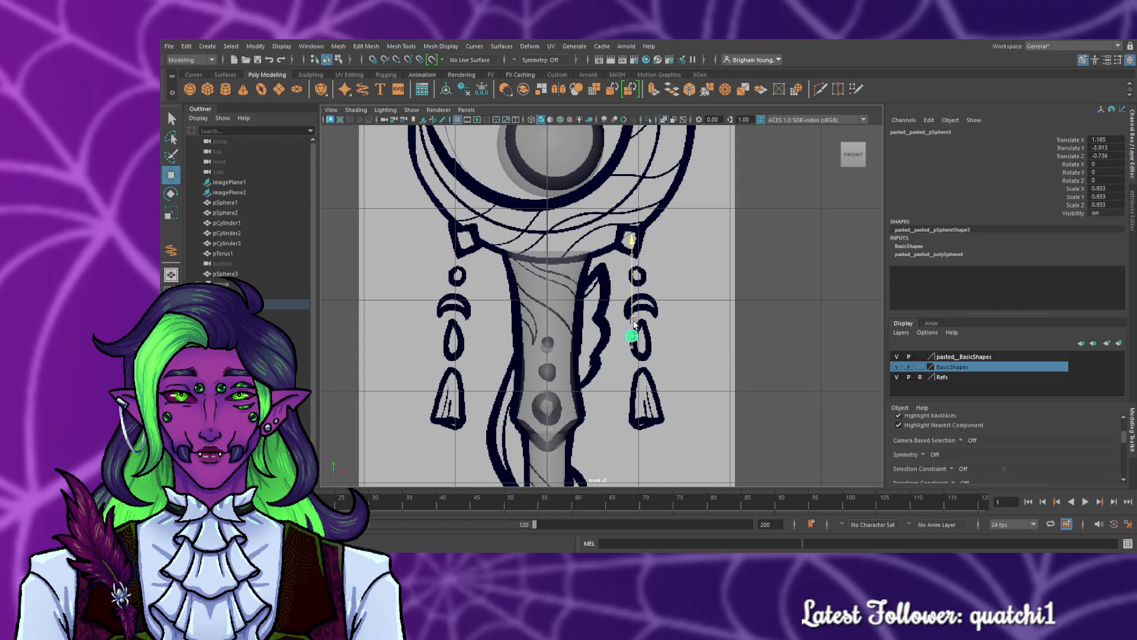
pyautogui.moveTo(652, 277); pyautogui.dragTo(668, 280)
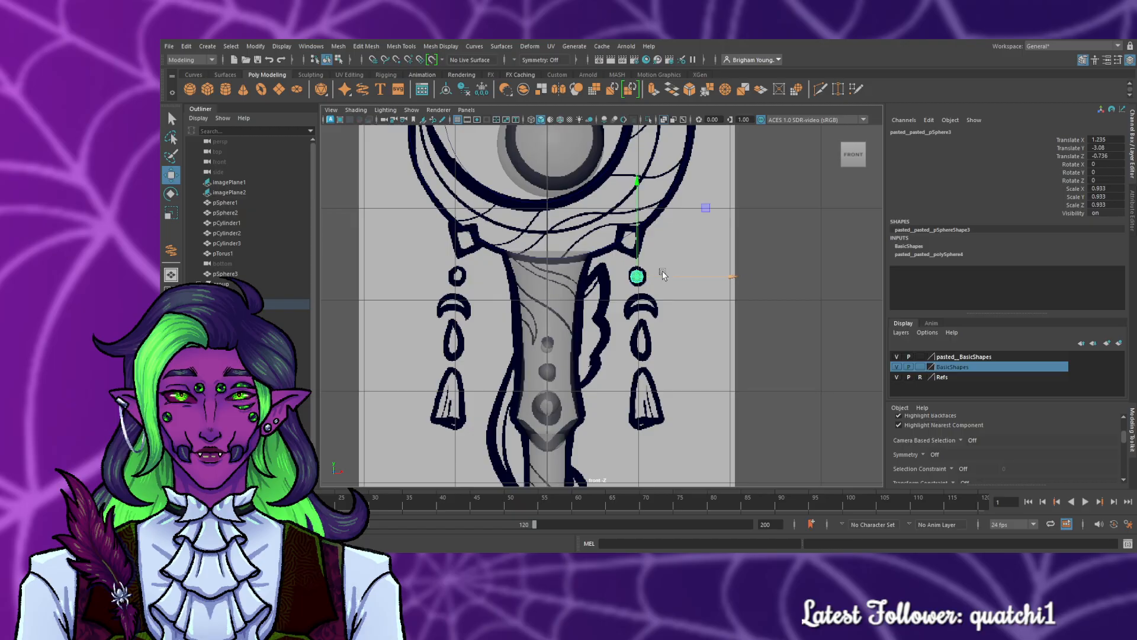
pyautogui.press('r')
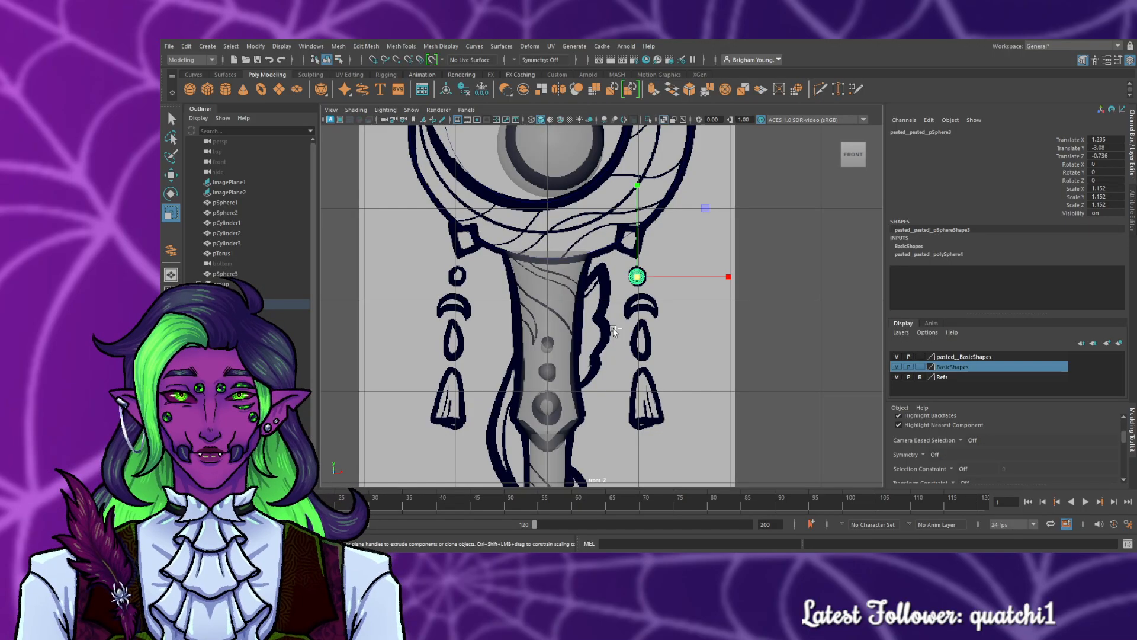
# - Duplicate the bead sphere and move the copy -1.964 along X onto the left hanging ornament's top bead
pyautogui.hotkey('ctrl', 'v')
pyautogui.press('w')
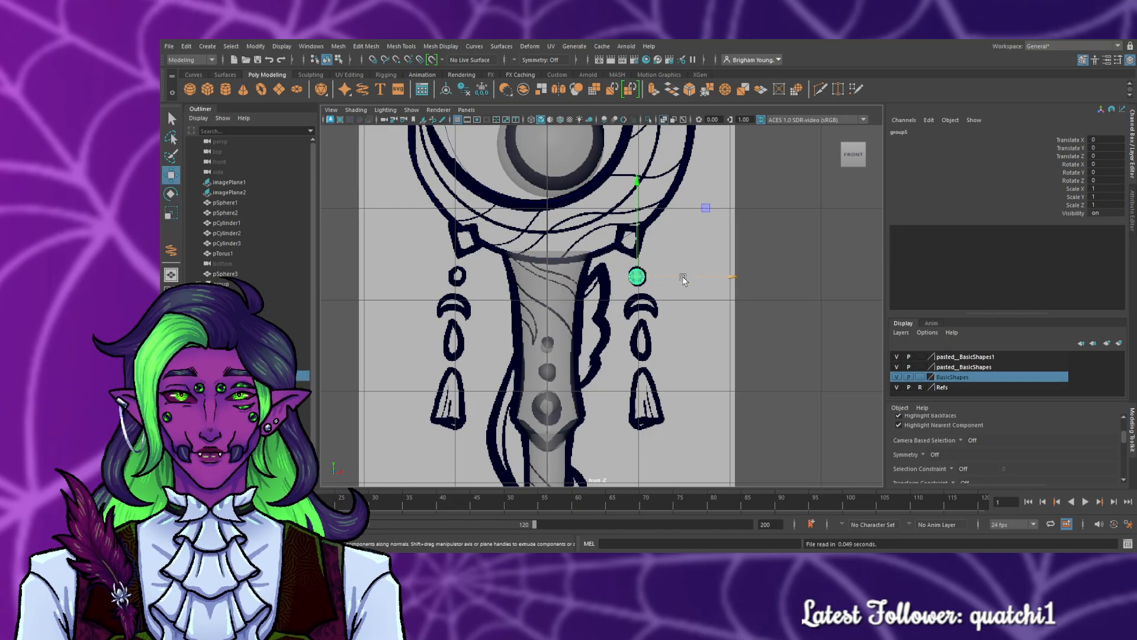
pyautogui.moveTo(683, 280); pyautogui.dragTo(618, 289)
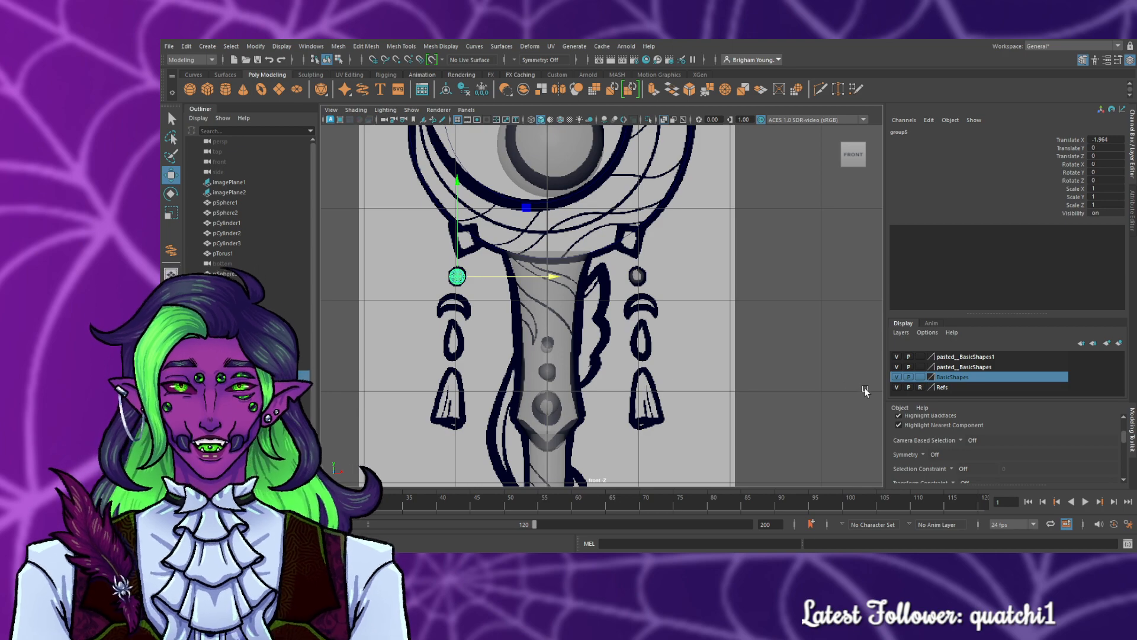
# - In the side view, select both bead spheres and align them with the reference bead at Z -1.058 and Y -3.165
pyautogui.press('space')
pyautogui.press('space')
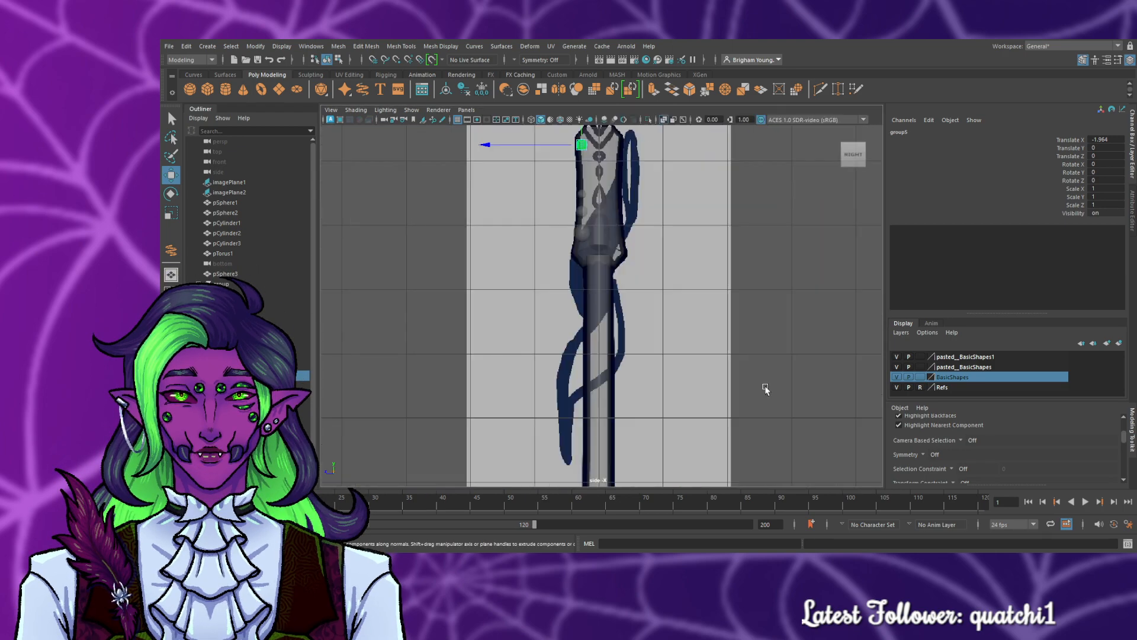
pyautogui.scroll(-4, 762, 385)
pyautogui.scroll(5, 633, 236)
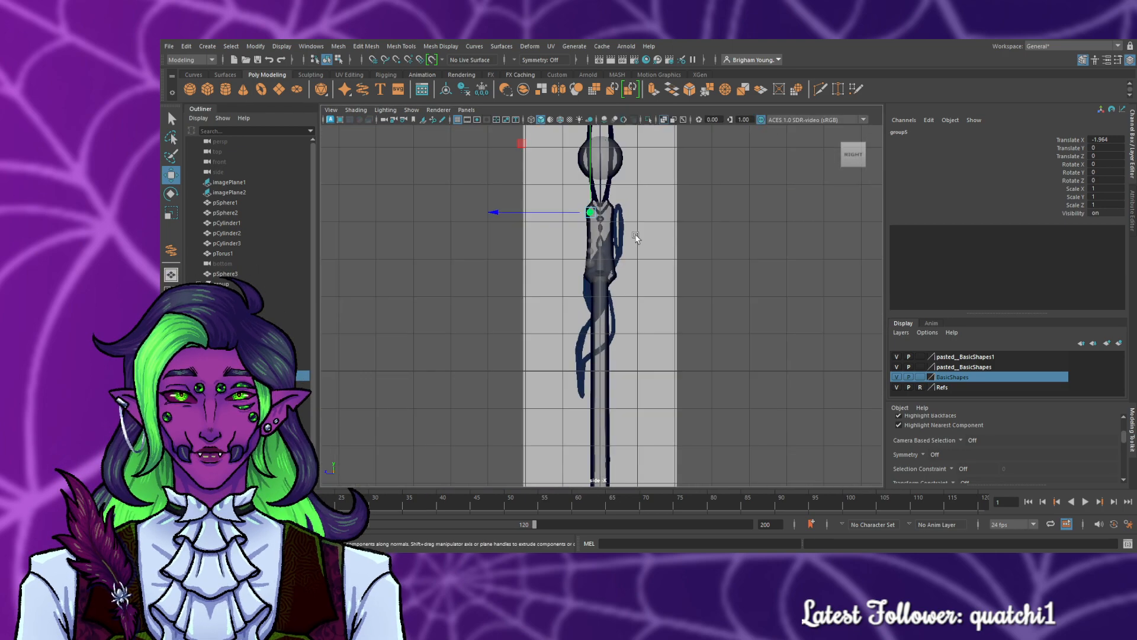
pyautogui.keyDown('alt'); pyautogui.moveTo(650, 233); pyautogui.dragTo(636, 319, button='middle'); pyautogui.keyUp('alt')
pyautogui.scroll(3, 635, 320)
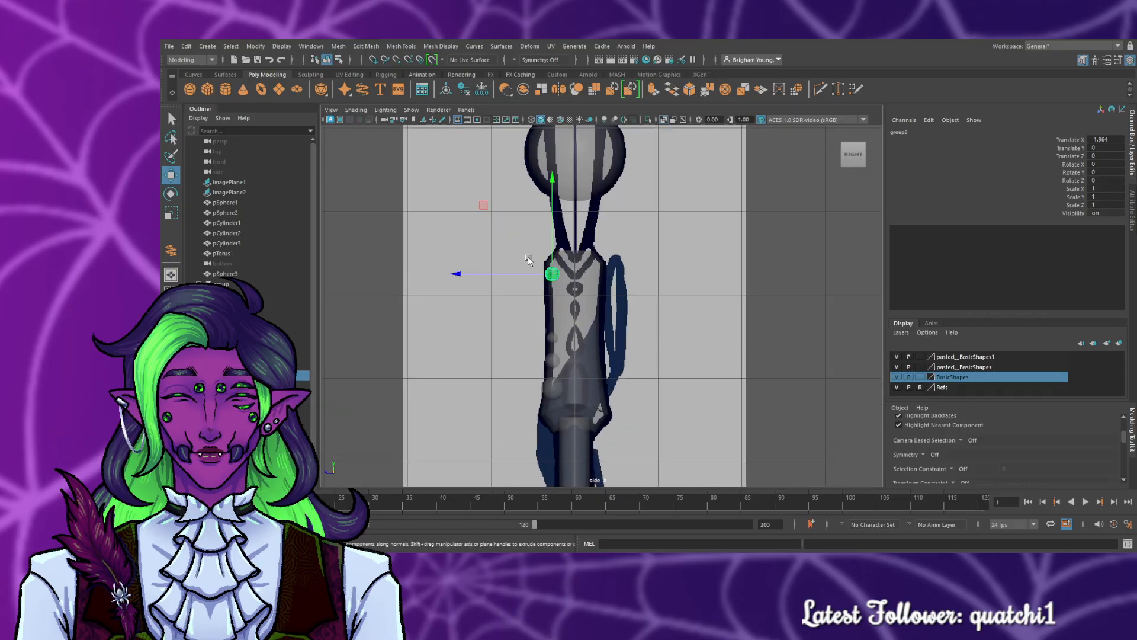
pyautogui.click(564, 298)
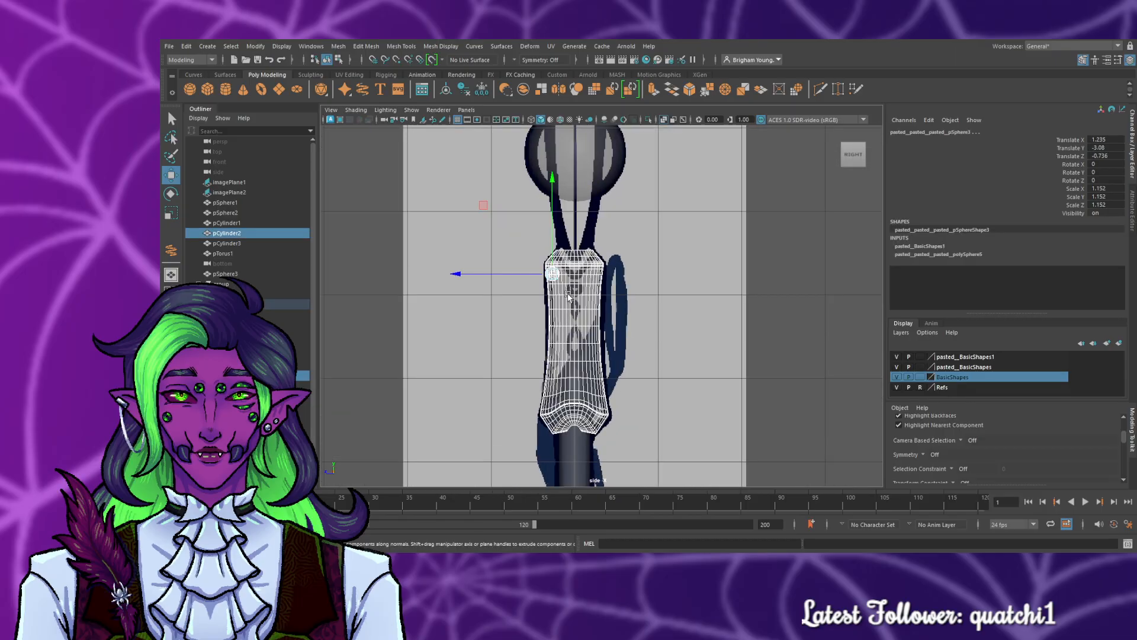
pyautogui.click(664, 327)
pyautogui.moveTo(565, 295); pyautogui.dragTo(507, 280)
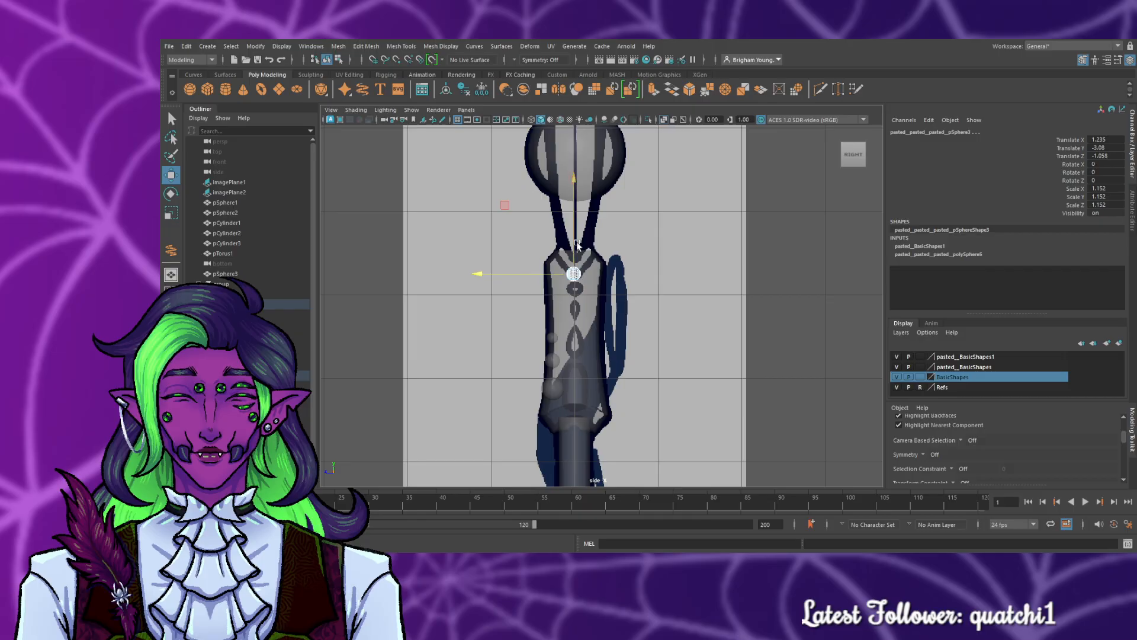
pyautogui.press('space')
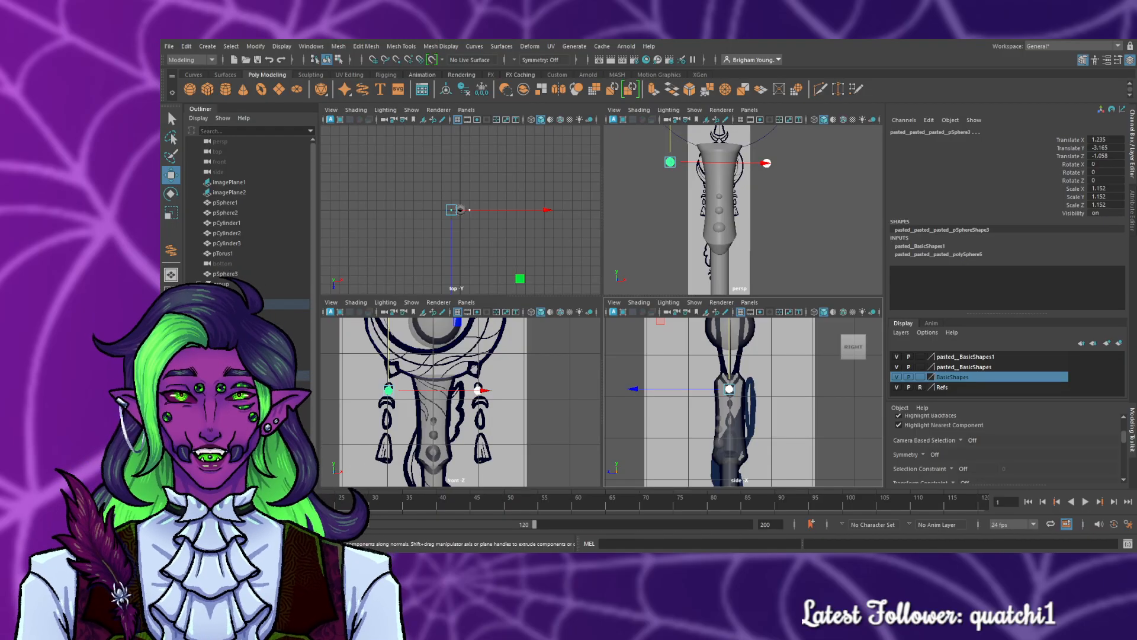
# - In the front view, duplicate the left ornament's top bead and move the copy 0.368 in X and -5.167 in Y, beneath the ribbon's end
pyautogui.click(460, 431)
pyautogui.scroll(-5, 616, 426)
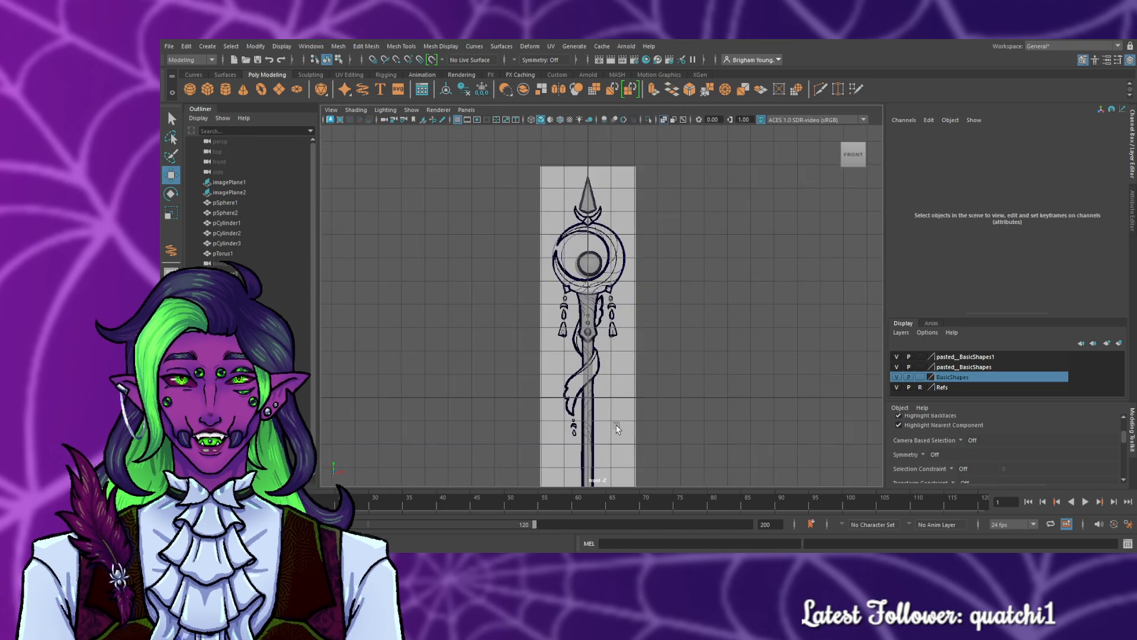
pyautogui.scroll(5, 619, 430)
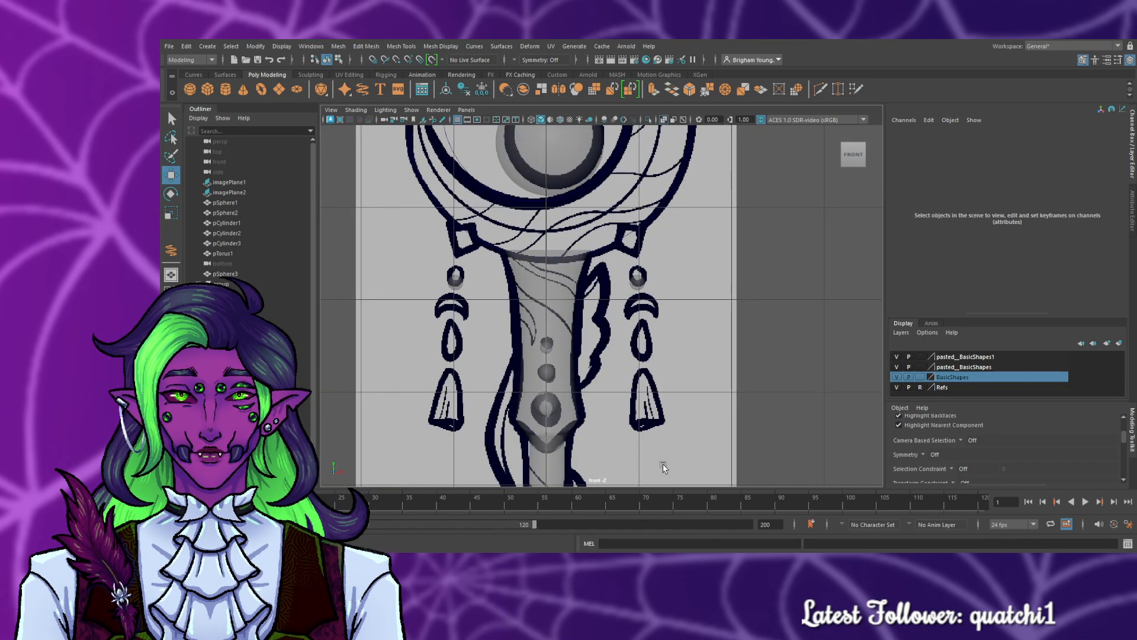
pyautogui.keyDown('alt'); pyautogui.moveTo(664, 468); pyautogui.dragTo(717, 168, button='middle'); pyautogui.keyUp('alt')
pyautogui.keyDown('alt'); pyautogui.moveTo(681, 305); pyautogui.dragTo(652, 446, button='middle'); pyautogui.keyUp('alt')
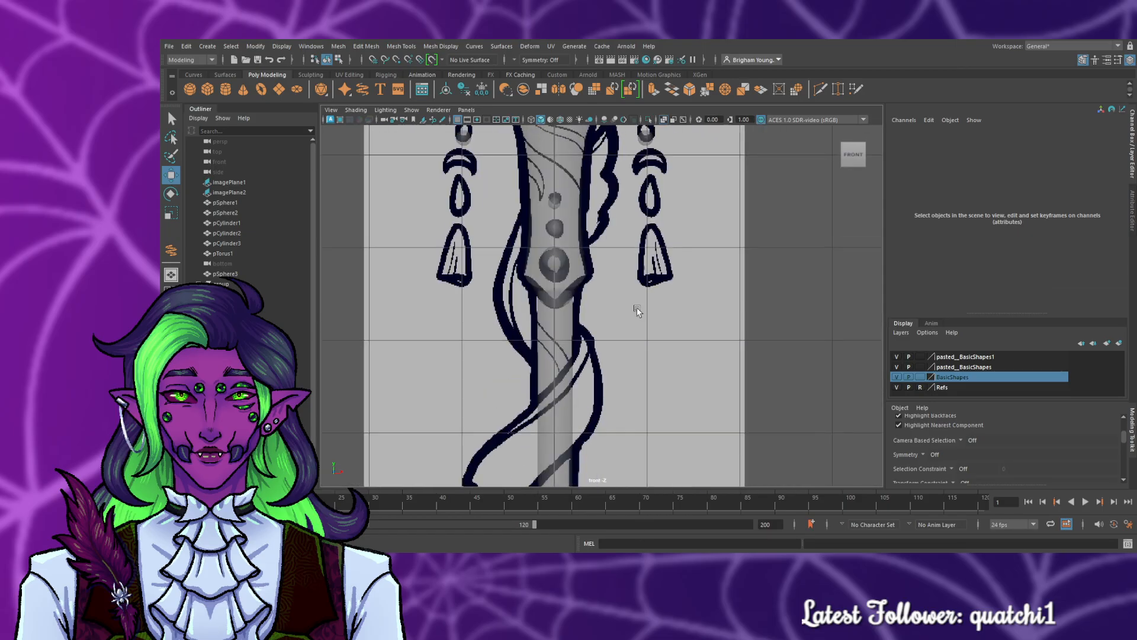
pyautogui.click(477, 274)
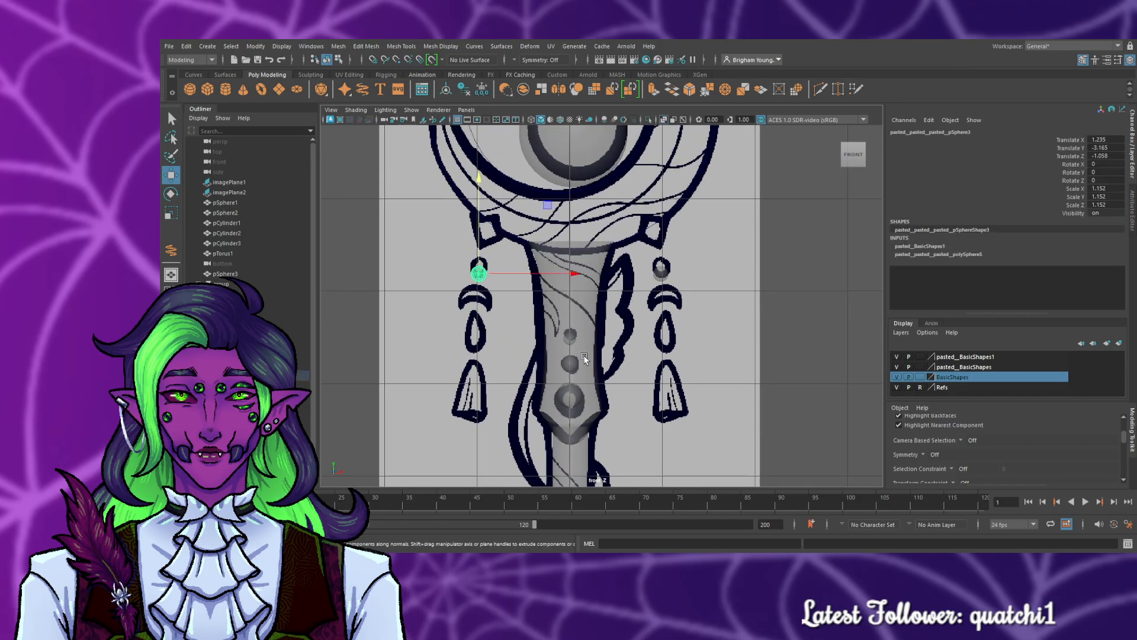
pyautogui.hotkey('ctrl', 'v')
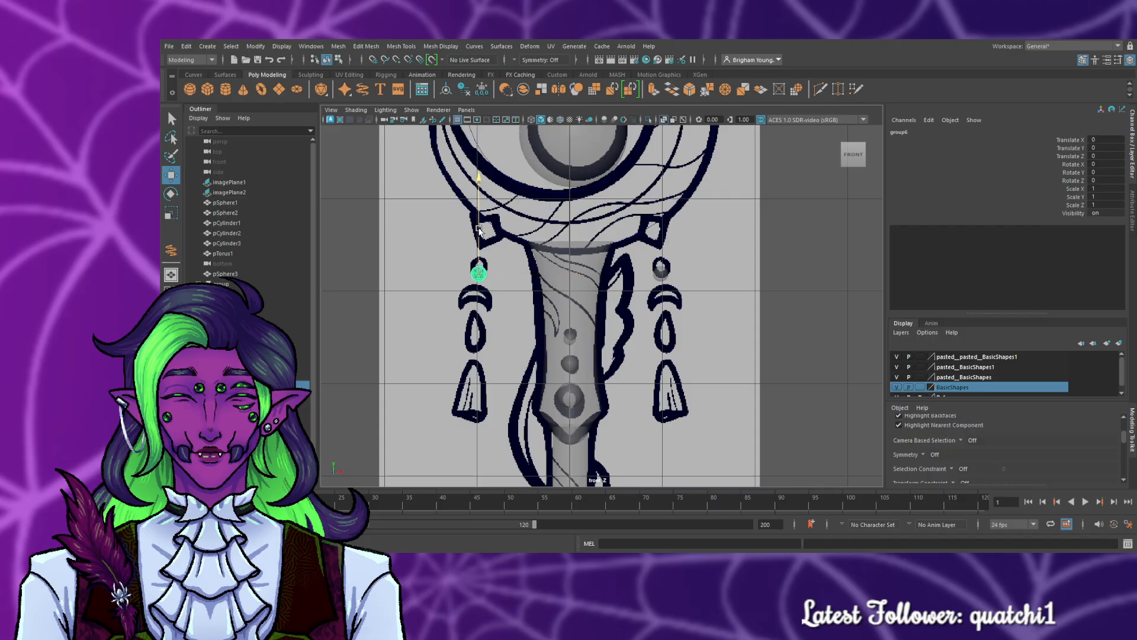
pyautogui.moveTo(478, 230); pyautogui.dragTo(479, 429)
pyautogui.keyDown('alt'); pyautogui.moveTo(731, 465); pyautogui.dragTo(744, 234, button='middle'); pyautogui.keyUp('alt')
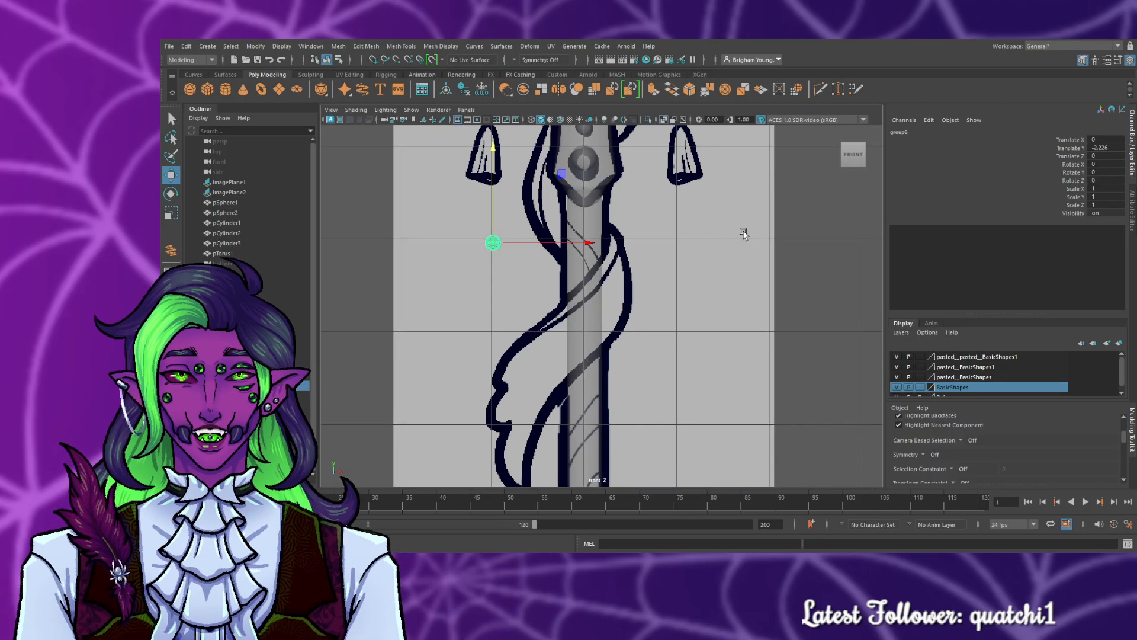
pyautogui.moveTo(492, 187); pyautogui.dragTo(492, 391)
pyautogui.keyDown('alt'); pyautogui.moveTo(757, 371); pyautogui.dragTo(758, 141, button='middle'); pyautogui.keyUp('alt')
pyautogui.moveTo(494, 188); pyautogui.dragTo(574, 283)
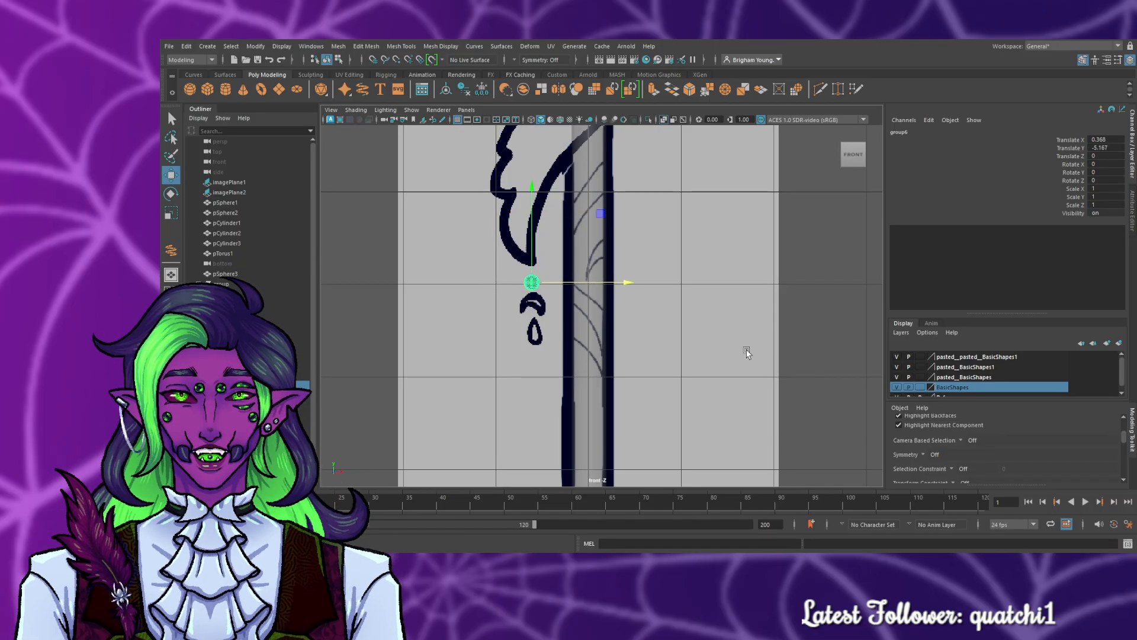
# - In the side view, shift the duplicated bead 0.463 along Z so it sits beneath the ribbon's lower tip
pyautogui.press('space')
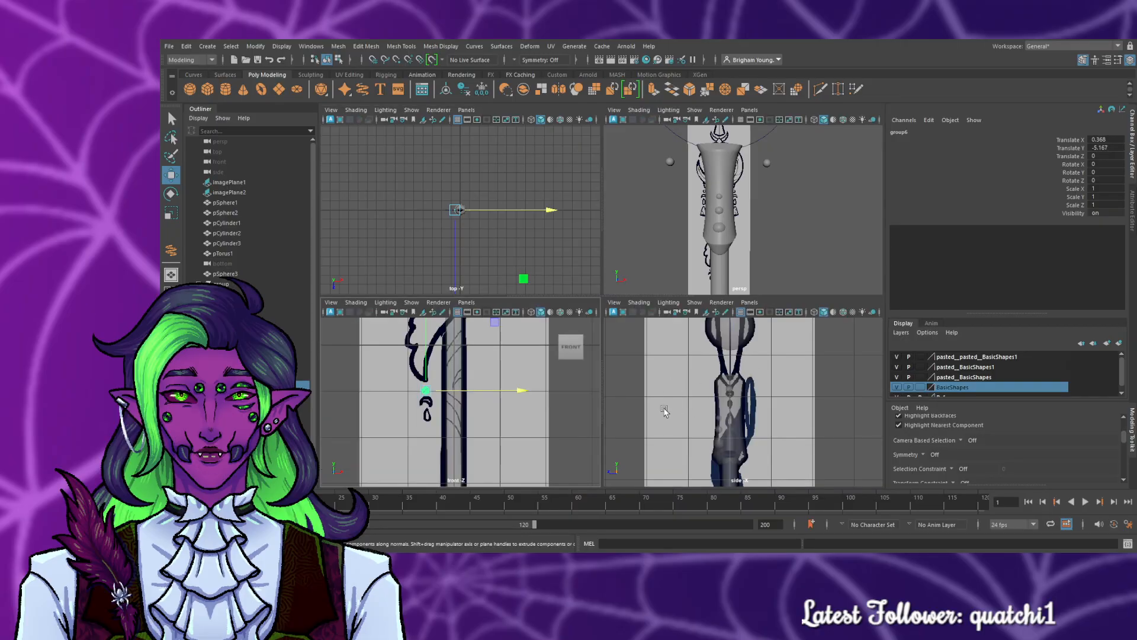
pyautogui.press('space')
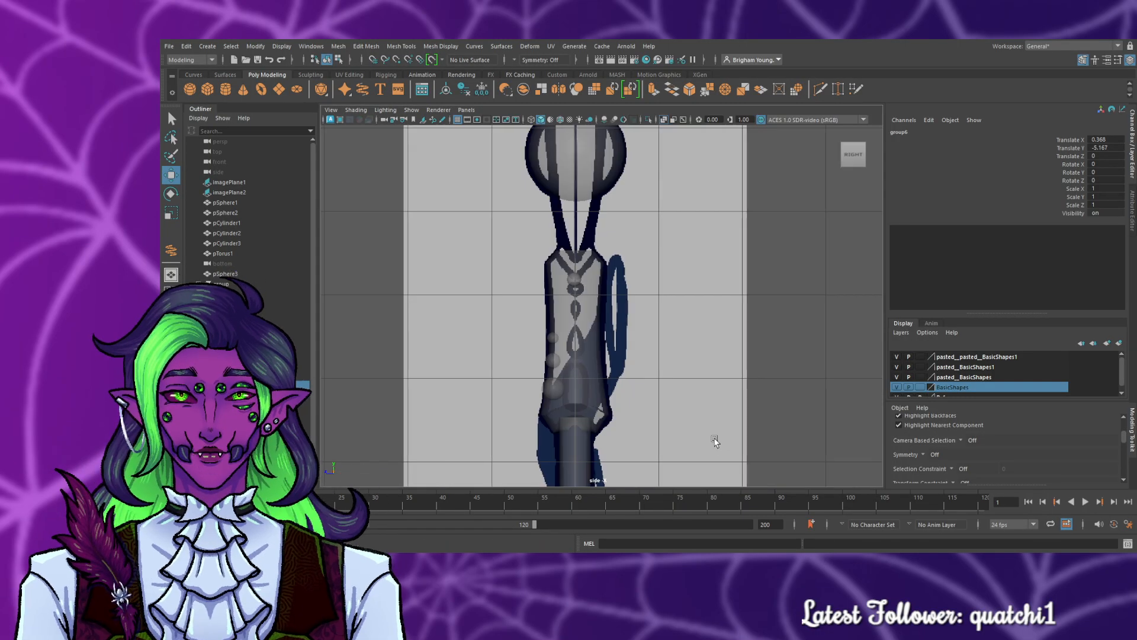
pyautogui.keyDown('alt'); pyautogui.moveTo(715, 441); pyautogui.dragTo(745, 160, button='middle'); pyautogui.keyUp('alt')
pyautogui.keyDown('alt'); pyautogui.moveTo(713, 299); pyautogui.dragTo(712, 340, button='middle'); pyautogui.keyUp('alt')
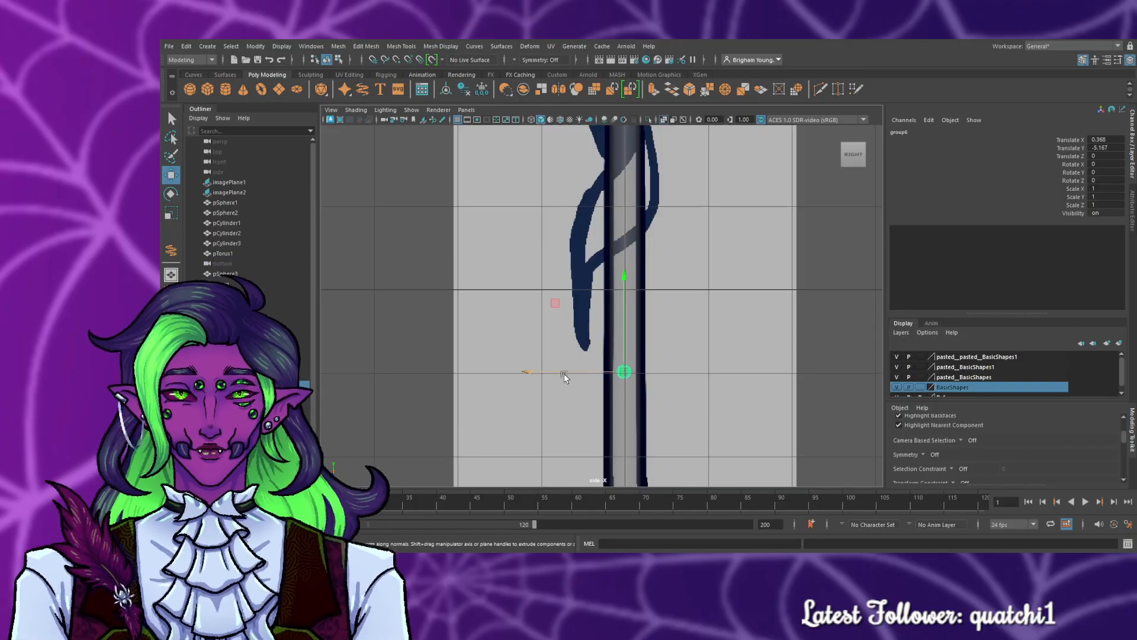
pyautogui.moveTo(564, 373); pyautogui.dragTo(525, 372)
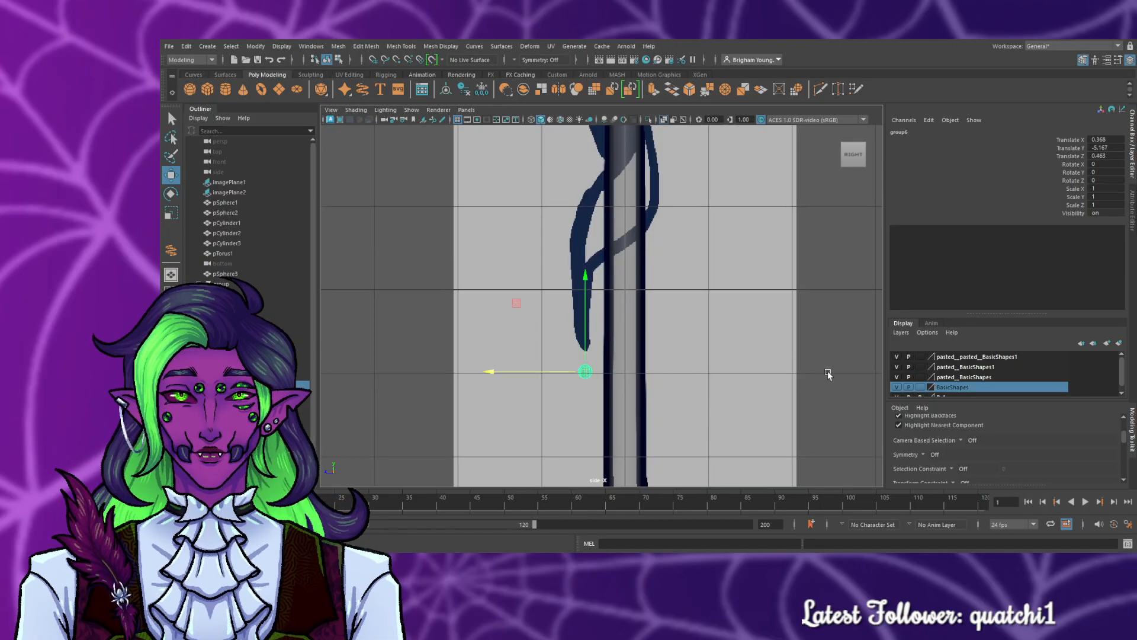
pyautogui.press('space')
pyautogui.press('space')
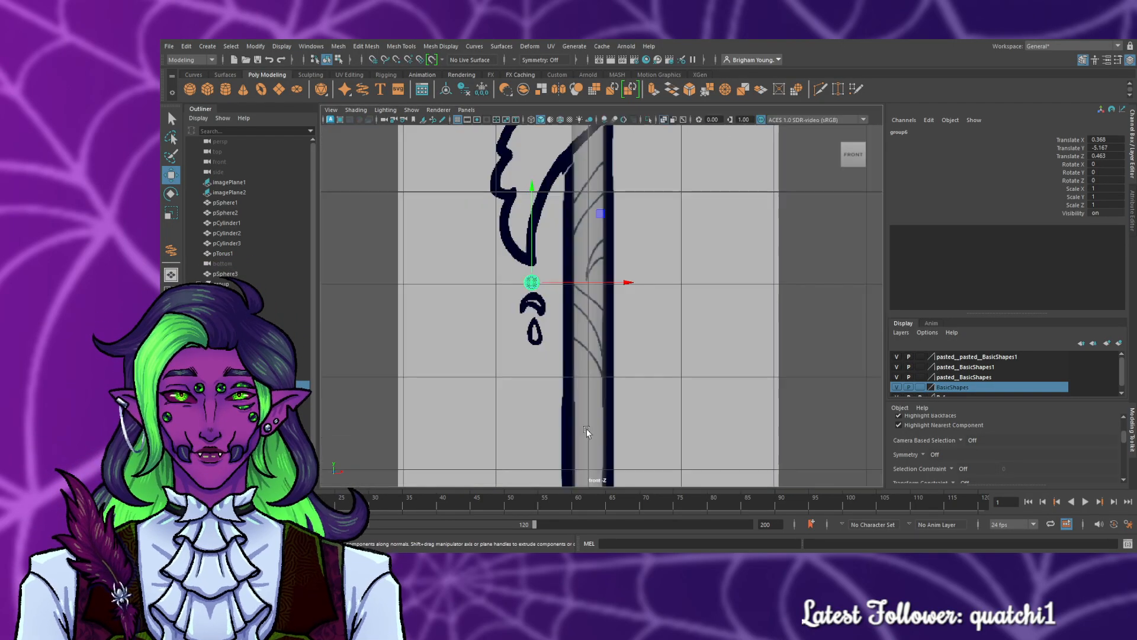
# - Try to select the three pasted BasicShapes display layers together
pyautogui.scroll(-5, 586, 428)
pyautogui.keyDown('alt'); pyautogui.moveTo(738, 235); pyautogui.dragTo(750, 374, button='middle'); pyautogui.keyUp('alt')
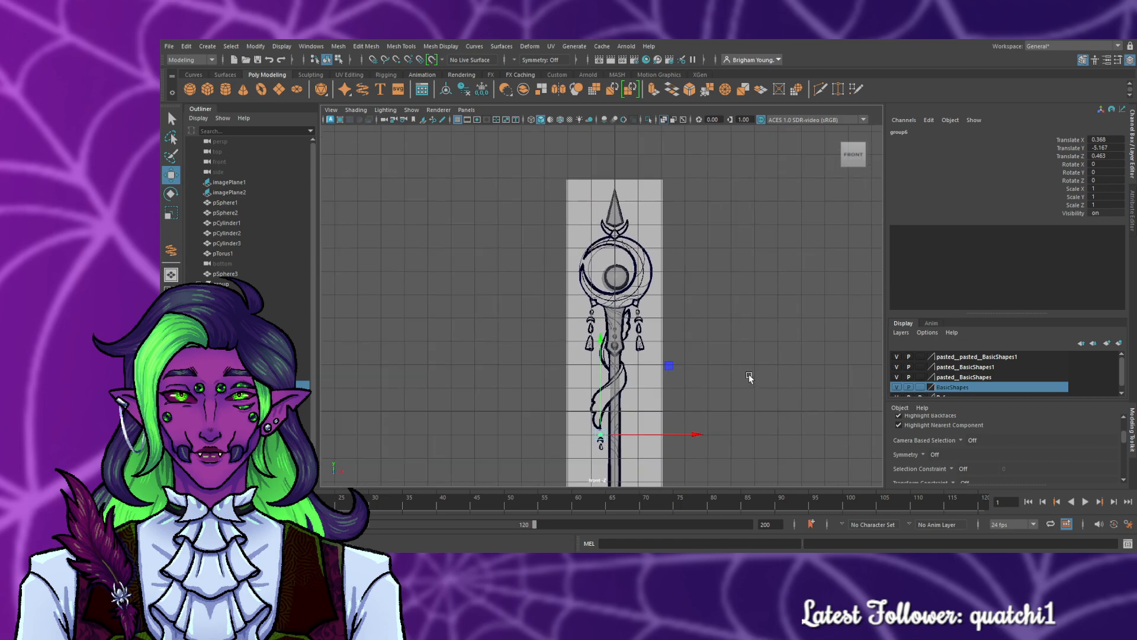
pyautogui.scroll(3, 750, 370)
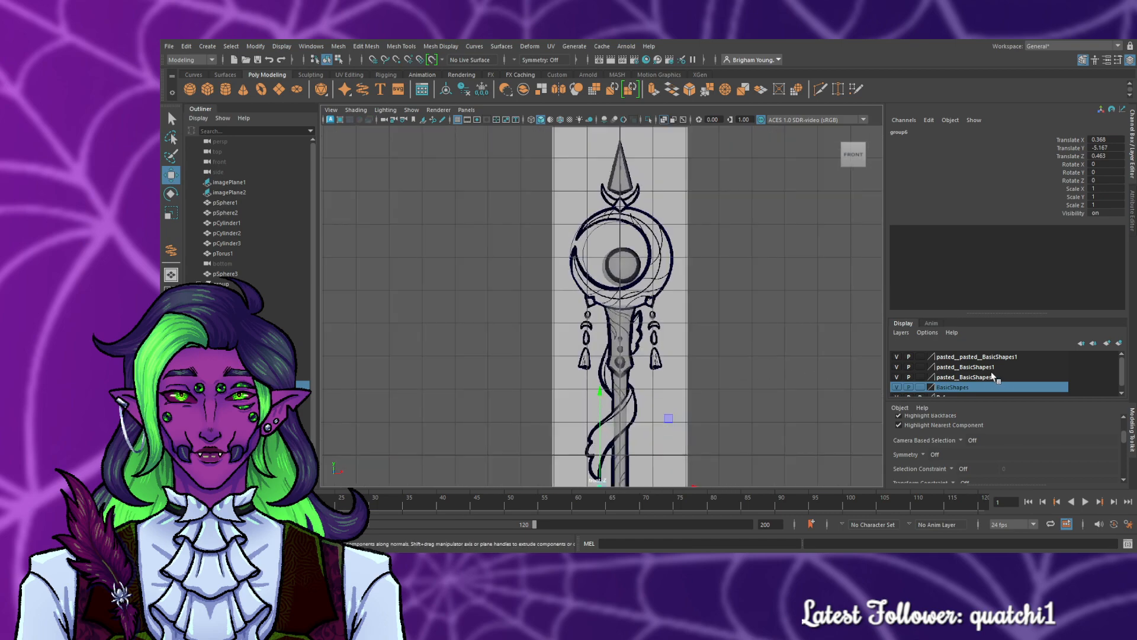
pyautogui.click(973, 358)
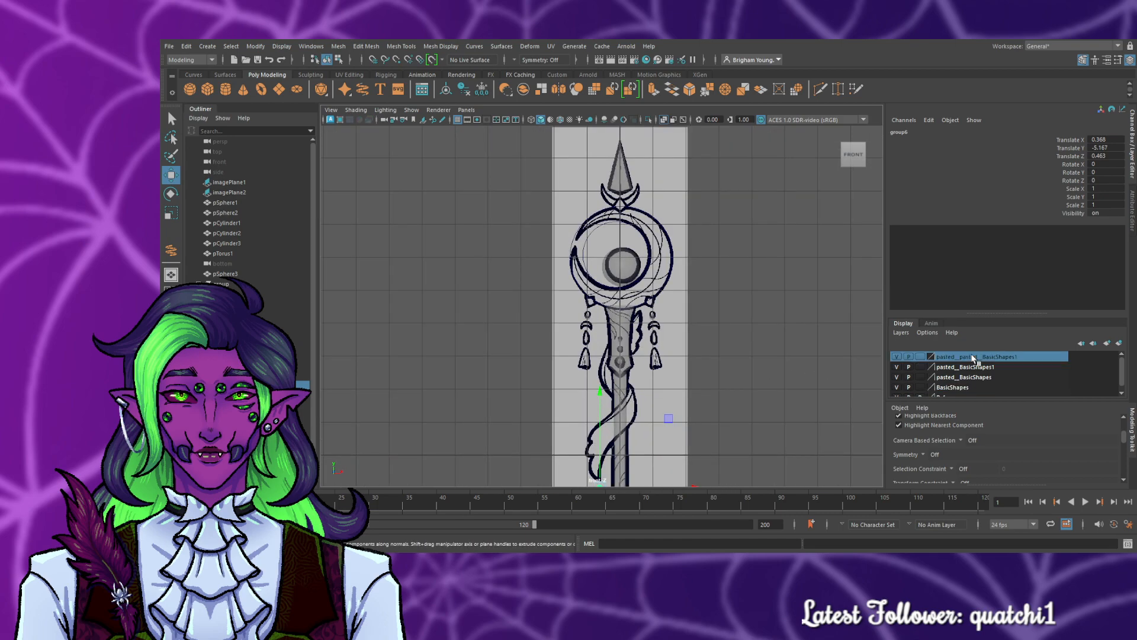
pyautogui.keyDown('shift'); pyautogui.click(967, 363); pyautogui.keyUp('shift')
pyautogui.keyDown('shift'); pyautogui.click(960, 375); pyautogui.keyUp('shift')
pyautogui.click(968, 357)
pyautogui.keyDown('shift'); pyautogui.click(971, 367); pyautogui.keyUp('shift')
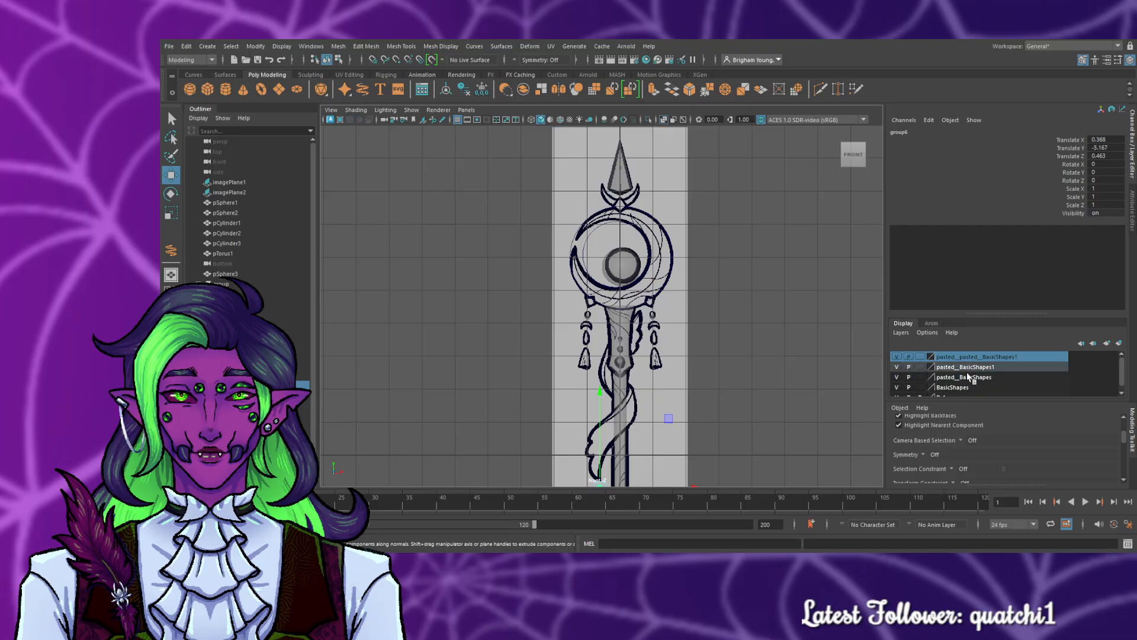
pyautogui.keyDown('shift'); pyautogui.click(970, 377); pyautogui.keyUp('shift')
pyautogui.click(959, 388)
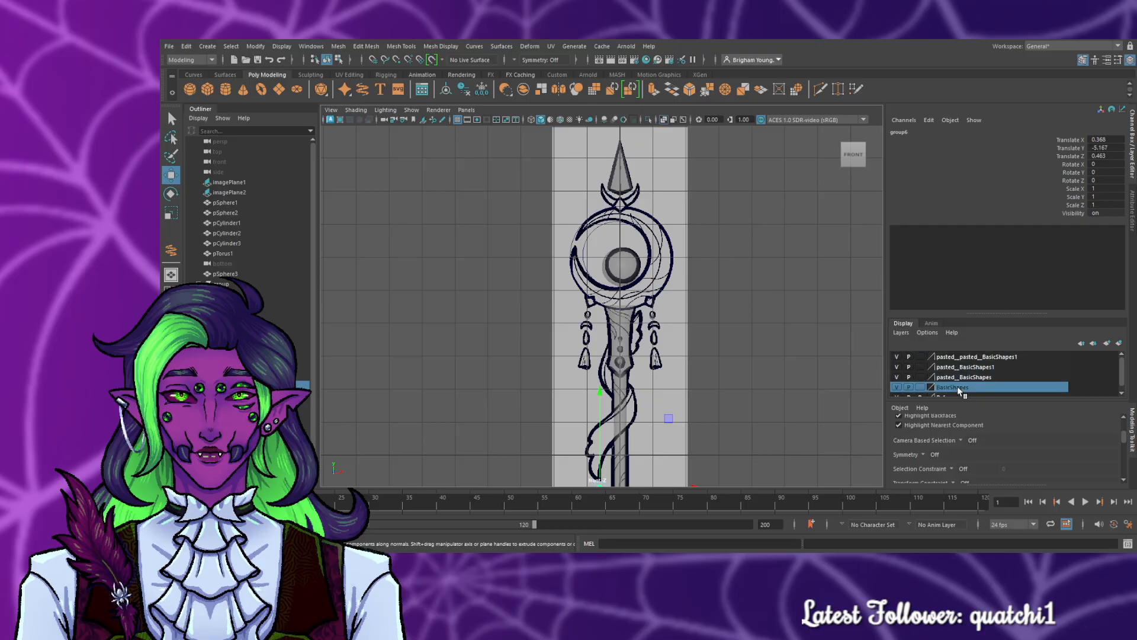
# - Delete the redundant pasted__BasicShapes display layer
pyautogui.click(920, 377)
pyautogui.click(977, 378)
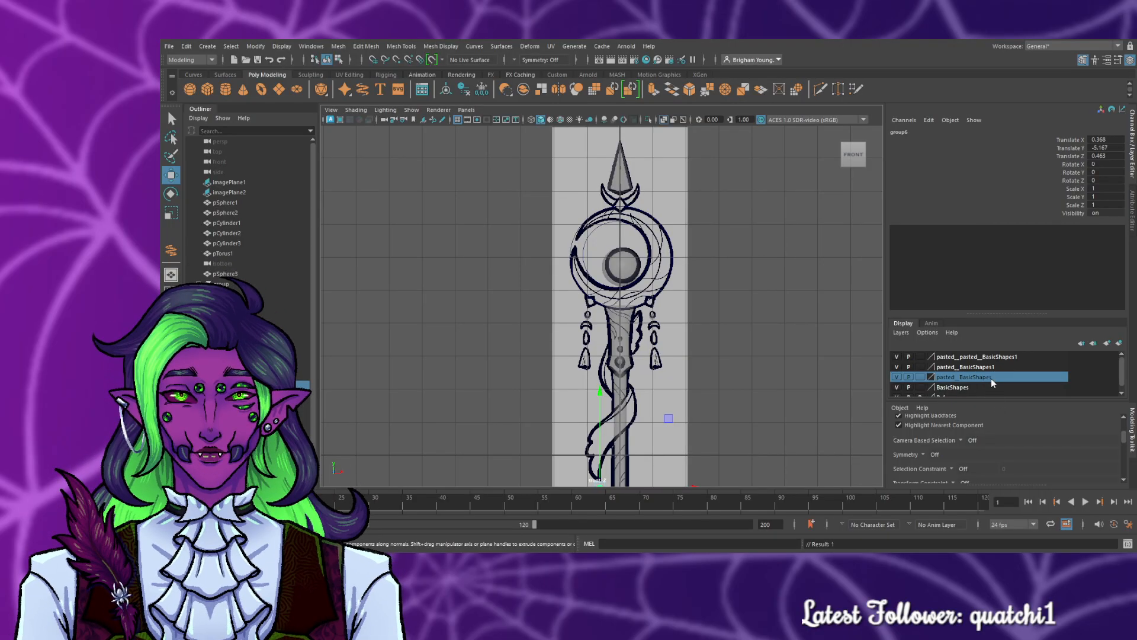
pyautogui.rightClick(992, 379)
pyautogui.click(1016, 437)
# - Try deleting the pasted__pasted__BasicShapes1 display layer, and undo that deletion
pyautogui.click(993, 358)
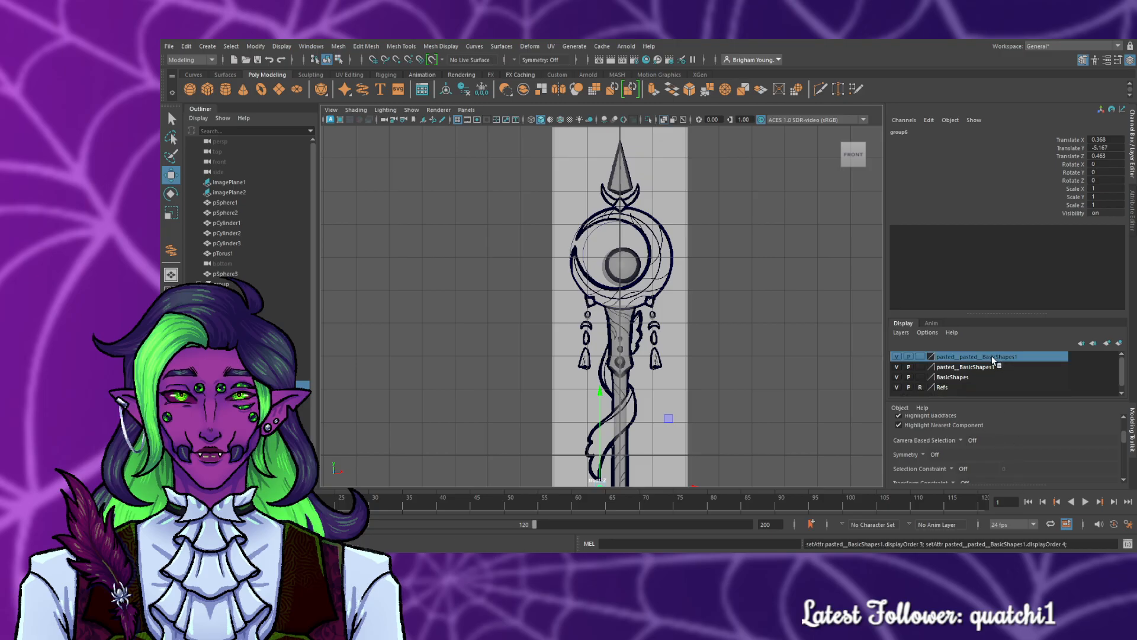
pyautogui.keyDown('alt'); pyautogui.moveTo(770, 428); pyautogui.dragTo(759, 369, button='middle'); pyautogui.keyUp('alt')
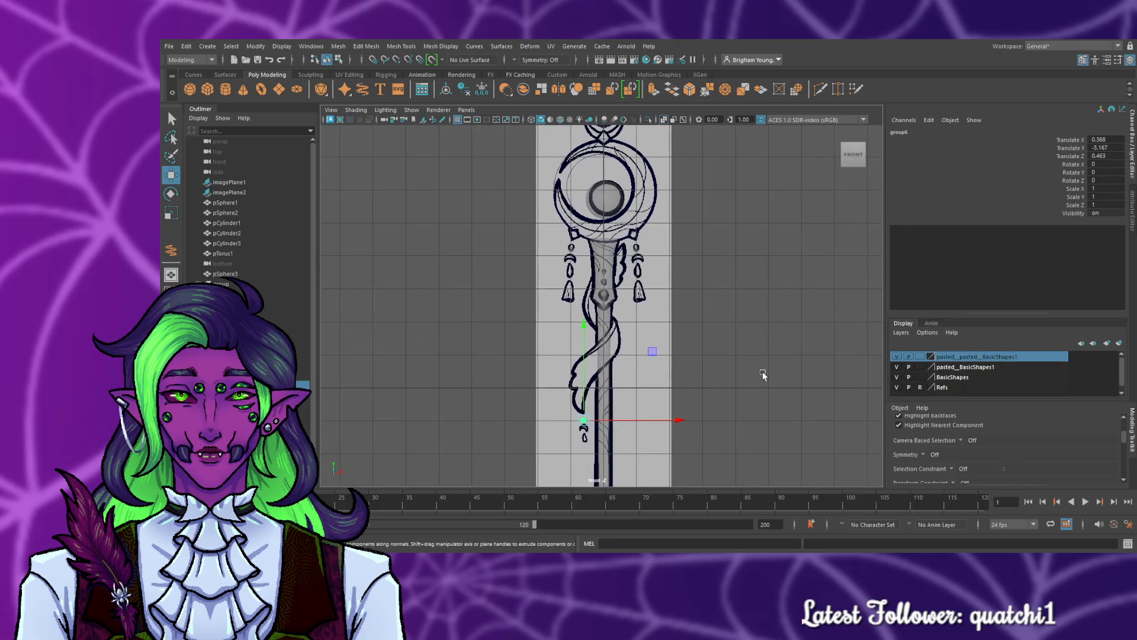
pyautogui.click(763, 371)
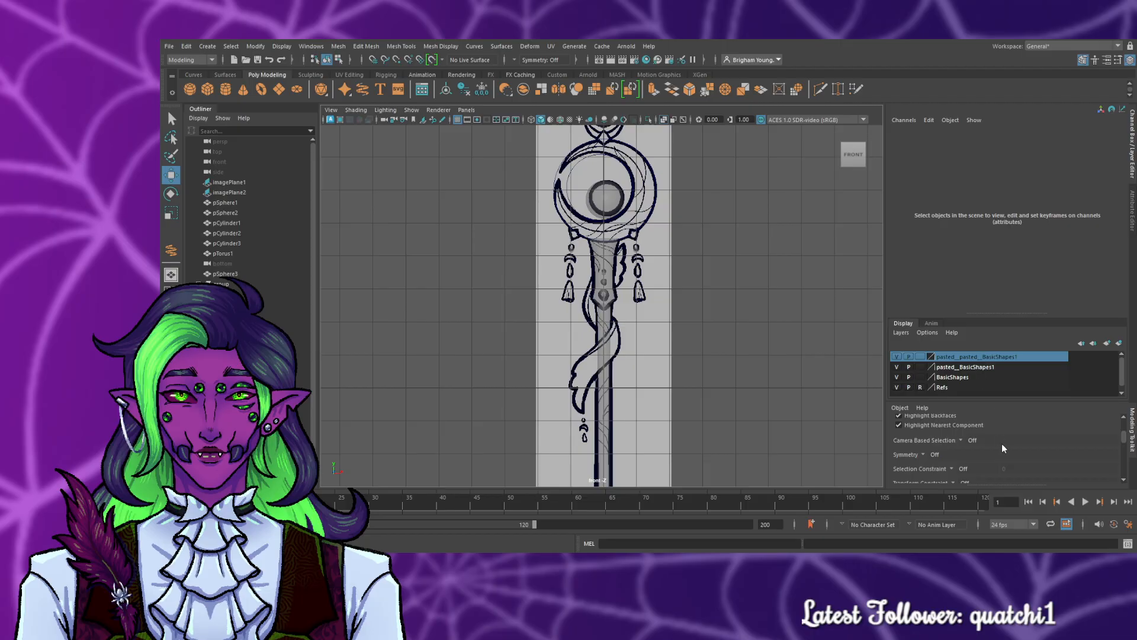
pyautogui.press('Delete')
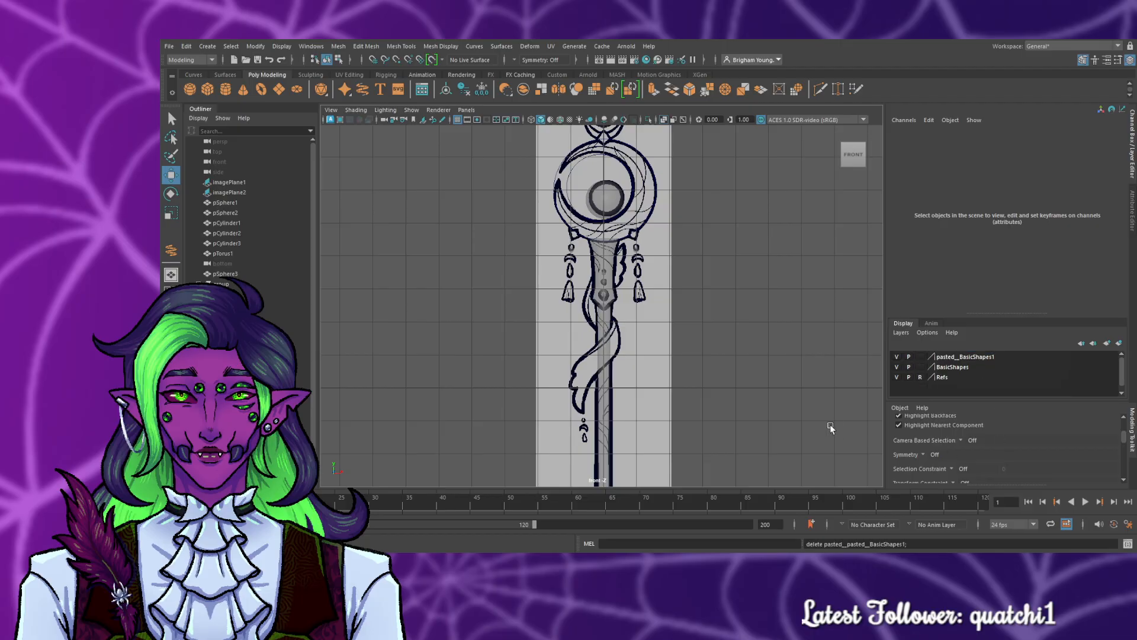
pyautogui.click(639, 437)
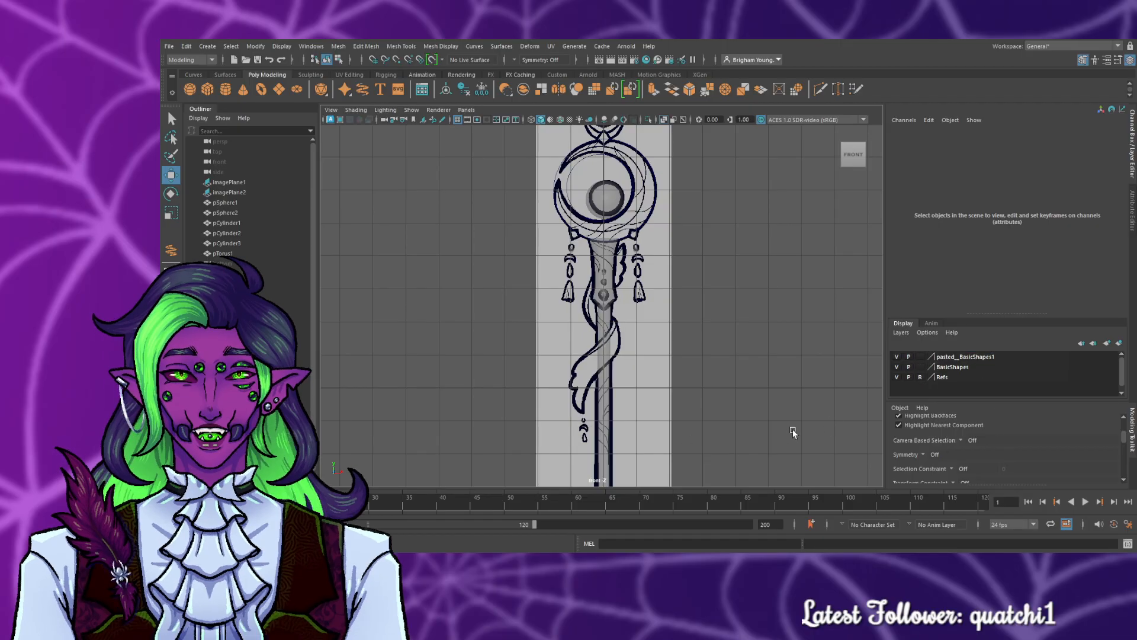
pyautogui.hotkey('ctrl', 'z')
pyautogui.hotkey('ctrl', 'z')
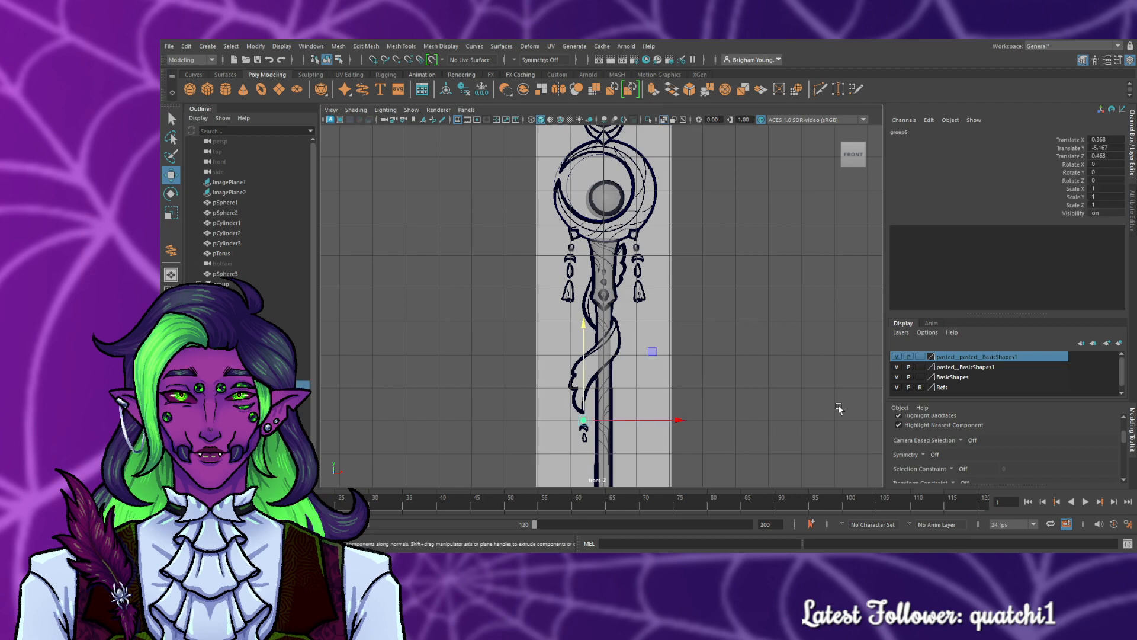
# - Delete the display layers pasted__pasted__BasicShapes1 and pasted__BasicShapes1, keeping only BasicShapes and Refs
pyautogui.click(838, 406)
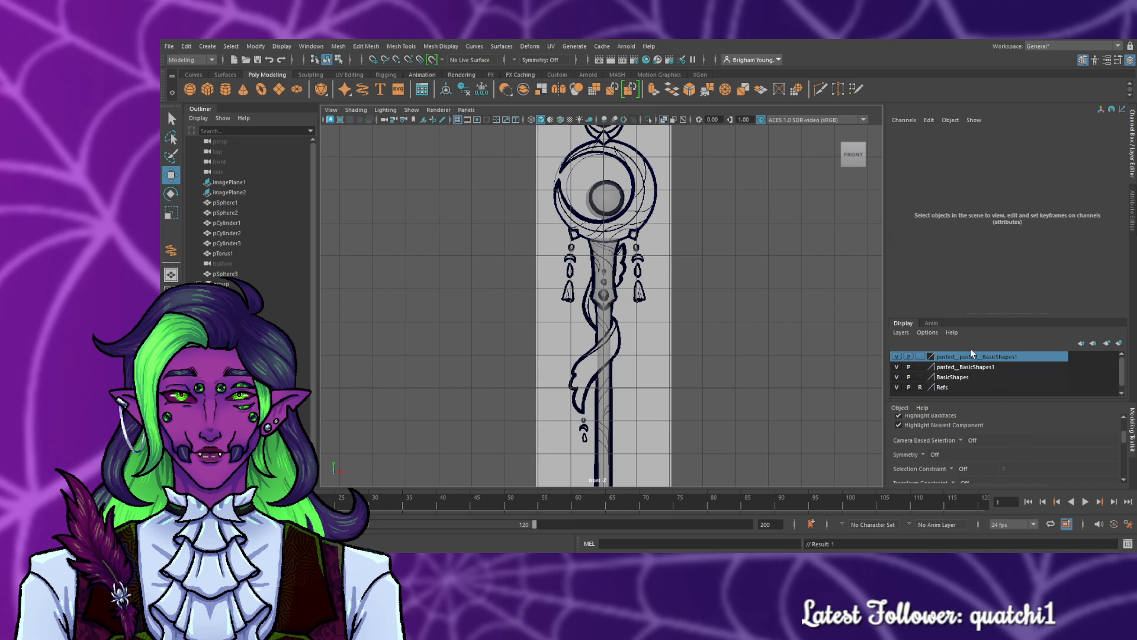
pyautogui.click(1001, 452)
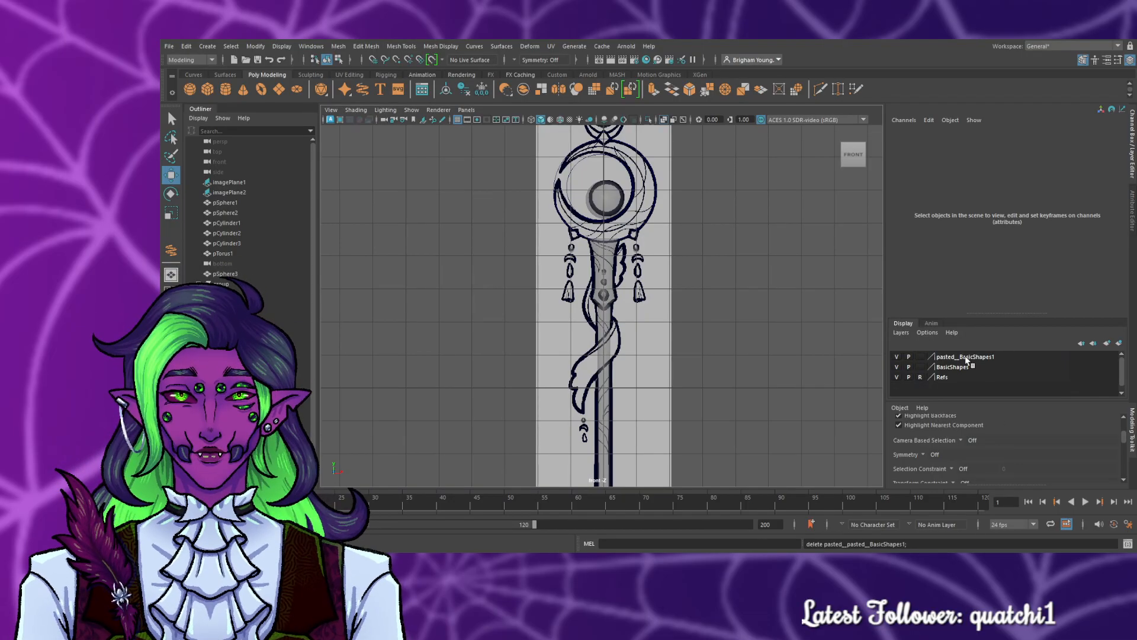
pyautogui.click(989, 455)
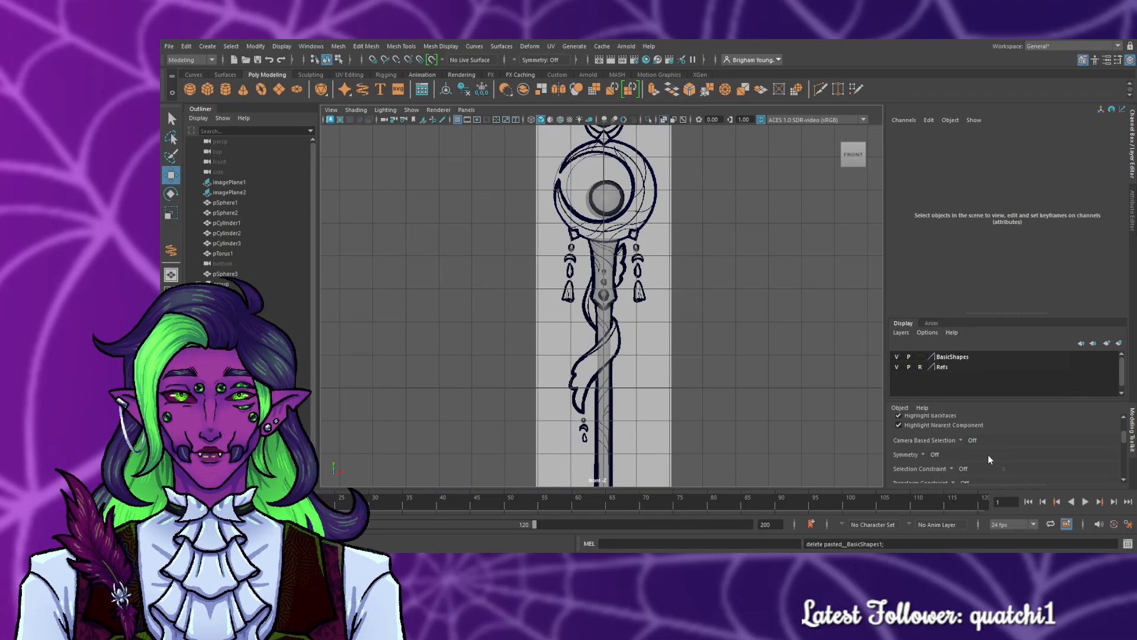
# - Add the two top ornament beads and the bead below the ribbon to the BasicShapes display layer
pyautogui.click(637, 251)
pyautogui.keyDown('shift'); pyautogui.click(570, 249); pyautogui.keyUp('shift')
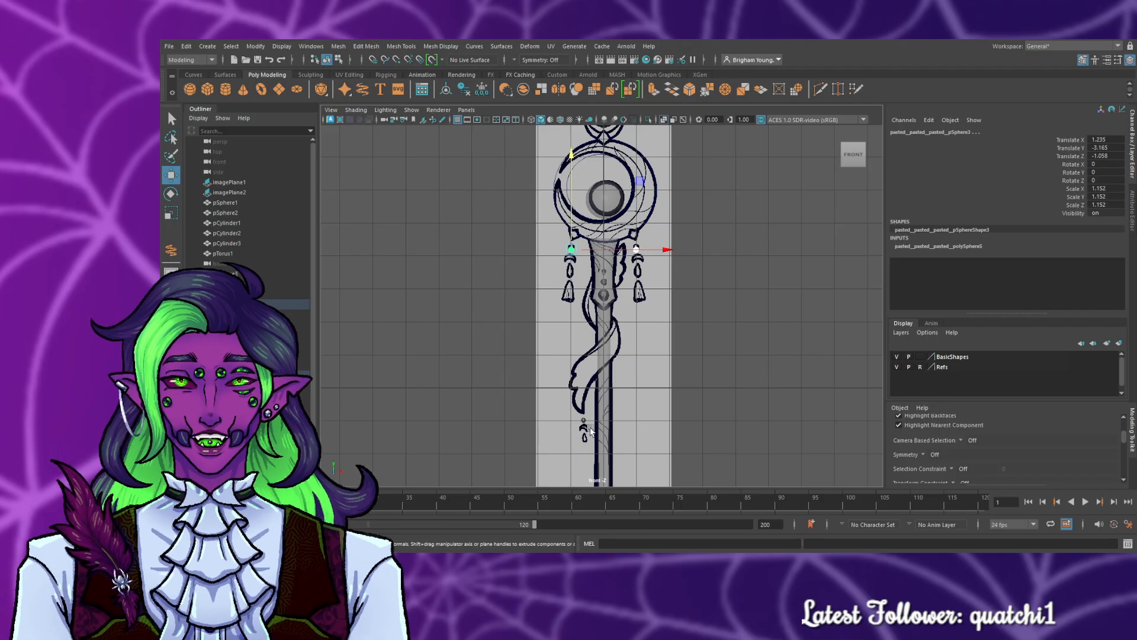
pyautogui.keyDown('shift'); pyautogui.click(584, 420); pyautogui.keyUp('shift')
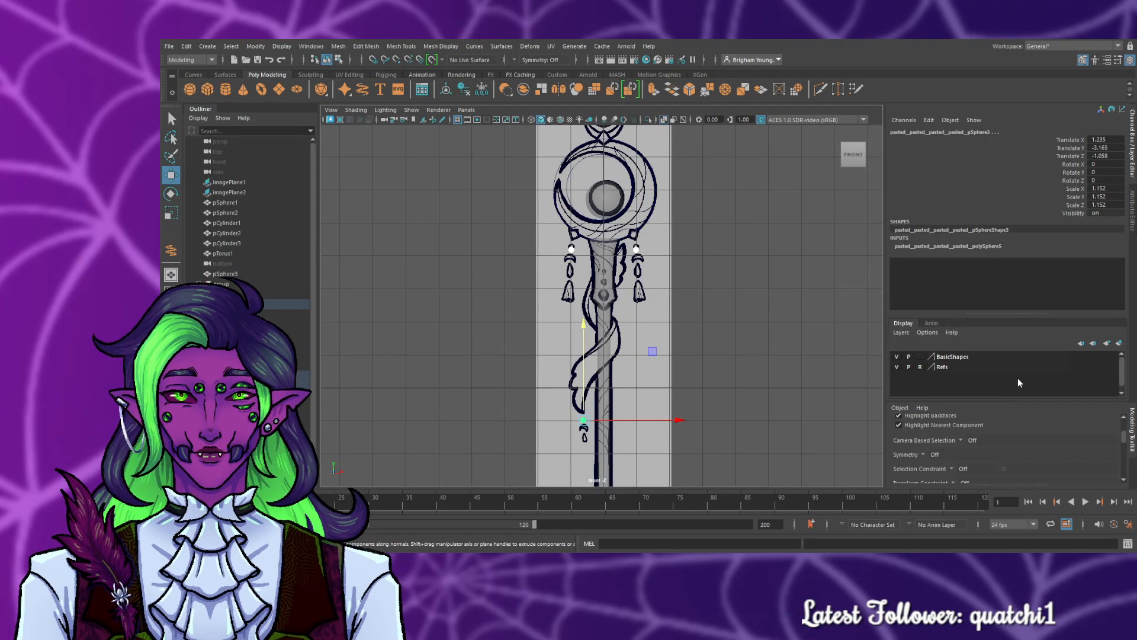
pyautogui.click(709, 325)
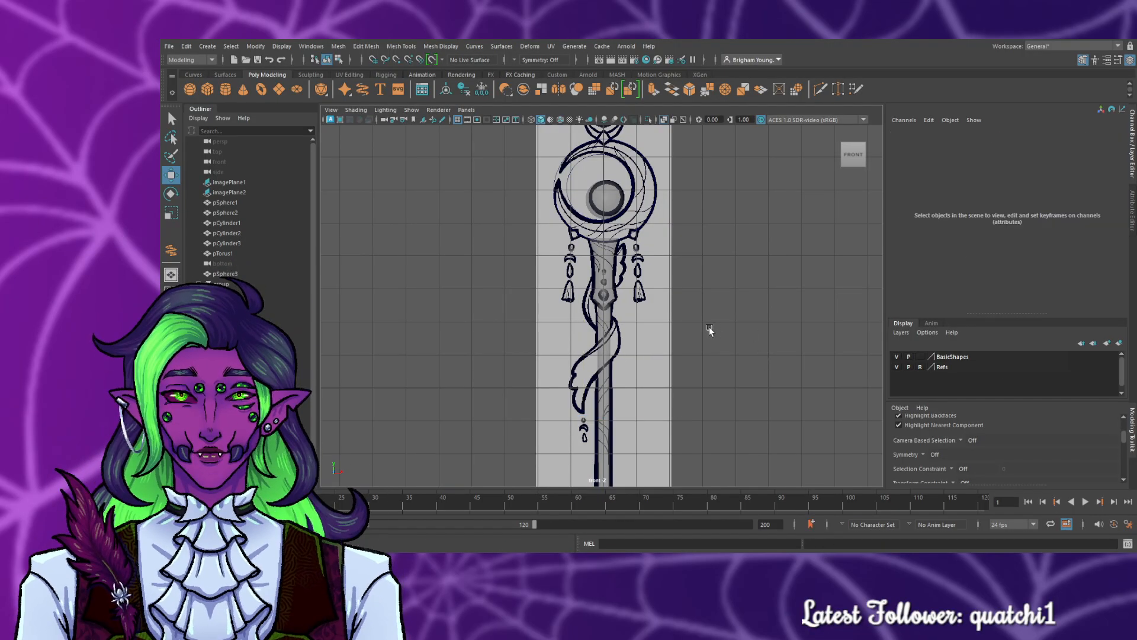
pyautogui.click(638, 250)
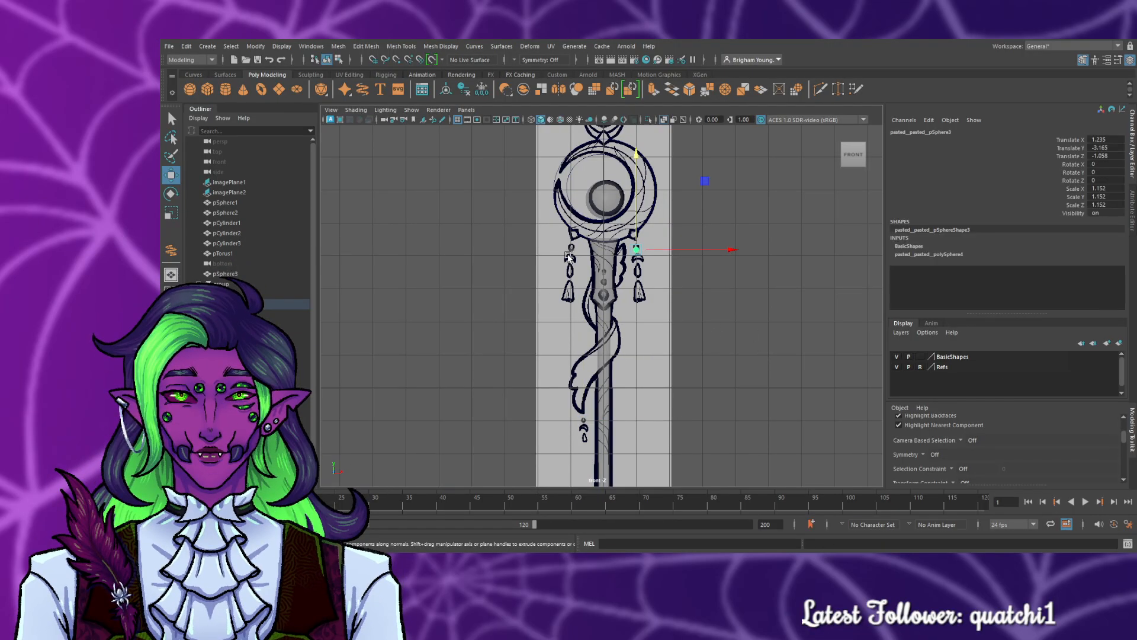
# - Cycle the BasicShapes layer through template and reference display to check its contents, and return it to normal
pyautogui.click(921, 358)
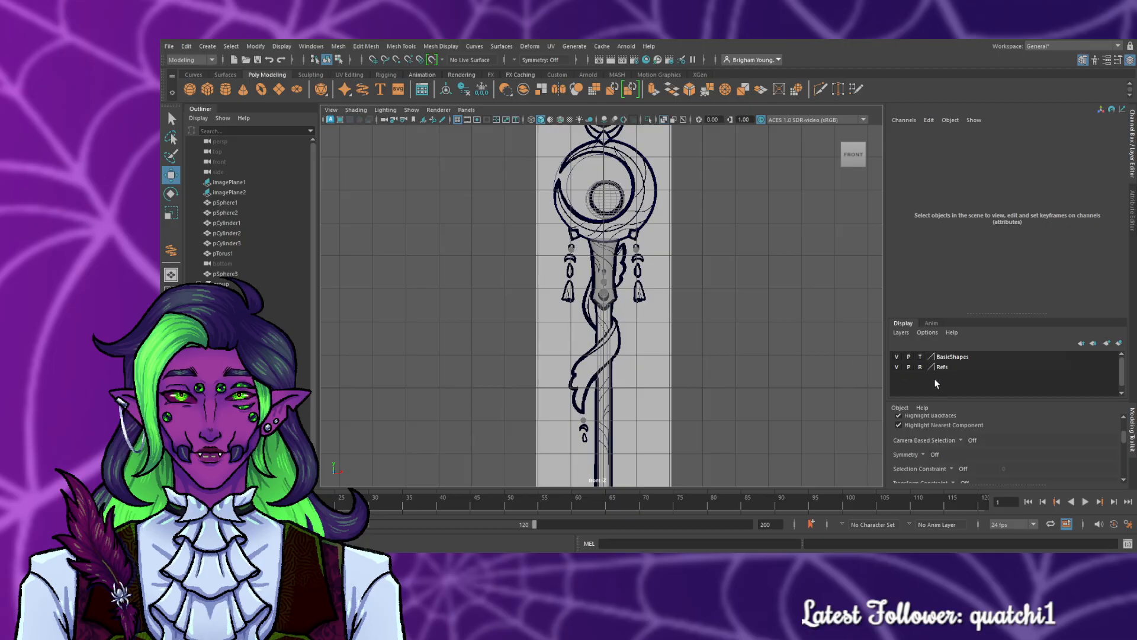
pyautogui.click(920, 357)
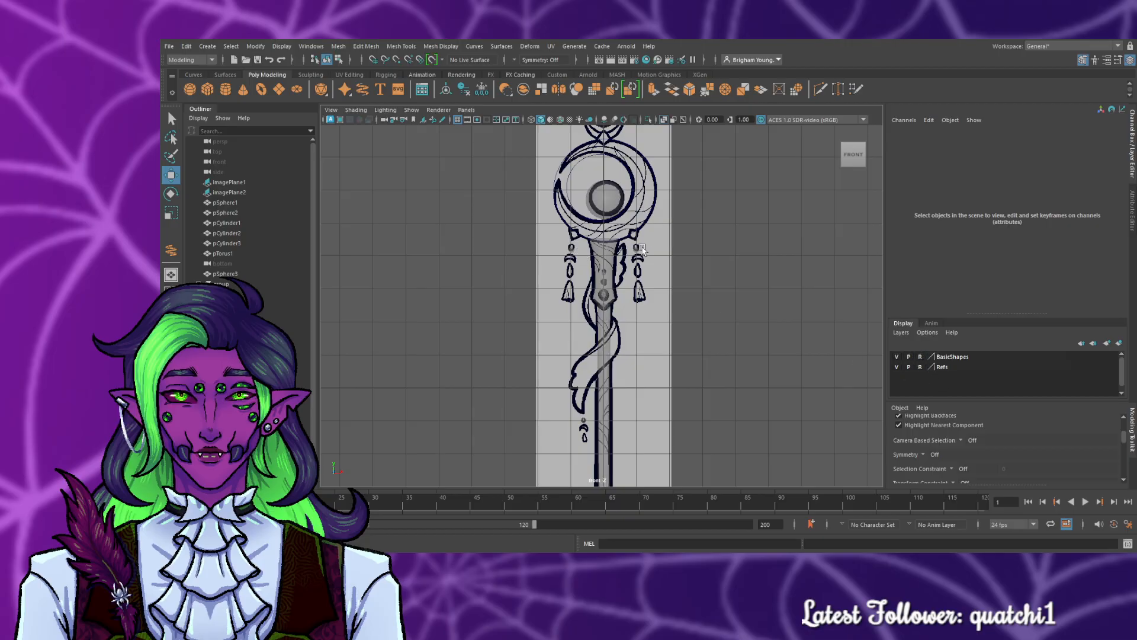
pyautogui.click(921, 357)
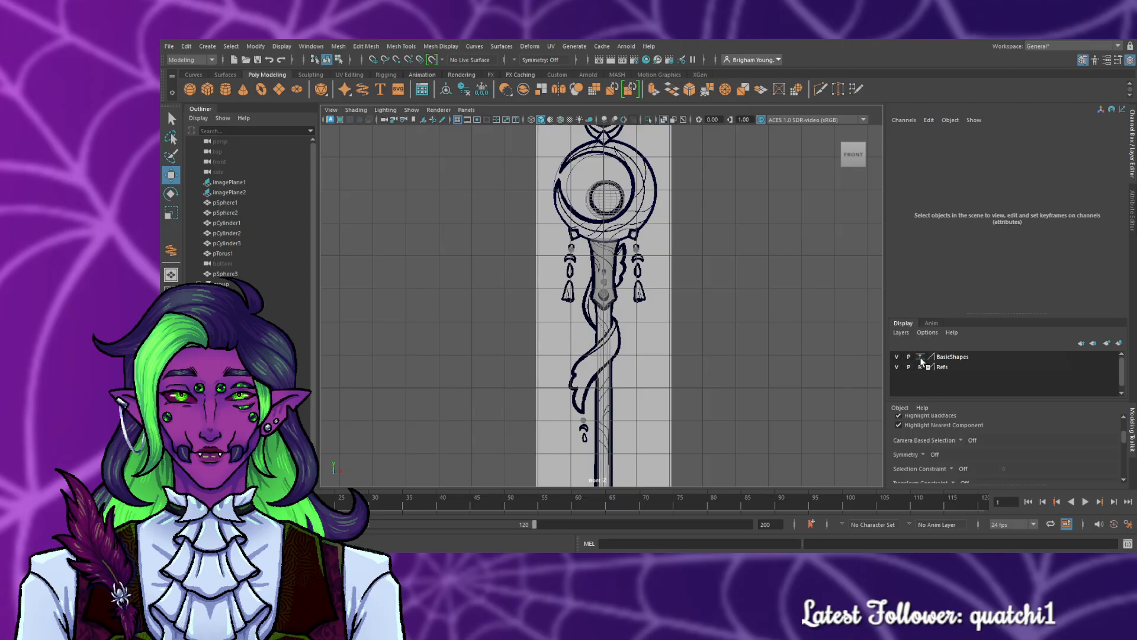
pyautogui.click(921, 359)
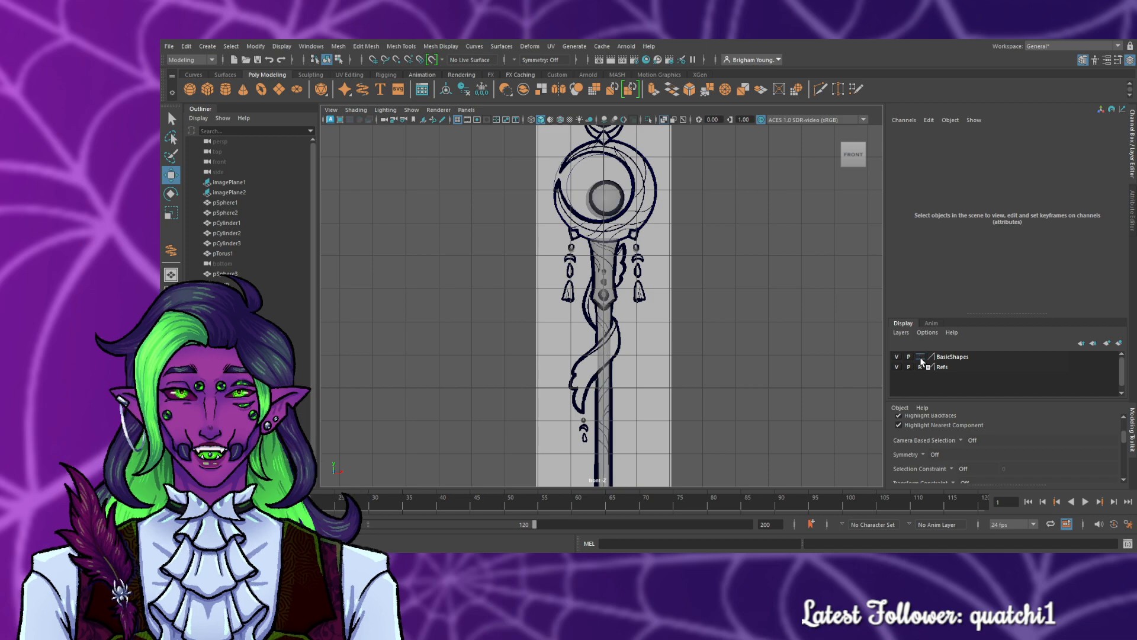
# - Cycle the BasicShapes layer's display type once more through template and reference, back to normal
pyautogui.click(921, 359)
pyautogui.click(922, 359)
pyautogui.click(921, 358)
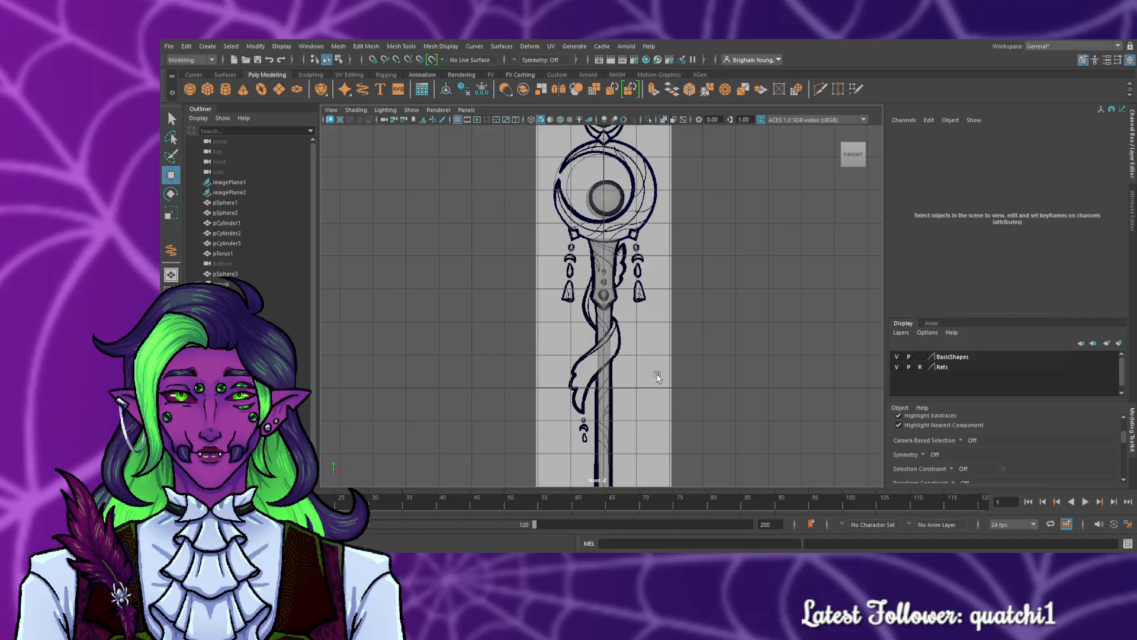
# - Examine the staff from the shaft up to the crescent head and hanging ornaments, comparing the blocked-in shapes with the reference drawing
pyautogui.scroll(5, 652, 376)
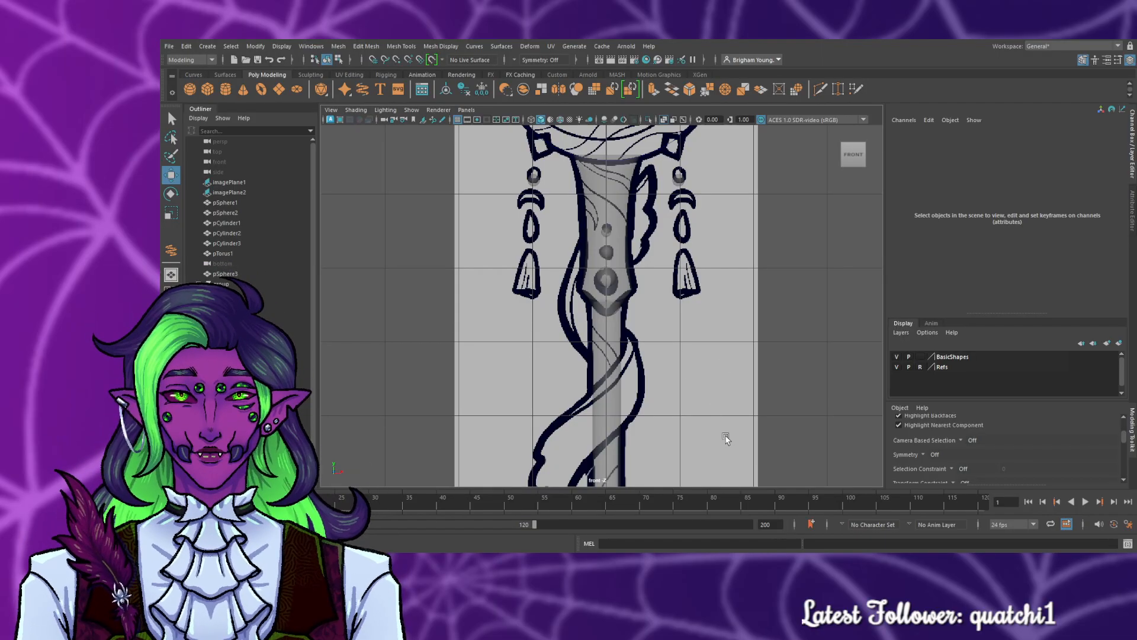
pyautogui.keyDown('alt'); pyautogui.moveTo(726, 438); pyautogui.dragTo(751, 44, button='middle'); pyautogui.keyUp('alt')
pyautogui.keyDown('alt'); pyautogui.moveTo(758, 391); pyautogui.dragTo(769, 53, button='middle'); pyautogui.keyUp('alt')
pyautogui.moveTo(749, 319)
pyautogui.keyDown('alt'); pyautogui.mouseDown(button='middle')
pyautogui.moveTo(760, 164)
pyautogui.moveTo(745, 219)
pyautogui.moveTo(642, 231)
pyautogui.moveTo(668, 450)
pyautogui.moveTo(697, 515)
pyautogui.mouseUp(button='middle'); pyautogui.keyUp('alt')
pyautogui.moveTo(703, 279)
pyautogui.mouseDown()
pyautogui.moveTo(690, 402)
pyautogui.moveTo(658, 510)
pyautogui.mouseUp()
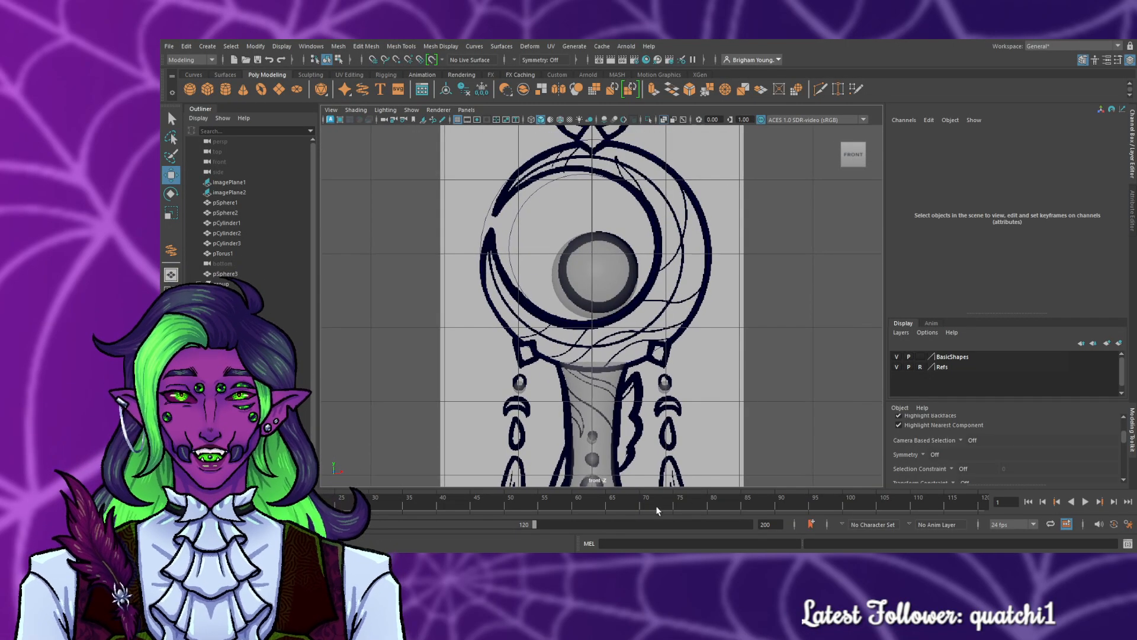
pyautogui.moveTo(604, 216); pyautogui.dragTo(605, 309)
pyautogui.keyDown('alt'); pyautogui.moveTo(604, 311); pyautogui.dragTo(589, 273, button='middle'); pyautogui.keyUp('alt')
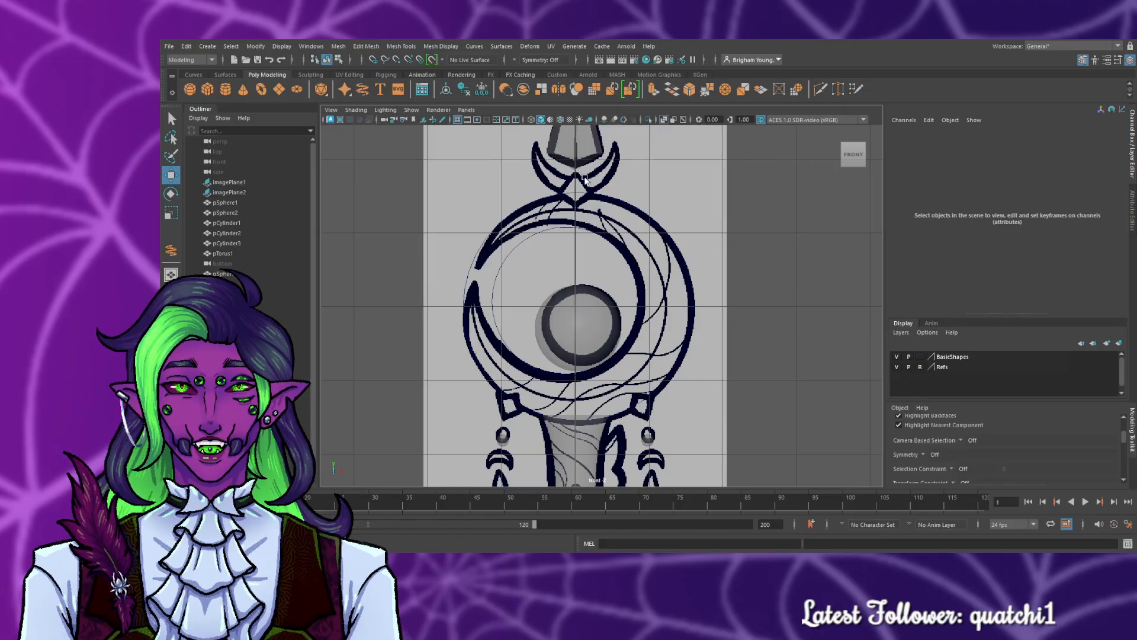
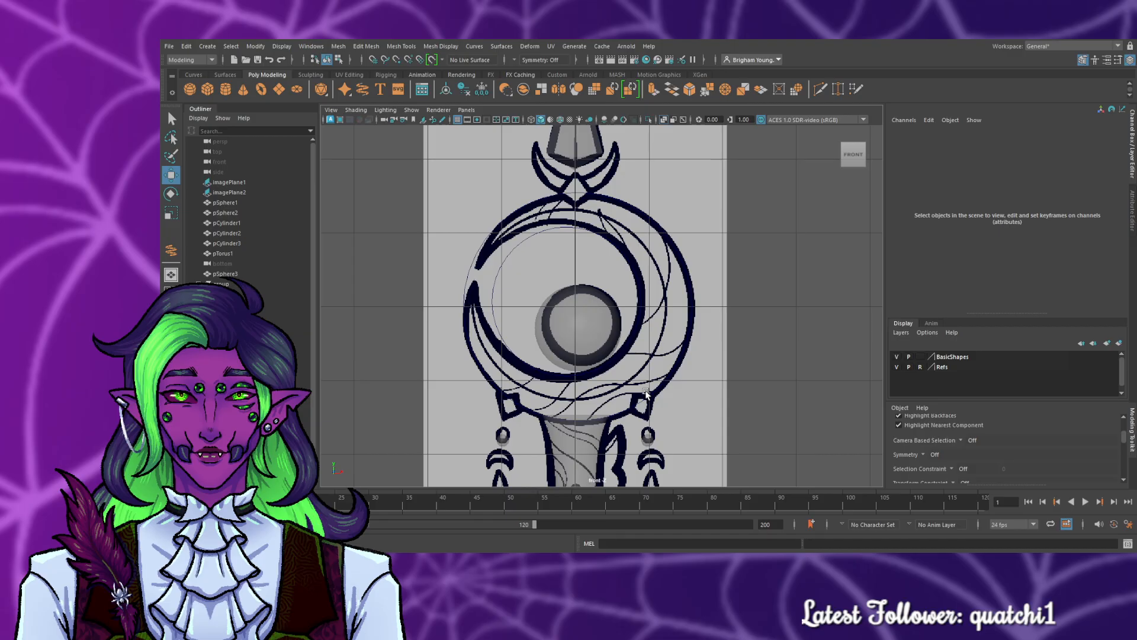
pyautogui.scroll(1, 645, 394)
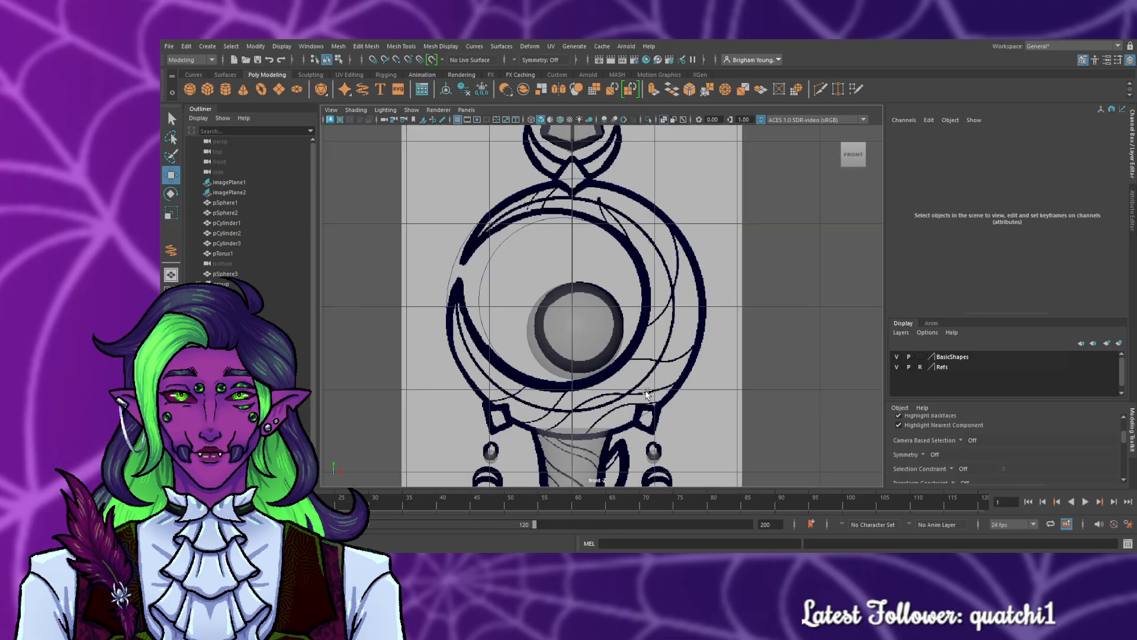
pyautogui.scroll(-5, 646, 395)
pyautogui.scroll(5, 645, 395)
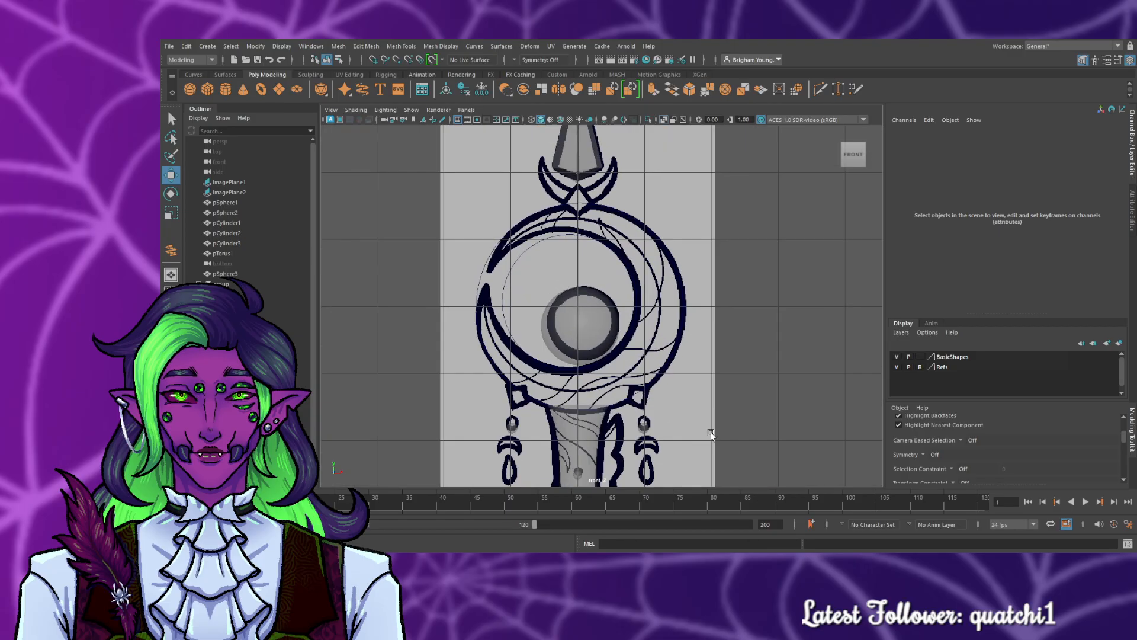
pyautogui.keyDown('alt'); pyautogui.moveTo(711, 435); pyautogui.dragTo(712, 364, button='middle'); pyautogui.keyUp('alt')
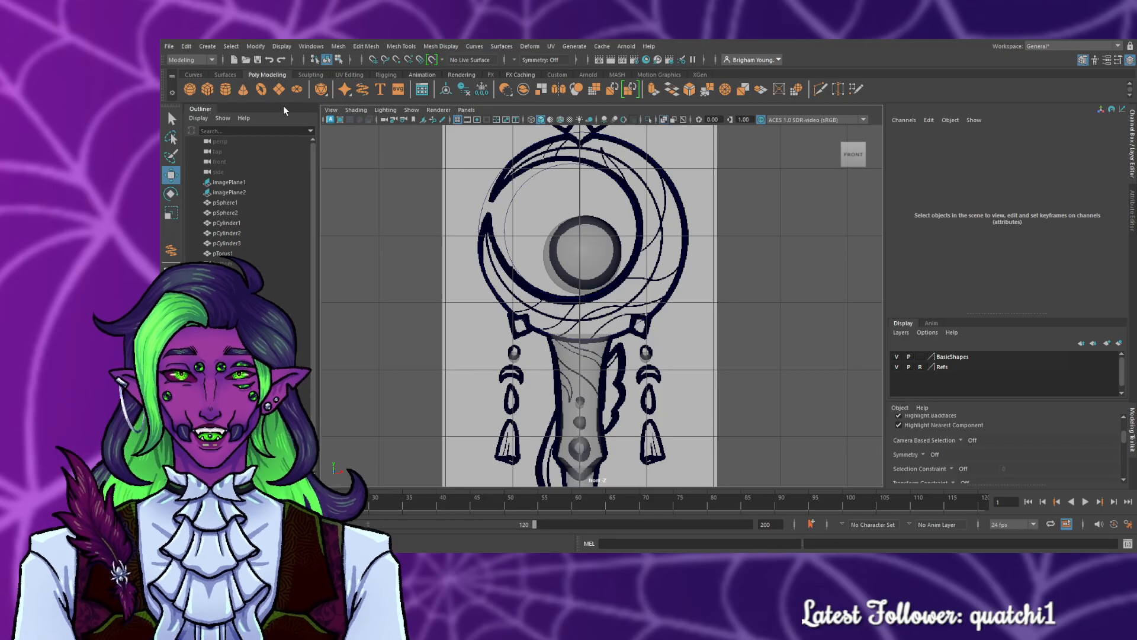
# - Create a polygon sphere with a radius of about 0.1 over the teardrop bead of the left hanging ornament
pyautogui.click(189, 89)
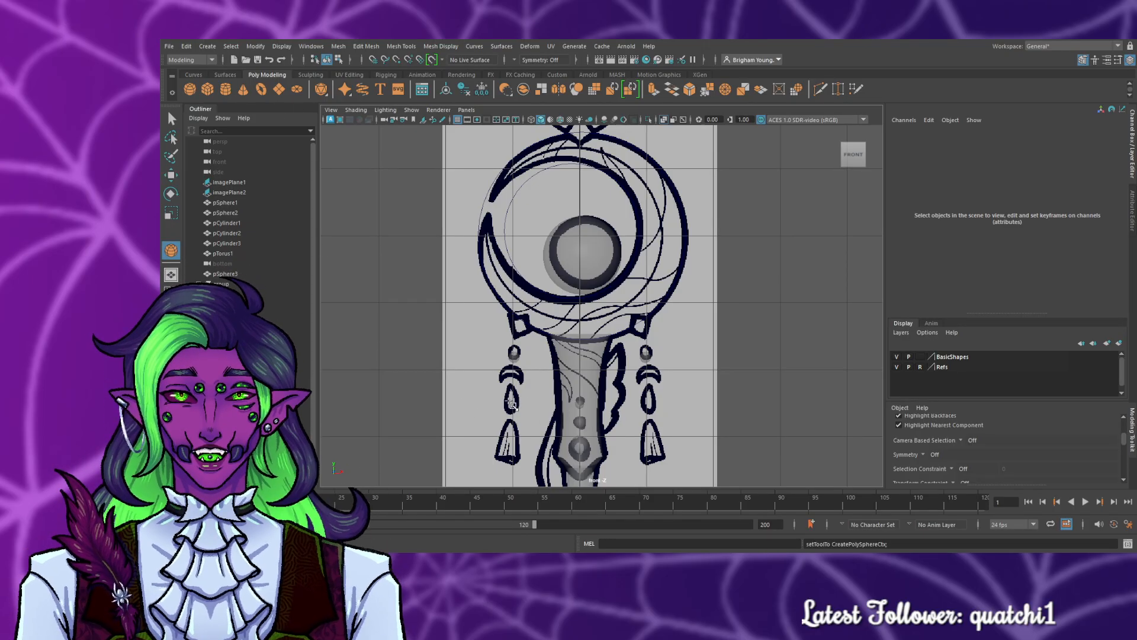
pyautogui.moveTo(509, 401); pyautogui.dragTo(515, 405)
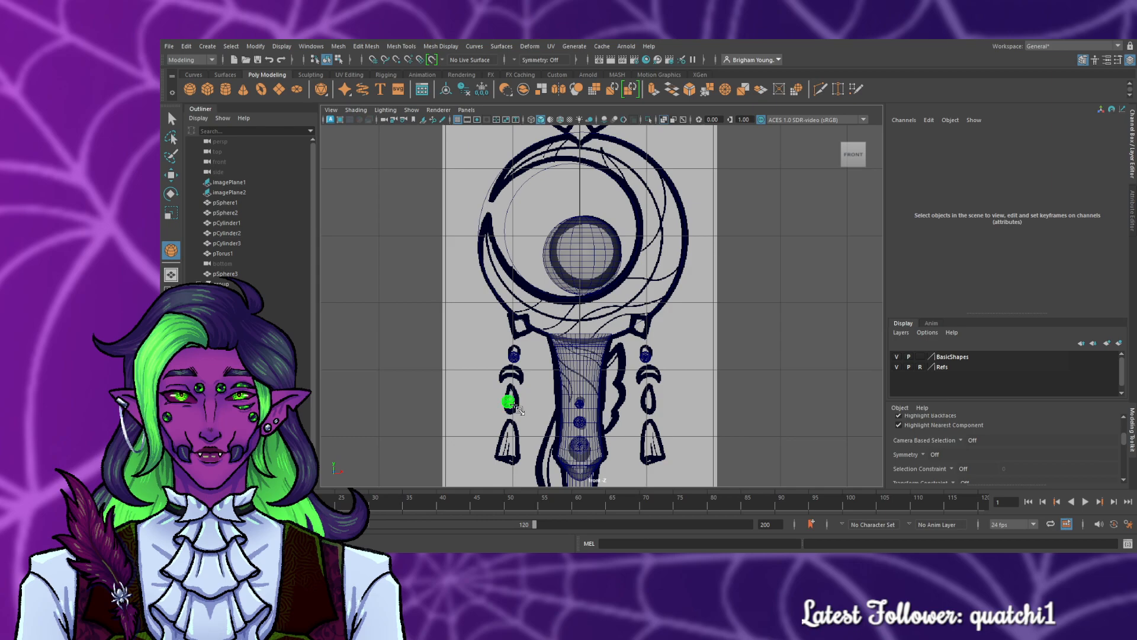
pyautogui.press('w')
pyautogui.scroll(8, 517, 438)
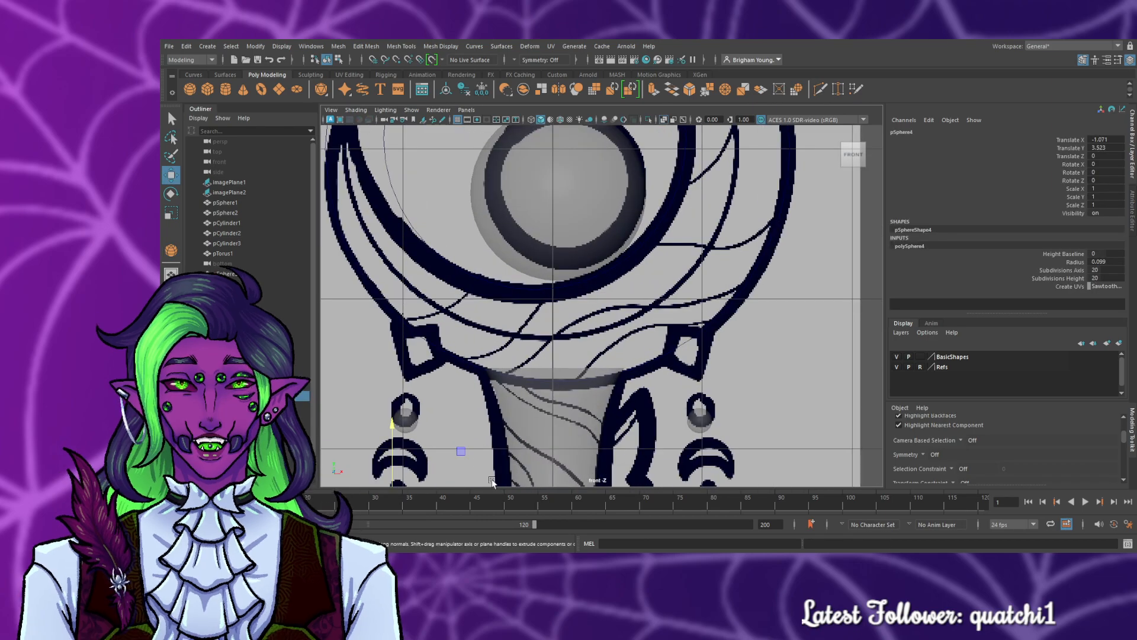
pyautogui.keyDown('alt'); pyautogui.moveTo(493, 482); pyautogui.dragTo(660, 221, button='middle'); pyautogui.keyUp('alt')
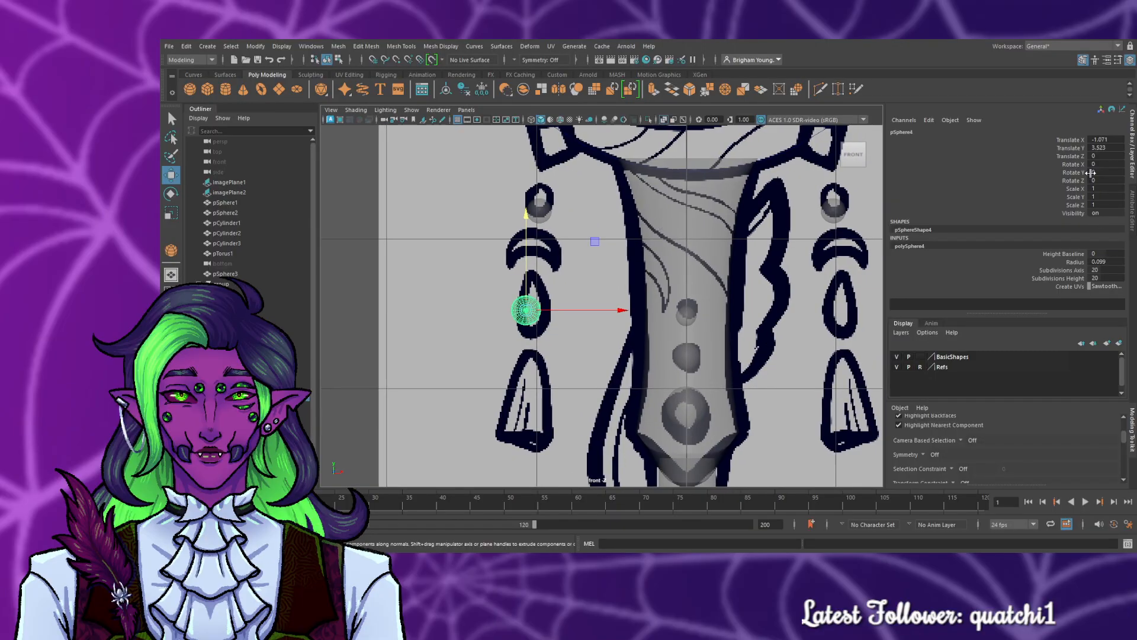
pyautogui.write('-2')
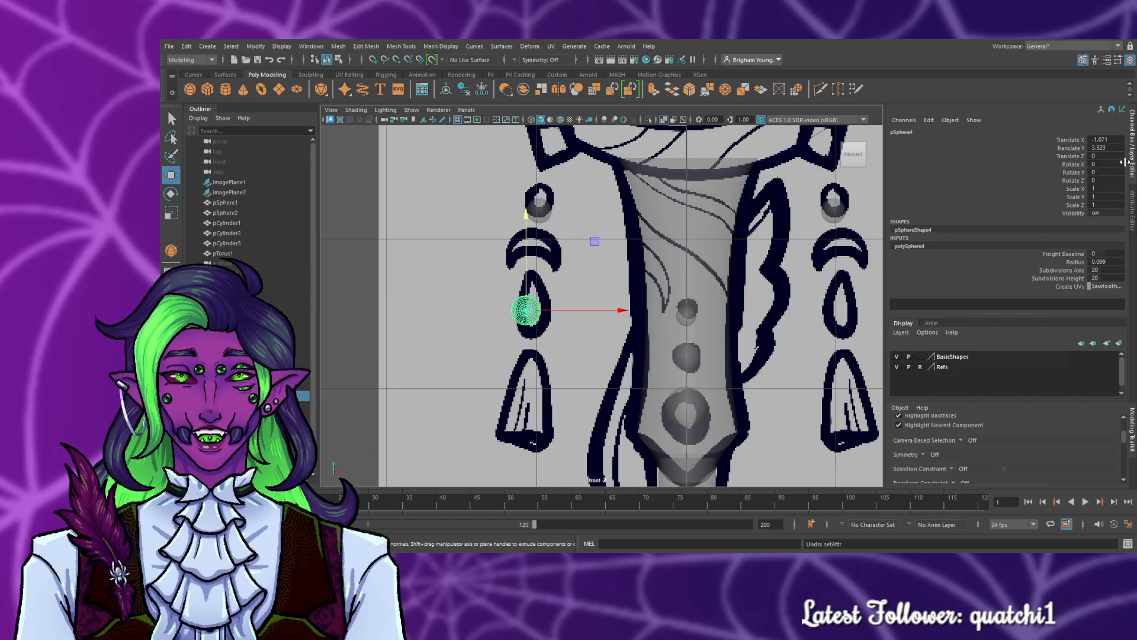
pyautogui.hotkey('ctrl', 'z')
pyautogui.hotkey('ctrl', 'z')
pyautogui.hotkey('ctrl', 'z')
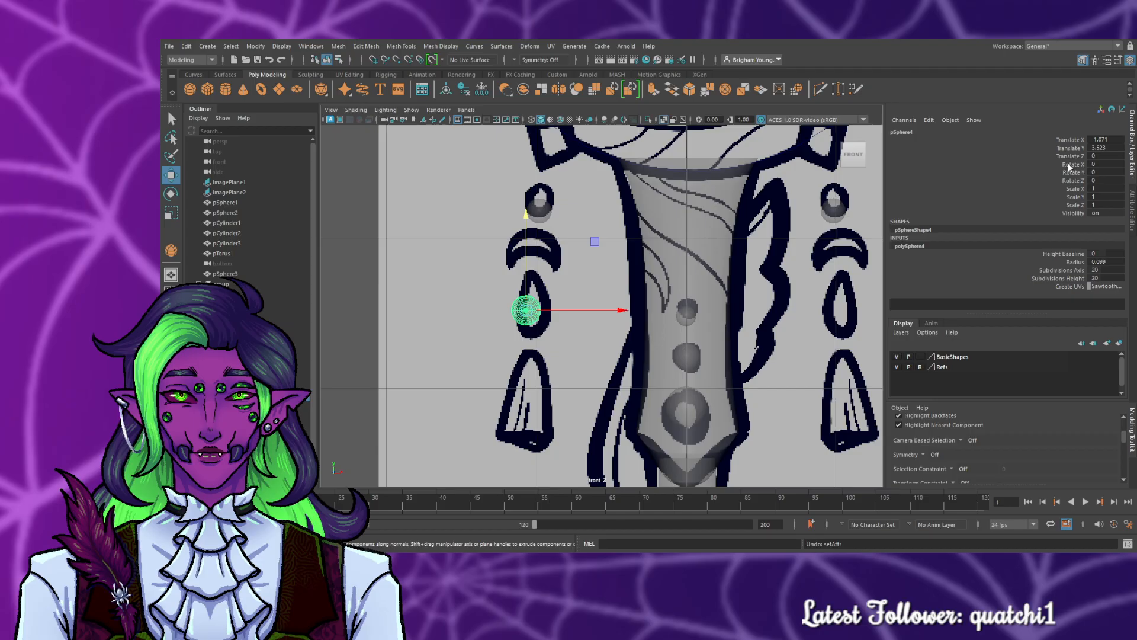
# - Set the new sphere's Rotate X to 90 degrees
pyautogui.click(1069, 164)
pyautogui.click(1050, 166)
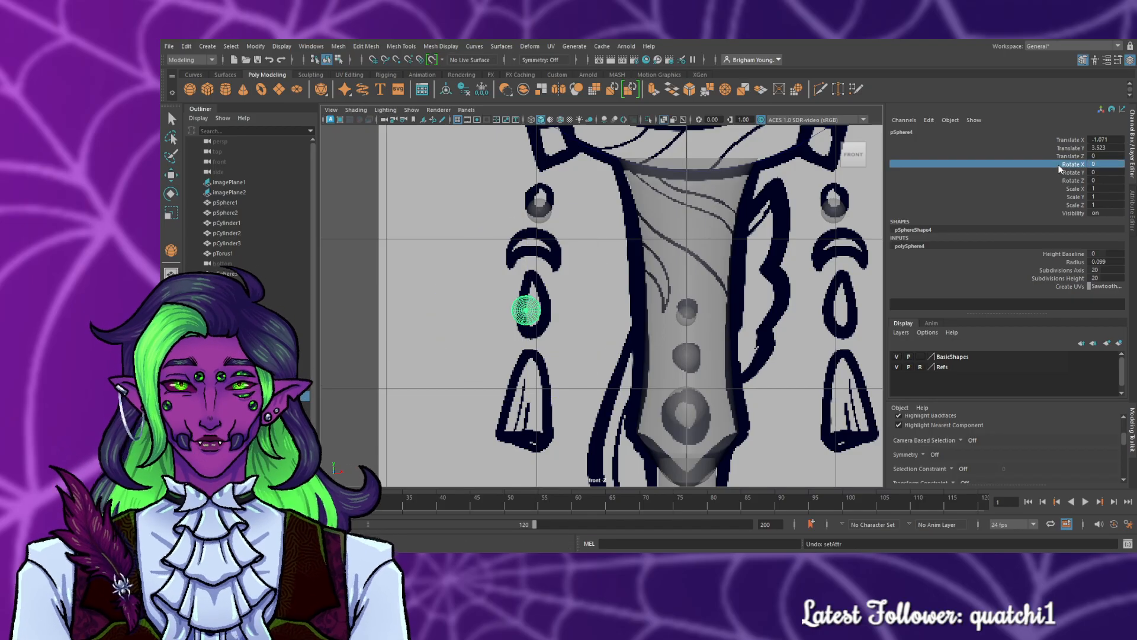
pyautogui.press('e')
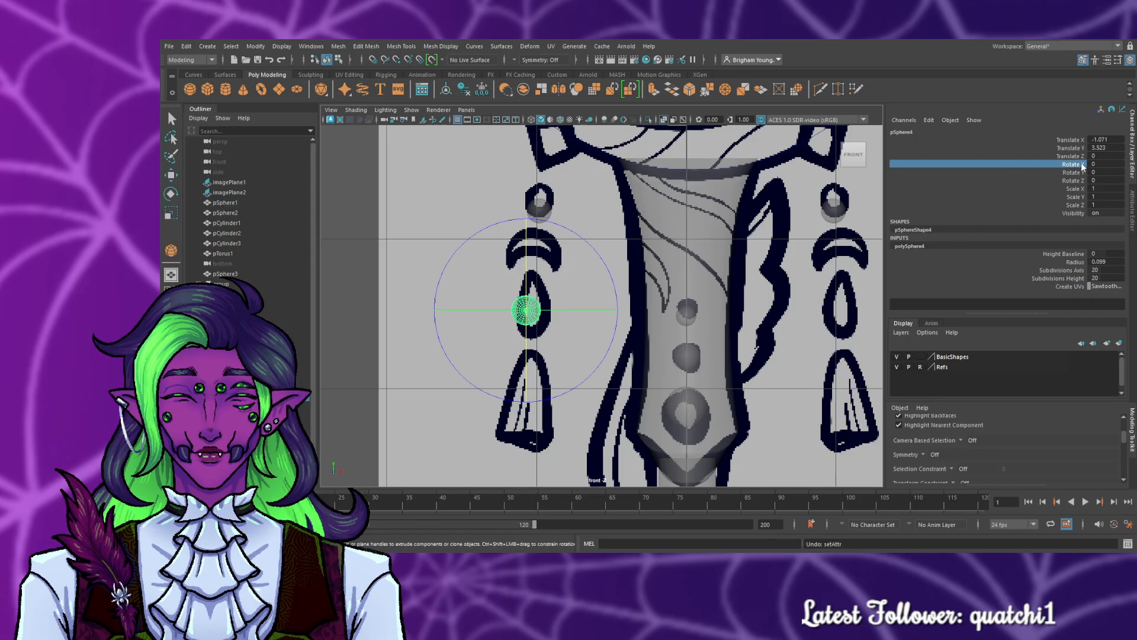
pyautogui.moveTo(1097, 165); pyautogui.dragTo(1090, 165)
pyautogui.moveTo(1090, 165); pyautogui.dragTo(1043, 165, button='middle')
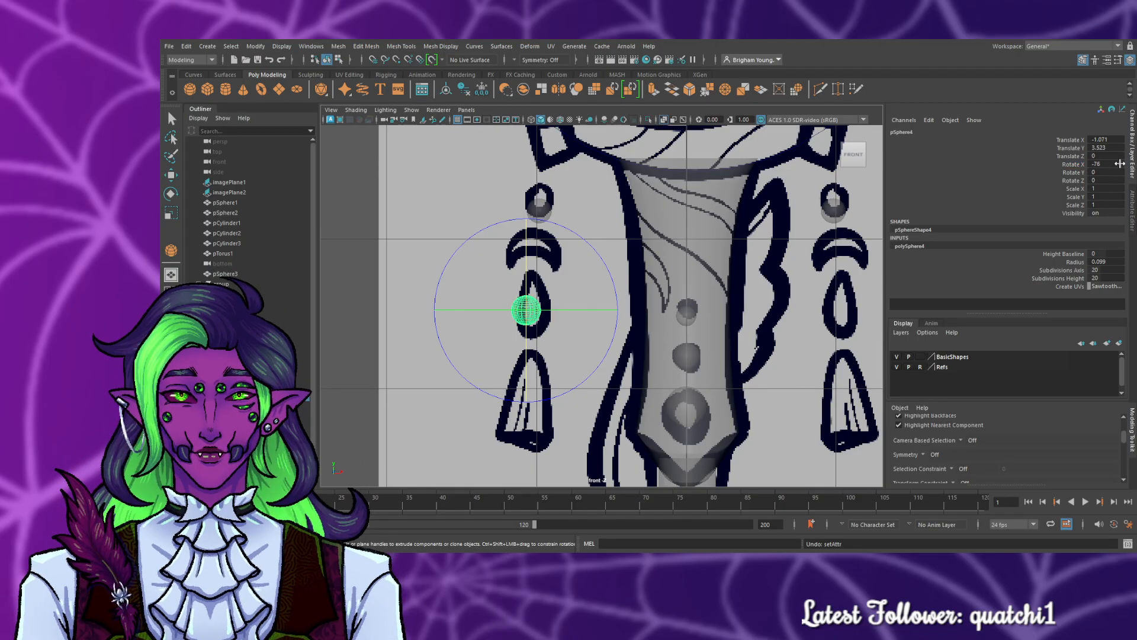
pyautogui.write('90')
pyautogui.press('Return')
# - Switch the teardrop sphere to vertex editing and select its topmost vertex for moving
pyautogui.scroll(5, 439, 332)
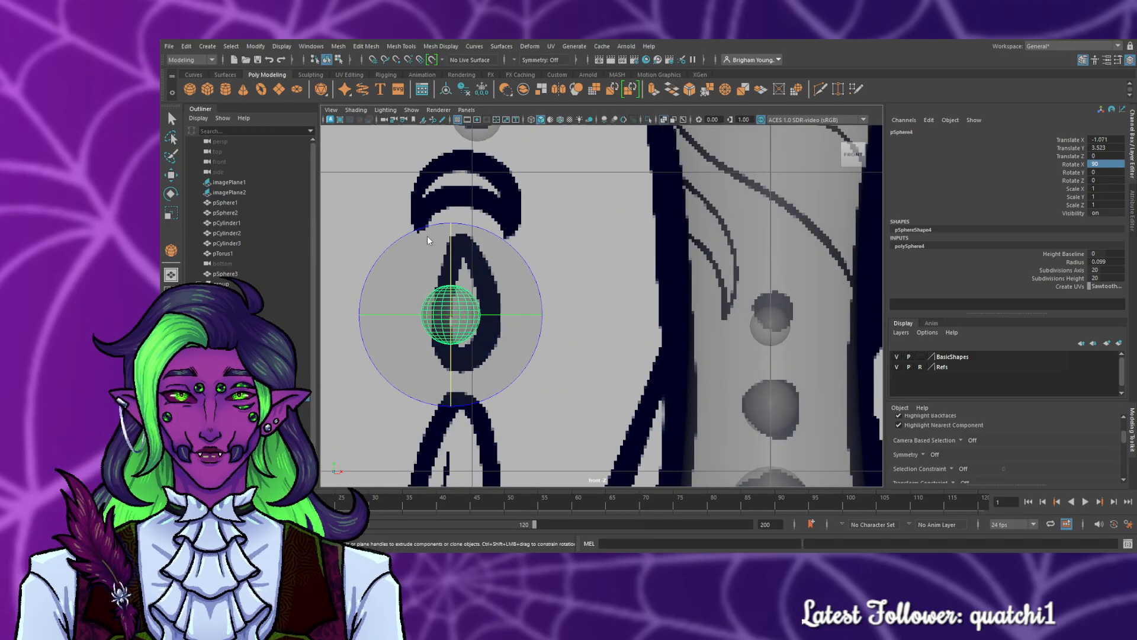
pyautogui.press('F9')
pyautogui.press('w')
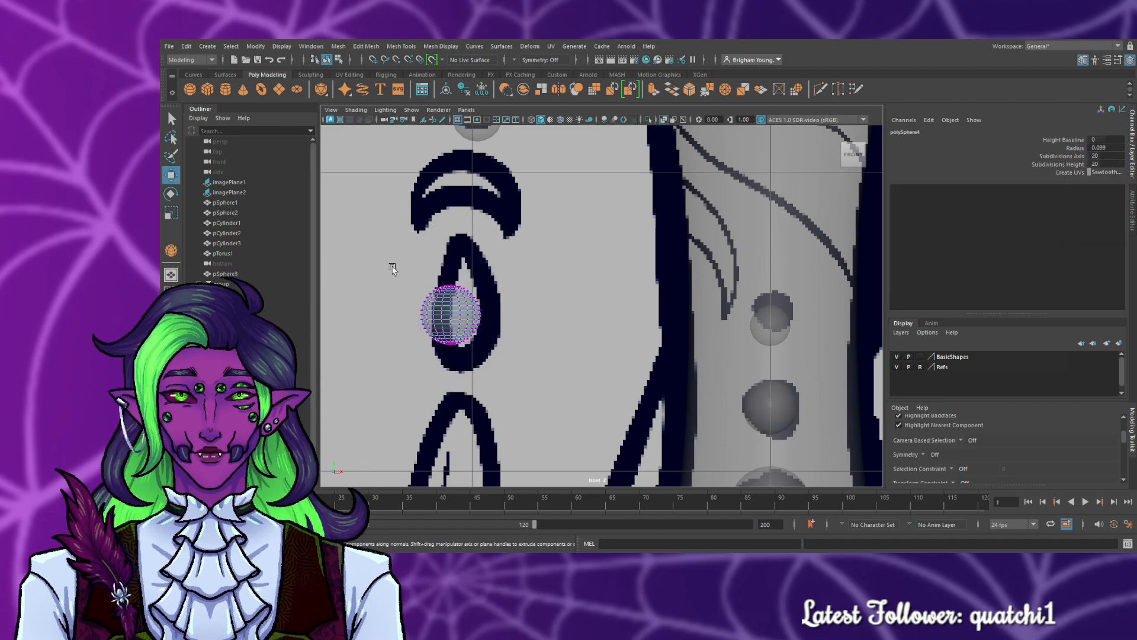
pyautogui.scroll(3, 474, 320)
pyautogui.keyDown('alt'); pyautogui.moveTo(510, 343); pyautogui.dragTo(682, 377, button='middle'); pyautogui.keyUp('alt')
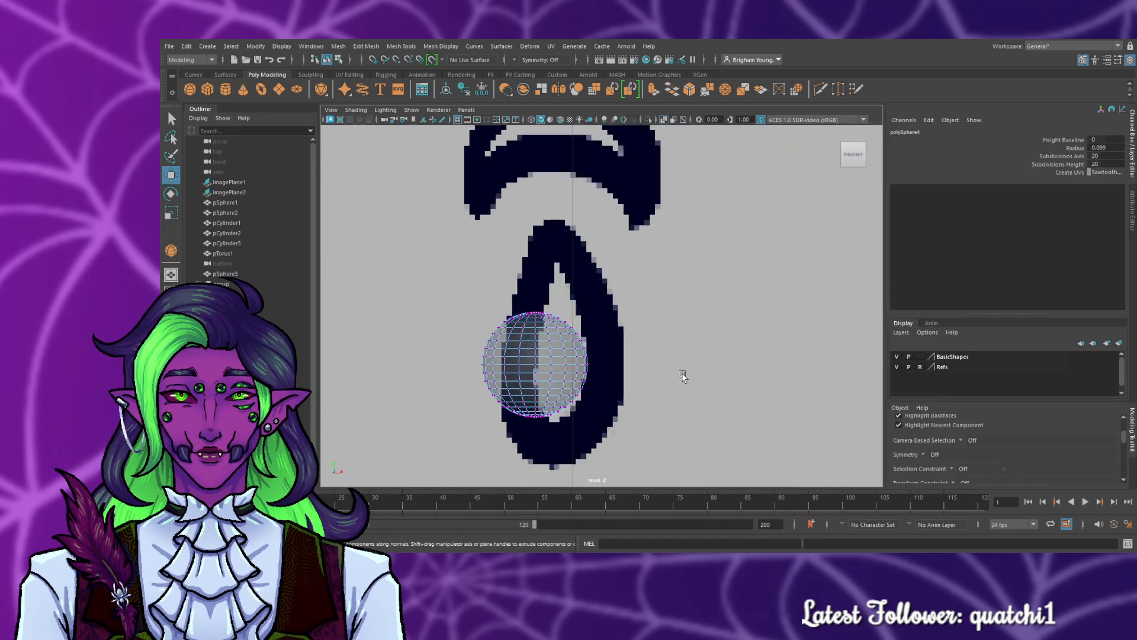
pyautogui.scroll(5, 682, 370)
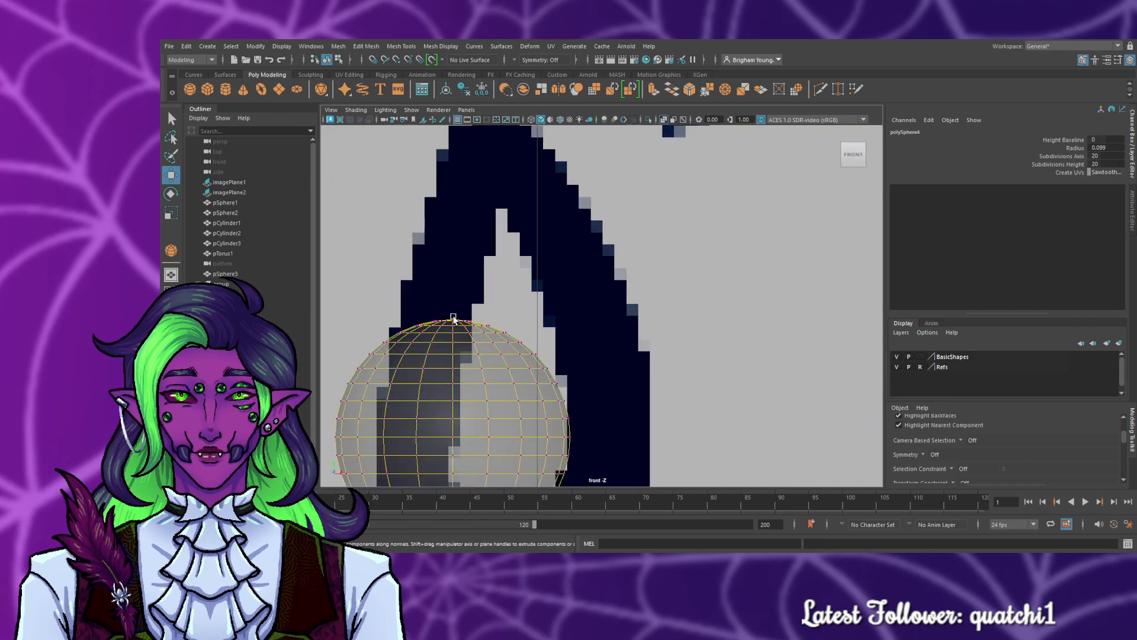
pyautogui.click(454, 320)
pyautogui.scroll(5, 494, 342)
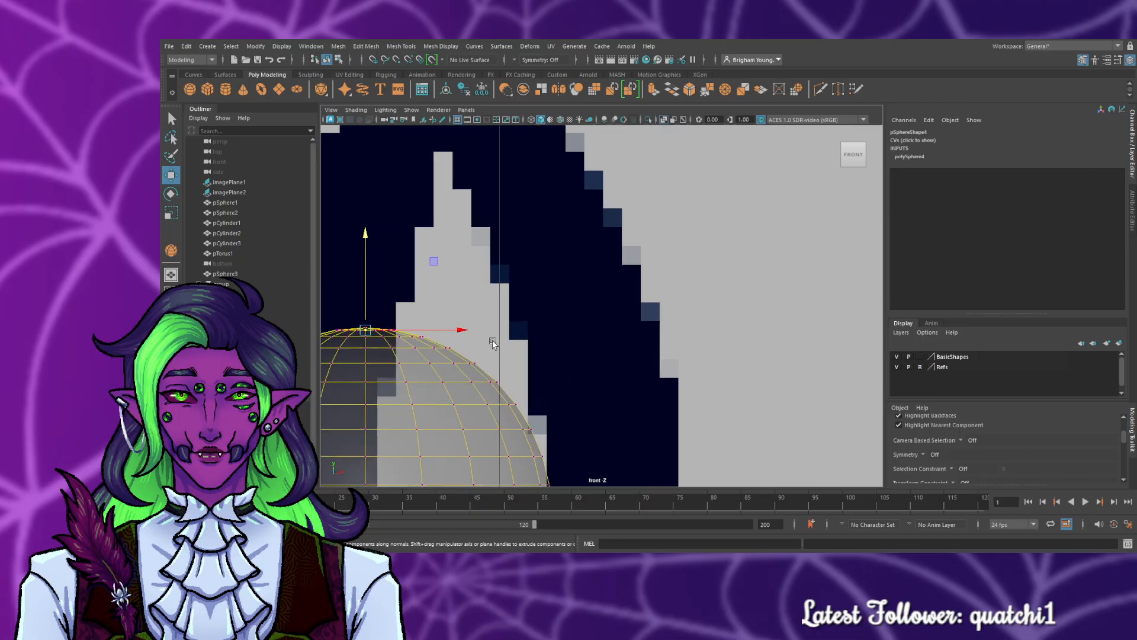
pyautogui.keyDown('alt'); pyautogui.moveTo(505, 365); pyautogui.dragTo(837, 364, button='middle'); pyautogui.keyUp('alt')
pyautogui.scroll(2, 837, 365)
pyautogui.scroll(2, 765, 377)
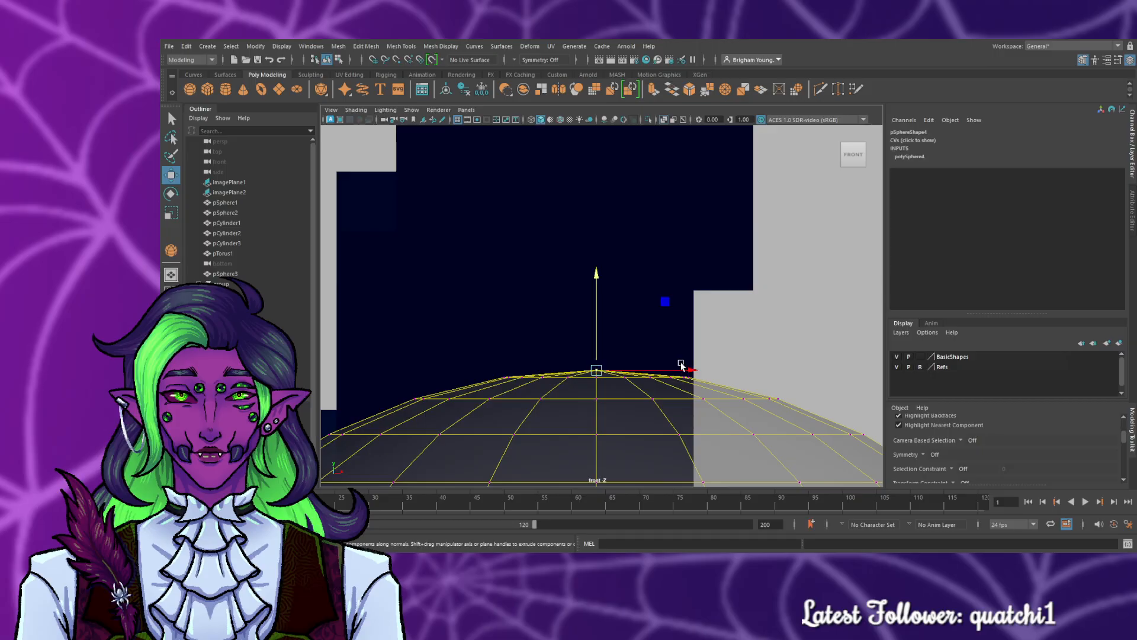
pyautogui.scroll(-6, 699, 358)
pyautogui.scroll(2, 664, 335)
pyautogui.scroll(8, 663, 335)
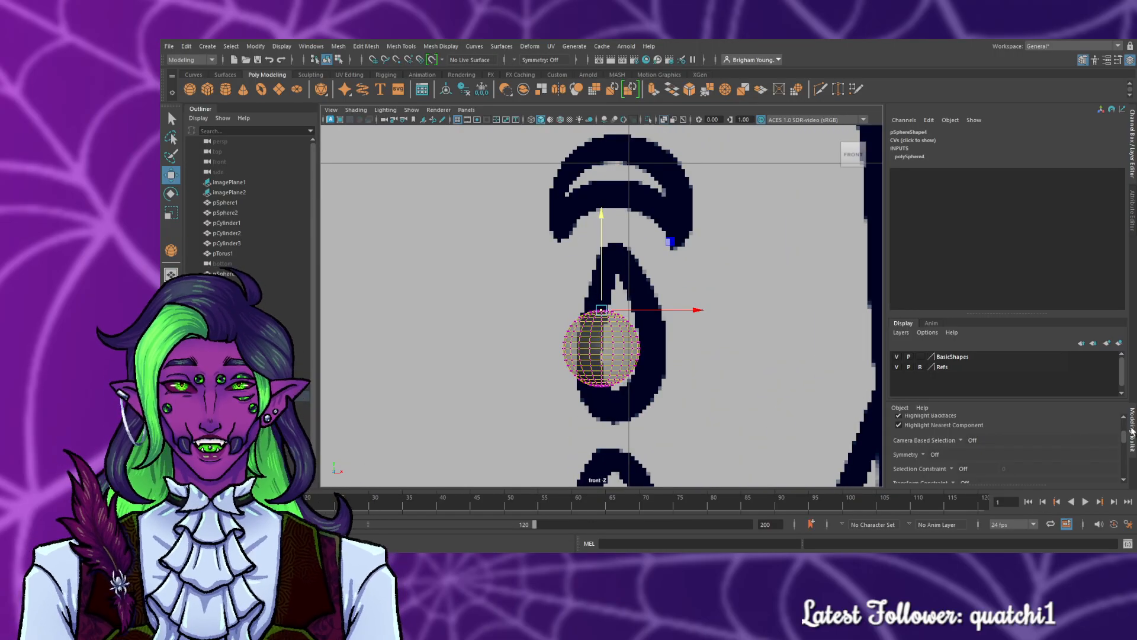
# - Reduce the soft selection falloff radius by trying 0.5 and 0.25, and settle on 0.10
pyautogui.scroll(-2, 1031, 409)
pyautogui.scroll(2, 1029, 417)
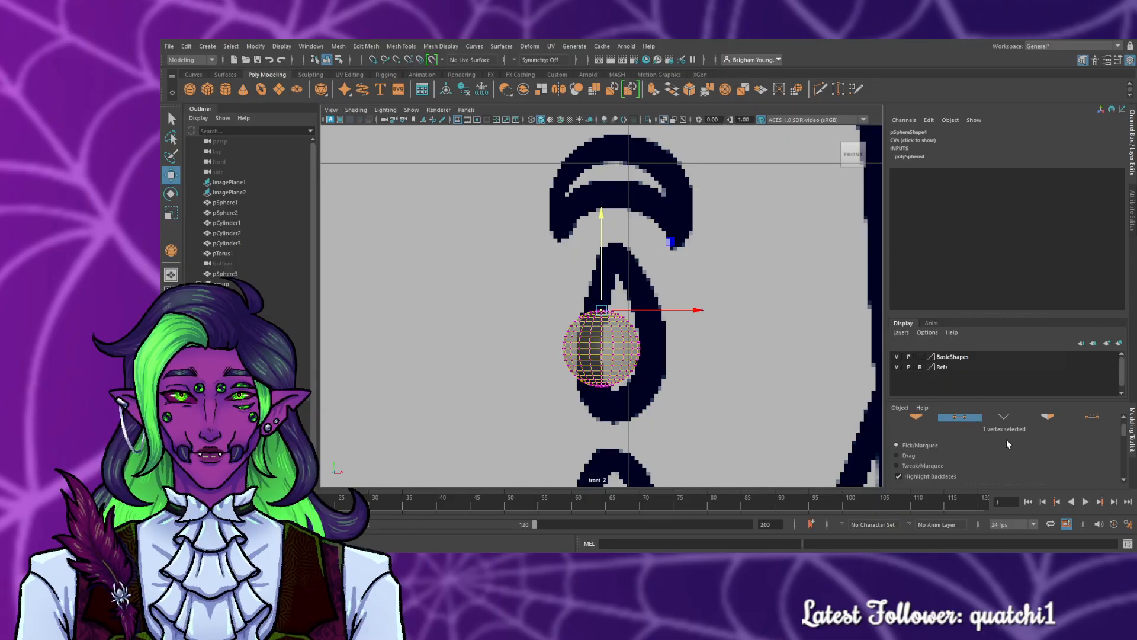
pyautogui.scroll(-2, 1006, 445)
pyautogui.scroll(-3, 1004, 438)
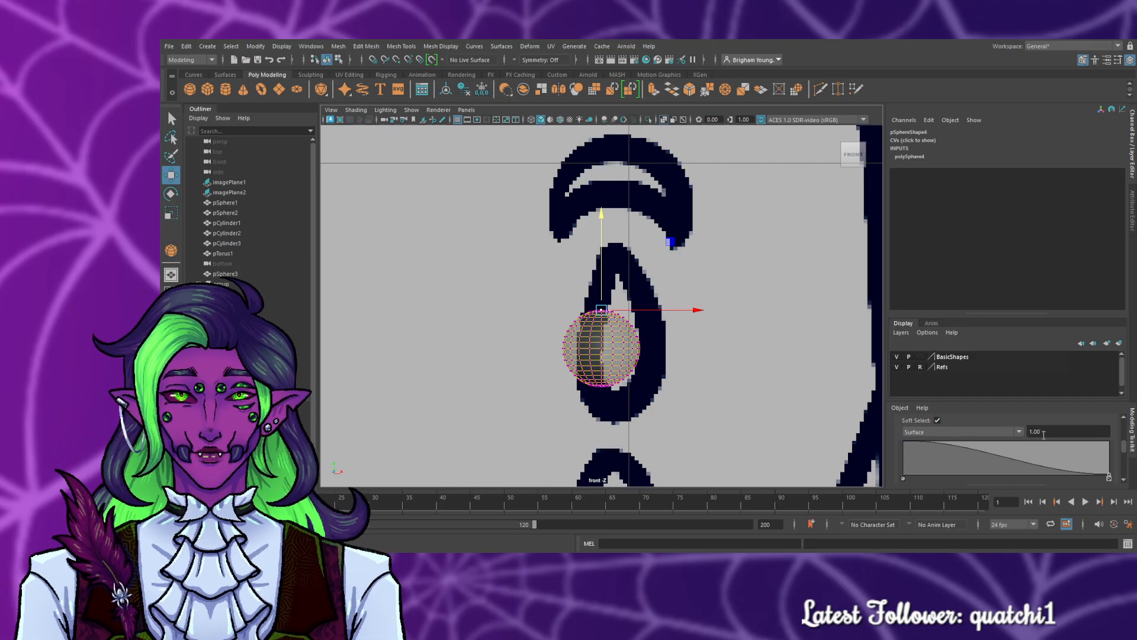
pyautogui.moveTo(1044, 431); pyautogui.dragTo(978, 433)
pyautogui.write('0.5')
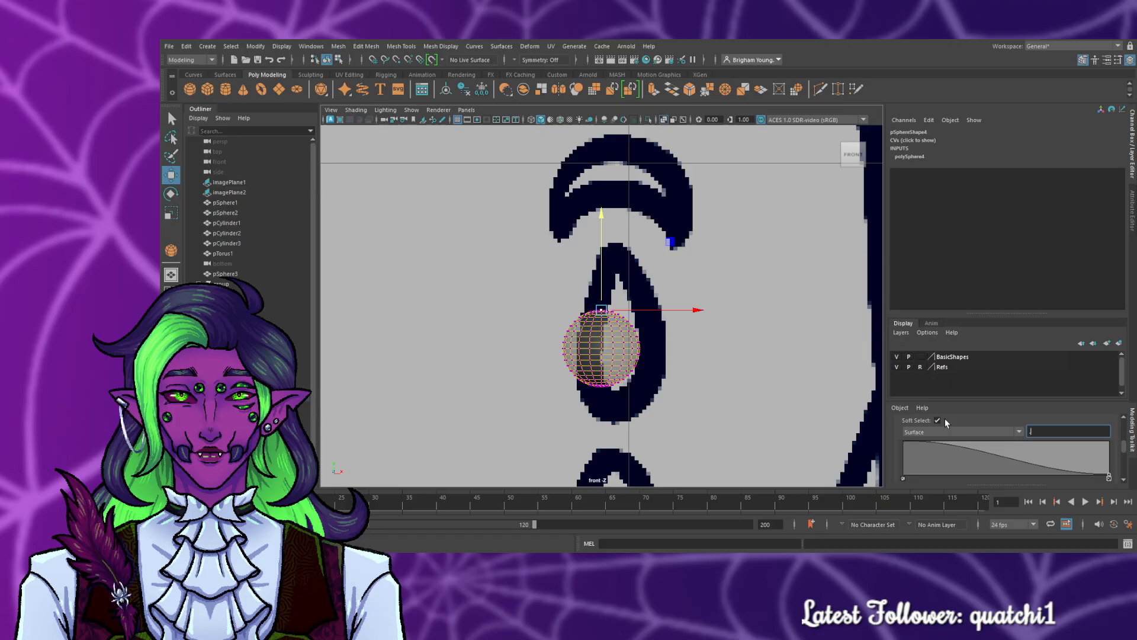
pyautogui.press('Return')
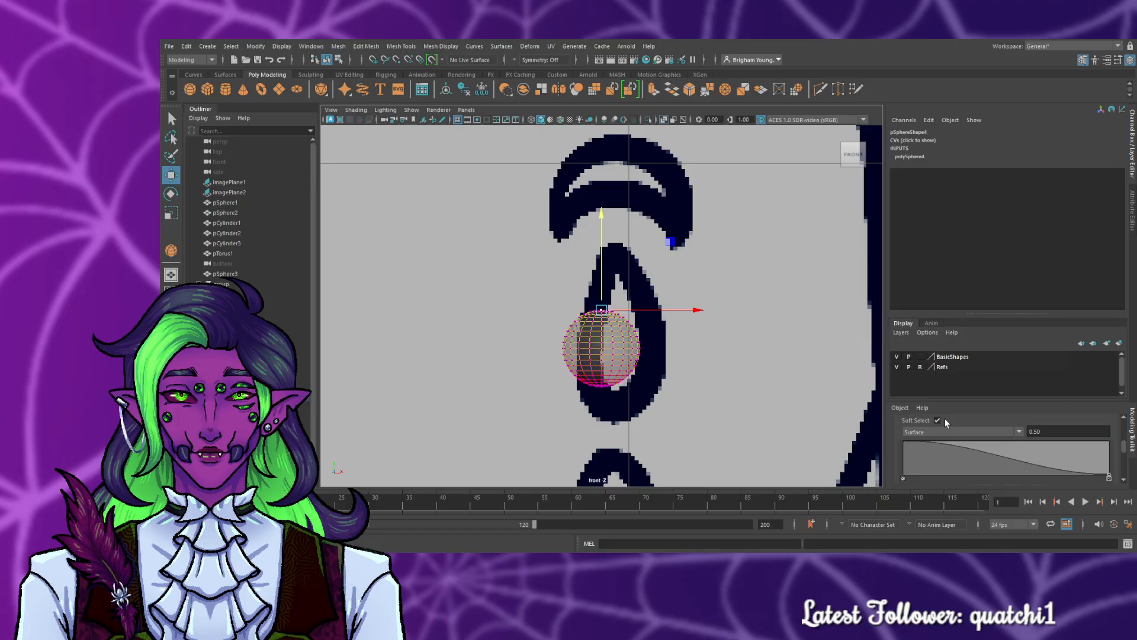
pyautogui.moveTo(1052, 432); pyautogui.dragTo(1029, 431)
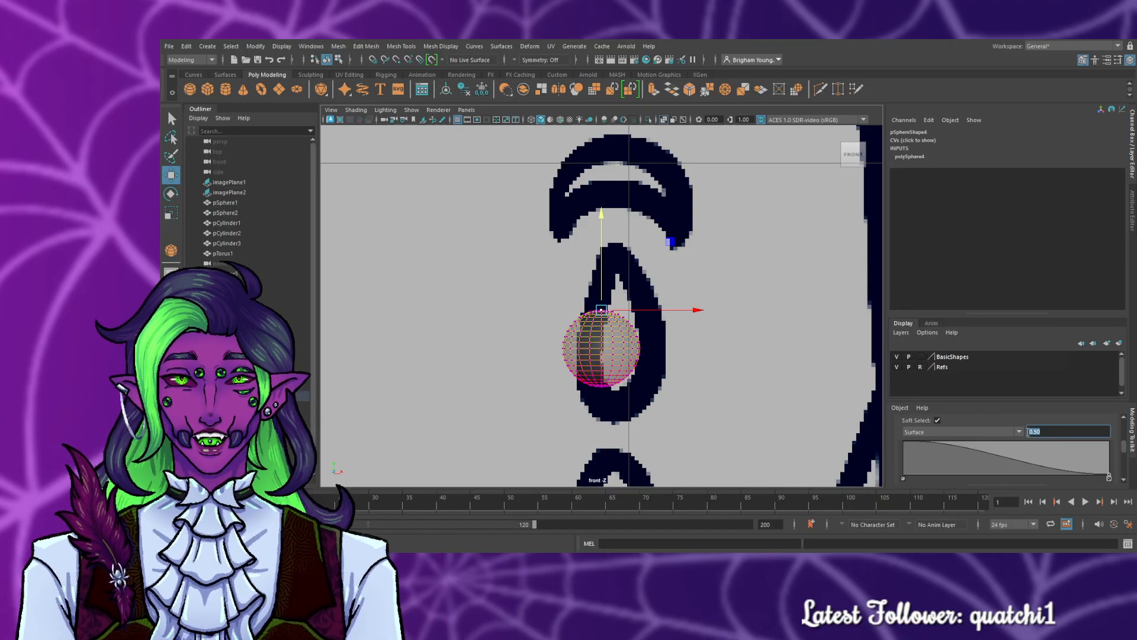
pyautogui.write('.25')
pyautogui.press('Return')
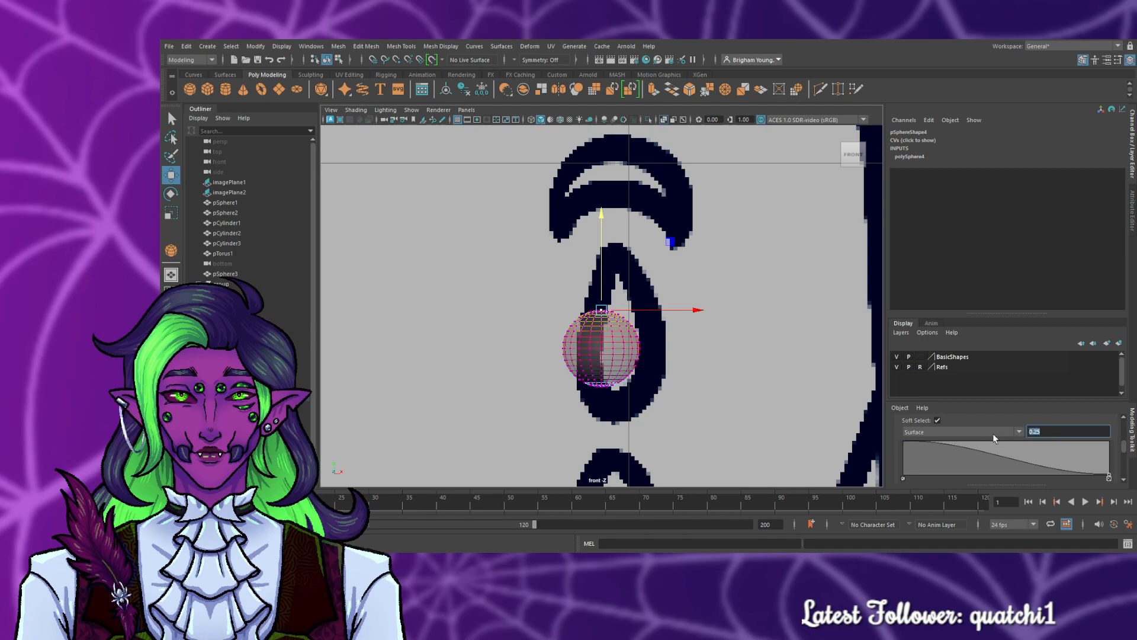
pyautogui.write('.1')
pyautogui.press('Return')
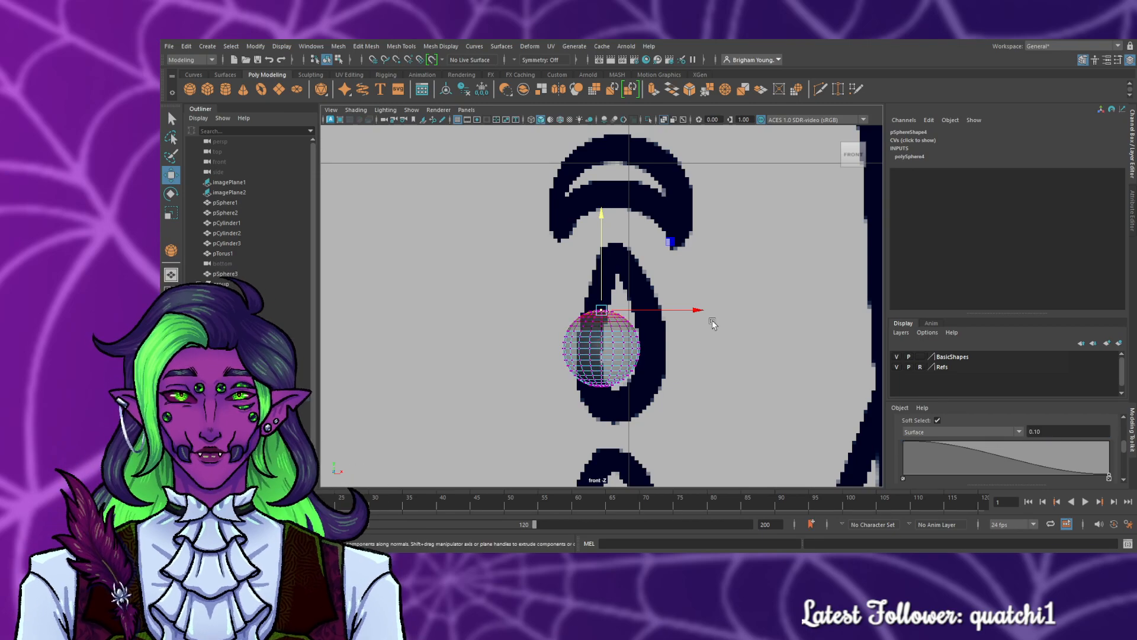
# - Pull the sphere's top vertex straight up with soft selection to form a tapered teardrop tip near the reference outline's peak
pyautogui.moveTo(603, 223); pyautogui.dragTo(603, 173)
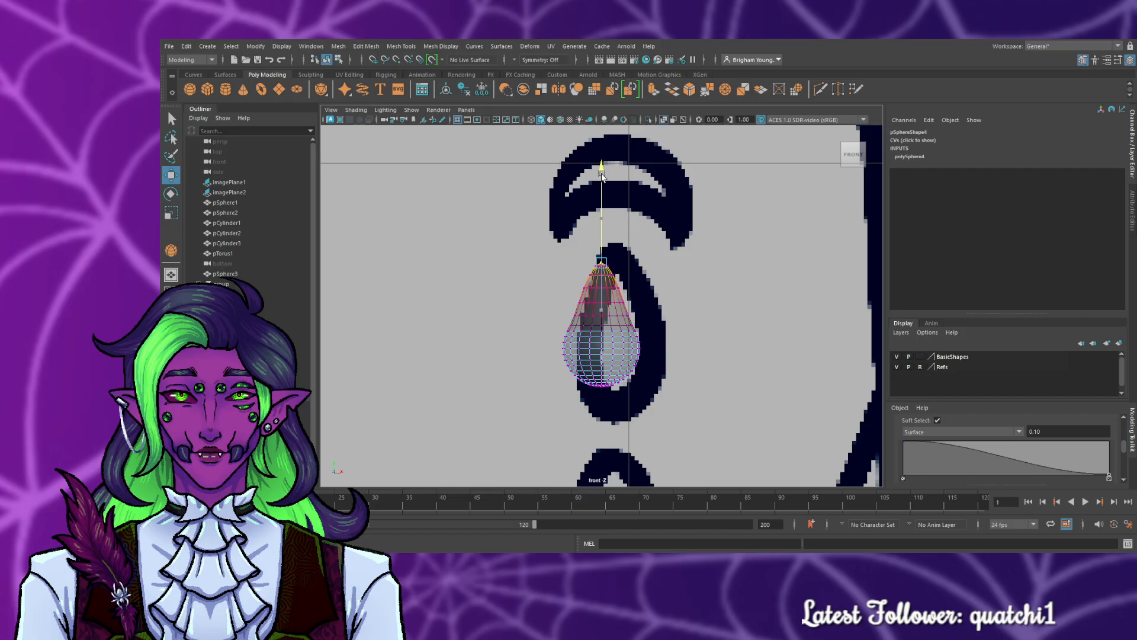
pyautogui.scroll(5, 637, 300)
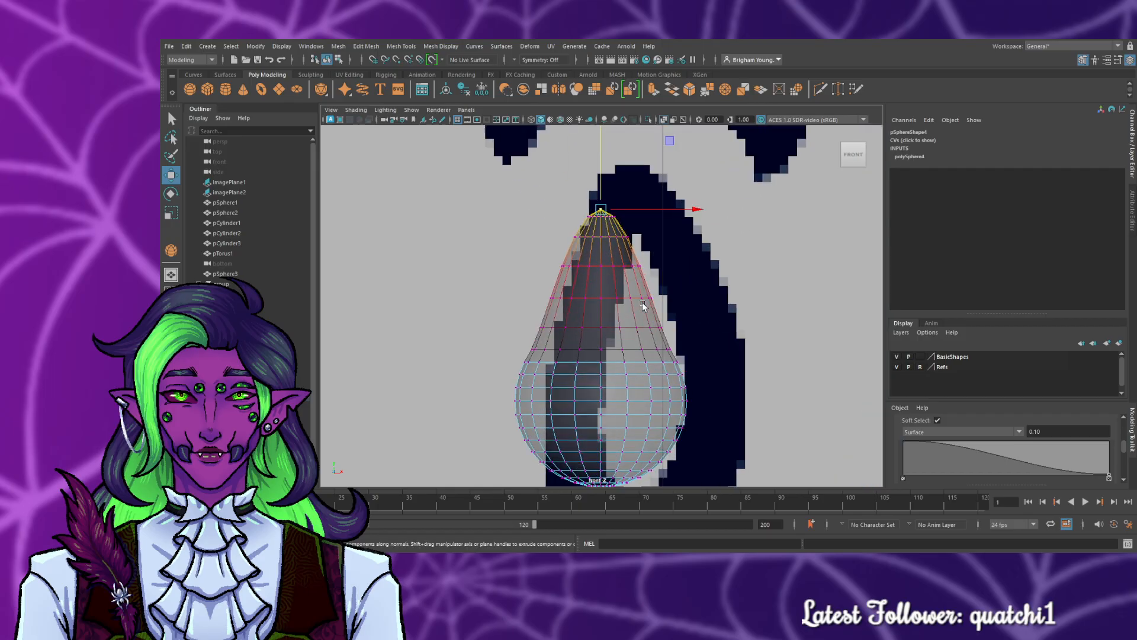
pyautogui.scroll(2, 643, 304)
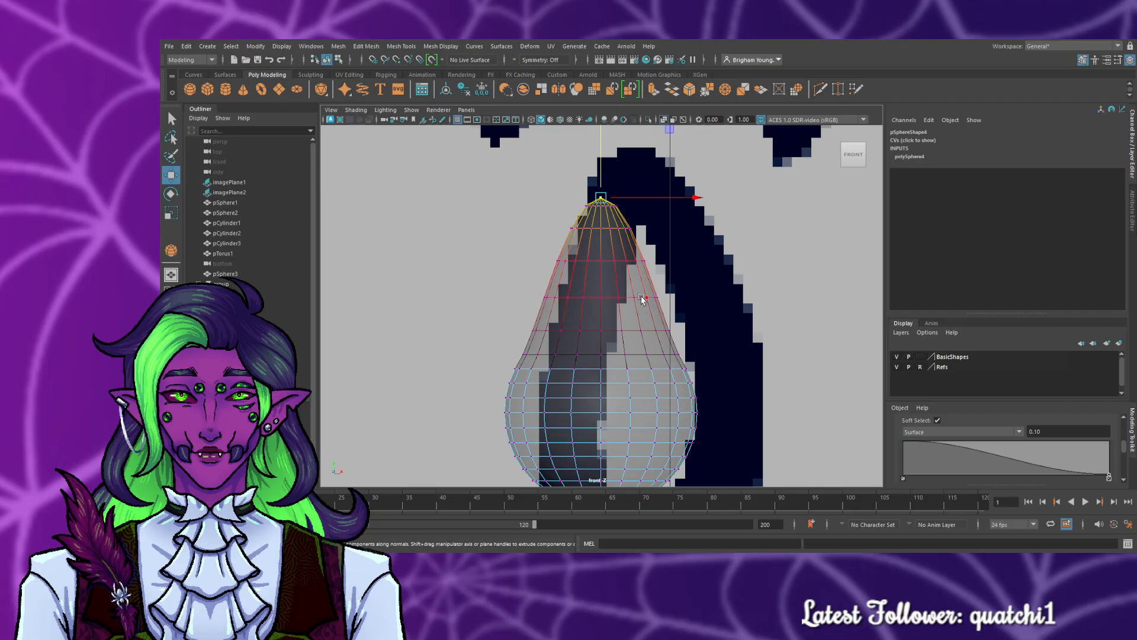
pyautogui.scroll(-6, 643, 302)
pyautogui.scroll(2, 643, 288)
pyautogui.scroll(4, 643, 289)
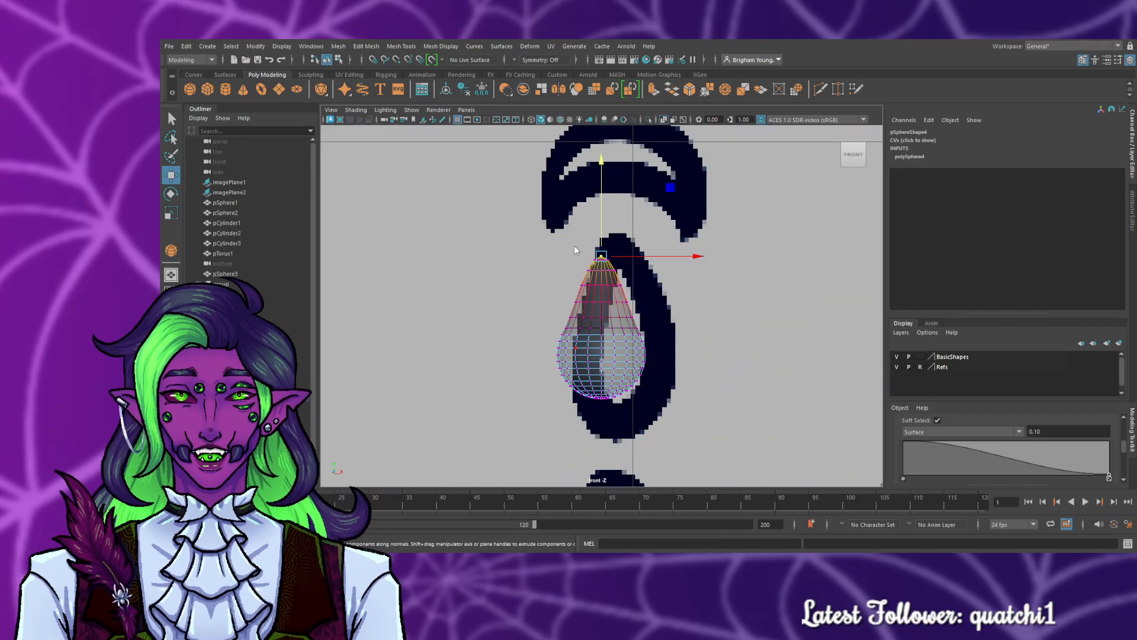
# - Widen the teardrop slightly by scaling up the edge loop just above its bulge with soft selection
pyautogui.click(570, 235)
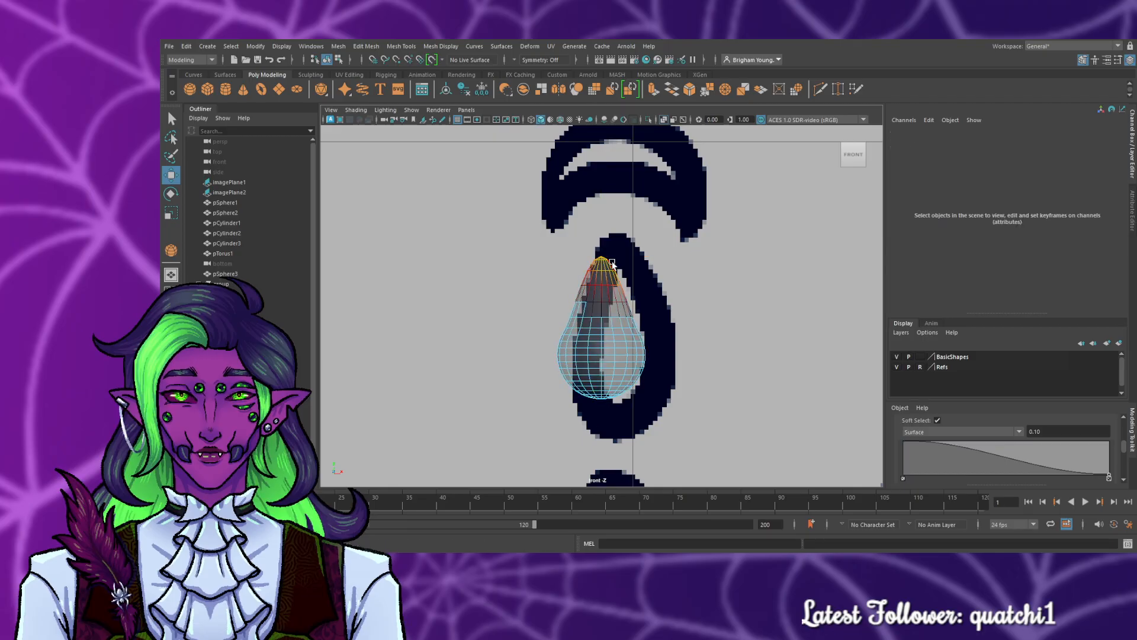
pyautogui.scroll(2, 600, 279)
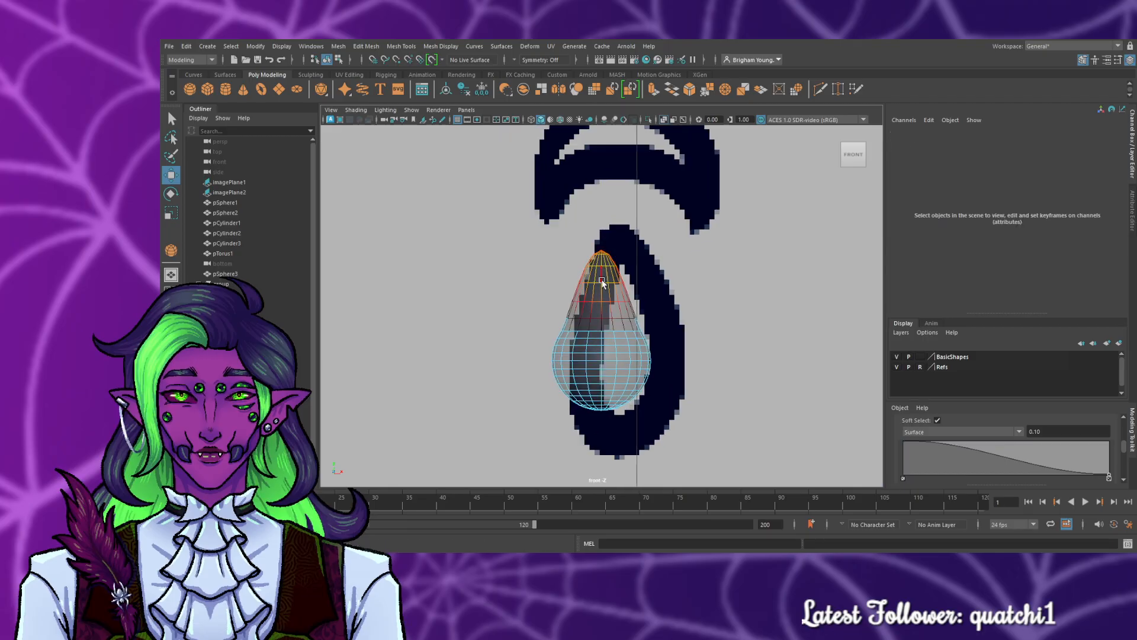
pyautogui.click(601, 334)
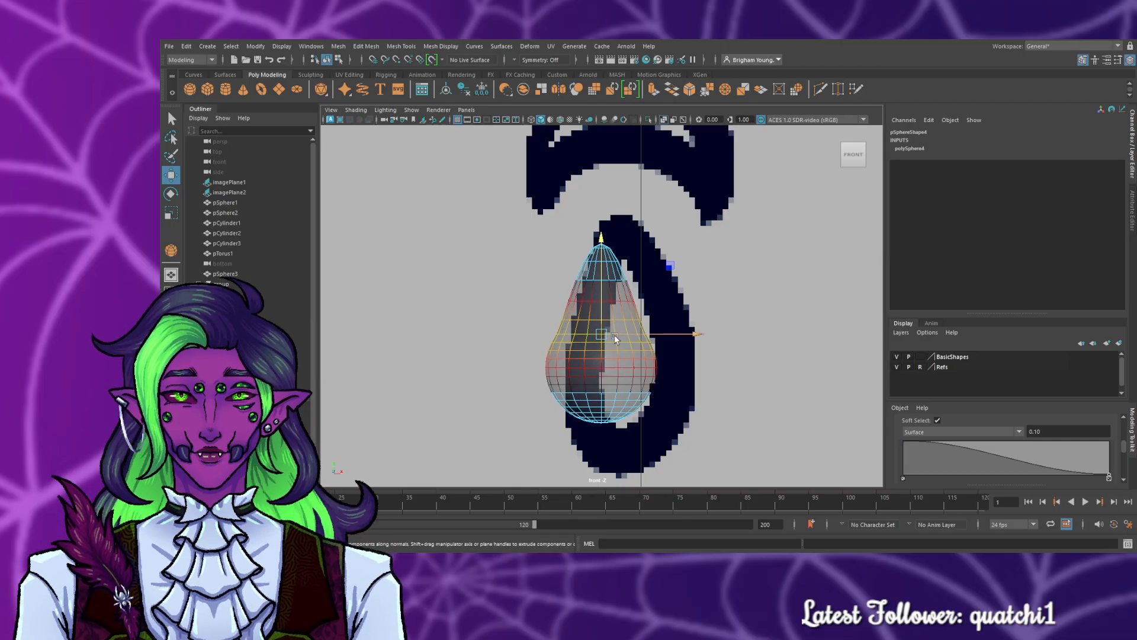
pyautogui.press('r')
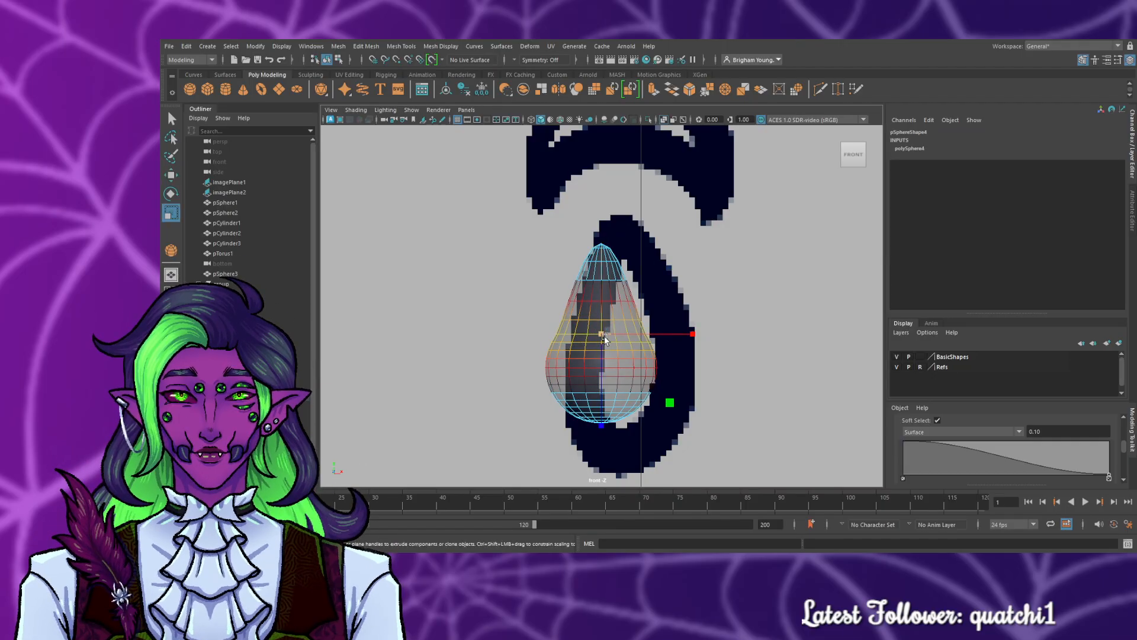
pyautogui.moveTo(601, 336); pyautogui.dragTo(603, 335)
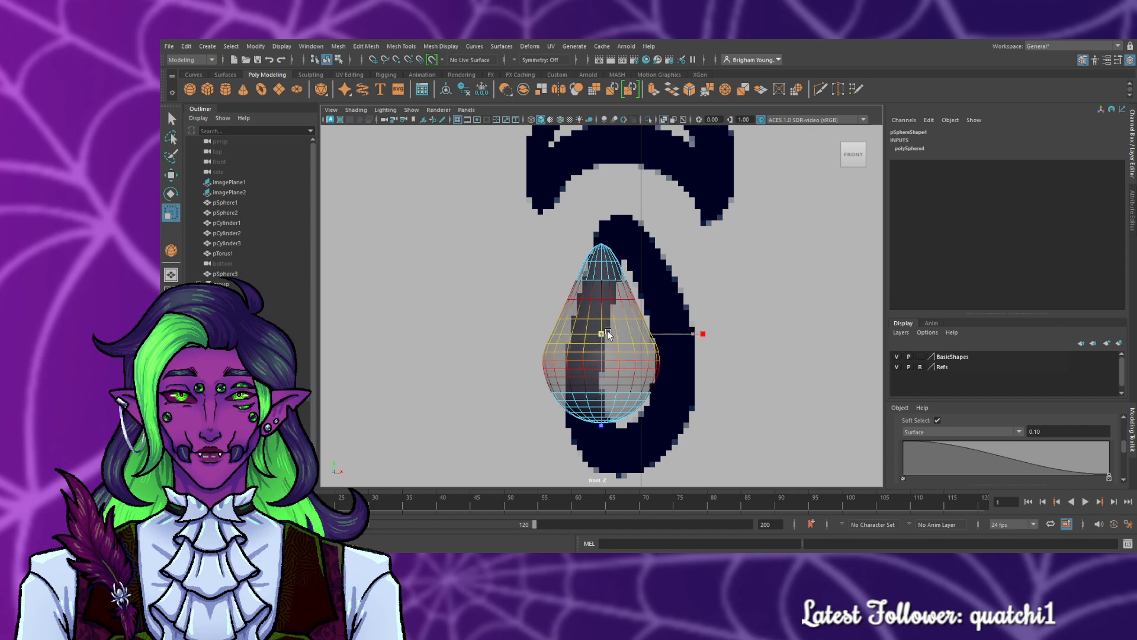
pyautogui.click(732, 358)
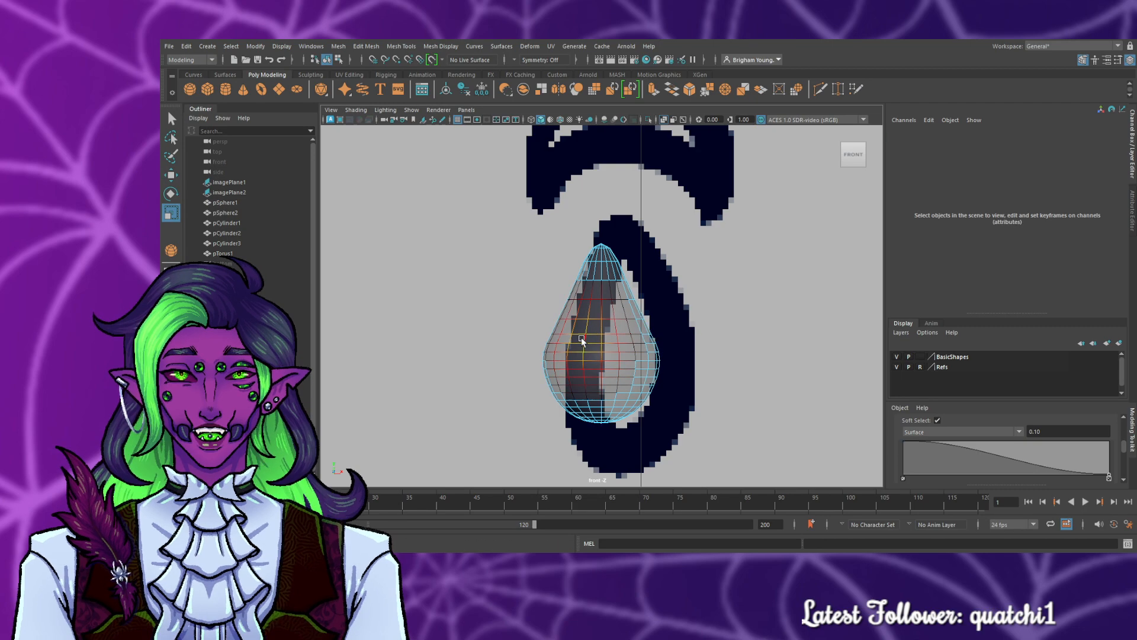
# - Move the same edge loop above the bulge slightly upward with soft selection to smooth the teardrop's taper
pyautogui.doubleClick(579, 335)
pyautogui.press('w')
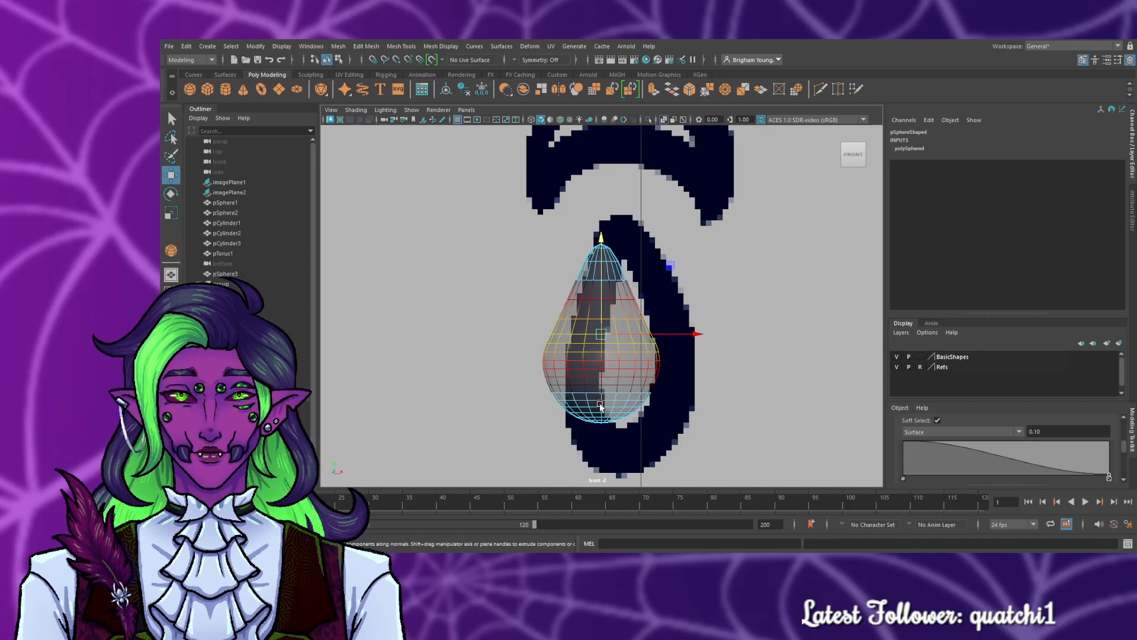
pyautogui.moveTo(600, 310); pyautogui.dragTo(602, 306)
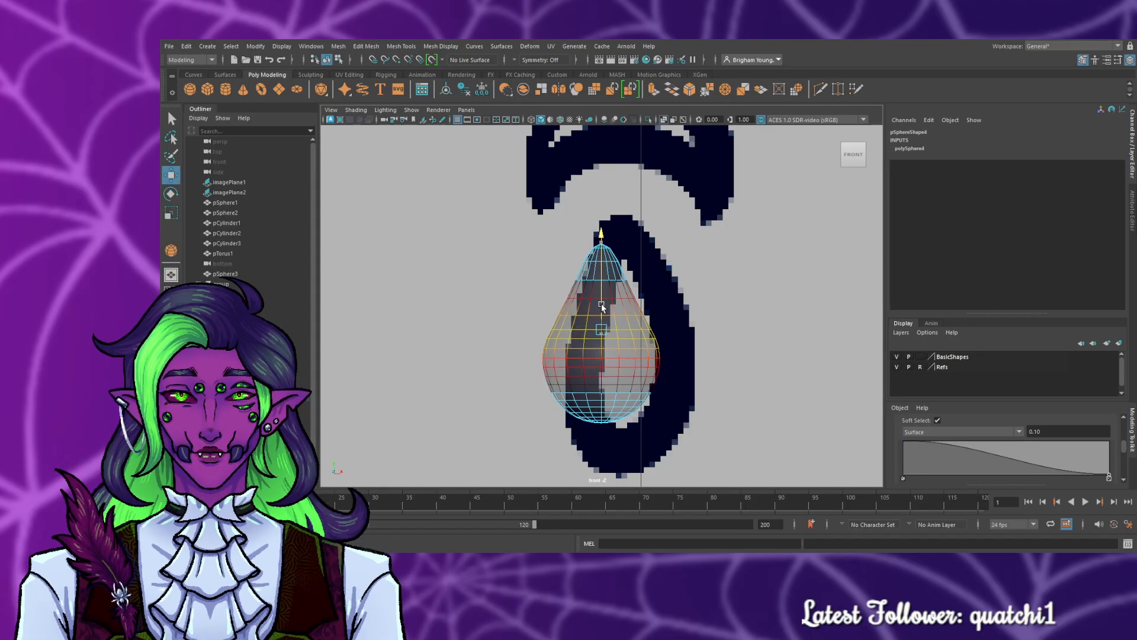
pyautogui.click(771, 387)
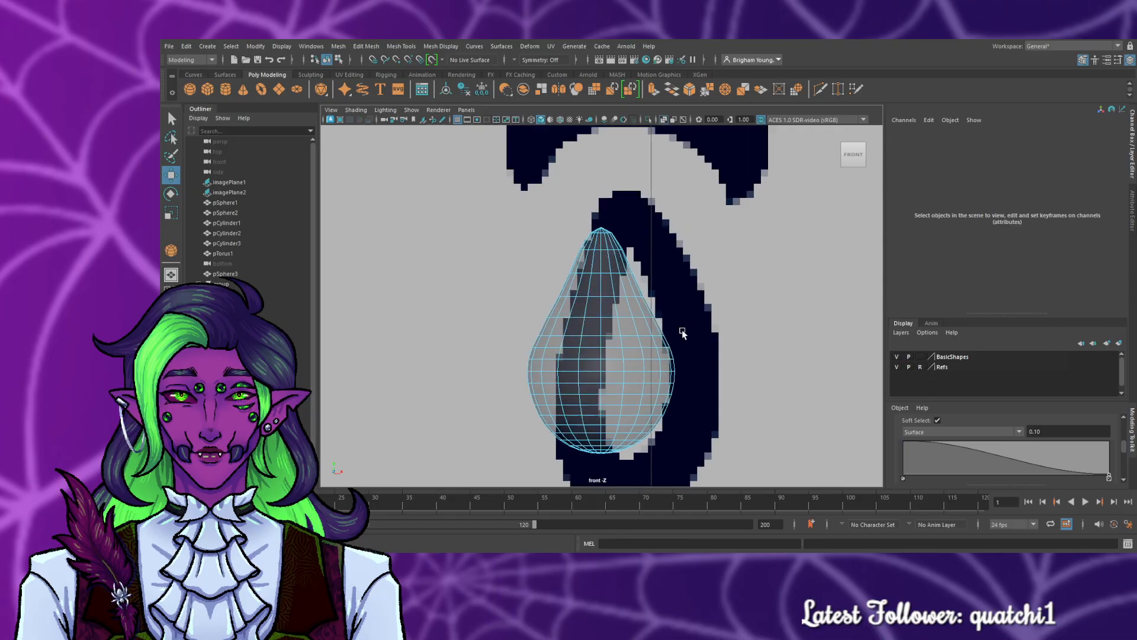
# - Turn off soft selection and raise only the teardrop's topmost vertex to form a sharper point
pyautogui.scroll(3, 601, 279)
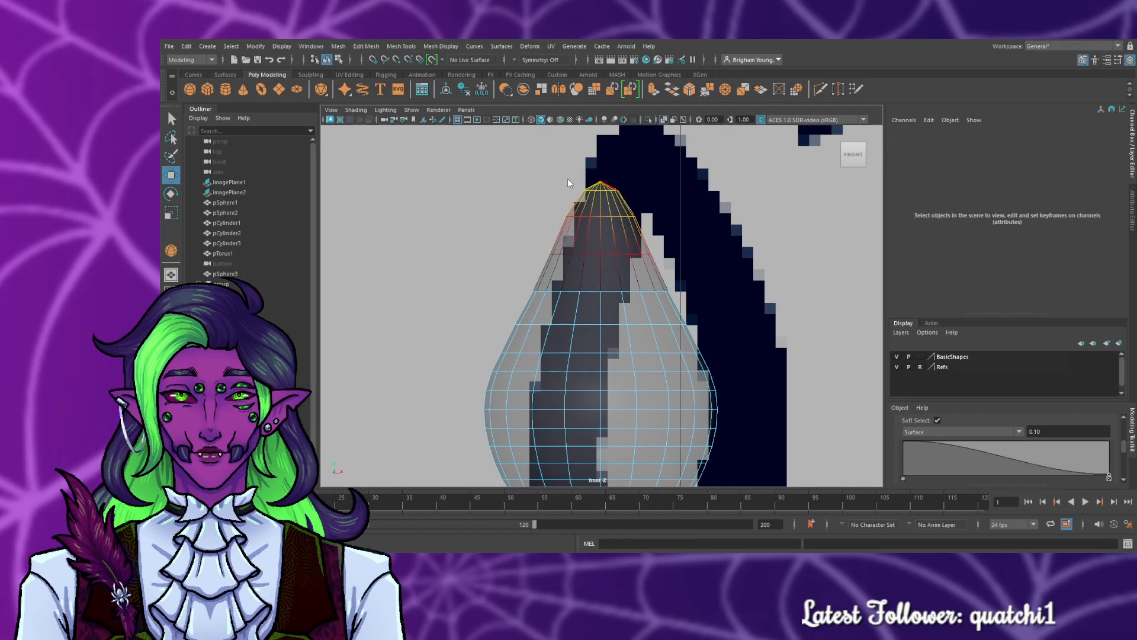
pyautogui.click(568, 179)
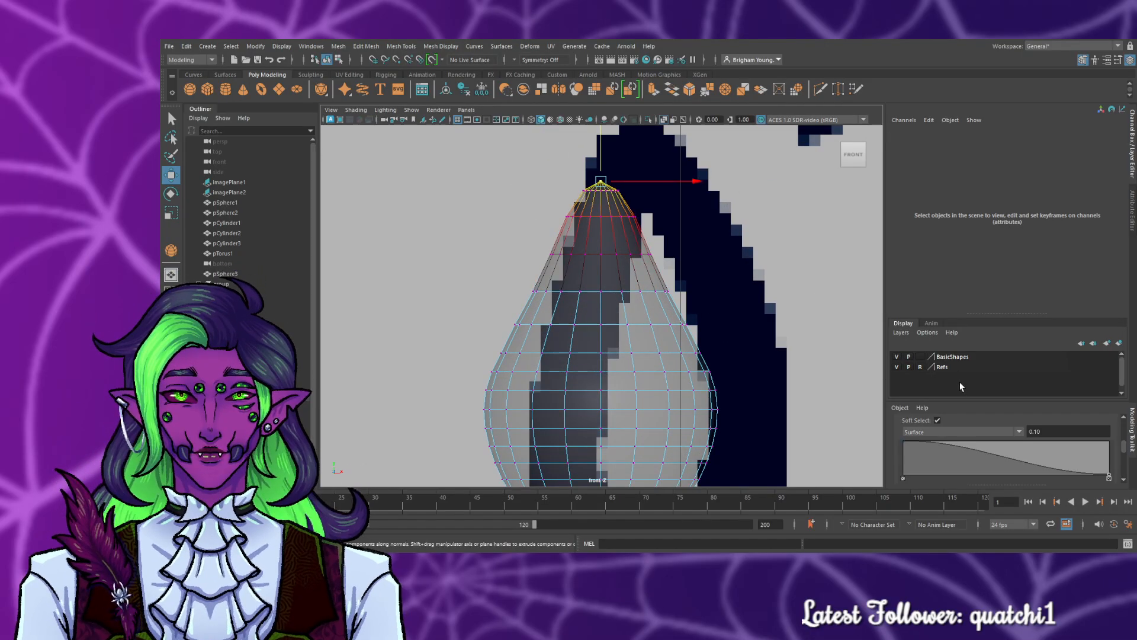
pyautogui.click(938, 421)
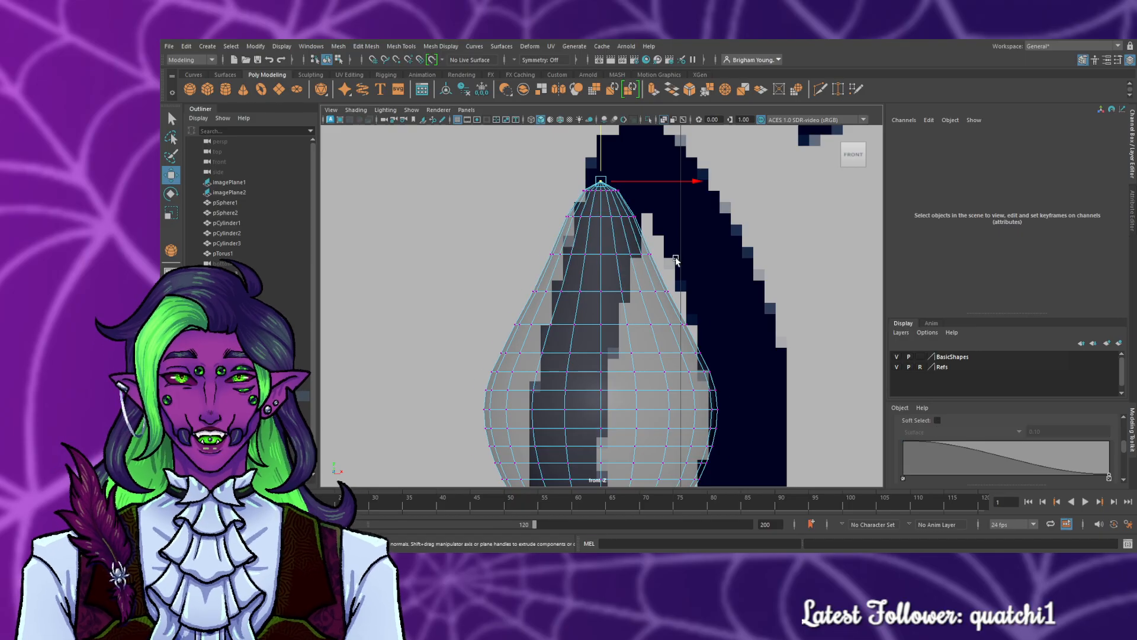
pyautogui.scroll(-5, 652, 273)
pyautogui.scroll(3, 654, 274)
pyautogui.scroll(6, 654, 274)
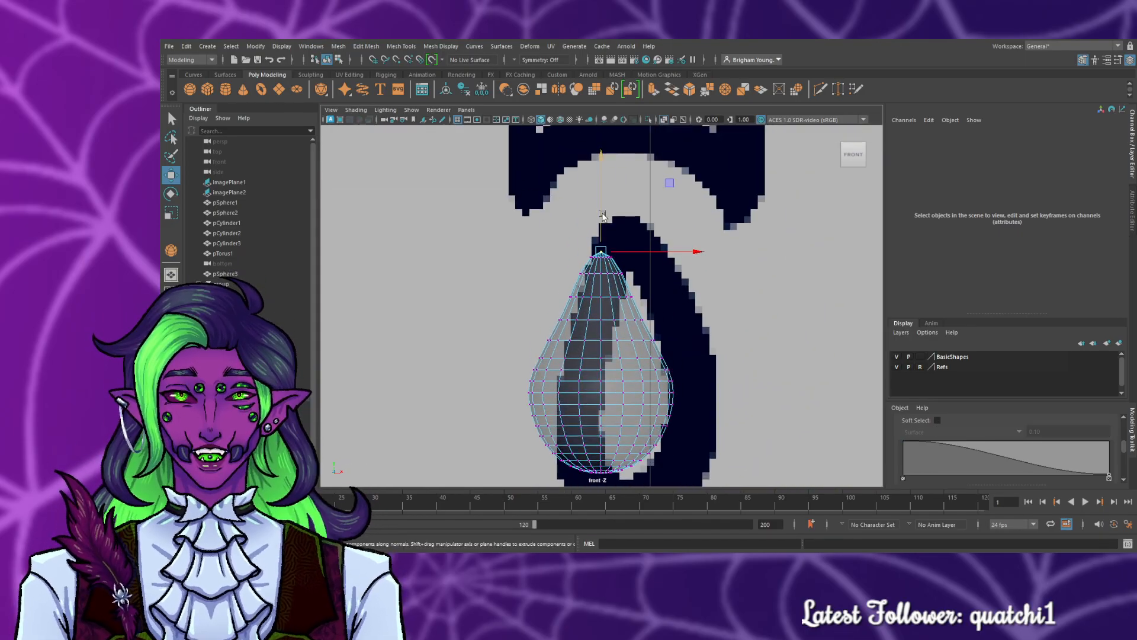
pyautogui.moveTo(602, 217); pyautogui.dragTo(604, 205)
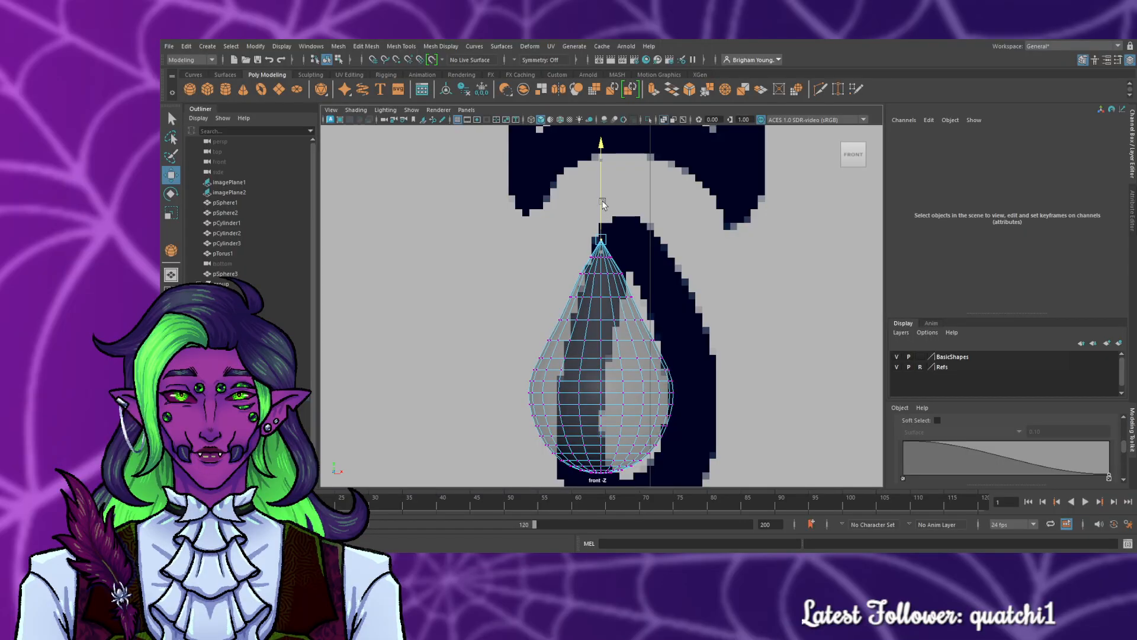
# - Select the edge loops below the tip one by one and scale them slightly to straighten the teardrop's upper taper
pyautogui.scroll(4, 631, 262)
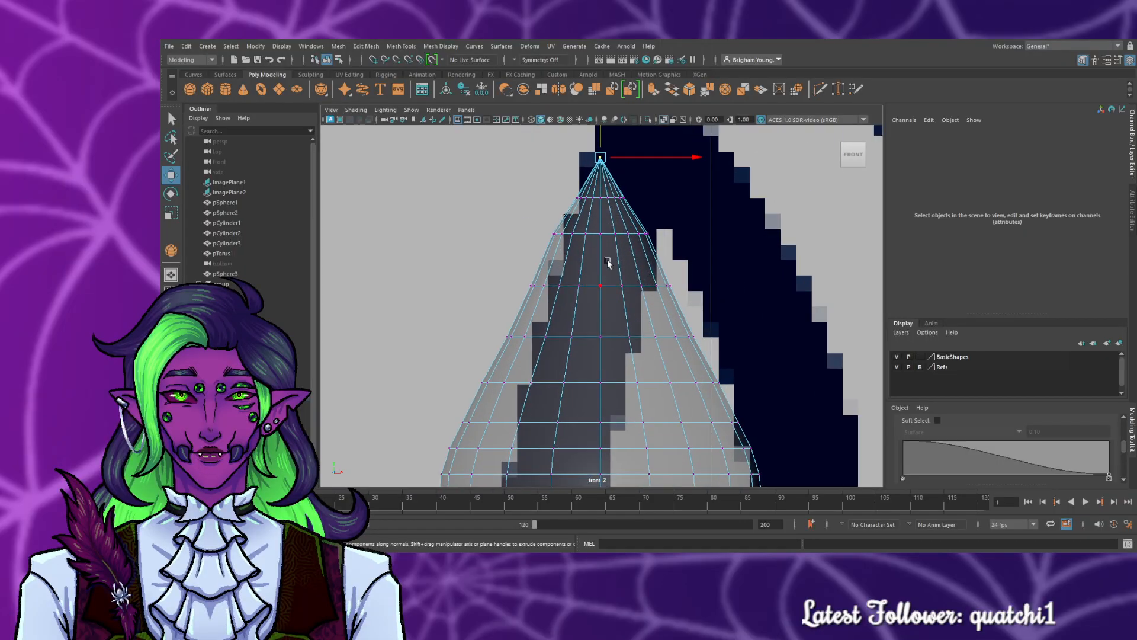
pyautogui.moveTo(623, 245); pyautogui.dragTo(621, 236, button='right')
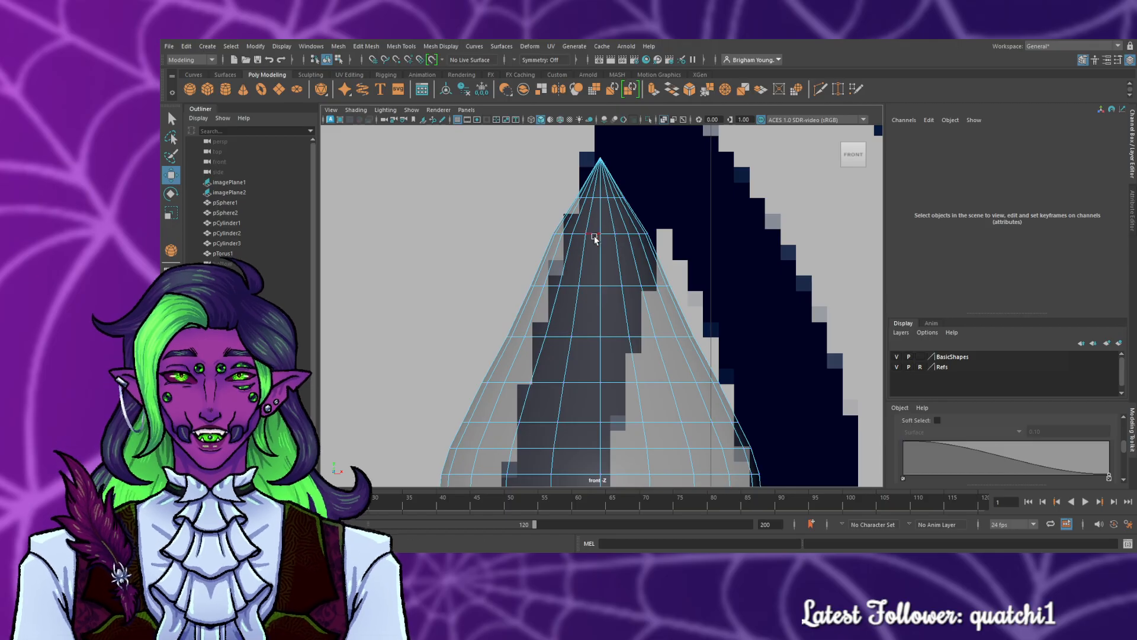
pyautogui.doubleClick(593, 234)
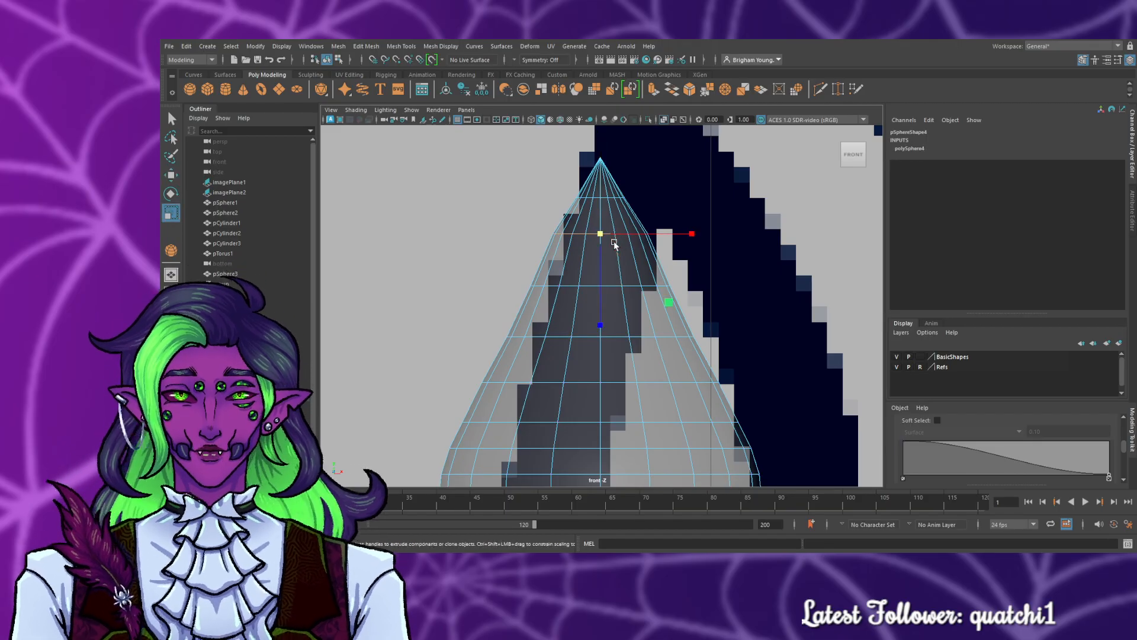
pyautogui.press('r')
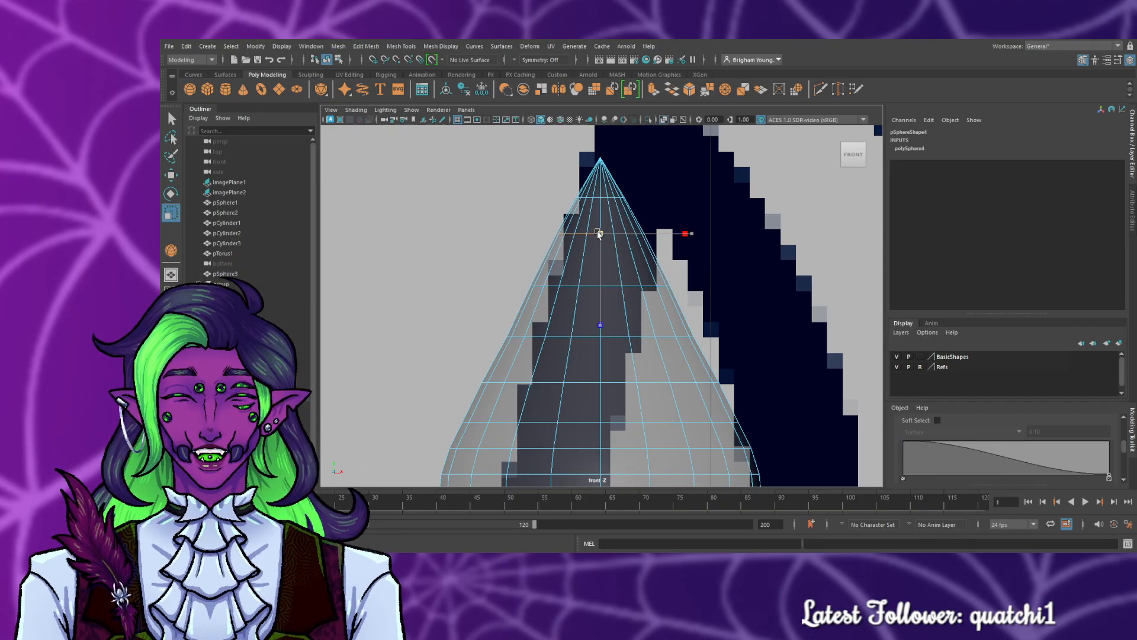
pyautogui.click(598, 233)
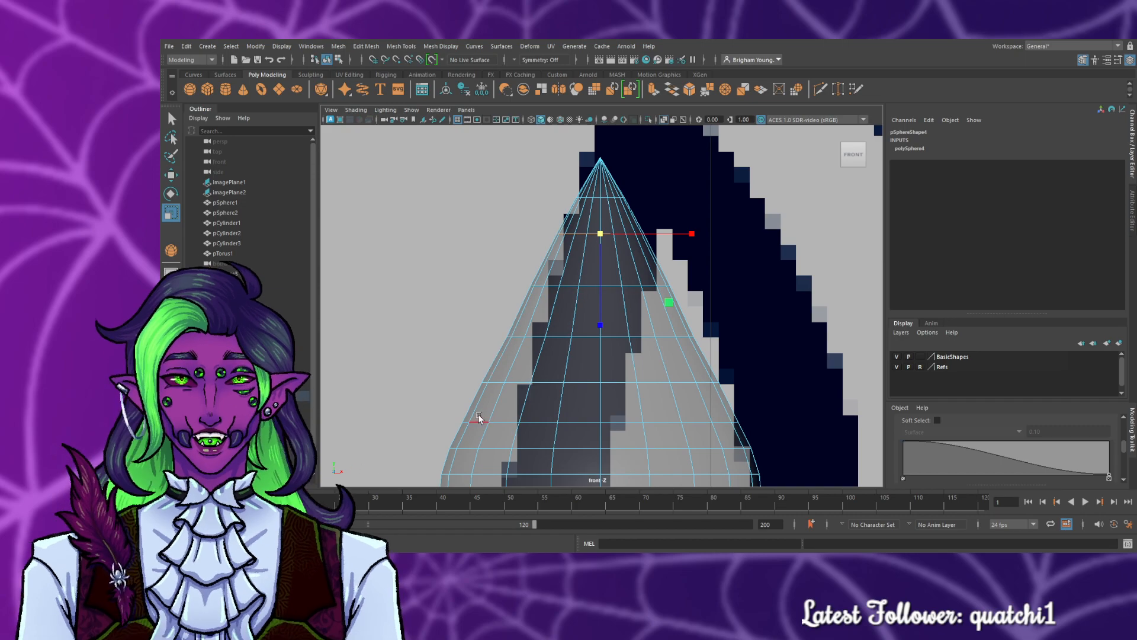
pyautogui.doubleClick(521, 336)
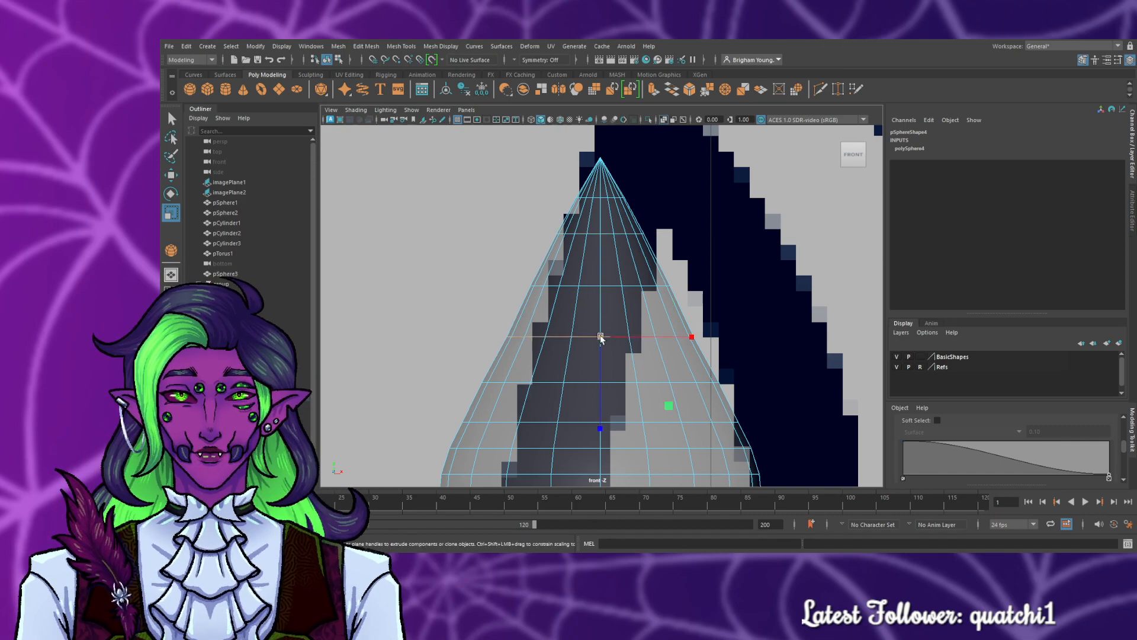
pyautogui.moveTo(600, 336); pyautogui.dragTo(600, 336)
# - Return to object mode and stretch the teardrop lengthwise to a Scale Z of about 1.173
pyautogui.scroll(-5, 604, 335)
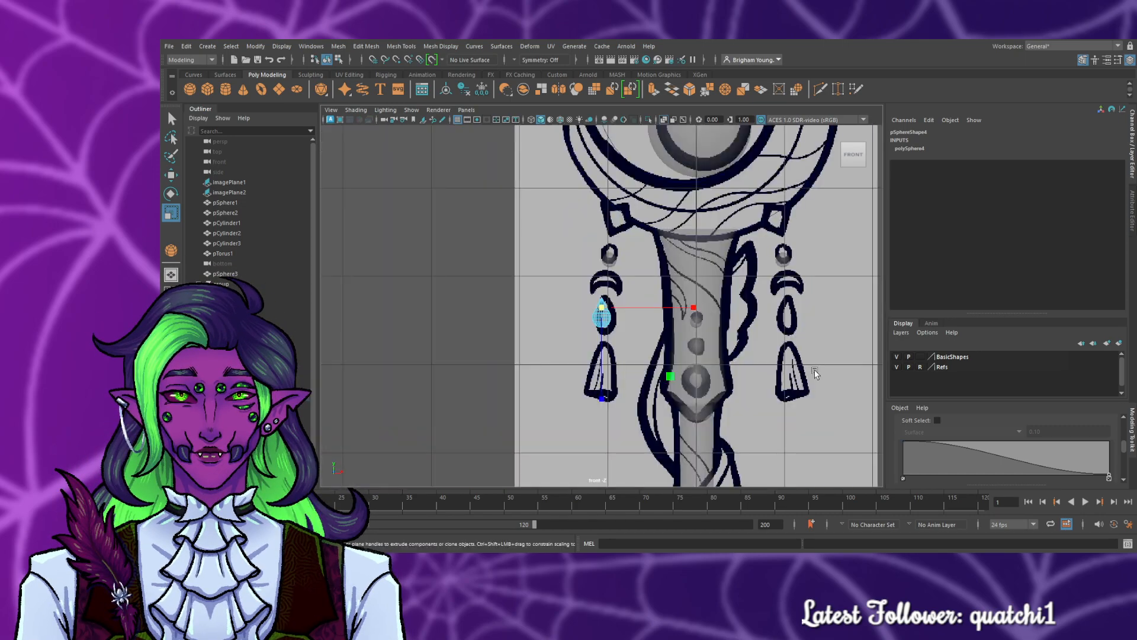
pyautogui.scroll(3, 604, 335)
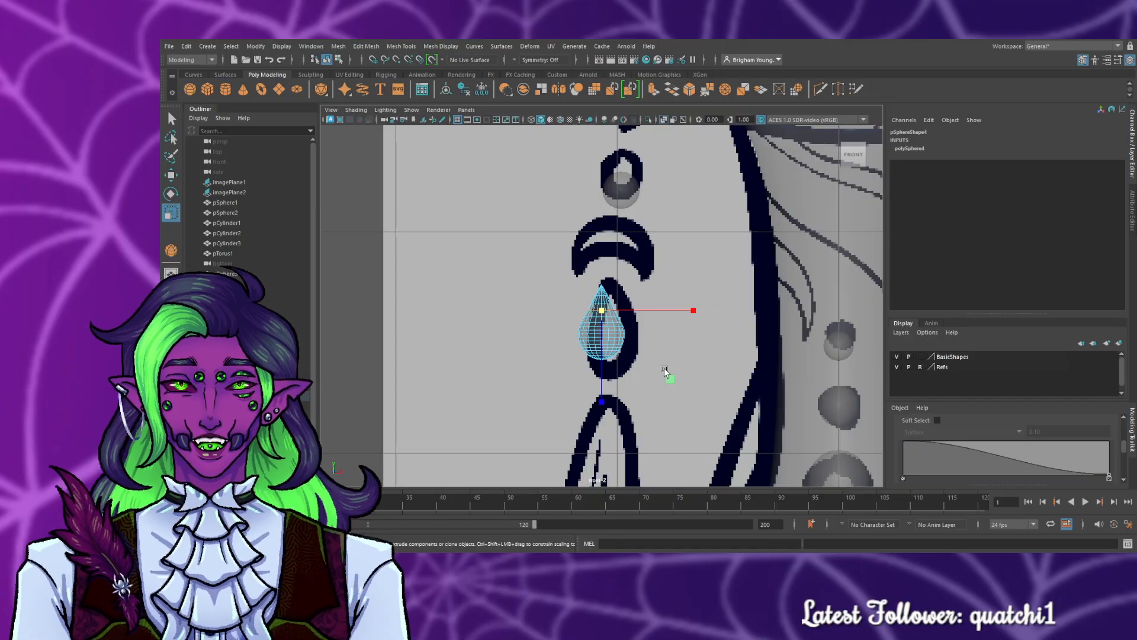
pyautogui.scroll(5, 665, 371)
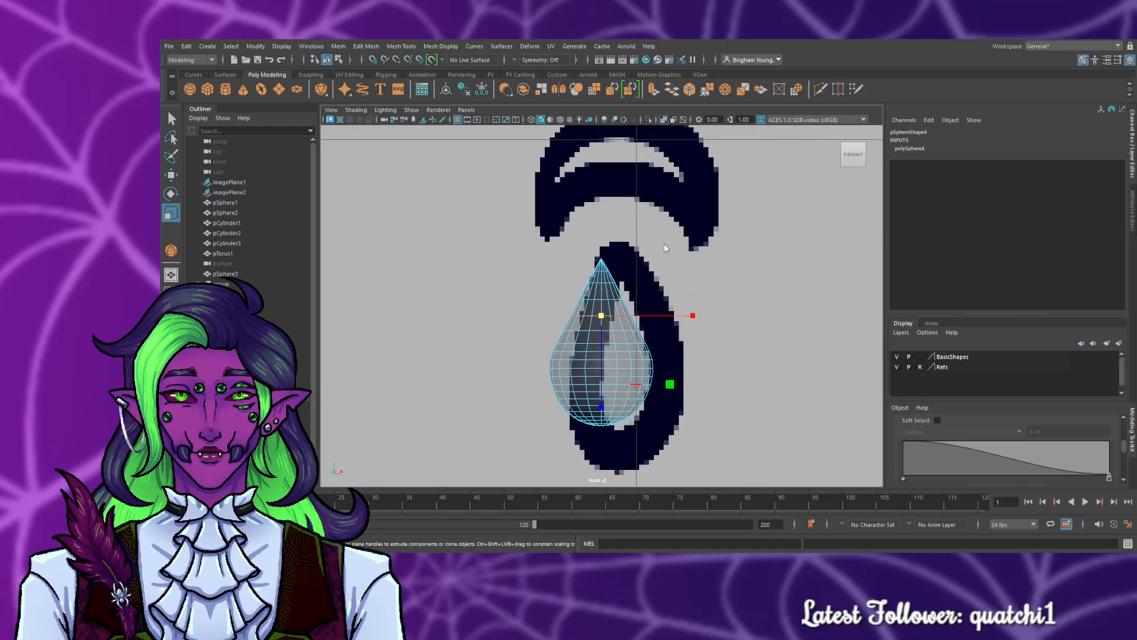
pyautogui.press('F8')
pyautogui.moveTo(602, 446); pyautogui.dragTo(601, 455)
pyautogui.scroll(-8, 602, 456)
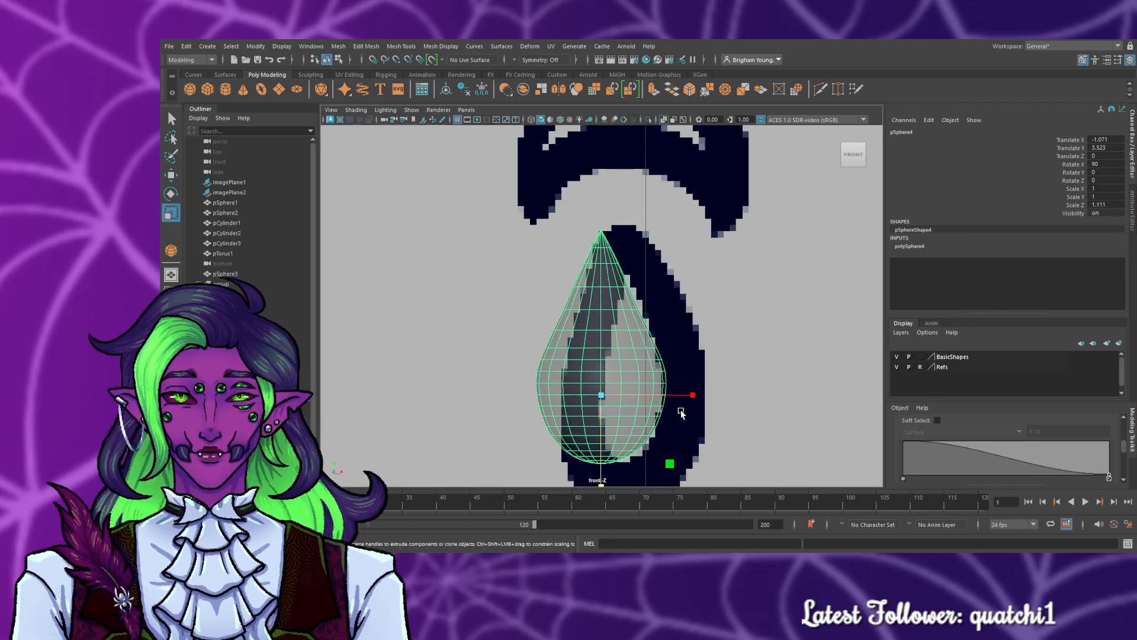
pyautogui.scroll(3, 668, 387)
pyautogui.scroll(4, 667, 386)
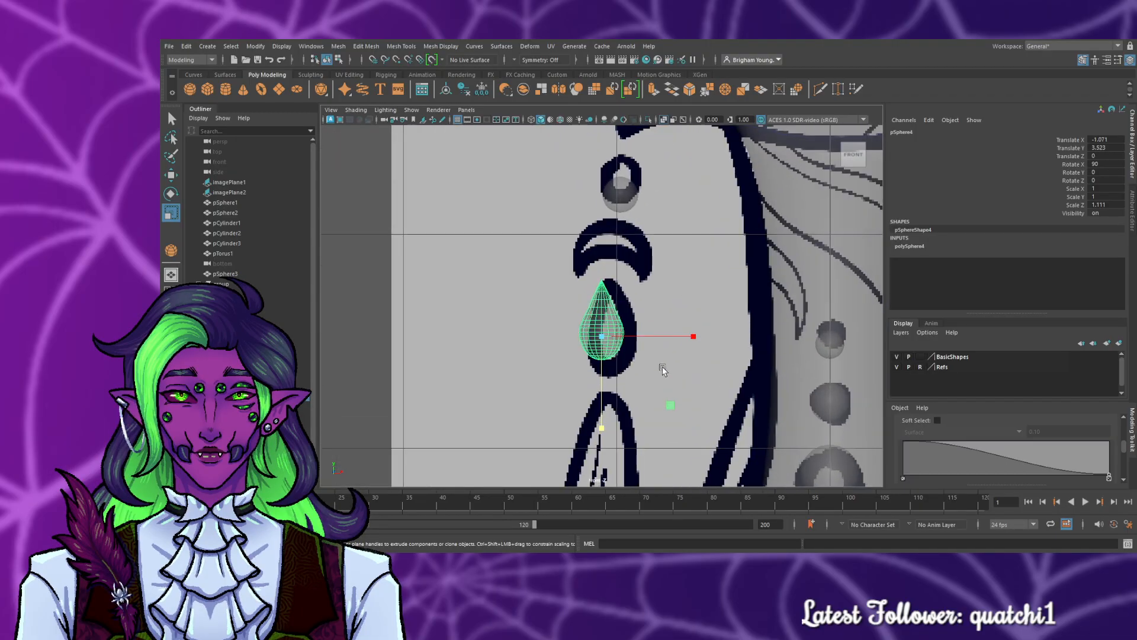
pyautogui.moveTo(600, 431); pyautogui.dragTo(601, 432)
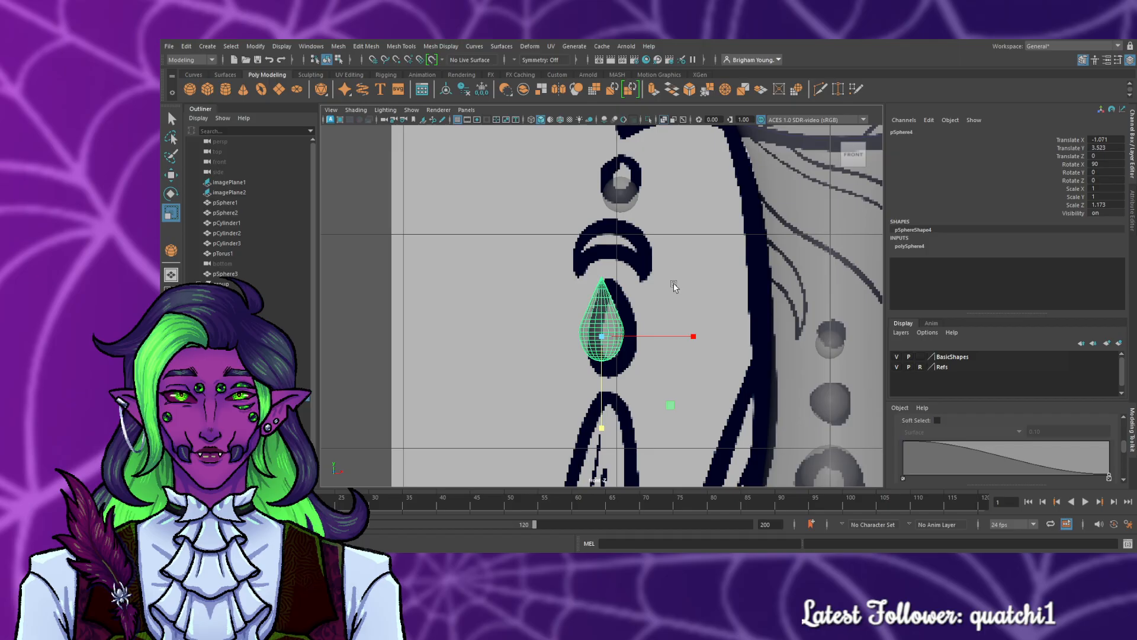
# - Move the teardrop into the reference outline, at about Translate X -1.03 and Translate Y 3.47
pyautogui.press('w')
pyautogui.moveTo(604, 329); pyautogui.dragTo(642, 350)
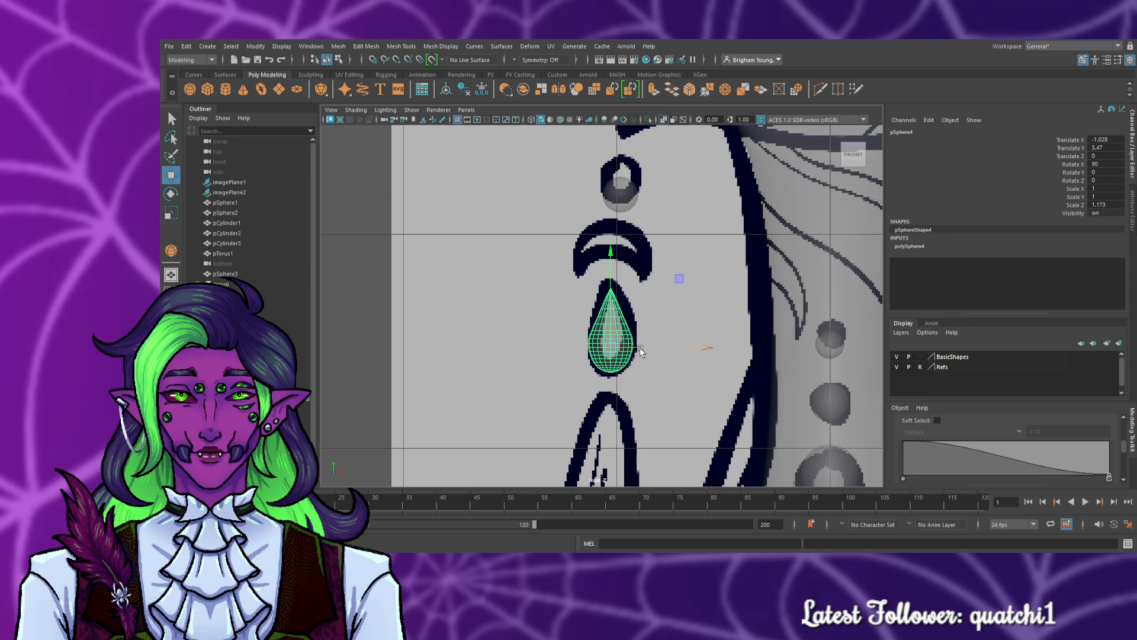
pyautogui.scroll(5, 641, 351)
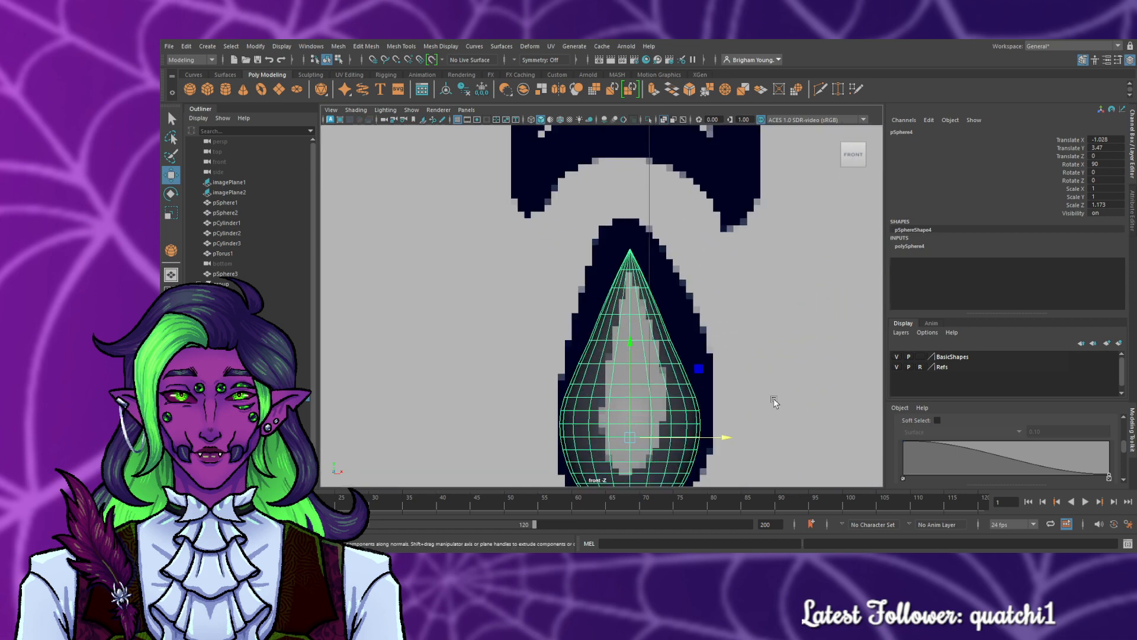
# - Scale the two neighbouring edge loops just above the teardrop's widest part to round out its bulge
pyautogui.press('F10')
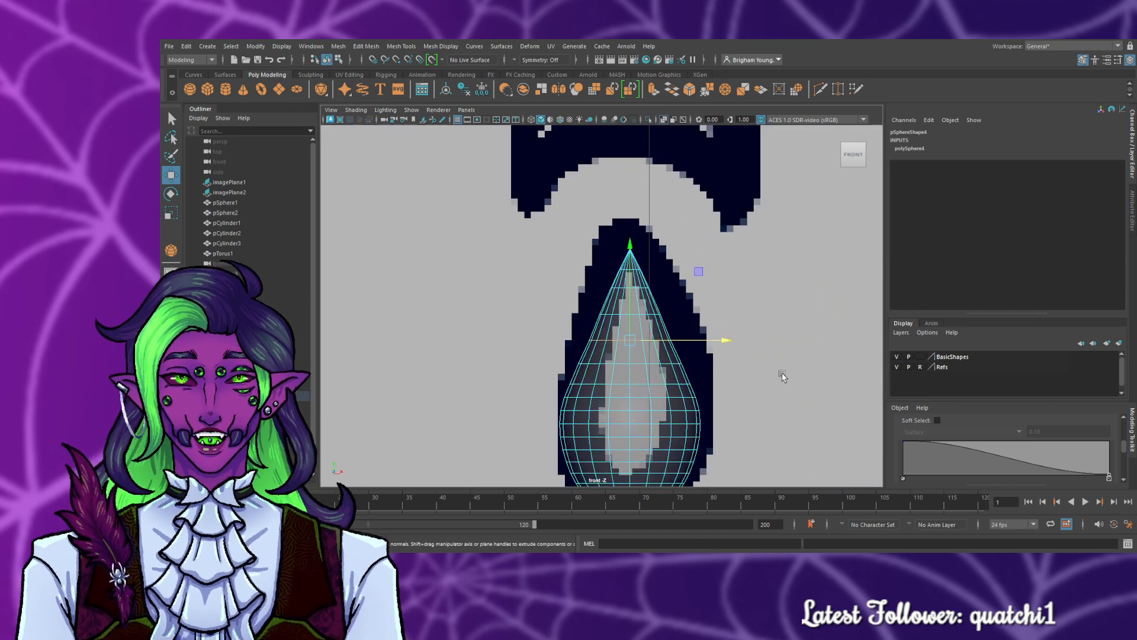
pyautogui.scroll(3, 767, 386)
pyautogui.scroll(-3, 767, 379)
pyautogui.scroll(1, 711, 302)
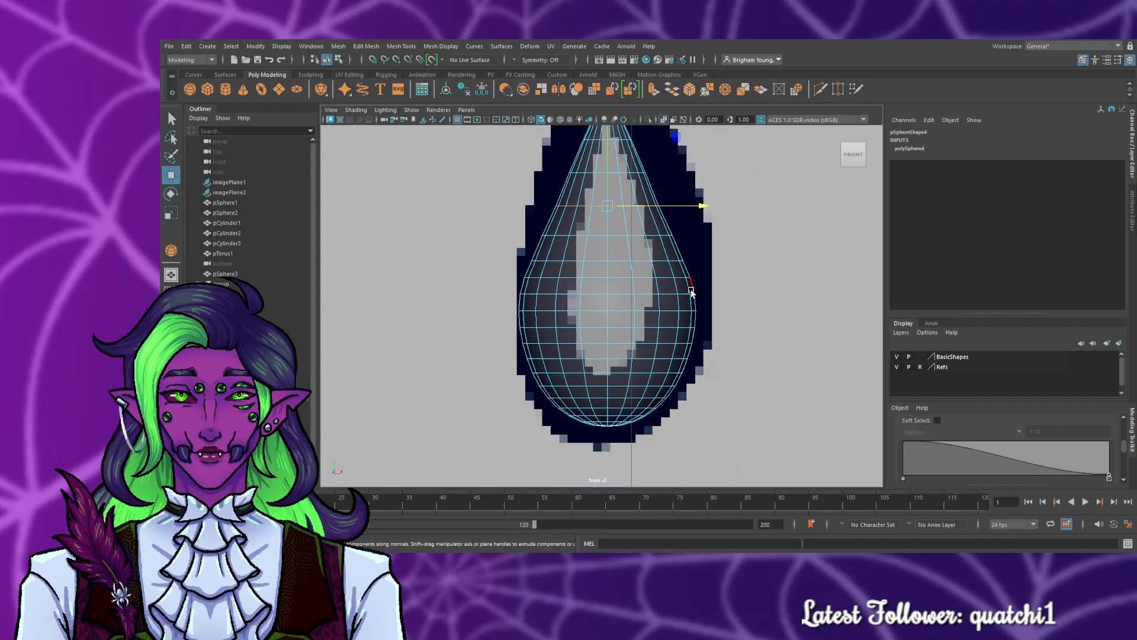
pyautogui.click(662, 282)
pyautogui.press('r')
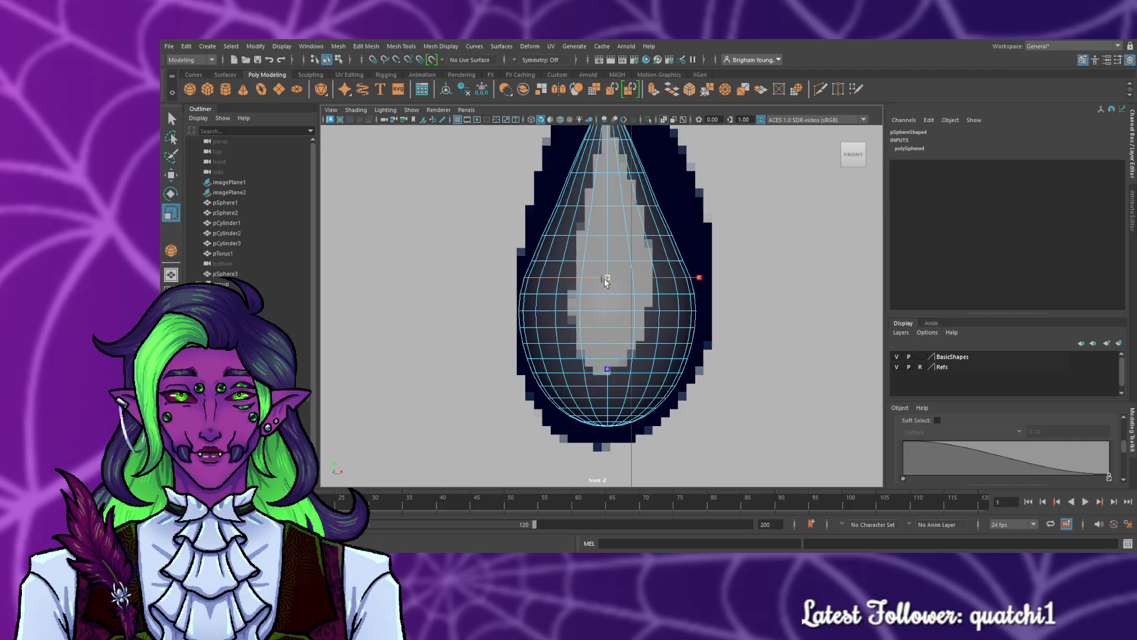
pyautogui.moveTo(606, 278); pyautogui.dragTo(611, 299)
pyautogui.click(665, 294)
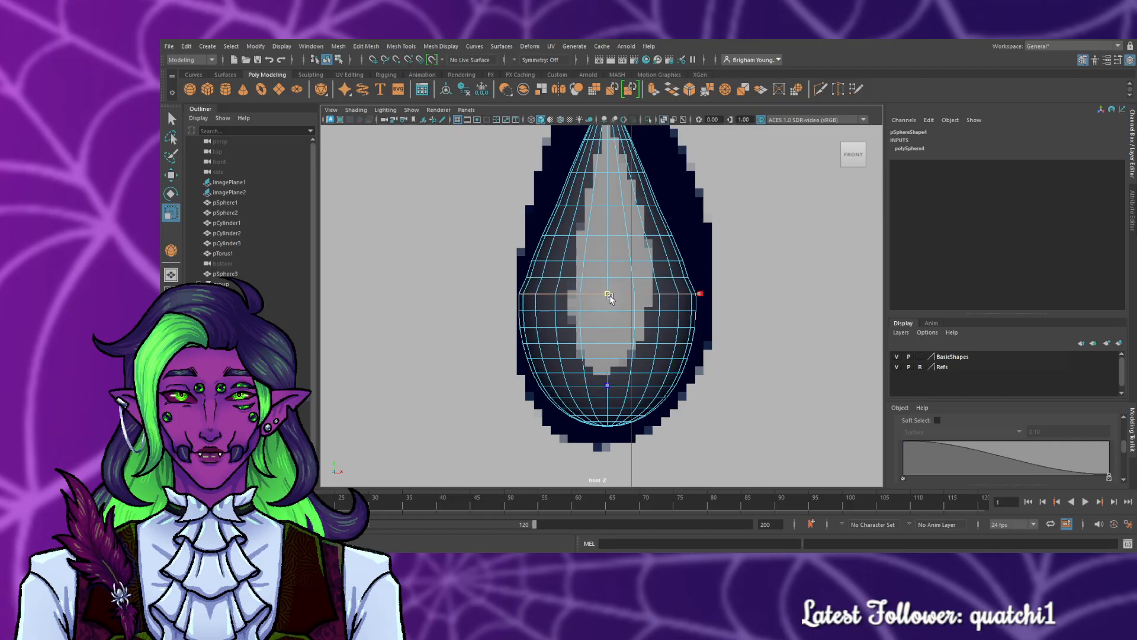
pyautogui.click(788, 372)
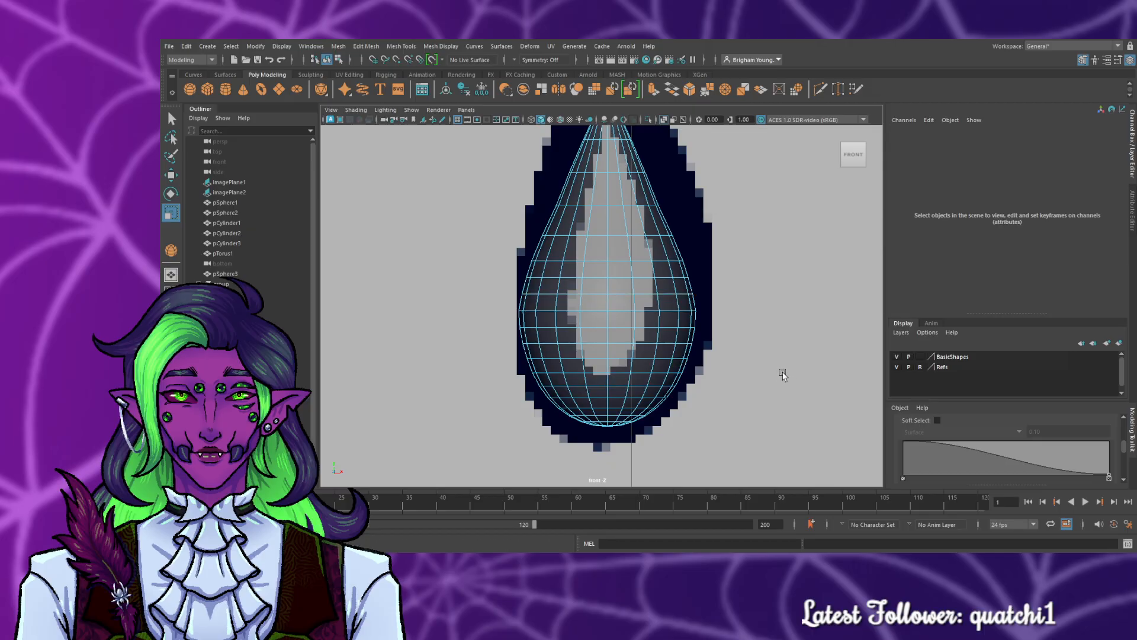
# - Switch the finished teardrop back to object mode within the whole hanging ornament
pyautogui.scroll(-15, 782, 371)
pyautogui.scroll(4, 781, 372)
pyautogui.scroll(4, 601, 305)
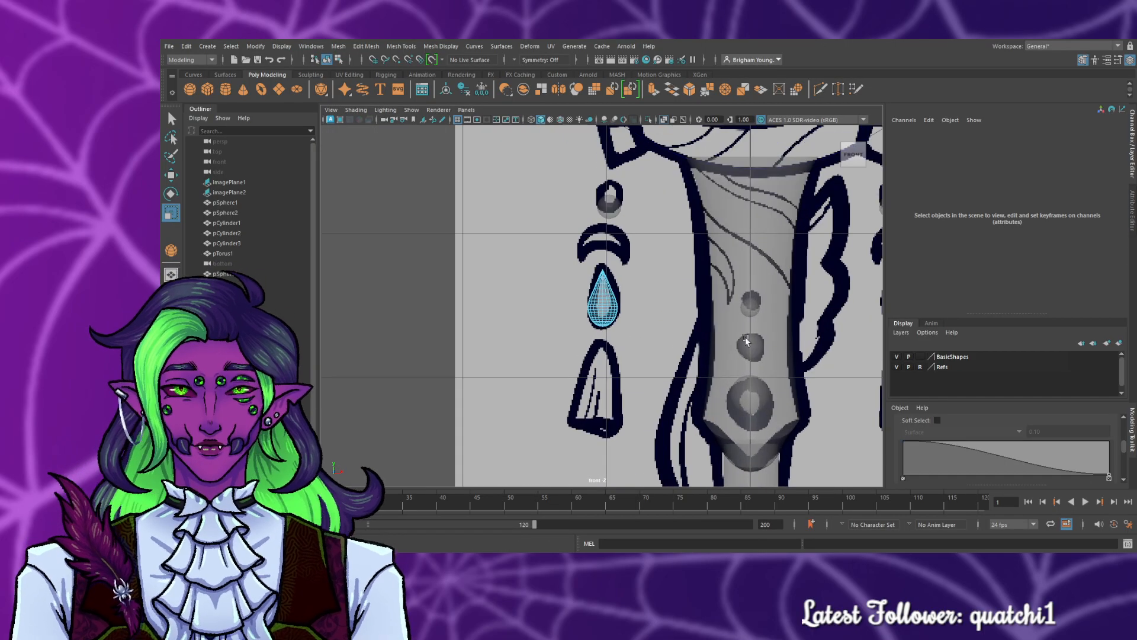
pyautogui.press('F8')
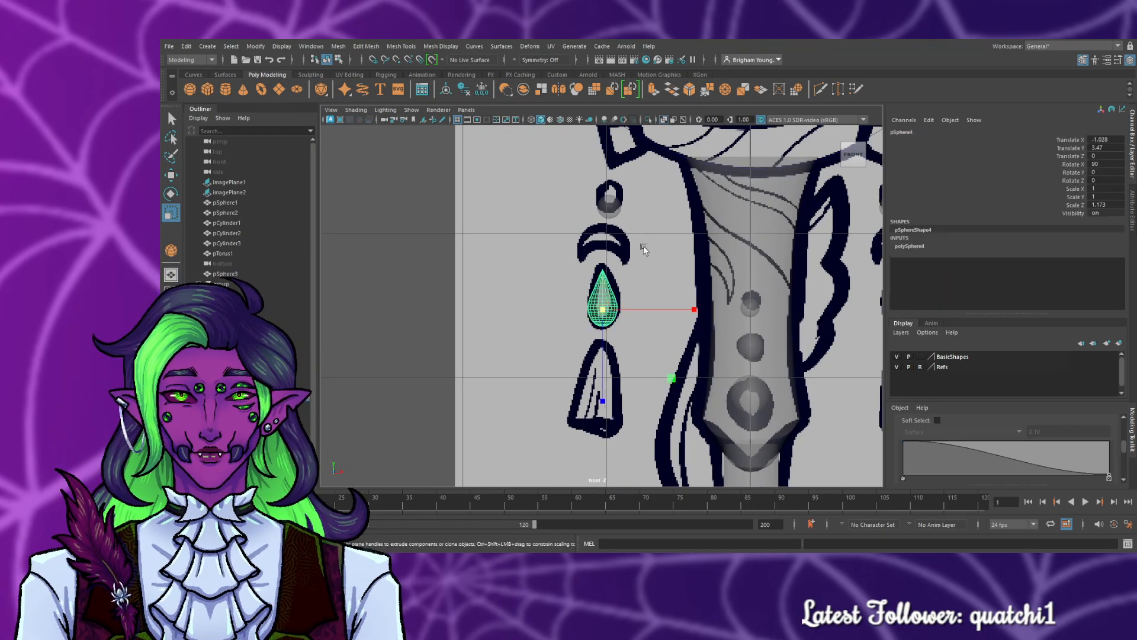
# - Lower the teardrop over its outline in the side reference view, to about Translate Y 3.42
pyautogui.press('space')
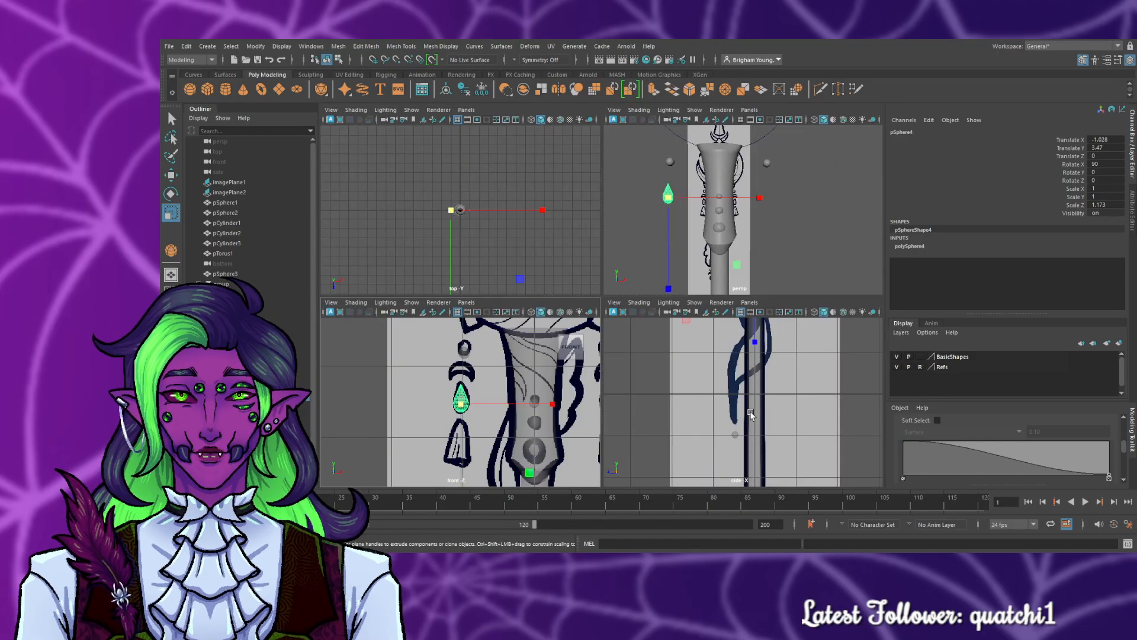
pyautogui.press('space')
pyautogui.scroll(-5, 731, 368)
pyautogui.scroll(4, 712, 330)
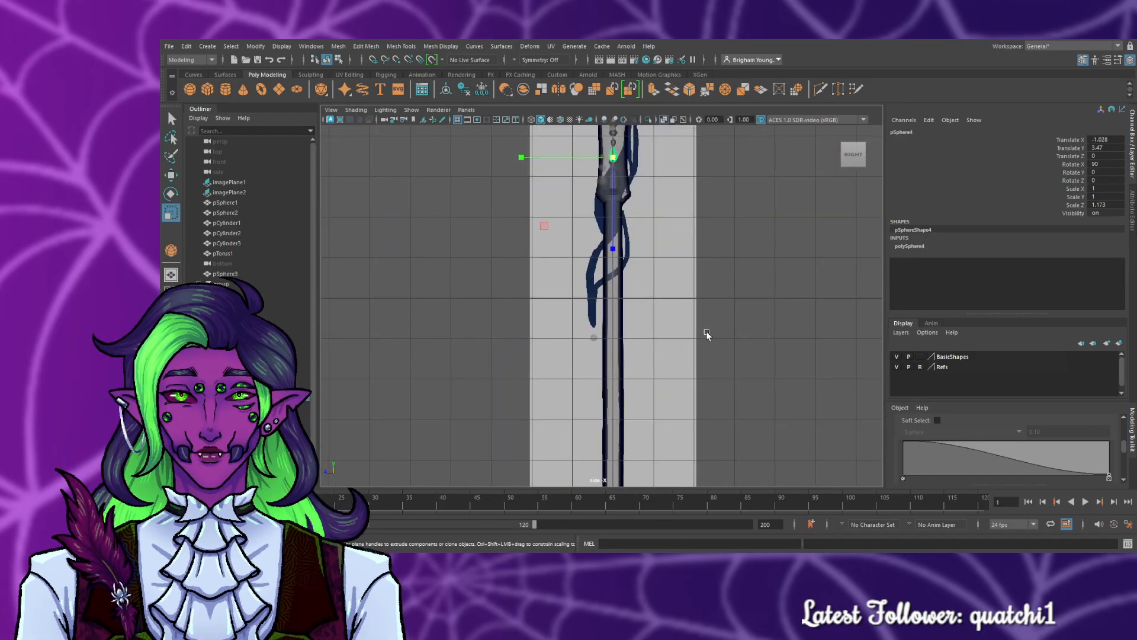
pyautogui.keyDown('alt'); pyautogui.moveTo(675, 251); pyautogui.dragTo(665, 400, button='middle'); pyautogui.keyUp('alt')
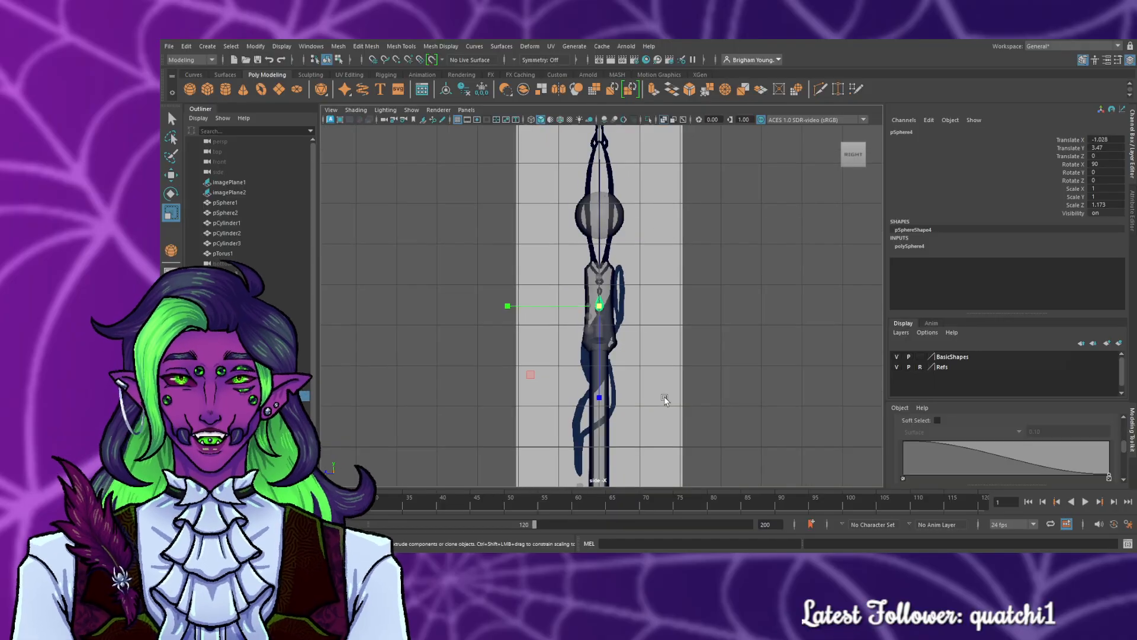
pyautogui.scroll(6, 665, 388)
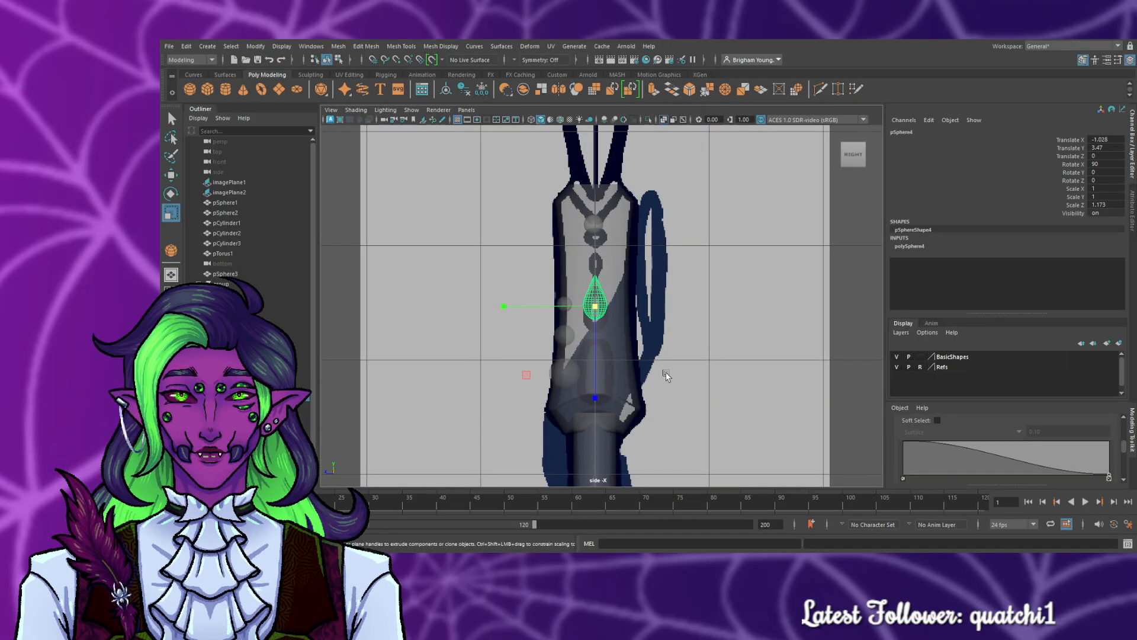
pyautogui.press('w')
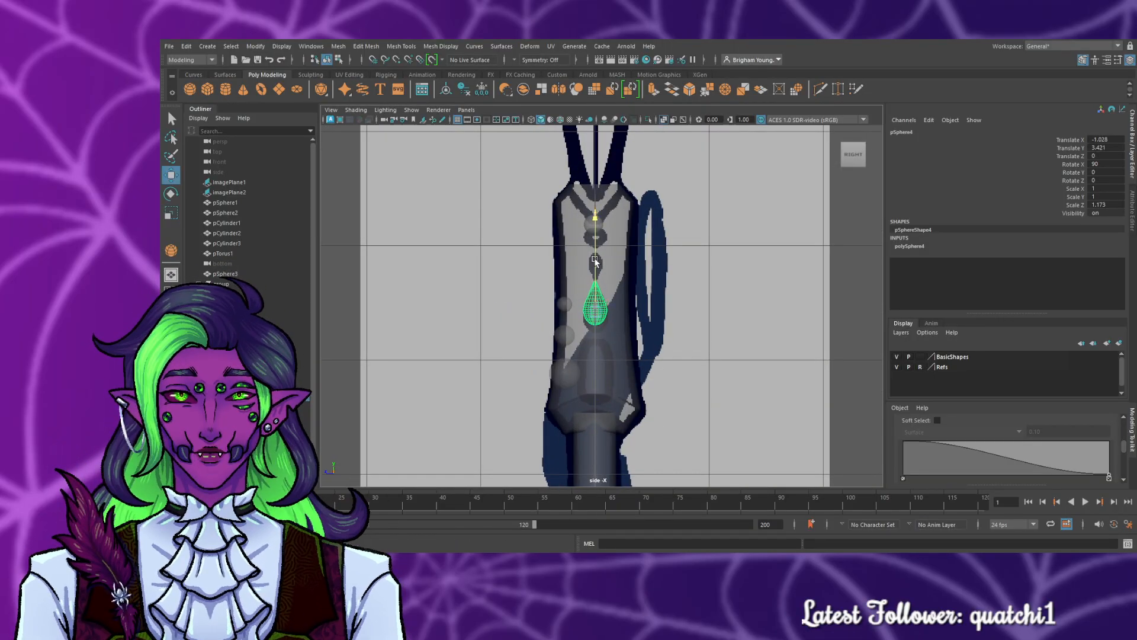
pyautogui.click(766, 351)
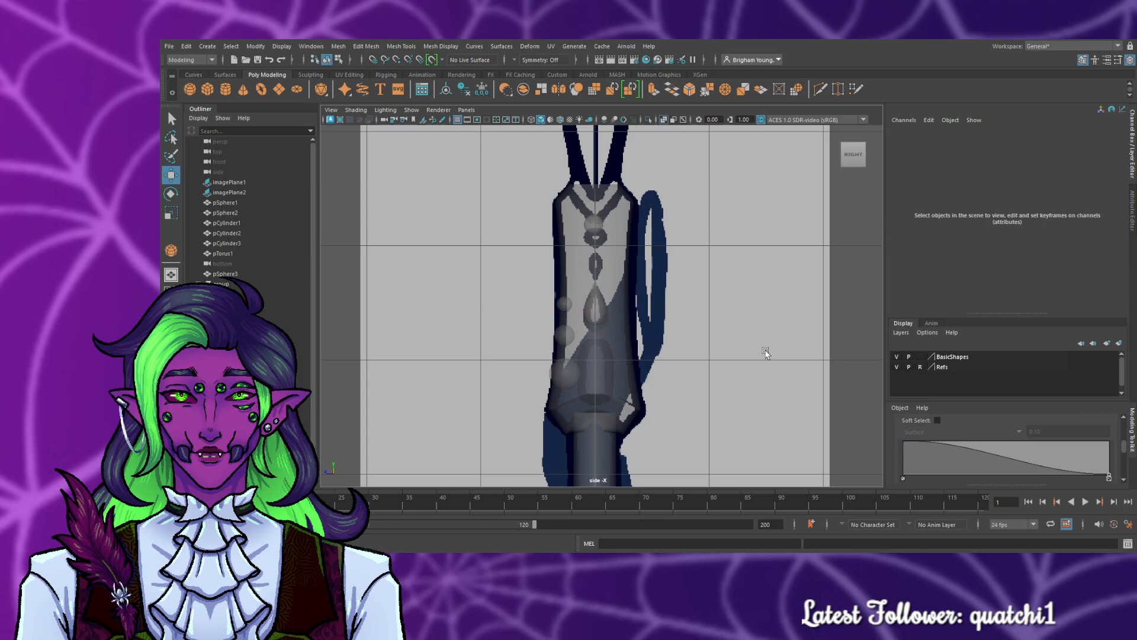
pyautogui.click(590, 315)
pyautogui.click(759, 345)
# - Copy the teardrop in the front view and move the copy into the opposite ornament's drop outline, at a group Translate X of about 2.03
pyautogui.press('space')
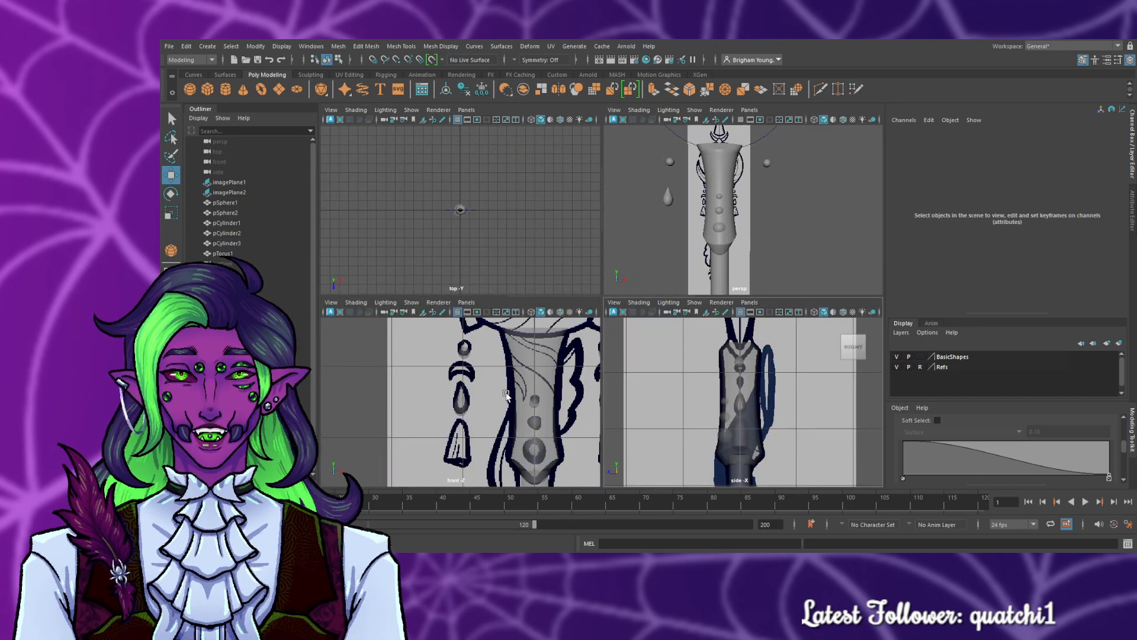
pyautogui.press('space')
pyautogui.click(615, 308)
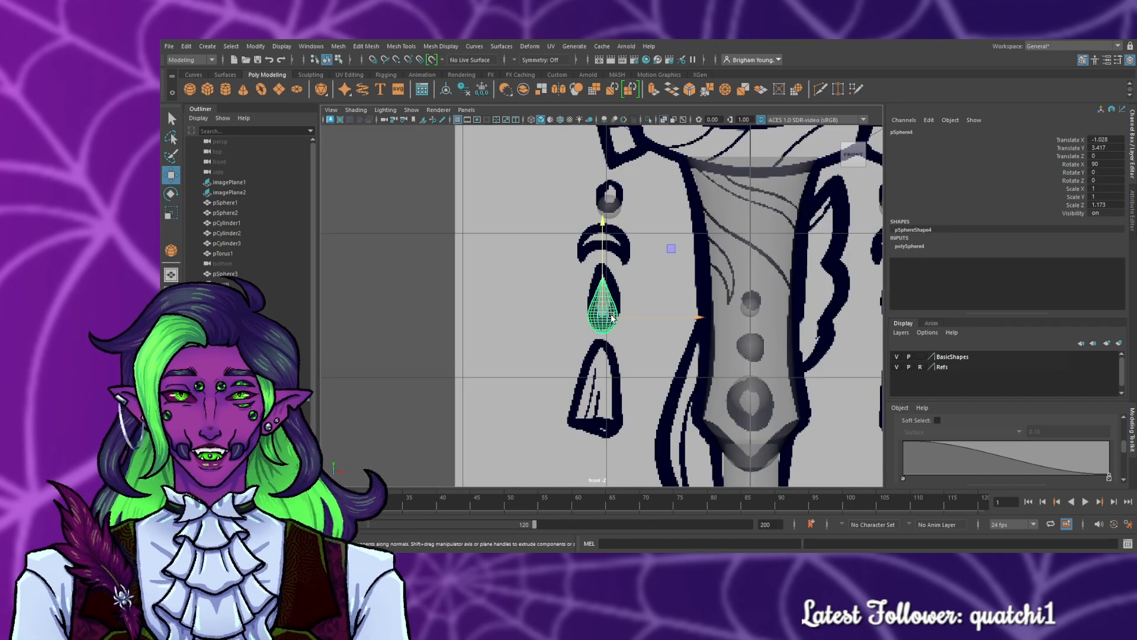
pyautogui.moveTo(613, 317); pyautogui.dragTo(839, 334)
pyautogui.scroll(-5, 829, 343)
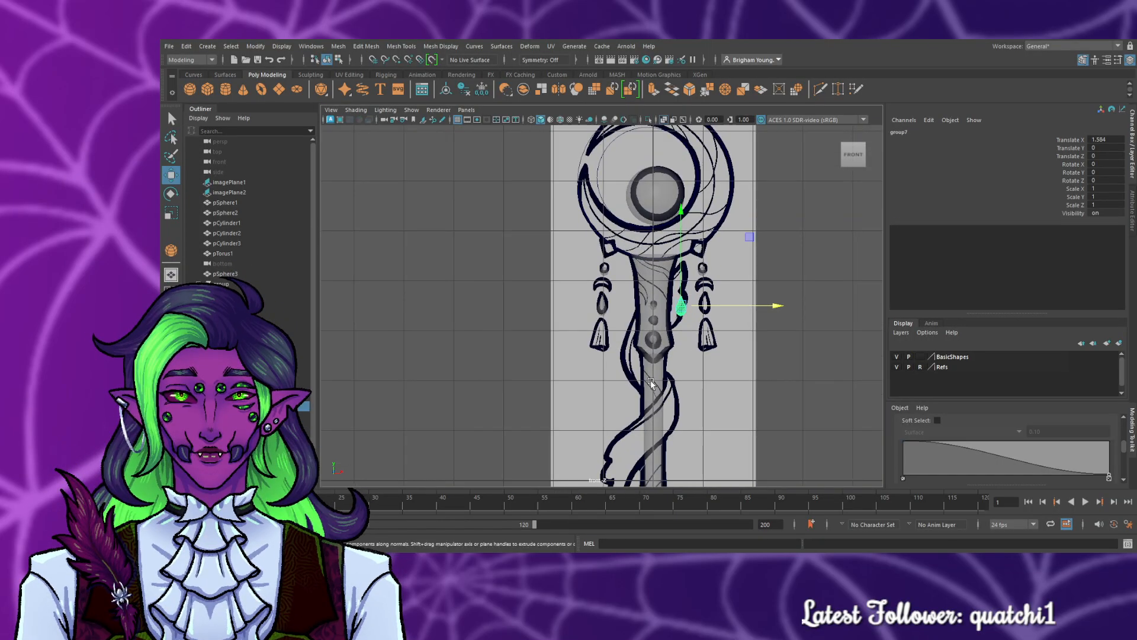
pyautogui.scroll(3, 650, 379)
pyautogui.scroll(4, 654, 369)
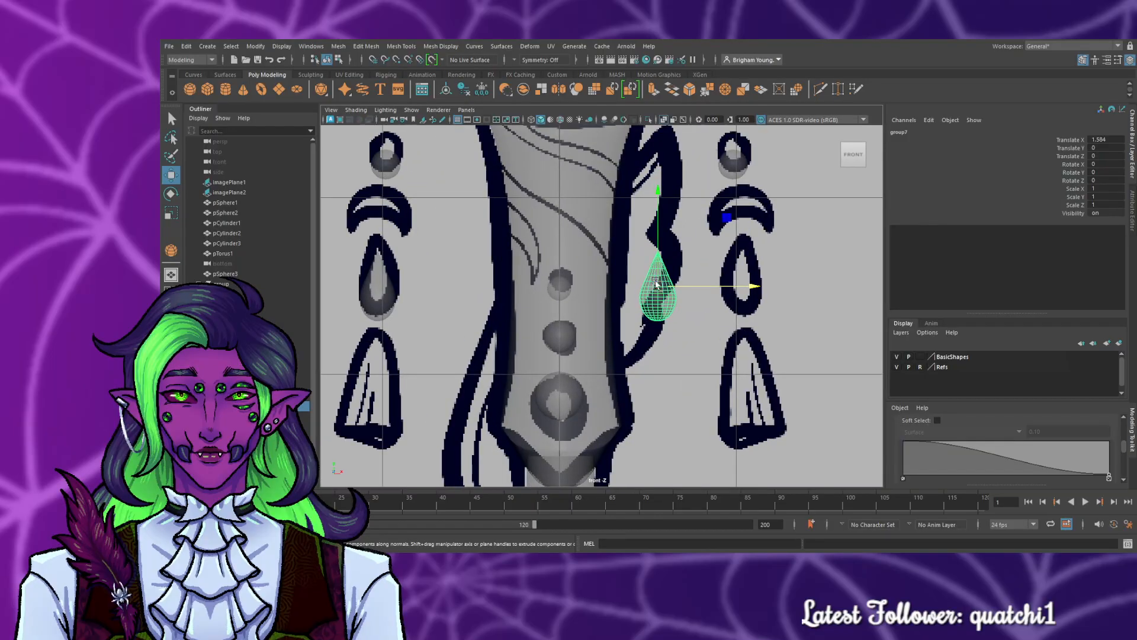
pyautogui.moveTo(726, 285); pyautogui.dragTo(807, 291)
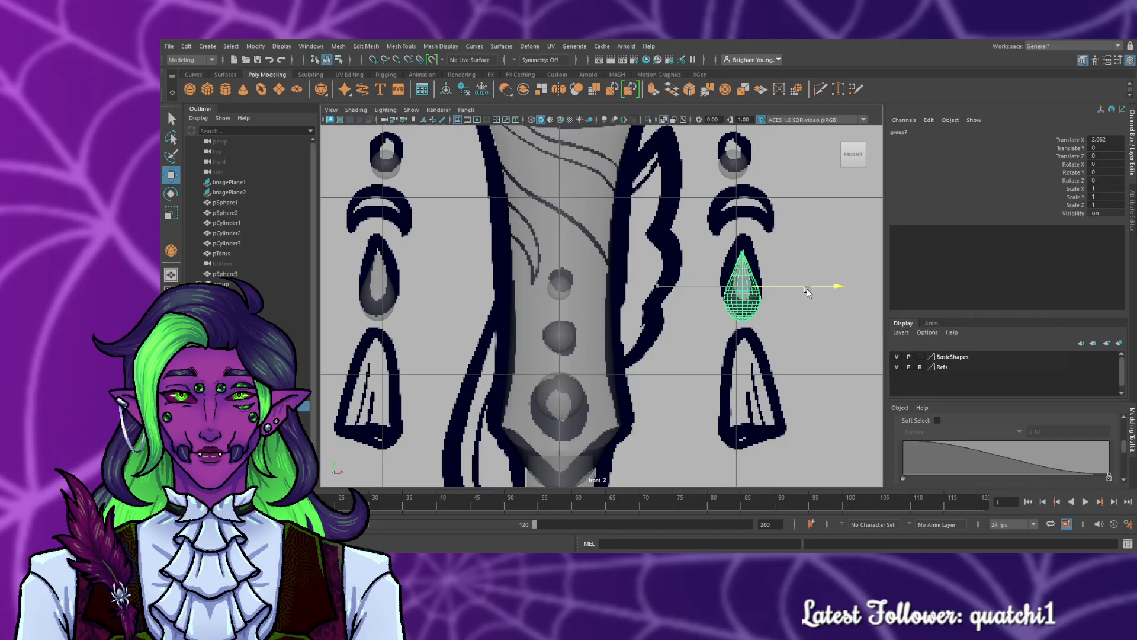
pyautogui.moveTo(807, 291); pyautogui.dragTo(800, 291)
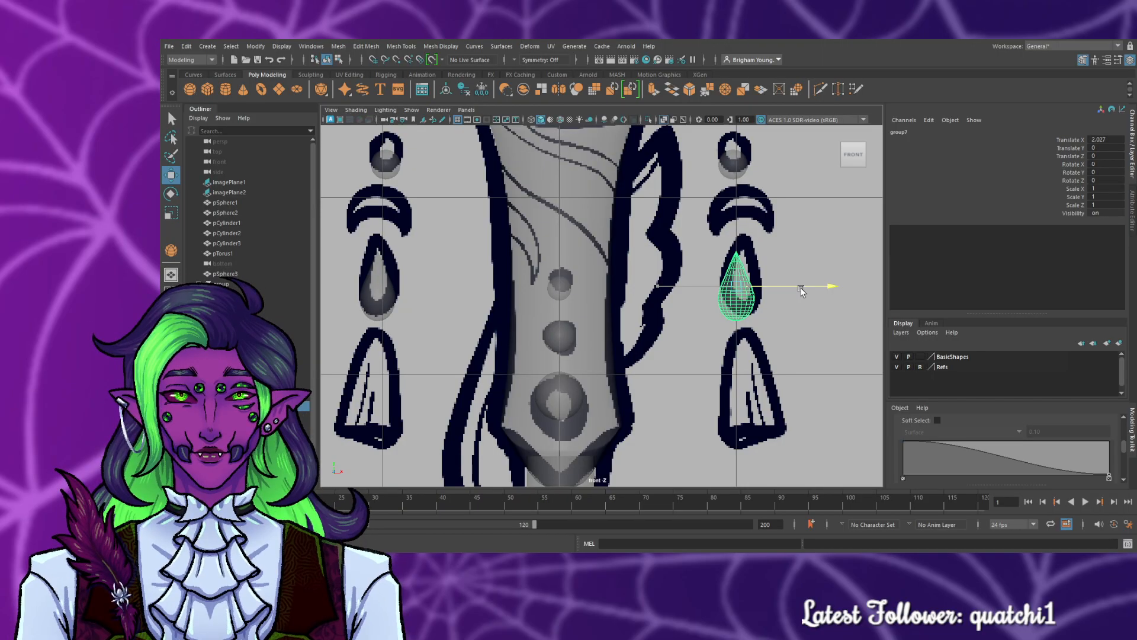
# - Nudge the original teardrop to Translate X about -1.00, and its round bead and the opposite bead to about 1.21 and 1.26
pyautogui.click(379, 284)
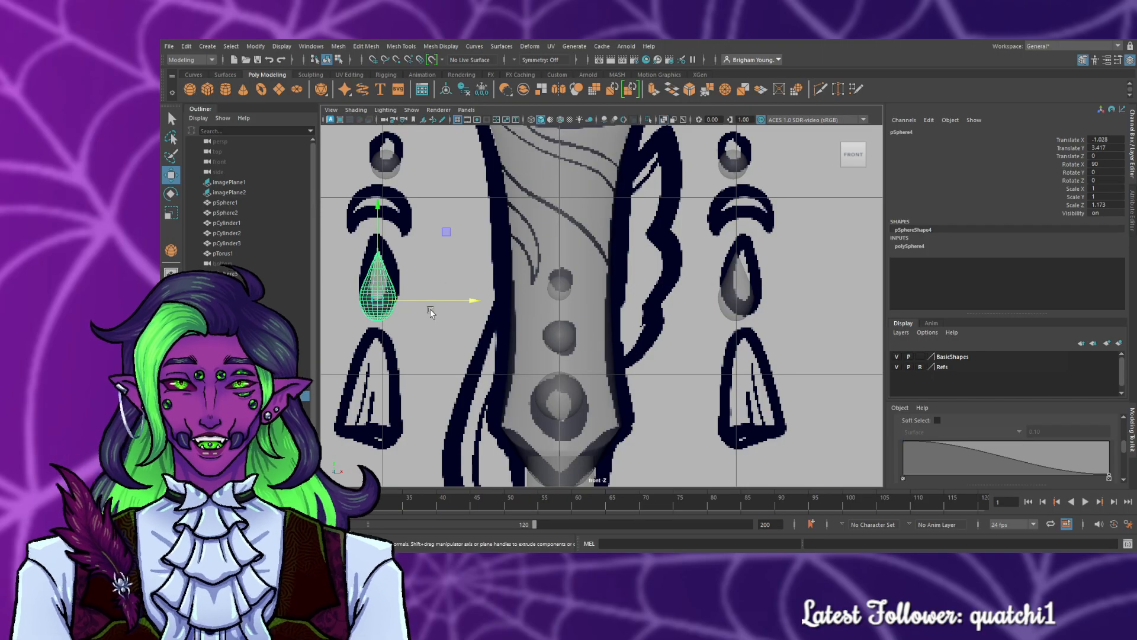
pyautogui.moveTo(433, 302); pyautogui.dragTo(436, 305)
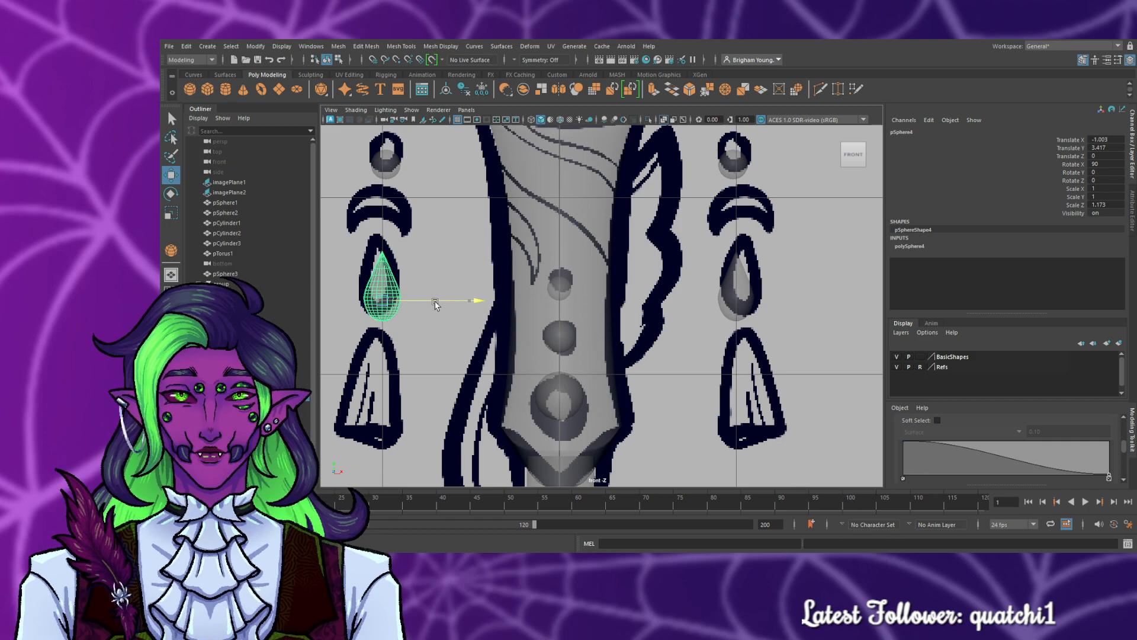
pyautogui.click(389, 164)
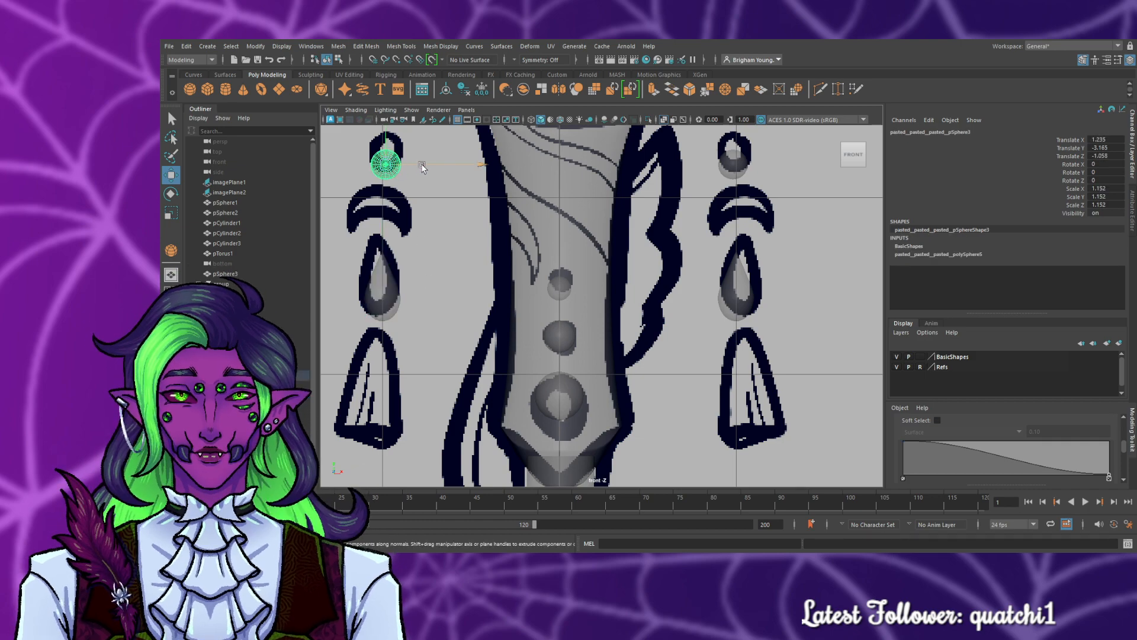
pyautogui.moveTo(422, 161); pyautogui.dragTo(419, 162)
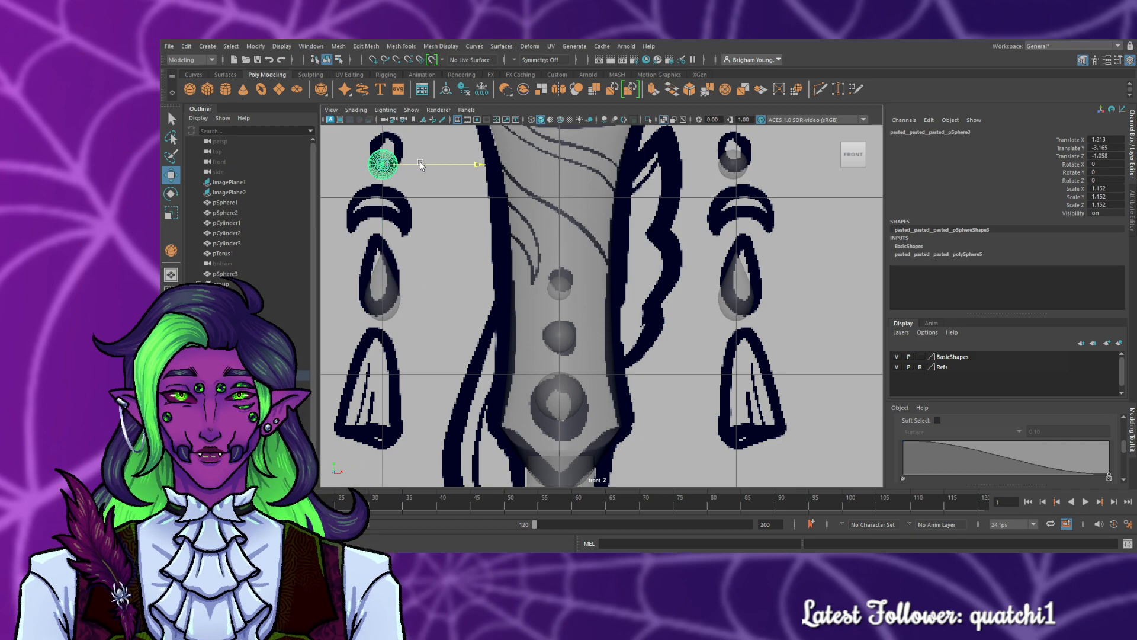
pyautogui.click(728, 169)
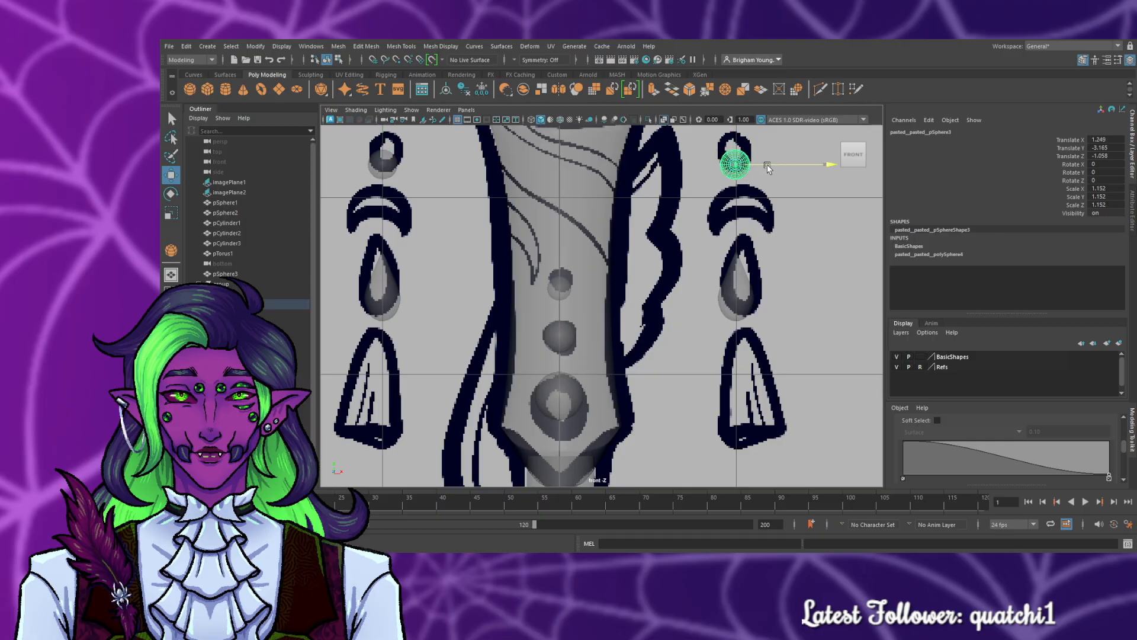
pyautogui.moveTo(769, 169); pyautogui.dragTo(768, 168)
# - Examine the paired round beads and teardrops beside the staff in the front and perspective views
pyautogui.scroll(-5, 763, 259)
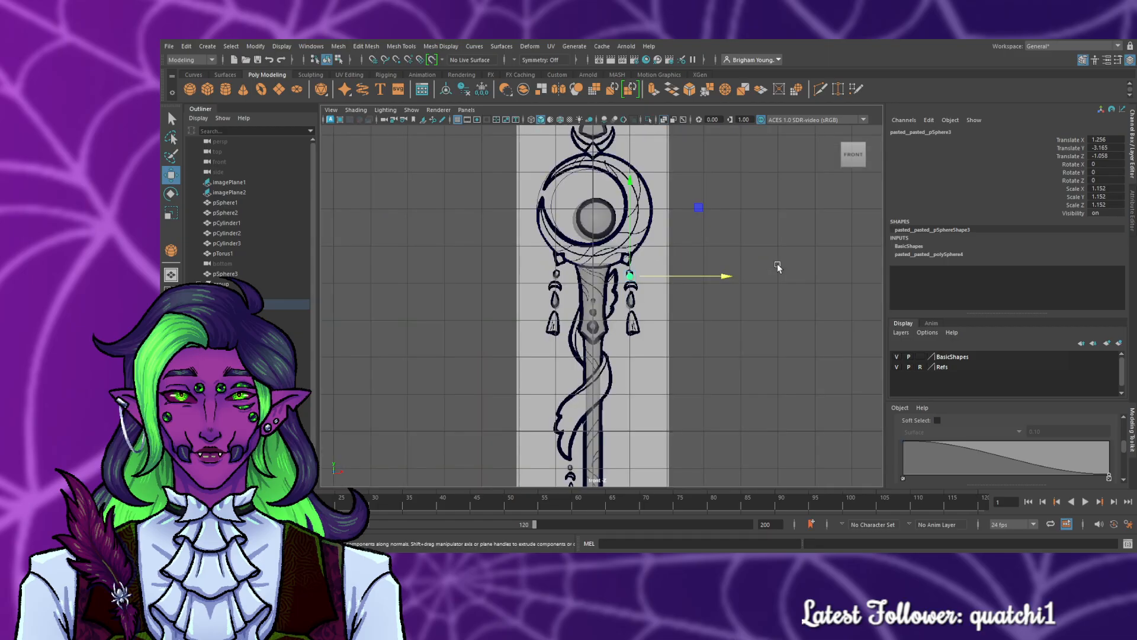
pyautogui.scroll(4, 769, 269)
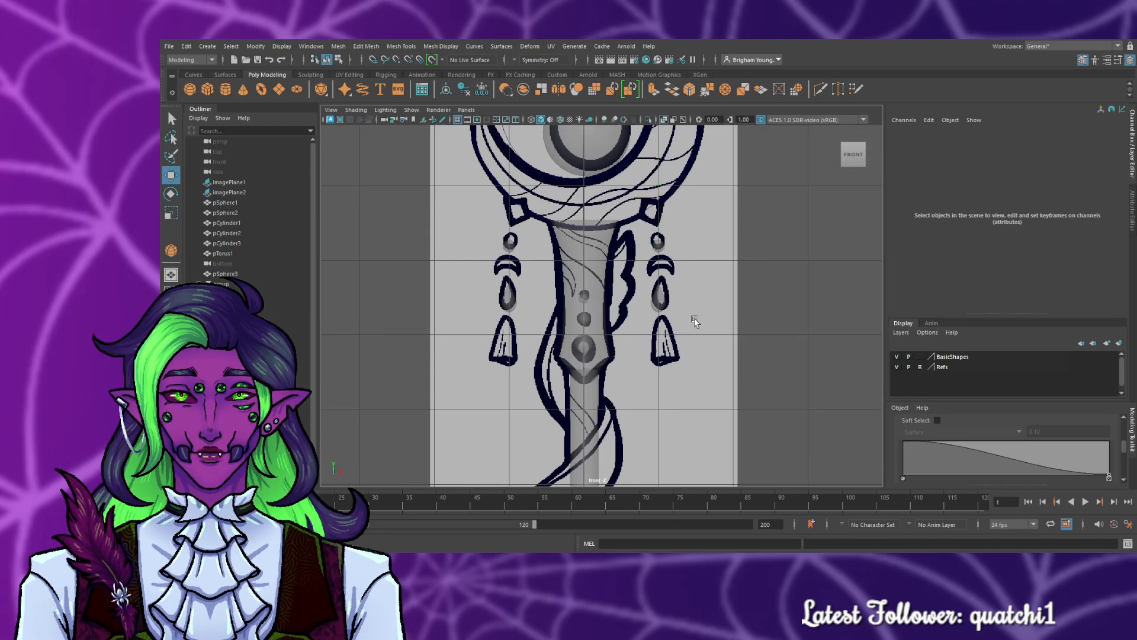
pyautogui.click(664, 299)
pyautogui.click(743, 354)
pyautogui.press('space')
pyautogui.press('space')
pyautogui.scroll(3, 769, 253)
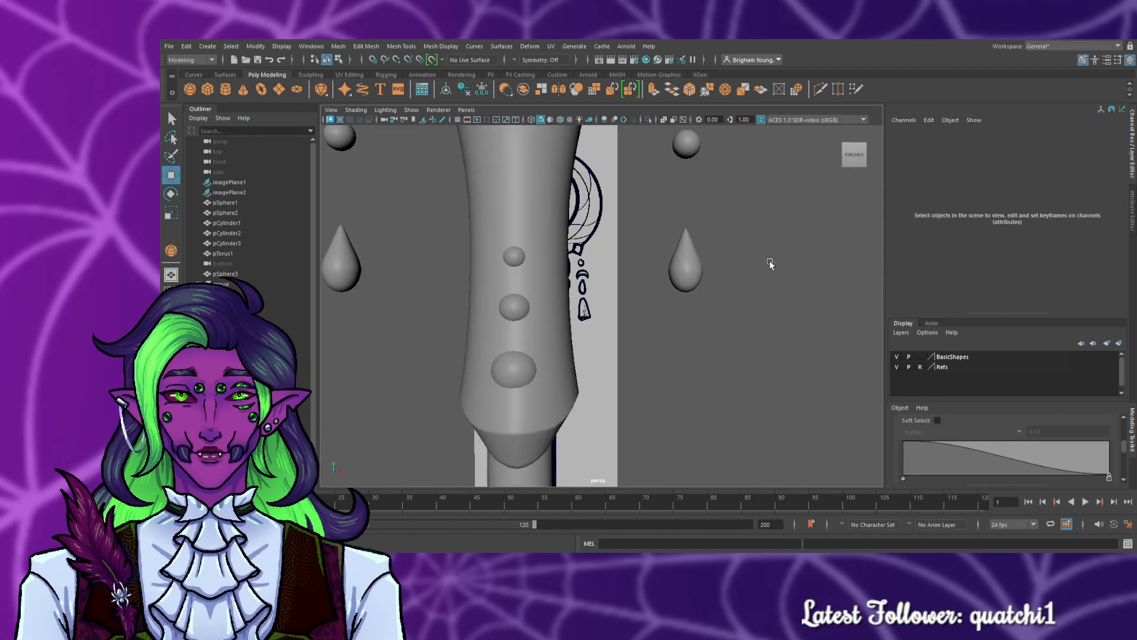
pyautogui.scroll(-3, 768, 266)
pyautogui.moveTo(759, 347)
pyautogui.keyDown('alt'); pyautogui.mouseDown()
pyautogui.moveTo(680, 358)
pyautogui.moveTo(380, 350)
pyautogui.moveTo(790, 360)
pyautogui.moveTo(715, 361)
pyautogui.moveTo(699, 374)
pyautogui.moveTo(559, 373)
pyautogui.moveTo(757, 372)
pyautogui.moveTo(754, 360)
pyautogui.mouseUp(); pyautogui.keyUp('alt')
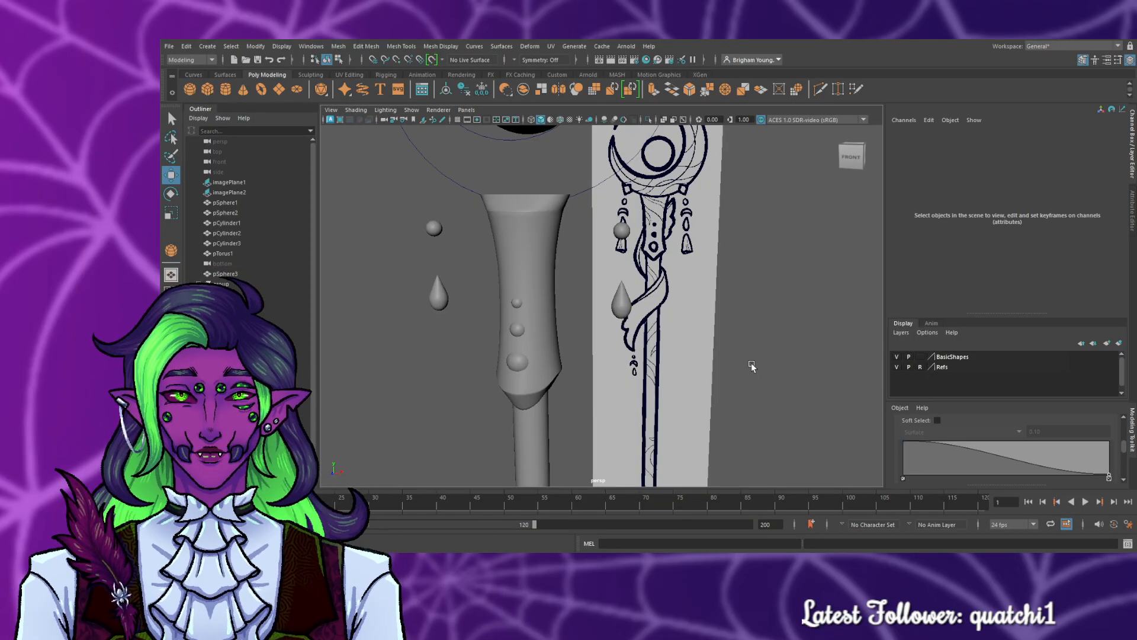
# - Preview smoothing on the copied teardrop up close and return it to unsmoothed display
pyautogui.click(622, 306)
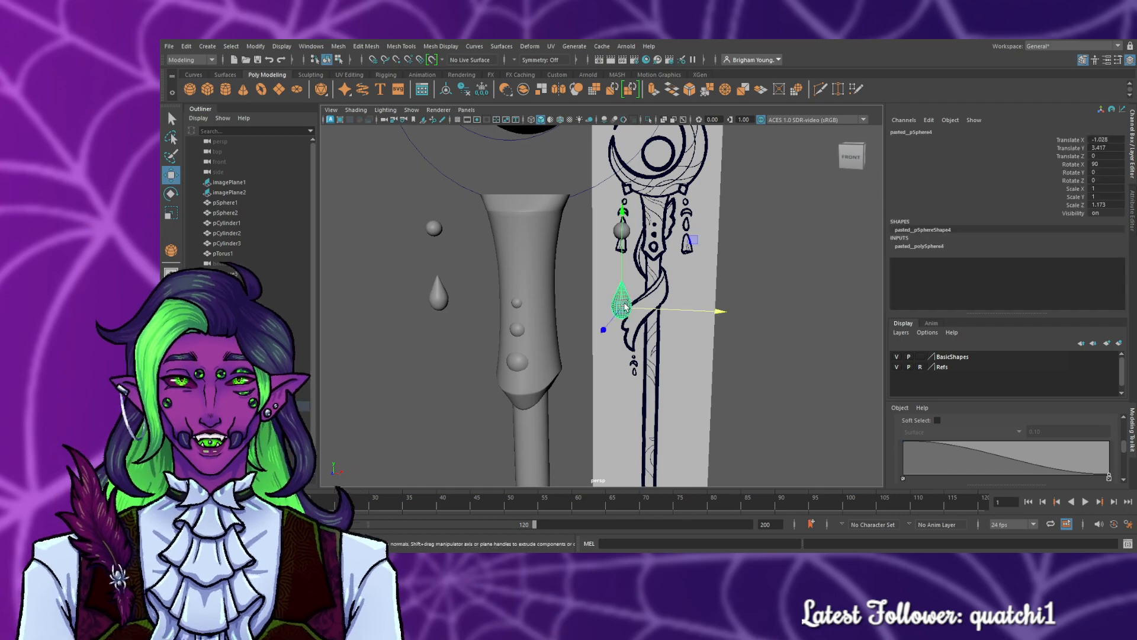
pyautogui.scroll(5, 673, 333)
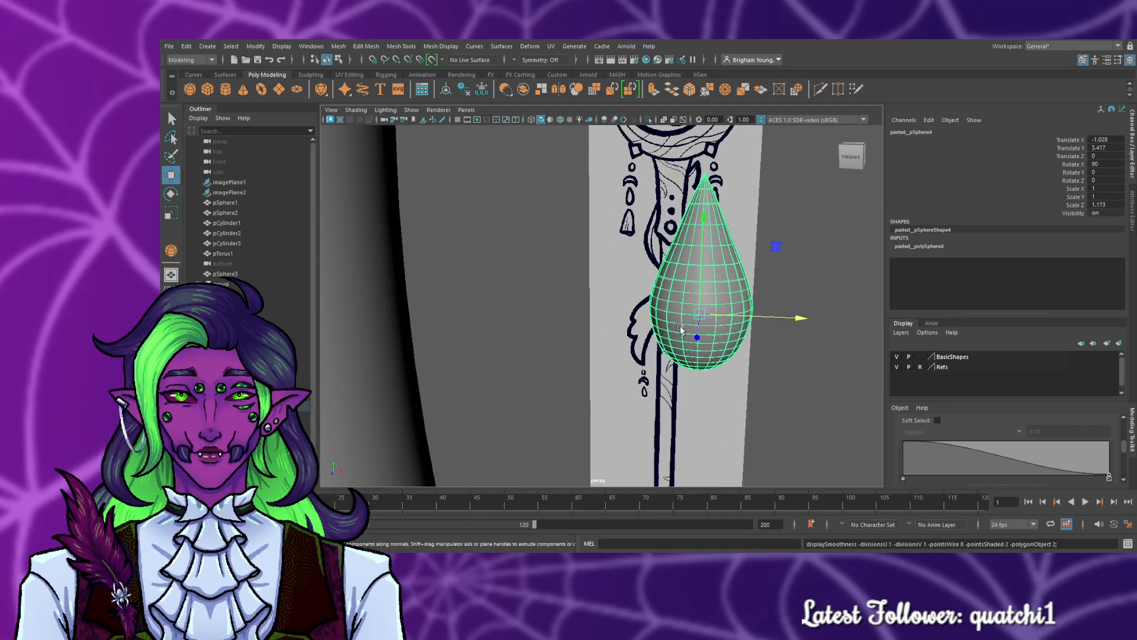
pyautogui.click(863, 379)
pyautogui.click(717, 314)
pyautogui.press('1')
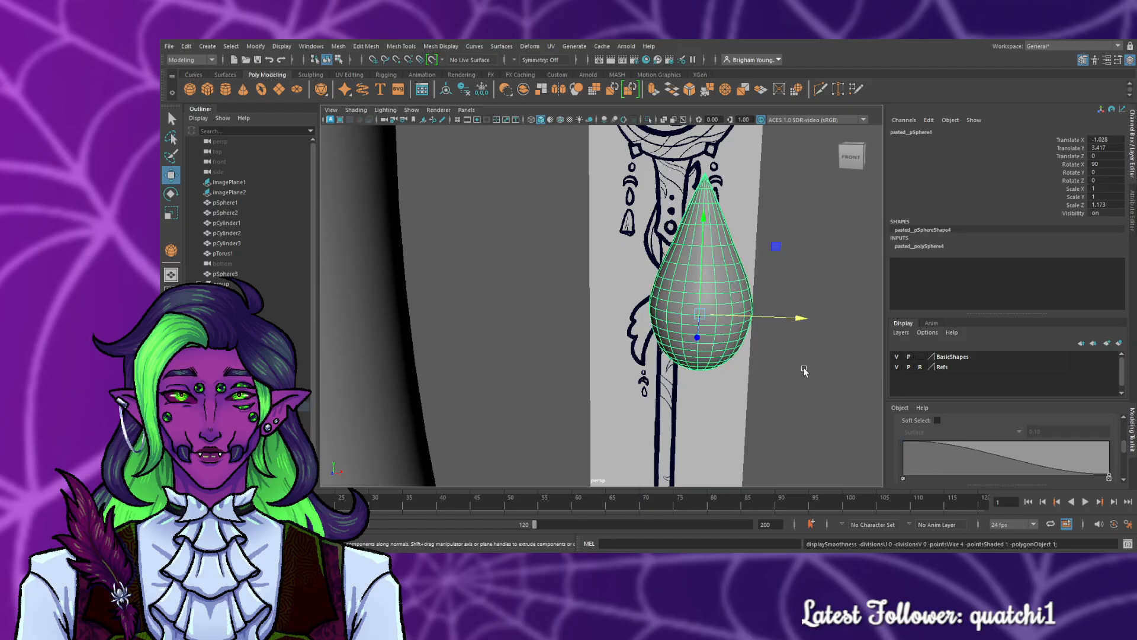
pyautogui.click(803, 372)
pyautogui.scroll(-8, 798, 371)
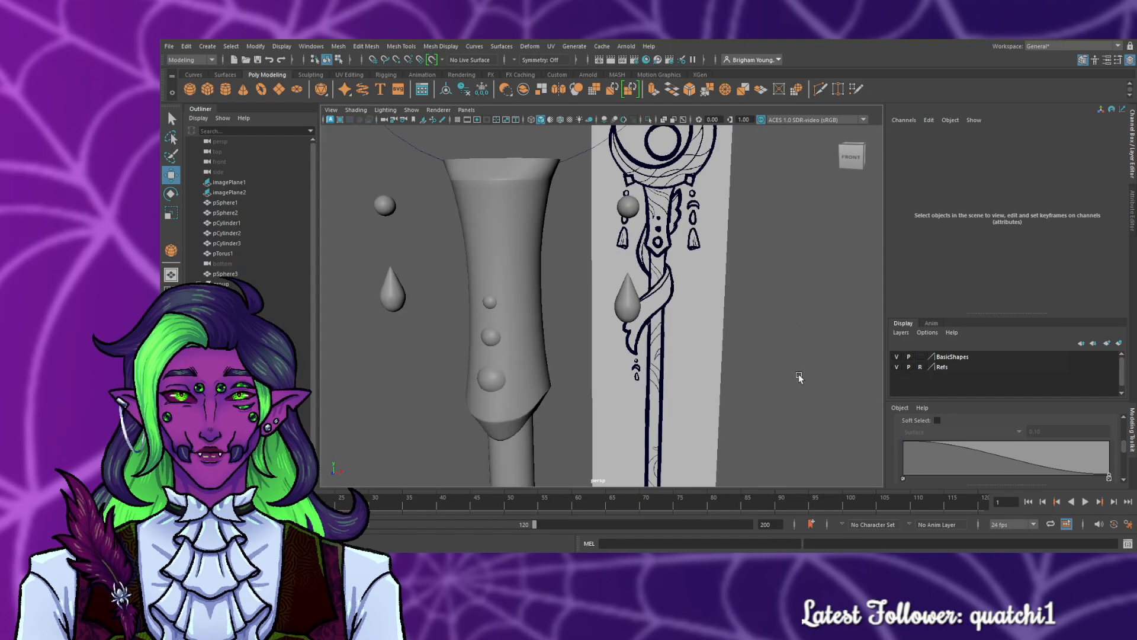
pyautogui.keyDown('alt'); pyautogui.moveTo(798, 373); pyautogui.dragTo(794, 335, button='middle'); pyautogui.keyUp('alt')
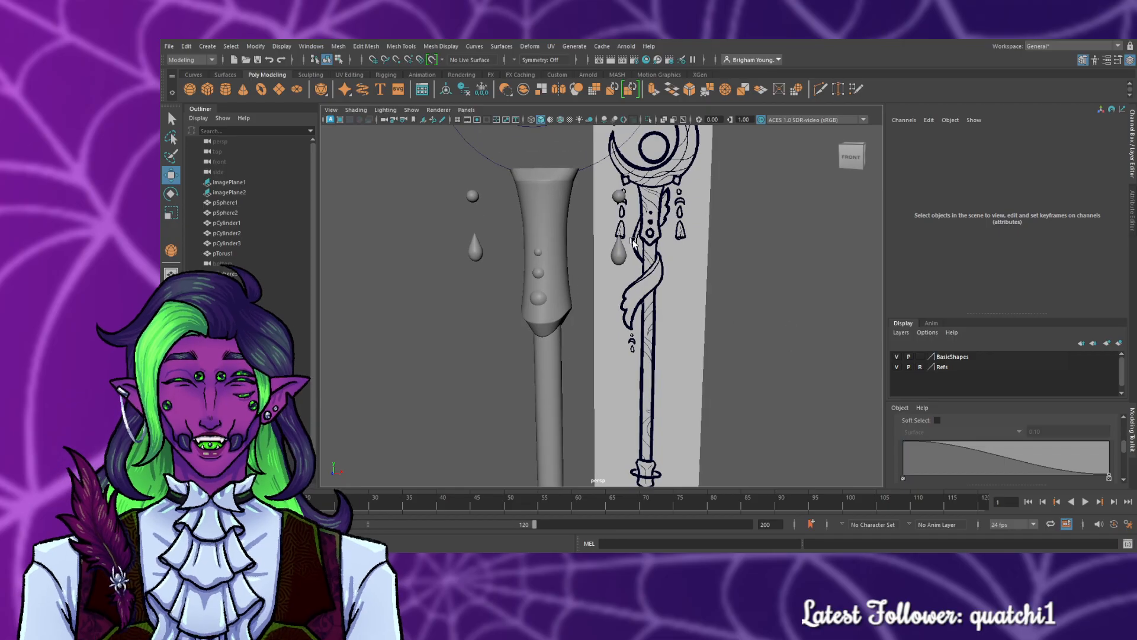
# - Copy the teardrop again and move the new copy down the staff, to about Translate X -1.84 and Translate Y -5.49
pyautogui.click(620, 252)
pyautogui.scroll(-3, 658, 378)
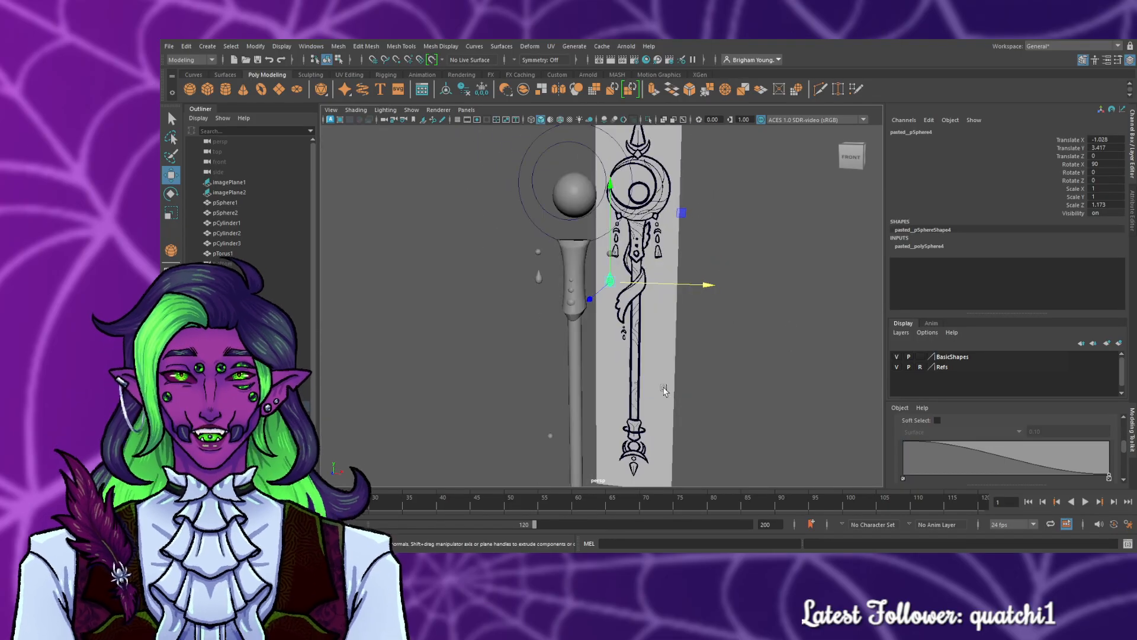
pyautogui.press('Up')
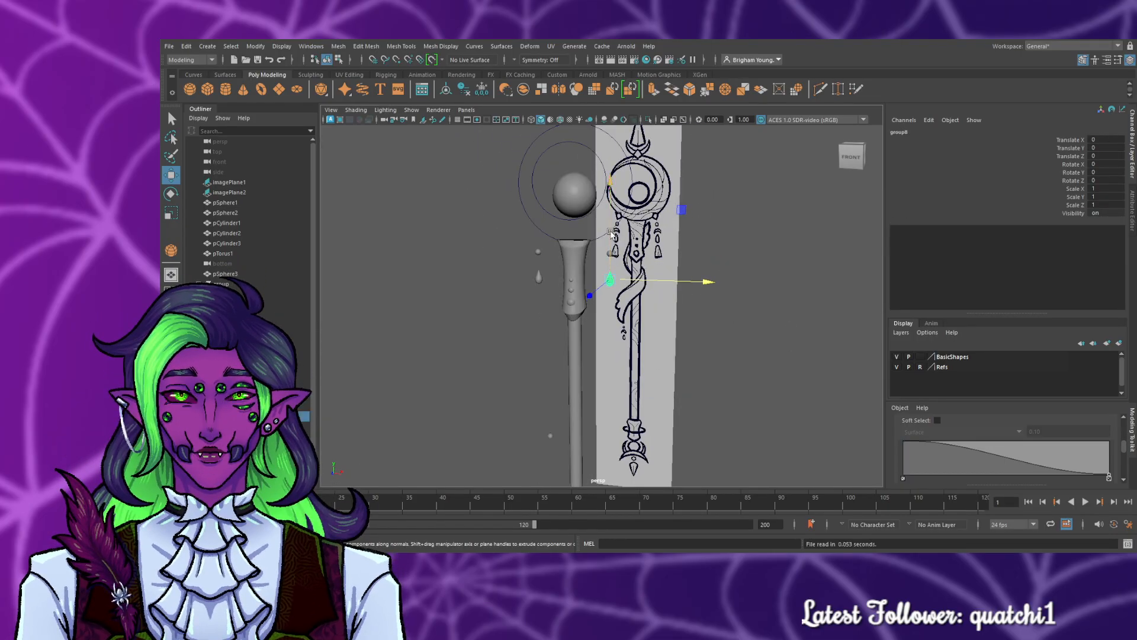
pyautogui.moveTo(600, 387); pyautogui.dragTo(600, 426)
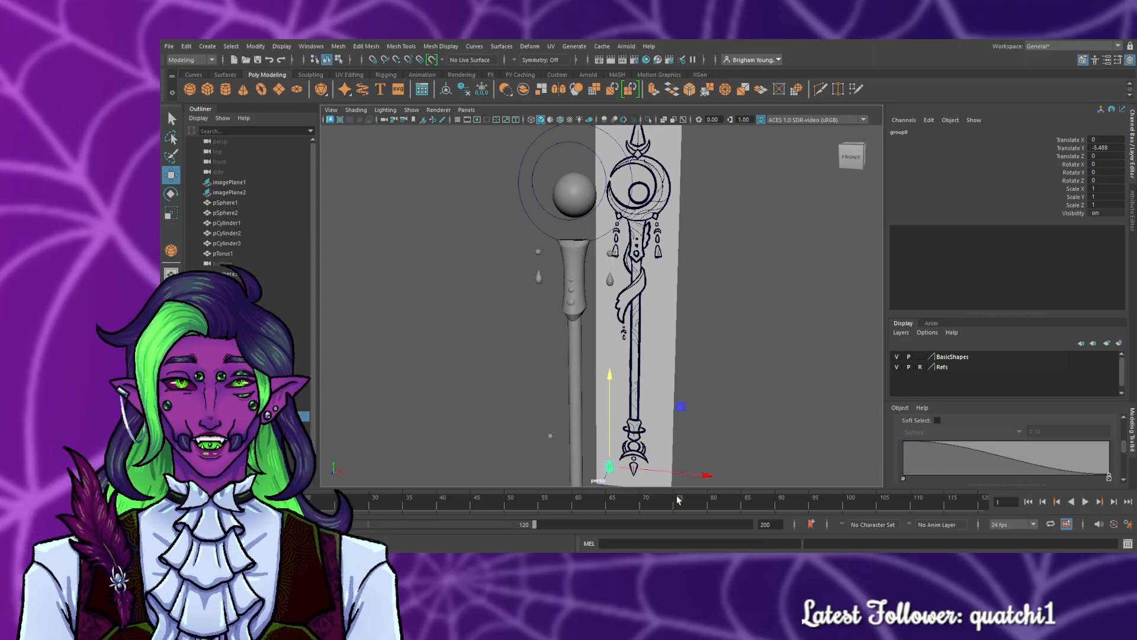
pyautogui.moveTo(686, 476); pyautogui.dragTo(623, 471)
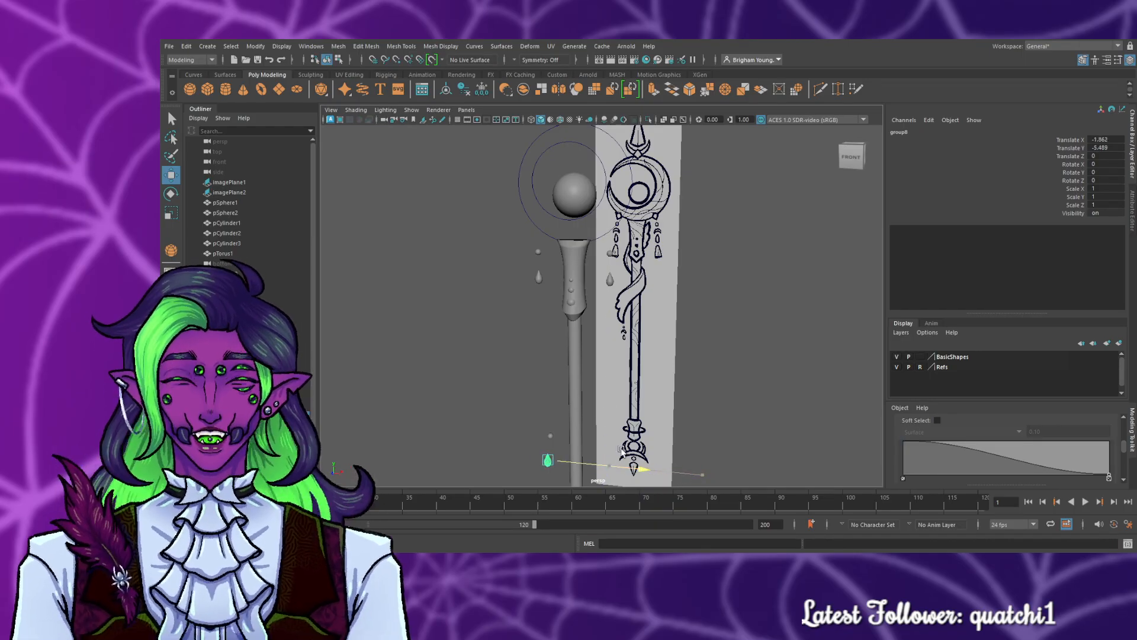
# - Scale the new teardrop copy uniformly to about 0.753 and fit it into the small drop outline below the ribbon, near Translate X -1.63, Y -5.01
pyautogui.press('space')
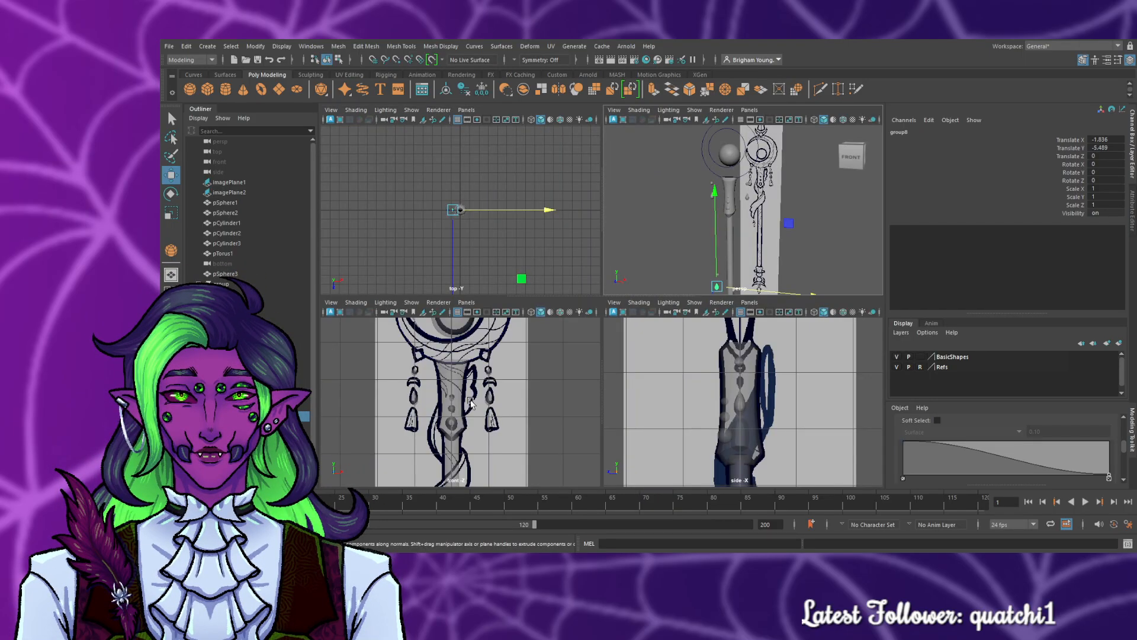
pyautogui.press('space')
pyautogui.keyDown('alt'); pyautogui.moveTo(538, 427); pyautogui.dragTo(545, 175, button='middle'); pyautogui.keyUp('alt')
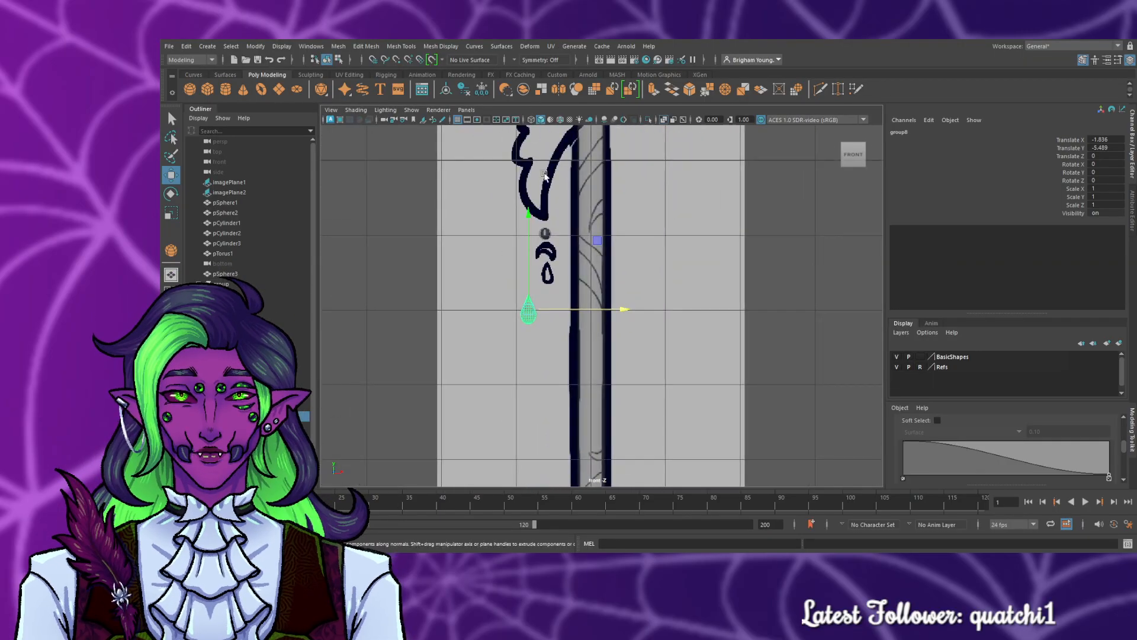
pyautogui.scroll(3, 539, 267)
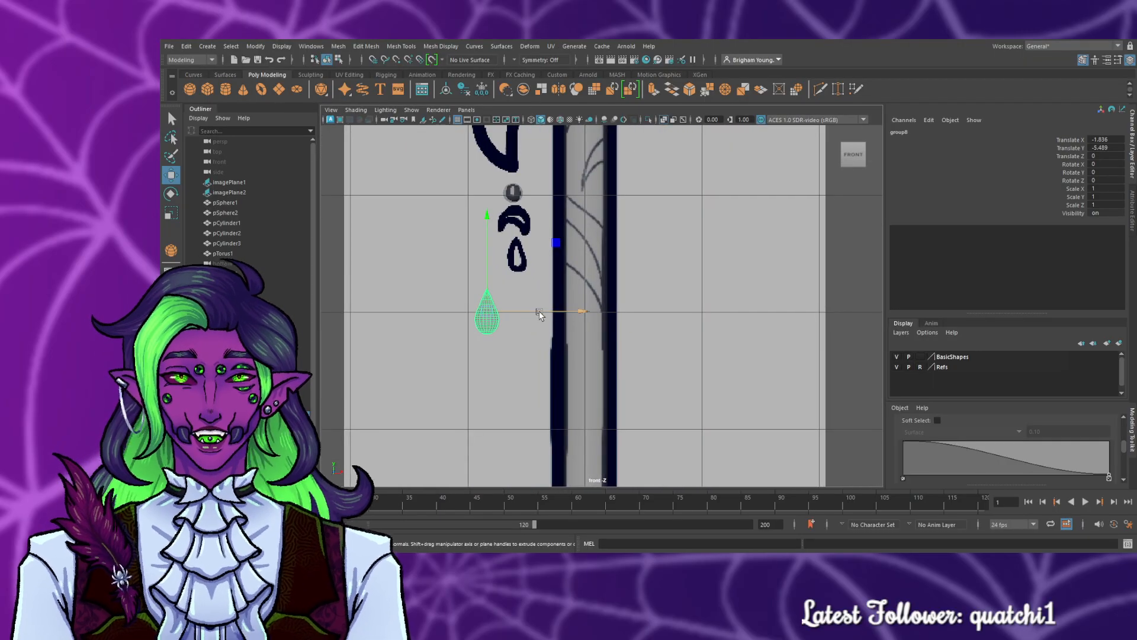
pyautogui.moveTo(540, 313); pyautogui.dragTo(506, 312)
pyautogui.press('r')
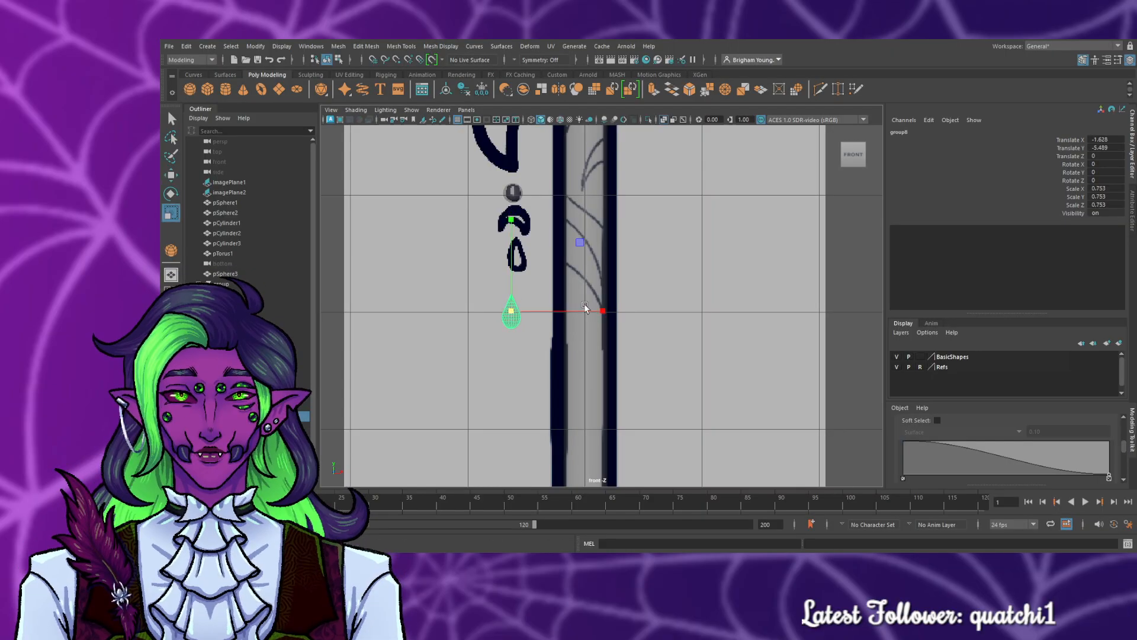
pyautogui.press('w')
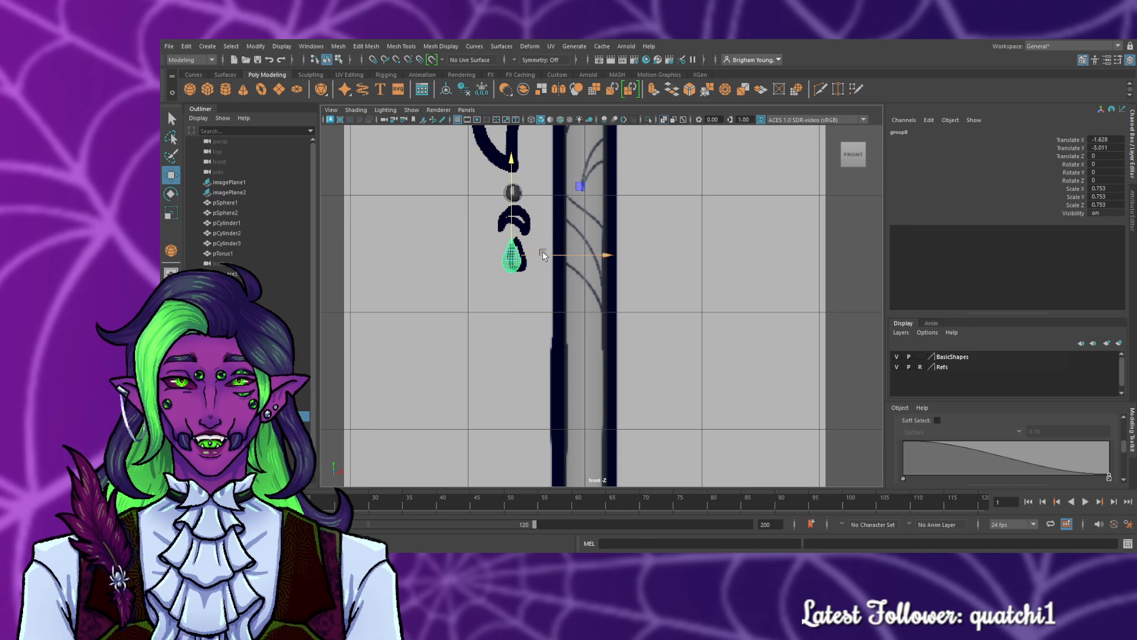
# - Nudge the small teardrop below the ribbon to Translate X -1.61 and set the BasicShapes layer to reference display
pyautogui.moveTo(543, 255); pyautogui.dragTo(545, 255)
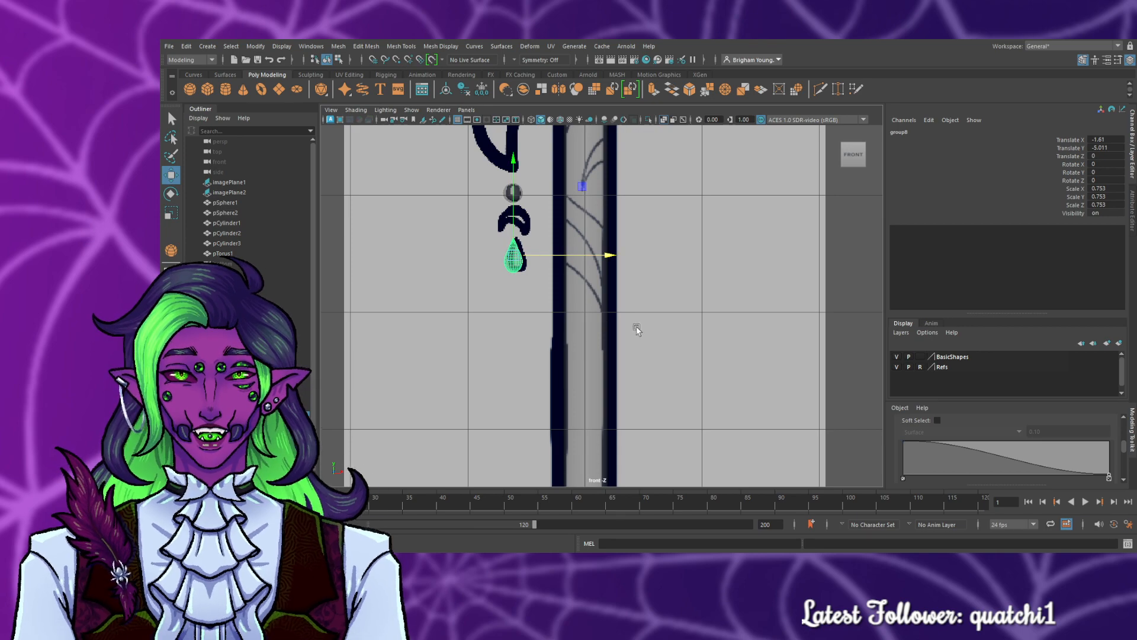
pyautogui.press('space')
pyautogui.click(751, 428)
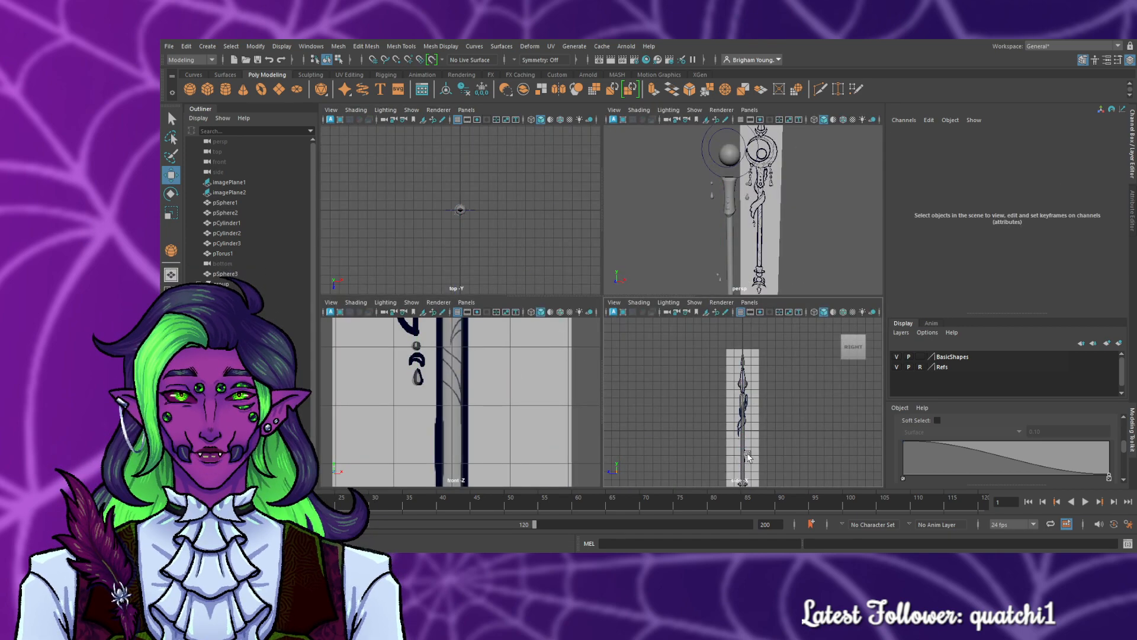
pyautogui.press('space')
pyautogui.scroll(8, 681, 415)
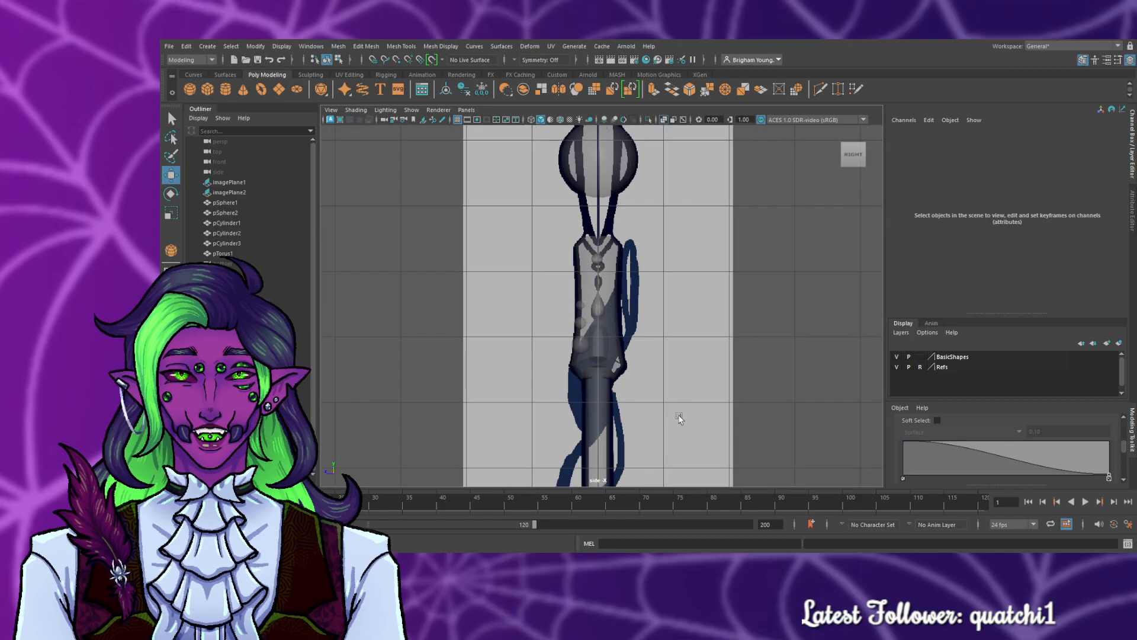
pyautogui.keyDown('alt'); pyautogui.moveTo(684, 437); pyautogui.dragTo(700, 164, button='middle'); pyautogui.keyUp('alt')
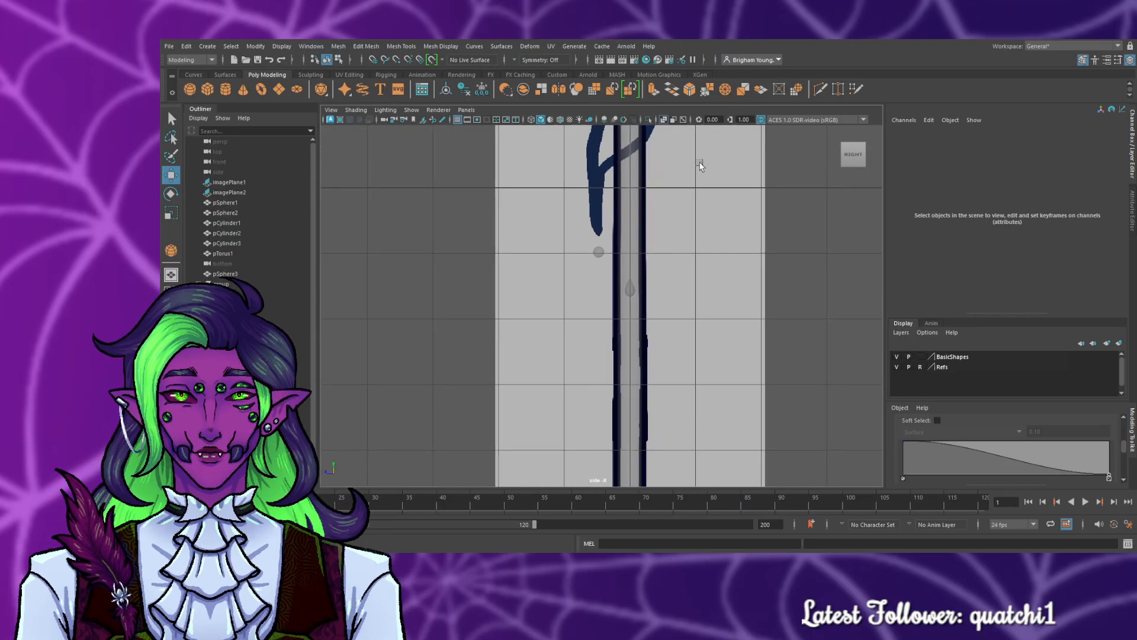
pyautogui.click(627, 290)
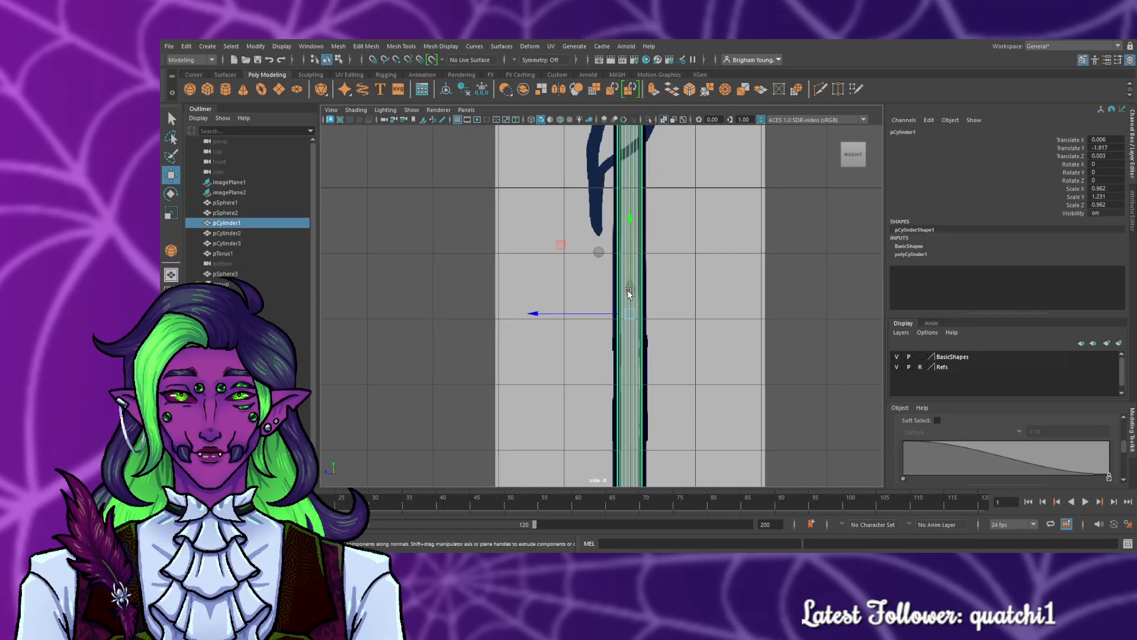
pyautogui.click(922, 357)
pyautogui.click(922, 358)
pyautogui.click(677, 289)
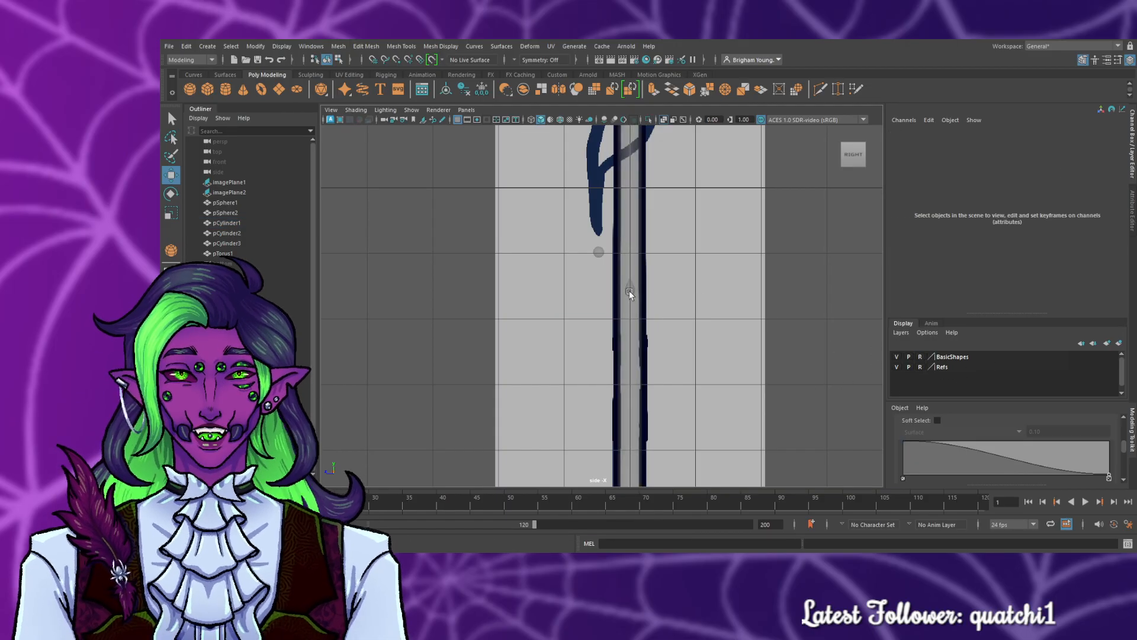
# - Move the small teardrop in depth in the side view so it hangs directly beneath its round bead
pyautogui.click(630, 290)
pyautogui.moveTo(576, 292); pyautogui.dragTo(544, 283)
pyautogui.click(766, 362)
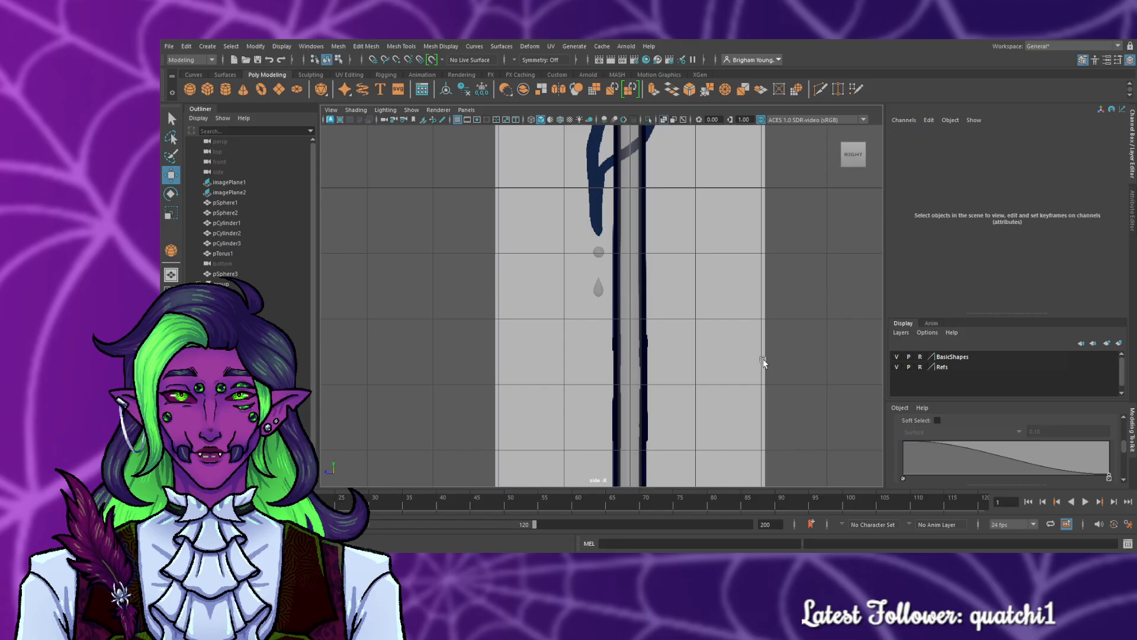
pyautogui.press('space')
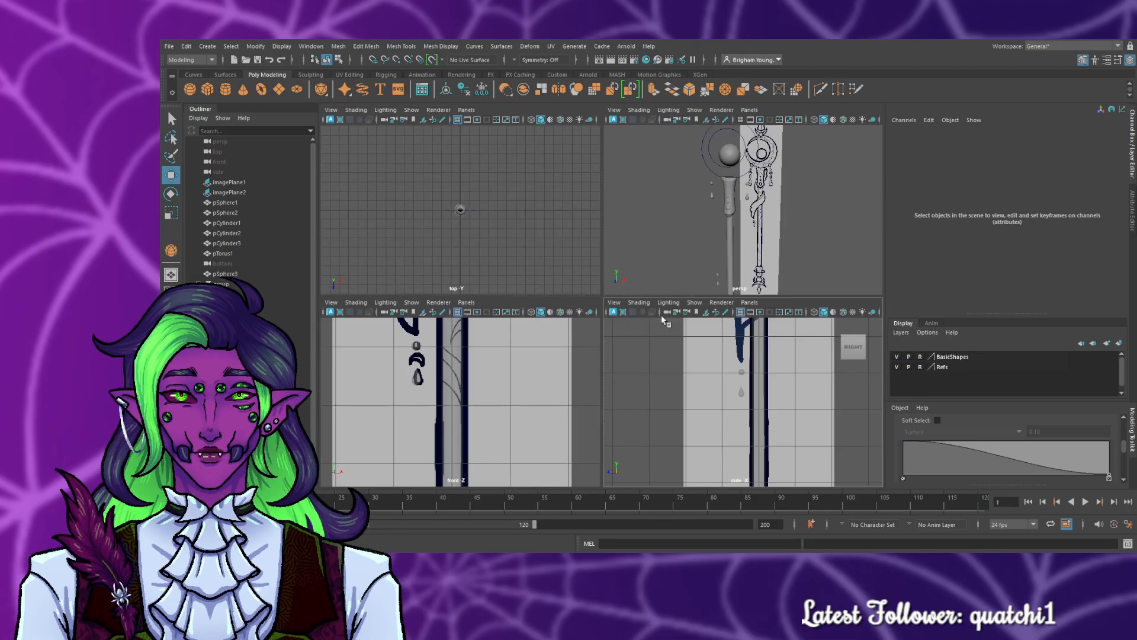
# - Add the three teardrops beside the staff to the BasicShapes layer
pyautogui.press('space')
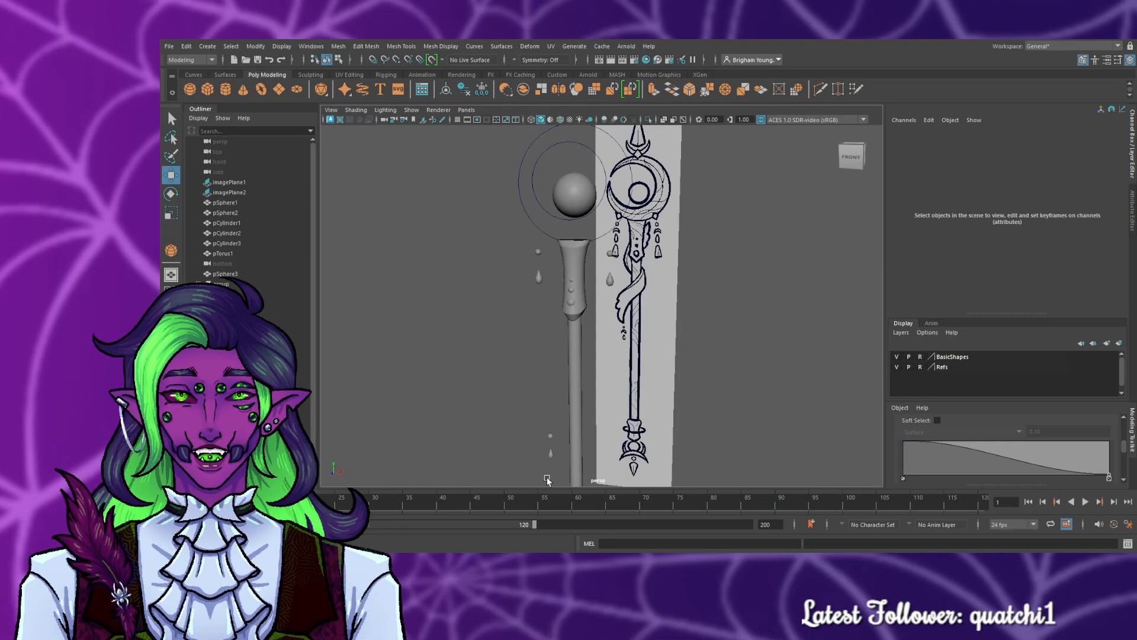
pyautogui.click(552, 455)
pyautogui.click(538, 279)
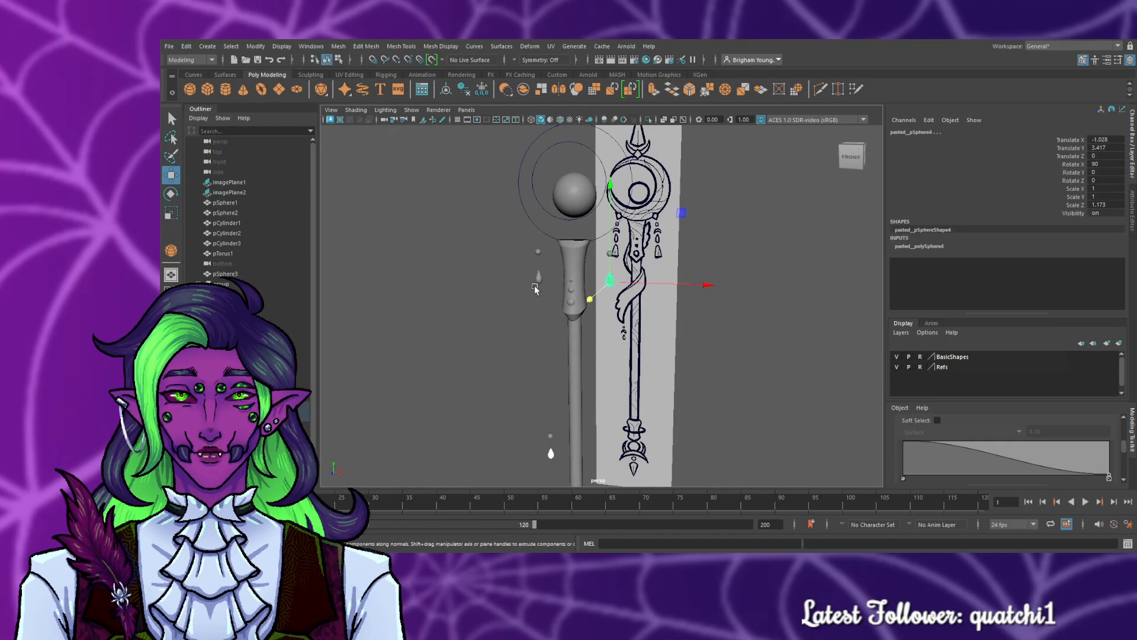
pyautogui.rightClick(970, 357)
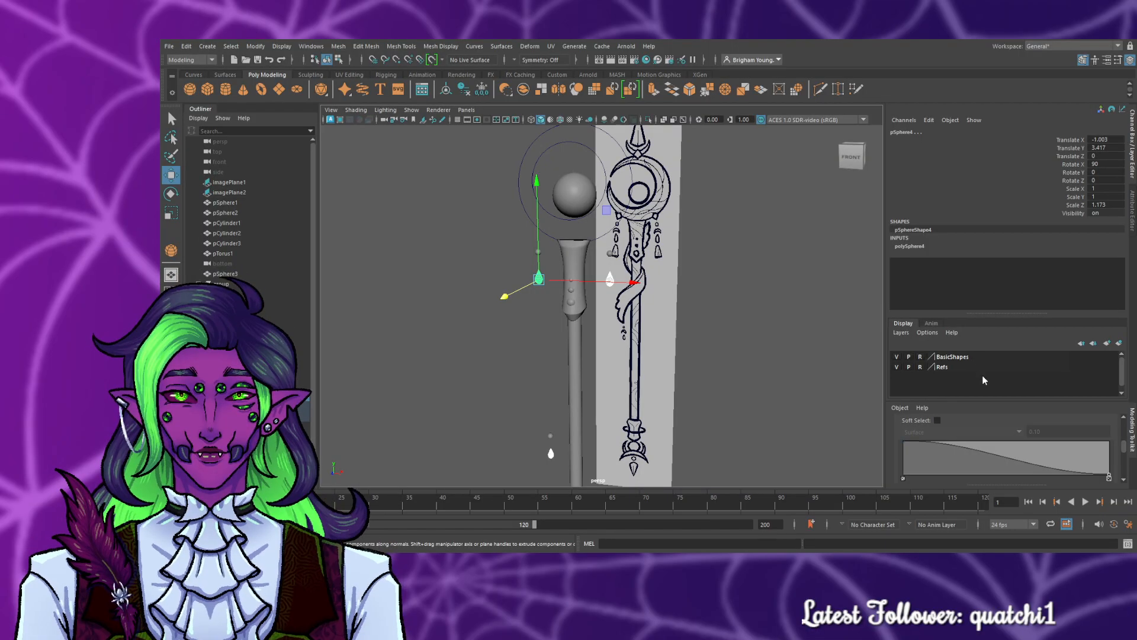
pyautogui.click(984, 380)
pyautogui.click(748, 369)
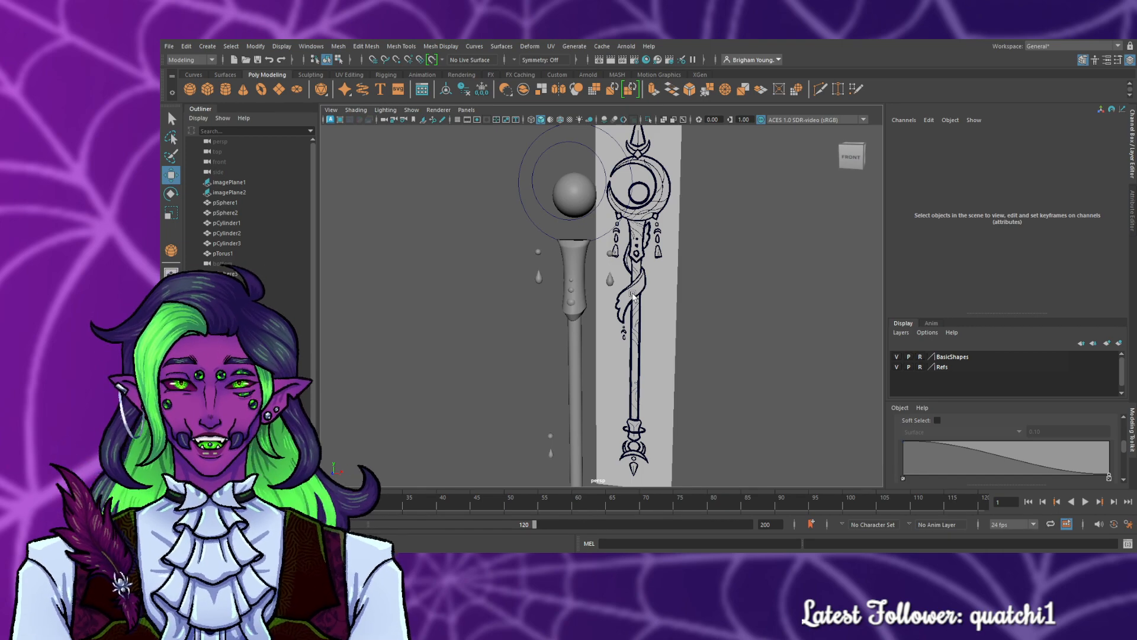
# - Examine the staff's head and hanging beads against the reference drawing in the perspective view
pyautogui.scroll(2, 633, 295)
pyautogui.scroll(-5, 632, 295)
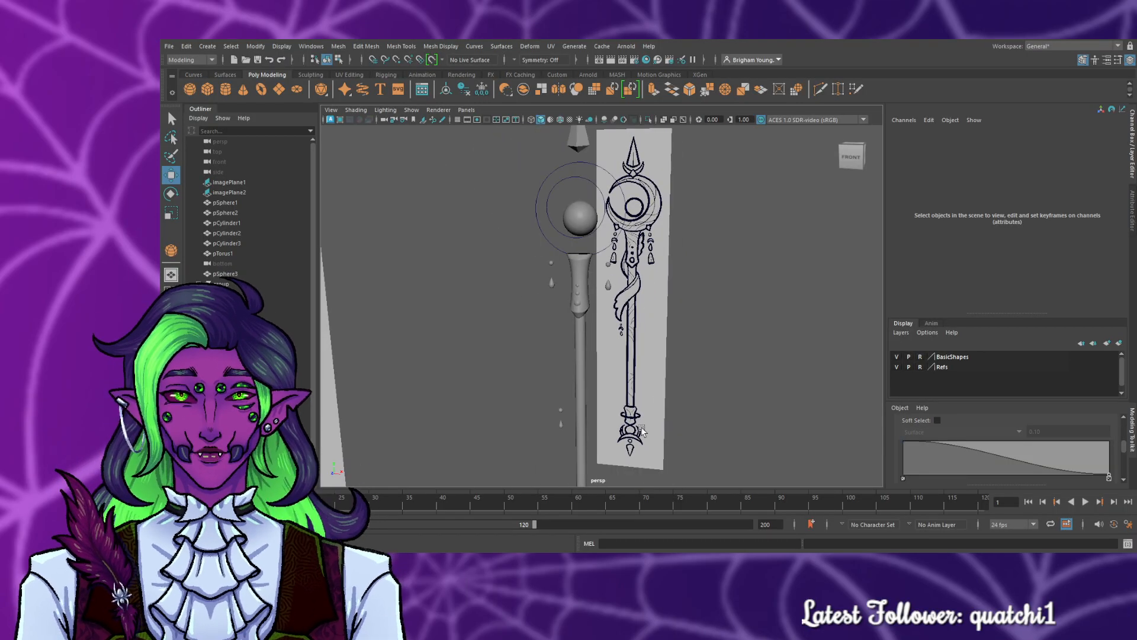
pyautogui.keyDown('alt'); pyautogui.moveTo(646, 430); pyautogui.dragTo(657, 399, button='middle'); pyautogui.keyUp('alt')
pyautogui.moveTo(690, 392)
pyautogui.keyDown('alt'); pyautogui.mouseDown()
pyautogui.moveTo(346, 383)
pyautogui.moveTo(836, 413)
pyautogui.moveTo(933, 395)
pyautogui.moveTo(642, 392)
pyautogui.moveTo(632, 404)
pyautogui.moveTo(663, 406)
pyautogui.moveTo(705, 364)
pyautogui.moveTo(682, 385)
pyautogui.moveTo(695, 393)
pyautogui.moveTo(686, 388)
pyautogui.mouseUp(); pyautogui.keyUp('alt')
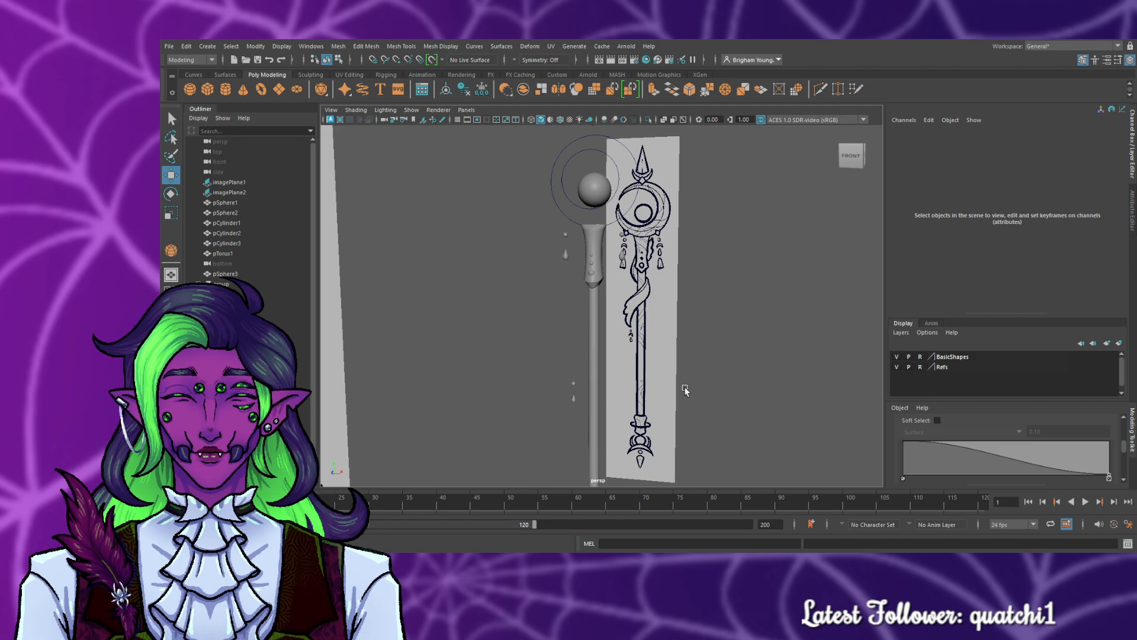
pyautogui.scroll(2, 685, 386)
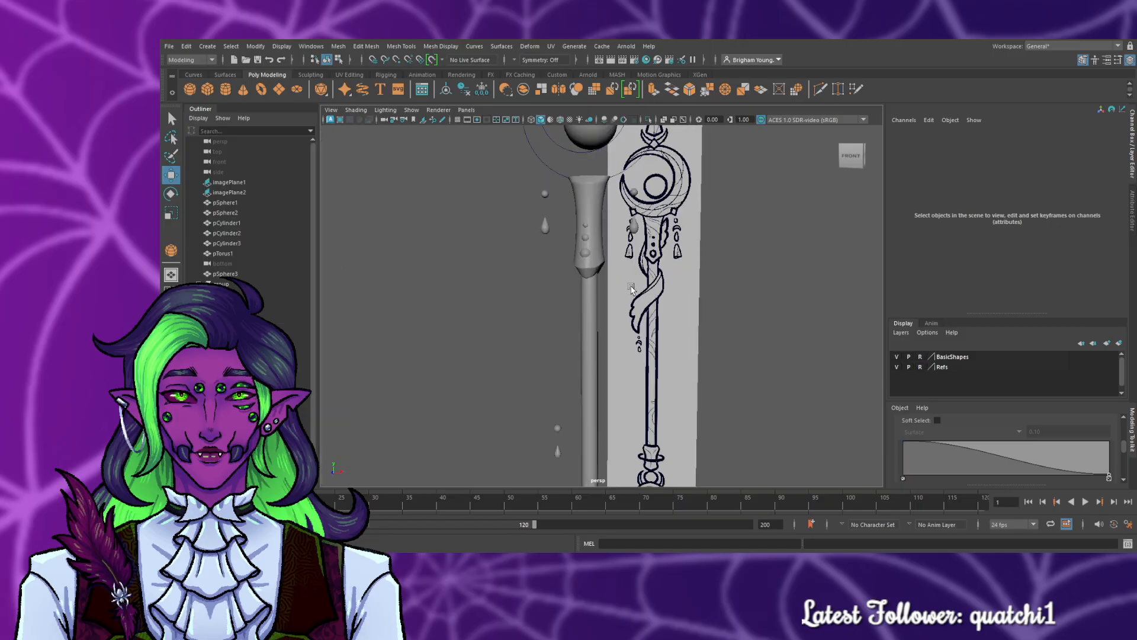
pyautogui.keyDown('alt'); pyautogui.moveTo(630, 271); pyautogui.dragTo(624, 436, button='middle'); pyautogui.keyUp('alt')
pyautogui.scroll(1, 635, 428)
pyautogui.scroll(1, 635, 428)
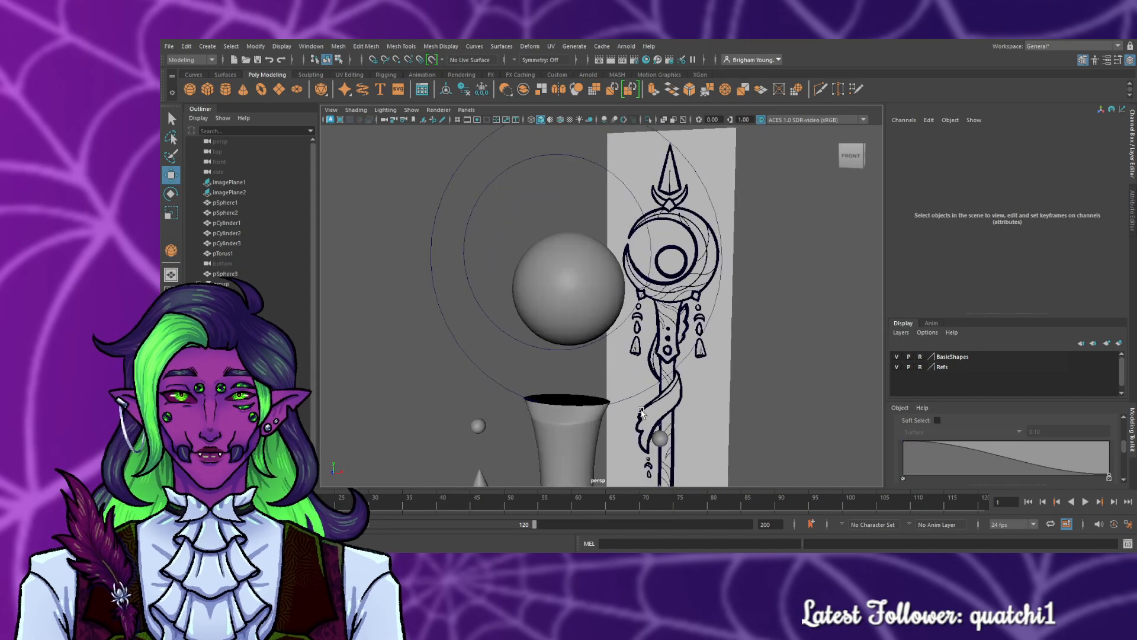
pyautogui.click(648, 279)
pyautogui.click(701, 325)
pyautogui.scroll(-1, 794, 389)
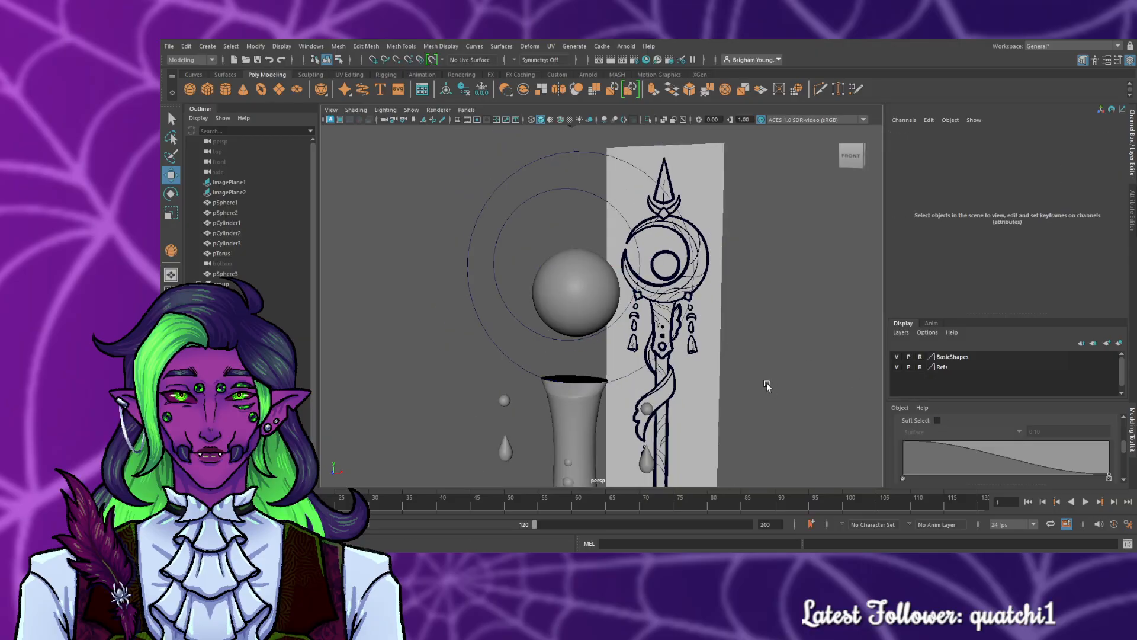
# - Create a flat polygon cylinder beside the staff, about 1.875 in radius and 0.645 in height
pyautogui.click(228, 91)
pyautogui.scroll(-3, 584, 405)
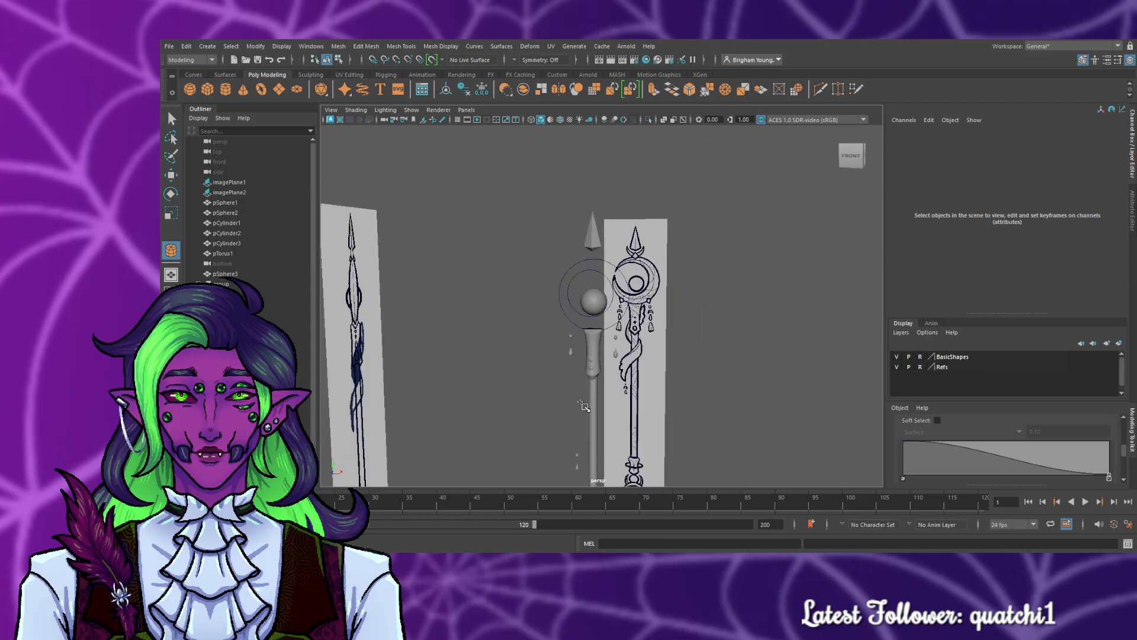
pyautogui.moveTo(558, 448); pyautogui.dragTo(580, 433)
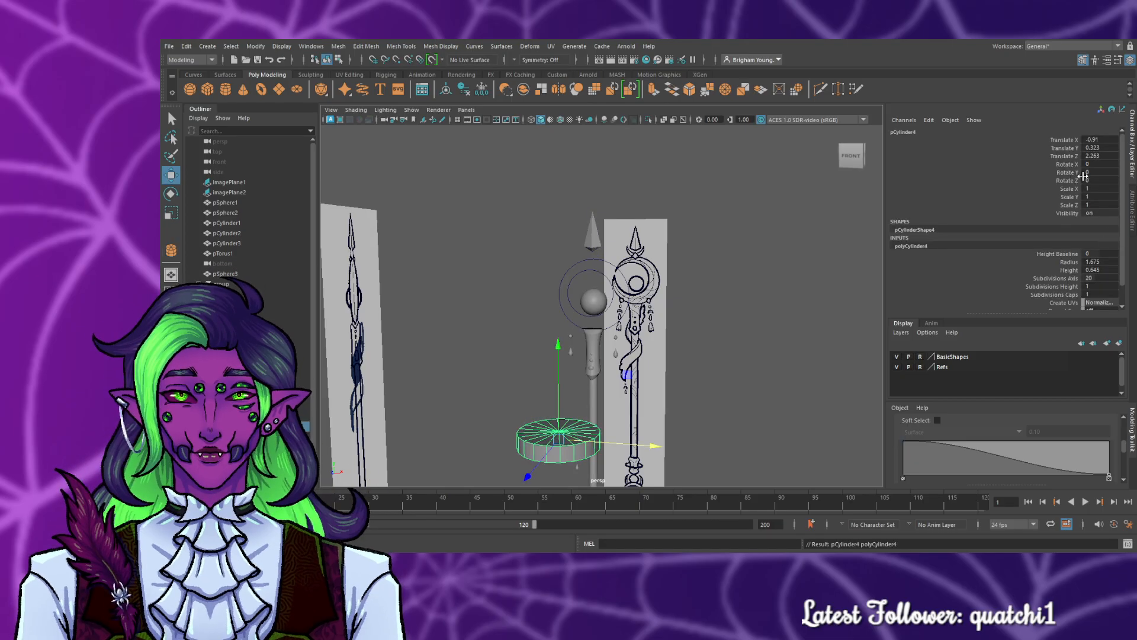
# - Set the new cylinder's Rotate X to 90 and move it to the staff head, at about Translate Y 5.57 and Z -1.32
pyautogui.moveTo(1083, 175); pyautogui.dragTo(1095, 165)
pyautogui.hotkey('ctrl', 'z')
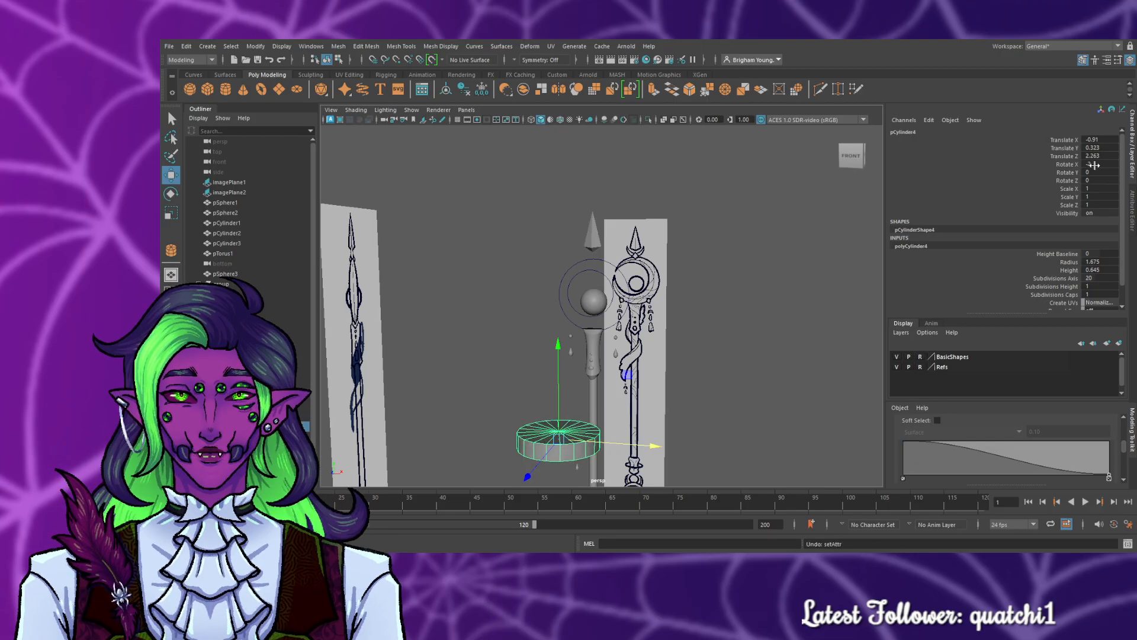
pyautogui.doubleClick(1101, 164)
pyautogui.write('90')
pyautogui.press('Return')
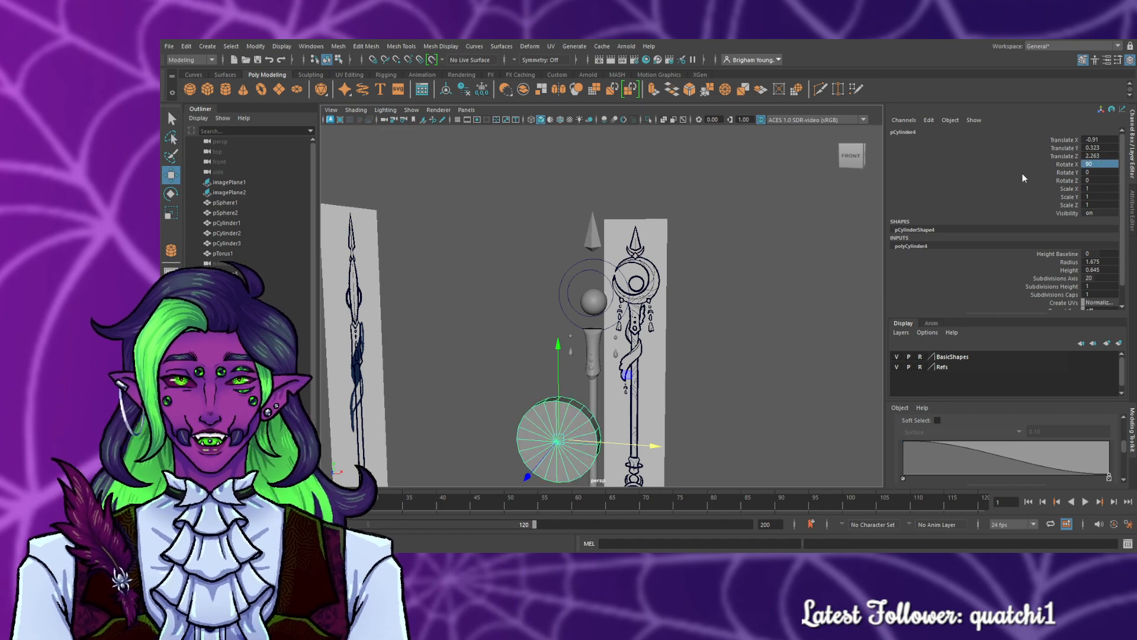
pyautogui.moveTo(557, 385); pyautogui.dragTo(598, 252)
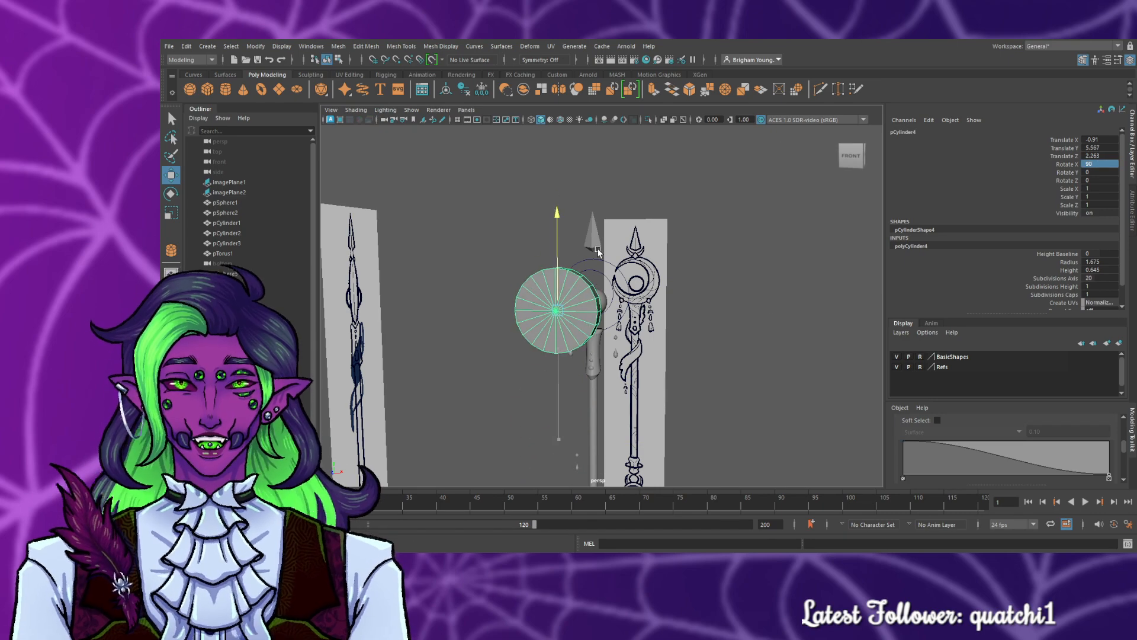
pyautogui.moveTo(527, 321); pyautogui.dragTo(559, 313)
# - Fit the disc to the outer ring outline, scaling it uniformly to about 0.908 and centring it near Translate X 0.047, Y 5.977
pyautogui.press('space')
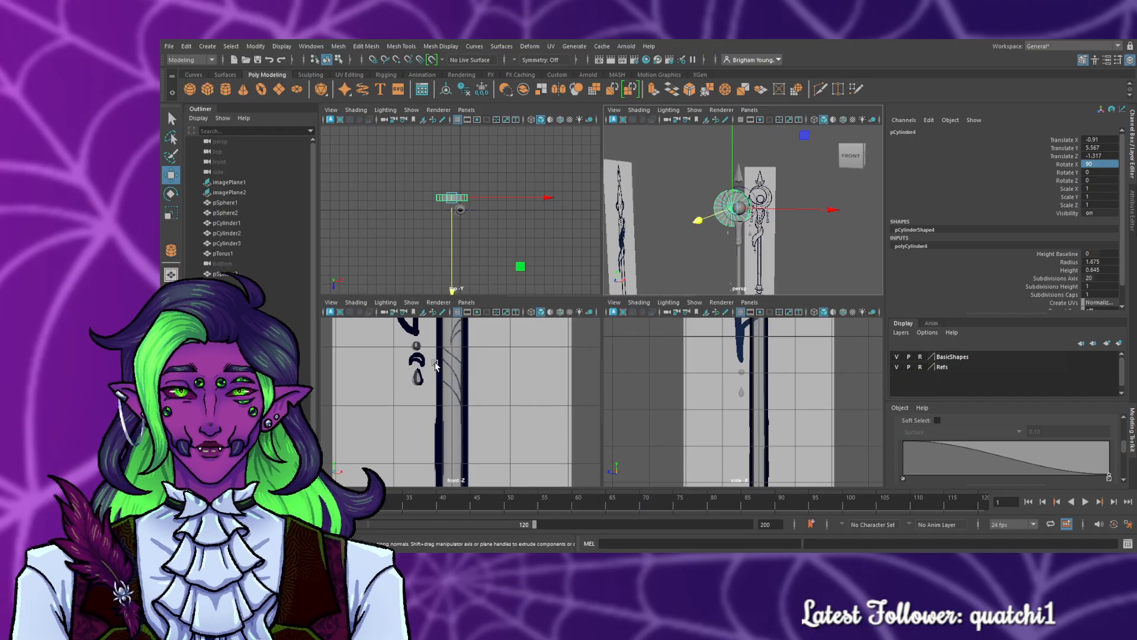
pyautogui.press('space')
pyautogui.scroll(-5, 508, 375)
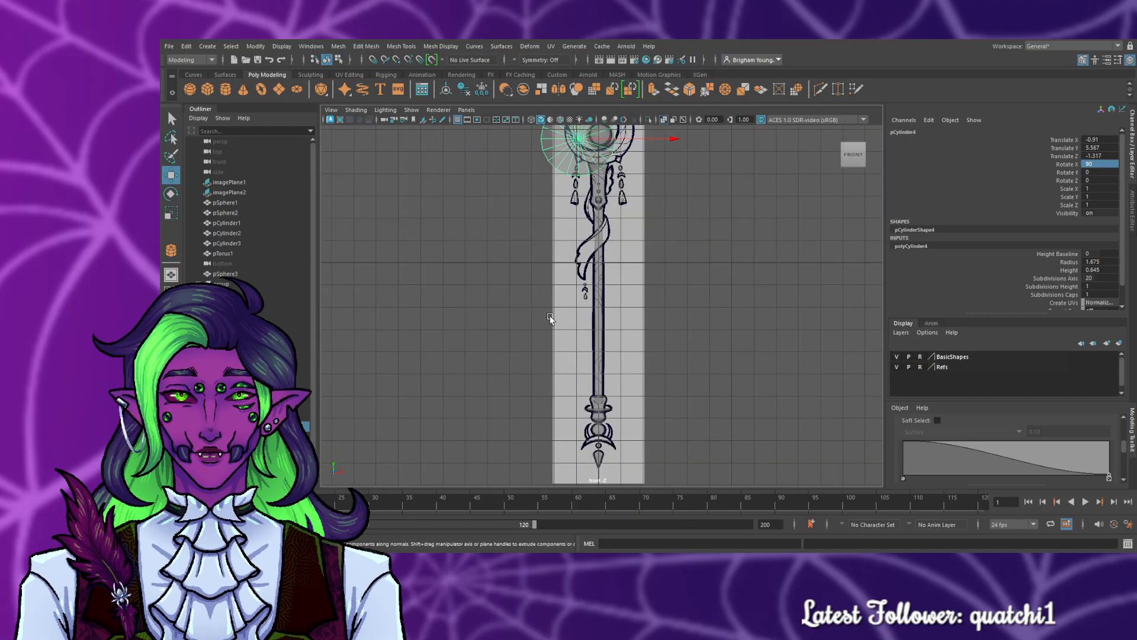
pyautogui.keyDown('alt'); pyautogui.moveTo(573, 253); pyautogui.dragTo(579, 426, button='middle'); pyautogui.keyUp('alt')
pyautogui.scroll(5, 586, 419)
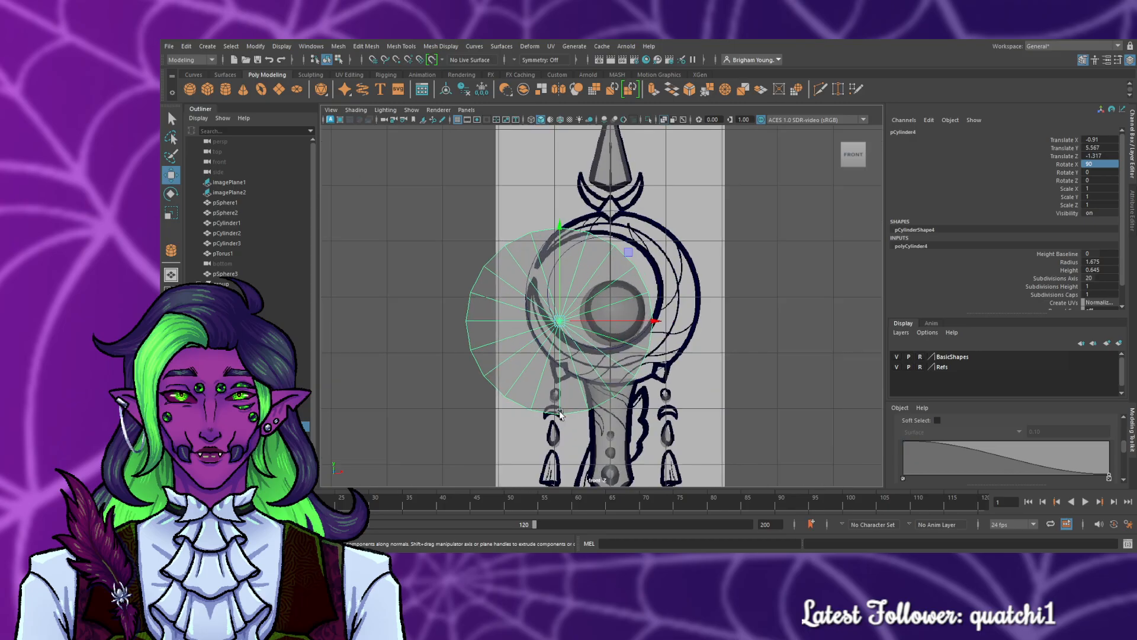
pyautogui.moveTo(558, 290); pyautogui.dragTo(567, 272)
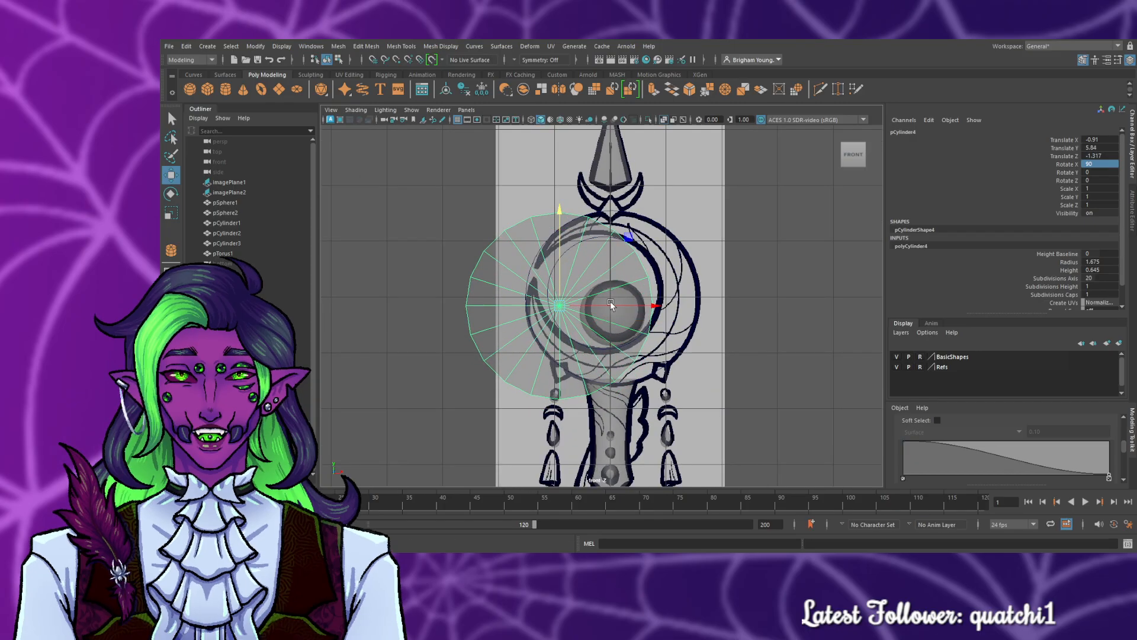
pyautogui.moveTo(611, 304); pyautogui.dragTo(659, 302)
pyautogui.press('r')
pyautogui.press('w')
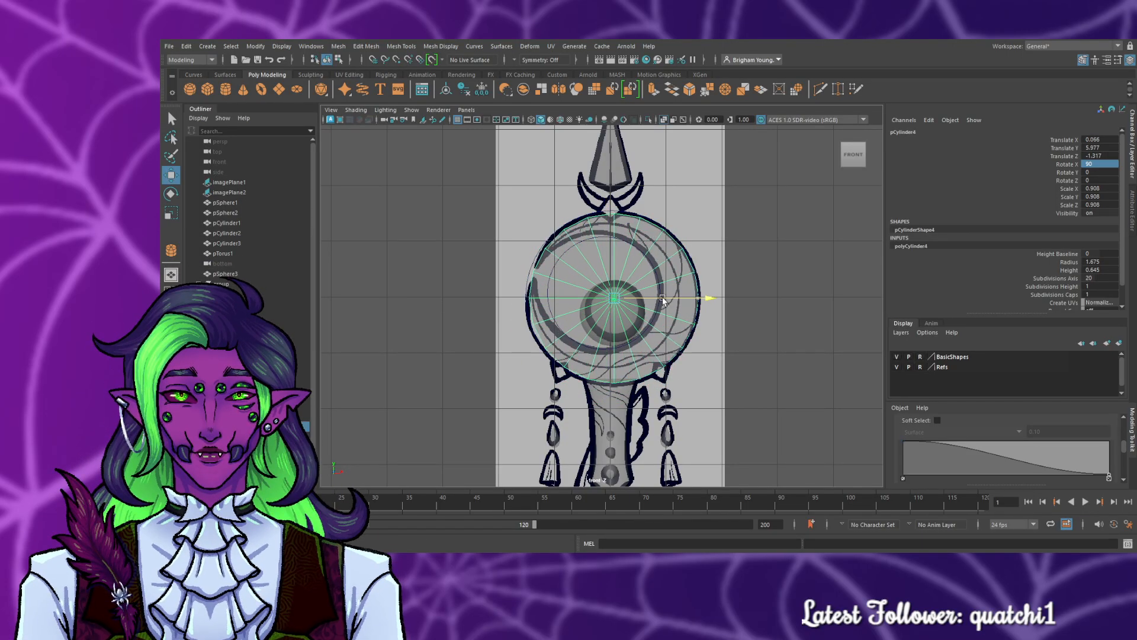
pyautogui.scroll(1, 659, 304)
pyautogui.scroll(1, 660, 305)
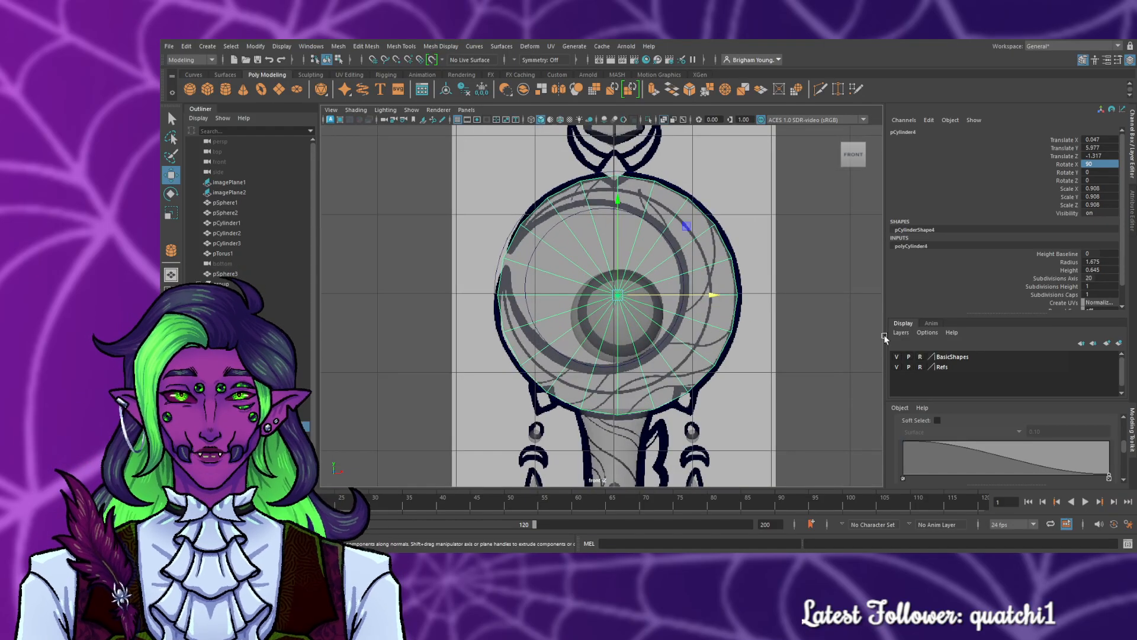
# - Set the disc's Subdivisions Axis to 25
pyautogui.doubleClick(1100, 279)
pyautogui.write('25')
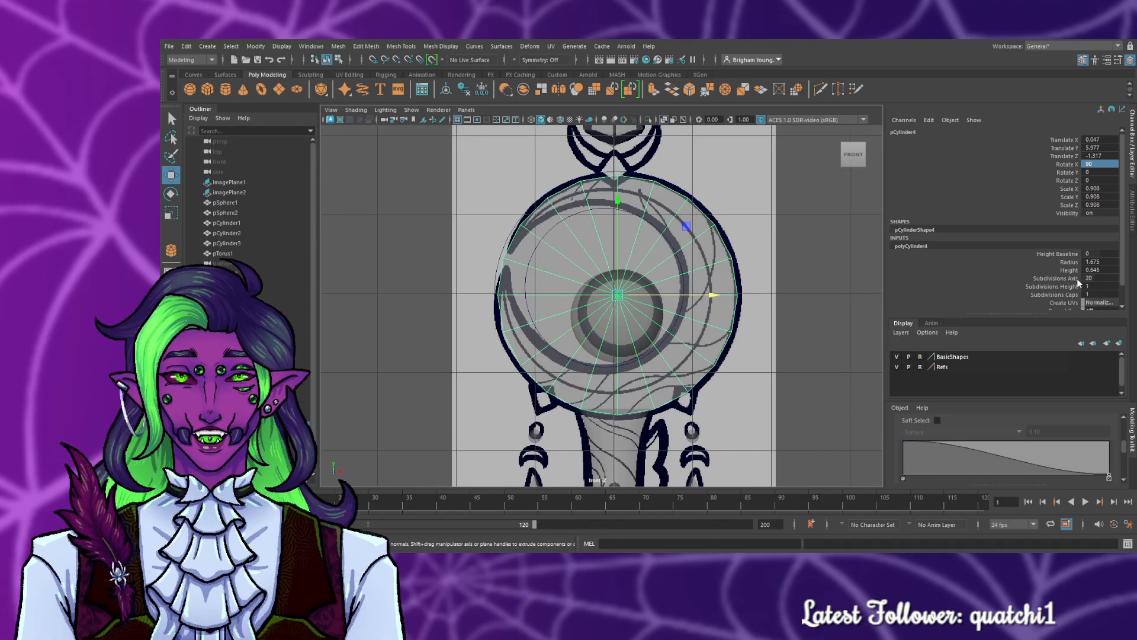
pyautogui.press('Return')
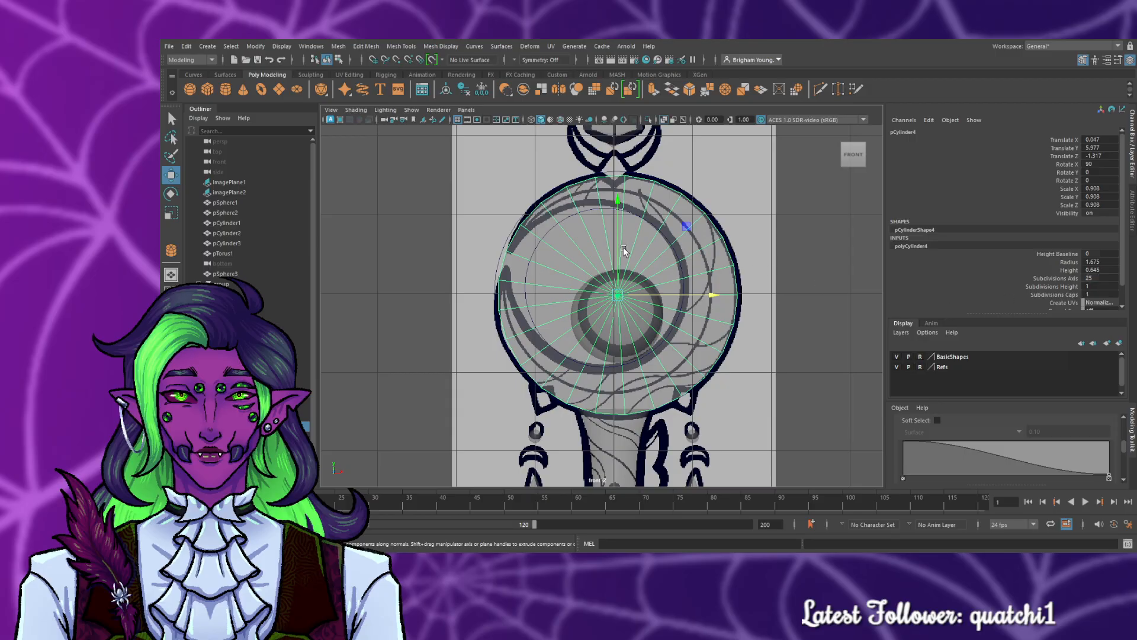
# - Refine the disc's fit to the ring outline with a uniform scale of about 0.922 and Translate Y of about 5.958
pyautogui.press('r')
pyautogui.moveTo(618, 295); pyautogui.dragTo(621, 298)
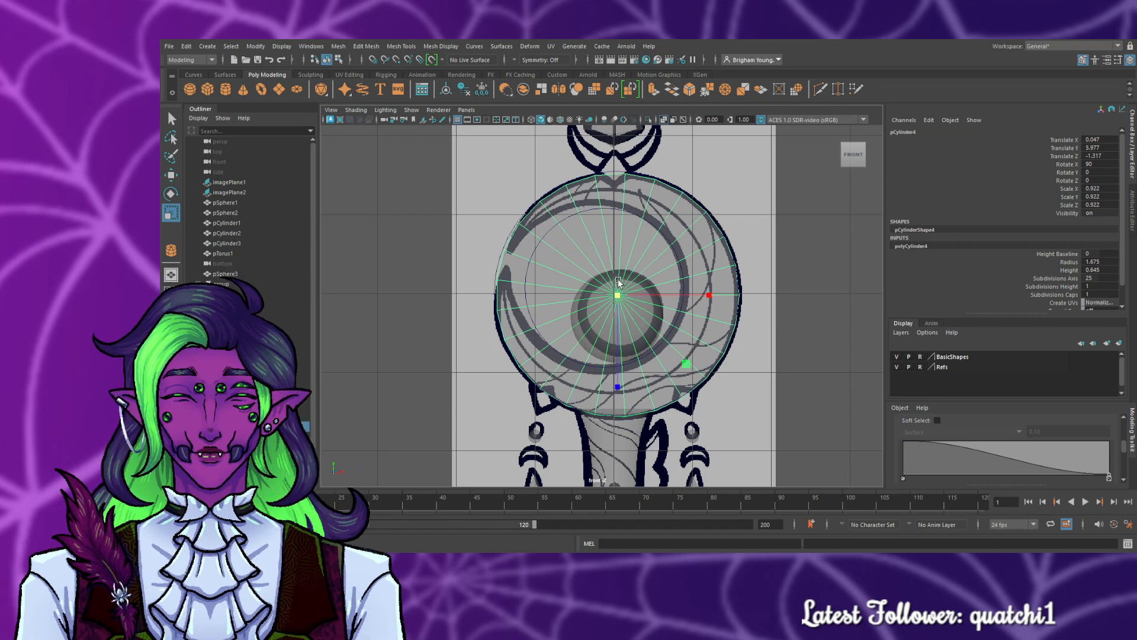
pyautogui.press('w')
pyautogui.moveTo(618, 280); pyautogui.dragTo(620, 284)
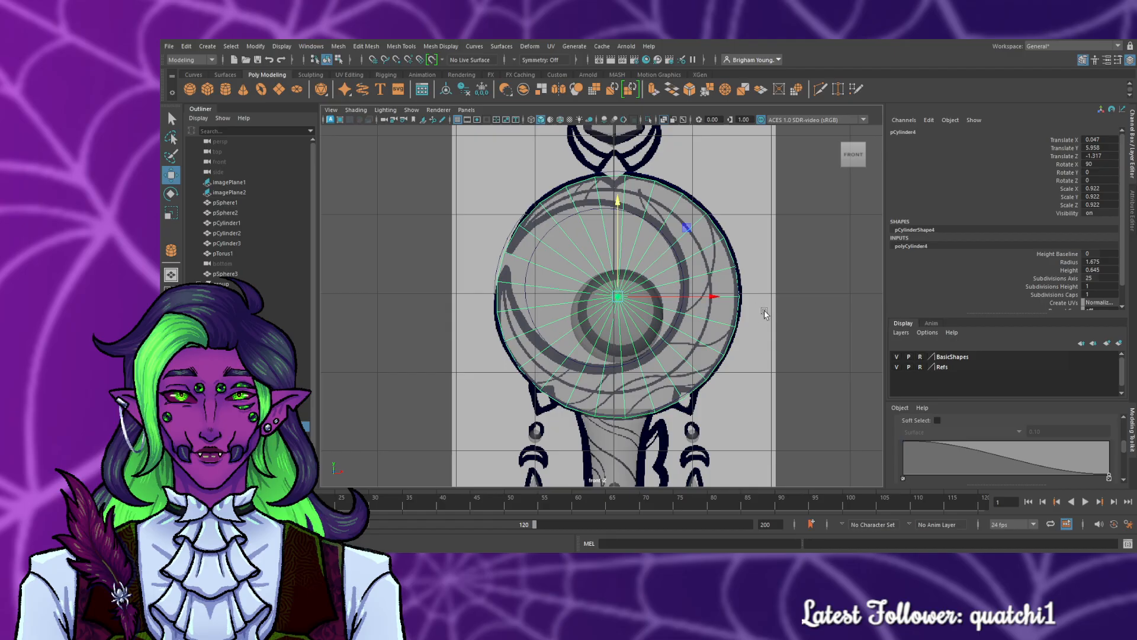
pyautogui.click(801, 330)
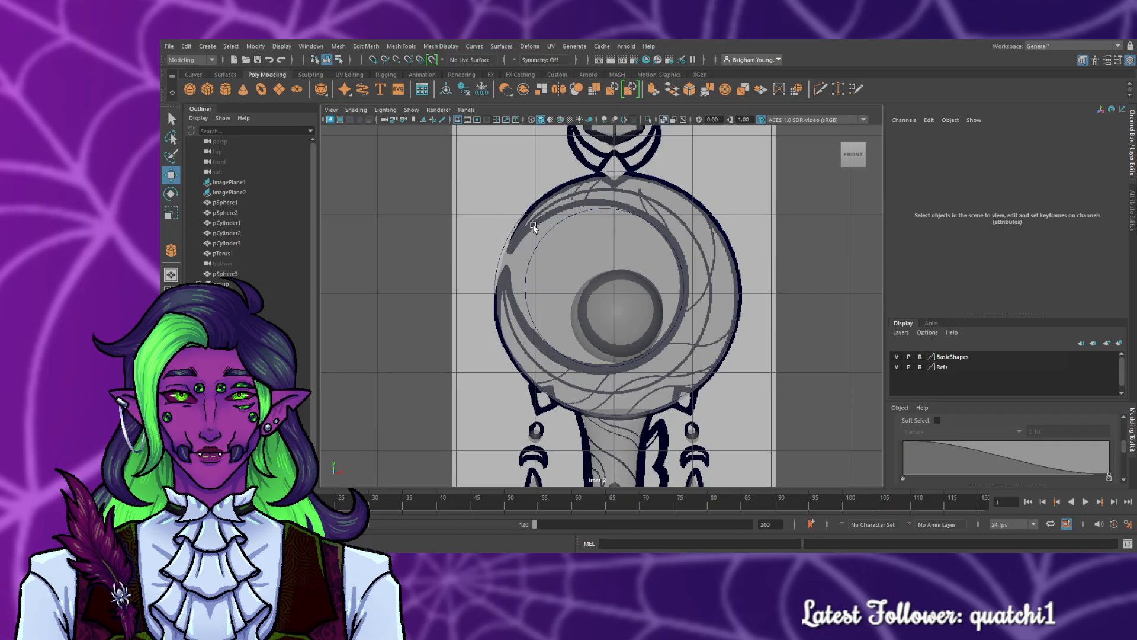
# - Nudge the disc to Translate X of about 0.027 and Translate Y of about 5.99 to match the outer ring outline
pyautogui.click(595, 209)
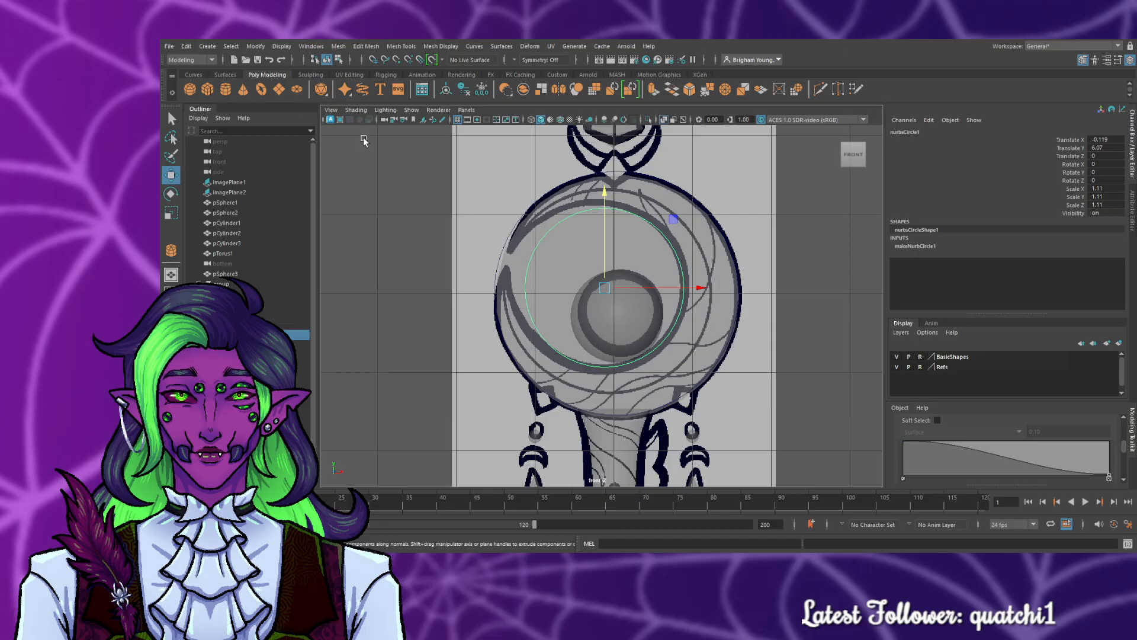
pyautogui.click(719, 266)
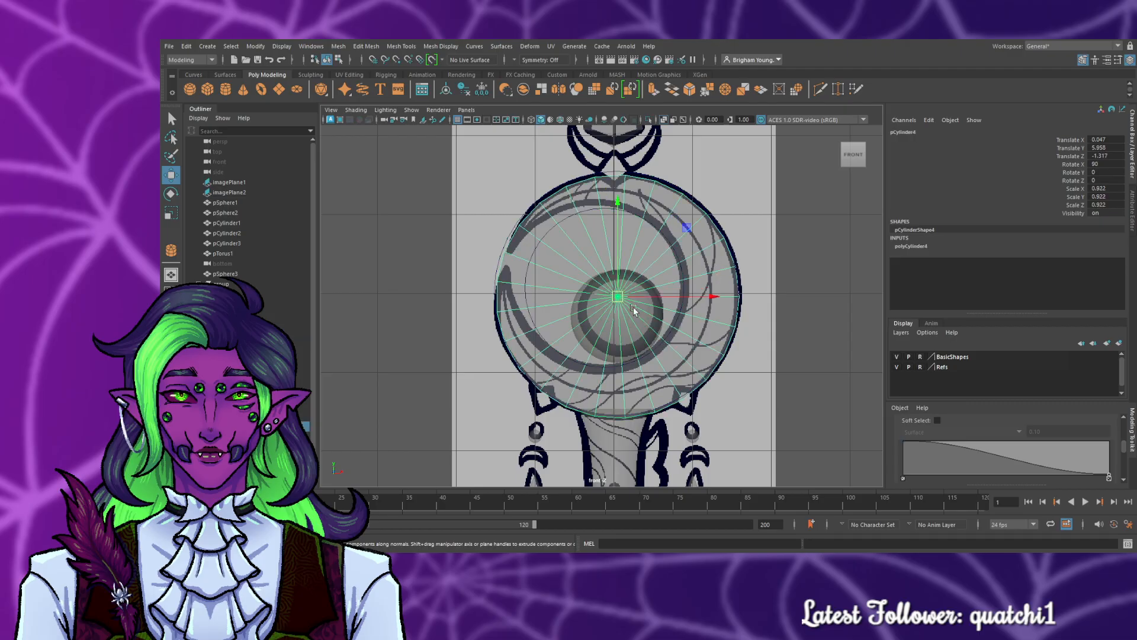
pyautogui.moveTo(617, 275); pyautogui.dragTo(616, 272)
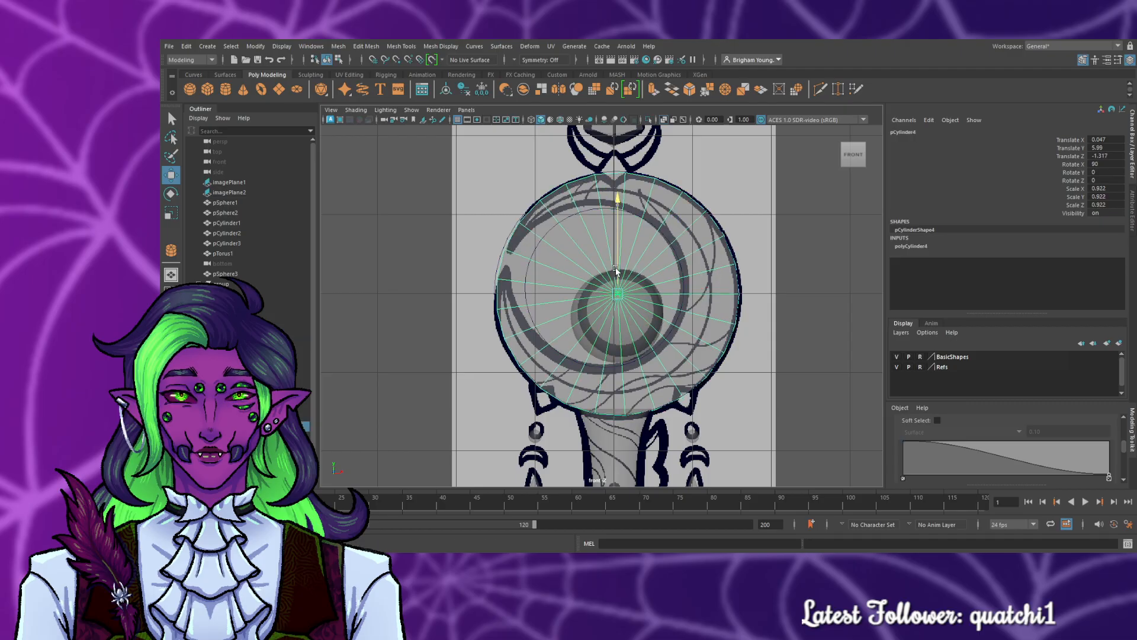
pyautogui.click(824, 355)
pyautogui.scroll(3, 806, 350)
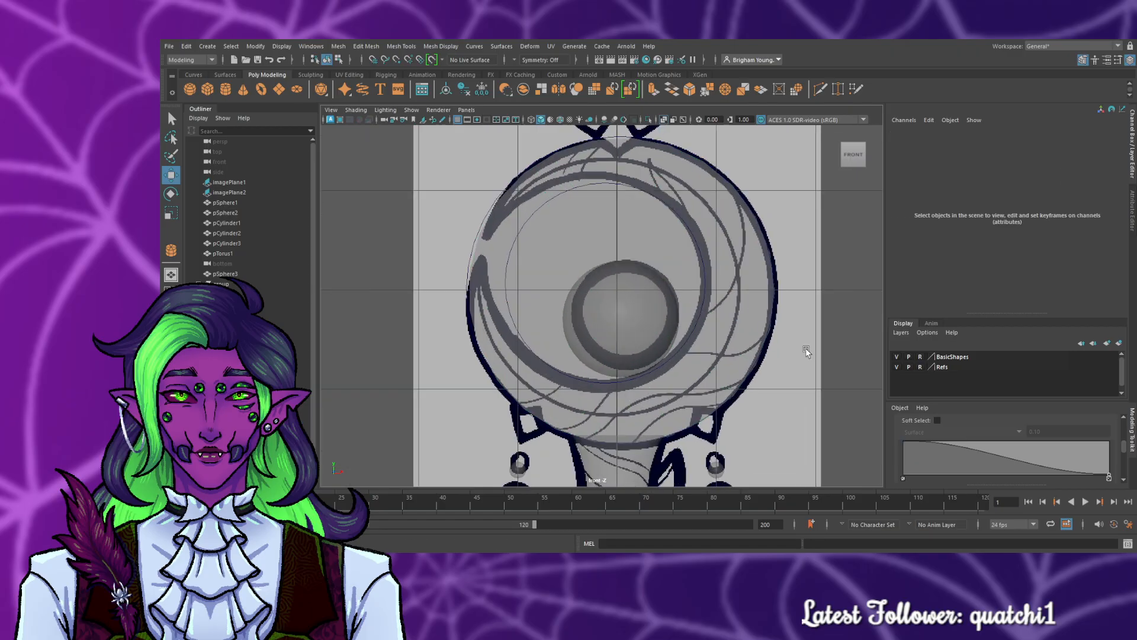
pyautogui.click(752, 334)
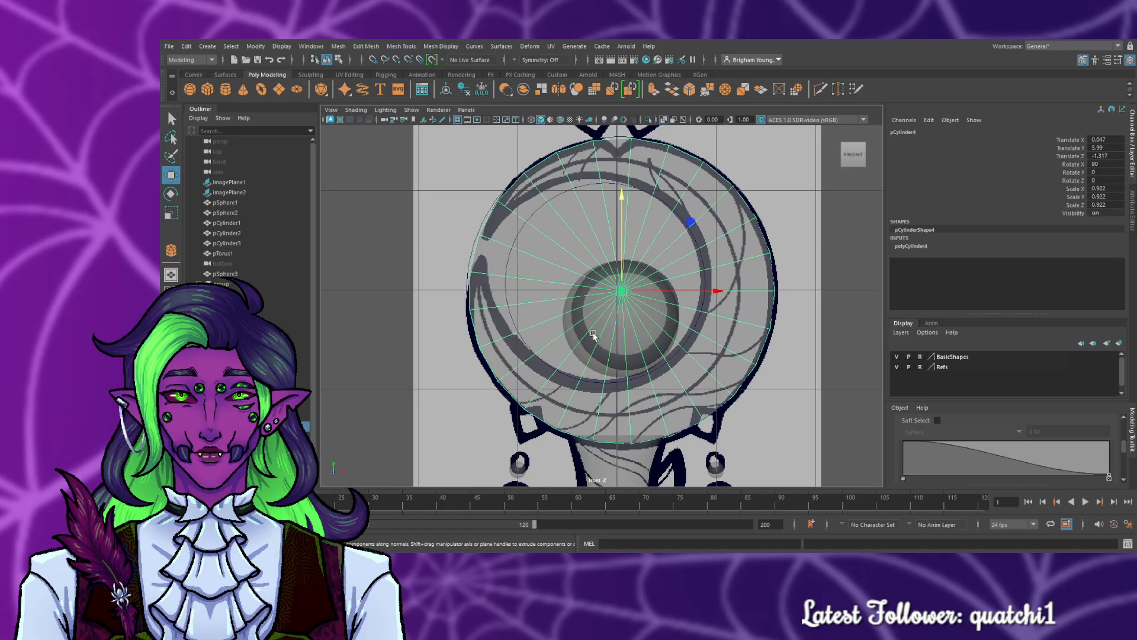
pyautogui.moveTo(696, 291); pyautogui.dragTo(697, 292)
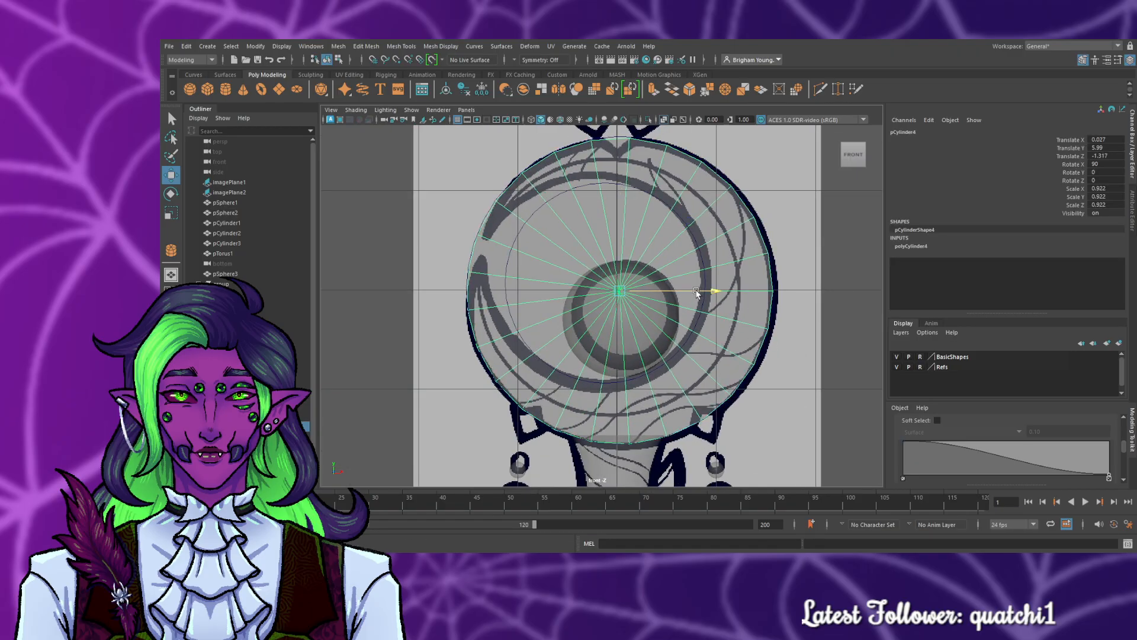
pyautogui.click(831, 358)
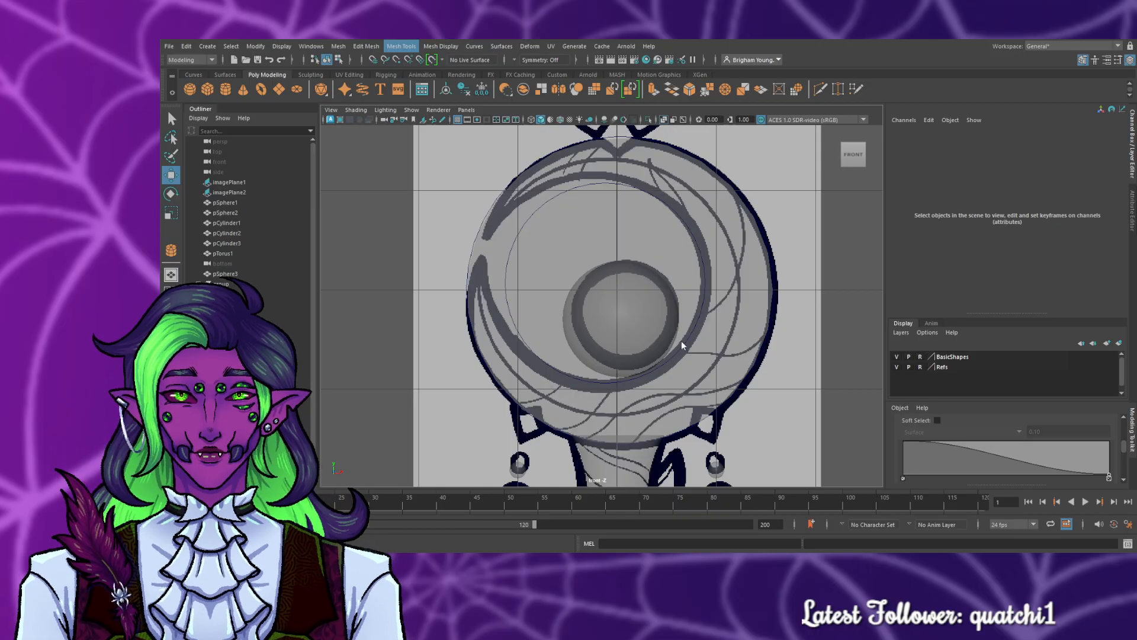
# - Rotate the disc around its axis to a Rotate Z of about 3.376, aligning a segment edge with the crescent's gap
pyautogui.click(682, 342)
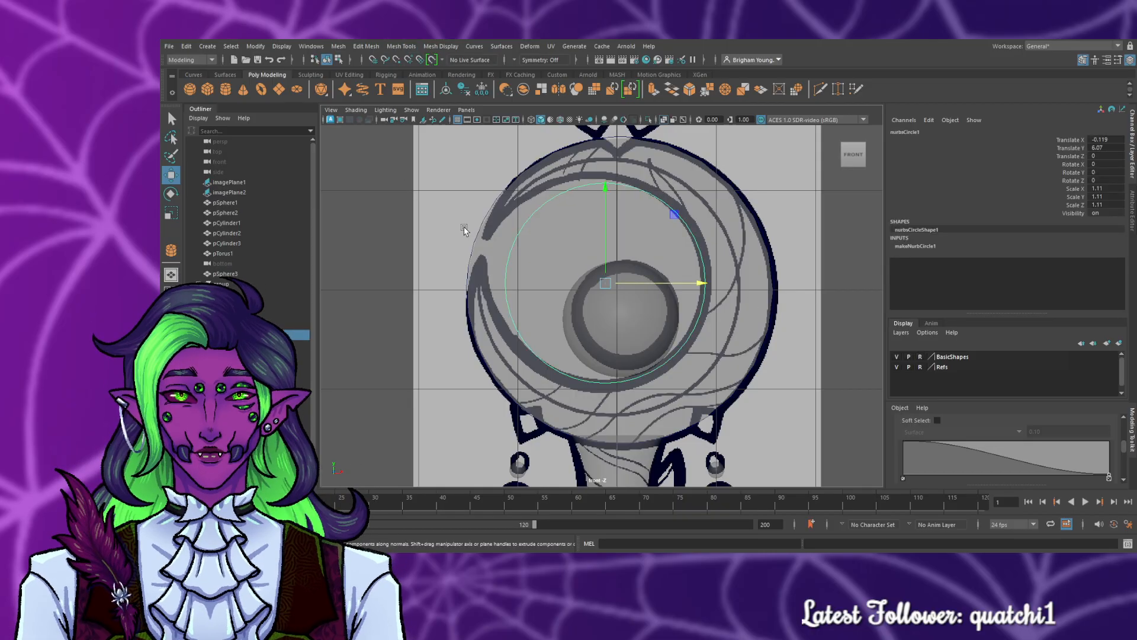
pyautogui.click(571, 259)
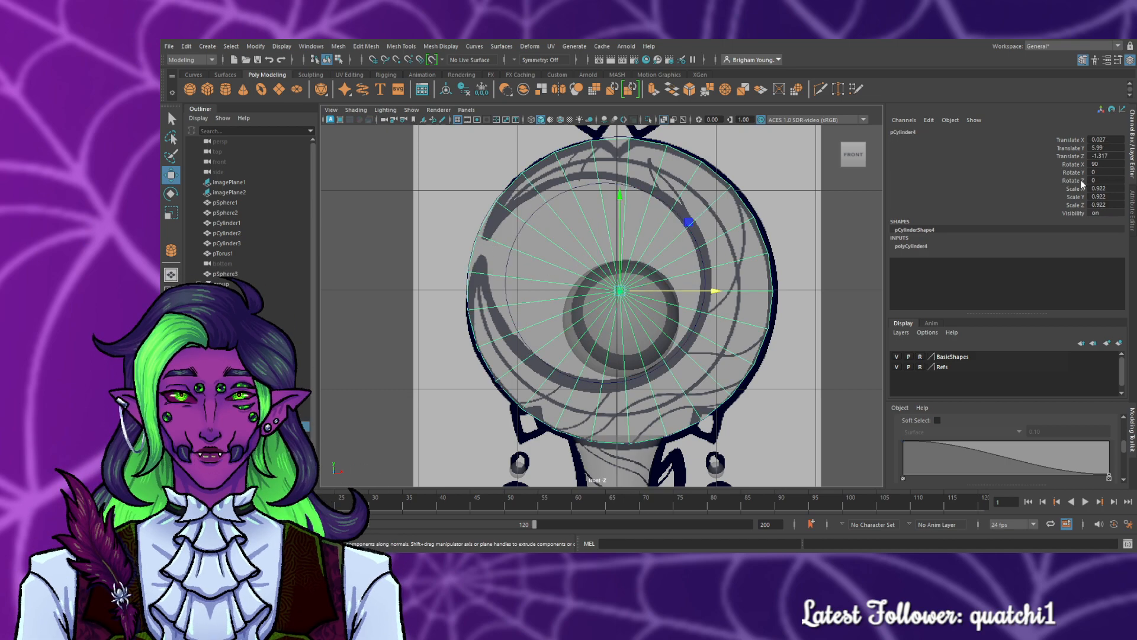
pyautogui.moveTo(1088, 181); pyautogui.dragTo(1061, 180)
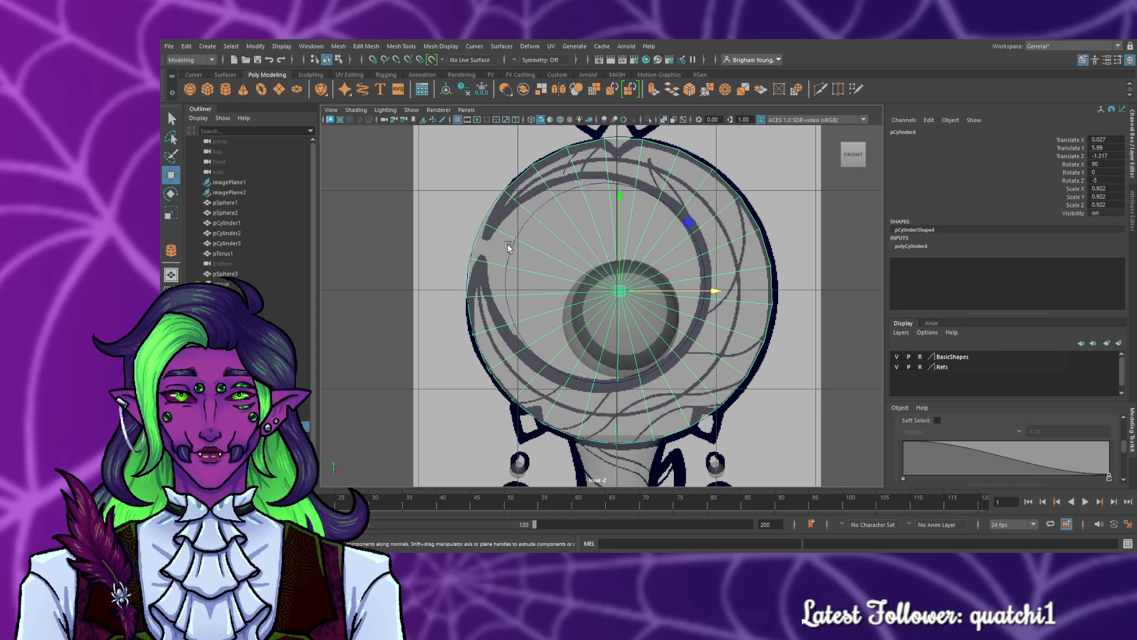
pyautogui.press('r')
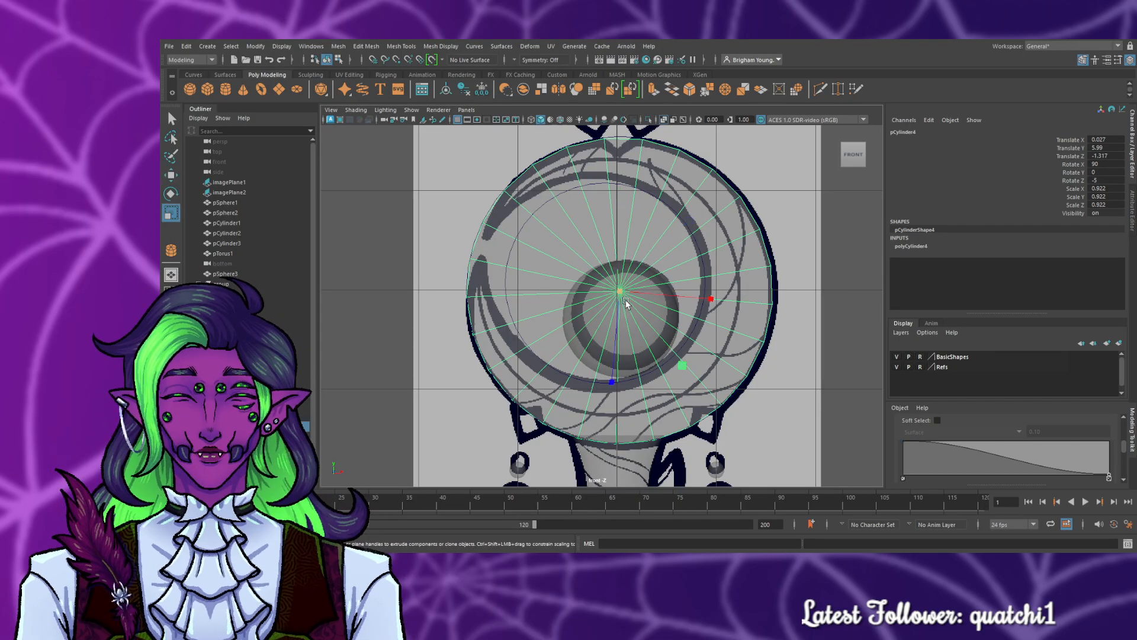
pyautogui.press('e')
pyautogui.moveTo(700, 235); pyautogui.dragTo(690, 229)
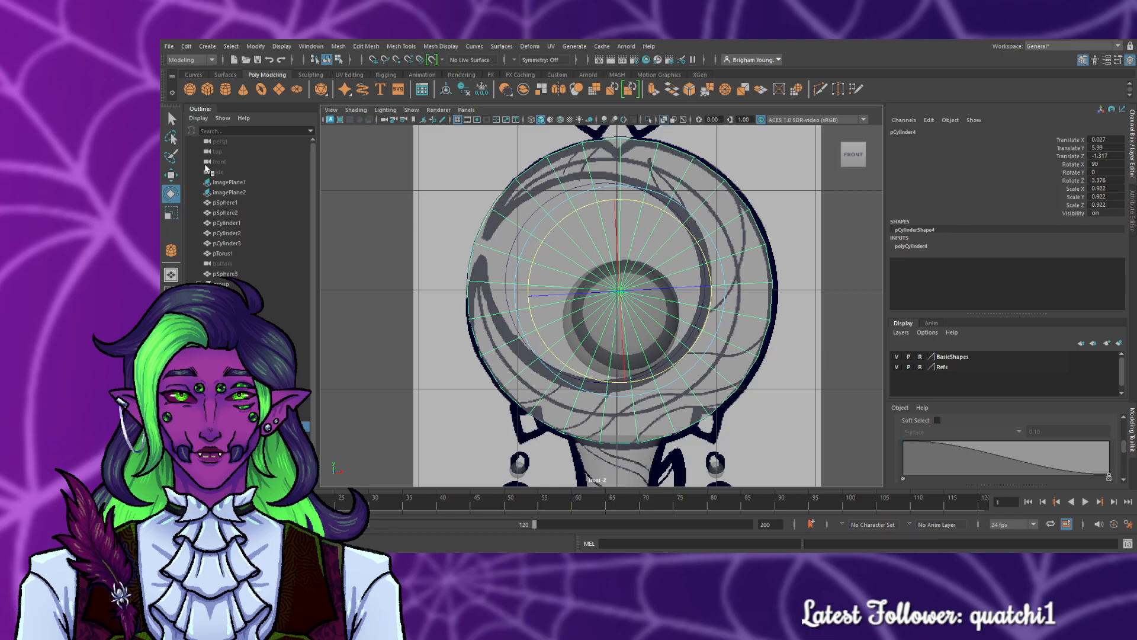
pyautogui.click(364, 231)
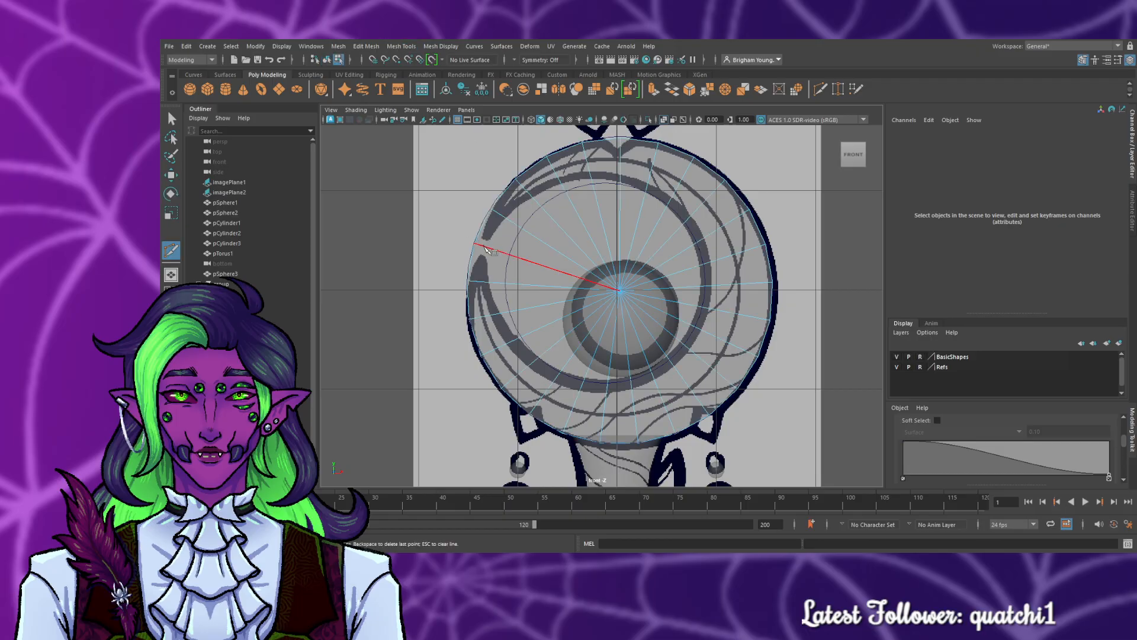
pyautogui.click(483, 247)
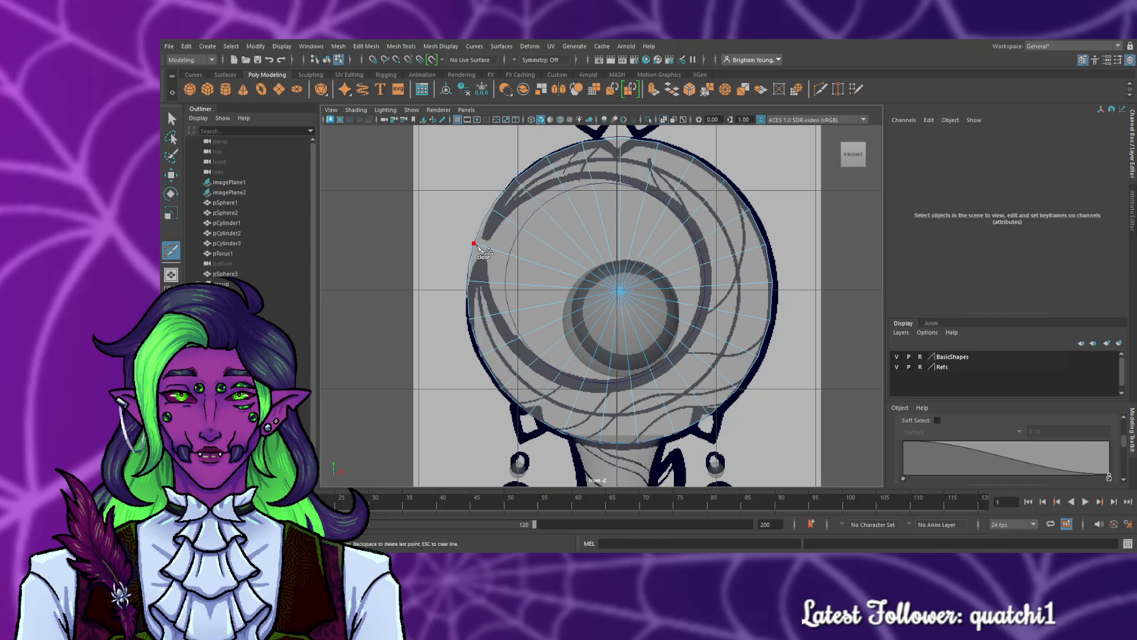
pyautogui.click(508, 220)
pyautogui.click(535, 199)
pyautogui.click(593, 187)
pyautogui.click(620, 192)
pyautogui.click(643, 202)
pyautogui.hotkey('ctrl', 'z')
pyautogui.hotkey('ctrl', 'z')
pyautogui.hotkey('ctrl', 'z')
pyautogui.hotkey('ctrl', 'z')
pyautogui.hotkey('ctrl', 'z')
pyautogui.hotkey('ctrl', 'z')
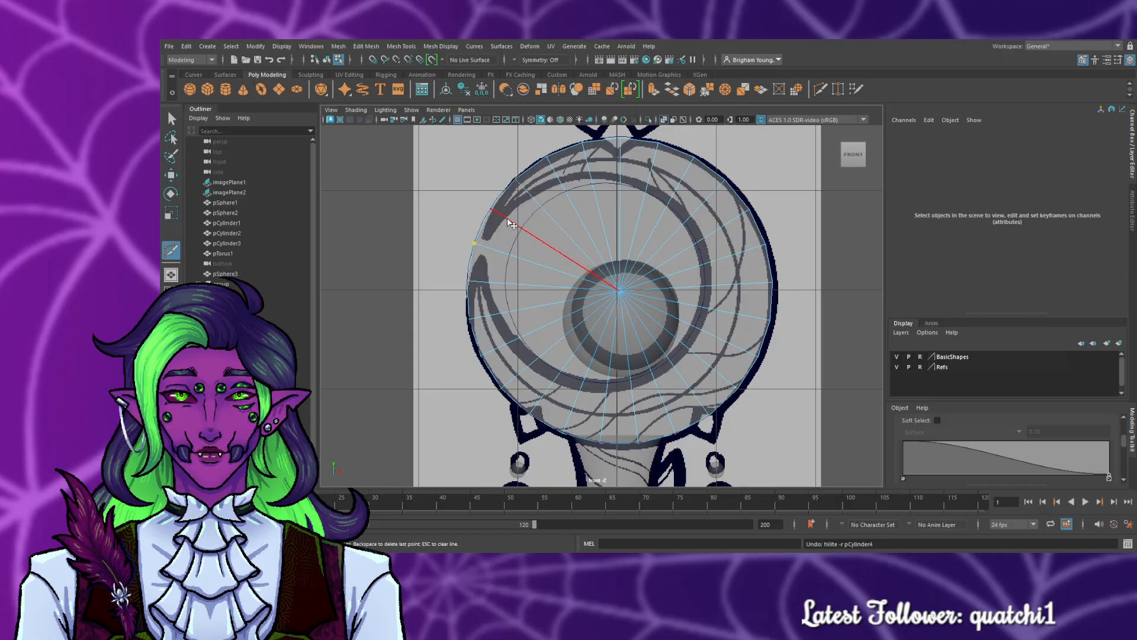
pyautogui.click(484, 247)
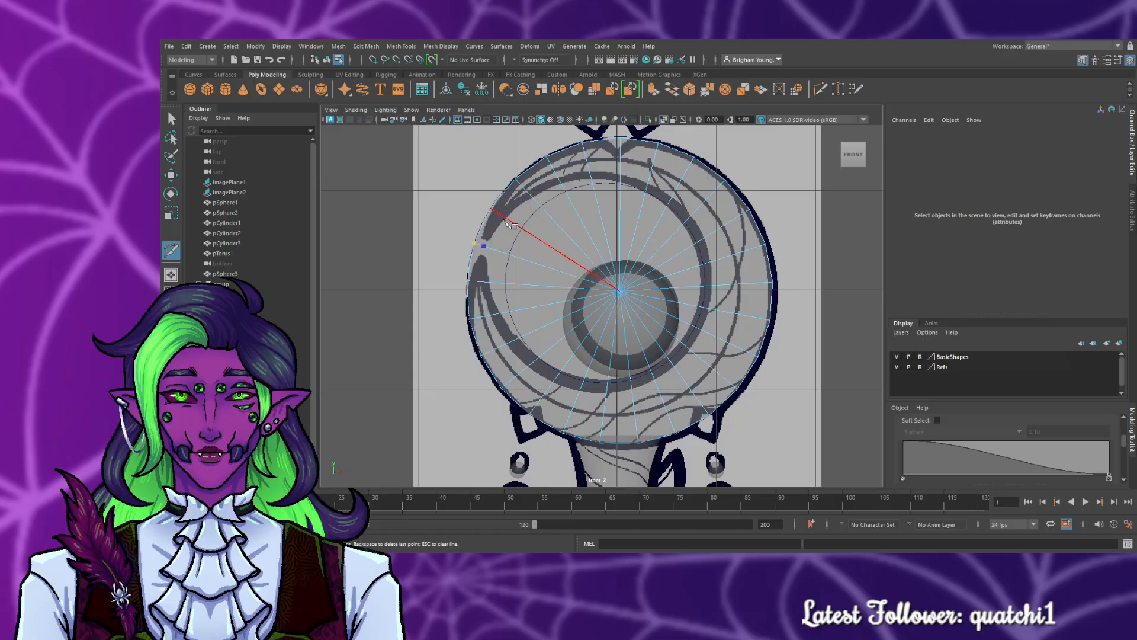
pyautogui.click(519, 210)
pyautogui.hotkey('ctrl', 'z')
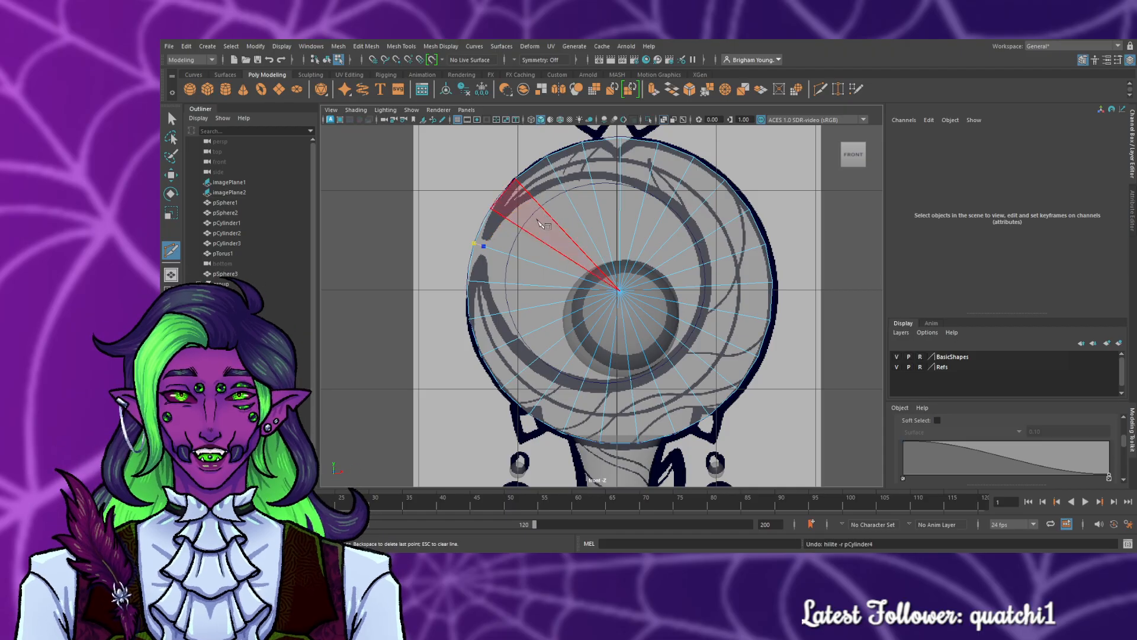
pyautogui.press('q')
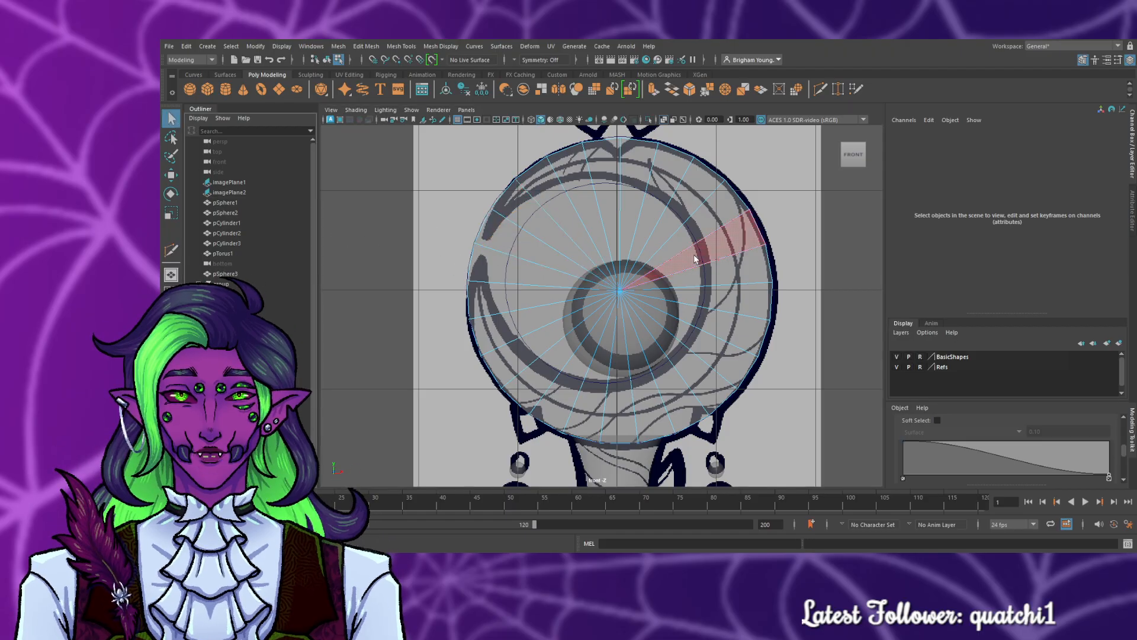
# - Return to object mode and set the disc's Subdivisions Axis to 27
pyautogui.click(696, 258)
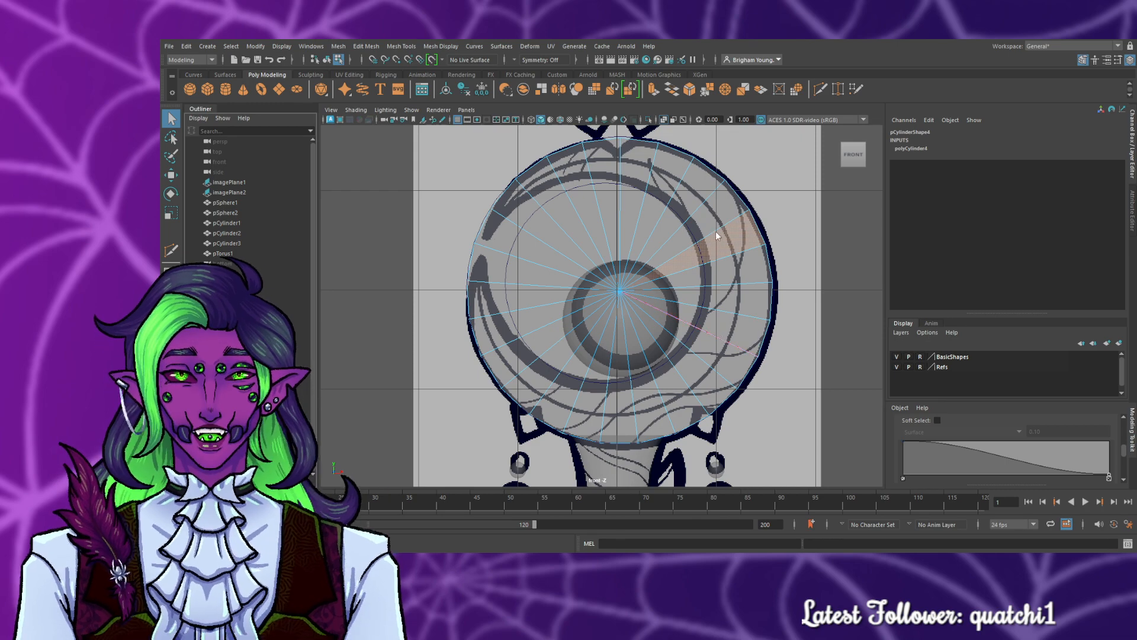
pyautogui.press('F8')
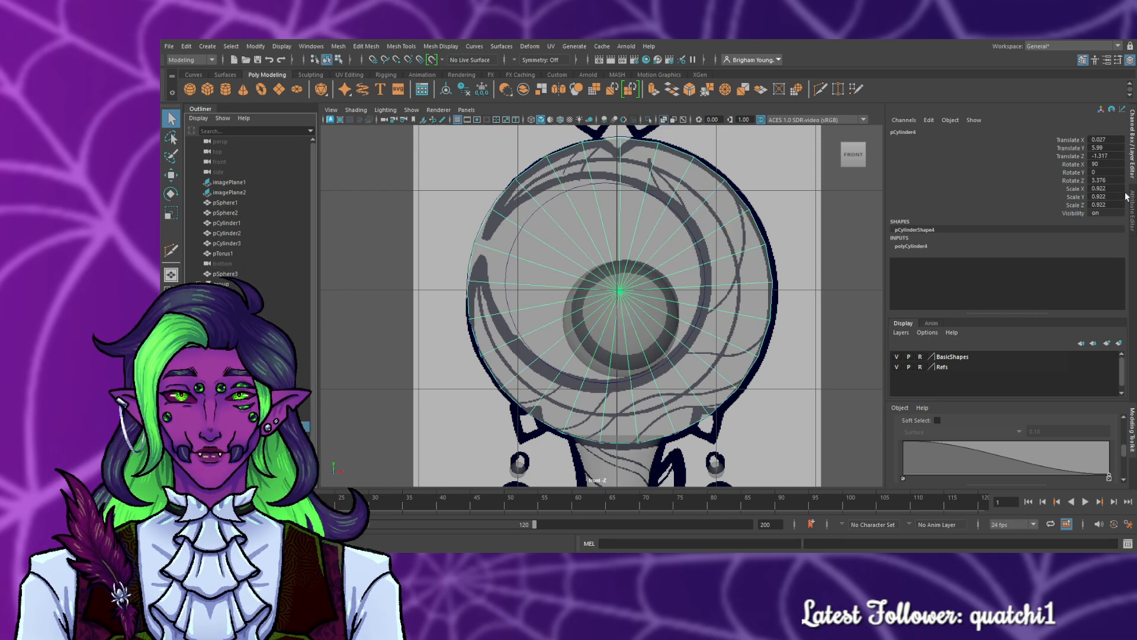
pyautogui.click(1132, 211)
pyautogui.click(910, 131)
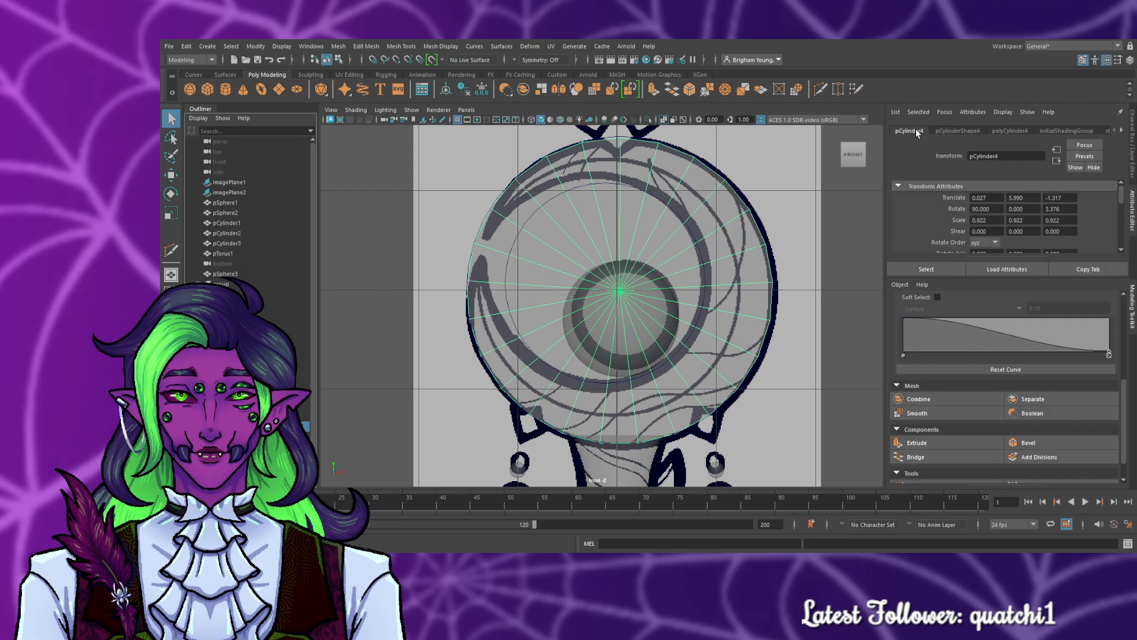
pyautogui.click(1018, 130)
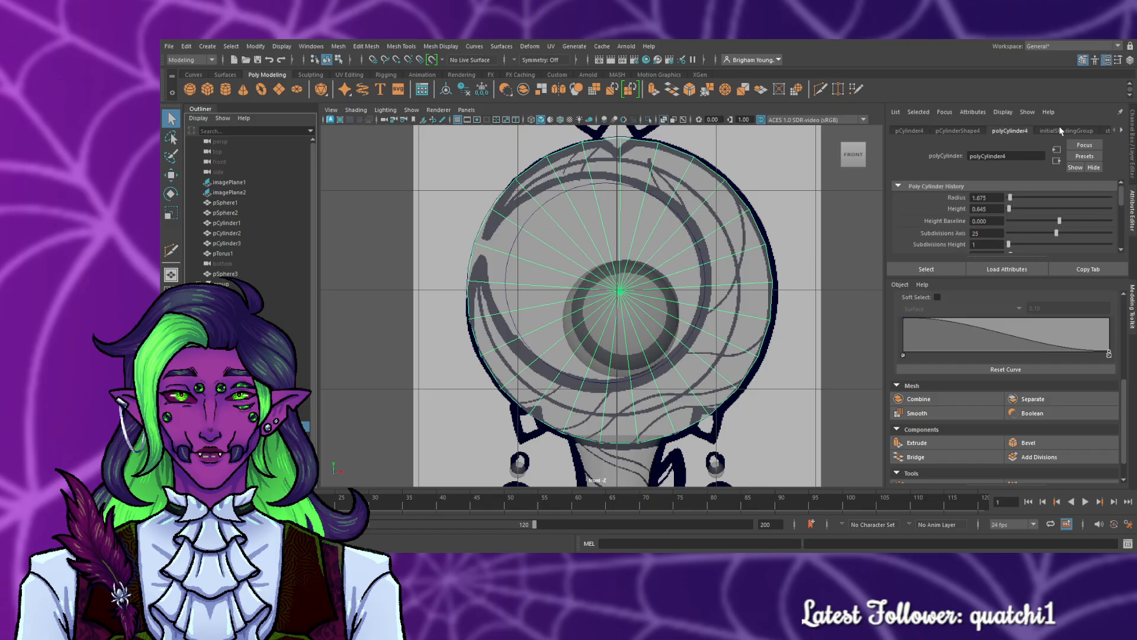
pyautogui.click(1060, 130)
pyautogui.click(1015, 130)
pyautogui.scroll(-2, 1023, 207)
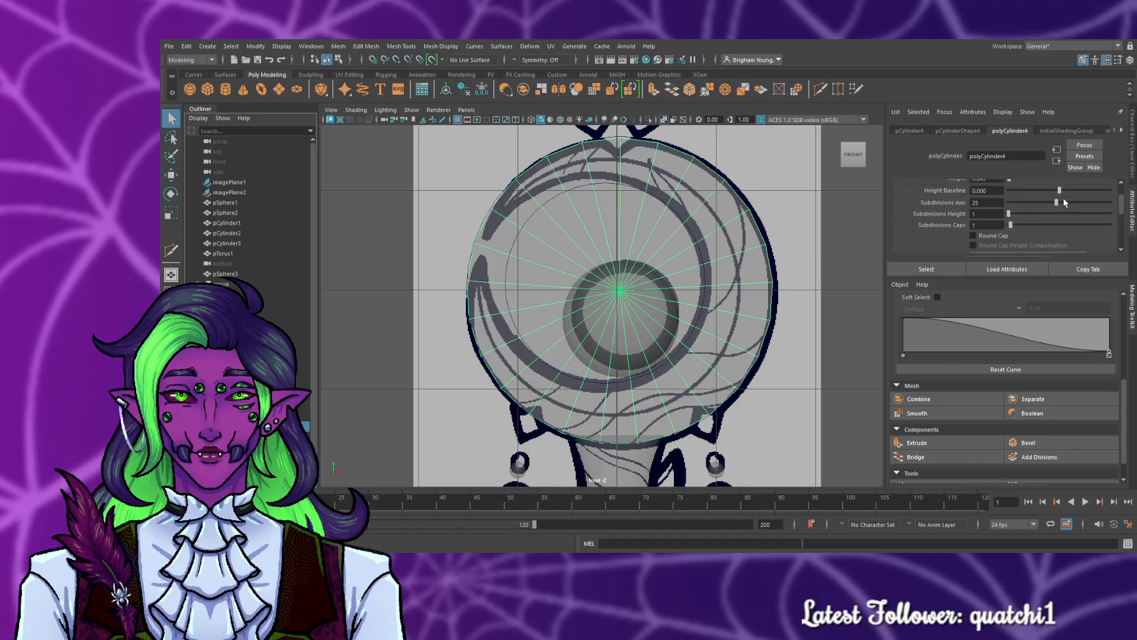
pyautogui.moveTo(1051, 198); pyautogui.dragTo(1059, 200)
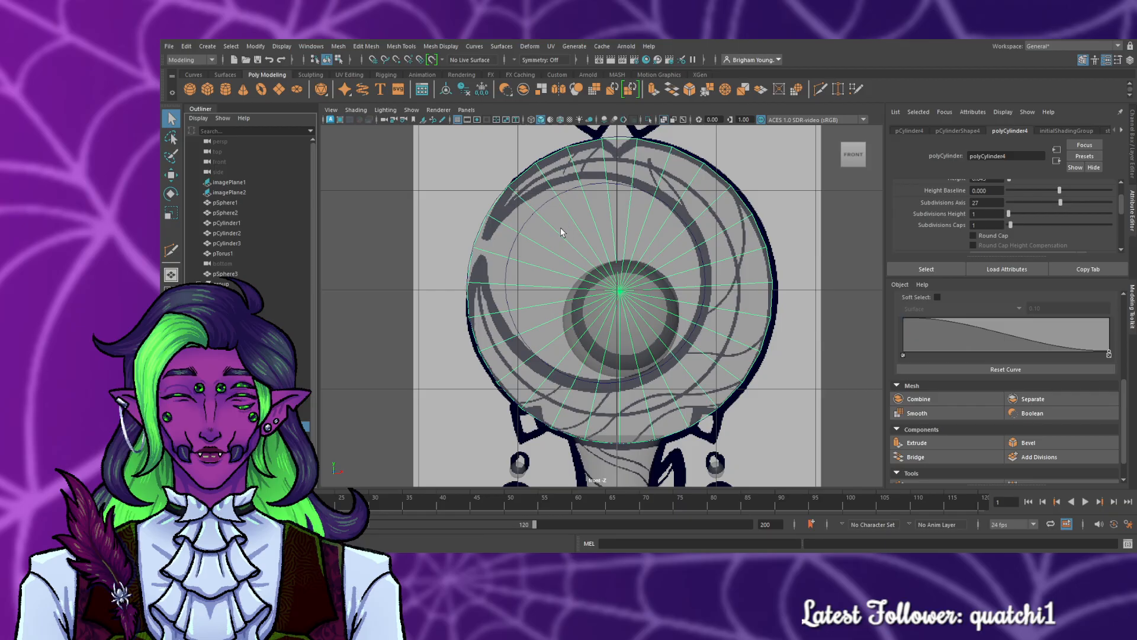
# - Rotate the disc slightly around its axis so that a segment edge meets the gap between the crescent's tips
pyautogui.press('r')
pyautogui.press('e')
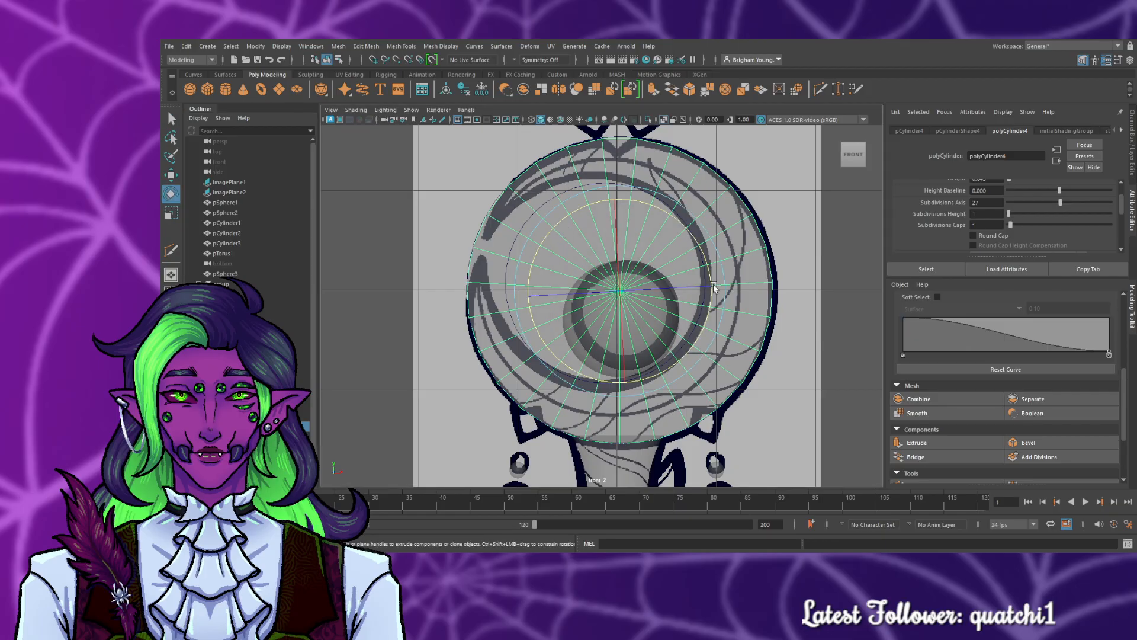
pyautogui.moveTo(712, 282); pyautogui.dragTo(720, 286)
# - Multi-Cut the disc's front face along the crescent's inner outline, placing a point on every segment edge and closing at the gap's rim vertex
pyautogui.click(172, 249)
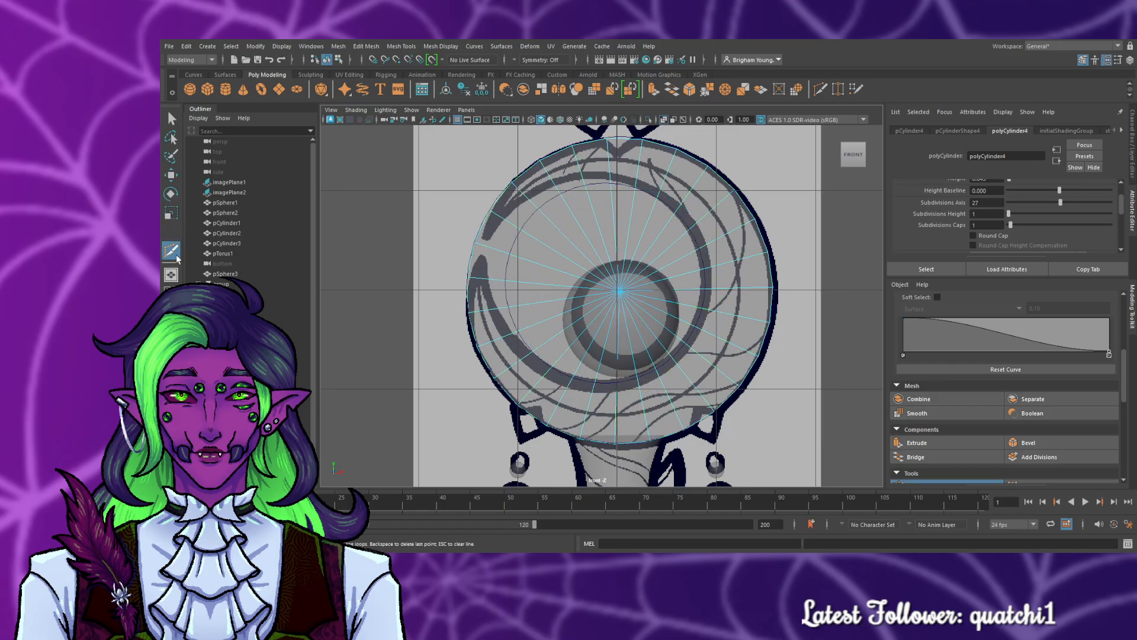
pyautogui.click(476, 243)
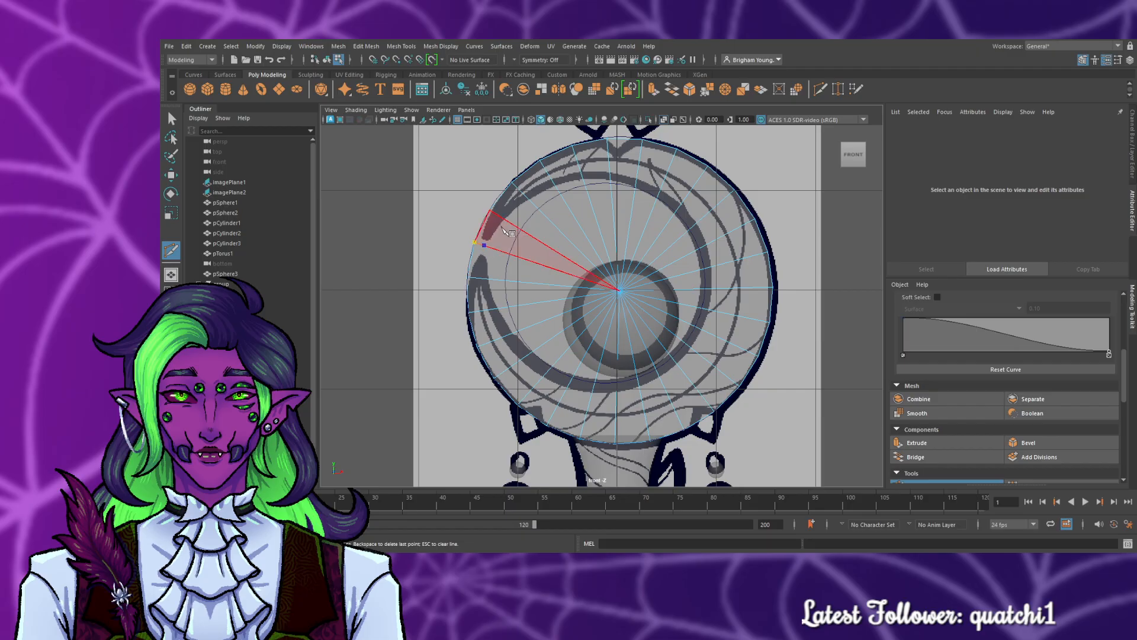
pyautogui.click(507, 221)
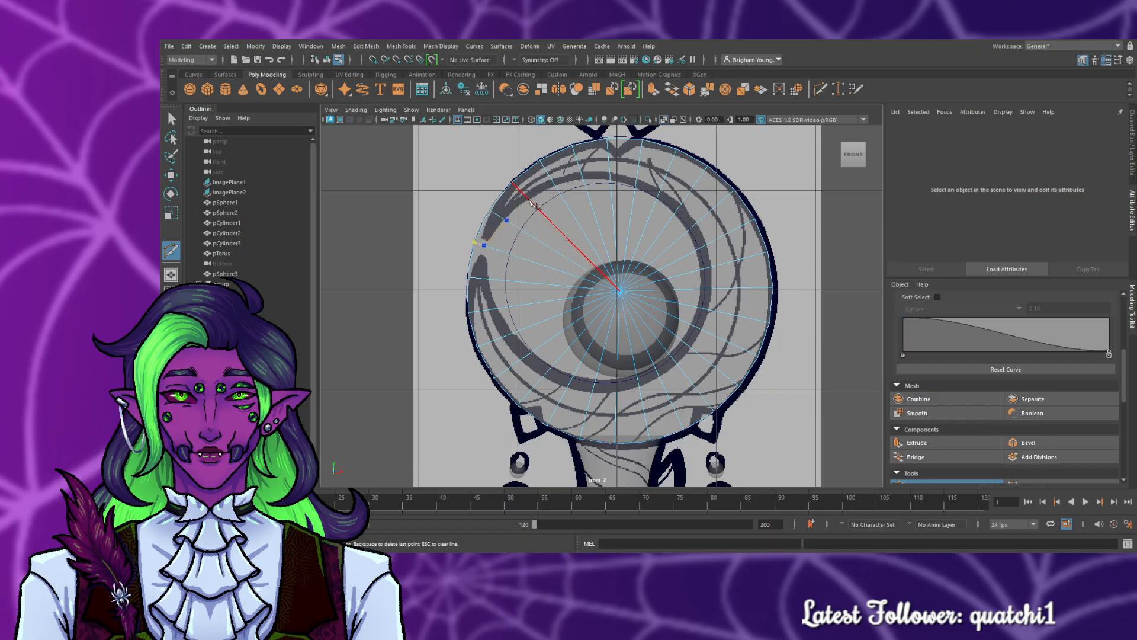
pyautogui.click(530, 200)
pyautogui.click(555, 186)
pyautogui.click(583, 179)
pyautogui.click(610, 182)
pyautogui.click(635, 189)
pyautogui.click(657, 198)
pyautogui.click(675, 212)
pyautogui.click(689, 229)
pyautogui.click(699, 250)
pyautogui.click(705, 269)
pyautogui.click(706, 288)
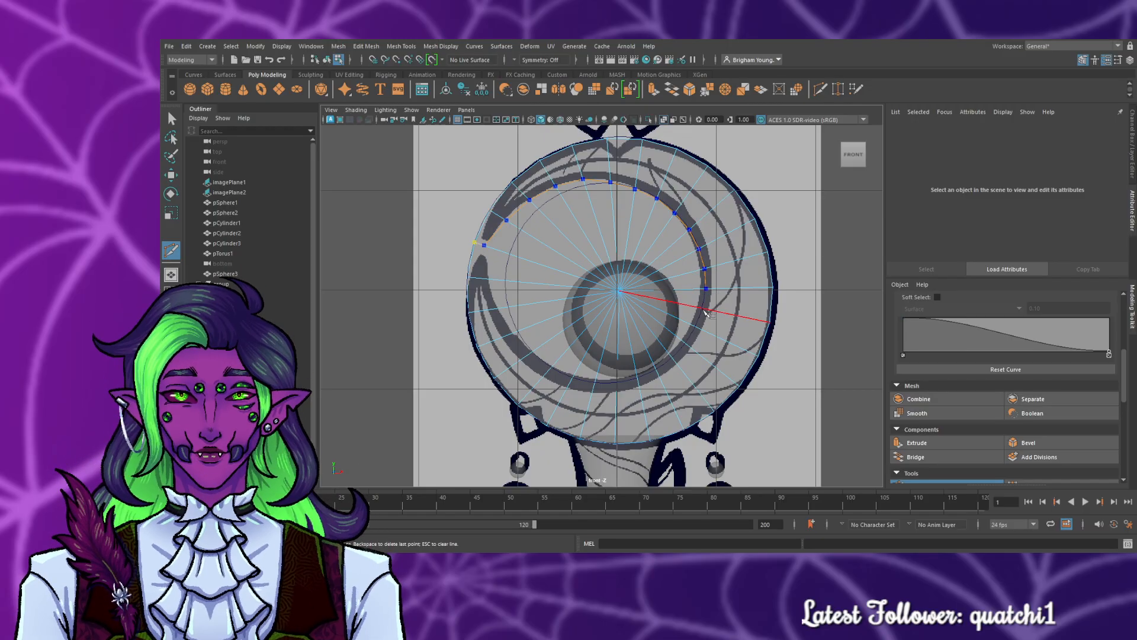
pyautogui.click(704, 308)
pyautogui.click(696, 327)
pyautogui.click(686, 344)
pyautogui.click(672, 358)
pyautogui.click(656, 369)
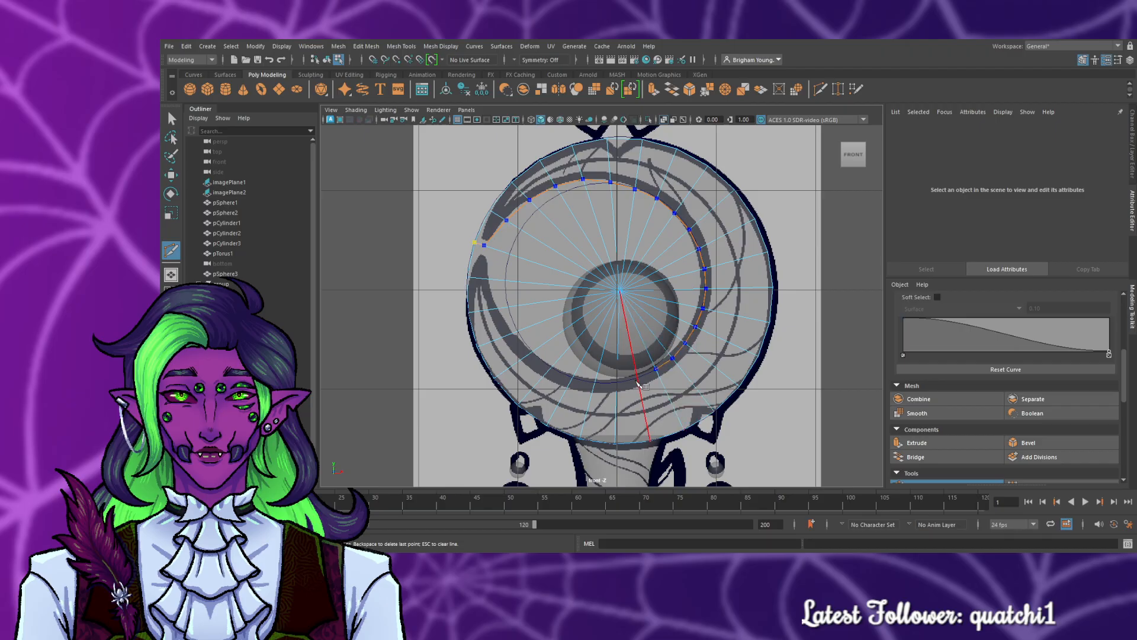
pyautogui.click(637, 380)
pyautogui.click(617, 383)
pyautogui.click(595, 384)
pyautogui.click(573, 378)
pyautogui.click(550, 368)
pyautogui.click(531, 354)
pyautogui.click(513, 333)
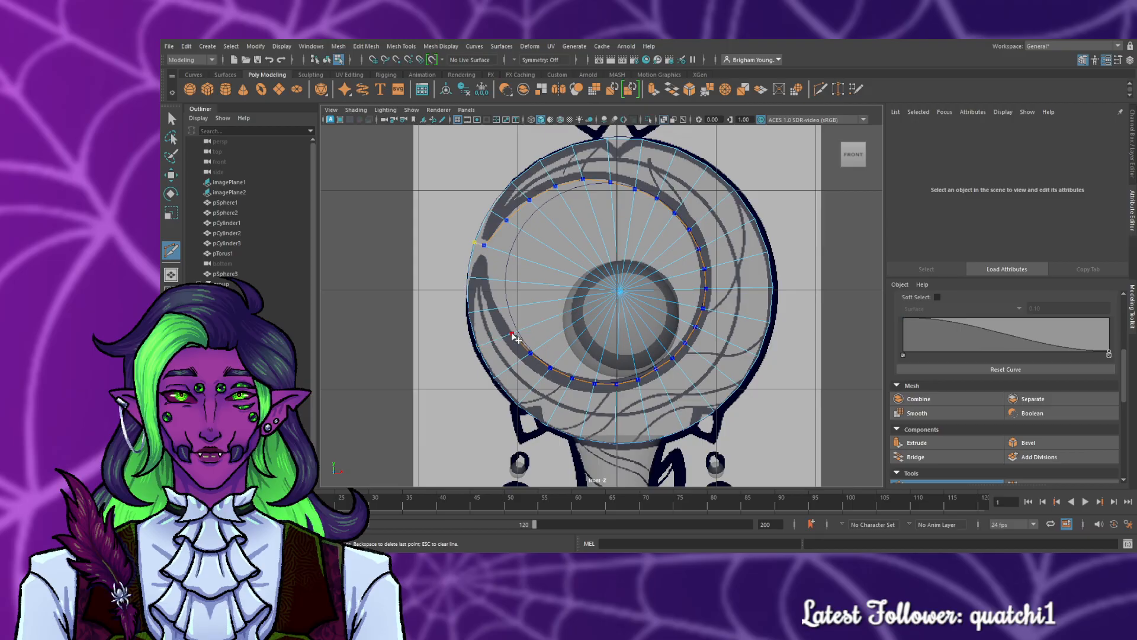
pyautogui.click(497, 308)
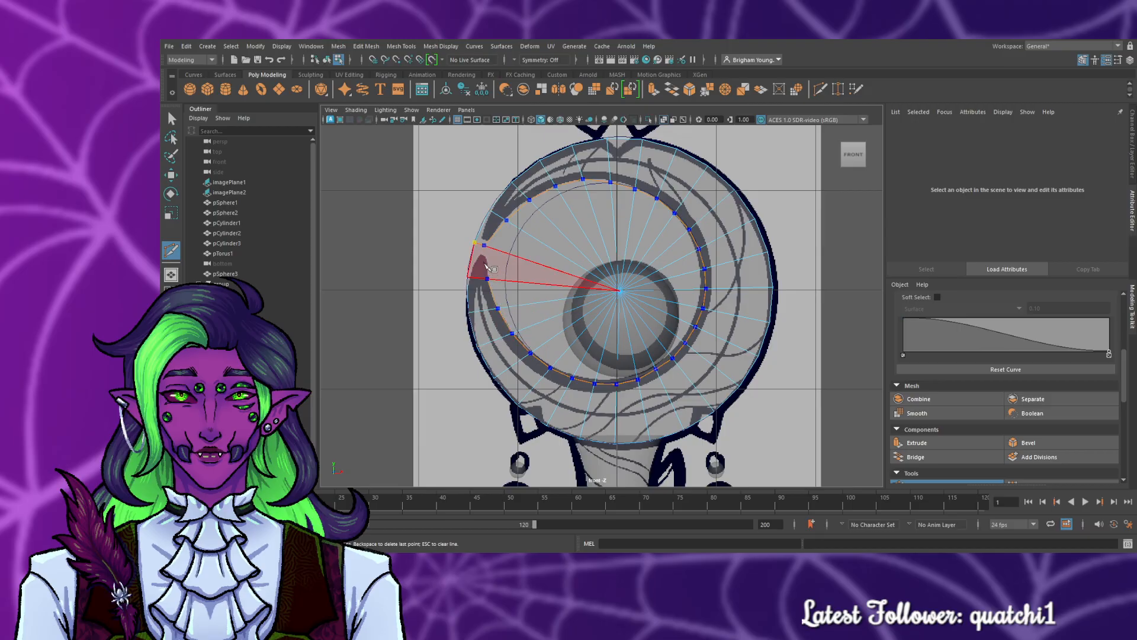
pyautogui.click(487, 279)
pyautogui.click(476, 243)
pyautogui.press('Return')
pyautogui.press('q')
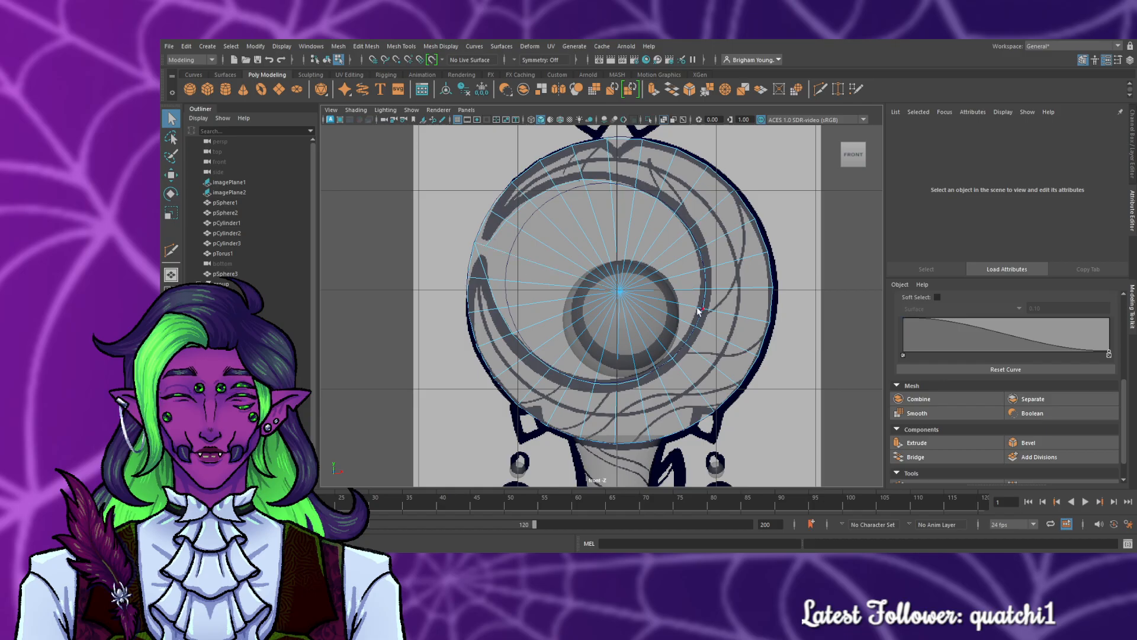
# - Undo the Multi-Cut on the disc's front face together with the preceding disc edits, checking the disc in perspective
pyautogui.press('space')
pyautogui.press('space')
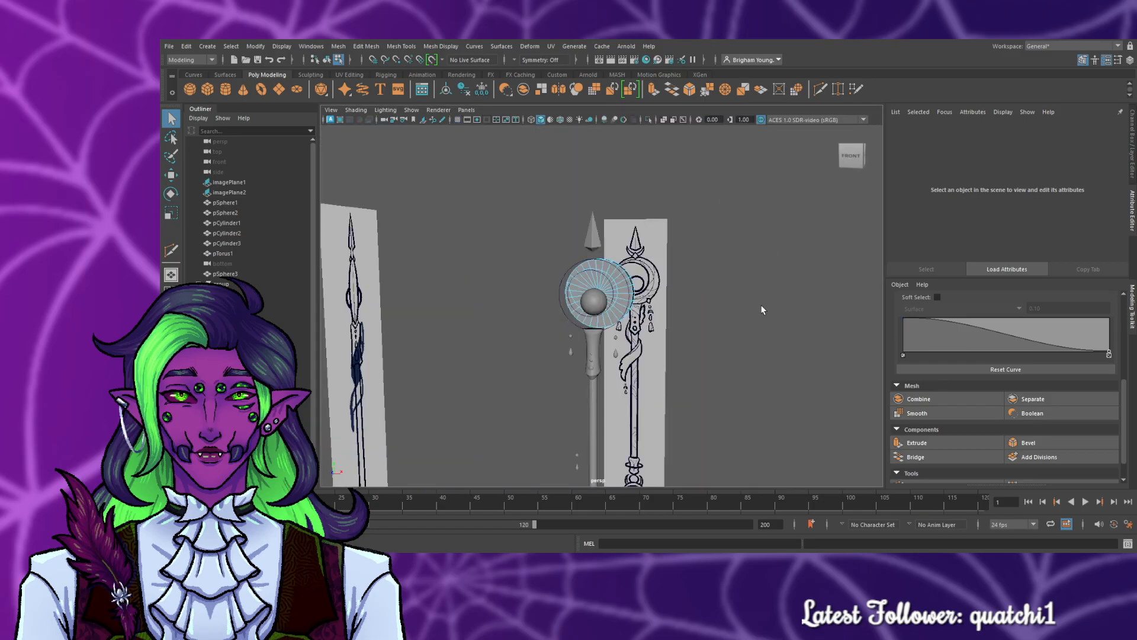
pyautogui.keyDown('alt'); pyautogui.moveTo(740, 357); pyautogui.dragTo(562, 361); pyautogui.keyUp('alt')
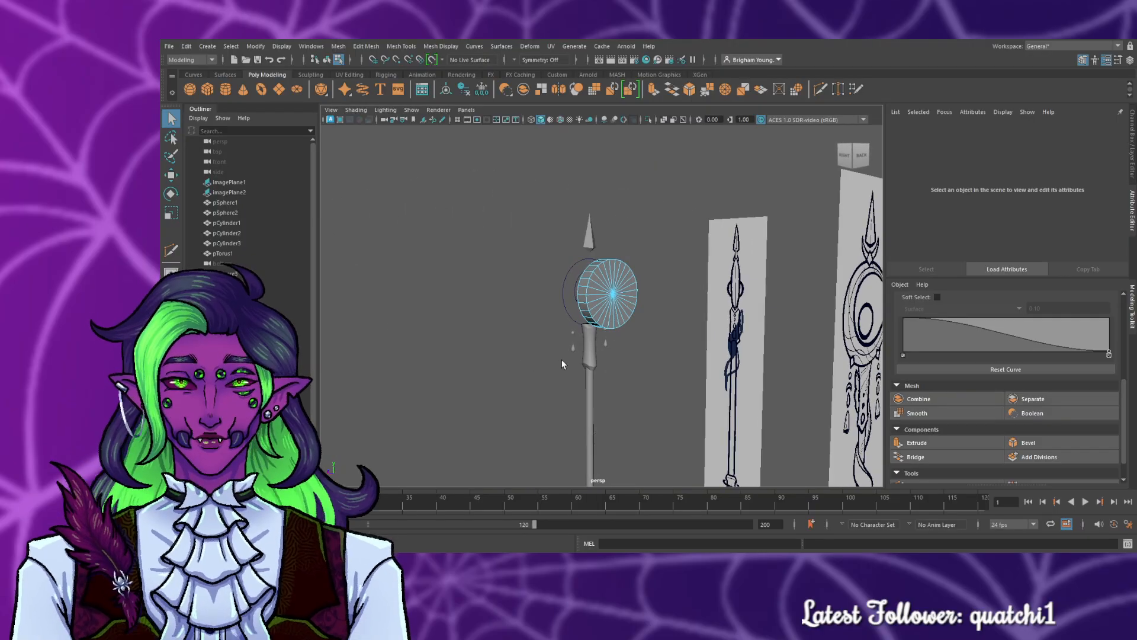
pyautogui.hotkey('ctrl', 'z')
pyautogui.hotkey('ctrl', 'z')
pyautogui.hotkey('ctrl', 'z')
pyautogui.hotkey('ctrl', 'z')
pyautogui.hotkey('ctrl', 'z')
pyautogui.hotkey('ctrl', 'z')
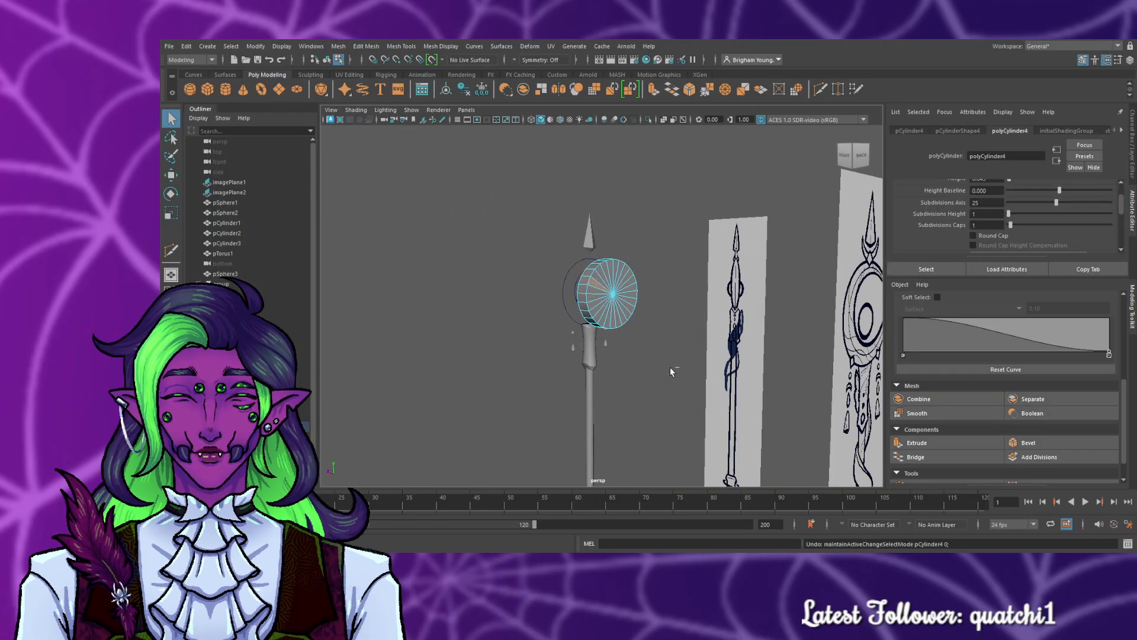
# - Compare the disc with the front reference, return it to object mode, and delete it from the staff's head
pyautogui.keyDown('alt'); pyautogui.moveTo(600, 367); pyautogui.dragTo(721, 380); pyautogui.keyUp('alt')
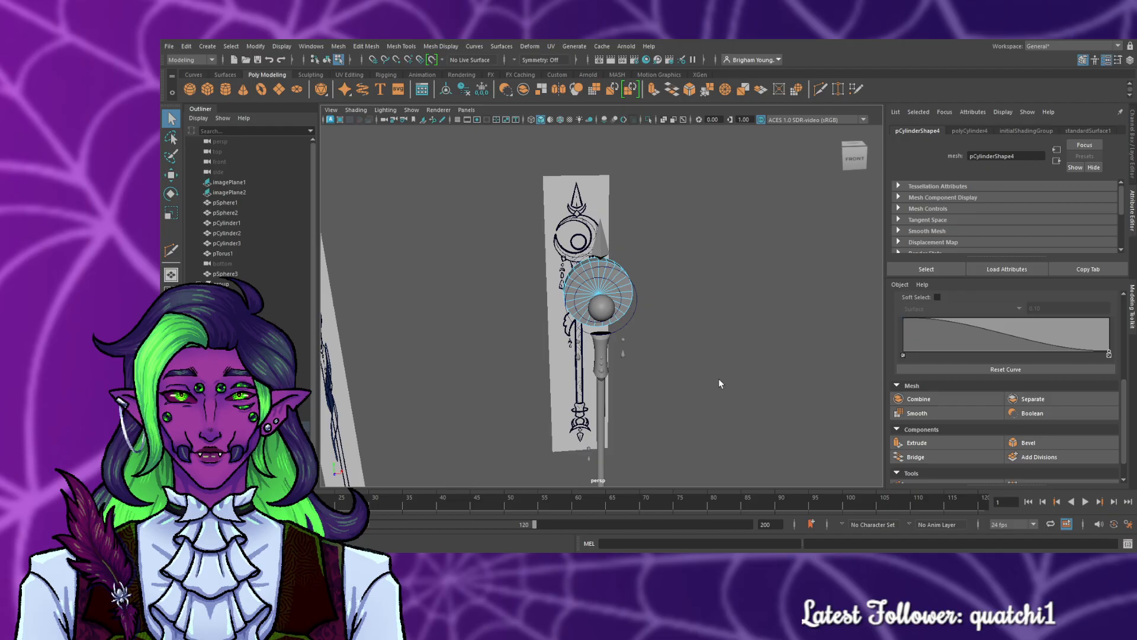
pyautogui.scroll(4, 713, 373)
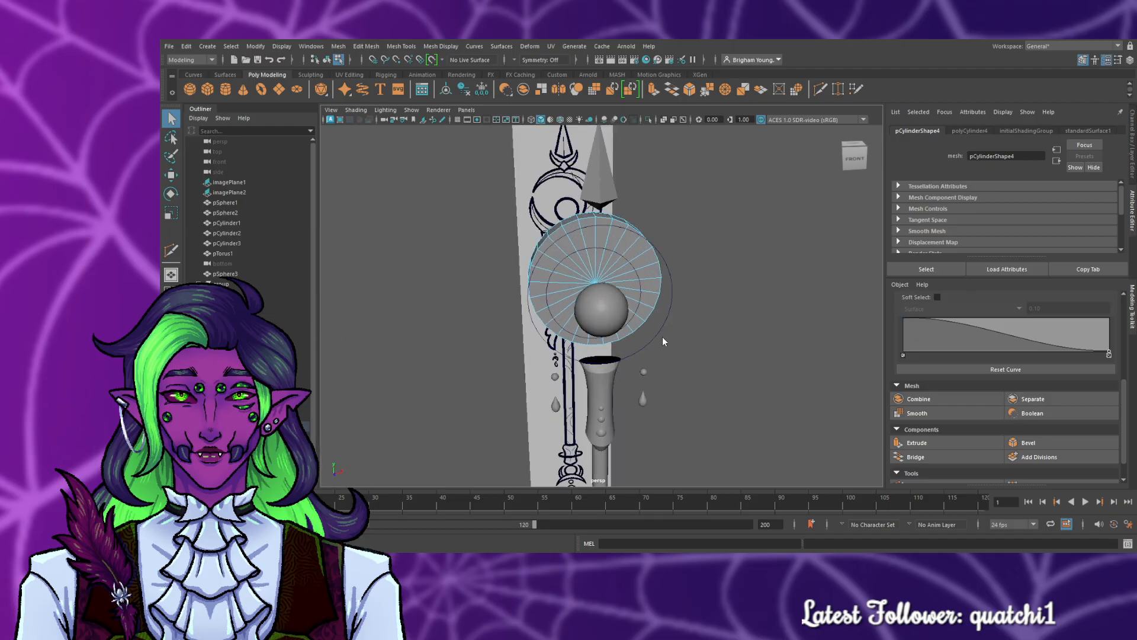
pyautogui.press('space')
pyautogui.press('space')
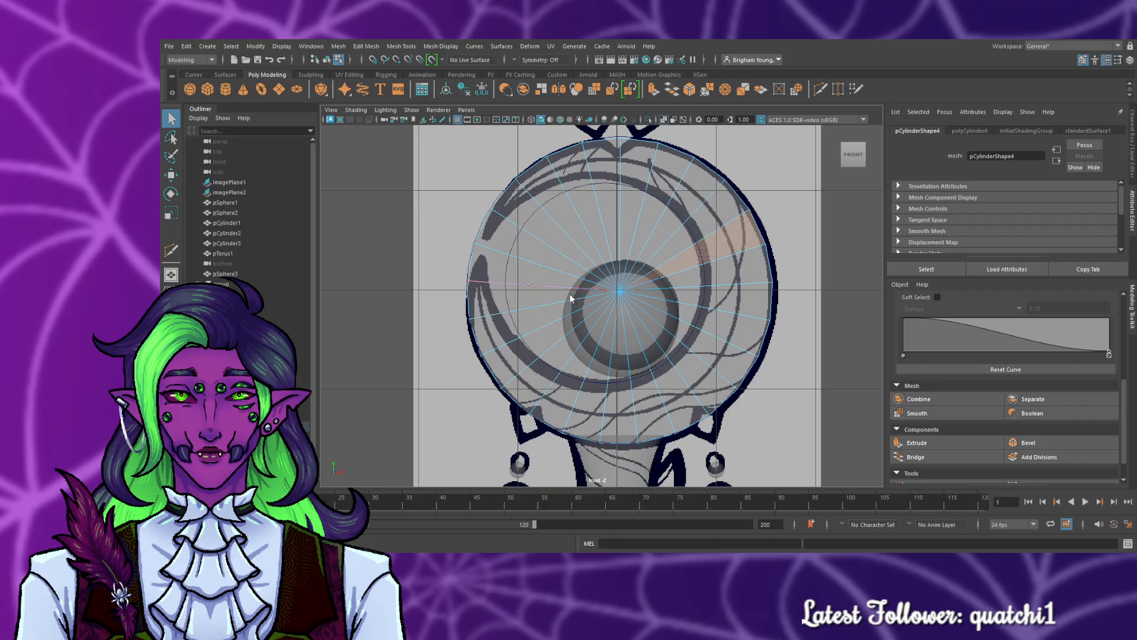
pyautogui.moveTo(570, 295); pyautogui.dragTo(609, 245, button='right')
pyautogui.scroll(-10, 654, 283)
pyautogui.scroll(2, 712, 315)
pyautogui.scroll(3, 718, 322)
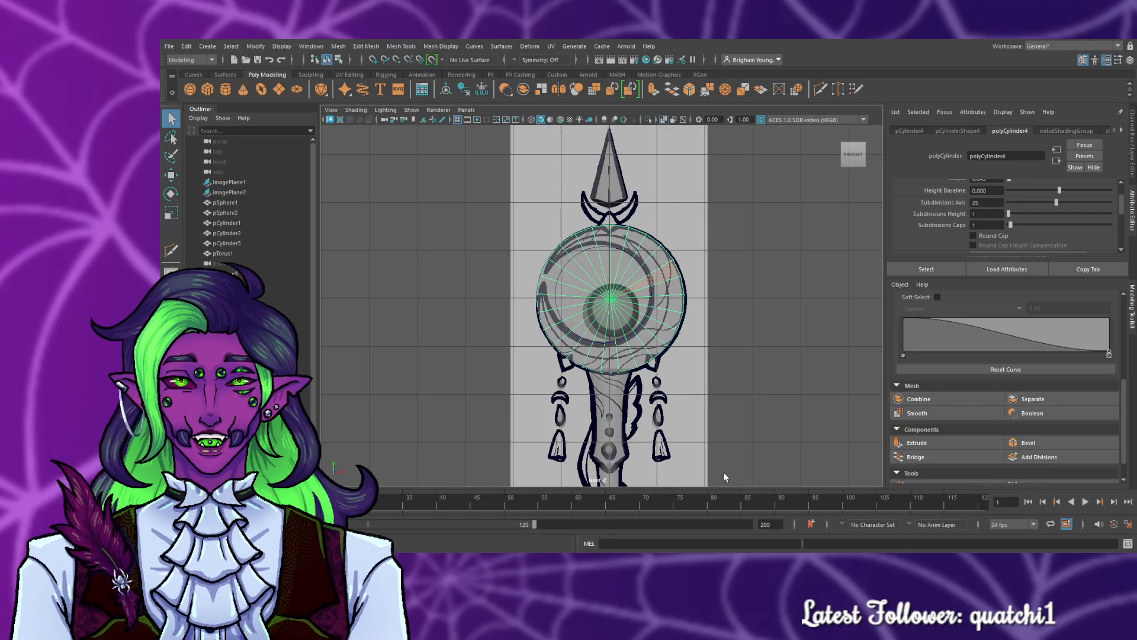
pyautogui.scroll(5, 758, 415)
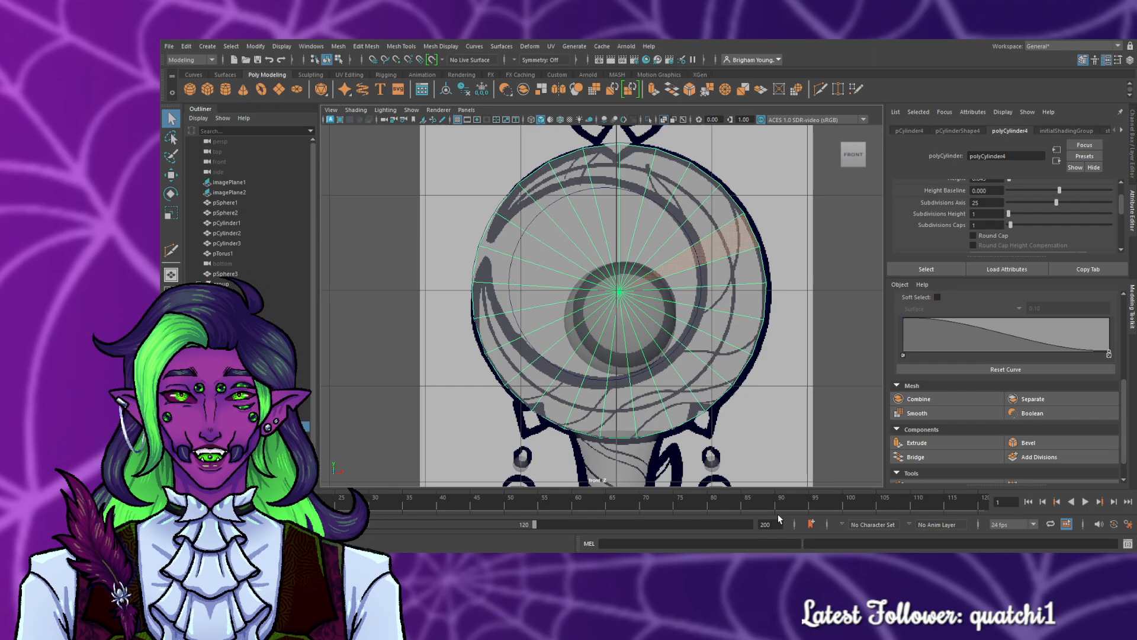
pyautogui.scroll(-5, 737, 424)
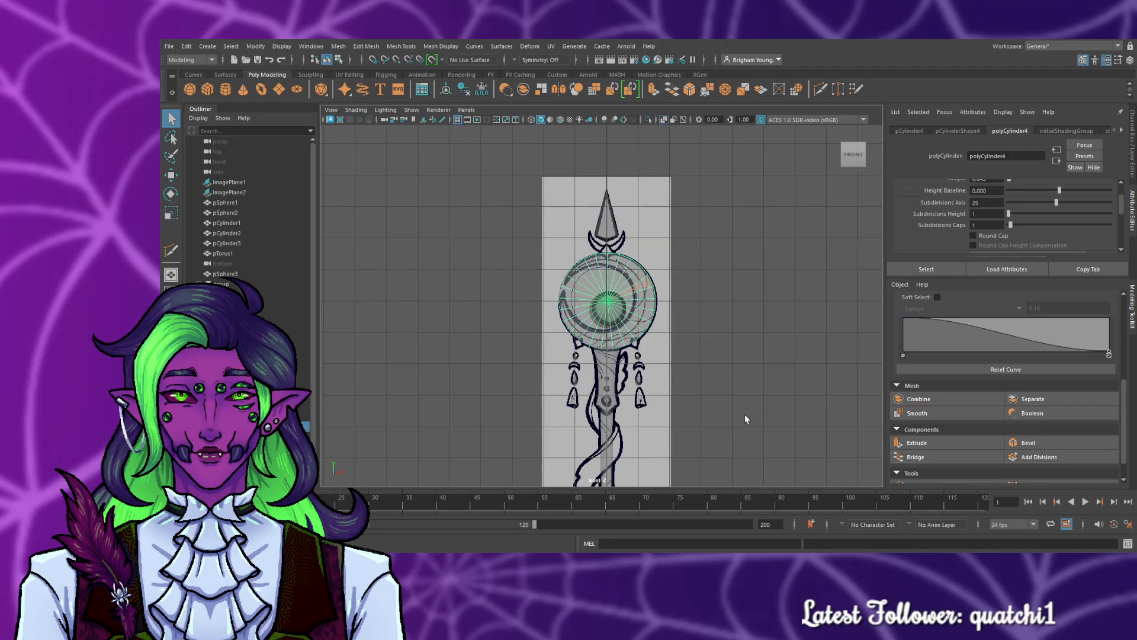
pyautogui.press('space')
pyautogui.press('space')
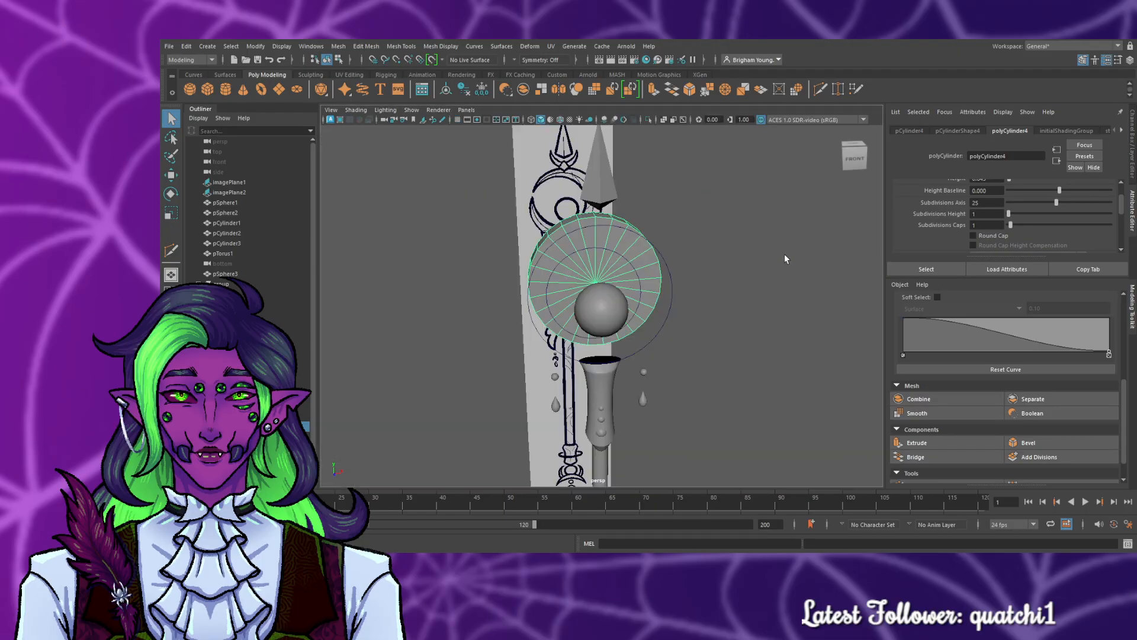
pyautogui.keyDown('alt'); pyautogui.moveTo(755, 473); pyautogui.dragTo(335, 455); pyautogui.keyUp('alt')
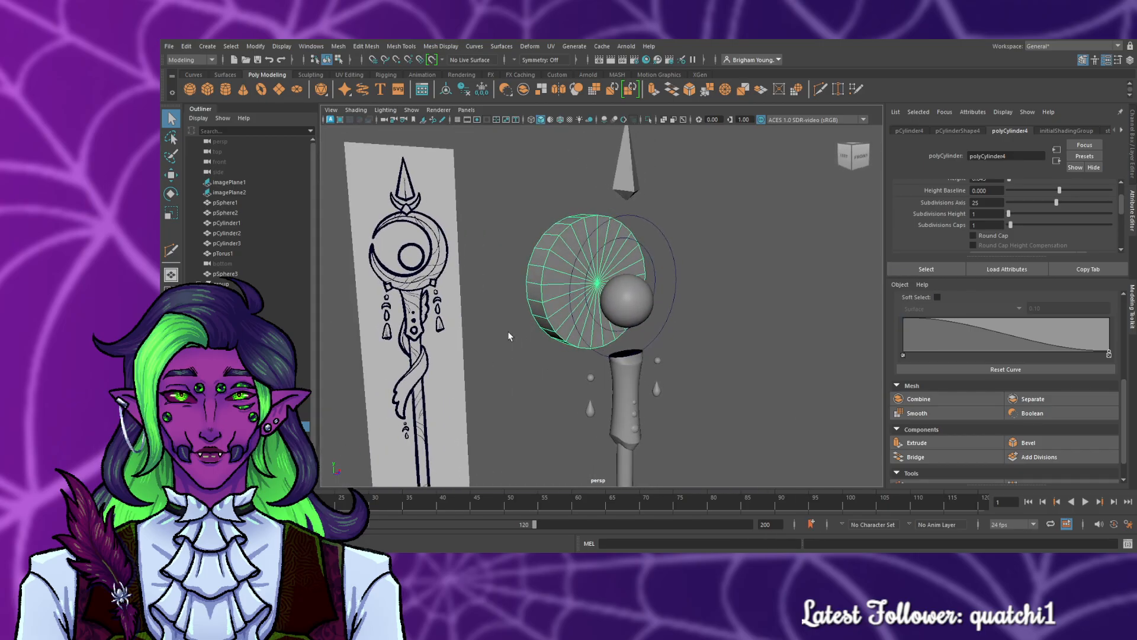
pyautogui.press('Delete')
# - Try to scale, rotate and move the inner NURBS circle in the front view to fit the crescent's inner outline
pyautogui.click(585, 279)
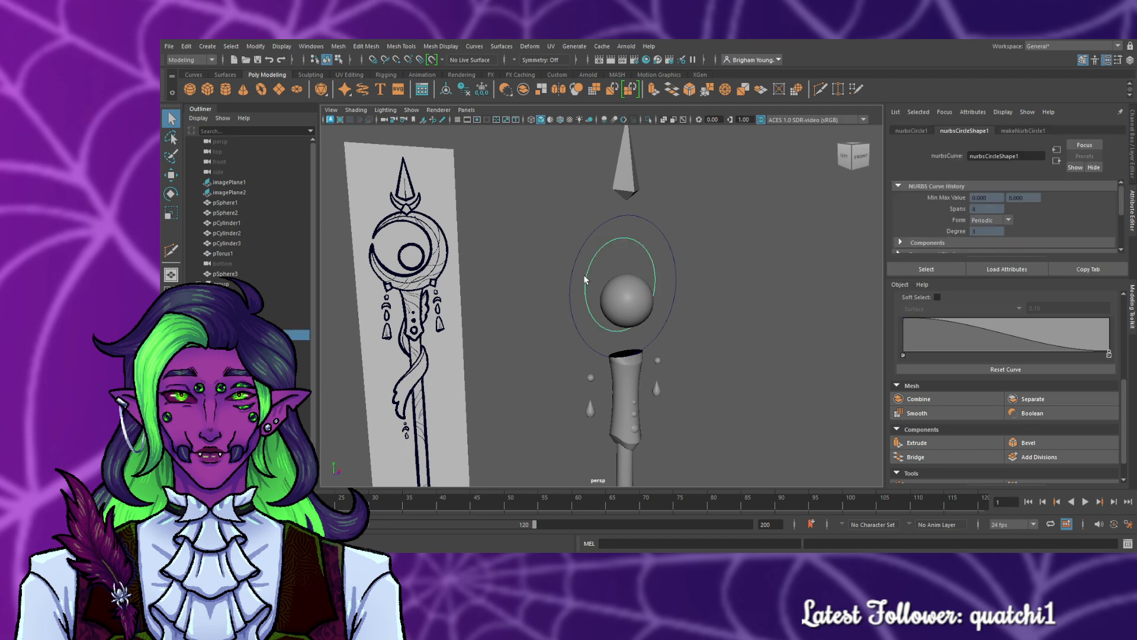
pyautogui.click(570, 273)
pyautogui.click(587, 273)
pyautogui.press('space')
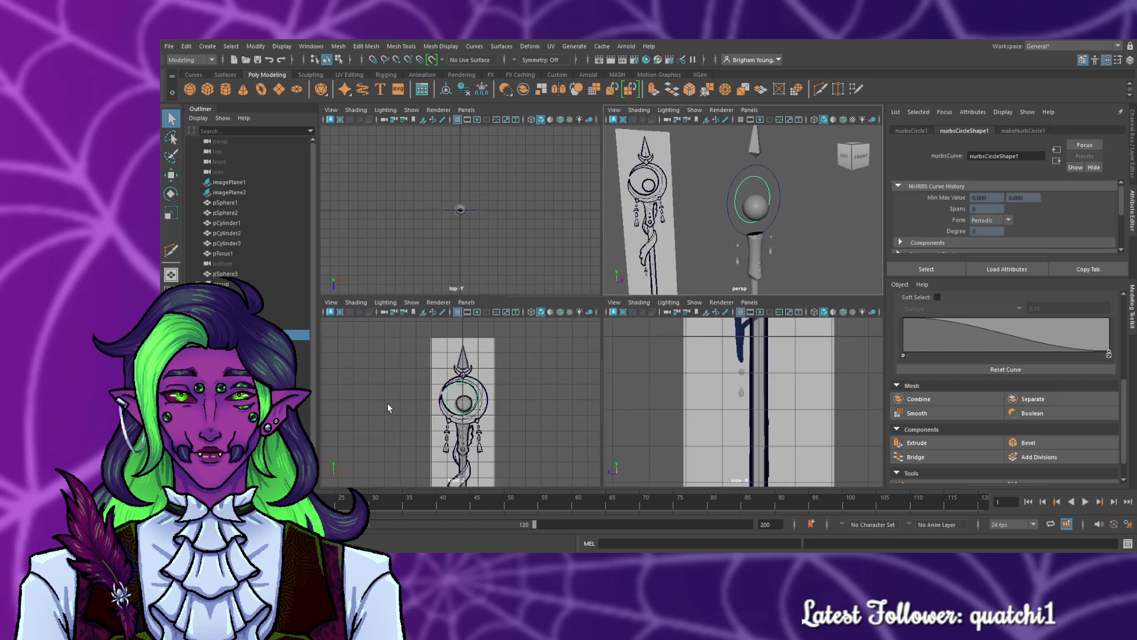
pyautogui.press('space')
pyautogui.scroll(5, 537, 391)
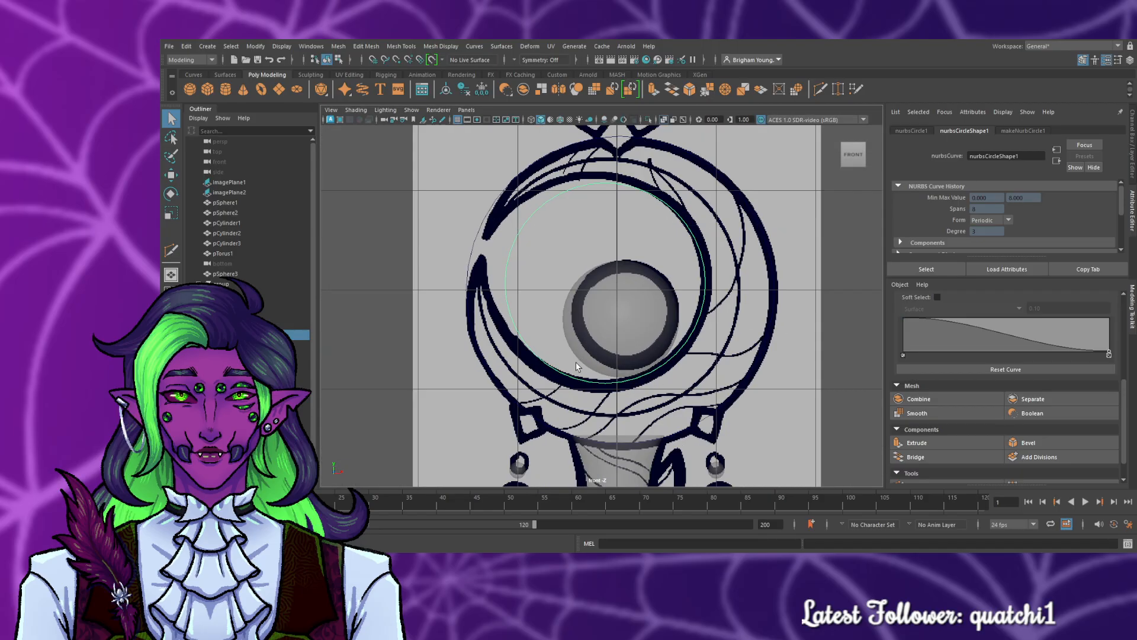
pyautogui.press('r')
pyautogui.moveTo(607, 268)
pyautogui.mouseDown()
pyautogui.moveTo(599, 243)
pyautogui.moveTo(603, 258)
pyautogui.mouseUp()
pyautogui.press('e')
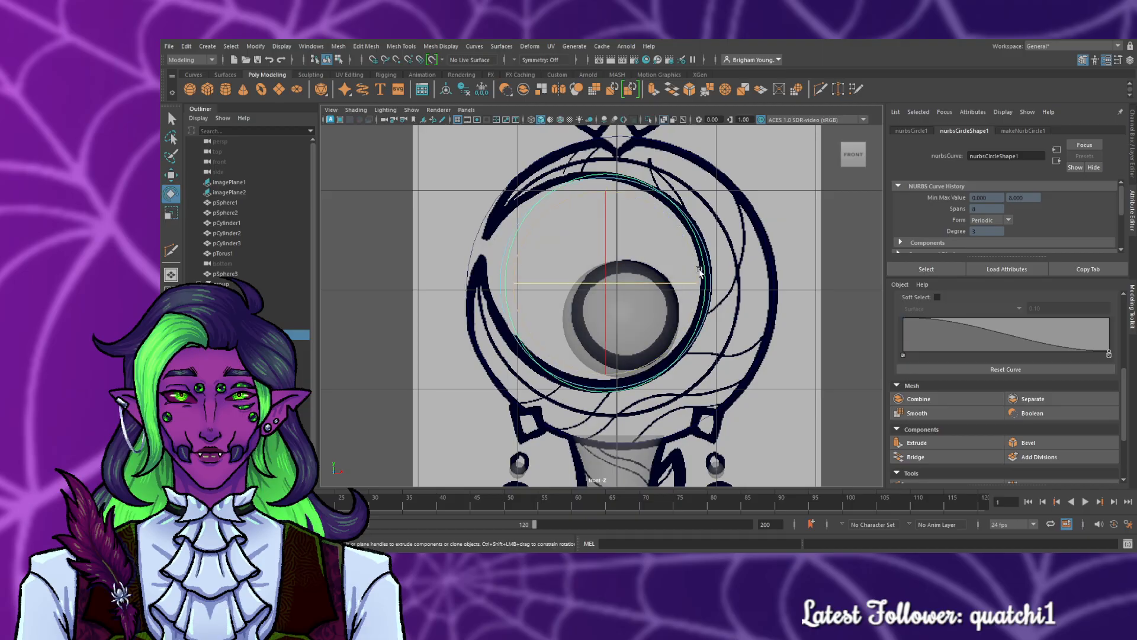
pyautogui.moveTo(696, 270); pyautogui.dragTo(653, 236)
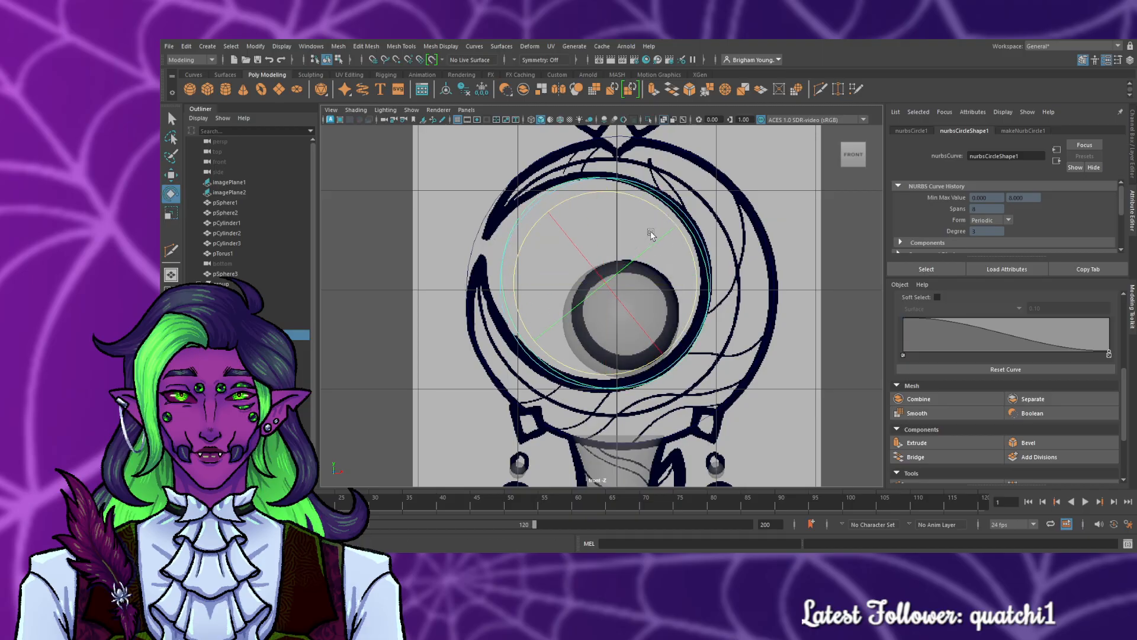
pyautogui.press('w')
pyautogui.moveTo(650, 282); pyautogui.dragTo(643, 281)
pyautogui.moveTo(594, 244); pyautogui.dragTo(548, 222)
pyautogui.press('r')
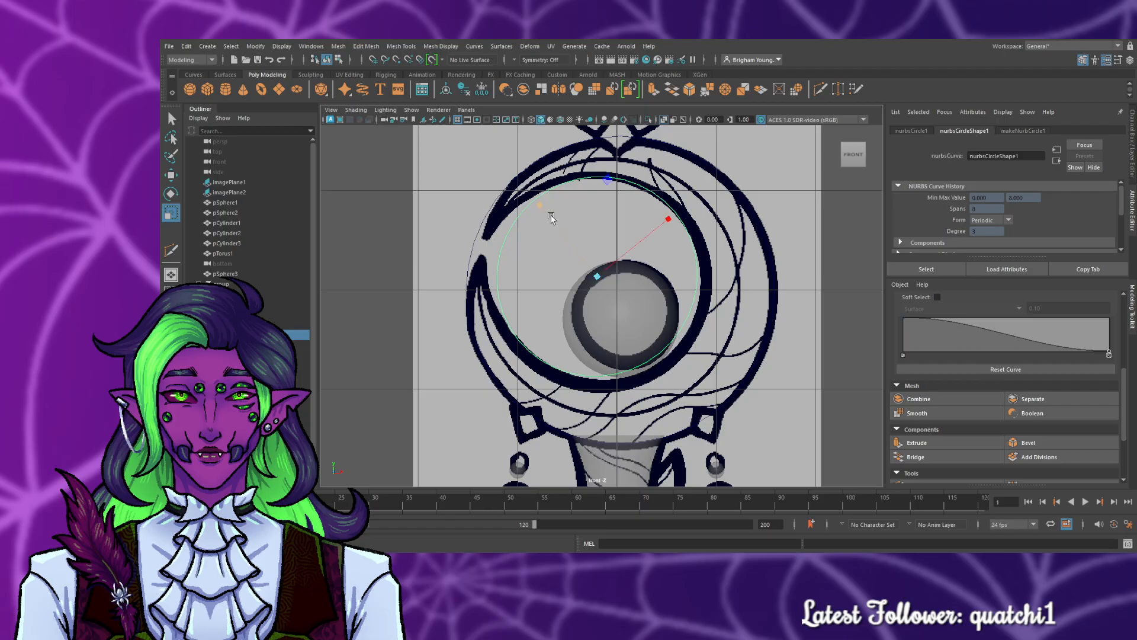
# - Undo the inner circle's scale, rotation and move, and clear the selection
pyautogui.hotkey('ctrl', 'z')
pyautogui.hotkey('ctrl', 'z')
pyautogui.hotkey('ctrl', 'z')
pyautogui.hotkey('ctrl', 'z')
pyautogui.hotkey('ctrl', 'z')
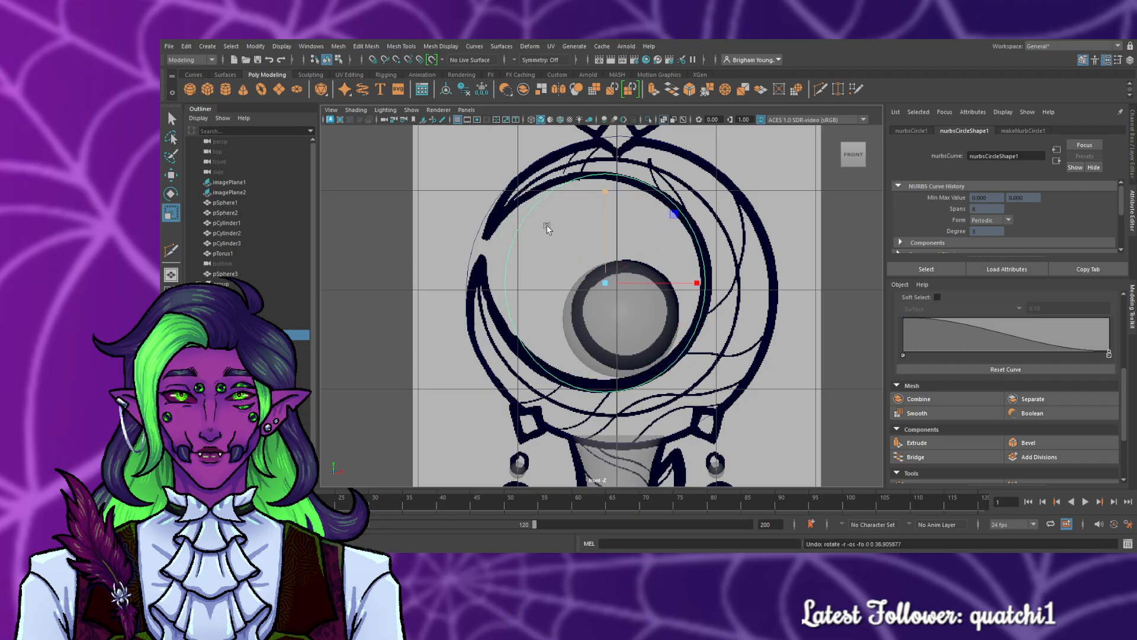
pyautogui.click(547, 228)
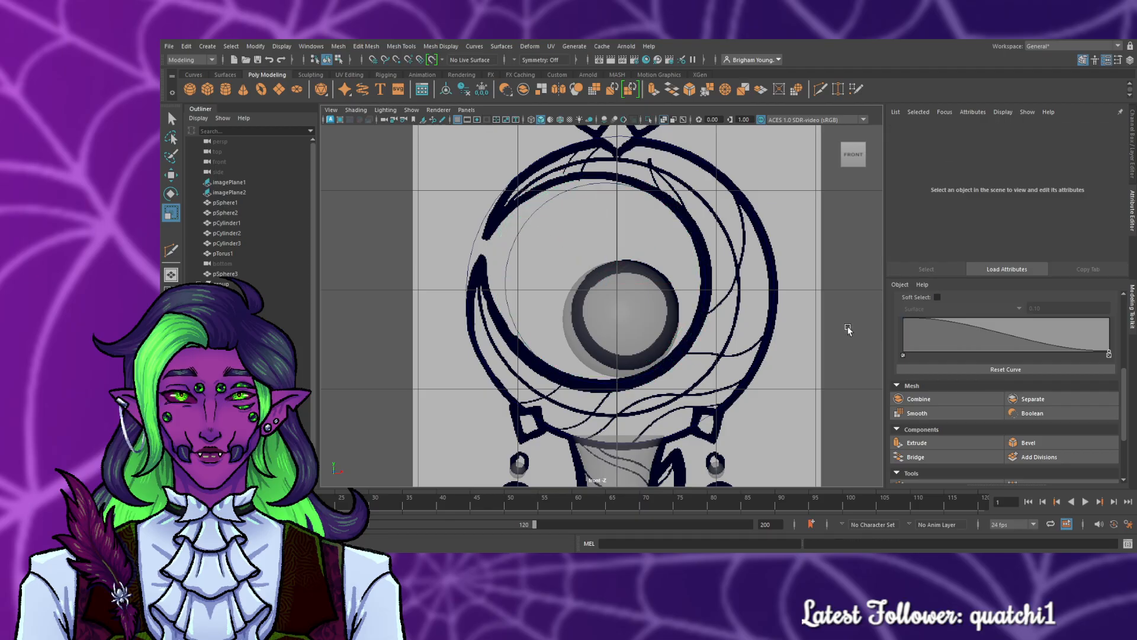
# - Attach a Paint Effects brush stroke to the inner NURBS circle, drawing a ring along the curve
pyautogui.scroll(2, 569, 267)
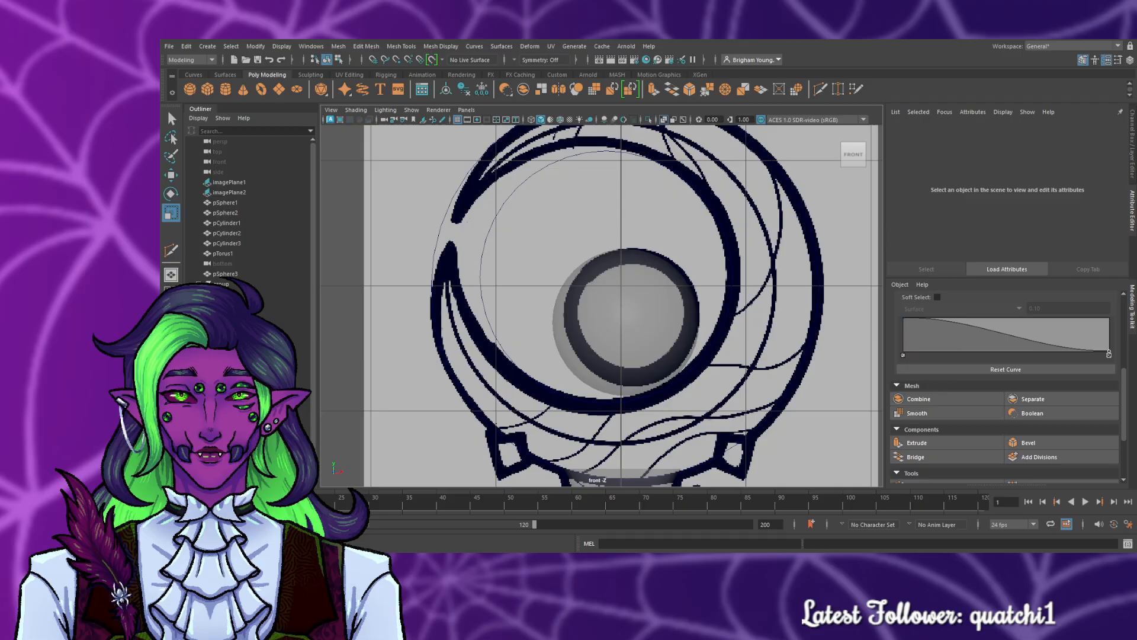
pyautogui.click(493, 223)
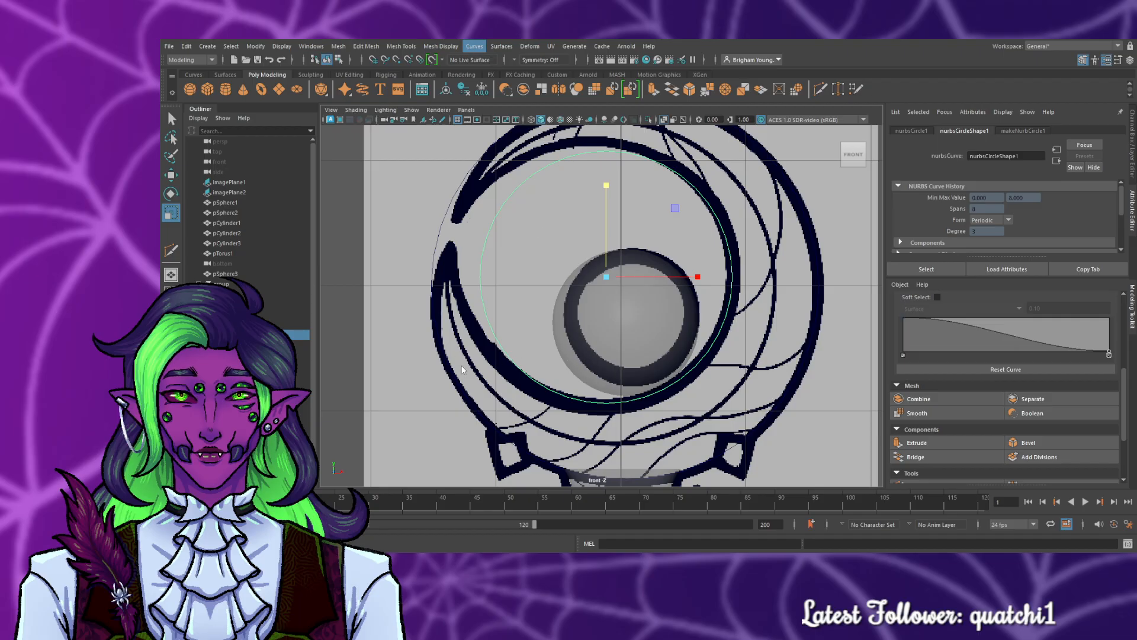
pyautogui.click(418, 339)
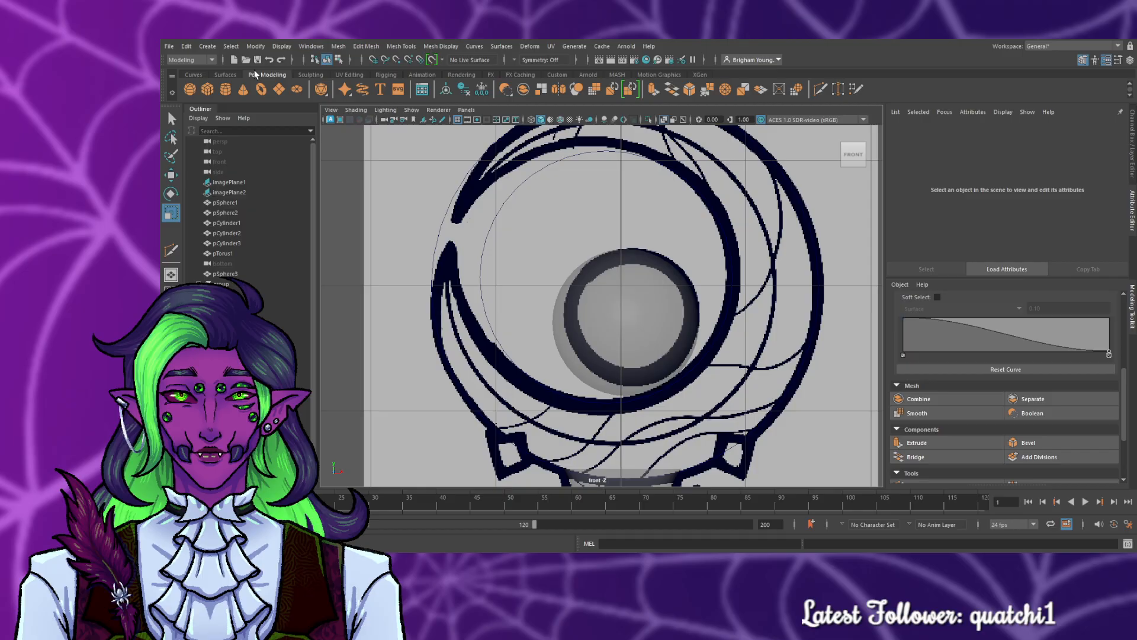
pyautogui.click(495, 216)
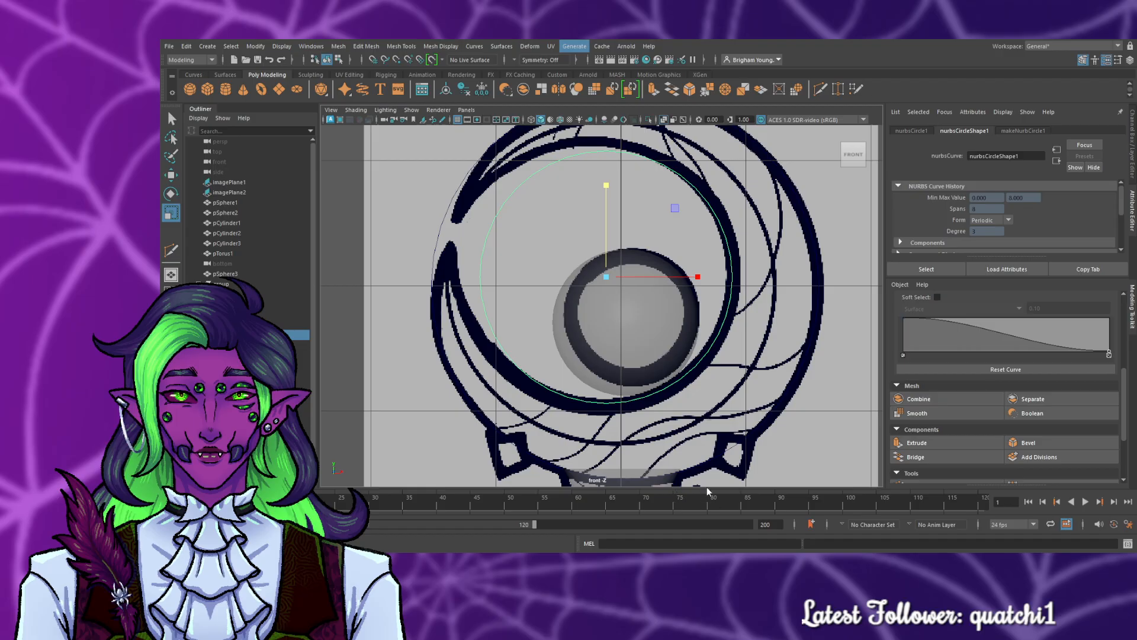
pyautogui.click(780, 506)
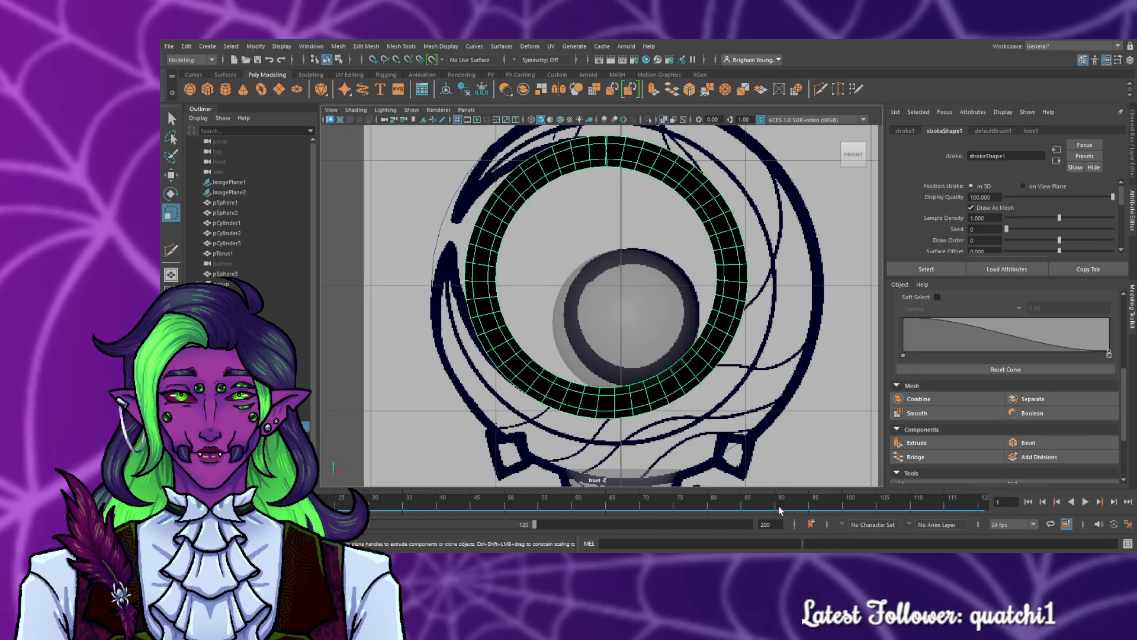
# - Examine the stroke ring's depth and placement from the side in perspective, and look through its stroke shape attributes
pyautogui.scroll(-5, 846, 318)
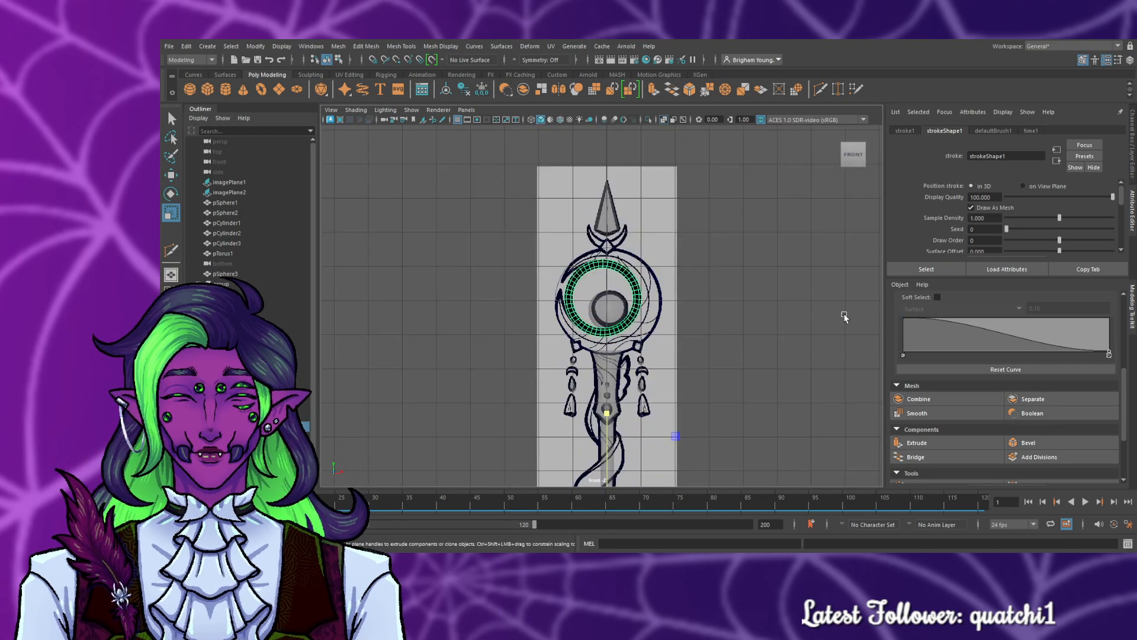
pyautogui.press('space')
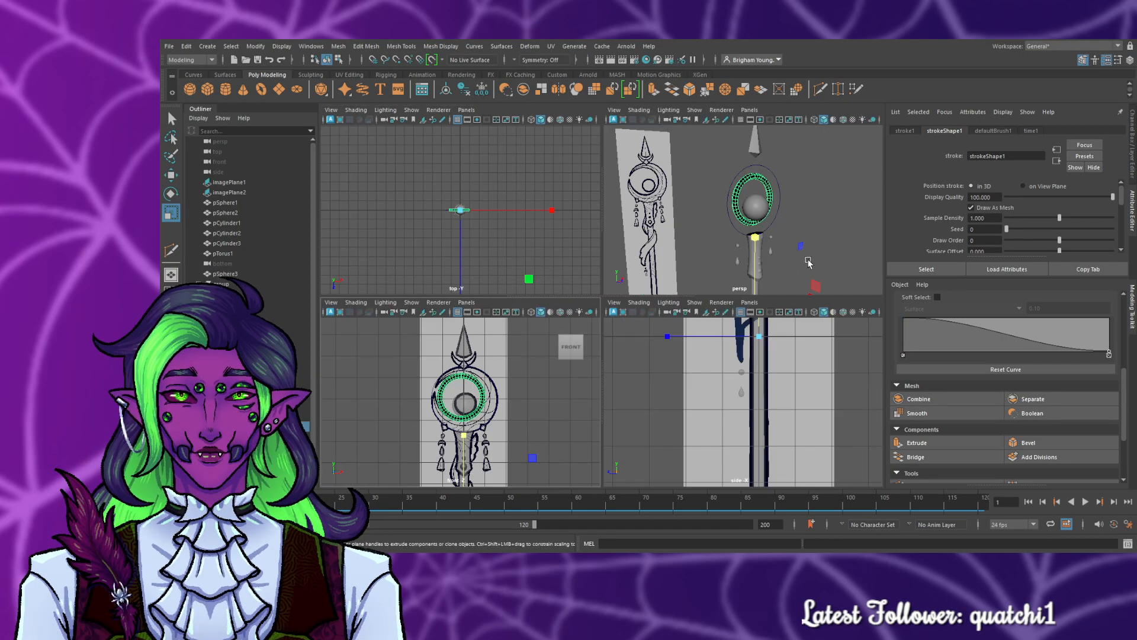
pyautogui.press('space')
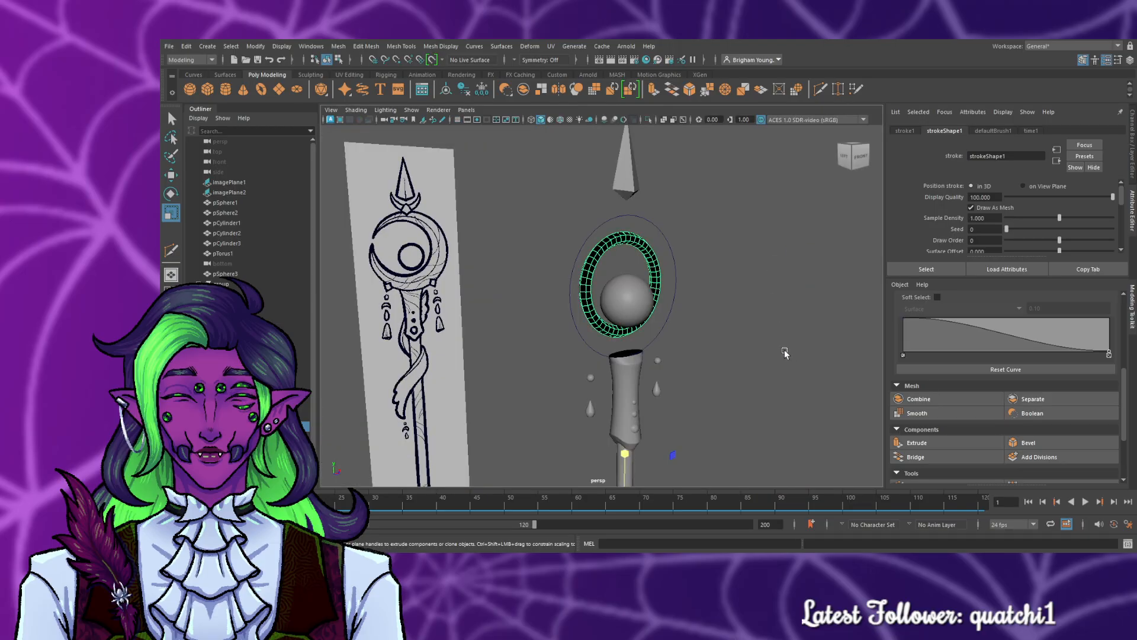
pyautogui.moveTo(782, 351)
pyautogui.keyDown('alt'); pyautogui.mouseDown()
pyautogui.moveTo(711, 359)
pyautogui.moveTo(757, 353)
pyautogui.moveTo(741, 328)
pyautogui.moveTo(737, 353)
pyautogui.moveTo(798, 361)
pyautogui.moveTo(635, 338)
pyautogui.moveTo(645, 347)
pyautogui.mouseUp(); pyautogui.keyUp('alt')
pyautogui.scroll(-5, 1007, 236)
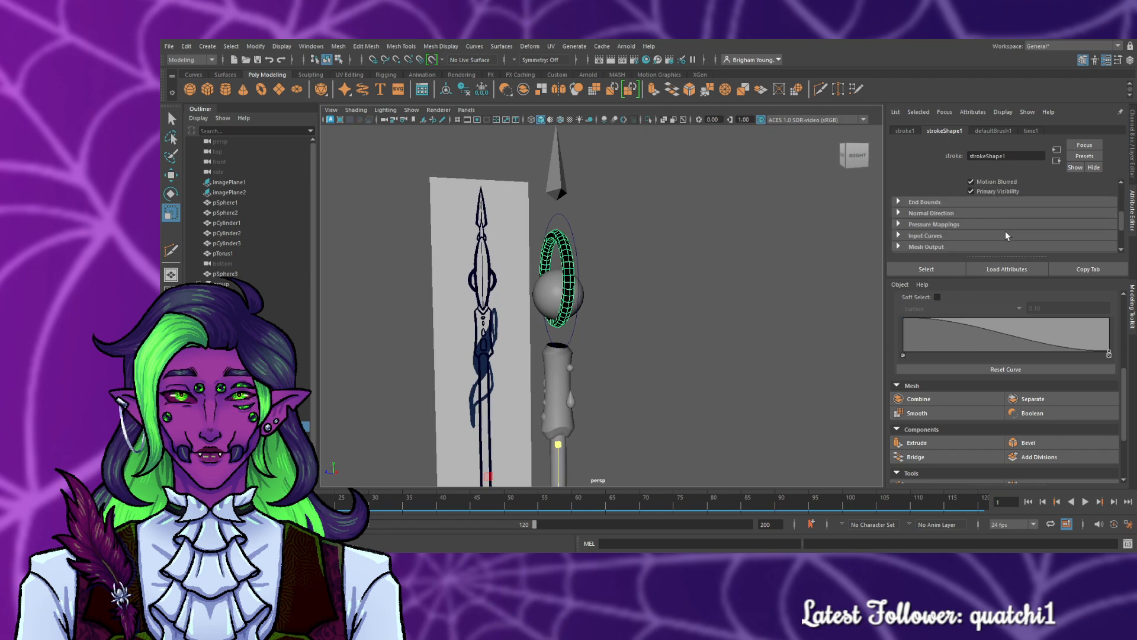
pyautogui.scroll(3, 1005, 236)
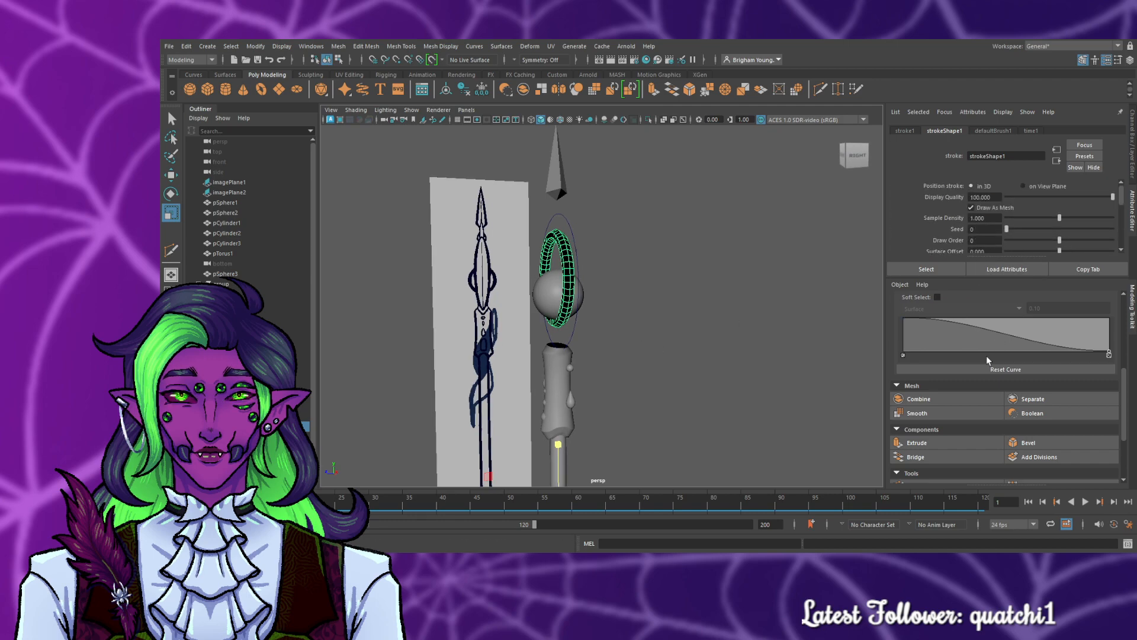
pyautogui.scroll(-2, 986, 359)
pyautogui.click(698, 372)
pyautogui.click(534, 284)
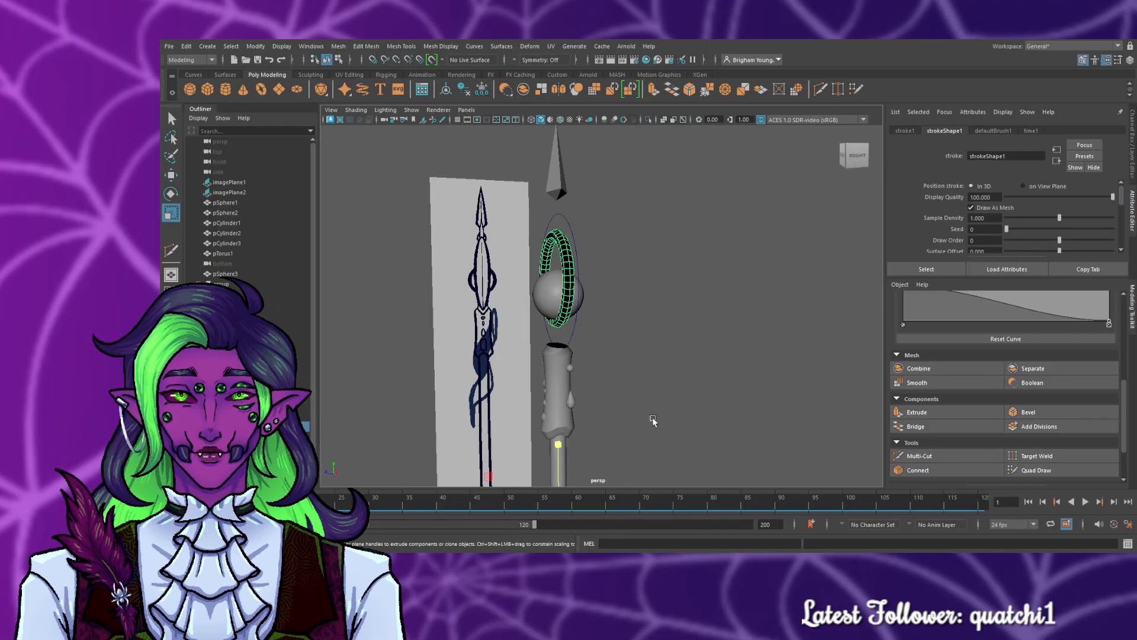
# - Move the stroke ring's pivot from the lower shaft up to the middle of the ring
pyautogui.scroll(-5, 654, 421)
pyautogui.scroll(2, 652, 420)
pyautogui.press('d')
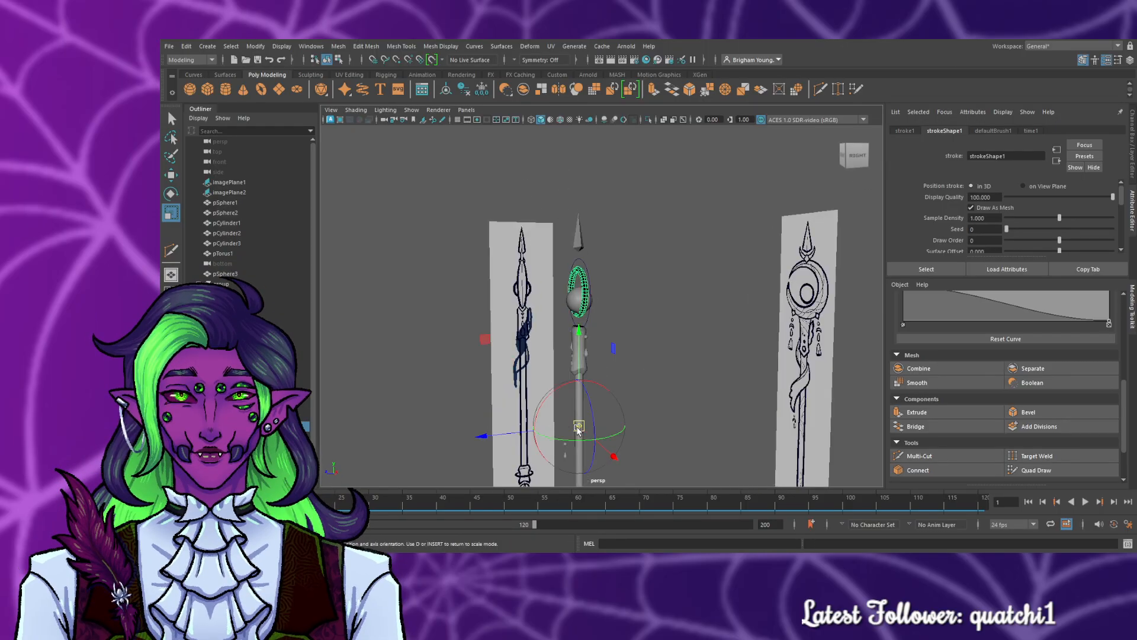
pyautogui.moveTo(579, 427); pyautogui.dragTo(581, 294)
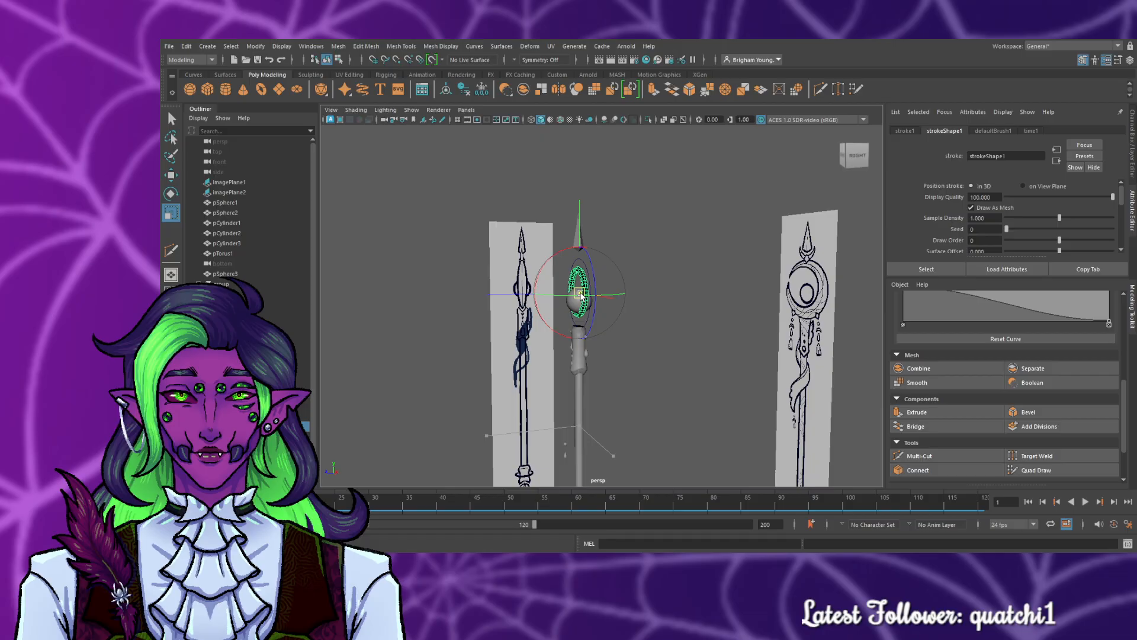
pyautogui.click(705, 392)
# - Examine the stroke ring from front and angled views, try a smooth mesh preview, and look through its sampling and visibility attributes
pyautogui.keyDown('alt'); pyautogui.moveTo(606, 398); pyautogui.dragTo(669, 389); pyautogui.keyUp('alt')
pyautogui.click(583, 262)
pyautogui.scroll(3, 681, 314)
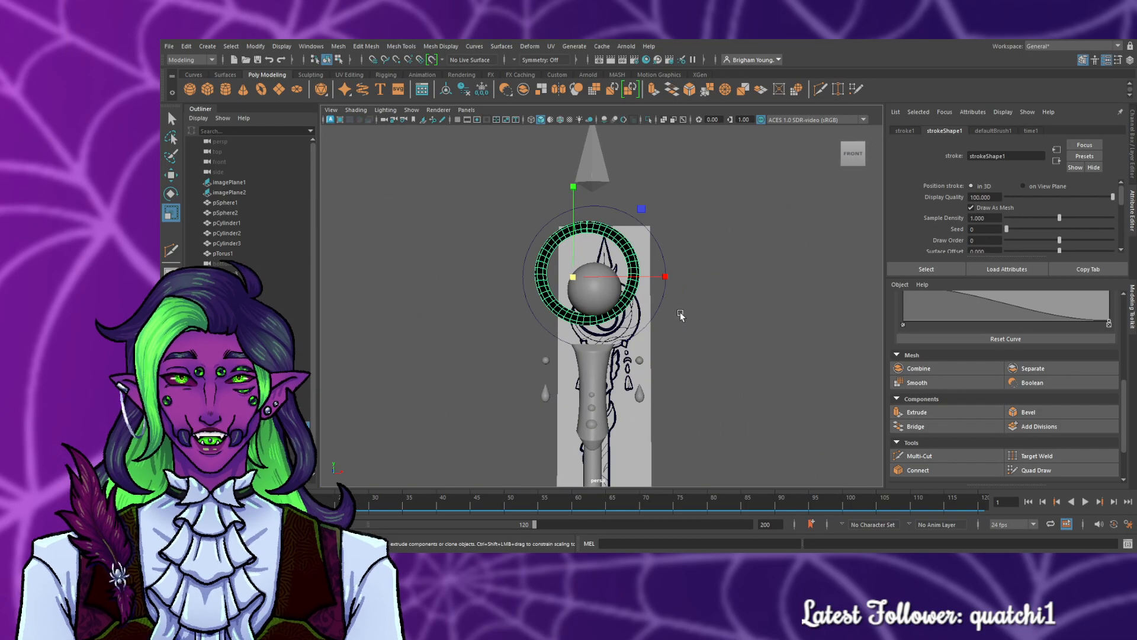
pyautogui.scroll(3, 680, 314)
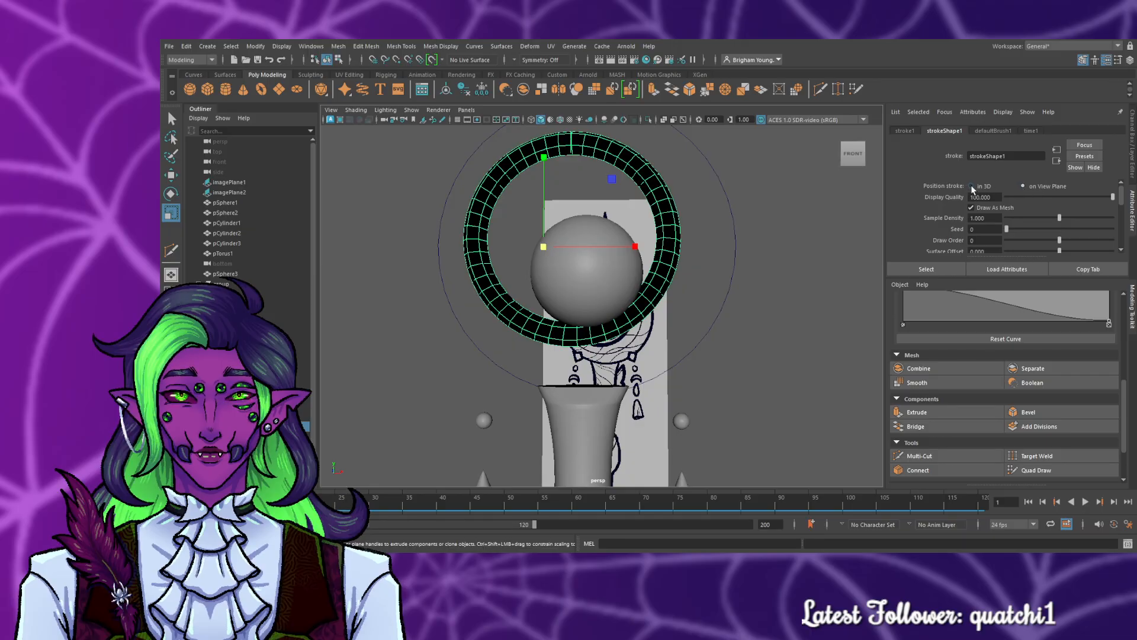
pyautogui.scroll(-4, 1018, 212)
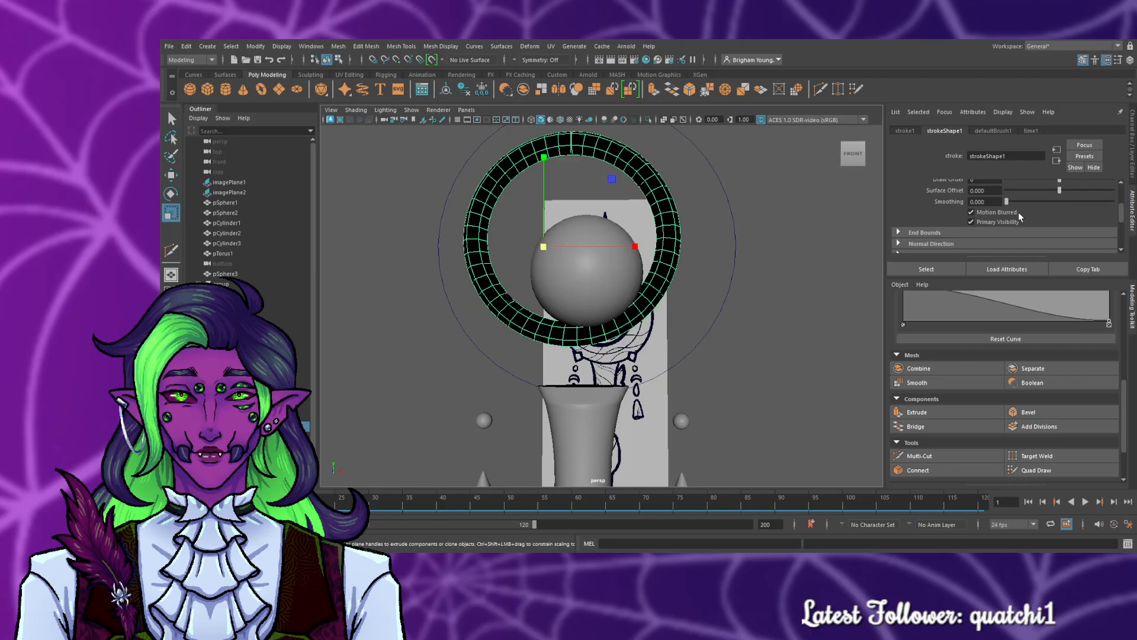
pyautogui.scroll(2, 1018, 213)
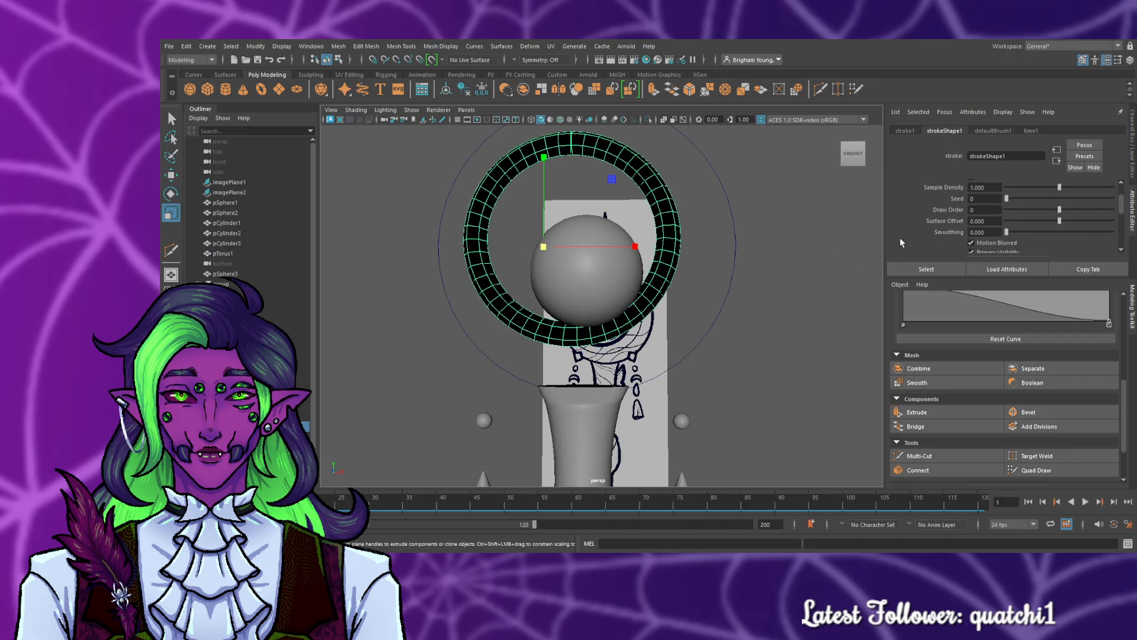
pyautogui.press('3')
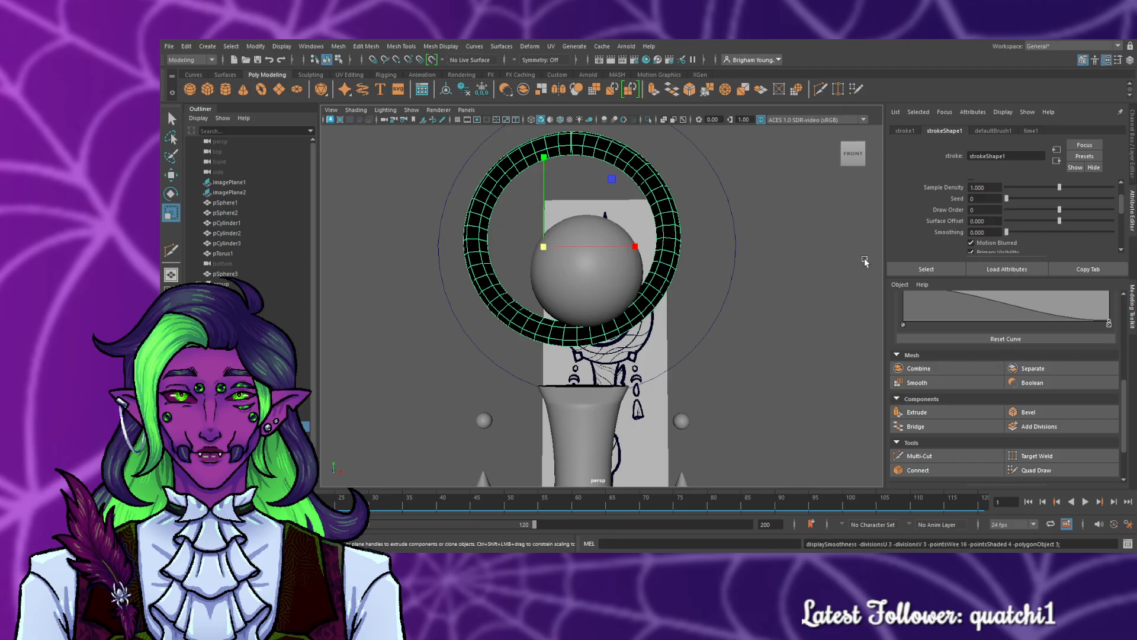
pyautogui.keyDown('alt'); pyautogui.moveTo(782, 308); pyautogui.dragTo(752, 340); pyautogui.keyUp('alt')
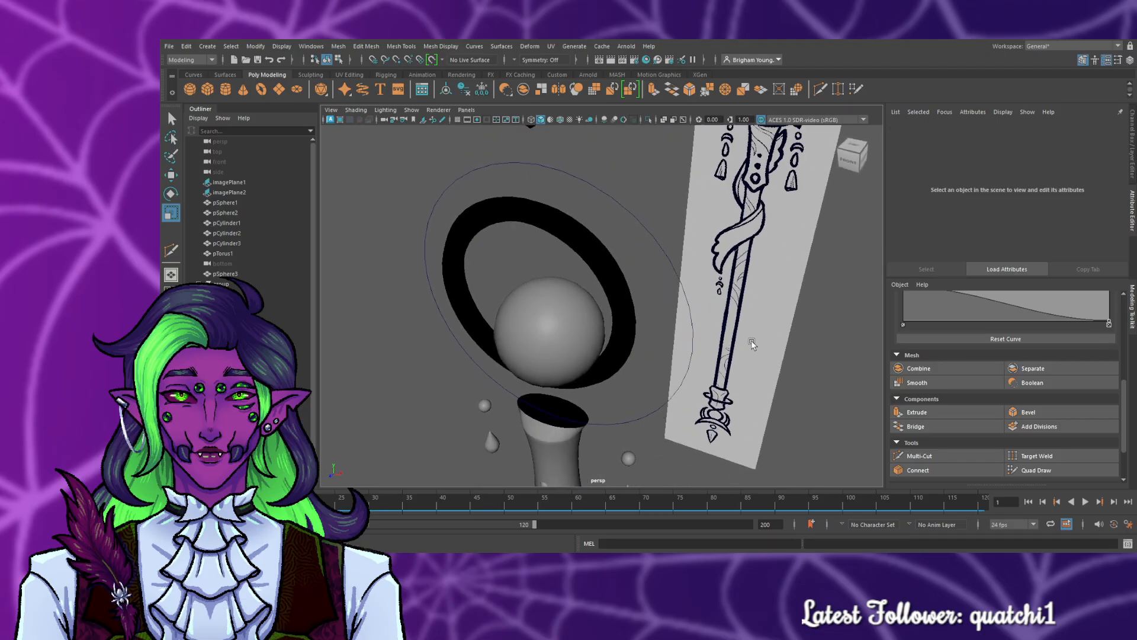
pyautogui.scroll(-5, 1040, 225)
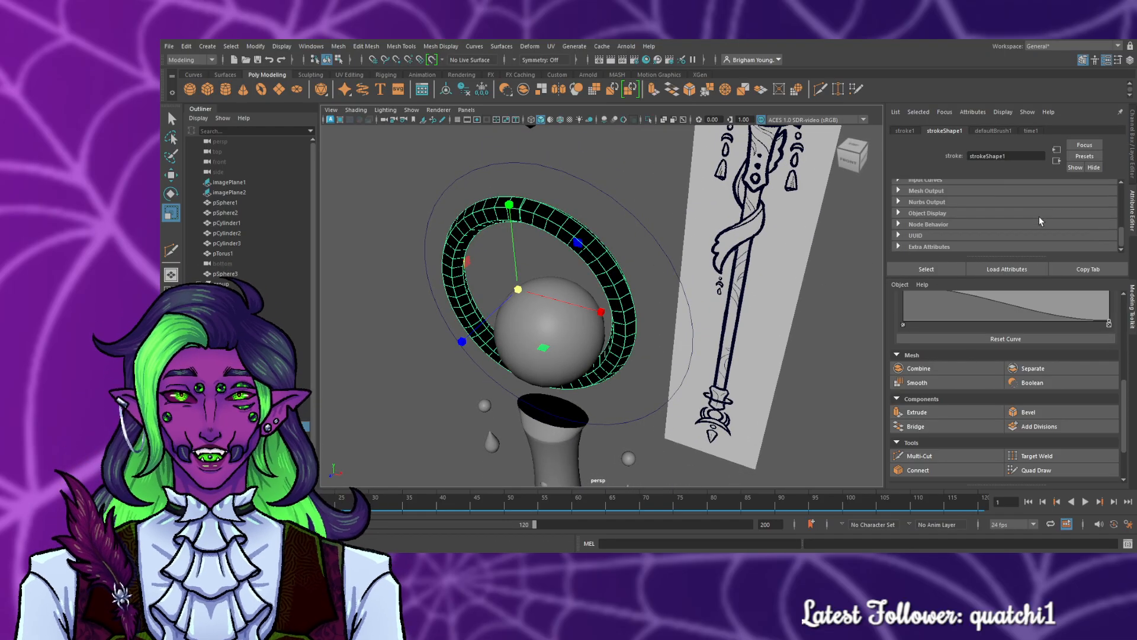
pyautogui.scroll(5, 1040, 220)
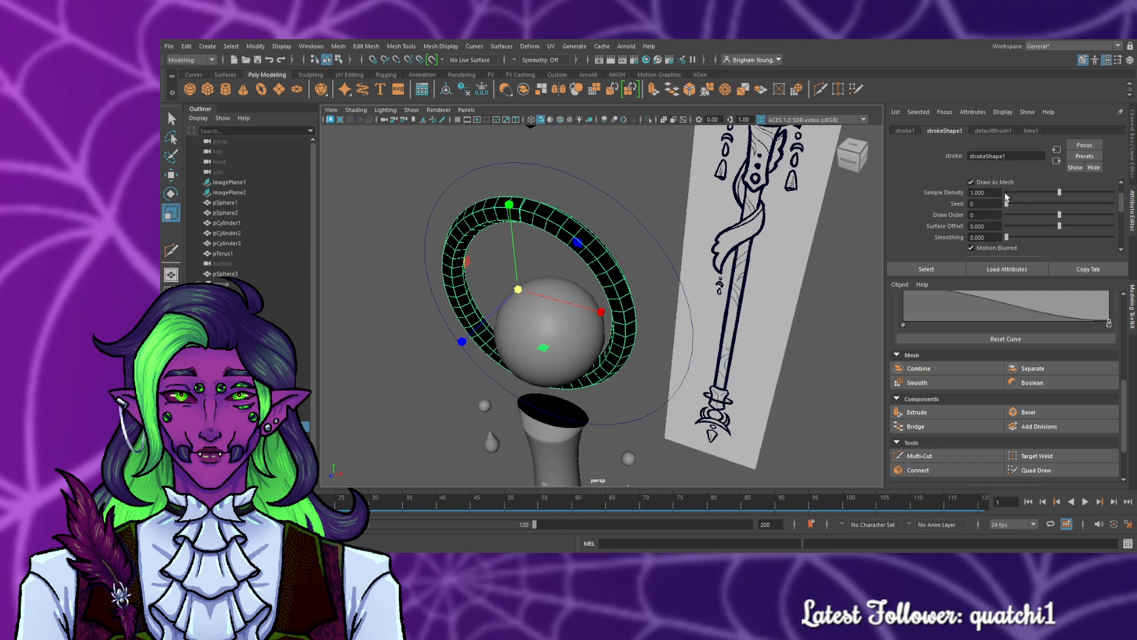
# - Undo the ring's edits and the brush attachment so only the two NURBS circles remain, and clear the selection
pyautogui.hotkey('ctrl', 'z')
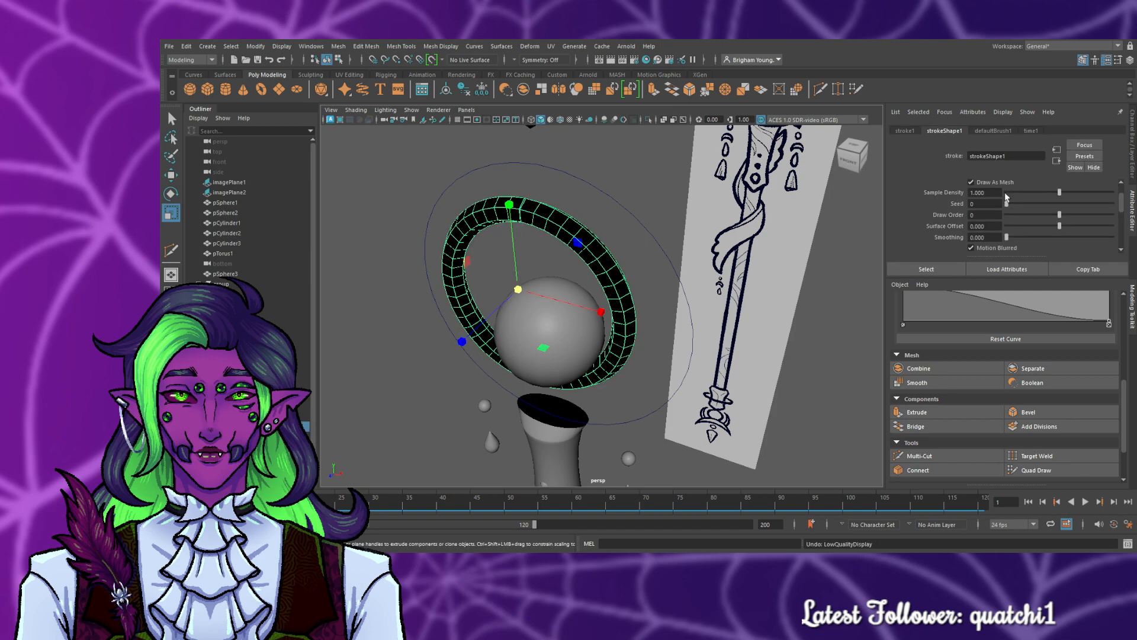
pyautogui.hotkey('ctrl', 'z')
pyautogui.hotkey('ctrl', 'z')
pyautogui.hotkey('ctrl', 'z')
pyautogui.hotkey('ctrl', 'z')
pyautogui.hotkey('ctrl', 'z')
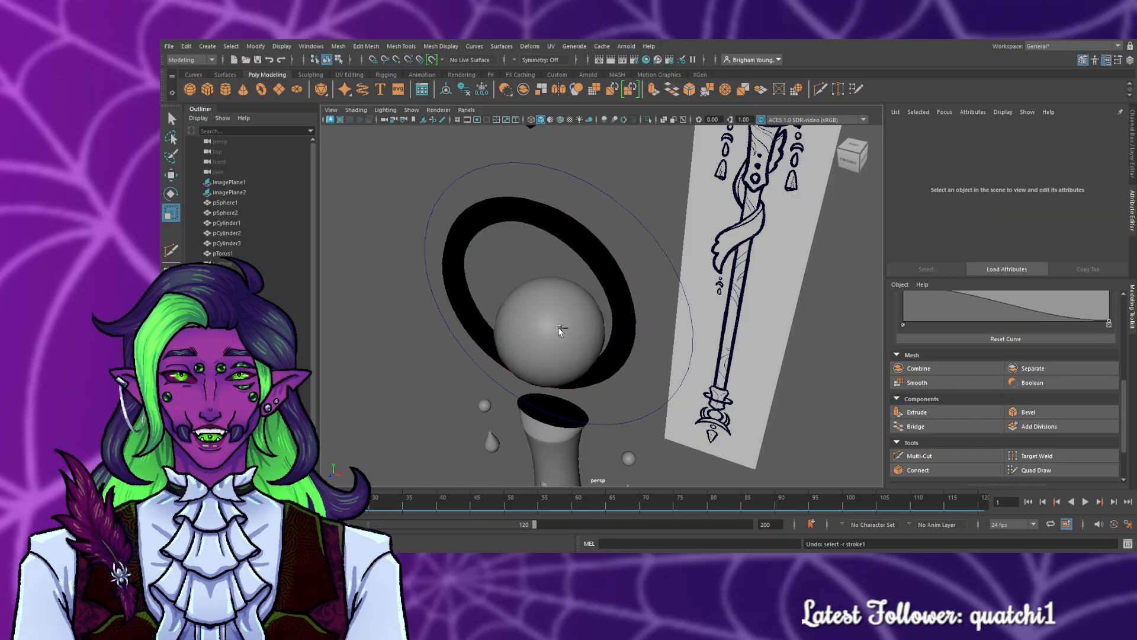
pyautogui.hotkey('ctrl', 'z')
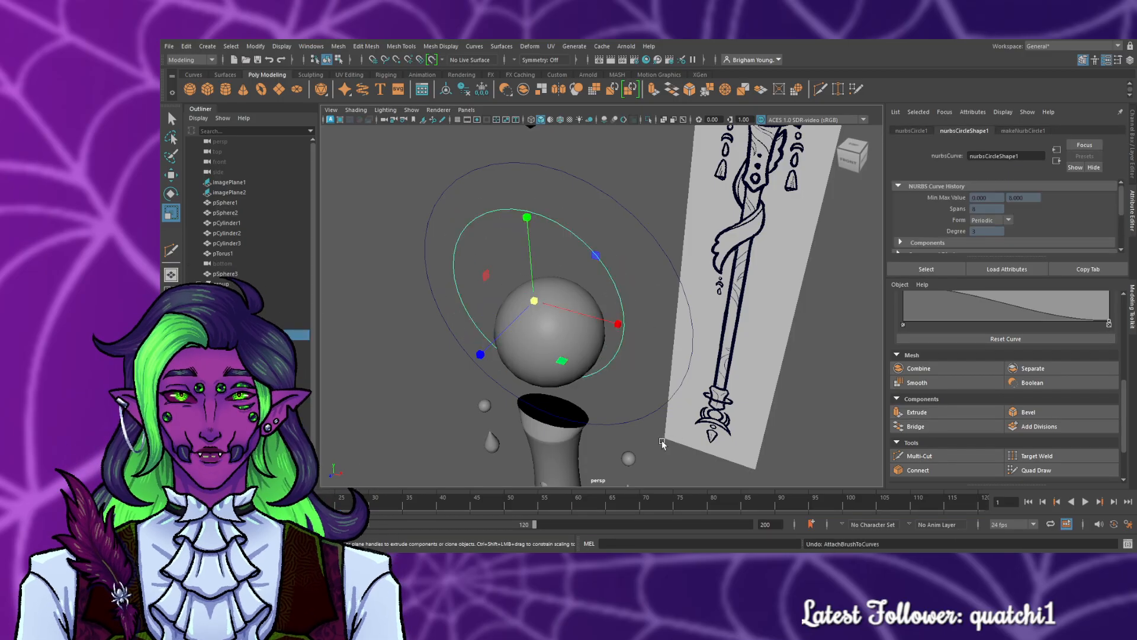
pyautogui.keyDown('alt'); pyautogui.moveTo(663, 439); pyautogui.dragTo(711, 376); pyautogui.keyUp('alt')
pyautogui.click(711, 375)
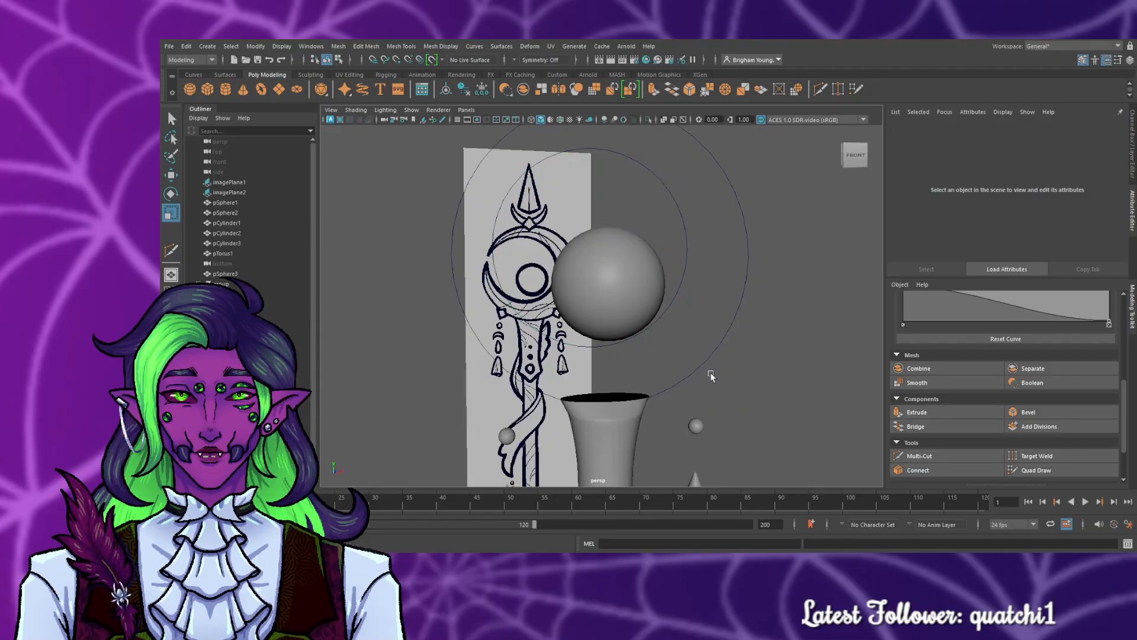
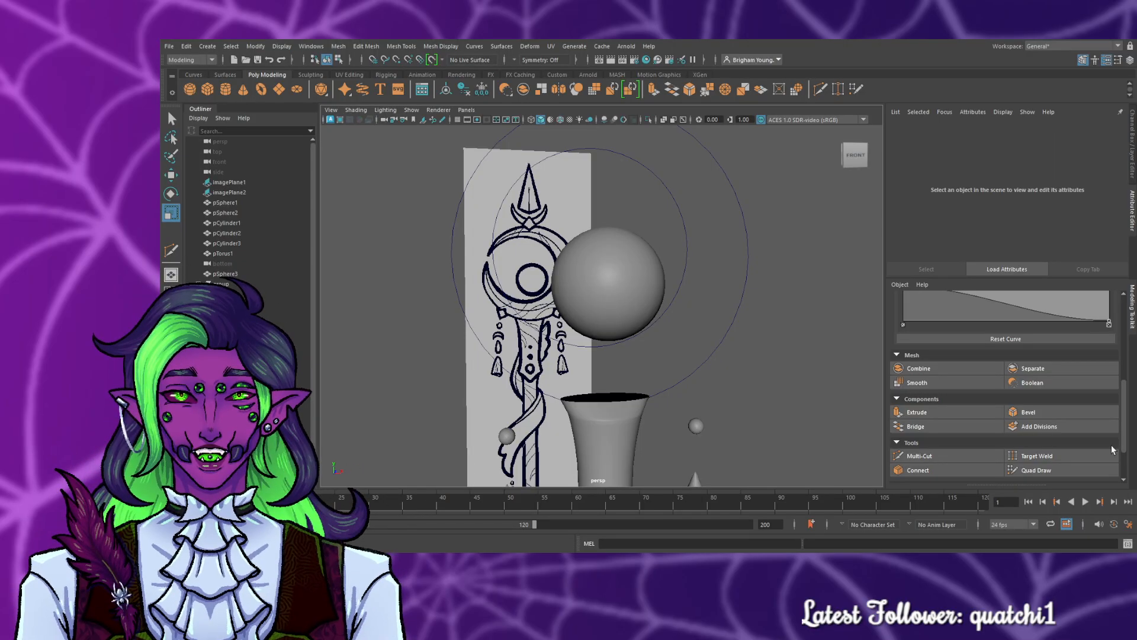
# - Move the inner NURBS circle in the front view so its left edge meets the outer circle at the crescent's opening
pyautogui.scroll(-4, 595, 318)
pyautogui.press('q')
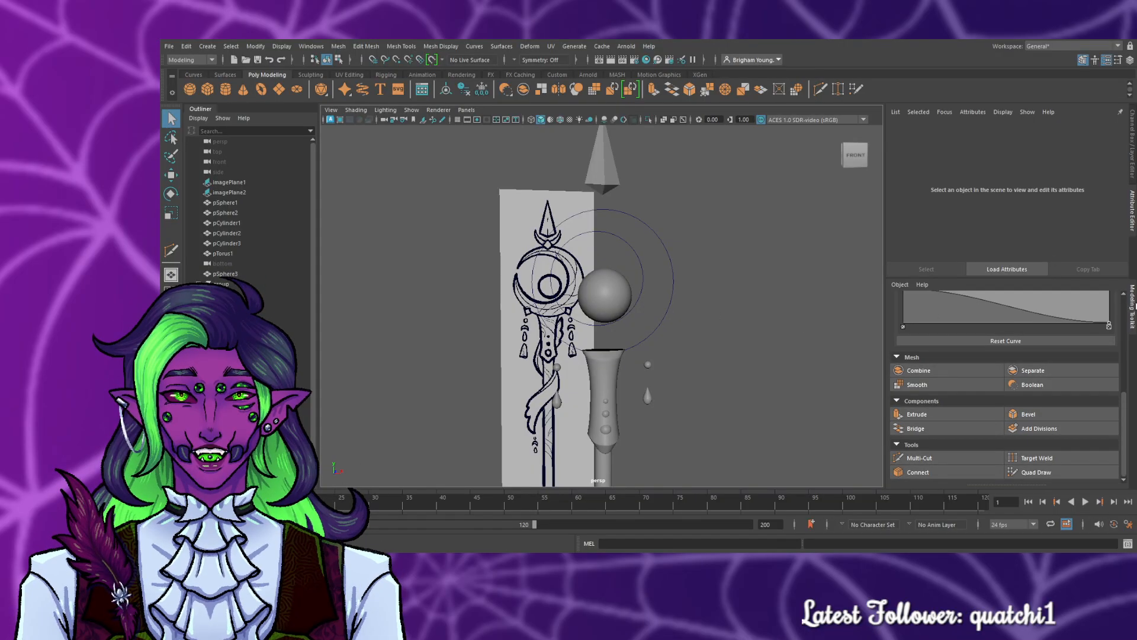
pyautogui.click(644, 342)
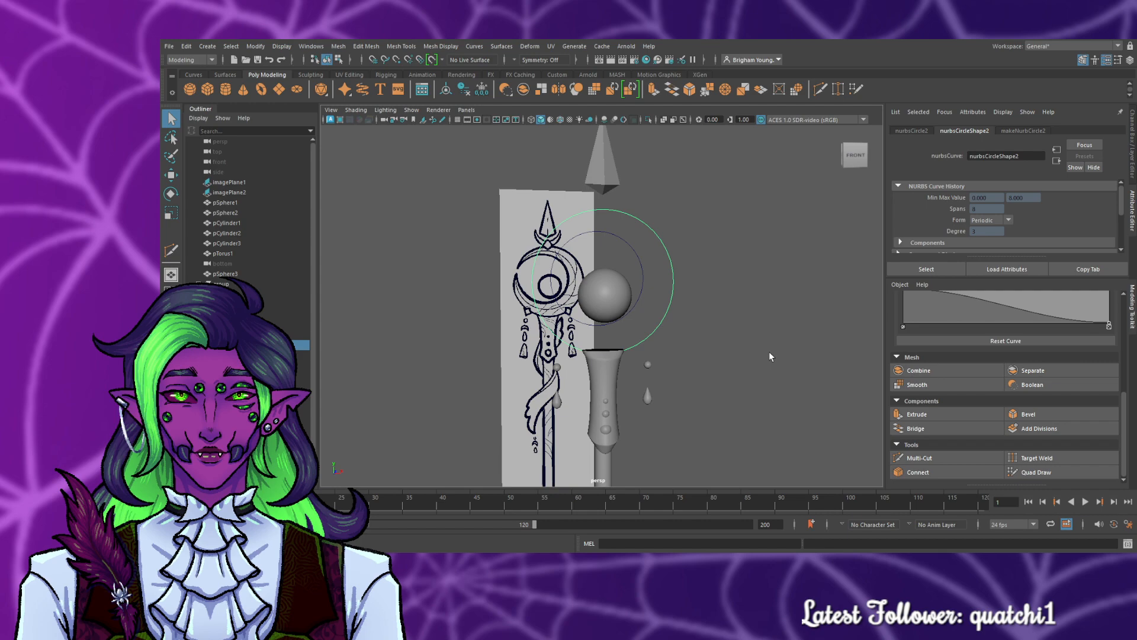
pyautogui.click(577, 248)
pyautogui.moveTo(577, 247); pyautogui.dragTo(555, 240)
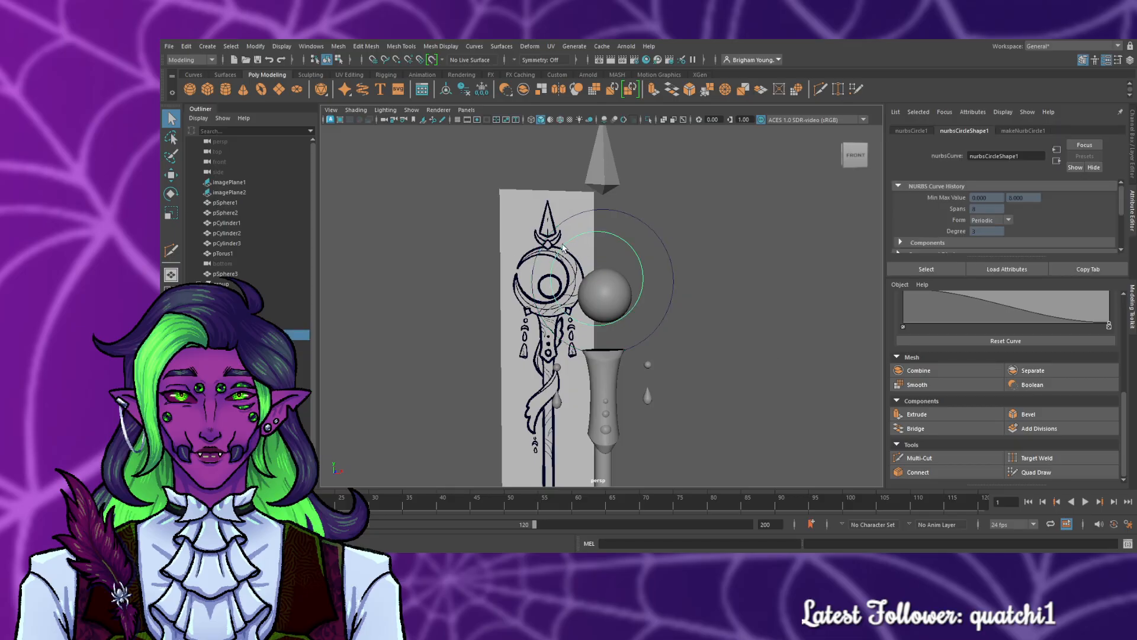
pyautogui.press('w')
pyautogui.press('space')
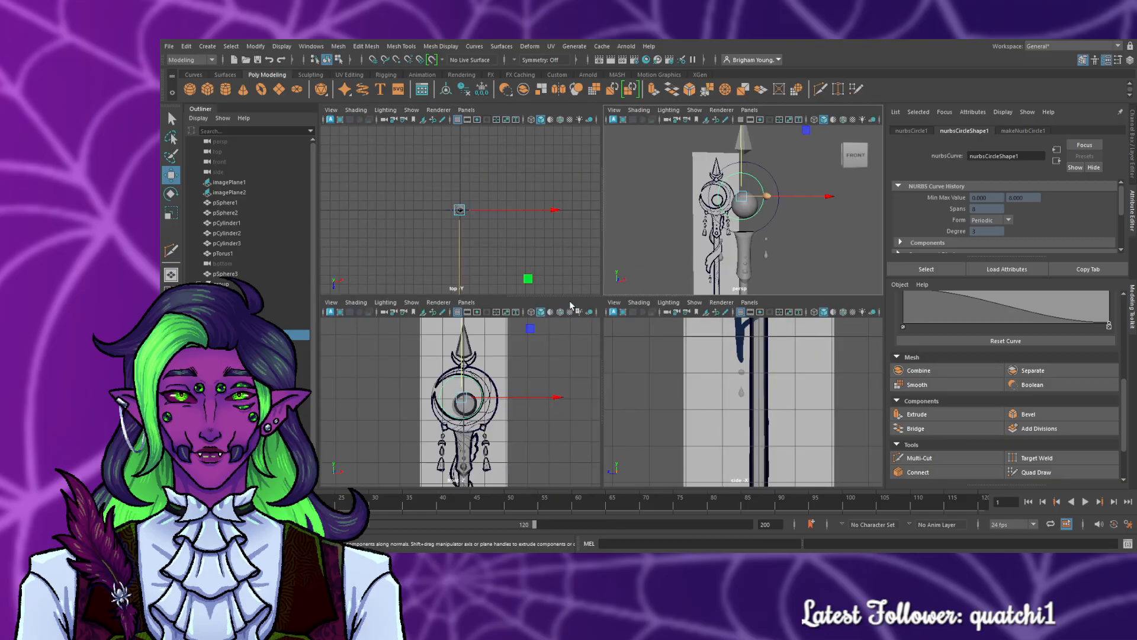
pyautogui.press('space')
pyautogui.scroll(3, 735, 303)
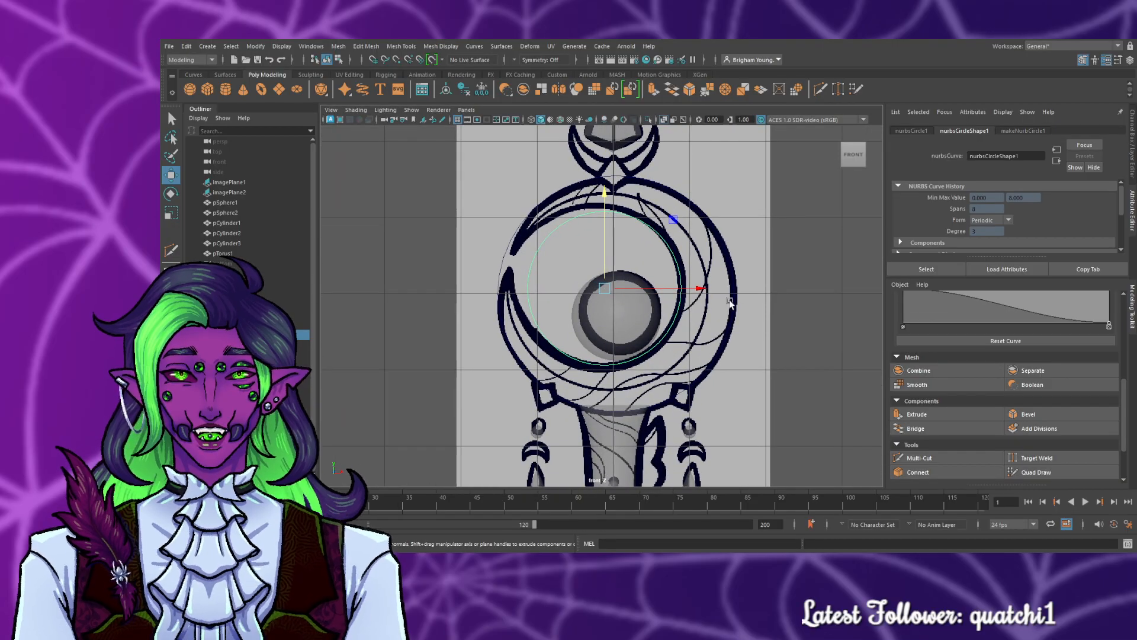
pyautogui.moveTo(681, 287); pyautogui.dragTo(672, 287)
pyautogui.moveTo(577, 235); pyautogui.dragTo(581, 228)
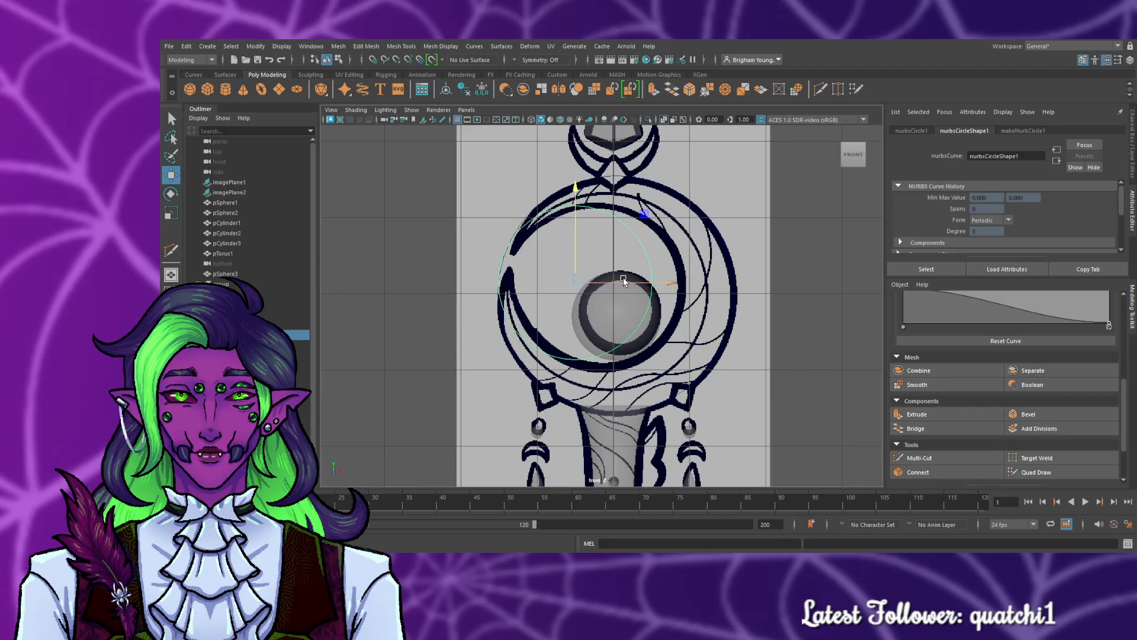
# - Scale the inner circle up slightly and nudge it to fit the crescent's inner edge
pyautogui.press('r')
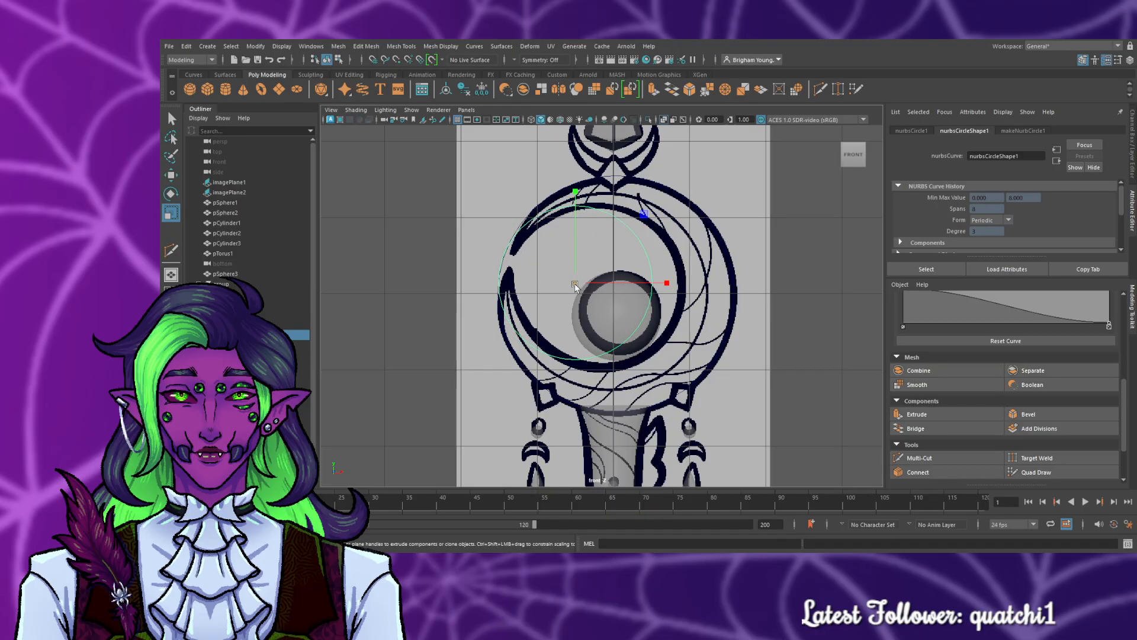
pyautogui.moveTo(579, 285); pyautogui.dragTo(644, 285)
pyautogui.press('w')
pyautogui.moveTo(643, 284); pyautogui.dragTo(641, 286)
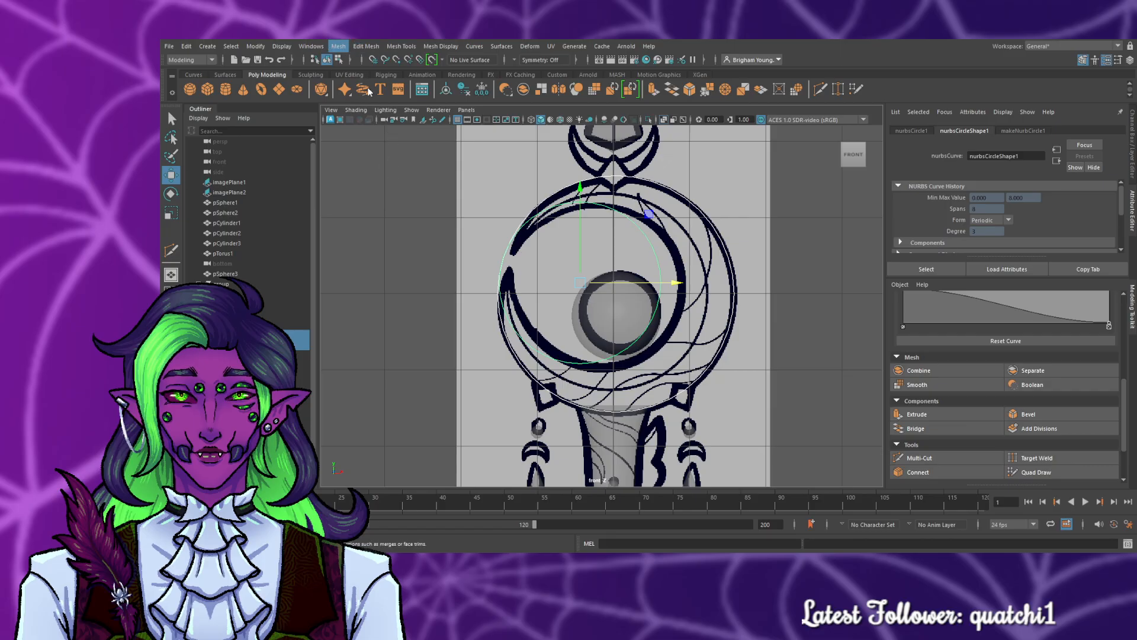
# - Try to select both circles and pick curve points where they cross beside the crescent's opening
pyautogui.click(520, 201)
pyautogui.click(521, 218)
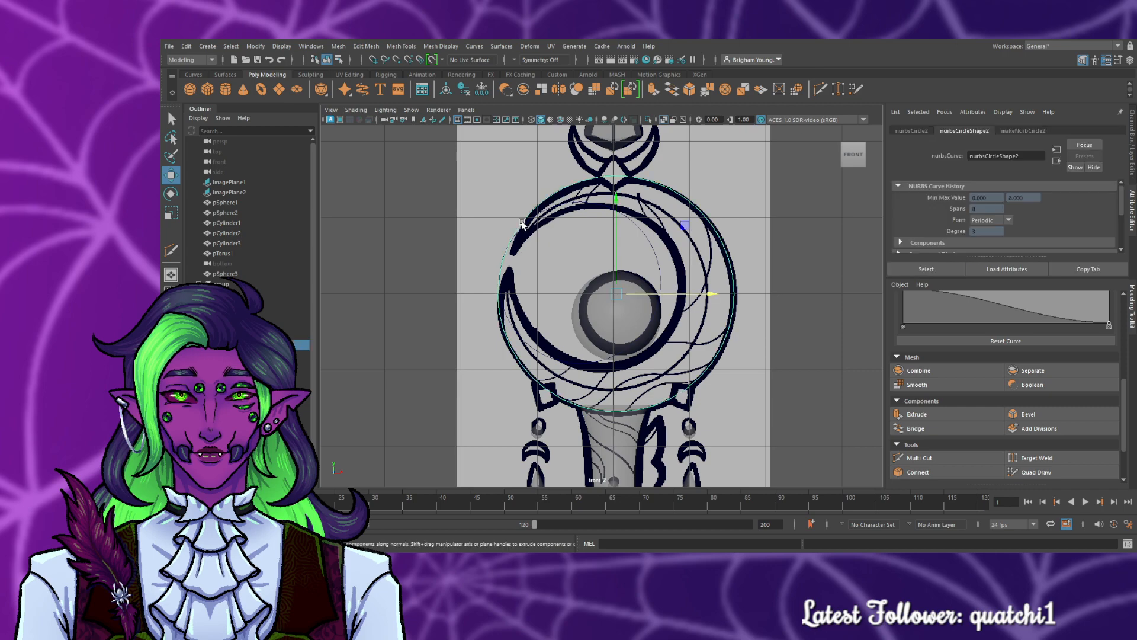
pyautogui.click(571, 207)
pyautogui.click(566, 203)
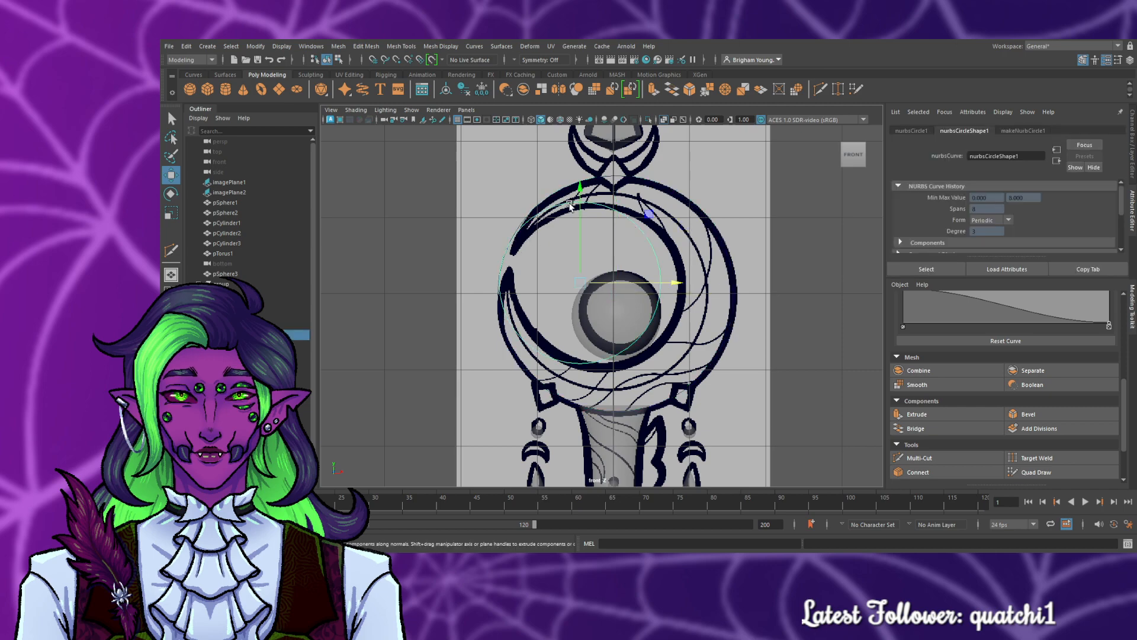
pyautogui.click(557, 193)
pyautogui.keyDown('shift'); pyautogui.click(531, 221); pyautogui.keyUp('shift')
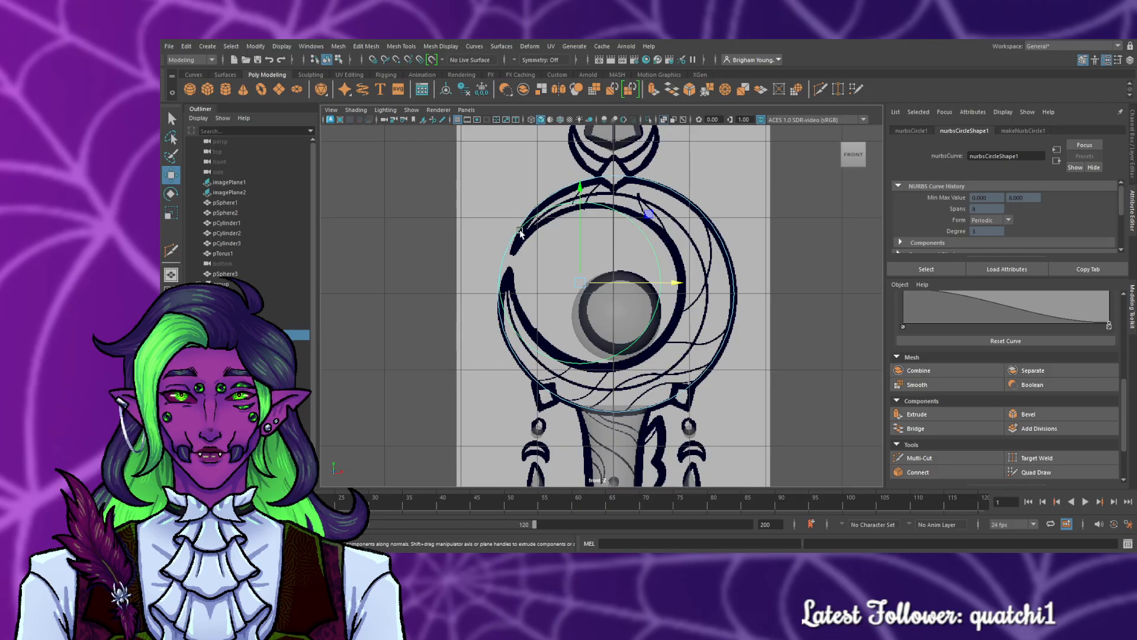
pyautogui.click(520, 224)
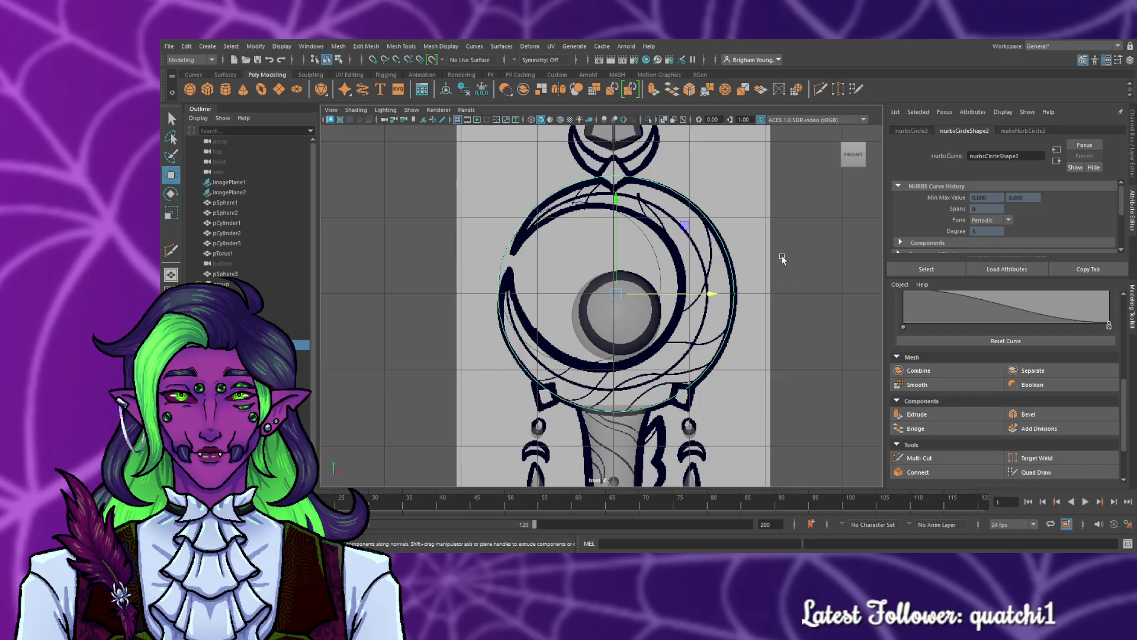
pyautogui.click(751, 274)
pyautogui.click(661, 304)
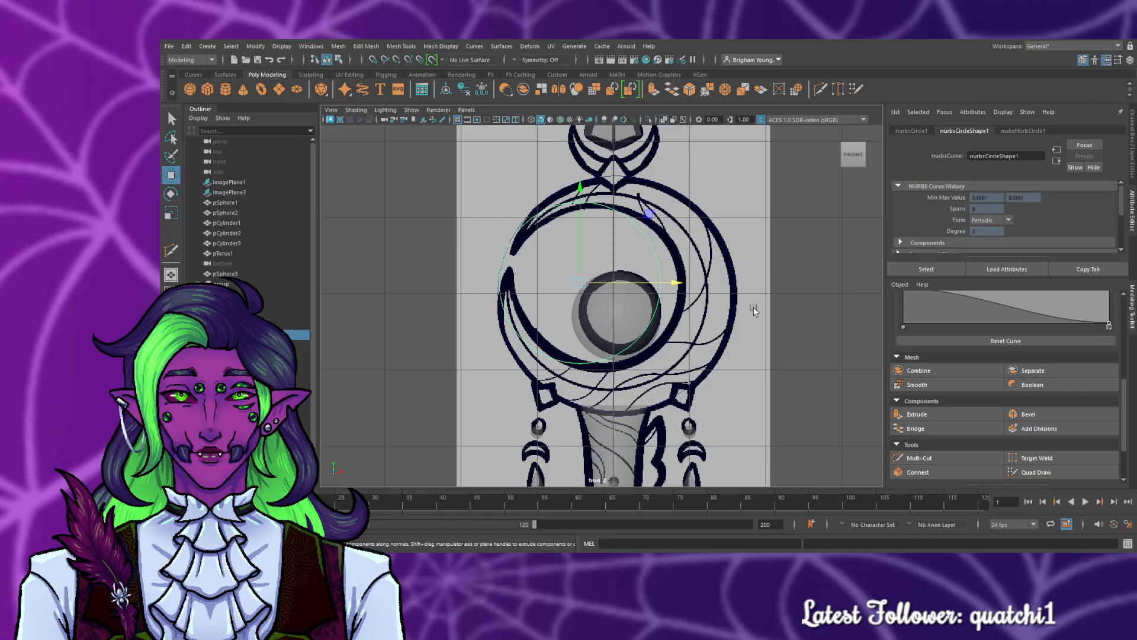
# - Undo the circle and curve point selections along with the inner circle's scale and moves
pyautogui.hotkey('ctrl', 'z')
pyautogui.hotkey('ctrl', 'z')
pyautogui.hotkey('ctrl', 'z')
pyautogui.hotkey('ctrl', 'z')
pyautogui.hotkey('ctrl', 'z')
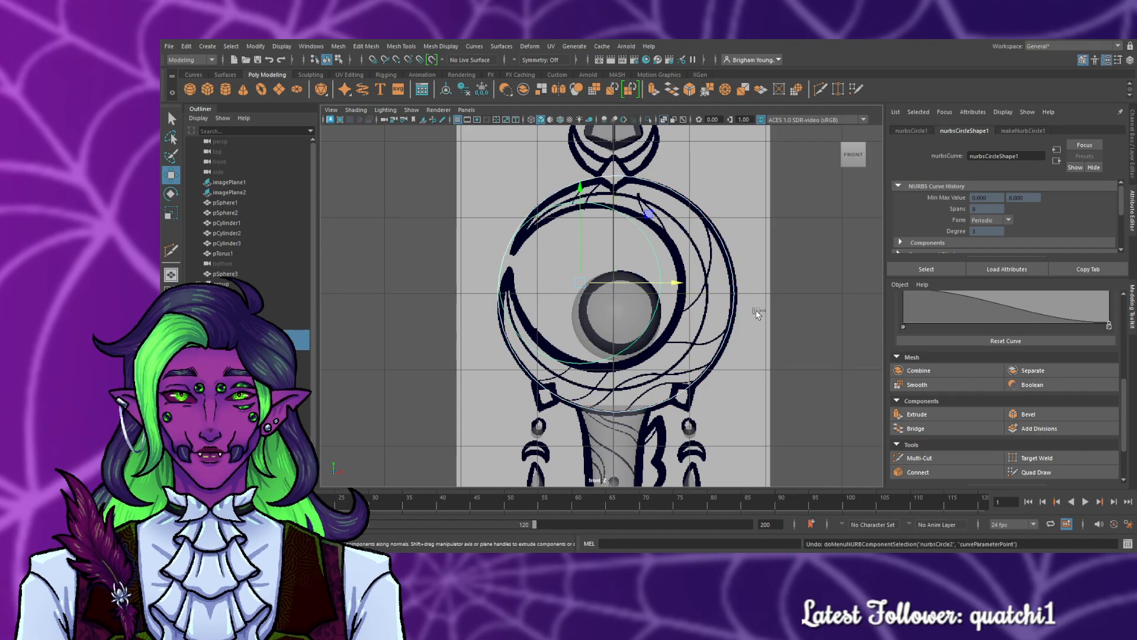
pyautogui.hotkey('ctrl', 'z')
pyautogui.hotkey('ctrl', 'z')
pyautogui.hotkey('ctrl', 'z')
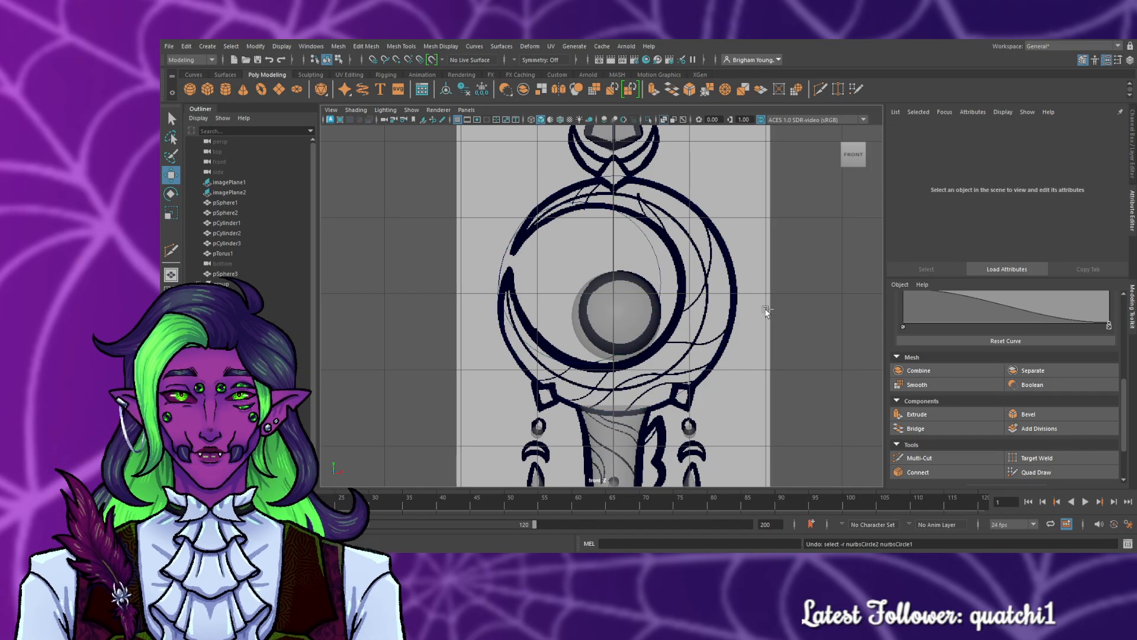
pyautogui.hotkey('ctrl', 'z')
pyautogui.hotkey('ctrl', 'z')
pyautogui.hotkey('ctrl', 'z')
# - Trace the reference crescent with one open curve around its outer edge, through the lower tip and back along the inner edge, and deselect it
pyautogui.scroll(2, 753, 303)
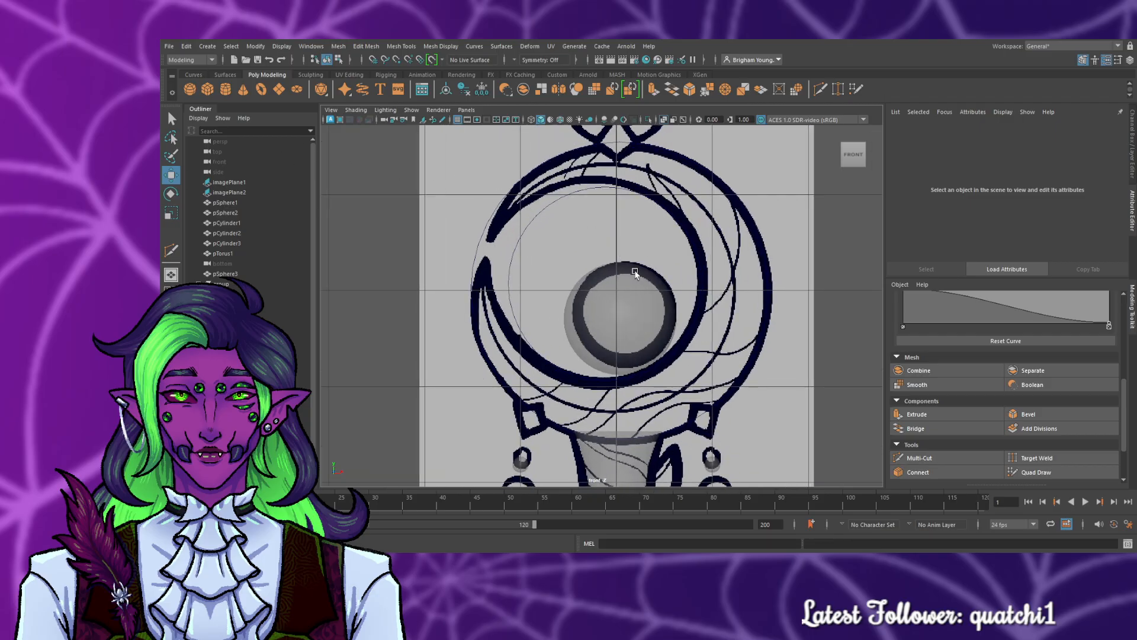
pyautogui.moveTo(639, 278)
pyautogui.keyDown('alt'); pyautogui.mouseDown(button='middle')
pyautogui.moveTo(622, 325)
pyautogui.moveTo(636, 298)
pyautogui.mouseUp(button='middle'); pyautogui.keyUp('alt')
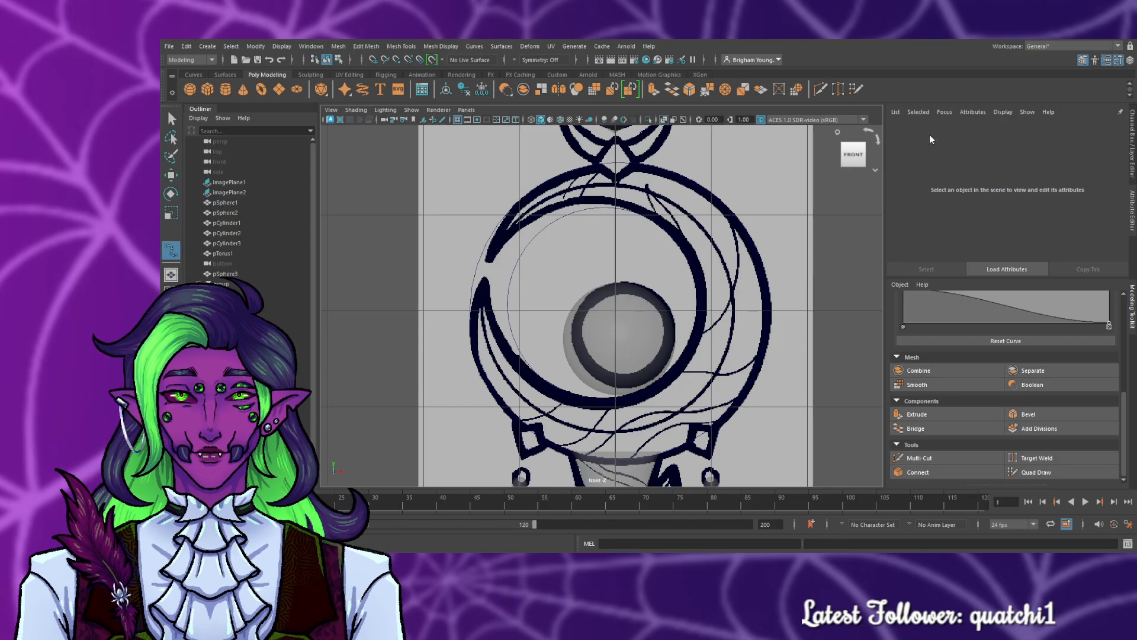
pyautogui.click(487, 258)
pyautogui.click(501, 225)
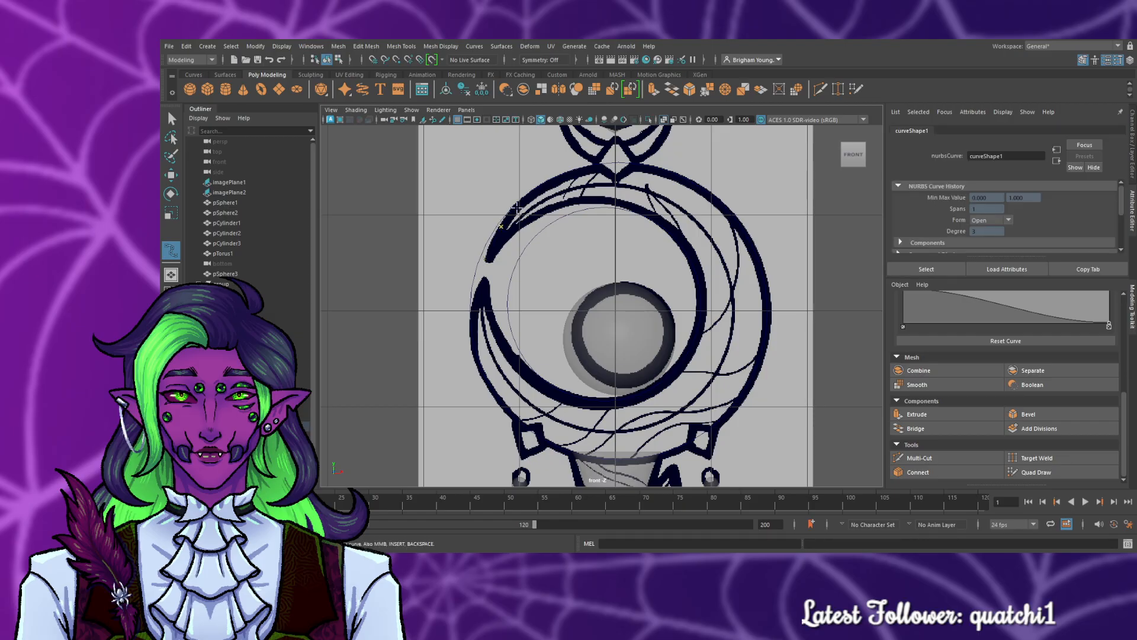
pyautogui.click(523, 199)
pyautogui.click(656, 169)
pyautogui.click(707, 194)
pyautogui.click(718, 424)
pyautogui.click(674, 454)
pyautogui.click(623, 462)
pyautogui.click(568, 452)
pyautogui.click(517, 425)
pyautogui.click(483, 280)
pyautogui.click(486, 299)
pyautogui.click(552, 389)
pyautogui.click(602, 402)
pyautogui.click(697, 275)
pyautogui.click(674, 233)
pyautogui.click(626, 204)
pyautogui.click(581, 200)
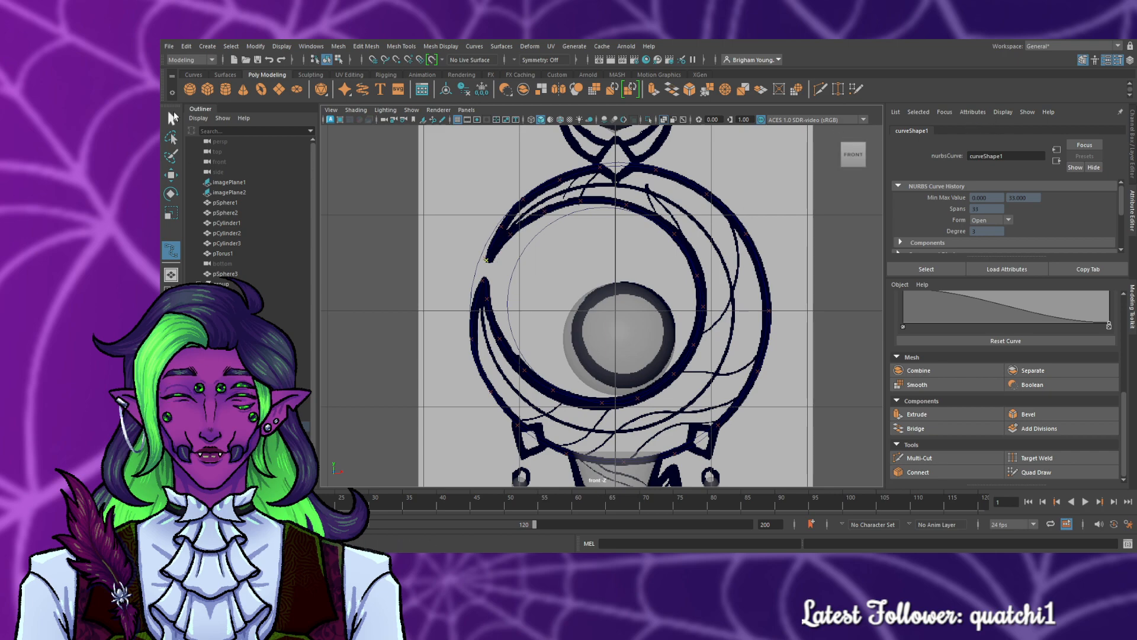
pyautogui.press('q')
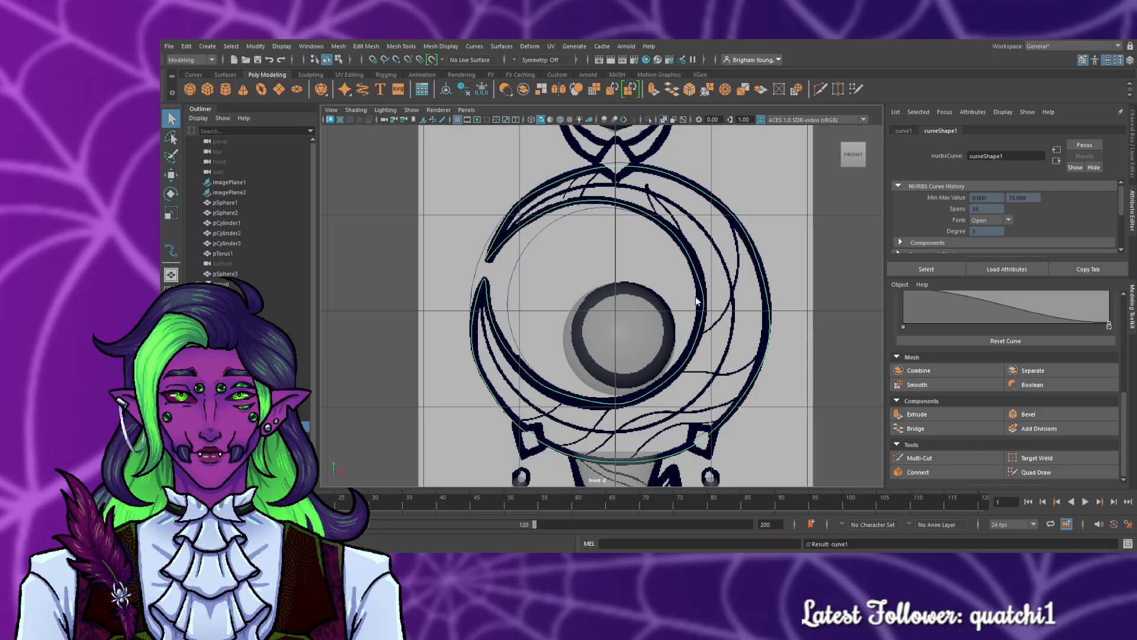
pyautogui.click(698, 323)
pyautogui.scroll(3, 648, 400)
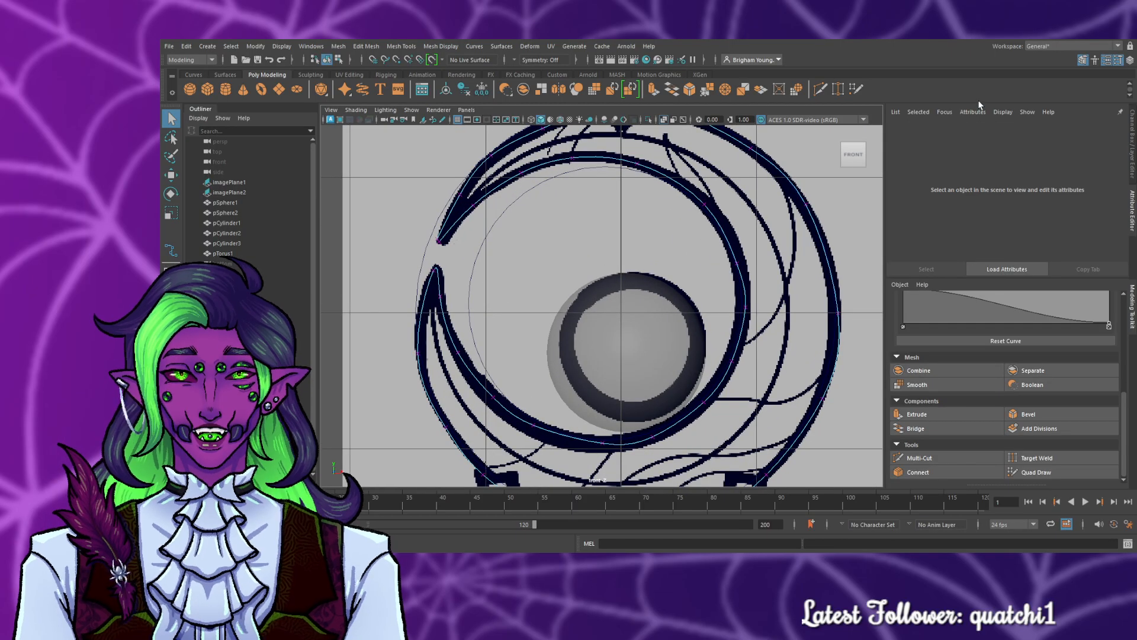
pyautogui.scroll(1, 835, 250)
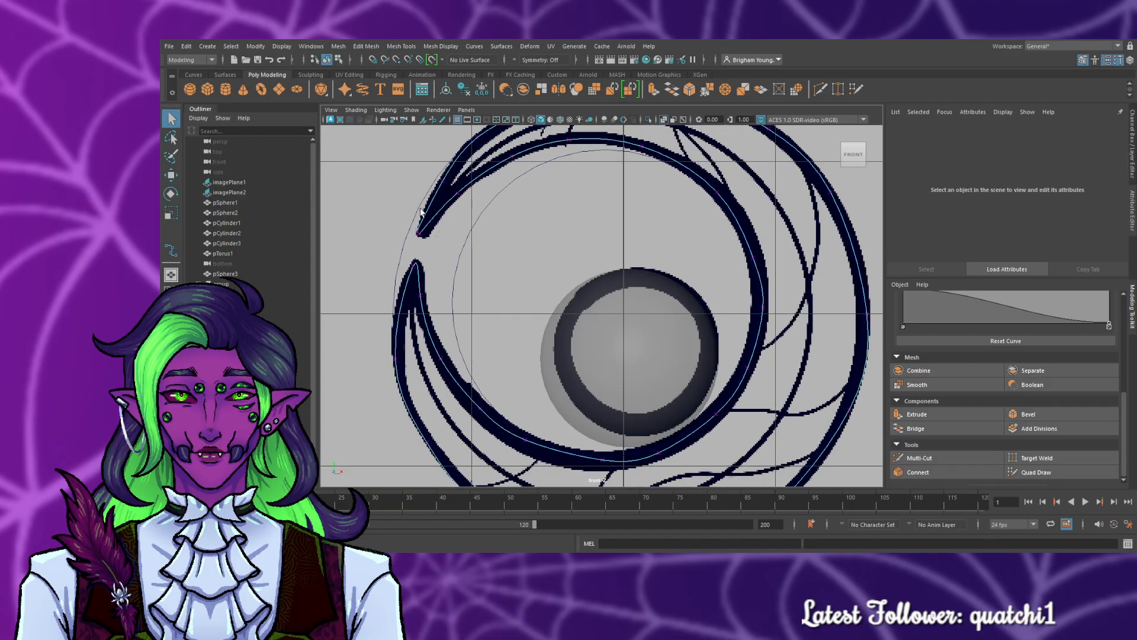
# - Move the crescent curve's end points at the upper tip so they meet inside the reference outline's point
pyautogui.click(420, 234)
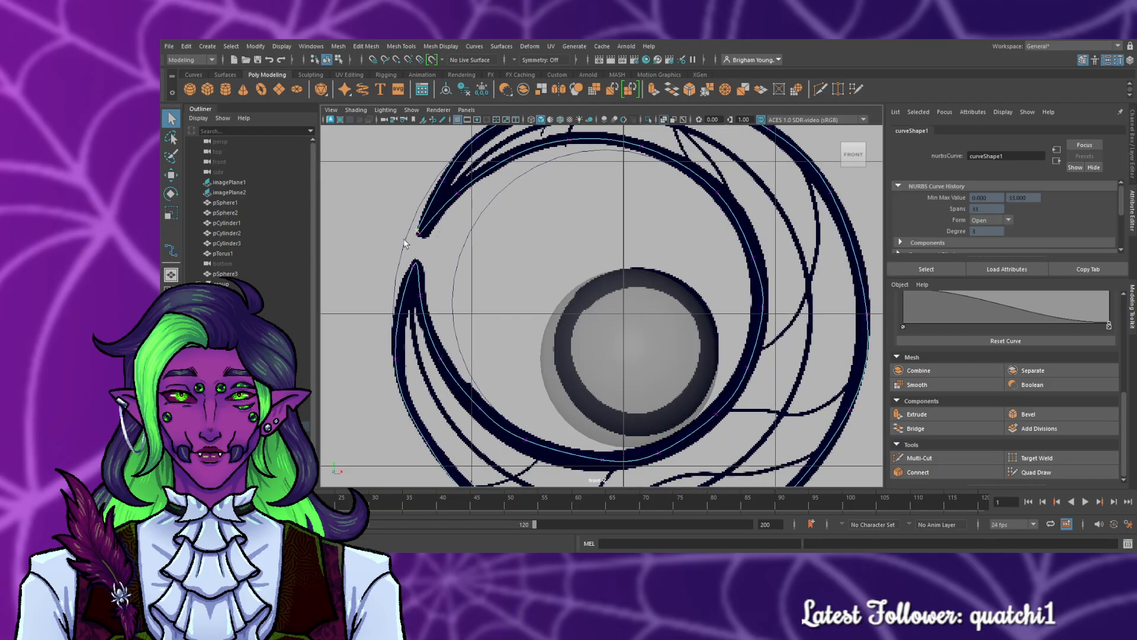
pyautogui.scroll(5, 418, 254)
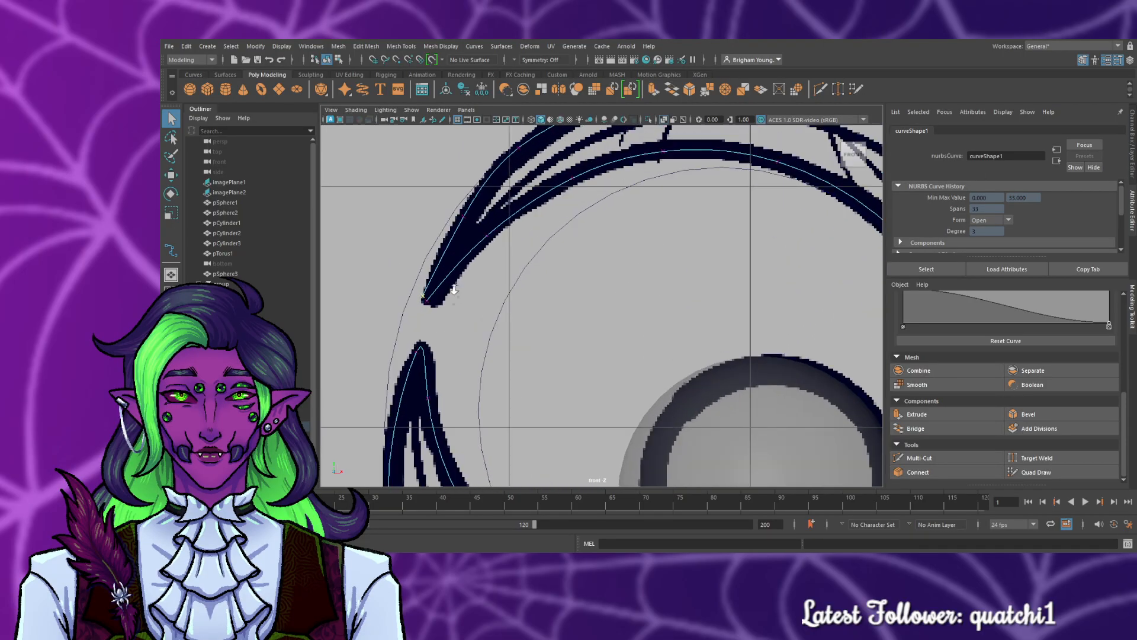
pyautogui.press('w')
pyautogui.click(403, 300)
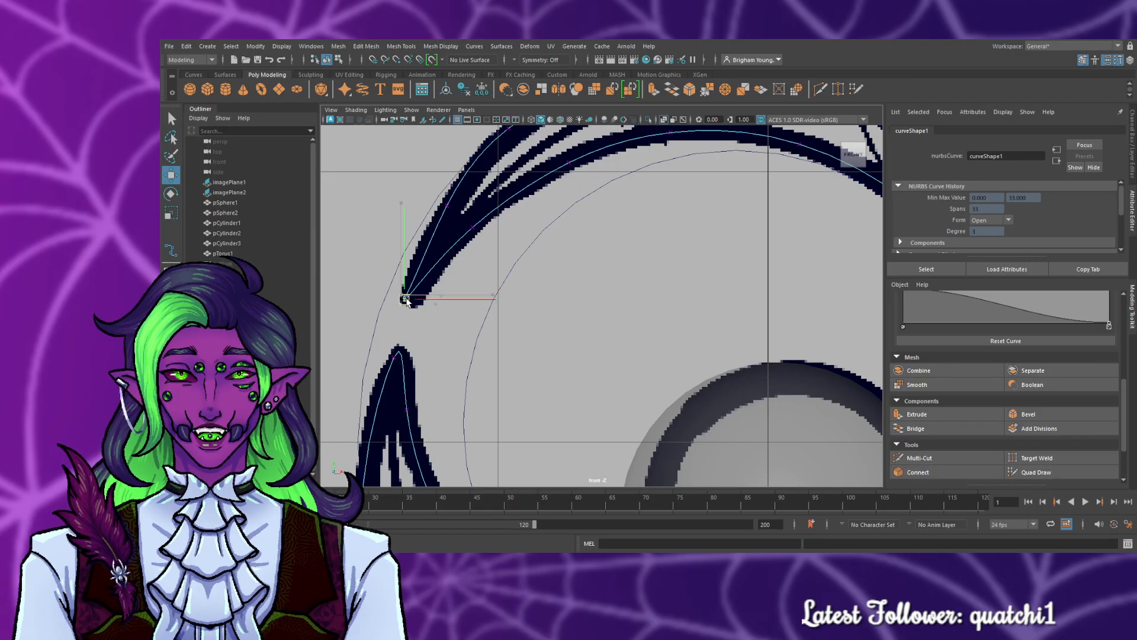
pyautogui.moveTo(403, 301); pyautogui.dragTo(407, 296)
pyautogui.click(407, 302)
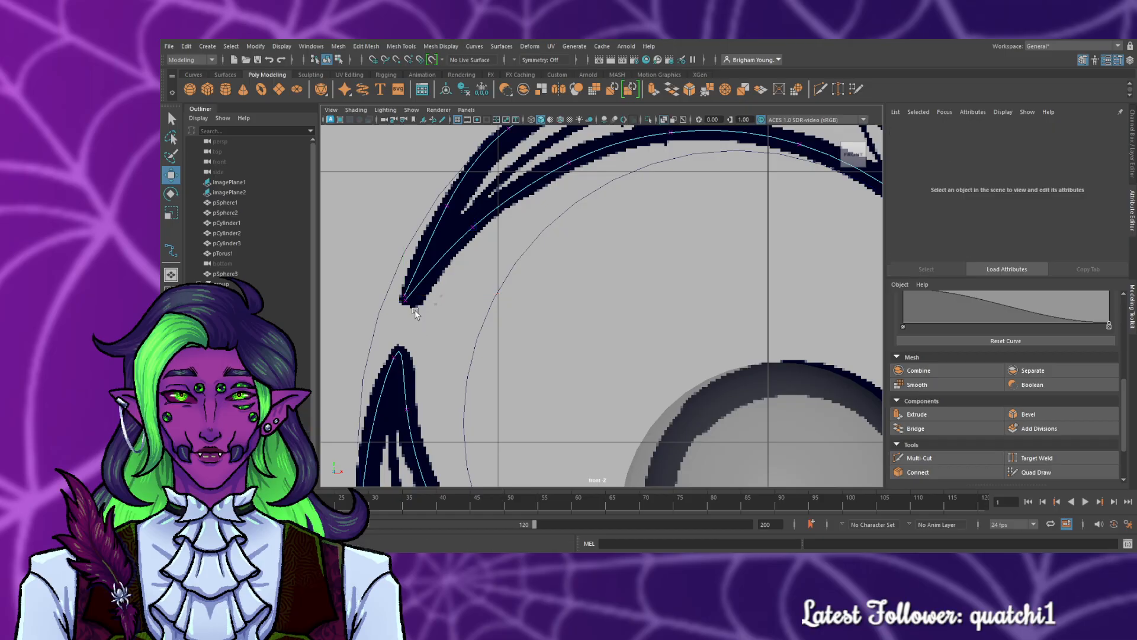
pyautogui.click(406, 301)
pyautogui.moveTo(405, 285); pyautogui.dragTo(401, 277)
pyautogui.click(624, 289)
# - Refine the curve points along the crescent's upper left outer edge and nudge its upper tip to follow the reference
pyautogui.keyDown('alt'); pyautogui.moveTo(486, 200); pyautogui.dragTo(385, 377, button='middle'); pyautogui.keyUp('alt')
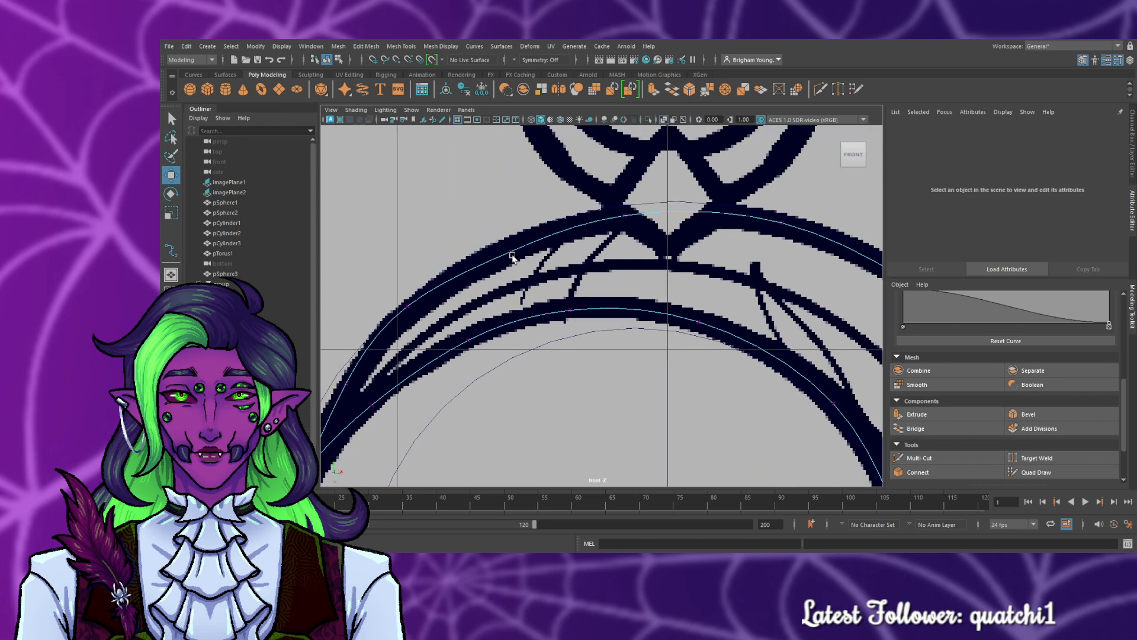
pyautogui.click(511, 246)
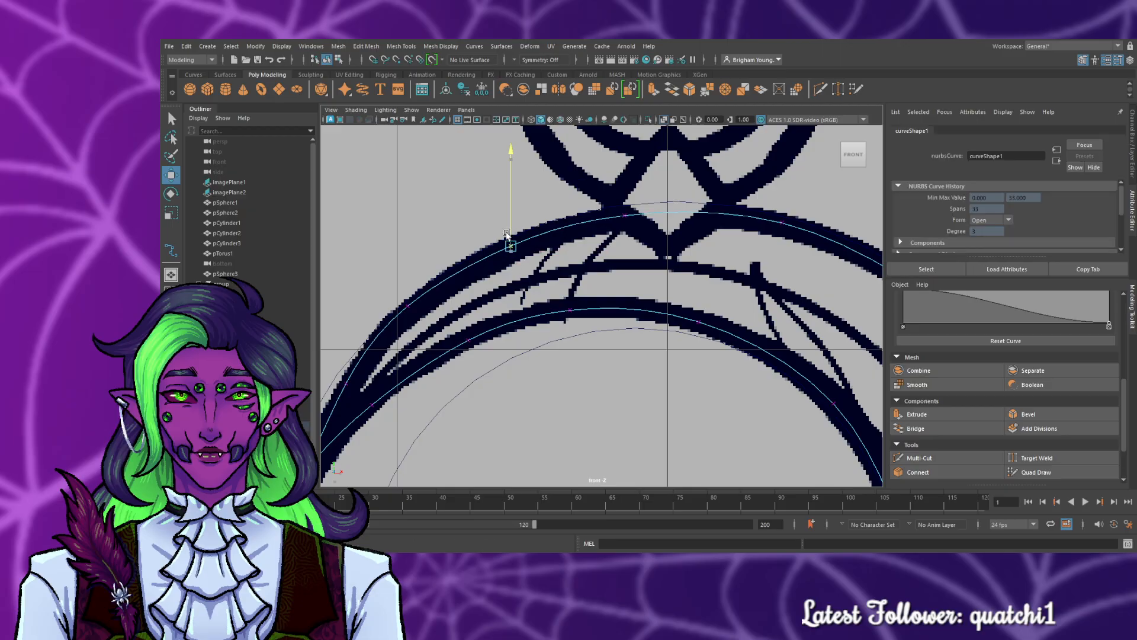
pyautogui.click(485, 405)
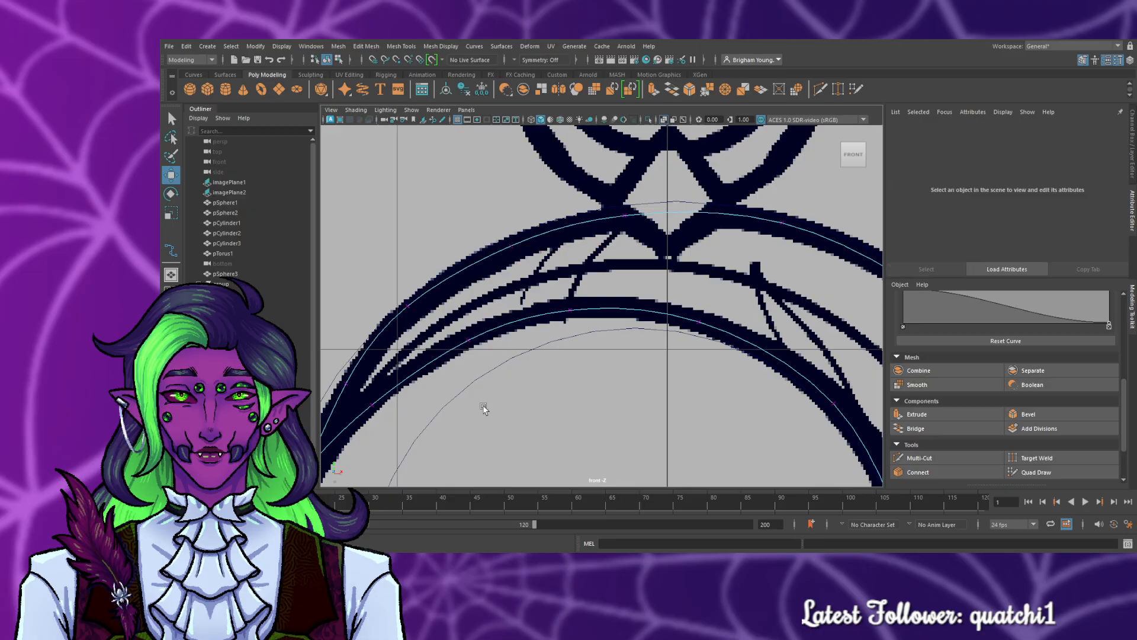
pyautogui.keyDown('alt'); pyautogui.moveTo(498, 400); pyautogui.dragTo(589, 348, button='middle'); pyautogui.keyUp('alt')
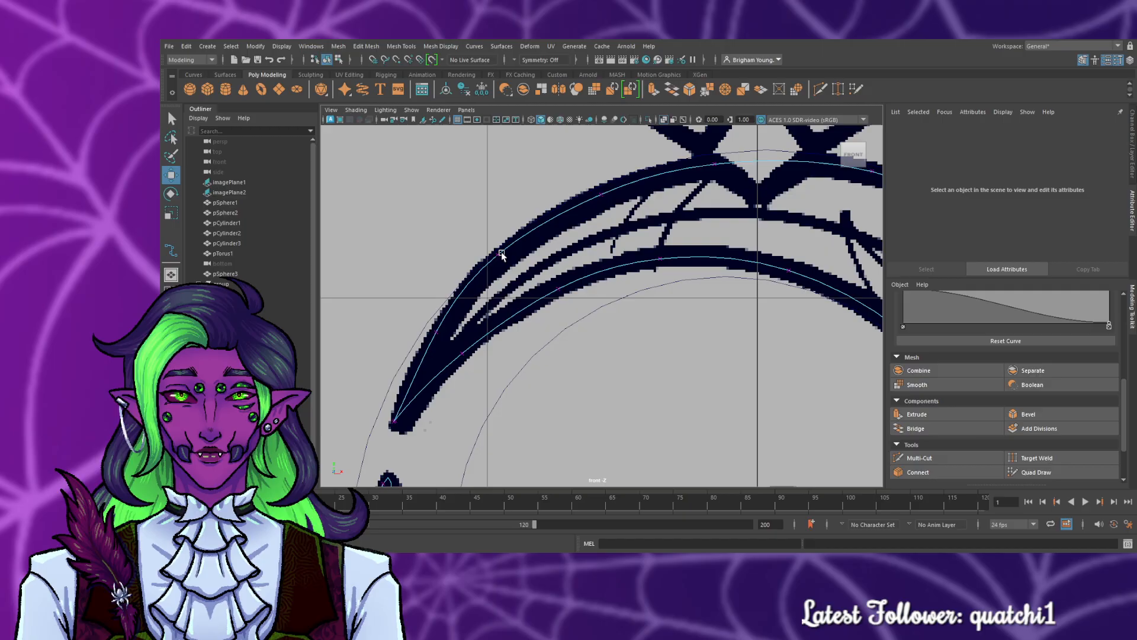
pyautogui.click(437, 333)
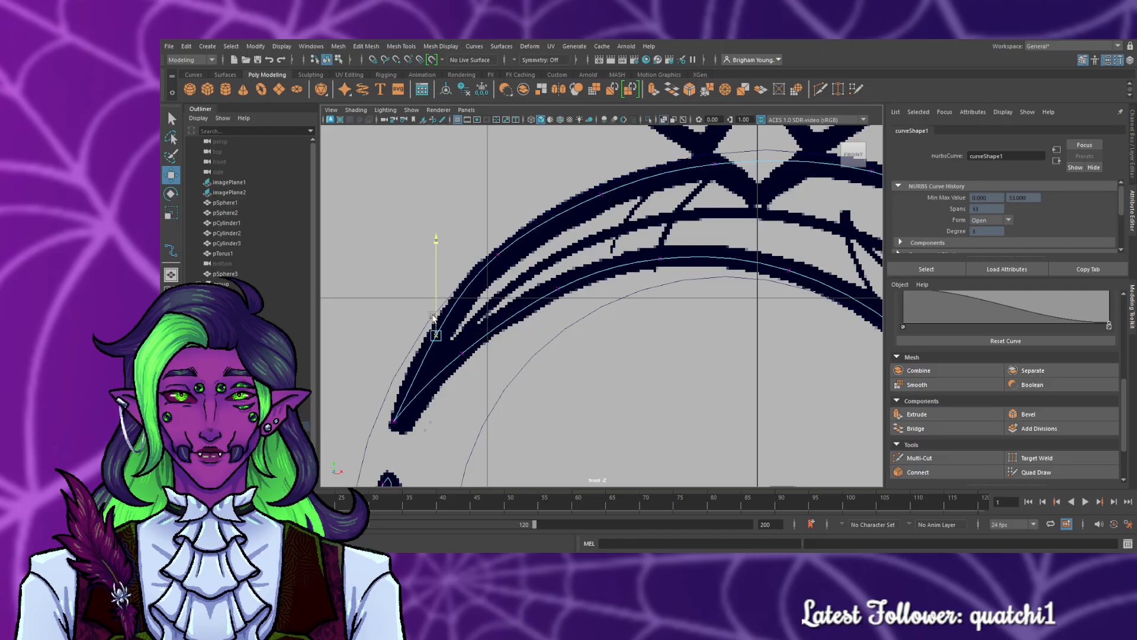
pyautogui.moveTo(460, 337); pyautogui.dragTo(458, 348)
pyautogui.click(395, 422)
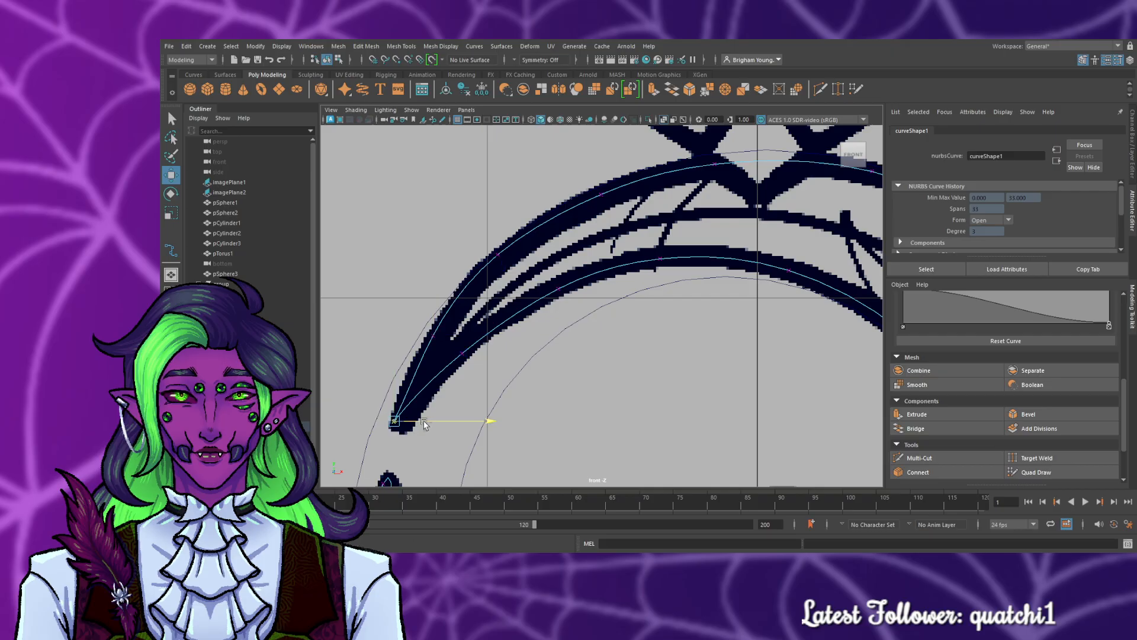
pyautogui.moveTo(424, 423); pyautogui.dragTo(429, 424)
pyautogui.click(439, 440)
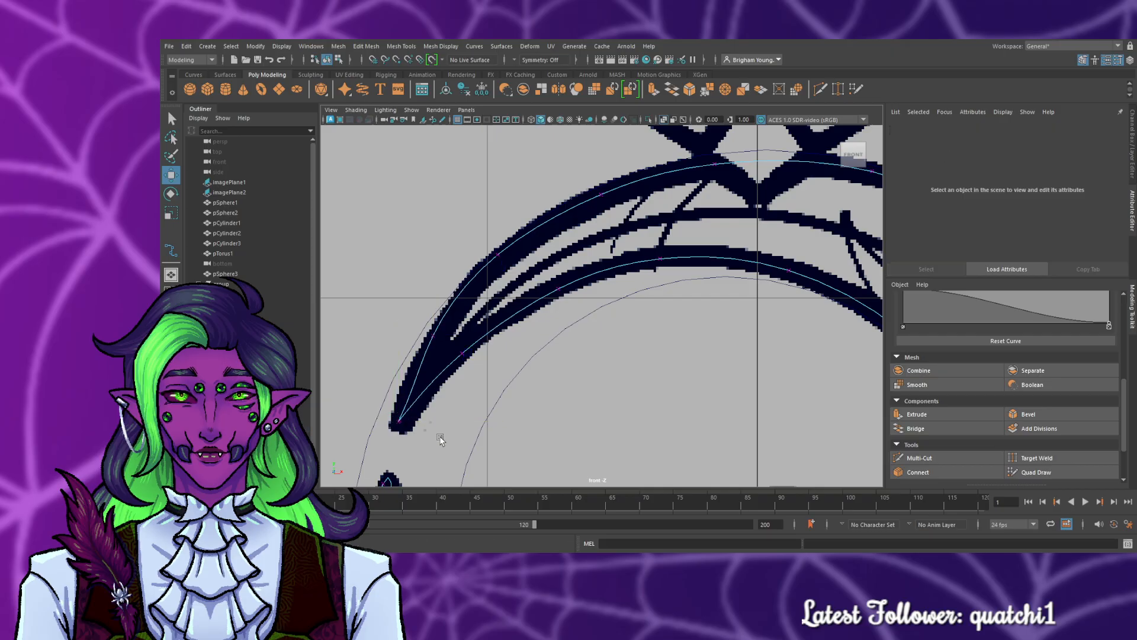
# - Reposition one curve point on the crescent's right inner edge and one on its upper right outer edge to match the reference
pyautogui.keyDown('alt'); pyautogui.moveTo(680, 393); pyautogui.dragTo(358, 267, button='middle'); pyautogui.keyUp('alt')
pyautogui.moveTo(645, 327); pyautogui.dragTo(695, 349)
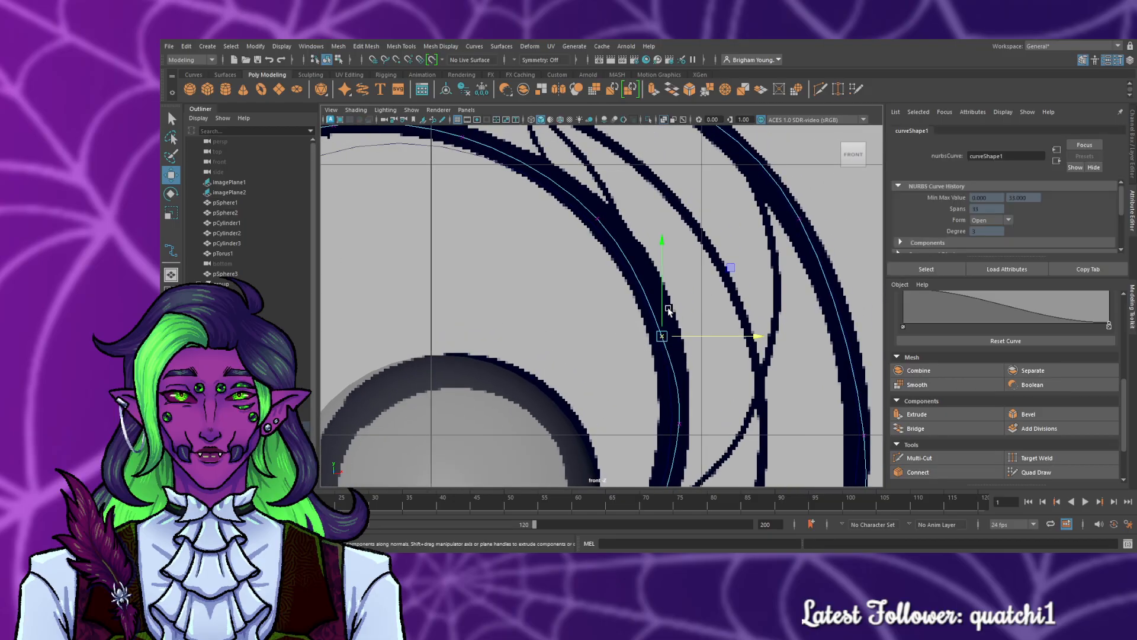
pyautogui.moveTo(663, 309); pyautogui.dragTo(663, 296)
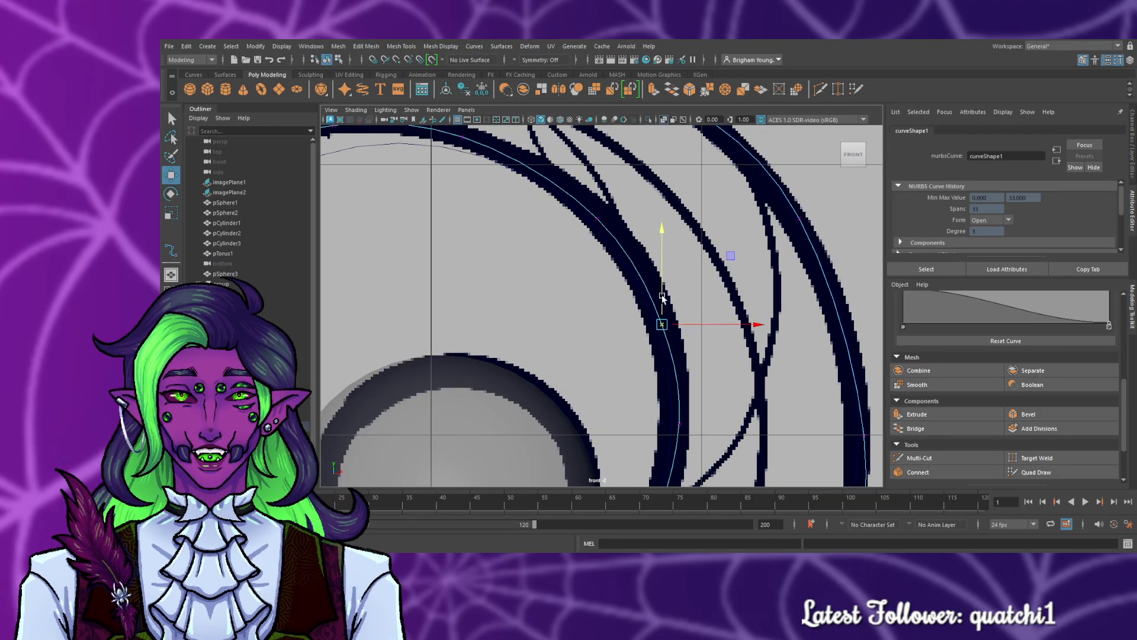
pyautogui.click(811, 386)
pyautogui.keyDown('alt'); pyautogui.moveTo(794, 325); pyautogui.dragTo(771, 489, button='middle'); pyautogui.keyUp('alt')
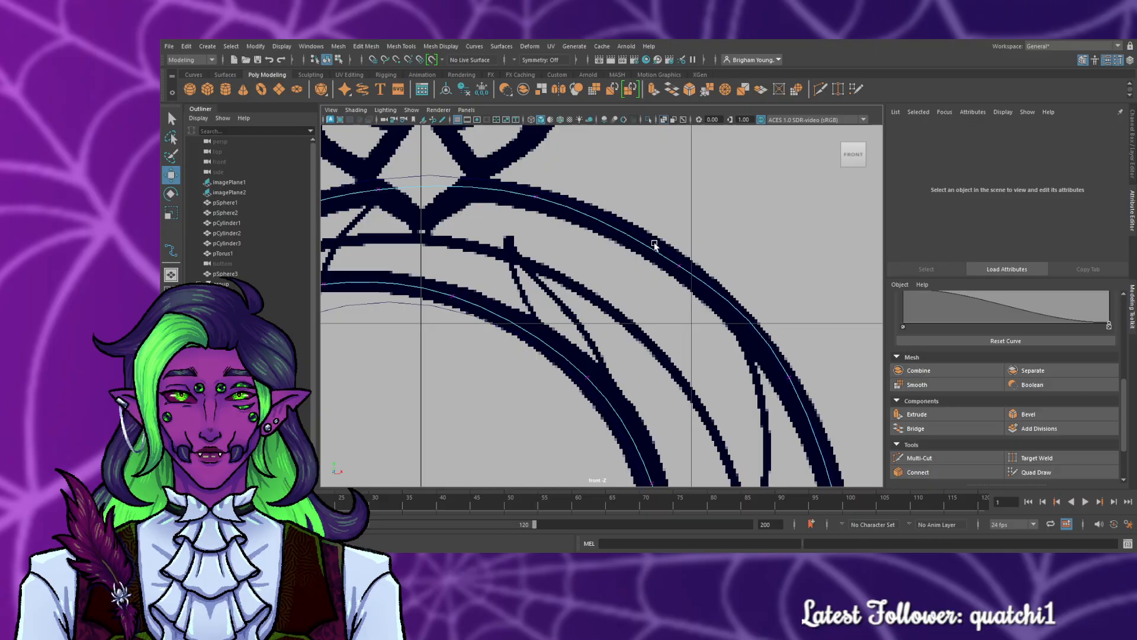
pyautogui.moveTo(662, 252)
pyautogui.mouseDown()
pyautogui.moveTo(688, 277)
pyautogui.moveTo(678, 238)
pyautogui.mouseUp()
pyautogui.click(674, 237)
# - Pull the curve points on the right and lower right outer edge inward onto the middle of the reference line
pyautogui.keyDown('alt'); pyautogui.moveTo(694, 364); pyautogui.dragTo(591, 156, button='middle'); pyautogui.keyUp('alt')
pyautogui.keyDown('alt'); pyautogui.moveTo(659, 349); pyautogui.dragTo(666, 168, button='middle'); pyautogui.keyUp('alt')
pyautogui.click(748, 197)
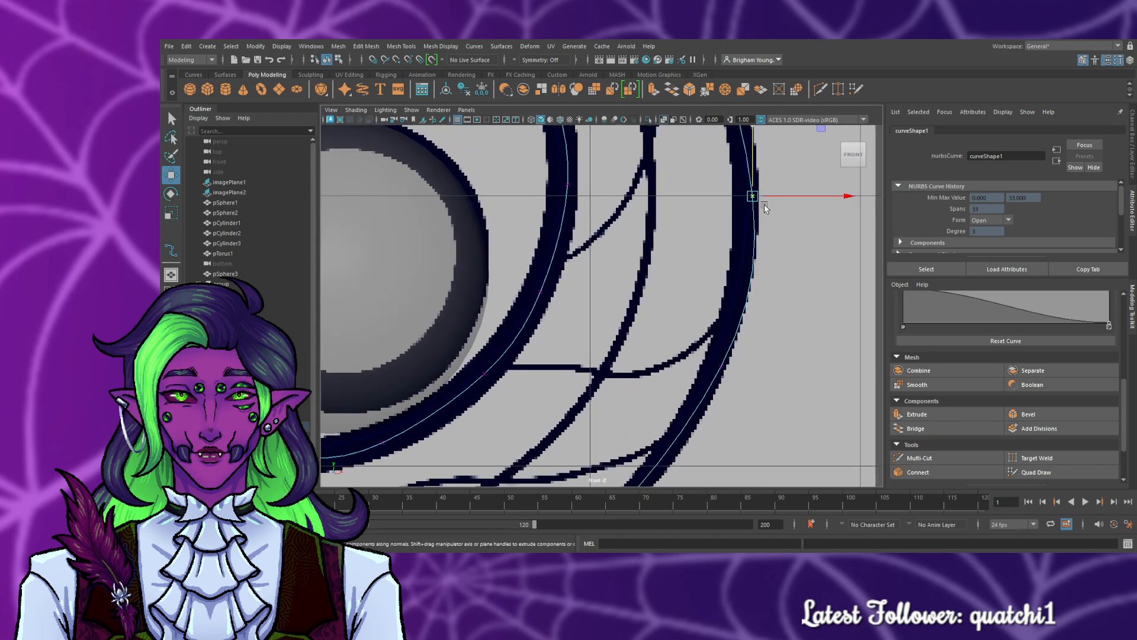
pyautogui.moveTo(787, 195); pyautogui.dragTo(773, 195)
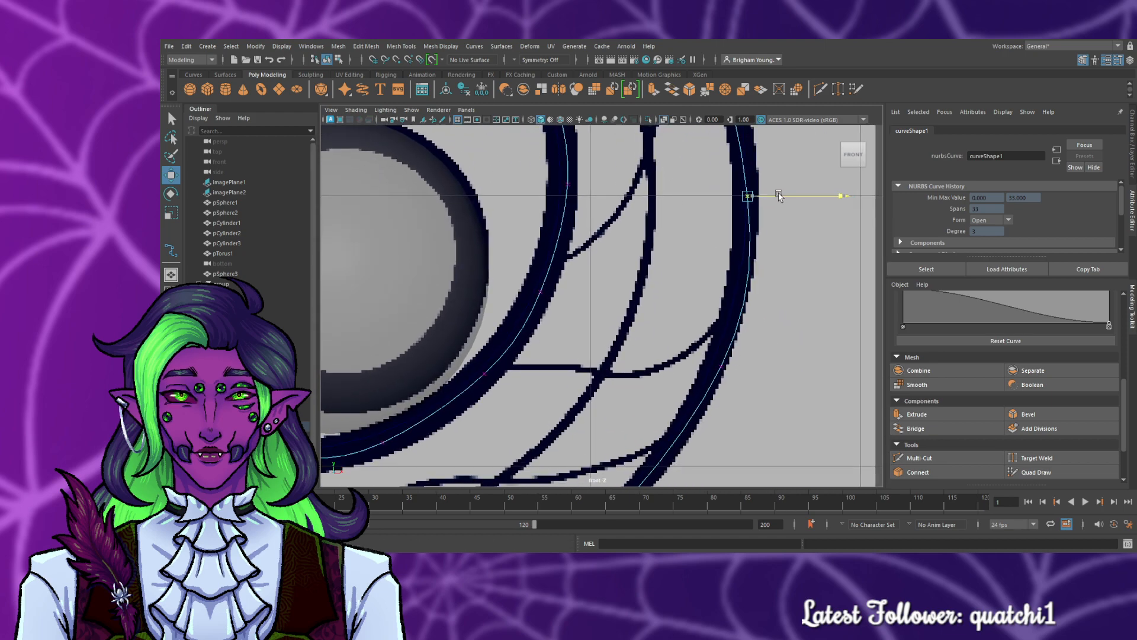
pyautogui.click(714, 367)
pyautogui.moveTo(753, 367); pyautogui.dragTo(744, 365)
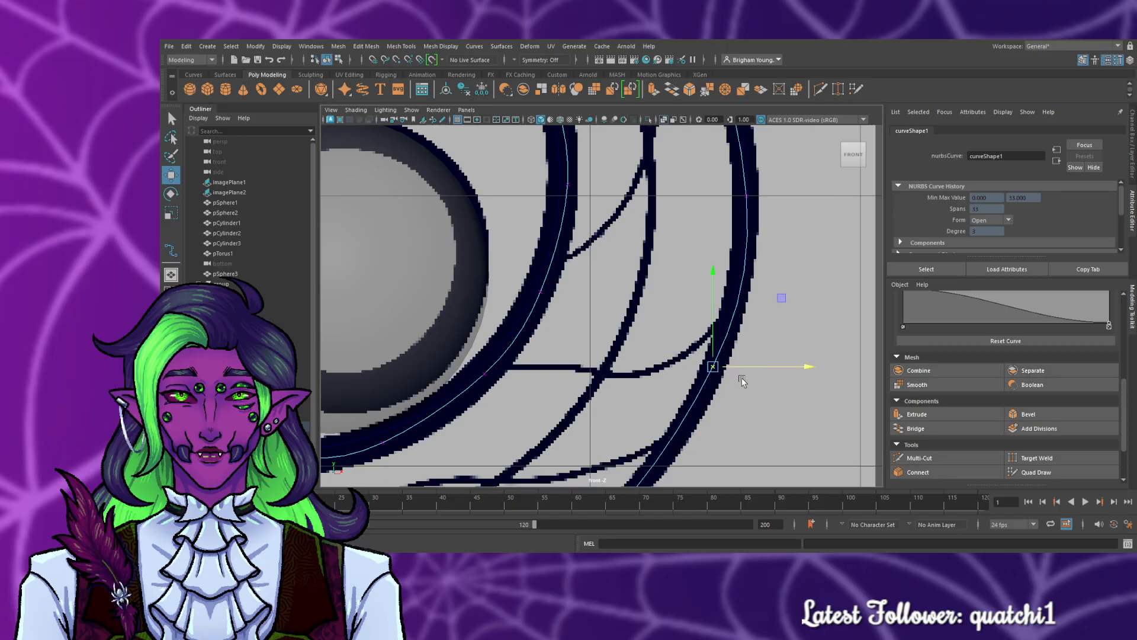
pyautogui.keyDown('alt'); pyautogui.moveTo(702, 443); pyautogui.dragTo(761, 286, button='middle'); pyautogui.keyUp('alt')
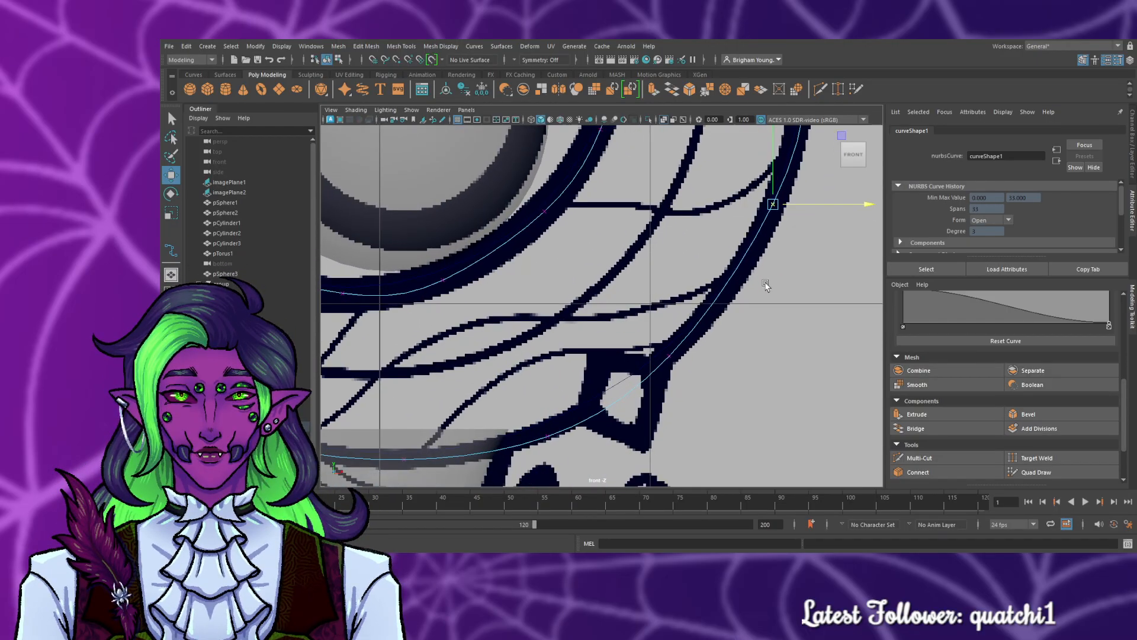
pyautogui.moveTo(769, 178); pyautogui.dragTo(768, 187)
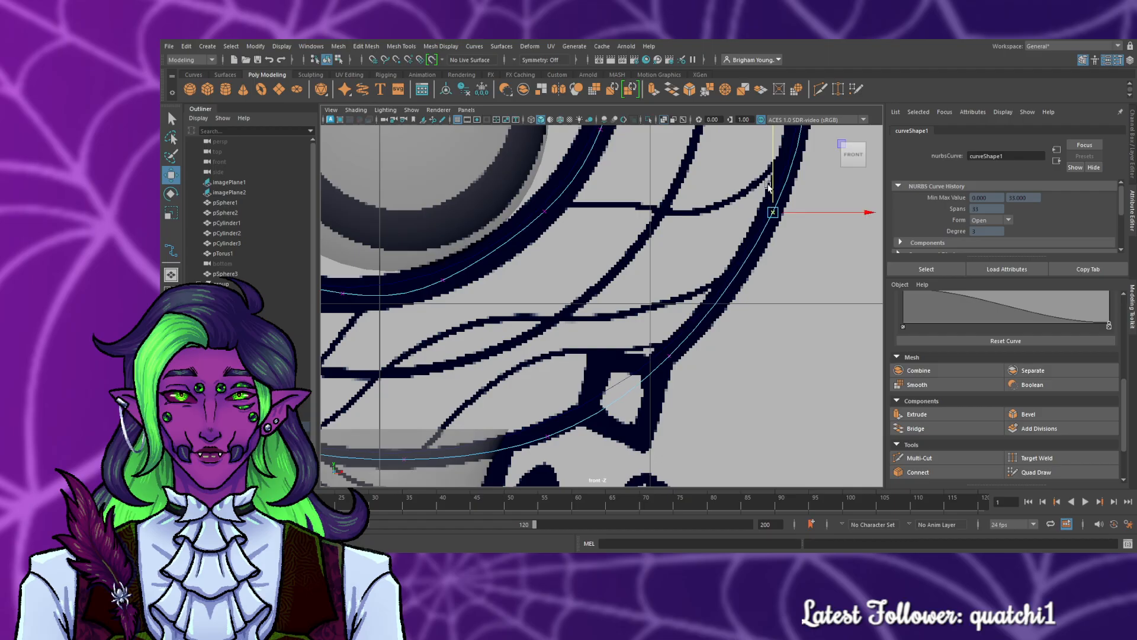
pyautogui.click(793, 224)
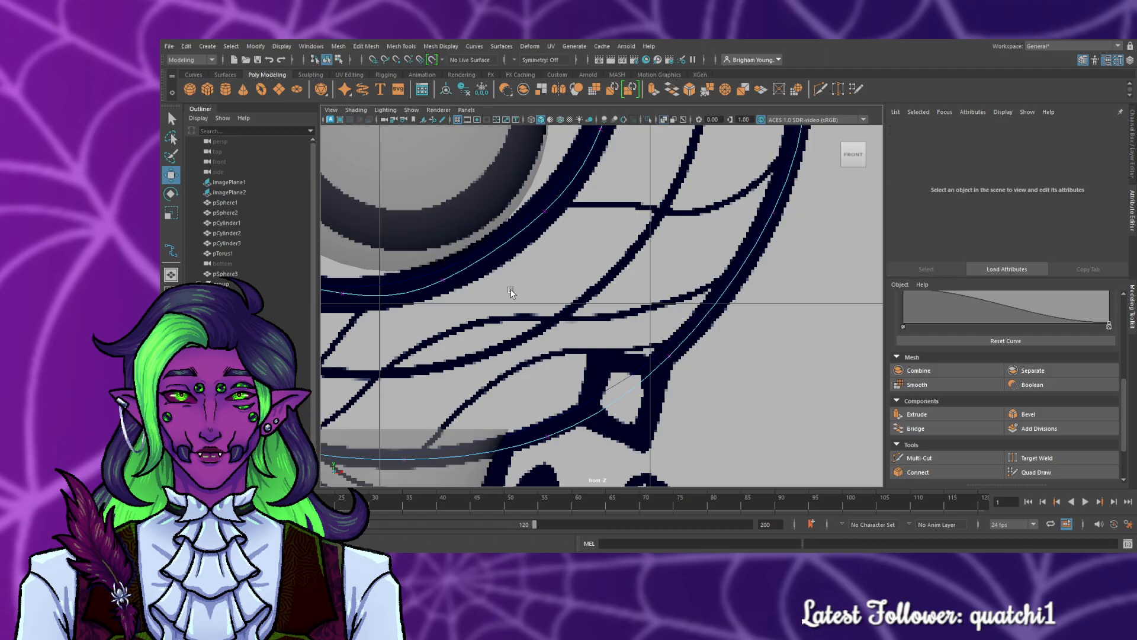
# - Adjust the curve points at the bottom and right of the crescent's inner edge to centre them on the reference line
pyautogui.keyDown('alt'); pyautogui.moveTo(510, 292); pyautogui.dragTo(690, 349, button='middle'); pyautogui.keyUp('alt')
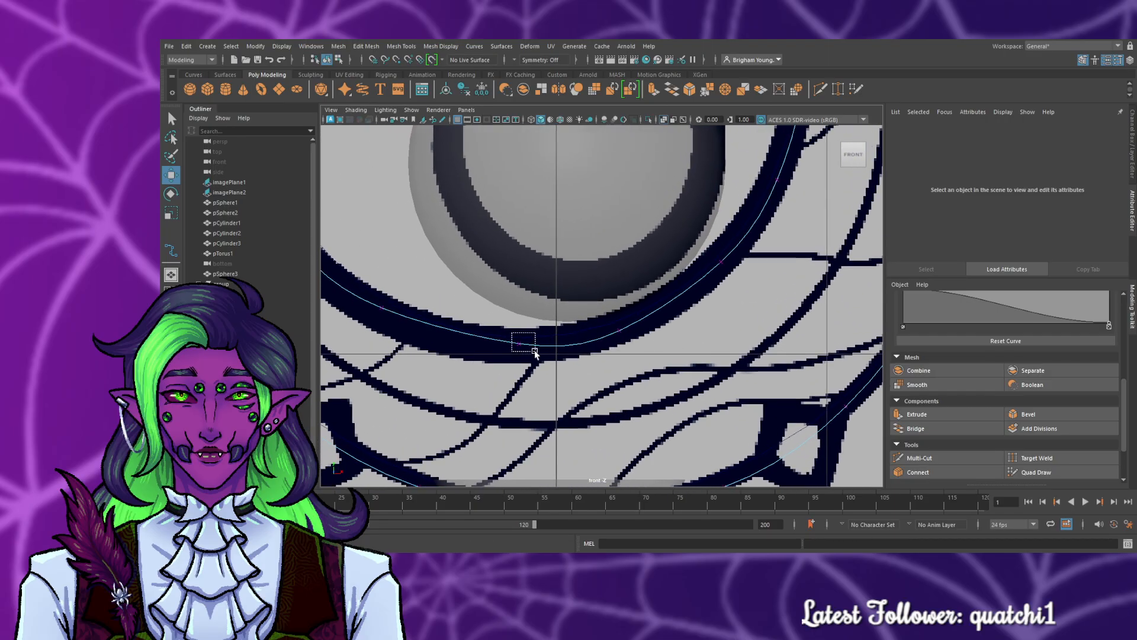
pyautogui.moveTo(534, 351)
pyautogui.mouseDown()
pyautogui.moveTo(549, 344)
pyautogui.moveTo(525, 344)
pyautogui.mouseUp()
pyautogui.keyDown('alt'); pyautogui.moveTo(464, 387); pyautogui.dragTo(531, 498, button='middle'); pyautogui.keyUp('alt')
pyautogui.keyDown('alt'); pyautogui.moveTo(737, 317); pyautogui.dragTo(617, 471, button='middle'); pyautogui.keyUp('alt')
pyautogui.moveTo(743, 322); pyautogui.dragTo(774, 363)
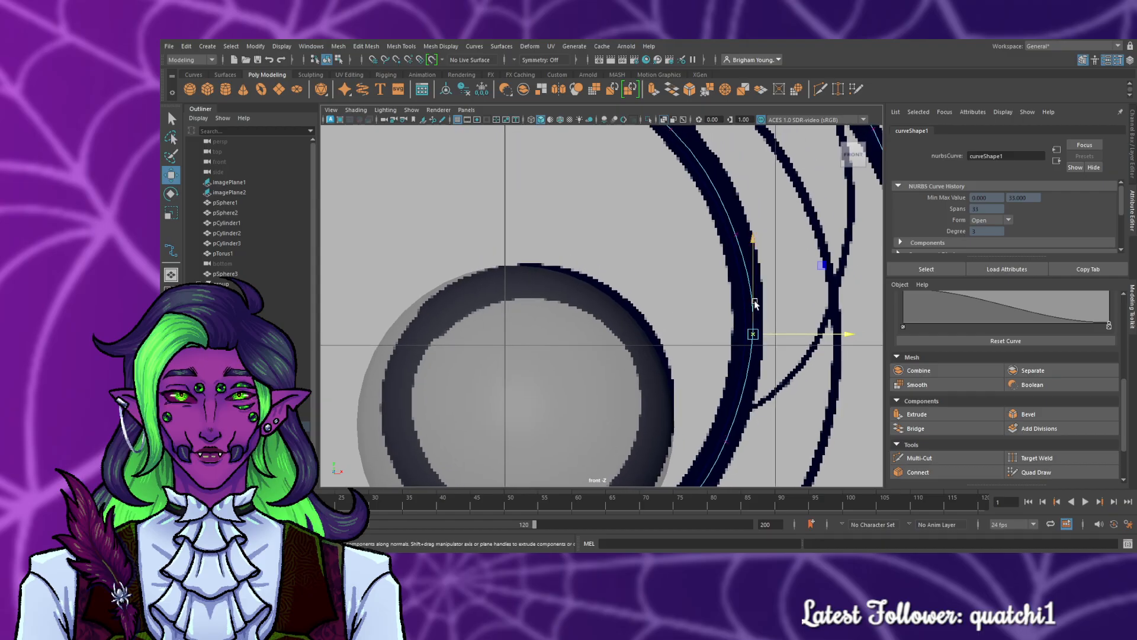
pyautogui.moveTo(755, 304); pyautogui.dragTo(780, 348)
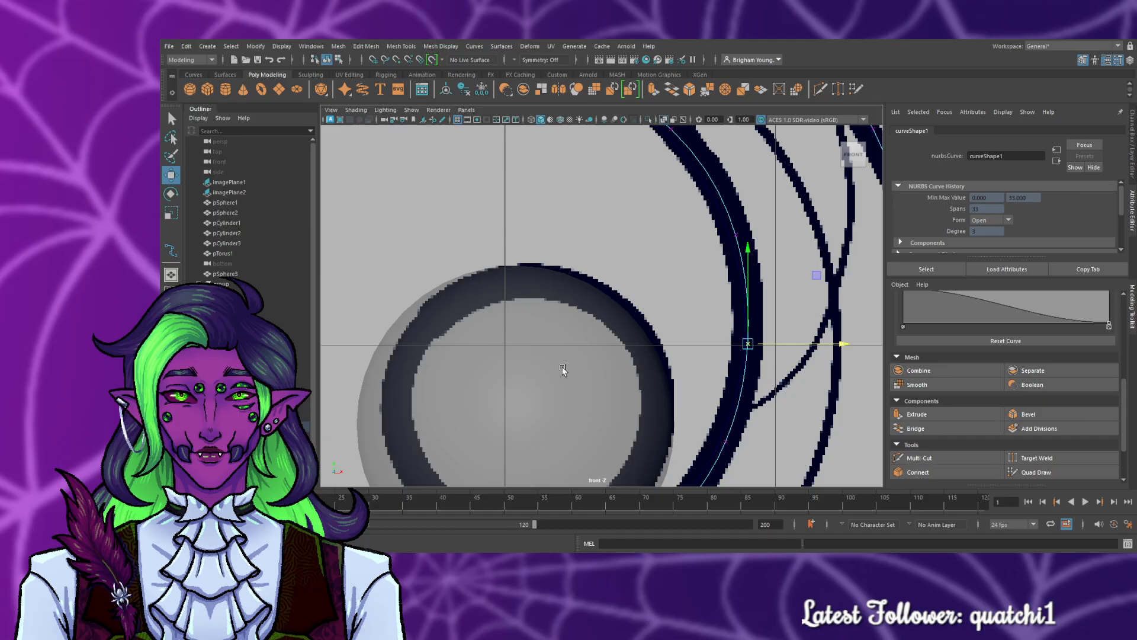
# - Shift the curve point on the crescent's lower left outer edge inward onto the reference line
pyautogui.keyDown('alt'); pyautogui.moveTo(538, 407); pyautogui.dragTo(658, 259, button='middle'); pyautogui.keyUp('alt')
pyautogui.keyDown('alt'); pyautogui.moveTo(544, 368); pyautogui.dragTo(655, 202, button='middle'); pyautogui.keyUp('alt')
pyautogui.moveTo(618, 340)
pyautogui.keyDown('alt'); pyautogui.mouseDown(button='middle')
pyautogui.moveTo(421, 308)
pyautogui.moveTo(579, 431)
pyautogui.mouseUp(button='middle'); pyautogui.keyUp('alt')
pyautogui.moveTo(404, 271)
pyautogui.keyDown('alt'); pyautogui.mouseDown(button='middle')
pyautogui.moveTo(523, 395)
pyautogui.moveTo(510, 298)
pyautogui.moveTo(518, 316)
pyautogui.mouseUp(button='middle'); pyautogui.keyUp('alt')
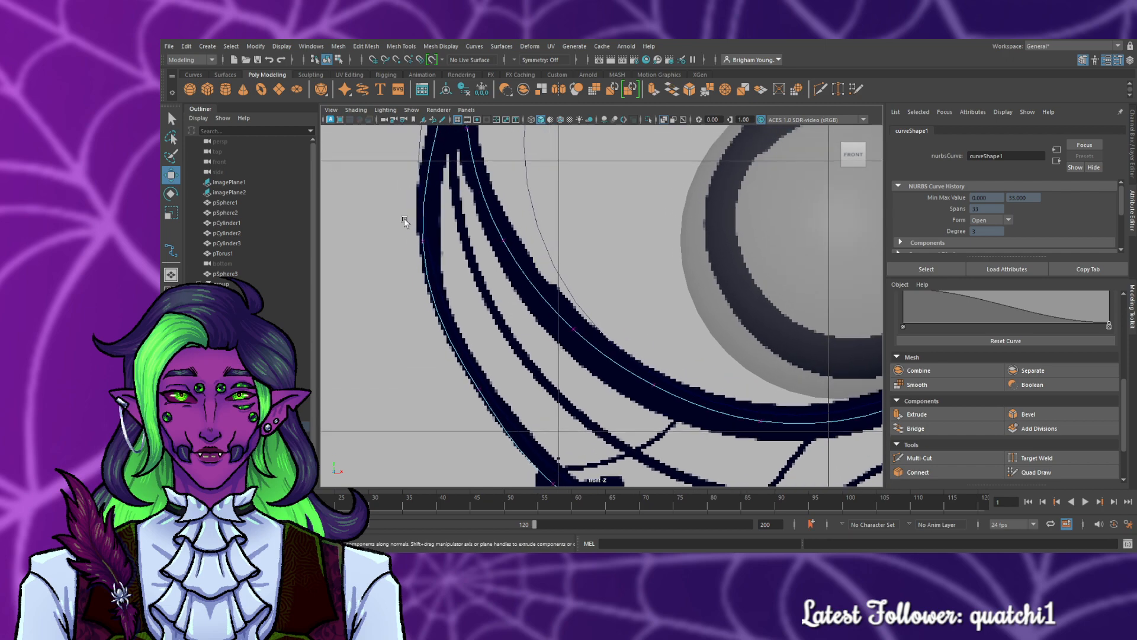
pyautogui.moveTo(404, 218); pyautogui.dragTo(477, 285)
pyautogui.moveTo(490, 239); pyautogui.dragTo(495, 238)
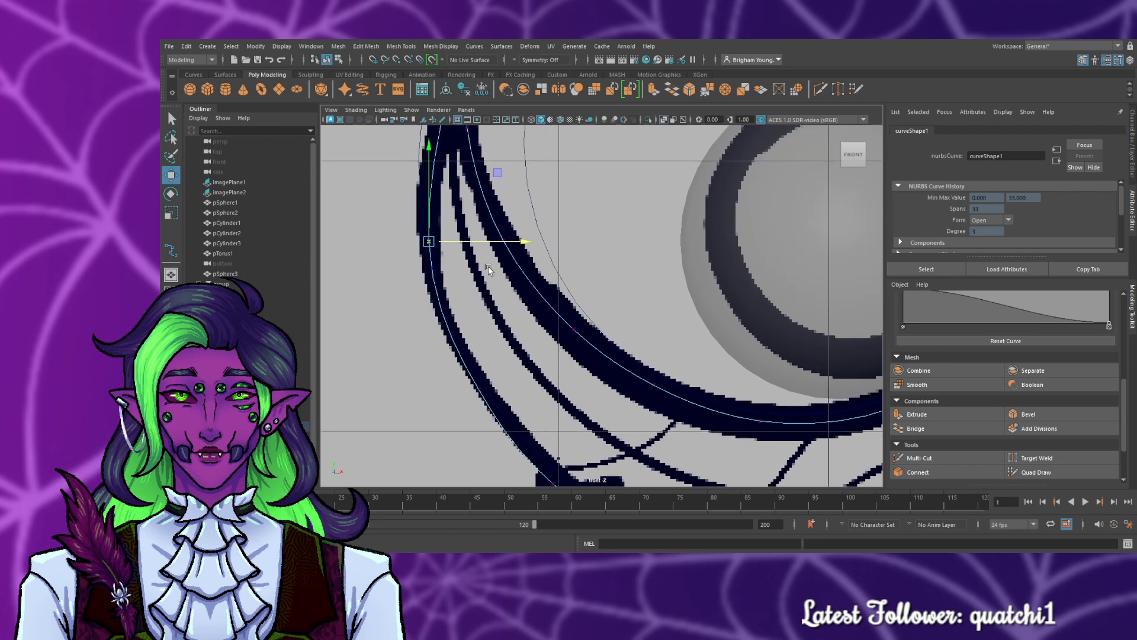
# - Check the curve around the whole reference ring, fine-tune the point on the lower right inner edge and deselect it
pyautogui.keyDown('alt'); pyautogui.moveTo(497, 337); pyautogui.dragTo(215, 194, button='middle'); pyautogui.keyUp('alt')
pyautogui.scroll(-8, 376, 342)
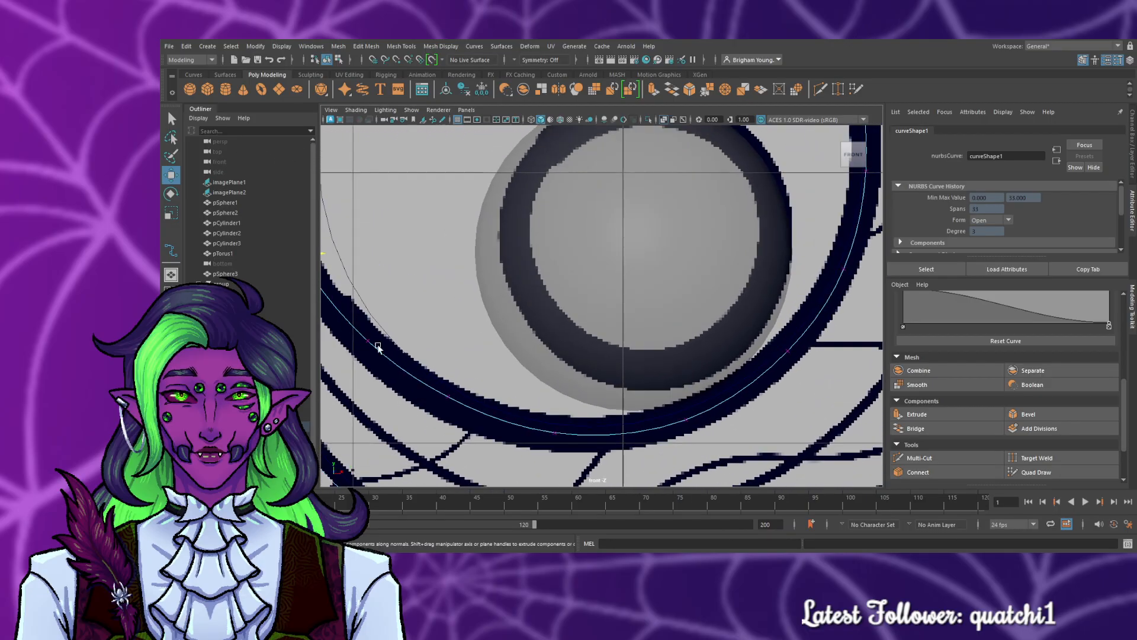
pyautogui.scroll(5, 432, 324)
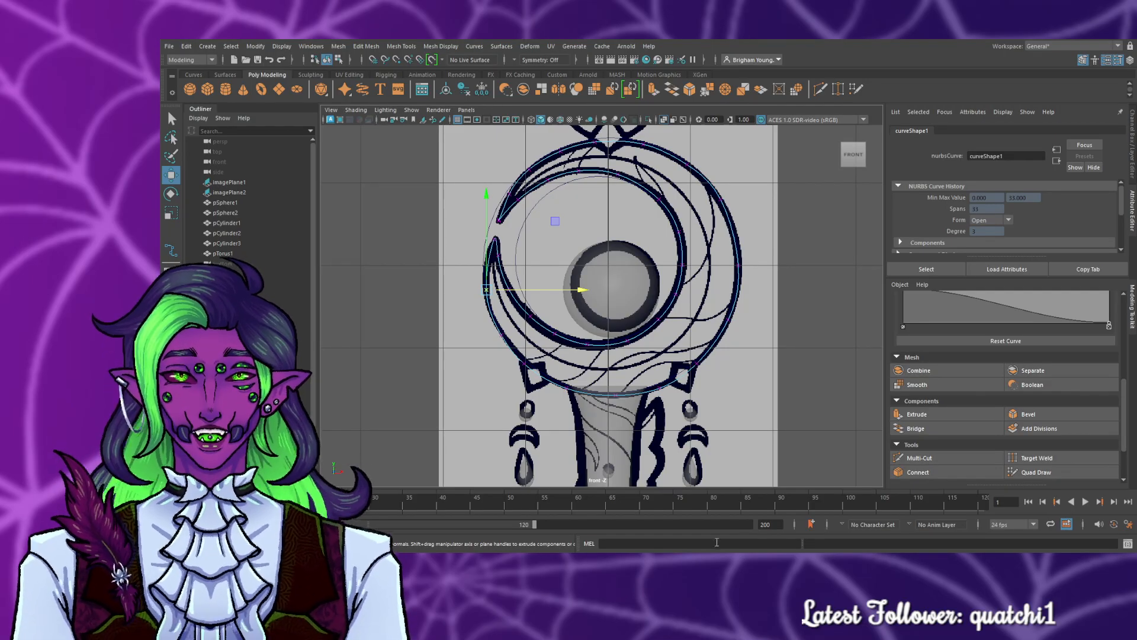
pyautogui.scroll(1, 558, 409)
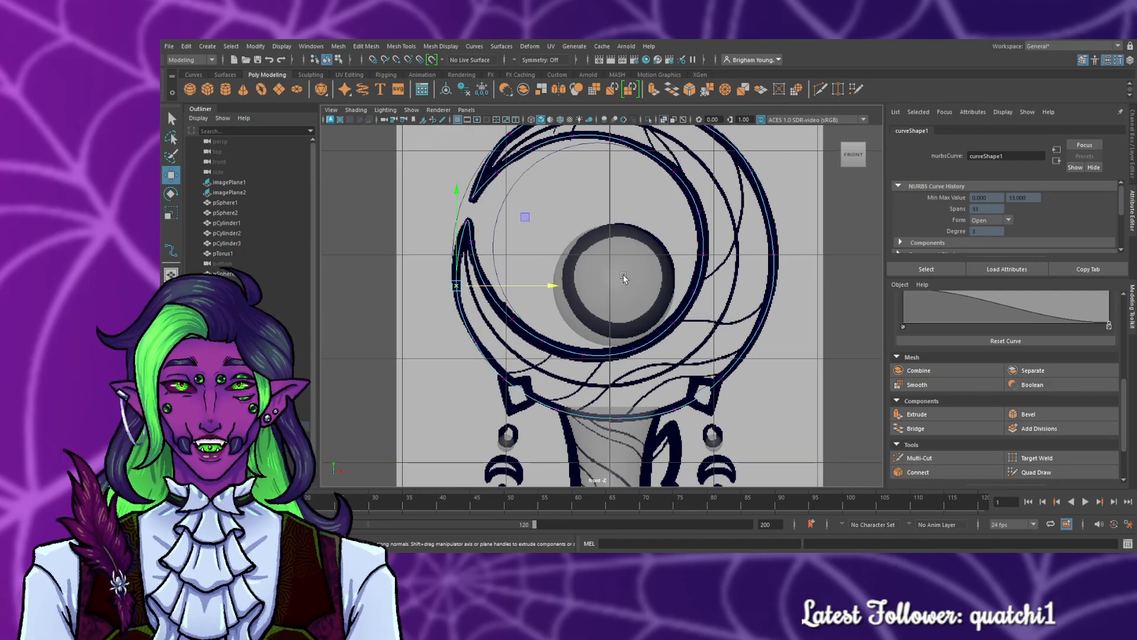
pyautogui.scroll(2, 784, 343)
pyautogui.click(716, 330)
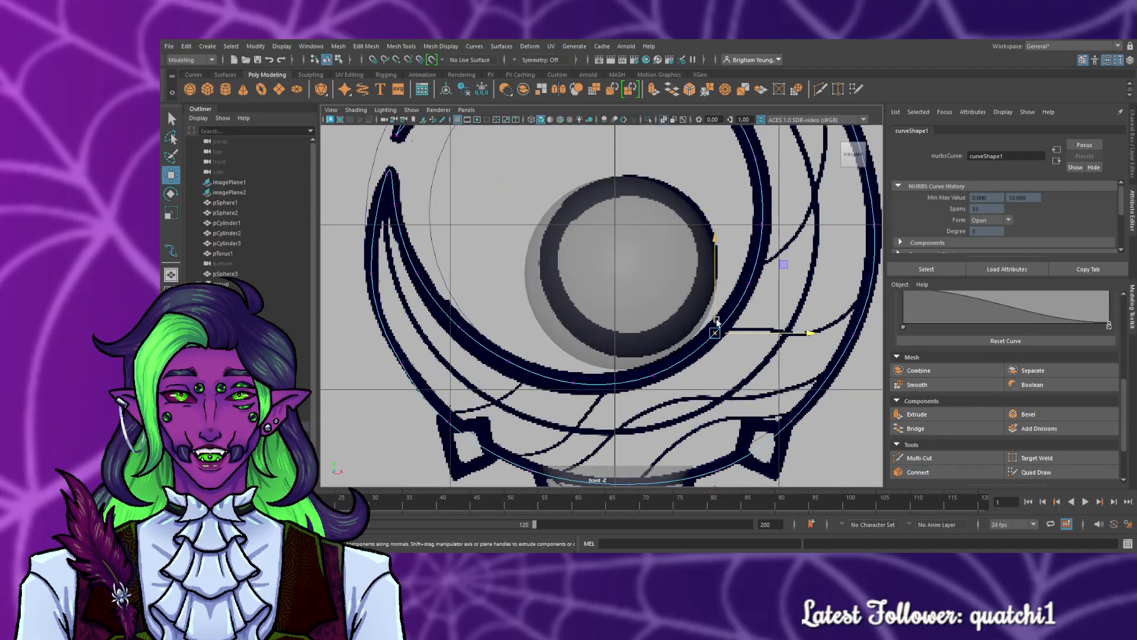
pyautogui.click(712, 384)
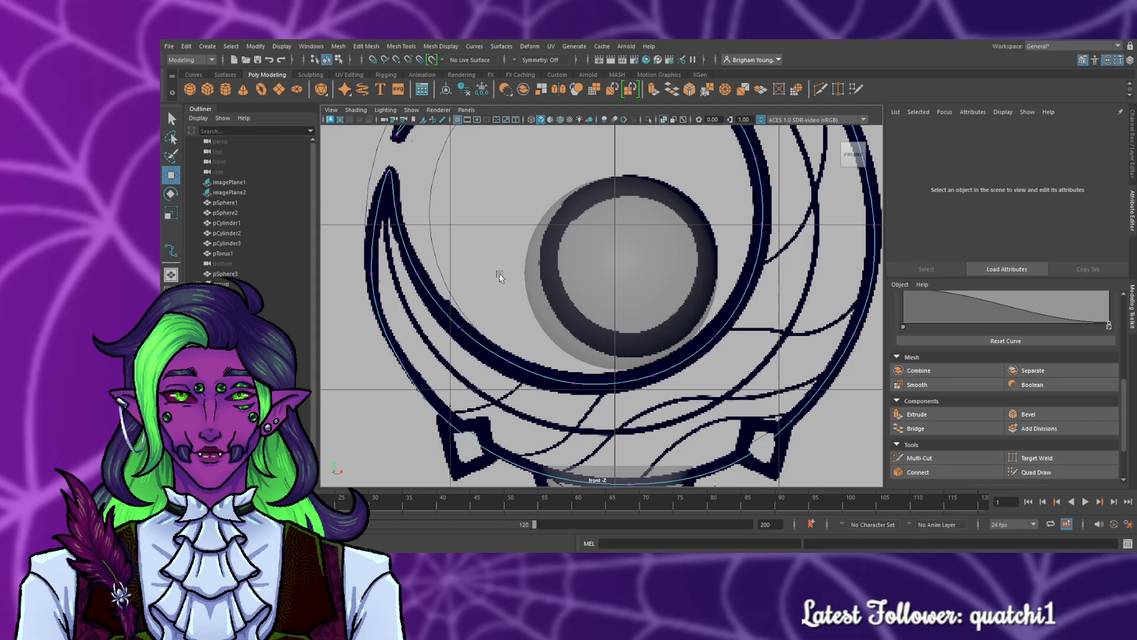
# - Select the curve's end points at the crescent's upper tip and try to extrude them
pyautogui.keyDown('alt'); pyautogui.moveTo(498, 214); pyautogui.dragTo(510, 346, button='middle'); pyautogui.keyUp('alt')
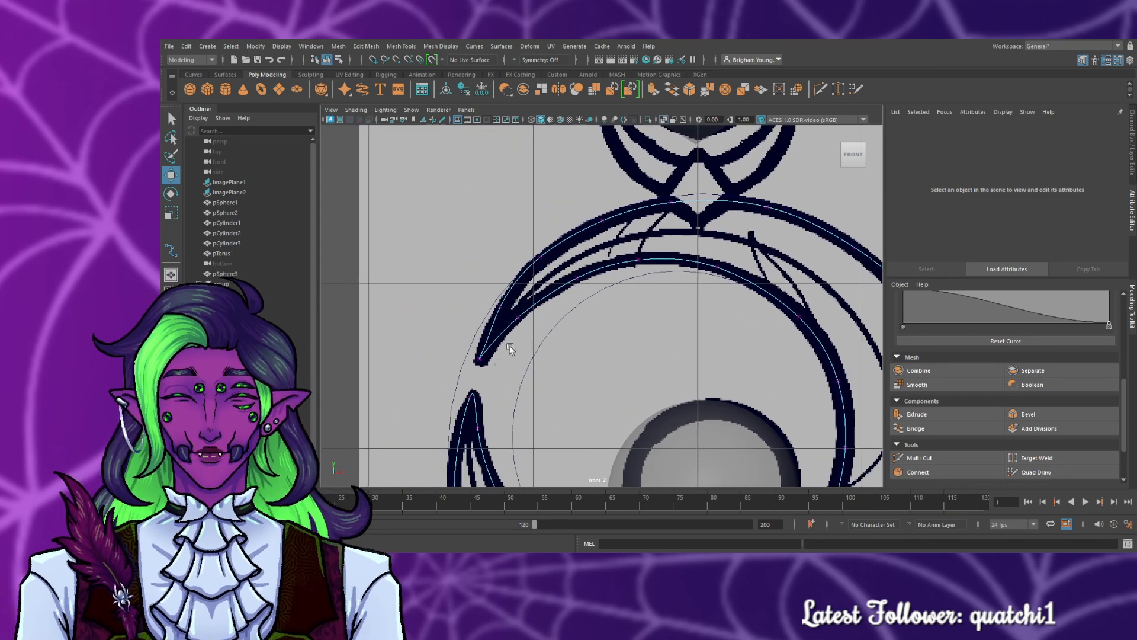
pyautogui.scroll(-4, 511, 350)
pyautogui.scroll(8, 516, 353)
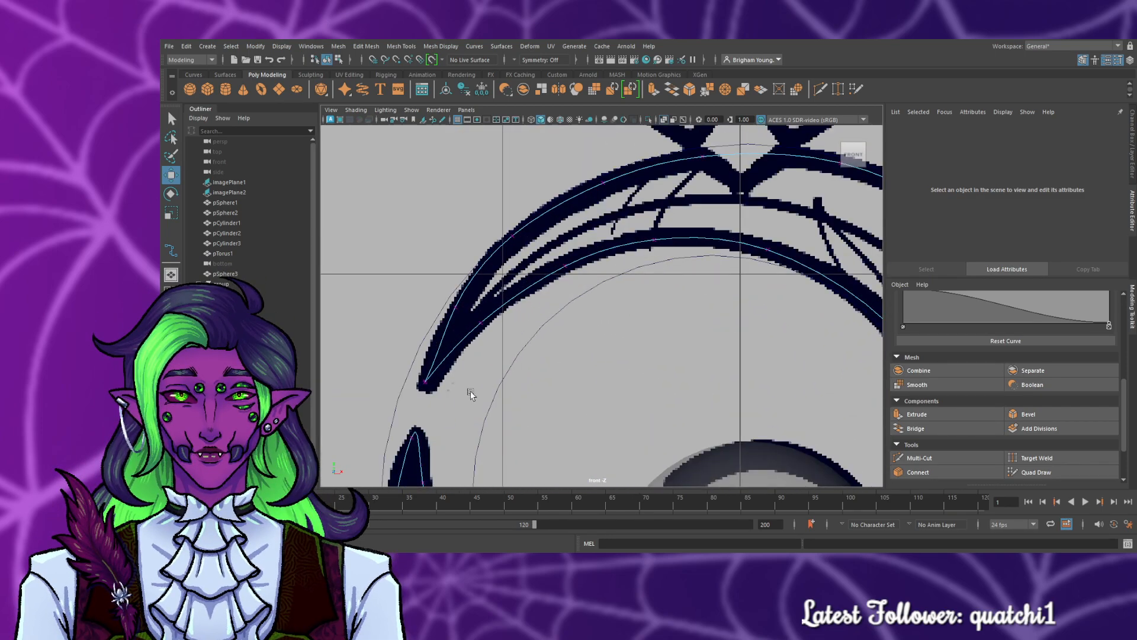
pyautogui.keyDown('alt'); pyautogui.moveTo(567, 354); pyautogui.dragTo(581, 346, button='middle'); pyautogui.keyUp('alt')
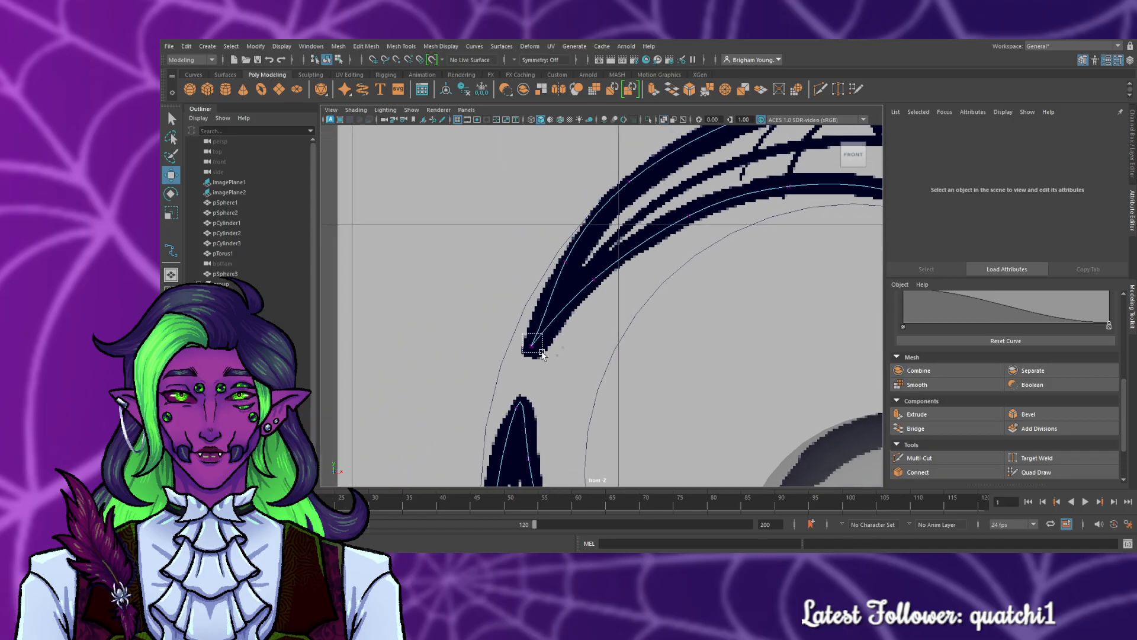
pyautogui.click(531, 346)
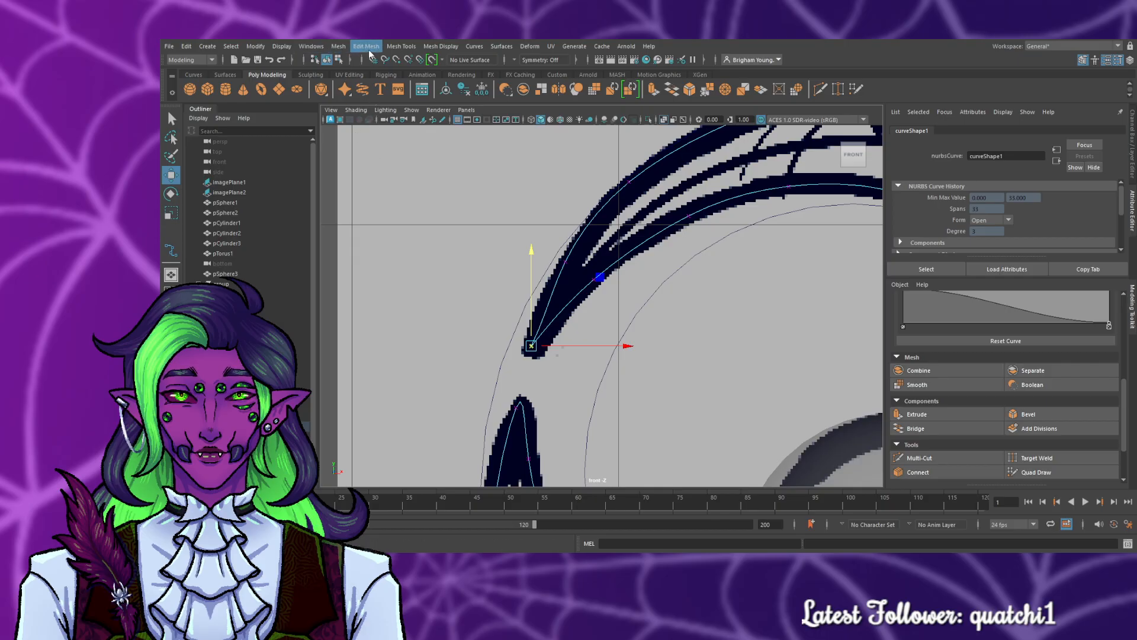
pyautogui.hotkey('ctrl', 'e')
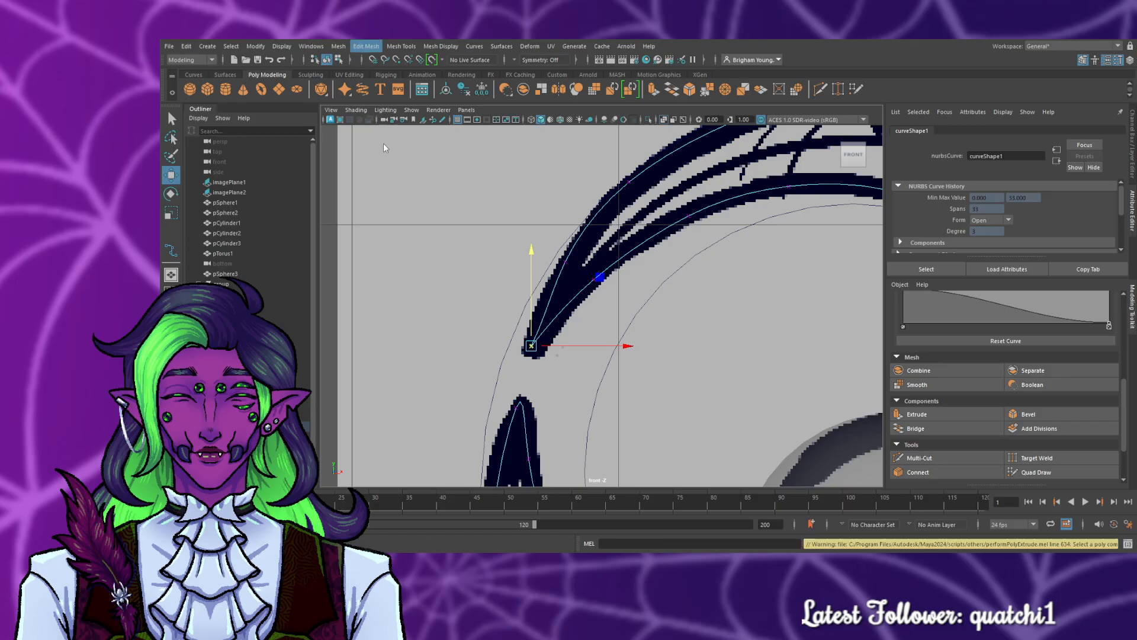
# - Reselect the curve's end points at the crescent's upper tip and try to create a planar surface
pyautogui.click(383, 153)
pyautogui.scroll(2, 510, 326)
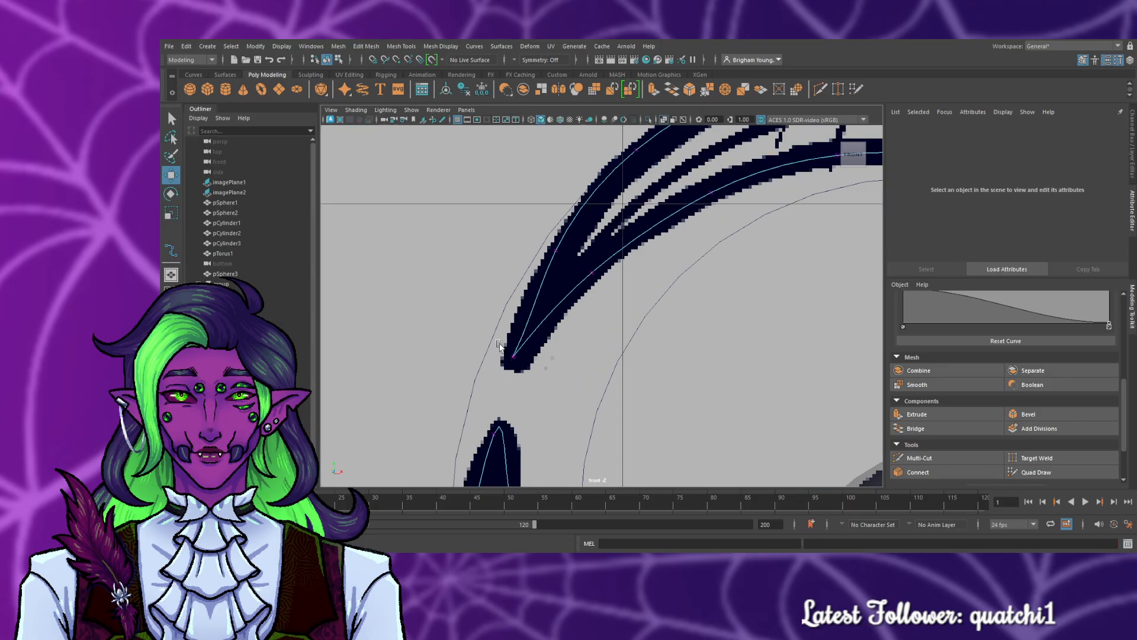
pyautogui.click(513, 356)
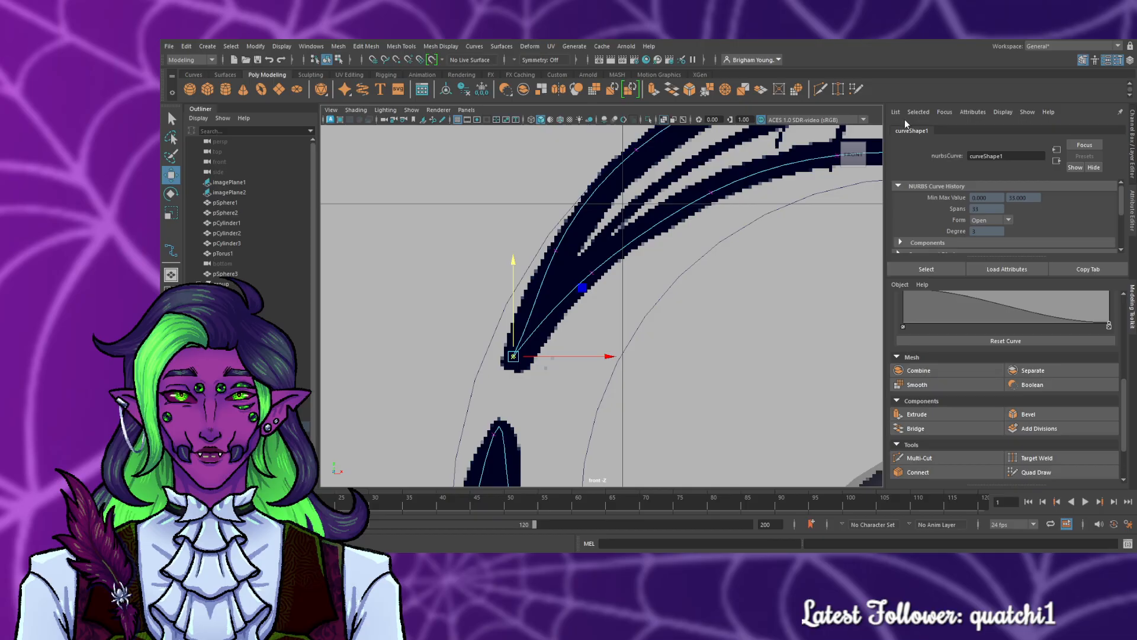
pyautogui.click(566, 301)
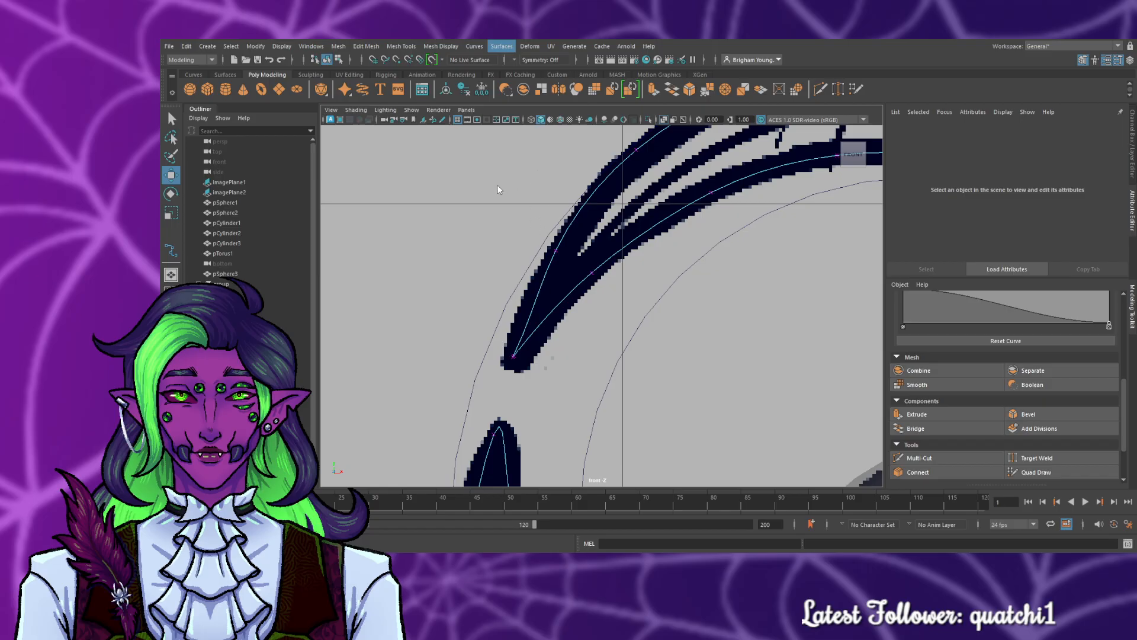
pyautogui.click(537, 86)
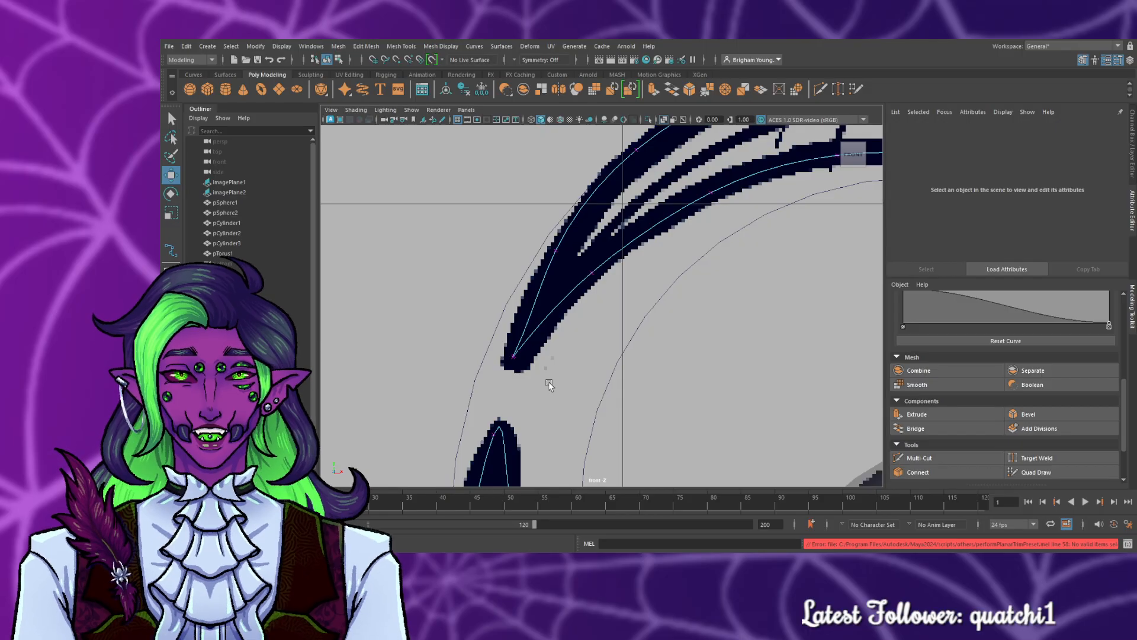
# - Try to close the open crescent curve at its upper tip with the Open/Close command
pyautogui.click(499, 354)
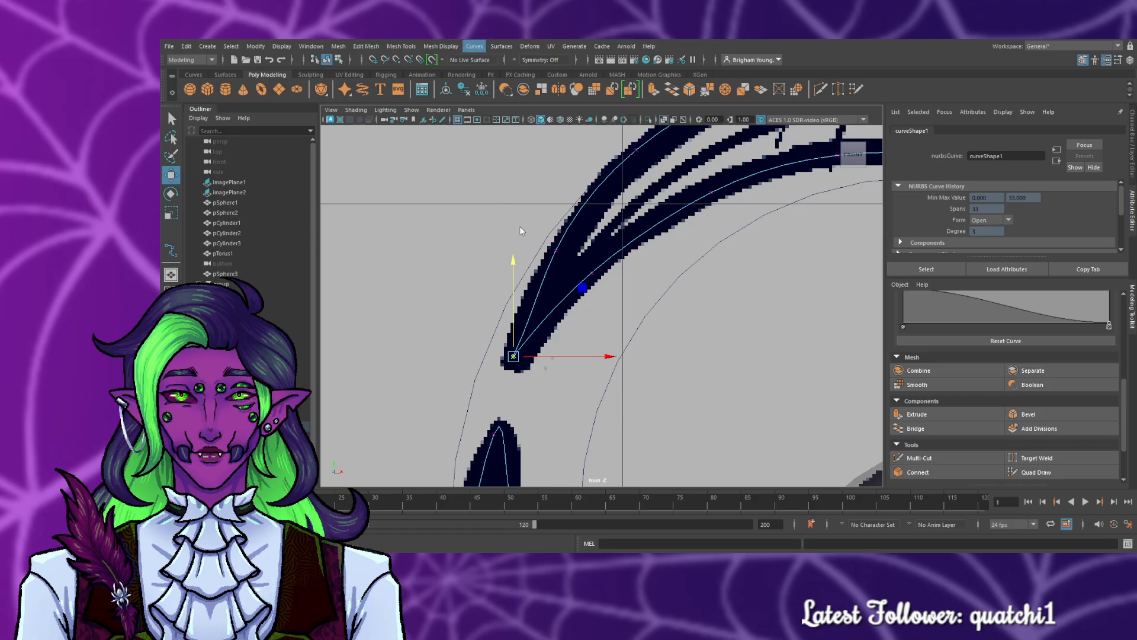
pyautogui.click(529, 378)
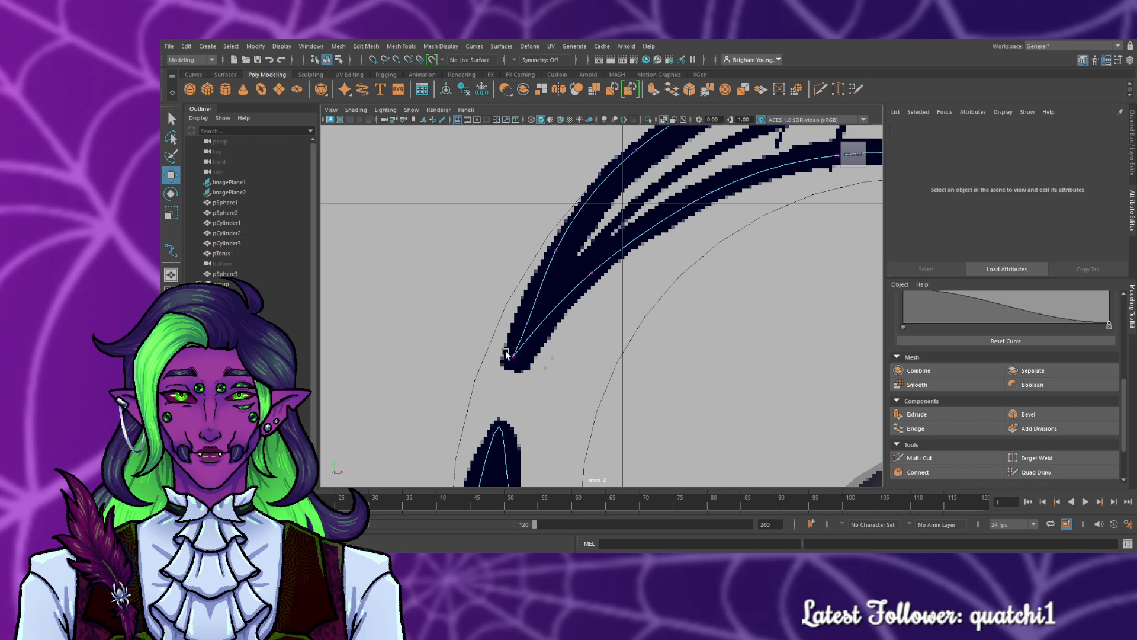
pyautogui.click(513, 359)
pyautogui.click(802, 355)
pyautogui.click(555, 230)
pyautogui.click(567, 294)
pyautogui.click(170, 119)
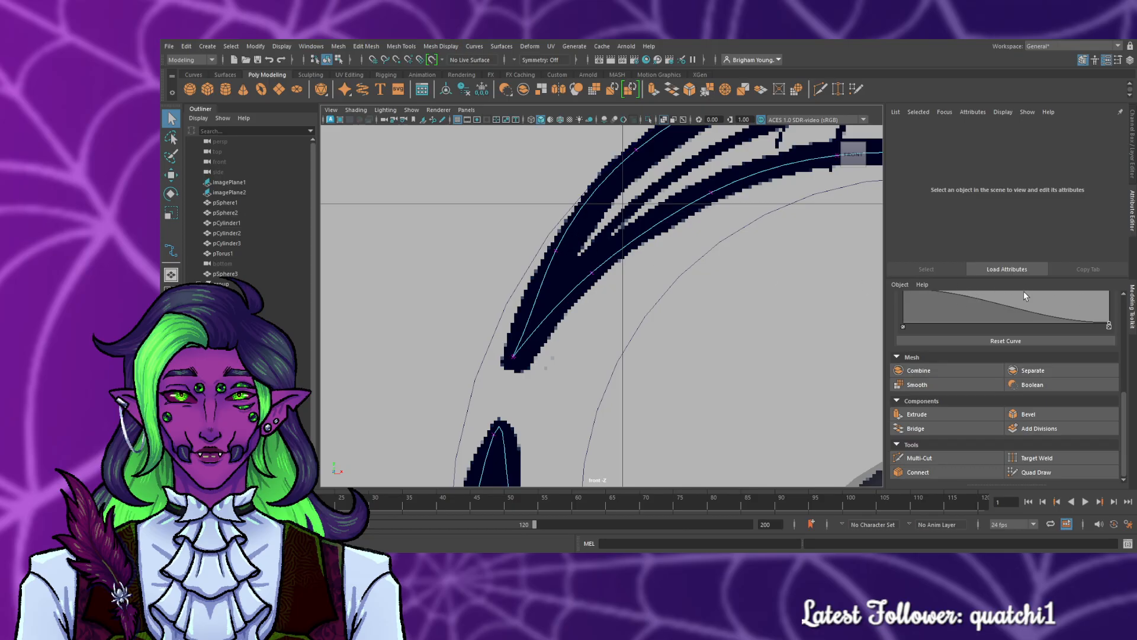
pyautogui.click(914, 429)
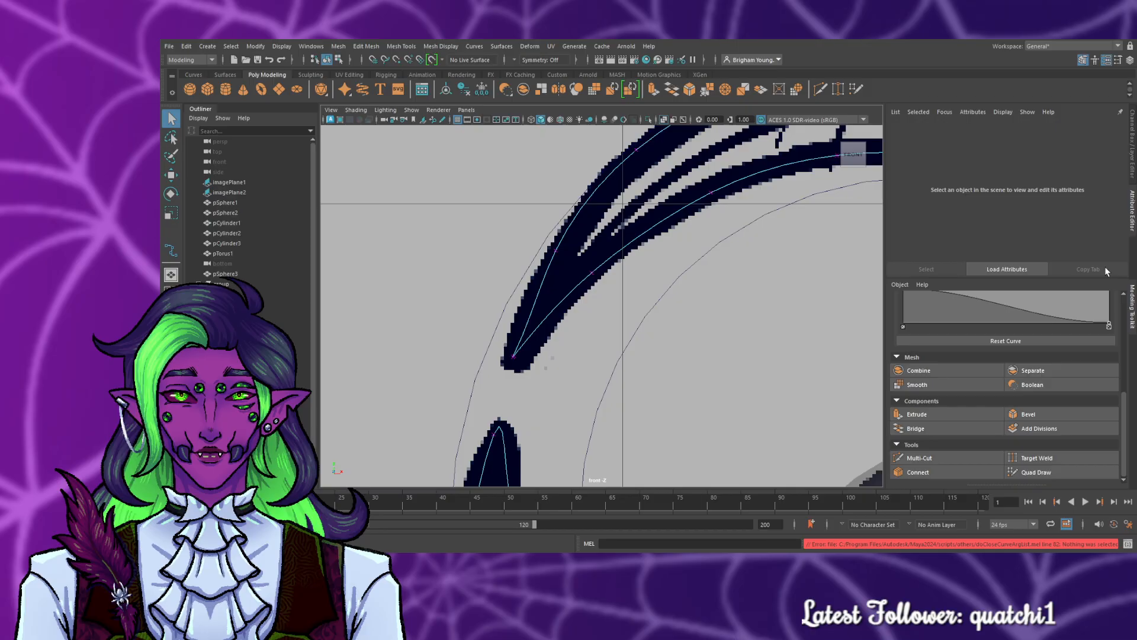
# - Try a polygon Extrude on the circle inside the crescent, then undo it
pyautogui.scroll(-15, 595, 286)
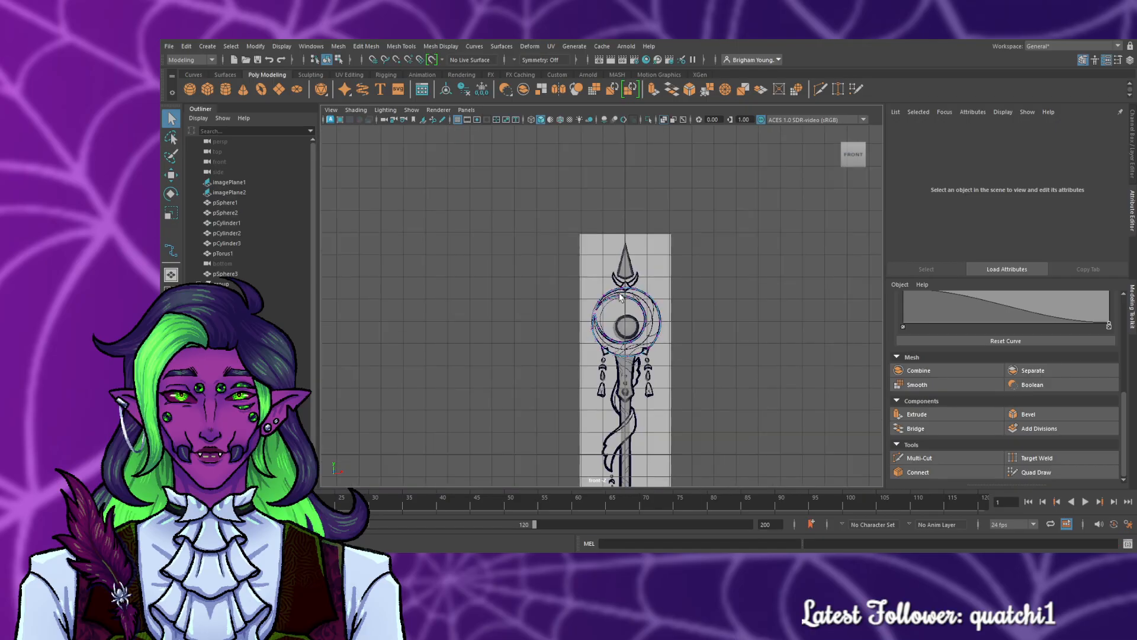
pyautogui.scroll(7, 628, 302)
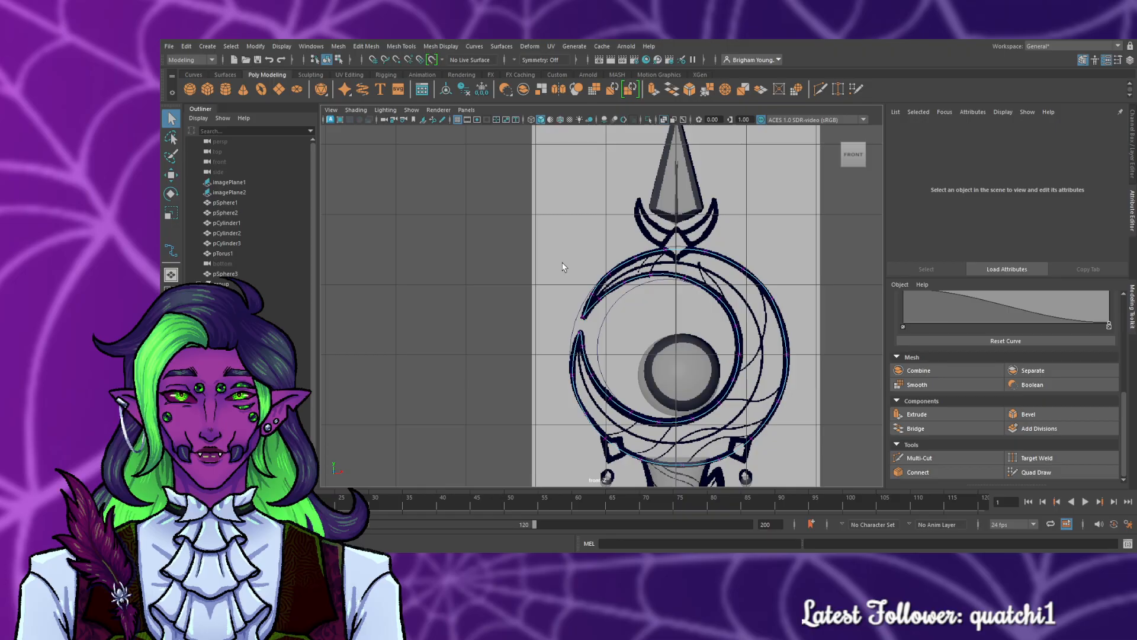
pyautogui.scroll(1, 613, 297)
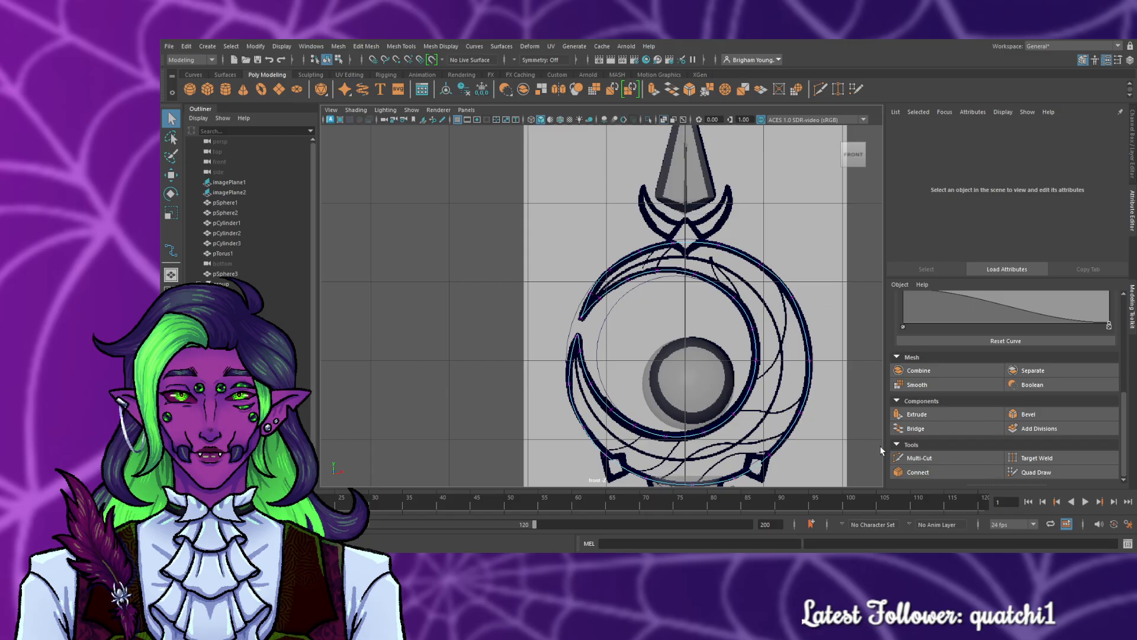
pyautogui.click(756, 347)
pyautogui.click(917, 414)
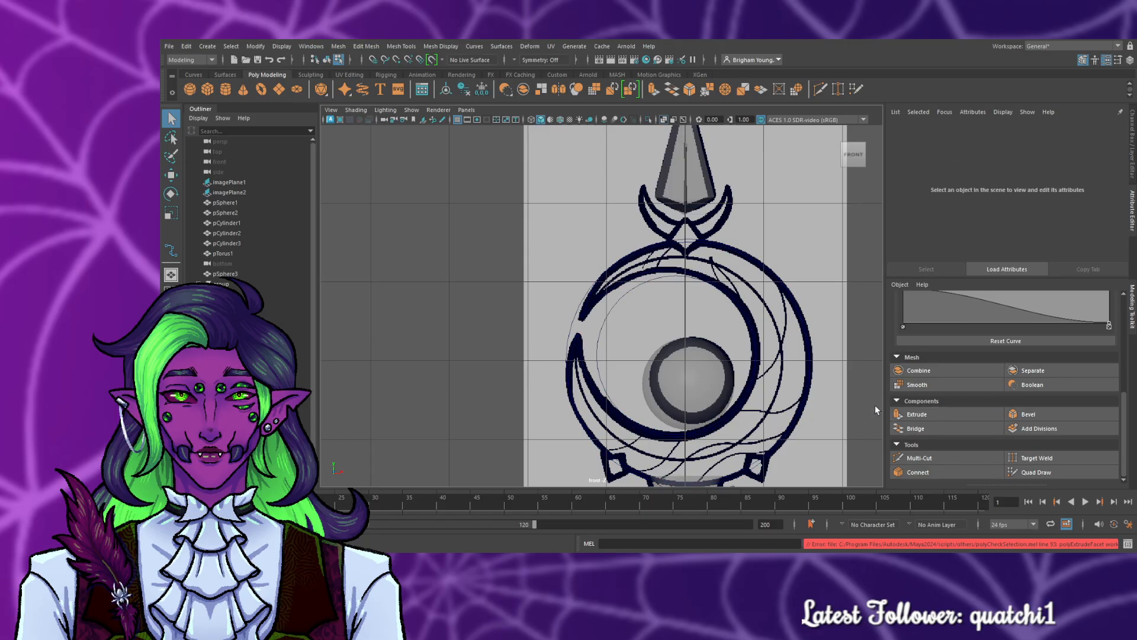
pyautogui.hotkey('ctrl', 'z')
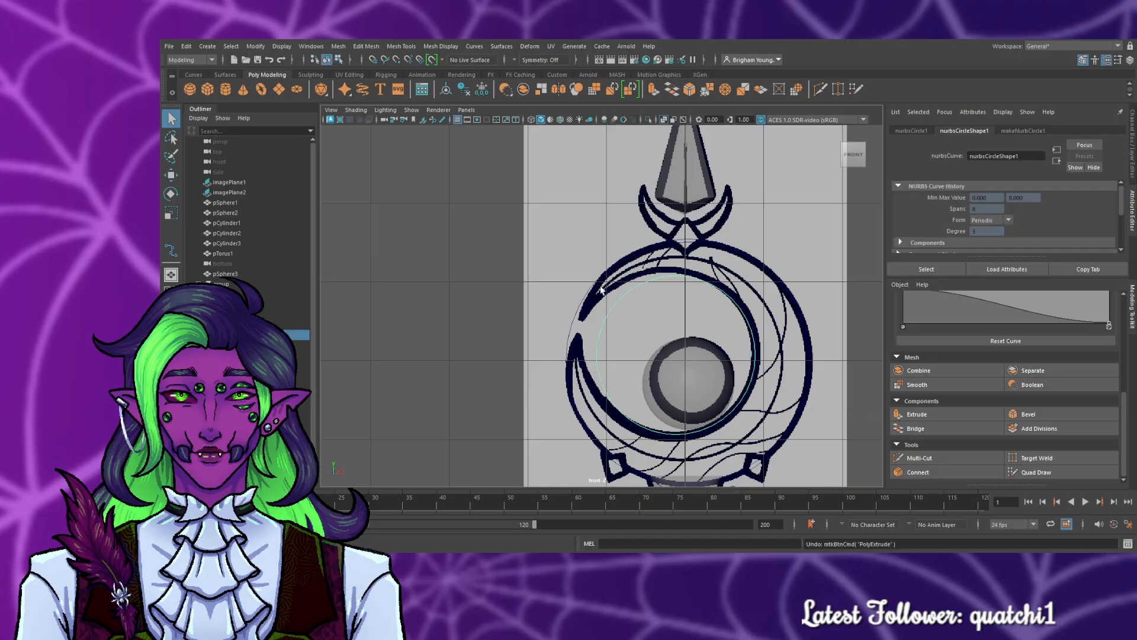
# - Try a polygon Extrude on the crescent curve, read the full error message and undo the attempt
pyautogui.click(931, 413)
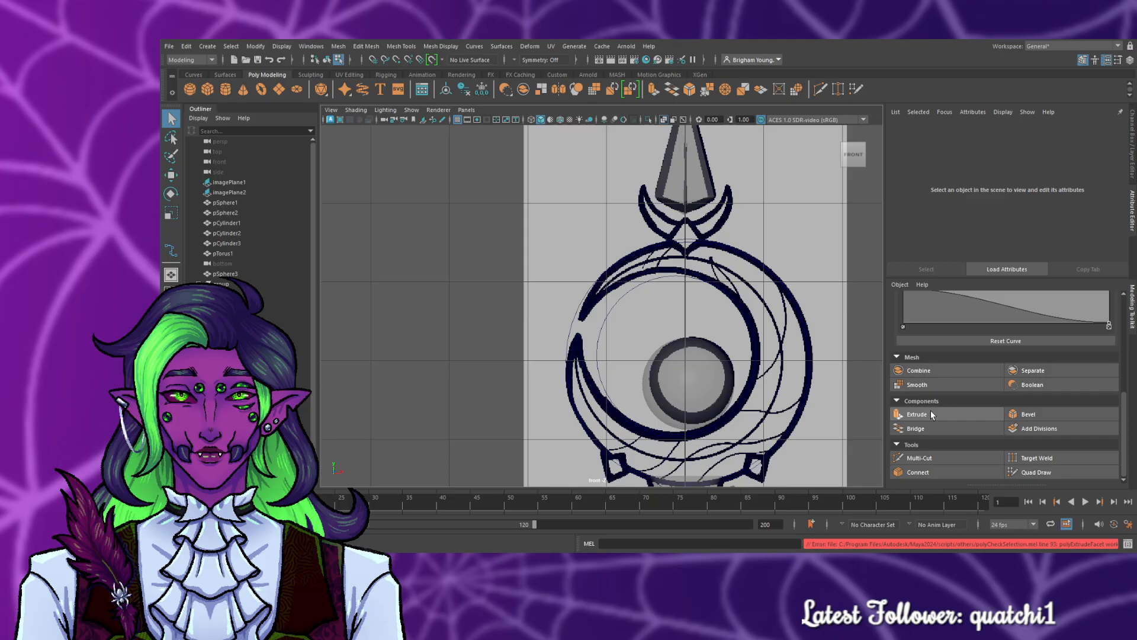
pyautogui.moveTo(1101, 543); pyautogui.dragTo(1121, 545)
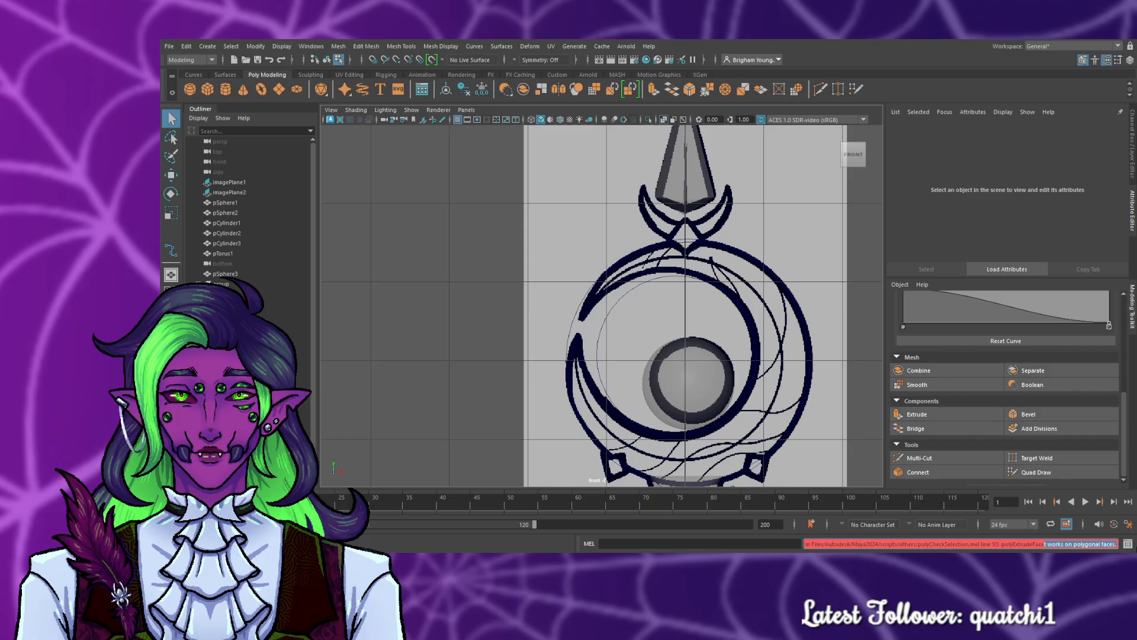
pyautogui.click(741, 252)
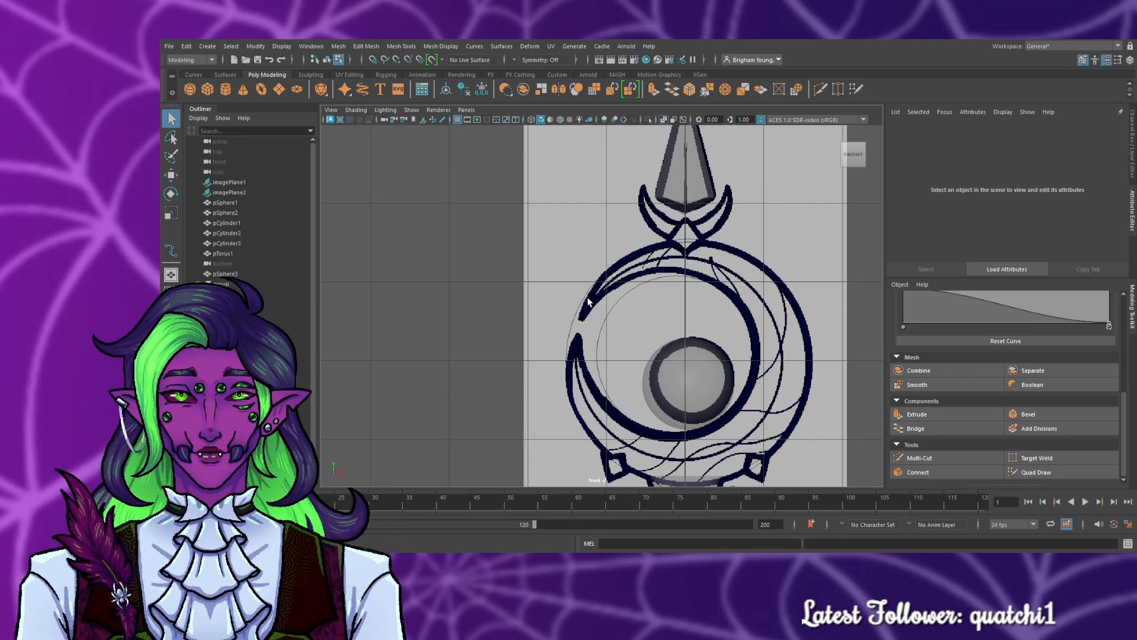
pyautogui.hotkey('ctrl', 'z')
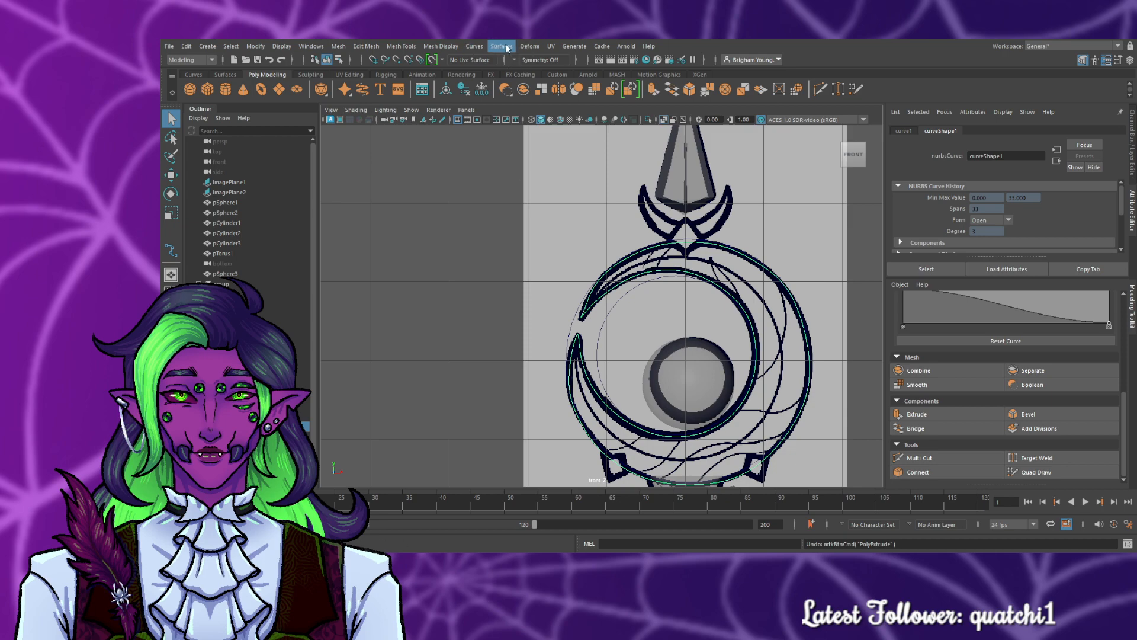
# - Try to extrude the selected crescent curve as a NURBS surface
pyautogui.click(511, 113)
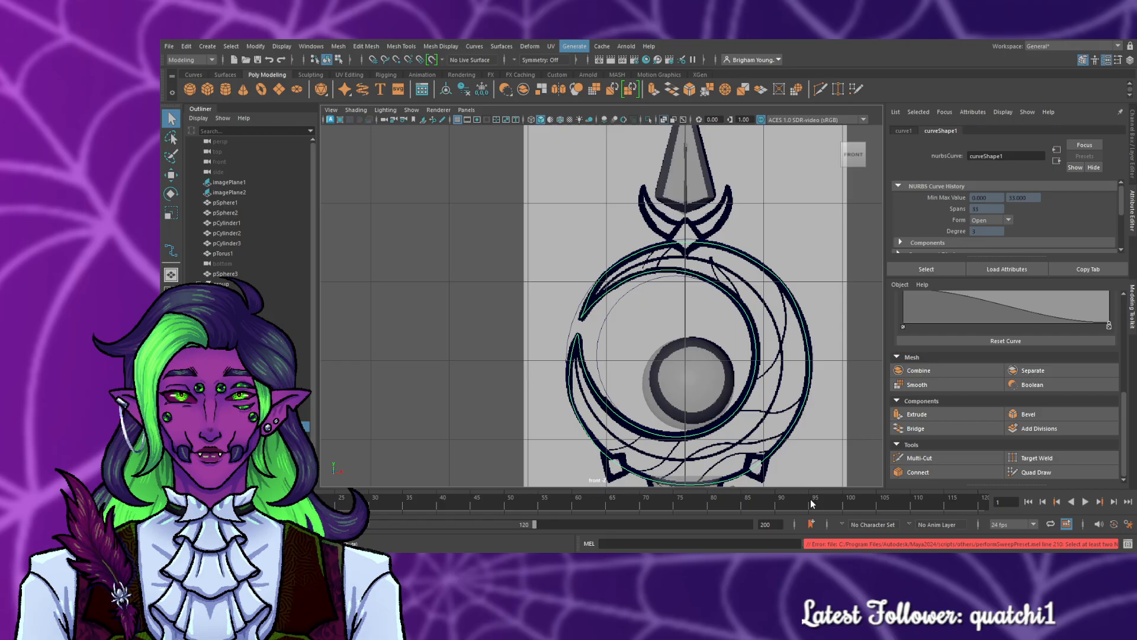
pyautogui.click(757, 377)
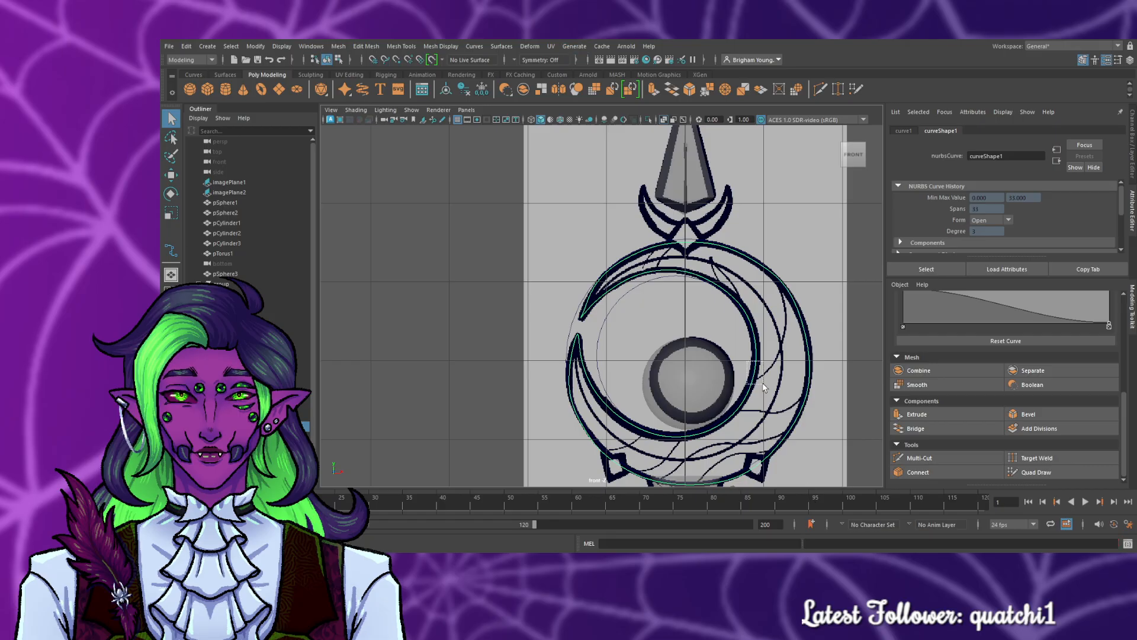
pyautogui.click(590, 308)
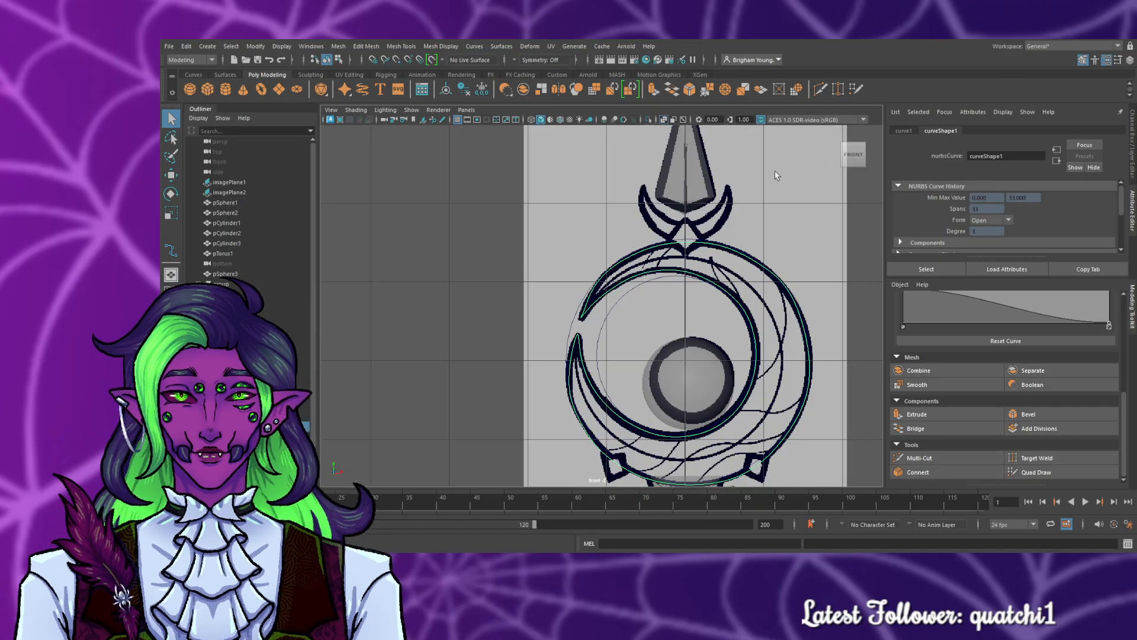
pyautogui.scroll(-2, 1060, 210)
pyautogui.scroll(2, 1070, 214)
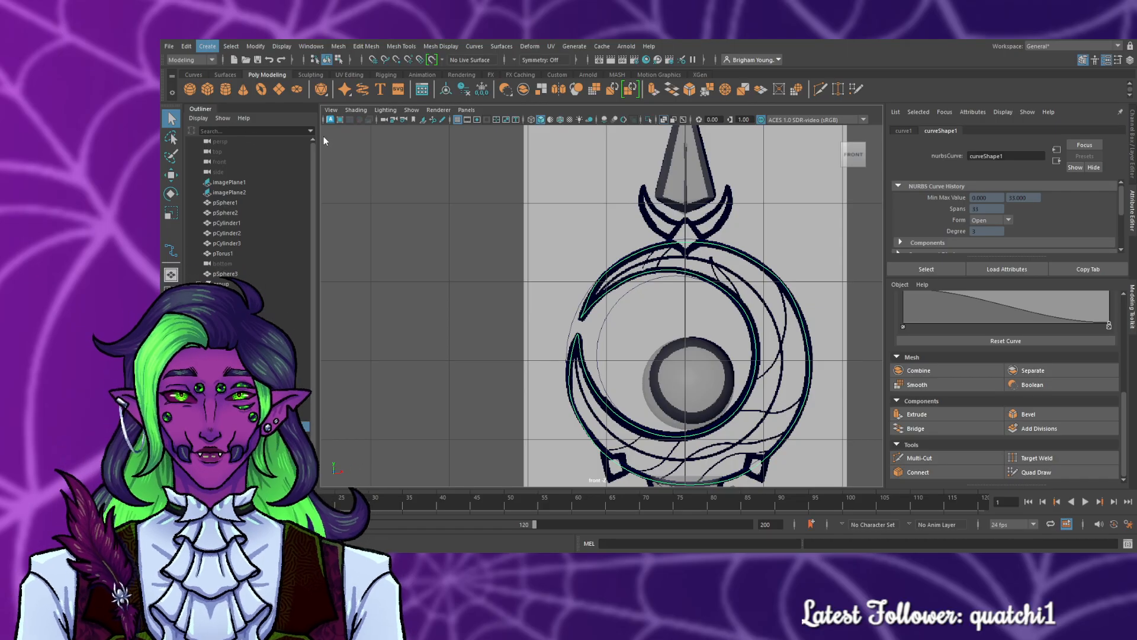
# - Create a sweep mesh from the crescent curve and inspect it in the perspective view
pyautogui.click(323, 136)
pyautogui.scroll(-6, 346, 147)
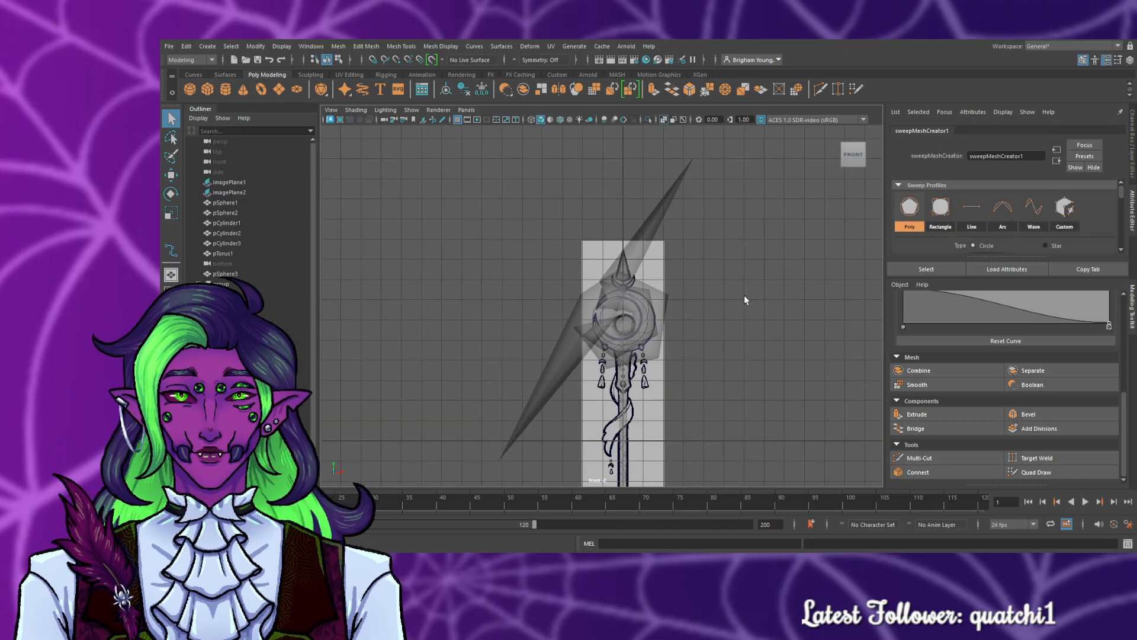
pyautogui.press('space')
pyautogui.press('space')
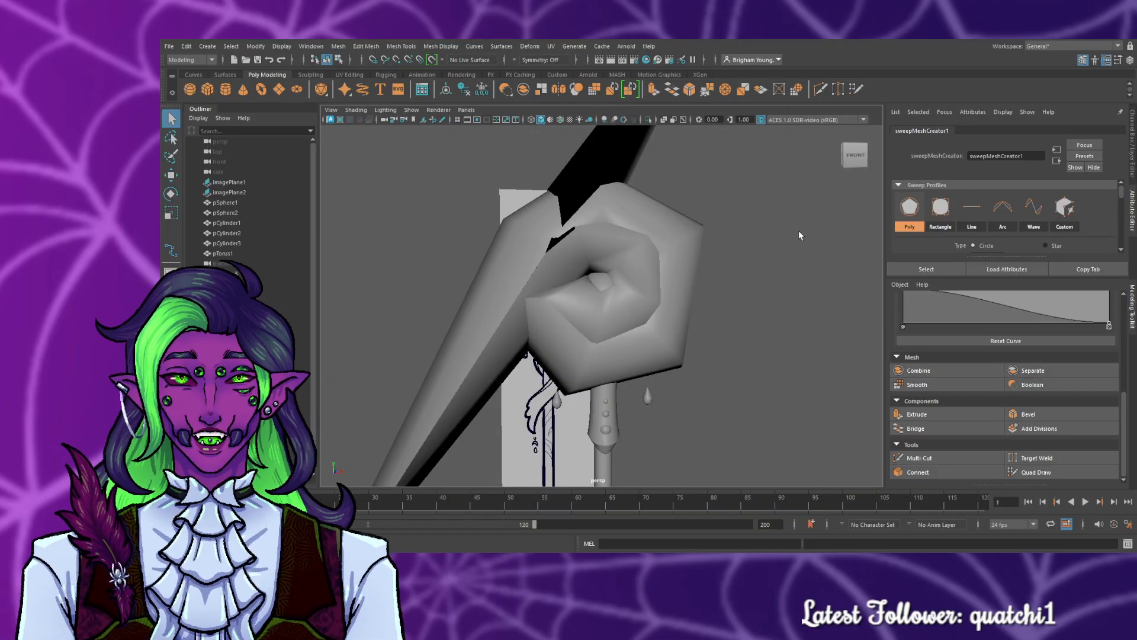
pyautogui.scroll(3, 788, 260)
pyautogui.scroll(-4, 795, 261)
pyautogui.scroll(3, 795, 261)
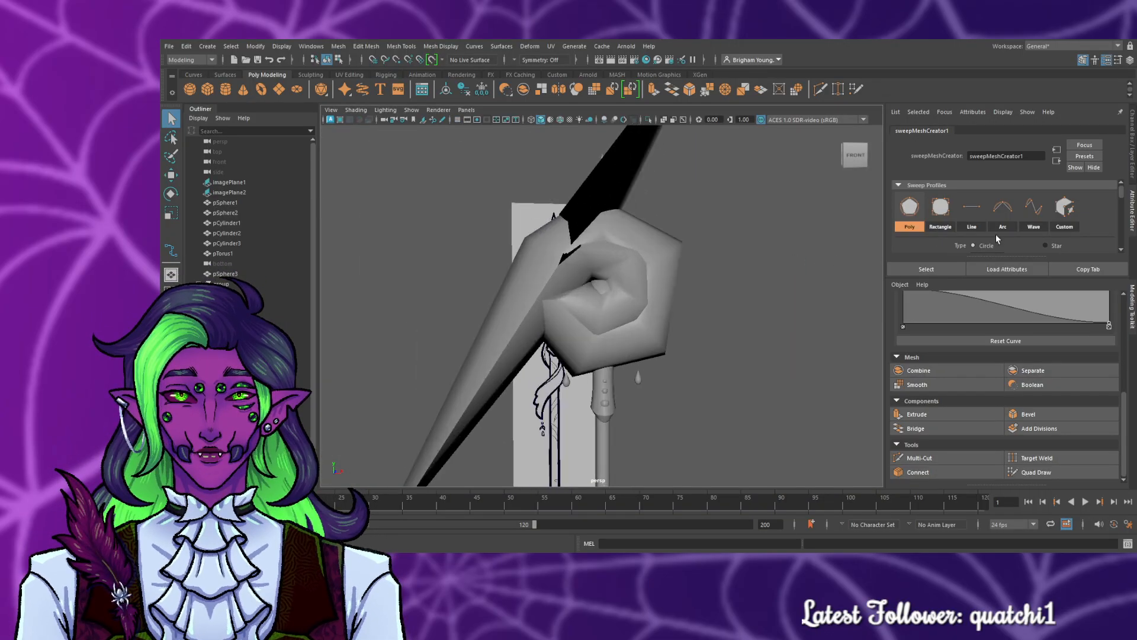
# - Shrink the sweep mesh's profile by setting Scale Profile to 0.025
pyautogui.scroll(-2, 1007, 225)
pyautogui.moveTo(1035, 226); pyautogui.dragTo(1010, 219)
pyautogui.scroll(-4, 1024, 216)
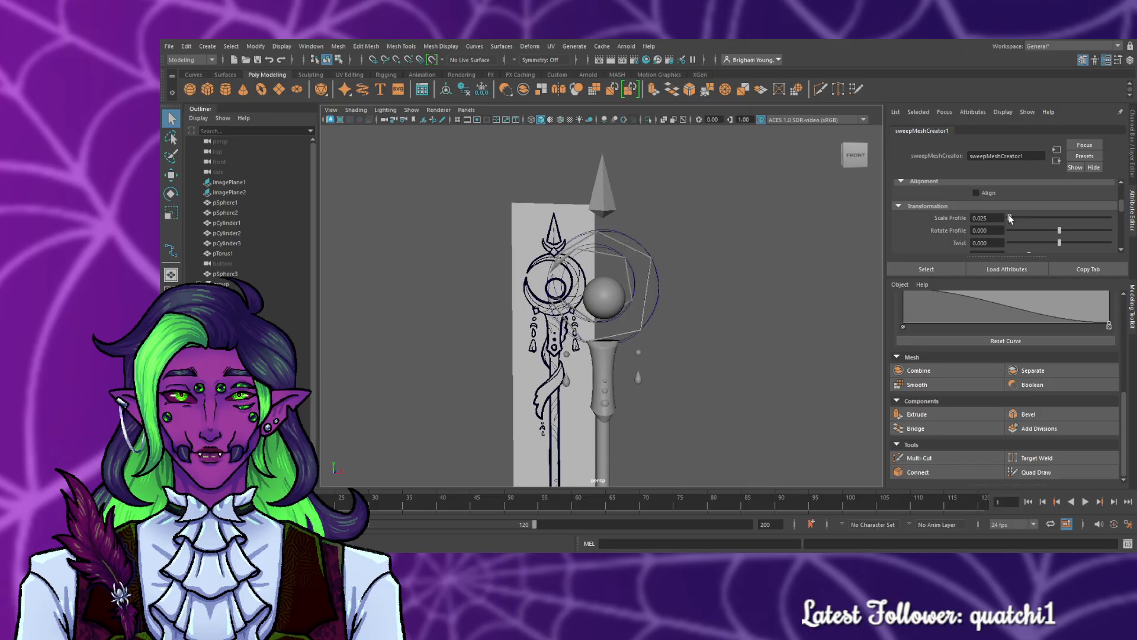
# - Increase the number of sides on the sweep mesh's circular Poly profile
pyautogui.scroll(4, 1021, 218)
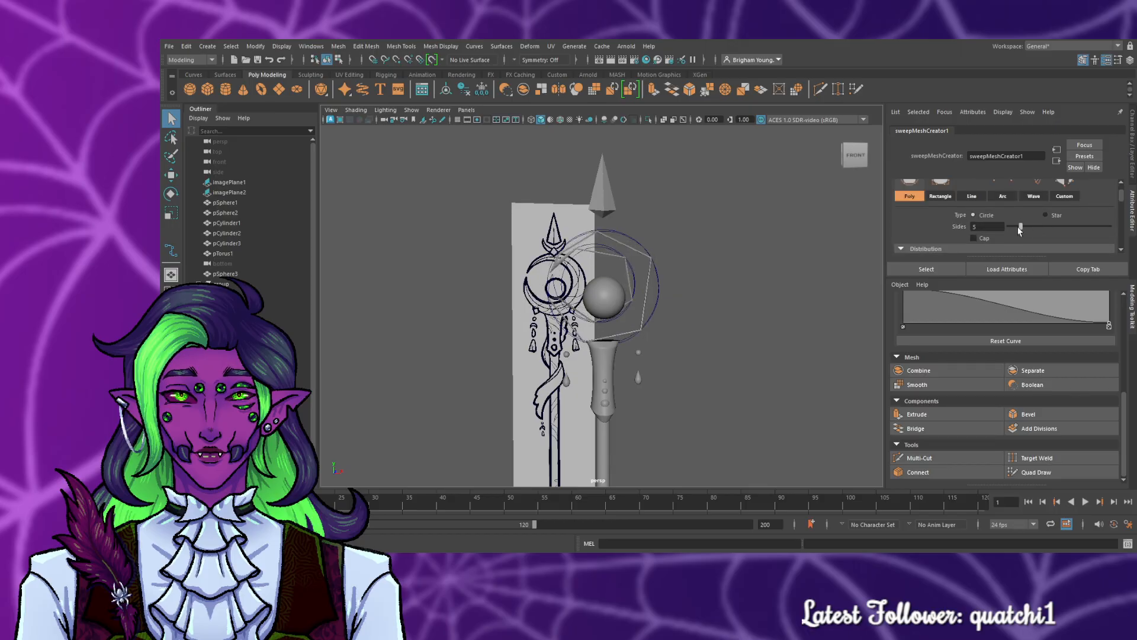
pyautogui.moveTo(1020, 229); pyautogui.dragTo(1090, 231)
pyautogui.scroll(2, 1021, 214)
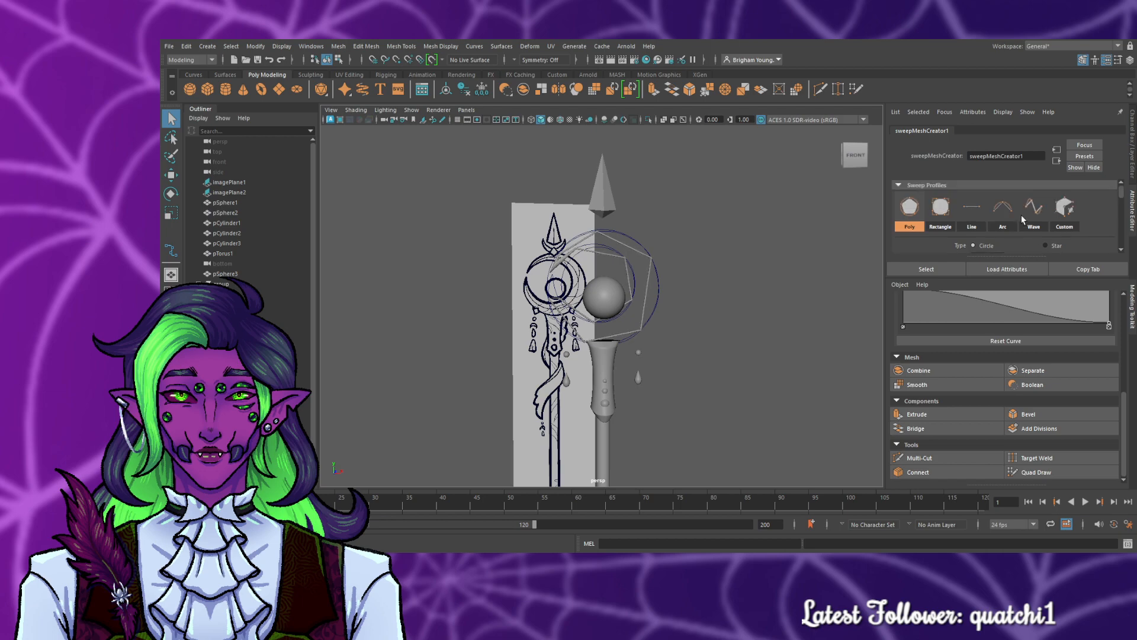
pyautogui.scroll(-5, 1021, 214)
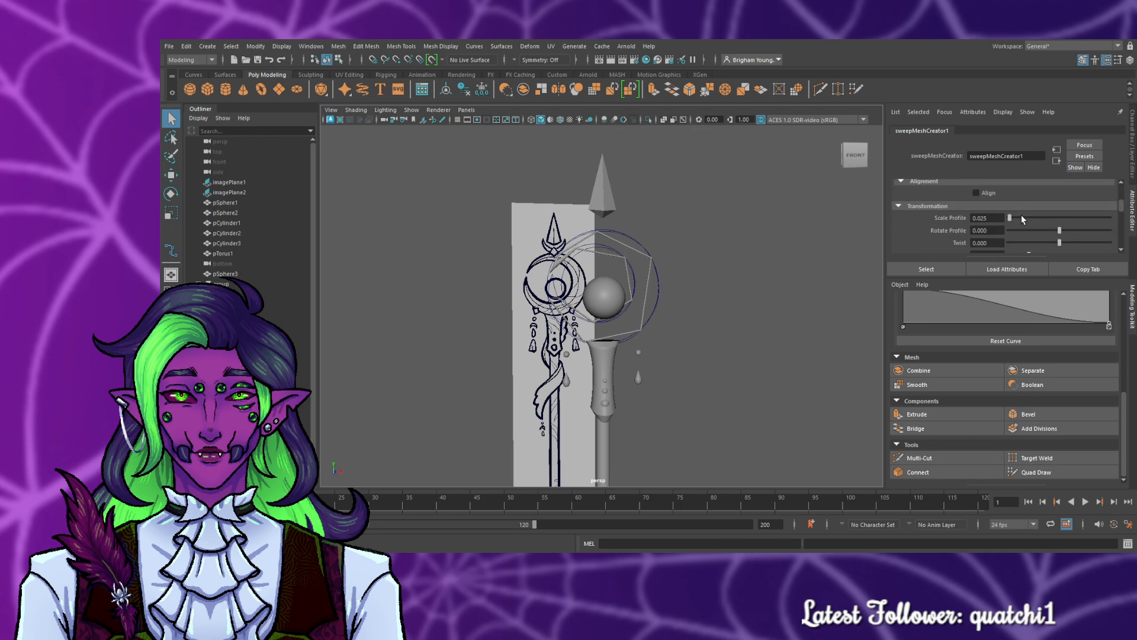
# - Set the crescent sweep mesh's interpolation precision to 100 and its normals smoothing to 0
pyautogui.scroll(-3, 1021, 215)
pyautogui.scroll(-2, 1046, 218)
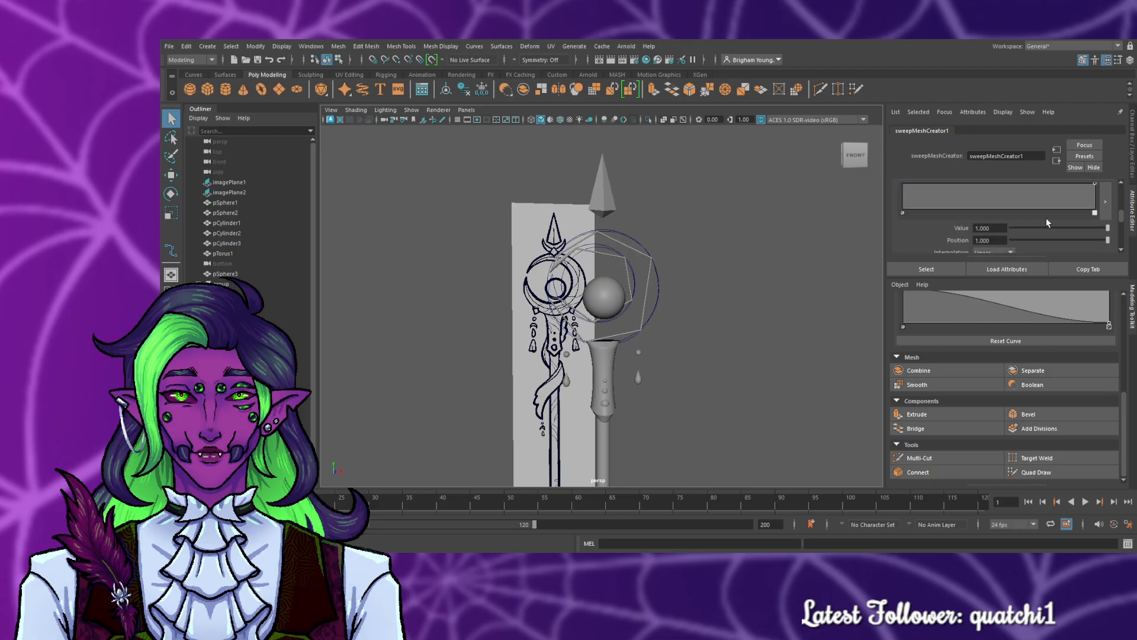
pyautogui.scroll(-5, 1047, 218)
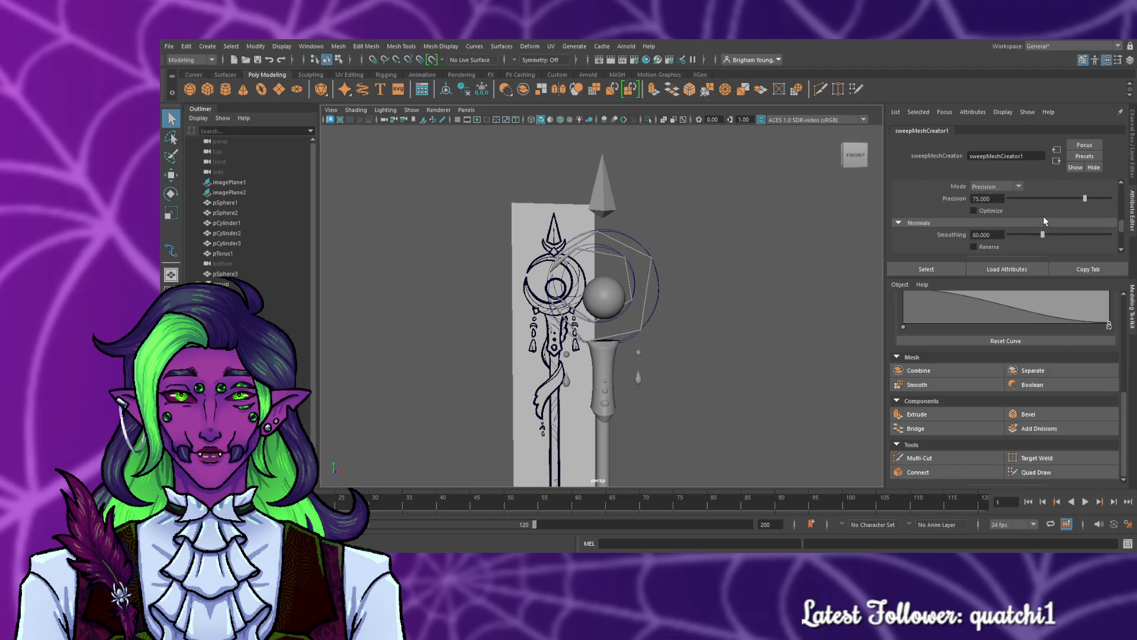
pyautogui.scroll(1, 1046, 220)
pyautogui.moveTo(1085, 229); pyautogui.dragTo(1135, 231)
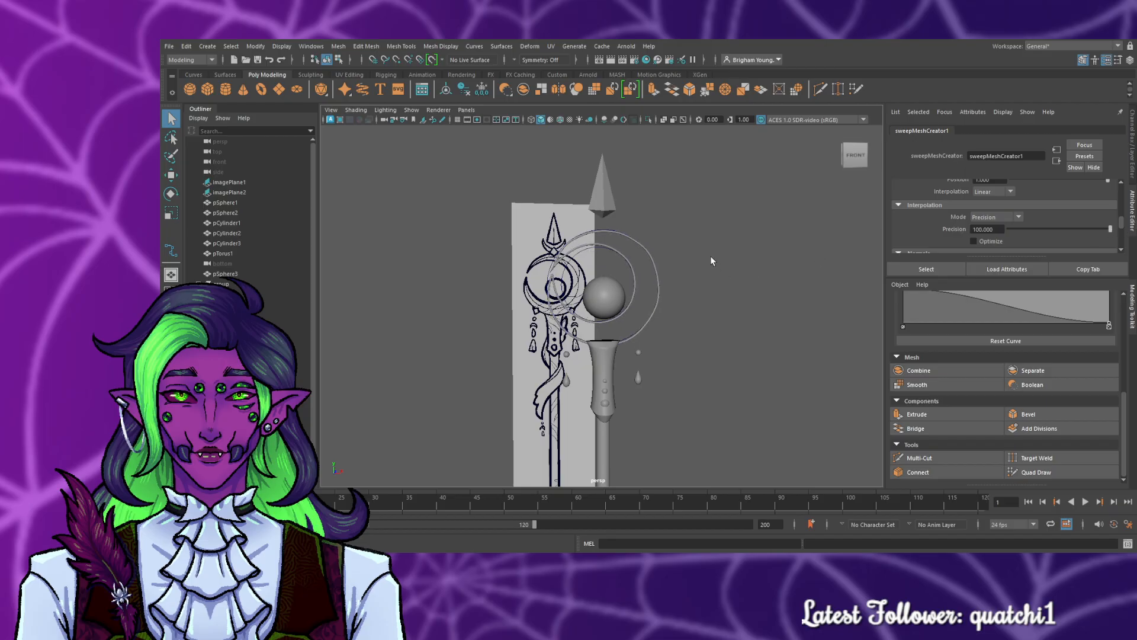
pyautogui.scroll(5, 710, 255)
pyautogui.scroll(3, 750, 255)
pyautogui.scroll(-2, 817, 277)
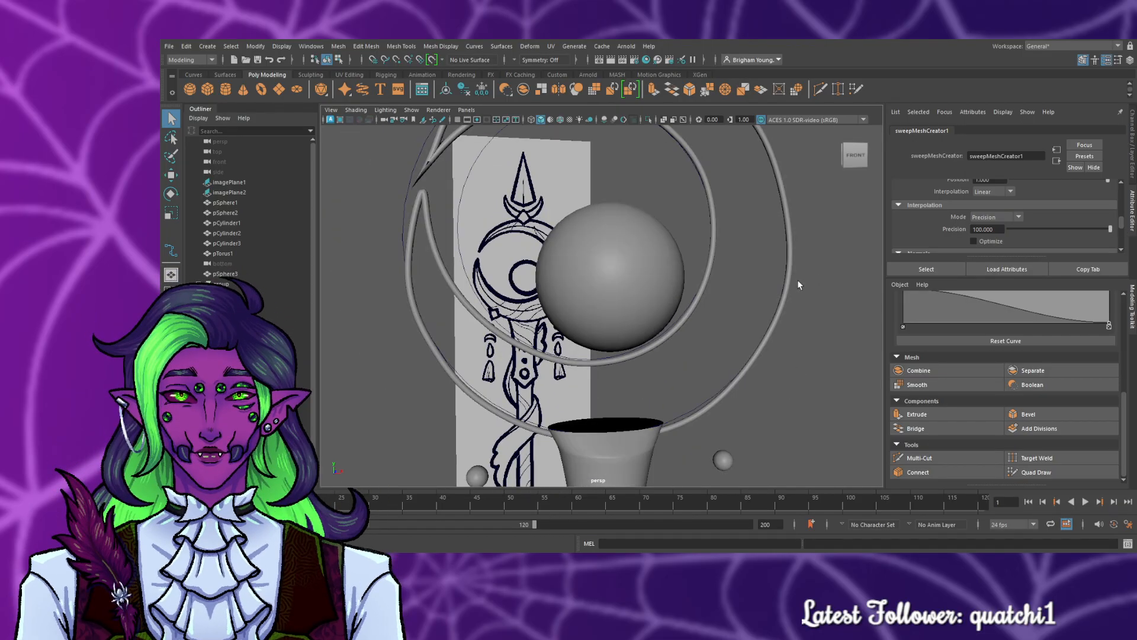
pyautogui.keyDown('alt'); pyautogui.moveTo(773, 304); pyautogui.dragTo(522, 306); pyautogui.keyUp('alt')
pyautogui.keyDown('alt'); pyautogui.moveTo(507, 307); pyautogui.dragTo(800, 318); pyautogui.keyUp('alt')
pyautogui.scroll(-1, 1000, 239)
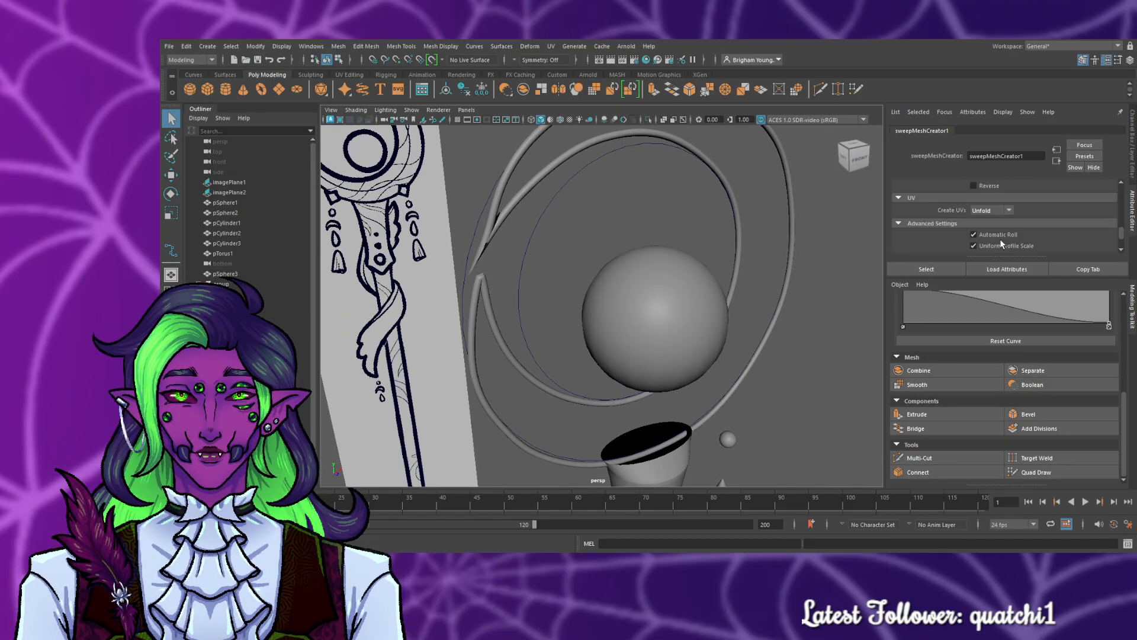
pyautogui.moveTo(1040, 235); pyautogui.dragTo(939, 252)
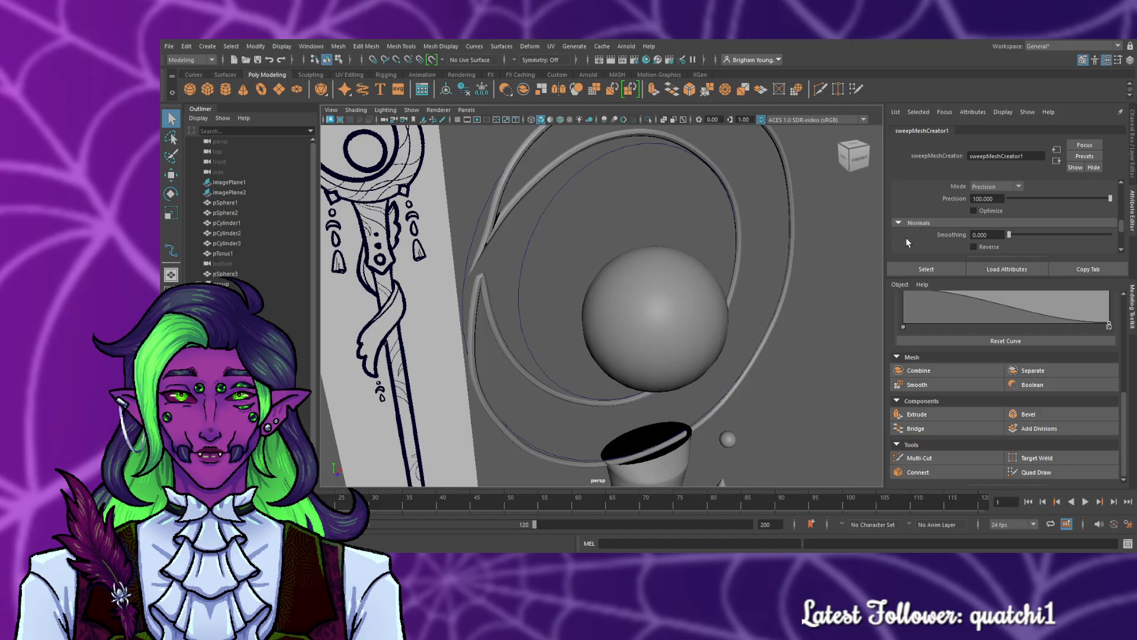
# - Try the Rectangle, Line, Arc, Wave and Custom profiles on the crescent sweep mesh, ending on Rectangle
pyautogui.scroll(5, 1000, 209)
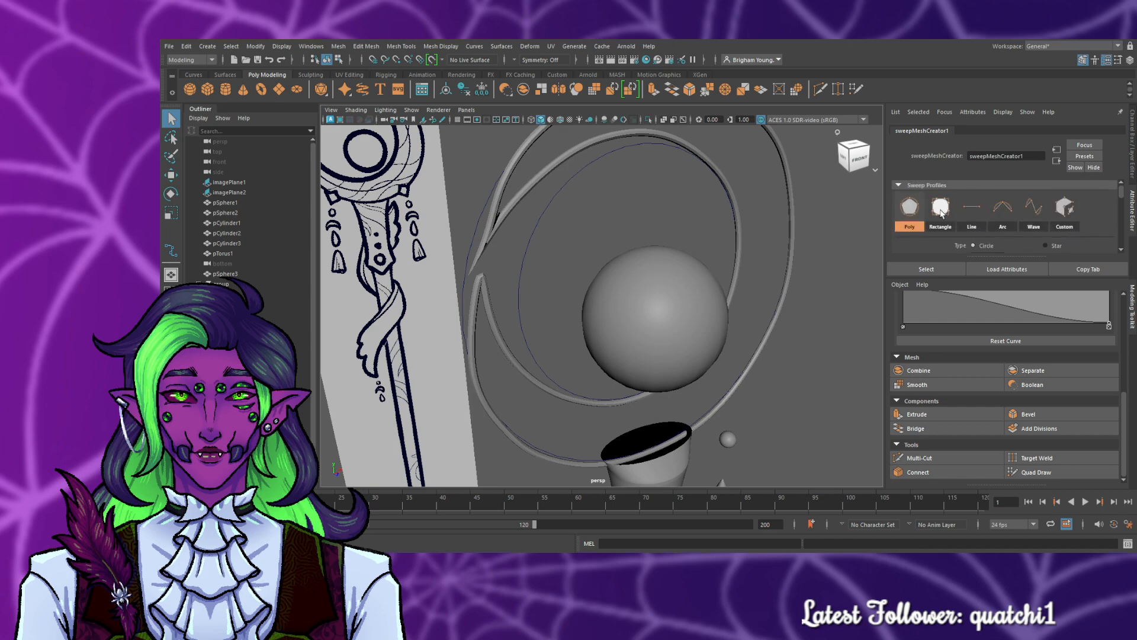
pyautogui.click(941, 208)
pyautogui.click(980, 212)
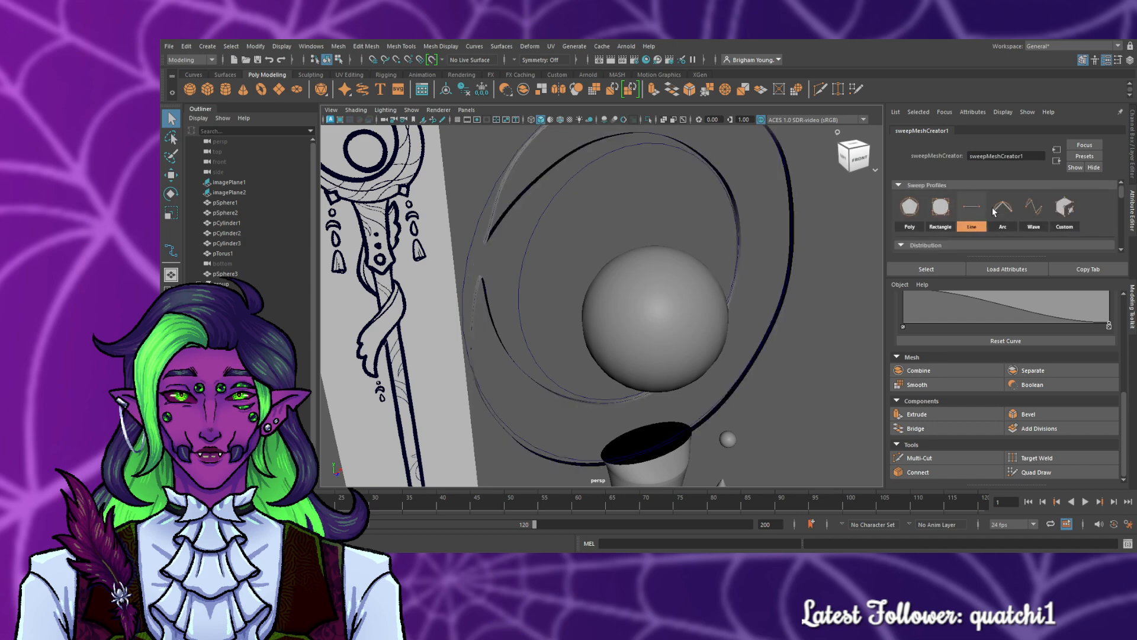
pyautogui.click(1013, 210)
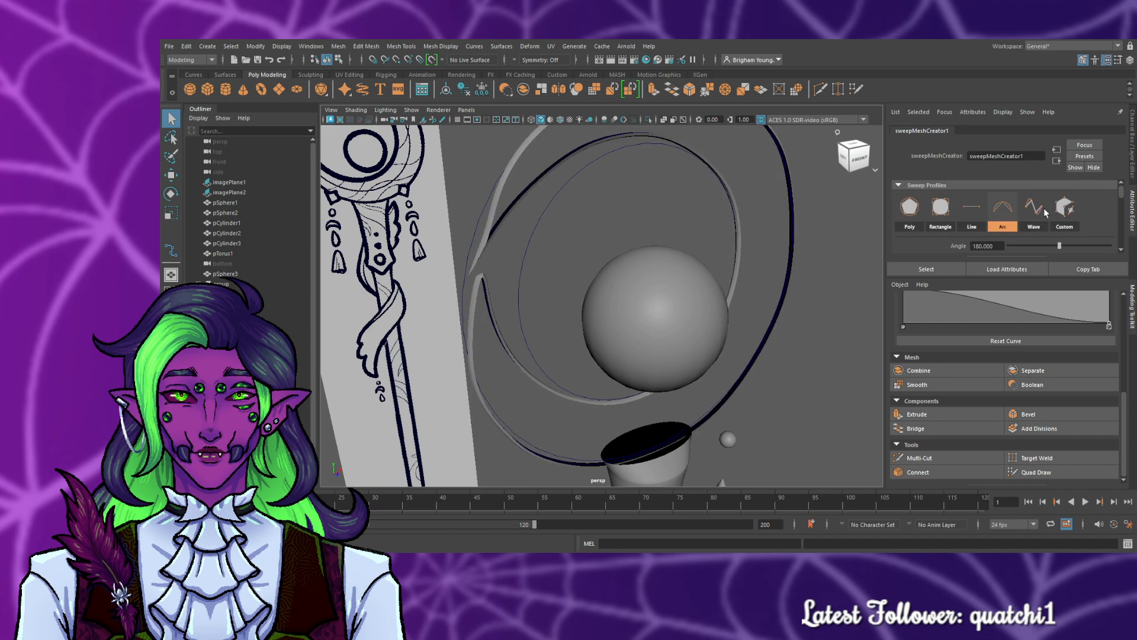
pyautogui.click(1036, 208)
pyautogui.click(1065, 208)
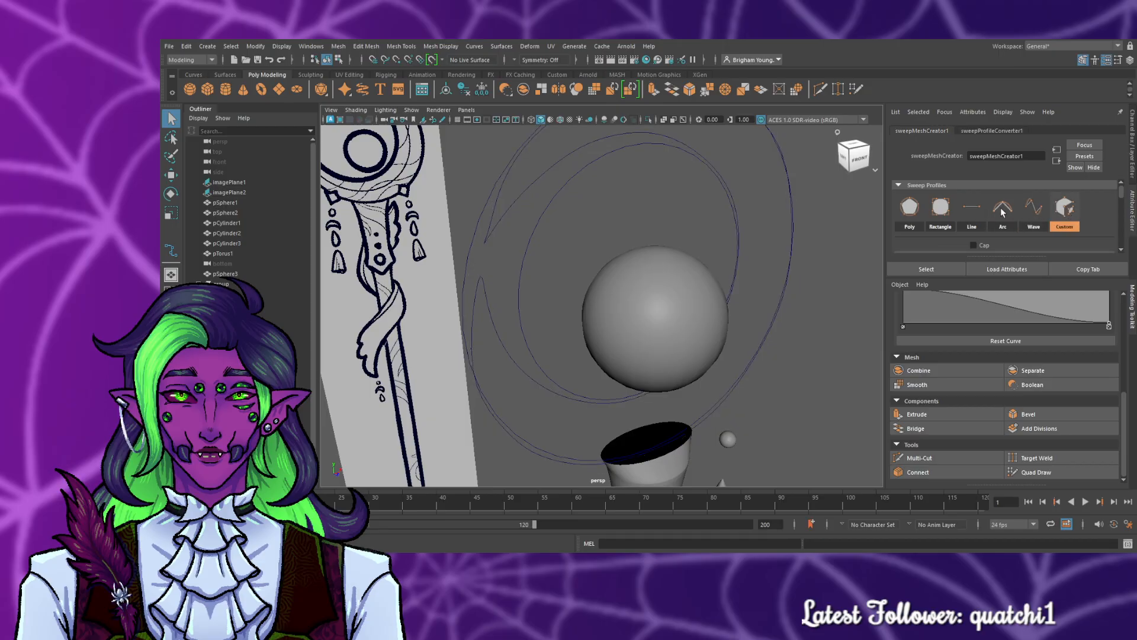
pyautogui.click(940, 220)
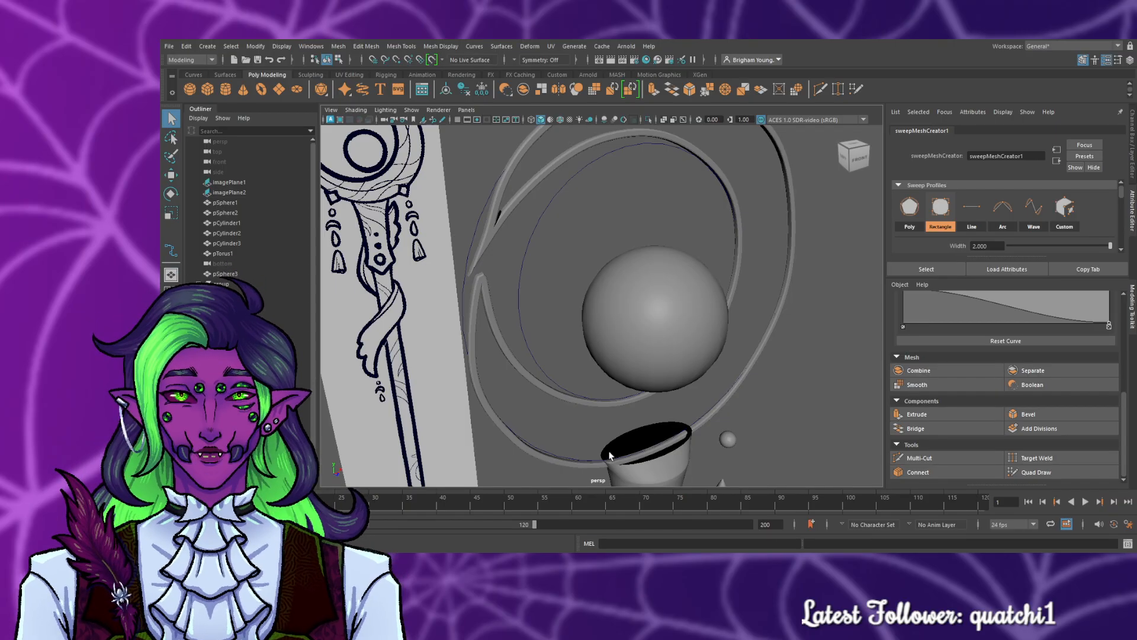
pyautogui.keyDown('alt'); pyautogui.moveTo(590, 451); pyautogui.dragTo(597, 418); pyautogui.keyUp('alt')
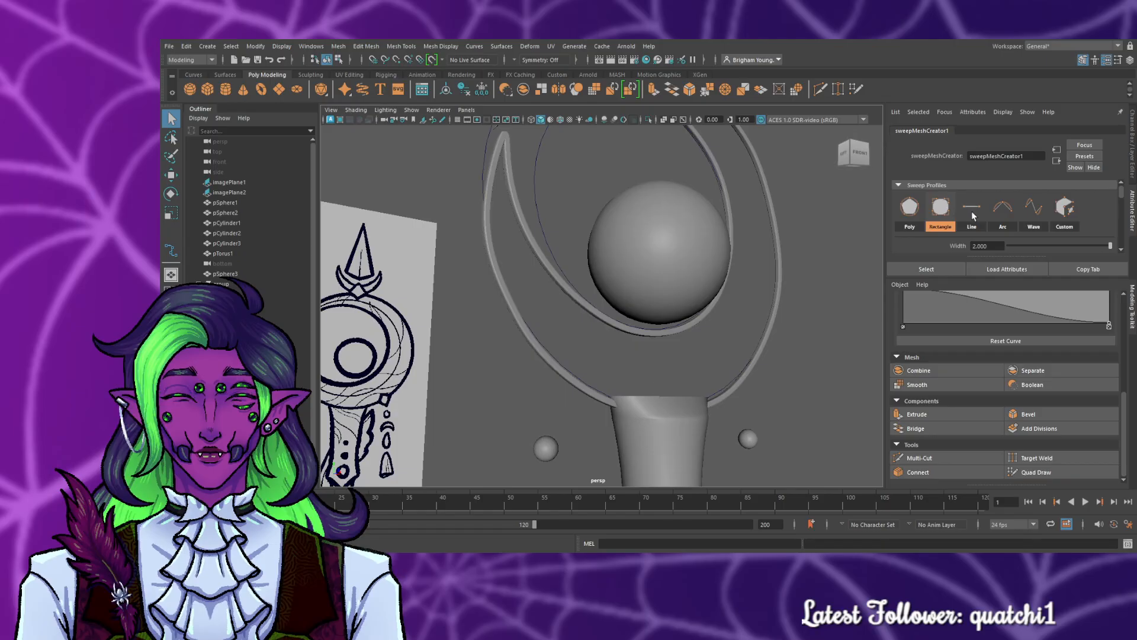
# - Try the Line and Arc profiles on the crescent sweep, compare them from several angles, and select the swept mesh
pyautogui.click(972, 207)
pyautogui.keyDown('alt'); pyautogui.moveTo(681, 343); pyautogui.dragTo(861, 372); pyautogui.keyUp('alt')
pyautogui.moveTo(662, 278)
pyautogui.keyDown('alt'); pyautogui.mouseDown(button='middle')
pyautogui.moveTo(657, 354)
pyautogui.moveTo(639, 381)
pyautogui.mouseUp(button='middle'); pyautogui.keyUp('alt')
pyautogui.keyDown('alt'); pyautogui.moveTo(639, 381); pyautogui.dragTo(411, 374); pyautogui.keyUp('alt')
pyautogui.click(1003, 207)
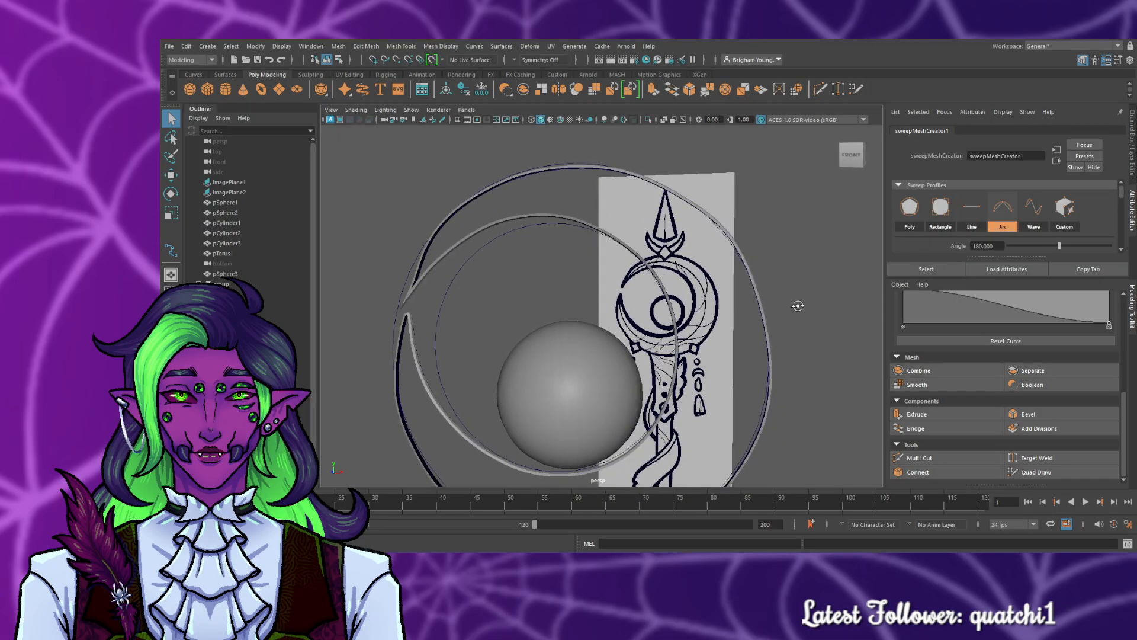
pyautogui.moveTo(798, 306)
pyautogui.keyDown('alt'); pyautogui.mouseDown()
pyautogui.moveTo(678, 326)
pyautogui.moveTo(713, 309)
pyautogui.moveTo(705, 254)
pyautogui.moveTo(850, 311)
pyautogui.moveTo(875, 308)
pyautogui.moveTo(855, 292)
pyautogui.moveTo(752, 312)
pyautogui.moveTo(758, 302)
pyautogui.moveTo(758, 319)
pyautogui.moveTo(500, 297)
pyautogui.moveTo(374, 297)
pyautogui.moveTo(367, 308)
pyautogui.mouseUp(); pyautogui.keyUp('alt')
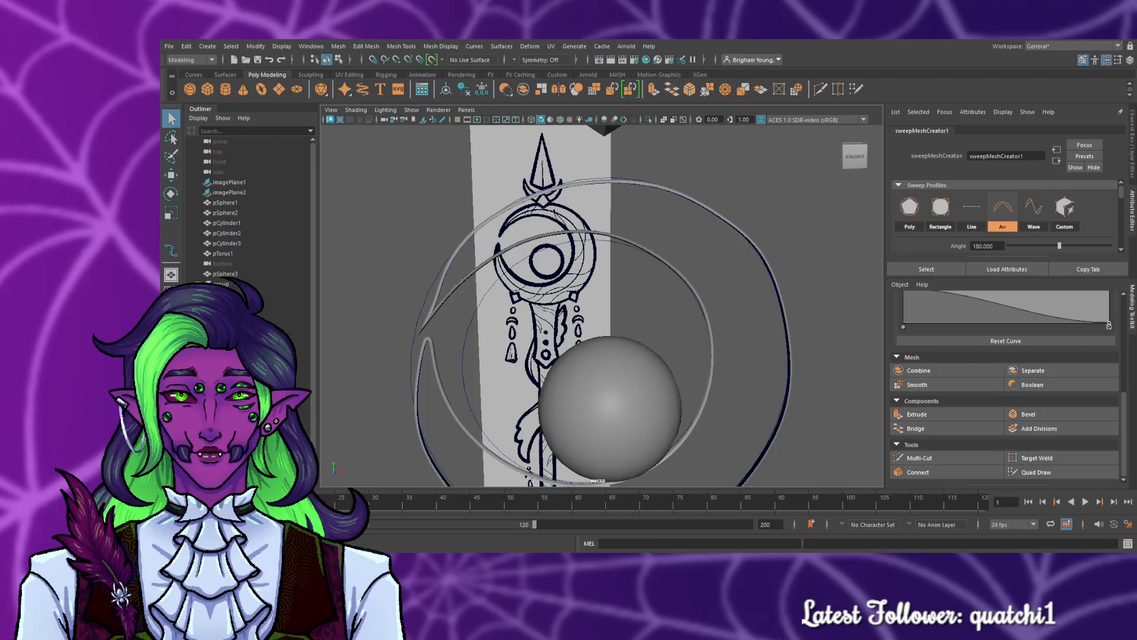
pyautogui.scroll(-3, 762, 456)
pyautogui.scroll(4, 766, 445)
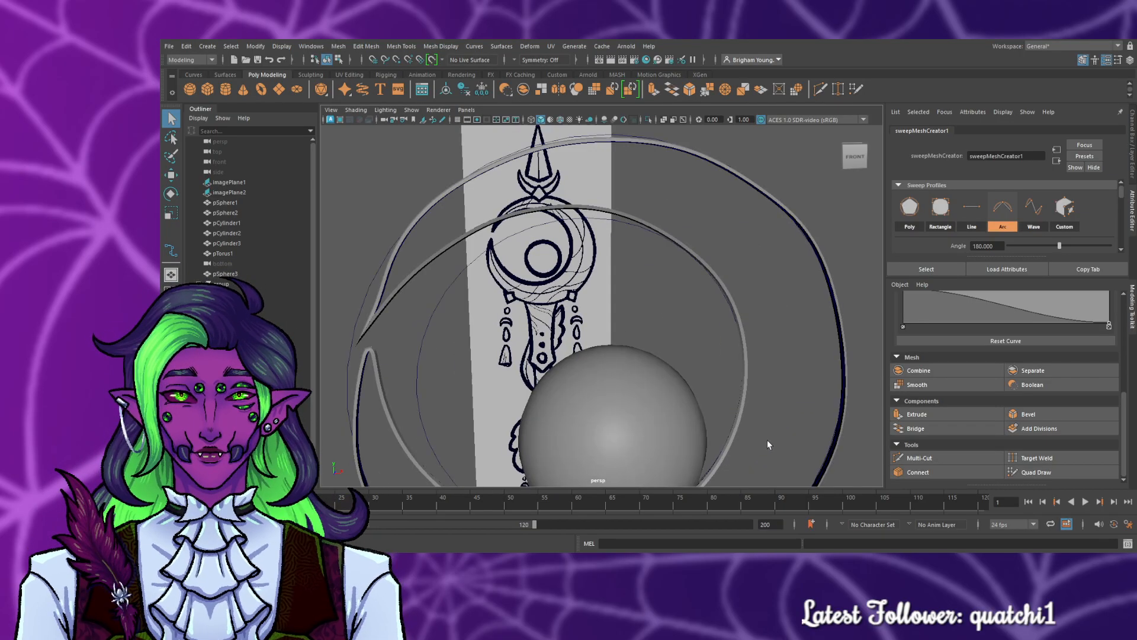
pyautogui.scroll(-1, 769, 440)
pyautogui.click(764, 254)
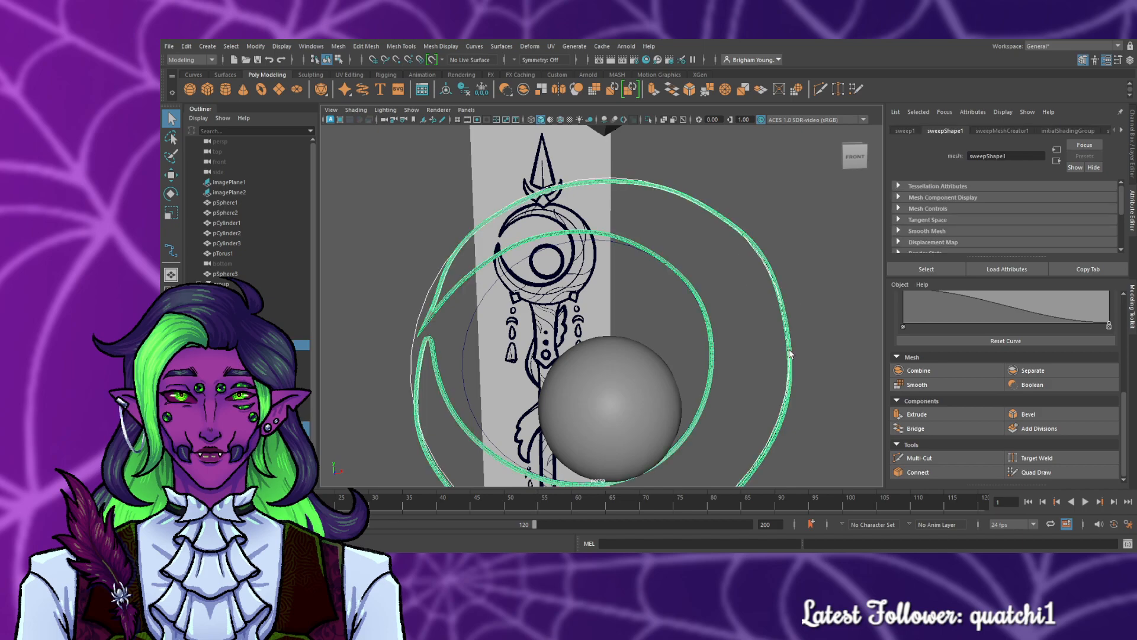
pyautogui.keyDown('alt'); pyautogui.moveTo(794, 347); pyautogui.dragTo(730, 349); pyautogui.keyUp('alt')
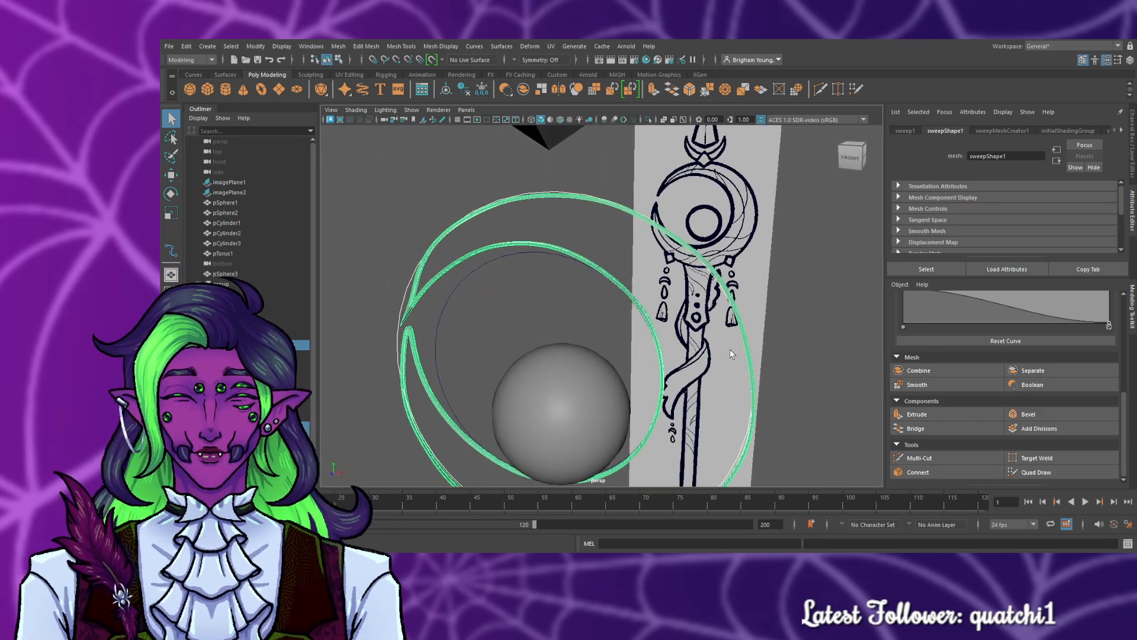
# - Undo the sweep profile and setting changes along with the sweep mesh itself, leaving the crescent curves deselected
pyautogui.hotkey('ctrl', 'z')
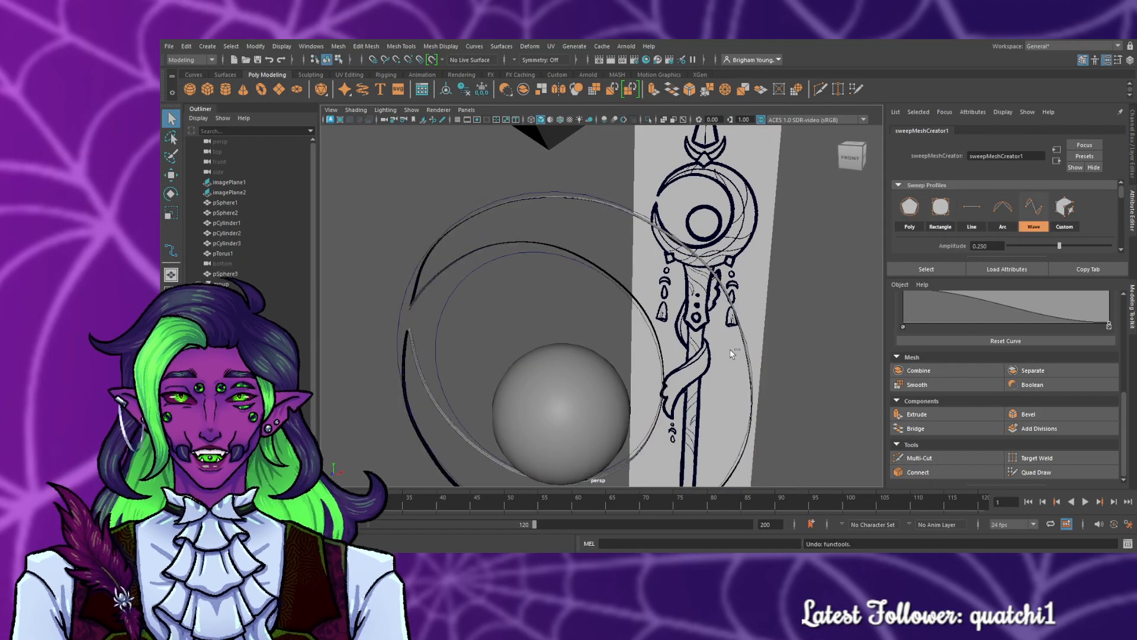
pyautogui.hotkey('ctrl', 'z')
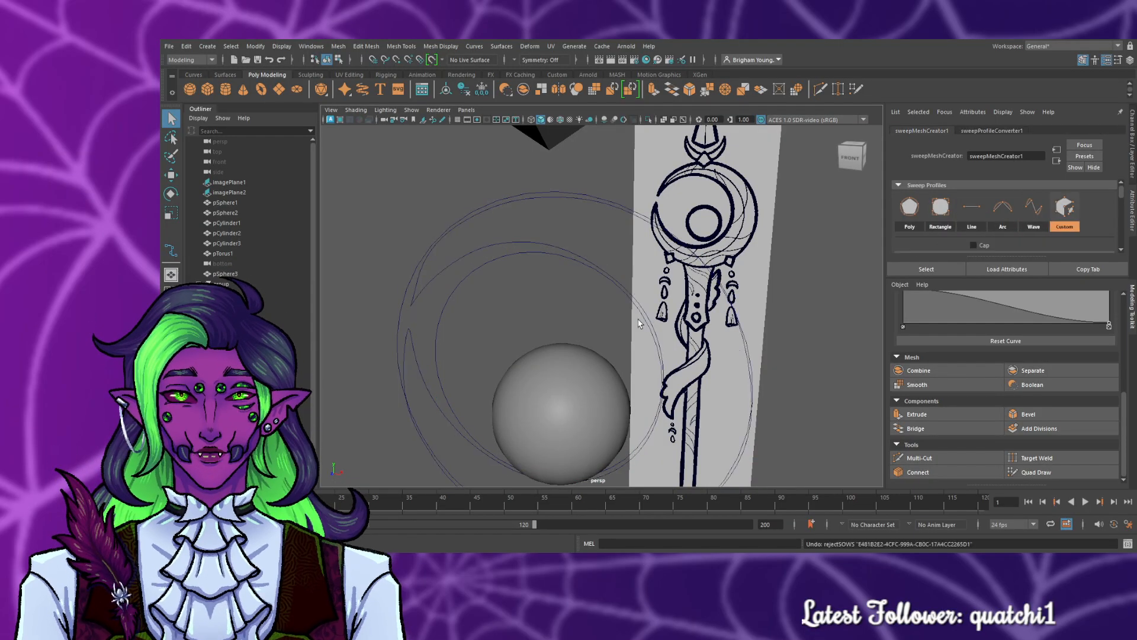
pyautogui.hotkey('ctrl', 'z')
pyautogui.hotkey('ctrl', 'z')
pyautogui.hotkey('ctrl', 'z')
pyautogui.hotkey('ctrl', 'z')
pyautogui.hotkey('ctrl', 'z')
pyautogui.hotkey('ctrl', 'z')
pyautogui.hotkey('ctrl', 'z')
pyautogui.hotkey('ctrl', 'z')
pyautogui.hotkey('ctrl', 'z')
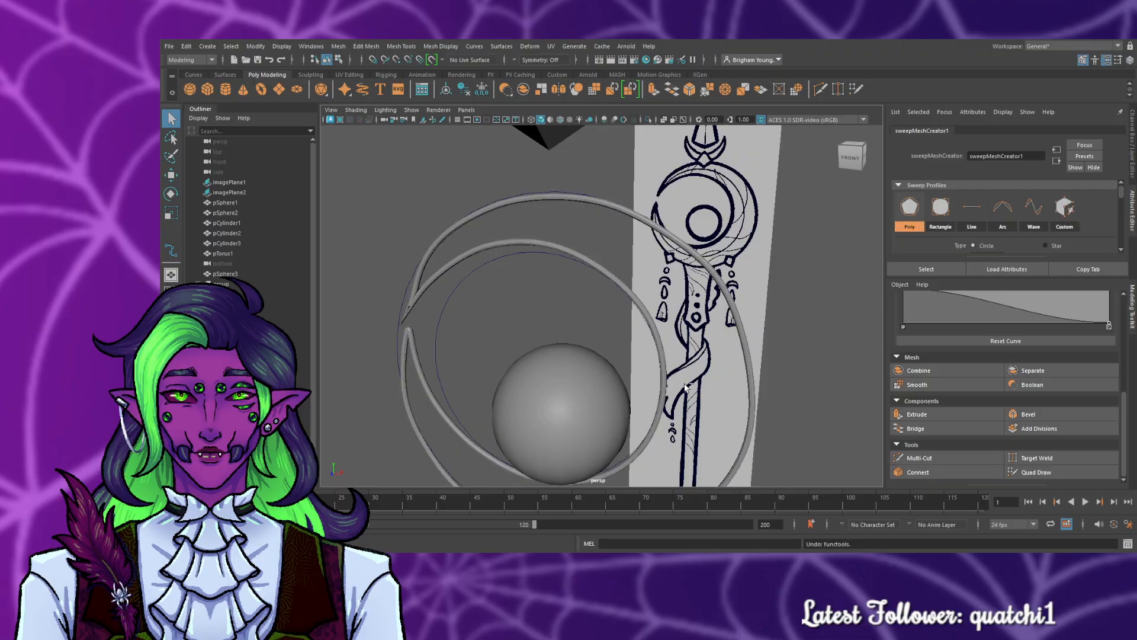
pyautogui.hotkey('ctrl', 'z')
pyautogui.hotkey('ctrl', 'z')
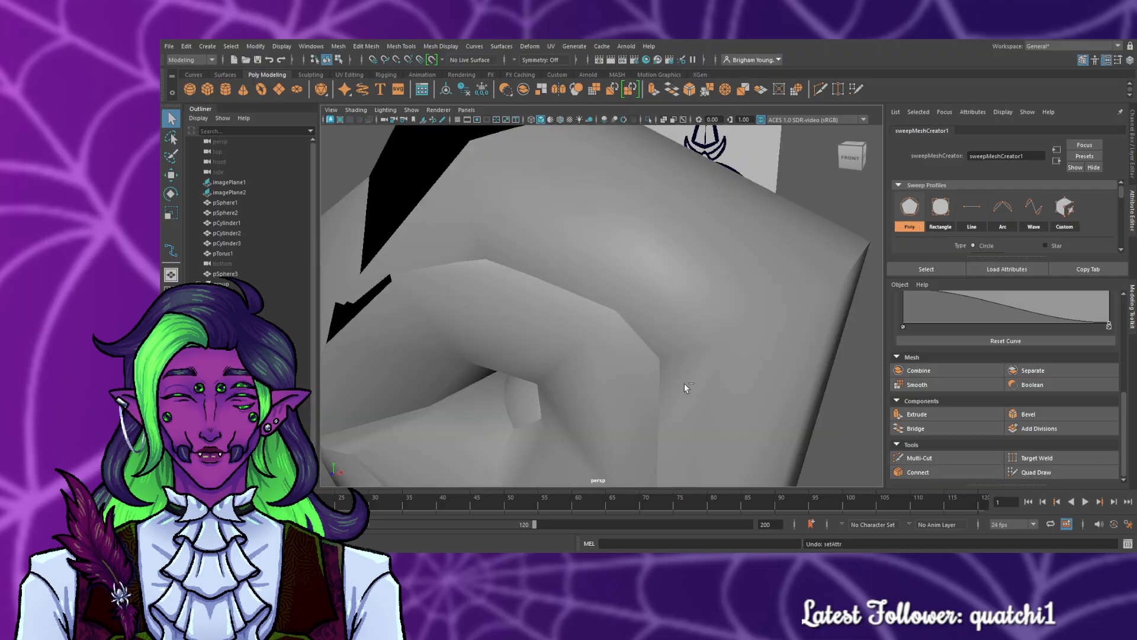
pyautogui.click(801, 368)
pyautogui.scroll(-5, 772, 375)
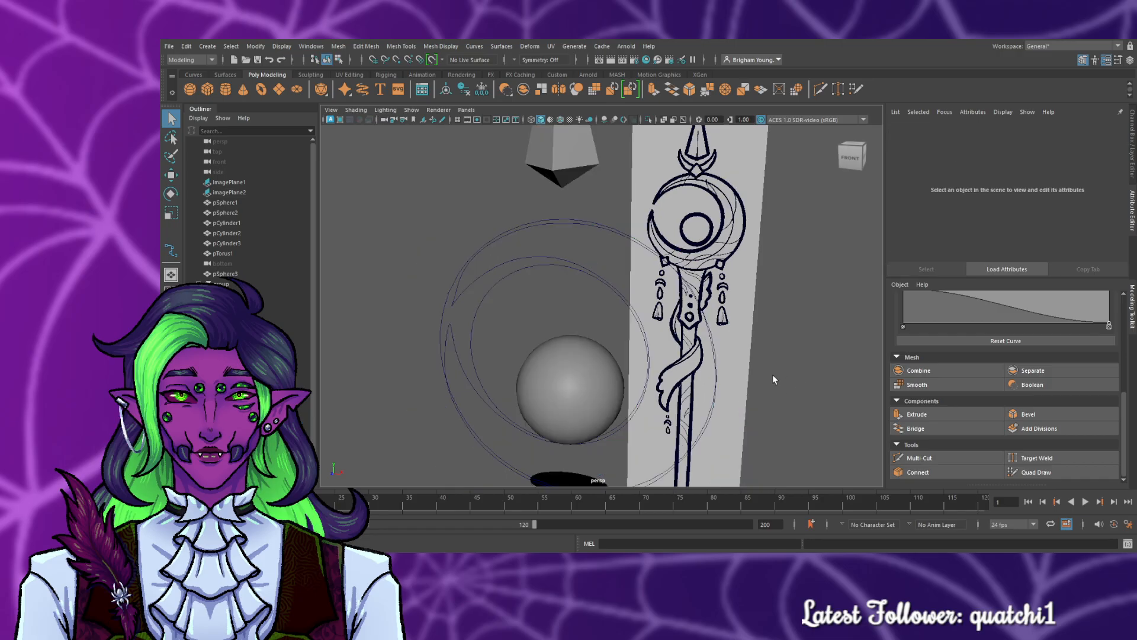
# - Examine the staff model along its whole length against the reference drawing, from the bottom tip to the orb
pyautogui.keyDown('alt'); pyautogui.moveTo(752, 397); pyautogui.dragTo(749, 354); pyautogui.keyUp('alt')
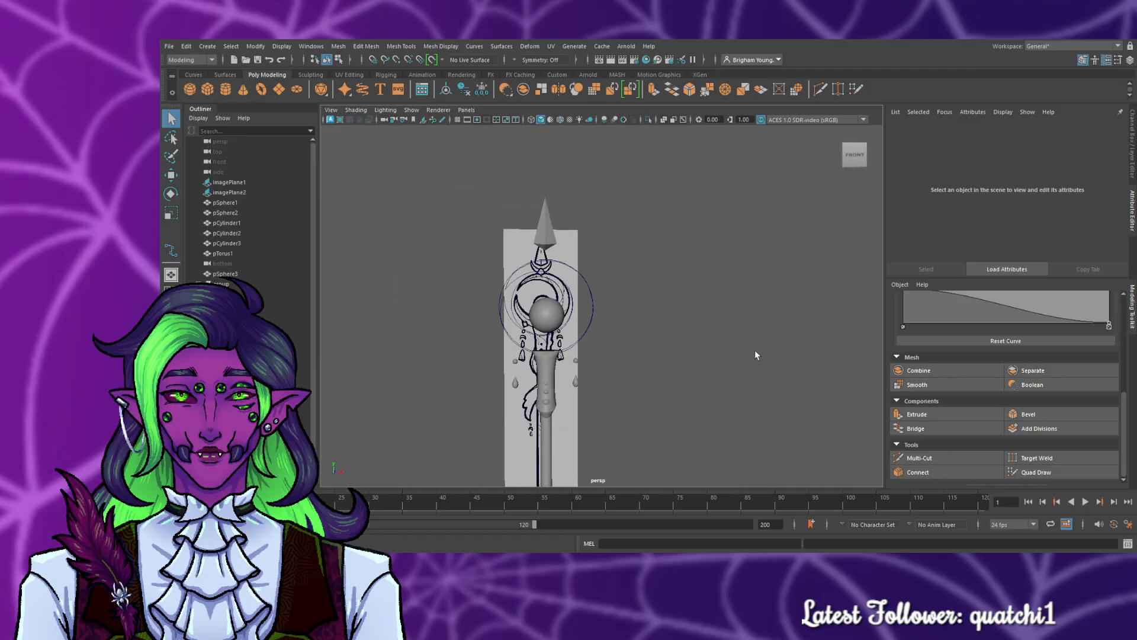
pyautogui.scroll(-2, 755, 351)
pyautogui.keyDown('alt'); pyautogui.moveTo(694, 370); pyautogui.dragTo(715, 212, button='middle'); pyautogui.keyUp('alt')
pyautogui.keyDown('alt'); pyautogui.moveTo(727, 356); pyautogui.dragTo(734, 294, button='middle'); pyautogui.keyUp('alt')
pyautogui.keyDown('alt'); pyautogui.moveTo(733, 295); pyautogui.dragTo(716, 299); pyautogui.keyUp('alt')
pyautogui.scroll(4, 652, 249)
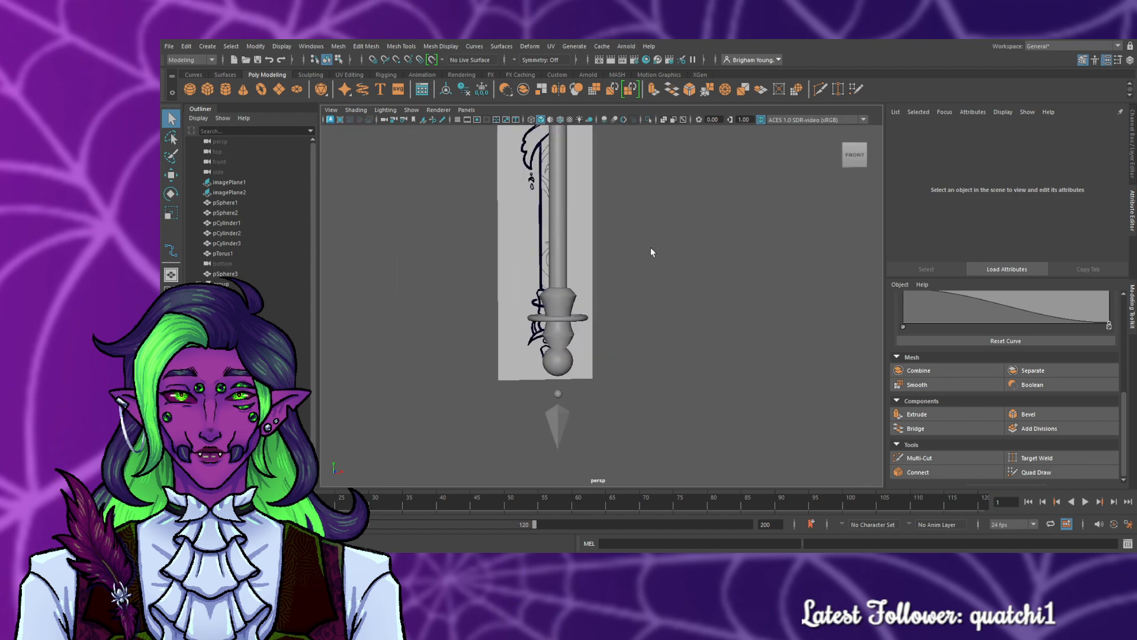
pyautogui.keyDown('alt'); pyautogui.moveTo(612, 271); pyautogui.dragTo(616, 453, button='middle'); pyautogui.keyUp('alt')
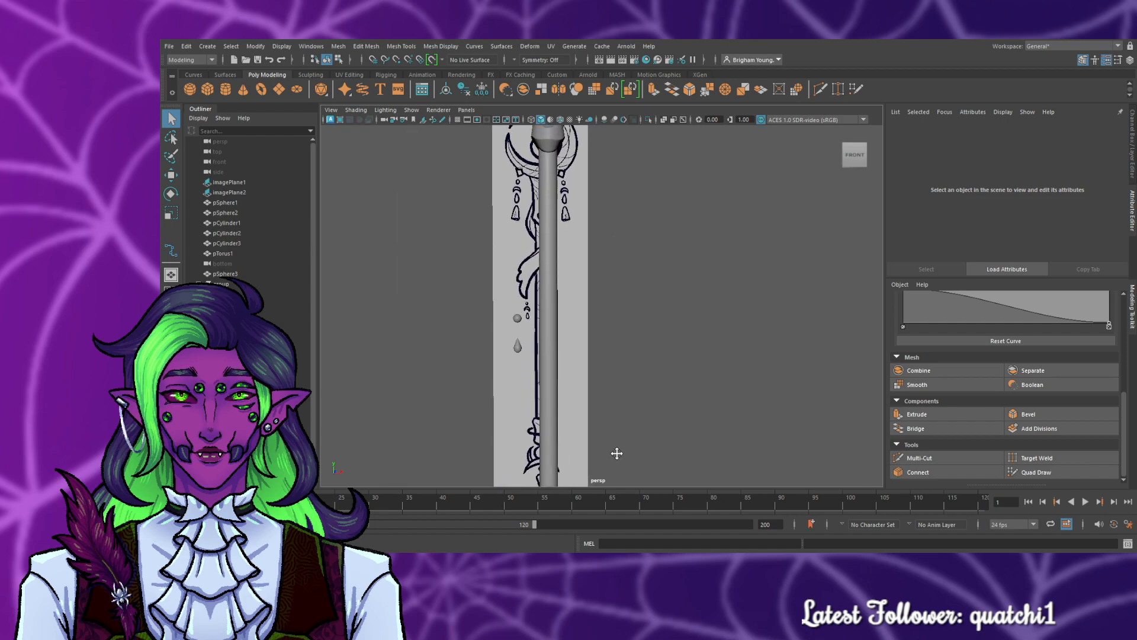
pyautogui.keyDown('alt'); pyautogui.moveTo(615, 314); pyautogui.dragTo(626, 473, button='middle'); pyautogui.keyUp('alt')
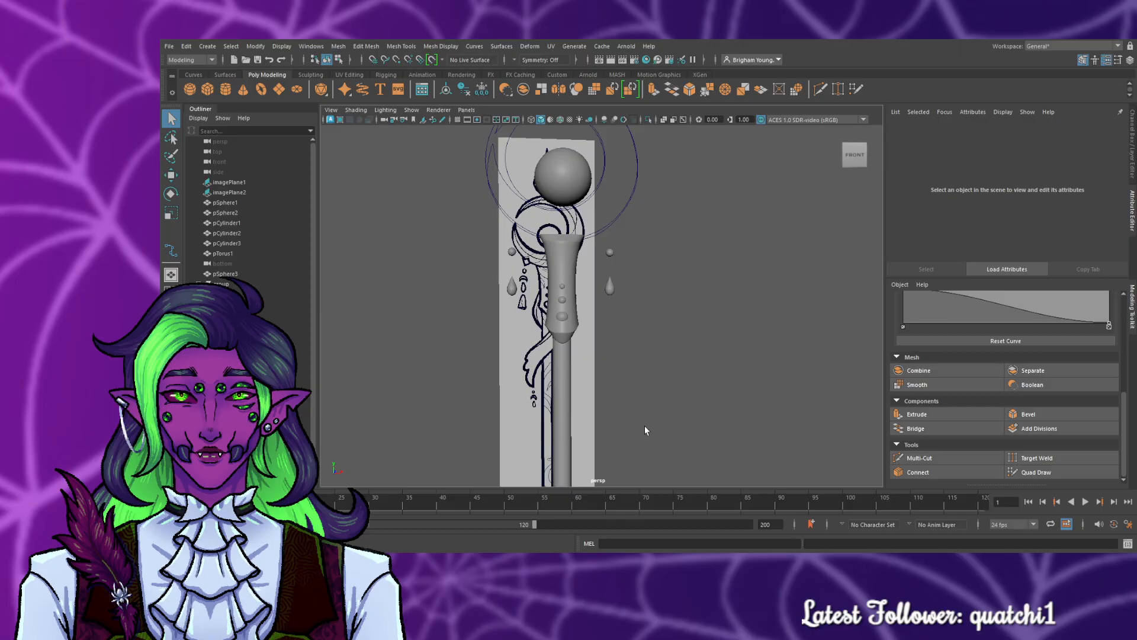
pyautogui.scroll(4, 668, 208)
pyautogui.keyDown('alt'); pyautogui.moveTo(682, 199); pyautogui.dragTo(659, 382, button='middle'); pyautogui.keyUp('alt')
# - Restore the selection of the crescent and circle guide curves around the orb and delete them
pyautogui.hotkey('ctrl', 'z')
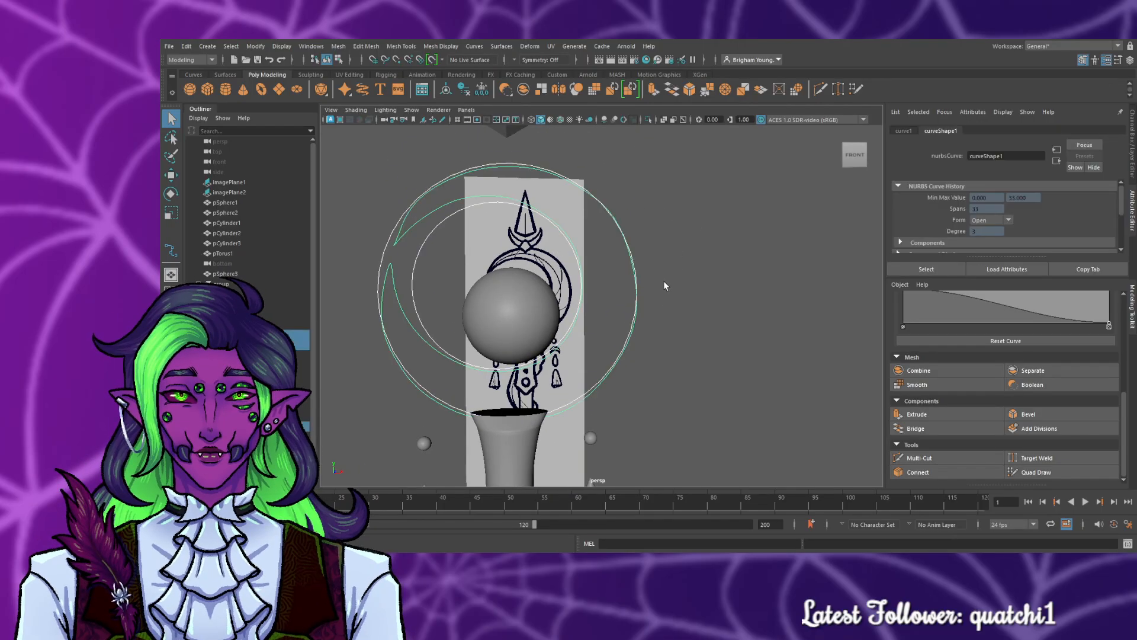
pyautogui.press('Delete')
pyautogui.scroll(-5, 705, 299)
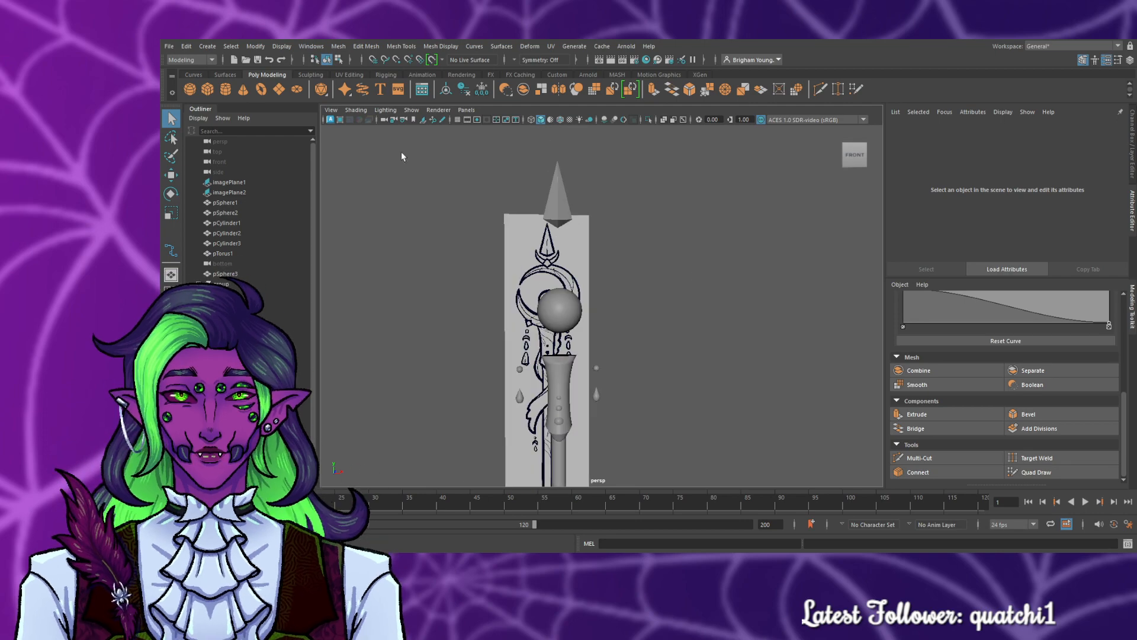
# - Create a polygon sphere near the staff, larger than the existing orb
pyautogui.click(190, 90)
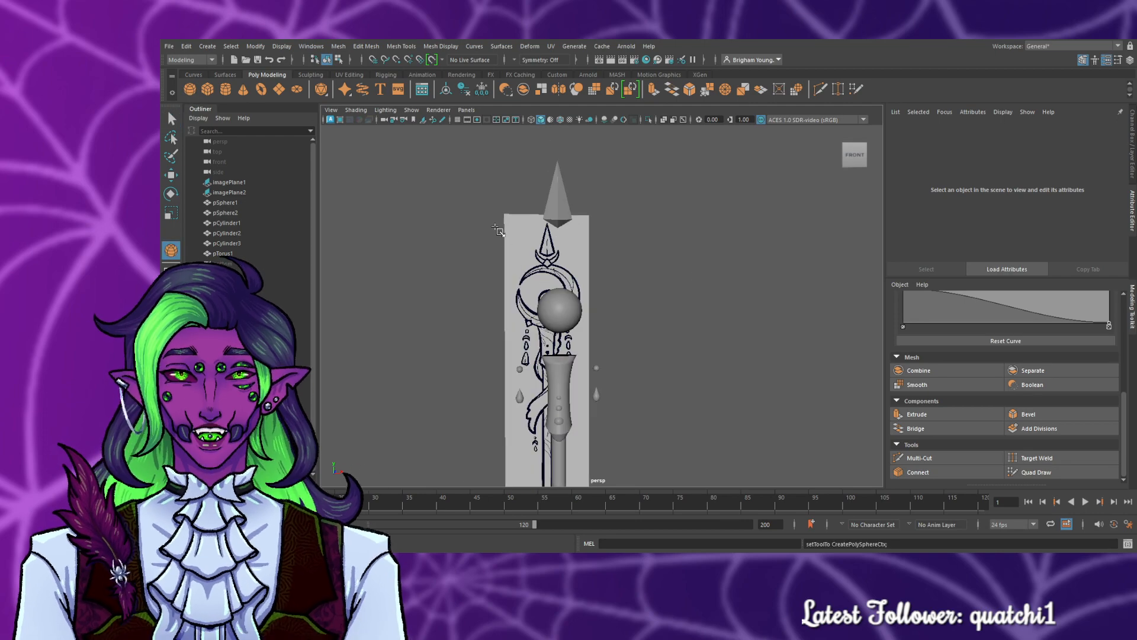
pyautogui.scroll(-4, 615, 355)
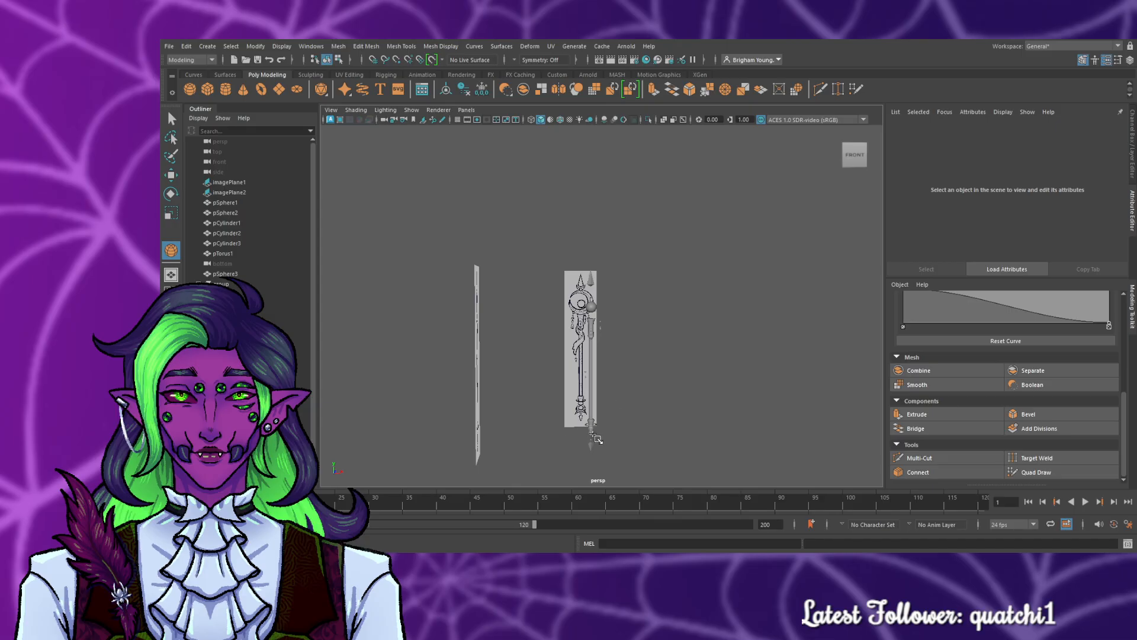
pyautogui.keyDown('alt'); pyautogui.moveTo(664, 413); pyautogui.dragTo(627, 465); pyautogui.keyUp('alt')
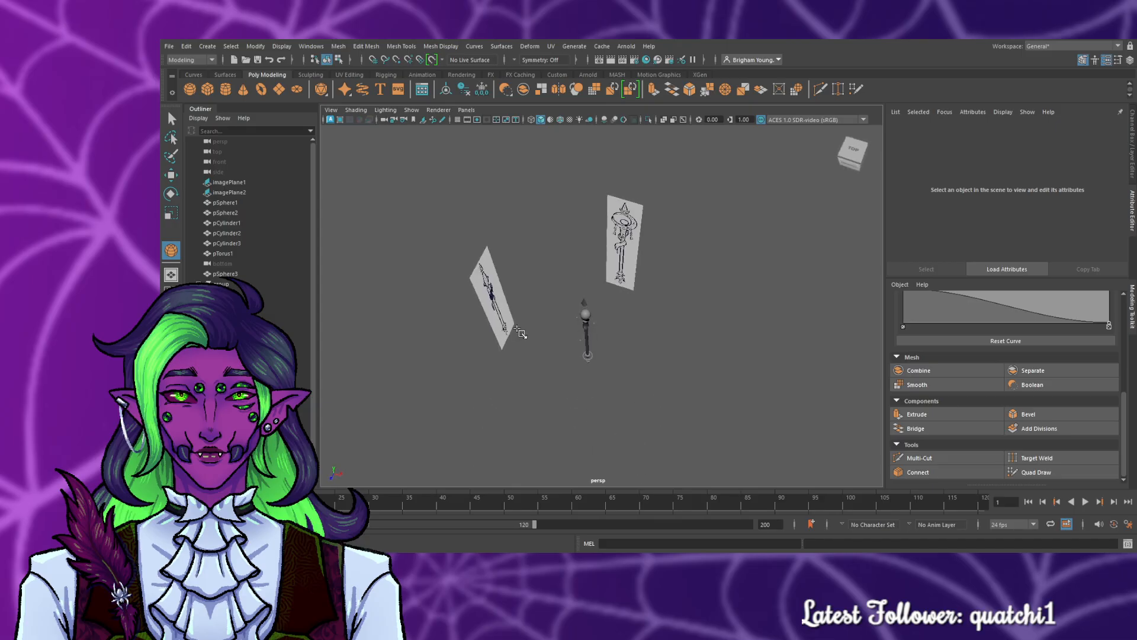
pyautogui.moveTo(579, 324); pyautogui.dragTo(595, 341)
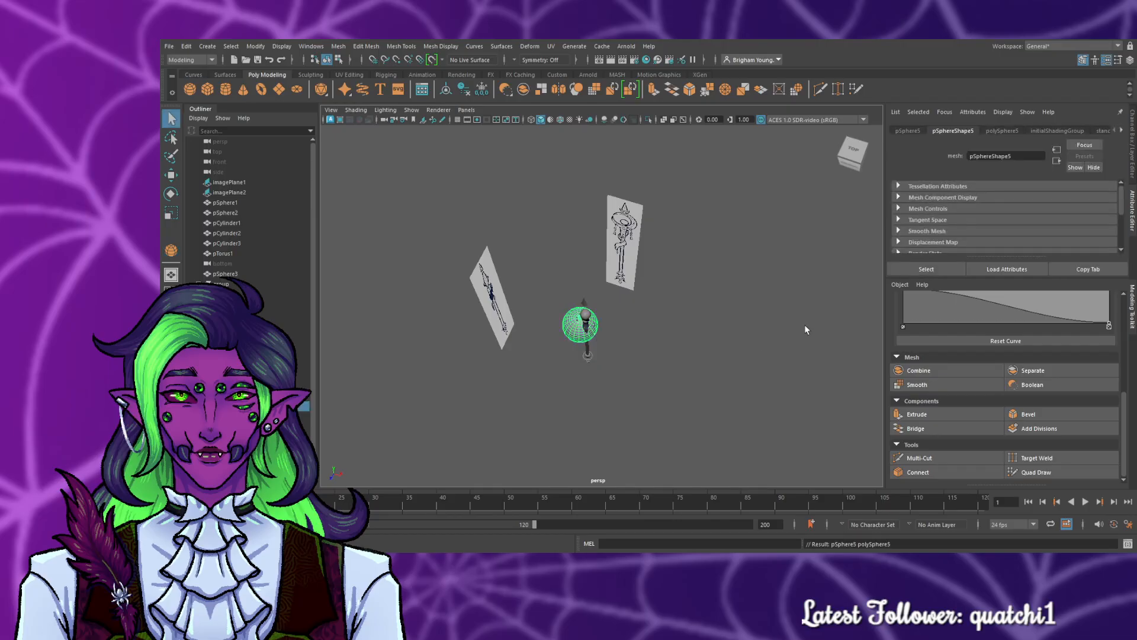
# - Scale the new sphere down to about the width of the outer ring in the front reference and move it over that ring
pyautogui.press('space')
pyautogui.press('space')
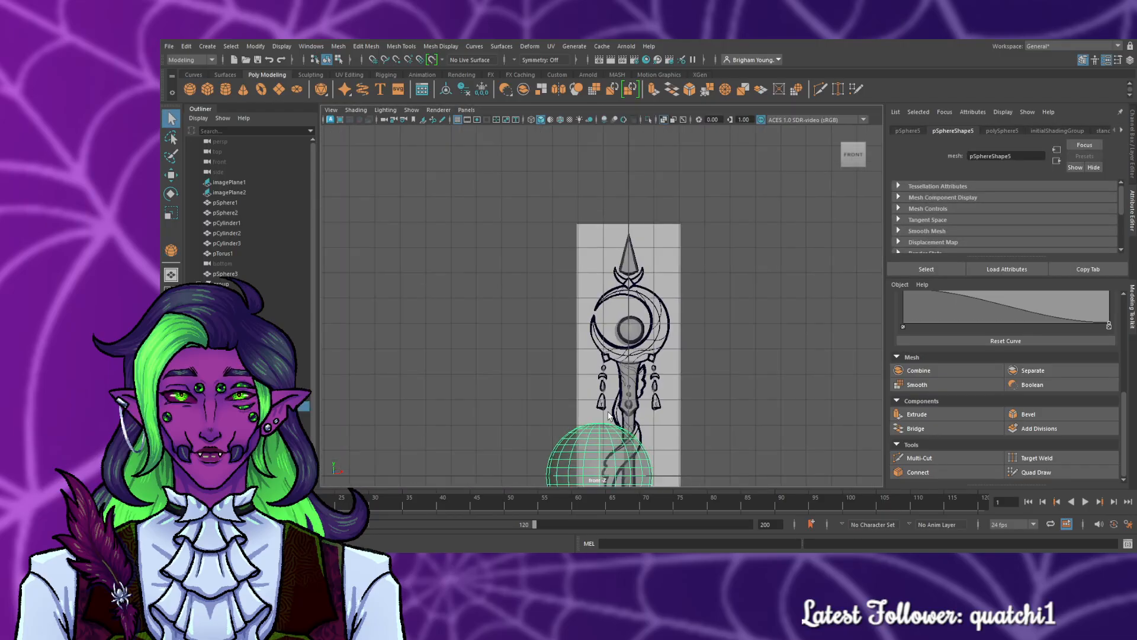
pyautogui.press('w')
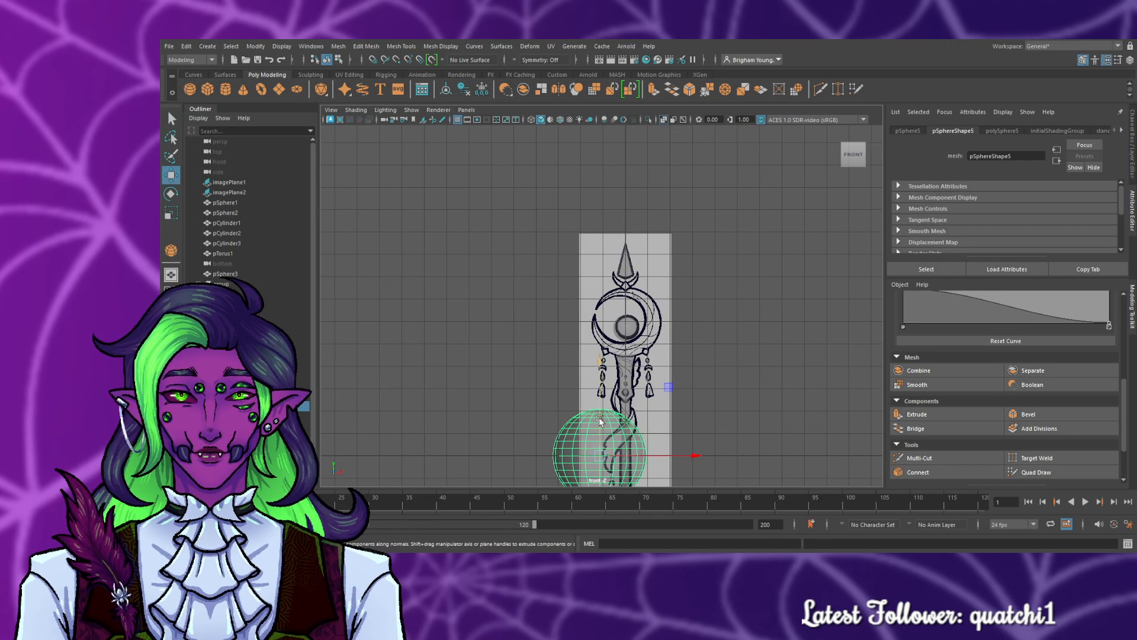
pyautogui.moveTo(632, 412); pyautogui.dragTo(622, 293, button='middle')
pyautogui.scroll(6, 625, 296)
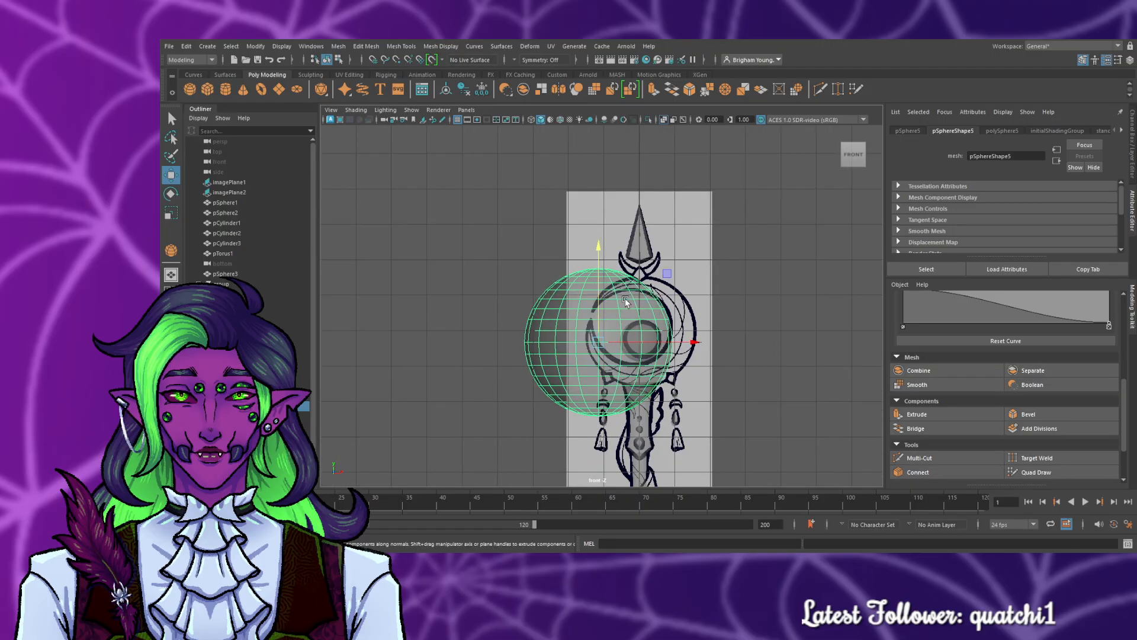
pyautogui.press('r')
pyautogui.moveTo(598, 346); pyautogui.dragTo(556, 351)
pyautogui.press('w')
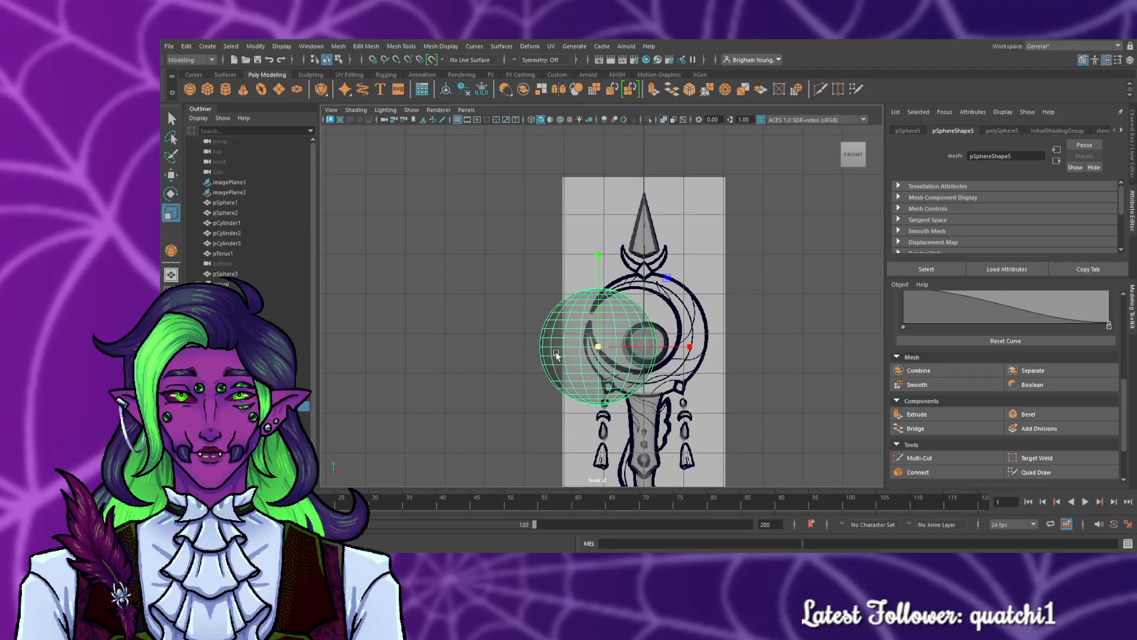
pyautogui.moveTo(654, 346); pyautogui.dragTo(699, 346)
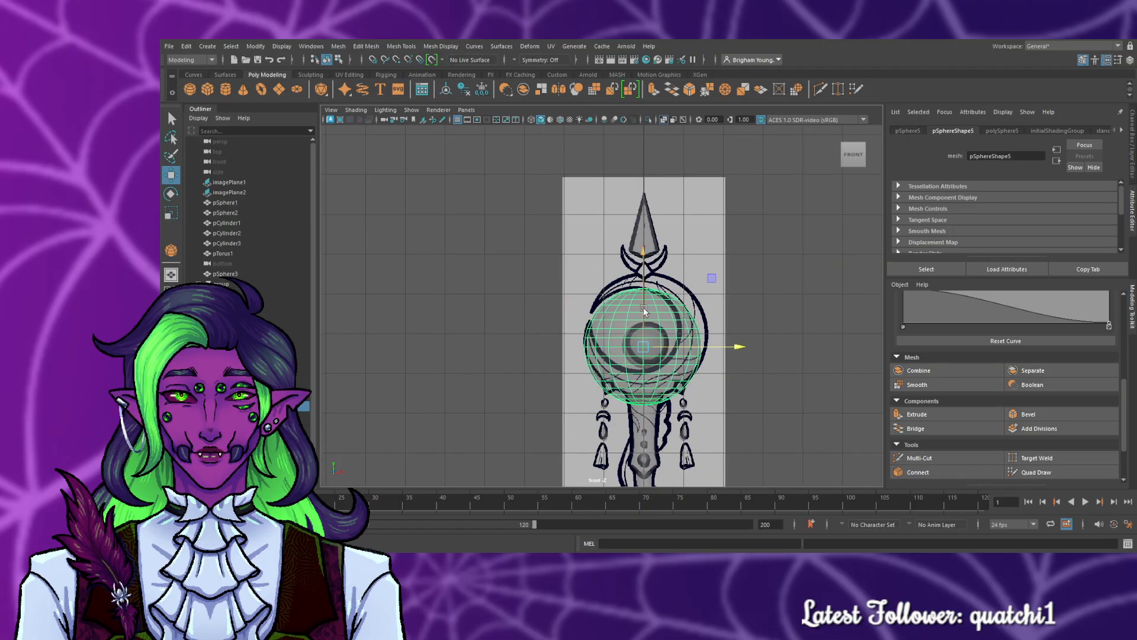
pyautogui.moveTo(644, 309); pyautogui.dragTo(645, 295)
pyautogui.moveTo(686, 333); pyautogui.dragTo(694, 335)
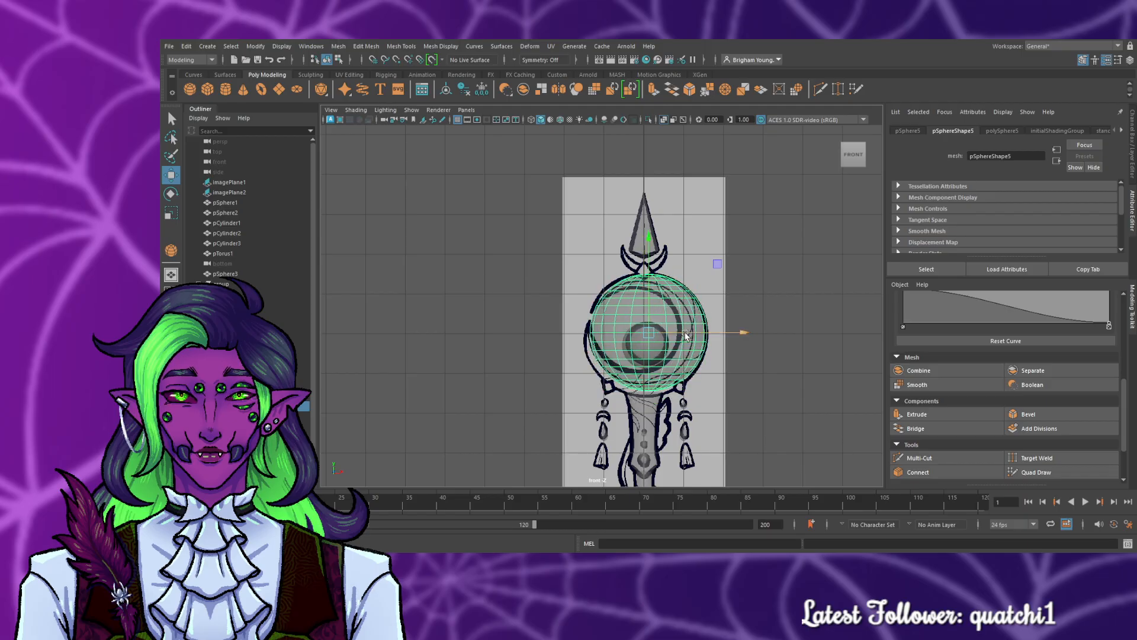
# - Enlarge the sphere slightly so its outline fits the drawn outer ring around the orb in the front view
pyautogui.press('r')
pyautogui.moveTo(656, 333); pyautogui.dragTo(679, 331)
pyautogui.press('w')
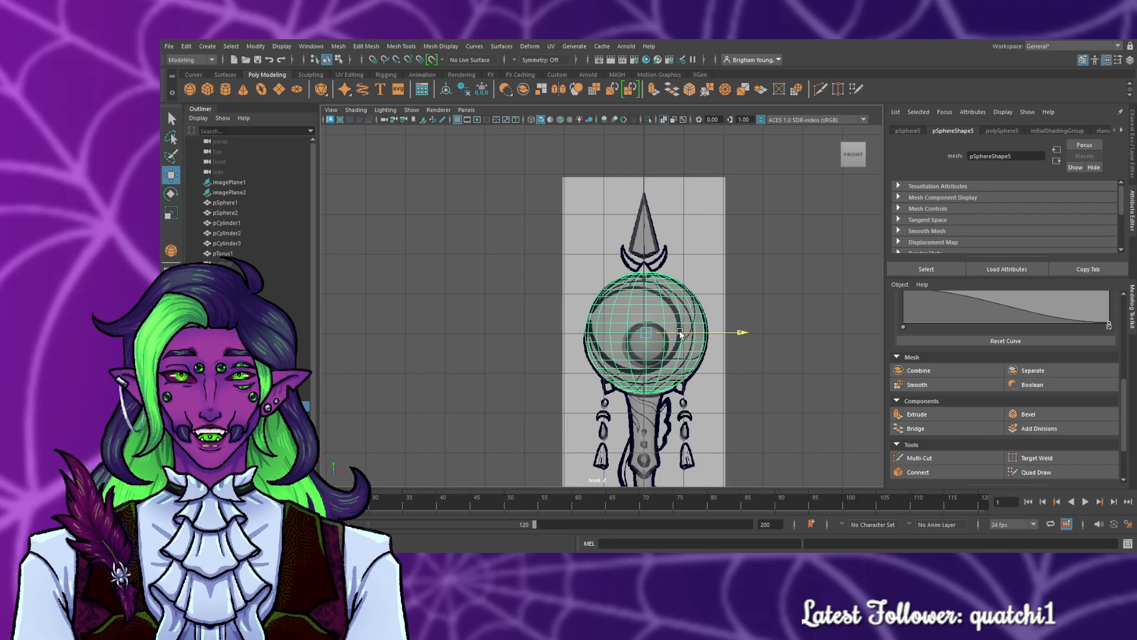
pyautogui.press('r')
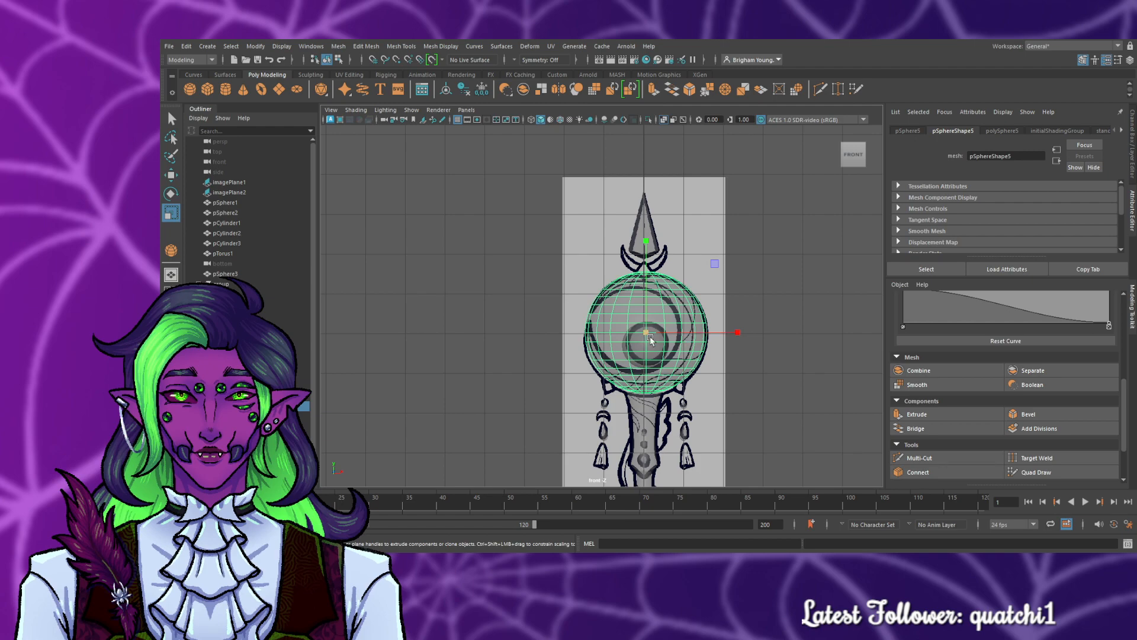
pyautogui.moveTo(648, 336); pyautogui.dragTo(649, 334)
# - Centre the sphere on the staff's axis in the side view and flatten its depth to match the thin profile in the reference
pyautogui.press('space')
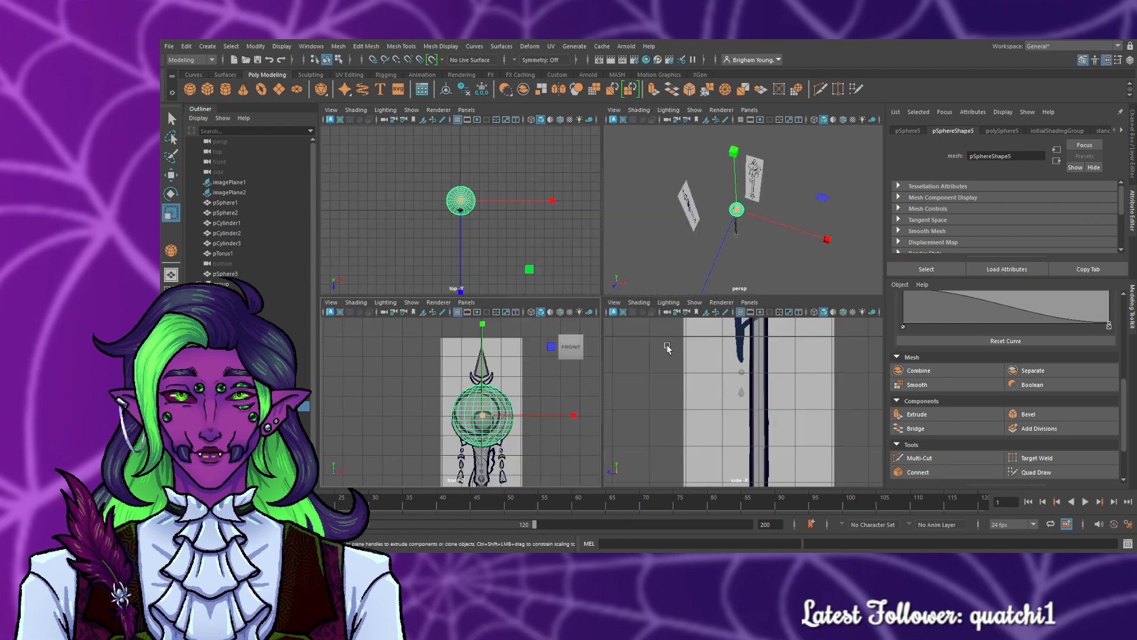
pyautogui.press('space')
pyautogui.scroll(-5, 744, 368)
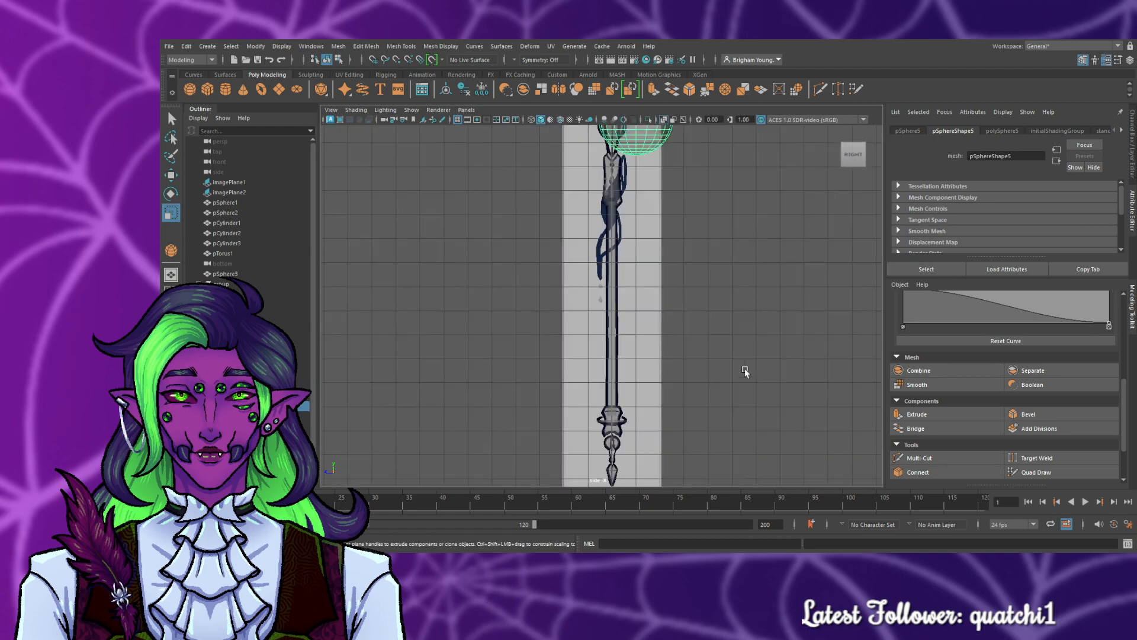
pyautogui.scroll(1, 681, 257)
pyautogui.keyDown('alt'); pyautogui.moveTo(674, 211); pyautogui.dragTo(678, 399, button='middle'); pyautogui.keyUp('alt')
pyautogui.scroll(2, 685, 380)
pyautogui.scroll(3, 684, 379)
pyautogui.press('w')
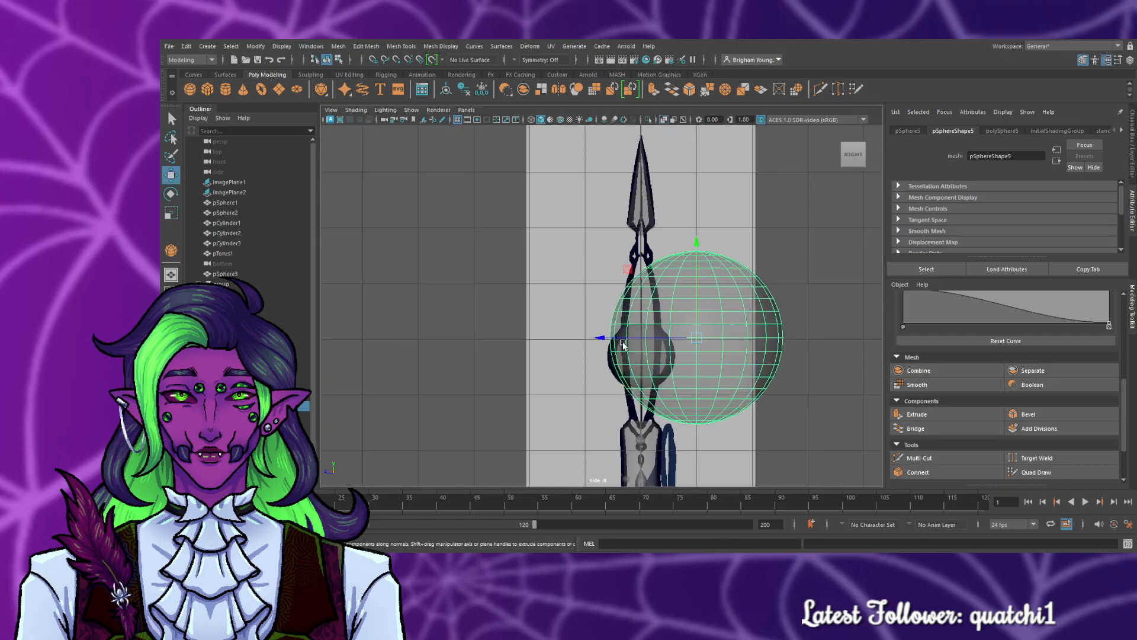
pyautogui.moveTo(617, 340)
pyautogui.mouseDown()
pyautogui.moveTo(548, 336)
pyautogui.moveTo(626, 354)
pyautogui.mouseUp()
pyautogui.press('r')
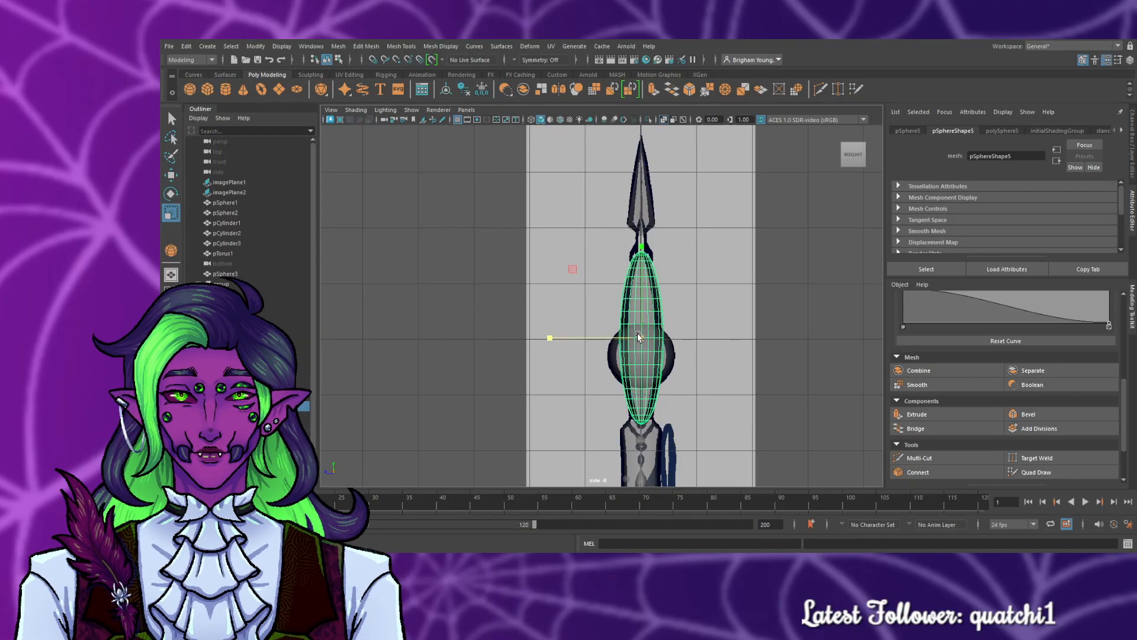
# - Stretch the flattened sphere slightly in height and lower it a little to fit the side reference
pyautogui.moveTo(640, 285); pyautogui.dragTo(640, 283)
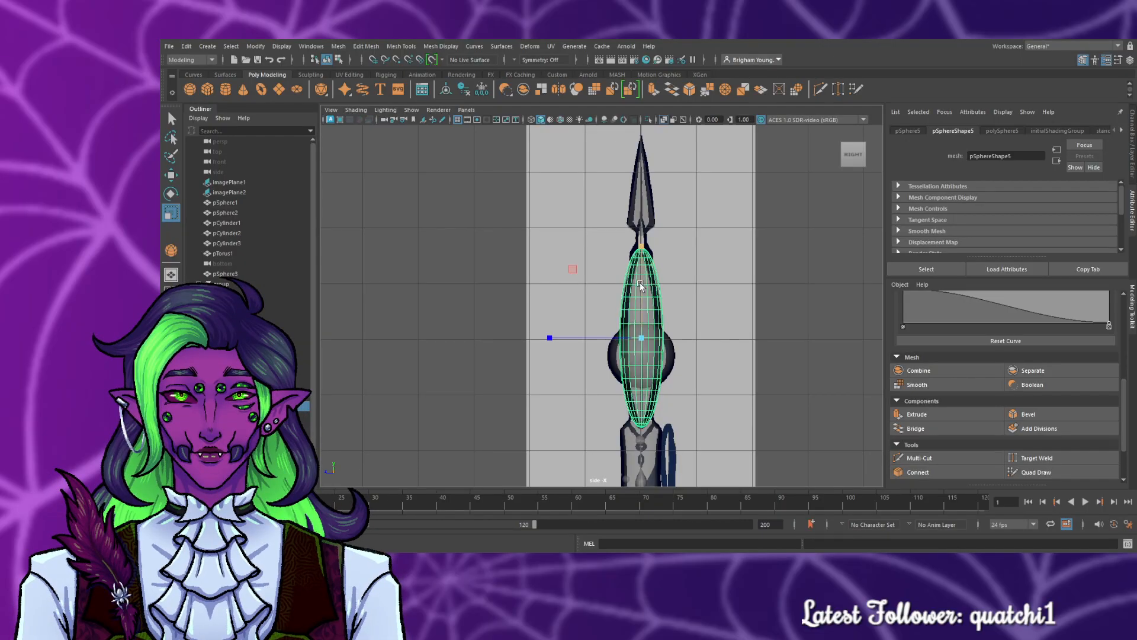
pyautogui.press('w')
pyautogui.moveTo(641, 290); pyautogui.dragTo(643, 294)
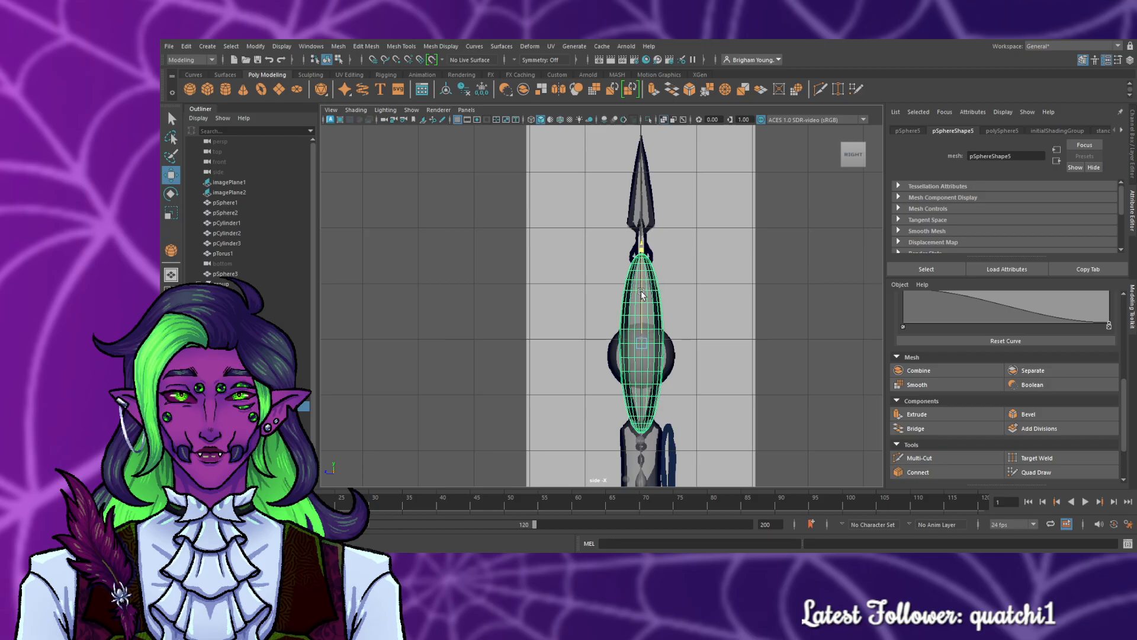
pyautogui.press('space')
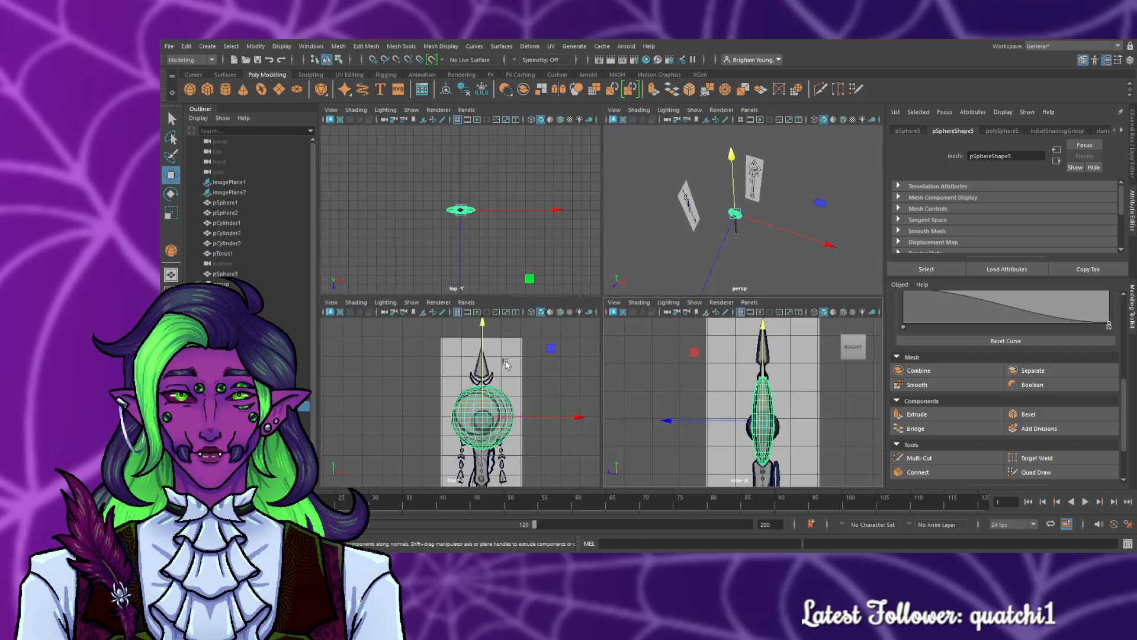
pyautogui.press('space')
pyautogui.scroll(3, 712, 388)
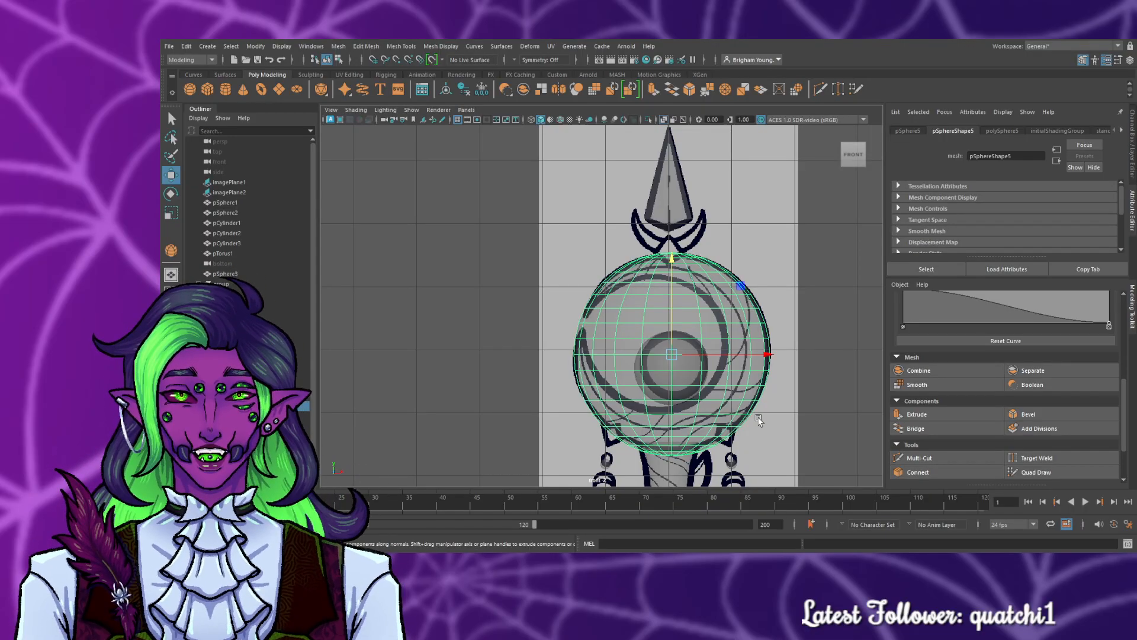
pyautogui.press('r')
pyautogui.press('e')
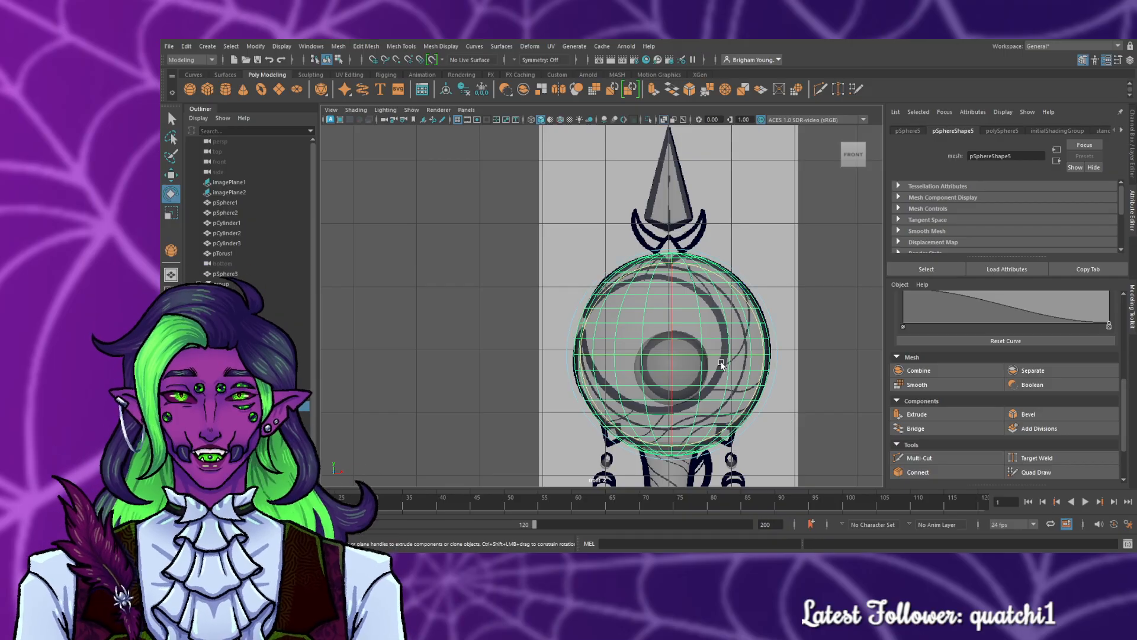
pyautogui.moveTo(761, 338); pyautogui.dragTo(647, 246)
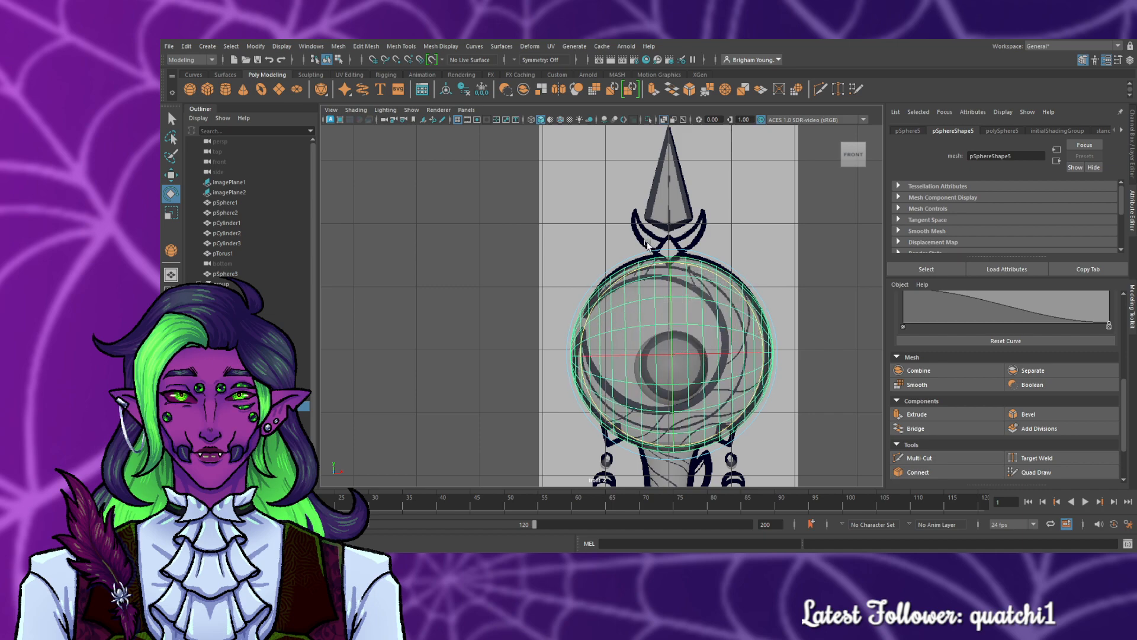
pyautogui.hotkey('ctrl', 'z')
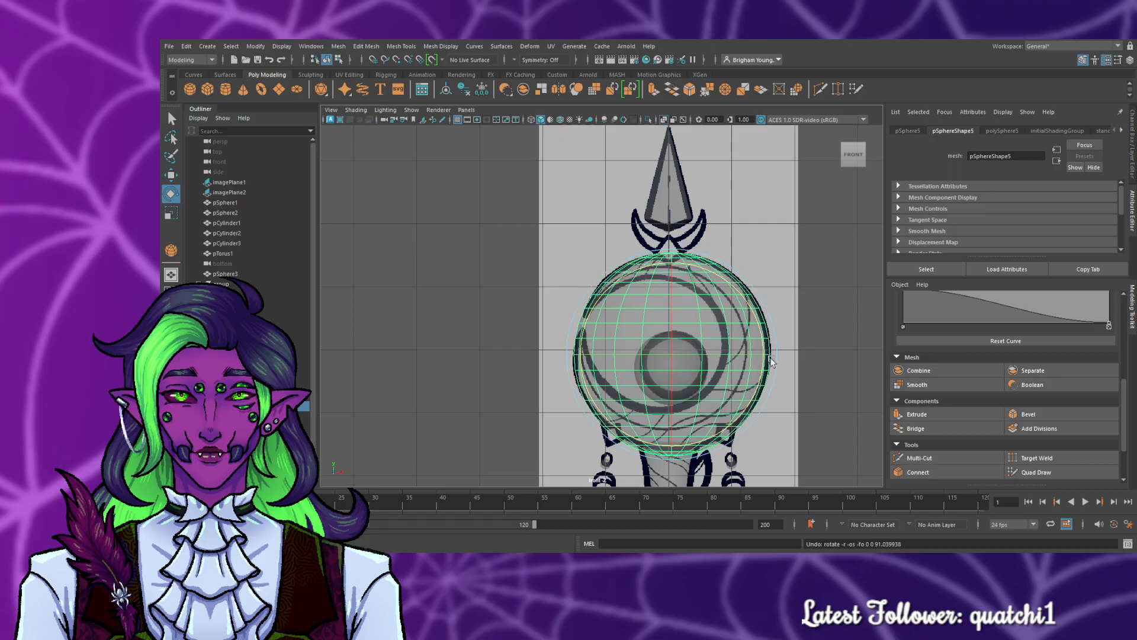
# - Rotate the flattened sphere a quarter turn in the front view and set its Rotate Z to exactly 90
pyautogui.moveTo(764, 347); pyautogui.dragTo(662, 259)
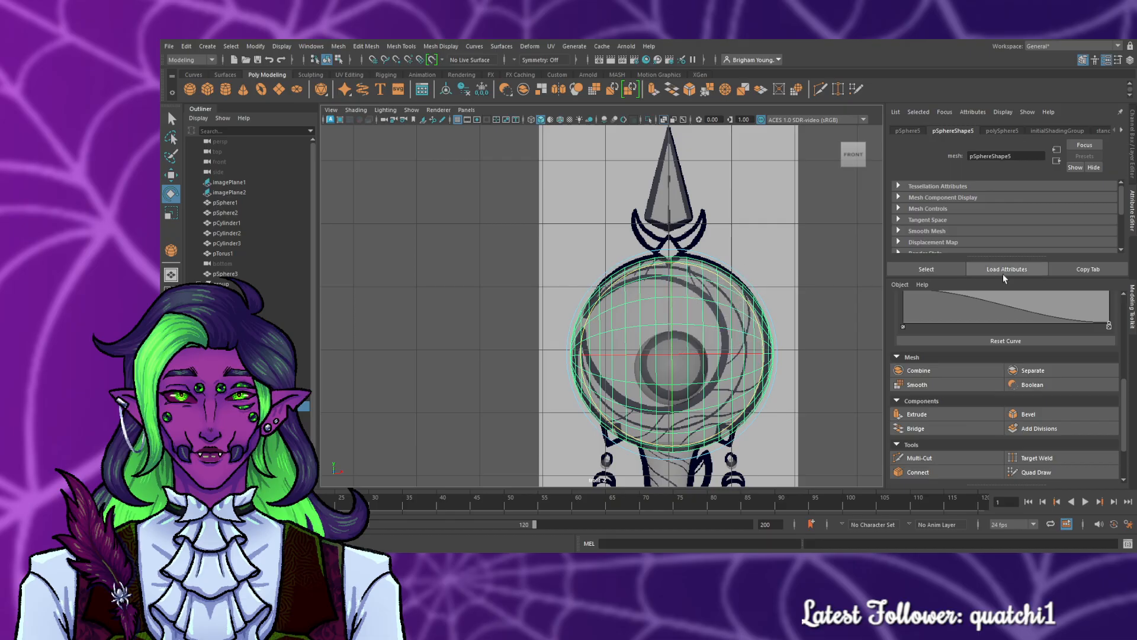
pyautogui.click(1134, 176)
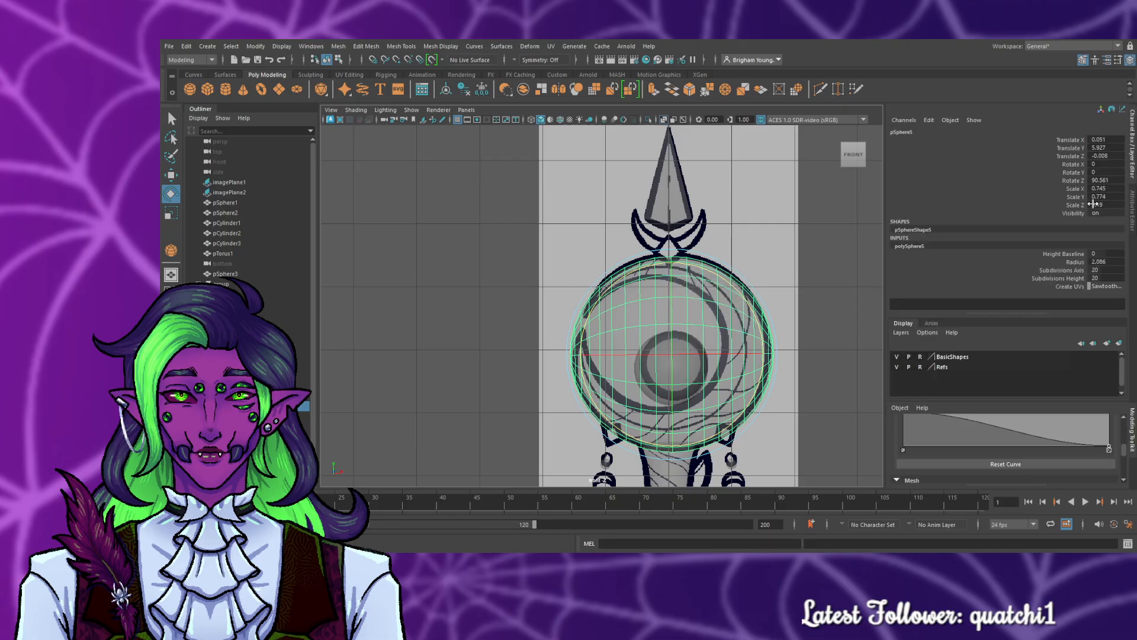
pyautogui.click(1098, 180)
pyautogui.write('90')
pyautogui.press('Return')
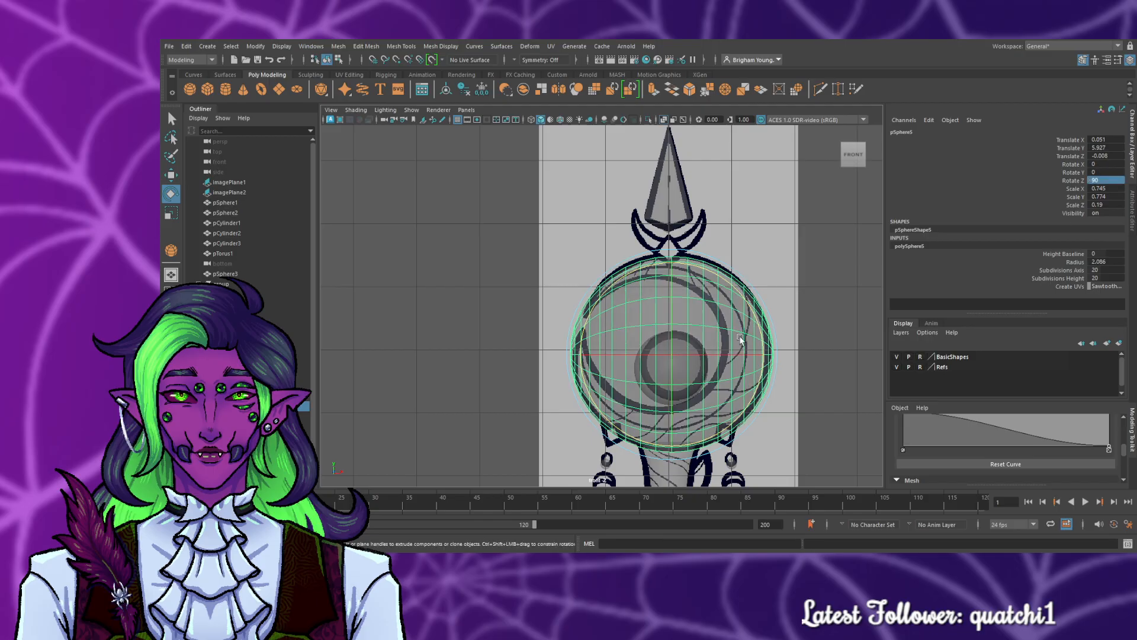
# - Check the flattened sphere's fit against the front drawing without its wireframe, raise it very slightly, and deselect it
pyautogui.click(803, 383)
pyautogui.scroll(1, 803, 382)
pyautogui.scroll(1, 733, 408)
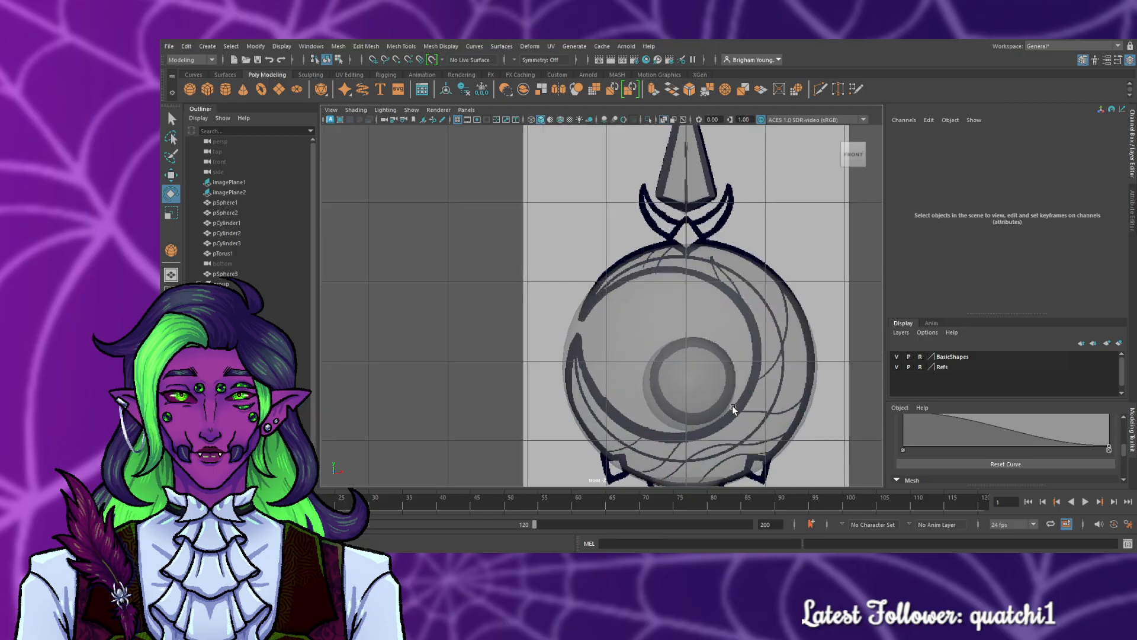
pyautogui.click(701, 351)
pyautogui.press('w')
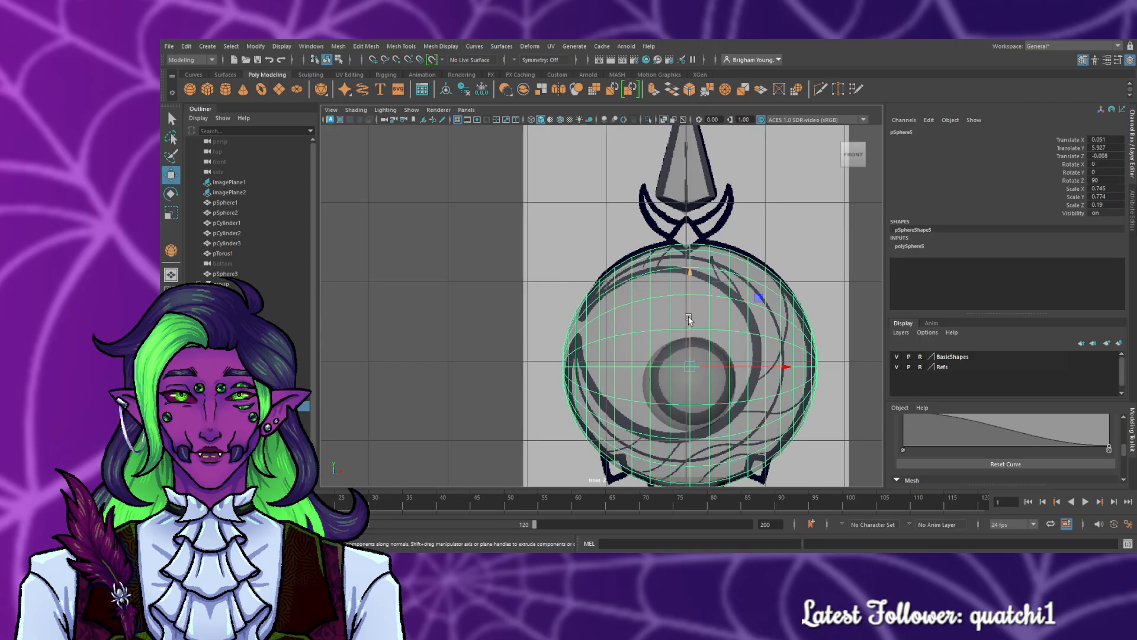
pyautogui.moveTo(689, 320); pyautogui.dragTo(690, 317)
pyautogui.click(847, 386)
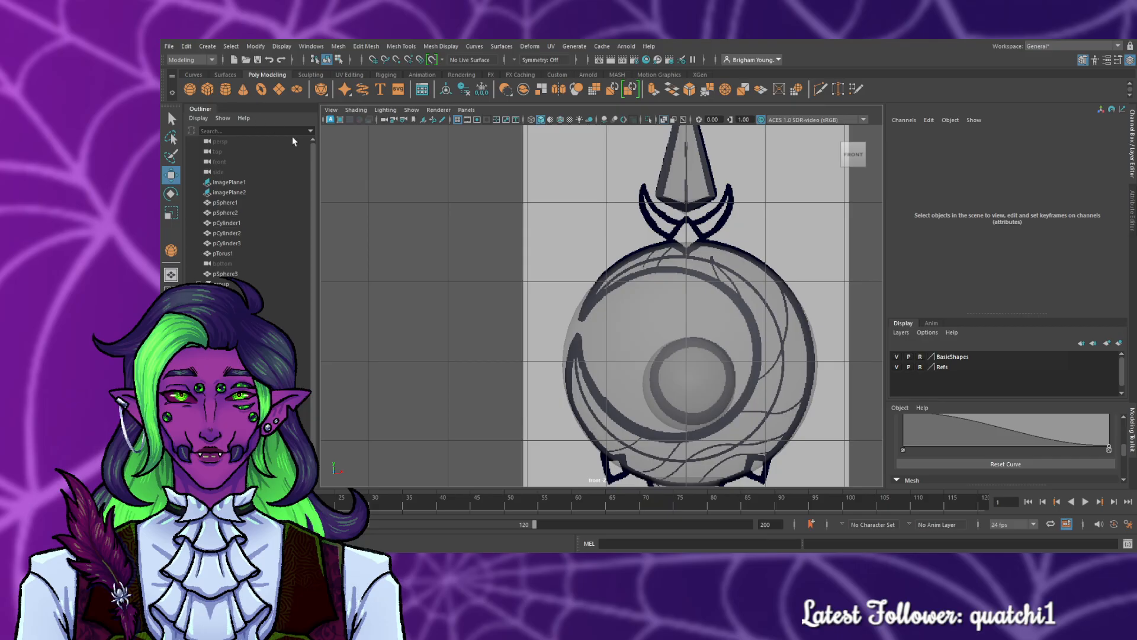
# - Examine the flattened disc and orb against the reference drawings in the front view and from several perspective angles
pyautogui.scroll(-5, 828, 339)
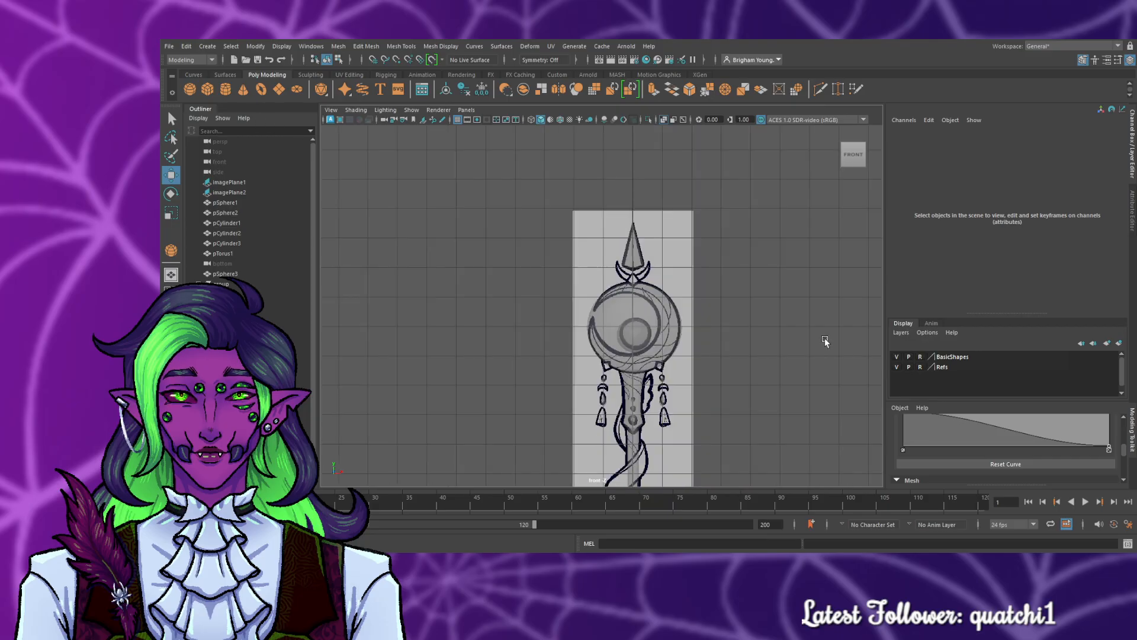
pyautogui.scroll(-3, 825, 337)
pyautogui.scroll(5, 822, 336)
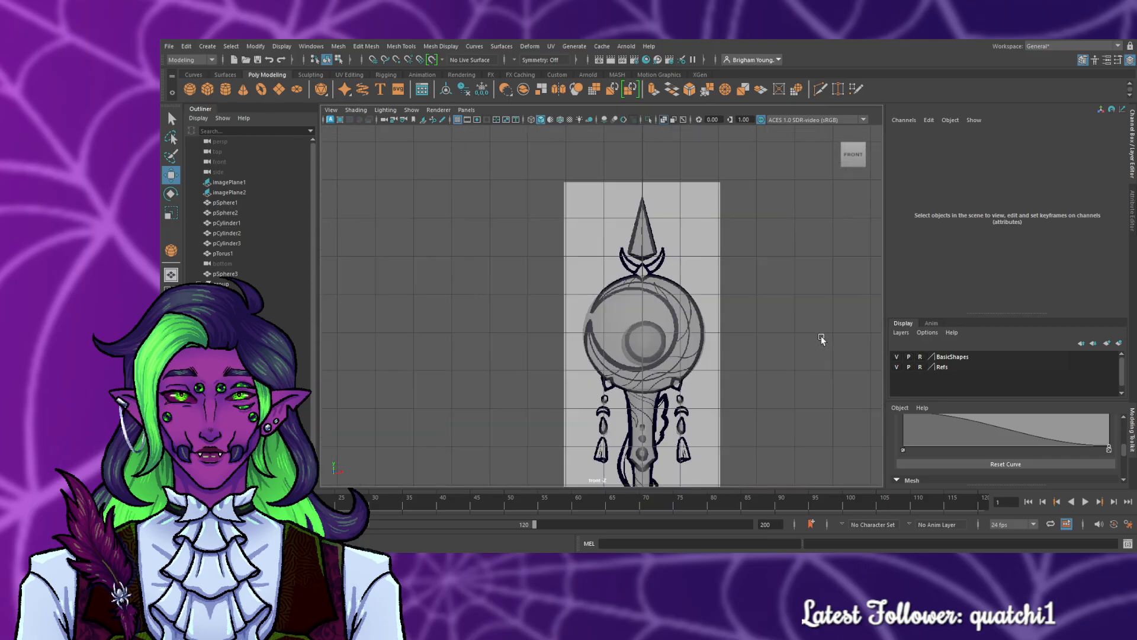
pyautogui.scroll(3, 821, 337)
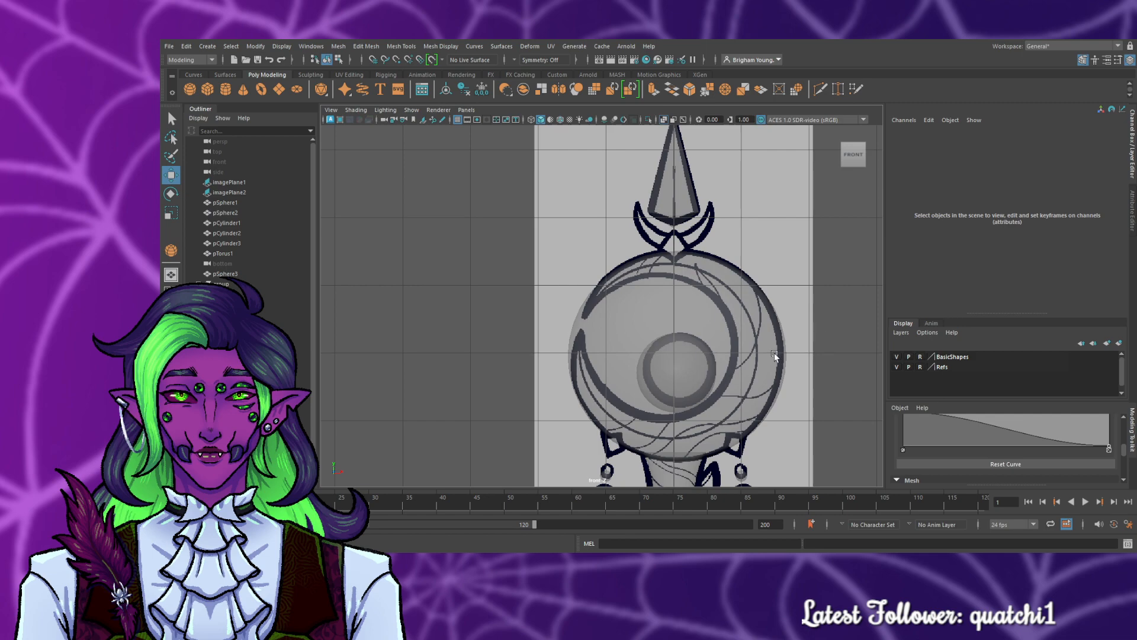
pyautogui.press('space')
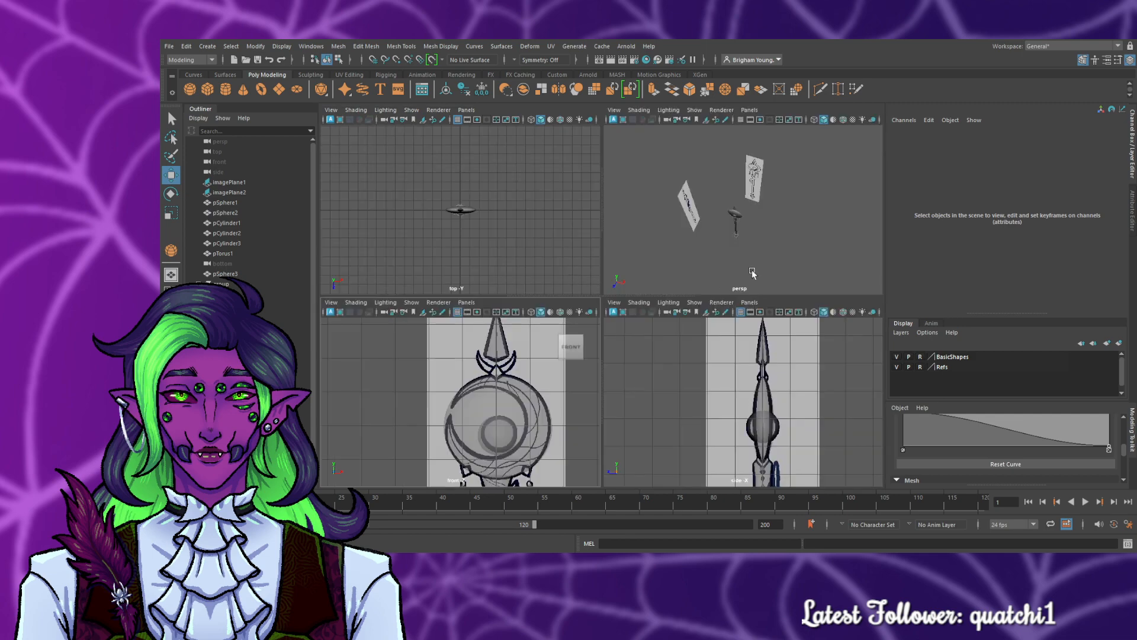
pyautogui.press('space')
pyautogui.keyDown('alt'); pyautogui.moveTo(726, 273); pyautogui.dragTo(972, 390); pyautogui.keyUp('alt')
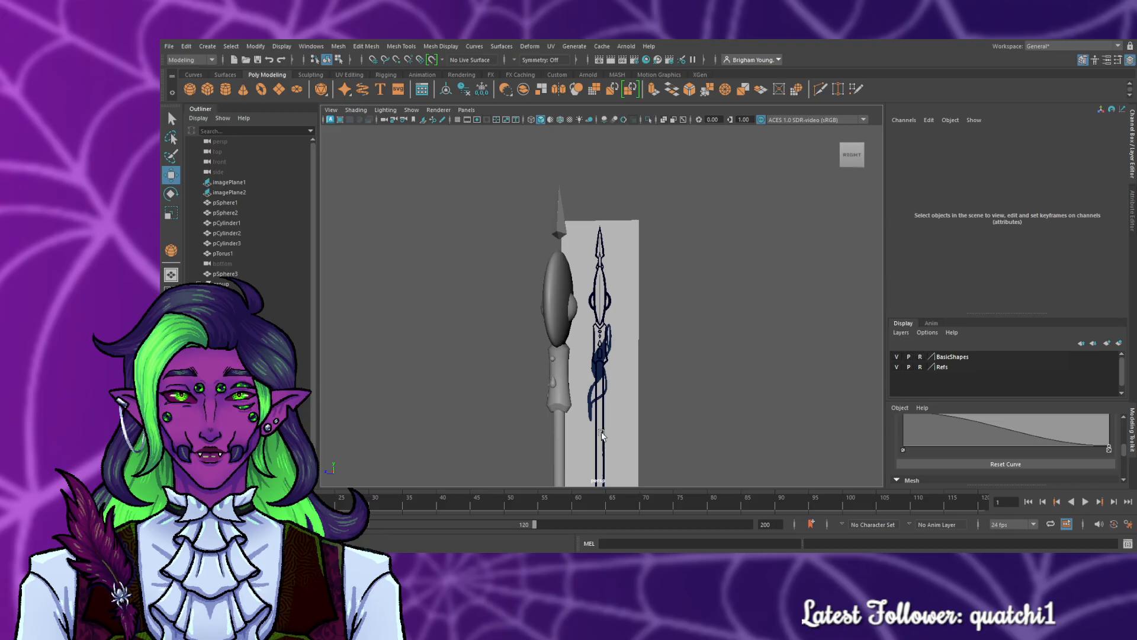
pyautogui.keyDown('alt'); pyautogui.moveTo(600, 432); pyautogui.dragTo(653, 426); pyautogui.keyUp('alt')
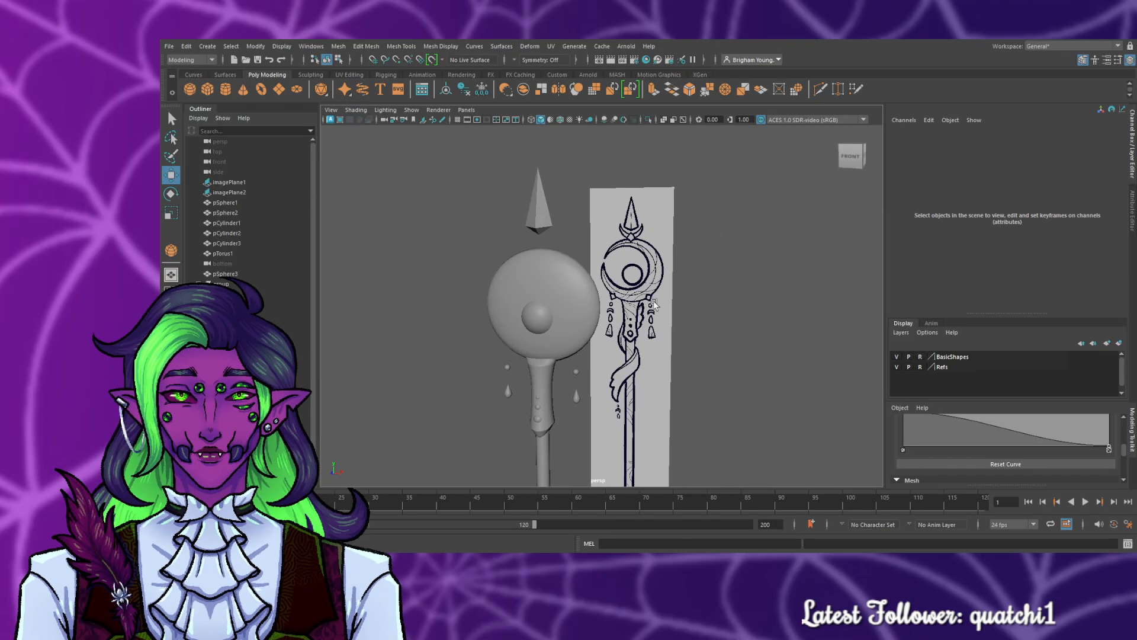
pyautogui.scroll(-5, 695, 422)
pyautogui.scroll(8, 695, 422)
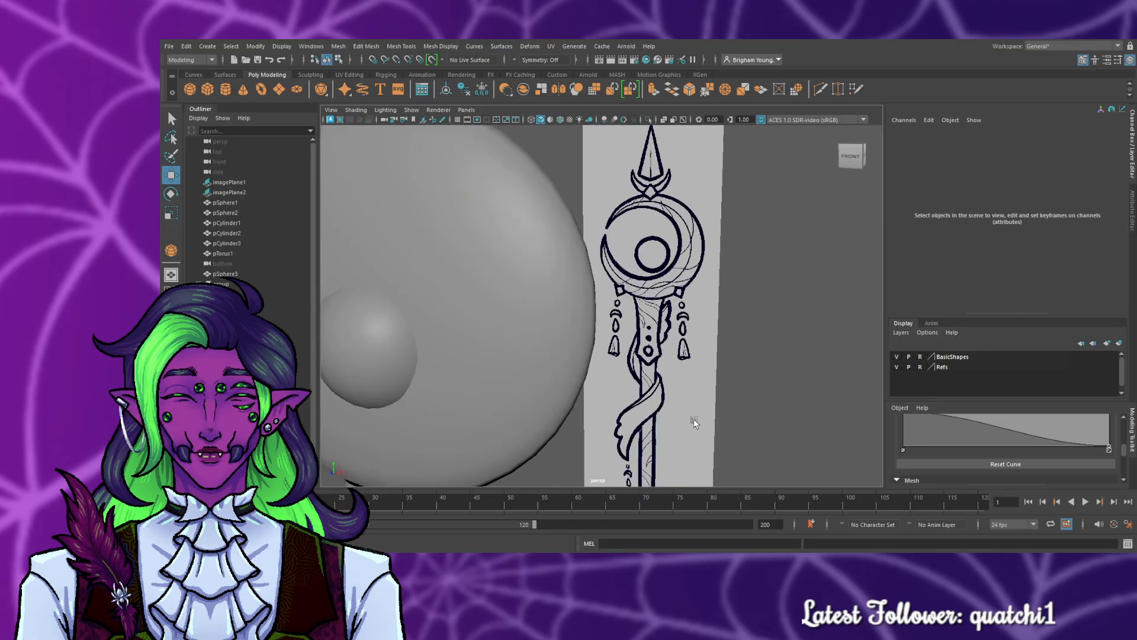
pyautogui.scroll(-6, 695, 422)
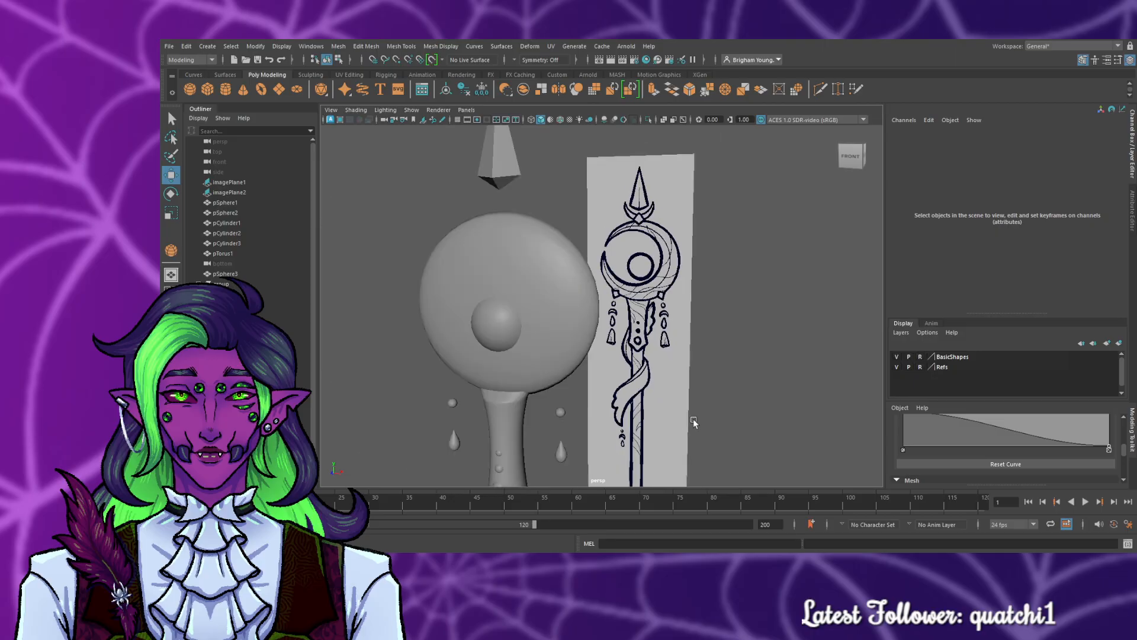
pyautogui.moveTo(701, 402)
pyautogui.keyDown('alt'); pyautogui.mouseDown()
pyautogui.moveTo(601, 394)
pyautogui.moveTo(680, 397)
pyautogui.mouseUp(); pyautogui.keyUp('alt')
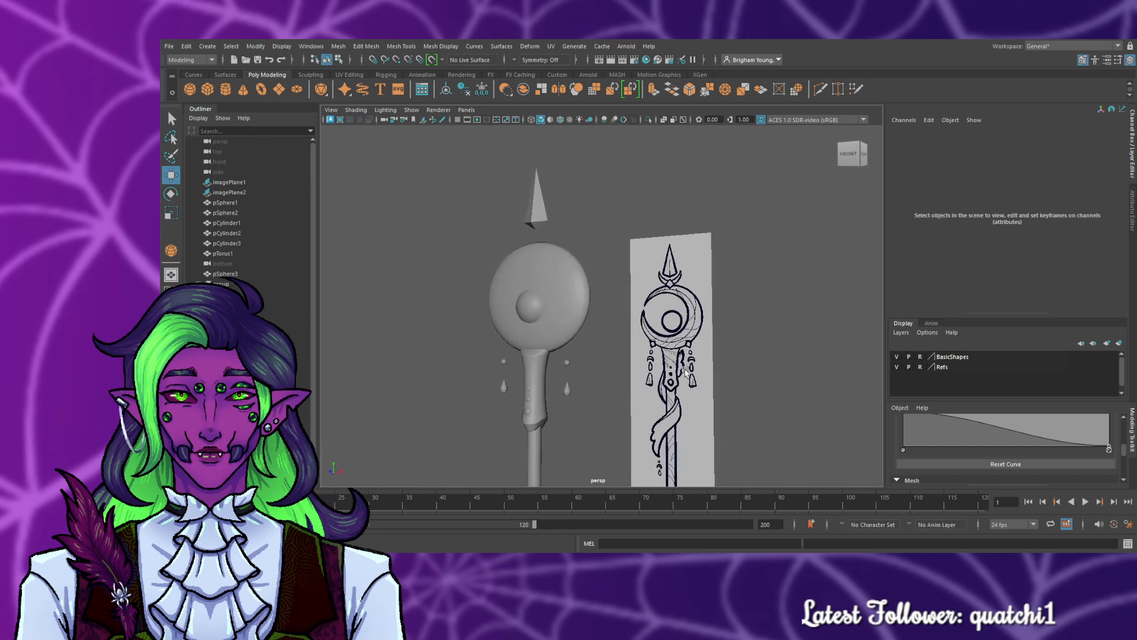
pyautogui.press('space')
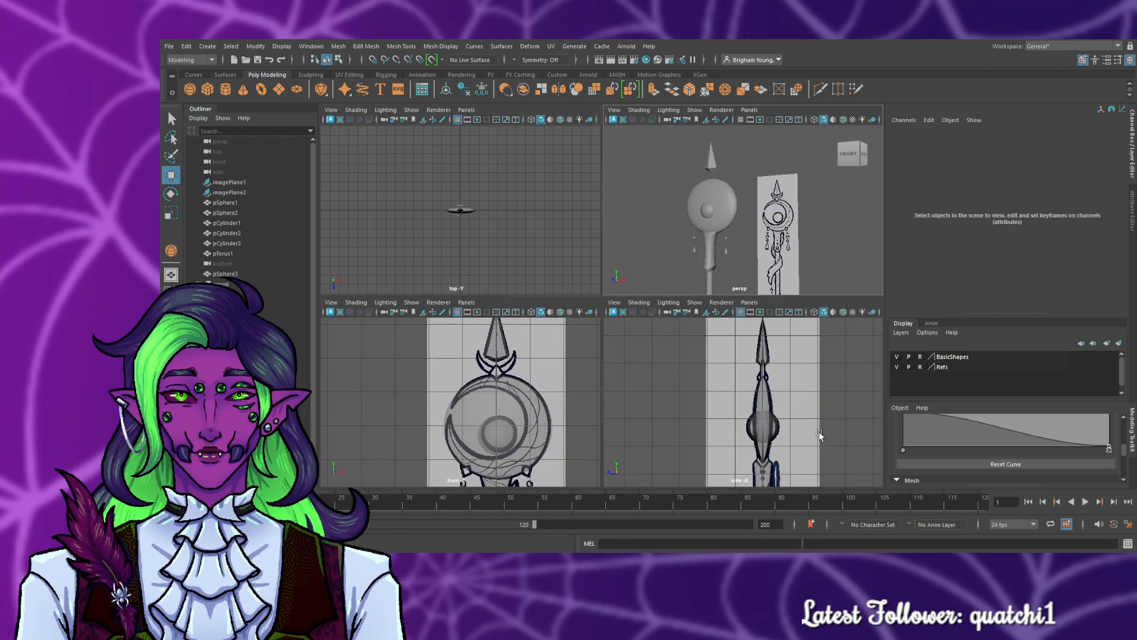
# - Save the scene as a new incremental version while viewing the crescent and handle against the front reference
pyautogui.click(563, 395)
pyautogui.press('space')
pyautogui.keyDown('alt'); pyautogui.moveTo(771, 436); pyautogui.dragTo(676, 236, button='middle'); pyautogui.keyUp('alt')
pyautogui.click(170, 47)
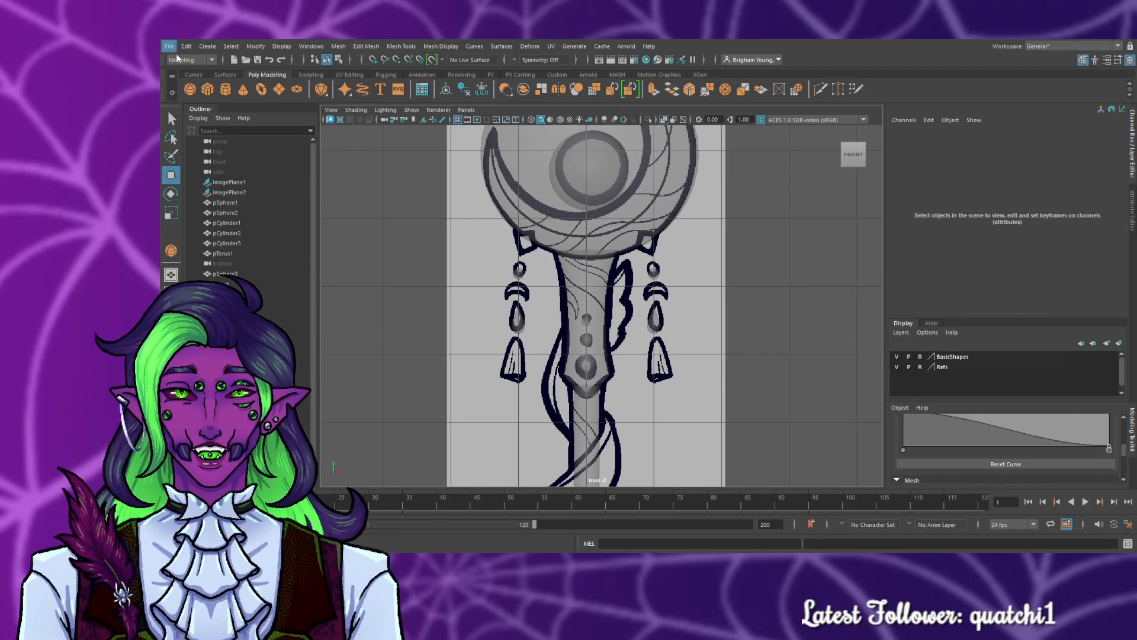
pyautogui.click(214, 111)
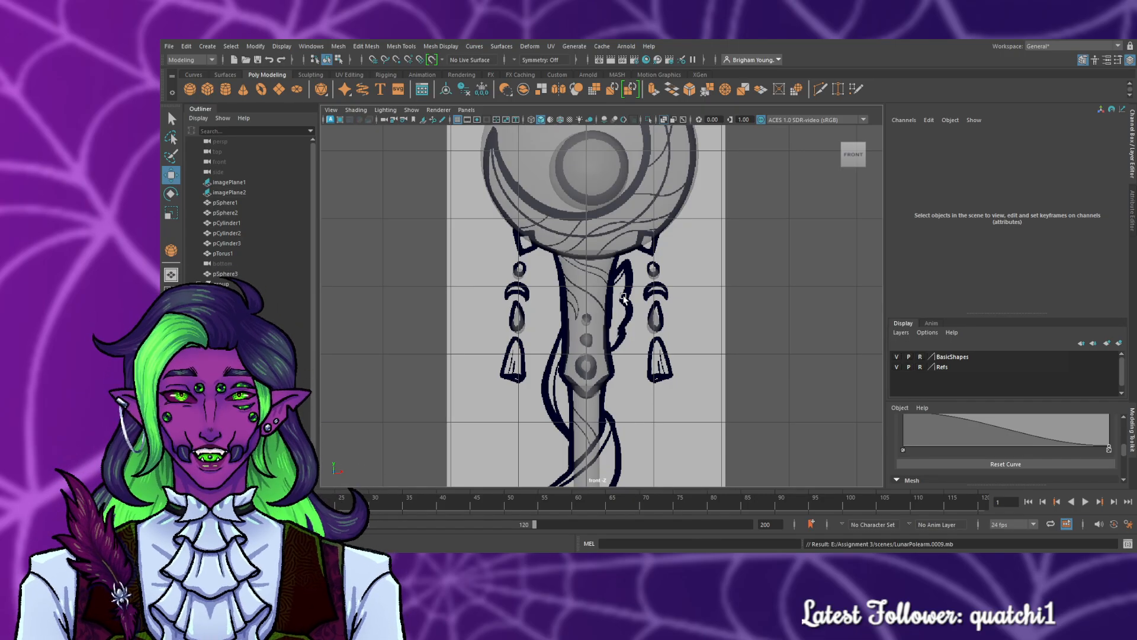
# - Check which staff parts the listed groups and meshes correspond to by selecting them one after another against the front drawing
pyautogui.scroll(-5, 624, 298)
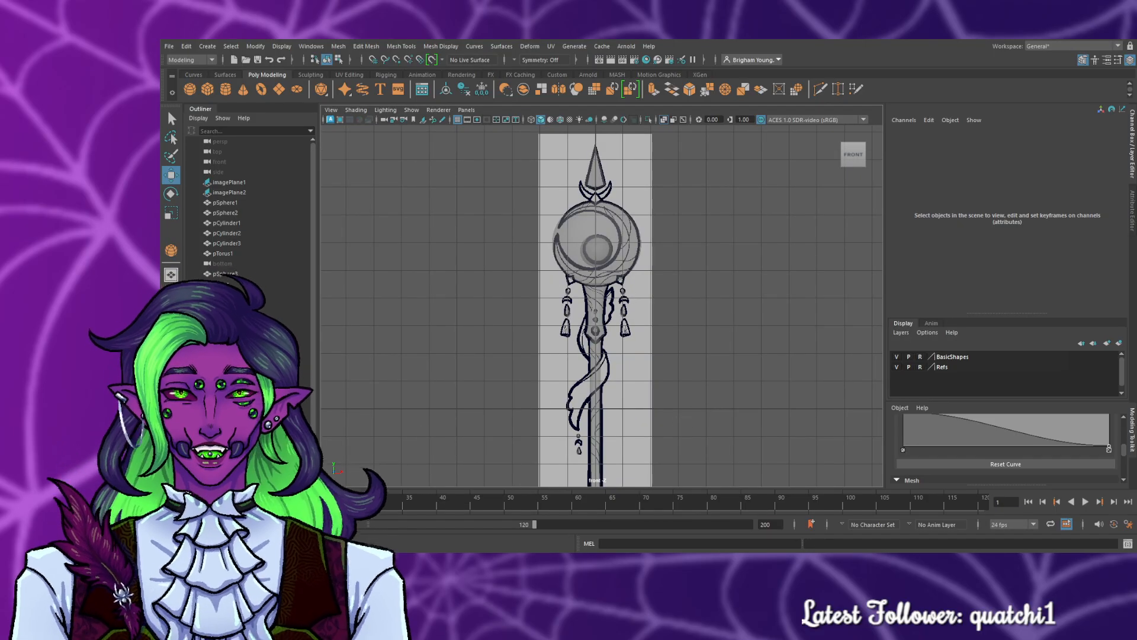
pyautogui.click(223, 284)
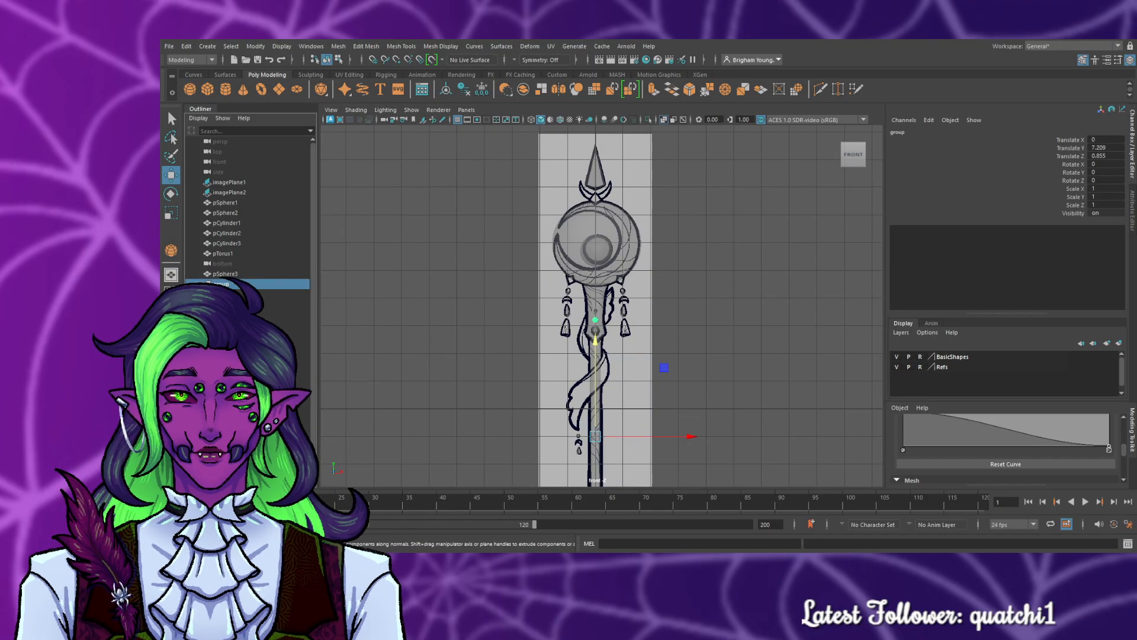
pyautogui.click(224, 295)
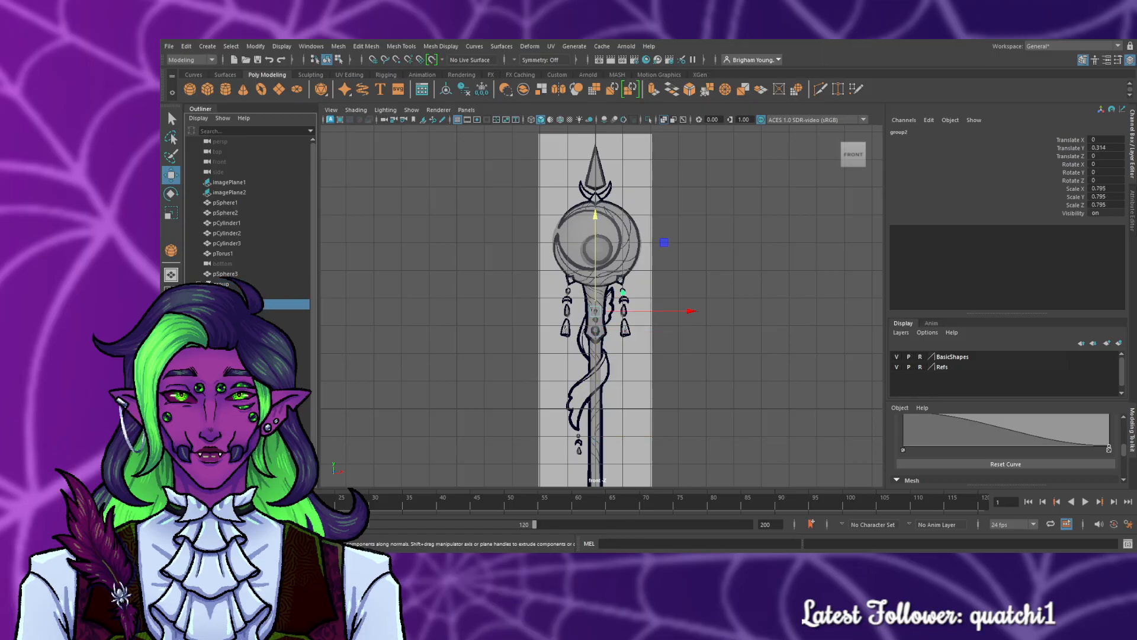
pyautogui.click(223, 285)
pyautogui.click(224, 295)
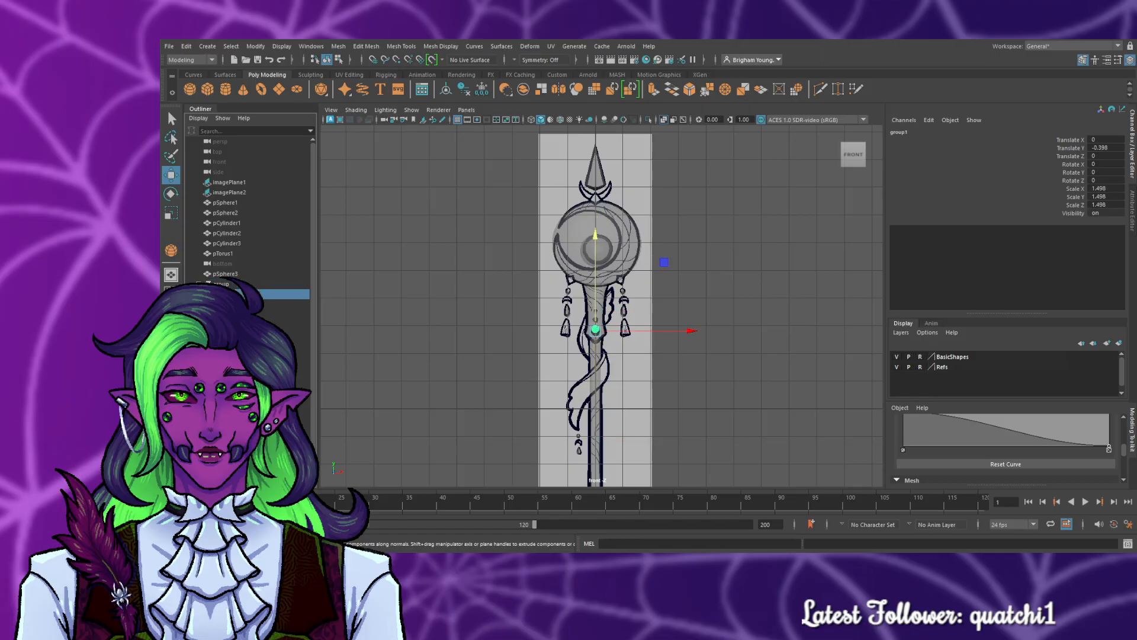
pyautogui.click(224, 304)
pyautogui.click(223, 314)
pyautogui.click(224, 324)
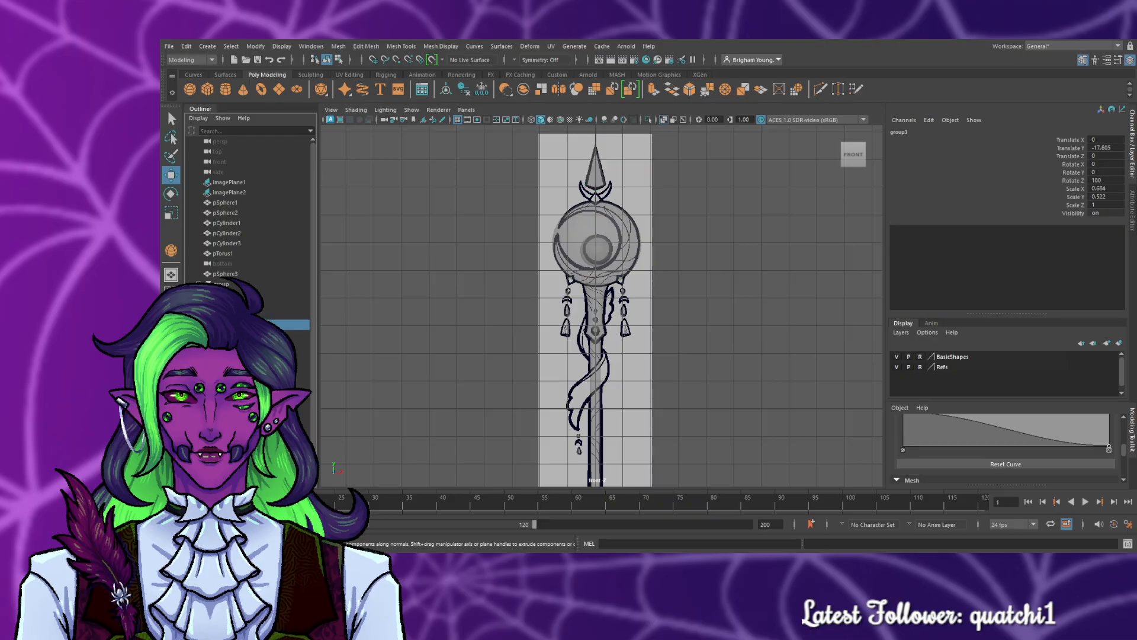
pyautogui.click(224, 344)
pyautogui.click(224, 355)
pyautogui.click(224, 365)
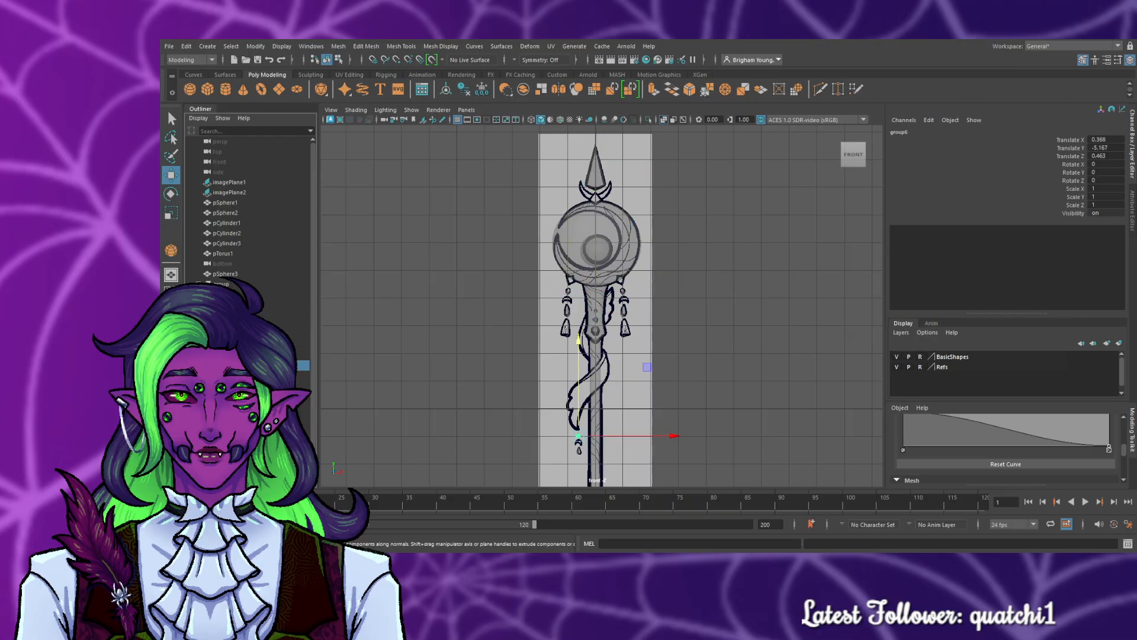
pyautogui.click(224, 385)
pyautogui.click(224, 406)
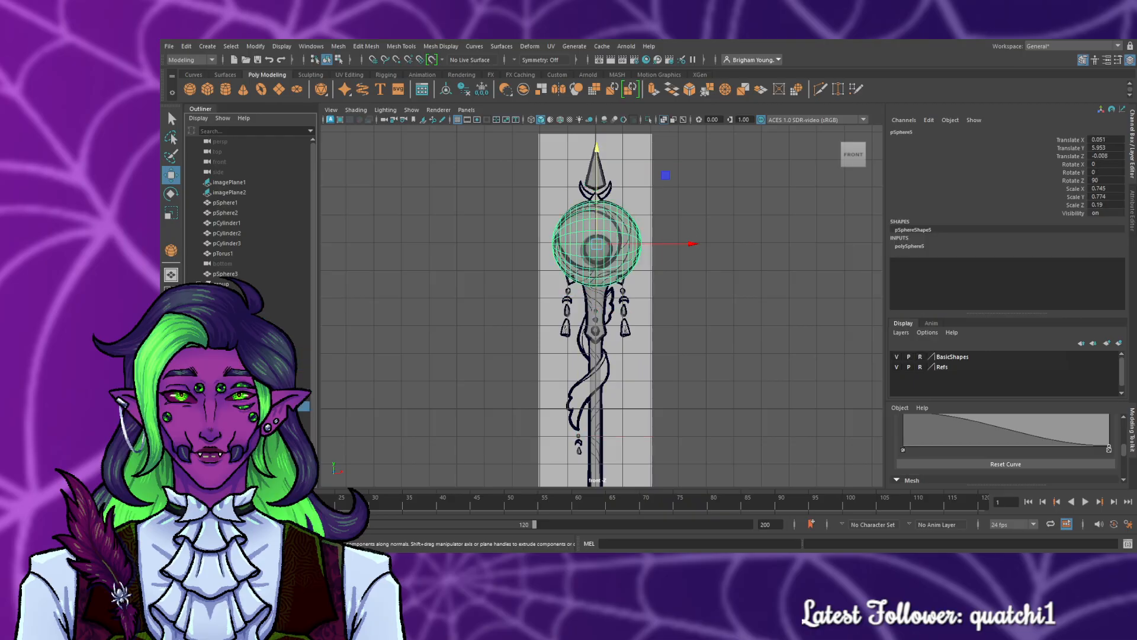
pyautogui.click(223, 254)
pyautogui.click(227, 246)
pyautogui.scroll(-5, 446, 330)
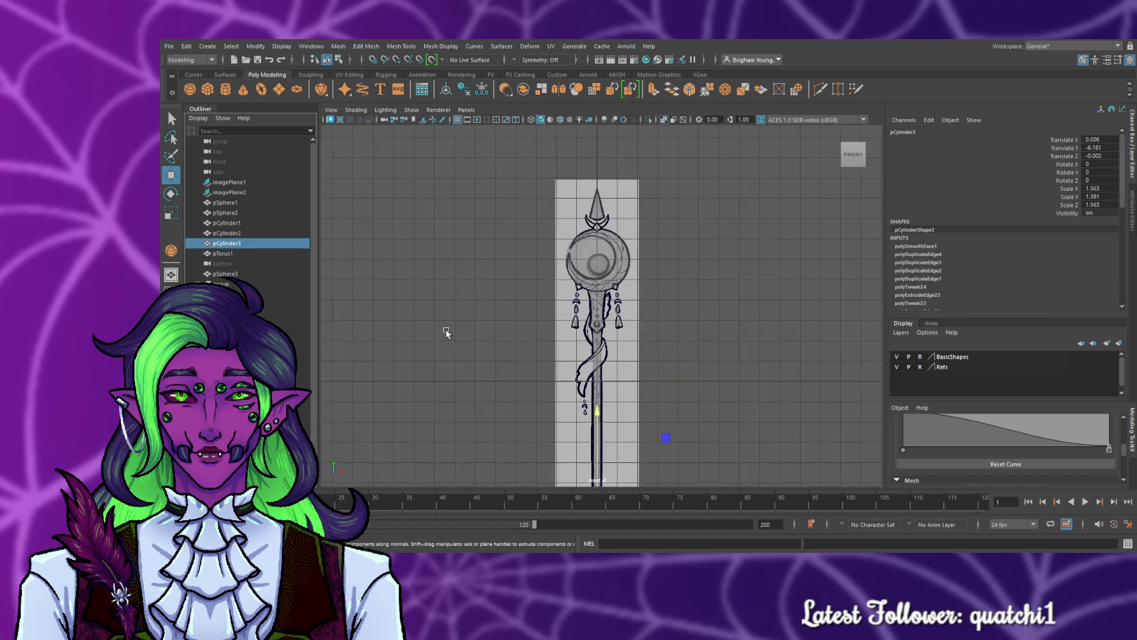
pyautogui.scroll(2, 445, 327)
pyautogui.click(541, 377)
pyautogui.scroll(5, 545, 377)
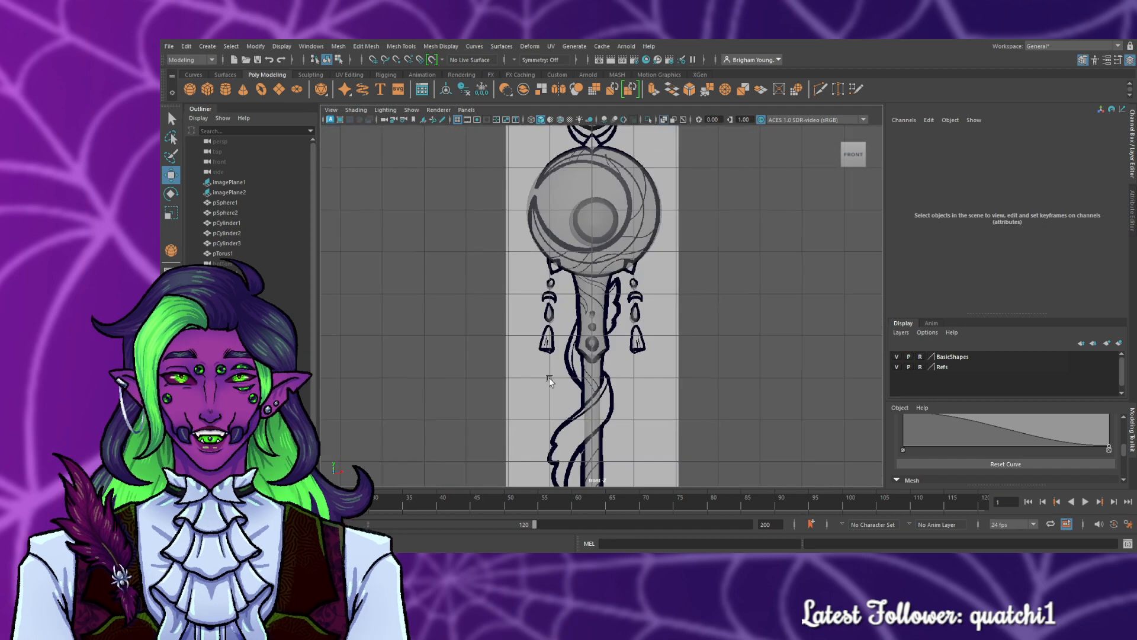
pyautogui.scroll(-3, 543, 364)
pyautogui.scroll(1, 541, 356)
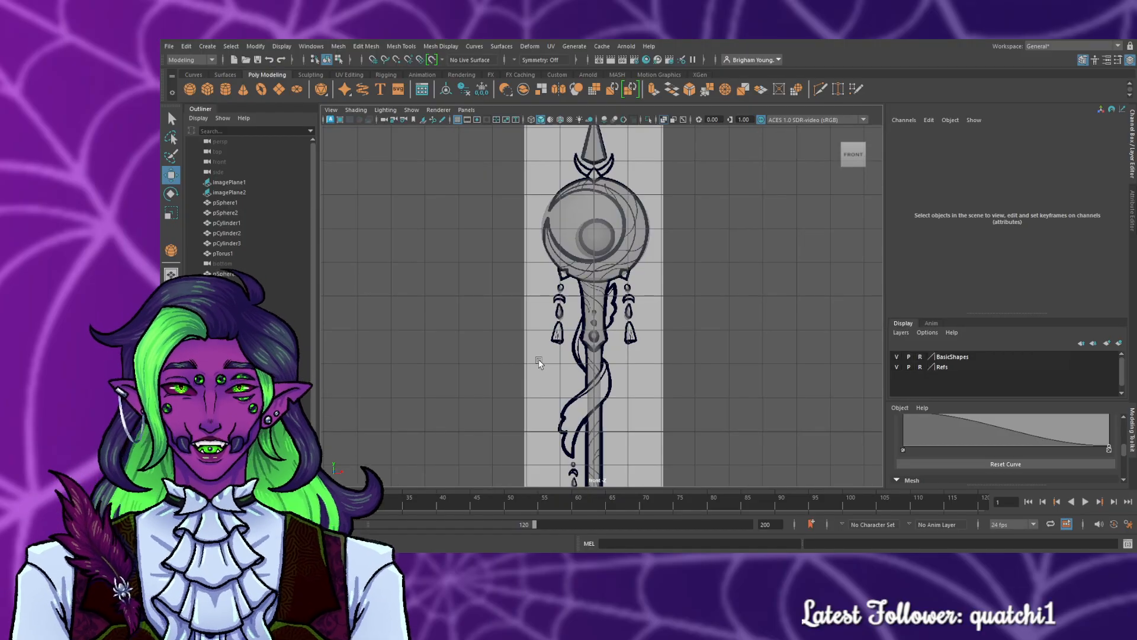
# - Try deleting the left half of the flattened sphere along its vertical centreline and check the remaining half in perspective
pyautogui.click(560, 220)
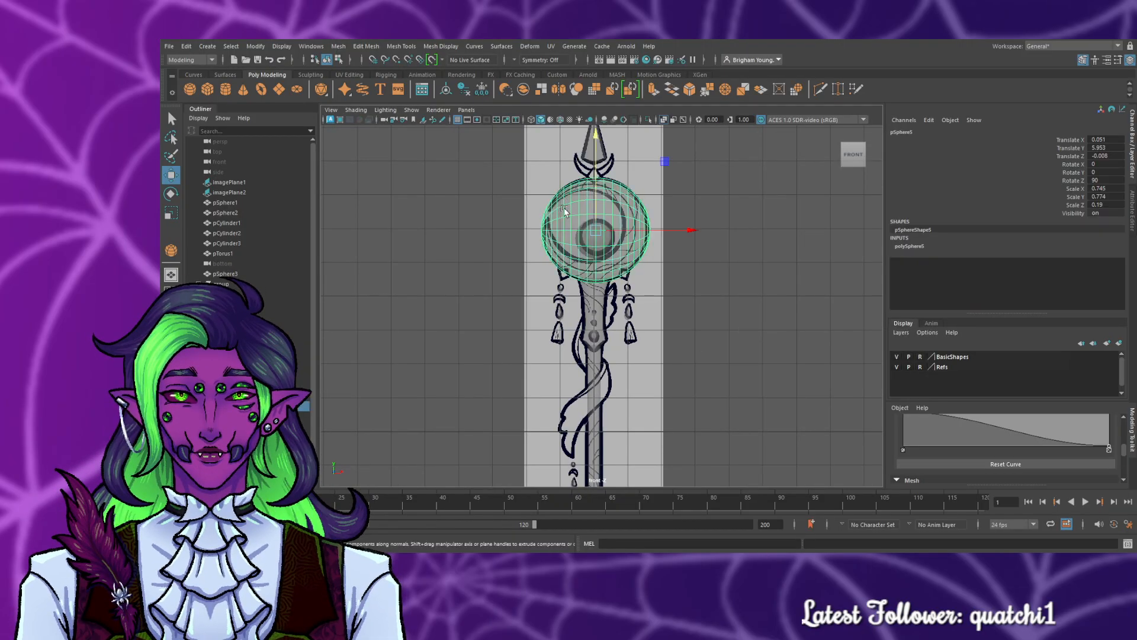
pyautogui.scroll(5, 687, 383)
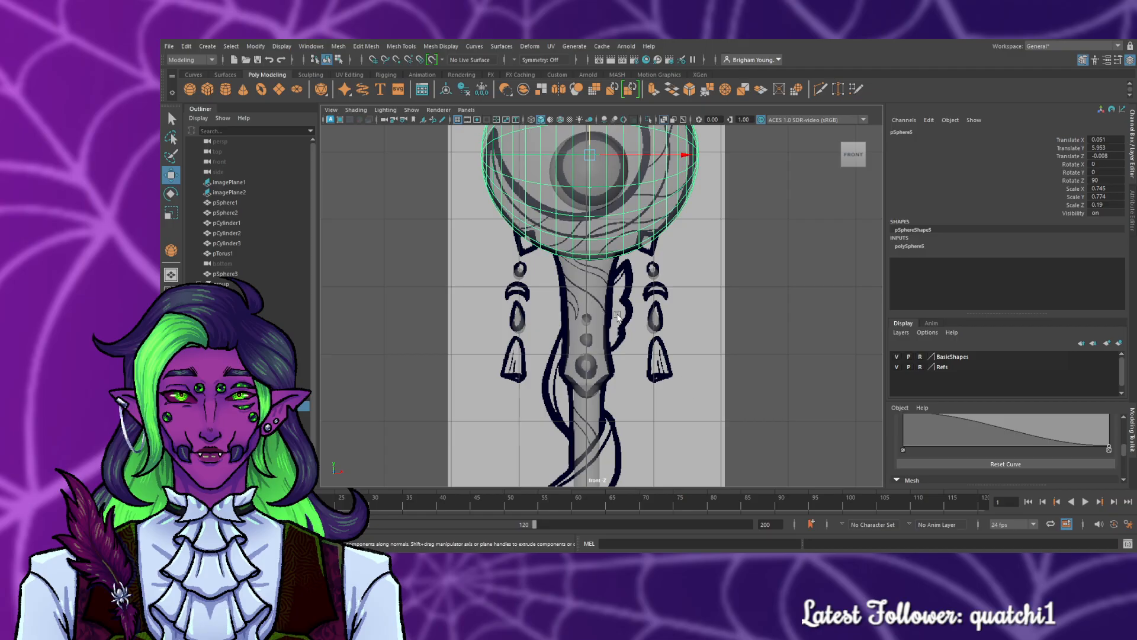
pyautogui.keyDown('alt'); pyautogui.moveTo(636, 336); pyautogui.dragTo(643, 472, button='middle'); pyautogui.keyUp('alt')
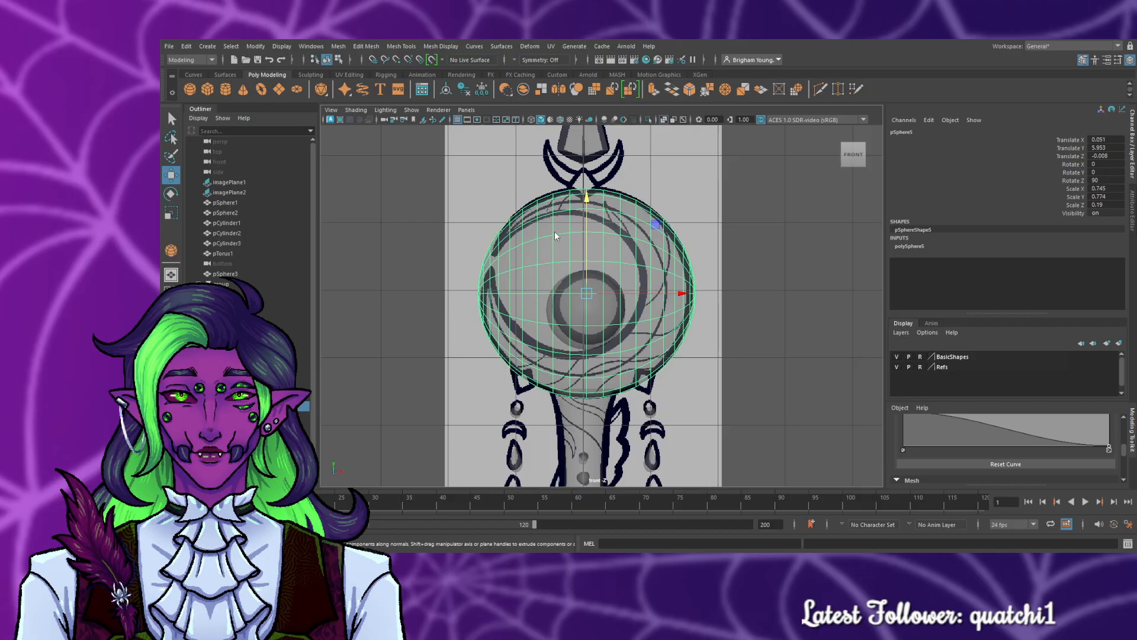
pyautogui.moveTo(471, 169); pyautogui.dragTo(572, 425)
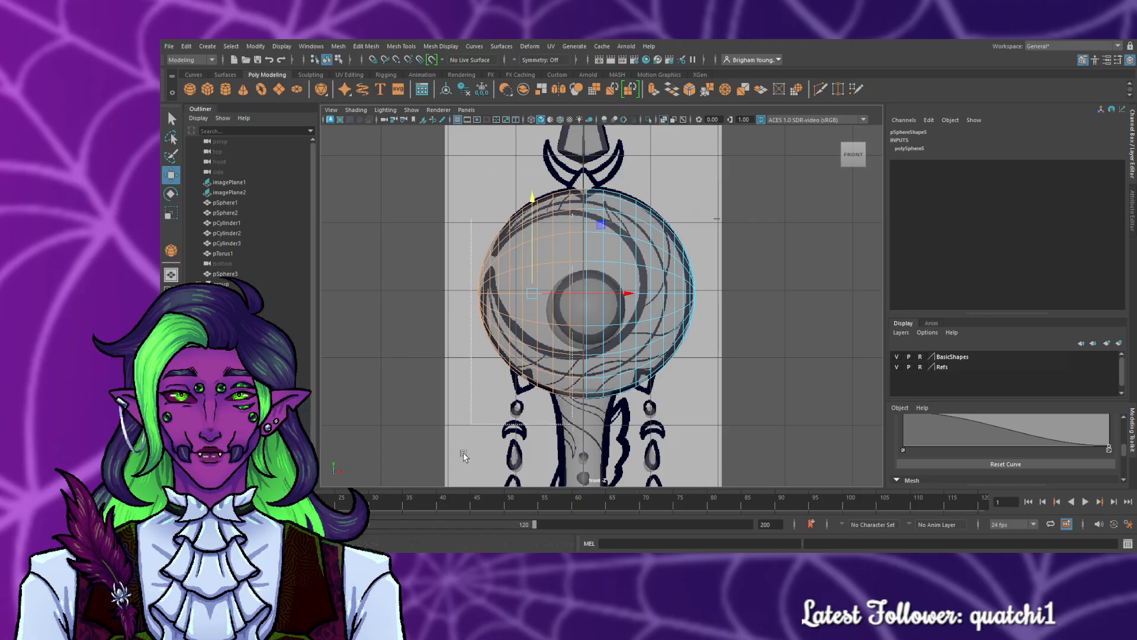
pyautogui.press('Delete')
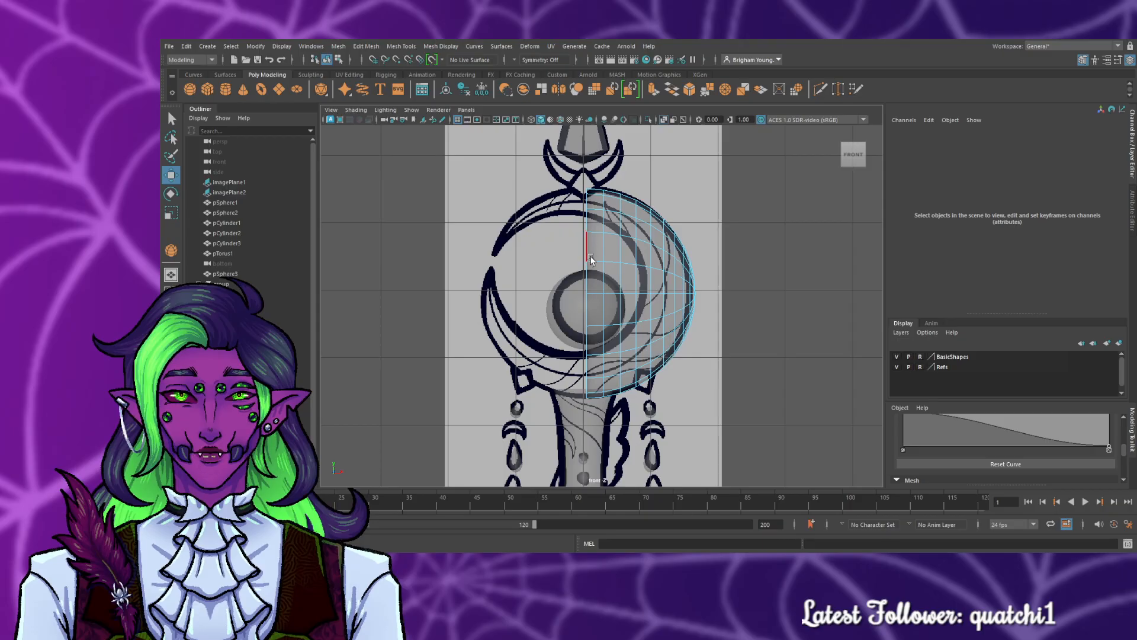
pyautogui.press('space')
pyautogui.press('space')
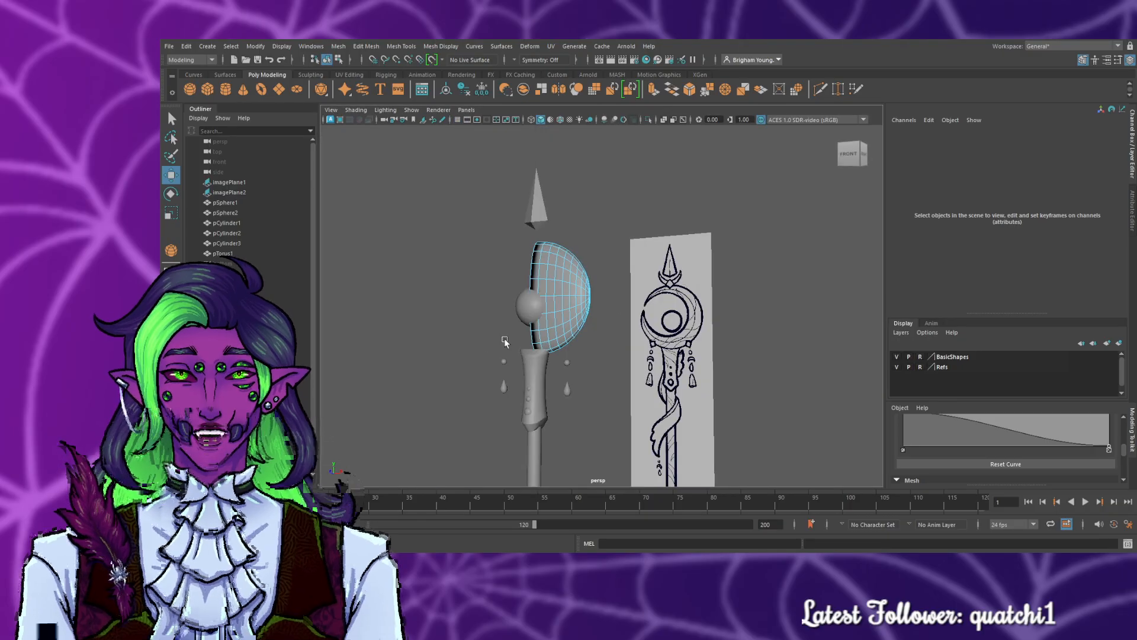
pyautogui.keyDown('alt'); pyautogui.moveTo(462, 338); pyautogui.dragTo(566, 355); pyautogui.keyUp('alt')
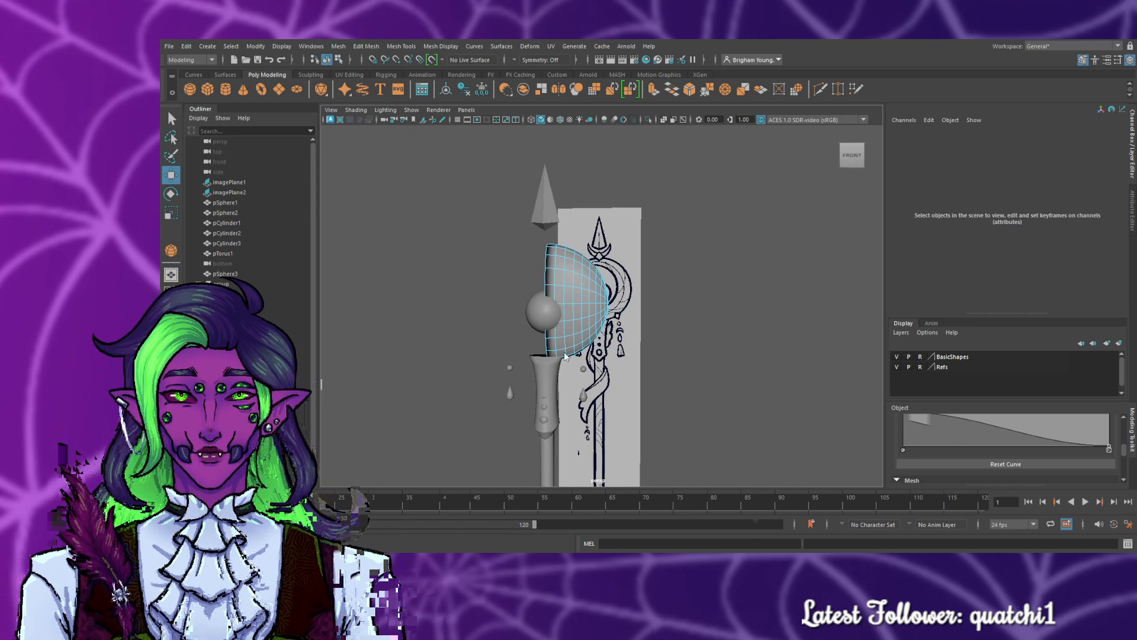
# - Try selecting edges along the half sphere's cut in the front view, and undo back to the whole flattened sphere
pyautogui.press('space')
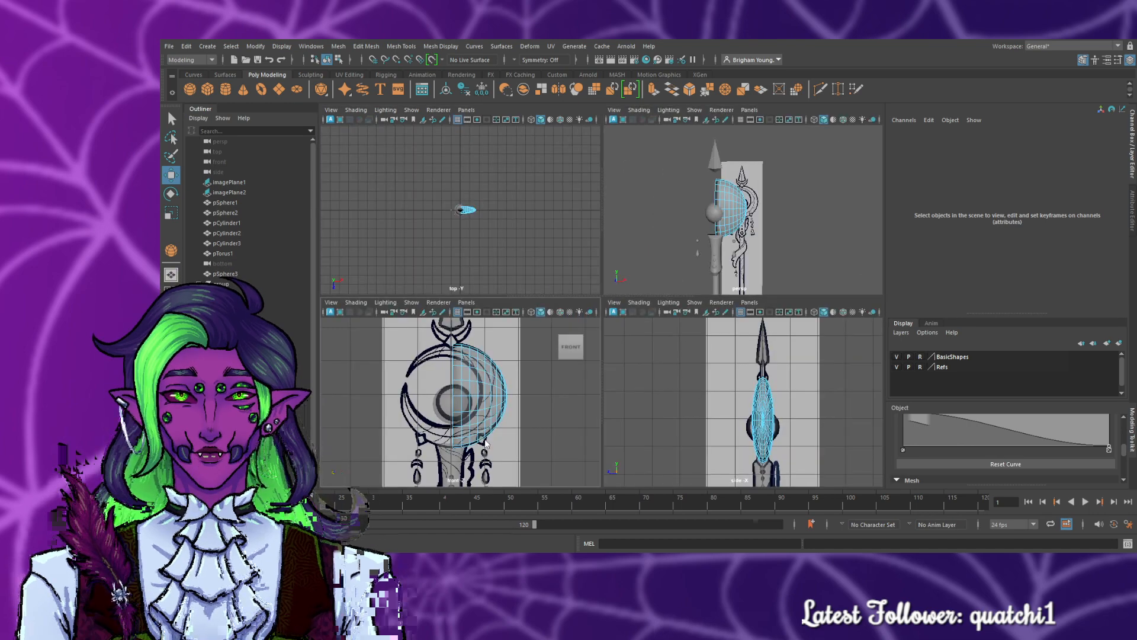
pyautogui.press('space')
pyautogui.moveTo(590, 383); pyautogui.dragTo(594, 404)
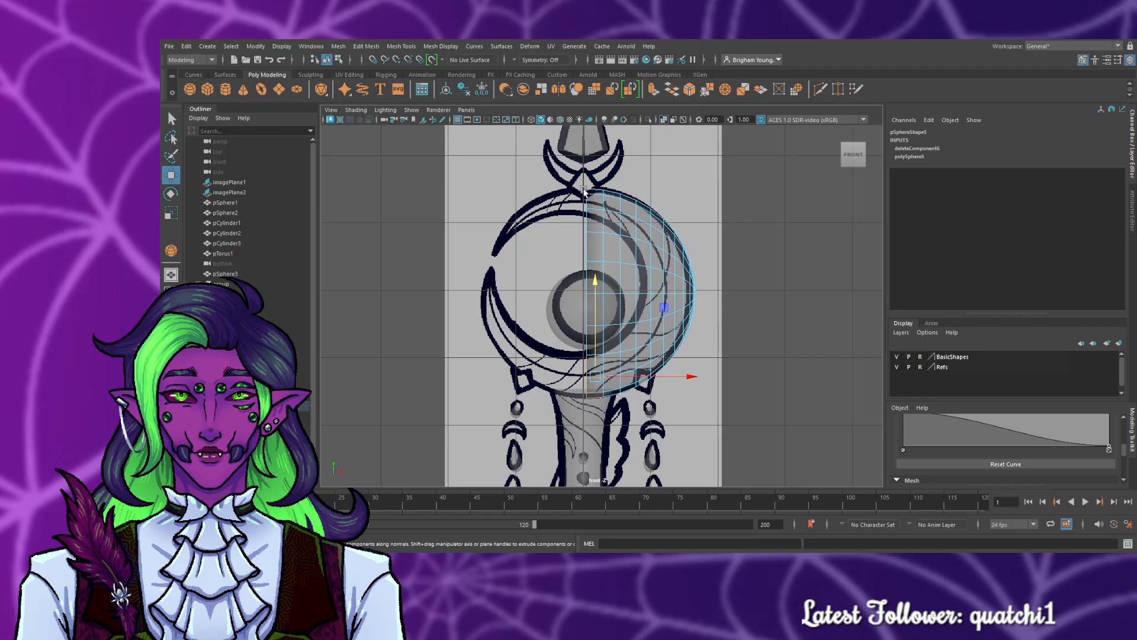
pyautogui.keyDown('shift'); pyautogui.moveTo(580, 188); pyautogui.dragTo(593, 225); pyautogui.keyUp('shift')
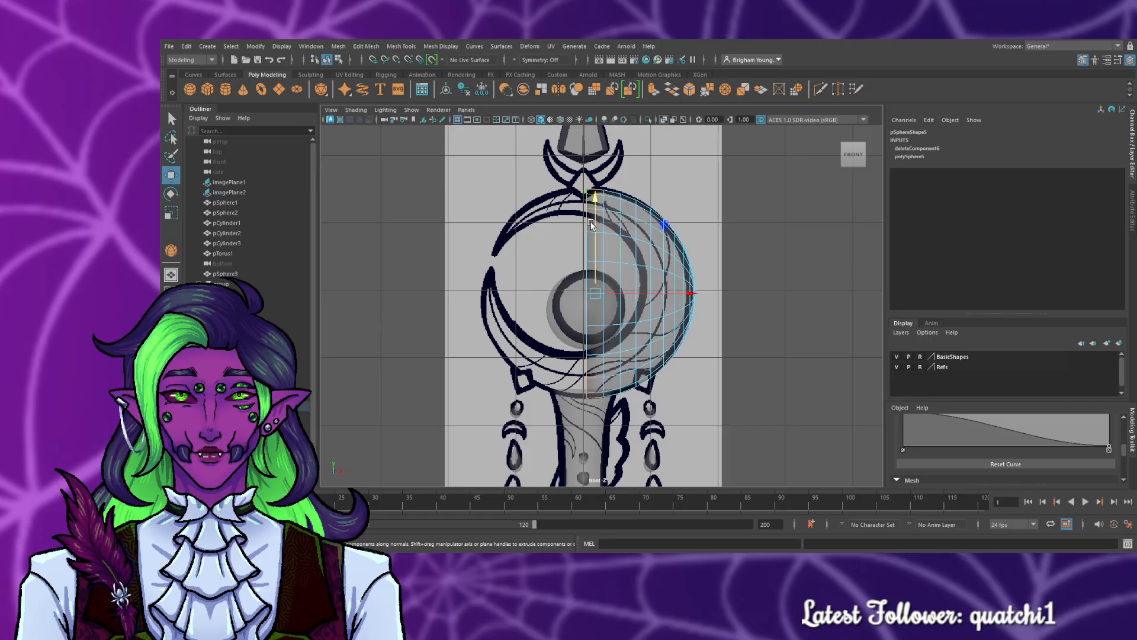
pyautogui.moveTo(650, 303); pyautogui.dragTo(566, 284)
pyautogui.hotkey('ctrl', 'z')
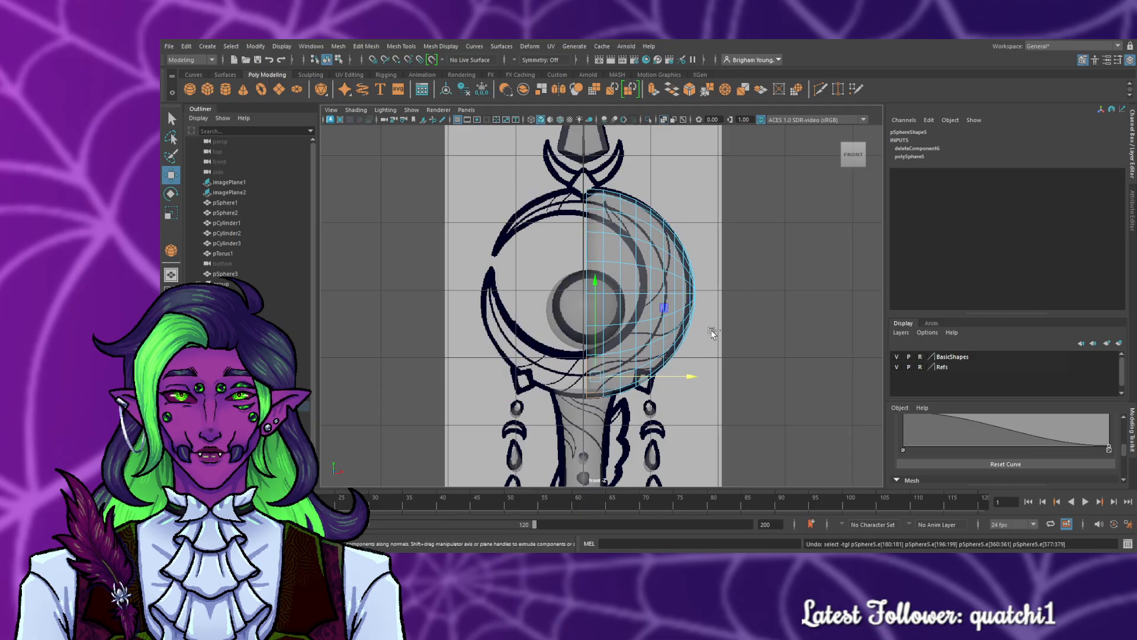
pyautogui.hotkey('ctrl', 'z')
pyautogui.hotkey('ctrl', 'z')
pyautogui.hotkey('ctrl', 'z')
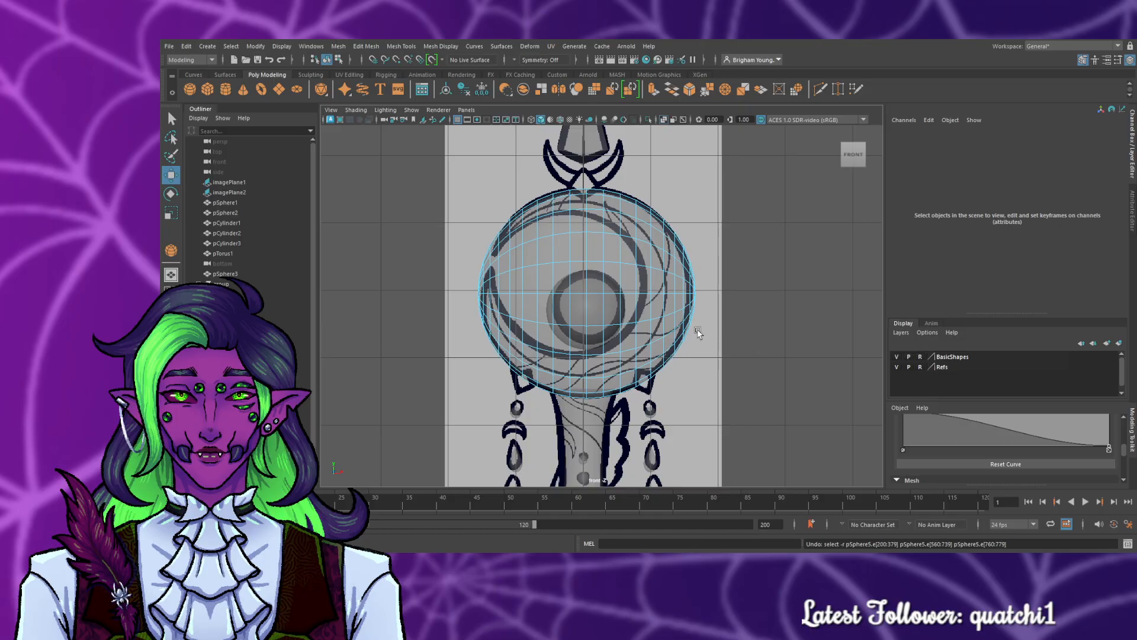
# - Delete the flattened sphere around the orb, then try adding a platonic solid and undo it
pyautogui.click(648, 238)
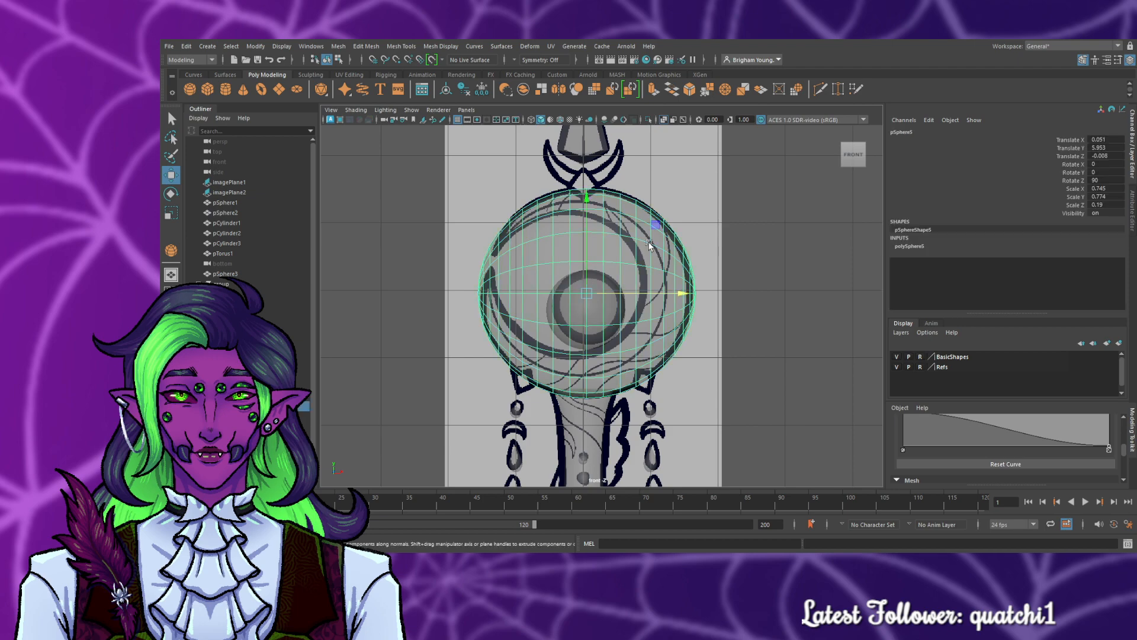
pyautogui.press('Delete')
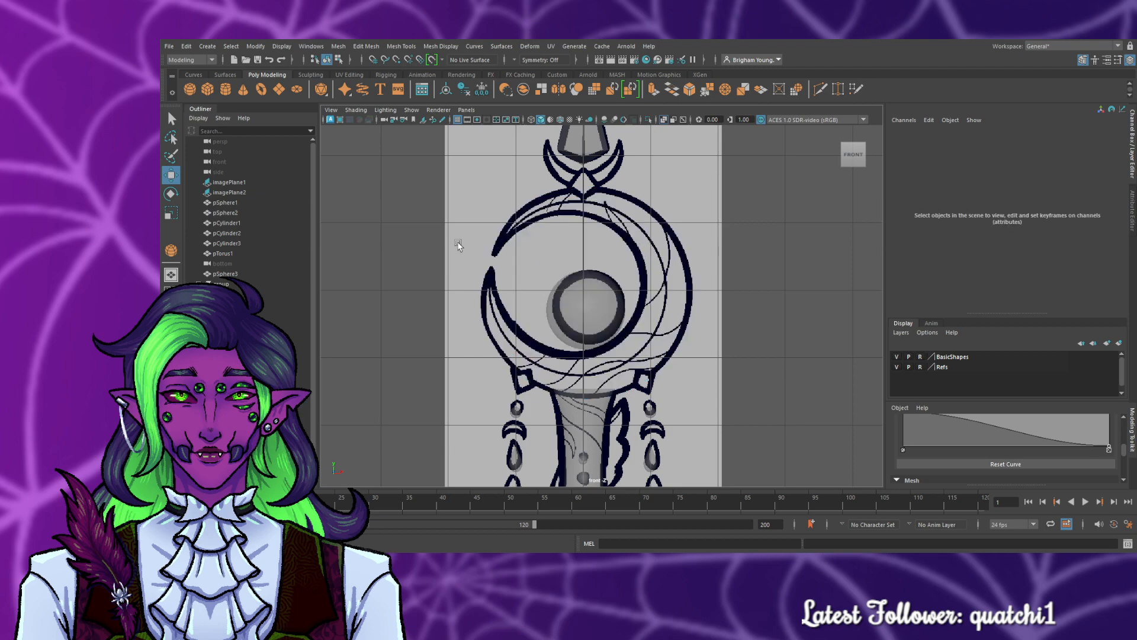
pyautogui.click(329, 95)
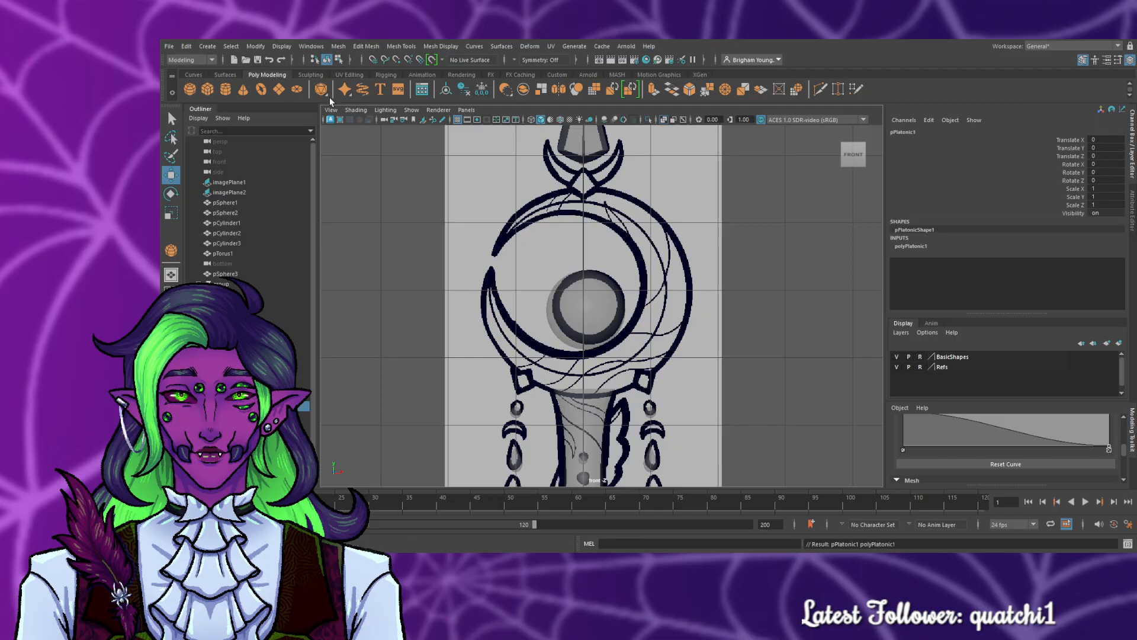
pyautogui.hotkey('ctrl', 'z')
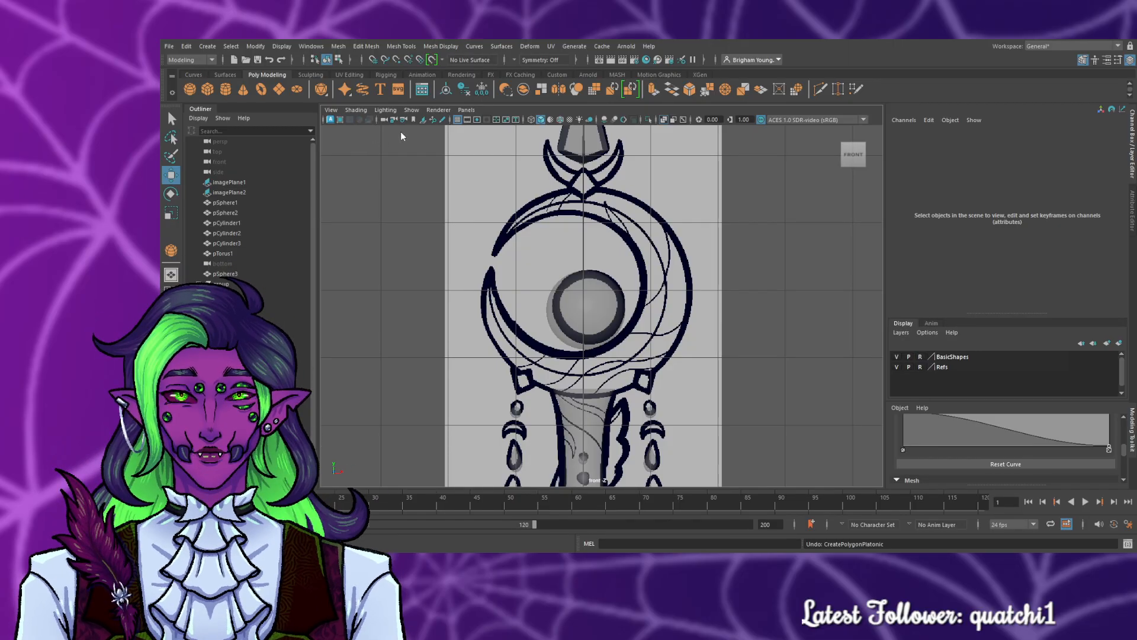
# - Draw a flat helix over the shaft below the handle in the front view with the interactive Helix tool
pyautogui.press('y')
pyautogui.scroll(-6, 658, 379)
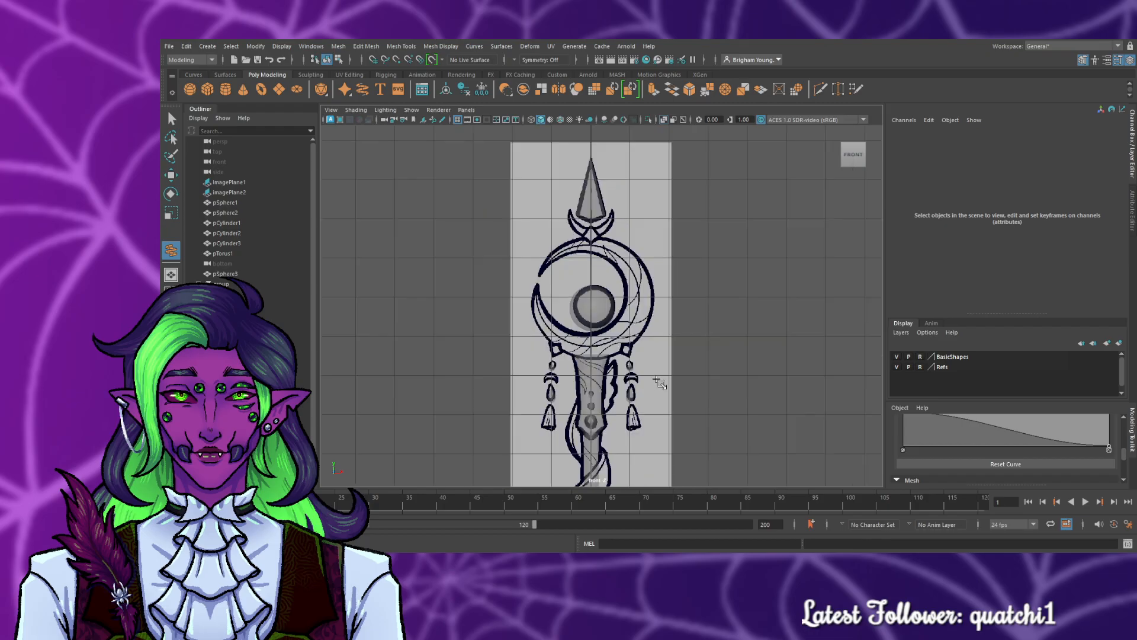
pyautogui.moveTo(566, 393); pyautogui.dragTo(600, 395)
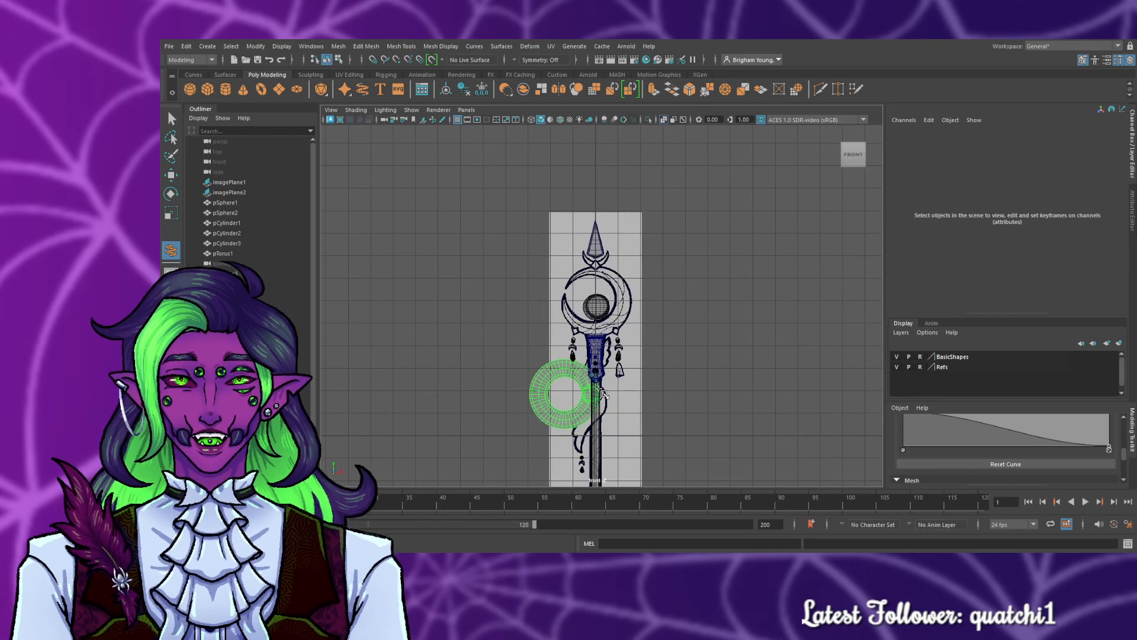
# - Inspect the flat helix beside the shaft in the perspective view and delete it
pyautogui.press('space')
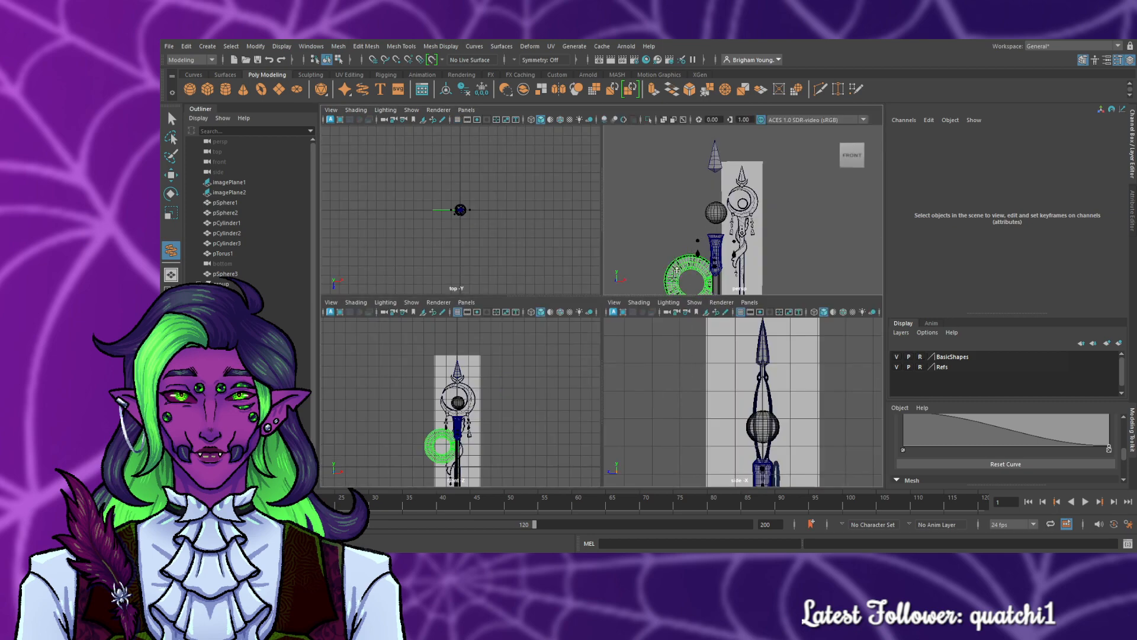
pyautogui.press('space')
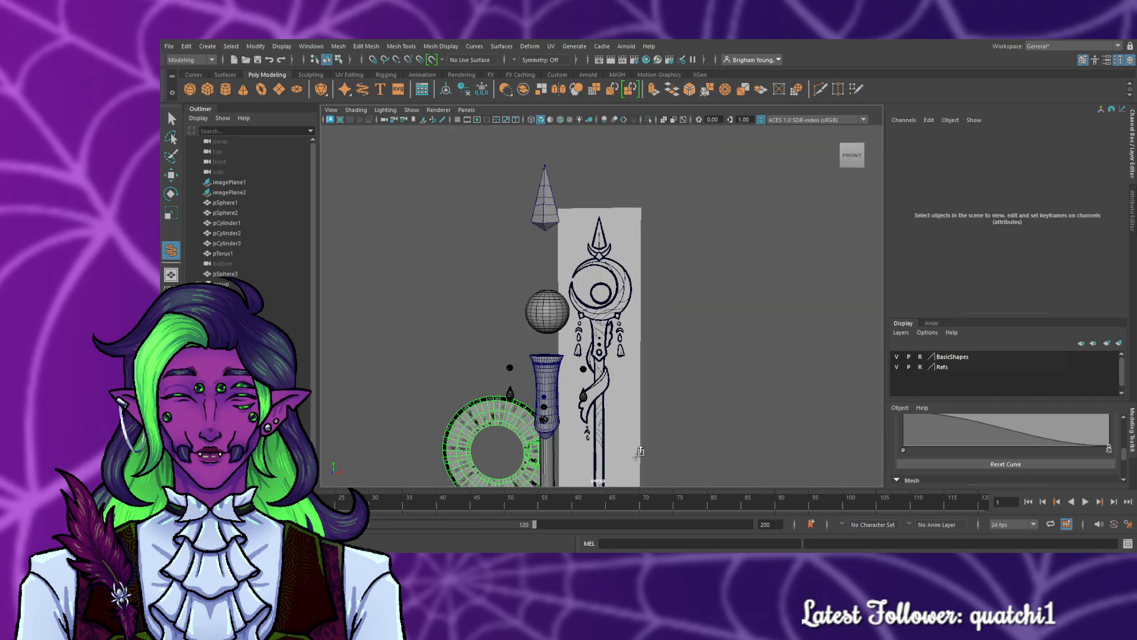
pyautogui.keyDown('alt'); pyautogui.moveTo(600, 452); pyautogui.dragTo(569, 458); pyautogui.keyUp('alt')
pyautogui.hotkey('ctrl', 'z')
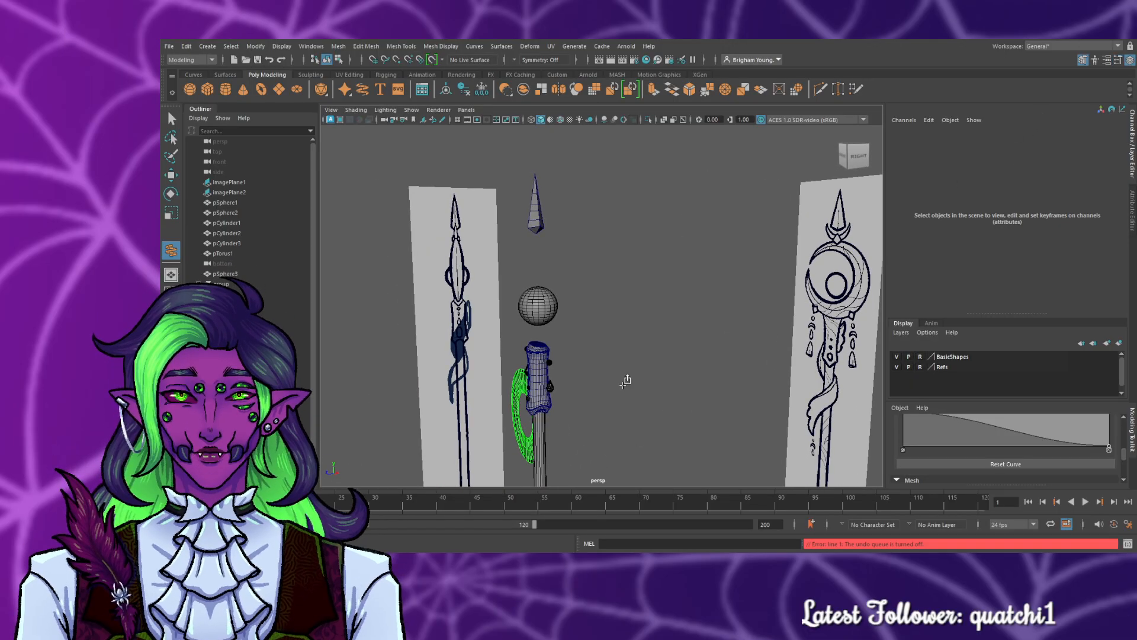
pyautogui.click(518, 449)
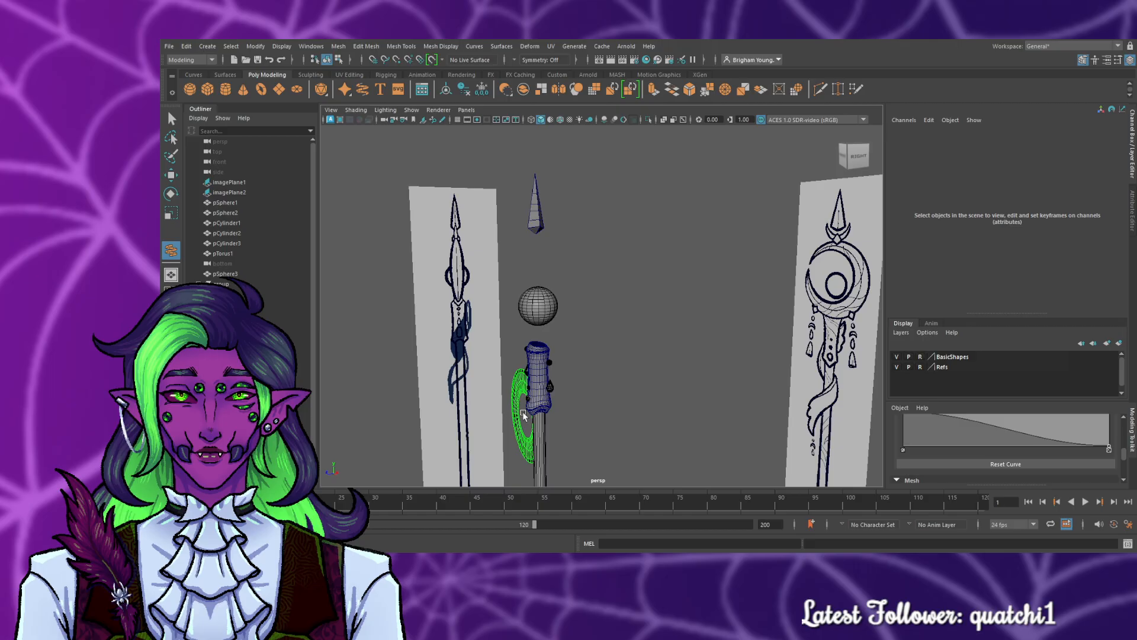
pyautogui.press('q')
pyautogui.click(520, 394)
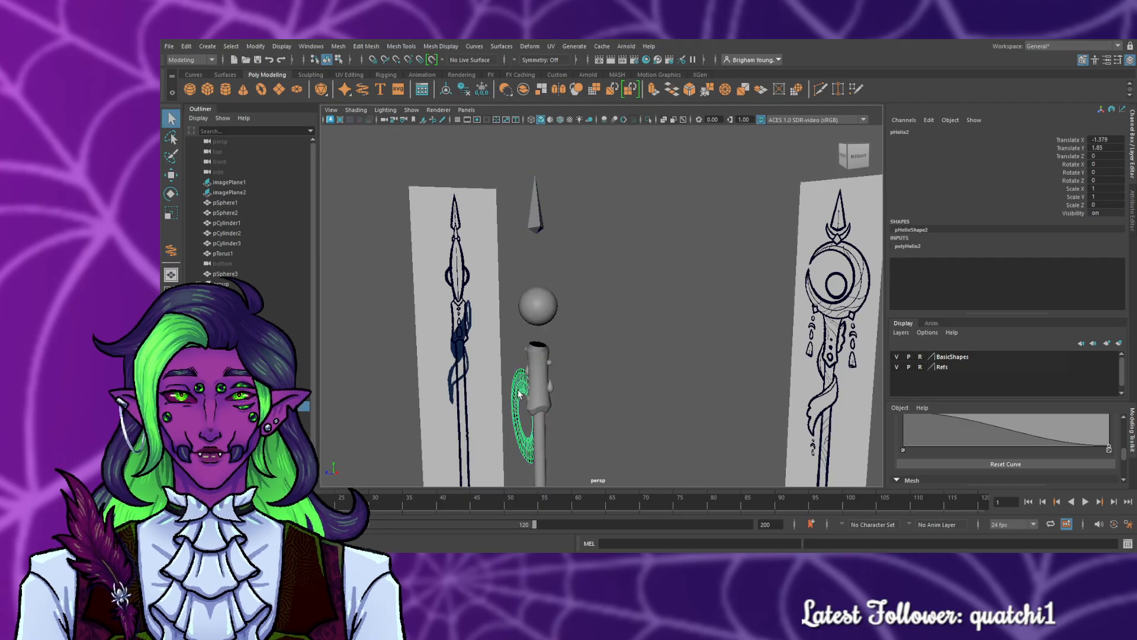
pyautogui.press('Delete')
pyautogui.scroll(-2, 503, 393)
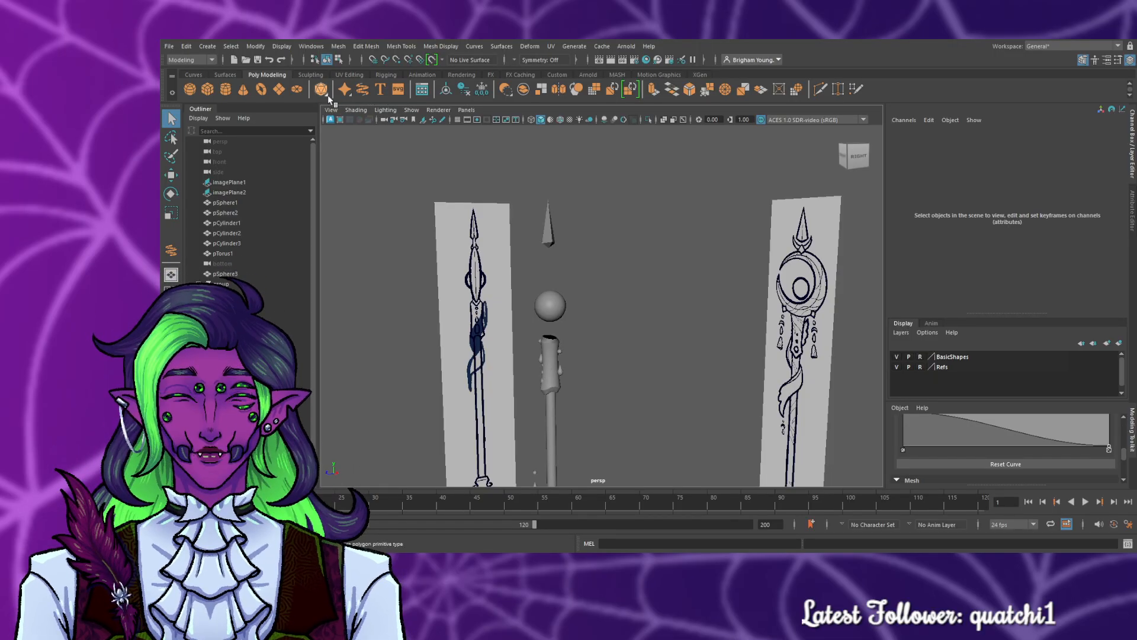
# - Try drawing a new helix beside the shaft in perspective with the interactive Helix tool, reducing its coils and varying its thickness
pyautogui.press('y')
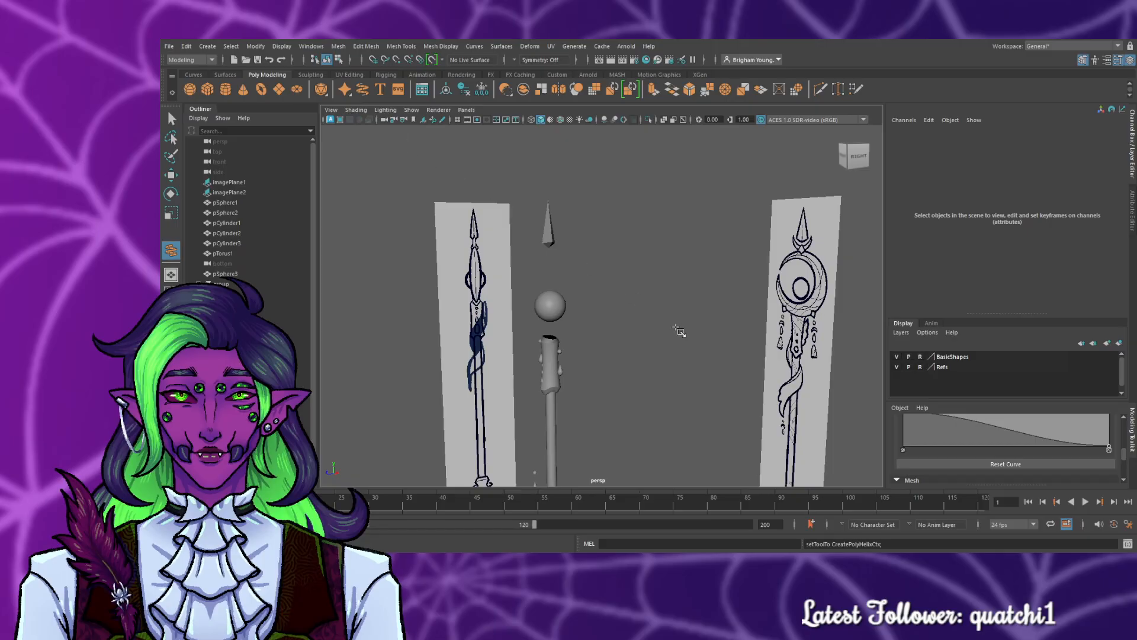
pyautogui.moveTo(571, 413); pyautogui.dragTo(604, 369)
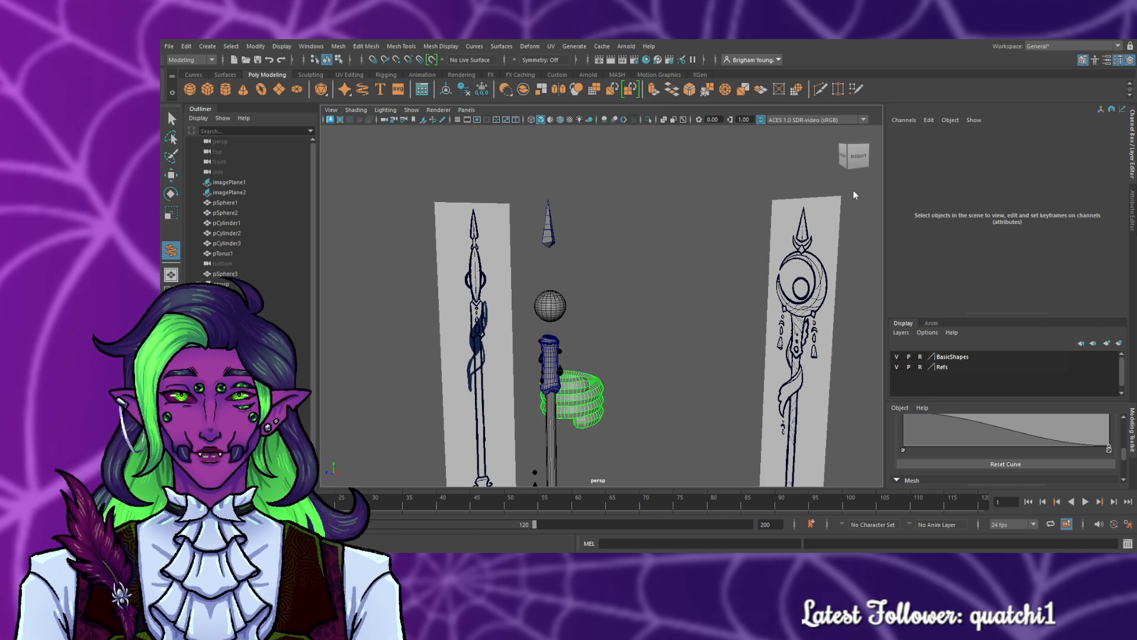
pyautogui.hotkey('ctrl', 'z')
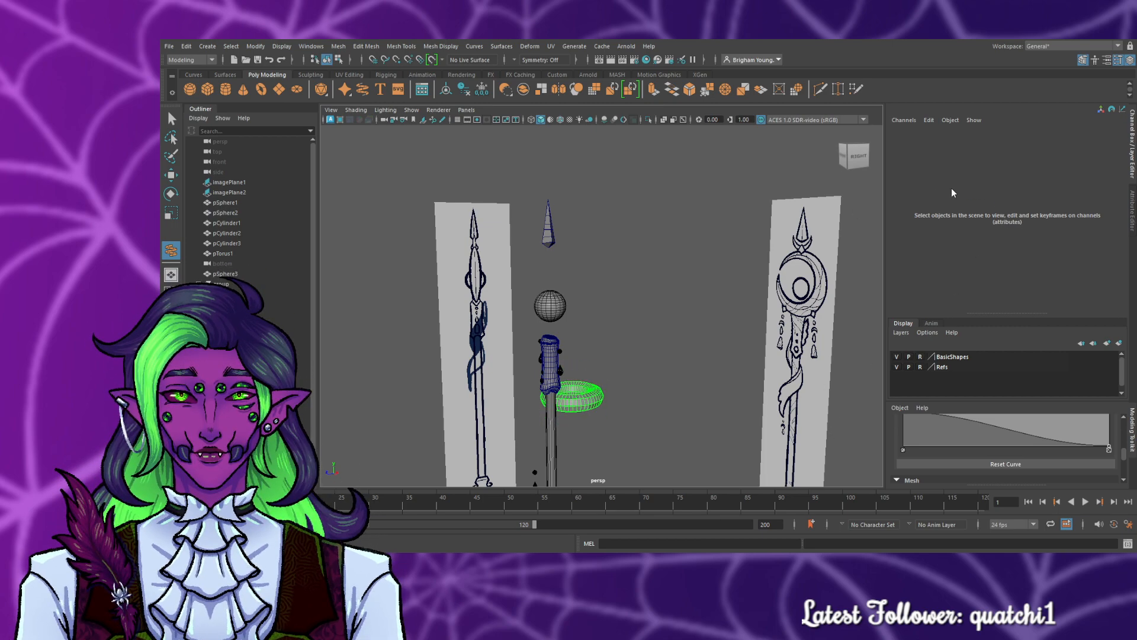
pyautogui.hotkey('ctrl', 'z')
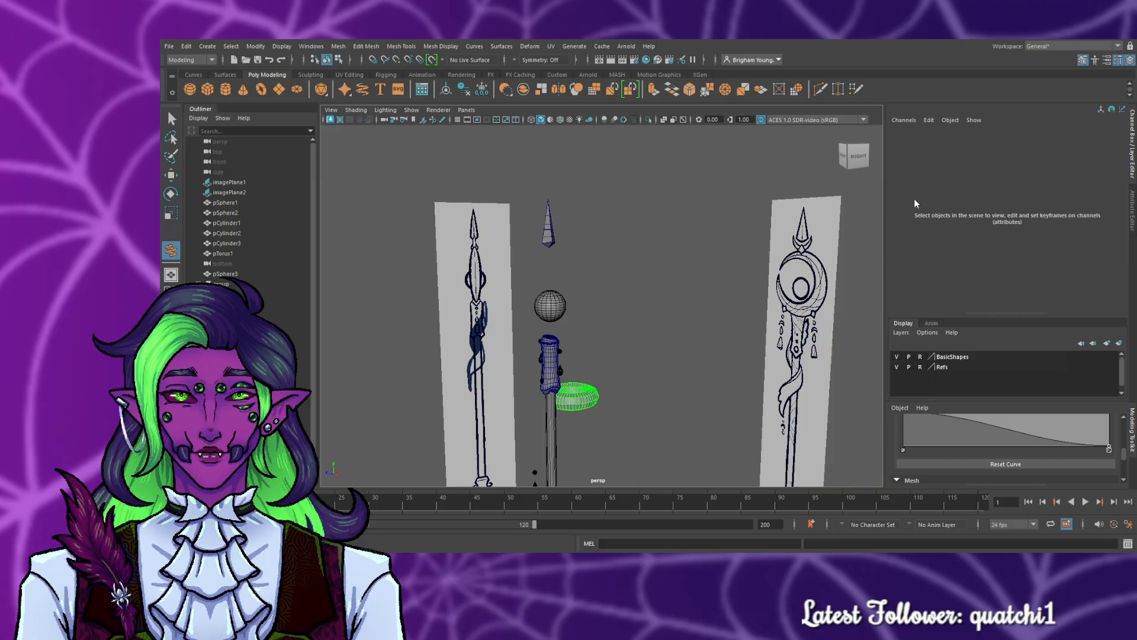
pyautogui.hotkey('ctrl', 'z')
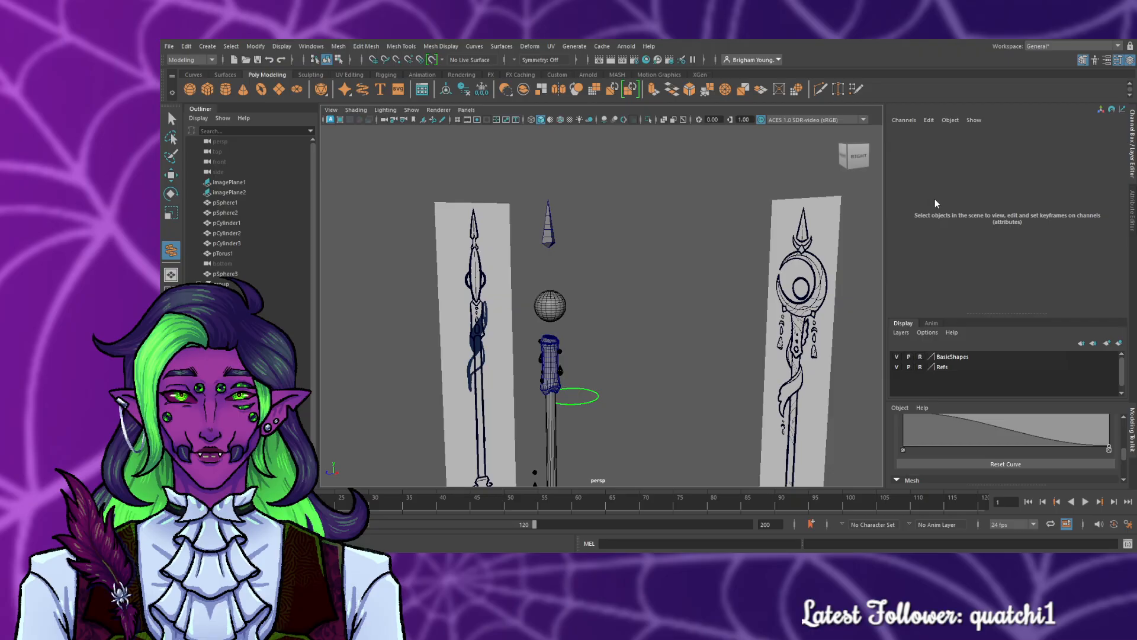
pyautogui.hotkey('shift', 'z')
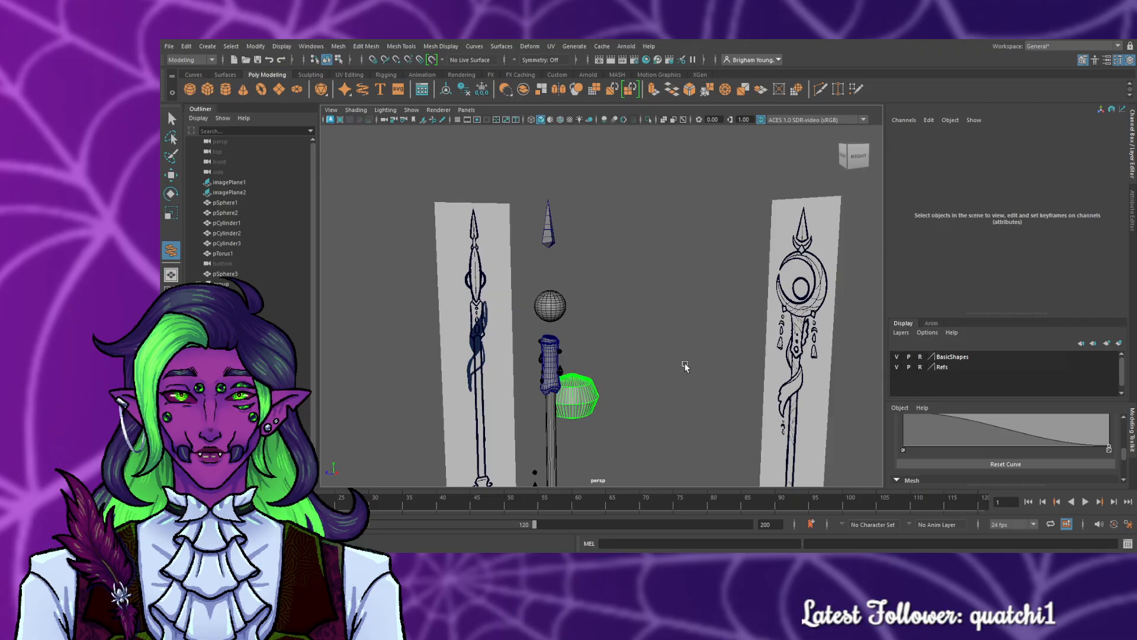
pyautogui.scroll(5, 687, 359)
pyautogui.keyDown('alt'); pyautogui.moveTo(612, 318); pyautogui.dragTo(609, 438); pyautogui.keyUp('alt')
pyautogui.keyDown('alt'); pyautogui.moveTo(654, 368); pyautogui.dragTo(663, 335); pyautogui.keyUp('alt')
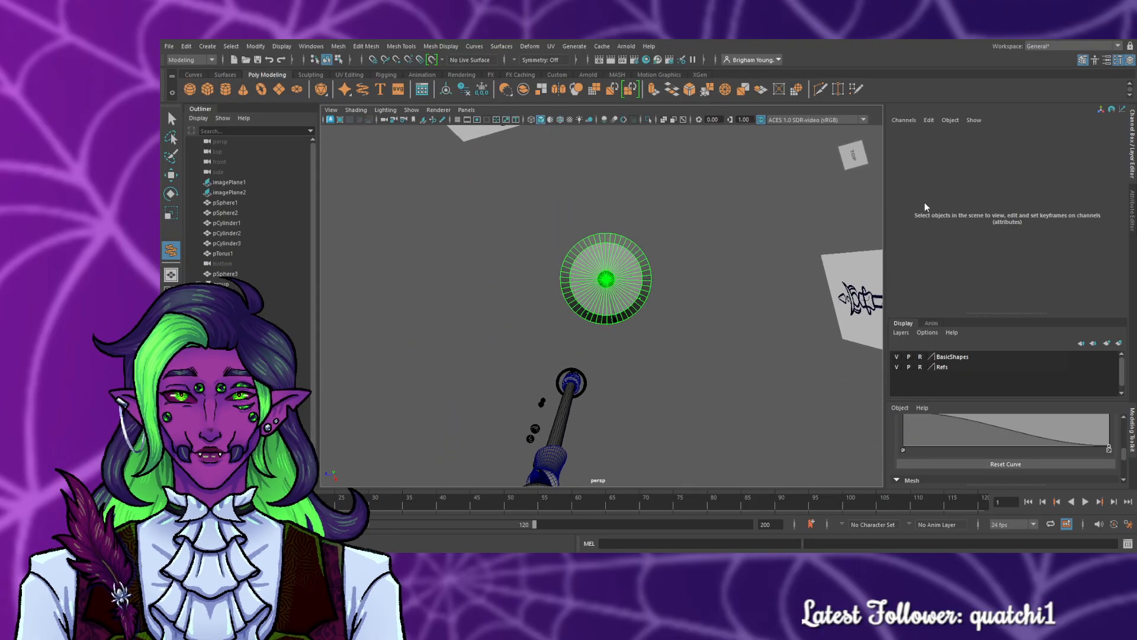
# - Try different overall widths for the new helix while looking at it from above
pyautogui.hotkey('ctrl', 'z')
pyautogui.hotkey('shift', 'z')
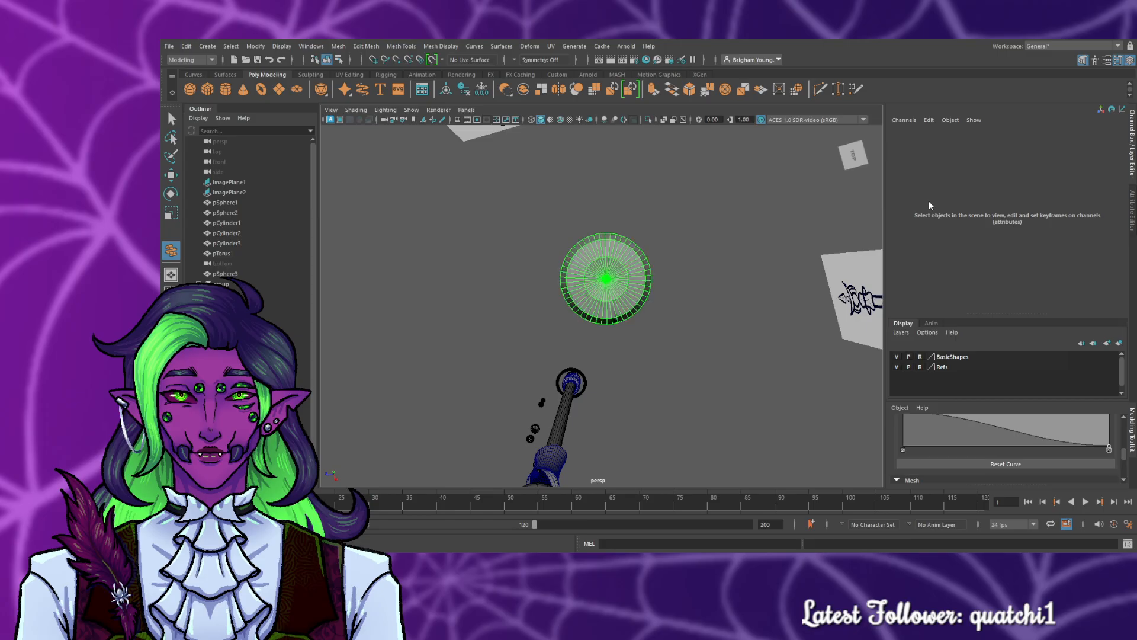
pyautogui.hotkey('ctrl', 'z')
pyautogui.hotkey('ctrl', 'z')
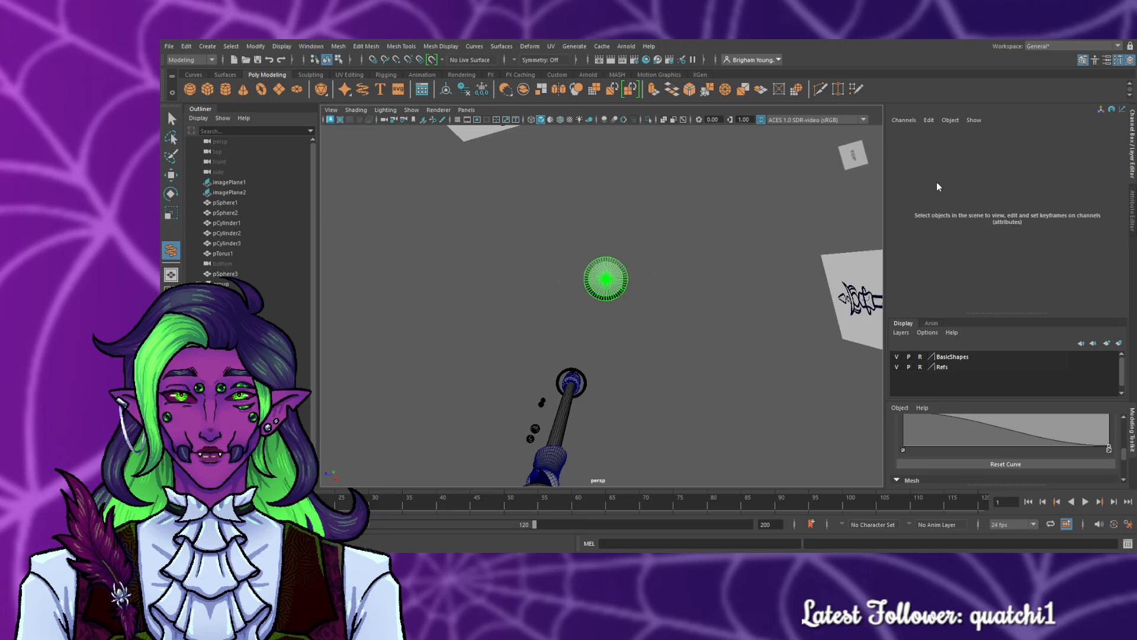
pyautogui.hotkey('shift', 'z')
pyautogui.hotkey('shift', 'z')
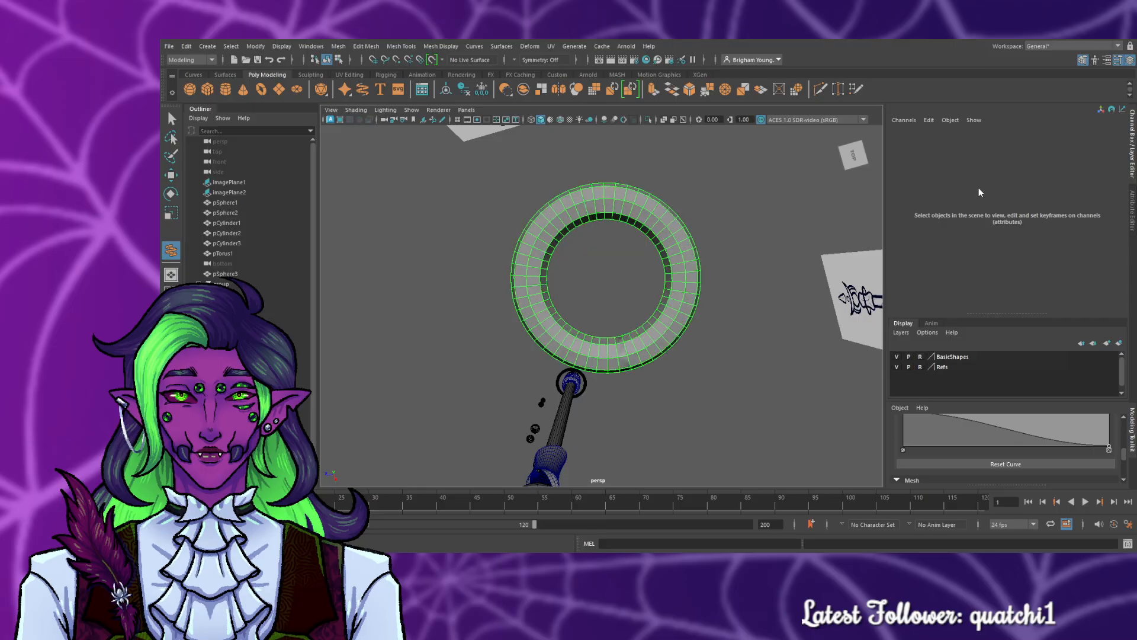
pyautogui.hotkey('ctrl', 'z')
pyautogui.hotkey('ctrl', 'z')
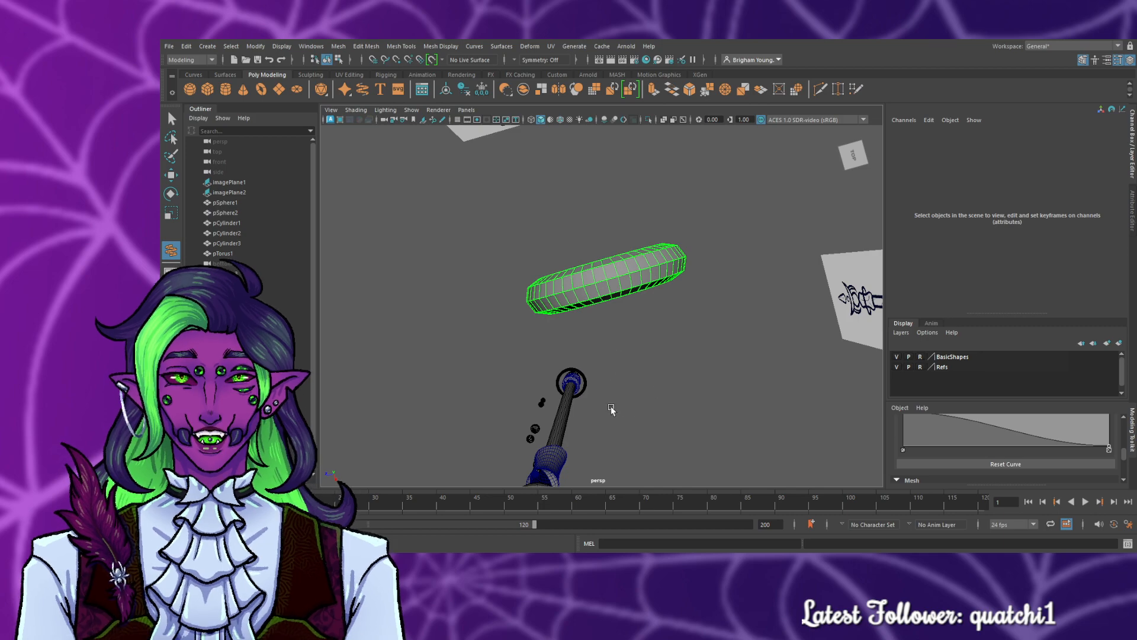
# - Try reorienting the helix so that its ring faces the front view next to the staff
pyautogui.press('space')
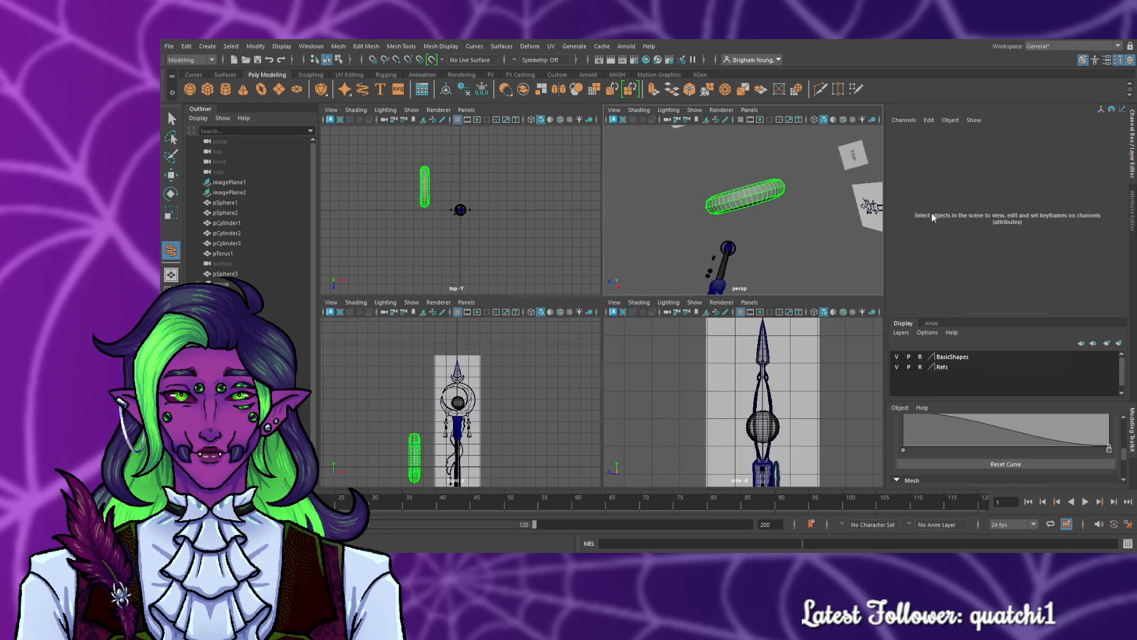
pyautogui.hotkey('shift', 'z')
pyautogui.hotkey('ctrl', 'z')
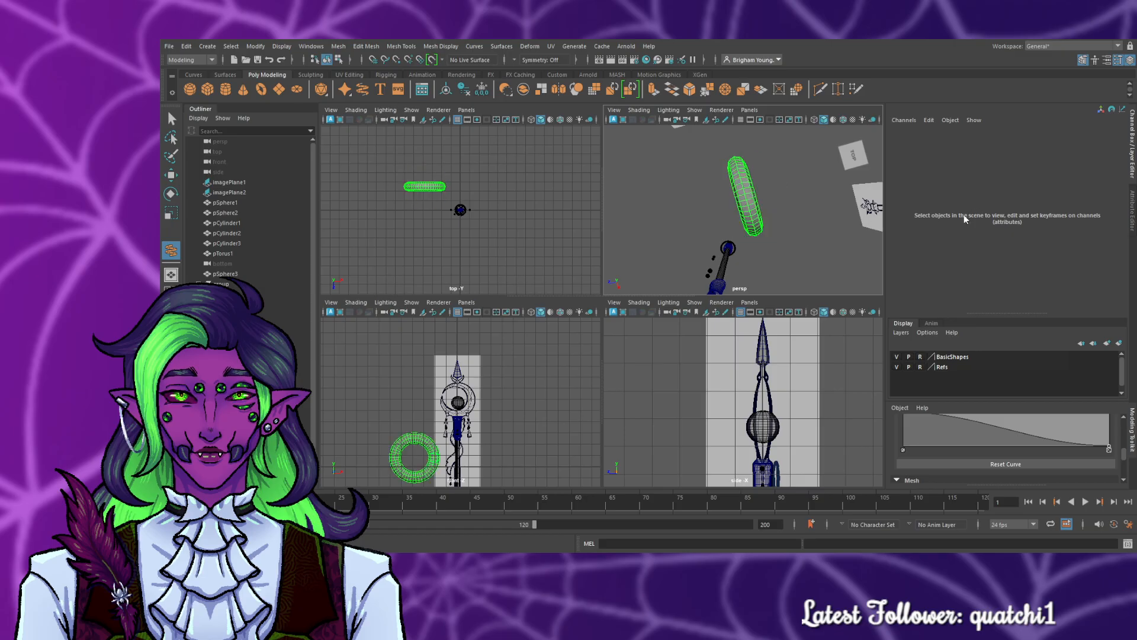
pyautogui.press('space')
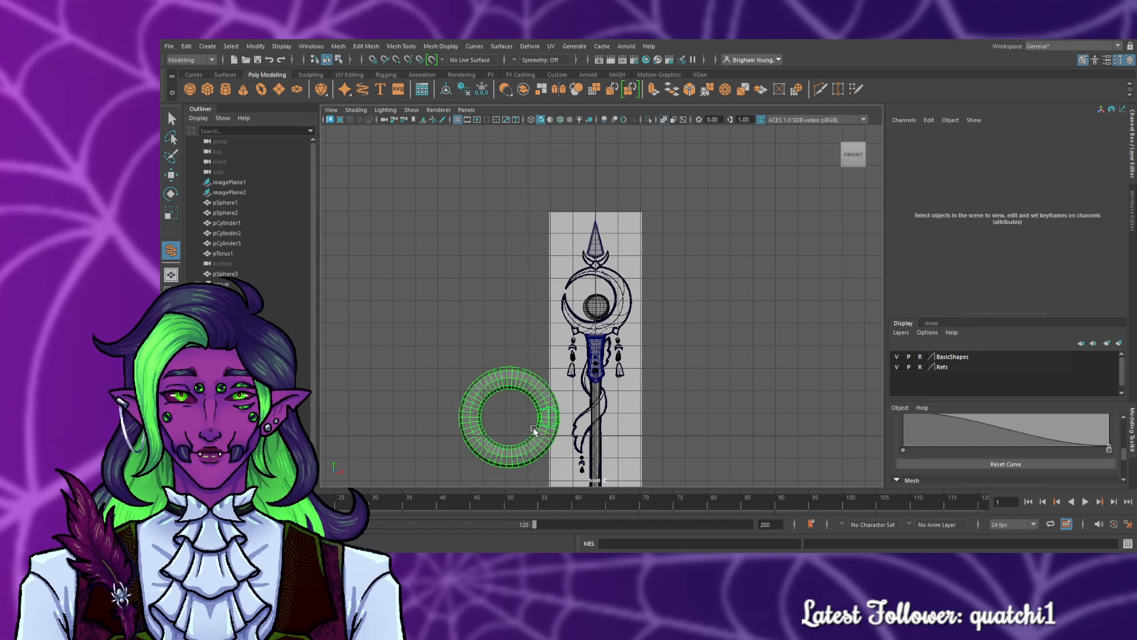
pyautogui.scroll(3, 535, 427)
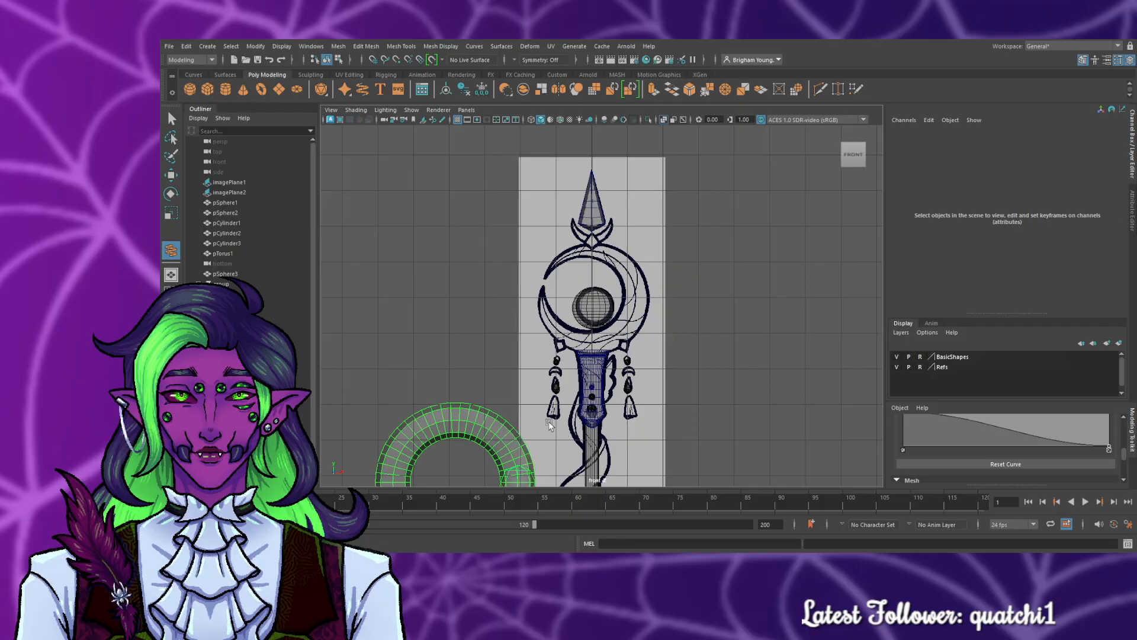
pyautogui.keyDown('alt'); pyautogui.moveTo(548, 421); pyautogui.dragTo(654, 277, button='middle'); pyautogui.keyUp('alt')
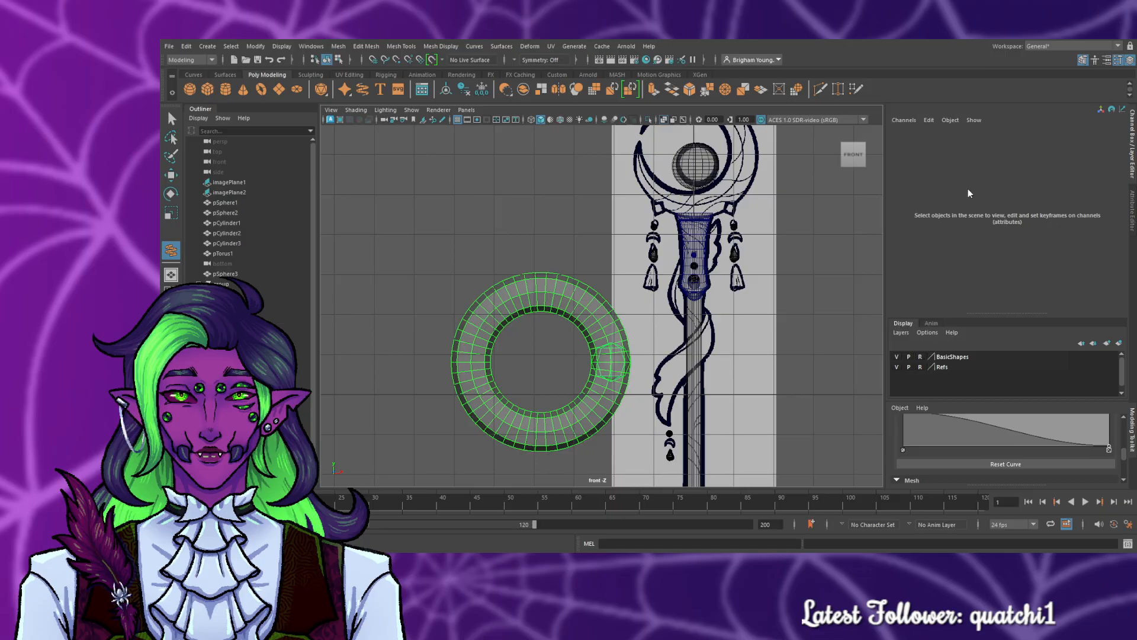
# - Try shrinking the front-facing helix ring, and undo the creation of the helix
pyautogui.hotkey('ctrl', 'z')
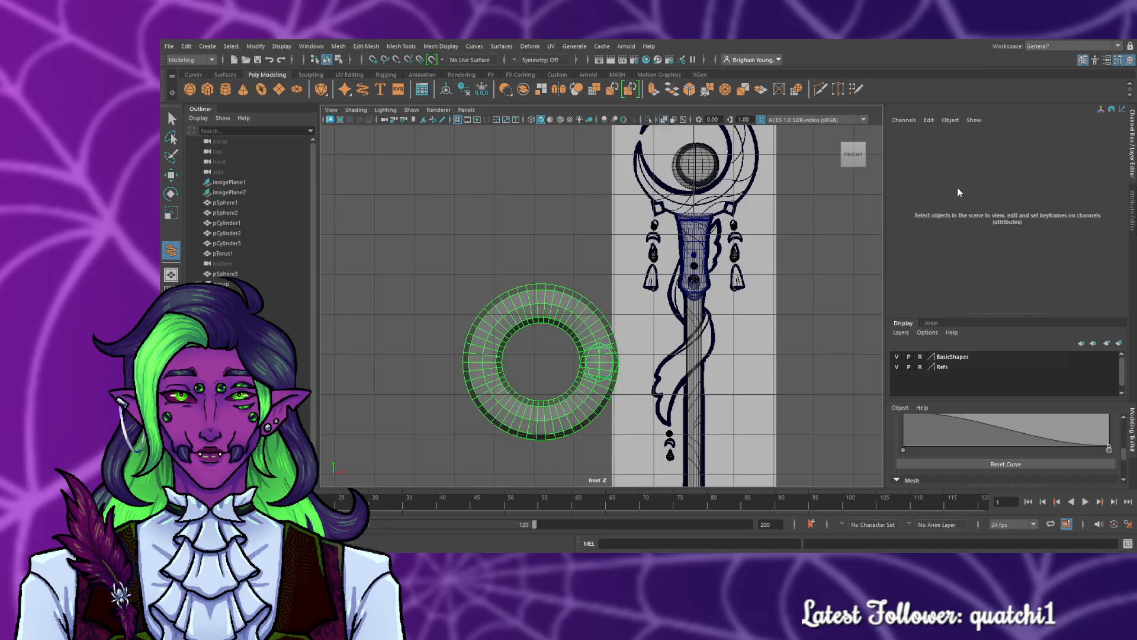
pyautogui.hotkey('ctrl', 'z')
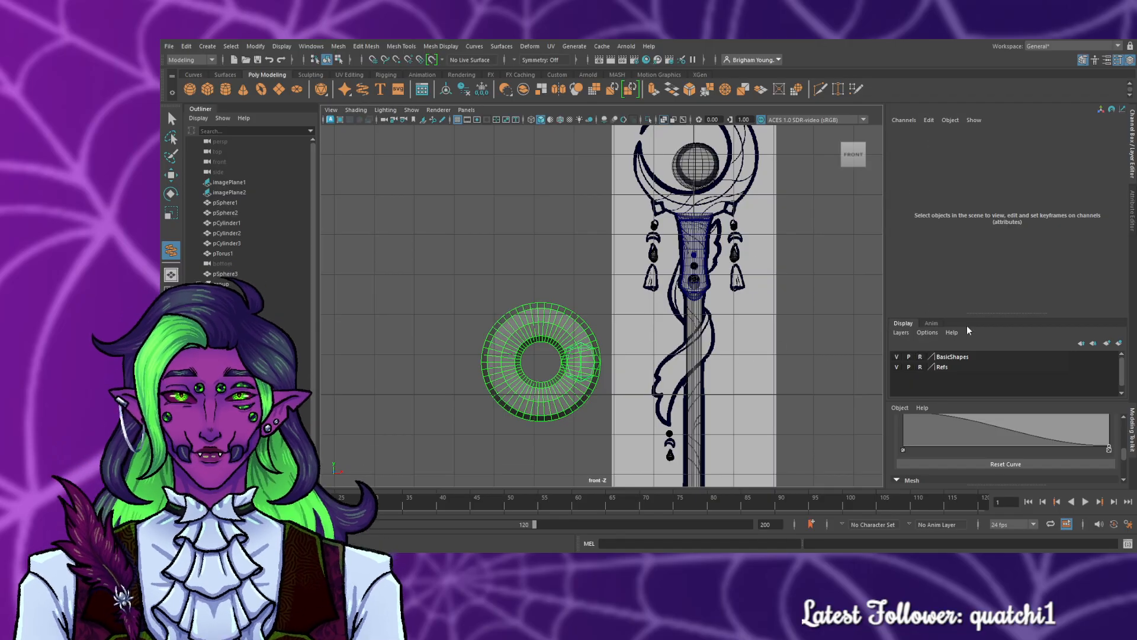
pyautogui.hotkey('ctrl', 'z')
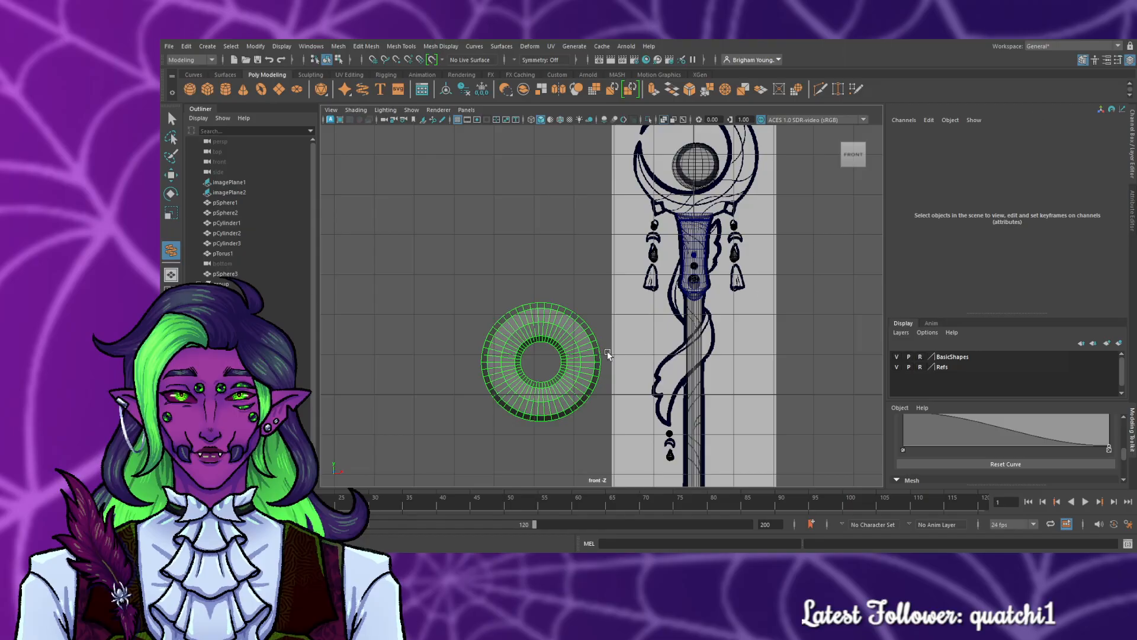
pyautogui.hotkey('ctrl', 'z')
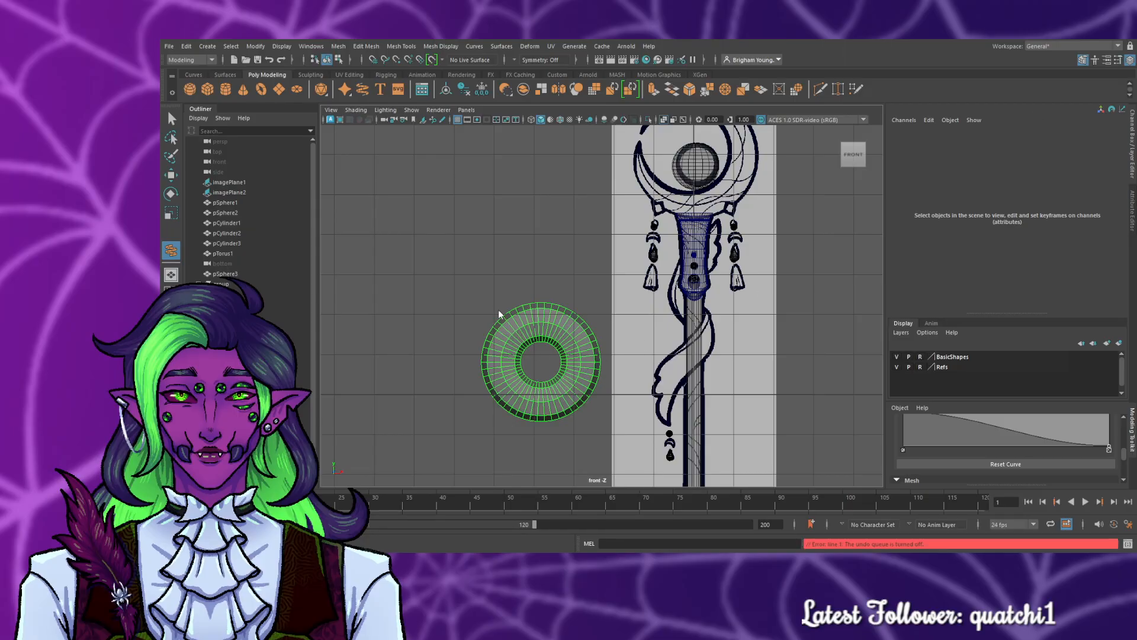
pyautogui.hotkey('ctrl', 'shift', 'a')
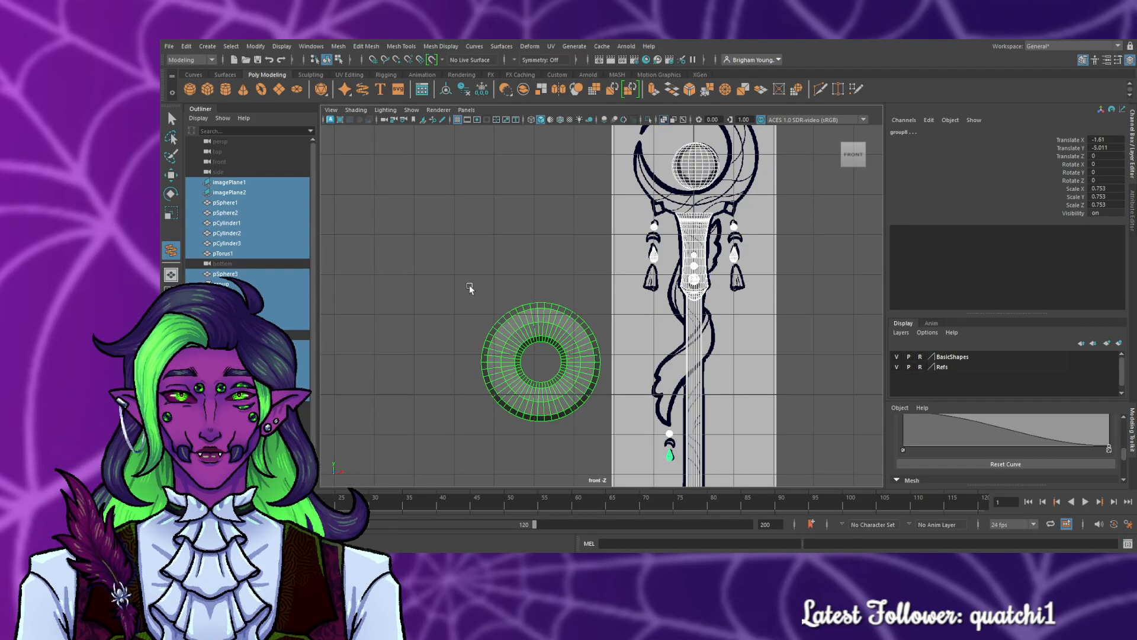
pyautogui.moveTo(540, 361); pyautogui.dragTo(537, 385)
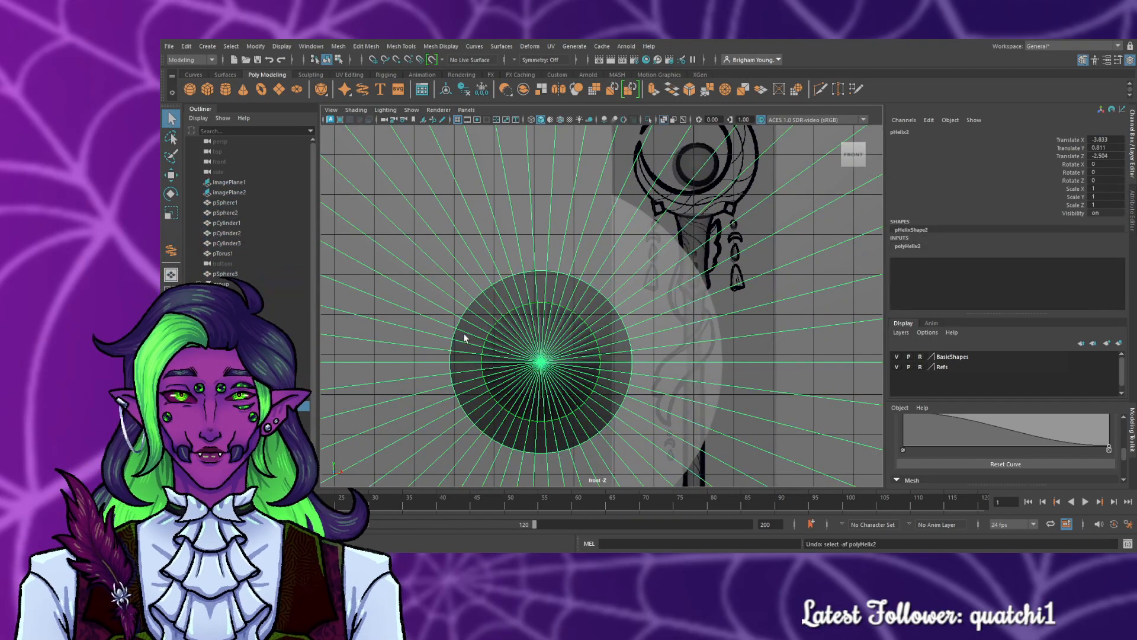
pyautogui.hotkey('ctrl', 'z')
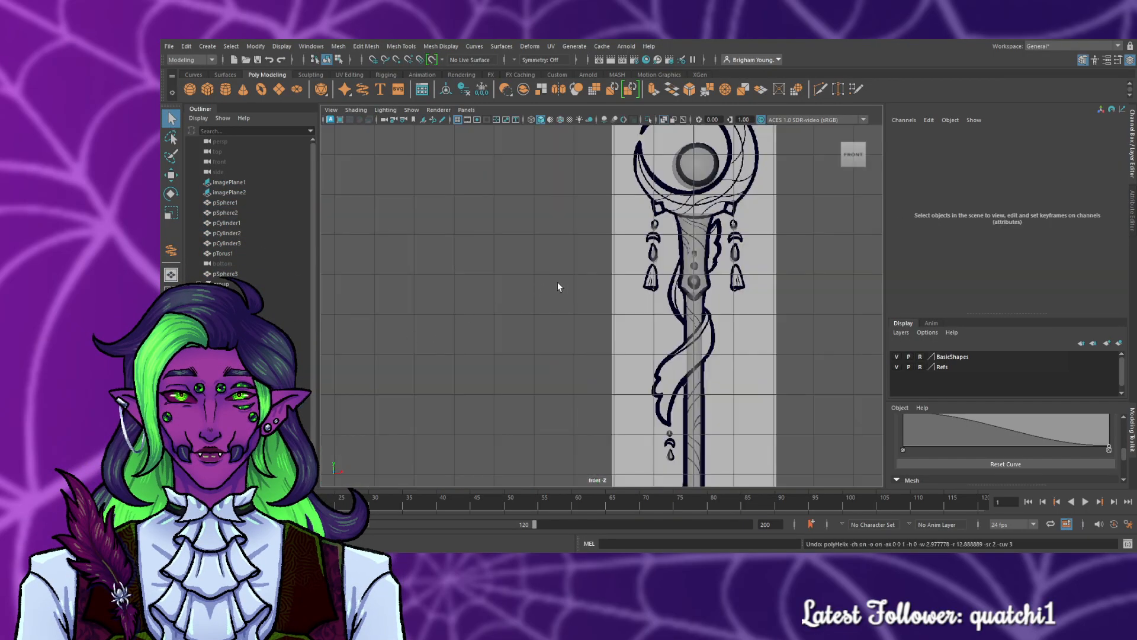
# - Draw a torus around the orb in the front view over the crescent's outer circle, with a radius of about 1.44
pyautogui.moveTo(584, 286)
pyautogui.keyDown('alt'); pyautogui.mouseDown(button='middle')
pyautogui.moveTo(486, 409)
pyautogui.moveTo(450, 385)
pyautogui.mouseUp(button='middle'); pyautogui.keyUp('alt')
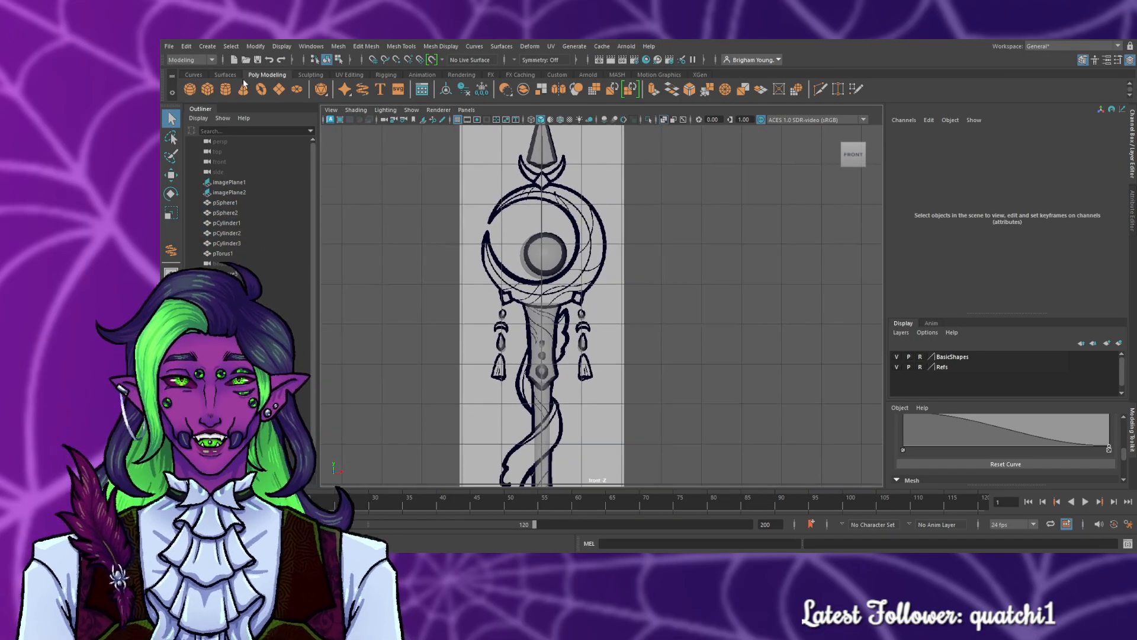
pyautogui.click(261, 90)
pyautogui.moveTo(482, 207)
pyautogui.mouseDown()
pyautogui.moveTo(538, 238)
pyautogui.moveTo(527, 231)
pyautogui.moveTo(535, 195)
pyautogui.moveTo(558, 183)
pyautogui.moveTo(545, 215)
pyautogui.mouseUp()
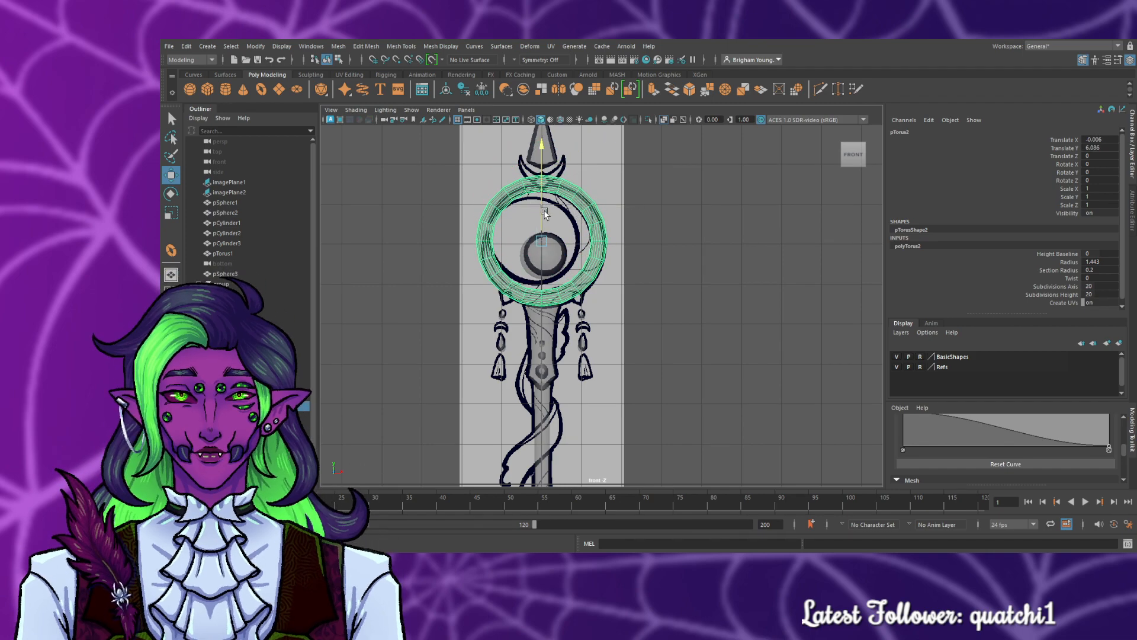
pyautogui.scroll(3, 545, 215)
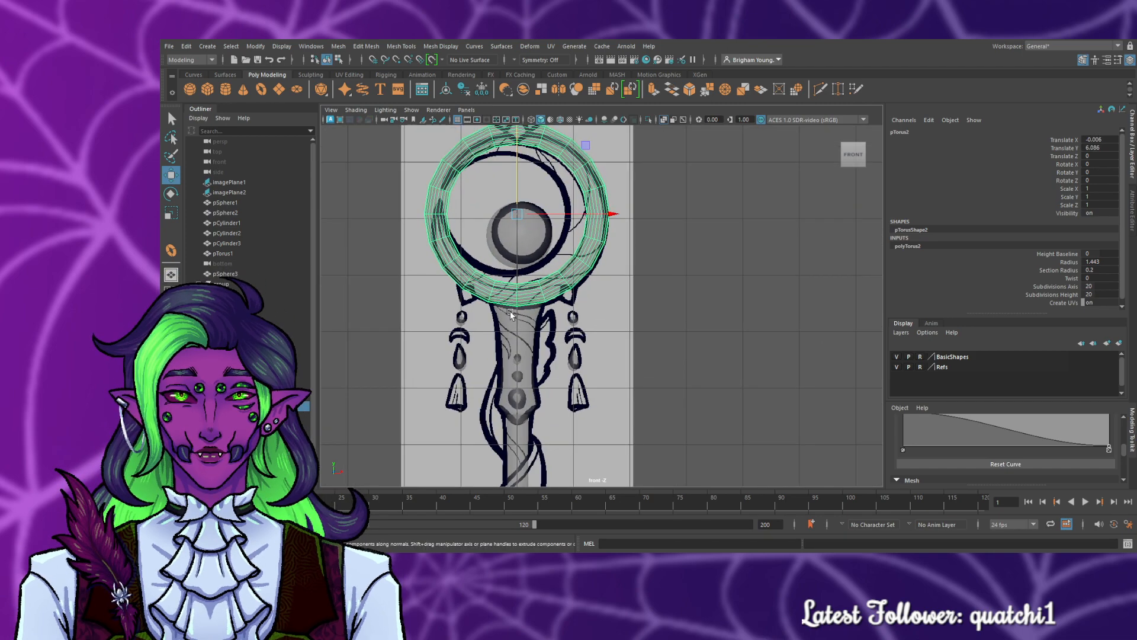
pyautogui.keyDown('alt'); pyautogui.moveTo(486, 283); pyautogui.dragTo(534, 368, button='middle'); pyautogui.keyUp('alt')
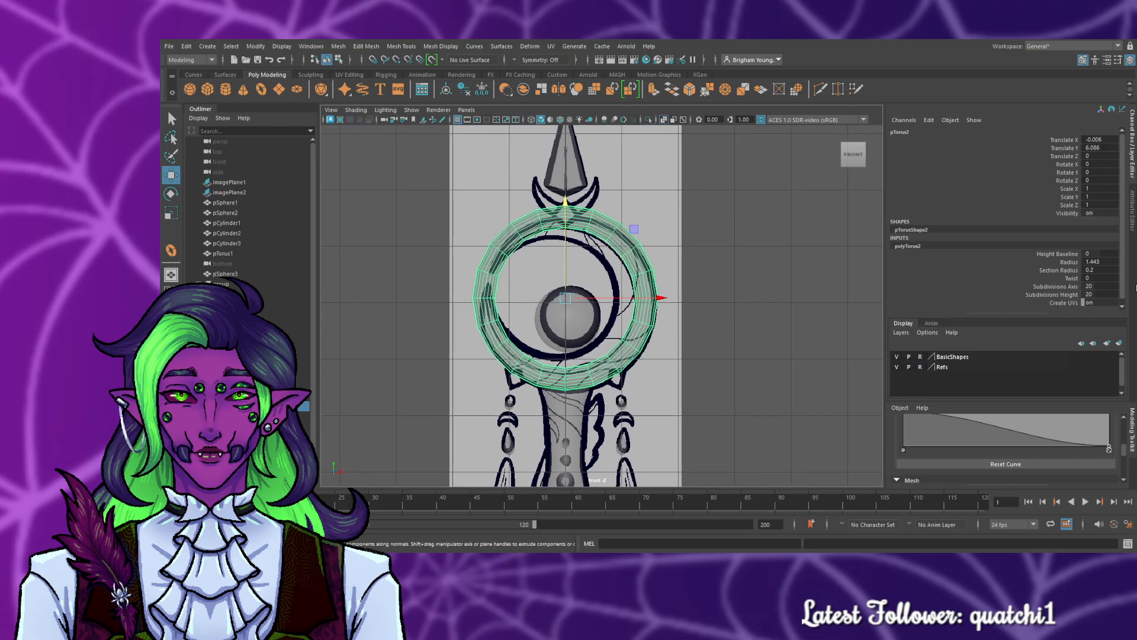
# - Set the new torus's height baseline to -1 and check the ring from the side in perspective
pyautogui.click(1092, 254)
pyautogui.write('1')
pyautogui.press('space')
pyautogui.press('space')
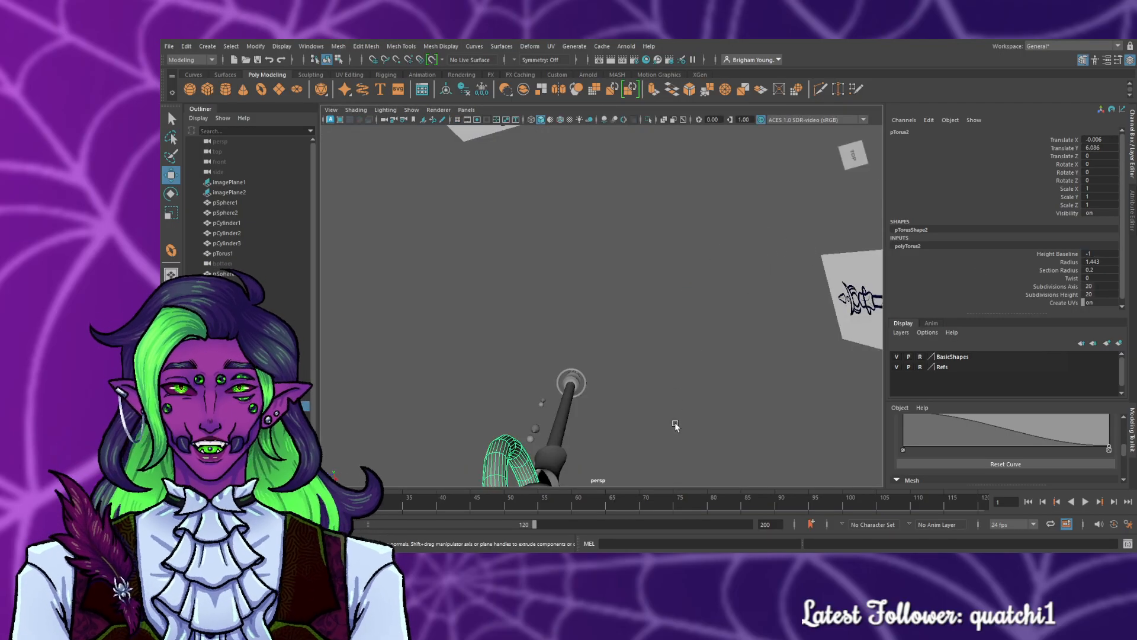
pyautogui.keyDown('alt'); pyautogui.moveTo(676, 426); pyautogui.dragTo(660, 368); pyautogui.keyUp('alt')
pyautogui.keyDown('alt'); pyautogui.moveTo(660, 368); pyautogui.dragTo(815, 342, button='middle'); pyautogui.keyUp('alt')
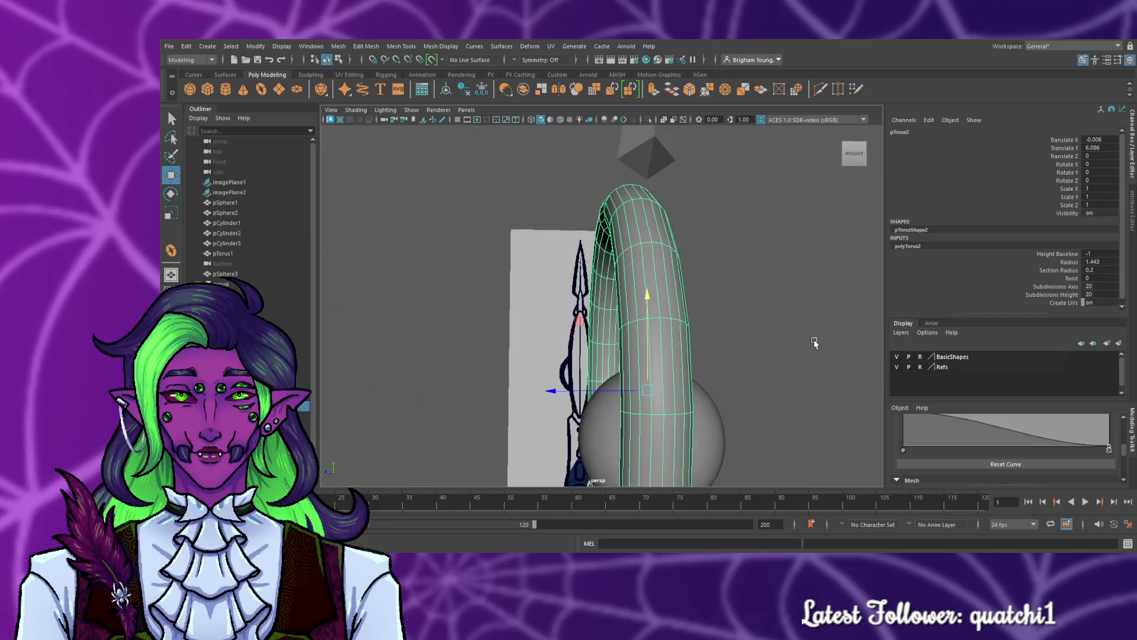
# - Center the torus on the staff in the side view by moving it to Translate Z -0.192
pyautogui.keyDown('alt'); pyautogui.moveTo(815, 343); pyautogui.dragTo(794, 389); pyautogui.keyUp('alt')
pyautogui.press('space')
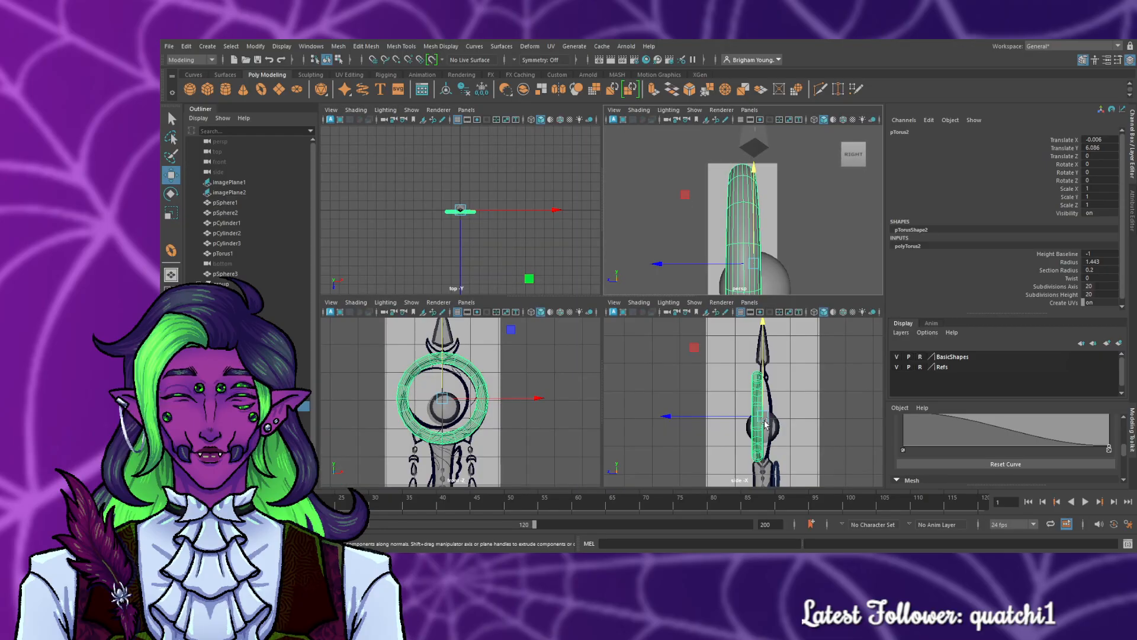
pyautogui.press('space')
pyautogui.moveTo(558, 334); pyautogui.dragTo(571, 333)
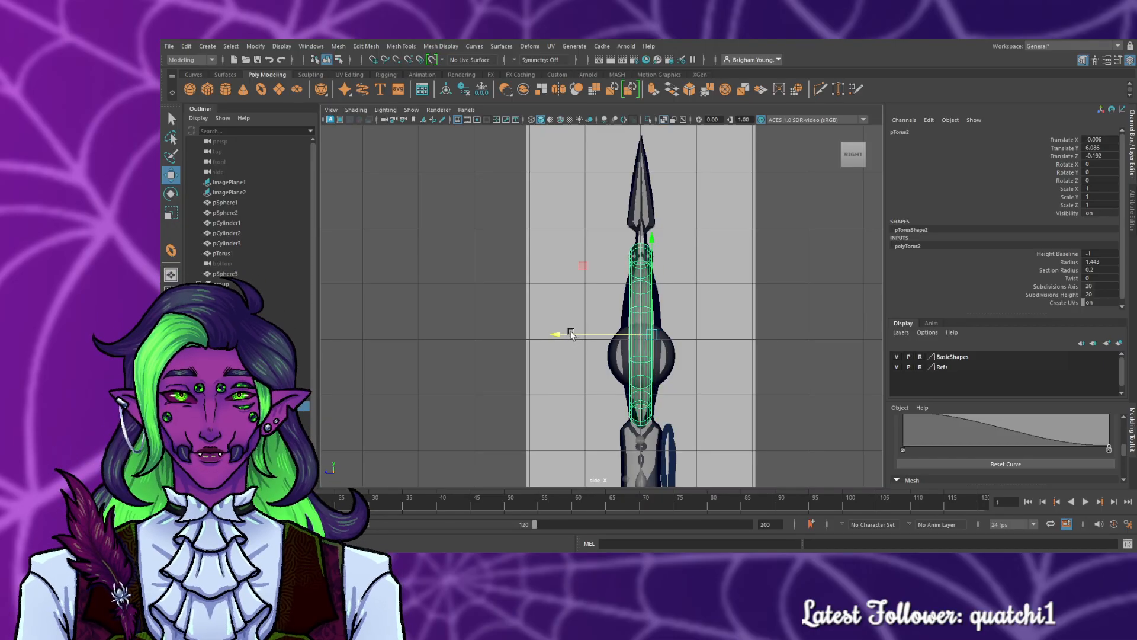
# - Try reducing the torus's section radius to 0.01 in the front view, and undo the change
pyautogui.press('space')
pyautogui.press('space')
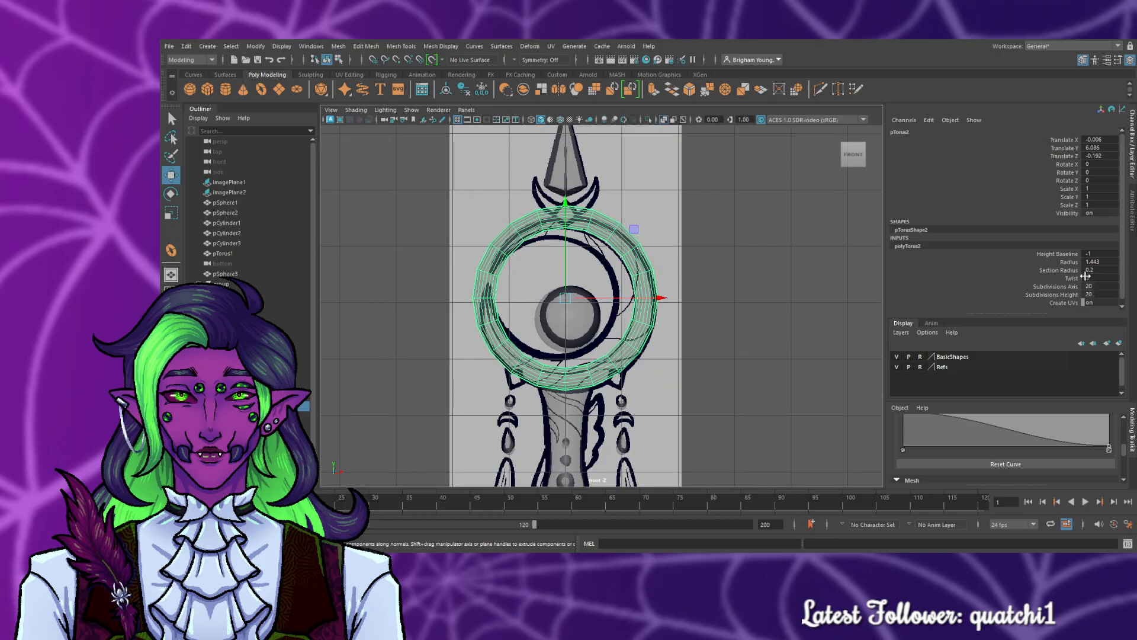
pyautogui.moveTo(1085, 270)
pyautogui.mouseDown()
pyautogui.moveTo(1097, 270)
pyautogui.moveTo(1082, 271)
pyautogui.mouseUp()
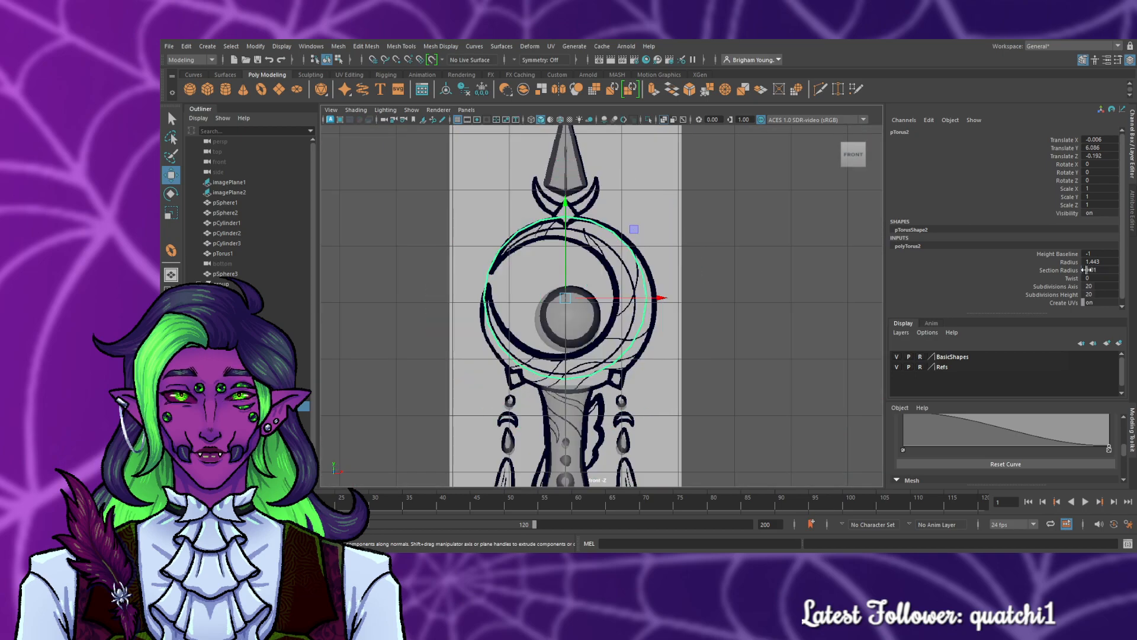
pyautogui.hotkey('ctrl', 'z')
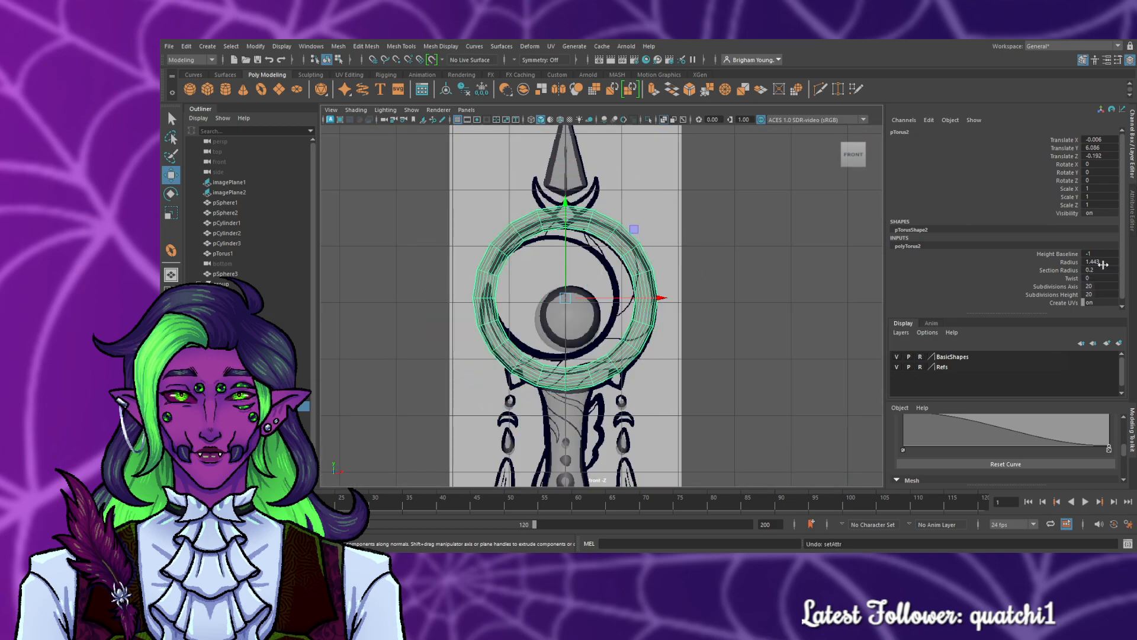
pyautogui.hotkey('ctrl', 'z')
pyautogui.hotkey('ctrl', 'z')
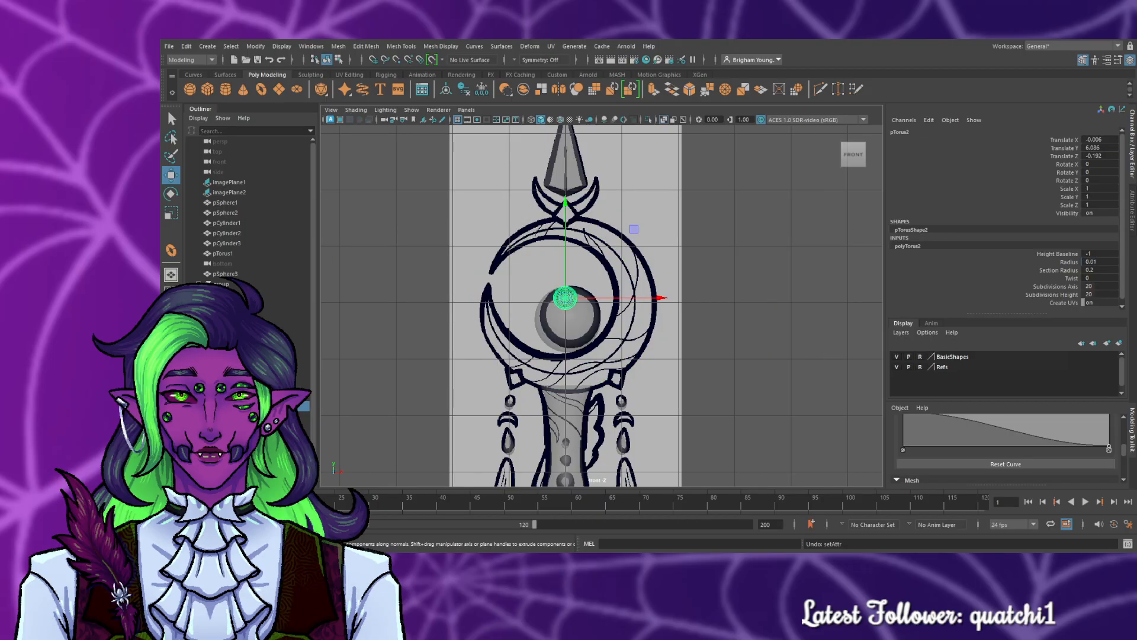
pyautogui.hotkey('ctrl', 'z')
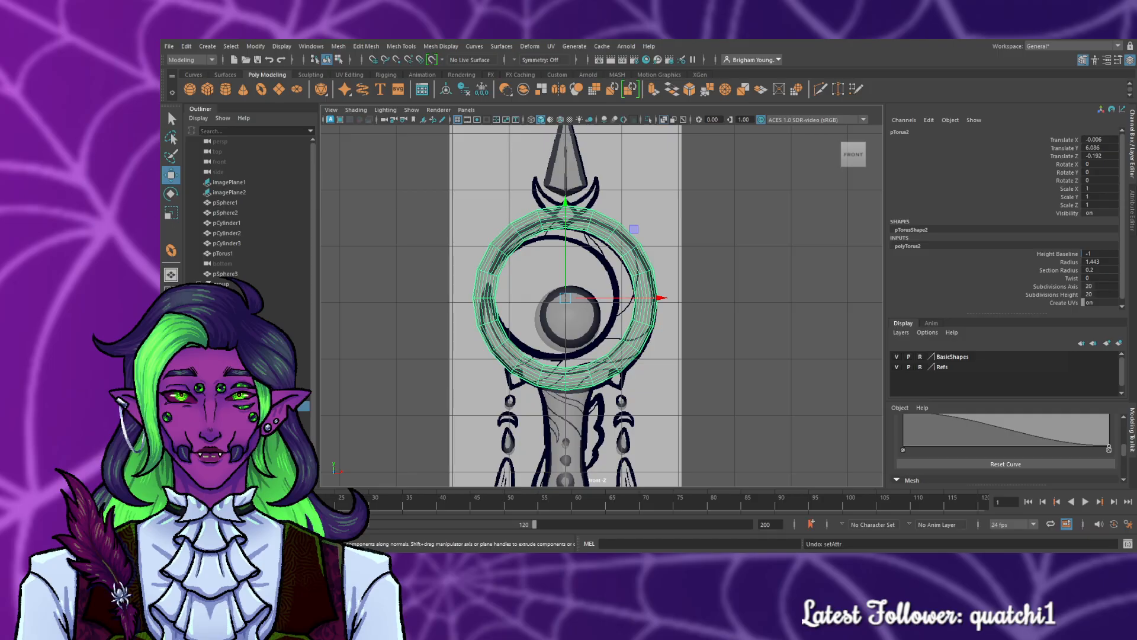
# - Set the torus's subdivisions to 21 around the axis and 4 in height
pyautogui.moveTo(1093, 286); pyautogui.dragTo(1086, 296)
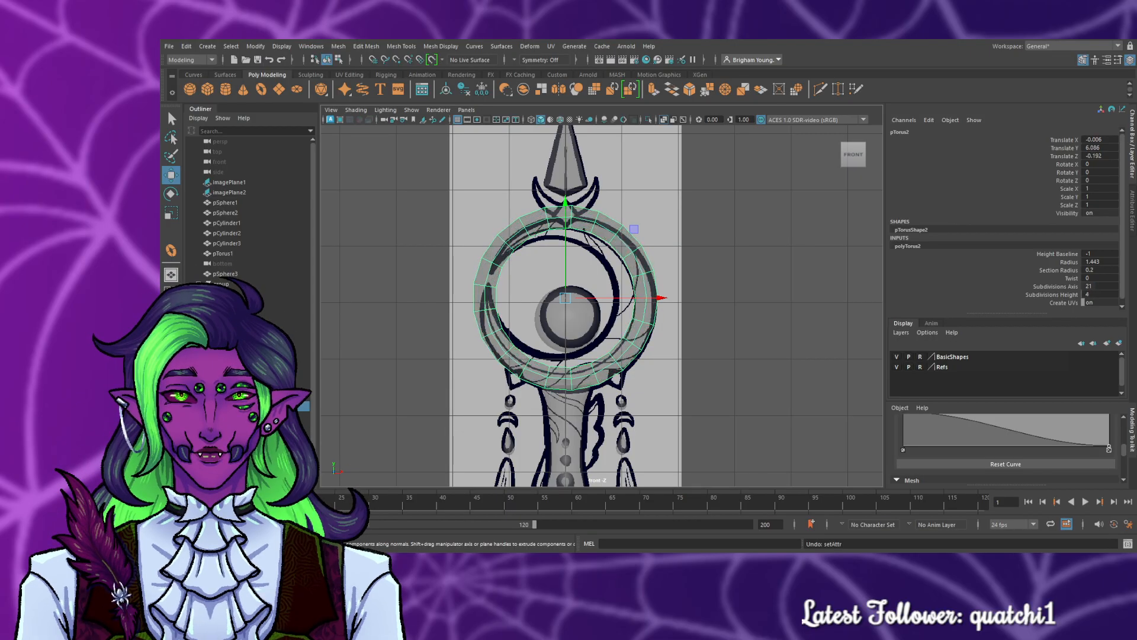
pyautogui.press('space')
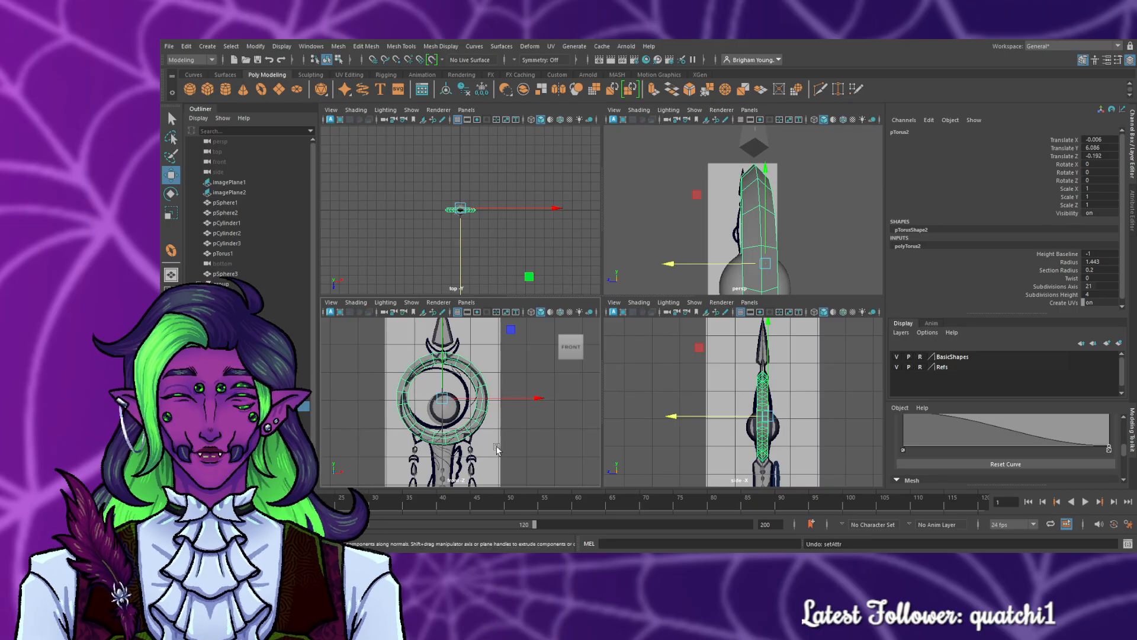
pyautogui.press('space')
# - Try deleting edges of the torus at the crescent's upper-left opening in the front view, and undo the deletions
pyautogui.click(473, 254)
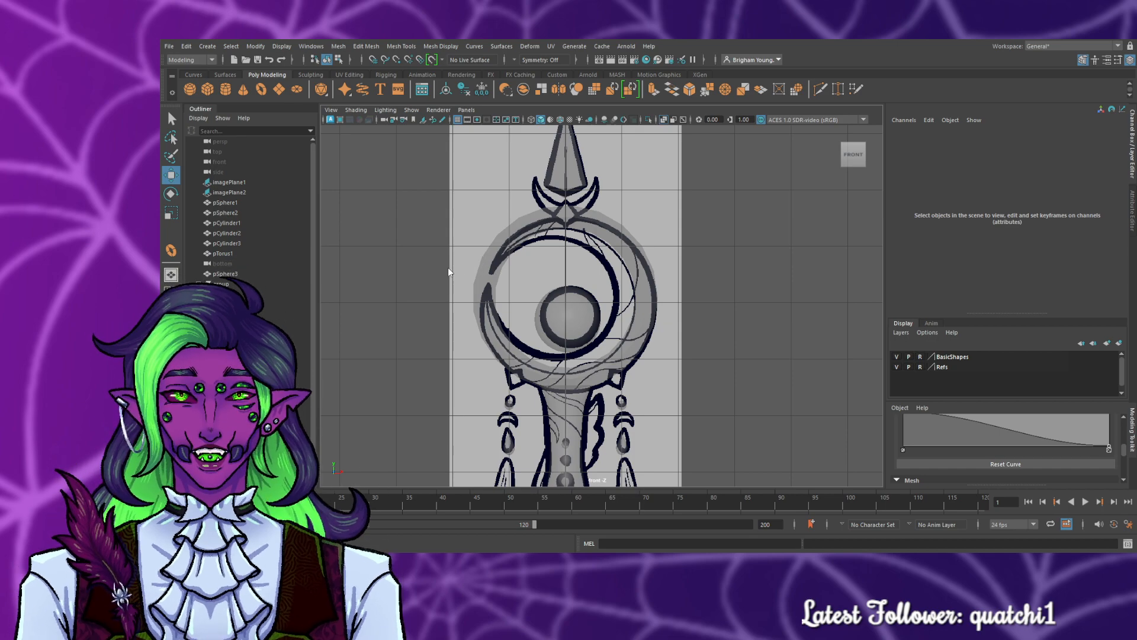
pyautogui.moveTo(442, 256); pyautogui.dragTo(443, 256, button='right')
pyautogui.moveTo(478, 255); pyautogui.dragTo(505, 275)
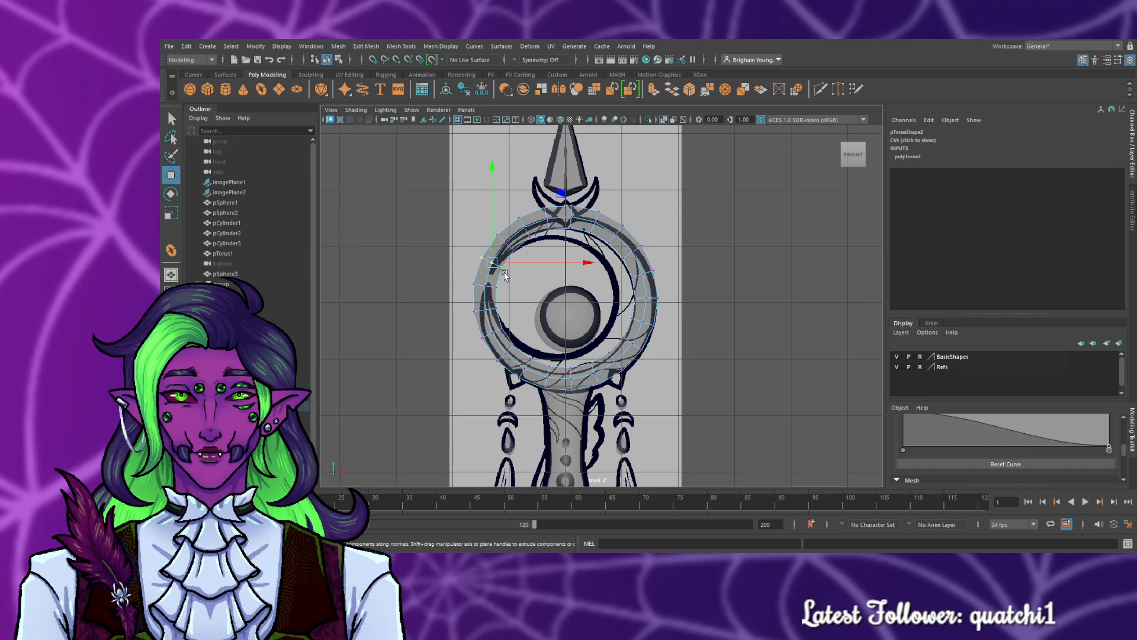
pyautogui.click(499, 284)
pyautogui.scroll(2, 480, 265)
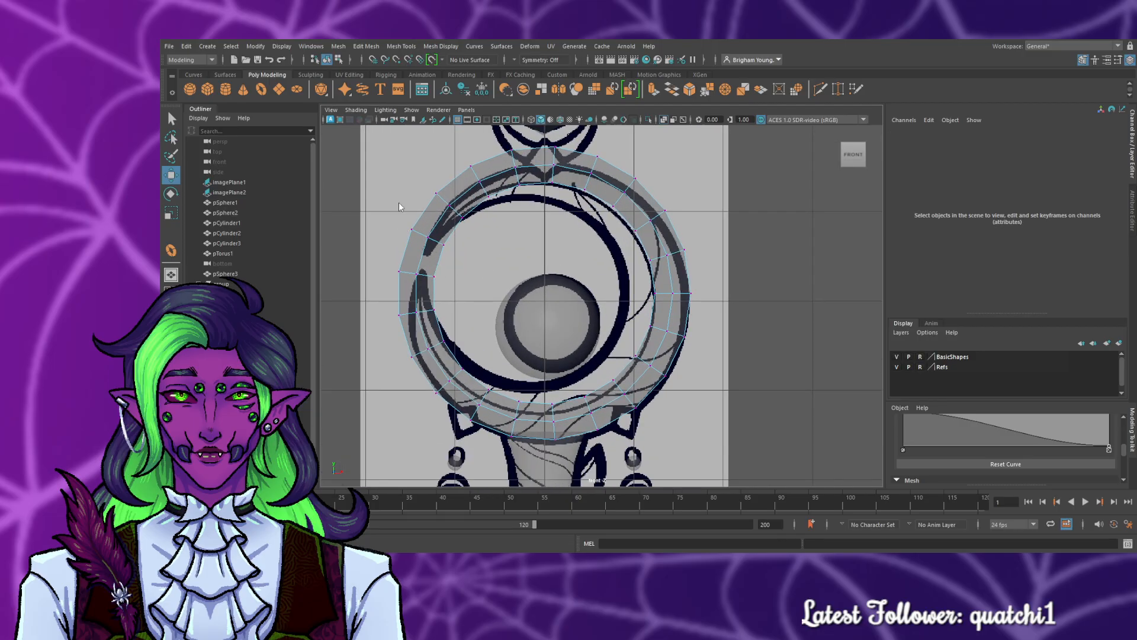
pyautogui.doubleClick(417, 230)
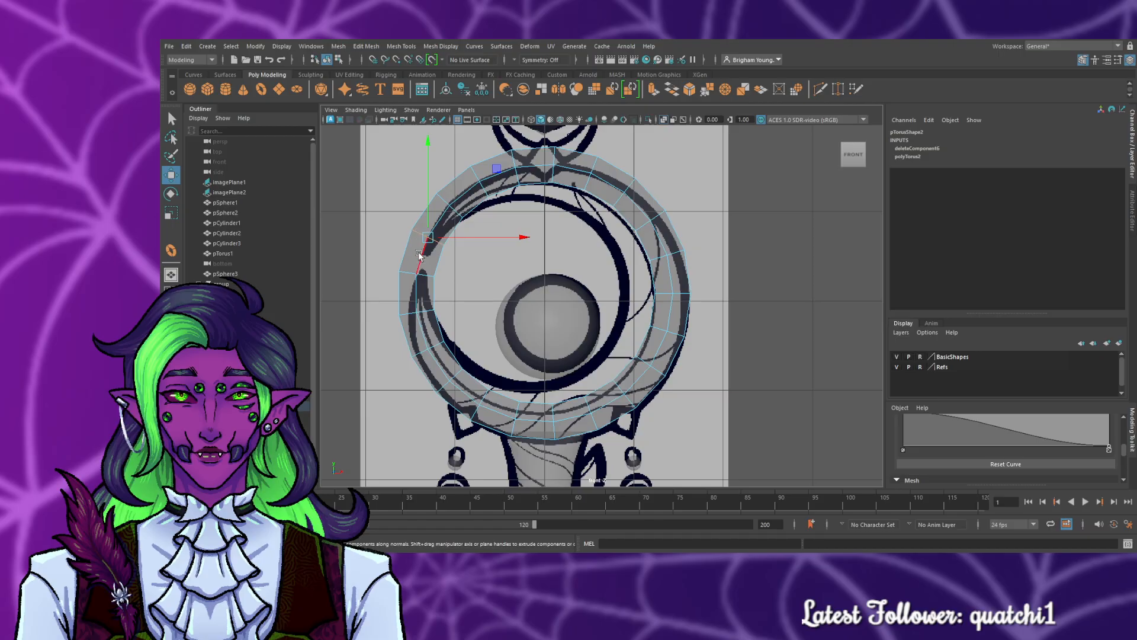
pyautogui.press('Delete')
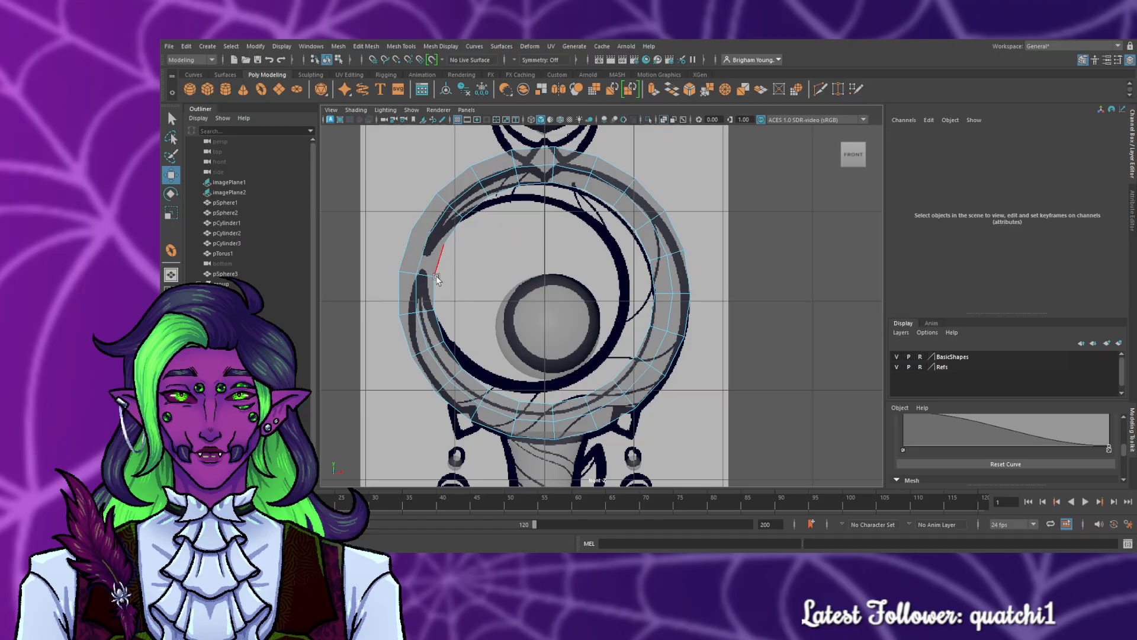
pyautogui.hotkey('ctrl', 'z')
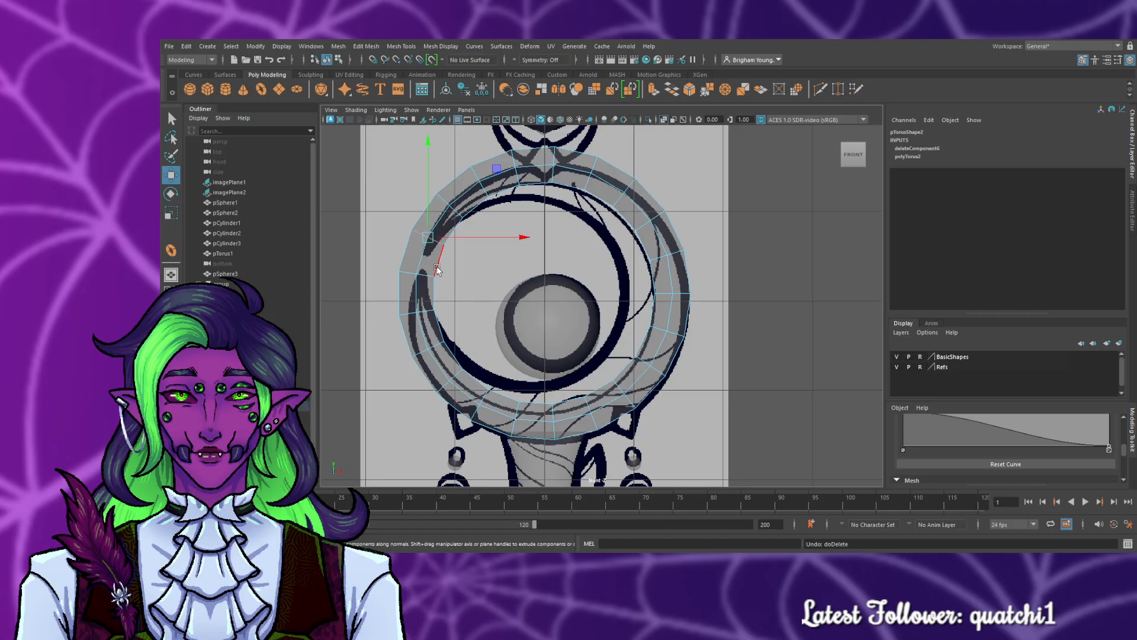
pyautogui.hotkey('ctrl', 'Delete')
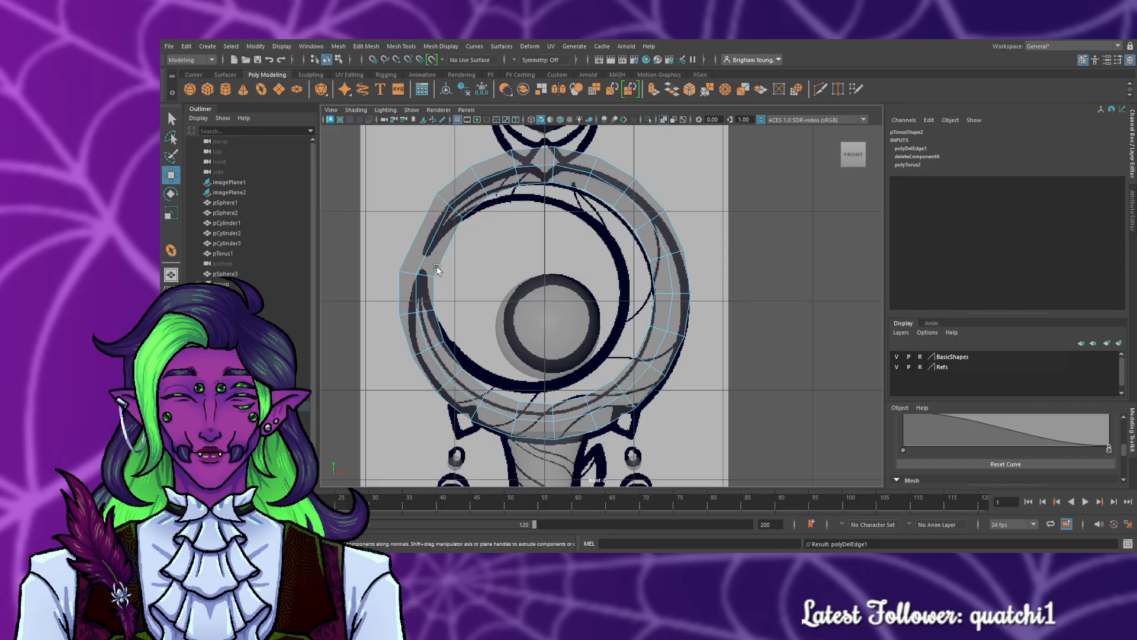
pyautogui.hotkey('ctrl', 'z')
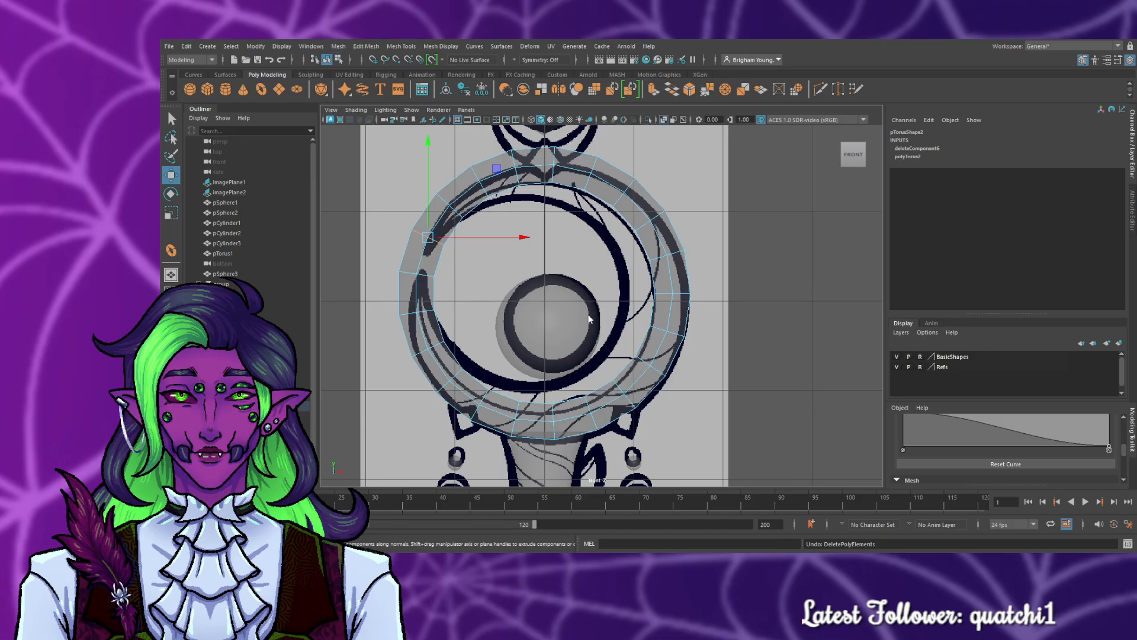
# - Try selecting the edges of the ring segment at the crescent's opening in the perspective view
pyautogui.press('space')
pyautogui.press('space')
pyautogui.keyDown('alt'); pyautogui.moveTo(773, 260); pyautogui.dragTo(421, 272); pyautogui.keyUp('alt')
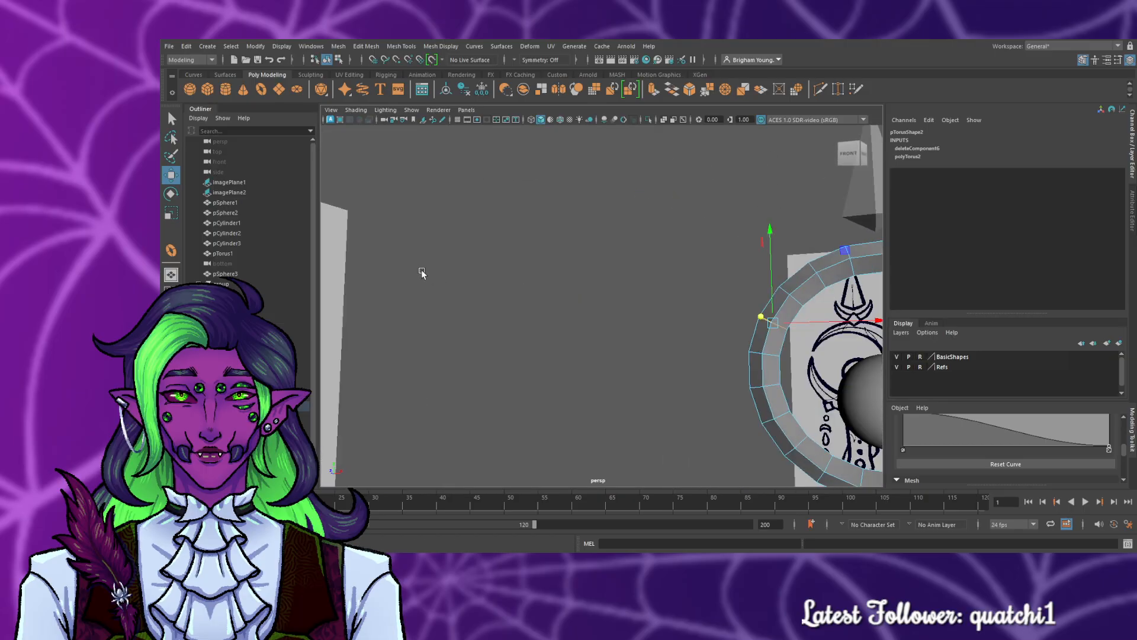
pyautogui.keyDown('alt'); pyautogui.moveTo(561, 338); pyautogui.dragTo(389, 322); pyautogui.keyUp('alt')
pyautogui.keyDown('alt'); pyautogui.moveTo(497, 353); pyautogui.dragTo(525, 371); pyautogui.keyUp('alt')
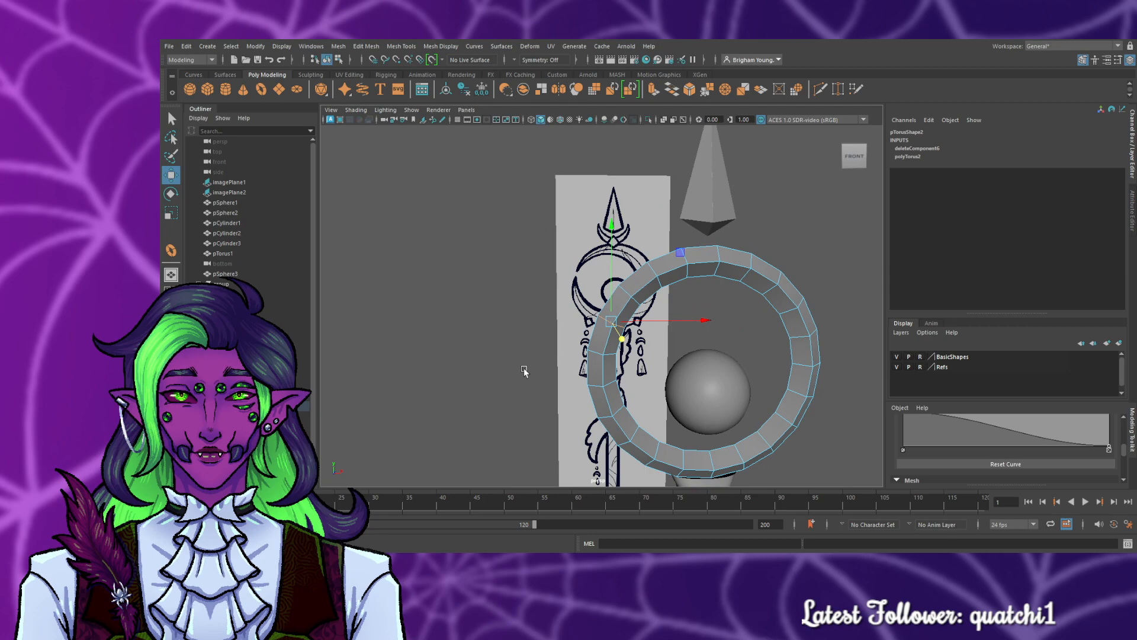
pyautogui.click(651, 351)
pyautogui.click(604, 311)
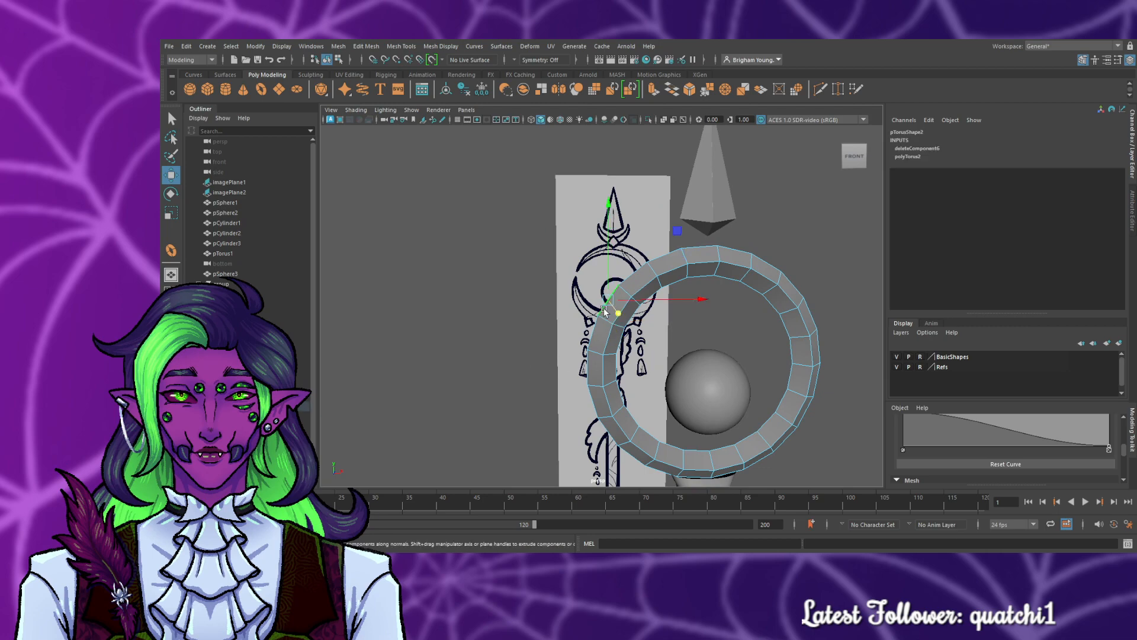
pyautogui.scroll(5, 649, 359)
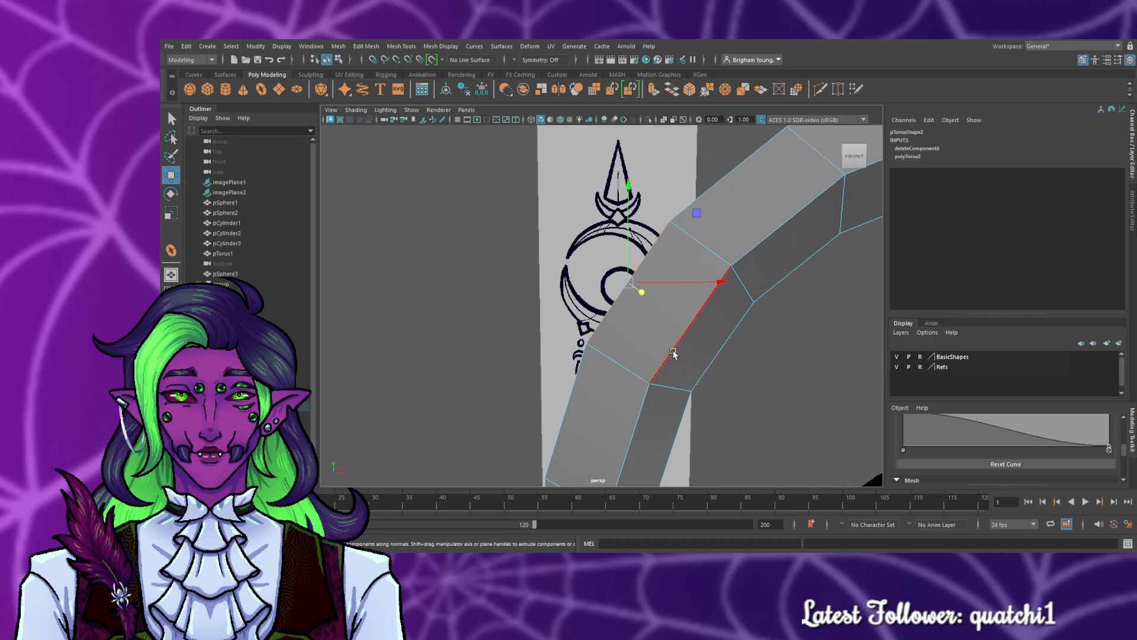
pyautogui.click(675, 352)
pyautogui.moveTo(622, 279); pyautogui.dragTo(633, 283, button='right')
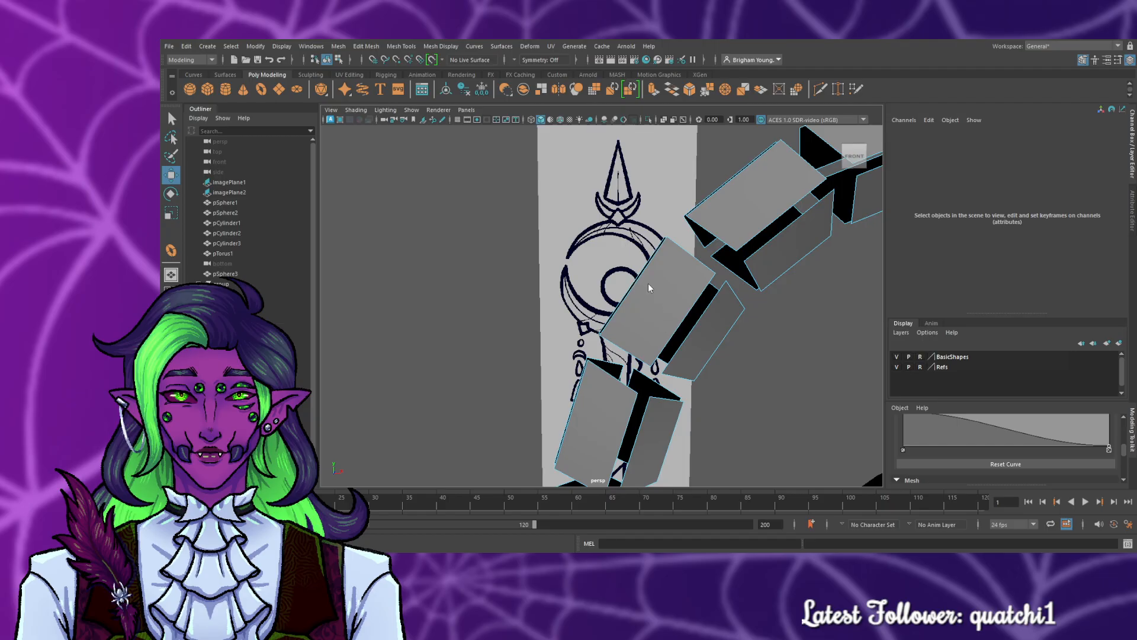
# - Delete the four faces around the torus's upper-left segment to cut an opening in the ring
pyautogui.moveTo(649, 287); pyautogui.dragTo(655, 309, button='right')
pyautogui.click(657, 308)
pyautogui.keyDown('shift'); pyautogui.click(708, 349); pyautogui.keyUp('shift')
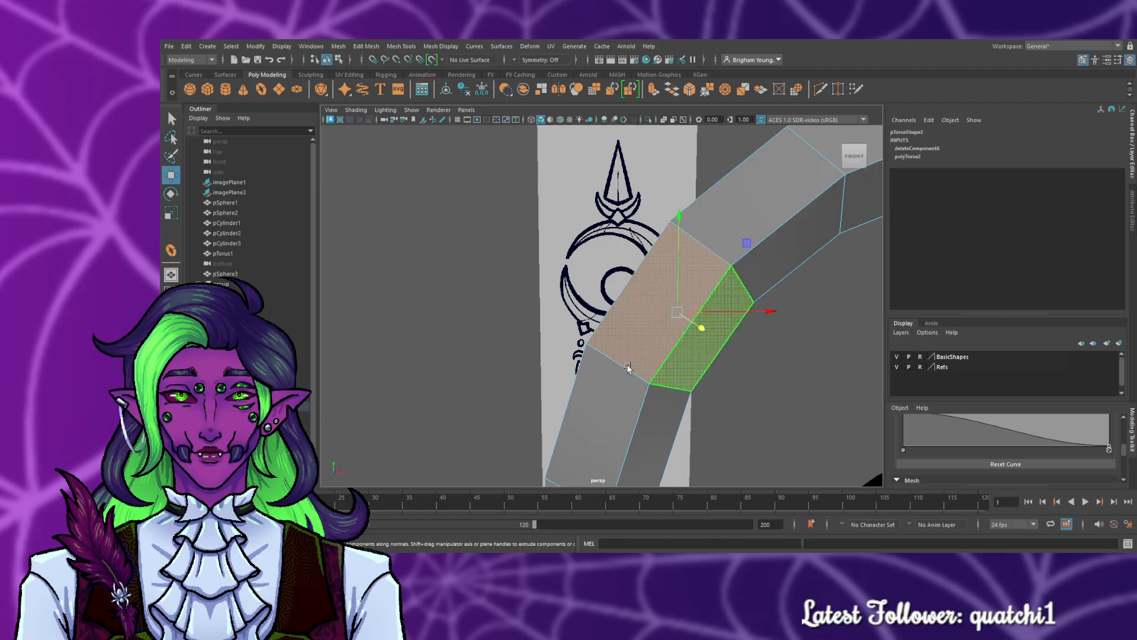
pyautogui.keyDown('alt'); pyautogui.moveTo(441, 334); pyautogui.dragTo(643, 333); pyautogui.keyUp('alt')
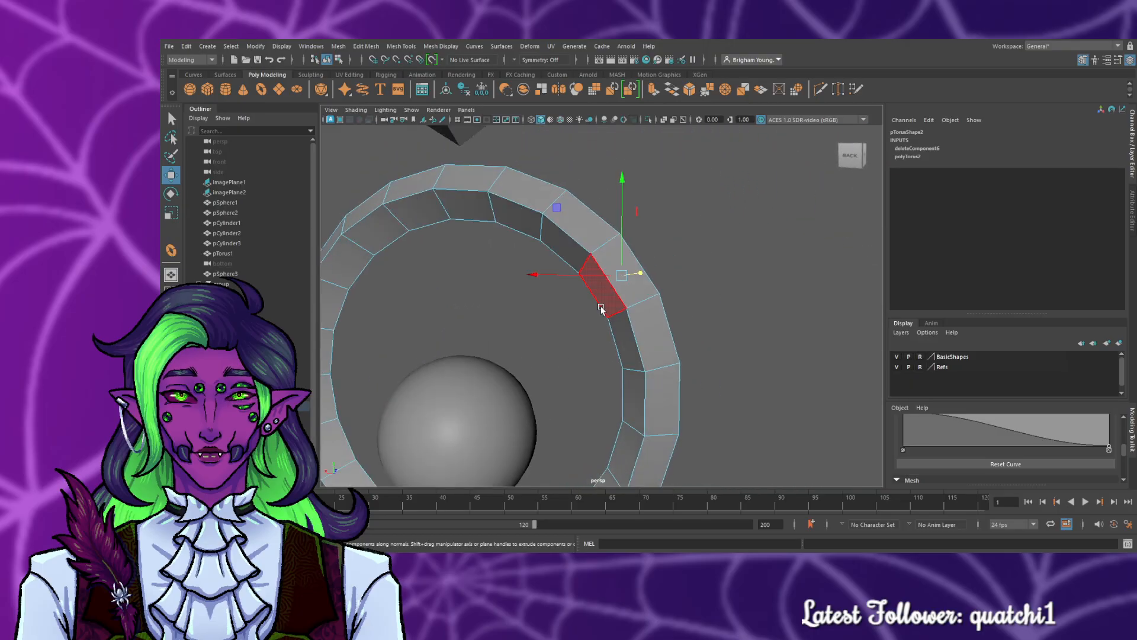
pyautogui.keyDown('shift'); pyautogui.click(608, 304); pyautogui.keyUp('shift')
pyautogui.keyDown('shift'); pyautogui.click(634, 297); pyautogui.keyUp('shift')
pyautogui.press('Delete')
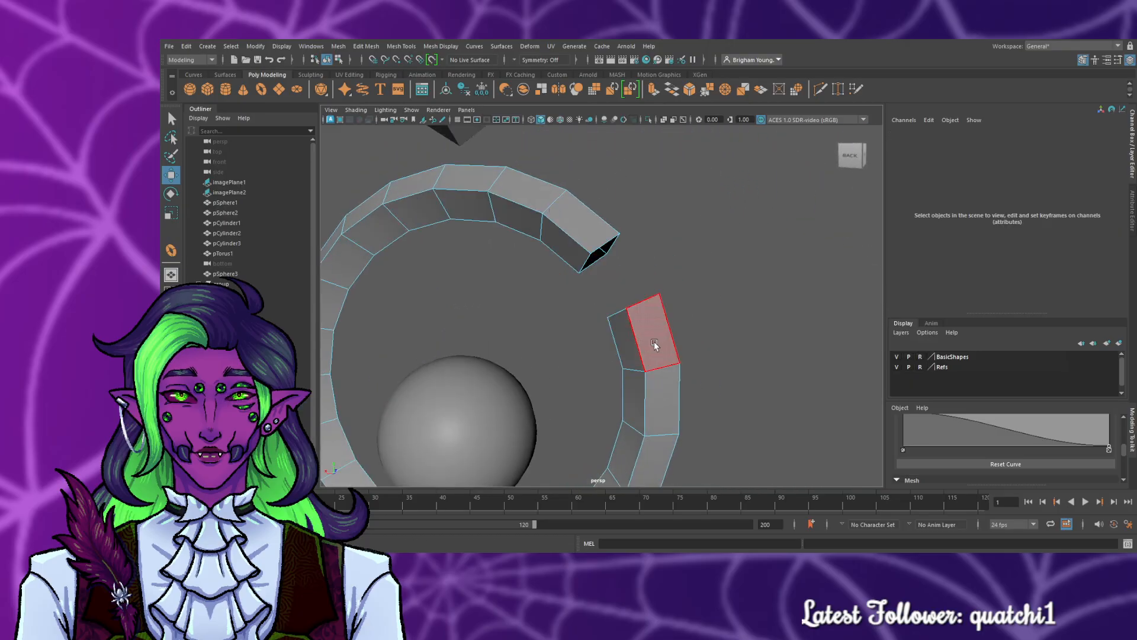
# - Rotate the open torus in the front view to Rotate Z 16.916, aligning its gap with the crescent's opening
pyautogui.press('space')
pyautogui.press('space')
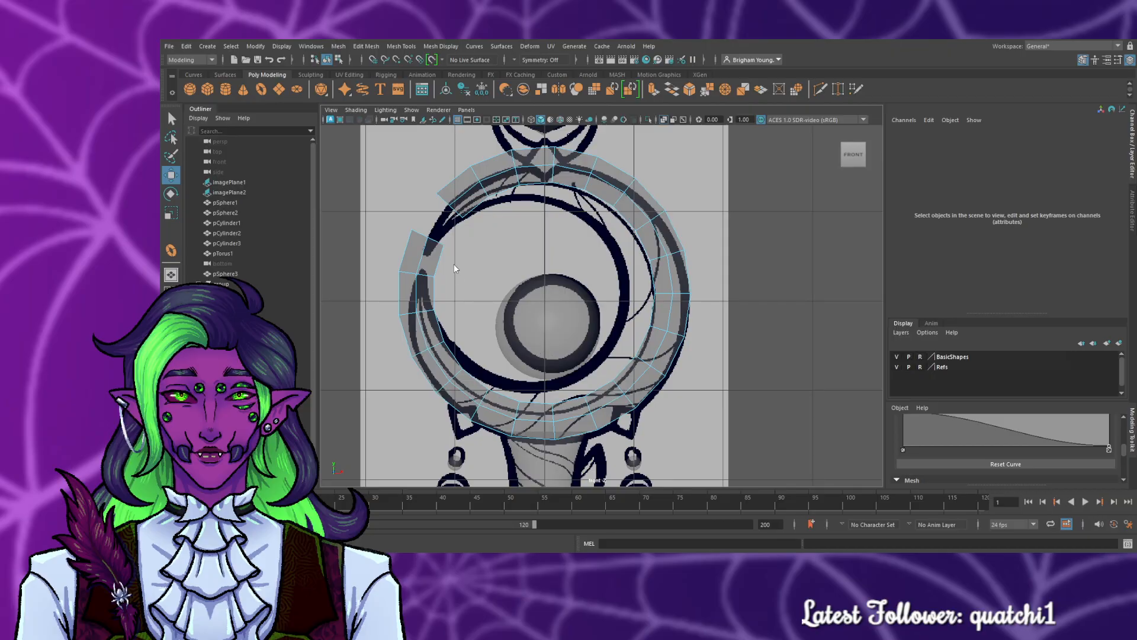
pyautogui.moveTo(454, 264); pyautogui.dragTo(447, 262, button='right')
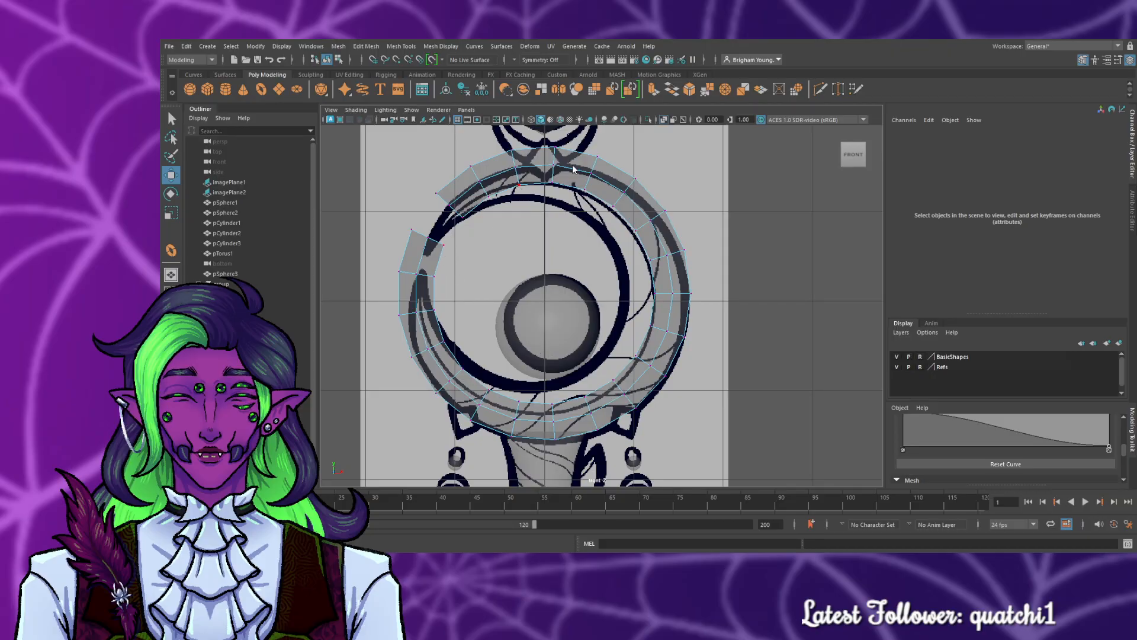
pyautogui.moveTo(516, 188); pyautogui.dragTo(580, 177, button='right')
pyautogui.press('e')
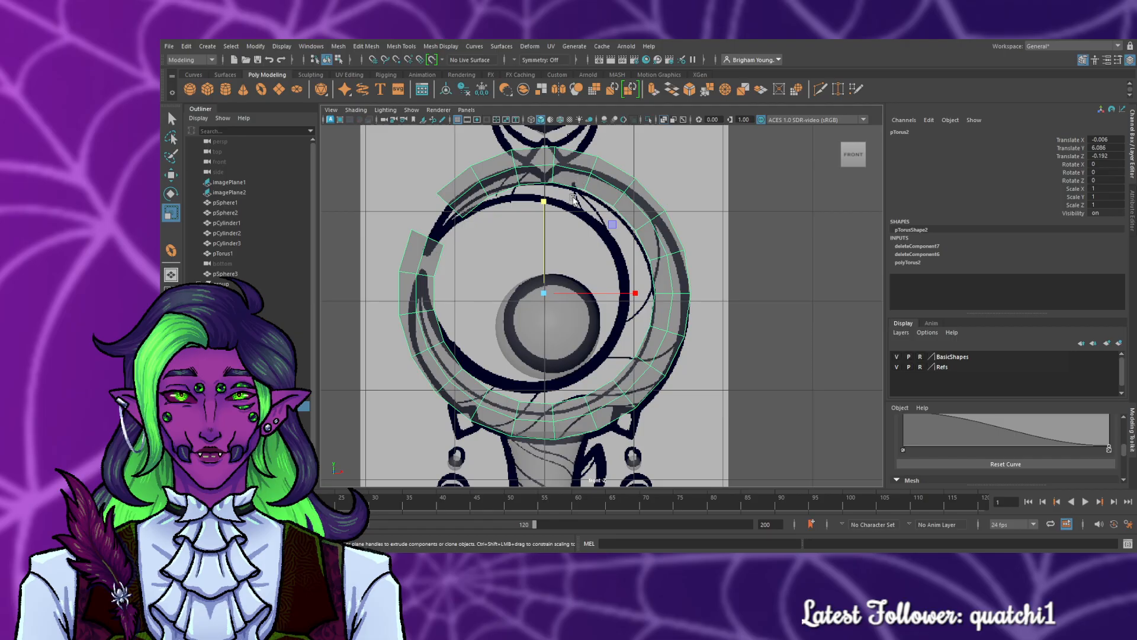
pyautogui.moveTo(602, 228); pyautogui.dragTo(586, 206)
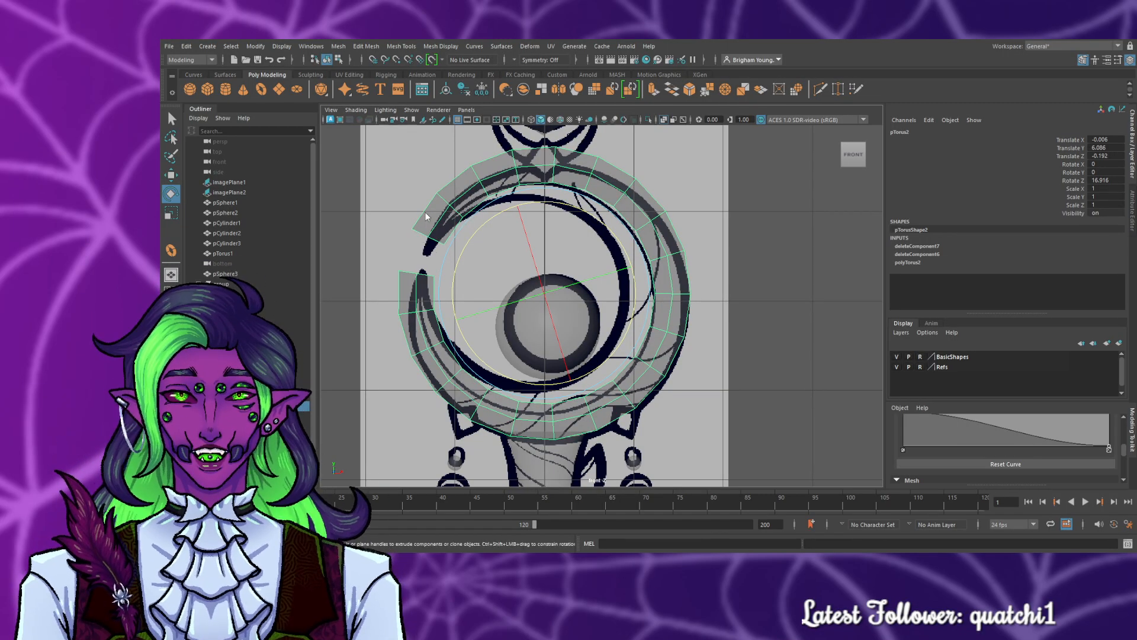
# - Scale down the end edges on both sides of the gap to form the crescent's pointed tips
pyautogui.moveTo(420, 234); pyautogui.dragTo(414, 206, button='right')
pyautogui.click(426, 236)
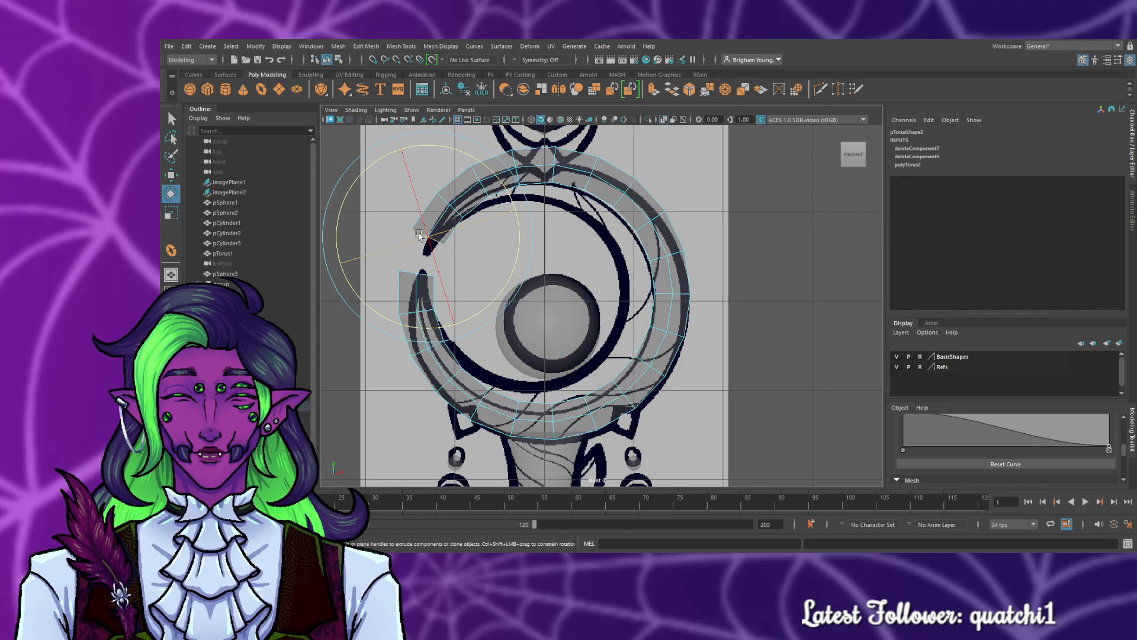
pyautogui.press('r')
pyautogui.moveTo(426, 237); pyautogui.dragTo(401, 224)
pyautogui.click(417, 273)
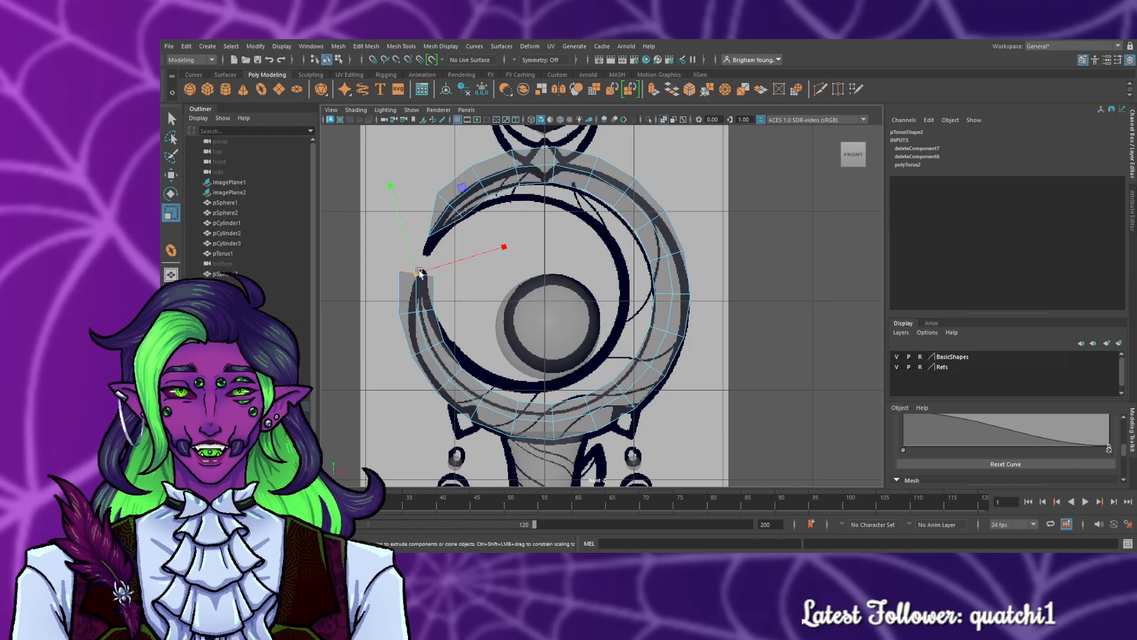
pyautogui.moveTo(426, 275); pyautogui.dragTo(390, 247)
# - Scale down the edge loop next to each tip so both ends taper along the reference crescent
pyautogui.doubleClick(409, 314)
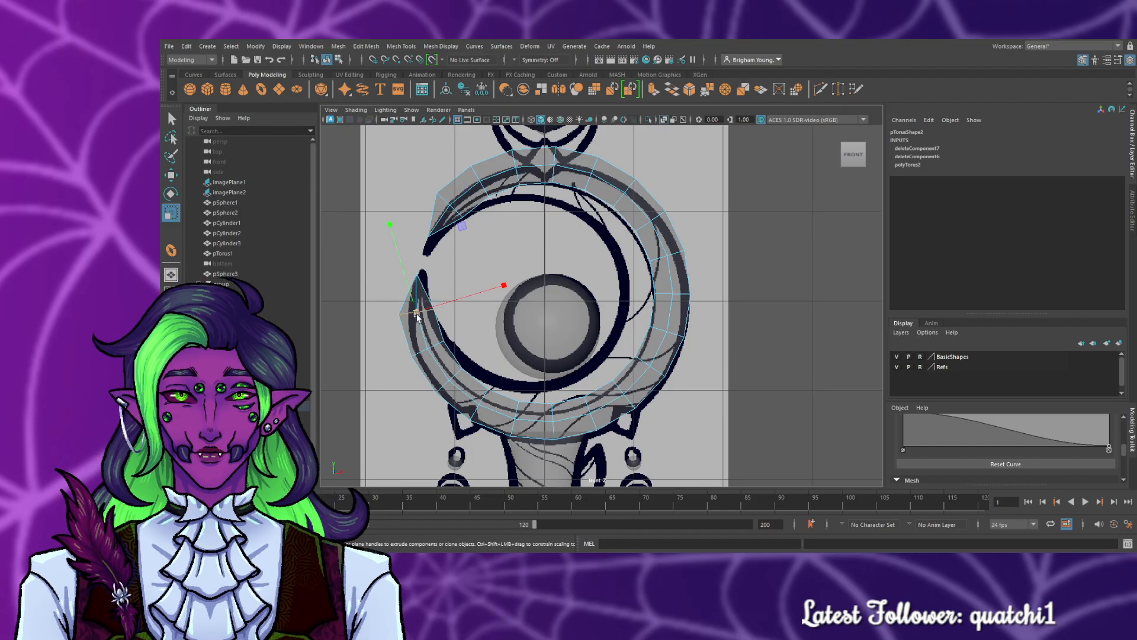
pyautogui.moveTo(409, 314); pyautogui.dragTo(410, 308)
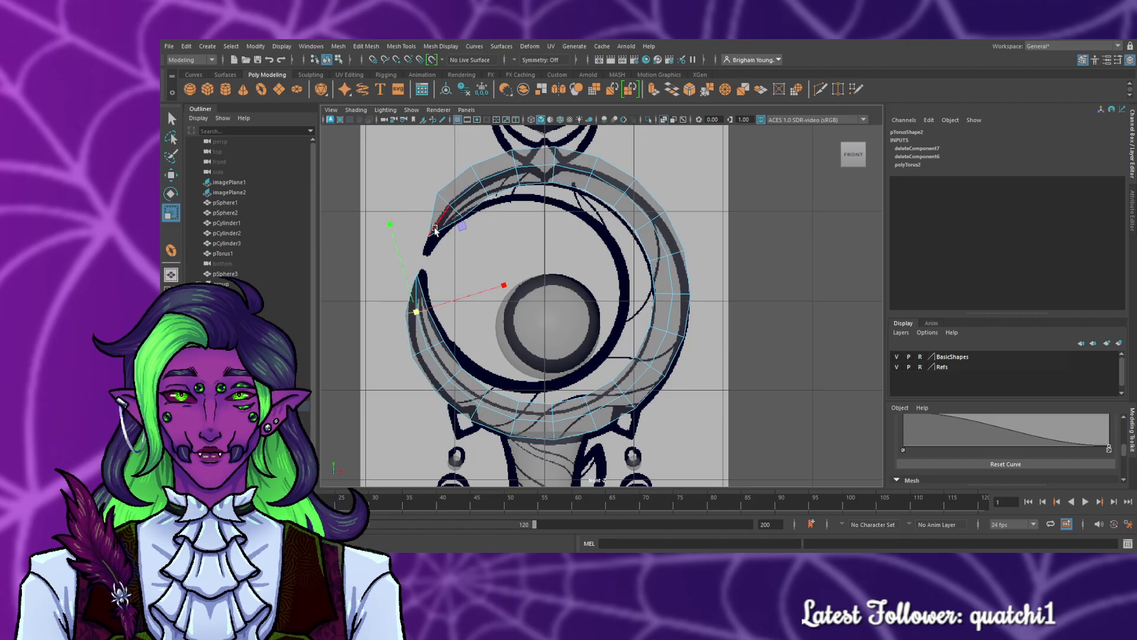
pyautogui.doubleClick(447, 198)
pyautogui.moveTo(451, 209); pyautogui.dragTo(418, 269)
# - Select the edge loop on the crescent's thick side, opposite the gap, and enable Soft Select
pyautogui.doubleClick(410, 312)
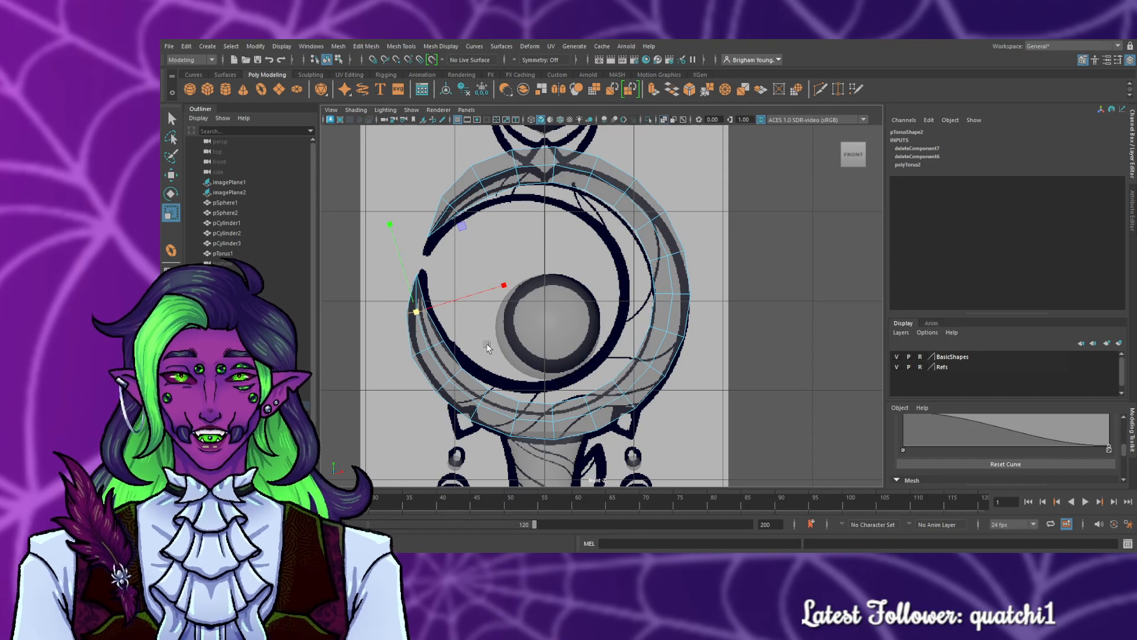
pyautogui.doubleClick(661, 332)
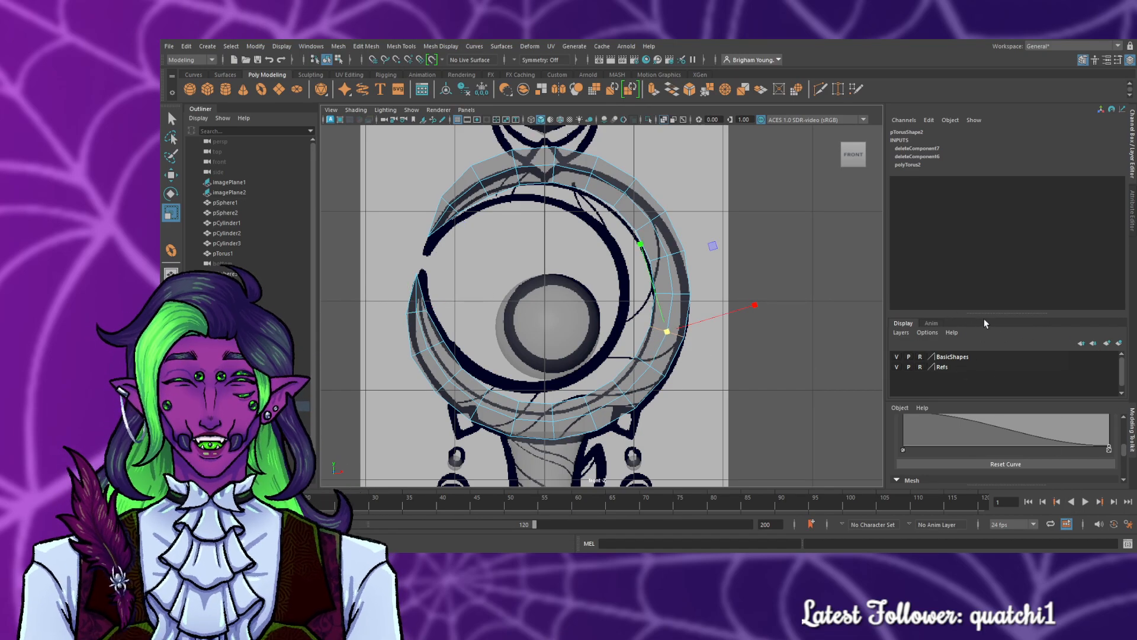
pyautogui.moveTo(982, 313); pyautogui.dragTo(980, 211)
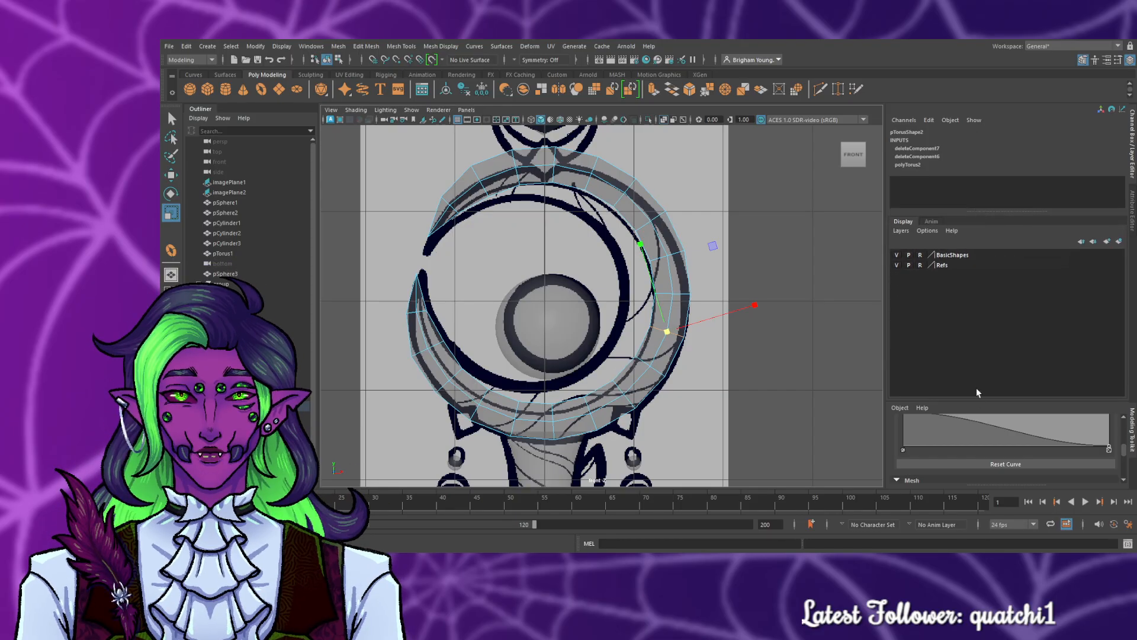
pyautogui.moveTo(978, 401); pyautogui.dragTo(984, 304)
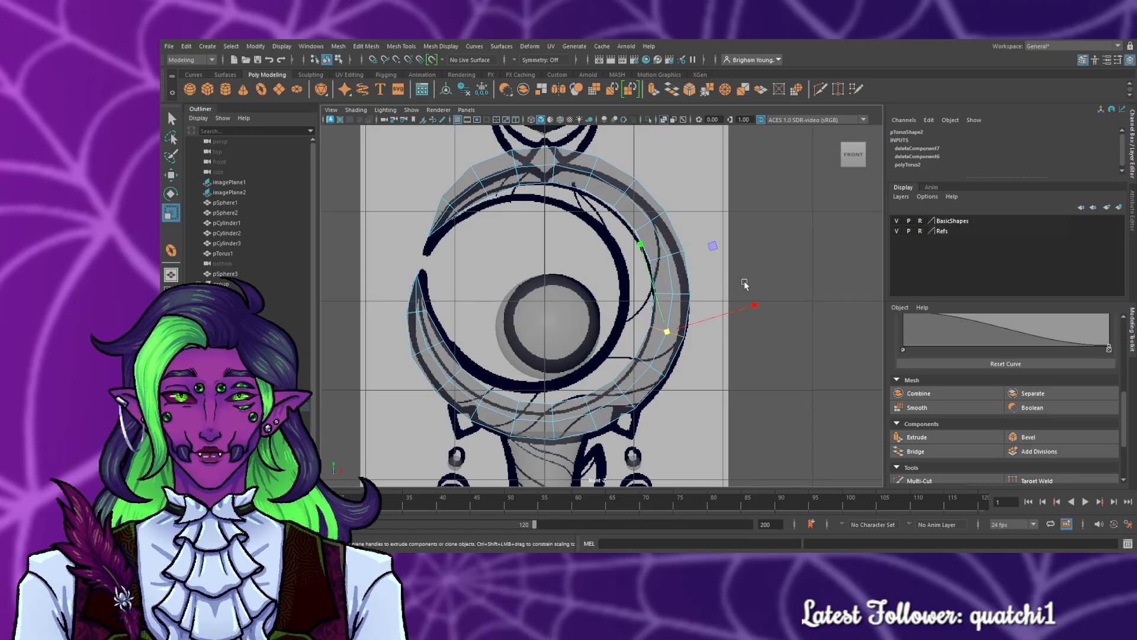
pyautogui.scroll(4, 962, 358)
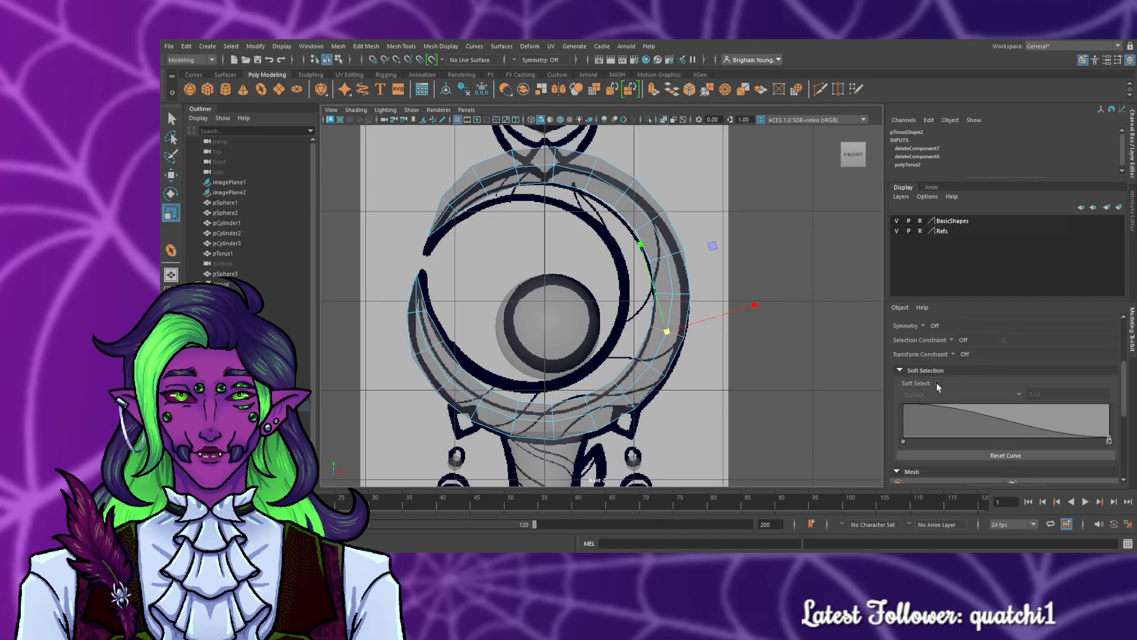
pyautogui.click(937, 383)
# - Try scaling up the selected edge loop with a soft selection radius of 1.00
pyautogui.moveTo(1044, 395); pyautogui.dragTo(1016, 397)
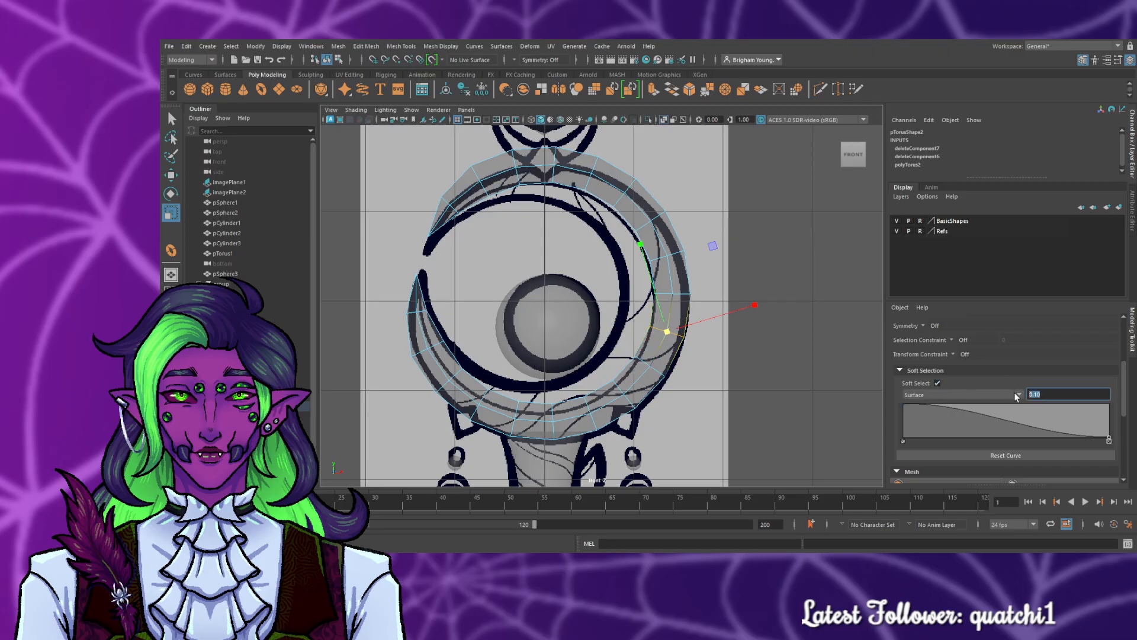
pyautogui.write('1')
pyautogui.press('Return')
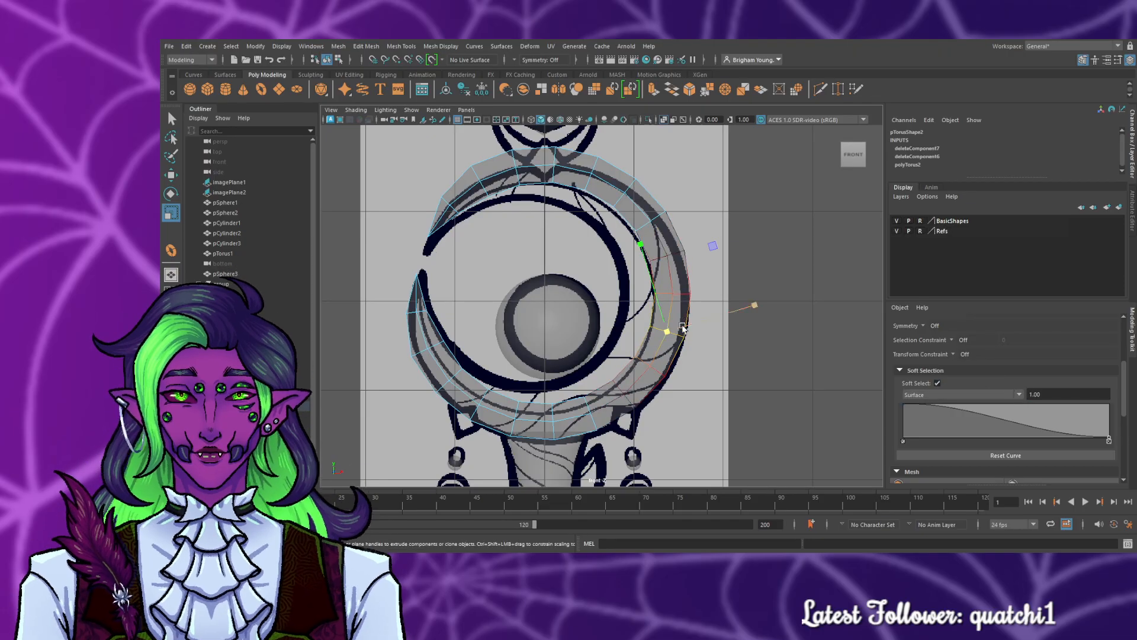
pyautogui.moveTo(670, 332); pyautogui.dragTo(687, 339)
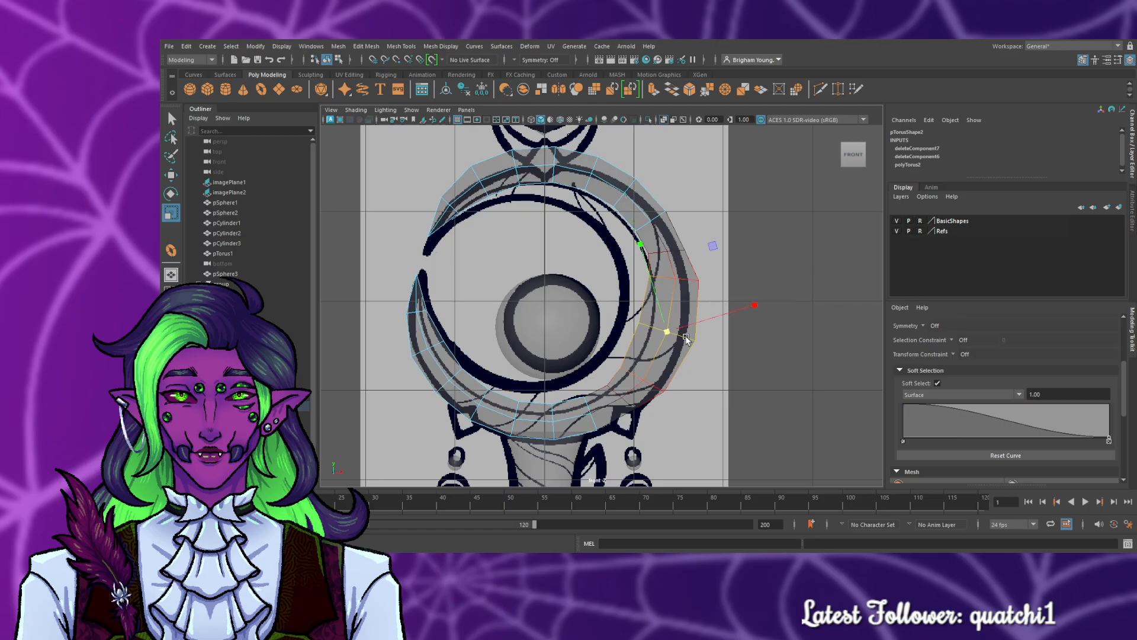
pyautogui.hotkey('ctrl', 'z')
# - Set the soft selection radius to 1.50
pyautogui.click(1040, 393)
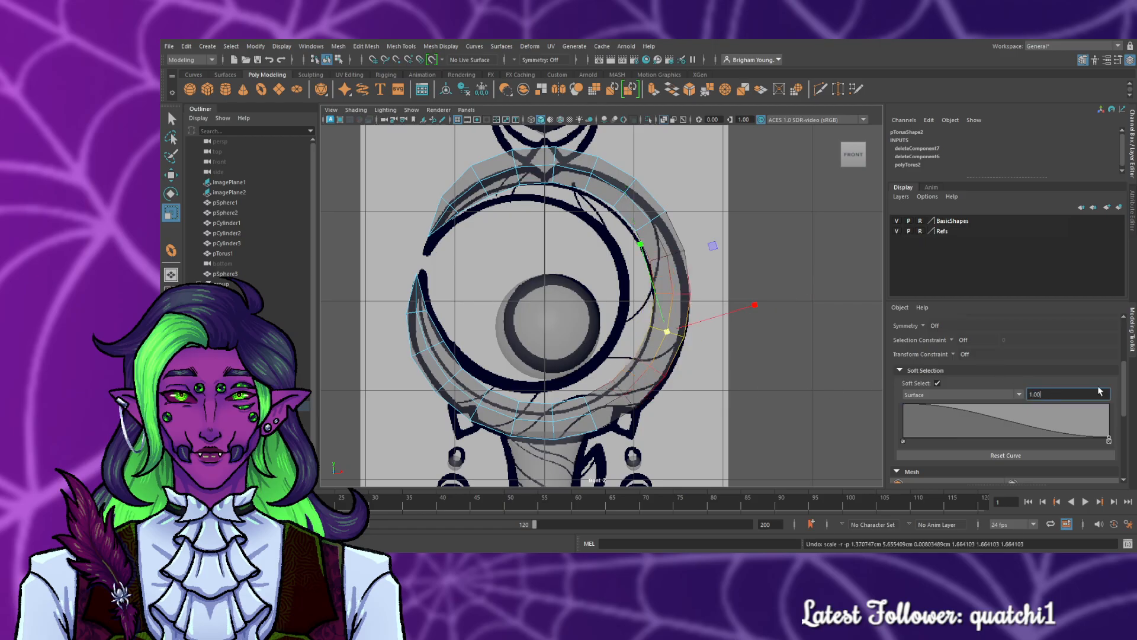
pyautogui.write('1.5')
pyautogui.press('Return')
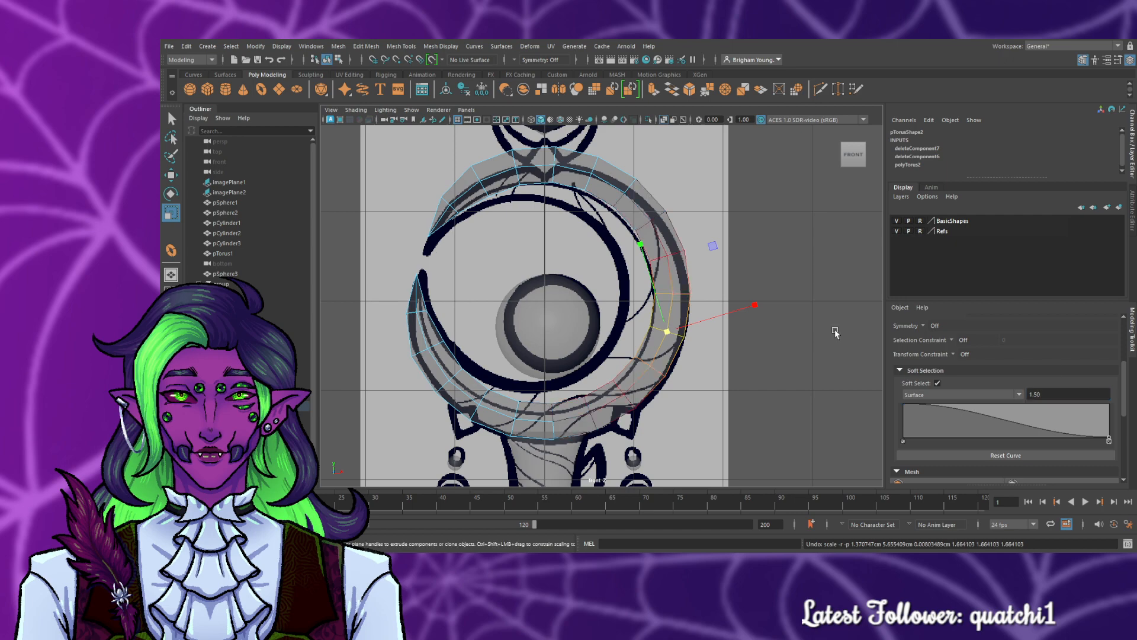
# - Try to thicken the crescent opposite the gap by scaling up its edge loop, then three neighbouring loops, and shifting them inward
pyautogui.moveTo(661, 336); pyautogui.dragTo(680, 336)
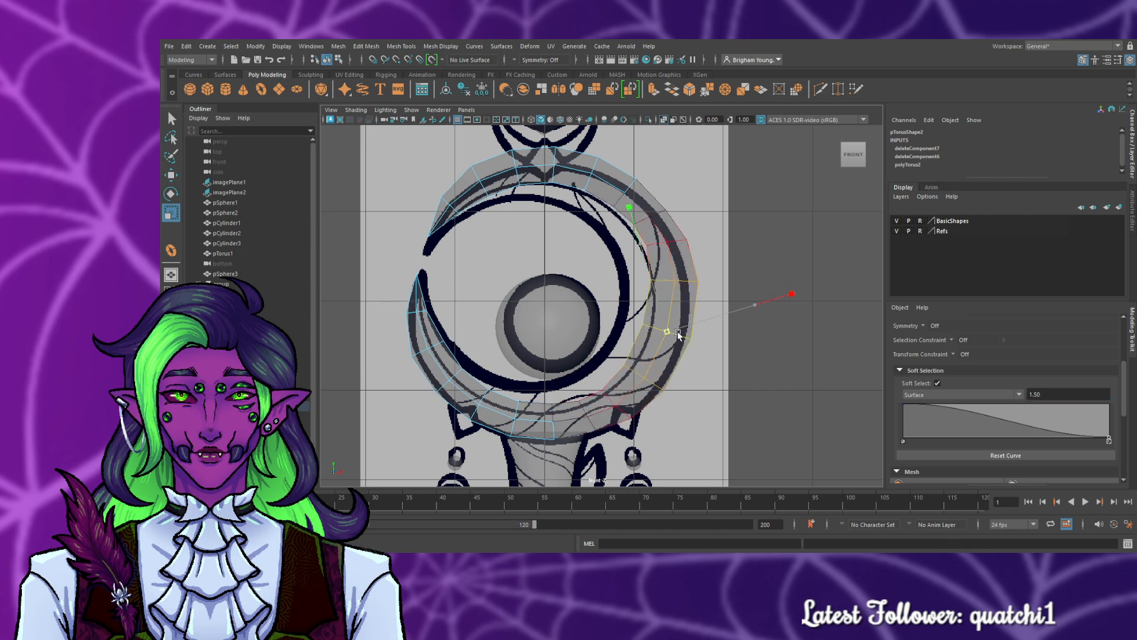
pyautogui.hotkey('ctrl', 'z')
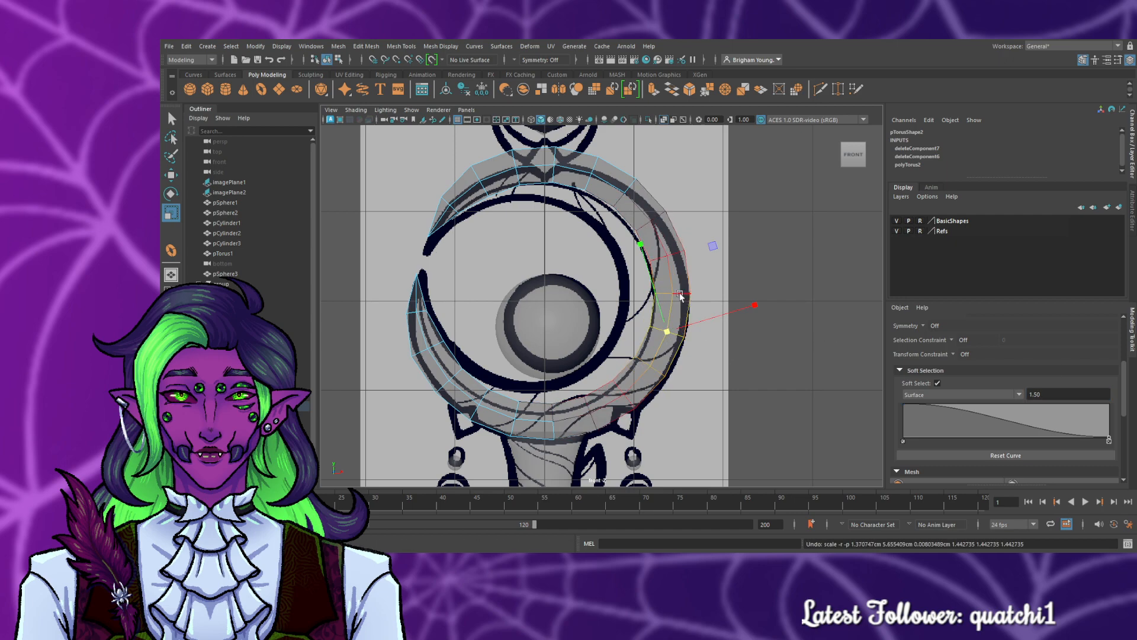
pyautogui.keyDown('shift'); pyautogui.doubleClick(681, 294); pyautogui.keyUp('shift')
pyautogui.keyDown('shift'); pyautogui.doubleClick(661, 364); pyautogui.keyUp('shift')
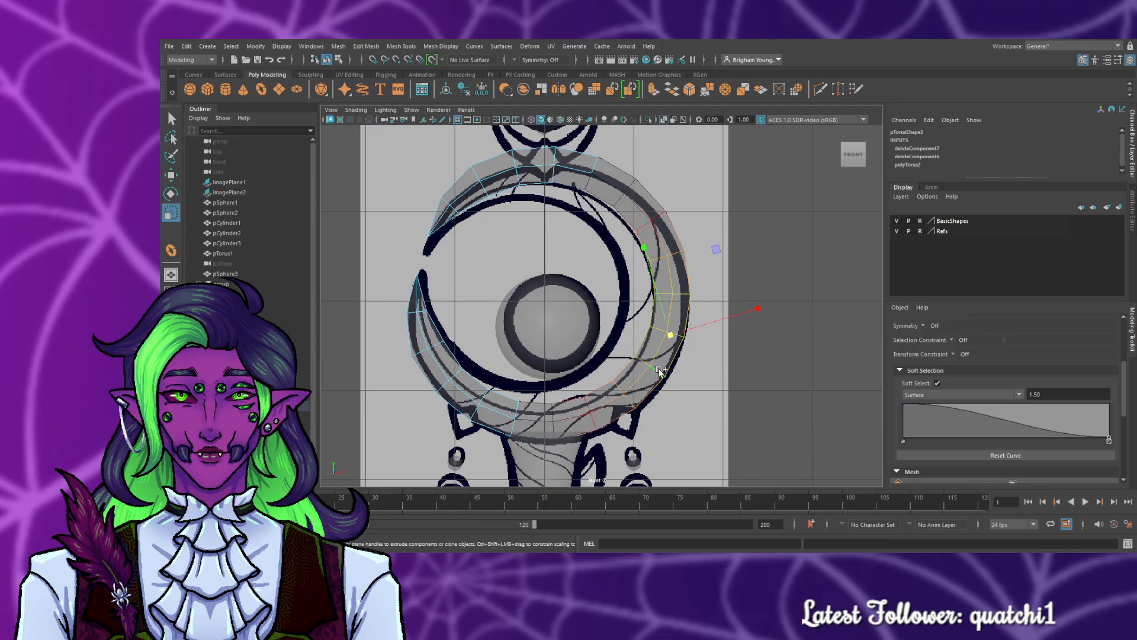
pyautogui.moveTo(663, 335); pyautogui.dragTo(684, 342)
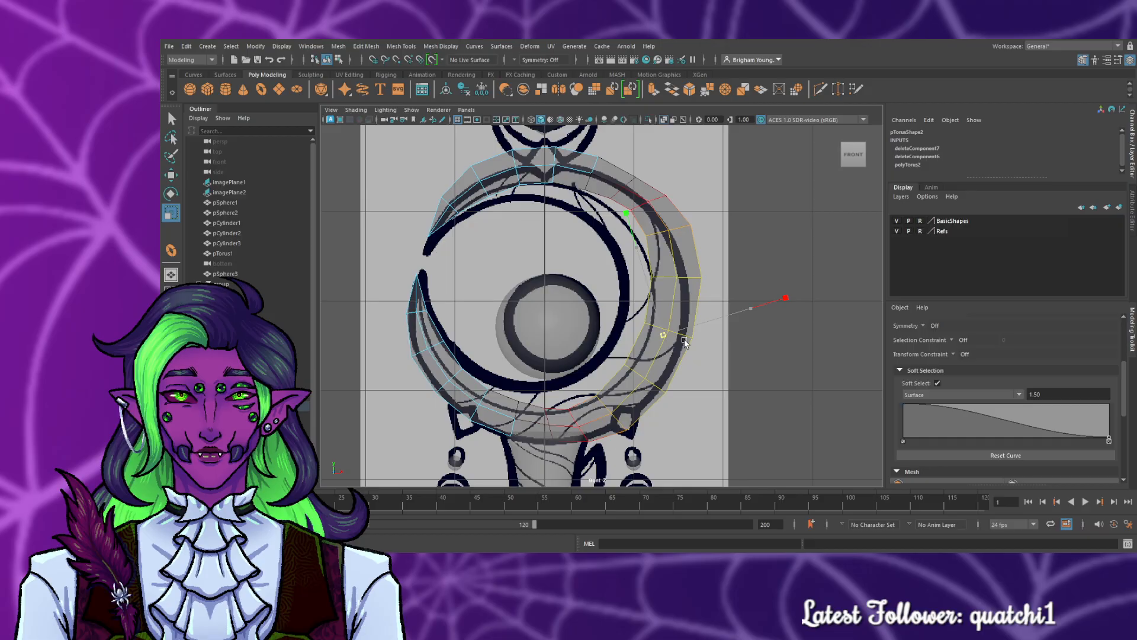
pyautogui.moveTo(685, 342)
pyautogui.mouseDown()
pyautogui.moveTo(673, 340)
pyautogui.moveTo(685, 344)
pyautogui.mouseUp()
pyautogui.press('space')
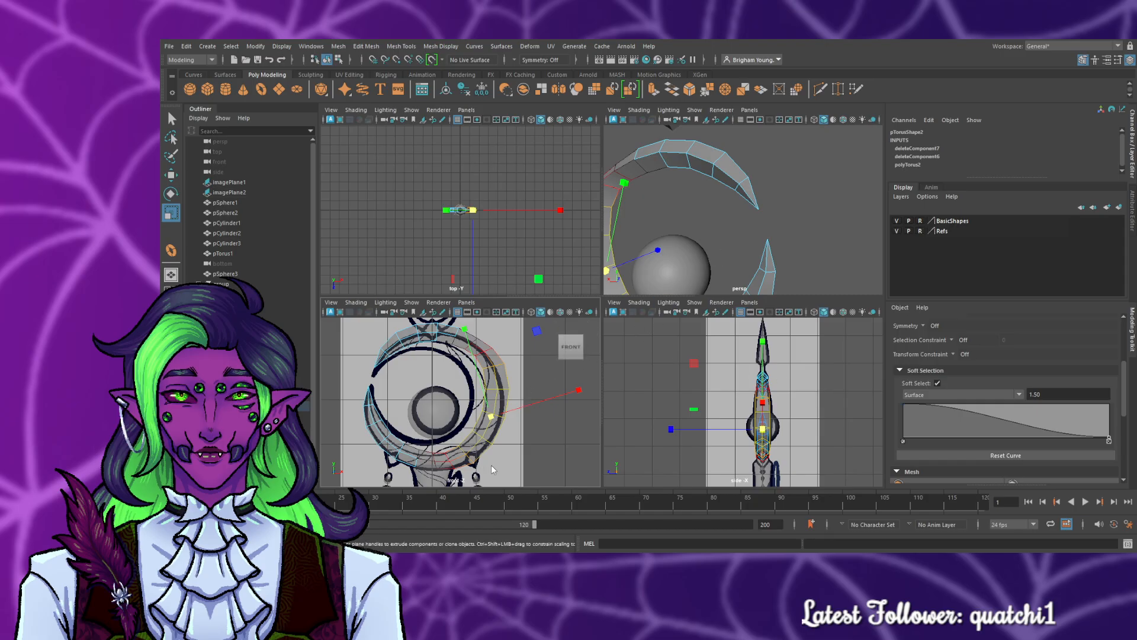
pyautogui.press('space')
pyautogui.press('w')
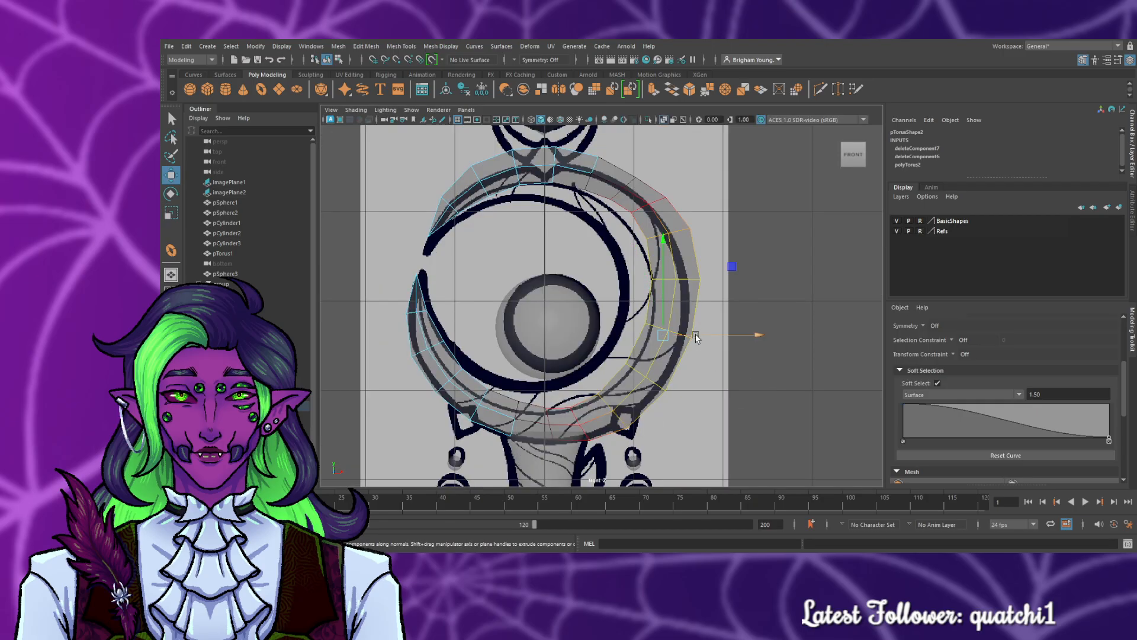
pyautogui.moveTo(696, 336); pyautogui.dragTo(685, 338)
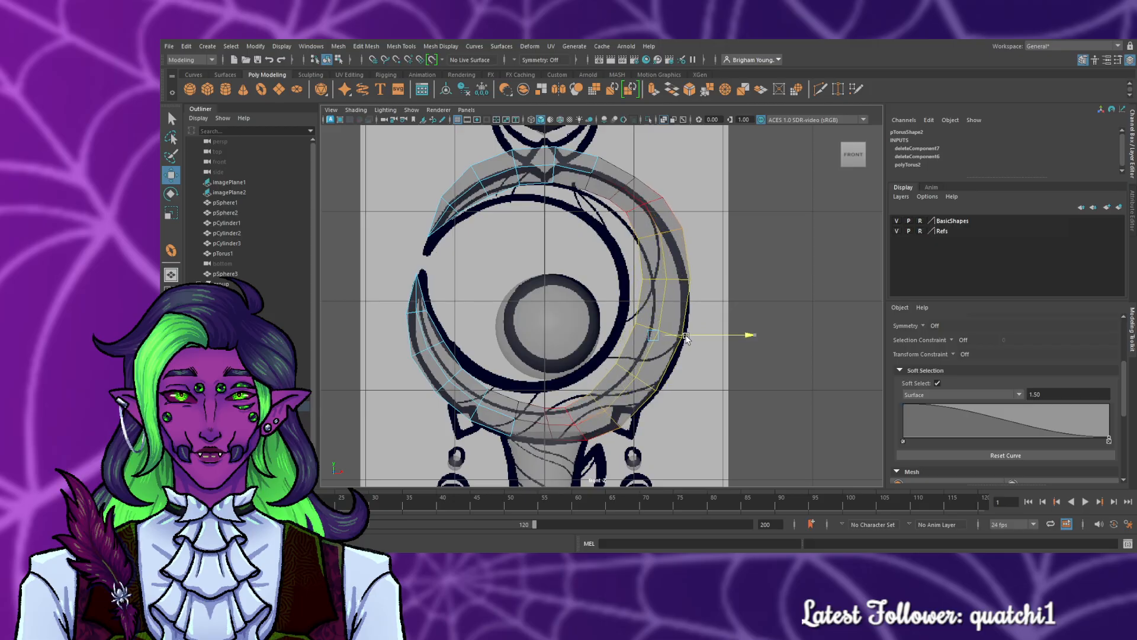
pyautogui.hotkey('ctrl', 'z')
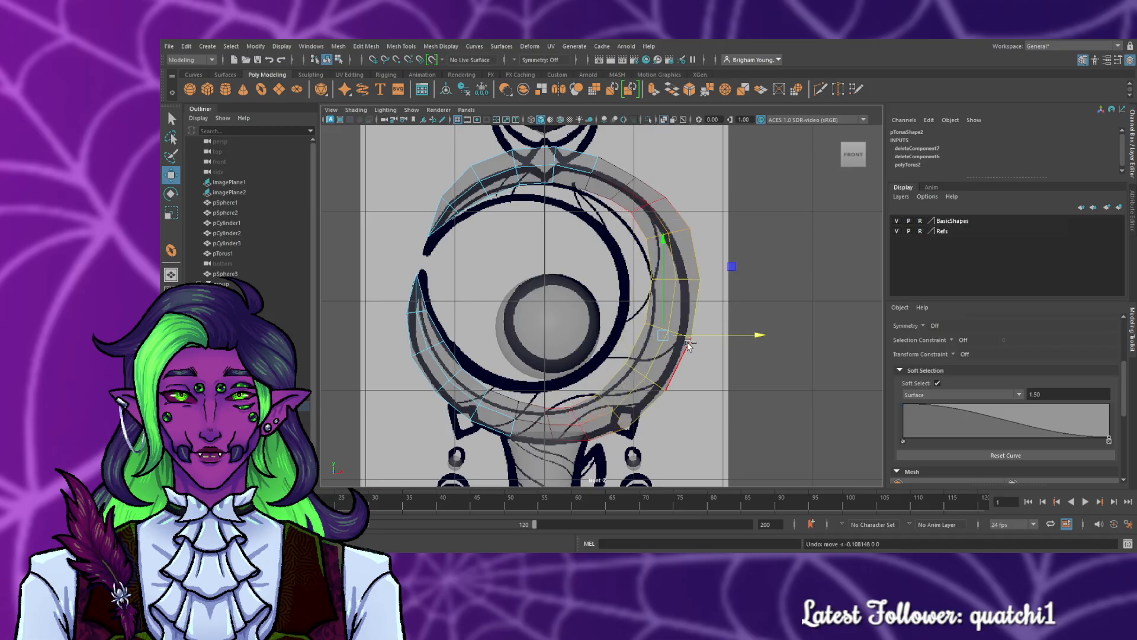
pyautogui.hotkey('ctrl', 'z')
# - Scale down the whole crescent slightly and move it to Translate X -0.069, Translate Y 5.995 to align its tips with the reference
pyautogui.click(730, 398)
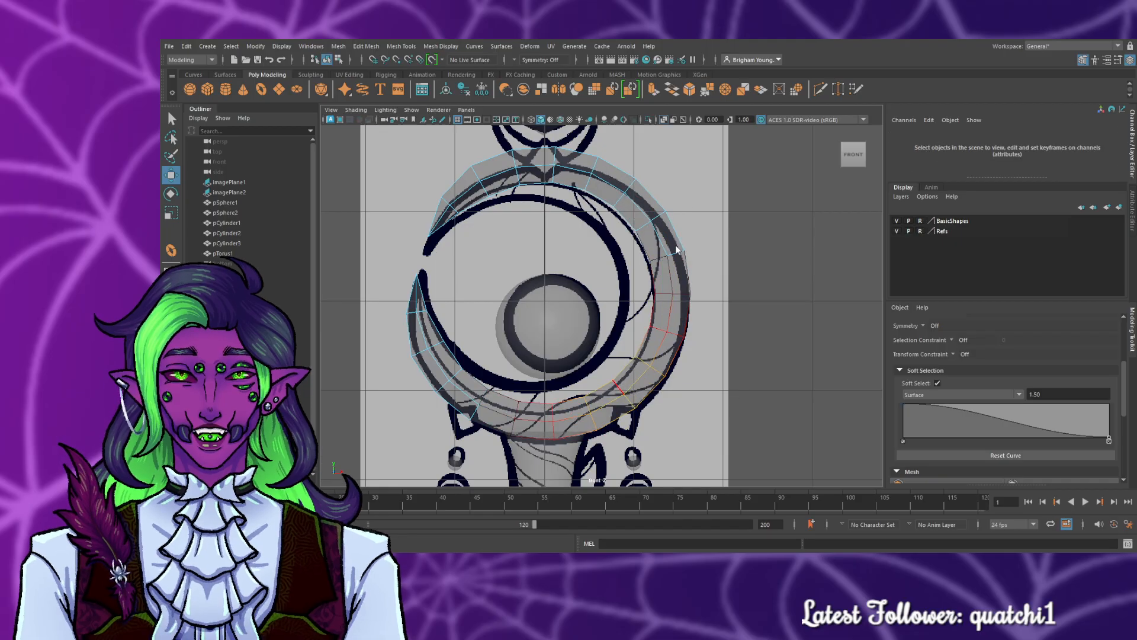
pyautogui.click(655, 280)
pyautogui.press('r')
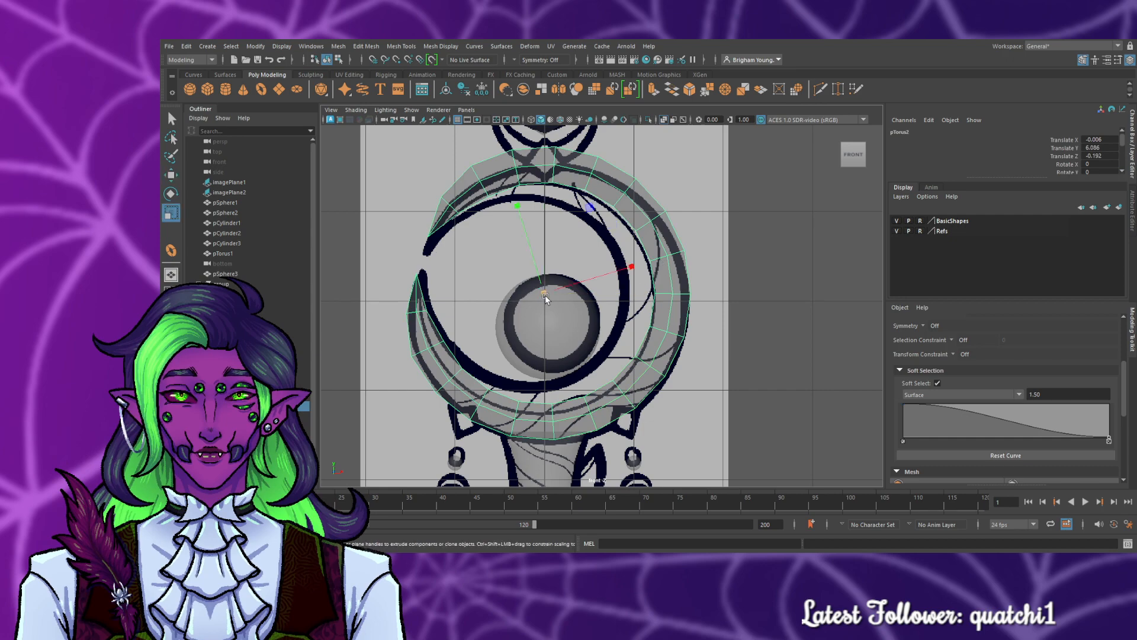
pyautogui.moveTo(545, 295)
pyautogui.mouseDown()
pyautogui.moveTo(518, 286)
pyautogui.moveTo(530, 287)
pyautogui.mouseUp()
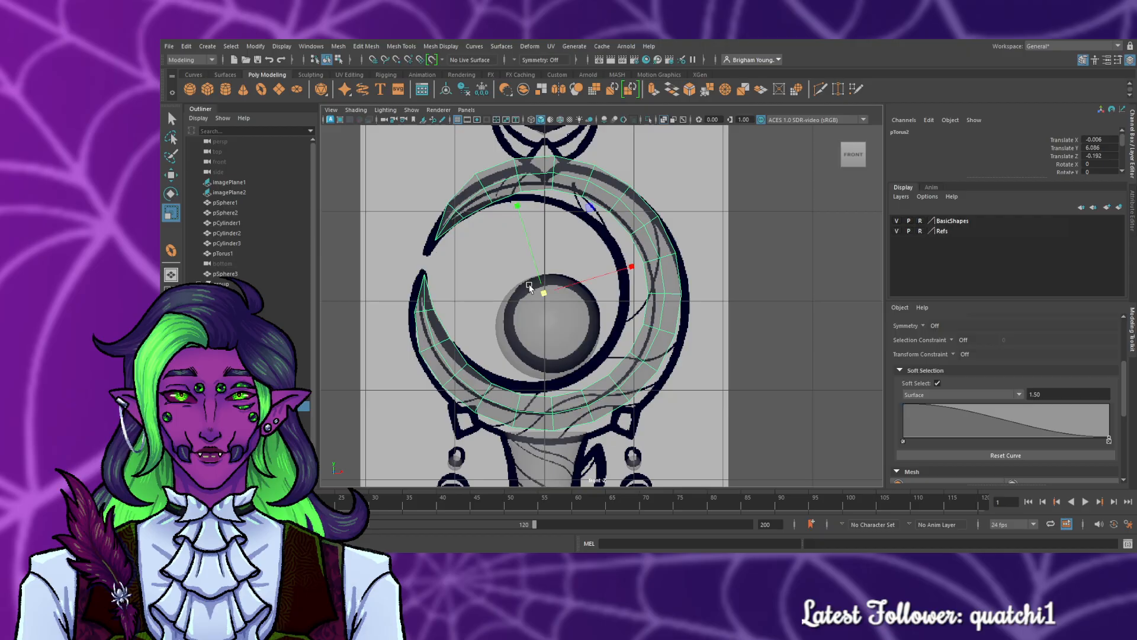
pyautogui.press('w')
pyautogui.moveTo(544, 263); pyautogui.dragTo(545, 273)
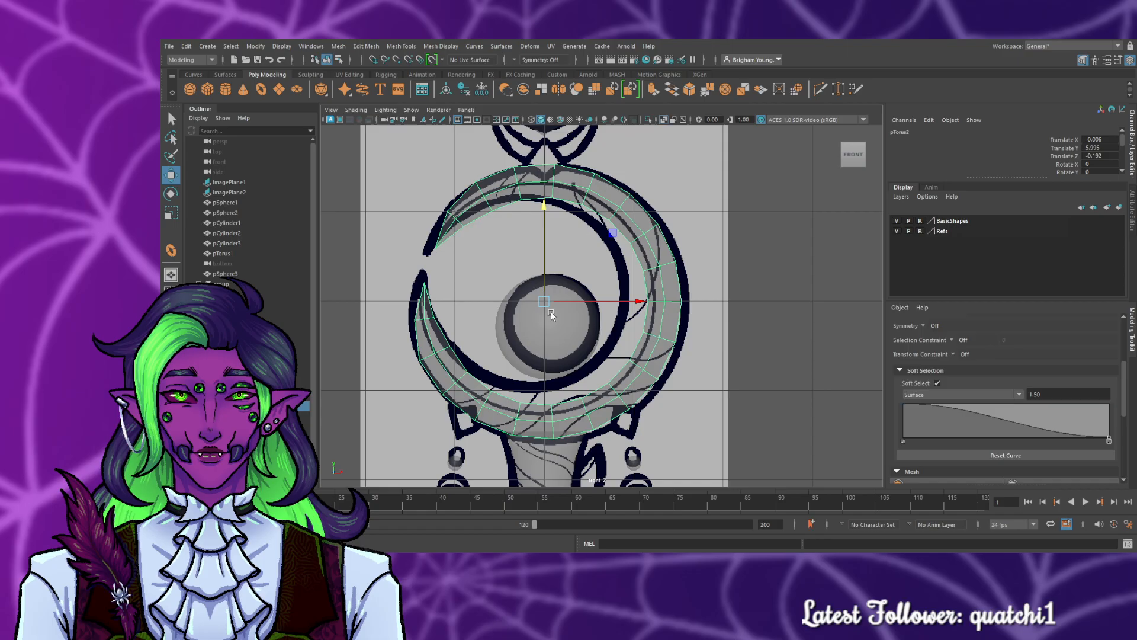
pyautogui.moveTo(571, 298); pyautogui.dragTo(572, 302)
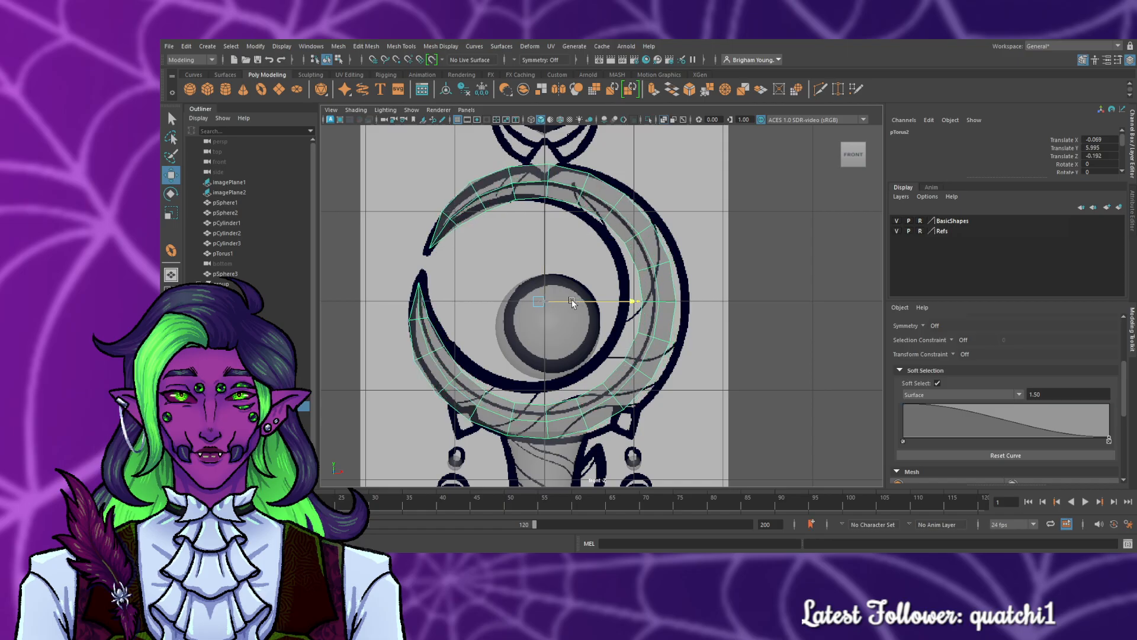
pyautogui.click(712, 370)
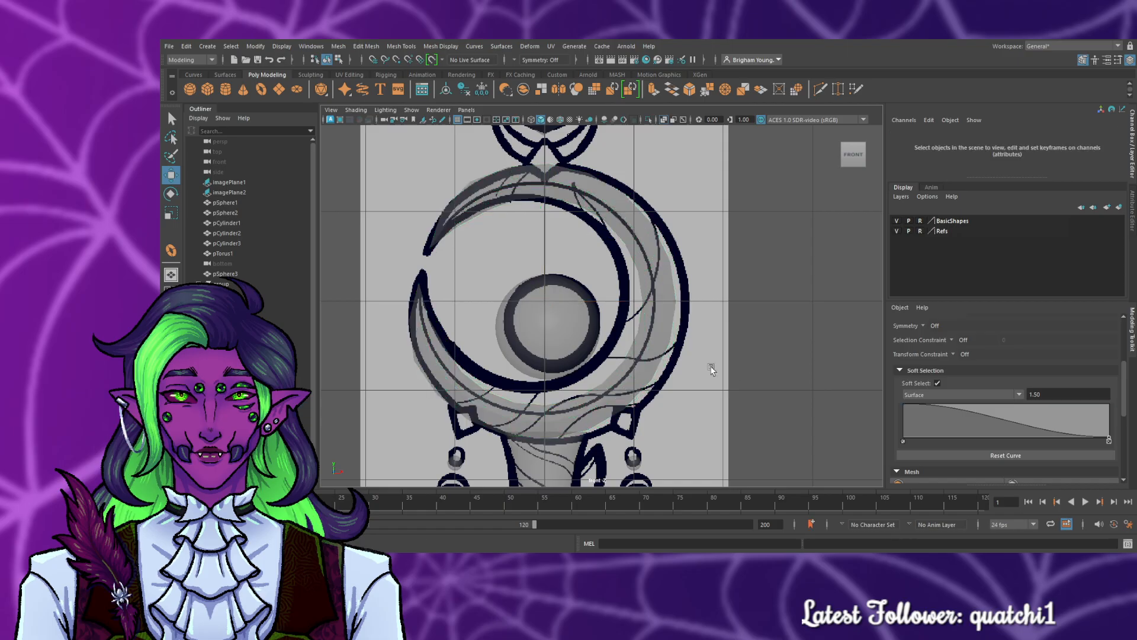
# - Preview the crescent with mesh smoothing and return it to the unsmoothed display
pyautogui.click(655, 327)
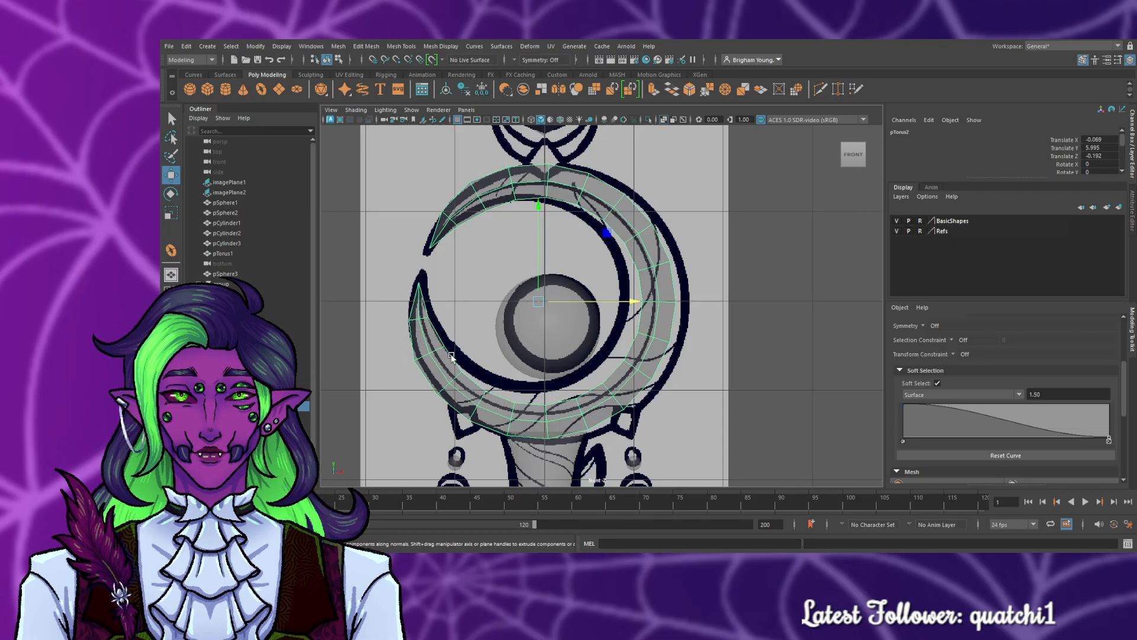
pyautogui.press('2')
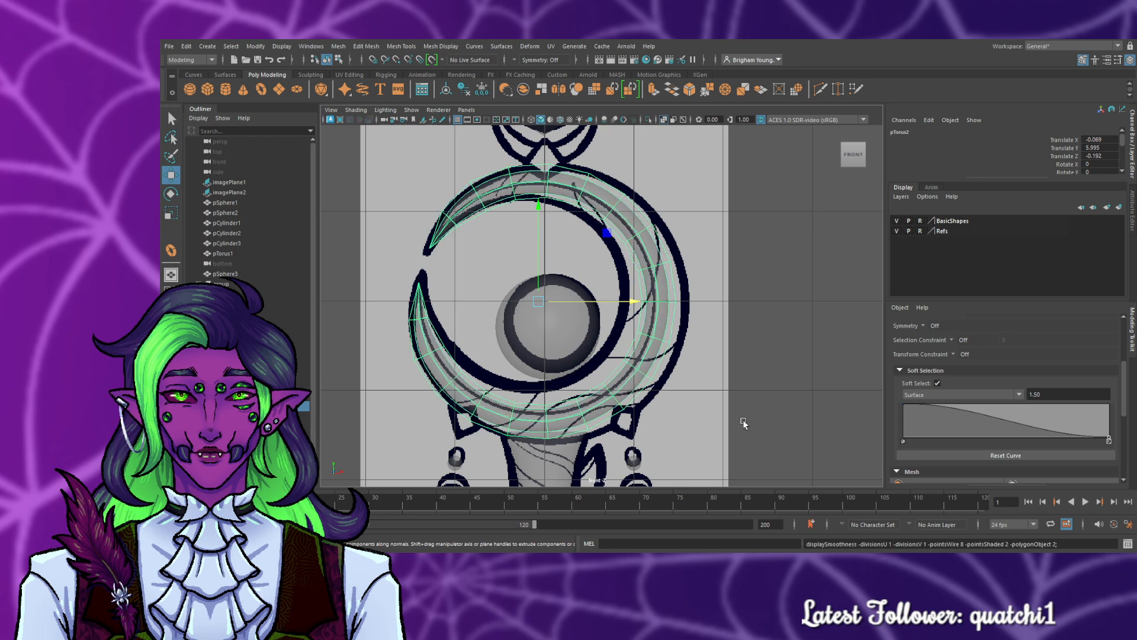
pyautogui.press('1')
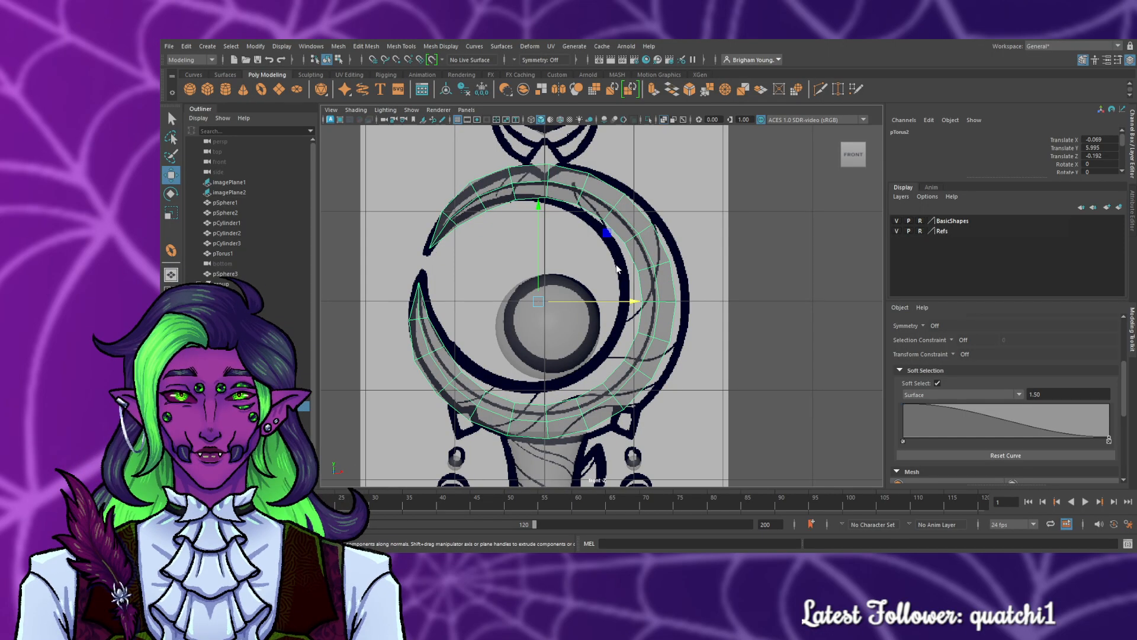
# - Scale up two adjacent edge loops opposite the gap with soft selection, thickening the crescent to meet the reference's outer outline
pyautogui.click(590, 234)
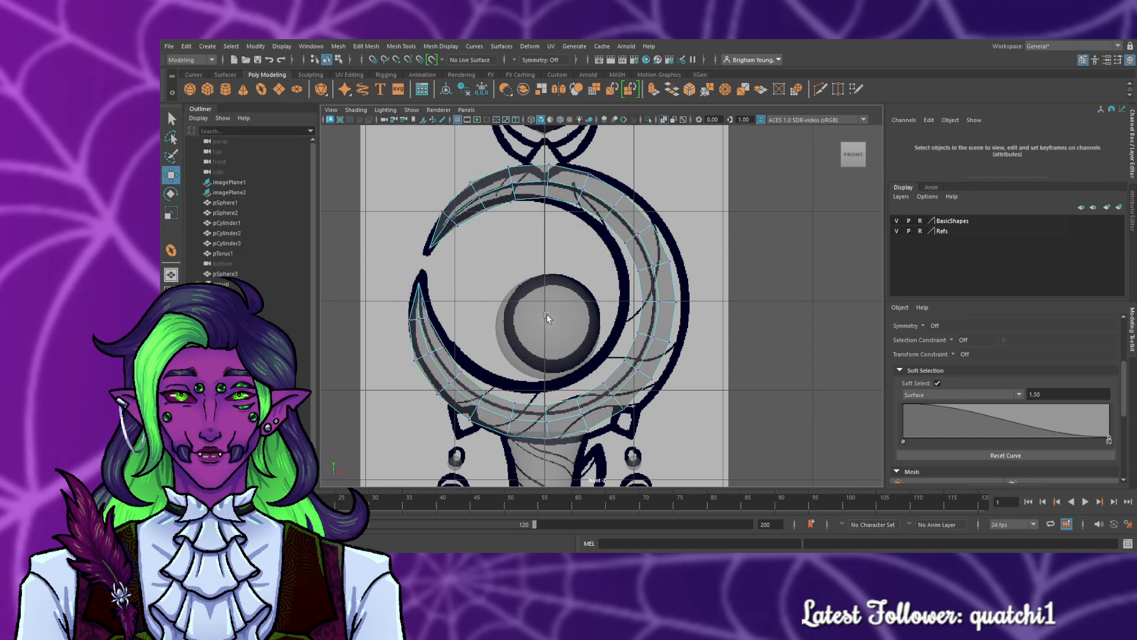
pyautogui.click(447, 384)
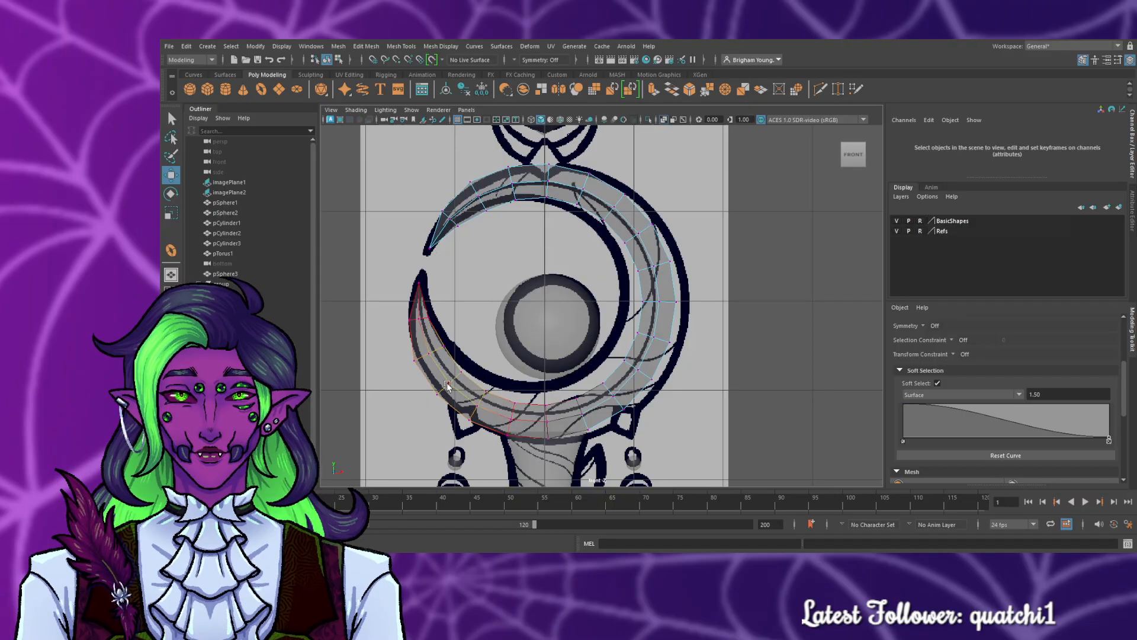
pyautogui.click(574, 188)
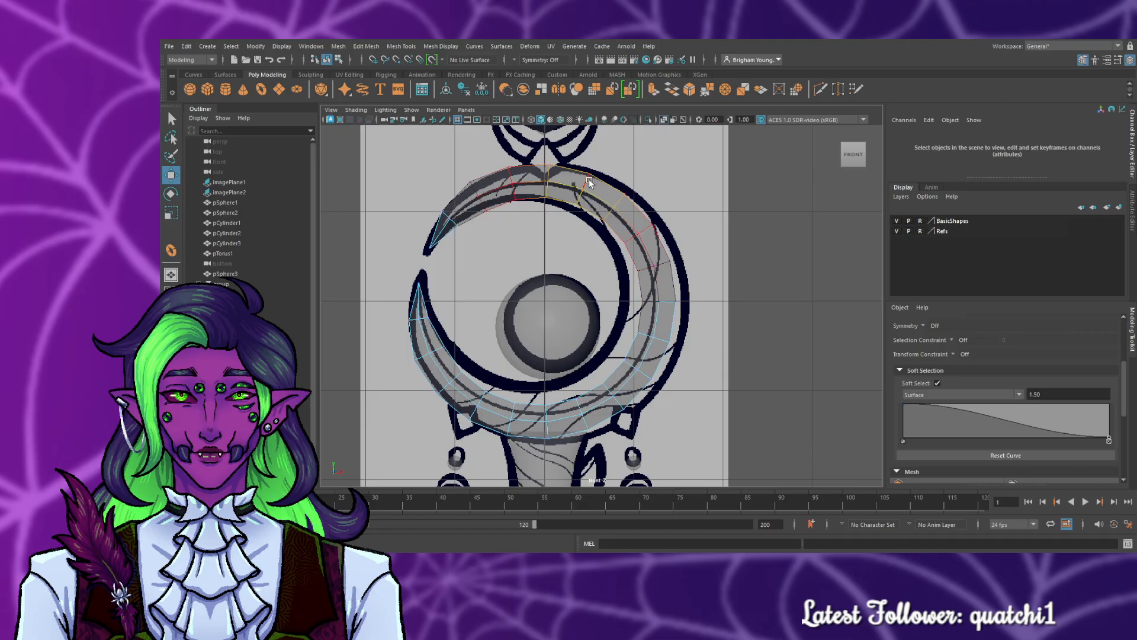
pyautogui.click(650, 304)
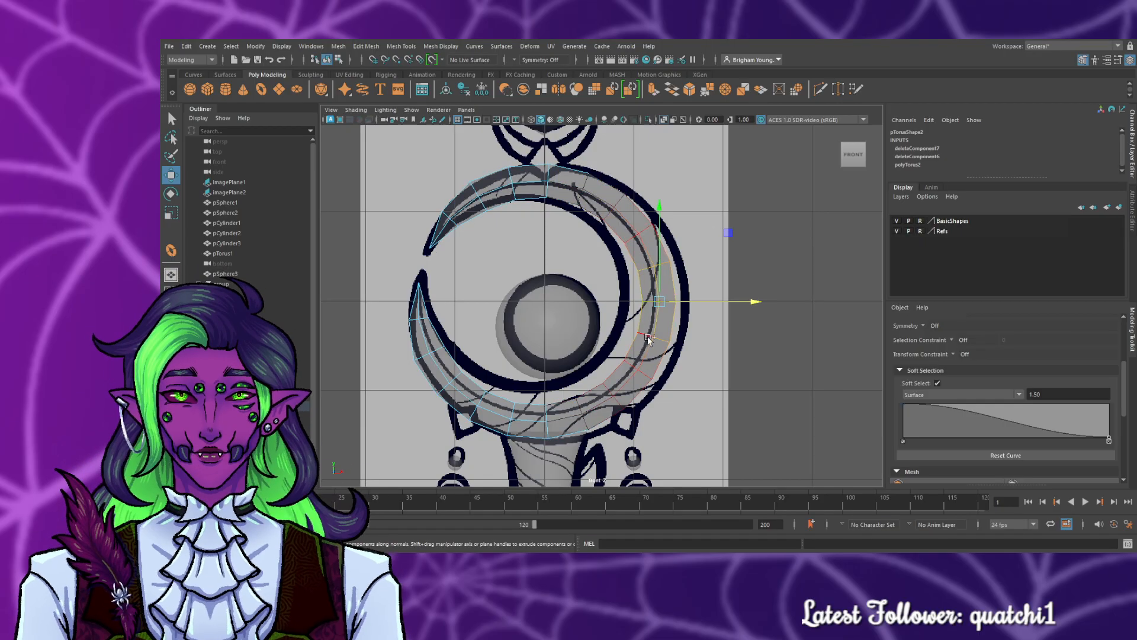
pyautogui.click(648, 335)
pyautogui.press('r')
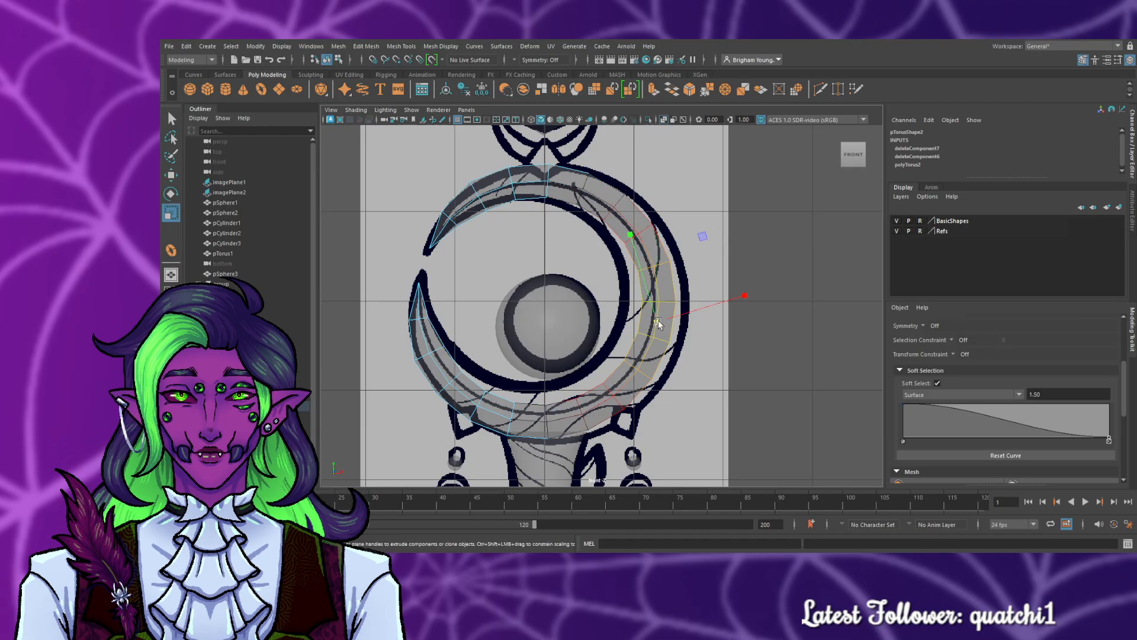
pyautogui.moveTo(657, 321); pyautogui.dragTo(669, 325)
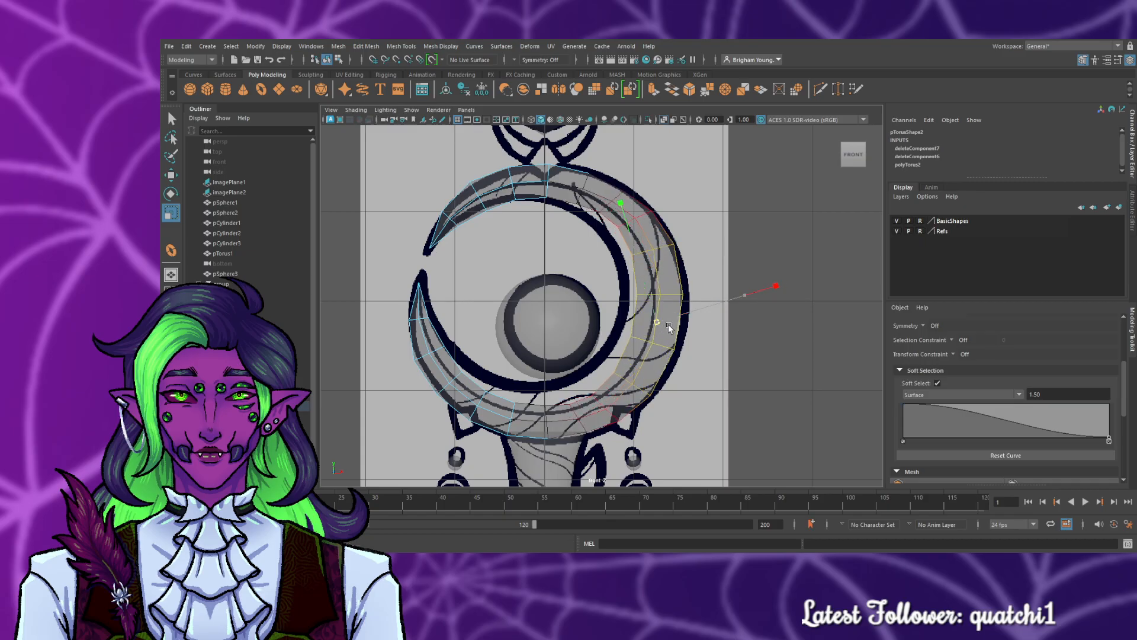
pyautogui.click(598, 402)
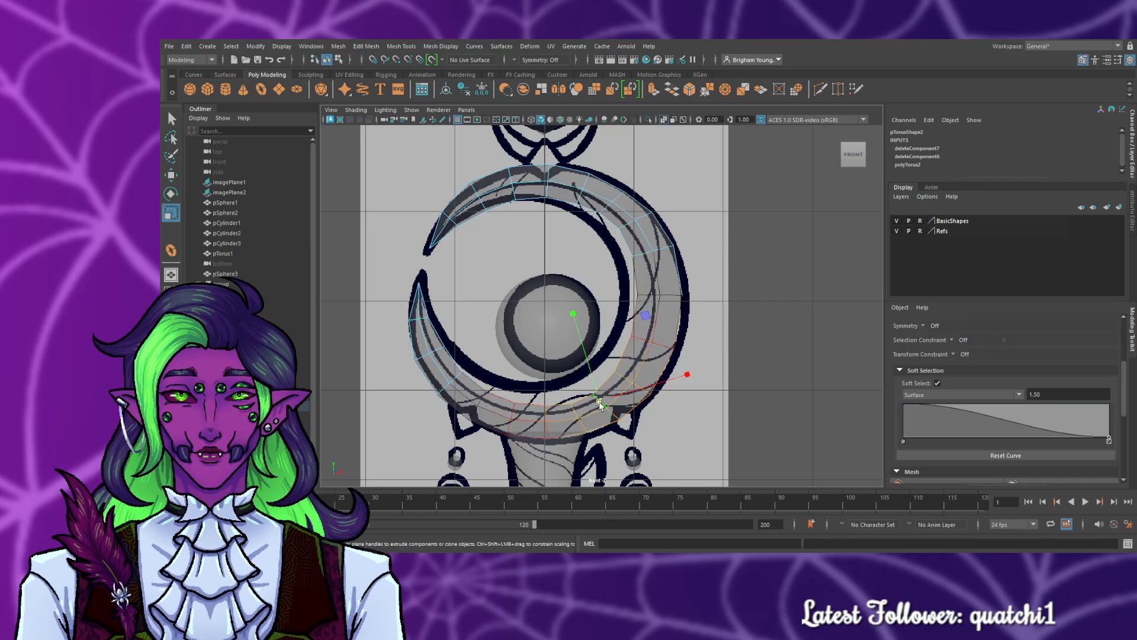
pyautogui.click(687, 405)
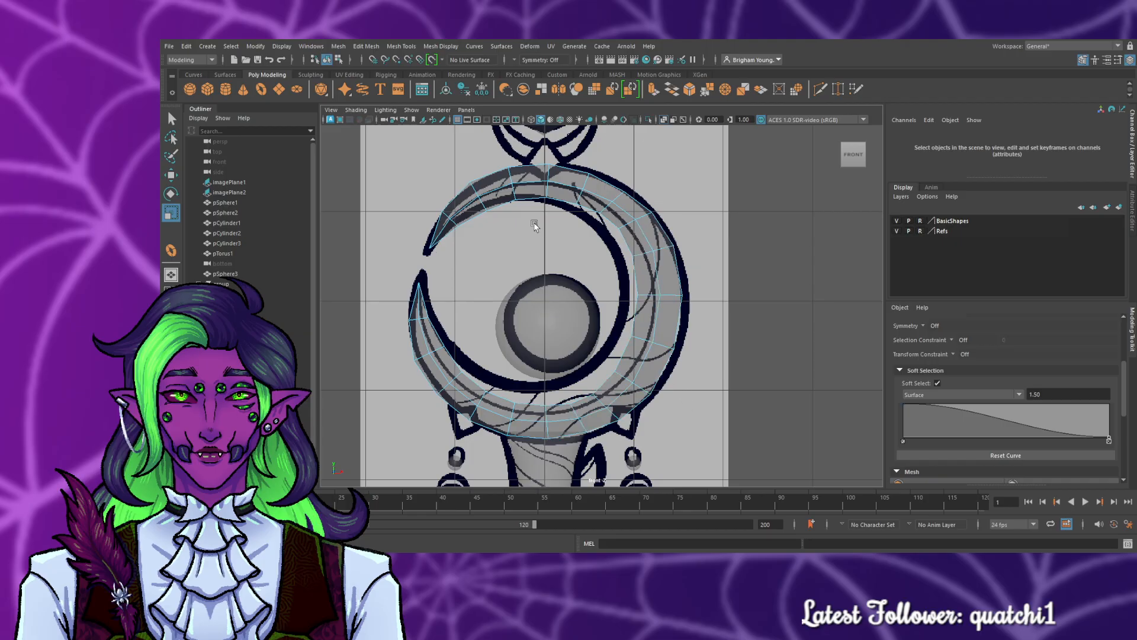
pyautogui.click(615, 391)
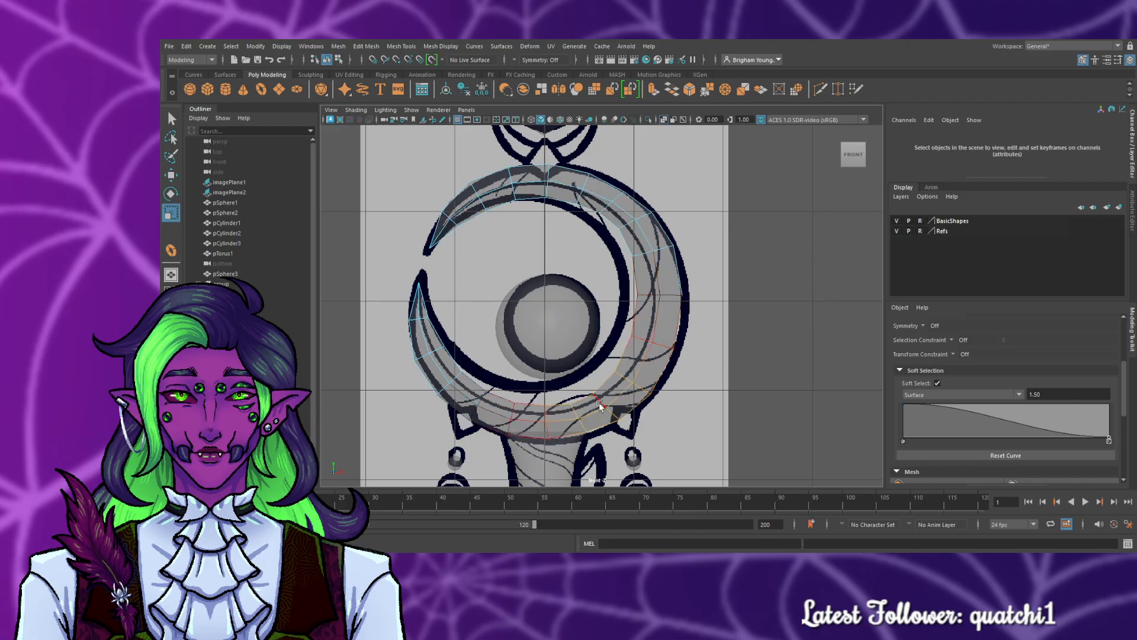
pyautogui.click(615, 409)
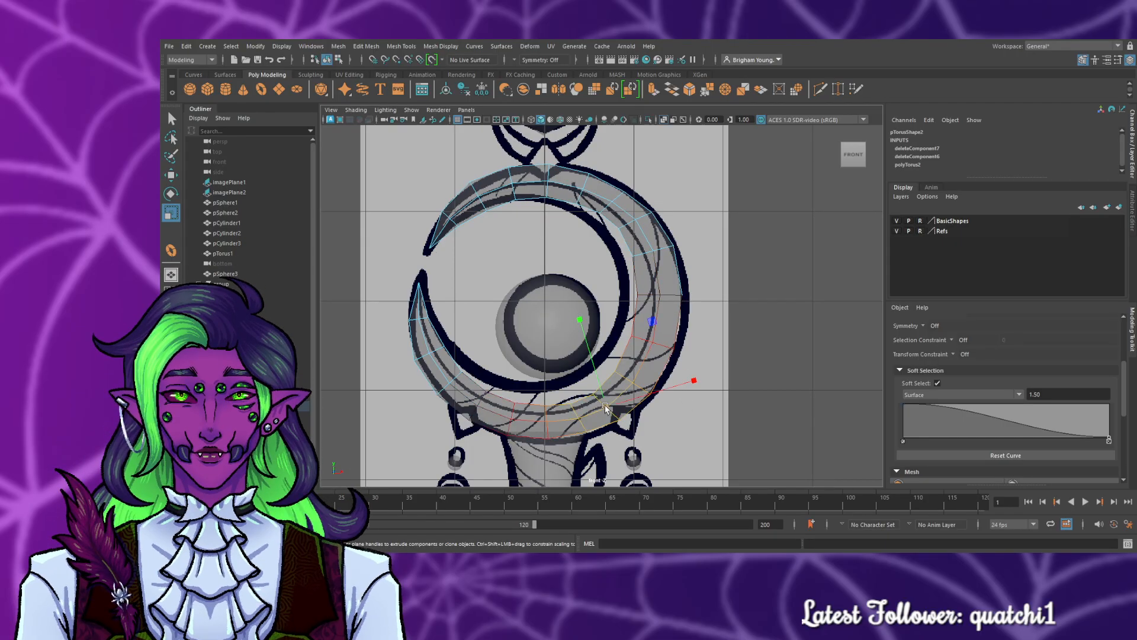
pyautogui.moveTo(606, 407); pyautogui.dragTo(610, 408)
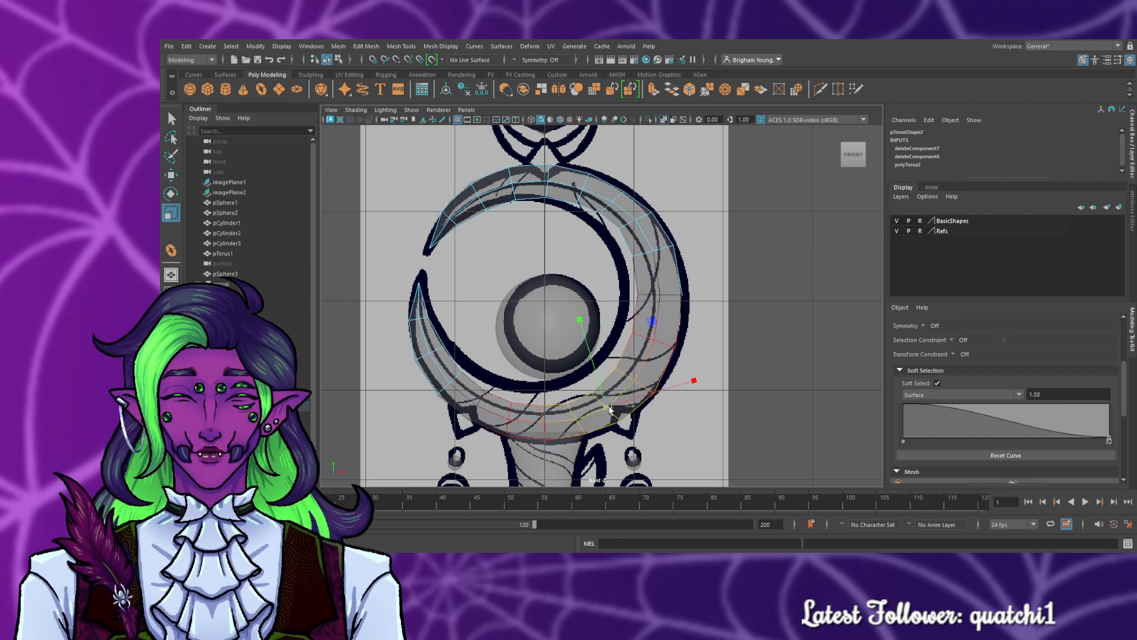
pyautogui.click(741, 411)
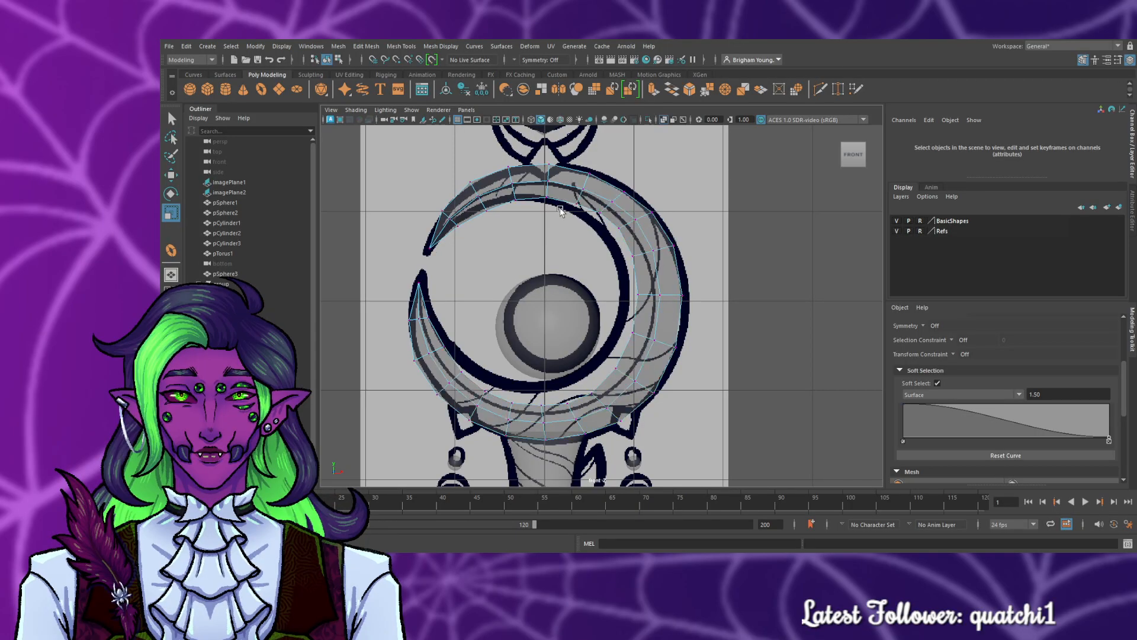
# - Move the crescent's upper tip vertex down and outward with soft selection so it meets the tip in the reference drawing
pyautogui.scroll(2, 558, 239)
pyautogui.scroll(2, 541, 223)
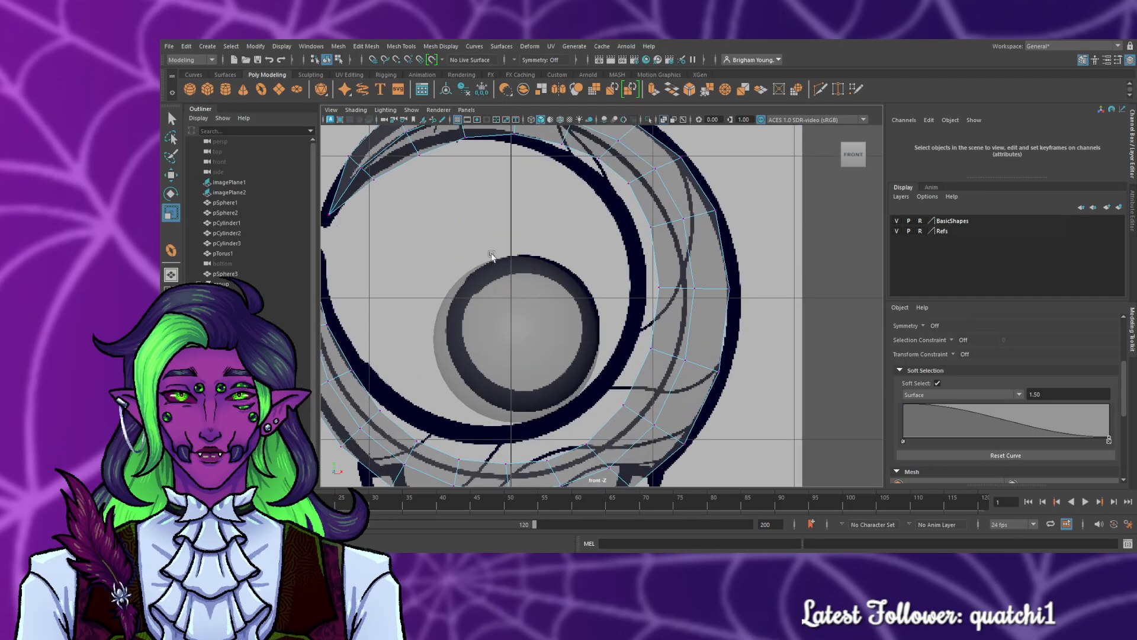
pyautogui.keyDown('alt'); pyautogui.moveTo(411, 250); pyautogui.dragTo(537, 364, button='middle'); pyautogui.keyUp('alt')
pyautogui.click(452, 327)
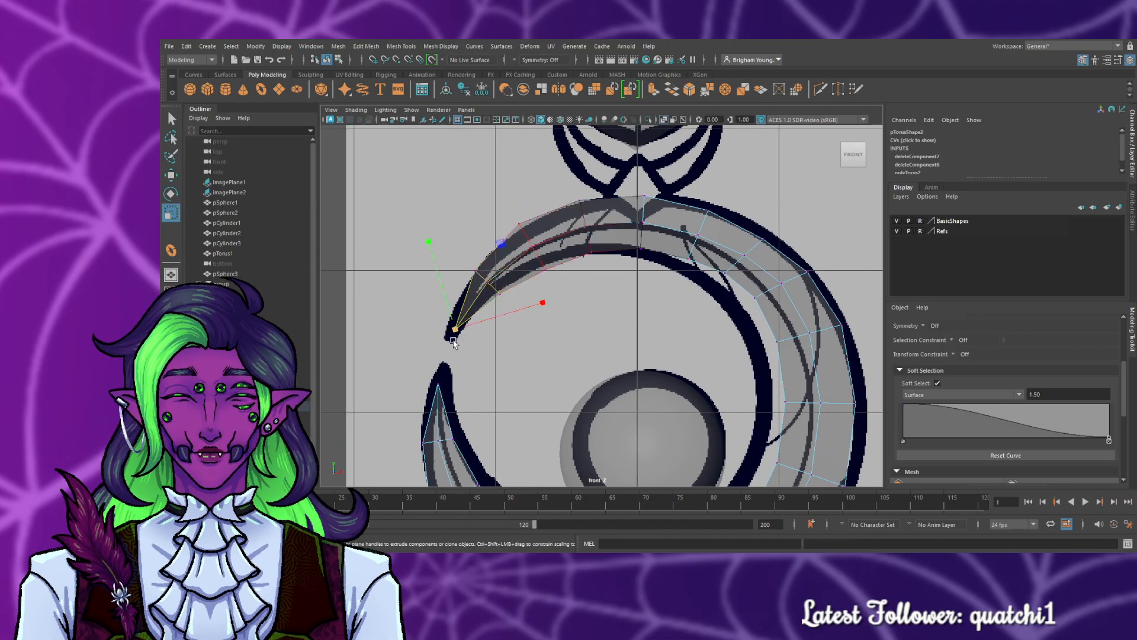
pyautogui.press('w')
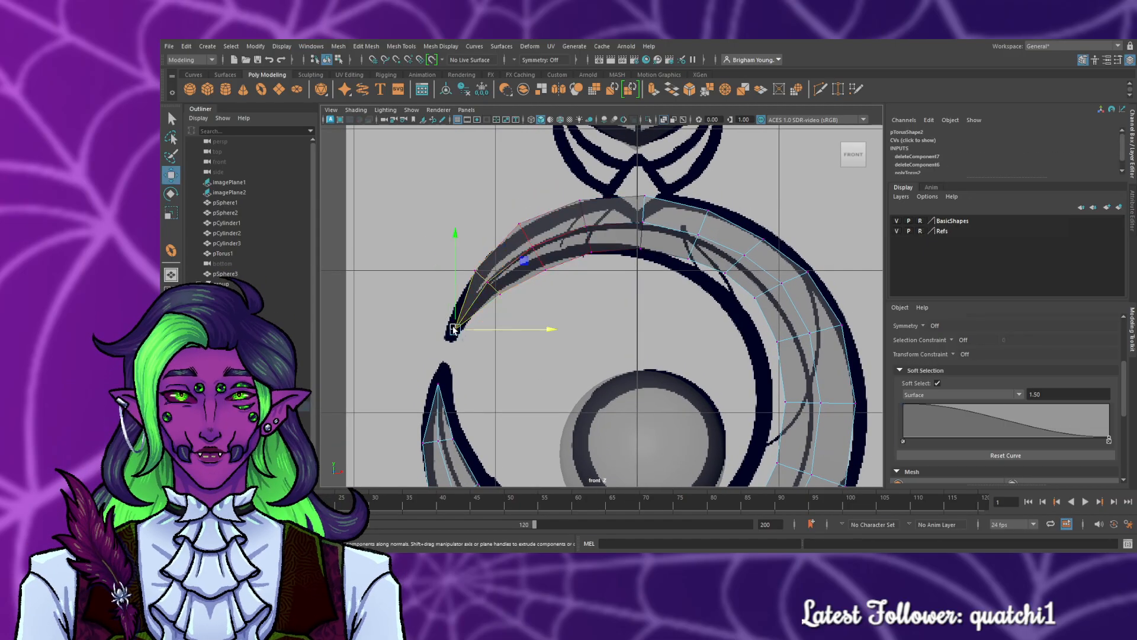
pyautogui.moveTo(458, 325); pyautogui.dragTo(451, 315)
pyautogui.moveTo(523, 343); pyautogui.dragTo(514, 342)
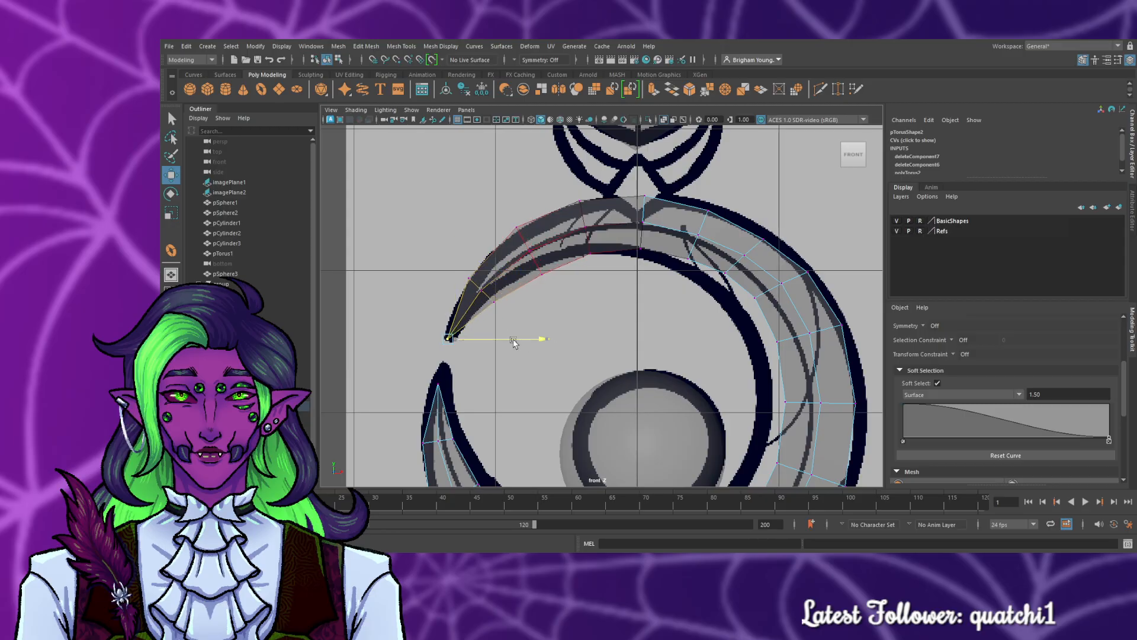
pyautogui.click(716, 320)
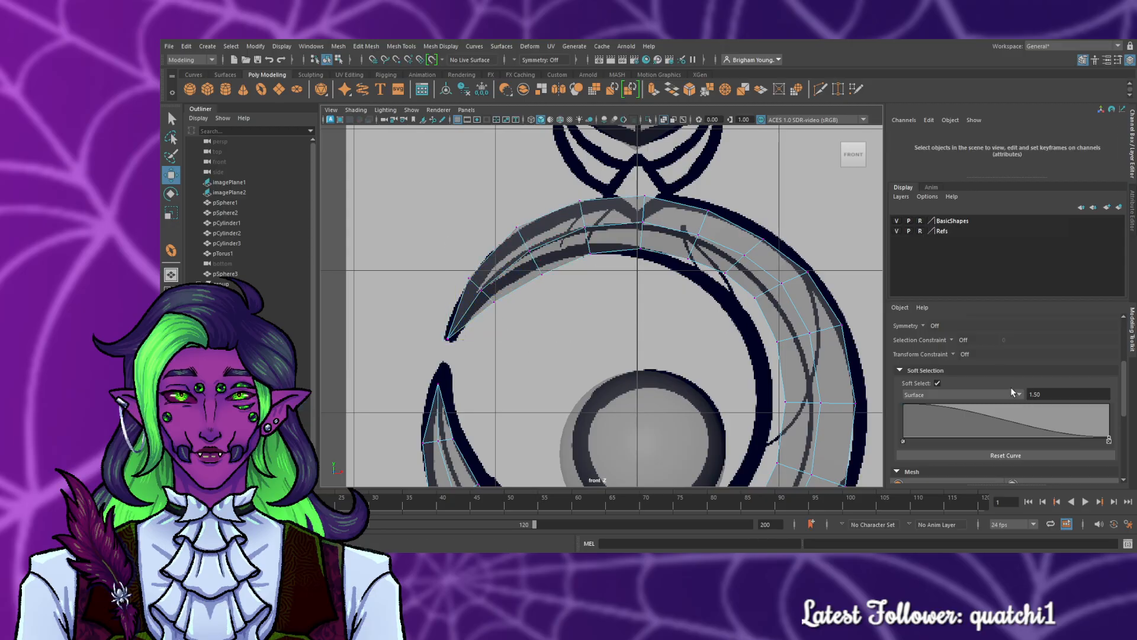
# - Nudge an inner edge vertex of the upper horn upward with soft selection and adjust the outer vertex opposite it to the reference
pyautogui.click(556, 280)
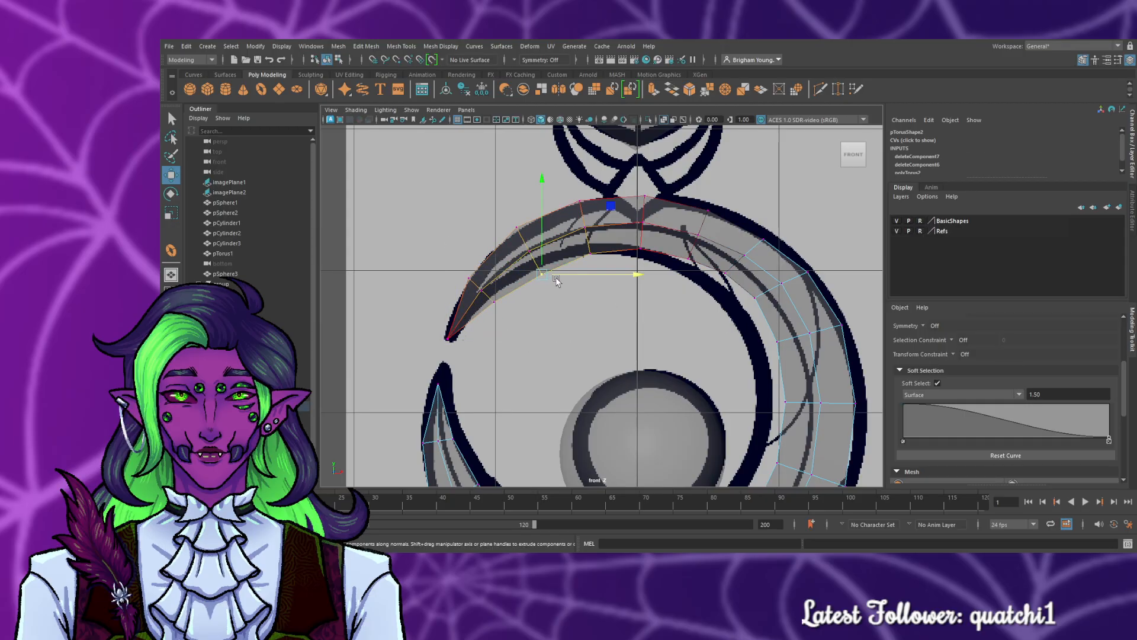
pyautogui.moveTo(541, 251); pyautogui.dragTo(539, 244)
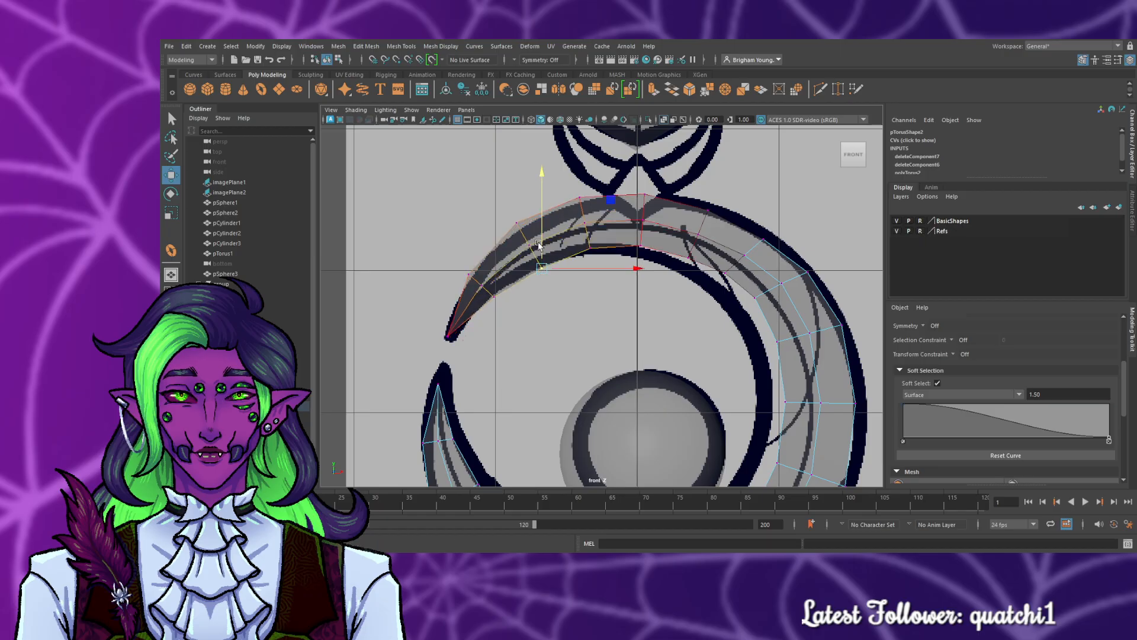
pyautogui.click(517, 224)
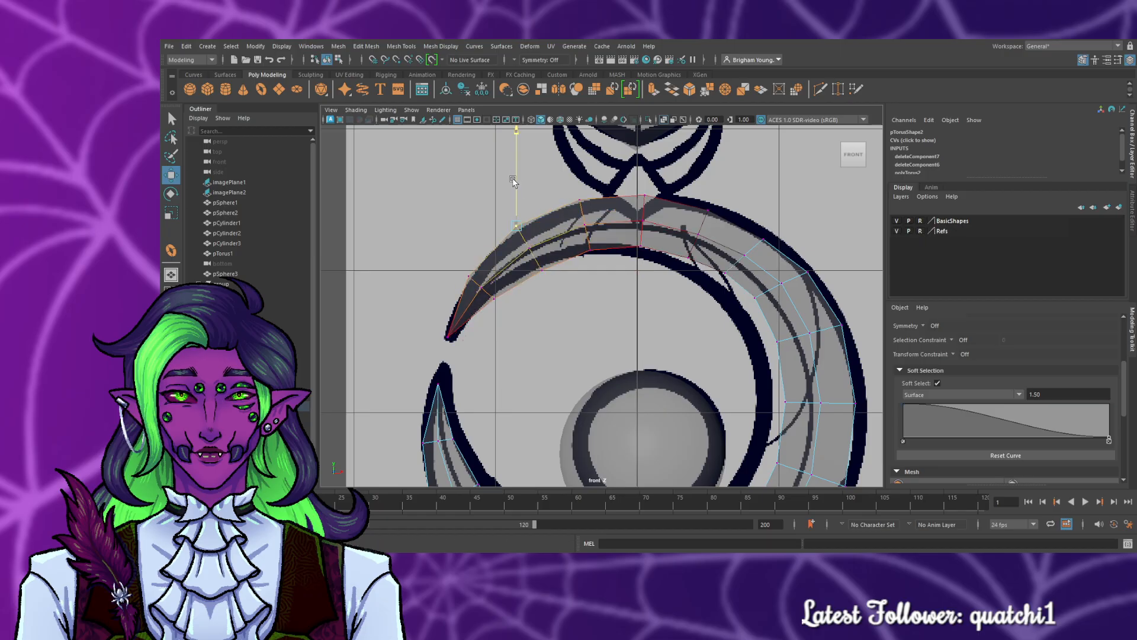
# - Lower the inner vertex just past the crescent's top centre and raise its outer counterpart to follow the reference outline
pyautogui.click(692, 256)
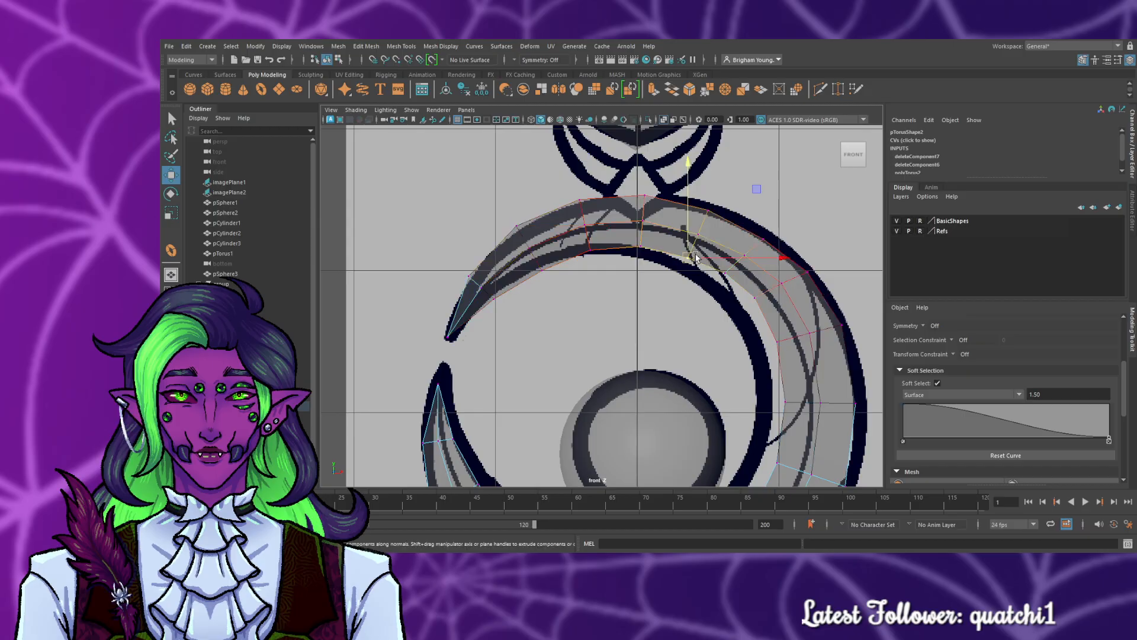
pyautogui.click(686, 245)
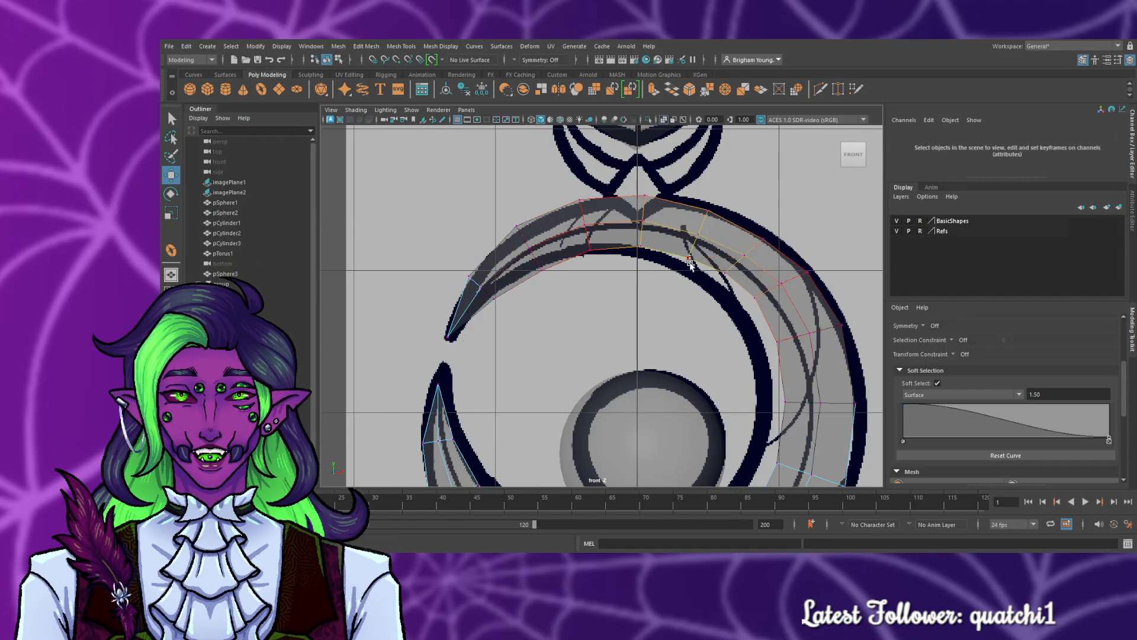
pyautogui.click(688, 259)
pyautogui.moveTo(687, 233); pyautogui.dragTo(690, 246)
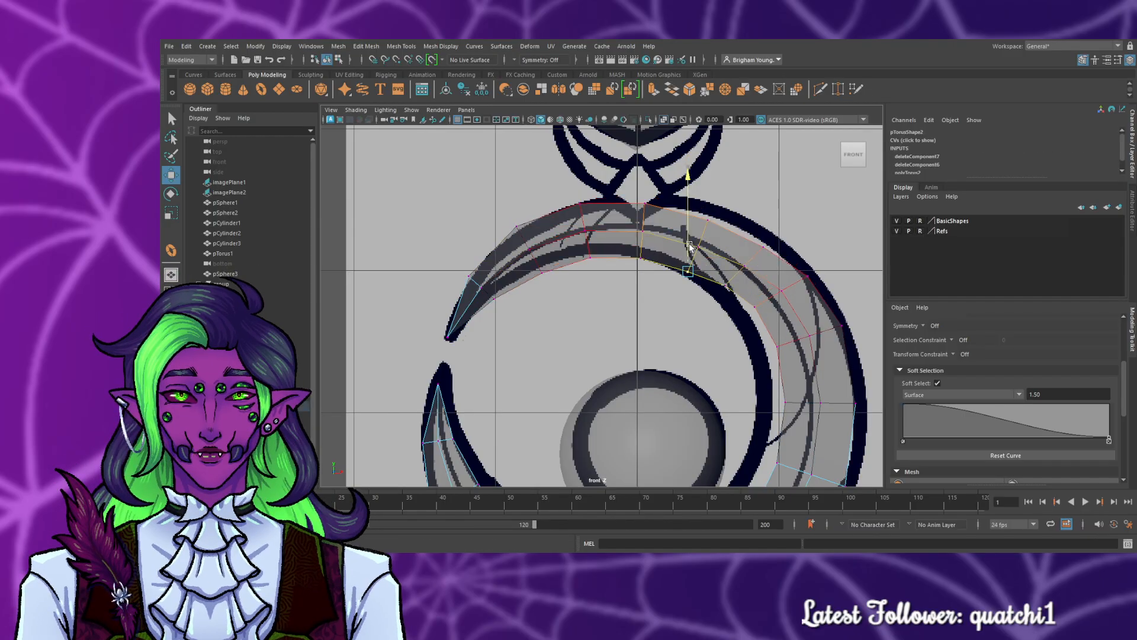
pyautogui.click(708, 218)
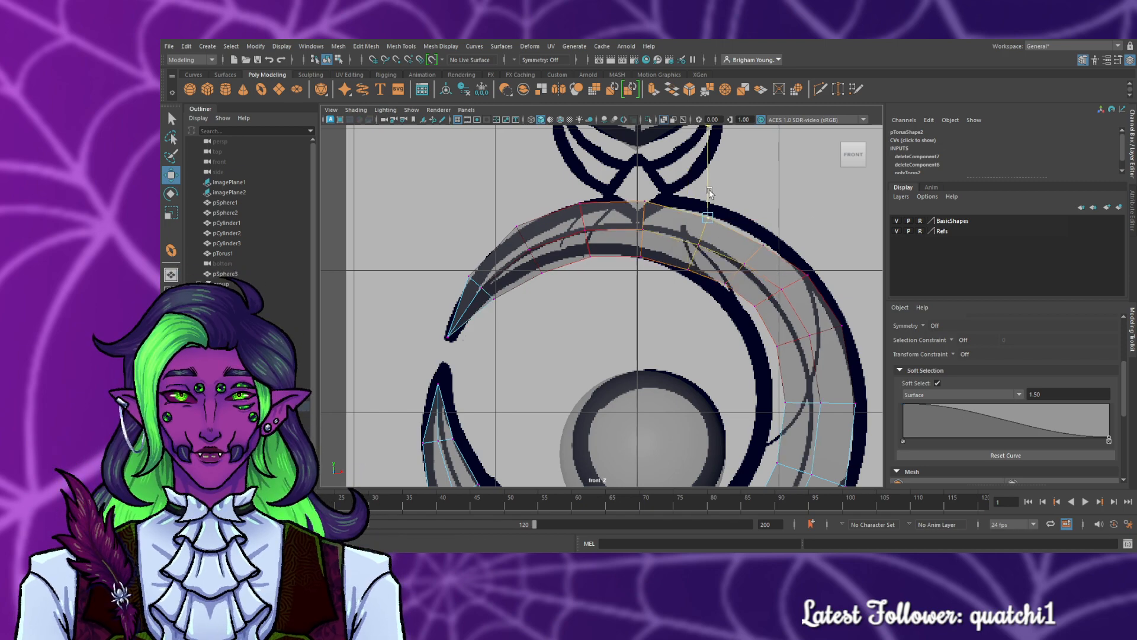
pyautogui.moveTo(710, 192); pyautogui.dragTo(710, 185)
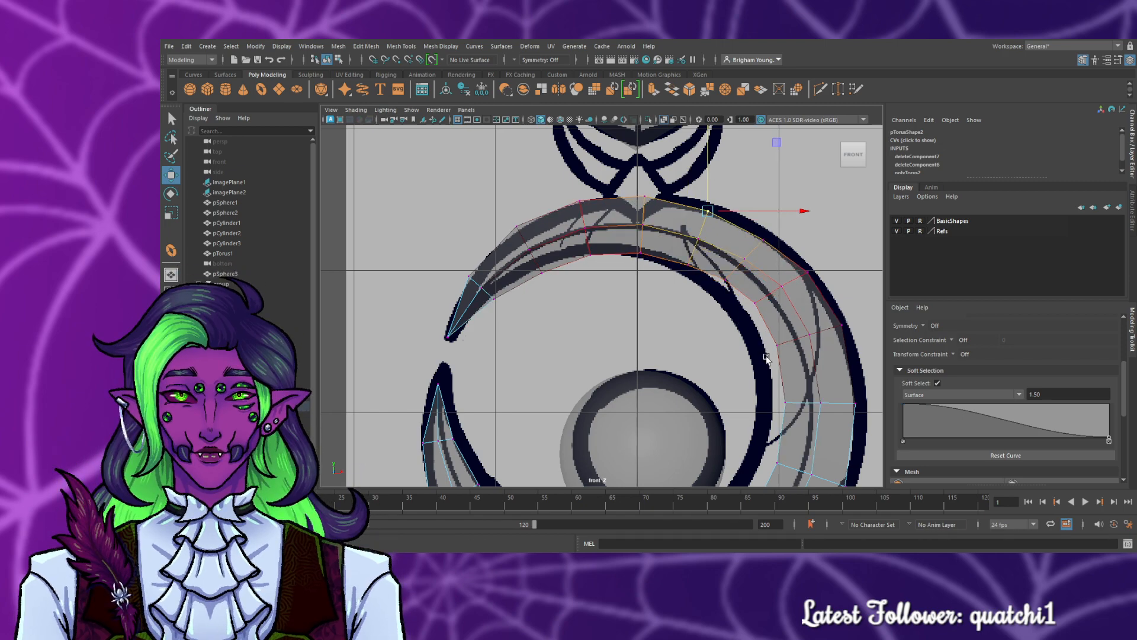
# - Widen the crescent's thickest part opposite the gap by moving its inner vertex inward and its outer vertex out to the reference outline
pyautogui.click(780, 402)
pyautogui.moveTo(799, 403)
pyautogui.mouseDown()
pyautogui.moveTo(772, 404)
pyautogui.moveTo(787, 404)
pyautogui.mouseUp()
pyautogui.click(856, 414)
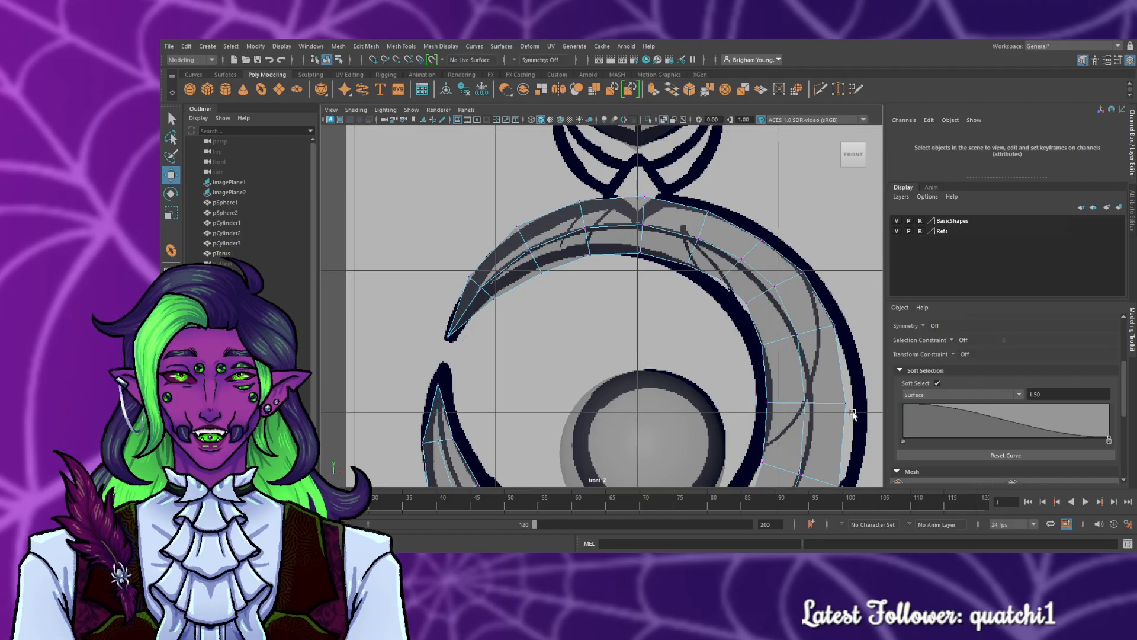
pyautogui.click(862, 419)
pyautogui.moveTo(869, 409); pyautogui.dragTo(881, 408)
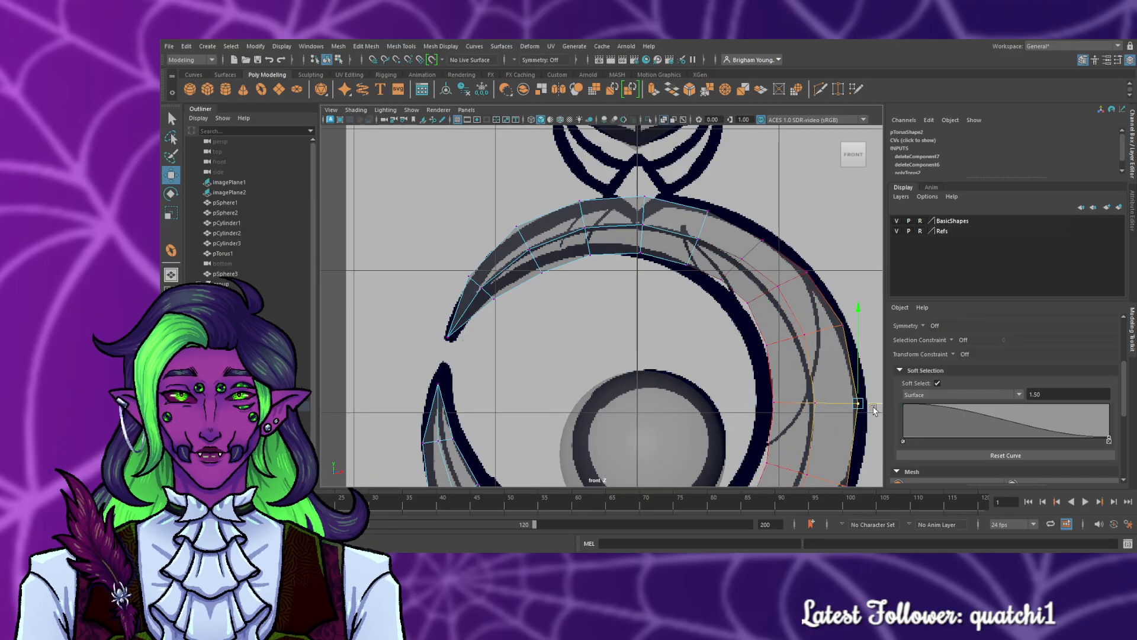
# - Pull the inner vertex of the crescent's upper-right curve inward and move the neighbouring outer vertices outward to match the reference
pyautogui.click(748, 301)
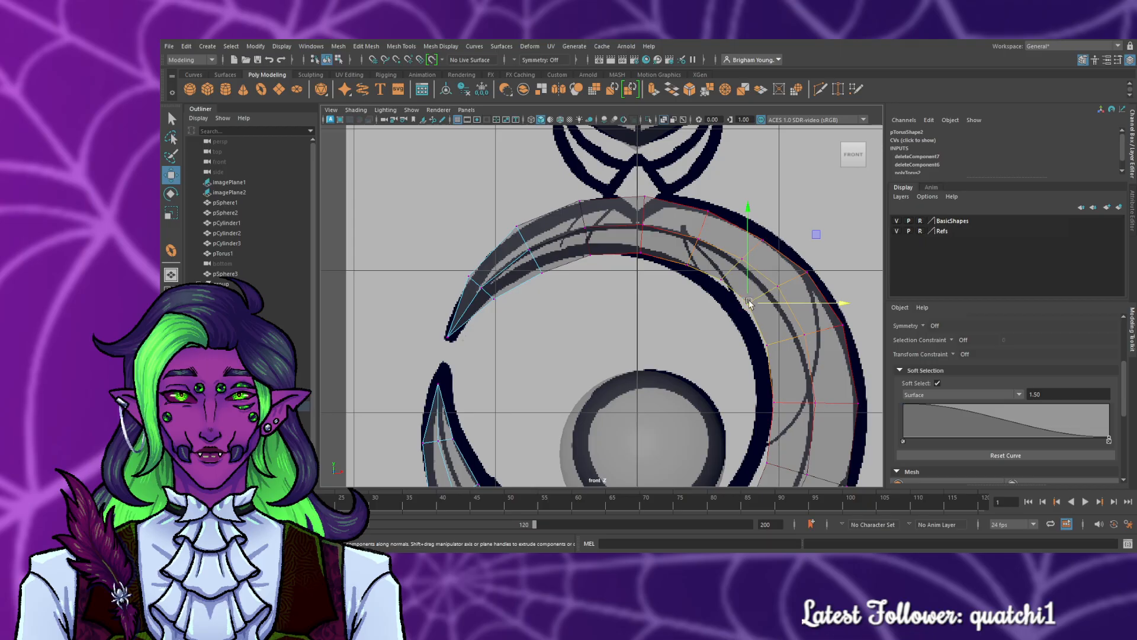
pyautogui.moveTo(749, 303); pyautogui.dragTo(742, 310)
pyautogui.click(808, 282)
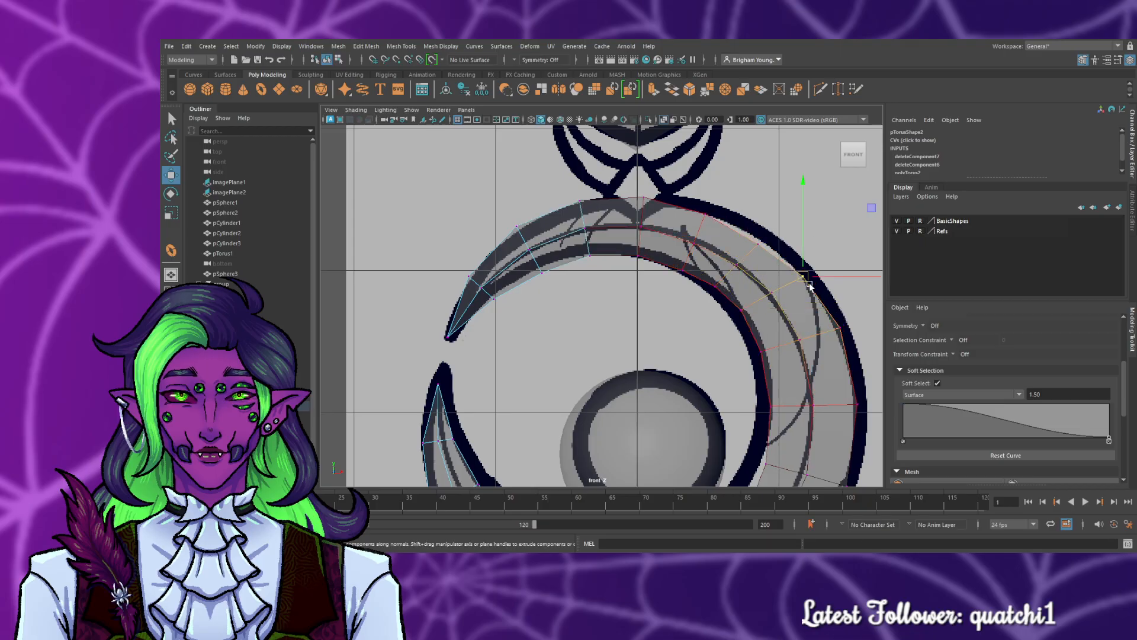
pyautogui.moveTo(800, 279); pyautogui.dragTo(806, 275)
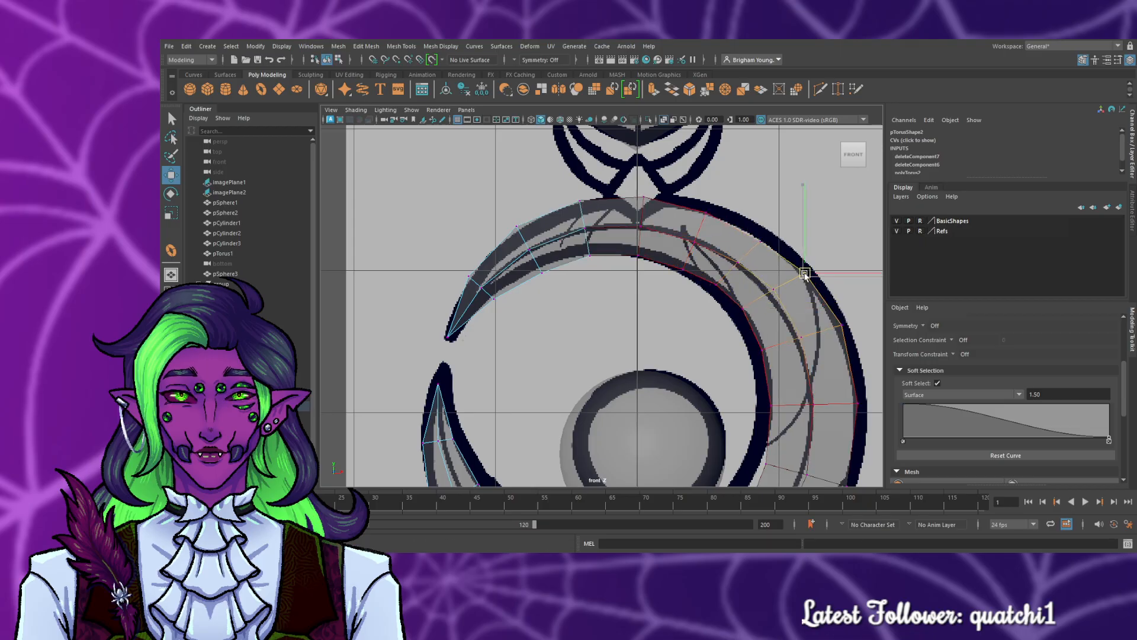
pyautogui.click(761, 233)
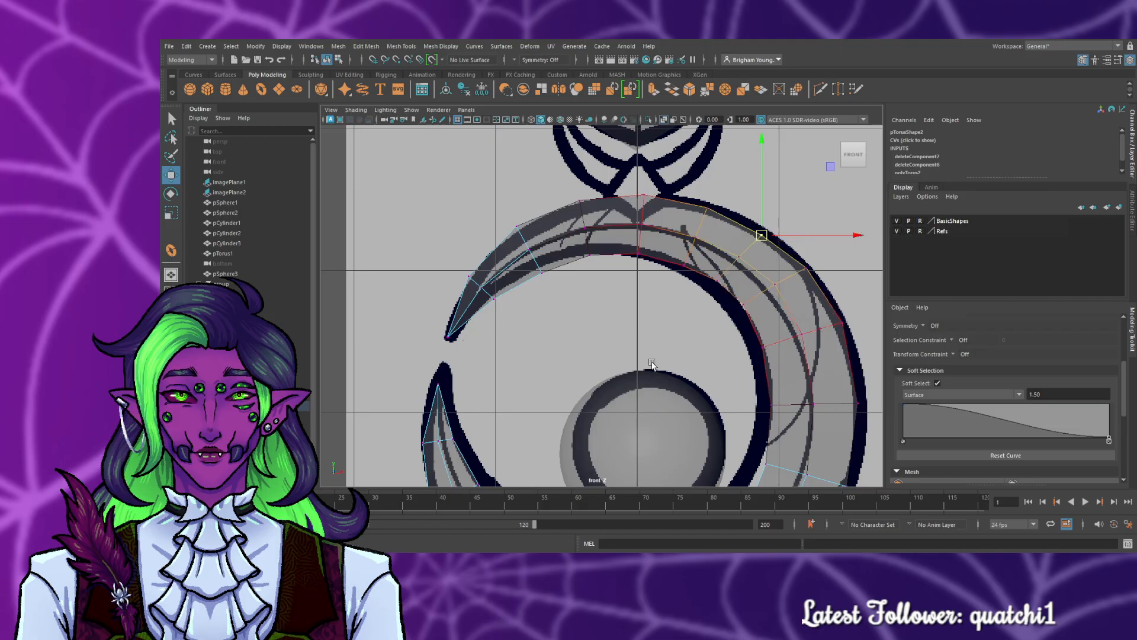
# - Thicken the crescent's bottom by raising its inner edge vertices and lowering an outer vertex to the reference outline with soft selection
pyautogui.keyDown('alt'); pyautogui.moveTo(649, 362); pyautogui.dragTo(617, 172, button='middle'); pyautogui.keyUp('alt')
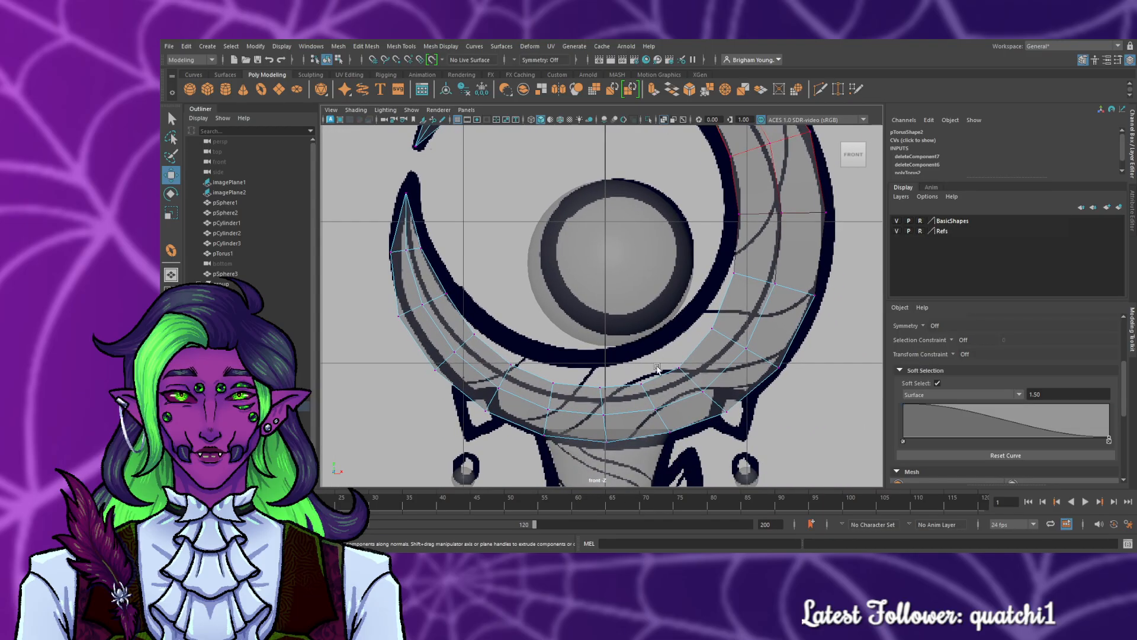
pyautogui.click(637, 381)
pyautogui.moveTo(637, 381); pyautogui.dragTo(635, 355)
pyautogui.click(668, 414)
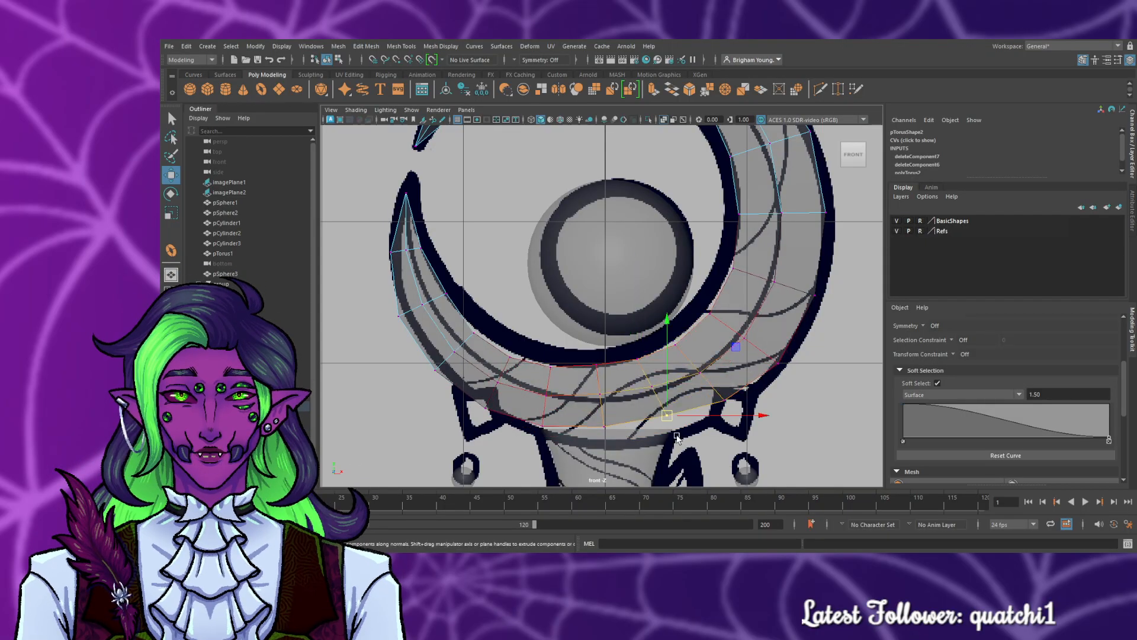
pyautogui.moveTo(668, 414); pyautogui.dragTo(674, 436)
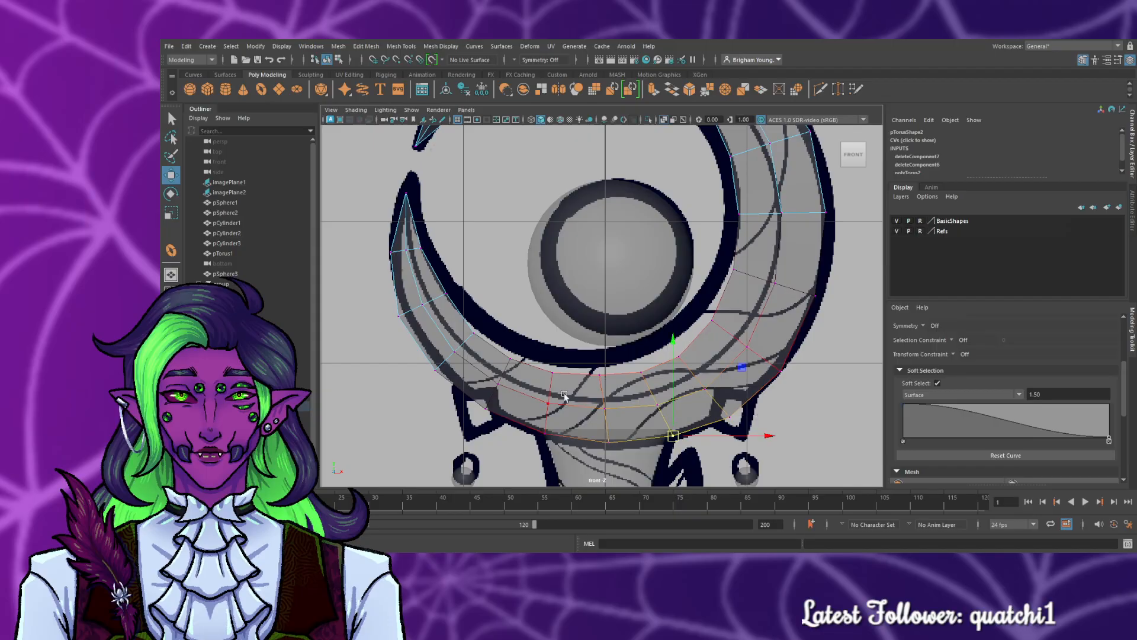
pyautogui.click(551, 373)
pyautogui.moveTo(551, 373); pyautogui.dragTo(554, 361)
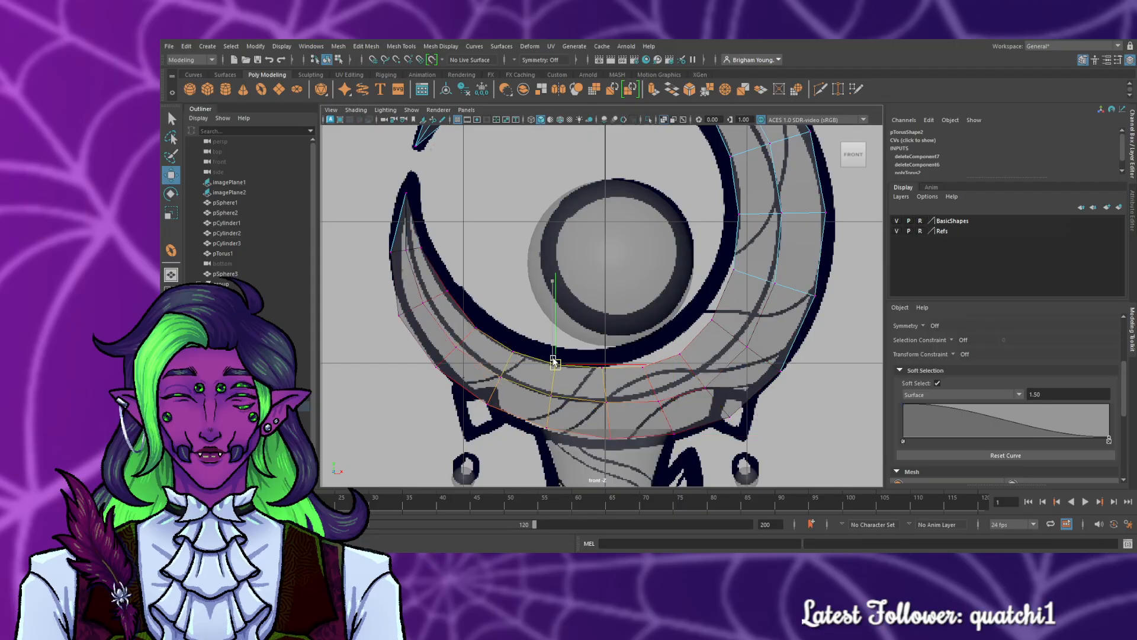
# - Move the inner vertex of the crescent's lower-right curve up and inward onto the reference's inner outline, then clear the selection
pyautogui.click(711, 320)
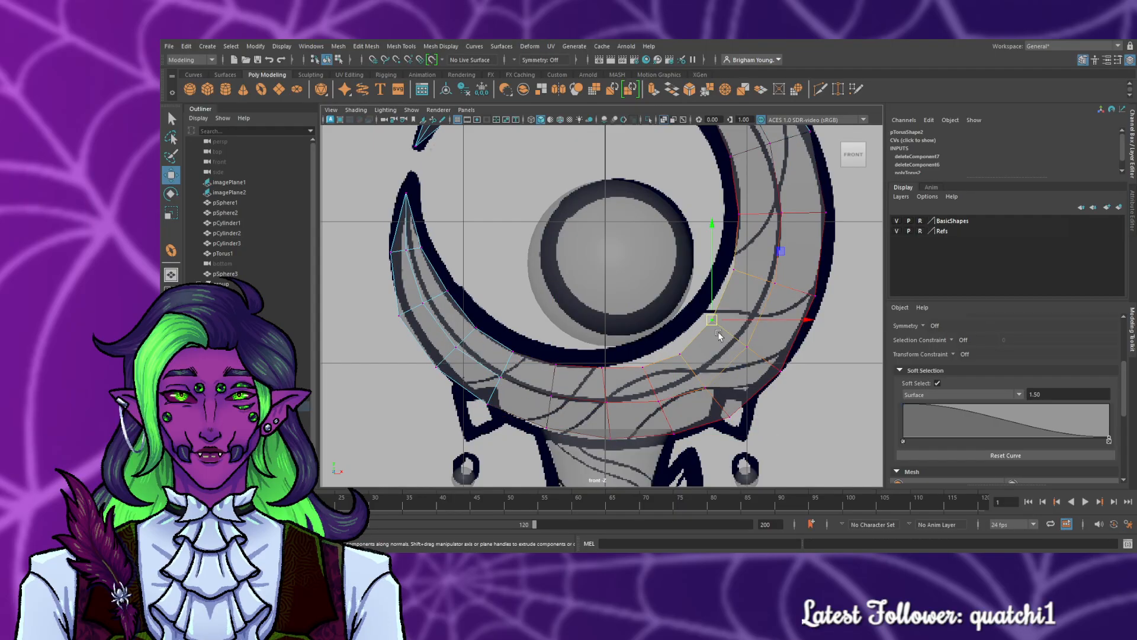
pyautogui.moveTo(711, 320); pyautogui.dragTo(700, 312)
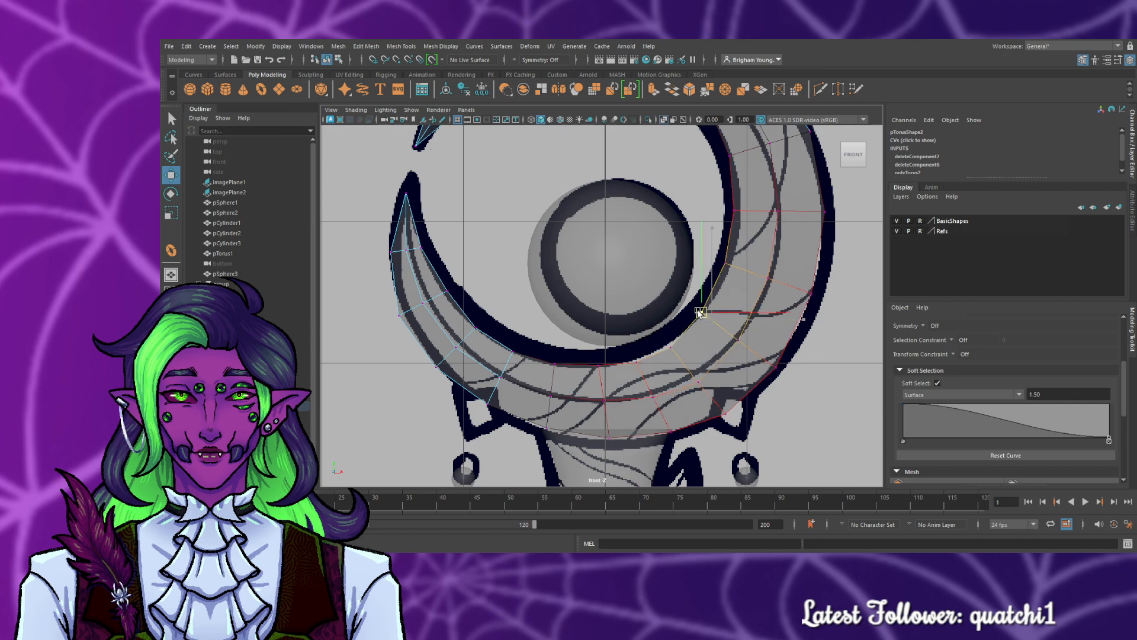
pyautogui.click(827, 387)
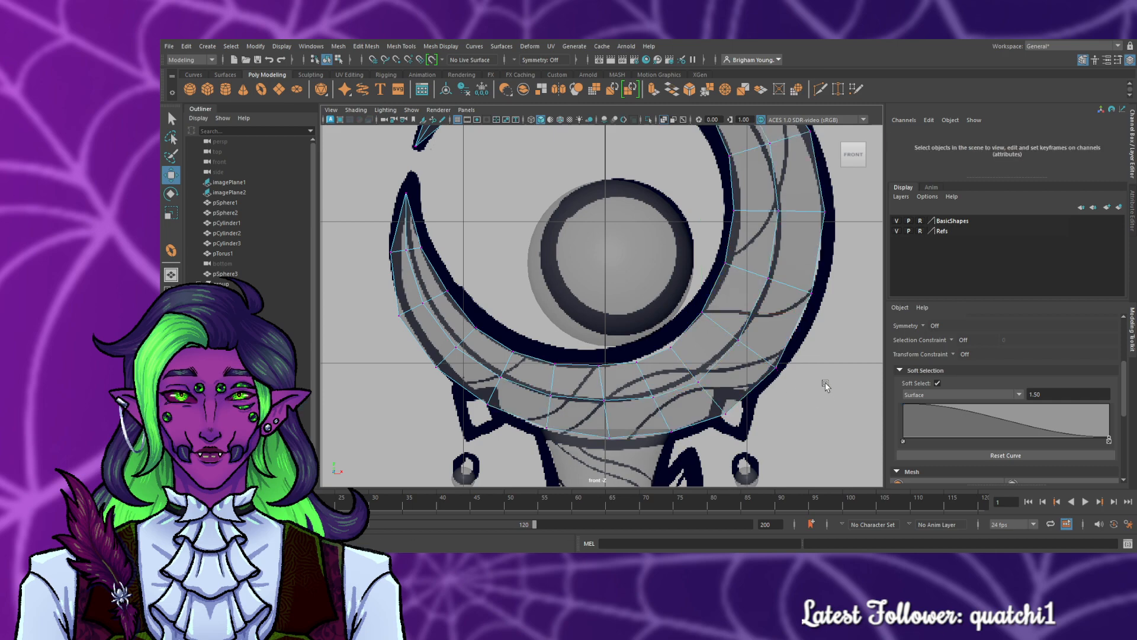
# - Turn off soft selection and adjust the vertices just below the crescent's lower tip to fit the reference
pyautogui.click(937, 384)
pyautogui.scroll(4, 432, 320)
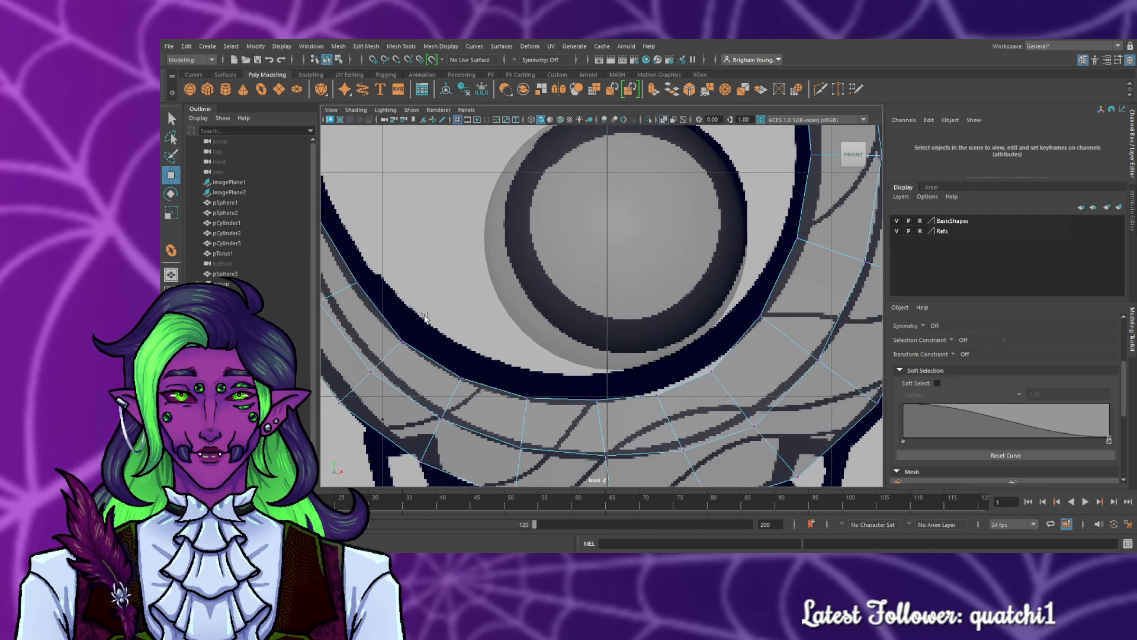
pyautogui.keyDown('alt'); pyautogui.moveTo(424, 318); pyautogui.dragTo(585, 419, button='middle'); pyautogui.keyUp('alt')
pyautogui.moveTo(433, 267); pyautogui.dragTo(447, 245)
pyautogui.moveTo(413, 363); pyautogui.dragTo(446, 348)
pyautogui.scroll(-7, 581, 400)
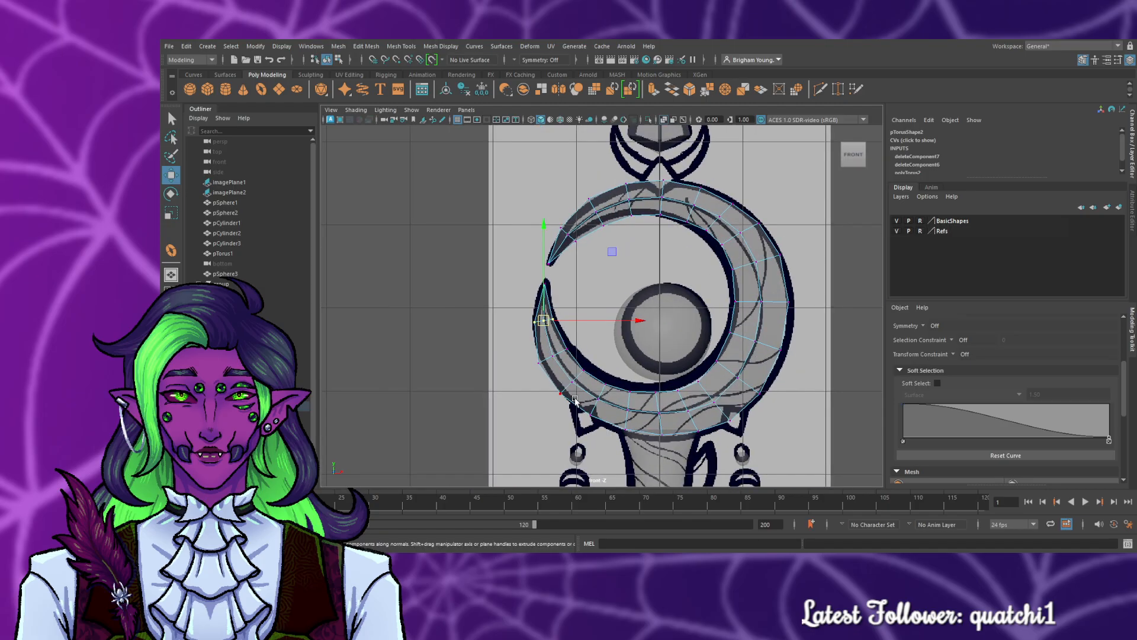
# - Move the outer vertex farther down the lower horn inward to the reference outline and nudge the inner vertex opposite it
pyautogui.scroll(6, 578, 386)
pyautogui.keyDown('alt'); pyautogui.moveTo(563, 418); pyautogui.dragTo(578, 256, button='middle'); pyautogui.keyUp('alt')
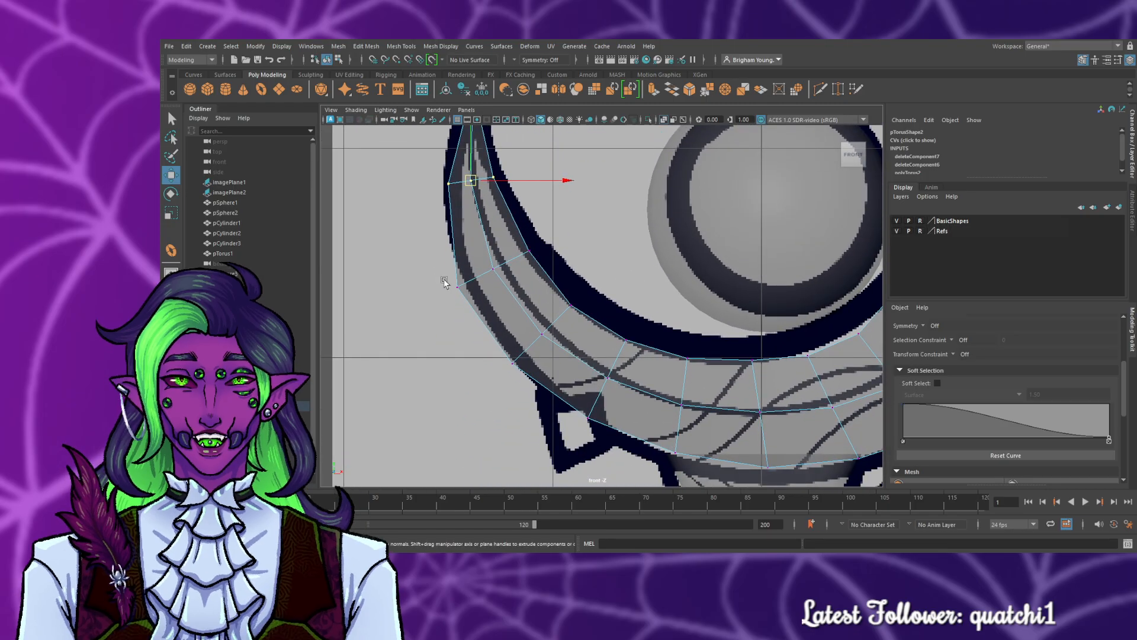
pyautogui.click(458, 286)
pyautogui.moveTo(479, 286); pyautogui.dragTo(491, 284)
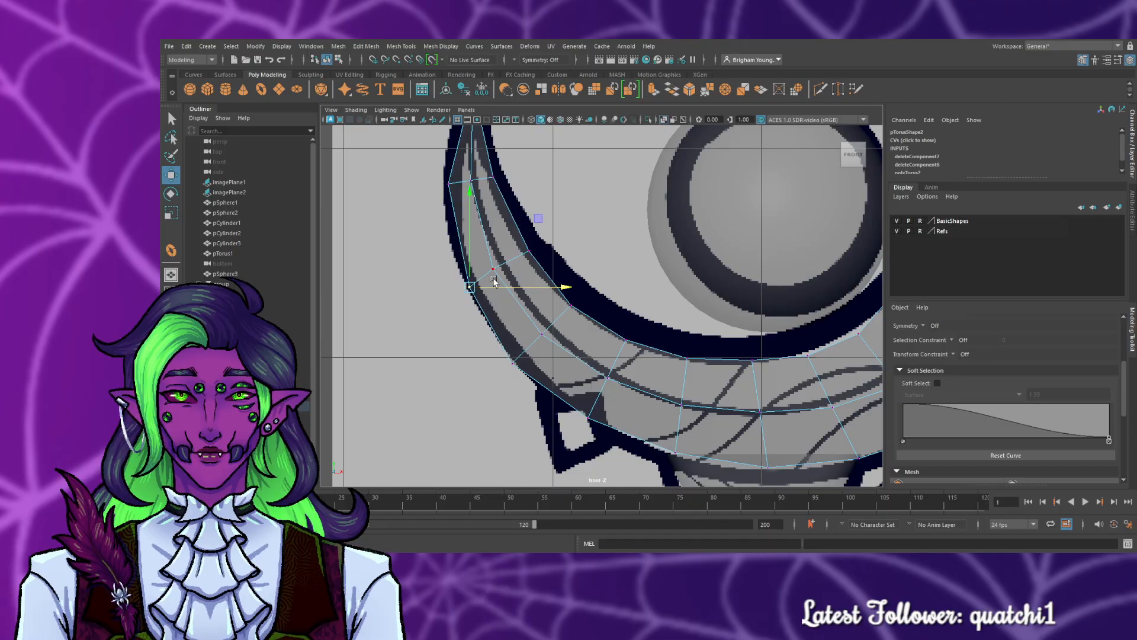
pyautogui.click(529, 251)
pyautogui.moveTo(551, 251); pyautogui.dragTo(554, 252)
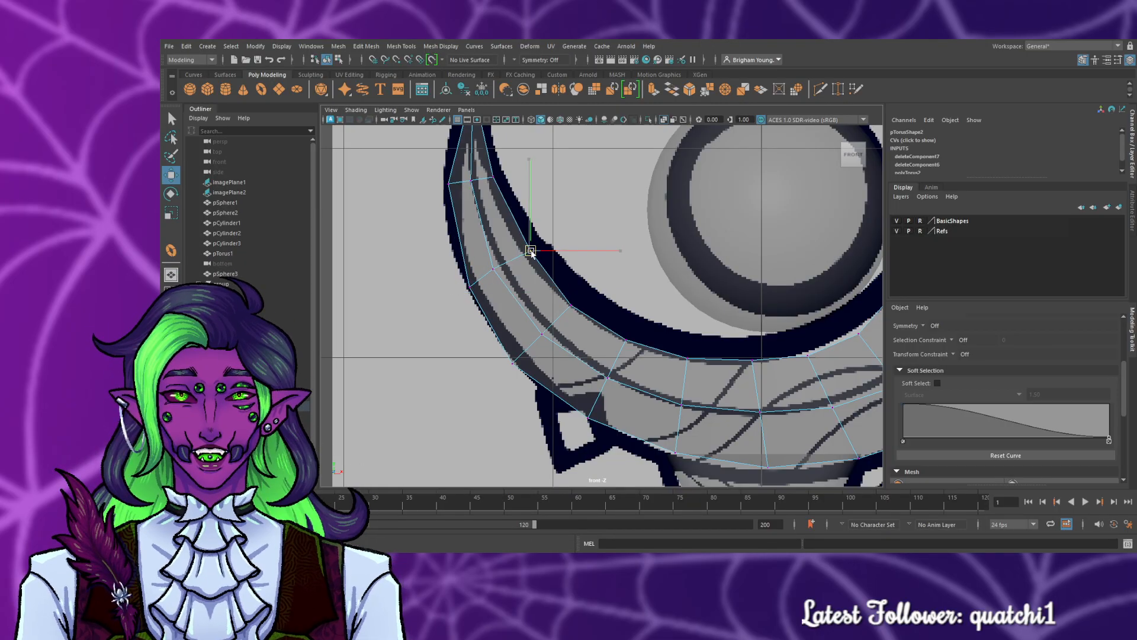
# - Fit the inner and outer edge vertices along the crescent's lower-left curve to the reference outline, one by one
pyautogui.moveTo(568, 294)
pyautogui.mouseDown()
pyautogui.moveTo(580, 318)
pyautogui.moveTo(580, 300)
pyautogui.mouseUp()
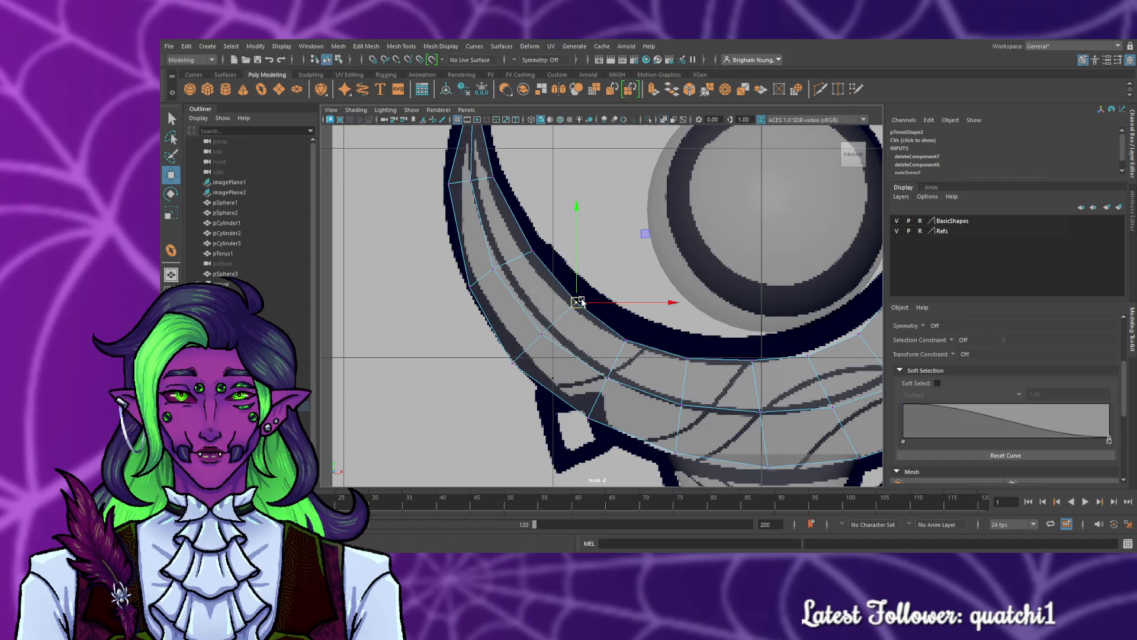
pyautogui.moveTo(507, 346); pyautogui.dragTo(518, 362)
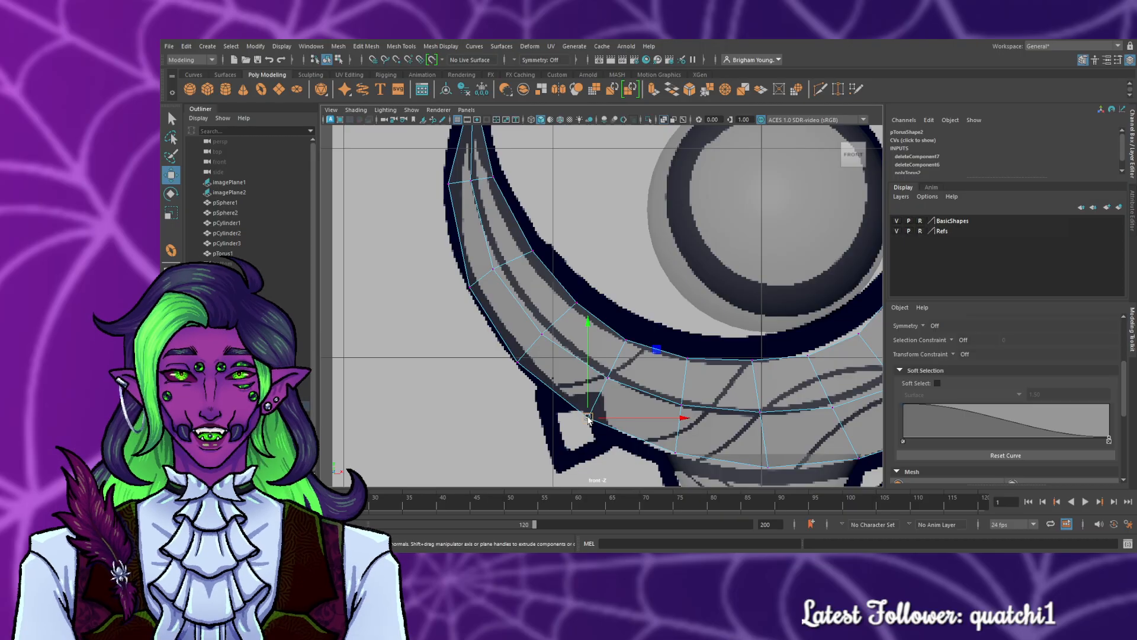
pyautogui.moveTo(591, 420); pyautogui.dragTo(589, 422)
pyautogui.moveTo(621, 332)
pyautogui.mouseDown()
pyautogui.moveTo(635, 352)
pyautogui.moveTo(631, 340)
pyautogui.mouseUp()
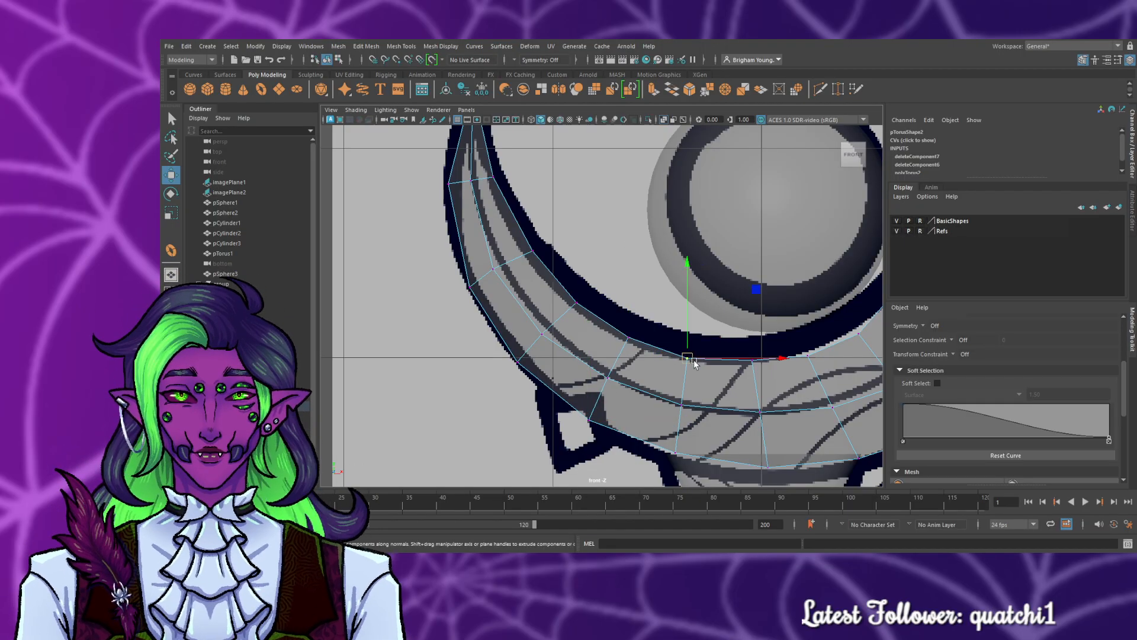
pyautogui.moveTo(695, 363); pyautogui.dragTo(690, 357)
pyautogui.moveTo(679, 465); pyautogui.dragTo(678, 463)
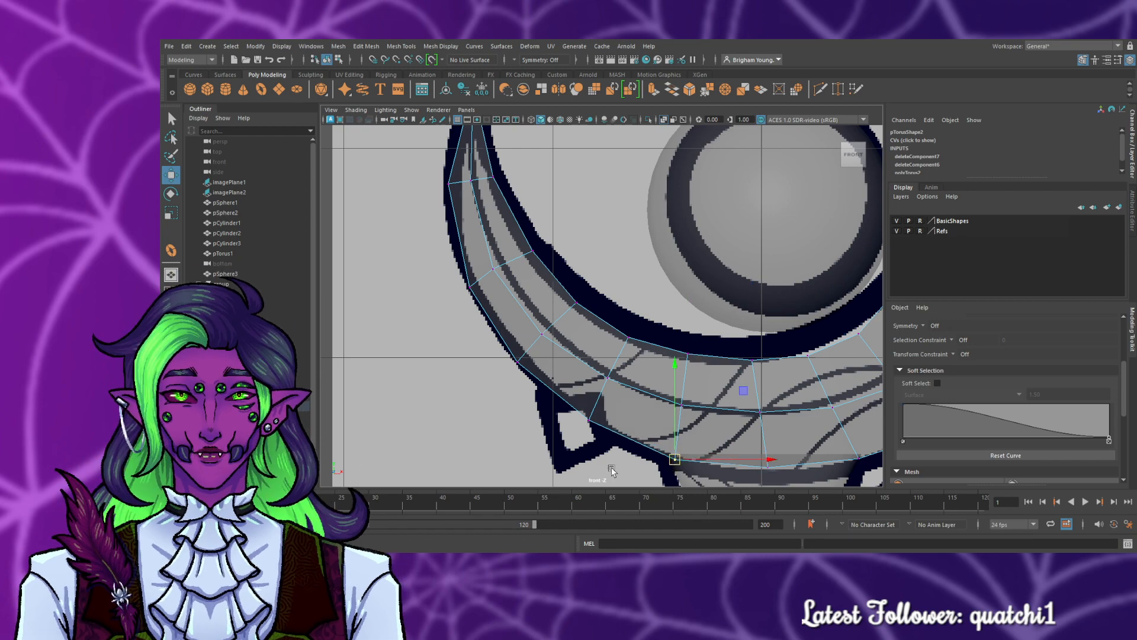
# - Nudge the inner vertex at the crescent's bottom and lower the two outer vertices above the staff's shaft toward the reference outline
pyautogui.keyDown('alt'); pyautogui.moveTo(605, 465); pyautogui.dragTo(447, 338, button='middle'); pyautogui.keyUp('alt')
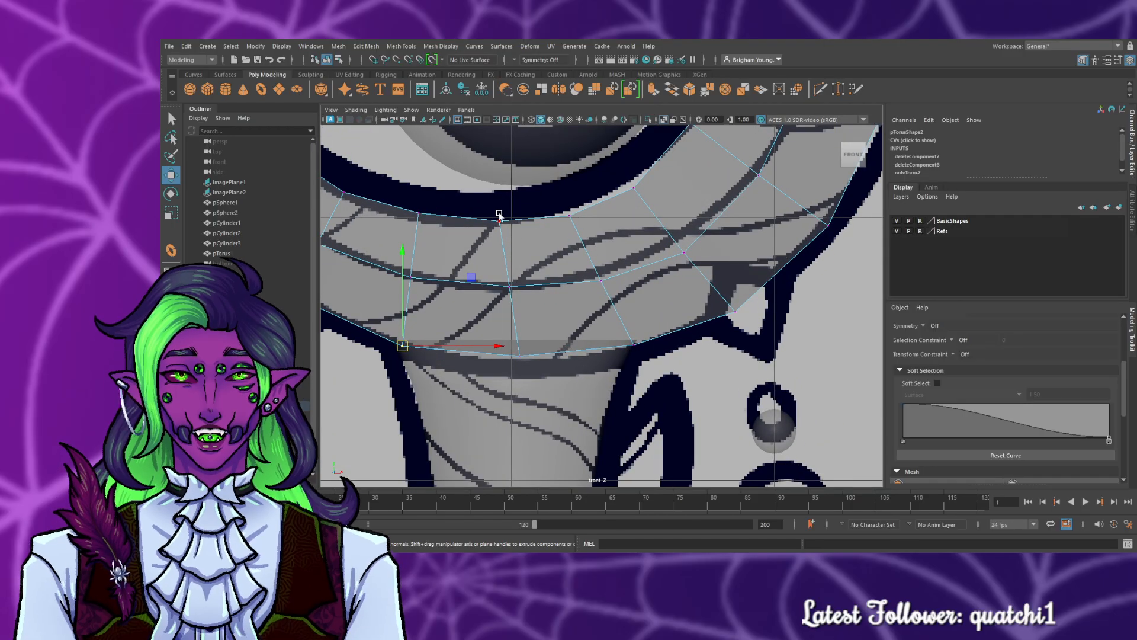
pyautogui.click(505, 220)
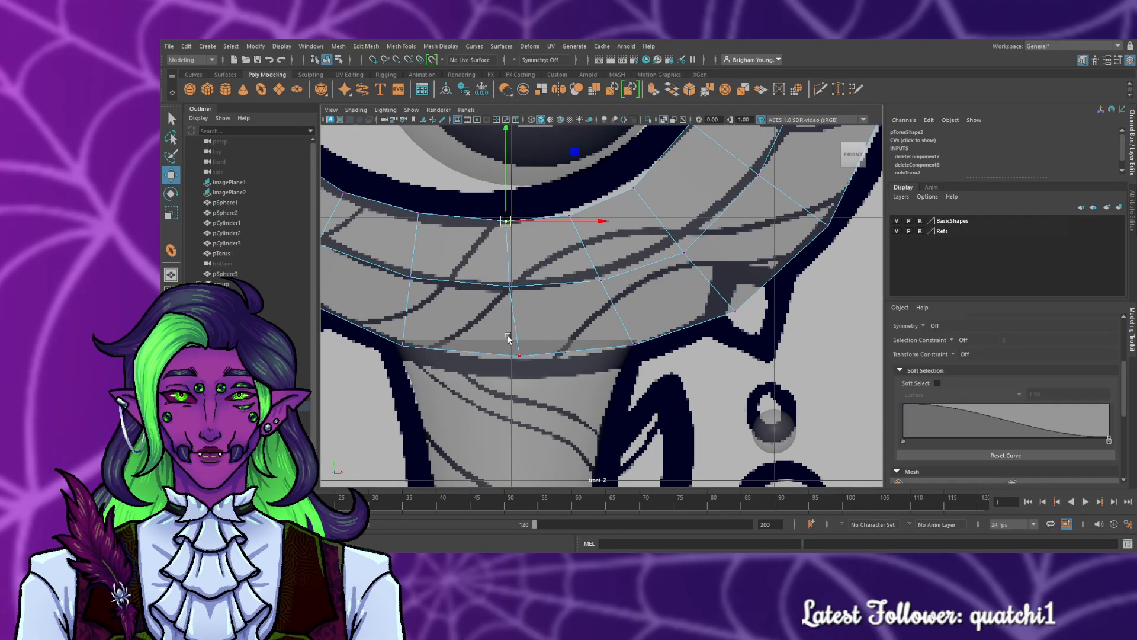
pyautogui.moveTo(520, 361); pyautogui.dragTo(519, 372)
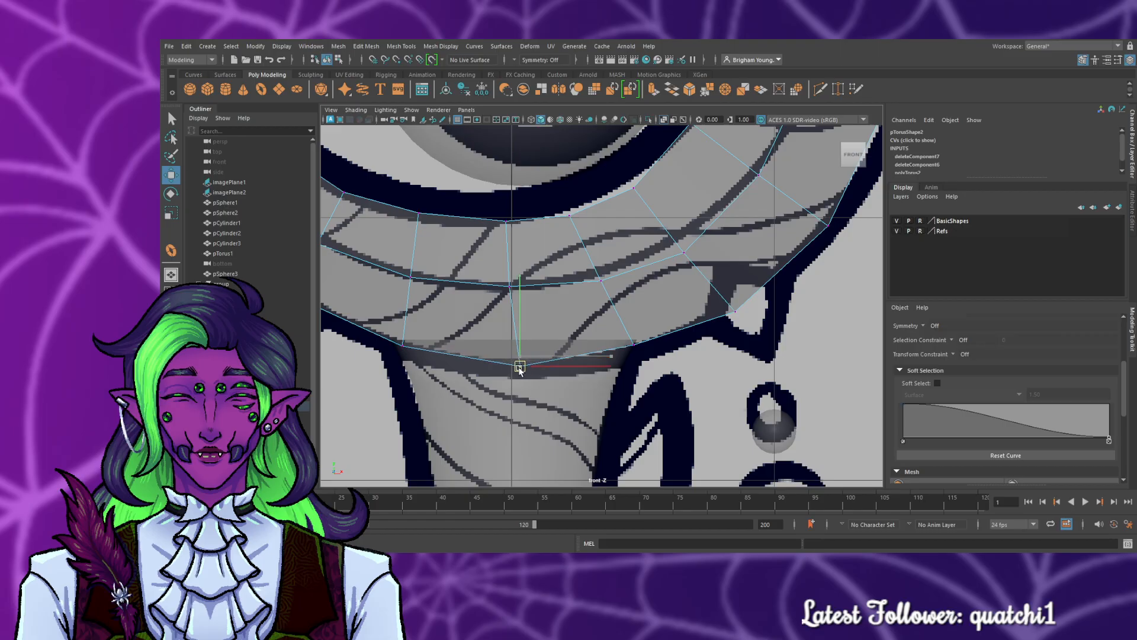
pyautogui.click(634, 347)
pyautogui.moveTo(636, 350); pyautogui.dragTo(638, 356)
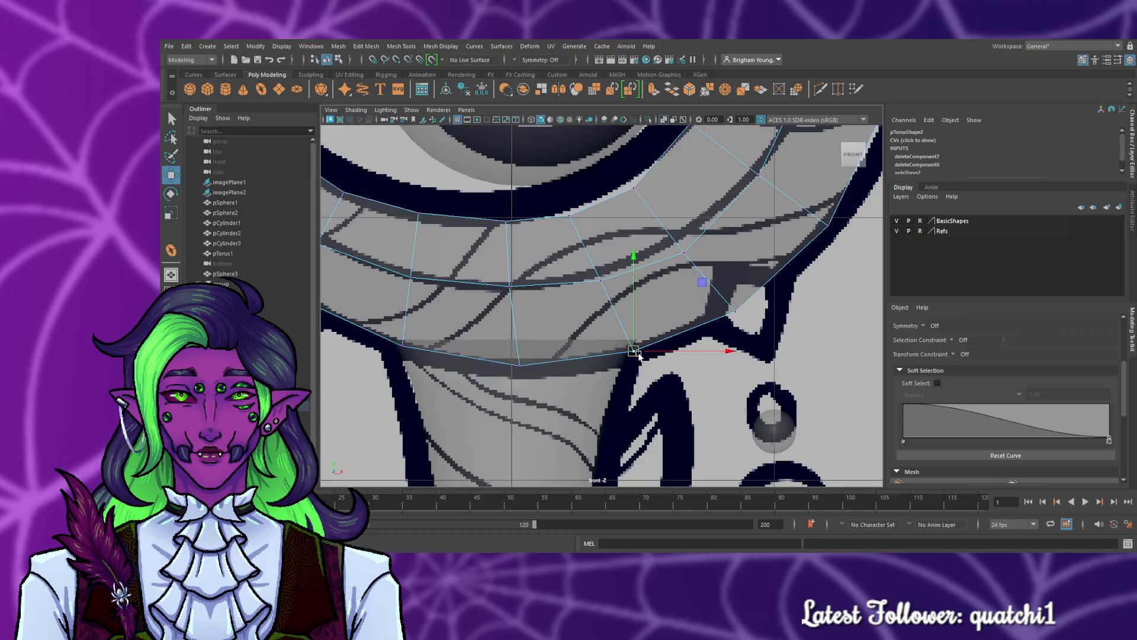
# - Raise the two inner edge vertices just right of the crescent's bottom onto the reference's inner outline
pyautogui.keyDown('alt'); pyautogui.moveTo(712, 413); pyautogui.dragTo(687, 478, button='middle'); pyautogui.keyUp('alt')
pyautogui.click(543, 281)
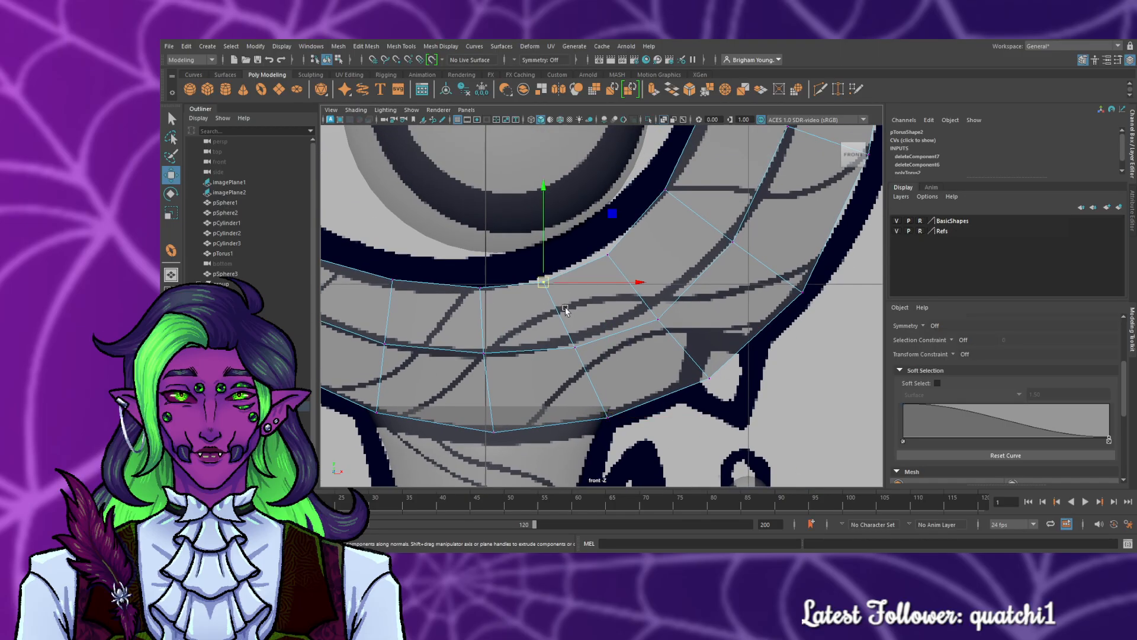
pyautogui.moveTo(543, 280); pyautogui.dragTo(545, 276)
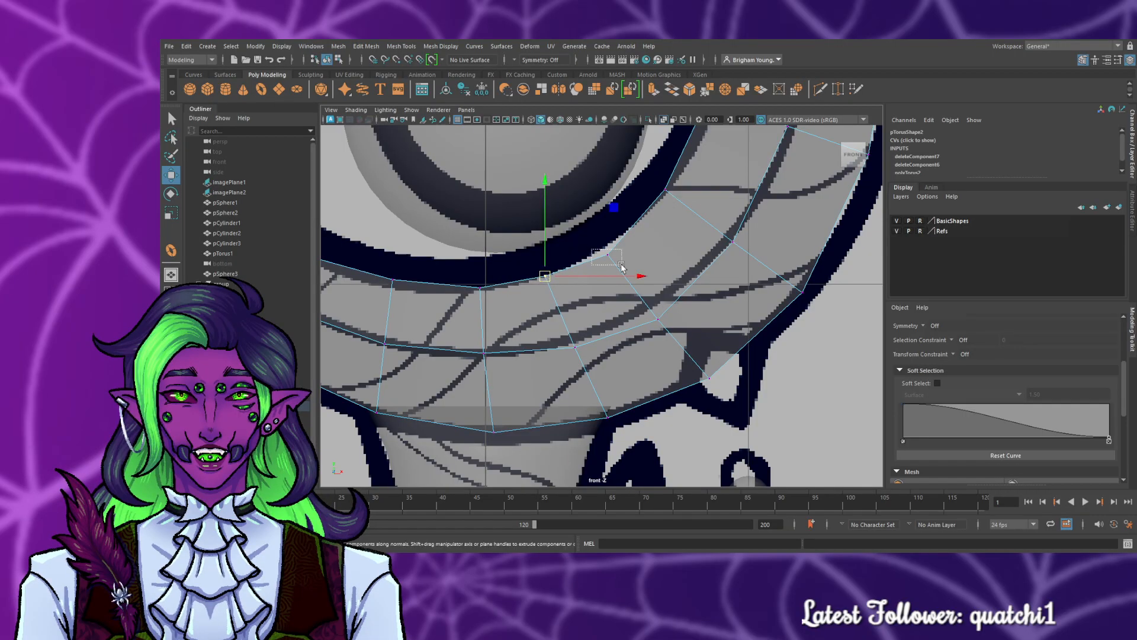
pyautogui.moveTo(621, 265); pyautogui.dragTo(610, 242)
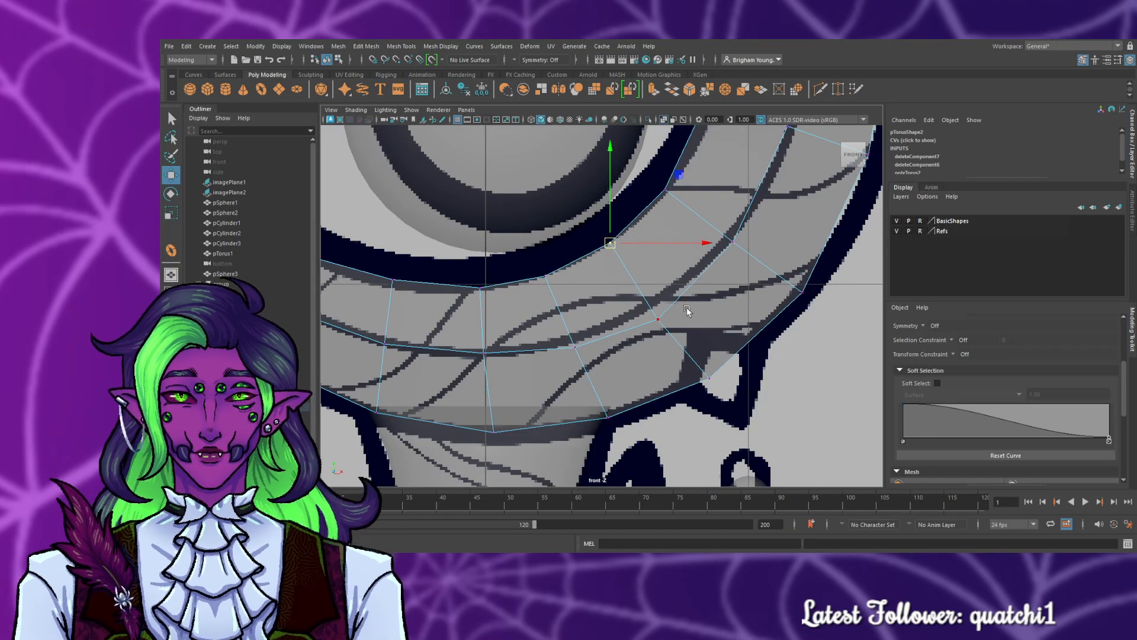
# - Align the middle-row vertices along the crescent's lower-right curve with the drawn centre line
pyautogui.click(658, 319)
pyautogui.moveTo(657, 319); pyautogui.dragTo(655, 313)
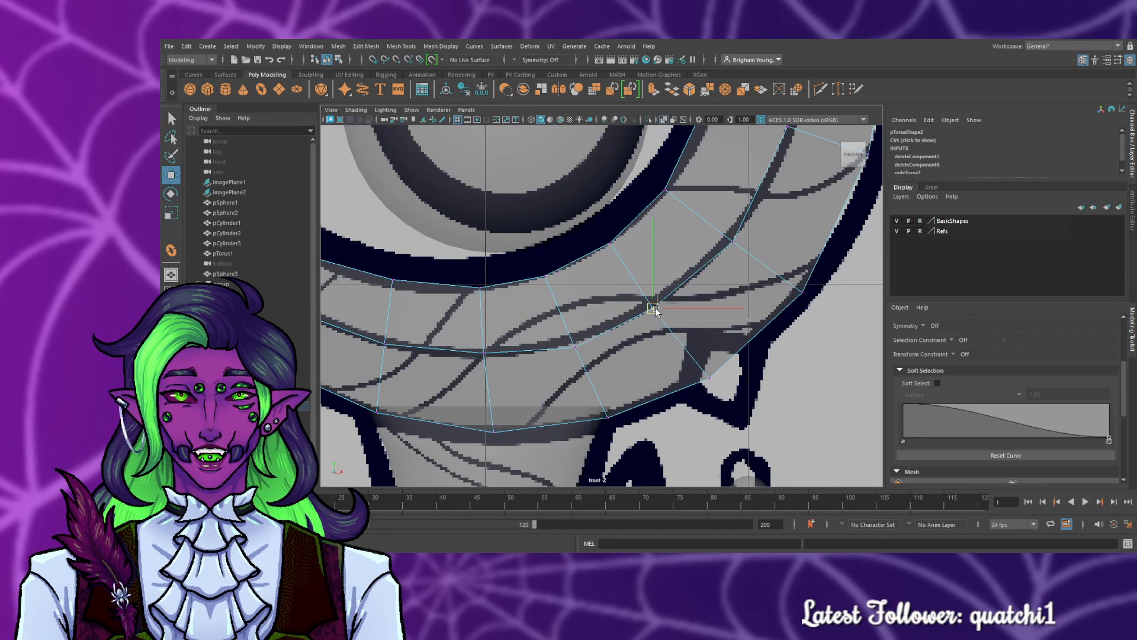
pyautogui.click(574, 346)
pyautogui.moveTo(573, 346); pyautogui.dragTo(574, 345)
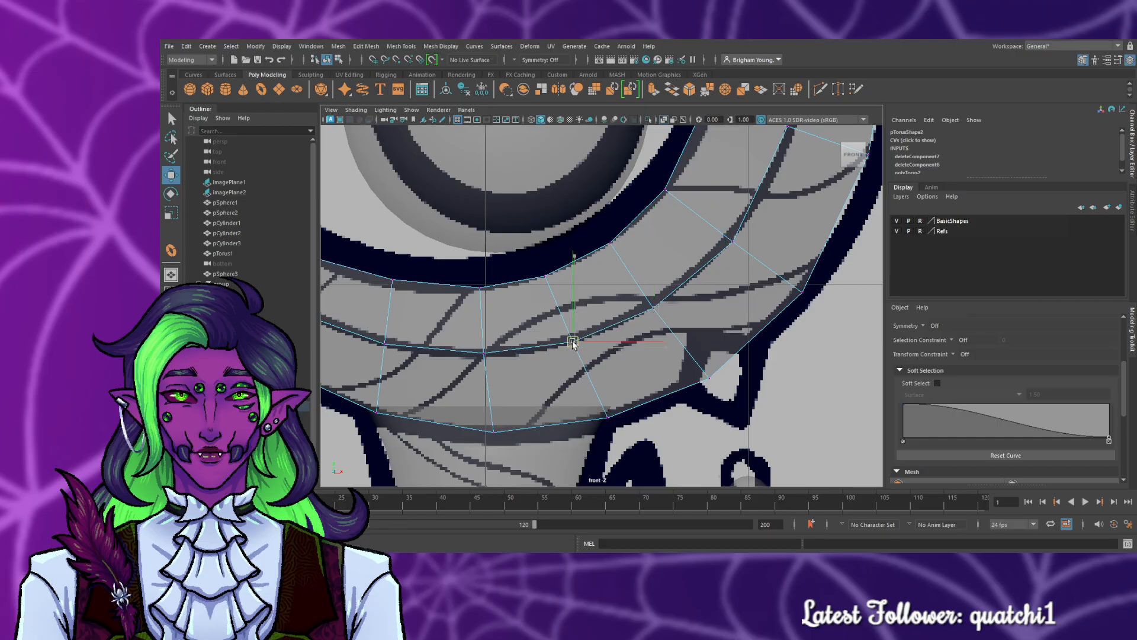
pyautogui.moveTo(744, 256); pyautogui.dragTo(731, 239)
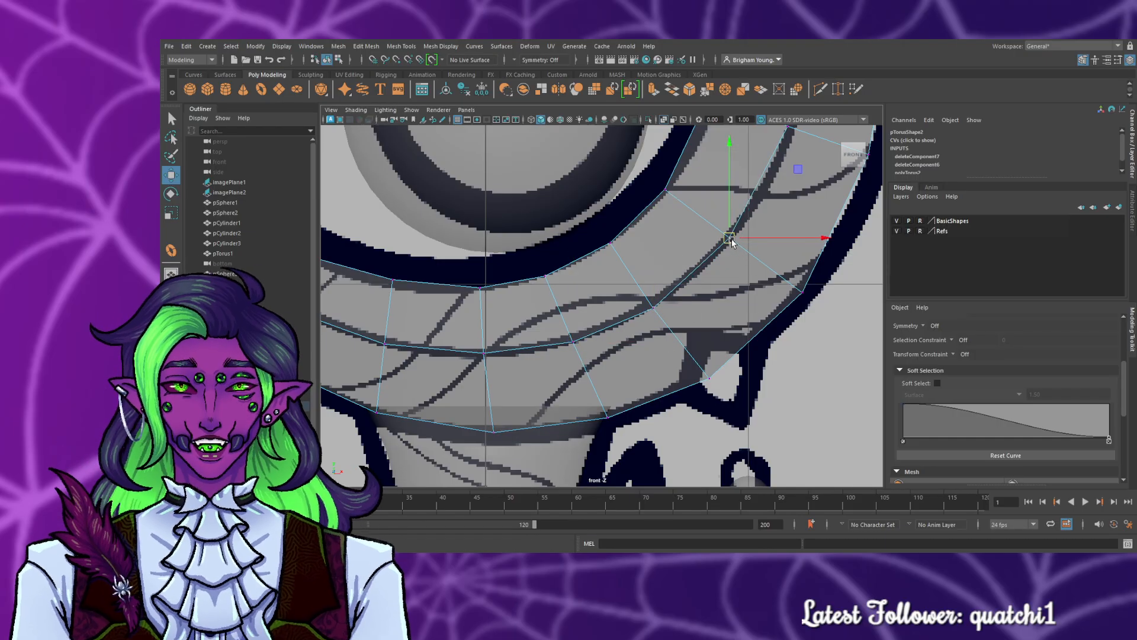
# - Move the outer vertex of the crescent's lower-right side outward and its inner counterpart right onto the outlines, then clear the selection
pyautogui.keyDown('alt'); pyautogui.moveTo(756, 316); pyautogui.dragTo(580, 482, button='middle'); pyautogui.keyUp('alt')
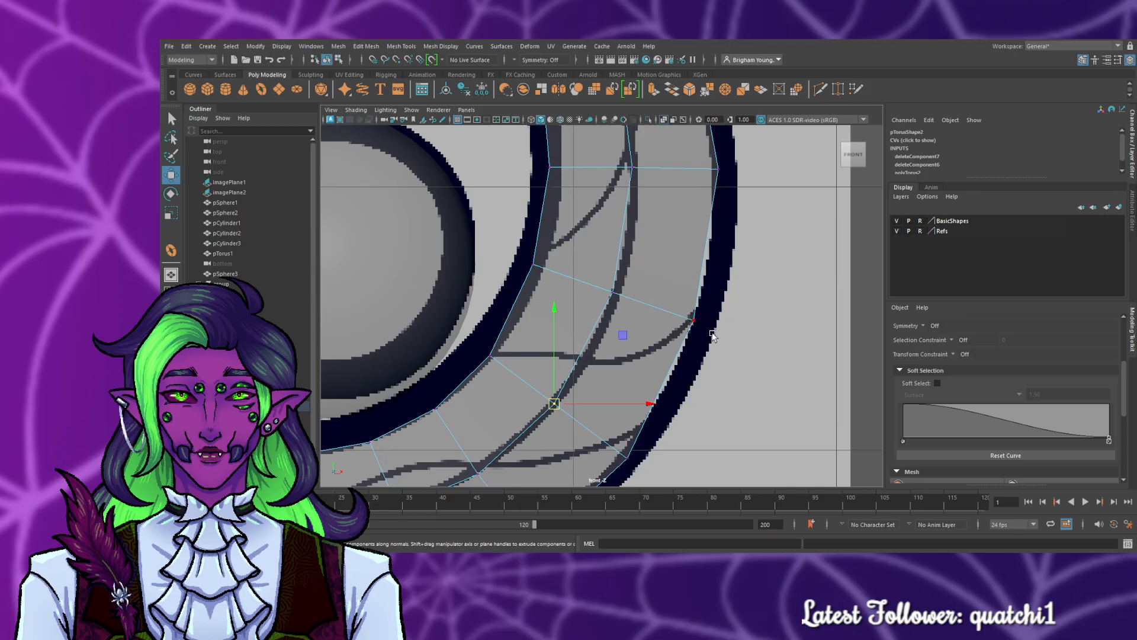
pyautogui.click(694, 320)
pyautogui.moveTo(694, 321); pyautogui.dragTo(706, 325)
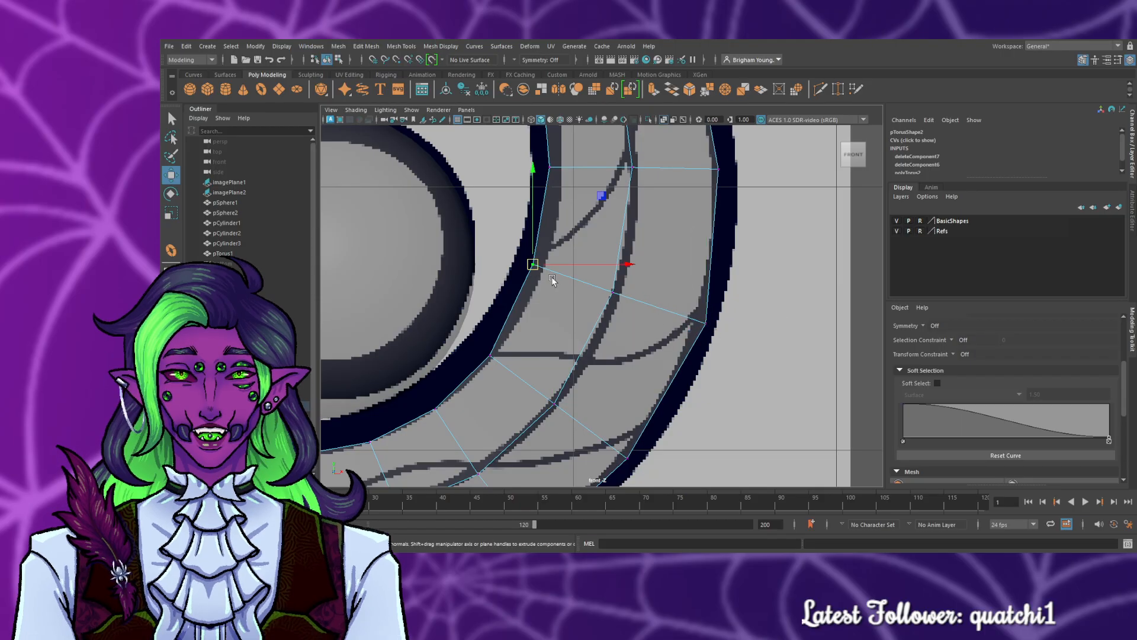
pyautogui.click(532, 261)
pyautogui.moveTo(532, 262); pyautogui.dragTo(538, 270)
pyautogui.click(754, 265)
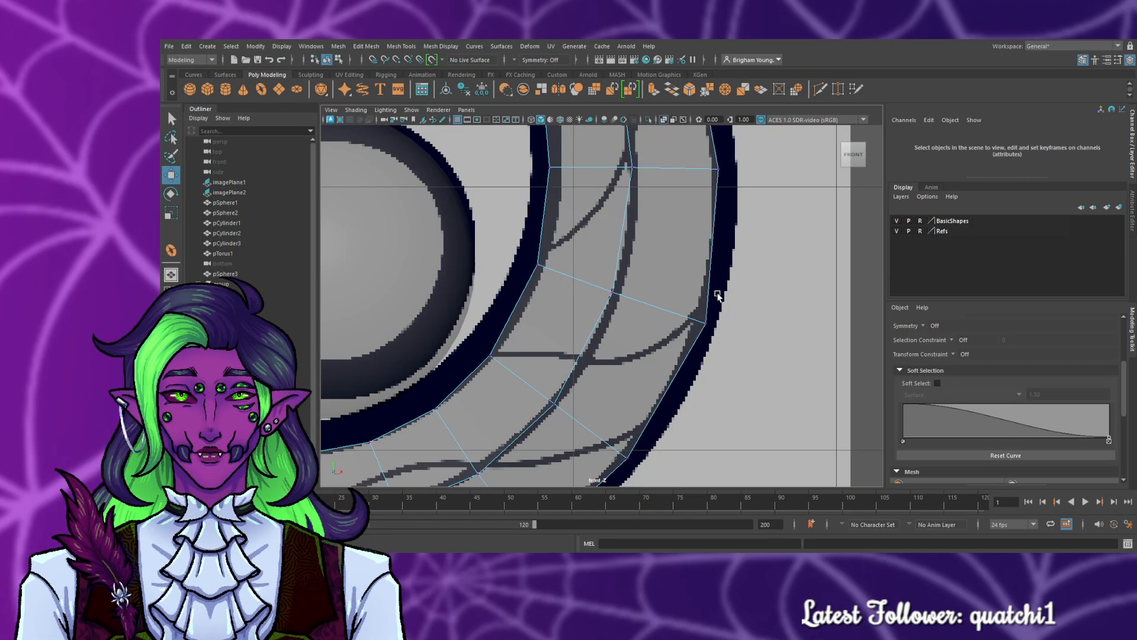
# - Shift the outer and inner vertices at the crescent's widest right-hand point outward to the reference, then deselect them
pyautogui.keyDown('alt'); pyautogui.moveTo(745, 247); pyautogui.dragTo(705, 400, button='middle'); pyautogui.keyUp('alt')
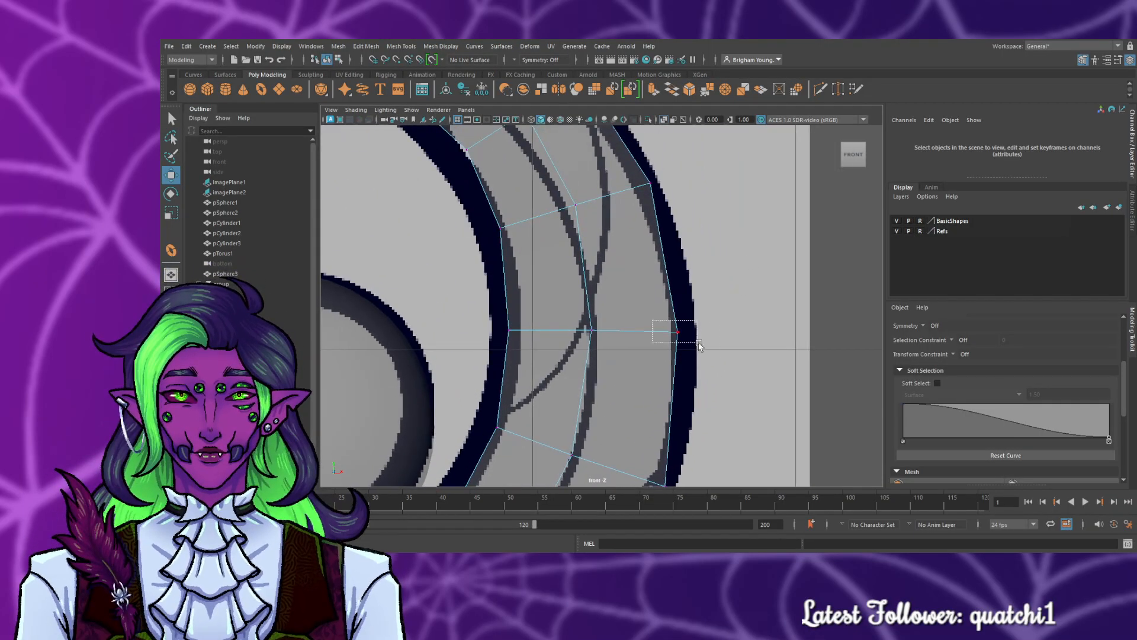
pyautogui.click(677, 330)
pyautogui.moveTo(677, 329); pyautogui.dragTo(686, 333)
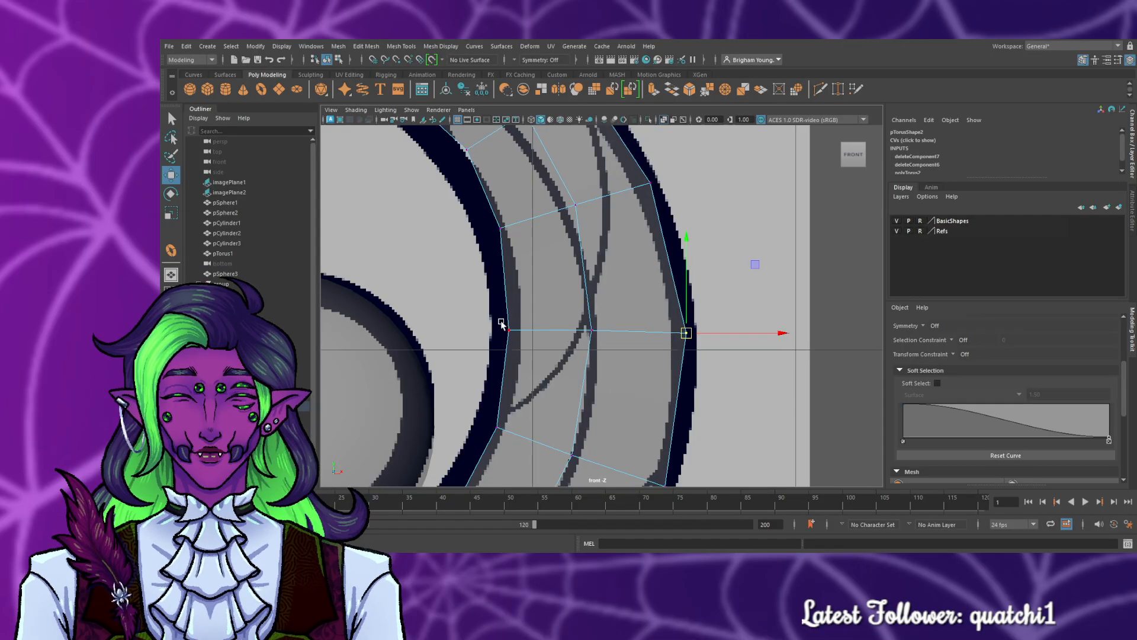
pyautogui.moveTo(517, 335); pyautogui.dragTo(519, 334)
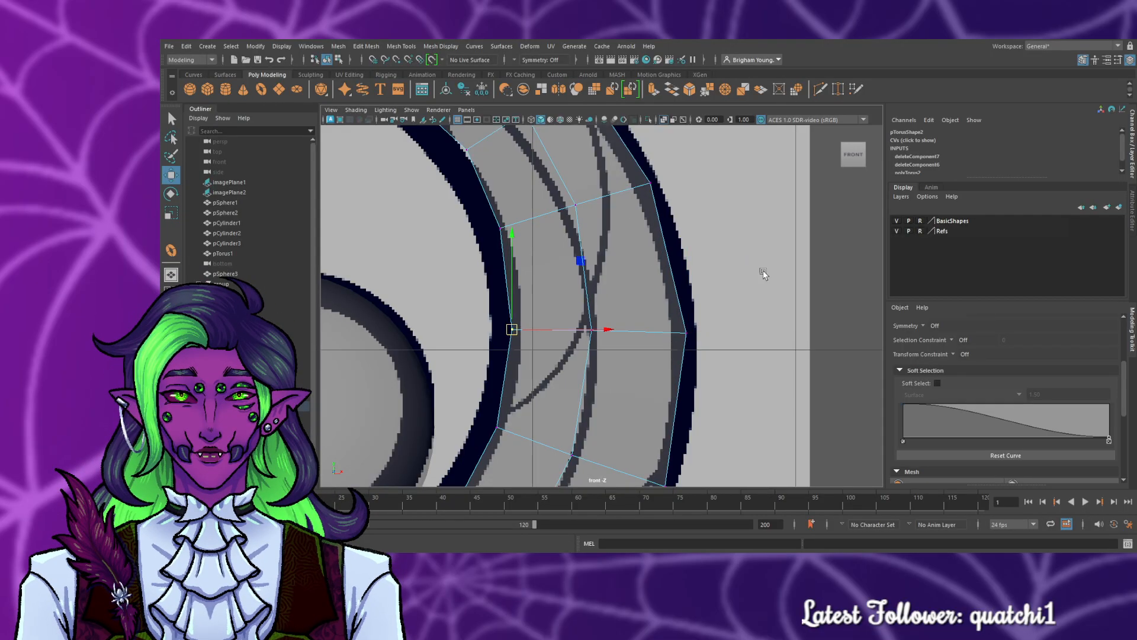
pyautogui.click(740, 230)
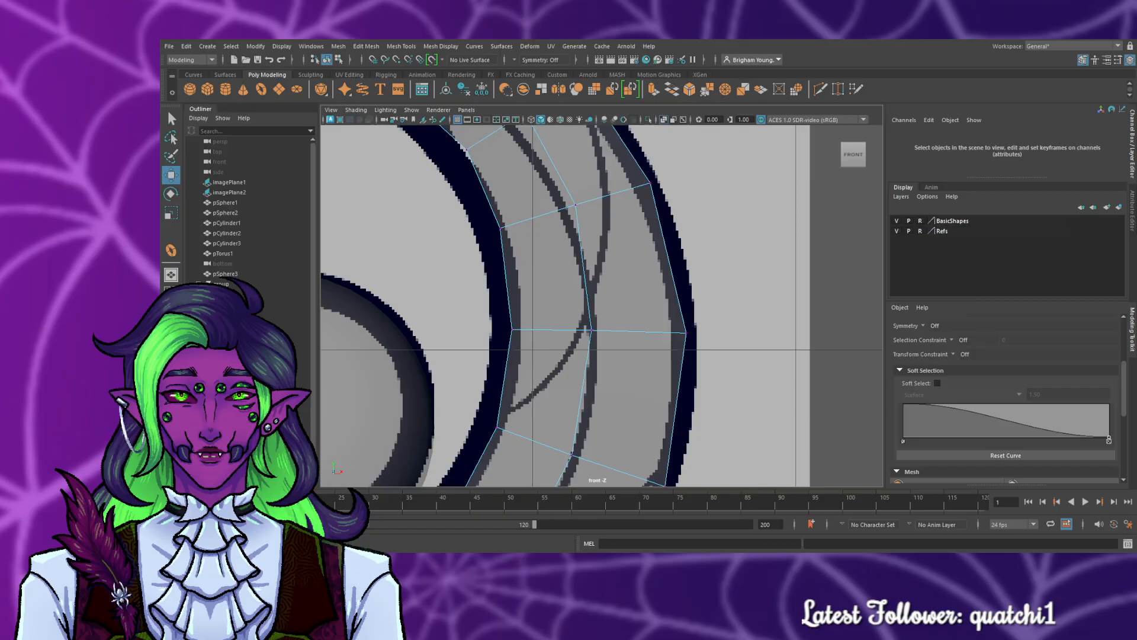
# - Nudge an outer vertex on the crescent's upper-right side and move an inner vertex farther up toward the orb to match the outline
pyautogui.keyDown('alt'); pyautogui.moveTo(642, 292); pyautogui.dragTo(634, 403, button='middle'); pyautogui.keyUp('alt')
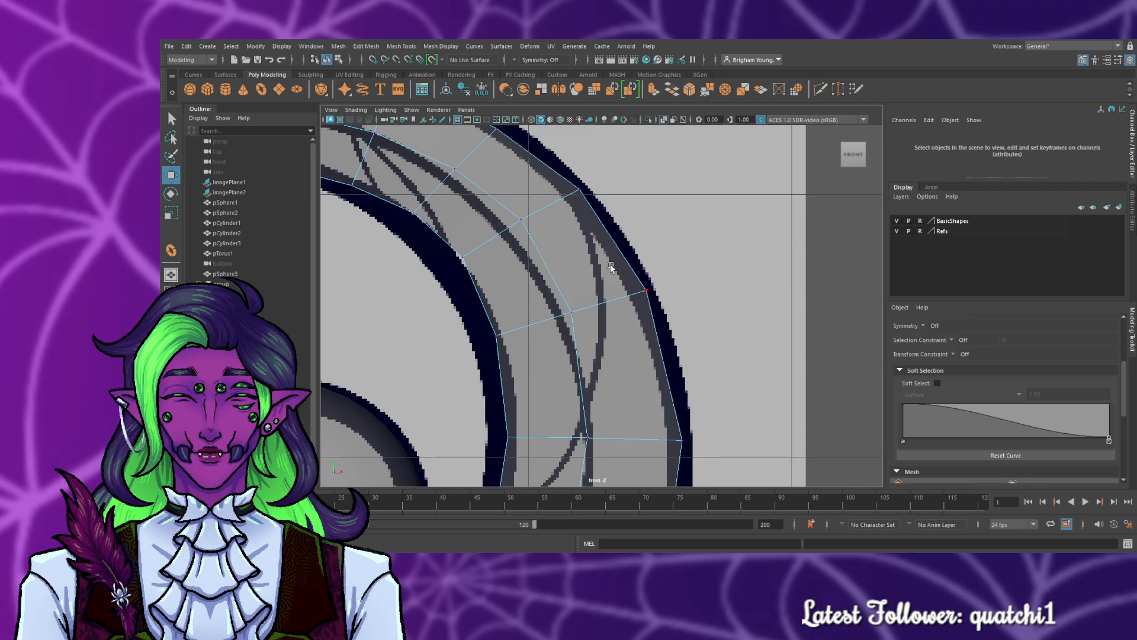
pyautogui.click(645, 291)
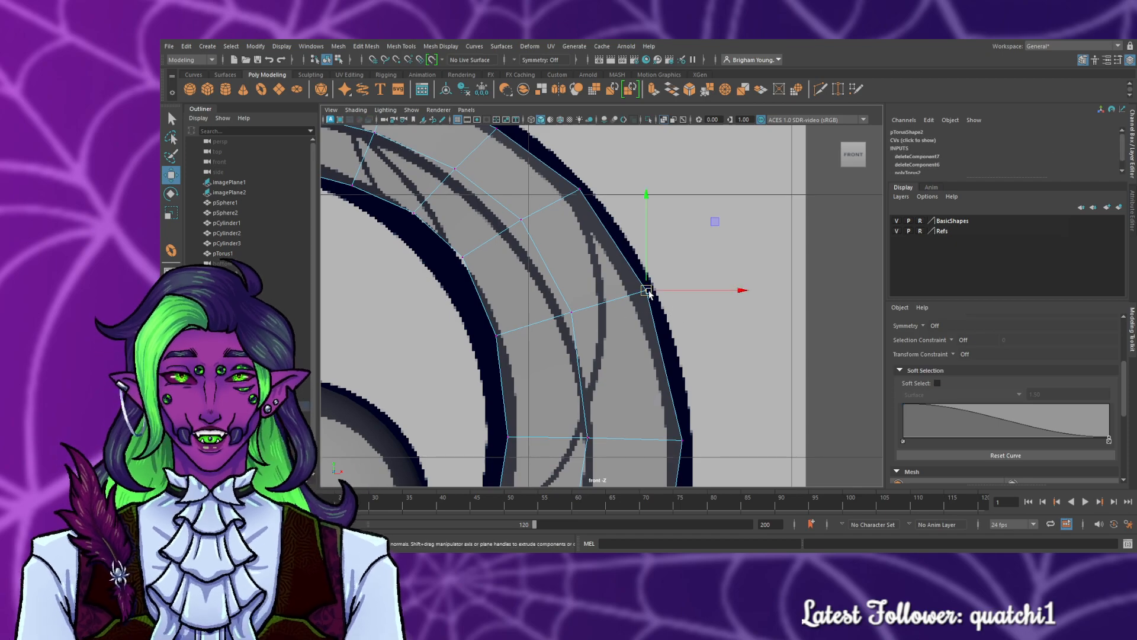
pyautogui.moveTo(642, 298); pyautogui.dragTo(644, 294)
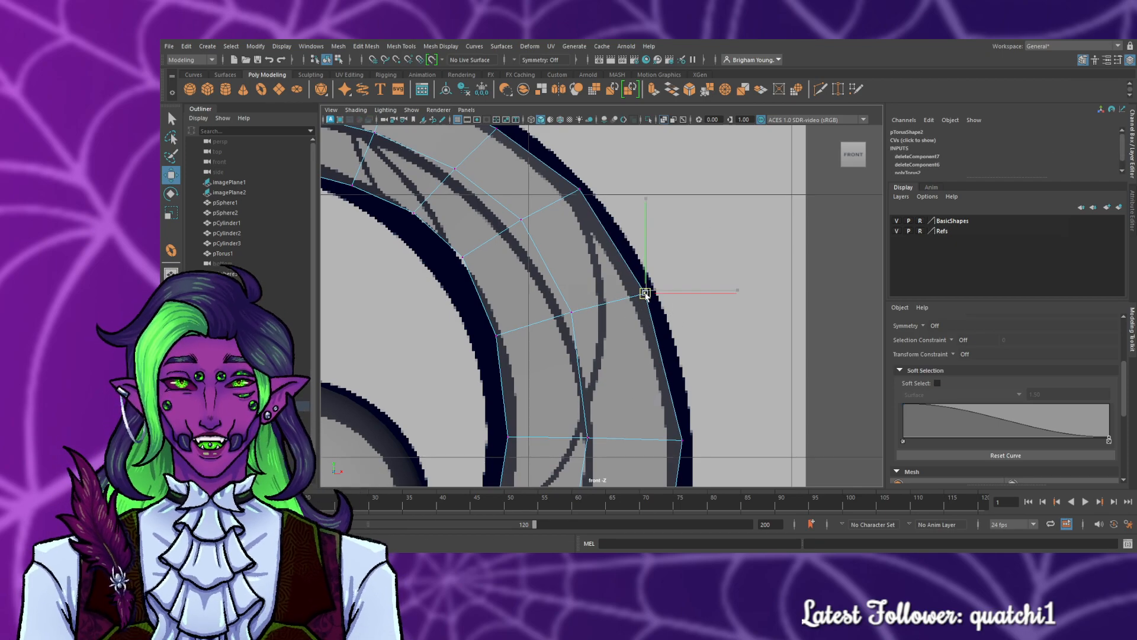
pyautogui.click(460, 256)
pyautogui.moveTo(460, 256); pyautogui.dragTo(455, 261)
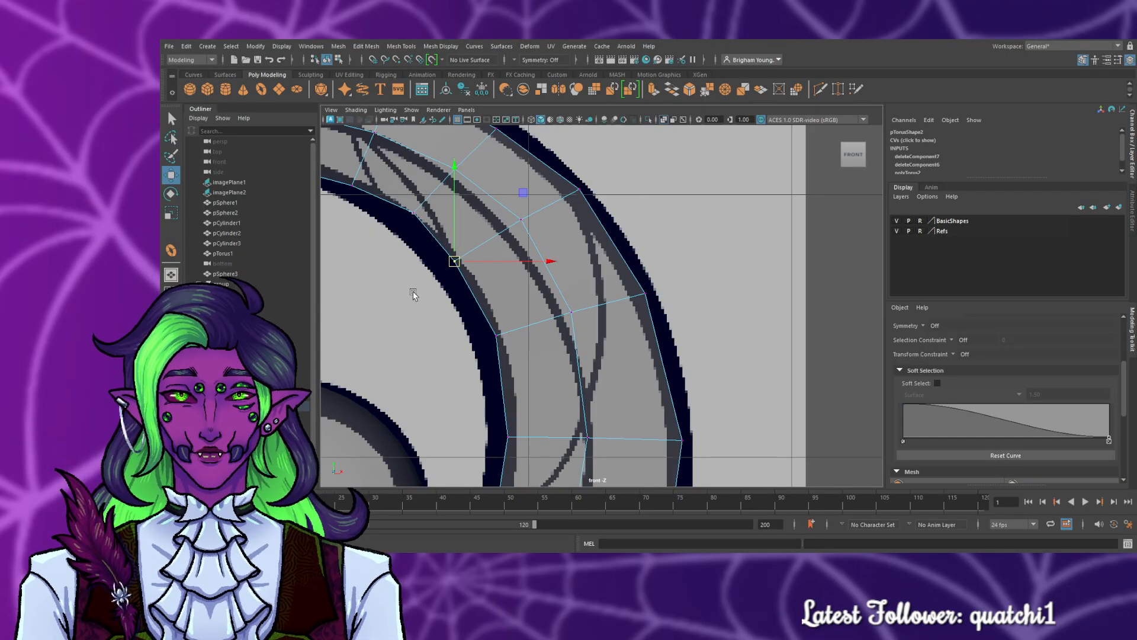
# - Fit the next outer vertex of the upper-right curve, move three middle-row vertices onto the drawn centre line, and clear the selection
pyautogui.keyDown('alt'); pyautogui.moveTo(413, 294); pyautogui.dragTo(458, 453, button='middle'); pyautogui.keyUp('alt')
pyautogui.moveTo(517, 254); pyautogui.dragTo(542, 278)
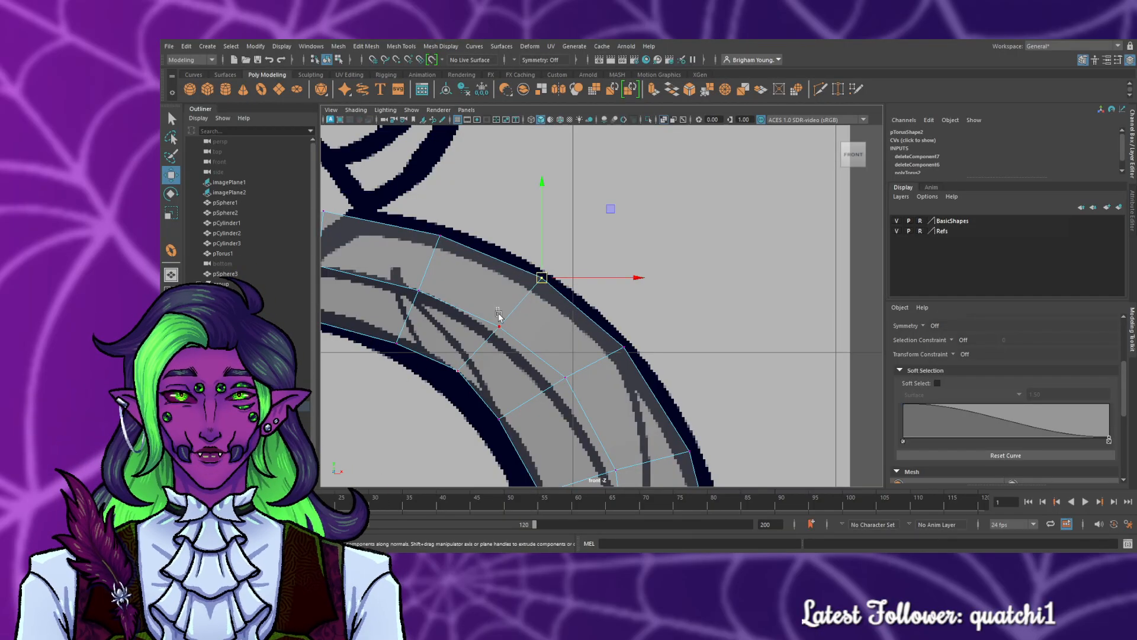
pyautogui.moveTo(500, 332); pyautogui.dragTo(493, 336)
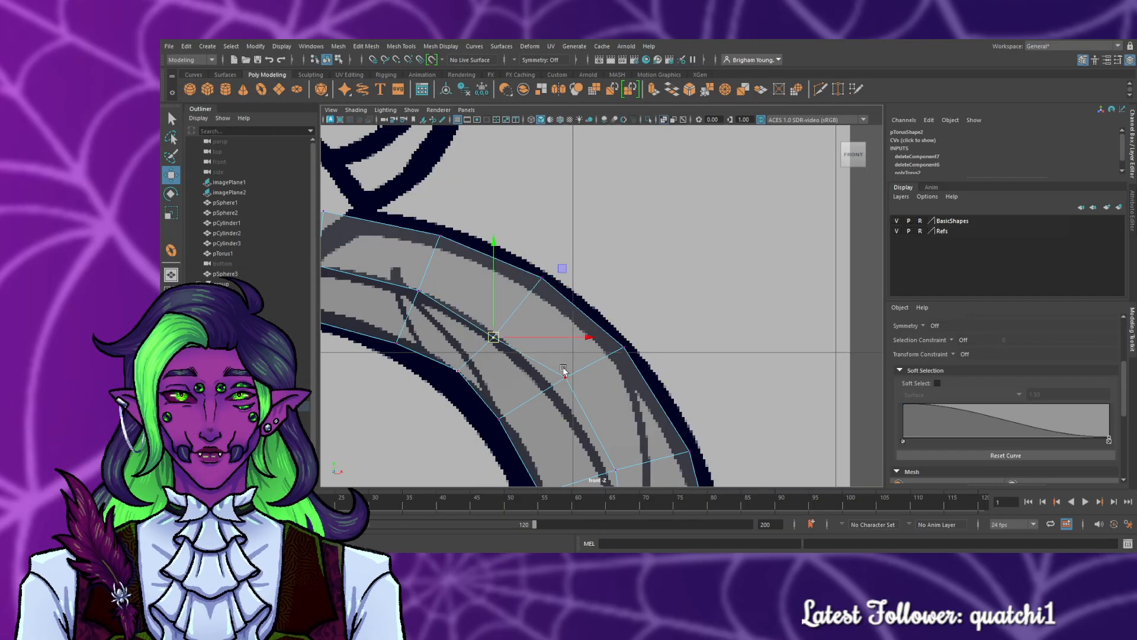
pyautogui.moveTo(562, 368); pyautogui.dragTo(552, 392)
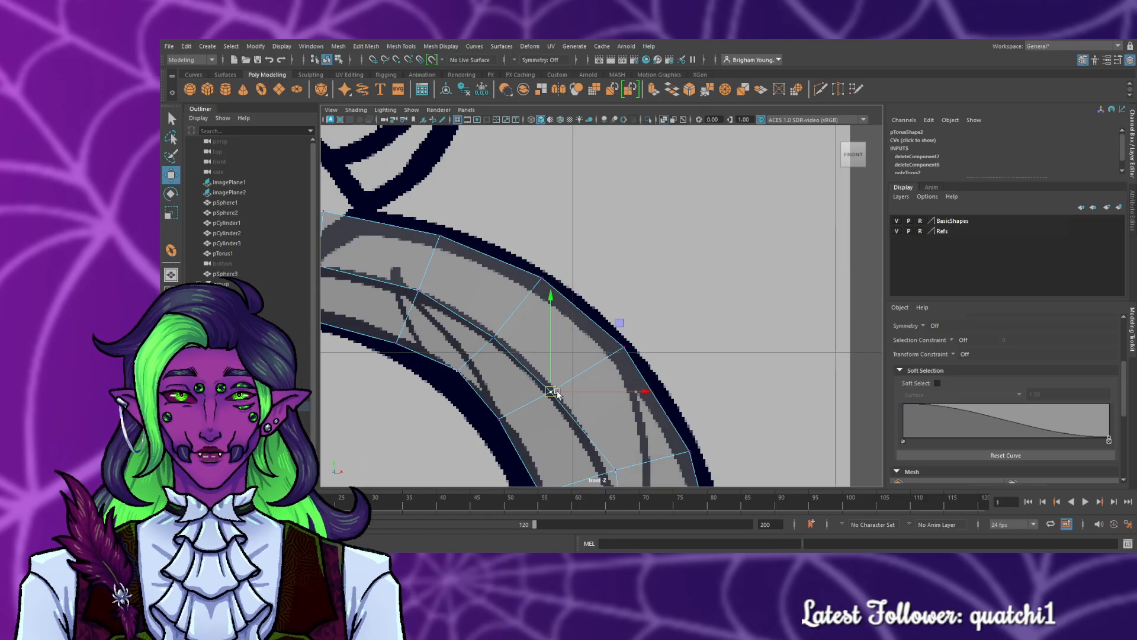
pyautogui.keyDown('alt'); pyautogui.moveTo(759, 401); pyautogui.dragTo(760, 223, button='middle'); pyautogui.keyUp('alt')
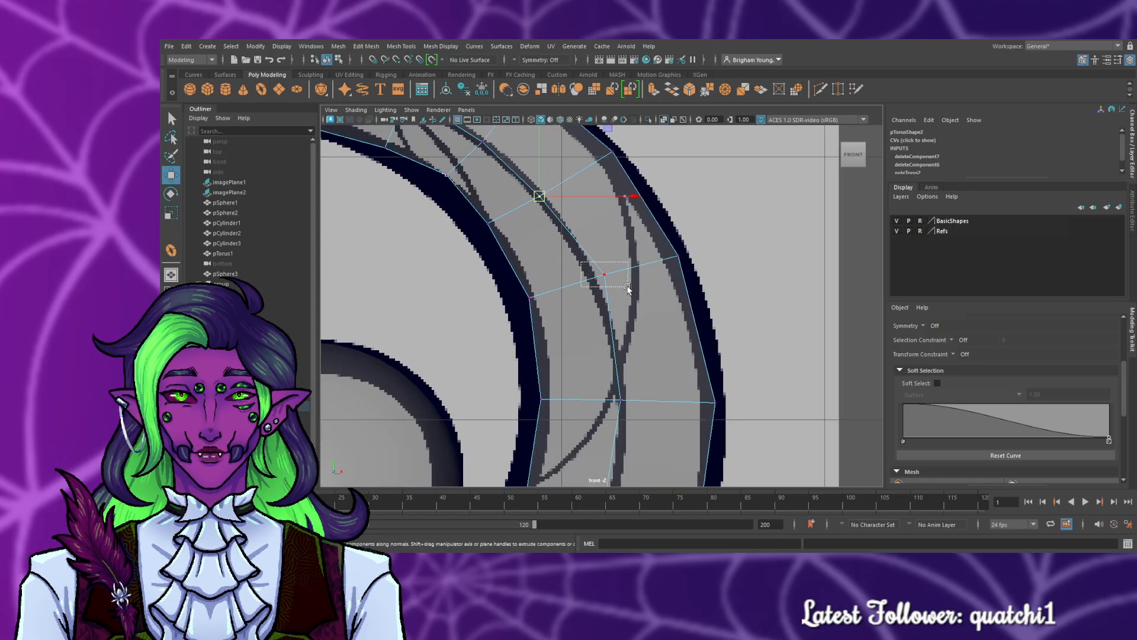
pyautogui.moveTo(628, 287); pyautogui.dragTo(595, 283)
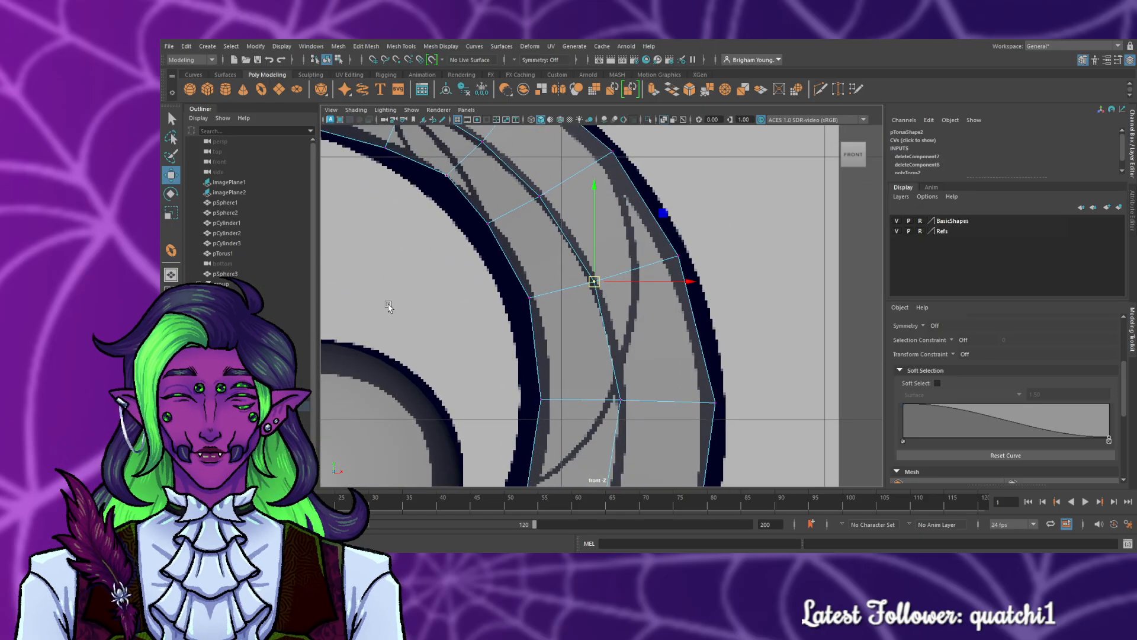
pyautogui.click(388, 306)
# - Fit the inner vertices near the crescent's top to the inner outline and lower its two topmost outer vertices to the outer outline
pyautogui.keyDown('alt'); pyautogui.moveTo(425, 246); pyautogui.dragTo(543, 295, button='middle'); pyautogui.keyUp('alt')
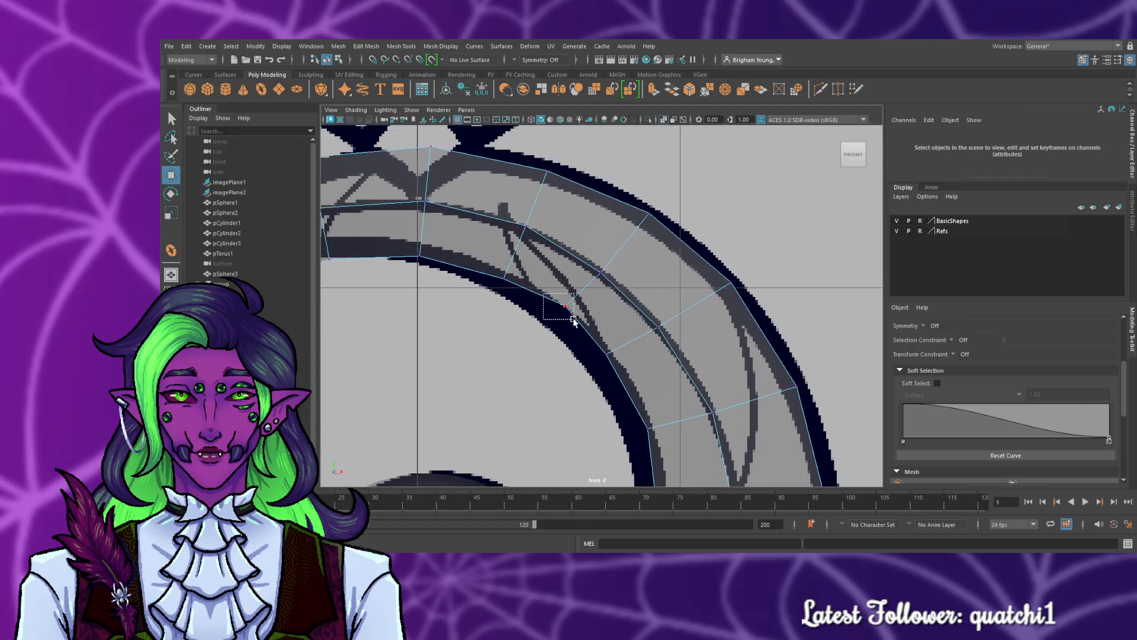
pyautogui.moveTo(573, 320); pyautogui.dragTo(573, 319)
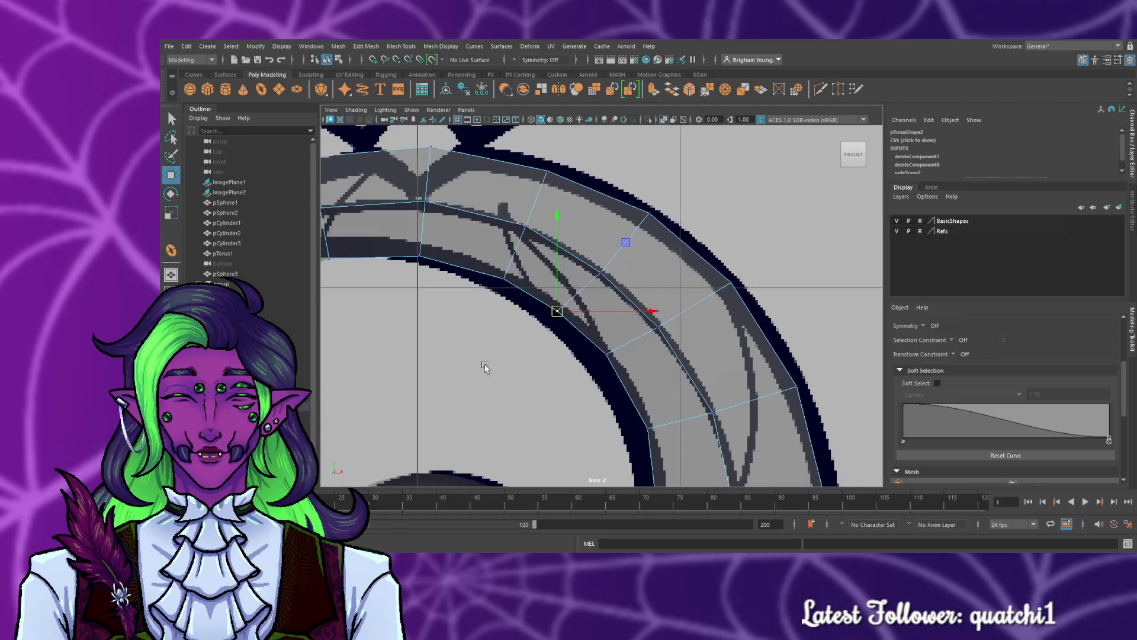
pyautogui.keyDown('alt'); pyautogui.moveTo(485, 365); pyautogui.dragTo(700, 438, button='middle'); pyautogui.keyUp('alt')
pyautogui.moveTo(532, 321)
pyautogui.mouseDown()
pyautogui.moveTo(565, 346)
pyautogui.moveTo(537, 328)
pyautogui.mouseUp()
pyautogui.click(640, 347)
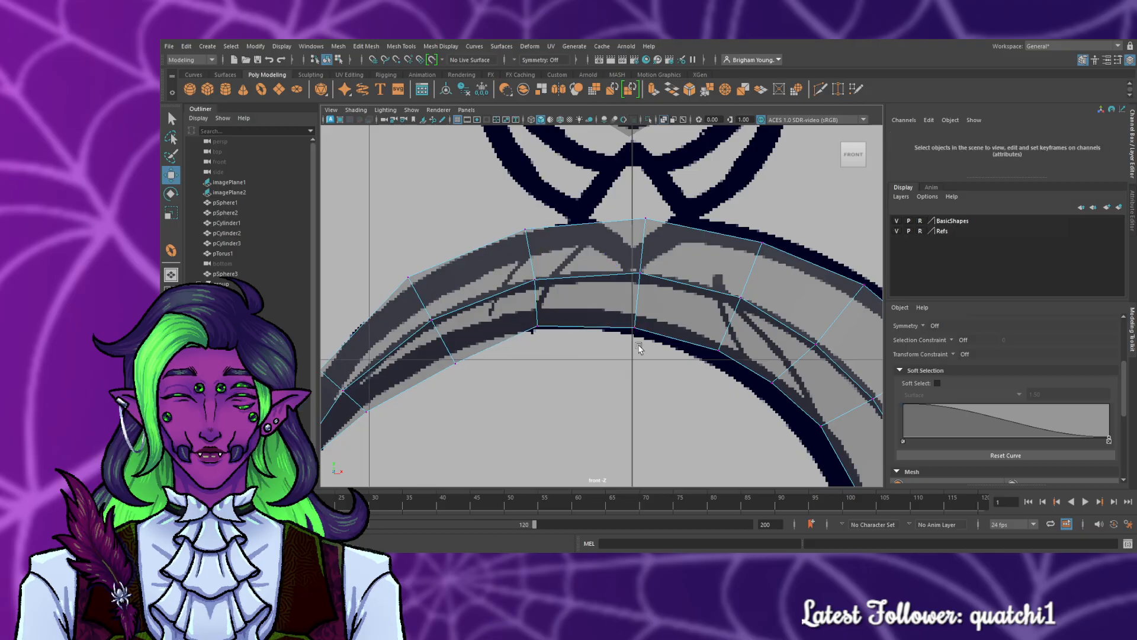
pyautogui.moveTo(501, 220); pyautogui.dragTo(526, 236)
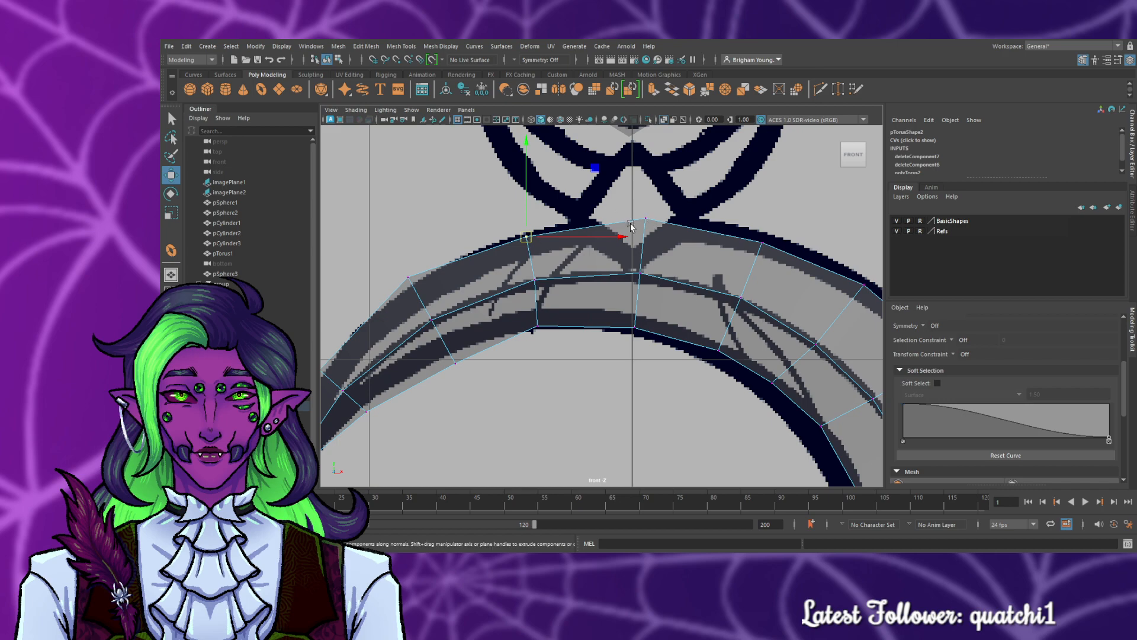
pyautogui.moveTo(648, 220); pyautogui.dragTo(644, 227)
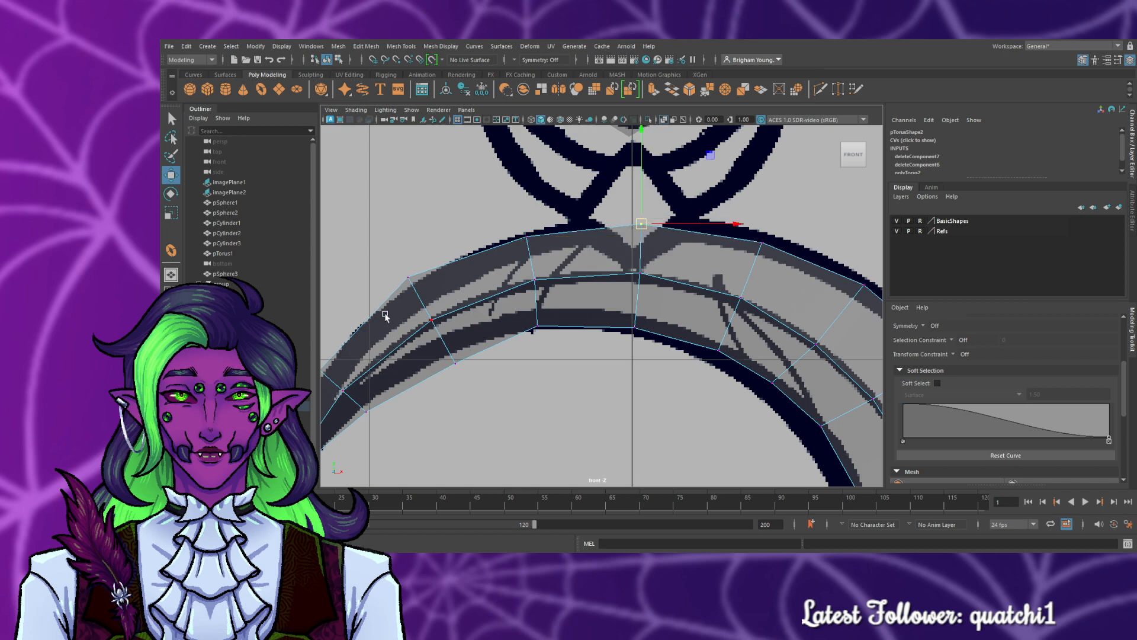
# - Fit two outer and two inner vertices on the crescent's upper-left arm, down to the pair nearest its tip, to the drawn outline
pyautogui.moveTo(407, 277); pyautogui.dragTo(413, 288)
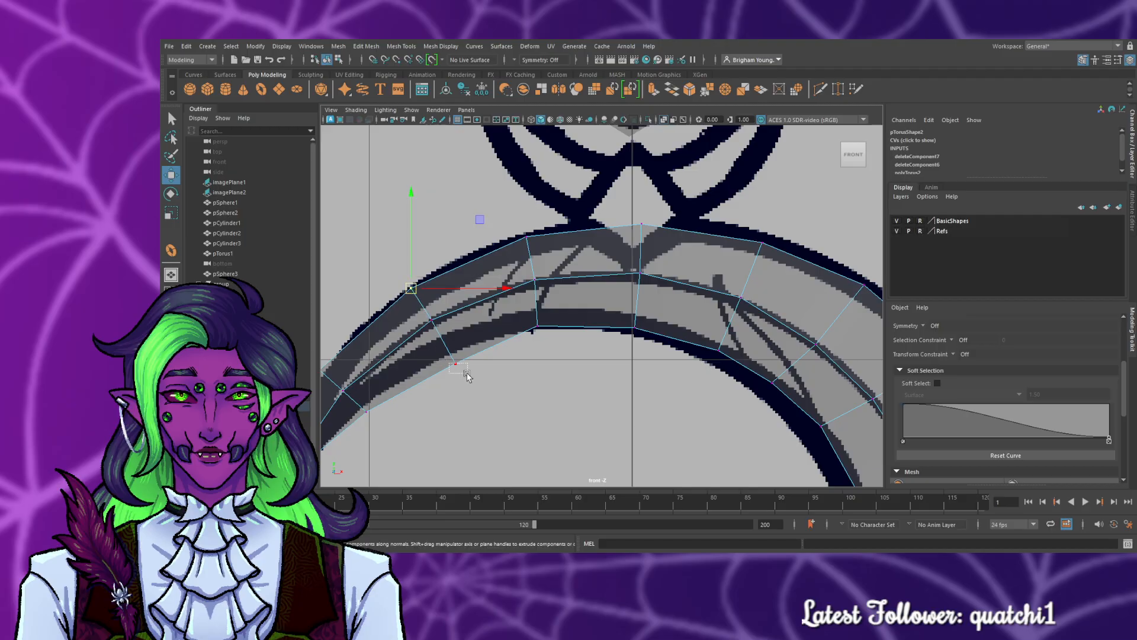
pyautogui.moveTo(454, 369); pyautogui.dragTo(441, 355)
pyautogui.keyDown('alt'); pyautogui.moveTo(445, 408); pyautogui.dragTo(603, 293, button='middle'); pyautogui.keyUp('alt')
pyautogui.moveTo(516, 295)
pyautogui.mouseDown()
pyautogui.moveTo(528, 303)
pyautogui.moveTo(512, 291)
pyautogui.mouseUp()
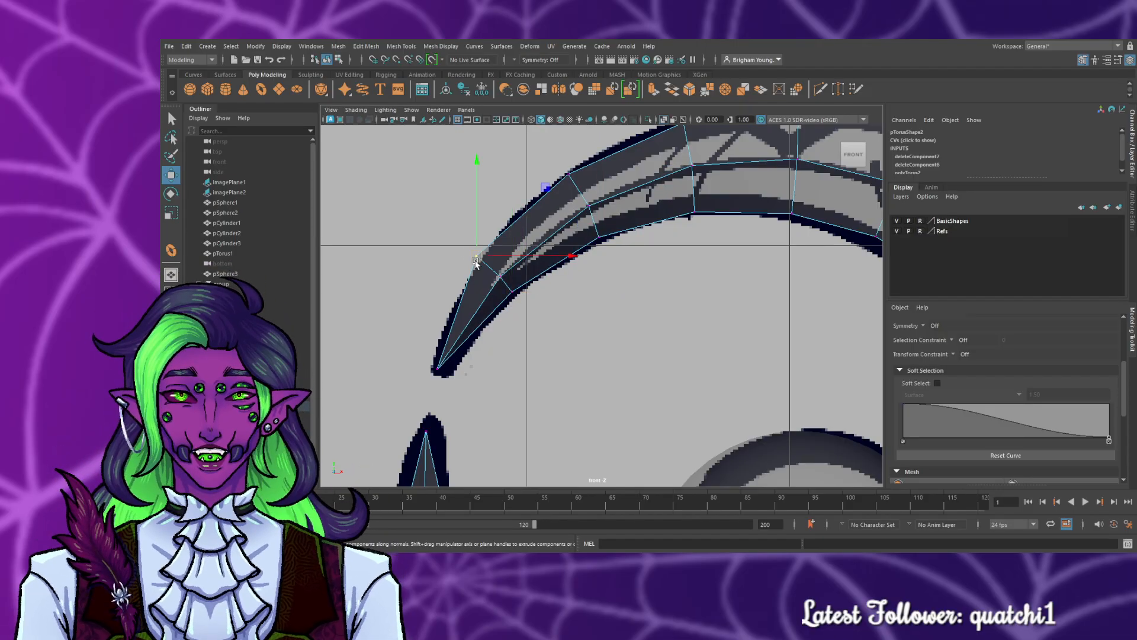
pyautogui.click(474, 256)
pyautogui.moveTo(474, 256); pyautogui.dragTo(481, 266)
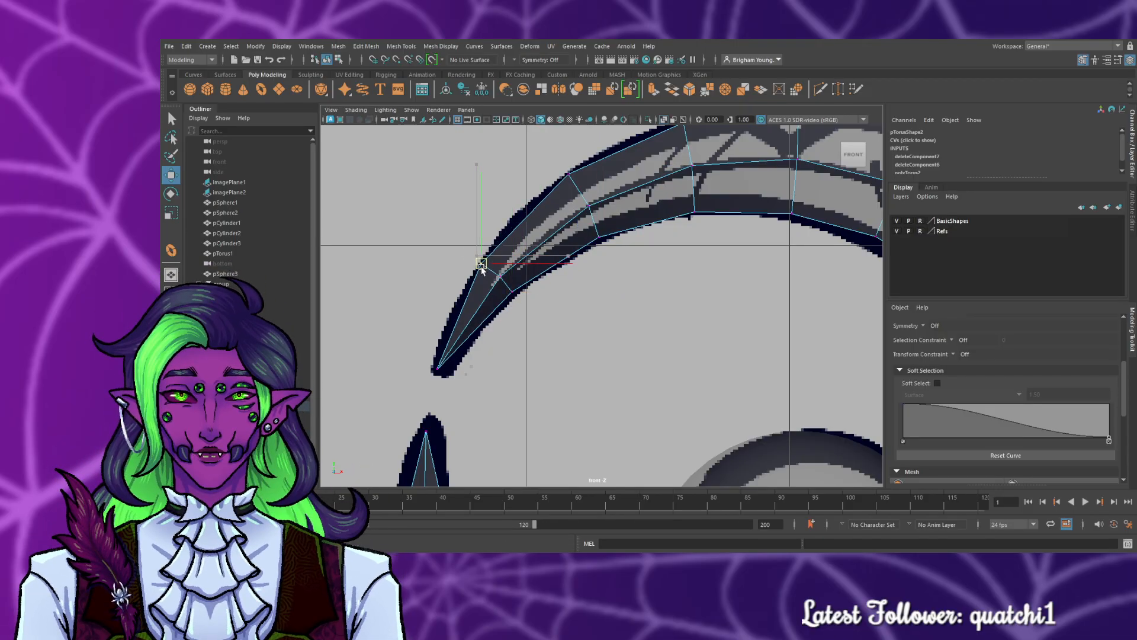
pyautogui.click(564, 364)
pyautogui.scroll(-10, 592, 357)
pyautogui.scroll(3, 600, 357)
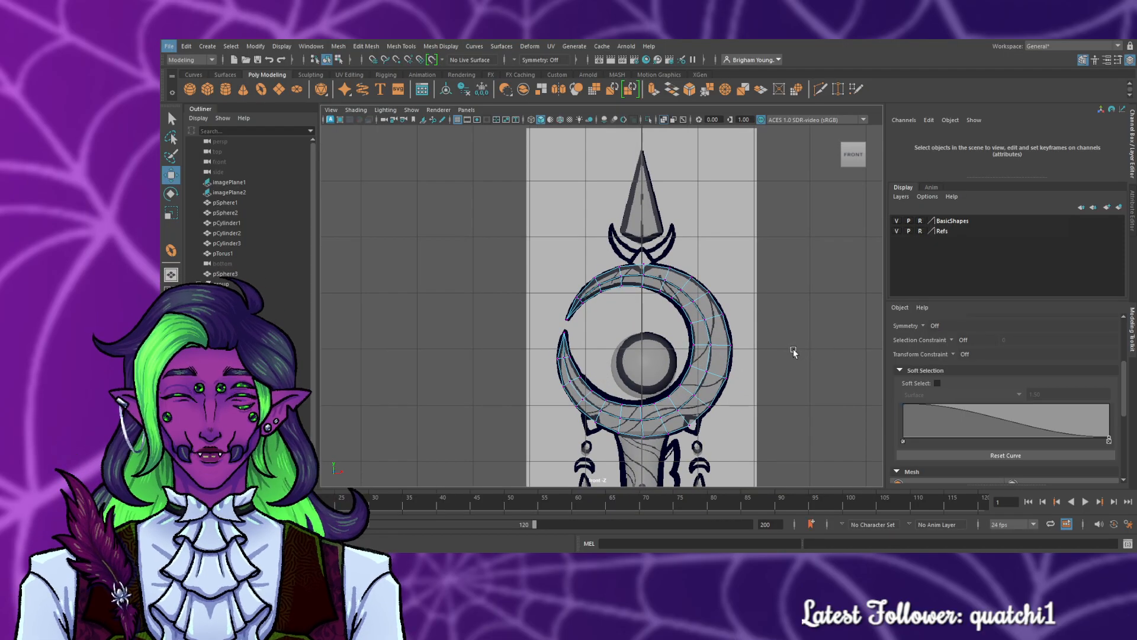
# - In the perspective view, select the overlapping vertices at the crescent's lower tip and merge them
pyautogui.press('space')
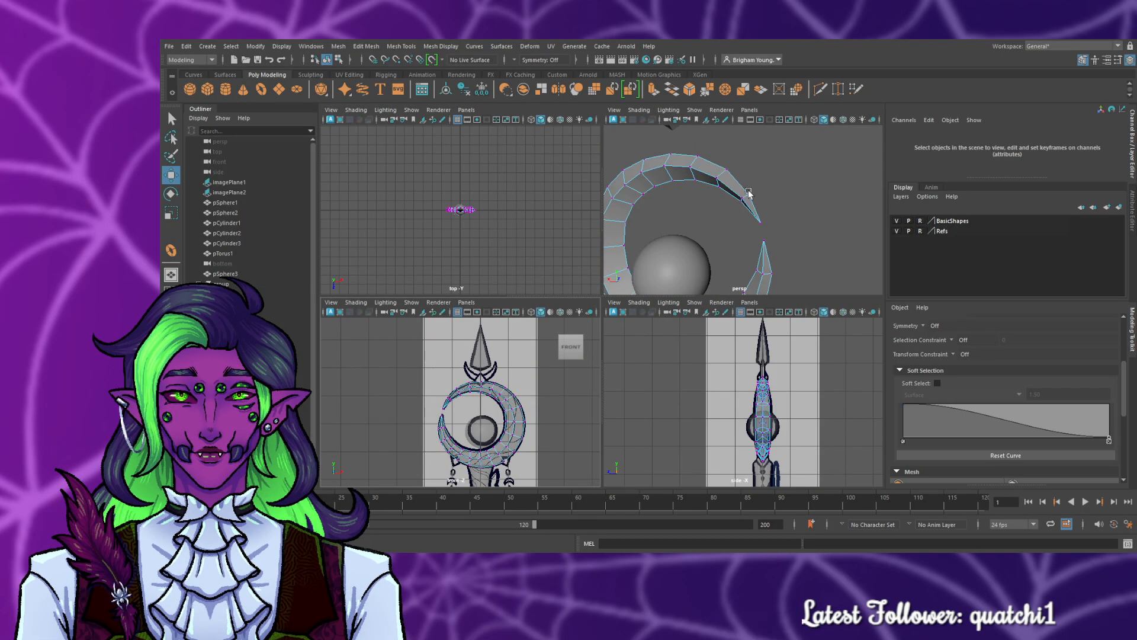
pyautogui.press('space')
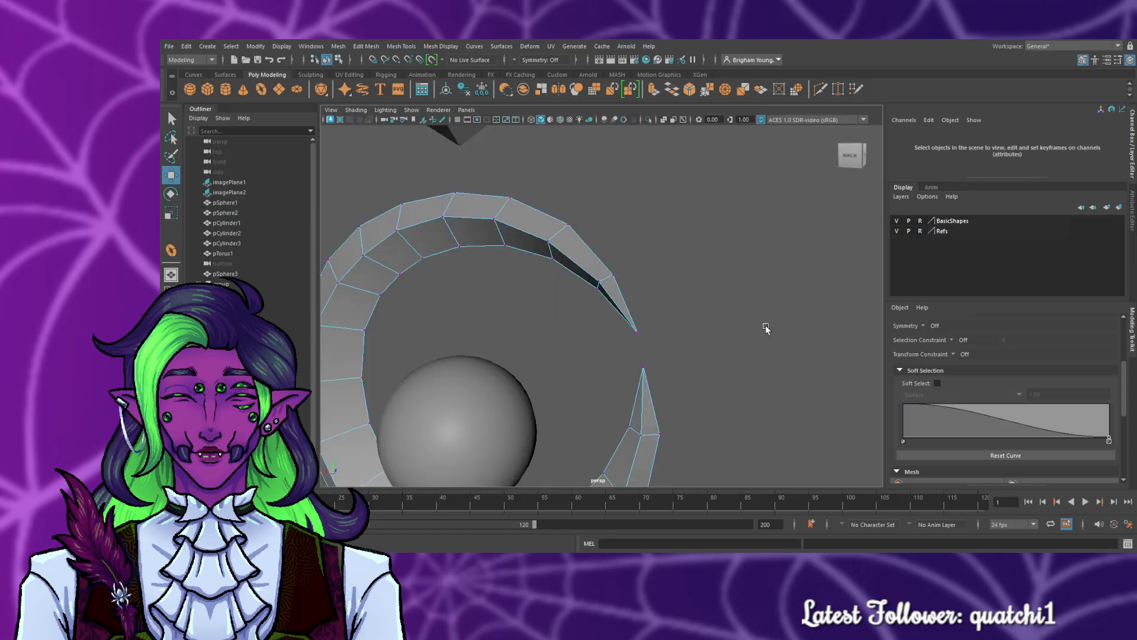
pyautogui.keyDown('alt'); pyautogui.moveTo(765, 325); pyautogui.dragTo(569, 309); pyautogui.keyUp('alt')
pyautogui.scroll(-10, 656, 308)
pyautogui.keyDown('alt'); pyautogui.moveTo(744, 360); pyautogui.dragTo(812, 419); pyautogui.keyUp('alt')
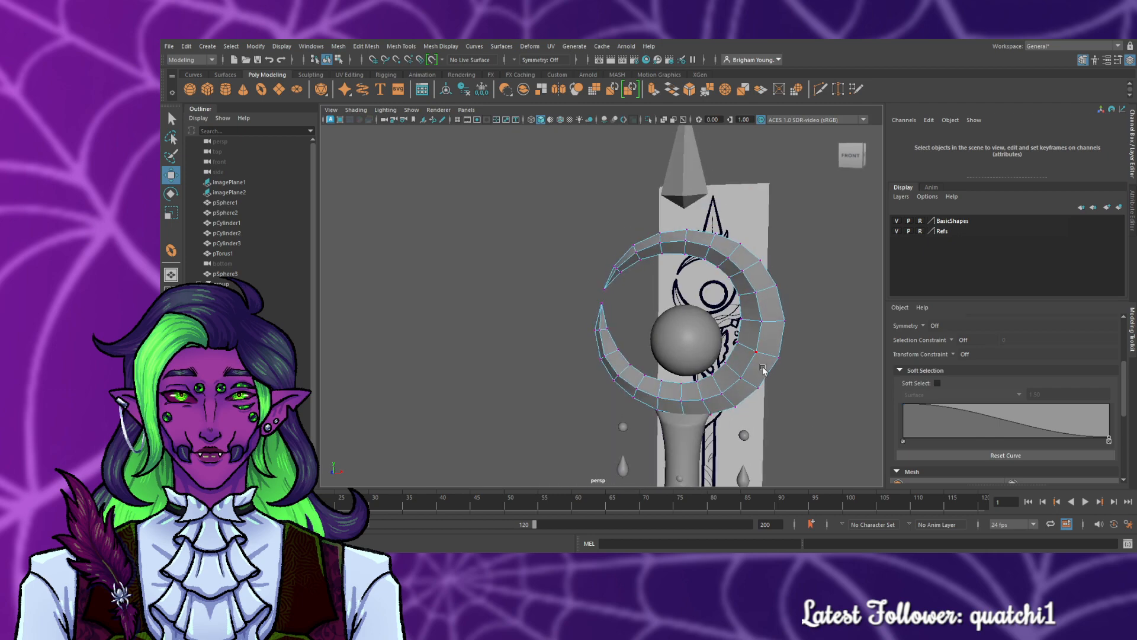
pyautogui.click(769, 245)
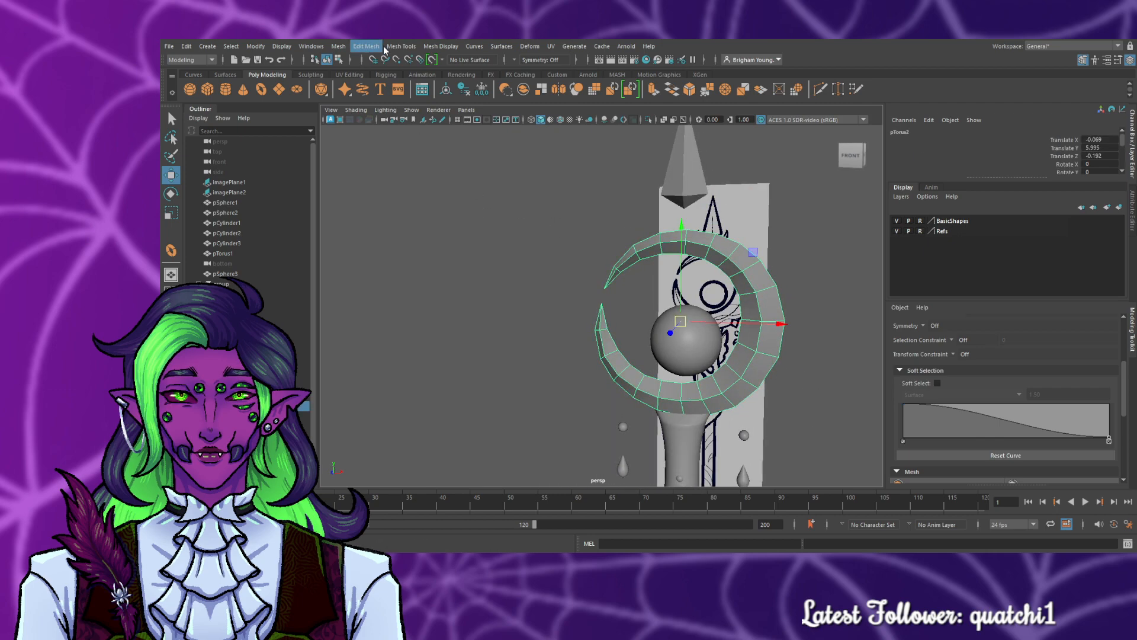
pyautogui.click(566, 291)
pyautogui.scroll(10, 625, 326)
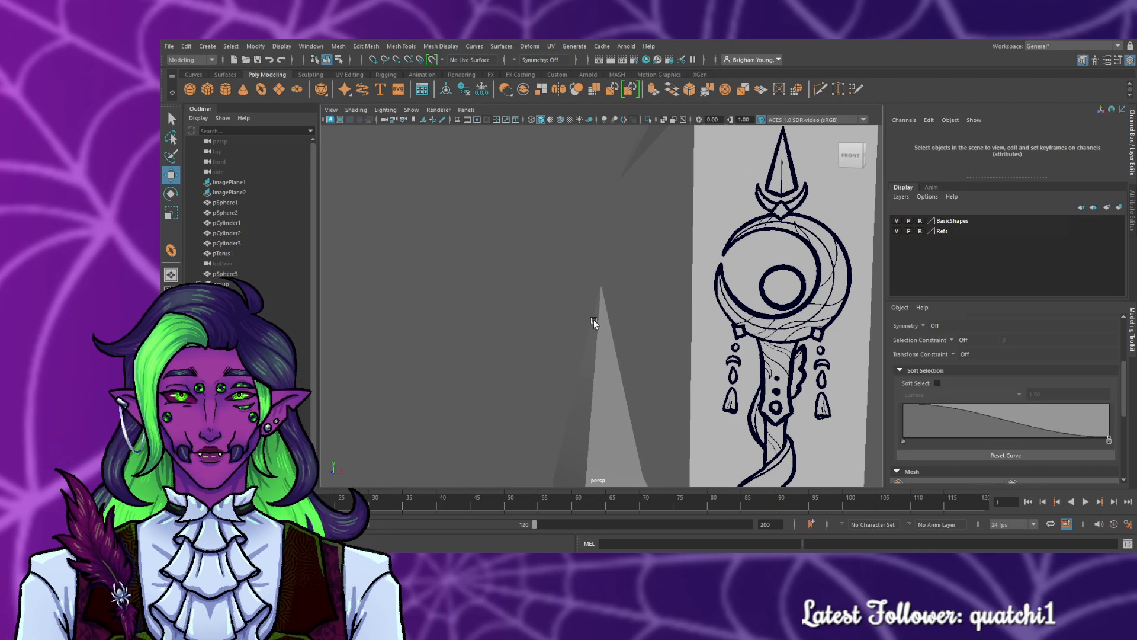
pyautogui.moveTo(570, 272); pyautogui.dragTo(601, 287)
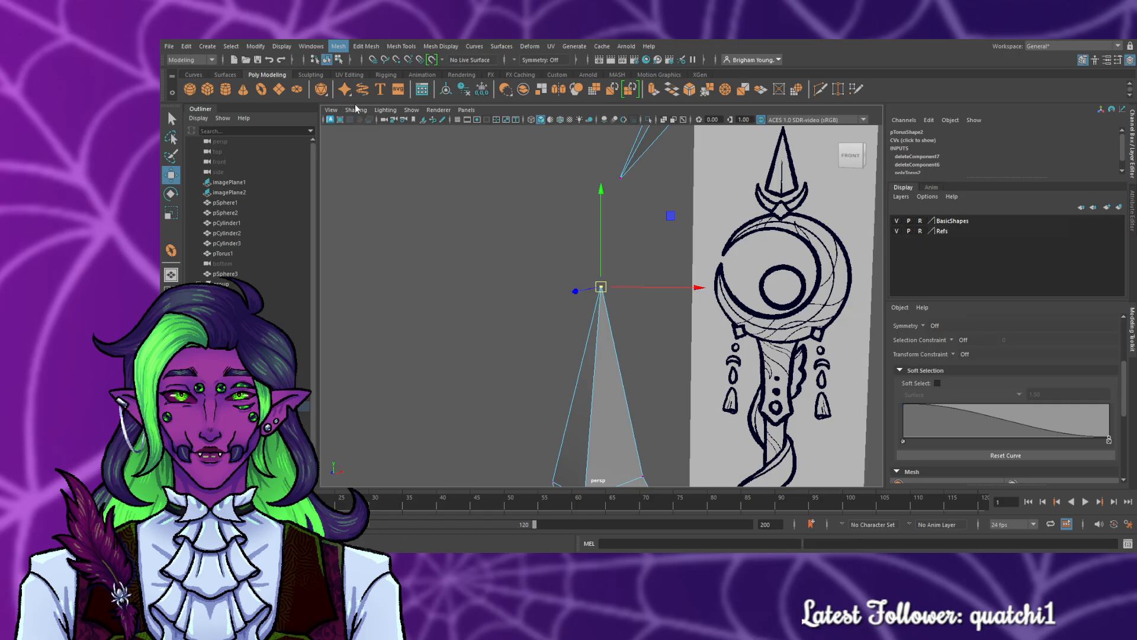
pyautogui.click(363, 51)
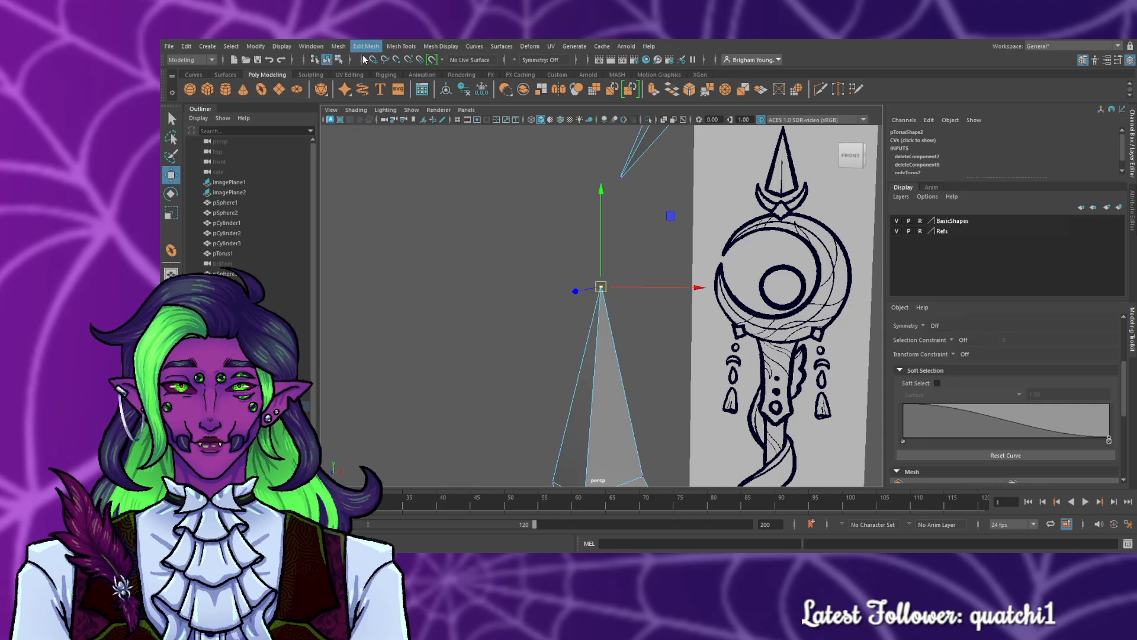
pyautogui.click(401, 155)
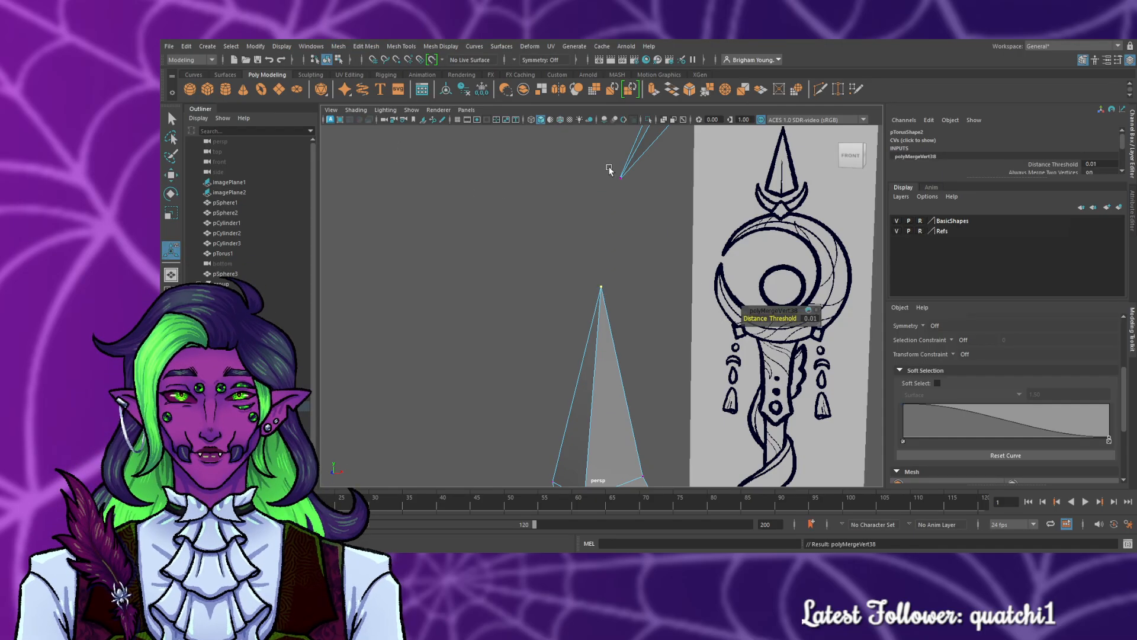
# - Merge the overlapping vertices at the crescent's upper tip and clear the selection
pyautogui.moveTo(618, 178); pyautogui.dragTo(623, 185)
pyautogui.press('g')
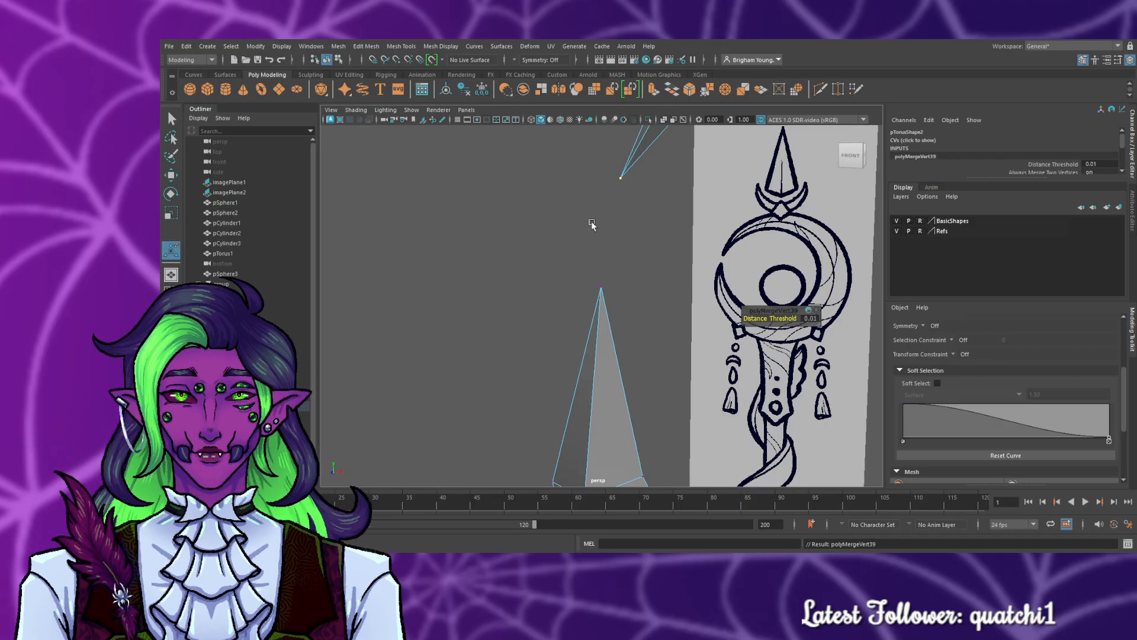
pyautogui.click(638, 243)
pyautogui.scroll(-10, 637, 243)
pyautogui.scroll(3, 638, 244)
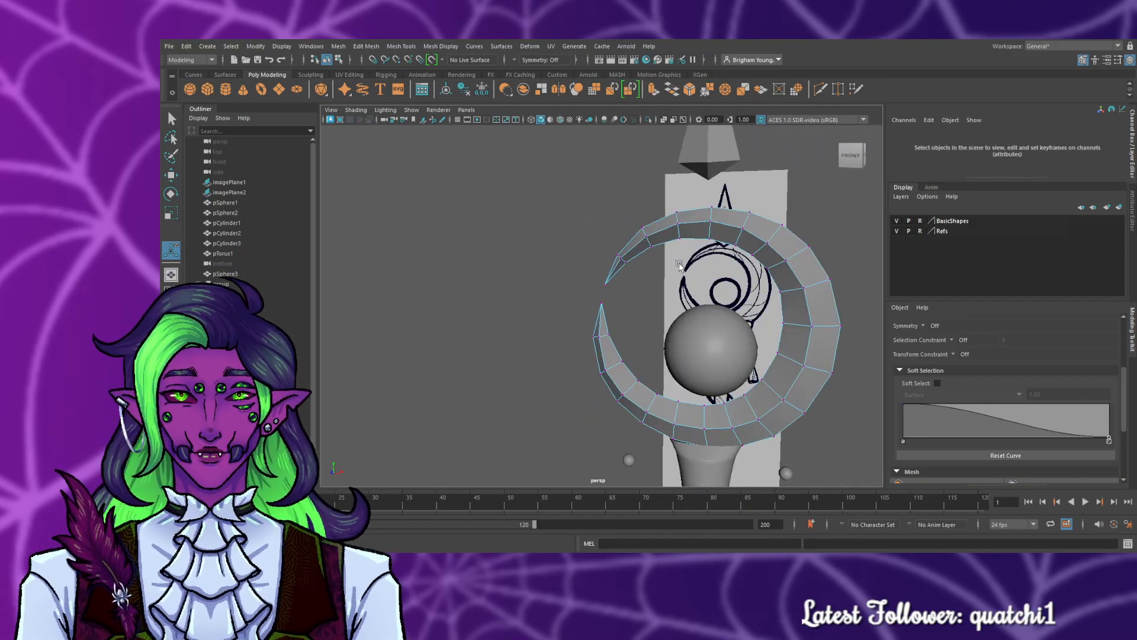
# - Try smoothing the whole crescent with one division, inspect it from another angle, and undo the smoothing
pyautogui.moveTo(710, 233); pyautogui.dragTo(718, 223, button='right')
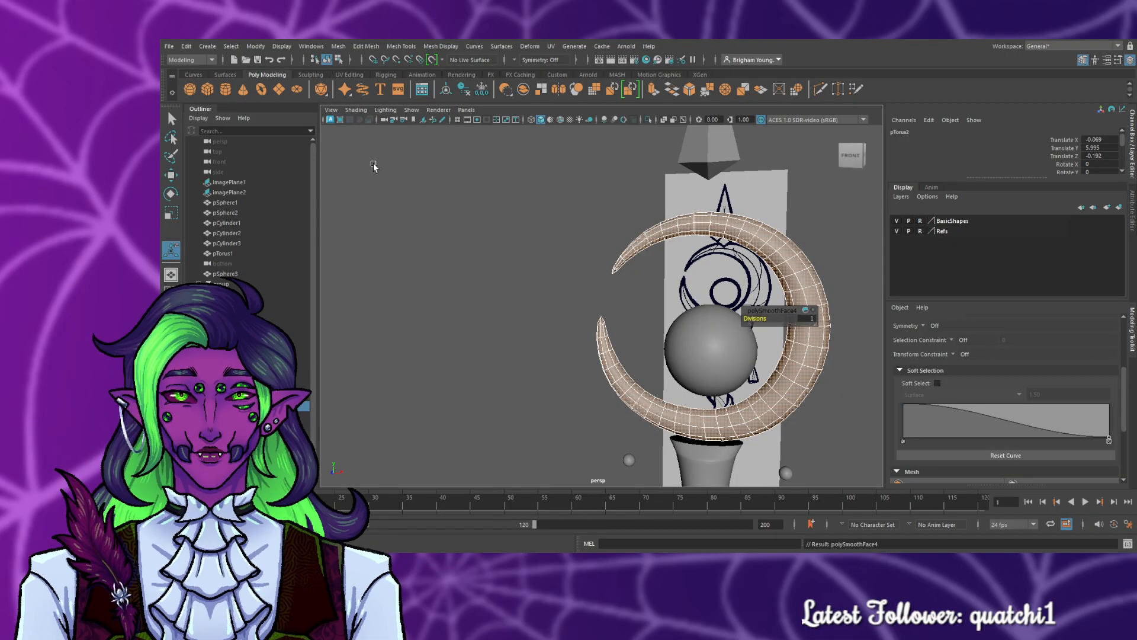
pyautogui.moveTo(527, 383)
pyautogui.keyDown('alt'); pyautogui.mouseDown()
pyautogui.moveTo(392, 392)
pyautogui.moveTo(437, 383)
pyautogui.moveTo(421, 381)
pyautogui.moveTo(644, 384)
pyautogui.moveTo(676, 332)
pyautogui.moveTo(695, 386)
pyautogui.moveTo(524, 373)
pyautogui.moveTo(501, 394)
pyautogui.mouseUp(); pyautogui.keyUp('alt')
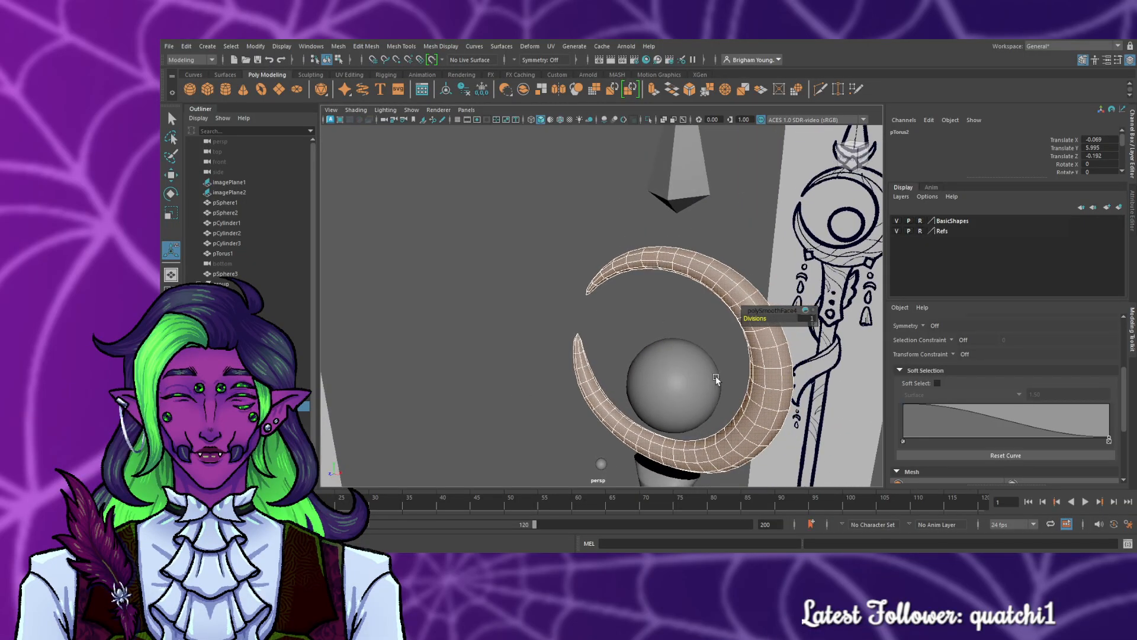
pyautogui.hotkey('ctrl', 'z')
# - Reselect the crescent as an object and save the scene as a new incremental version
pyautogui.click(377, 203)
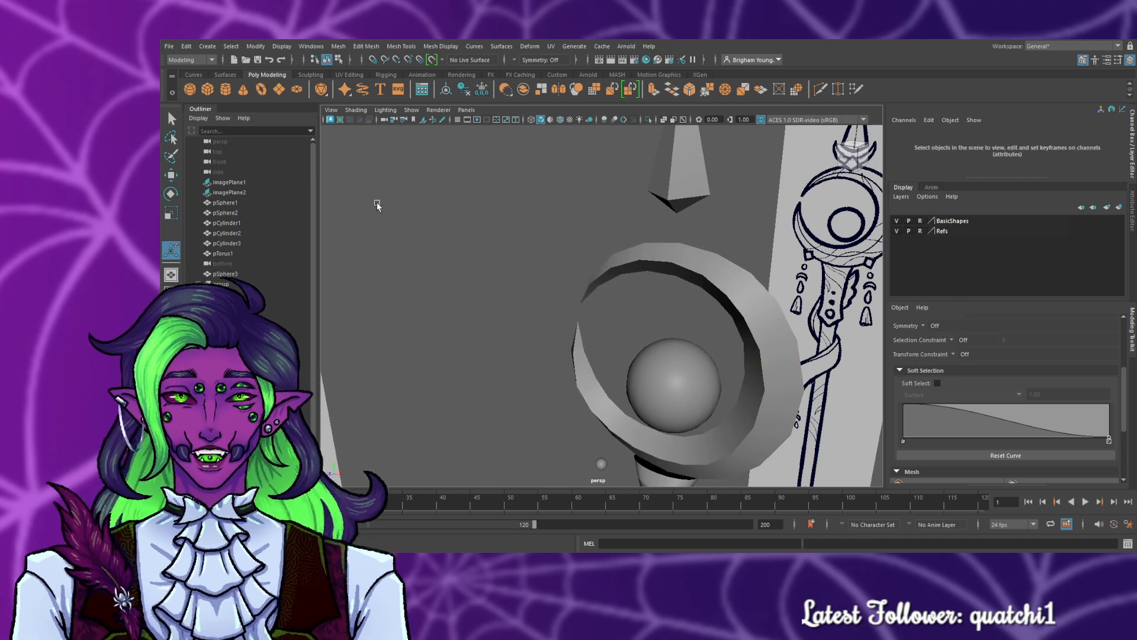
pyautogui.click(572, 349)
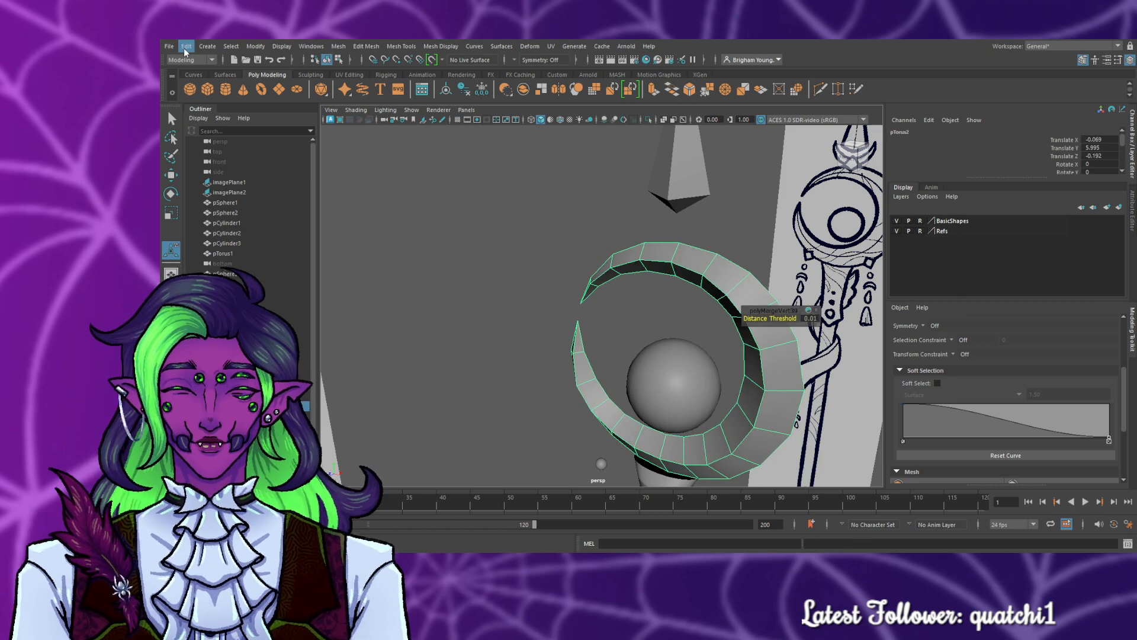
pyautogui.hotkey('ctrl', 'alt', 's')
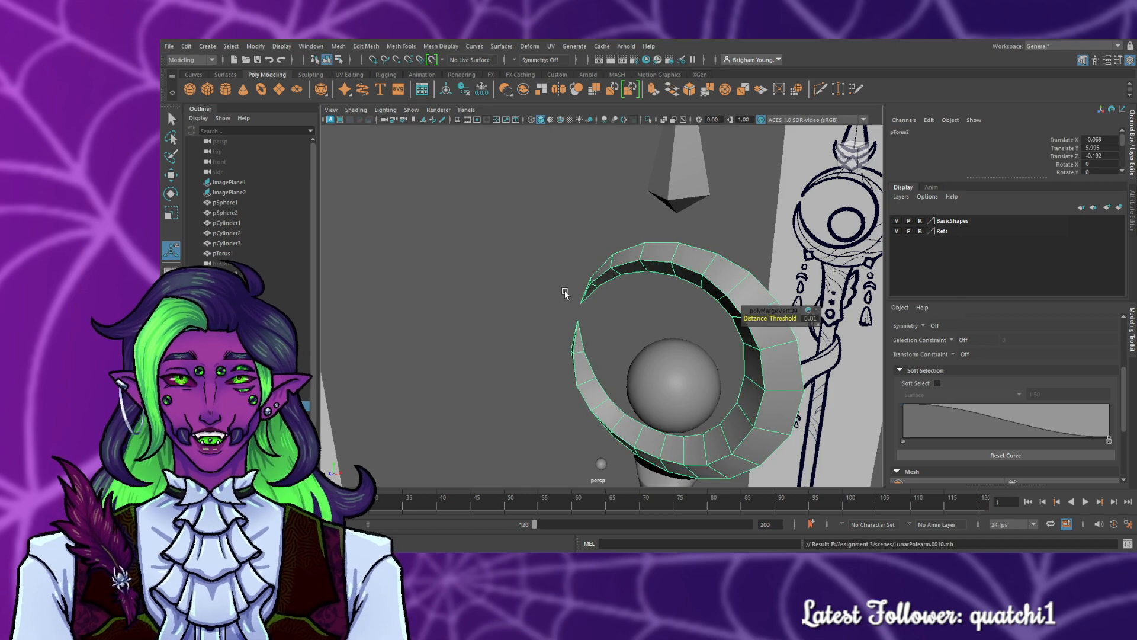
# - Examine the crescent's attributes across its transform, merge-vertex history and shading nodes
pyautogui.scroll(-5, 1097, 161)
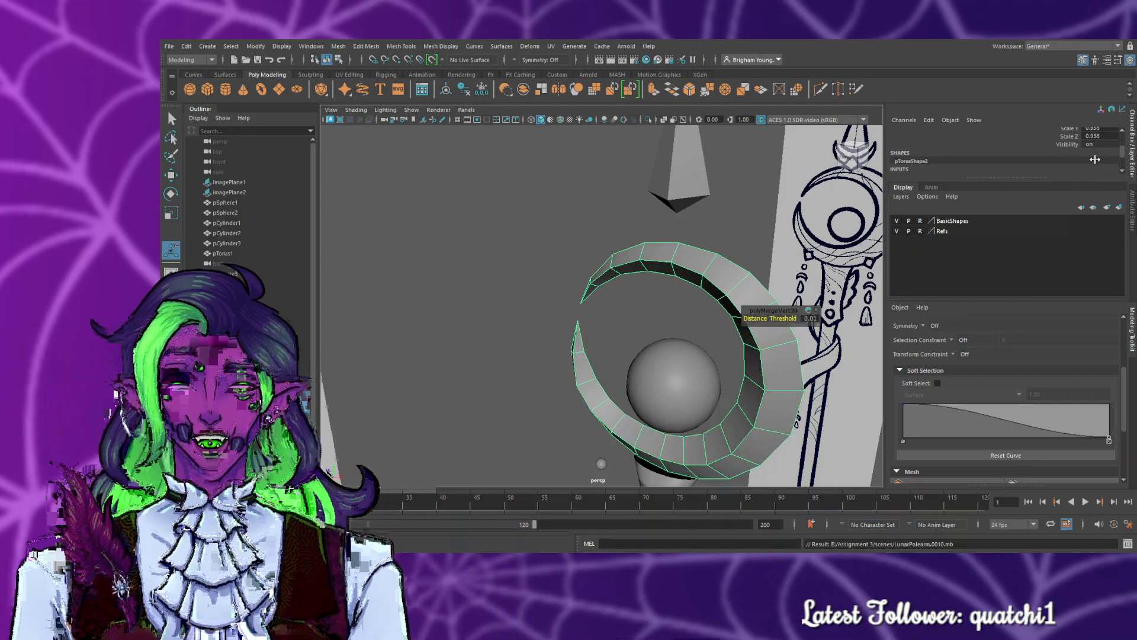
pyautogui.click(1132, 228)
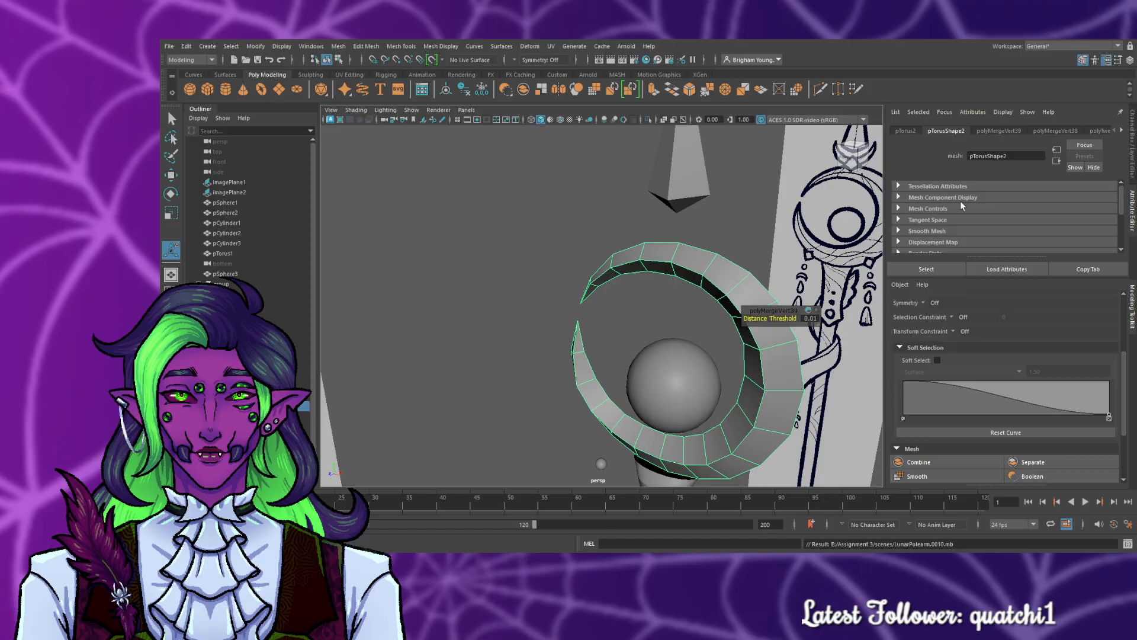
pyautogui.click(916, 131)
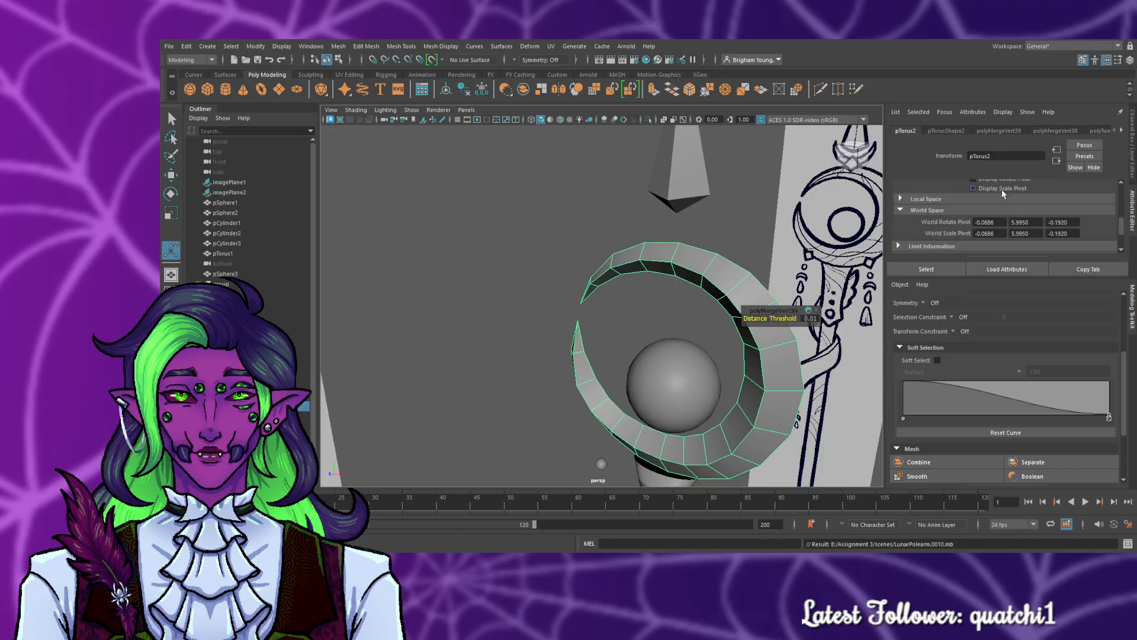
pyautogui.click(1007, 131)
pyautogui.click(1055, 131)
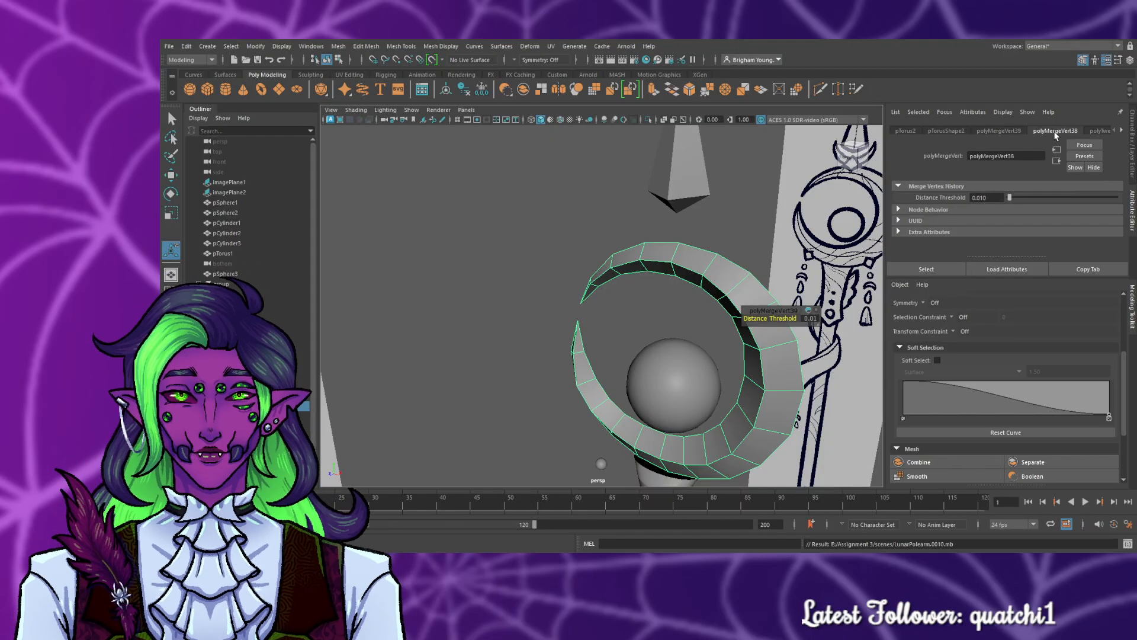
pyautogui.click(1124, 131)
pyautogui.click(1021, 129)
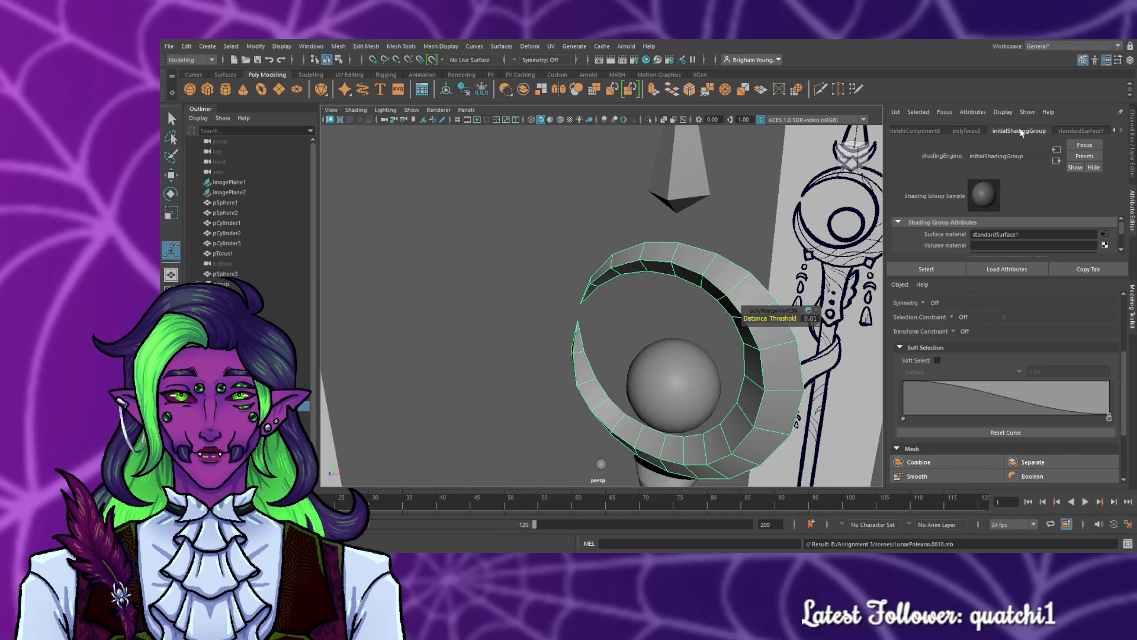
pyautogui.click(1082, 130)
# - Try raising Subdivisions Axis to 50 in the crescent's polyTorus2 history, and undo the change
pyautogui.click(972, 130)
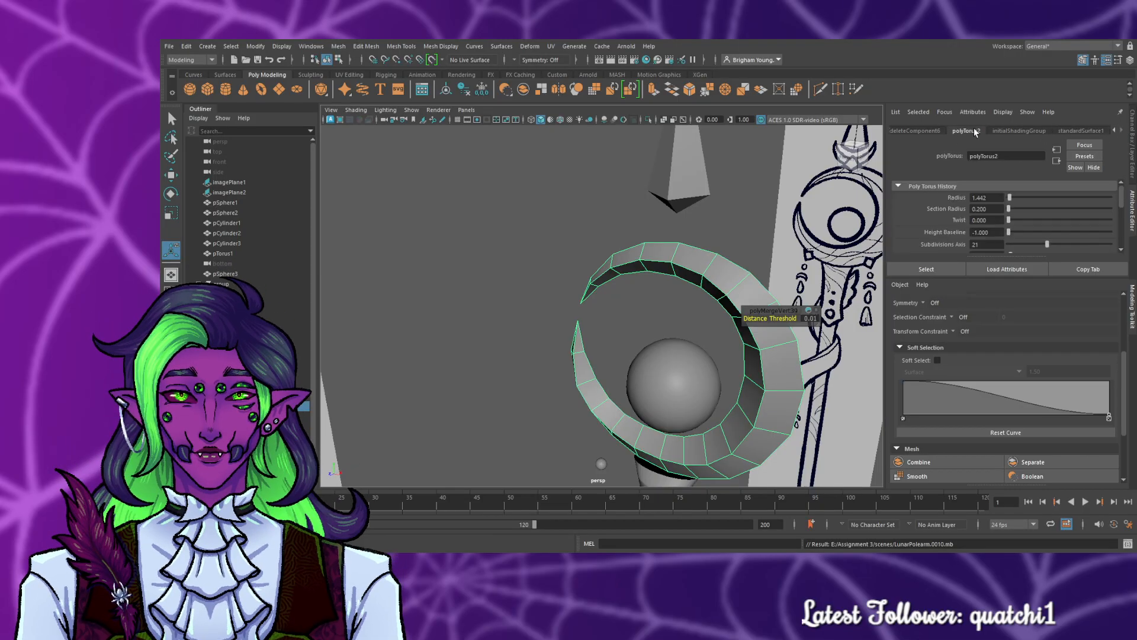
pyautogui.click(1000, 130)
pyautogui.click(968, 129)
pyautogui.scroll(-3, 1007, 190)
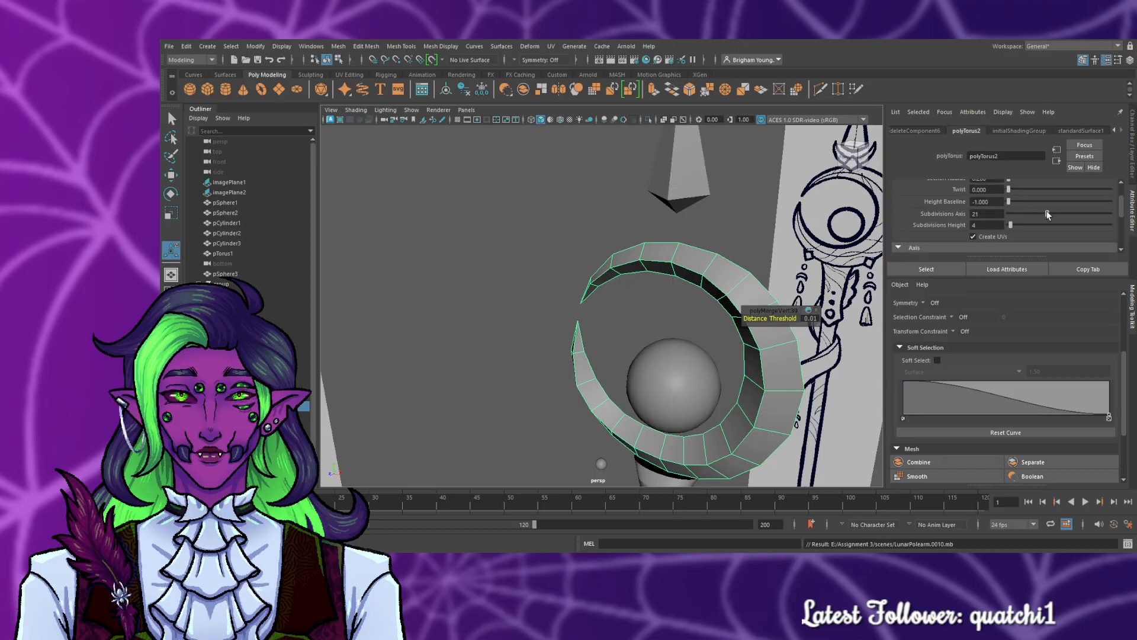
pyautogui.moveTo(1047, 212); pyautogui.dragTo(1110, 215)
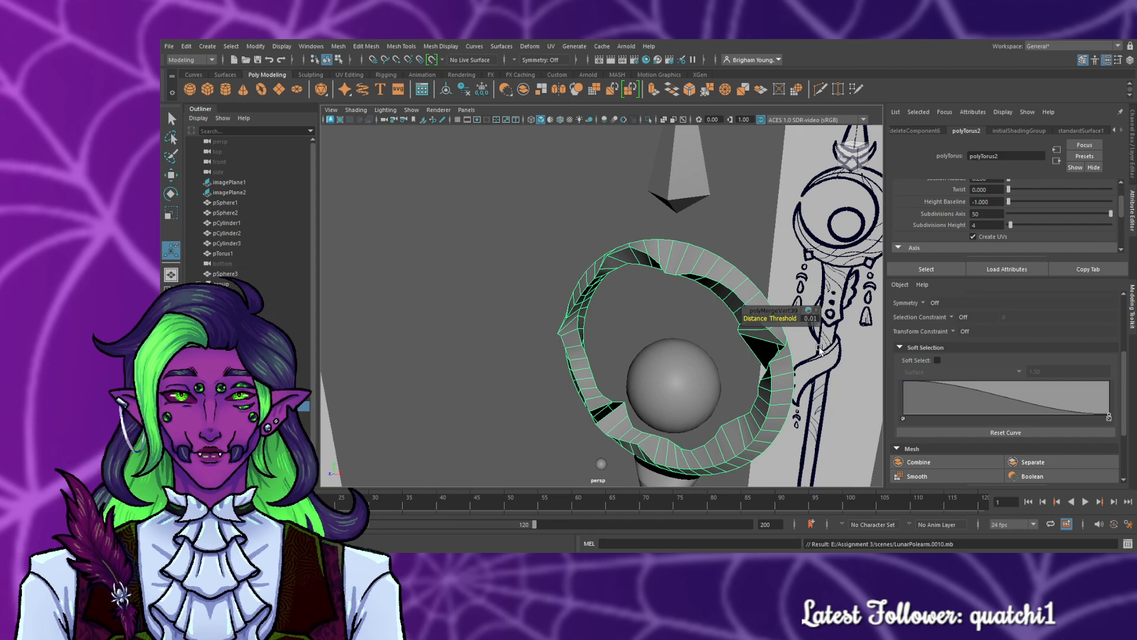
pyautogui.hotkey('ctrl', 'z')
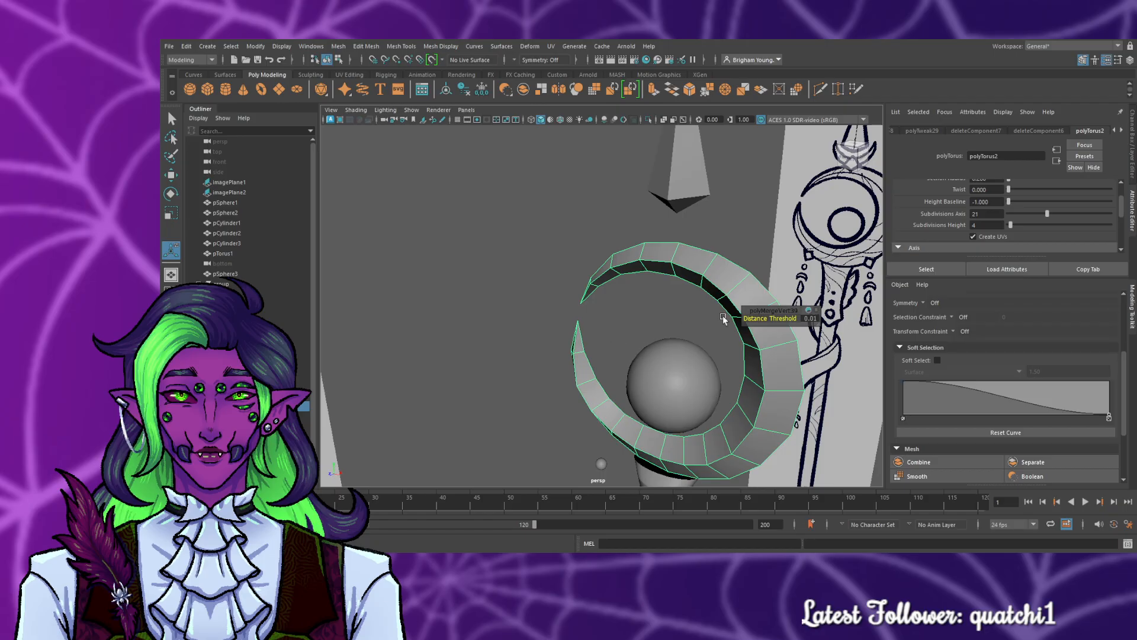
# - View the crescent from behind, reselect it, and look through its torus history attributes again
pyautogui.click(716, 325)
pyautogui.keyDown('alt'); pyautogui.moveTo(518, 399); pyautogui.dragTo(826, 398); pyautogui.keyUp('alt')
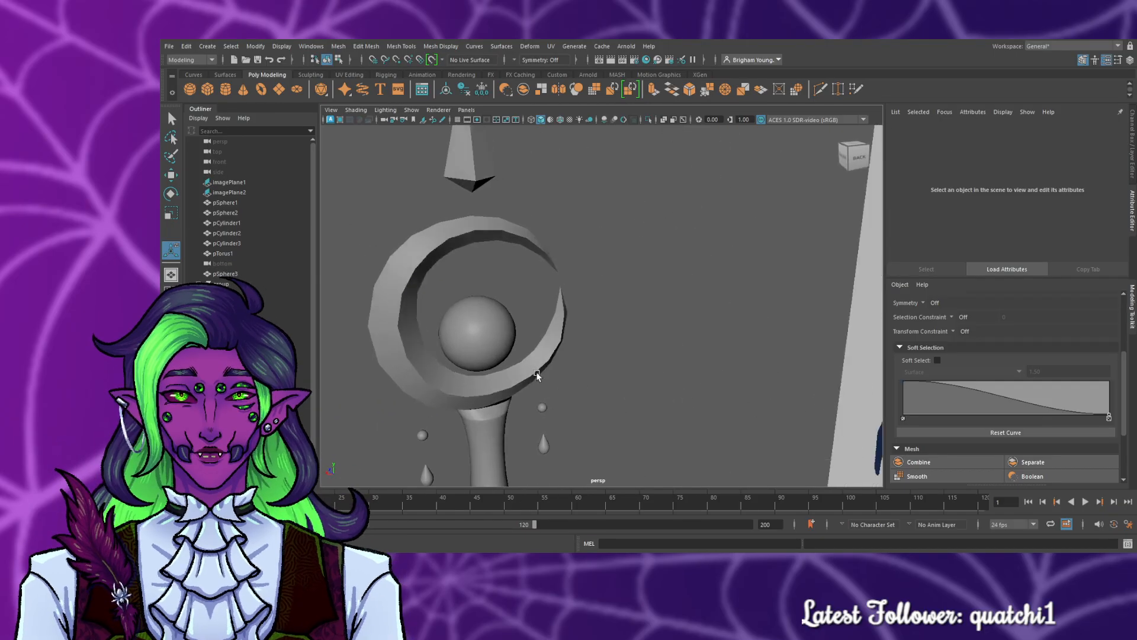
pyautogui.click(406, 349)
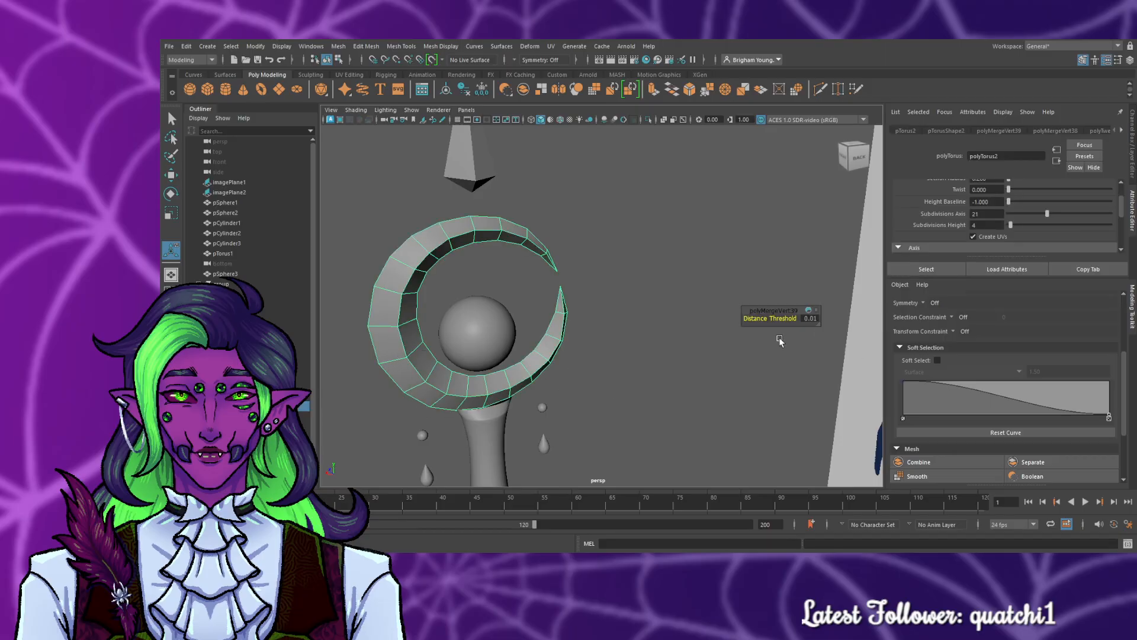
pyautogui.scroll(-4, 1015, 211)
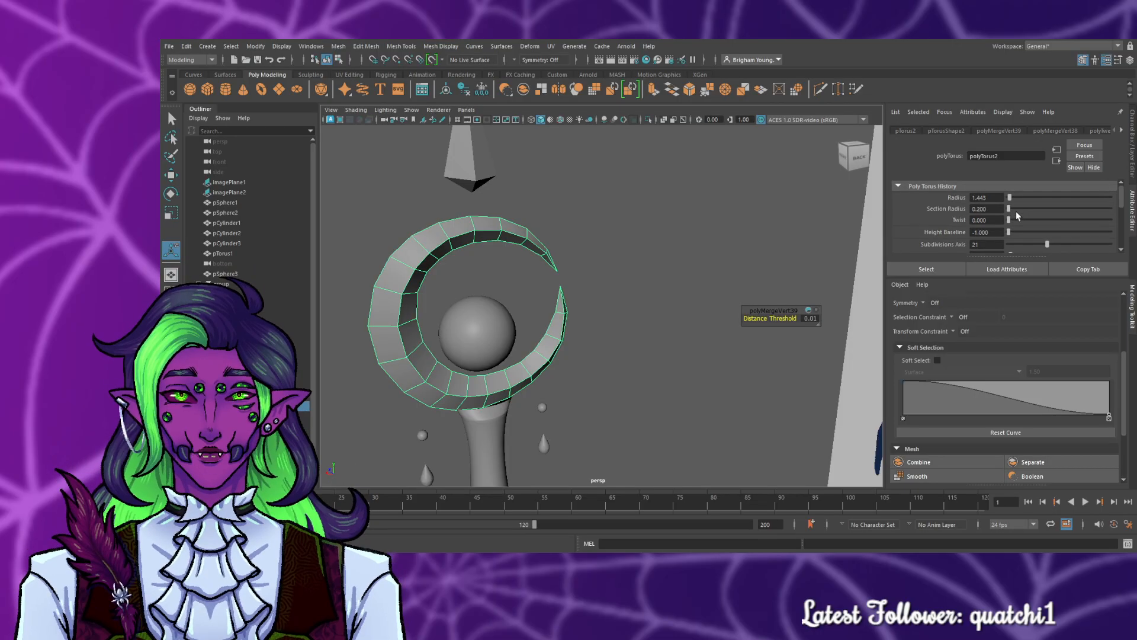
pyautogui.scroll(-3, 567, 321)
pyautogui.scroll(5, 569, 321)
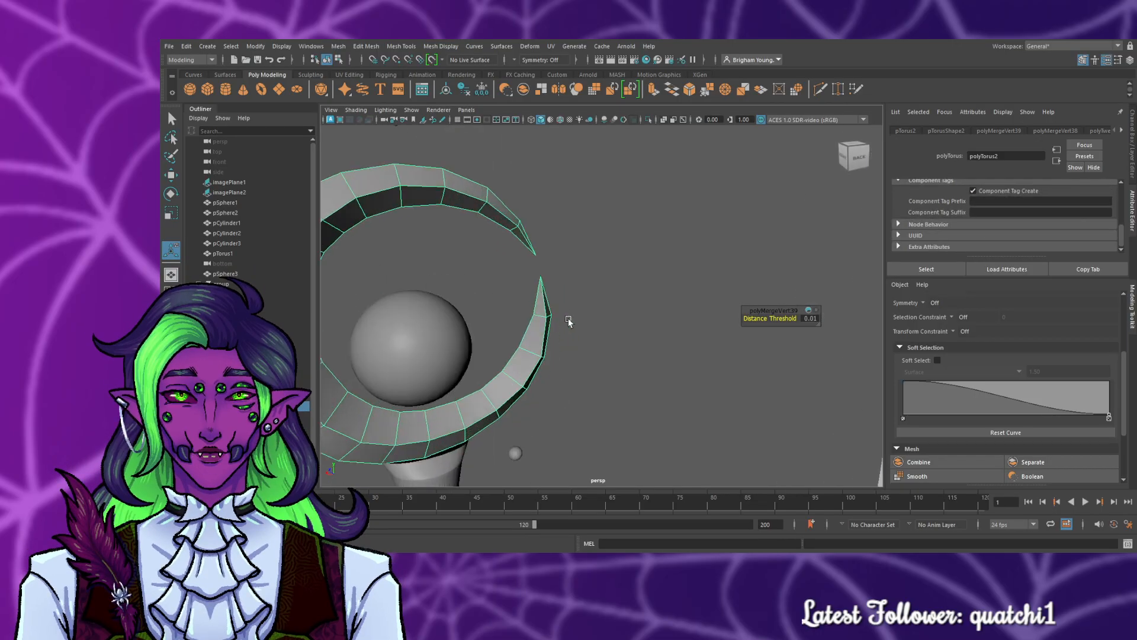
pyautogui.scroll(-1, 568, 321)
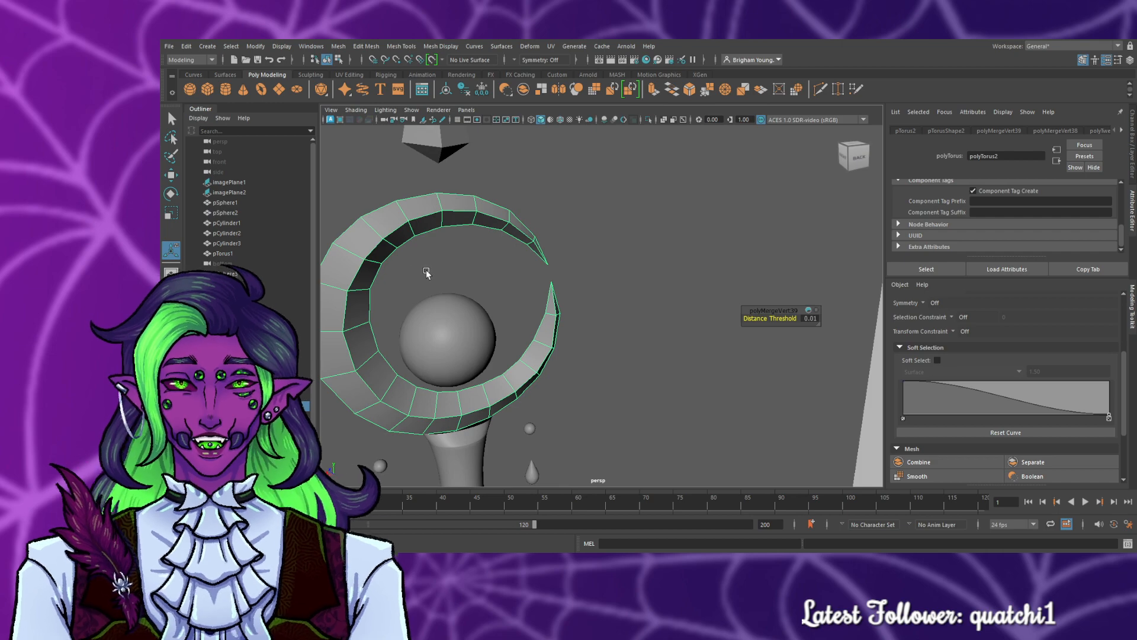
# - Try beveling the whole crescent at a fraction of 0.5 with one segment, and undo the bevel
pyautogui.hotkey('ctrl', 'b')
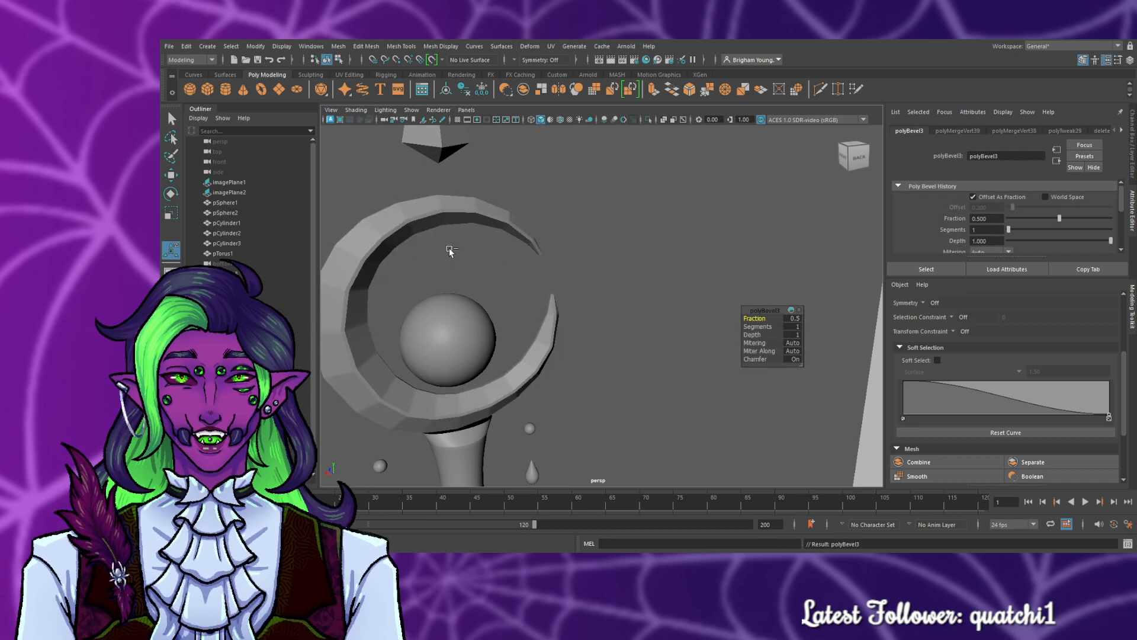
pyautogui.hotkey('ctrl', 'z')
# - Bevel the edge loops around the inner side of the crescent at a fraction of 0.1 with one segment
pyautogui.press('F10')
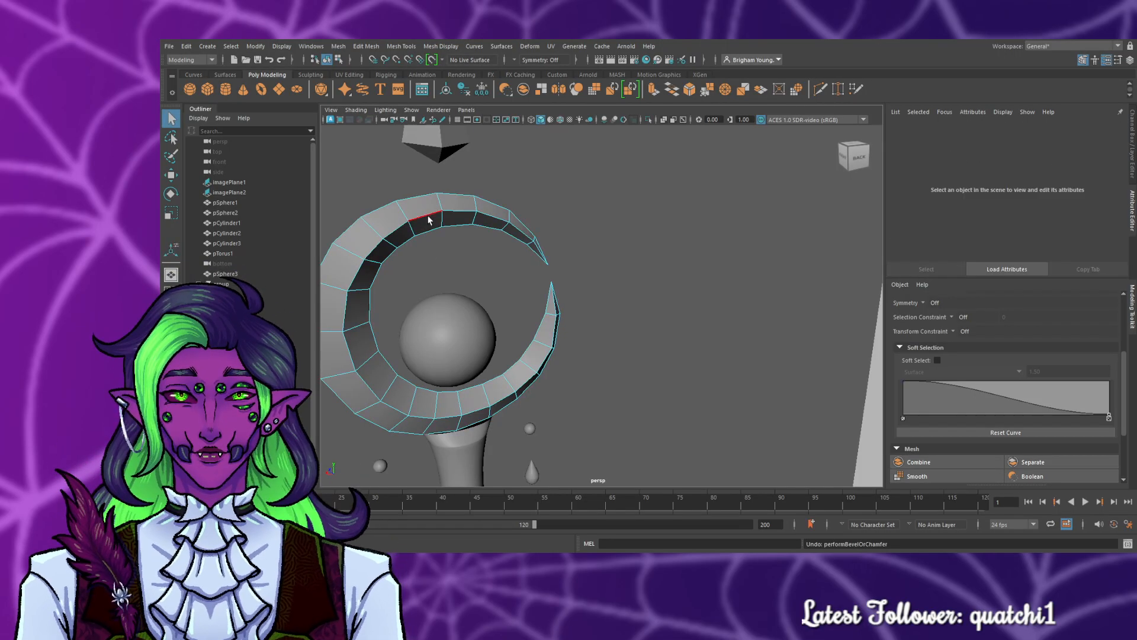
pyautogui.doubleClick(428, 215)
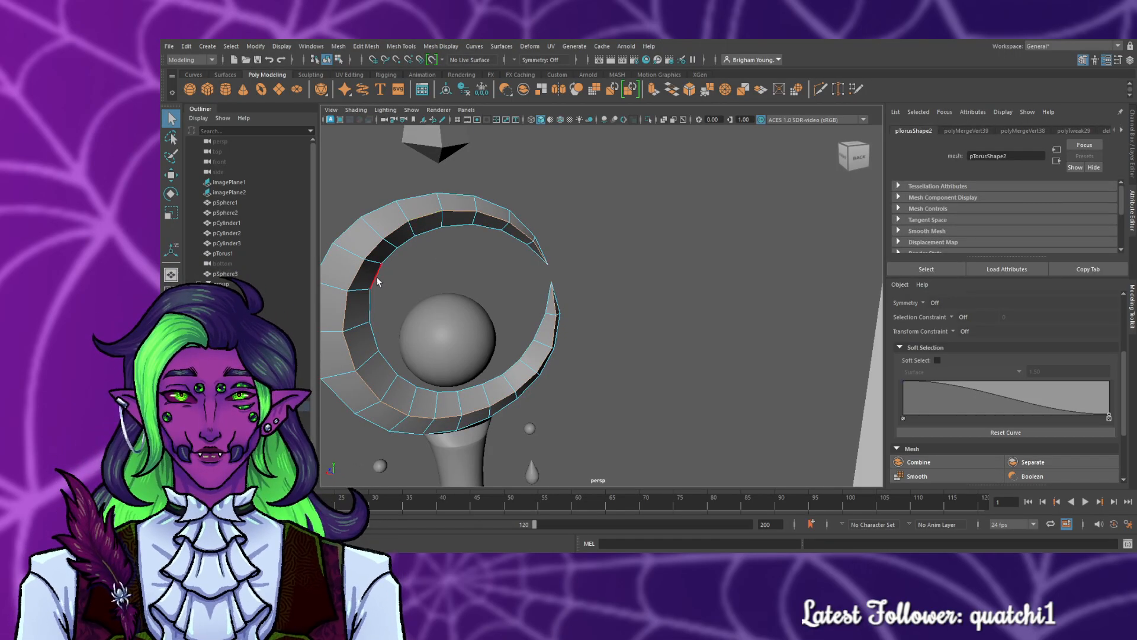
pyautogui.moveTo(627, 417)
pyautogui.keyDown('alt'); pyautogui.mouseDown()
pyautogui.moveTo(652, 427)
pyautogui.moveTo(604, 444)
pyautogui.moveTo(419, 433)
pyautogui.mouseUp(); pyautogui.keyUp('alt')
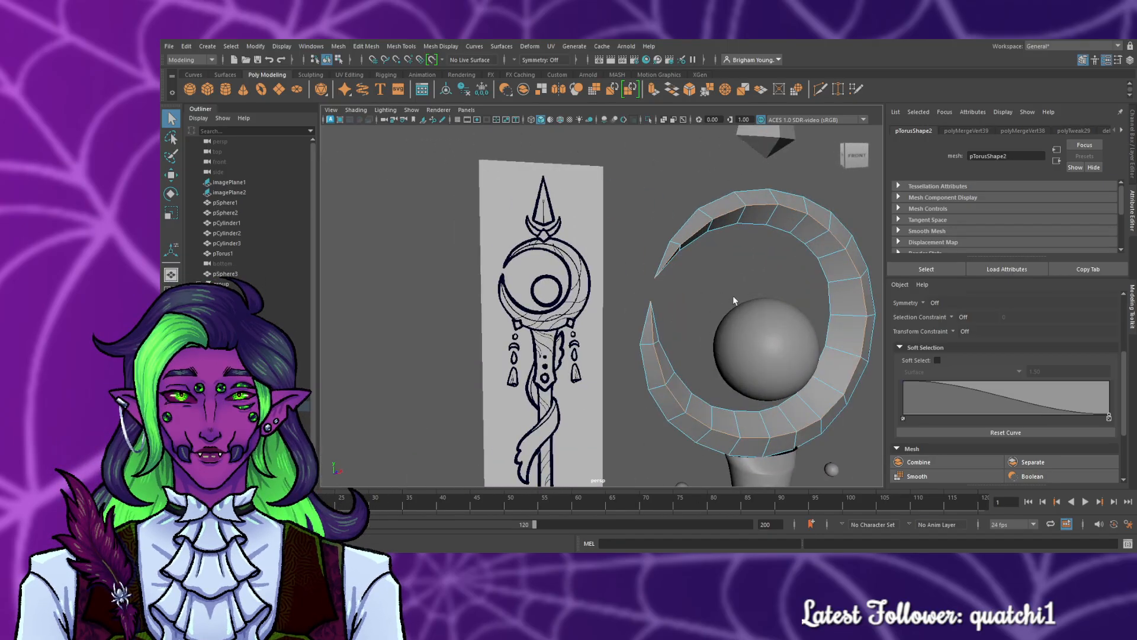
pyautogui.click(690, 89)
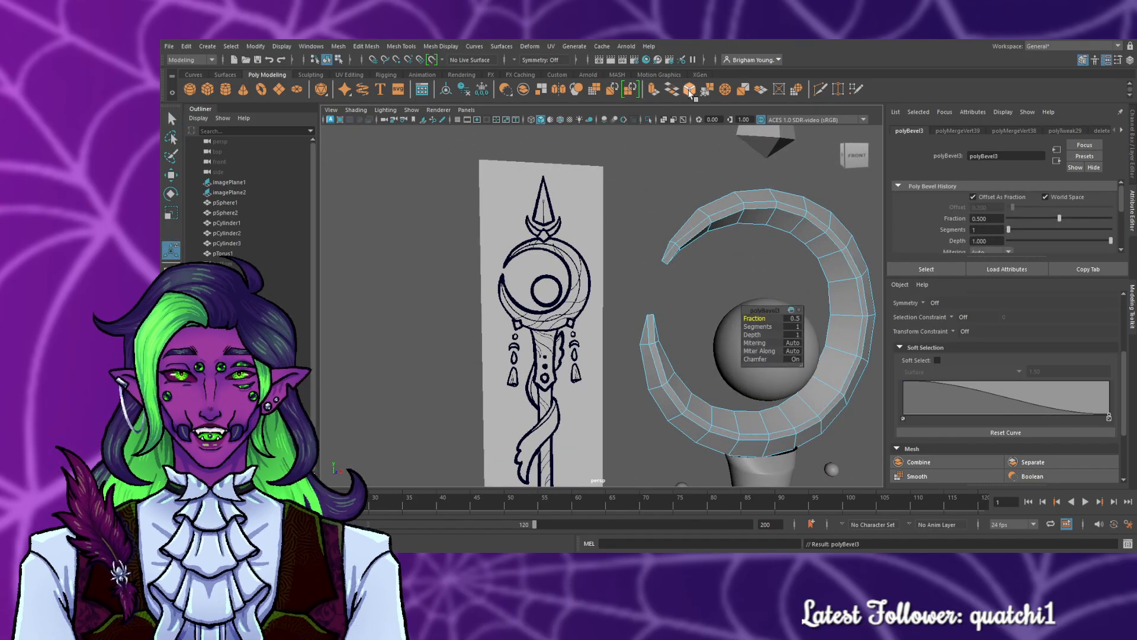
pyautogui.moveTo(755, 319)
pyautogui.mouseDown()
pyautogui.moveTo(745, 319)
pyautogui.moveTo(756, 318)
pyautogui.mouseUp()
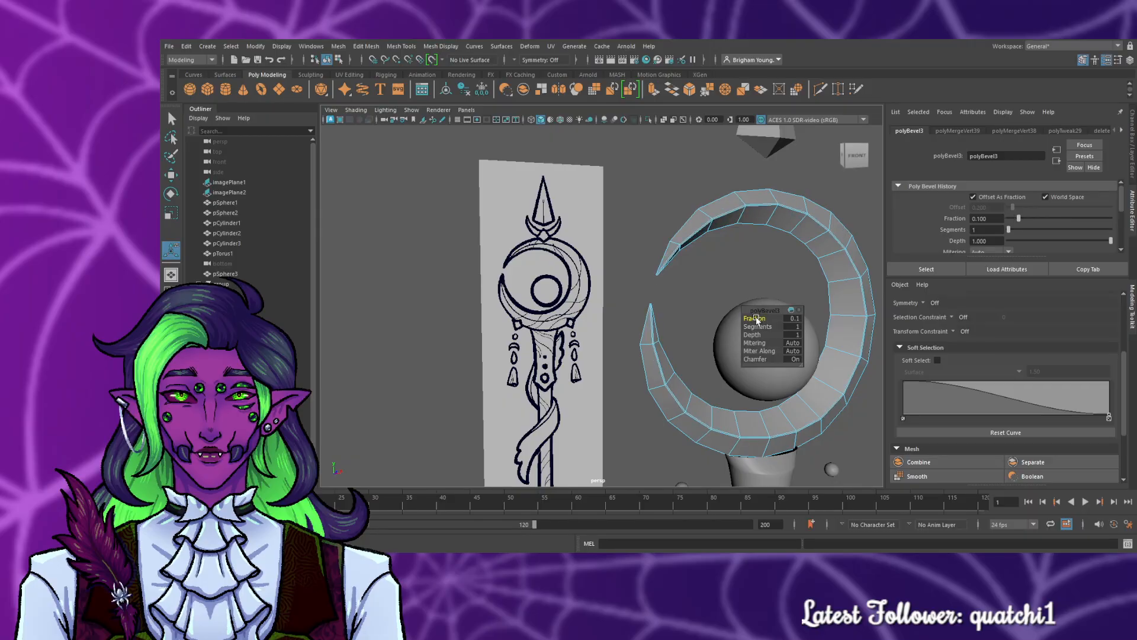
pyautogui.click(708, 320)
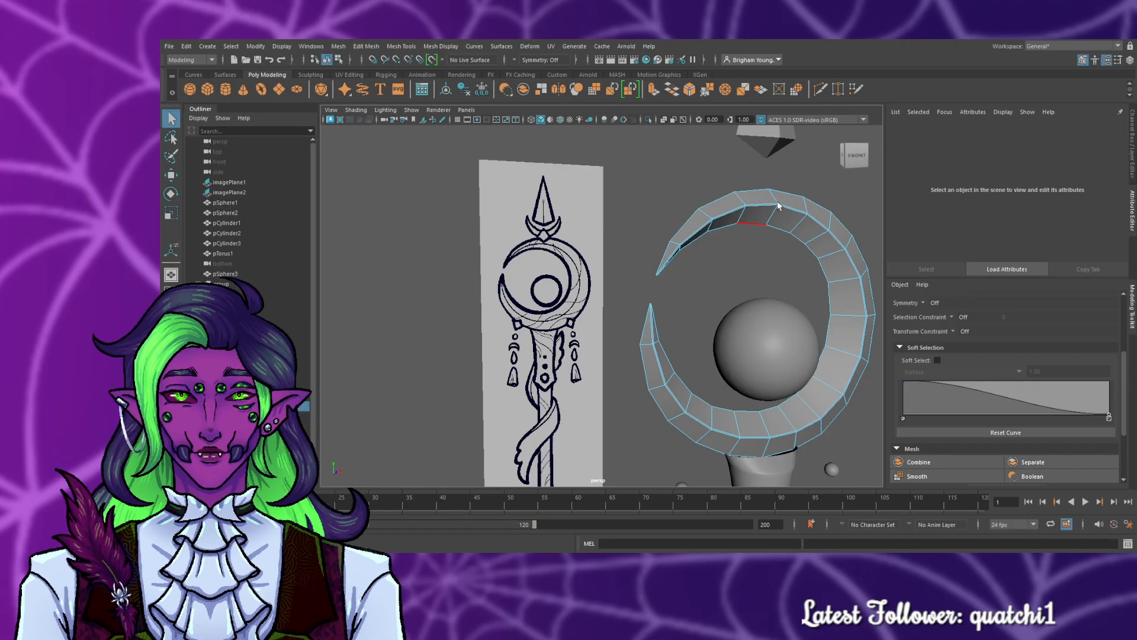
# - Try smoothing the whole crescent with one division and view the result from the side
pyautogui.click(751, 222)
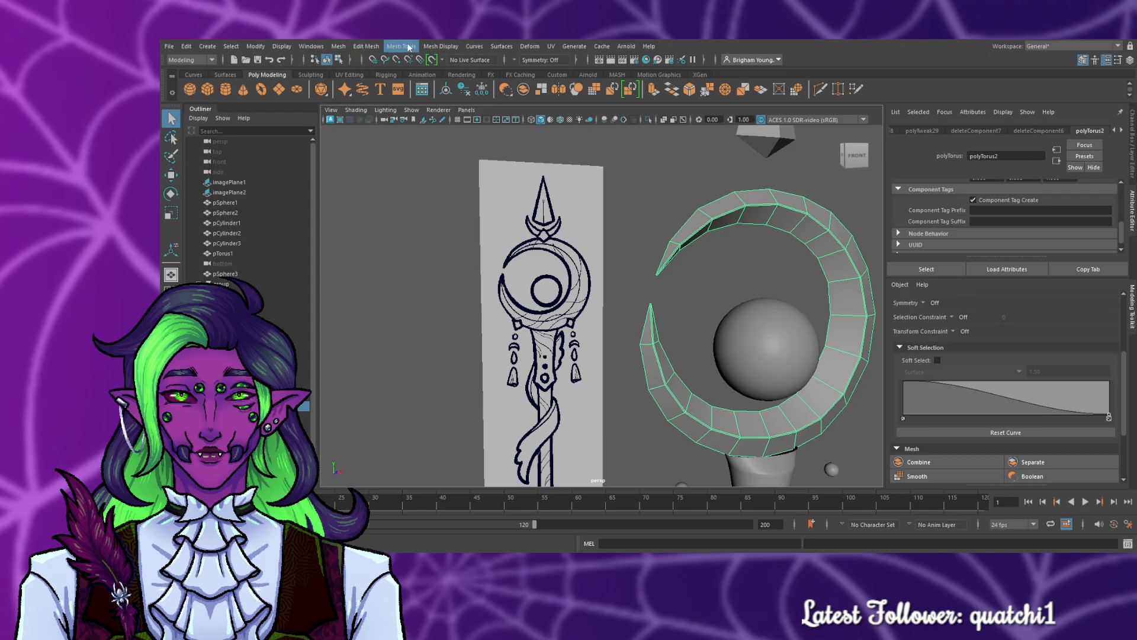
pyautogui.click(335, 50)
pyautogui.click(371, 169)
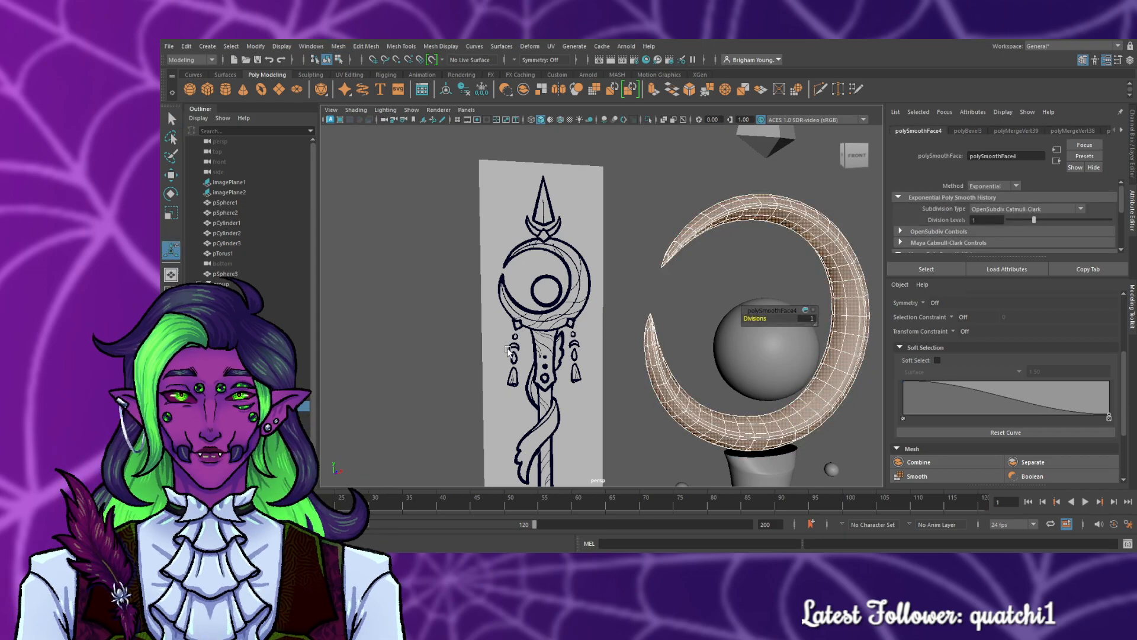
pyautogui.click(549, 359)
pyautogui.keyDown('alt'); pyautogui.moveTo(631, 428); pyautogui.dragTo(995, 410); pyautogui.keyUp('alt')
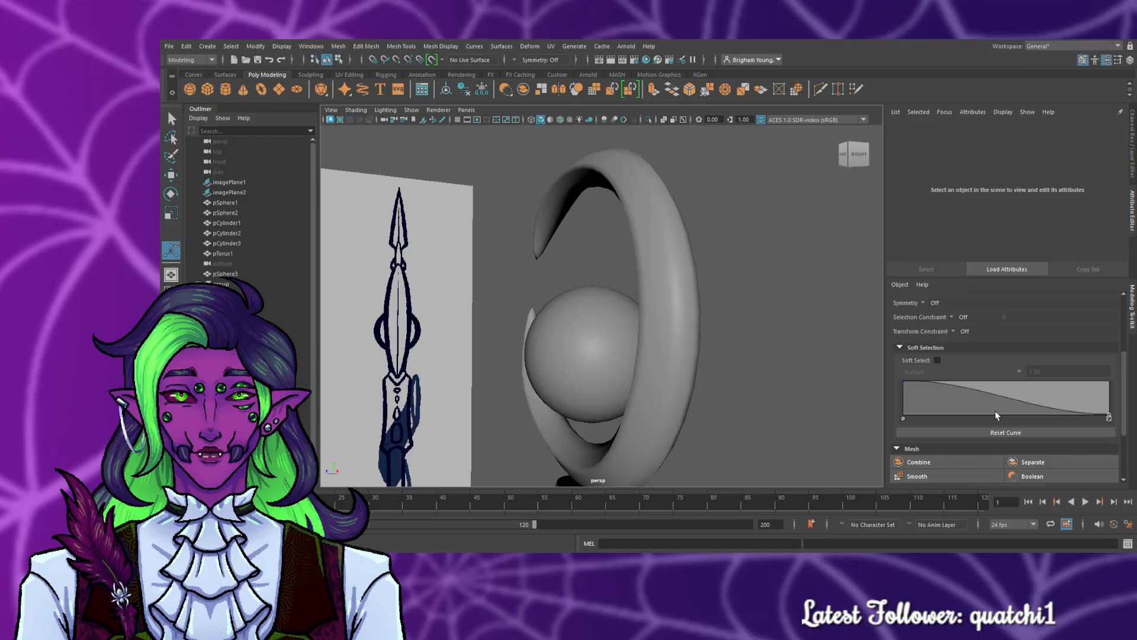
# - Compare the smoothed crescent with the front reference drawing, and undo the smoothing
pyautogui.click(610, 422)
pyautogui.press('f')
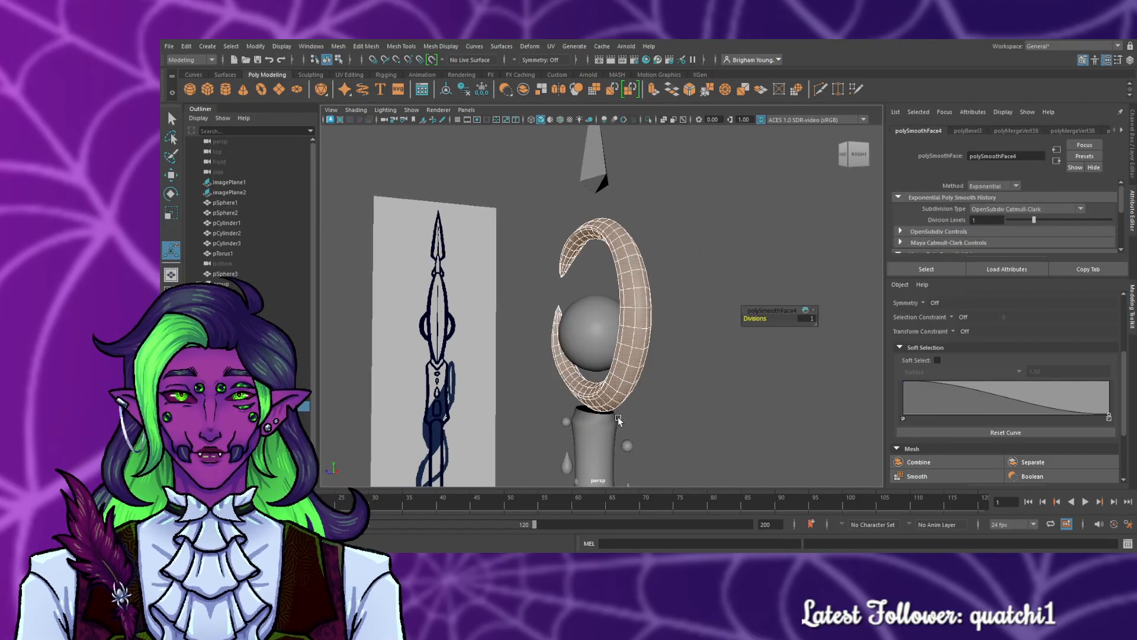
pyautogui.press('space')
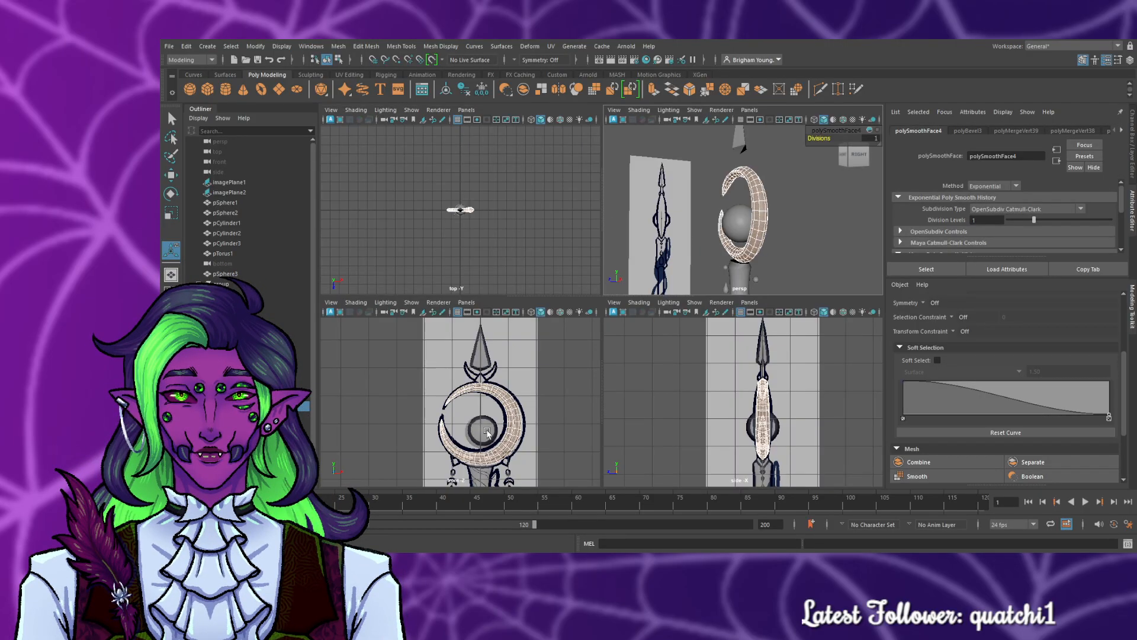
pyautogui.press('space')
pyautogui.scroll(2, 714, 436)
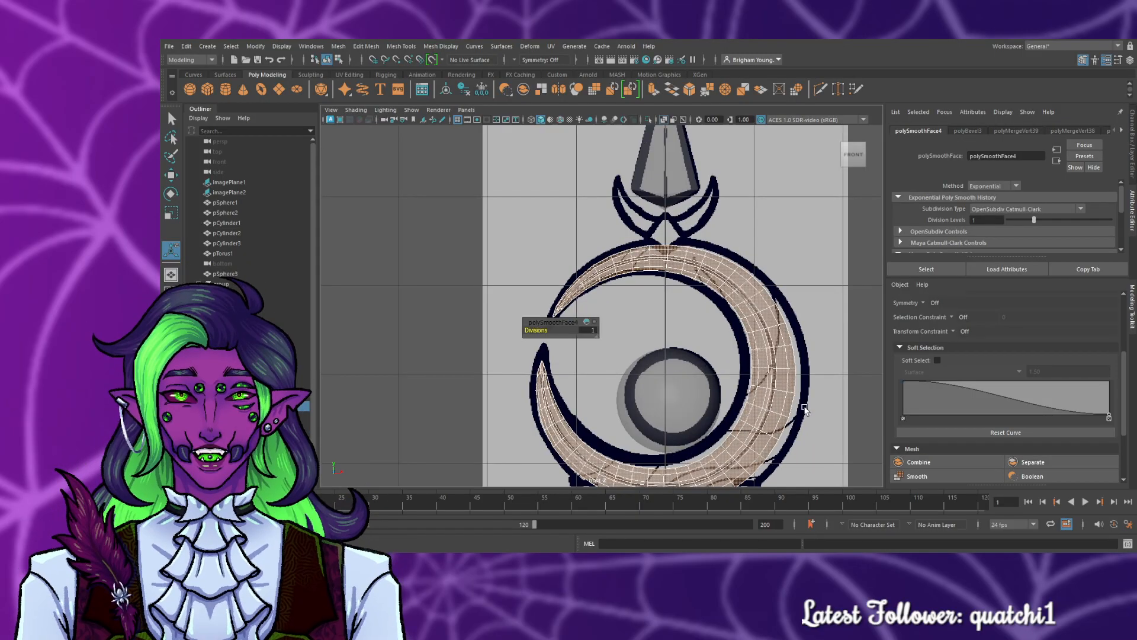
pyautogui.scroll(1, 805, 406)
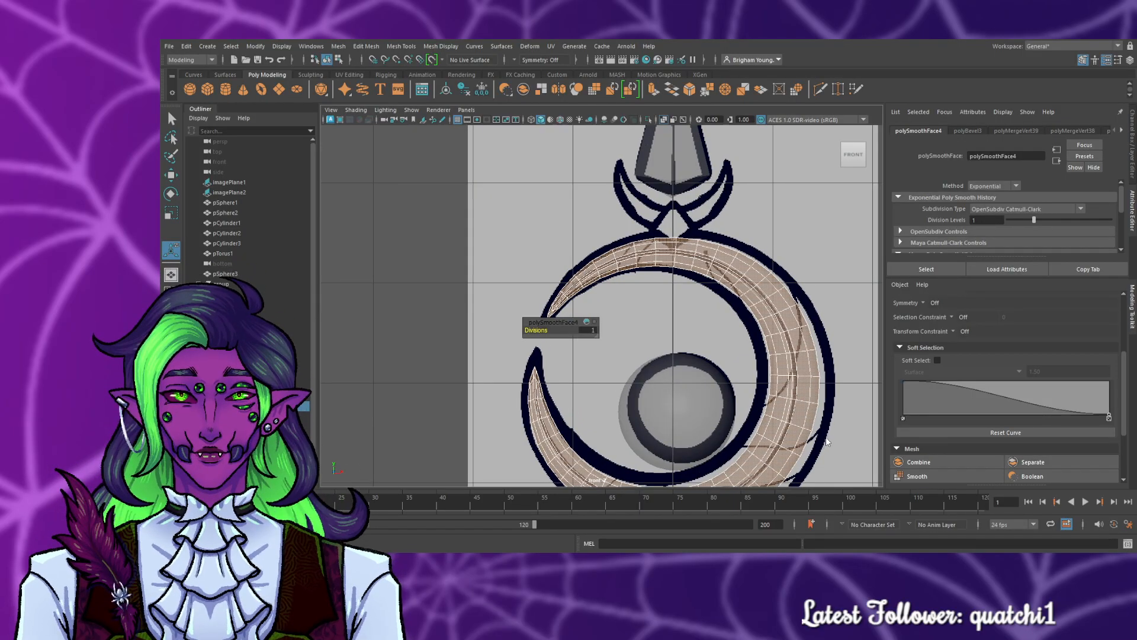
pyautogui.keyDown('alt'); pyautogui.moveTo(827, 428); pyautogui.dragTo(707, 319, button='middle'); pyautogui.keyUp('alt')
pyautogui.hotkey('ctrl', 'z')
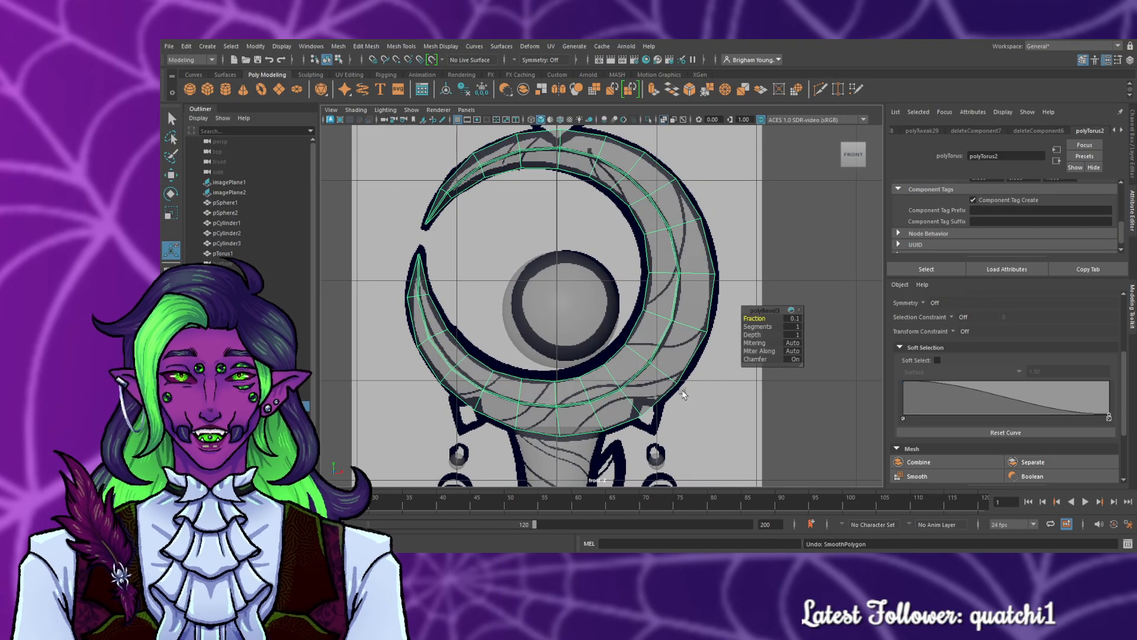
# - Bevel the edge loops along the crescent's outer rim at a fraction of 0.1 with one segment
pyautogui.click(692, 390)
pyautogui.press('space')
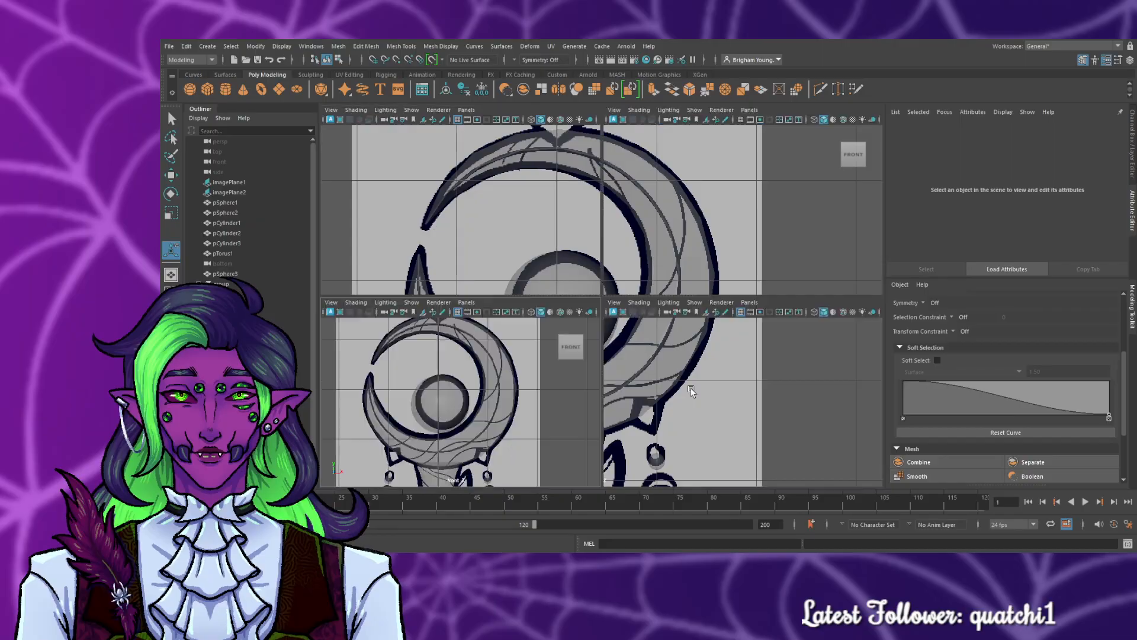
pyautogui.press('space')
pyautogui.moveTo(668, 365)
pyautogui.keyDown('alt'); pyautogui.mouseDown()
pyautogui.moveTo(703, 396)
pyautogui.moveTo(539, 419)
pyautogui.moveTo(673, 391)
pyautogui.mouseUp(); pyautogui.keyUp('alt')
pyautogui.click(569, 365)
pyautogui.hotkey('ctrl', 'b')
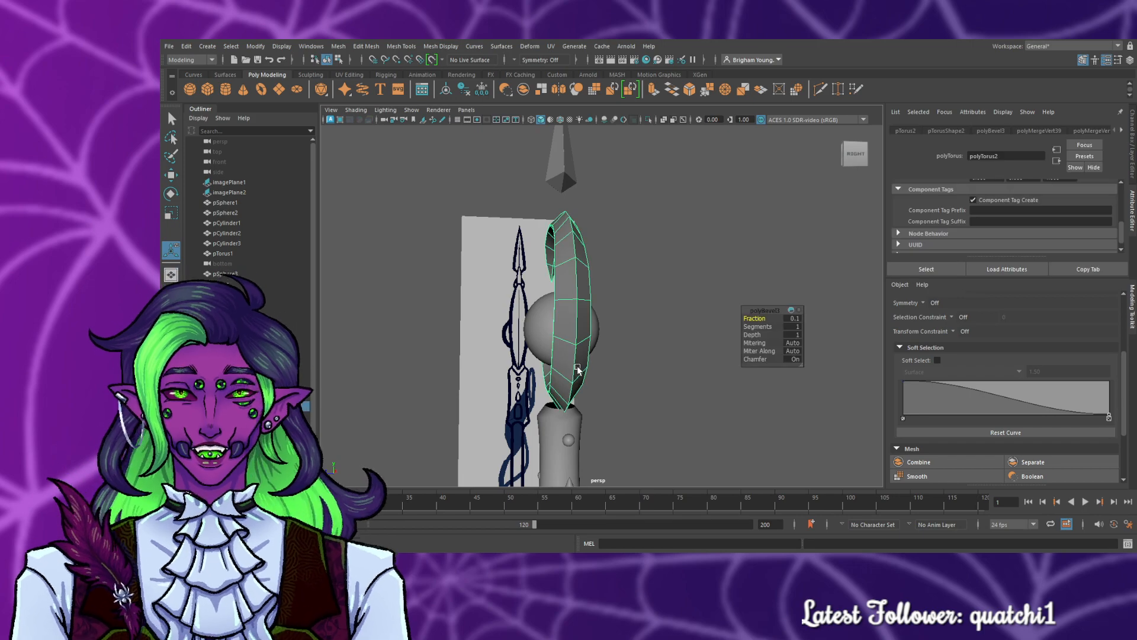
pyautogui.moveTo(581, 282); pyautogui.dragTo(584, 226, button='right')
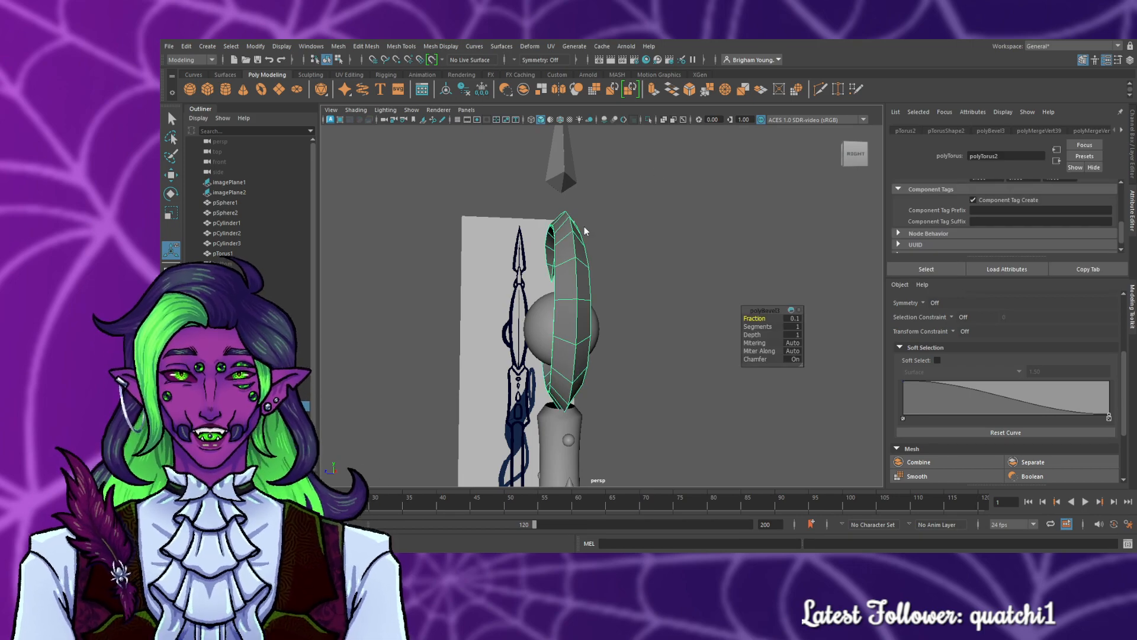
pyautogui.doubleClick(575, 277)
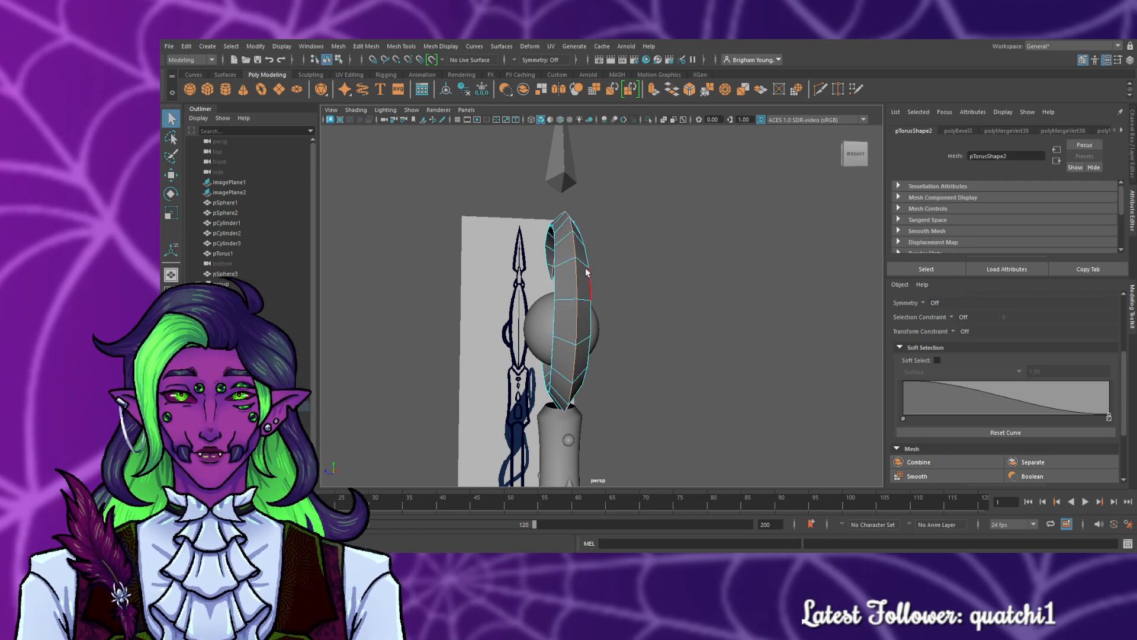
pyautogui.click(693, 90)
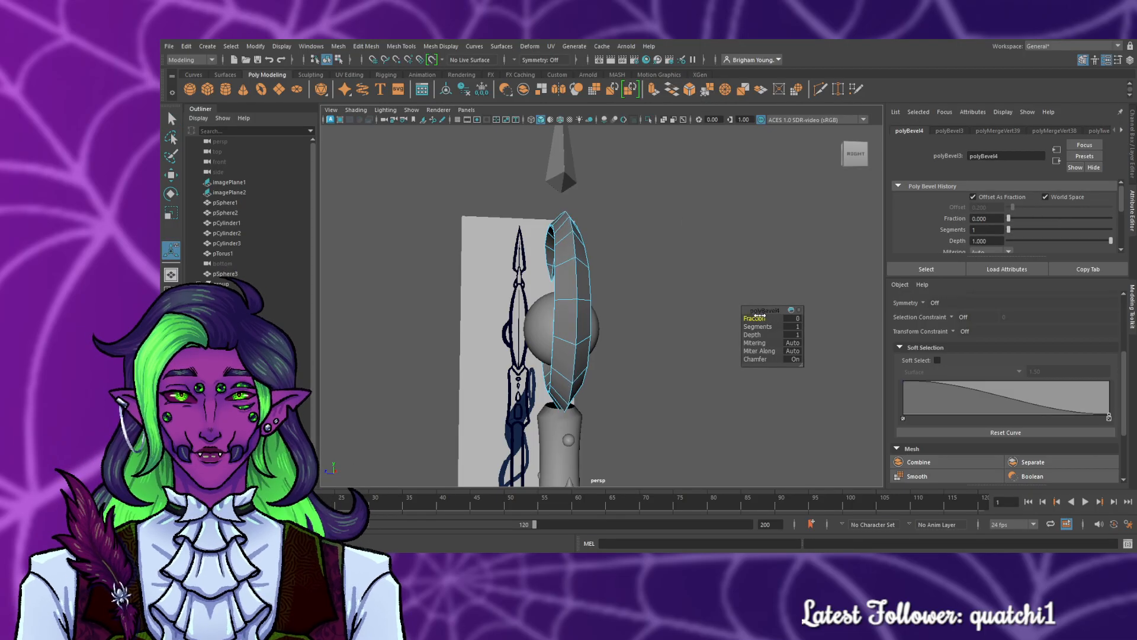
pyautogui.moveTo(761, 318); pyautogui.dragTo(759, 318)
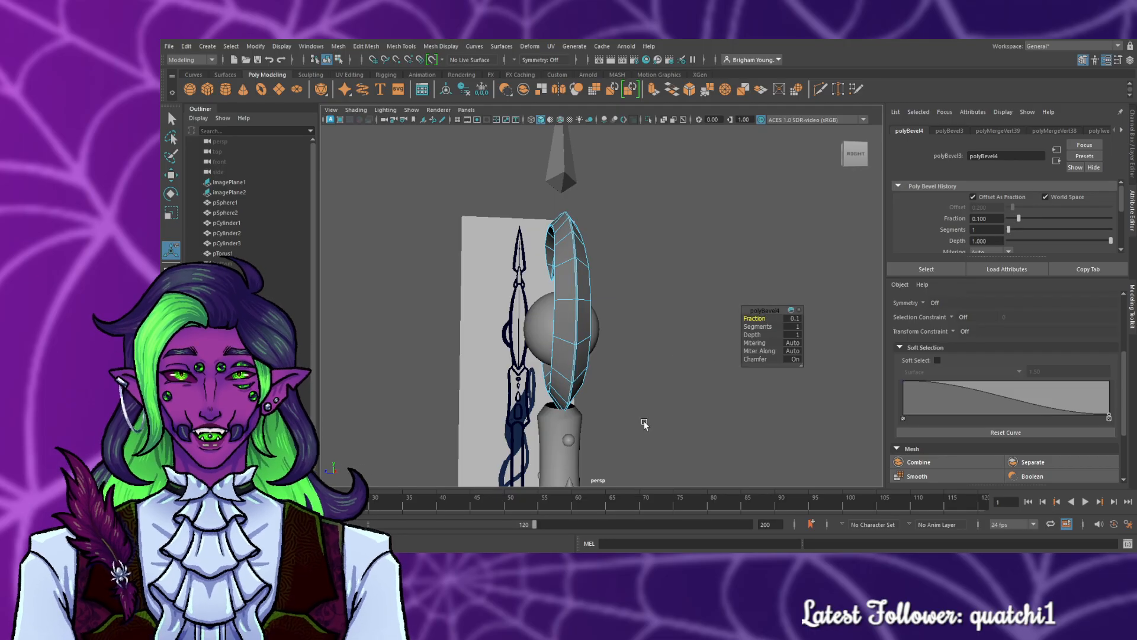
# - Smooth the whole beveled crescent with one division
pyautogui.keyDown('alt'); pyautogui.moveTo(436, 387); pyautogui.dragTo(545, 396); pyautogui.keyUp('alt')
pyautogui.scroll(7, 558, 368)
pyautogui.keyDown('alt'); pyautogui.moveTo(535, 328); pyautogui.dragTo(696, 325); pyautogui.keyUp('alt')
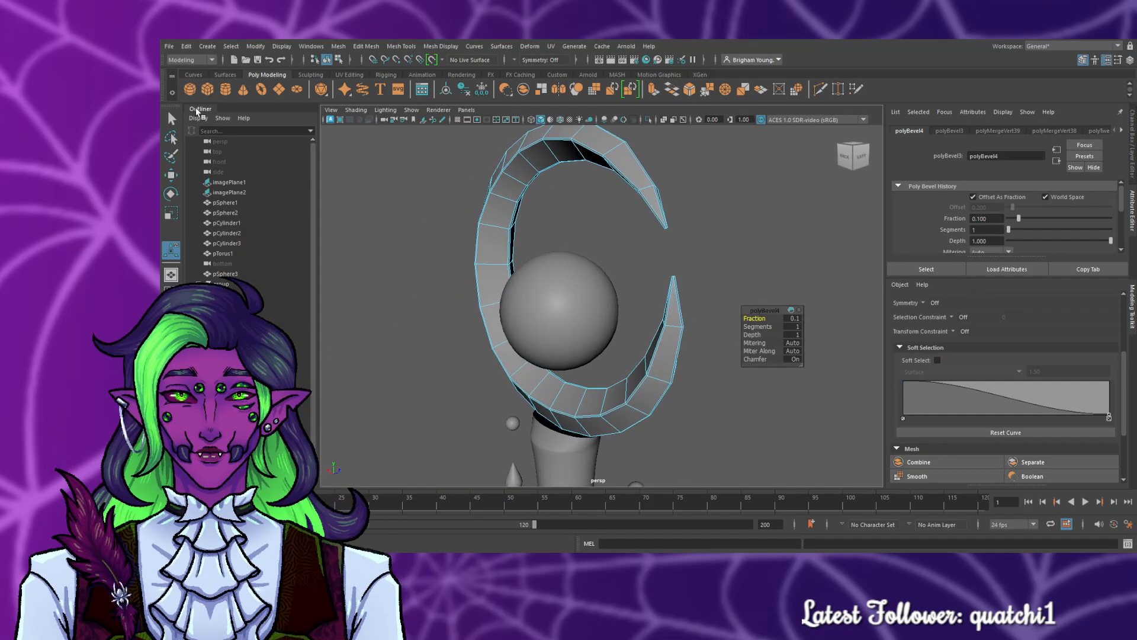
pyautogui.press('q')
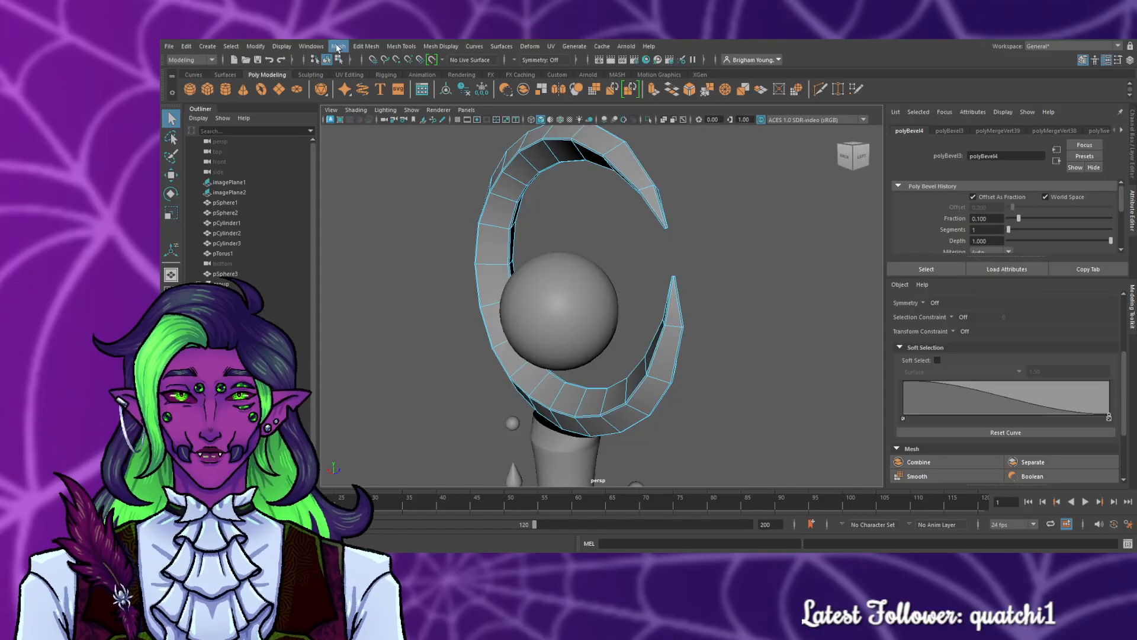
pyautogui.click(337, 45)
pyautogui.click(386, 164)
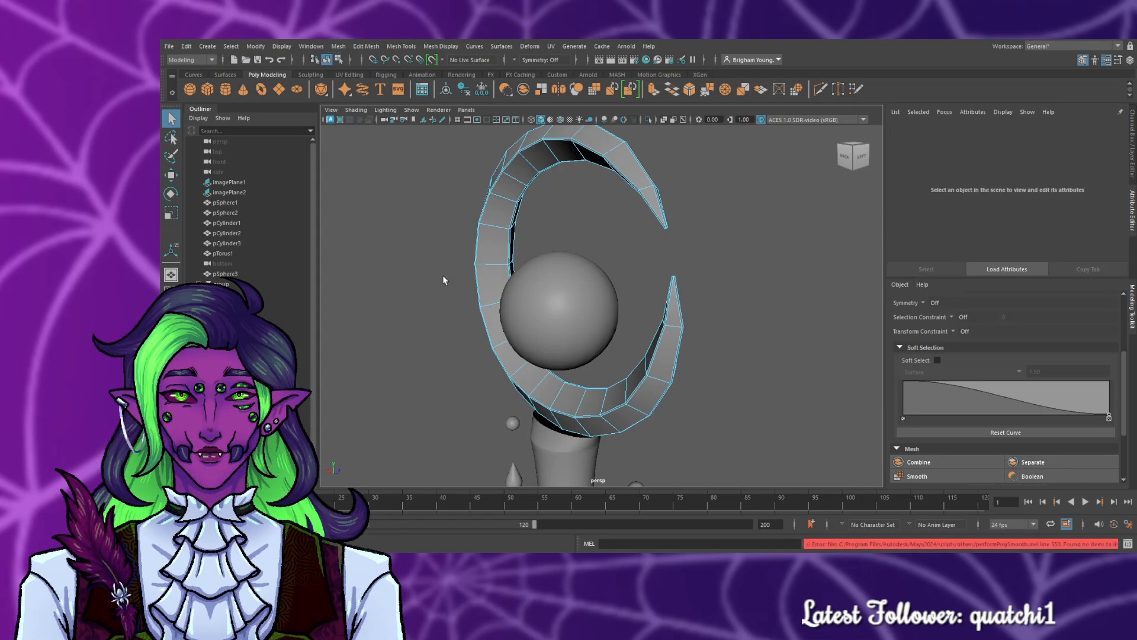
pyautogui.click(496, 216)
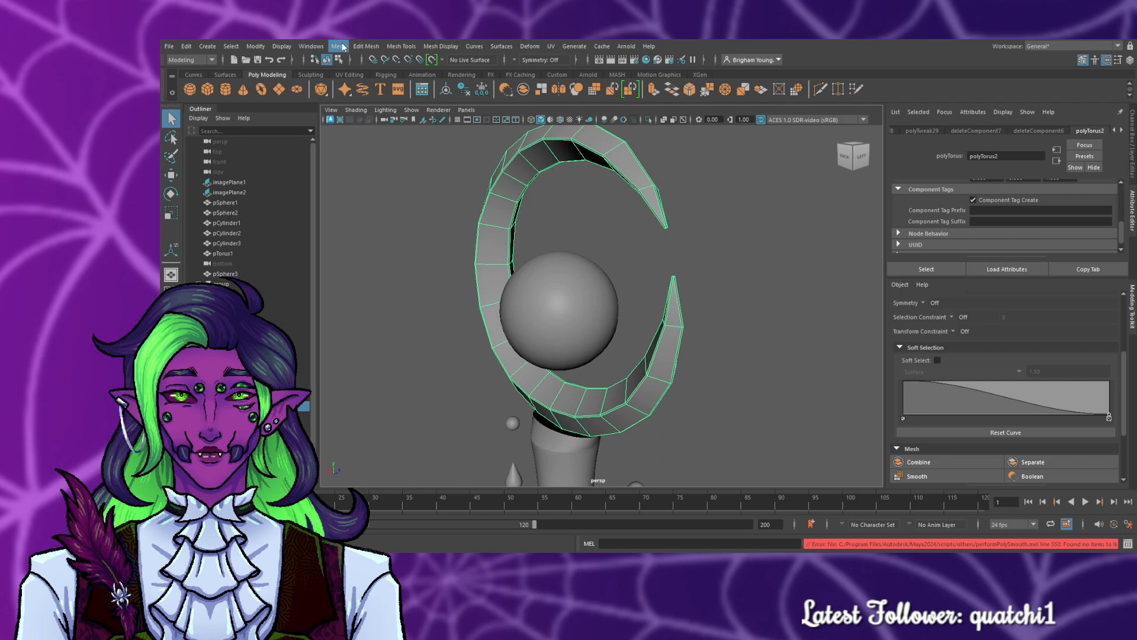
pyautogui.click(375, 163)
pyautogui.click(710, 314)
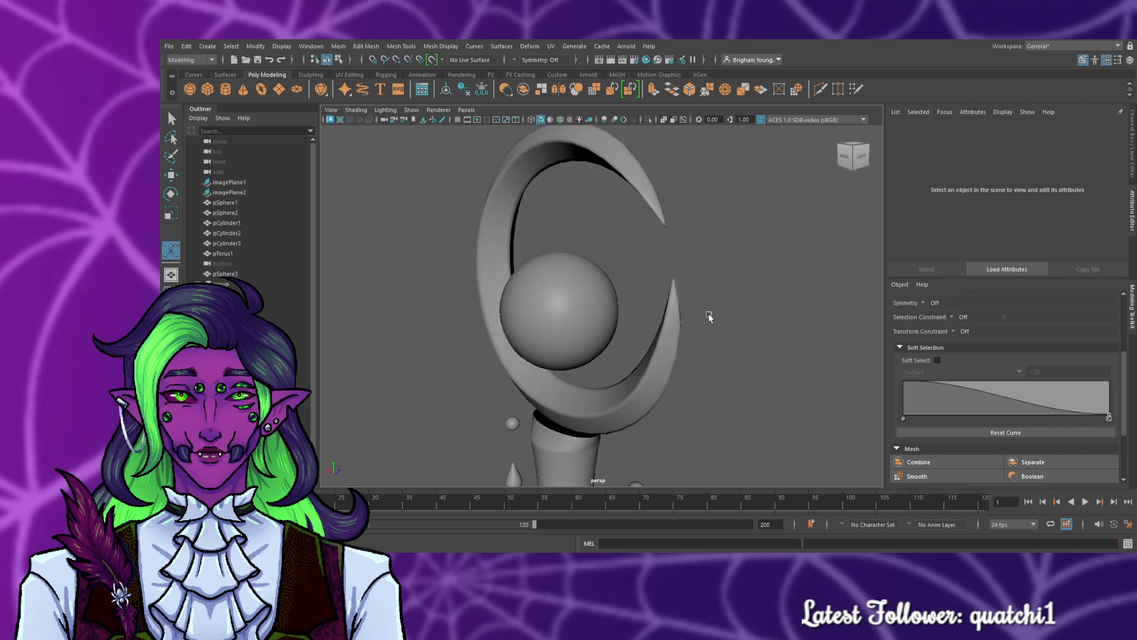
# - Examine the smoothed crescent from several angles and against the front reference drawing, with and without its wireframe
pyautogui.keyDown('alt'); pyautogui.moveTo(730, 328); pyautogui.dragTo(586, 324); pyautogui.keyUp('alt')
pyautogui.keyDown('alt'); pyautogui.moveTo(659, 333); pyautogui.dragTo(569, 287, button='middle'); pyautogui.keyUp('alt')
pyautogui.keyDown('alt'); pyautogui.moveTo(568, 287); pyautogui.dragTo(731, 304); pyautogui.keyUp('alt')
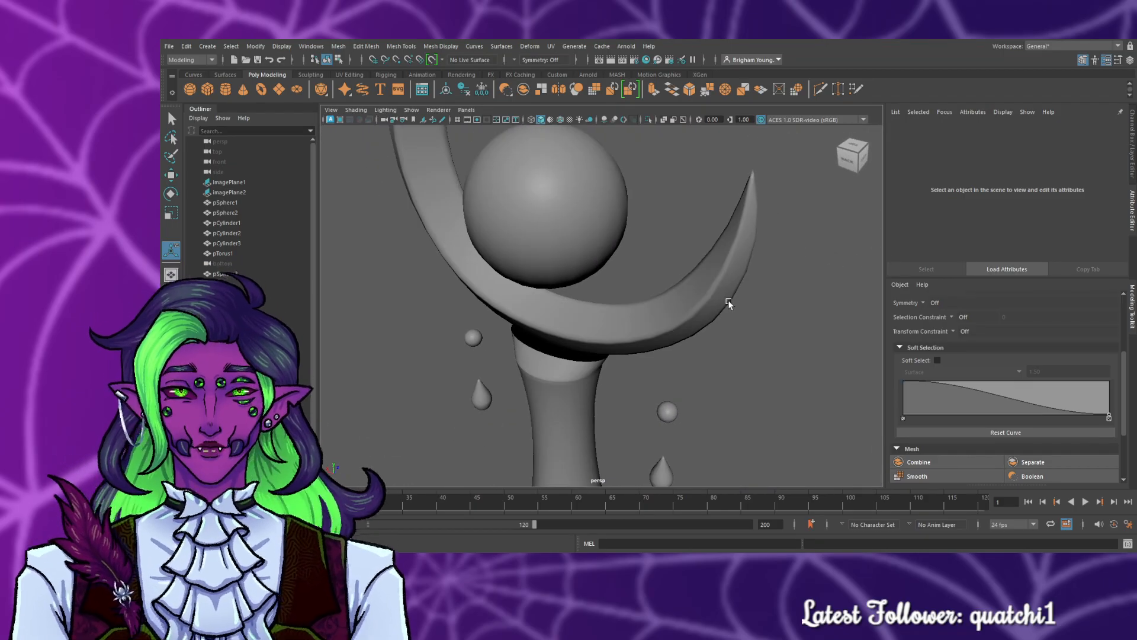
pyautogui.press('space')
pyautogui.press('space')
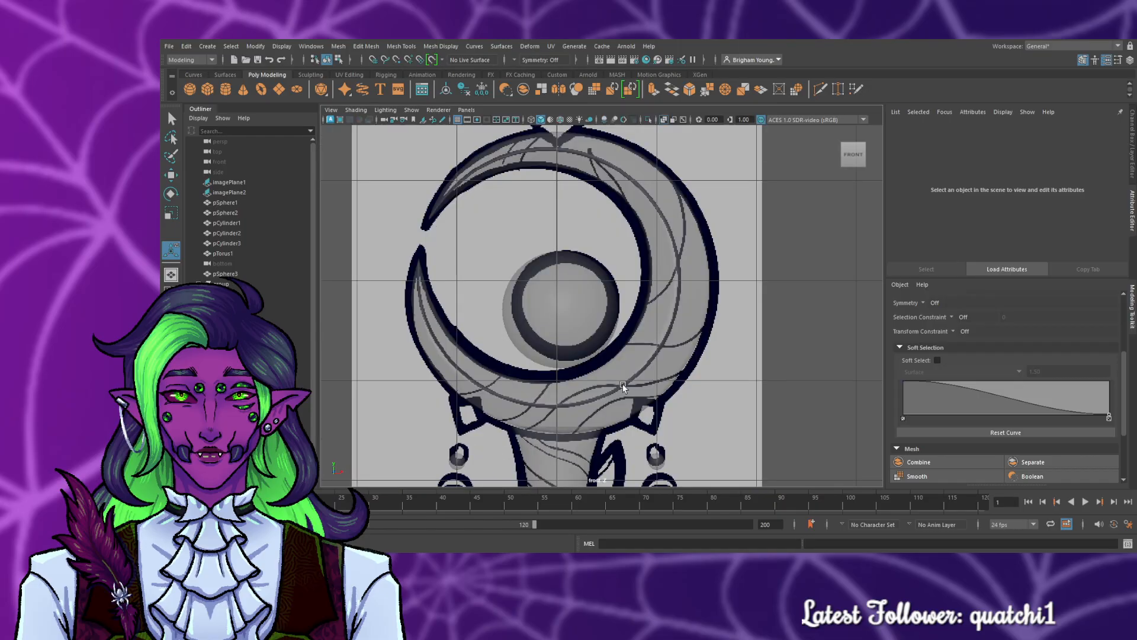
pyautogui.click(632, 371)
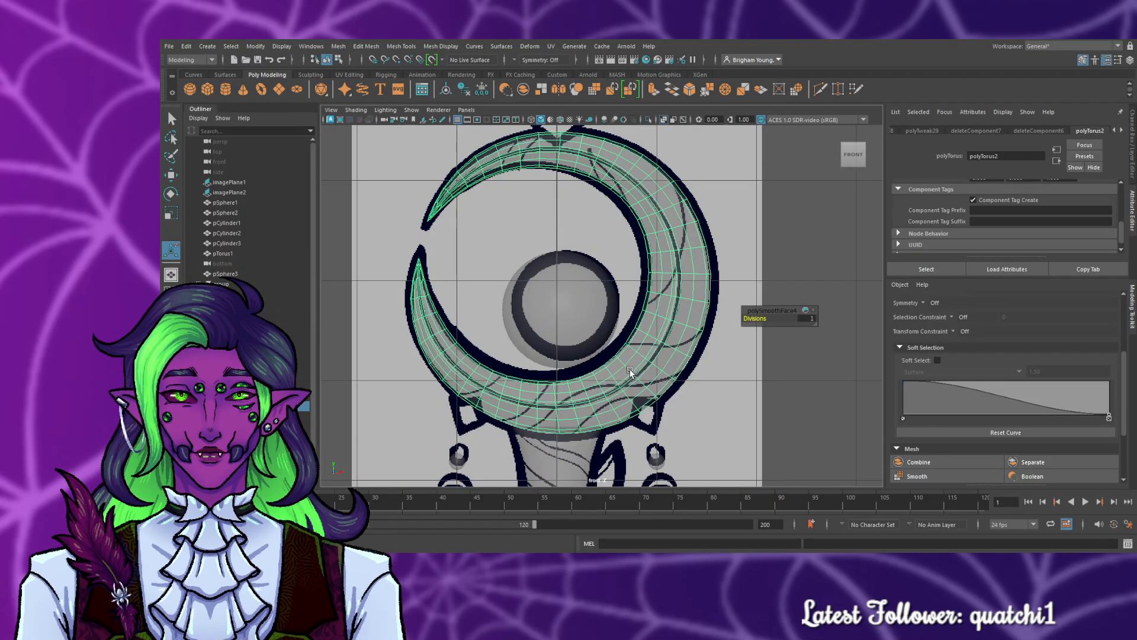
pyautogui.press('space')
pyautogui.press('space')
pyautogui.scroll(4, 732, 296)
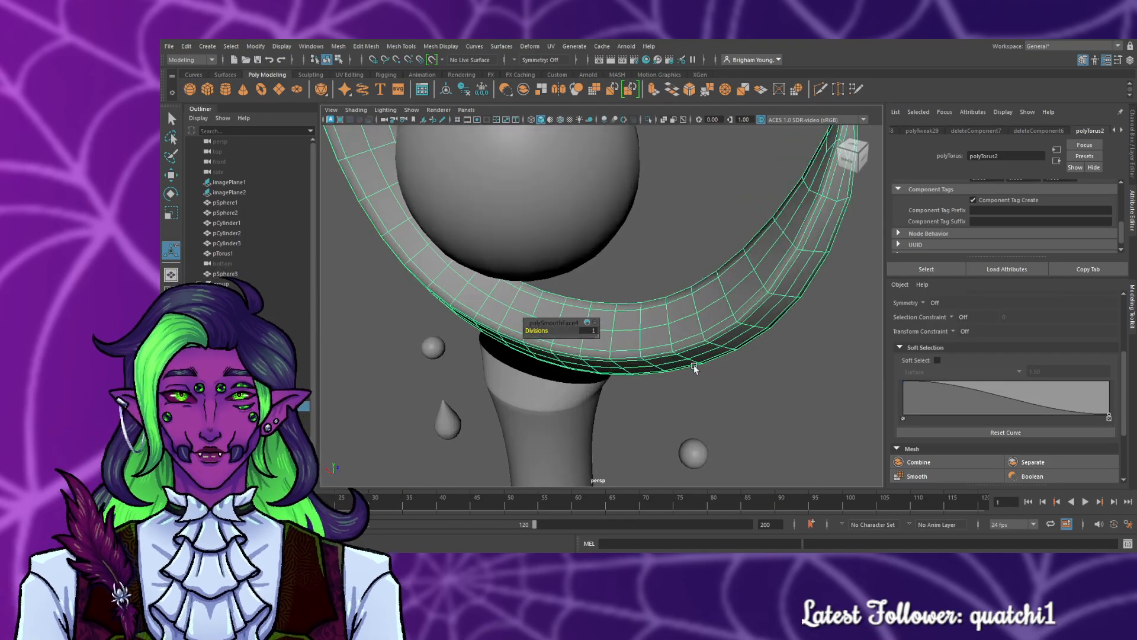
pyautogui.scroll(-5, 695, 368)
pyautogui.scroll(3, 696, 369)
pyautogui.scroll(-5, 695, 369)
pyautogui.scroll(1, 695, 368)
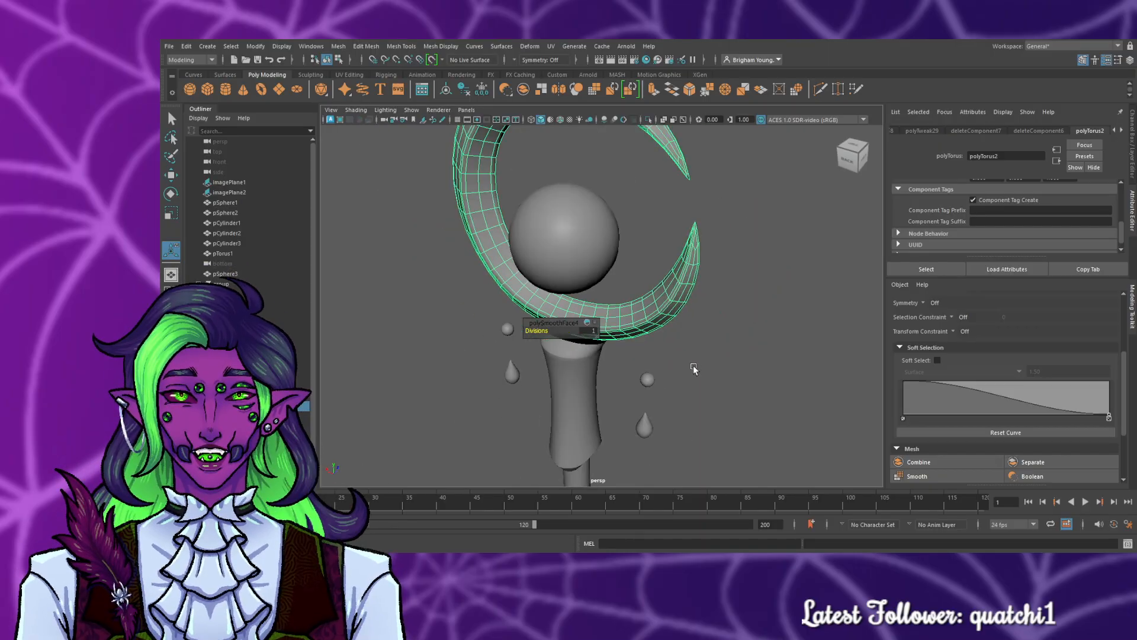
pyautogui.click(773, 372)
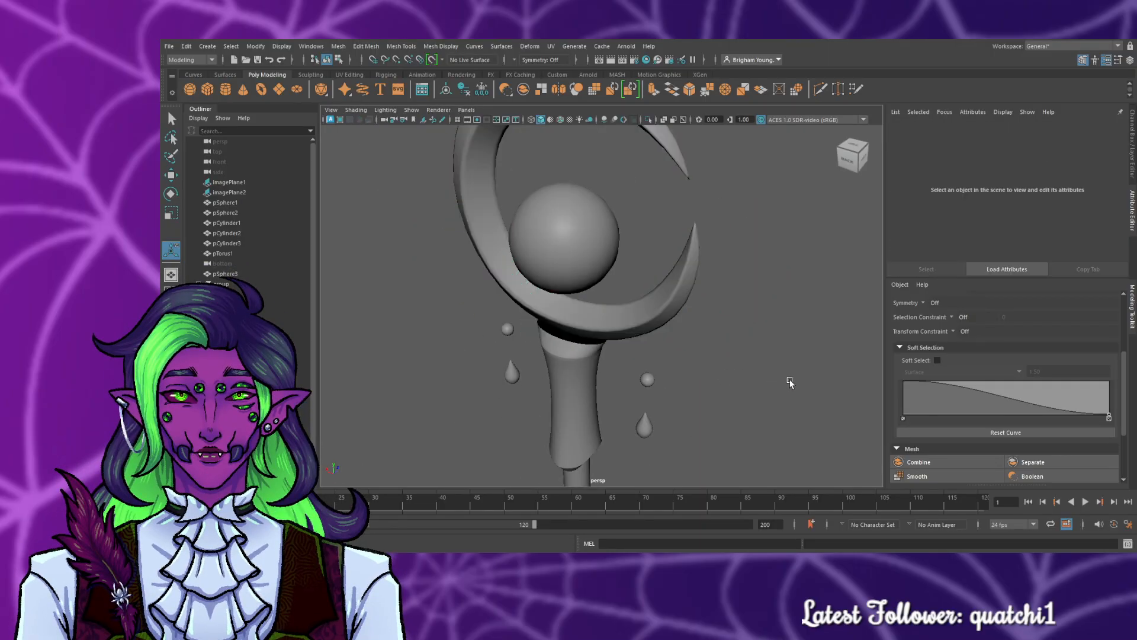
# - Examine the smoothed crescent's wireframe up close around its lower curve and pointed tip
pyautogui.keyDown('alt'); pyautogui.moveTo(791, 384); pyautogui.dragTo(591, 364); pyautogui.keyUp('alt')
pyautogui.click(591, 364)
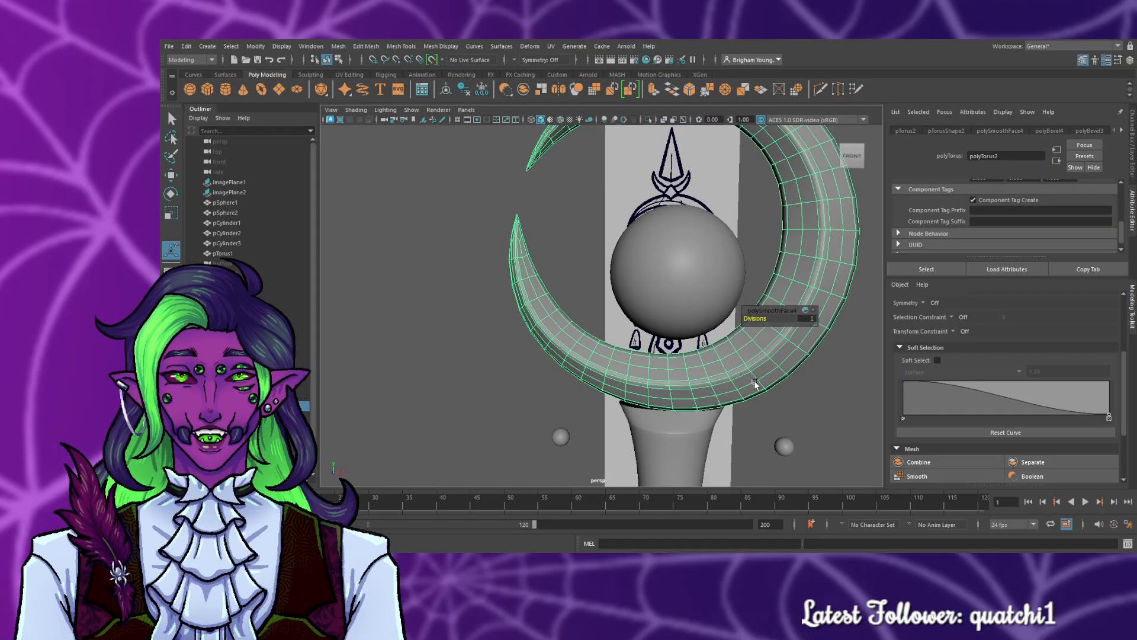
pyautogui.scroll(5, 755, 380)
pyautogui.scroll(-5, 516, 421)
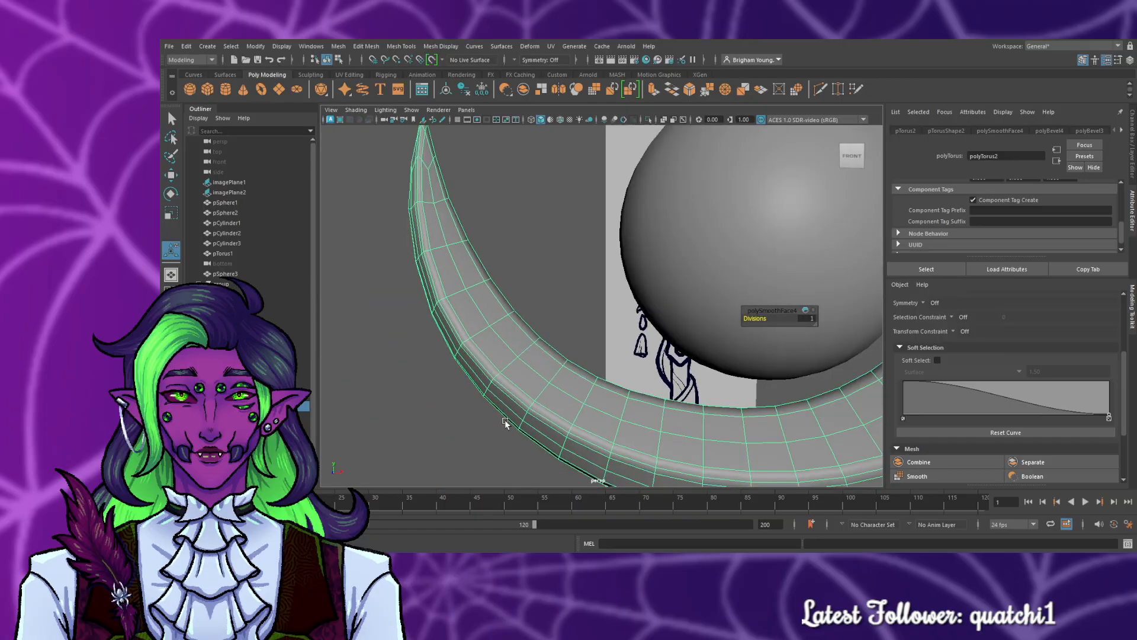
pyautogui.keyDown('alt'); pyautogui.moveTo(578, 351); pyautogui.dragTo(597, 350); pyautogui.keyUp('alt')
pyautogui.scroll(4, 597, 350)
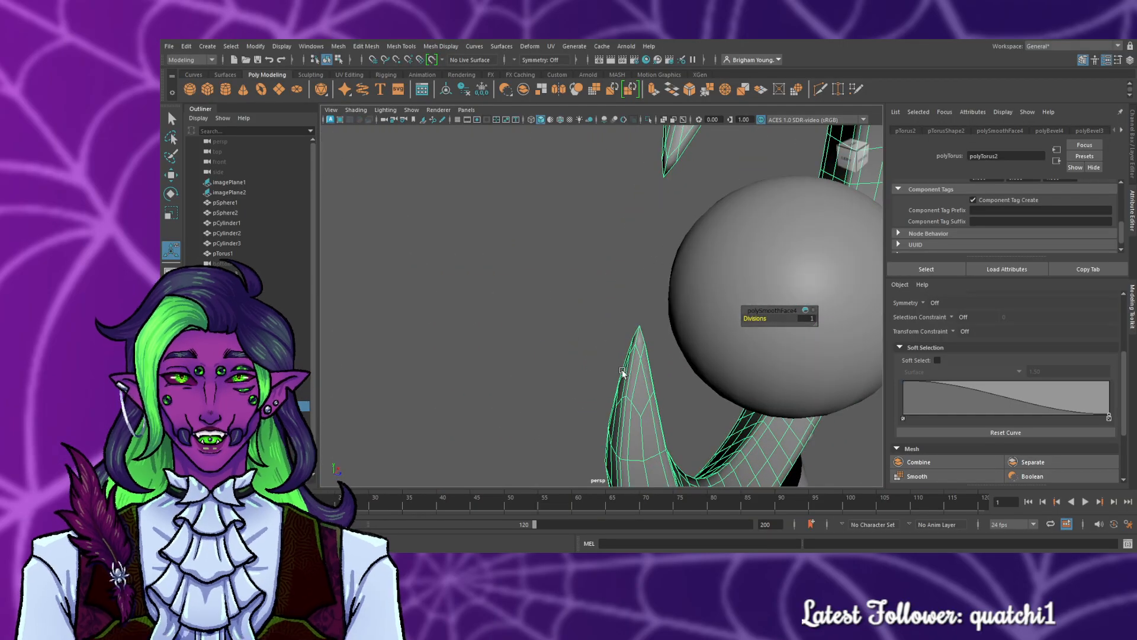
pyautogui.keyDown('alt'); pyautogui.moveTo(635, 400); pyautogui.dragTo(720, 401); pyautogui.keyUp('alt')
# - Select the vertex at the crescent's lower tip for moving and show it in the front view
pyautogui.moveTo(691, 273); pyautogui.dragTo(684, 261, button='right')
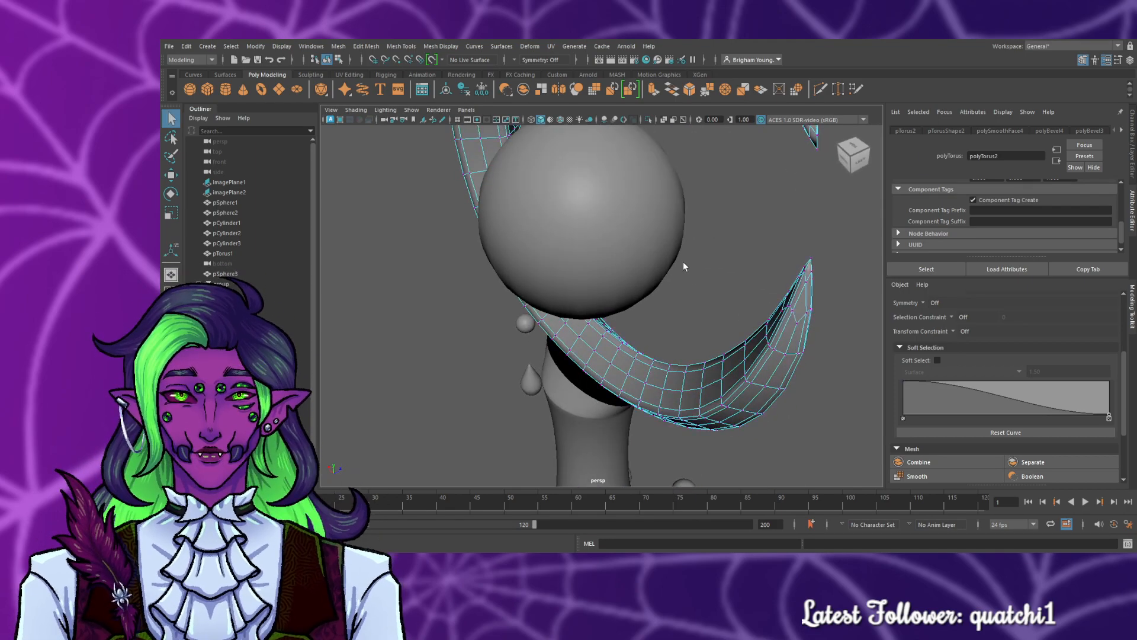
pyautogui.keyDown('alt'); pyautogui.moveTo(855, 338); pyautogui.dragTo(728, 314); pyautogui.keyUp('alt')
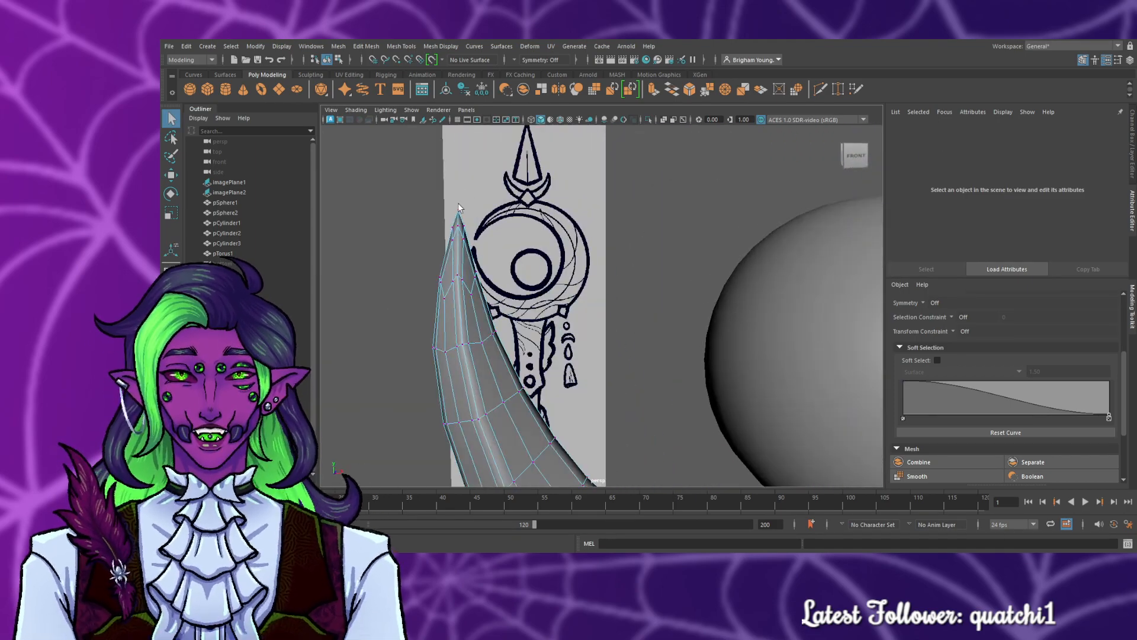
pyautogui.scroll(3, 483, 222)
pyautogui.keyDown('alt'); pyautogui.moveTo(477, 214); pyautogui.dragTo(558, 372, button='middle'); pyautogui.keyUp('alt')
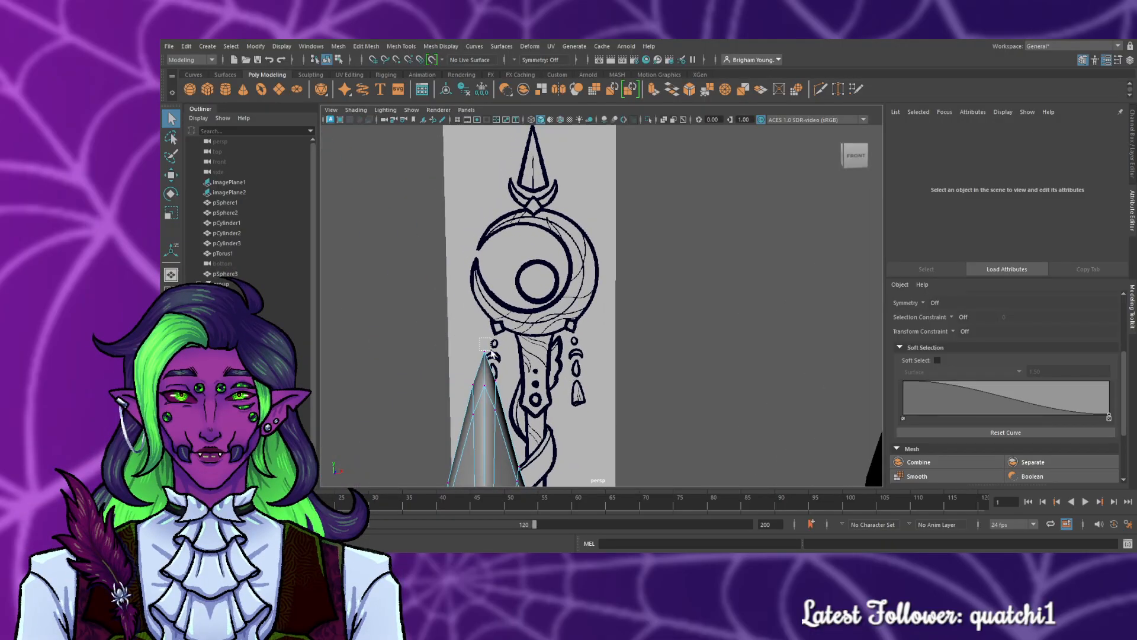
pyautogui.moveTo(490, 352); pyautogui.dragTo(491, 353)
pyautogui.press('w')
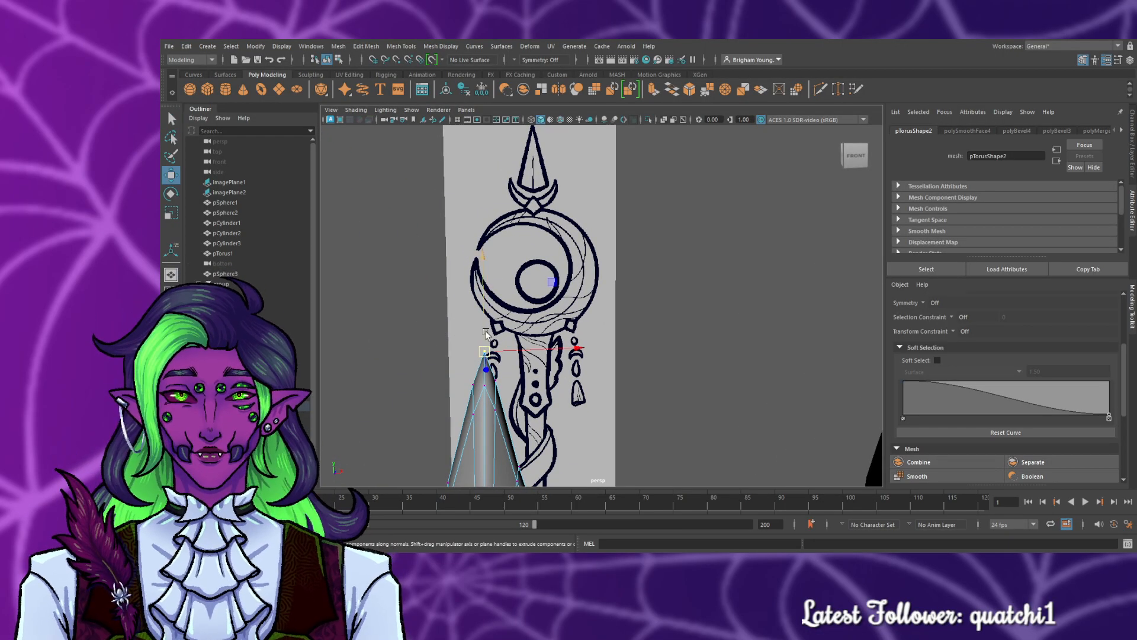
pyautogui.press('space')
pyautogui.press('space')
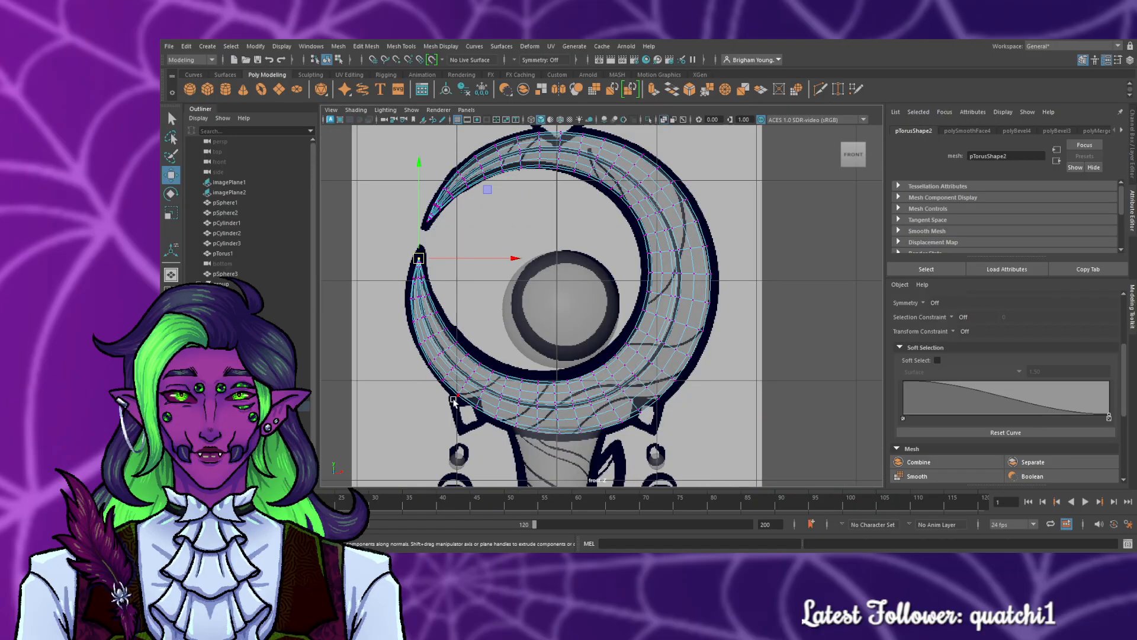
# - Move the crescent's lower tip vertex slightly outward, closer to the pointed end of the reference outline
pyautogui.keyDown('alt'); pyautogui.moveTo(401, 341); pyautogui.dragTo(447, 437, button='middle'); pyautogui.keyUp('alt')
pyautogui.scroll(5, 432, 399)
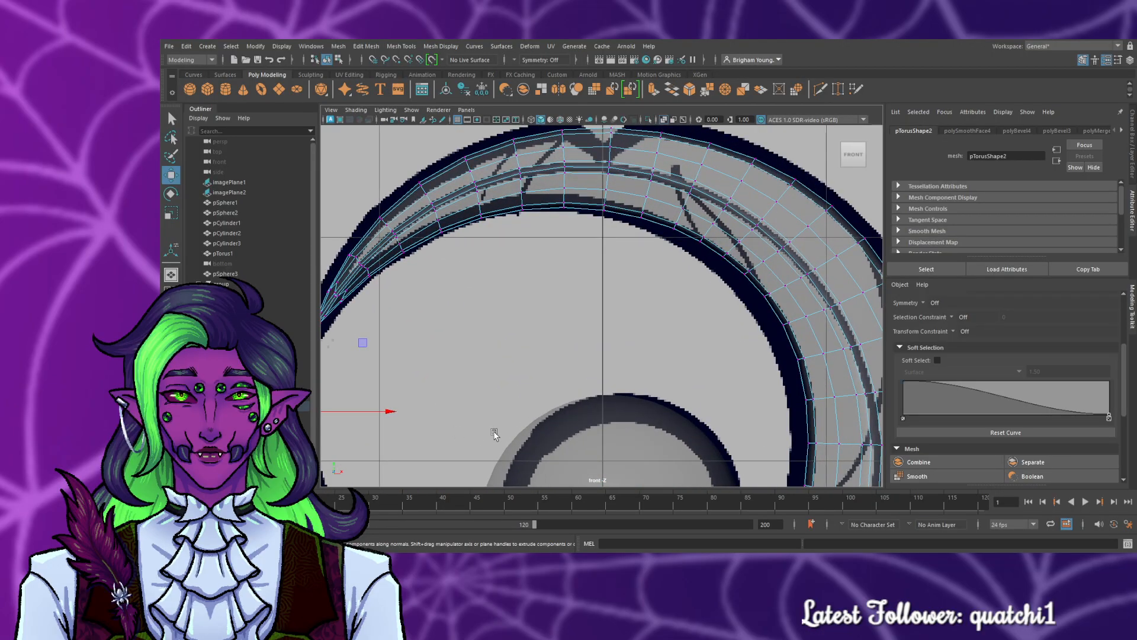
pyautogui.keyDown('alt'); pyautogui.moveTo(538, 419); pyautogui.dragTo(720, 330, button='middle'); pyautogui.keyUp('alt')
pyautogui.scroll(2, 552, 338)
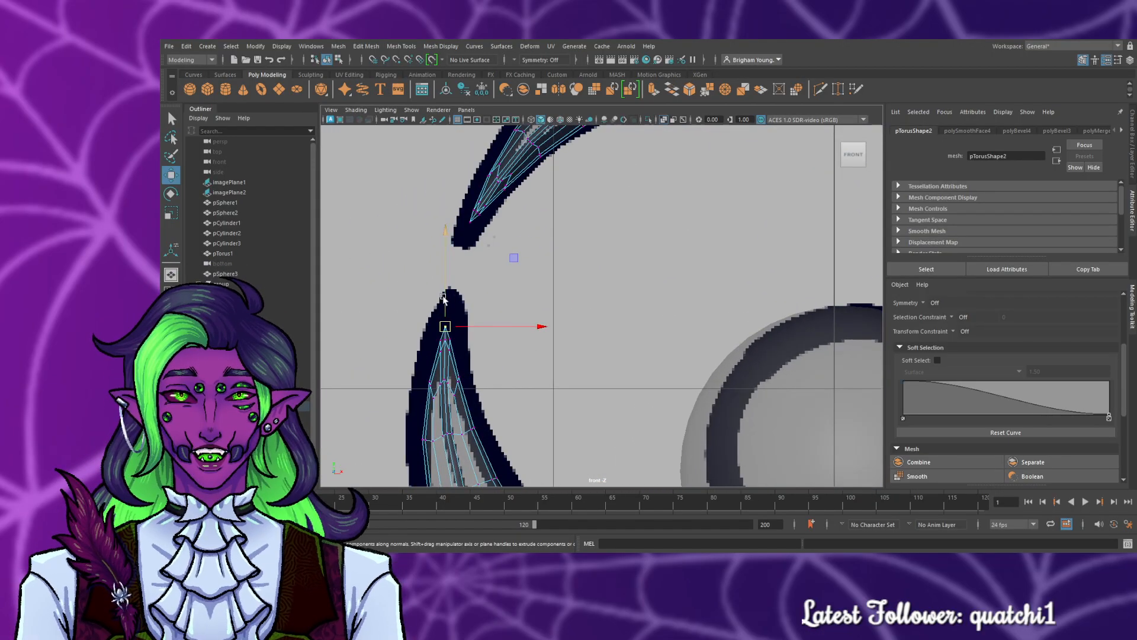
pyautogui.moveTo(446, 298); pyautogui.dragTo(451, 279)
pyautogui.hotkey('ctrl', 'z')
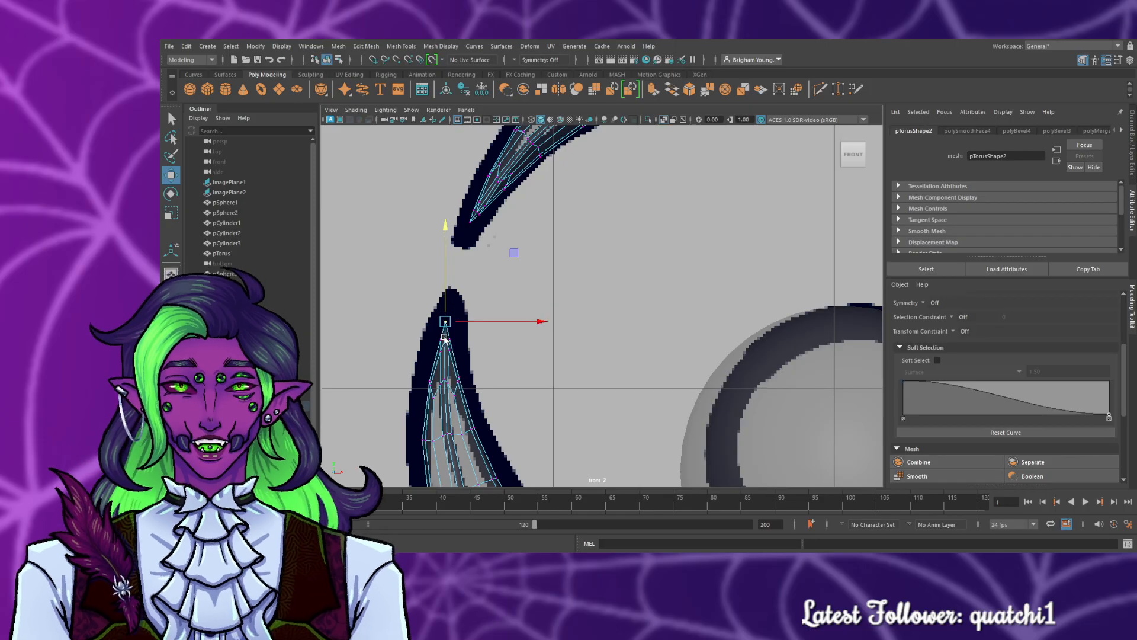
pyautogui.moveTo(446, 327); pyautogui.dragTo(450, 324)
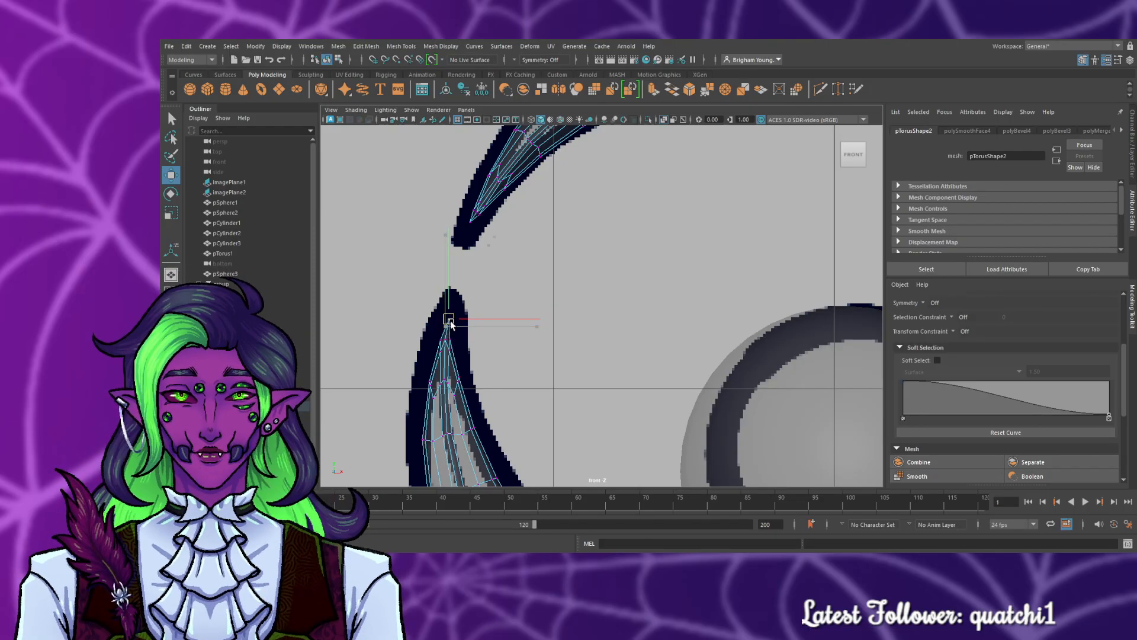
# - Move the crescent's upper tip vertex outward to the pointed end of the reference outline and compare the overall shape
pyautogui.click(470, 221)
pyautogui.moveTo(470, 221); pyautogui.dragTo(463, 233)
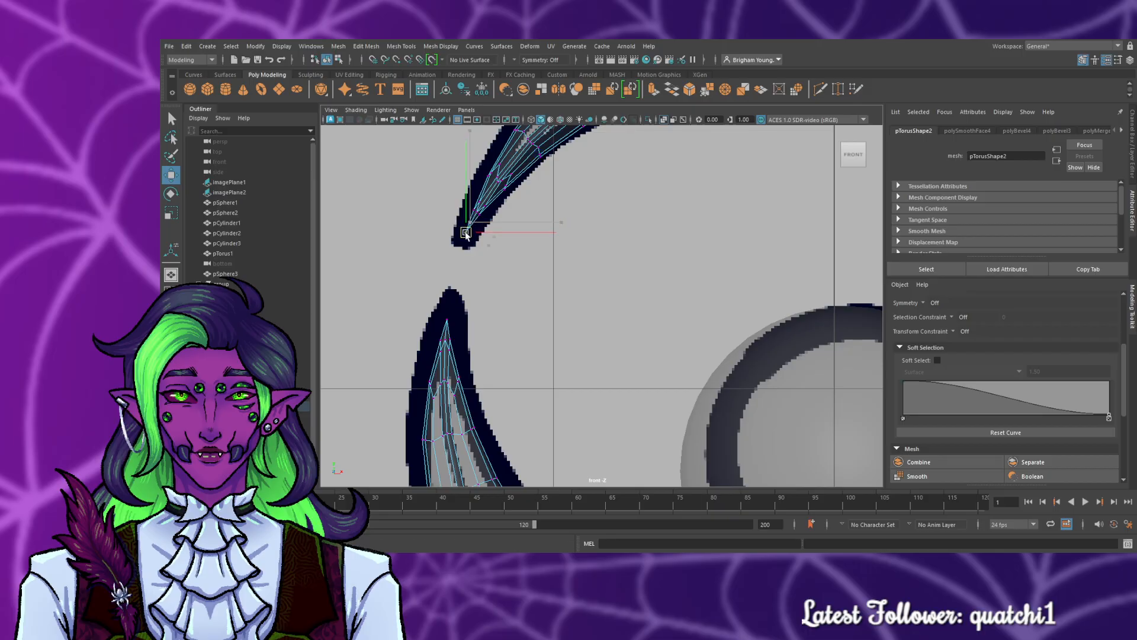
pyautogui.click(499, 297)
pyautogui.scroll(1, 578, 337)
pyautogui.scroll(-10, 580, 340)
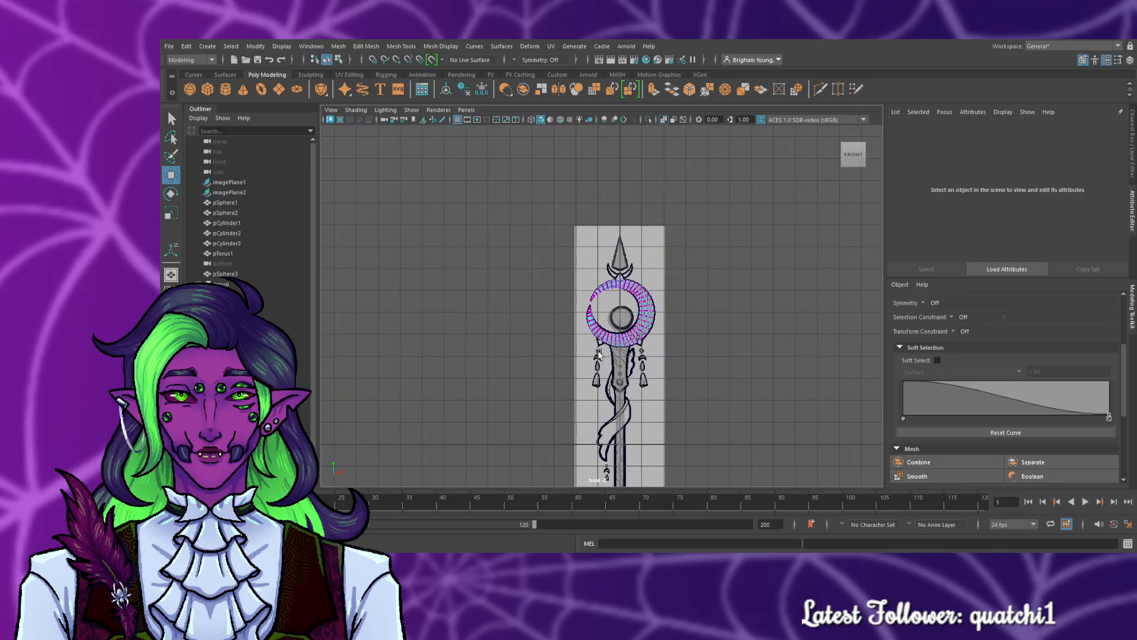
pyautogui.scroll(3, 640, 363)
pyautogui.scroll(3, 641, 365)
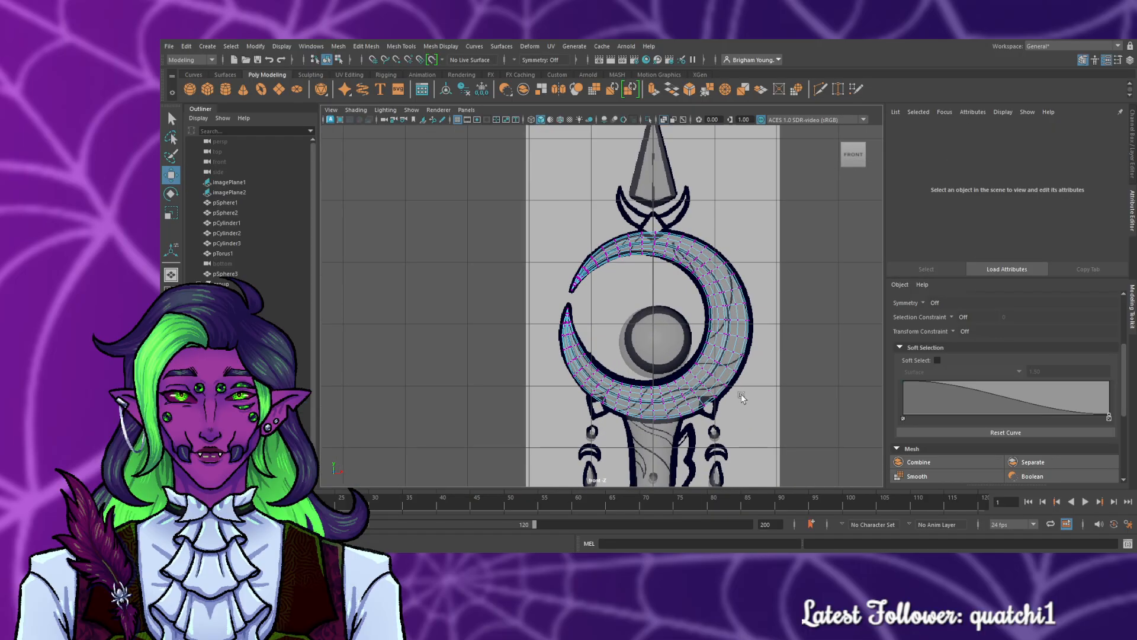
# - Try to scale the whole crescent to match the front reference outline
pyautogui.click(722, 308)
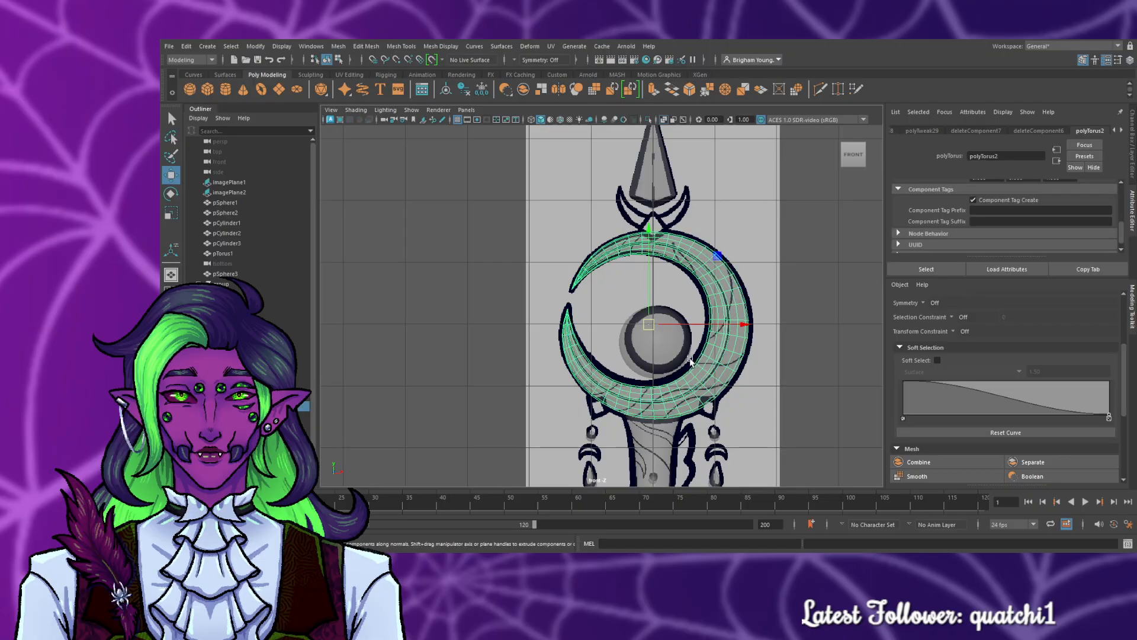
pyautogui.press('r')
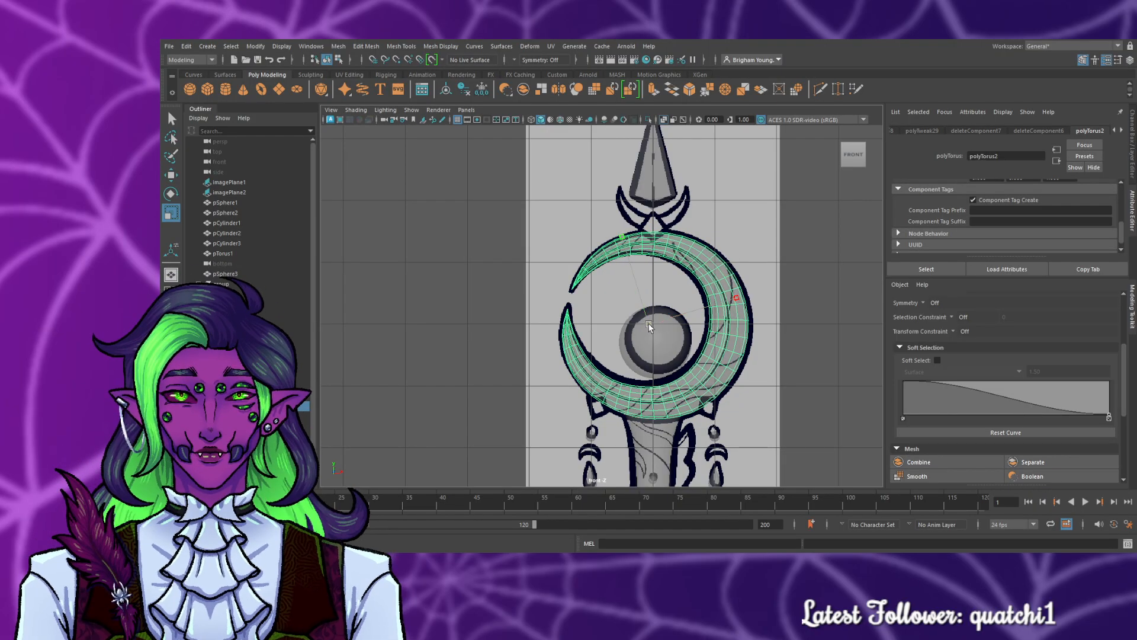
pyautogui.click(648, 325)
pyautogui.moveTo(671, 319); pyautogui.dragTo(644, 307)
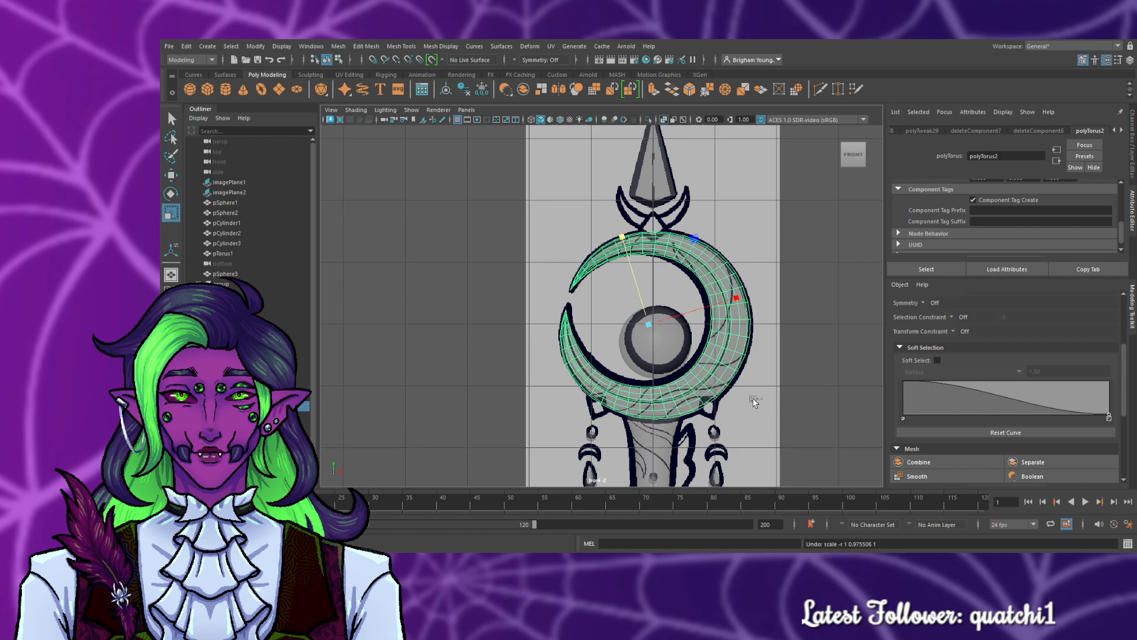
# - Nudge the whole crescent slightly sideways to align it with the front reference outline
pyautogui.scroll(5, 764, 405)
pyautogui.keyDown('alt'); pyautogui.moveTo(769, 408); pyautogui.dragTo(611, 355, button='middle'); pyautogui.keyUp('alt')
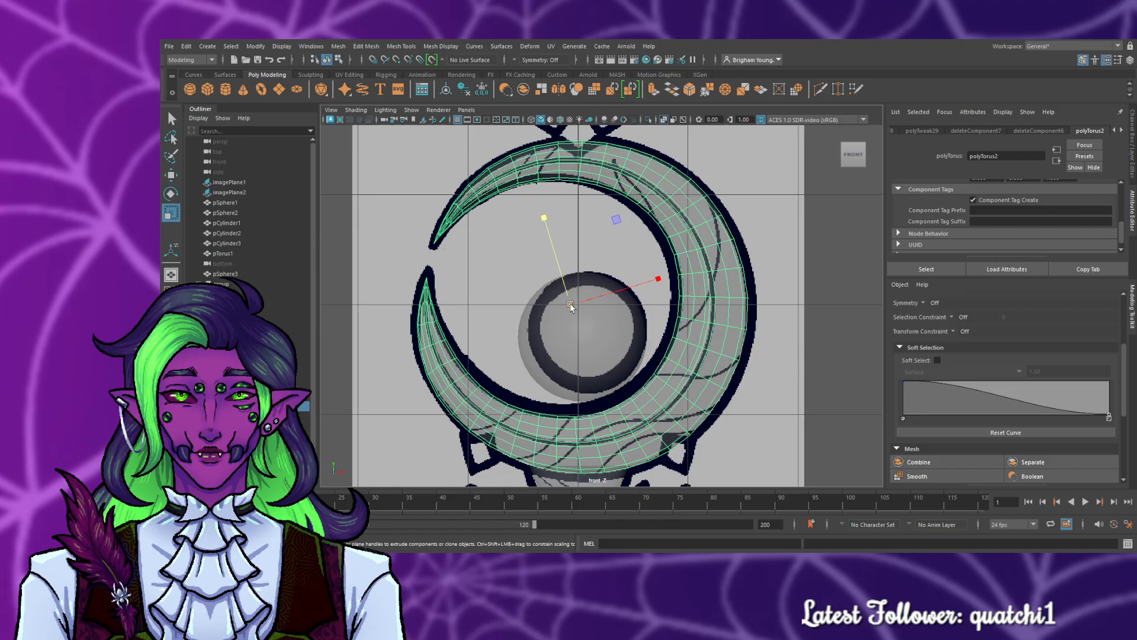
pyautogui.press('w')
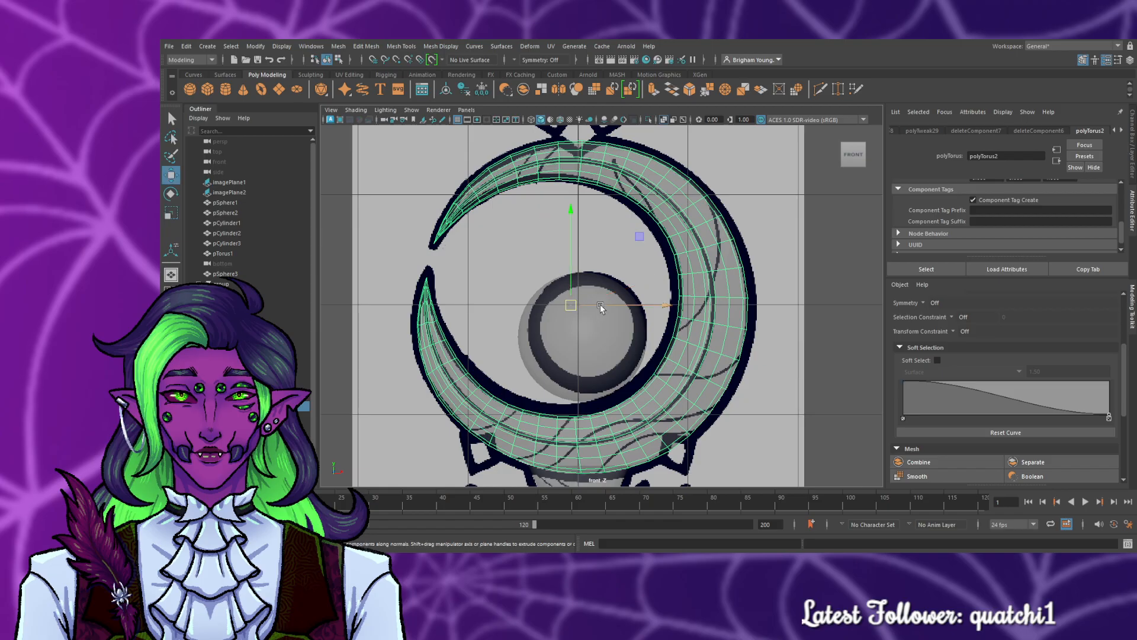
pyautogui.moveTo(600, 306); pyautogui.dragTo(600, 305)
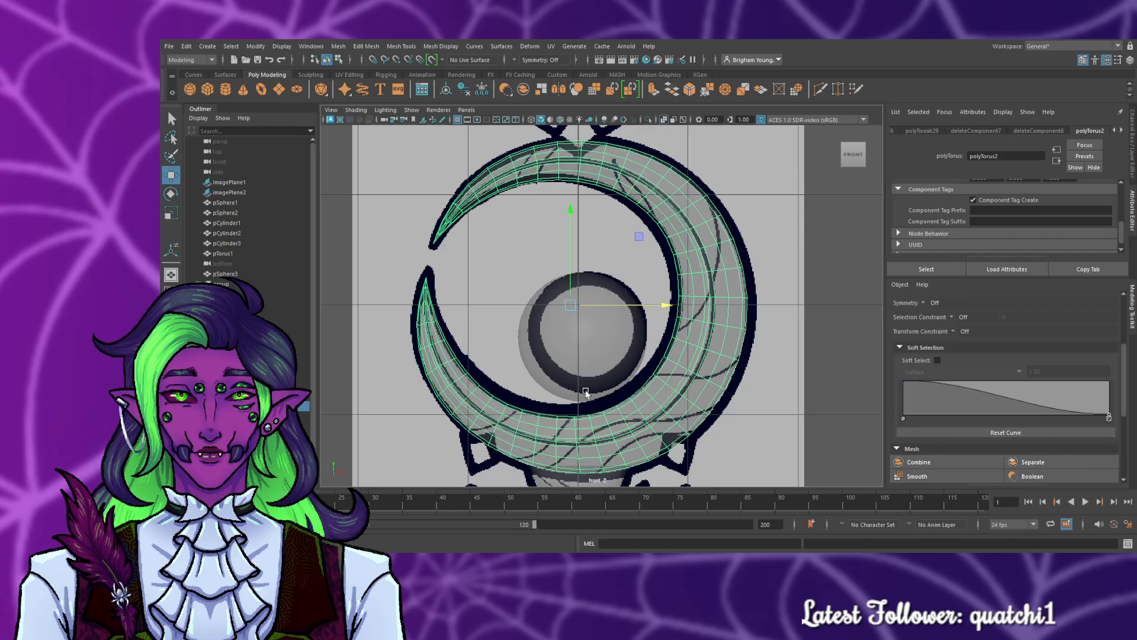
# - Try to scale a group of neighbouring cross-section edge loops at the crescent's bottom uniformly, and undo the scaling
pyautogui.click(651, 238)
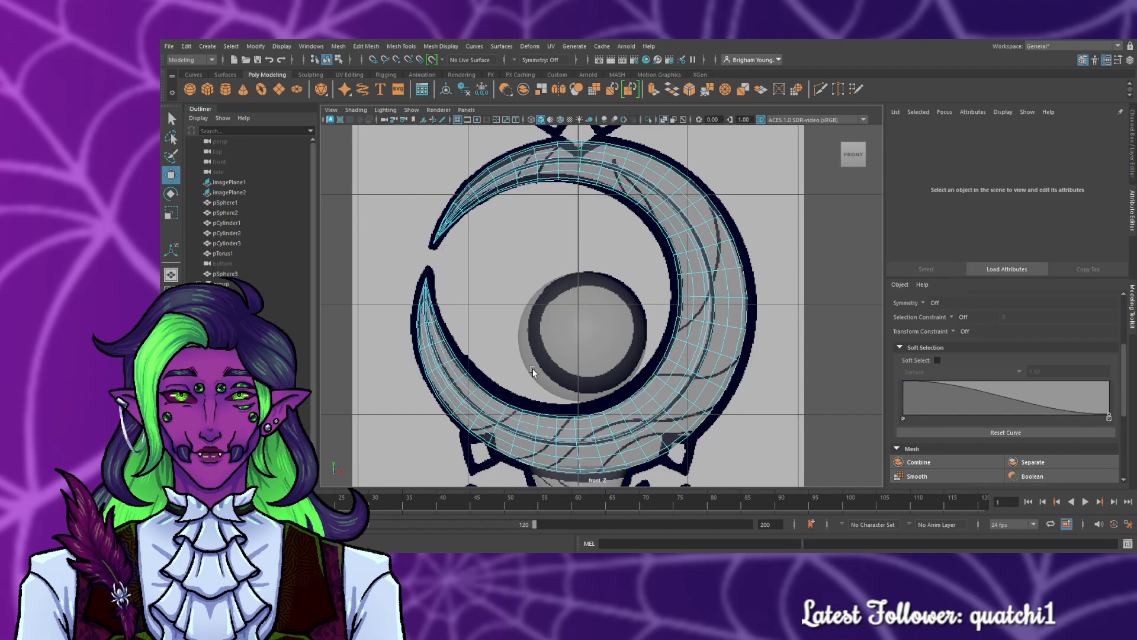
pyautogui.click(557, 435)
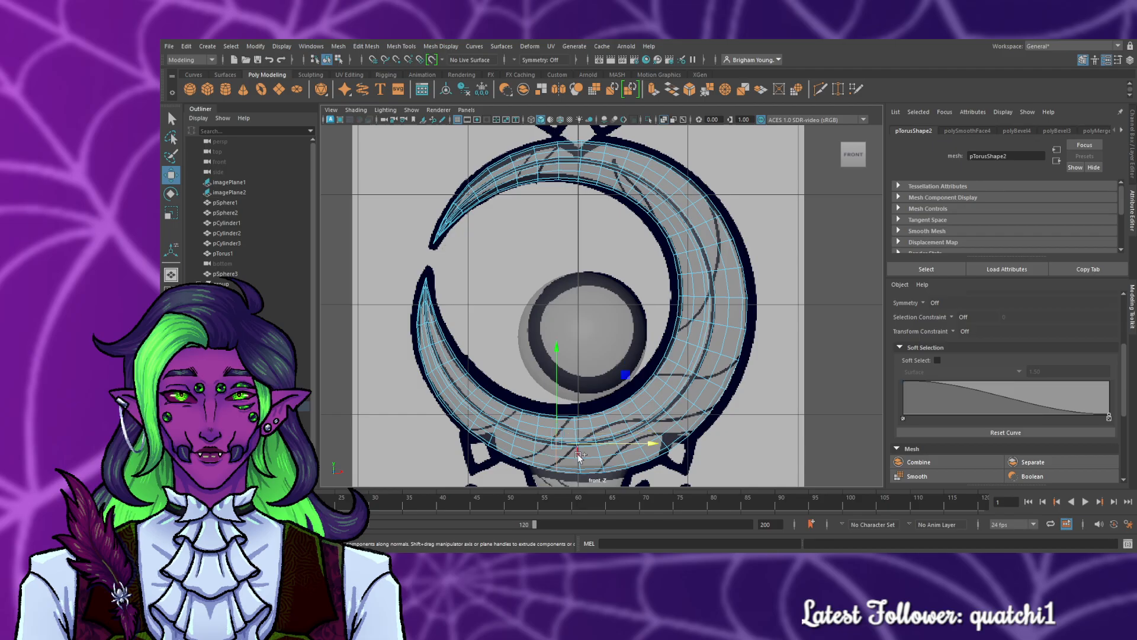
pyautogui.moveTo(579, 455); pyautogui.dragTo(612, 432, button='middle')
pyautogui.keyDown('shift'); pyautogui.doubleClick(628, 424); pyautogui.keyUp('shift')
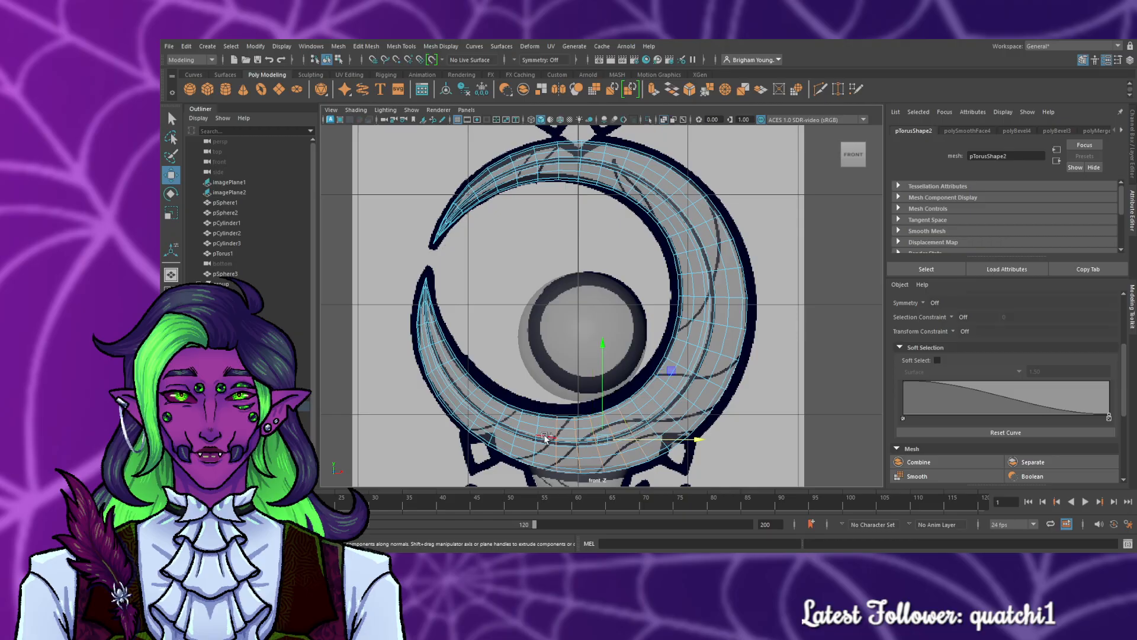
pyautogui.keyDown('shift'); pyautogui.doubleClick(537, 431); pyautogui.keyUp('shift')
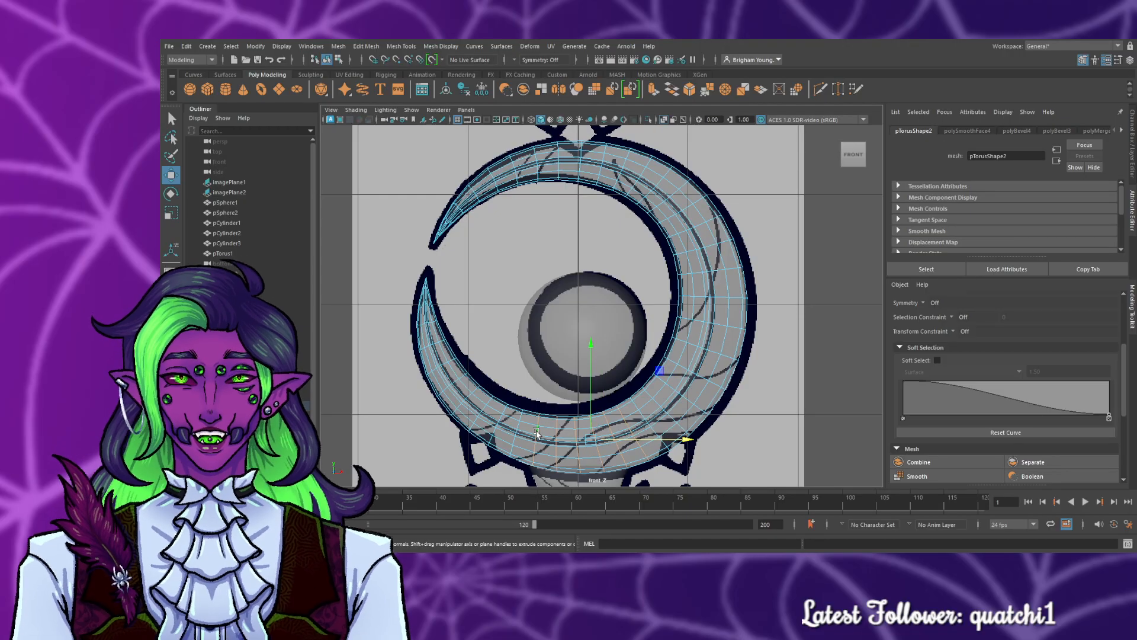
pyautogui.press('r')
pyautogui.moveTo(591, 440); pyautogui.dragTo(597, 449)
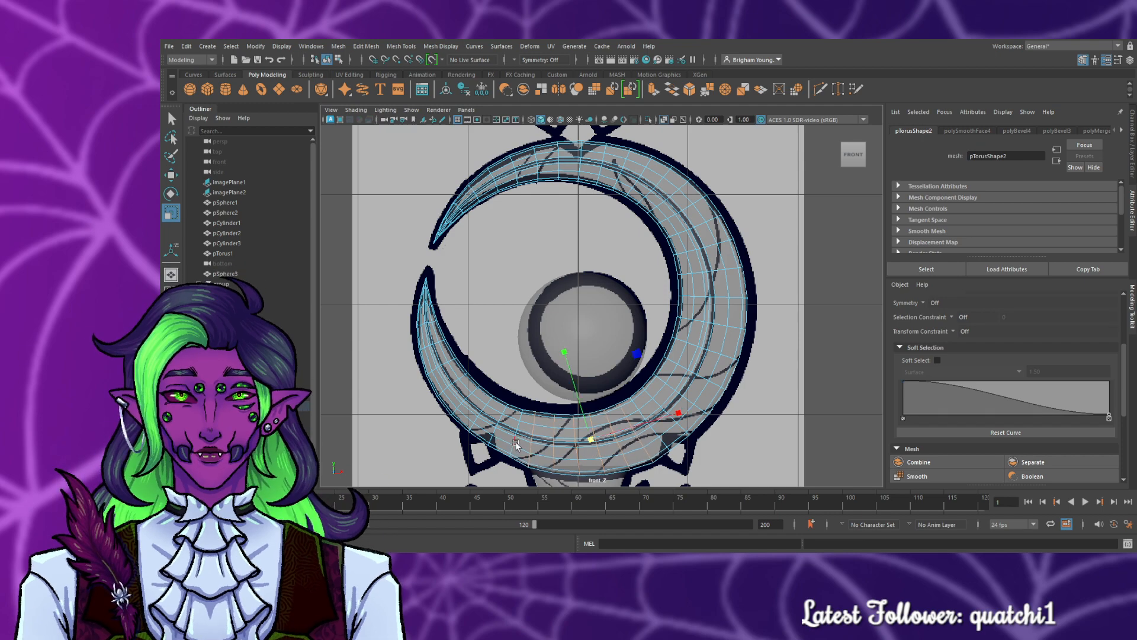
pyautogui.hotkey('ctrl', 'z')
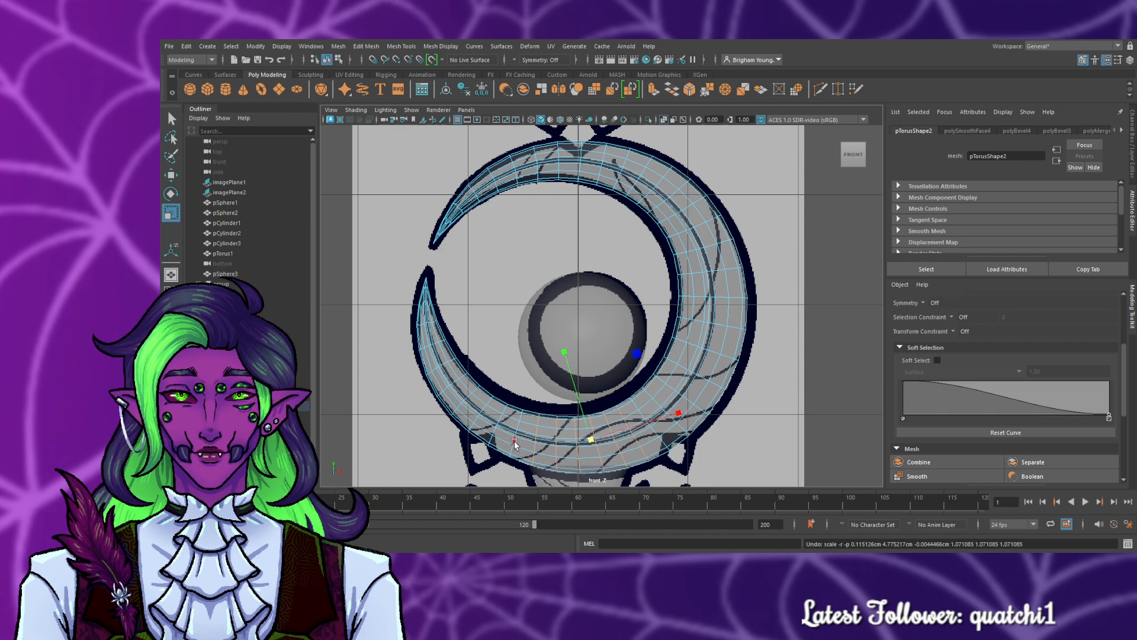
# - Scale cross-section edge loops along the crescent's lower section slightly to fit the thickness of the reference outline
pyautogui.keyDown('shift'); pyautogui.doubleClick(514, 443); pyautogui.keyUp('shift')
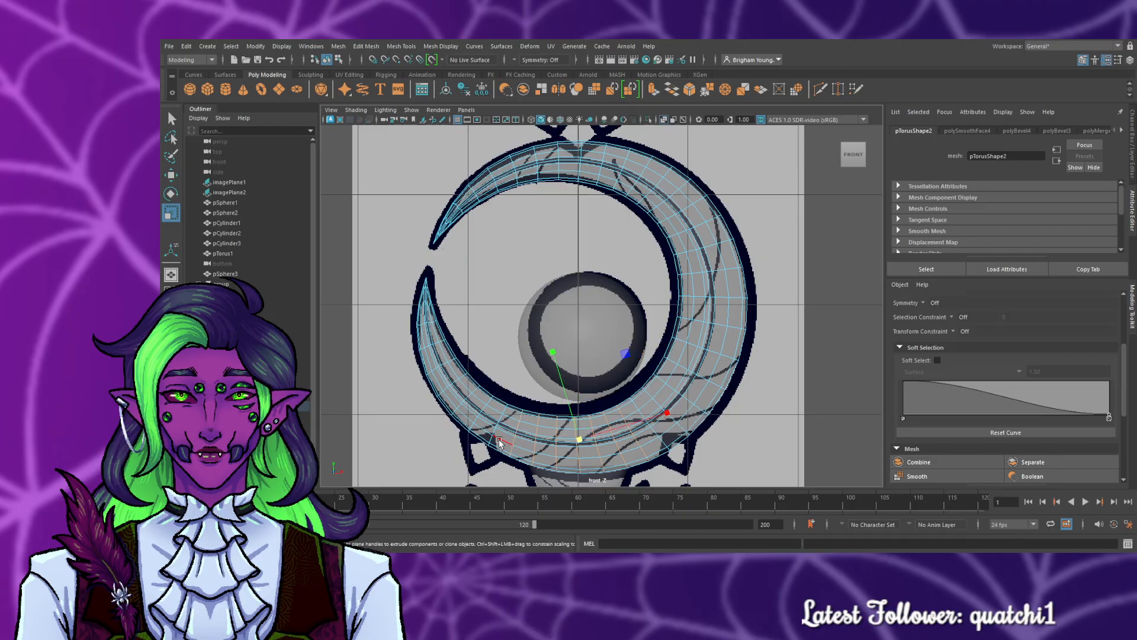
pyautogui.moveTo(580, 440); pyautogui.dragTo(584, 441)
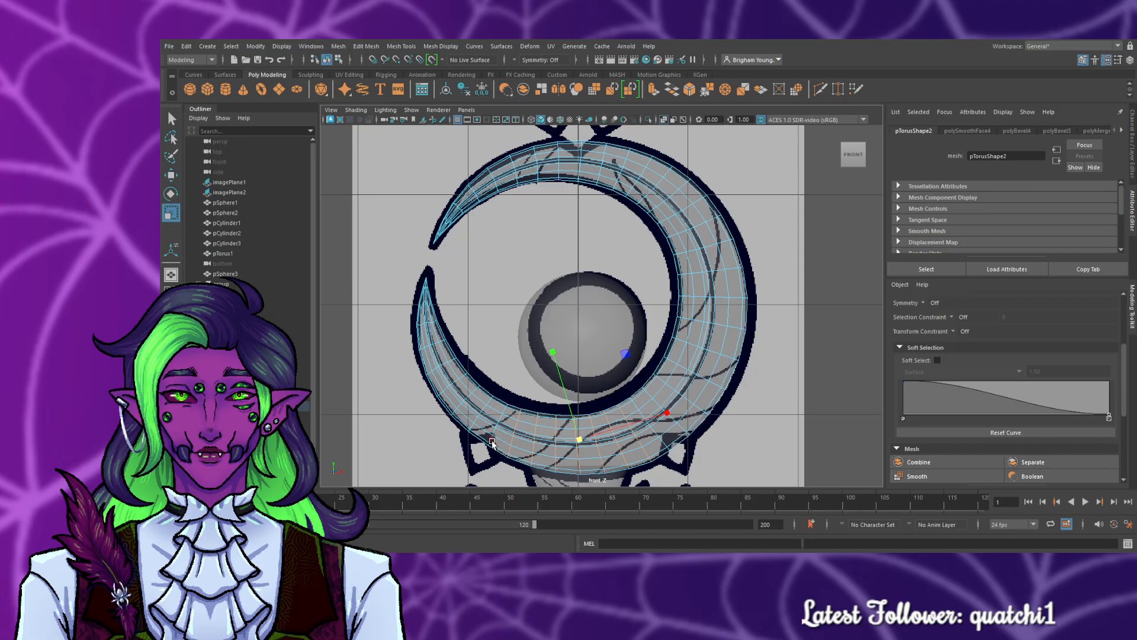
pyautogui.click(500, 426)
pyautogui.moveTo(501, 425); pyautogui.dragTo(502, 427)
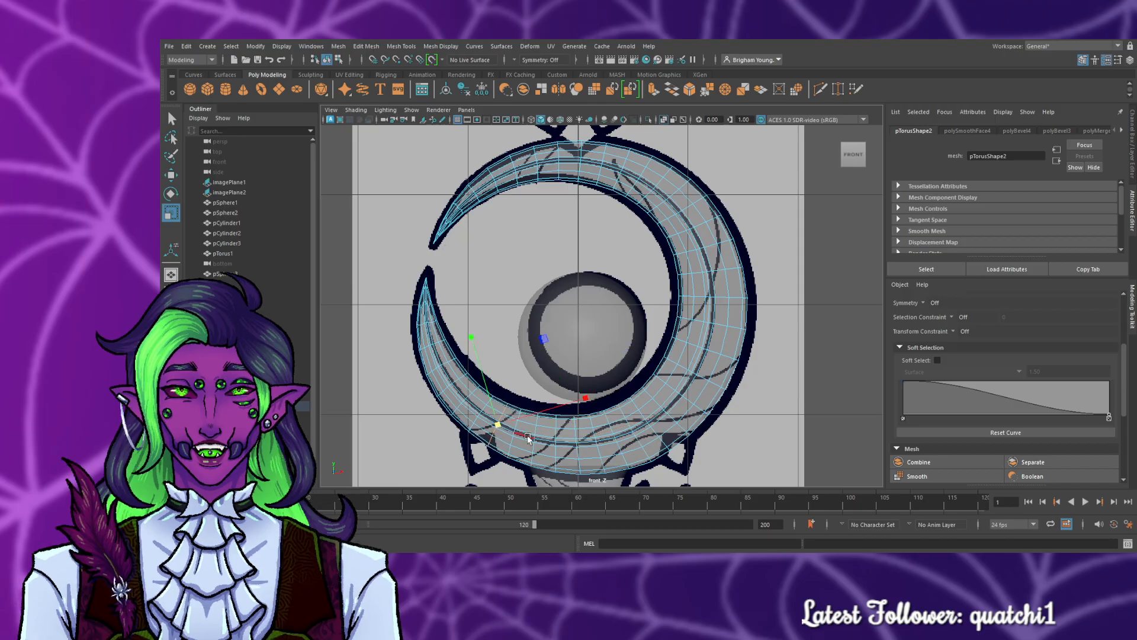
pyautogui.doubleClick(635, 407)
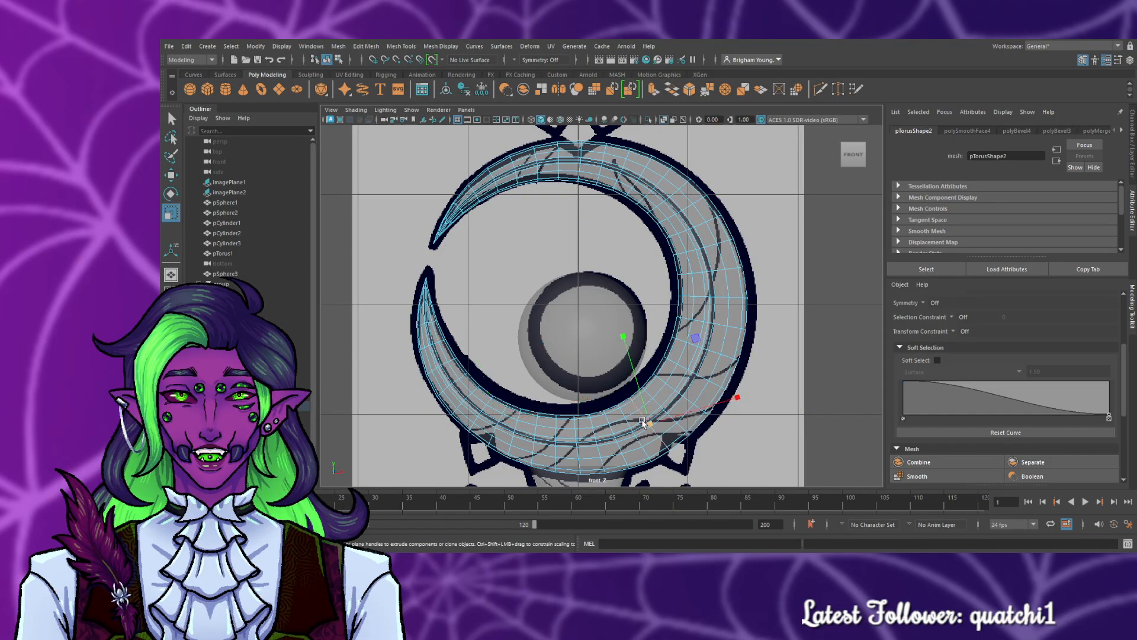
pyautogui.moveTo(652, 424); pyautogui.dragTo(653, 424)
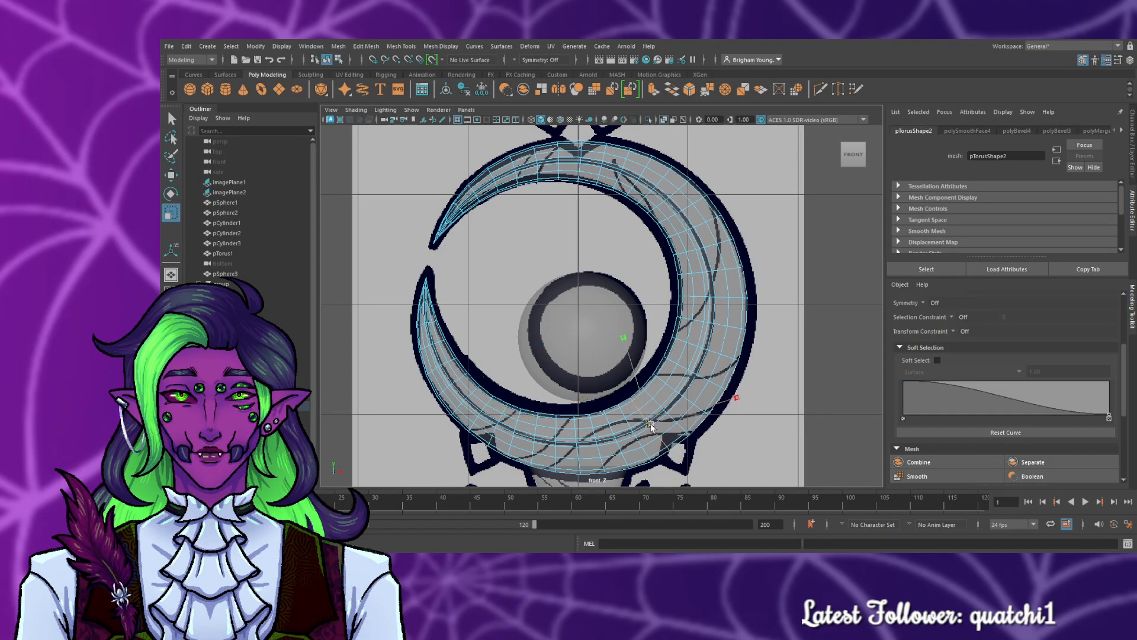
pyautogui.click(762, 449)
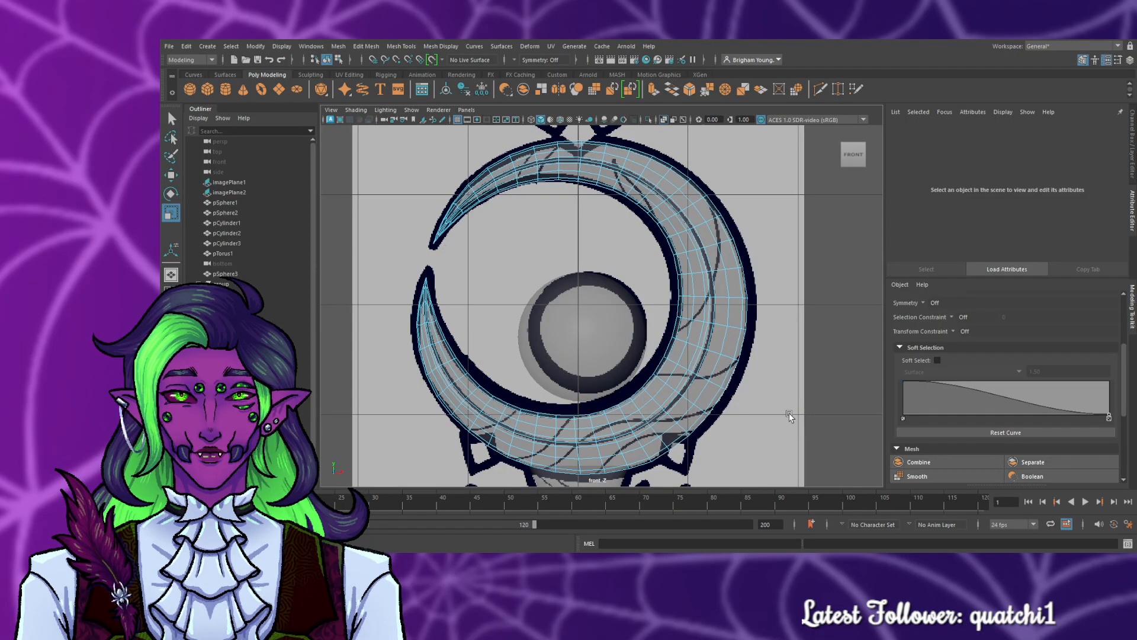
# - Turn on soft selection, try scaling the edge loop on the crescent's thick side, undo it, and add a neighbouring loop
pyautogui.click(719, 324)
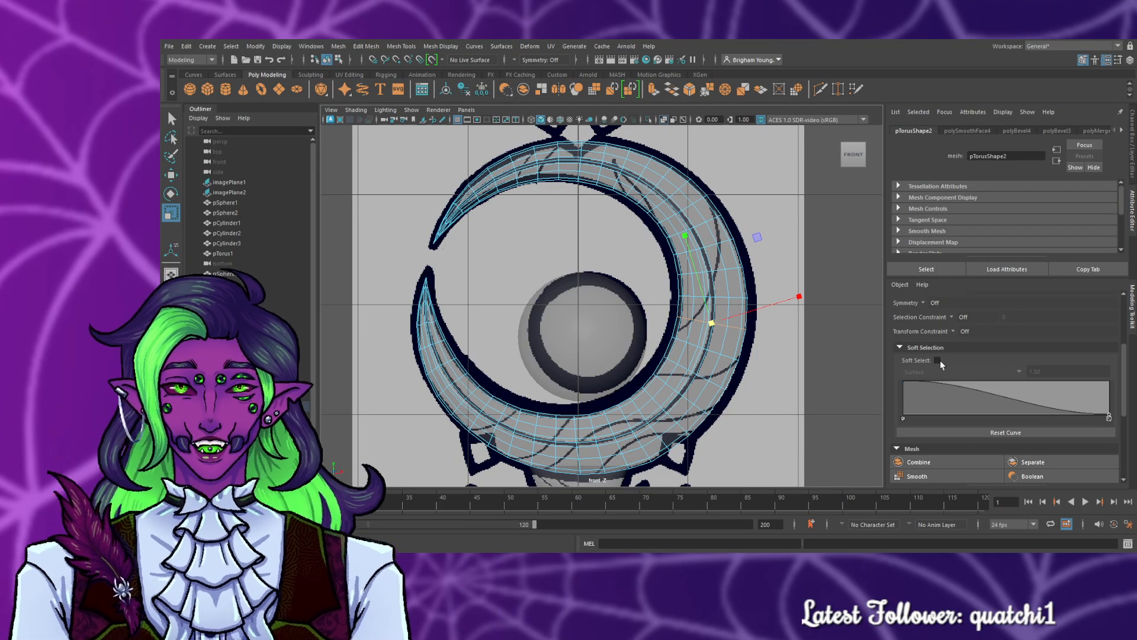
pyautogui.click(938, 360)
pyautogui.moveTo(715, 322); pyautogui.dragTo(714, 324)
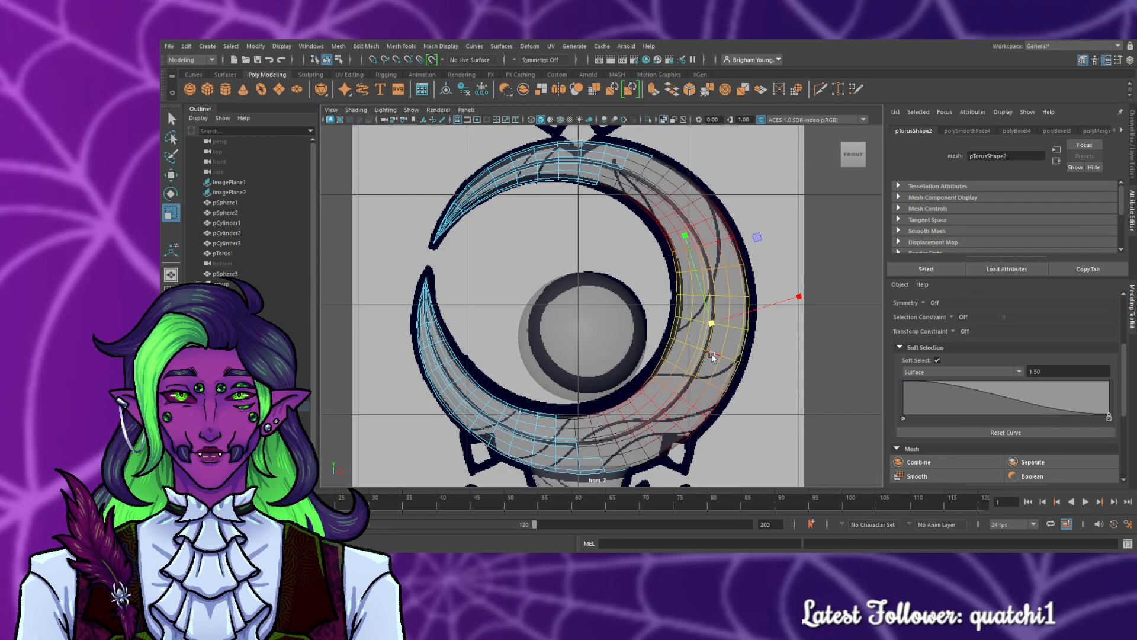
pyautogui.hotkey('ctrl', 'z')
pyautogui.keyDown('shift'); pyautogui.doubleClick(711, 348); pyautogui.keyUp('shift')
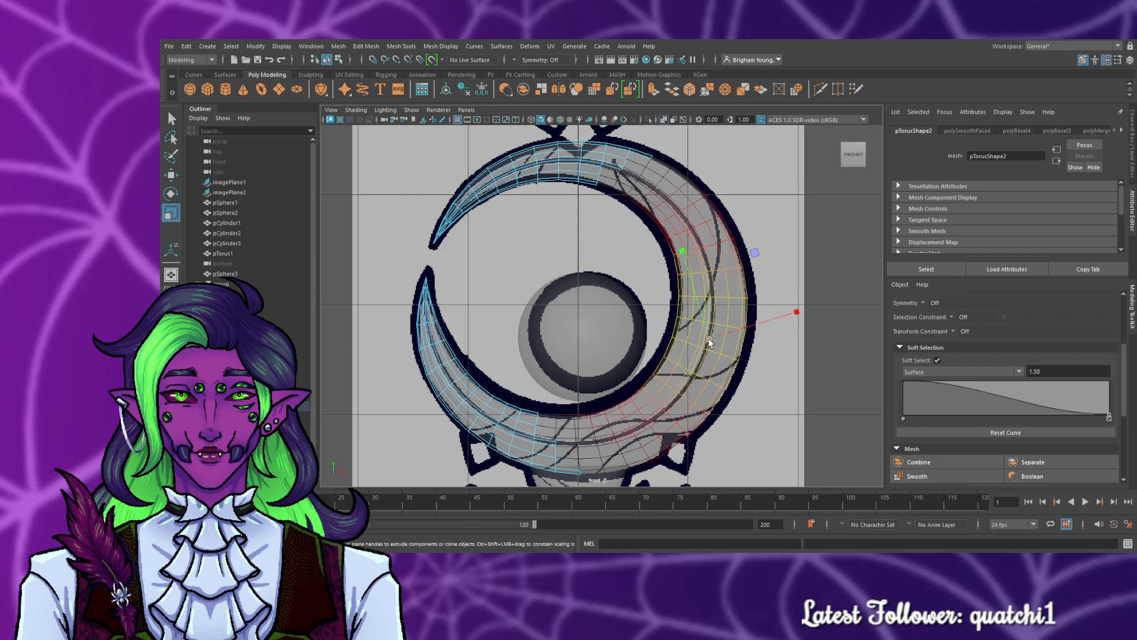
# - Scale successive edge loops around the crescent's thick outer side and bottom with soft selection, fitting them to the front reference outline
pyautogui.moveTo(710, 339); pyautogui.dragTo(710, 339)
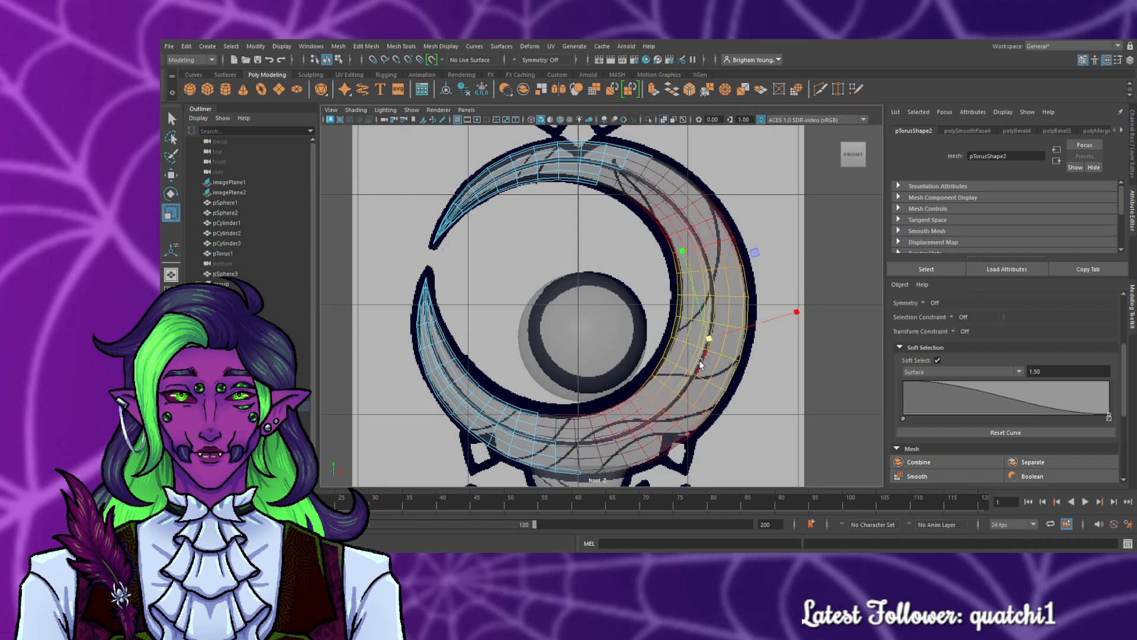
pyautogui.doubleClick(671, 385)
pyautogui.moveTo(680, 395); pyautogui.dragTo(683, 394)
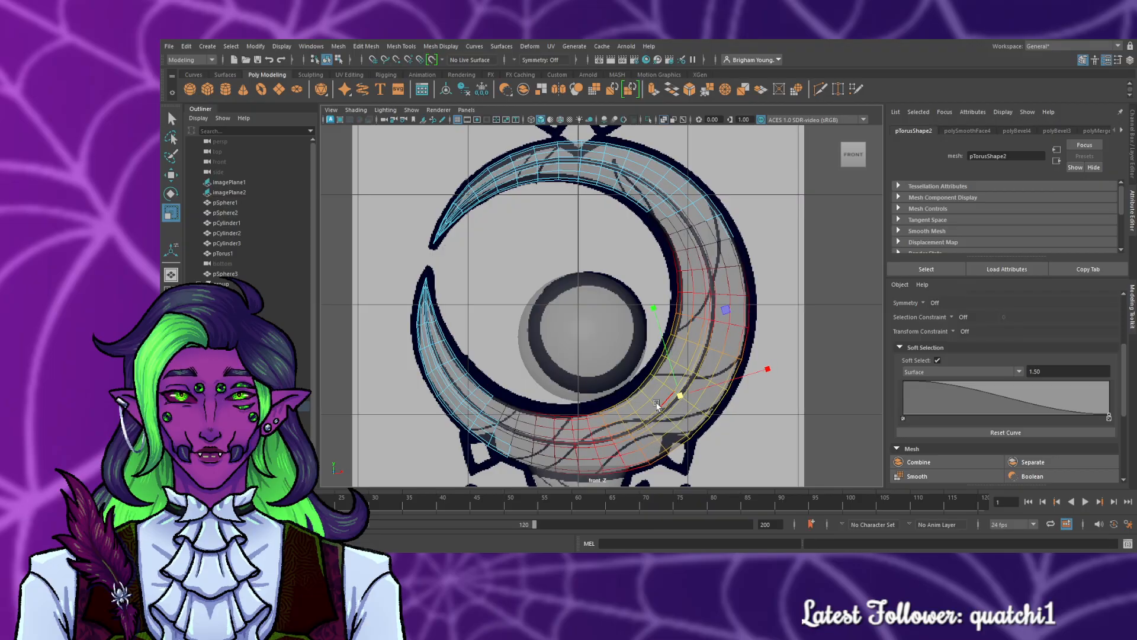
pyautogui.doubleClick(624, 426)
pyautogui.moveTo(633, 435); pyautogui.dragTo(634, 436)
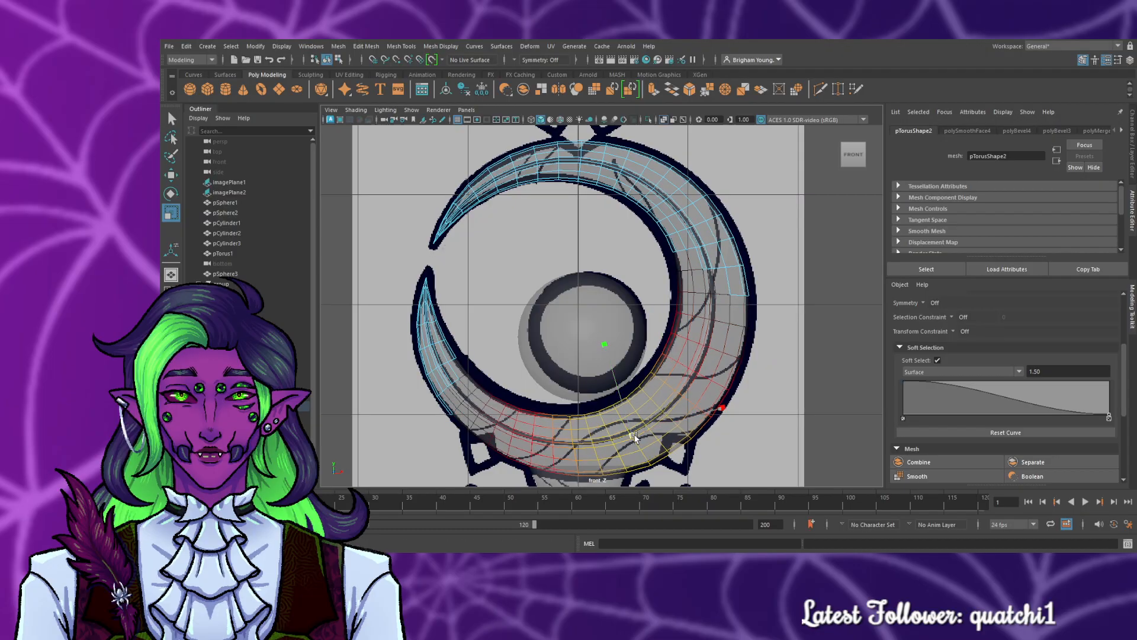
pyautogui.doubleClick(592, 443)
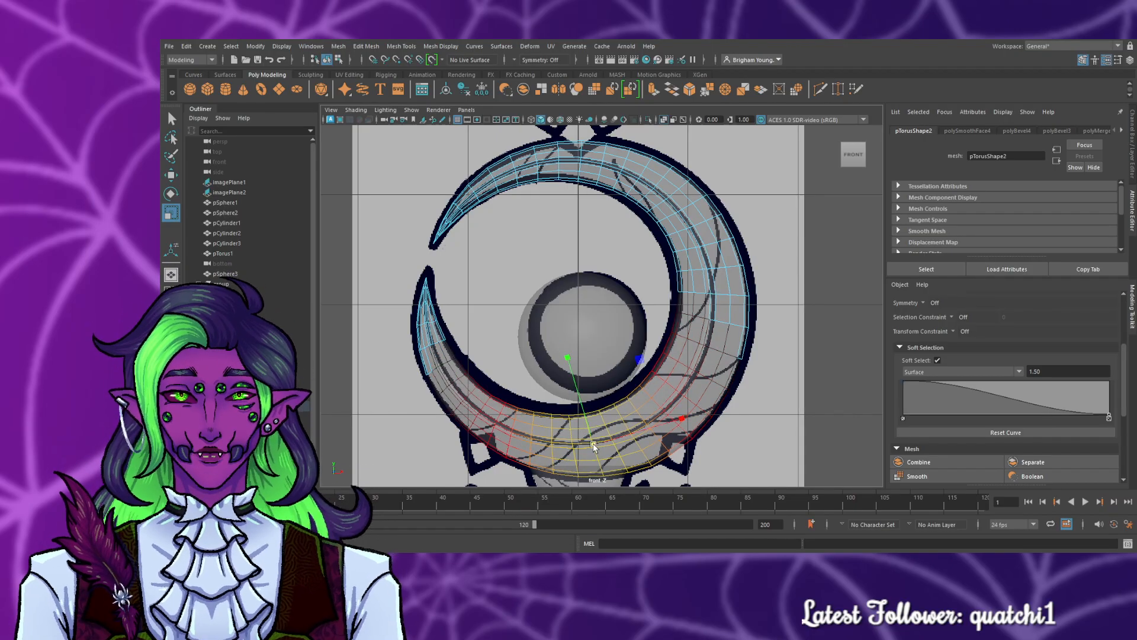
pyautogui.doubleClick(553, 443)
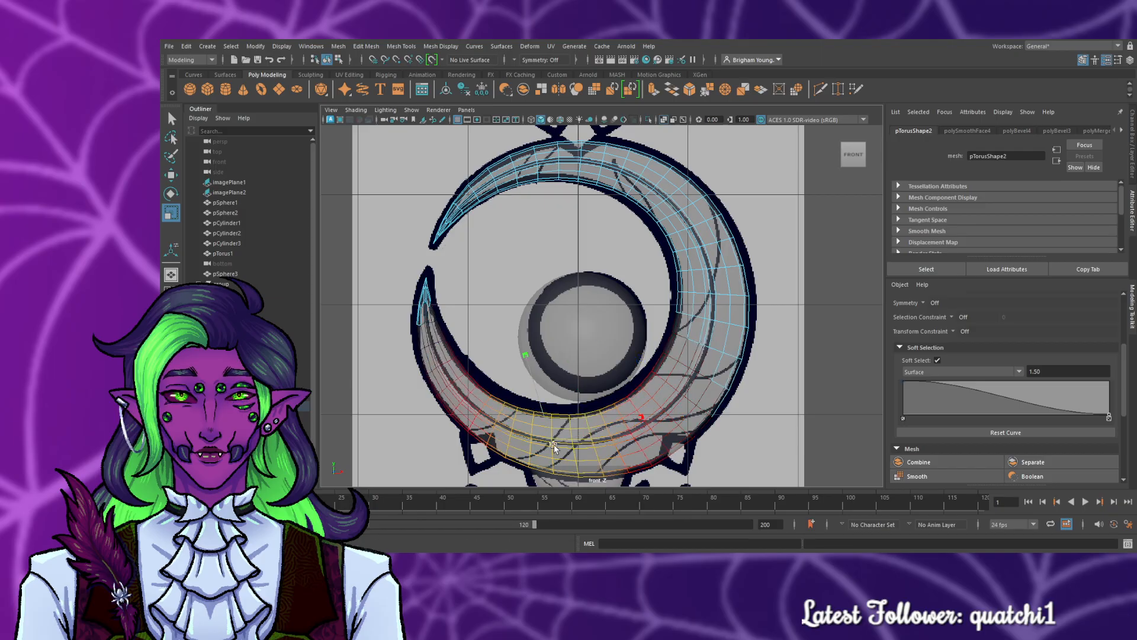
pyautogui.click(803, 425)
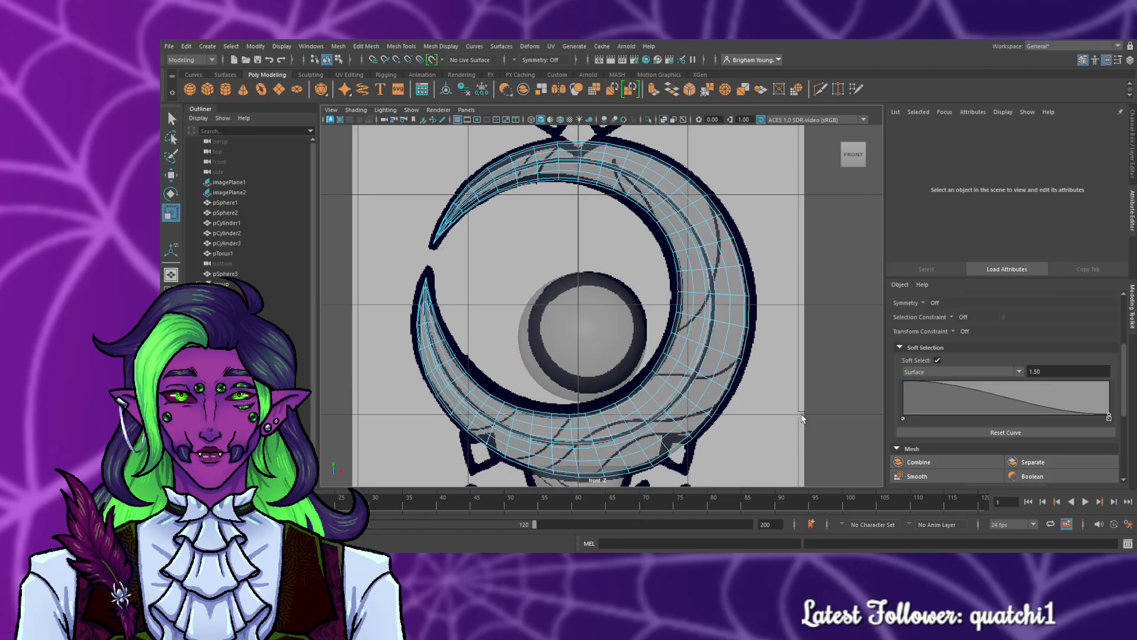
# - Select the whole crescent in object mode and nudge it vertically to line up with the front reference
pyautogui.moveTo(673, 419); pyautogui.dragTo(705, 251, button='right')
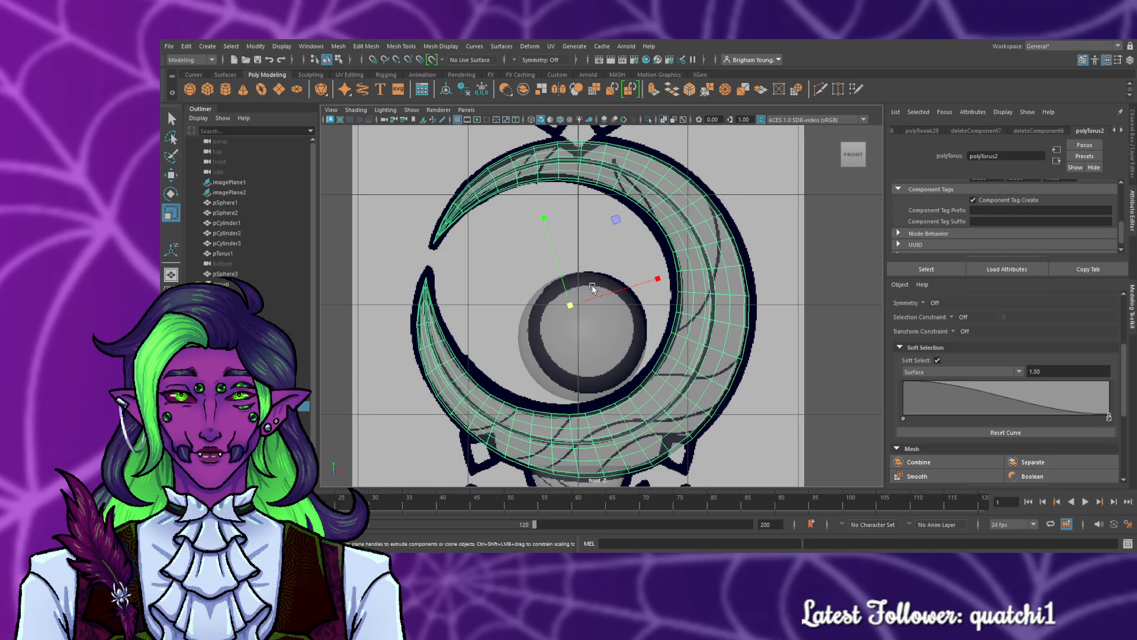
pyautogui.press('w')
pyautogui.moveTo(571, 279); pyautogui.dragTo(573, 276)
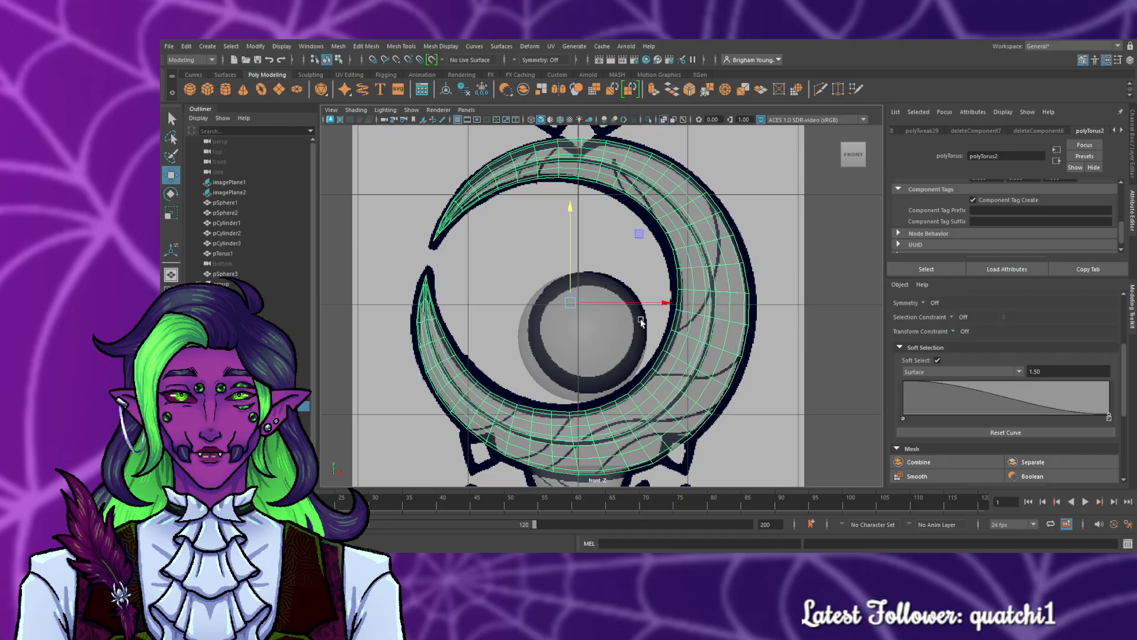
# - Widen the crescent's middle and upper edge loops along the depth axis to match the side reference outline
pyautogui.press('space')
pyautogui.press('space')
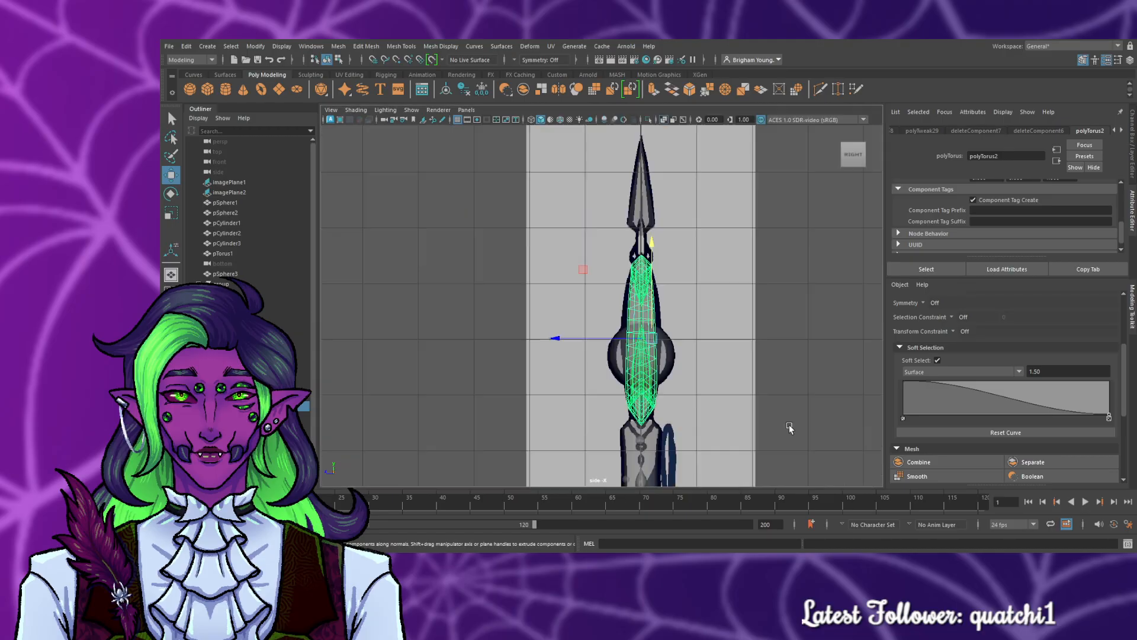
pyautogui.scroll(4, 732, 392)
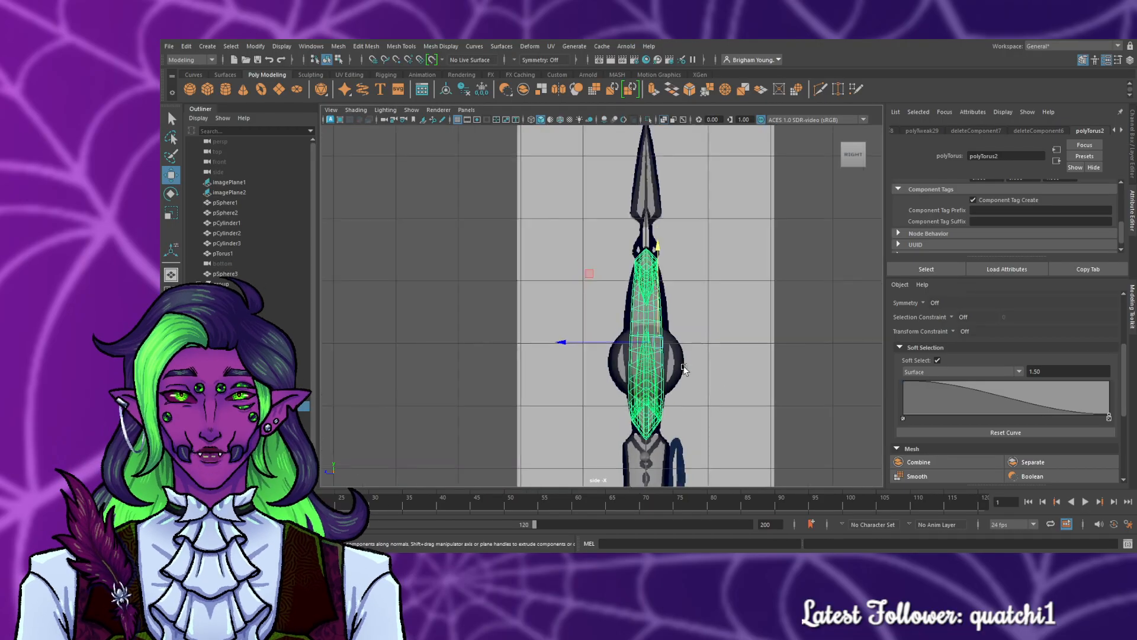
pyautogui.keyDown('alt'); pyautogui.moveTo(795, 405); pyautogui.dragTo(605, 335, button='middle'); pyautogui.keyUp('alt')
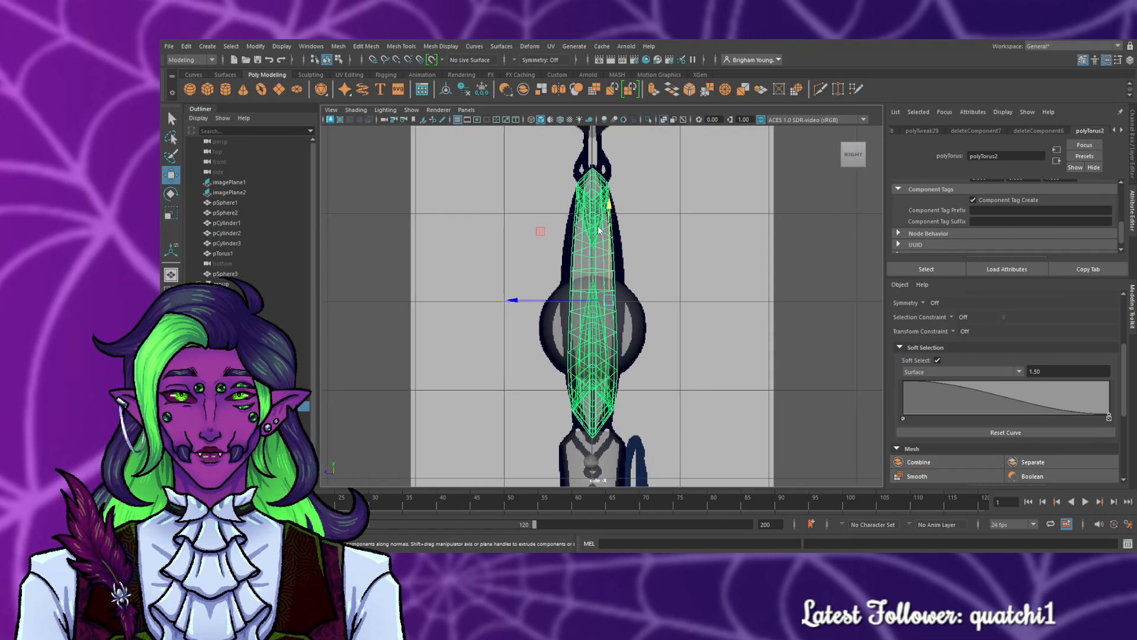
pyautogui.moveTo(598, 228); pyautogui.dragTo(598, 223, button='right')
pyautogui.doubleClick(584, 315)
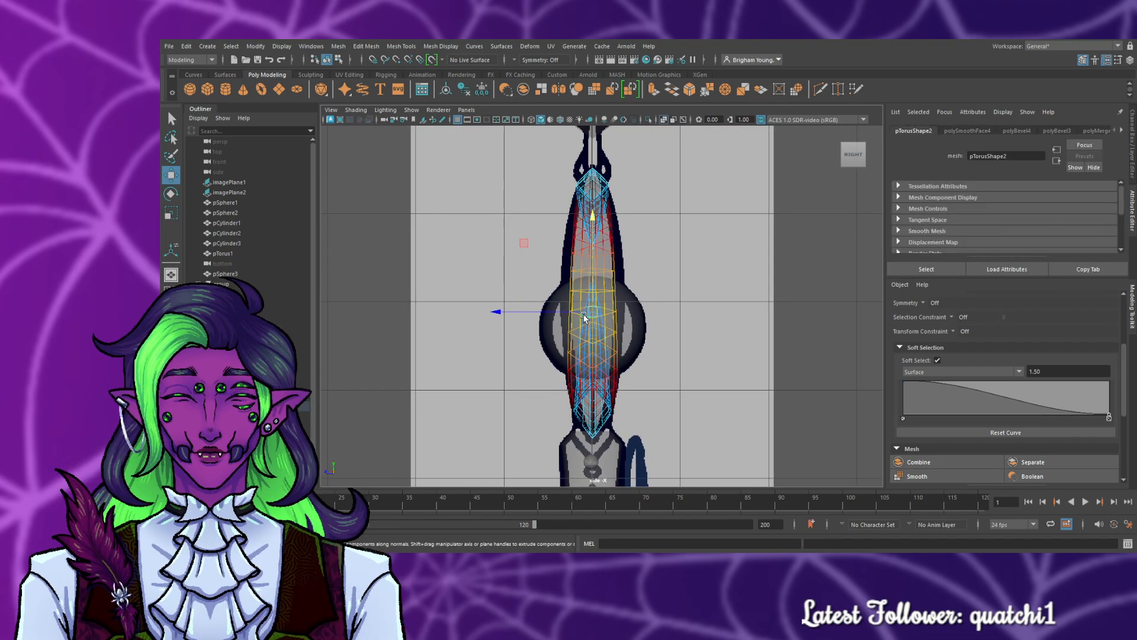
pyautogui.moveTo(549, 313)
pyautogui.mouseDown()
pyautogui.moveTo(564, 312)
pyautogui.moveTo(554, 313)
pyautogui.moveTo(554, 292)
pyautogui.mouseUp()
pyautogui.hotkey('ctrl', 'z')
pyautogui.press('r')
pyautogui.doubleClick(585, 290)
pyautogui.doubleClick(585, 251)
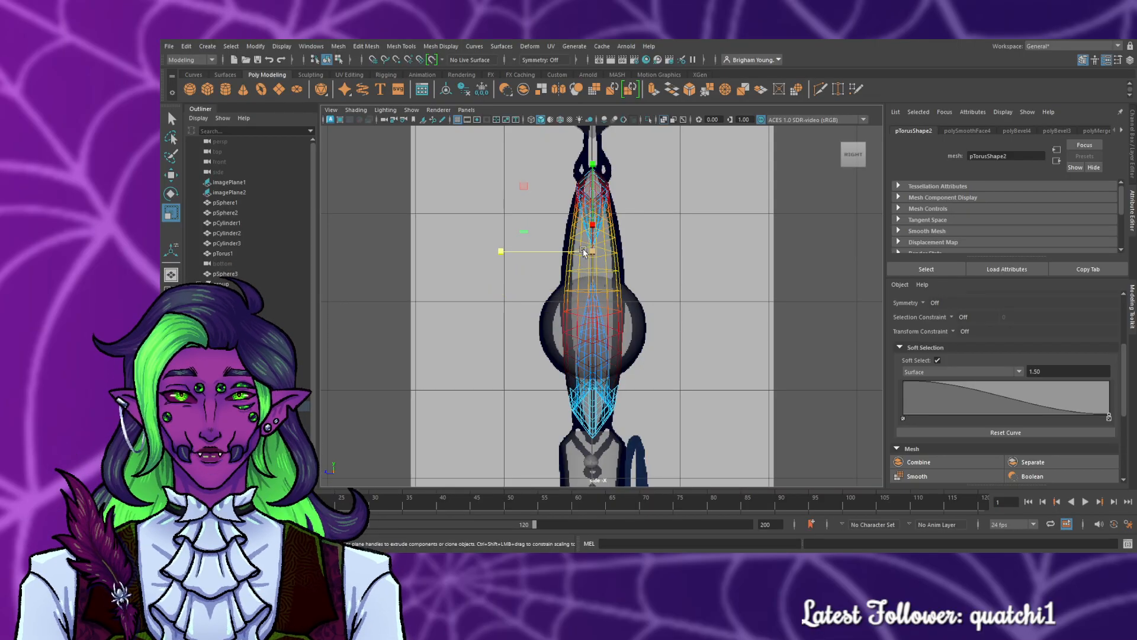
pyautogui.moveTo(566, 253); pyautogui.dragTo(555, 253)
pyautogui.doubleClick(578, 235)
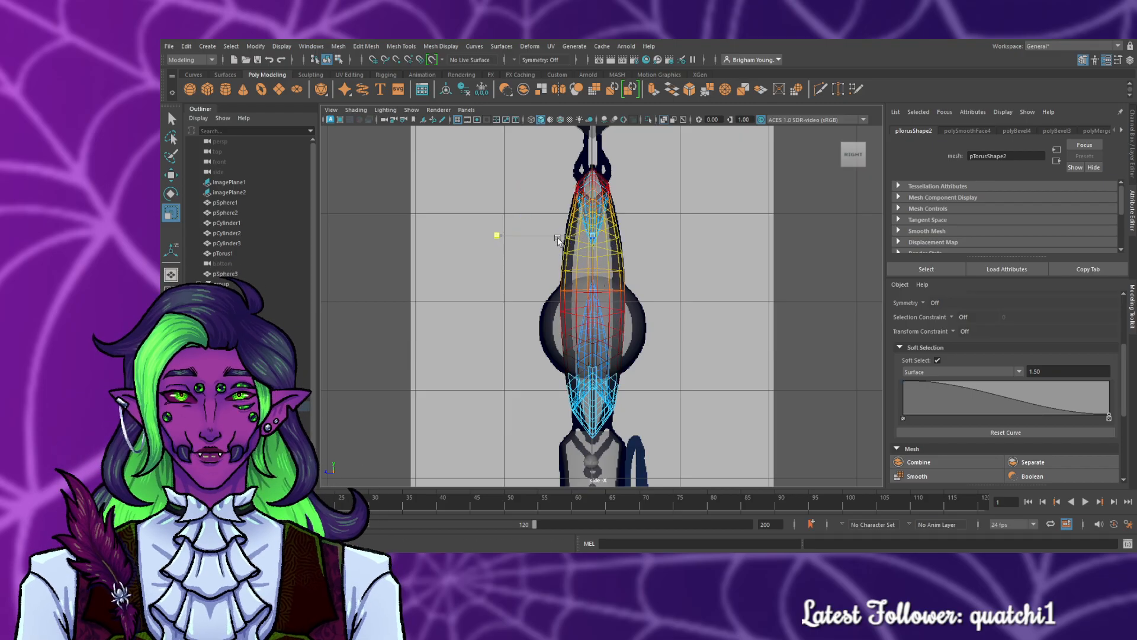
# - Examine the crescent's thickness and profile in perspective from the front, the open side and the outer edge
pyautogui.press('space')
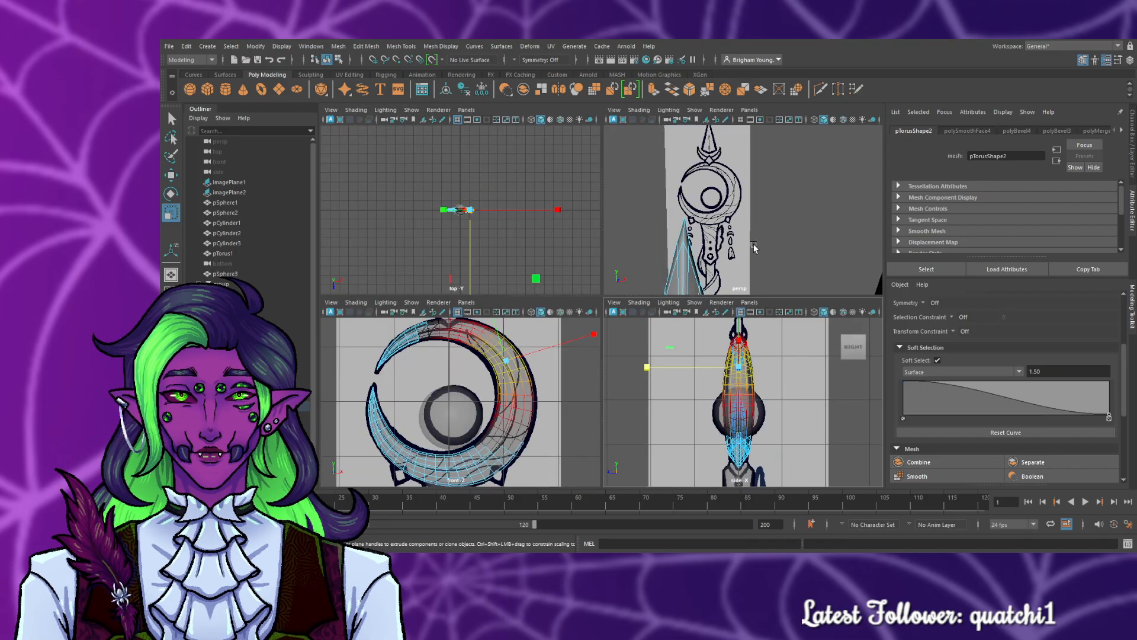
pyautogui.press('space')
pyautogui.press('space')
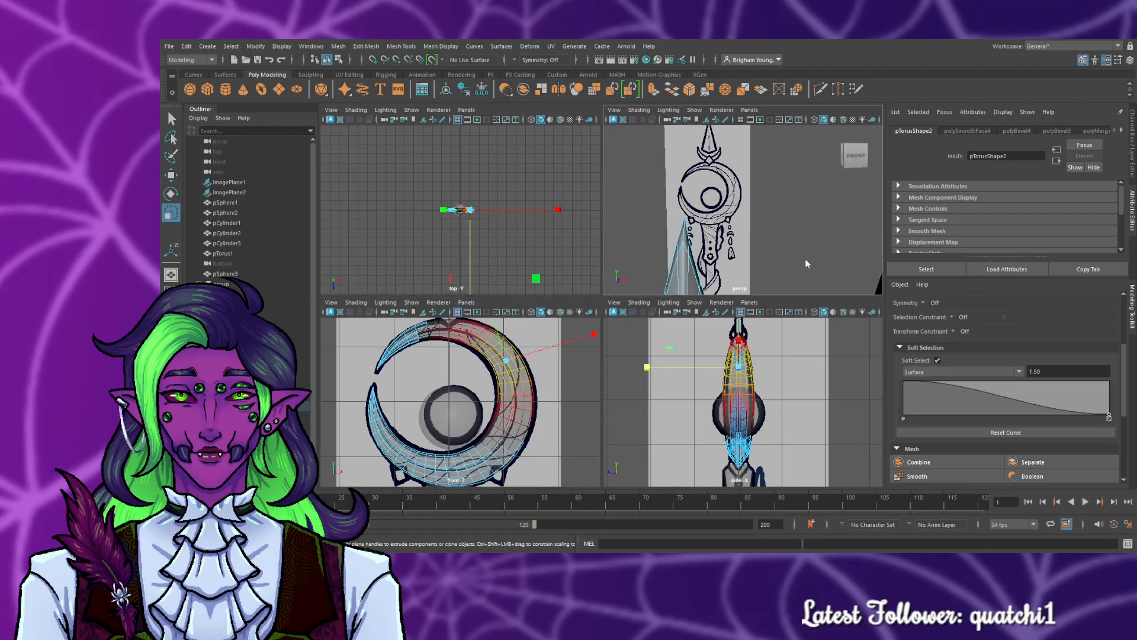
pyautogui.press('space')
pyautogui.scroll(-5, 786, 301)
pyautogui.click(841, 408)
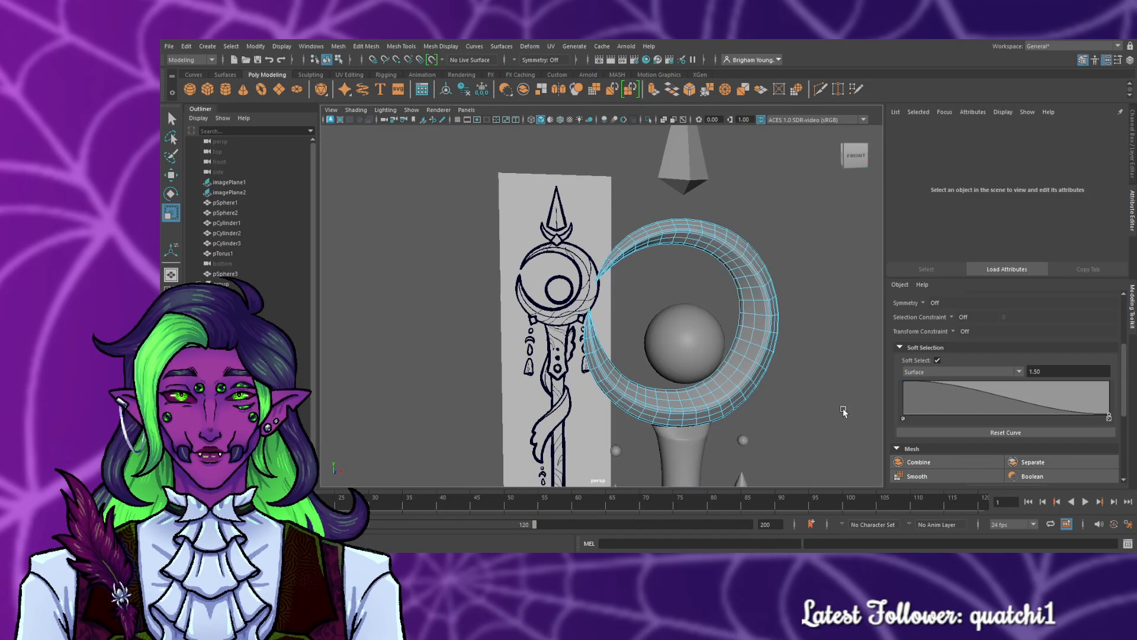
pyautogui.keyDown('alt'); pyautogui.moveTo(852, 402); pyautogui.dragTo(482, 410); pyautogui.keyUp('alt')
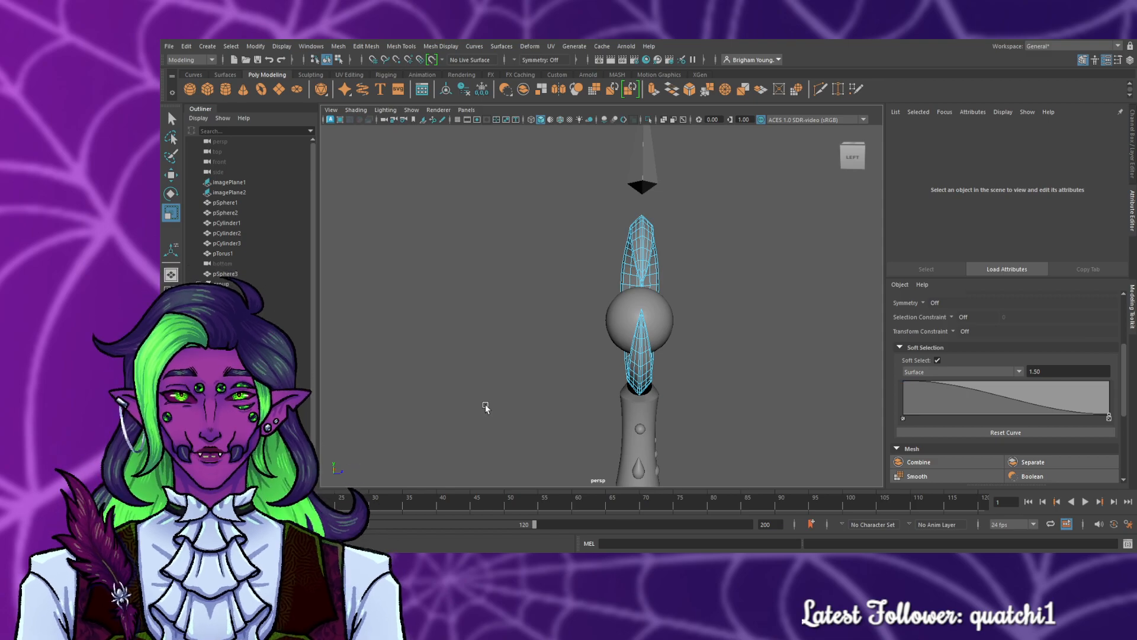
pyautogui.click(633, 503)
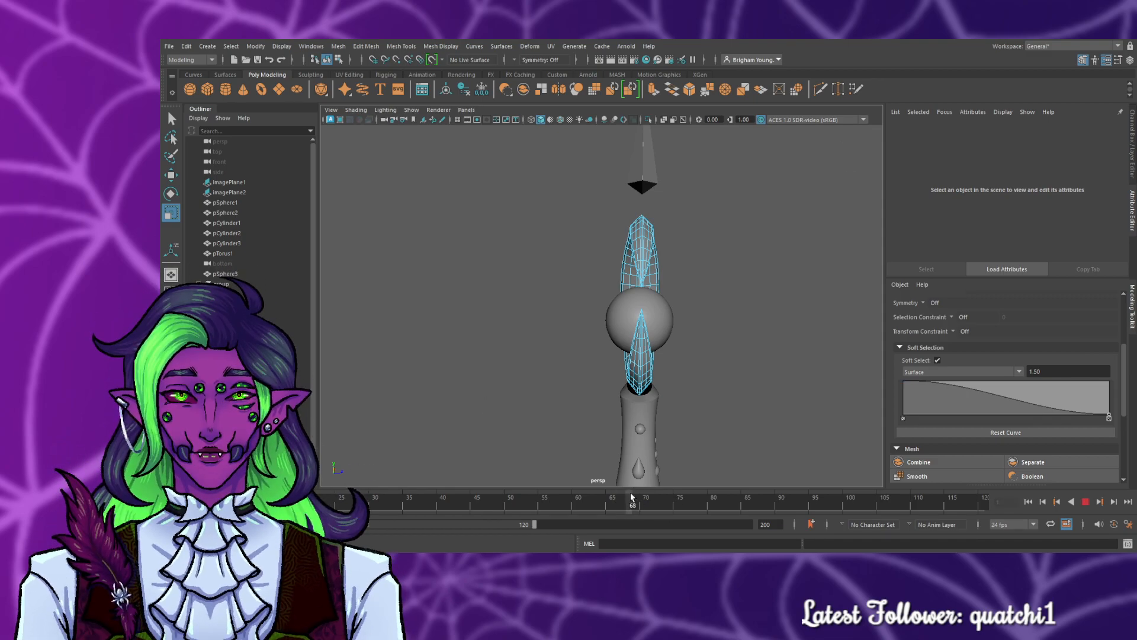
pyautogui.keyDown('alt'); pyautogui.moveTo(701, 435); pyautogui.dragTo(490, 419); pyautogui.keyUp('alt')
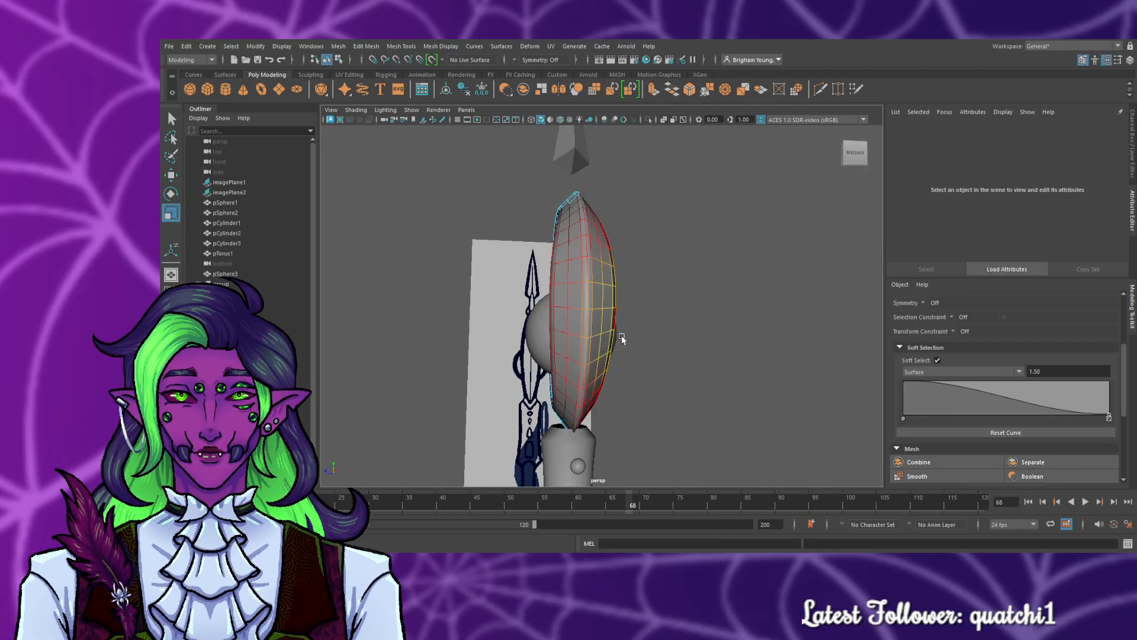
# - Widen the crescent's lower edge loops along the depth axis in the side view using soft selection
pyautogui.press('space')
pyautogui.press('space')
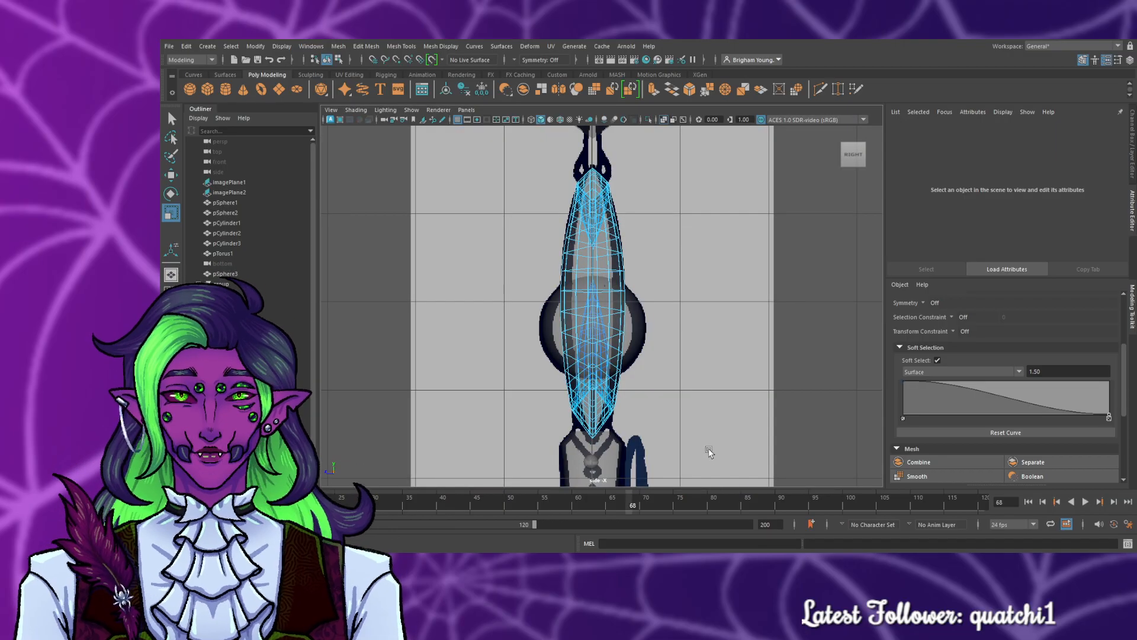
pyautogui.click(602, 415)
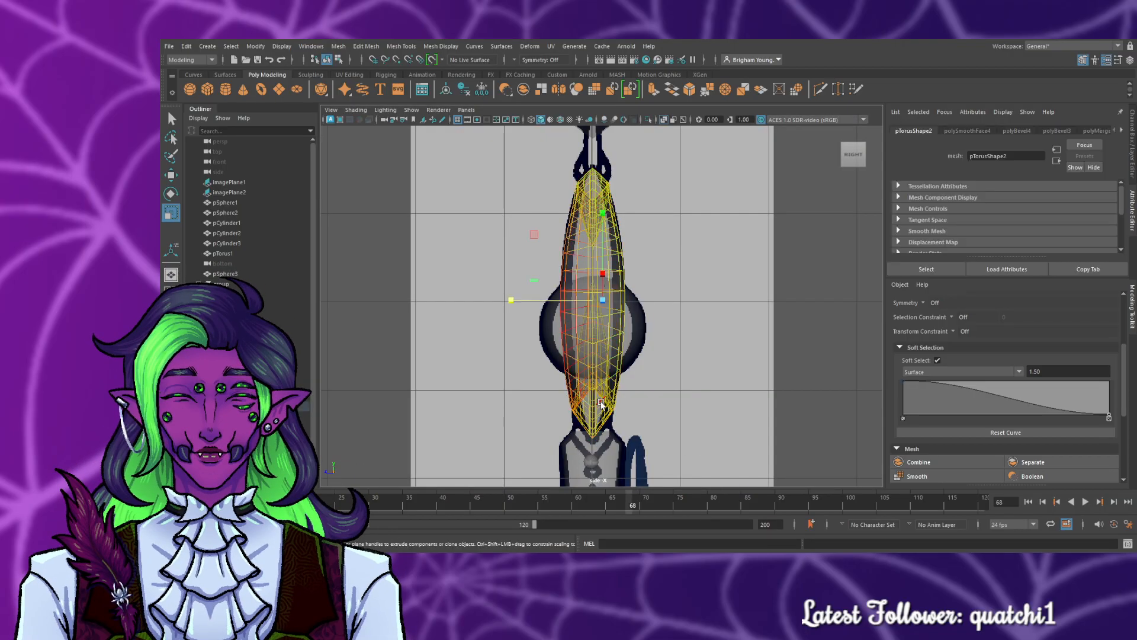
pyautogui.click(601, 403)
pyautogui.moveTo(539, 389); pyautogui.dragTo(532, 388)
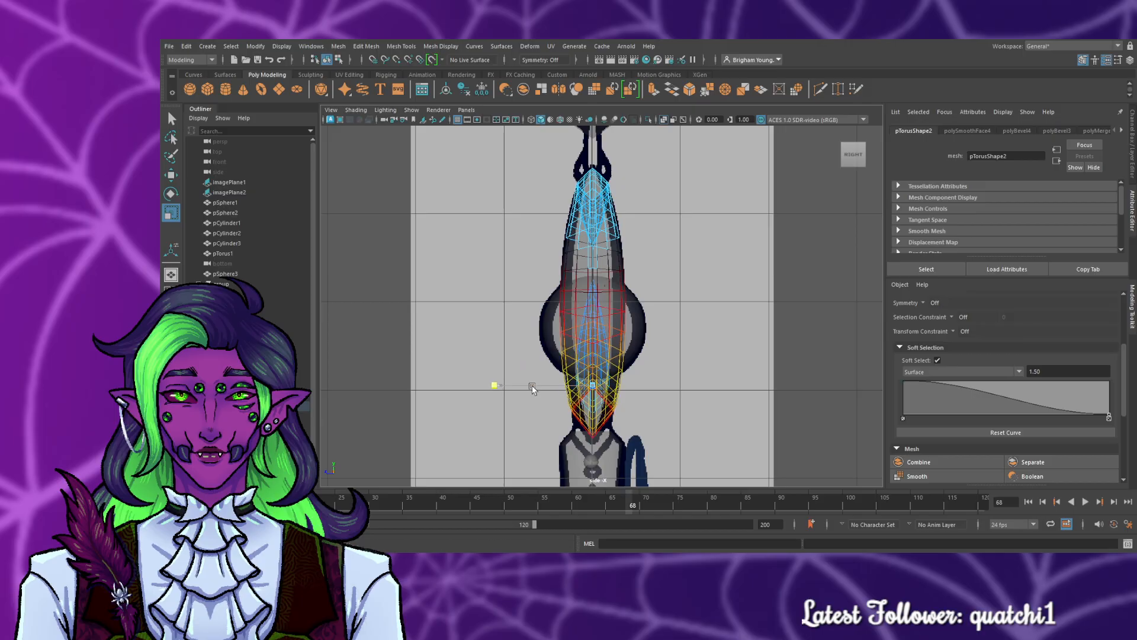
pyautogui.click(586, 413)
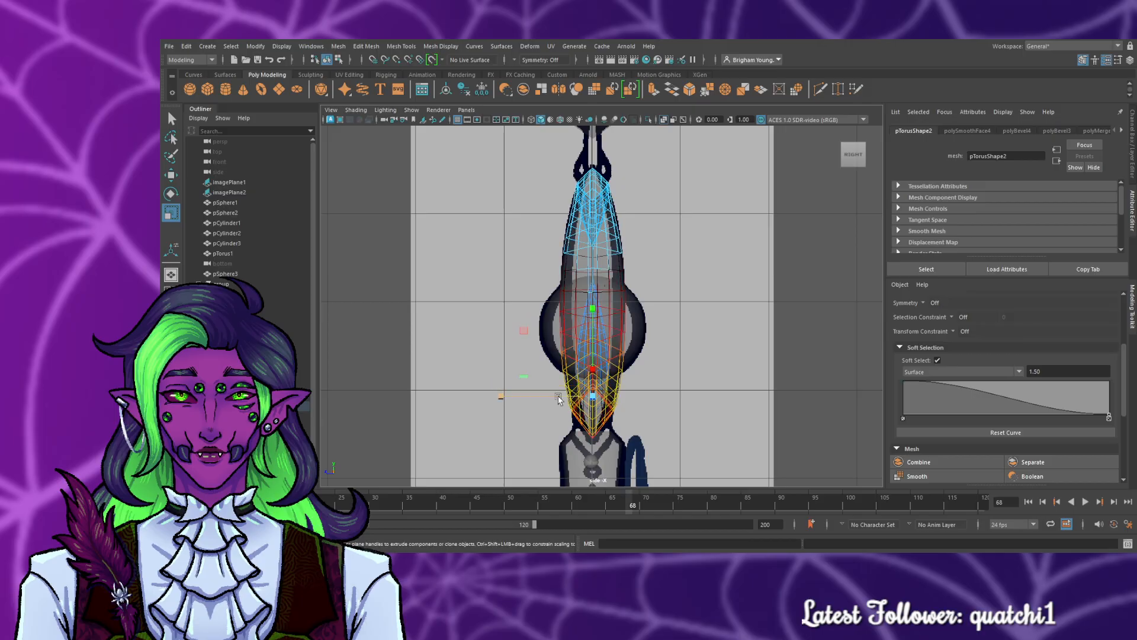
pyautogui.click(558, 397)
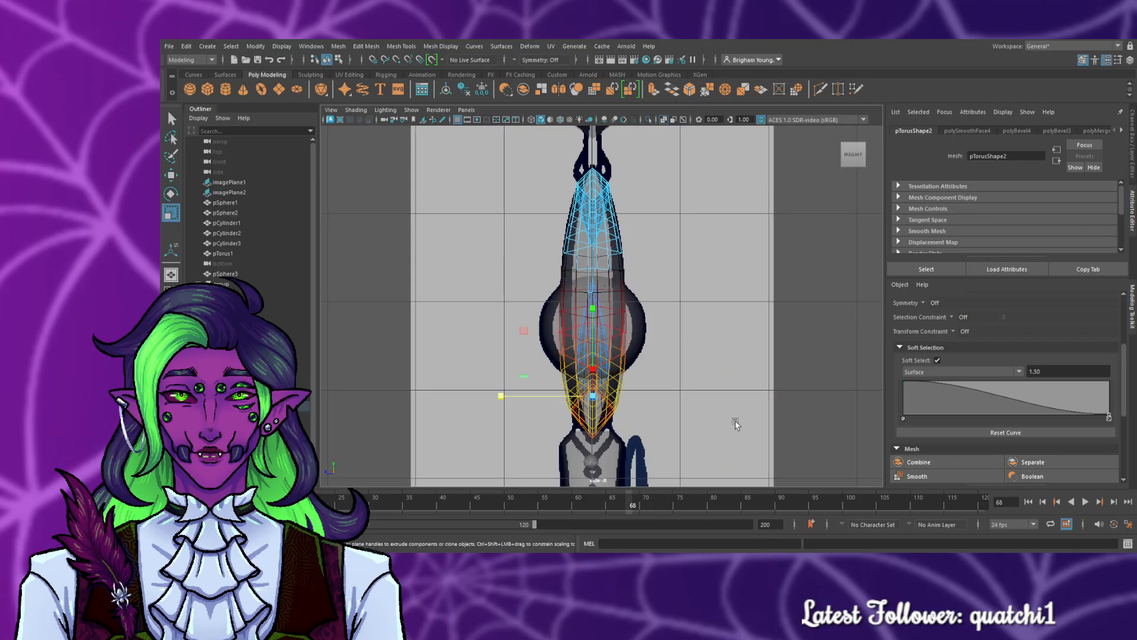
# - Adjust the depth scale of the edge loop at the crescent's base near the handle in perspective
pyautogui.press('space')
pyautogui.press('space')
pyautogui.keyDown('alt'); pyautogui.moveTo(716, 399); pyautogui.dragTo(712, 426); pyautogui.keyUp('alt')
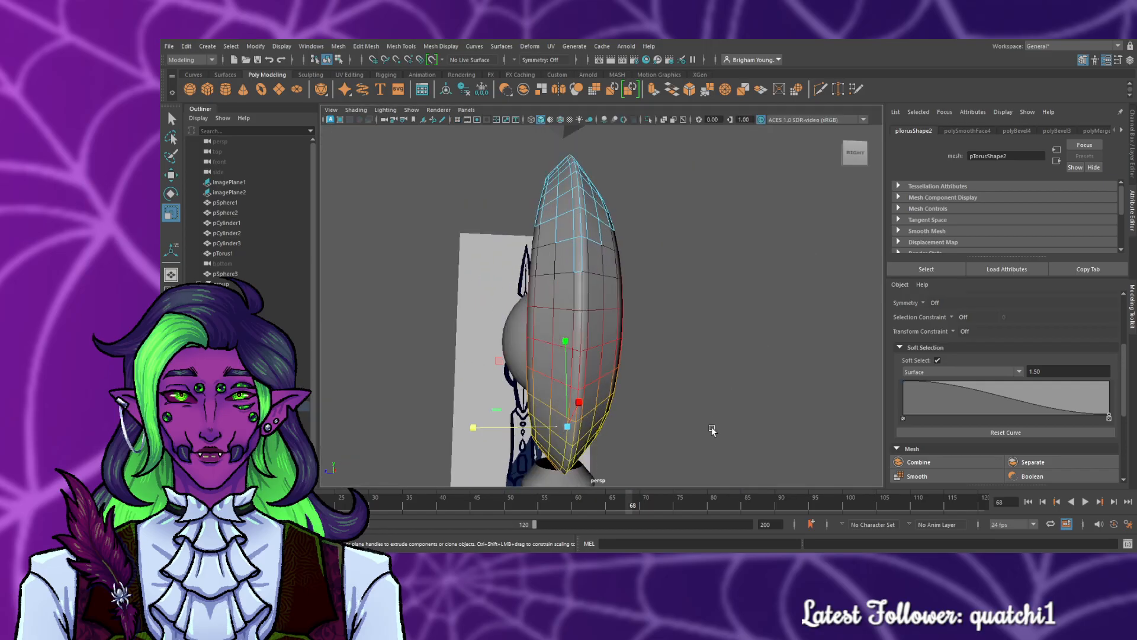
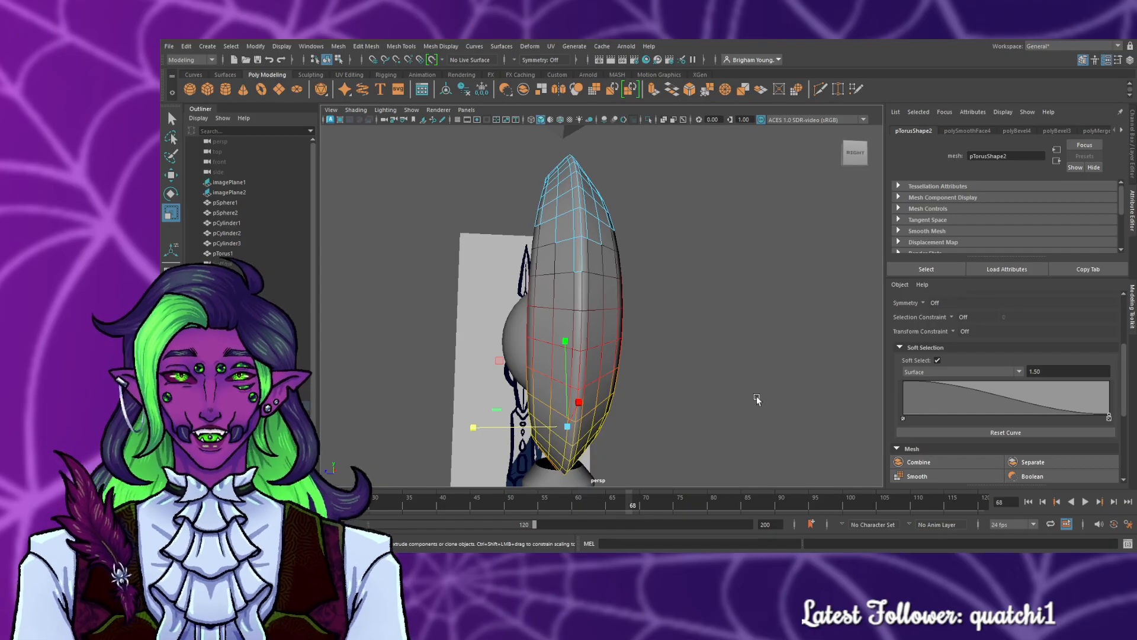
pyautogui.keyDown('alt'); pyautogui.moveTo(756, 399); pyautogui.dragTo(619, 434); pyautogui.keyUp('alt')
pyautogui.click(591, 403)
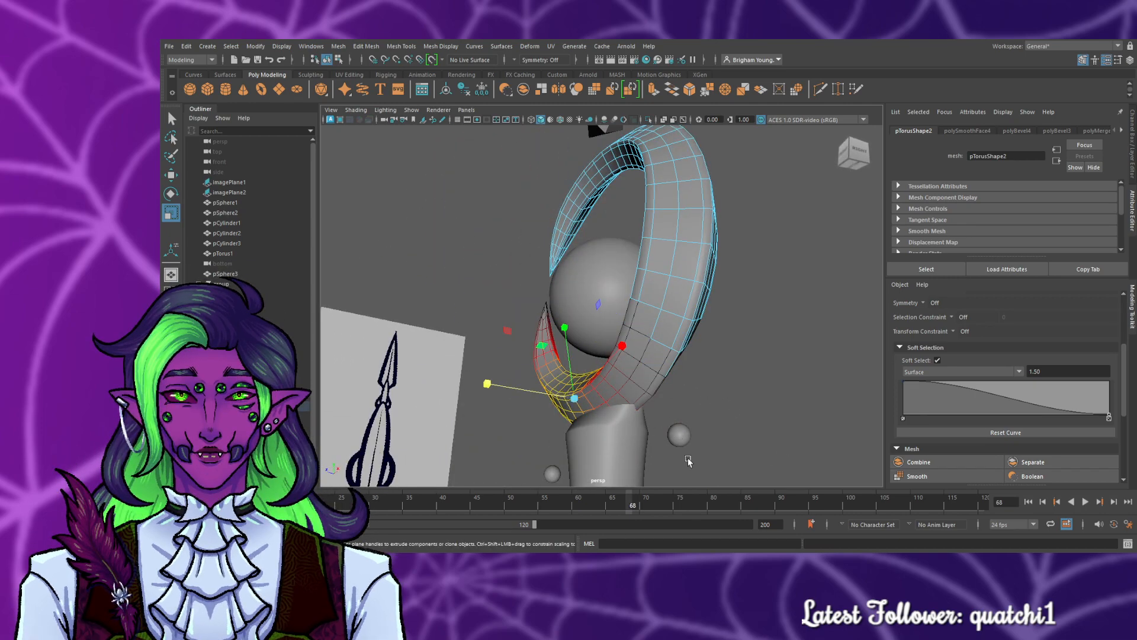
pyautogui.click(724, 464)
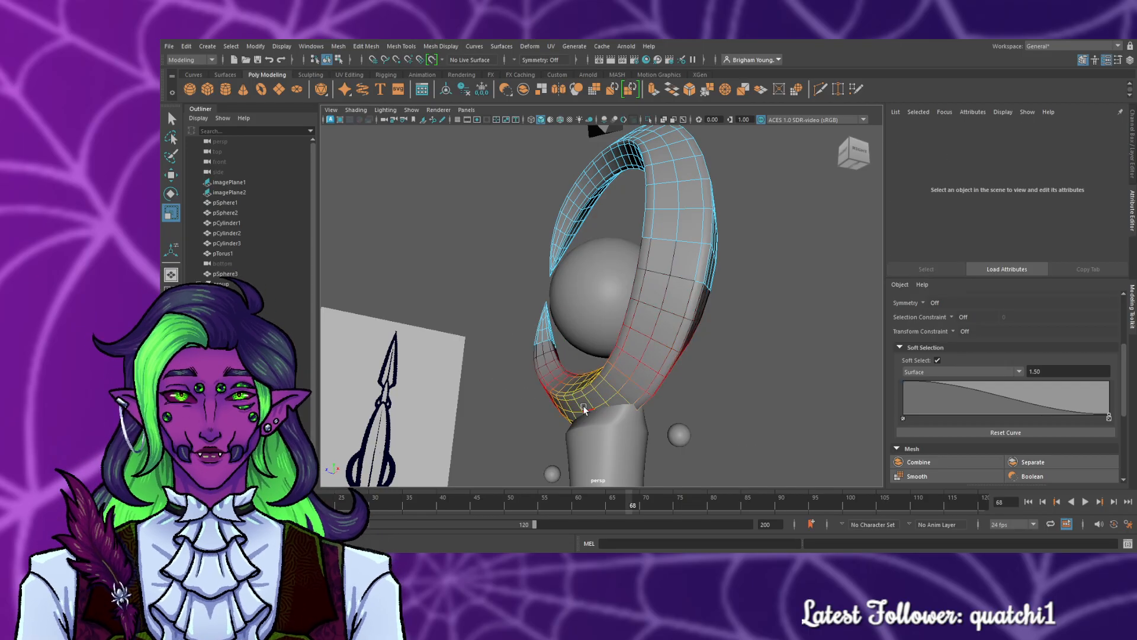
pyautogui.click(584, 408)
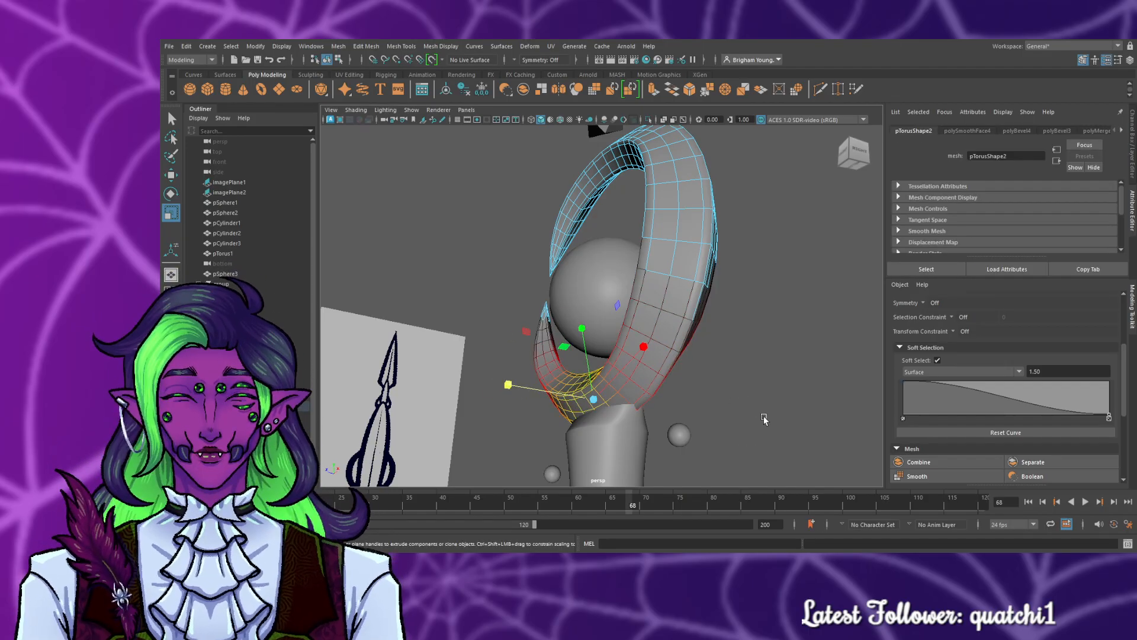
pyautogui.keyDown('alt'); pyautogui.moveTo(763, 420); pyautogui.dragTo(733, 437); pyautogui.keyUp('alt')
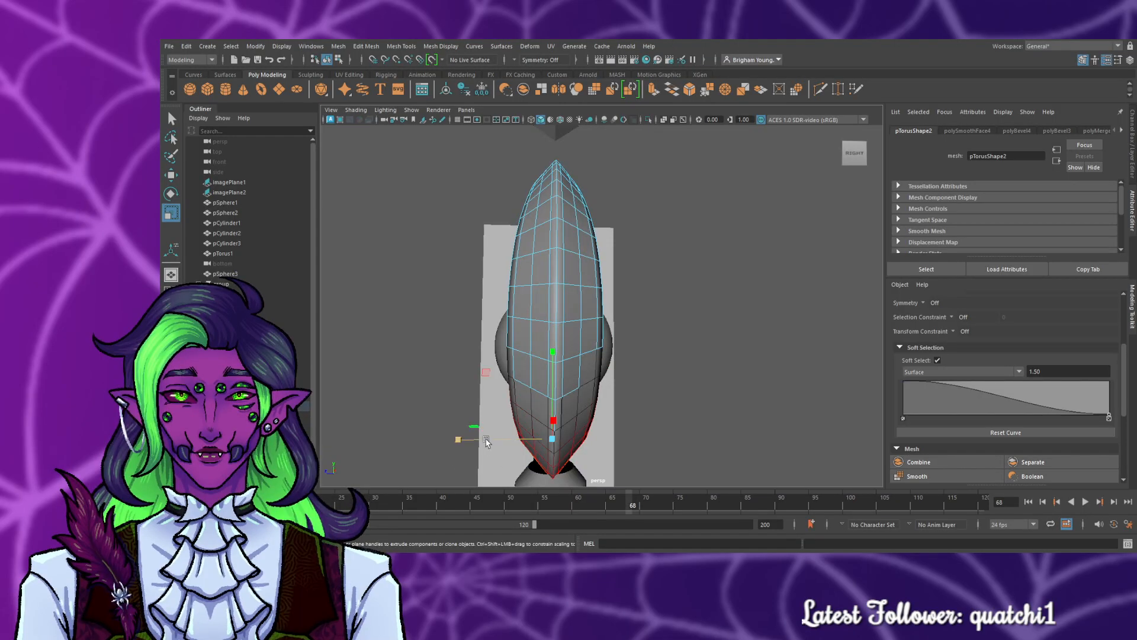
pyautogui.moveTo(486, 441); pyautogui.dragTo(509, 527)
# - Adjust the depth scale of the edge loops along the crescent's upper arc with soft selection
pyautogui.keyDown('alt'); pyautogui.moveTo(691, 403); pyautogui.dragTo(685, 403); pyautogui.keyUp('alt')
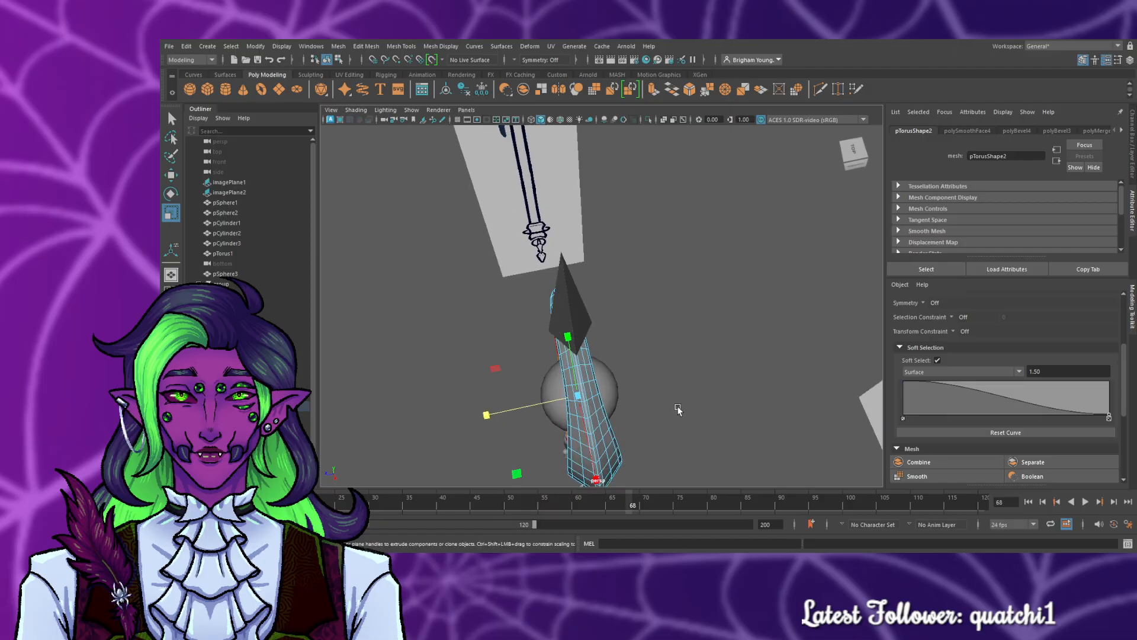
pyautogui.click(592, 417)
pyautogui.moveTo(542, 418); pyautogui.dragTo(524, 428)
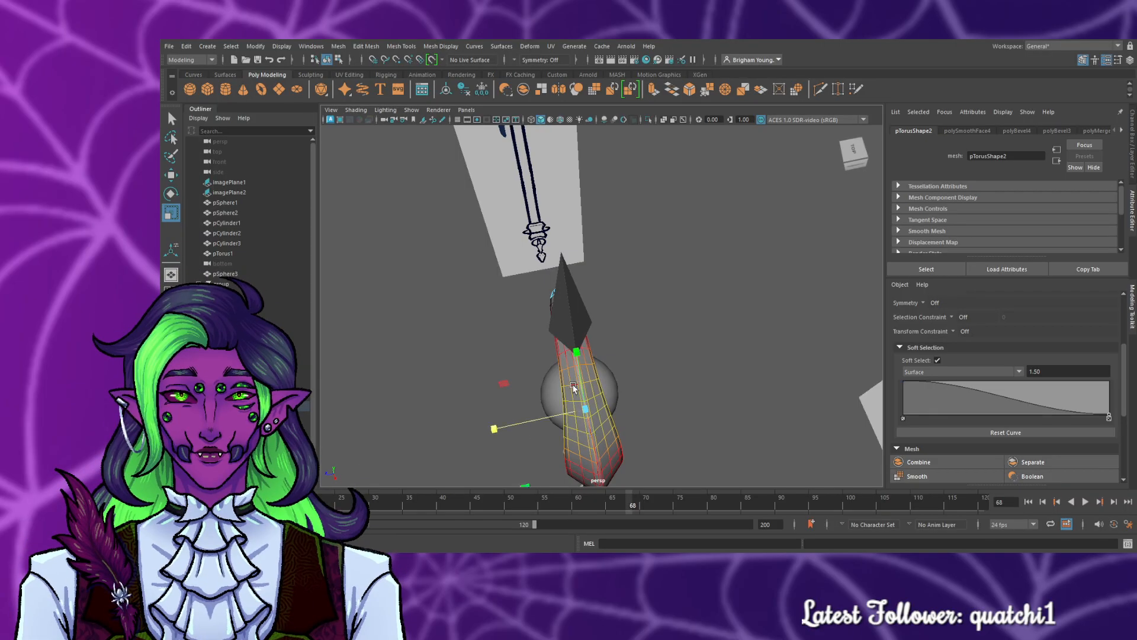
pyautogui.click(574, 387)
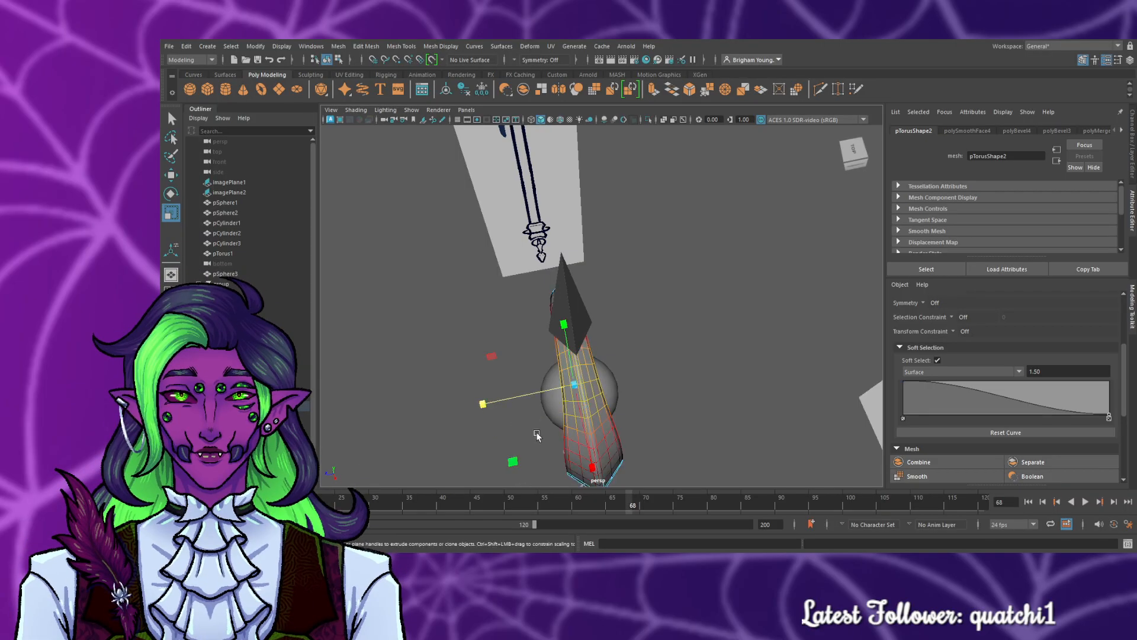
pyautogui.moveTo(536, 436)
pyautogui.keyDown('alt'); pyautogui.mouseDown()
pyautogui.moveTo(551, 431)
pyautogui.moveTo(536, 428)
pyautogui.mouseUp(); pyautogui.keyUp('alt')
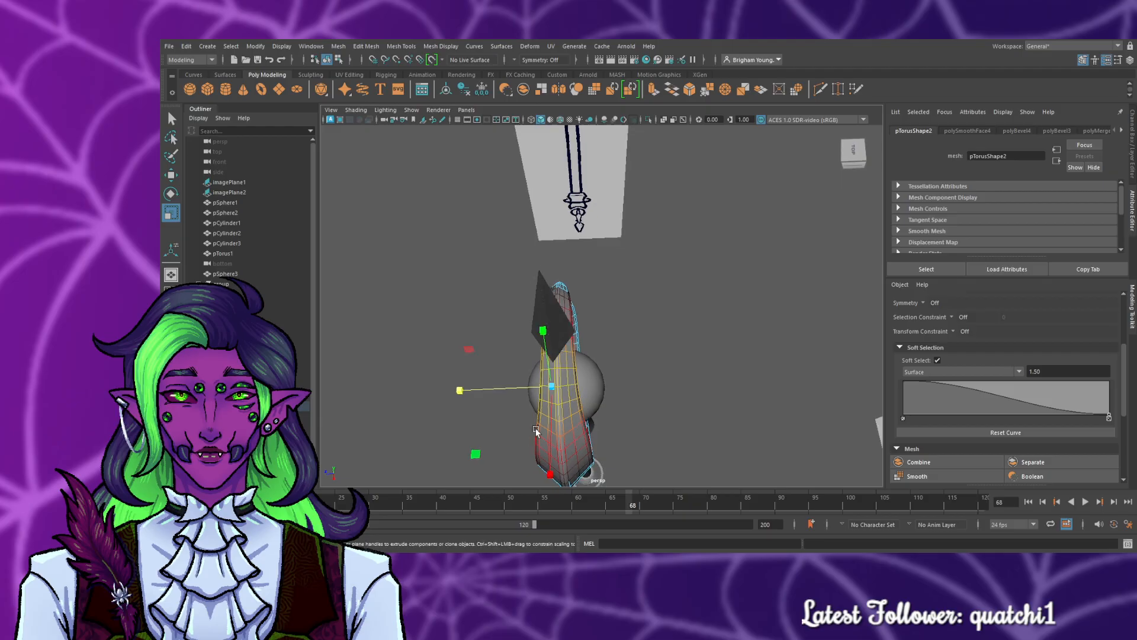
pyautogui.click(542, 412)
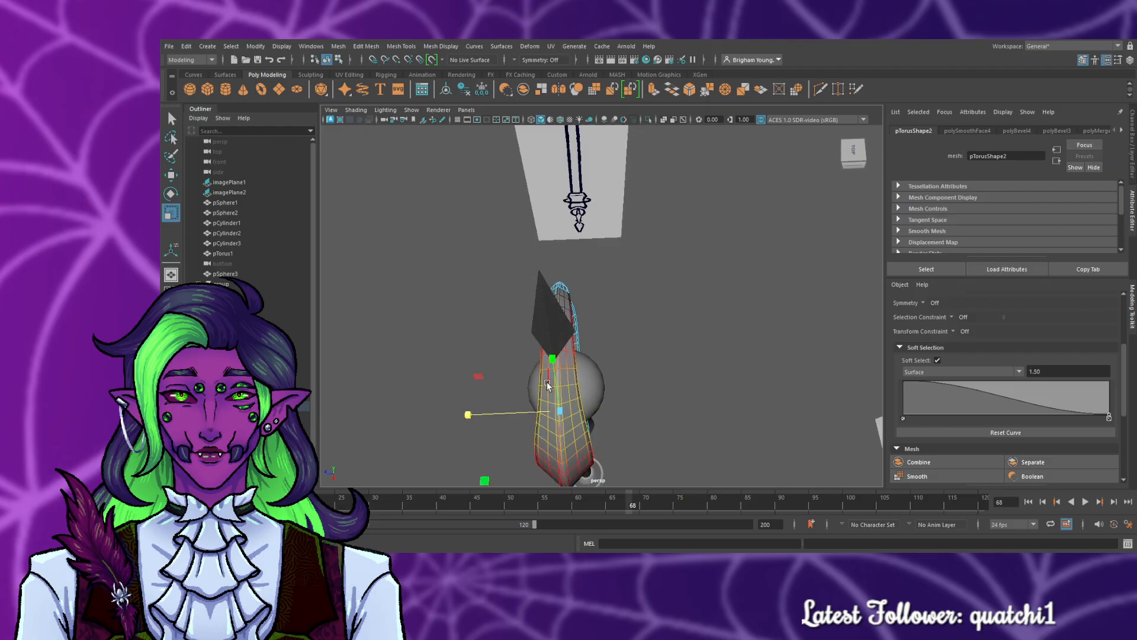
pyautogui.click(543, 397)
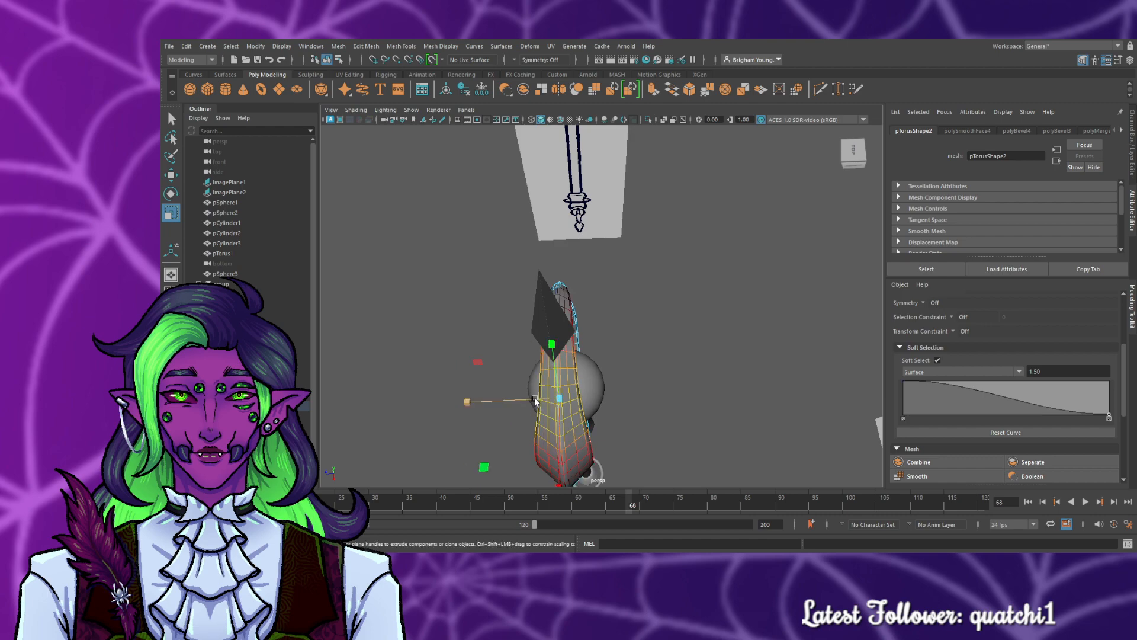
# - Scale the edge loops along the crescent's lower arc and towards its lower tip on the depth axis
pyautogui.keyDown('alt'); pyautogui.moveTo(649, 413); pyautogui.dragTo(535, 386); pyautogui.keyUp('alt')
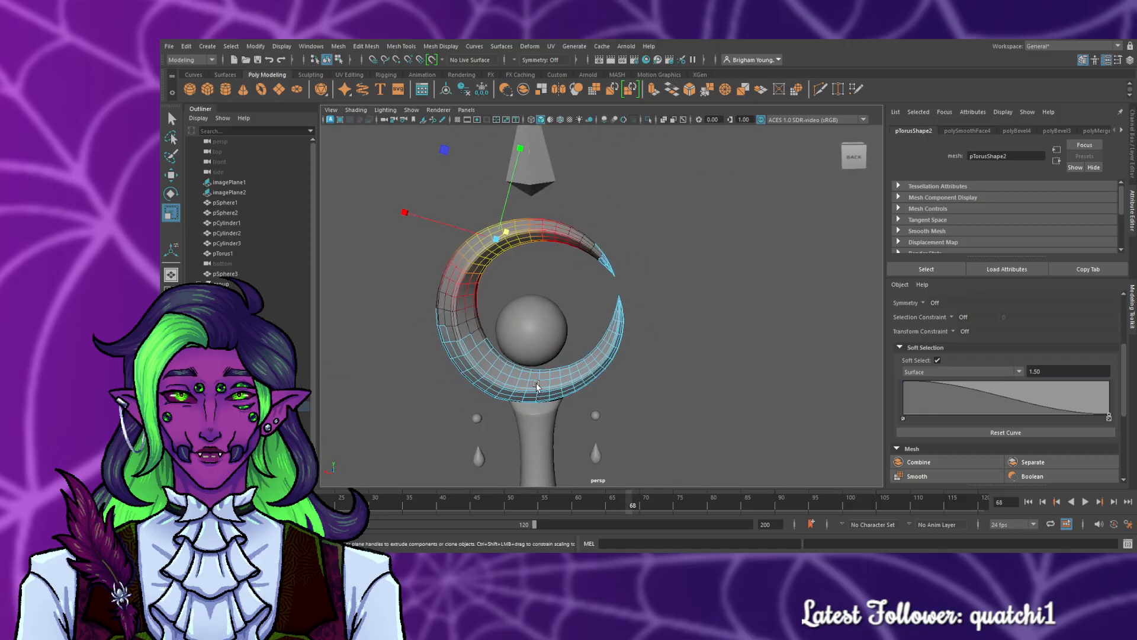
pyautogui.click(537, 386)
pyautogui.moveTo(575, 430)
pyautogui.keyDown('alt'); pyautogui.mouseDown()
pyautogui.moveTo(706, 379)
pyautogui.moveTo(453, 408)
pyautogui.moveTo(621, 405)
pyautogui.mouseUp(); pyautogui.keyUp('alt')
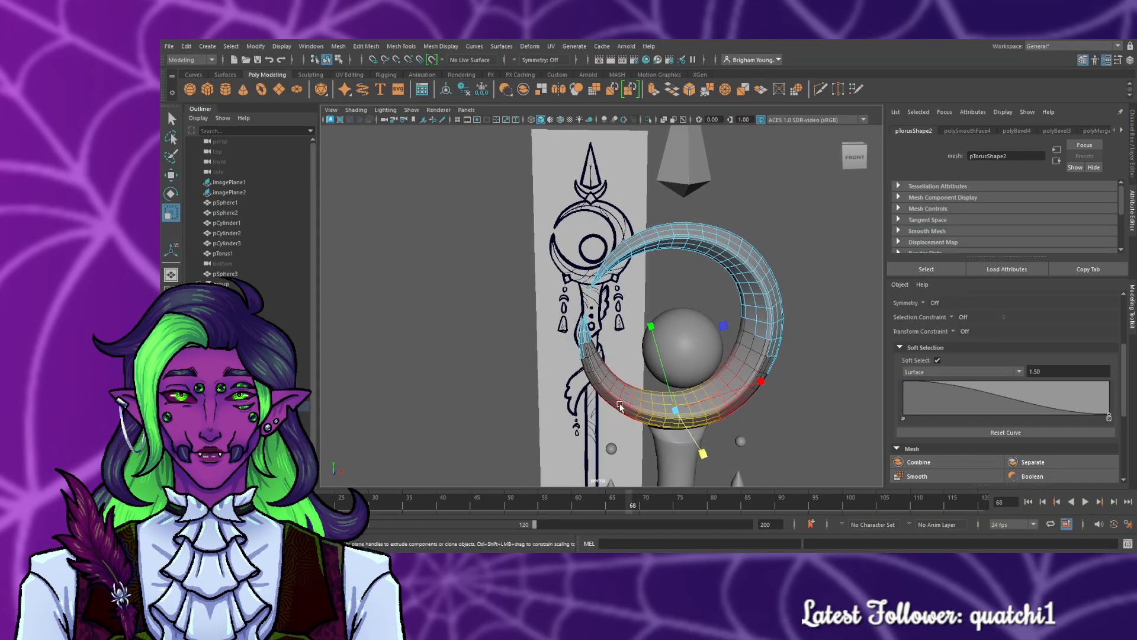
pyautogui.click(631, 401)
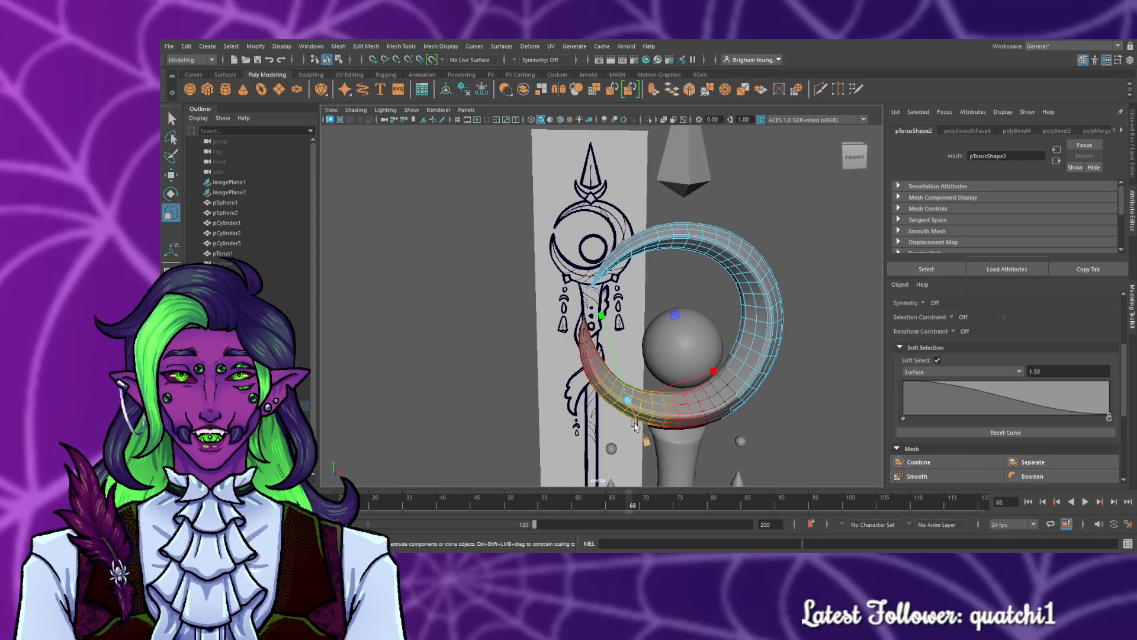
pyautogui.keyDown('alt'); pyautogui.moveTo(581, 438); pyautogui.dragTo(664, 397); pyautogui.keyUp('alt')
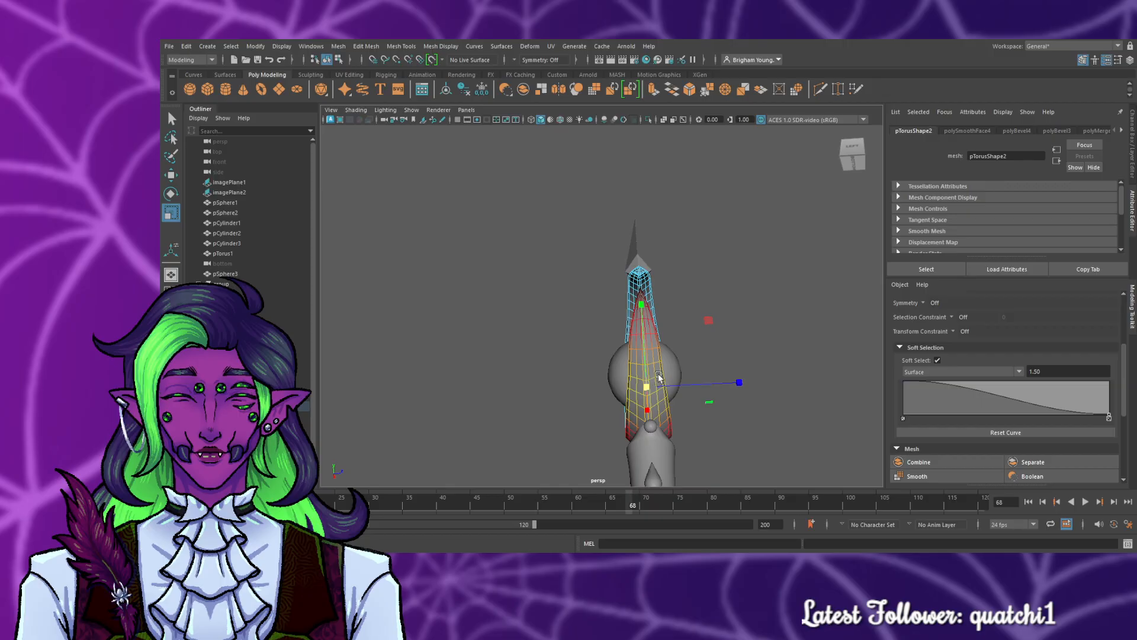
pyautogui.click(621, 385)
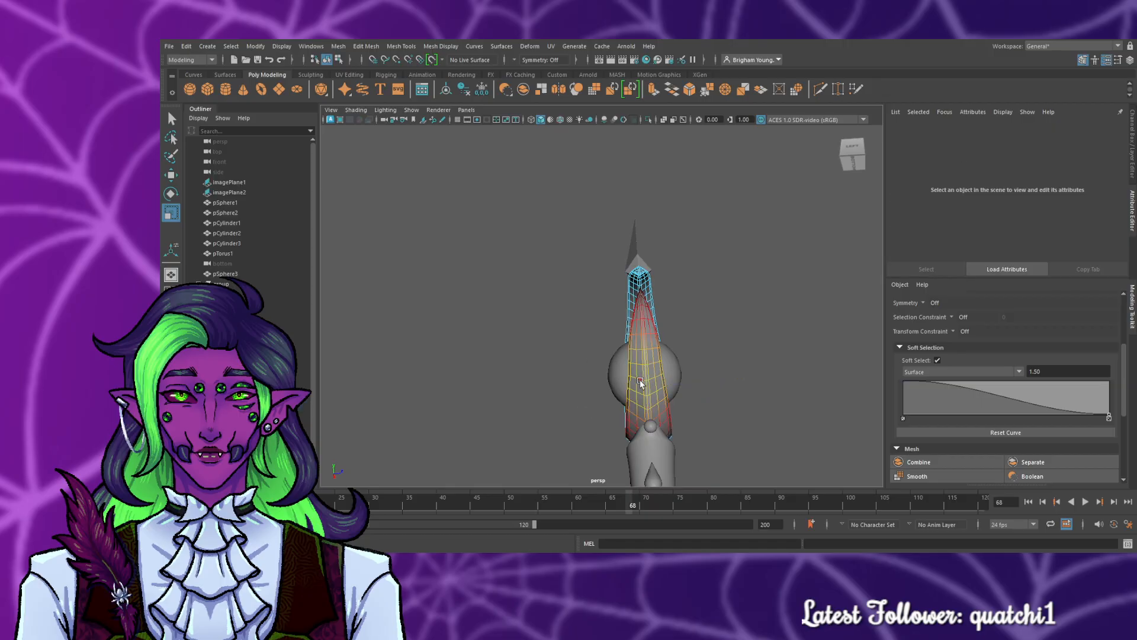
pyautogui.click(640, 379)
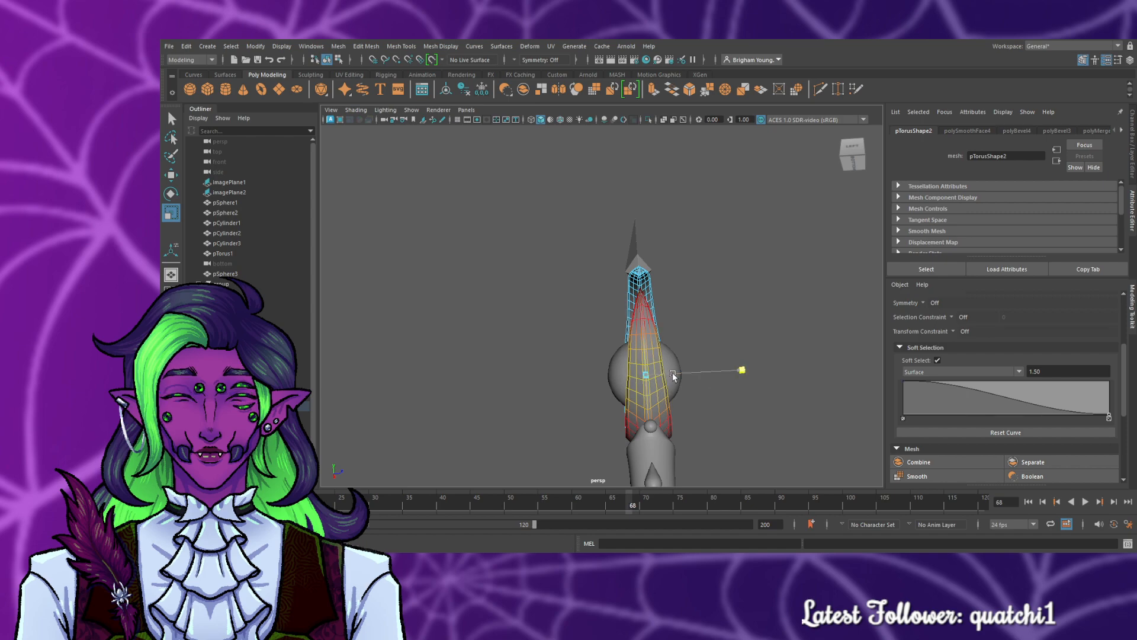
# - Set the soft selection falloff radius to 1.00
pyautogui.keyDown('alt'); pyautogui.moveTo(696, 431); pyautogui.dragTo(762, 429); pyautogui.keyUp('alt')
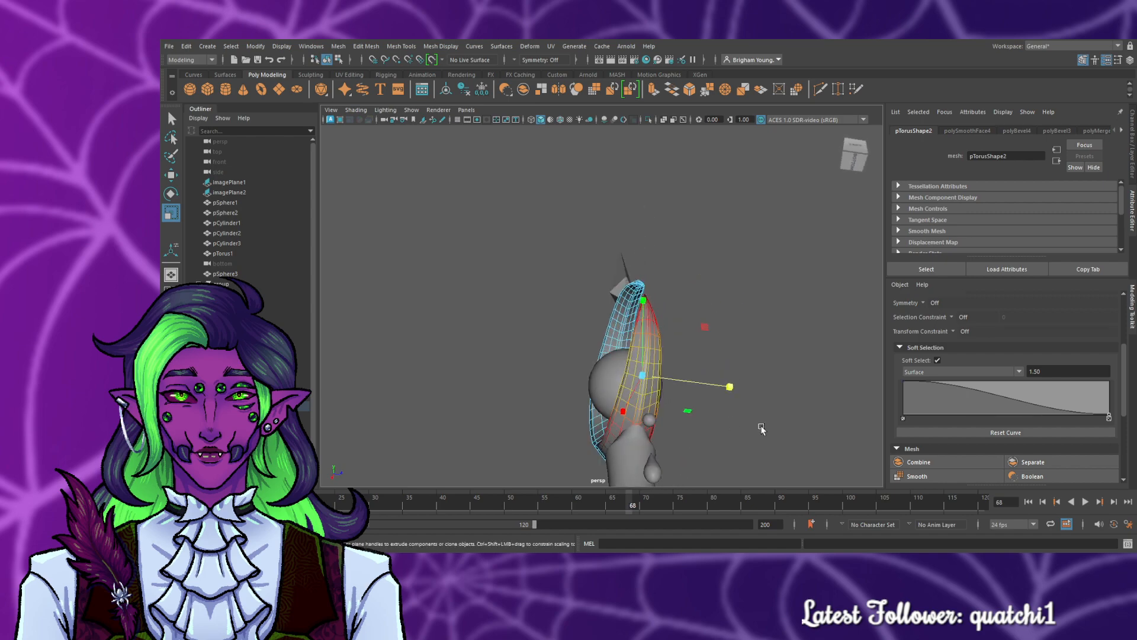
pyautogui.click(1037, 372)
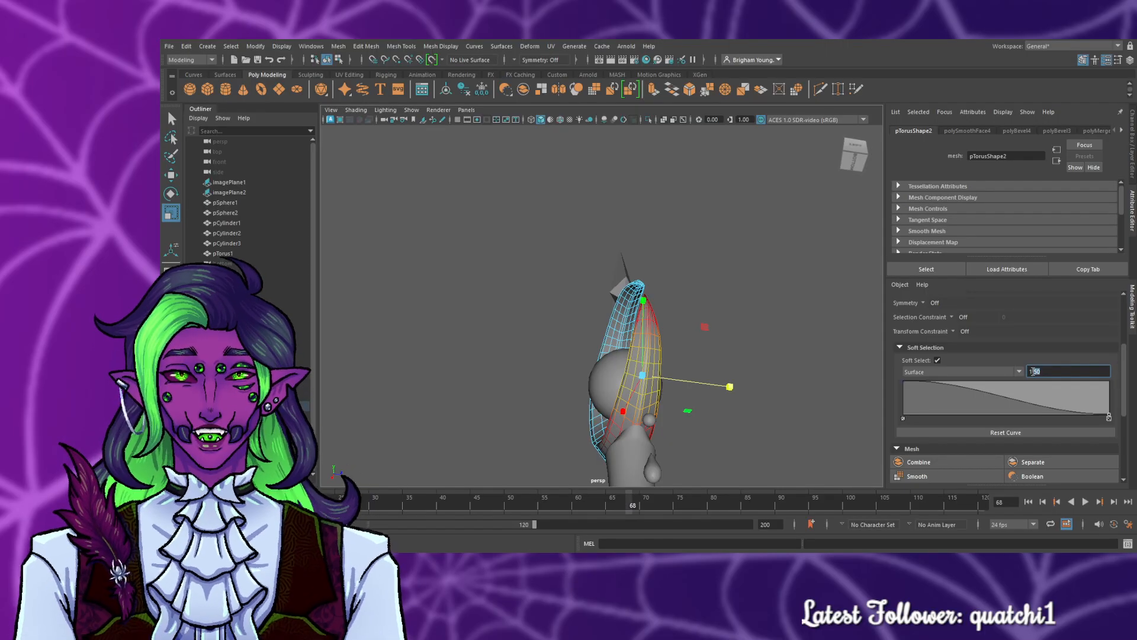
pyautogui.press('BackSpace')
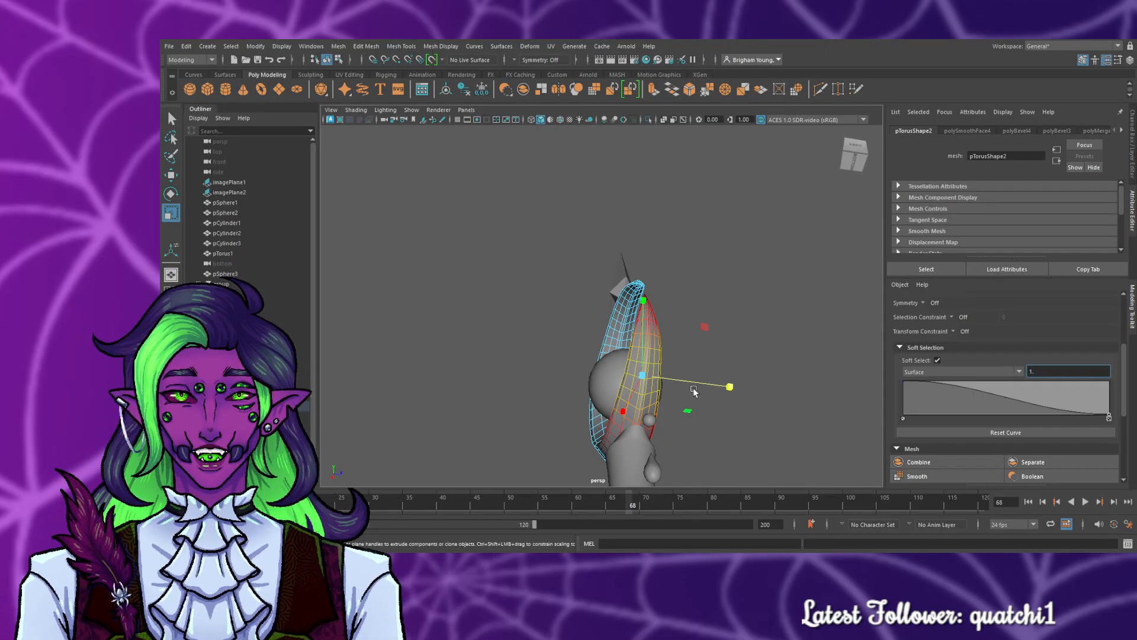
pyautogui.press('Return')
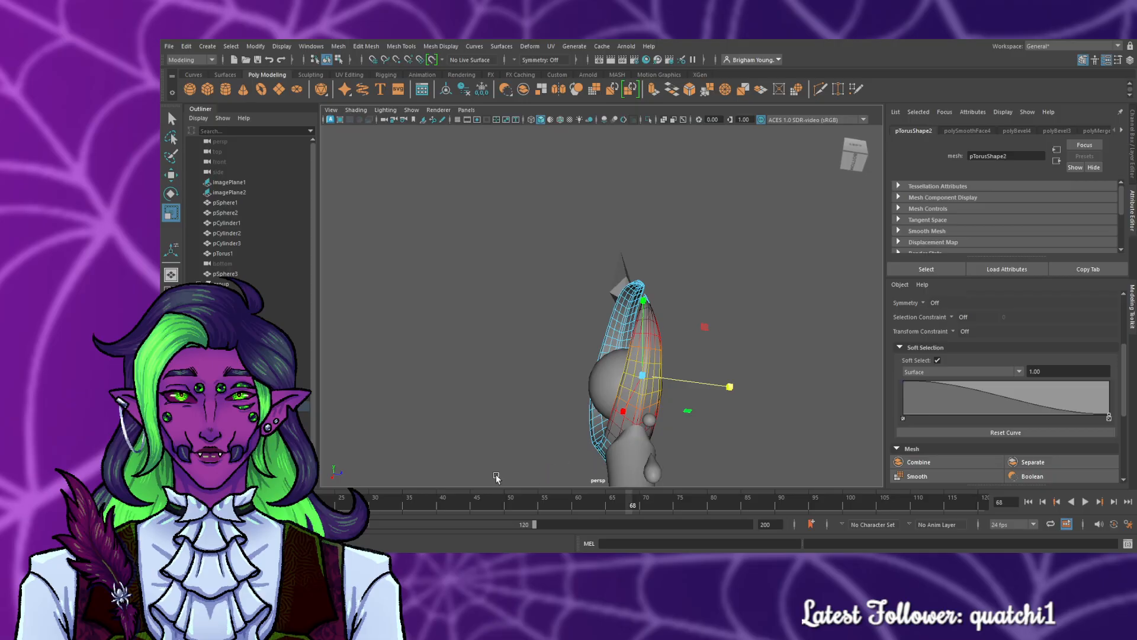
# - Refine the depth width of the edge loops on the crescent's upper arc beneath the spike
pyautogui.keyDown('alt'); pyautogui.moveTo(517, 434); pyautogui.dragTo(688, 370); pyautogui.keyUp('alt')
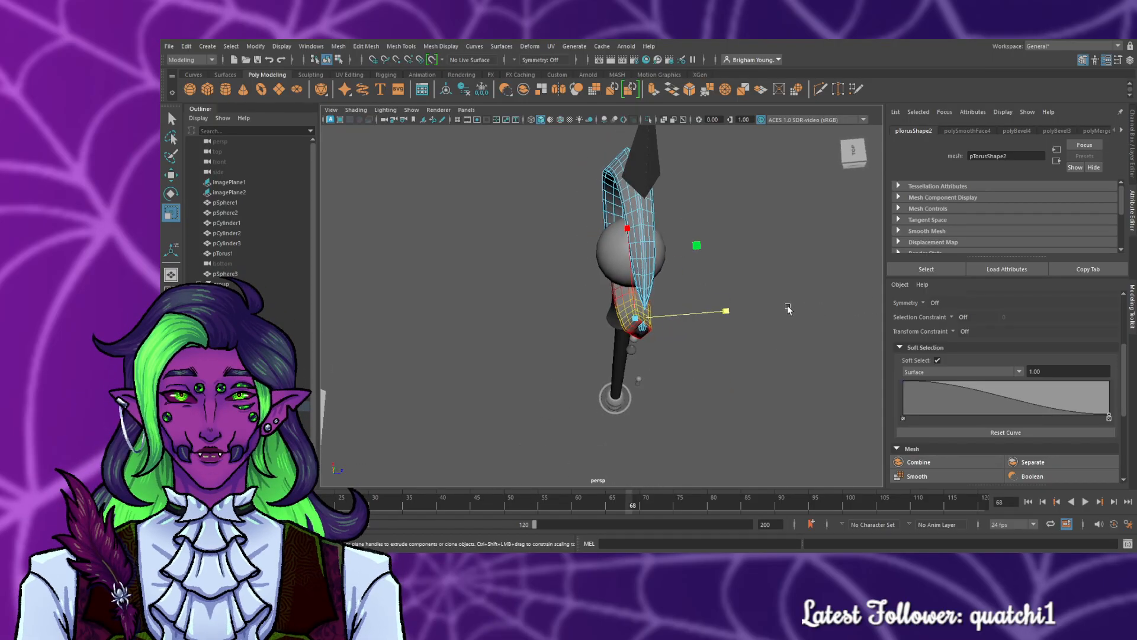
pyautogui.keyDown('alt'); pyautogui.moveTo(788, 308); pyautogui.dragTo(605, 365); pyautogui.keyUp('alt')
pyautogui.click(639, 323)
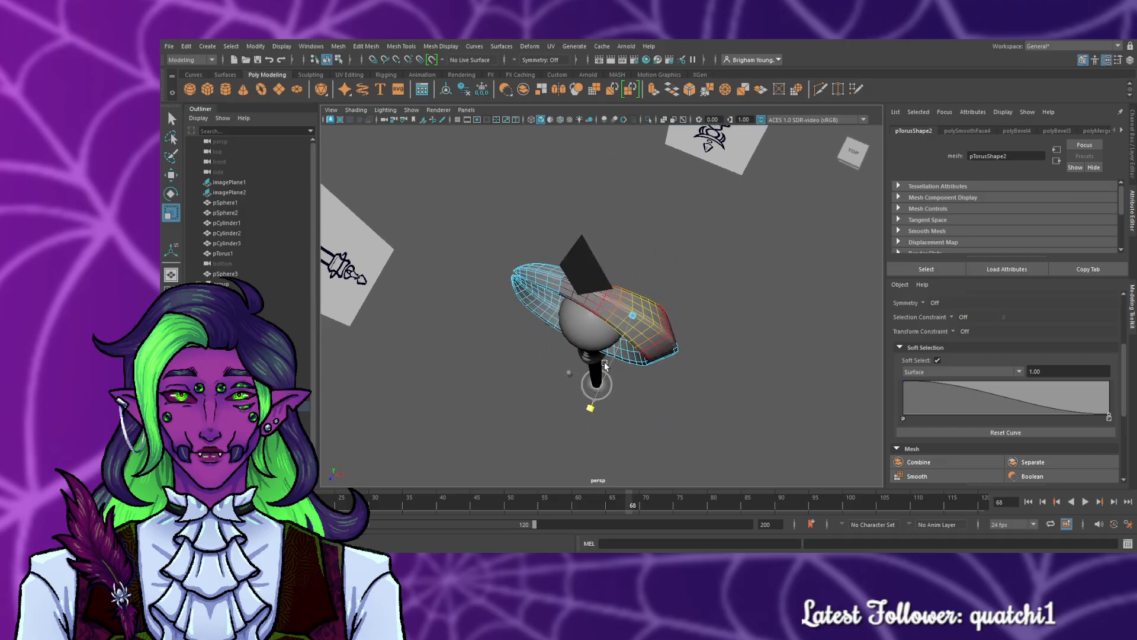
pyautogui.click(742, 400)
pyautogui.keyDown('alt'); pyautogui.moveTo(741, 399); pyautogui.dragTo(645, 406); pyautogui.keyUp('alt')
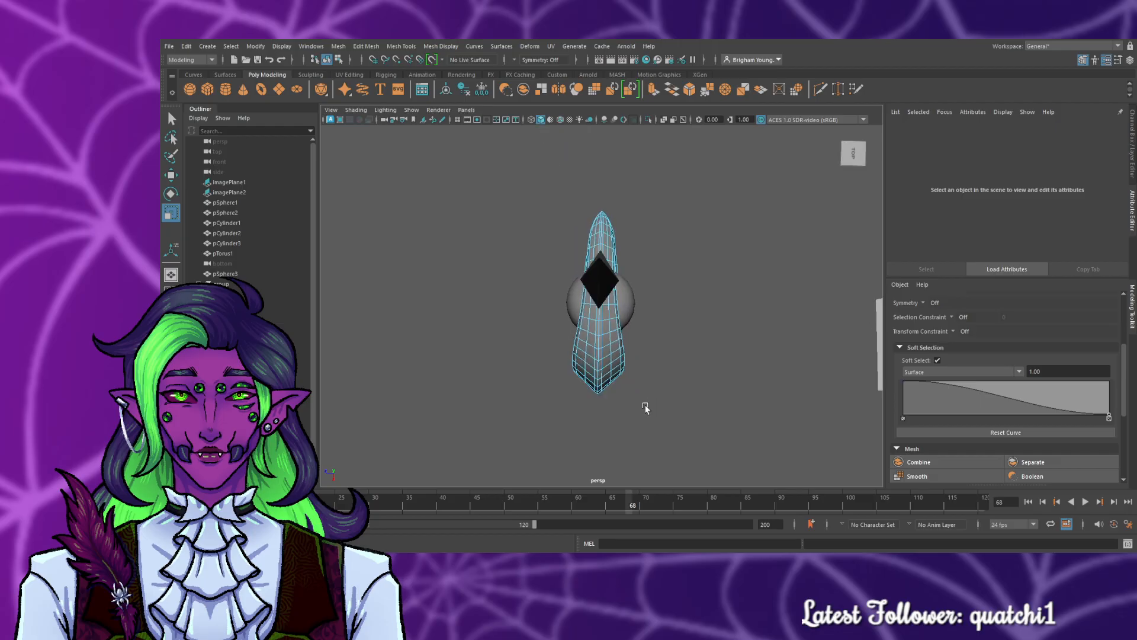
pyautogui.click(611, 306)
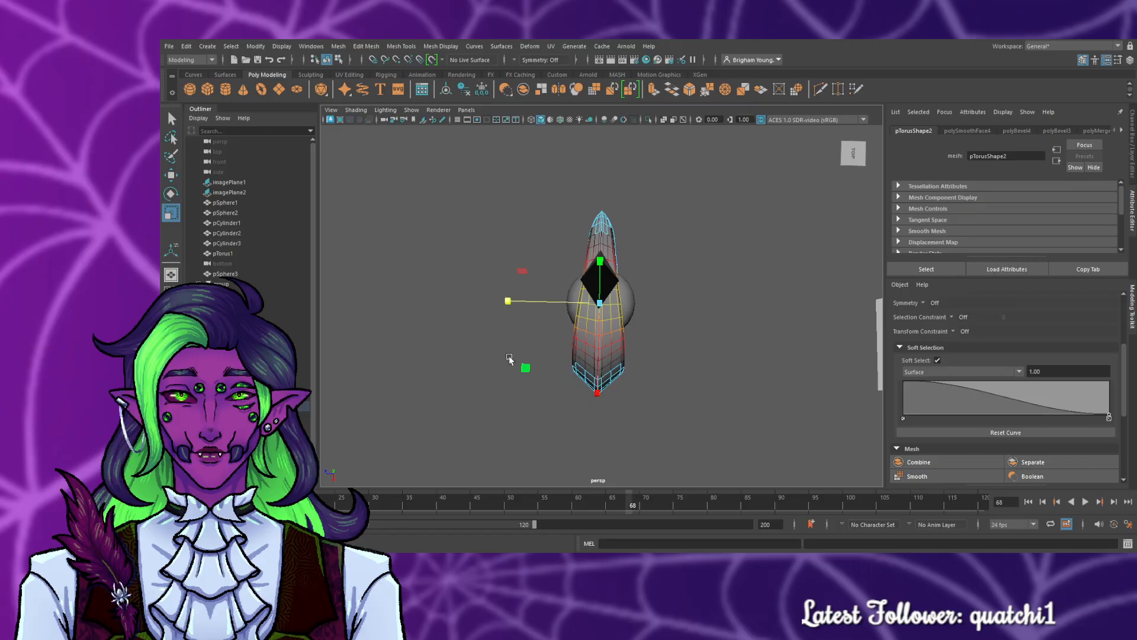
# - Adjust the depth scale of the edge loops at the crescent's bottom, beside and above the handle
pyautogui.keyDown('alt'); pyautogui.moveTo(428, 391); pyautogui.dragTo(548, 356); pyautogui.keyUp('alt')
pyautogui.click(566, 395)
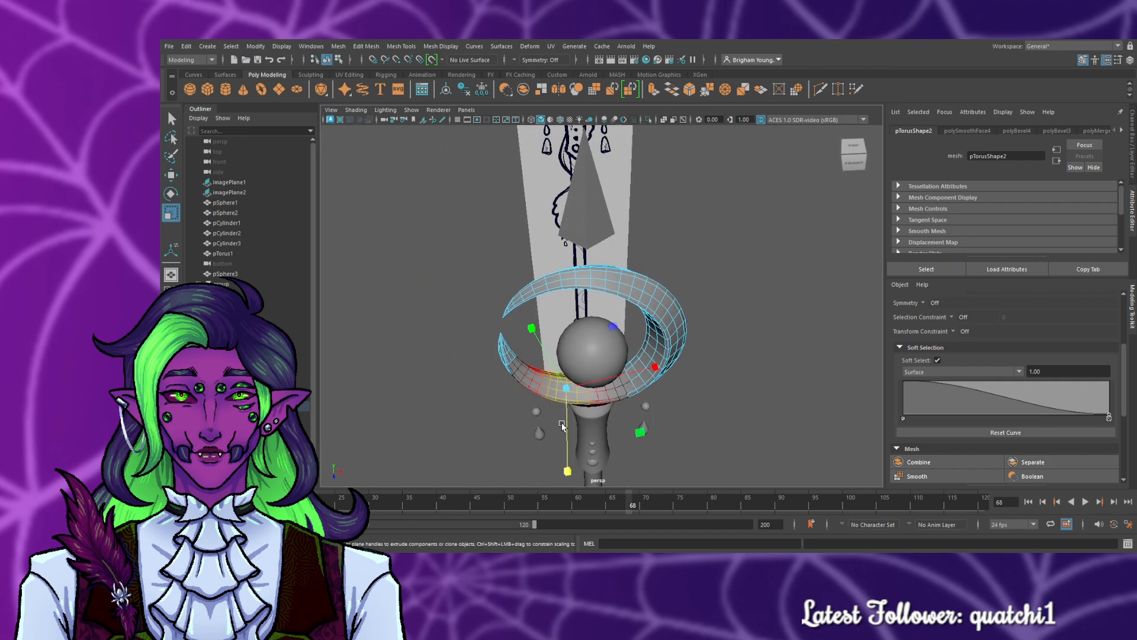
pyautogui.click(600, 396)
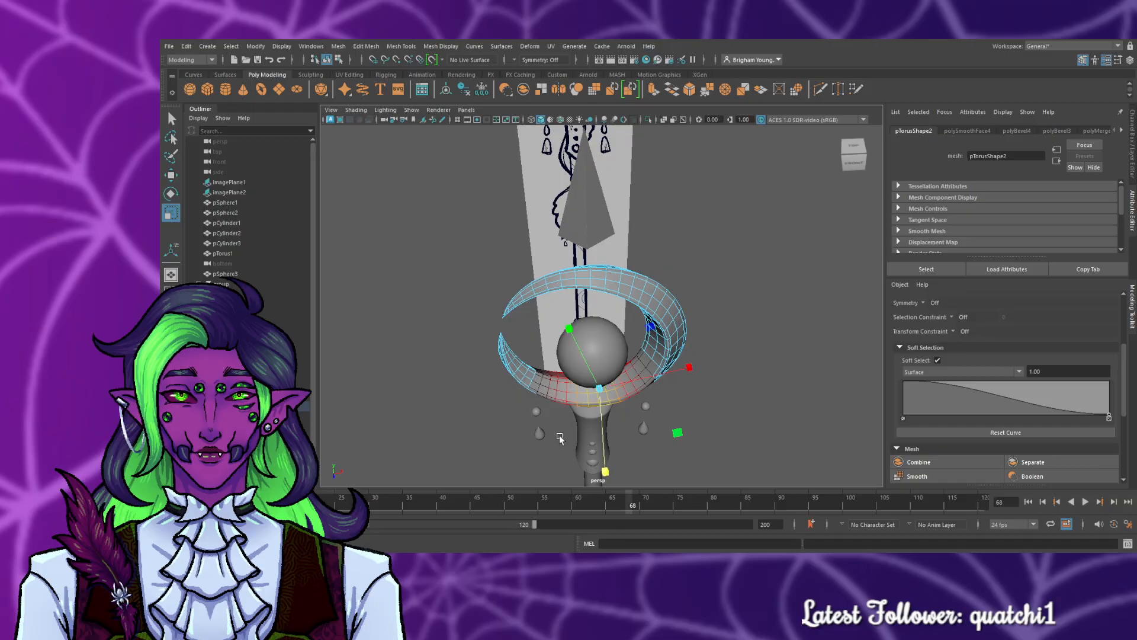
# - Widen the edge loop on the crescent's lower outer curve along the depth axis and clear the selection
pyautogui.keyDown('alt'); pyautogui.moveTo(559, 435); pyautogui.dragTo(659, 422); pyautogui.keyUp('alt')
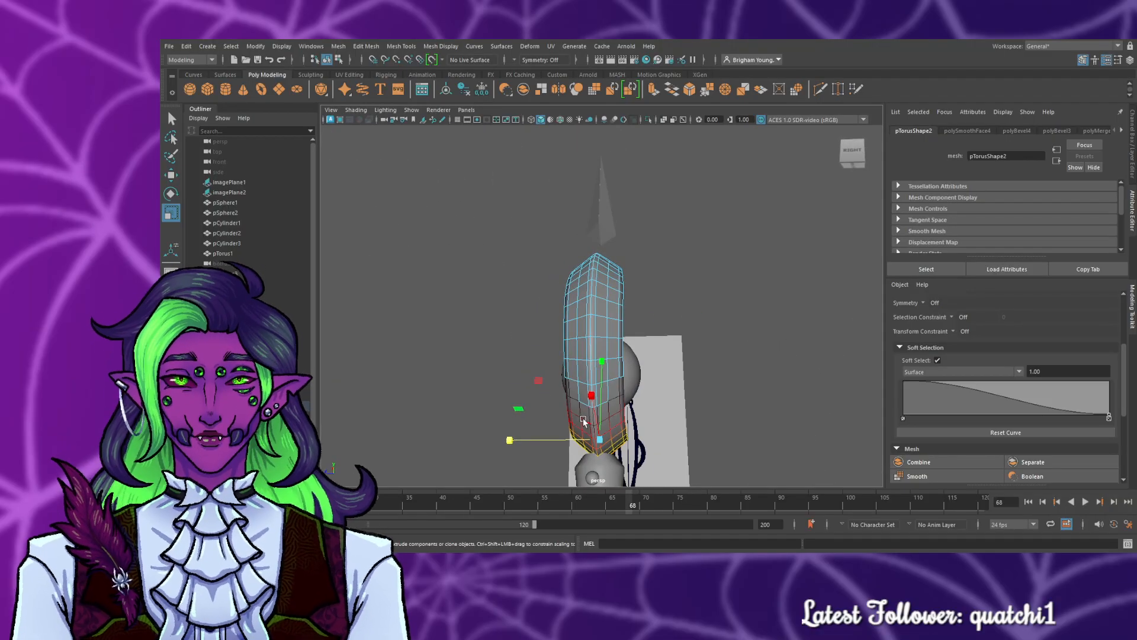
pyautogui.click(583, 418)
pyautogui.moveTo(564, 414); pyautogui.dragTo(558, 417)
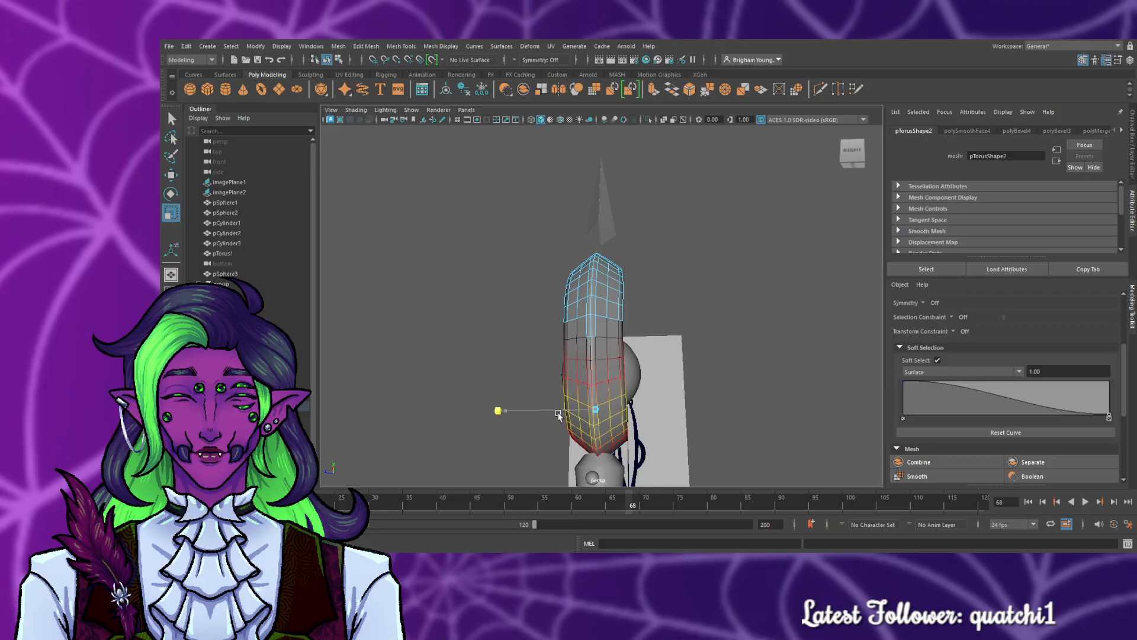
pyautogui.click(696, 454)
pyautogui.moveTo(701, 449)
pyautogui.keyDown('alt'); pyautogui.mouseDown()
pyautogui.moveTo(605, 465)
pyautogui.moveTo(627, 454)
pyautogui.moveTo(705, 457)
pyautogui.mouseUp(); pyautogui.keyUp('alt')
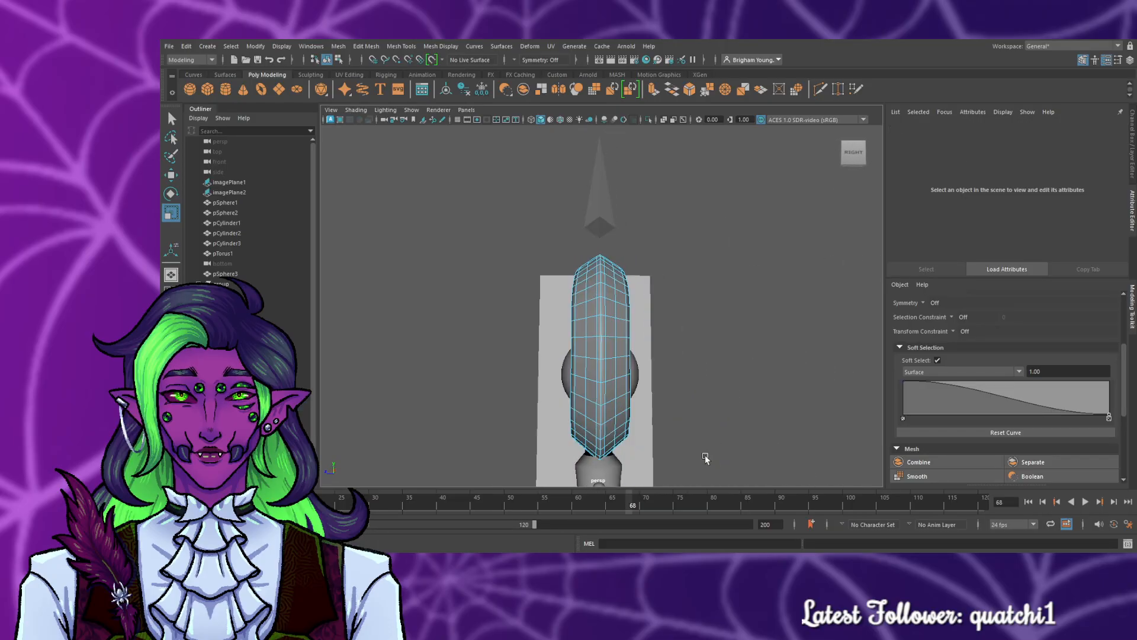
# - Widen the edge loops around the middle of the crescent's outer curve along the depth axis with soft selection
pyautogui.doubleClick(592, 383)
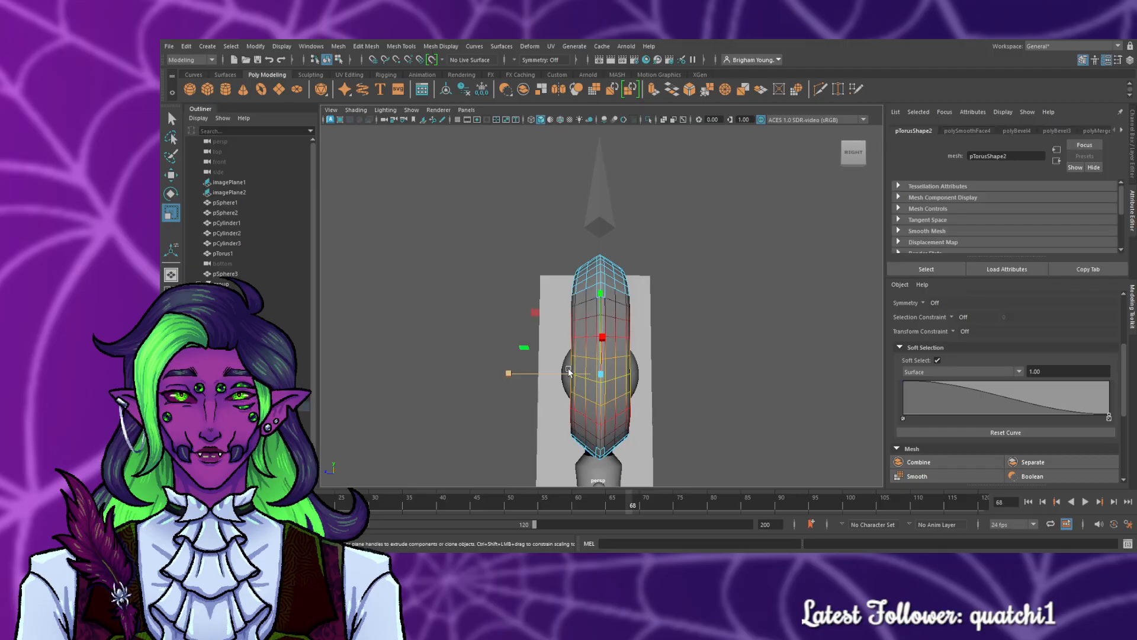
pyautogui.click(719, 424)
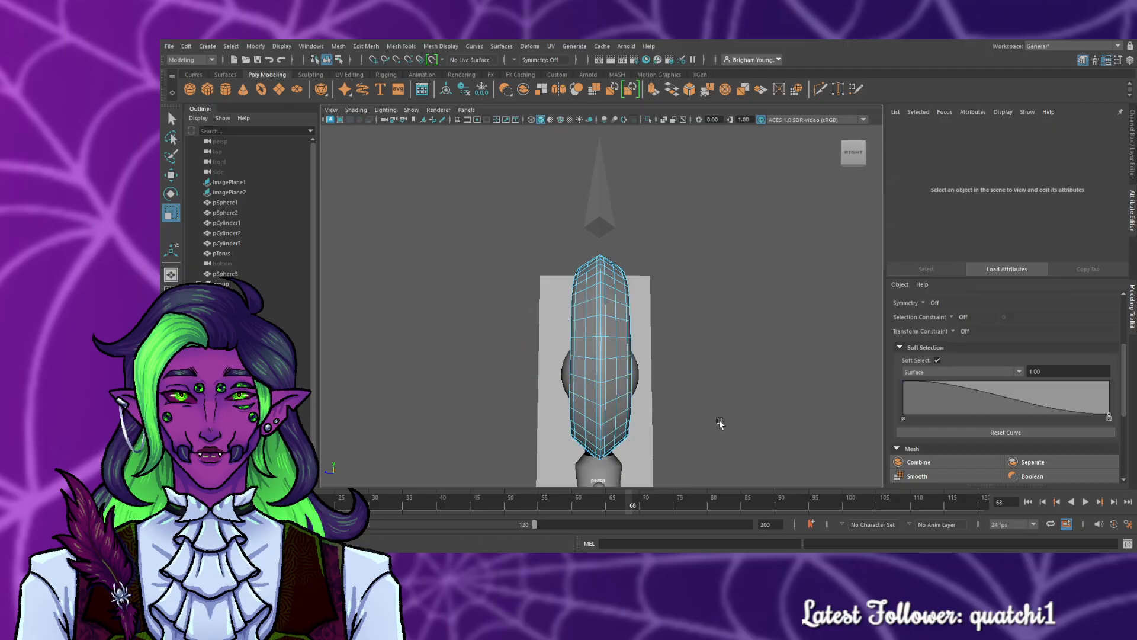
pyautogui.keyDown('alt'); pyautogui.moveTo(719, 424); pyautogui.dragTo(679, 368); pyautogui.keyUp('alt')
pyautogui.doubleClick(579, 351)
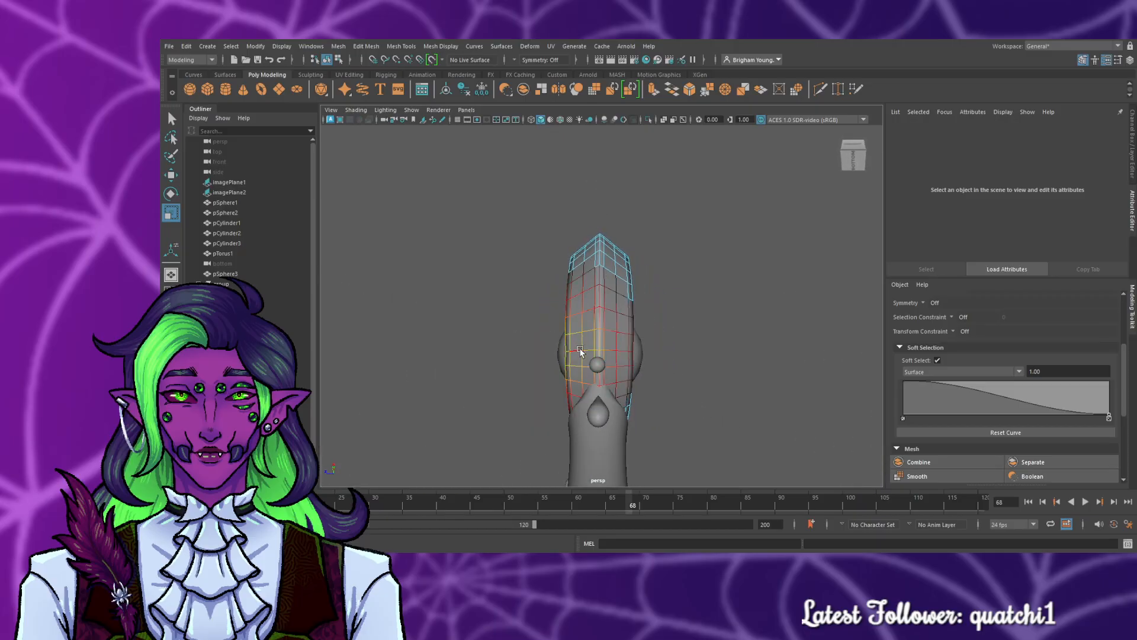
pyautogui.moveTo(574, 351); pyautogui.dragTo(569, 351)
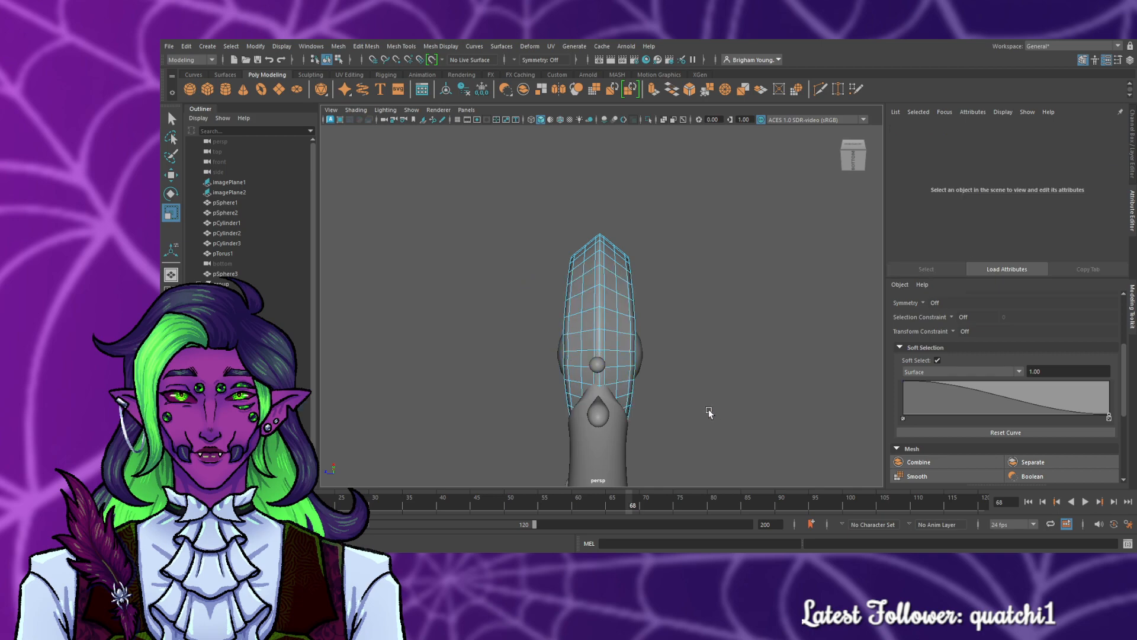
# - Turn off soft selection and slightly widen a single edge loop on the crescent's outer curve along the depth axis
pyautogui.scroll(5, 703, 412)
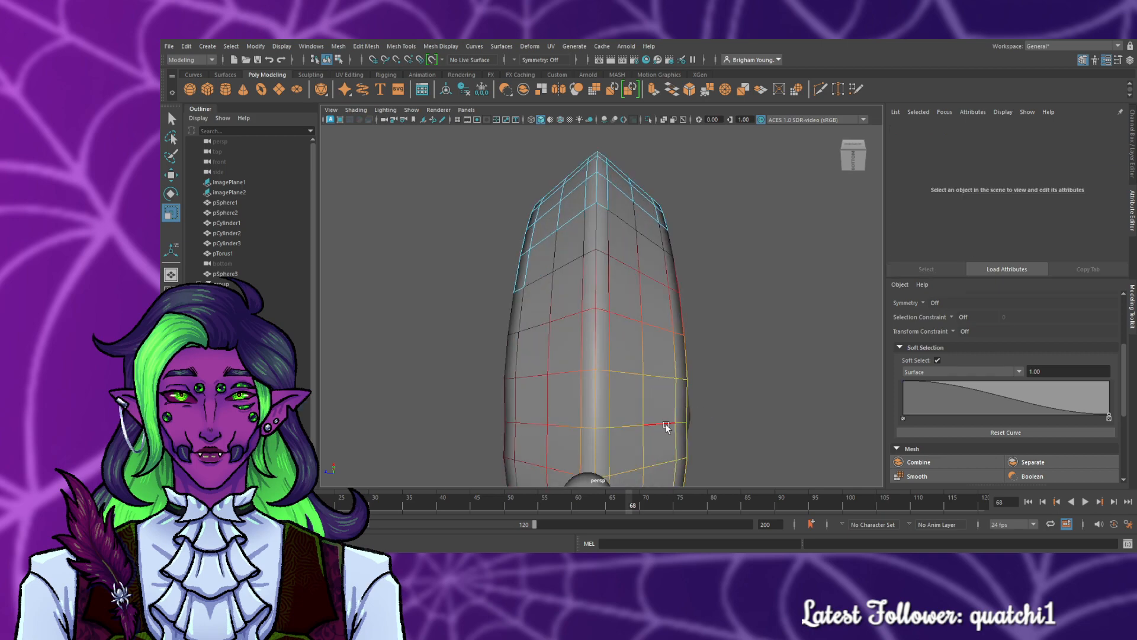
pyautogui.doubleClick(666, 424)
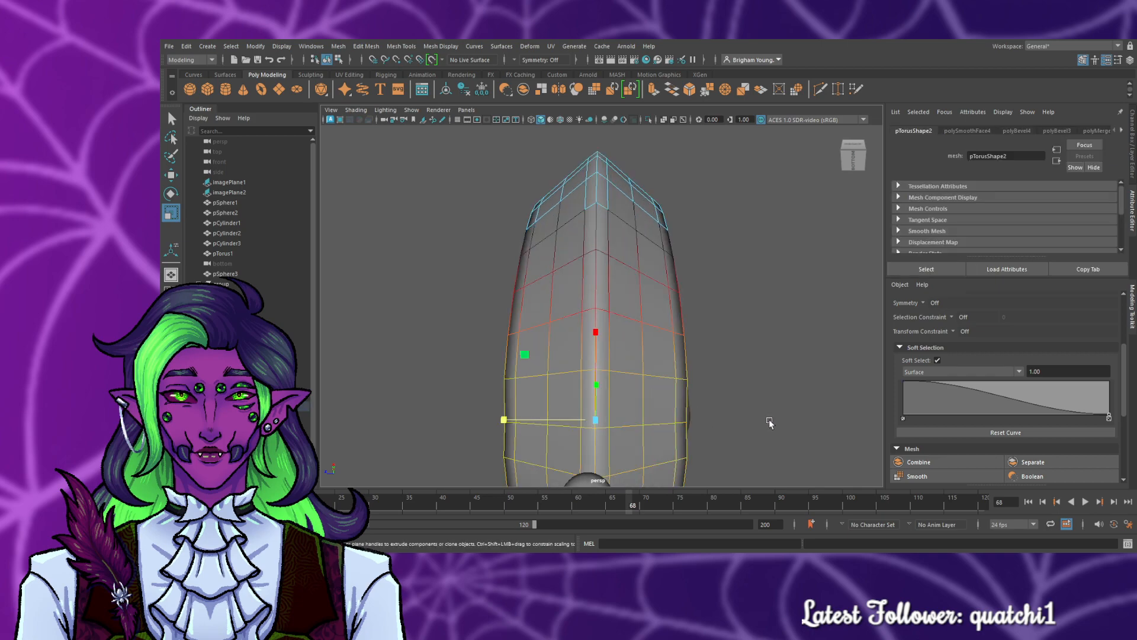
pyautogui.click(937, 359)
pyautogui.scroll(-3, 923, 367)
pyautogui.moveTo(503, 421); pyautogui.dragTo(501, 421)
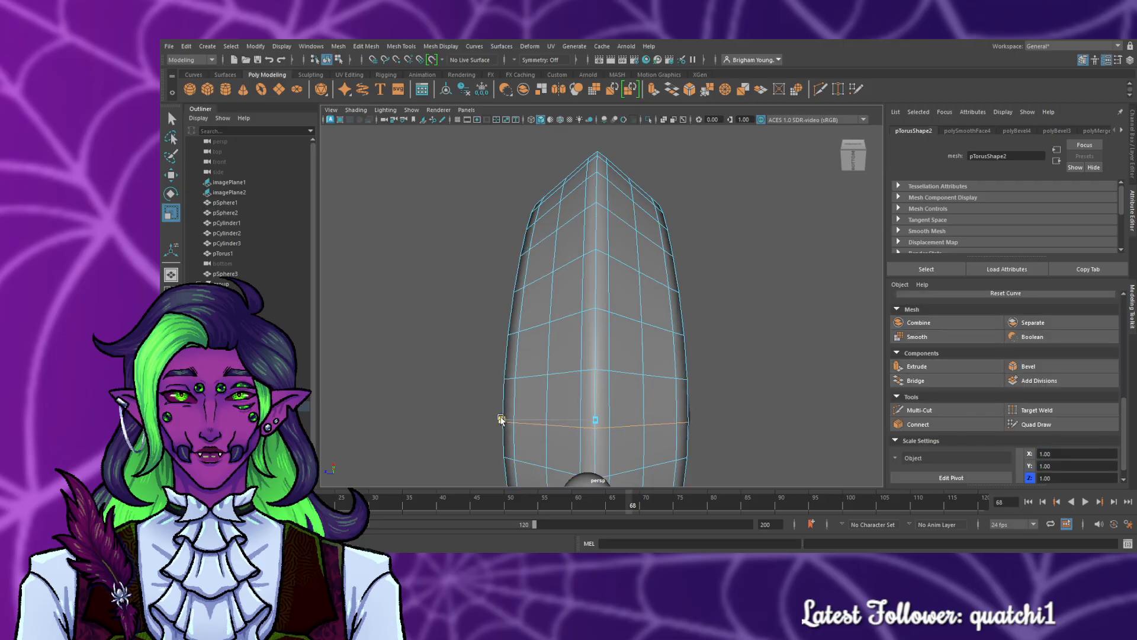
pyautogui.click(745, 438)
# - Adjust the depth scale of a single edge loop on the crescent's upper arc without soft selection
pyautogui.keyDown('alt'); pyautogui.moveTo(749, 403); pyautogui.dragTo(983, 511); pyautogui.keyUp('alt')
pyautogui.click(603, 347)
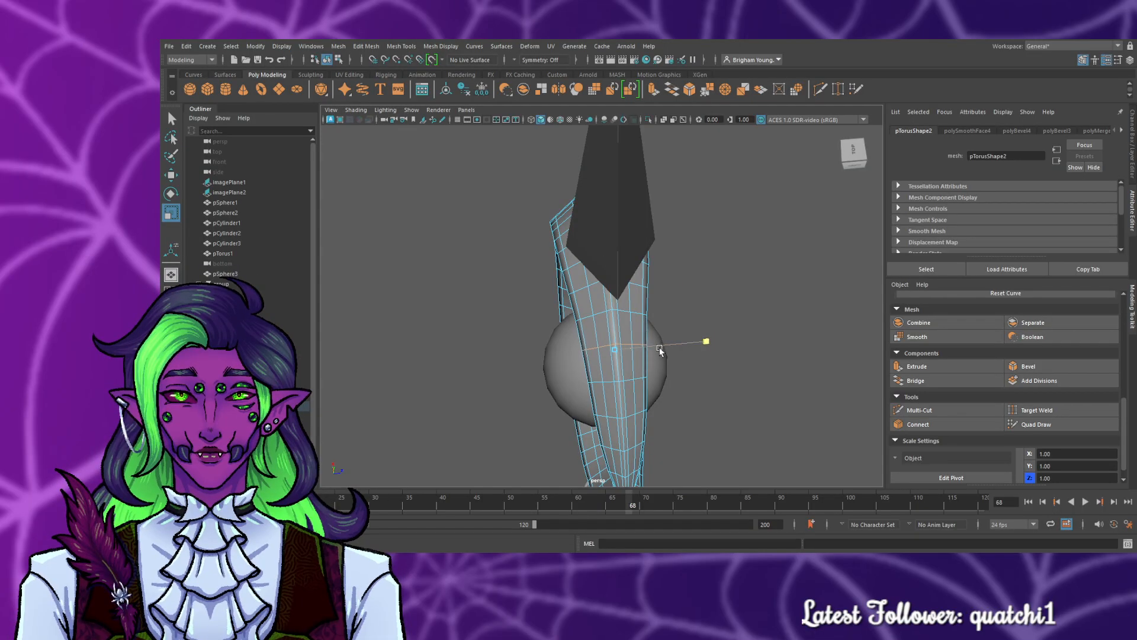
pyautogui.click(745, 411)
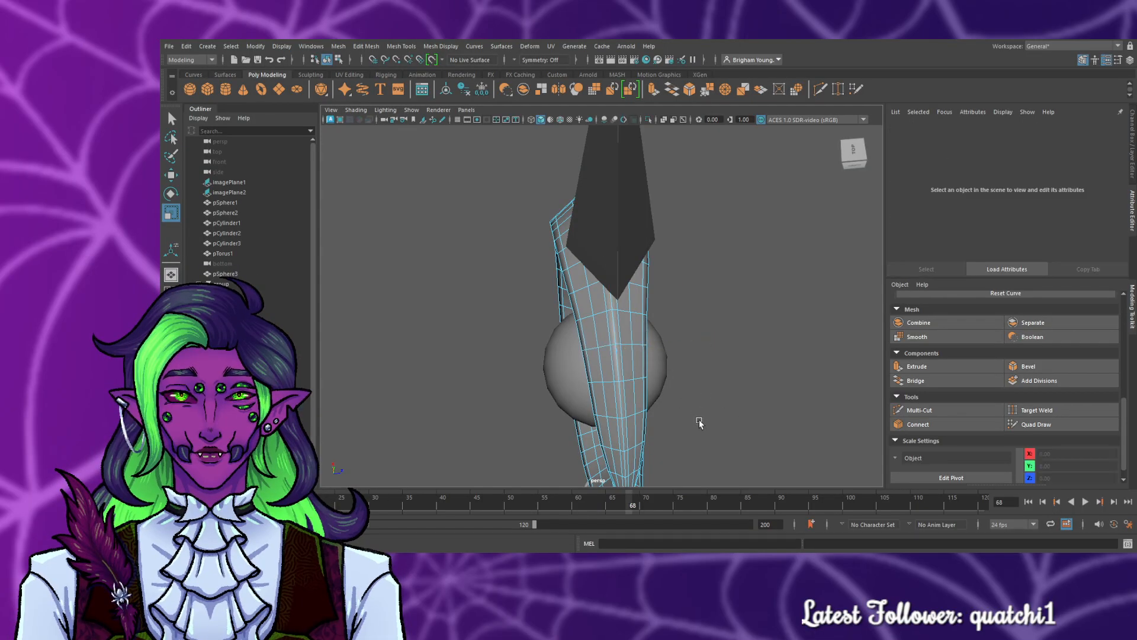
pyautogui.keyDown('alt'); pyautogui.moveTo(698, 407); pyautogui.dragTo(479, 373); pyautogui.keyUp('alt')
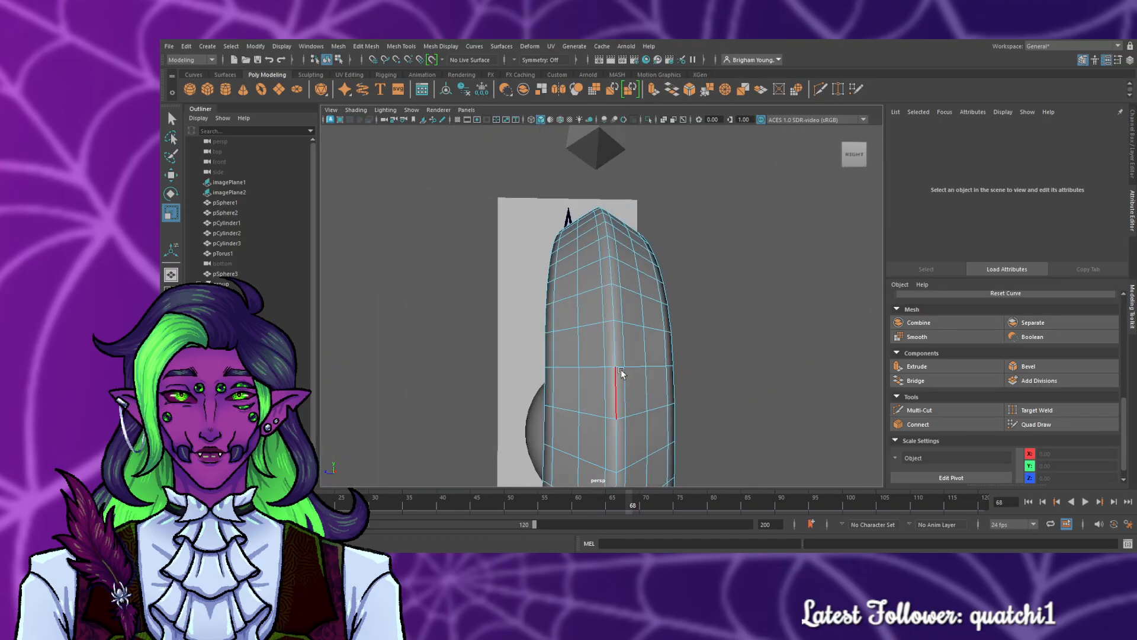
# - Adjust the depth scale of two single edge loops on the crescent's upper outer curve, one after the other
pyautogui.click(634, 363)
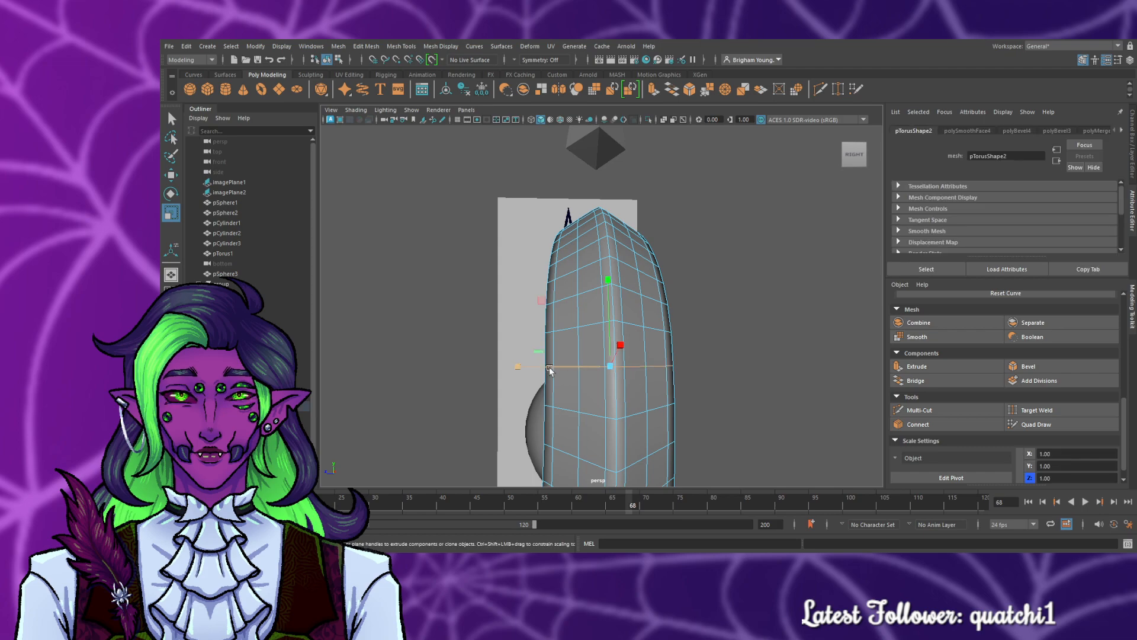
pyautogui.click(743, 427)
pyautogui.keyDown('alt'); pyautogui.moveTo(742, 428); pyautogui.dragTo(727, 413); pyautogui.keyUp('alt')
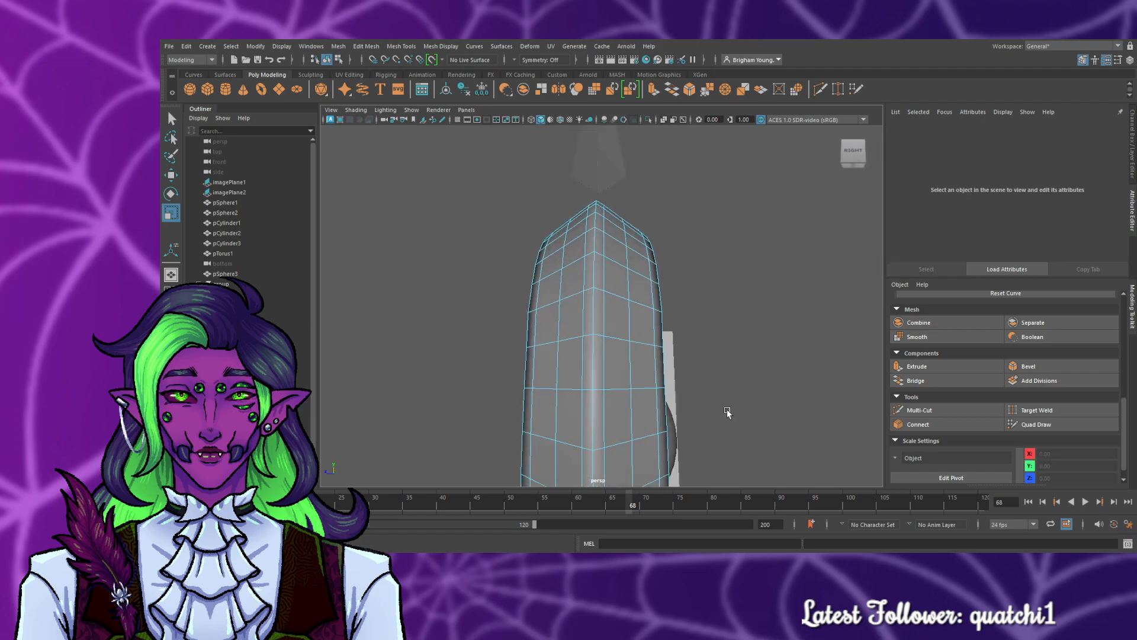
pyautogui.click(628, 355)
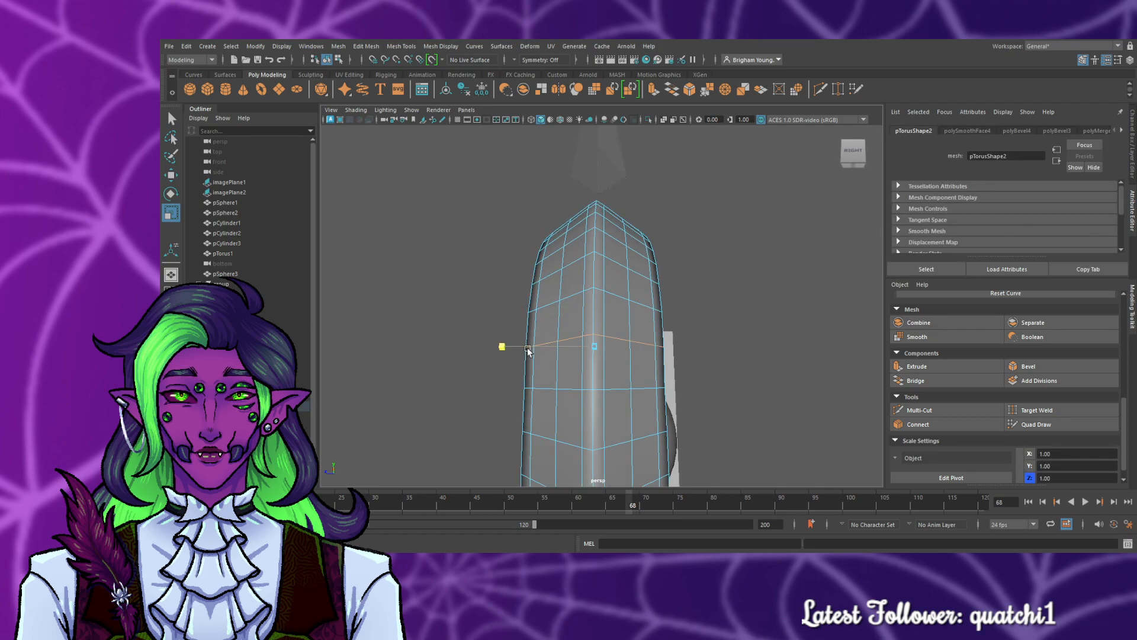
pyautogui.click(756, 419)
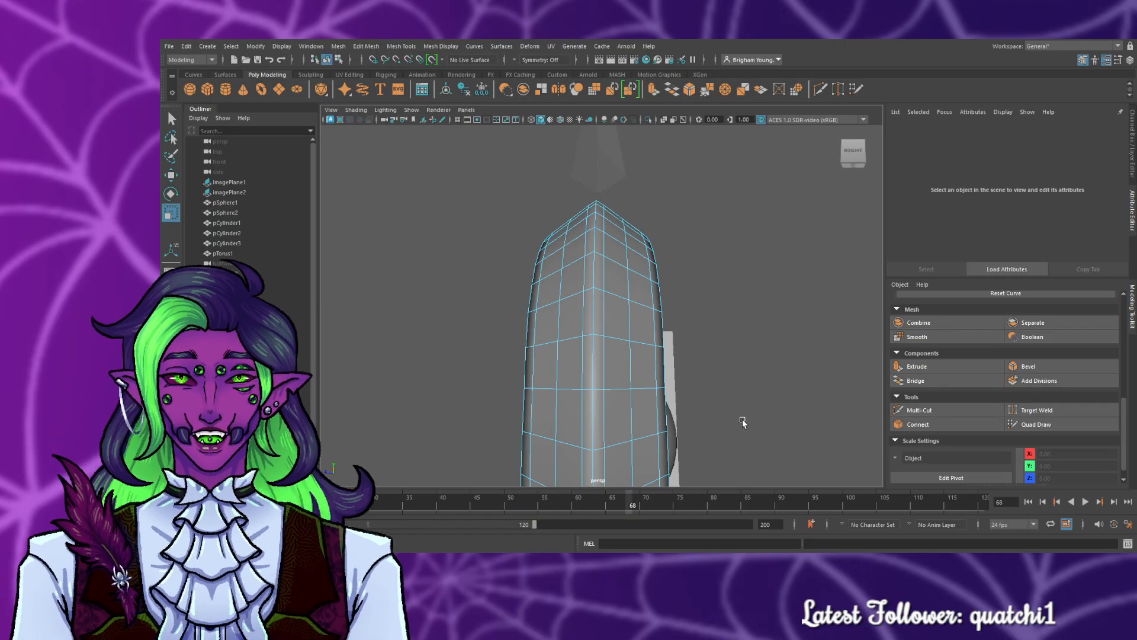
# - Return the crescent to object mode and examine the shaded staff head from the front and both sides
pyautogui.scroll(-6, 744, 428)
pyautogui.keyDown('alt'); pyautogui.moveTo(544, 436); pyautogui.dragTo(752, 436); pyautogui.keyUp('alt')
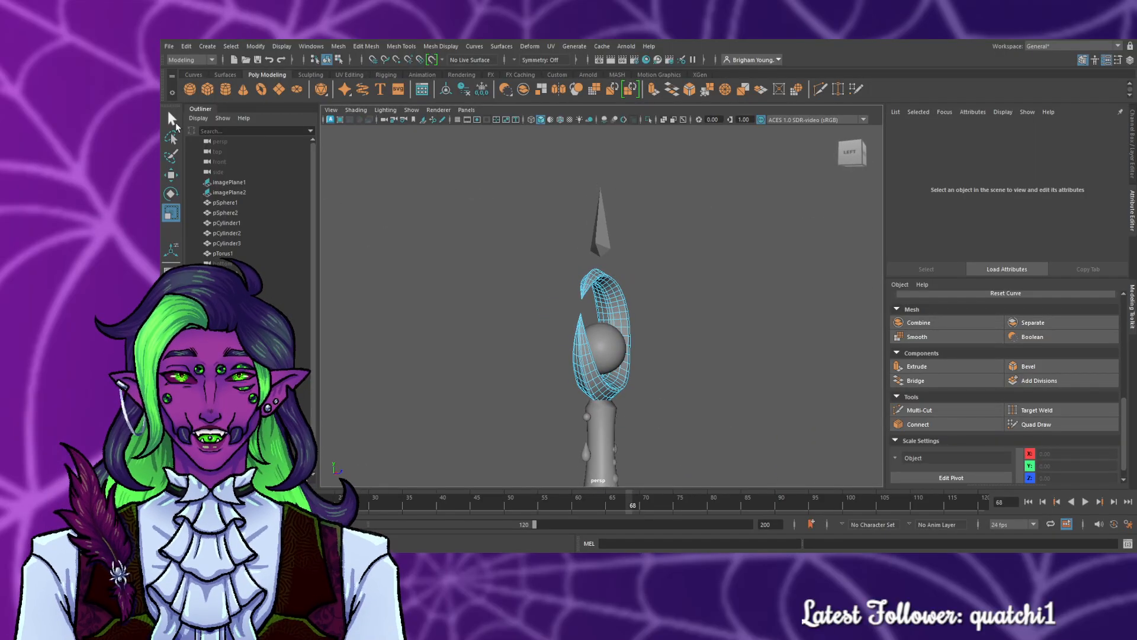
pyautogui.press('q')
pyautogui.keyDown('alt'); pyautogui.moveTo(703, 381); pyautogui.dragTo(621, 371); pyautogui.keyUp('alt')
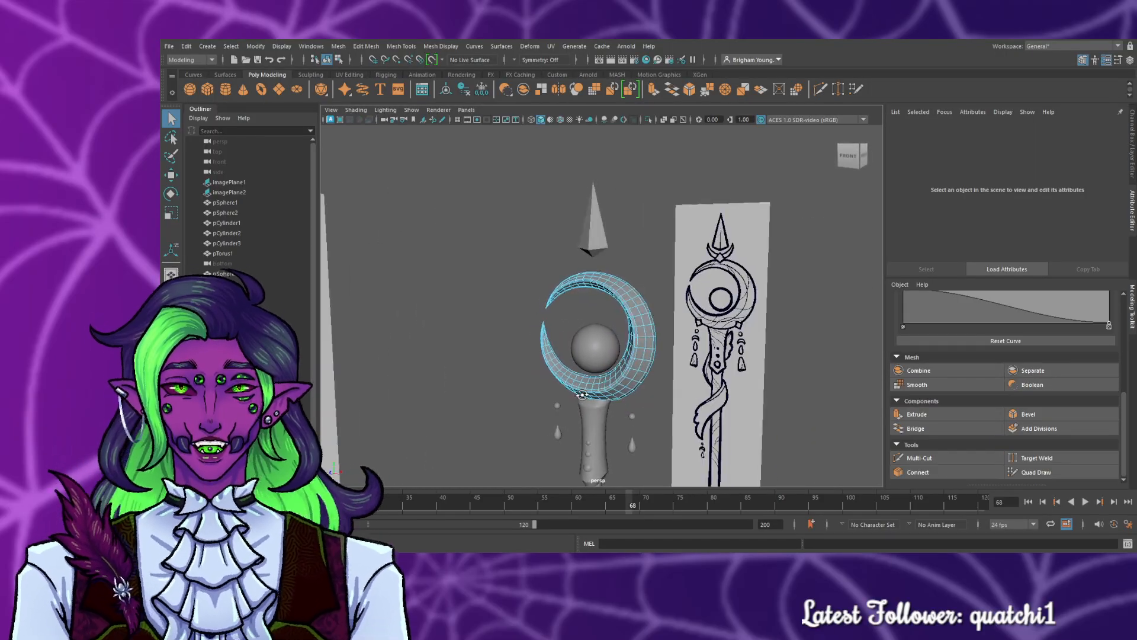
pyautogui.click(631, 339)
pyautogui.click(755, 382)
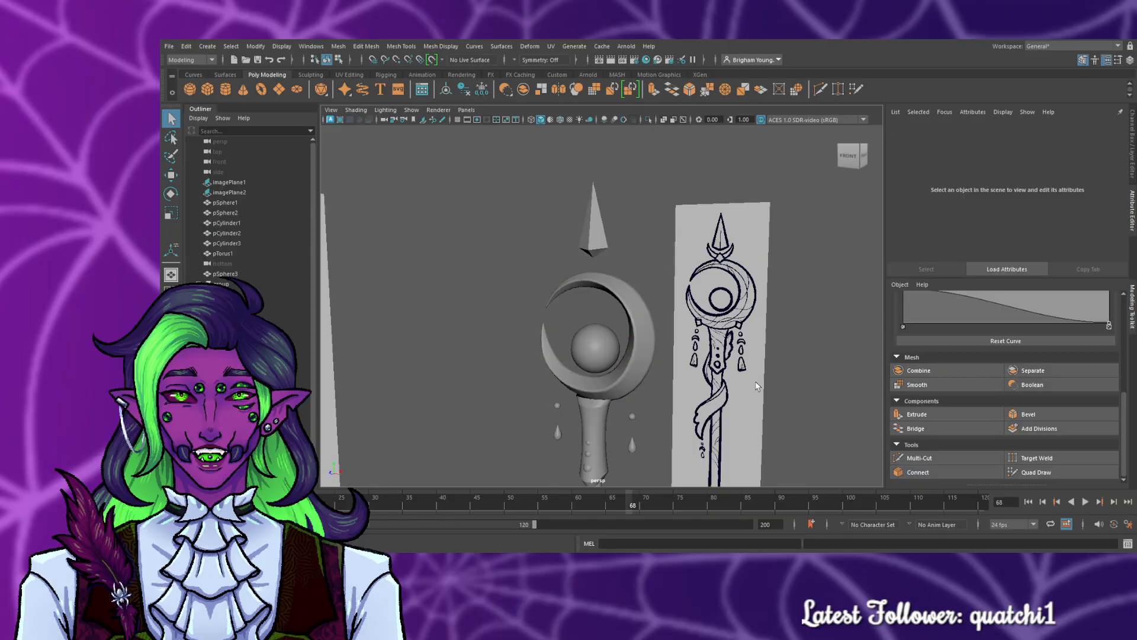
pyautogui.keyDown('alt'); pyautogui.moveTo(773, 410); pyautogui.dragTo(478, 396); pyautogui.keyUp('alt')
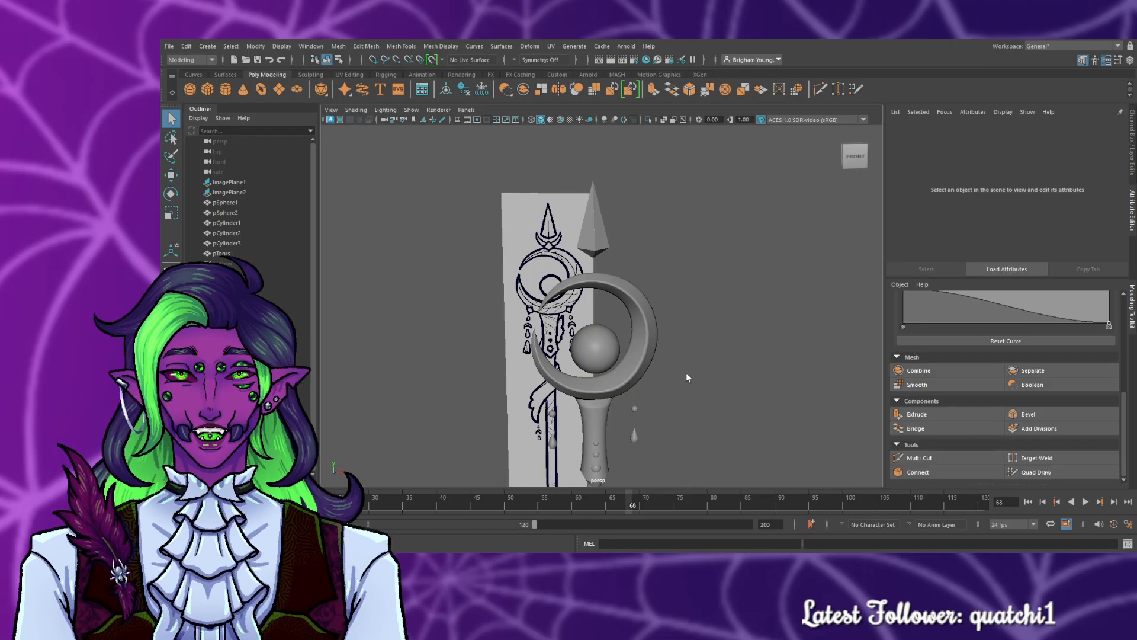
pyautogui.scroll(-3, 723, 387)
pyautogui.scroll(3, 724, 390)
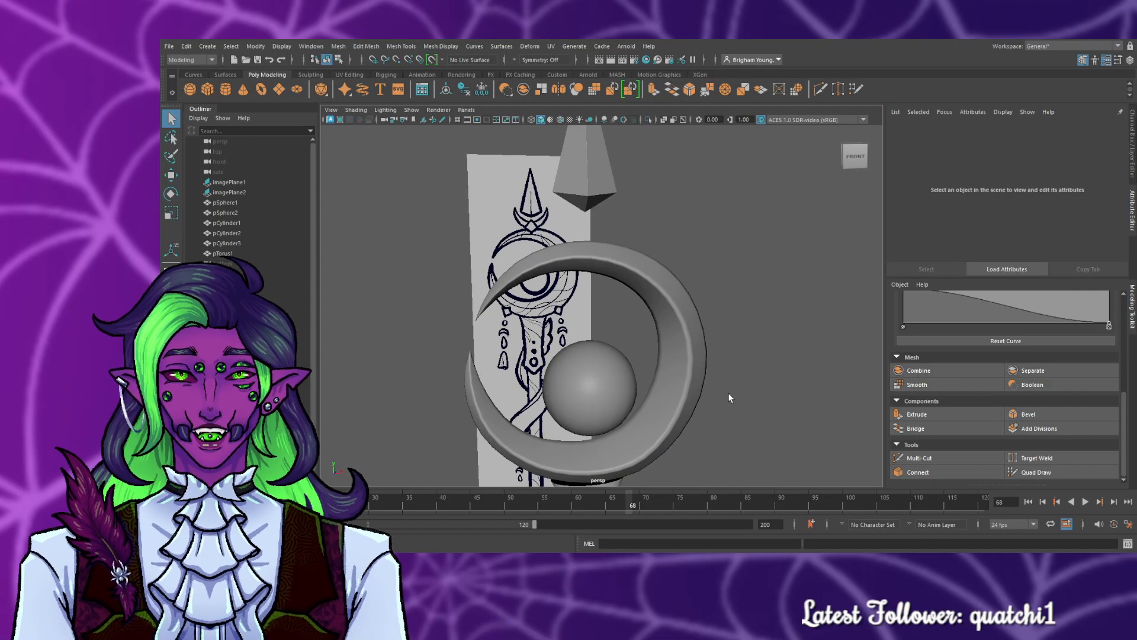
pyautogui.keyDown('alt'); pyautogui.moveTo(746, 439); pyautogui.dragTo(848, 404); pyautogui.keyUp('alt')
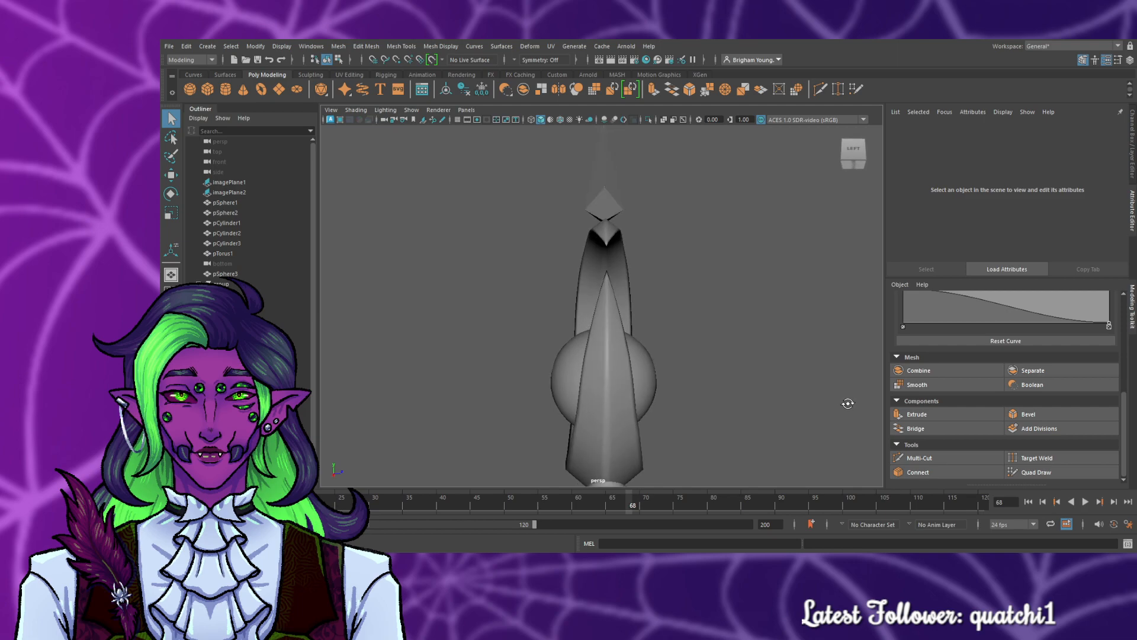
# - Switch the crescent to edge mode and slightly scale up an edge loop on its lower horn uniformly
pyautogui.click(631, 422)
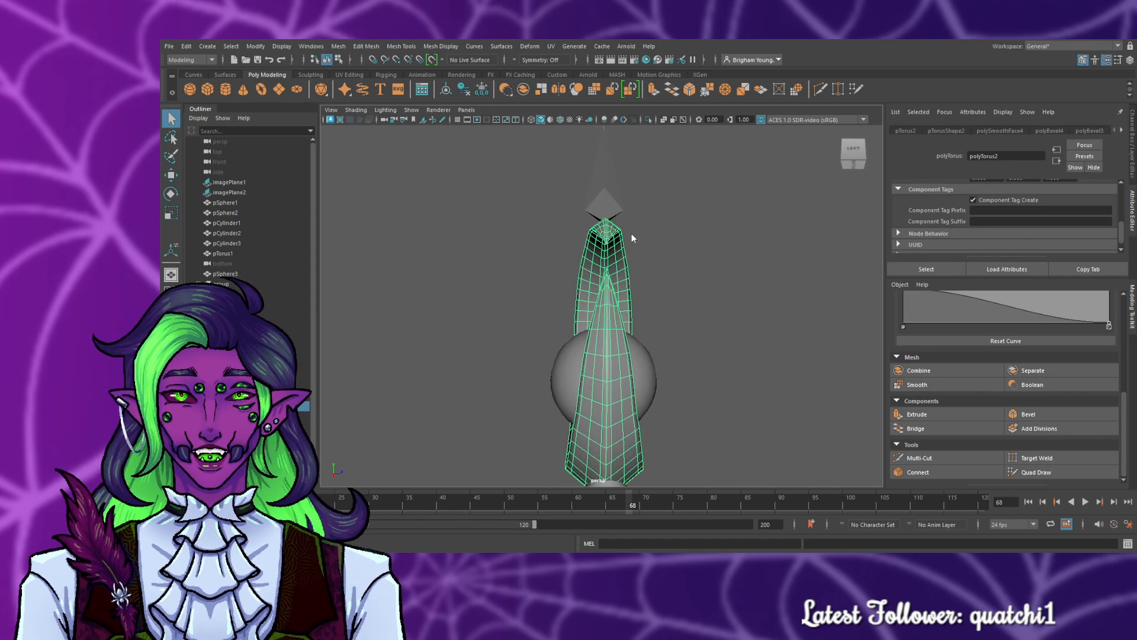
pyautogui.moveTo(631, 233); pyautogui.dragTo(632, 196, button='right')
pyautogui.keyDown('alt'); pyautogui.moveTo(738, 484); pyautogui.dragTo(747, 427); pyautogui.keyUp('alt')
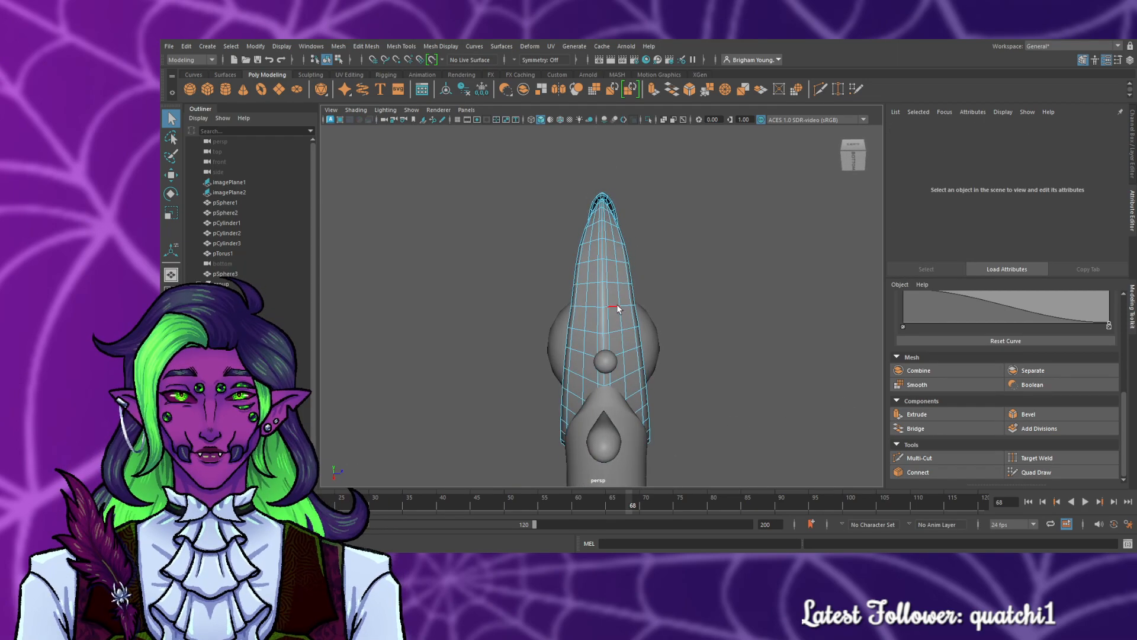
pyautogui.click(614, 308)
pyautogui.press('r')
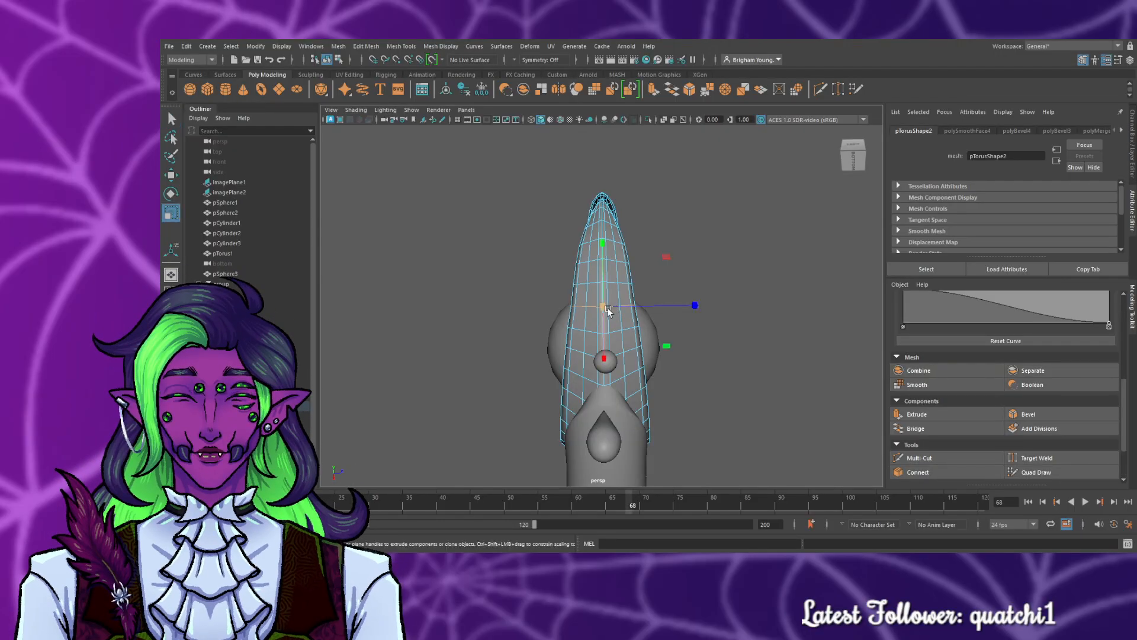
pyautogui.moveTo(607, 309); pyautogui.dragTo(600, 310)
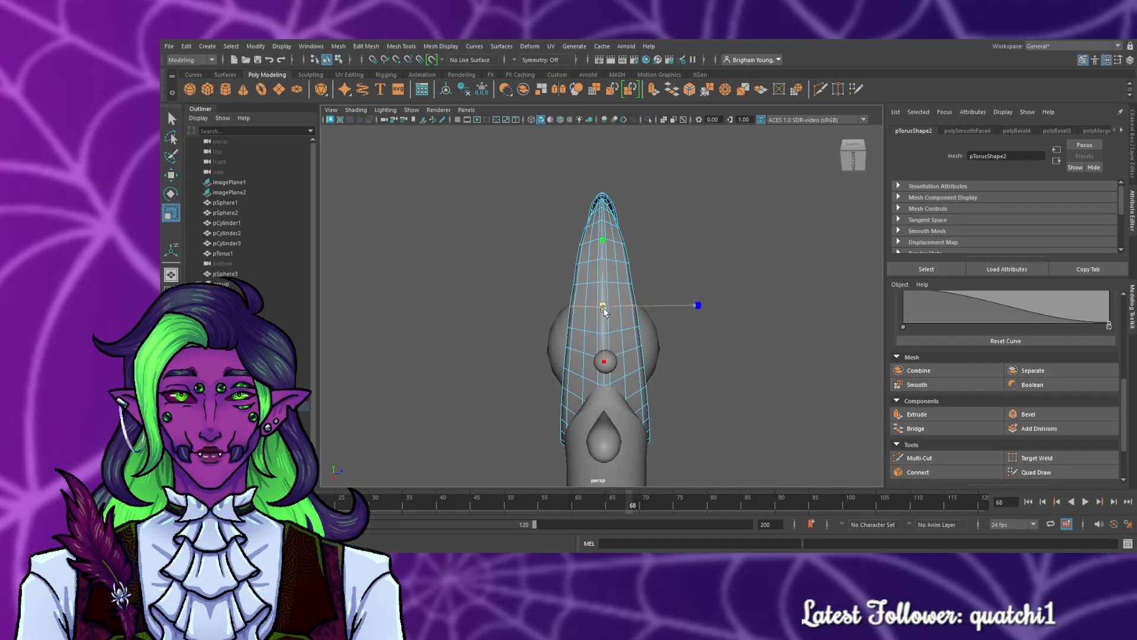
pyautogui.click(729, 406)
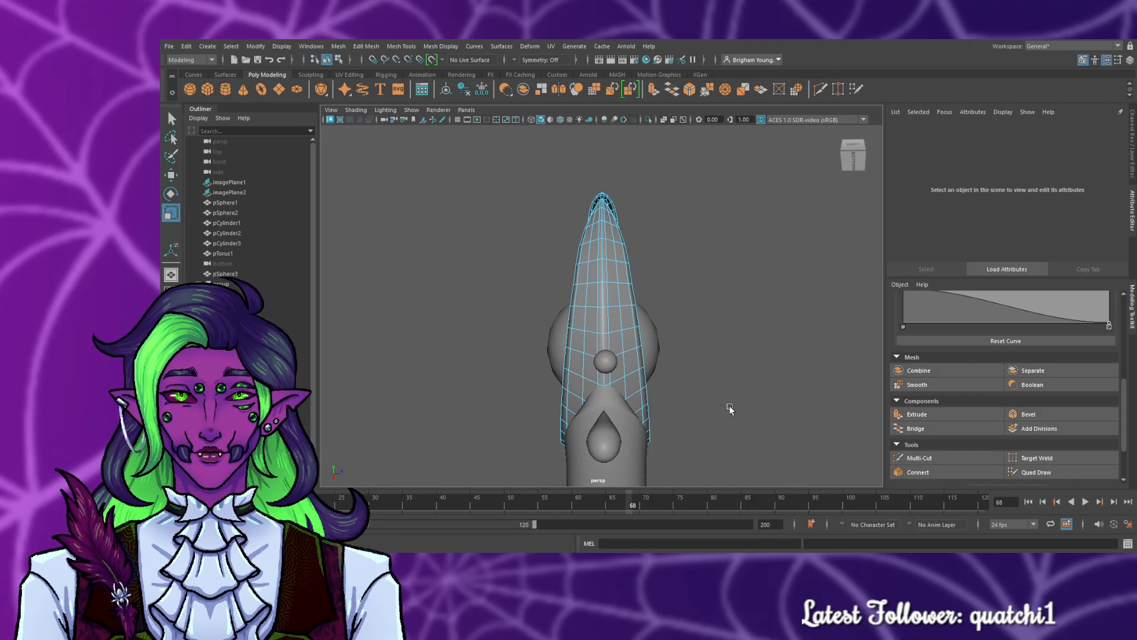
# - Adjust the depth scale of another single edge loop on the crescent's lower horn and clear the selection
pyautogui.scroll(3, 726, 410)
pyautogui.doubleClick(580, 261)
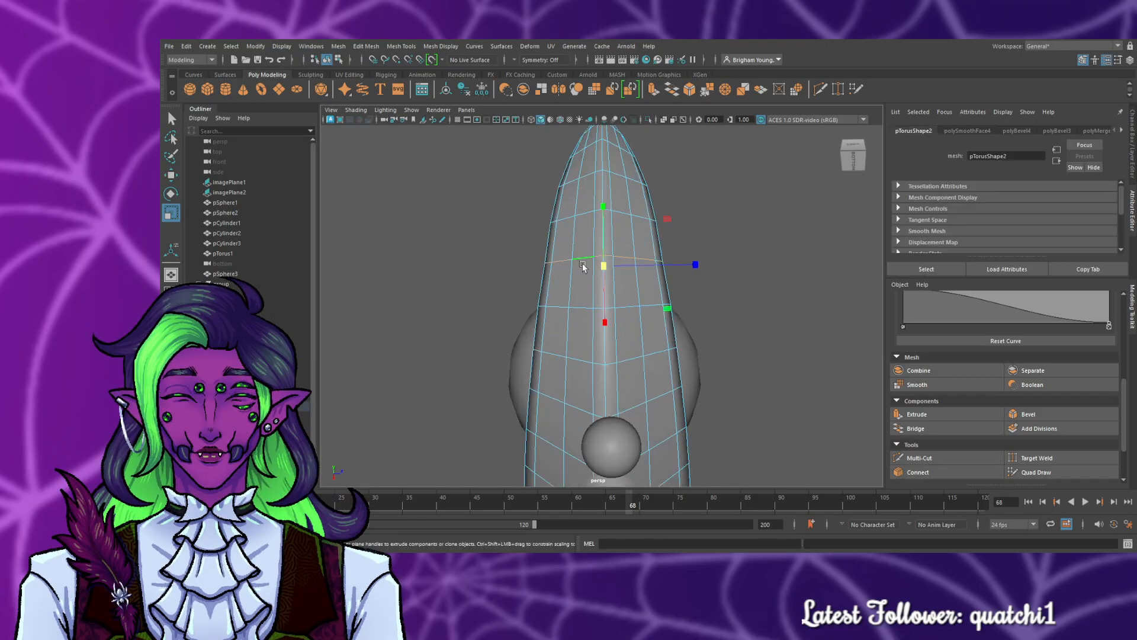
pyautogui.moveTo(603, 264); pyautogui.dragTo(603, 268)
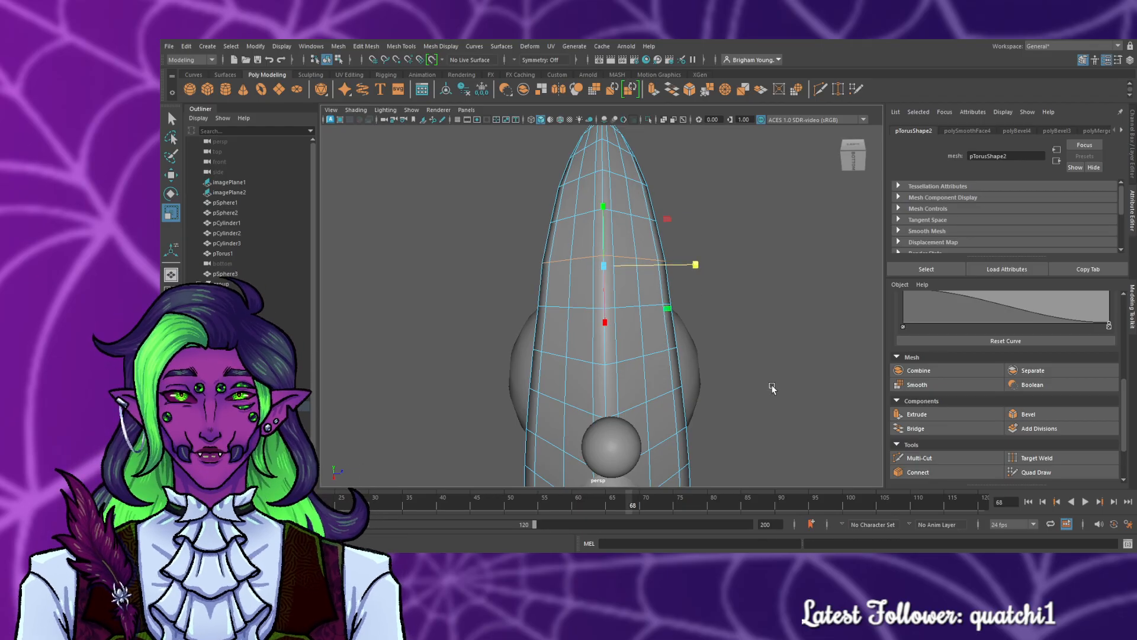
pyautogui.keyDown('alt'); pyautogui.moveTo(773, 389); pyautogui.dragTo(656, 417); pyautogui.keyUp('alt')
pyautogui.scroll(-5, 667, 441)
pyautogui.click(806, 462)
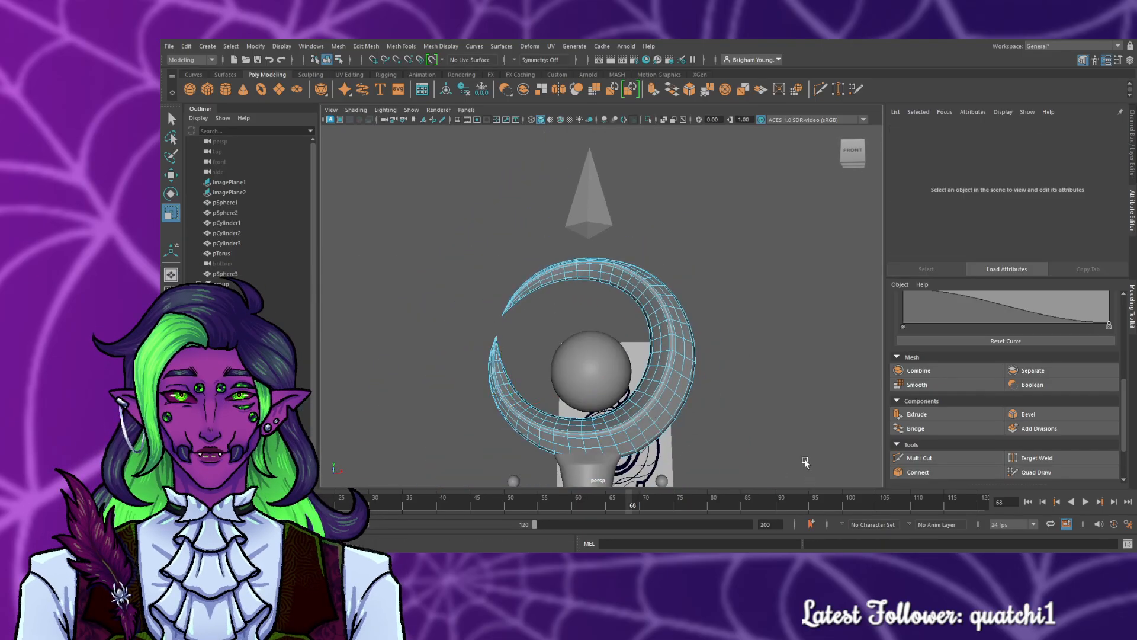
# - Widen the middle edge loop of the crescent's outer curve along the depth axis, undoing the first try and redoing it with soft selection
pyautogui.keyDown('alt'); pyautogui.moveTo(795, 416); pyautogui.dragTo(731, 427); pyautogui.keyUp('alt')
pyautogui.keyDown('alt'); pyautogui.moveTo(697, 422); pyautogui.dragTo(685, 426); pyautogui.keyUp('alt')
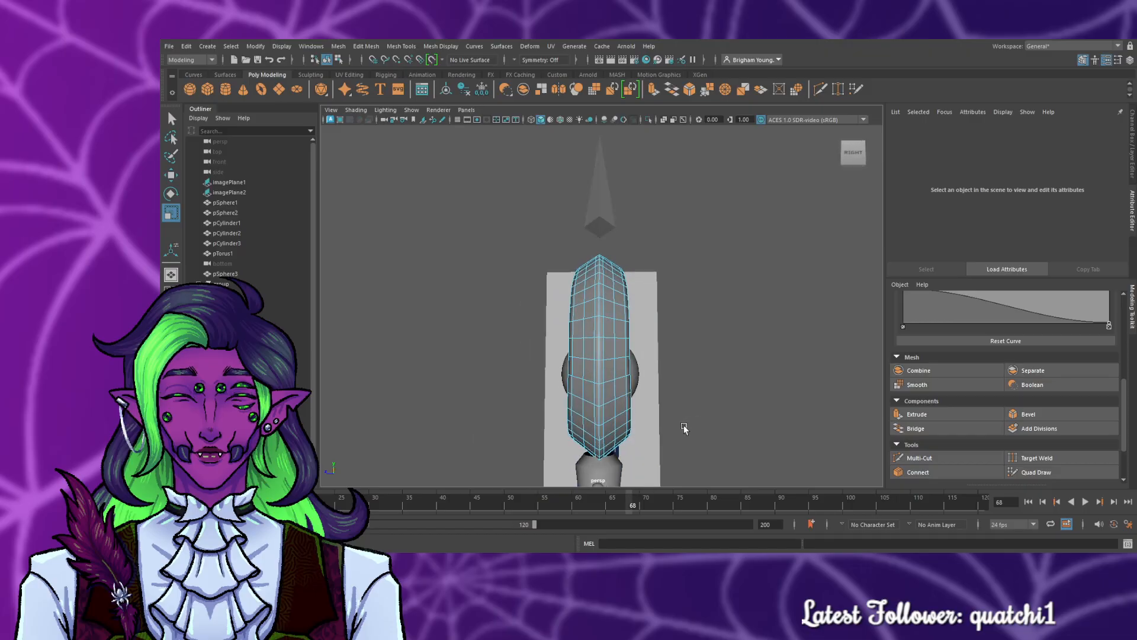
pyautogui.doubleClick(589, 383)
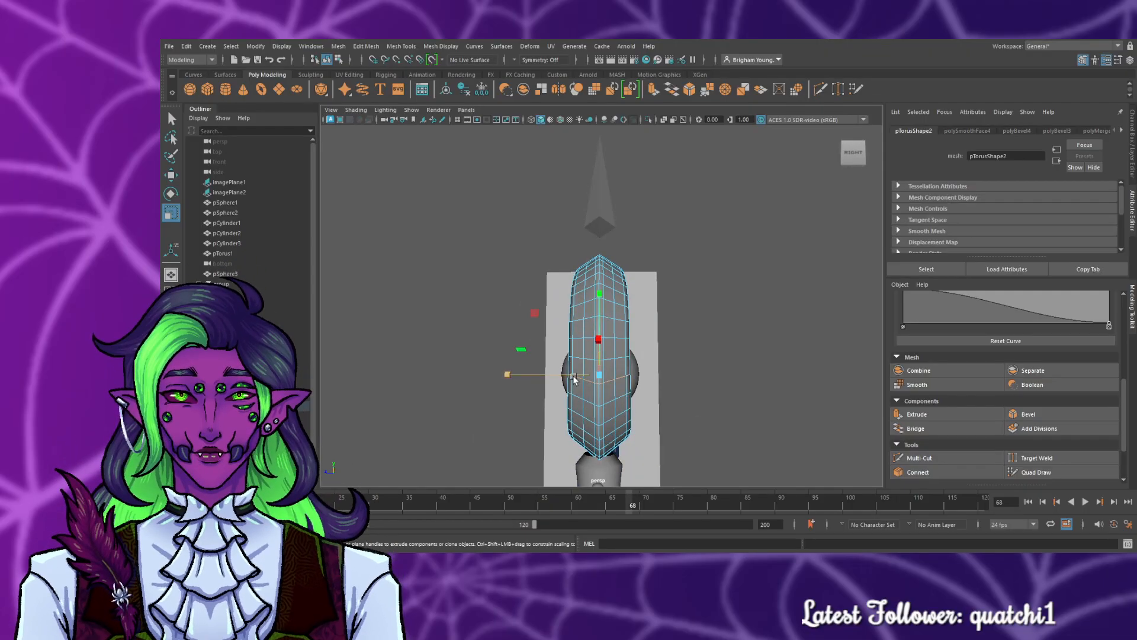
pyautogui.moveTo(574, 377); pyautogui.dragTo(571, 377)
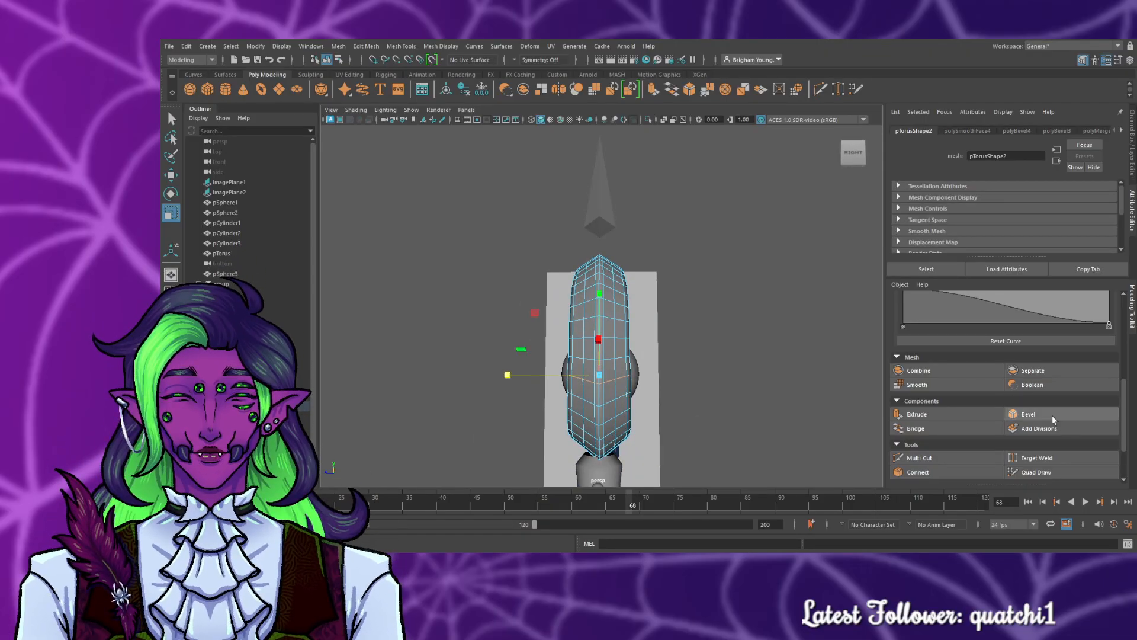
pyautogui.scroll(3, 1067, 385)
pyautogui.click(937, 360)
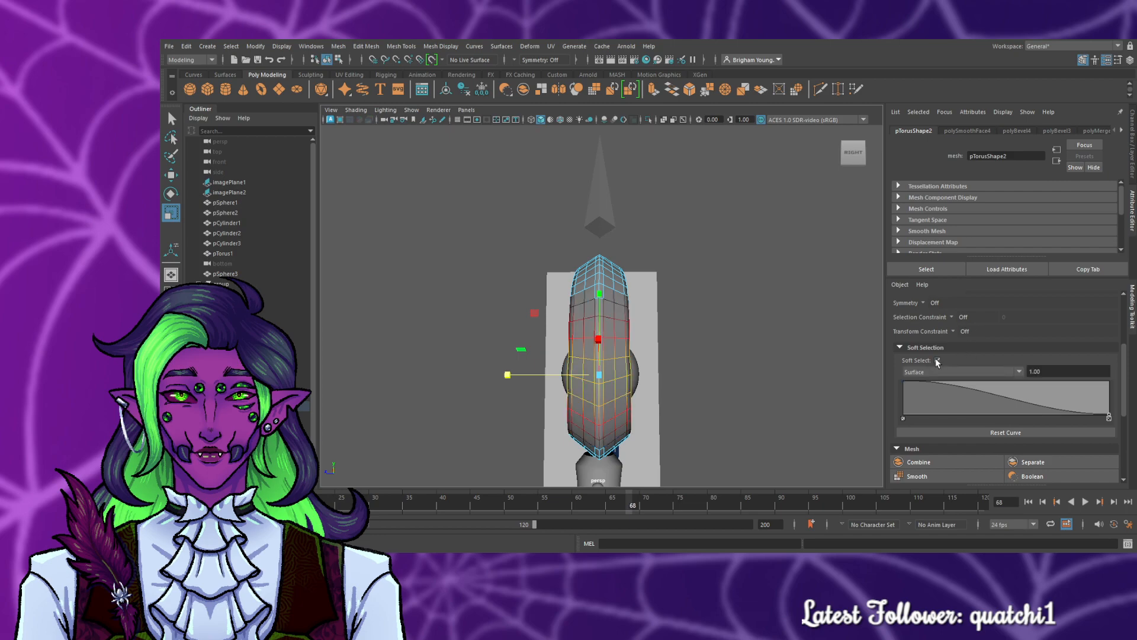
pyautogui.hotkey('ctrl', 'z')
pyautogui.hotkey('ctrl', 'z')
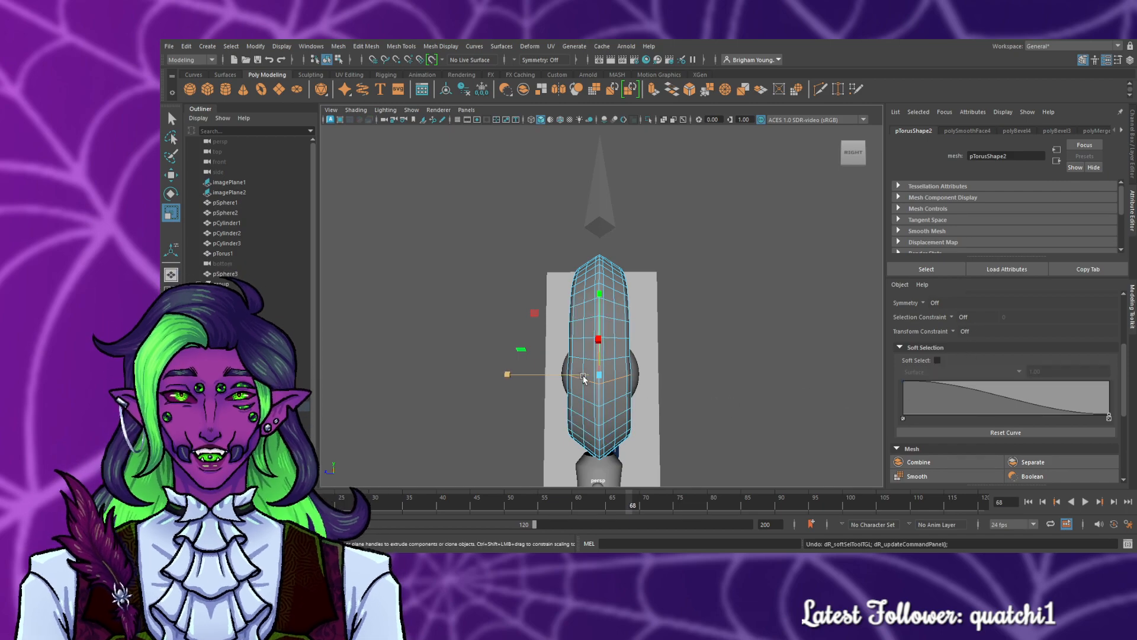
pyautogui.click(938, 361)
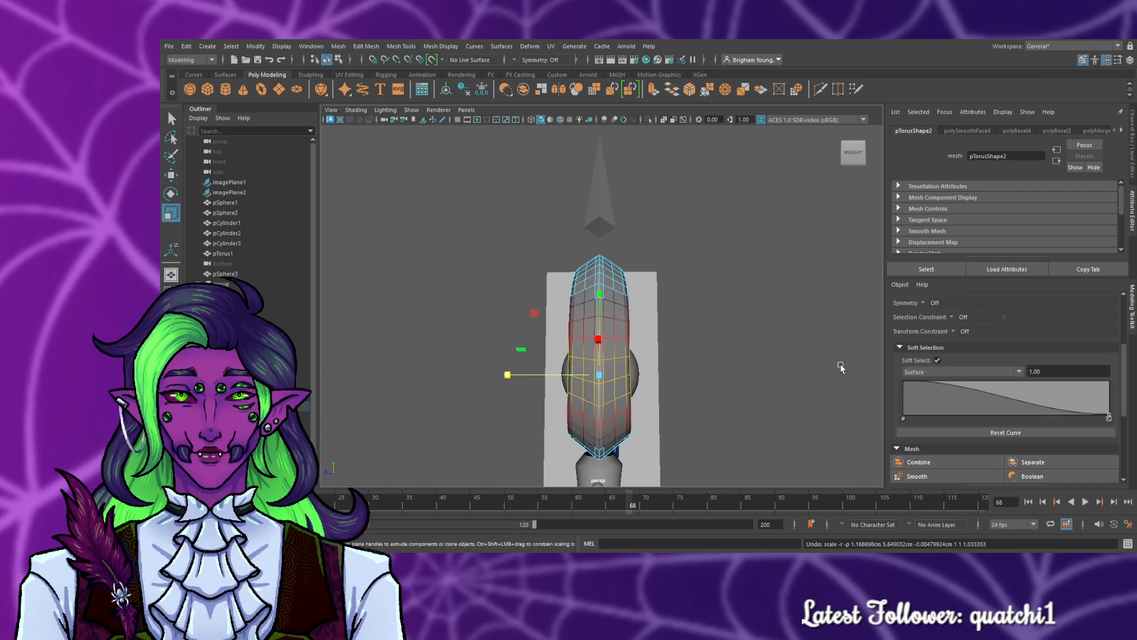
pyautogui.moveTo(560, 376); pyautogui.dragTo(557, 377)
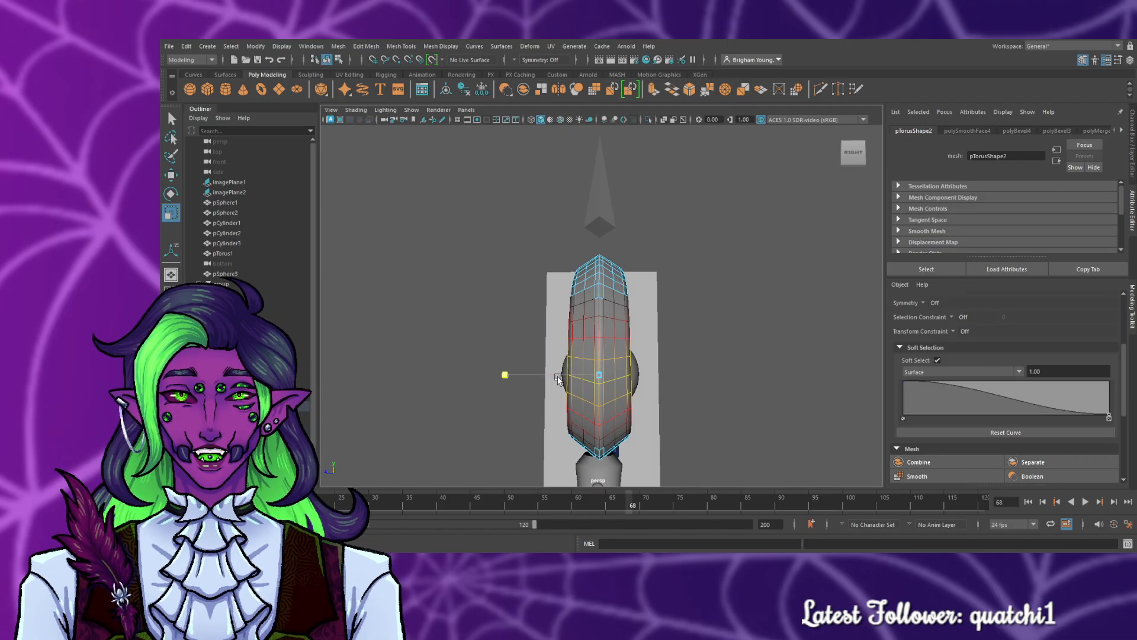
pyautogui.click(522, 436)
# - Scale an edge loop on the crescent's lower outer curve along the depth axis with soft selection and clear the selection
pyautogui.keyDown('alt'); pyautogui.moveTo(464, 437); pyautogui.dragTo(471, 406); pyautogui.keyUp('alt')
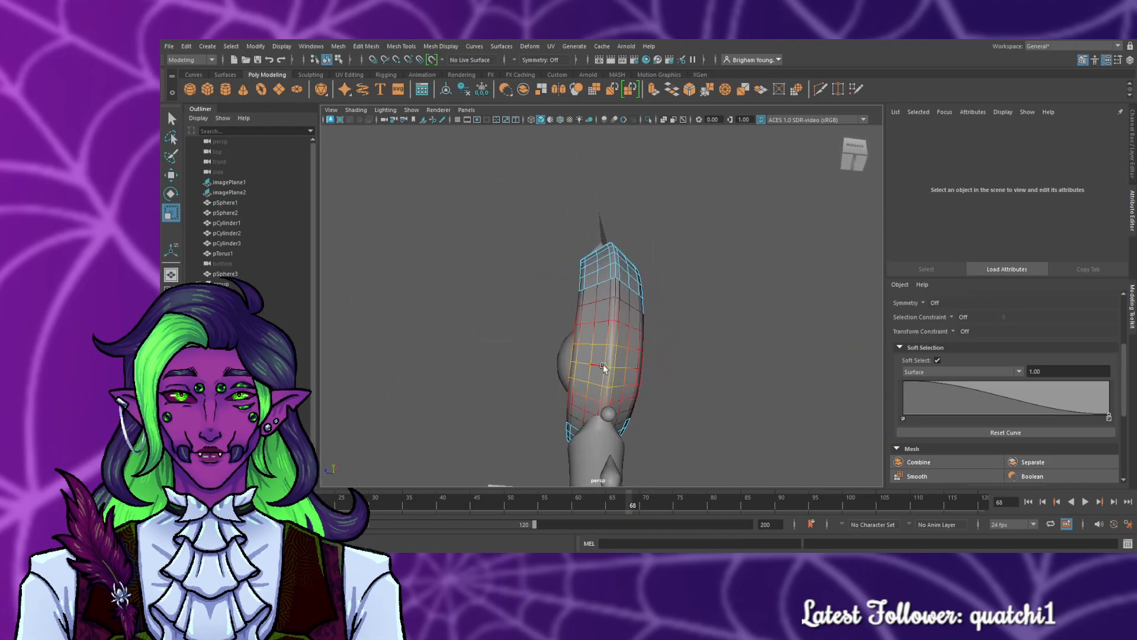
pyautogui.click(583, 344)
pyautogui.moveTo(564, 346); pyautogui.dragTo(821, 428)
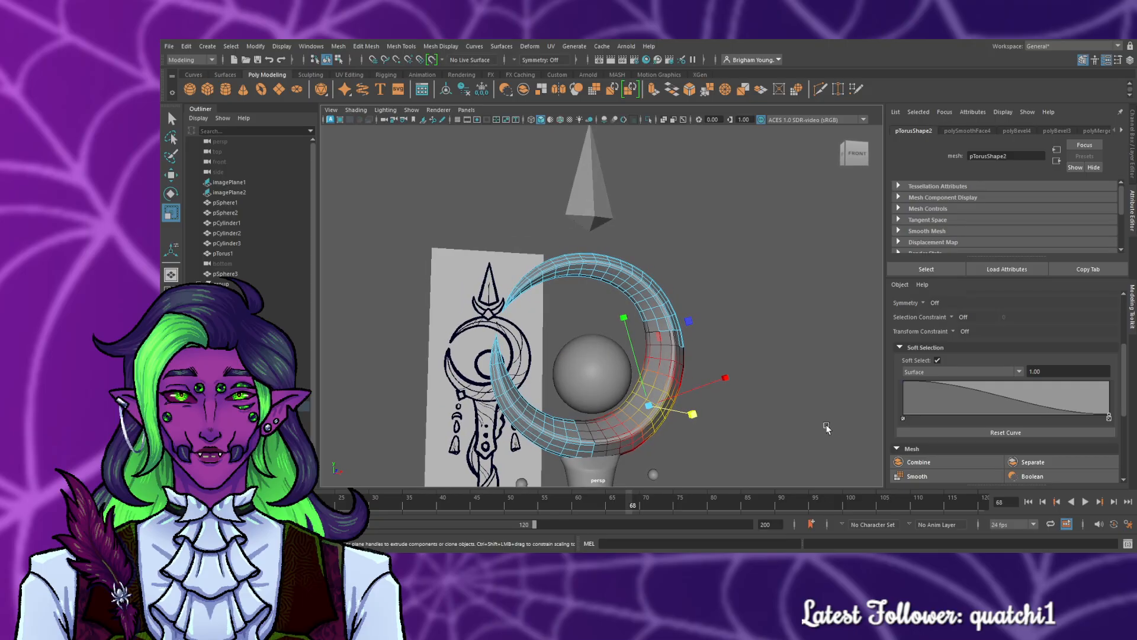
pyautogui.click(819, 426)
# - Put the crescent back in object mode and check its smoothed shape against the reference drawing from several angles
pyautogui.scroll(-6, 819, 427)
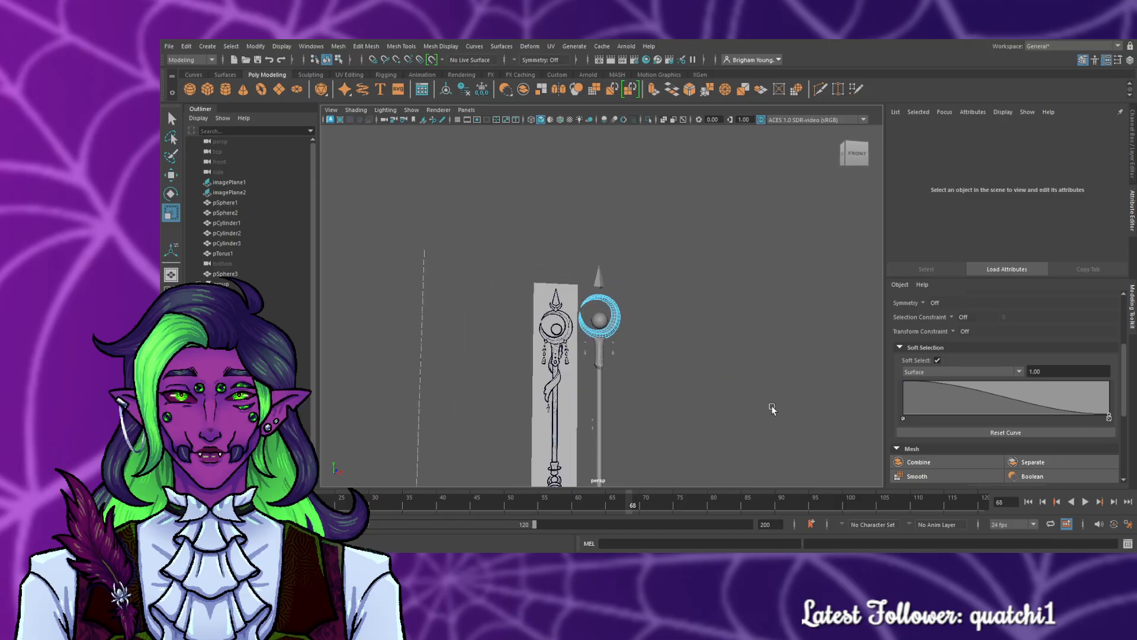
pyautogui.scroll(3, 638, 382)
pyautogui.scroll(2, 530, 303)
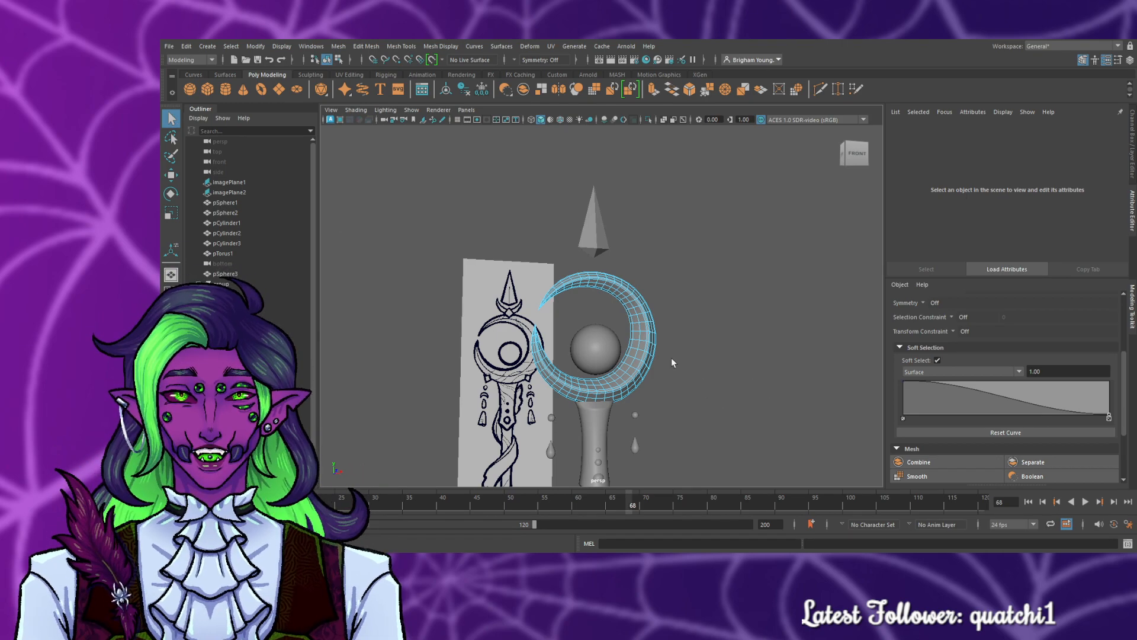
pyautogui.moveTo(699, 244); pyautogui.dragTo(701, 242, button='right')
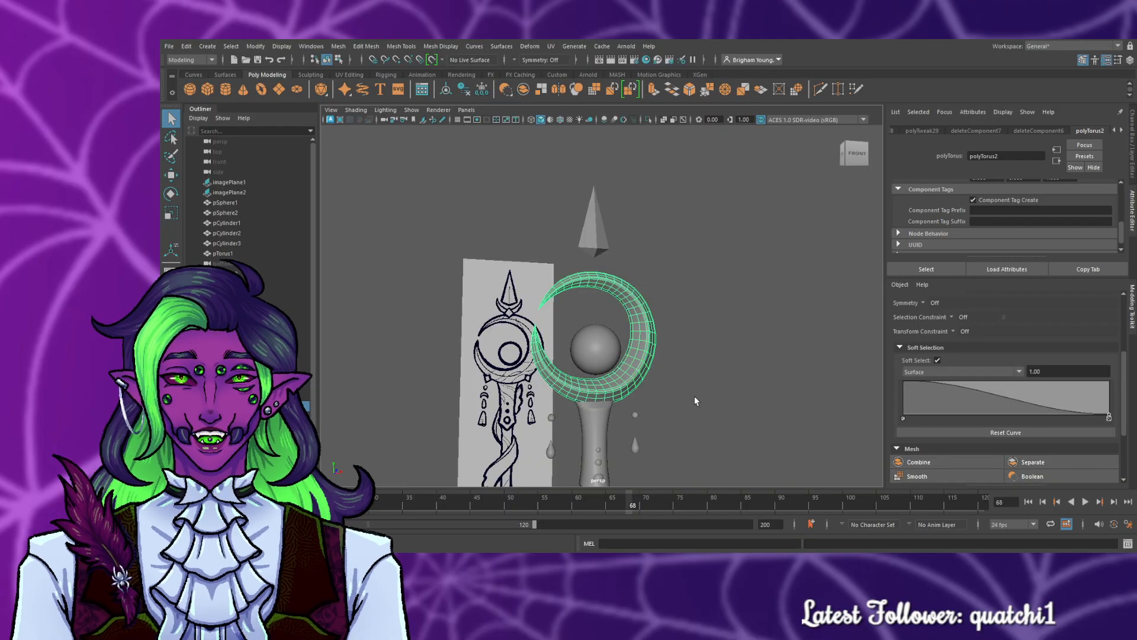
pyautogui.scroll(4, 694, 393)
pyautogui.click(674, 447)
pyautogui.keyDown('alt'); pyautogui.moveTo(813, 418); pyautogui.dragTo(545, 468); pyautogui.keyUp('alt')
pyautogui.click(586, 471)
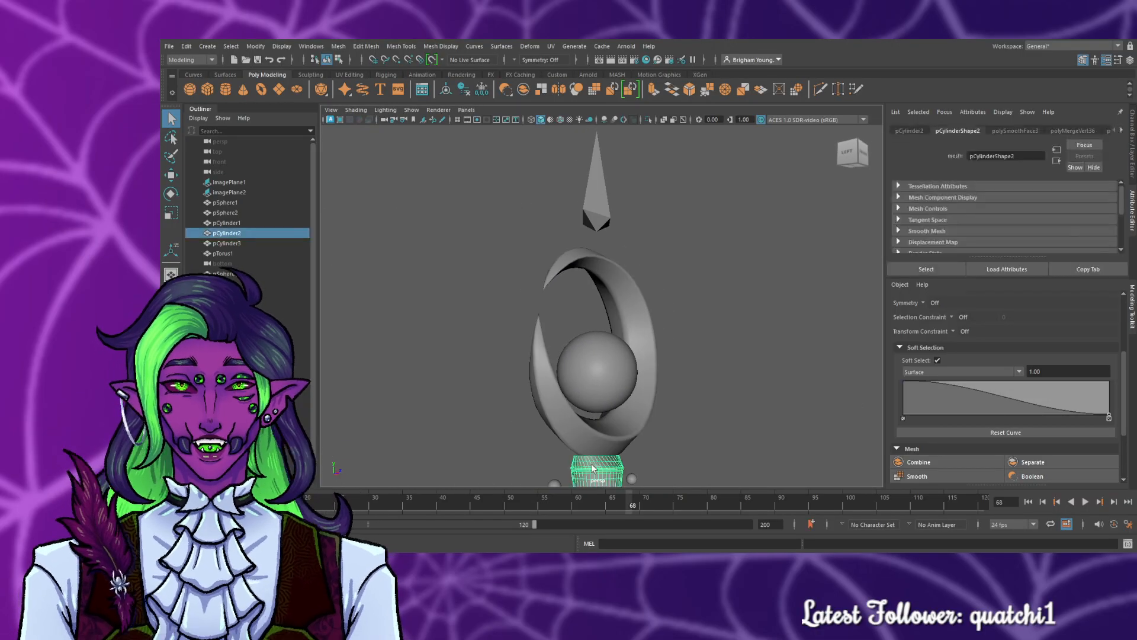
pyautogui.click(771, 424)
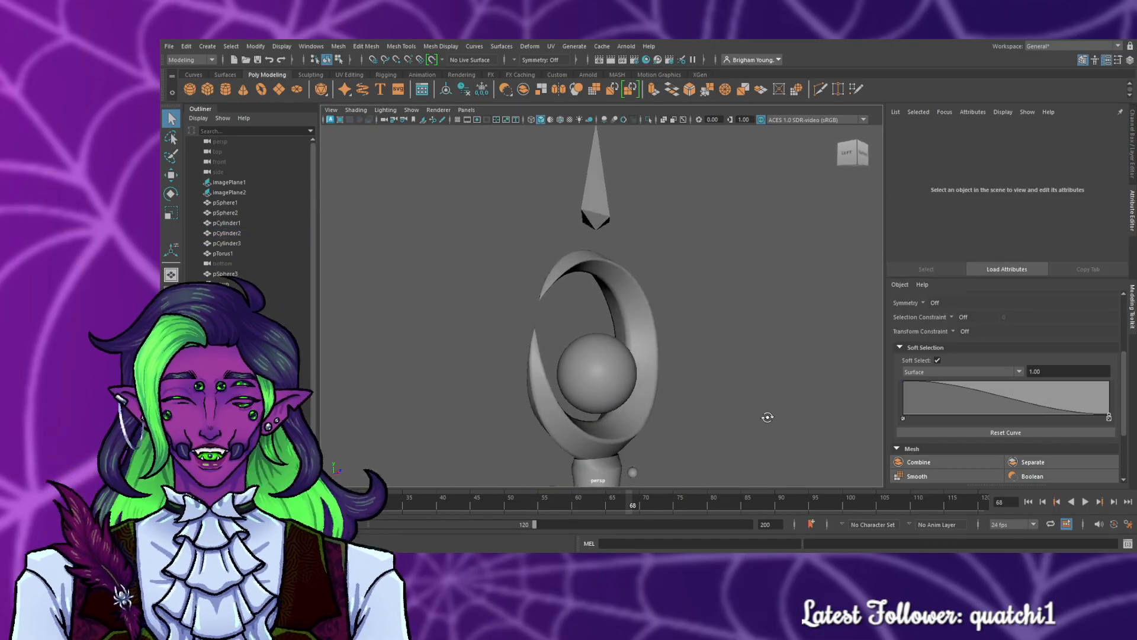
pyautogui.keyDown('alt'); pyautogui.moveTo(767, 414); pyautogui.dragTo(733, 418); pyautogui.keyUp('alt')
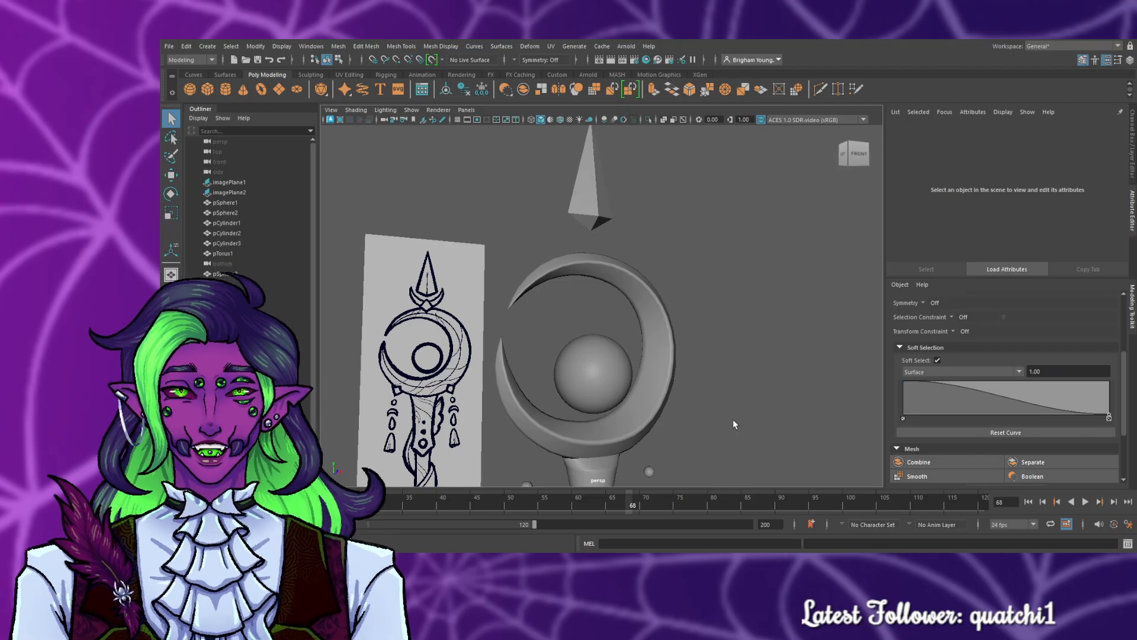
pyautogui.keyDown('alt'); pyautogui.moveTo(757, 440); pyautogui.dragTo(656, 442); pyautogui.keyUp('alt')
# - Switch to the full-size front orthographic view and select the crescent mesh over the reference drawing
pyautogui.press('space')
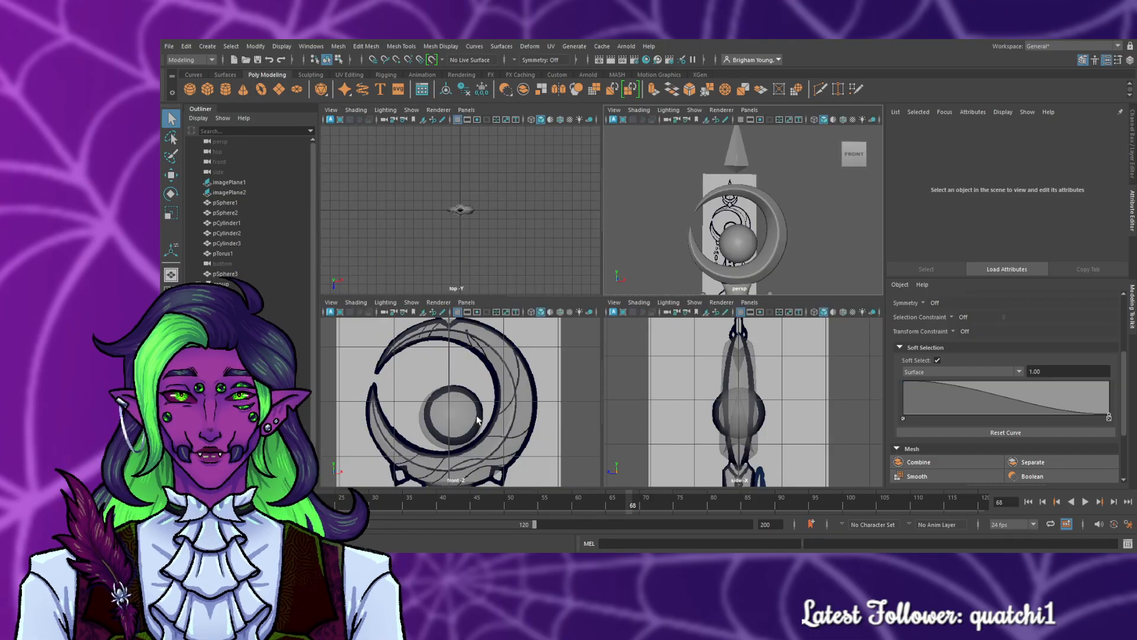
pyautogui.press('space')
pyautogui.click(573, 422)
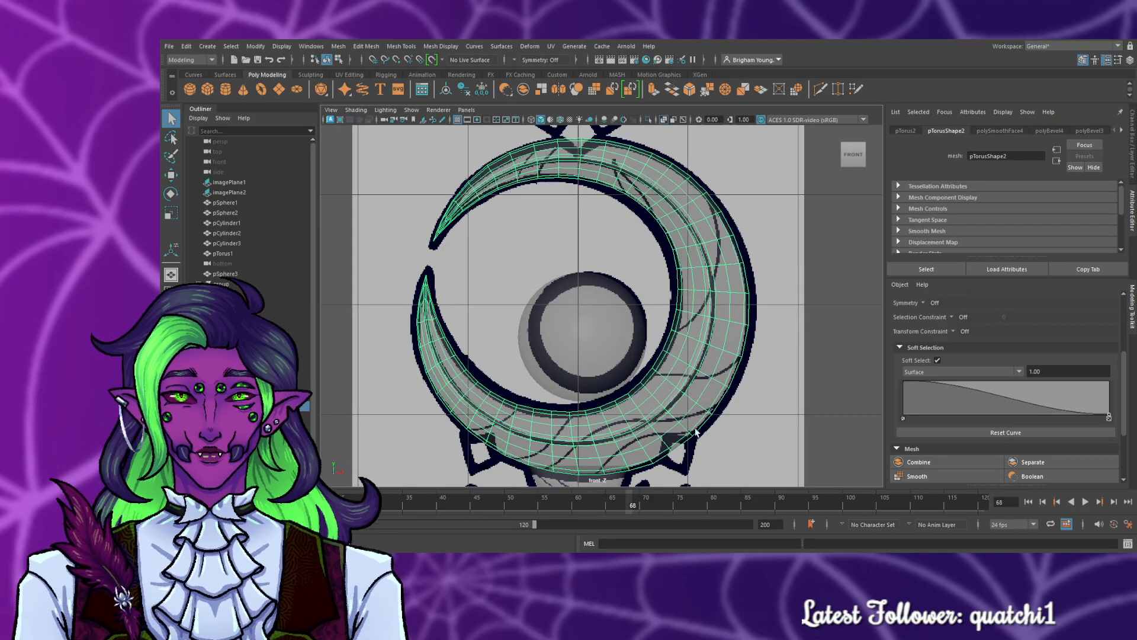
# - Nudge the crescent sideways in the front view to align it with the reference drawing, and deselect it
pyautogui.press('w')
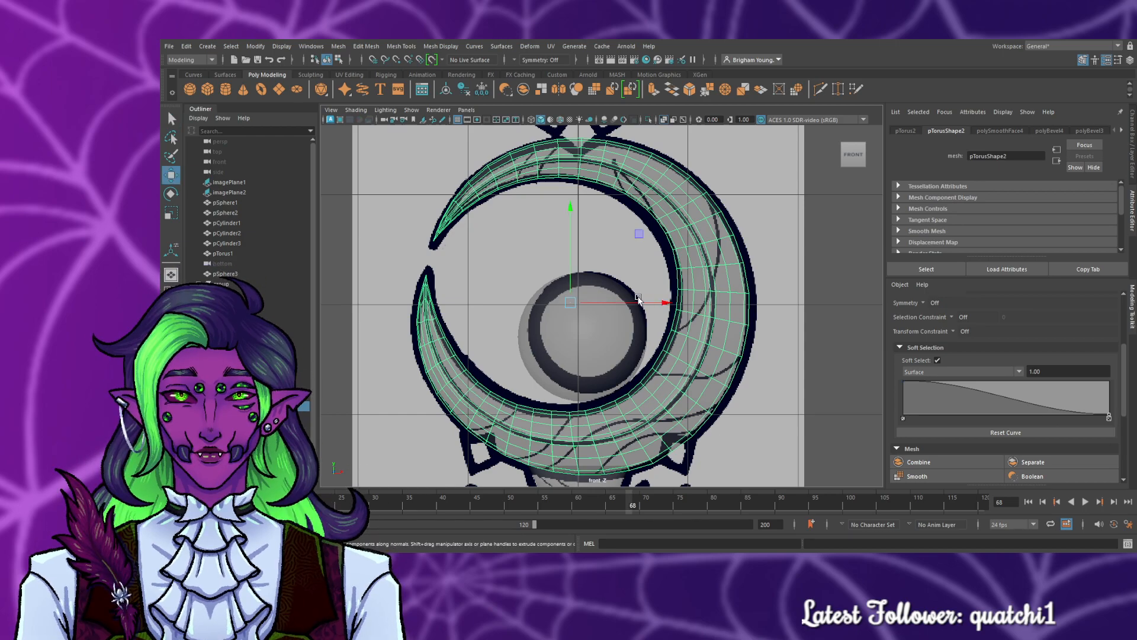
pyautogui.click(655, 355)
pyautogui.click(661, 378)
pyautogui.moveTo(659, 302); pyautogui.dragTo(656, 305)
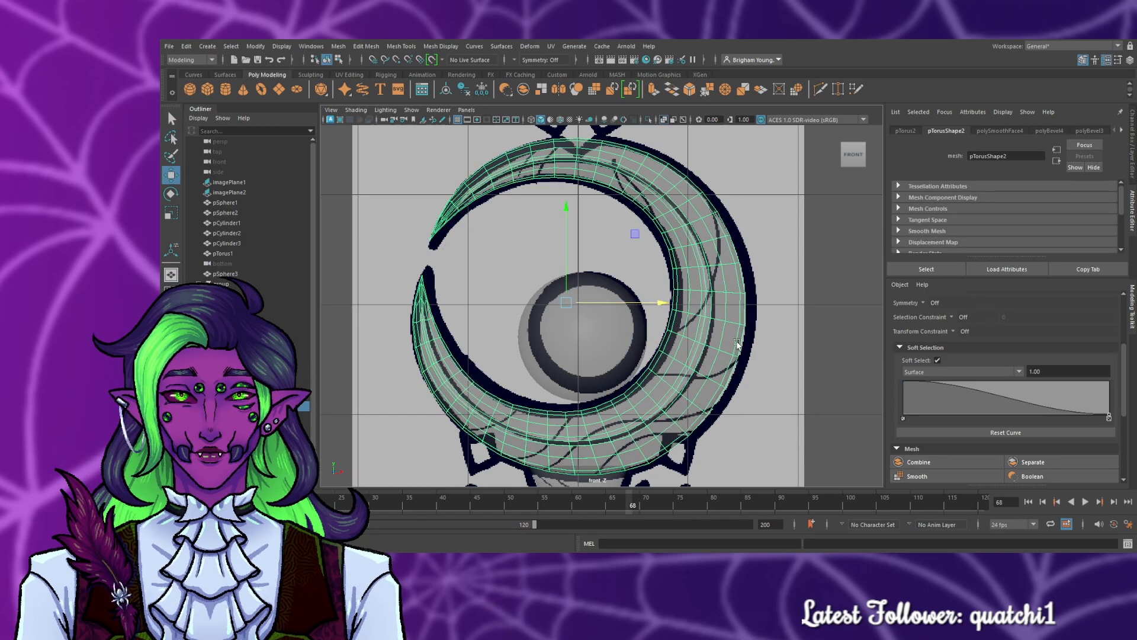
pyautogui.click(792, 359)
pyautogui.click(700, 363)
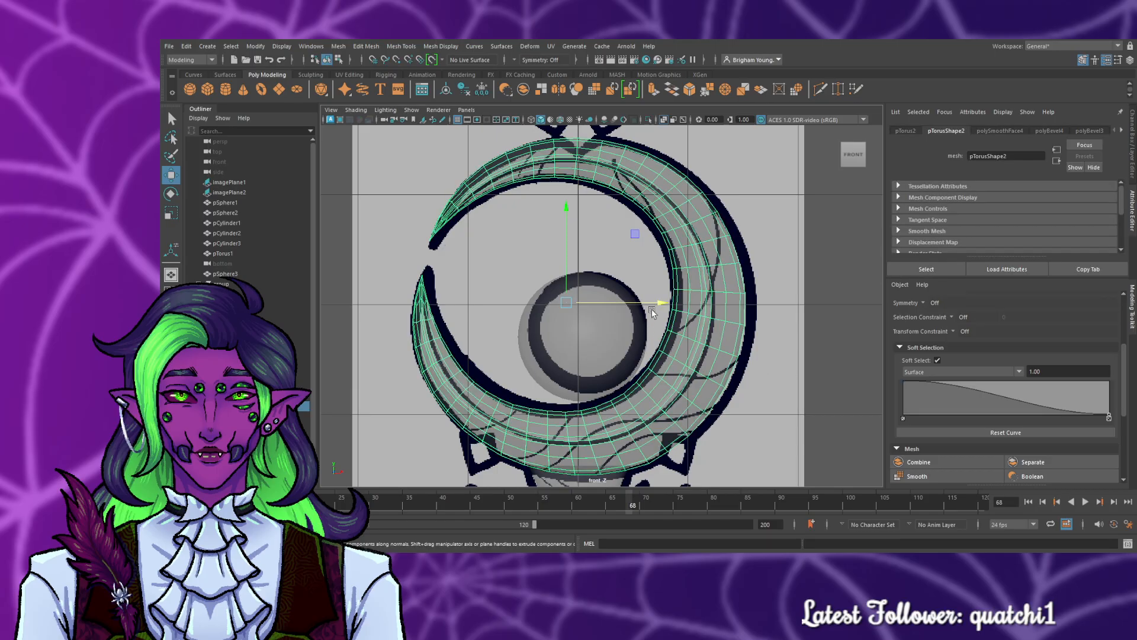
pyautogui.moveTo(652, 312); pyautogui.dragTo(661, 310)
pyautogui.click(802, 397)
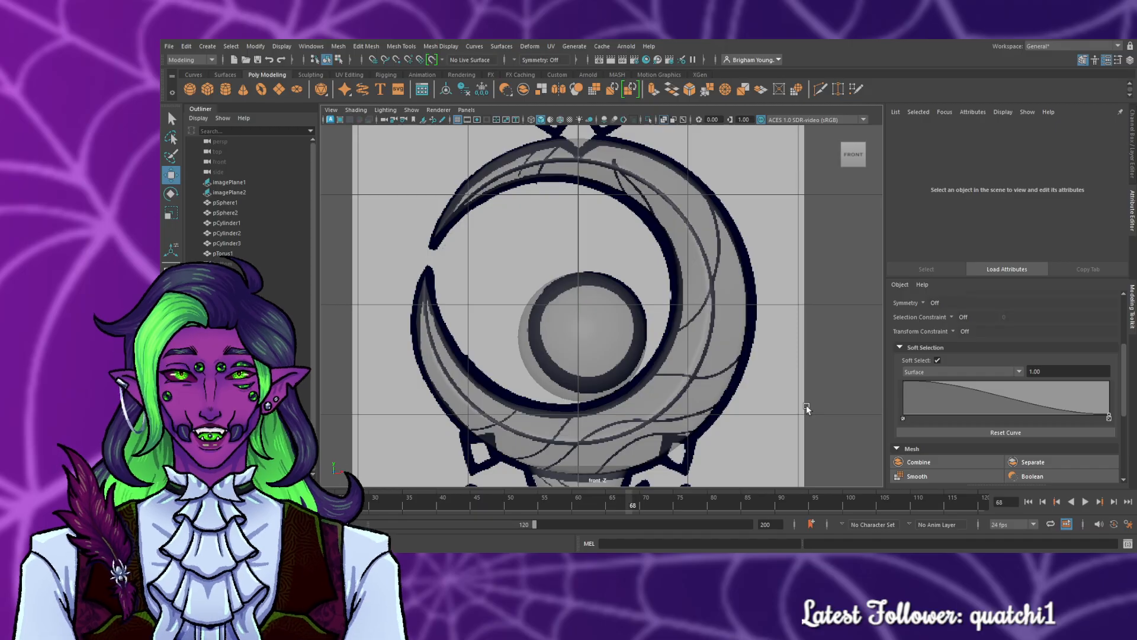
# - Reselect the crescent, scale it very slightly along its near-vertical axis against the front reference drawing, and deselect it
pyautogui.click(722, 398)
pyautogui.press('r')
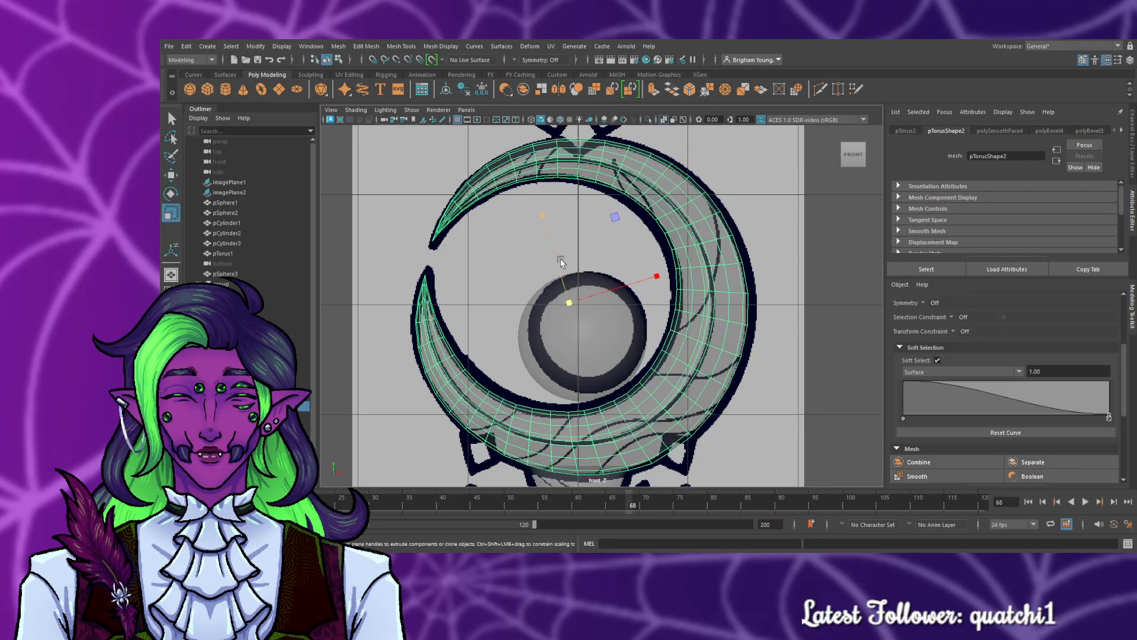
pyautogui.moveTo(556, 260); pyautogui.dragTo(557, 261)
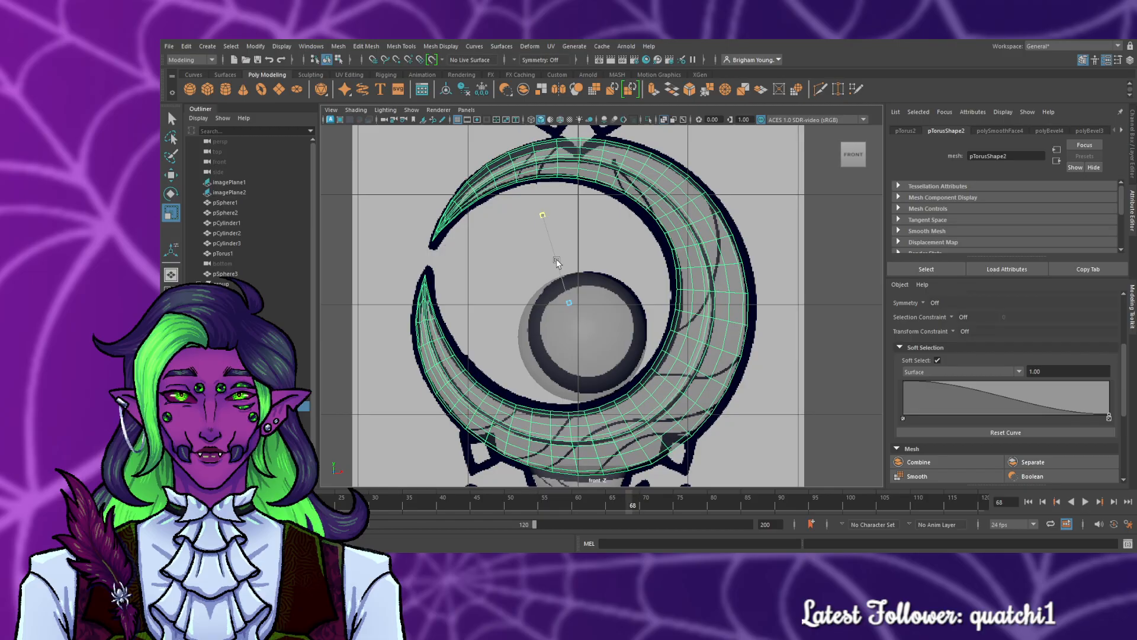
pyautogui.click(753, 331)
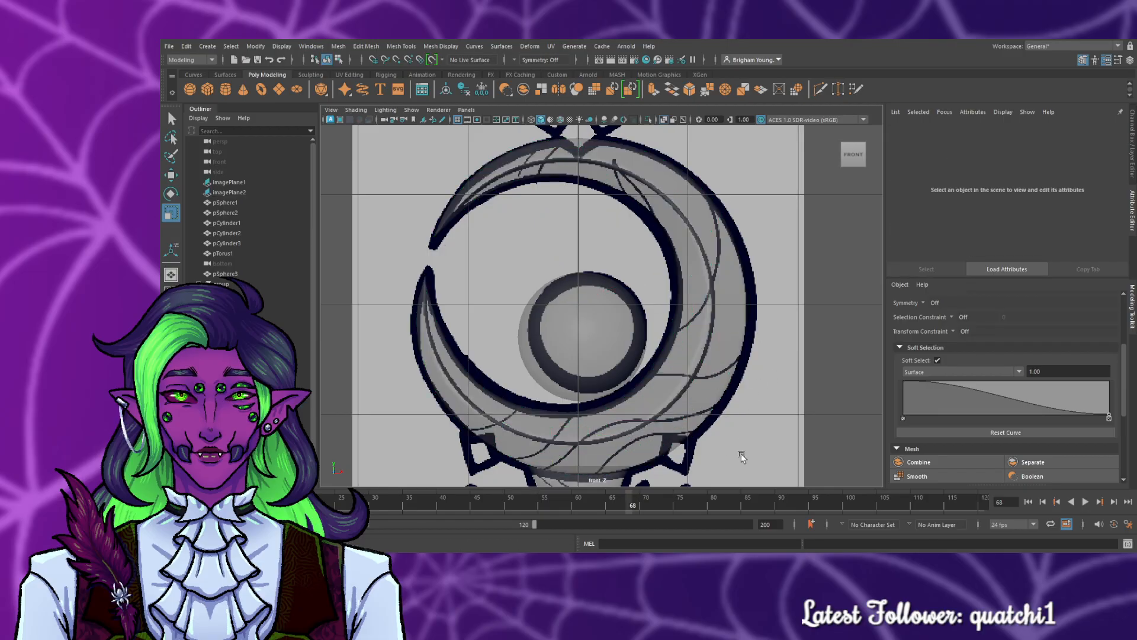
# - In the side view, scale the edge loop just above the crescent's middle along the depth axis with soft selection
pyautogui.press('space')
pyautogui.press('space')
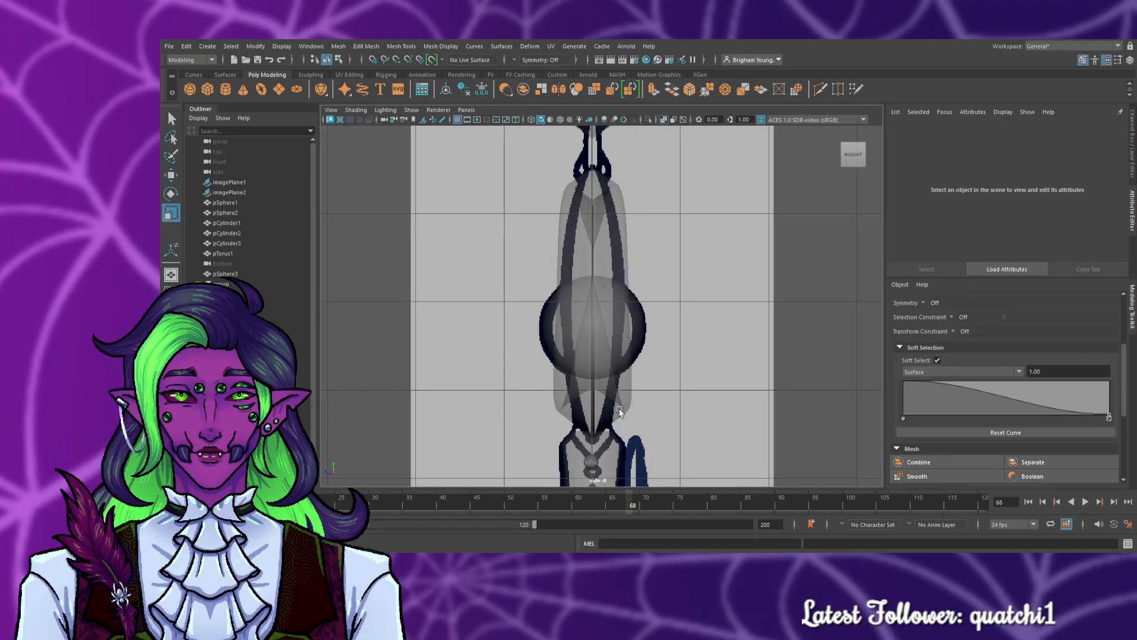
pyautogui.click(617, 407)
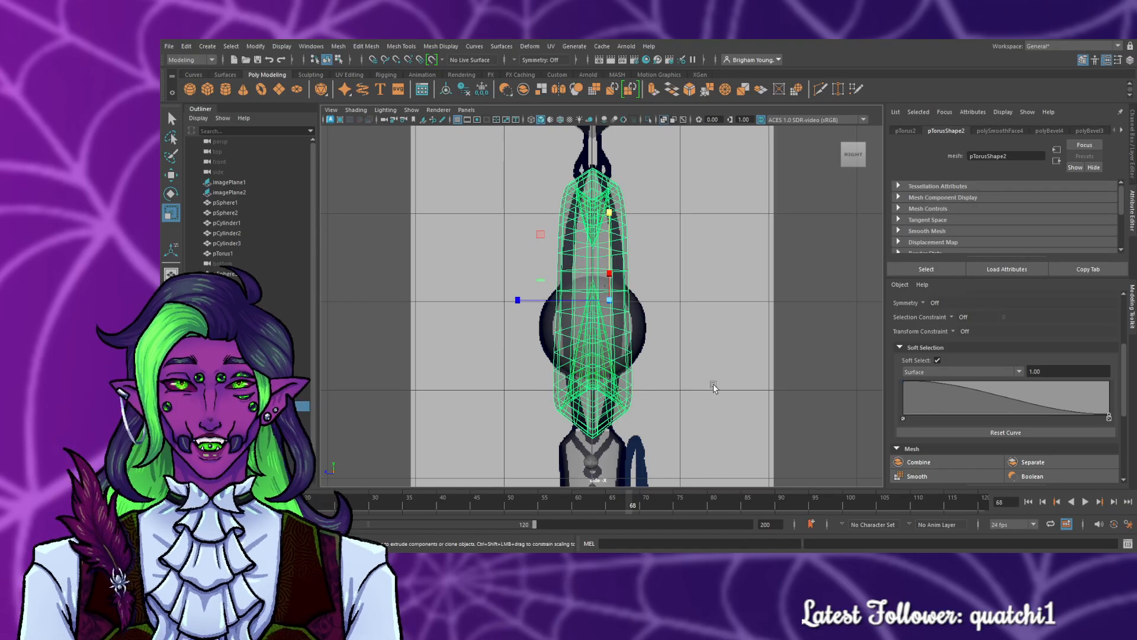
pyautogui.click(680, 321)
pyautogui.click(614, 401)
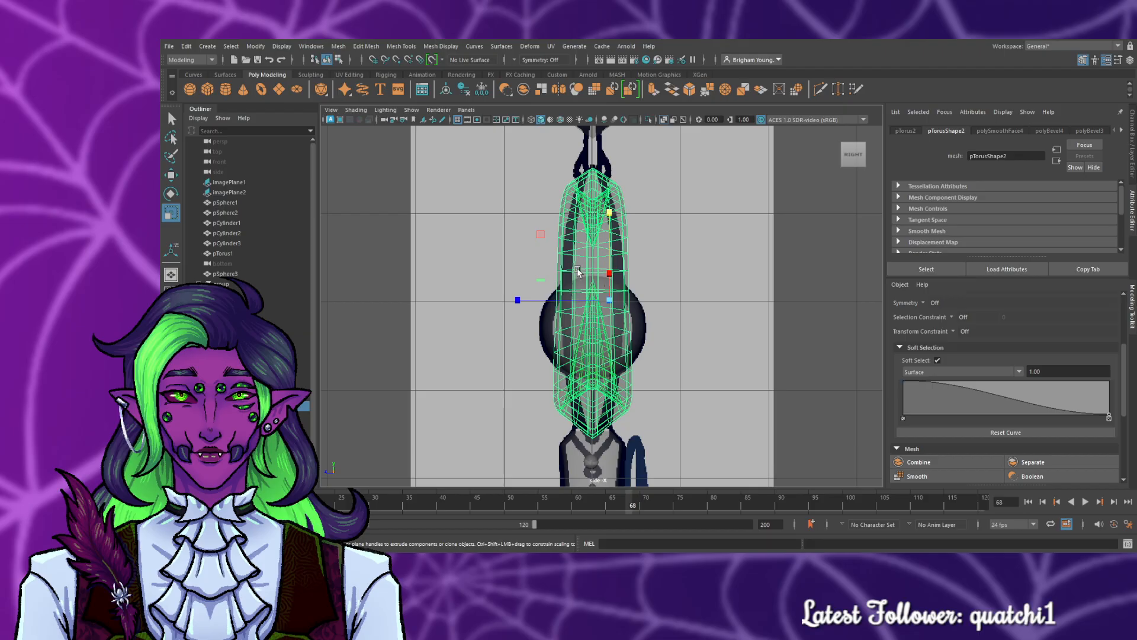
pyautogui.moveTo(615, 249); pyautogui.dragTo(614, 219, button='right')
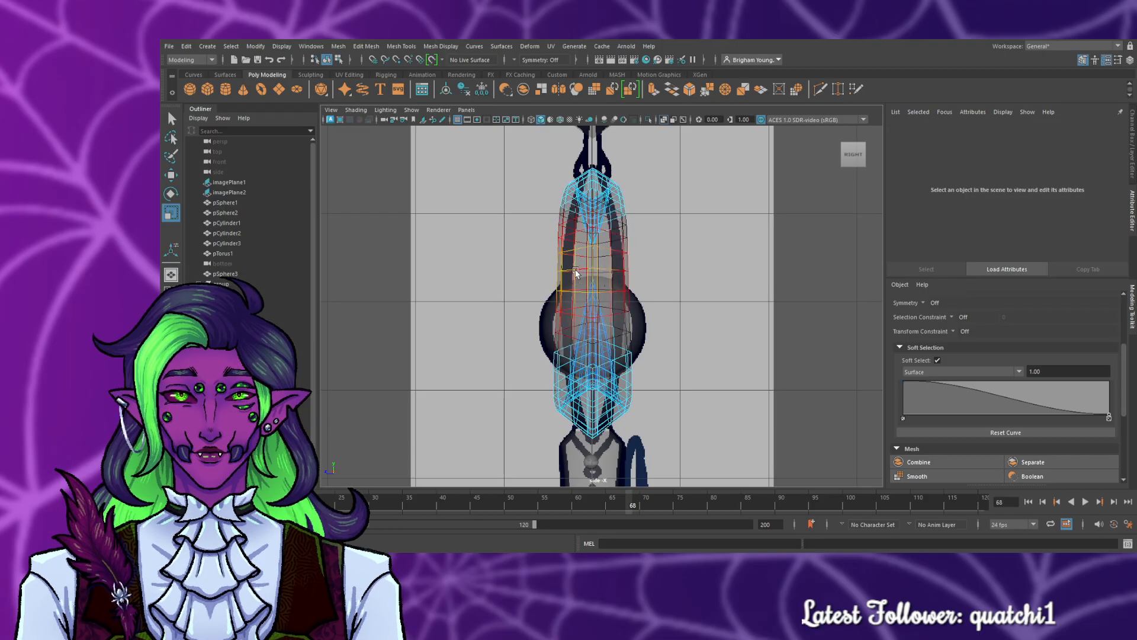
pyautogui.click(580, 270)
pyautogui.doubleClick(581, 270)
pyautogui.moveTo(532, 270); pyautogui.dragTo(533, 271)
# - Try adjusting an edge loop on the crescent's upper part with soft selection, and undo back to the loop above the middle
pyautogui.doubleClick(579, 220)
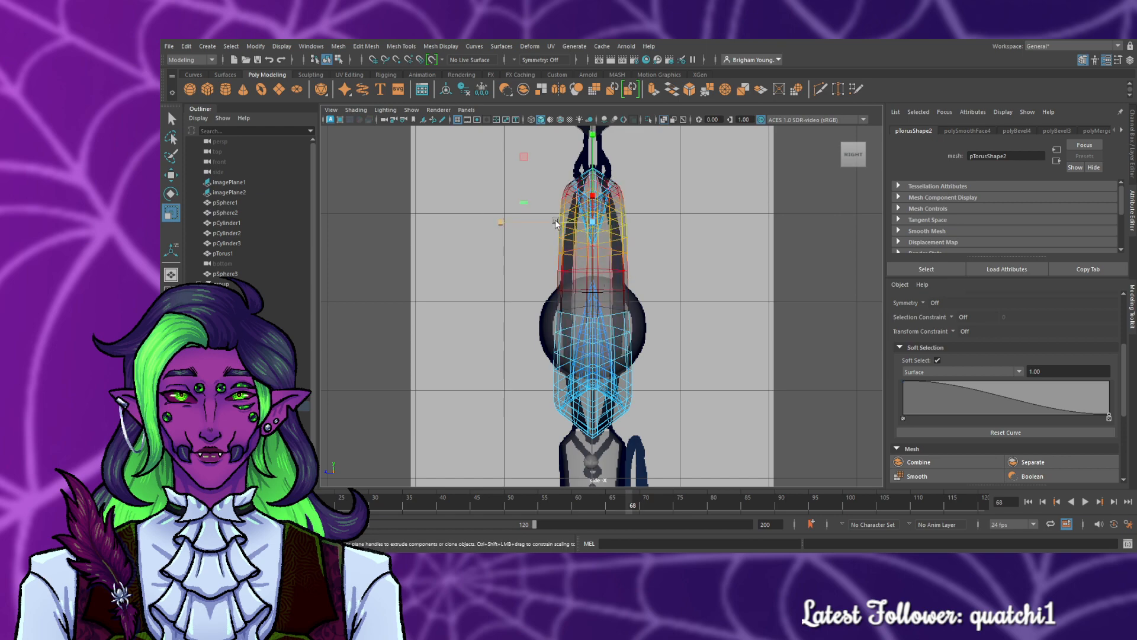
pyautogui.click(737, 293)
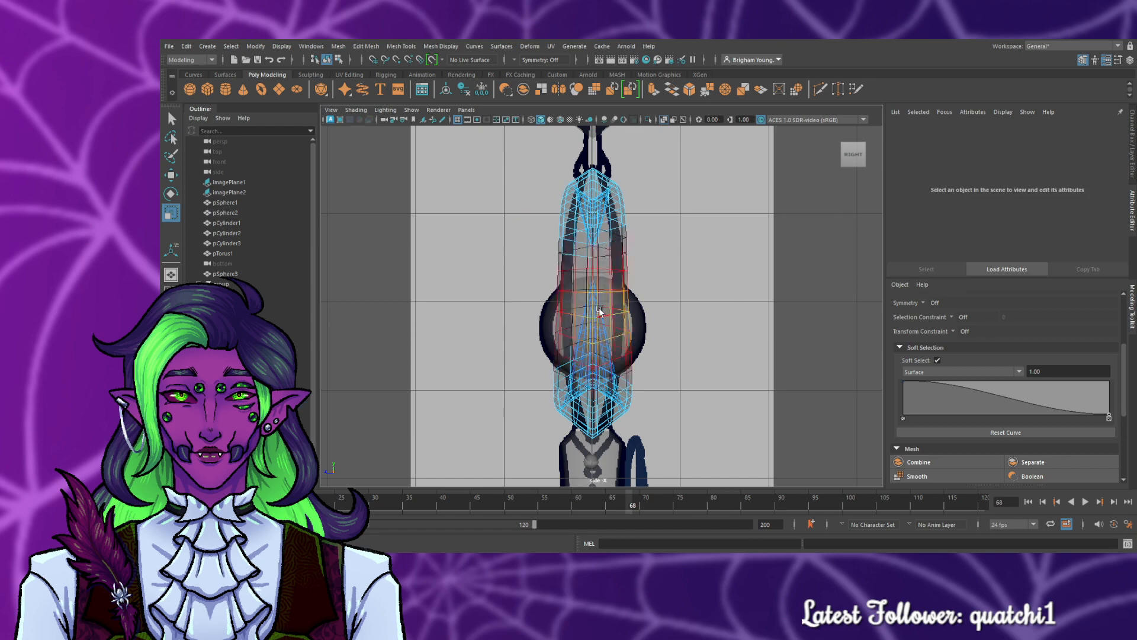
pyautogui.hotkey('ctrl', 'z')
pyautogui.hotkey('ctrl', 'z')
pyautogui.hotkey('ctrl', 'z')
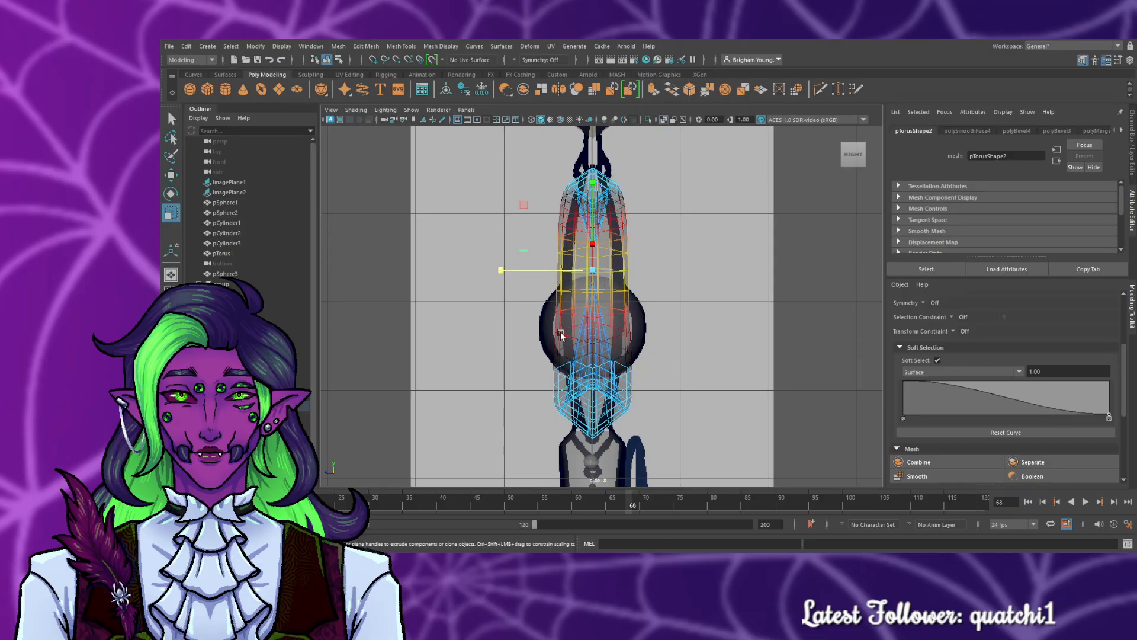
# - Widen the crescent's lower and middle edge loops slightly along the depth axis with soft selection, and clear the selection
pyautogui.doubleClick(561, 334)
pyautogui.moveTo(513, 332); pyautogui.dragTo(509, 332)
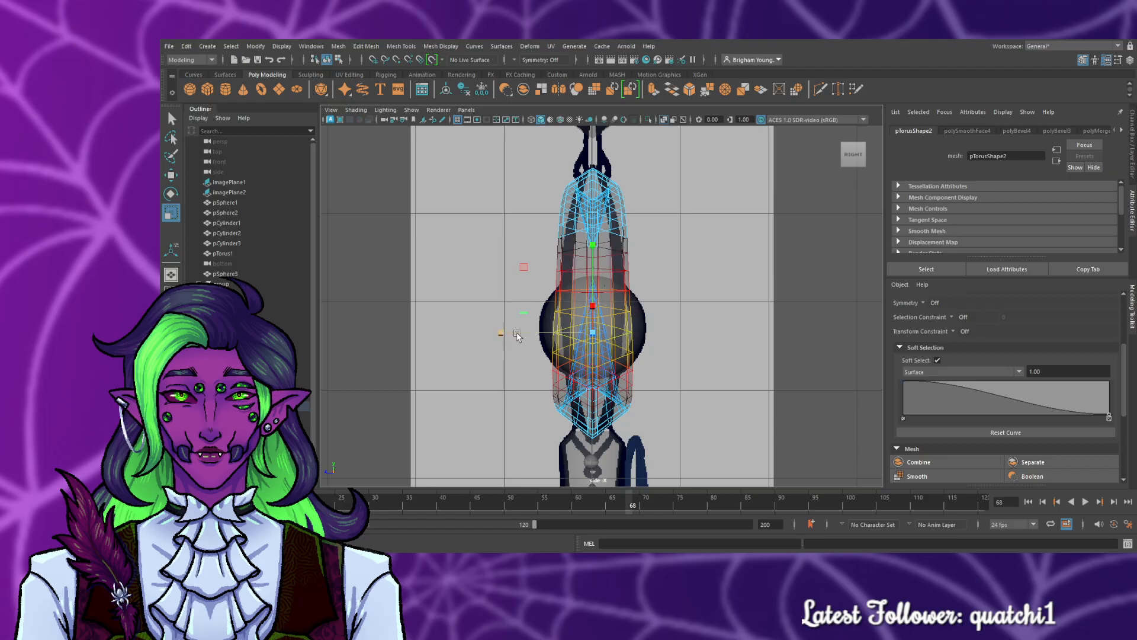
pyautogui.click(692, 353)
pyautogui.doubleClick(601, 291)
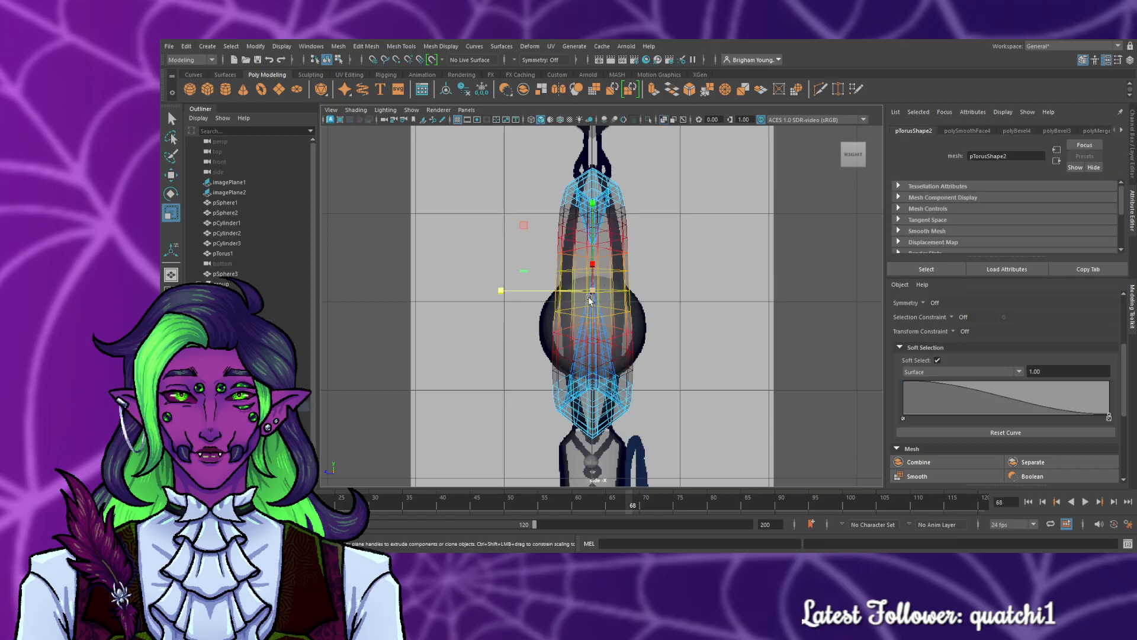
pyautogui.moveTo(552, 291); pyautogui.dragTo(542, 294)
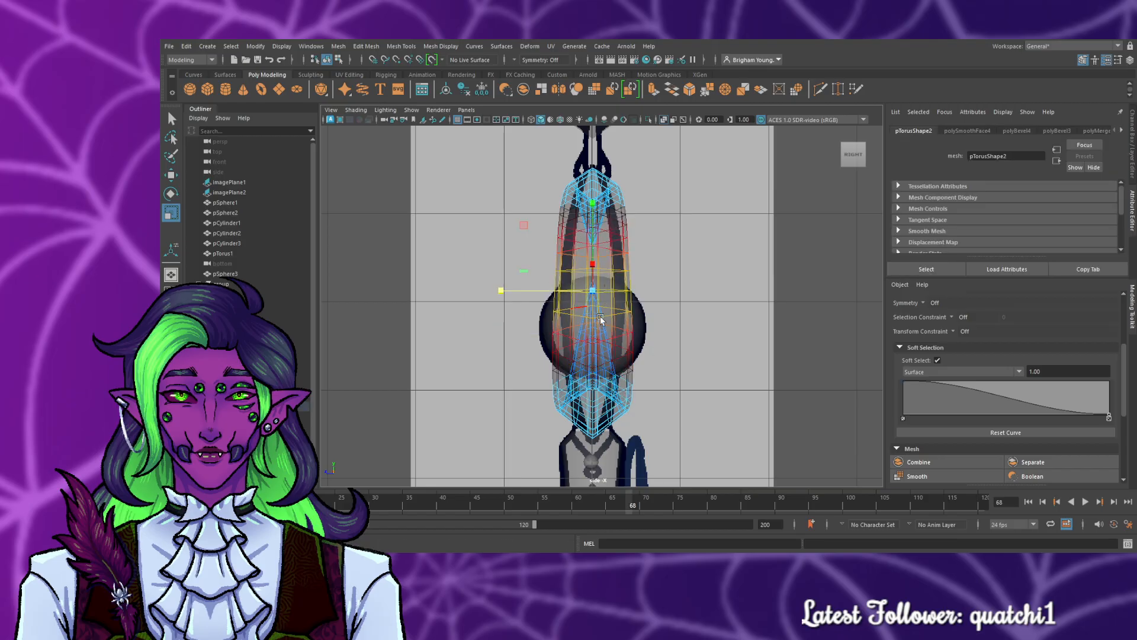
pyautogui.click(743, 354)
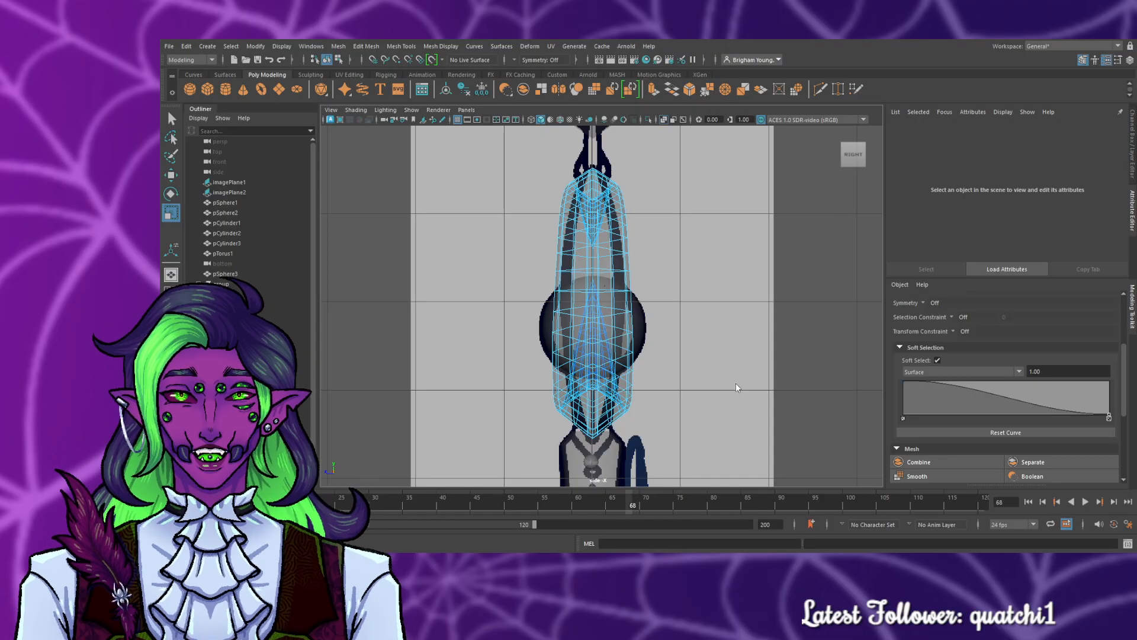
# - Check the crescent's shape from several angles in the perspective view and select the cylinder directly beneath it
pyautogui.press('space')
pyautogui.press('space')
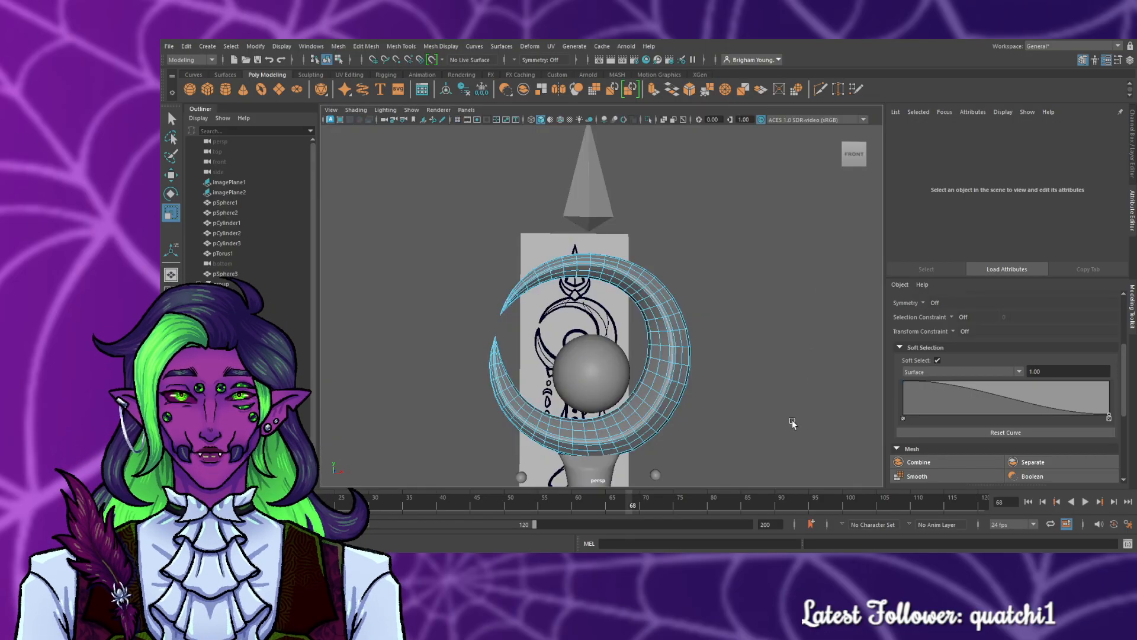
pyautogui.keyDown('alt'); pyautogui.moveTo(793, 422); pyautogui.dragTo(637, 448); pyautogui.keyUp('alt')
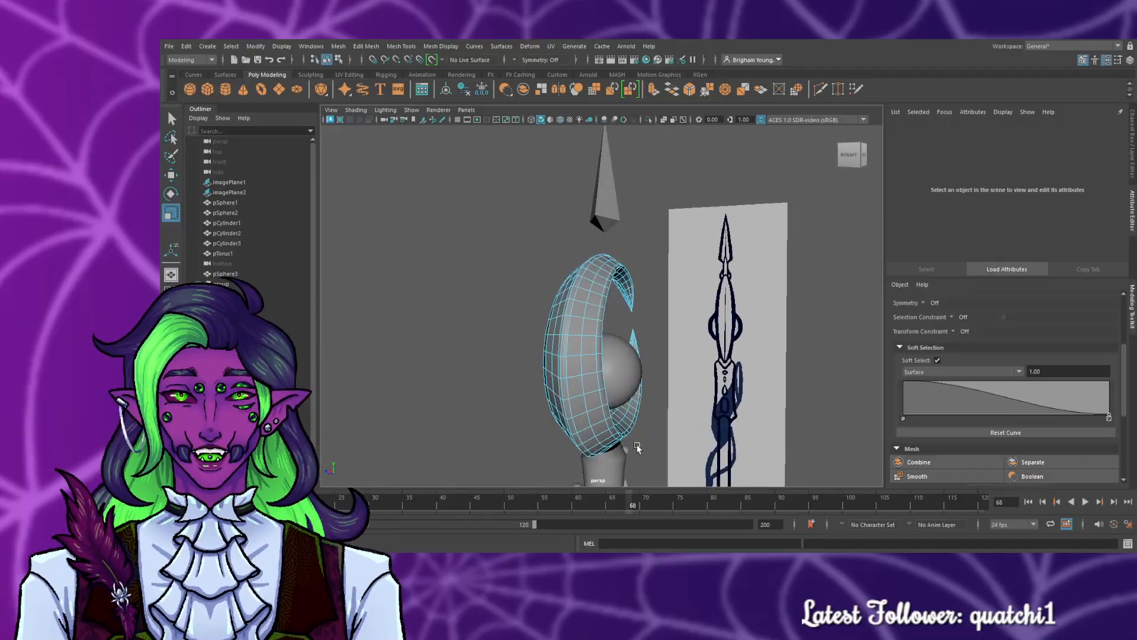
pyautogui.click(622, 469)
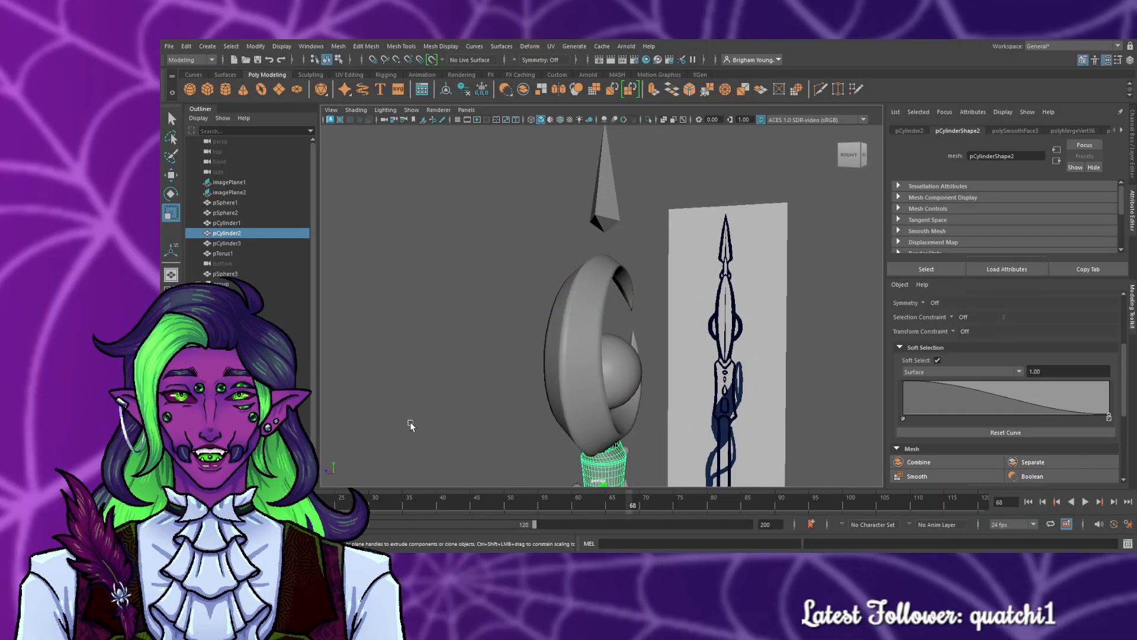
pyautogui.keyDown('alt'); pyautogui.moveTo(411, 424); pyautogui.dragTo(576, 416); pyautogui.keyUp('alt')
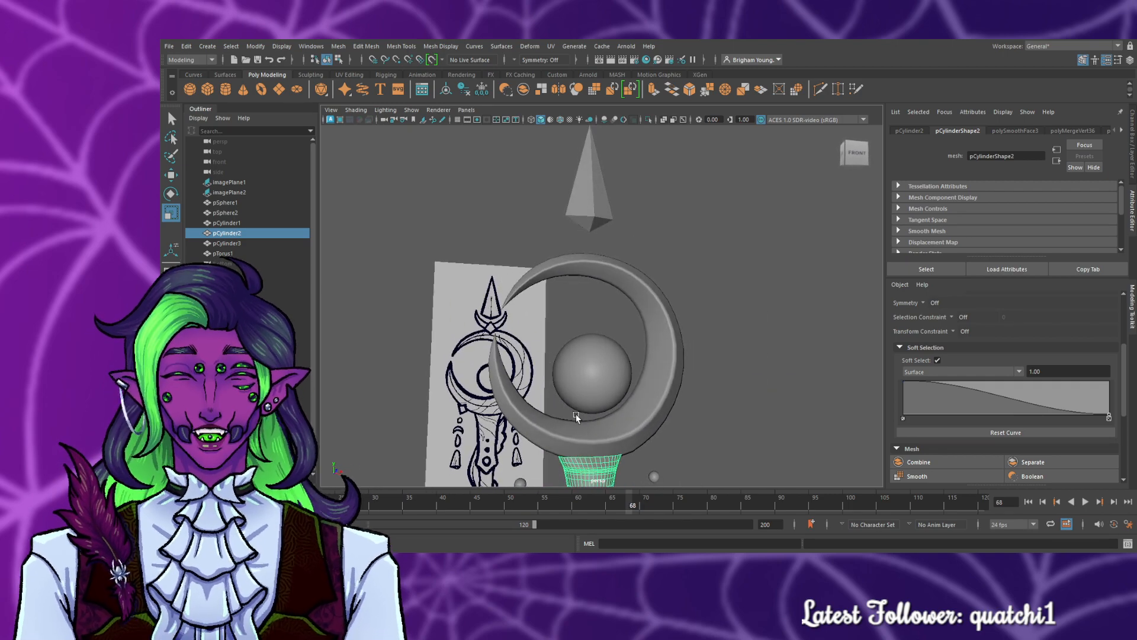
pyautogui.scroll(4, 680, 462)
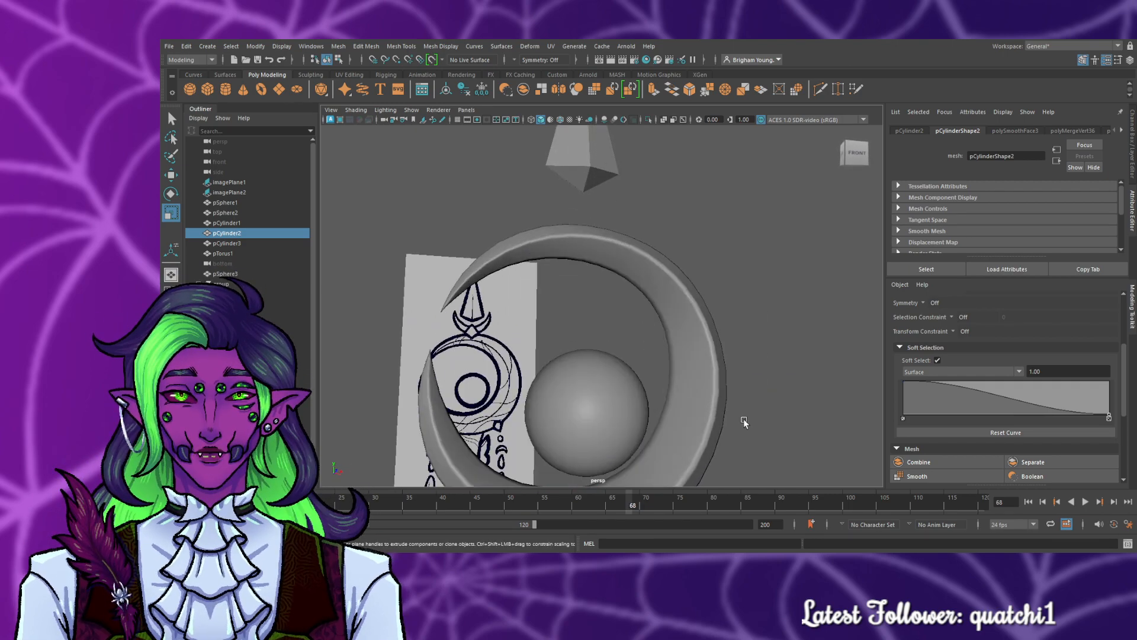
pyautogui.keyDown('alt'); pyautogui.moveTo(745, 422); pyautogui.dragTo(675, 347); pyautogui.keyUp('alt')
# - In the front view, lower the cylinder's top middle vertices with soft selection so its rim follows the crescent's curved underside
pyautogui.press('space')
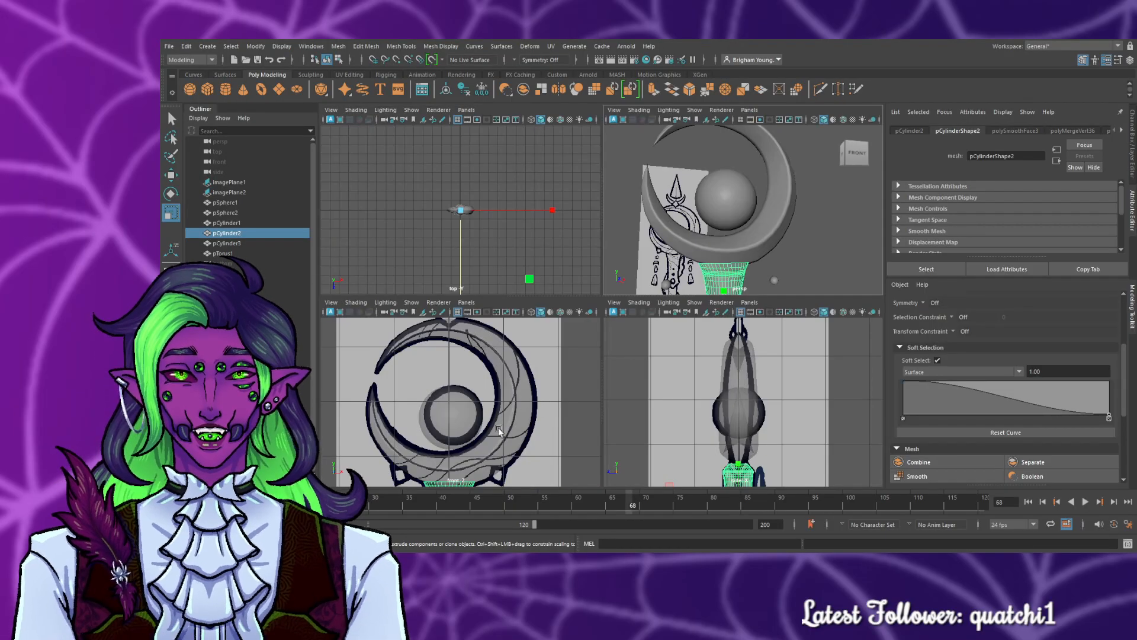
pyautogui.press('space')
pyautogui.keyDown('alt'); pyautogui.moveTo(612, 454); pyautogui.dragTo(609, 225, button='middle'); pyautogui.keyUp('alt')
pyautogui.scroll(5, 596, 240)
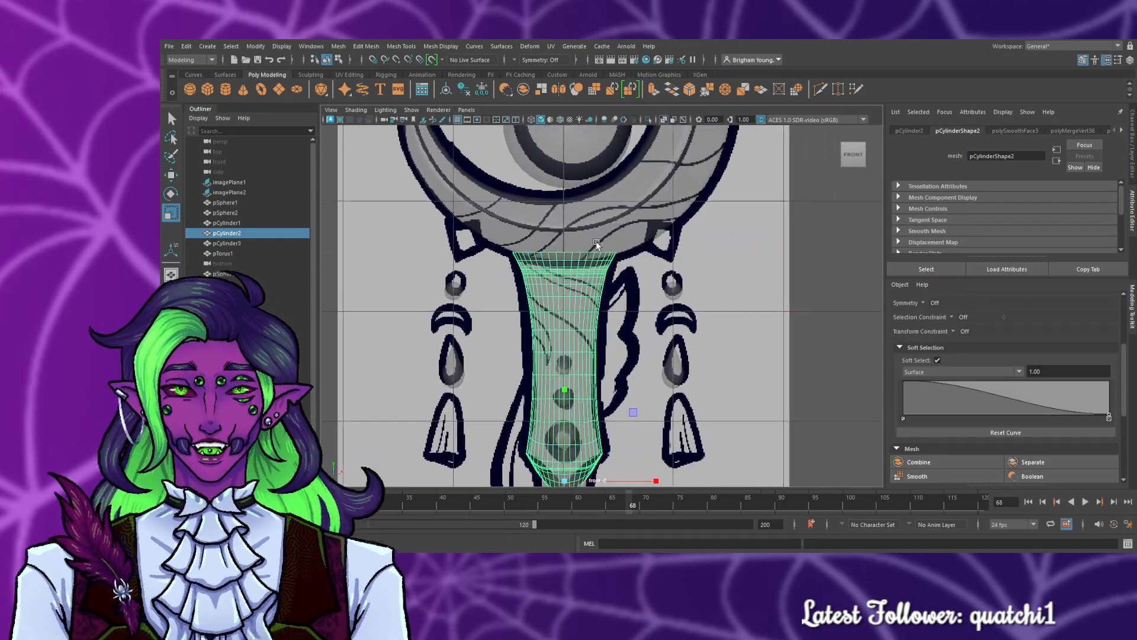
pyautogui.scroll(2, 592, 290)
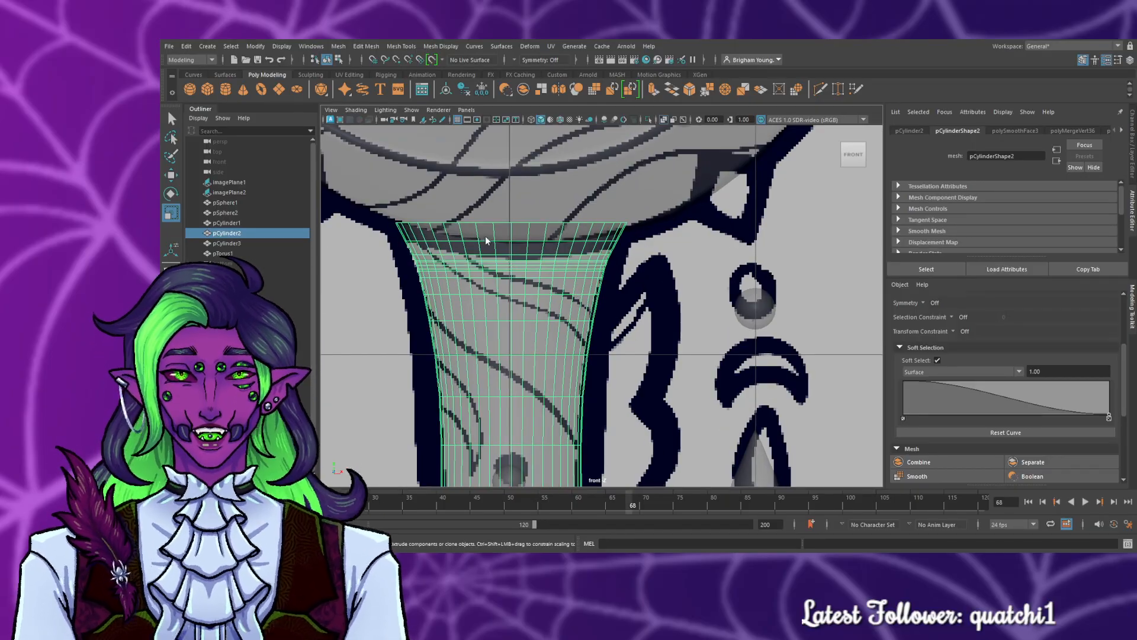
pyautogui.moveTo(483, 250); pyautogui.dragTo(448, 248, button='right')
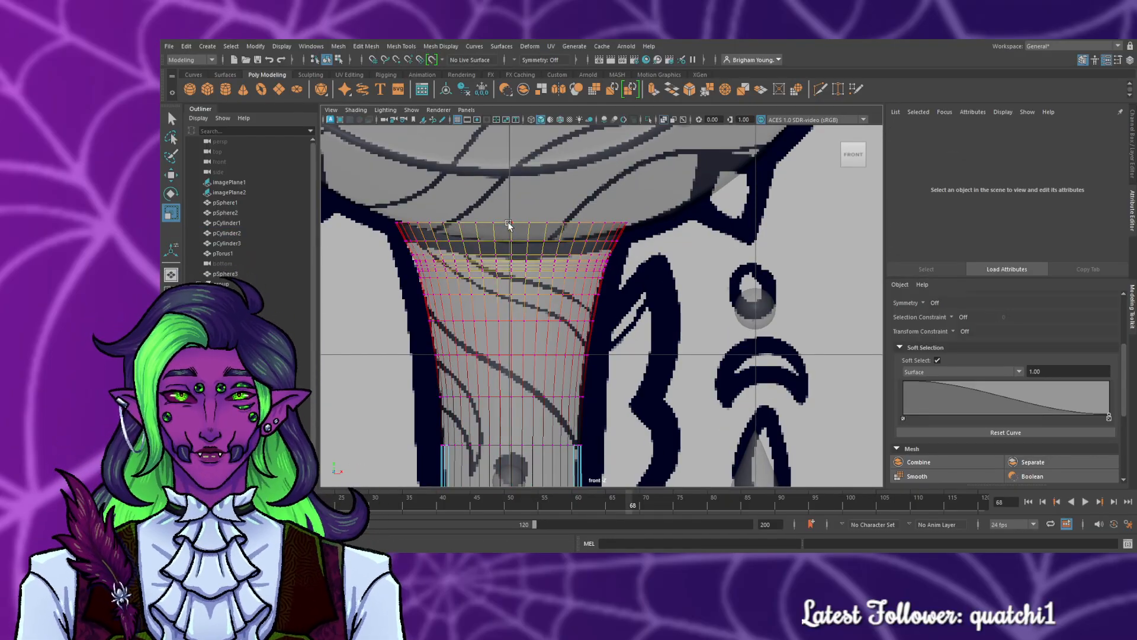
pyautogui.moveTo(508, 212)
pyautogui.mouseDown()
pyautogui.moveTo(513, 230)
pyautogui.moveTo(510, 203)
pyautogui.moveTo(512, 220)
pyautogui.mouseUp()
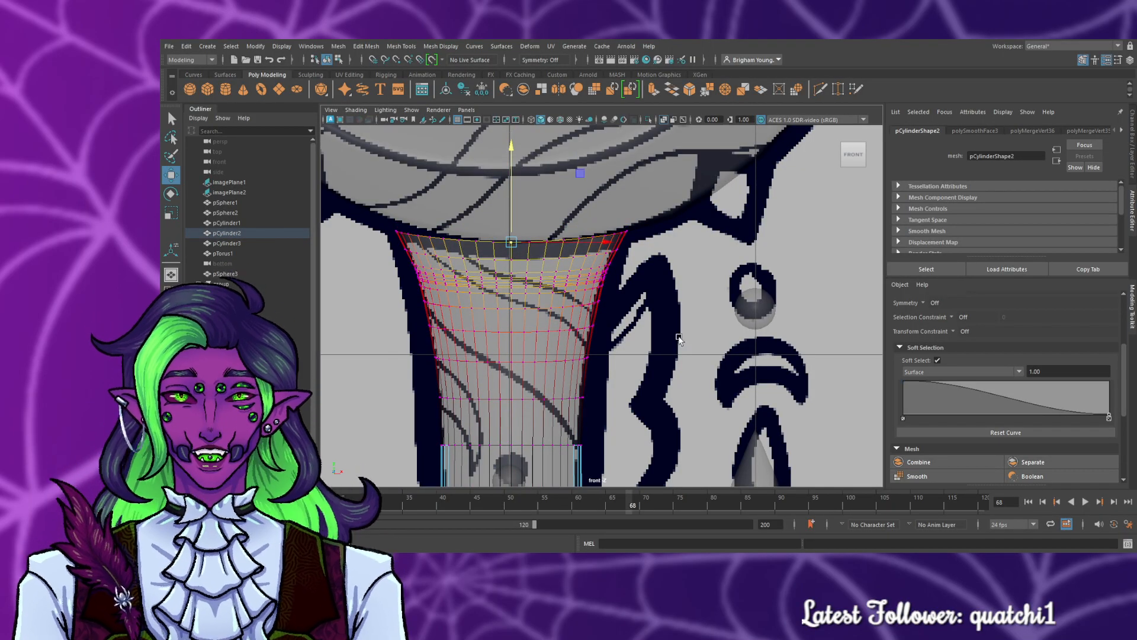
pyautogui.click(699, 362)
# - Select the cylinder's top edge loop in the perspective view, turn off soft selection, and extrude the loop slightly upward into the crescent
pyautogui.press('space')
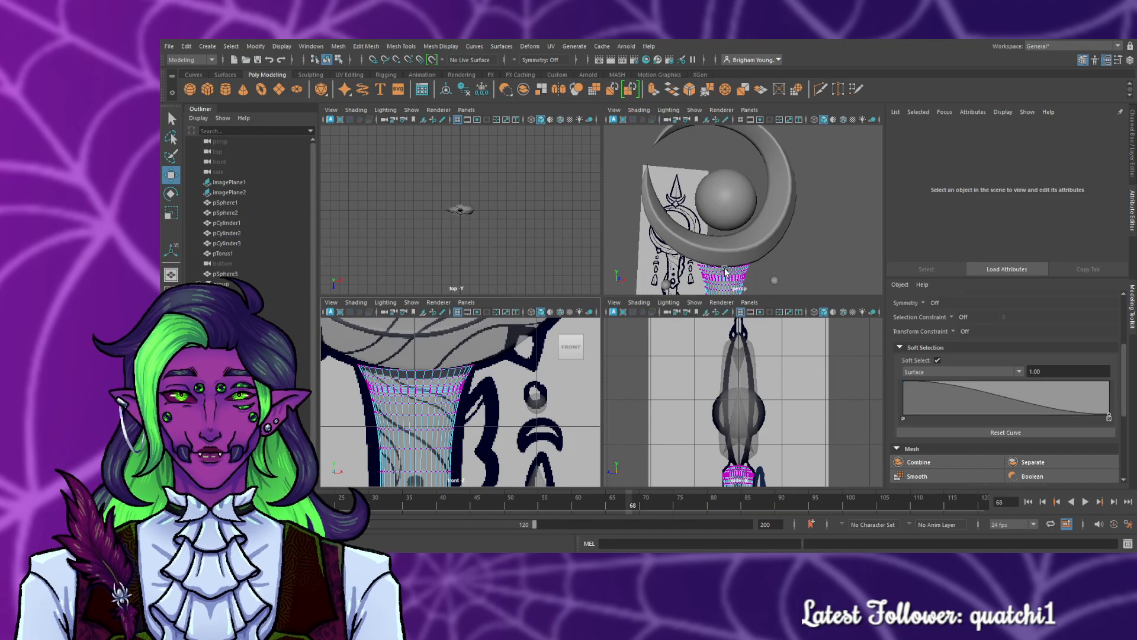
pyautogui.press('space')
pyautogui.scroll(6, 677, 400)
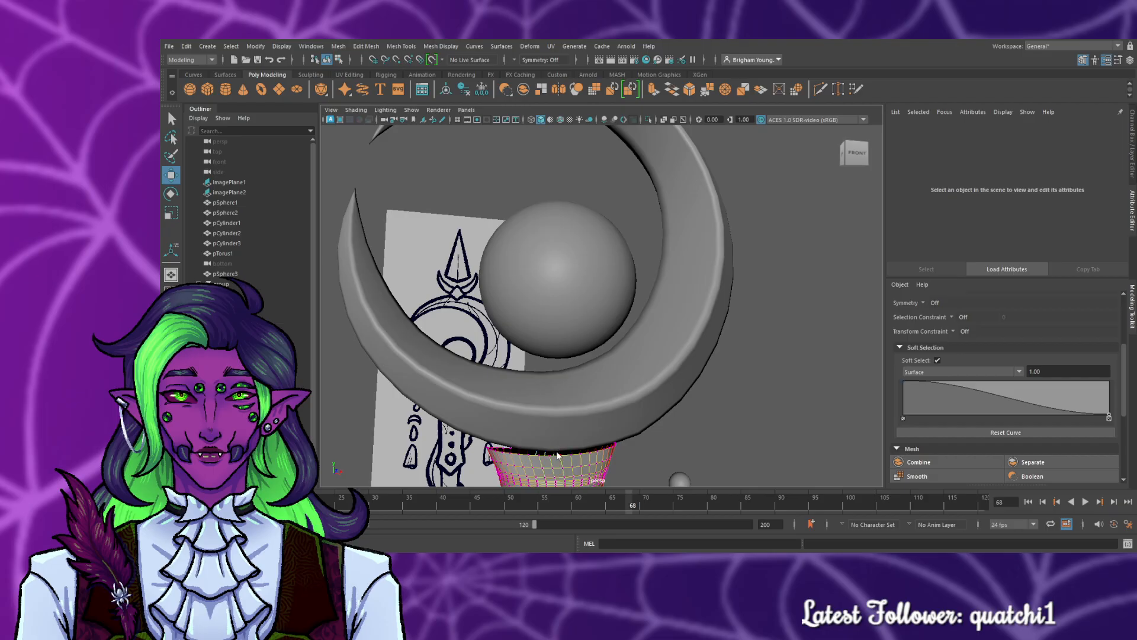
pyautogui.moveTo(551, 395); pyautogui.dragTo(553, 356, button='right')
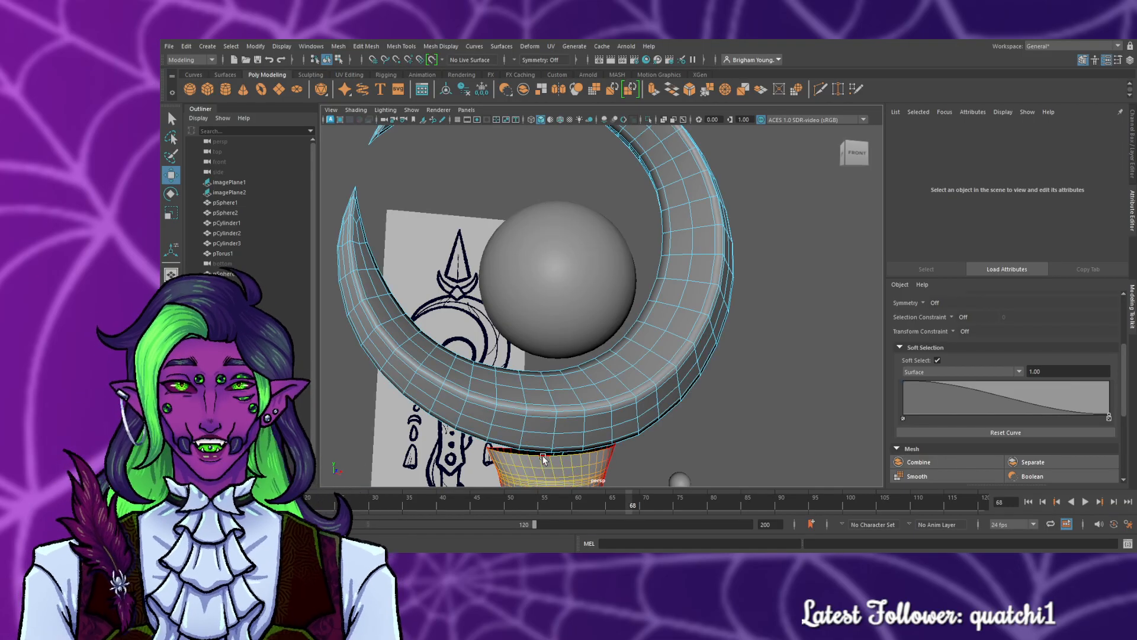
pyautogui.doubleClick(543, 456)
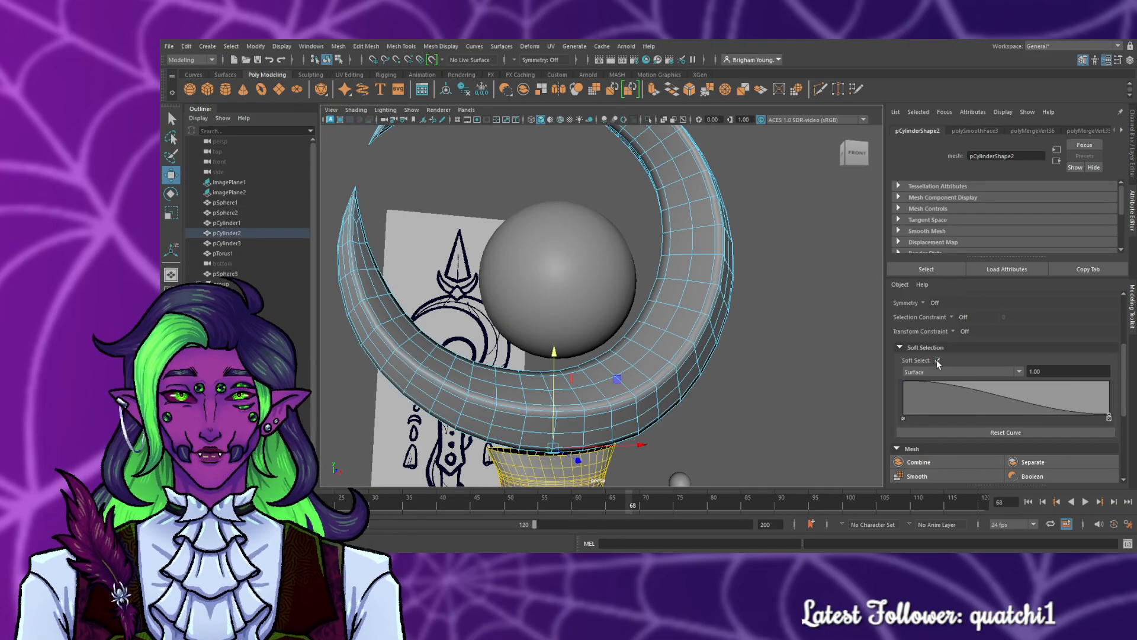
pyautogui.click(938, 360)
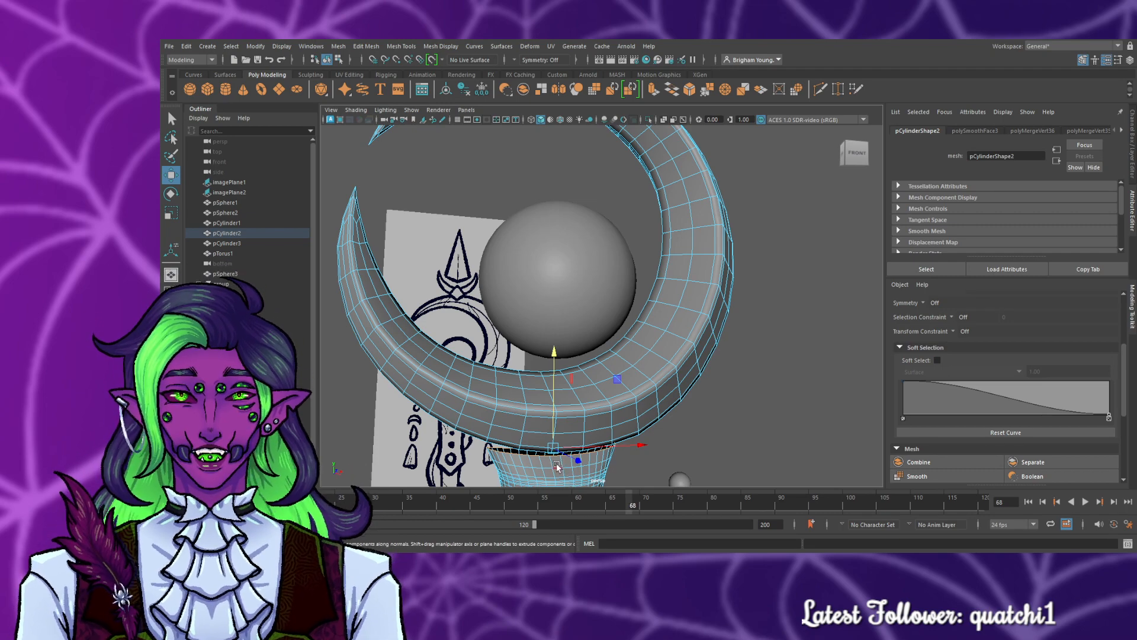
pyautogui.moveTo(554, 427)
pyautogui.mouseDown()
pyautogui.moveTo(562, 389)
pyautogui.moveTo(558, 424)
pyautogui.mouseUp()
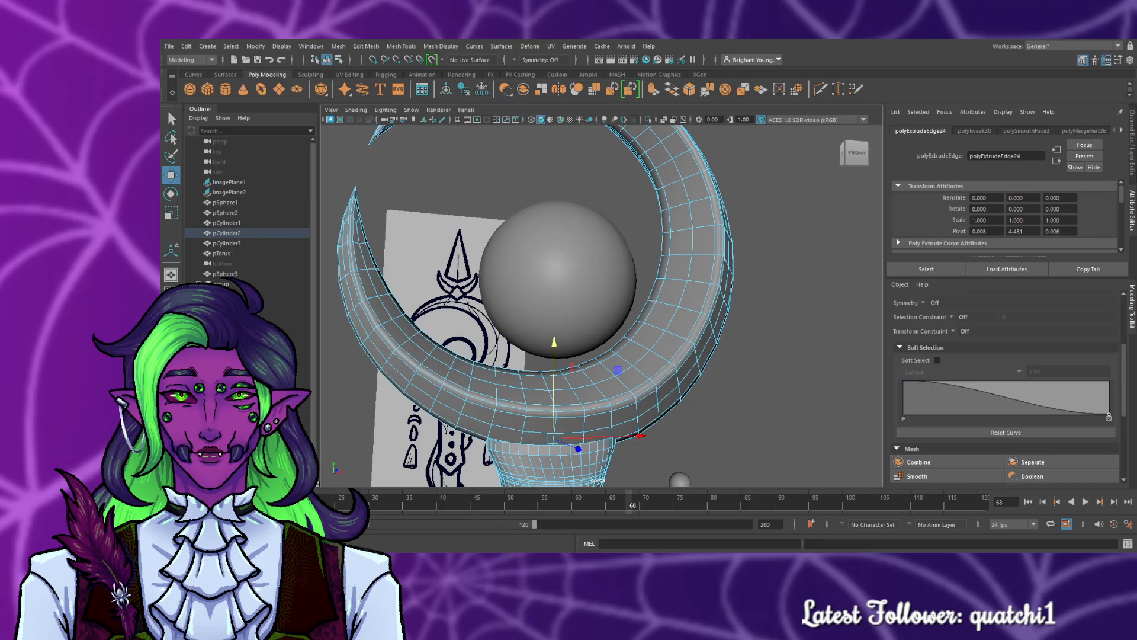
pyautogui.keyDown('alt'); pyautogui.moveTo(333, 440); pyautogui.dragTo(465, 428); pyautogui.keyUp('alt')
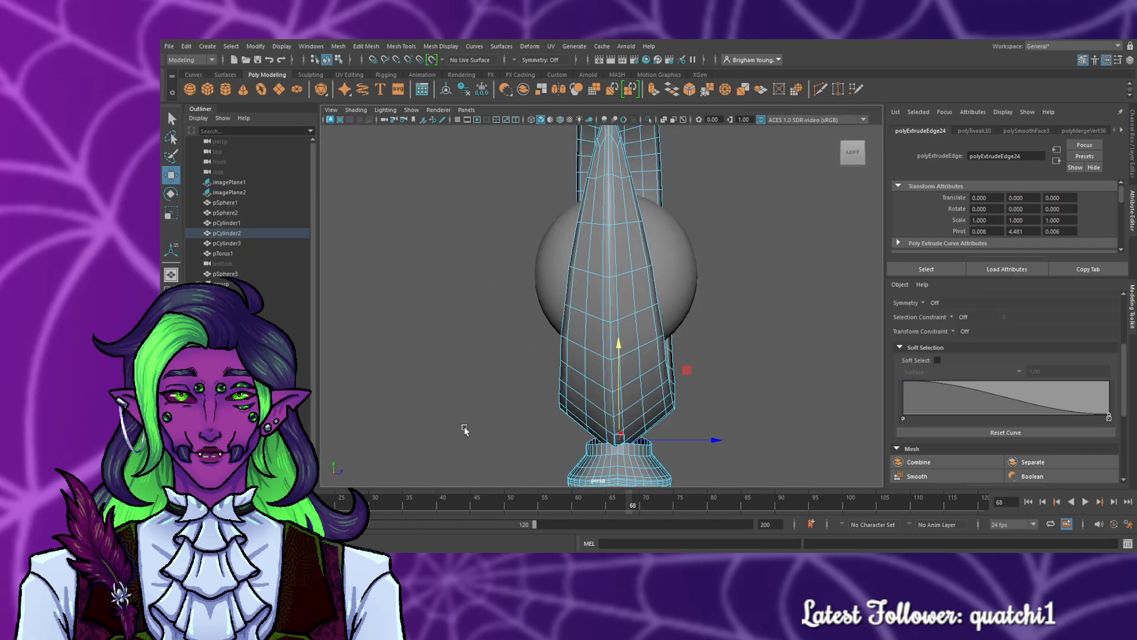
# - Scale the cylinder's extruded top edge loop inward along the depth axis to fit beneath the crescent's pointed underside
pyautogui.press('e')
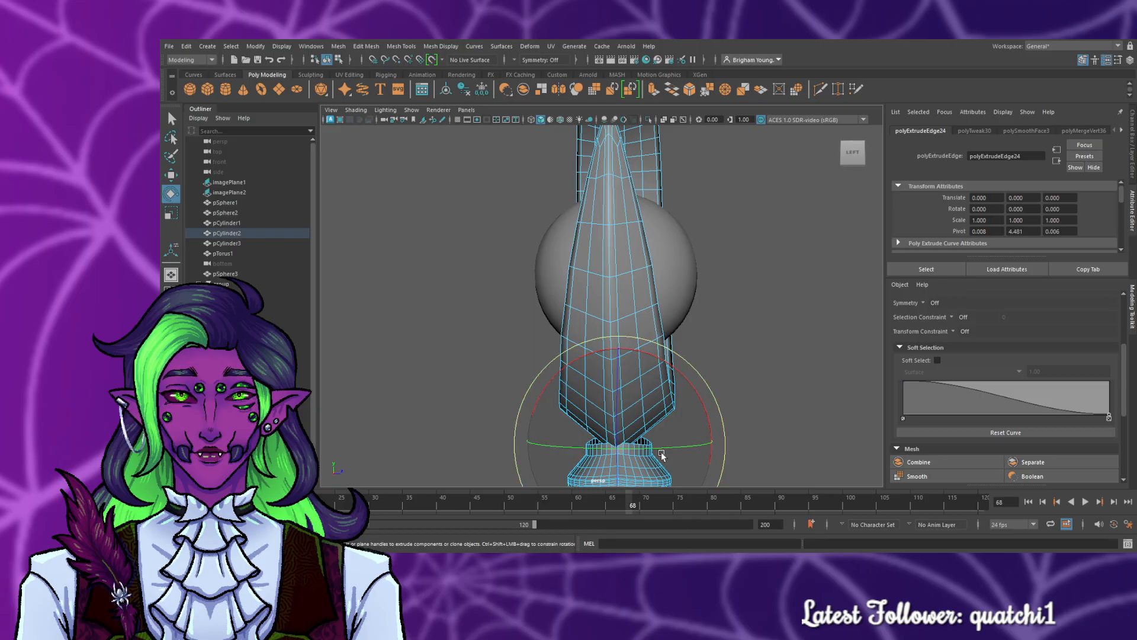
pyautogui.press('r')
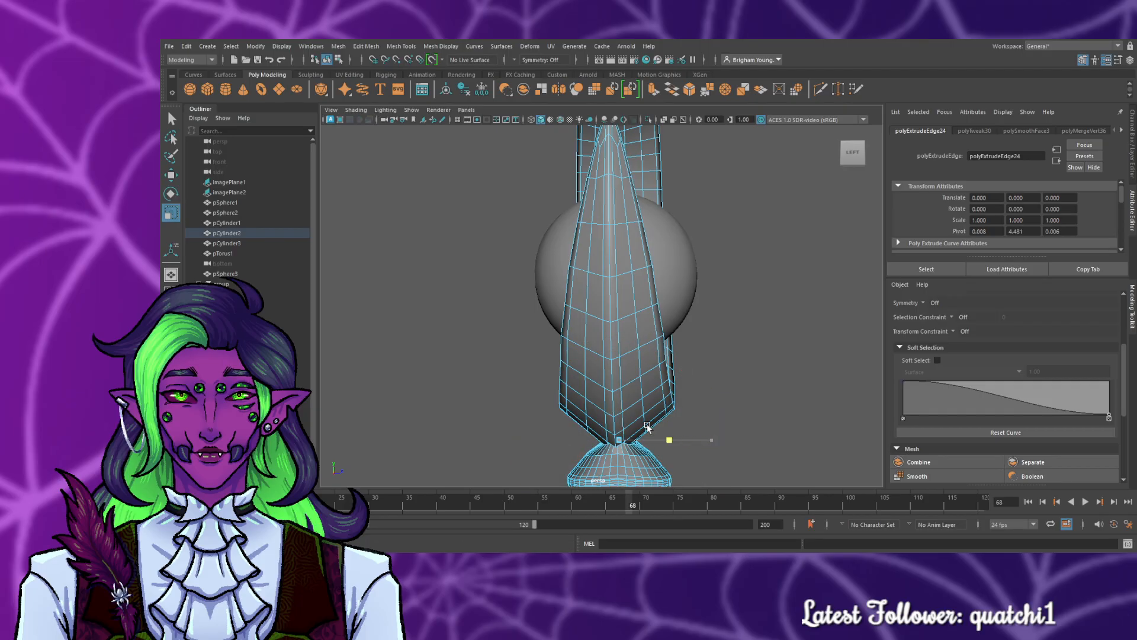
pyautogui.keyDown('alt'); pyautogui.moveTo(677, 454); pyautogui.dragTo(549, 436); pyautogui.keyUp('alt')
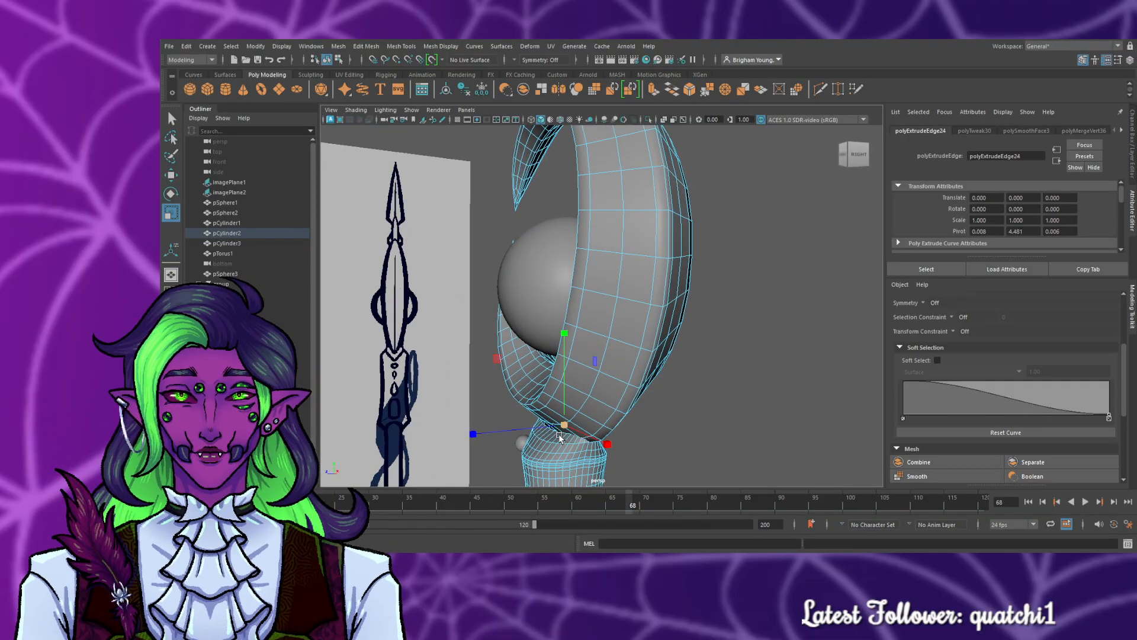
# - Extrude the cylinder's top edge loop again and scale it in toward the center, leaving only a small hole
pyautogui.scroll(2, 559, 433)
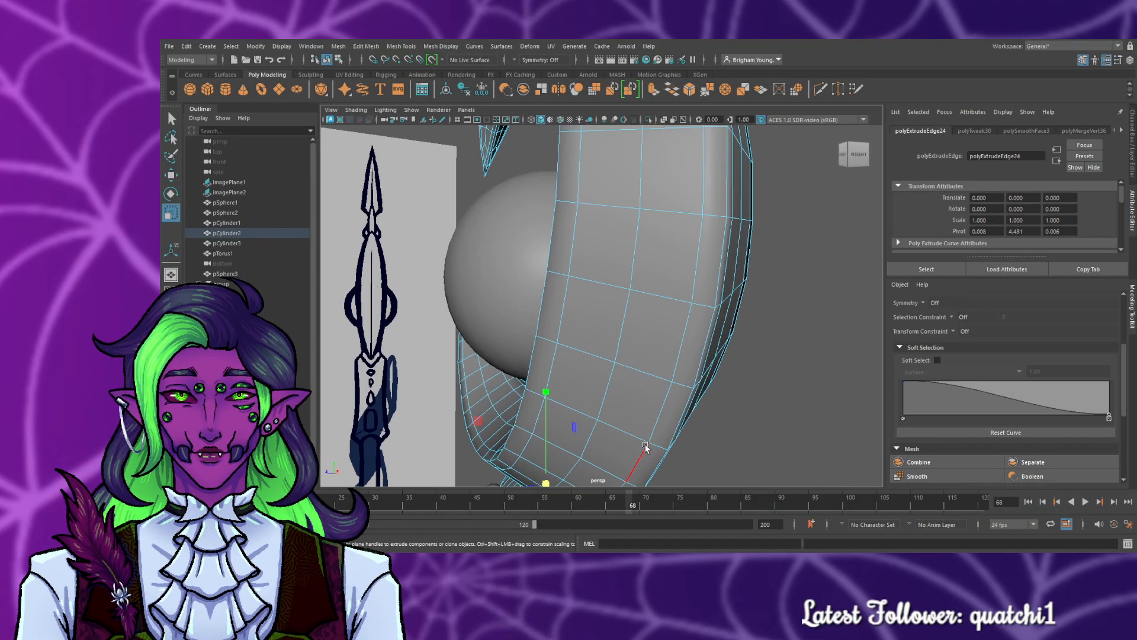
pyautogui.keyDown('alt'); pyautogui.moveTo(684, 418); pyautogui.dragTo(714, 290, button='middle'); pyautogui.keyUp('alt')
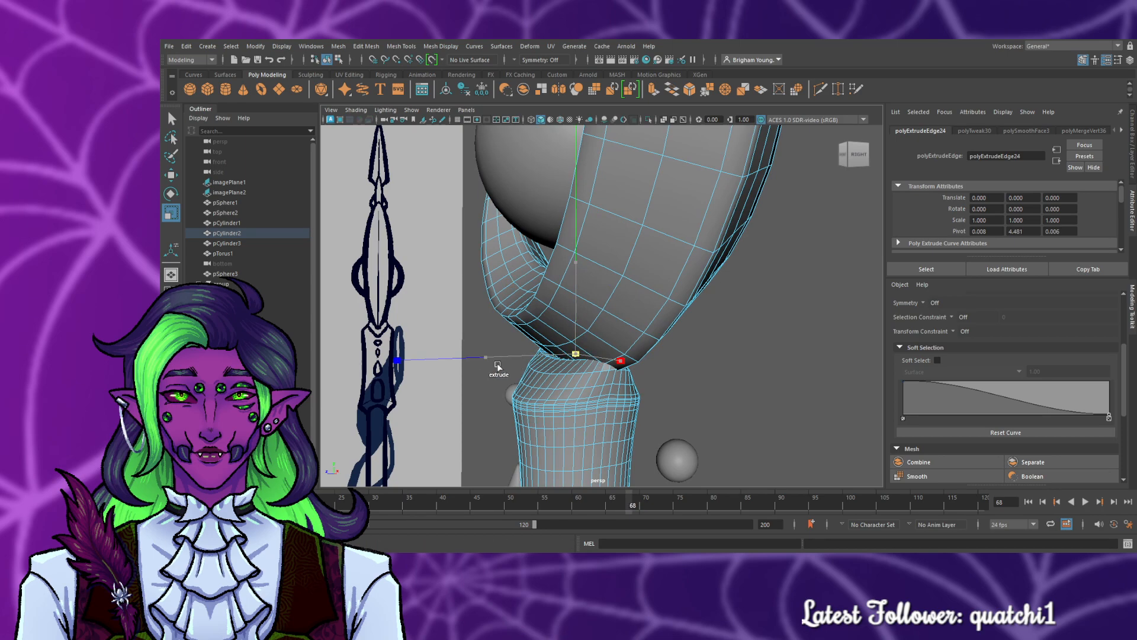
pyautogui.scroll(12, 485, 427)
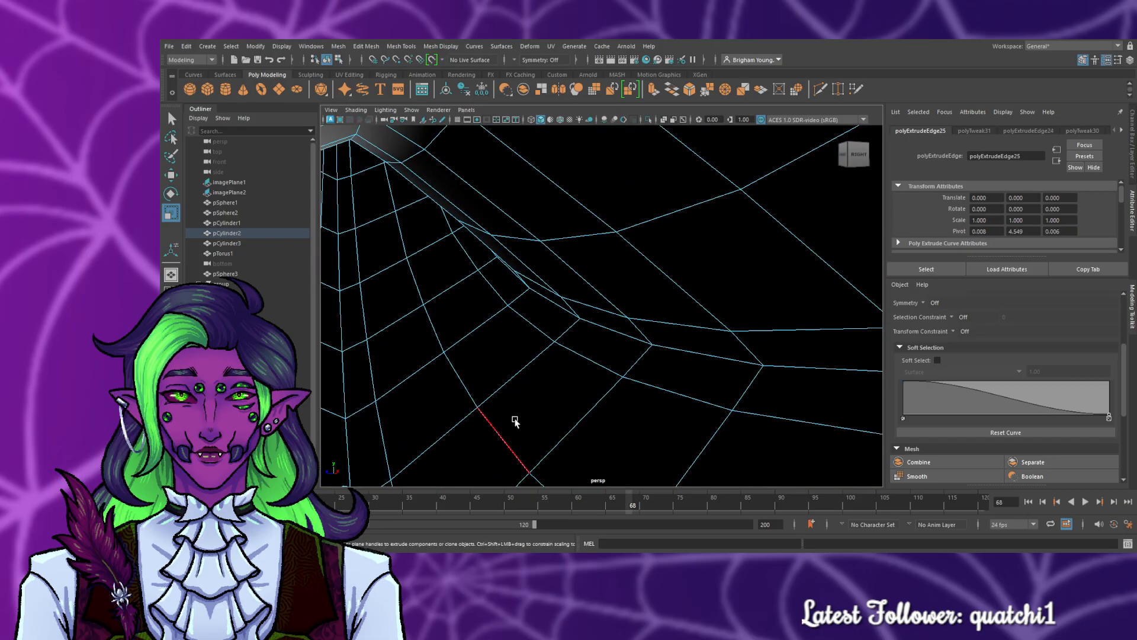
pyautogui.keyDown('alt'); pyautogui.moveTo(515, 420); pyautogui.dragTo(544, 324, button='middle'); pyautogui.keyUp('alt')
pyautogui.keyDown('alt'); pyautogui.moveTo(543, 324); pyautogui.dragTo(501, 243); pyautogui.keyUp('alt')
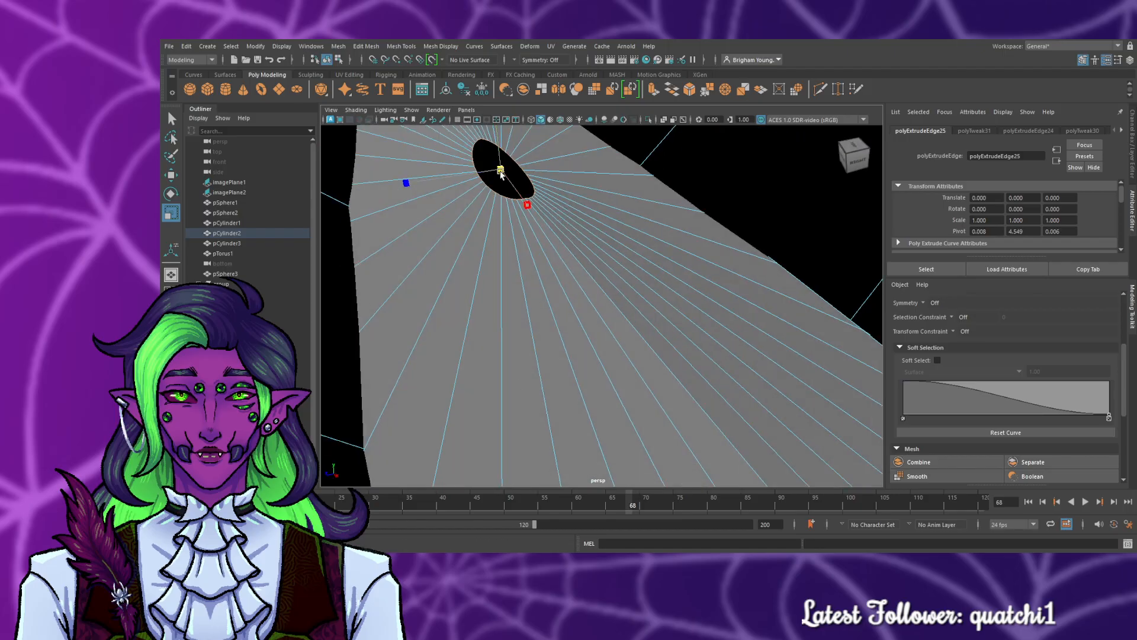
pyautogui.scroll(-10, 518, 186)
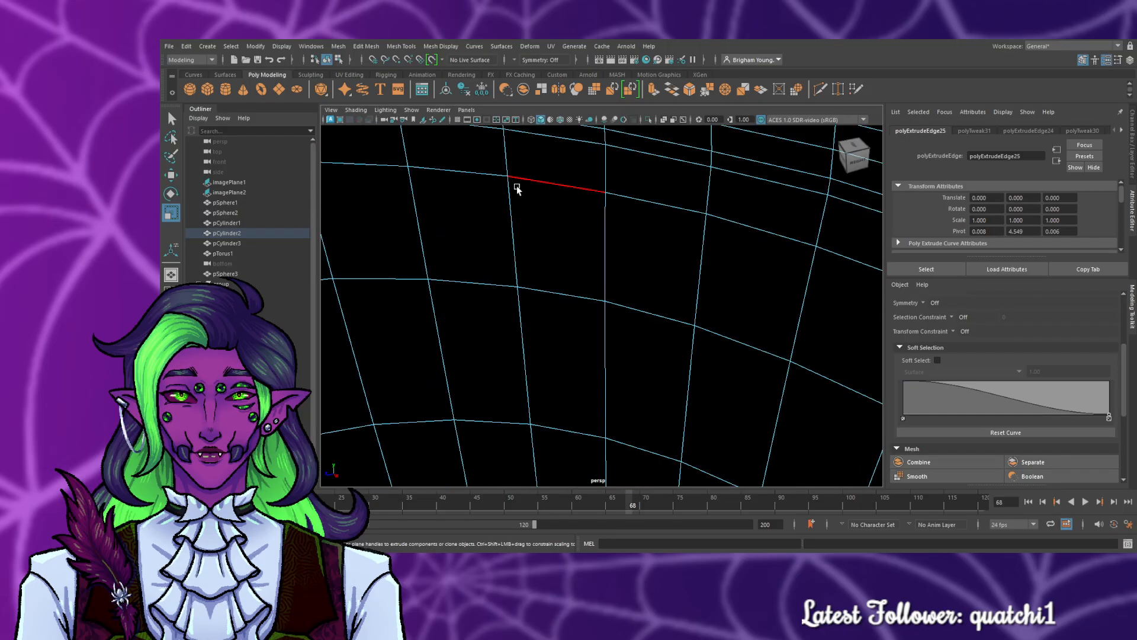
pyautogui.moveTo(429, 372)
pyautogui.keyDown('alt'); pyautogui.mouseDown()
pyautogui.moveTo(488, 336)
pyautogui.moveTo(783, 341)
pyautogui.moveTo(526, 344)
pyautogui.moveTo(569, 335)
pyautogui.moveTo(526, 345)
pyautogui.mouseUp(); pyautogui.keyUp('alt')
# - Try to lower the vertices around the small hole in the cylinder's cap in the front view
pyautogui.press('space')
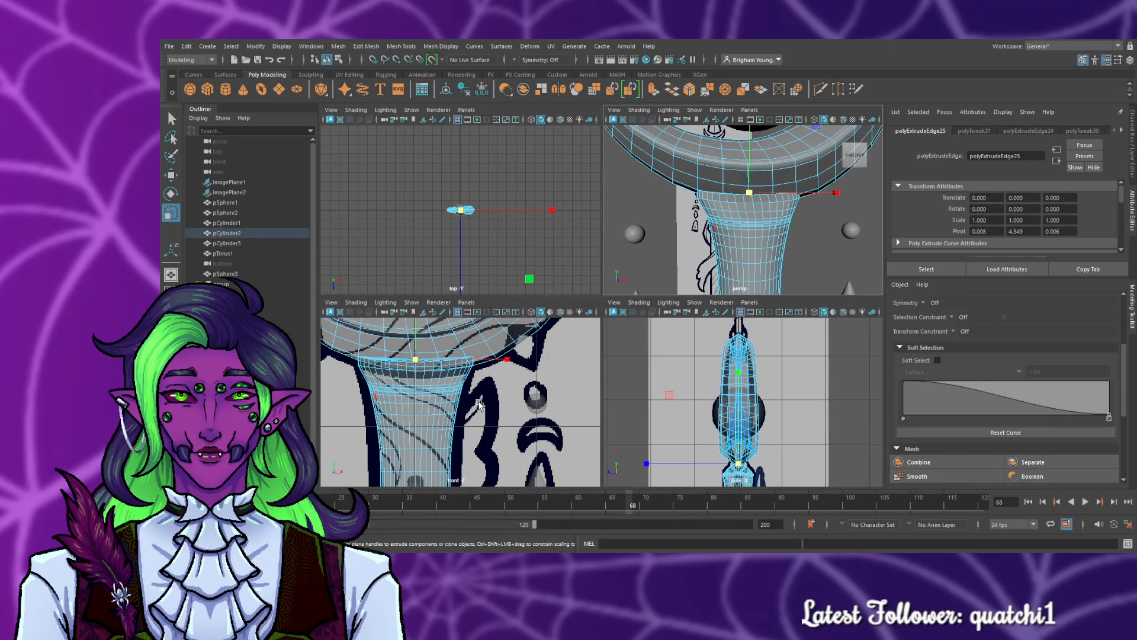
pyautogui.press('space')
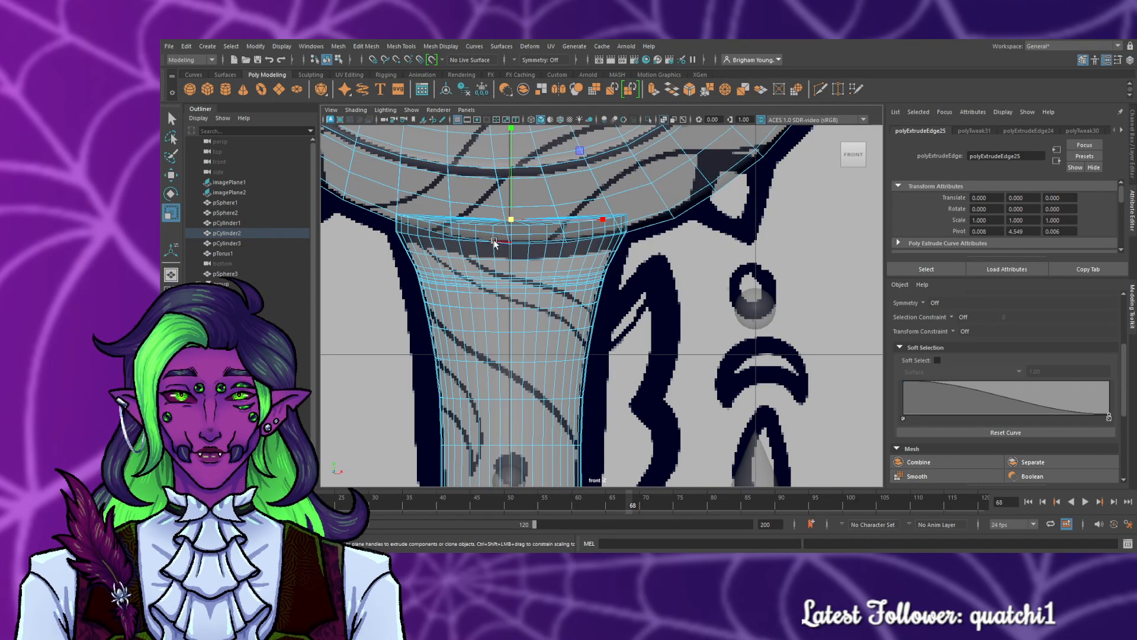
pyautogui.moveTo(513, 263); pyautogui.dragTo(458, 264, button='right')
pyautogui.scroll(1, 491, 233)
pyautogui.scroll(5, 491, 233)
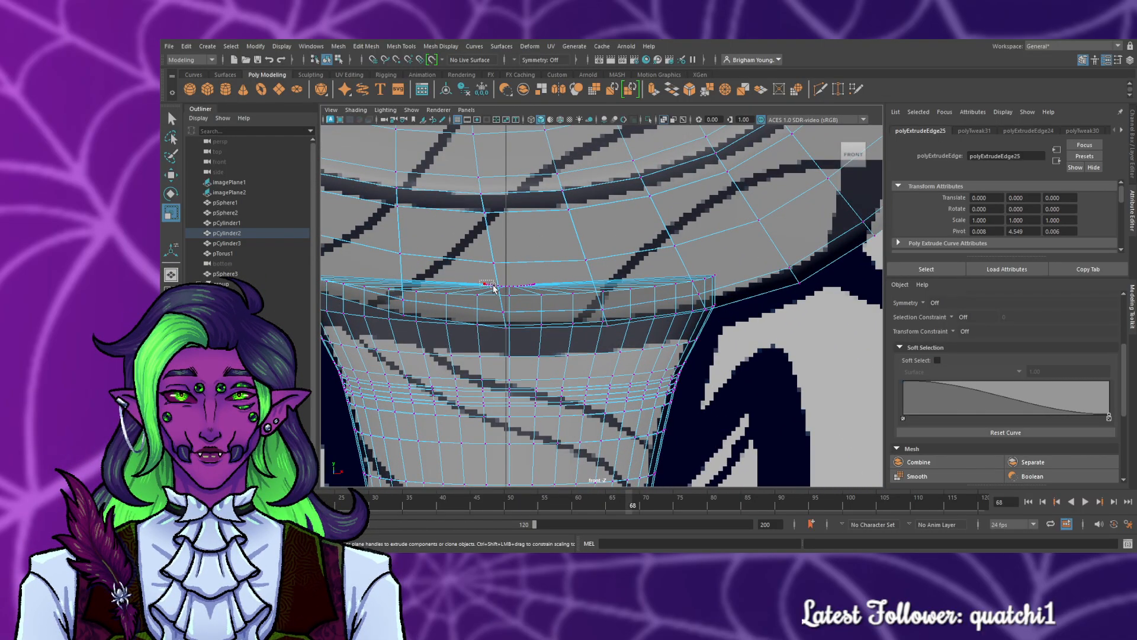
pyautogui.moveTo(540, 289); pyautogui.dragTo(511, 280)
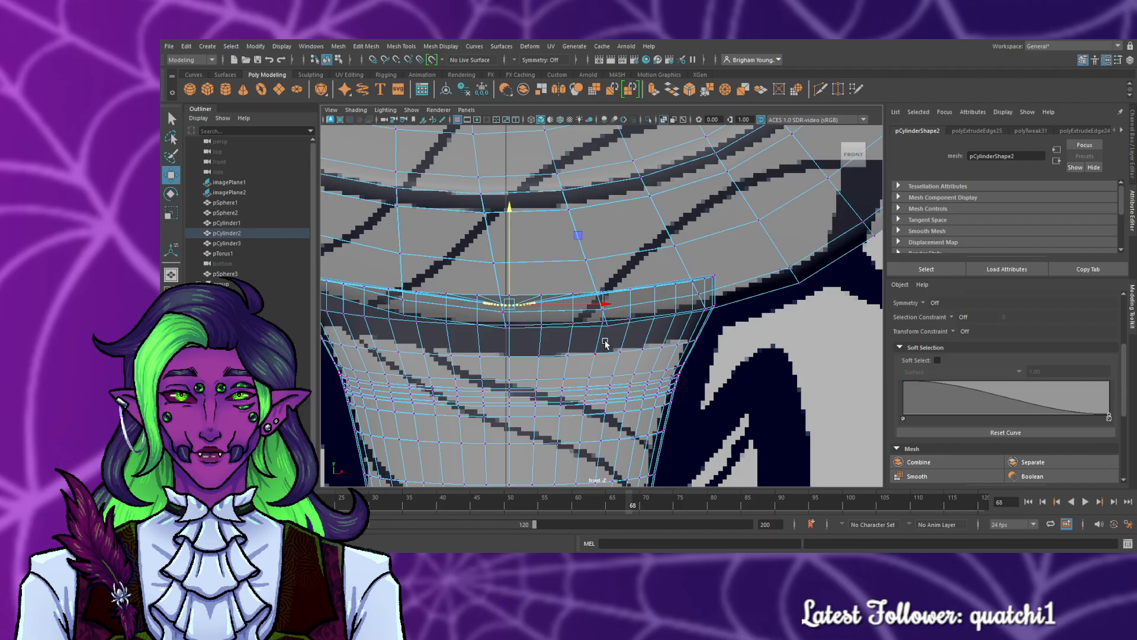
pyautogui.hotkey('ctrl', 'z')
# - Select the crescent moon in object mode and add it to a new display layer
pyautogui.scroll(-12, 705, 350)
pyautogui.scroll(4, 687, 331)
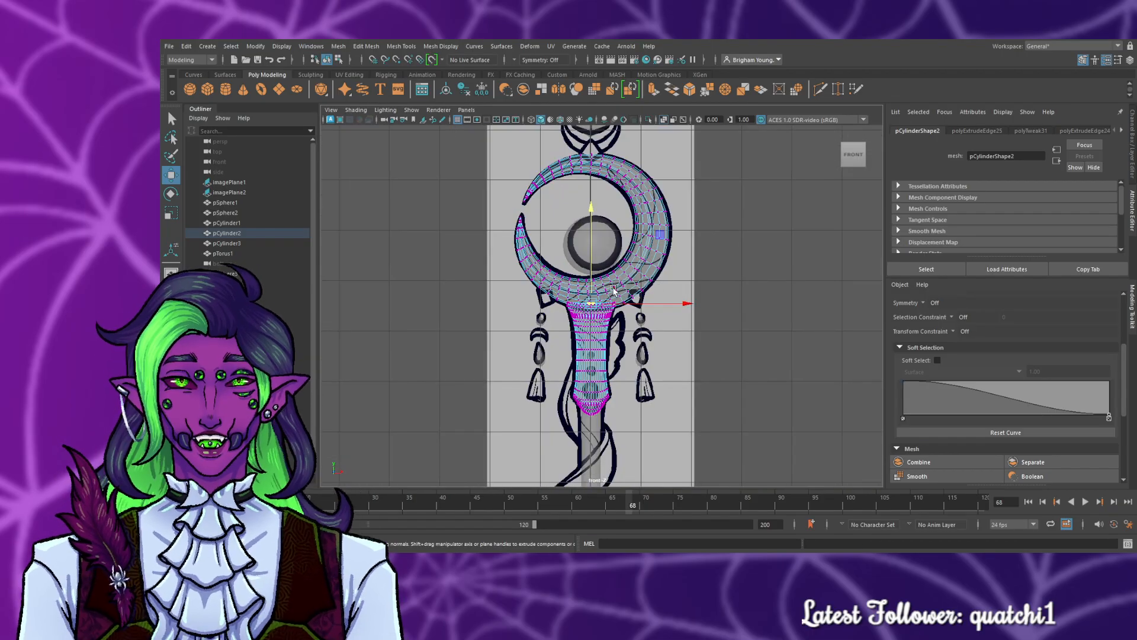
pyautogui.moveTo(614, 291); pyautogui.dragTo(646, 257, button='right')
pyautogui.click(646, 258)
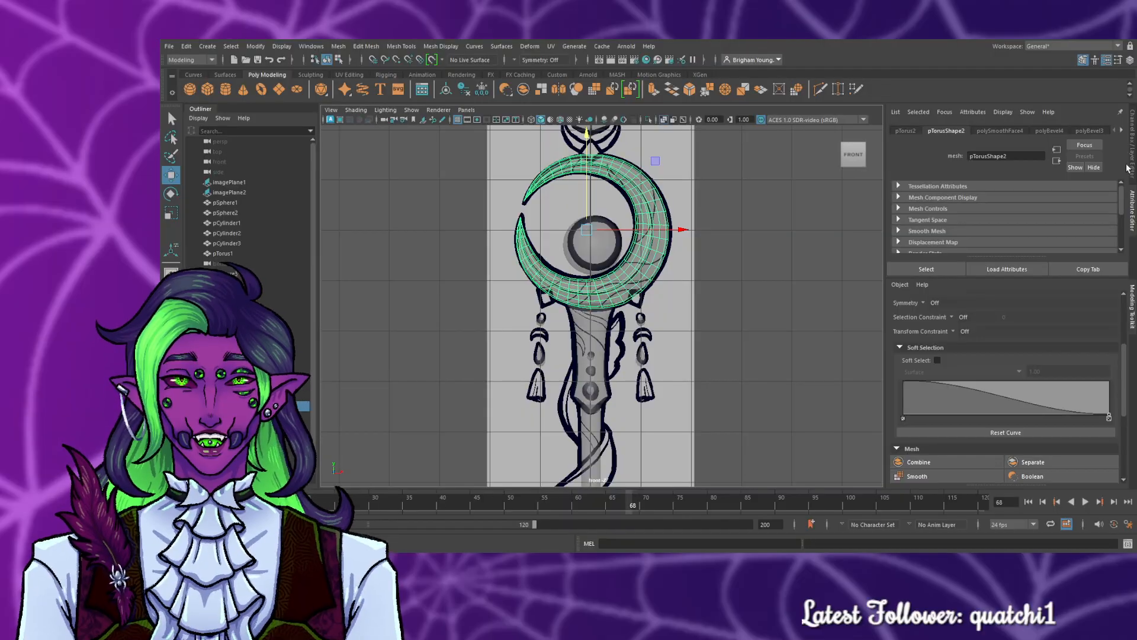
pyautogui.click(1131, 172)
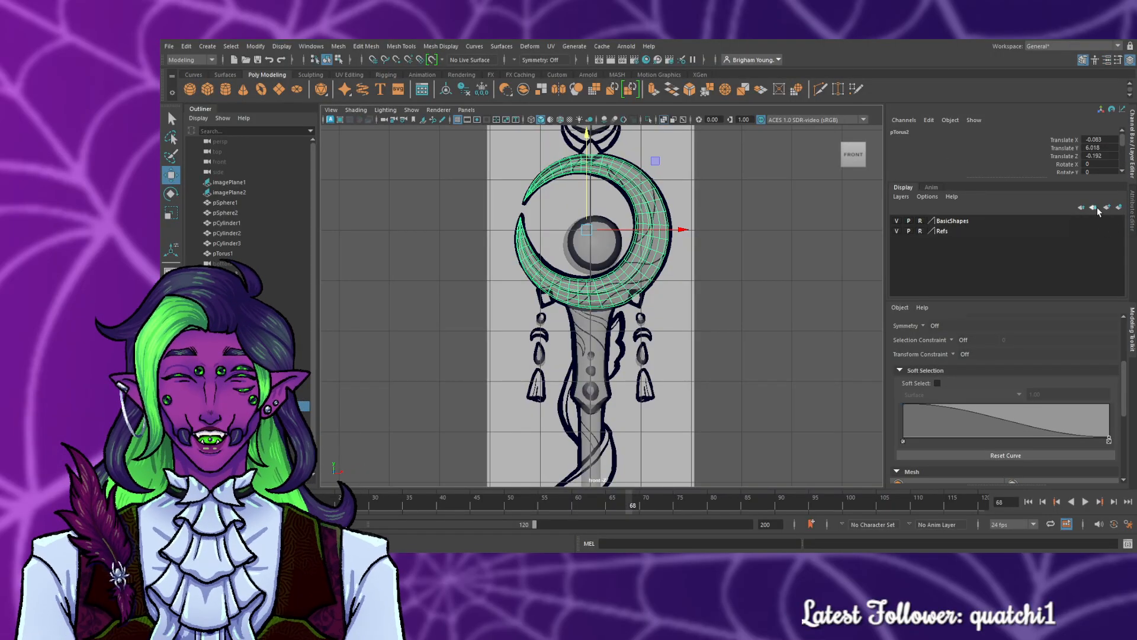
pyautogui.click(1119, 206)
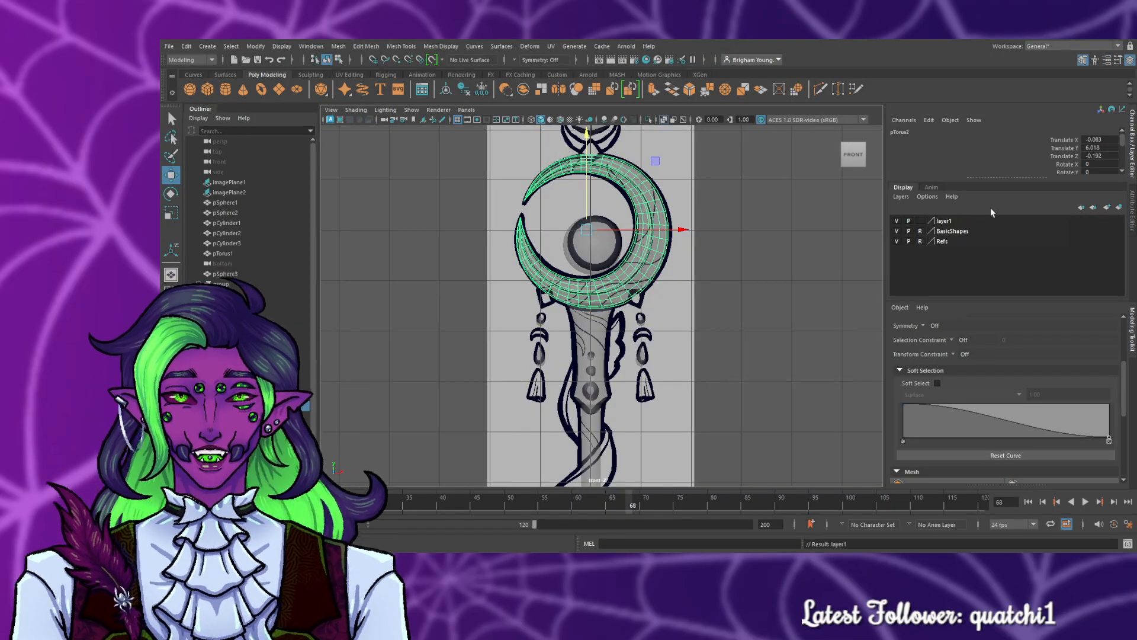
# - Name the new display layer Moons, set it to reference mode, and clear the crescent's selection
pyautogui.click(948, 222)
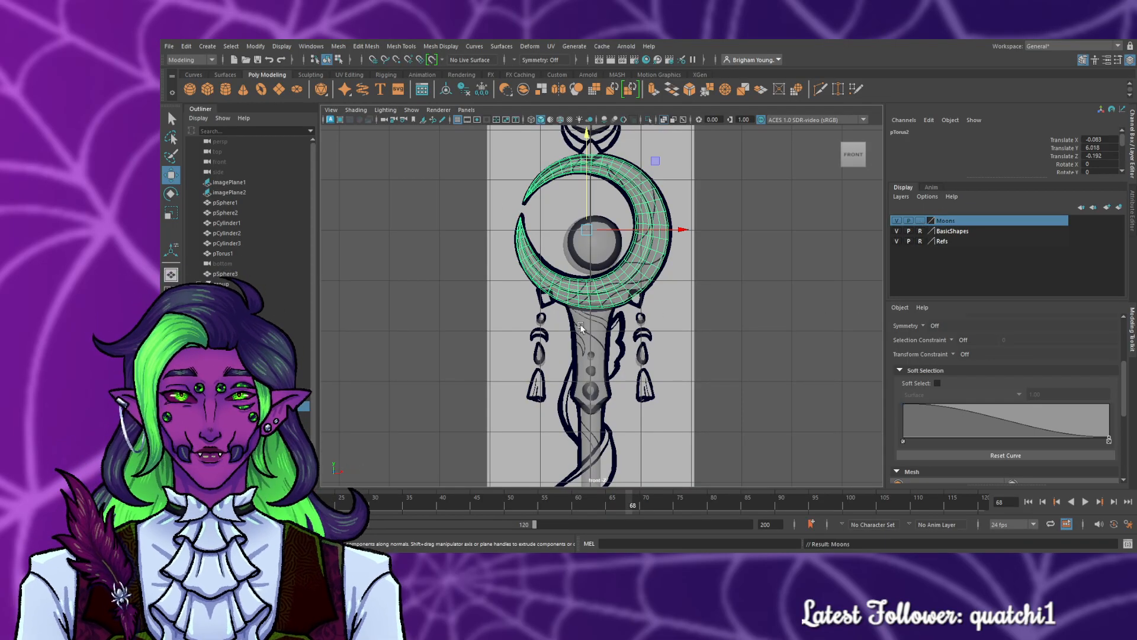
pyautogui.click(920, 221)
pyautogui.click(921, 222)
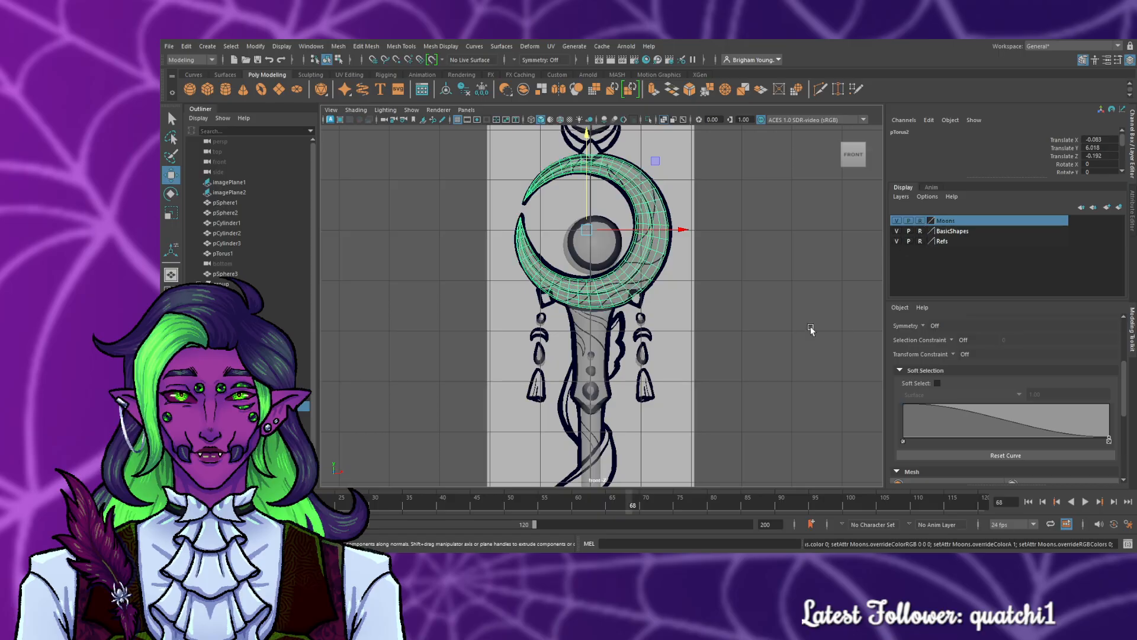
pyautogui.click(810, 326)
pyautogui.click(596, 329)
pyautogui.click(605, 277)
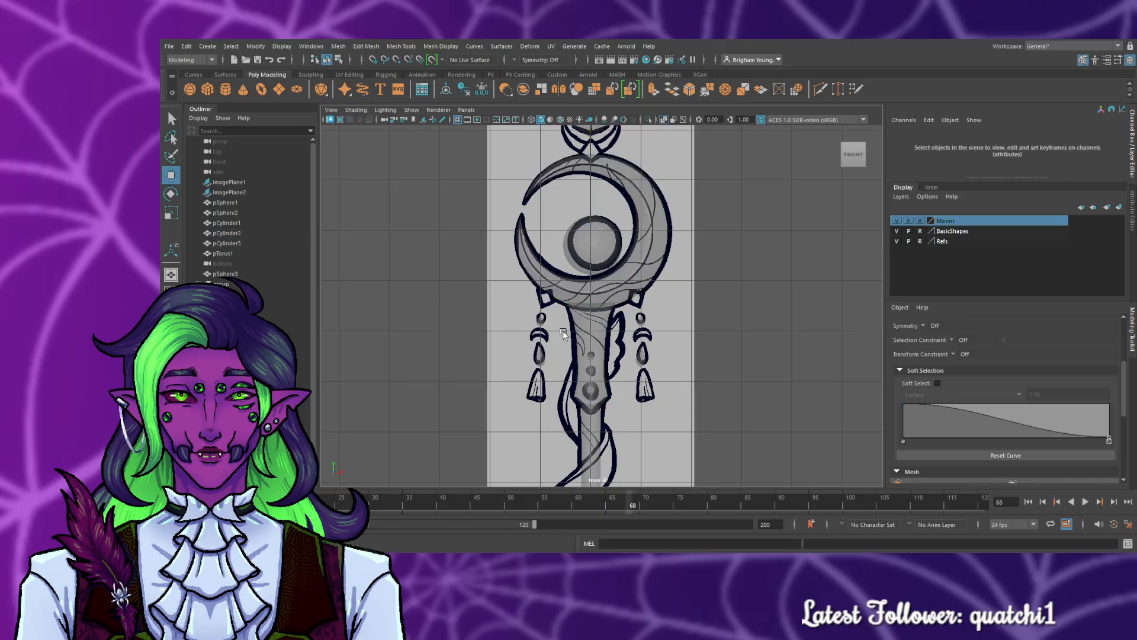
# - Select the cylinder beneath the crescent in the front view, switch it to vertex editing, and clear the vertex selection
pyautogui.press('space')
pyautogui.press('space')
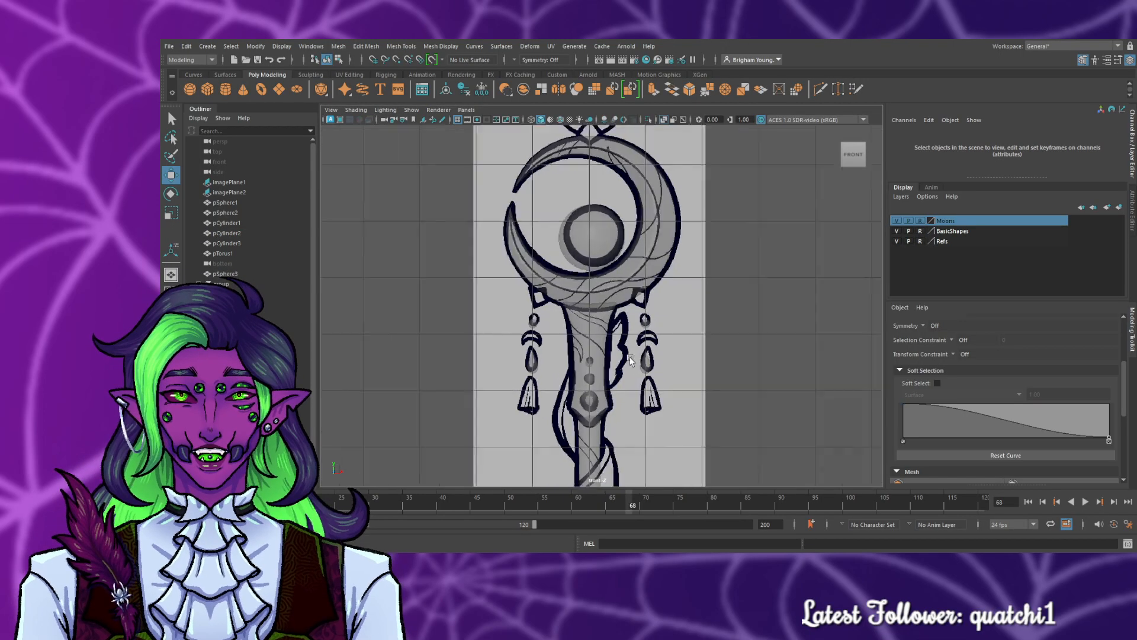
pyautogui.scroll(4, 626, 332)
pyautogui.scroll(2, 598, 314)
pyautogui.click(539, 290)
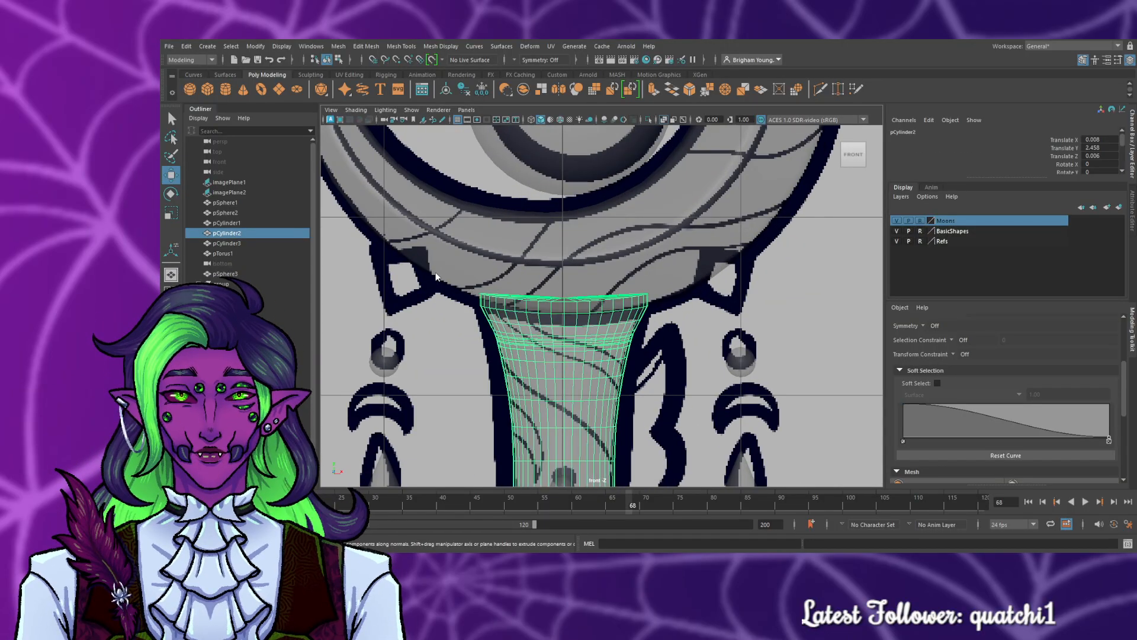
pyautogui.press('F9')
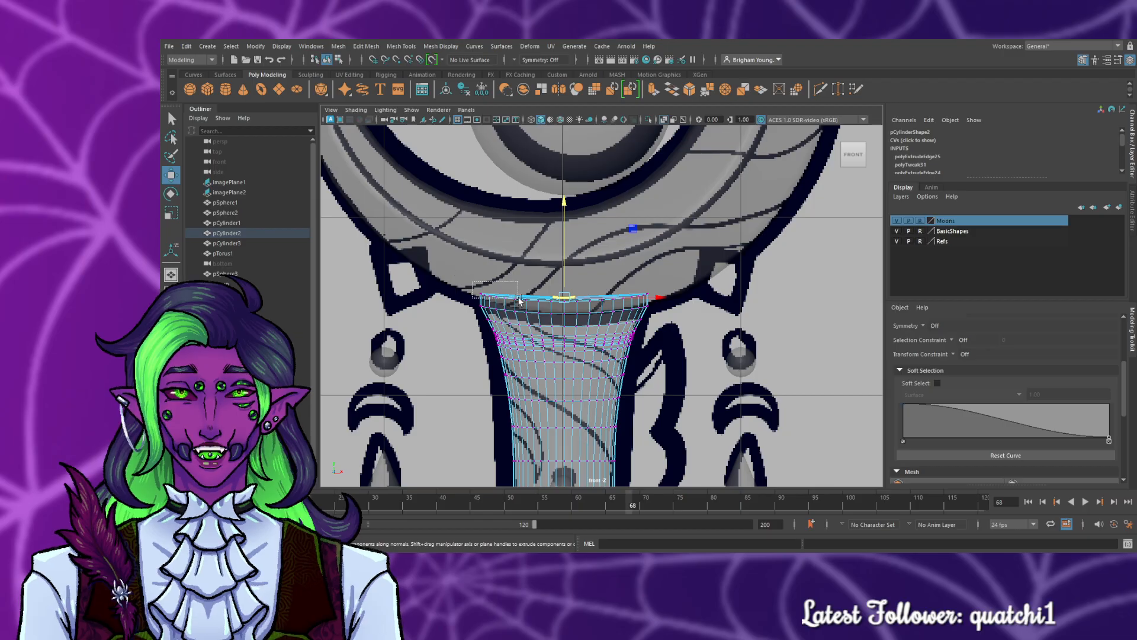
pyautogui.moveTo(473, 282); pyautogui.dragTo(670, 303)
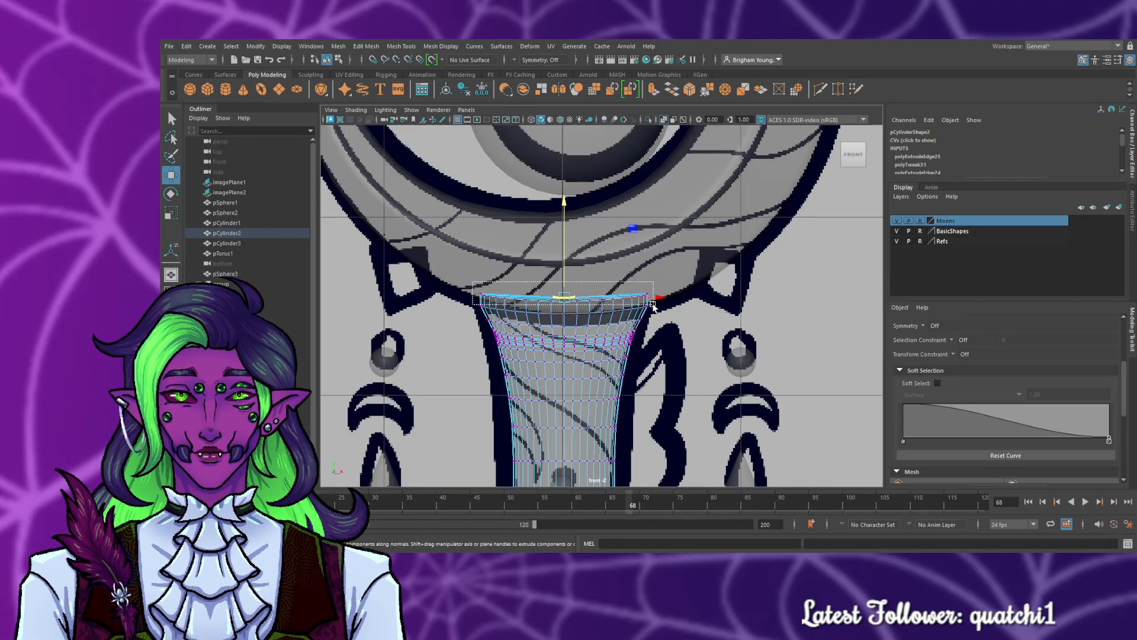
pyautogui.click(706, 380)
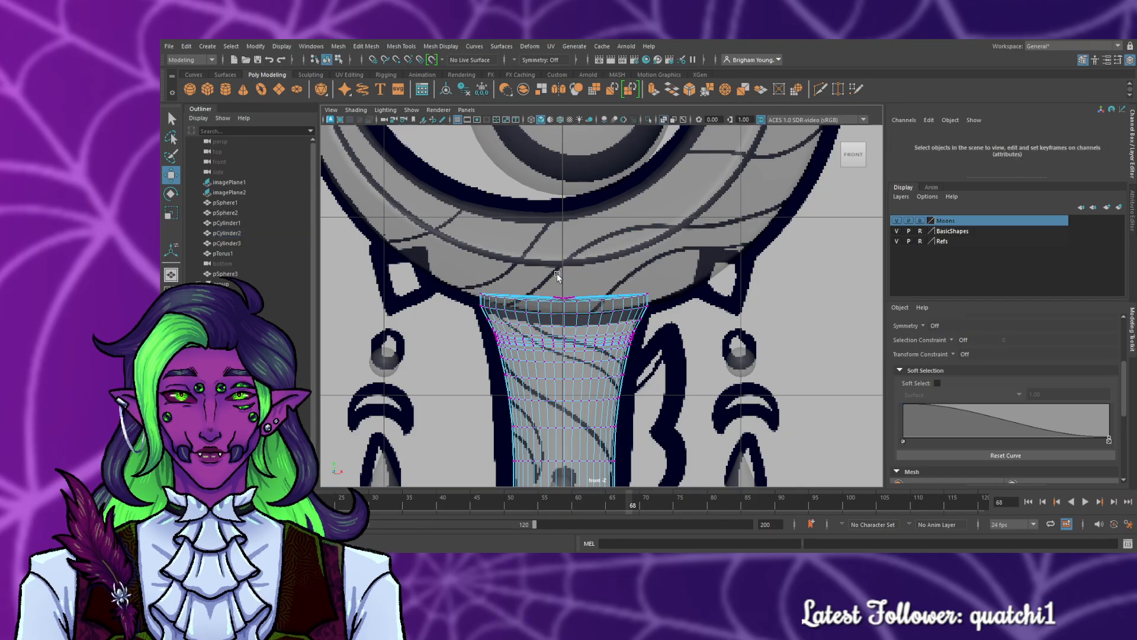
# - Lower the vertex at the center of the cylinder's cap slightly, using soft selection with a radius of 1.00
pyautogui.click(566, 301)
pyautogui.scroll(2, 1002, 379)
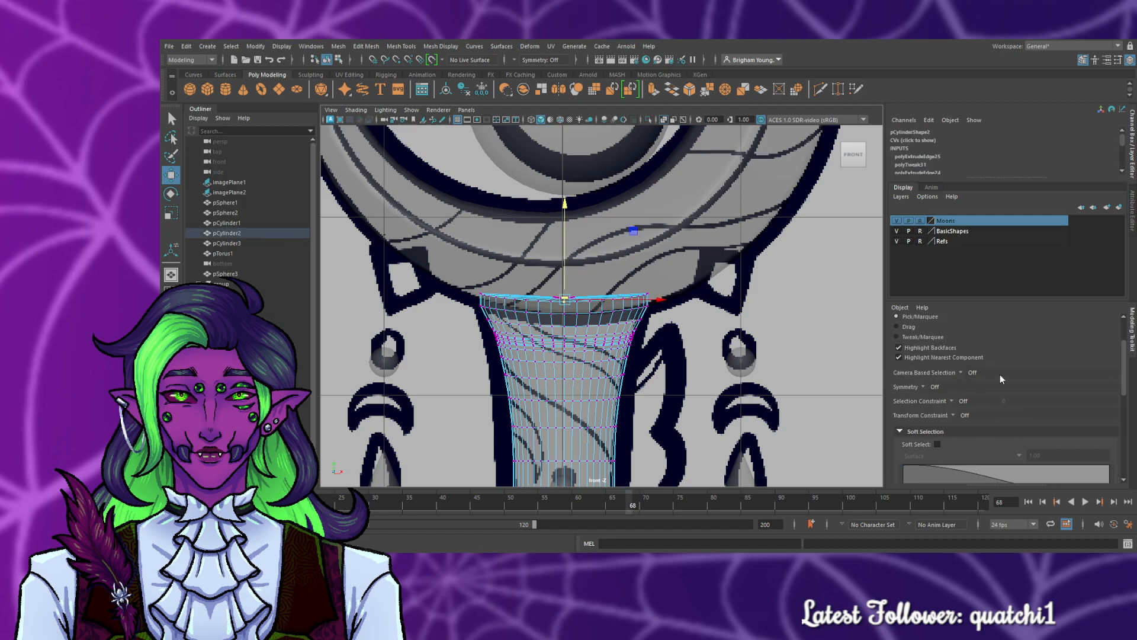
pyautogui.click(937, 444)
pyautogui.scroll(6, 562, 299)
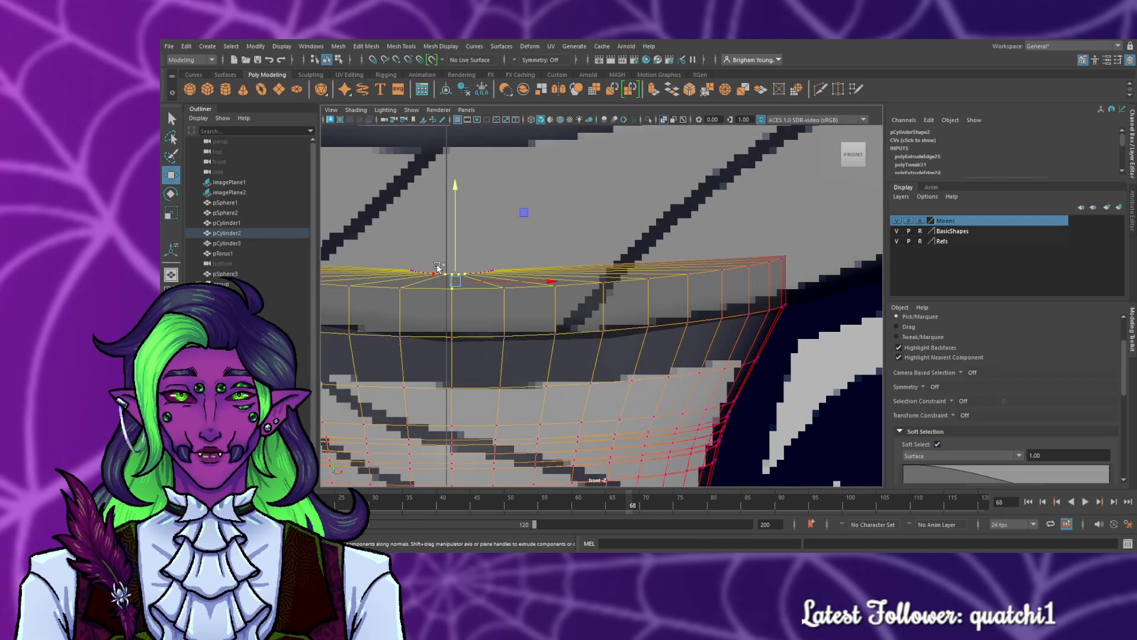
pyautogui.moveTo(450, 268); pyautogui.dragTo(452, 289)
pyautogui.scroll(-12, 507, 305)
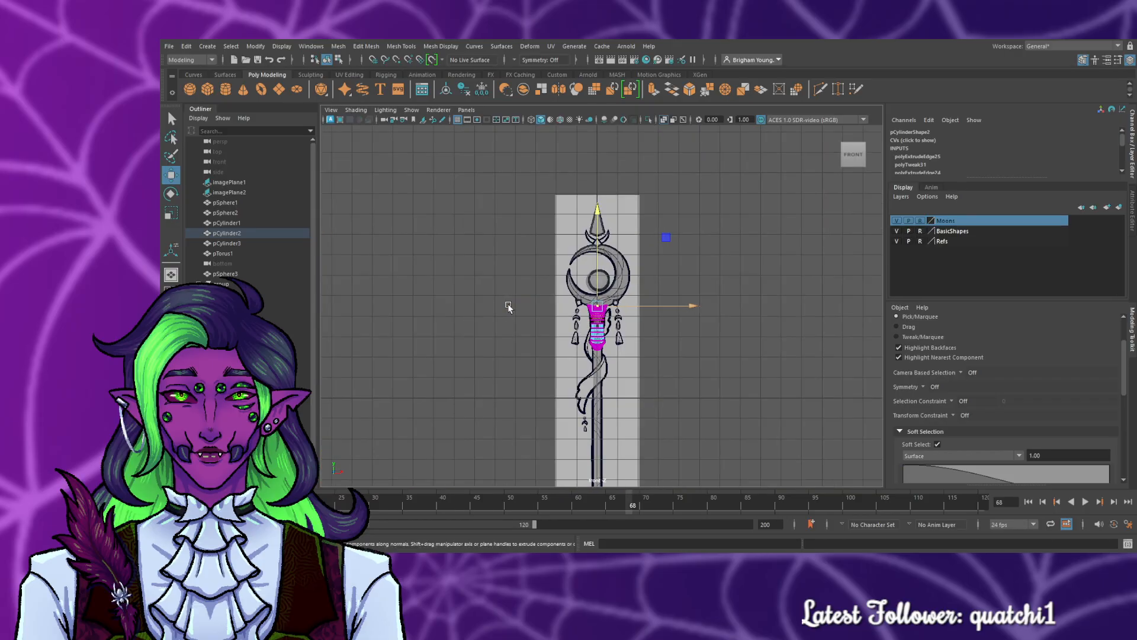
pyautogui.scroll(9, 513, 308)
pyautogui.scroll(3, 516, 307)
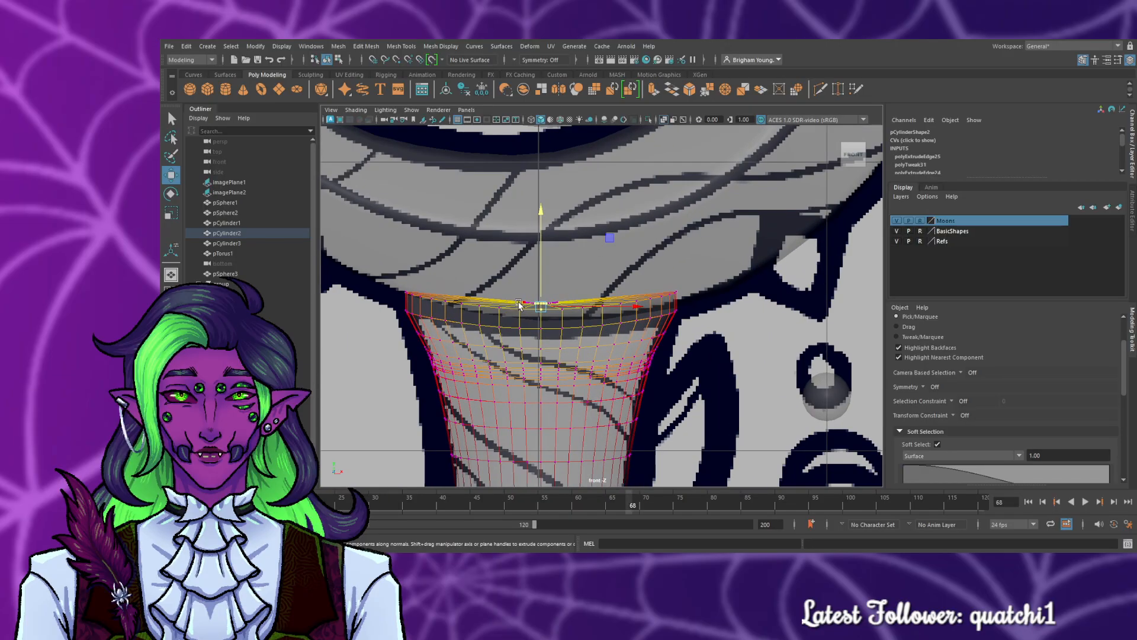
# - In the side view, raise the center of the cylinder's cap with soft selection so its top reaches up into the crescent
pyautogui.press('space')
pyautogui.press('space')
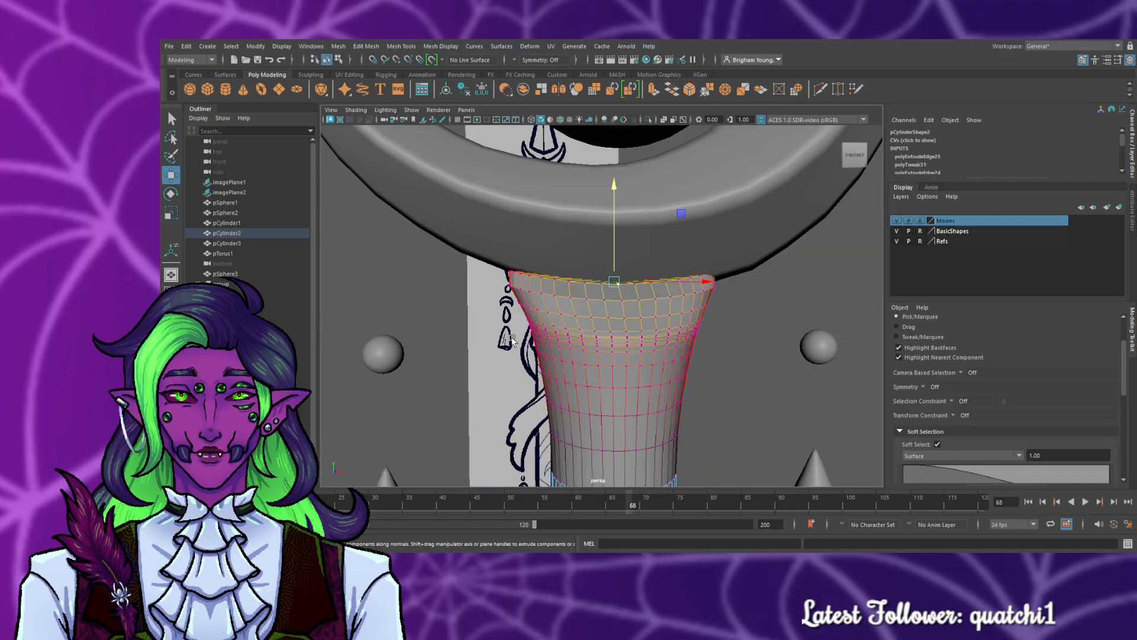
pyautogui.keyDown('alt'); pyautogui.moveTo(461, 356); pyautogui.dragTo(796, 356); pyautogui.keyUp('alt')
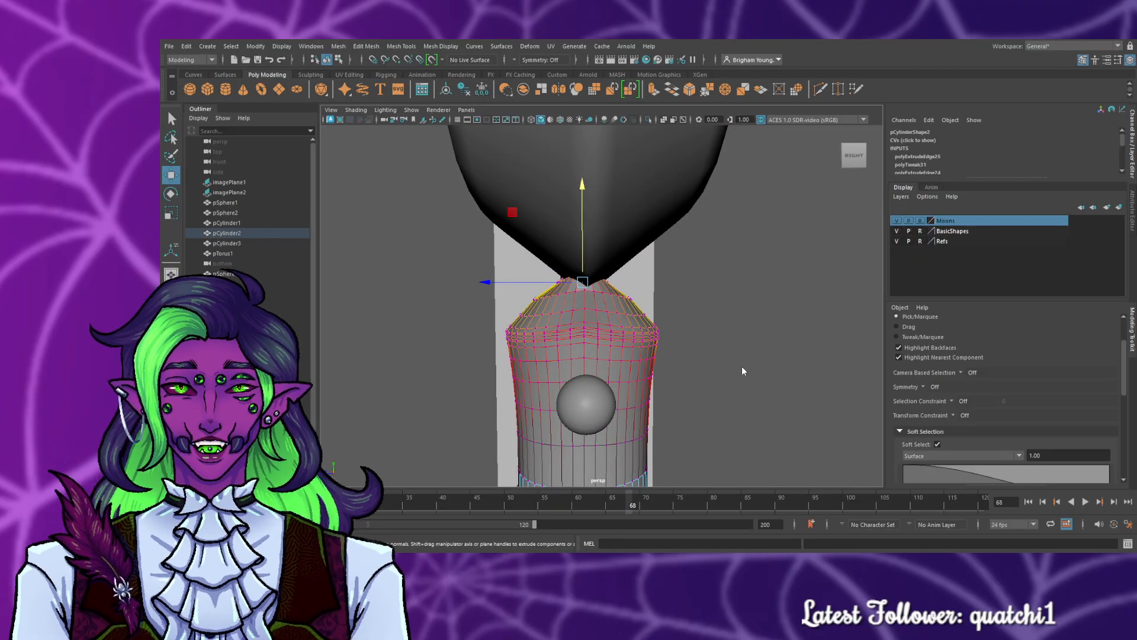
pyautogui.press('space')
pyautogui.press('space')
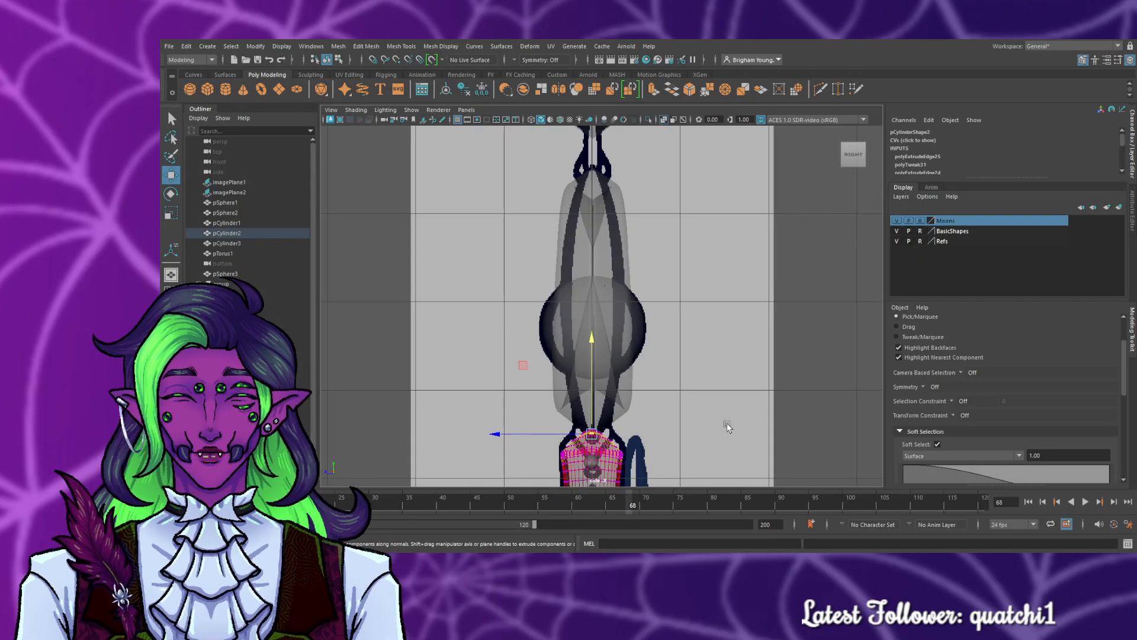
pyautogui.scroll(-3, 731, 425)
pyautogui.scroll(3, 728, 422)
pyautogui.scroll(2, 728, 422)
pyautogui.keyDown('alt'); pyautogui.moveTo(694, 436); pyautogui.dragTo(683, 307, button='middle'); pyautogui.keyUp('alt')
pyautogui.scroll(5, 684, 308)
pyautogui.scroll(3, 683, 308)
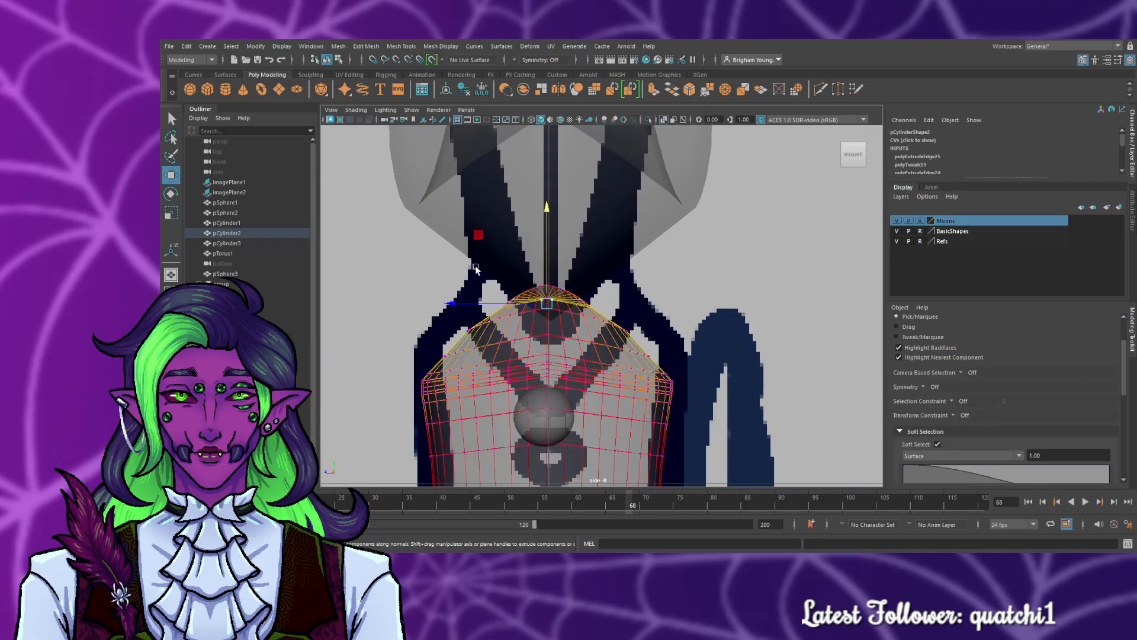
pyautogui.moveTo(554, 286); pyautogui.dragTo(550, 230)
# - Clear the vertex selection and check the cylinder's raised top in the front and perspective views
pyautogui.press('space')
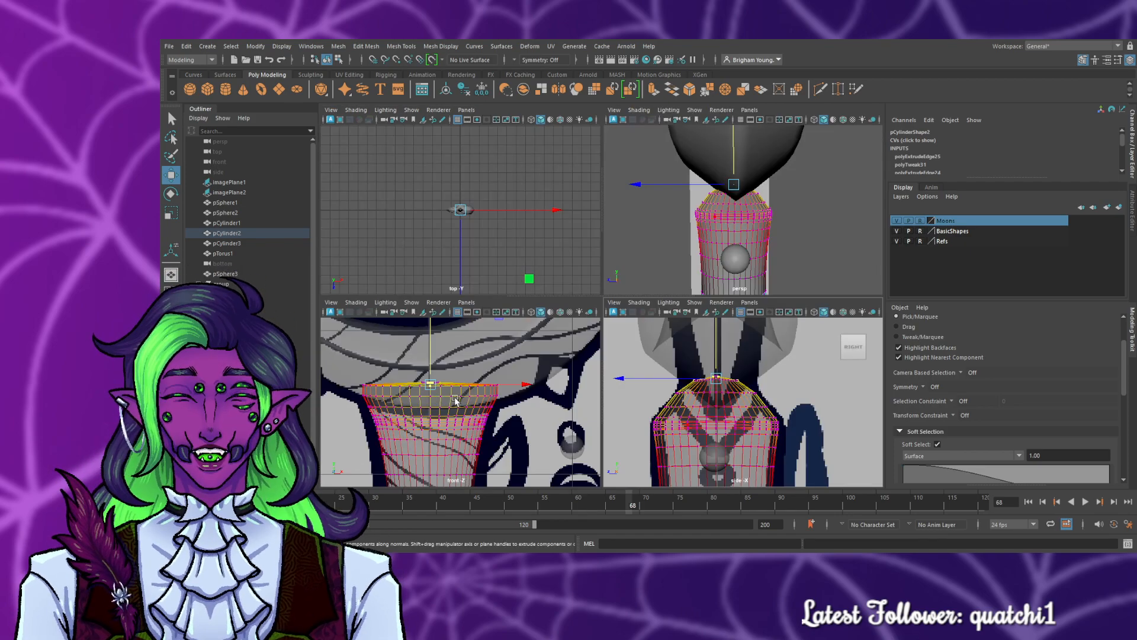
pyautogui.press('space')
pyautogui.click(377, 360)
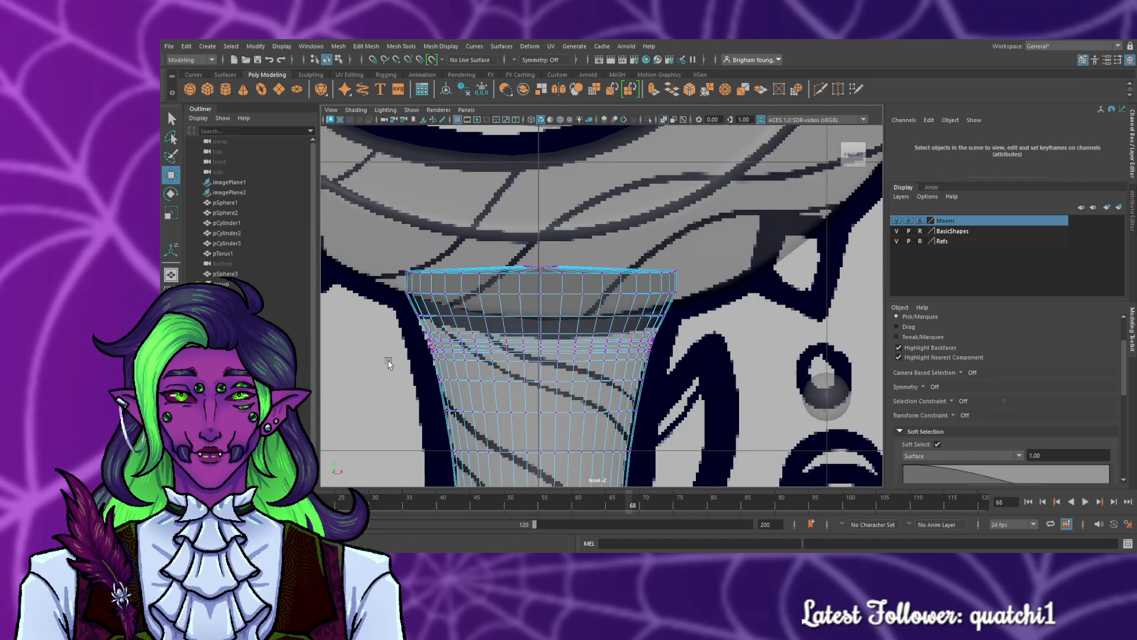
pyautogui.press('space')
pyautogui.press('space')
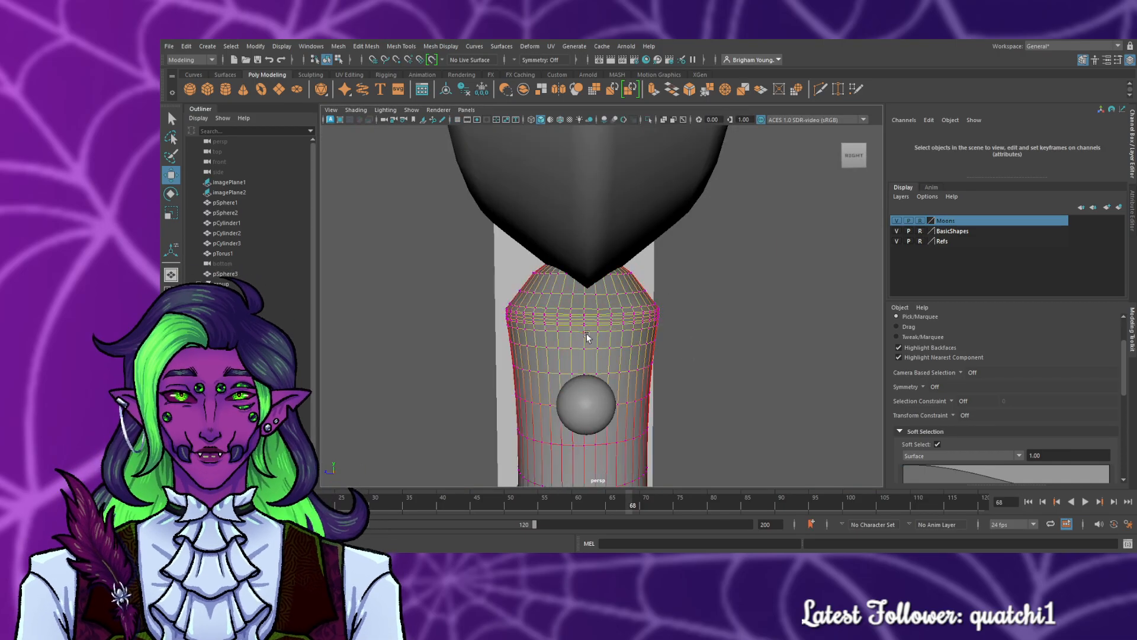
# - In the front view, lower the middle of the cylinder's top rim using soft selection with a radius of 0.5
pyautogui.keyDown('alt'); pyautogui.moveTo(367, 394); pyautogui.dragTo(864, 394); pyautogui.keyUp('alt')
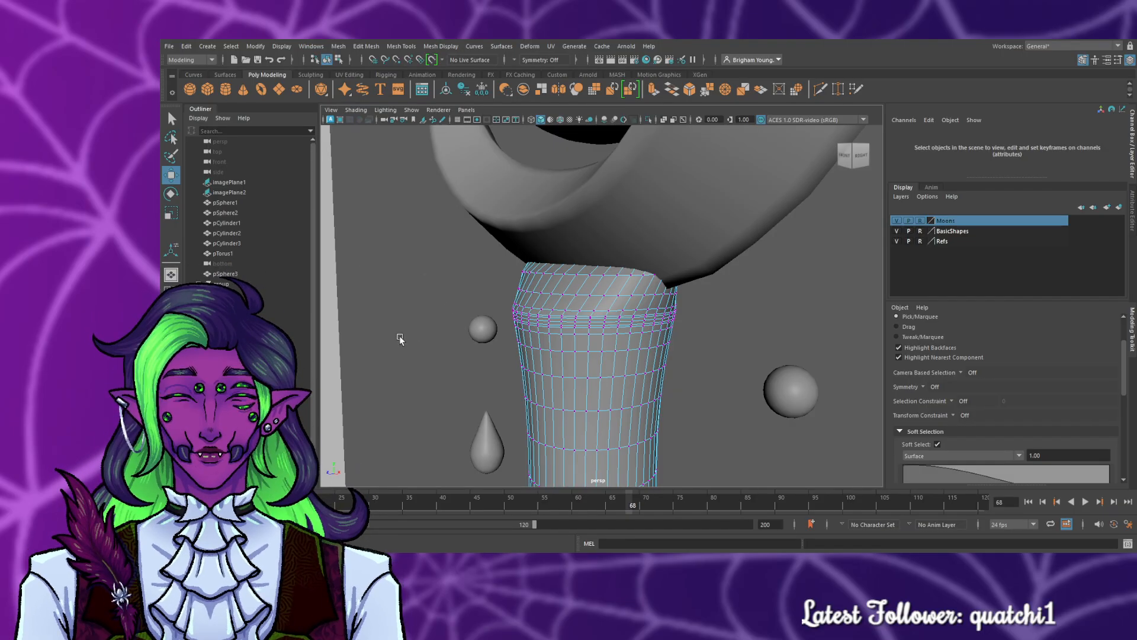
pyautogui.keyDown('alt'); pyautogui.moveTo(400, 338); pyautogui.dragTo(449, 339); pyautogui.keyUp('alt')
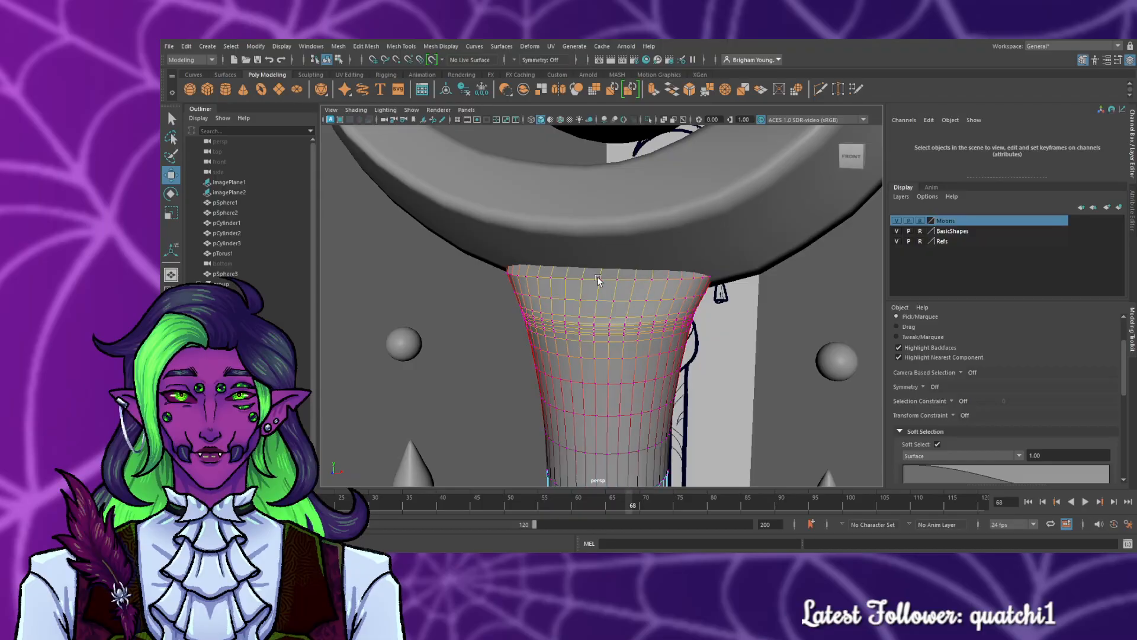
pyautogui.click(603, 282)
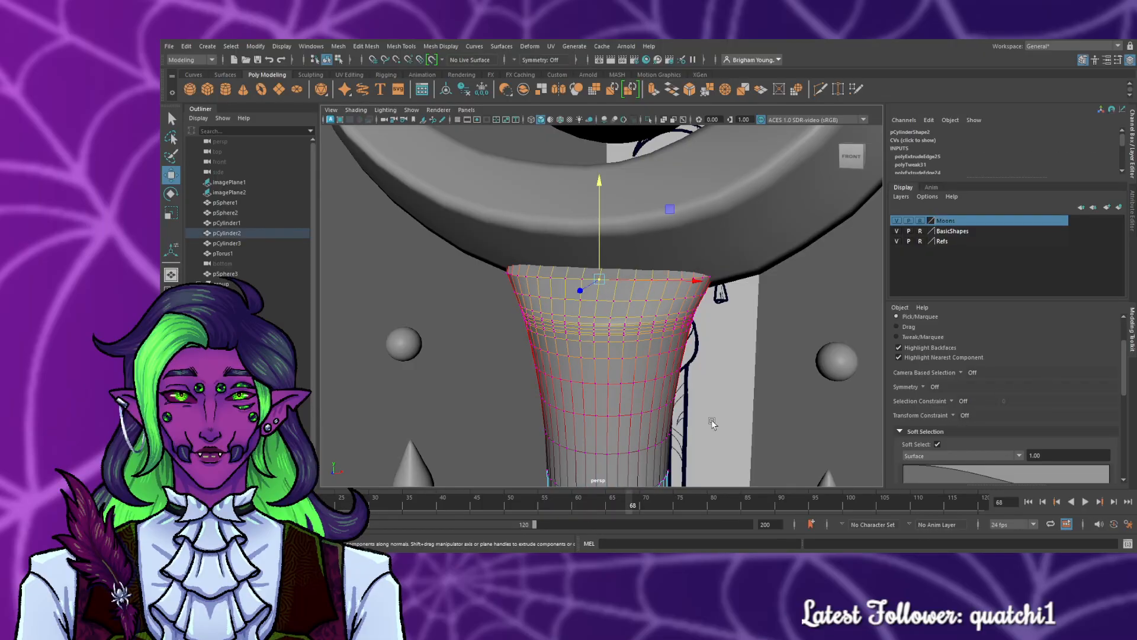
pyautogui.press('space')
pyautogui.press('space')
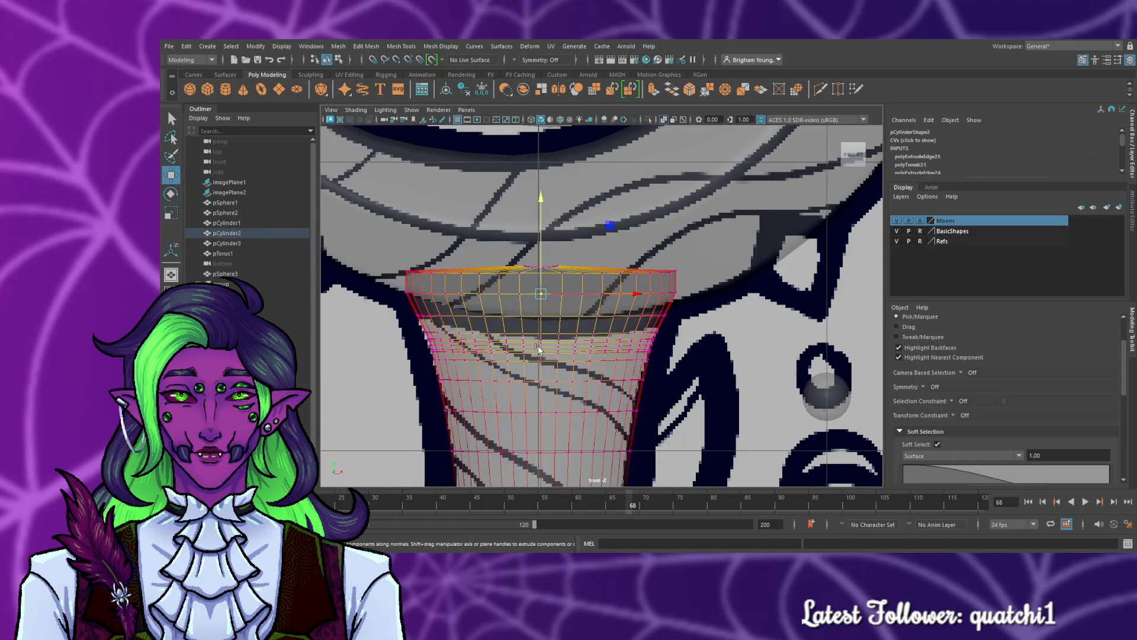
pyautogui.click(519, 279)
pyautogui.click(539, 293)
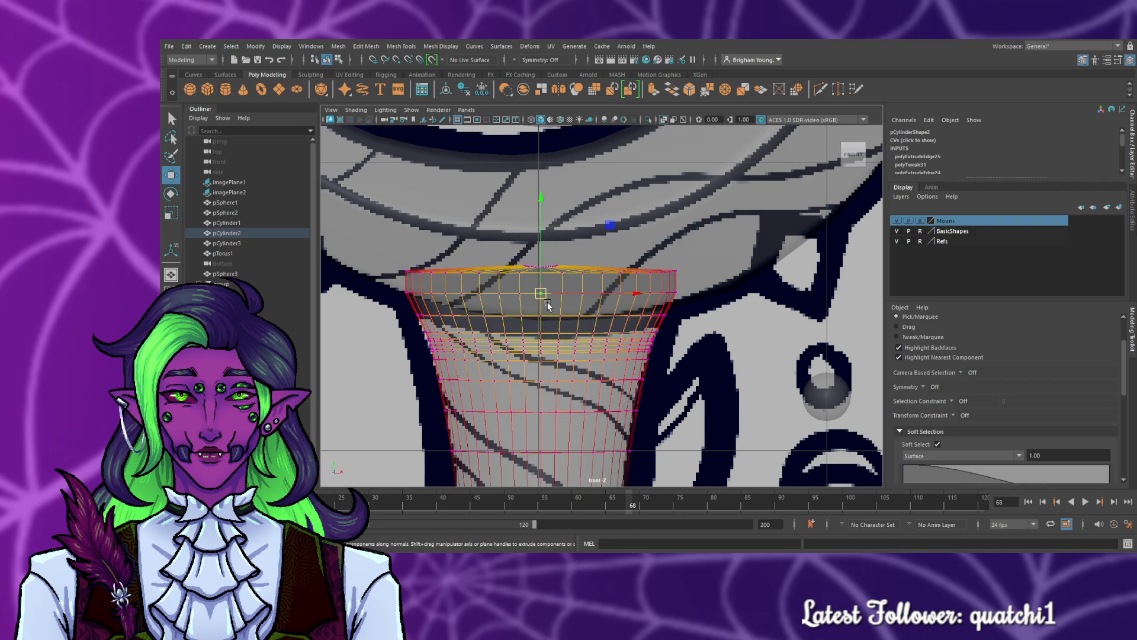
pyautogui.moveTo(1051, 458); pyautogui.dragTo(1024, 457)
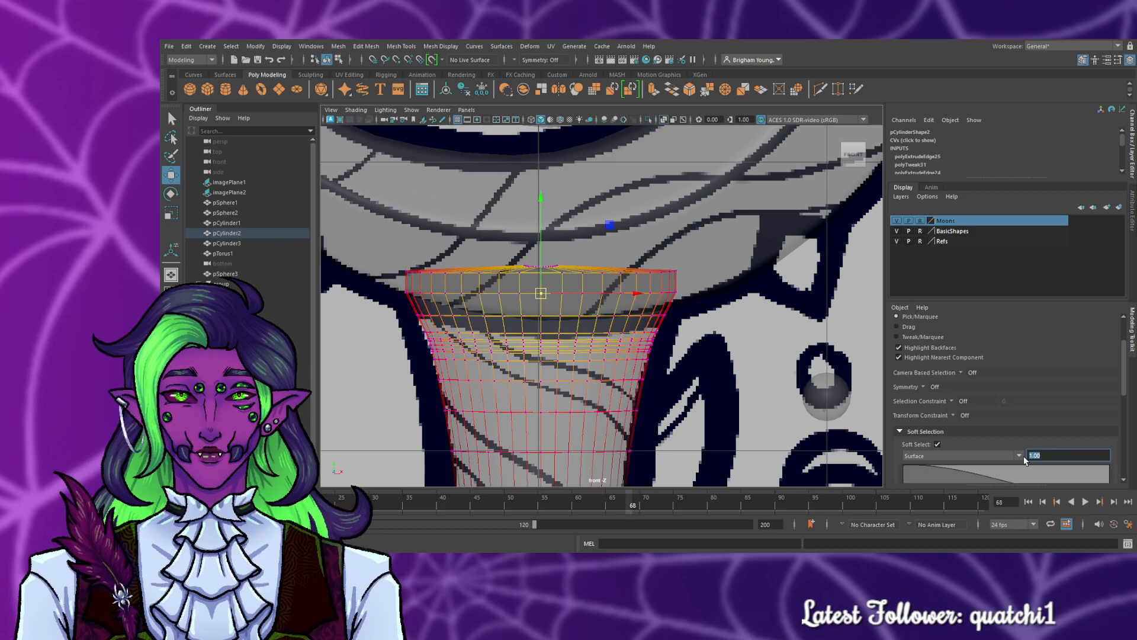
pyautogui.write('.5')
pyautogui.press('Return')
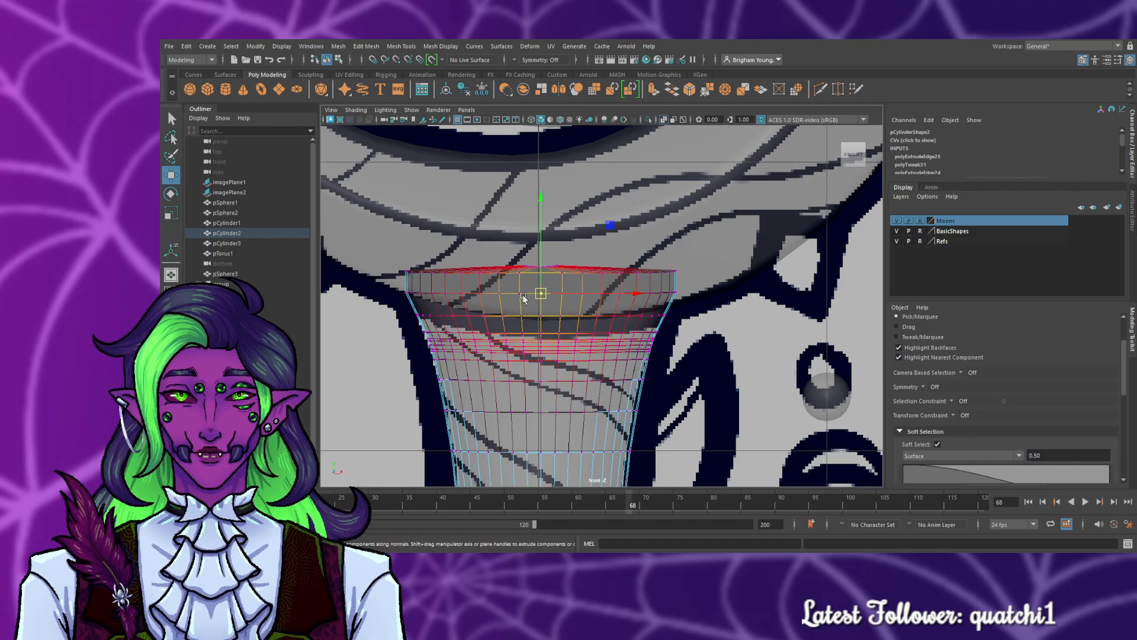
pyautogui.moveTo(539, 272); pyautogui.dragTo(541, 282)
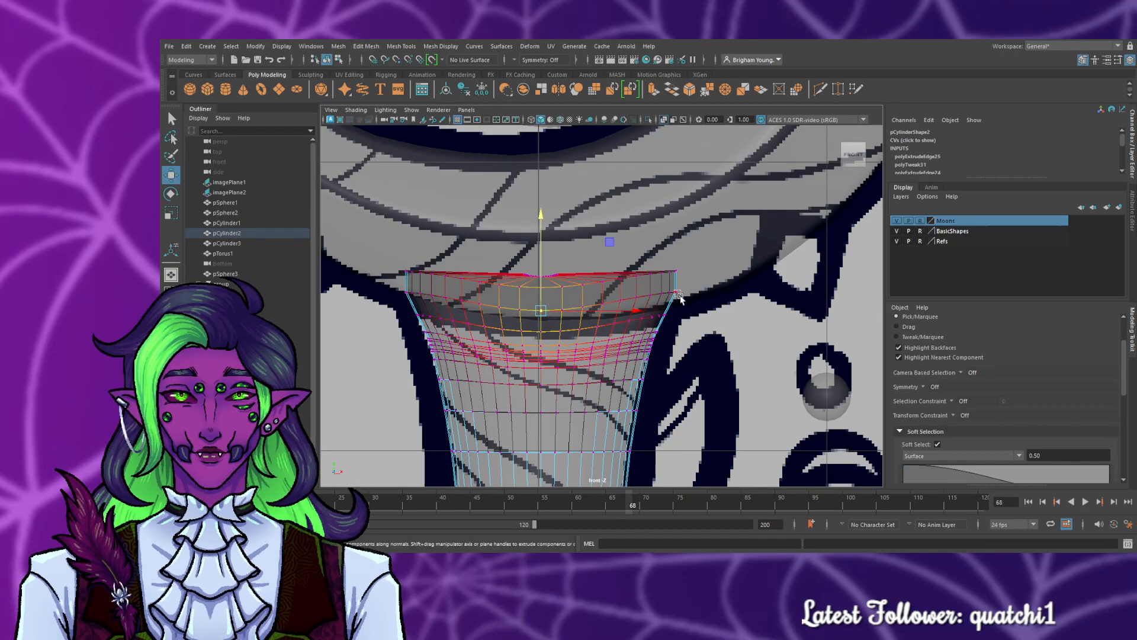
# - Select the outer vertices on both sides of the cylinder's top rim and raise them slightly into the crescent
pyautogui.click(678, 295)
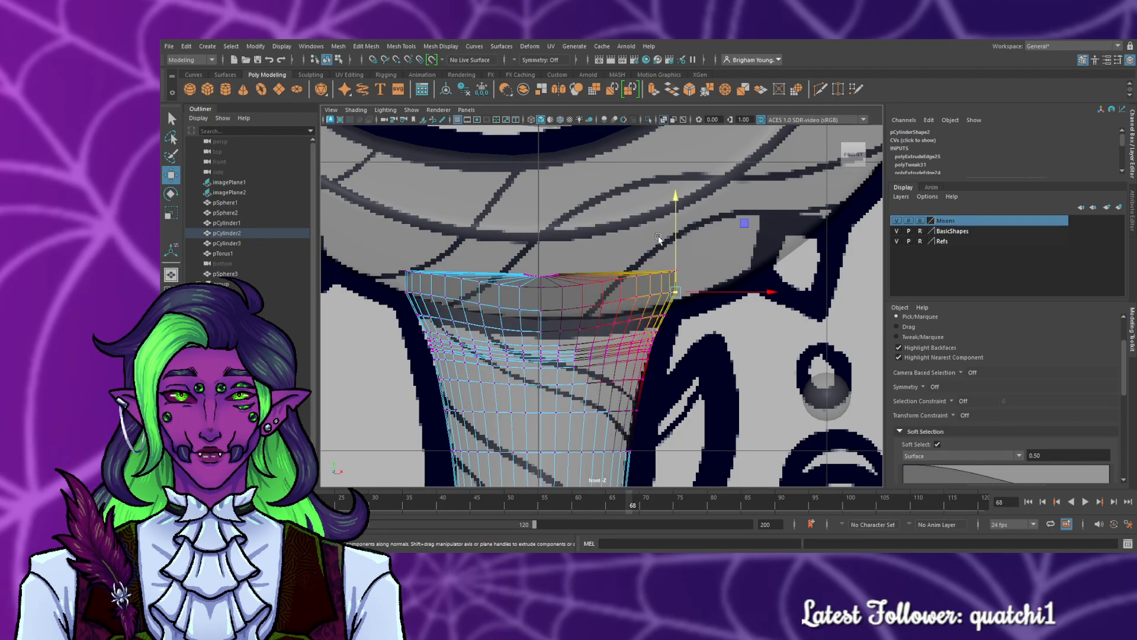
pyautogui.moveTo(677, 236); pyautogui.dragTo(676, 231)
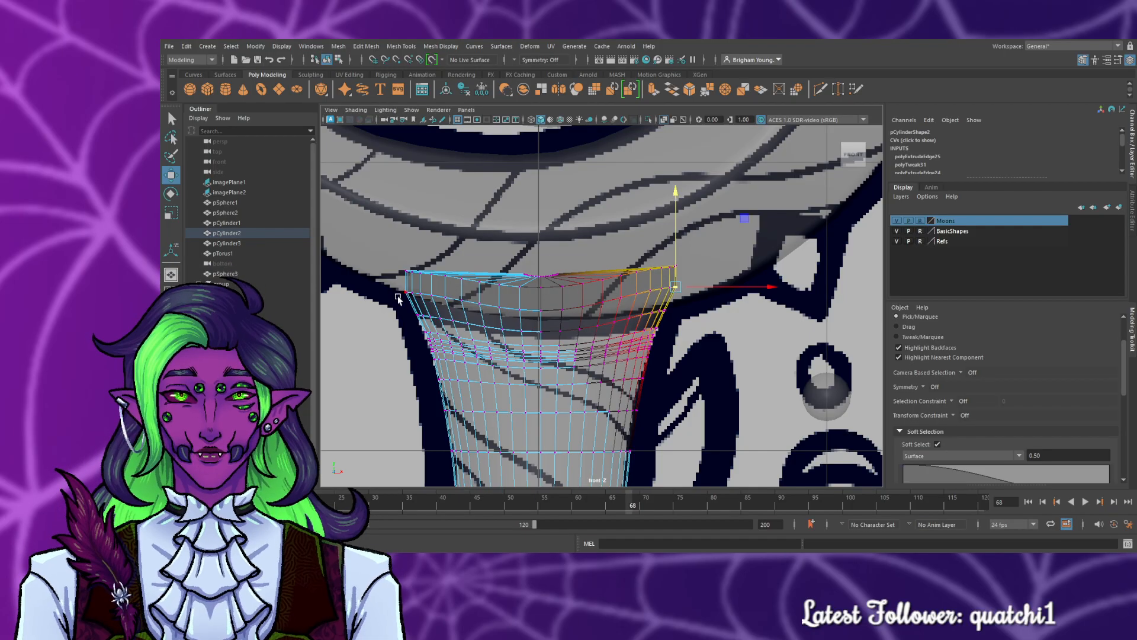
pyautogui.hotkey('ctrl', 'z')
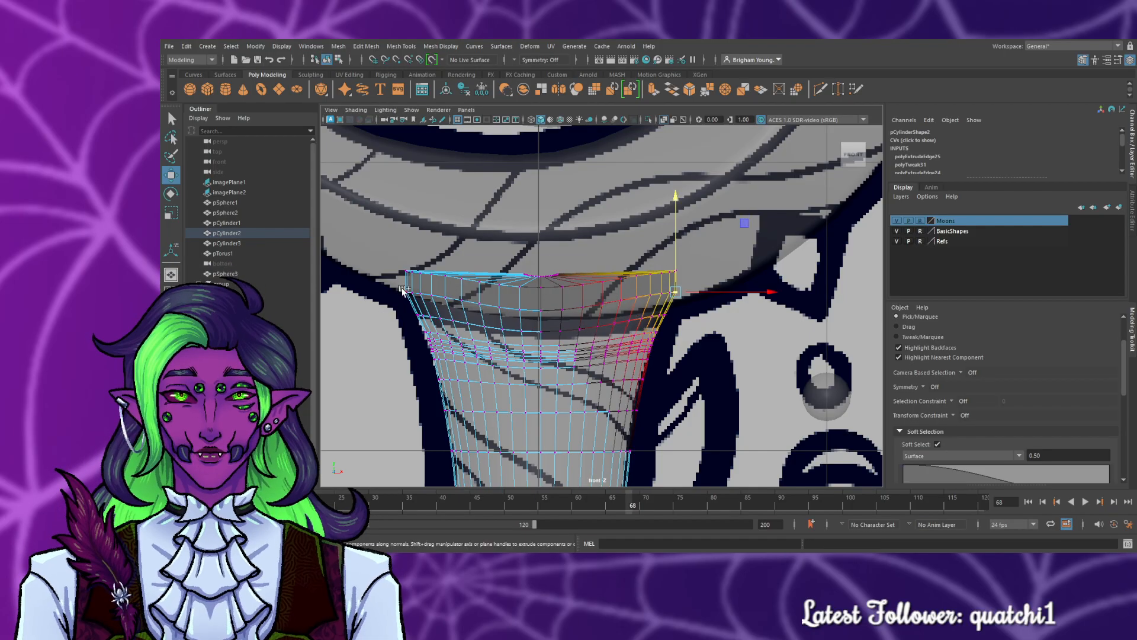
pyautogui.doubleClick(422, 276)
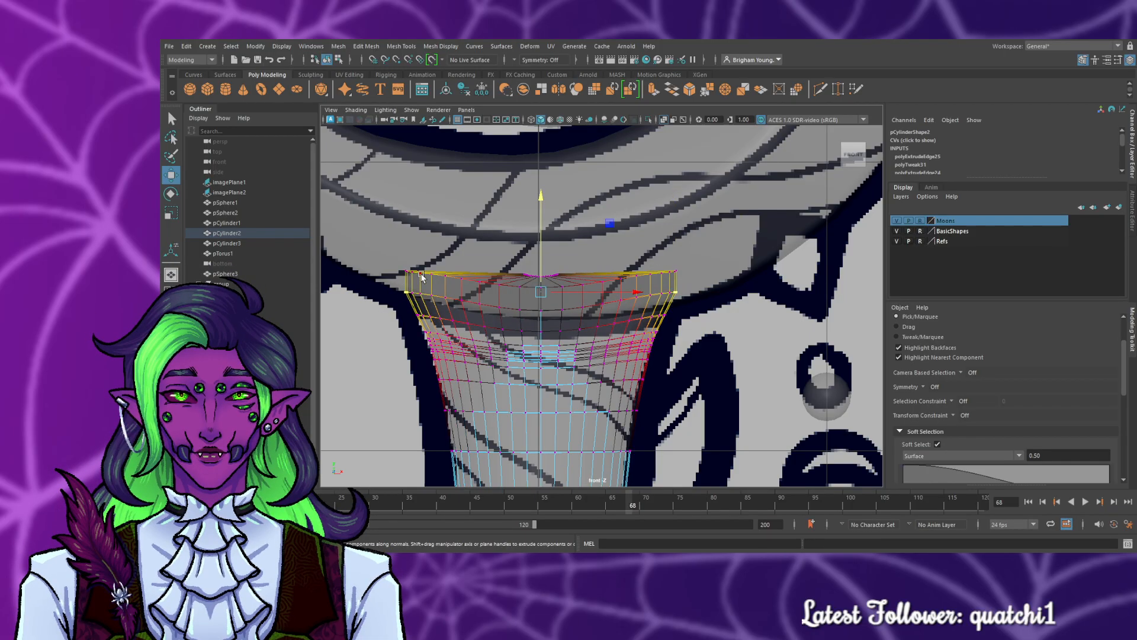
pyautogui.moveTo(544, 255); pyautogui.dragTo(538, 247)
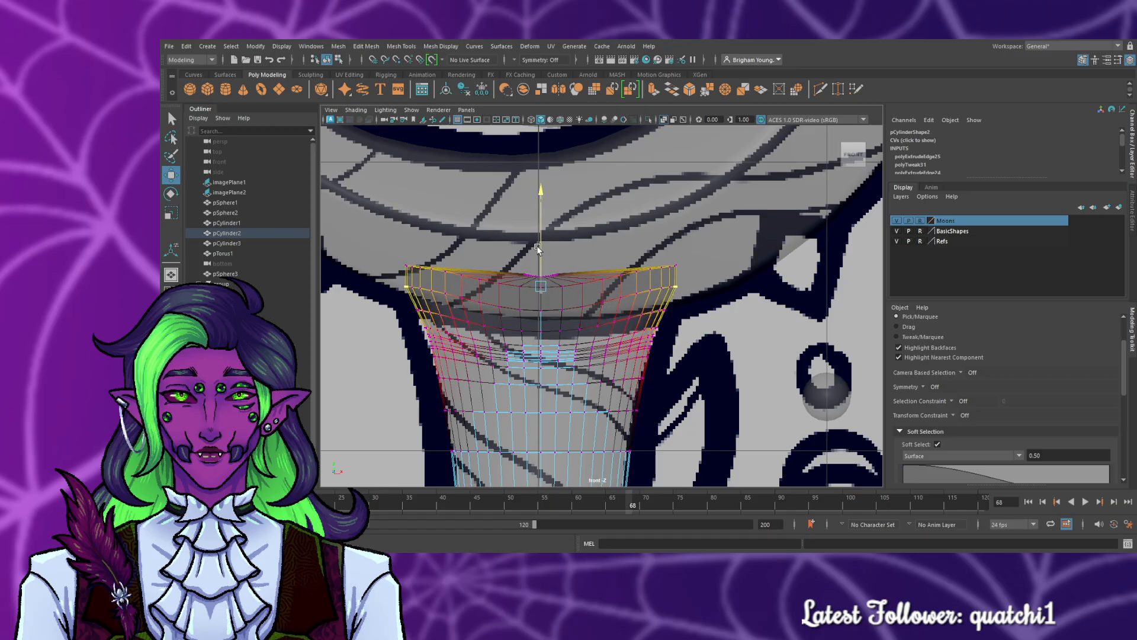
# - Clear the selection, return the cylinder to object mode, and examine how its top meets the crescent in the perspective view
pyautogui.press('space')
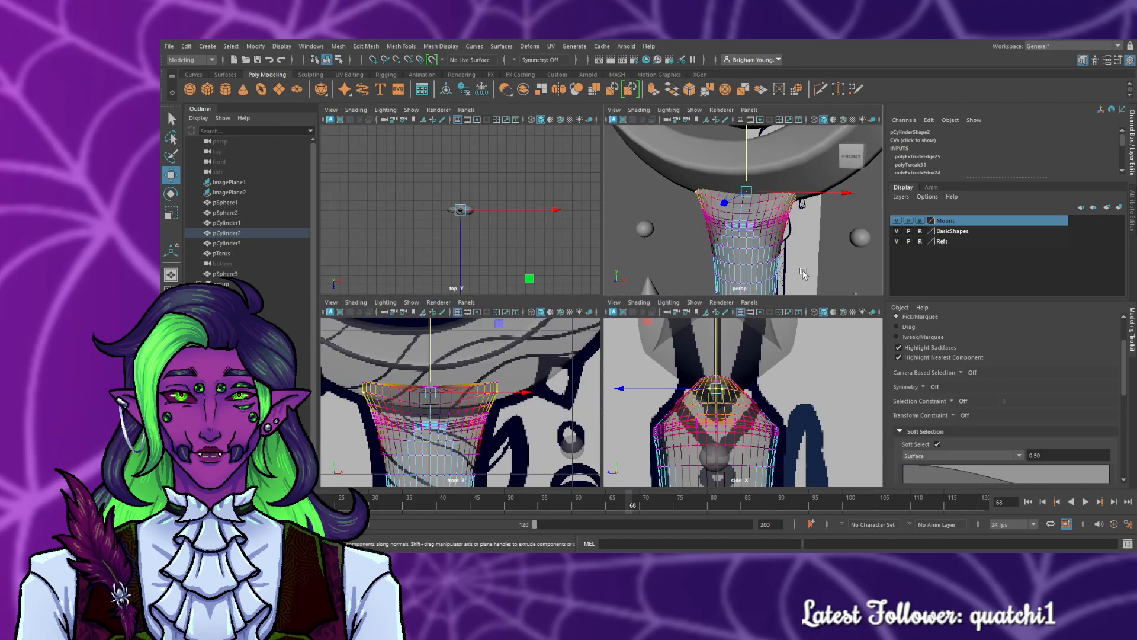
pyautogui.press('space')
pyautogui.click(767, 358)
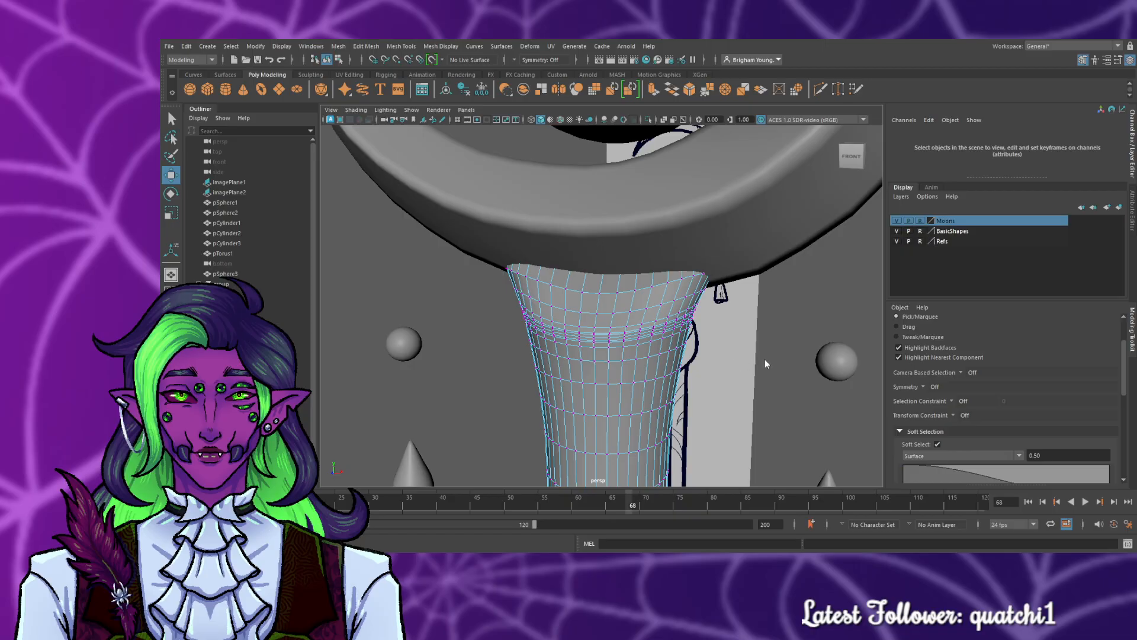
pyautogui.keyDown('alt'); pyautogui.moveTo(762, 361); pyautogui.dragTo(714, 362); pyautogui.keyUp('alt')
pyautogui.scroll(5, 704, 363)
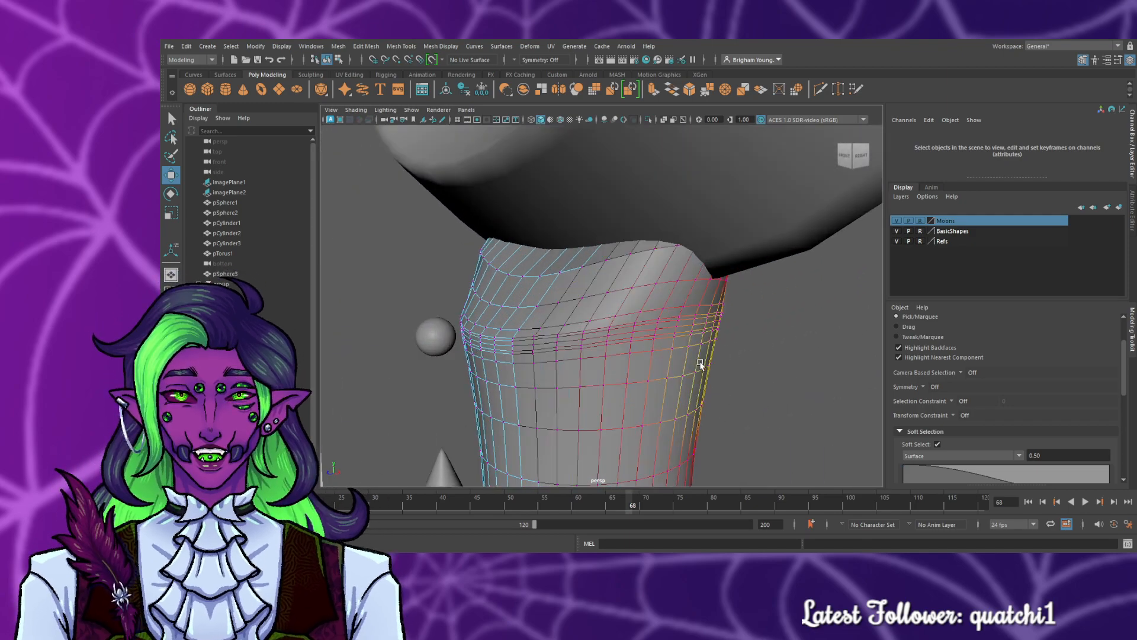
pyautogui.scroll(-10, 703, 363)
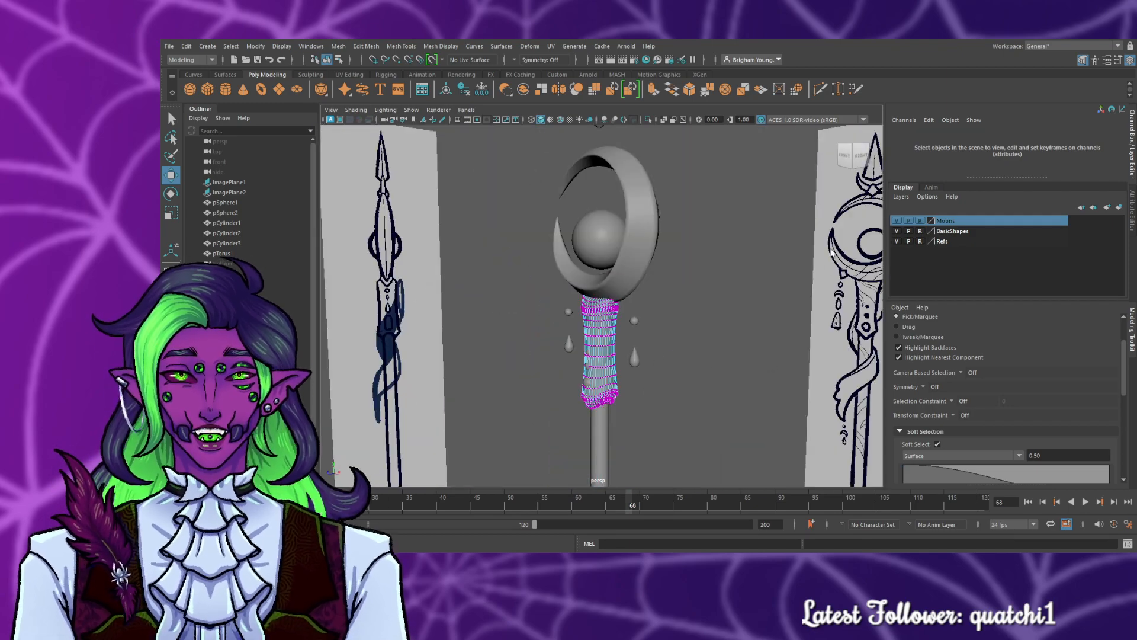
pyautogui.press('F8')
pyautogui.click(760, 318)
pyautogui.keyDown('alt'); pyautogui.moveTo(711, 351); pyautogui.dragTo(318, 344); pyautogui.keyUp('alt')
pyautogui.keyDown('alt'); pyautogui.moveTo(378, 332); pyautogui.dragTo(364, 356); pyautogui.keyUp('alt')
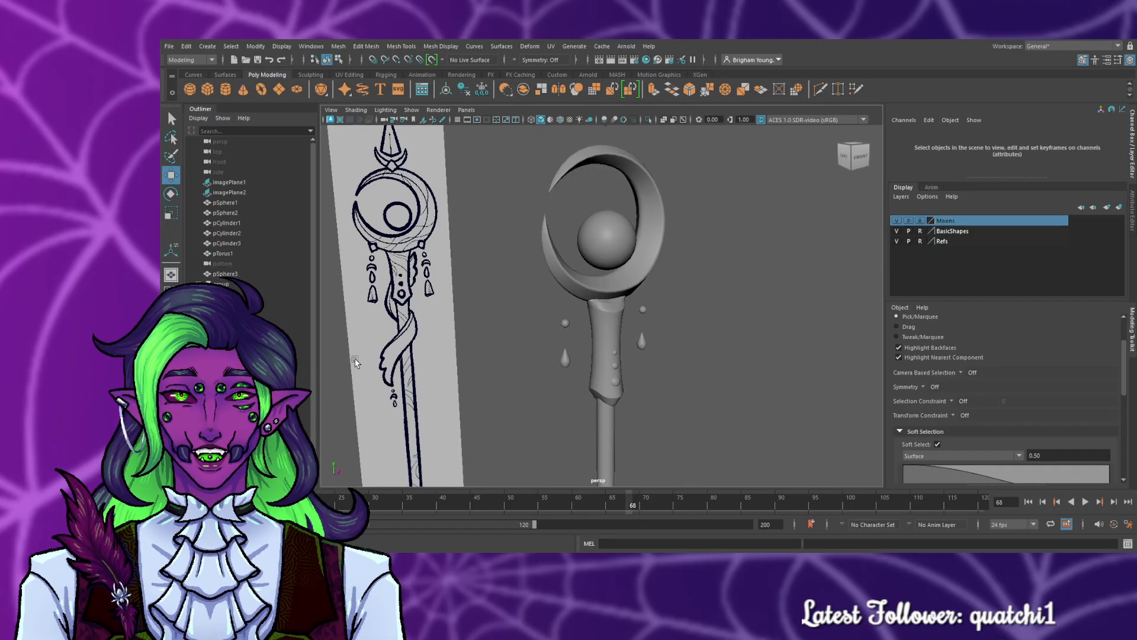
# - Select the cylinder beneath the crescent and switch it to vertex editing with its cap in view from inside the crescent
pyautogui.scroll(5, 611, 304)
pyautogui.click(610, 303)
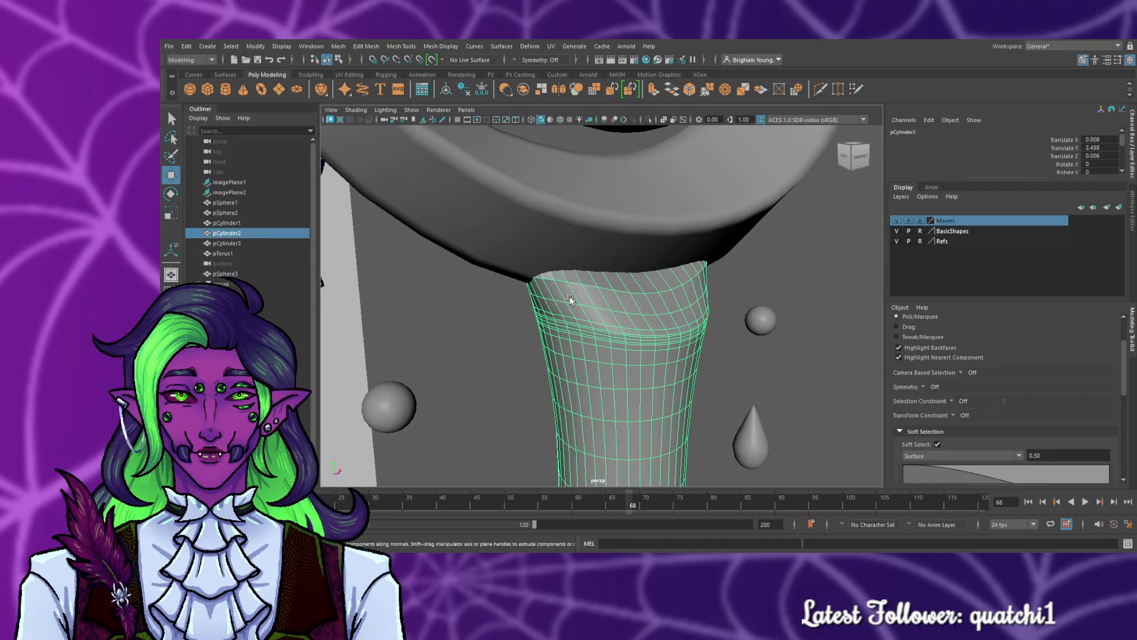
pyautogui.keyDown('alt'); pyautogui.moveTo(569, 298); pyautogui.dragTo(612, 266); pyautogui.keyUp('alt')
pyautogui.scroll(6, 602, 272)
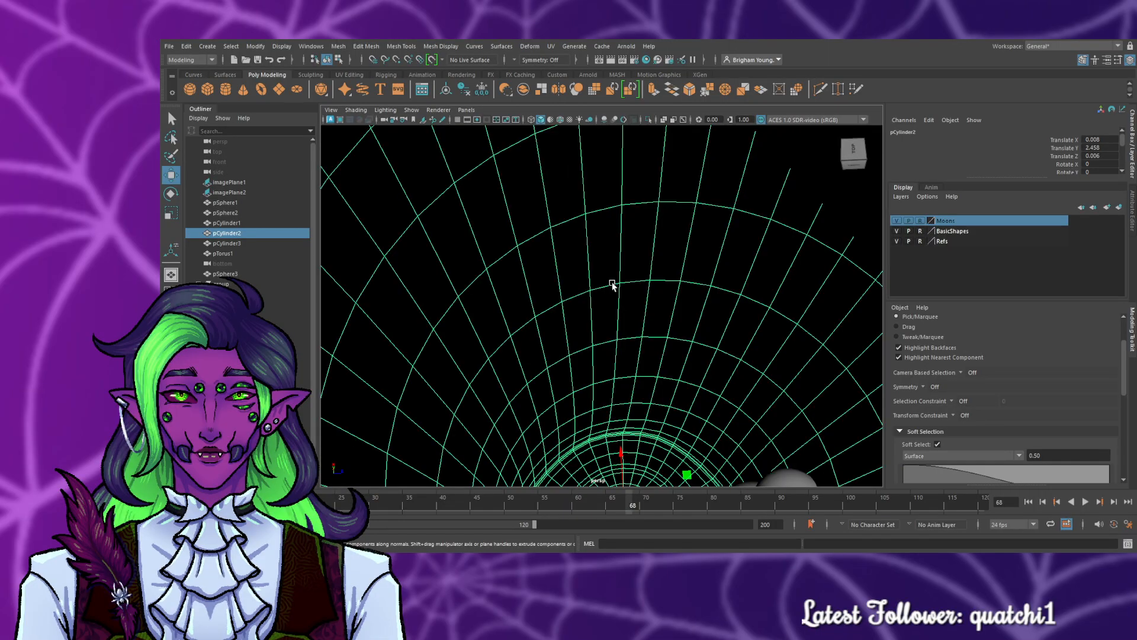
pyautogui.scroll(-1, 646, 366)
pyautogui.scroll(1, 656, 382)
pyautogui.keyDown('alt'); pyautogui.moveTo(630, 400); pyautogui.dragTo(749, 424); pyautogui.keyUp('alt')
pyautogui.scroll(-2, 728, 411)
pyautogui.scroll(3, 708, 400)
pyautogui.keyDown('alt'); pyautogui.moveTo(639, 384); pyautogui.dragTo(354, 288); pyautogui.keyUp('alt')
pyautogui.scroll(-2, 491, 359)
pyautogui.moveTo(450, 270); pyautogui.dragTo(415, 271, button='right')
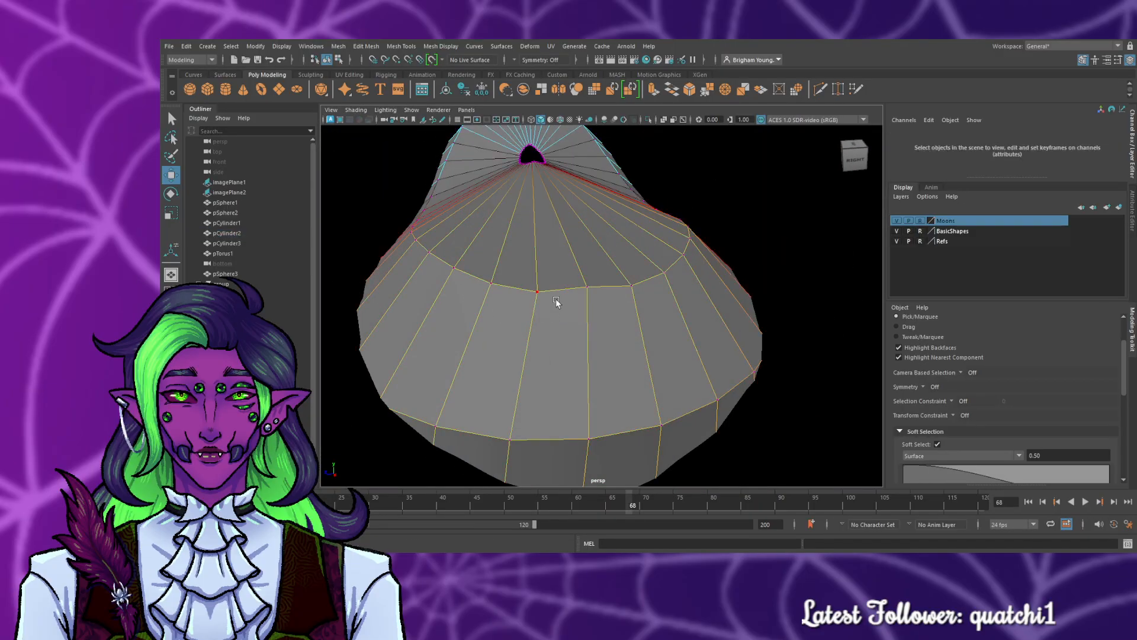
# - Lower the middle vertices of the cap's inner ring on both opposite sides, then clear the selection and check the cylinder from the side
pyautogui.click(587, 288)
pyautogui.moveTo(588, 274); pyautogui.dragTo(605, 377)
pyautogui.keyDown('alt'); pyautogui.moveTo(773, 431); pyautogui.dragTo(976, 434); pyautogui.keyUp('alt')
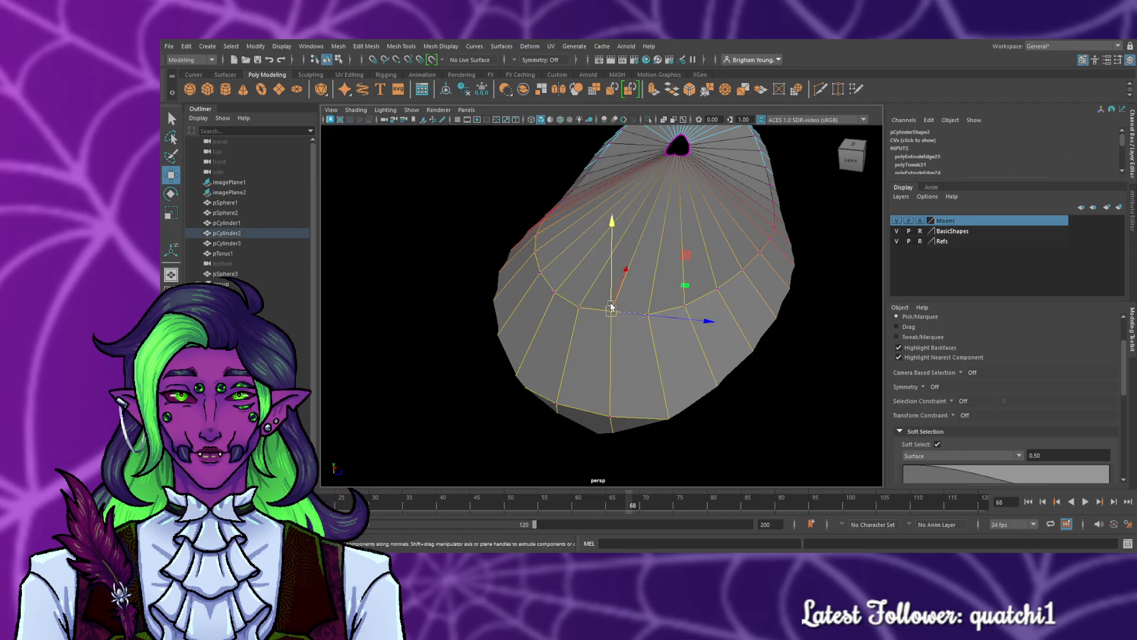
pyautogui.moveTo(611, 306); pyautogui.dragTo(615, 314)
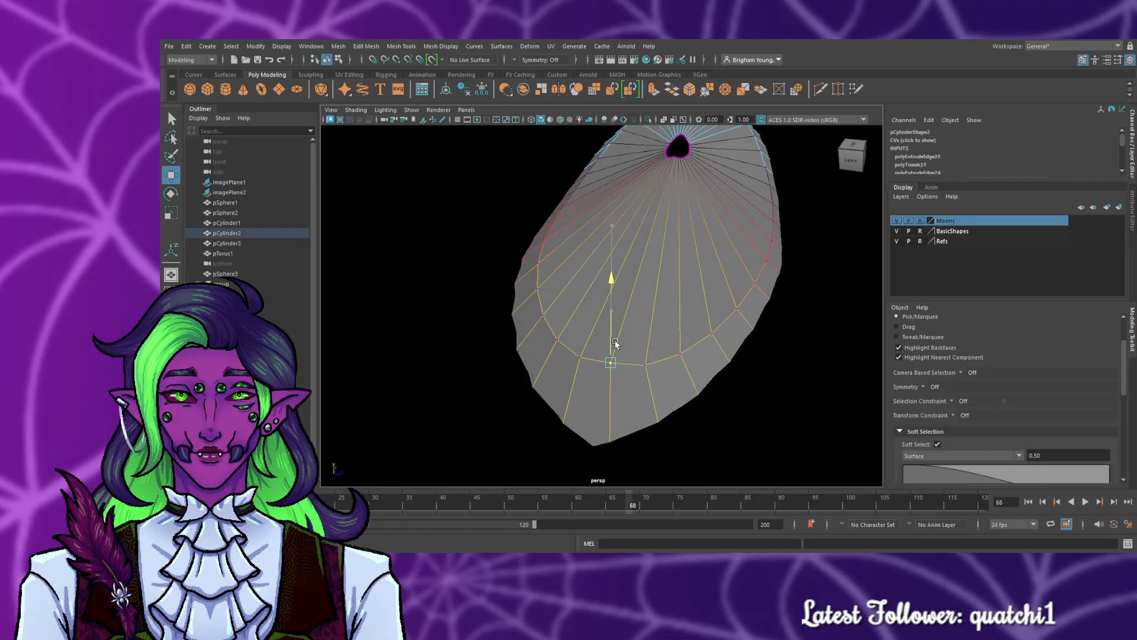
pyautogui.keyDown('alt'); pyautogui.moveTo(812, 361); pyautogui.dragTo(610, 351); pyautogui.keyUp('alt')
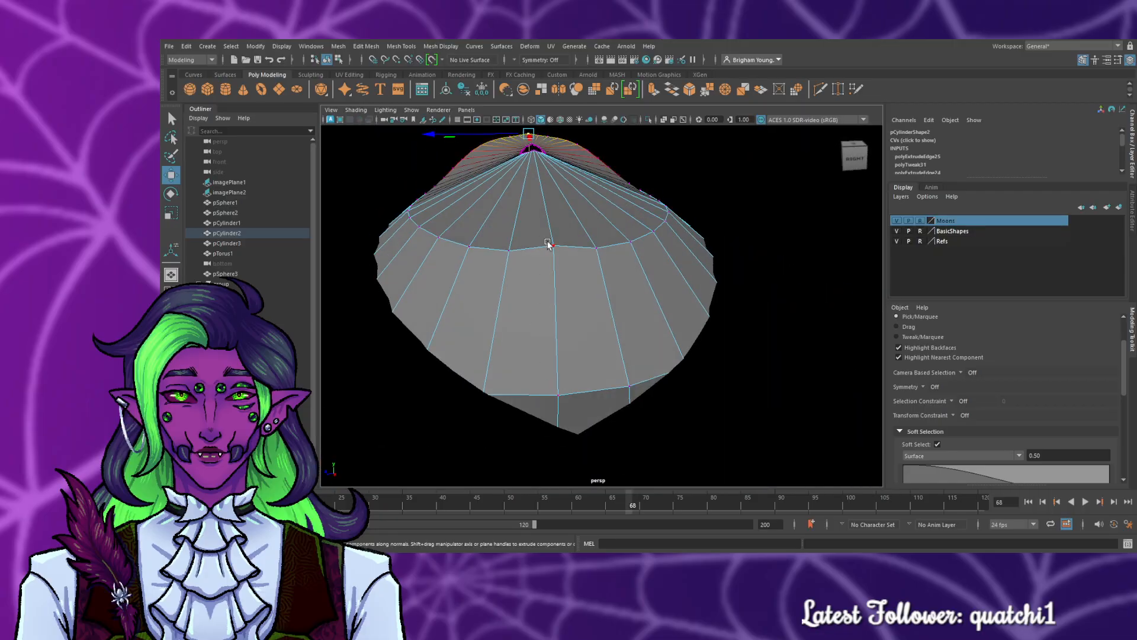
pyautogui.moveTo(557, 232); pyautogui.dragTo(560, 251)
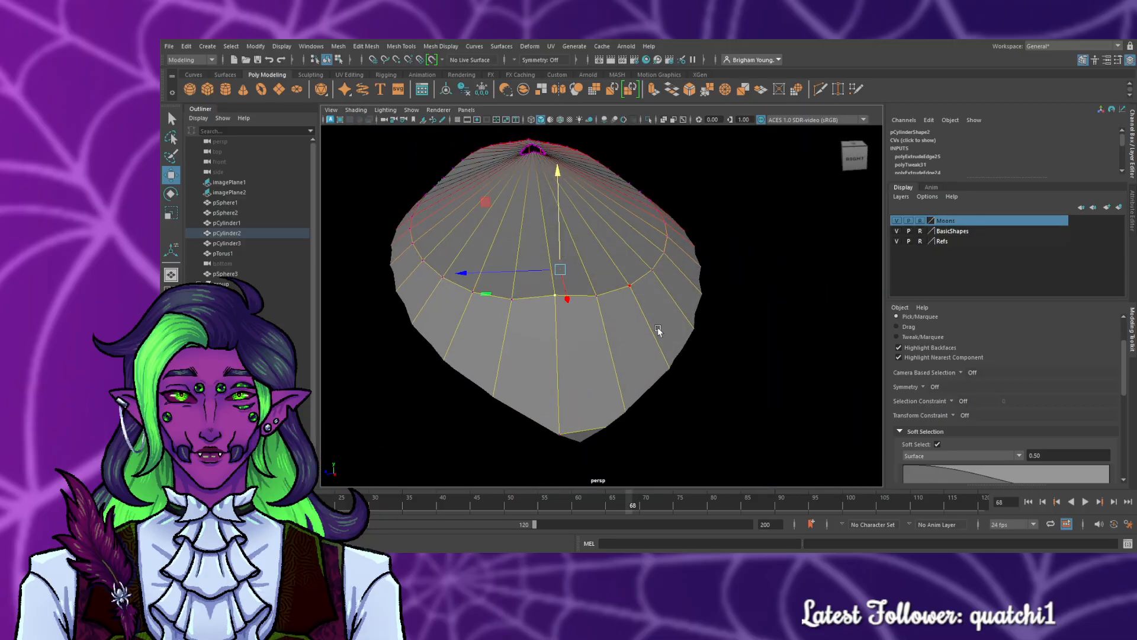
pyautogui.scroll(-6, 731, 443)
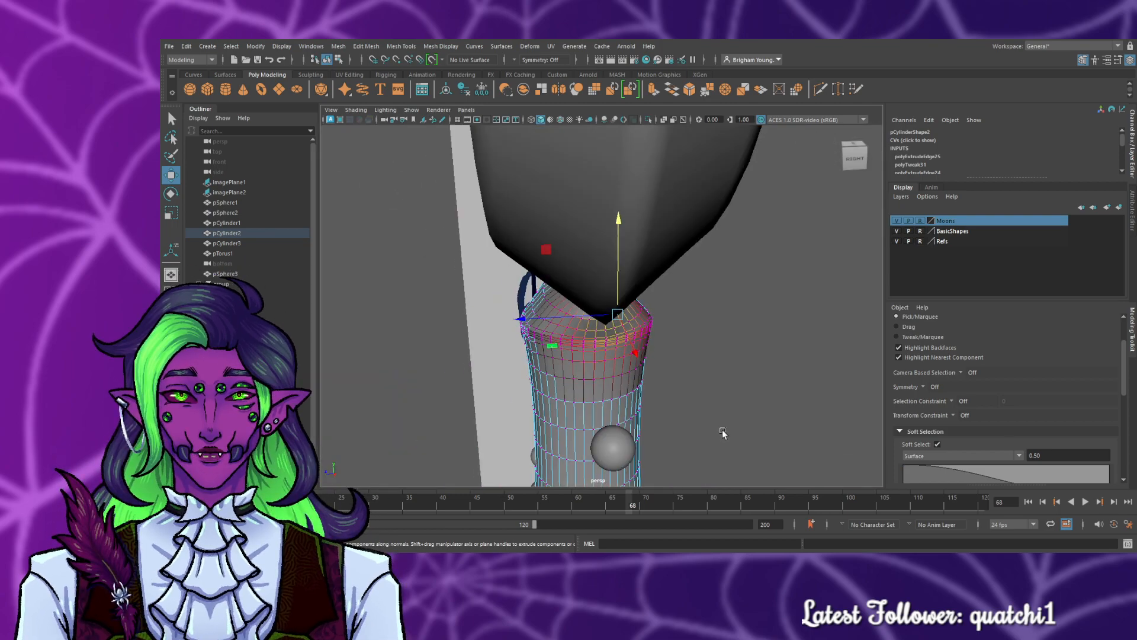
pyautogui.scroll(3, 693, 376)
pyautogui.keyDown('alt'); pyautogui.moveTo(819, 379); pyautogui.dragTo(752, 394); pyautogui.keyUp('alt')
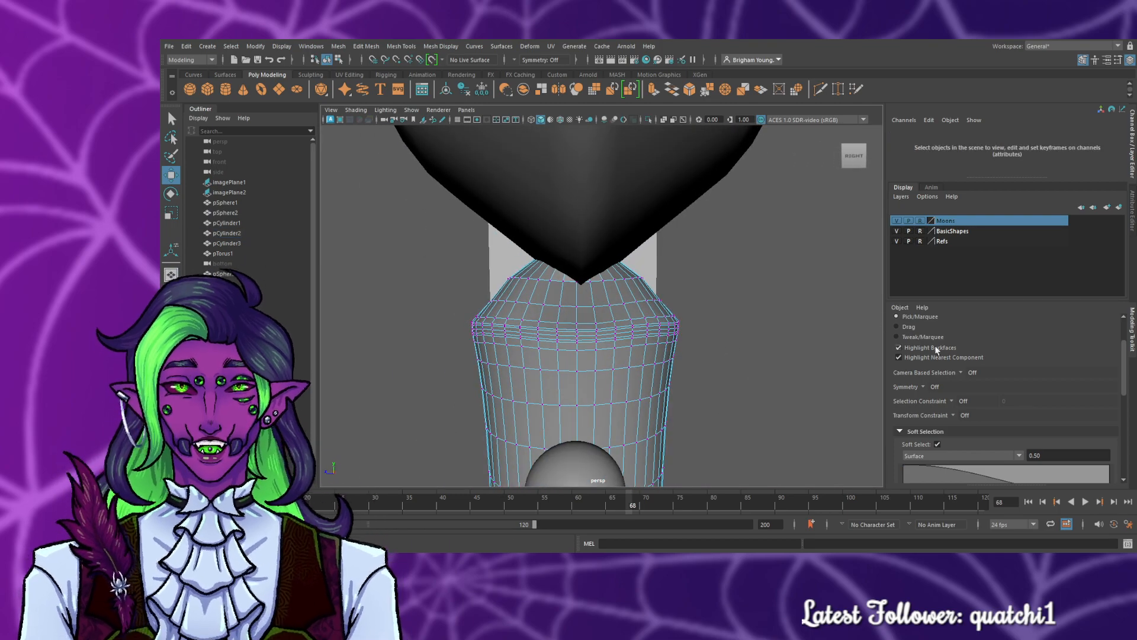
# - Make the Moons layer selectable, select the crescent moon, and shift it along Z to center its lower tip over the cylinder
pyautogui.click(921, 221)
pyautogui.click(590, 186)
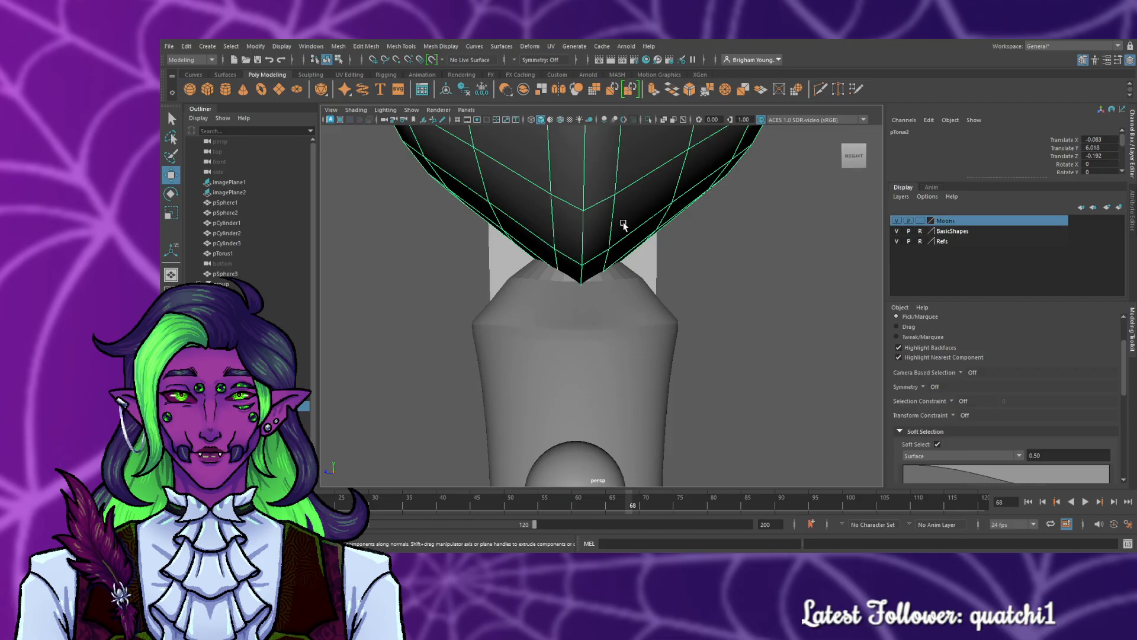
pyautogui.scroll(-4, 625, 224)
pyautogui.scroll(-3, 625, 223)
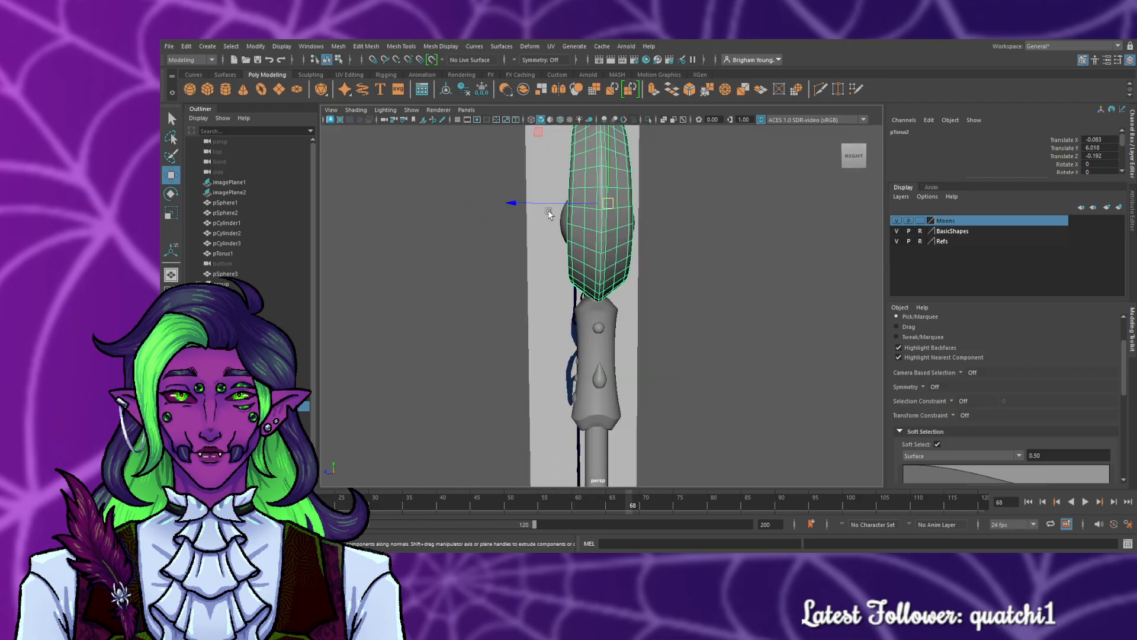
pyautogui.scroll(5, 609, 253)
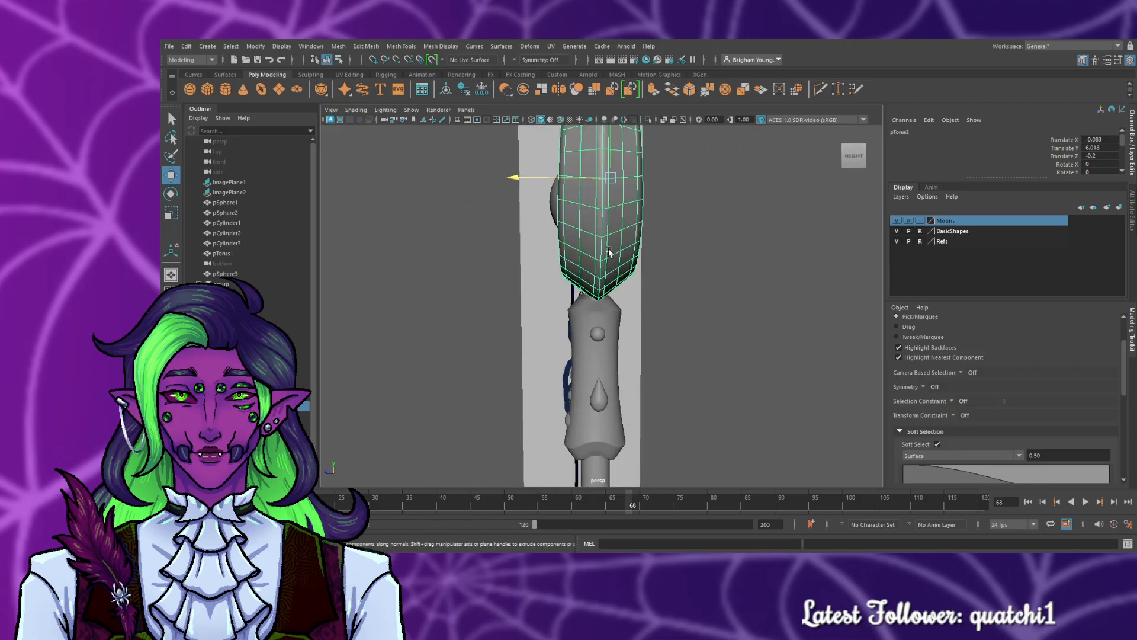
pyautogui.scroll(3, 608, 253)
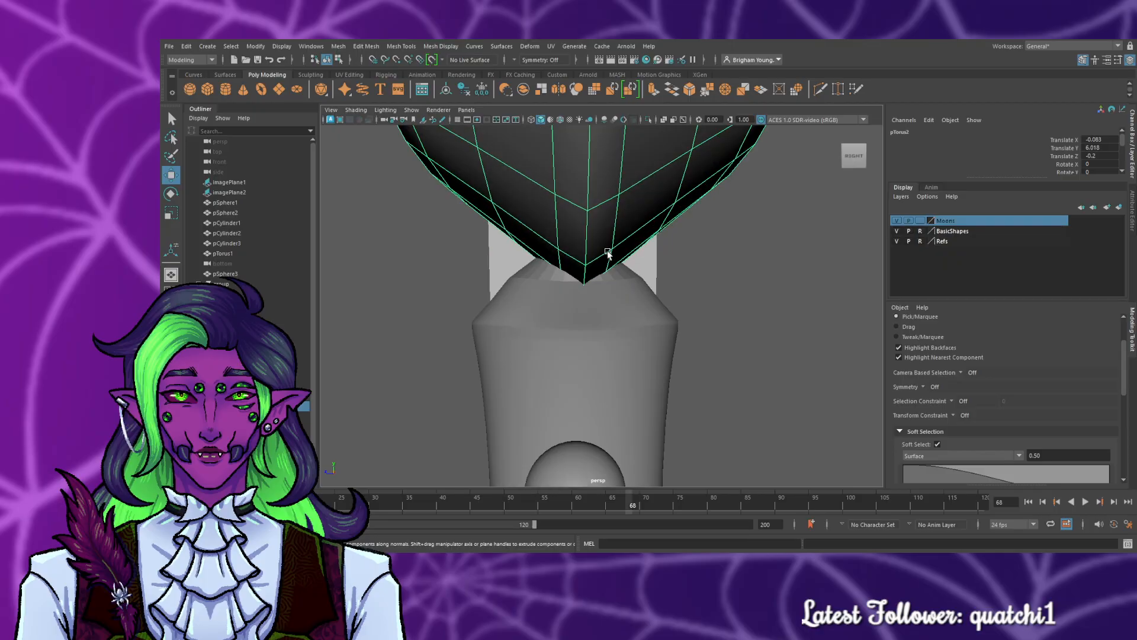
pyautogui.scroll(-8, 609, 253)
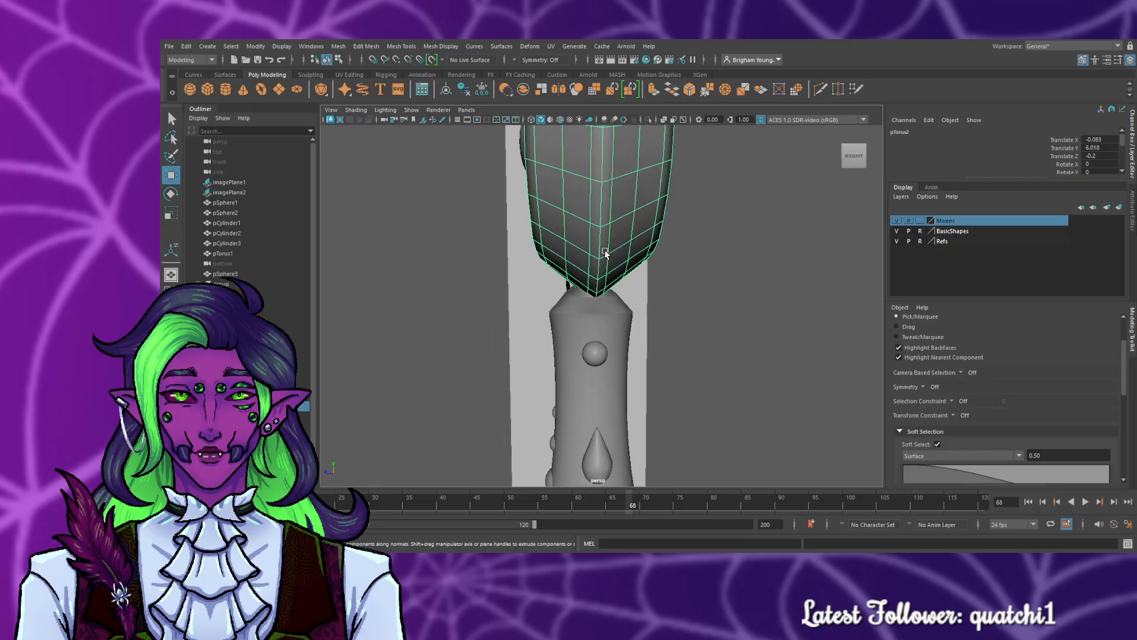
pyautogui.moveTo(534, 227); pyautogui.dragTo(531, 231)
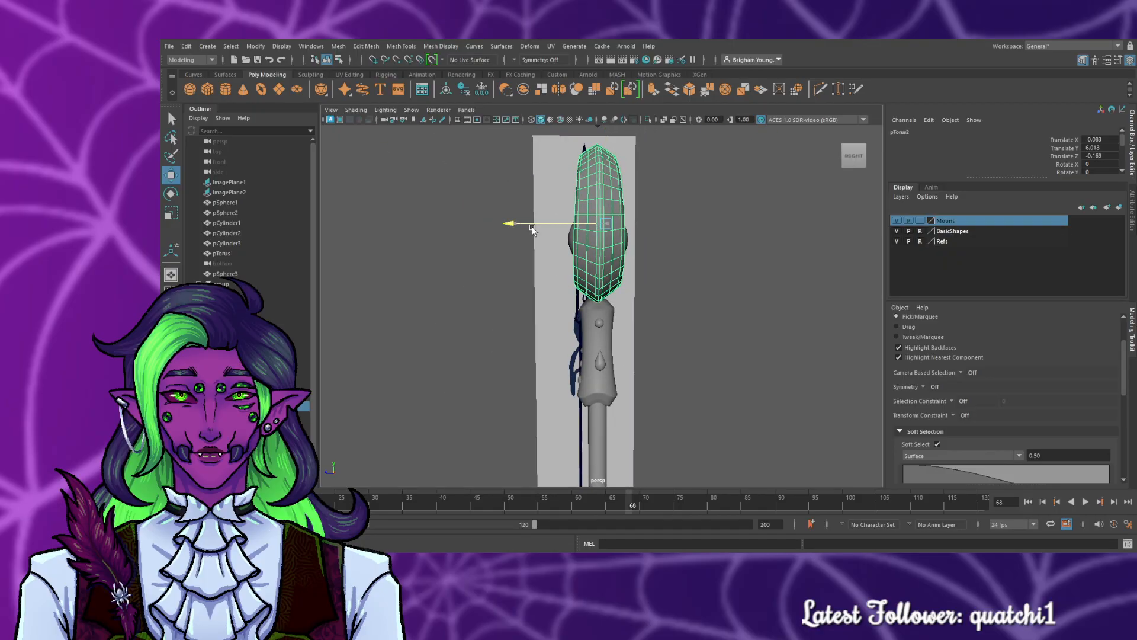
# - Move the crescent to about -0.187 on Z in the side view to center it, then clear the selection
pyautogui.press('space')
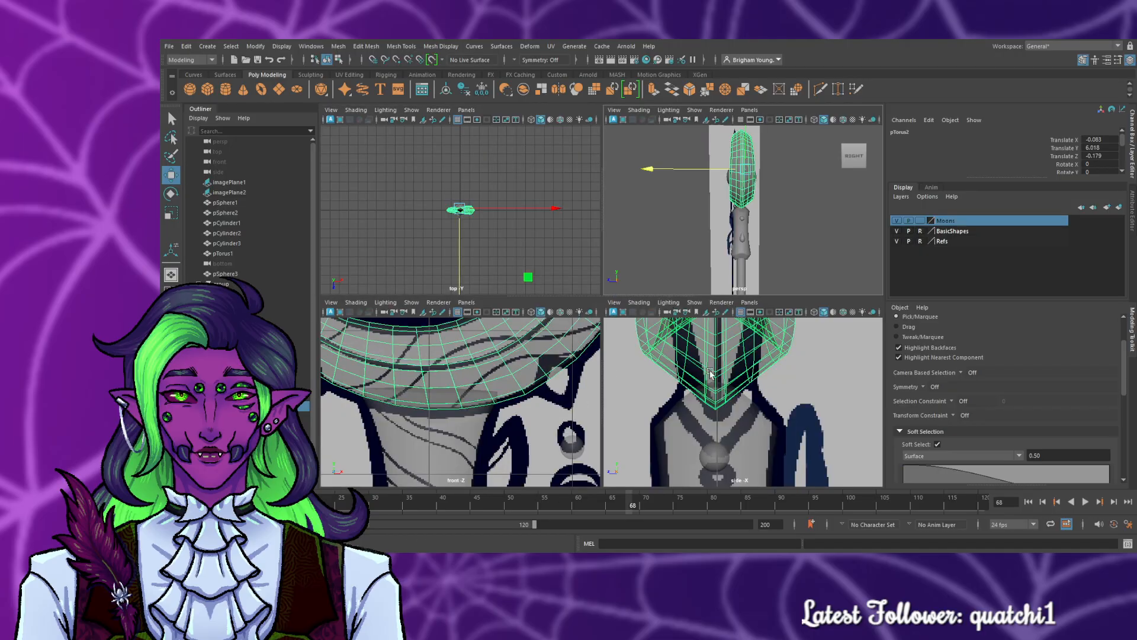
pyautogui.press('space')
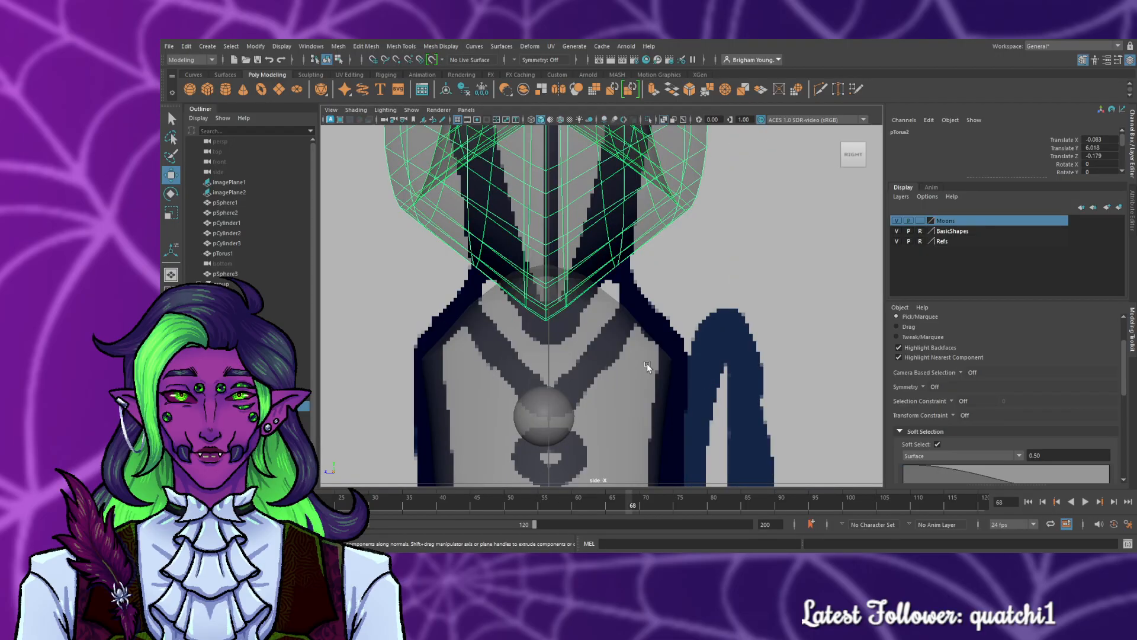
pyautogui.scroll(-5, 647, 364)
pyautogui.scroll(3, 647, 363)
pyautogui.scroll(3, 637, 356)
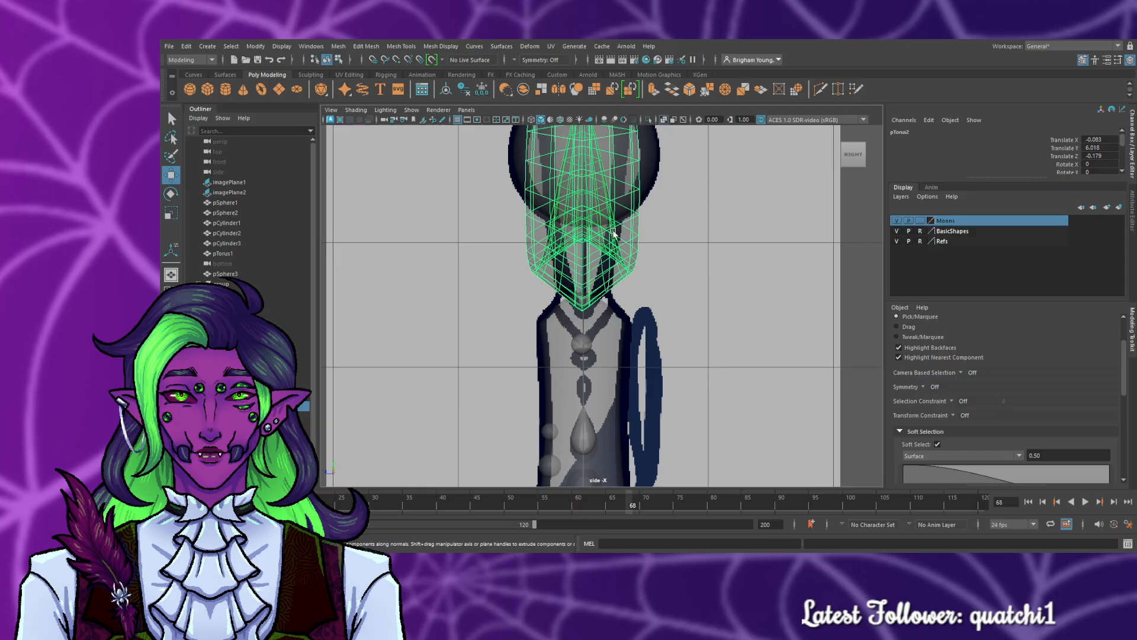
pyautogui.keyDown('alt'); pyautogui.moveTo(614, 271); pyautogui.dragTo(593, 503, button='middle'); pyautogui.keyUp('alt')
pyautogui.keyDown('alt'); pyautogui.moveTo(482, 135); pyautogui.dragTo(492, 181, button='middle'); pyautogui.keyUp('alt')
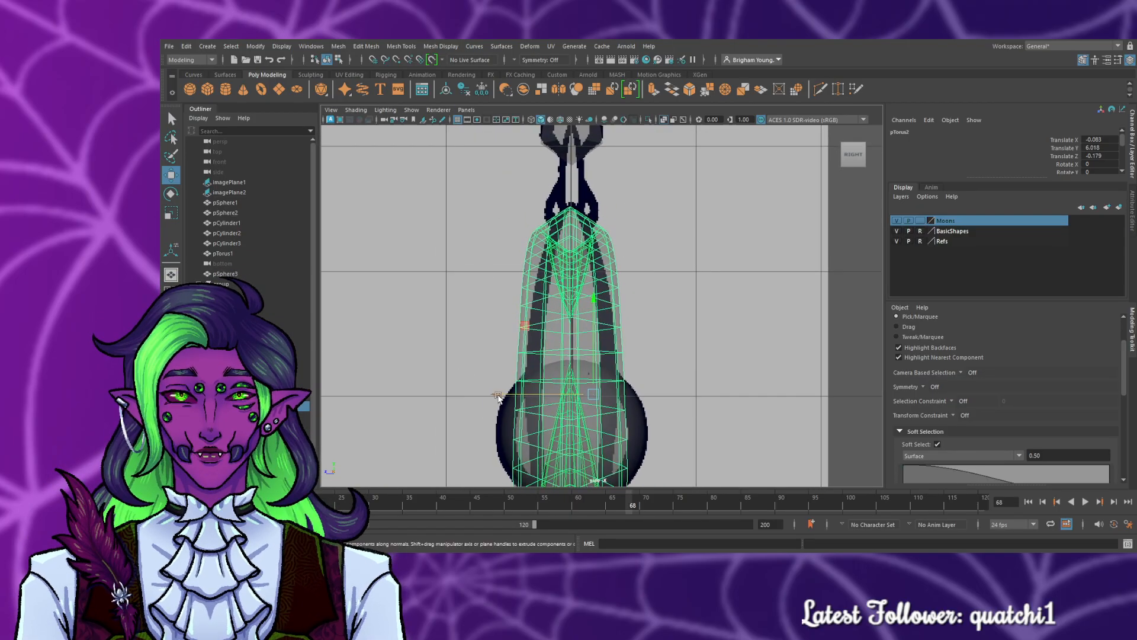
pyautogui.moveTo(498, 397); pyautogui.dragTo(499, 399)
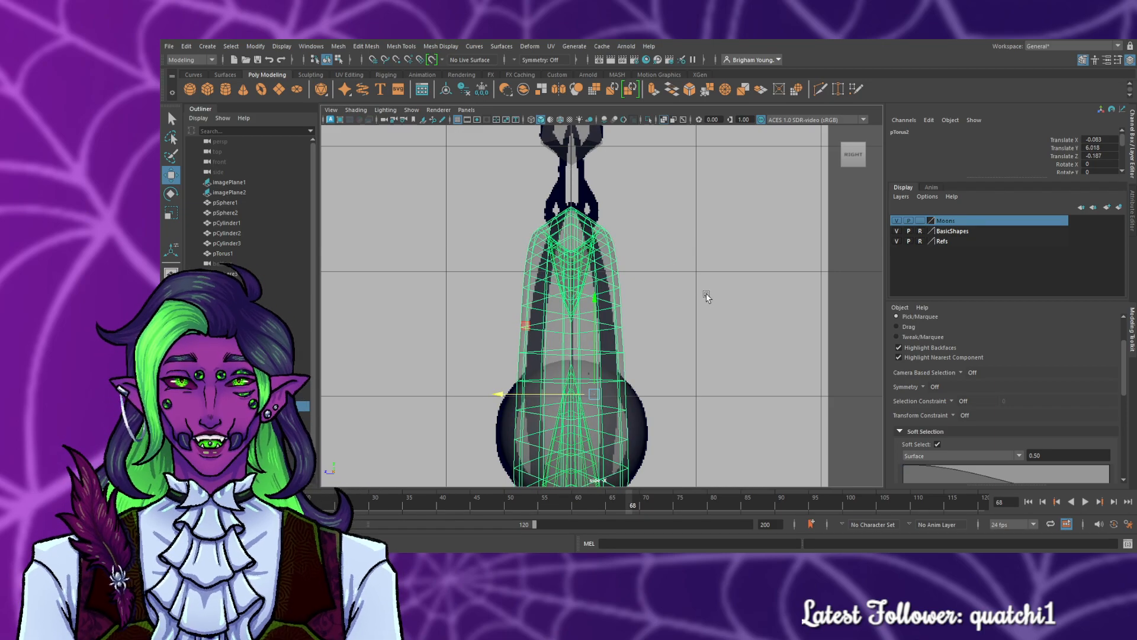
pyautogui.press('space')
pyautogui.press('space')
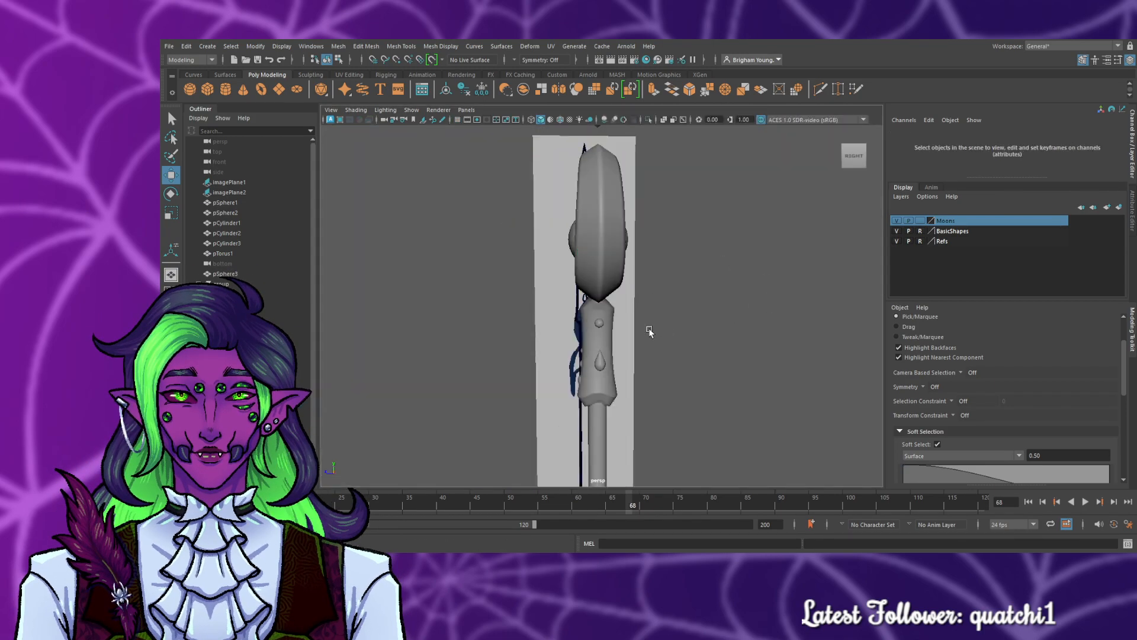
# - Select the cylinder beneath the crescent and adjust the height of its inner top ring's middle vertices on both opposite sides to meet the crescent's tip
pyautogui.scroll(5, 649, 330)
pyautogui.click(634, 317)
pyautogui.scroll(3, 696, 317)
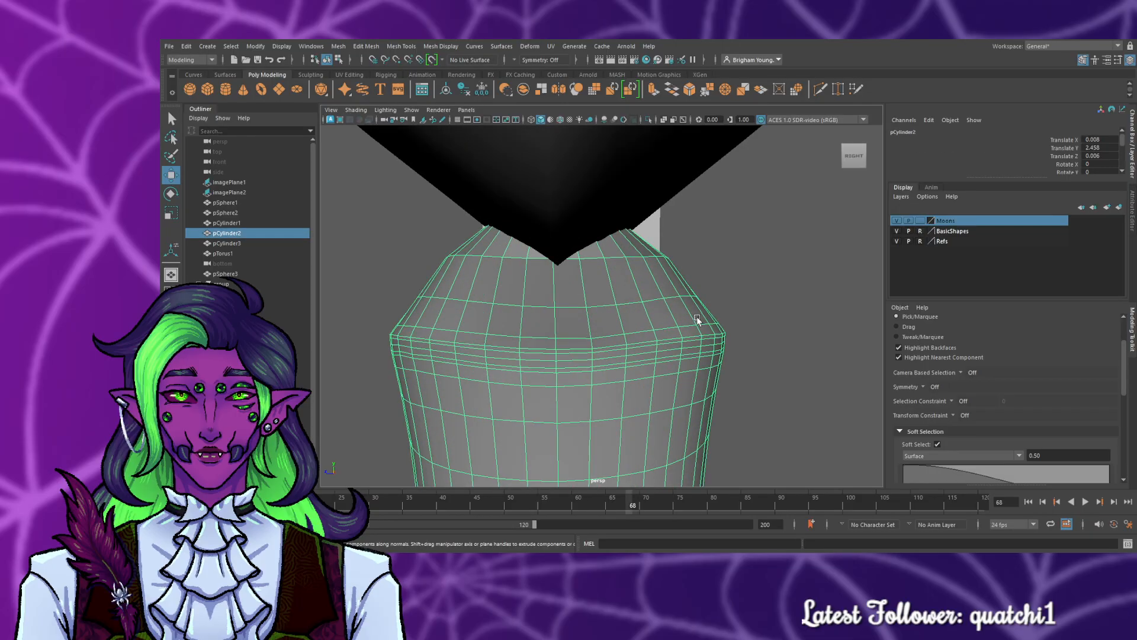
pyautogui.click(817, 300)
pyautogui.keyDown('alt'); pyautogui.moveTo(536, 311); pyautogui.dragTo(778, 309); pyautogui.keyUp('alt')
pyautogui.click(648, 284)
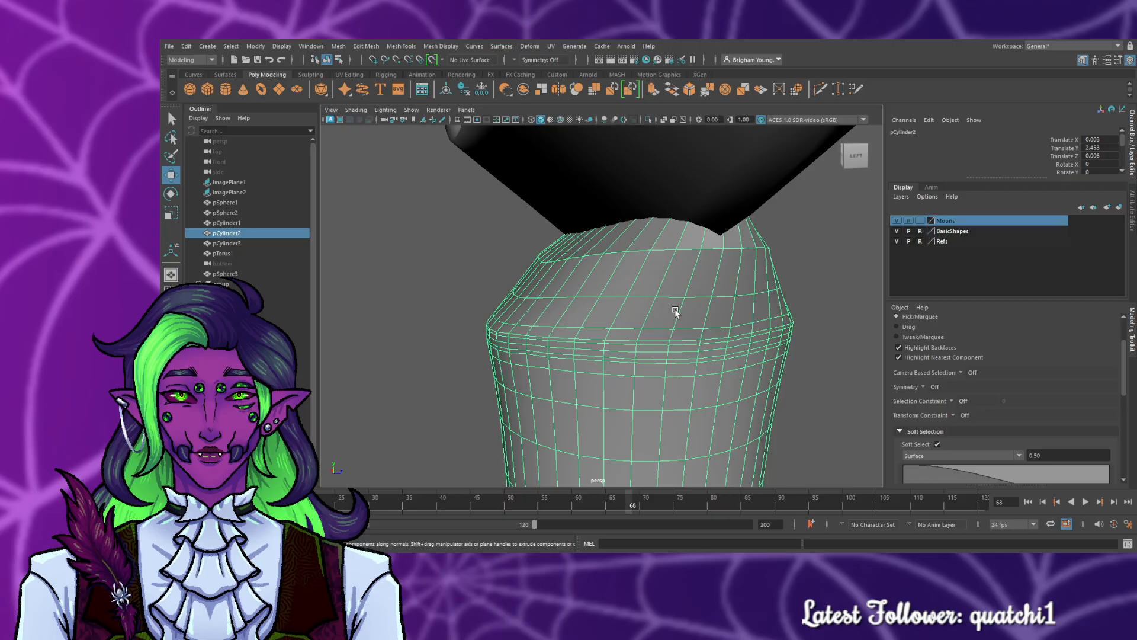
pyautogui.keyDown('alt'); pyautogui.moveTo(634, 279); pyautogui.dragTo(656, 249); pyautogui.keyUp('alt')
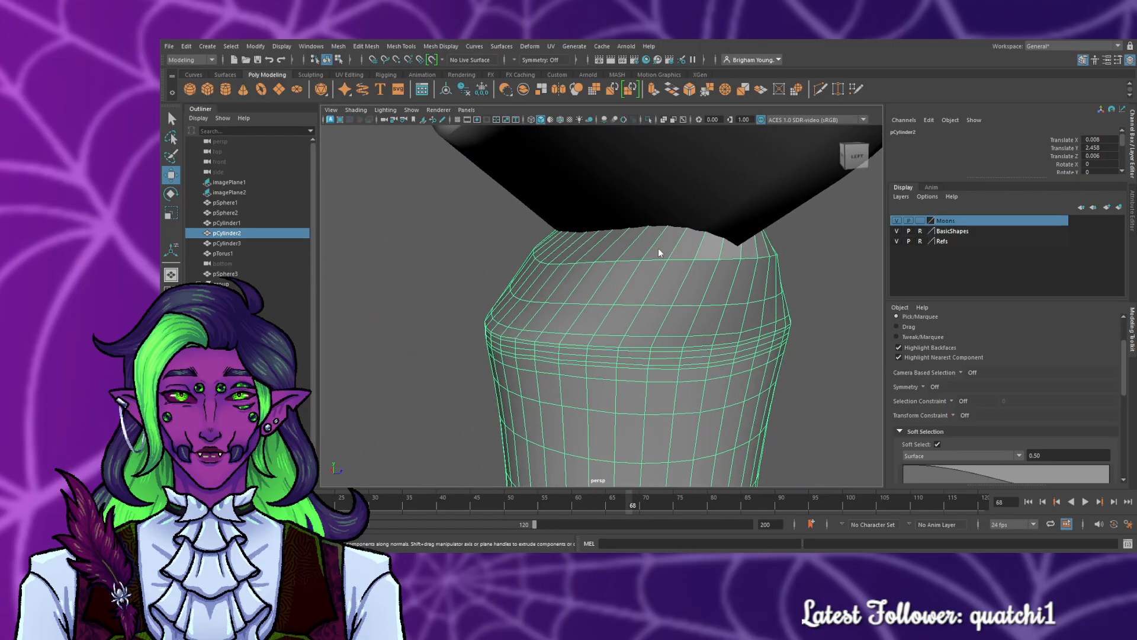
pyautogui.press('F9')
pyautogui.click(741, 259)
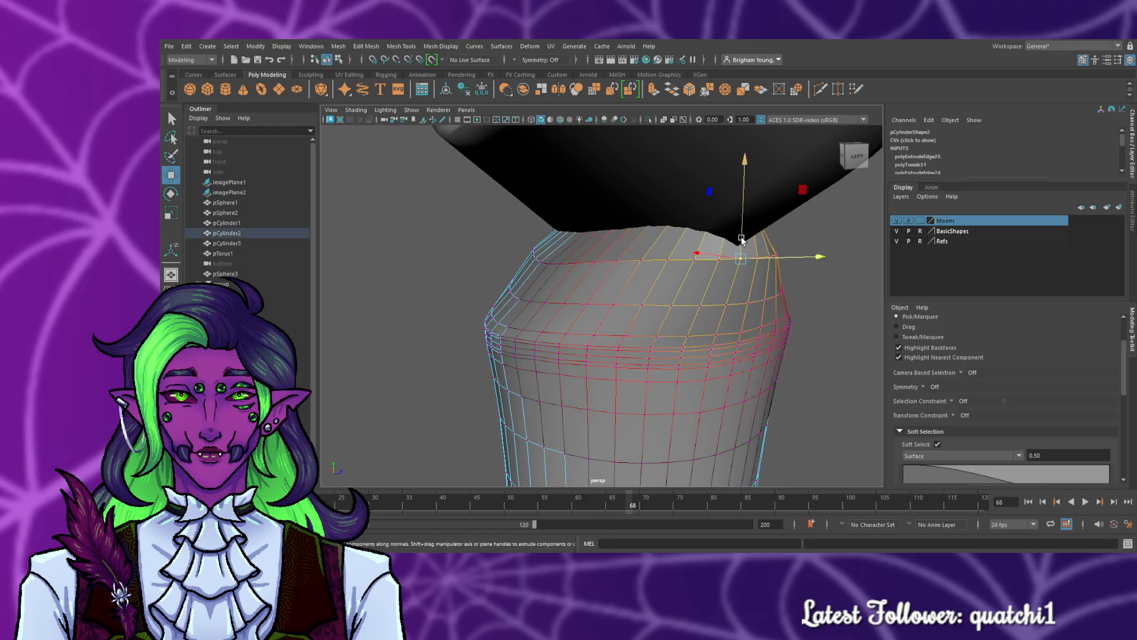
pyautogui.keyDown('alt'); pyautogui.moveTo(783, 329); pyautogui.dragTo(755, 331); pyautogui.keyUp('alt')
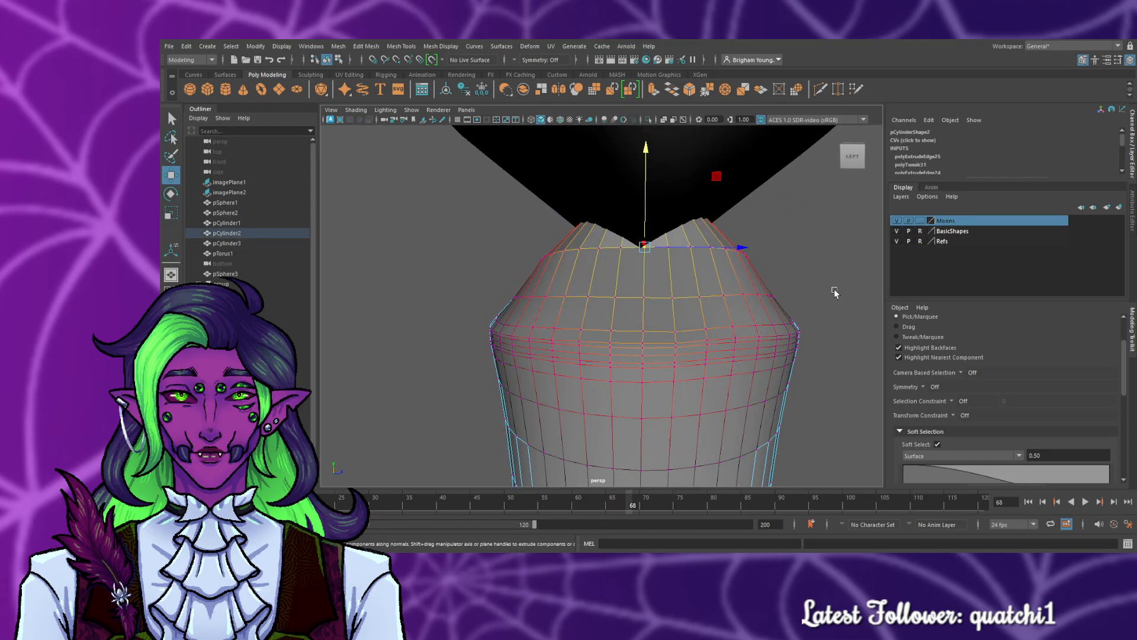
pyautogui.keyDown('alt'); pyautogui.moveTo(834, 292); pyautogui.dragTo(565, 264); pyautogui.keyUp('alt')
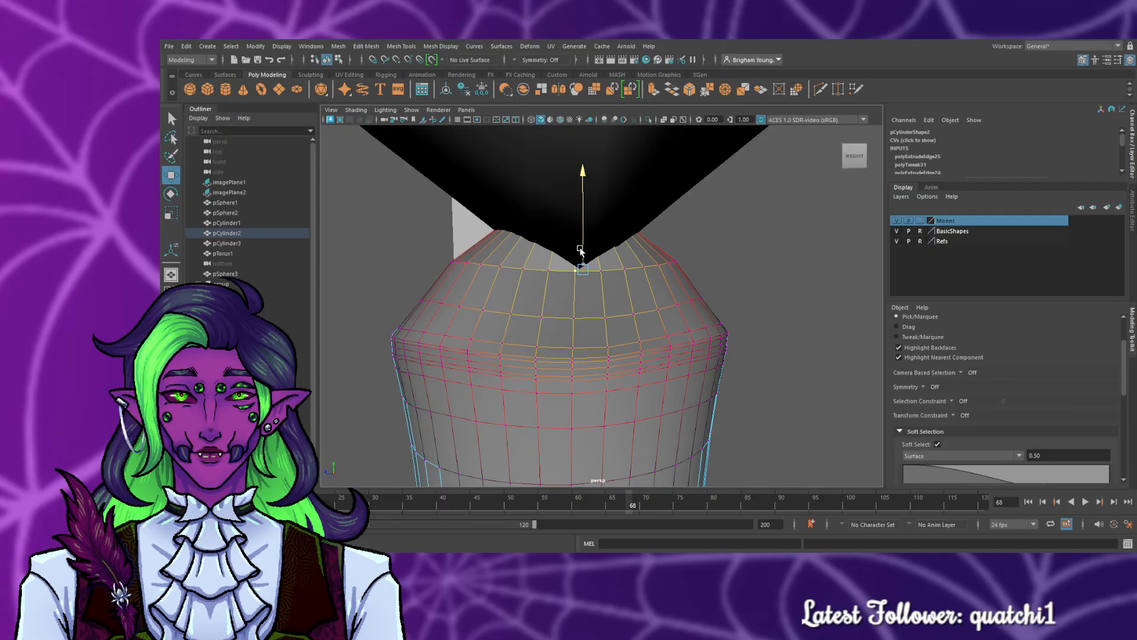
# - Select the crescent and examine how its lower tip lines up with the cylinder from both opposite sides
pyautogui.click(626, 196)
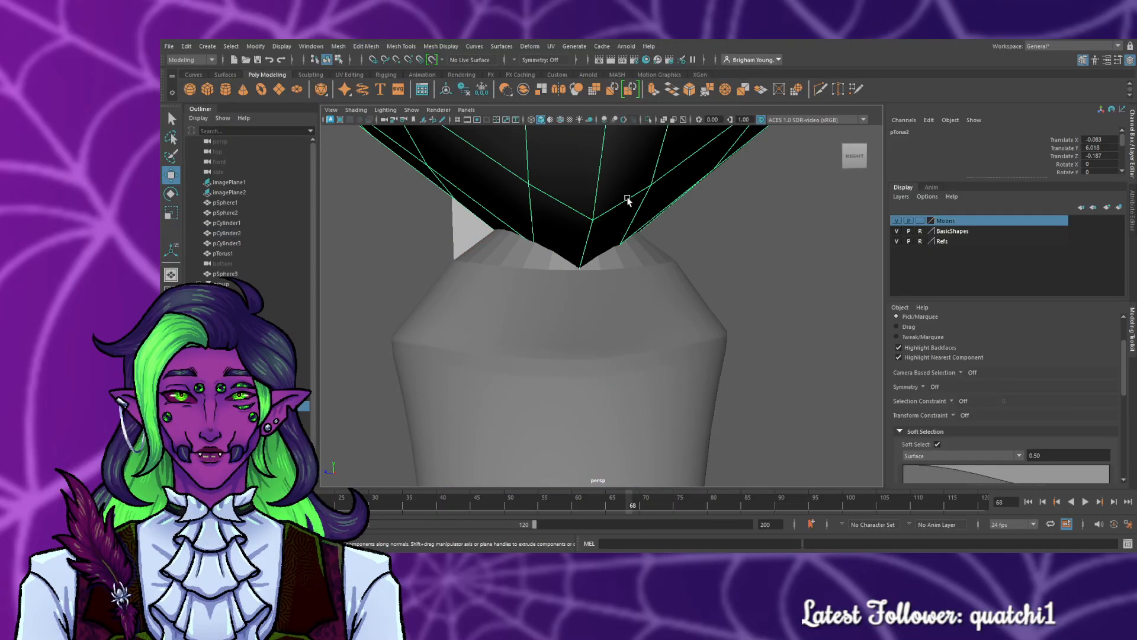
pyautogui.scroll(3, 622, 230)
pyautogui.scroll(-10, 619, 234)
pyautogui.scroll(12, 564, 326)
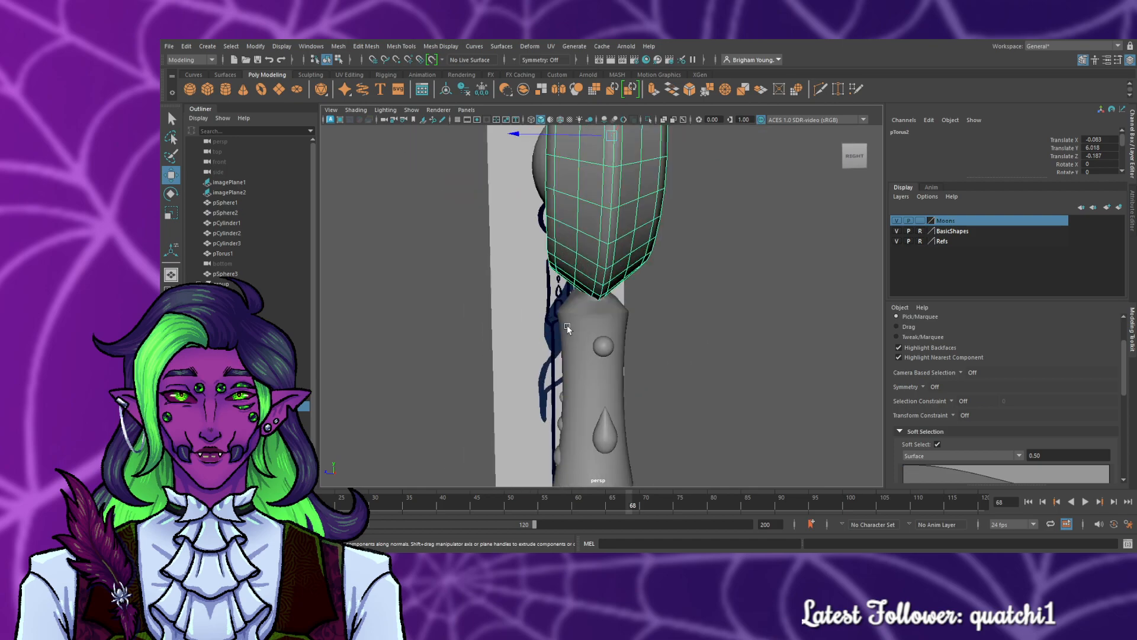
pyautogui.keyDown('alt'); pyautogui.moveTo(561, 314); pyautogui.dragTo(265, 309); pyautogui.keyUp('alt')
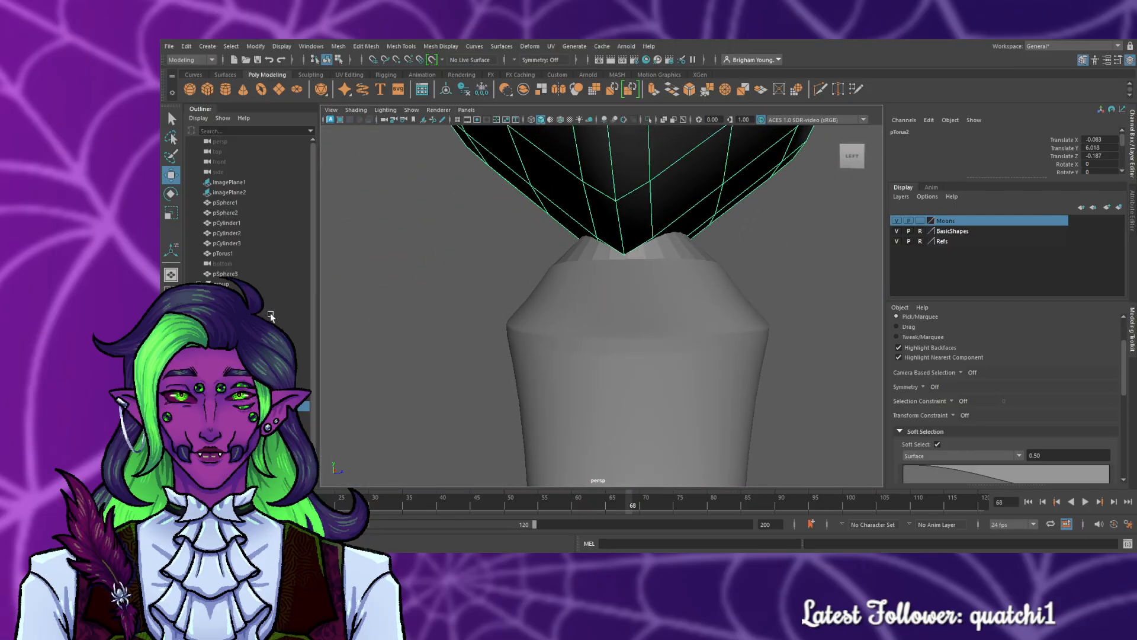
pyautogui.scroll(-12, 421, 328)
pyautogui.scroll(2, 506, 329)
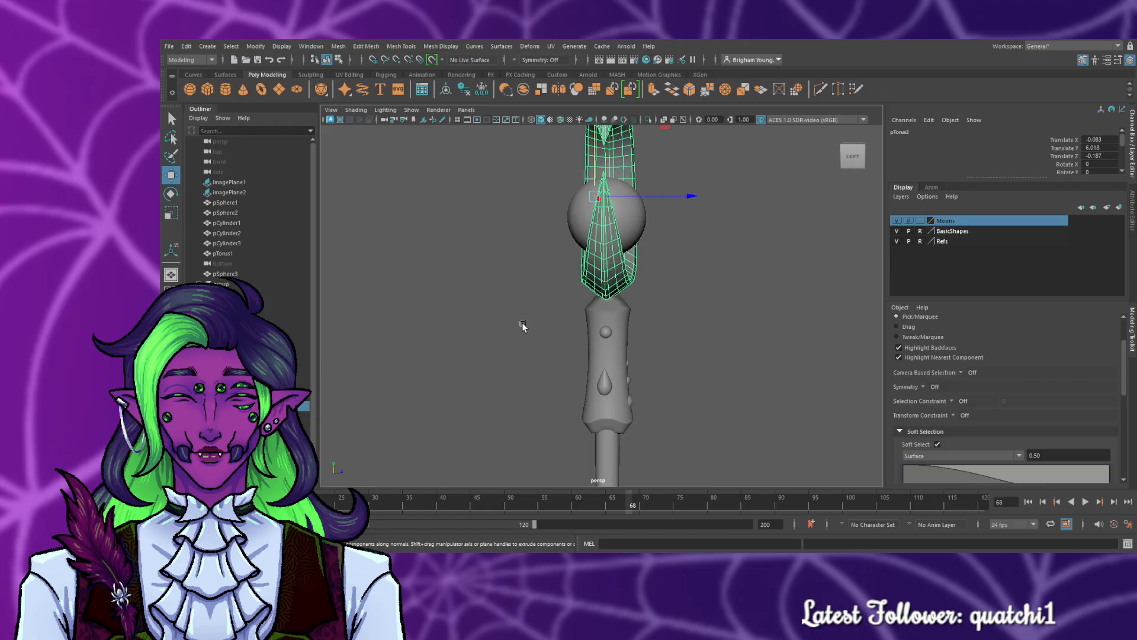
# - Fine-tune the crescent's Z position in the side view and check it against the reference drawing
pyautogui.press('space')
pyautogui.click(542, 313)
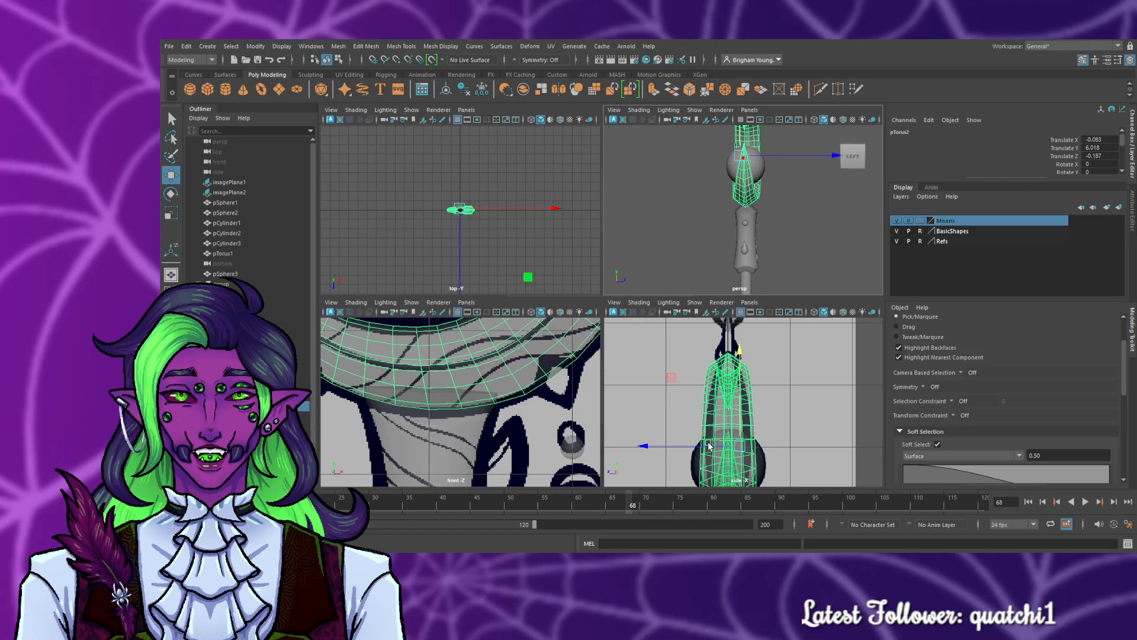
pyautogui.press('space')
pyautogui.scroll(1, 658, 410)
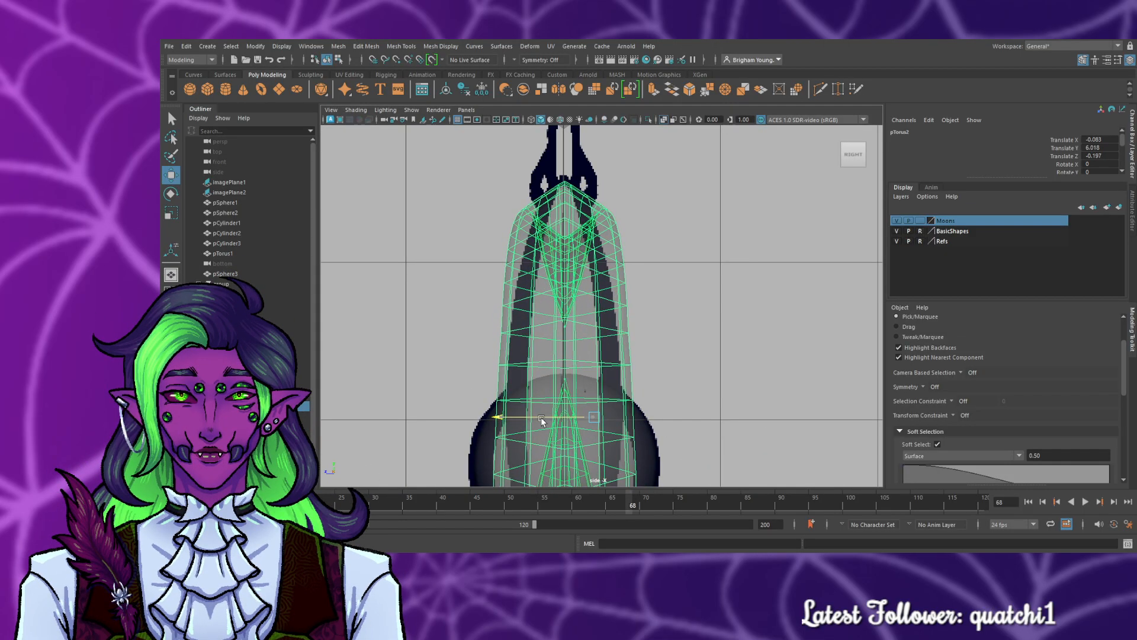
pyautogui.moveTo(541, 420); pyautogui.dragTo(540, 422)
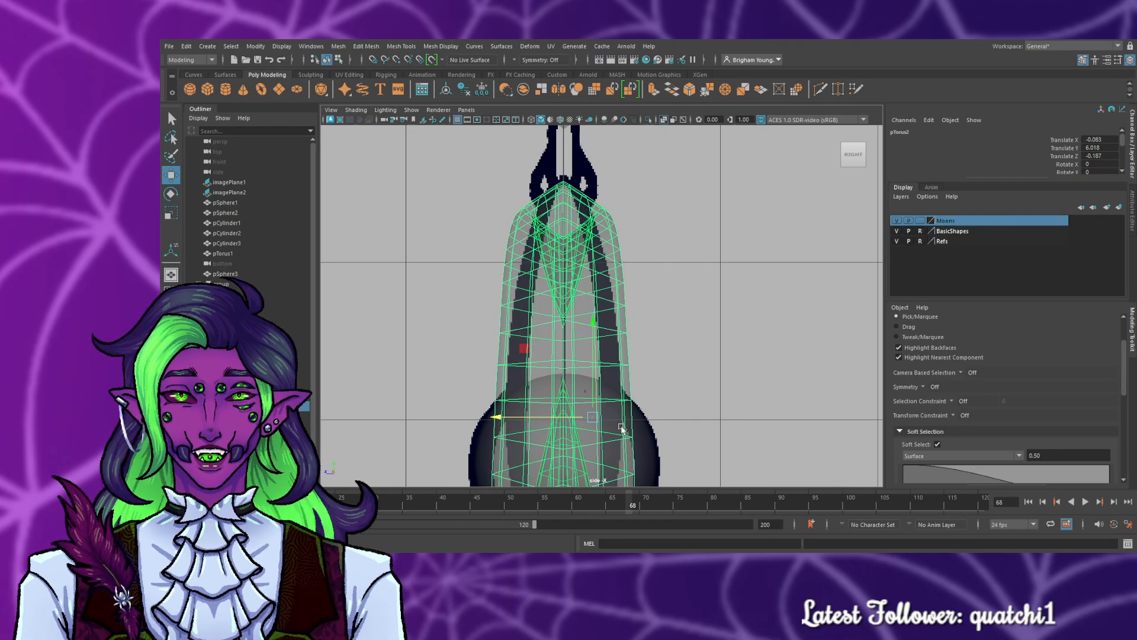
pyautogui.scroll(2, 684, 434)
pyautogui.scroll(-6, 675, 436)
pyautogui.scroll(3, 640, 429)
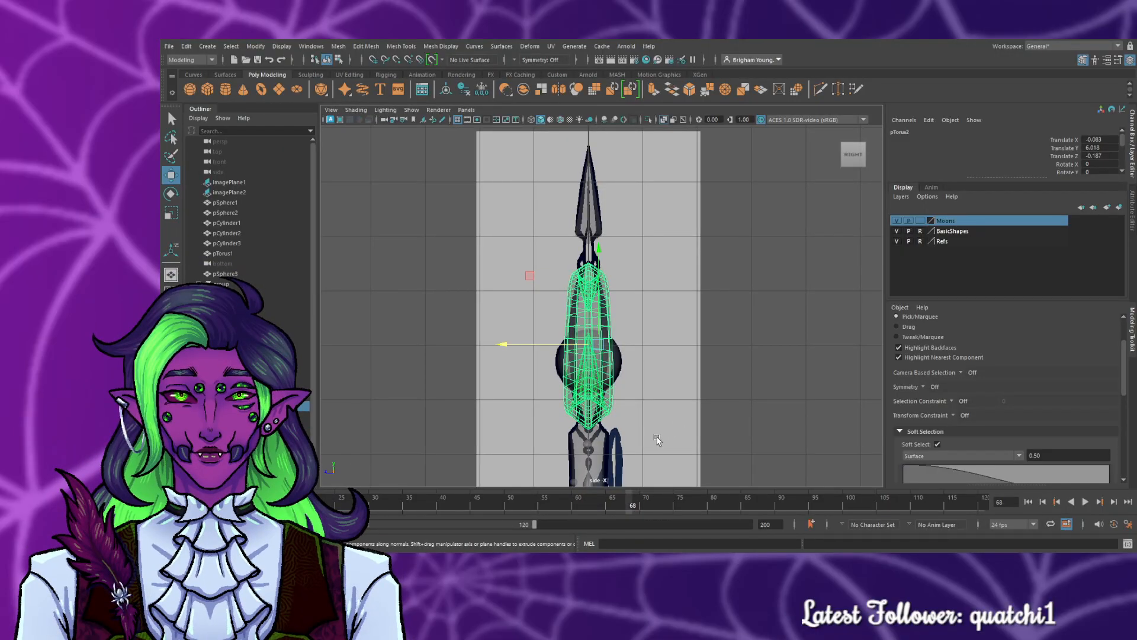
pyautogui.scroll(8, 651, 299)
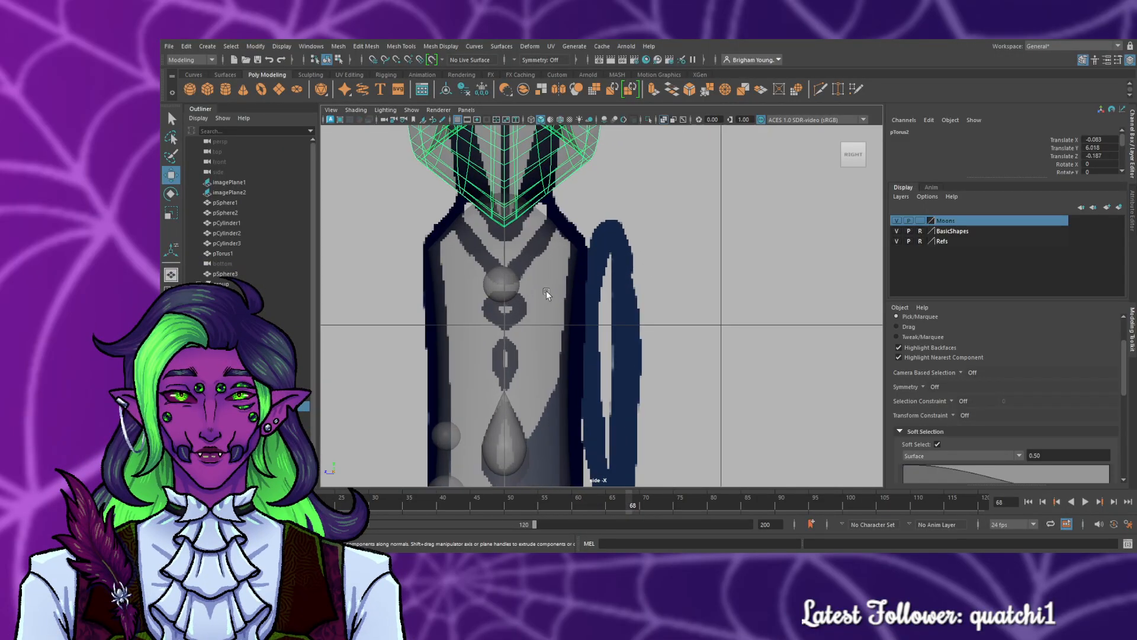
# - Select the cylinder beneath the crescent, shift it to -0.006 on Z to center it in the side view, then deselect it
pyautogui.click(533, 310)
pyautogui.scroll(-8, 542, 338)
pyautogui.scroll(4, 482, 368)
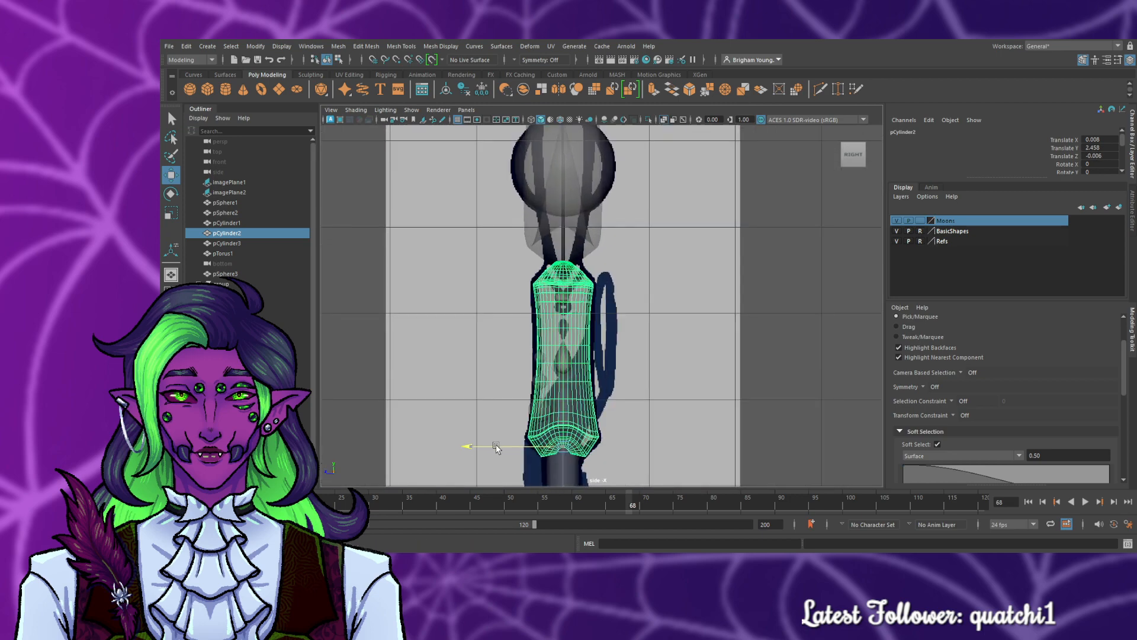
pyautogui.click(667, 442)
pyautogui.scroll(4, 643, 418)
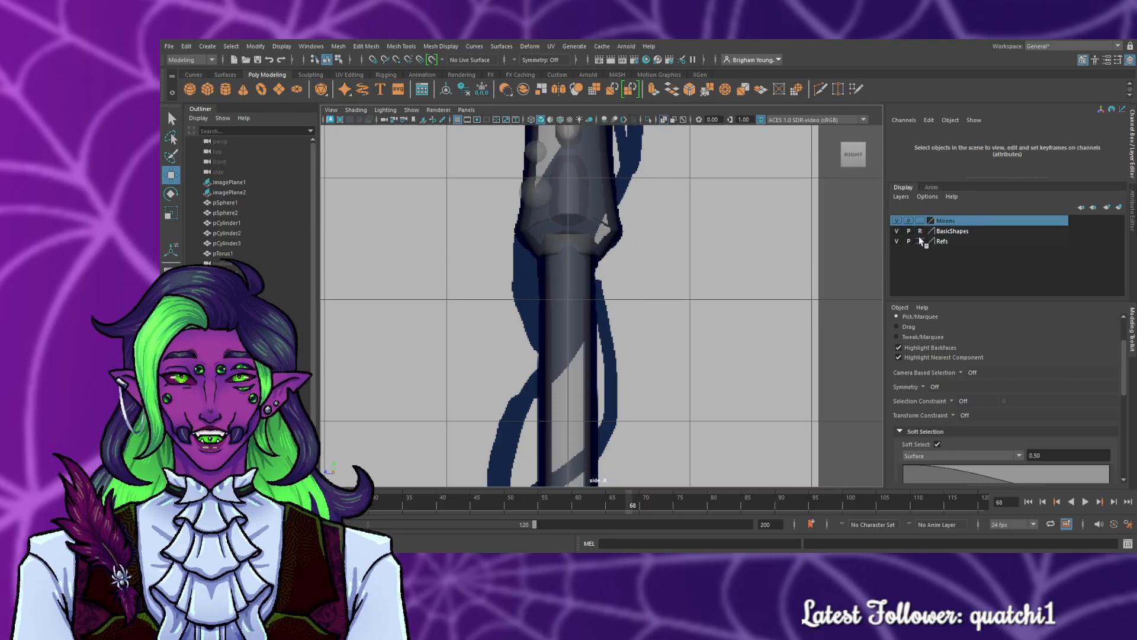
# - Make the BasicShapes layer selectable, and select the long shaft and the lower cylinder in turn to check their centering in the side view
pyautogui.click(920, 232)
pyautogui.click(551, 316)
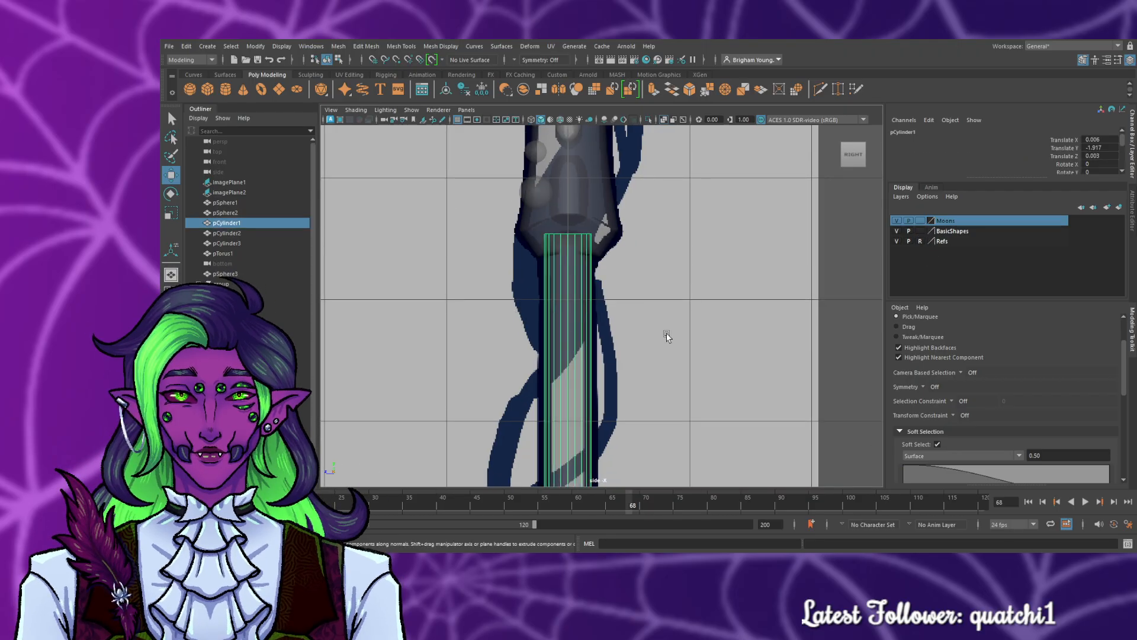
pyautogui.scroll(-8, 662, 346)
pyautogui.scroll(3, 662, 354)
pyautogui.keyDown('alt'); pyautogui.moveTo(654, 393); pyautogui.dragTo(647, 110, button='middle'); pyautogui.keyUp('alt')
pyautogui.scroll(1, 651, 365)
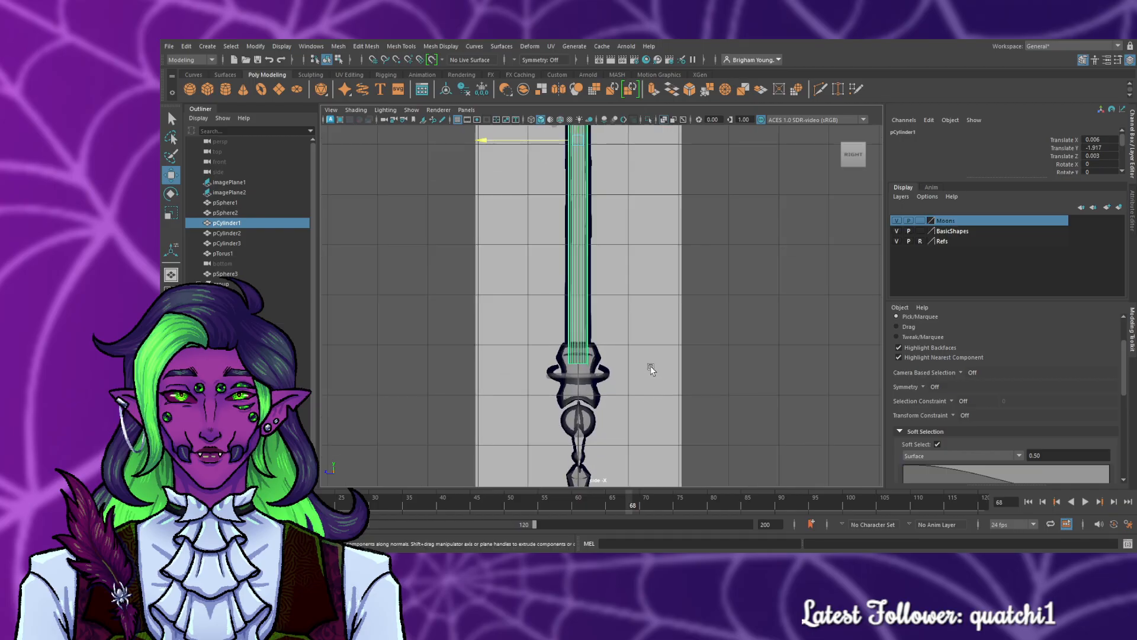
pyautogui.scroll(4, 650, 365)
pyautogui.click(561, 455)
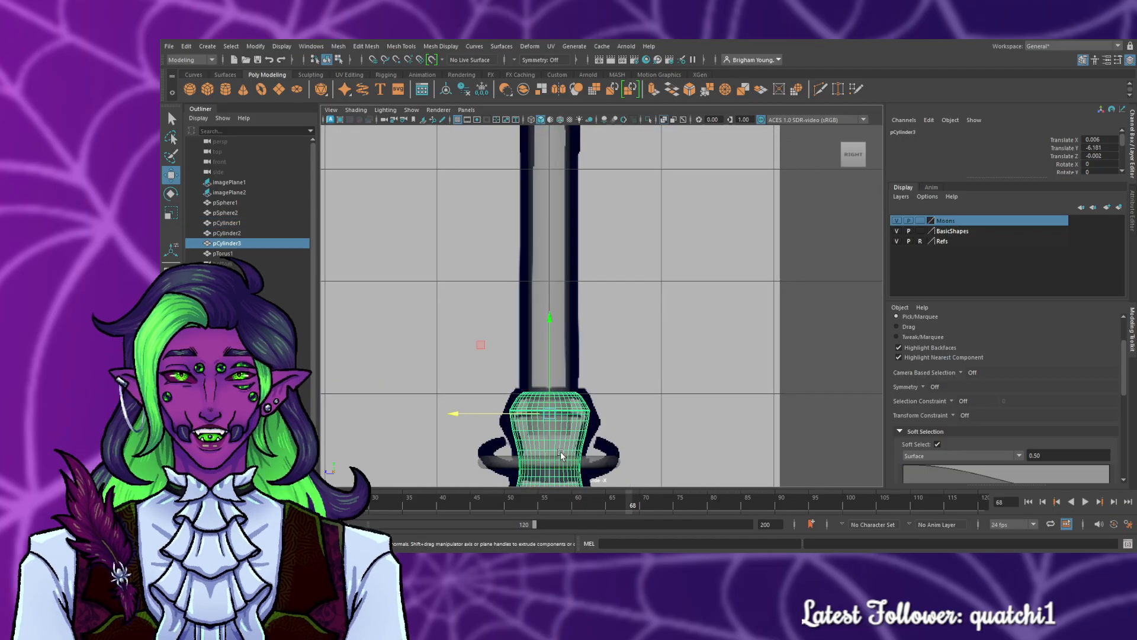
pyautogui.keyDown('alt'); pyautogui.moveTo(675, 419); pyautogui.dragTo(675, 136, button='middle'); pyautogui.keyUp('alt')
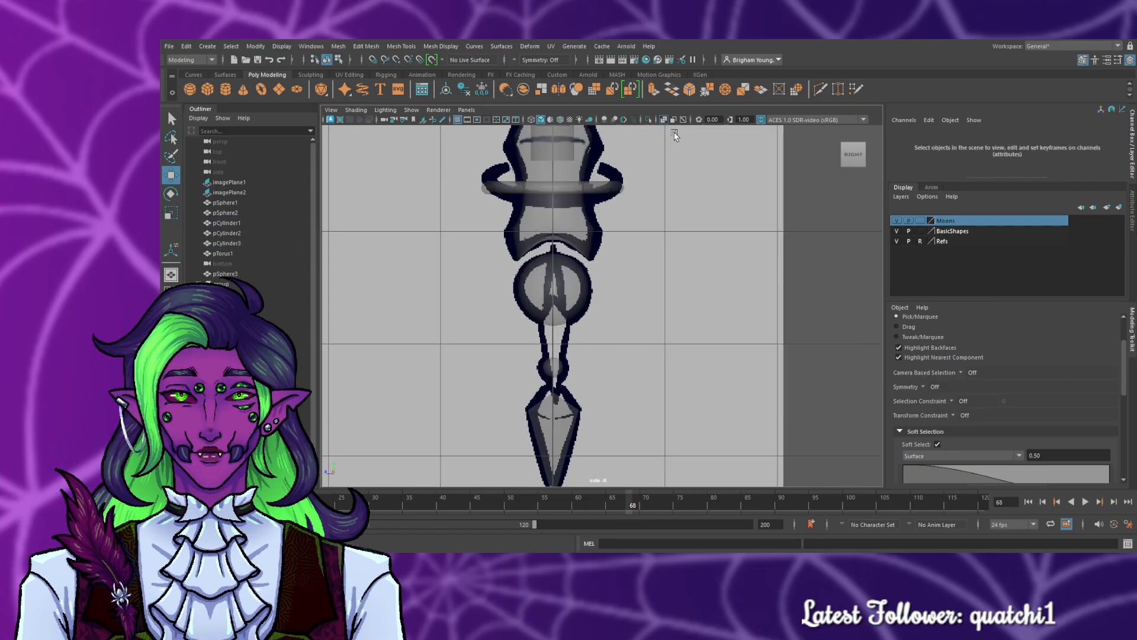
# - Select the inverted cone at the staff's lower end and shift it to 0.001 on Z to center it in the side view
pyautogui.click(549, 420)
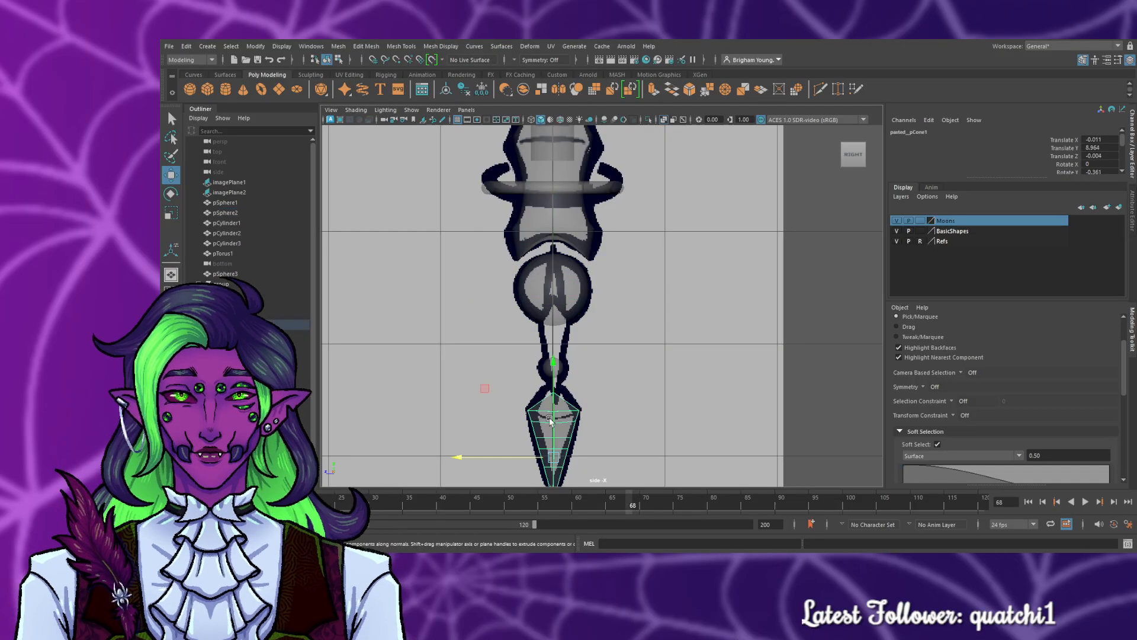
pyautogui.click(623, 419)
pyautogui.scroll(3, 596, 436)
pyautogui.keyDown('alt'); pyautogui.moveTo(591, 416); pyautogui.dragTo(612, 164, button='middle'); pyautogui.keyUp('alt')
pyautogui.scroll(7, 597, 244)
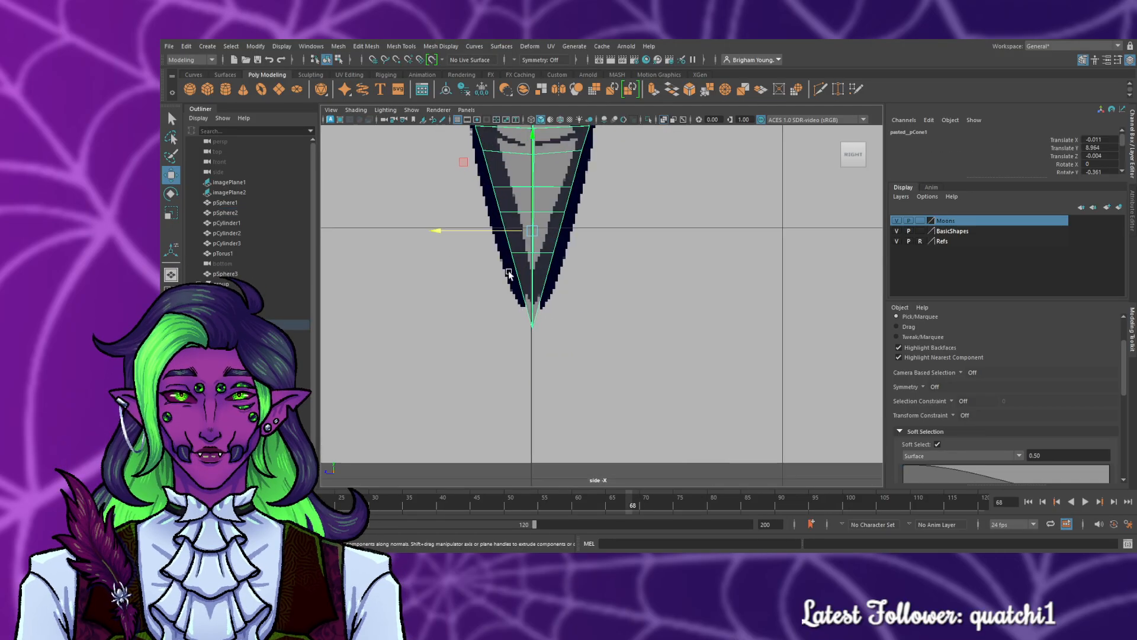
pyautogui.keyDown('alt'); pyautogui.moveTo(575, 236); pyautogui.dragTo(612, 320, button='middle'); pyautogui.keyUp('alt')
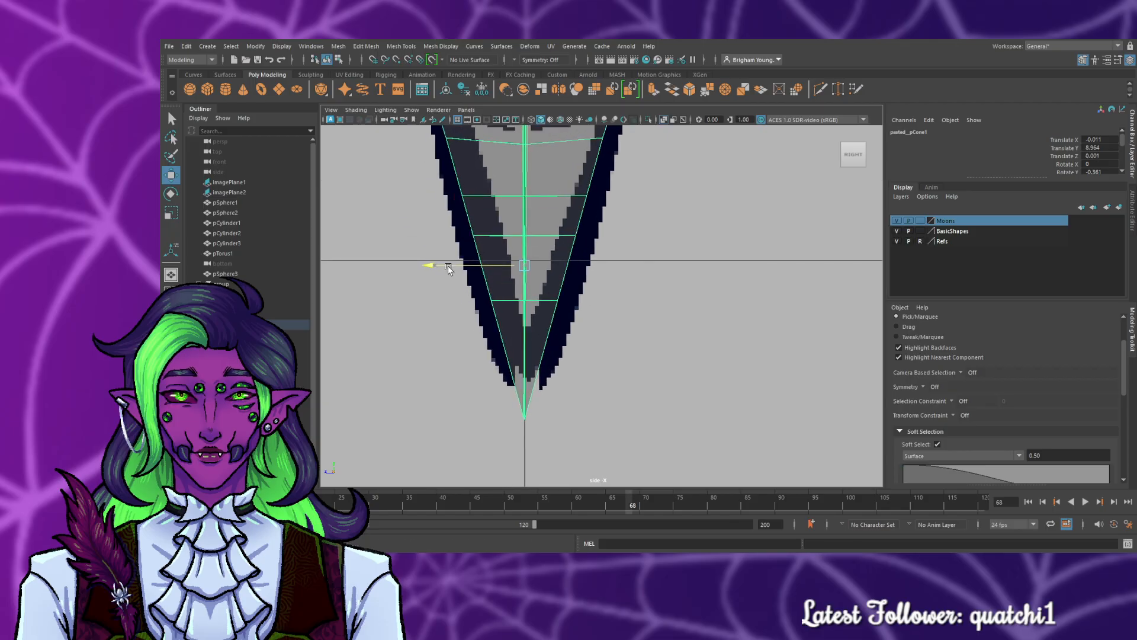
pyautogui.scroll(-10, 684, 373)
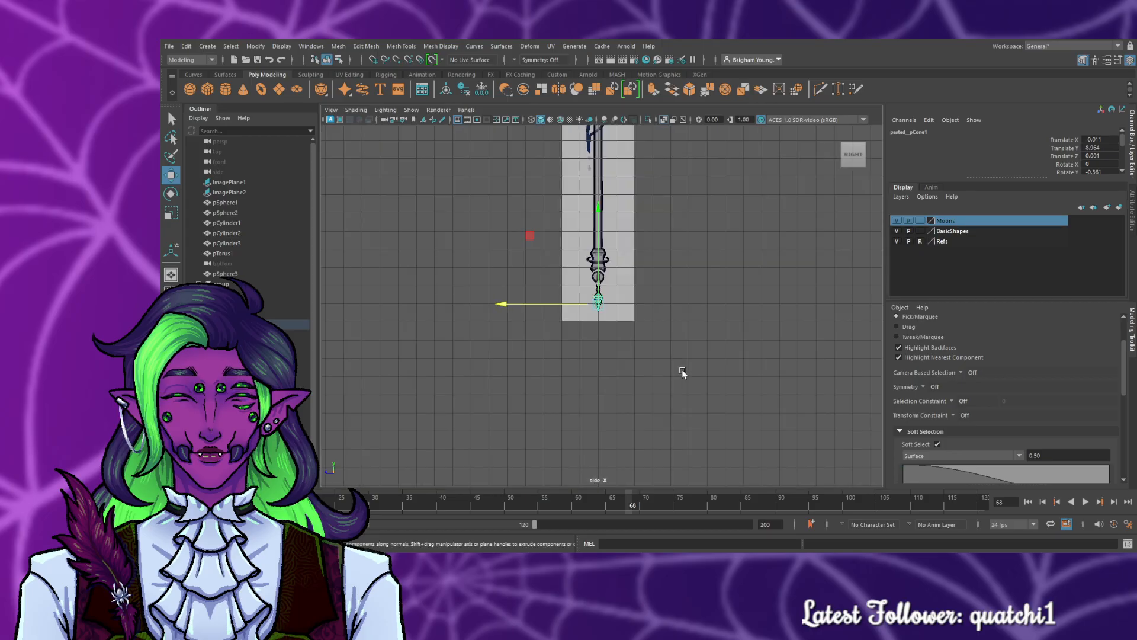
# - Select the cone at the staff's upper tip, check its centering against the side reference drawing, and deselect it
pyautogui.keyDown('alt'); pyautogui.moveTo(638, 173); pyautogui.dragTo(662, 495, button='middle'); pyautogui.keyUp('alt')
pyautogui.scroll(14, 765, 300)
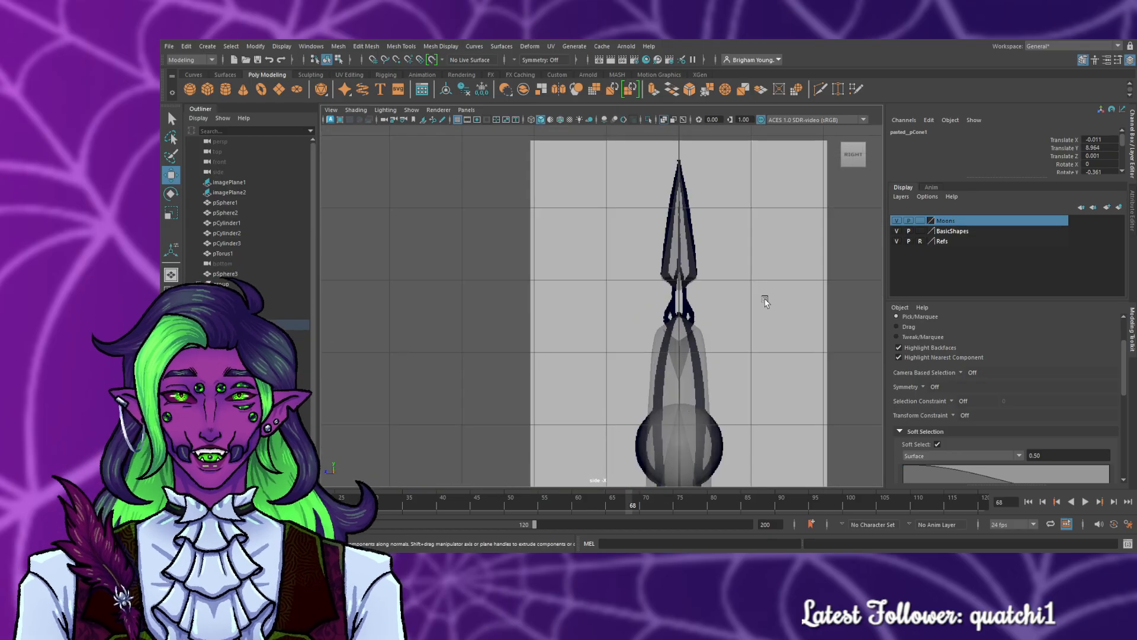
pyautogui.click(737, 239)
pyautogui.press('f')
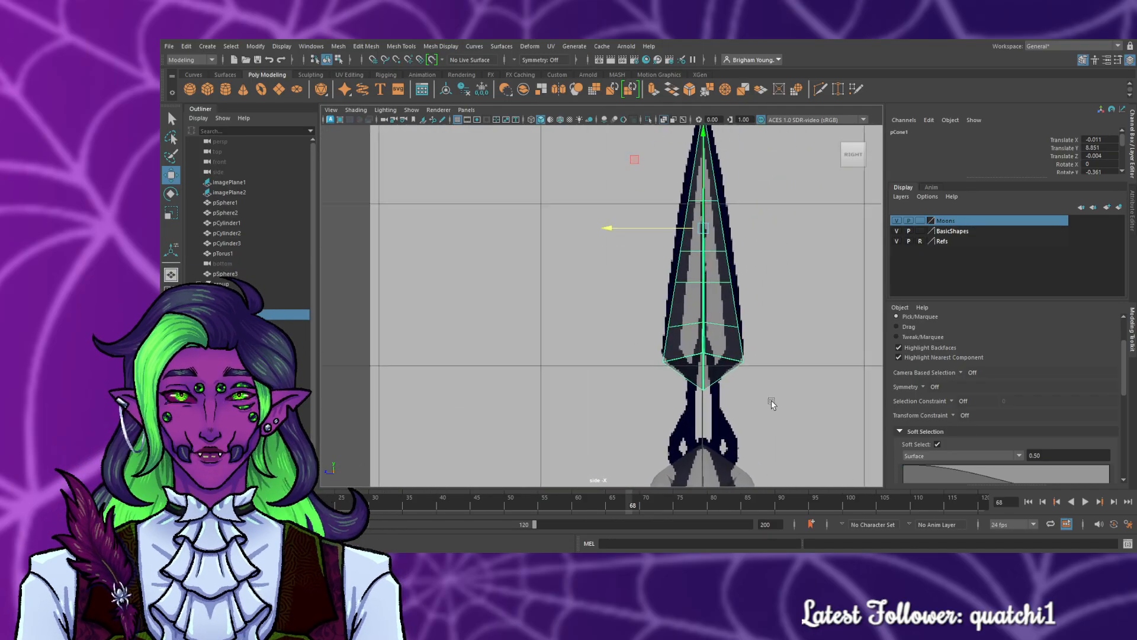
pyautogui.scroll(6, 745, 347)
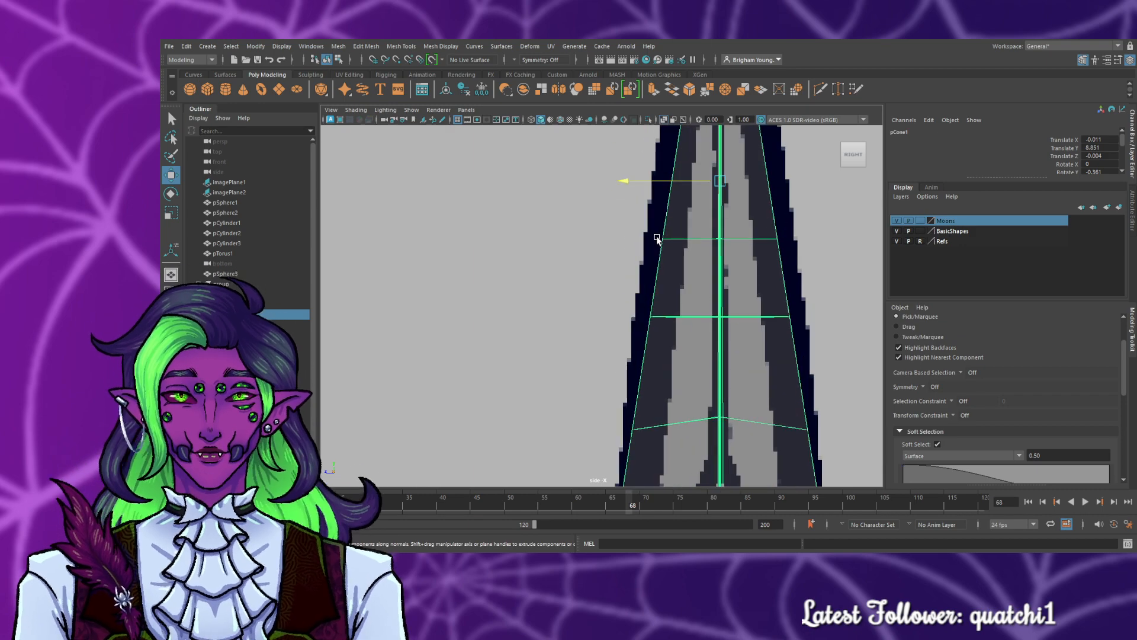
pyautogui.scroll(-6, 770, 468)
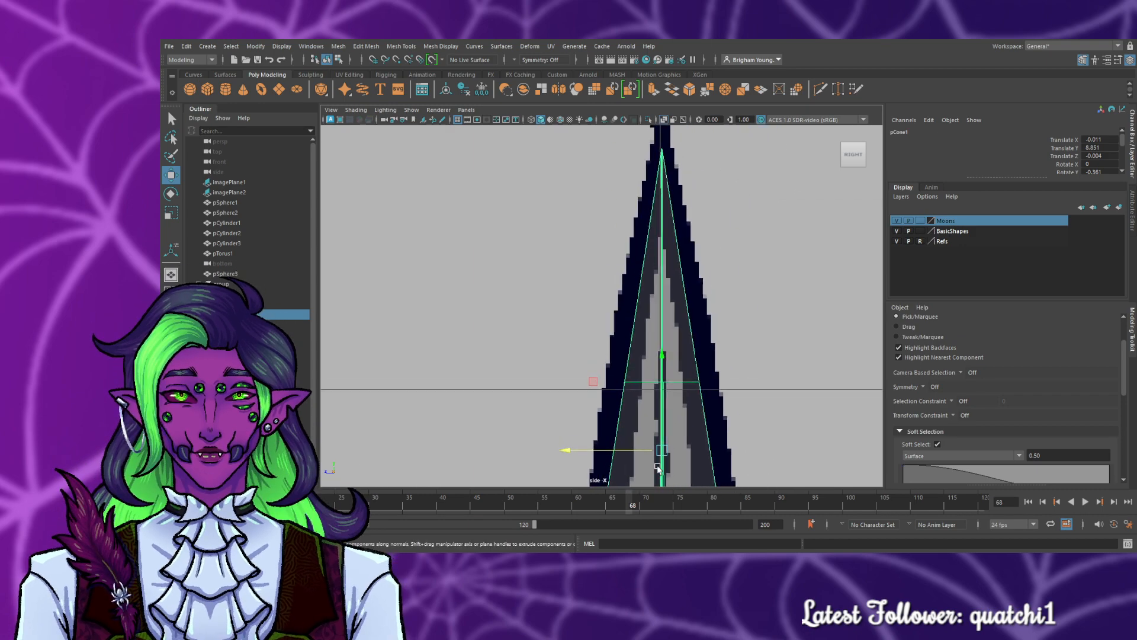
pyautogui.click(791, 398)
pyautogui.press('f')
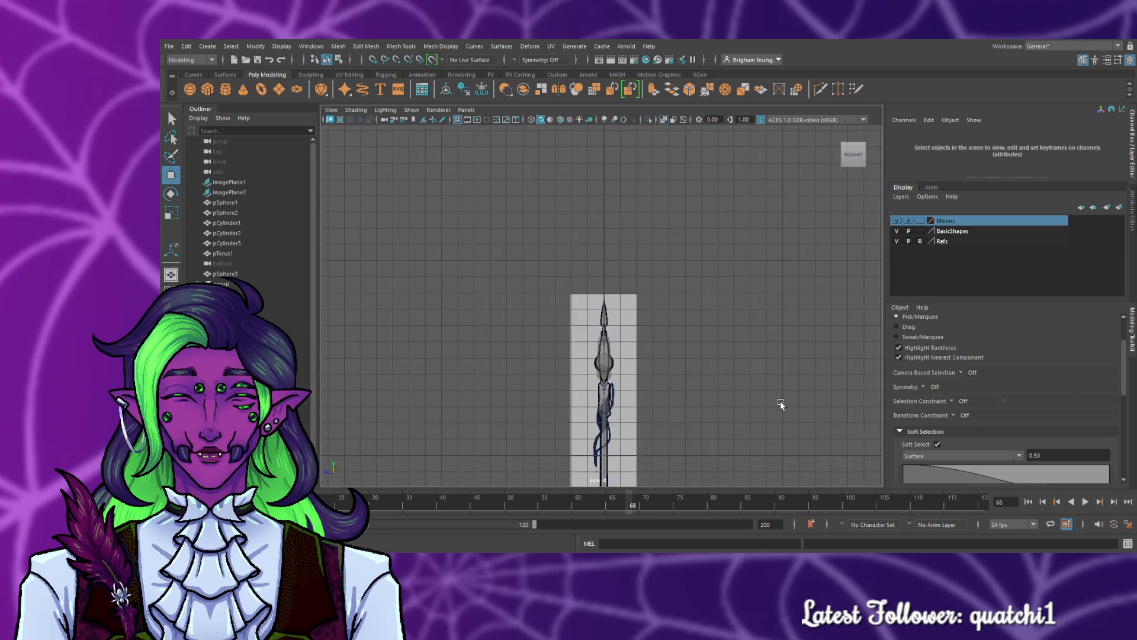
# - Switch to the perspective view and examine how the staff head and crescent sit on the cylinder from the side and front
pyautogui.keyDown('alt'); pyautogui.moveTo(677, 409); pyautogui.dragTo(639, 375, button='middle'); pyautogui.keyUp('alt')
pyautogui.scroll(3, 683, 282)
pyautogui.scroll(4, 640, 376)
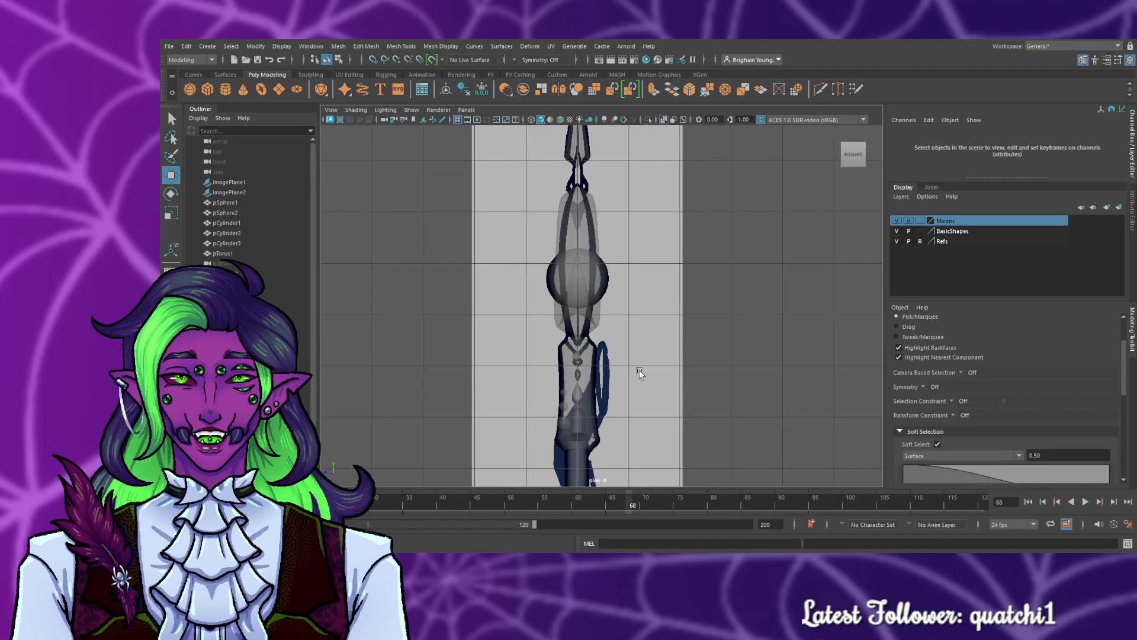
pyautogui.press('space')
pyautogui.press('space')
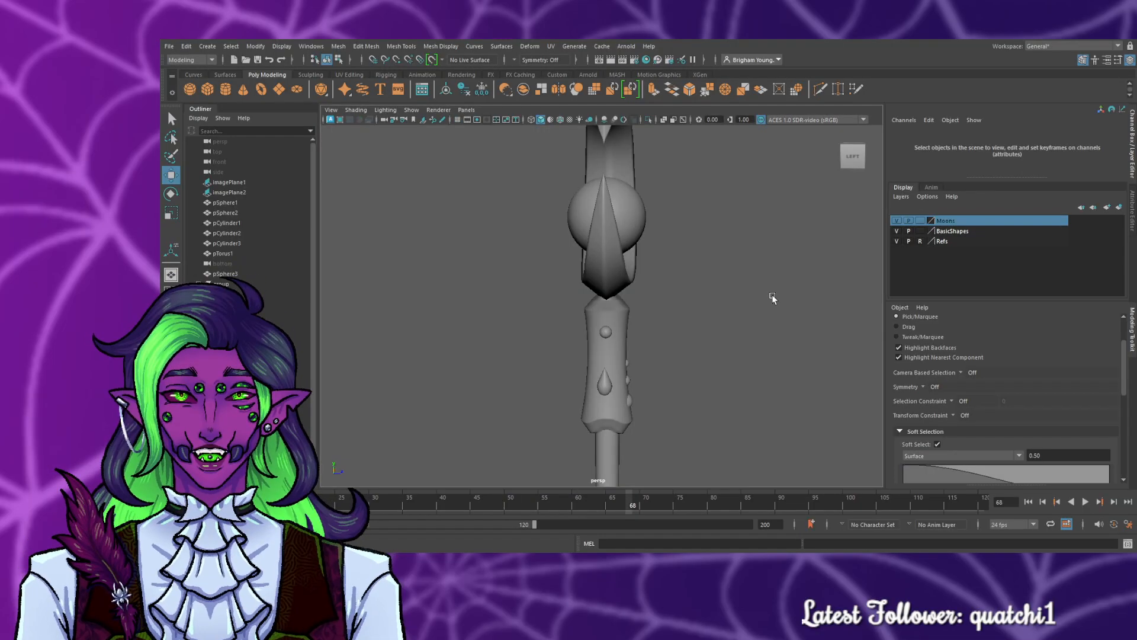
pyautogui.scroll(5, 693, 313)
pyautogui.keyDown('alt'); pyautogui.moveTo(693, 313); pyautogui.dragTo(640, 300); pyautogui.keyUp('alt')
pyautogui.scroll(4, 676, 311)
pyautogui.scroll(-12, 676, 311)
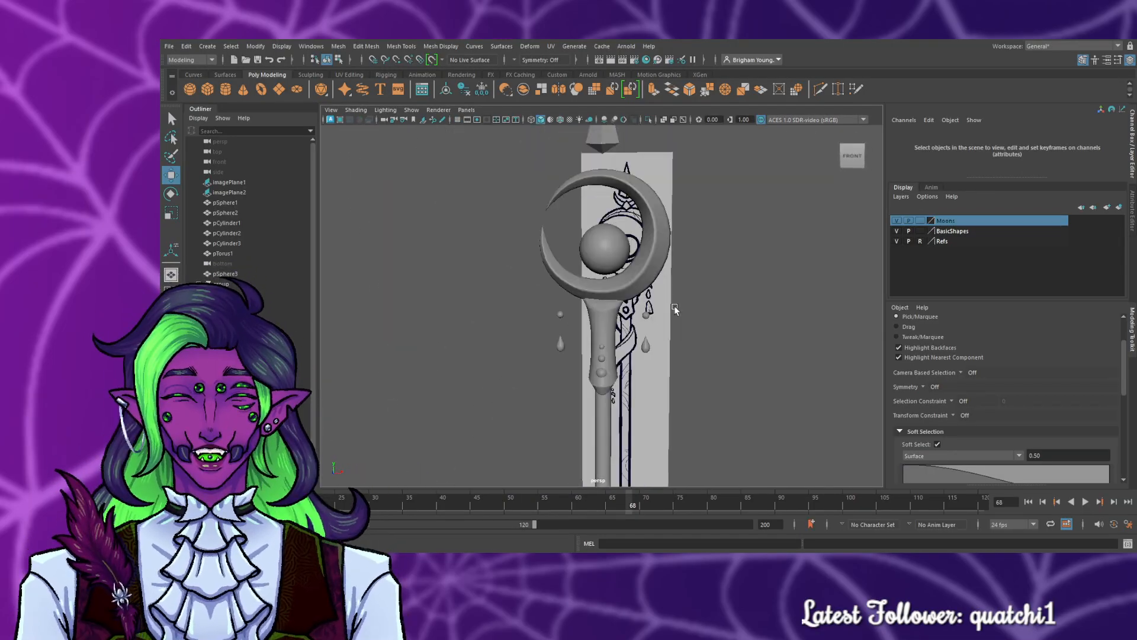
pyautogui.scroll(4, 721, 342)
pyautogui.keyDown('alt'); pyautogui.moveTo(762, 334); pyautogui.dragTo(672, 337); pyautogui.keyUp('alt')
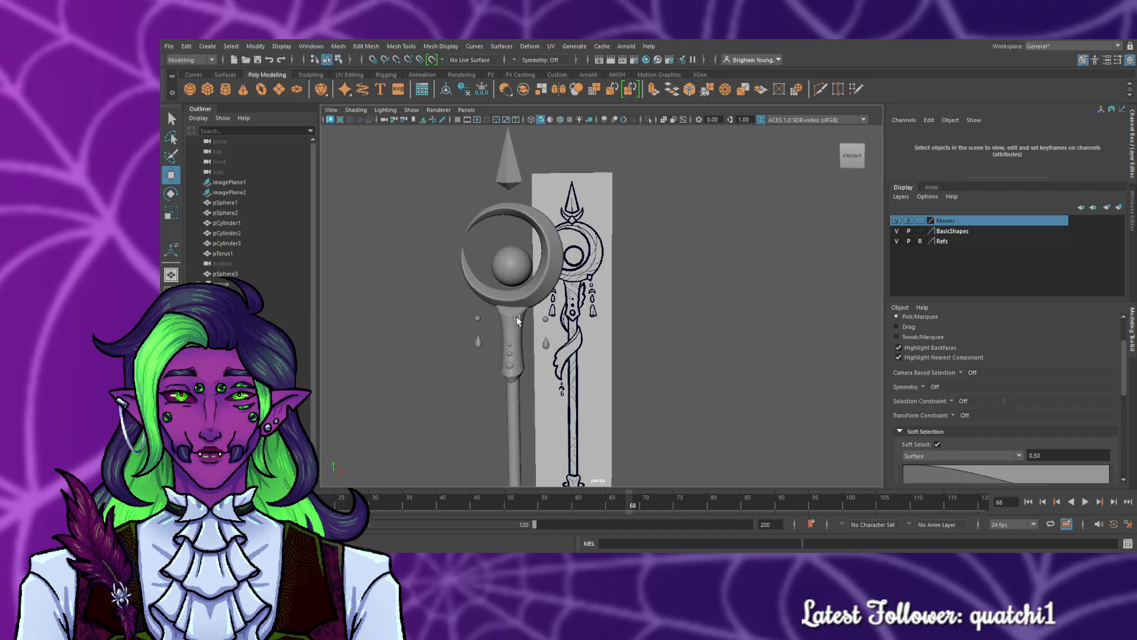
pyautogui.scroll(3, 504, 309)
pyautogui.keyDown('alt'); pyautogui.moveTo(373, 337); pyautogui.dragTo(639, 347, button='middle'); pyautogui.keyUp('alt')
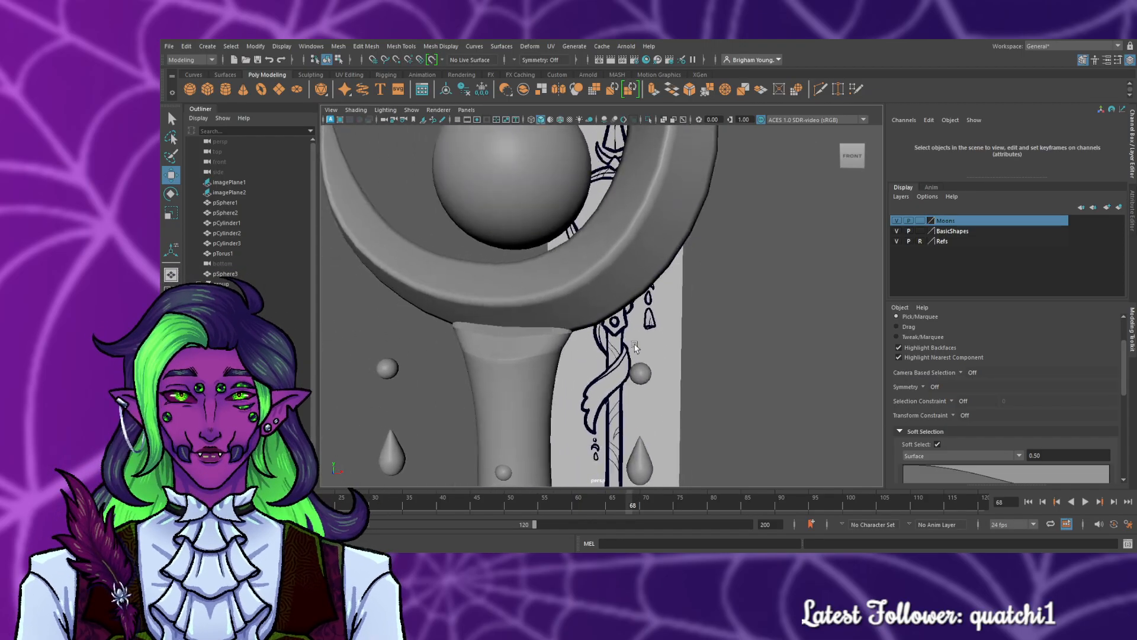
# - Put the cylinder beneath the crescent into component editing and set the Moons layer to reference so the crescent cannot be selected
pyautogui.click(508, 333)
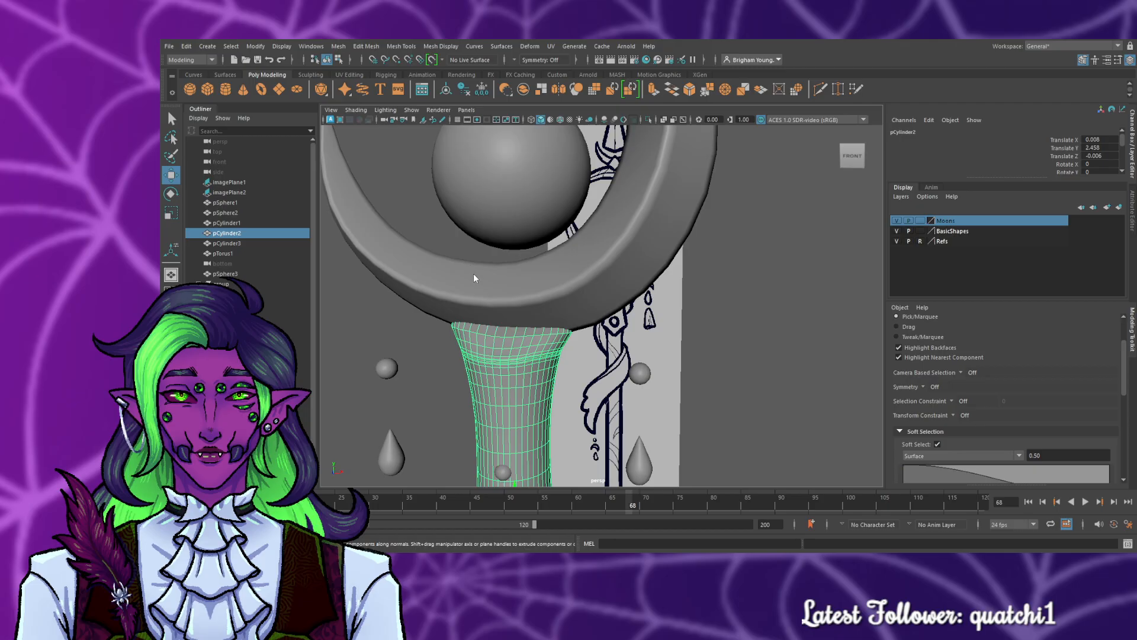
pyautogui.press('F9')
pyautogui.scroll(4, 476, 284)
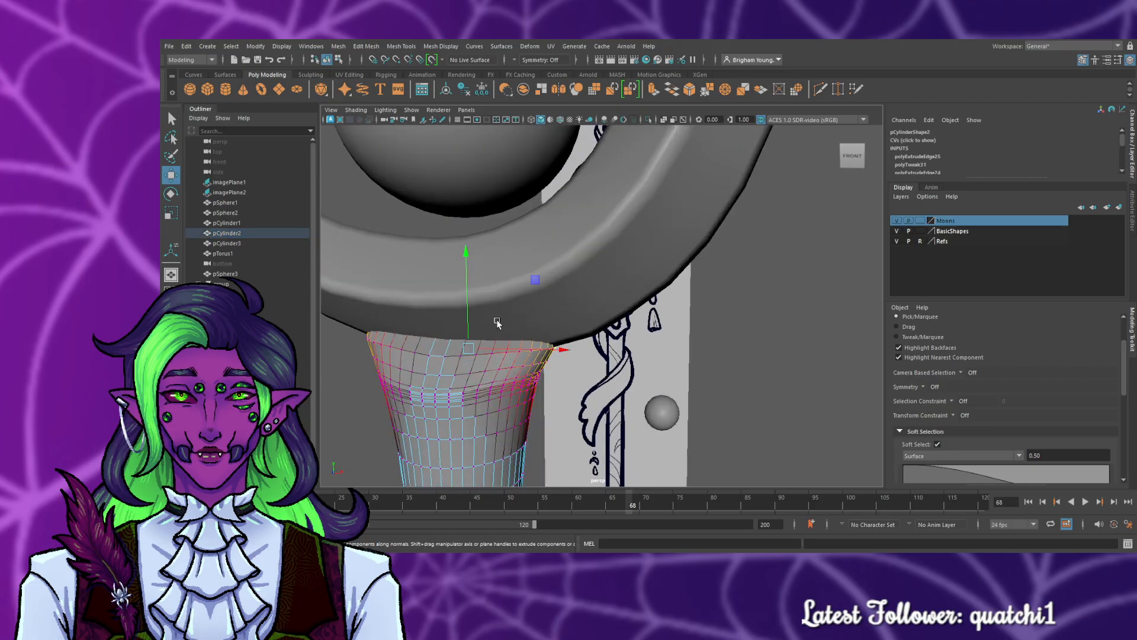
pyautogui.moveTo(504, 228); pyautogui.dragTo(502, 254, button='right')
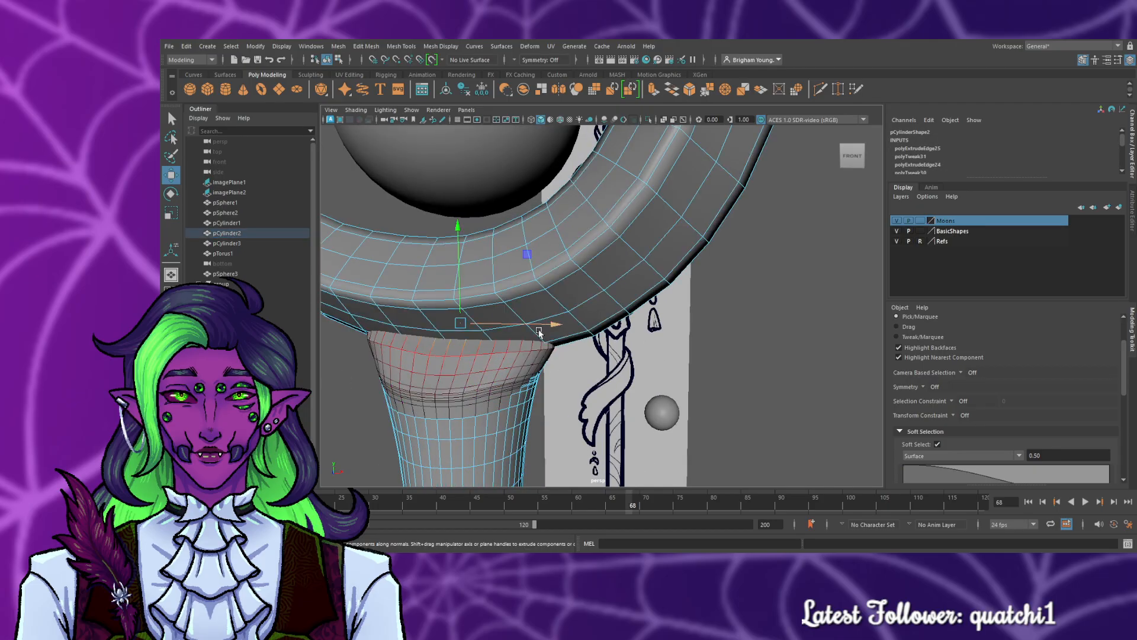
pyautogui.click(426, 387)
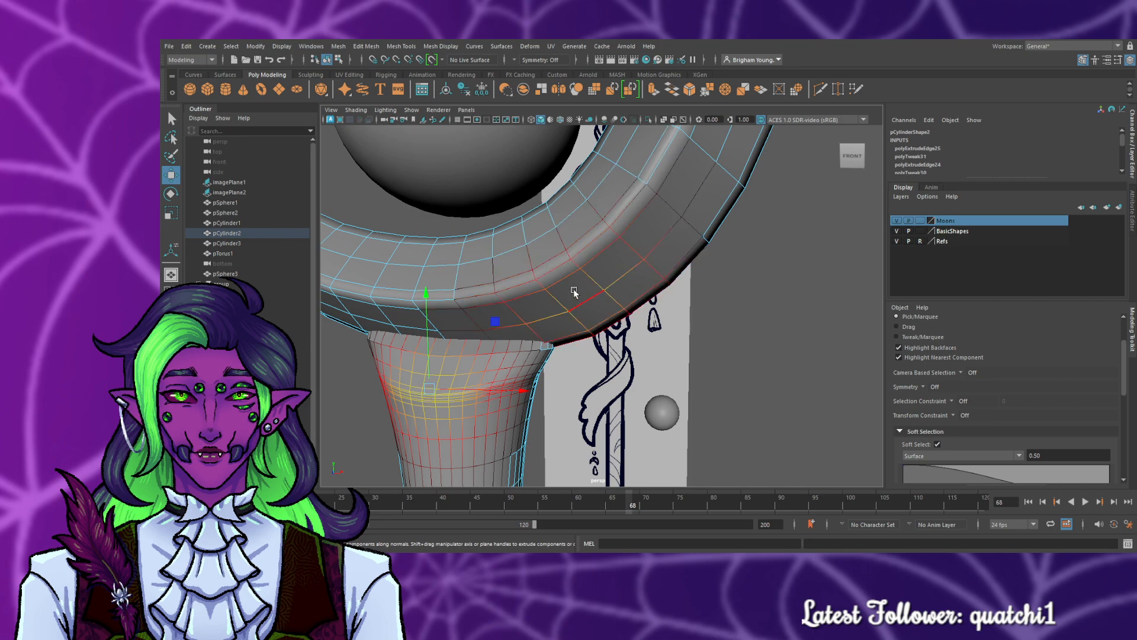
pyautogui.click(920, 221)
pyautogui.click(920, 220)
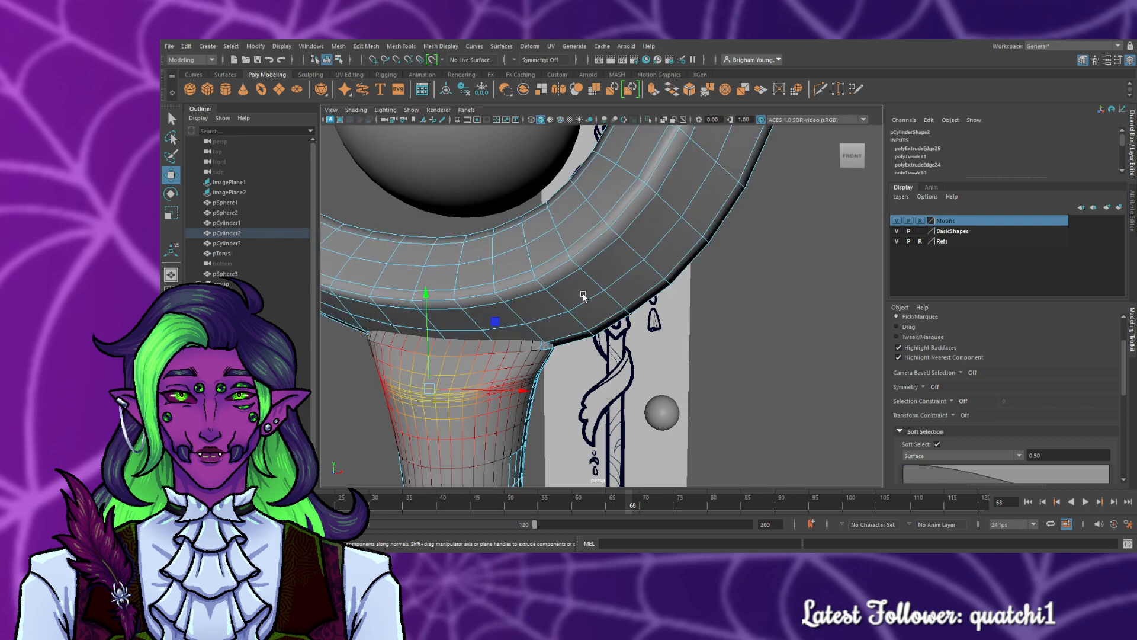
pyautogui.click(478, 364)
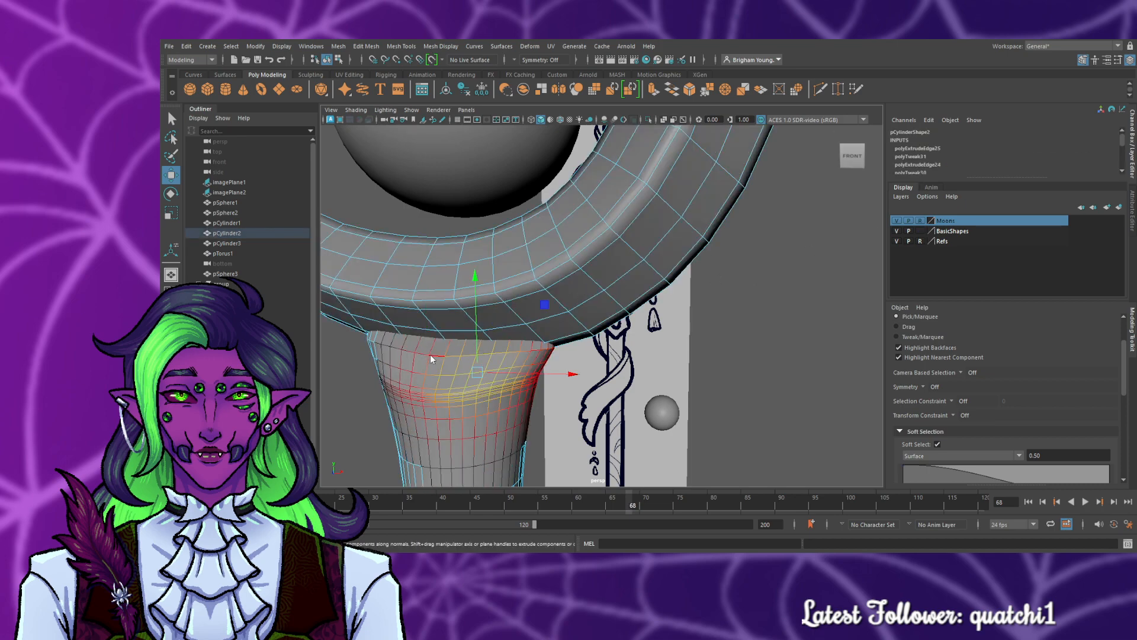
# - Try to lower two opposite vertices on the cylinder's top cap with soft selection, working from inside the crescent
pyautogui.press('F8')
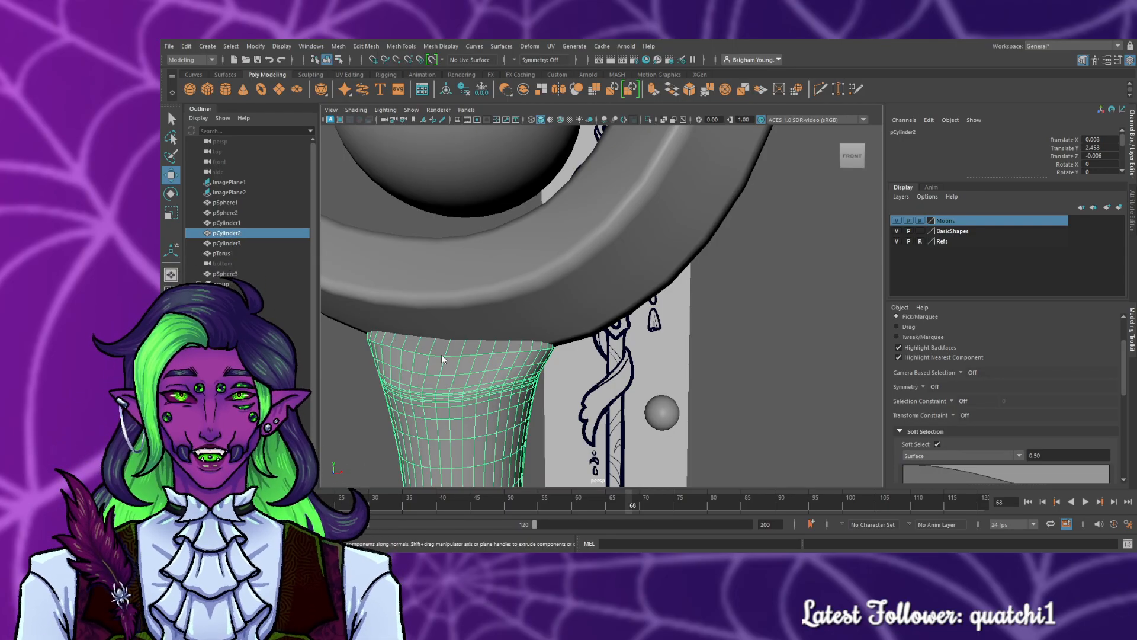
pyautogui.press('F8')
pyautogui.scroll(12, 462, 313)
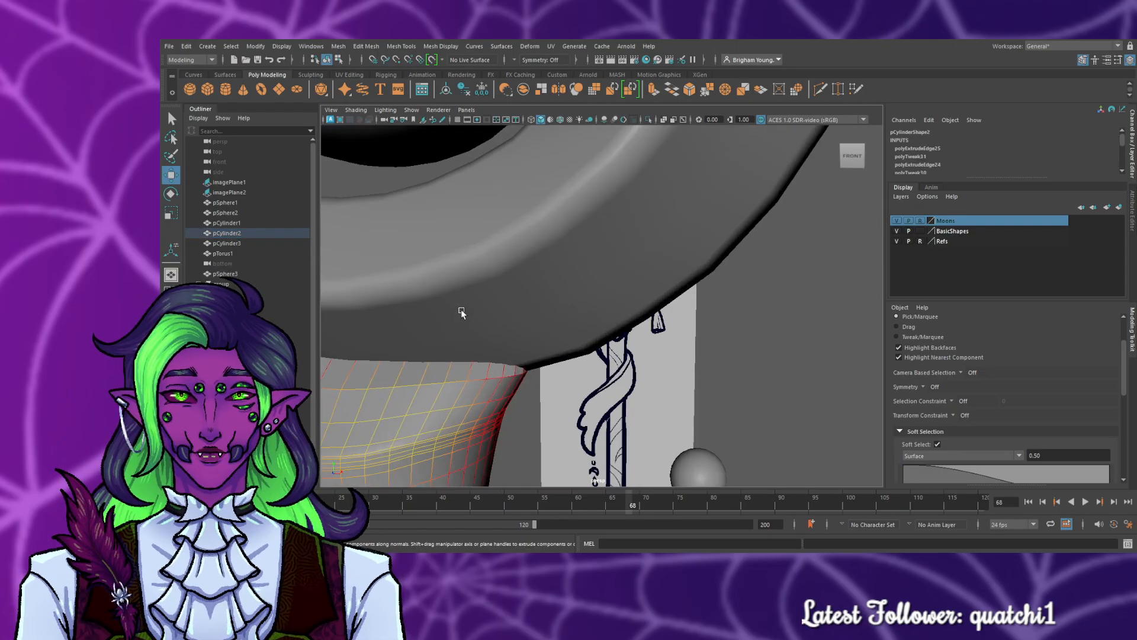
pyautogui.scroll(-5, 420, 355)
pyautogui.scroll(4, 447, 338)
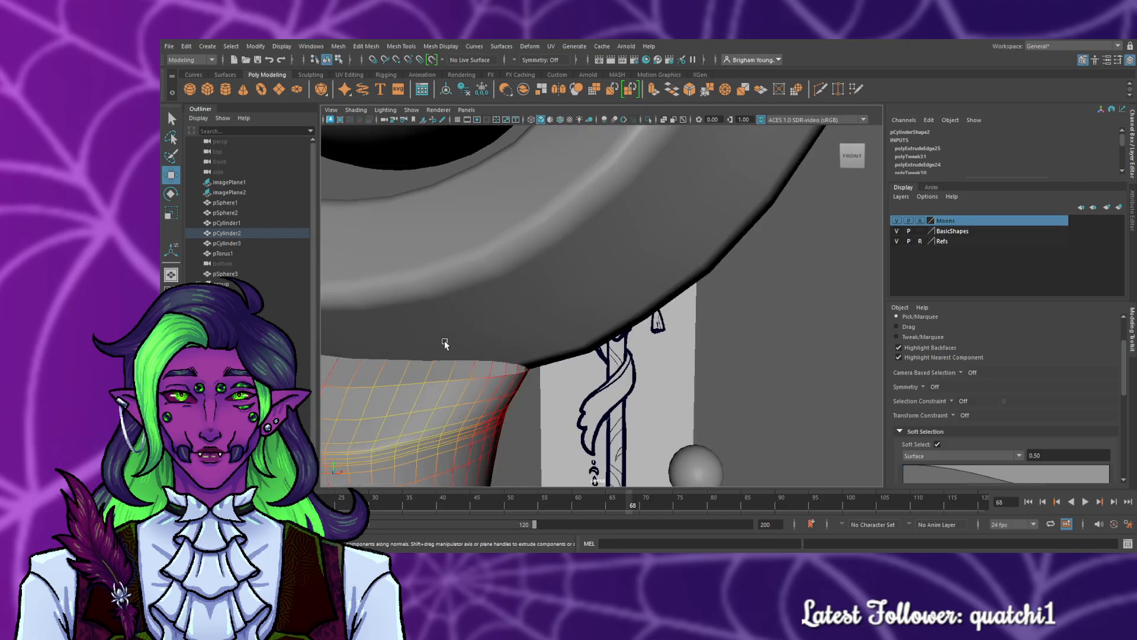
pyautogui.scroll(8, 548, 390)
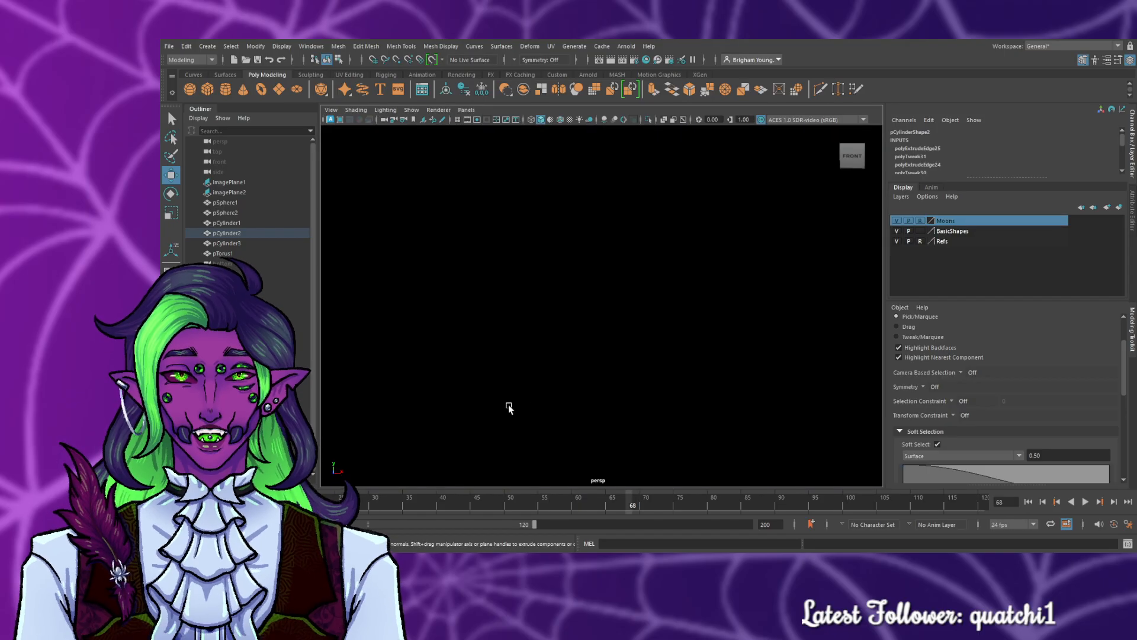
pyautogui.keyDown('alt'); pyautogui.moveTo(499, 409); pyautogui.dragTo(393, 424); pyautogui.keyUp('alt')
pyautogui.scroll(-4, 394, 422)
pyautogui.keyDown('alt'); pyautogui.moveTo(455, 395); pyautogui.dragTo(612, 322); pyautogui.keyUp('alt')
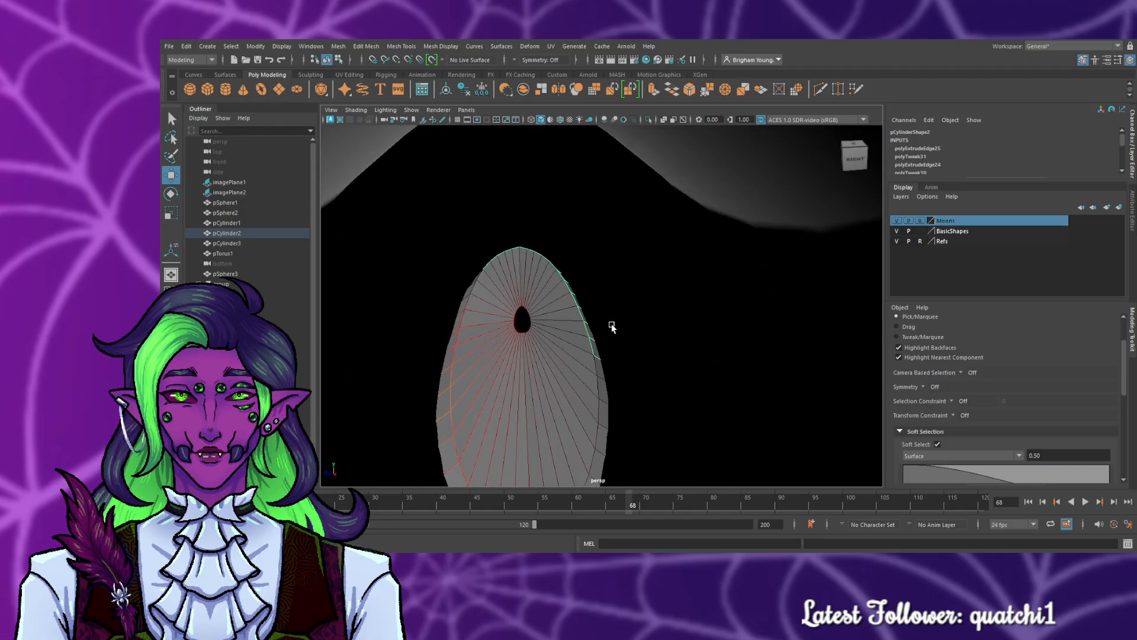
pyautogui.moveTo(425, 265); pyautogui.dragTo(420, 268, button='right')
pyautogui.click(460, 328)
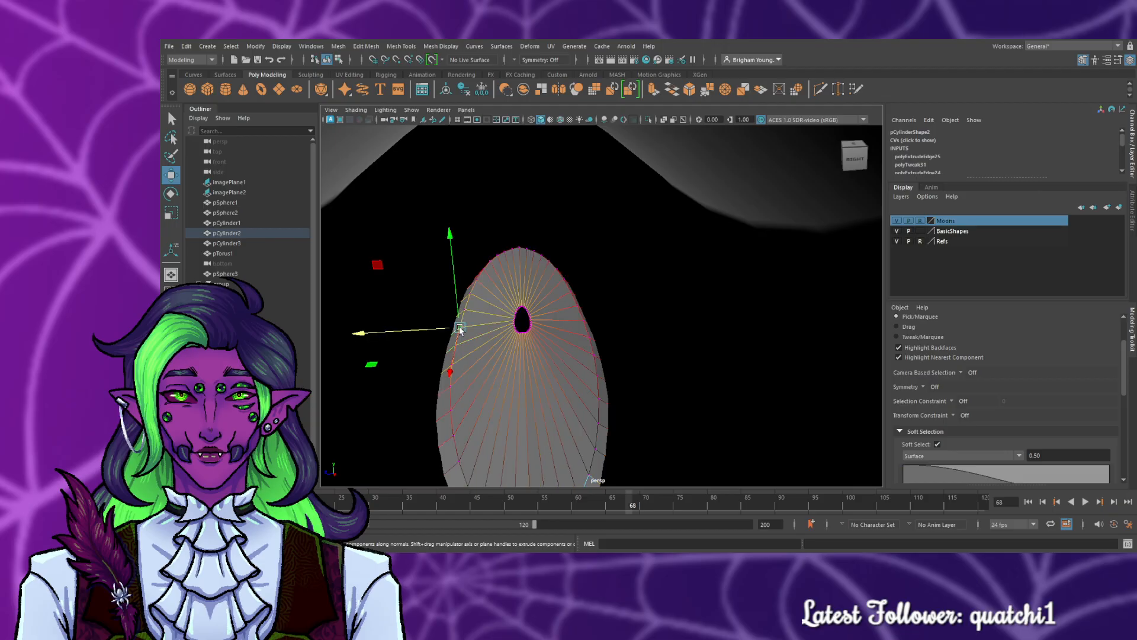
pyautogui.keyDown('shift'); pyautogui.click(580, 324); pyautogui.keyUp('shift')
pyautogui.moveTo(521, 298); pyautogui.dragTo(520, 321)
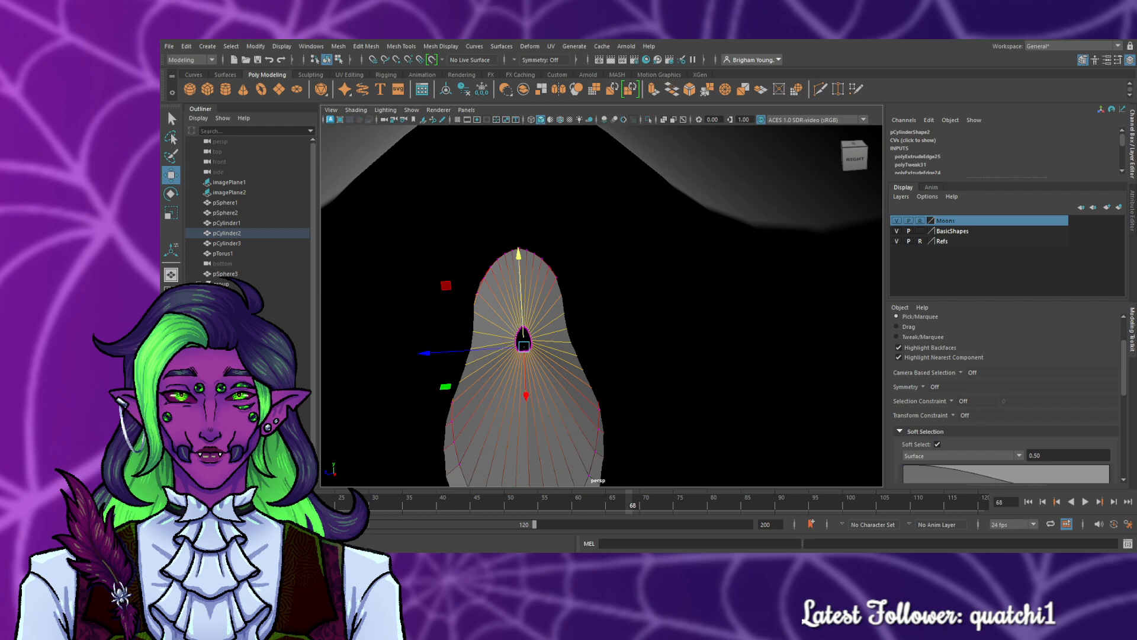
# - Check the cylinder's rim beneath the crescent from the front and undo the last vertex move
pyautogui.keyDown('alt'); pyautogui.moveTo(375, 422); pyautogui.dragTo(452, 407); pyautogui.keyUp('alt')
pyautogui.scroll(-5, 453, 408)
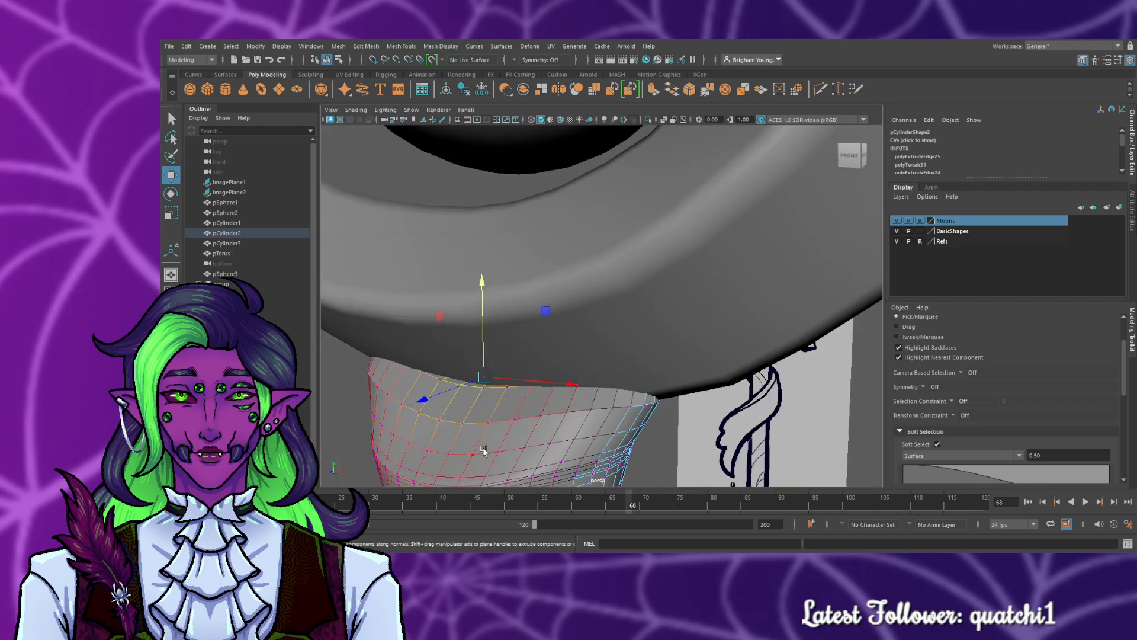
pyautogui.keyDown('alt'); pyautogui.moveTo(521, 447); pyautogui.dragTo(574, 425, button='middle'); pyautogui.keyUp('alt')
pyautogui.keyDown('alt'); pyautogui.moveTo(575, 424); pyautogui.dragTo(614, 410); pyautogui.keyUp('alt')
pyautogui.hotkey('ctrl', 'z')
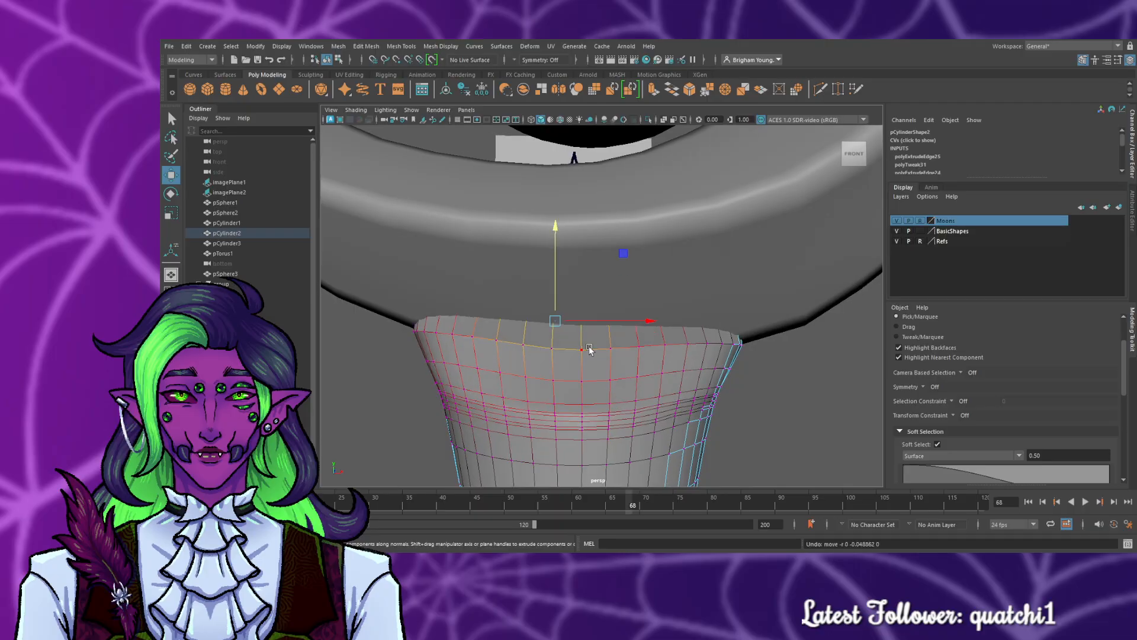
# - Select the middle vertices of the cylinder's top rim and lower them with soft selection to follow the crescent's underside
pyautogui.click(573, 308)
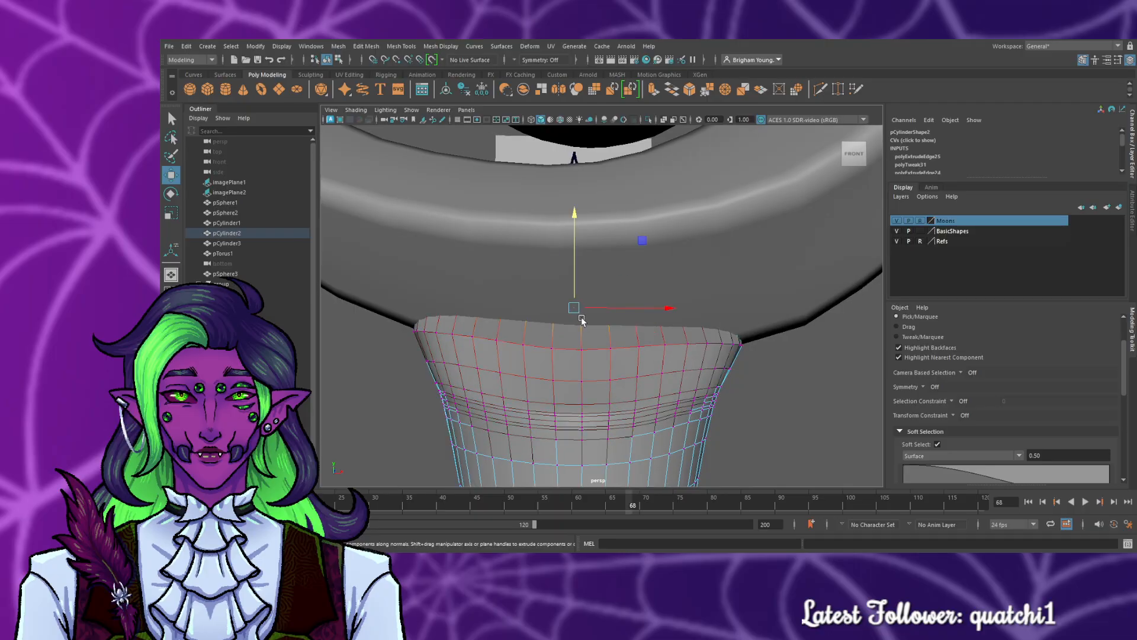
pyautogui.click(580, 307)
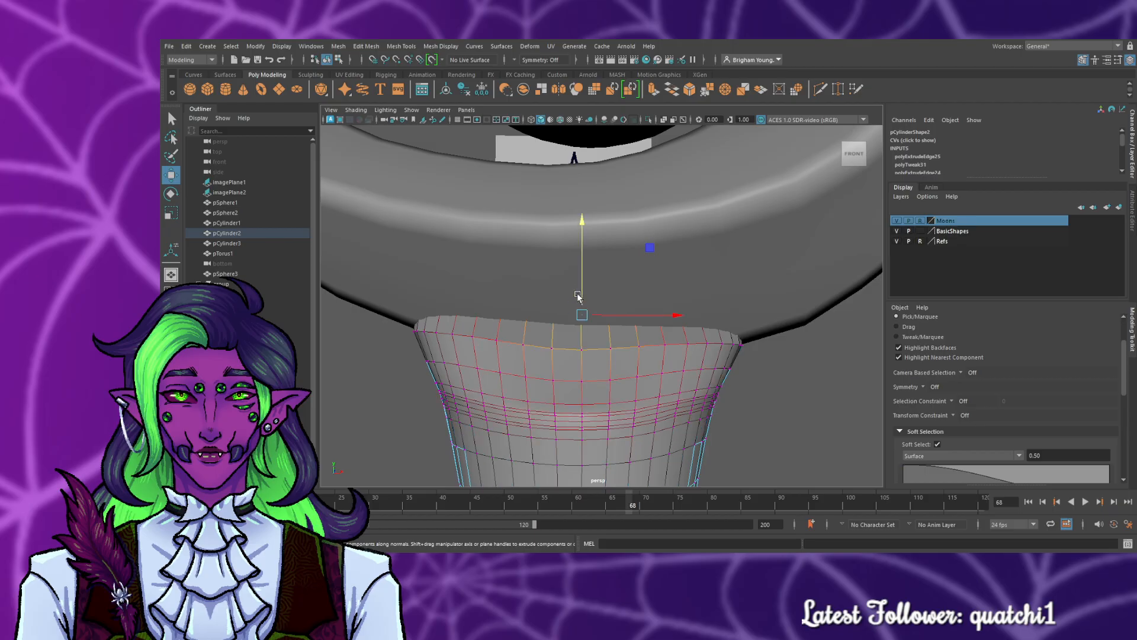
pyautogui.moveTo(577, 287); pyautogui.dragTo(577, 301)
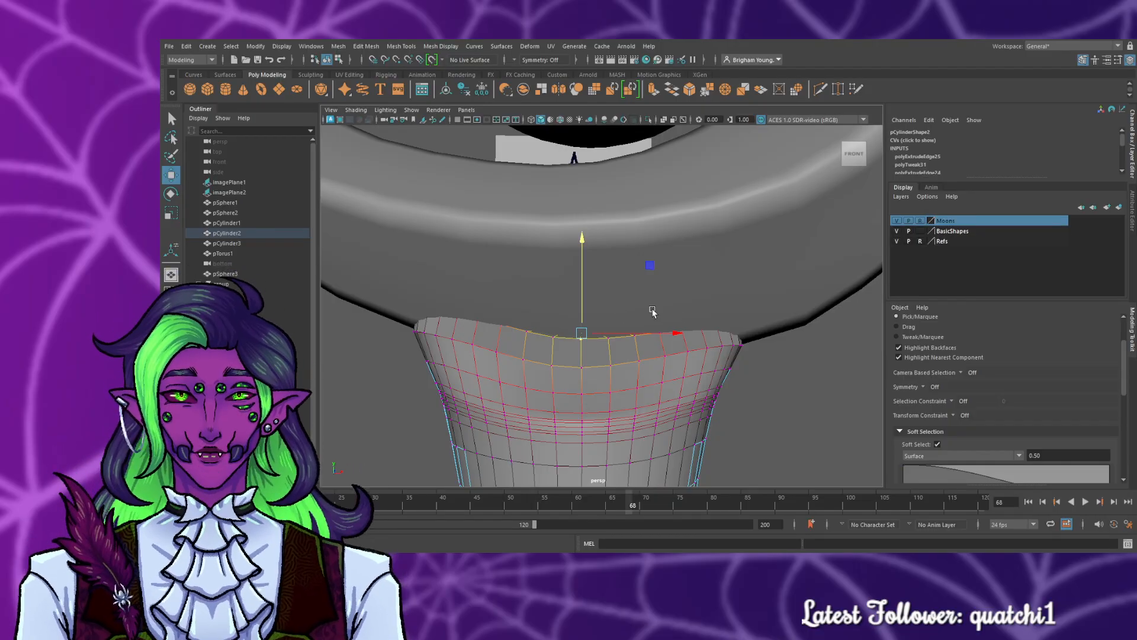
# - Lower the right and left vertex groups of the cylinder's top rim to fit the crescent's curve, and clear the selection
pyautogui.moveTo(652, 310); pyautogui.dragTo(744, 336)
pyautogui.moveTo(697, 298); pyautogui.dragTo(711, 314)
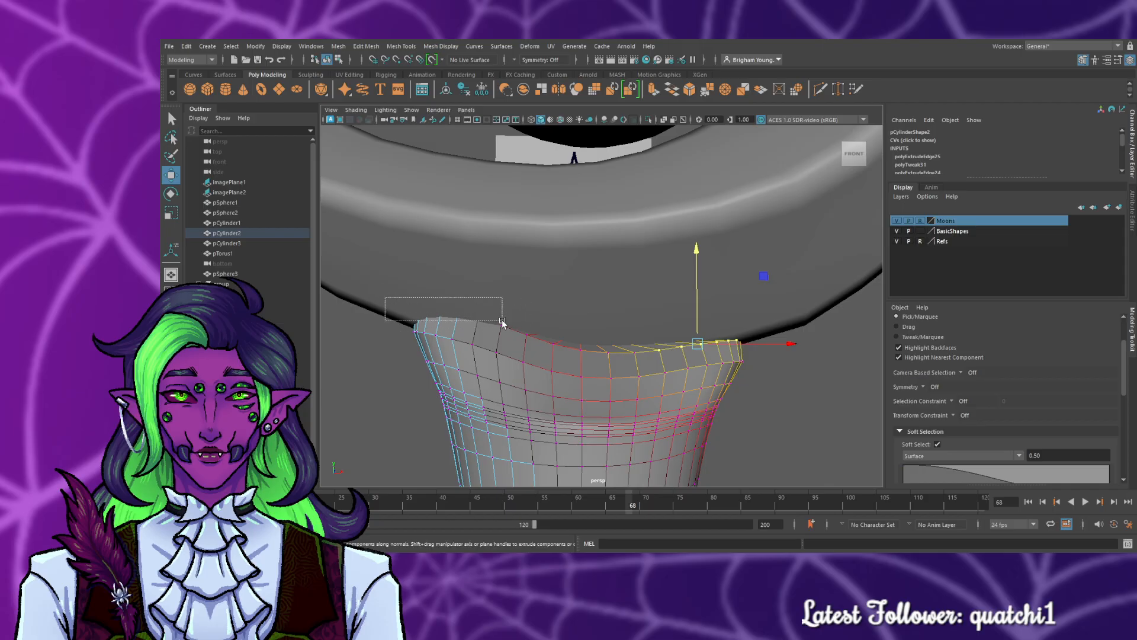
pyautogui.moveTo(502, 322); pyautogui.dragTo(473, 322)
pyautogui.click(403, 300)
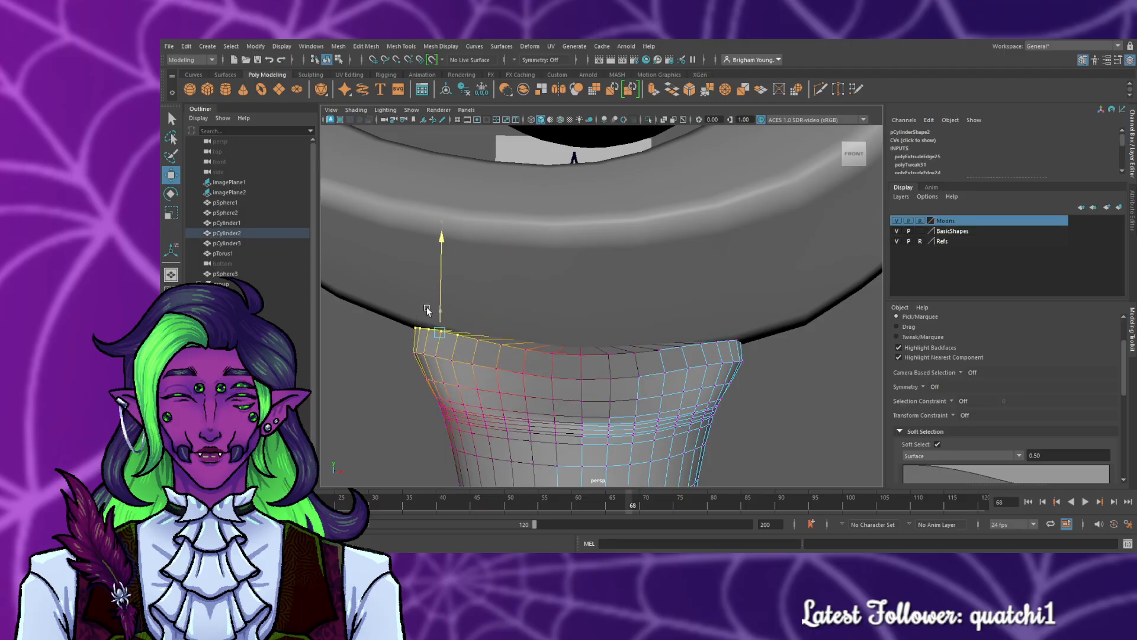
pyautogui.click(362, 372)
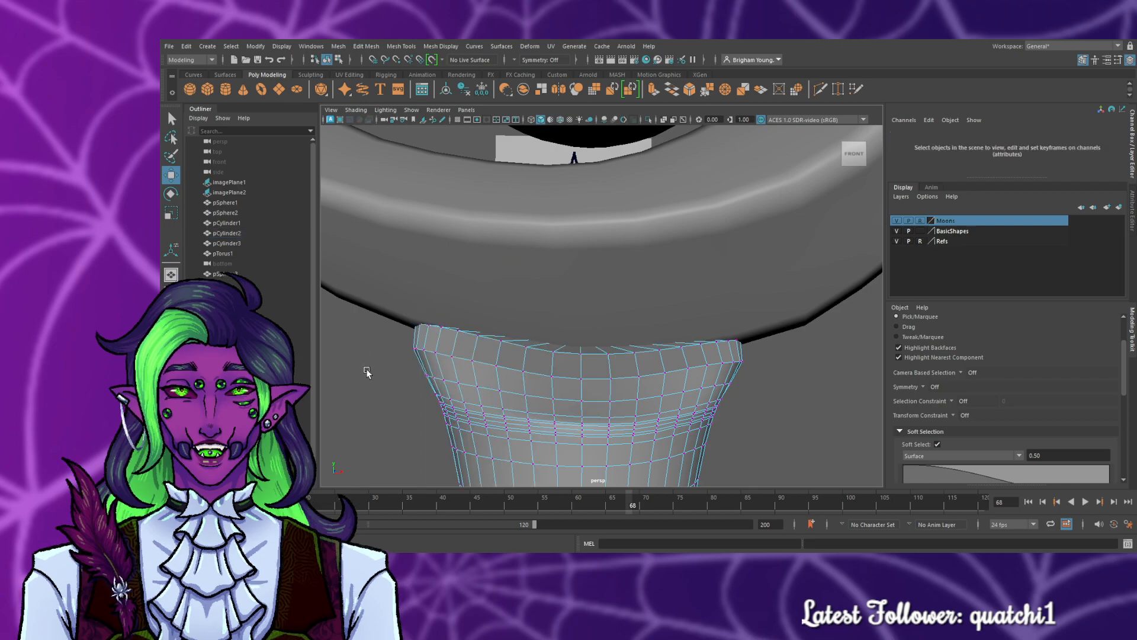
# - Select a vertex at the right end of the cylinder's top rim and raise it slightly with soft selection
pyautogui.keyDown('alt'); pyautogui.moveTo(813, 415); pyautogui.dragTo(750, 356); pyautogui.keyUp('alt')
pyautogui.click(718, 368)
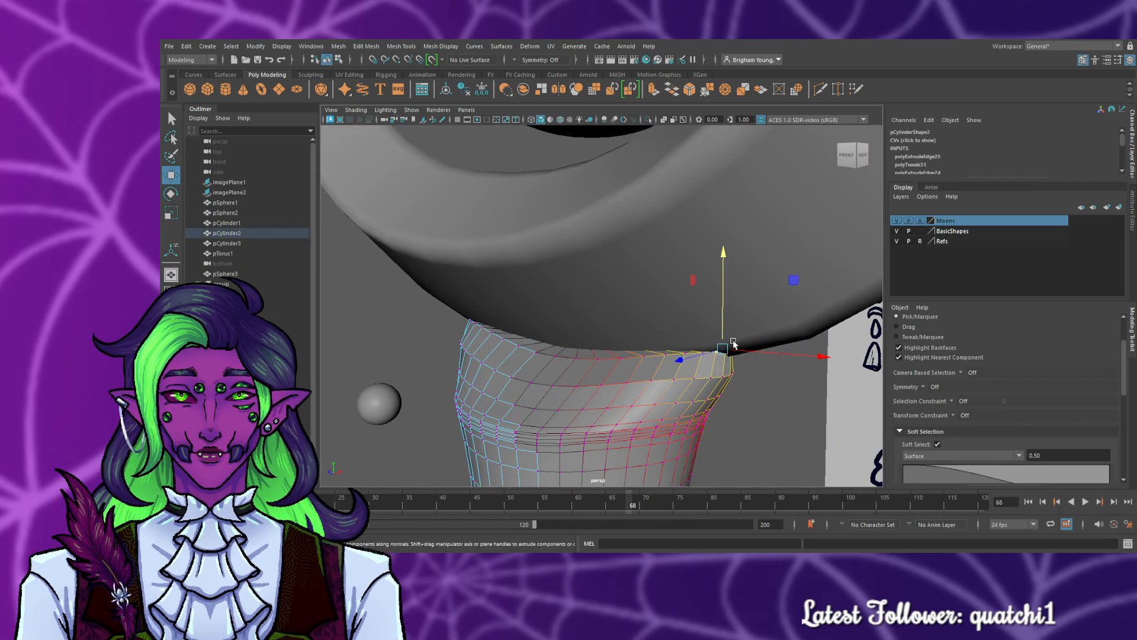
pyautogui.moveTo(727, 320); pyautogui.dragTo(727, 313)
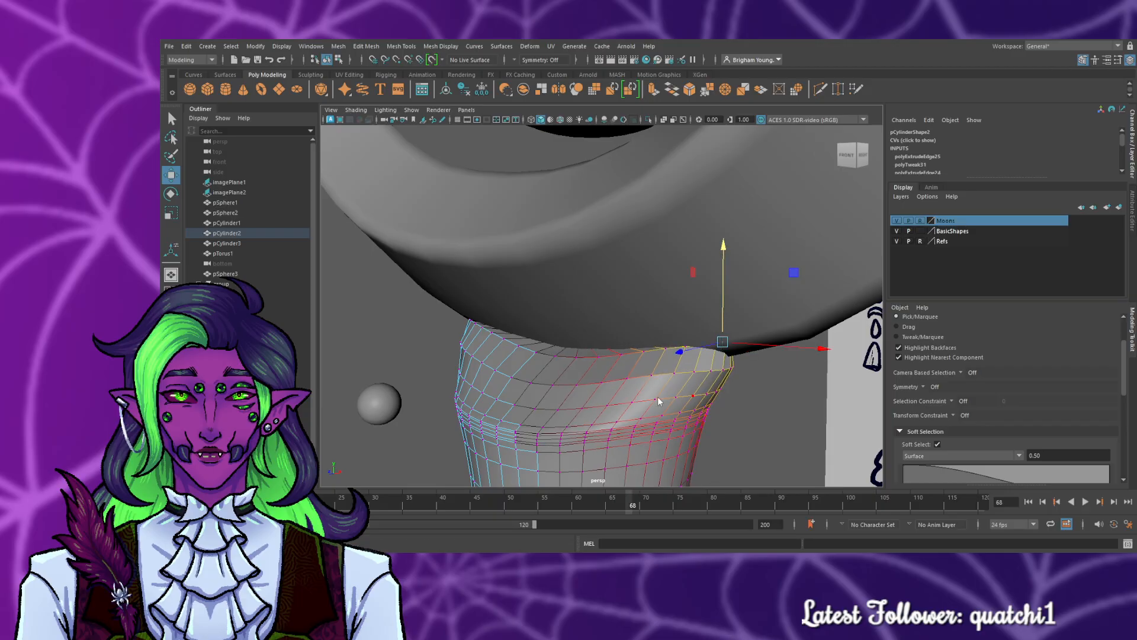
# - In the front view, nudge the right and left vertex groups of the cylinder's rim down slightly and deselect them
pyautogui.press('space')
pyautogui.press('space')
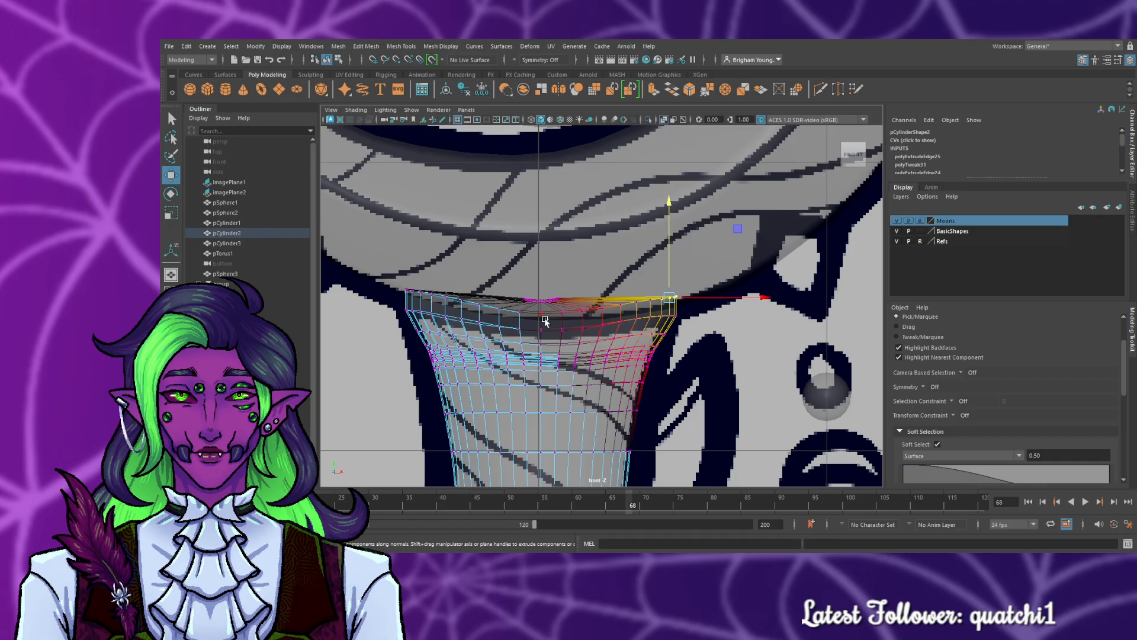
pyautogui.moveTo(534, 310); pyautogui.dragTo(534, 310)
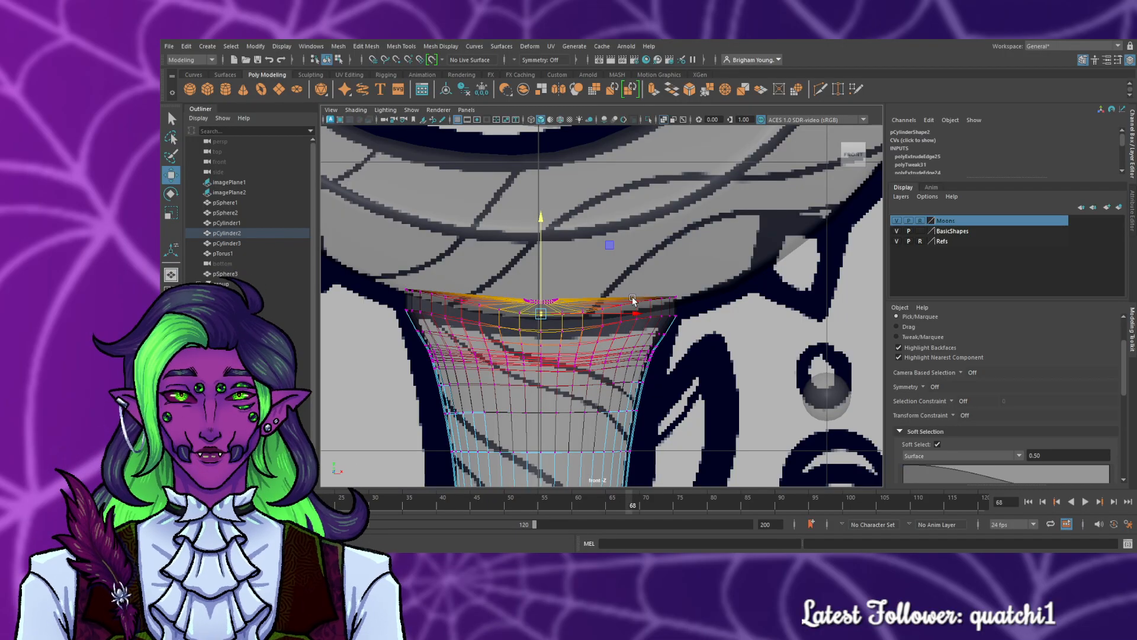
pyautogui.click(637, 304)
pyautogui.moveTo(634, 283); pyautogui.dragTo(635, 290)
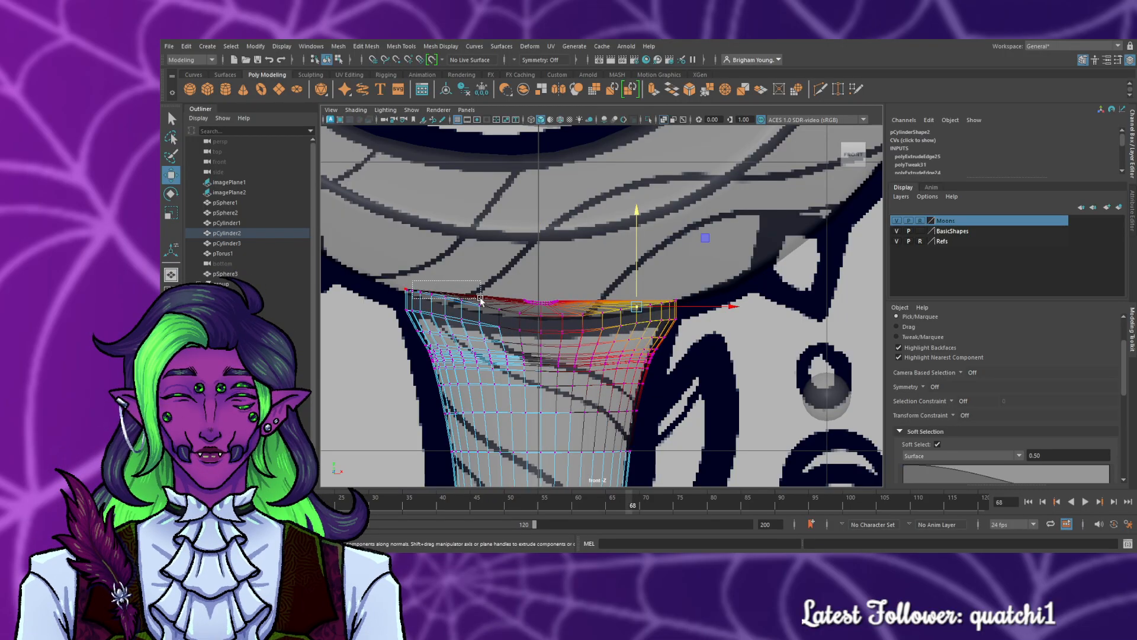
pyautogui.click(429, 267)
pyautogui.moveTo(430, 265); pyautogui.dragTo(429, 270)
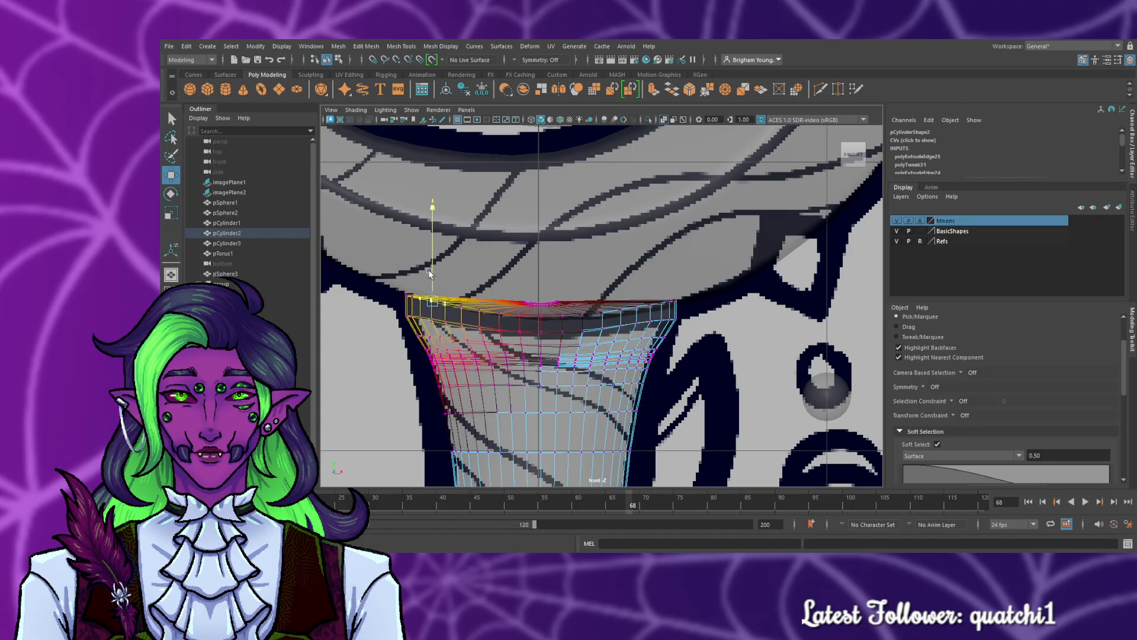
pyautogui.click(501, 265)
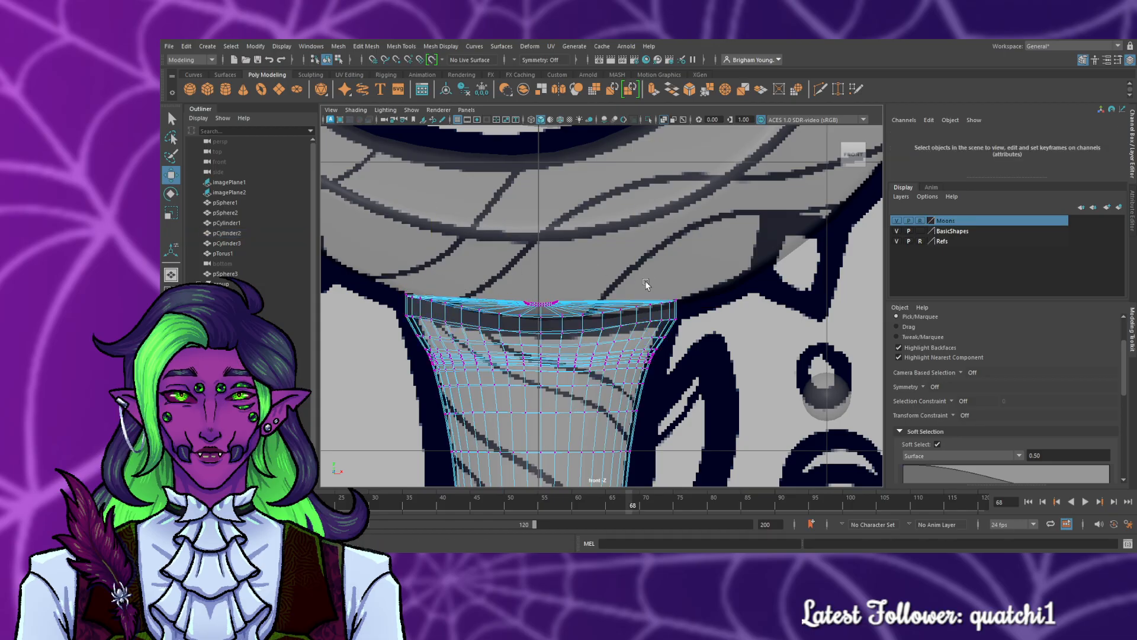
# - Return to the perspective view, take the cylinder out of vertex editing, and deselect it
pyautogui.press('space')
pyautogui.press('space')
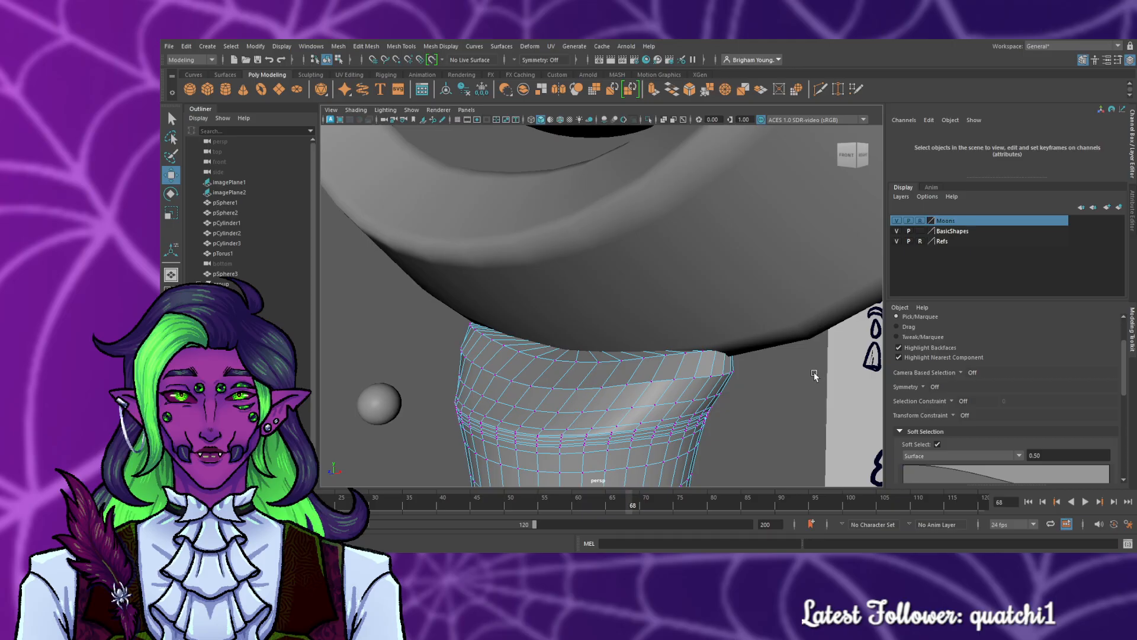
pyautogui.keyDown('alt'); pyautogui.moveTo(794, 390); pyautogui.dragTo(762, 408); pyautogui.keyUp('alt')
pyautogui.keyDown('alt'); pyautogui.moveTo(762, 408); pyautogui.dragTo(706, 404, button='right'); pyautogui.keyUp('alt')
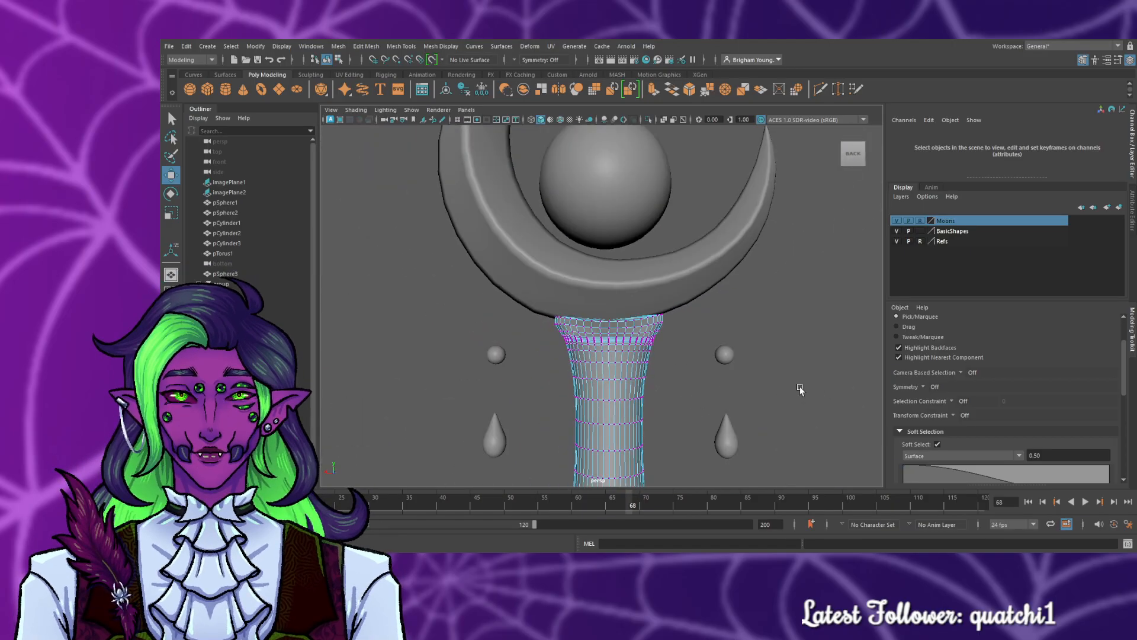
pyautogui.click(649, 370)
pyautogui.press('F8')
pyautogui.click(488, 373)
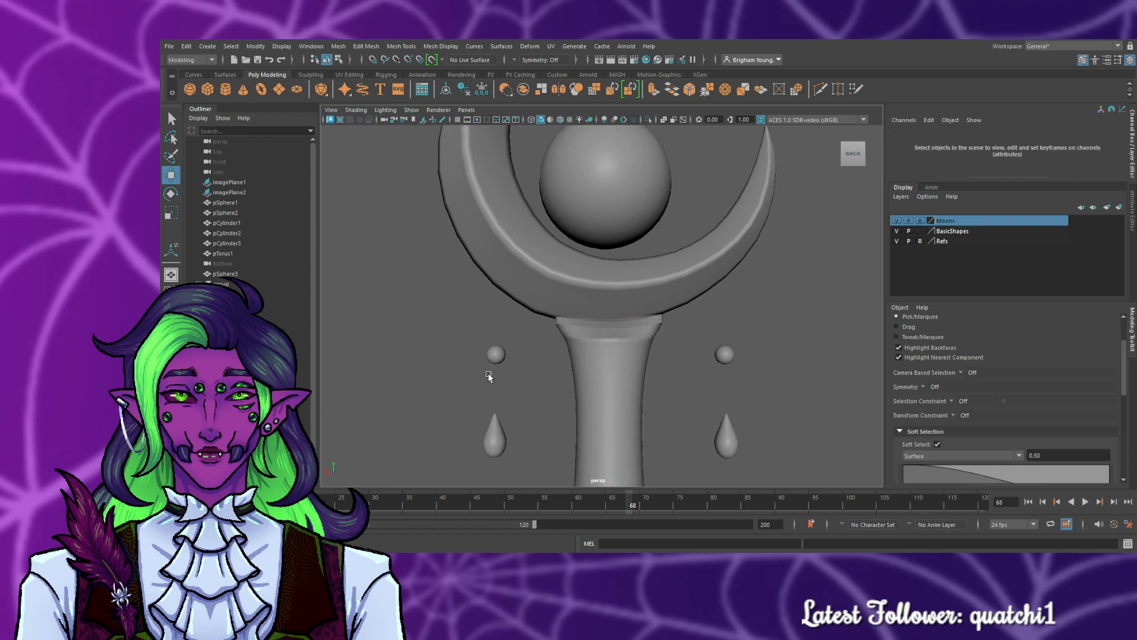
# - Examine how the cylinder's rim meets the crescent moon from both sides and from the back
pyautogui.keyDown('alt'); pyautogui.moveTo(488, 377); pyautogui.dragTo(576, 383); pyautogui.keyUp('alt')
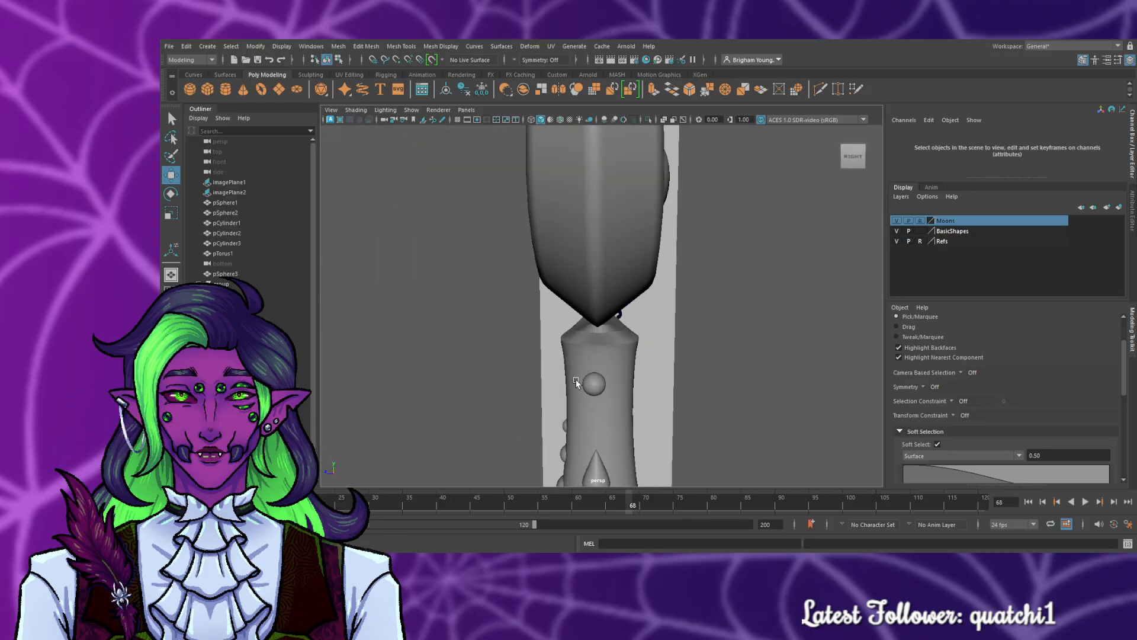
pyautogui.click(577, 383)
pyautogui.keyDown('alt'); pyautogui.moveTo(698, 368); pyautogui.dragTo(463, 366); pyautogui.keyUp('alt')
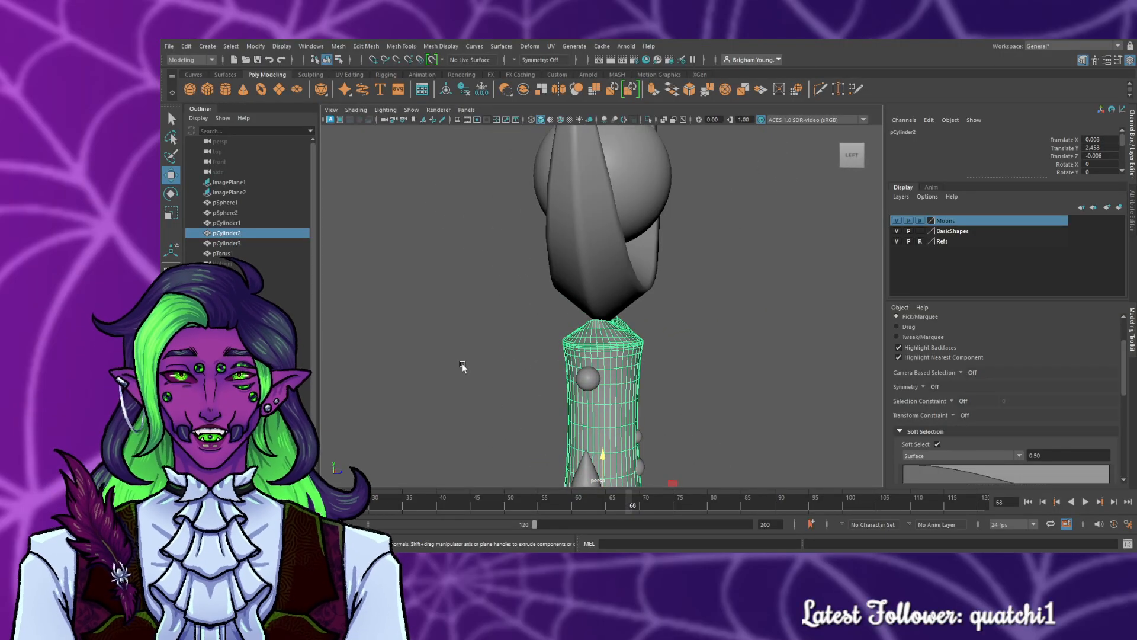
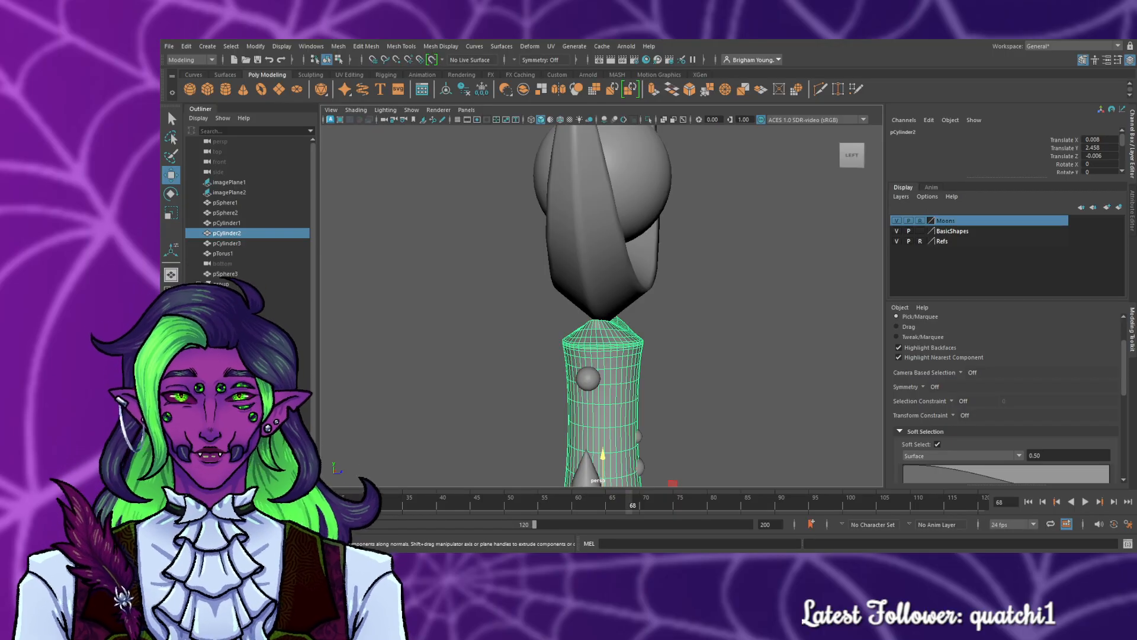
pyautogui.click(684, 377)
pyautogui.keyDown('alt'); pyautogui.moveTo(457, 414); pyautogui.dragTo(592, 397); pyautogui.keyUp('alt')
pyautogui.scroll(5, 619, 373)
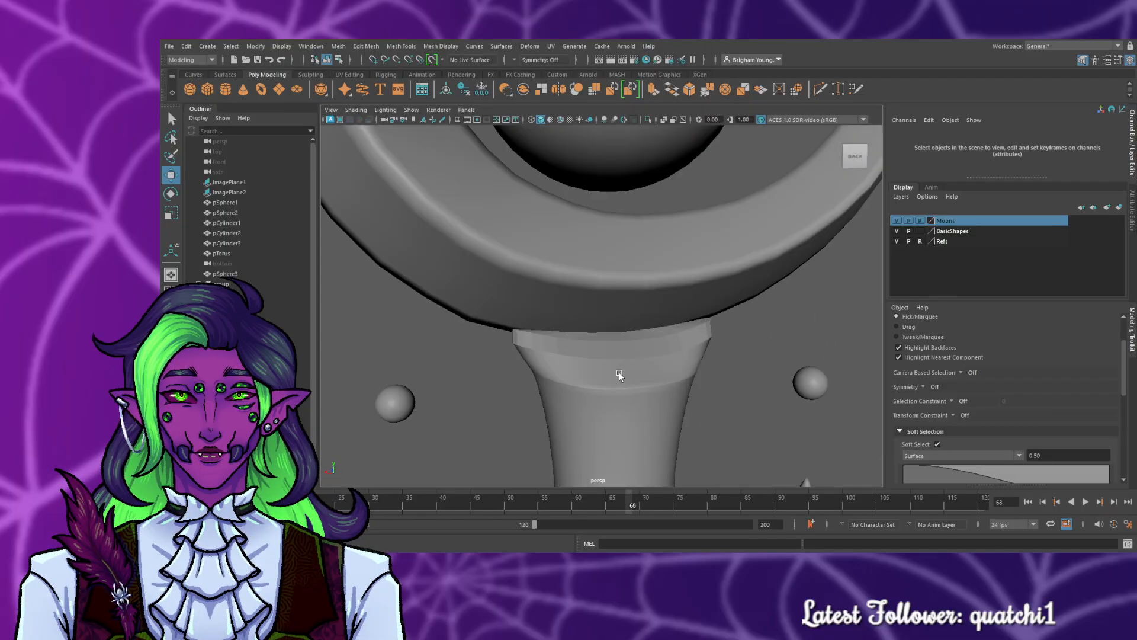
# - Try to reposition vertices on one side of the cylinder's top rim with soft selection to fit under the crescent
pyautogui.click(607, 342)
pyautogui.keyDown('alt'); pyautogui.moveTo(754, 398); pyautogui.dragTo(572, 418); pyautogui.keyUp('alt')
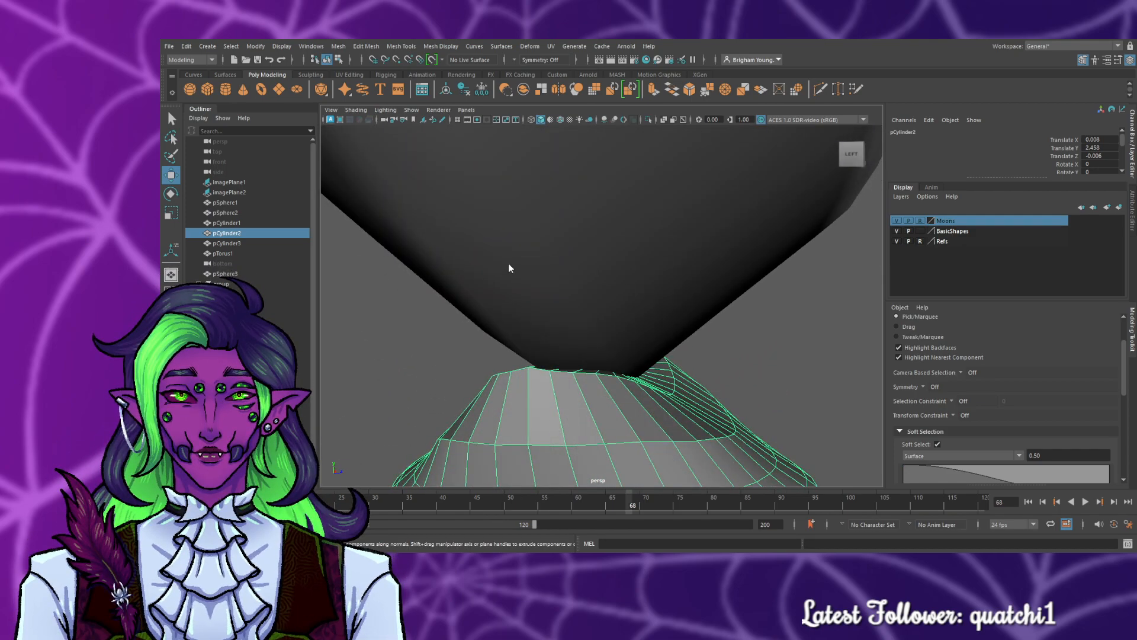
pyautogui.press('F9')
pyautogui.click(524, 367)
pyautogui.moveTo(525, 368)
pyautogui.mouseDown()
pyautogui.moveTo(530, 325)
pyautogui.moveTo(529, 363)
pyautogui.mouseUp()
pyautogui.click(510, 401)
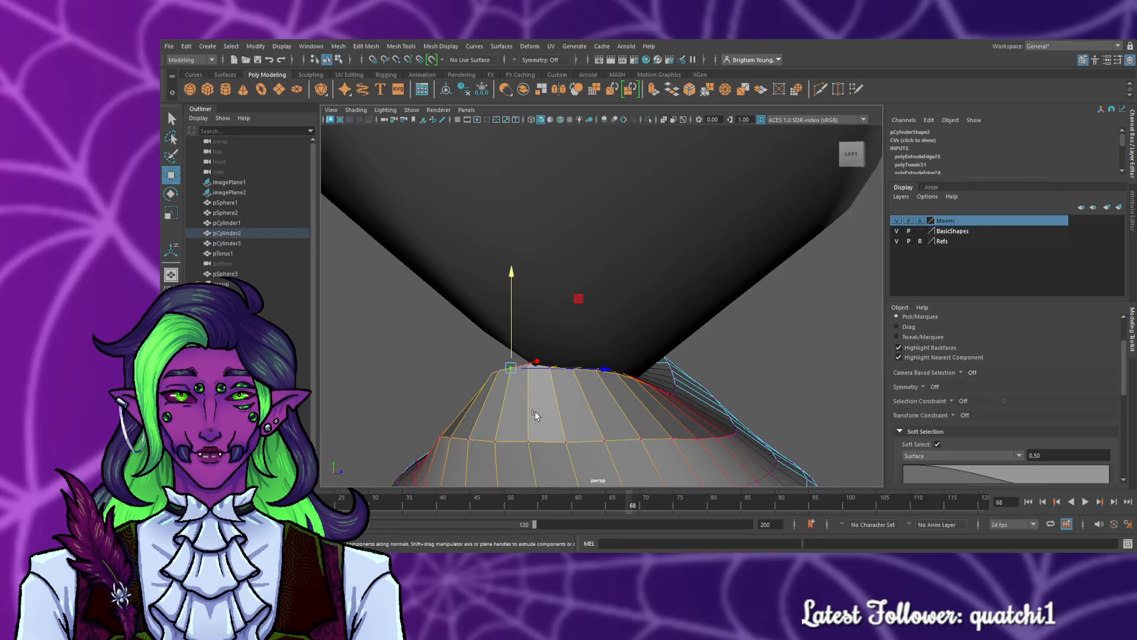
pyautogui.click(536, 411)
pyautogui.keyDown('alt'); pyautogui.moveTo(848, 414); pyautogui.dragTo(883, 422); pyautogui.keyUp('alt')
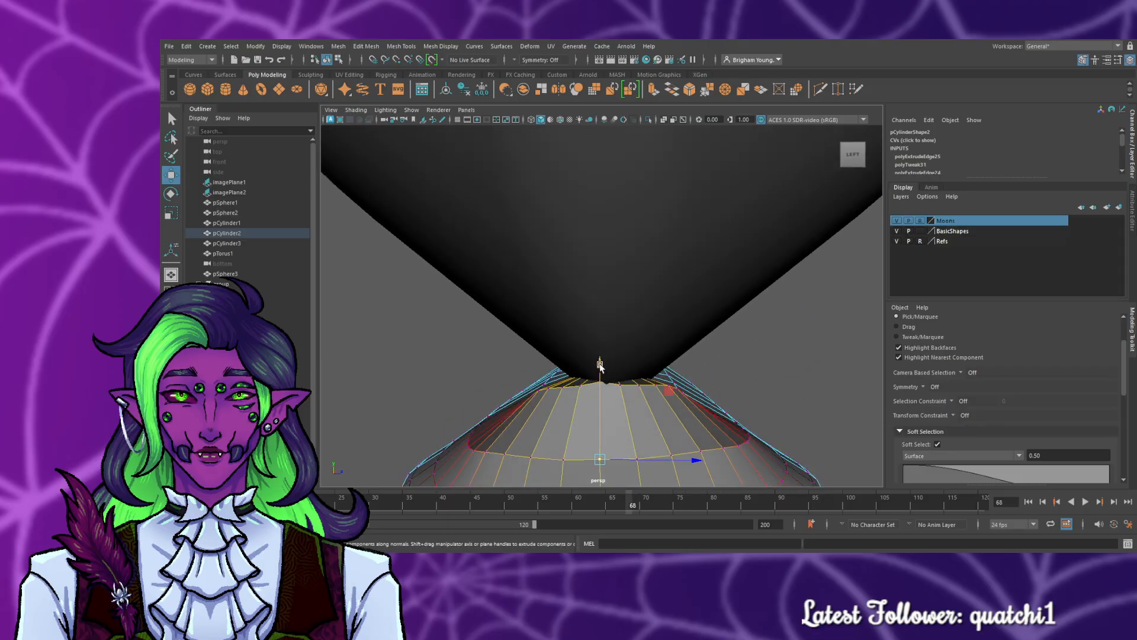
pyautogui.moveTo(602, 460); pyautogui.dragTo(607, 463)
pyautogui.click(761, 400)
# - Try to shift a rim vertex on the cylinder's opposite side along Z, and undo the latest vertex moves
pyautogui.moveTo(764, 397)
pyautogui.keyDown('alt'); pyautogui.mouseDown()
pyautogui.moveTo(558, 391)
pyautogui.moveTo(602, 374)
pyautogui.moveTo(612, 383)
pyautogui.moveTo(603, 351)
pyautogui.moveTo(606, 384)
pyautogui.moveTo(764, 400)
pyautogui.moveTo(730, 402)
pyautogui.moveTo(754, 399)
pyautogui.mouseUp(); pyautogui.keyUp('alt')
pyautogui.click(603, 374)
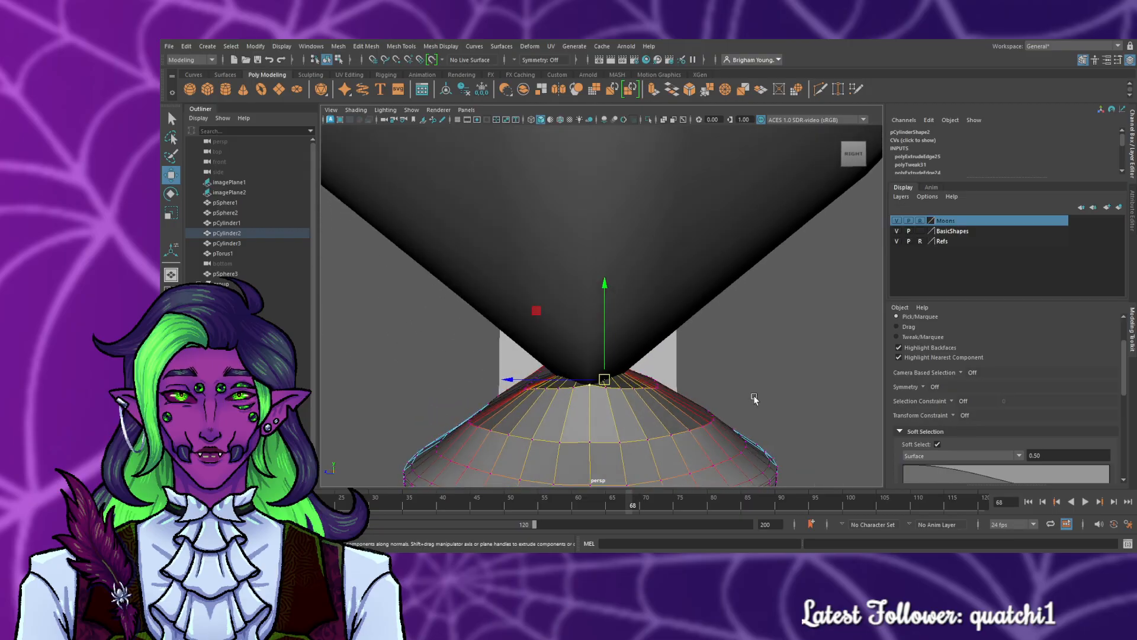
pyautogui.moveTo(546, 380); pyautogui.dragTo(525, 381)
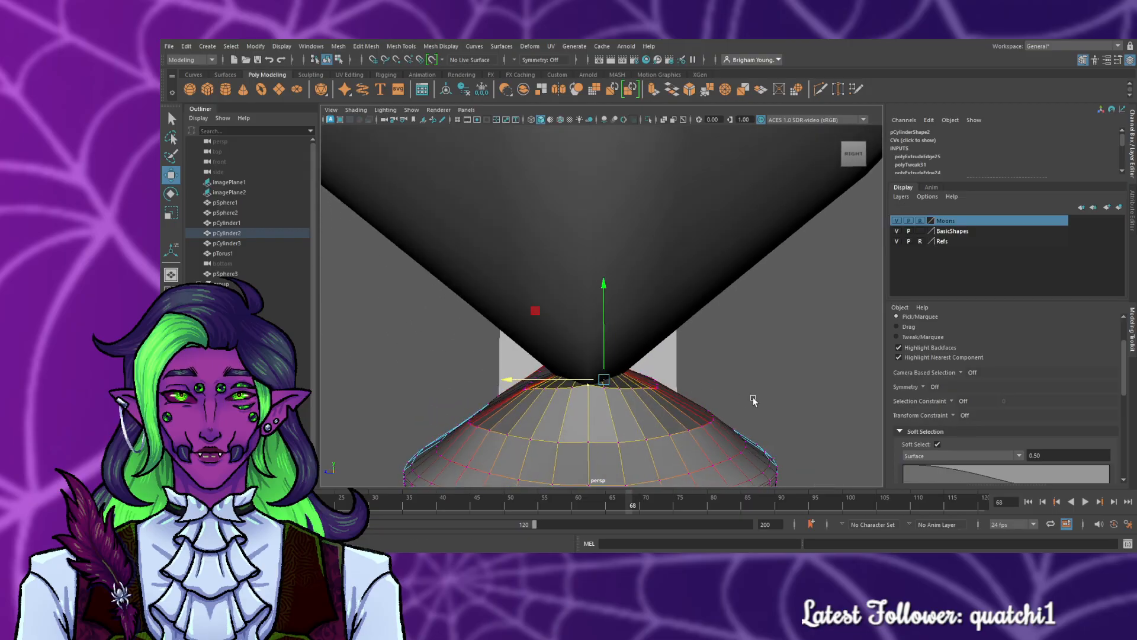
pyautogui.keyDown('alt'); pyautogui.moveTo(754, 400); pyautogui.dragTo(592, 386); pyautogui.keyUp('alt')
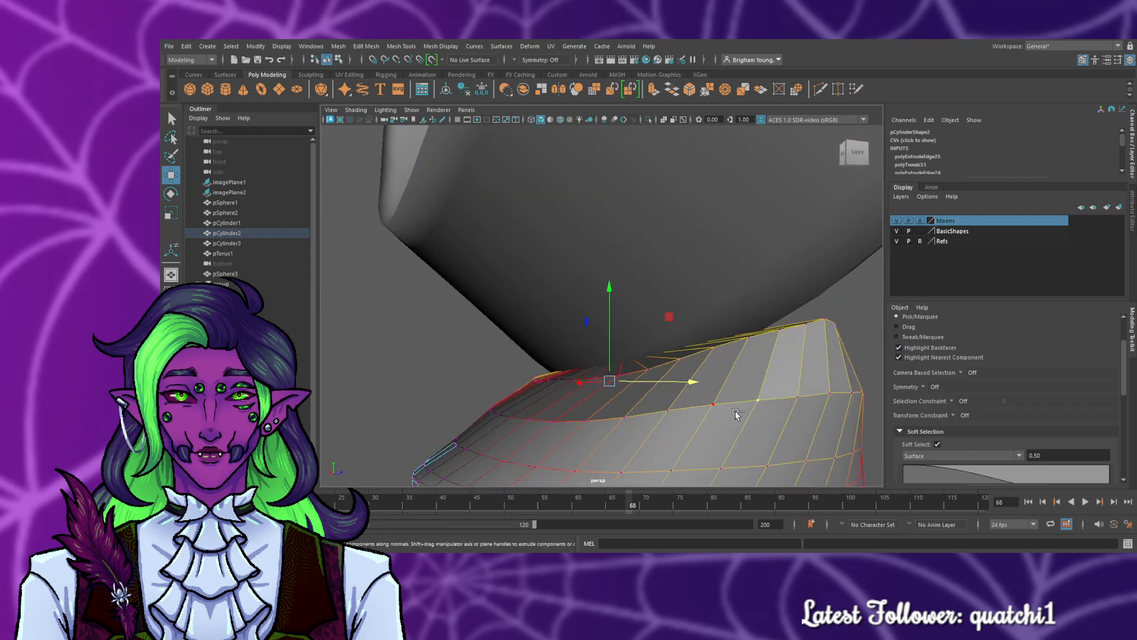
pyautogui.hotkey('ctrl', 'z')
pyautogui.hotkey('ctrl', 'z')
pyautogui.hotkey('ctrl', 'z')
pyautogui.hotkey('ctrl', 'z')
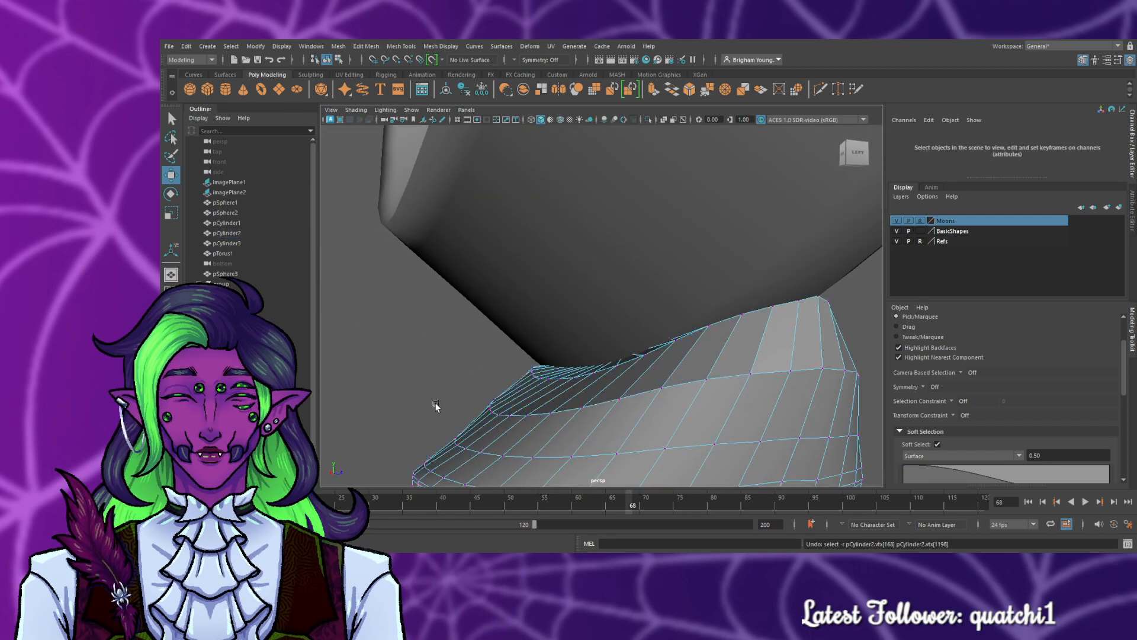
# - Examine the cylinder's rim and top cap beneath the crescent from the front, the side and inside the crescent
pyautogui.keyDown('alt'); pyautogui.moveTo(436, 405); pyautogui.dragTo(501, 419); pyautogui.keyUp('alt')
pyautogui.click(576, 359)
pyautogui.scroll(-10, 763, 407)
pyautogui.click(744, 406)
pyautogui.scroll(6, 591, 403)
pyautogui.scroll(4, 590, 409)
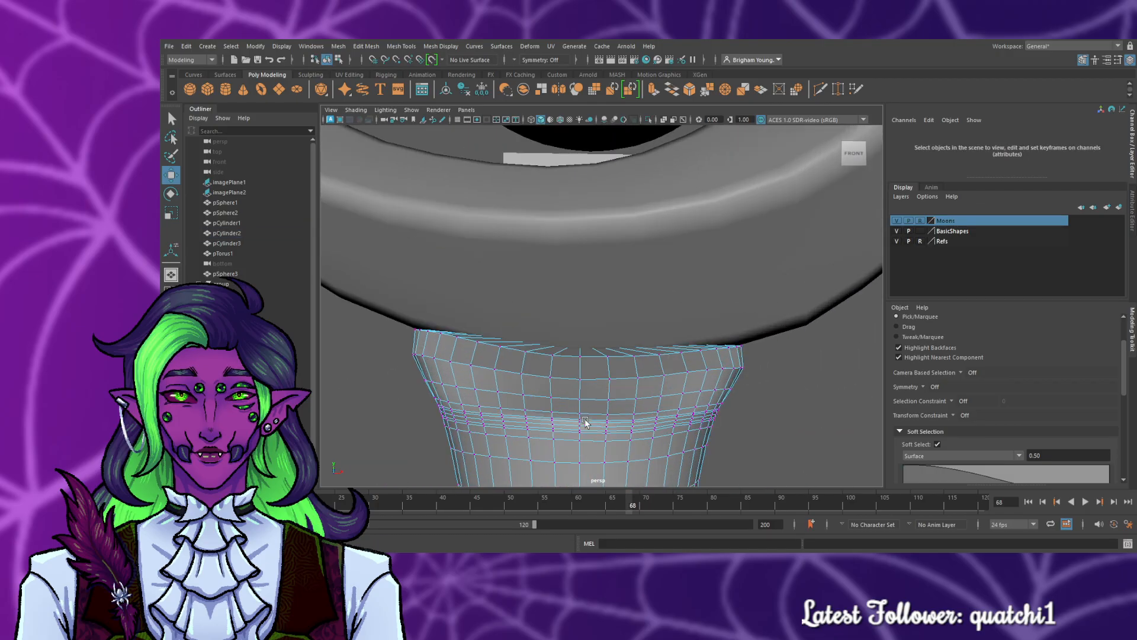
pyautogui.keyDown('alt'); pyautogui.moveTo(586, 422); pyautogui.dragTo(822, 396); pyautogui.keyUp('alt')
pyautogui.moveTo(839, 398)
pyautogui.keyDown('alt'); pyautogui.mouseDown()
pyautogui.moveTo(921, 414)
pyautogui.moveTo(852, 414)
pyautogui.mouseUp(); pyautogui.keyUp('alt')
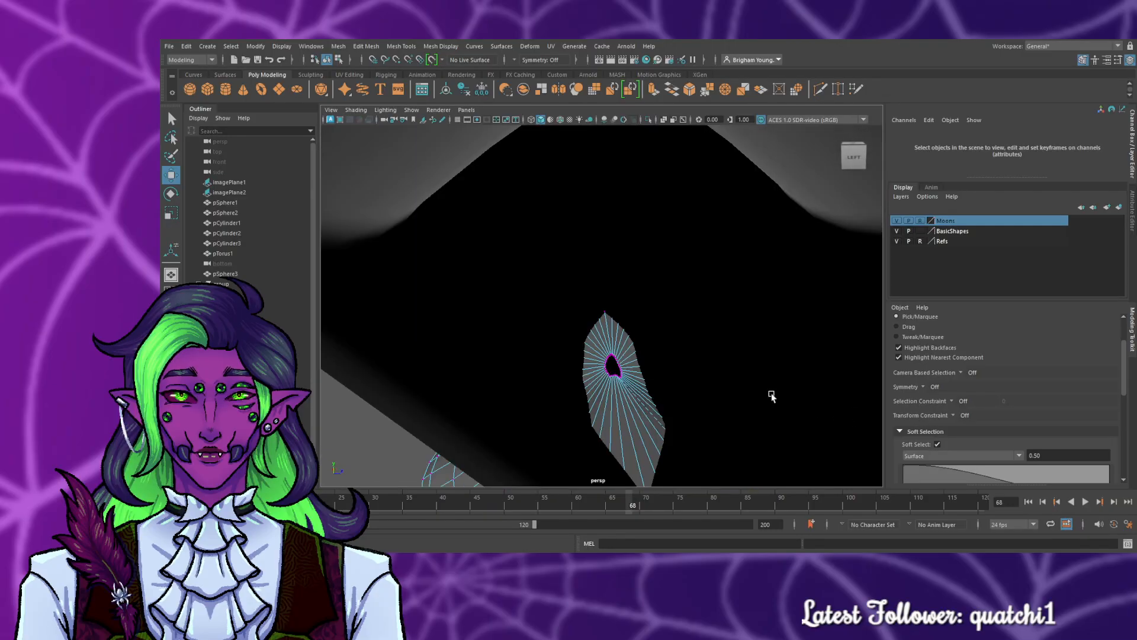
pyautogui.keyDown('alt'); pyautogui.moveTo(772, 395); pyautogui.dragTo(660, 386); pyautogui.keyUp('alt')
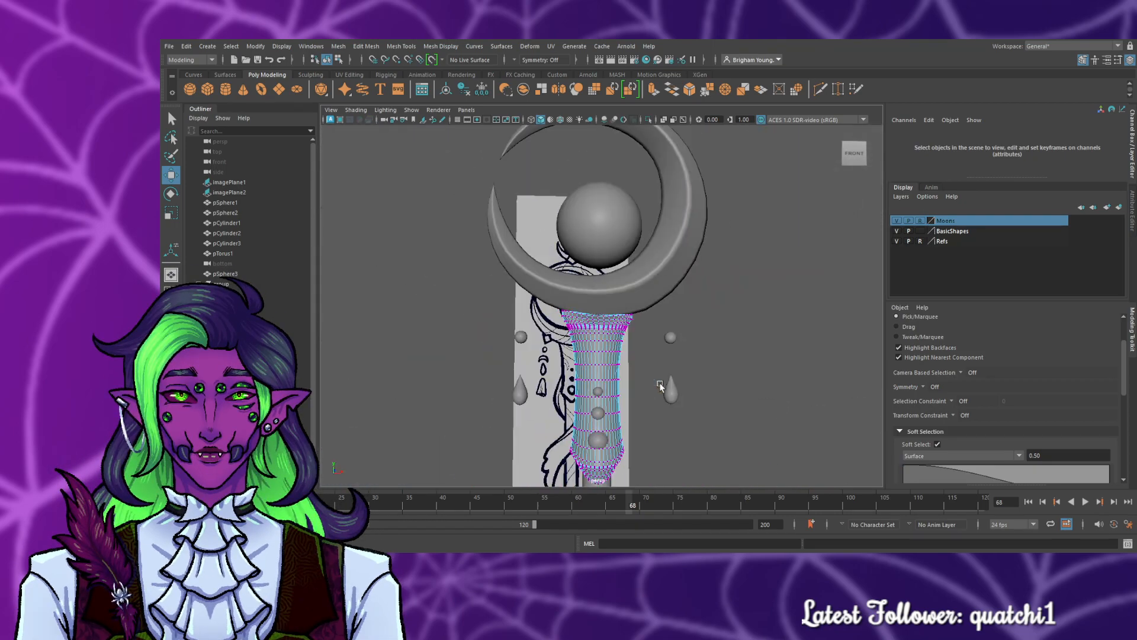
# - Undo the remaining vertex moves and selections on the cylinder's rim while in the front view
pyautogui.press('space')
pyautogui.press('space')
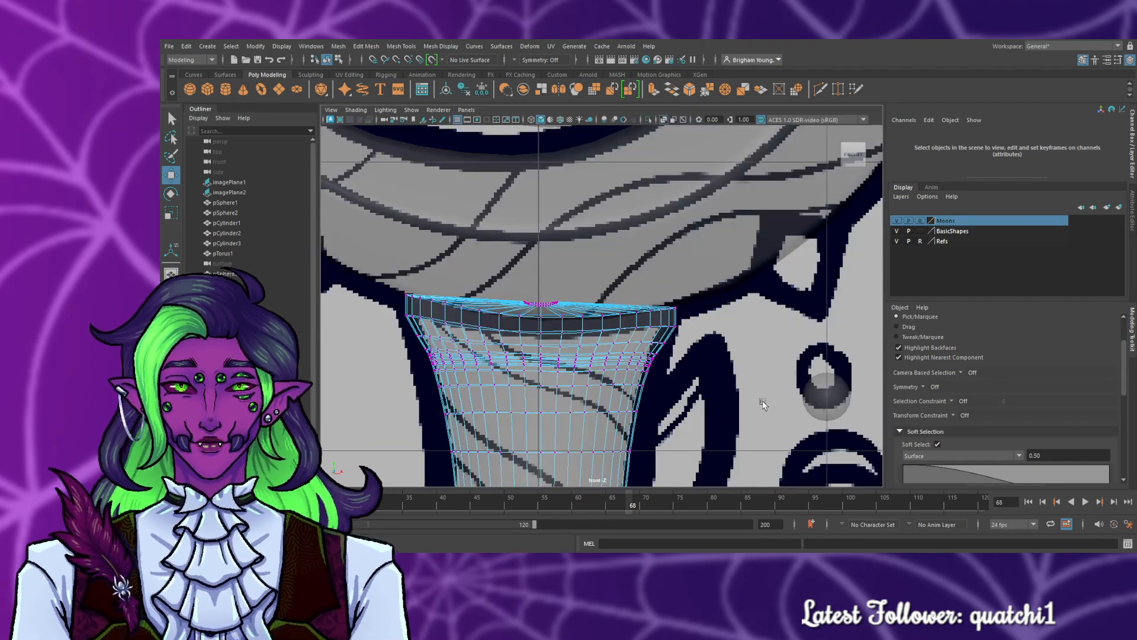
pyautogui.hotkey('ctrl', 'z')
pyautogui.hotkey('ctrl', 'z')
pyautogui.hotkey('ctrl', 'z')
pyautogui.hotkey('ctrl', 'z')
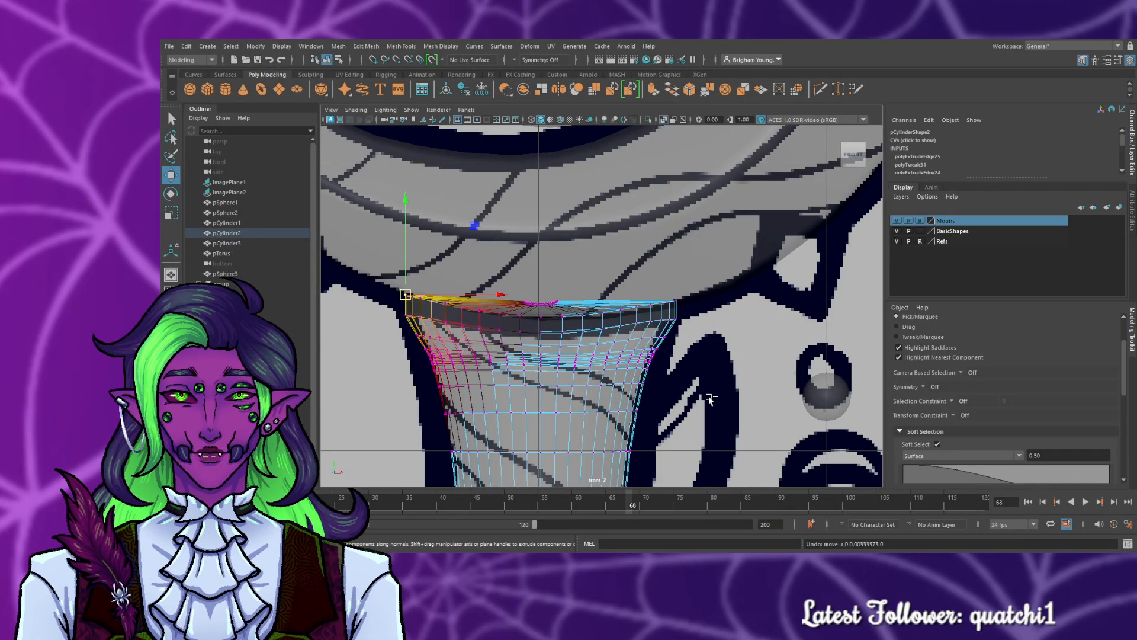
pyautogui.hotkey('ctrl', 'z')
pyautogui.hotkey('ctrl', 'z')
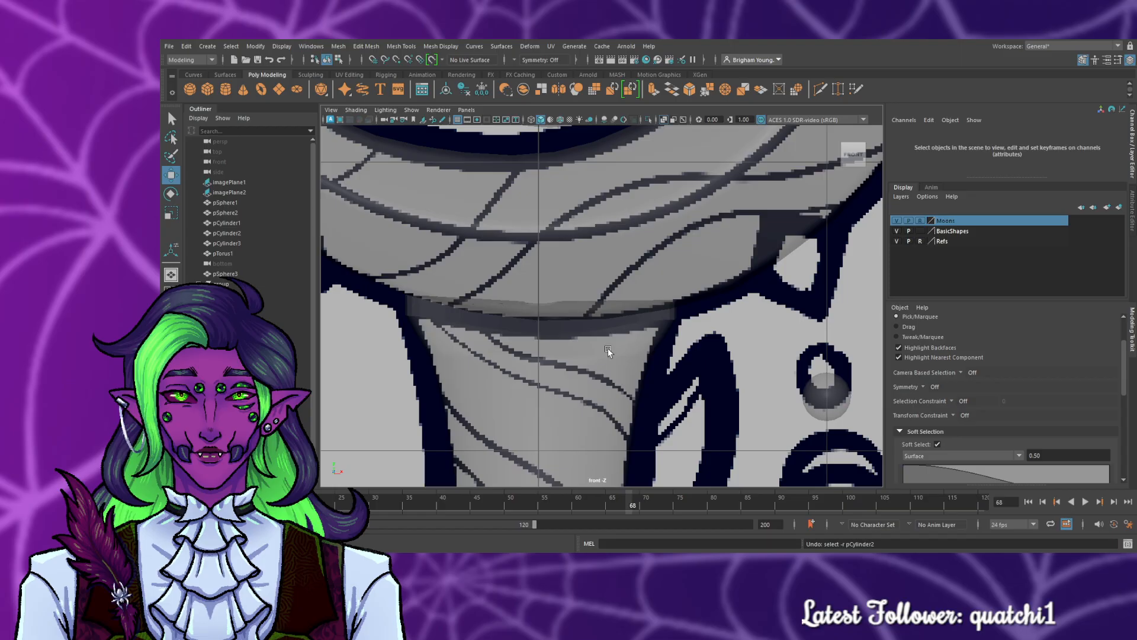
# - Turn off the reference state of the Moons layer in the perspective view so the crescent can be edited
pyautogui.press('space')
pyautogui.press('space')
pyautogui.scroll(5, 798, 254)
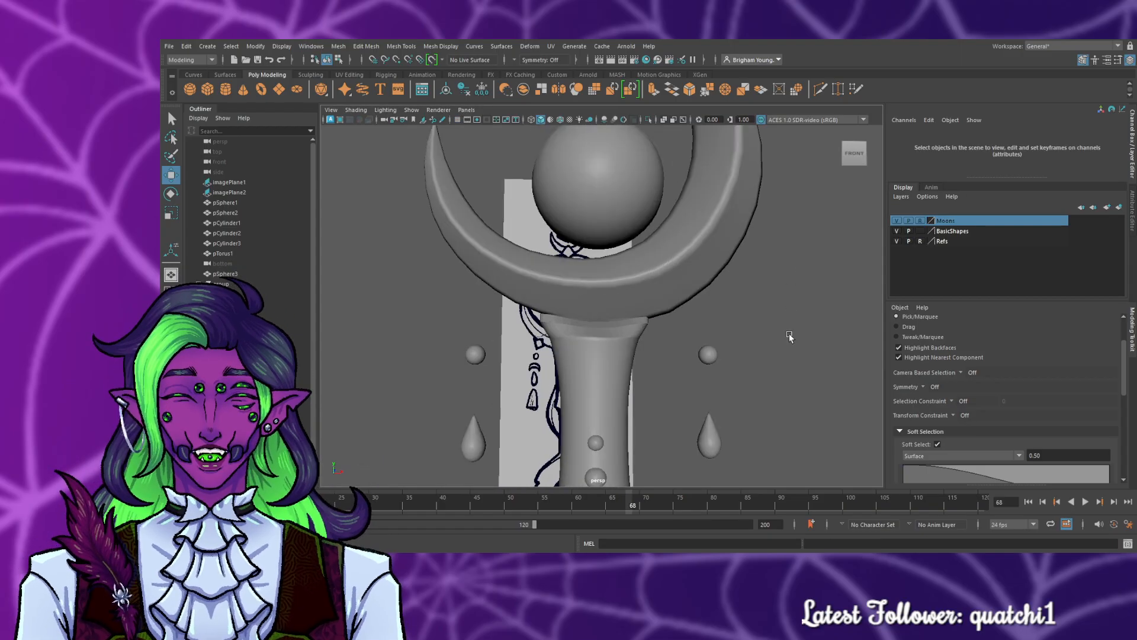
pyautogui.keyDown('alt'); pyautogui.moveTo(752, 386); pyautogui.dragTo(631, 290); pyautogui.keyUp('alt')
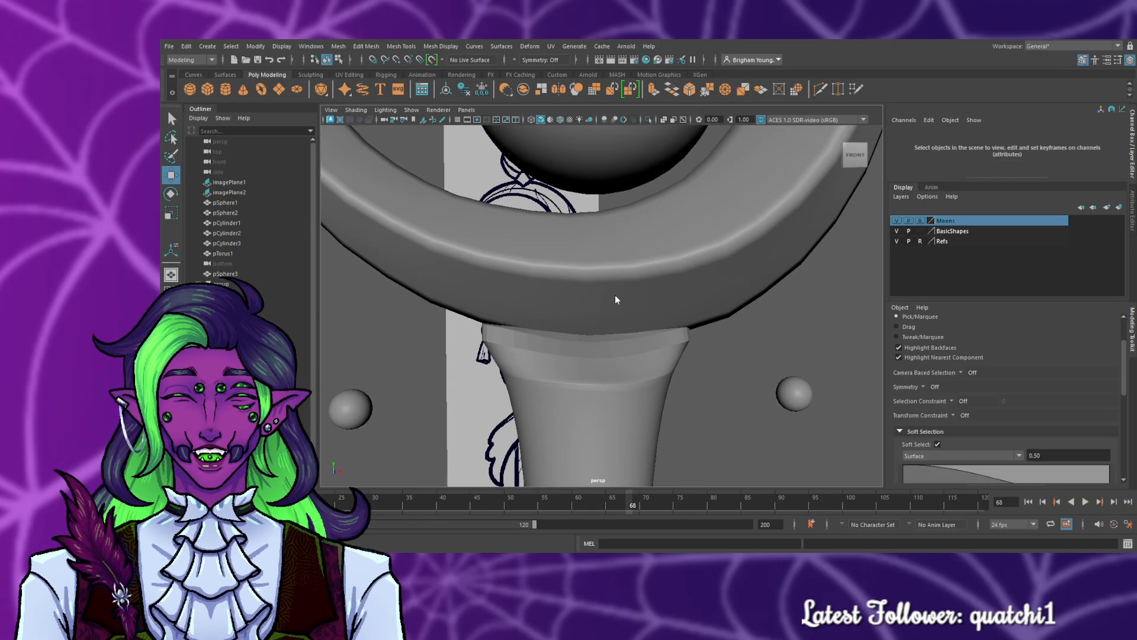
pyautogui.click(920, 220)
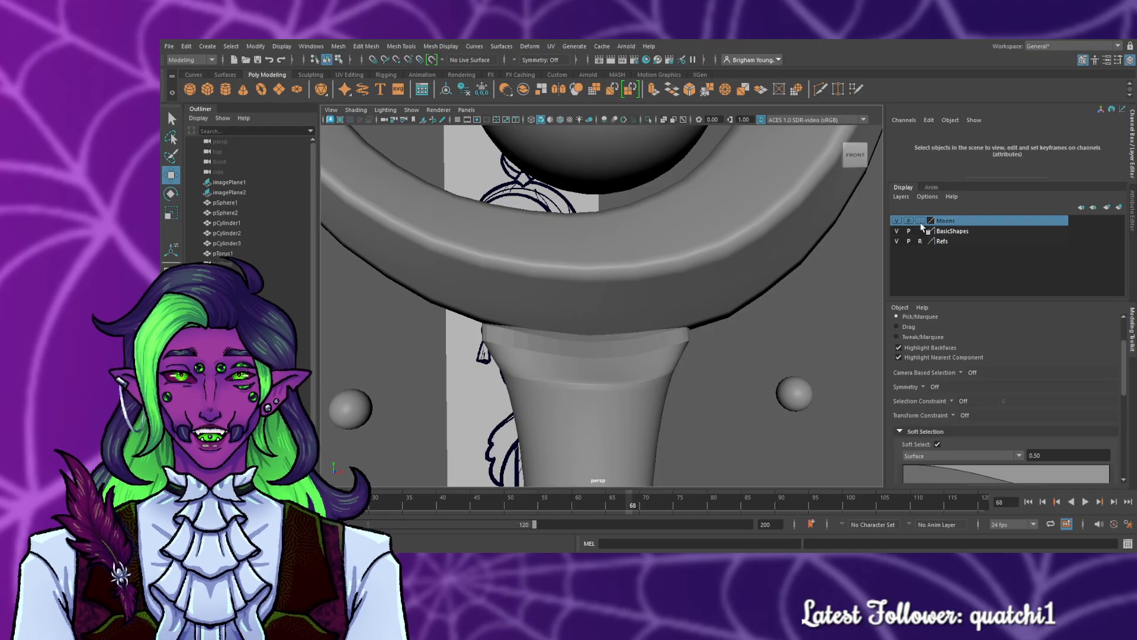
# - Try to lower the crescent moon onto the cylinder's top rim, and deselect it
pyautogui.click(712, 255)
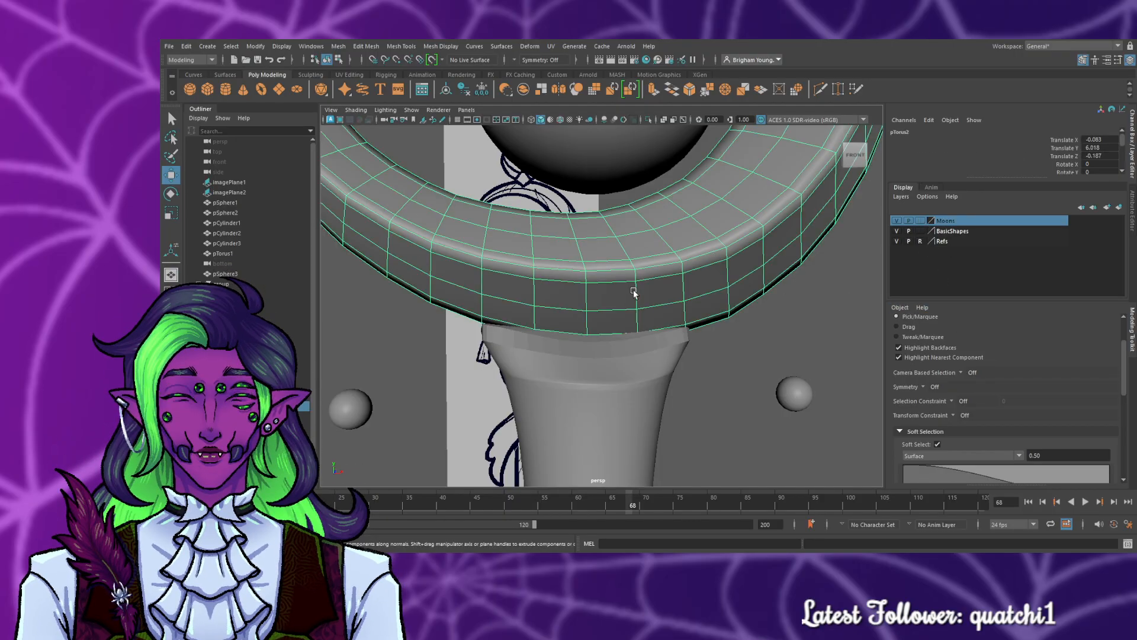
pyautogui.scroll(-5, 630, 302)
pyautogui.moveTo(578, 150); pyautogui.dragTo(584, 176)
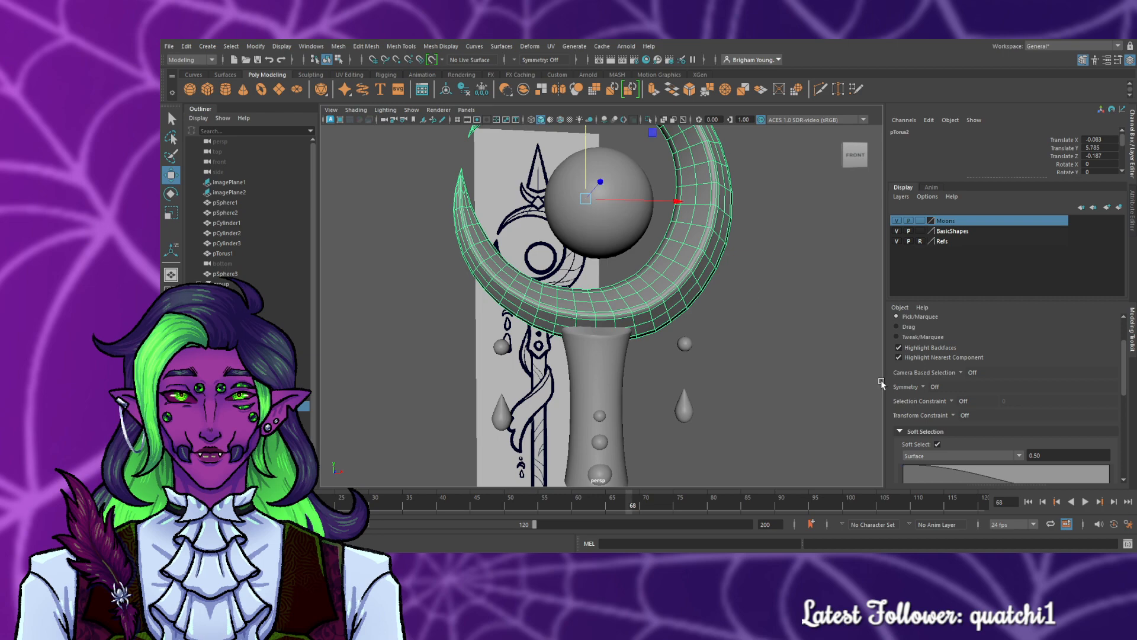
pyautogui.click(779, 381)
# - Check the lowered crescent against the front reference drawing, undo its move, and clear the selection
pyautogui.keyDown('alt'); pyautogui.moveTo(844, 372); pyautogui.dragTo(668, 364); pyautogui.keyUp('alt')
pyautogui.press('space')
pyautogui.press('space')
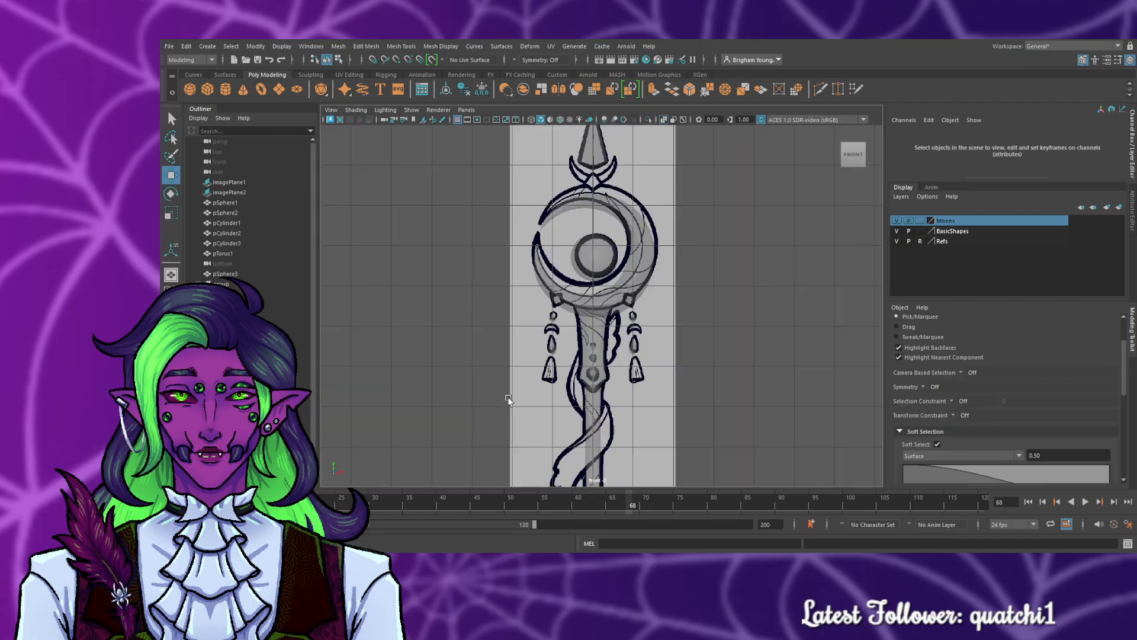
pyautogui.scroll(3, 555, 376)
pyautogui.hotkey('ctrl', 'z')
pyautogui.hotkey('ctrl', 'z')
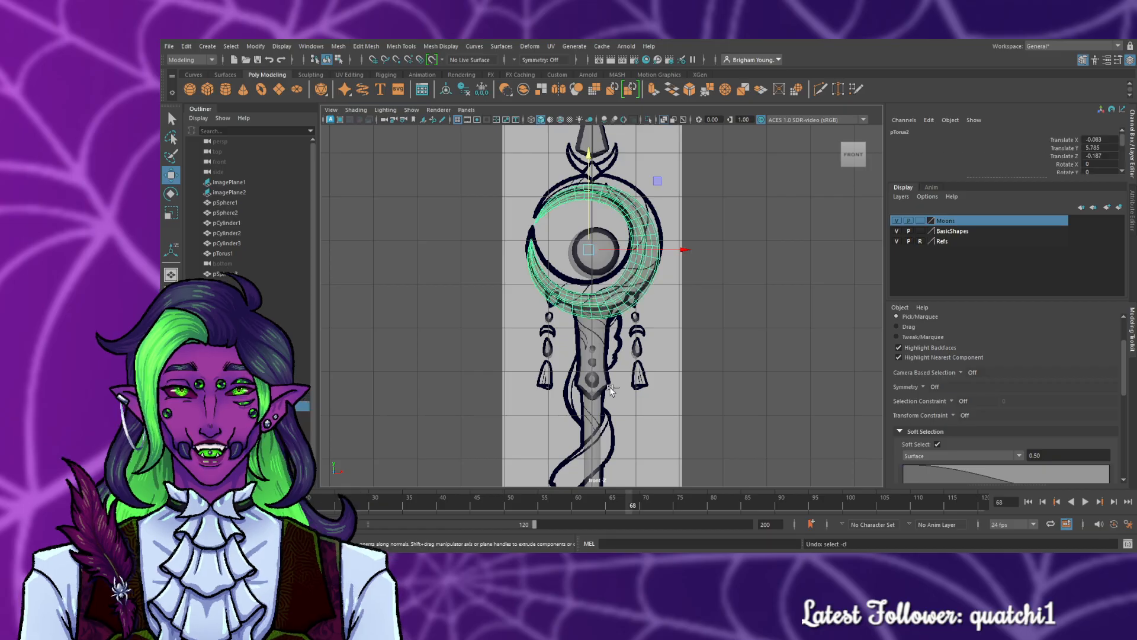
pyautogui.click(688, 342)
pyautogui.scroll(5, 582, 318)
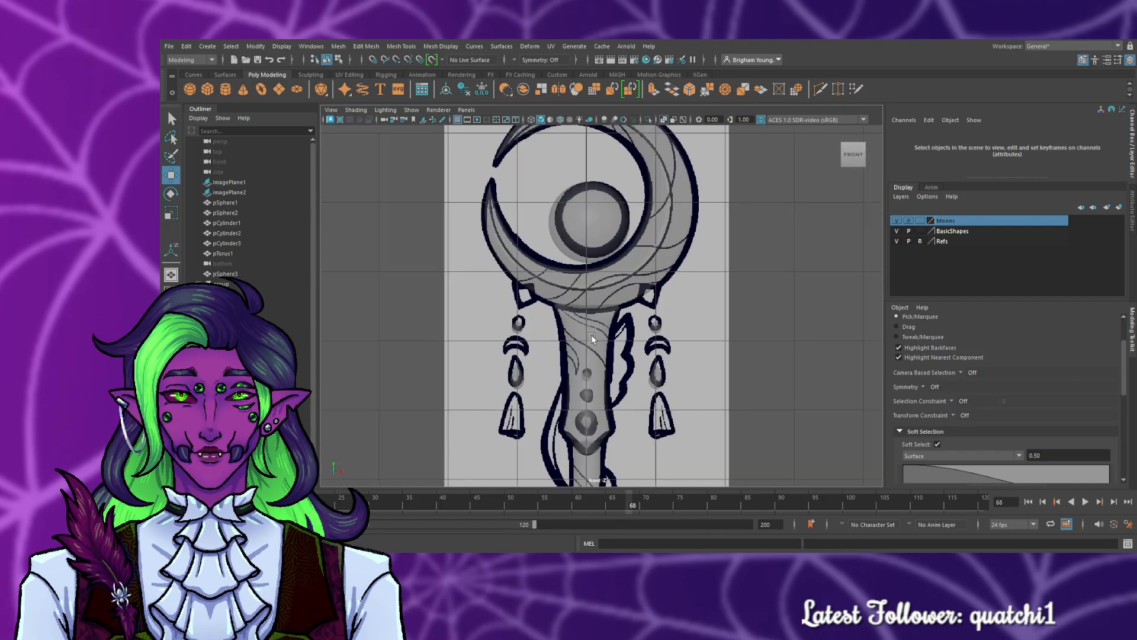
# - Scale the handle cylinder vertically so its top rim reaches the underside of the crescent moon, and deselect it
pyautogui.click(593, 349)
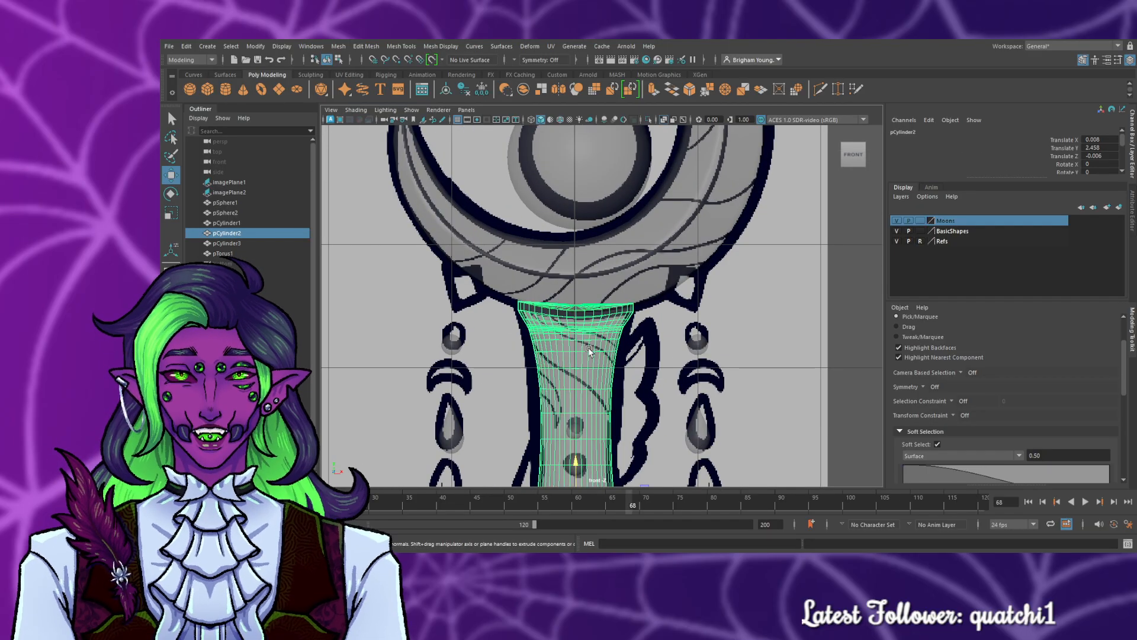
pyautogui.scroll(-5, 584, 356)
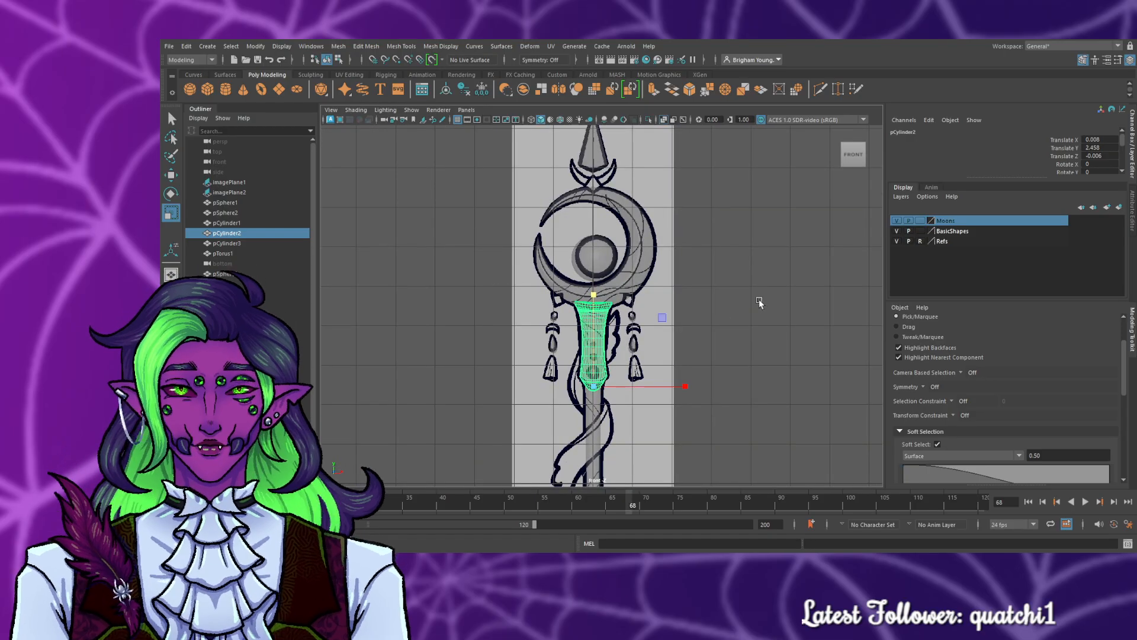
pyautogui.click(759, 299)
pyautogui.press('space')
pyautogui.press('space')
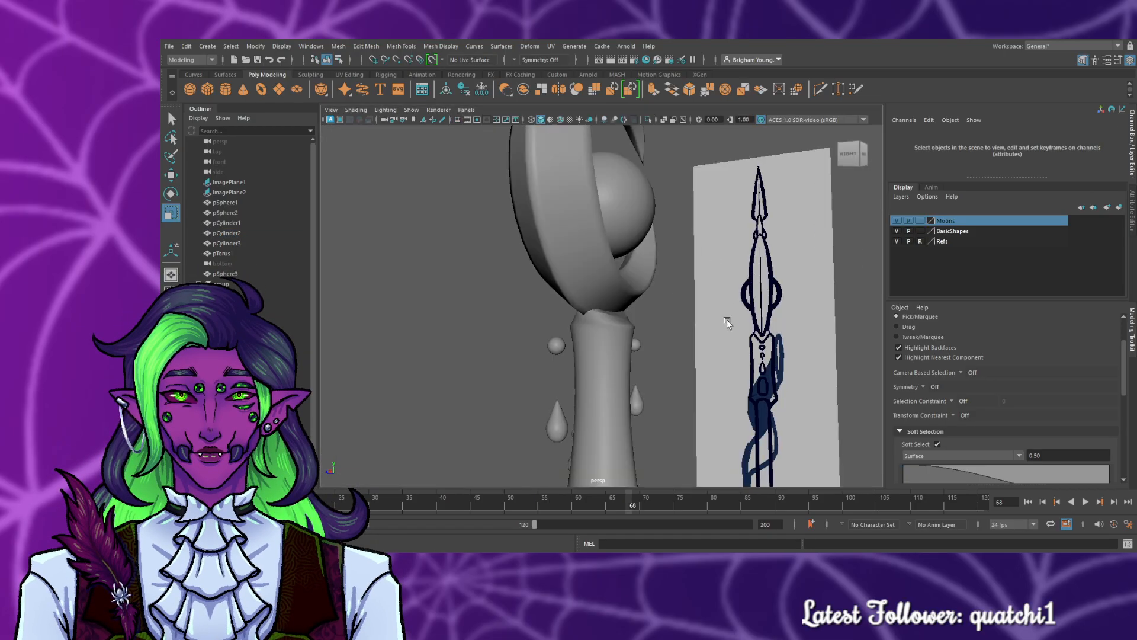
pyautogui.keyDown('alt'); pyautogui.moveTo(727, 319); pyautogui.dragTo(397, 347); pyautogui.keyUp('alt')
pyautogui.click(610, 358)
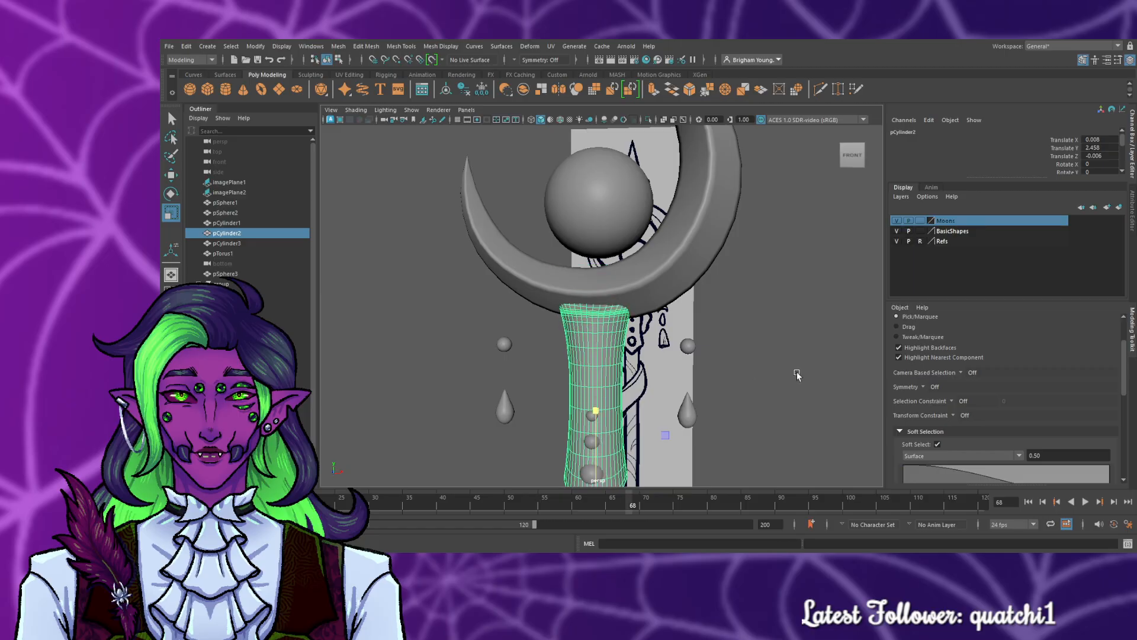
pyautogui.click(797, 374)
pyautogui.moveTo(785, 369)
pyautogui.keyDown('alt'); pyautogui.mouseDown()
pyautogui.moveTo(467, 358)
pyautogui.moveTo(668, 351)
pyautogui.moveTo(842, 362)
pyautogui.moveTo(795, 363)
pyautogui.moveTo(774, 384)
pyautogui.moveTo(798, 361)
pyautogui.mouseUp(); pyautogui.keyUp('alt')
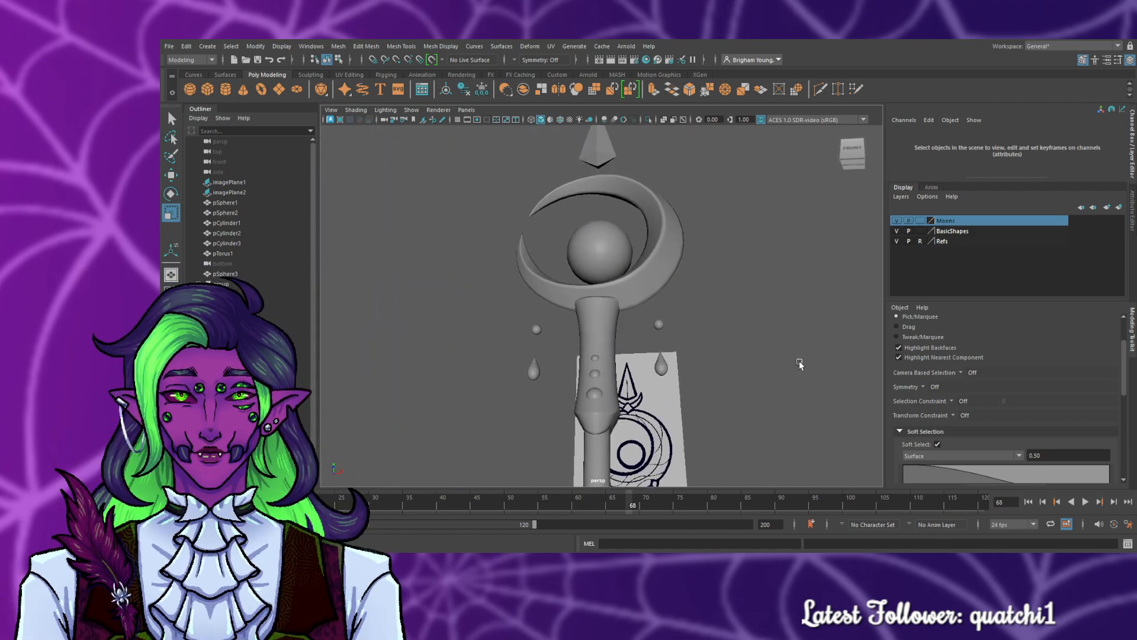
# - Compare the handle cylinder with the side reference, and scale its width slightly in the front view to fit the drawing
pyautogui.press('space')
pyautogui.press('space')
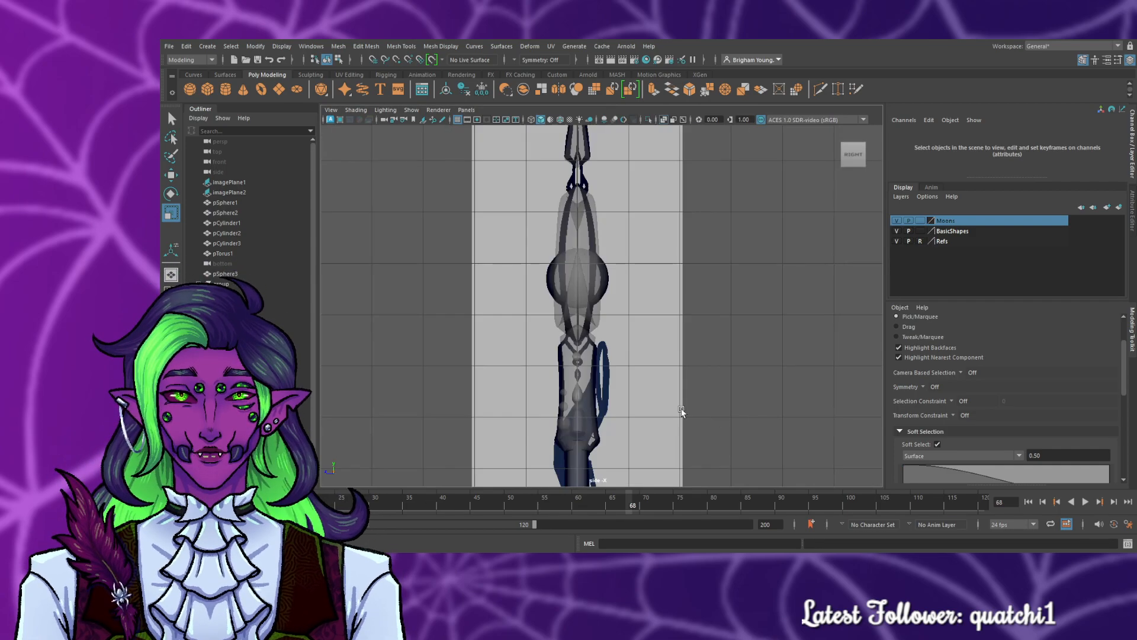
pyautogui.scroll(4, 682, 411)
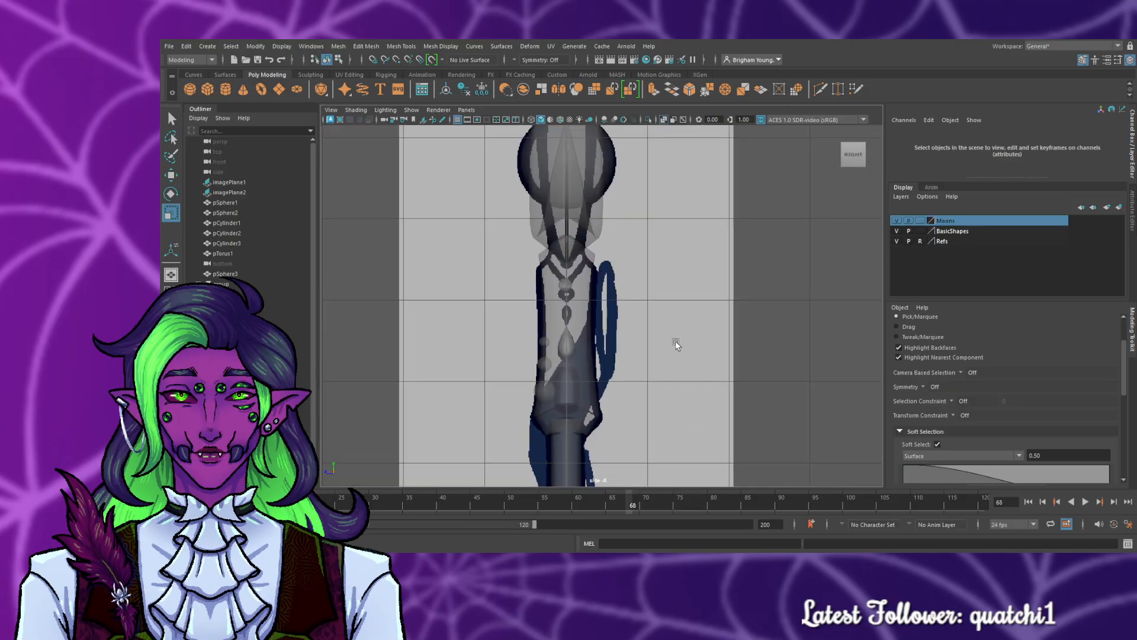
pyautogui.click(559, 406)
pyautogui.scroll(2, 629, 413)
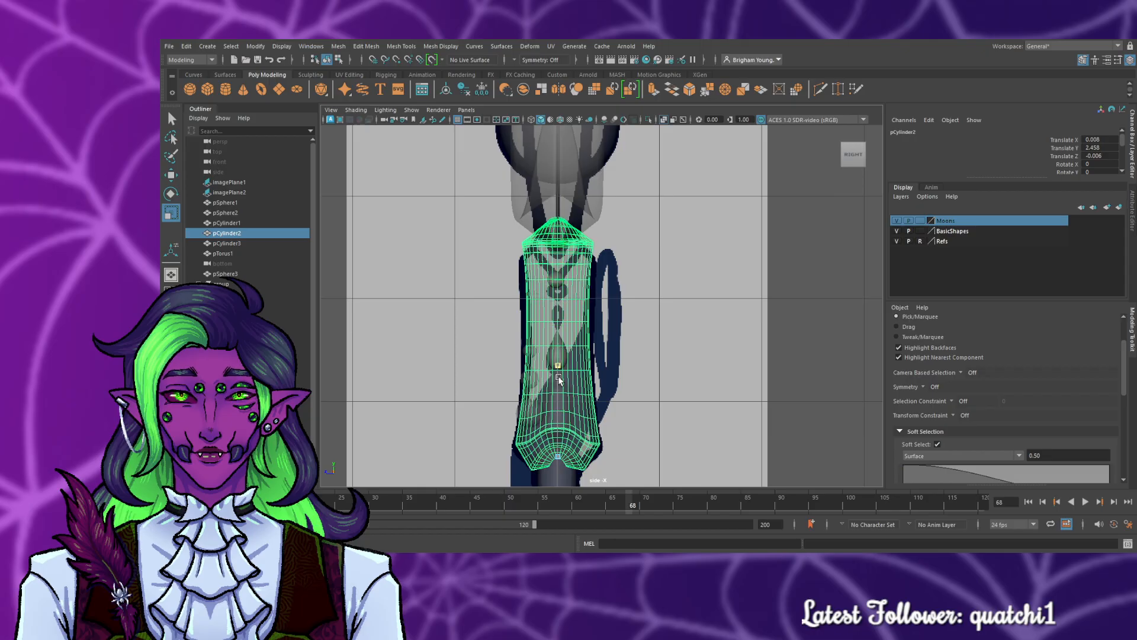
pyautogui.press('space')
pyautogui.press('space')
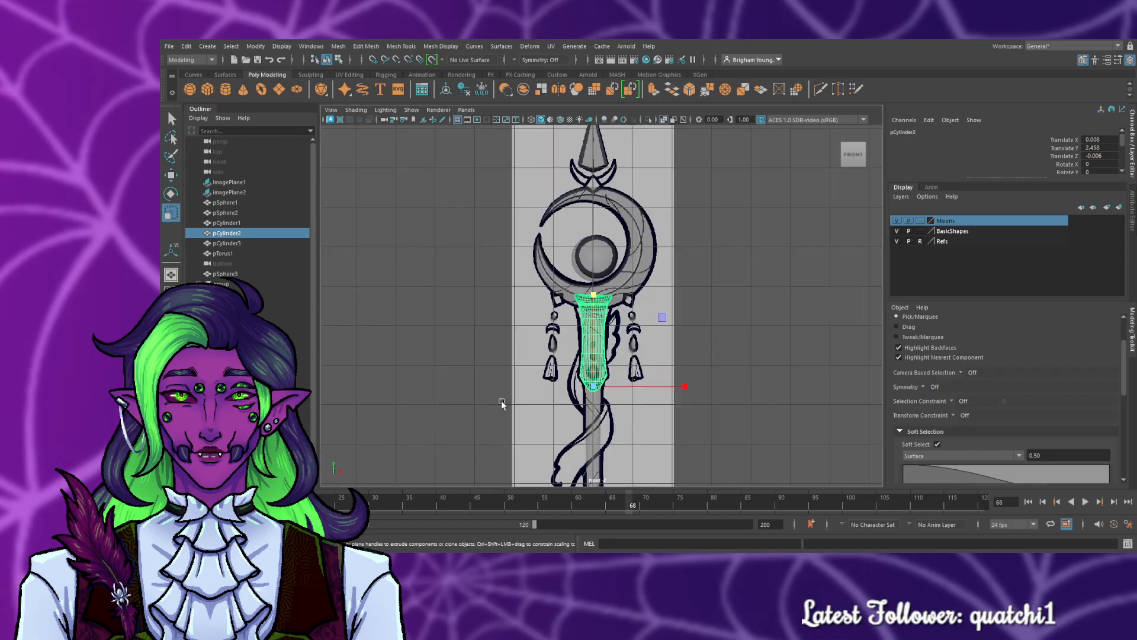
pyautogui.scroll(5, 600, 401)
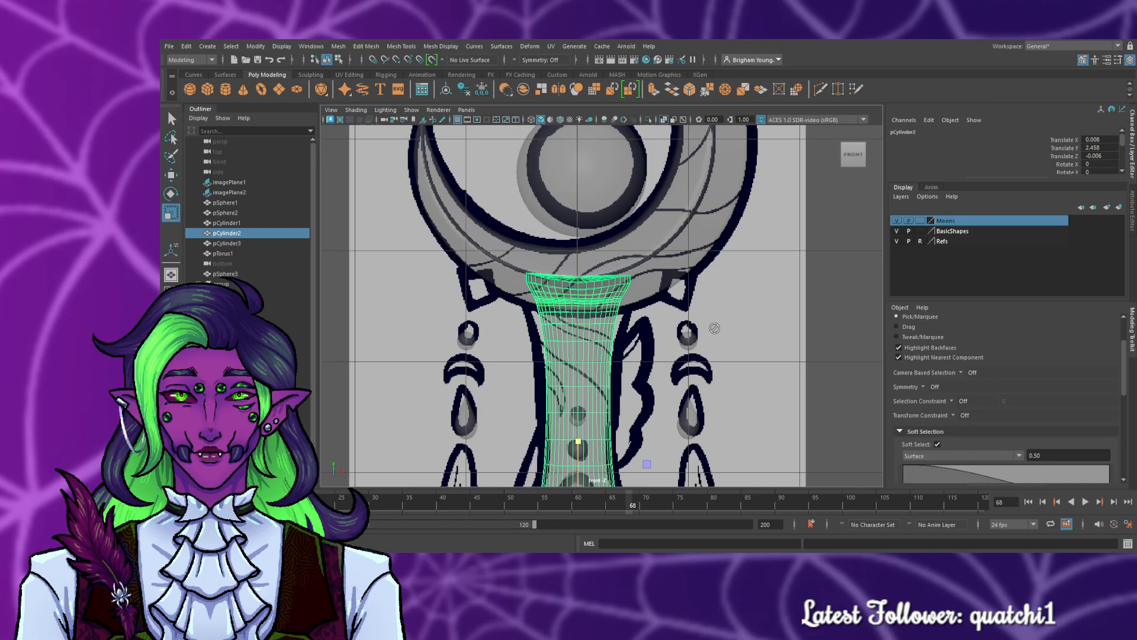
pyautogui.keyDown('alt'); pyautogui.moveTo(695, 379); pyautogui.dragTo(689, 228, button='middle'); pyautogui.keyUp('alt')
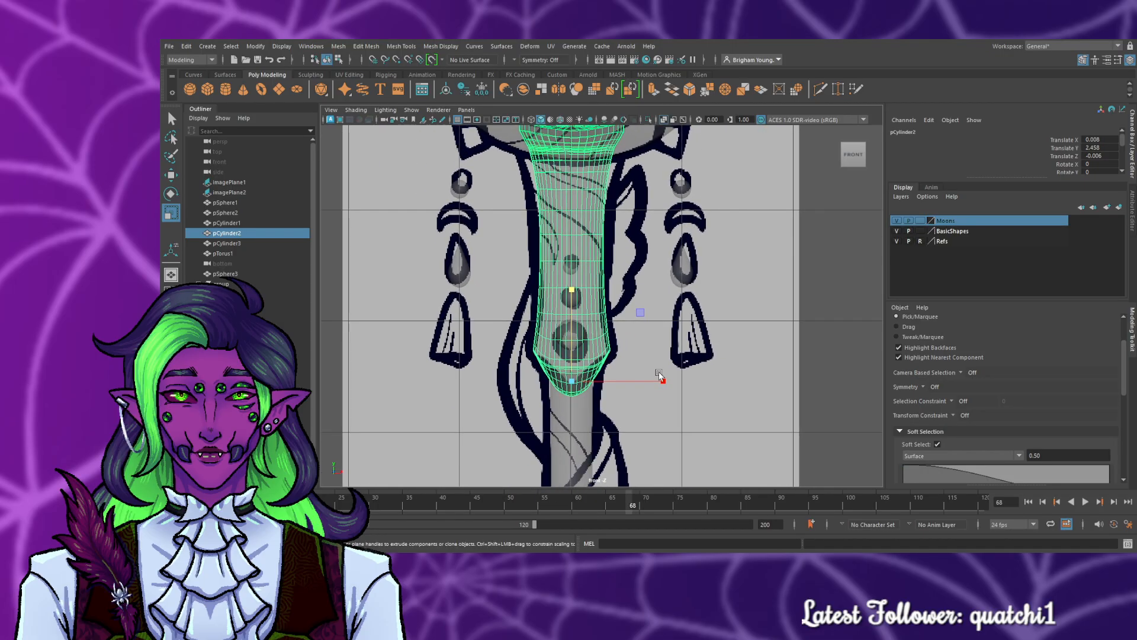
pyautogui.moveTo(661, 382); pyautogui.dragTo(664, 383)
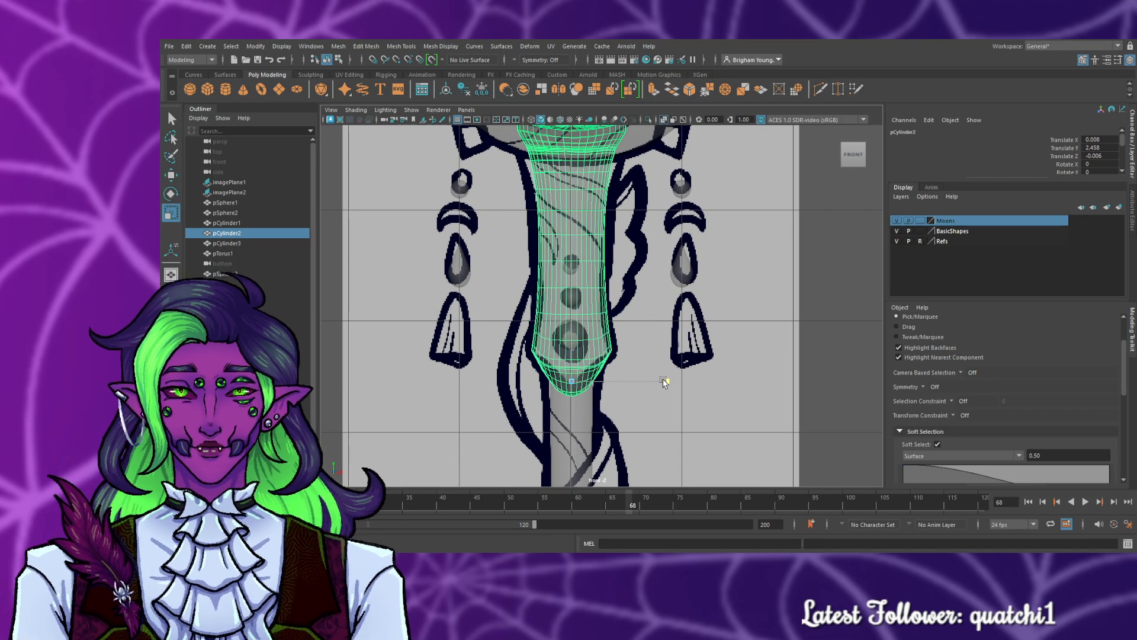
pyautogui.click(786, 340)
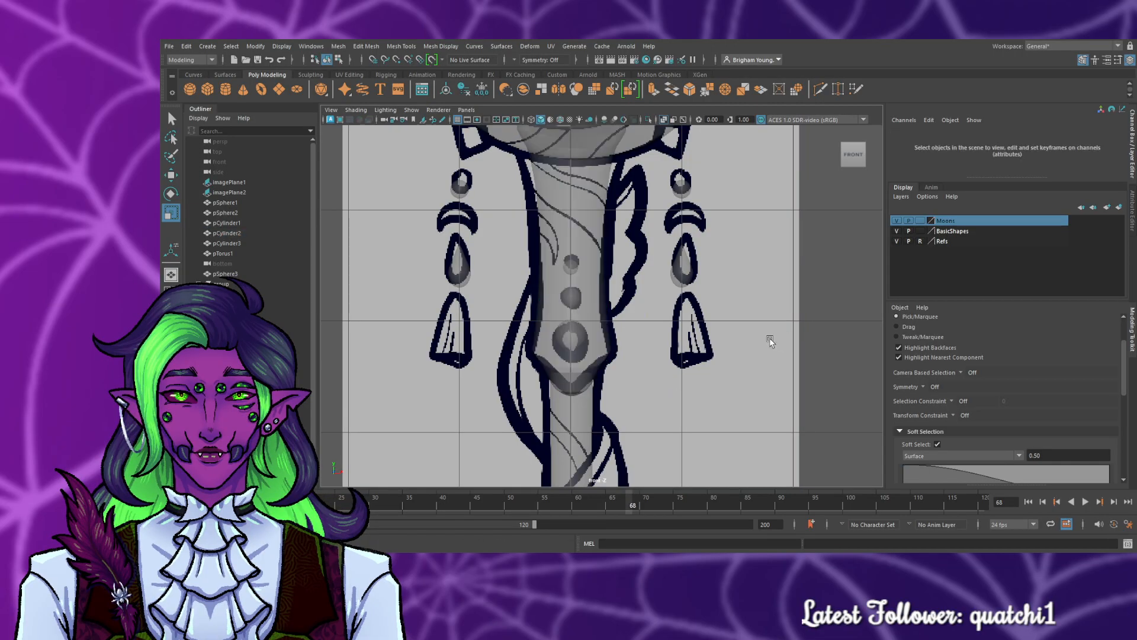
# - Scale the edge loops of the cylinder's neck below the crescent horizontally with soft selection to follow the front reference outline
pyautogui.click(579, 191)
pyautogui.moveTo(579, 186); pyautogui.dragTo(580, 156, button='right')
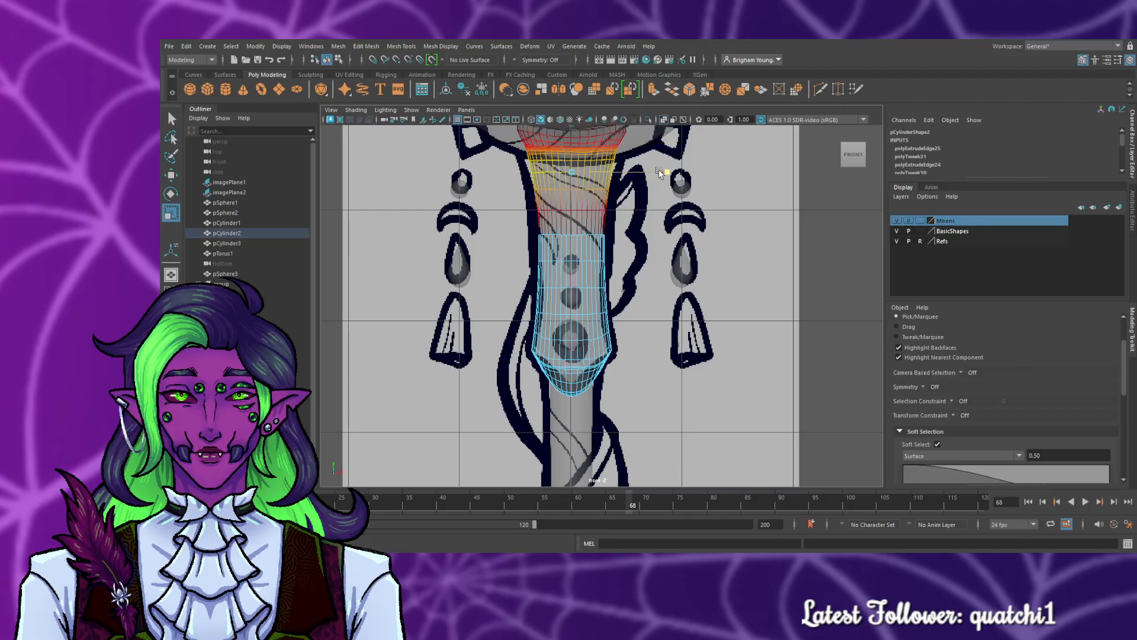
pyautogui.click(819, 368)
pyautogui.keyDown('alt'); pyautogui.moveTo(678, 198); pyautogui.dragTo(687, 306, button='middle'); pyautogui.keyUp('alt')
pyautogui.scroll(5, 687, 305)
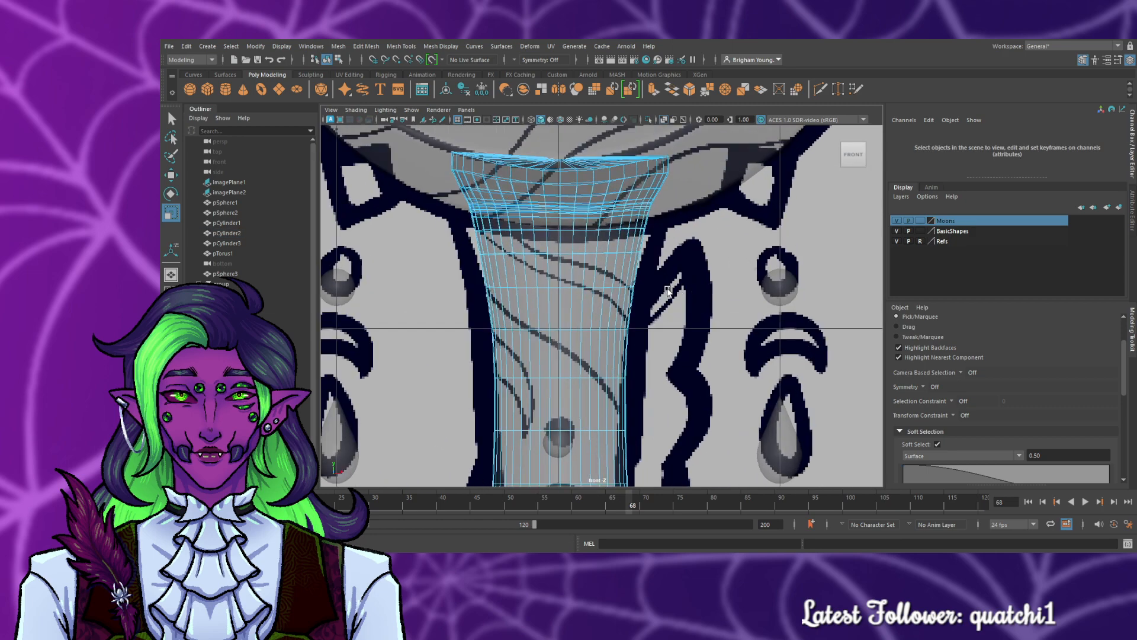
pyautogui.doubleClick(536, 226)
pyautogui.doubleClick(542, 230)
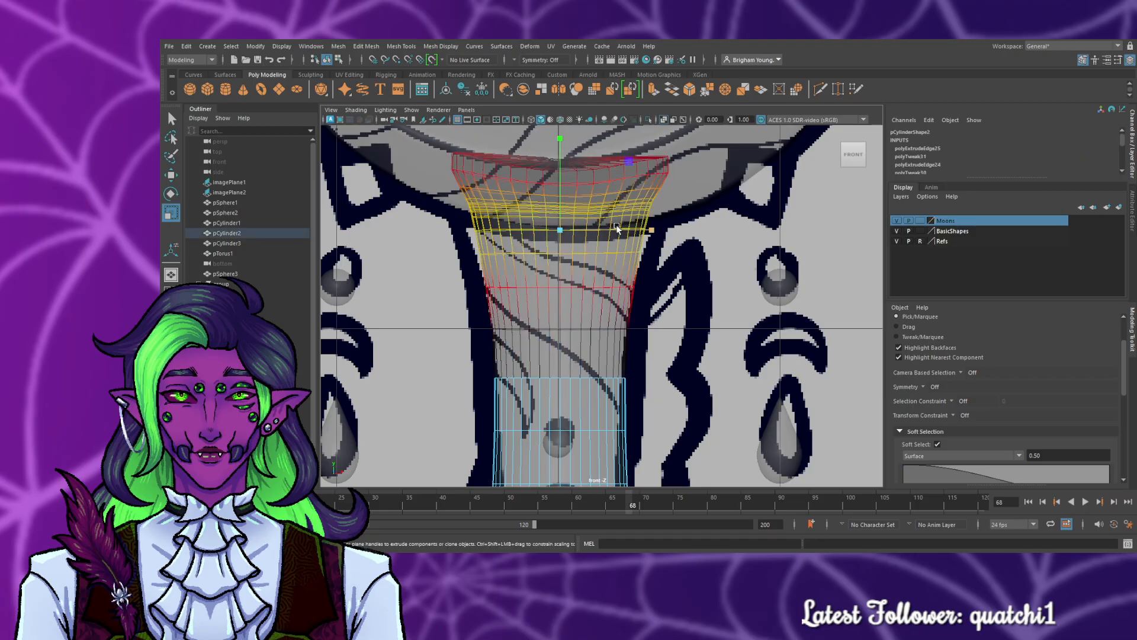
pyautogui.click(731, 282)
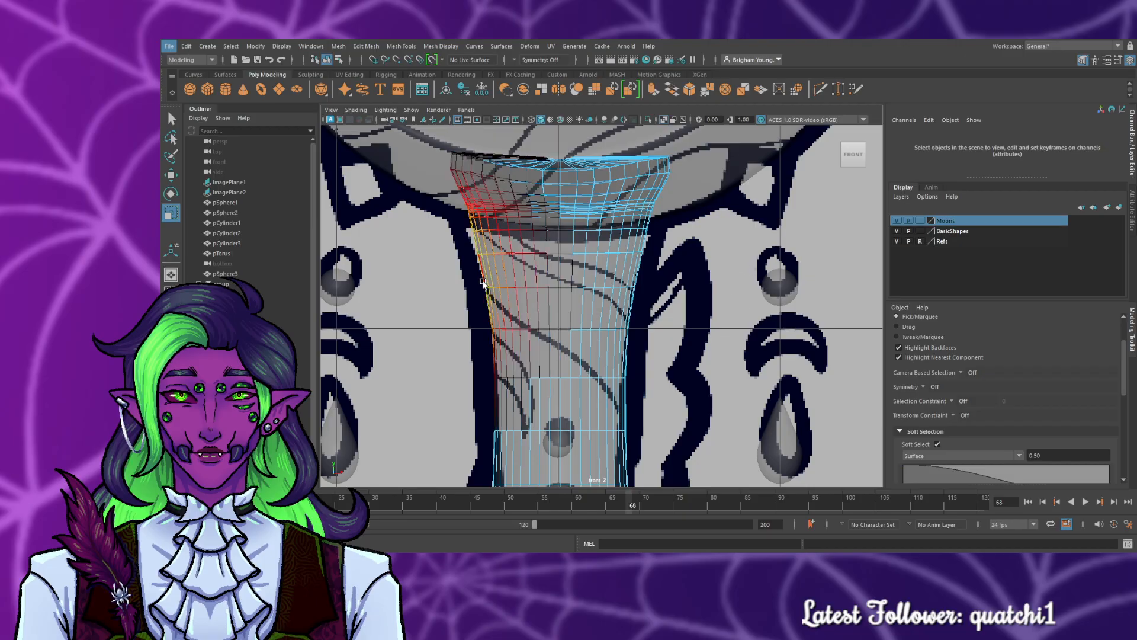
# - Return the cylinder to object mode in the perspective view and clear the selection
pyautogui.press('space')
pyautogui.press('space')
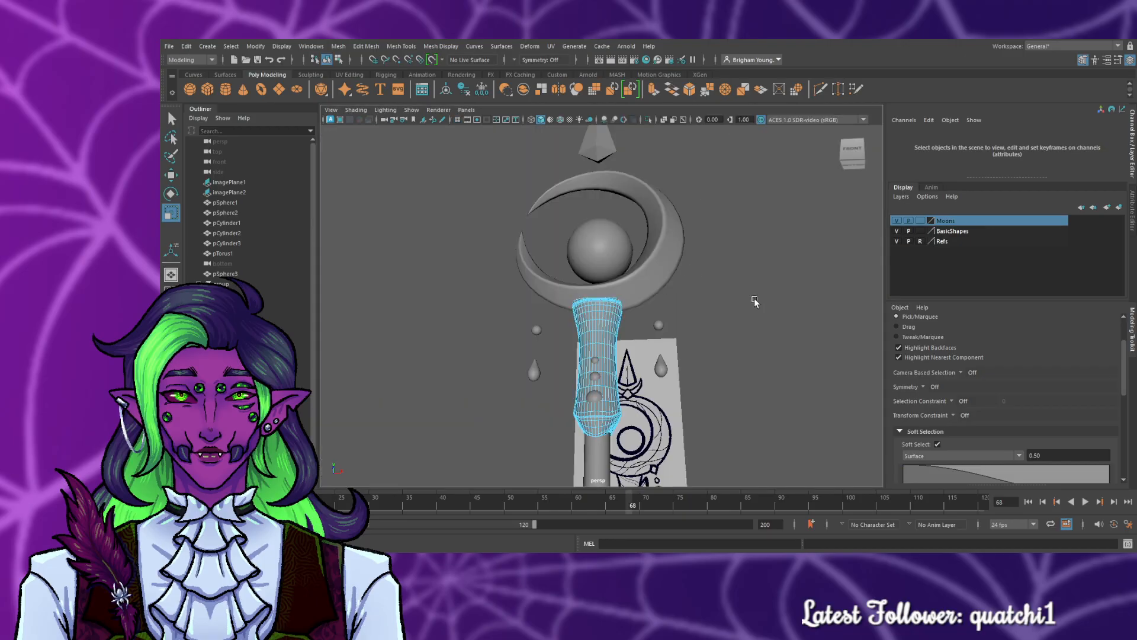
pyautogui.keyDown('alt'); pyautogui.moveTo(730, 314); pyautogui.dragTo(739, 340); pyautogui.keyUp('alt')
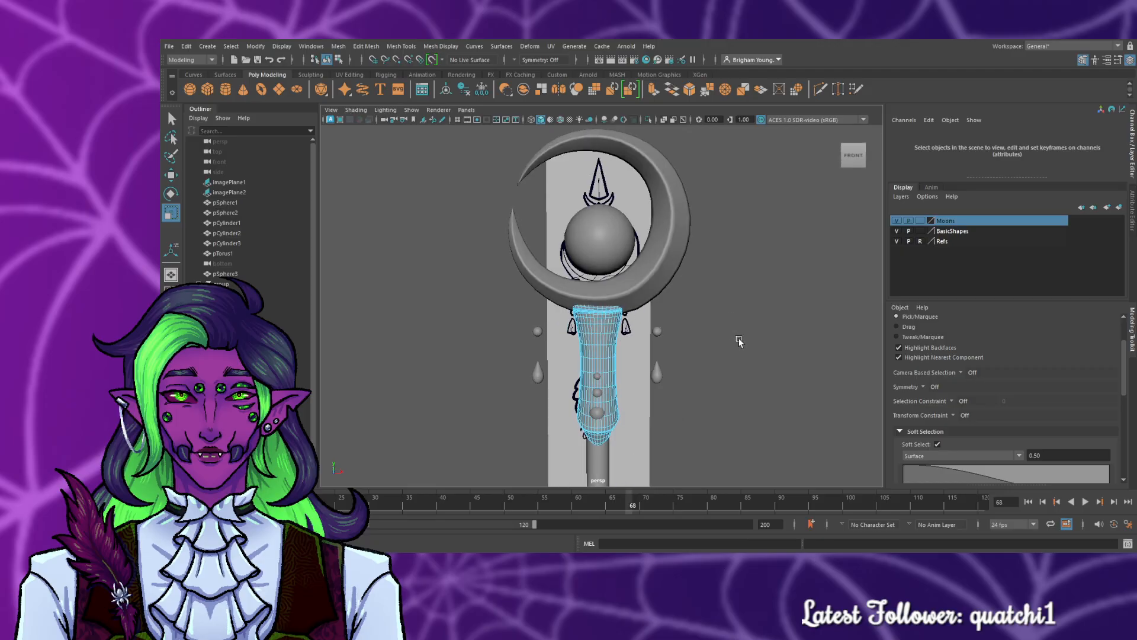
pyautogui.moveTo(697, 277); pyautogui.dragTo(809, 288, button='right')
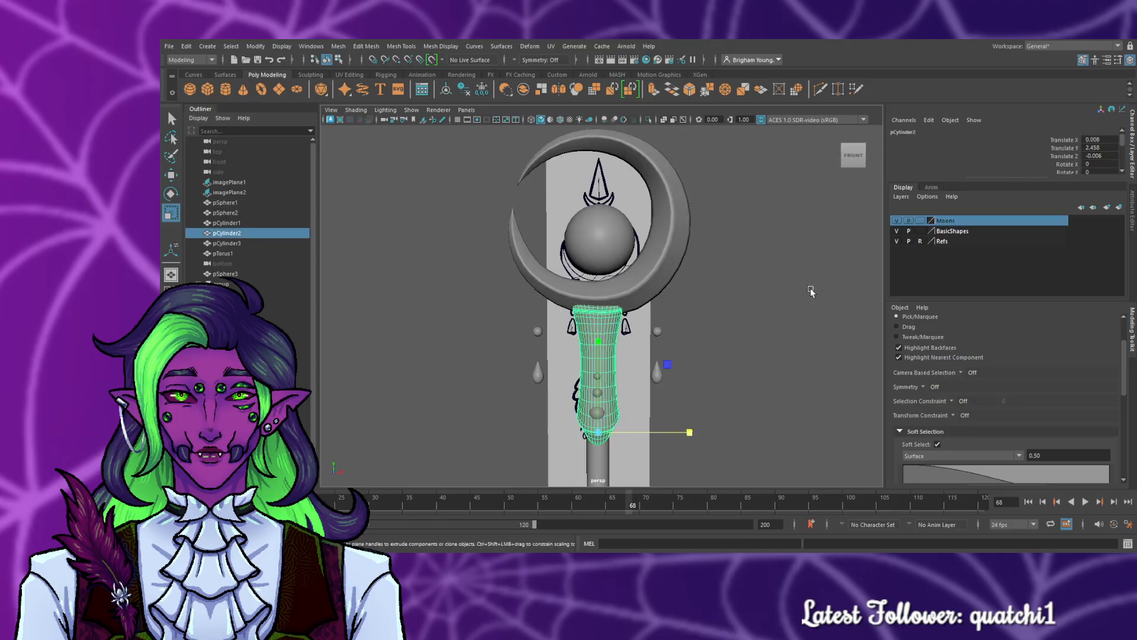
pyautogui.click(798, 286)
# - Inspect the staff from the front, back and sides, and compare its overall shape with both reference drawings
pyautogui.moveTo(758, 357)
pyautogui.keyDown('alt'); pyautogui.mouseDown()
pyautogui.moveTo(297, 361)
pyautogui.moveTo(635, 343)
pyautogui.moveTo(940, 360)
pyautogui.moveTo(732, 353)
pyautogui.mouseUp(); pyautogui.keyUp('alt')
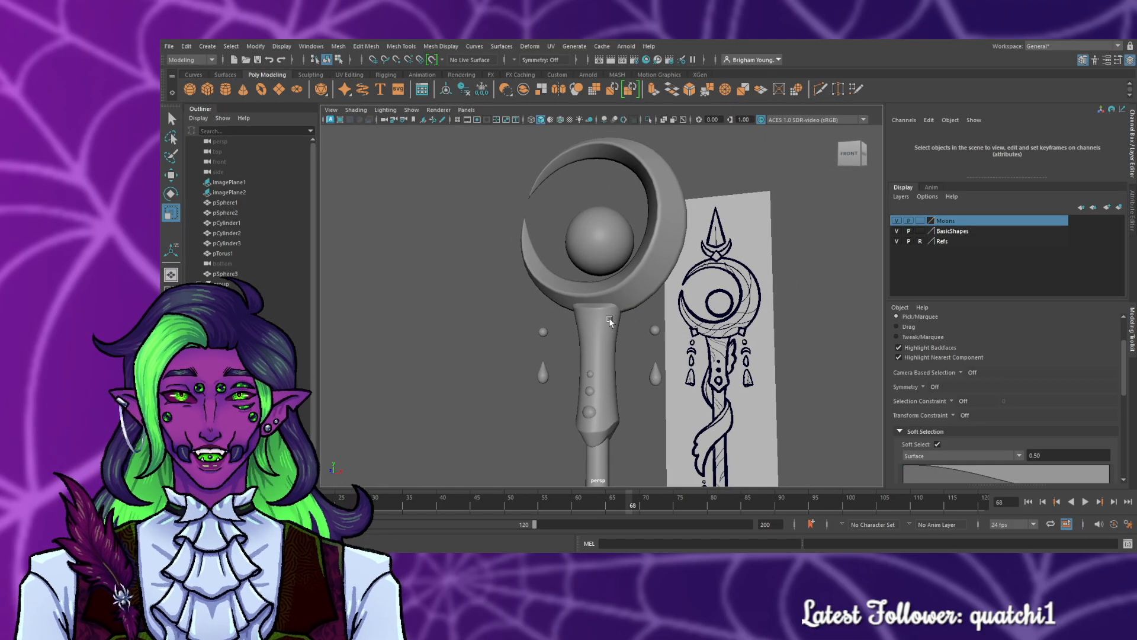
pyautogui.keyDown('alt'); pyautogui.moveTo(741, 400); pyautogui.dragTo(570, 406); pyautogui.keyUp('alt')
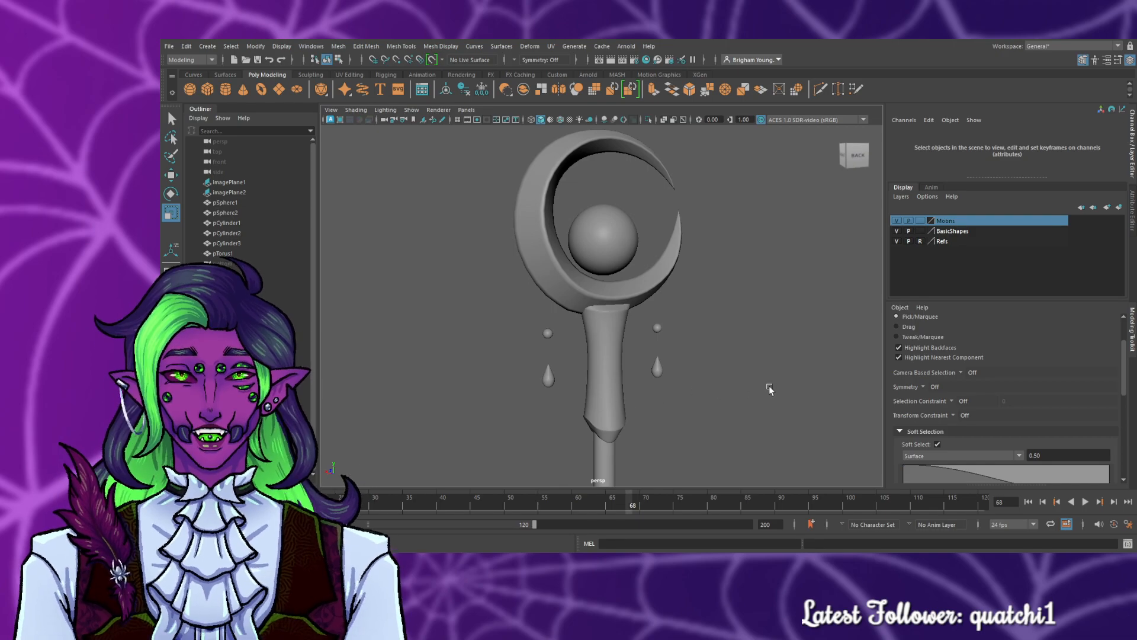
pyautogui.keyDown('alt'); pyautogui.moveTo(770, 389); pyautogui.dragTo(551, 345); pyautogui.keyUp('alt')
pyautogui.keyDown('alt'); pyautogui.moveTo(782, 411); pyautogui.dragTo(772, 391); pyautogui.keyUp('alt')
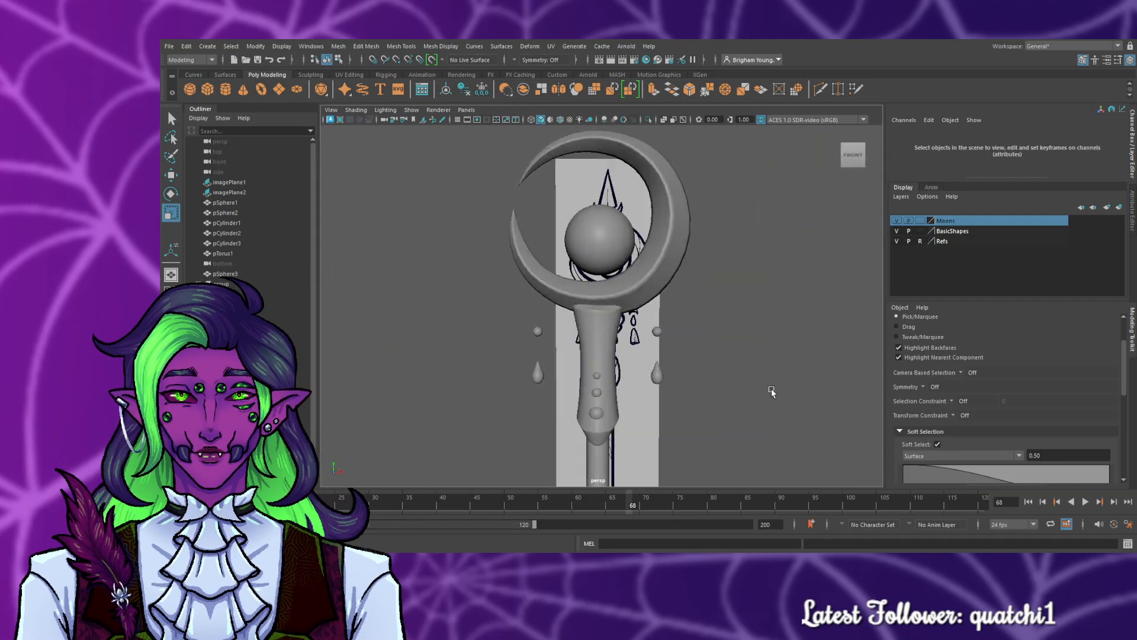
pyautogui.press('space')
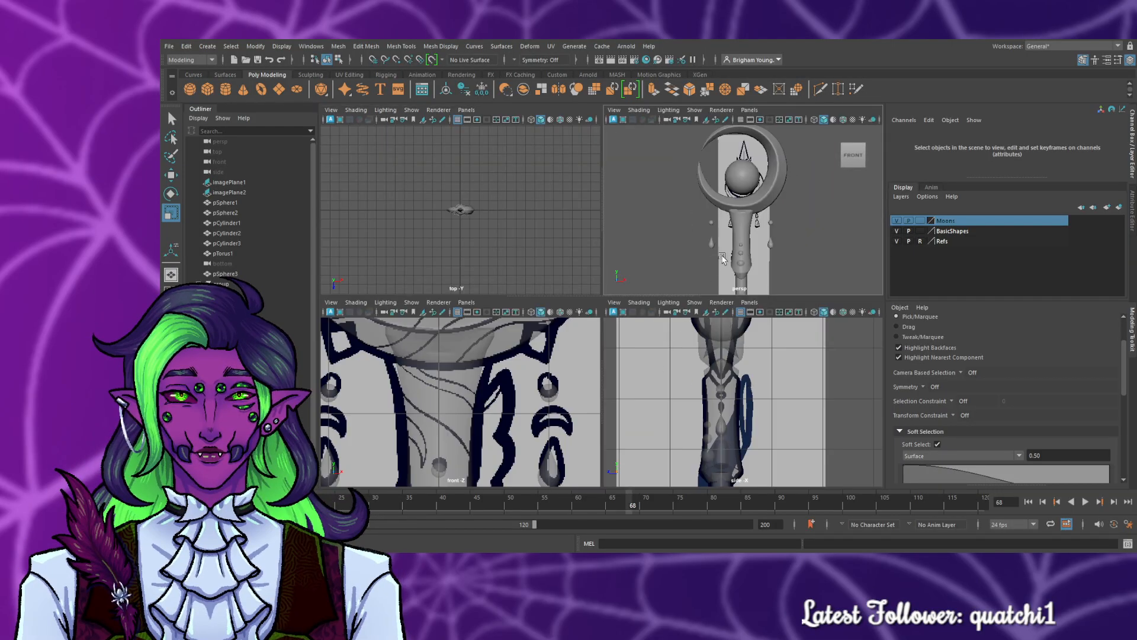
pyautogui.press('space')
pyautogui.keyDown('alt'); pyautogui.moveTo(722, 259); pyautogui.dragTo(719, 343); pyautogui.keyUp('alt')
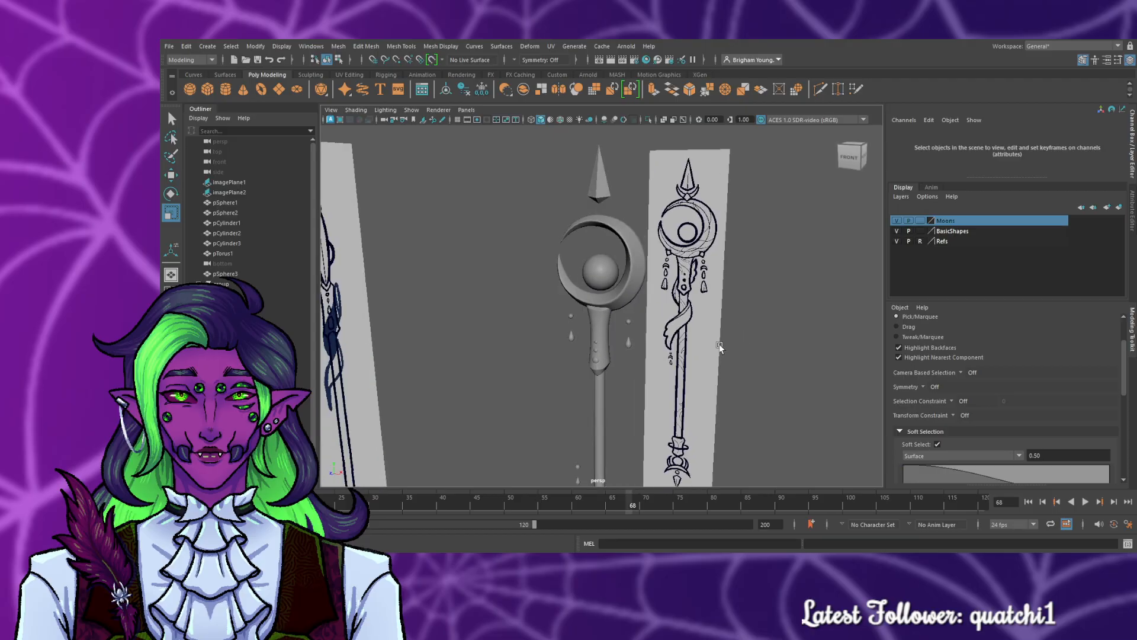
pyautogui.keyDown('alt'); pyautogui.moveTo(719, 344); pyautogui.dragTo(697, 321, button='right'); pyautogui.keyUp('alt')
pyautogui.keyDown('alt'); pyautogui.moveTo(638, 369); pyautogui.dragTo(639, 327, button='middle'); pyautogui.keyUp('alt')
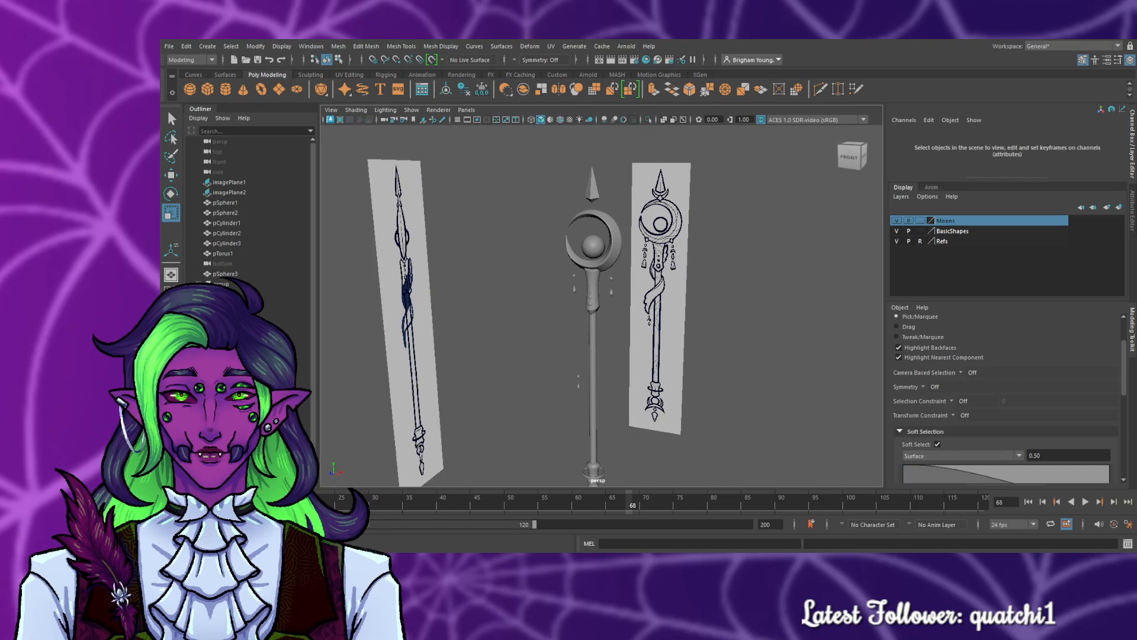
# - Create a polygon torus beside the staff, reduce its tube thickness to a thin ring, and deselect it
pyautogui.scroll(4, 777, 436)
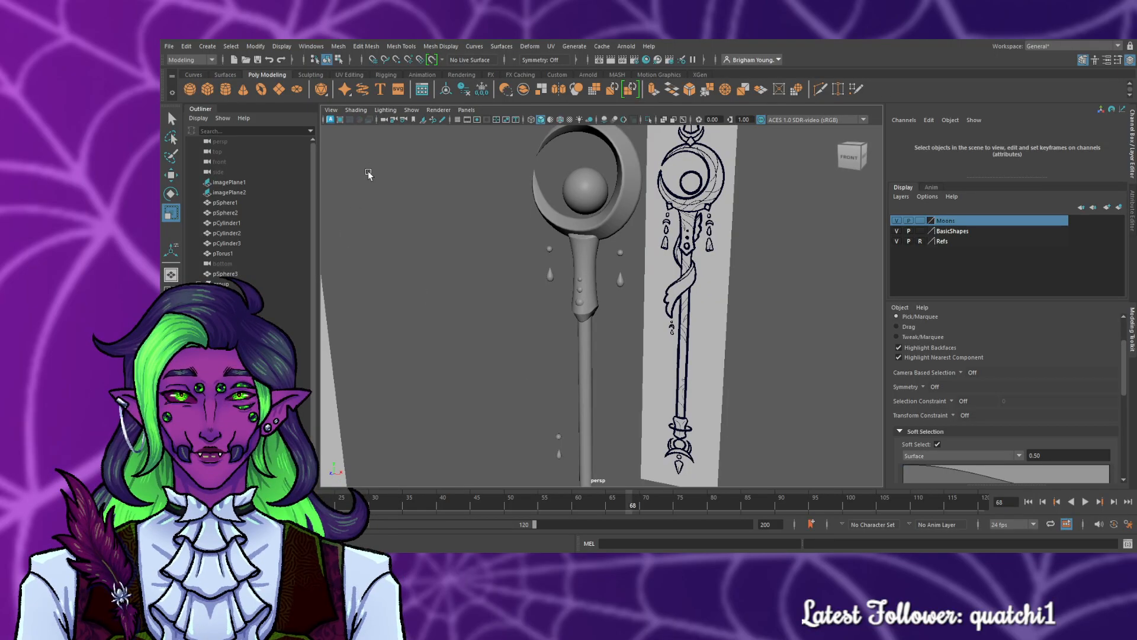
pyautogui.click(261, 88)
pyautogui.moveTo(520, 355); pyautogui.dragTo(539, 366)
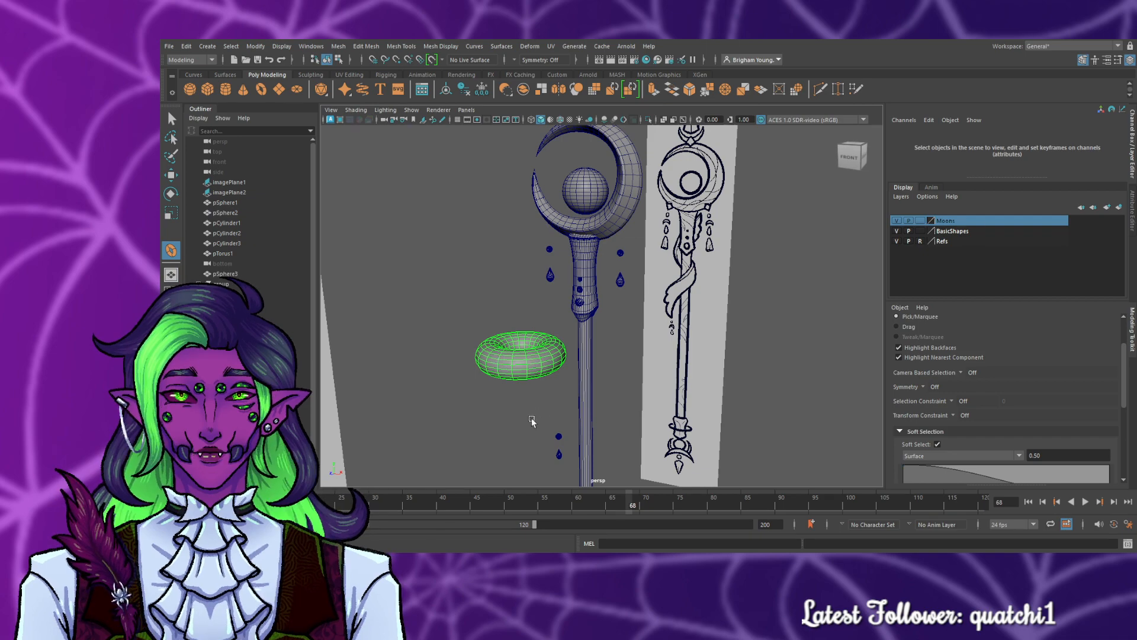
pyautogui.keyDown('alt'); pyautogui.moveTo(532, 420); pyautogui.dragTo(507, 443); pyautogui.keyUp('alt')
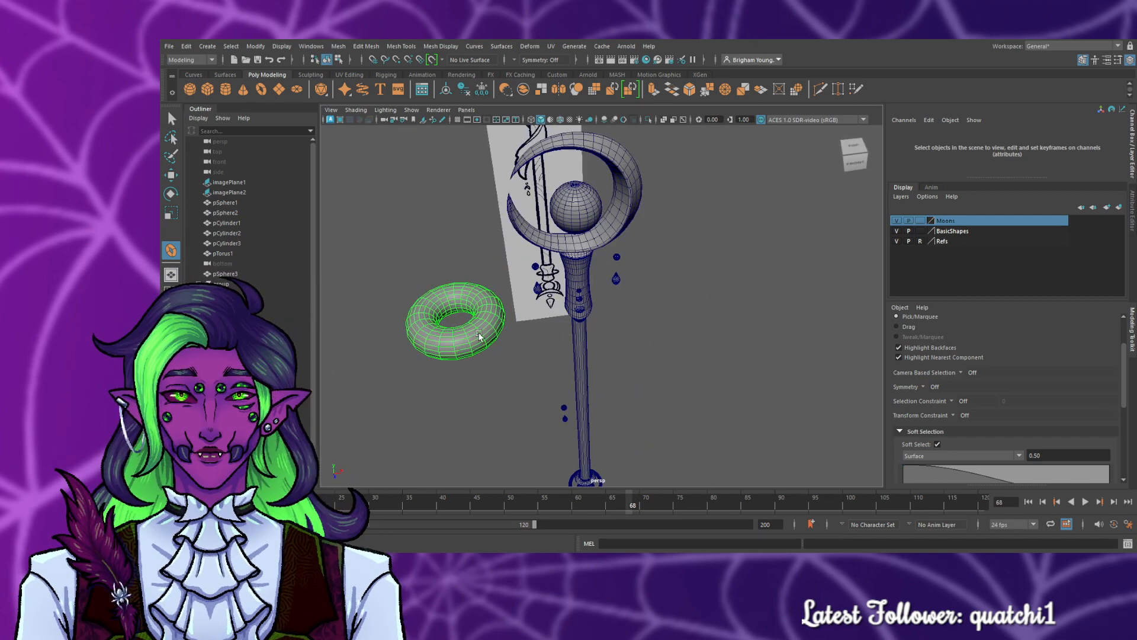
pyautogui.moveTo(472, 343)
pyautogui.mouseDown()
pyautogui.moveTo(496, 344)
pyautogui.moveTo(474, 346)
pyautogui.mouseUp()
pyautogui.press('r')
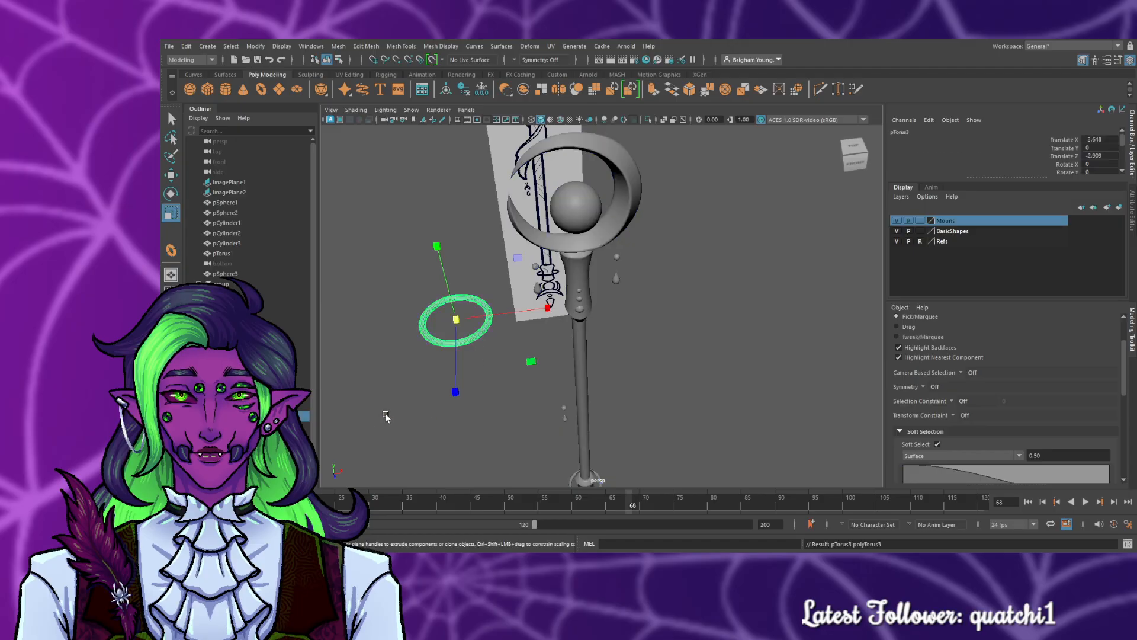
pyautogui.click(386, 414)
pyautogui.keyDown('alt'); pyautogui.moveTo(390, 386); pyautogui.dragTo(467, 364); pyautogui.keyUp('alt')
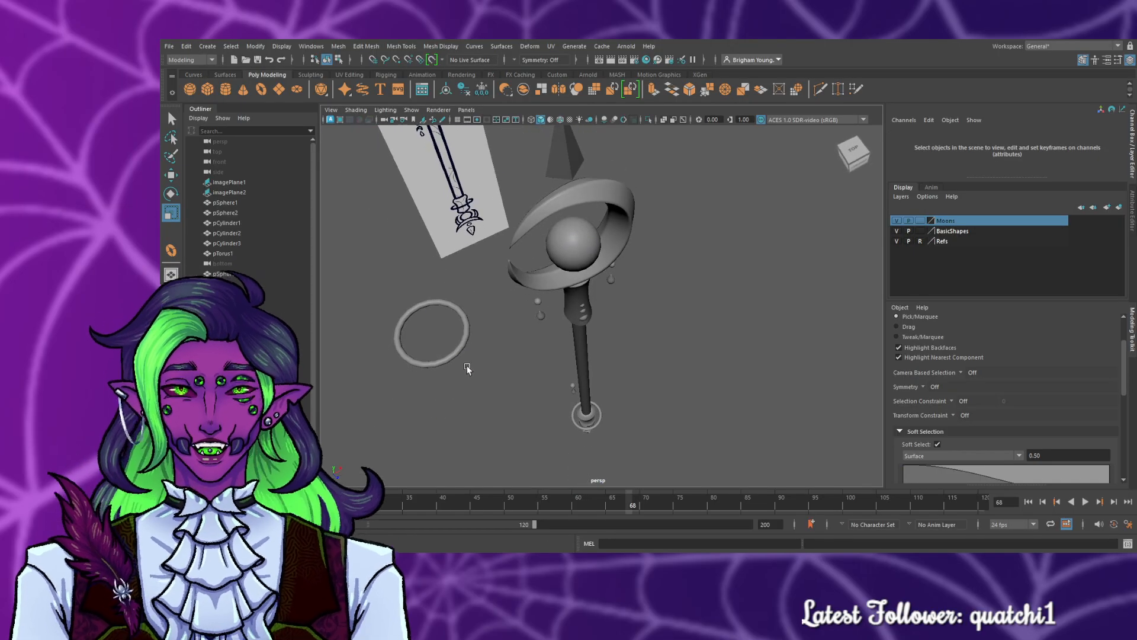
# - Set the thin torus ring's Subdivisions Axis to 23 and deselect the ring
pyautogui.click(456, 346)
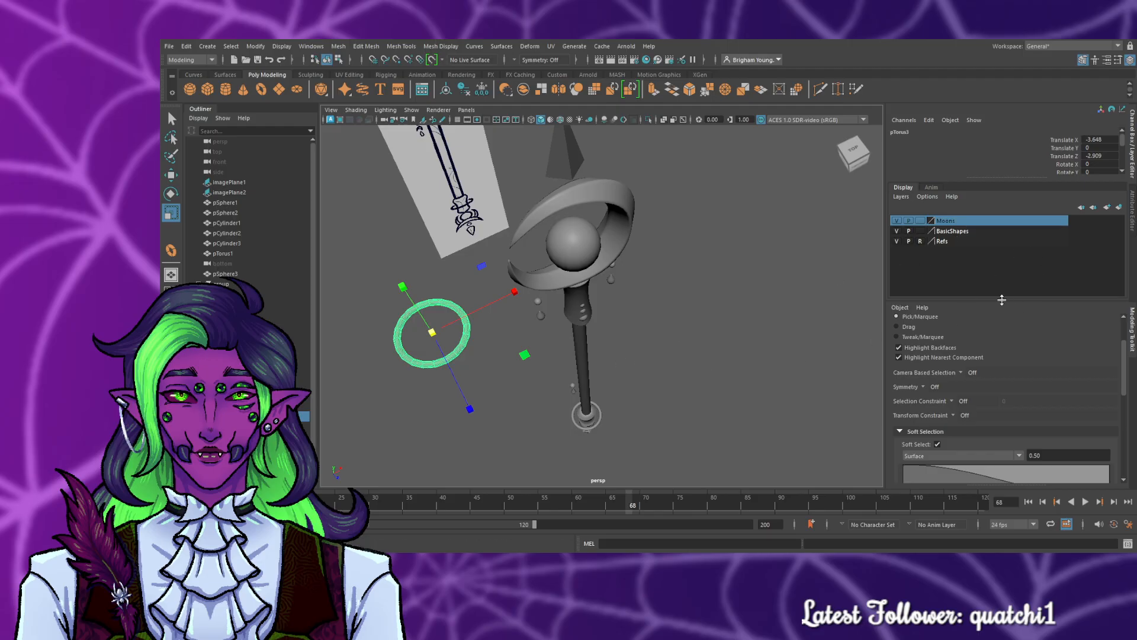
pyautogui.moveTo(1006, 294); pyautogui.dragTo(998, 340)
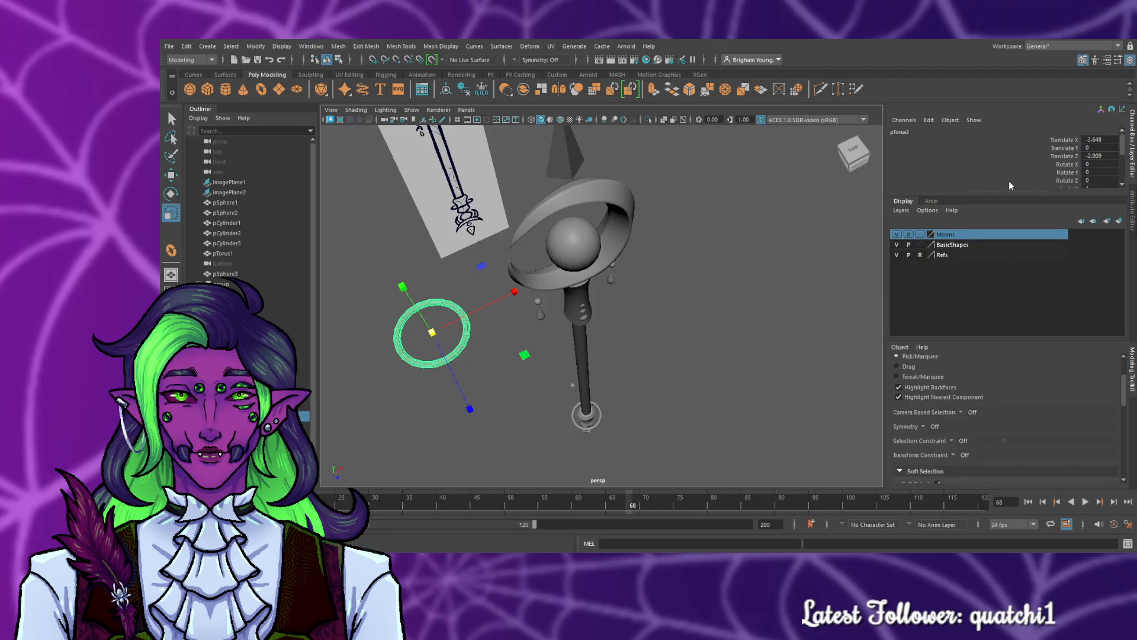
pyautogui.moveTo(1012, 192); pyautogui.dragTo(1009, 237)
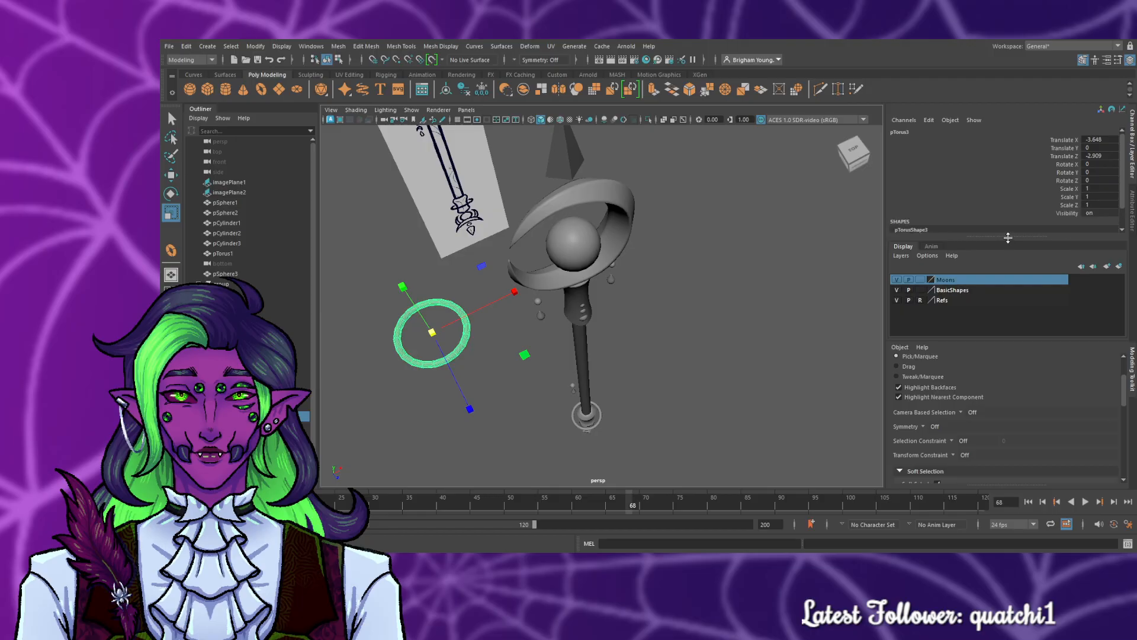
pyautogui.click(1132, 230)
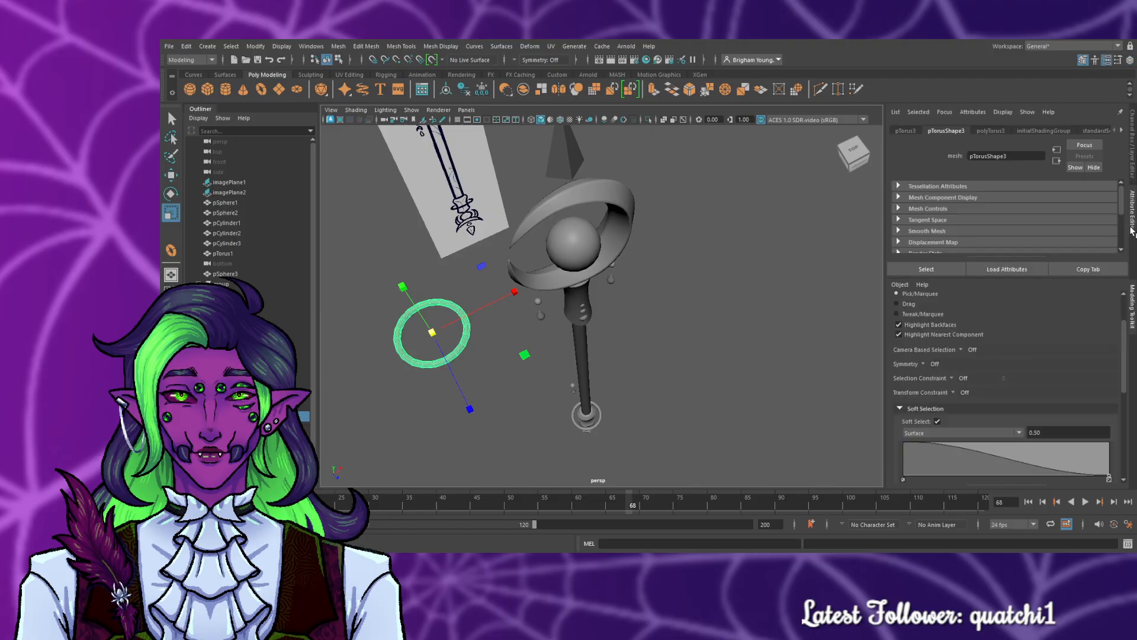
pyautogui.click(999, 131)
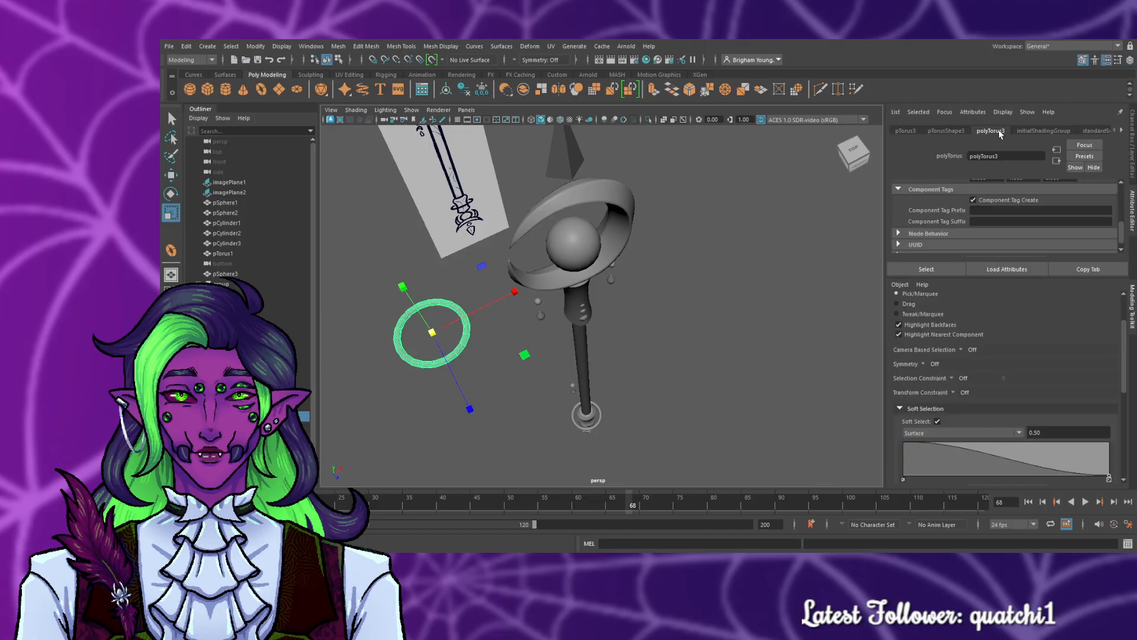
pyautogui.scroll(5, 1005, 211)
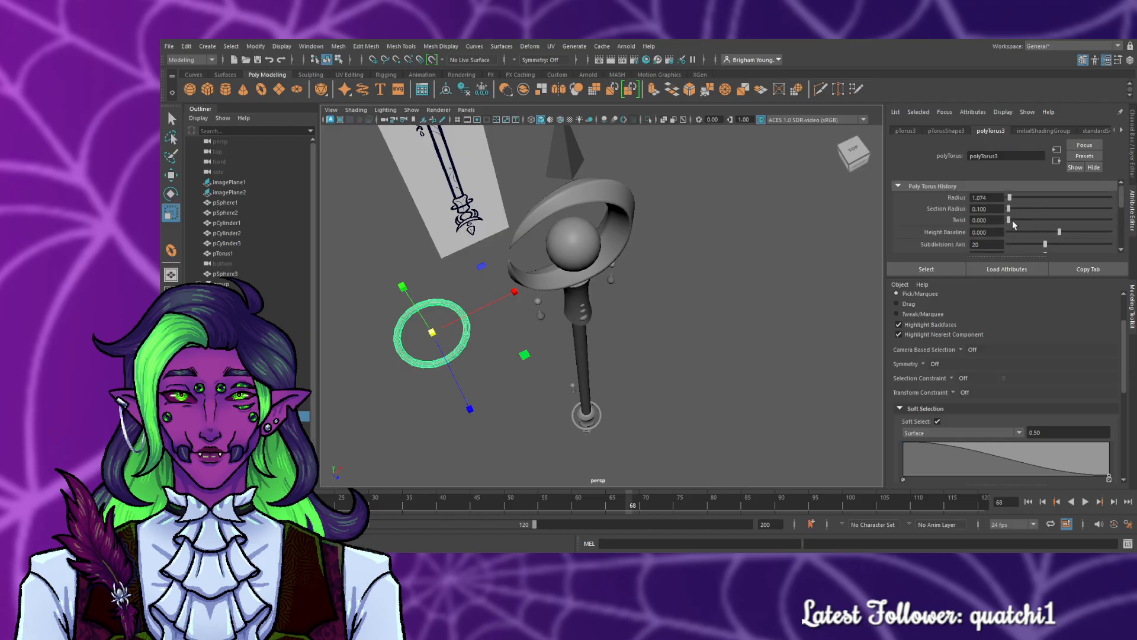
pyautogui.moveTo(1037, 245); pyautogui.dragTo(1044, 246)
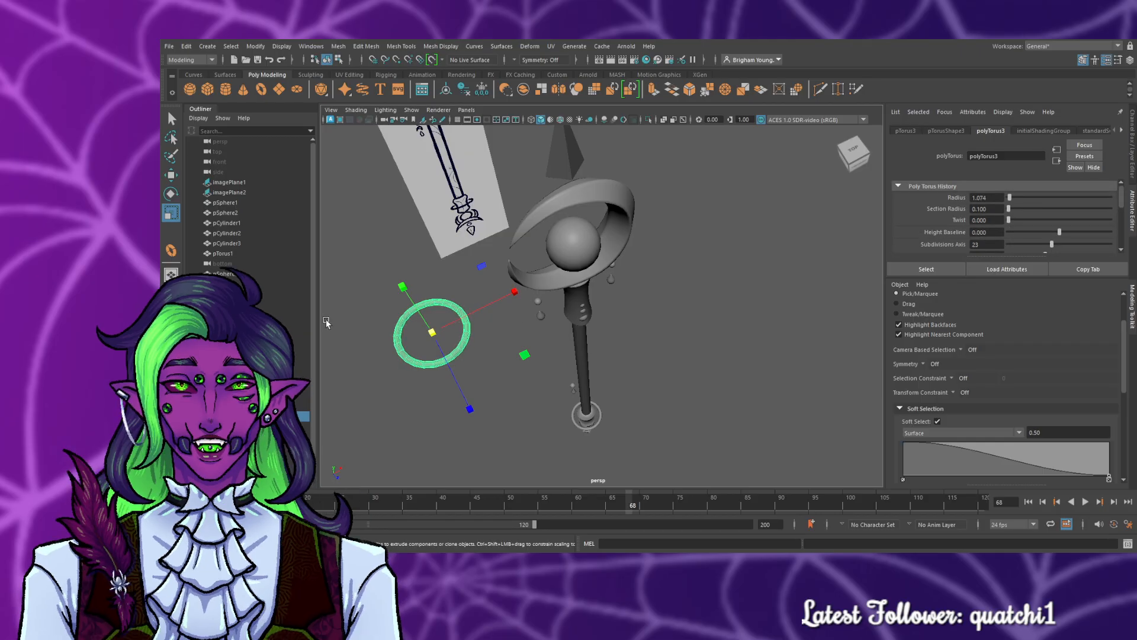
pyautogui.click(414, 322)
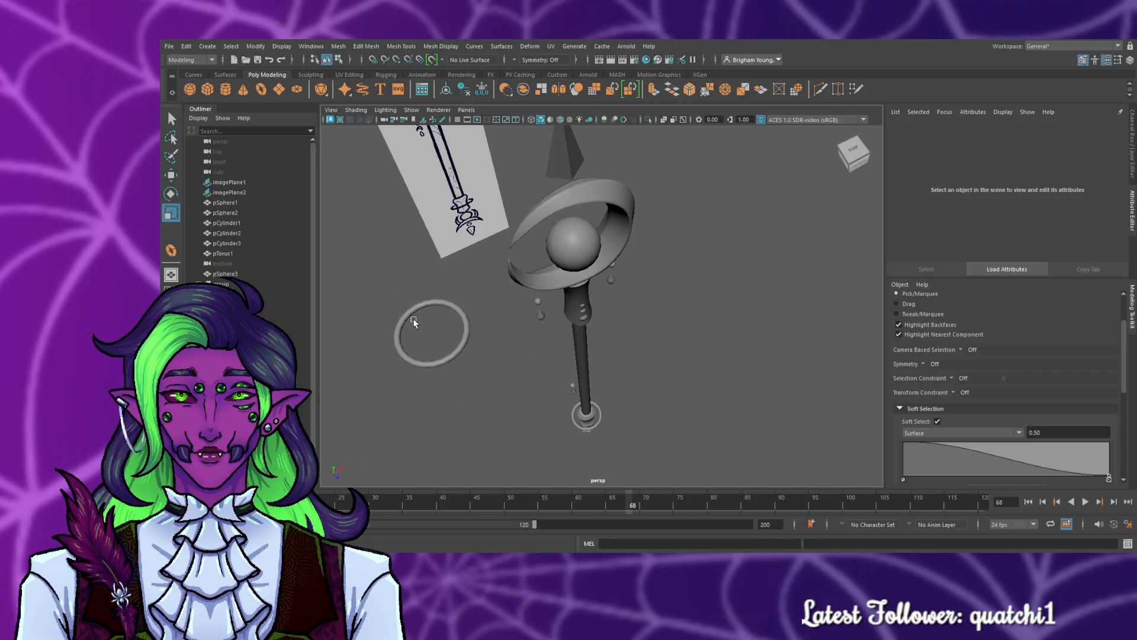
# - Set the torus ring's Rotate X to 90 so it stands upright facing the front, and deselect it
pyautogui.click(464, 342)
pyautogui.scroll(-2, 1010, 191)
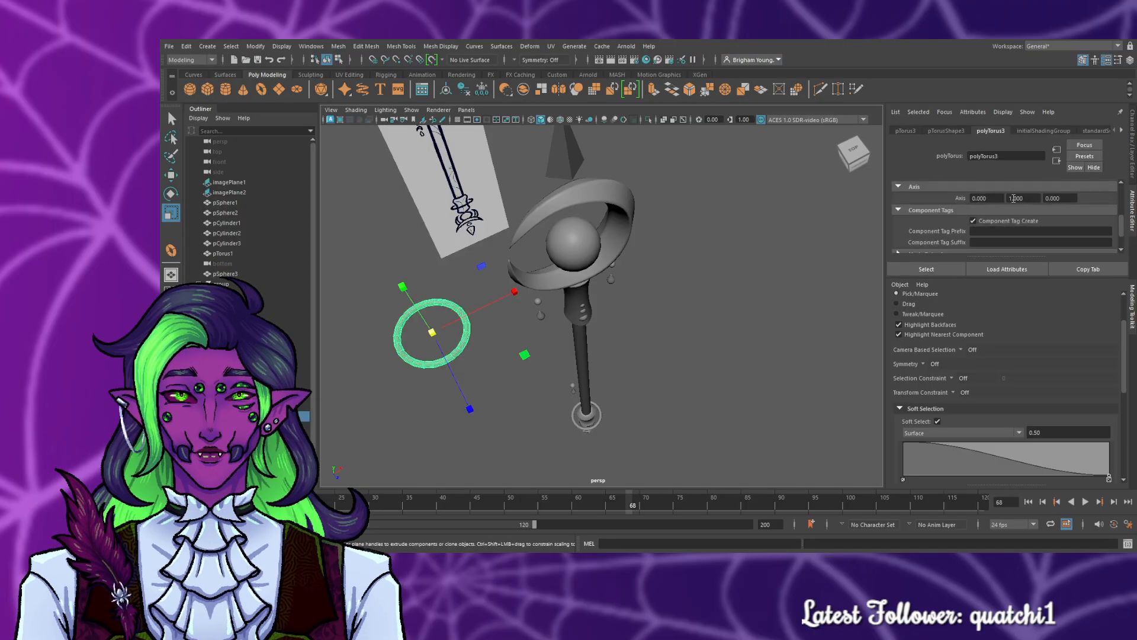
pyautogui.scroll(2, 1016, 212)
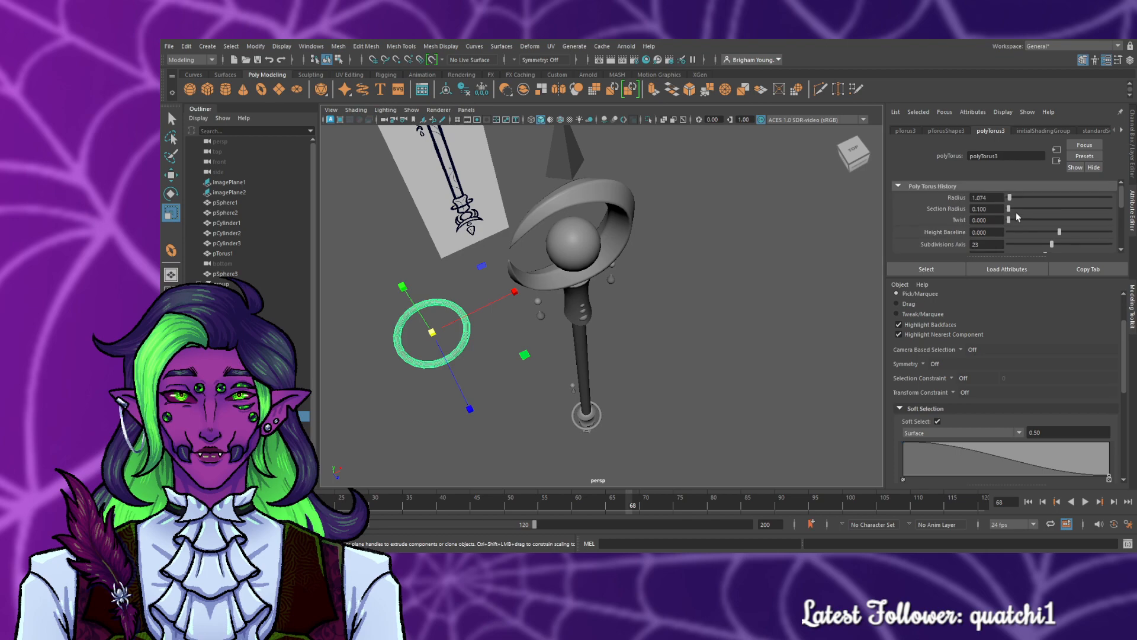
pyautogui.scroll(-5, 1014, 218)
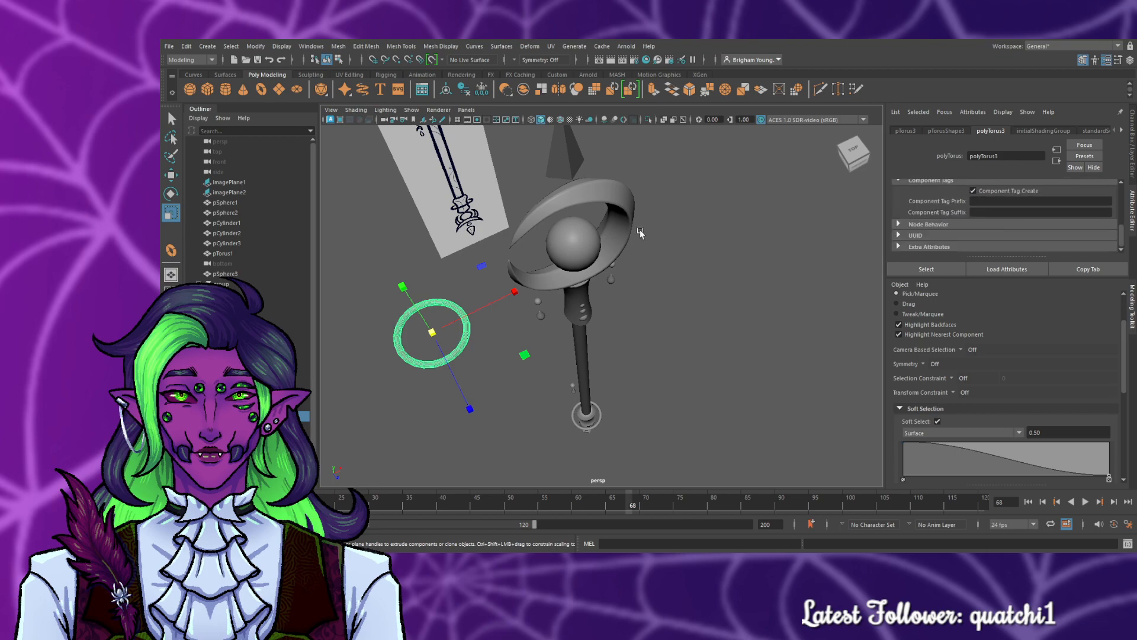
pyautogui.click(898, 133)
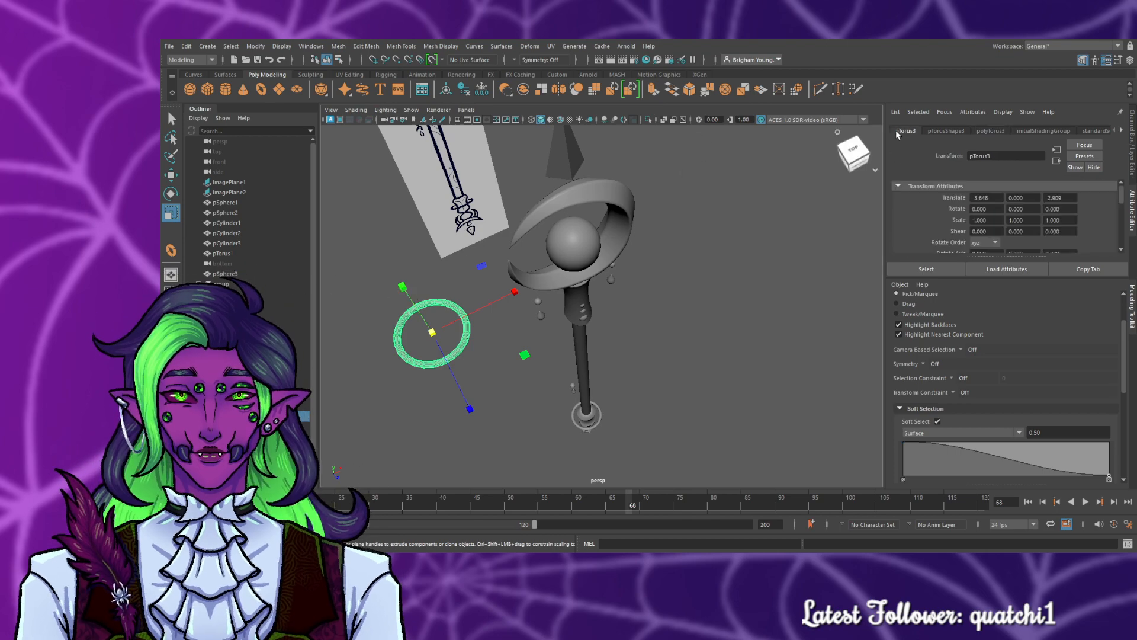
pyautogui.click(1133, 177)
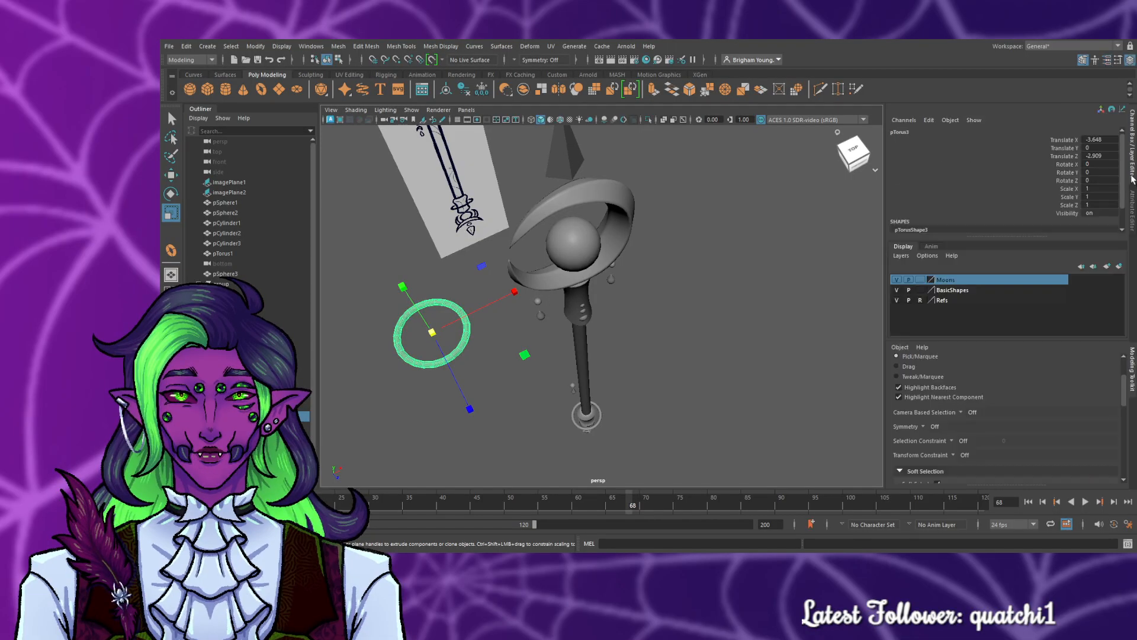
pyautogui.moveTo(1090, 164); pyautogui.dragTo(1052, 164)
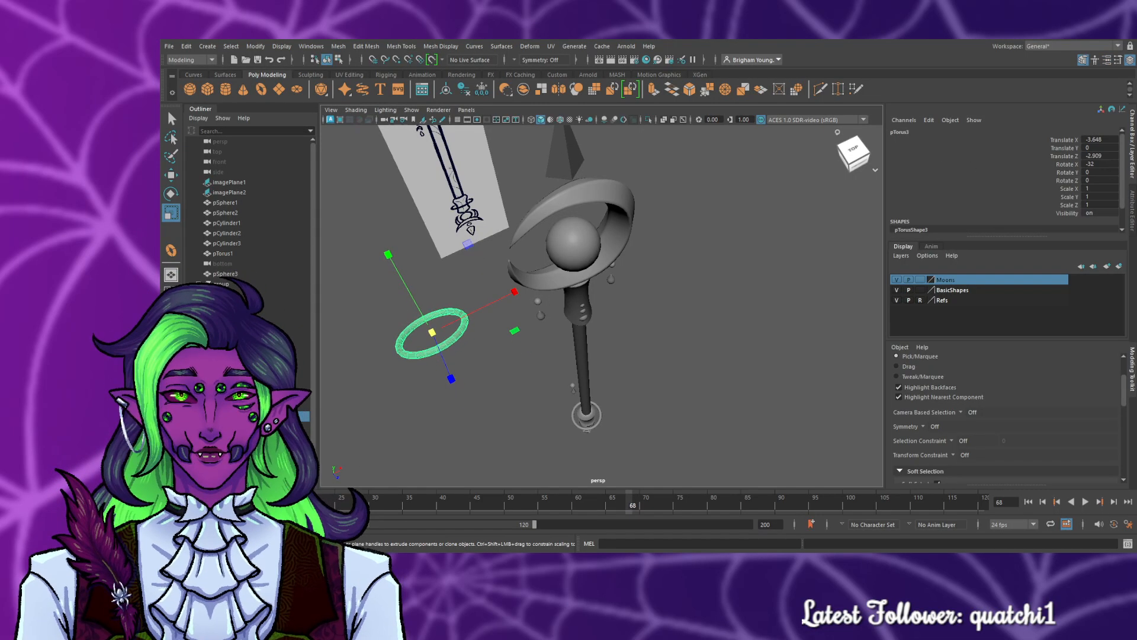
pyautogui.doubleClick(1102, 164)
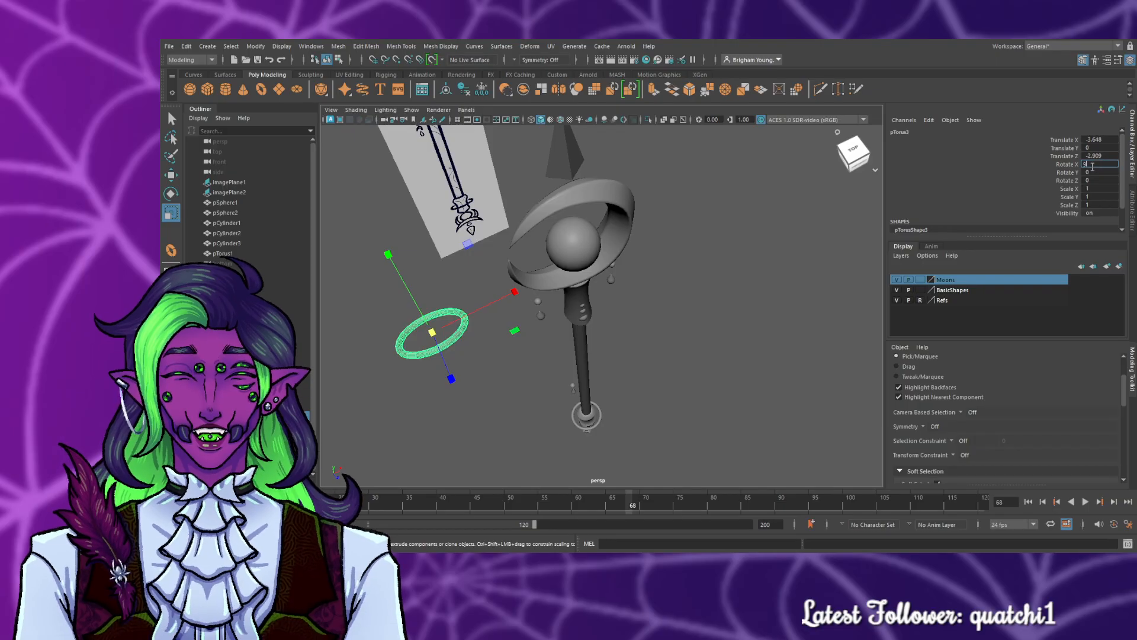
pyautogui.write('90')
pyautogui.press('Return')
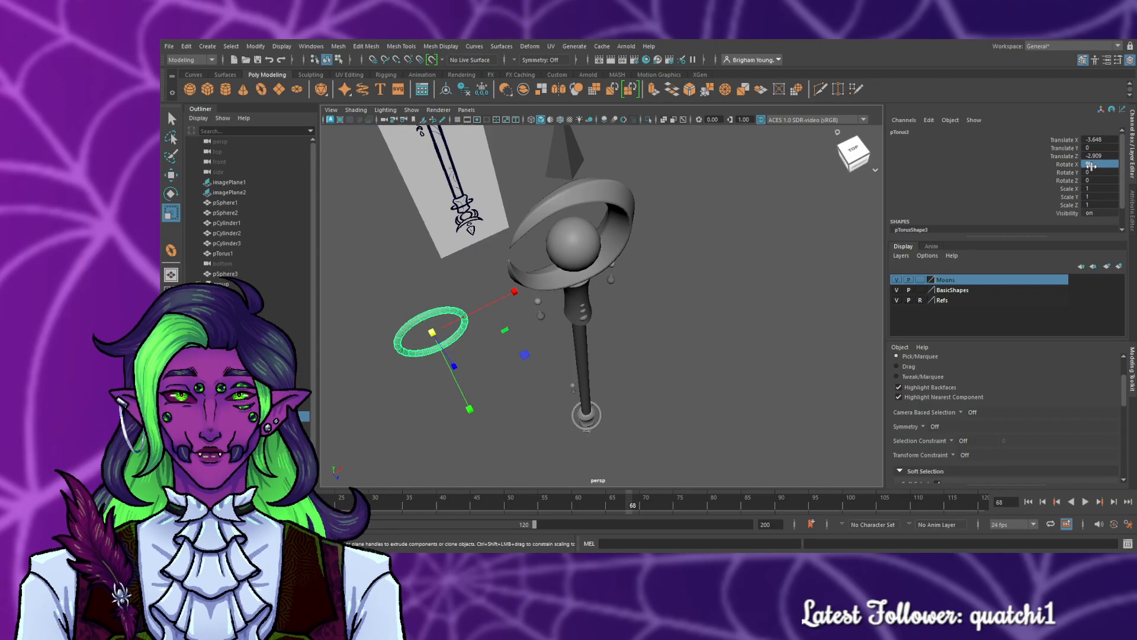
pyautogui.click(399, 409)
# - In the front view, move the ring up and across to the spearhead above the crescent, at about X 0.071 and Y 8.65
pyautogui.press('space')
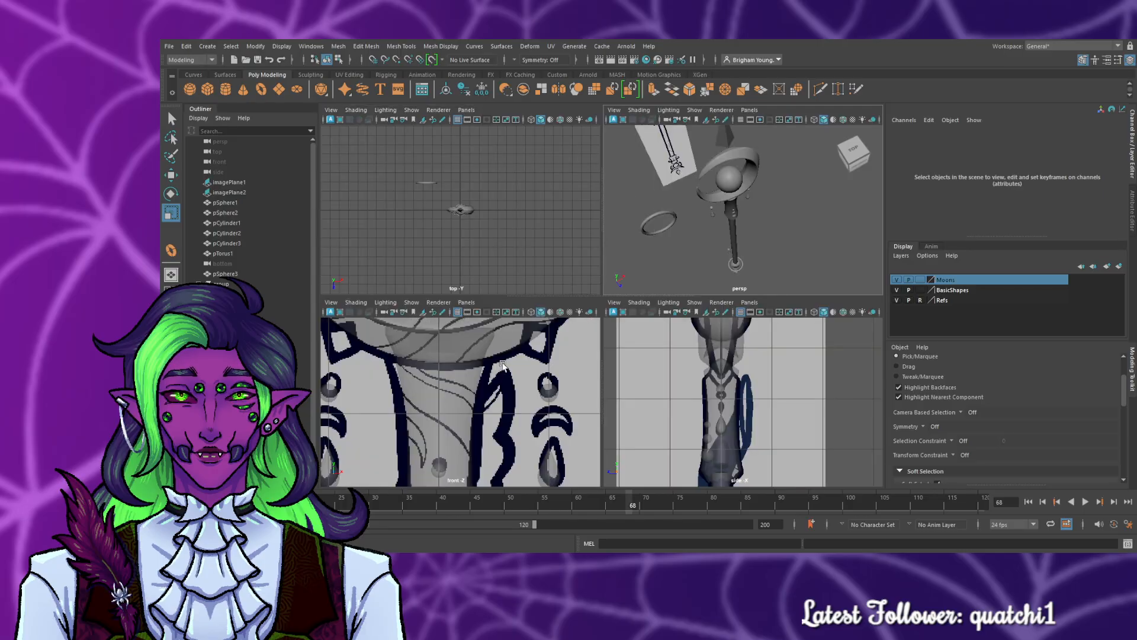
pyautogui.press('space')
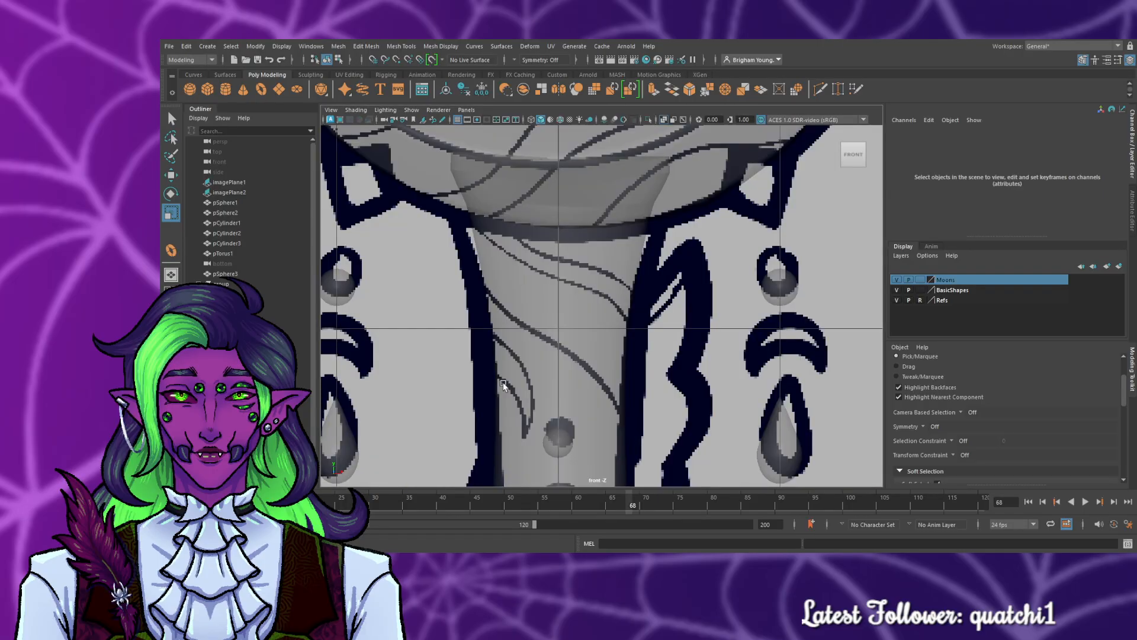
pyautogui.scroll(-6, 502, 384)
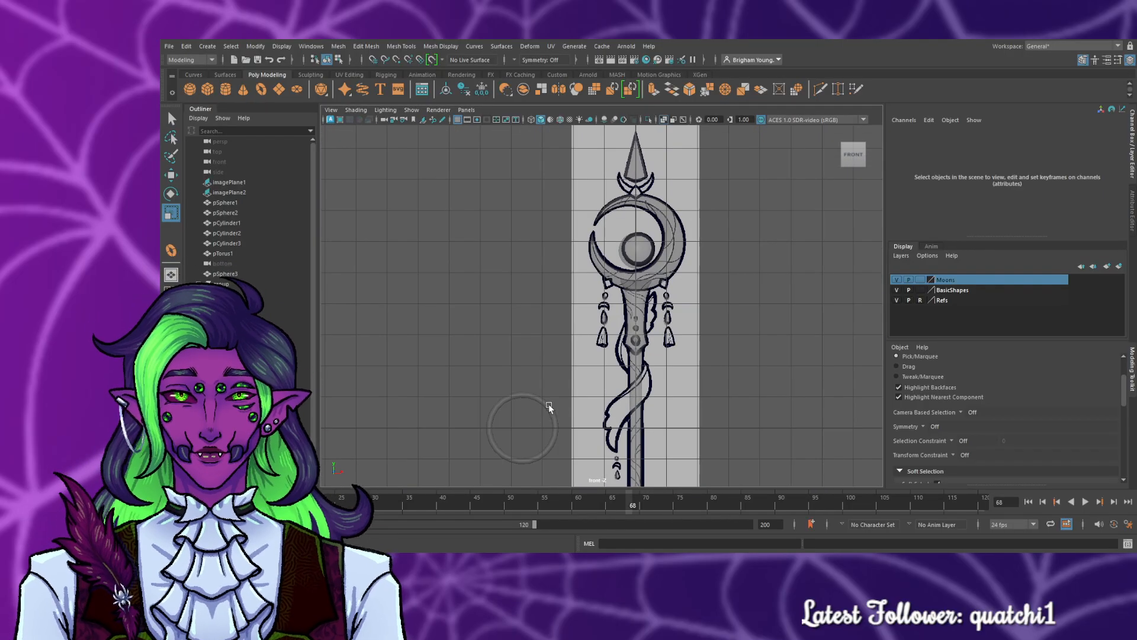
pyautogui.click(549, 407)
pyautogui.press('w')
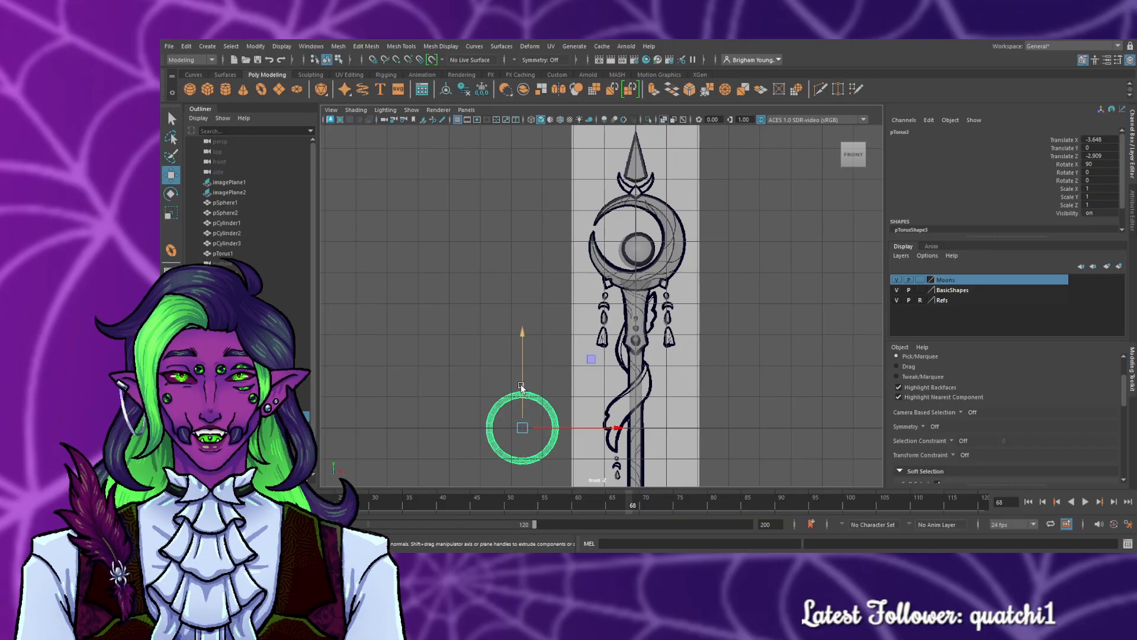
pyautogui.moveTo(523, 385); pyautogui.dragTo(524, 279)
pyautogui.moveTo(573, 321); pyautogui.dragTo(698, 305)
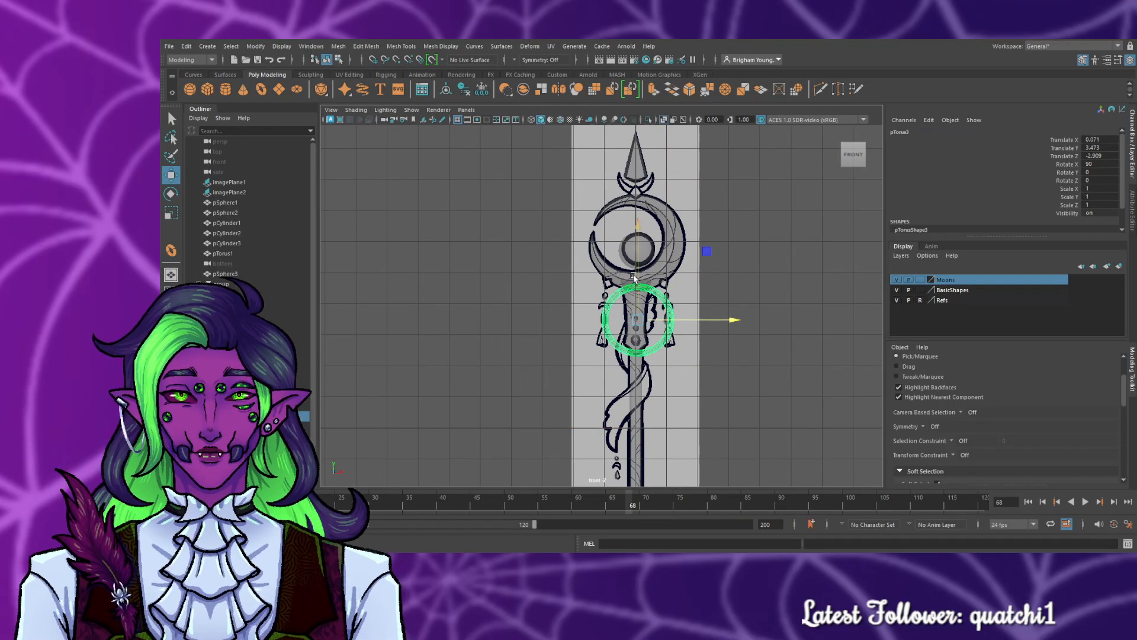
pyautogui.moveTo(639, 284); pyautogui.dragTo(639, 126)
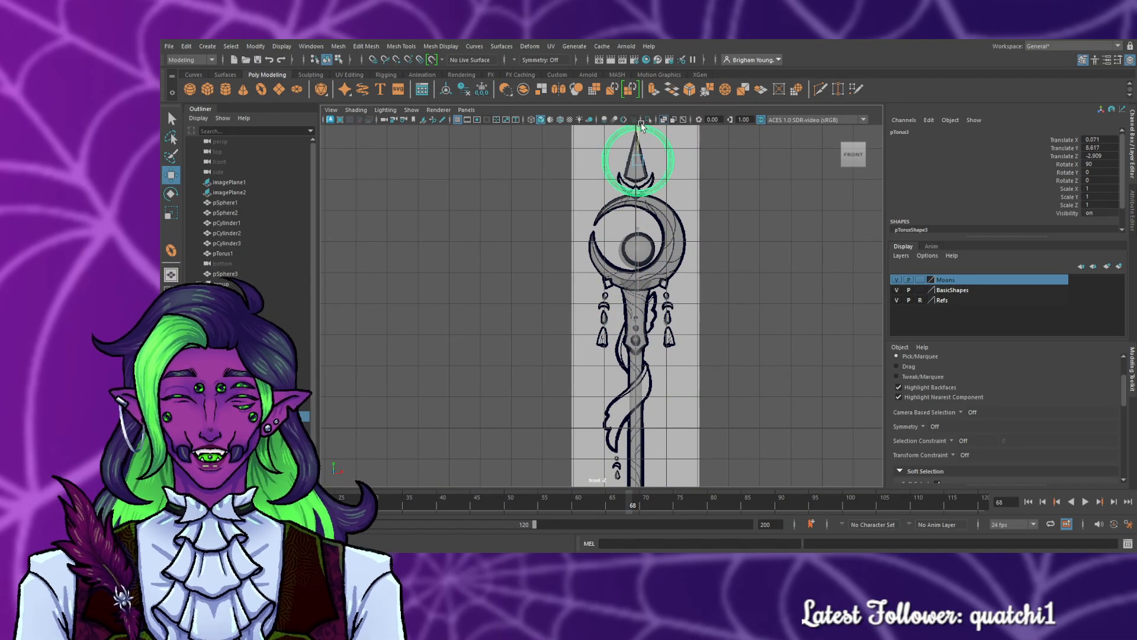
pyautogui.keyDown('alt'); pyautogui.moveTo(748, 417); pyautogui.dragTo(665, 497, button='middle'); pyautogui.keyUp('alt')
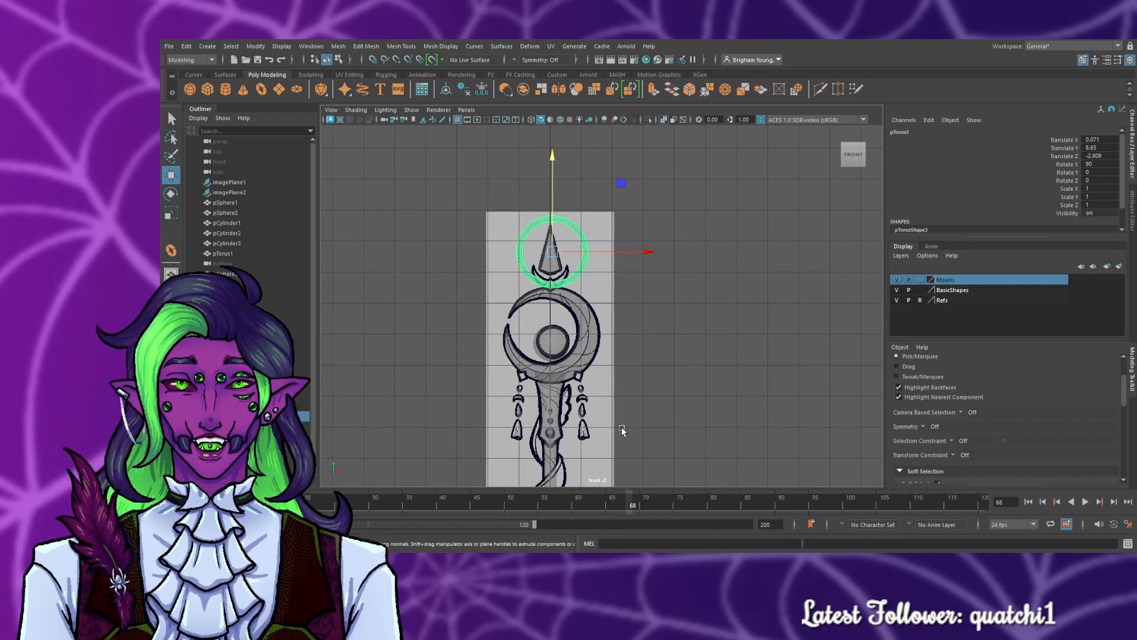
# - Lower the ring's Subdivisions Height to 4 and deselect it
pyautogui.click(531, 372)
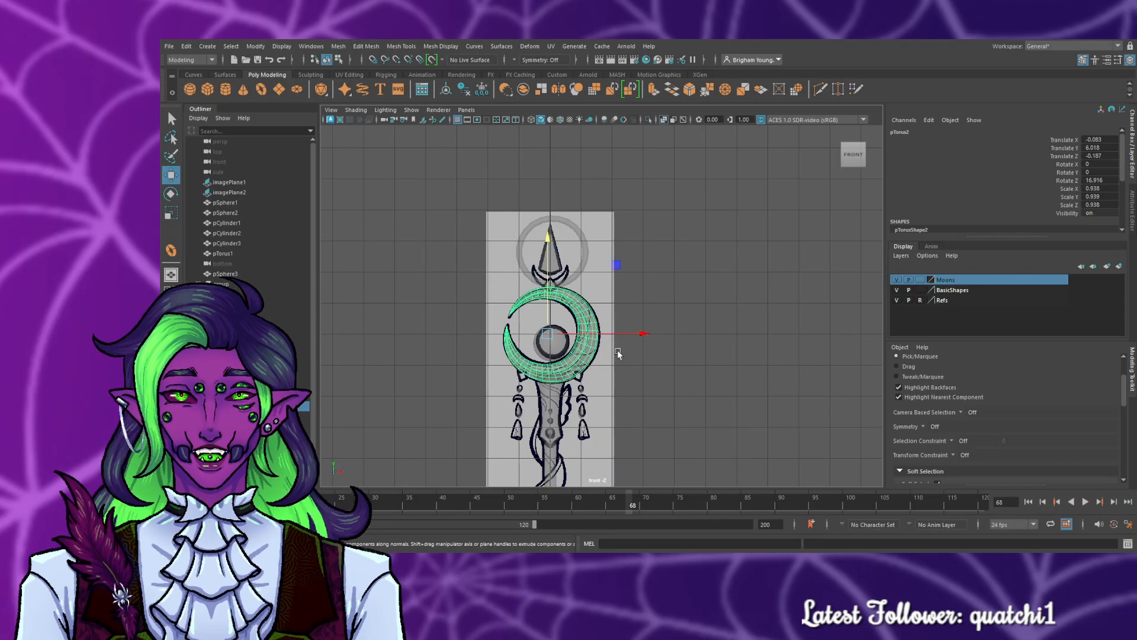
pyautogui.click(578, 275)
pyautogui.scroll(5, 536, 311)
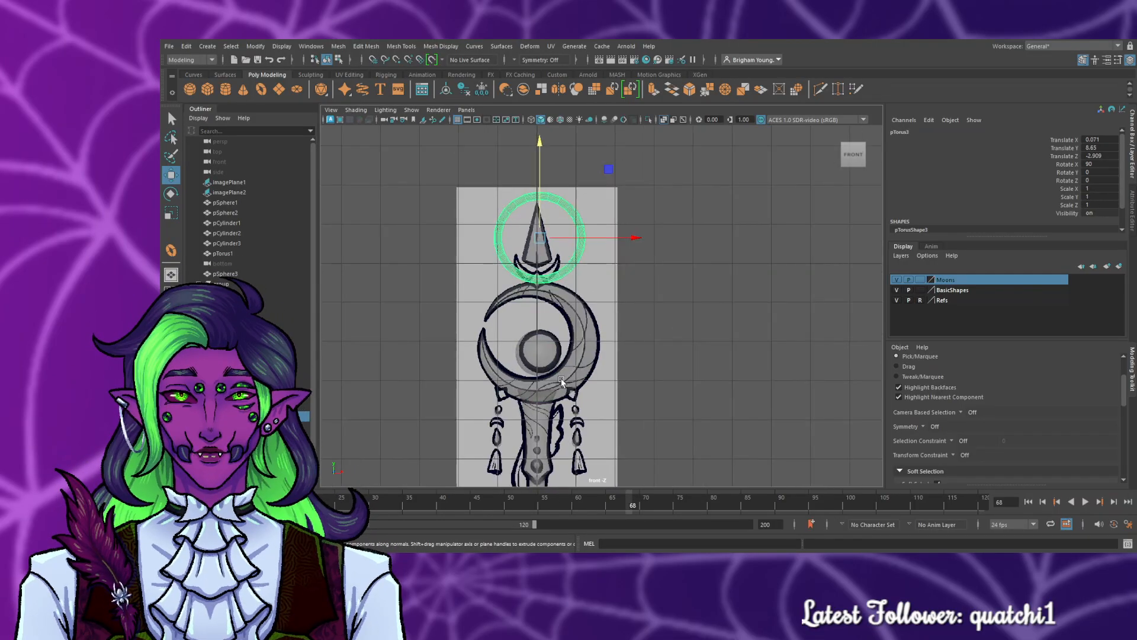
pyautogui.press('f')
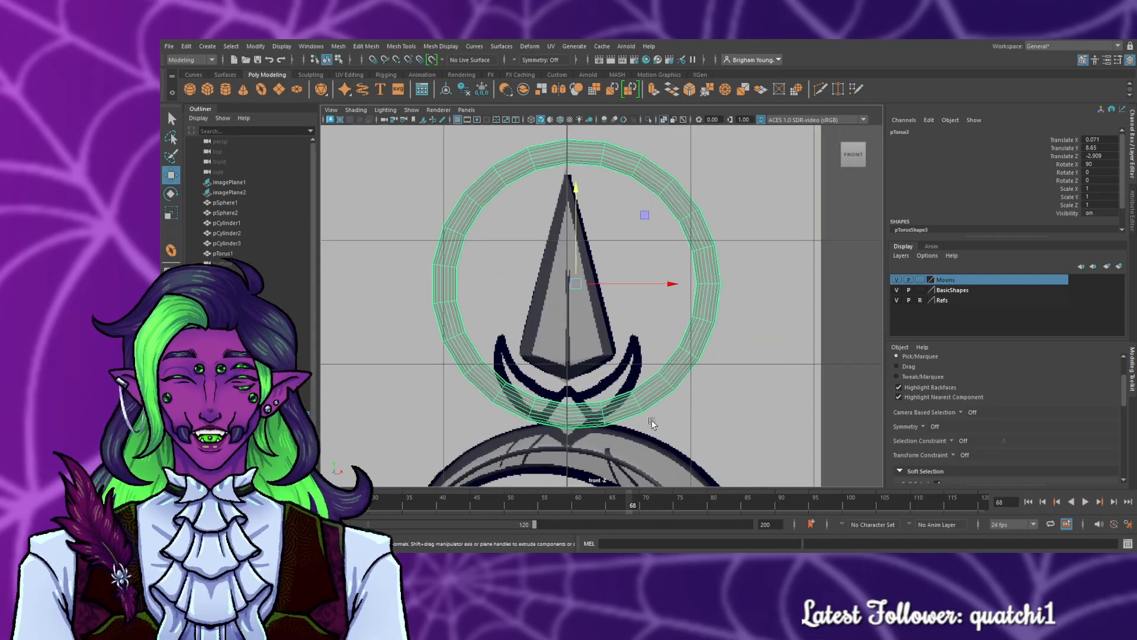
pyautogui.click(1134, 216)
pyautogui.click(989, 130)
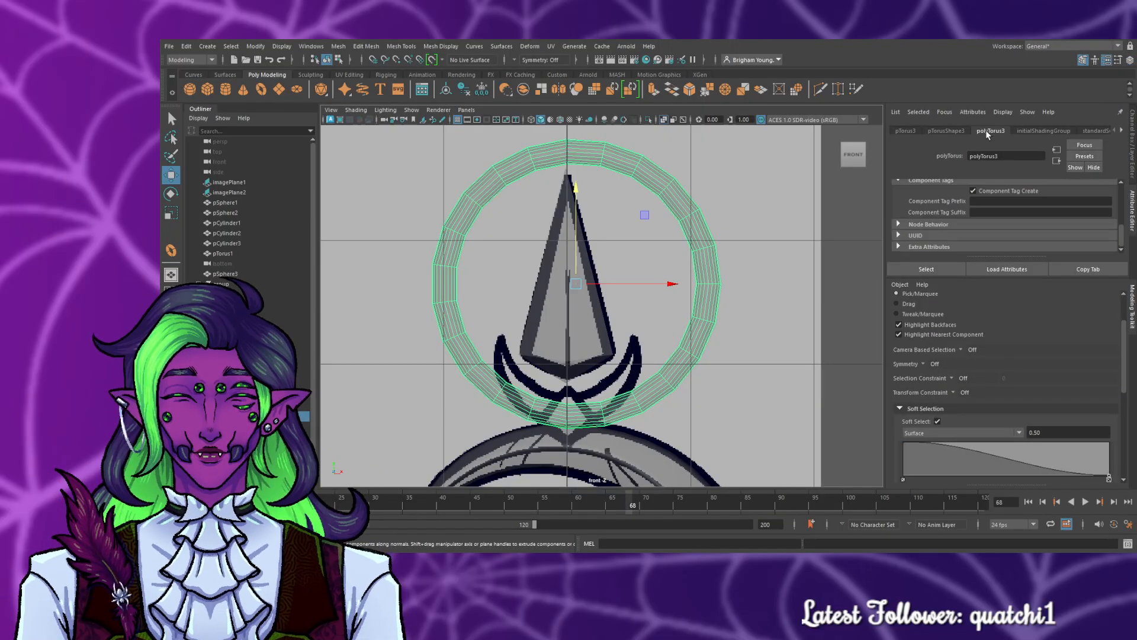
pyautogui.scroll(-2, 1044, 205)
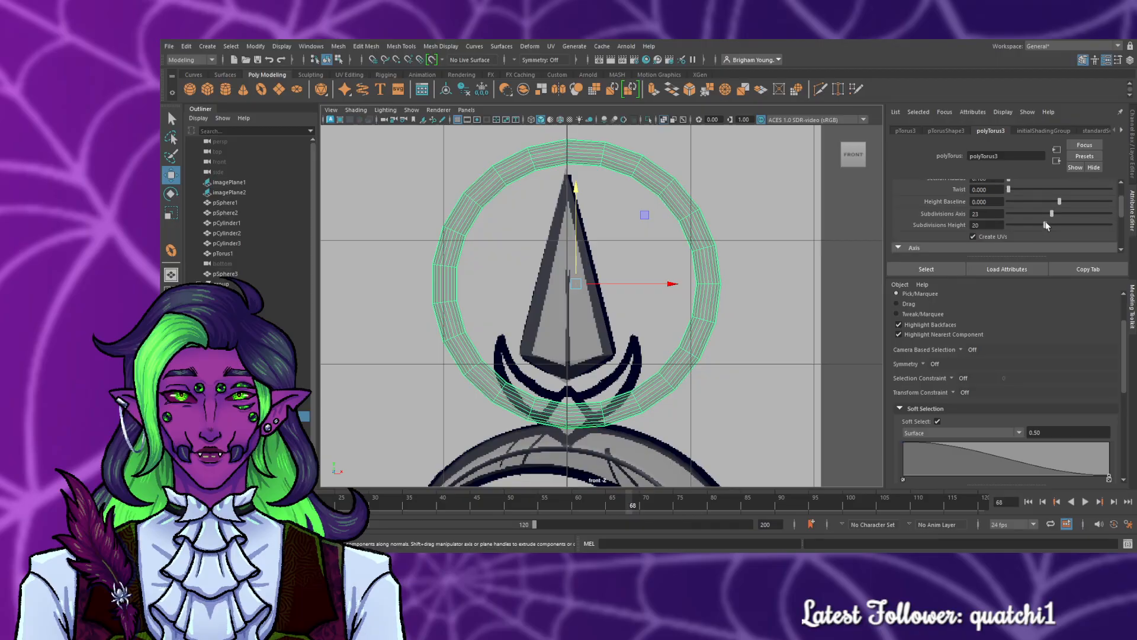
pyautogui.moveTo(1046, 224); pyautogui.dragTo(1012, 230)
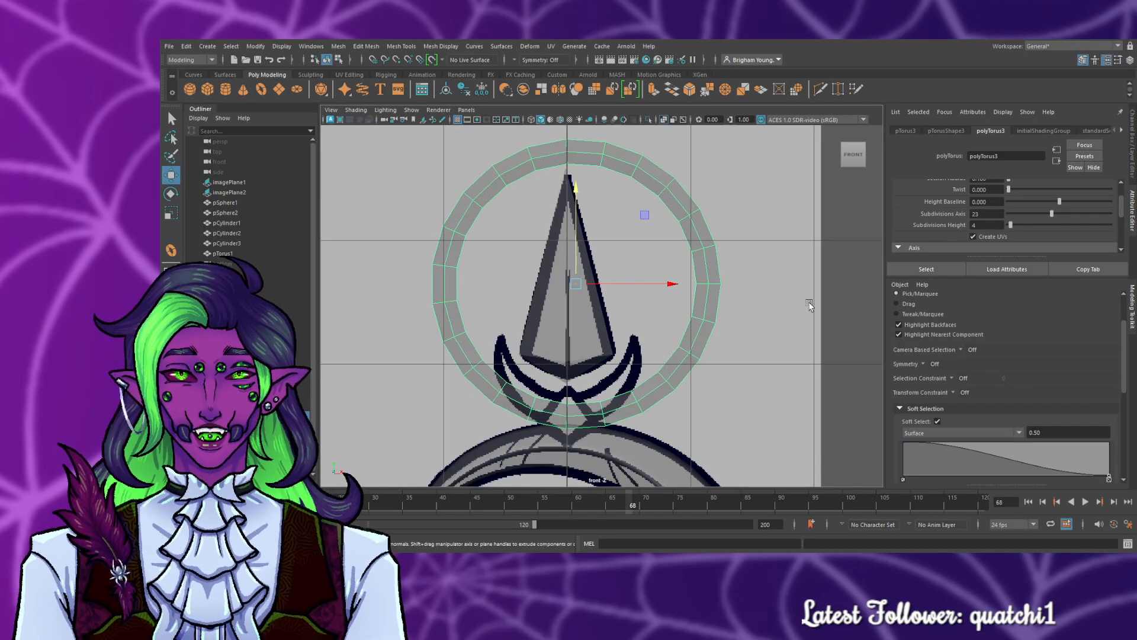
pyautogui.click(809, 305)
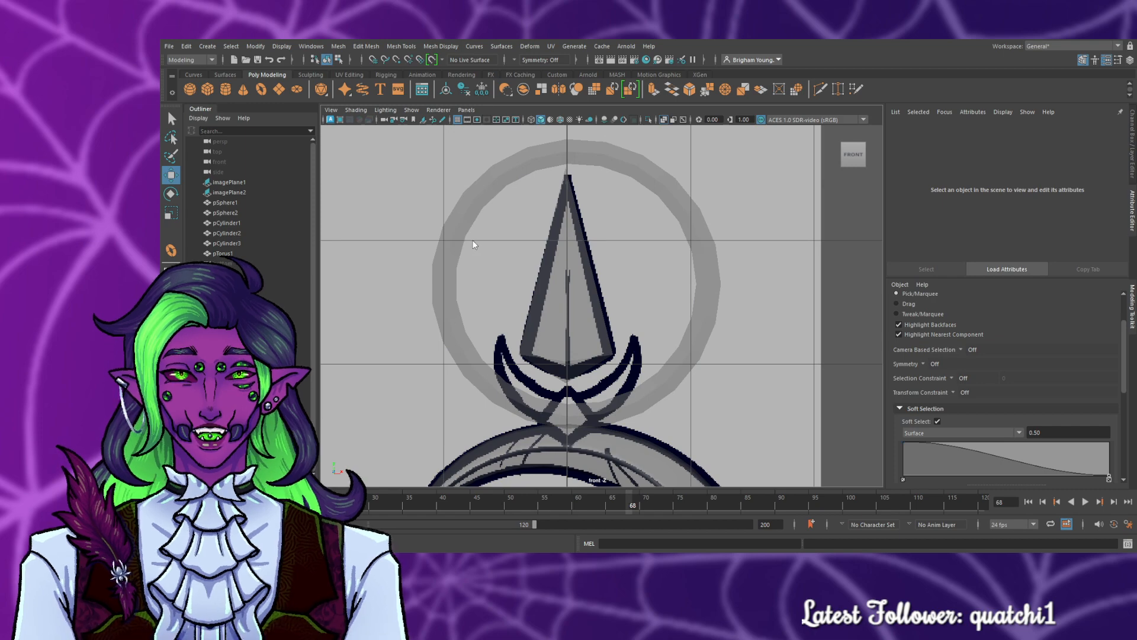
# - Delete the faces of the ring's upper part and one further segment at each end to leave an open U-shaped arc
pyautogui.click(447, 251)
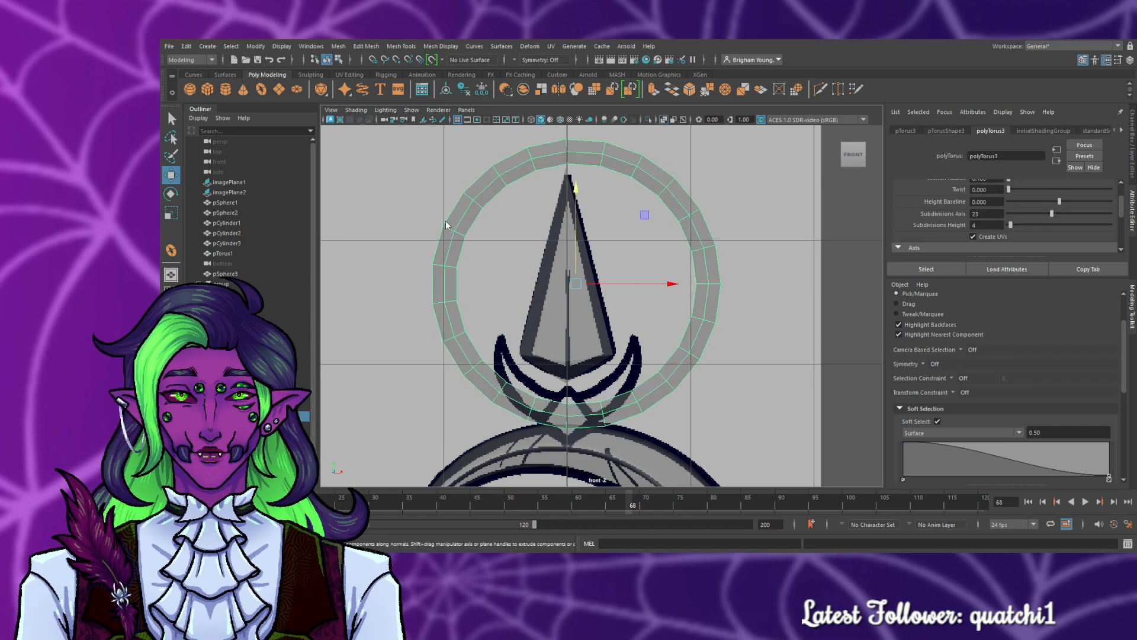
pyautogui.moveTo(446, 222); pyautogui.dragTo(446, 273, button='right')
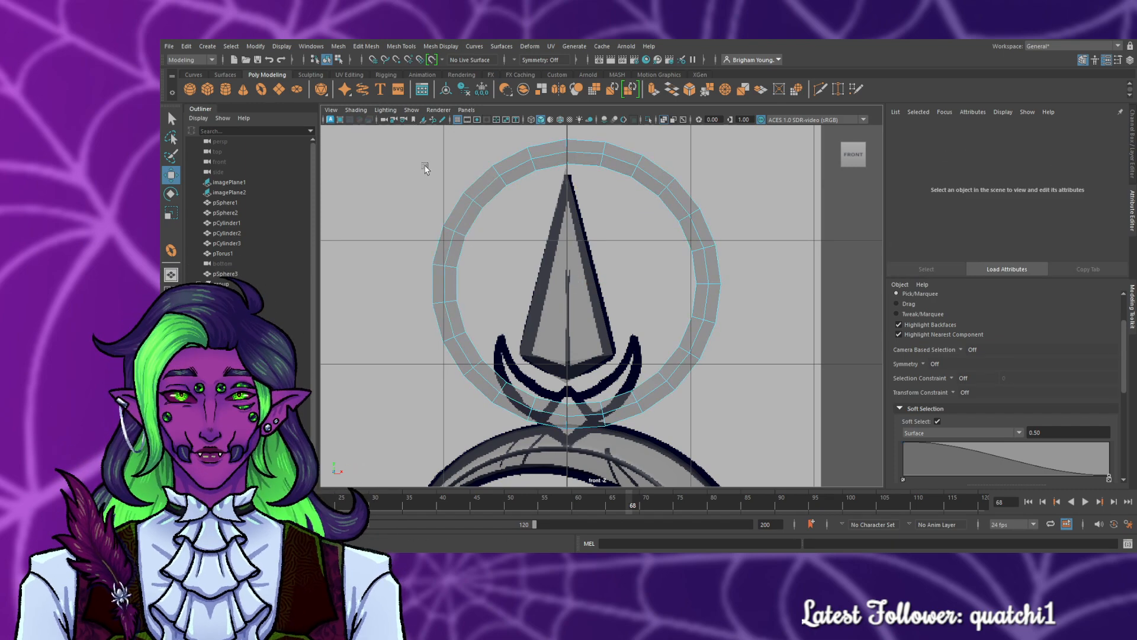
pyautogui.moveTo(425, 167); pyautogui.dragTo(347, 141)
pyautogui.click(758, 206)
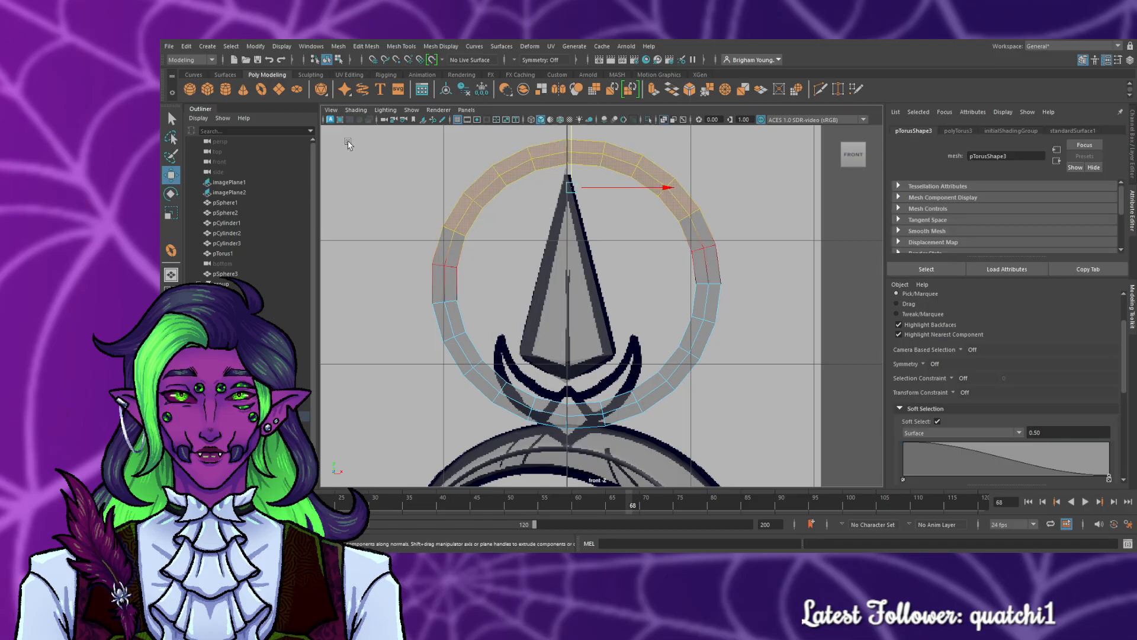
pyautogui.press('Delete')
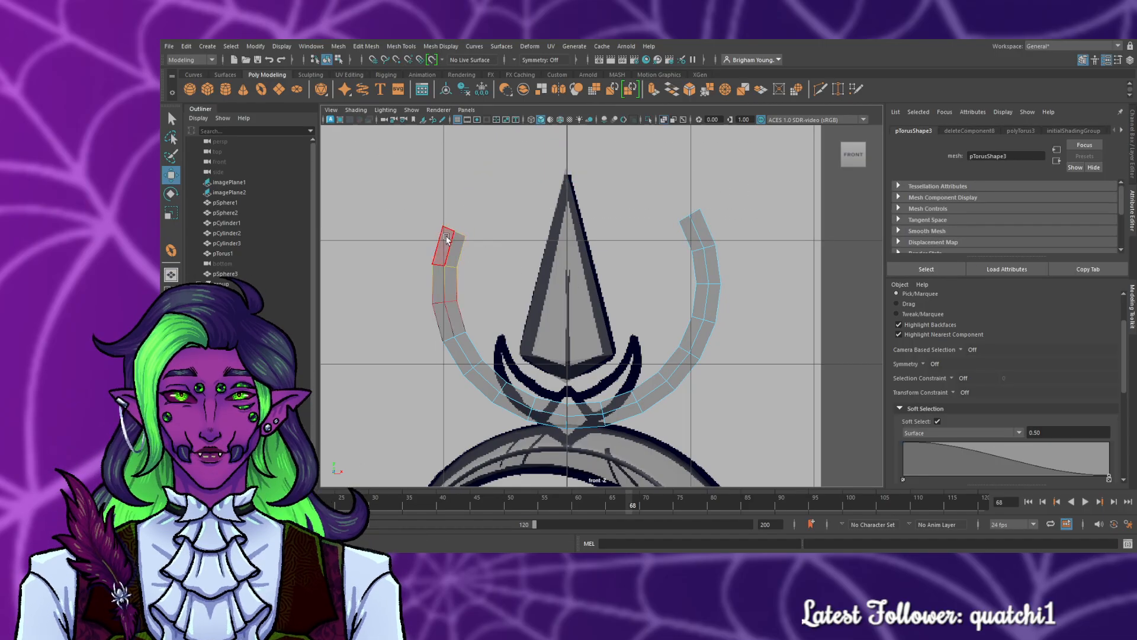
pyautogui.moveTo(483, 235); pyautogui.dragTo(486, 240)
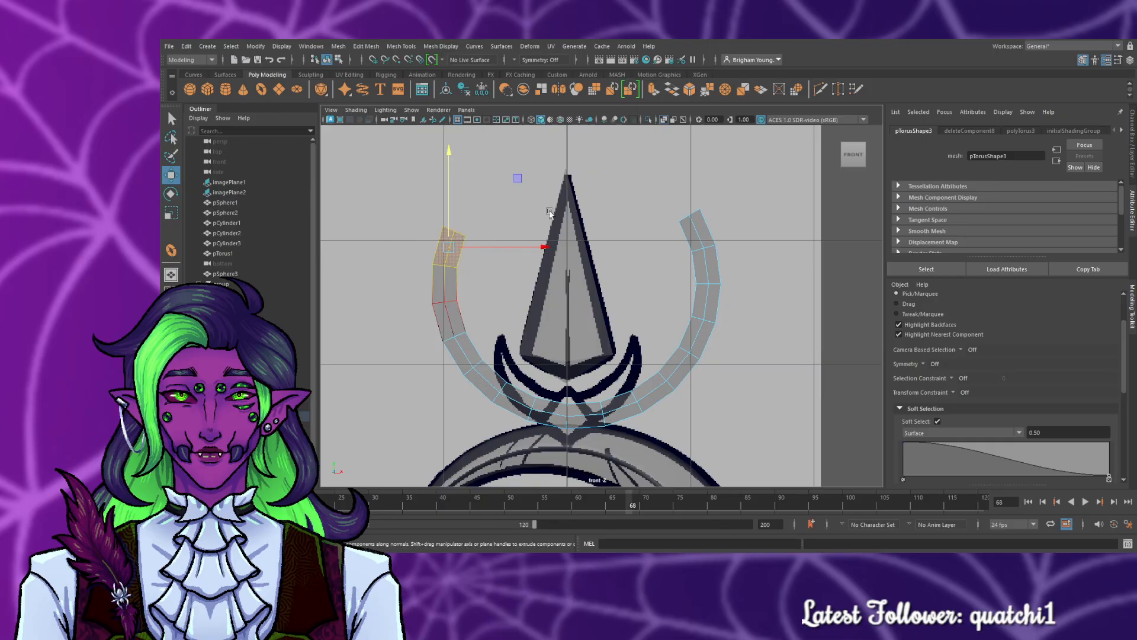
pyautogui.keyDown('shift'); pyautogui.click(702, 230); pyautogui.keyUp('shift')
pyautogui.press('Delete')
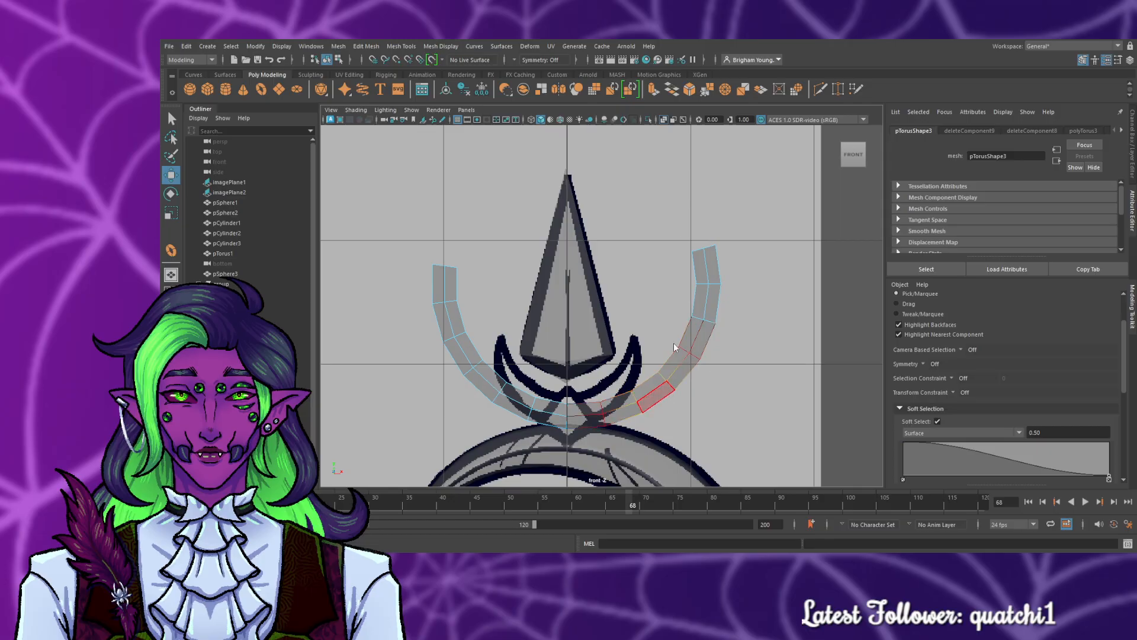
# - Try rotating the open arc in object mode, and undo back to before the ring's face deletions
pyautogui.moveTo(684, 242); pyautogui.dragTo(681, 264, button='right')
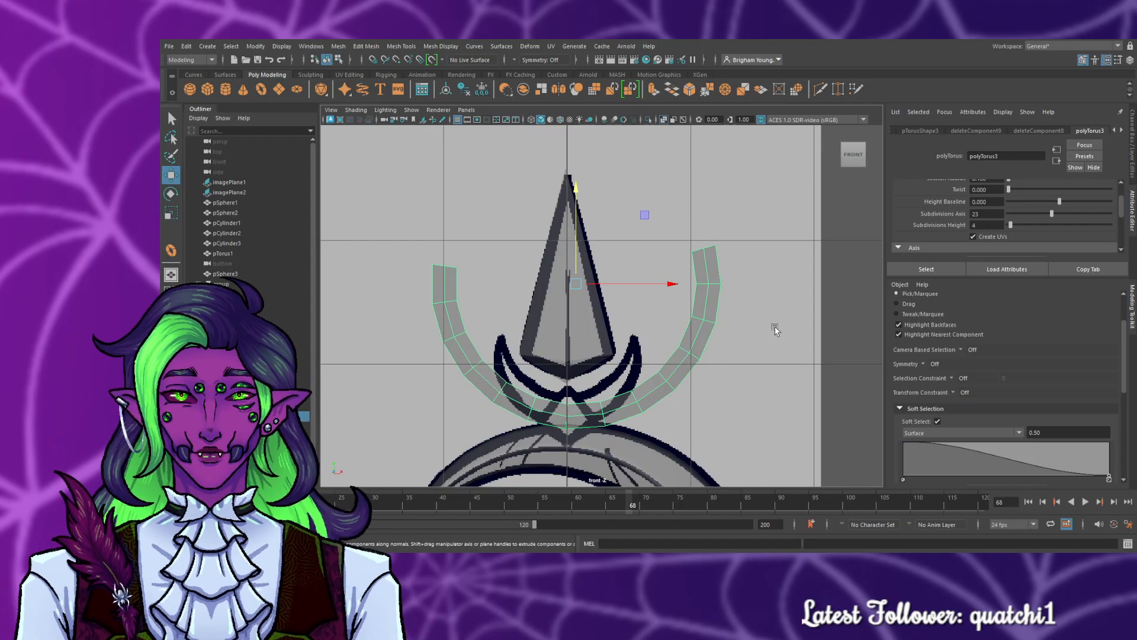
pyautogui.press('e')
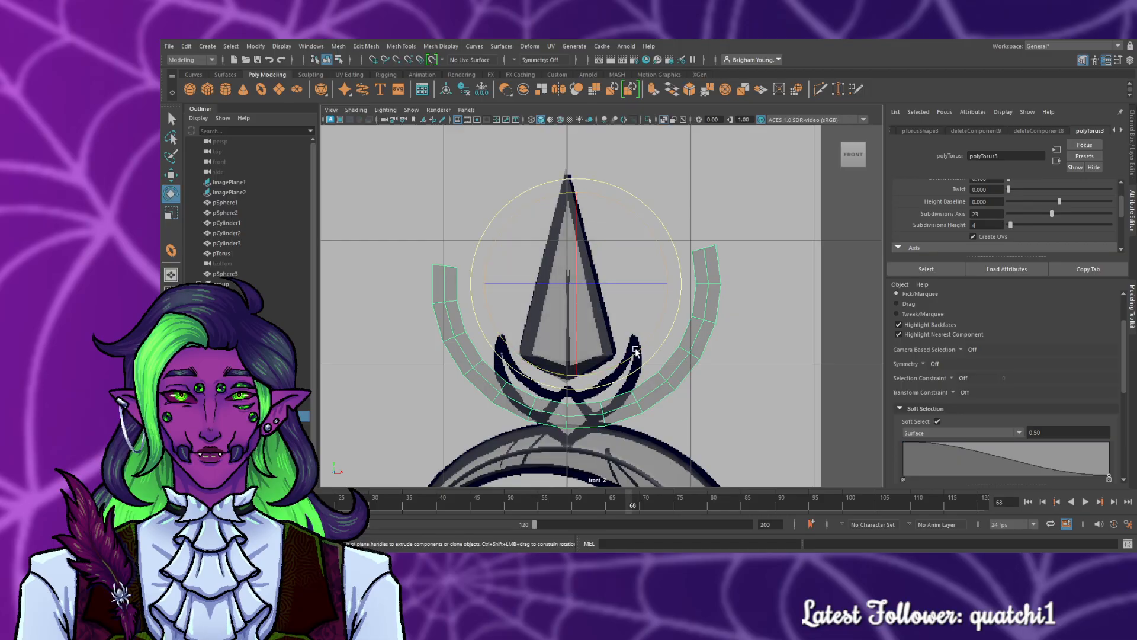
pyautogui.moveTo(636, 352); pyautogui.dragTo(634, 348)
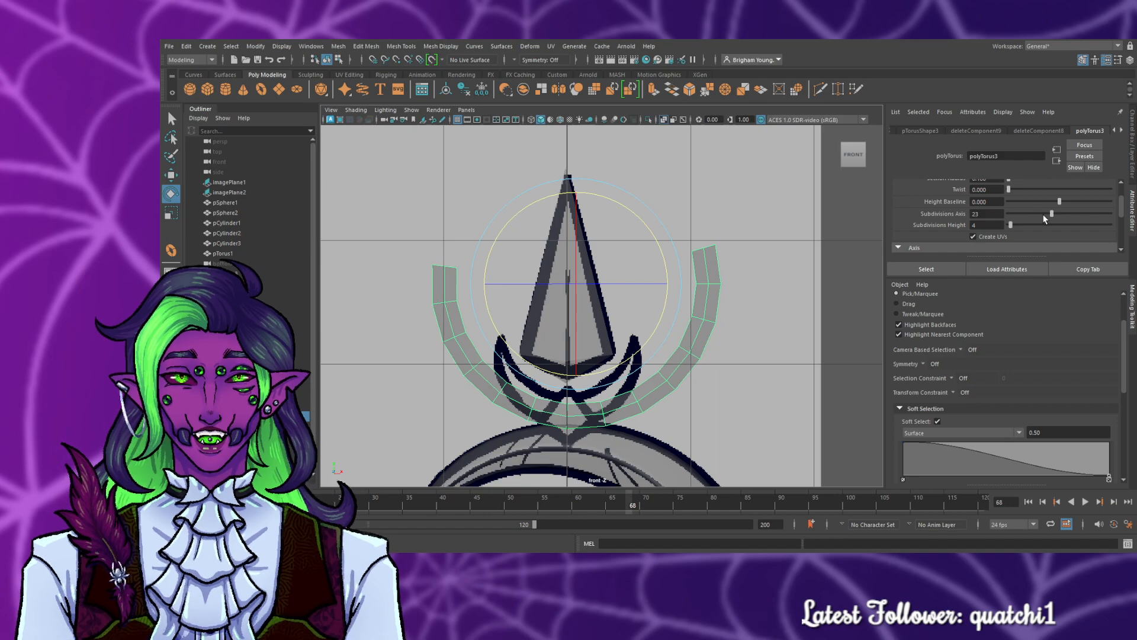
pyautogui.hotkey('ctrl', 'z')
pyautogui.hotkey('ctrl', 'z')
pyautogui.hotkey('ctrl', 'z')
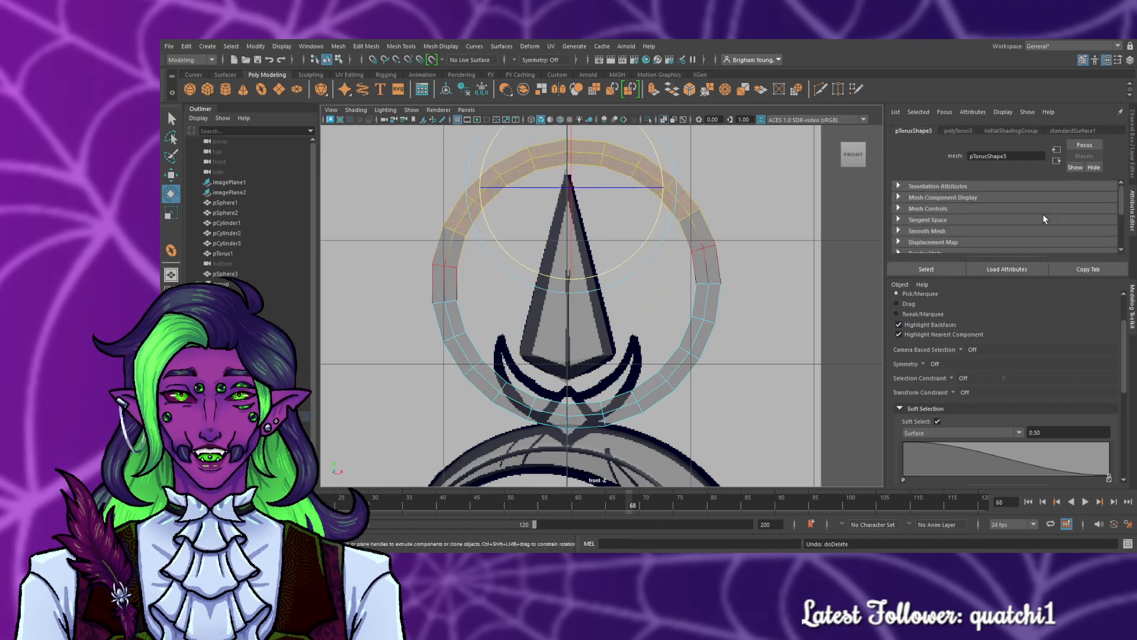
# - Set the torus's axis subdivisions to 24 and delete the faces of its upper arc
pyautogui.click(946, 131)
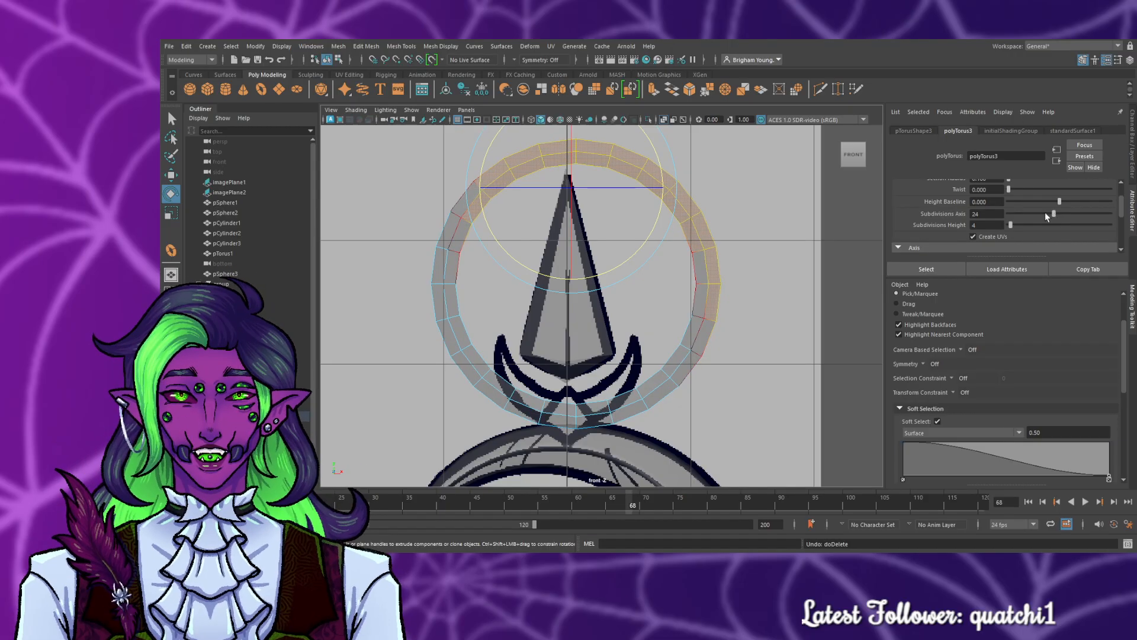
pyautogui.click(821, 243)
pyautogui.moveTo(722, 226); pyautogui.dragTo(391, 137)
pyautogui.press('Delete')
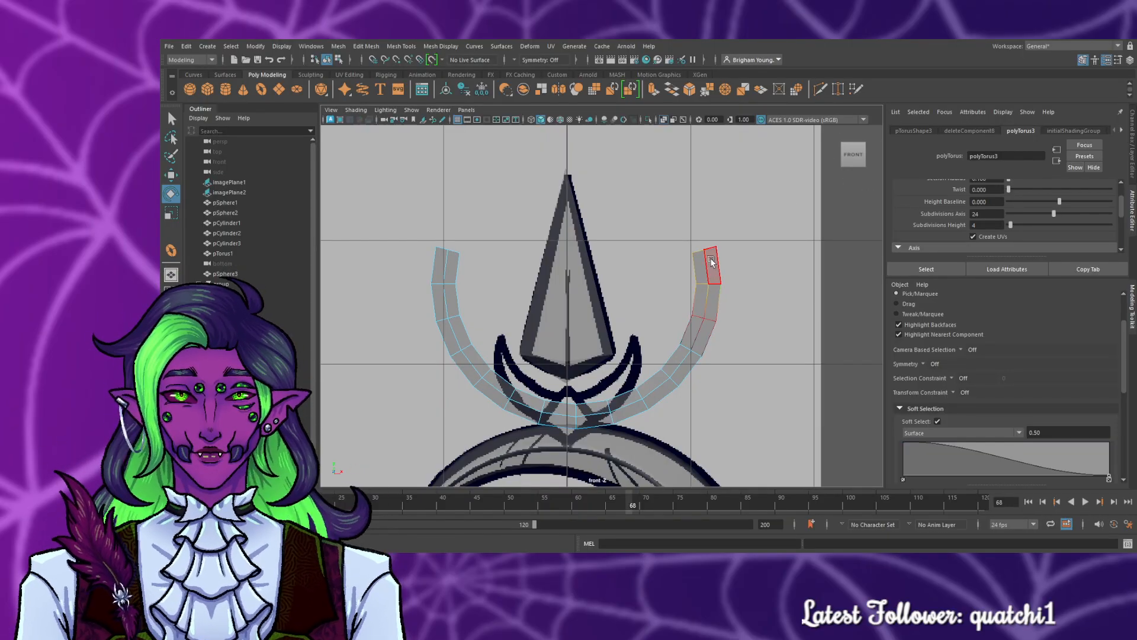
# - Switch the remaining arc to vertex editing and turn on Object X symmetry
pyautogui.moveTo(681, 273); pyautogui.dragTo(675, 271, button='right')
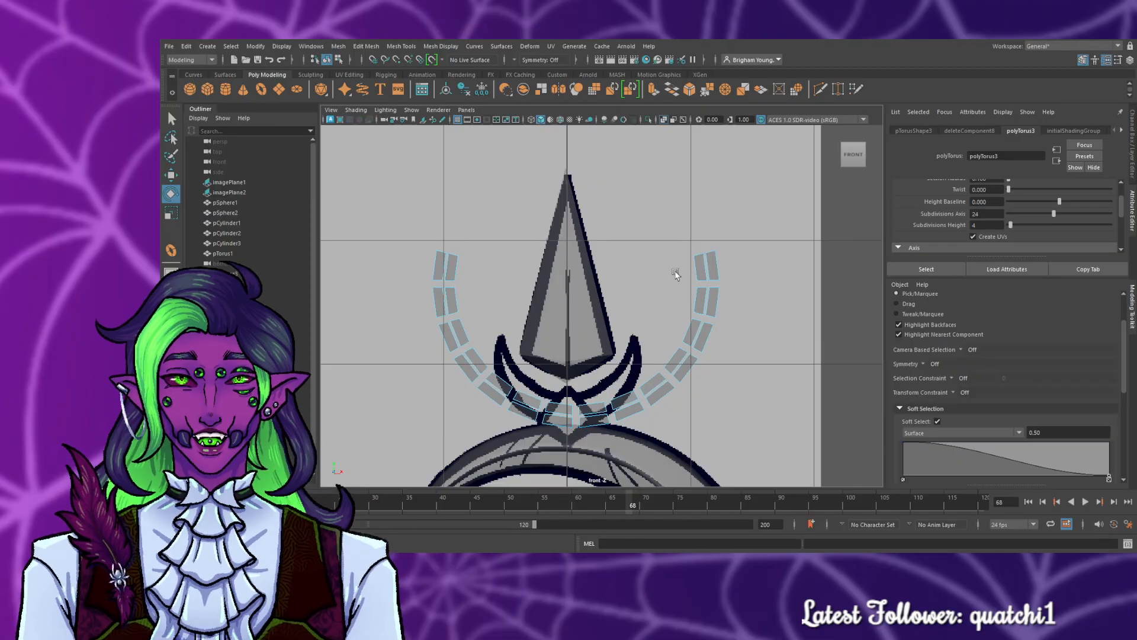
pyautogui.press('F9')
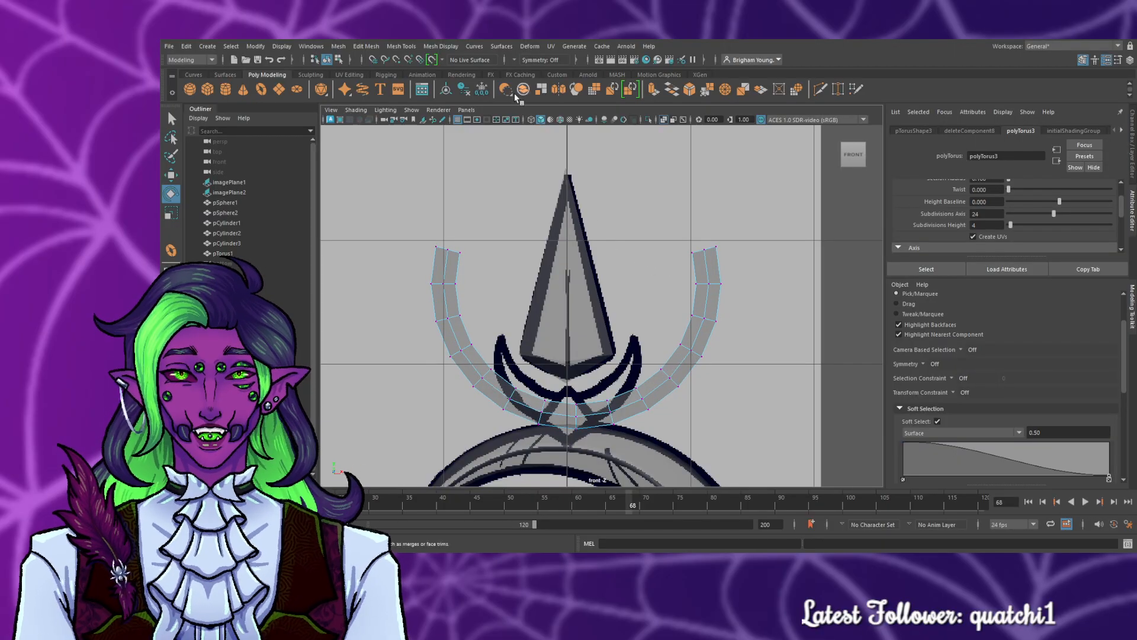
pyautogui.click(514, 59)
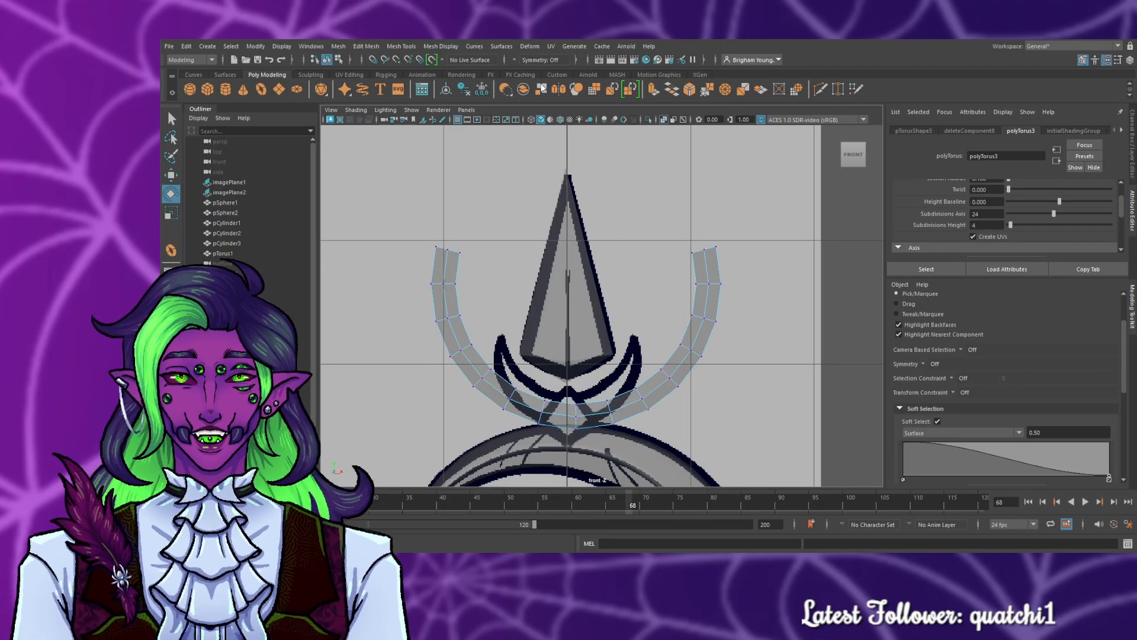
pyautogui.click(540, 82)
pyautogui.click(694, 252)
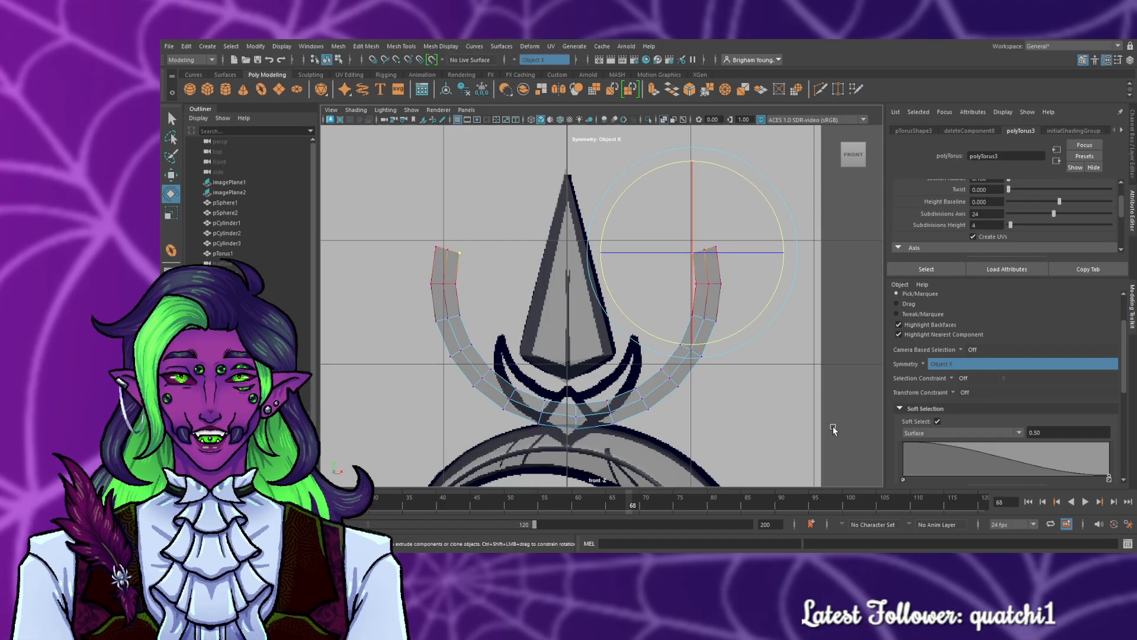
# - Scale the vertices at both open ends of the arc down into pointed tips
pyautogui.click(835, 428)
pyautogui.moveTo(684, 246); pyautogui.dragTo(725, 254)
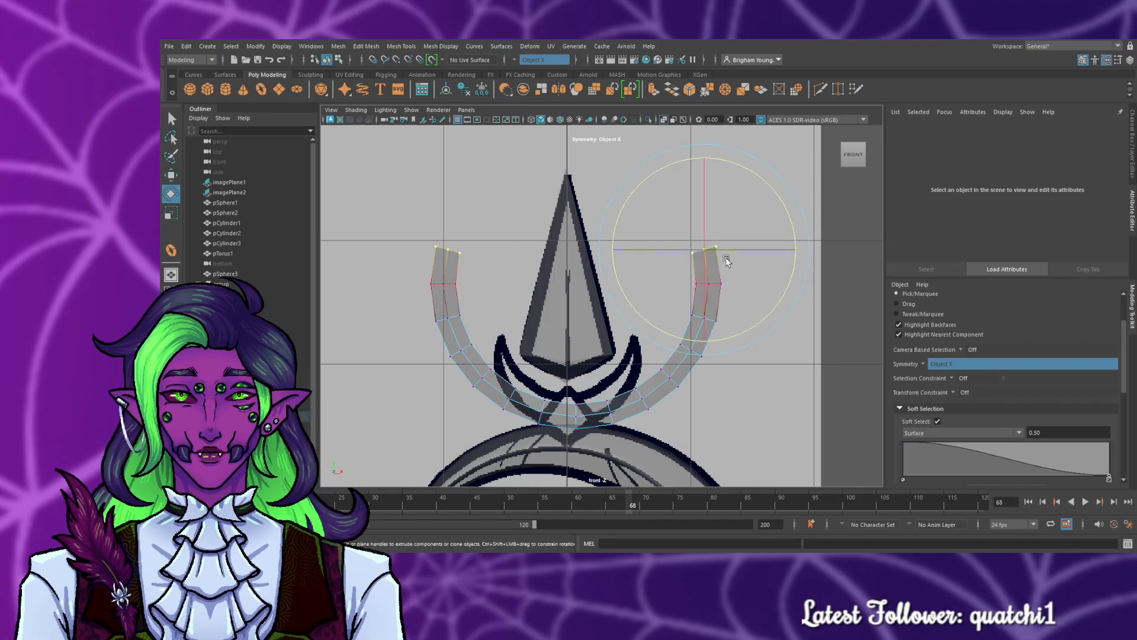
pyautogui.press('r')
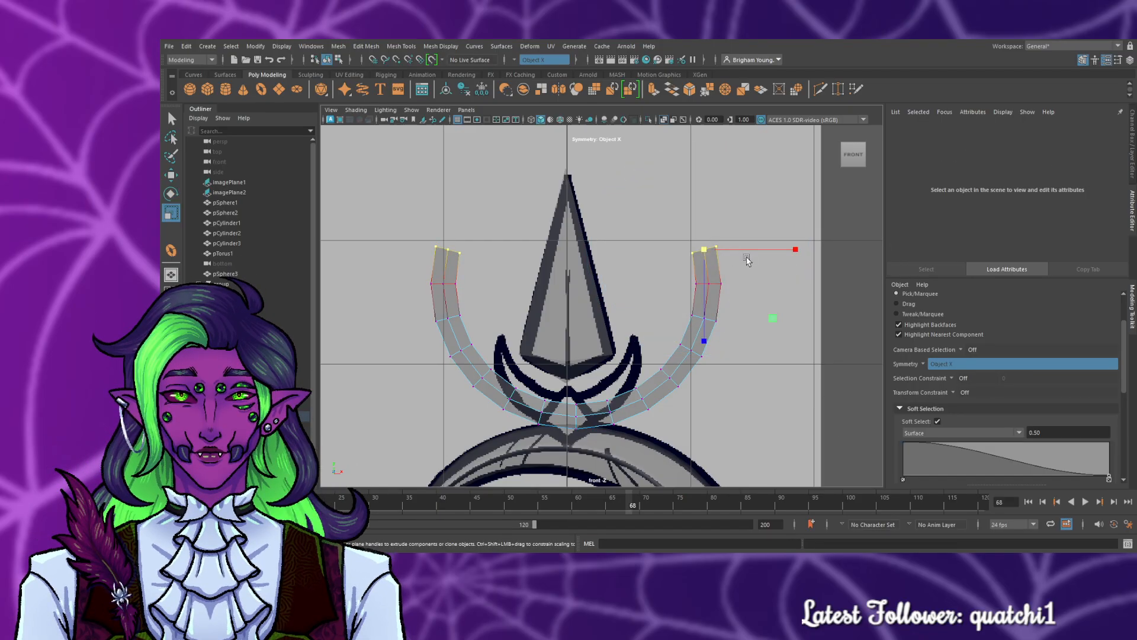
pyautogui.moveTo(706, 253); pyautogui.dragTo(695, 249)
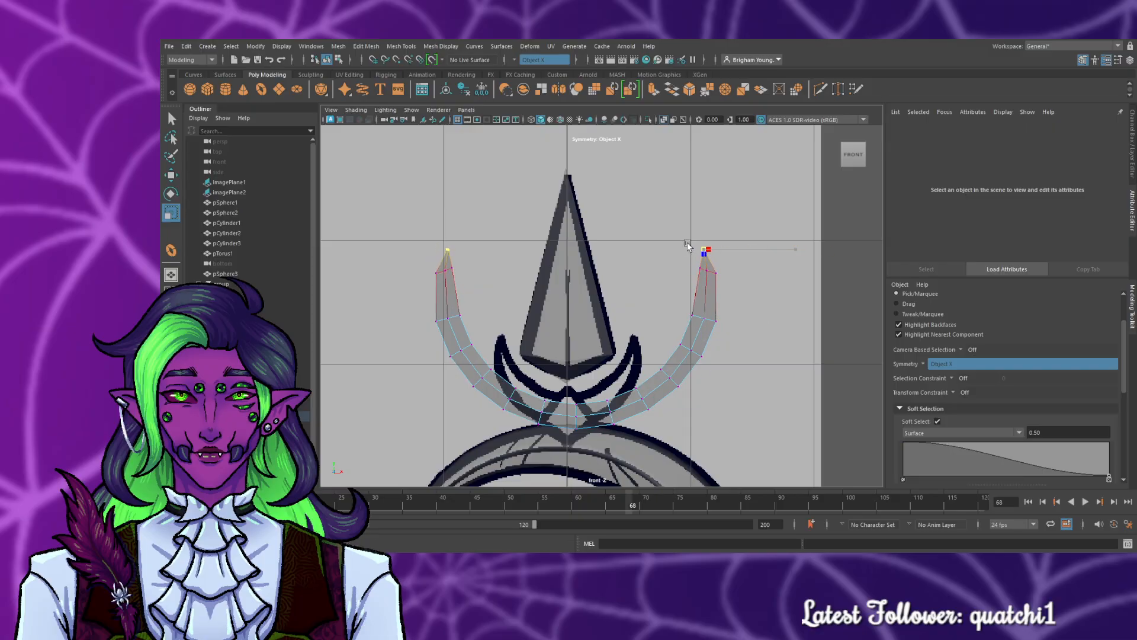
# - Scale the whole arc down and place it over the crescent in the reference drawing, centred on the vertical axis
pyautogui.click(577, 414)
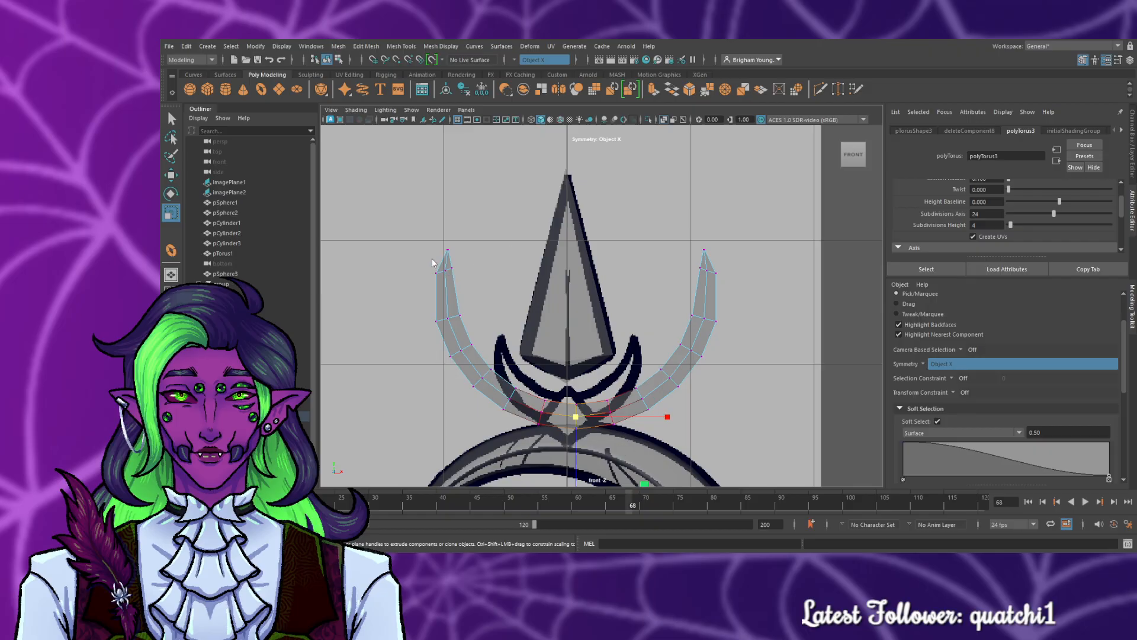
pyautogui.press('F8')
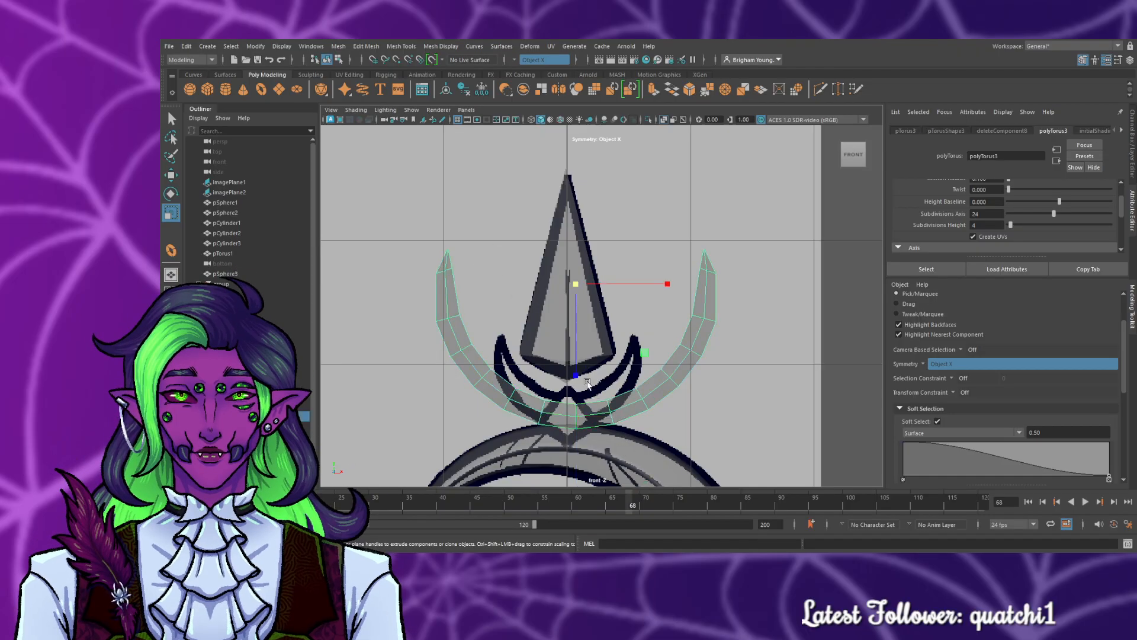
pyautogui.moveTo(574, 288); pyautogui.dragTo(472, 282)
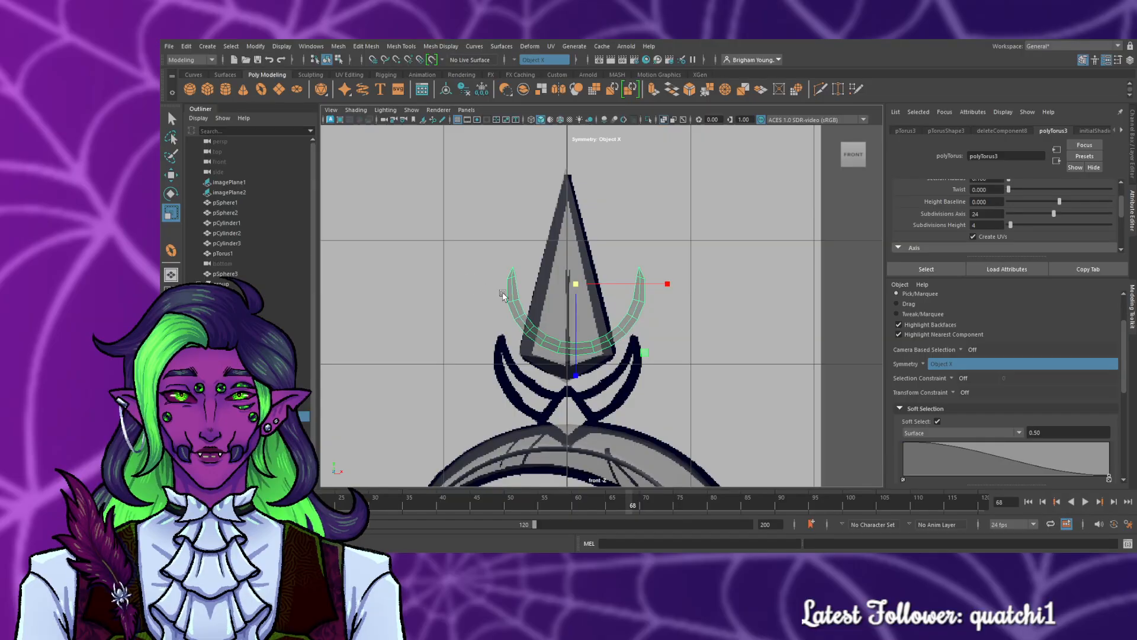
pyautogui.press('w')
pyautogui.moveTo(570, 255); pyautogui.dragTo(578, 332)
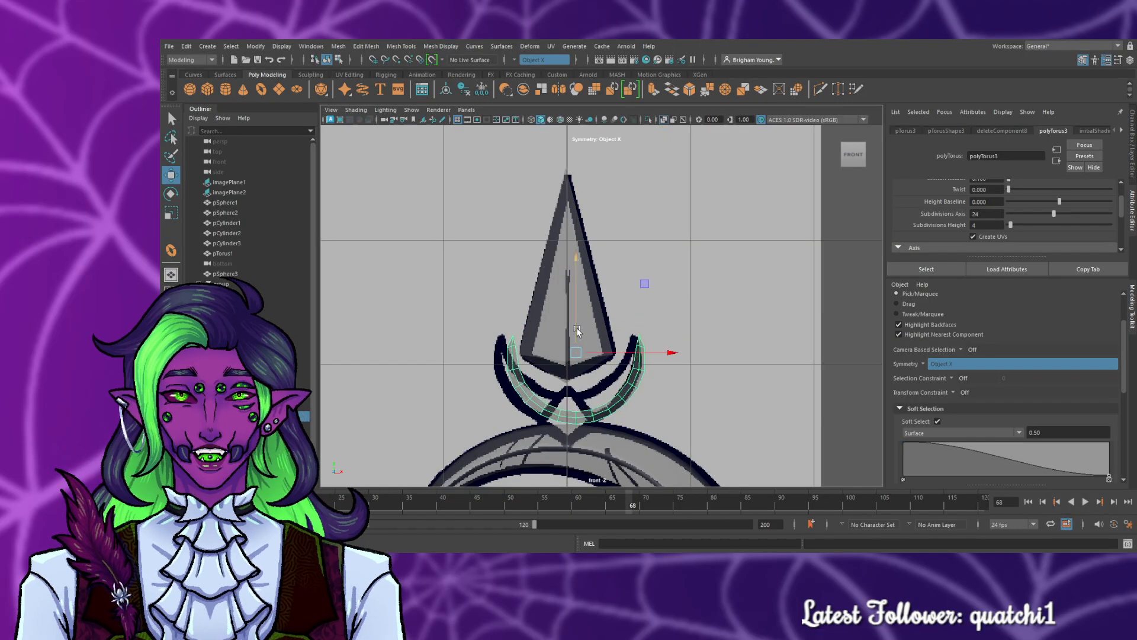
pyautogui.moveTo(639, 360); pyautogui.dragTo(627, 356)
pyautogui.scroll(4, 624, 430)
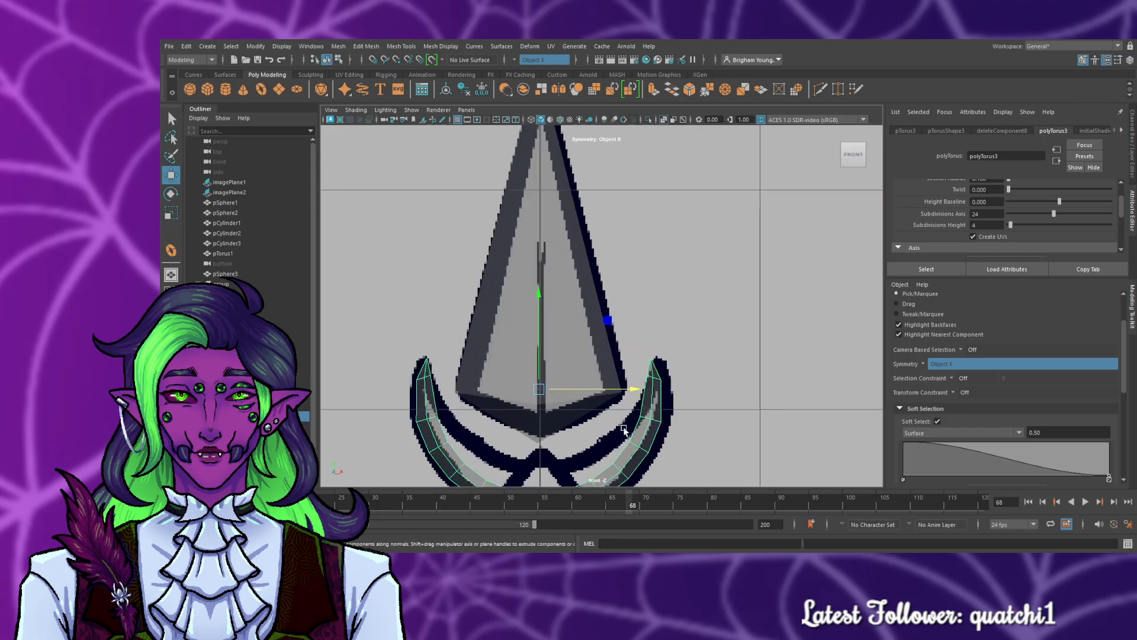
pyautogui.scroll(1, 729, 447)
pyautogui.keyDown('alt'); pyautogui.moveTo(730, 442); pyautogui.dragTo(787, 273, button='middle'); pyautogui.keyUp('alt')
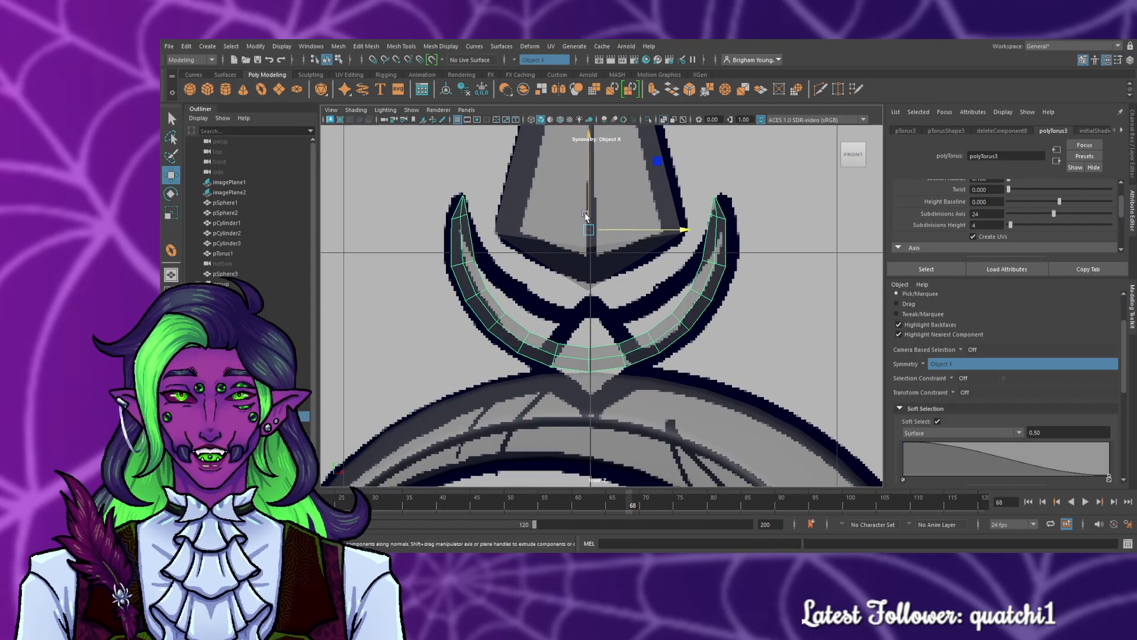
pyautogui.moveTo(616, 225); pyautogui.dragTo(619, 227)
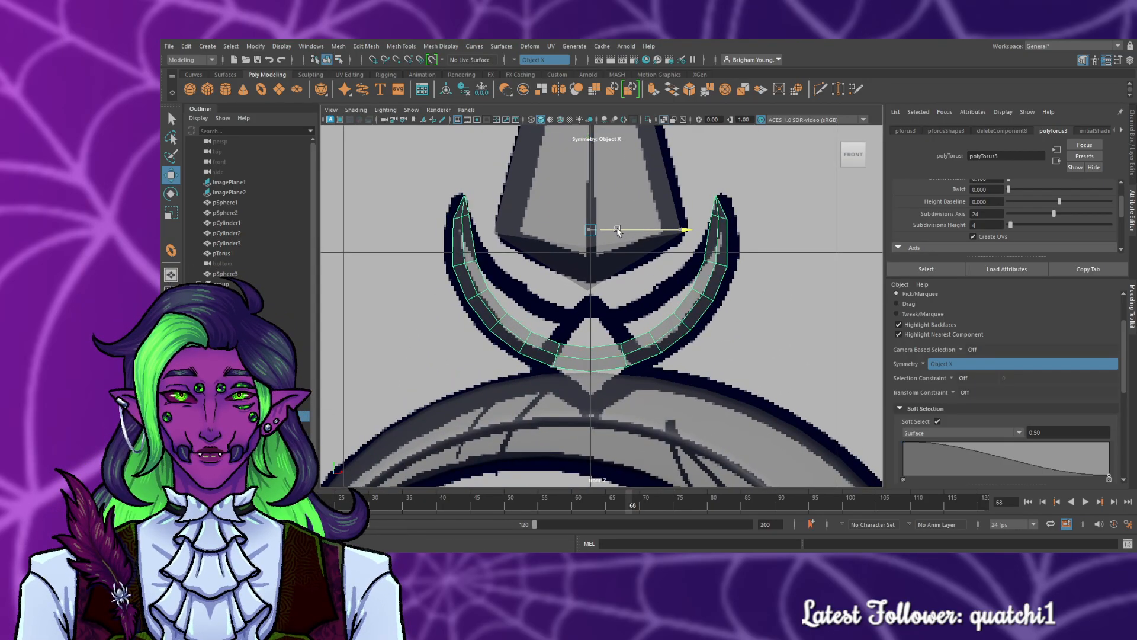
# - Scale up the edge loop at the crescent's bottom centre with soft selection to thicken its middle
pyautogui.click(714, 338)
pyautogui.click(598, 357)
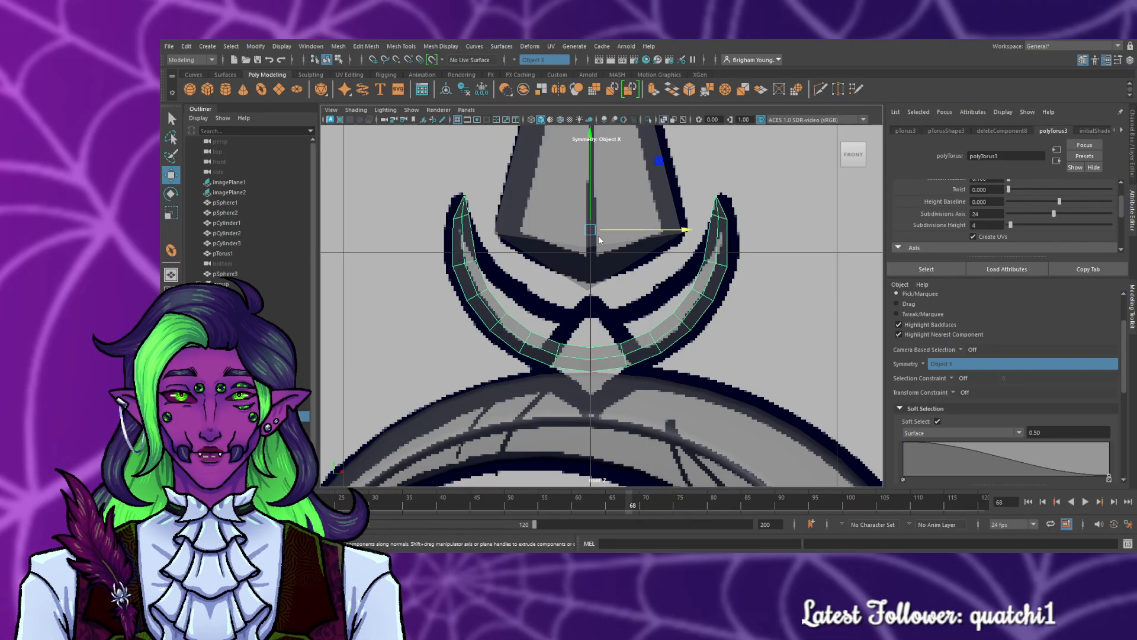
pyautogui.moveTo(598, 235); pyautogui.dragTo(599, 232, button='right')
pyautogui.doubleClick(589, 351)
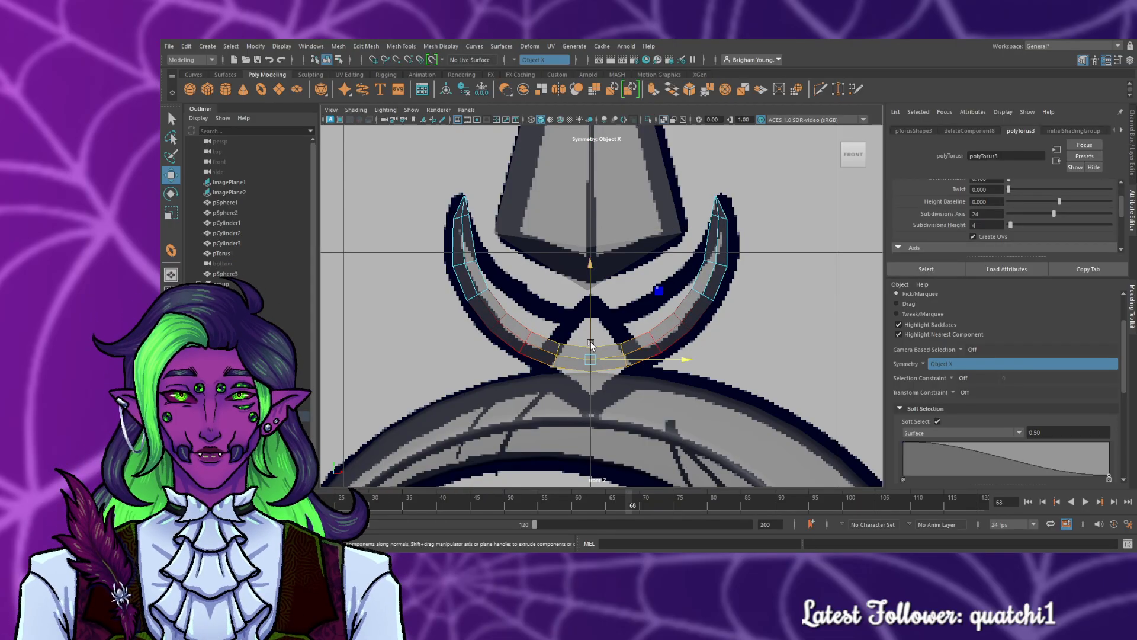
pyautogui.press('r')
pyautogui.moveTo(590, 361); pyautogui.dragTo(599, 350)
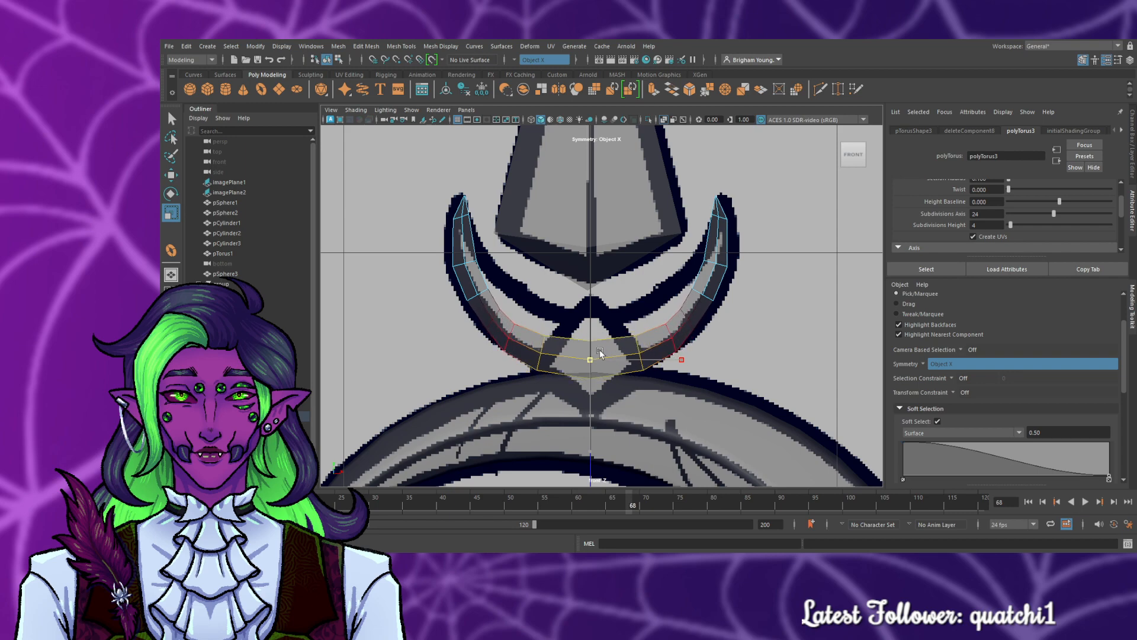
# - Scale the side edge loops and the centre loop to widen the crescent's lower body towards the drawn outline
pyautogui.click(639, 347)
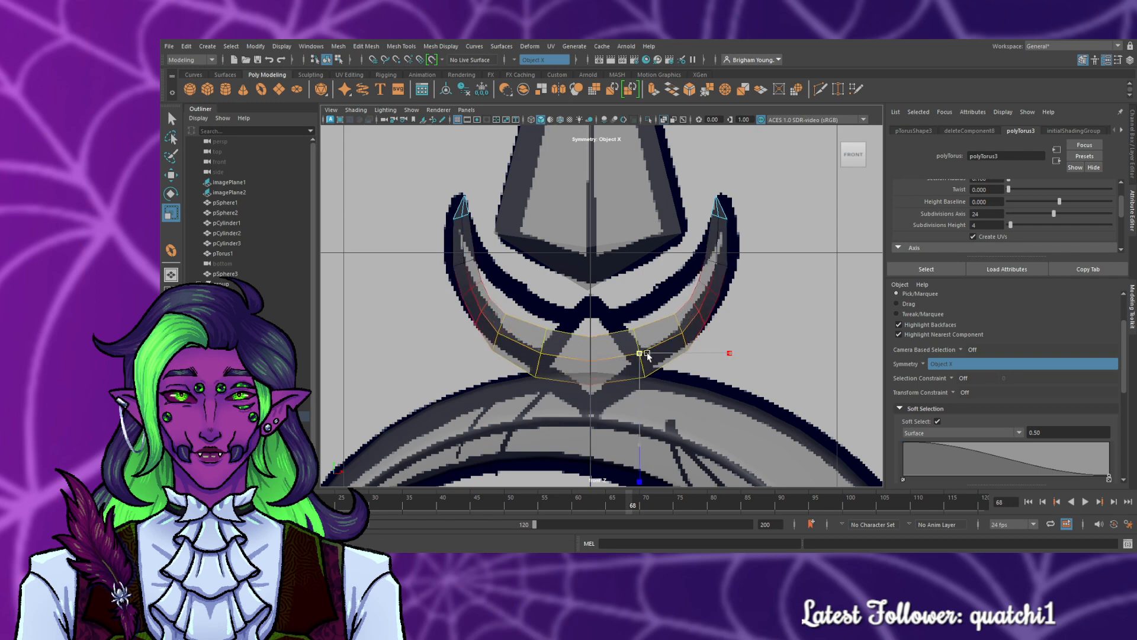
pyautogui.moveTo(649, 357); pyautogui.dragTo(686, 336)
pyautogui.click(673, 324)
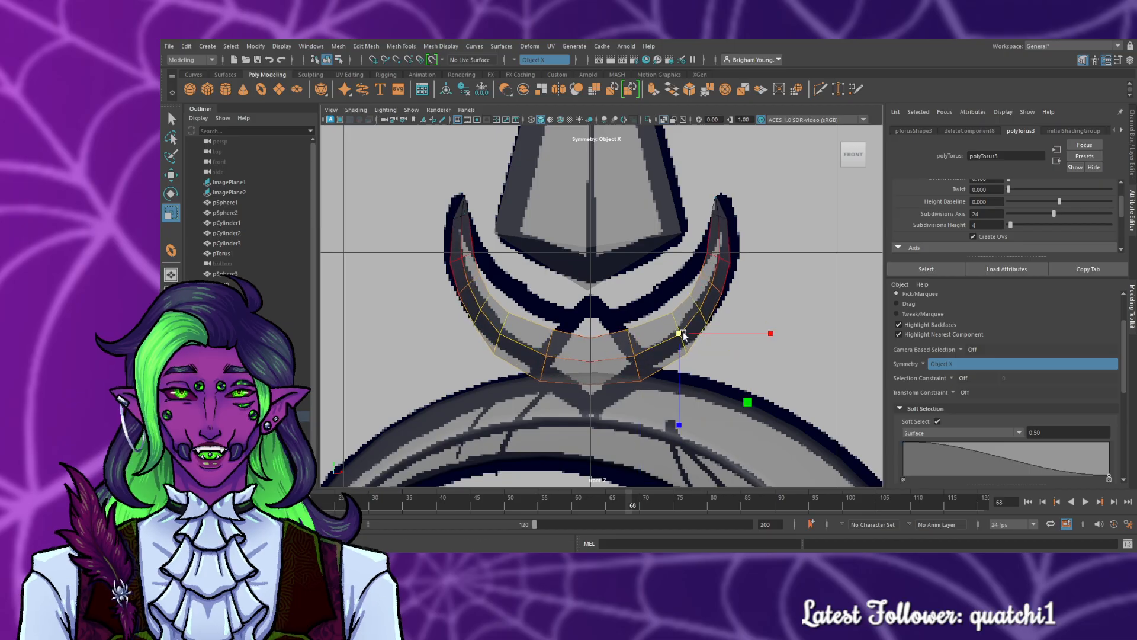
pyautogui.click(591, 362)
pyautogui.moveTo(591, 362); pyautogui.dragTo(598, 361)
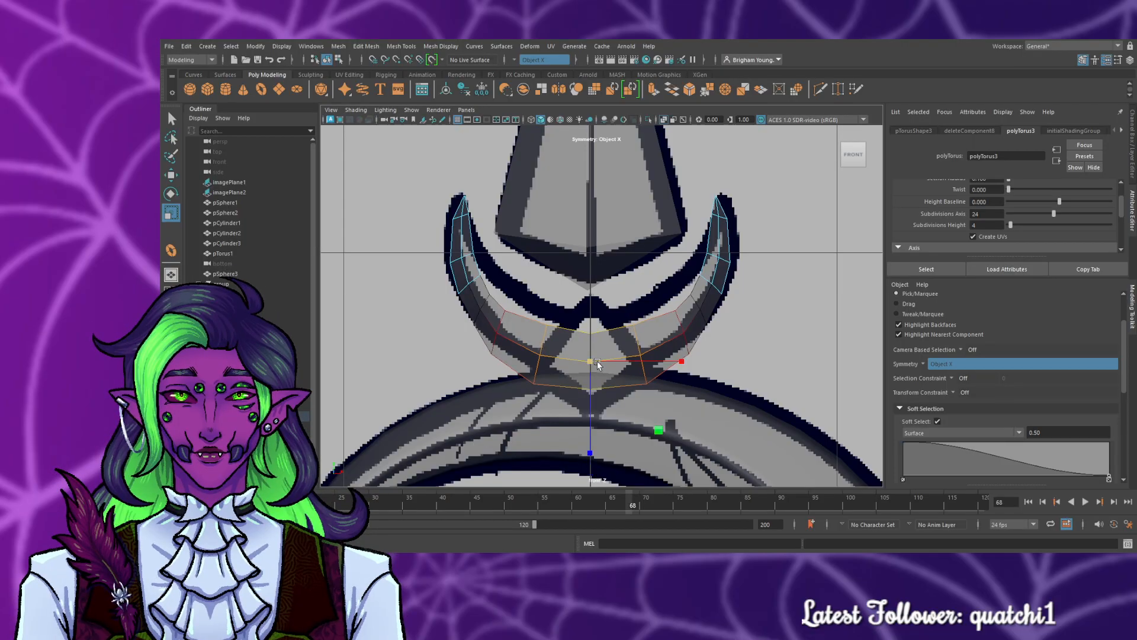
# - Move the crescent's centre edge loop up and reposition the mirrored side loops to follow the reference outline
pyautogui.press('w')
pyautogui.moveTo(598, 362); pyautogui.dragTo(642, 312)
pyautogui.click(641, 318)
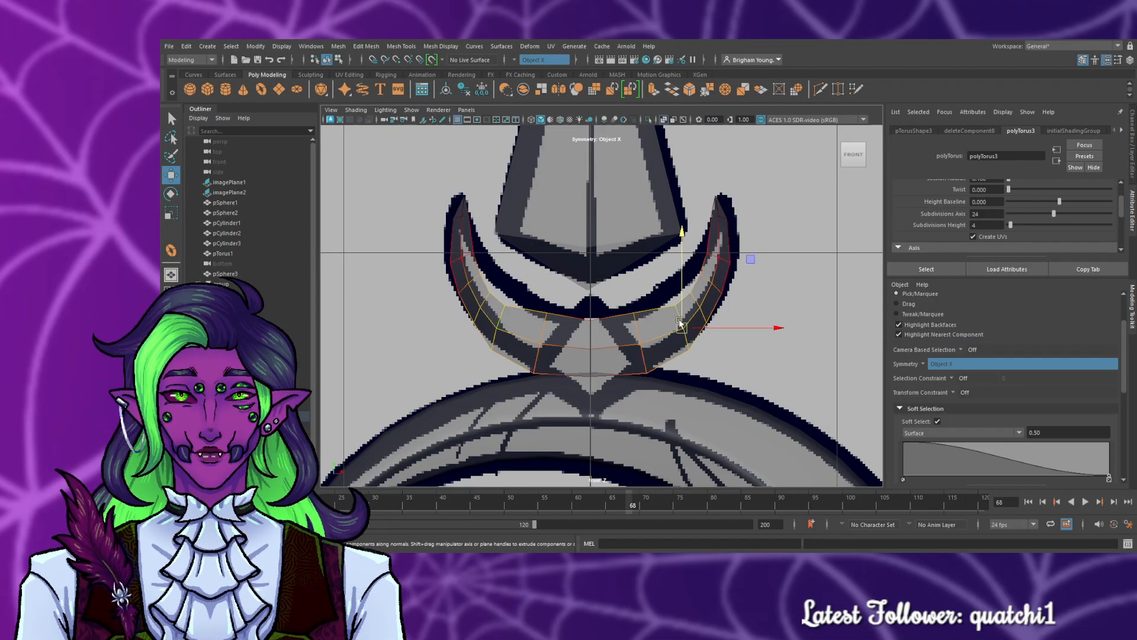
pyautogui.click(678, 319)
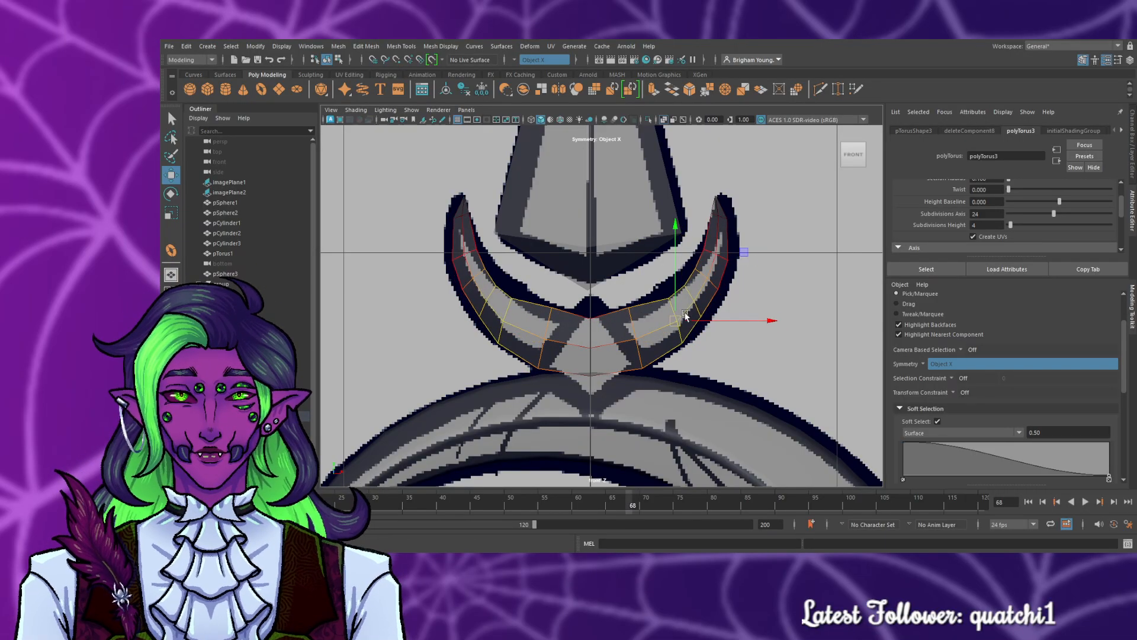
pyautogui.moveTo(678, 320); pyautogui.dragTo(693, 300)
pyautogui.doubleClick(677, 312)
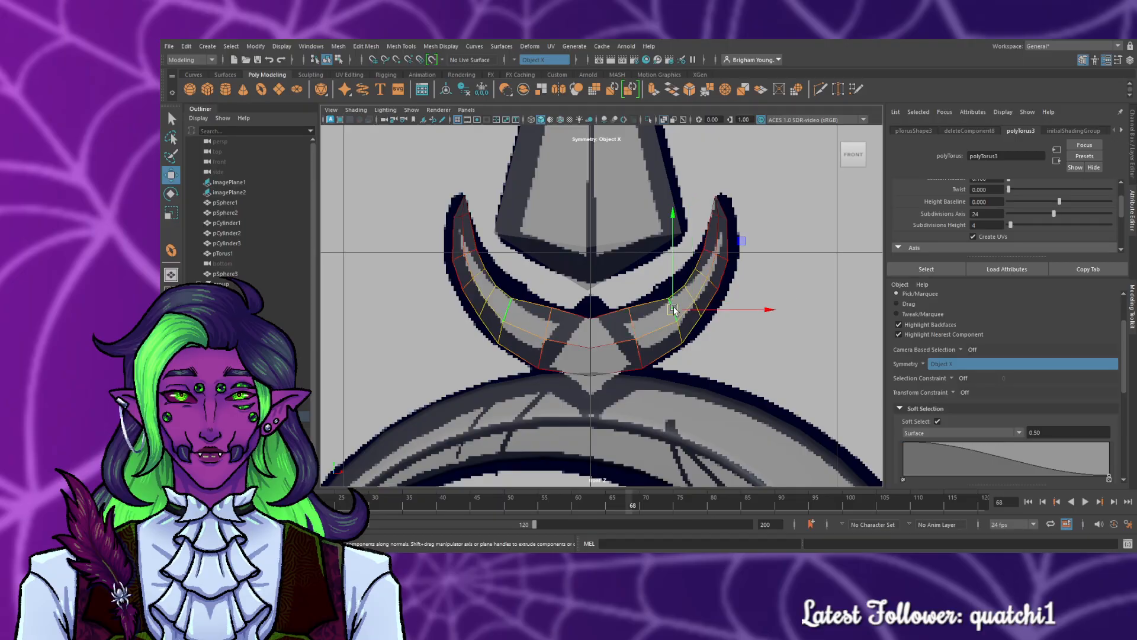
# - Turn off soft selection and scale the mirrored side edge loops individually to fit the reference crescent
pyautogui.press('r')
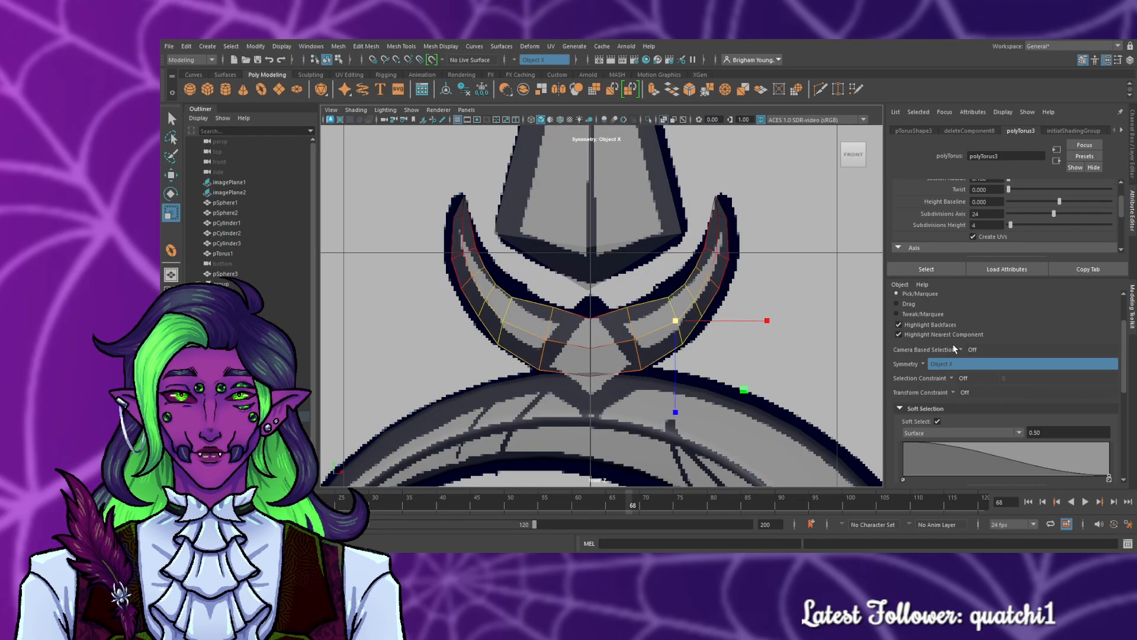
pyautogui.scroll(-3, 978, 352)
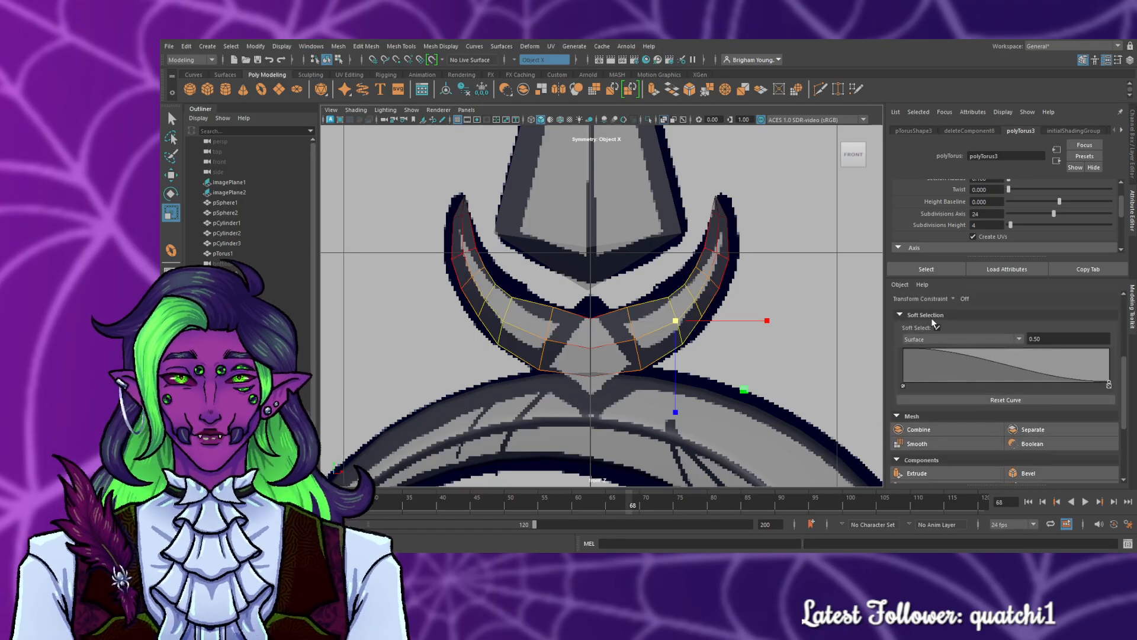
pyautogui.click(938, 327)
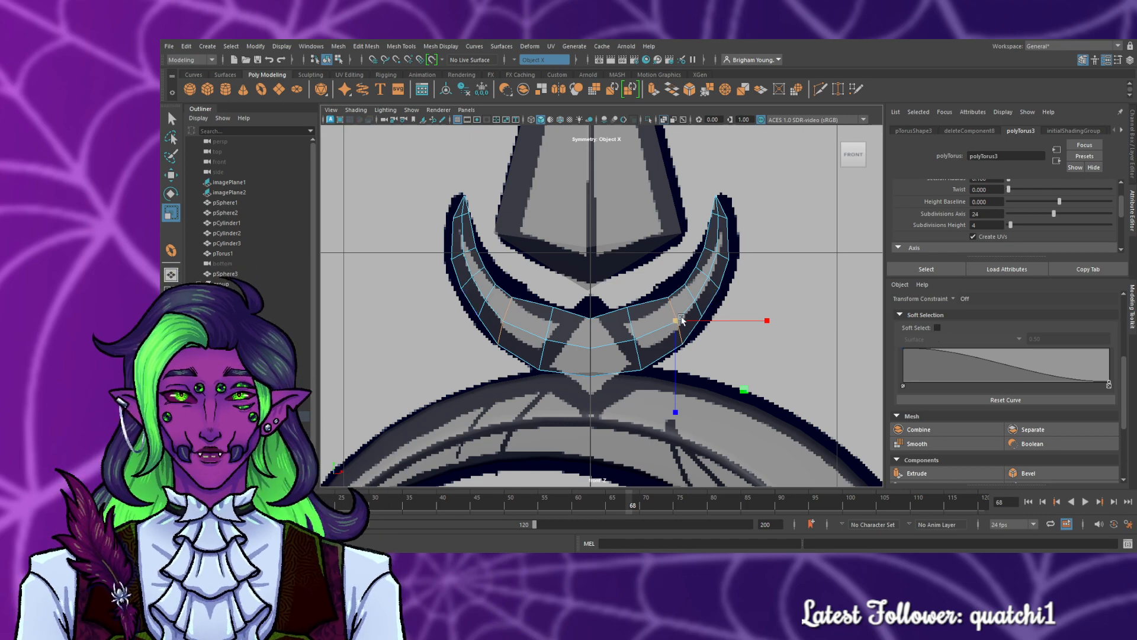
pyautogui.moveTo(677, 320); pyautogui.dragTo(697, 302)
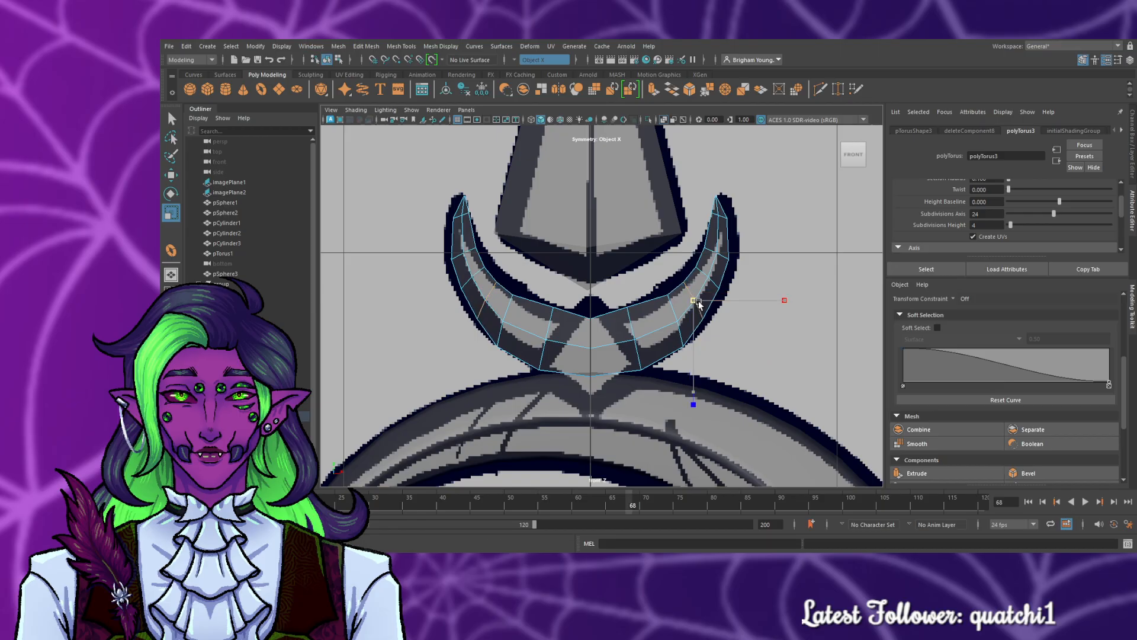
# - Fine-tune the scale of the crescent's centre, side and near-tip edge loops to match the drawn thickness
pyautogui.click(592, 347)
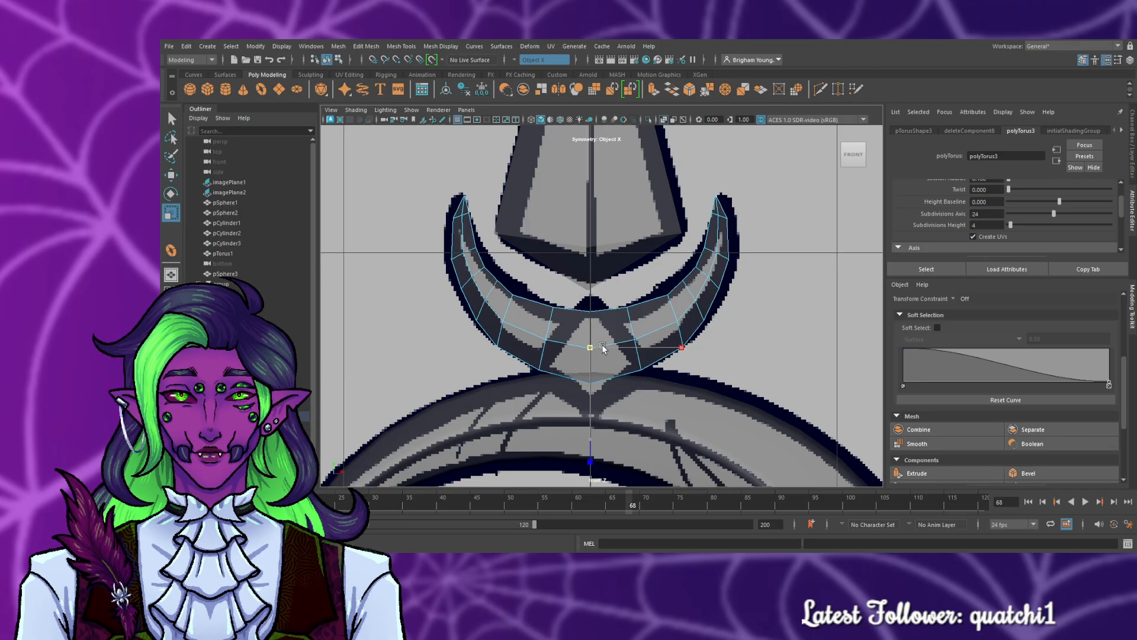
pyautogui.click(675, 321)
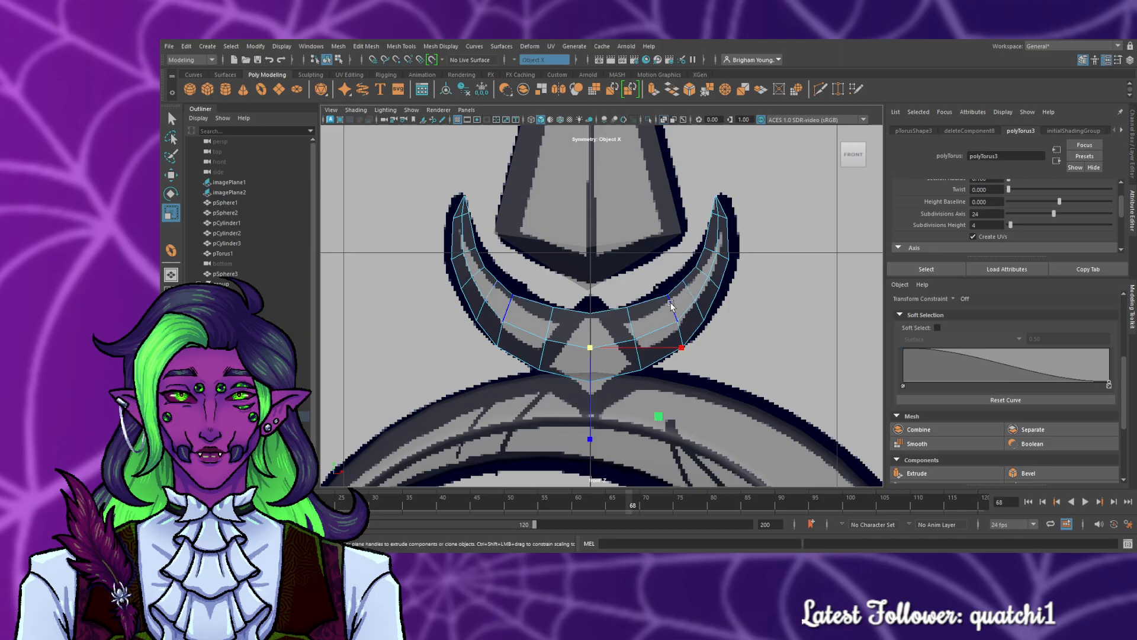
pyautogui.moveTo(675, 322); pyautogui.dragTo(679, 324)
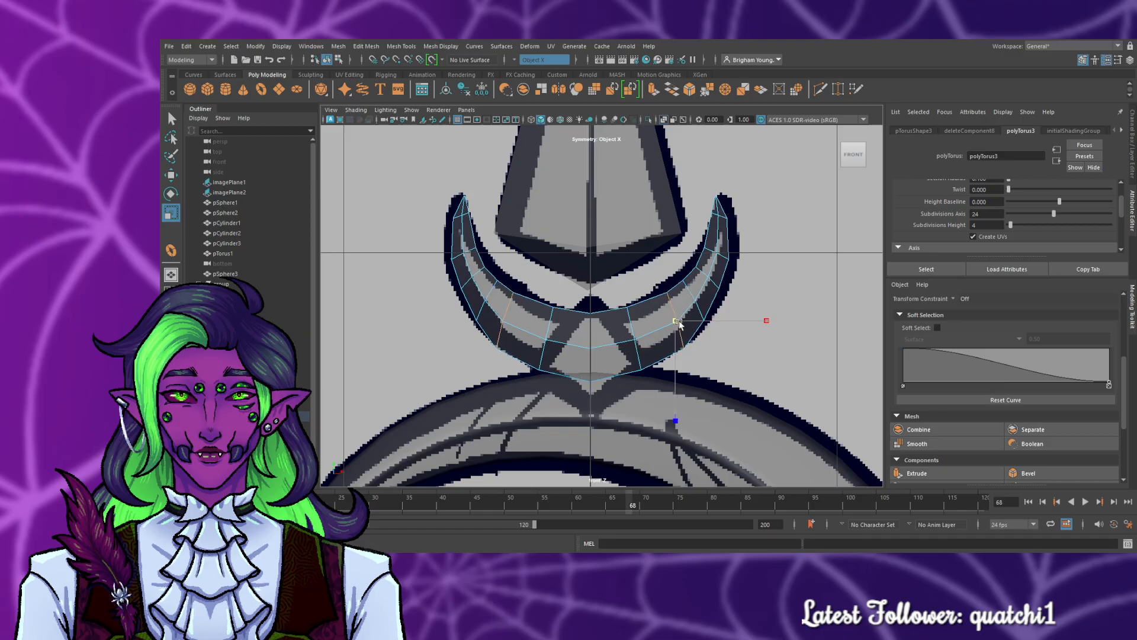
pyautogui.click(717, 216)
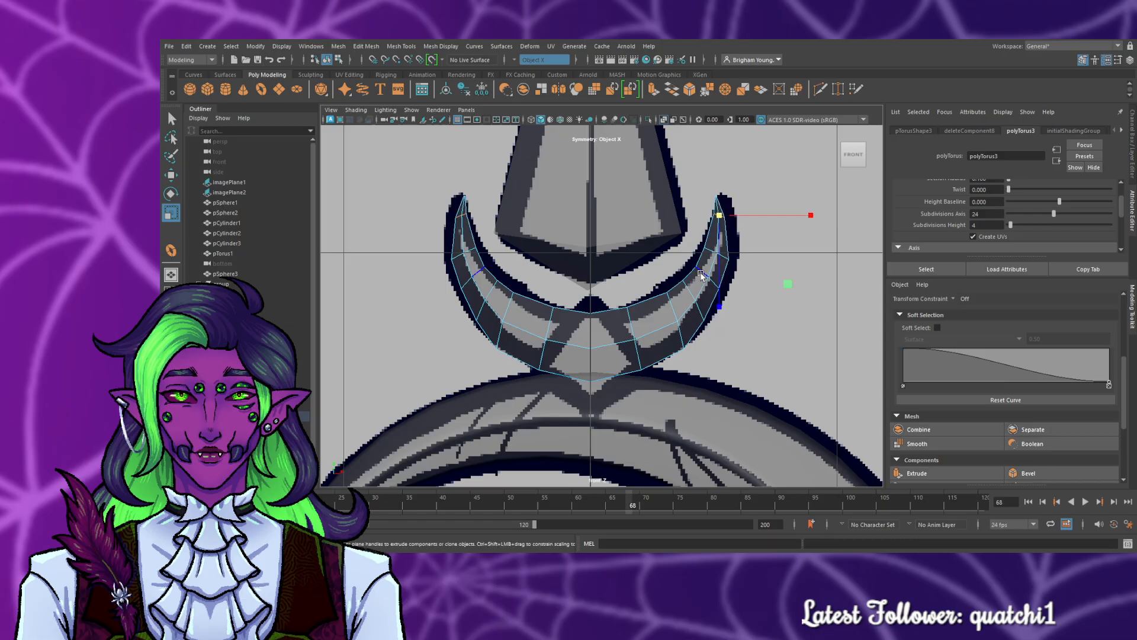
pyautogui.moveTo(709, 279); pyautogui.dragTo(699, 304)
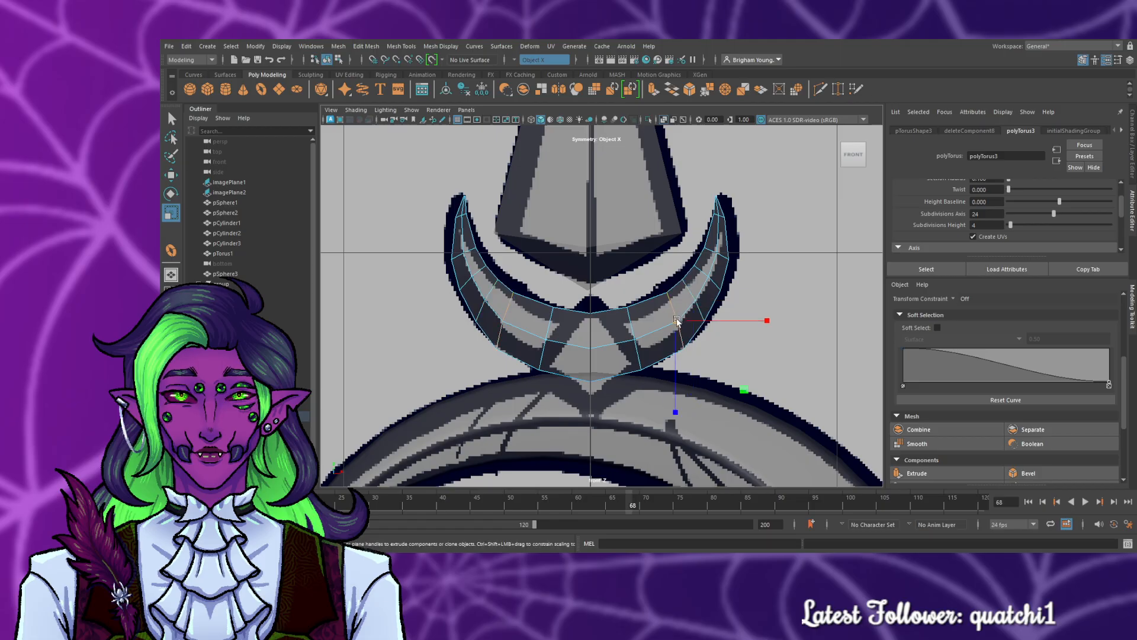
pyautogui.moveTo(677, 320); pyautogui.dragTo(679, 321)
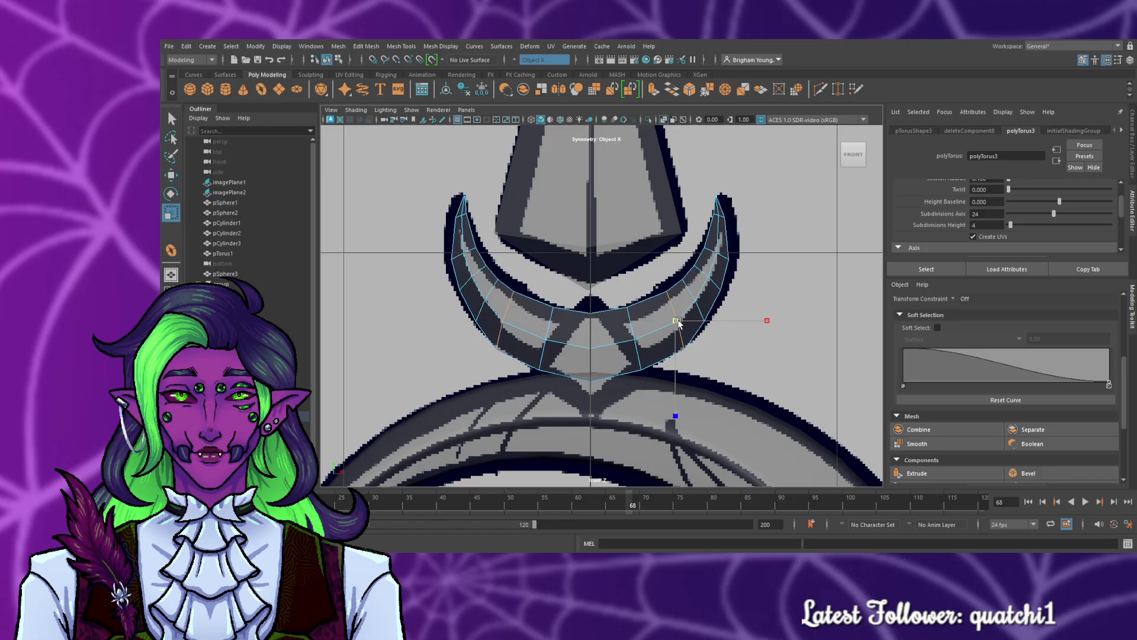
# - Move the crescent's mirrored side edge loops up and its near-tip edge loops outward to follow the reference outline
pyautogui.press('w')
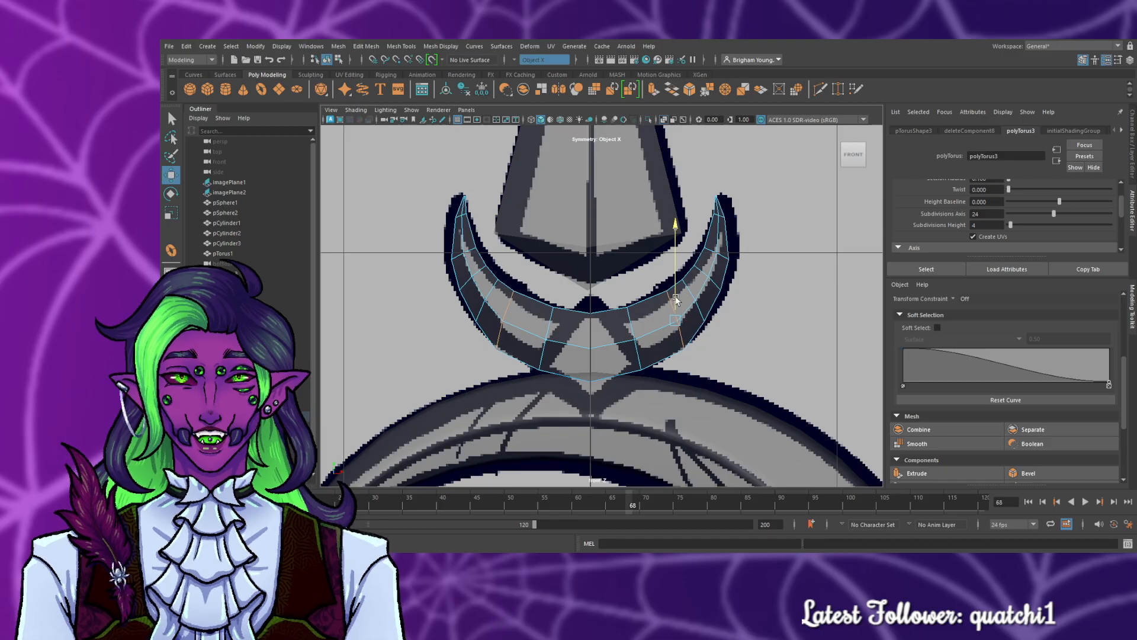
pyautogui.moveTo(675, 318); pyautogui.dragTo(676, 298)
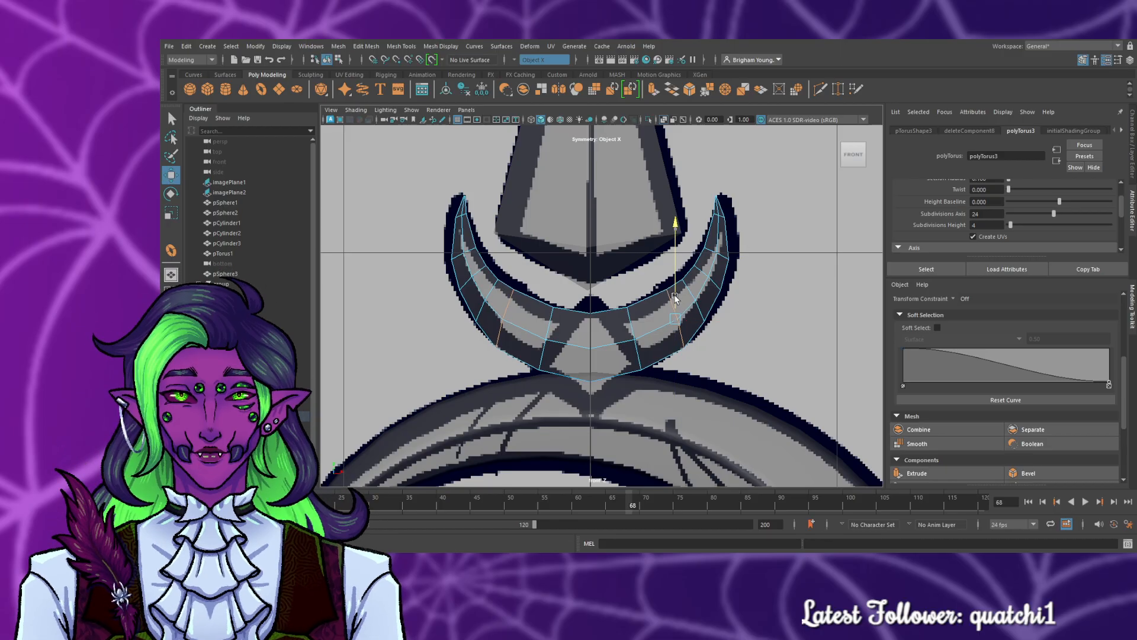
pyautogui.click(690, 290)
pyautogui.moveTo(691, 272); pyautogui.dragTo(737, 251)
pyautogui.click(712, 252)
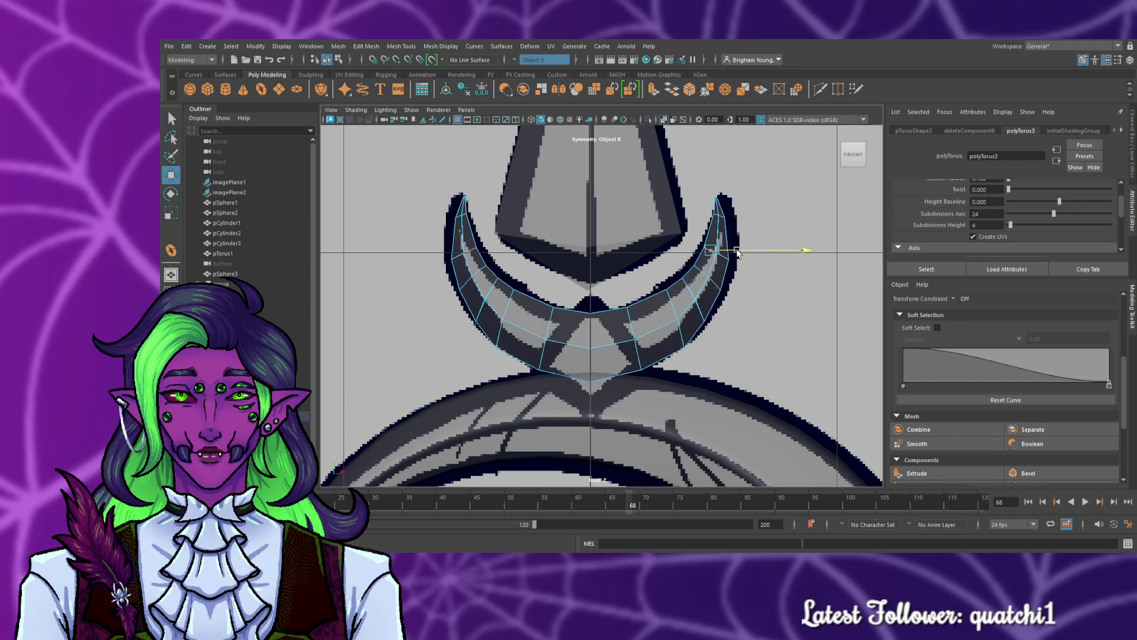
pyautogui.click(739, 268)
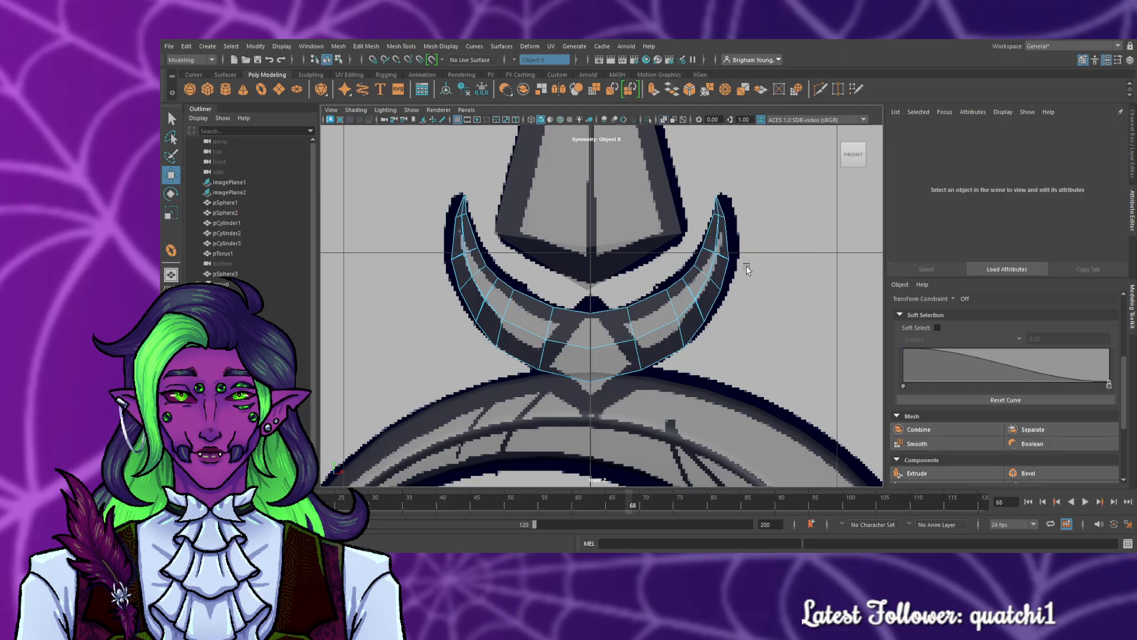
# - Readjust the near-tip edge loops towards the drawn outline and raise the crescent's centre edge loop slightly
pyautogui.hotkey('ctrl', 'z')
pyautogui.hotkey('ctrl', 'z')
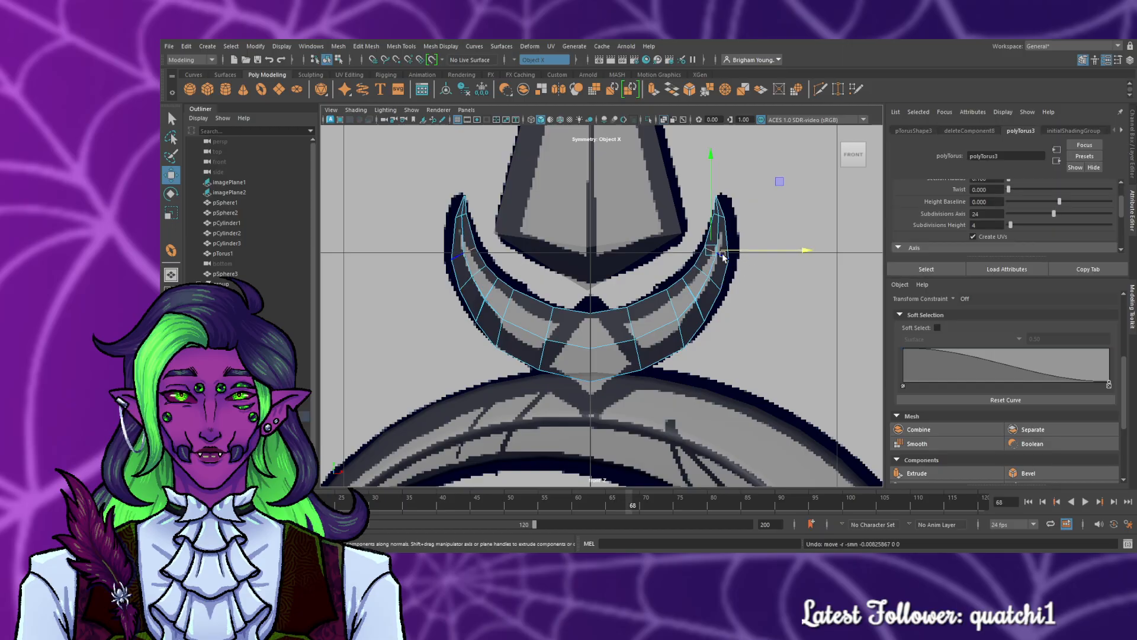
pyautogui.moveTo(748, 256); pyautogui.dragTo(745, 256)
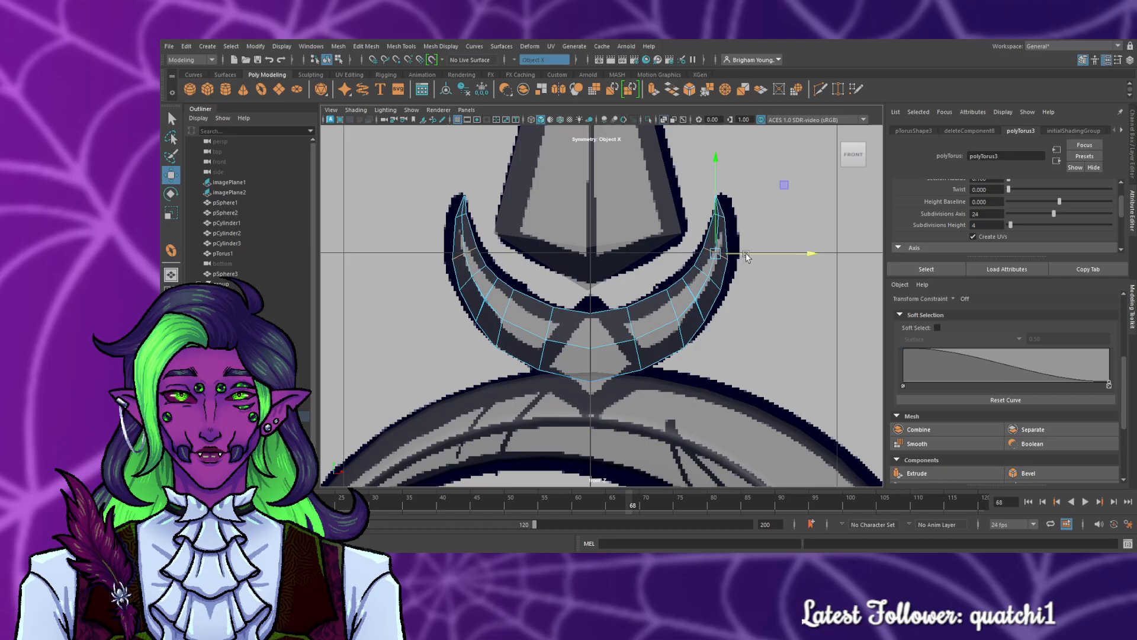
pyautogui.click(721, 203)
pyautogui.click(747, 203)
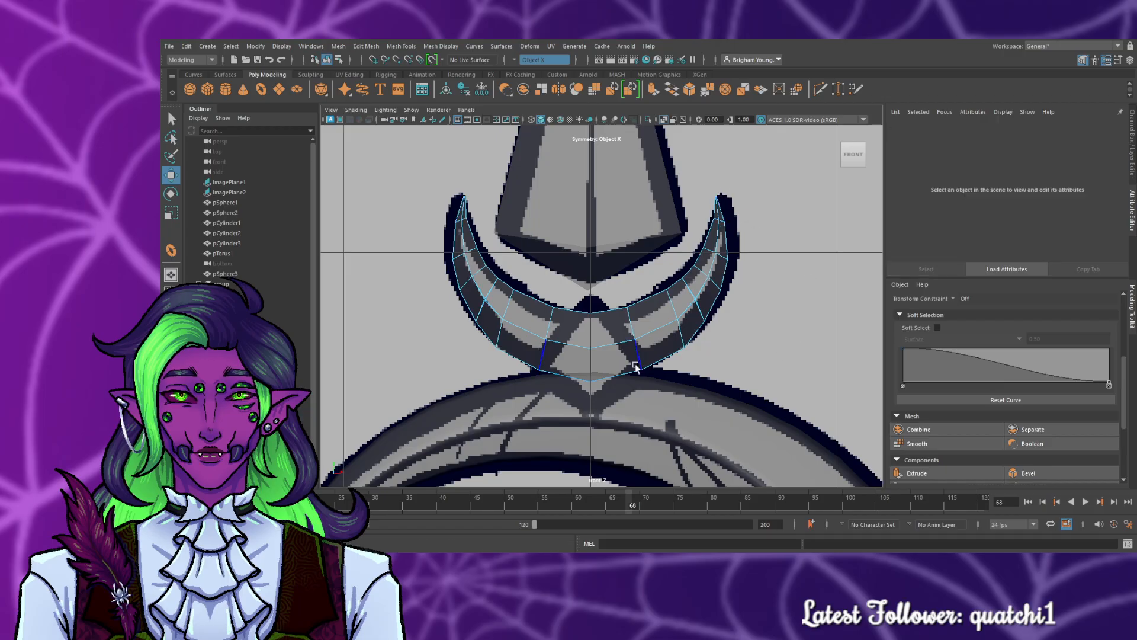
pyautogui.click(591, 371)
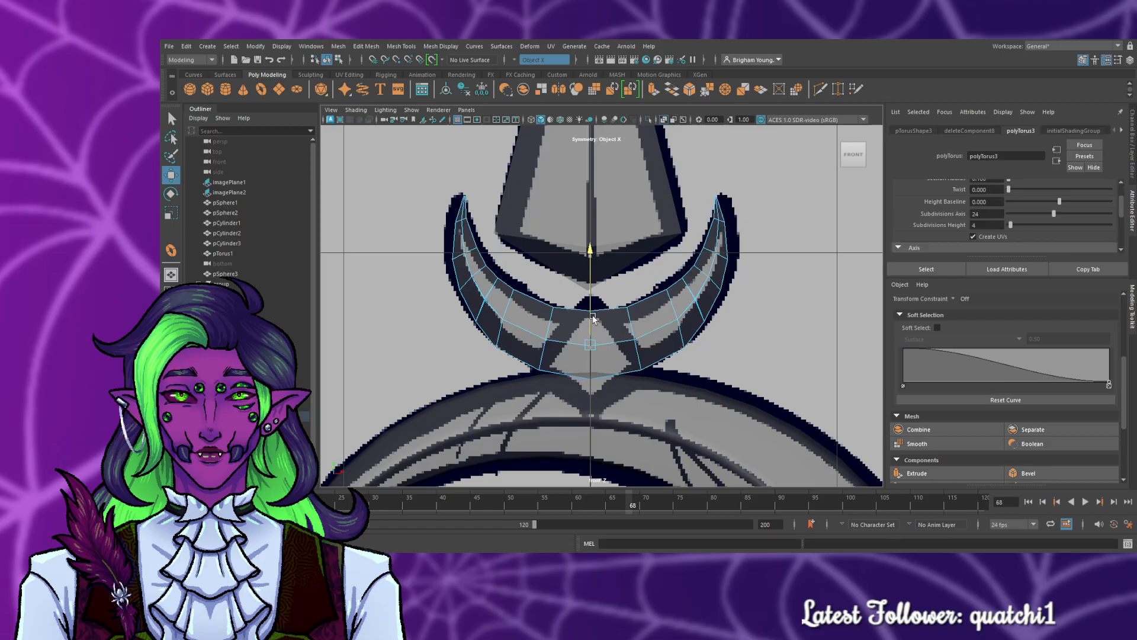
pyautogui.click(770, 364)
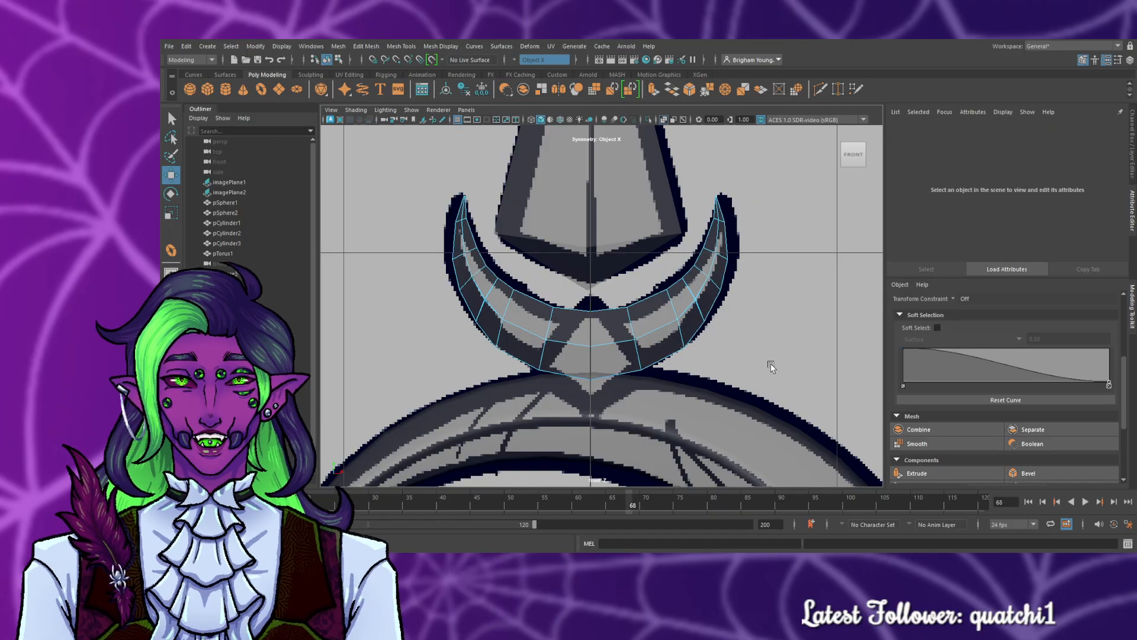
# - In the side view, move the whole crescent in depth onto the centreline of the staff below the spike
pyautogui.press('space')
pyautogui.press('space')
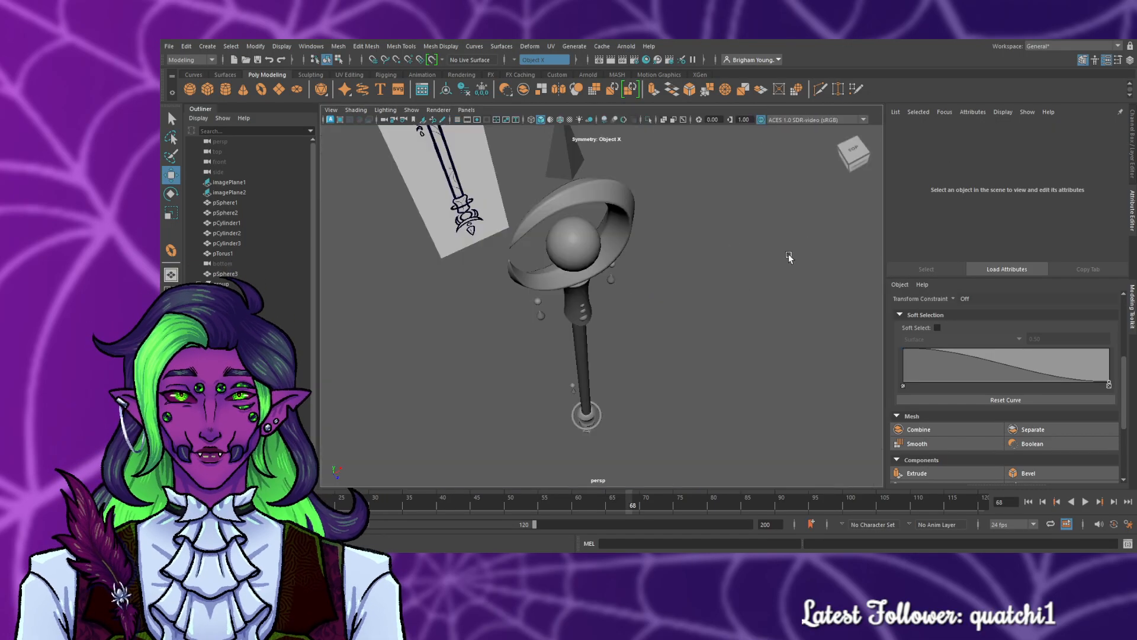
pyautogui.keyDown('alt'); pyautogui.moveTo(785, 305); pyautogui.dragTo(655, 330); pyautogui.keyUp('alt')
pyautogui.press('space')
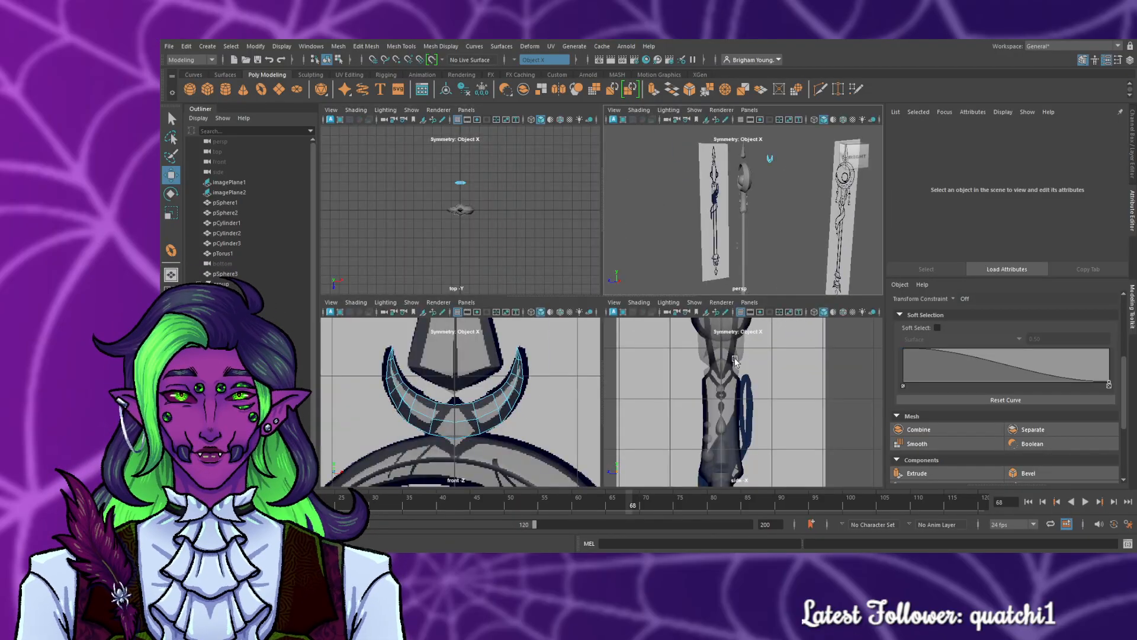
pyautogui.press('space')
pyautogui.scroll(-5, 721, 371)
pyautogui.scroll(3, 682, 322)
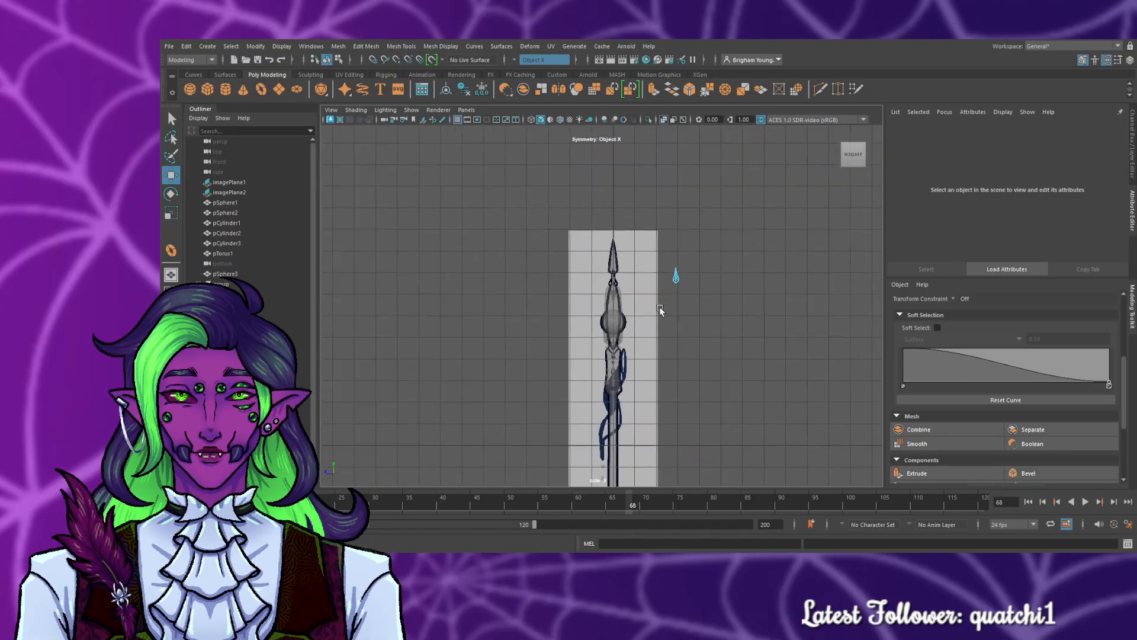
pyautogui.keyDown('alt'); pyautogui.moveTo(672, 336); pyautogui.dragTo(784, 381, button='right'); pyautogui.keyUp('alt')
pyautogui.keyDown('alt'); pyautogui.moveTo(791, 385); pyautogui.dragTo(622, 335, button='middle'); pyautogui.keyUp('alt')
pyautogui.click(758, 267)
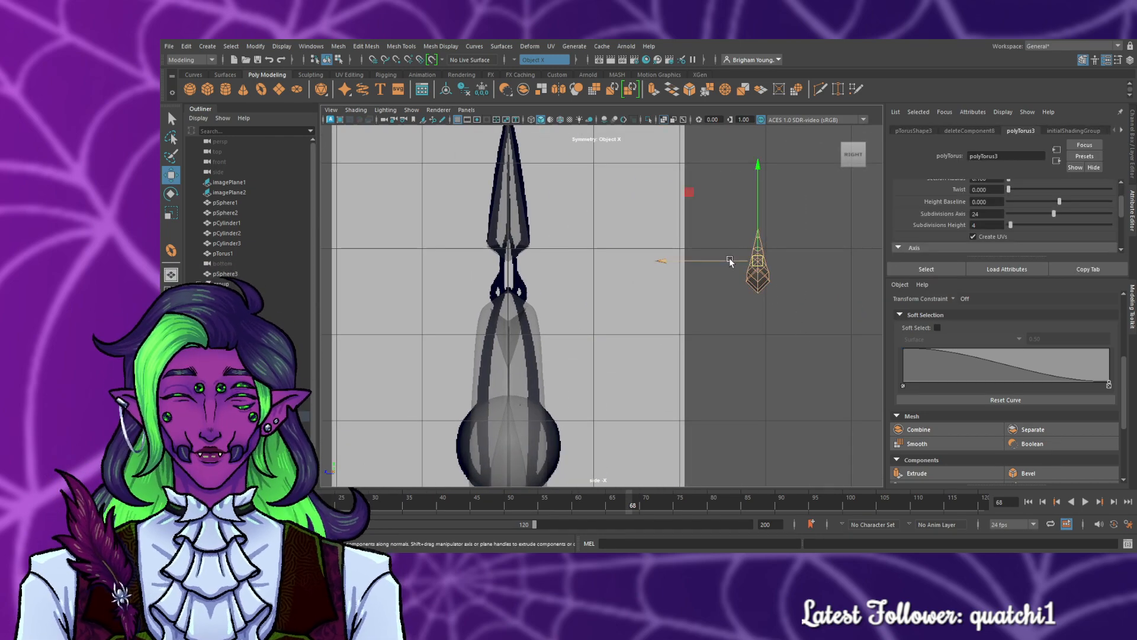
pyautogui.moveTo(730, 258); pyautogui.dragTo(474, 272)
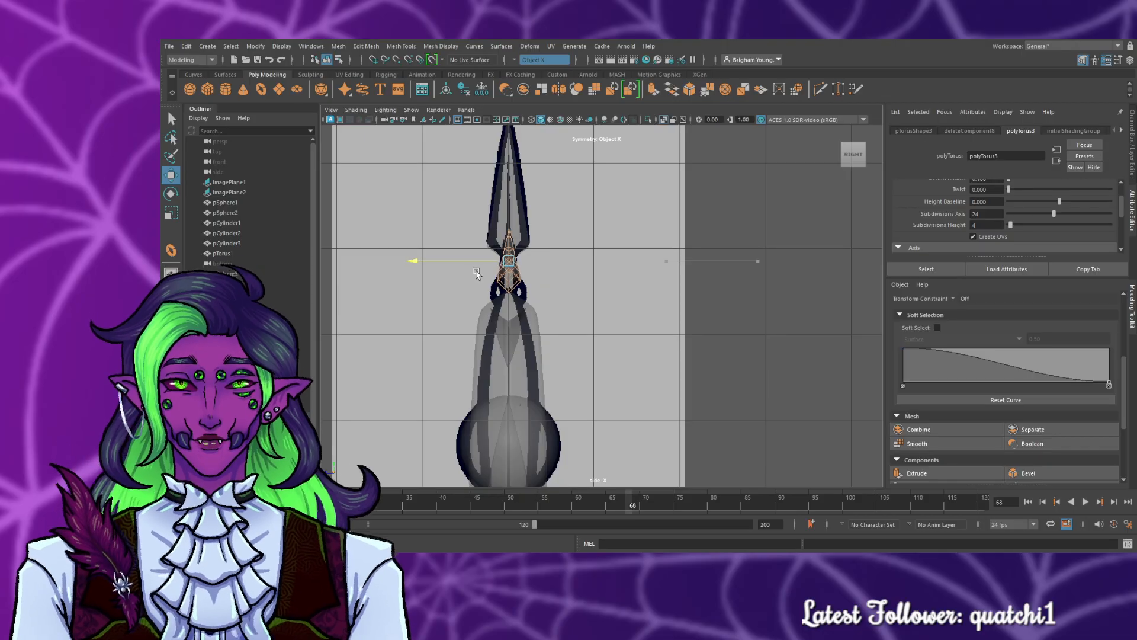
pyautogui.scroll(5, 503, 308)
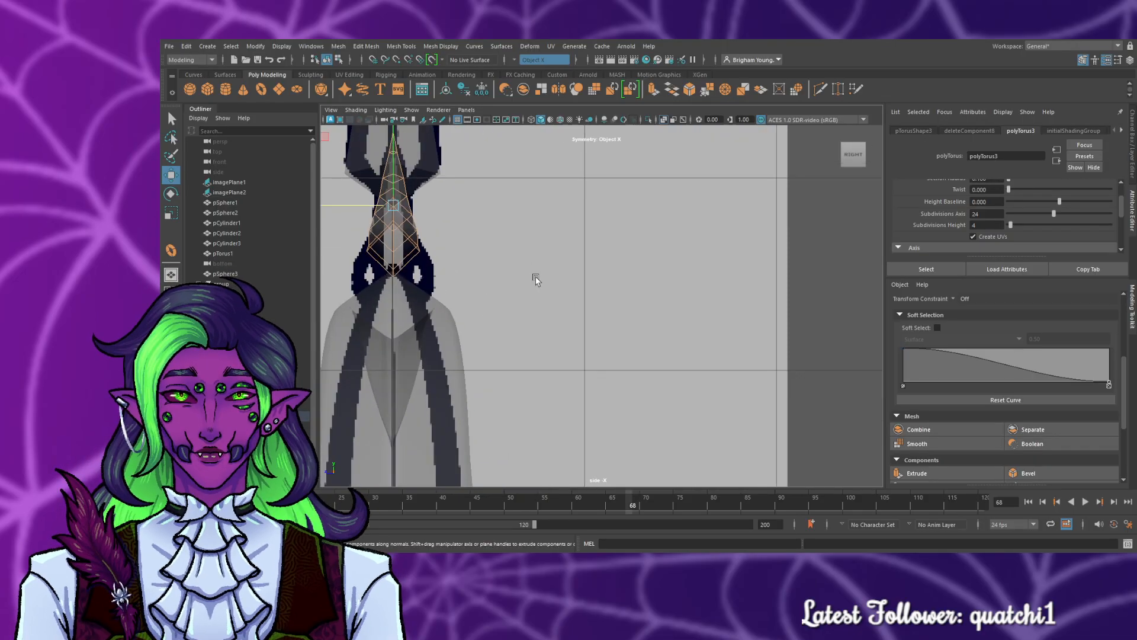
pyautogui.keyDown('alt'); pyautogui.moveTo(535, 279); pyautogui.dragTo(668, 414, button='middle'); pyautogui.keyUp('alt')
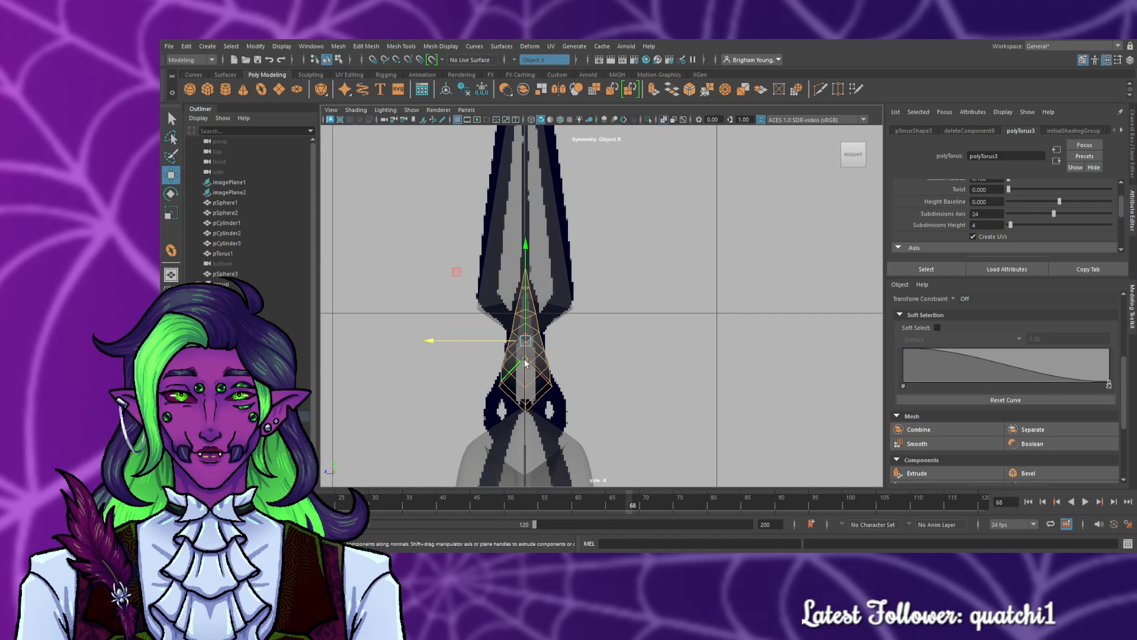
pyautogui.moveTo(489, 342); pyautogui.dragTo(488, 342)
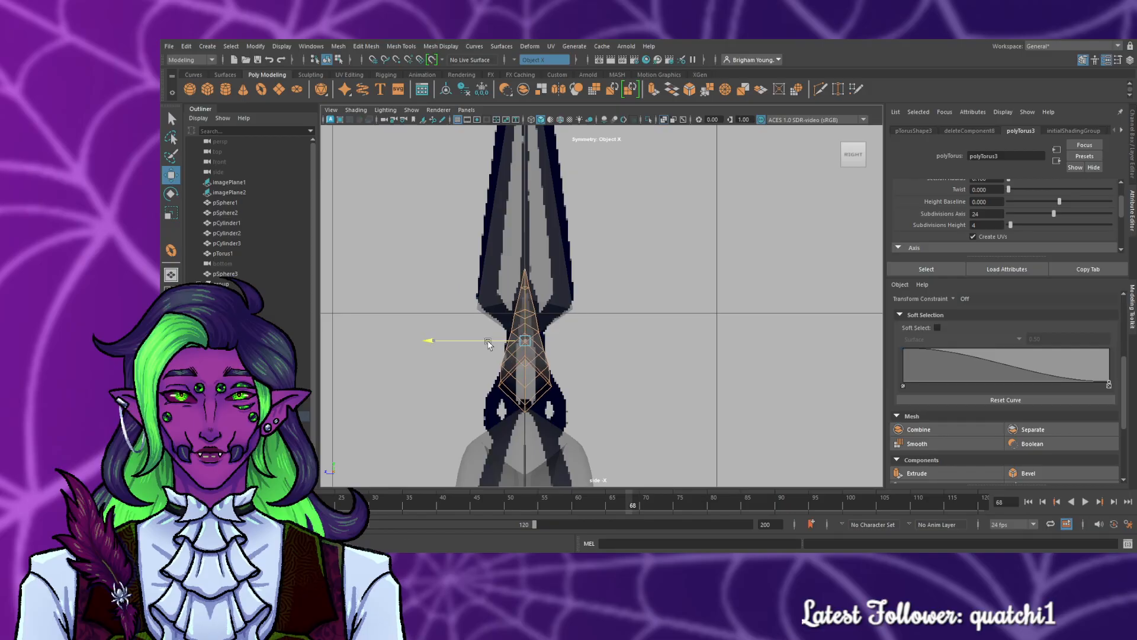
pyautogui.click(629, 377)
# - Scale the crescent's lower edge loops in depth to fit its thickness to the side-view drawing
pyautogui.scroll(2, 592, 394)
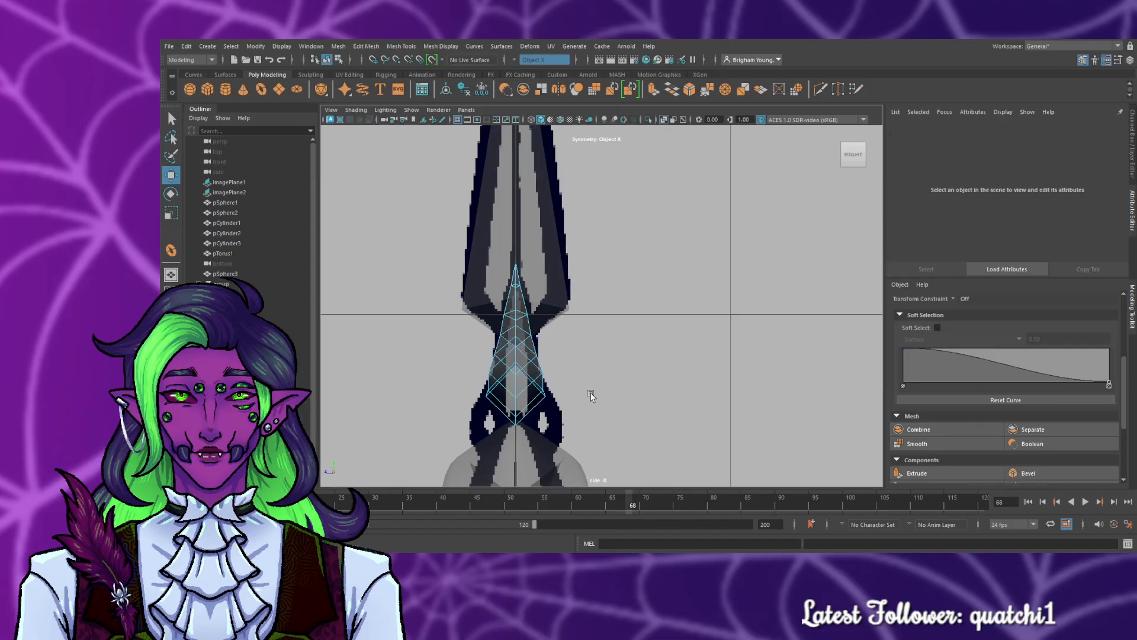
pyautogui.doubleClick(513, 397)
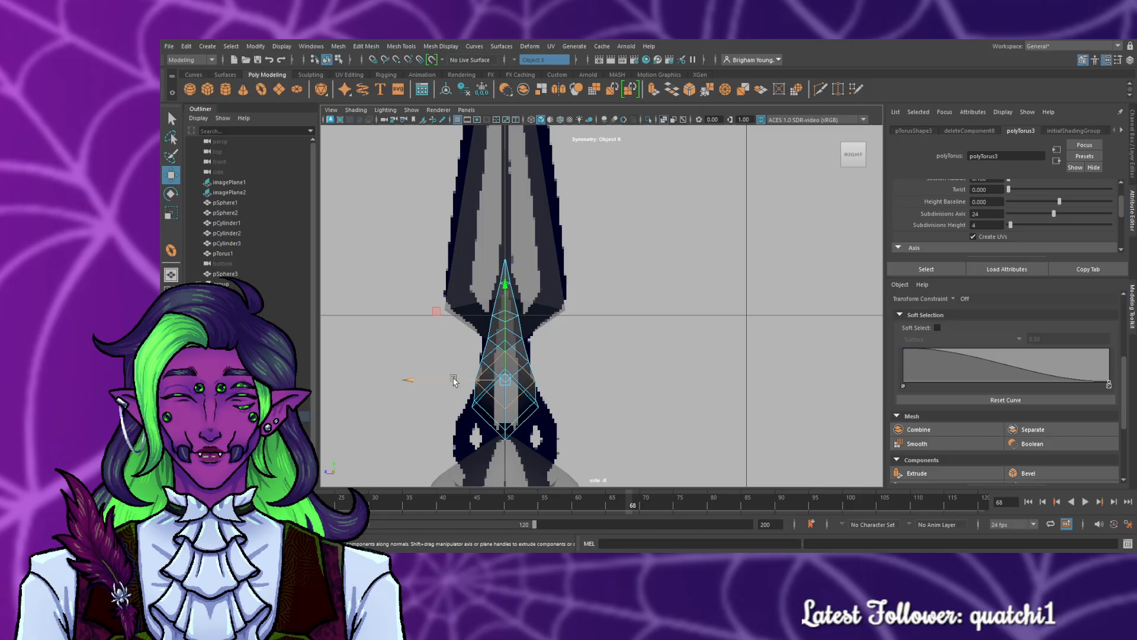
pyautogui.press('r')
pyautogui.moveTo(454, 379); pyautogui.dragTo(459, 381)
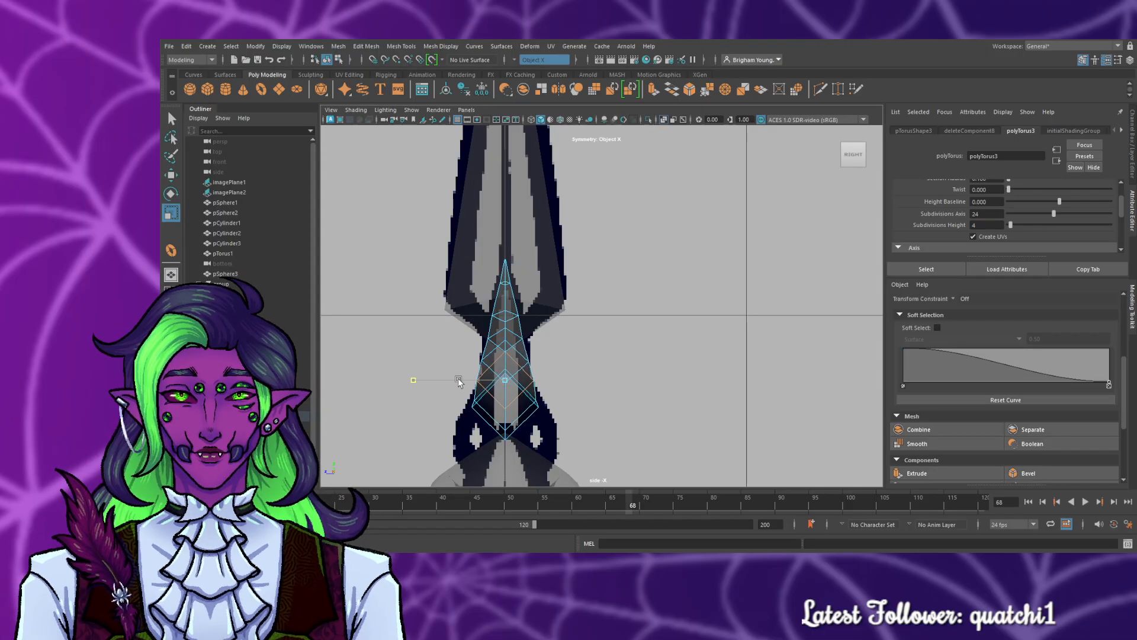
pyautogui.doubleClick(491, 346)
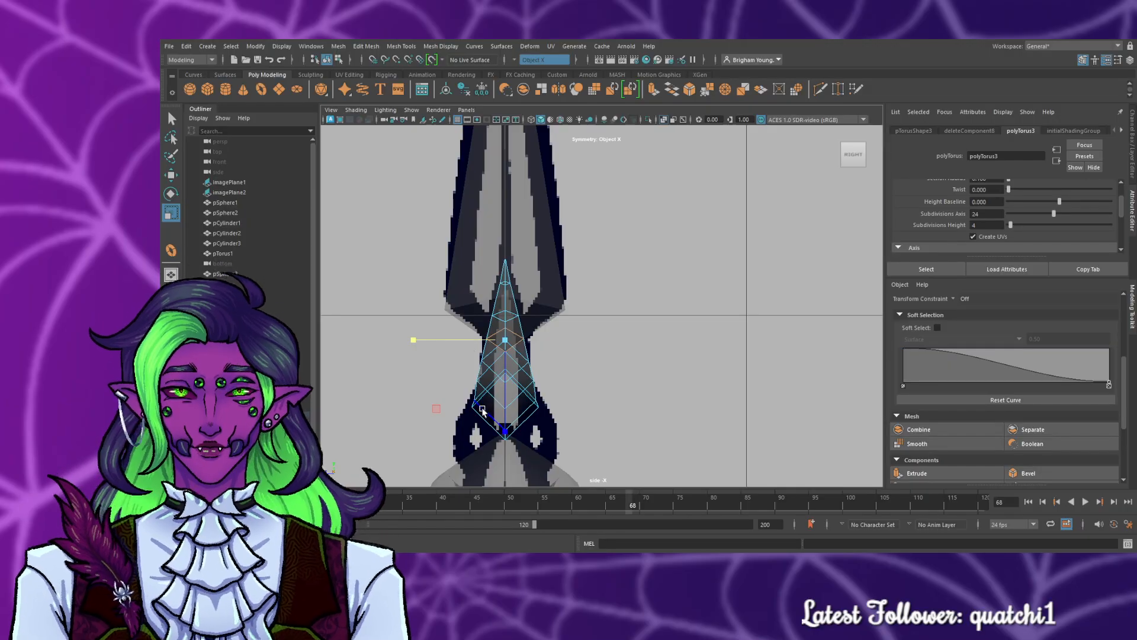
pyautogui.doubleClick(483, 409)
pyautogui.click(466, 403)
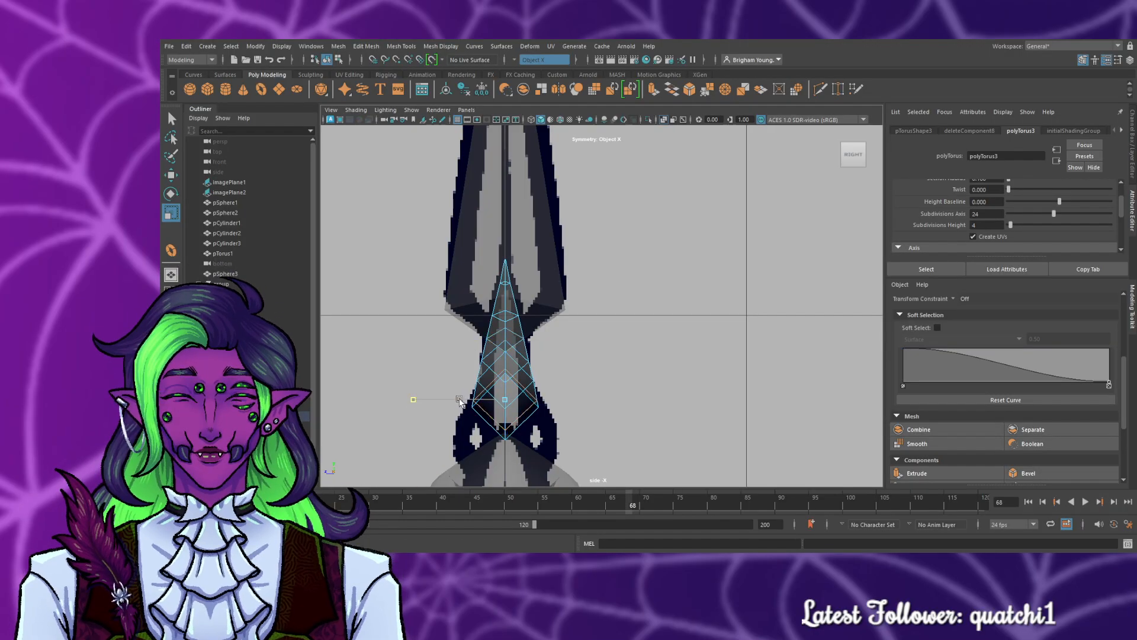
# - Examine the crescent against the front reference and in perspective together with the spike and the large moon ring
pyautogui.press('space')
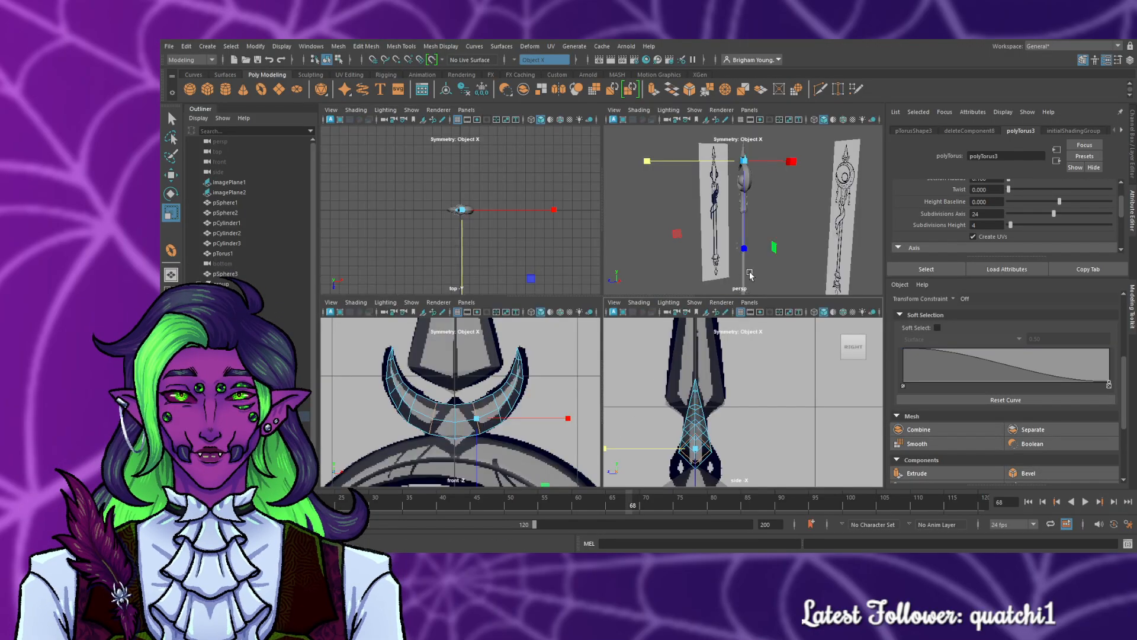
pyautogui.press('space')
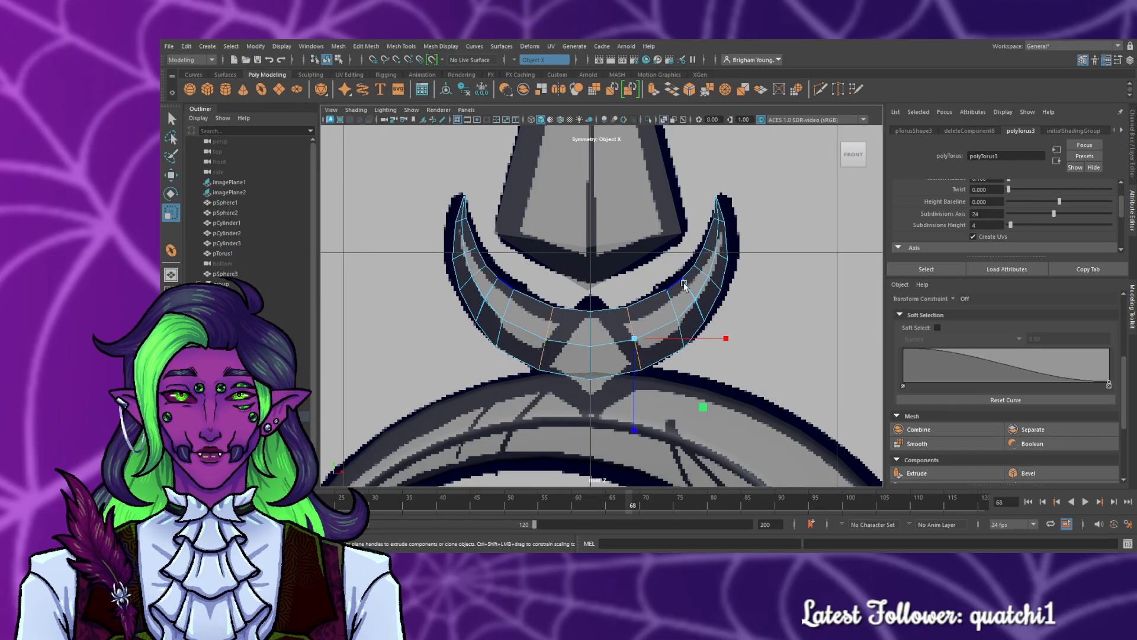
pyautogui.click(788, 306)
pyautogui.scroll(-8, 787, 333)
pyautogui.scroll(3, 780, 352)
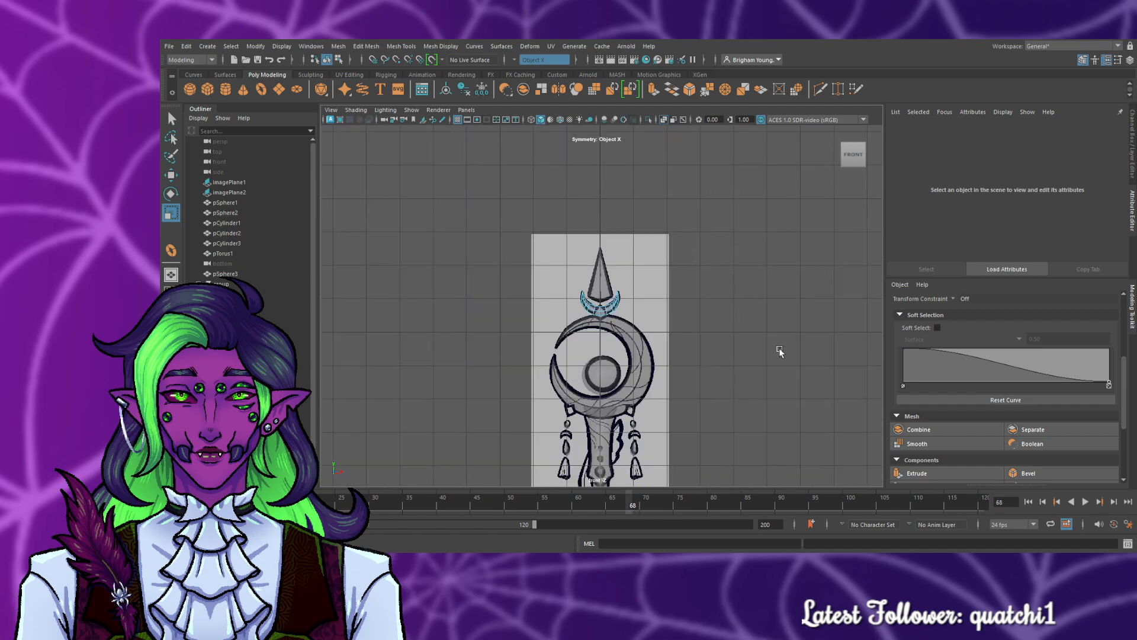
pyautogui.press('space')
pyautogui.press('space')
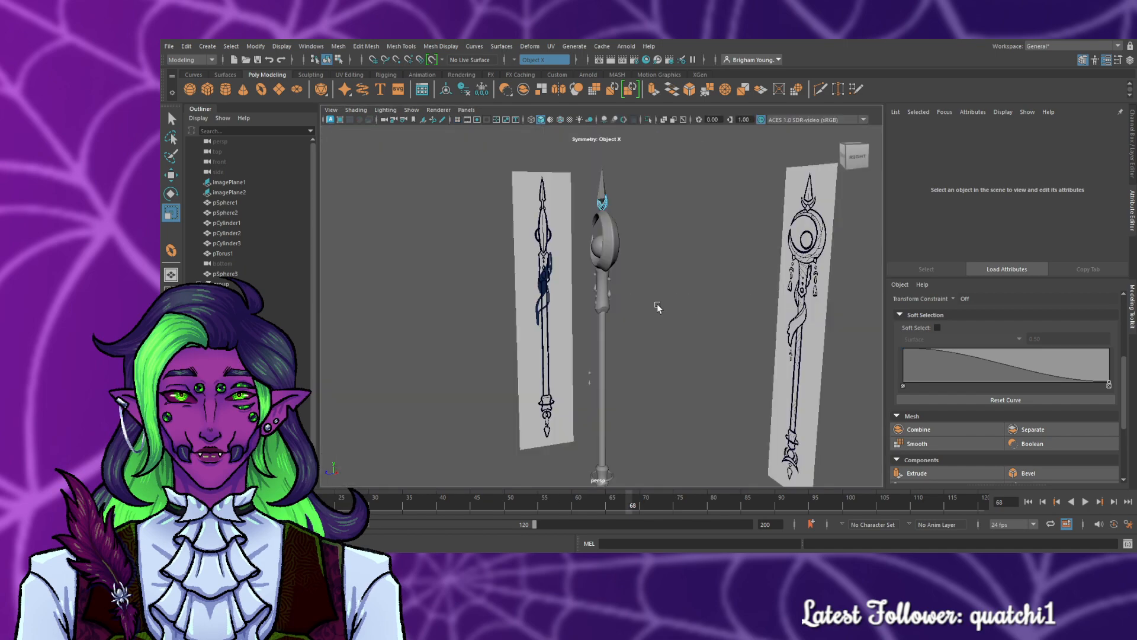
pyautogui.moveTo(647, 273); pyautogui.dragTo(694, 247, button='right')
pyautogui.click(668, 270)
pyautogui.keyDown('alt'); pyautogui.moveTo(556, 354); pyautogui.dragTo(651, 358); pyautogui.keyUp('alt')
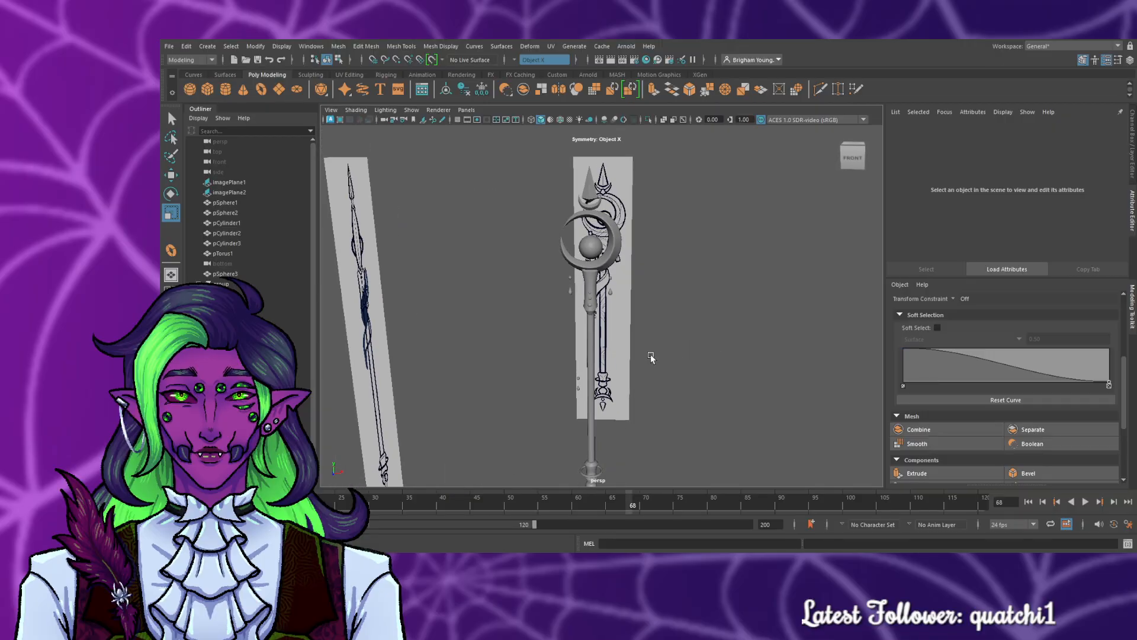
pyautogui.scroll(4, 649, 343)
pyautogui.keyDown('alt'); pyautogui.moveTo(661, 171); pyautogui.dragTo(671, 332, button='middle'); pyautogui.keyUp('alt')
pyautogui.scroll(6, 687, 314)
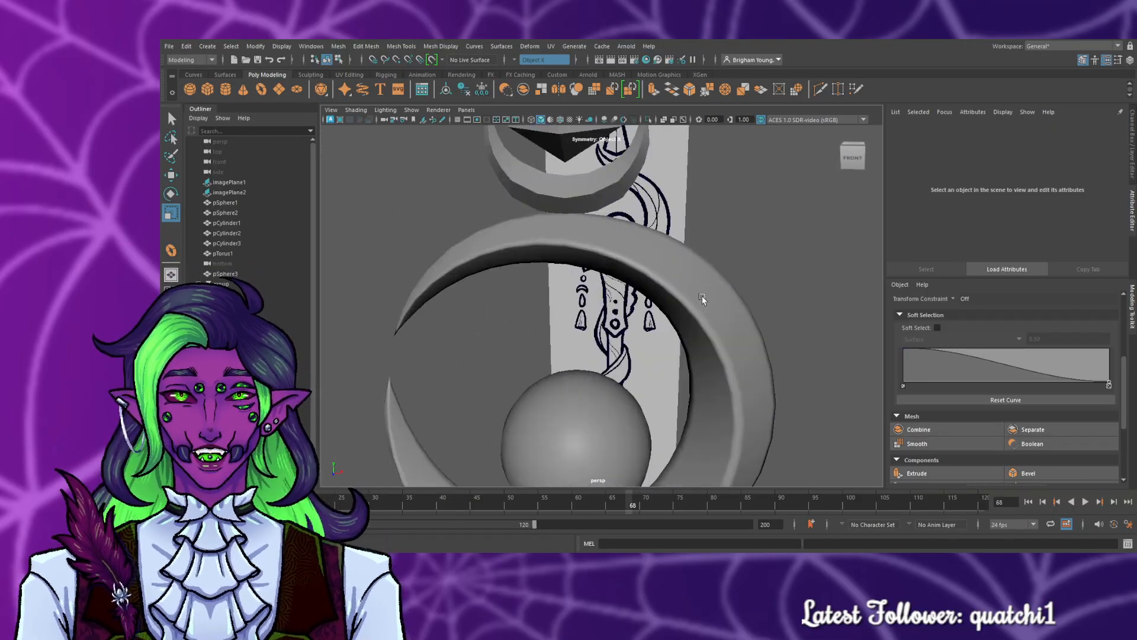
pyautogui.keyDown('alt'); pyautogui.moveTo(702, 298); pyautogui.dragTo(541, 254); pyautogui.keyUp('alt')
# - Preview the crescent with smoothing over its cage and return it to the unsmoothed display
pyautogui.click(513, 249)
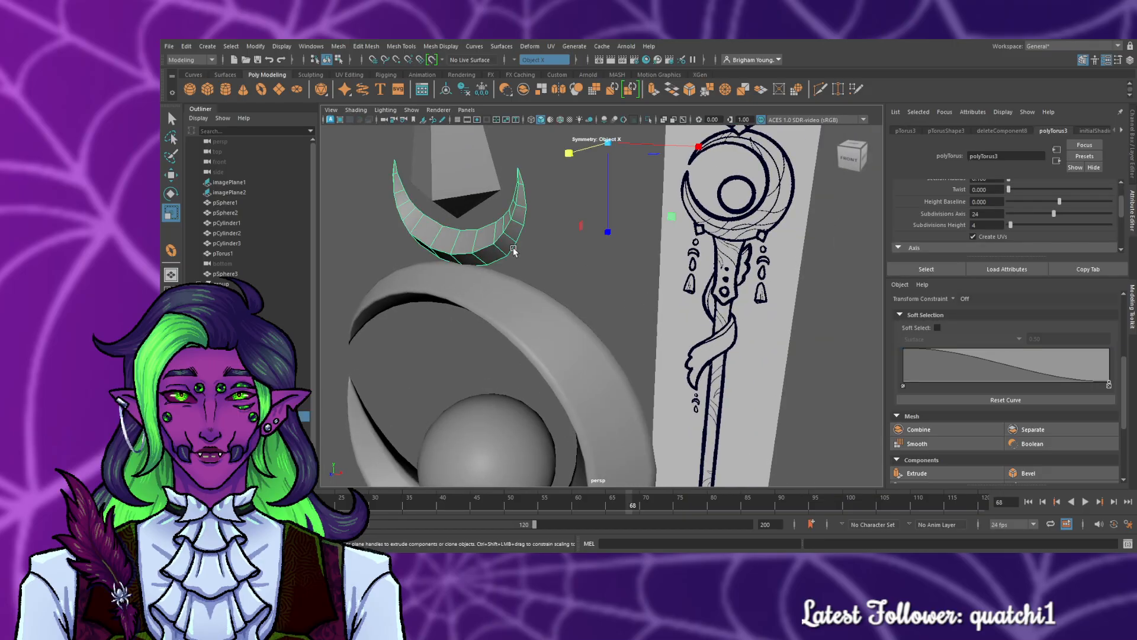
pyautogui.press('2')
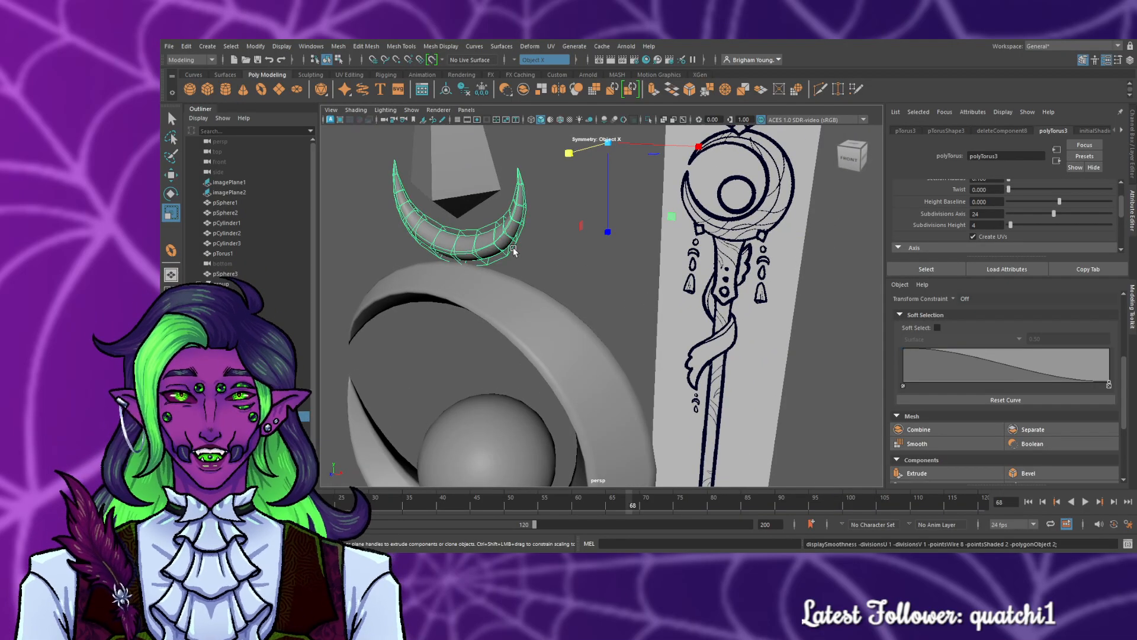
pyautogui.click(574, 260)
pyautogui.click(493, 248)
pyautogui.press('1')
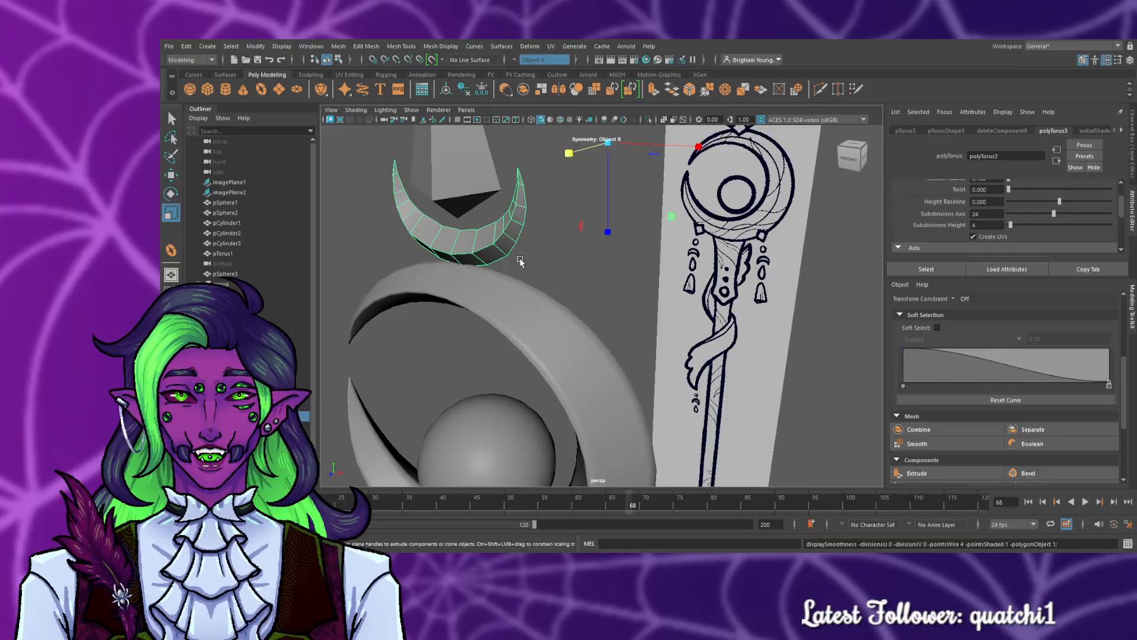
pyautogui.click(576, 273)
# - Turn off symmetry and bevel the crescent's lengthwise edge loop
pyautogui.scroll(2, 493, 255)
pyautogui.click(457, 240)
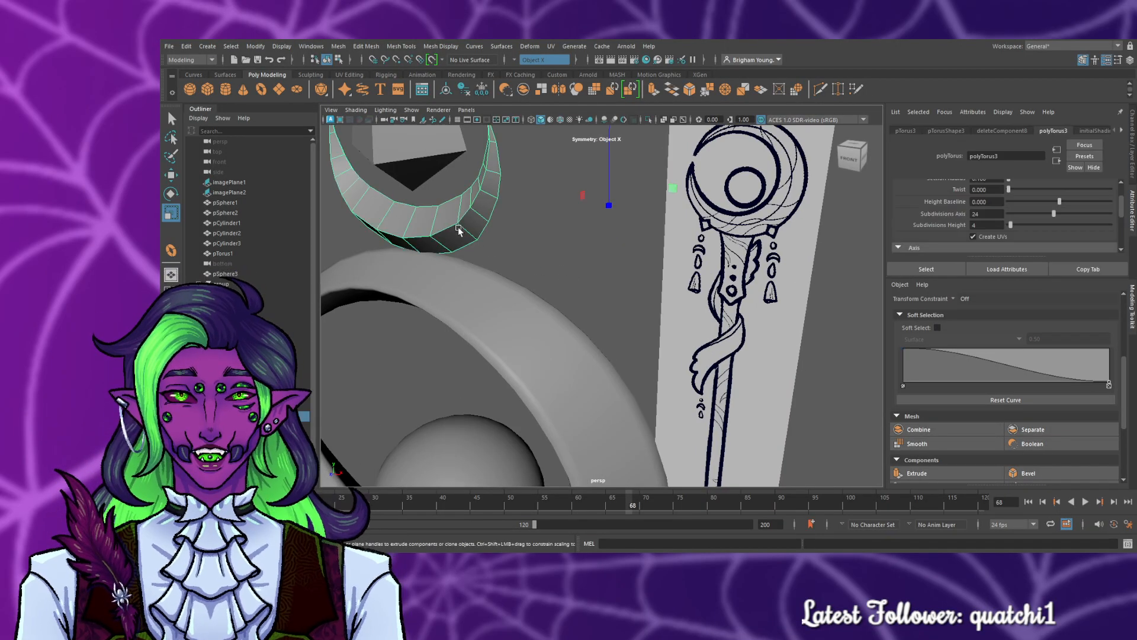
pyautogui.moveTo(474, 212); pyautogui.dragTo(471, 205, button='right')
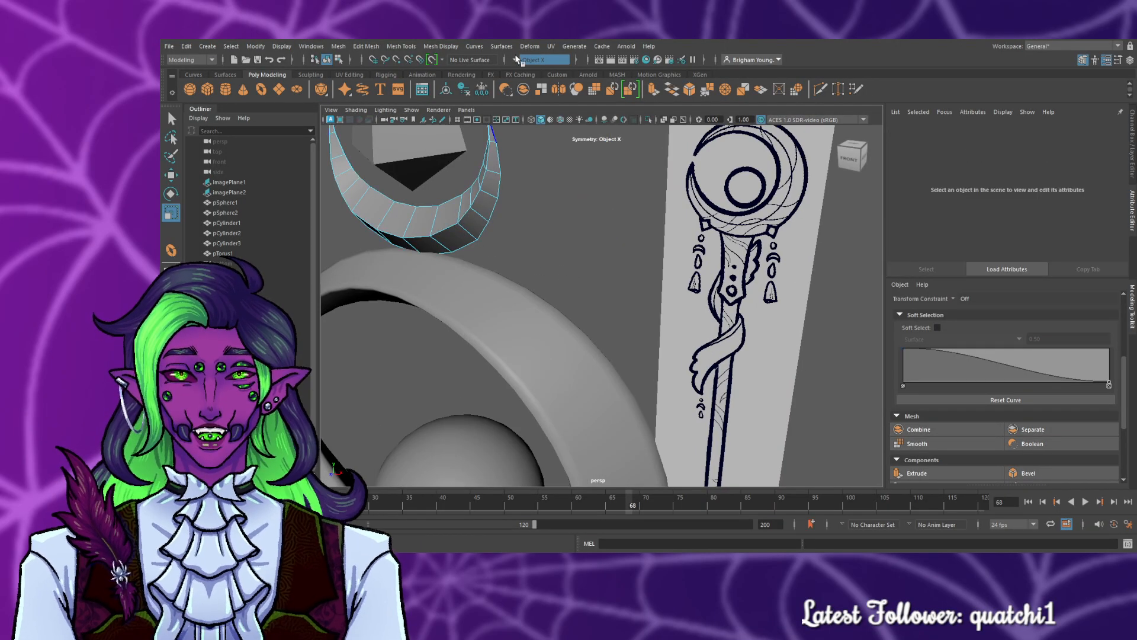
pyautogui.click(523, 63)
pyautogui.doubleClick(449, 204)
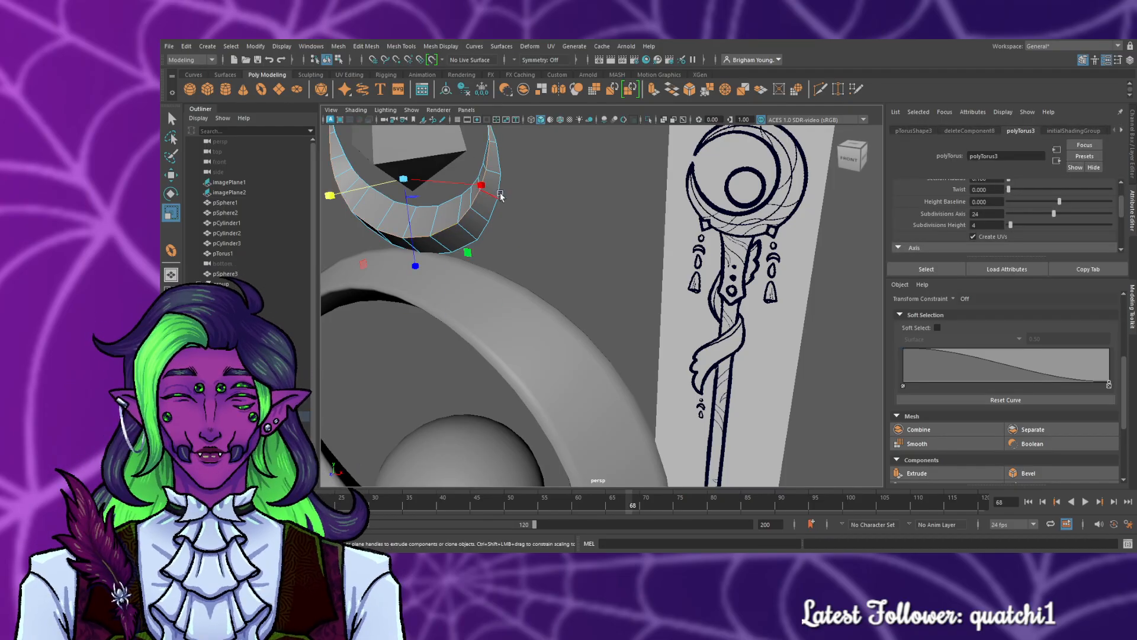
pyautogui.click(690, 90)
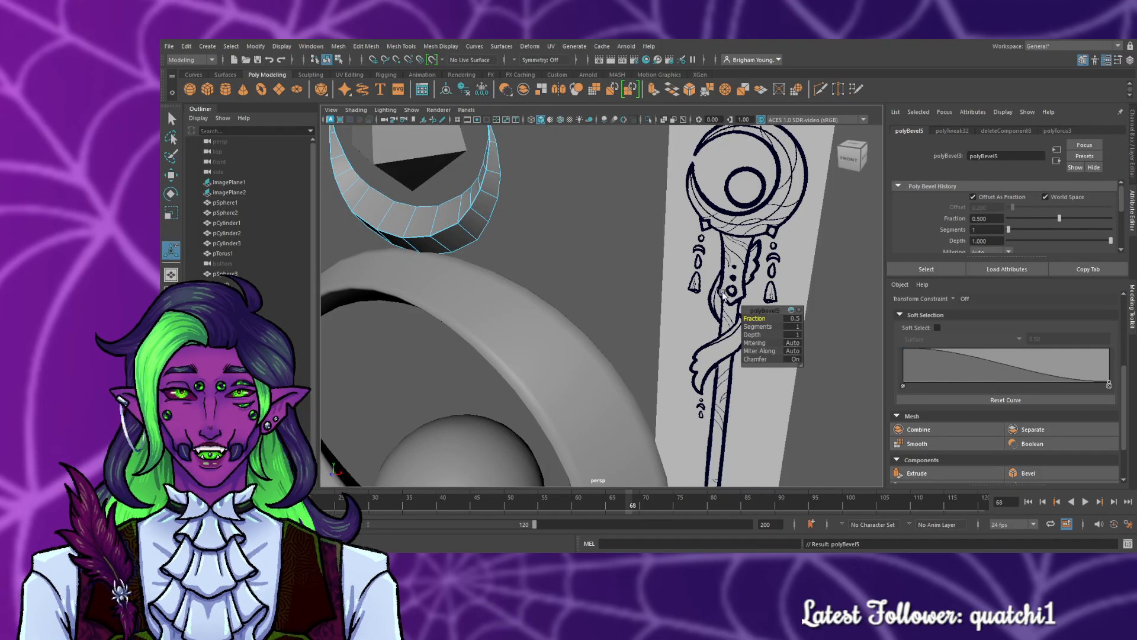
# - Adjust the current bevel's fraction and bevel the crescent's inner and outer lengthwise edge loops as well
pyautogui.moveTo(748, 318); pyautogui.dragTo(762, 319)
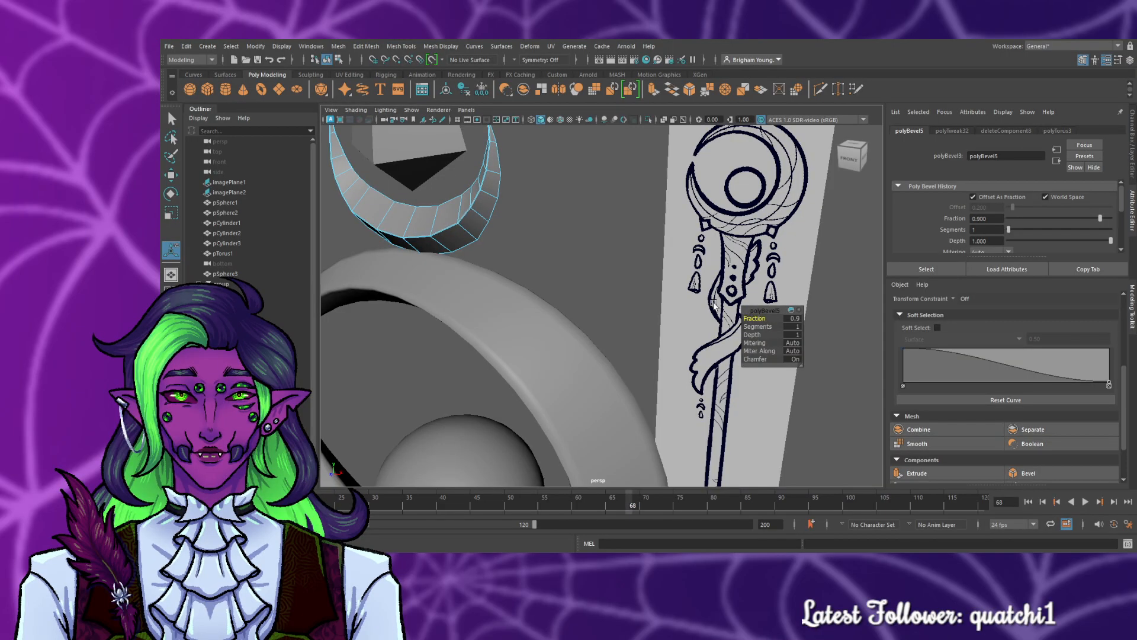
pyautogui.doubleClick(440, 205)
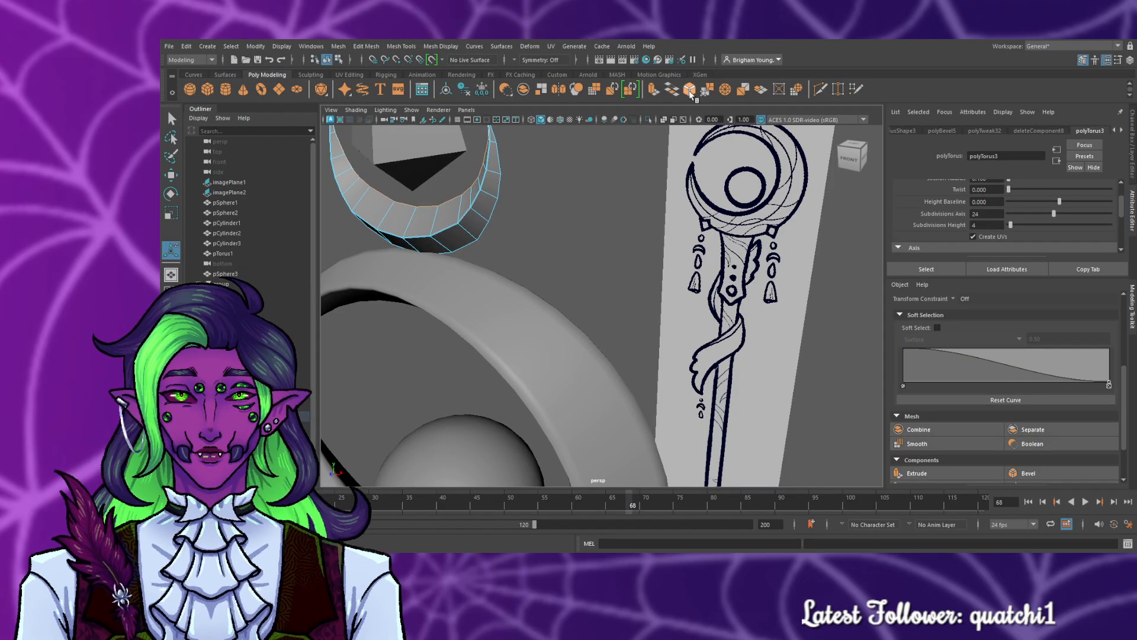
pyautogui.click(689, 90)
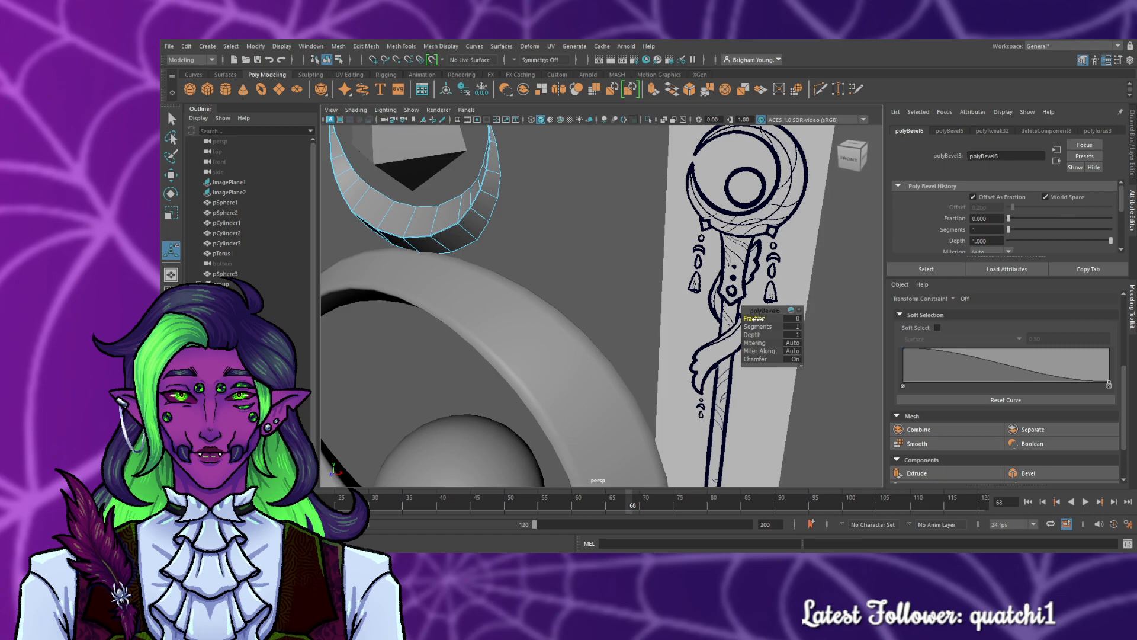
pyautogui.moveTo(754, 318); pyautogui.dragTo(533, 273)
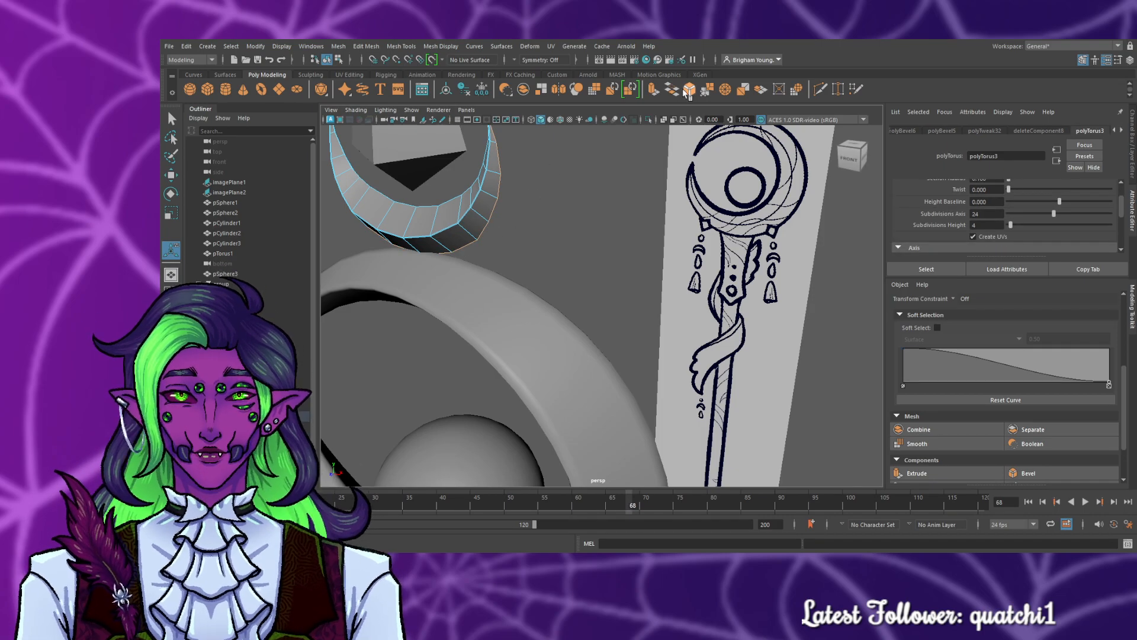
pyautogui.hotkey('ctrl', 'b')
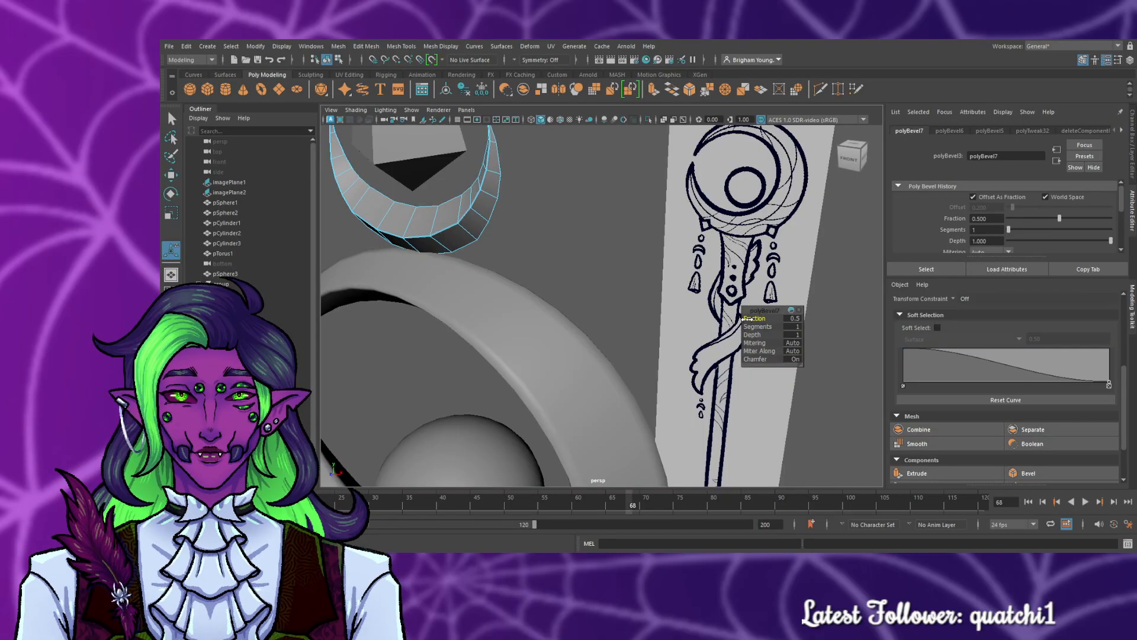
pyautogui.click(587, 264)
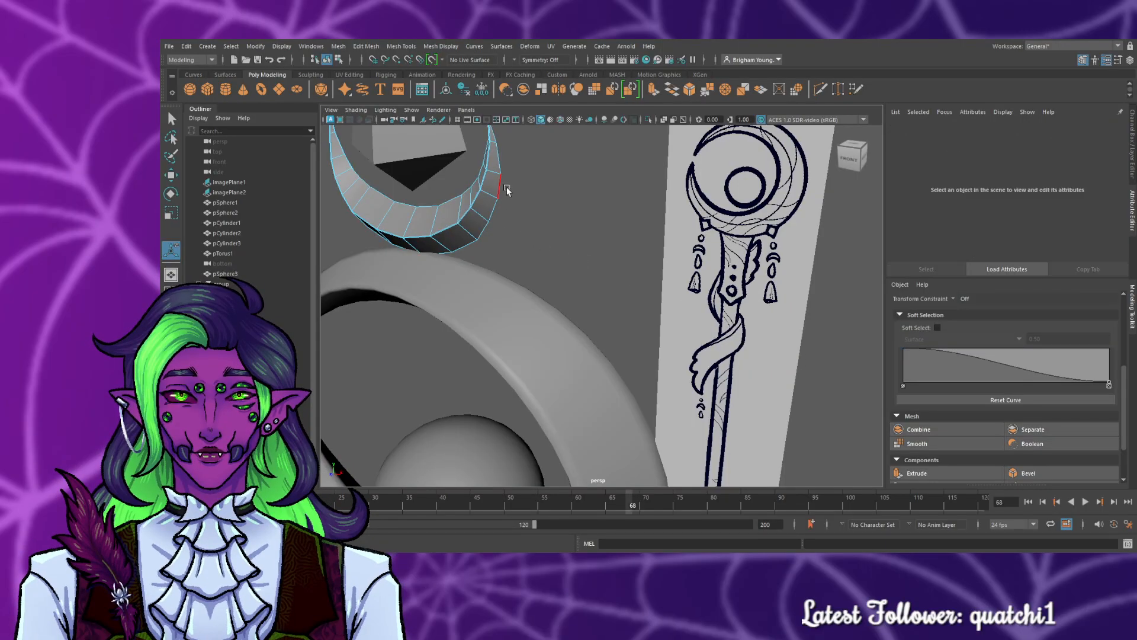
# - Merge the vertices at each of the crescent's two tips into a single sharp point
pyautogui.keyDown('alt'); pyautogui.moveTo(506, 186); pyautogui.dragTo(563, 330); pyautogui.keyUp('alt')
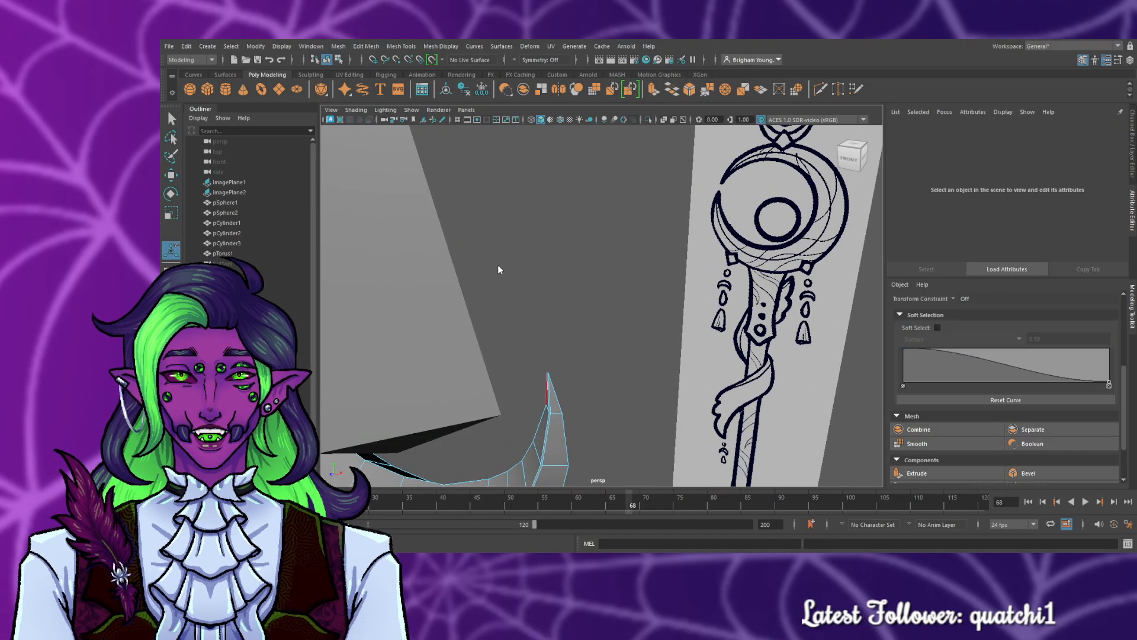
pyautogui.keyDown('alt'); pyautogui.moveTo(500, 264); pyautogui.dragTo(623, 313); pyautogui.keyUp('alt')
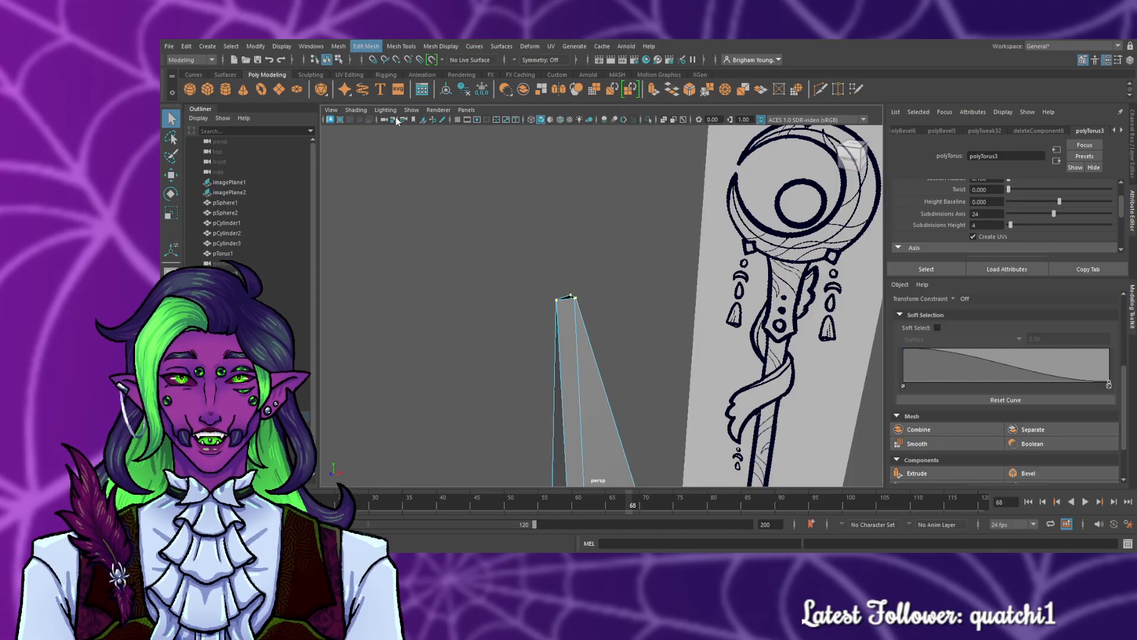
pyautogui.click(391, 154)
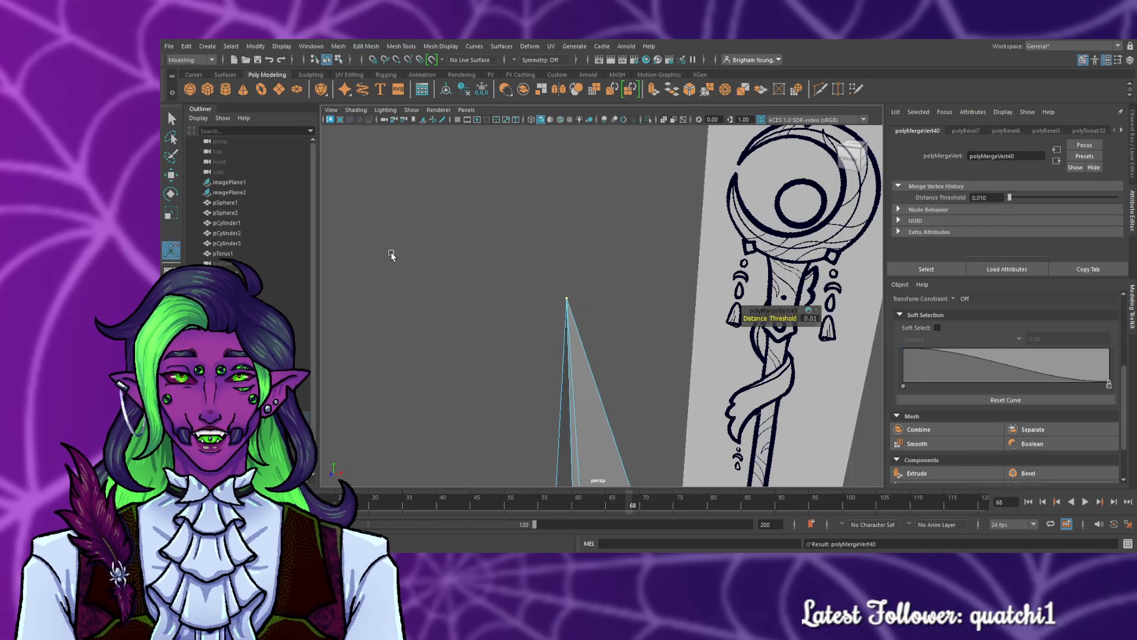
pyautogui.keyDown('alt'); pyautogui.moveTo(421, 288); pyautogui.dragTo(642, 264); pyautogui.keyUp('alt')
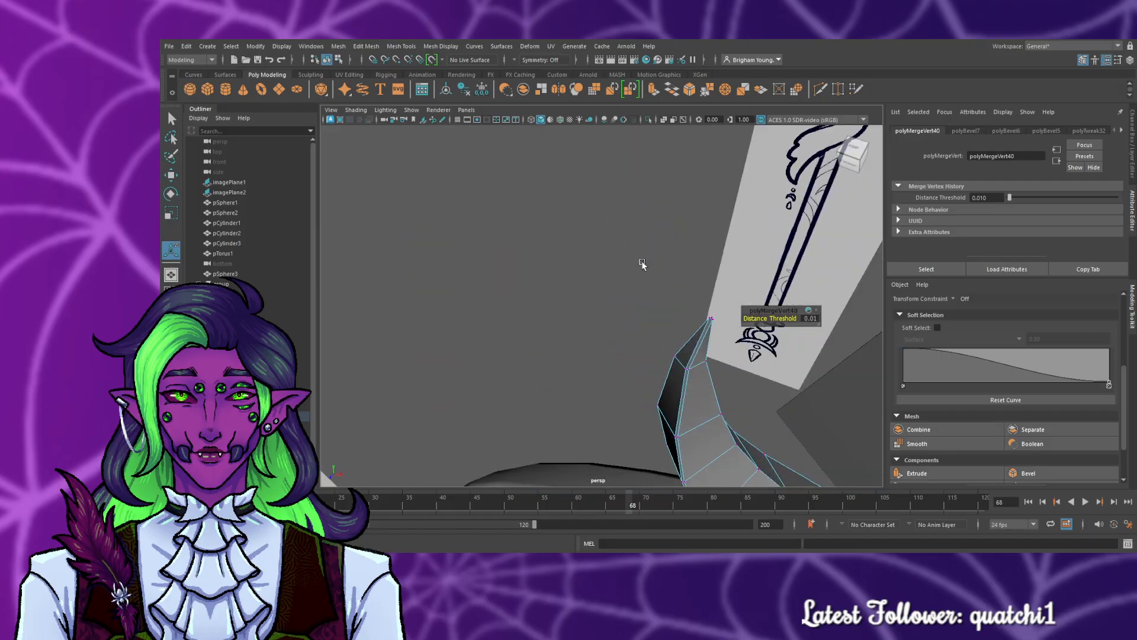
pyautogui.moveTo(731, 325); pyautogui.dragTo(624, 290)
pyautogui.press('g')
pyautogui.click(725, 331)
pyautogui.scroll(-8, 625, 290)
pyautogui.moveTo(759, 399)
pyautogui.keyDown('alt'); pyautogui.mouseDown()
pyautogui.moveTo(681, 310)
pyautogui.moveTo(478, 300)
pyautogui.moveTo(782, 302)
pyautogui.moveTo(749, 308)
pyautogui.mouseUp(); pyautogui.keyUp('alt')
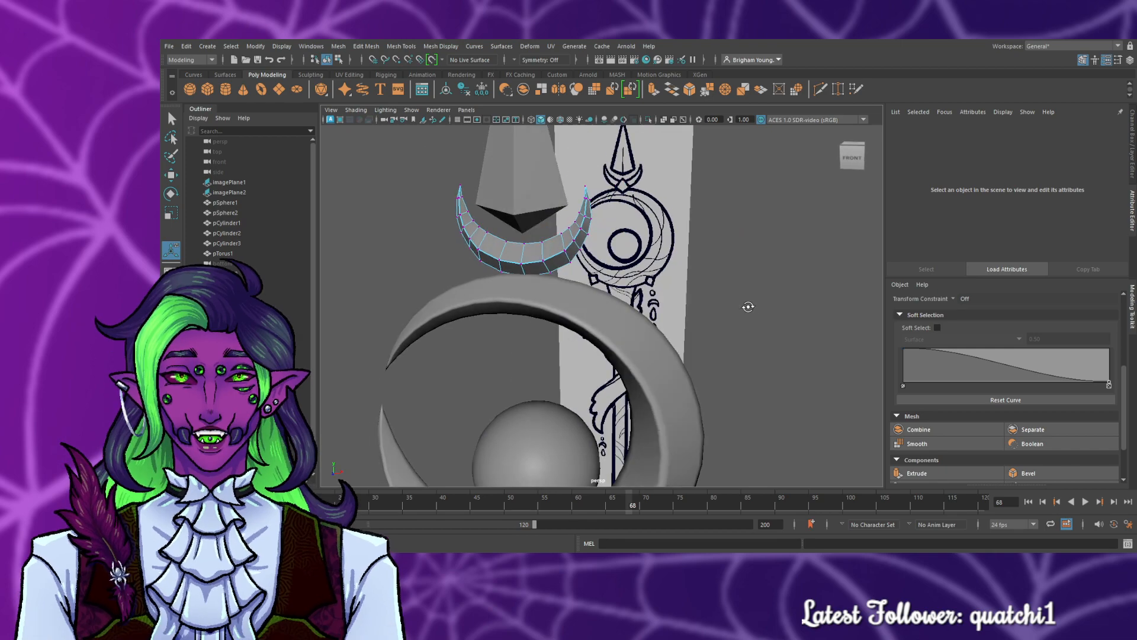
# - Smooth the crescent mesh with one division level
pyautogui.click(491, 253)
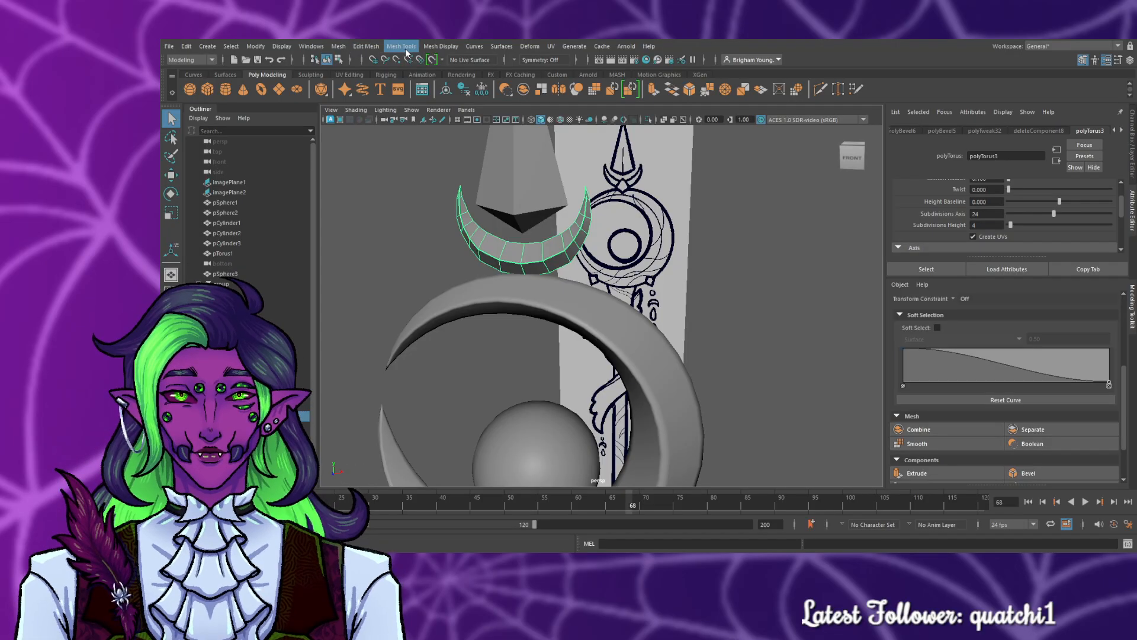
pyautogui.click(335, 48)
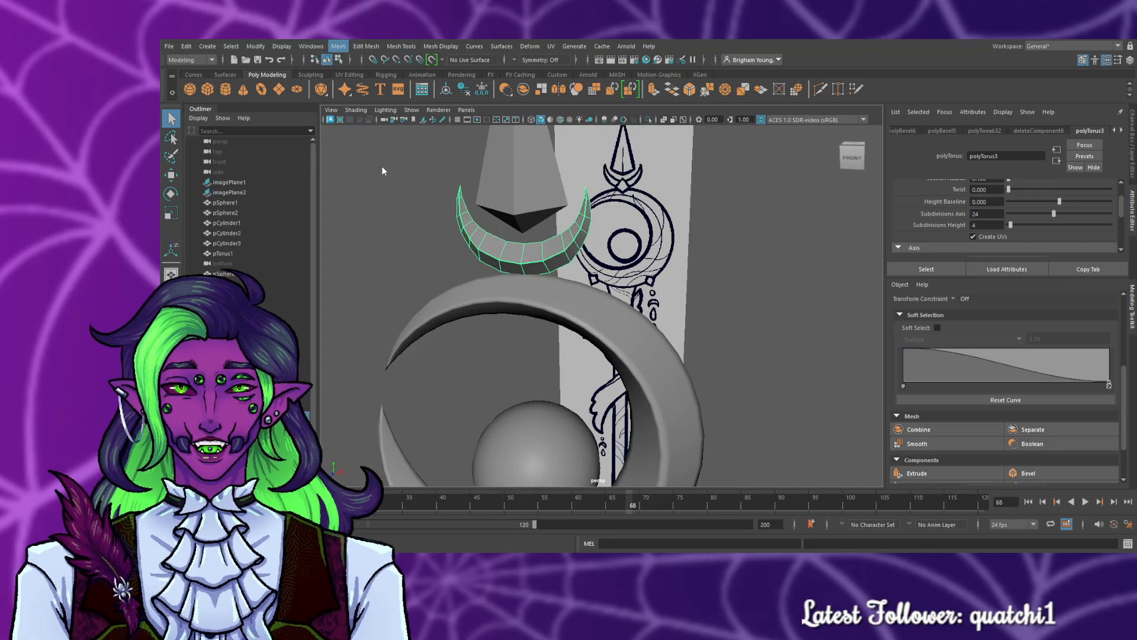
pyautogui.click(382, 165)
pyautogui.scroll(5, 408, 202)
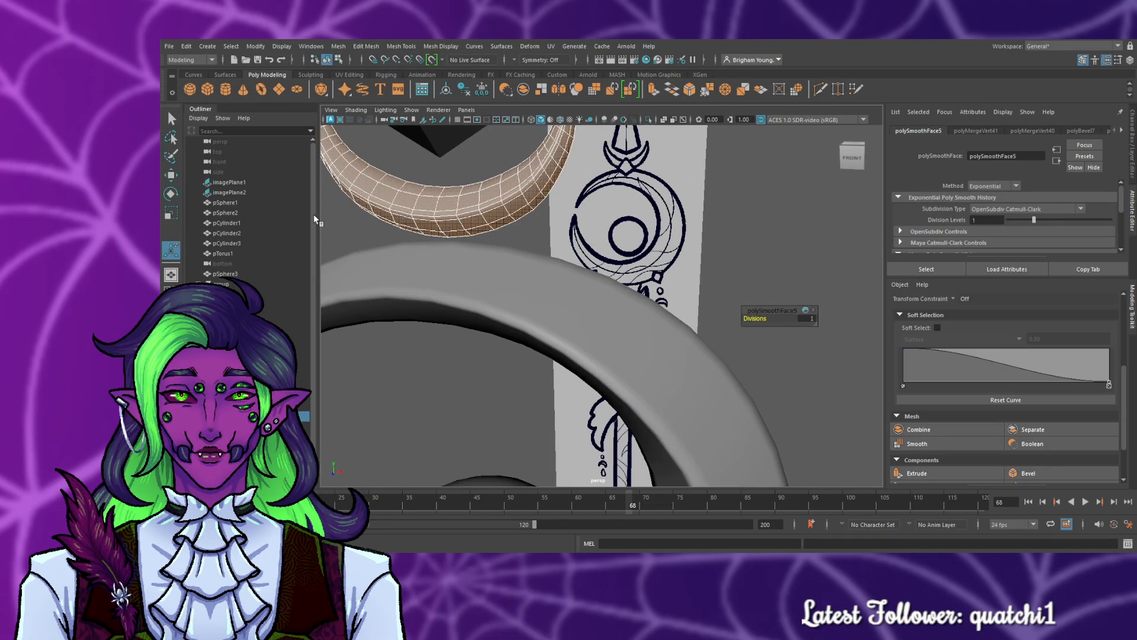
pyautogui.click(365, 234)
pyautogui.keyDown('alt'); pyautogui.moveTo(644, 240); pyautogui.dragTo(707, 237); pyautogui.keyUp('alt')
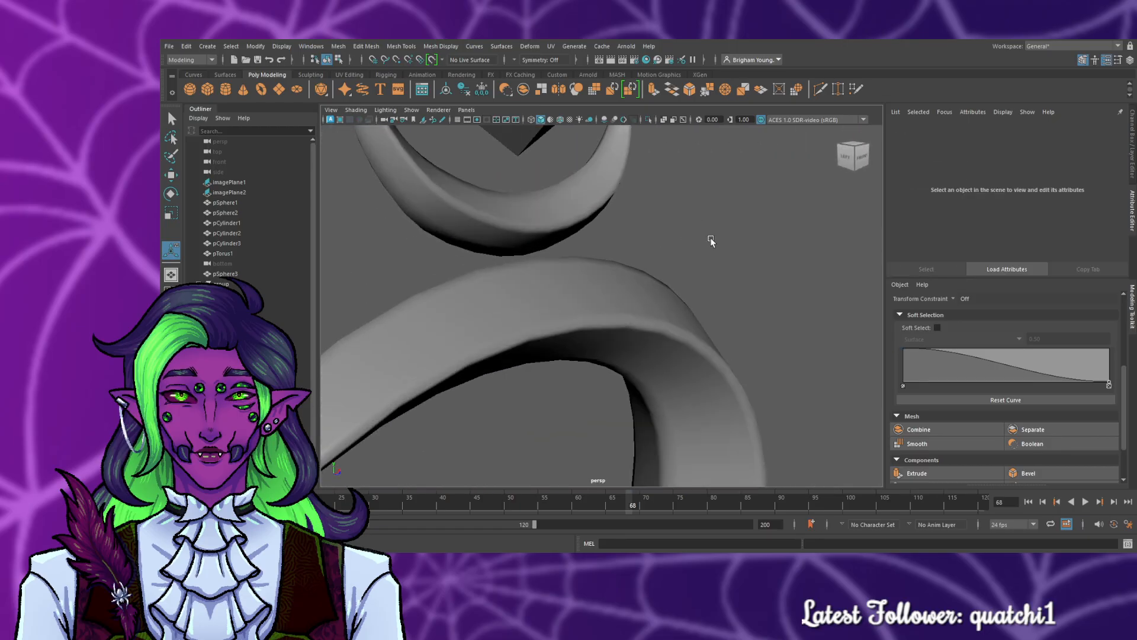
# - Examine the smoothed crescent's profile and shading from the side and back, beside the spike and the large moon ring
pyautogui.hotkey('ctrl', 'z')
pyautogui.click(694, 239)
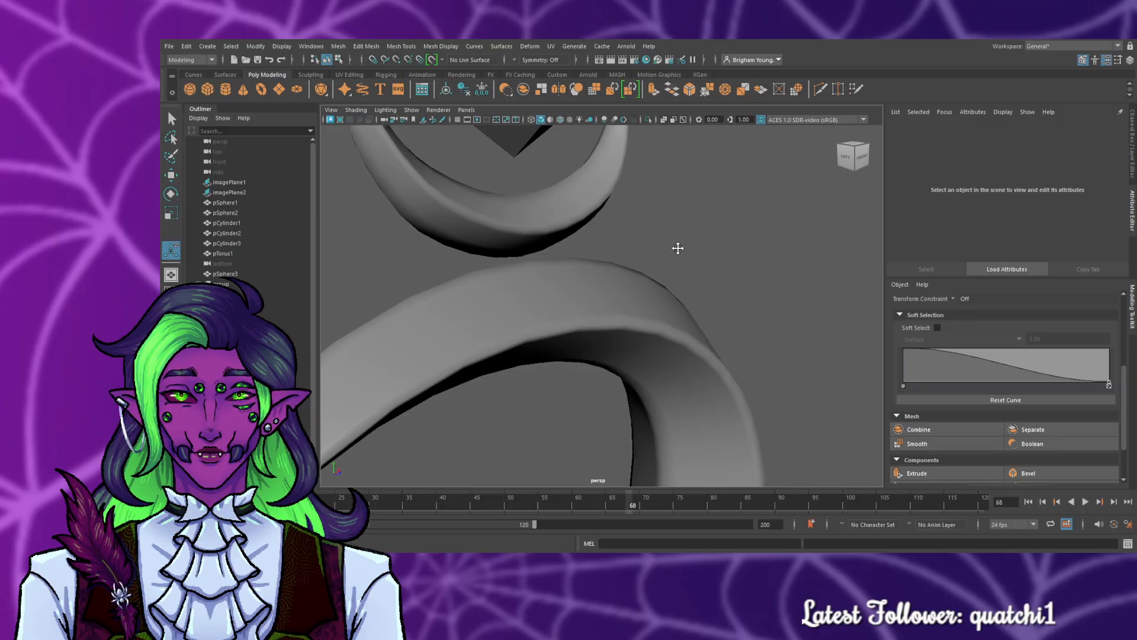
pyautogui.scroll(-5, 675, 277)
pyautogui.keyDown('alt'); pyautogui.moveTo(675, 274); pyautogui.dragTo(441, 285); pyautogui.keyUp('alt')
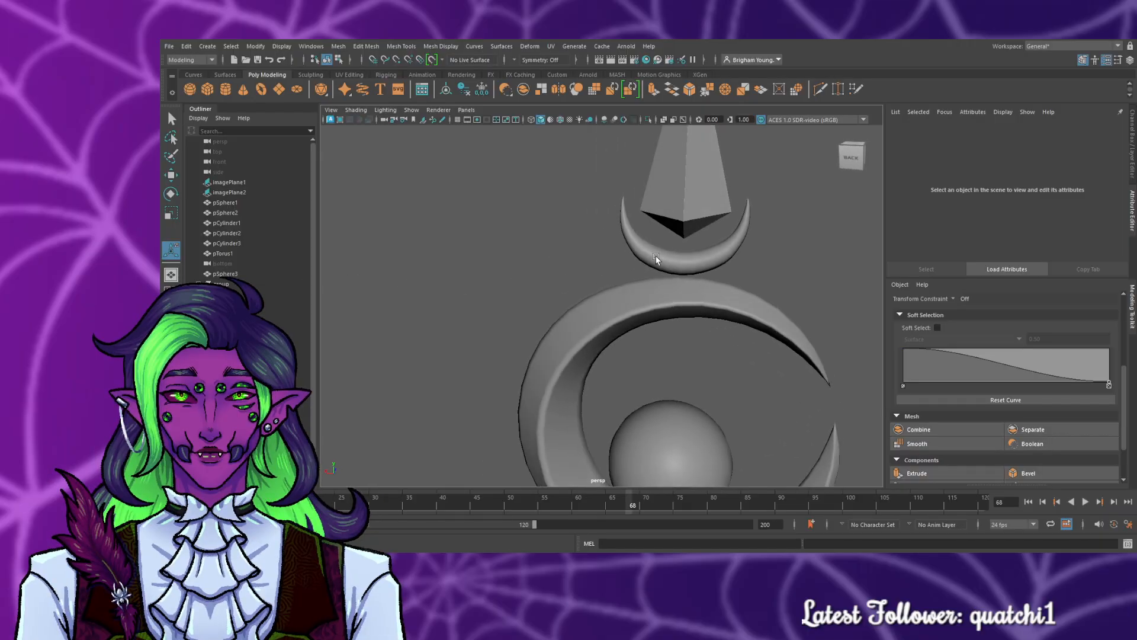
pyautogui.click(656, 259)
pyautogui.keyDown('alt'); pyautogui.moveTo(817, 282); pyautogui.dragTo(711, 276); pyautogui.keyUp('alt')
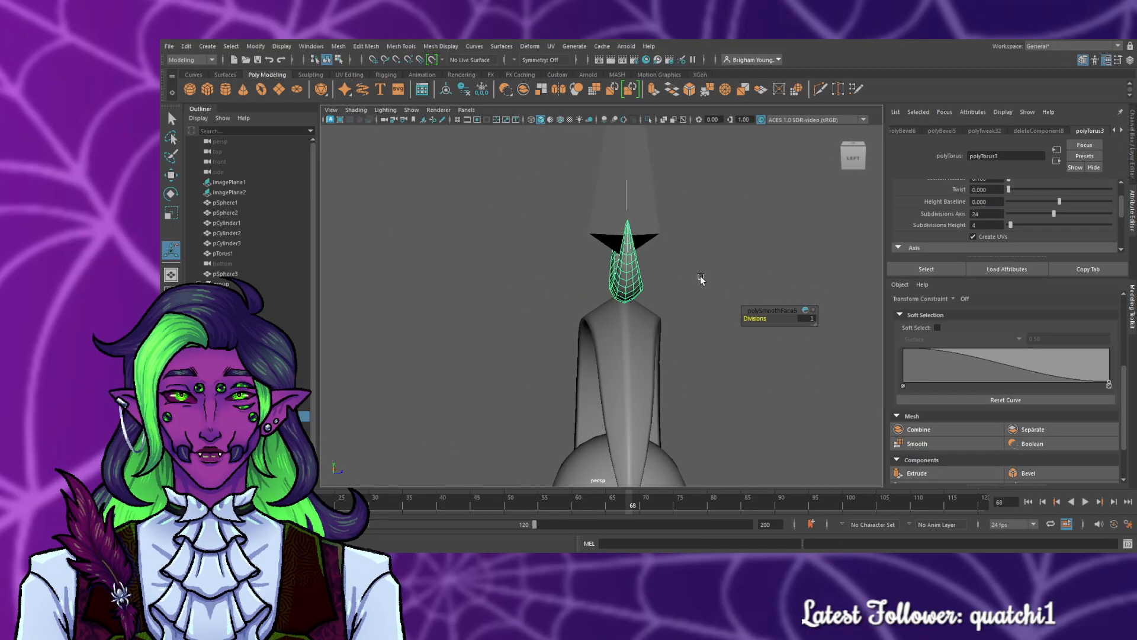
pyautogui.scroll(5, 699, 277)
pyautogui.keyDown('alt'); pyautogui.moveTo(663, 315); pyautogui.dragTo(379, 311); pyautogui.keyUp('alt')
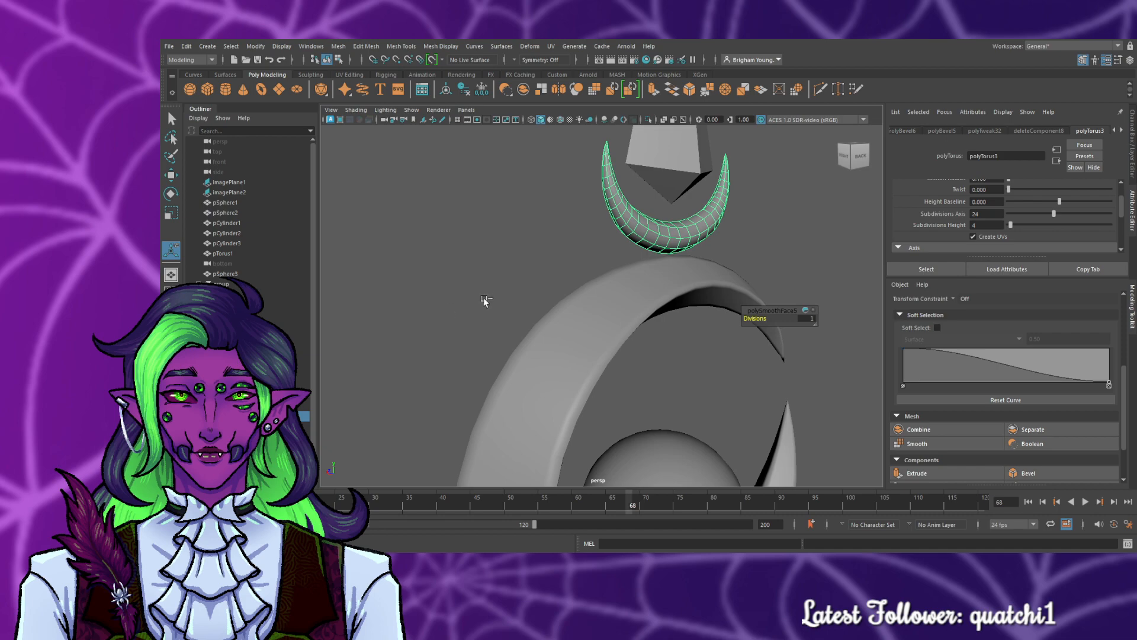
# - Try beveling an edge loop of the smoothed crescent with a fraction of 0.1
pyautogui.hotkey('ctrl', 'z')
pyautogui.press('q')
pyautogui.click(664, 237)
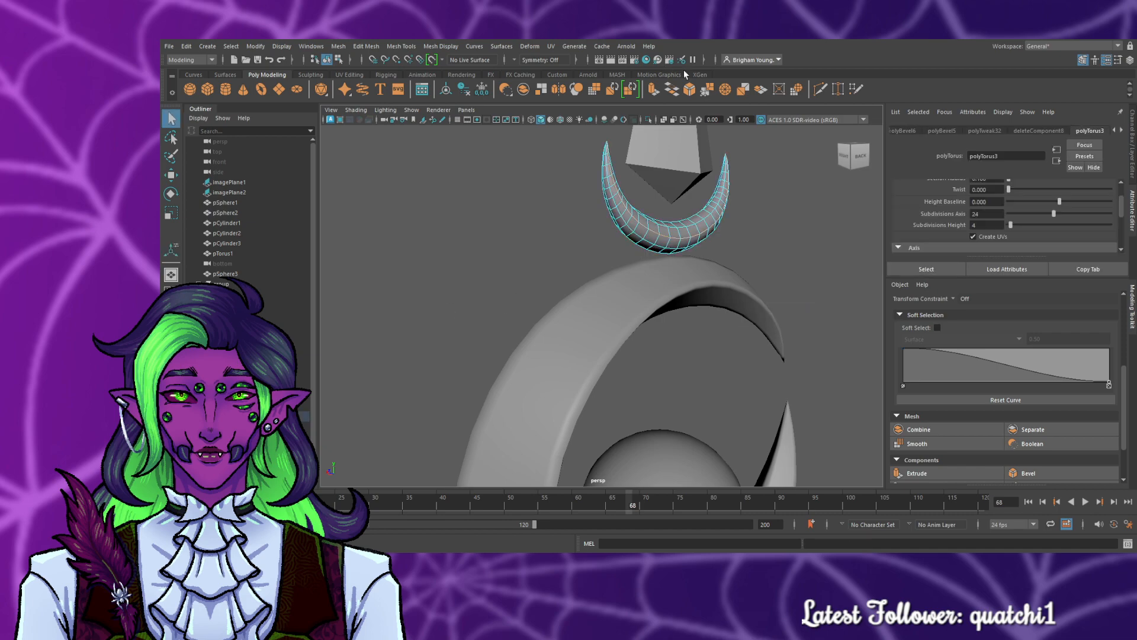
pyautogui.click(690, 92)
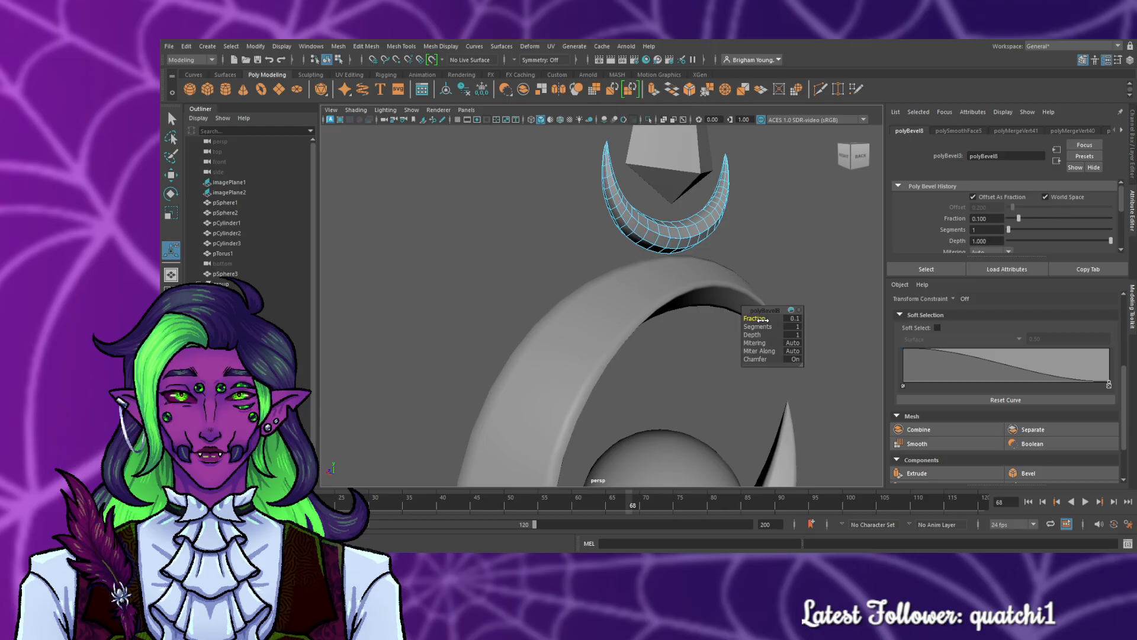
pyautogui.click(759, 233)
pyautogui.keyDown('alt'); pyautogui.moveTo(434, 261); pyautogui.dragTo(728, 261); pyautogui.keyUp('alt')
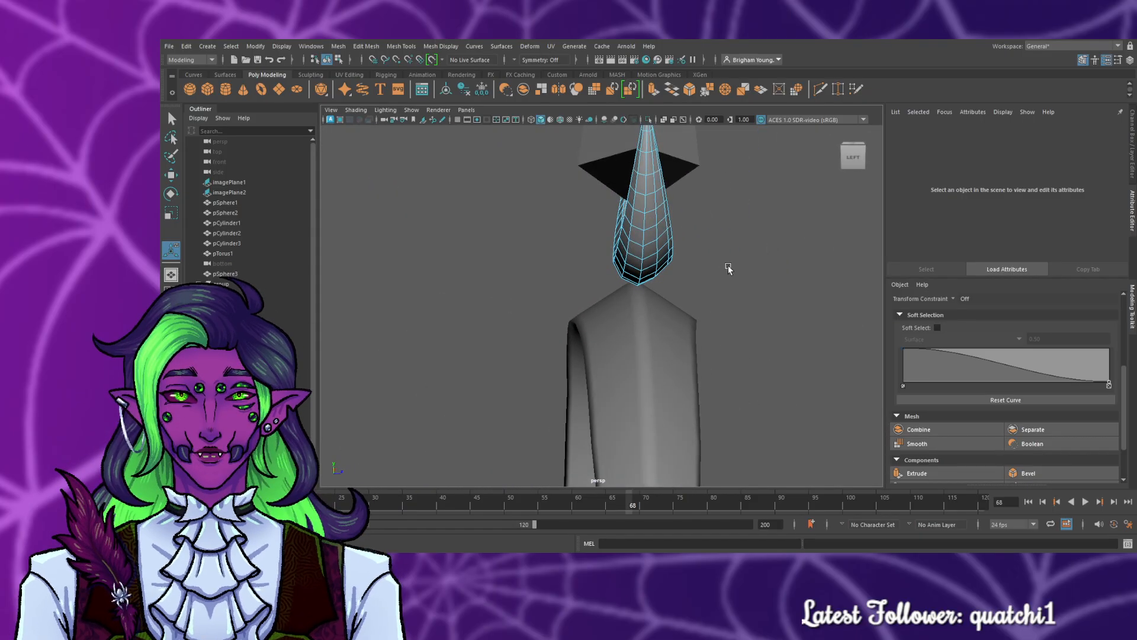
# - Undo the latest bevel and the smoothing of the crescent
pyautogui.hotkey('ctrl', 'z')
pyautogui.hotkey('ctrl', 'z')
pyautogui.hotkey('ctrl', 'z')
pyautogui.hotkey('ctrl', 'z')
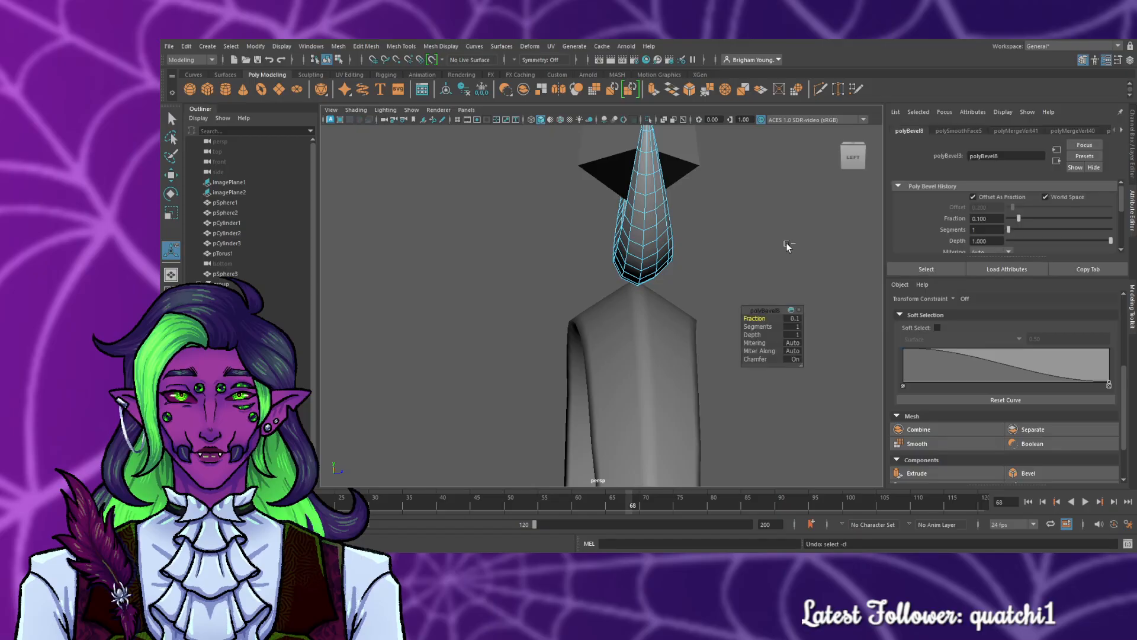
pyautogui.hotkey('ctrl', 'z')
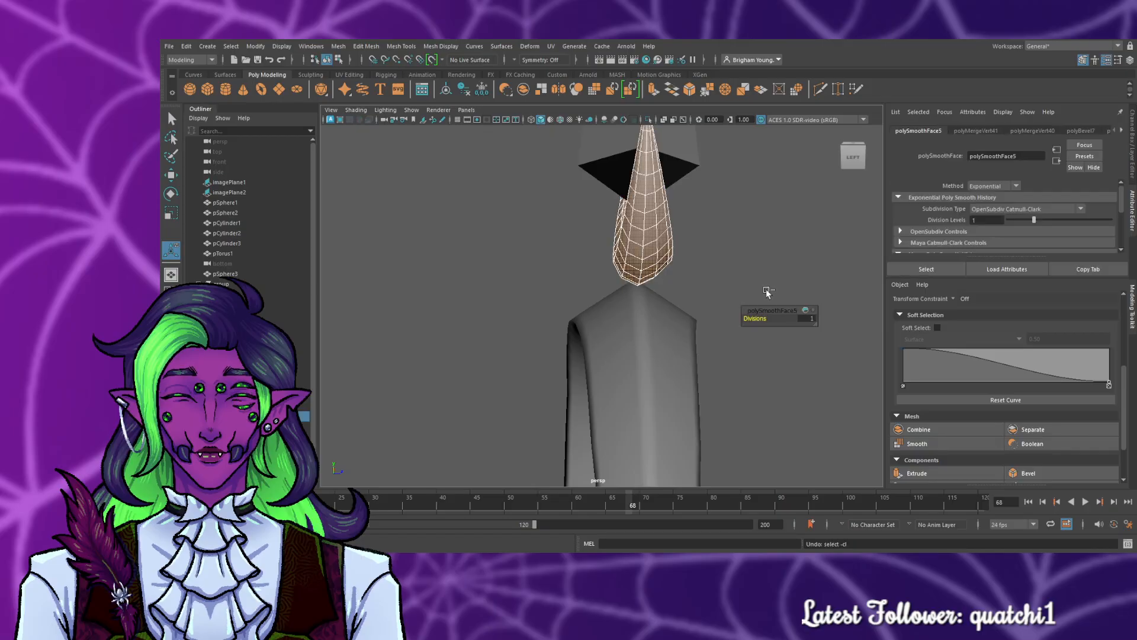
pyautogui.hotkey('ctrl', 'z')
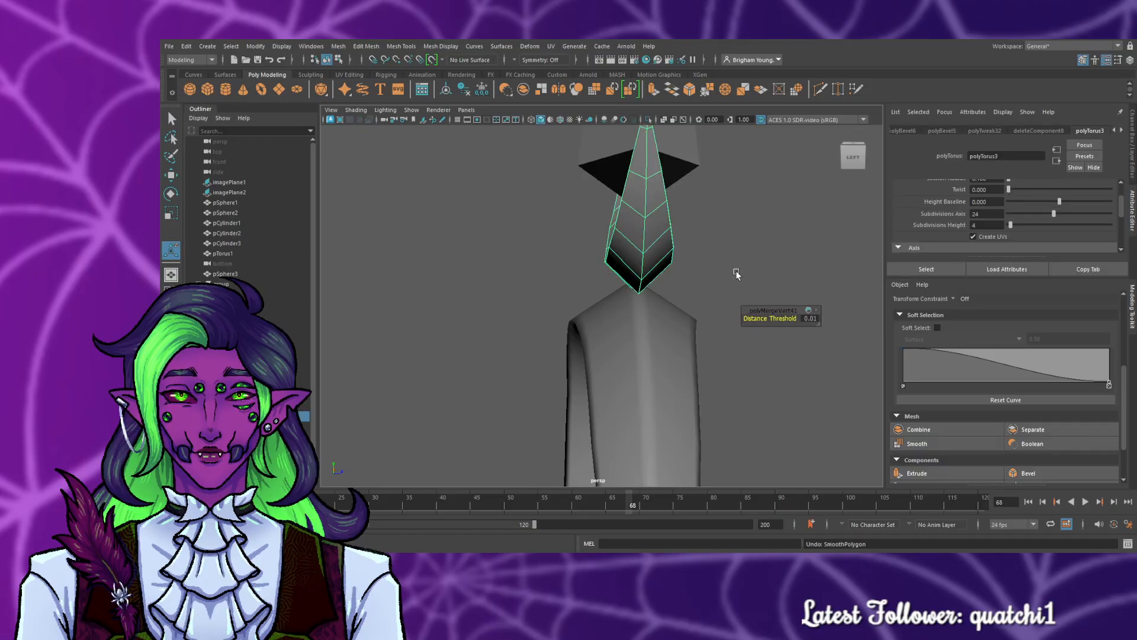
# - Bevel the unsmoothed crescent's lower lengthwise edge loops on both faces, using a fraction of 0.6 for the second loop
pyautogui.keyDown('alt'); pyautogui.moveTo(736, 273); pyautogui.dragTo(714, 301); pyautogui.keyUp('alt')
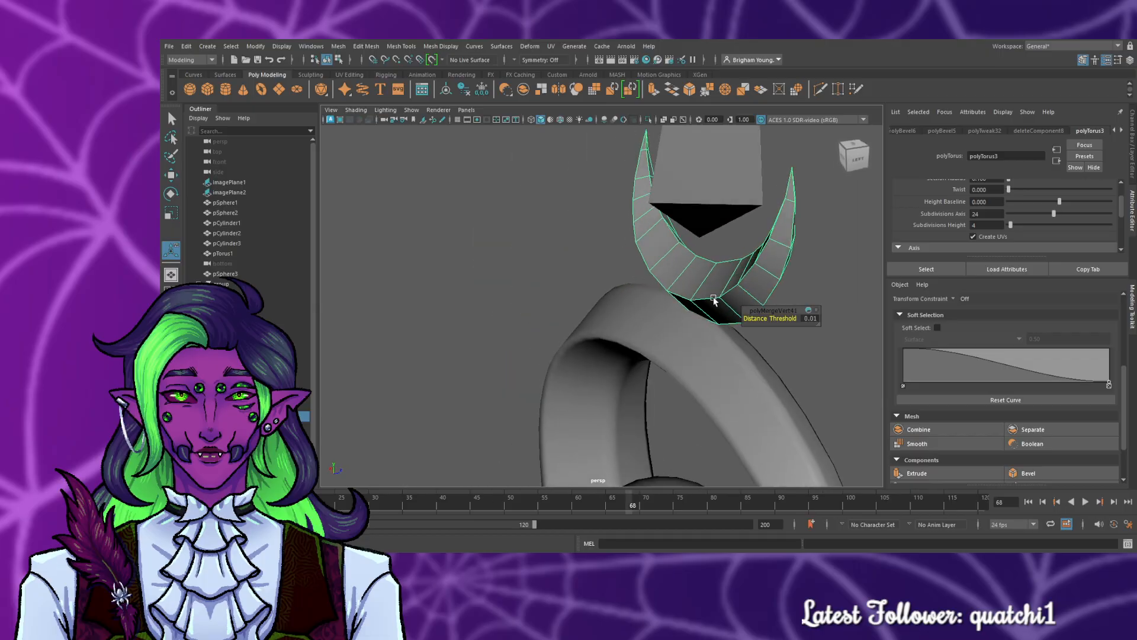
pyautogui.click(543, 262)
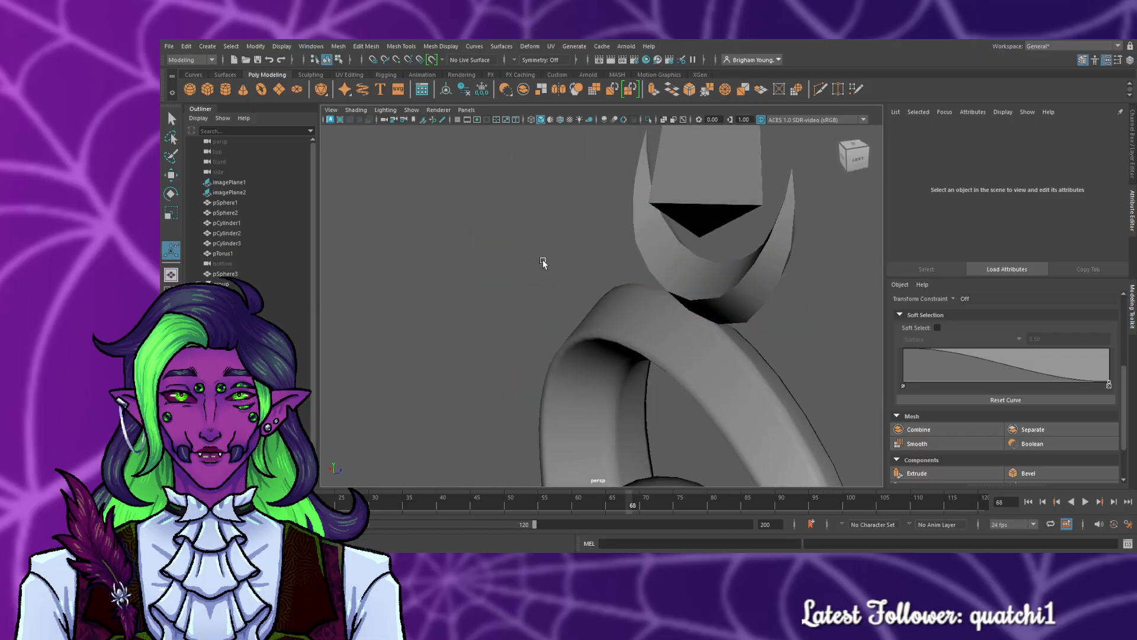
pyautogui.click(698, 300)
pyautogui.moveTo(689, 240); pyautogui.dragTo(689, 236, button='right')
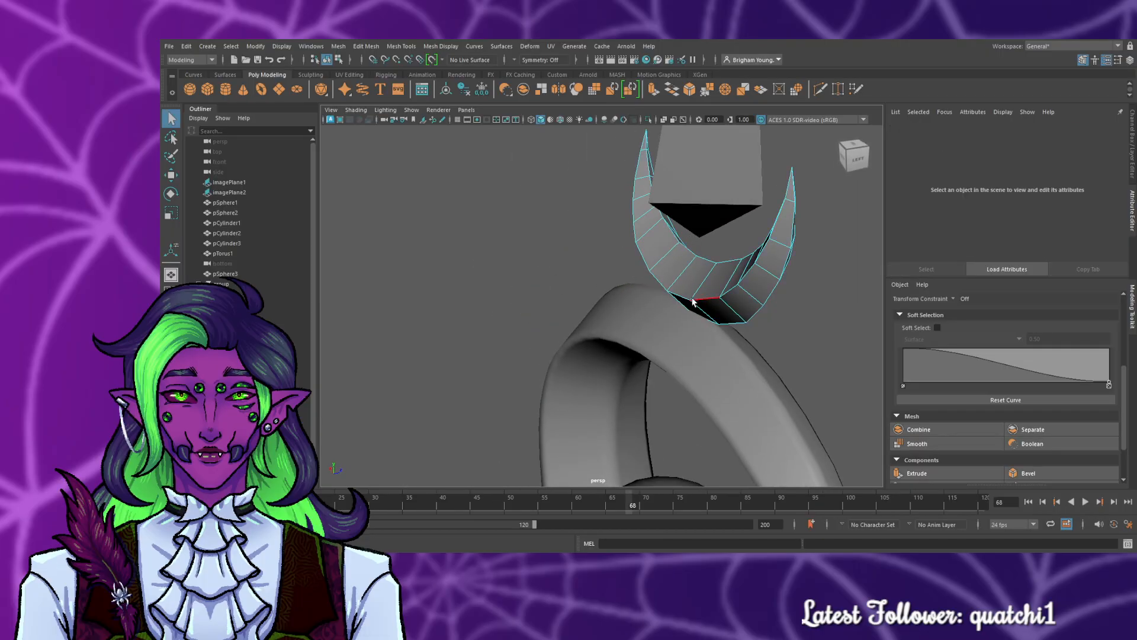
pyautogui.click(688, 90)
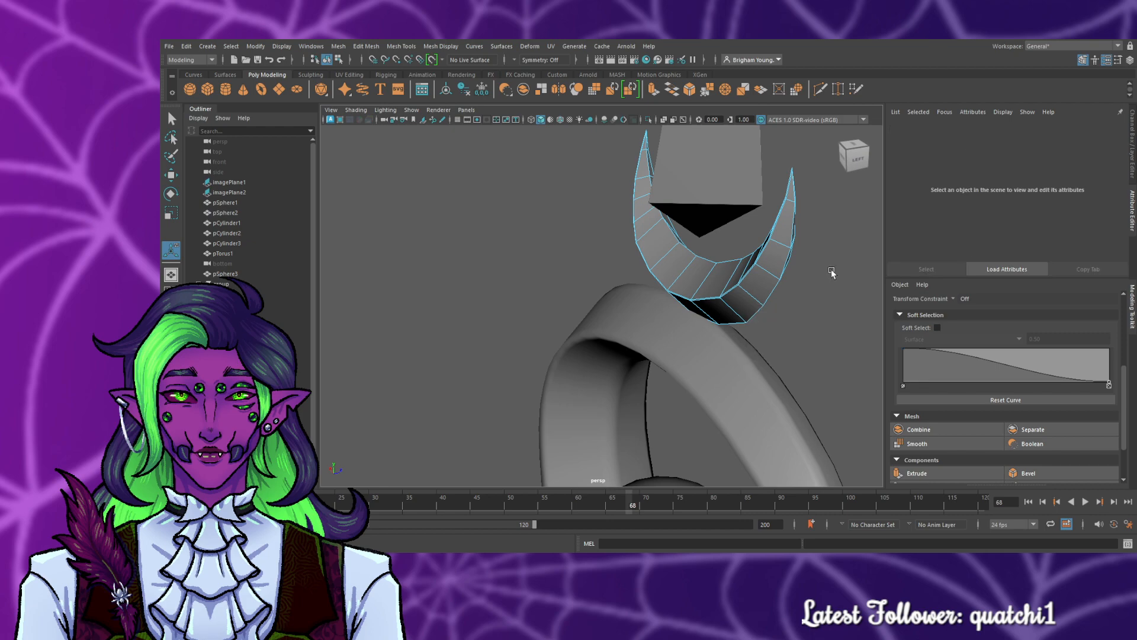
pyautogui.keyDown('alt'); pyautogui.moveTo(825, 265); pyautogui.dragTo(719, 153); pyautogui.keyUp('alt')
pyautogui.click(636, 248)
pyautogui.click(690, 89)
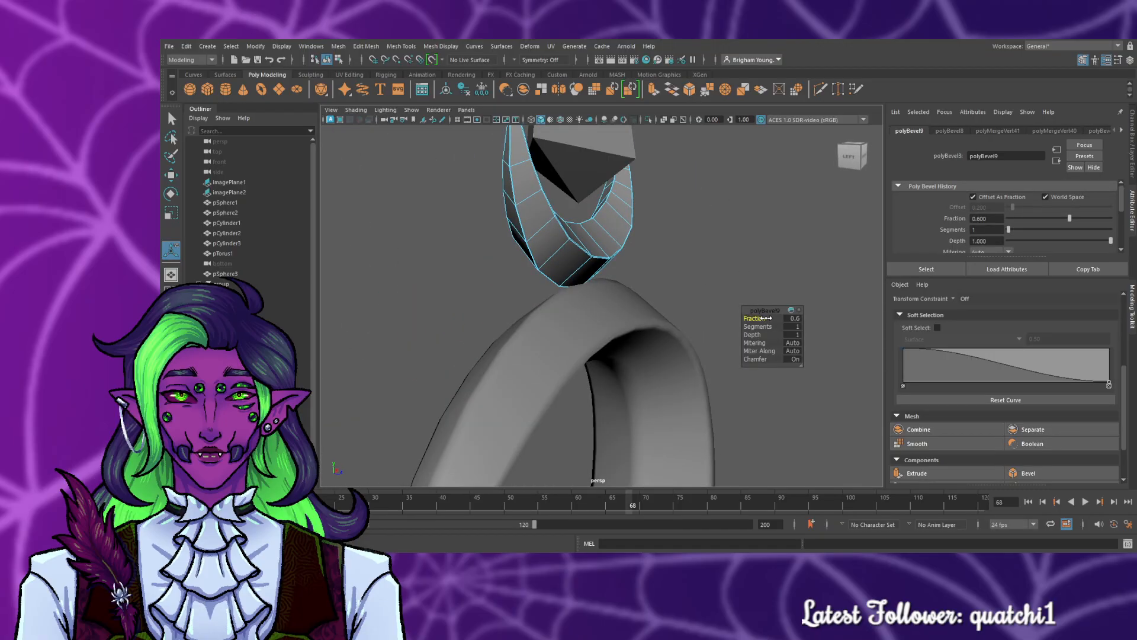
# - Apply mesh smoothing with one division to the re-beveled crescent
pyautogui.keyDown('alt'); pyautogui.moveTo(701, 256); pyautogui.dragTo(414, 271); pyautogui.keyUp('alt')
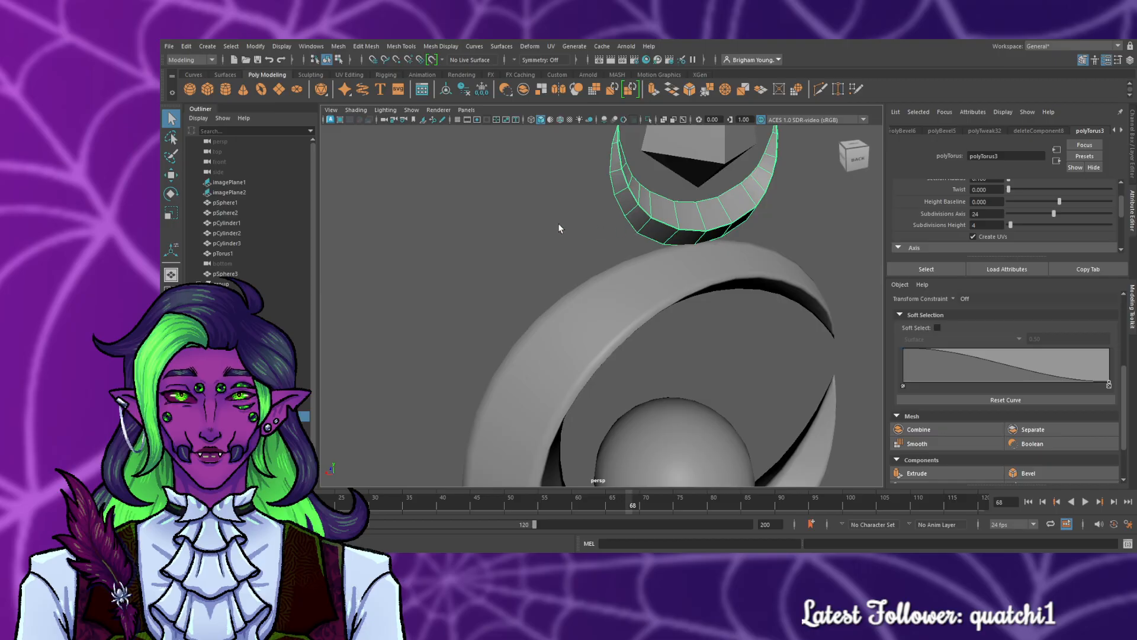
pyautogui.click(488, 254)
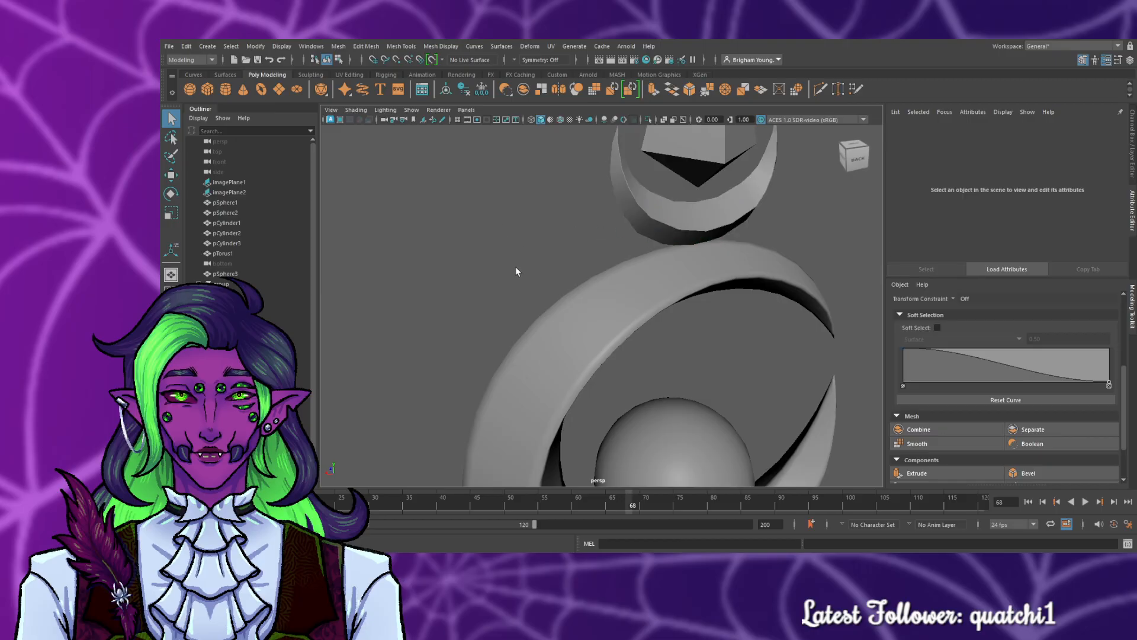
pyautogui.keyDown('alt'); pyautogui.moveTo(516, 268); pyautogui.dragTo(606, 250); pyautogui.keyUp('alt')
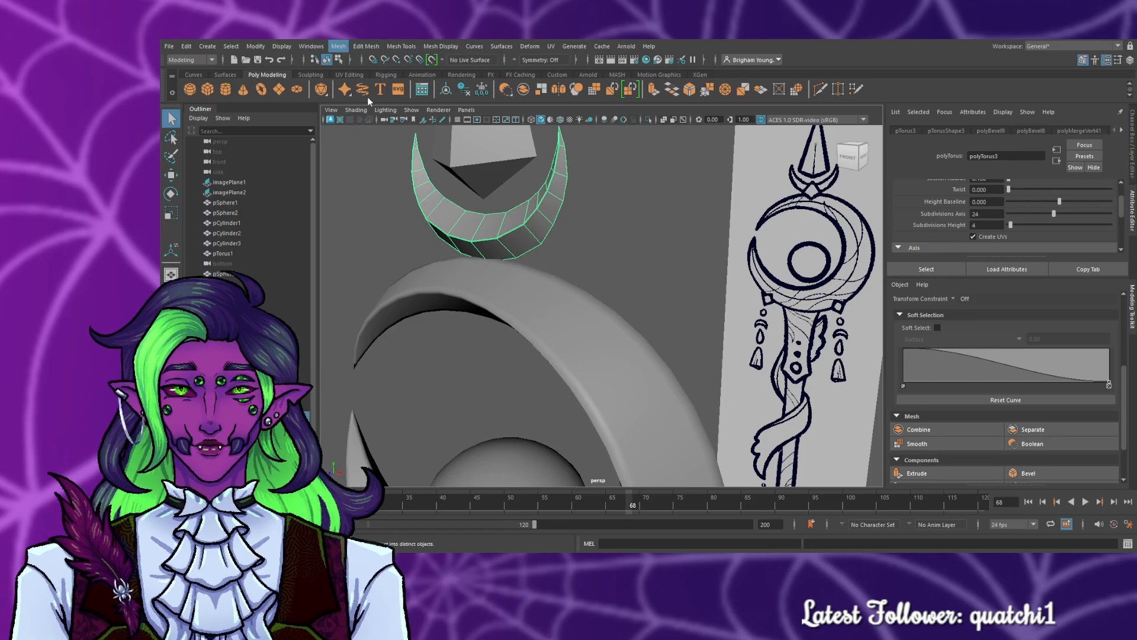
pyautogui.click(366, 160)
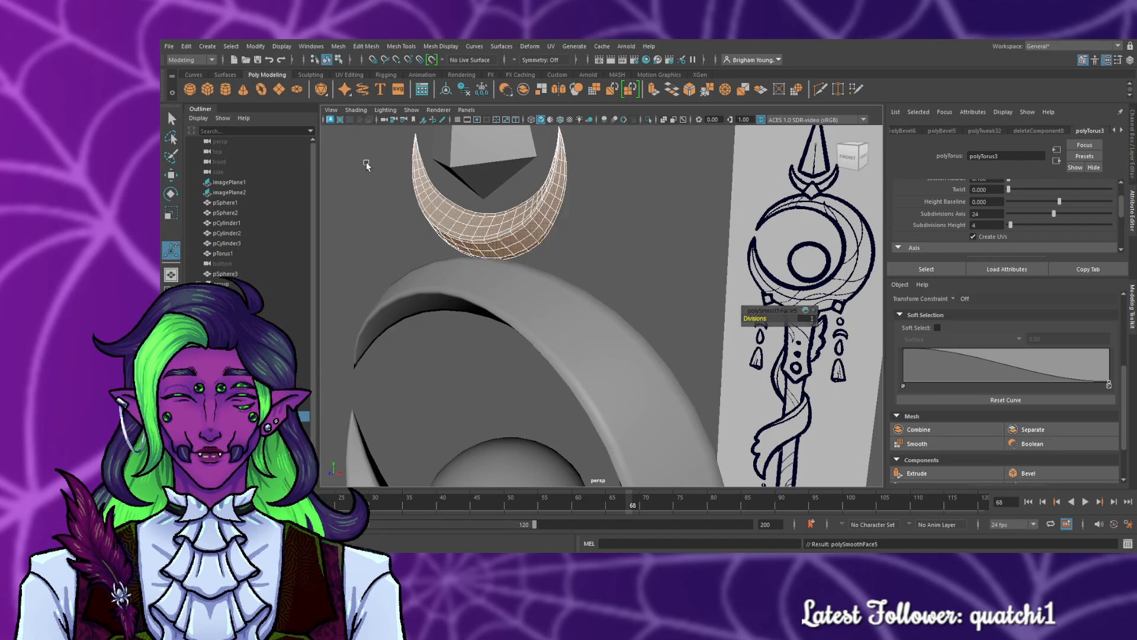
pyautogui.click(653, 255)
pyautogui.keyDown('alt'); pyautogui.moveTo(653, 255); pyautogui.dragTo(703, 260); pyautogui.keyUp('alt')
# - Adjust a vertex on the front of the large moon ring's lower outer edge, beside the handle
pyautogui.scroll(-6, 705, 263)
pyautogui.keyDown('alt'); pyautogui.moveTo(746, 333); pyautogui.dragTo(494, 317); pyautogui.keyUp('alt')
pyautogui.click(610, 422)
pyautogui.scroll(3, 783, 422)
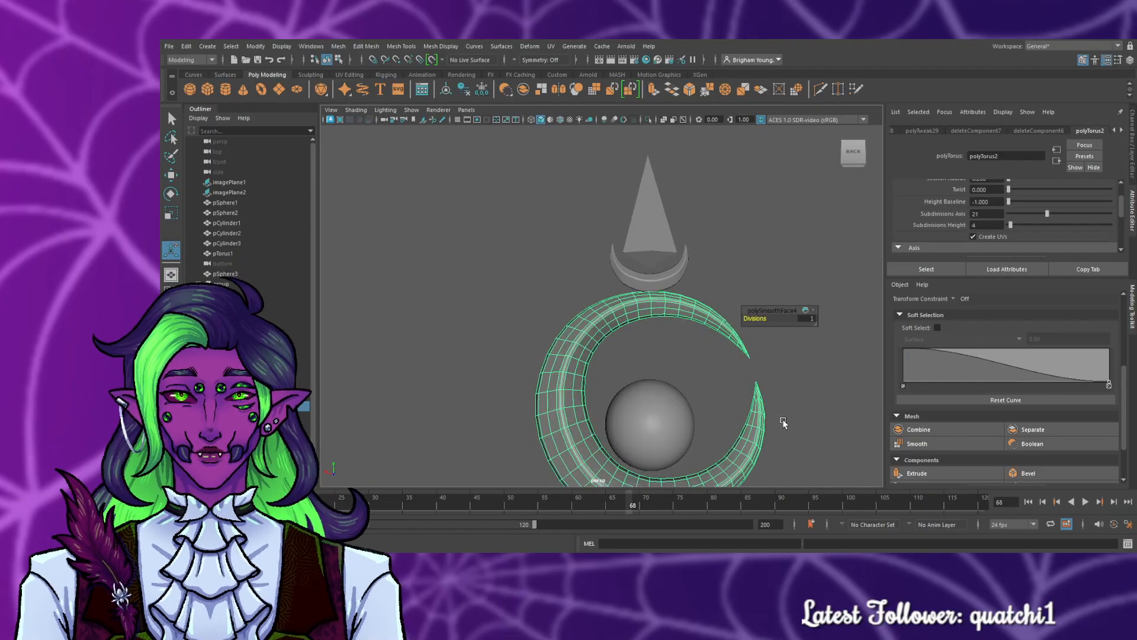
pyautogui.keyDown('alt'); pyautogui.moveTo(811, 422); pyautogui.dragTo(775, 247, button='middle'); pyautogui.keyUp('alt')
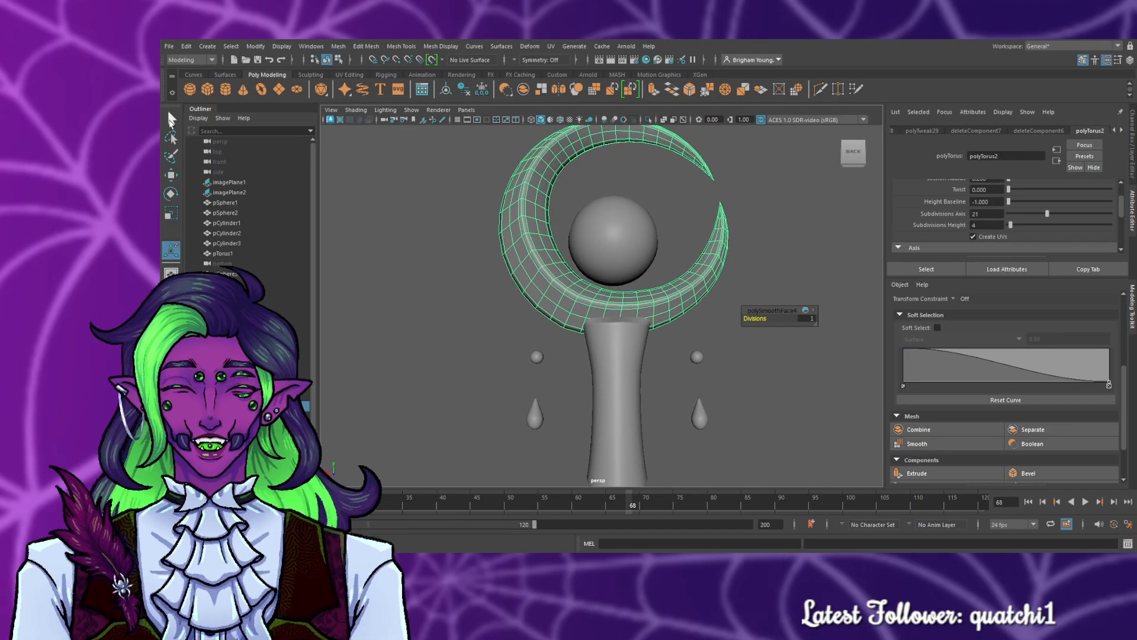
pyautogui.press('q')
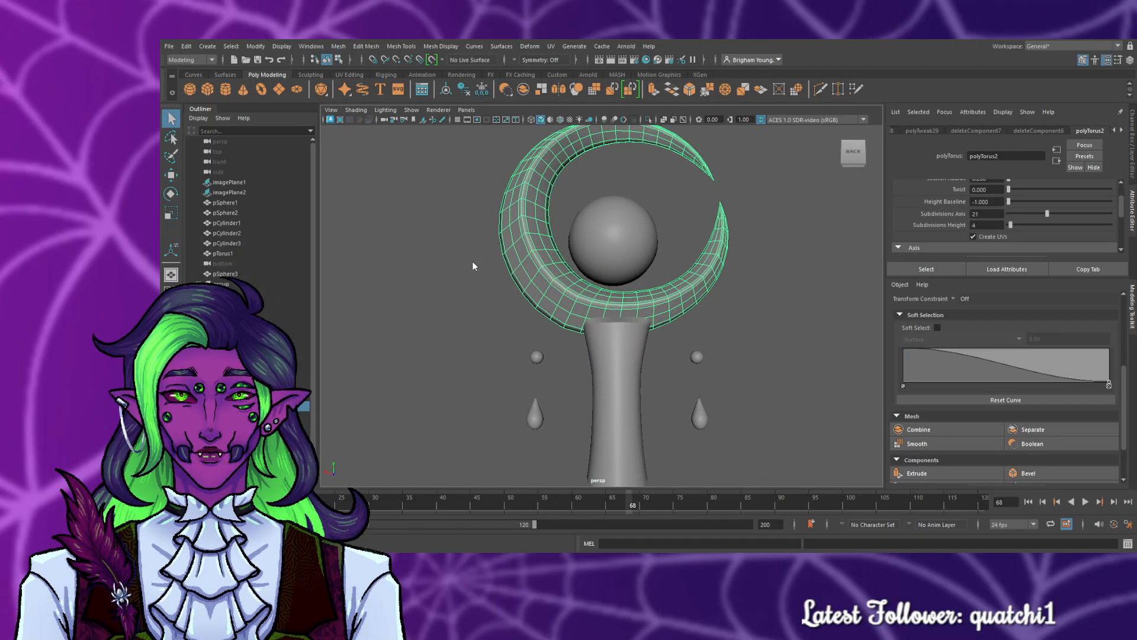
pyautogui.scroll(5, 508, 430)
pyautogui.moveTo(508, 430)
pyautogui.keyDown('alt'); pyautogui.mouseDown()
pyautogui.moveTo(548, 407)
pyautogui.moveTo(571, 419)
pyautogui.moveTo(694, 427)
pyautogui.moveTo(700, 403)
pyautogui.mouseUp(); pyautogui.keyUp('alt')
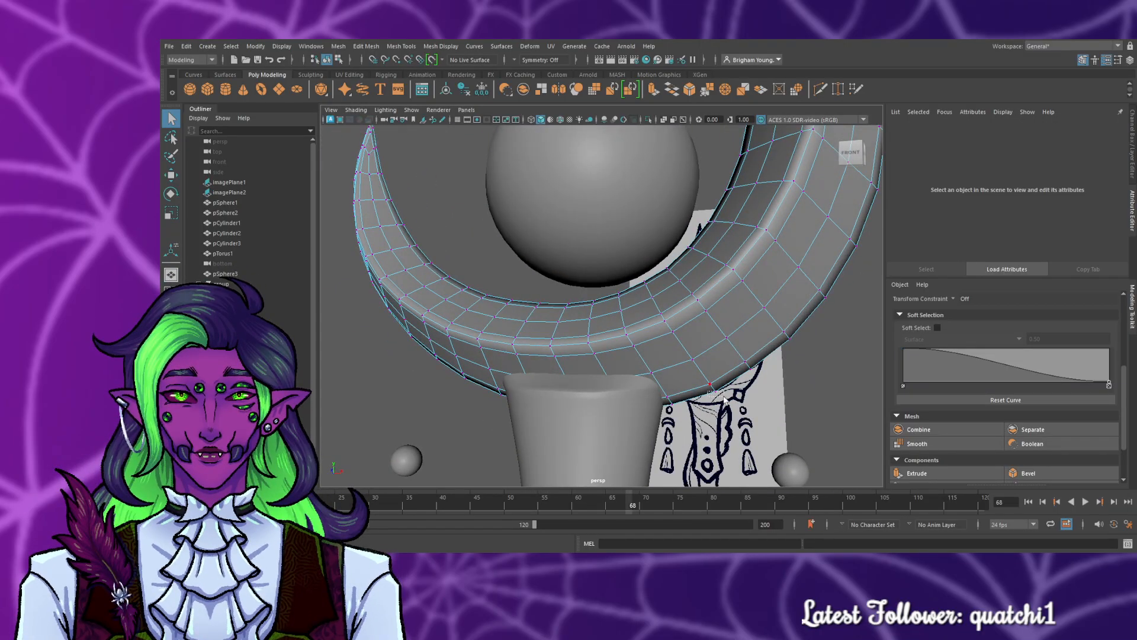
pyautogui.click(724, 398)
pyautogui.scroll(4, 728, 366)
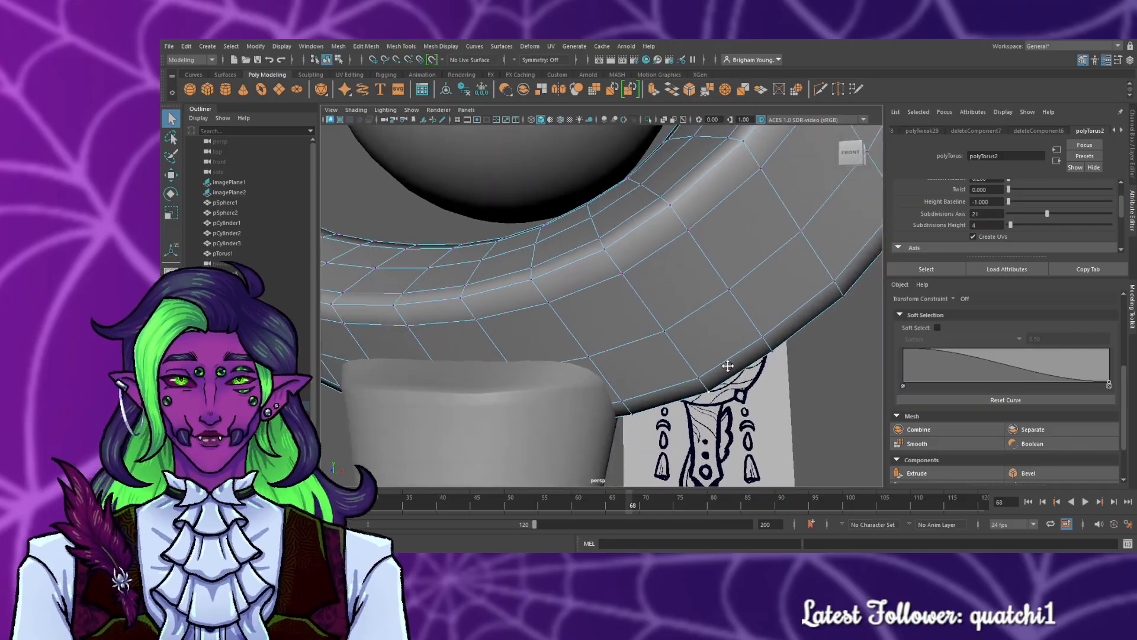
pyautogui.keyDown('alt'); pyautogui.moveTo(728, 367); pyautogui.dragTo(716, 355, button='middle'); pyautogui.keyUp('alt')
pyautogui.press('w')
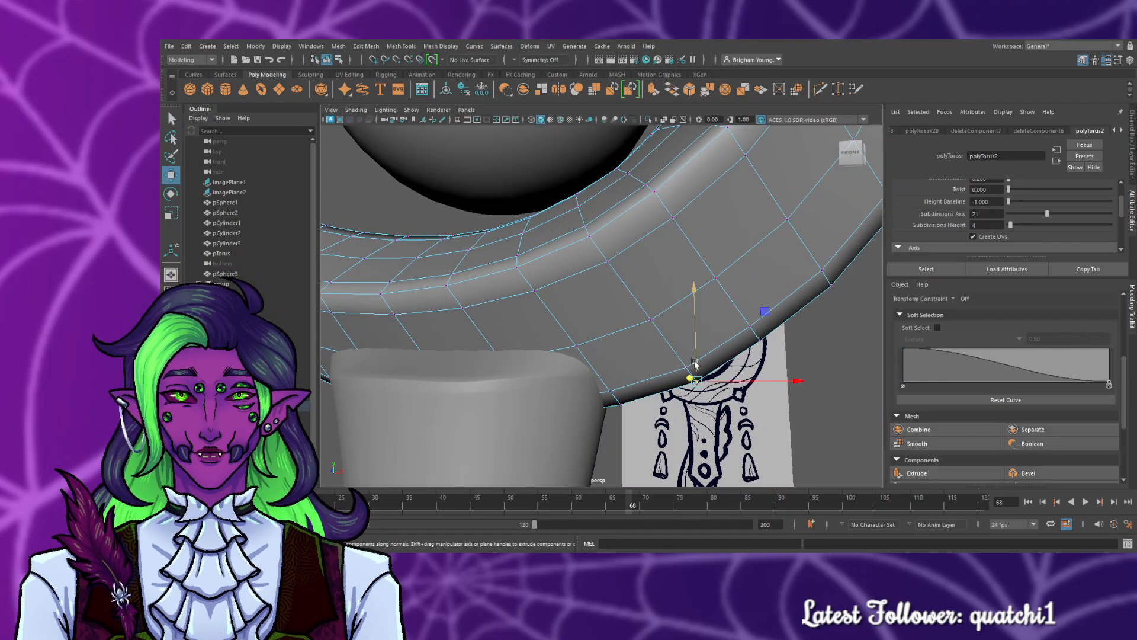
# - Shift the vertex on the back of the moon ring's lower outer edge along the X axis and return to object mode
pyautogui.click(782, 410)
pyautogui.keyDown('alt'); pyautogui.moveTo(782, 410); pyautogui.dragTo(536, 414); pyautogui.keyUp('alt')
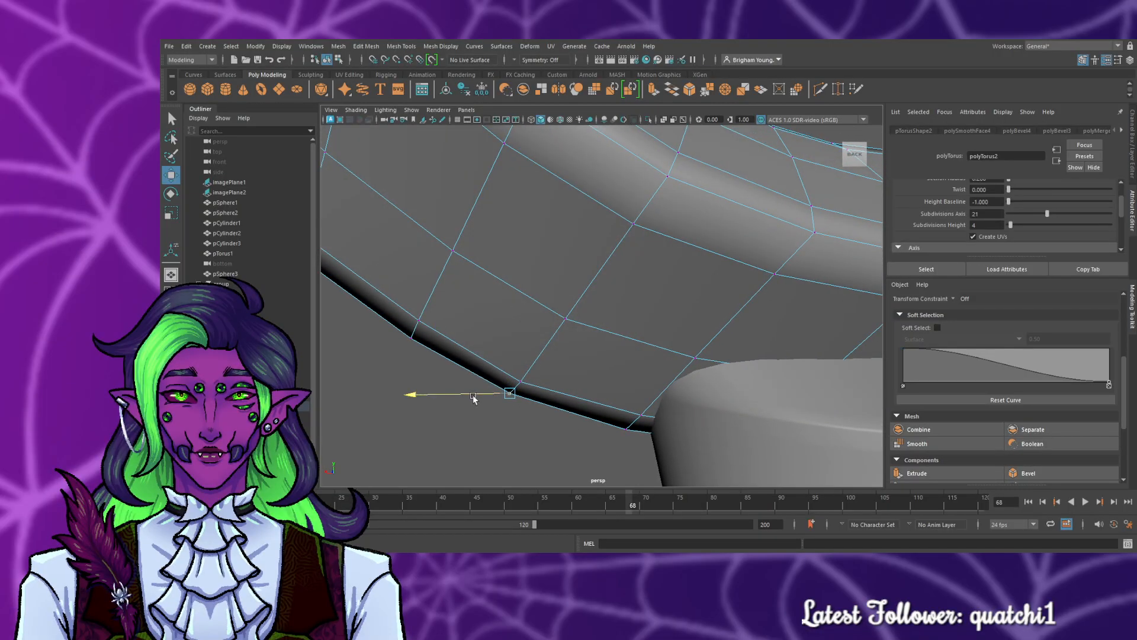
pyautogui.scroll(-8, 482, 437)
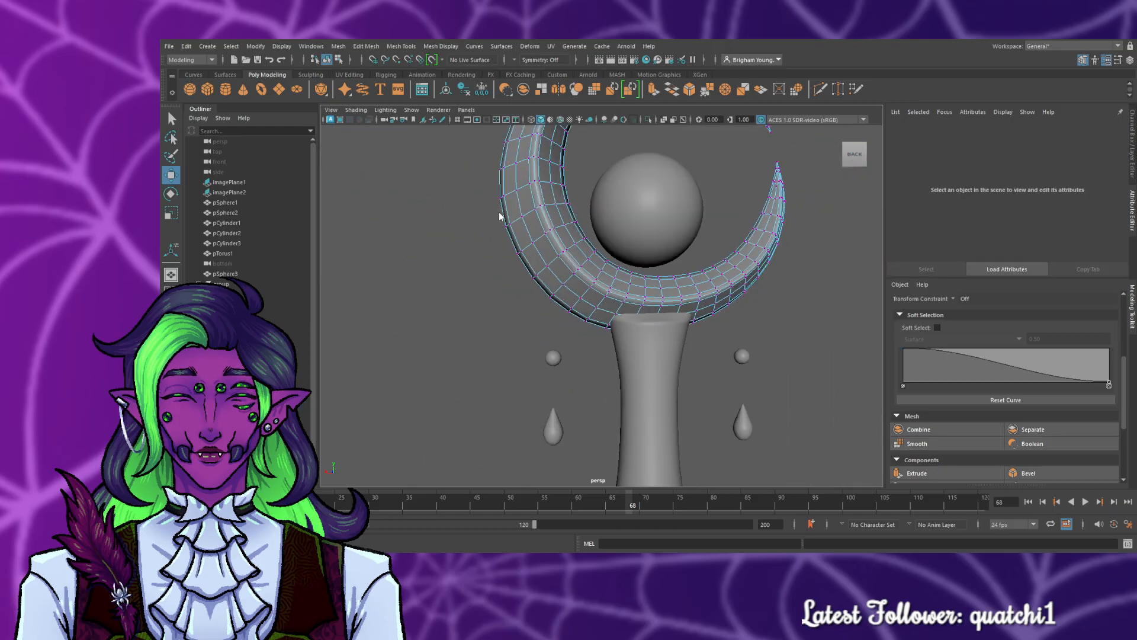
pyautogui.click(592, 356)
pyautogui.keyDown('alt'); pyautogui.moveTo(586, 375); pyautogui.dragTo(819, 367); pyautogui.keyUp('alt')
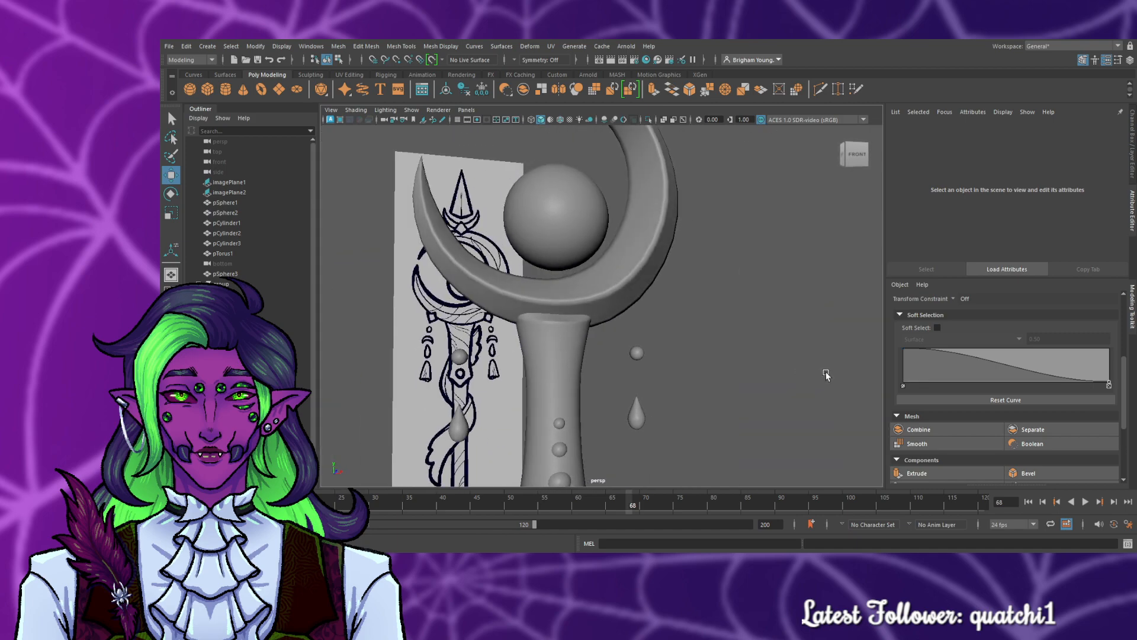
# - Copy and paste the small crescent below the spike and move the copy down to the ornament at the staff's bottom end
pyautogui.scroll(-6, 820, 368)
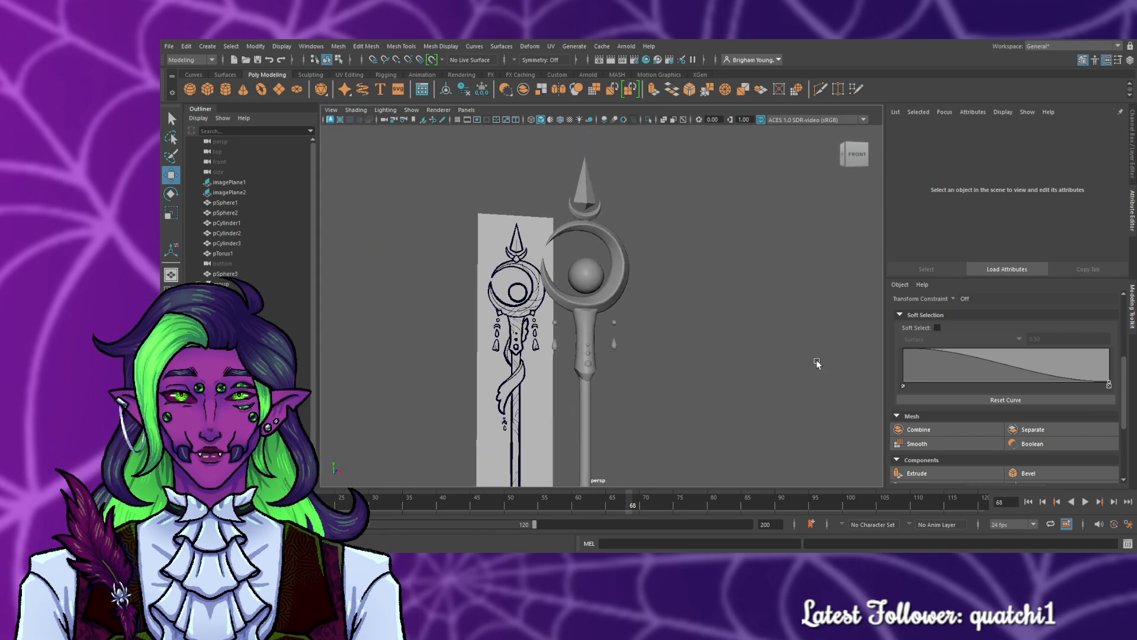
pyautogui.scroll(8, 720, 373)
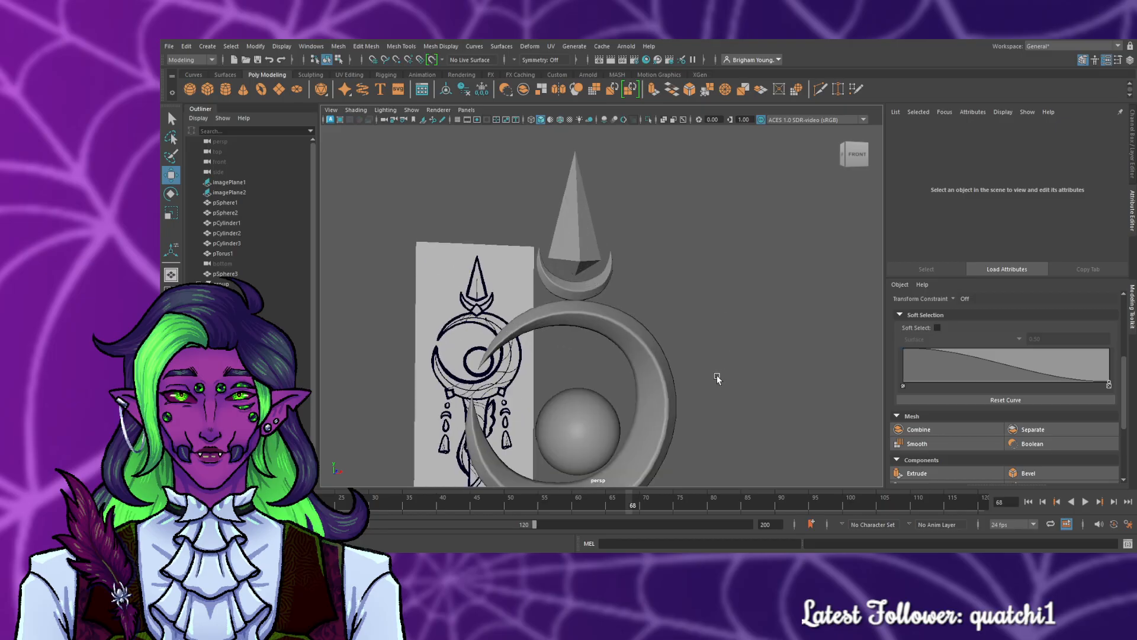
pyautogui.click(574, 289)
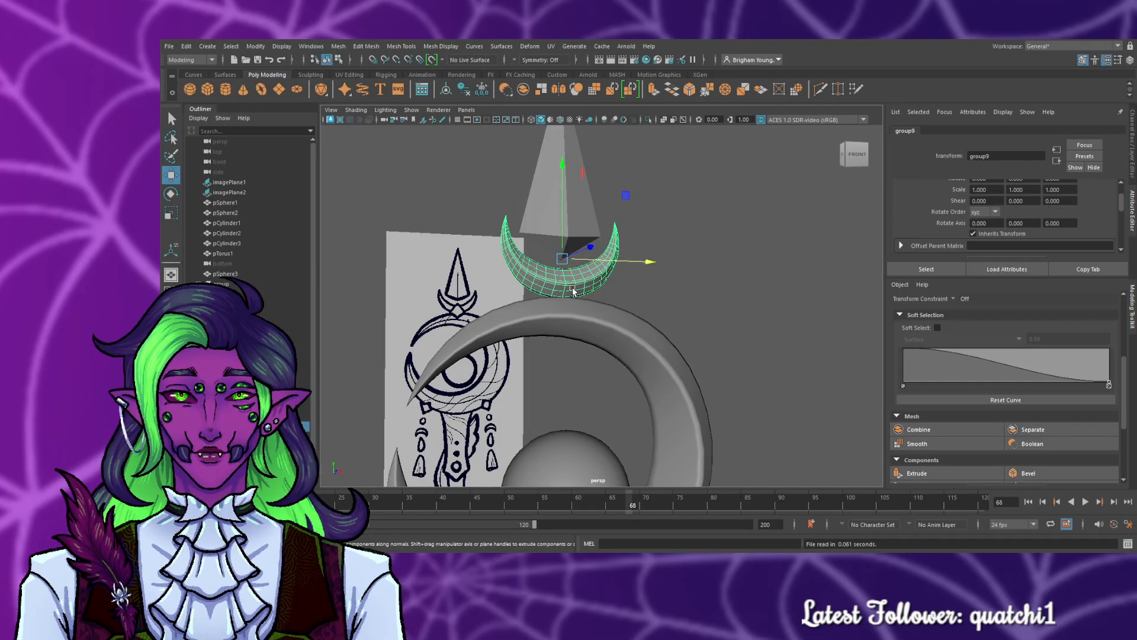
pyautogui.press('space')
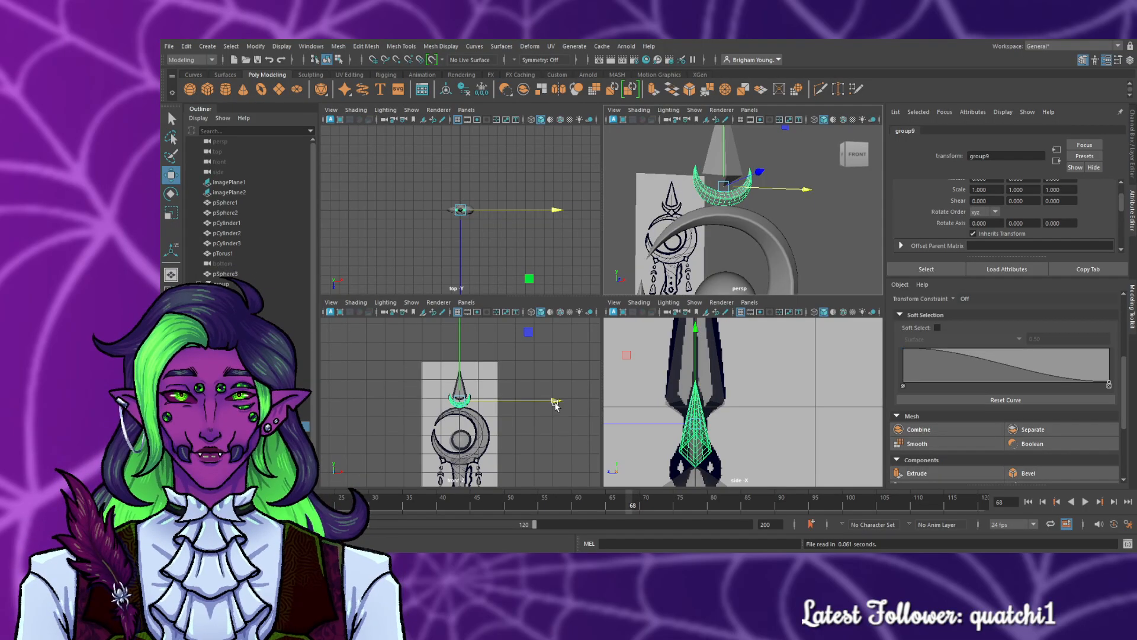
pyautogui.press('space')
pyautogui.press('f')
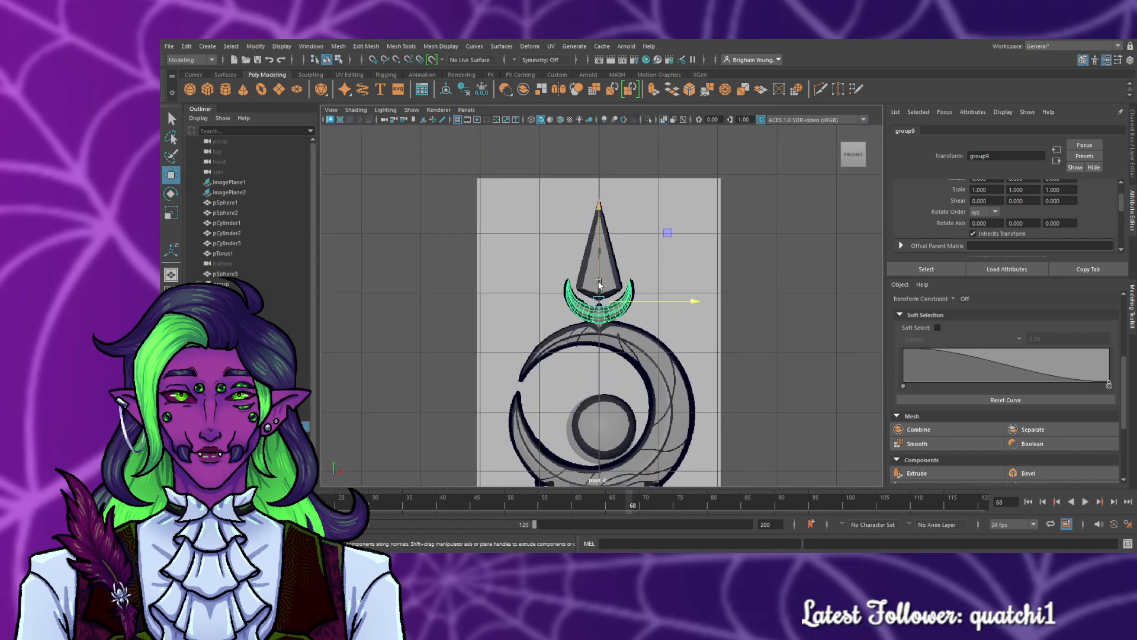
pyautogui.scroll(-5, 706, 382)
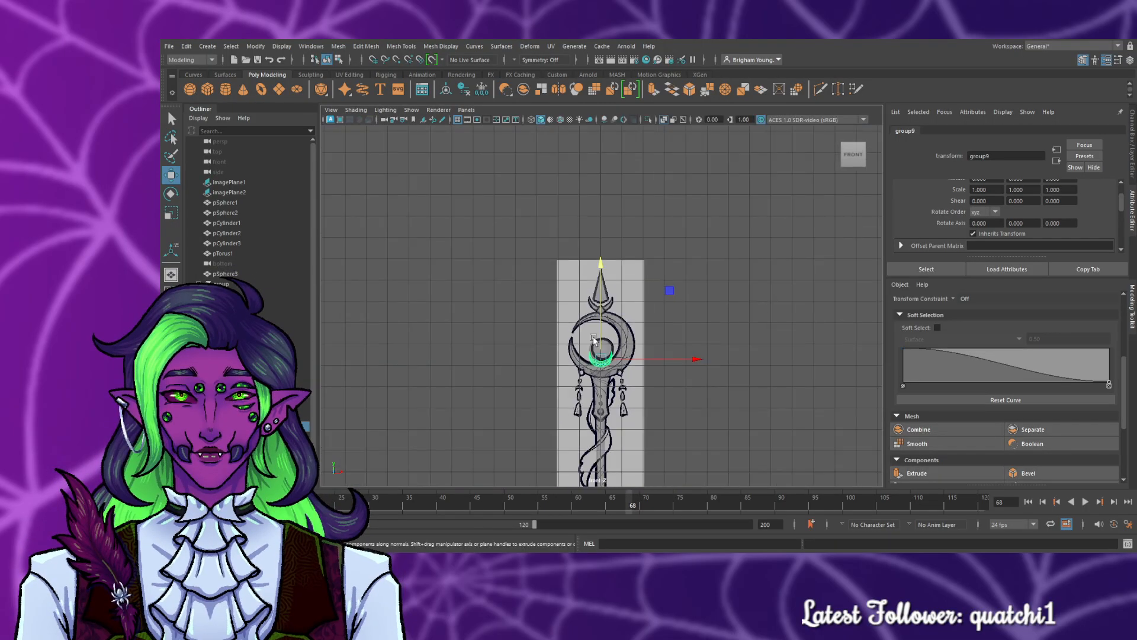
pyautogui.keyDown('alt'); pyautogui.moveTo(730, 453); pyautogui.dragTo(718, 344, button='middle'); pyautogui.keyUp('alt')
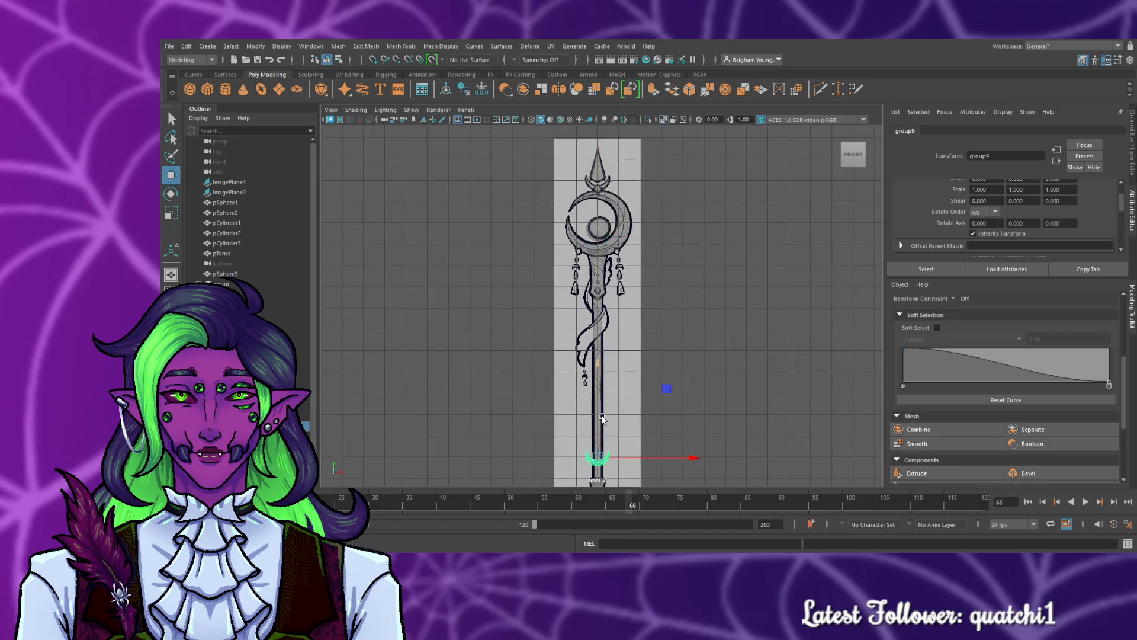
pyautogui.keyDown('alt'); pyautogui.moveTo(774, 410); pyautogui.dragTo(764, 251, button='middle'); pyautogui.keyUp('alt')
pyautogui.scroll(6, 737, 314)
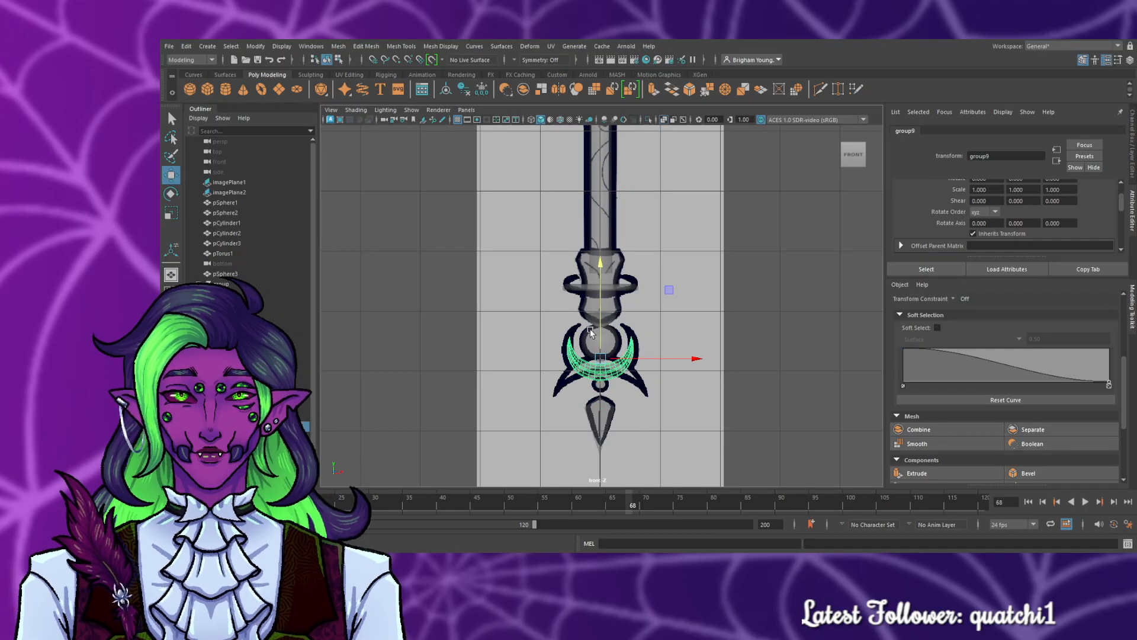
# - Rotate the pasted crescent upside down and lower it onto the sketched downward-facing crescent below the sphere
pyautogui.press('r')
pyautogui.press('e')
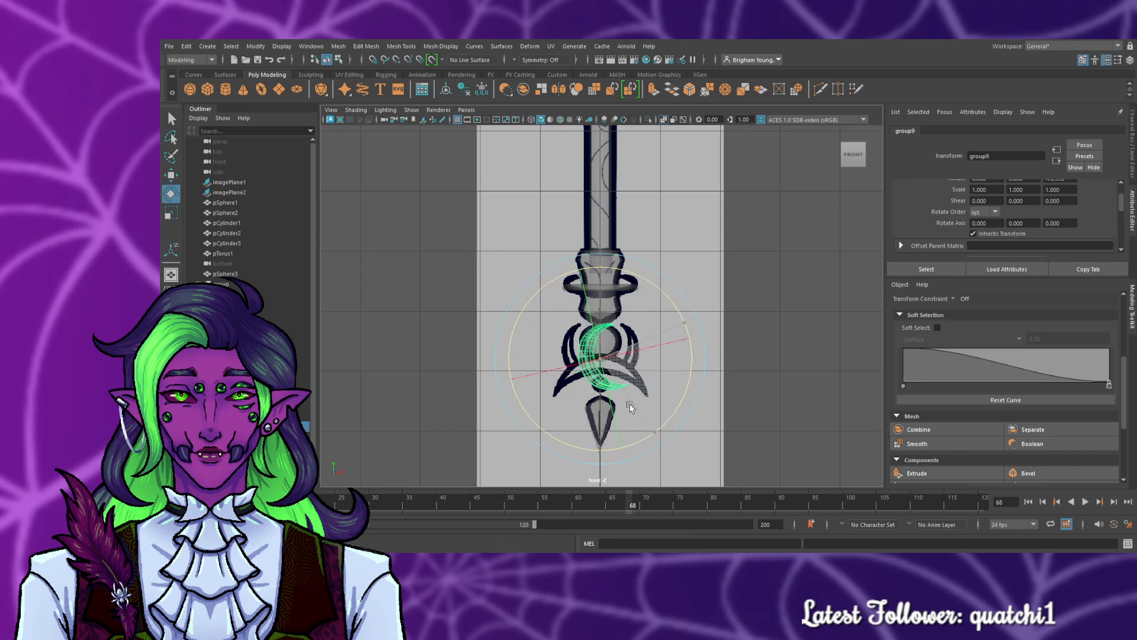
pyautogui.moveTo(630, 407); pyautogui.dragTo(527, 389)
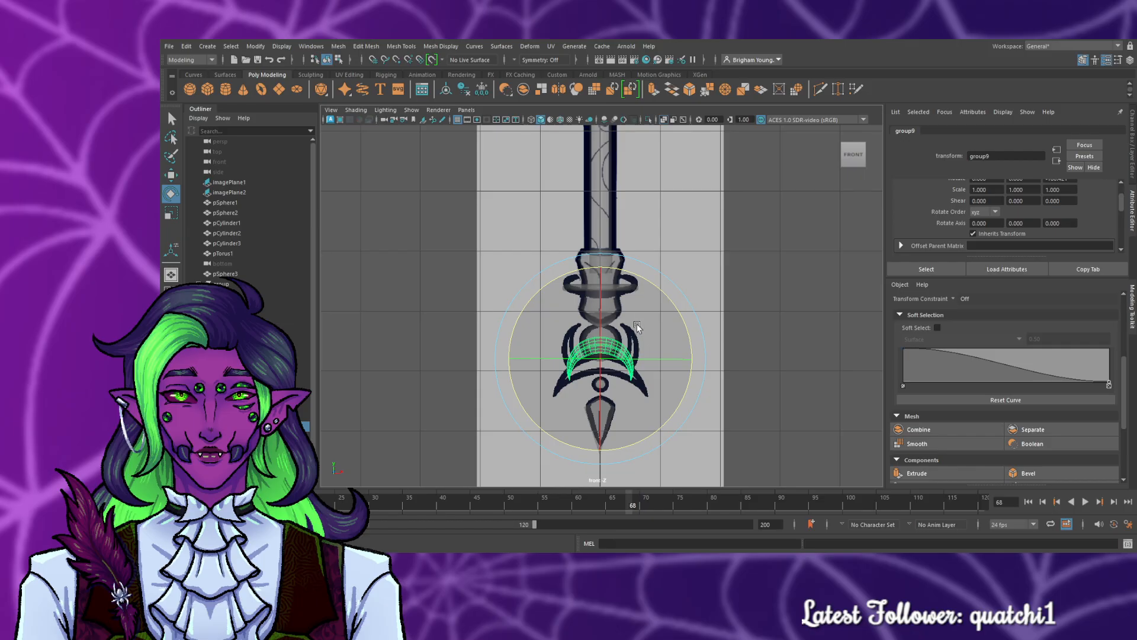
pyautogui.press('w')
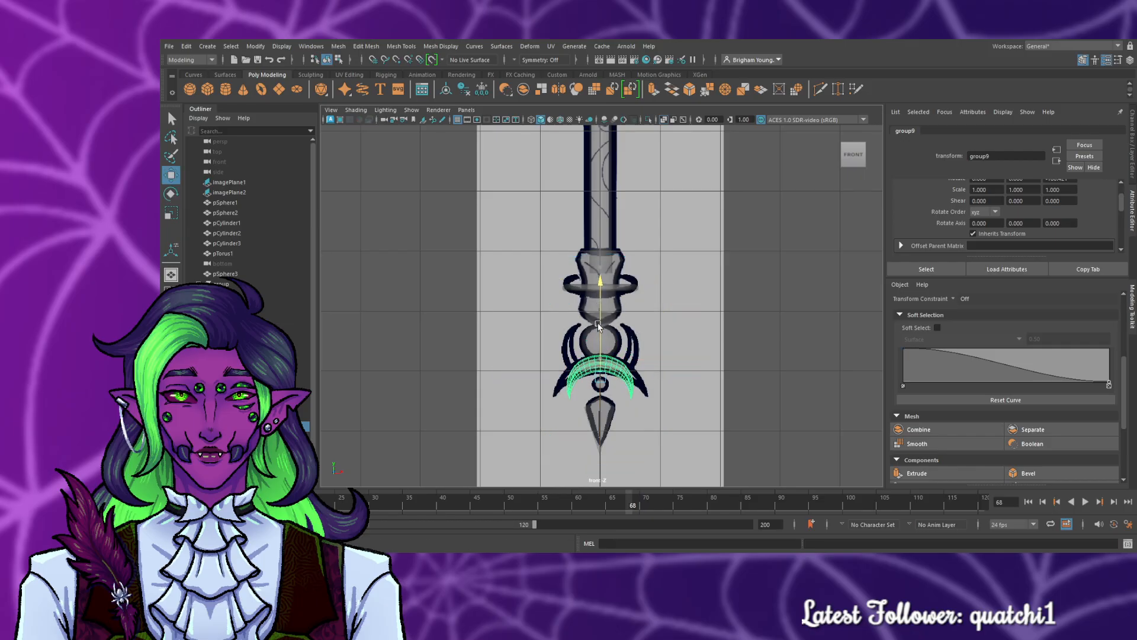
# - Widen the inverted crescent to an X scale of about 1.188 towards the sketched outline
pyautogui.scroll(1, 699, 379)
pyautogui.scroll(-3, 711, 367)
pyautogui.scroll(5, 719, 363)
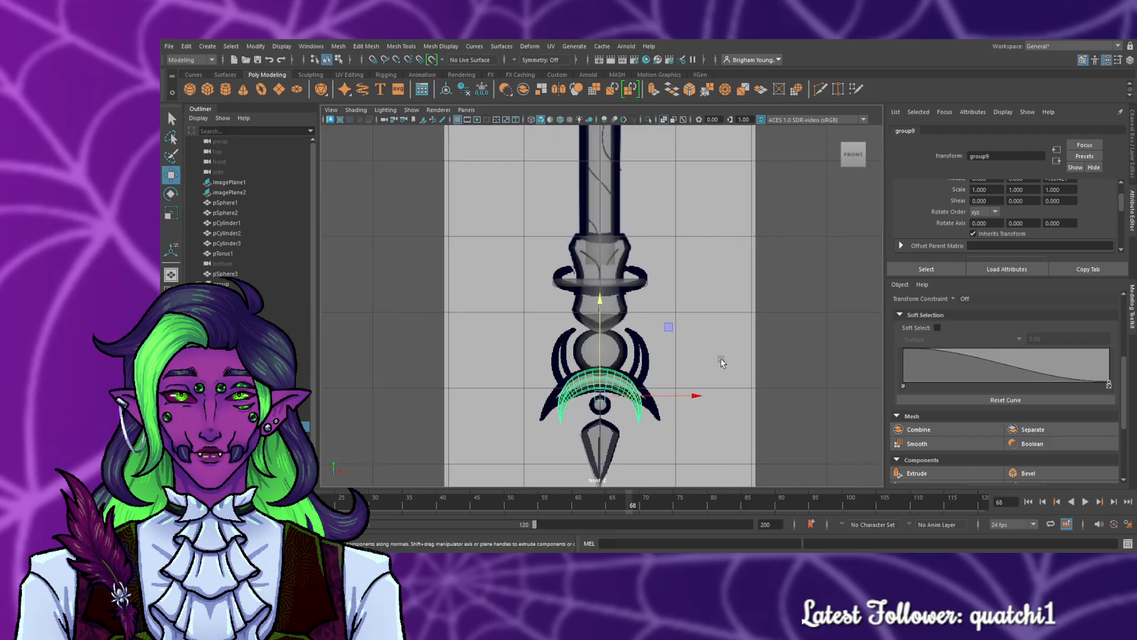
pyautogui.keyDown('alt'); pyautogui.moveTo(760, 396); pyautogui.dragTo(727, 312, button='middle'); pyautogui.keyUp('alt')
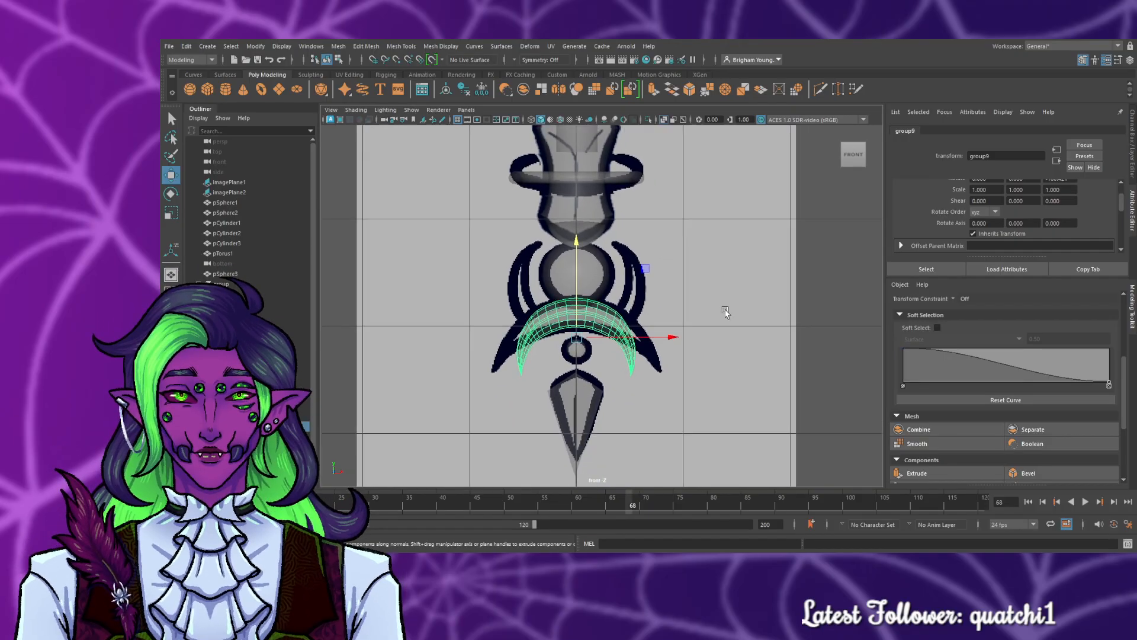
pyautogui.press('e')
pyautogui.press('r')
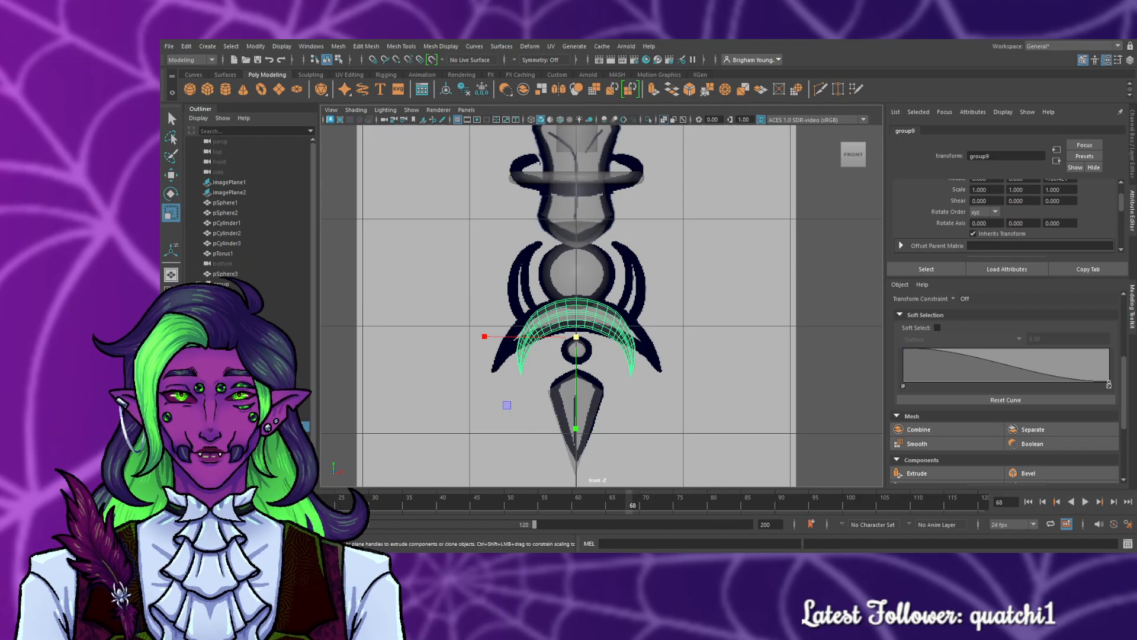
pyautogui.moveTo(493, 341)
pyautogui.mouseDown()
pyautogui.moveTo(456, 335)
pyautogui.moveTo(471, 346)
pyautogui.mouseUp()
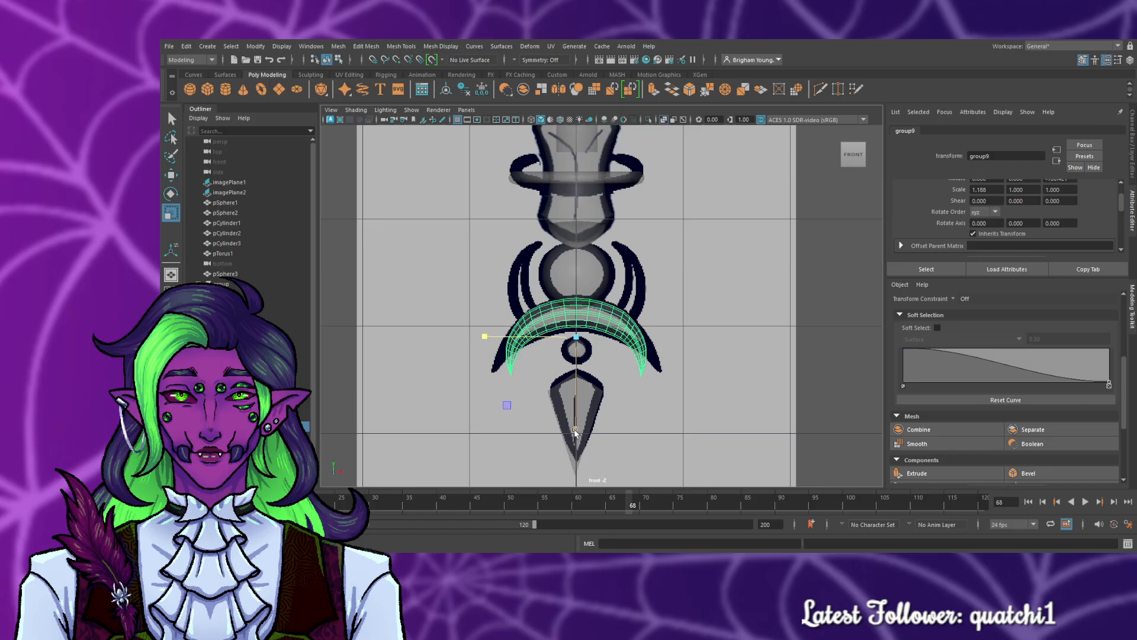
pyautogui.scroll(3, 599, 405)
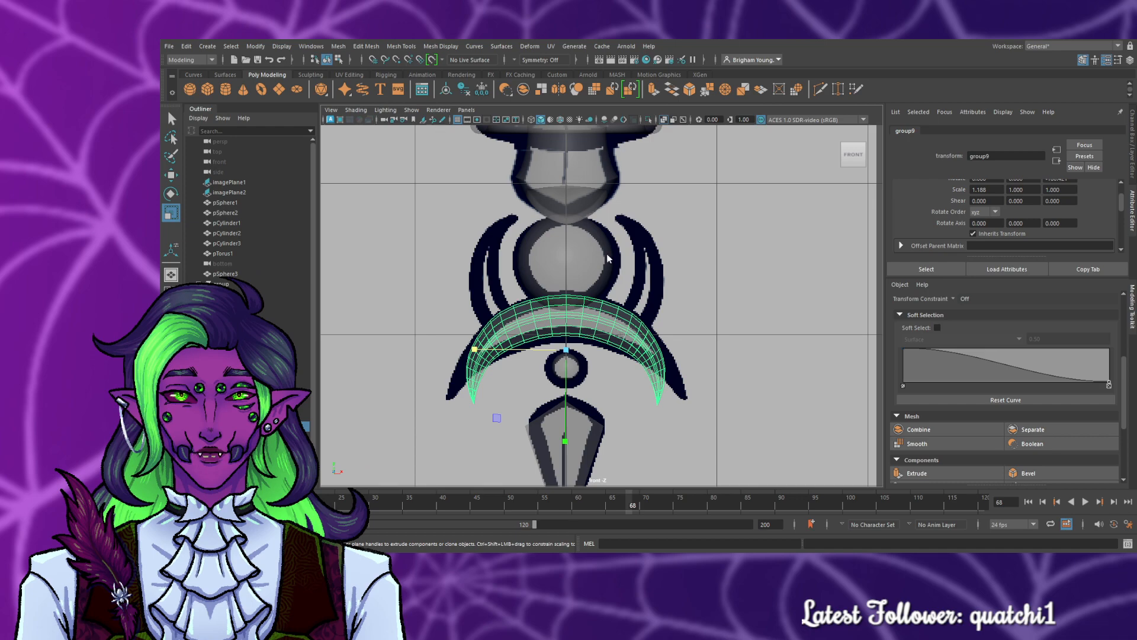
# - Enable Object X symmetry and select the vertices at both tips of the inverted crescent for rotation
pyautogui.click(664, 409)
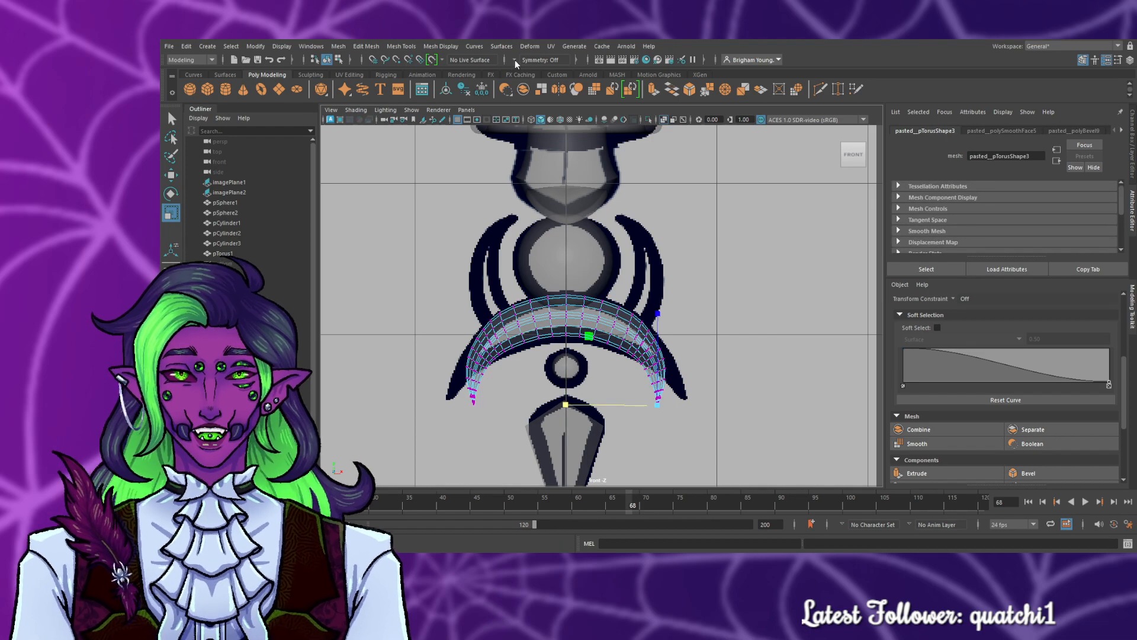
pyautogui.click(514, 60)
pyautogui.click(540, 82)
pyautogui.click(661, 441)
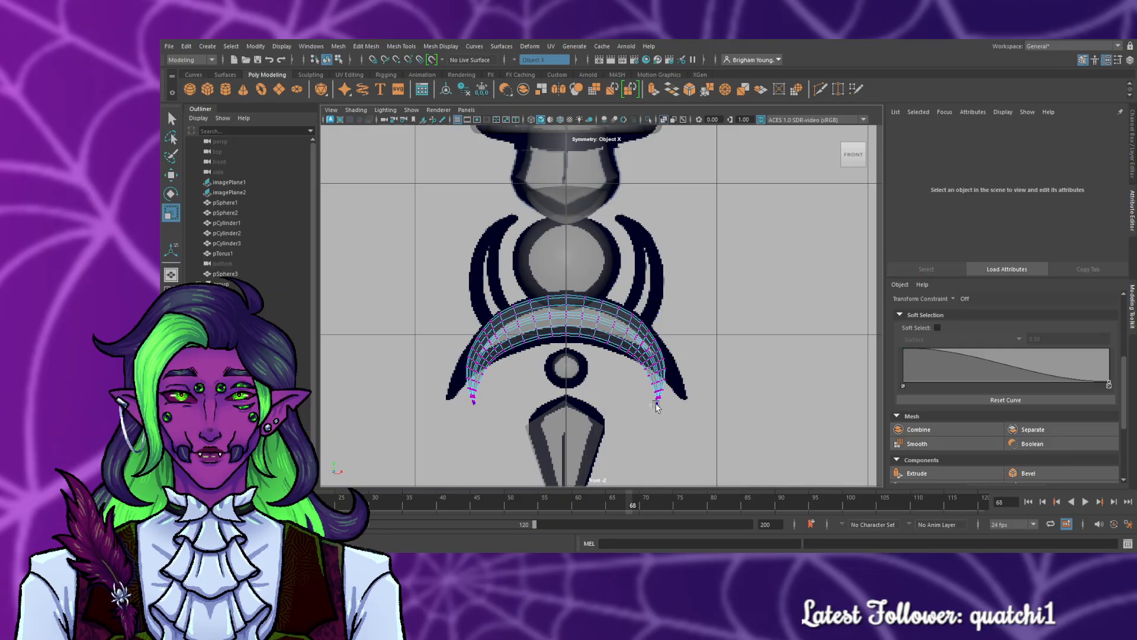
pyautogui.moveTo(678, 389); pyautogui.dragTo(678, 388)
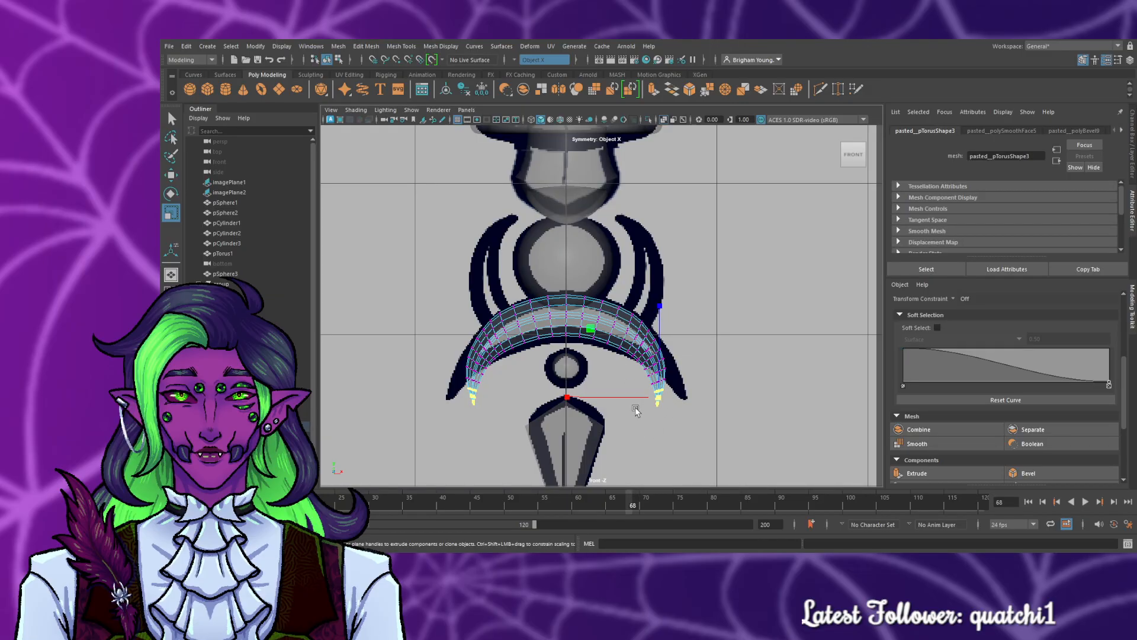
pyautogui.press('e')
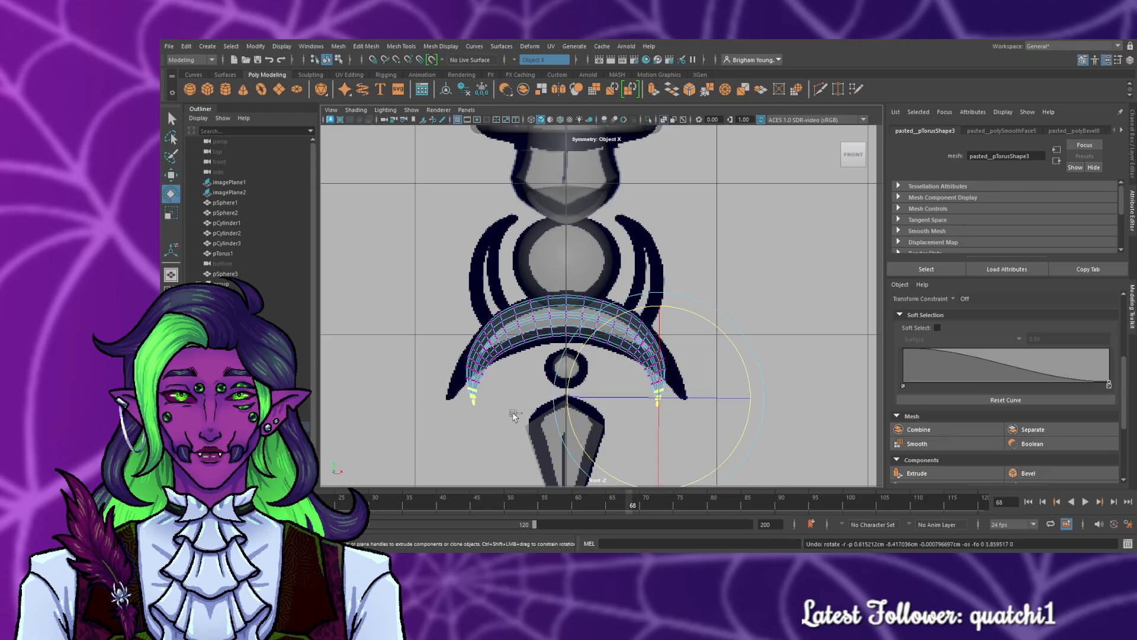
# - Enable soft selection, rotate the crescent's tips outward and move them onto the pointed ends of the sketched crescent
pyautogui.click(937, 328)
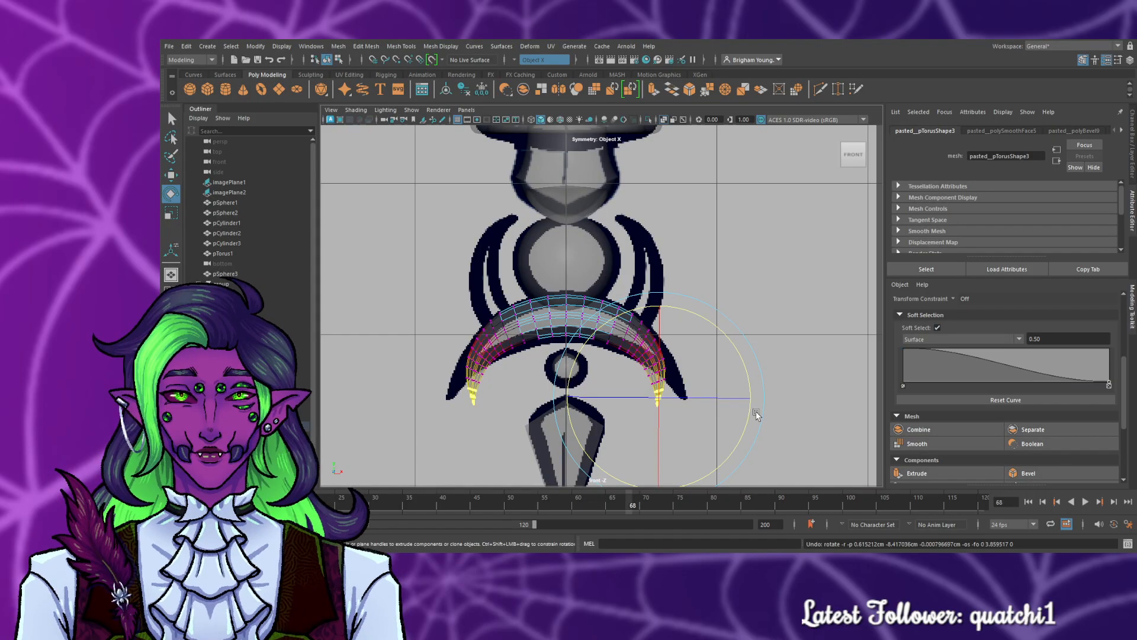
pyautogui.moveTo(756, 414); pyautogui.dragTo(727, 397)
pyautogui.press('w')
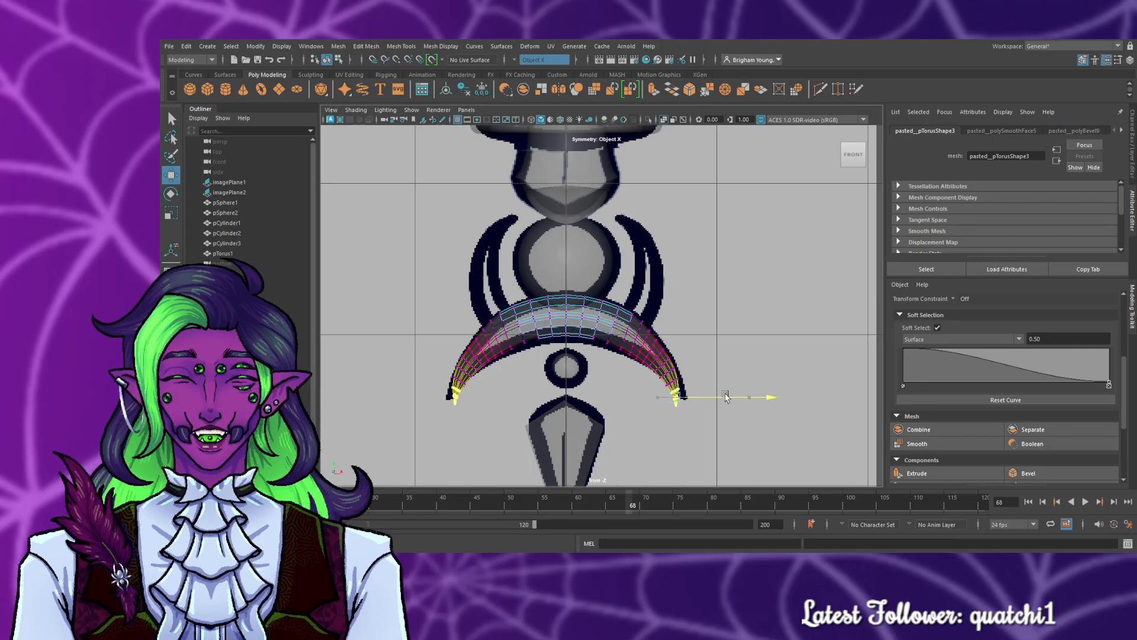
pyautogui.scroll(3, 679, 465)
pyautogui.scroll(2, 625, 439)
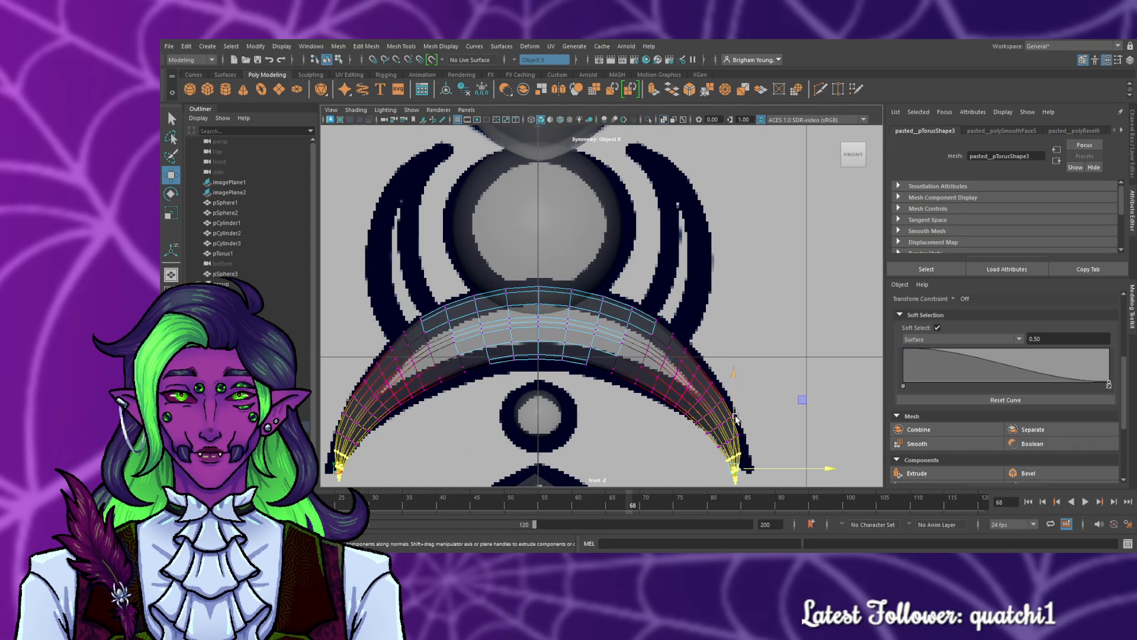
pyautogui.moveTo(735, 418); pyautogui.dragTo(736, 417)
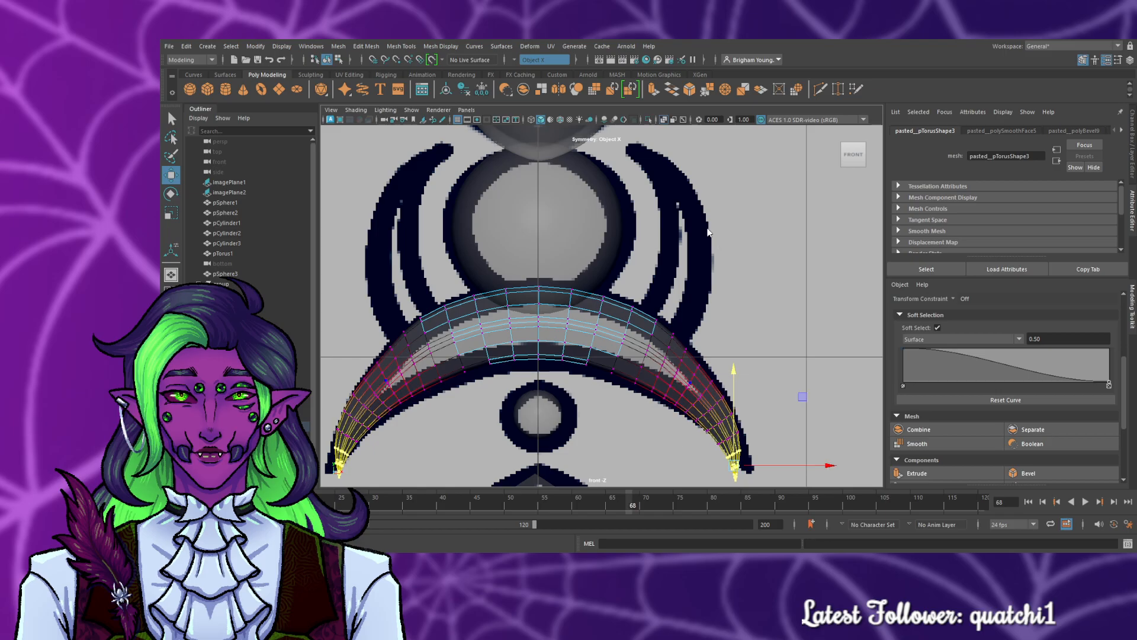
# - Select the mirrored edge loops partway along the crescent's arms and nudge them slightly upward, turning soft selection off
pyautogui.click(687, 385)
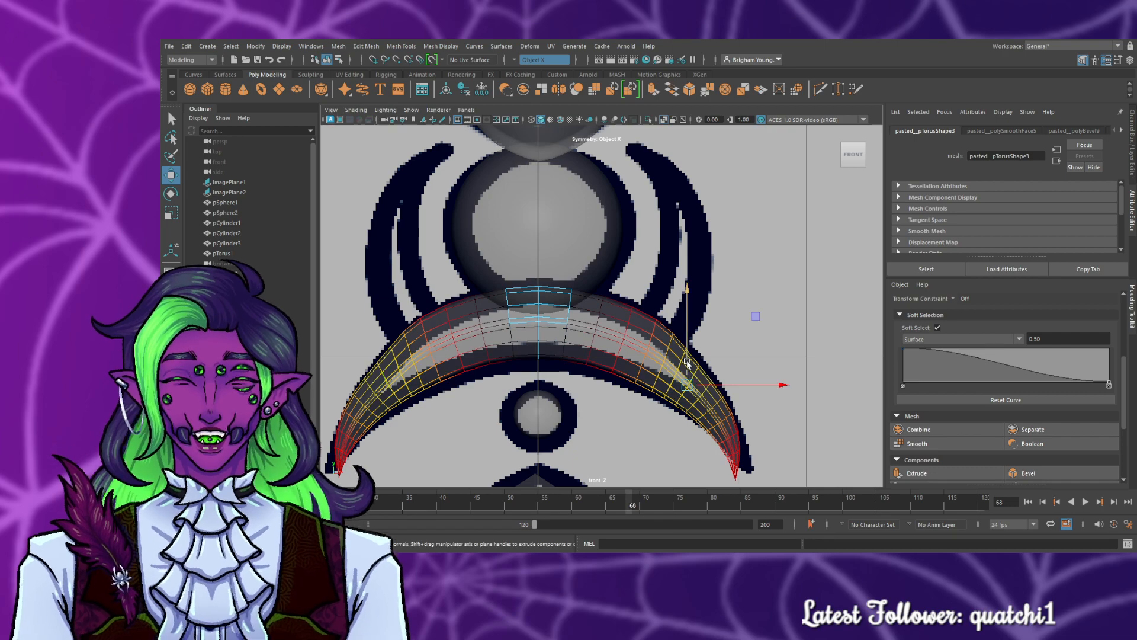
pyautogui.moveTo(687, 363); pyautogui.dragTo(691, 362)
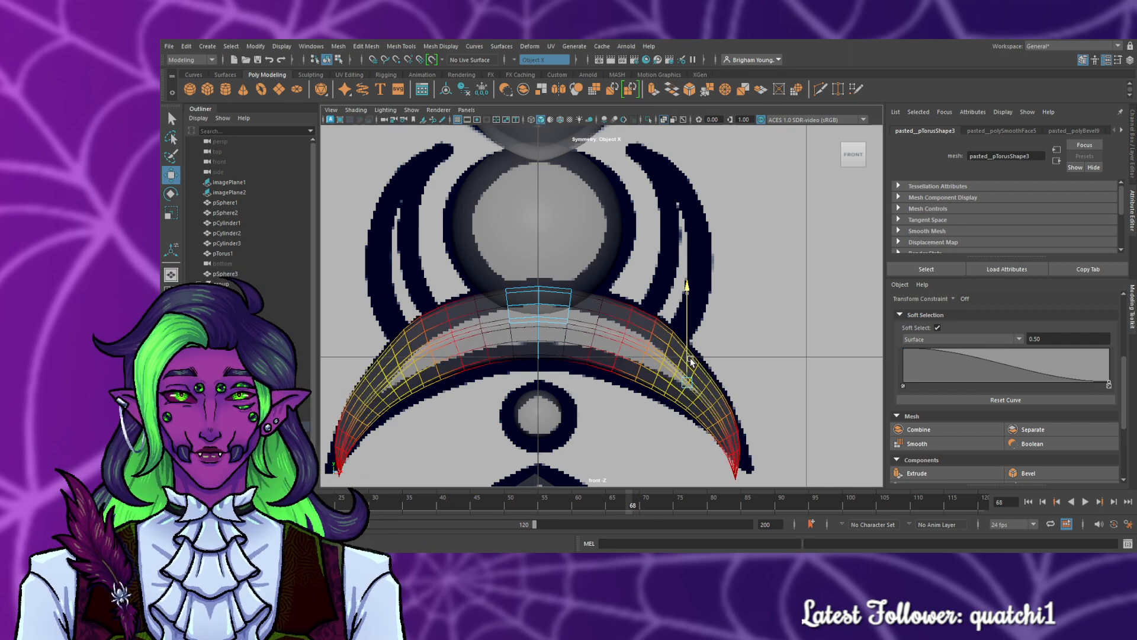
pyautogui.click(937, 328)
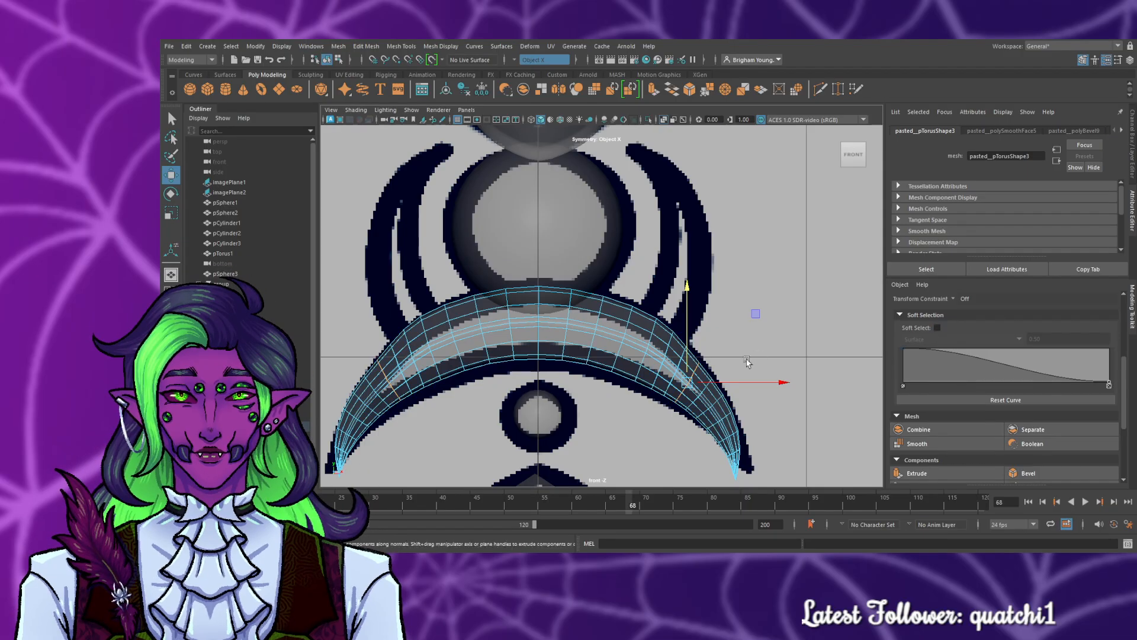
pyautogui.moveTo(724, 384); pyautogui.dragTo(692, 365)
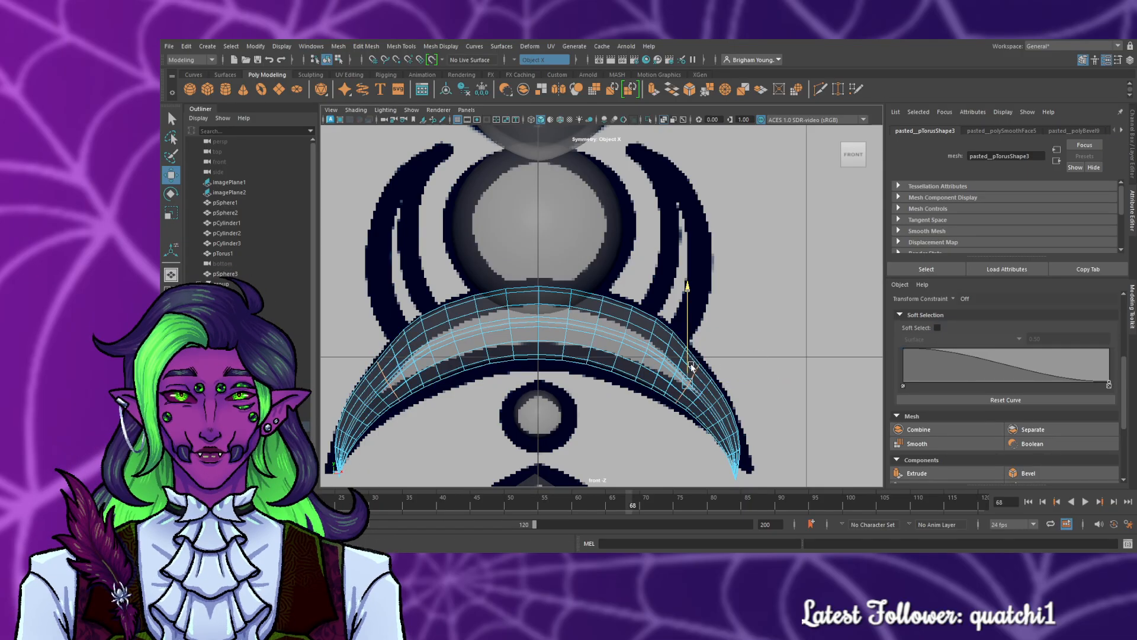
# - Re-enable soft selection with a falloff radius of 0.20 and nudge the arm edge loops towards the sketched outline
pyautogui.click(937, 327)
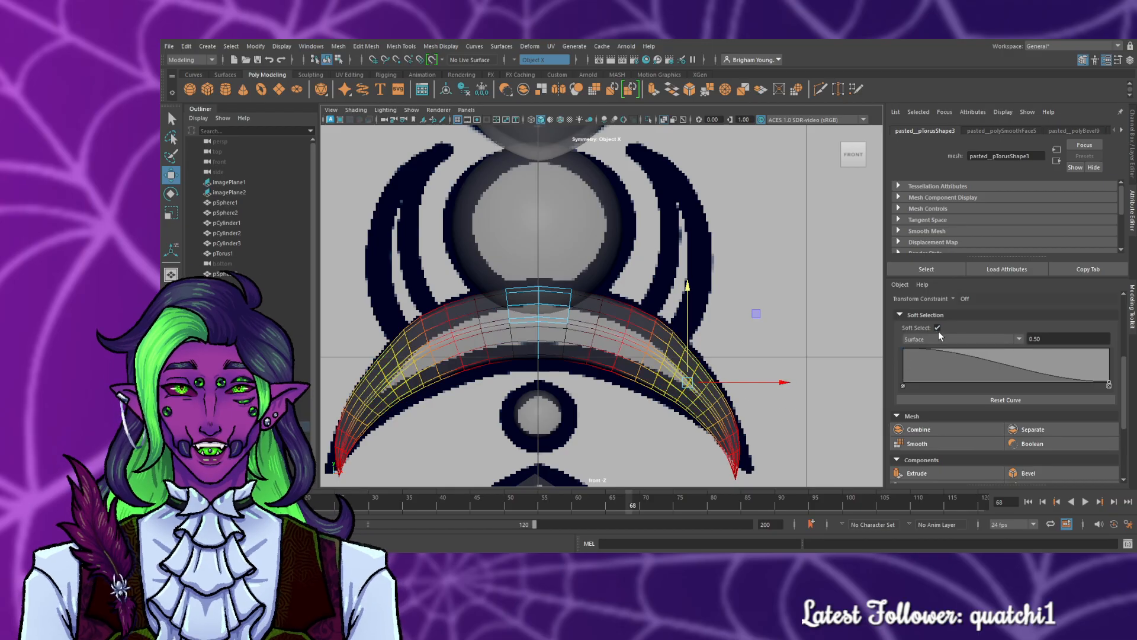
pyautogui.click(1070, 339)
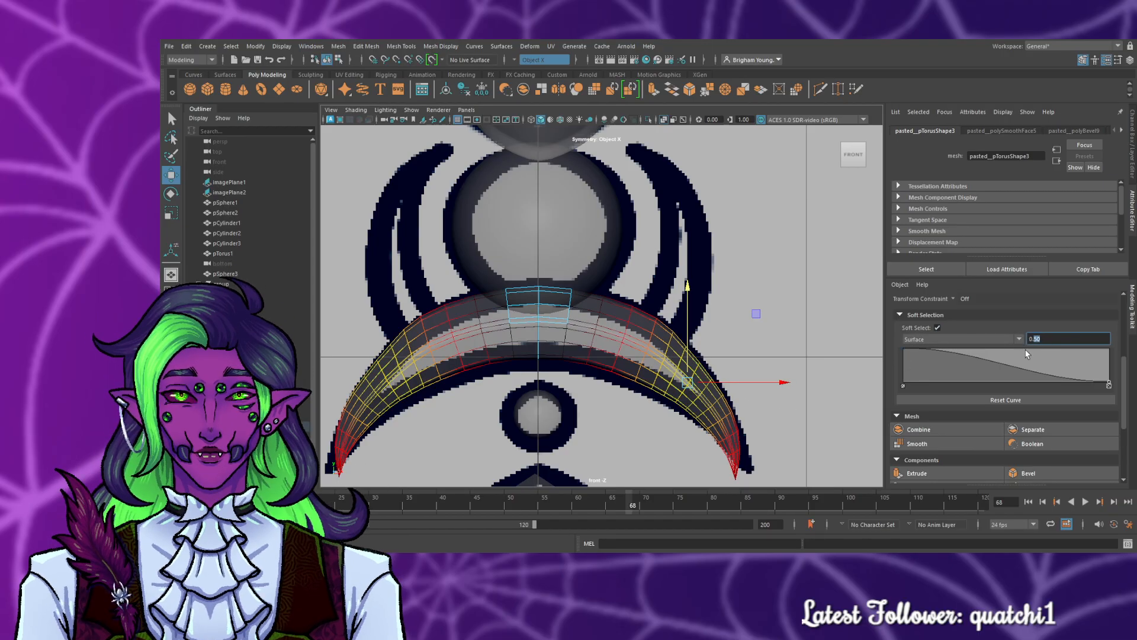
pyautogui.write('2')
pyautogui.press('Return')
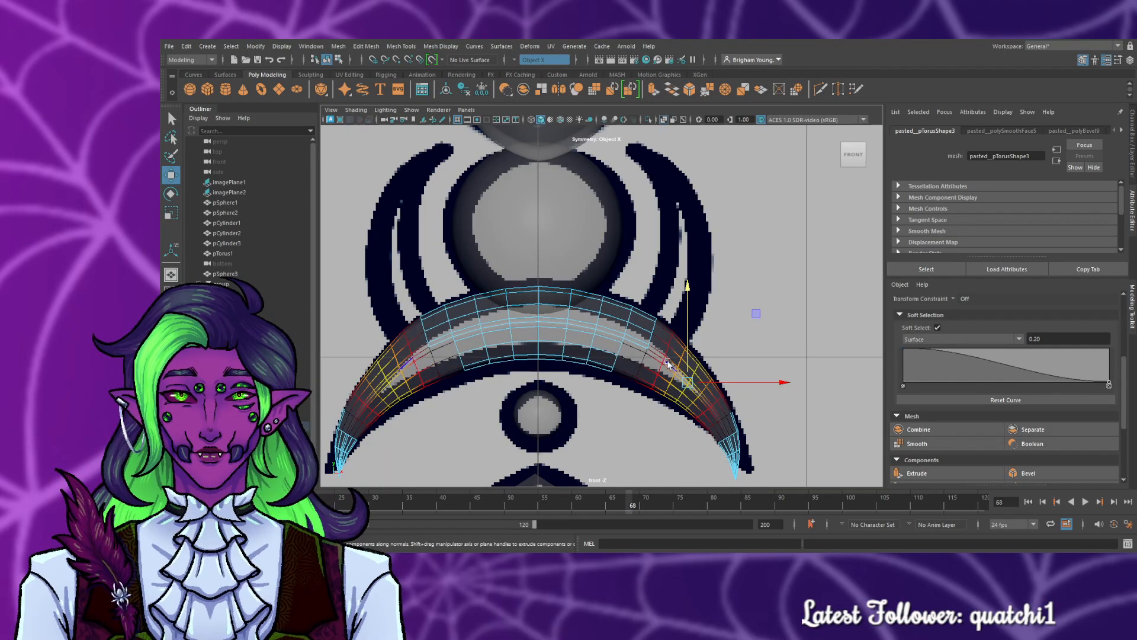
pyautogui.moveTo(692, 362); pyautogui.dragTo(692, 361)
# - Select the vertices at the crescent's tips and move them outward onto the sketched points
pyautogui.scroll(1, 685, 435)
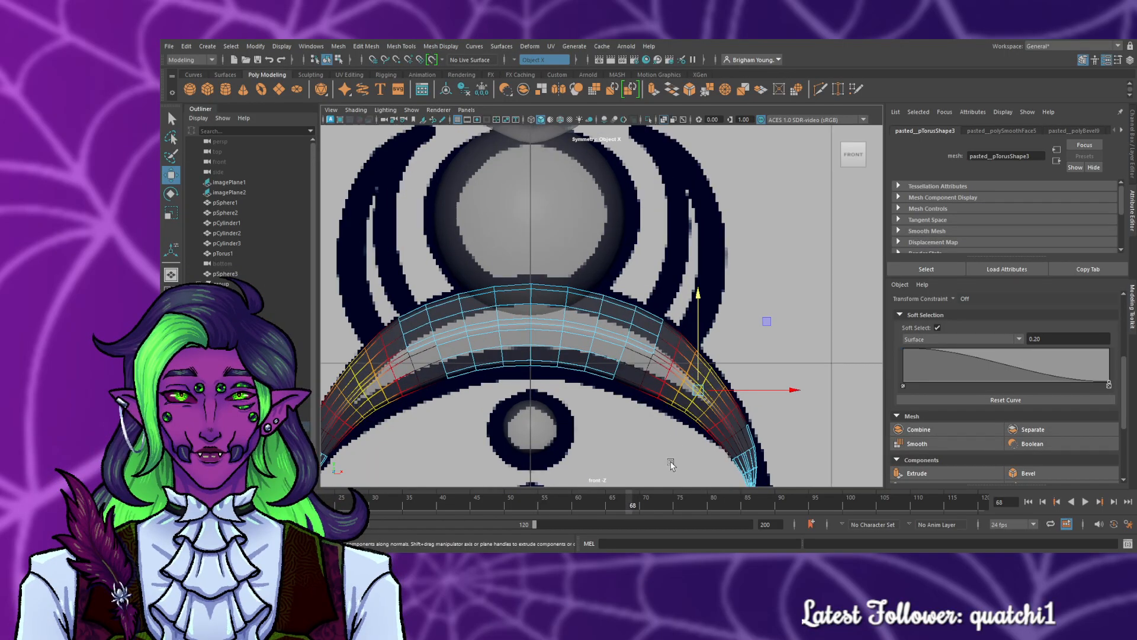
pyautogui.scroll(5, 671, 465)
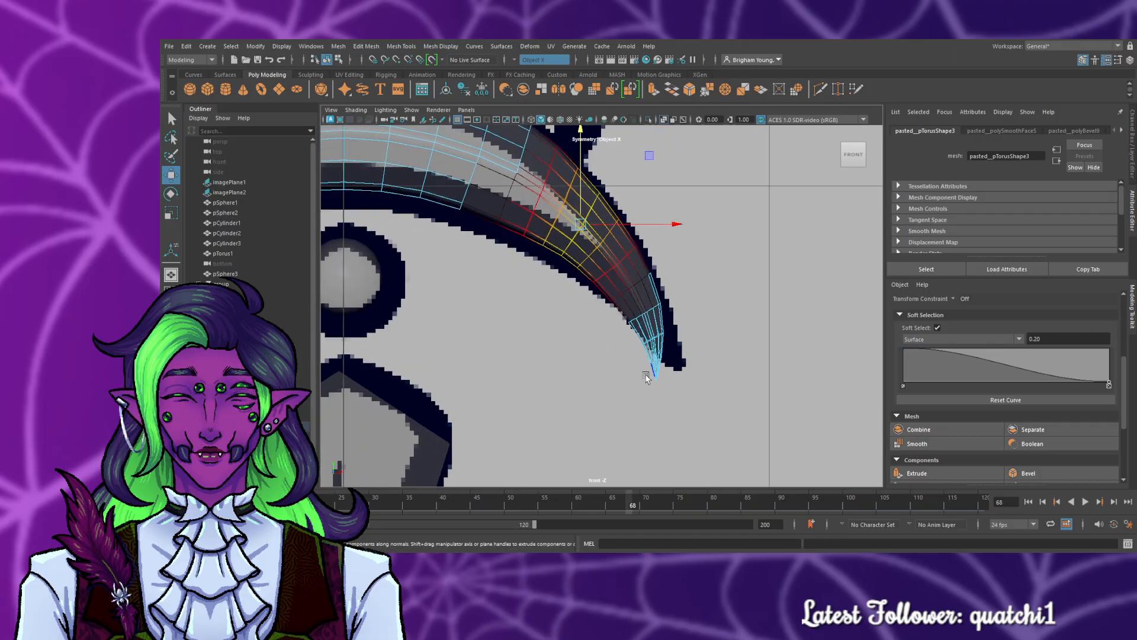
pyautogui.click(655, 339)
pyautogui.moveTo(712, 339); pyautogui.dragTo(726, 373)
pyautogui.click(645, 391)
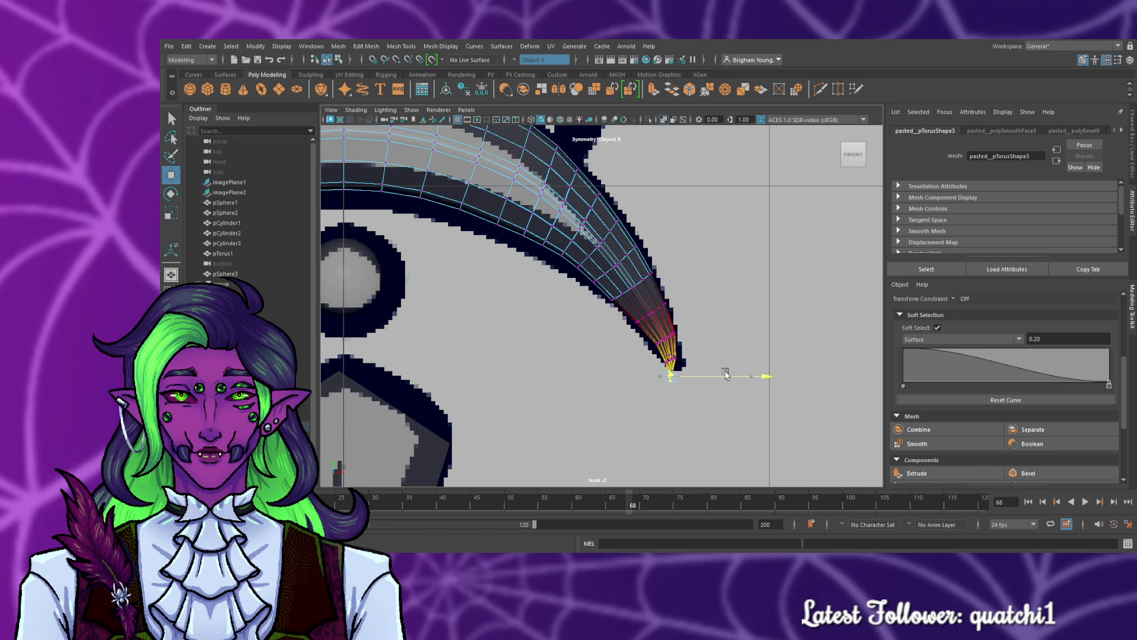
# - Rotate the crescent's tip vertices slightly to follow the curve of the sketch, and clear the selection
pyautogui.scroll(1, 678, 443)
pyautogui.press('r')
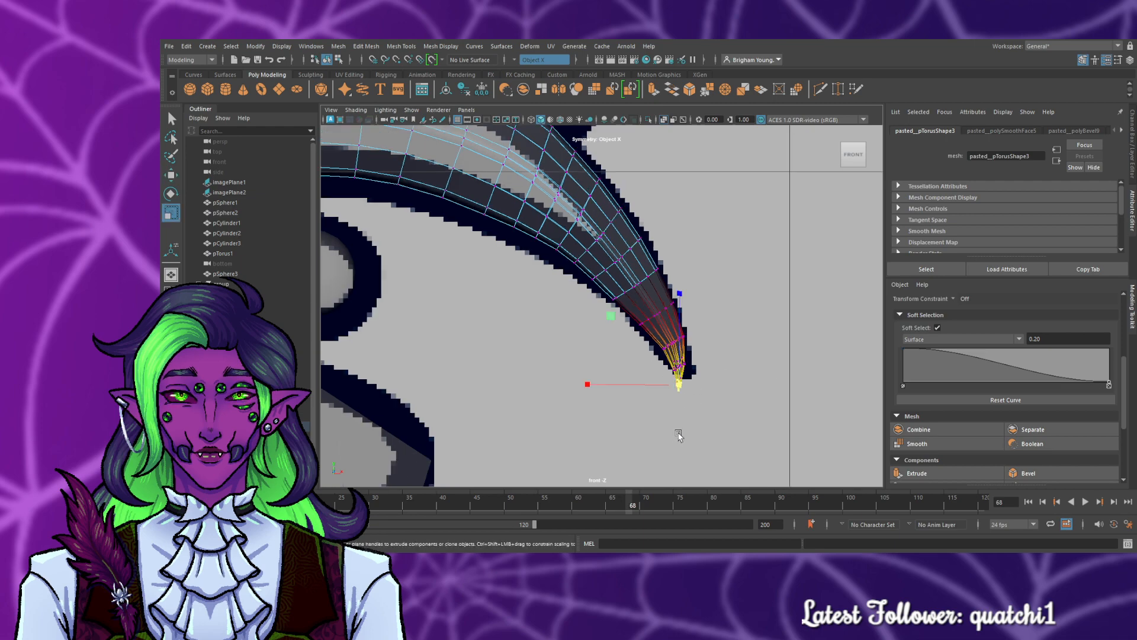
pyautogui.press('e')
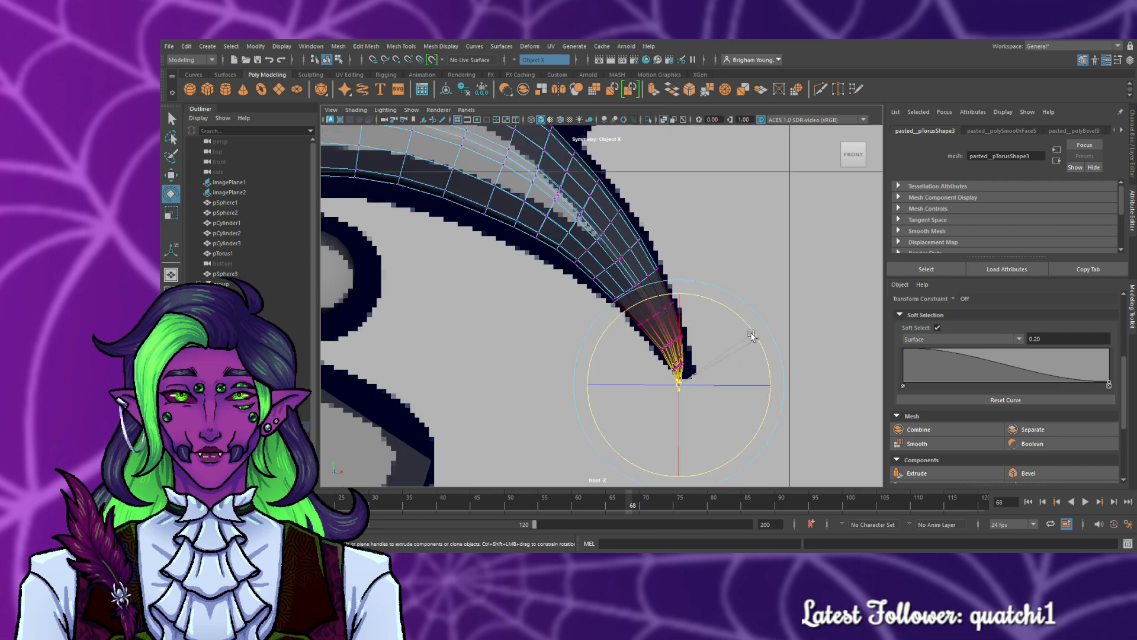
pyautogui.click(824, 257)
# - Return the crescent to object mode and deselect it
pyautogui.press('a')
pyautogui.scroll(5, 690, 344)
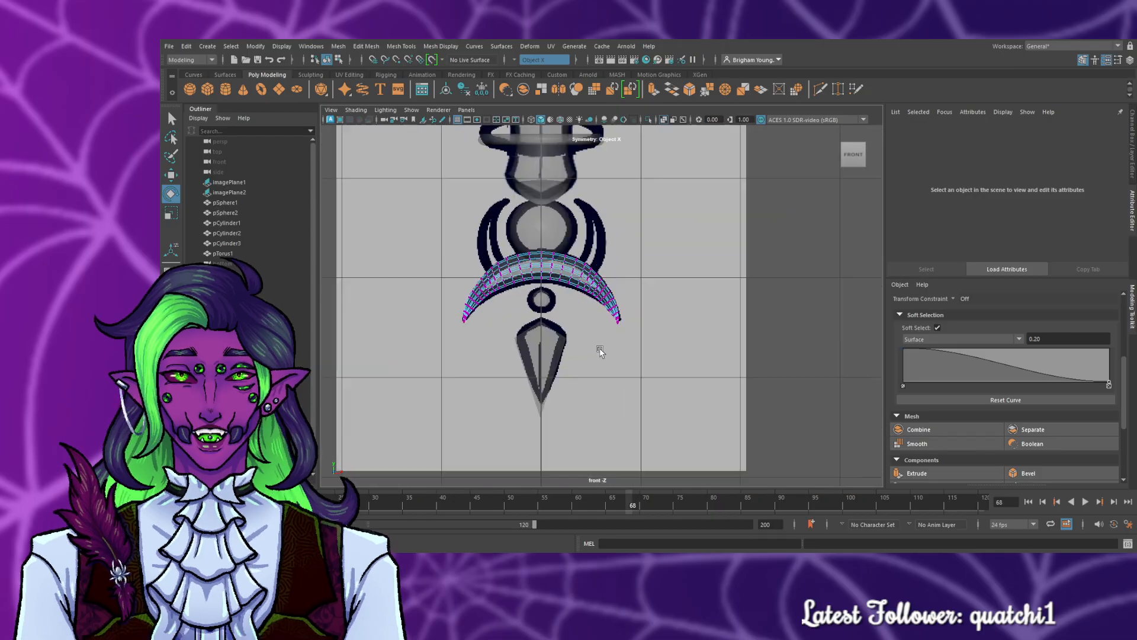
pyautogui.scroll(1, 598, 355)
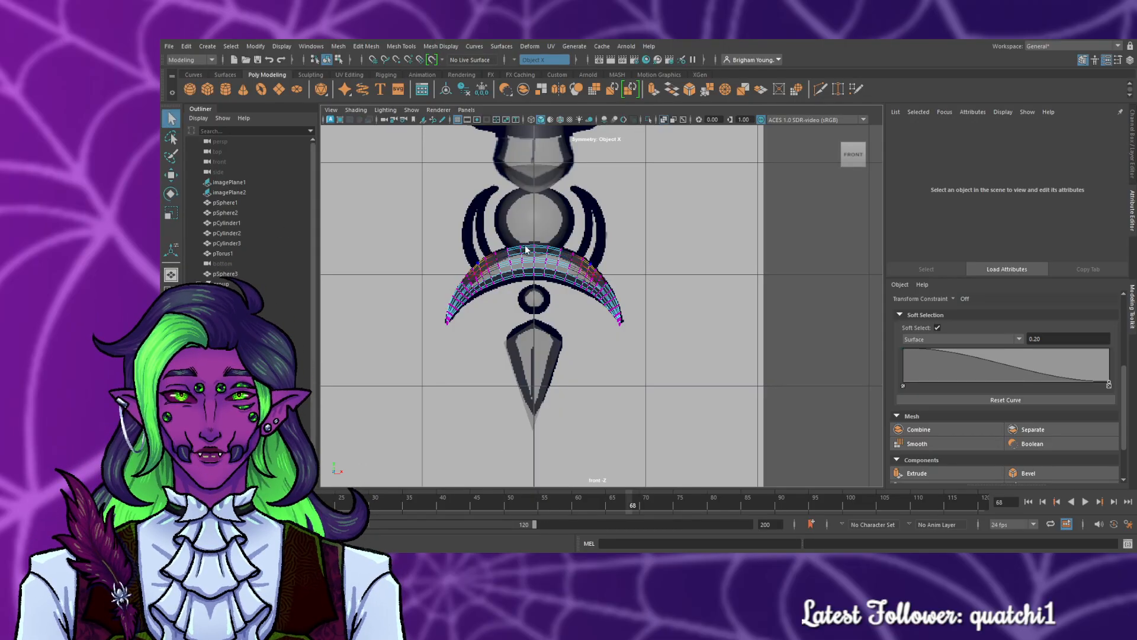
pyautogui.click(526, 249)
pyautogui.click(617, 394)
pyautogui.scroll(4, 615, 388)
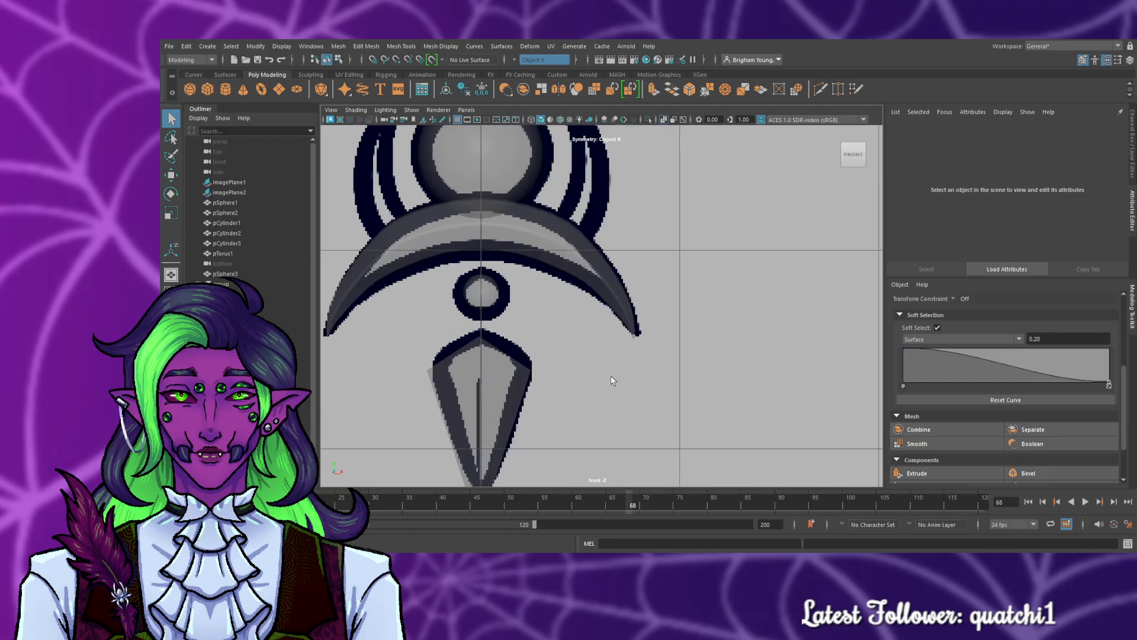
# - Examine the staff's bottom end in the side view and the reshaped crescent in the perspective view
pyautogui.press('space')
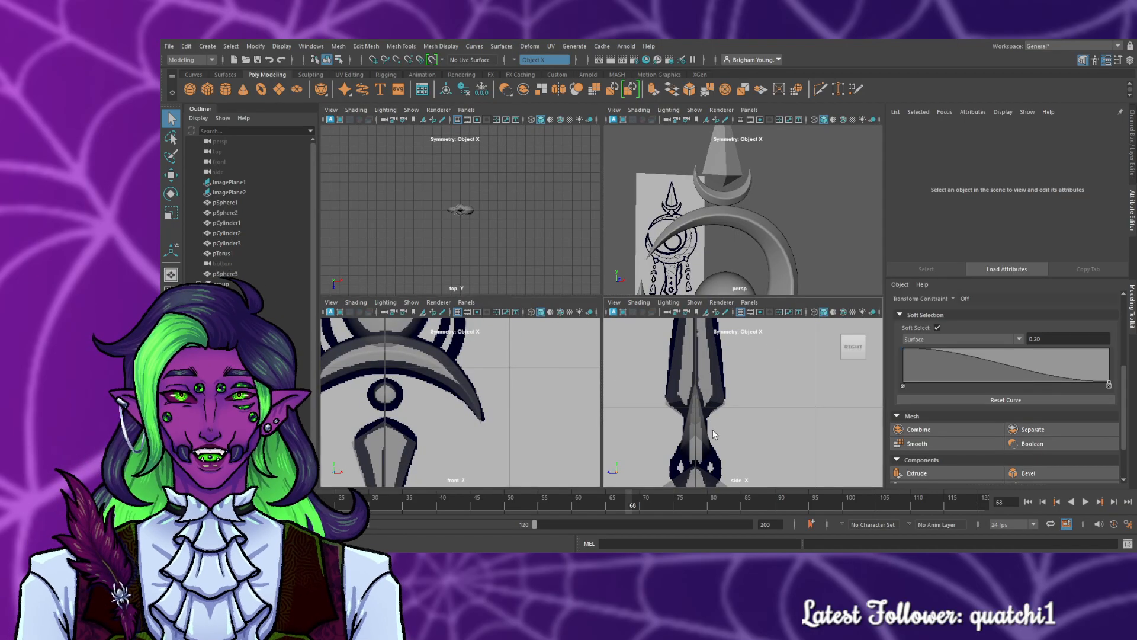
pyautogui.press('space')
pyautogui.scroll(-6, 712, 429)
pyautogui.keyDown('alt'); pyautogui.moveTo(645, 445); pyautogui.dragTo(640, 318, button='middle'); pyautogui.keyUp('alt')
pyautogui.scroll(10, 645, 293)
pyautogui.scroll(-4, 638, 321)
pyautogui.scroll(6, 639, 322)
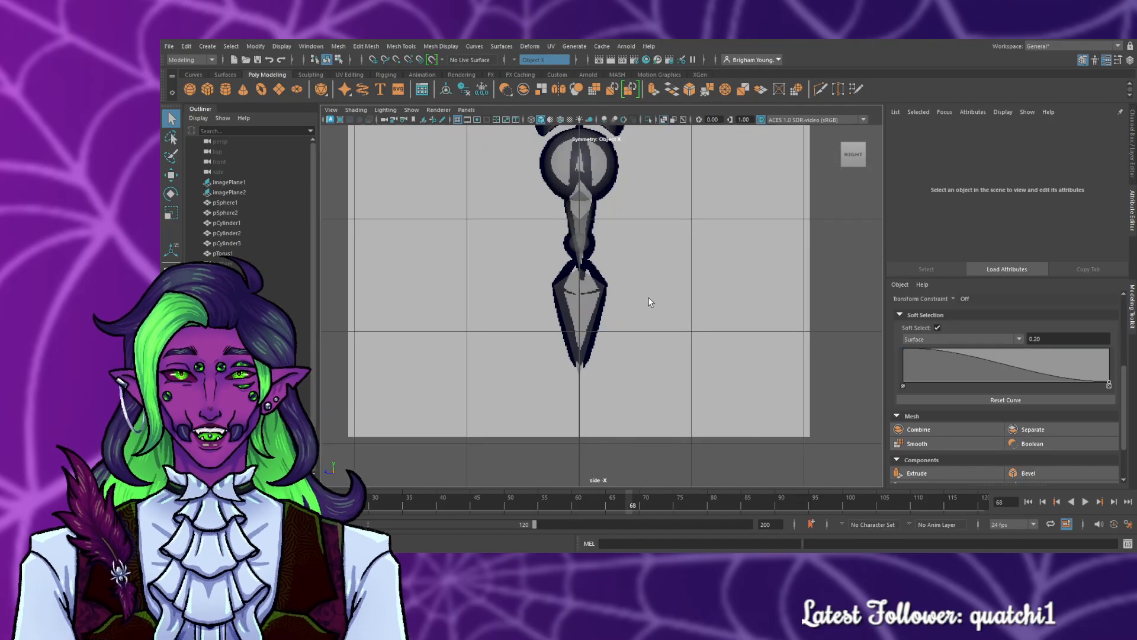
pyautogui.press('space')
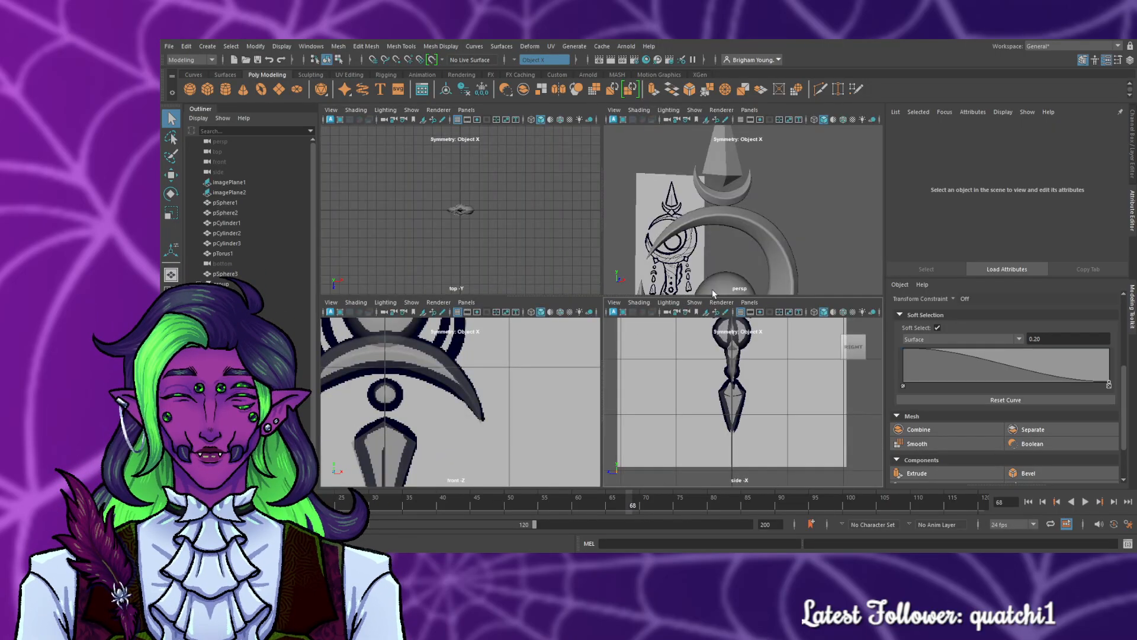
pyautogui.press('space')
pyautogui.scroll(-8, 740, 314)
pyautogui.keyDown('alt'); pyautogui.moveTo(737, 354); pyautogui.dragTo(686, 69, button='middle'); pyautogui.keyUp('alt')
pyautogui.scroll(2, 606, 376)
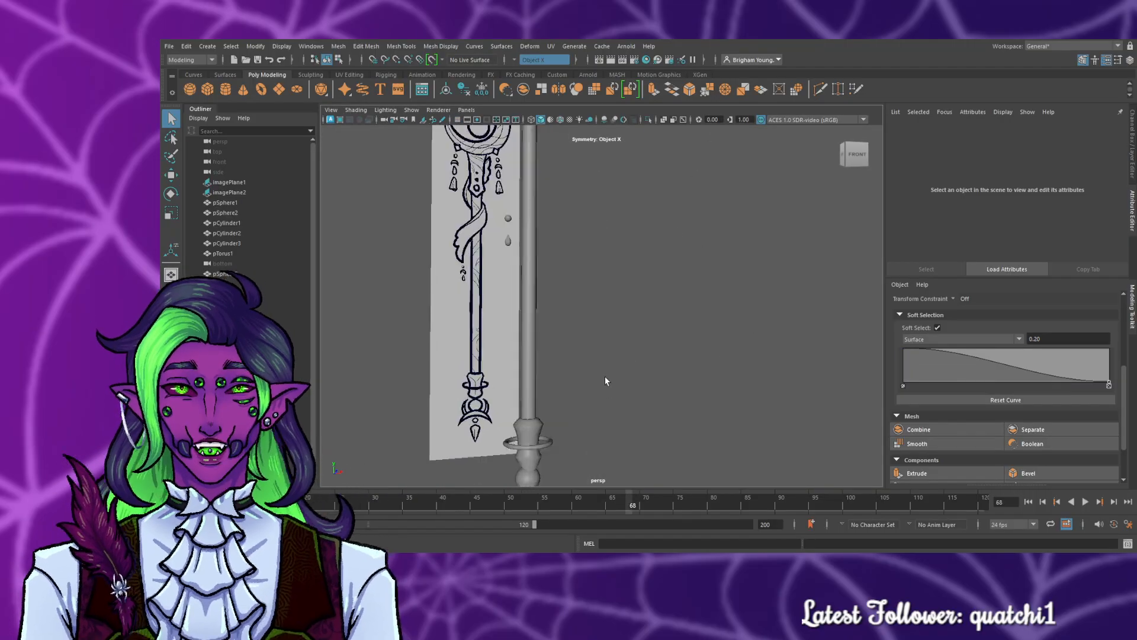
pyautogui.keyDown('alt'); pyautogui.moveTo(628, 422); pyautogui.dragTo(655, 142, button='middle'); pyautogui.keyUp('alt')
pyautogui.scroll(3, 646, 210)
pyautogui.keyDown('alt'); pyautogui.moveTo(590, 164); pyautogui.dragTo(627, 401, button='middle'); pyautogui.keyUp('alt')
pyautogui.scroll(4, 615, 236)
pyautogui.keyDown('alt'); pyautogui.moveTo(615, 236); pyautogui.dragTo(602, 263, button='middle'); pyautogui.keyUp('alt')
pyautogui.moveTo(623, 289)
pyautogui.keyDown('alt'); pyautogui.mouseDown()
pyautogui.moveTo(589, 300)
pyautogui.moveTo(603, 297)
pyautogui.mouseUp(); pyautogui.keyUp('alt')
pyautogui.keyDown('alt'); pyautogui.moveTo(451, 295); pyautogui.dragTo(617, 350, button='middle'); pyautogui.keyUp('alt')
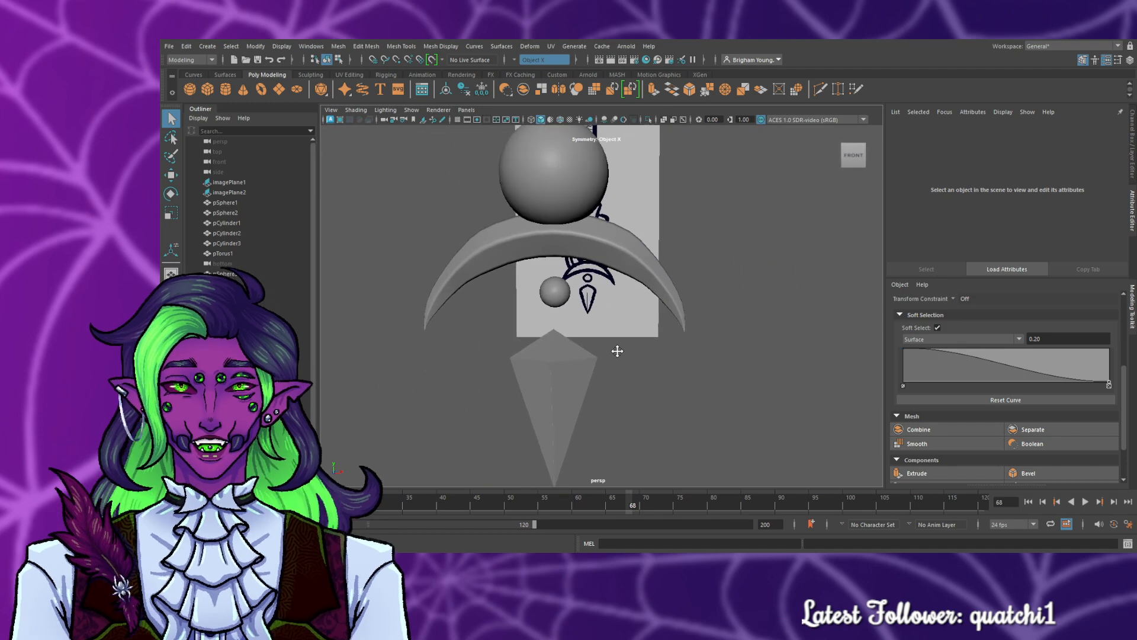
pyautogui.scroll(5, 666, 352)
pyautogui.keyDown('alt'); pyautogui.moveTo(776, 275); pyautogui.dragTo(757, 285); pyautogui.keyUp('alt')
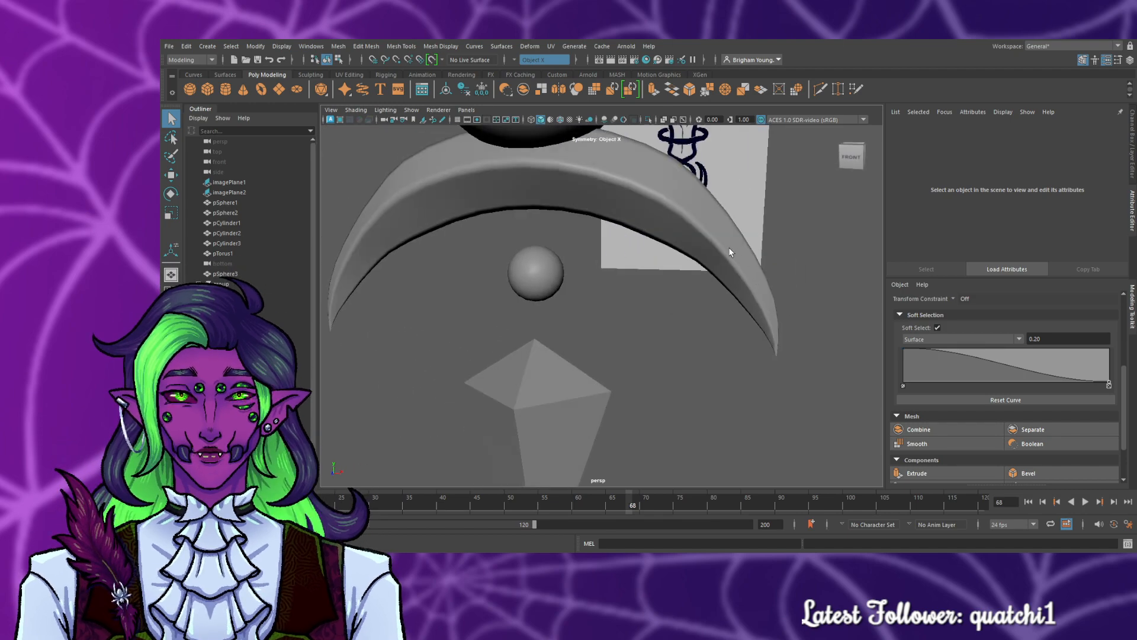
# - Select an edge loop midway along the crescent's arm in edge mode and adjust its scale
pyautogui.click(724, 248)
pyautogui.scroll(4, 719, 251)
pyautogui.keyDown('alt'); pyautogui.moveTo(672, 338); pyautogui.dragTo(557, 355); pyautogui.keyUp('alt')
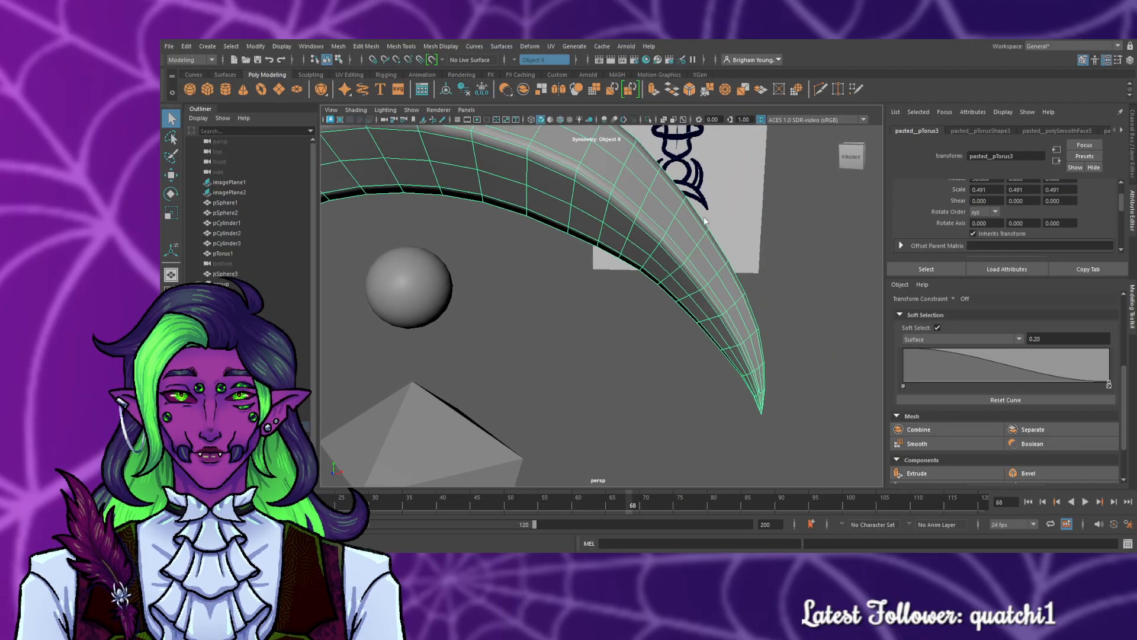
pyautogui.moveTo(667, 208); pyautogui.dragTo(668, 175, button='right')
pyautogui.click(671, 227)
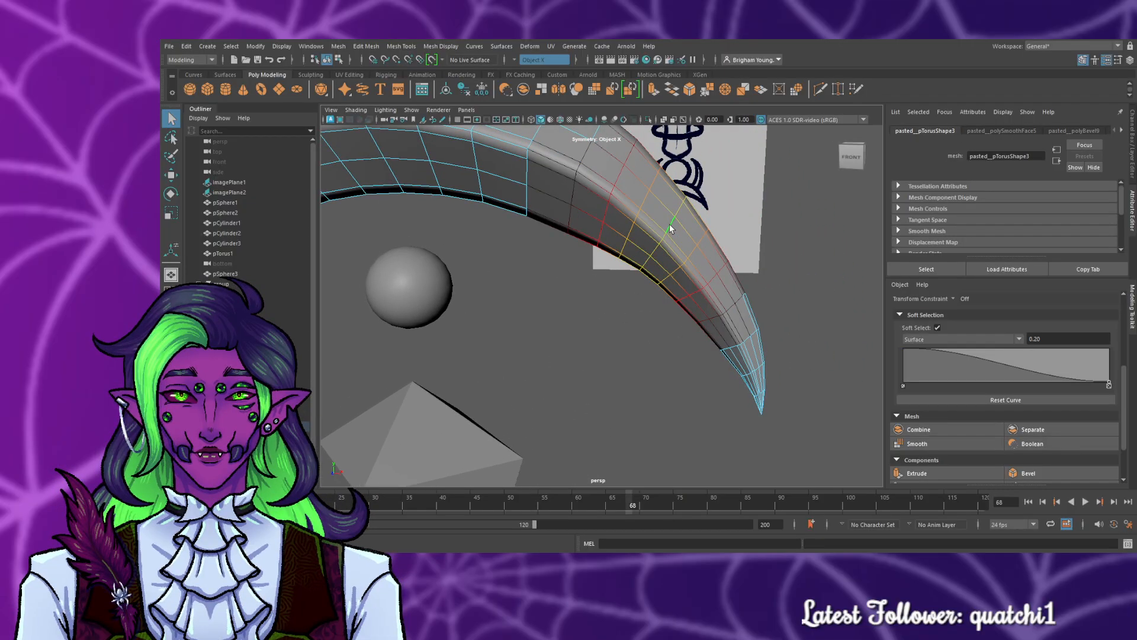
pyautogui.press('e')
pyautogui.press('r')
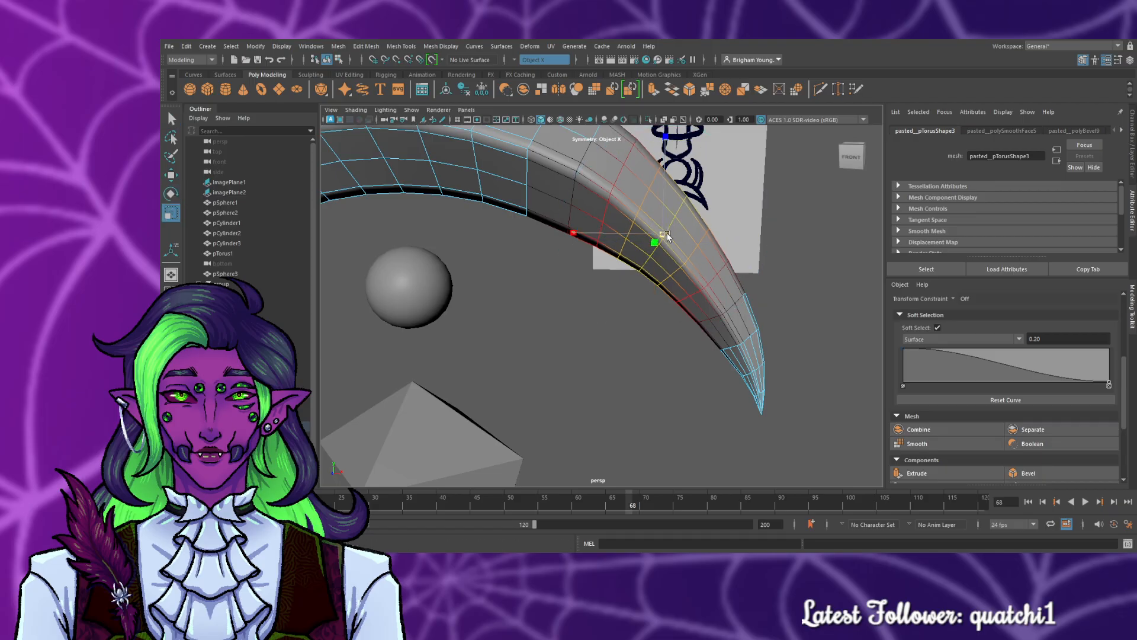
pyautogui.click(614, 326)
# - From the back, select the edge loop near the crescent's tip and rotate it slightly to smooth the taper
pyautogui.keyDown('alt'); pyautogui.moveTo(614, 326); pyautogui.dragTo(529, 360); pyautogui.keyUp('alt')
pyautogui.scroll(-8, 657, 388)
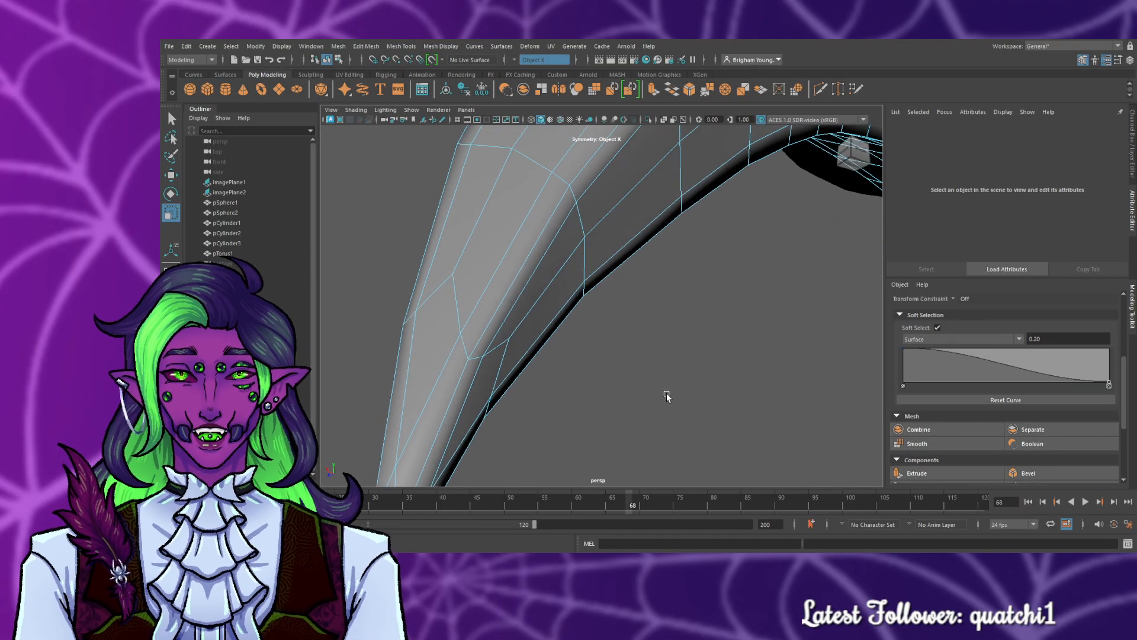
pyautogui.keyDown('alt'); pyautogui.moveTo(693, 379); pyautogui.dragTo(641, 411); pyautogui.keyUp('alt')
pyautogui.keyDown('alt'); pyautogui.moveTo(641, 412); pyautogui.dragTo(718, 367, button='right'); pyautogui.keyUp('alt')
pyautogui.keyDown('alt'); pyautogui.moveTo(718, 368); pyautogui.dragTo(643, 385); pyautogui.keyUp('alt')
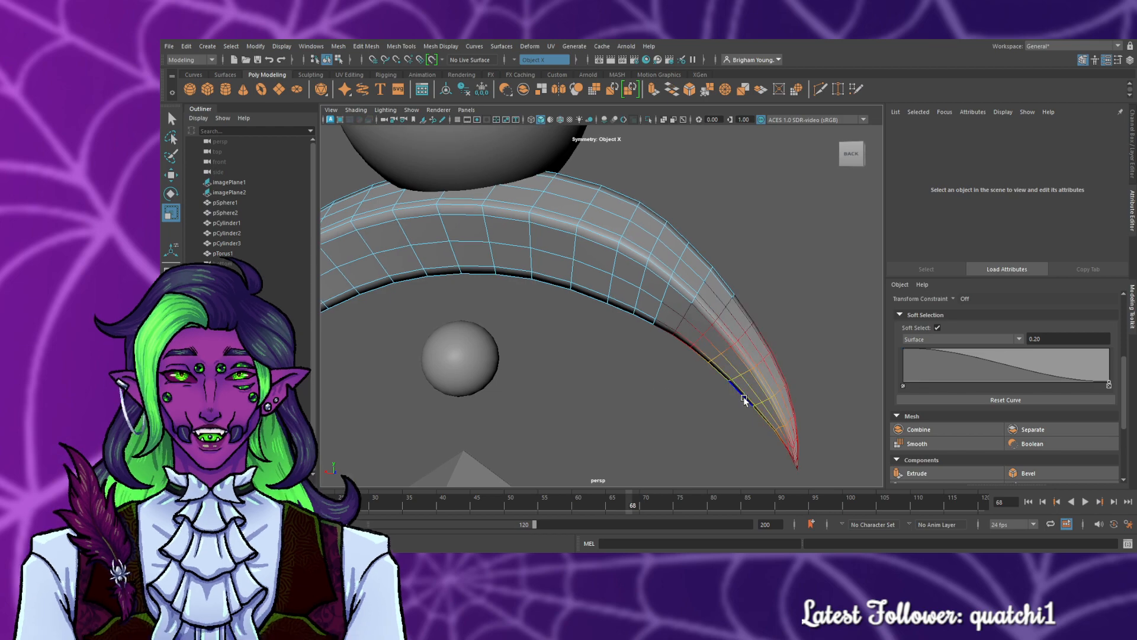
pyautogui.click(778, 404)
pyautogui.moveTo(767, 379); pyautogui.dragTo(733, 265, button='right')
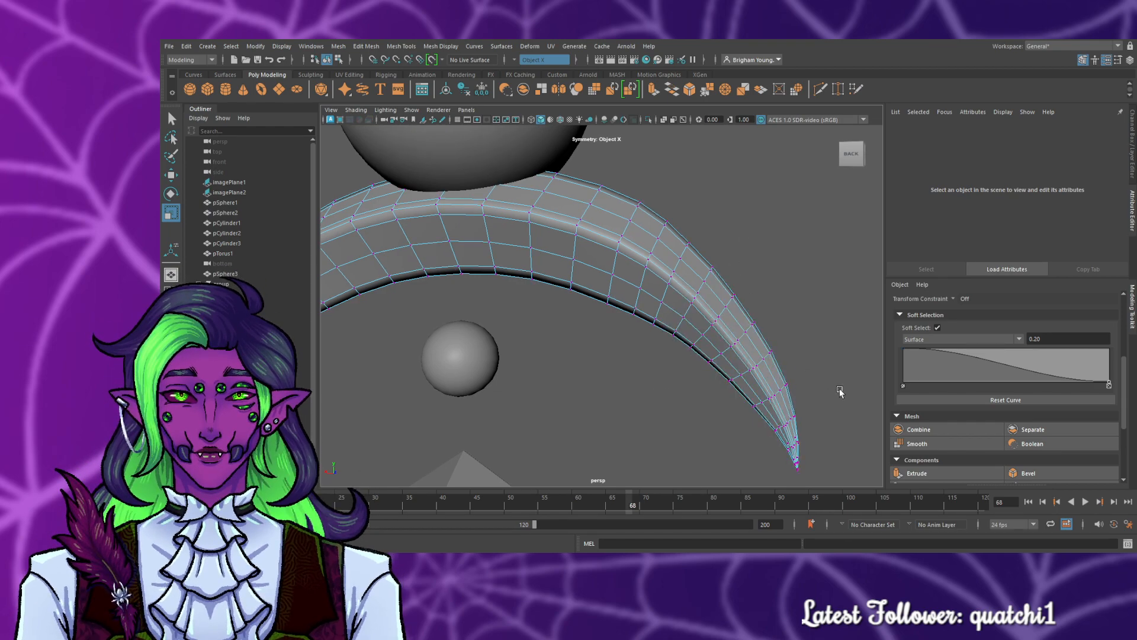
pyautogui.click(760, 381)
pyautogui.moveTo(753, 230); pyautogui.dragTo(754, 228, button='right')
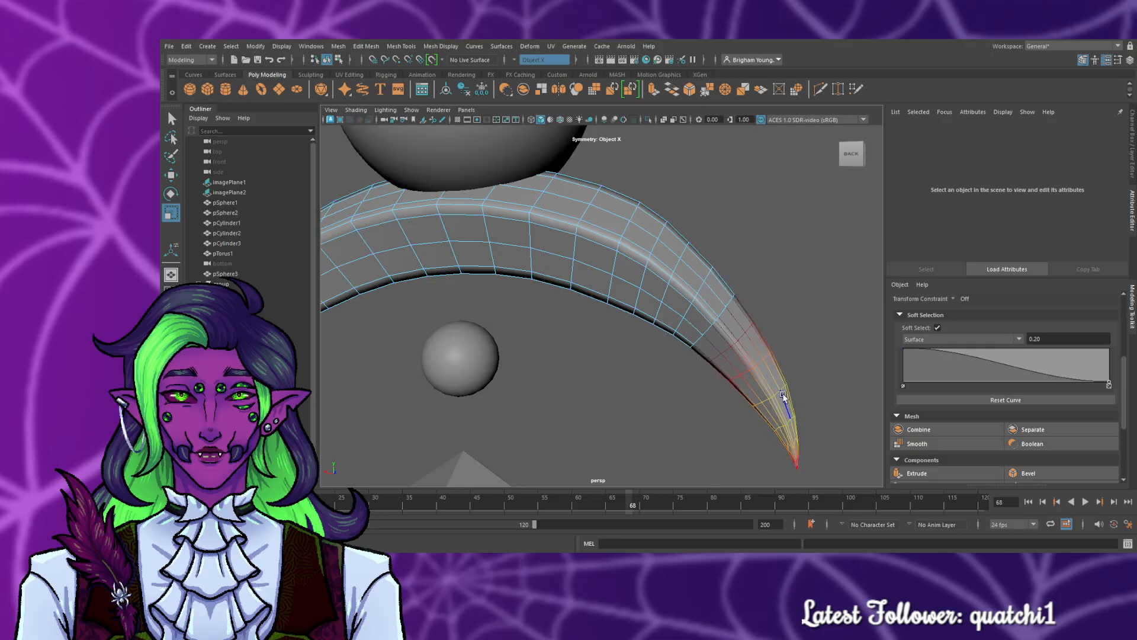
pyautogui.click(777, 396)
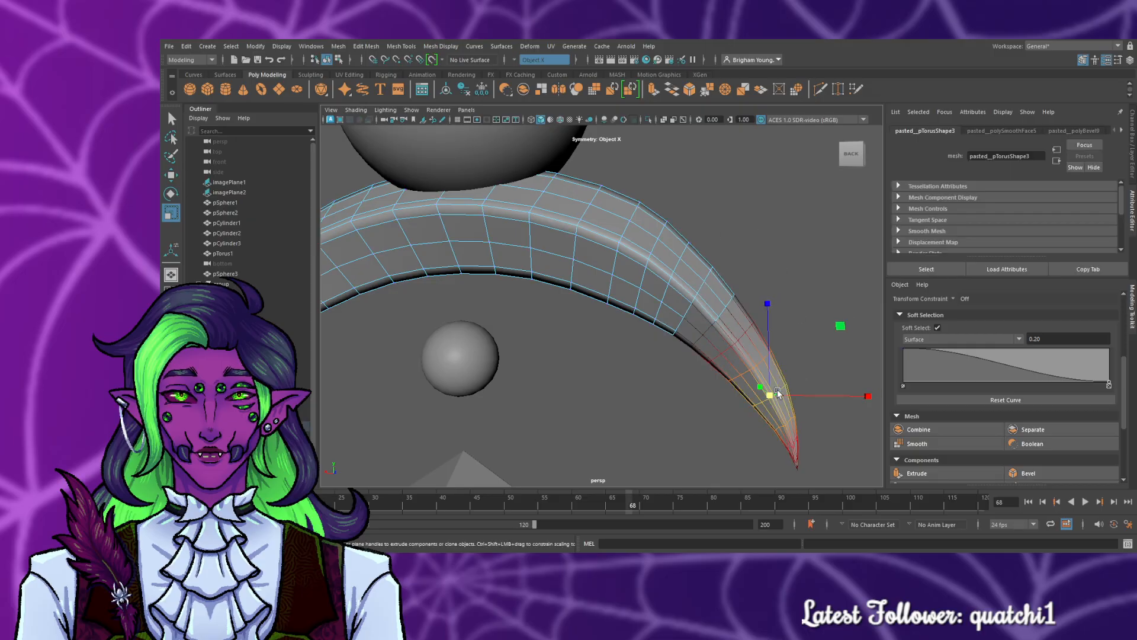
pyautogui.press('e')
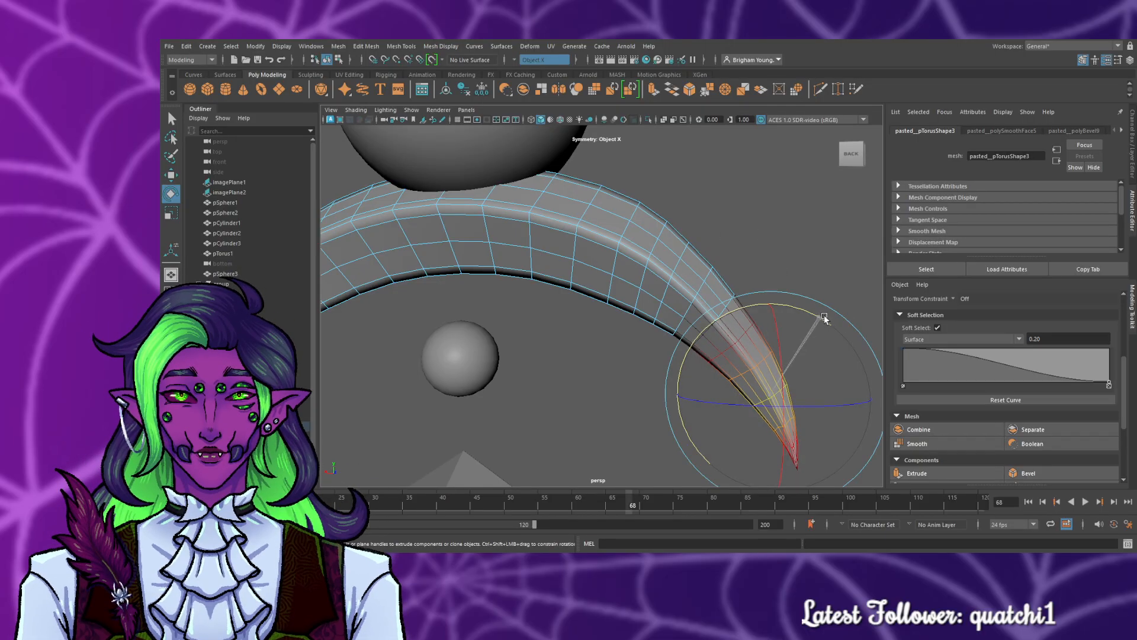
pyautogui.click(617, 357)
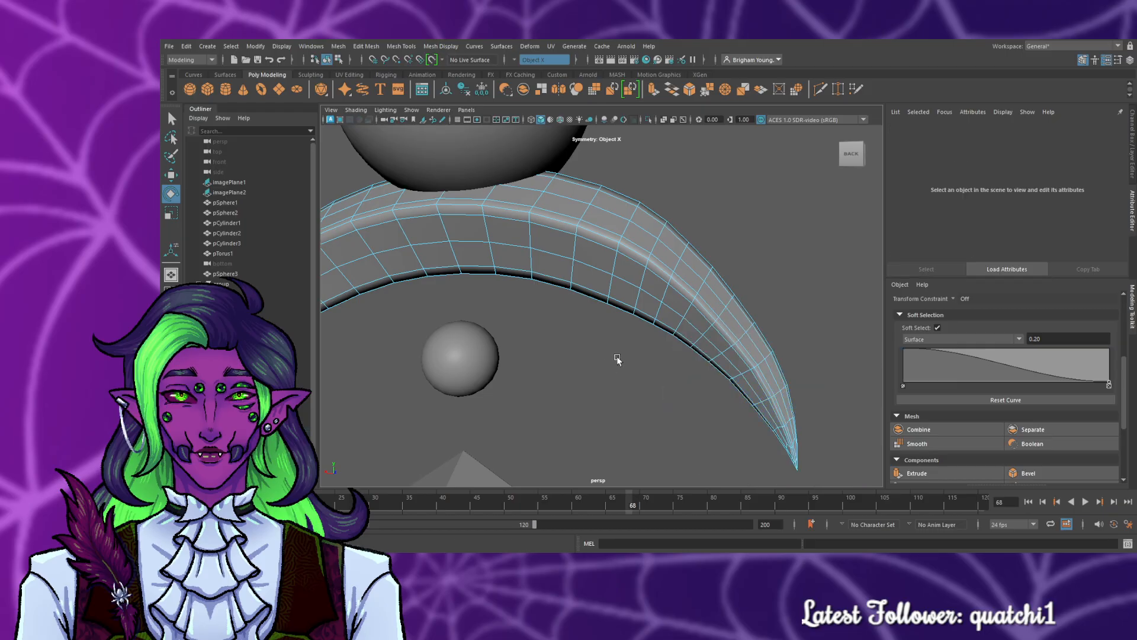
# - Select the full edge loop midway along the crescent's arm and nudge it upward to even out the curve
pyautogui.click(730, 301)
pyautogui.doubleClick(729, 303)
pyautogui.press('w')
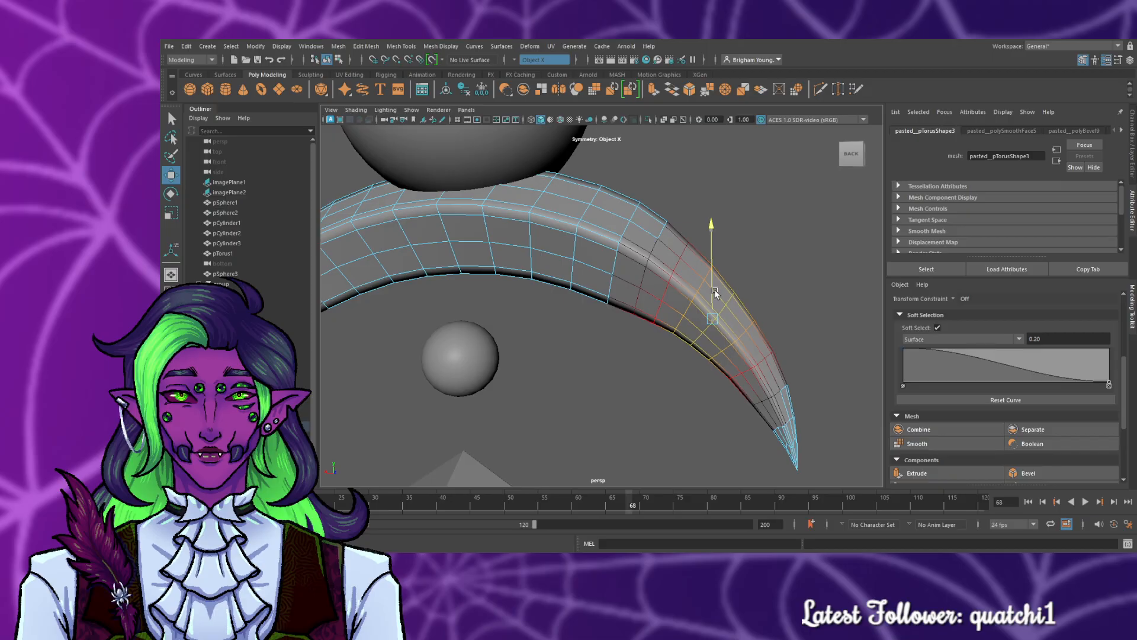
pyautogui.click(635, 393)
# - From the front, select a vertex on the inner edge of the crescent's left arm and nudge it slightly to smooth the curve
pyautogui.keyDown('alt'); pyautogui.moveTo(631, 408); pyautogui.dragTo(402, 403); pyautogui.keyUp('alt')
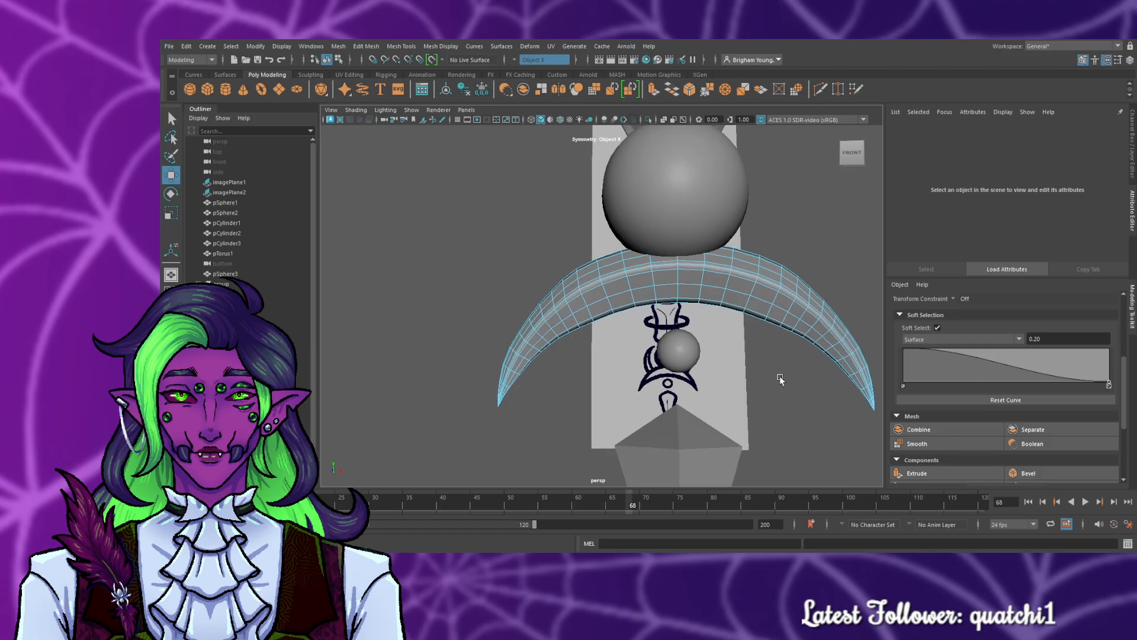
pyautogui.scroll(5, 550, 365)
pyautogui.scroll(4, 538, 388)
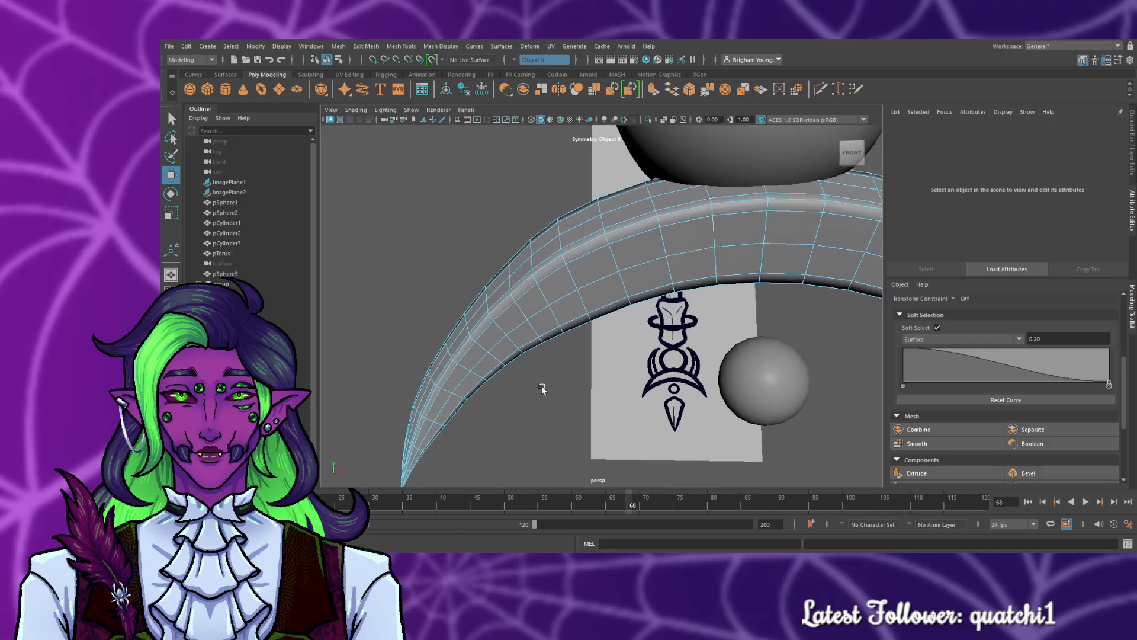
pyautogui.scroll(5, 567, 341)
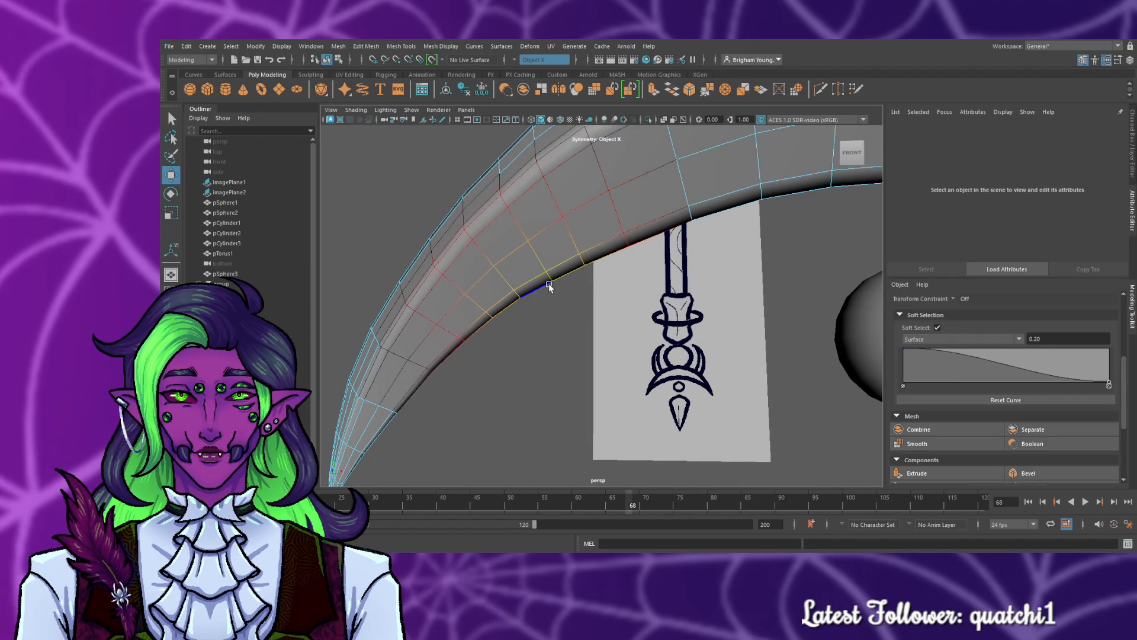
pyautogui.click(510, 294)
pyautogui.moveTo(512, 254); pyautogui.dragTo(459, 261, button='right')
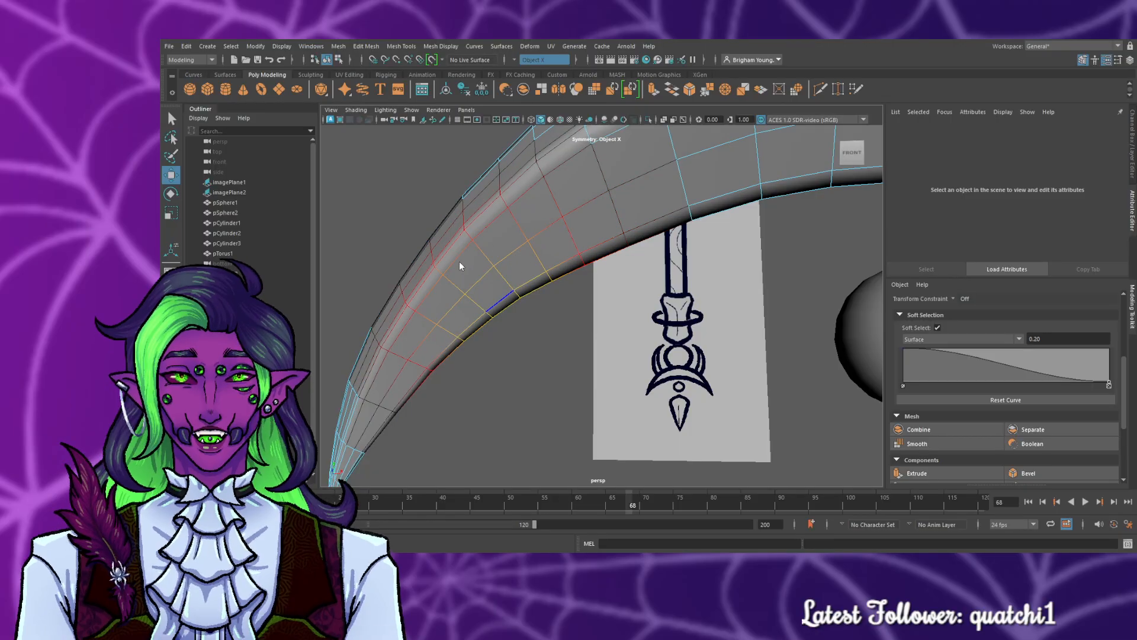
pyautogui.click(520, 299)
pyautogui.moveTo(522, 273); pyautogui.dragTo(522, 276)
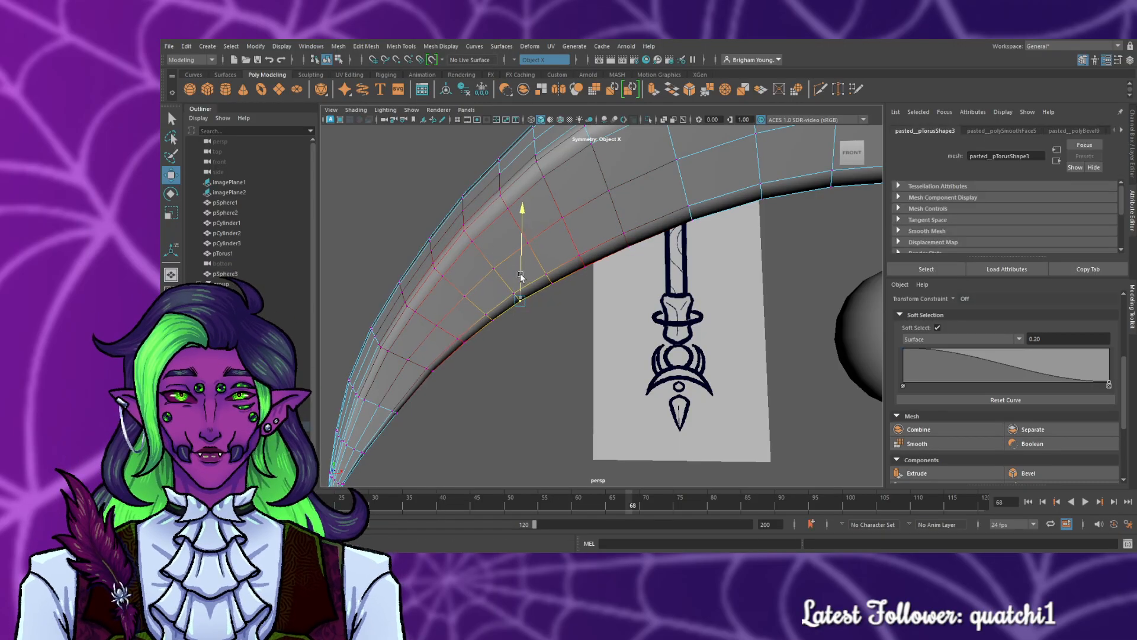
pyautogui.click(532, 372)
pyautogui.scroll(-3, 553, 401)
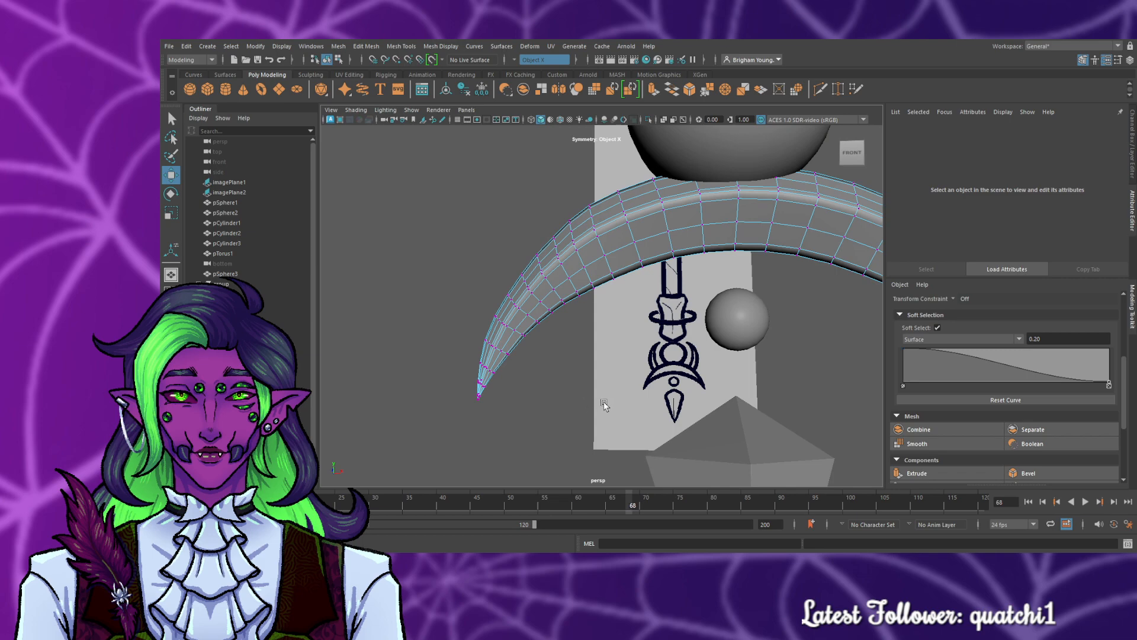
# - Examine both arms of the reshaped crescent from the front and return to object mode with nothing selected
pyautogui.keyDown('alt'); pyautogui.moveTo(605, 404); pyautogui.dragTo(380, 374); pyautogui.keyUp('alt')
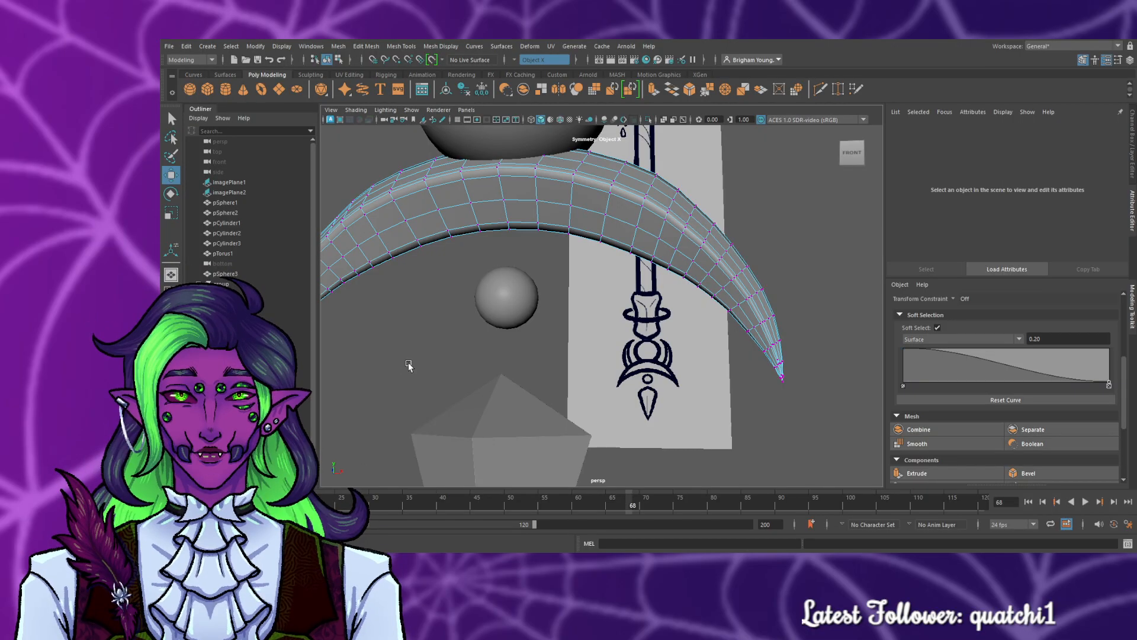
pyautogui.keyDown('alt'); pyautogui.moveTo(409, 366); pyautogui.dragTo(459, 388); pyautogui.keyUp('alt')
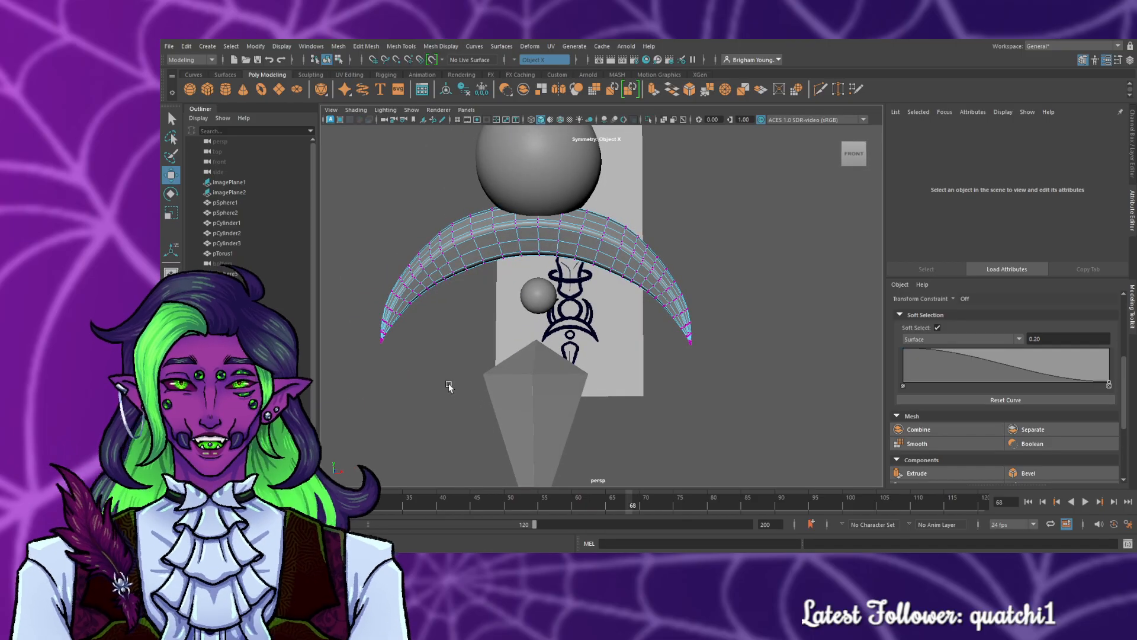
pyautogui.scroll(-3, 453, 376)
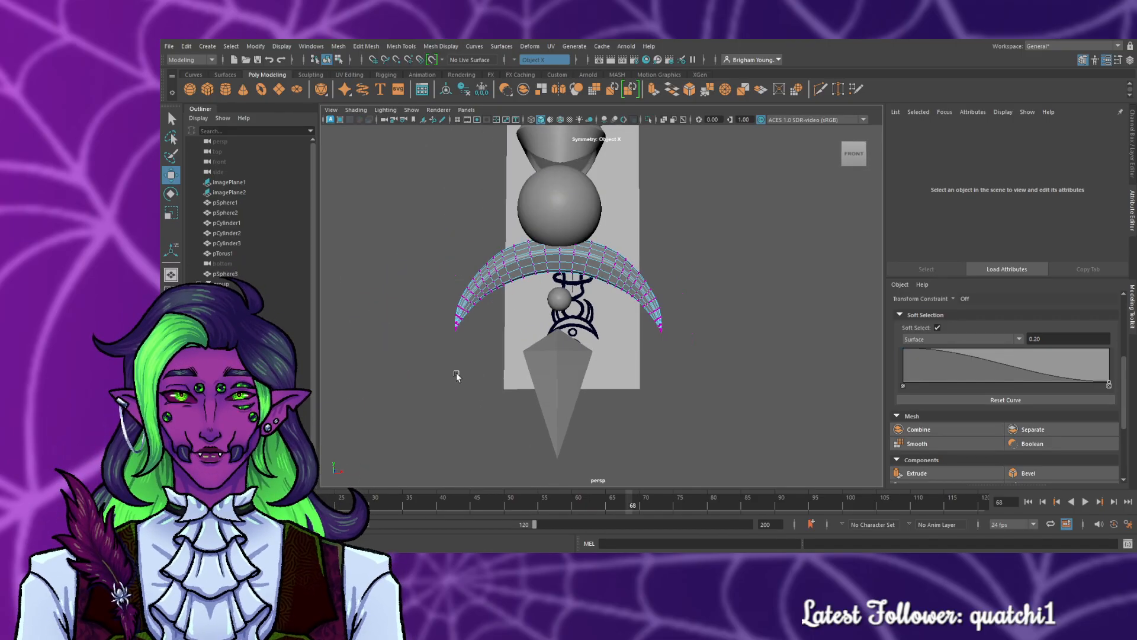
pyautogui.scroll(-2, 450, 368)
pyautogui.scroll(5, 450, 369)
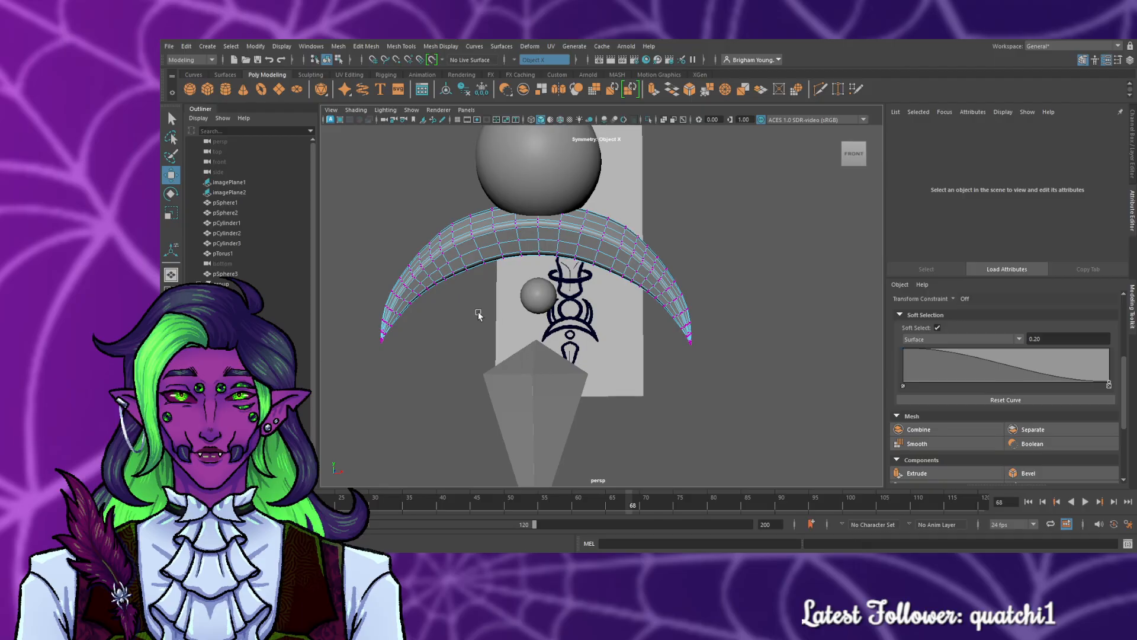
pyautogui.click(642, 401)
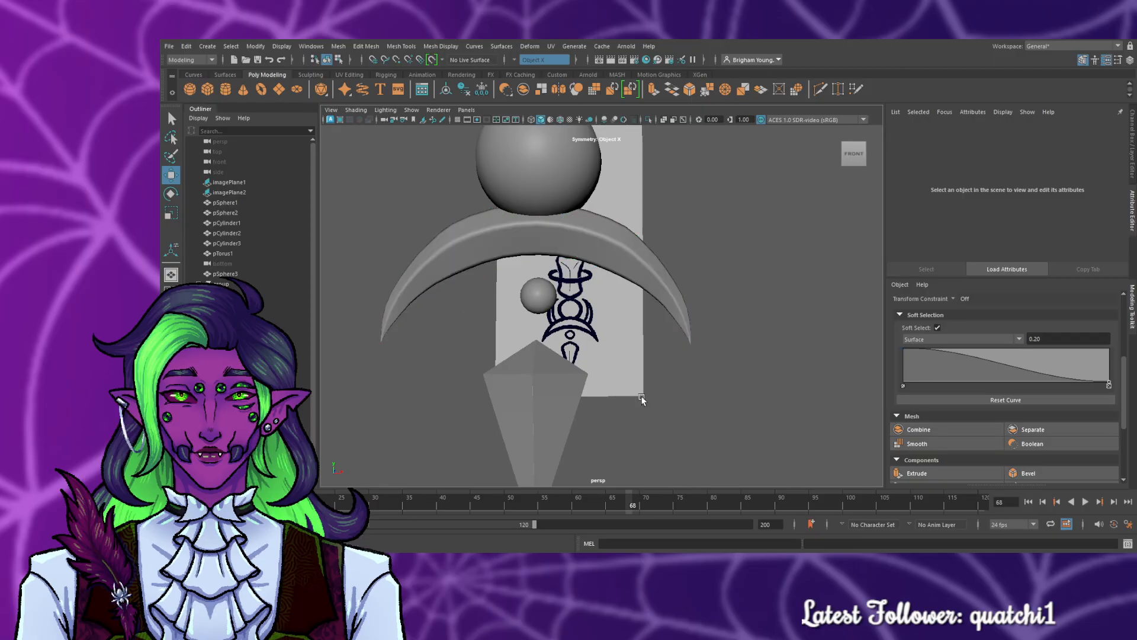
# - Examine the full staff beside the front and side reference sketches to find remaining details to model
pyautogui.keyDown('alt'); pyautogui.moveTo(744, 409); pyautogui.dragTo(717, 407); pyautogui.keyUp('alt')
pyautogui.scroll(-6, 717, 407)
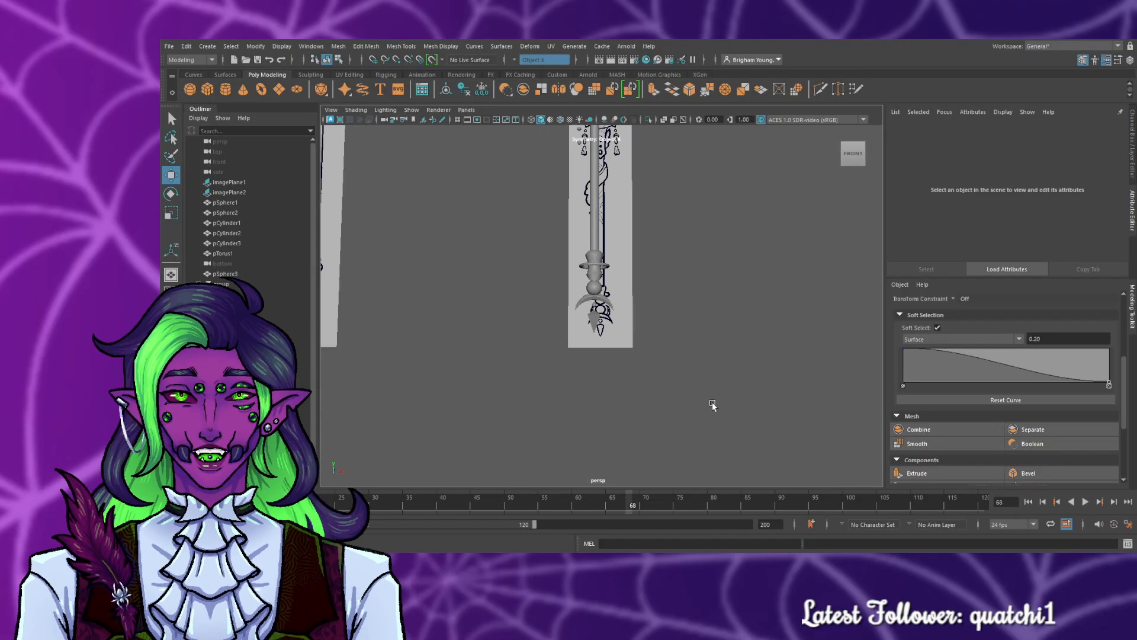
pyautogui.keyDown('alt'); pyautogui.moveTo(676, 288); pyautogui.dragTo(711, 359); pyautogui.keyUp('alt')
pyautogui.scroll(3, 648, 361)
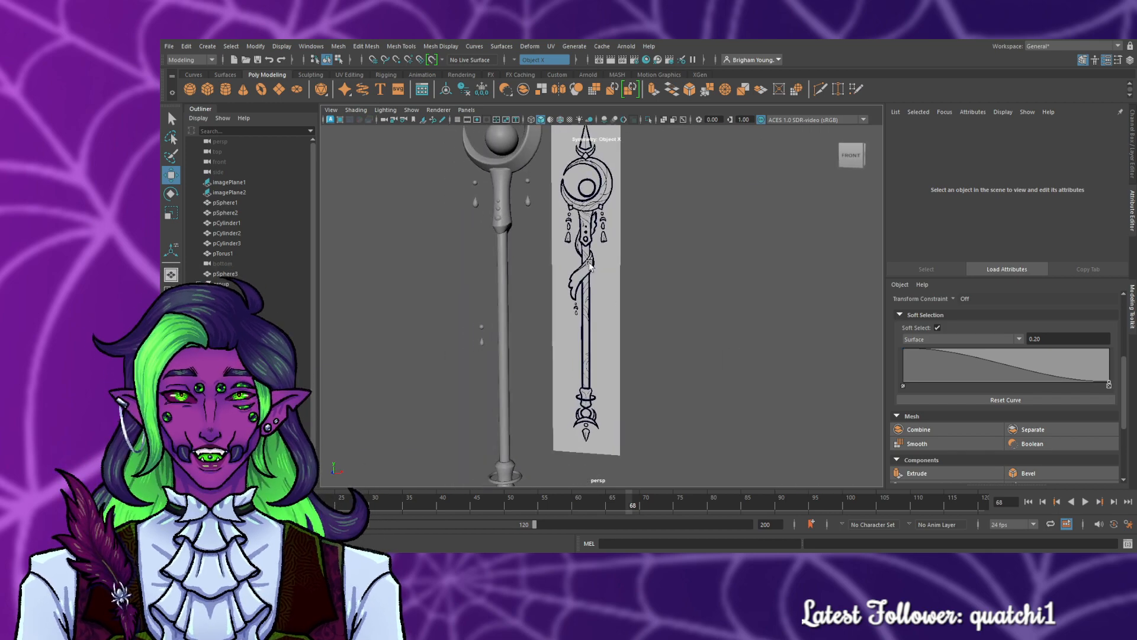
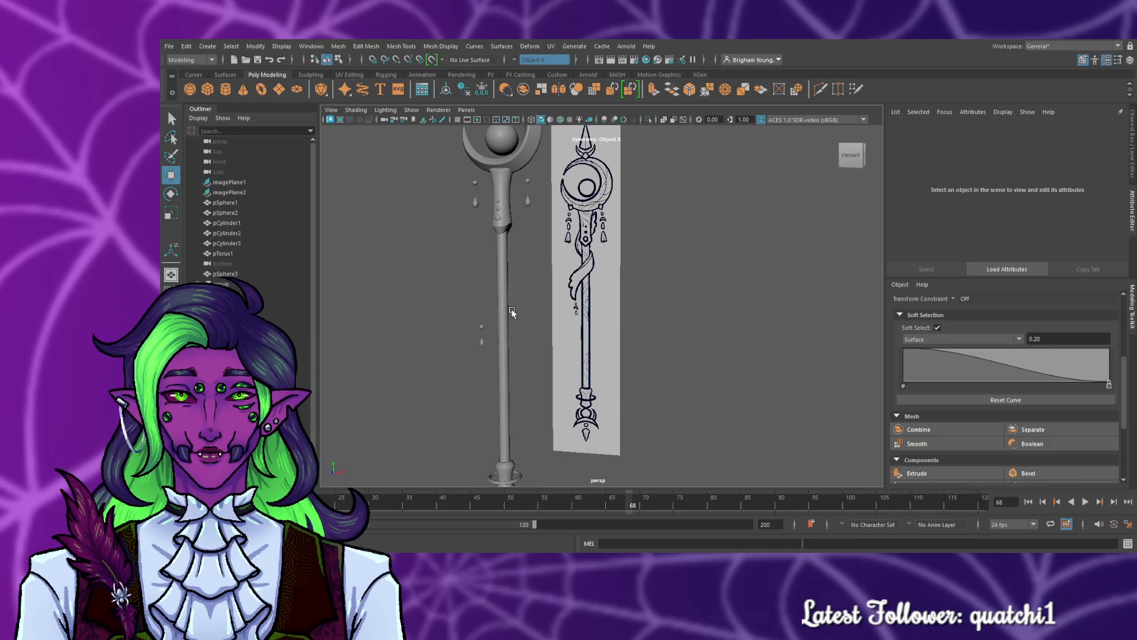
pyautogui.scroll(2, 512, 309)
pyautogui.scroll(-5, 512, 309)
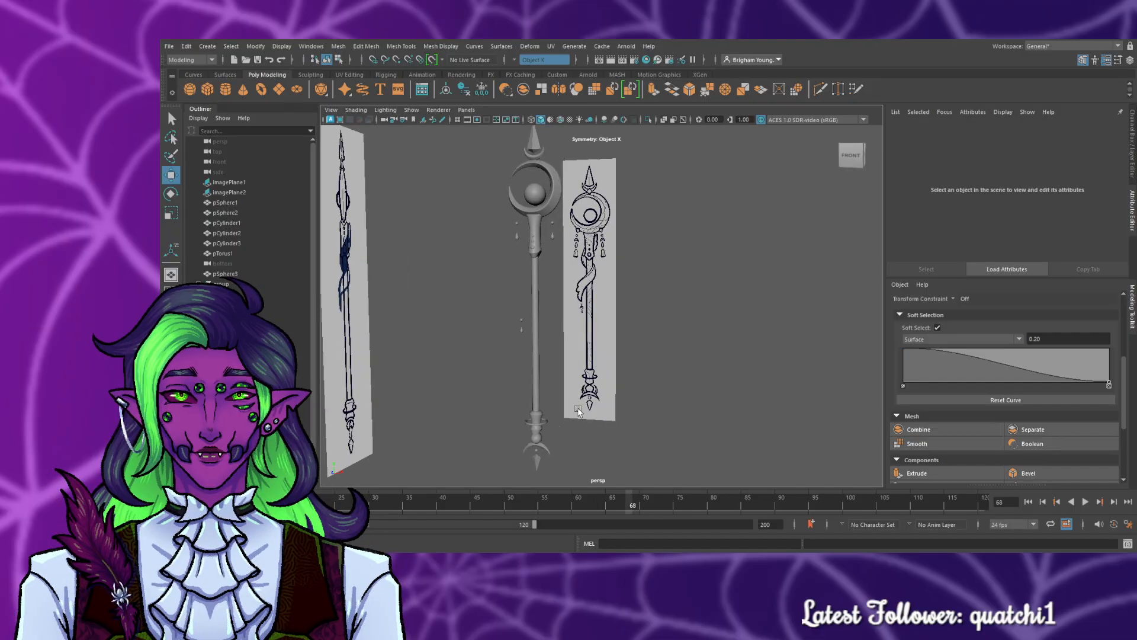
pyautogui.scroll(2, 582, 415)
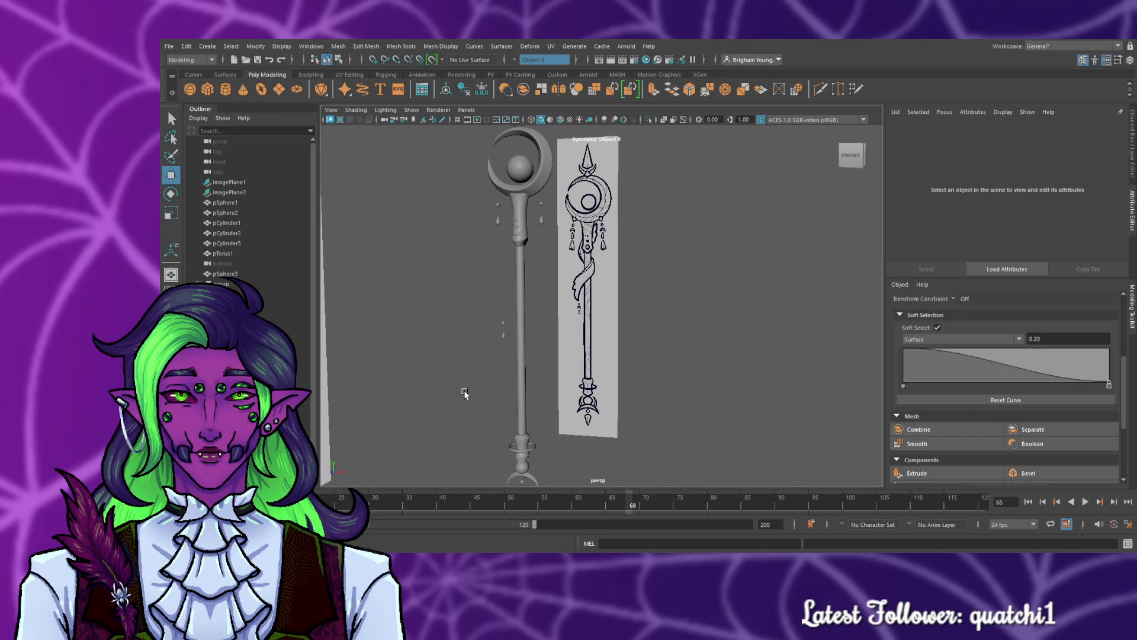
pyautogui.scroll(2, 465, 393)
pyautogui.scroll(-4, 482, 362)
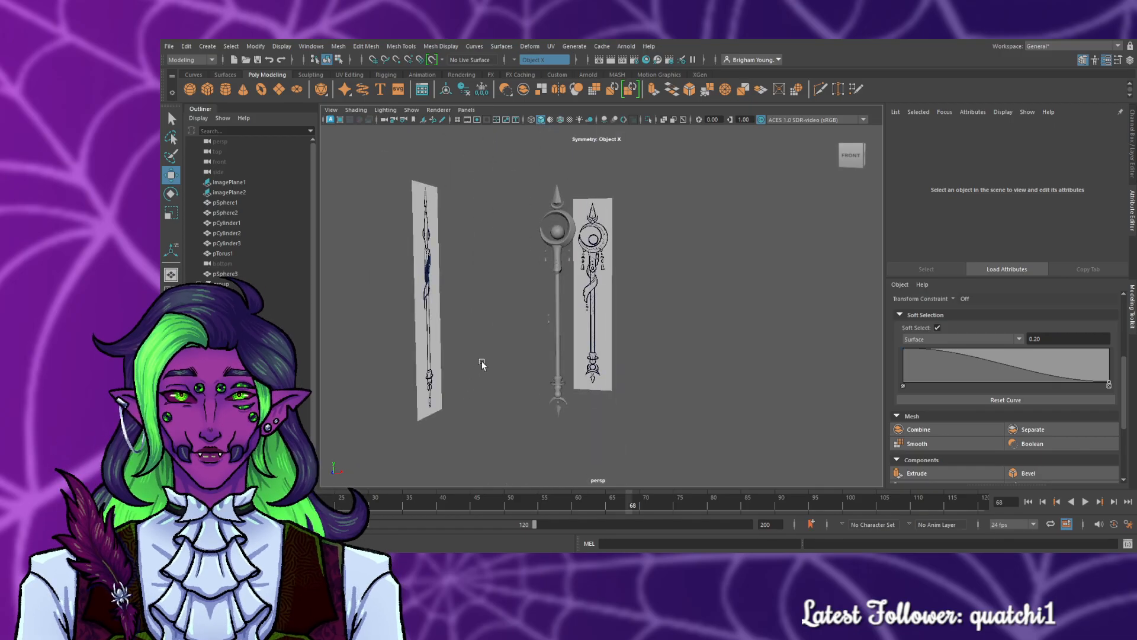
pyautogui.scroll(2, 484, 360)
pyautogui.click(538, 151)
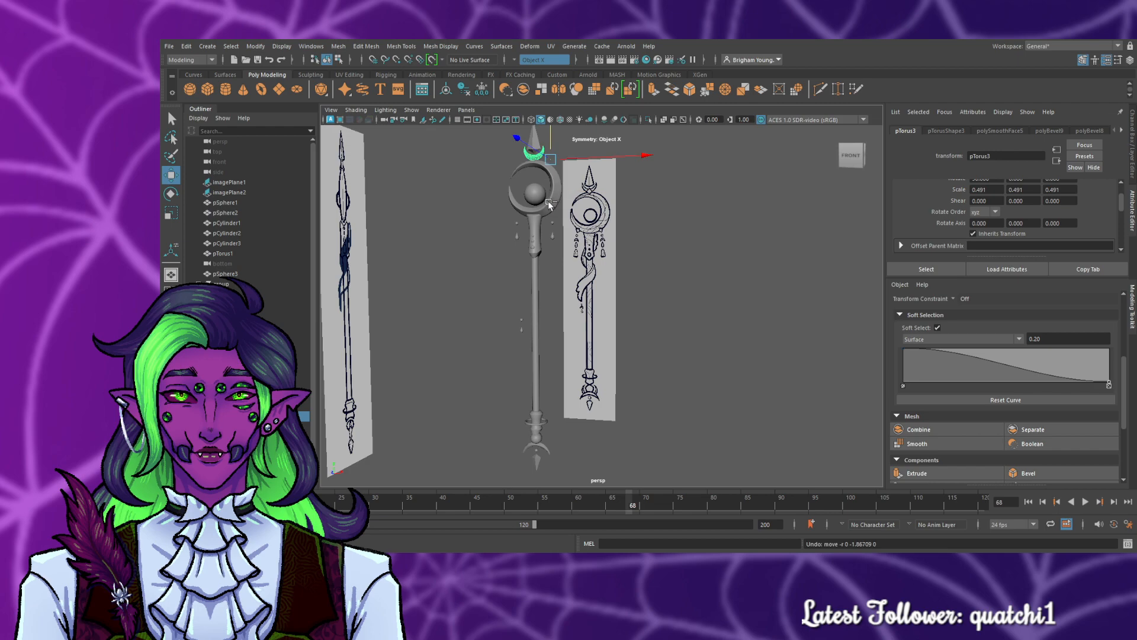
pyautogui.hotkey('ctrl', 'c')
pyautogui.hotkey('ctrl', 'v')
pyautogui.click(529, 137)
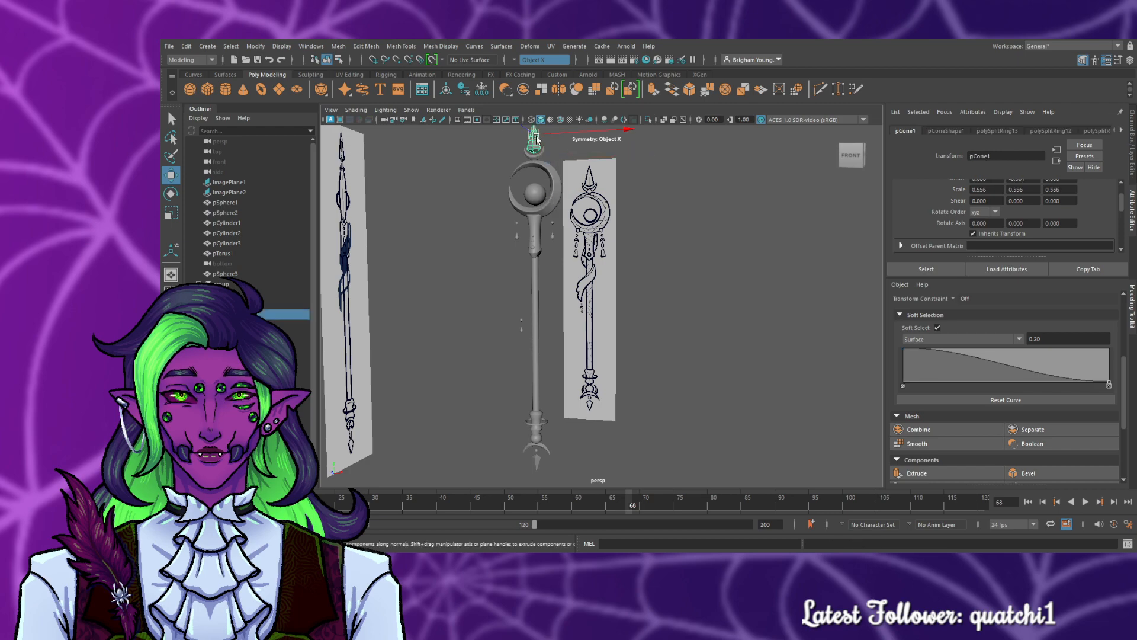
pyautogui.click(539, 155)
pyautogui.moveTo(552, 140); pyautogui.dragTo(552, 150)
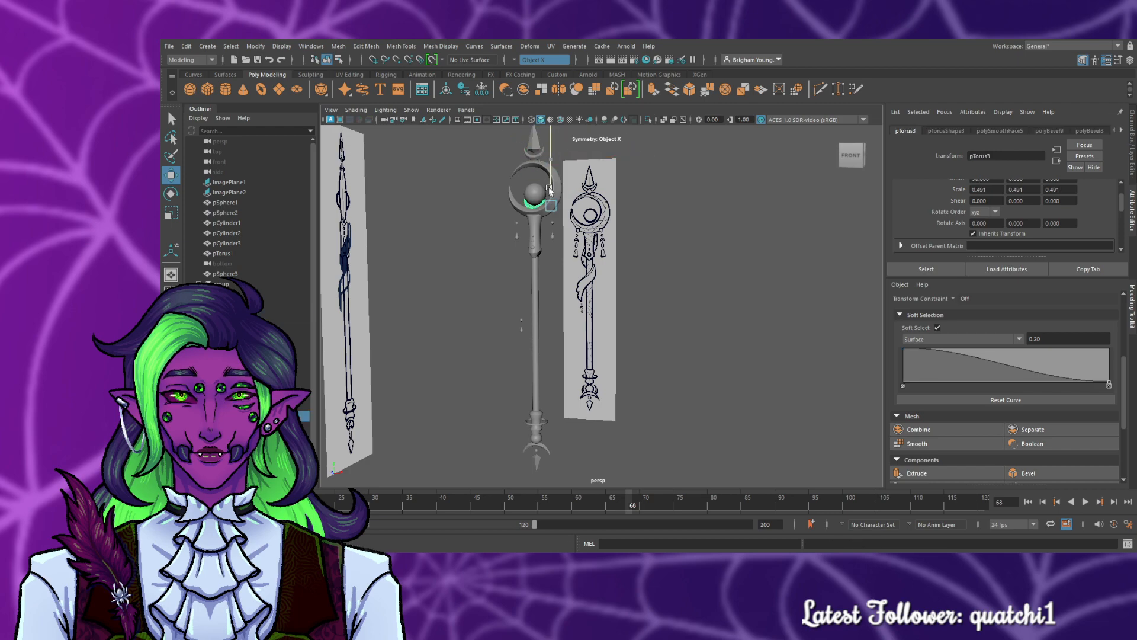
pyautogui.hotkey('ctrl', 'z')
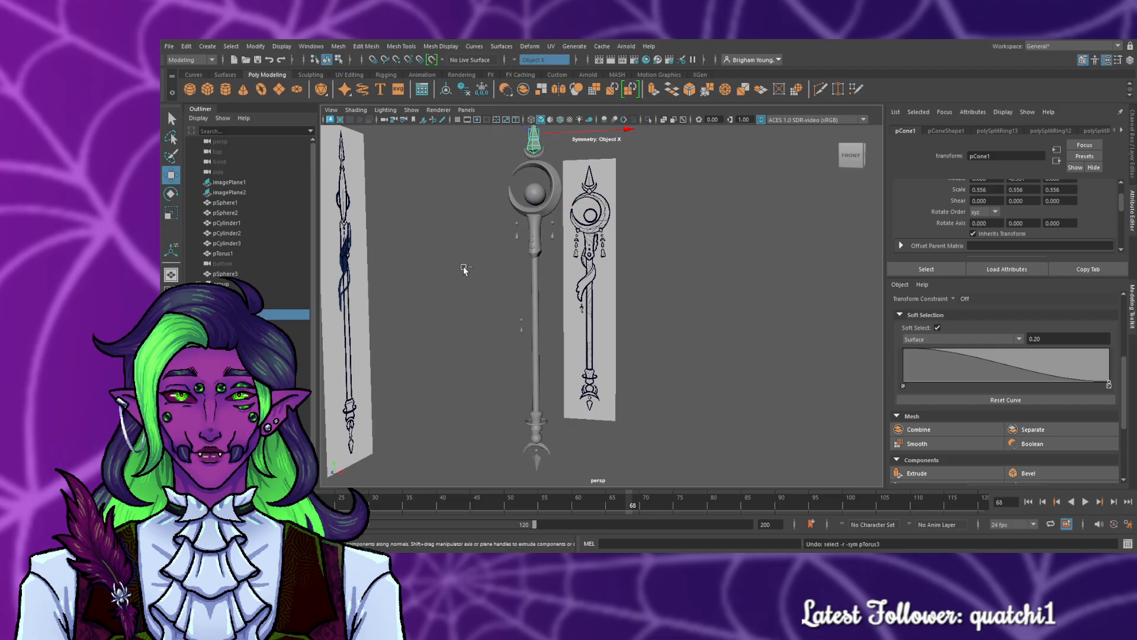
pyautogui.hotkey('ctrl', 'z')
pyautogui.hotkey('ctrl', 'z')
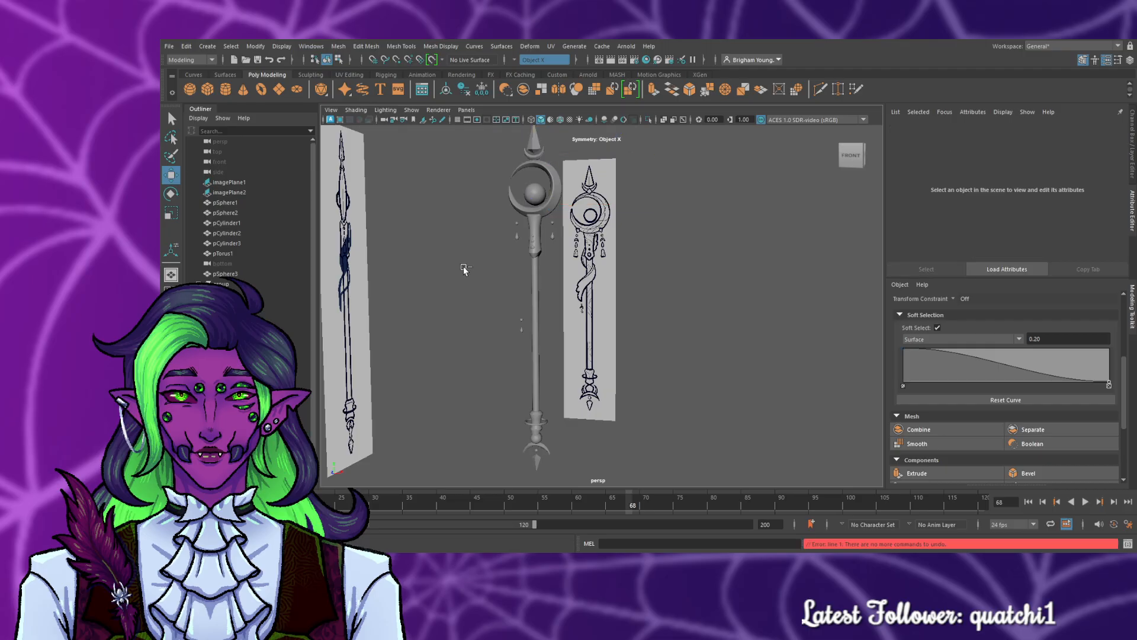
# - Copy the small crescent beneath the staff's top spike, paste it partway down the shaft, and switch to the front view
pyautogui.click(536, 157)
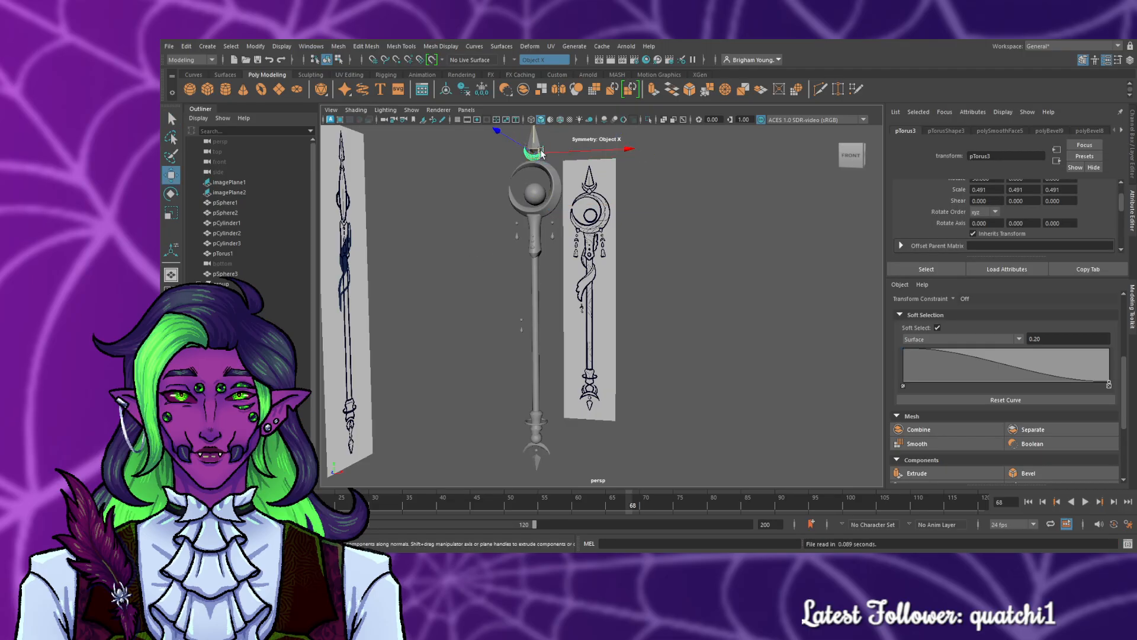
pyautogui.hotkey('ctrl', 'g')
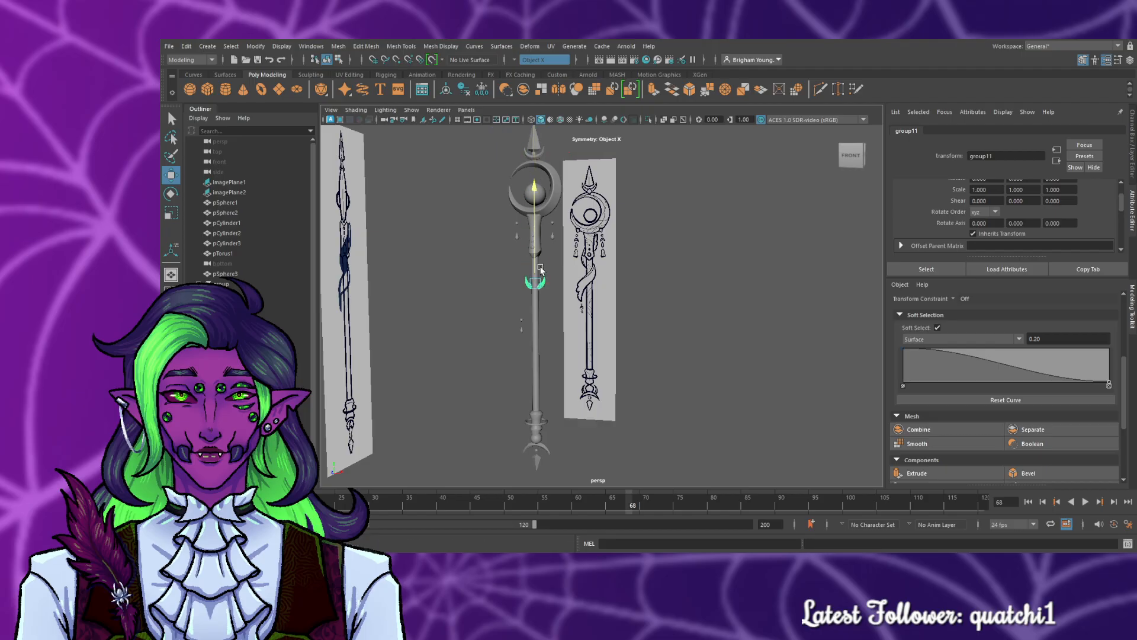
pyautogui.press('space')
pyautogui.press('space')
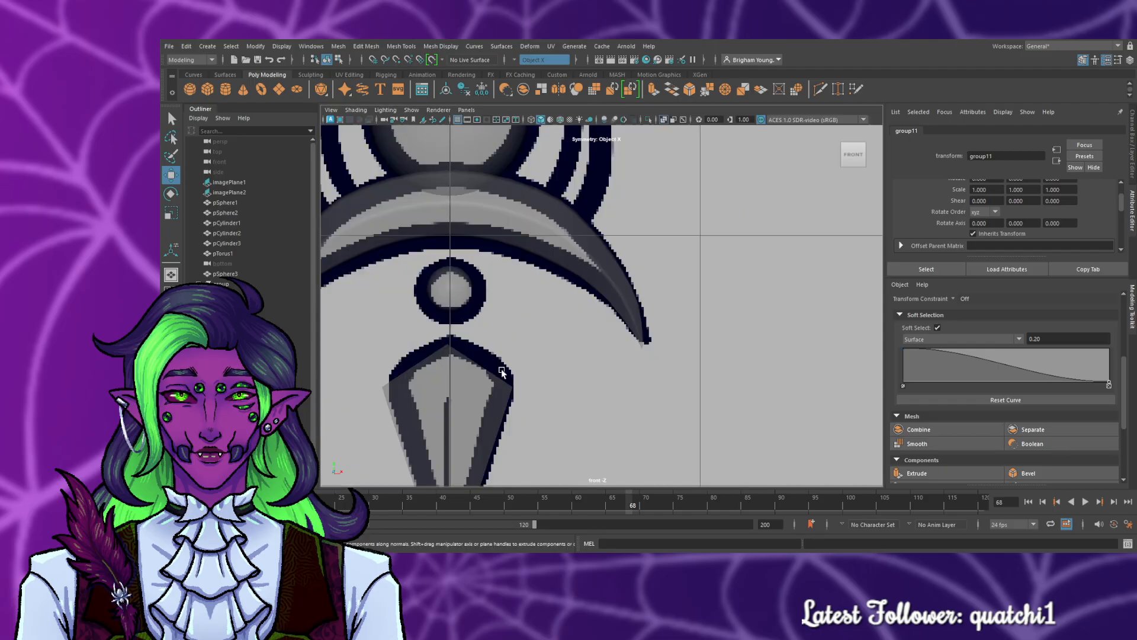
# - Rotate the pasted crescent so its tips point downward and move it up the shaft beside the hanging earrings
pyautogui.scroll(-5, 504, 371)
pyautogui.scroll(8, 571, 226)
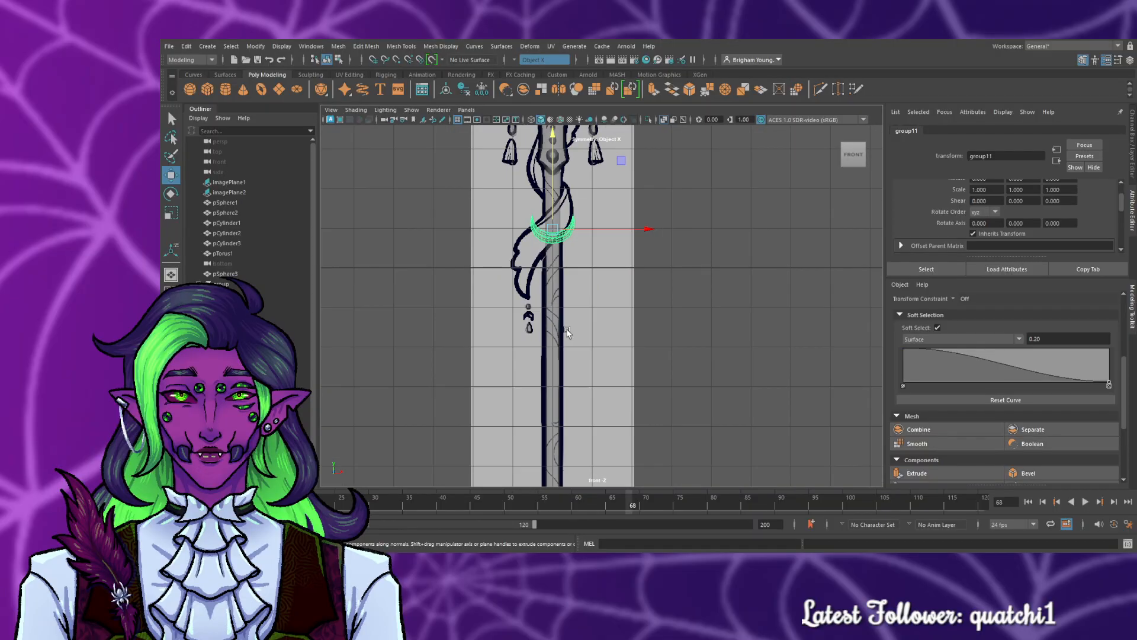
pyautogui.keyDown('alt'); pyautogui.moveTo(552, 339); pyautogui.dragTo(567, 464, button='middle'); pyautogui.keyUp('alt')
pyautogui.scroll(5, 562, 388)
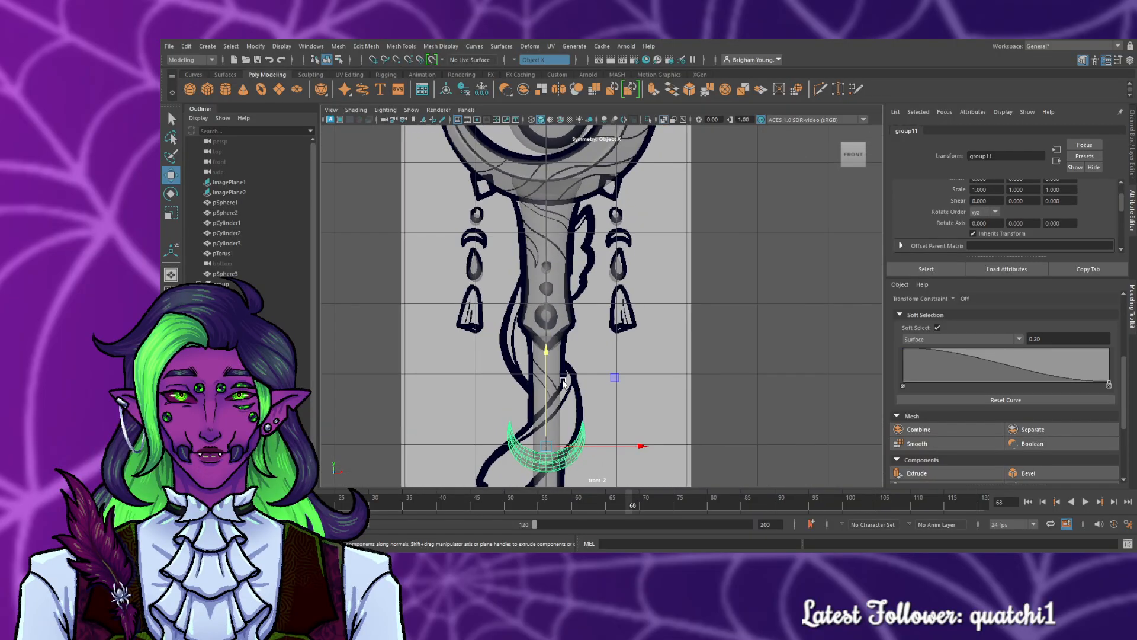
pyautogui.scroll(-5, 559, 387)
pyautogui.scroll(2, 565, 391)
pyautogui.press('r')
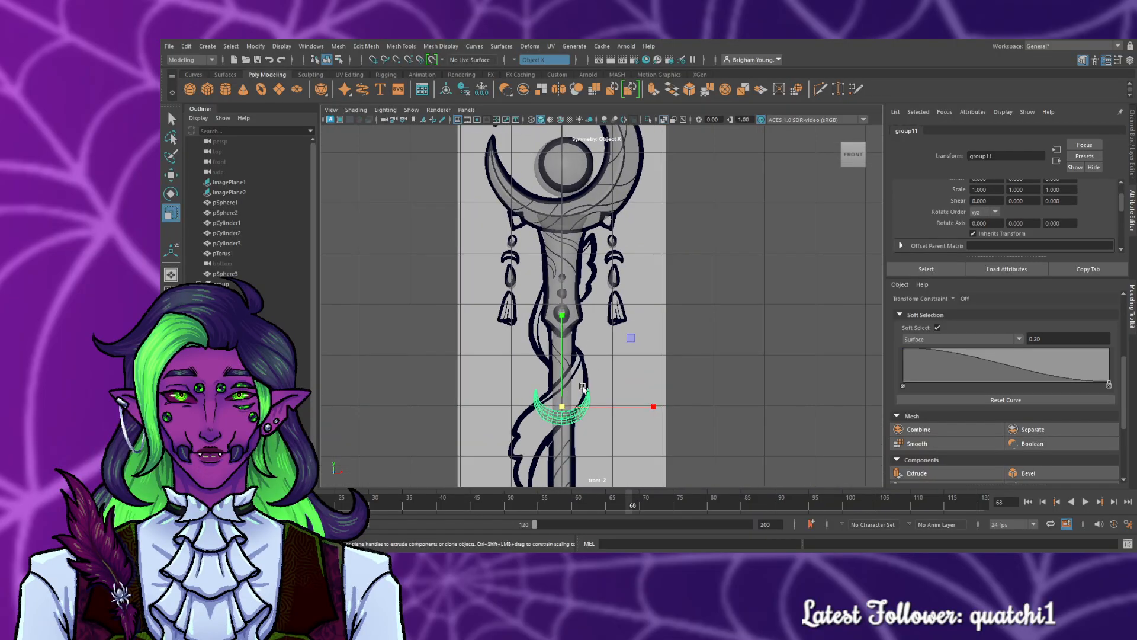
pyautogui.press('e')
pyautogui.moveTo(630, 351); pyautogui.dragTo(488, 465)
pyautogui.press('w')
pyautogui.moveTo(584, 414); pyautogui.dragTo(587, 272)
pyautogui.scroll(3, 583, 258)
pyautogui.scroll(2, 579, 272)
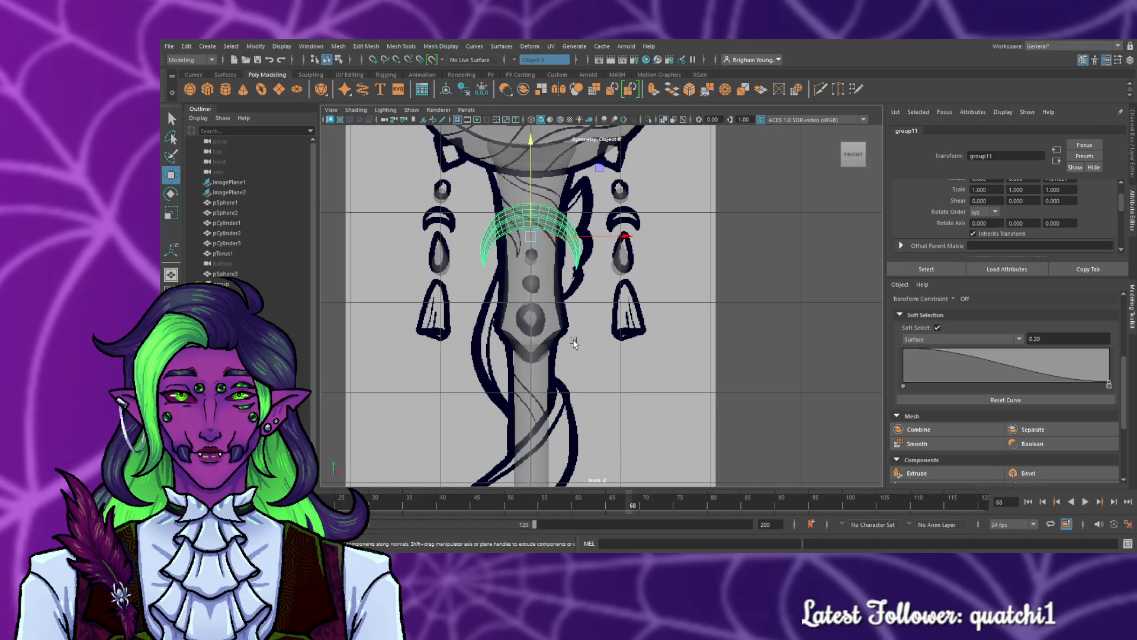
# - Scale the inverted crescent uniformly to 0.442 and move it over the crescent sketched in the right earring
pyautogui.keyDown('alt'); pyautogui.moveTo(567, 343); pyautogui.dragTo(603, 450, button='middle'); pyautogui.keyUp('alt')
pyautogui.scroll(1, 601, 453)
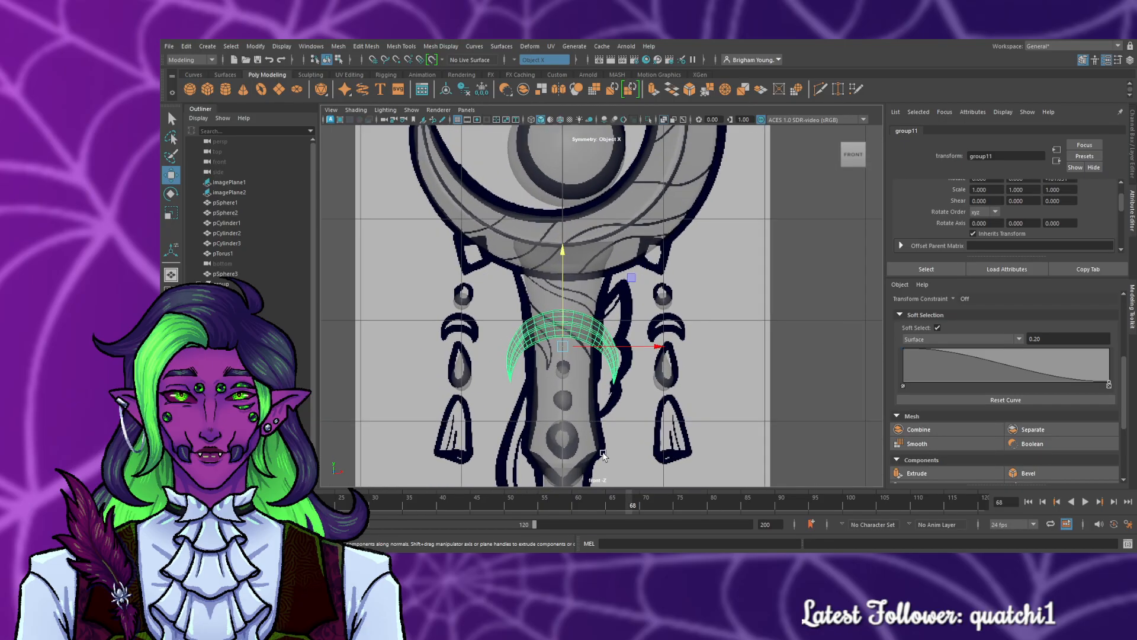
pyautogui.press('r')
pyautogui.moveTo(562, 347); pyautogui.dragTo(528, 360)
pyautogui.press('w')
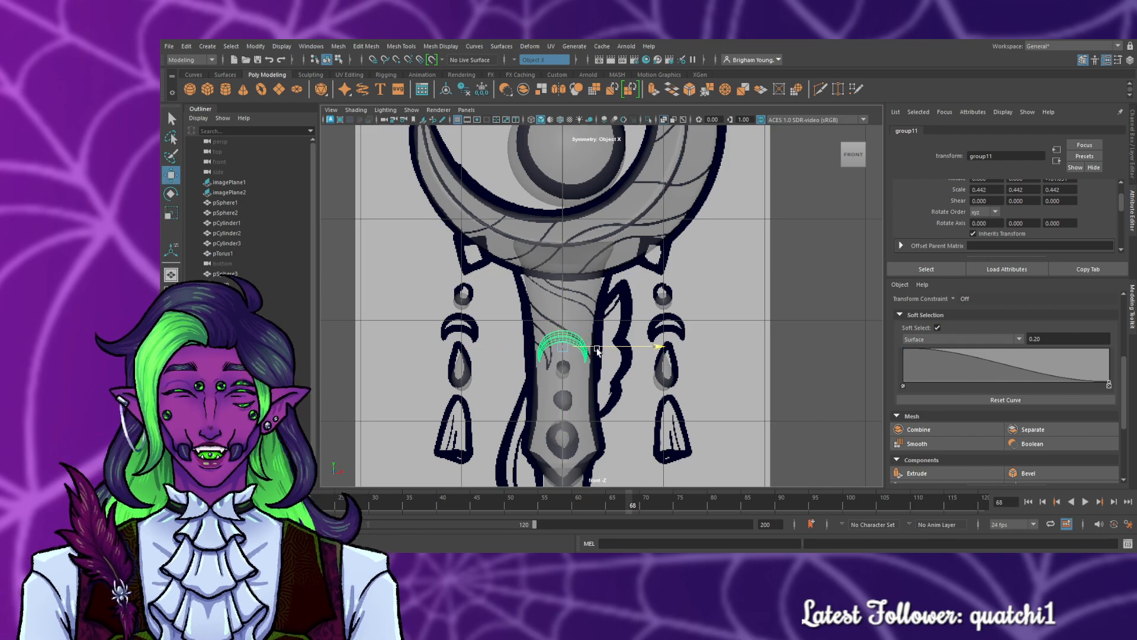
pyautogui.moveTo(597, 347); pyautogui.dragTo(670, 311)
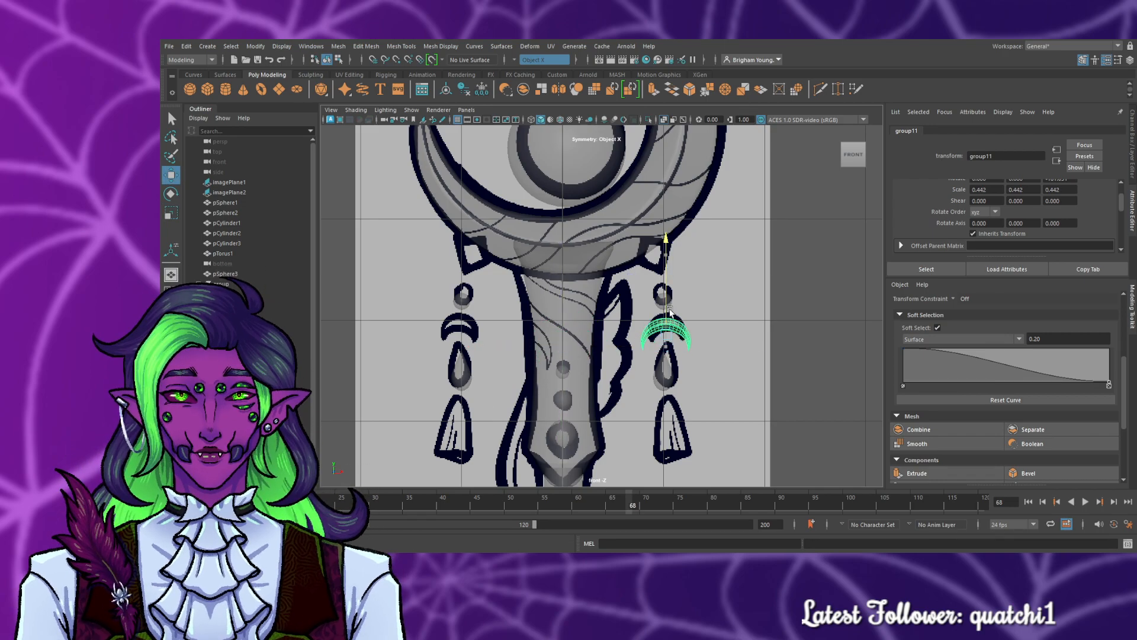
# - Scale the right earring's inverted crescent to 0.339, 0.359 and 0.396 in X, Y and Z and fit it over its sketched outline
pyautogui.scroll(4, 689, 360)
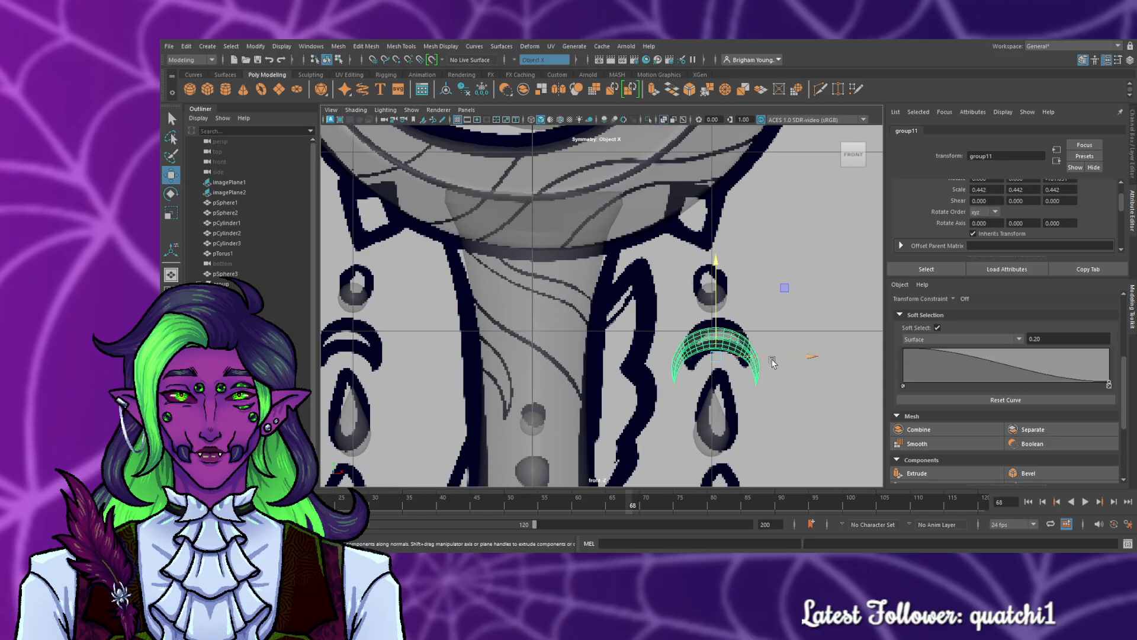
pyautogui.moveTo(771, 360); pyautogui.dragTo(763, 359)
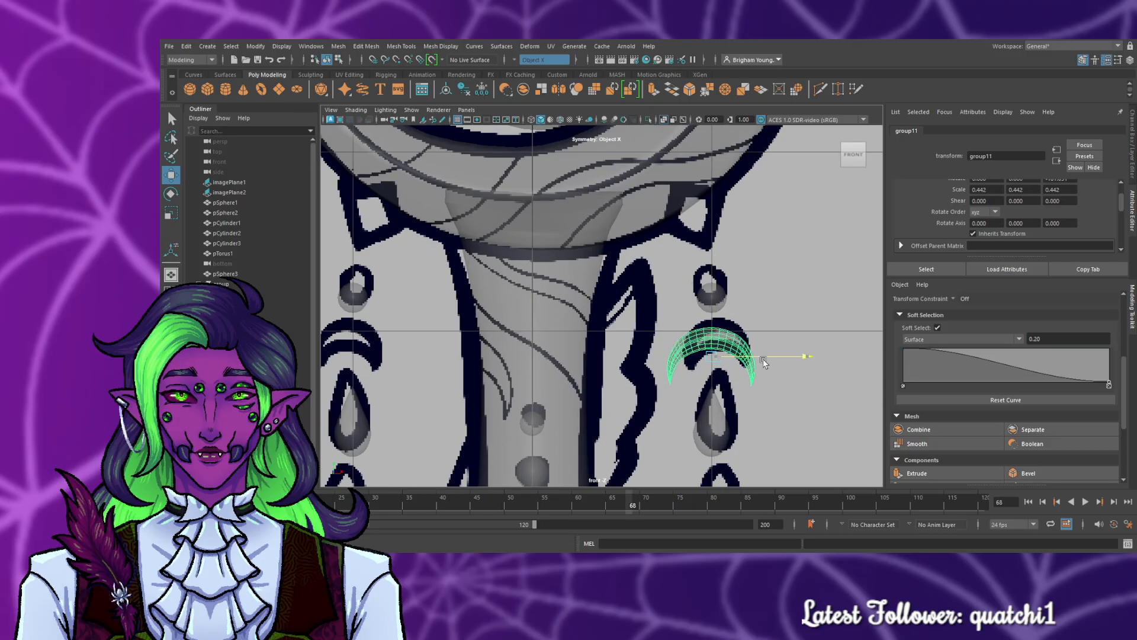
pyautogui.press('r')
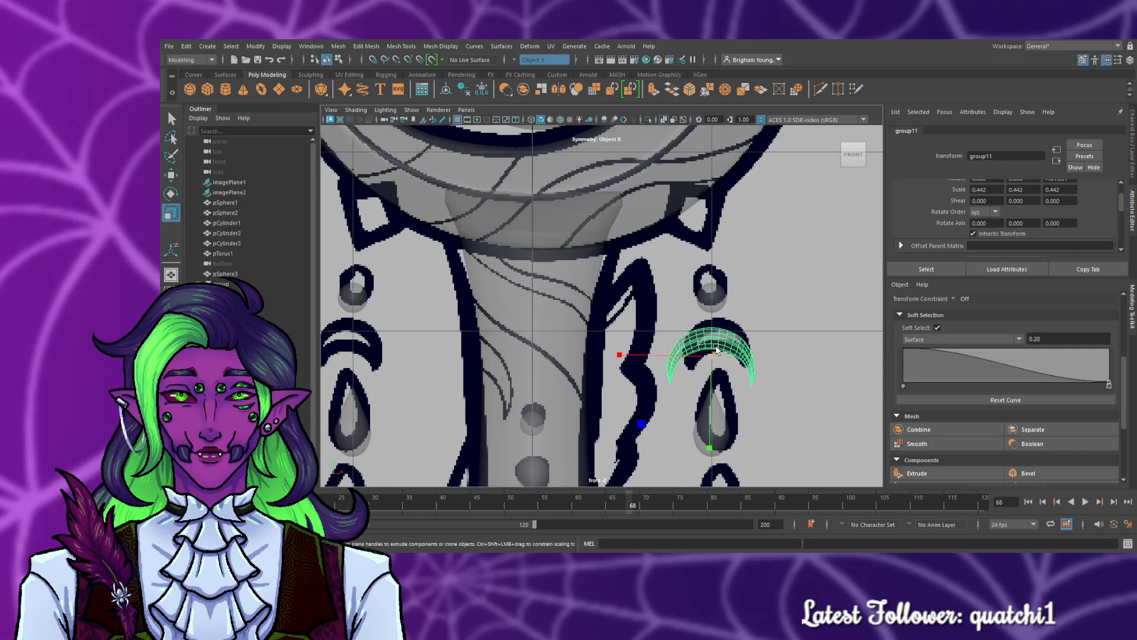
pyautogui.moveTo(712, 356)
pyautogui.mouseDown()
pyautogui.moveTo(686, 368)
pyautogui.moveTo(697, 371)
pyautogui.mouseUp()
pyautogui.scroll(1, 715, 366)
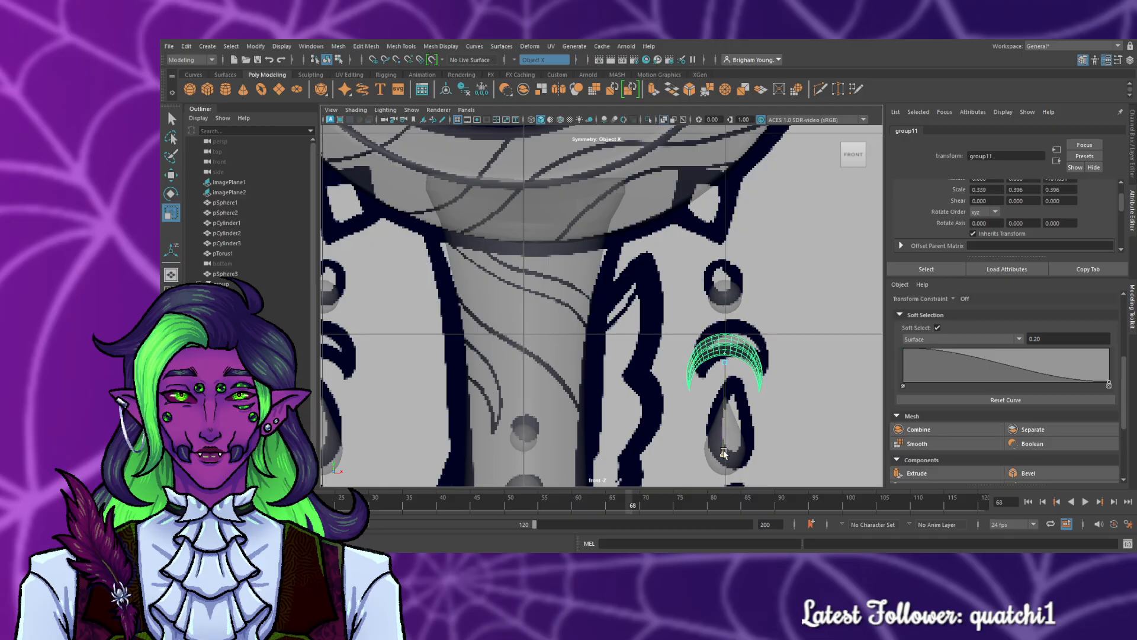
pyautogui.moveTo(724, 453); pyautogui.dragTo(722, 417)
pyautogui.press('w')
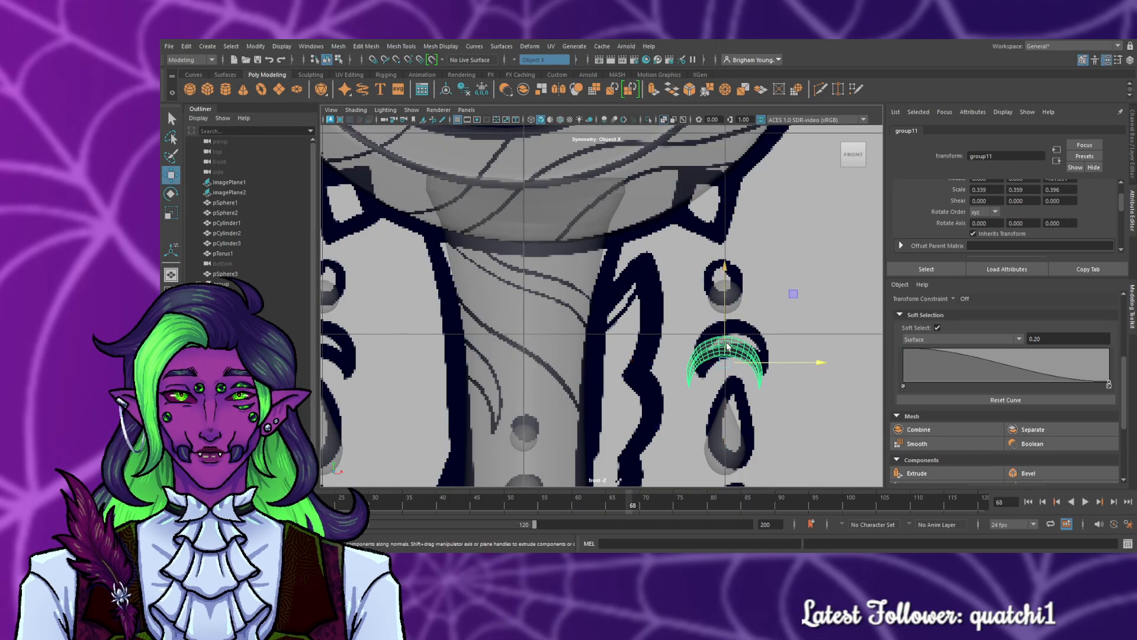
pyautogui.moveTo(727, 345); pyautogui.dragTo(729, 336)
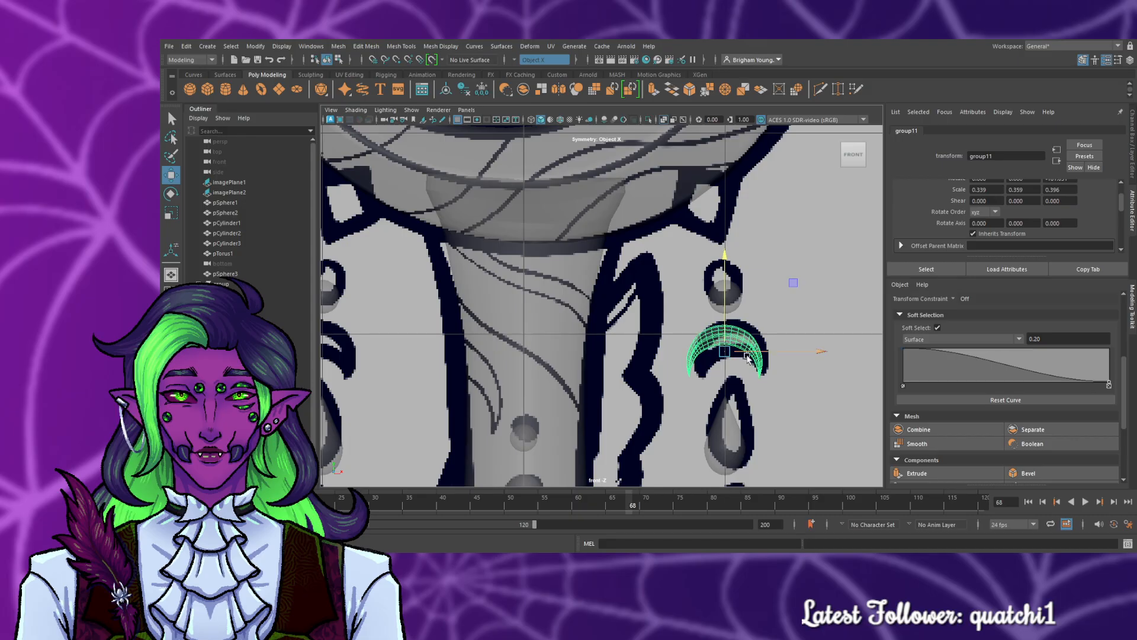
# - Copy the right earring's crescent, paste it, and move the copy over the crescent sketched in the left earring
pyautogui.click(774, 382)
pyautogui.click(746, 366)
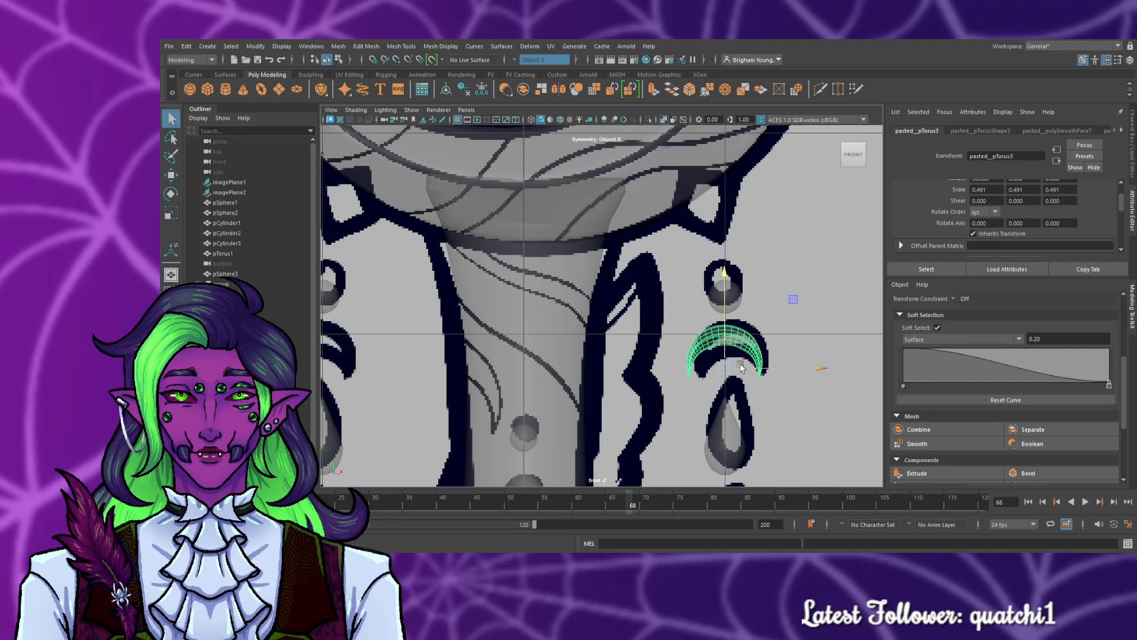
pyautogui.hotkey('ctrl', 'g')
pyautogui.moveTo(765, 355); pyautogui.dragTo(360, 487)
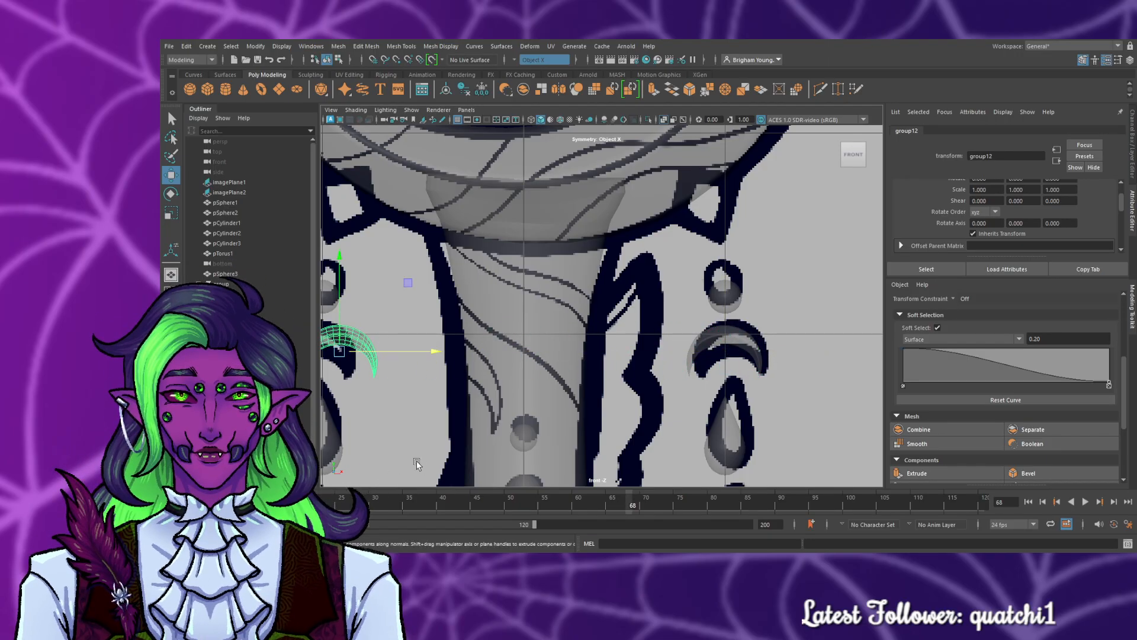
pyautogui.keyDown('alt'); pyautogui.moveTo(417, 464); pyautogui.dragTo(611, 448, button='middle'); pyautogui.keyUp('alt')
pyautogui.moveTo(585, 340); pyautogui.dragTo(568, 342)
# - Examine the earring crescents in the side and perspective views against the reference sketches
pyautogui.press('space')
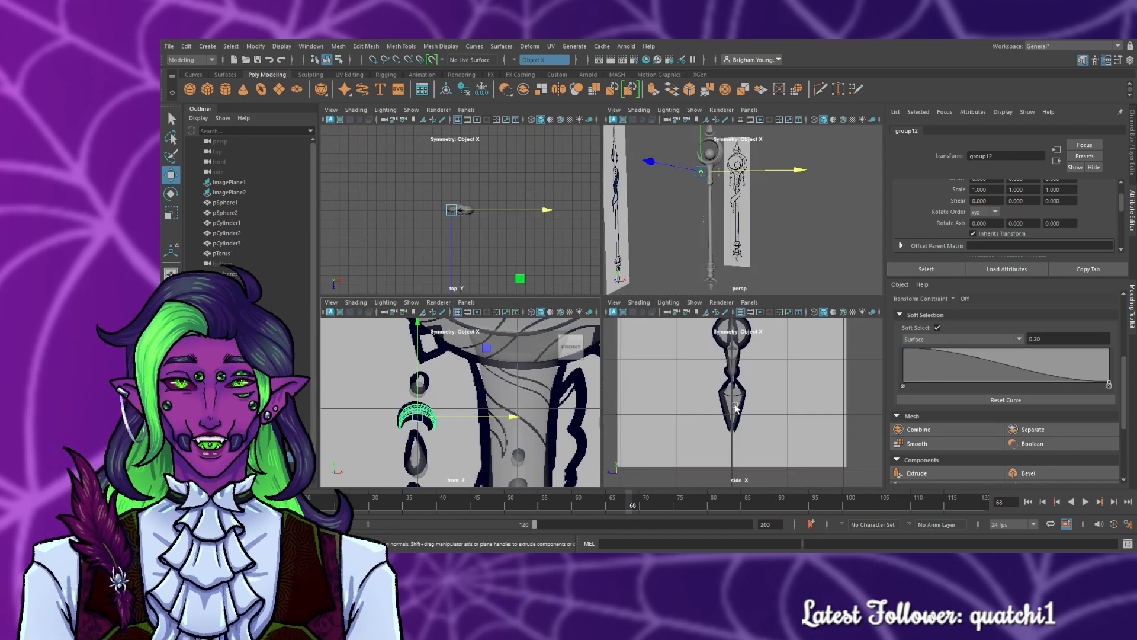
pyautogui.press('space')
pyautogui.scroll(10, 699, 321)
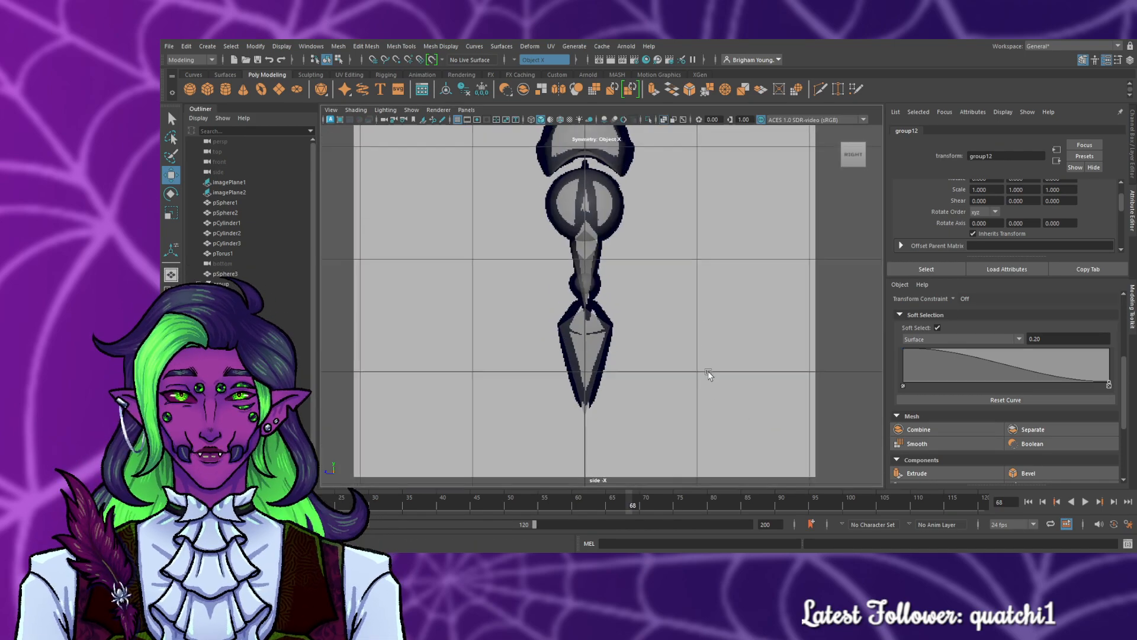
pyautogui.press('f')
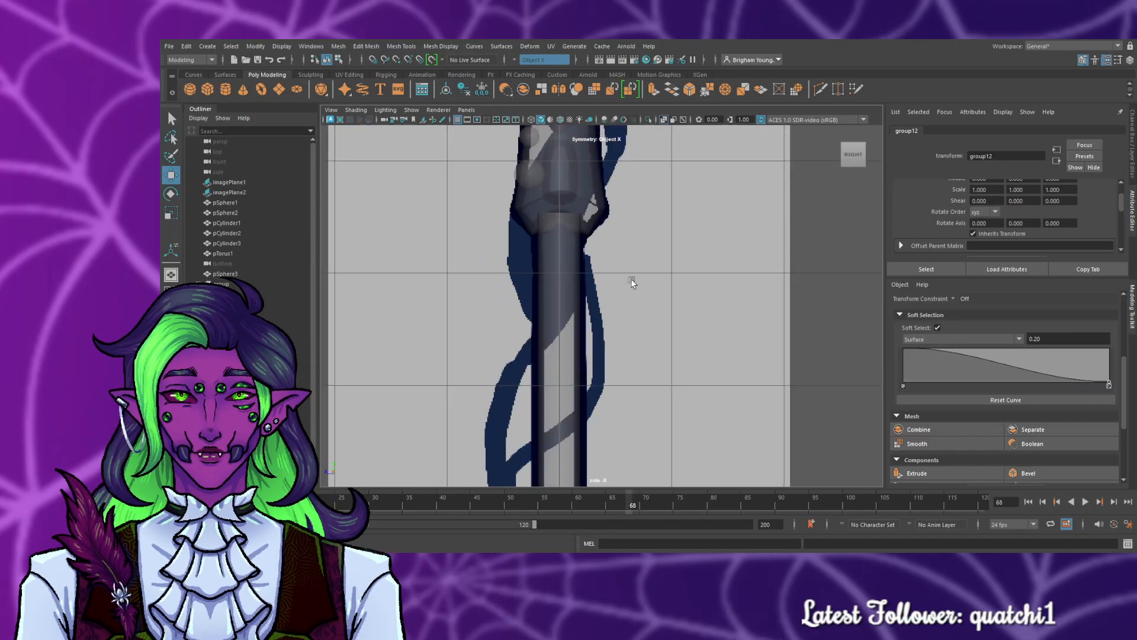
pyautogui.keyDown('alt'); pyautogui.moveTo(675, 352); pyautogui.dragTo(669, 430, button='middle'); pyautogui.keyUp('alt')
pyautogui.press('space')
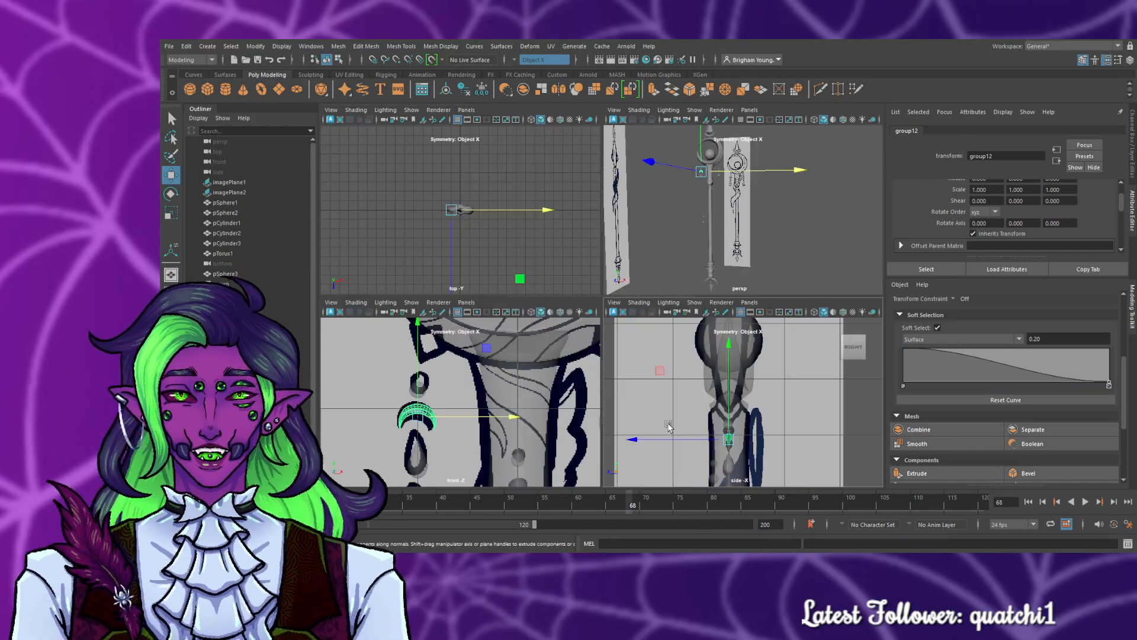
pyautogui.press('space')
pyautogui.click(680, 312)
pyautogui.scroll(5, 585, 329)
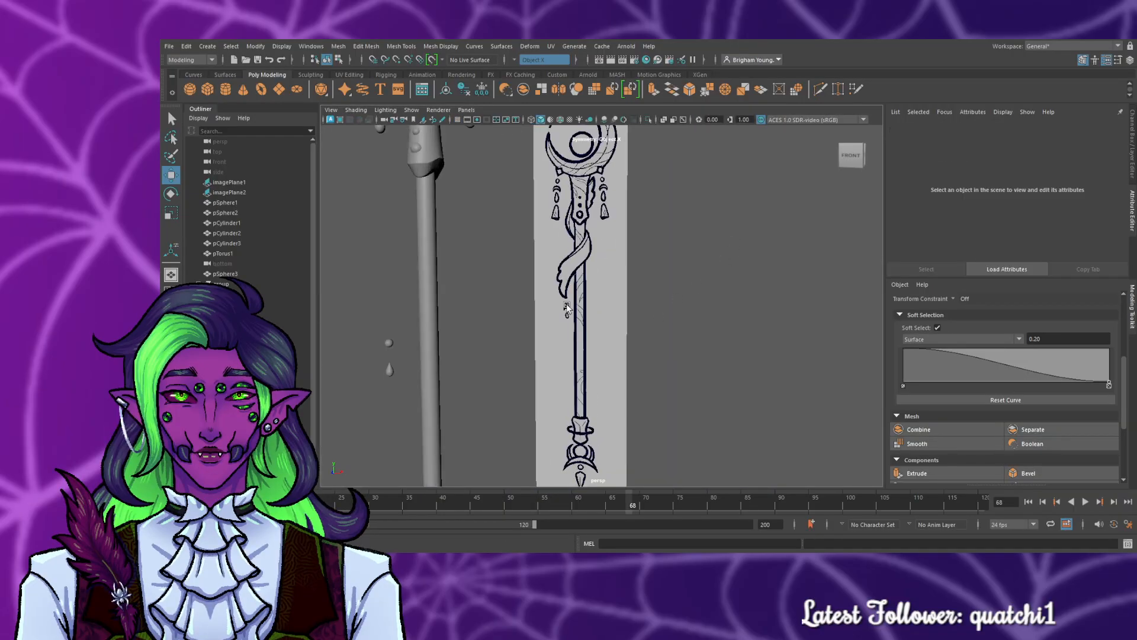
pyautogui.scroll(10, 481, 250)
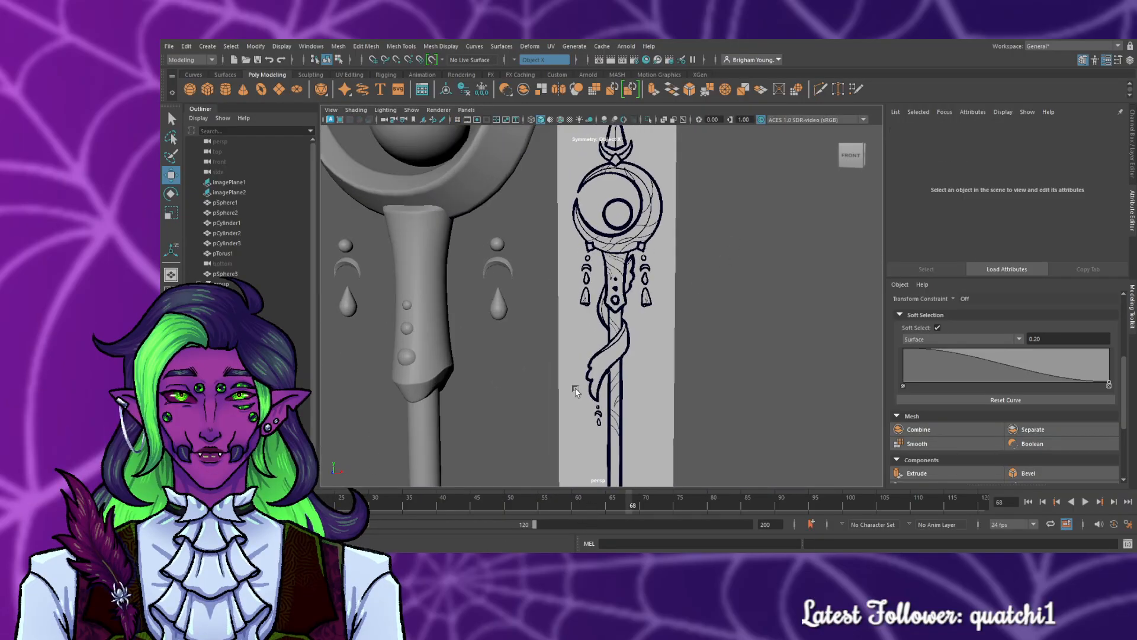
pyautogui.scroll(-5, 523, 365)
pyautogui.scroll(5, 528, 360)
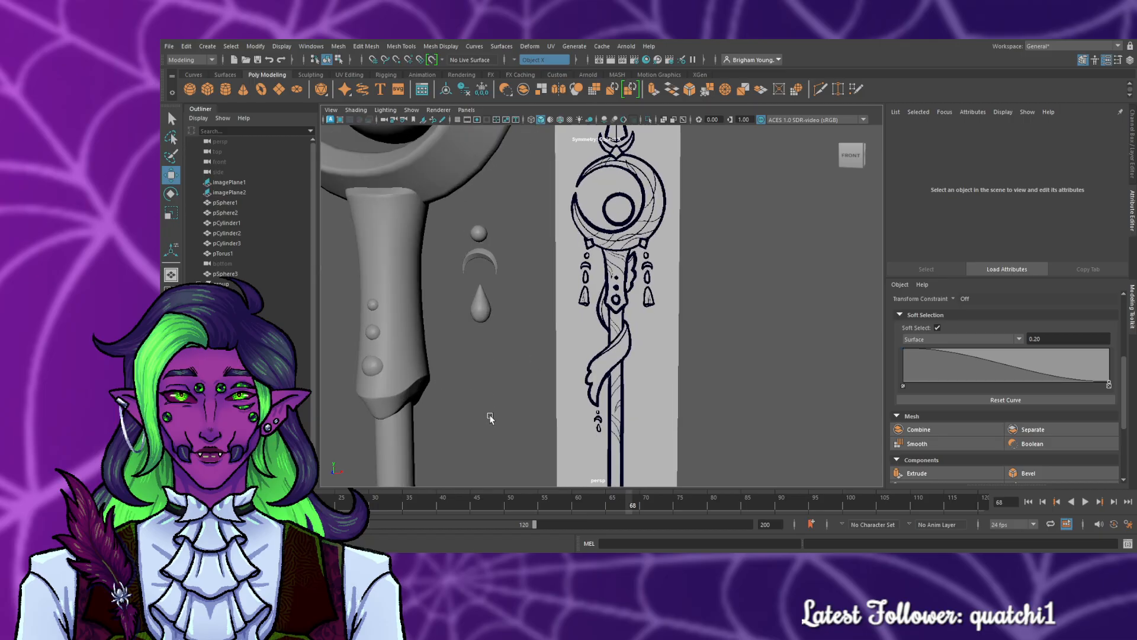
# - Select both earring crescents and lower them together slightly between the beads and teardrops
pyautogui.keyDown('alt'); pyautogui.moveTo(490, 415); pyautogui.dragTo(528, 418); pyautogui.keyUp('alt')
pyautogui.keyDown('alt'); pyautogui.moveTo(528, 418); pyautogui.dragTo(851, 403, button='middle'); pyautogui.keyUp('alt')
pyautogui.click(414, 230)
pyautogui.keyDown('shift'); pyautogui.click(661, 230); pyautogui.keyUp('shift')
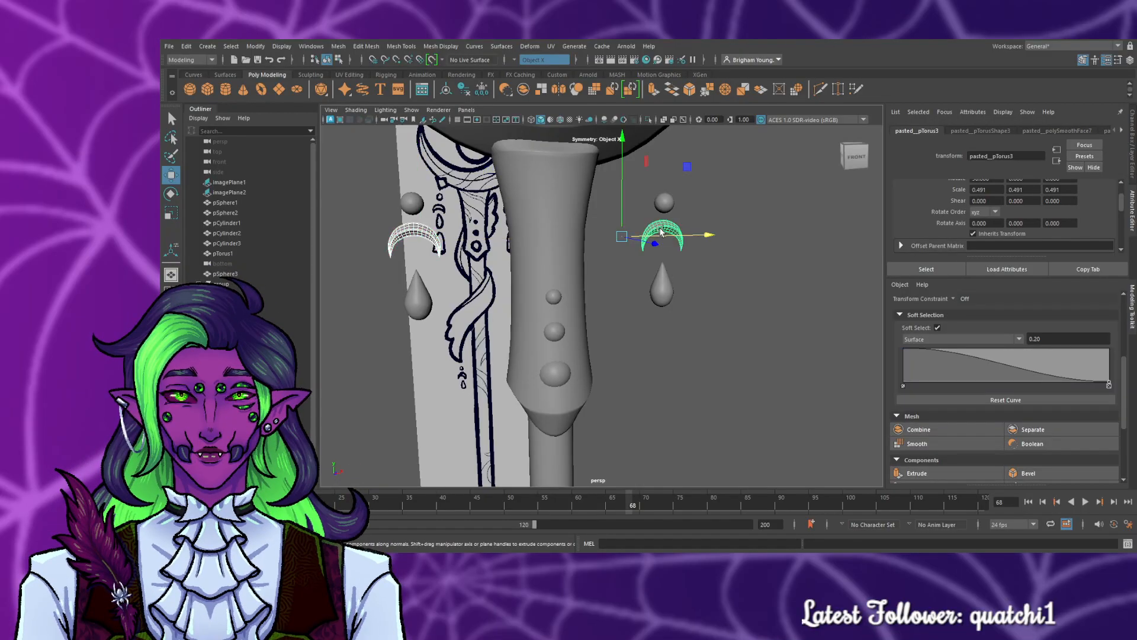
pyautogui.moveTo(621, 205); pyautogui.dragTo(624, 217)
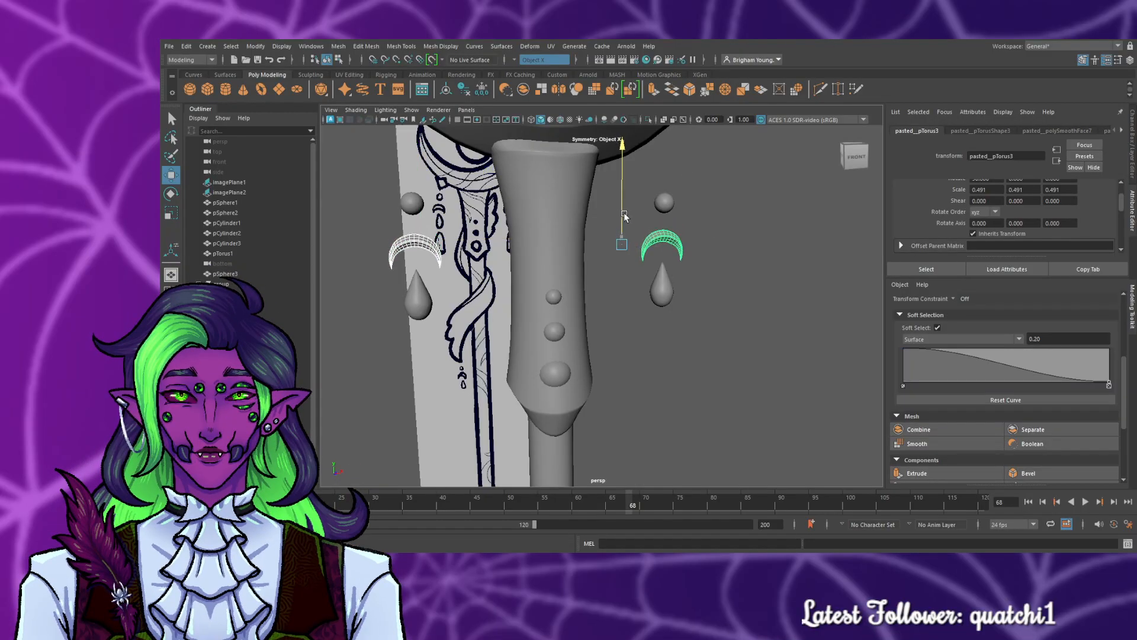
pyautogui.click(651, 385)
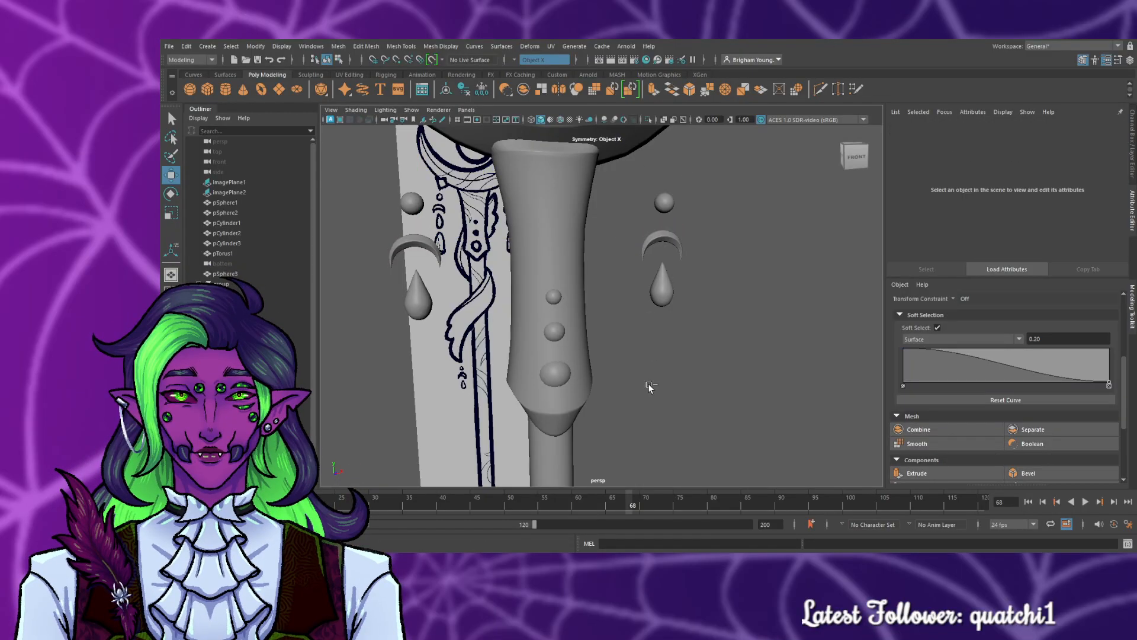
# - Copy the left earring's crescent, paste it, and move the copy in the front view down to the small charm below the ribbon's tip
pyautogui.click(656, 237)
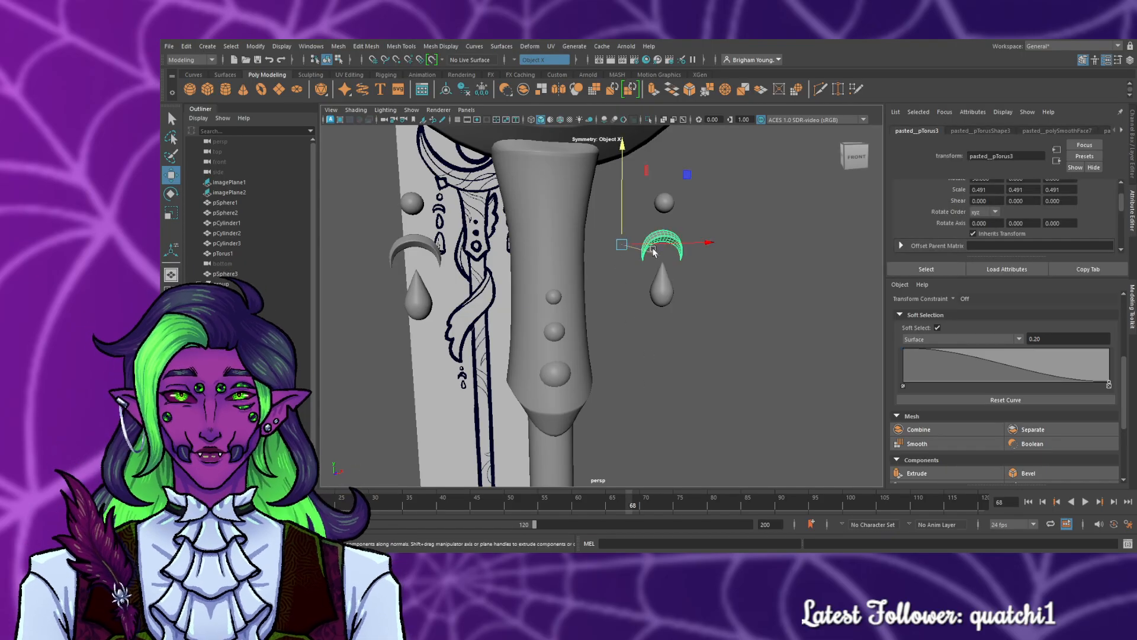
pyautogui.click(413, 244)
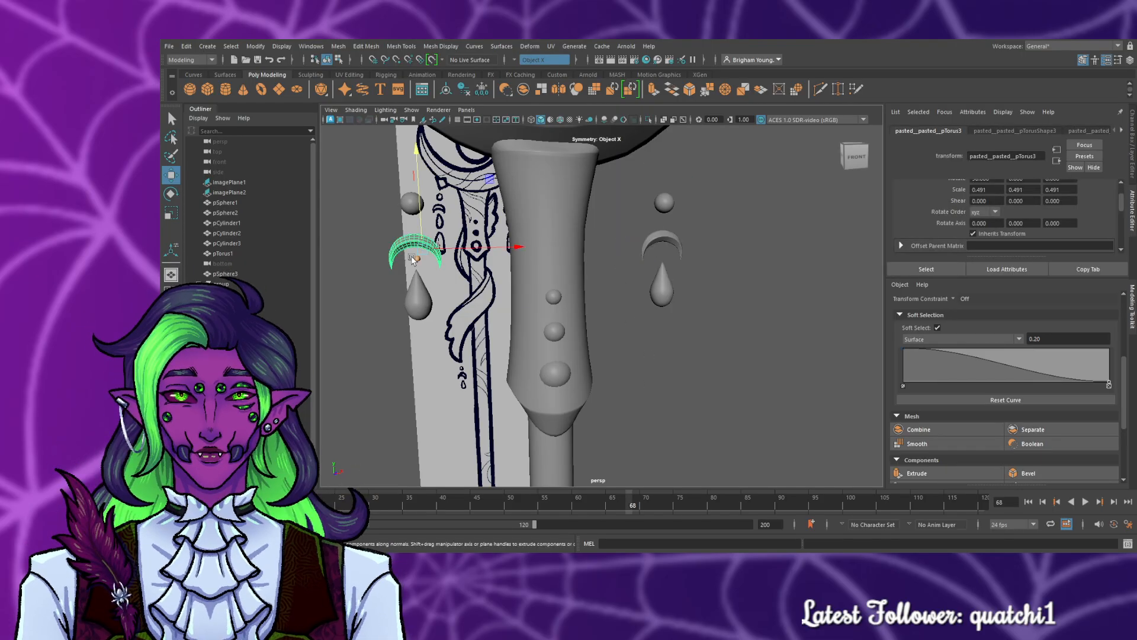
pyautogui.press('space')
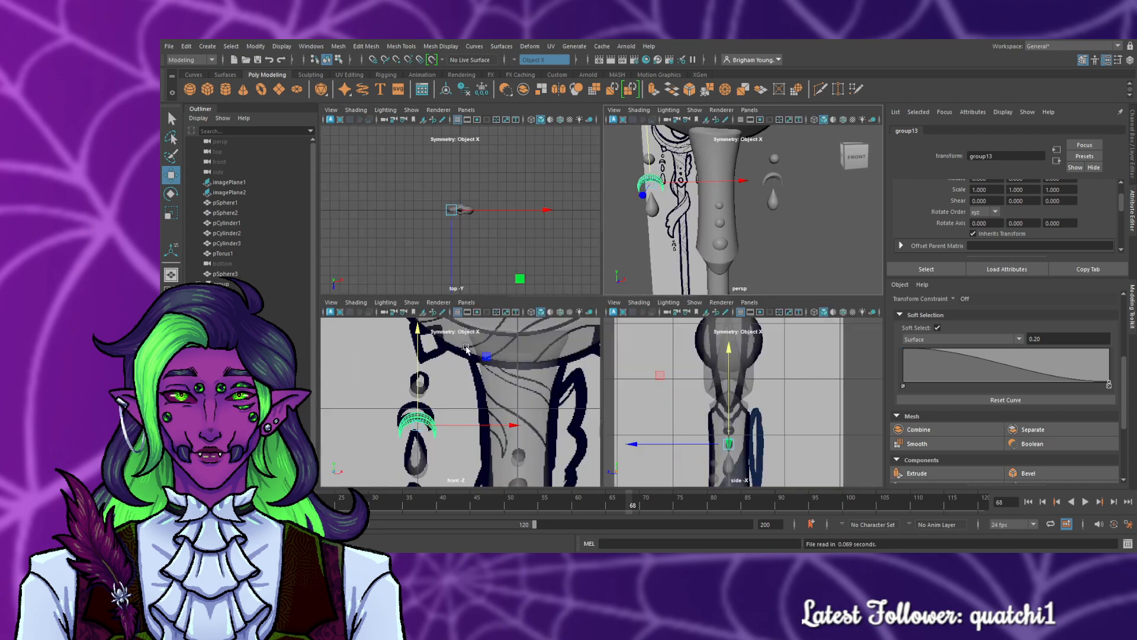
pyautogui.press('space')
pyautogui.press('a')
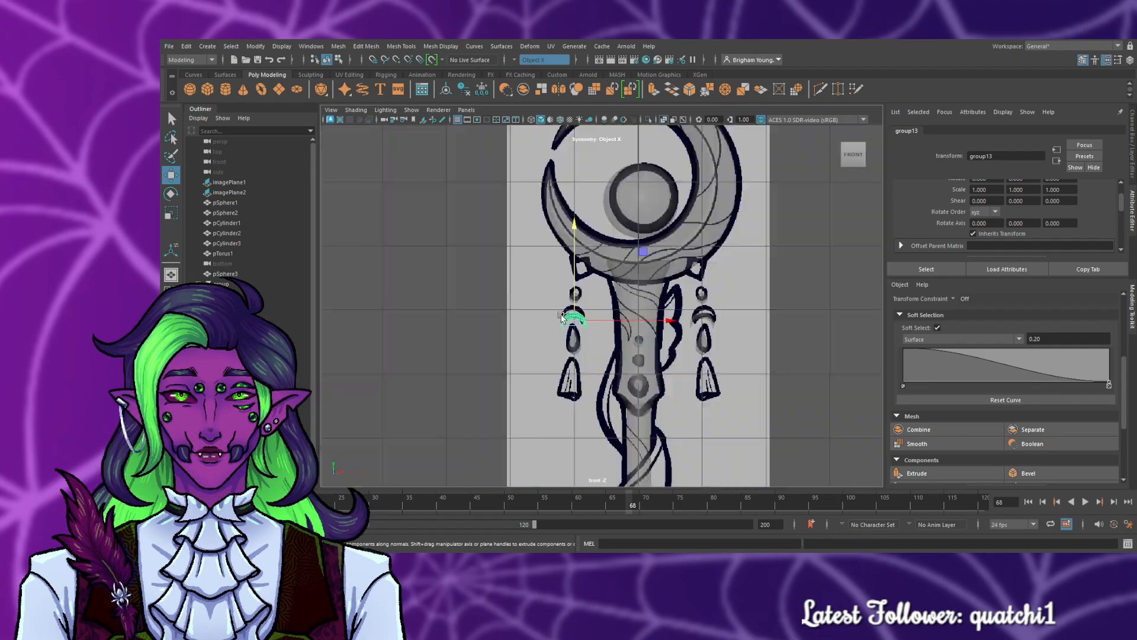
pyautogui.keyDown('alt'); pyautogui.moveTo(670, 399); pyautogui.dragTo(642, 294, button='middle'); pyautogui.keyUp('alt')
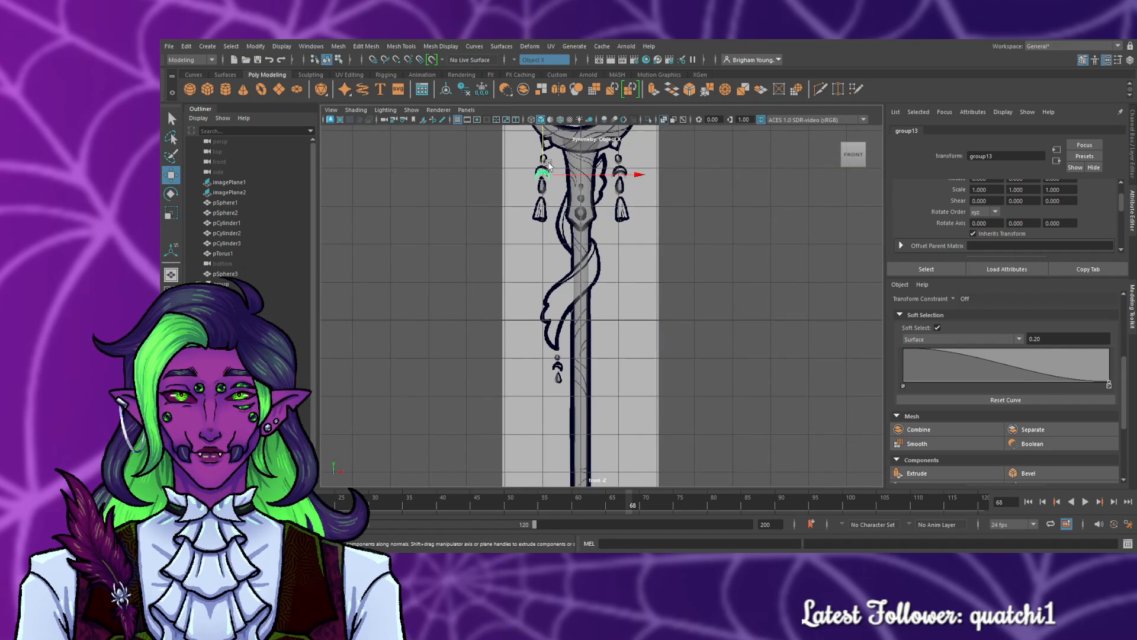
pyautogui.scroll(5, 552, 353)
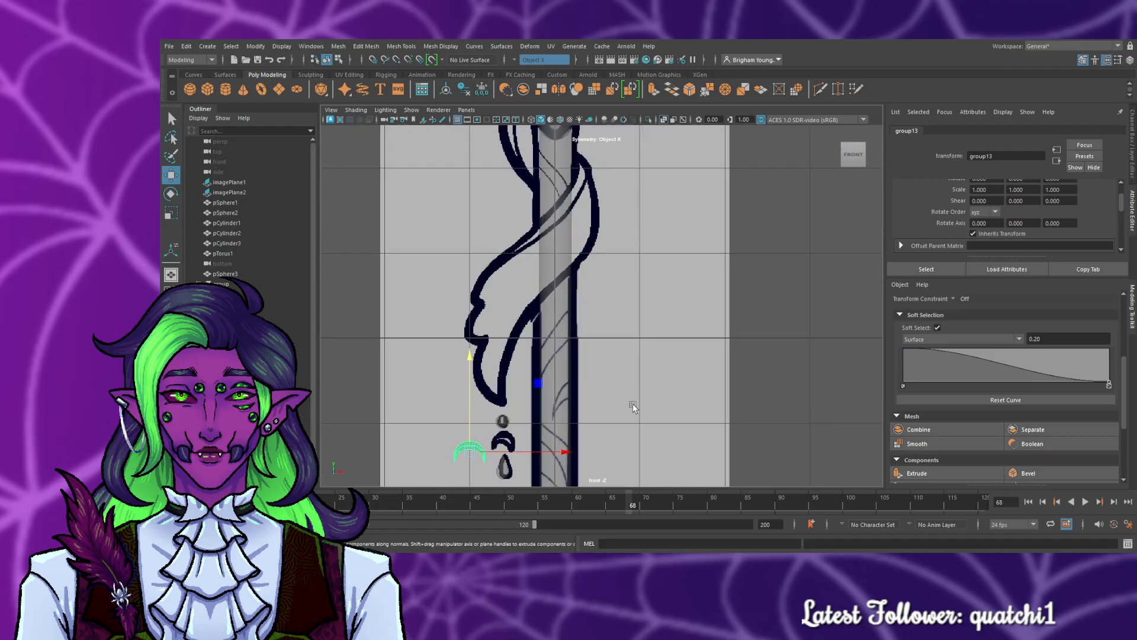
pyautogui.keyDown('alt'); pyautogui.moveTo(633, 403); pyautogui.dragTo(665, 243, button='middle'); pyautogui.keyUp('alt')
pyautogui.scroll(4, 624, 299)
pyautogui.moveTo(508, 278); pyautogui.dragTo(575, 276)
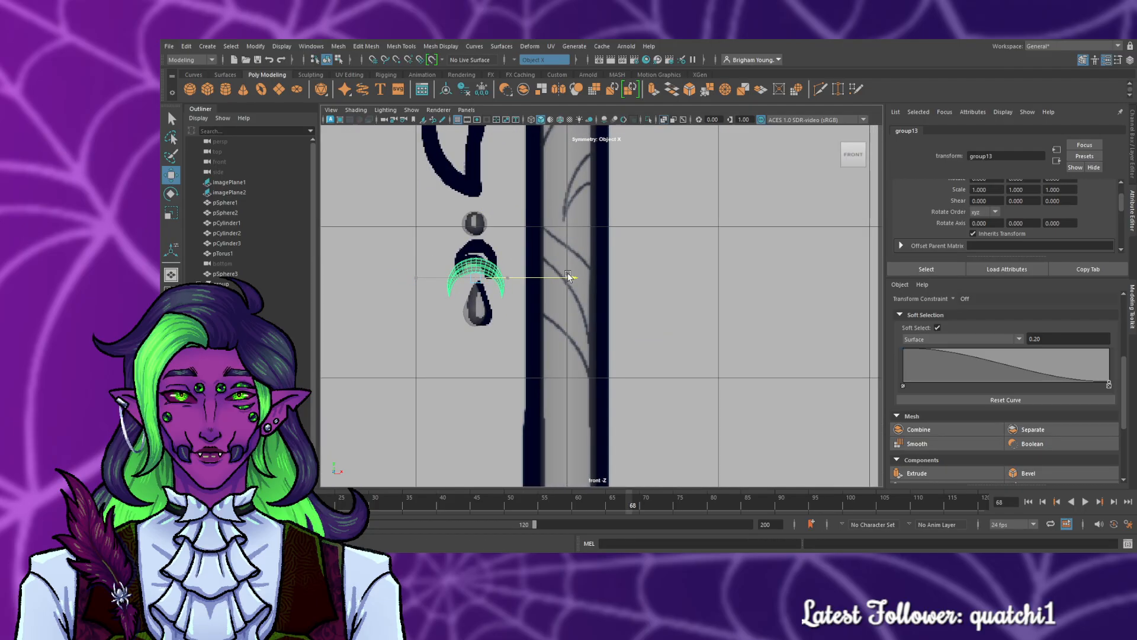
# - Raise the small charm's crescent toward its sketched outline and scale it to 0.911 in X and 0.922 in Y
pyautogui.scroll(6, 466, 339)
pyautogui.keyDown('alt'); pyautogui.moveTo(414, 341); pyautogui.dragTo(581, 380, button='middle'); pyautogui.keyUp('alt')
pyautogui.scroll(2, 581, 379)
pyautogui.scroll(1, 581, 382)
pyautogui.moveTo(518, 222); pyautogui.dragTo(519, 194)
pyautogui.press('r')
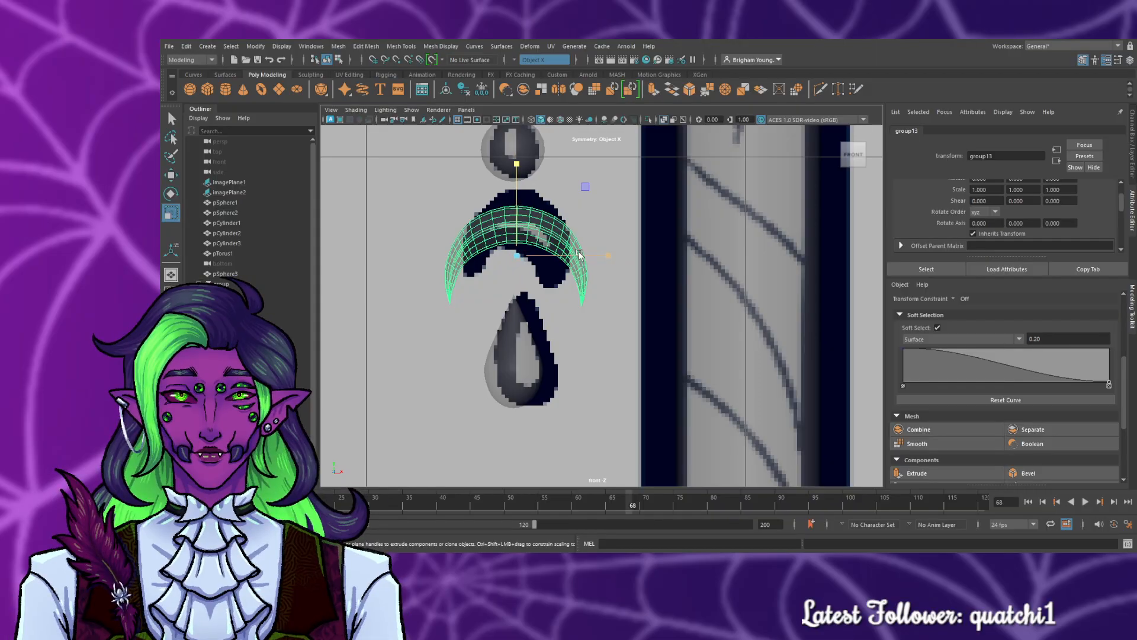
pyautogui.moveTo(579, 256); pyautogui.dragTo(570, 256)
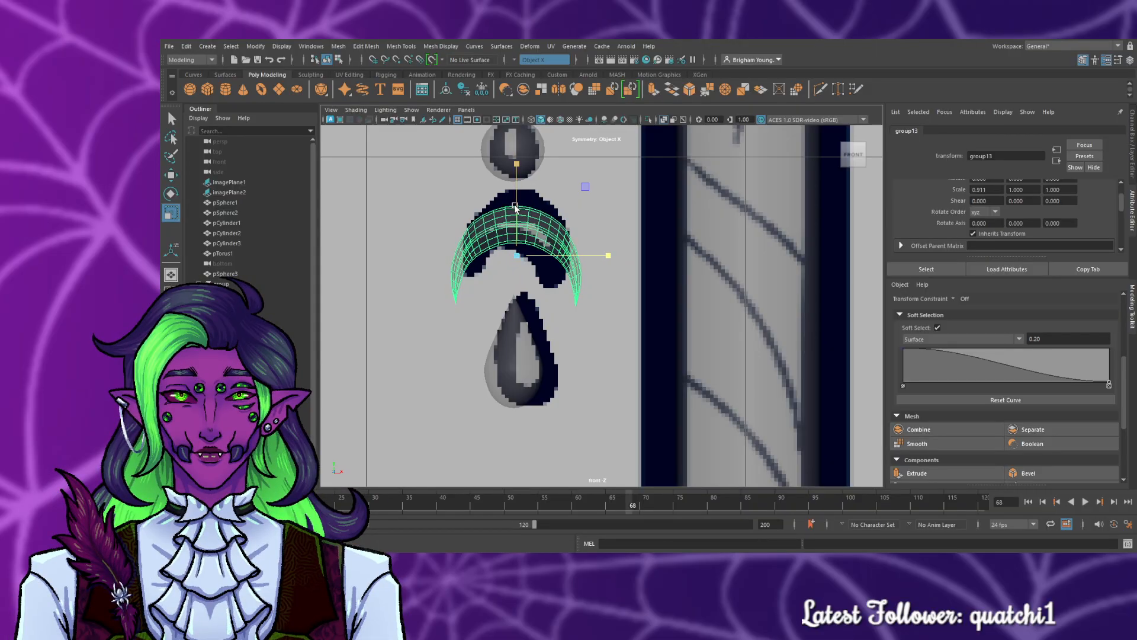
pyautogui.moveTo(516, 208); pyautogui.dragTo(516, 217)
# - Shift the small charm's crescent sideways to centre it beneath the bead
pyautogui.press('w')
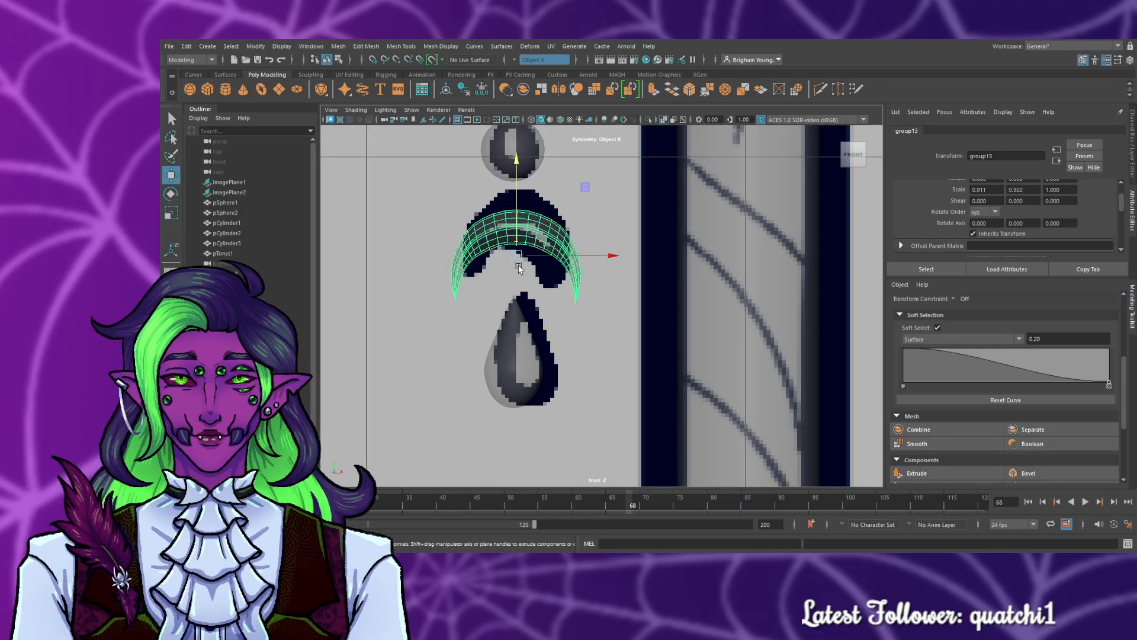
pyautogui.click(513, 144)
pyautogui.click(516, 230)
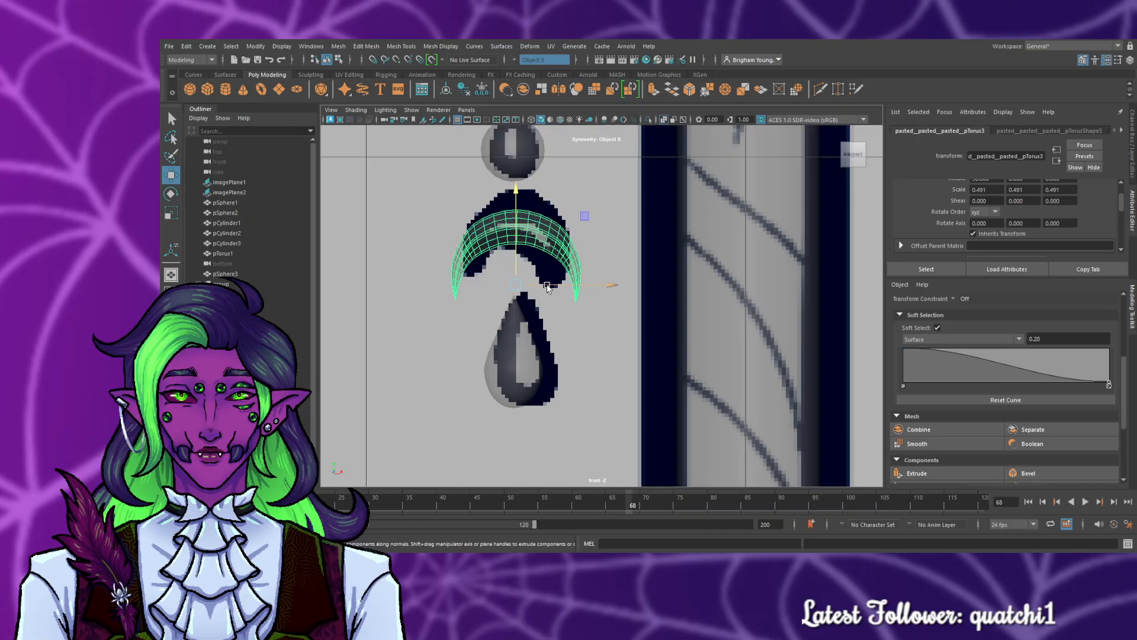
pyautogui.moveTo(537, 285); pyautogui.dragTo(545, 286)
pyautogui.click(520, 149)
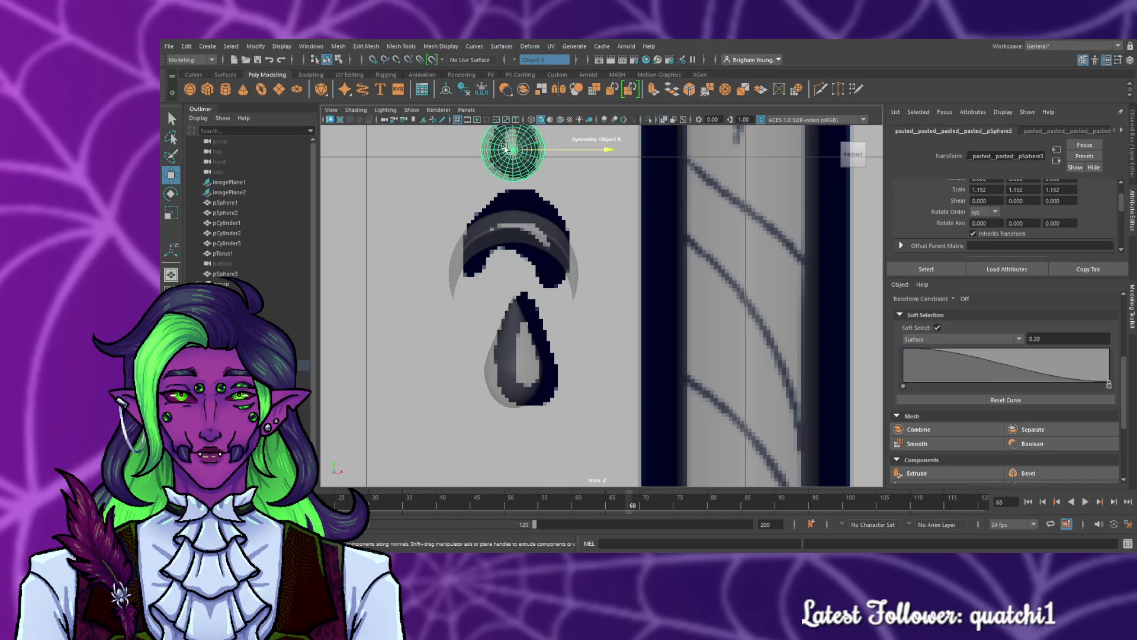
# - Compare the small charm's crescent and teardrop with their sketched outlines in wireframe in the front view
pyautogui.click(532, 120)
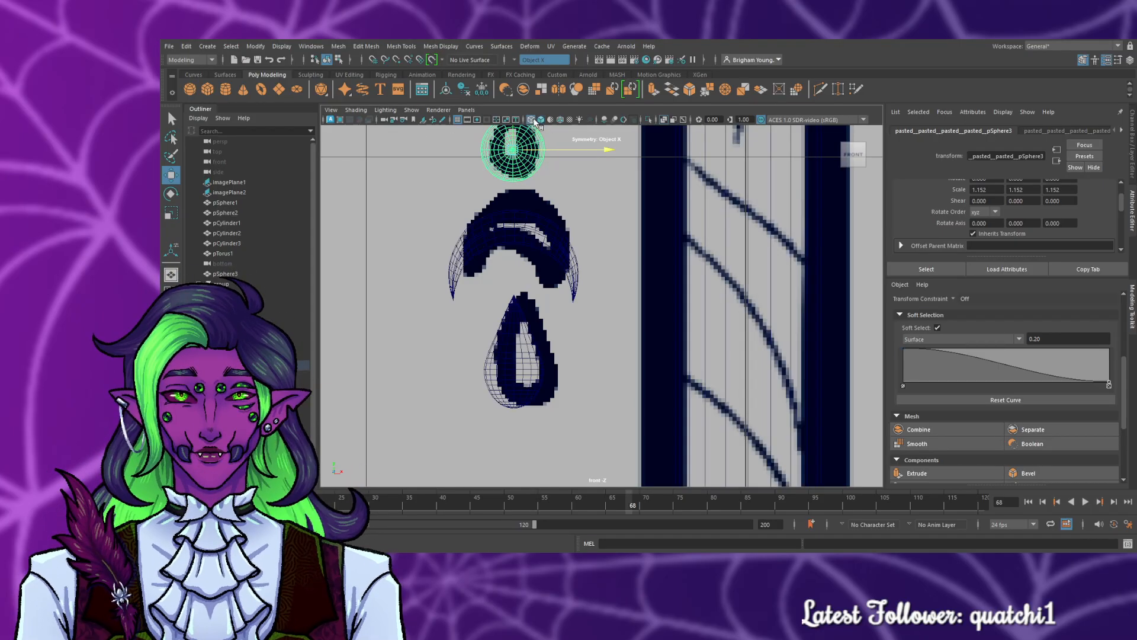
pyautogui.click(519, 313)
pyautogui.click(546, 233)
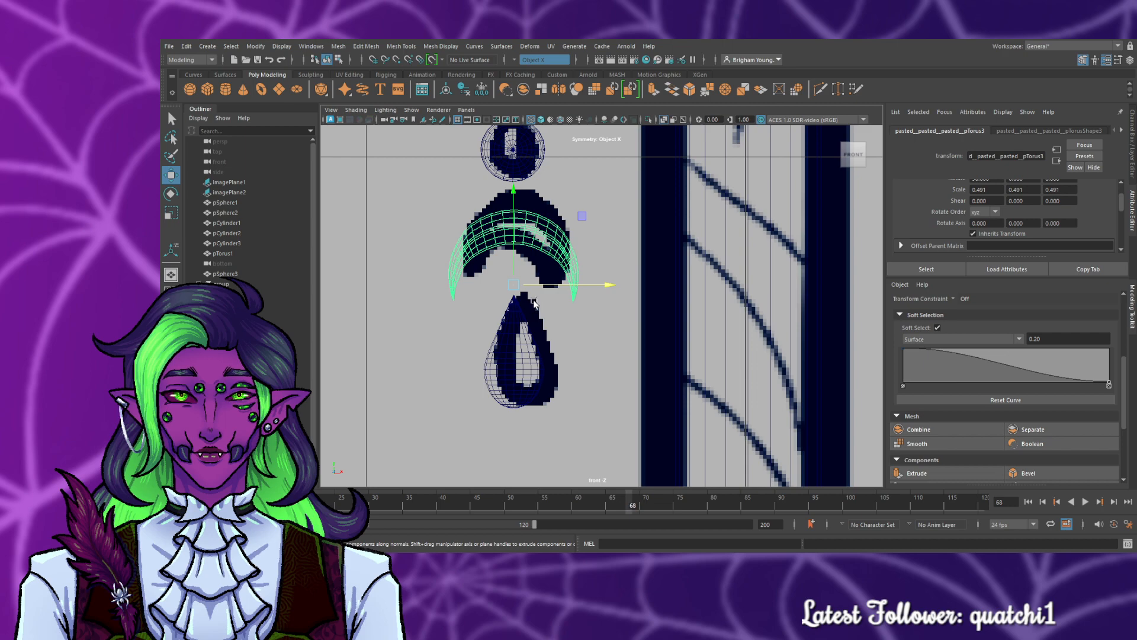
pyautogui.click(526, 320)
pyautogui.click(551, 250)
pyautogui.moveTo(565, 283); pyautogui.dragTo(567, 287)
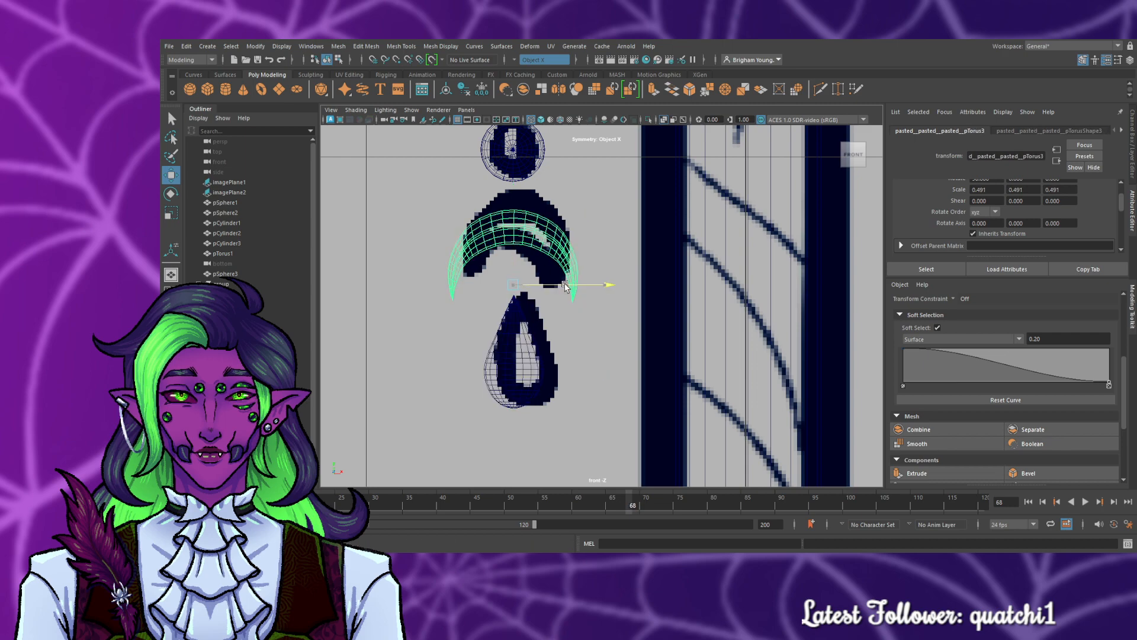
pyautogui.scroll(2, 511, 187)
pyautogui.scroll(3, 512, 189)
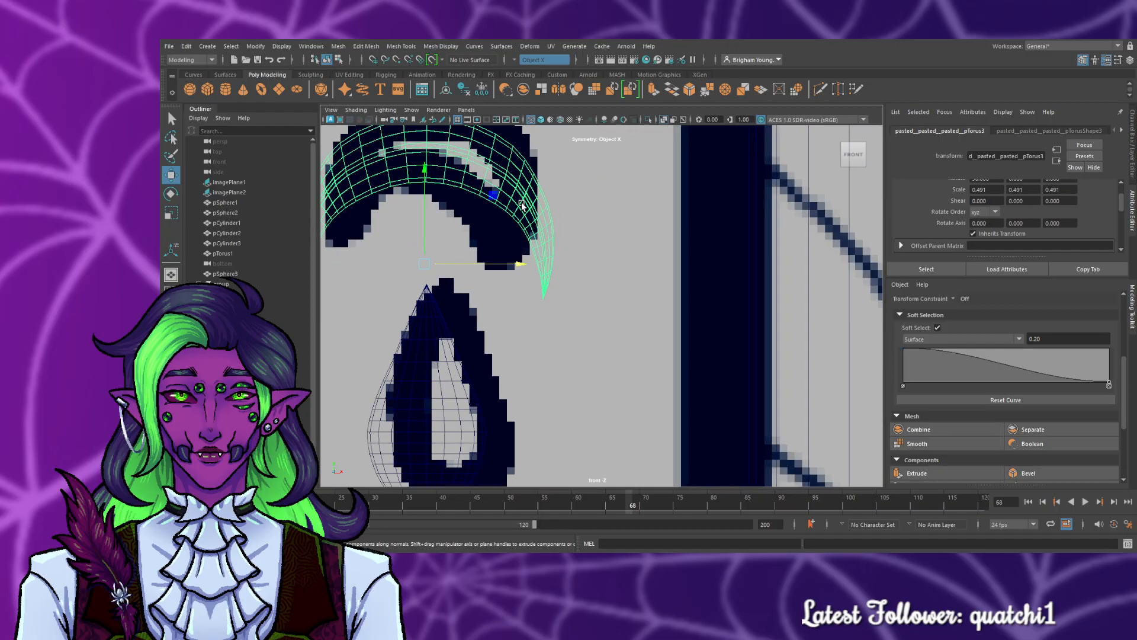
pyautogui.keyDown('alt'); pyautogui.moveTo(512, 376); pyautogui.dragTo(656, 479, button='middle'); pyautogui.keyUp('alt')
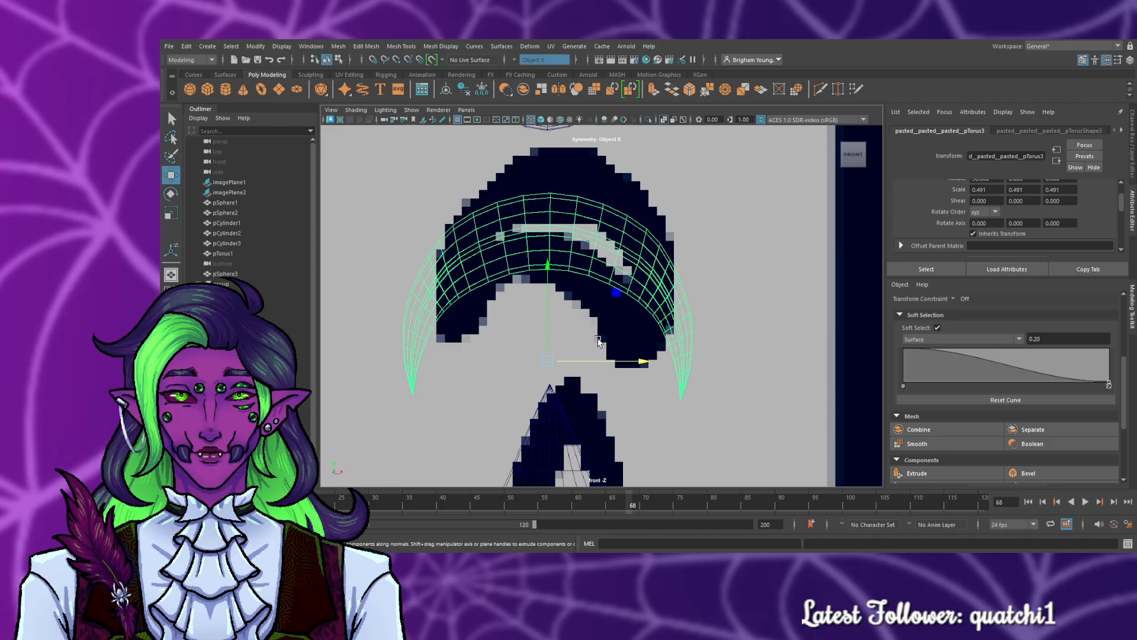
pyautogui.click(570, 429)
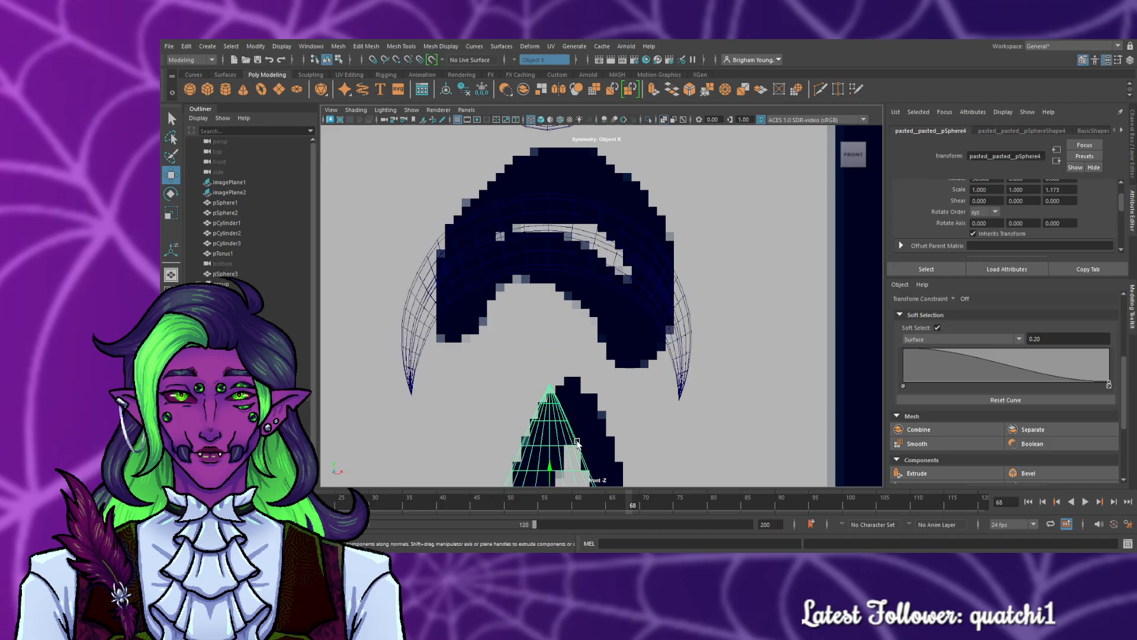
pyautogui.scroll(-5, 593, 436)
pyautogui.scroll(6, 678, 307)
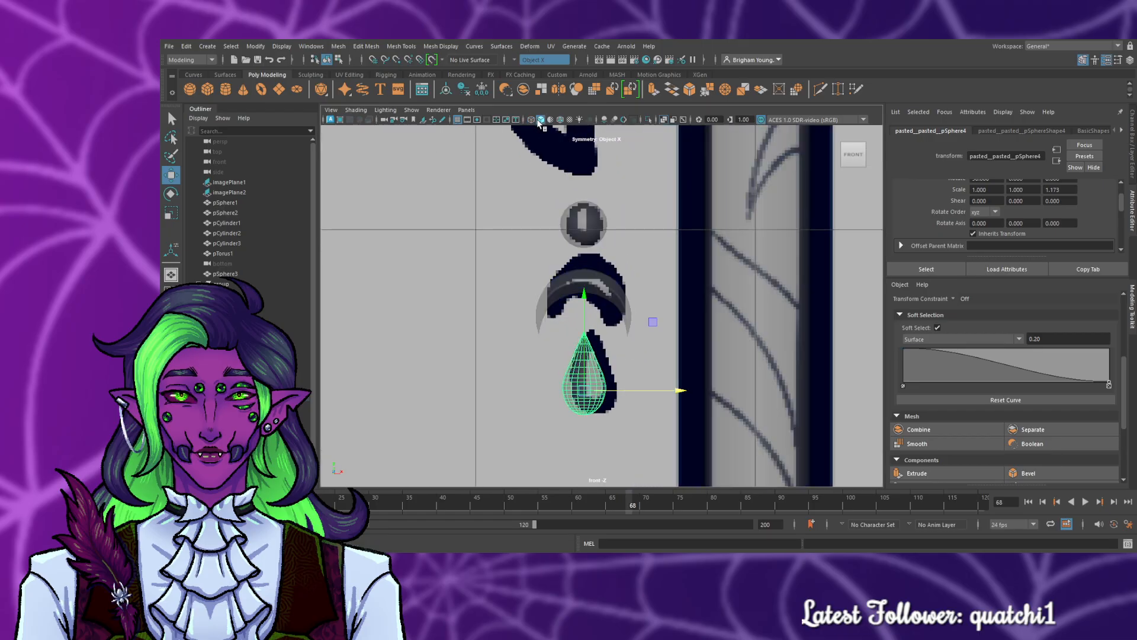
pyautogui.click(531, 225)
pyautogui.scroll(-15, 679, 353)
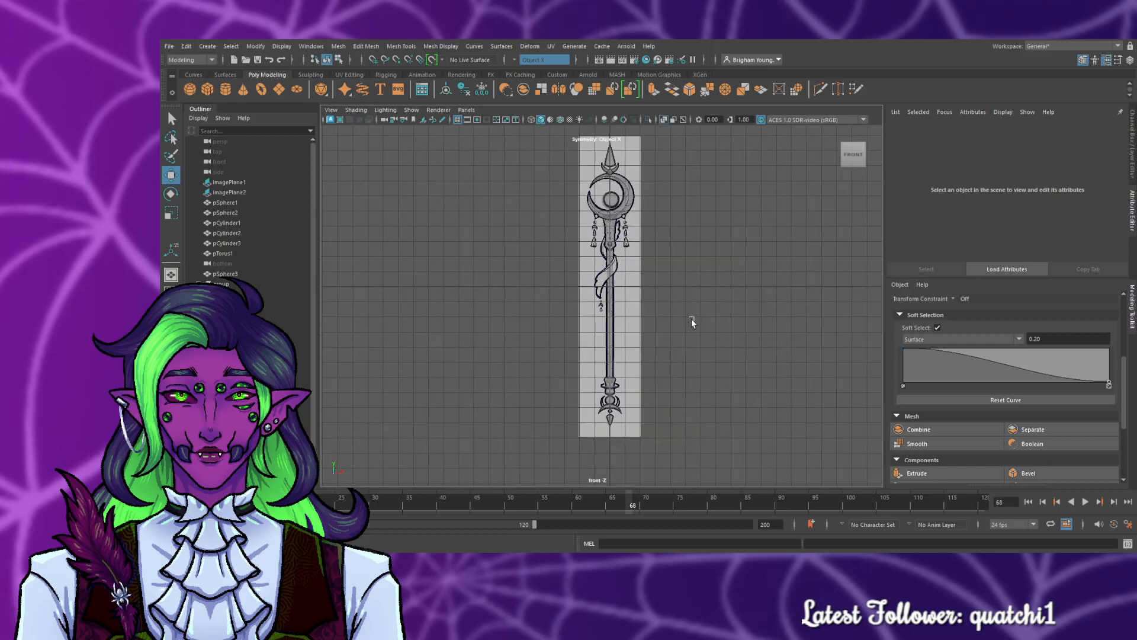
# - Examine the small charm's crescent, bead and teardrop alongside the staff in the perspective view
pyautogui.press('space')
pyautogui.press('space')
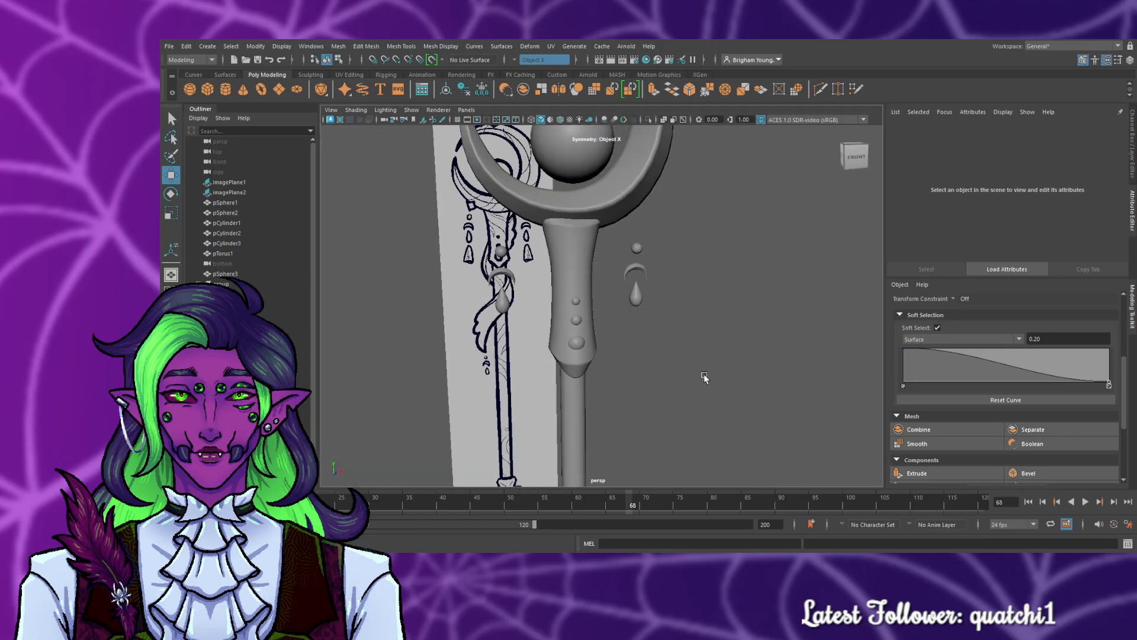
pyautogui.keyDown('alt'); pyautogui.moveTo(704, 378); pyautogui.dragTo(681, 236, button='middle'); pyautogui.keyUp('alt')
pyautogui.scroll(-4, 687, 282)
pyautogui.scroll(-3, 688, 286)
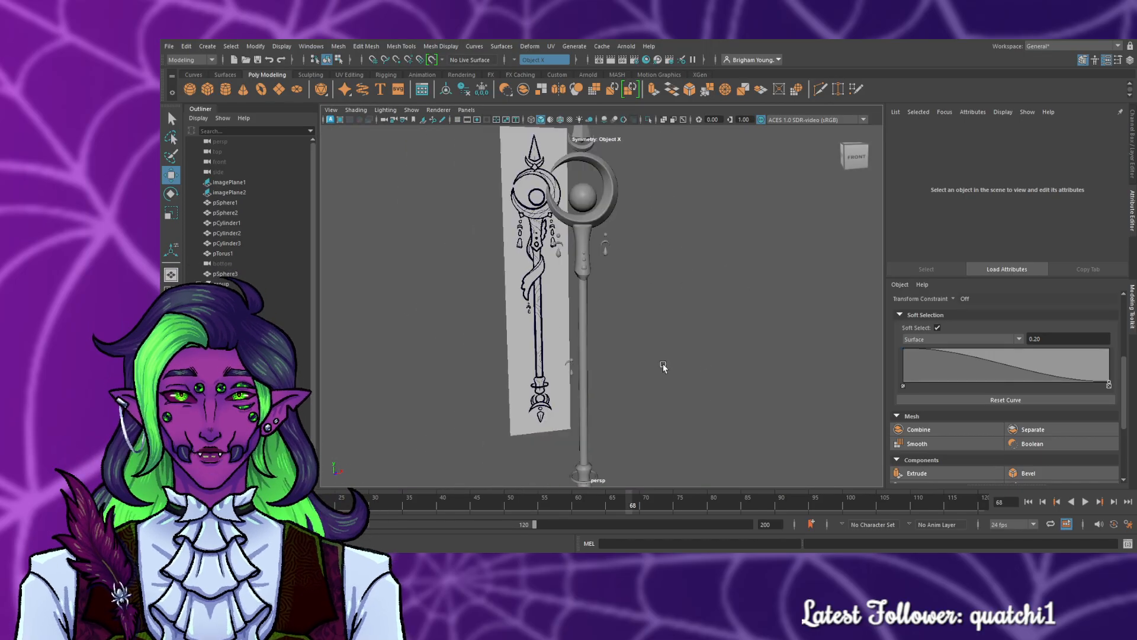
pyautogui.keyDown('alt'); pyautogui.moveTo(662, 371); pyautogui.dragTo(627, 235, button='middle'); pyautogui.keyUp('alt')
pyautogui.keyDown('alt'); pyautogui.moveTo(627, 236); pyautogui.dragTo(583, 272); pyautogui.keyUp('alt')
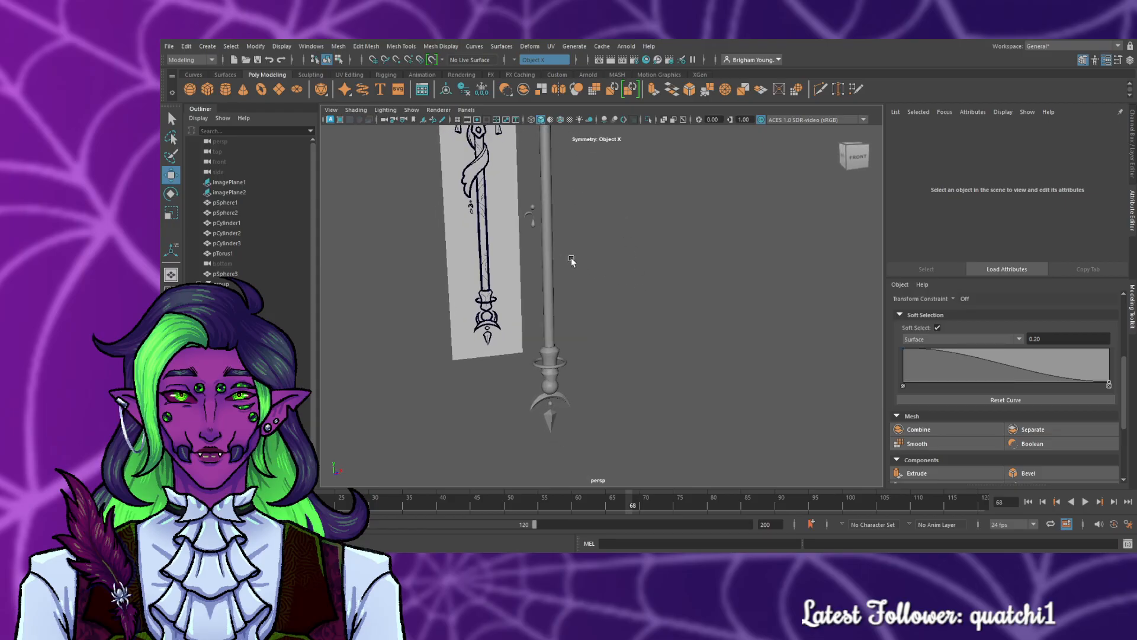
pyautogui.scroll(3, 520, 236)
pyautogui.keyDown('alt'); pyautogui.moveTo(467, 230); pyautogui.dragTo(556, 261); pyautogui.keyUp('alt')
# - Find the small charm in the side view and set the BasicShapes layer to reference display
pyautogui.press('space')
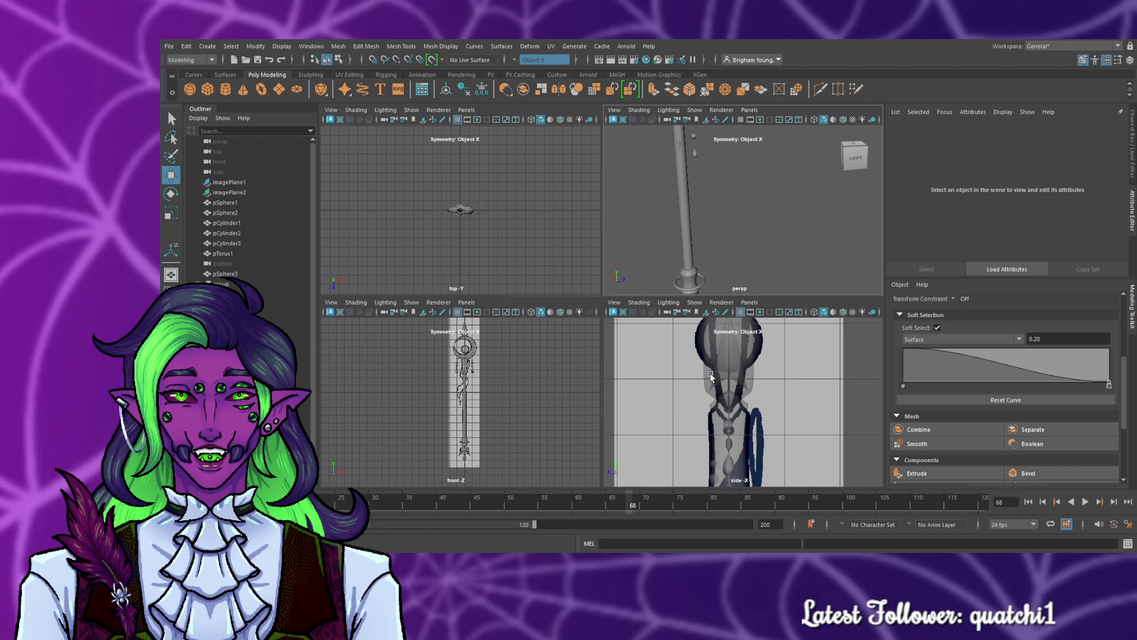
pyautogui.press('space')
pyautogui.keyDown('alt'); pyautogui.moveTo(729, 427); pyautogui.dragTo(748, 65, button='middle'); pyautogui.keyUp('alt')
pyautogui.hotkey('alt', 'v')
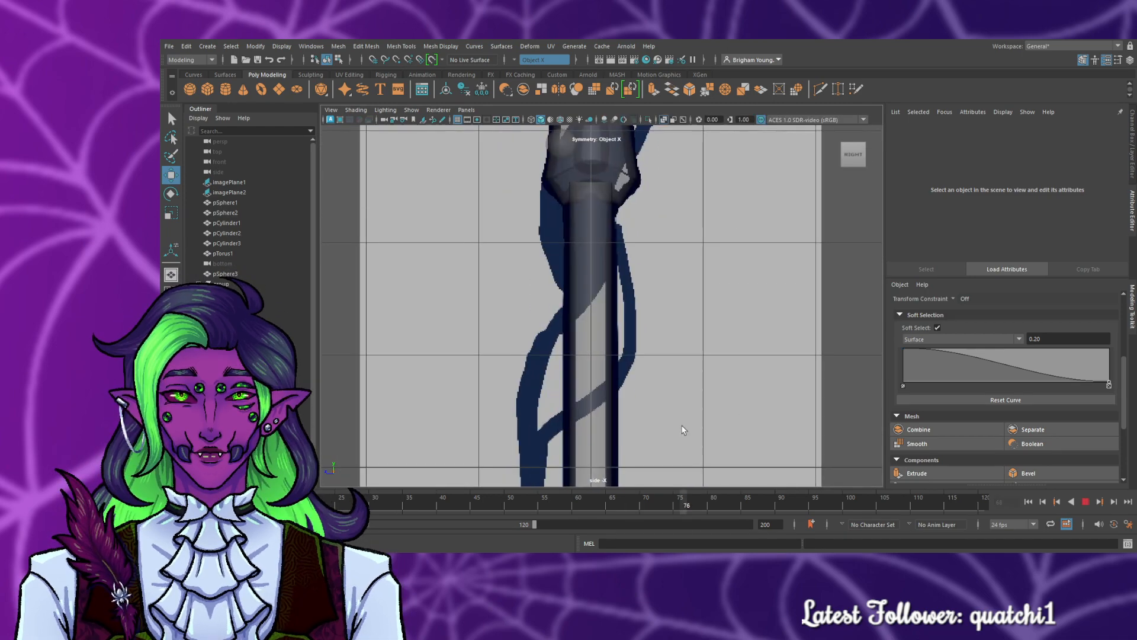
pyautogui.hotkey('alt', 'v')
pyautogui.keyDown('alt'); pyautogui.moveTo(684, 357); pyautogui.dragTo(704, 135, button='middle'); pyautogui.keyUp('alt')
pyautogui.keyDown('alt'); pyautogui.moveTo(686, 390); pyautogui.dragTo(688, 314, button='middle'); pyautogui.keyUp('alt')
pyautogui.click(613, 315)
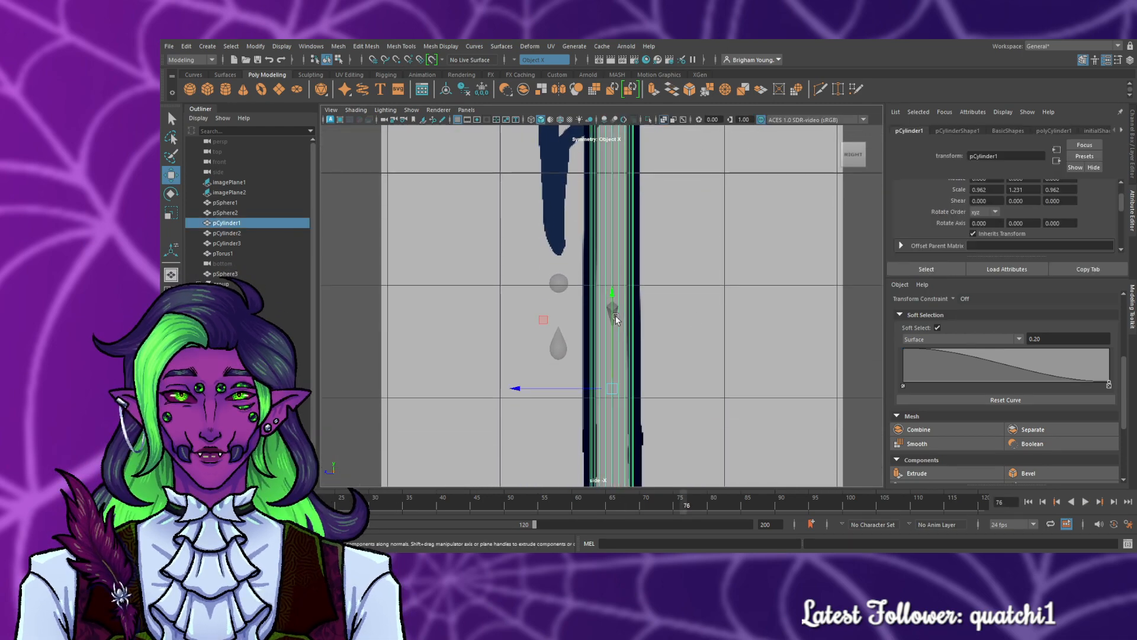
pyautogui.click(1133, 170)
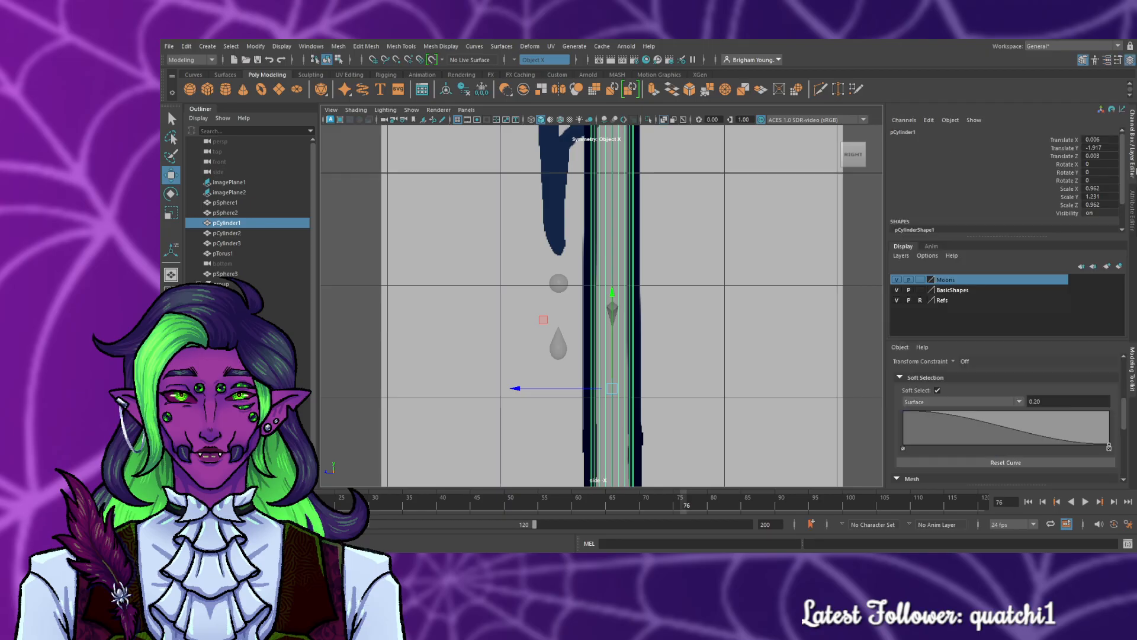
pyautogui.click(920, 289)
pyautogui.click(921, 290)
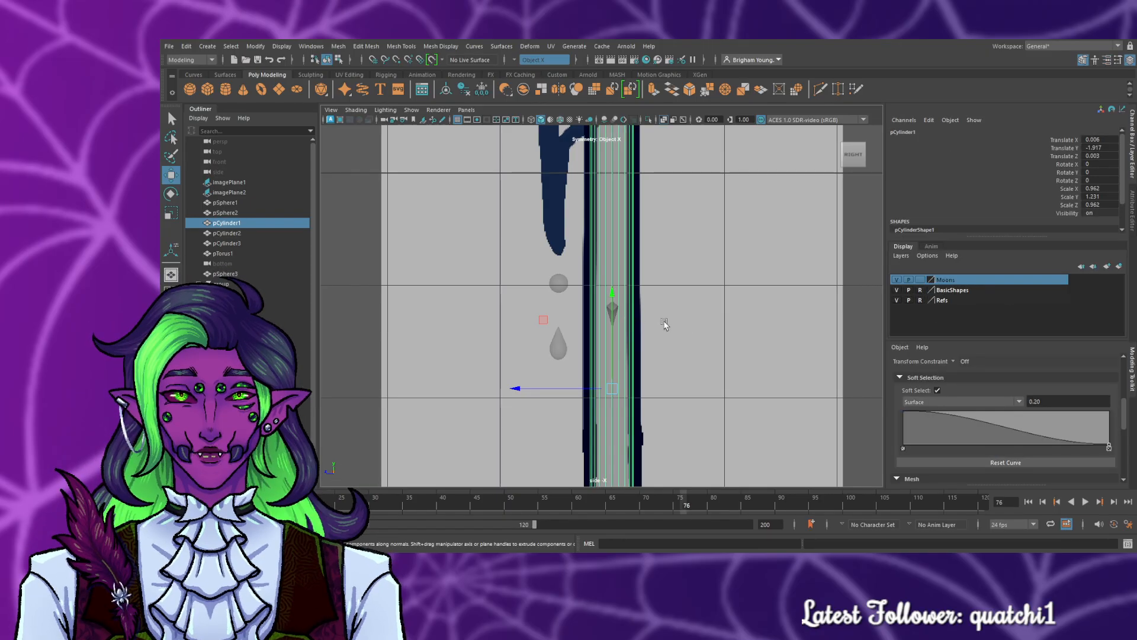
# - Select the small charm's crescent and move it along Z to about -1.689, in line with its bead and teardrop
pyautogui.click(621, 319)
pyautogui.click(620, 319)
pyautogui.moveTo(718, 323); pyautogui.dragTo(654, 327)
pyautogui.scroll(2, 520, 352)
pyautogui.scroll(2, 520, 351)
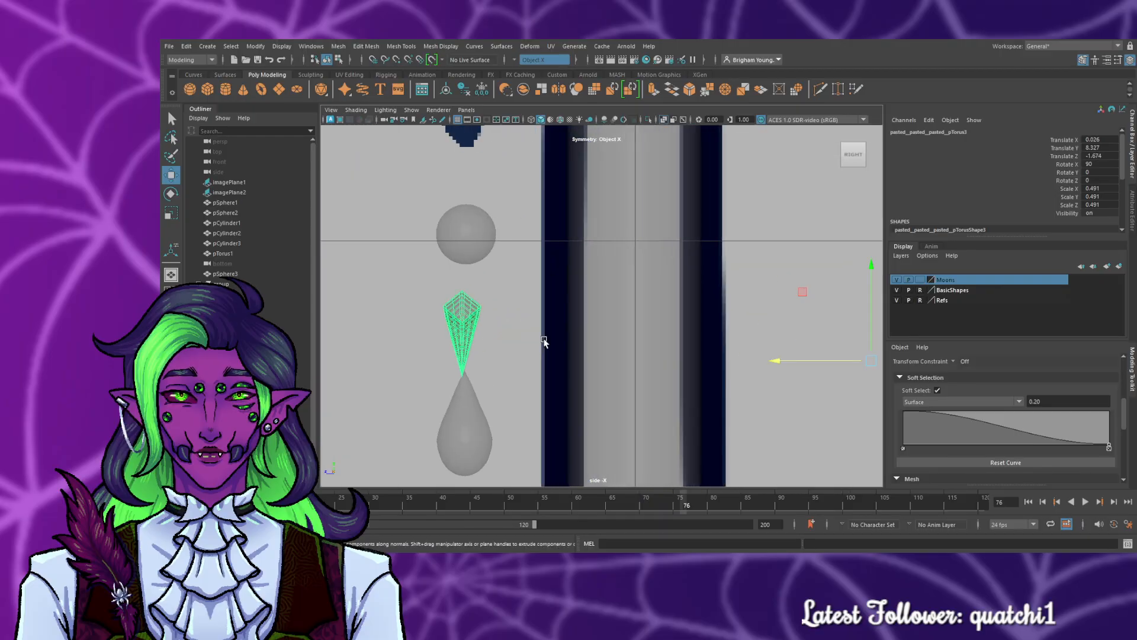
pyautogui.scroll(1, 535, 348)
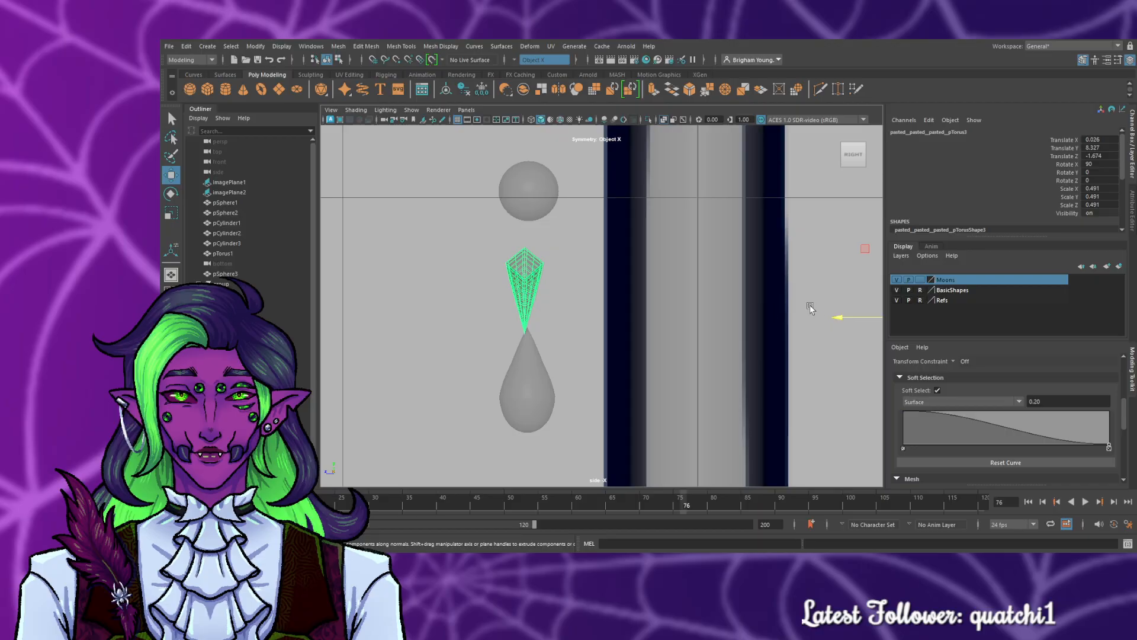
pyautogui.moveTo(834, 317); pyautogui.dragTo(837, 316)
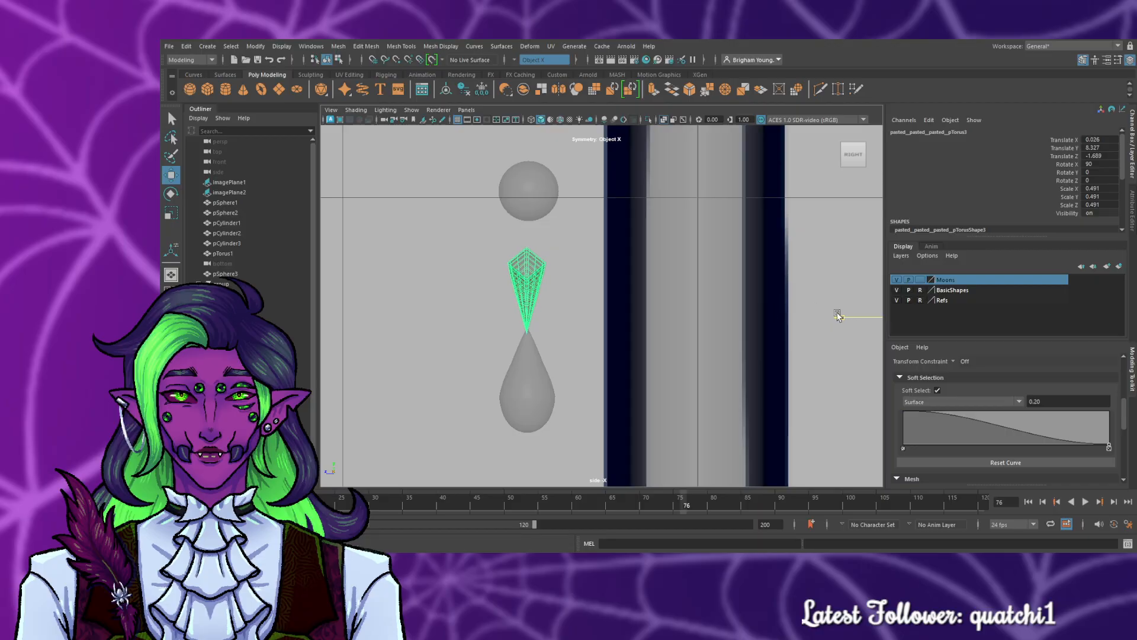
# - Relocate the small crescent's pivot in the side view from behind the staff to beside the crescent
pyautogui.scroll(1, 823, 324)
pyautogui.scroll(-5, 806, 330)
pyautogui.scroll(3, 654, 284)
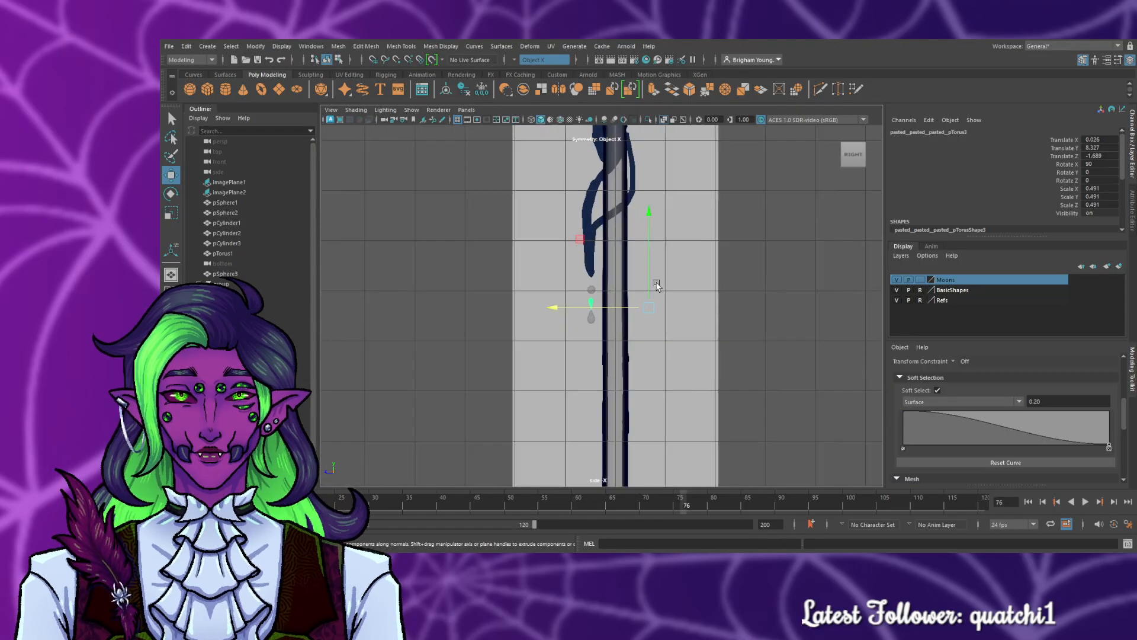
pyautogui.scroll(3, 693, 320)
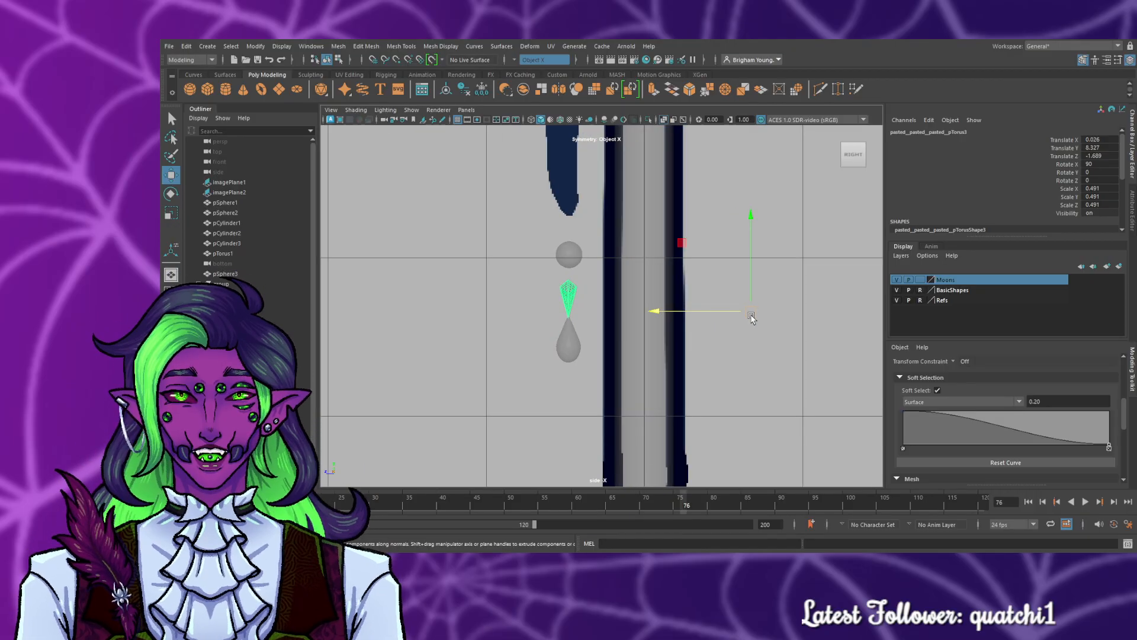
pyautogui.press('d')
pyautogui.moveTo(750, 311); pyautogui.dragTo(580, 307)
pyautogui.scroll(1, 546, 353)
pyautogui.scroll(3, 547, 353)
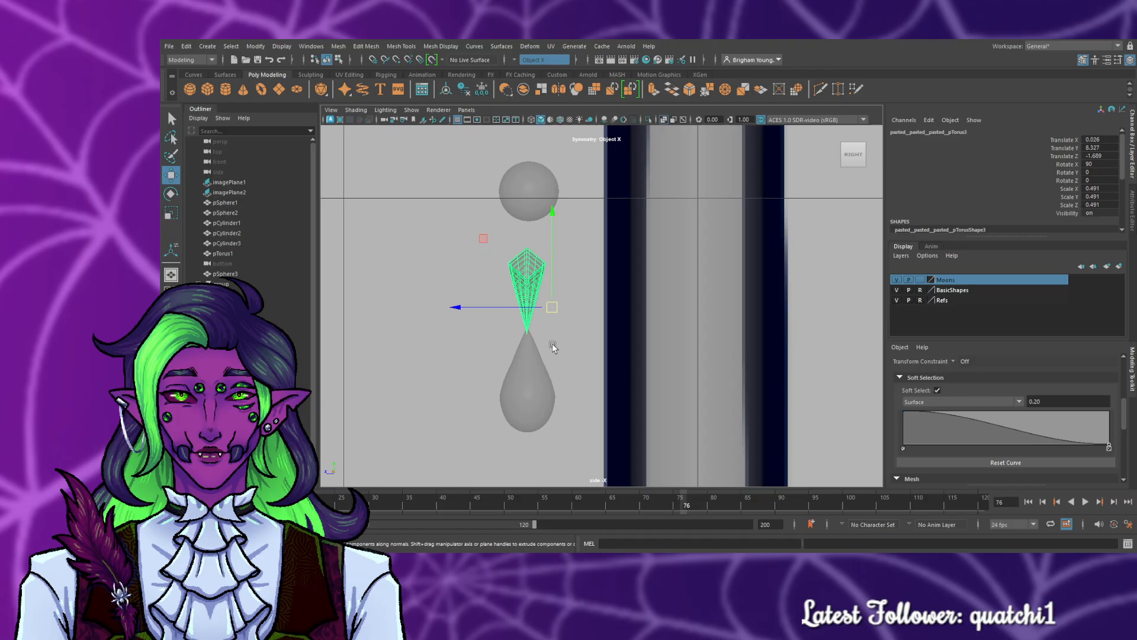
# - Raise the small crescent between the bead and teardrop and fine-tune its Translate Z to about -1.696
pyautogui.click(553, 289)
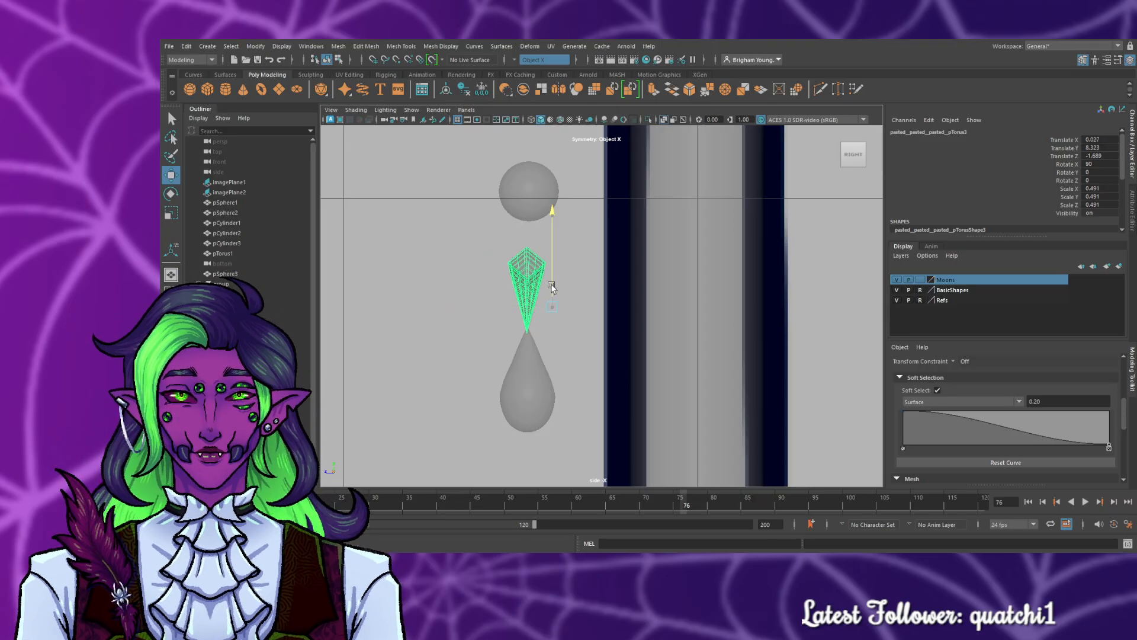
pyautogui.moveTo(552, 283); pyautogui.dragTo(553, 274)
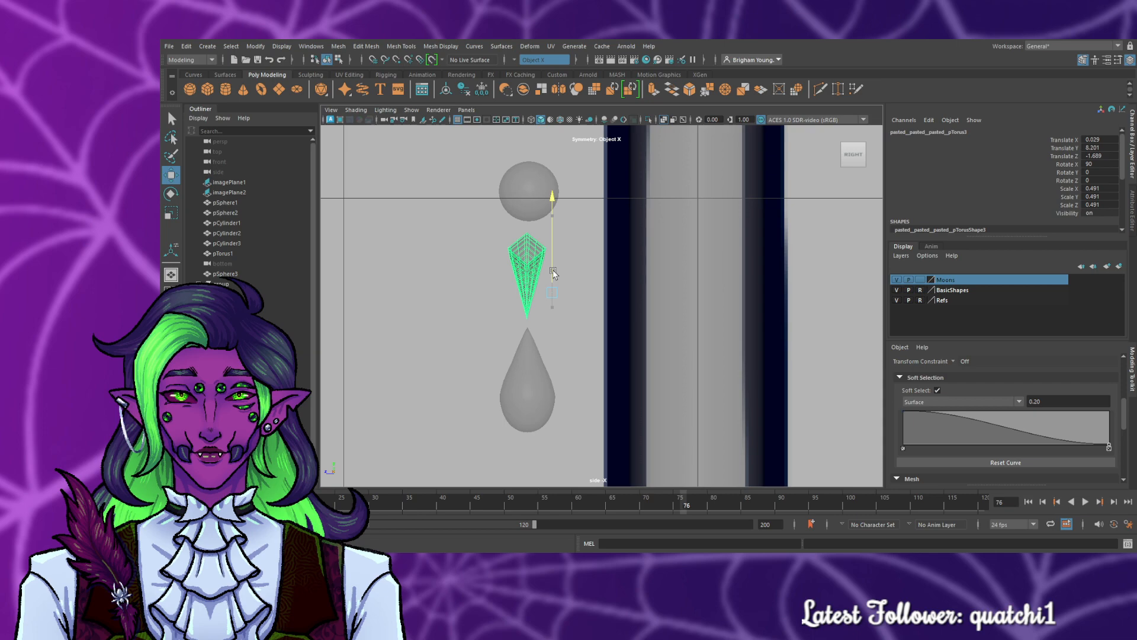
pyautogui.moveTo(531, 292); pyautogui.dragTo(532, 292)
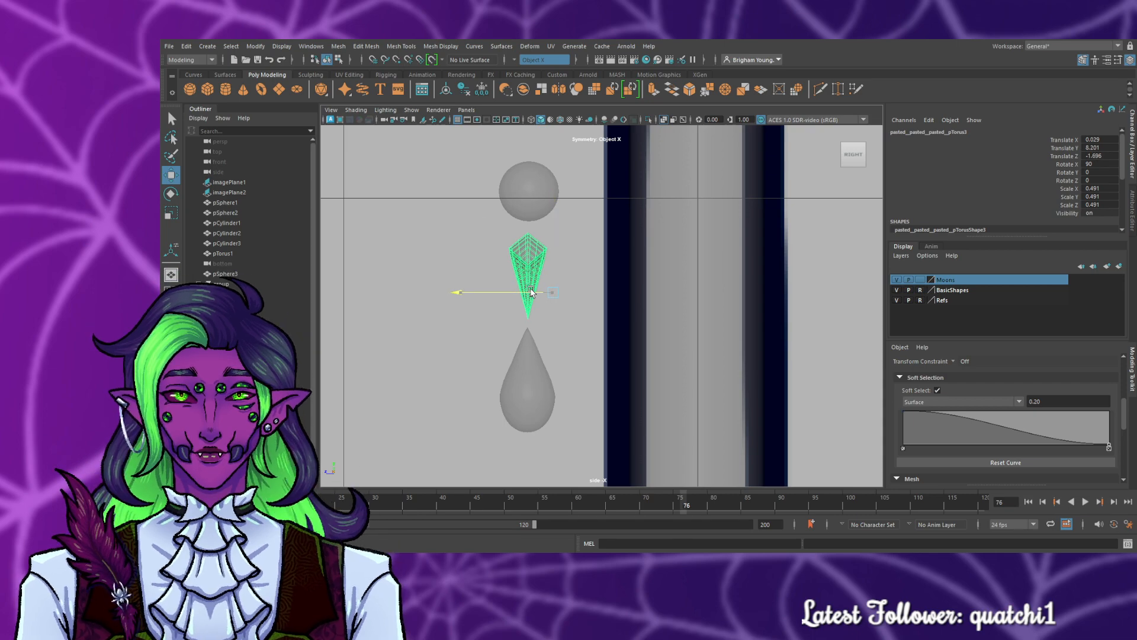
# - Lower the small crescent slightly in the front view to space it between the bead and teardrop, and deselect it
pyautogui.press('space')
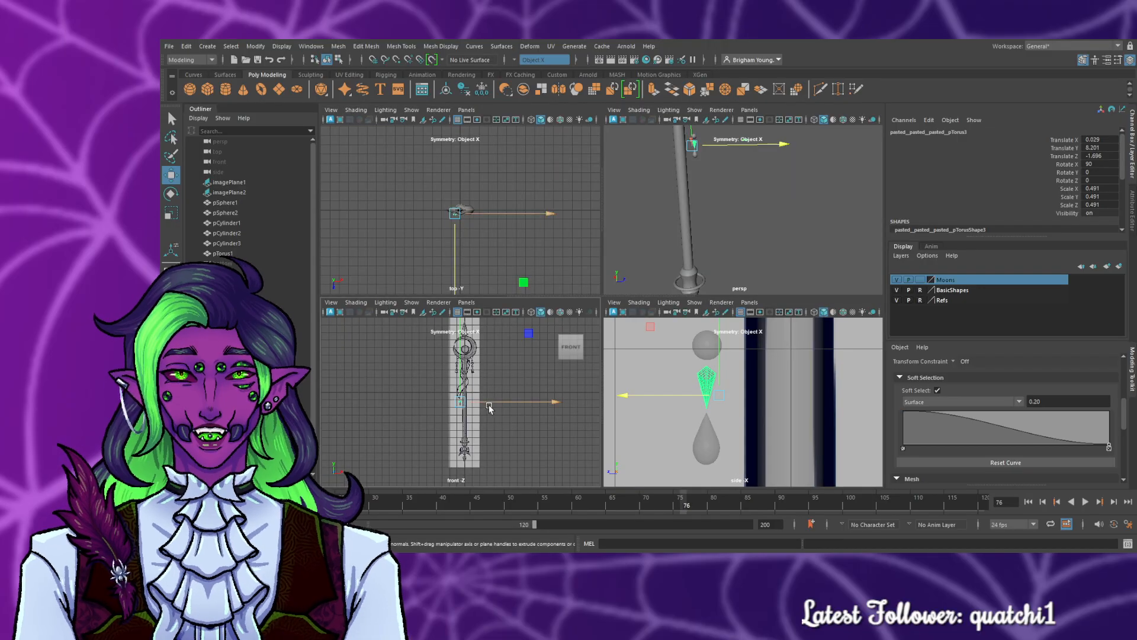
pyautogui.press('space')
pyautogui.scroll(4, 567, 359)
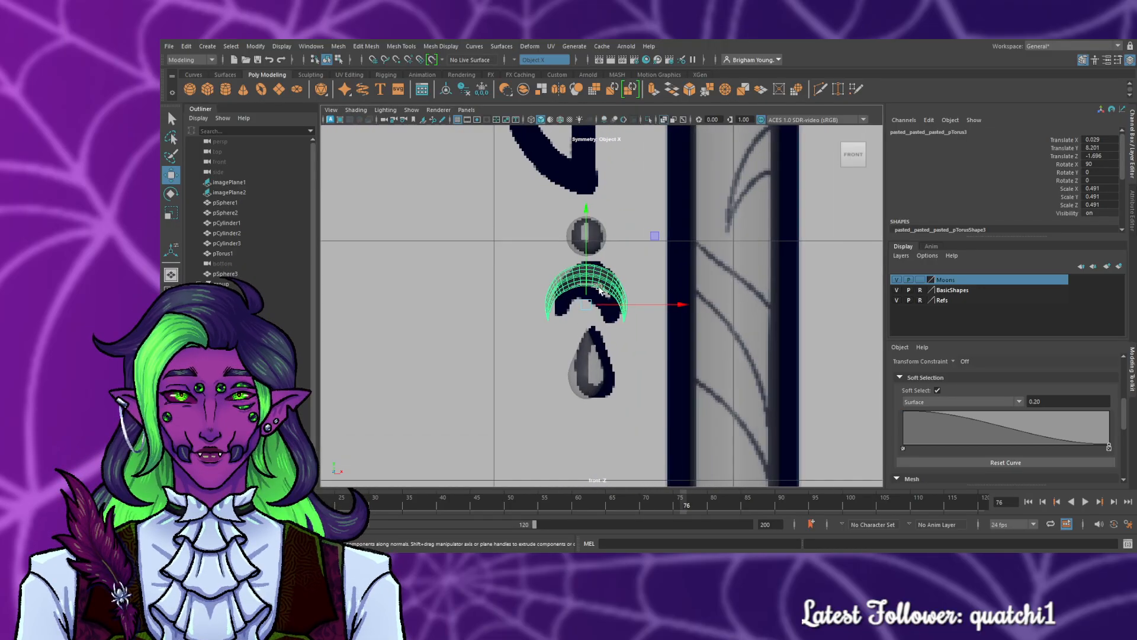
pyautogui.moveTo(589, 281); pyautogui.dragTo(590, 294)
pyautogui.click(516, 431)
# - Review the whole staff and its hanging charms against the front and side reference sketches
pyautogui.scroll(-10, 560, 413)
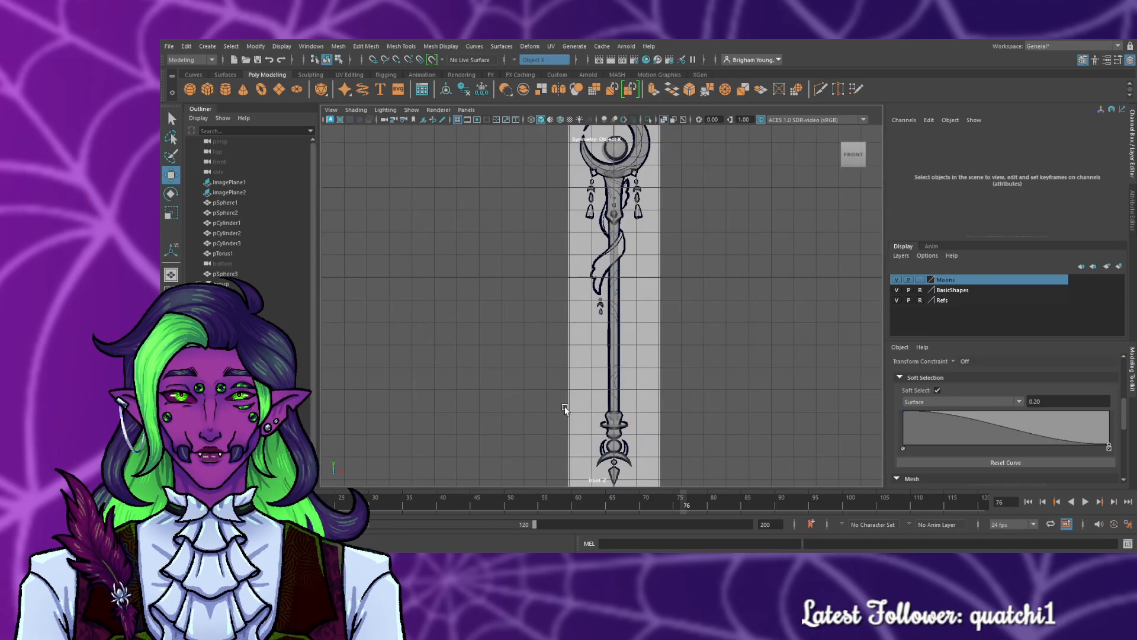
pyautogui.scroll(-3, 565, 409)
pyautogui.press('space')
pyautogui.press('space')
pyautogui.scroll(-7, 677, 315)
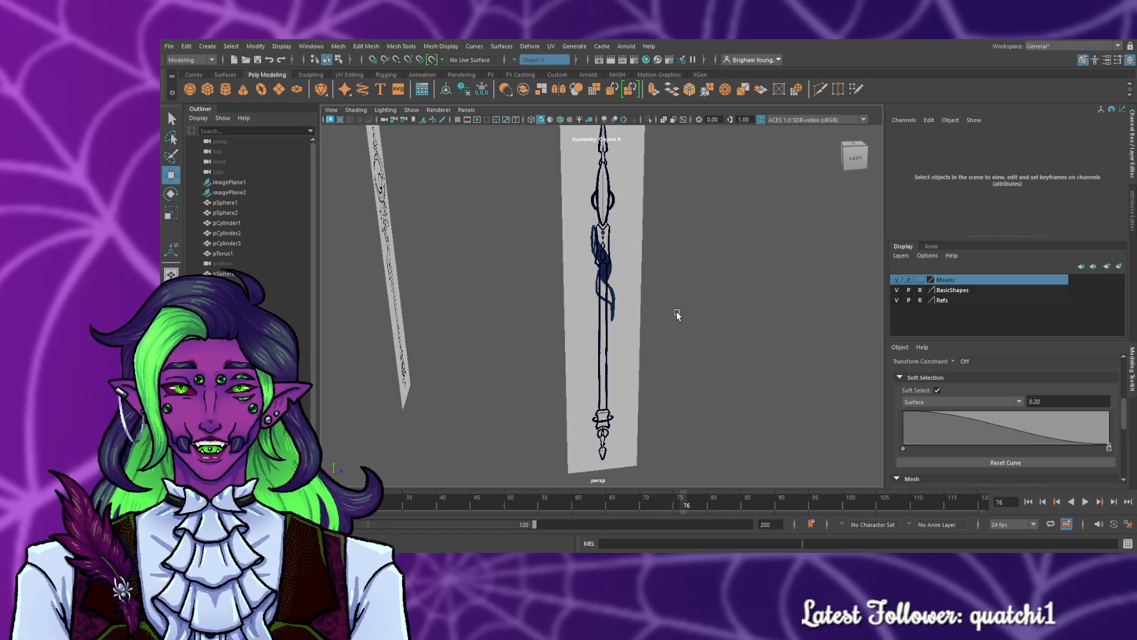
pyautogui.scroll(4, 677, 314)
pyautogui.scroll(-8, 677, 315)
pyautogui.keyDown('alt'); pyautogui.moveTo(677, 314); pyautogui.dragTo(605, 329); pyautogui.keyUp('alt')
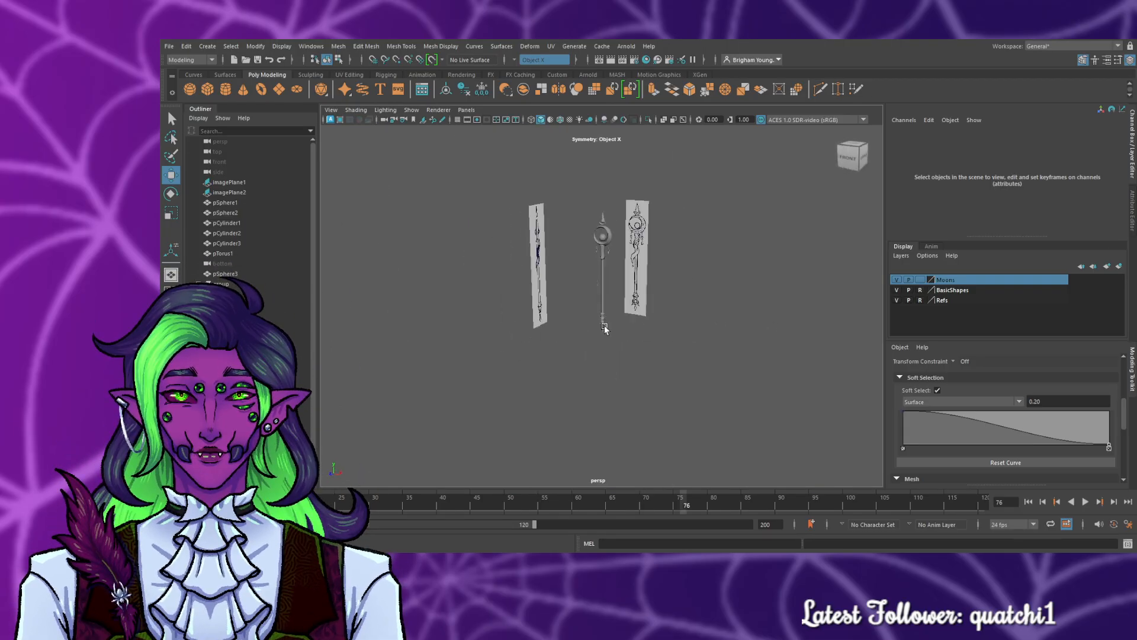
pyautogui.scroll(6, 610, 320)
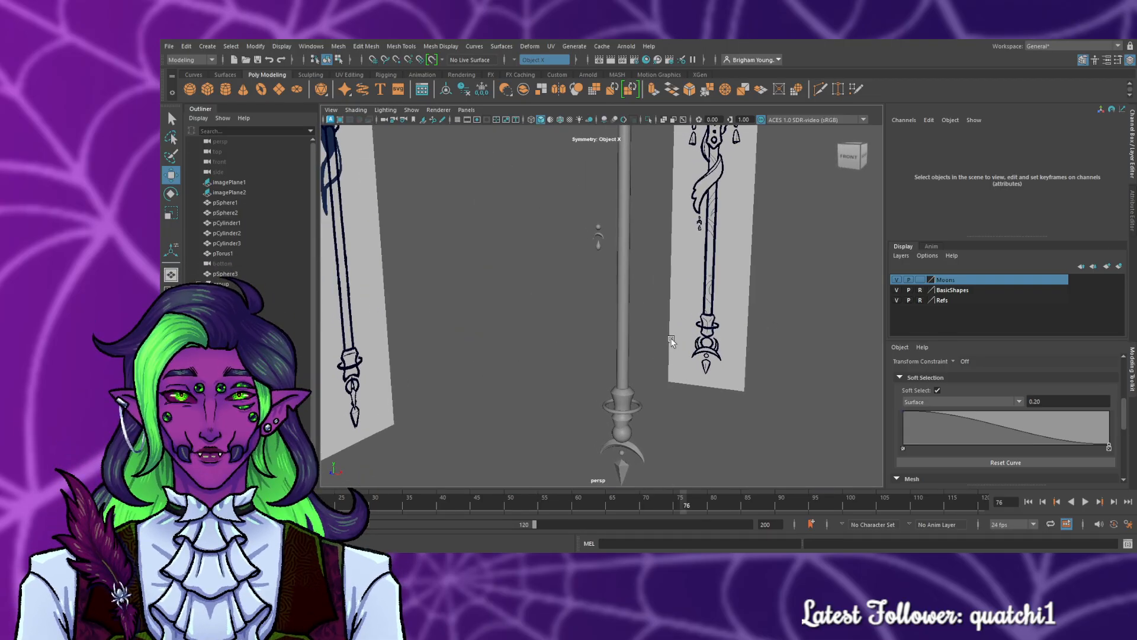
pyautogui.keyDown('alt'); pyautogui.moveTo(709, 400); pyautogui.dragTo(739, 394); pyautogui.keyUp('alt')
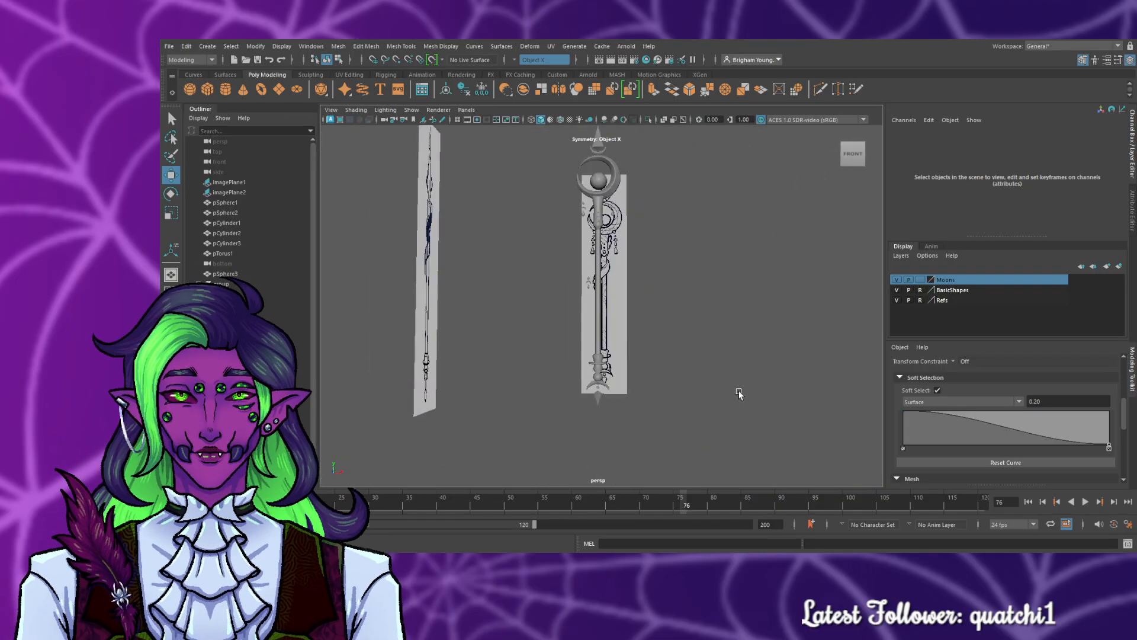
pyautogui.scroll(2, 739, 394)
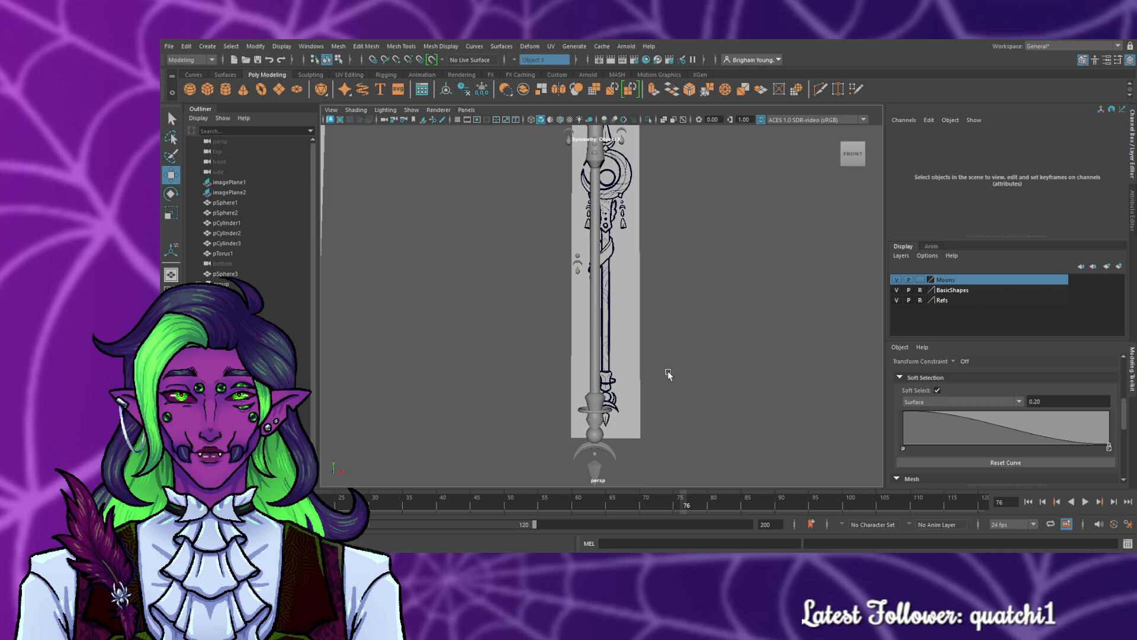
pyautogui.scroll(2, 667, 372)
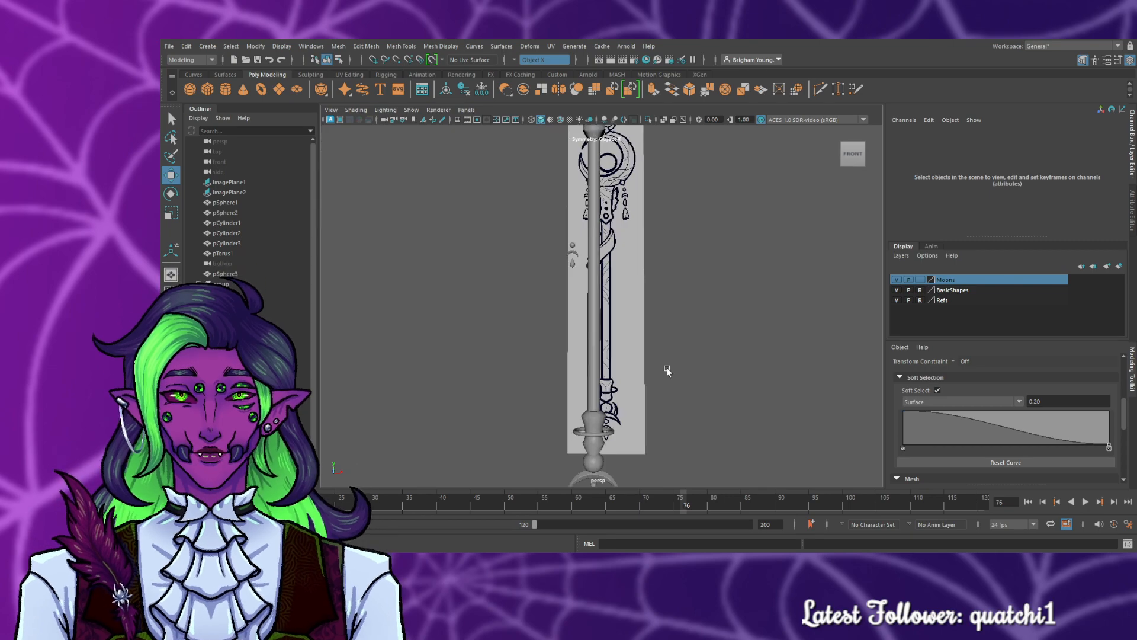
pyautogui.scroll(-3, 667, 360)
pyautogui.scroll(1, 671, 355)
pyautogui.scroll(2, 673, 357)
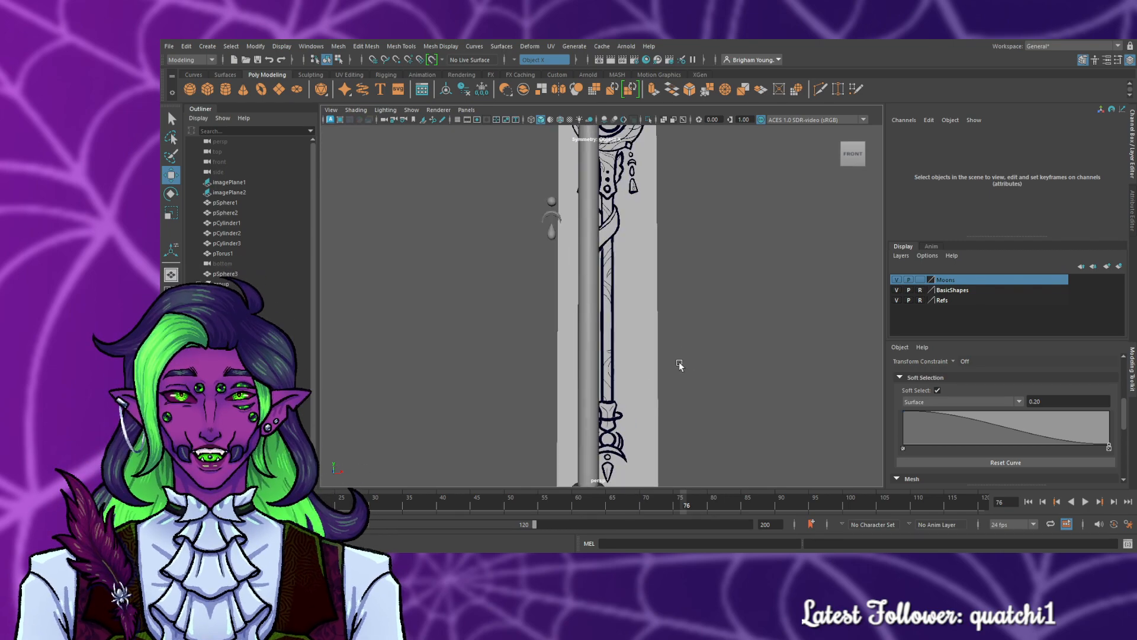
# - Inspect the staff head and its hanging charms from the front and at an angle beside the reference sketches
pyautogui.keyDown('alt'); pyautogui.moveTo(655, 350); pyautogui.dragTo(674, 477, button='middle'); pyautogui.keyUp('alt')
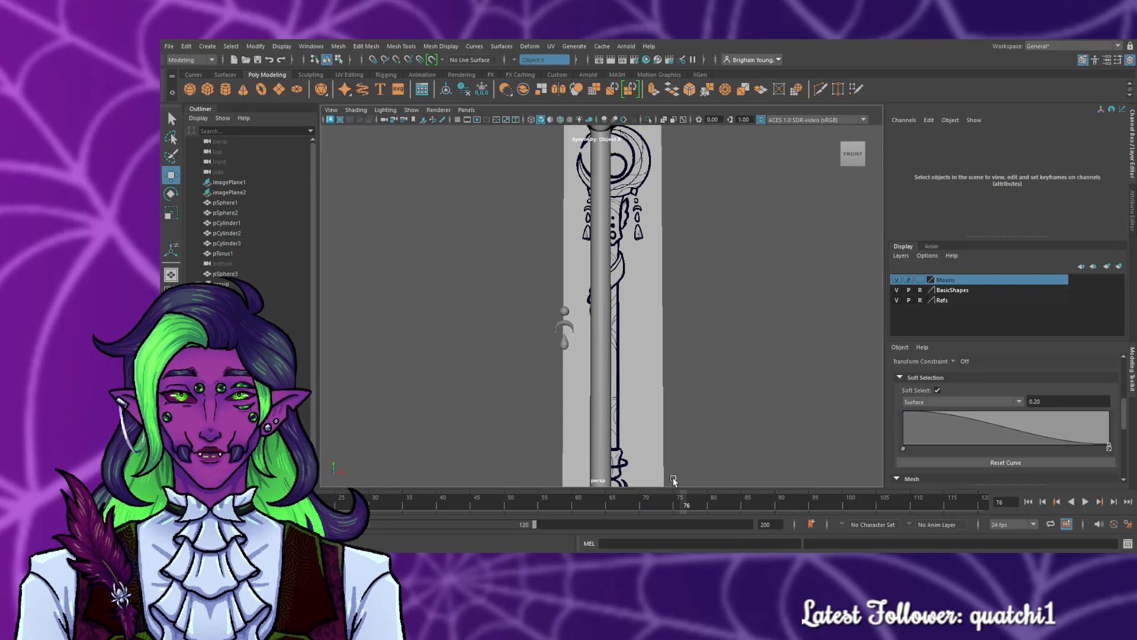
pyautogui.keyDown('alt'); pyautogui.moveTo(688, 354); pyautogui.dragTo(682, 458, button='middle'); pyautogui.keyUp('alt')
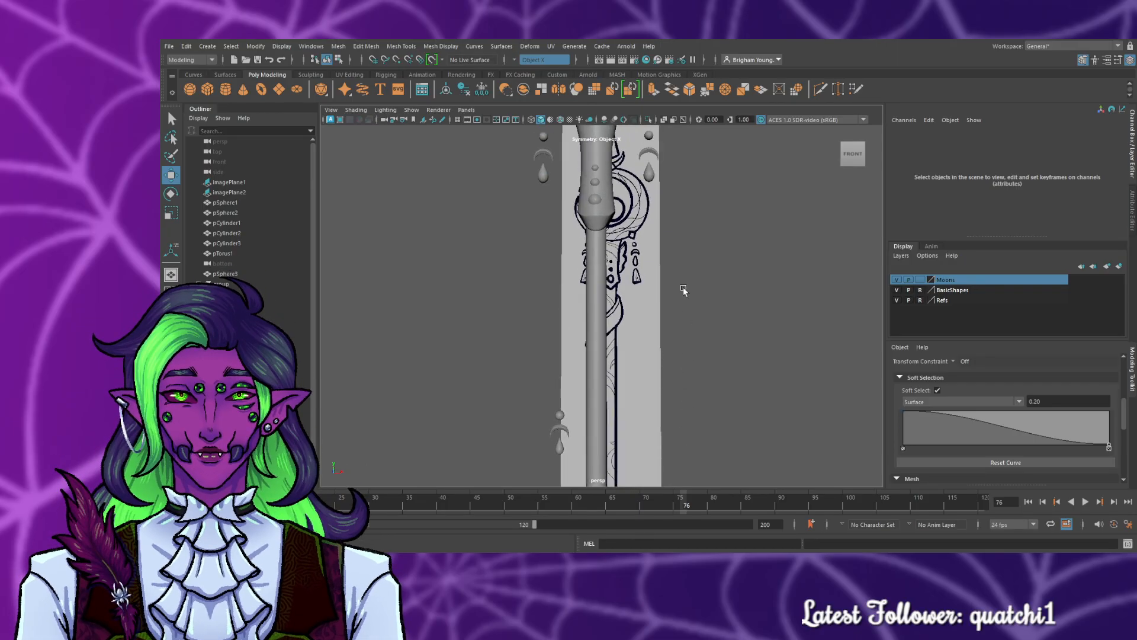
pyautogui.keyDown('alt'); pyautogui.moveTo(684, 290); pyautogui.dragTo(706, 325, button='middle'); pyautogui.keyUp('alt')
pyautogui.scroll(4, 709, 322)
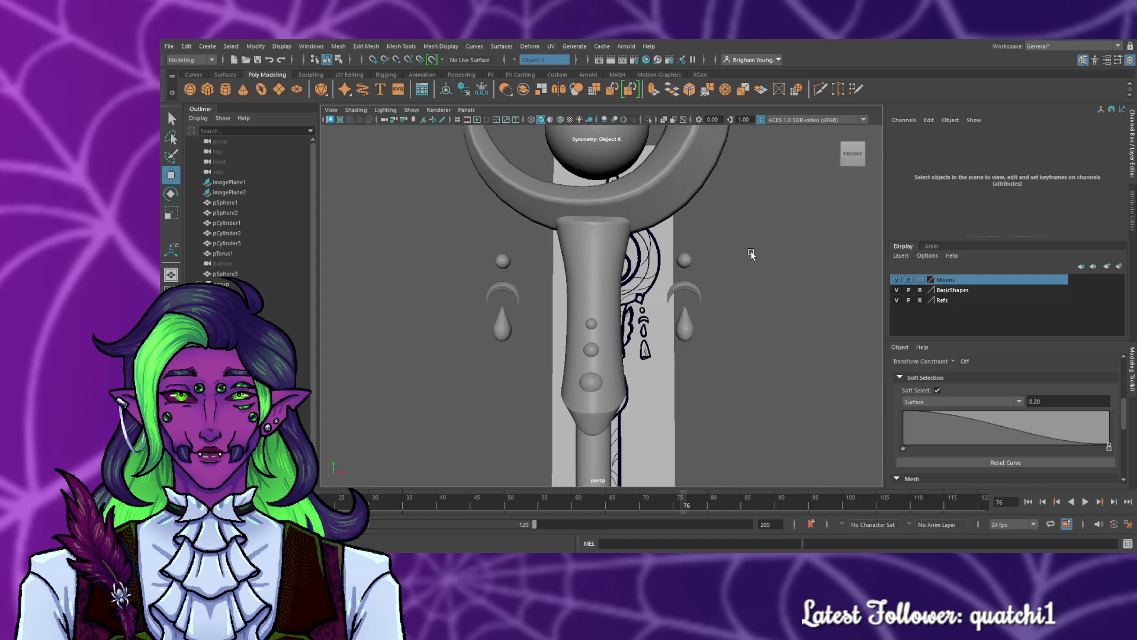
pyautogui.keyDown('alt'); pyautogui.moveTo(751, 253); pyautogui.dragTo(646, 315, button='middle'); pyautogui.keyUp('alt')
pyautogui.keyDown('alt'); pyautogui.moveTo(644, 323); pyautogui.dragTo(594, 336); pyautogui.keyUp('alt')
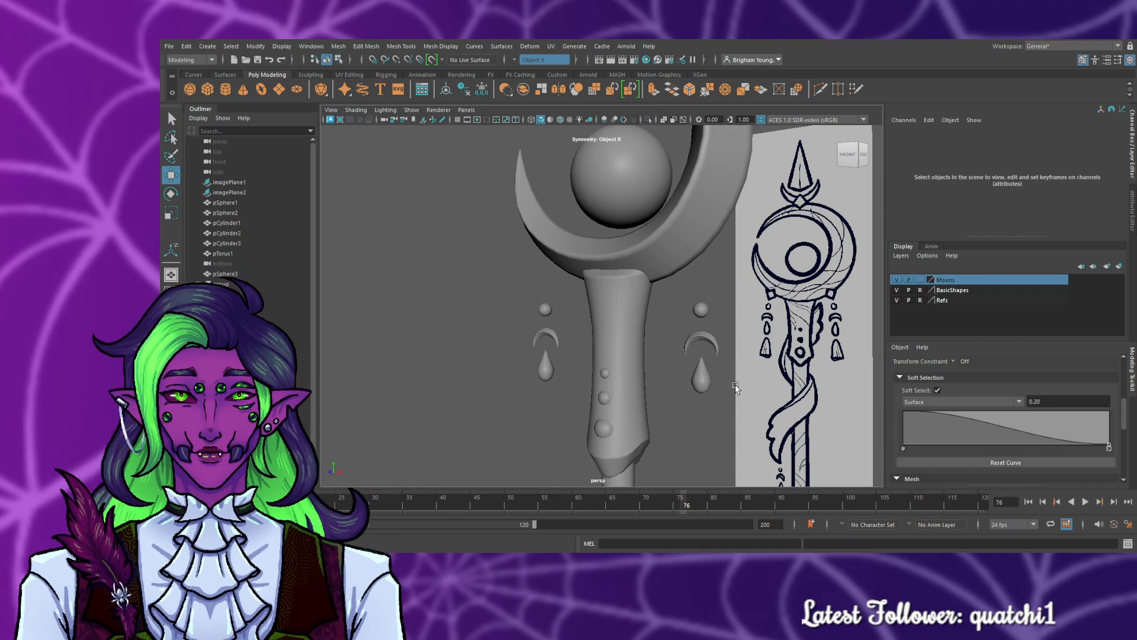
pyautogui.scroll(-5, 736, 388)
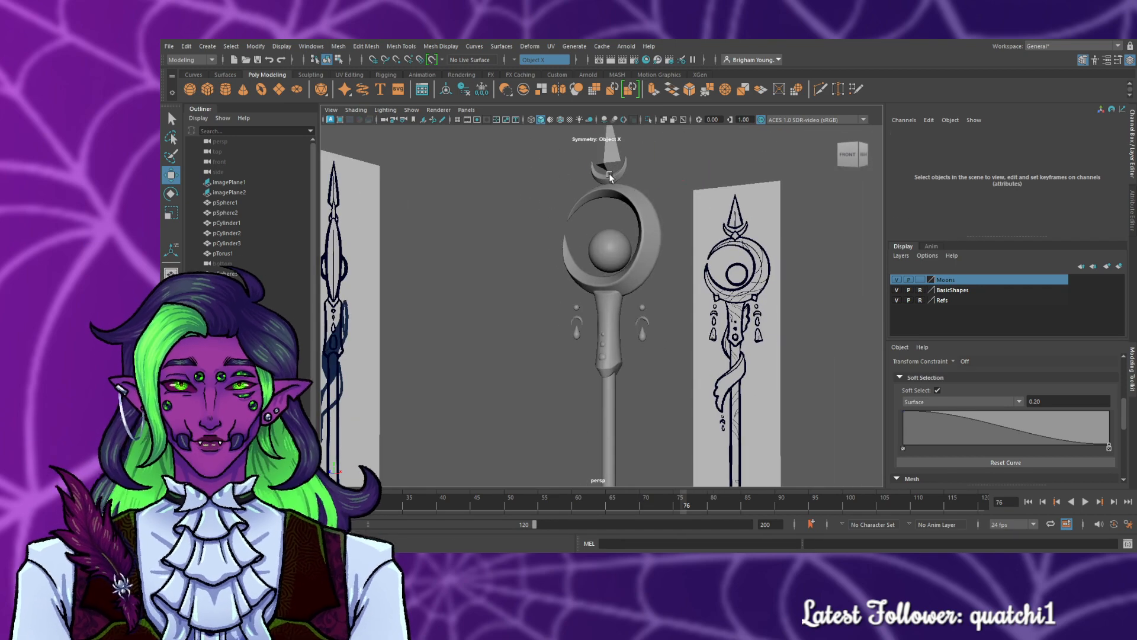
# - Duplicate the crescent beneath the spear tip and lower the copy to the staff's base, at about Translate Y -15.471
pyautogui.click(610, 176)
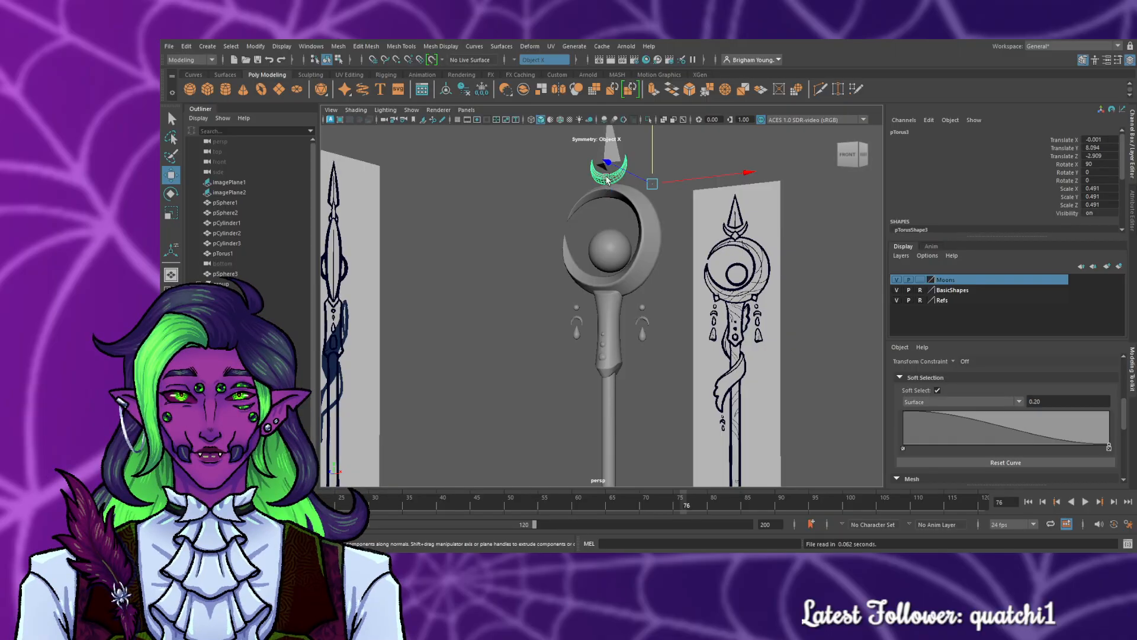
pyautogui.hotkey('ctrl', 'g')
pyautogui.hotkey('ctrl', 'd')
pyautogui.moveTo(608, 150); pyautogui.dragTo(595, 447)
pyautogui.keyDown('alt'); pyautogui.moveTo(814, 433); pyautogui.dragTo(772, 99, button='middle'); pyautogui.keyUp('alt')
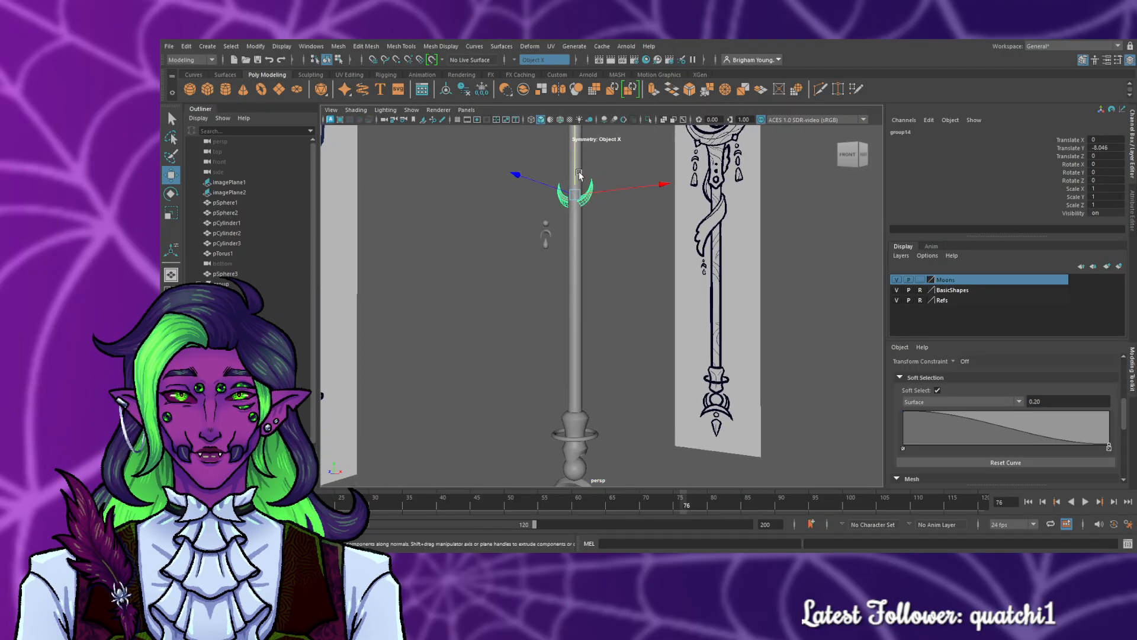
pyautogui.moveTo(579, 175); pyautogui.dragTo(579, 458)
pyautogui.keyDown('alt'); pyautogui.moveTo(768, 355); pyautogui.dragTo(766, 174, button='middle'); pyautogui.keyUp('alt')
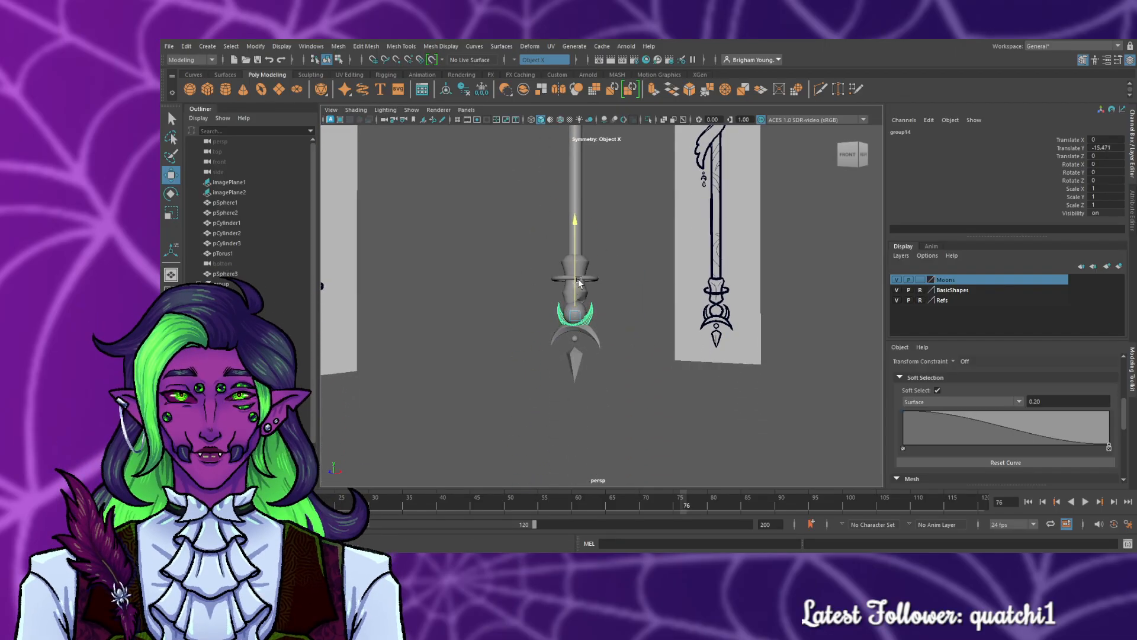
# - In the front view, lower the copied crescent to Translate Y -15.605 and scale it to 1.144 in X and 1.106 in Y
pyautogui.press('space')
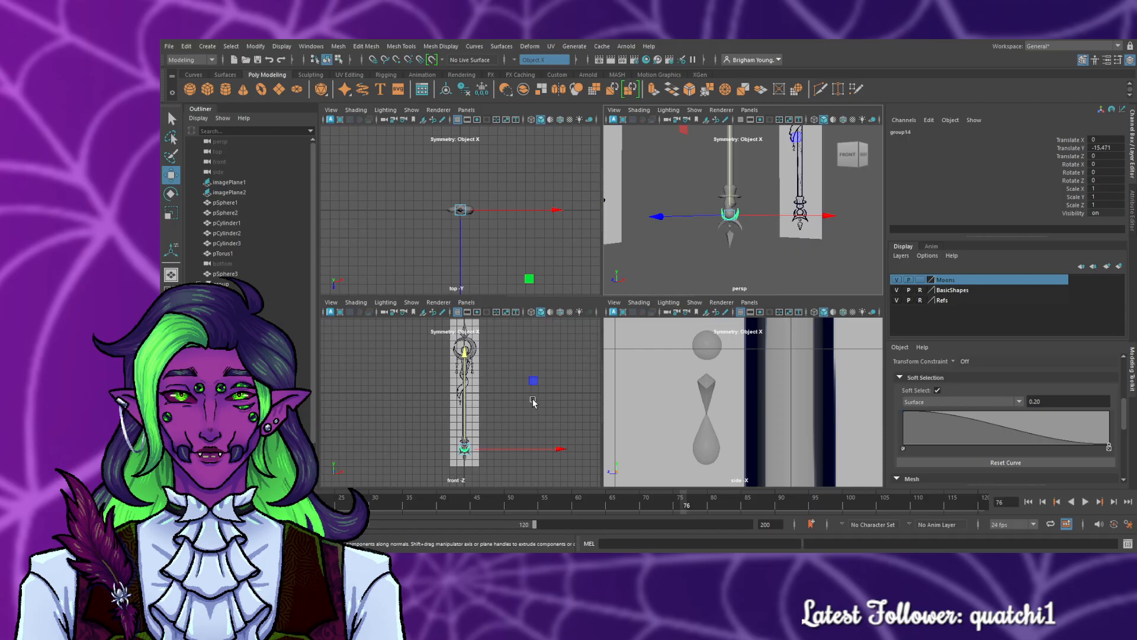
pyautogui.press('space')
pyautogui.keyDown('alt'); pyautogui.moveTo(636, 414); pyautogui.dragTo(782, 407, button='right'); pyautogui.keyUp('alt')
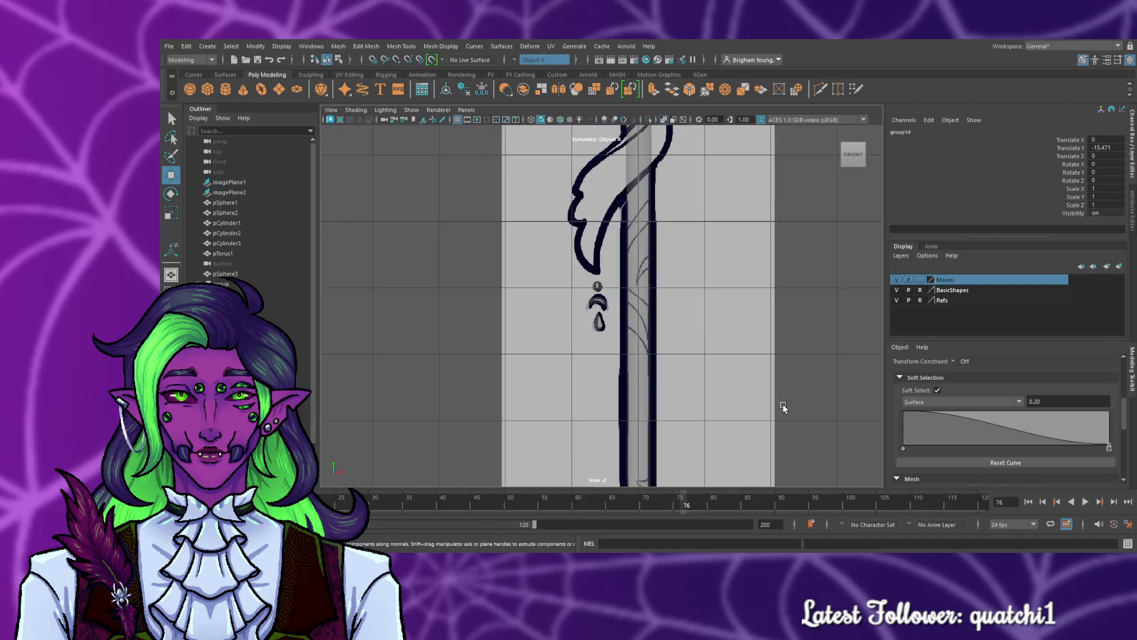
pyautogui.keyDown('alt'); pyautogui.moveTo(782, 407); pyautogui.dragTo(692, 33, button='middle'); pyautogui.keyUp('alt')
pyautogui.keyDown('alt'); pyautogui.moveTo(615, 431); pyautogui.dragTo(628, 354, button='middle'); pyautogui.keyUp('alt')
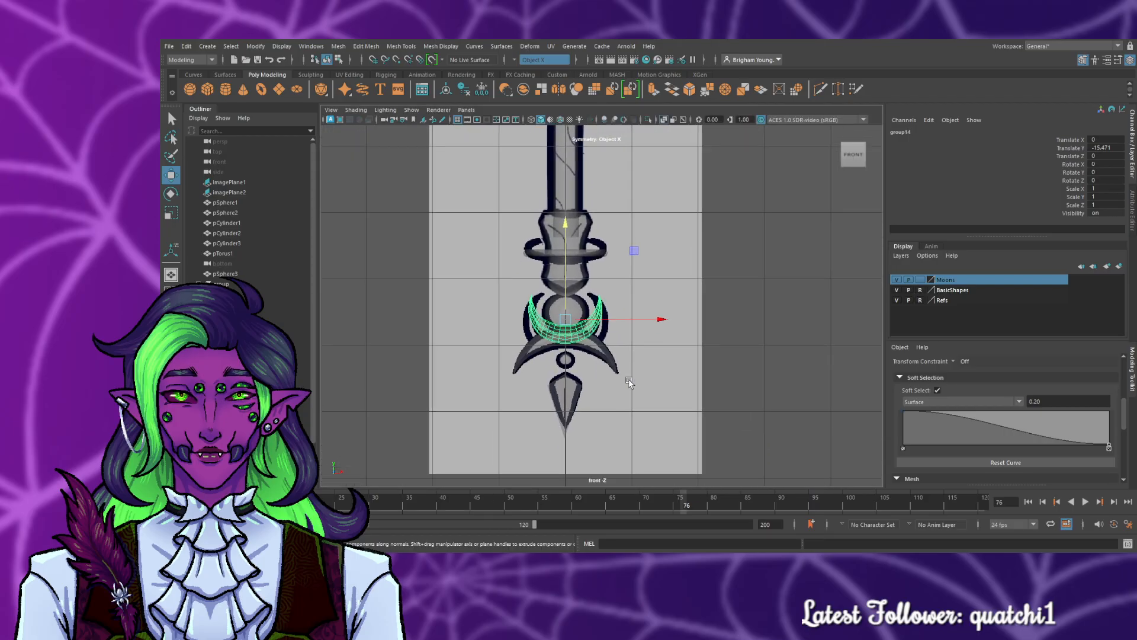
pyautogui.scroll(5, 629, 382)
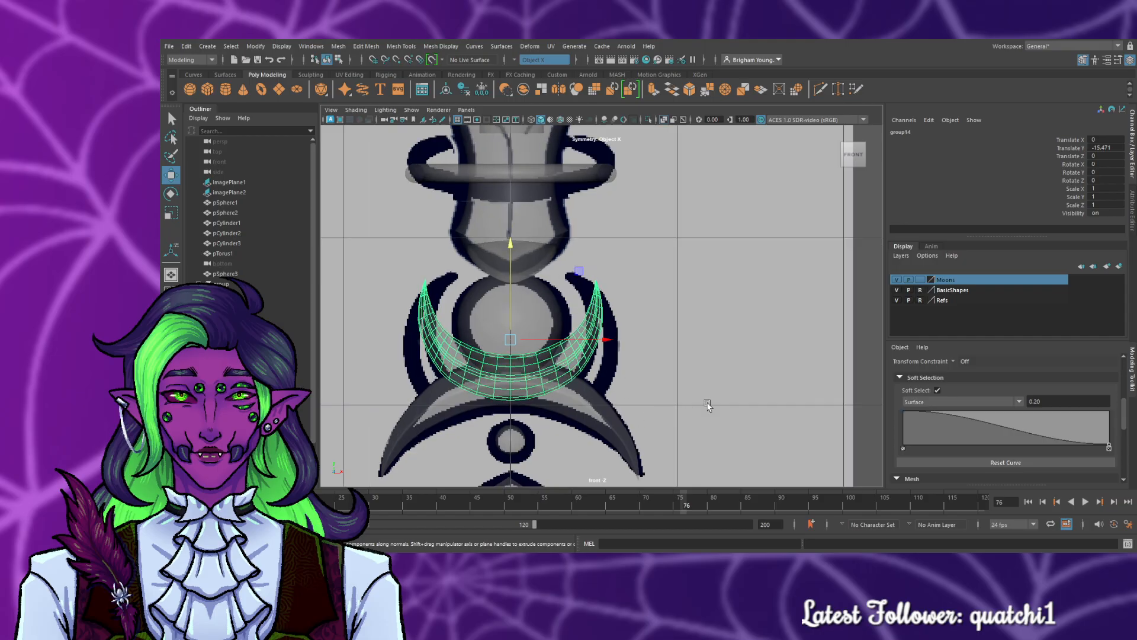
pyautogui.keyDown('alt'); pyautogui.moveTo(692, 393); pyautogui.dragTo(722, 330, button='middle'); pyautogui.keyUp('alt')
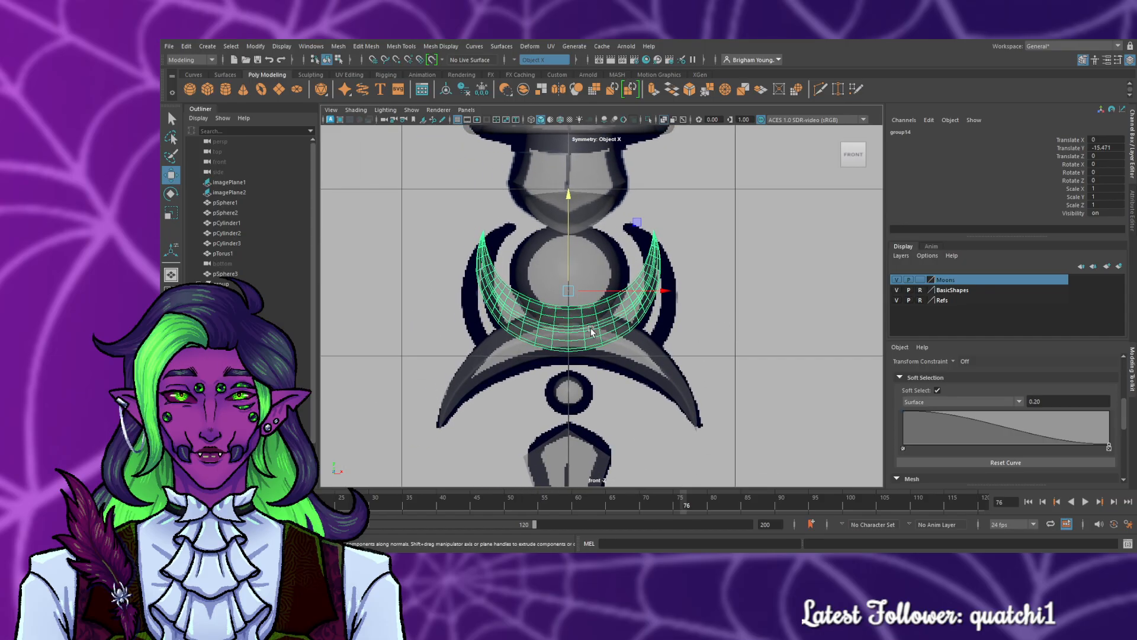
pyautogui.moveTo(570, 268); pyautogui.dragTo(611, 317)
pyautogui.press('r')
pyautogui.moveTo(566, 284)
pyautogui.mouseDown()
pyautogui.moveTo(563, 261)
pyautogui.moveTo(563, 271)
pyautogui.mouseUp()
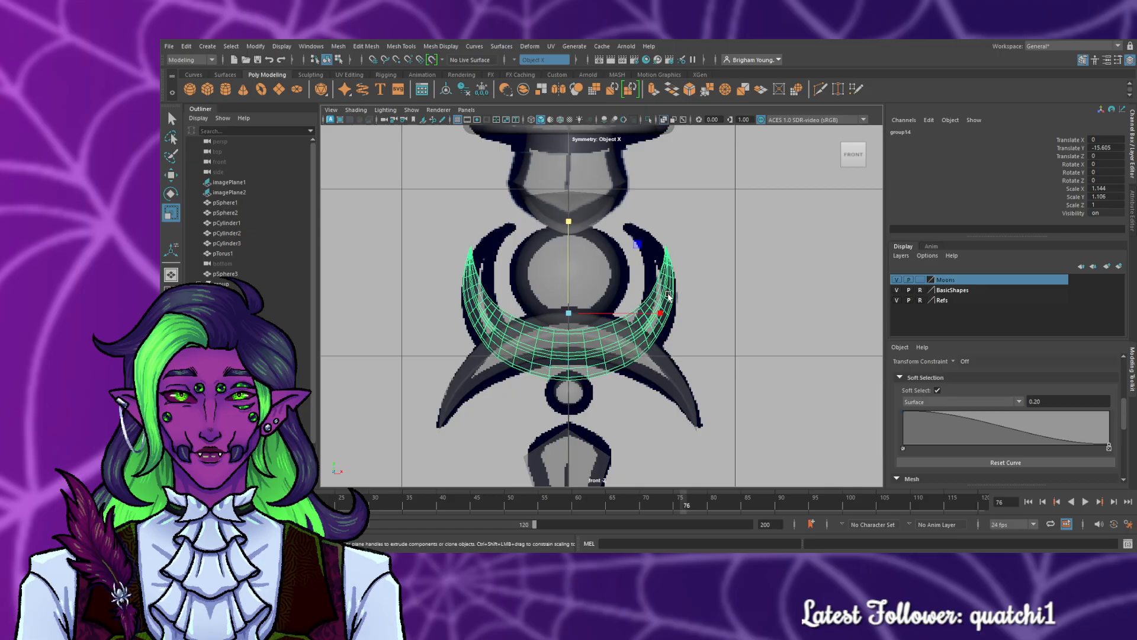
# - Select the base crescent's tip vertices and set the soft selection radius to 0.50
pyautogui.moveTo(664, 247); pyautogui.dragTo(622, 255, button='right')
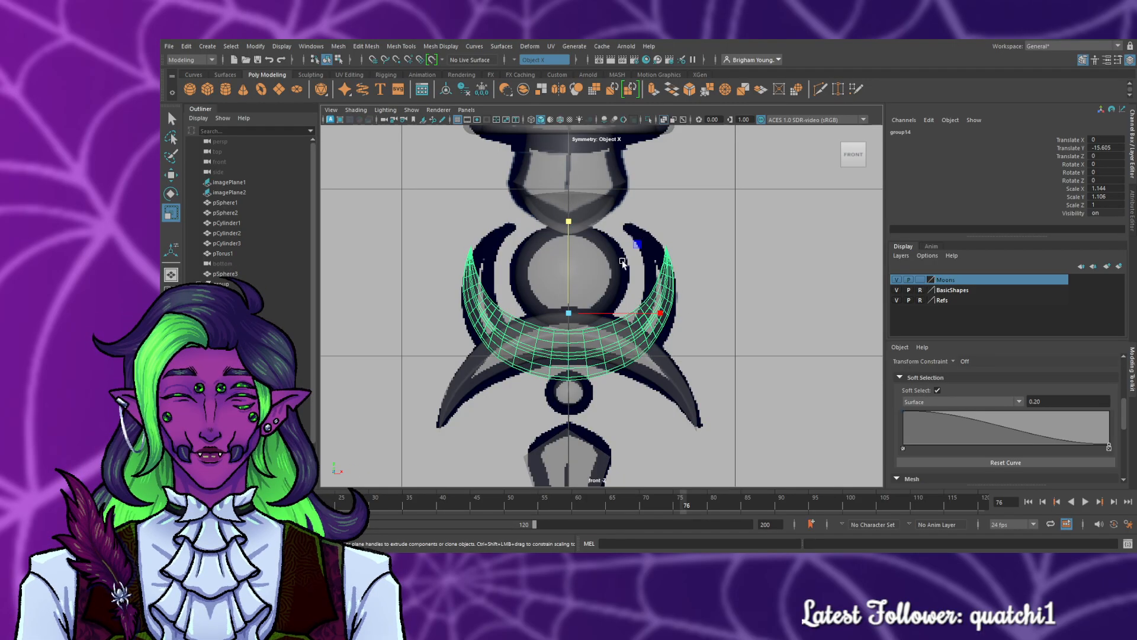
pyautogui.moveTo(675, 248); pyautogui.dragTo(675, 249)
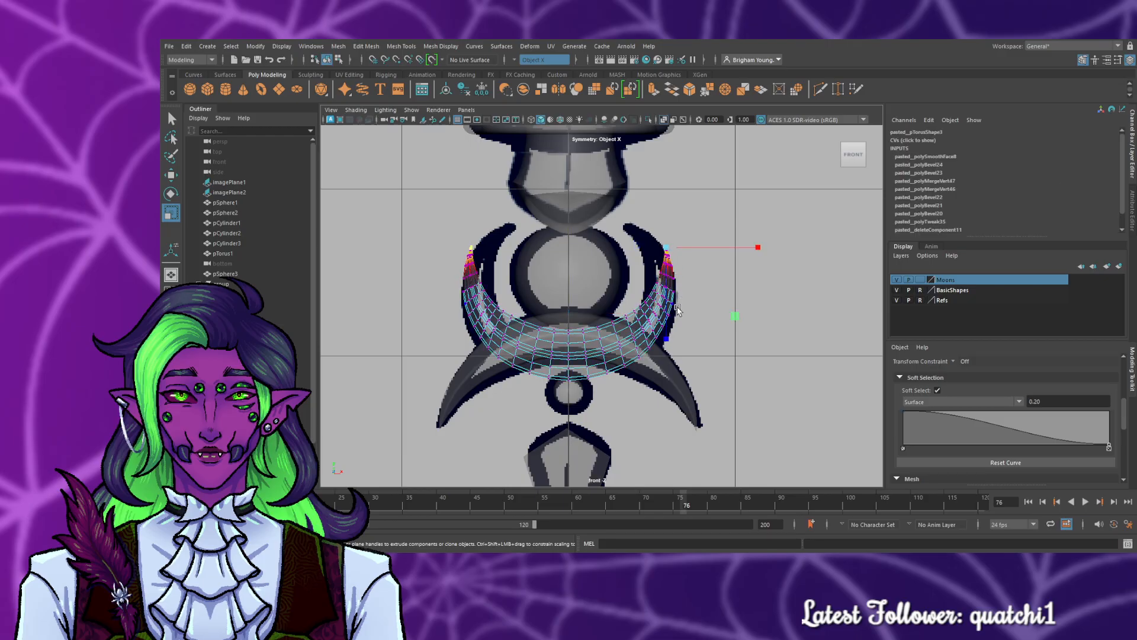
pyautogui.press('w')
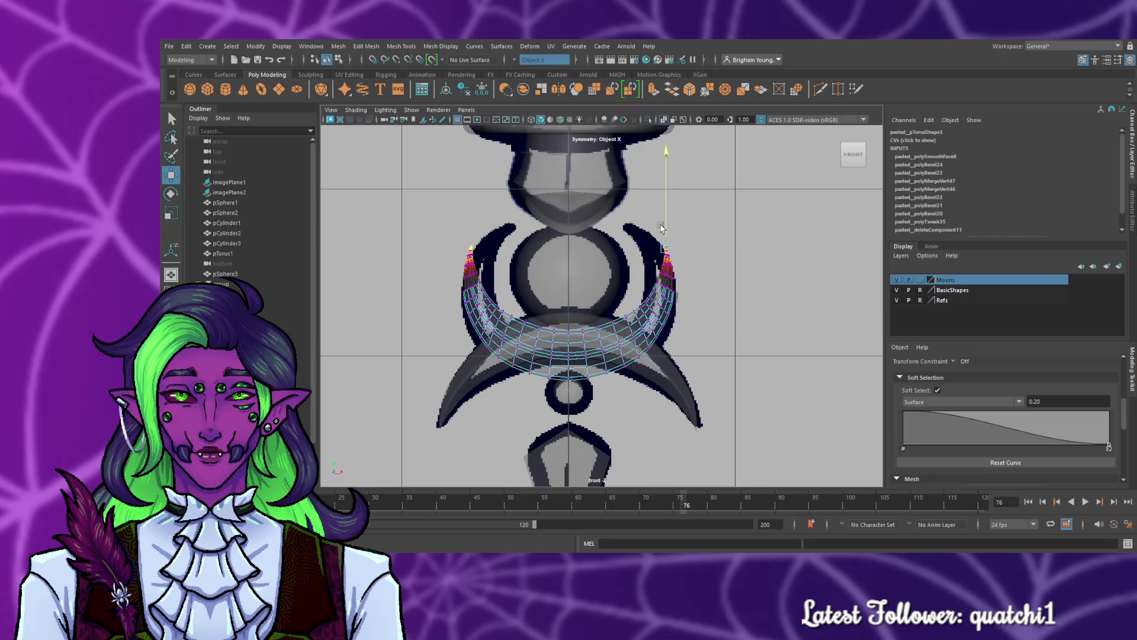
pyautogui.moveTo(668, 239); pyautogui.dragTo(628, 227)
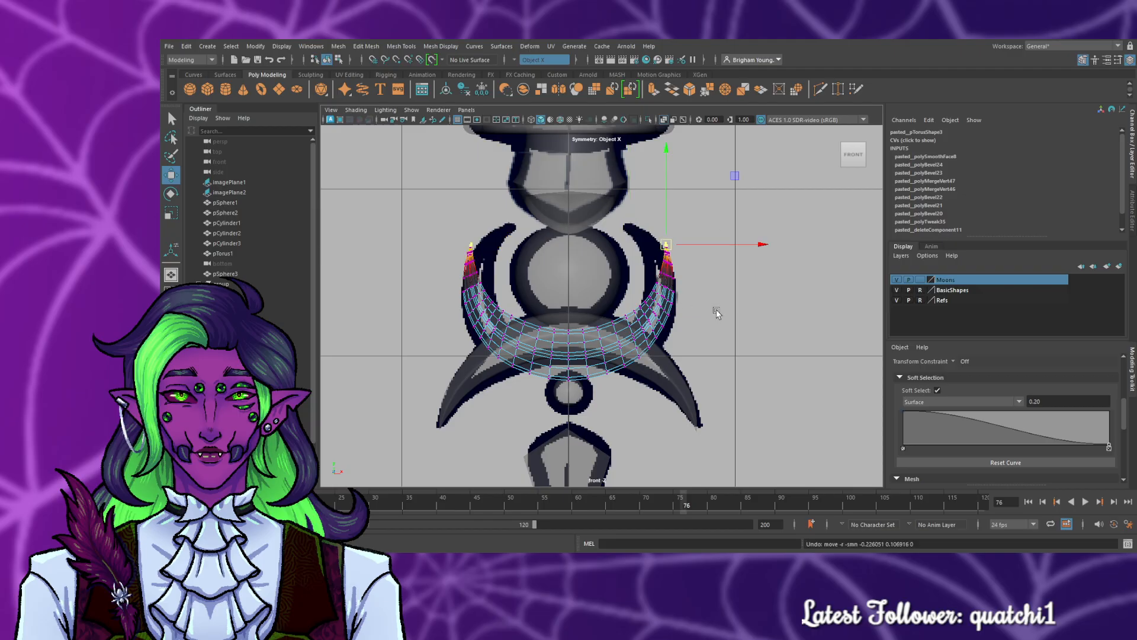
pyautogui.scroll(4, 716, 313)
pyautogui.scroll(1, 1013, 398)
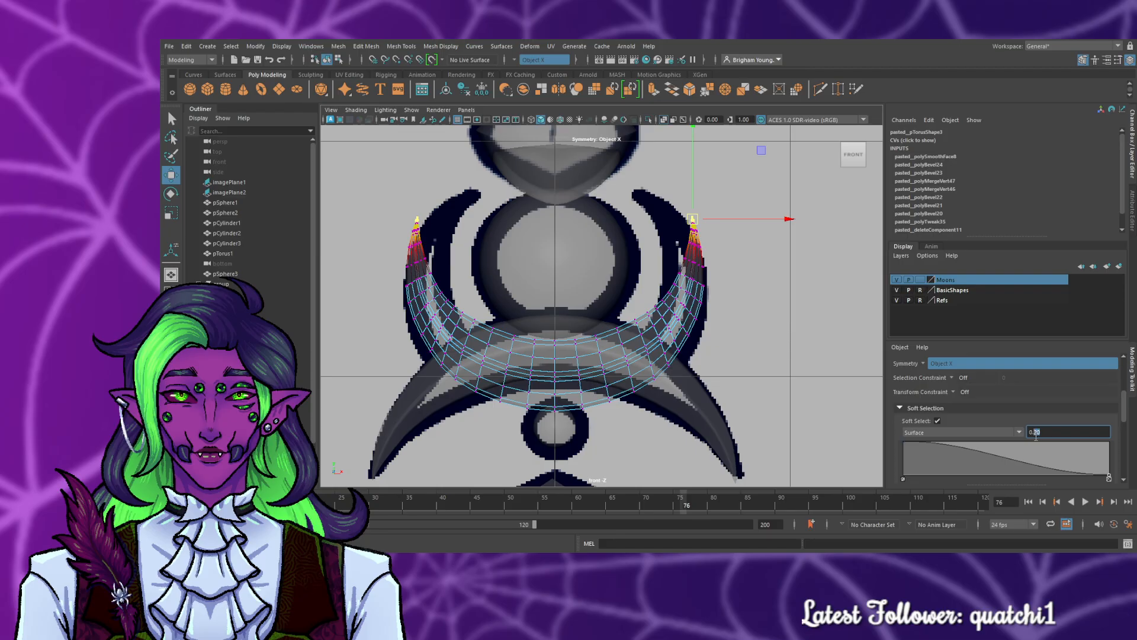
pyautogui.press('Return')
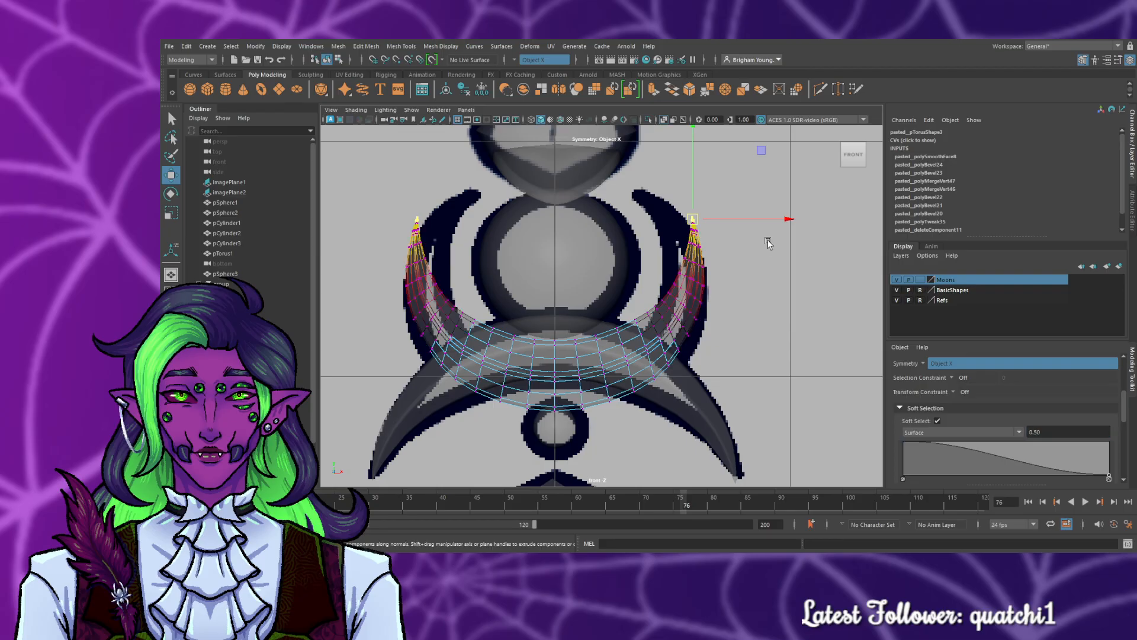
# - Try to pull the base crescent's tips inward and bow its arms outward to follow the sketch
pyautogui.moveTo(693, 222); pyautogui.dragTo(641, 197)
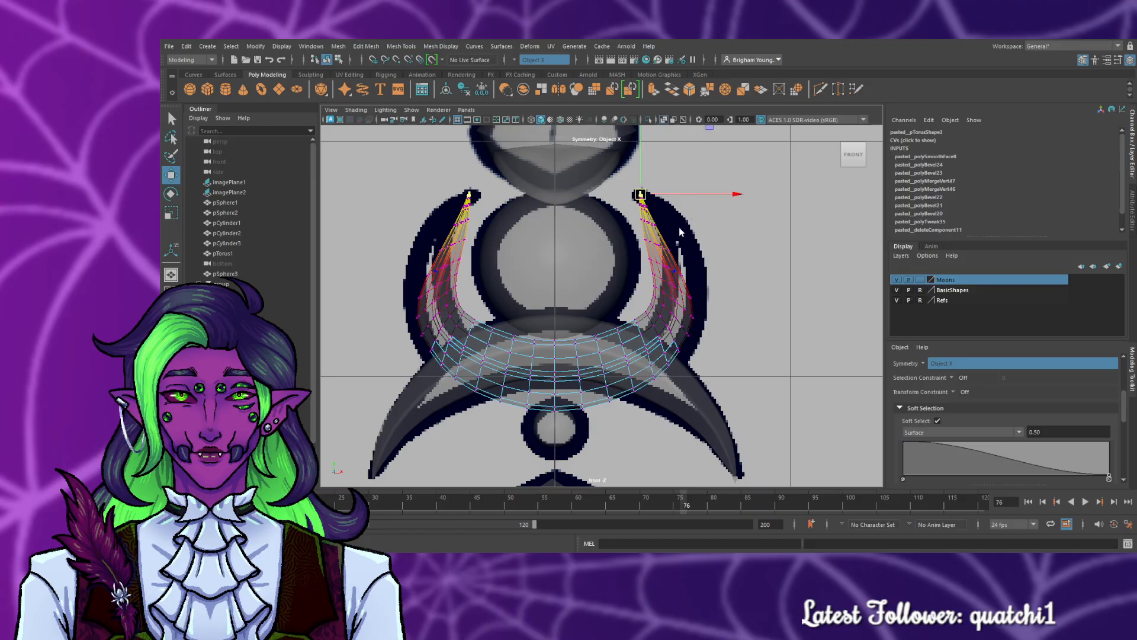
pyautogui.click(668, 262)
pyautogui.click(661, 266)
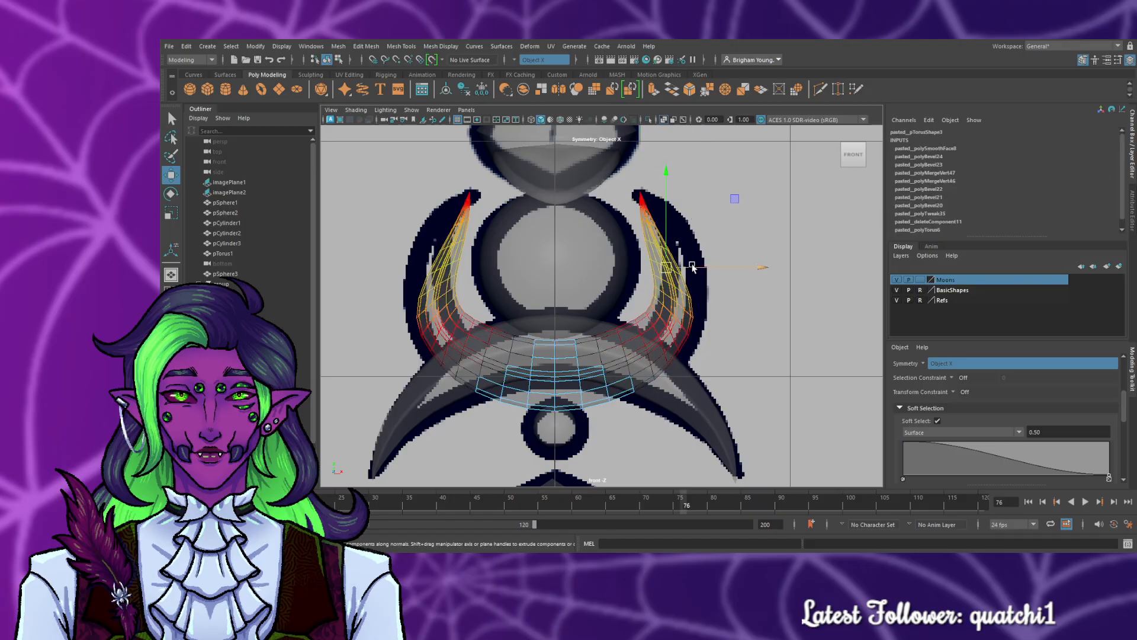
pyautogui.moveTo(693, 268); pyautogui.dragTo(716, 266)
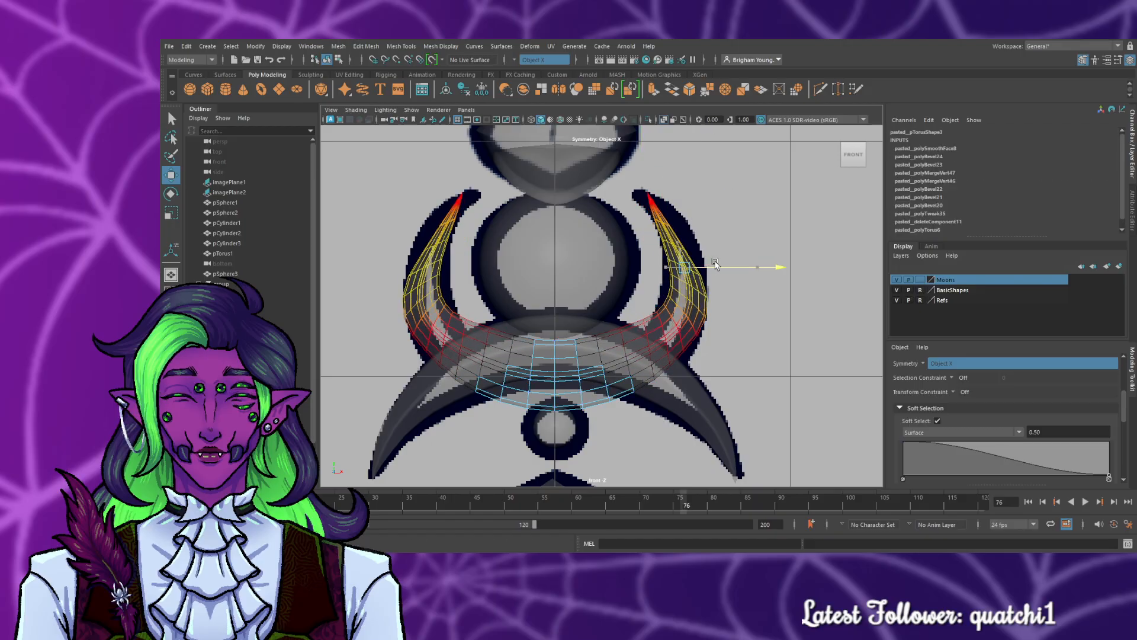
pyautogui.doubleClick(669, 244)
pyautogui.scroll(1, 644, 240)
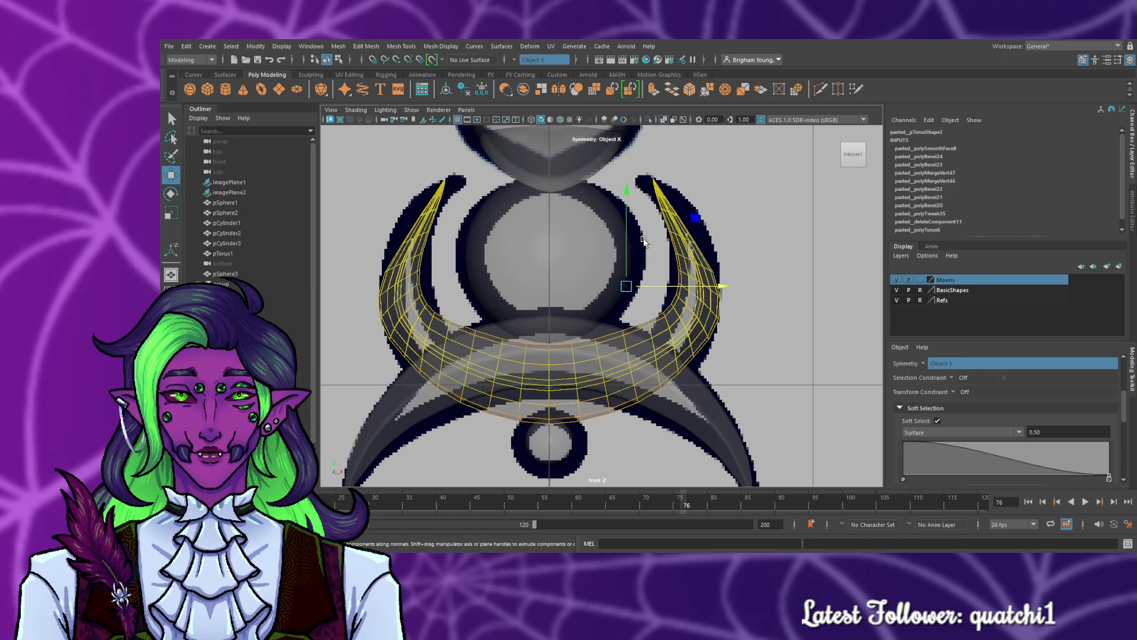
# - Undo the tip and arm reshaping of the base crescent
pyautogui.hotkey('ctrl', 'z')
pyautogui.hotkey('ctrl', 'z')
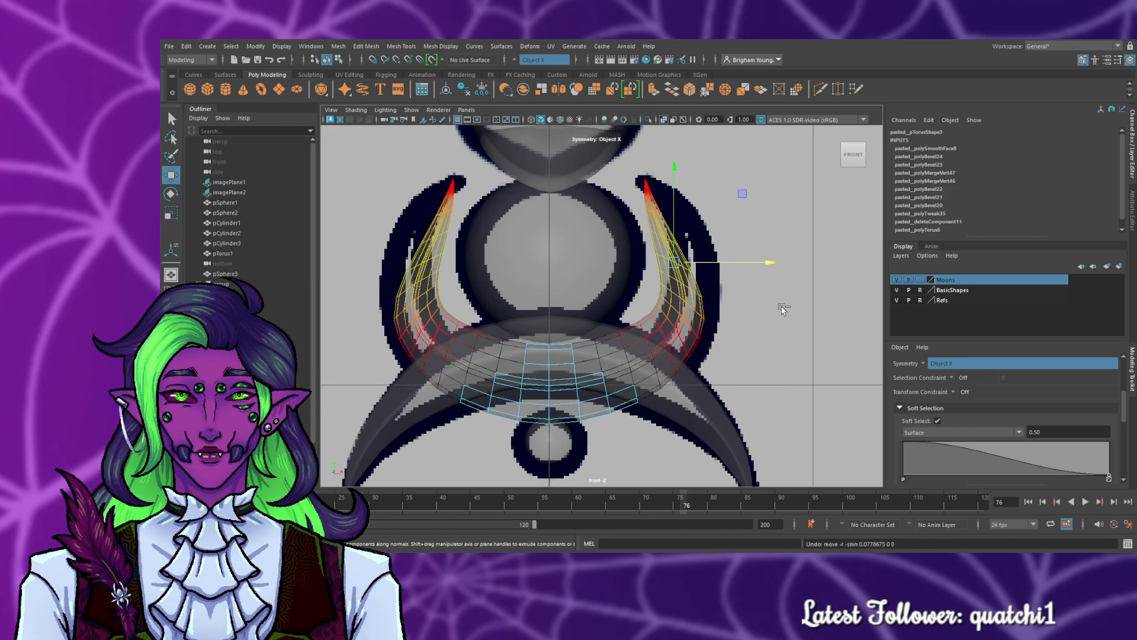
pyautogui.hotkey('ctrl', 'z')
pyautogui.hotkey('ctrl', 'z')
pyautogui.hotkey('ctrl', 'z')
pyautogui.hotkey('ctrl', 'z')
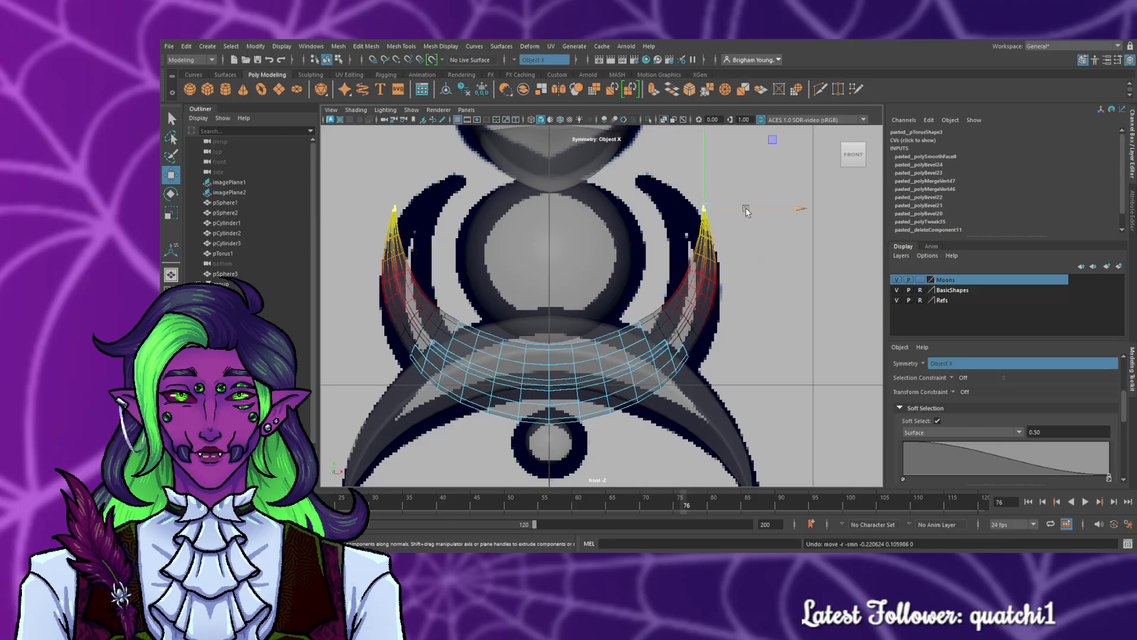
# - Move the base crescent's tips slightly inward and up, and shift its upper arm edges outward and up toward the sketch
pyautogui.moveTo(746, 209); pyautogui.dragTo(683, 169)
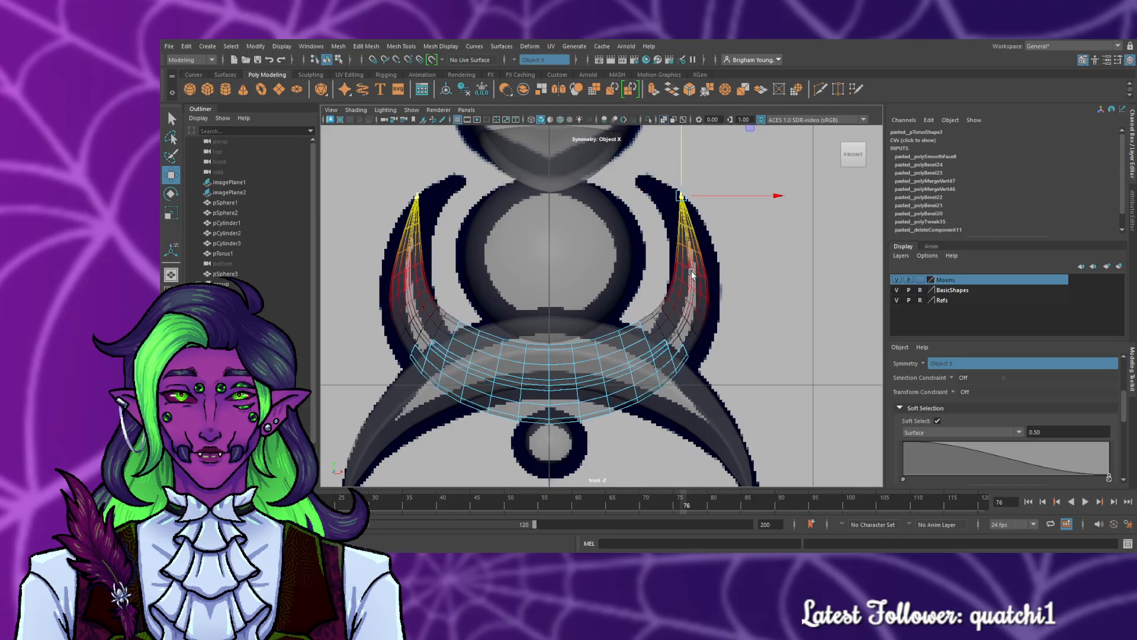
pyautogui.doubleClick(688, 248)
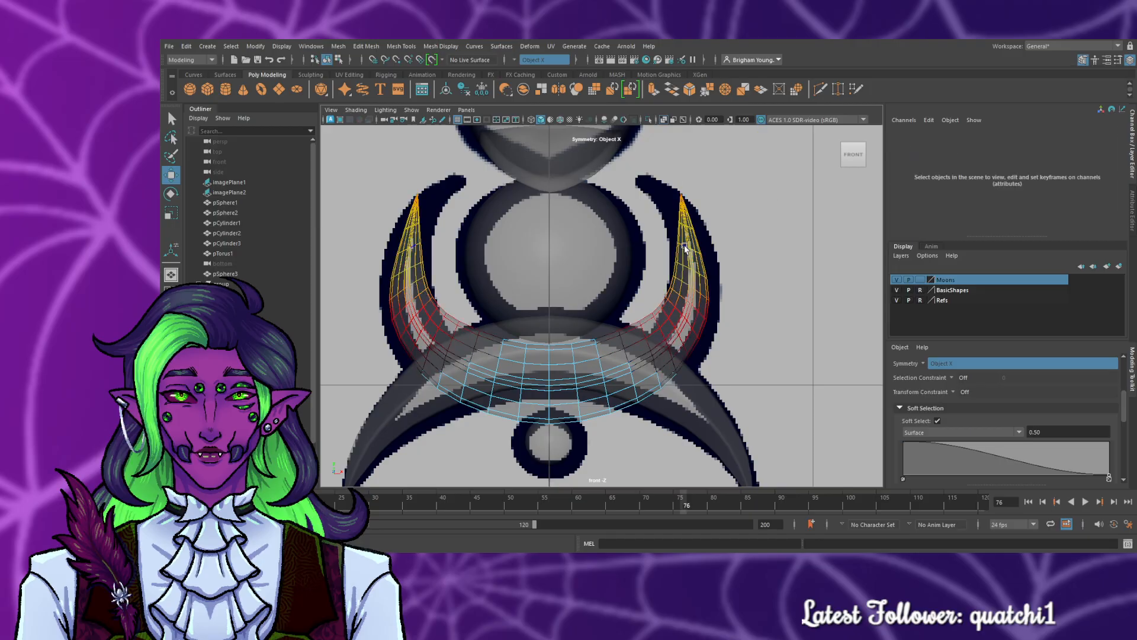
pyautogui.moveTo(717, 249); pyautogui.dragTo(727, 250)
pyautogui.moveTo(700, 201); pyautogui.dragTo(688, 183)
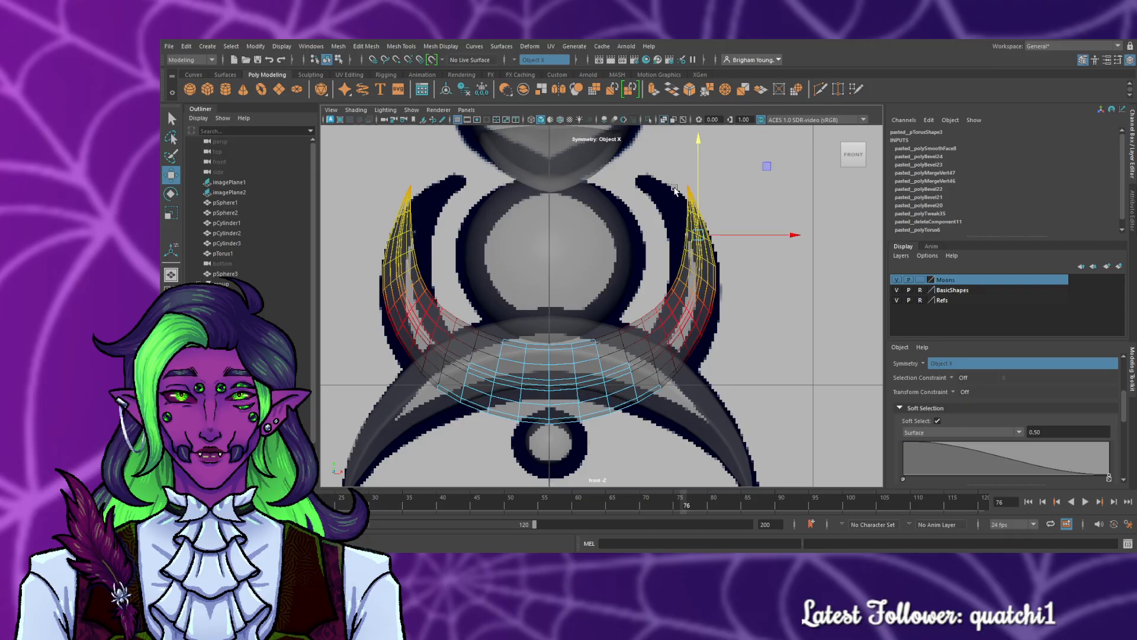
# - Select the vertices around the base crescent's tips and rotate them slightly in the front view
pyautogui.moveTo(652, 189); pyautogui.dragTo(664, 177, button='right')
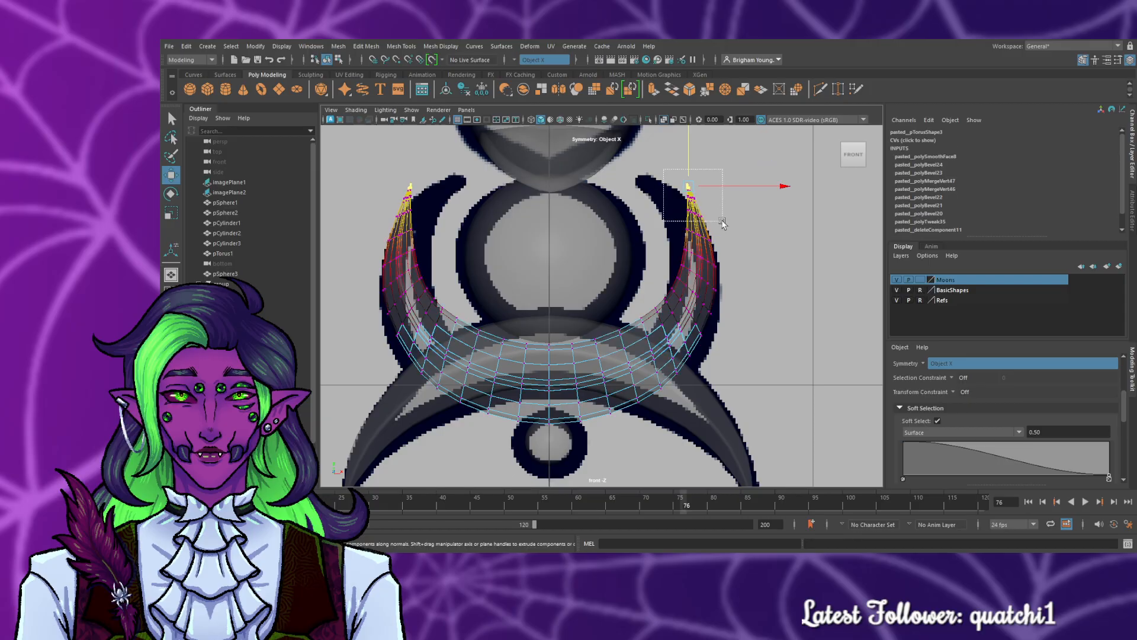
pyautogui.moveTo(722, 222); pyautogui.dragTo(716, 229)
pyautogui.press('r')
pyautogui.press('e')
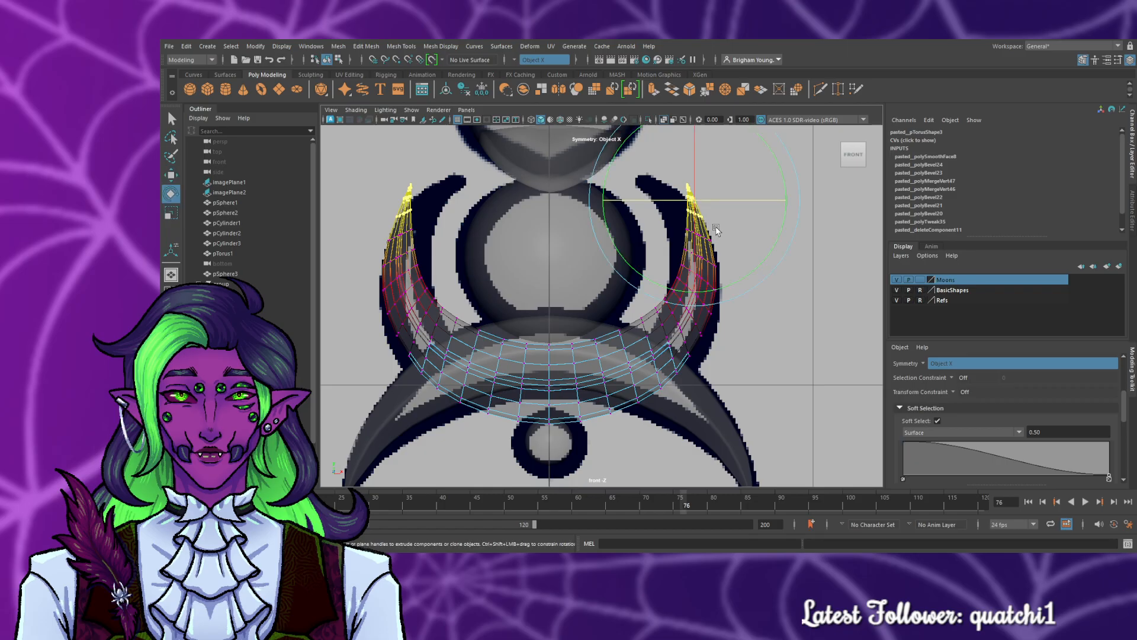
pyautogui.moveTo(784, 186); pyautogui.dragTo(761, 183)
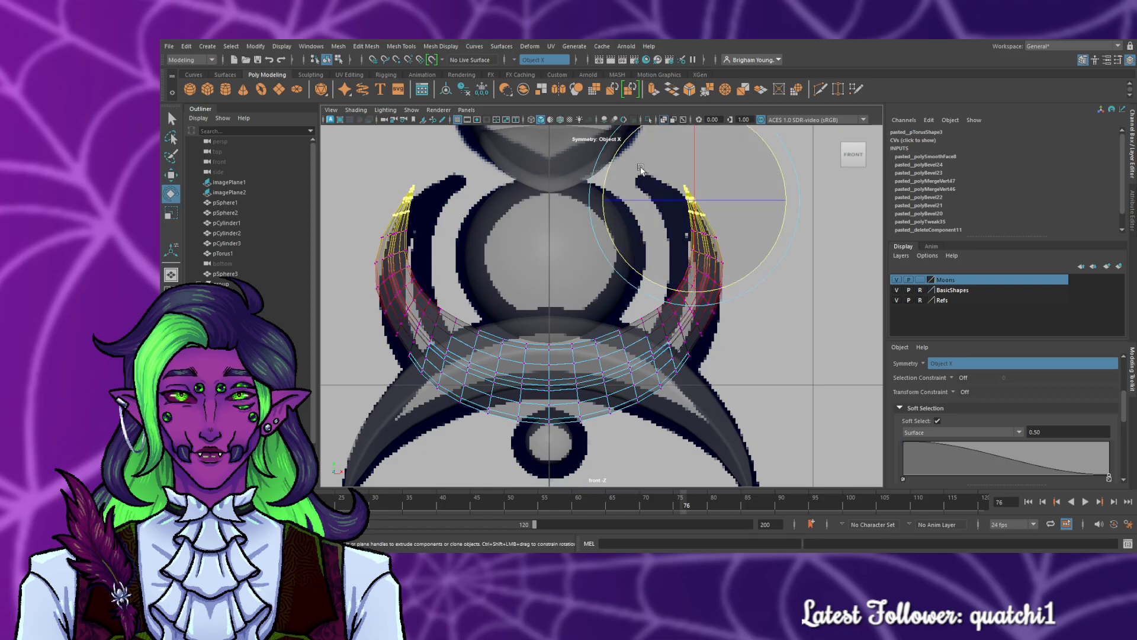
# - Select the upper arm vertices of the base crescent, shift them inward and rotate them so the tips curve toward the sphere
pyautogui.click(855, 395)
pyautogui.moveTo(750, 292); pyautogui.dragTo(673, 179)
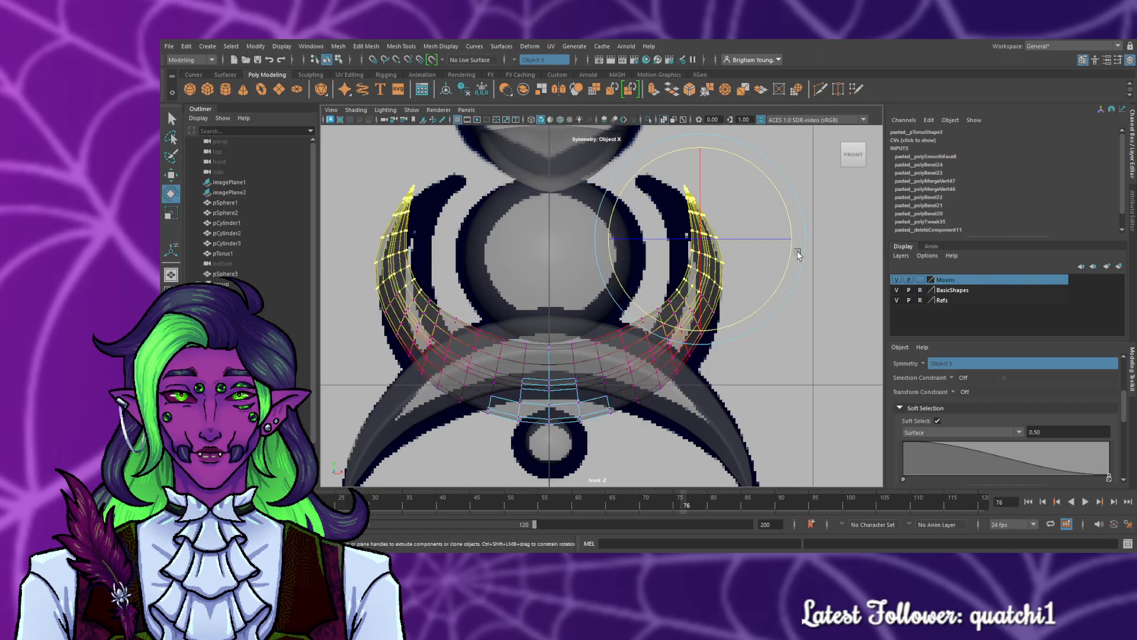
pyautogui.press('w')
pyautogui.moveTo(800, 236); pyautogui.dragTo(775, 240)
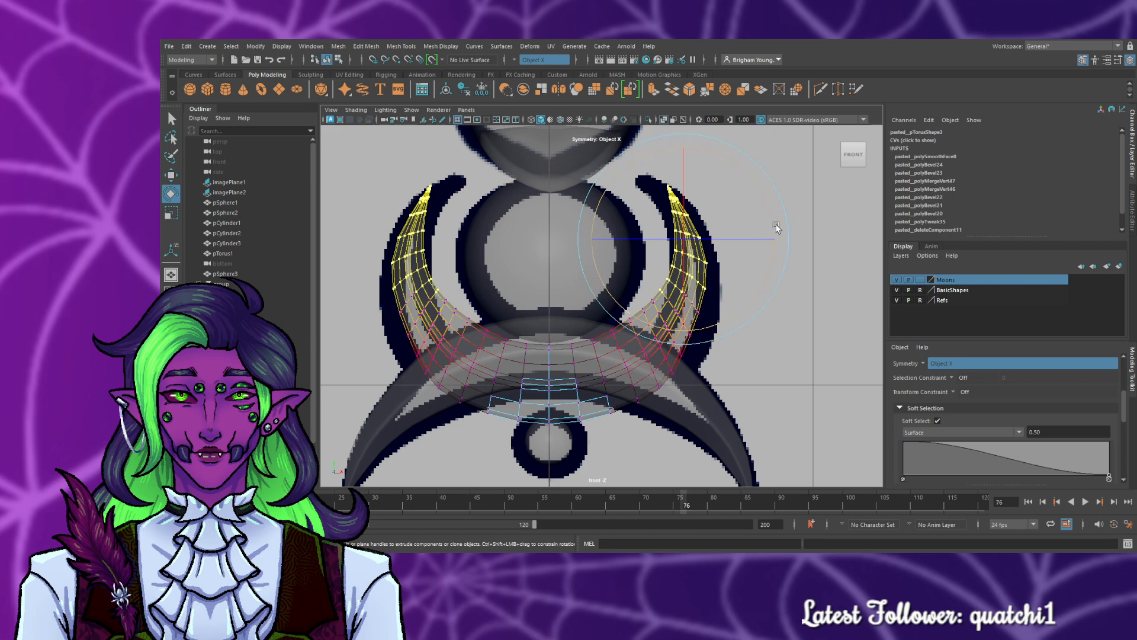
pyautogui.moveTo(777, 228); pyautogui.dragTo(766, 205)
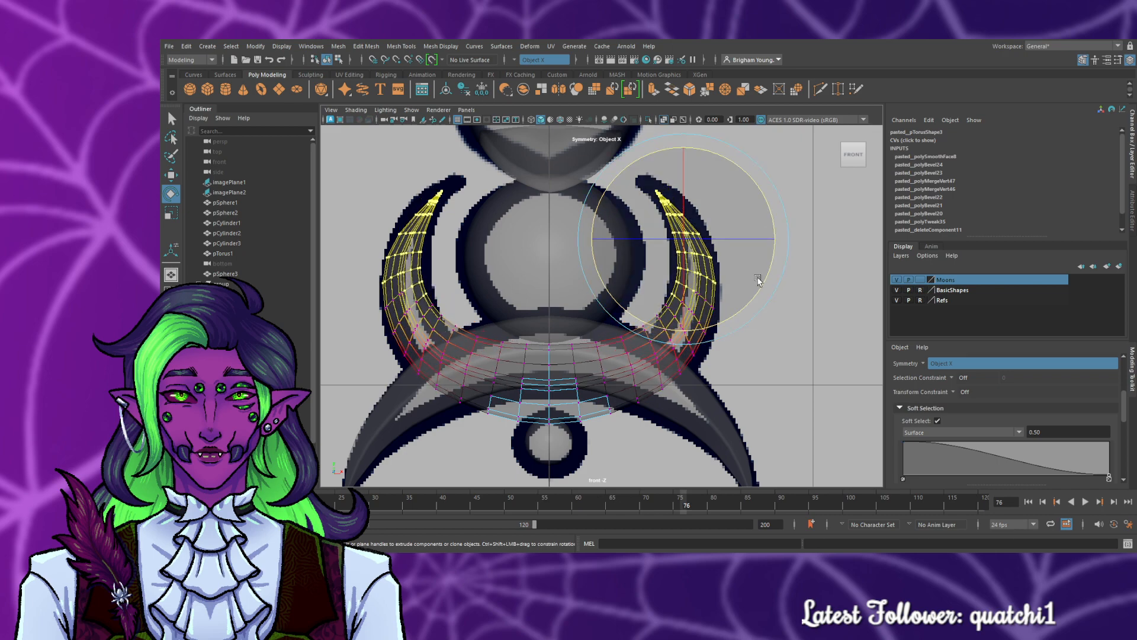
# - Raise the selected upper arm vertices of the base crescent slightly and rotate them a little in the front view
pyautogui.press('w')
pyautogui.moveTo(685, 207); pyautogui.dragTo(684, 201)
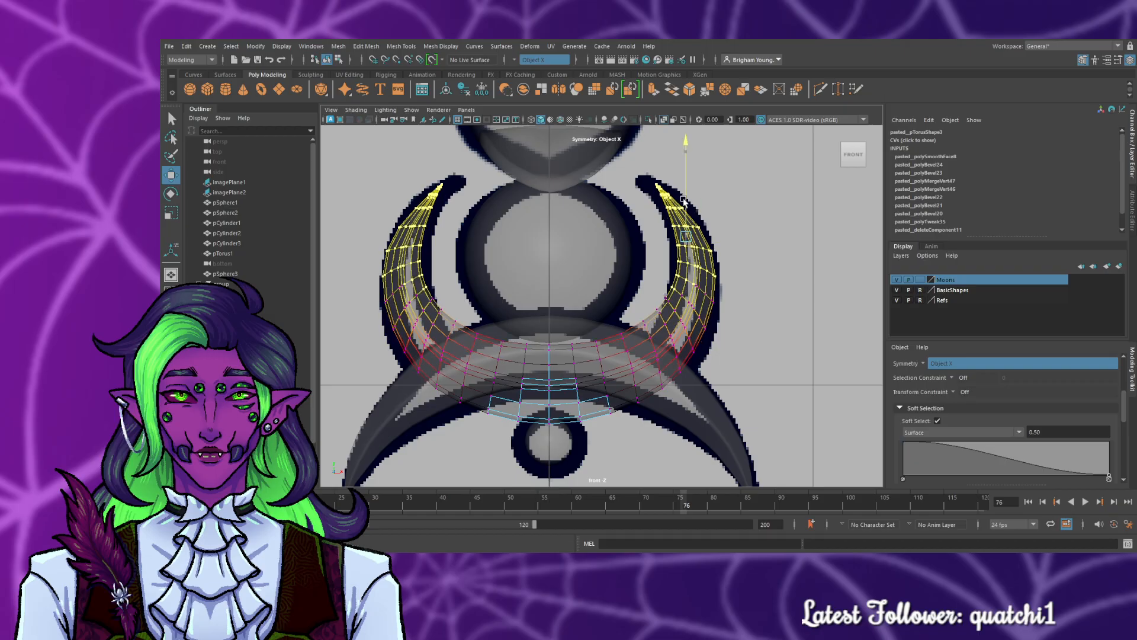
pyautogui.press('e')
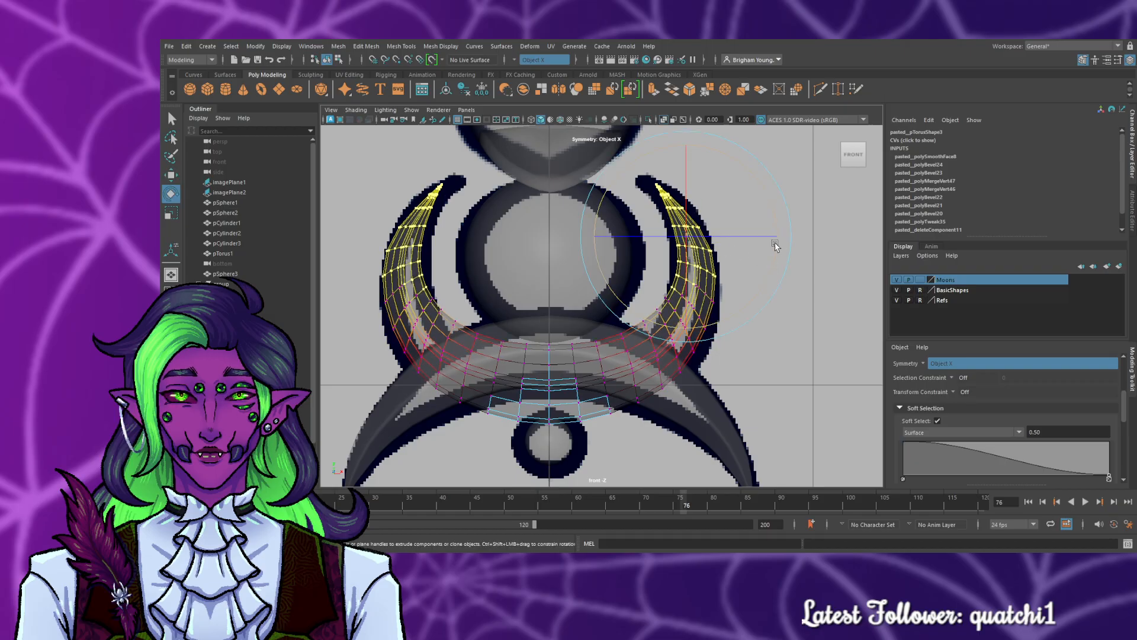
pyautogui.moveTo(776, 248); pyautogui.dragTo(777, 244)
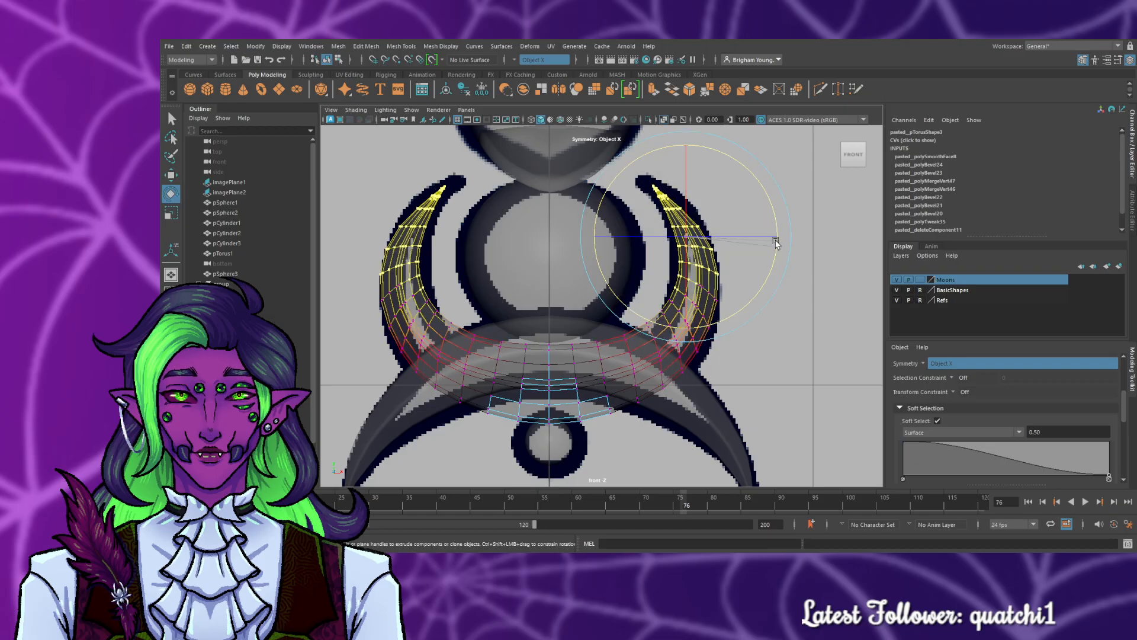
# - Select the cross-section edges midway up the base crescent's arms and nudge them slightly upward along the sketch
pyautogui.click(763, 354)
pyautogui.click(695, 232)
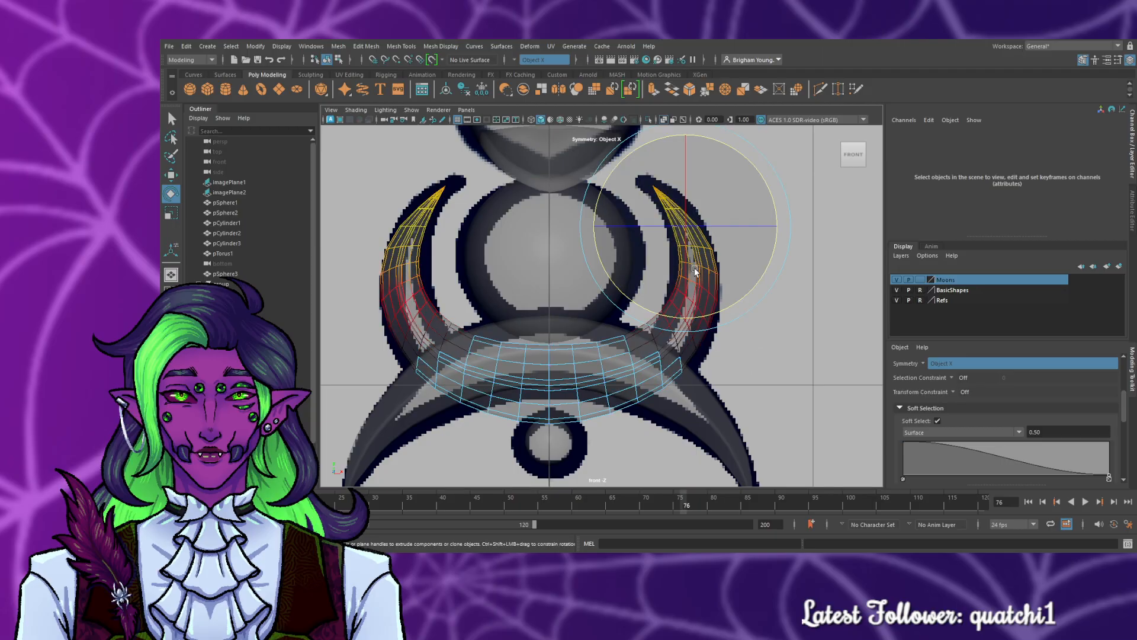
pyautogui.click(789, 354)
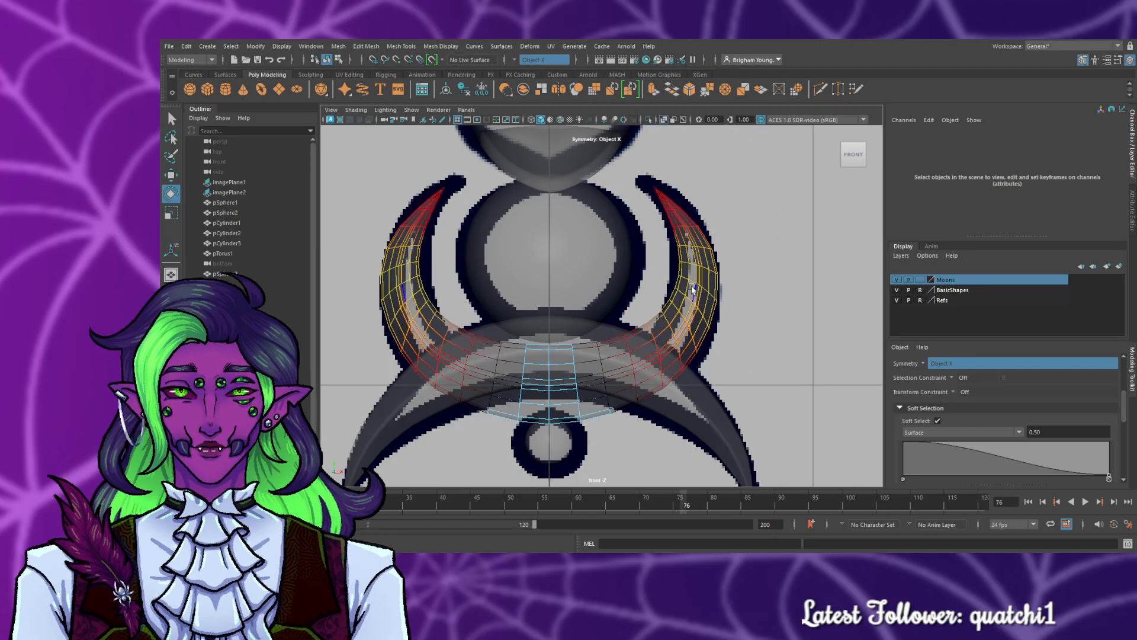
pyautogui.click(691, 282)
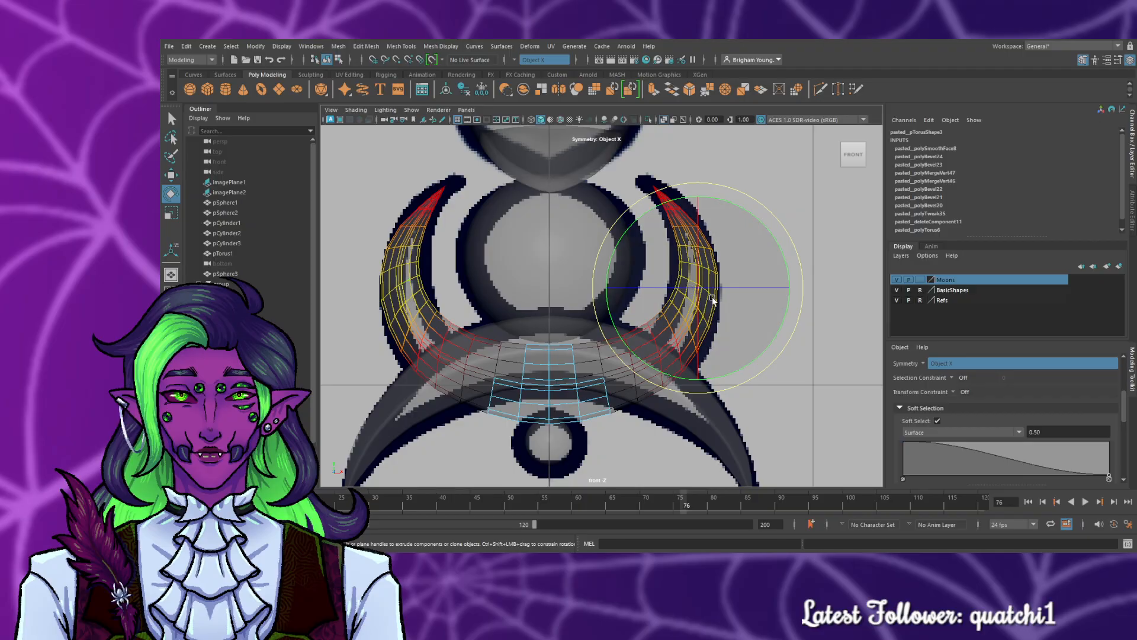
pyautogui.press('w')
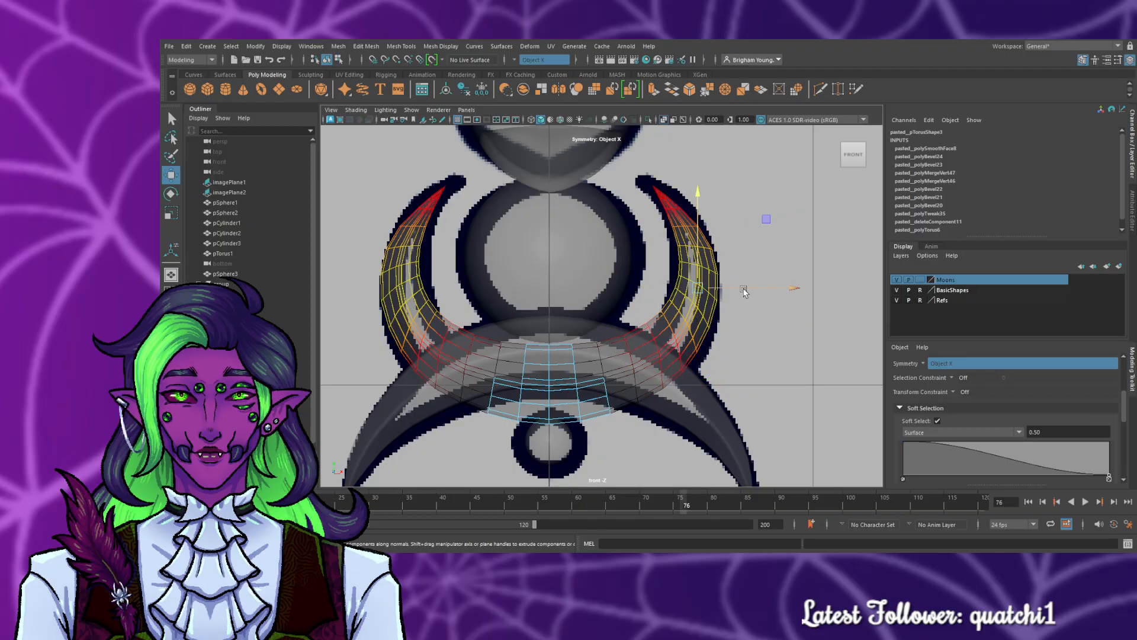
pyautogui.moveTo(735, 289); pyautogui.dragTo(699, 268)
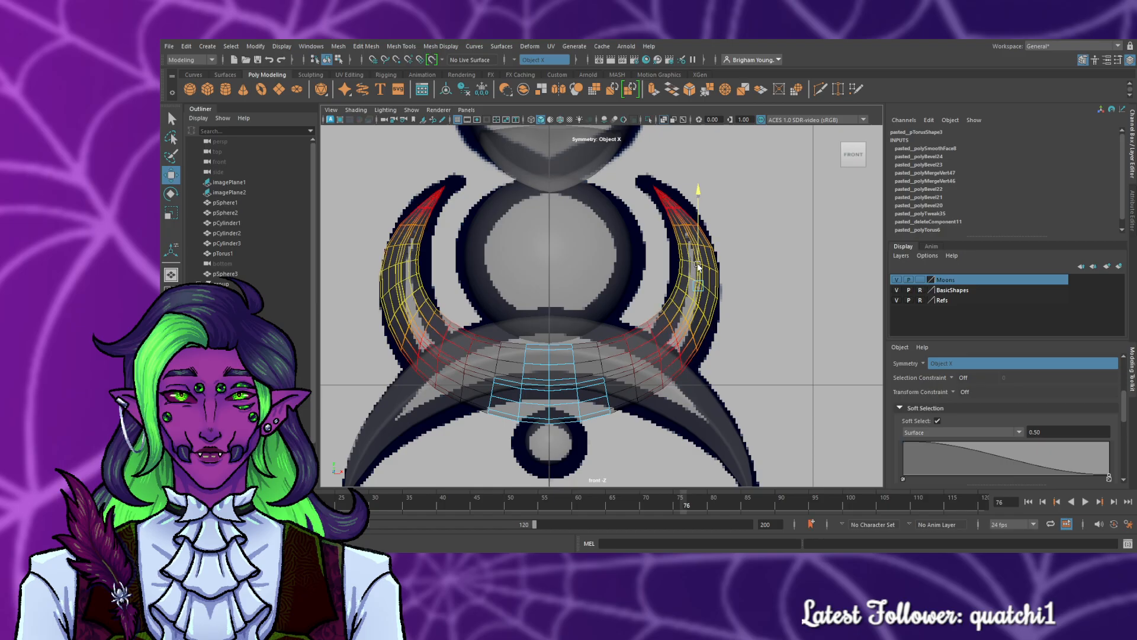
# - Shift and rotate the cross-section edges low on the base crescent's arms to follow the sketch, ending with nothing selected
pyautogui.click(668, 323)
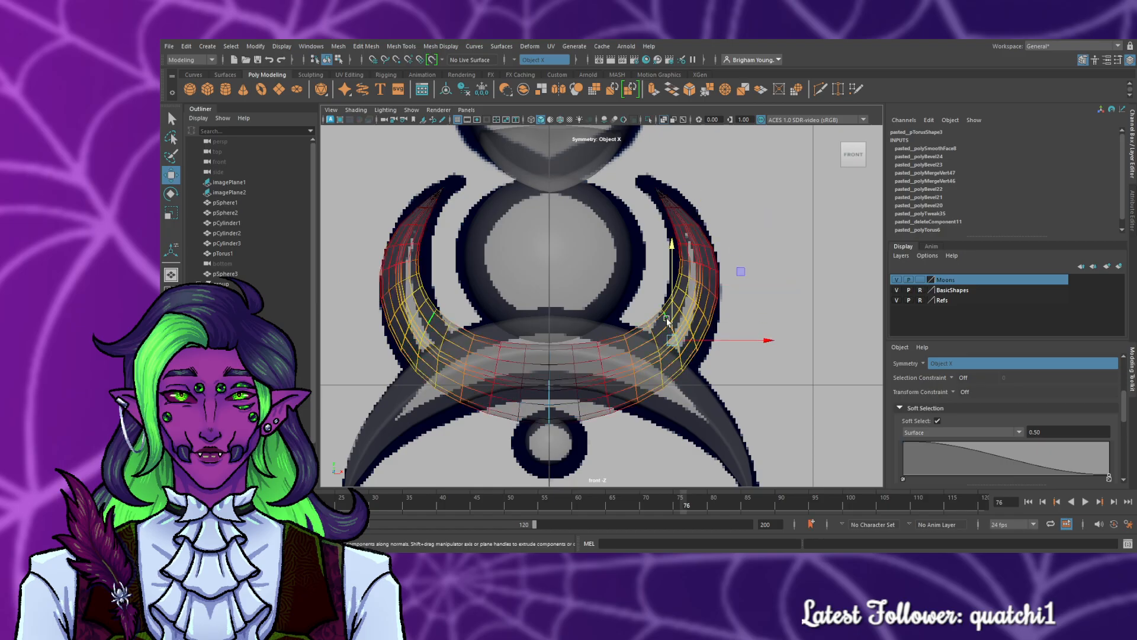
pyautogui.moveTo(716, 346); pyautogui.dragTo(715, 344)
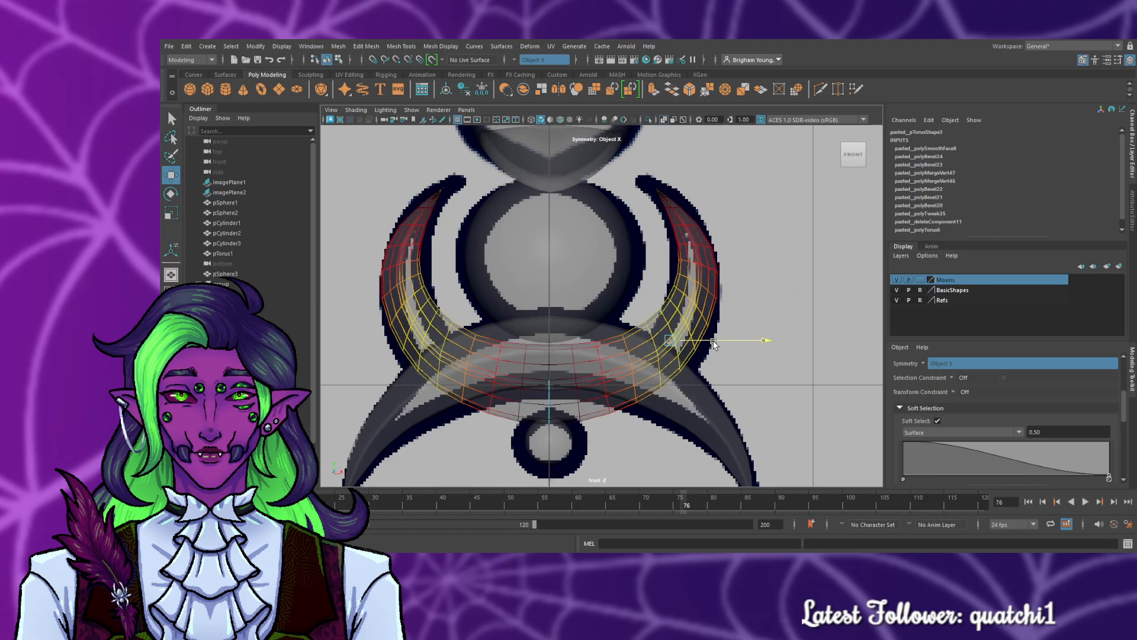
pyautogui.press('r')
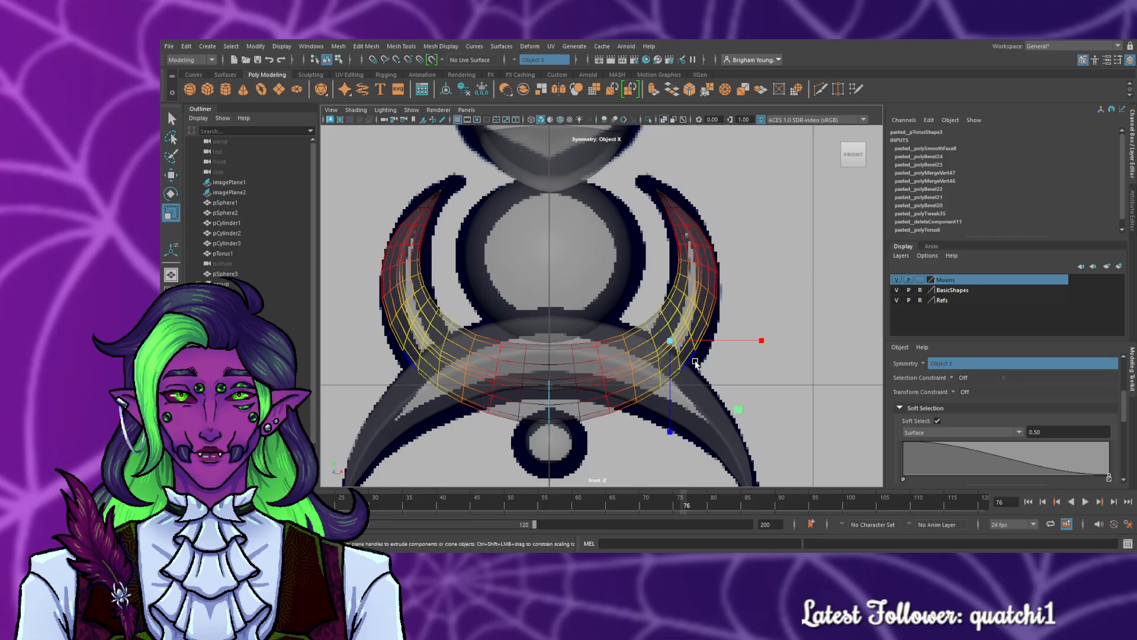
pyautogui.press('e')
pyautogui.moveTo(760, 333); pyautogui.dragTo(769, 343)
pyautogui.press('w')
pyautogui.click(722, 425)
pyautogui.click(653, 438)
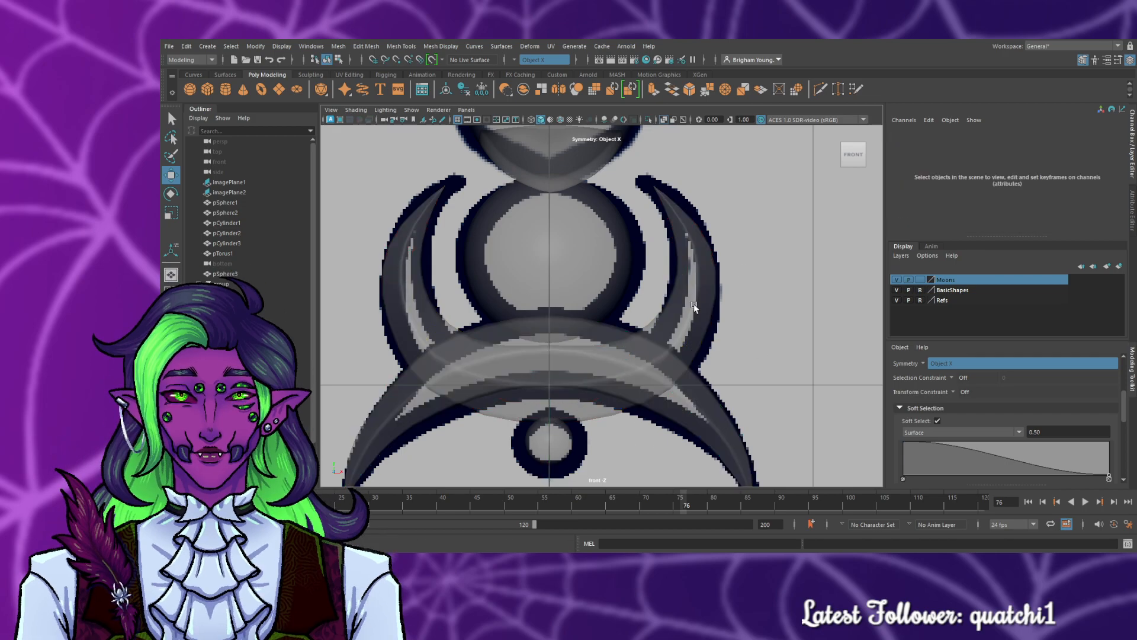
# - Delete the faces of the base crescent's lower middle section and the leftover faces beside it, leaving two separate arms
pyautogui.click(618, 370)
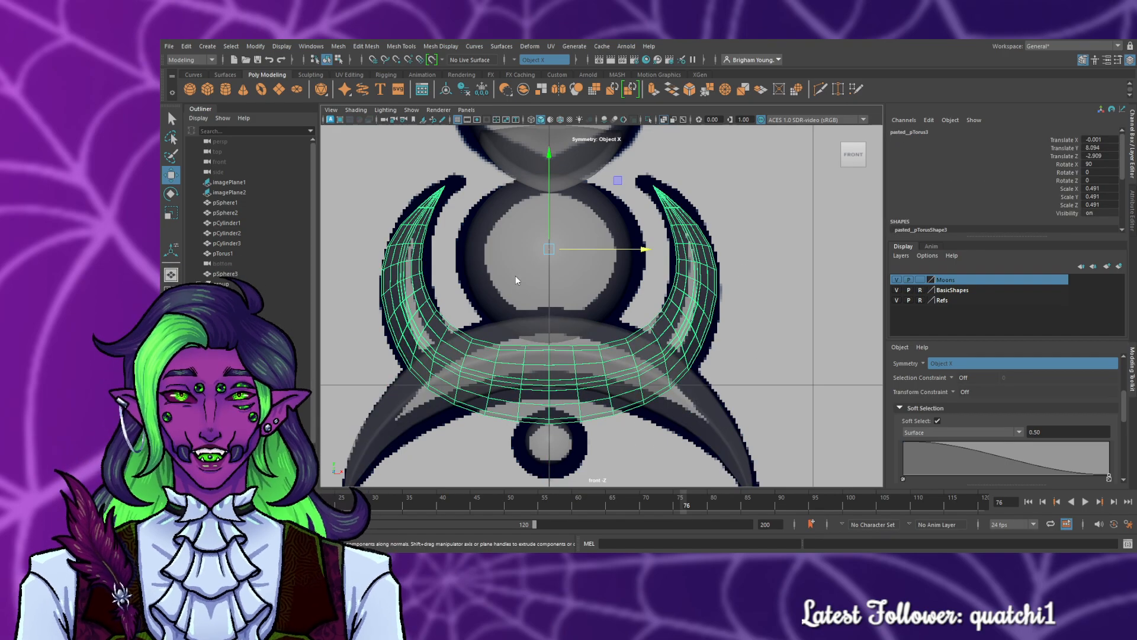
pyautogui.click(517, 318)
pyautogui.moveTo(491, 320); pyautogui.dragTo(635, 423)
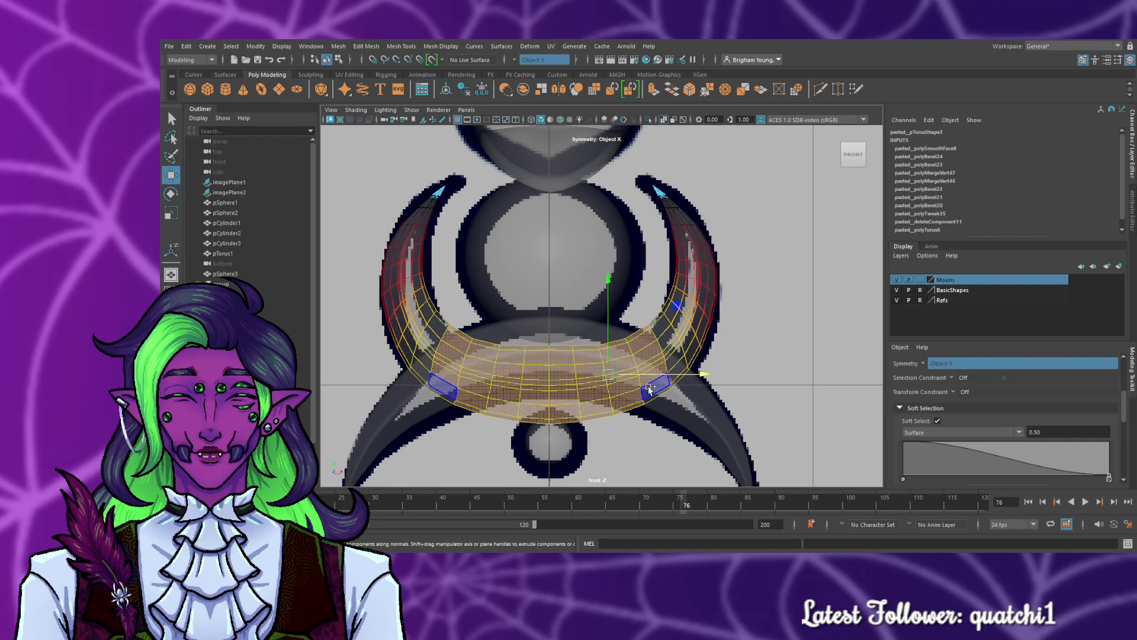
pyautogui.click(645, 438)
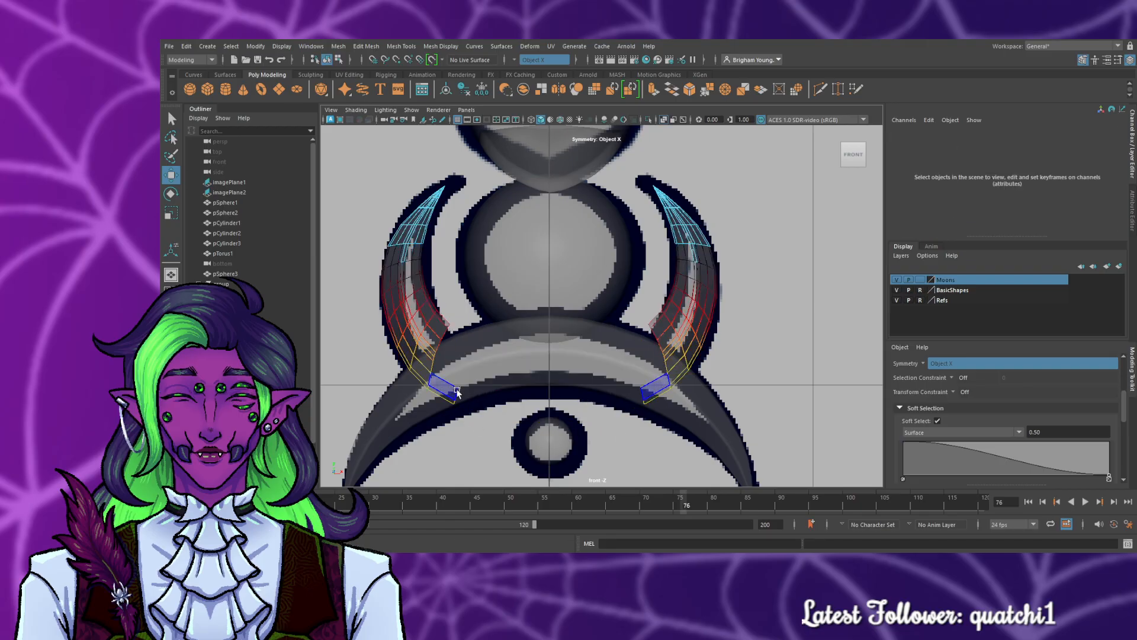
pyautogui.click(451, 413)
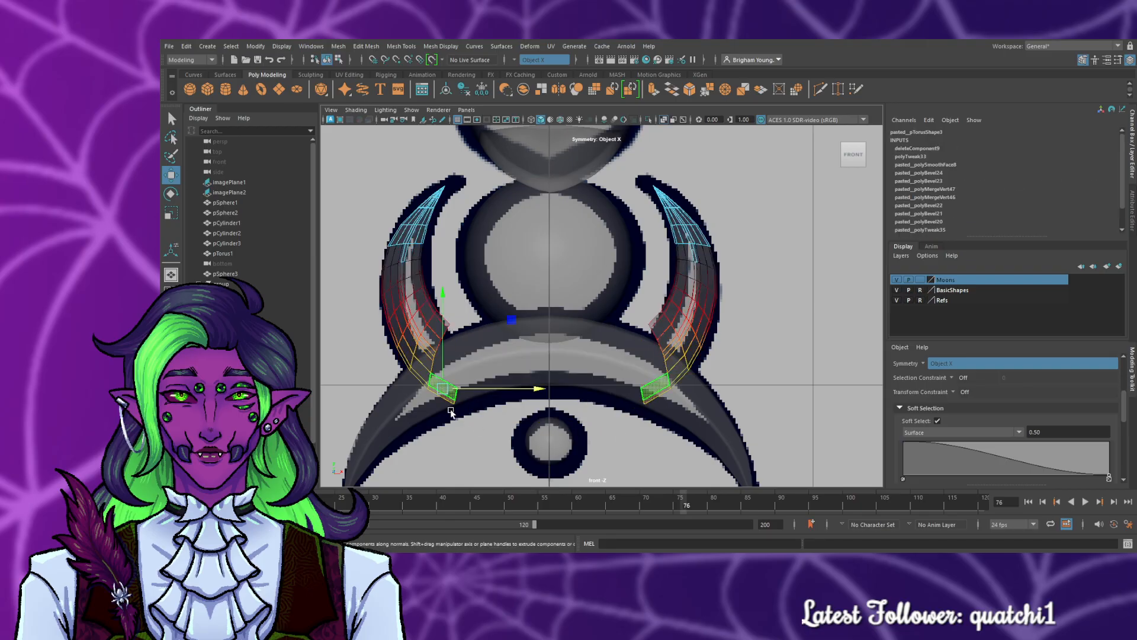
pyautogui.click(480, 426)
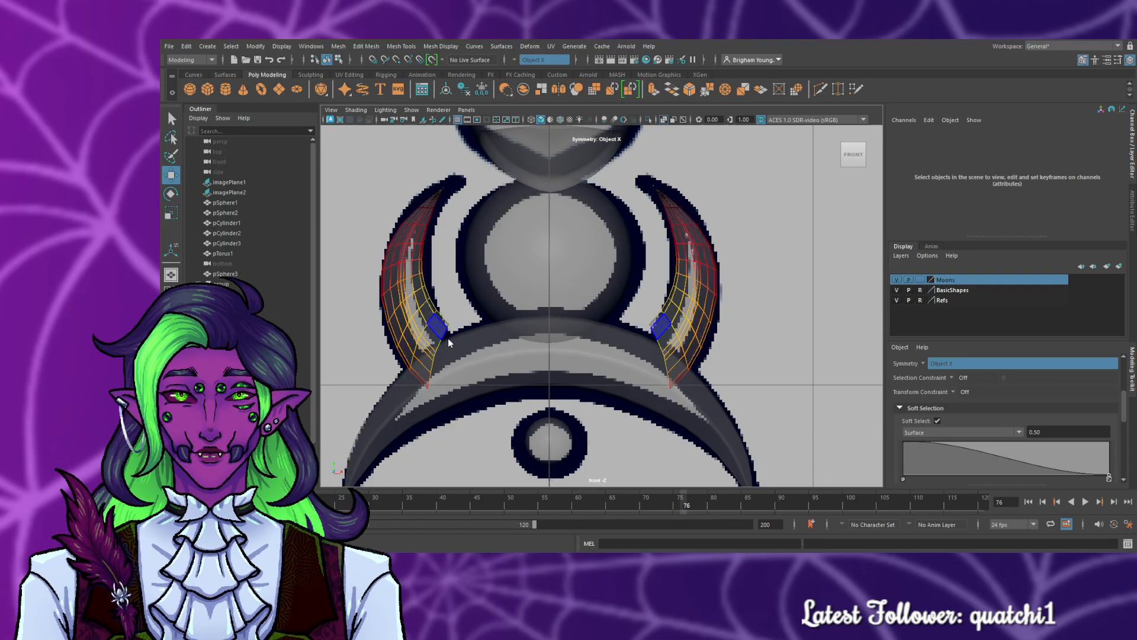
# - Select the open border edges at the arms' lower ends, then scale, move and rotate them toward the neighbouring crescent
pyautogui.click(443, 337)
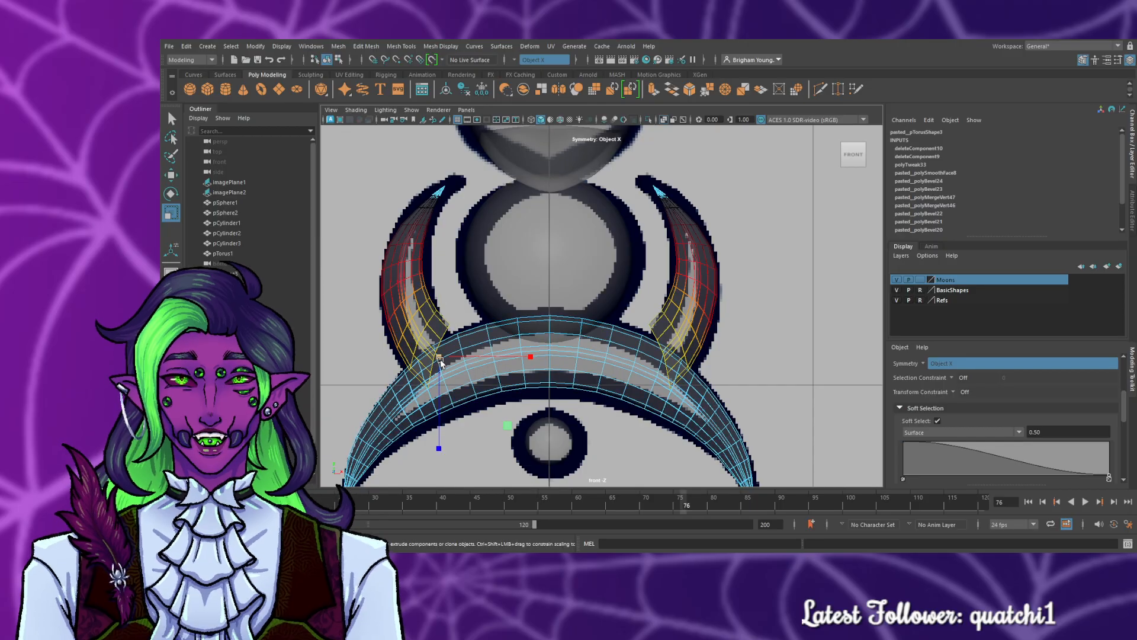
pyautogui.moveTo(479, 357)
pyautogui.mouseDown()
pyautogui.moveTo(489, 358)
pyautogui.moveTo(472, 357)
pyautogui.mouseUp()
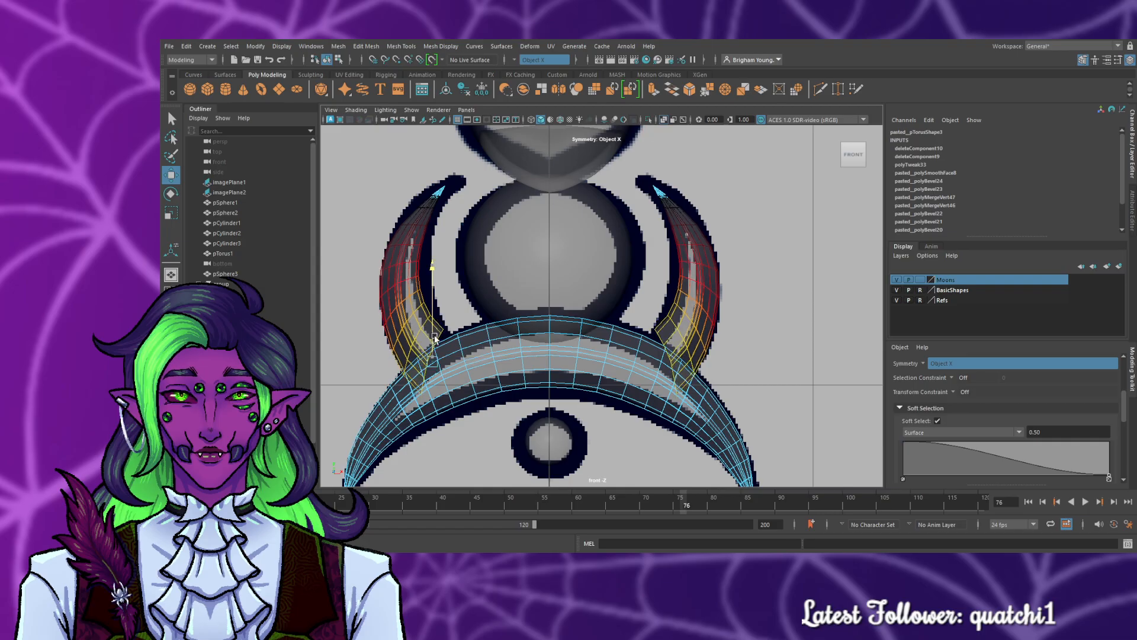
pyautogui.click(447, 343)
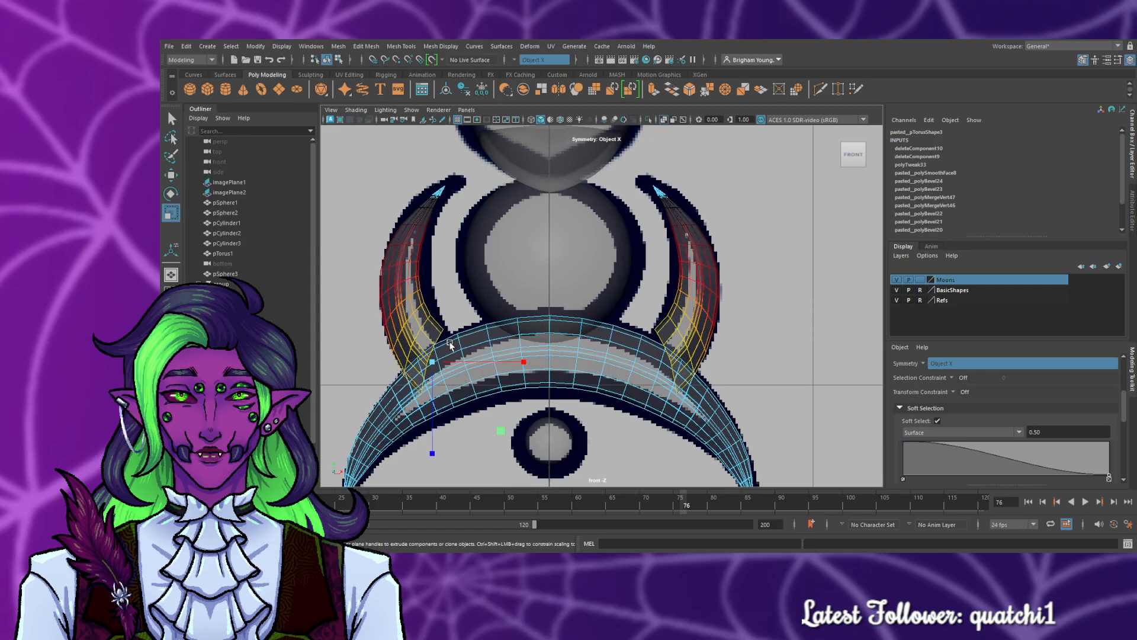
pyautogui.press('e')
pyautogui.moveTo(527, 348); pyautogui.dragTo(529, 346)
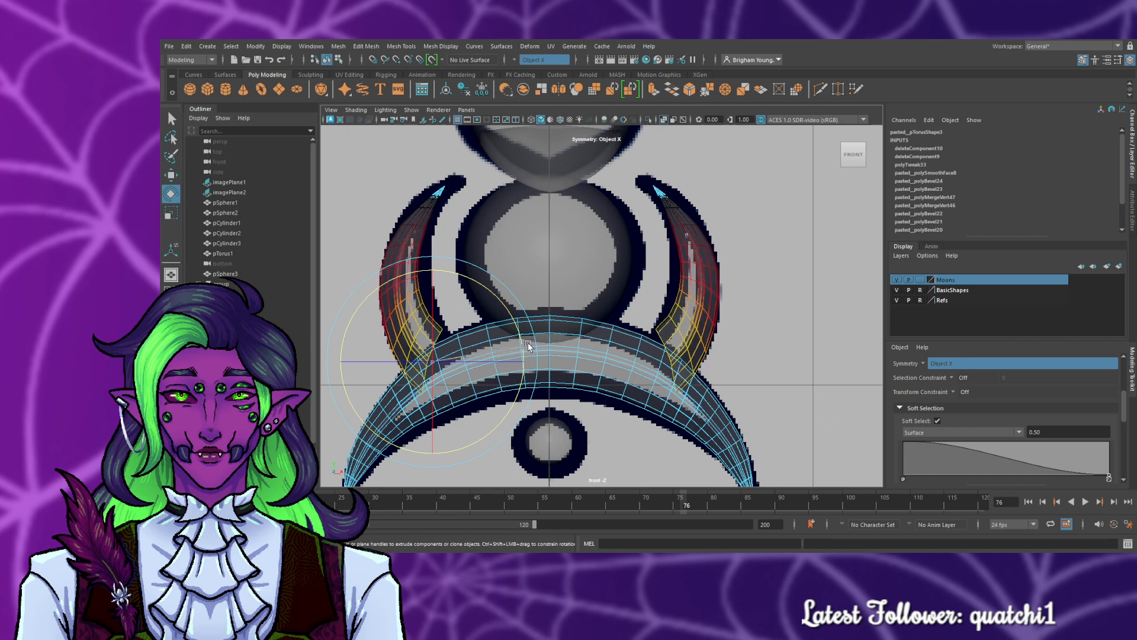
# - Reselect the open border edges from the opposite arm's lower end, ready for moving
pyautogui.click(774, 401)
pyautogui.click(661, 339)
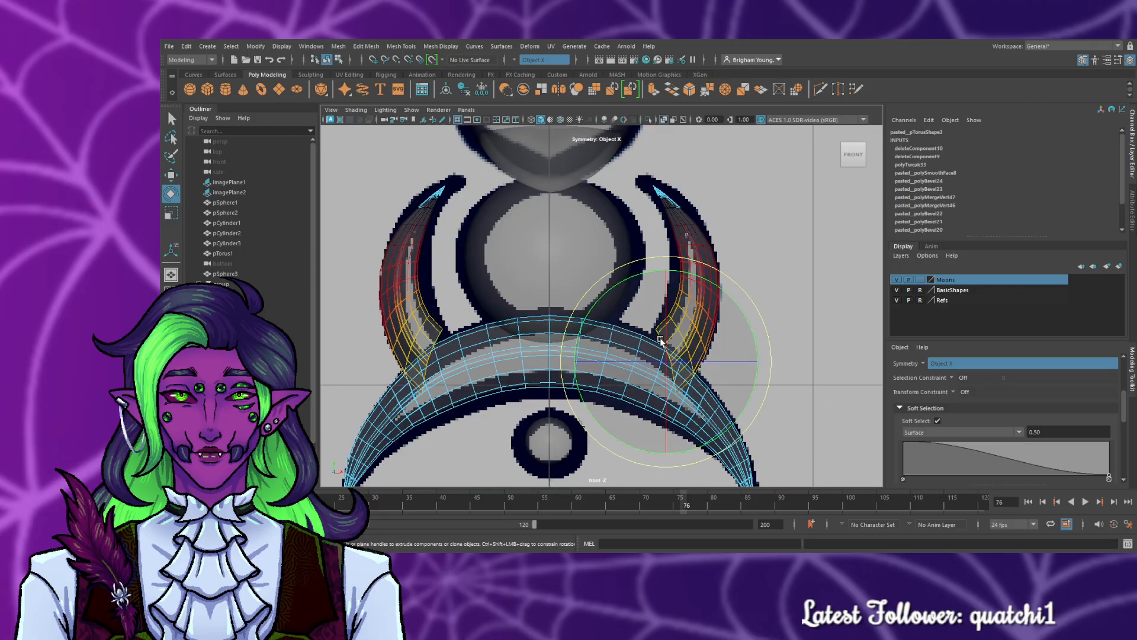
pyautogui.press('w')
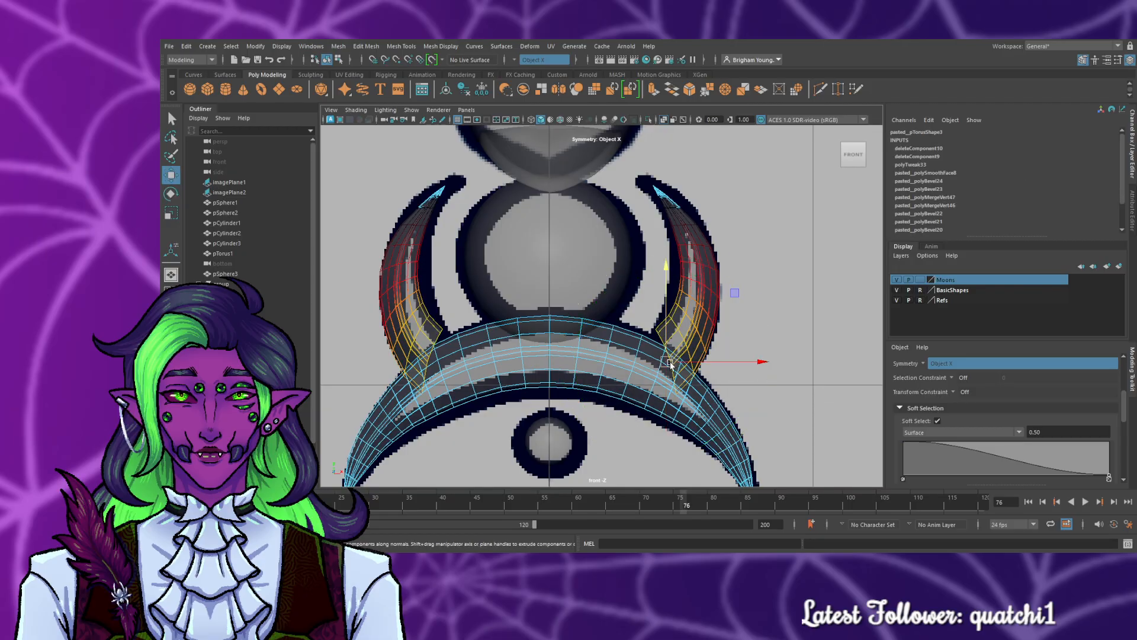
# - Try to extrude the arms' open border edges sideways with soft selection on
pyautogui.keyDown('shift'); pyautogui.moveTo(671, 364); pyautogui.dragTo(654, 368); pyautogui.keyUp('shift')
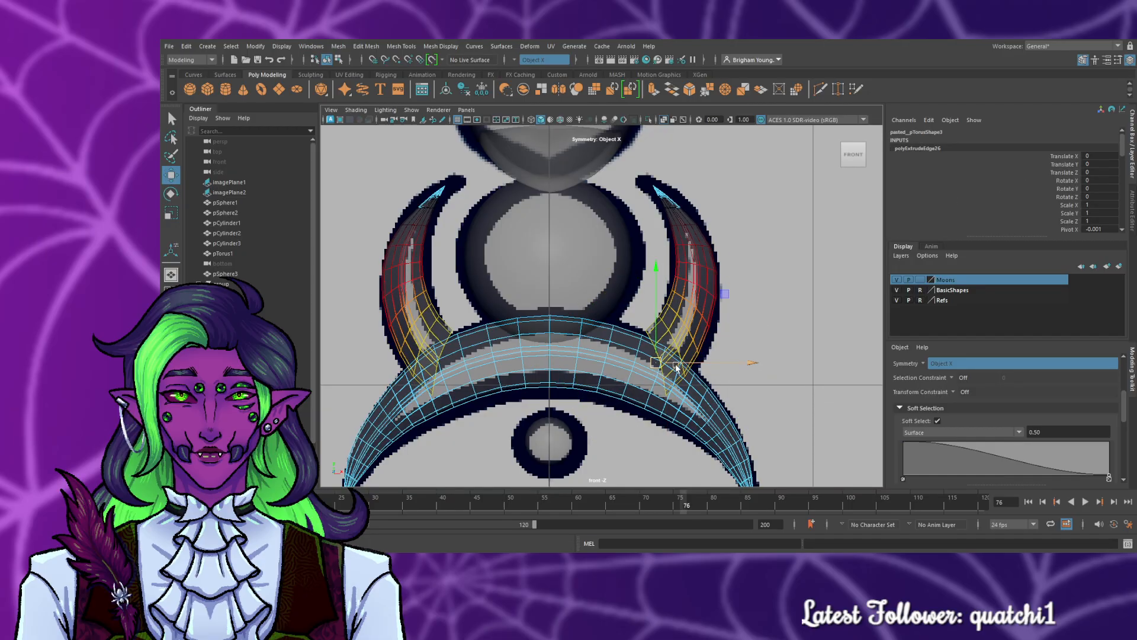
pyautogui.hotkey('ctrl', 'z')
pyautogui.moveTo(738, 364)
pyautogui.keyDown('shift'); pyautogui.mouseDown()
pyautogui.moveTo(726, 362)
pyautogui.moveTo(746, 364)
pyautogui.mouseUp(); pyautogui.keyUp('shift')
pyautogui.scroll(2, 709, 379)
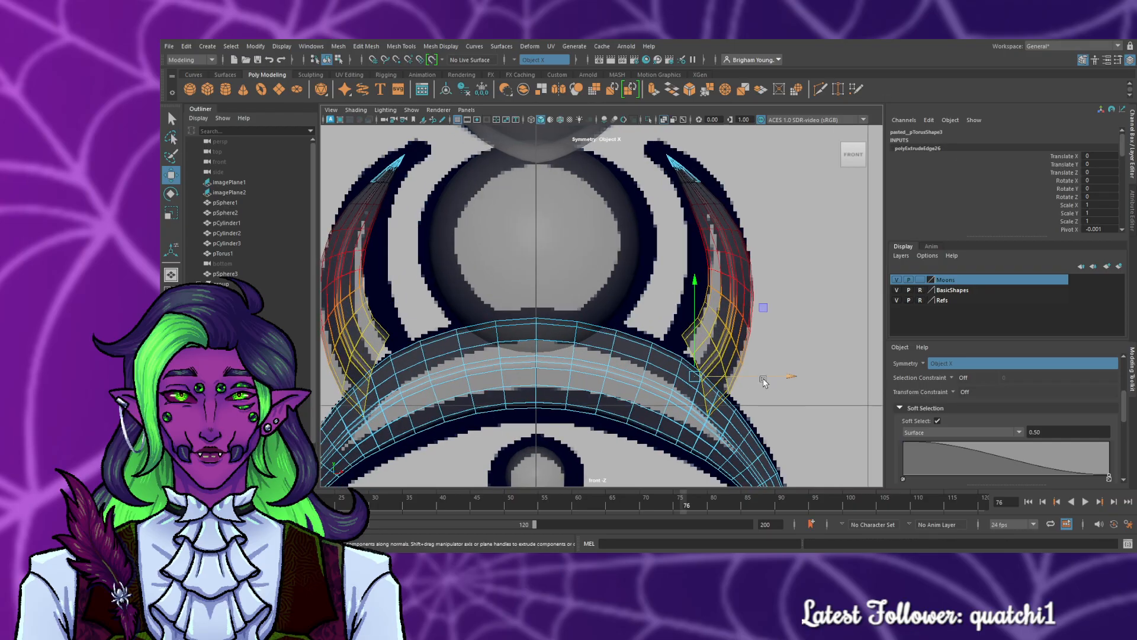
pyautogui.hotkey('ctrl', 'z')
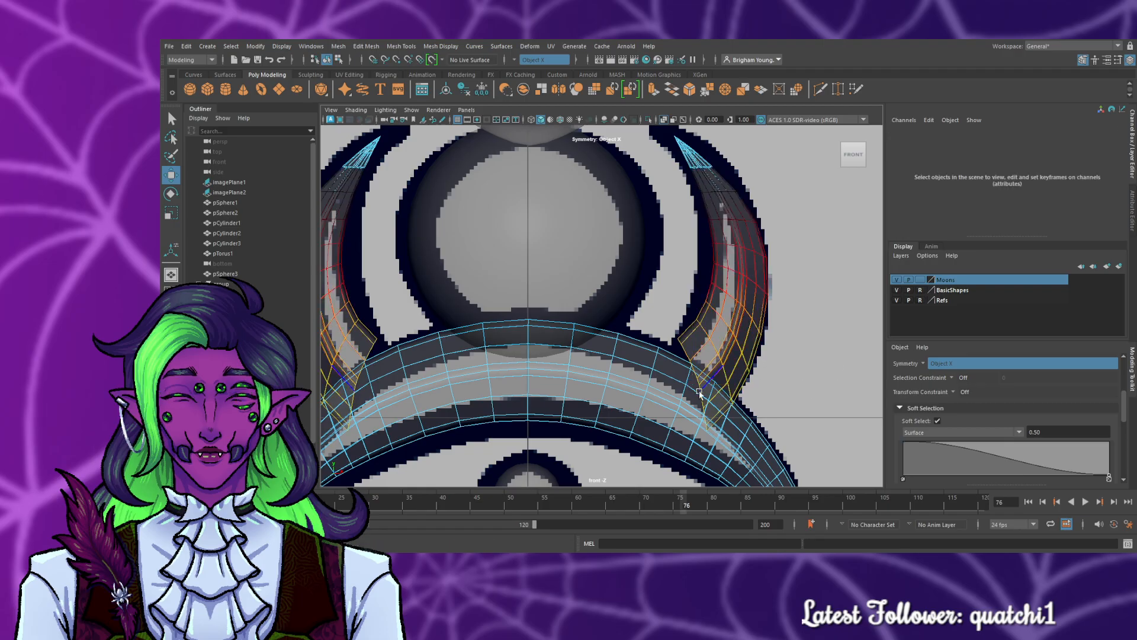
pyautogui.keyDown('shift'); pyautogui.moveTo(748, 390); pyautogui.dragTo(754, 389); pyautogui.keyUp('shift')
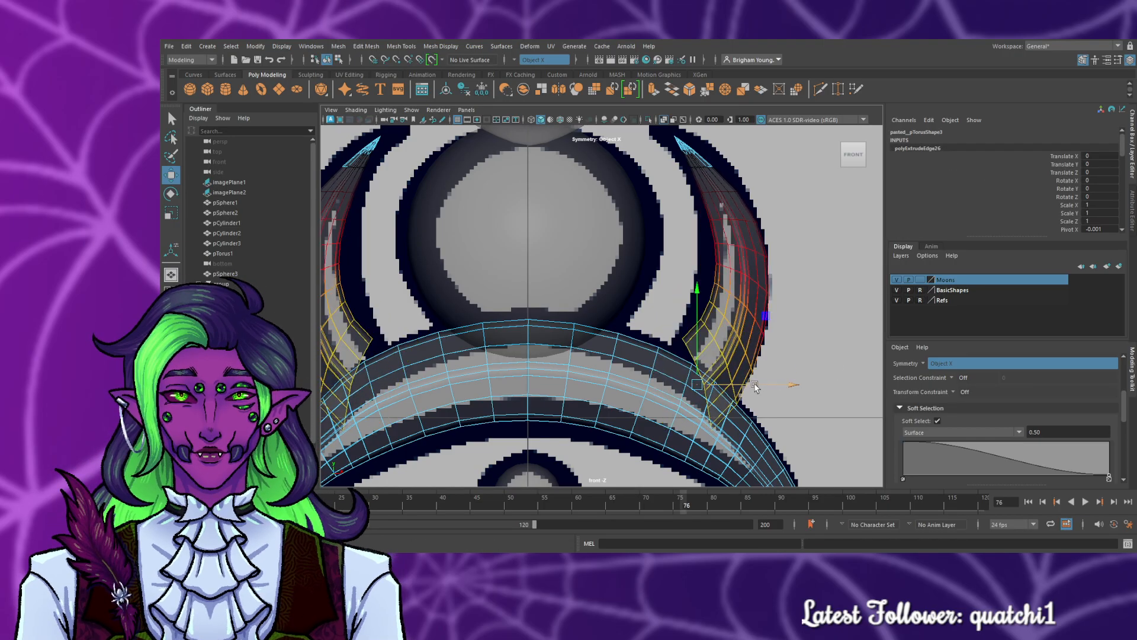
pyautogui.hotkey('ctrl', 'z')
# - Turn off soft selection, extrude the arms' open border edges inward and rotate them to sink into the wide crescent
pyautogui.click(939, 421)
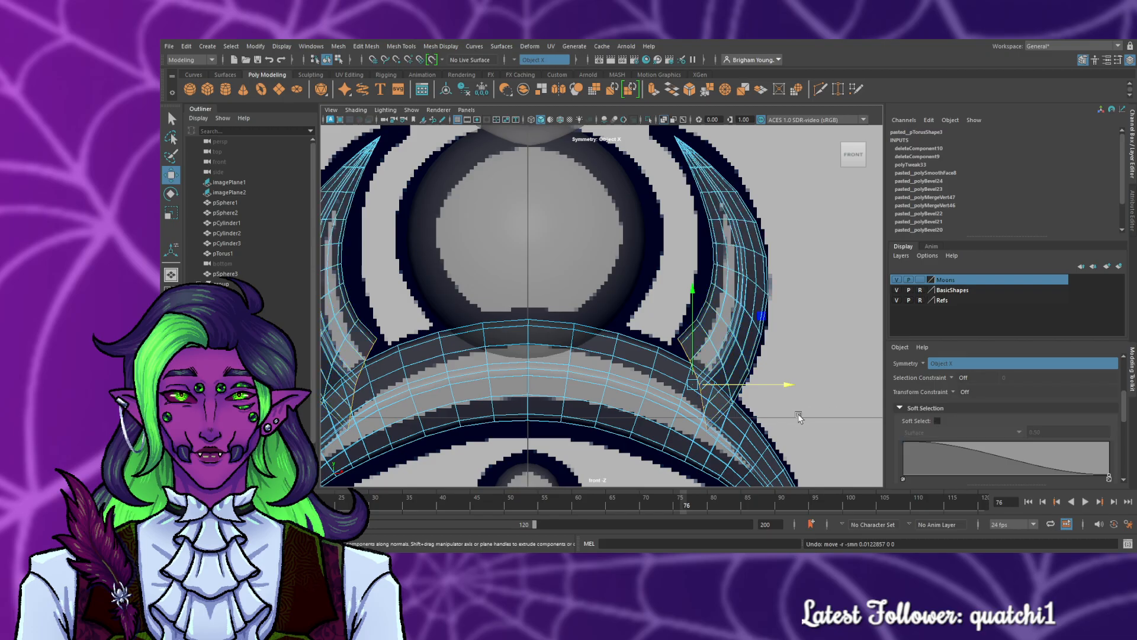
pyautogui.keyDown('shift'); pyautogui.moveTo(775, 388); pyautogui.dragTo(751, 394); pyautogui.keyUp('shift')
pyautogui.press('r')
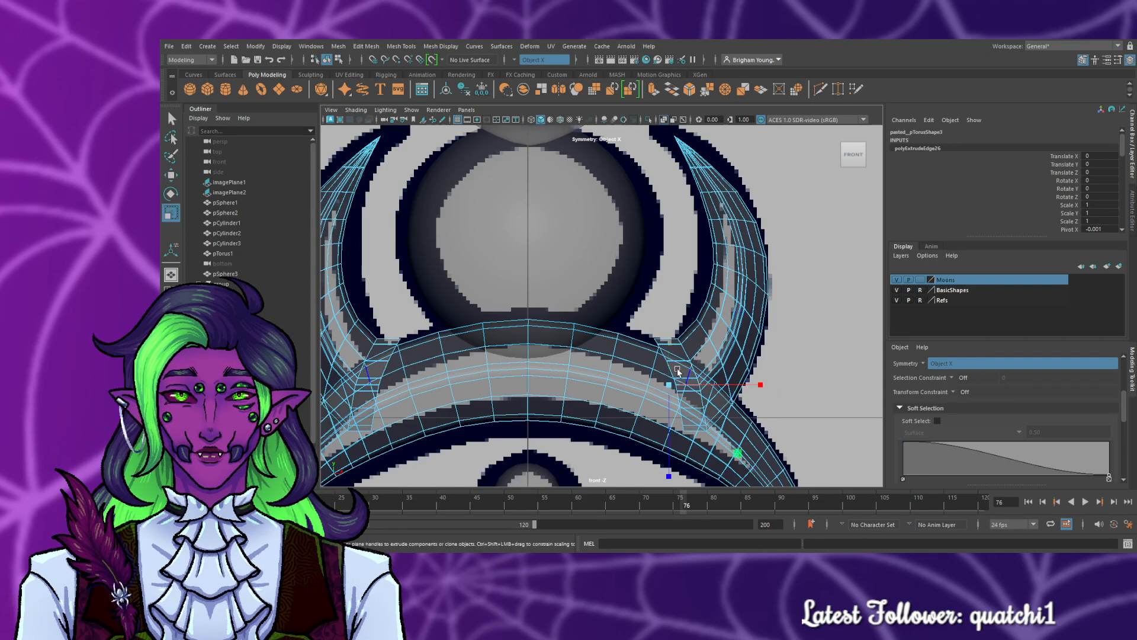
pyautogui.press('e')
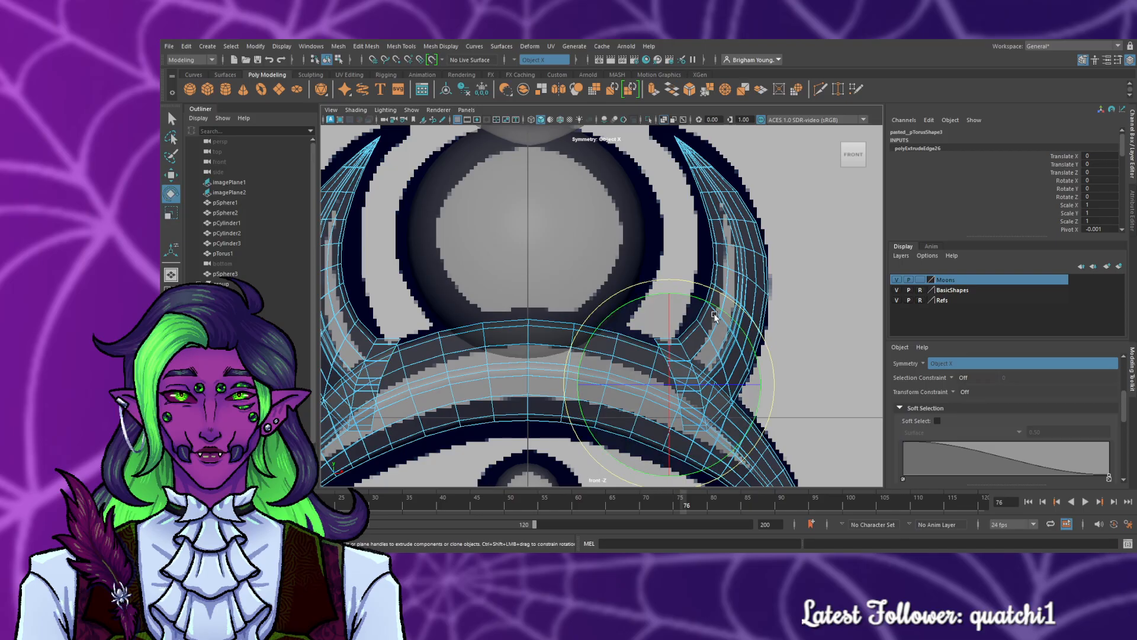
pyautogui.moveTo(670, 294)
pyautogui.mouseDown()
pyautogui.moveTo(683, 296)
pyautogui.moveTo(674, 300)
pyautogui.mouseUp()
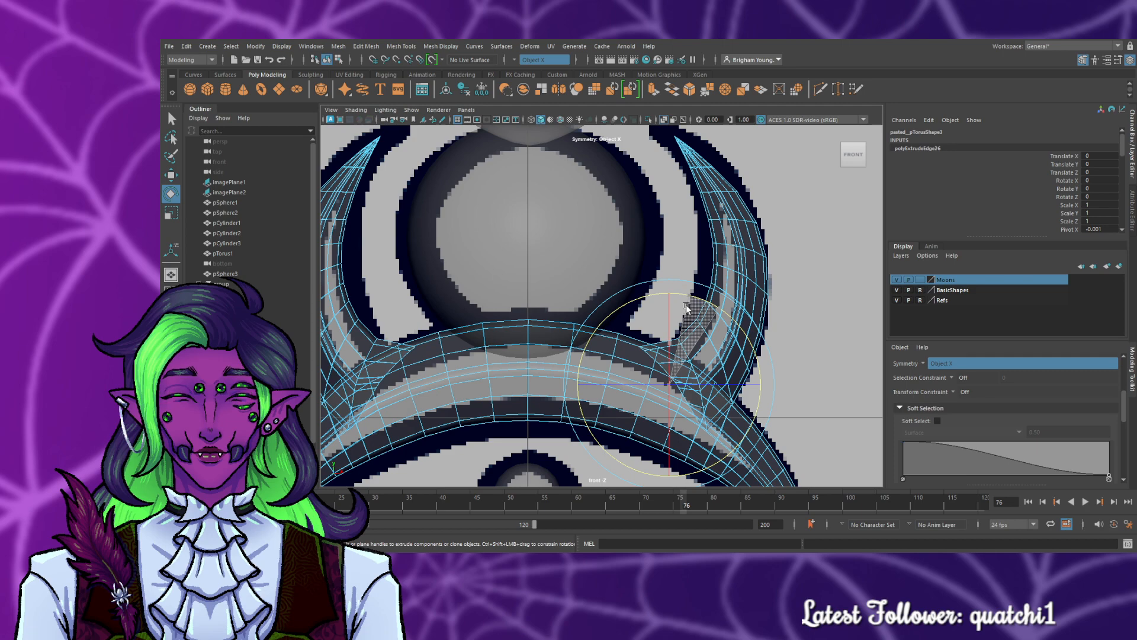
pyautogui.moveTo(687, 307); pyautogui.dragTo(688, 307)
pyautogui.click(718, 289)
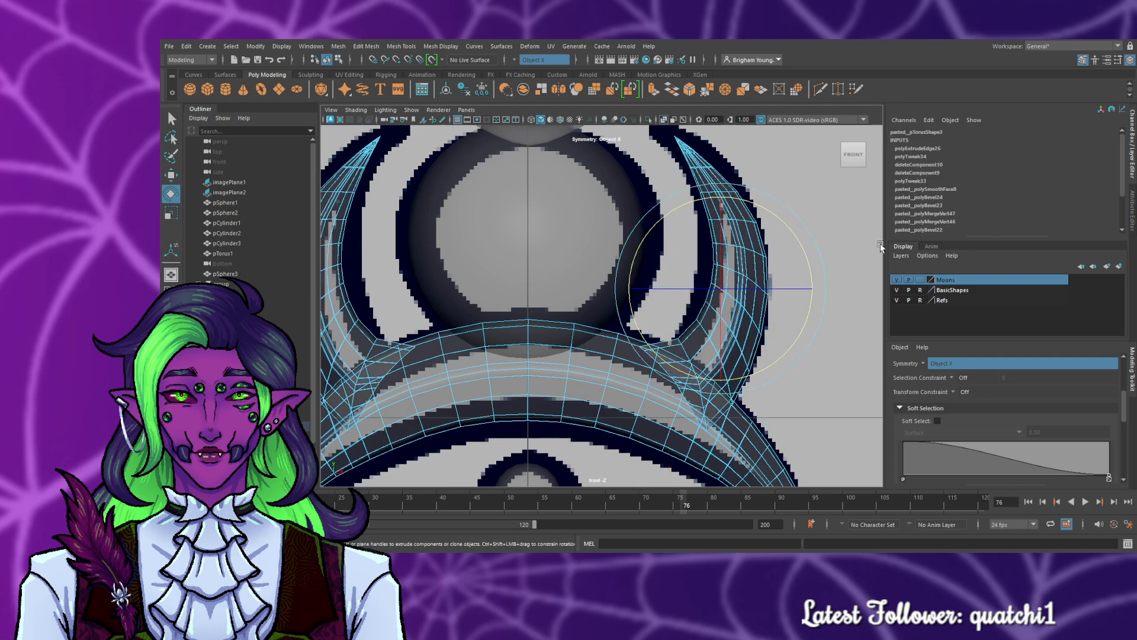
# - Return the two-armed crescent to object mode, deselect it and switch it to vertex editing
pyautogui.press('F8')
pyautogui.press('w')
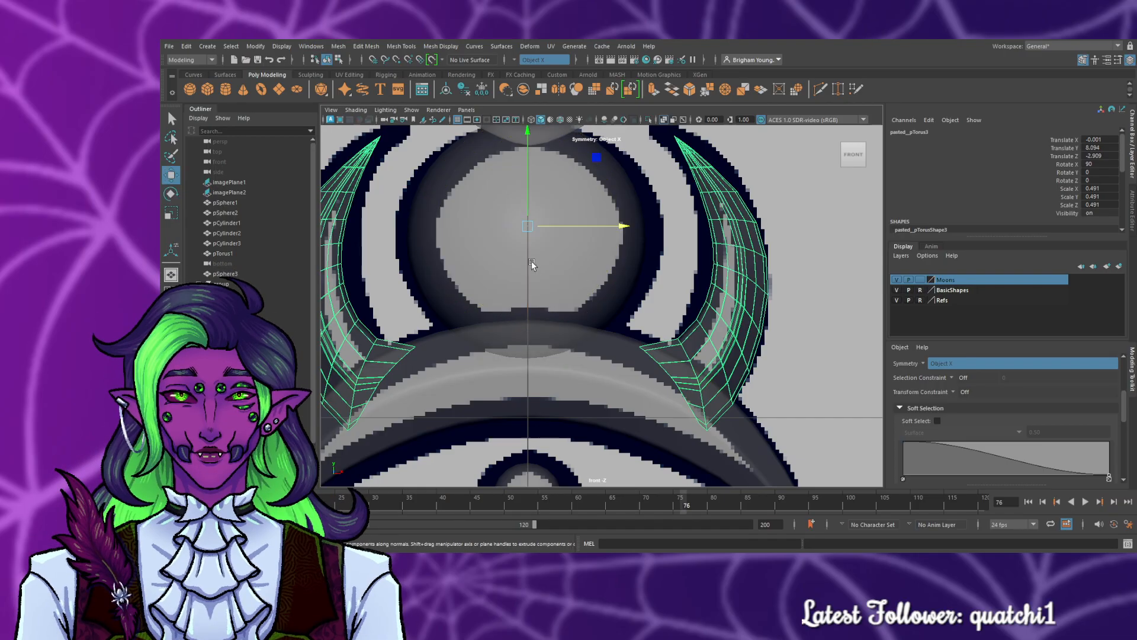
pyautogui.moveTo(530, 207); pyautogui.dragTo(532, 204)
pyautogui.click(800, 246)
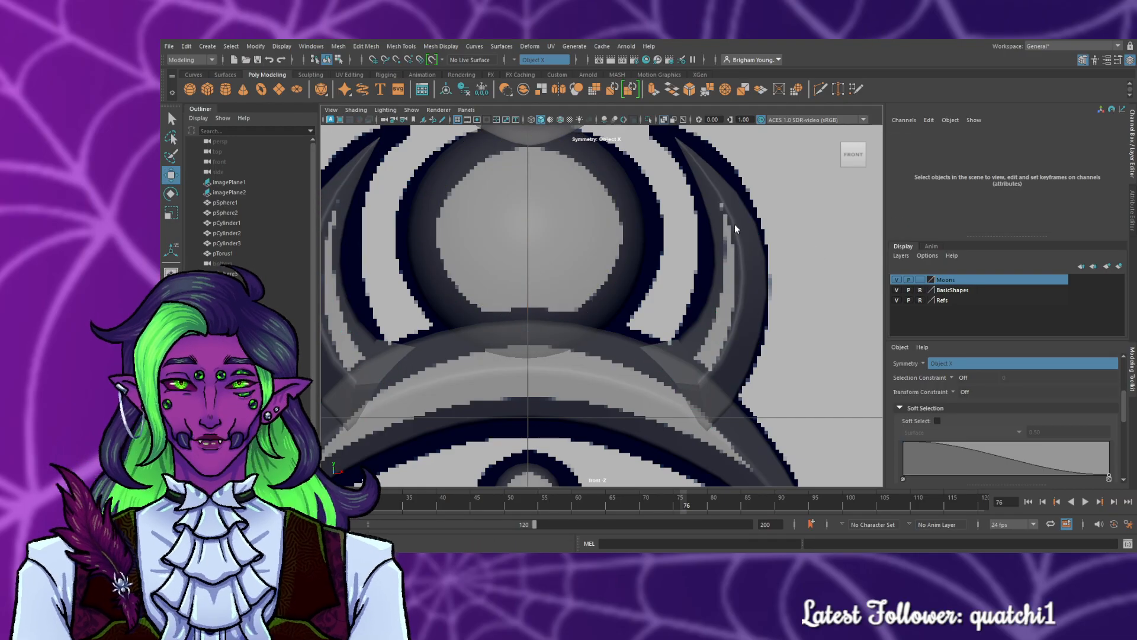
pyautogui.moveTo(729, 197); pyautogui.dragTo(697, 213, button='right')
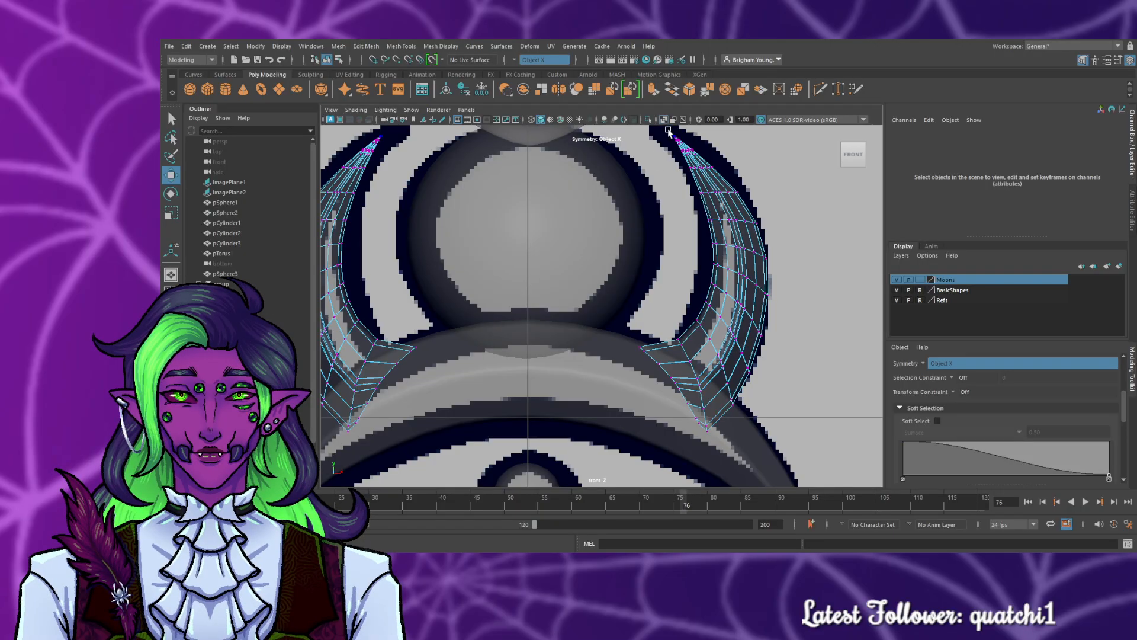
# - Select the horn-tip vertices, turn on soft selection at 0.50 and rotate both tips slightly
pyautogui.moveTo(708, 162); pyautogui.dragTo(703, 166)
pyautogui.press('r')
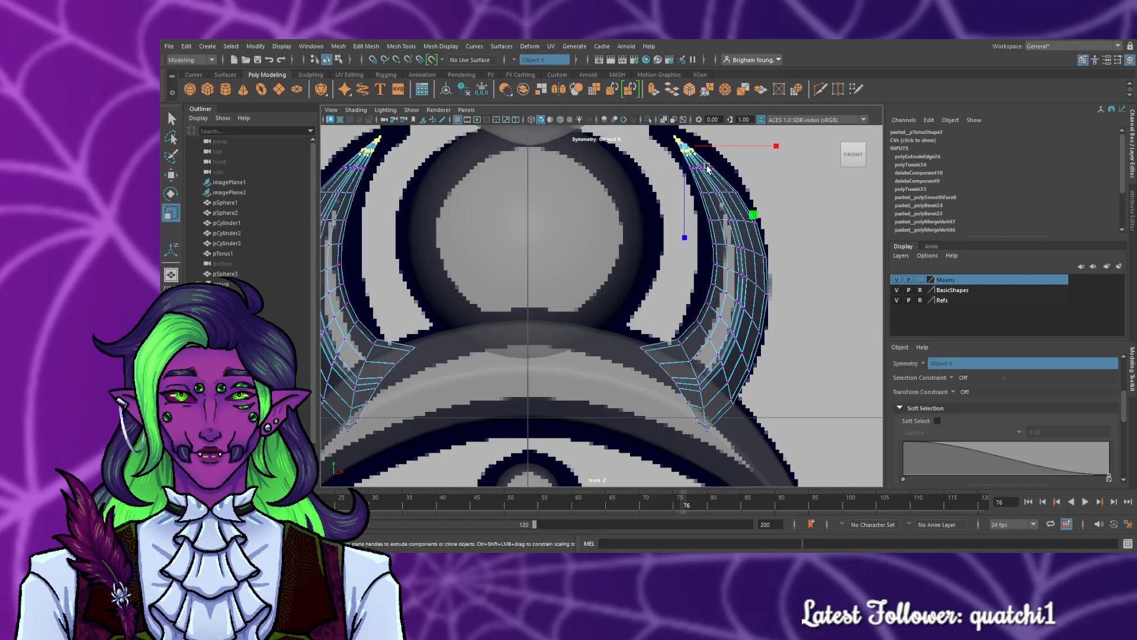
pyautogui.press('w')
pyautogui.press('e')
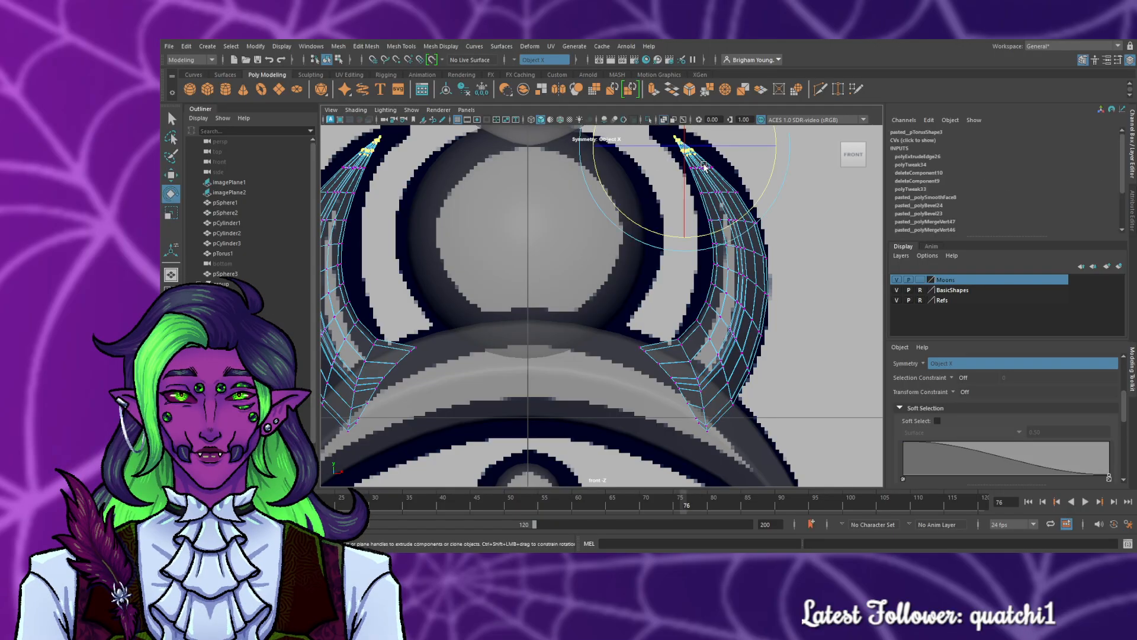
pyautogui.click(938, 421)
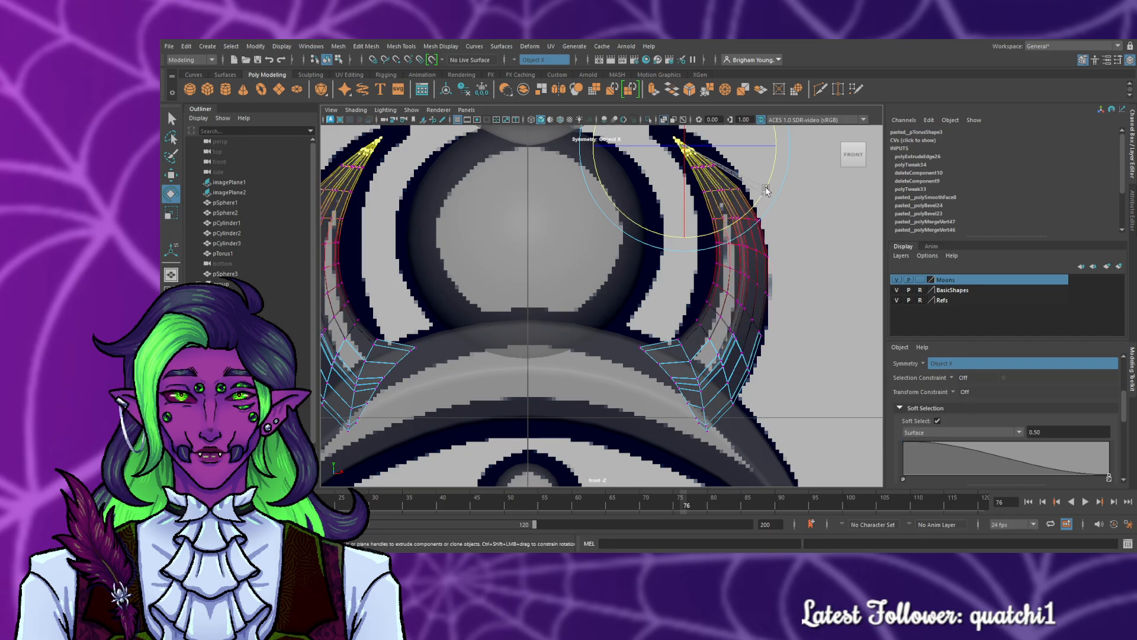
pyautogui.moveTo(766, 188); pyautogui.dragTo(766, 189)
pyautogui.click(836, 310)
# - Return the two-armed crescent to object mode and deselect it to check its shape in perspective
pyautogui.scroll(-10, 815, 371)
pyautogui.scroll(3, 772, 357)
pyautogui.press('space')
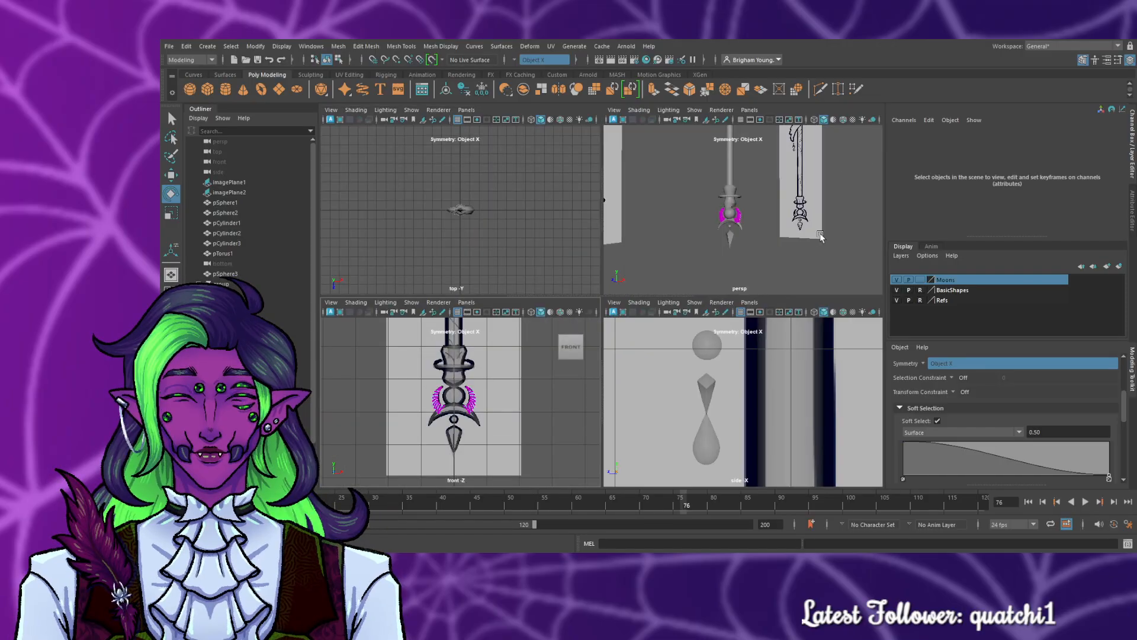
pyautogui.press('space')
pyautogui.scroll(8, 653, 373)
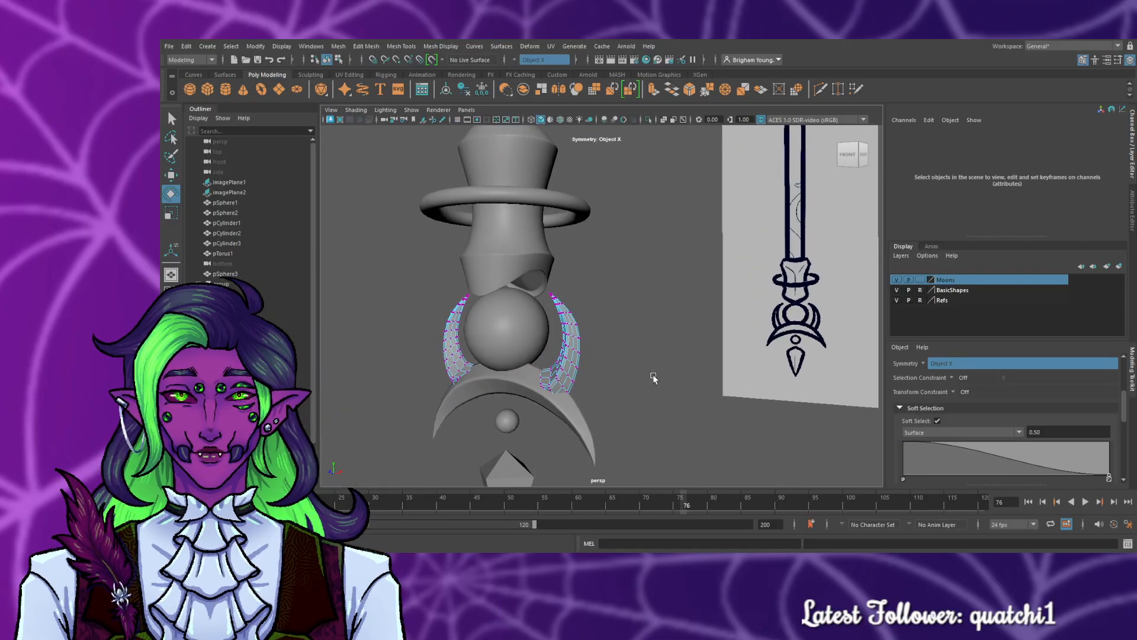
pyautogui.scroll(2, 653, 378)
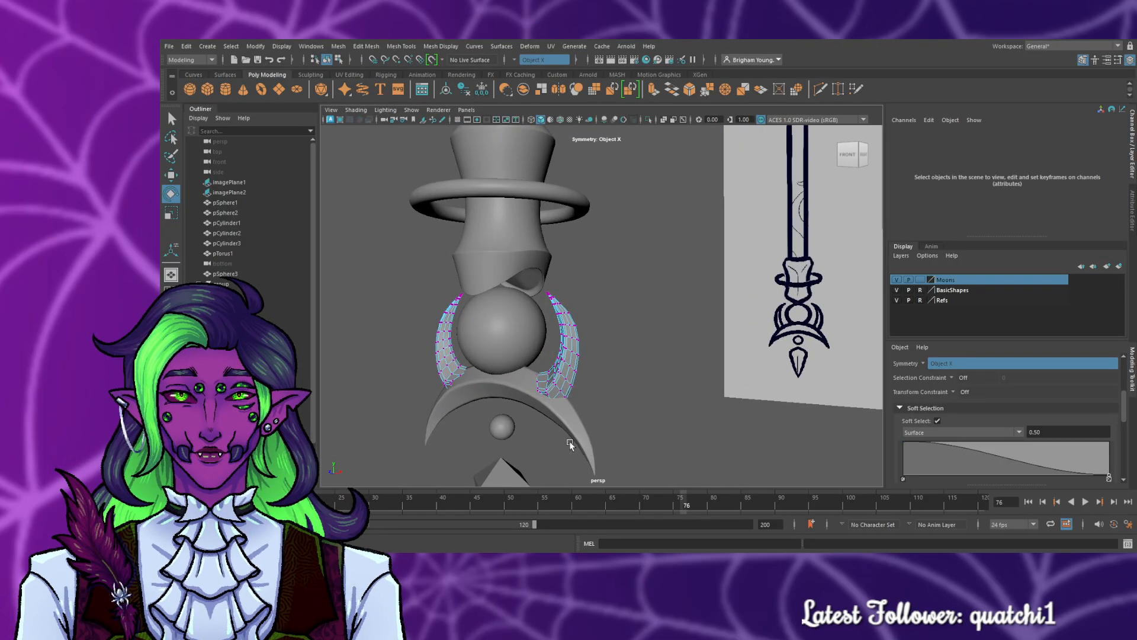
pyautogui.moveTo(616, 314); pyautogui.dragTo(655, 271, button='right')
pyautogui.click(643, 466)
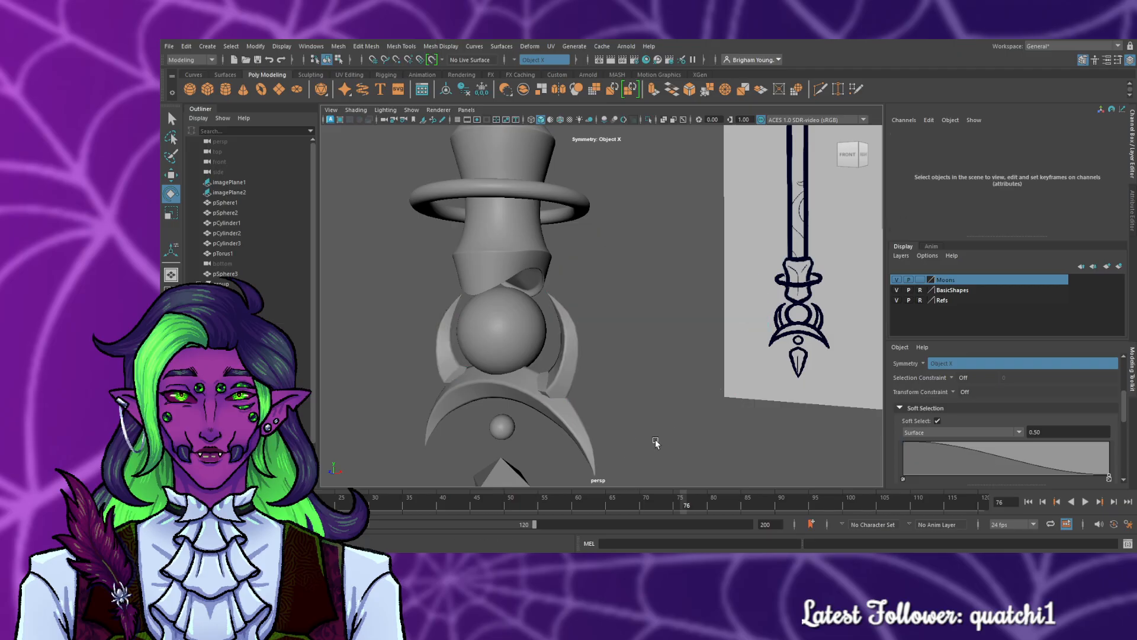
# - Select the two-armed crescent at its joint with the wide crescent and switch it back to vertex editing
pyautogui.keyDown('alt'); pyautogui.moveTo(653, 437); pyautogui.dragTo(593, 370); pyautogui.keyUp('alt')
pyautogui.scroll(5, 497, 391)
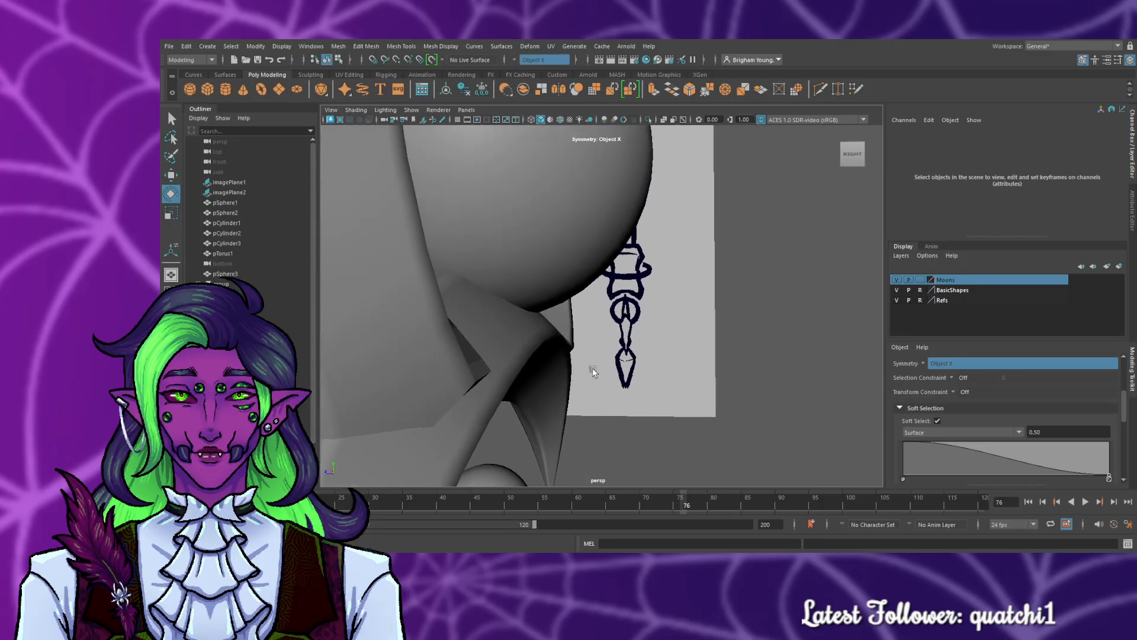
pyautogui.click(474, 377)
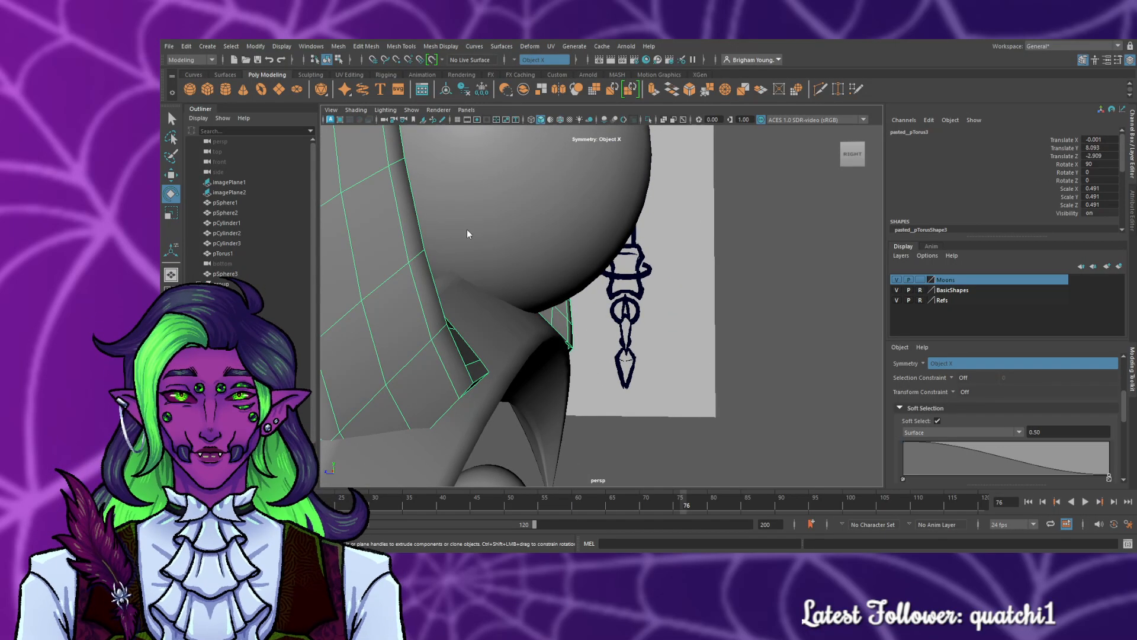
pyautogui.moveTo(419, 263); pyautogui.dragTo(379, 263, button='right')
# - Examine the arms' lower ends against the side reference sketch
pyautogui.press('space')
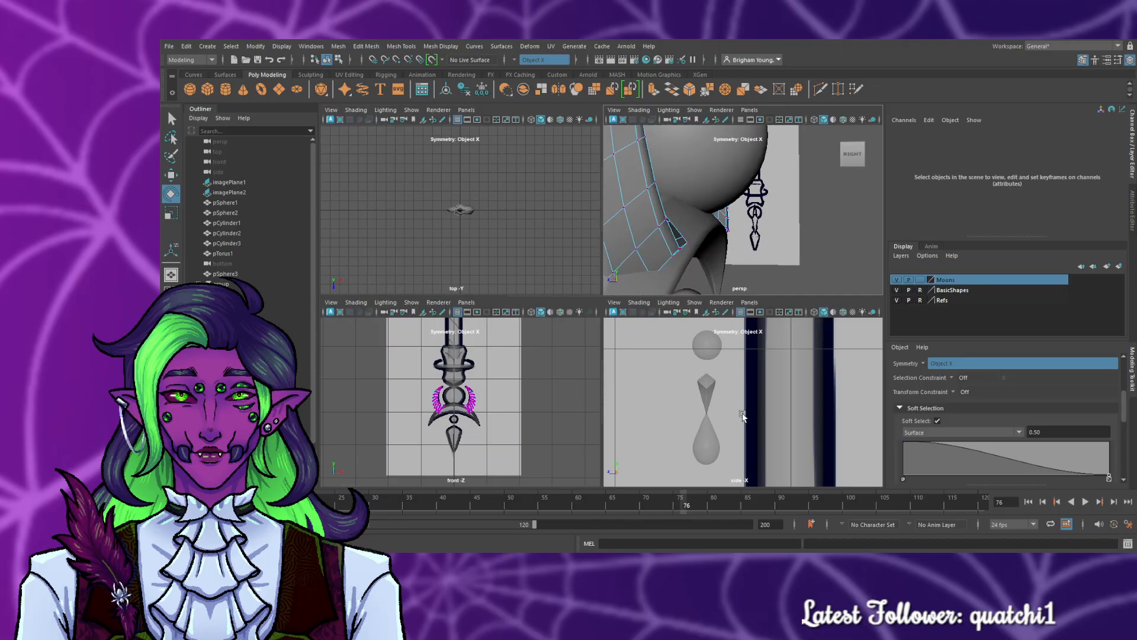
pyautogui.press('space')
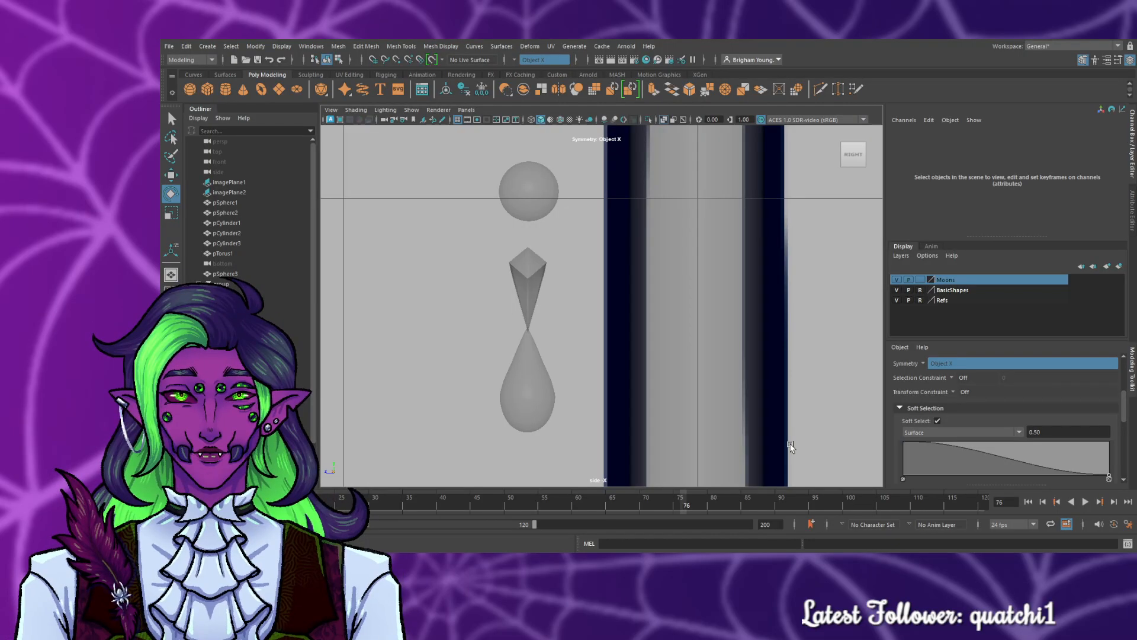
pyautogui.moveTo(753, 426)
pyautogui.keyDown('alt'); pyautogui.mouseDown(button='middle')
pyautogui.moveTo(724, 211)
pyautogui.moveTo(691, 218)
pyautogui.mouseUp(button='middle'); pyautogui.keyUp('alt')
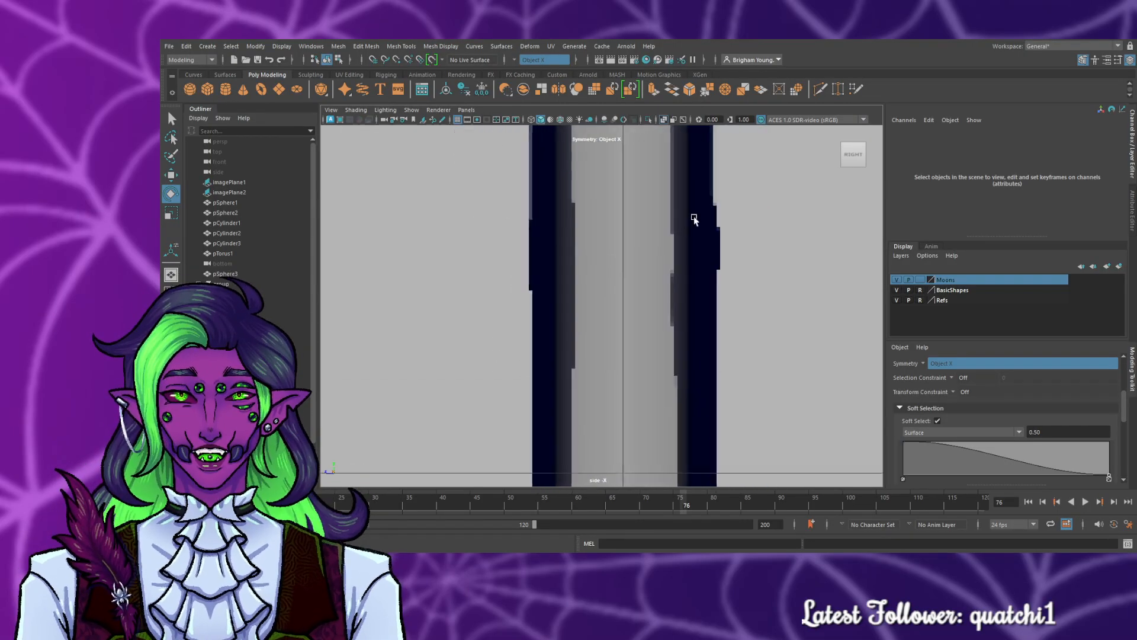
pyautogui.scroll(-12, 696, 384)
pyautogui.press('f')
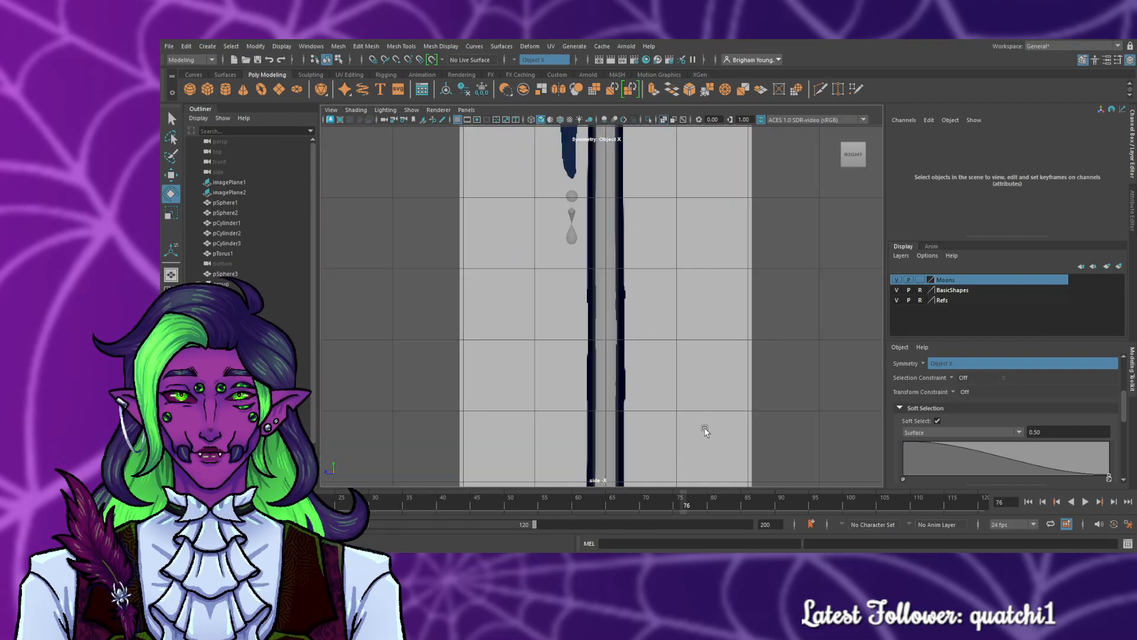
pyautogui.scroll(10, 711, 284)
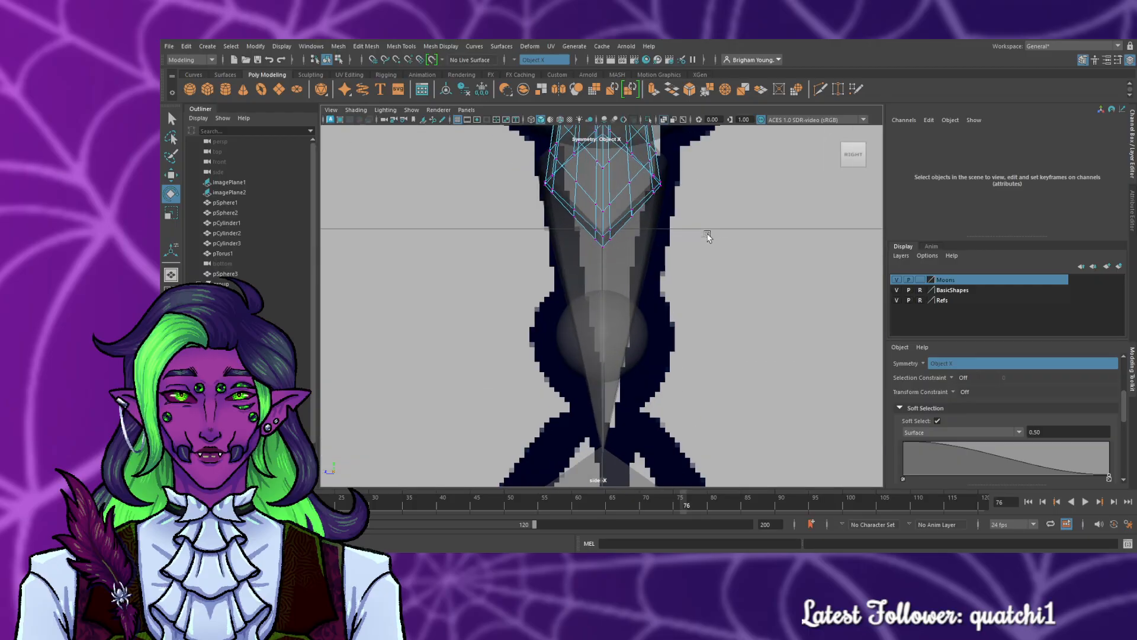
pyautogui.keyDown('alt'); pyautogui.moveTo(707, 199); pyautogui.dragTo(683, 327, button='middle'); pyautogui.keyUp('alt')
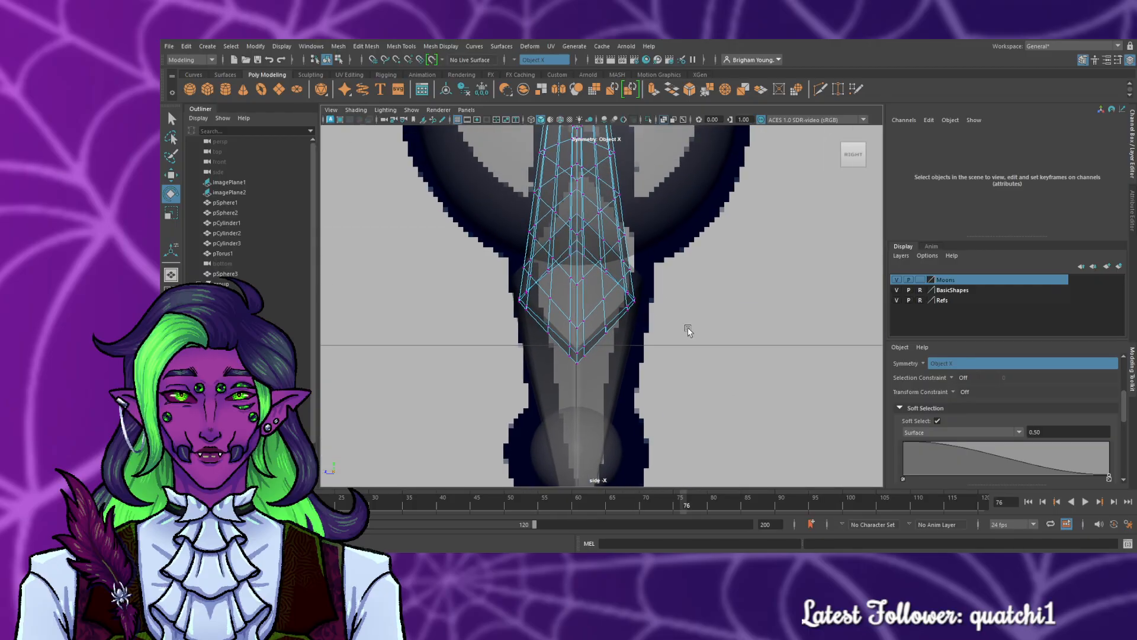
pyautogui.press('space')
pyautogui.press('space')
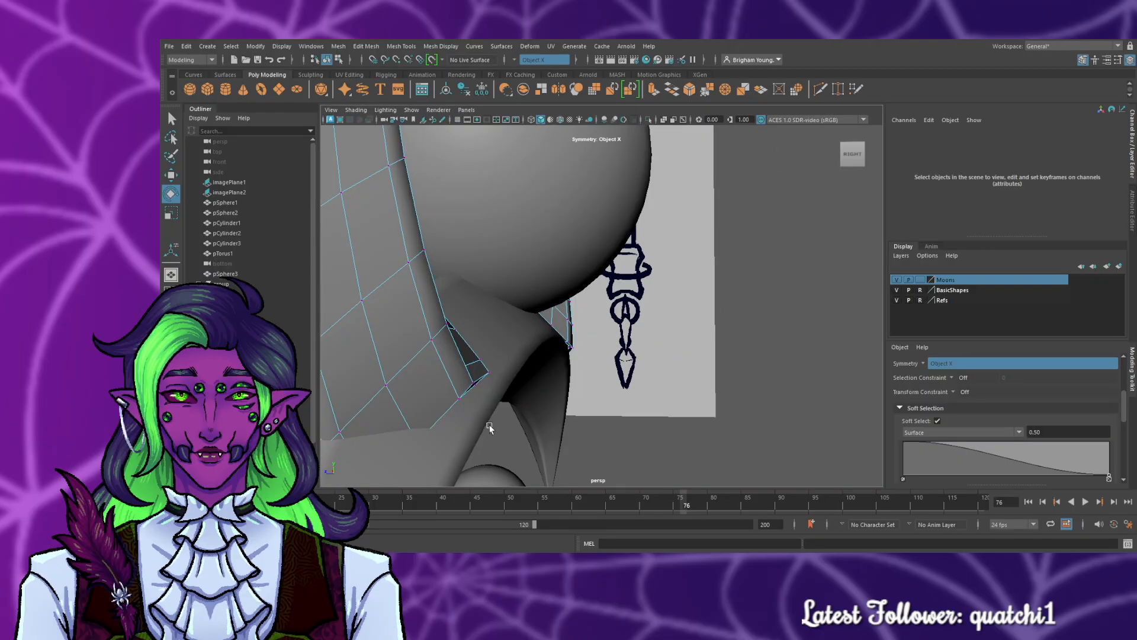
# - Select the front and back corner vertices at the arms' lower ends, ready for moving
pyautogui.keyDown('alt'); pyautogui.moveTo(510, 435); pyautogui.dragTo(593, 389); pyautogui.keyUp('alt')
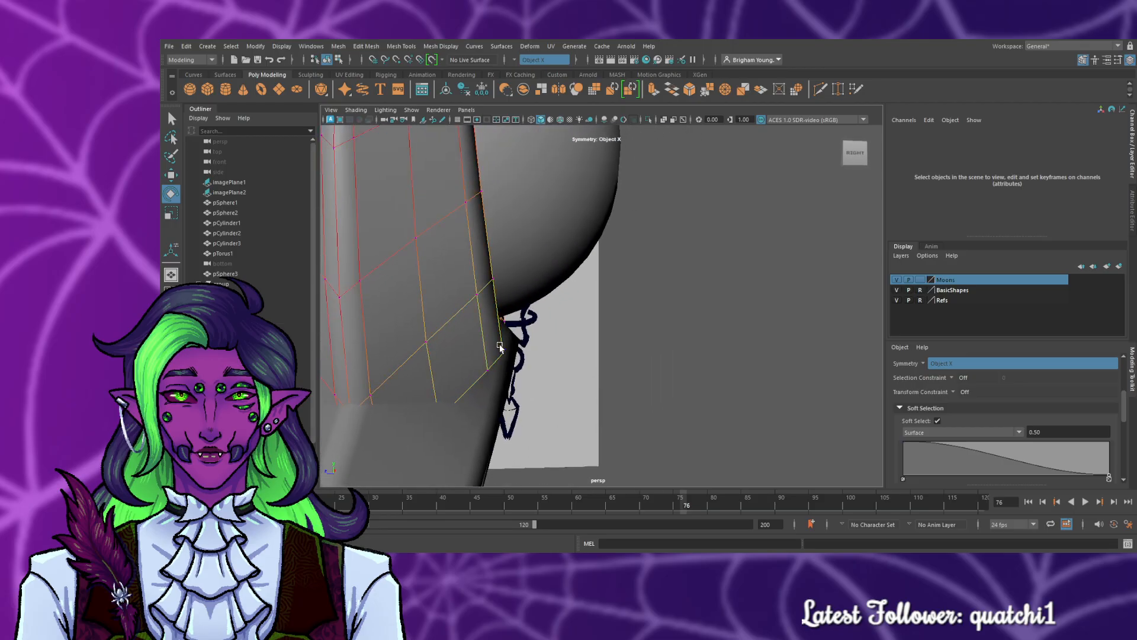
pyautogui.moveTo(501, 343); pyautogui.dragTo(510, 358)
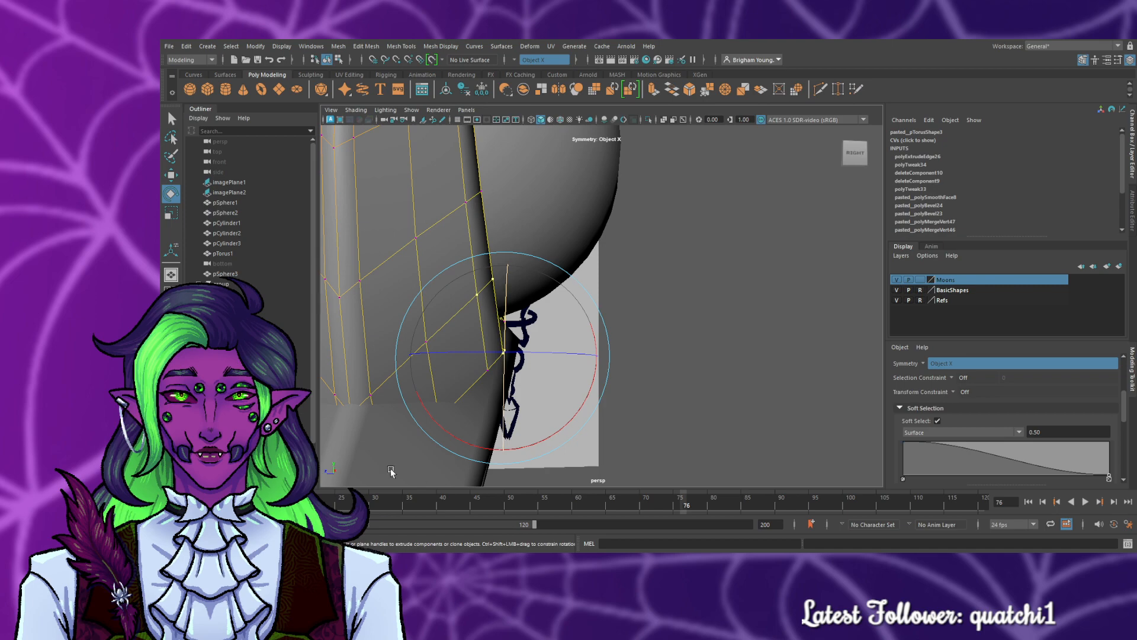
pyautogui.keyDown('alt'); pyautogui.moveTo(388, 472); pyautogui.dragTo(448, 446); pyautogui.keyUp('alt')
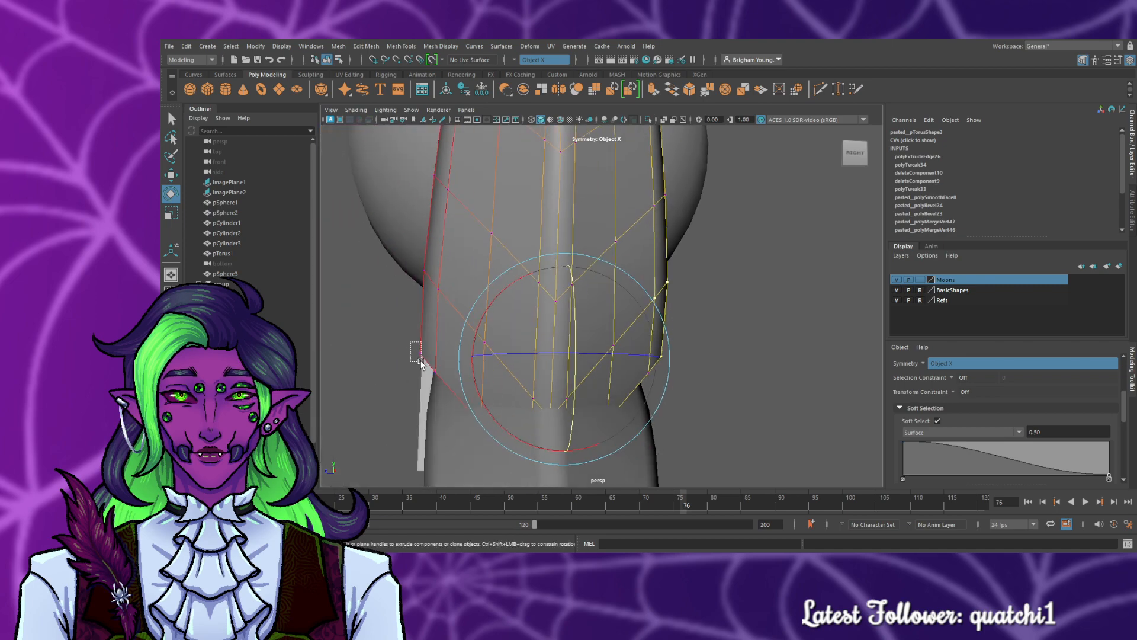
pyautogui.moveTo(421, 363); pyautogui.dragTo(422, 364)
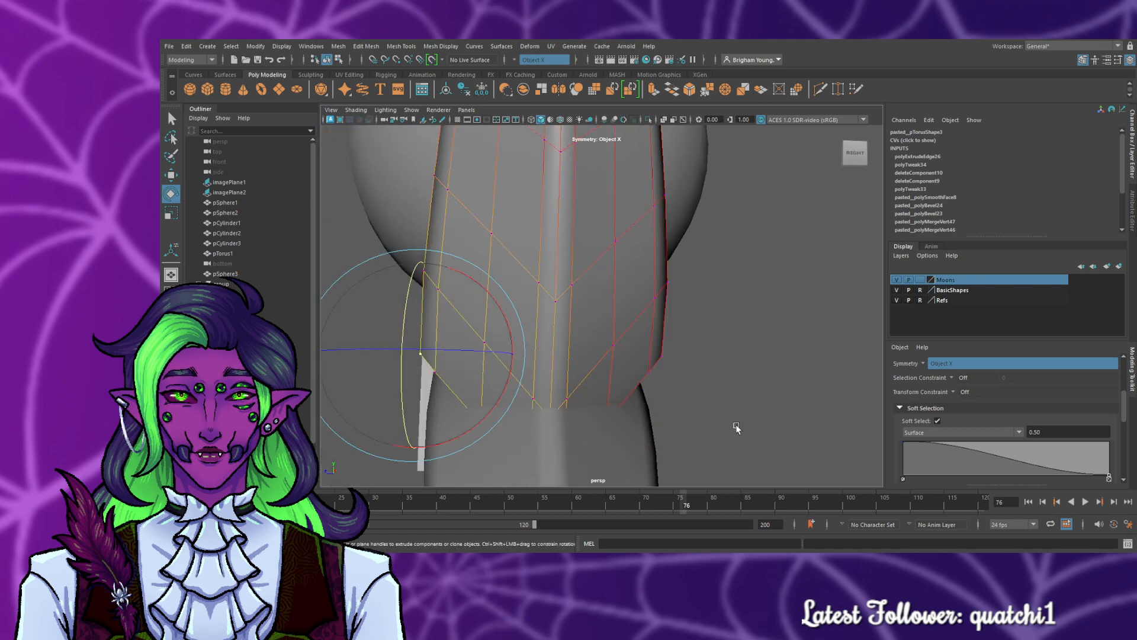
pyautogui.press('f')
pyautogui.keyDown('alt'); pyautogui.moveTo(746, 431); pyautogui.dragTo(682, 443); pyautogui.keyUp('alt')
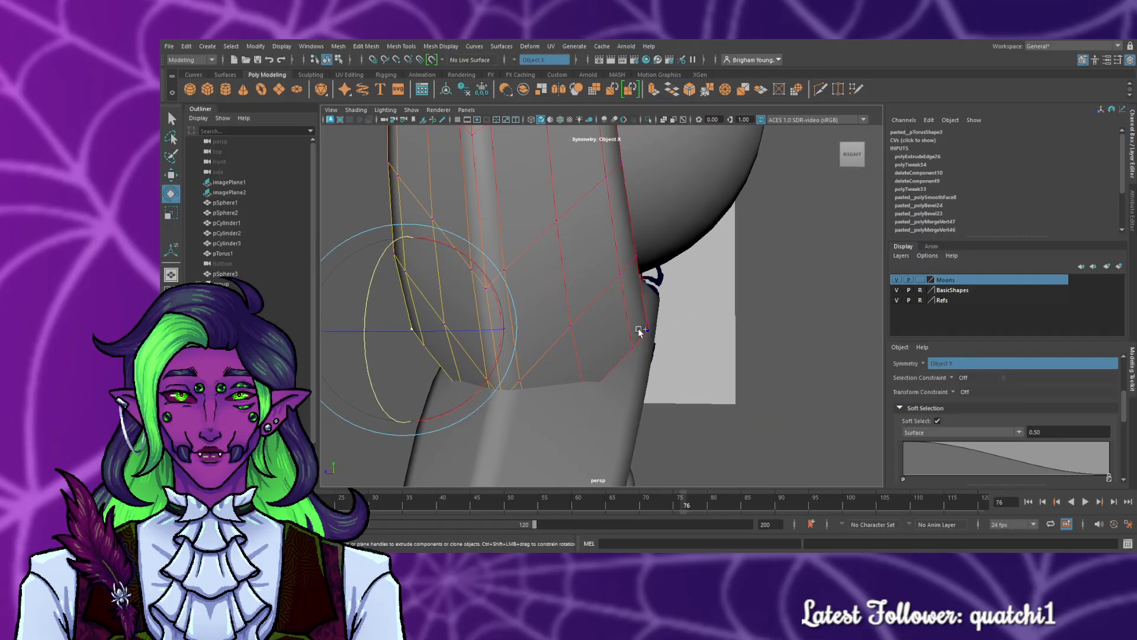
pyautogui.keyDown('shift'); pyautogui.moveTo(657, 343); pyautogui.dragTo(662, 347); pyautogui.keyUp('shift')
pyautogui.press('w')
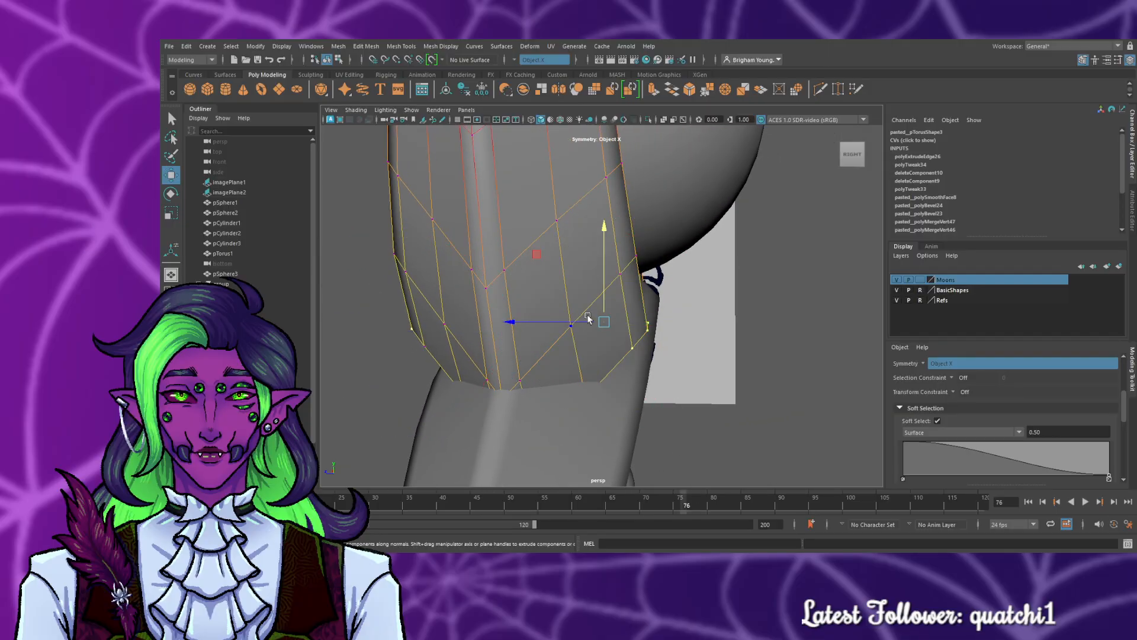
# - Try to move and uniformly scale the lower corner vertices with soft selection on, undoing both changes
pyautogui.moveTo(574, 325); pyautogui.dragTo(850, 375)
pyautogui.hotkey('ctrl', 'z')
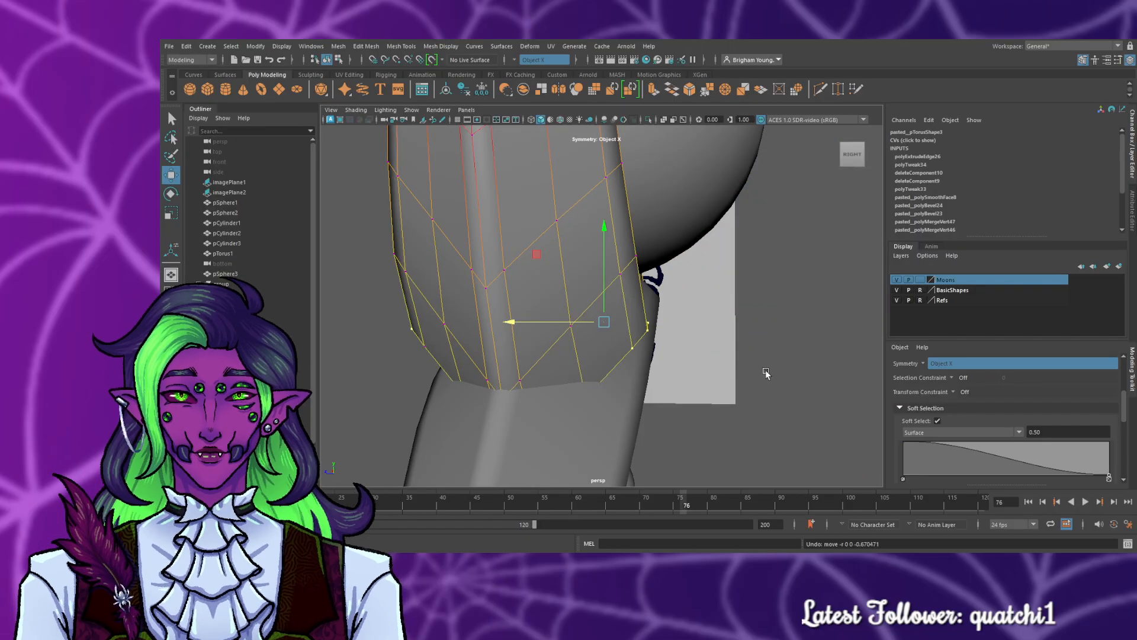
pyautogui.keyDown('alt'); pyautogui.moveTo(766, 372); pyautogui.dragTo(715, 395); pyautogui.keyUp('alt')
pyautogui.press('e')
pyautogui.press('r')
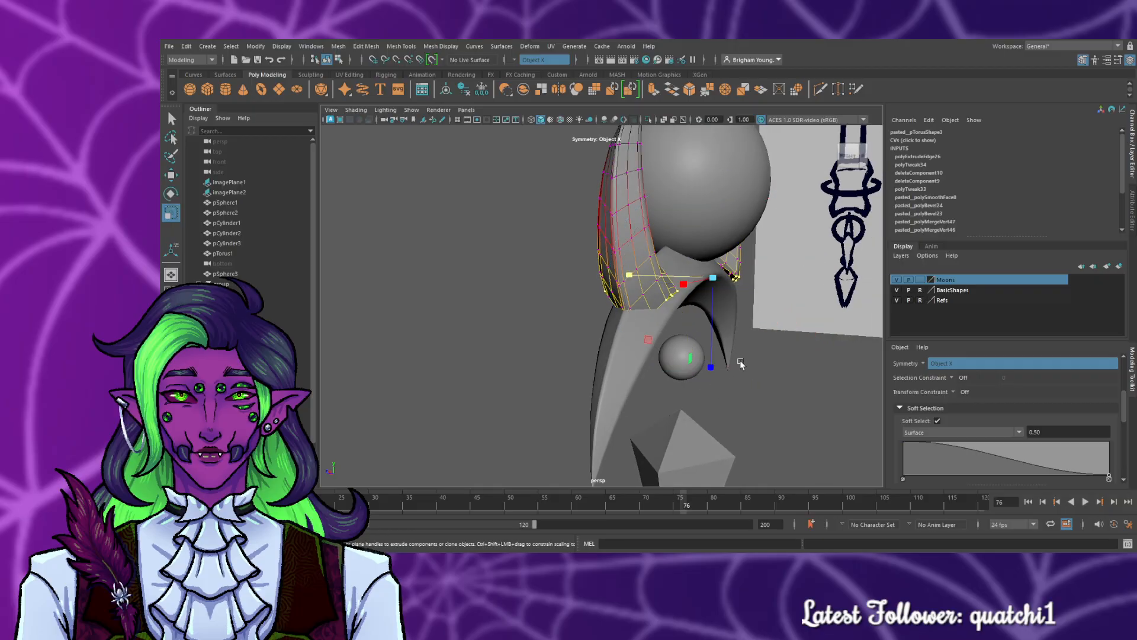
pyautogui.moveTo(704, 284); pyautogui.dragTo(678, 345)
pyautogui.hotkey('ctrl', 'z')
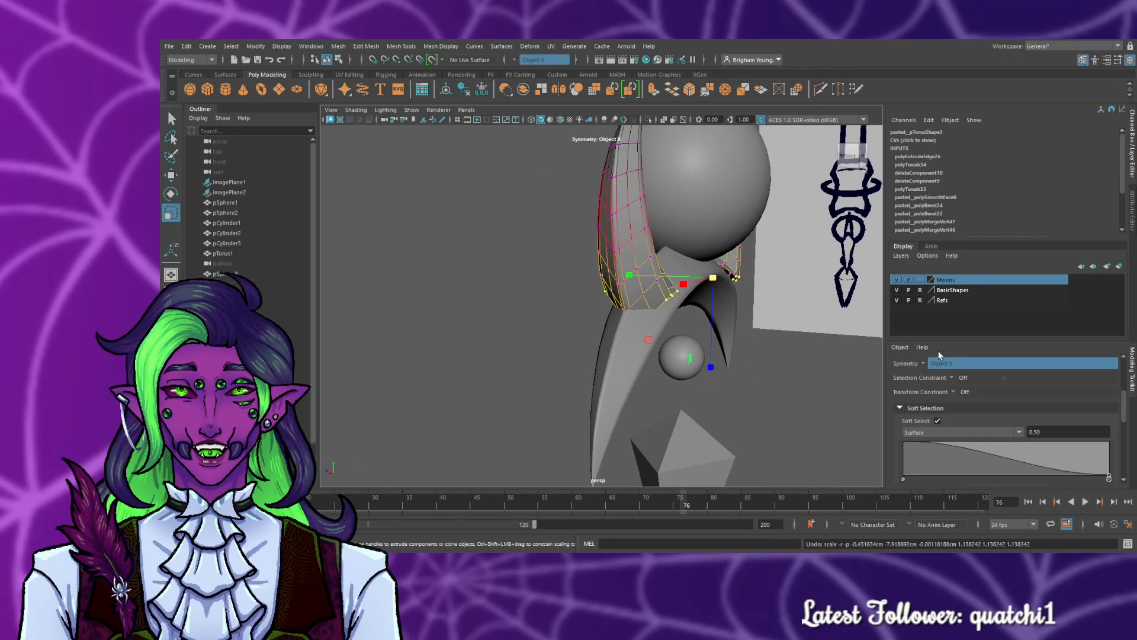
# - Turn off soft selection, try scaling the lower corner vertices inward and undo the scaling
pyautogui.click(938, 420)
pyautogui.moveTo(711, 277); pyautogui.dragTo(710, 285)
pyautogui.keyDown('alt'); pyautogui.moveTo(806, 350); pyautogui.dragTo(1050, 350); pyautogui.keyUp('alt')
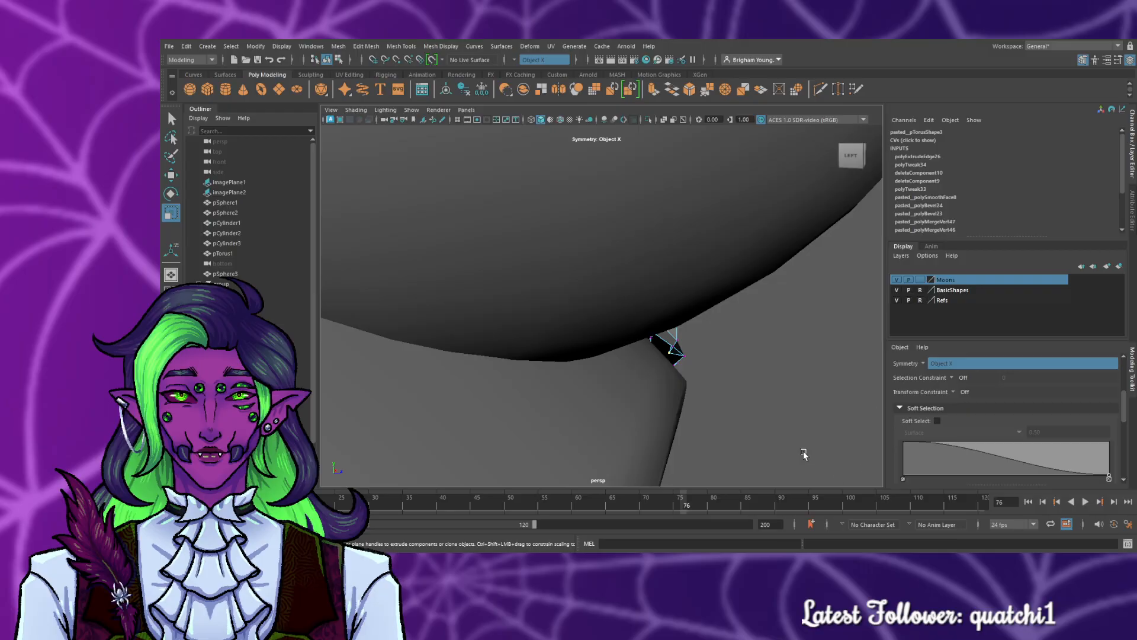
pyautogui.press('space')
pyautogui.scroll(2, 797, 426)
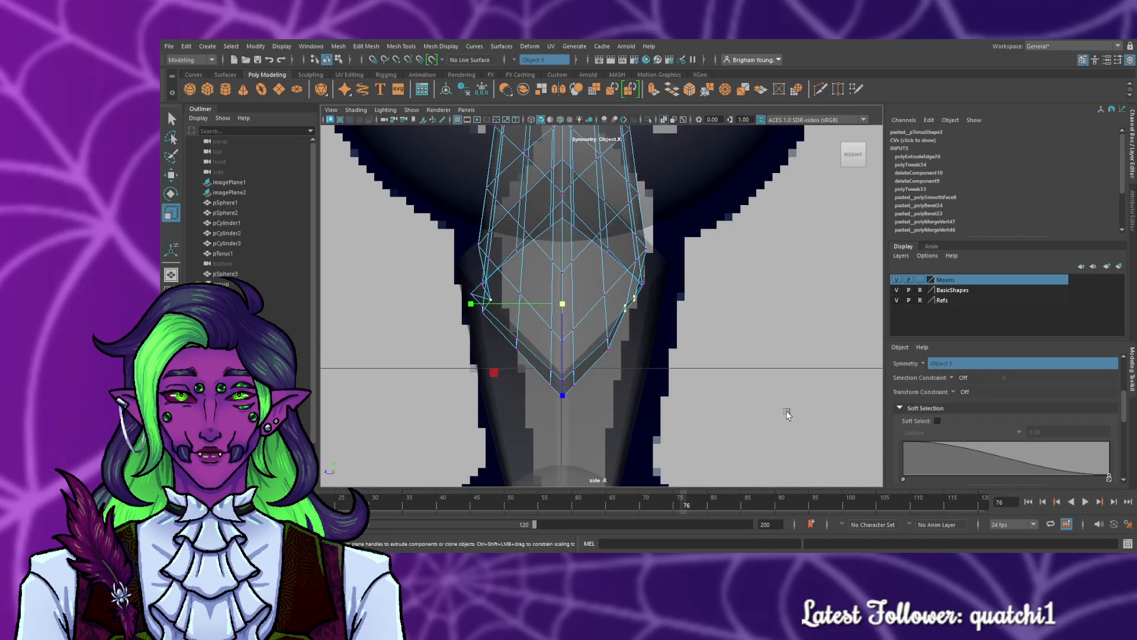
pyautogui.hotkey('ctrl', 'z')
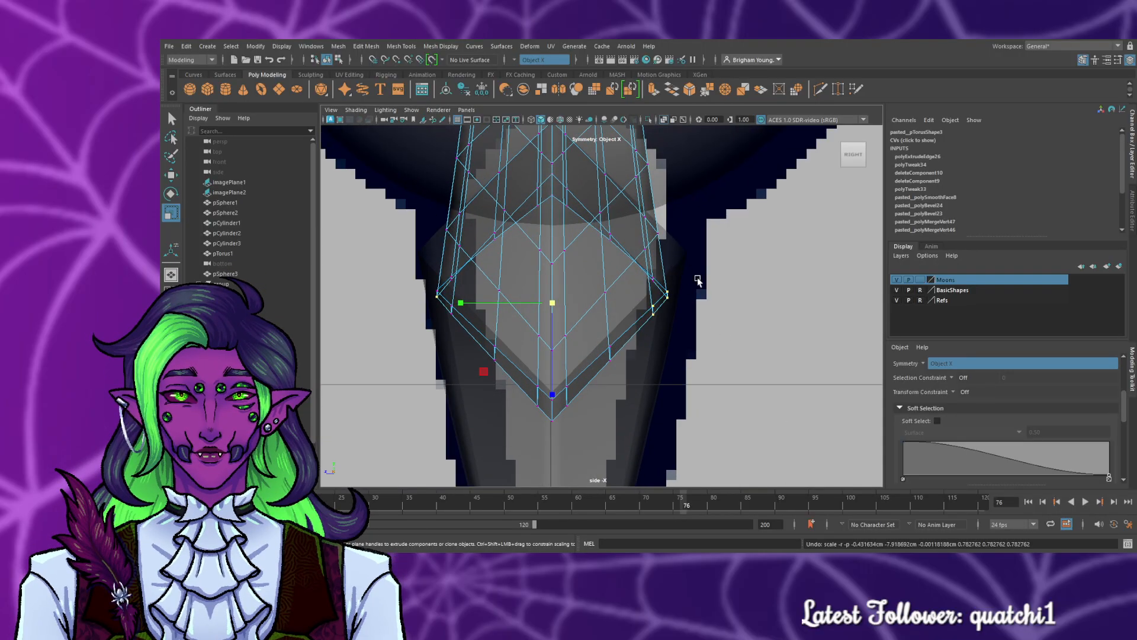
# - Reselect the outermost vertices on both sides of the arms' lower ends in side view and scale them inward
pyautogui.moveTo(679, 342); pyautogui.dragTo(647, 272)
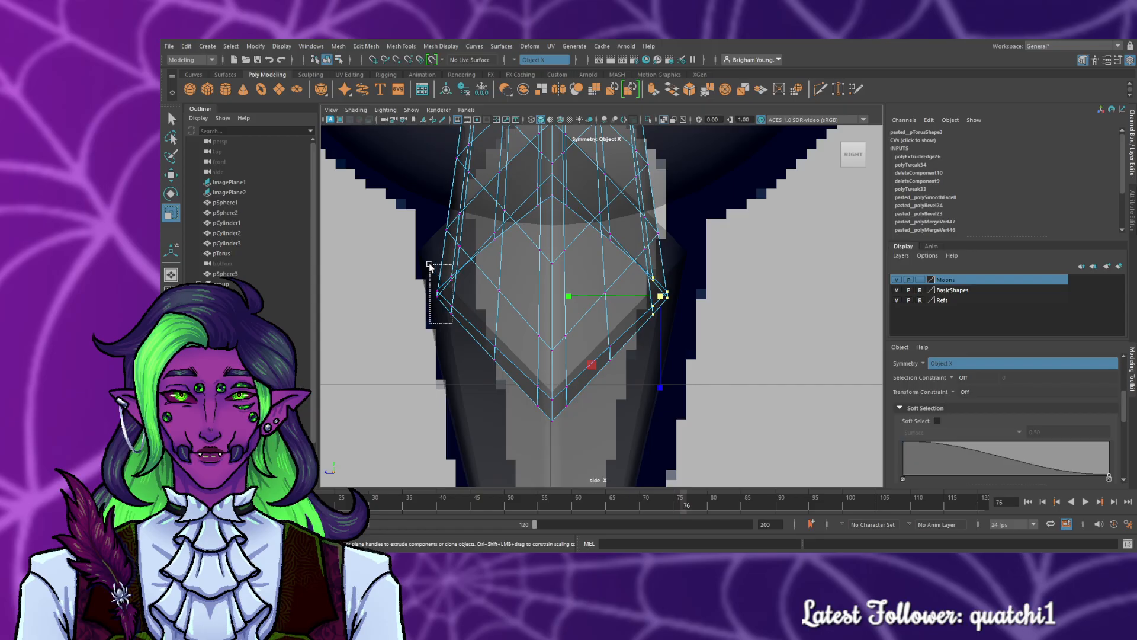
pyautogui.keyDown('shift'); pyautogui.moveTo(430, 265); pyautogui.dragTo(430, 265); pyautogui.keyUp('shift')
pyautogui.moveTo(551, 295); pyautogui.dragTo(514, 294)
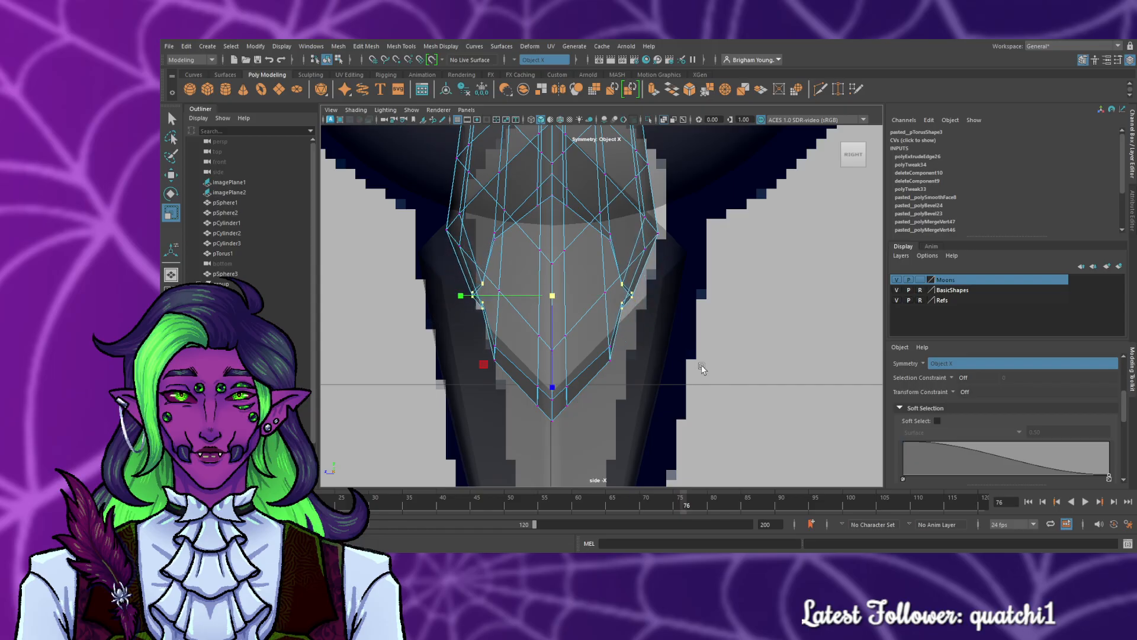
# - Inspect the narrowed lower ends of the arms where they meet the wide crescent from several angles
pyautogui.press('space')
pyautogui.press('space')
pyautogui.keyDown('alt'); pyautogui.moveTo(777, 279); pyautogui.dragTo(763, 361); pyautogui.keyUp('alt')
pyautogui.press('f')
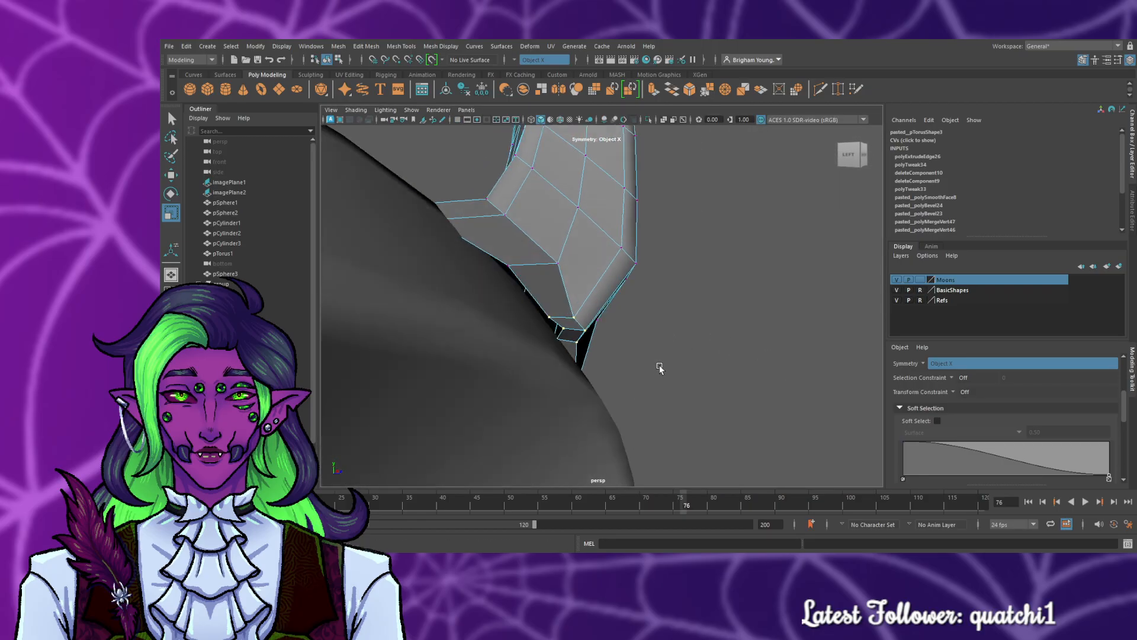
pyautogui.keyDown('alt'); pyautogui.moveTo(659, 367); pyautogui.dragTo(654, 372); pyautogui.keyUp('alt')
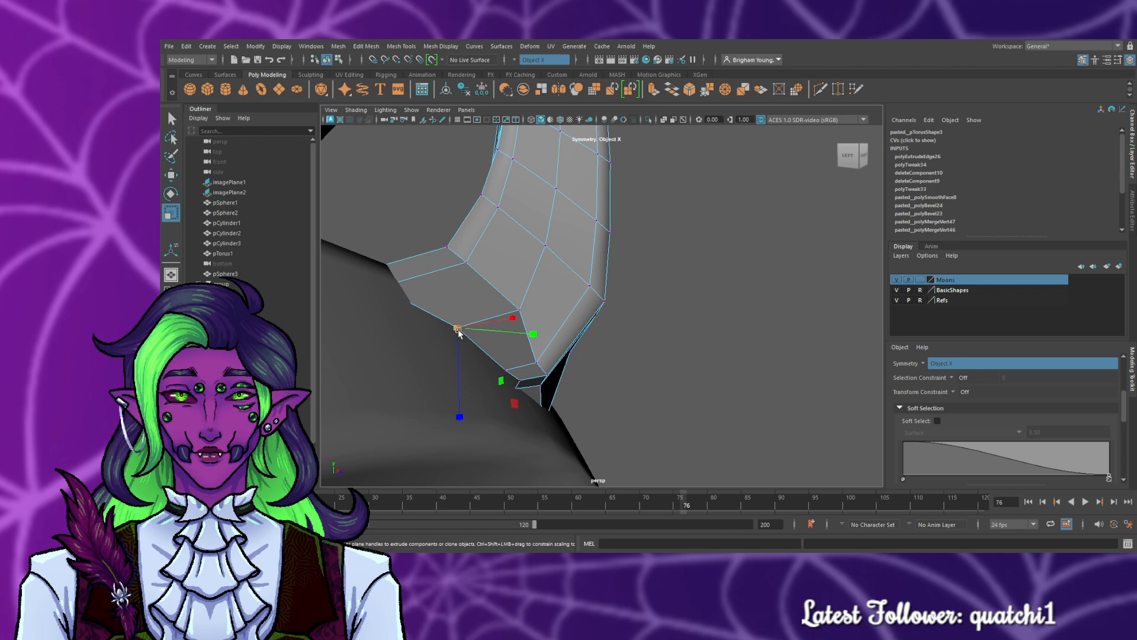
pyautogui.moveTo(459, 330); pyautogui.dragTo(433, 334)
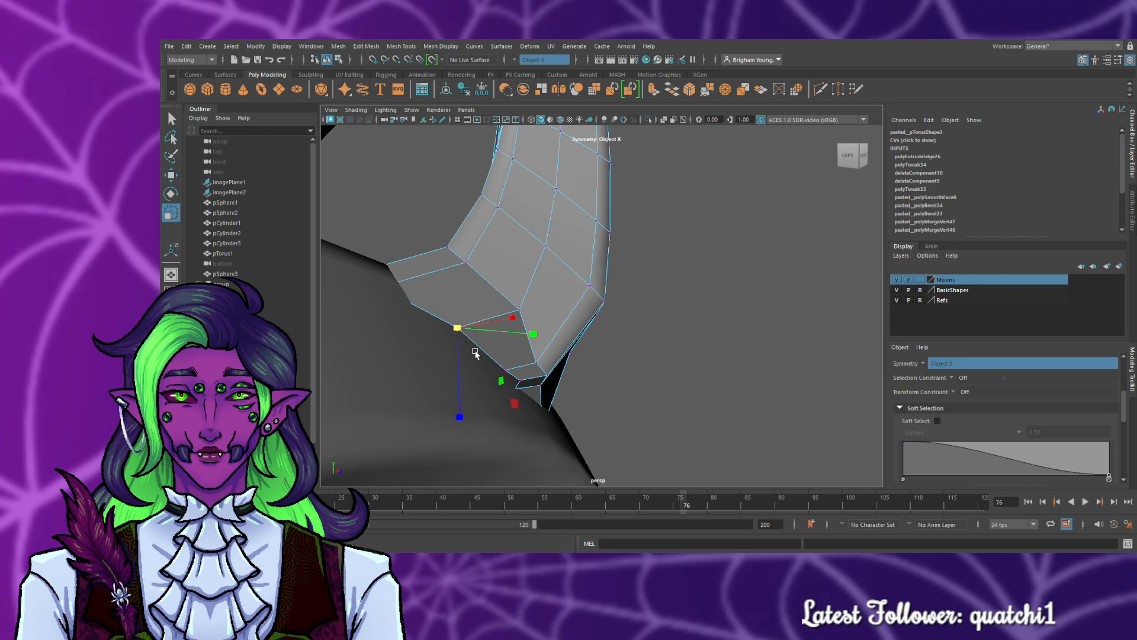
pyautogui.keyDown('alt'); pyautogui.moveTo(351, 408); pyautogui.dragTo(442, 421); pyautogui.keyUp('alt')
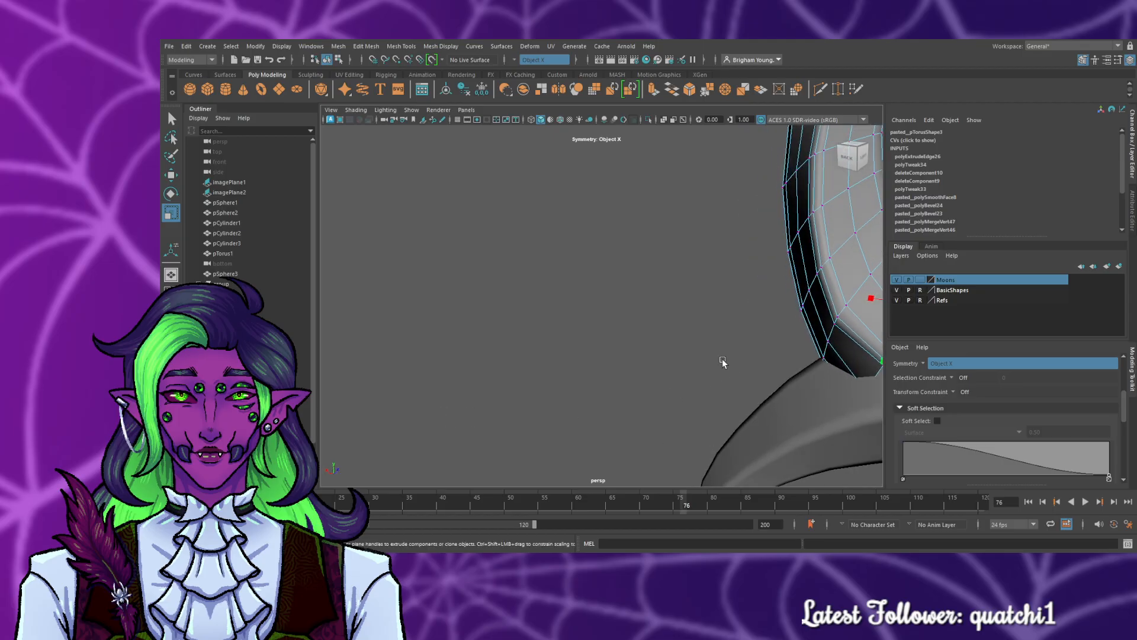
pyautogui.keyDown('alt'); pyautogui.moveTo(724, 361); pyautogui.dragTo(692, 379); pyautogui.keyUp('alt')
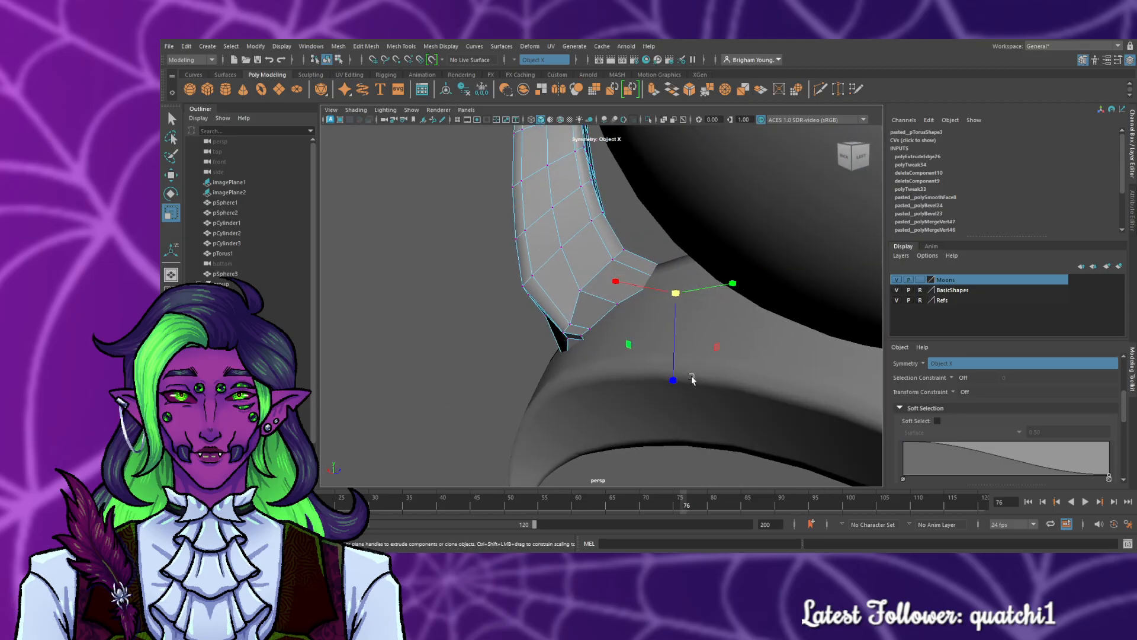
# - Scale the paired inner vertices on the horn's base edge closer together where it meets the ring
pyautogui.keyDown('shift'); pyautogui.click(617, 306); pyautogui.keyUp('shift')
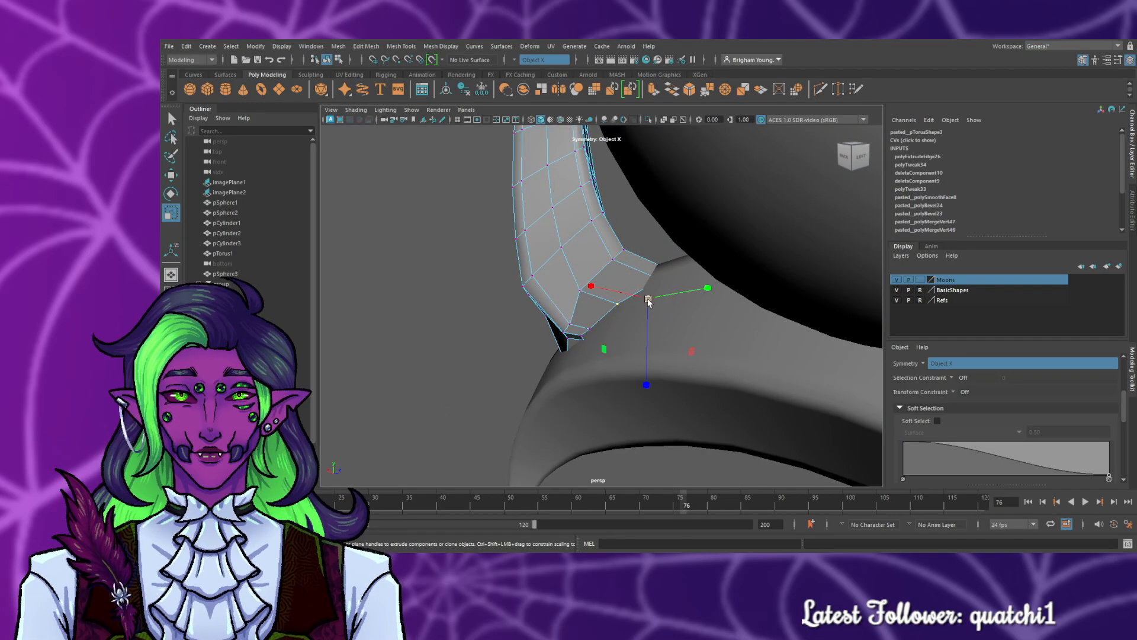
pyautogui.moveTo(648, 301); pyautogui.dragTo(625, 306)
pyautogui.scroll(5, 600, 366)
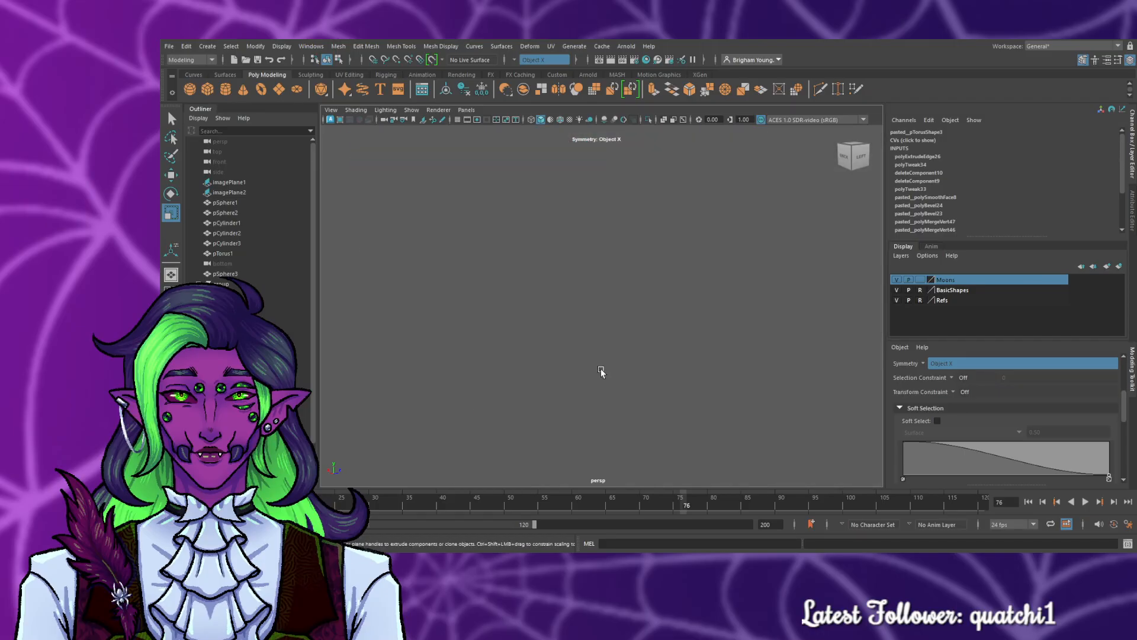
pyautogui.scroll(-4, 606, 379)
pyautogui.moveTo(613, 388)
pyautogui.keyDown('alt'); pyautogui.mouseDown(button='middle')
pyautogui.moveTo(621, 368)
pyautogui.moveTo(619, 386)
pyautogui.mouseUp(button='middle'); pyautogui.keyUp('alt')
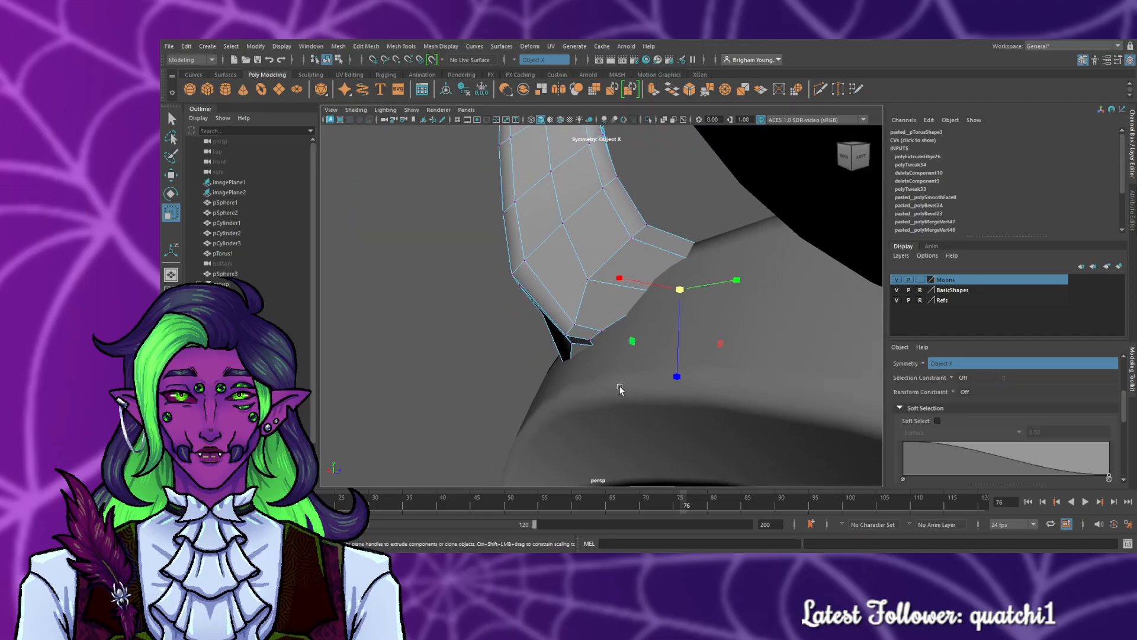
pyautogui.keyDown('alt'); pyautogui.moveTo(598, 342); pyautogui.dragTo(676, 394); pyautogui.keyUp('alt')
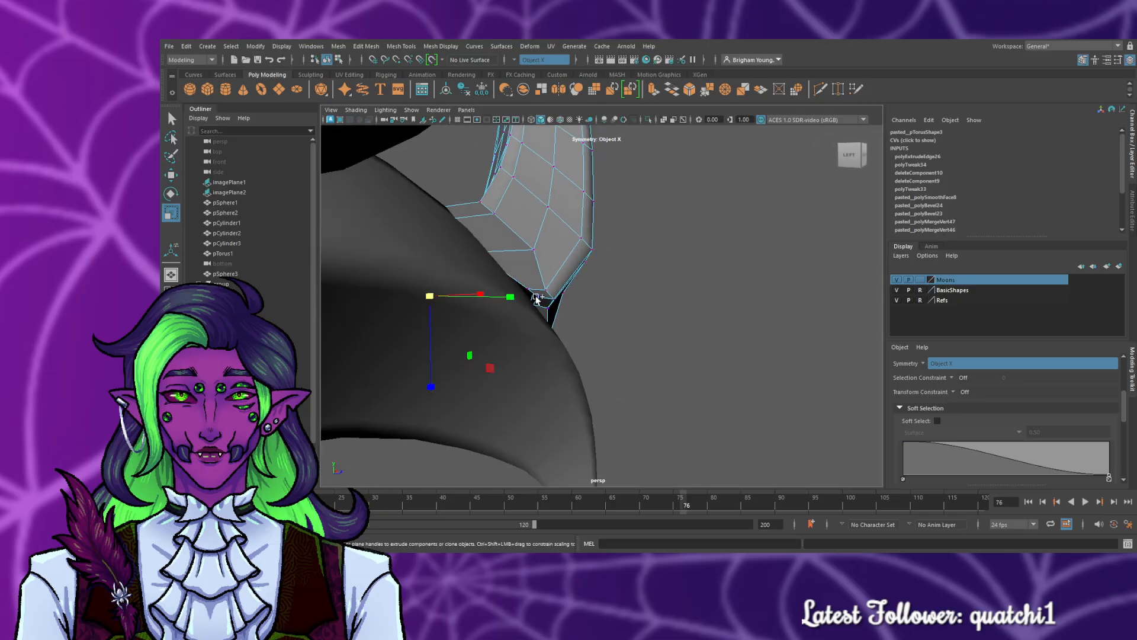
pyautogui.moveTo(479, 302); pyautogui.dragTo(487, 299)
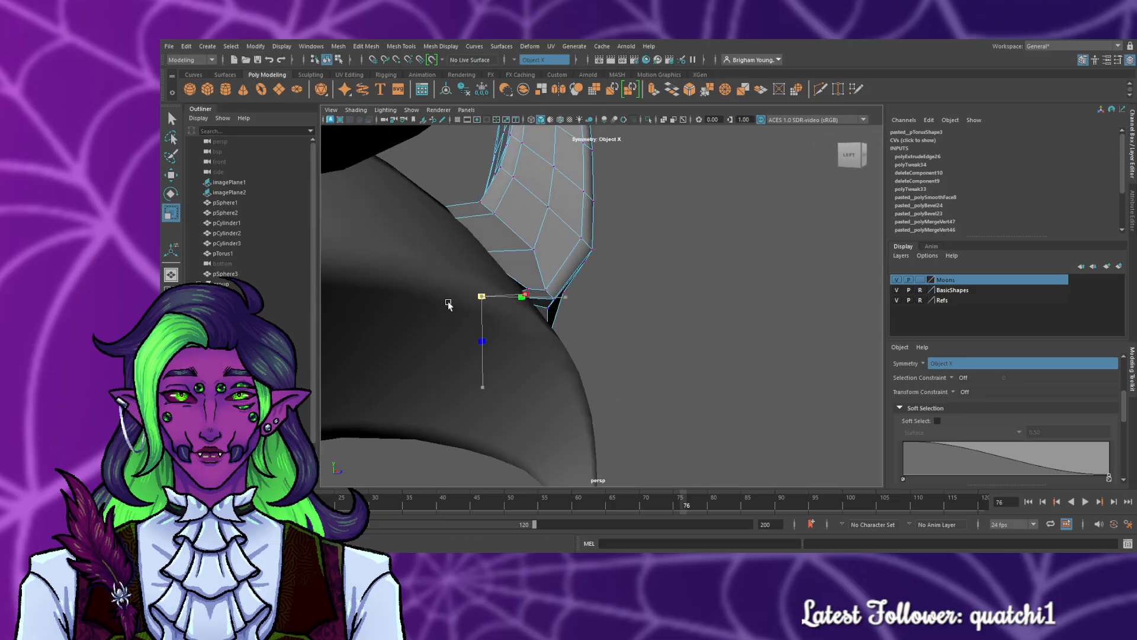
# - Select the overlapping corner vertices at the horn's lower base and scale them slightly inward
pyautogui.scroll(5, 554, 367)
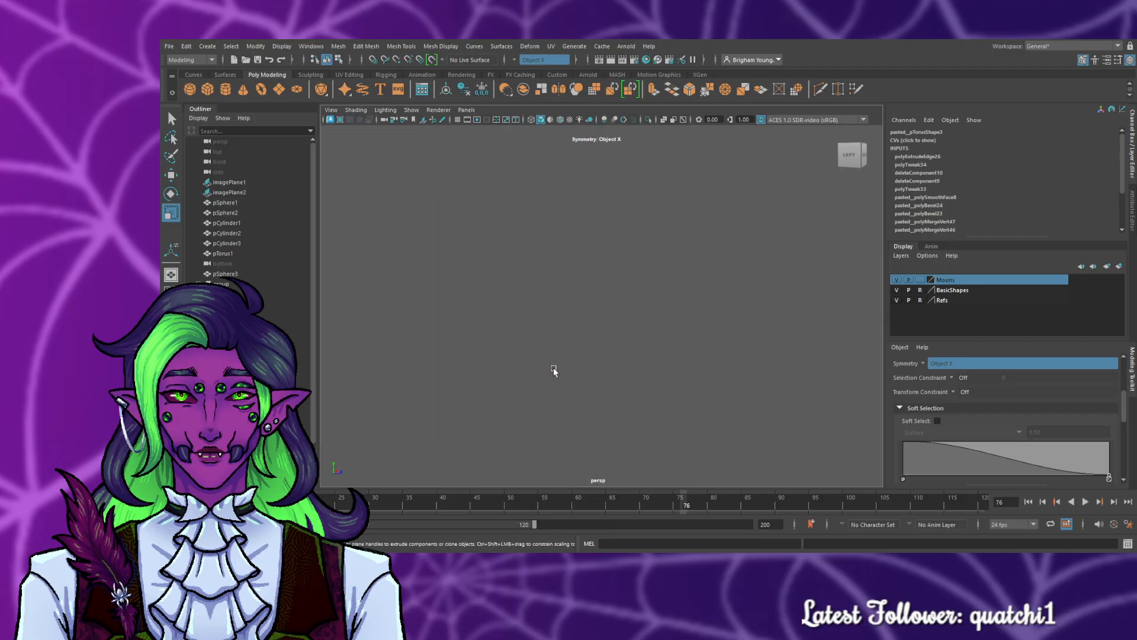
pyautogui.scroll(-4, 552, 370)
pyautogui.scroll(3, 554, 367)
pyautogui.keyDown('alt'); pyautogui.moveTo(555, 366); pyautogui.dragTo(590, 387); pyautogui.keyUp('alt')
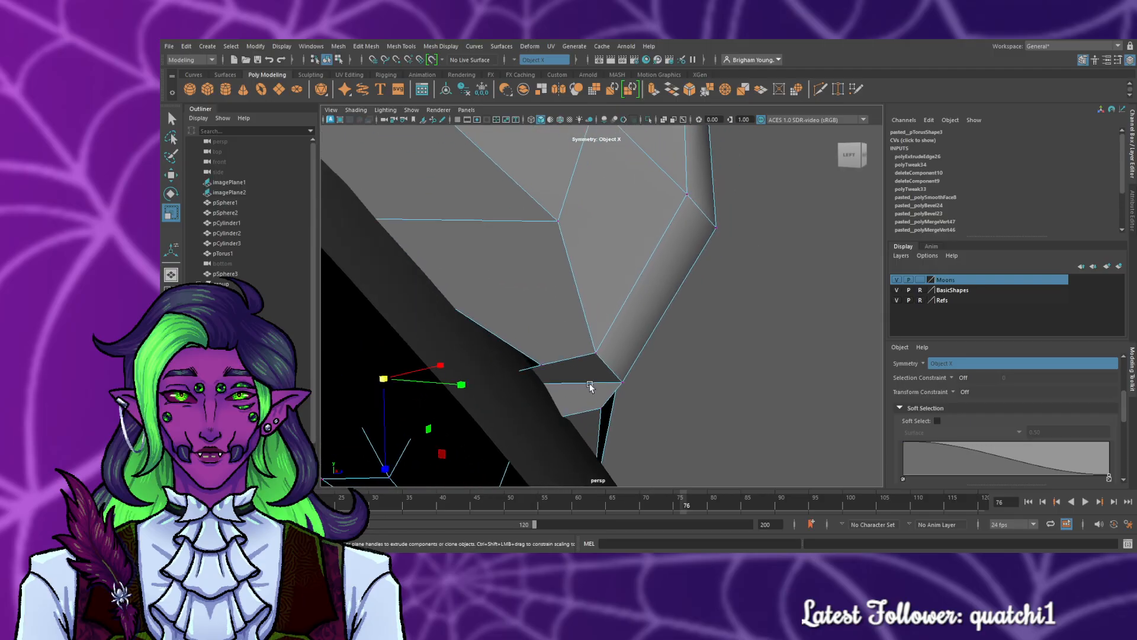
pyautogui.click(544, 365)
pyautogui.keyDown('alt'); pyautogui.moveTo(411, 376); pyautogui.dragTo(450, 374); pyautogui.keyUp('alt')
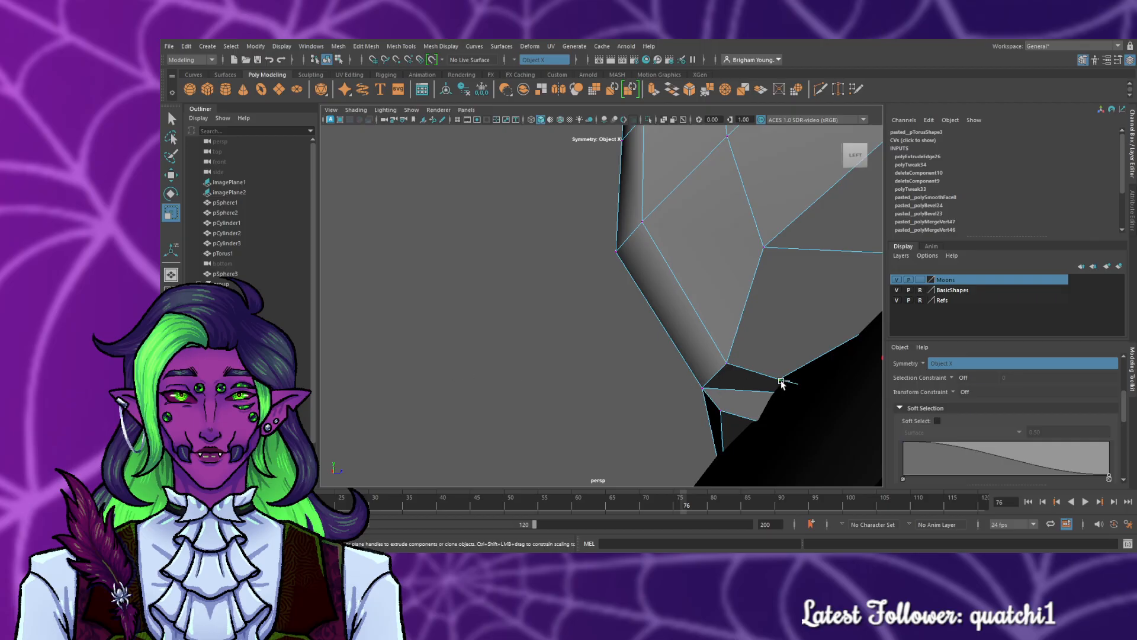
pyautogui.keyDown('alt'); pyautogui.moveTo(838, 415); pyautogui.dragTo(812, 394); pyautogui.keyUp('alt')
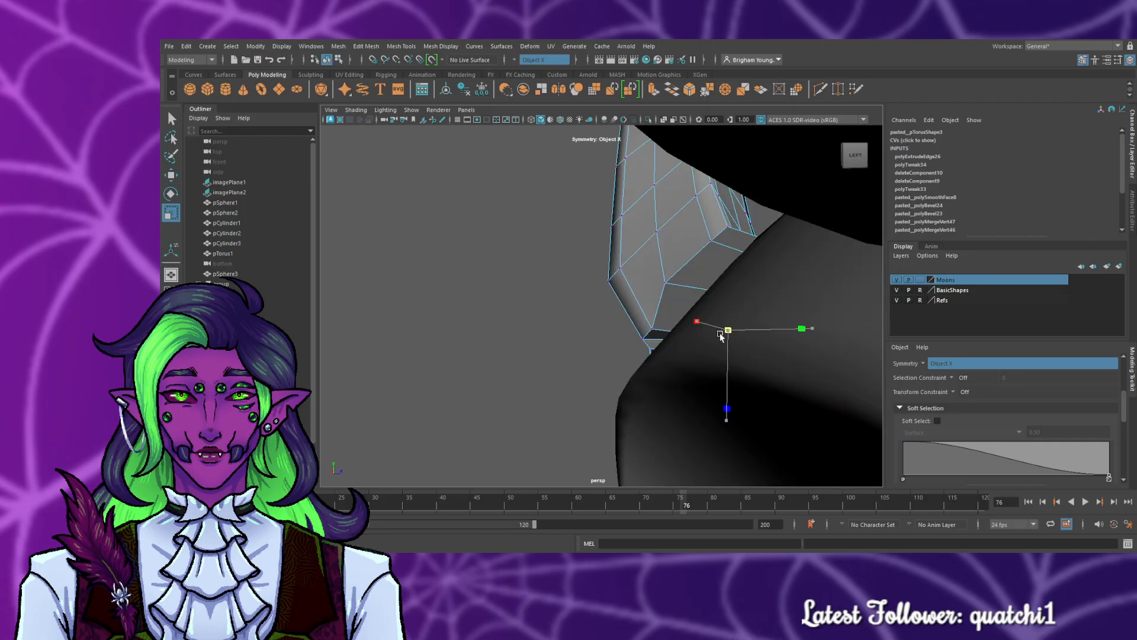
# - Spread the two protruding corner vertices of the horn's base apart so they line up with the outline
pyautogui.keyDown('alt'); pyautogui.moveTo(563, 351); pyautogui.dragTo(540, 349); pyautogui.keyUp('alt')
pyautogui.press('f')
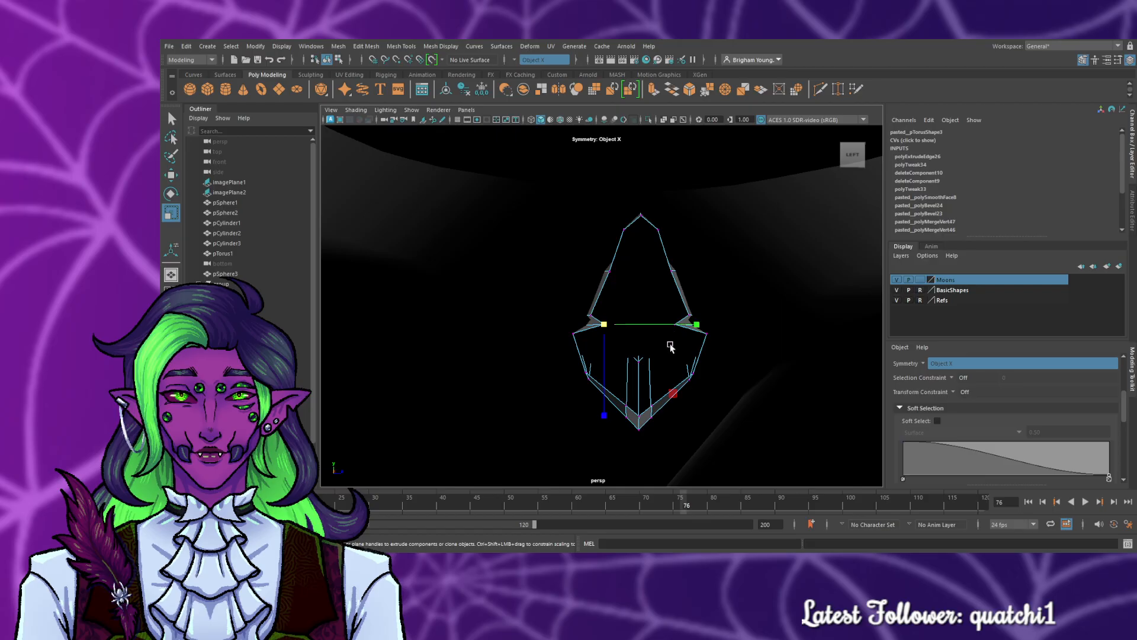
pyautogui.keyDown('shift'); pyautogui.click(601, 325); pyautogui.keyUp('shift')
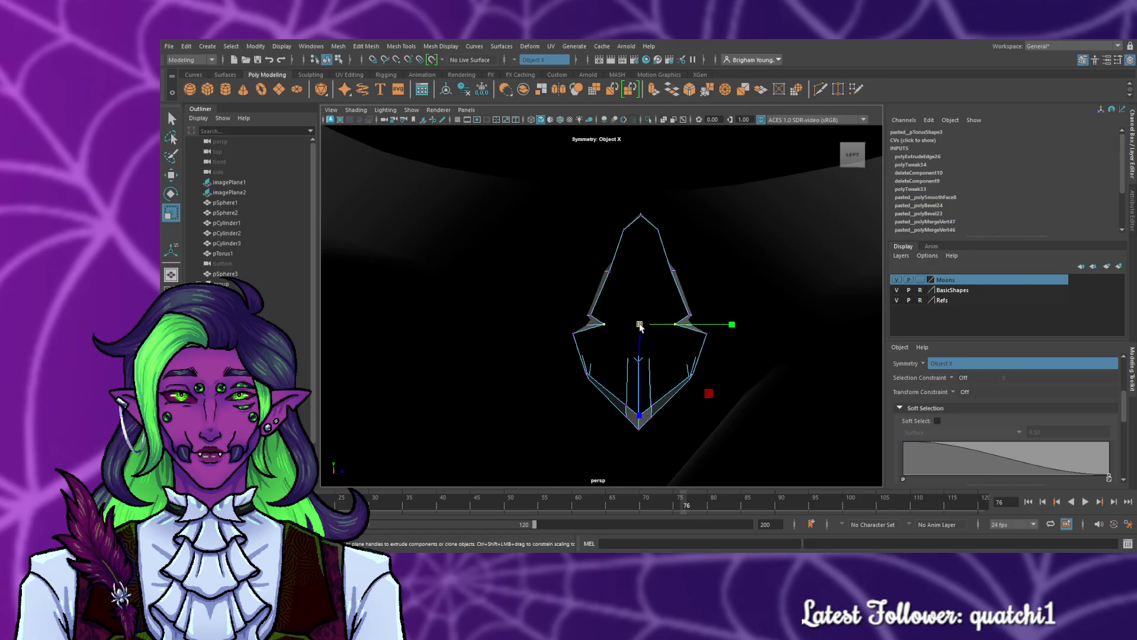
pyautogui.moveTo(640, 324); pyautogui.dragTo(633, 323)
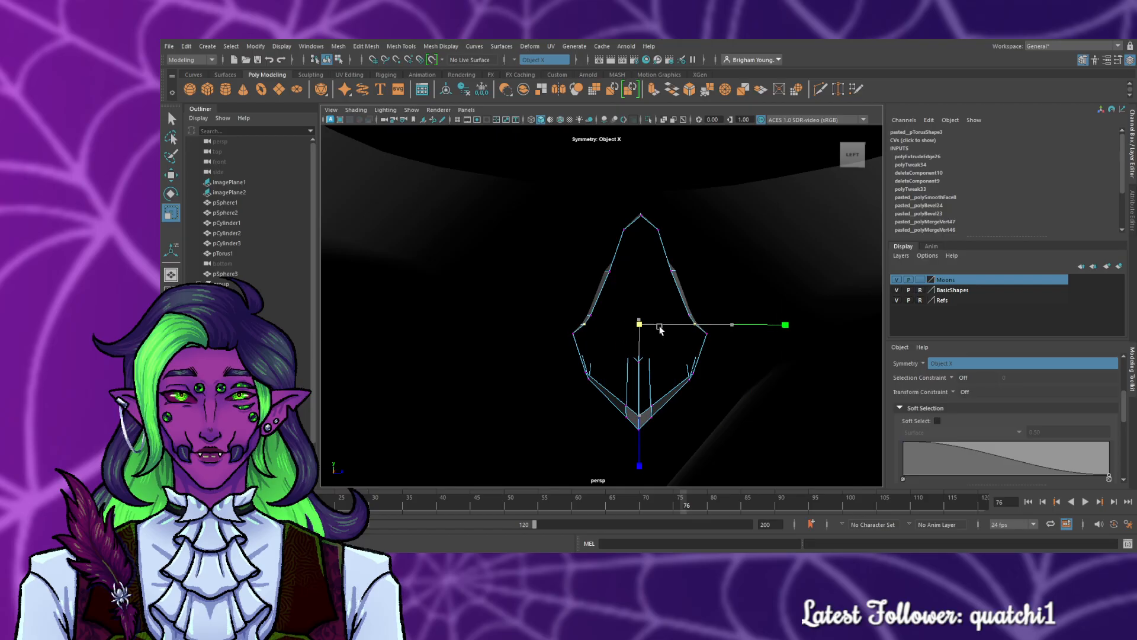
# - Scale the side-edge vertices at the widest row of the horn's lower end inward
pyautogui.keyDown('alt'); pyautogui.moveTo(798, 407); pyautogui.dragTo(585, 401); pyautogui.keyUp('alt')
pyautogui.scroll(4, 596, 367)
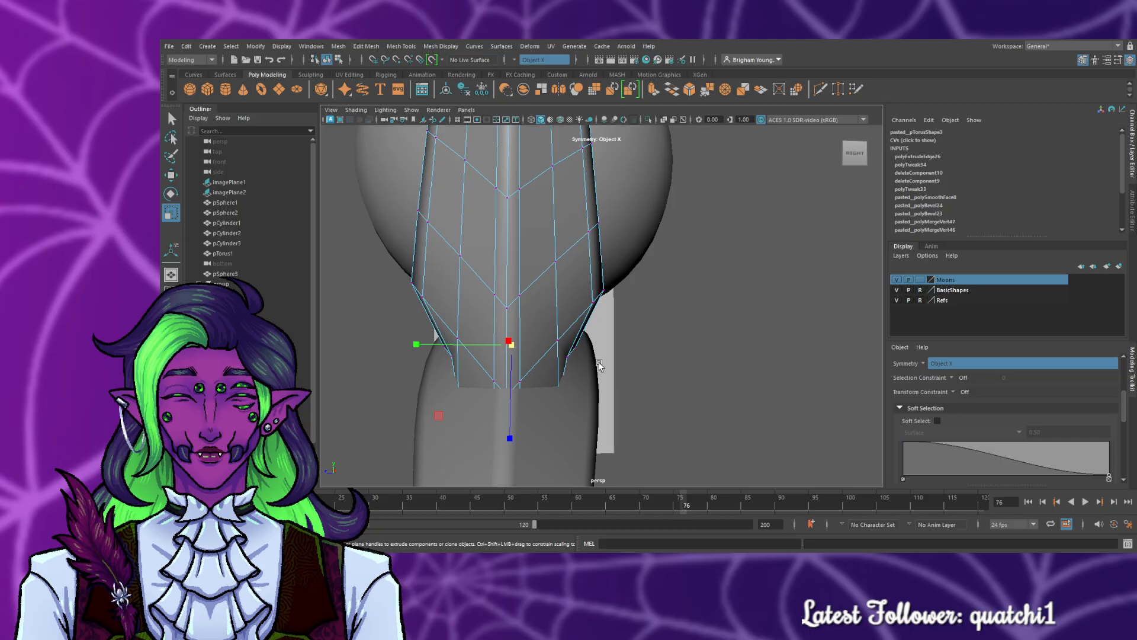
pyautogui.click(598, 295)
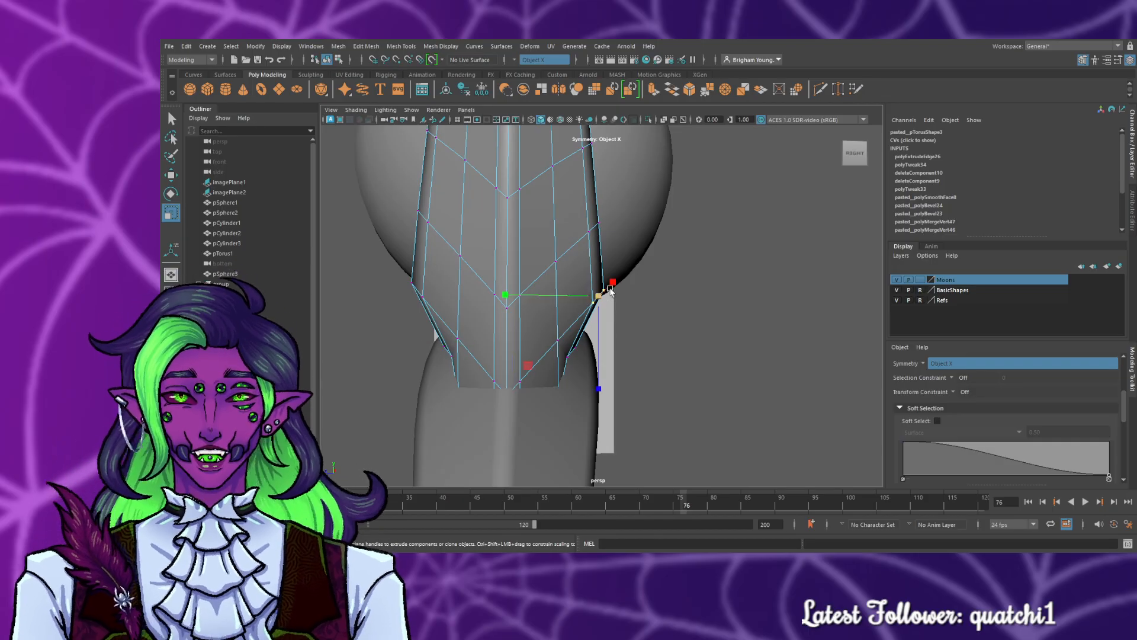
pyautogui.keyDown('shift'); pyautogui.click(413, 284); pyautogui.keyUp('shift')
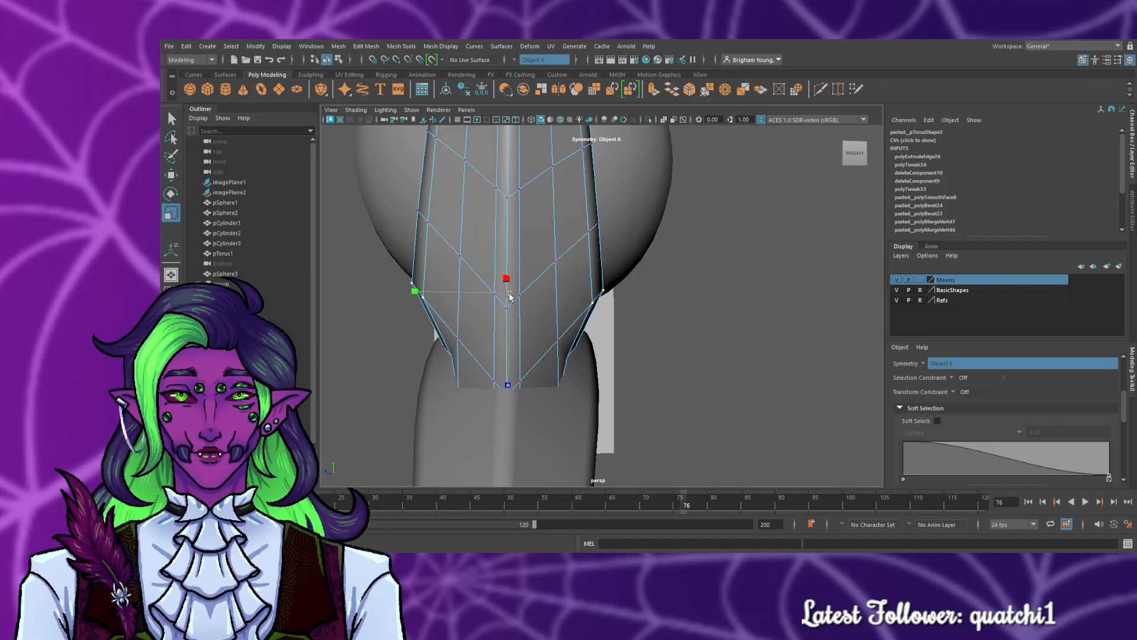
pyautogui.moveTo(509, 297); pyautogui.dragTo(497, 298)
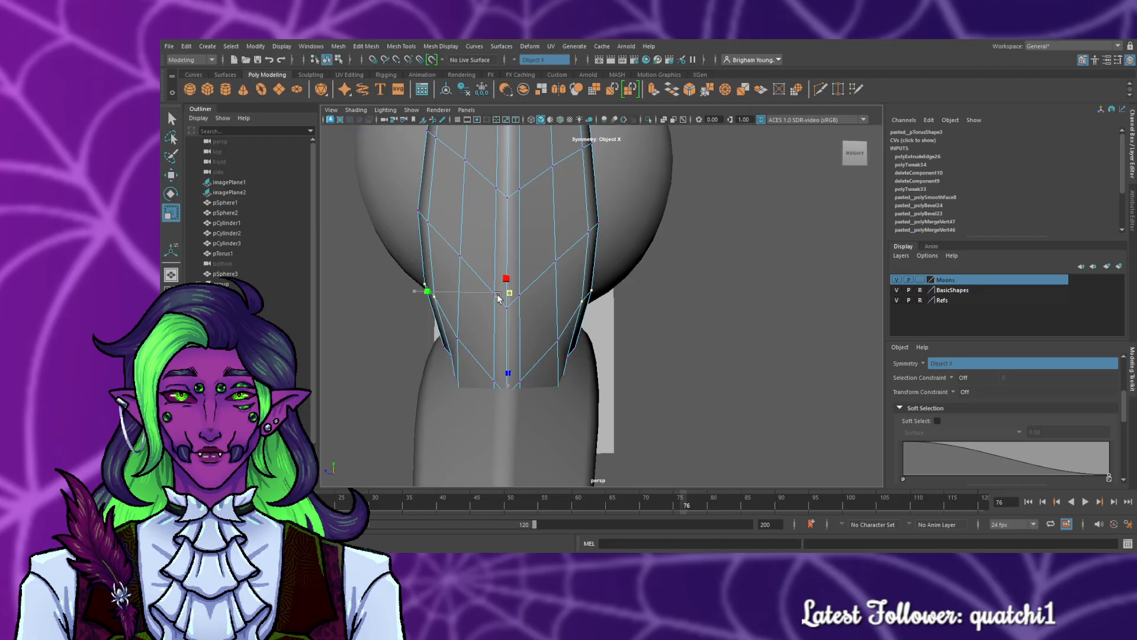
# - Scale the side-edge vertices at the widest lower row of the opposite horn inward
pyautogui.scroll(3, 574, 321)
pyautogui.scroll(-2, 576, 322)
pyautogui.keyDown('alt'); pyautogui.moveTo(680, 350); pyautogui.dragTo(663, 378); pyautogui.keyUp('alt')
pyautogui.scroll(-5, 648, 382)
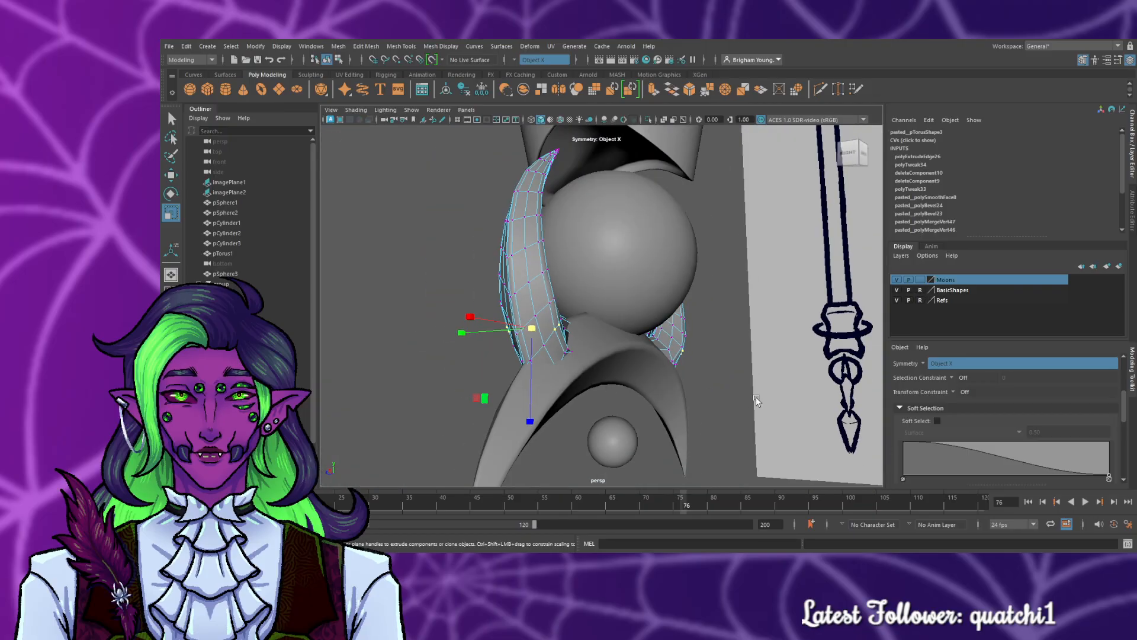
pyautogui.keyDown('alt'); pyautogui.moveTo(756, 397); pyautogui.dragTo(592, 397); pyautogui.keyUp('alt')
pyautogui.scroll(5, 592, 397)
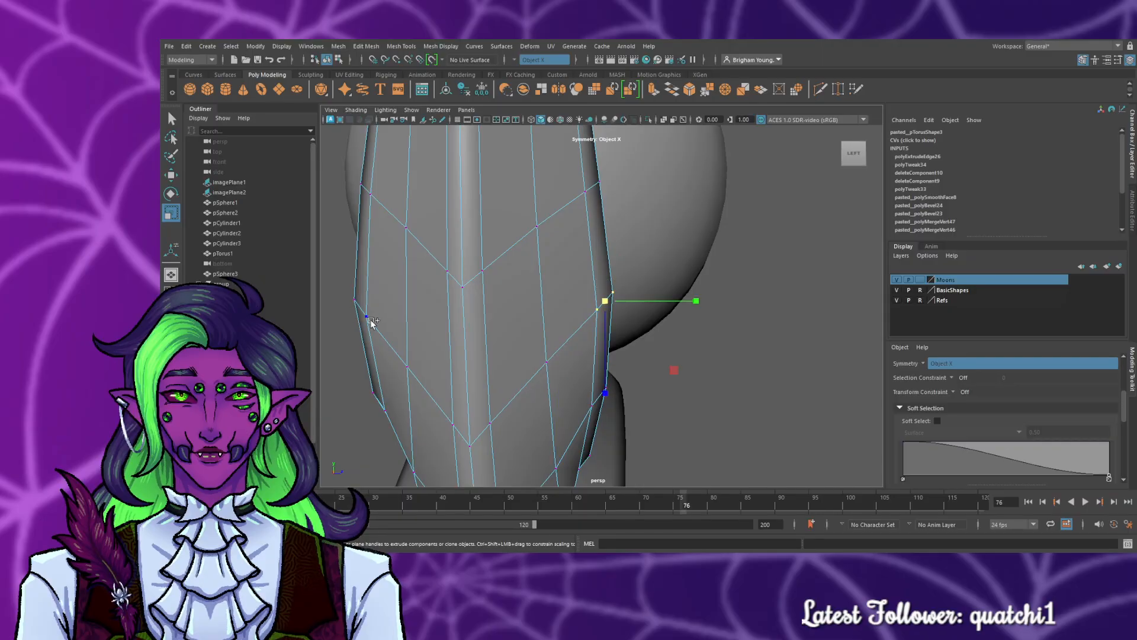
pyautogui.moveTo(339, 274); pyautogui.dragTo(338, 274)
pyautogui.moveTo(484, 304); pyautogui.dragTo(505, 314)
# - Narrow the row directly above by scaling its vertices on both side edges inward
pyautogui.keyDown('alt'); pyautogui.moveTo(648, 259); pyautogui.dragTo(606, 317); pyautogui.keyUp('alt')
pyautogui.moveTo(475, 314); pyautogui.dragTo(501, 344)
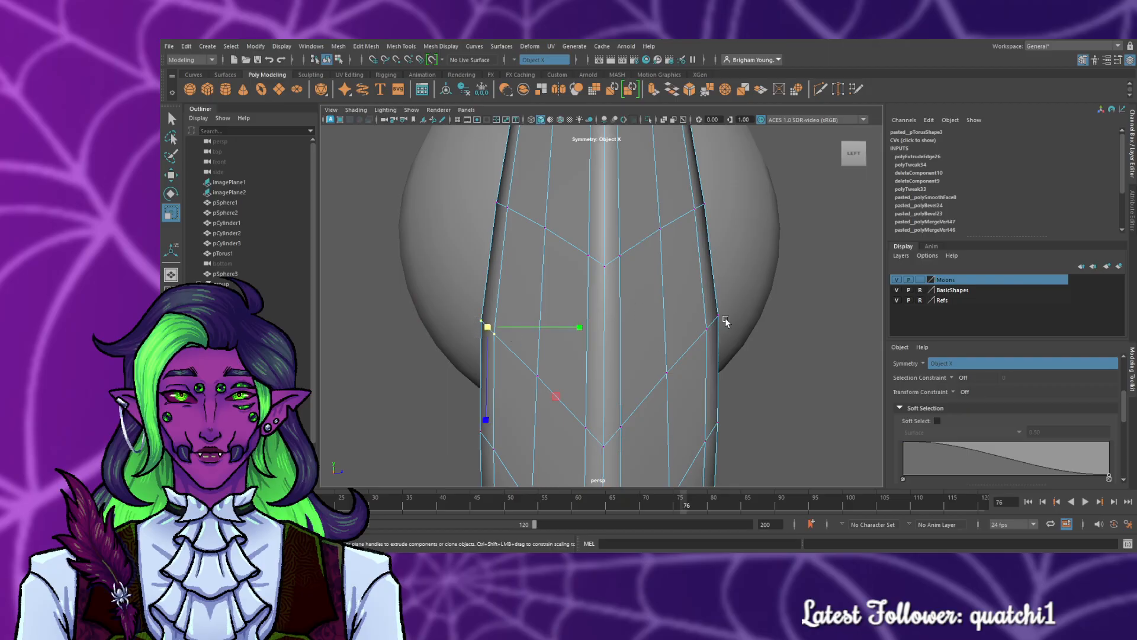
pyautogui.keyDown('shift'); pyautogui.moveTo(721, 337); pyautogui.dragTo(722, 338); pyautogui.keyUp('shift')
pyautogui.moveTo(593, 327); pyautogui.dragTo(596, 325)
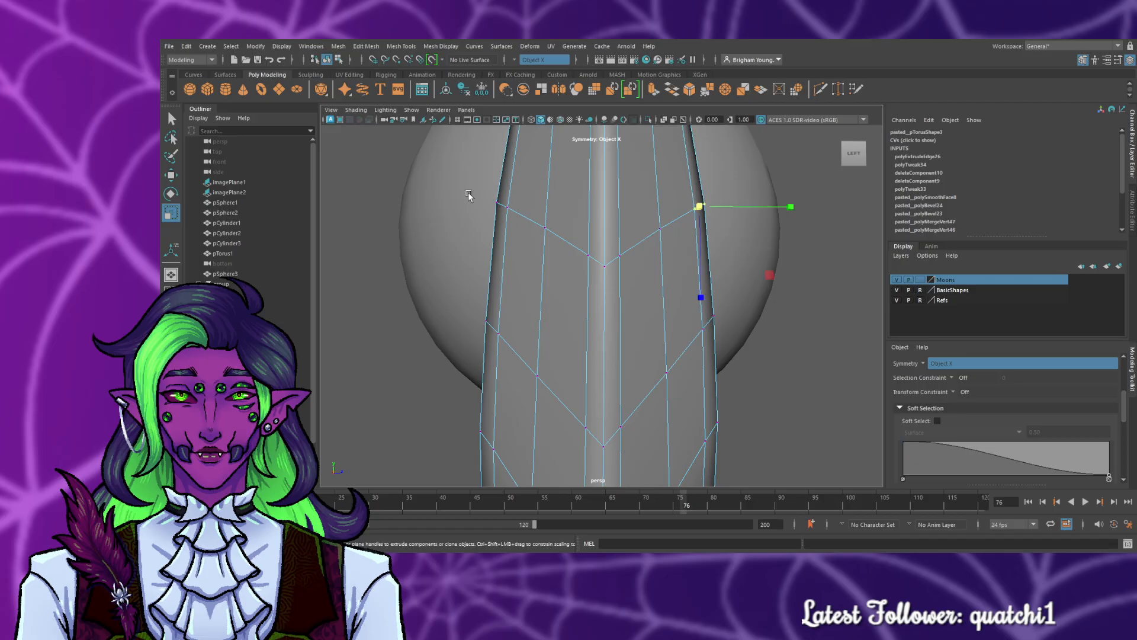
pyautogui.keyDown('alt'); pyautogui.moveTo(469, 189); pyautogui.dragTo(525, 191); pyautogui.keyUp('alt')
pyautogui.moveTo(613, 232); pyautogui.dragTo(609, 238)
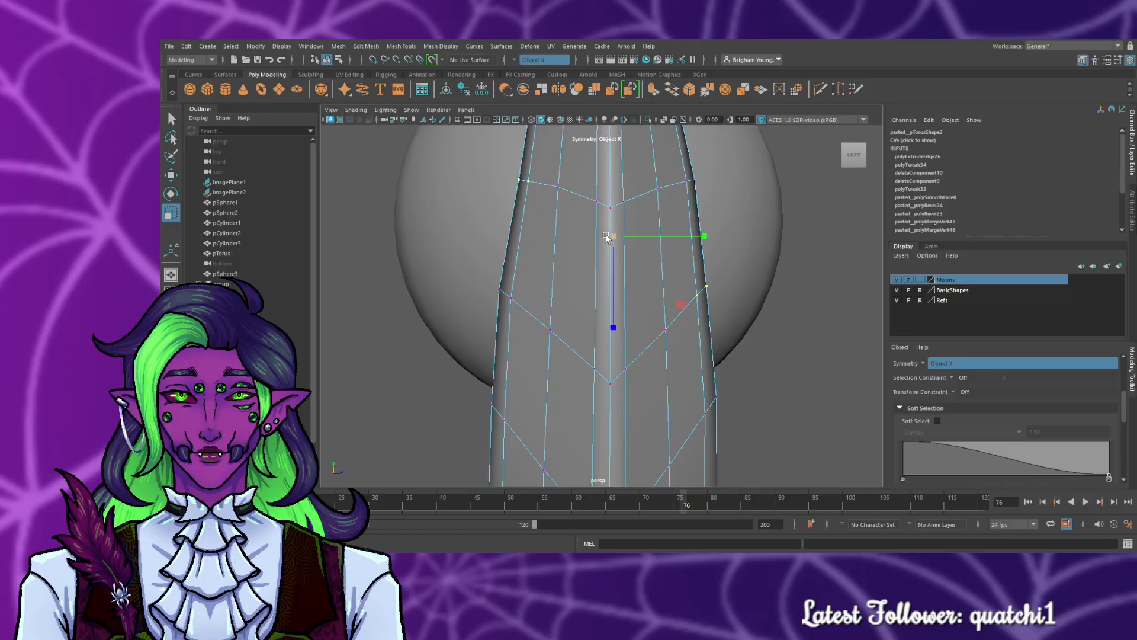
pyautogui.hotkey('ctrl', 'z')
pyautogui.hotkey('ctrl', 'z')
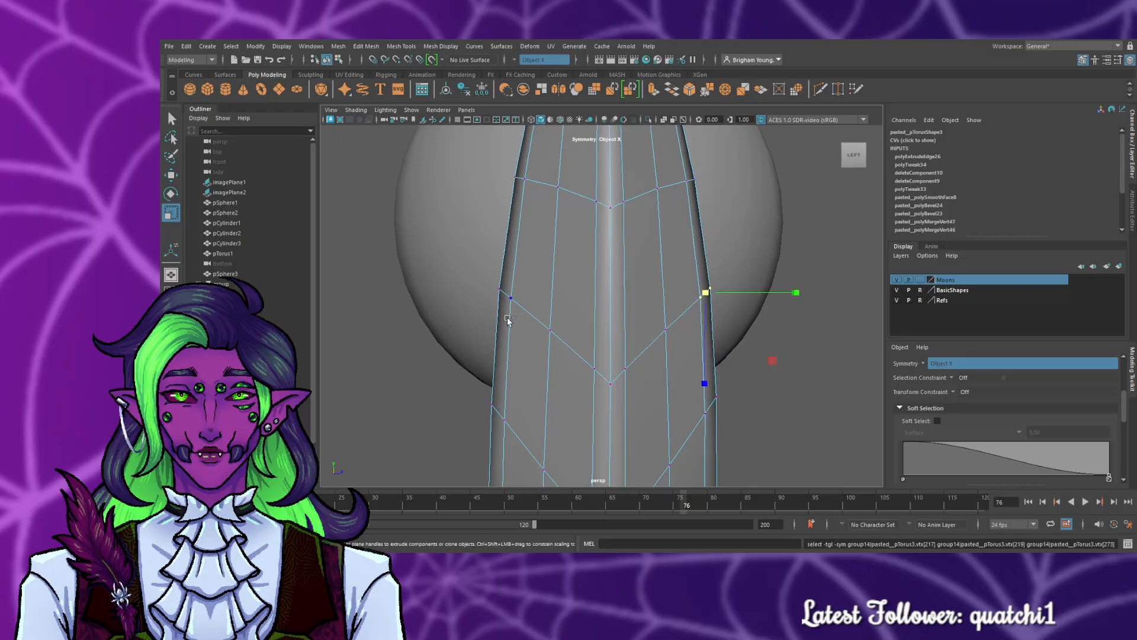
# - Scale the side-edge vertices of the next two rows up the horn inward, one row at a time
pyautogui.keyDown('shift'); pyautogui.moveTo(496, 279); pyautogui.dragTo(519, 305); pyautogui.keyUp('shift')
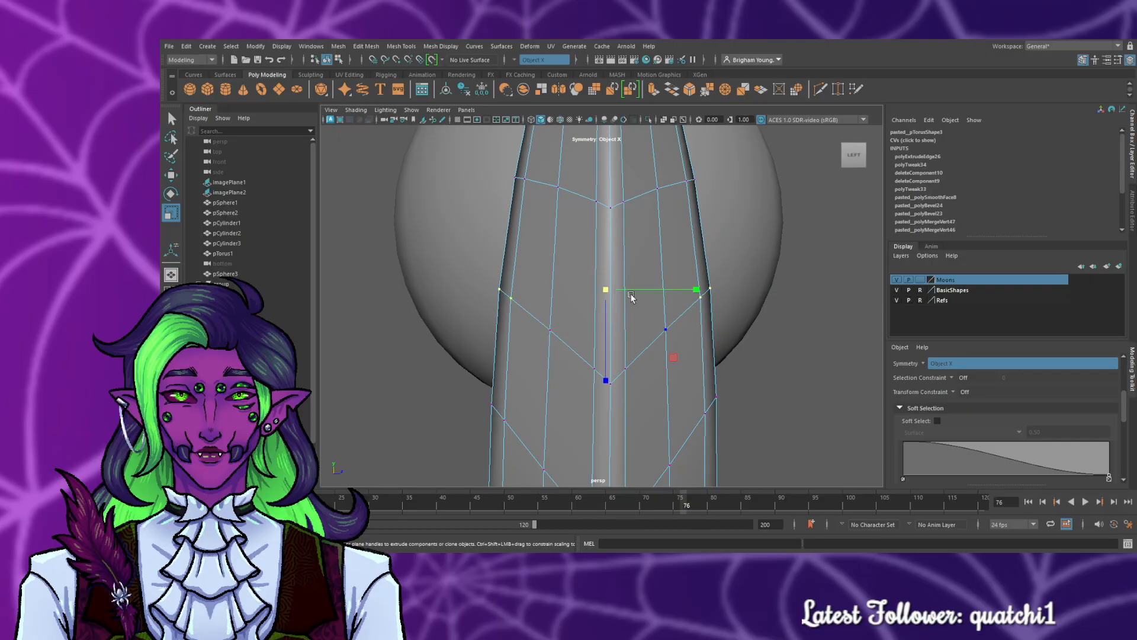
pyautogui.moveTo(605, 290); pyautogui.dragTo(599, 292)
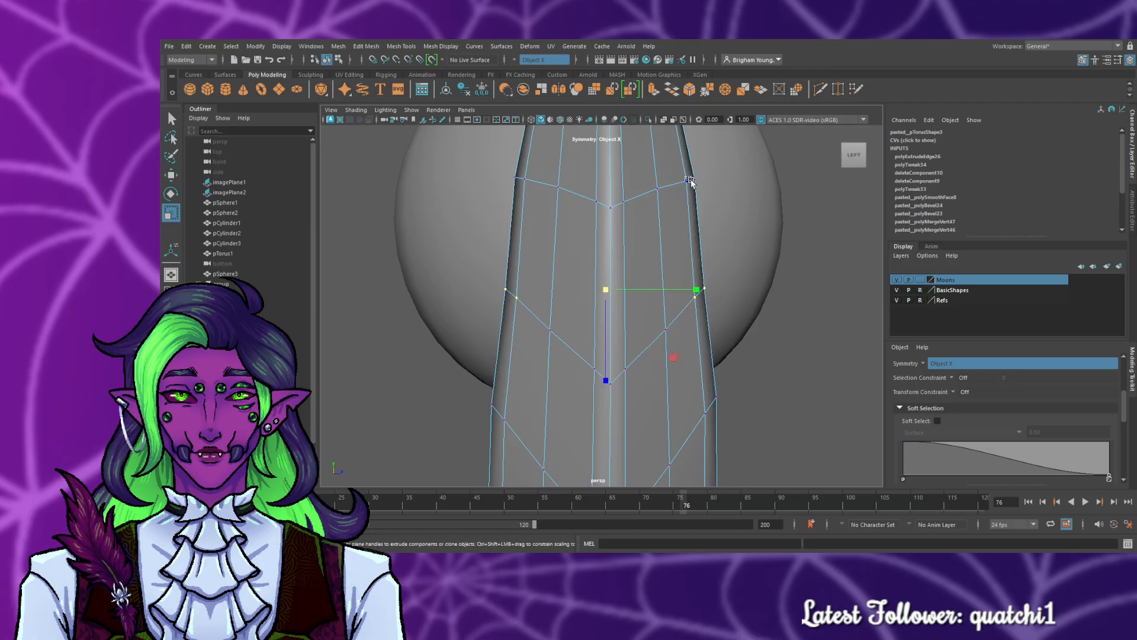
pyautogui.moveTo(606, 180); pyautogui.dragTo(599, 180)
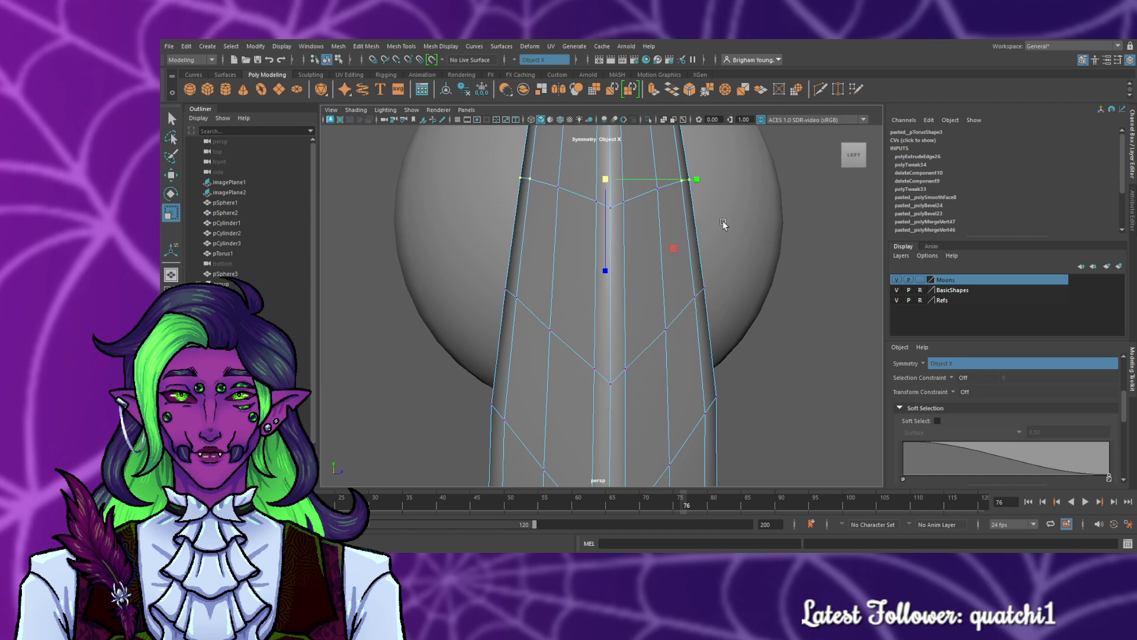
# - Narrow two further rows toward the horn's tip by scaling their side-edge vertices slightly inward
pyautogui.keyDown('alt'); pyautogui.moveTo(723, 222); pyautogui.dragTo(739, 246); pyautogui.keyUp('alt')
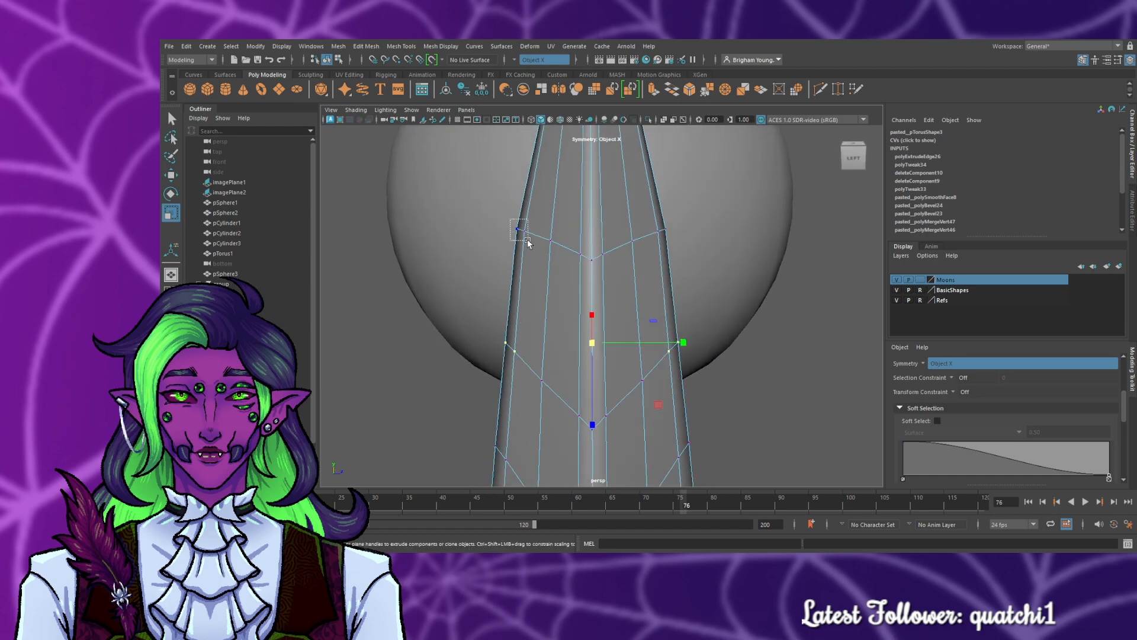
pyautogui.moveTo(528, 242); pyautogui.dragTo(581, 236)
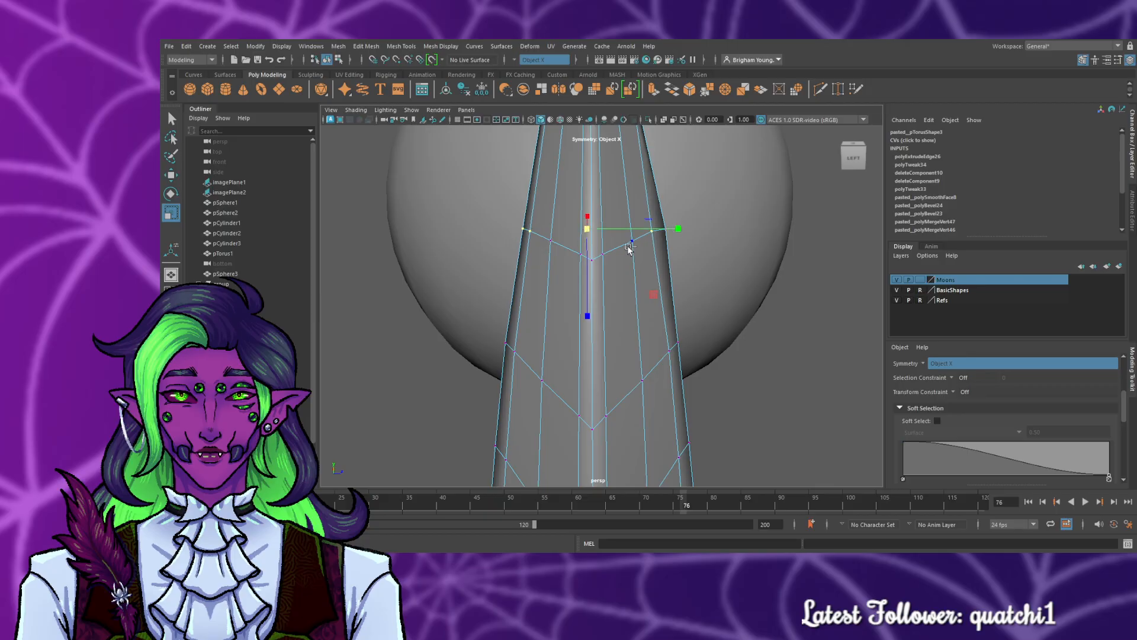
pyautogui.hotkey('ctrl', 'z')
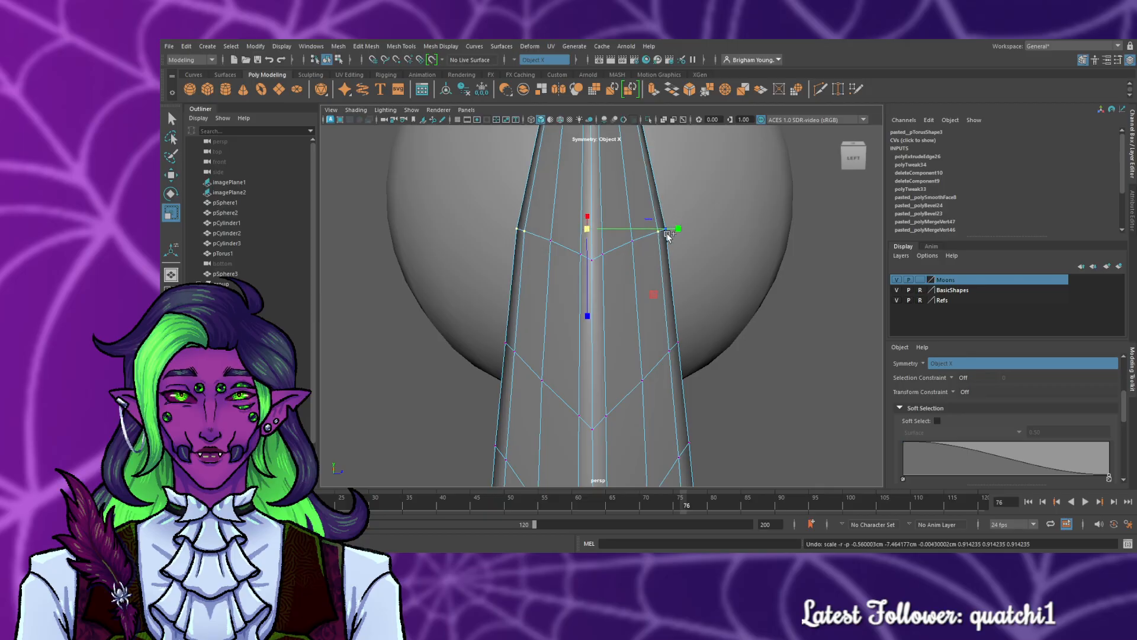
pyautogui.moveTo(590, 235); pyautogui.dragTo(586, 231)
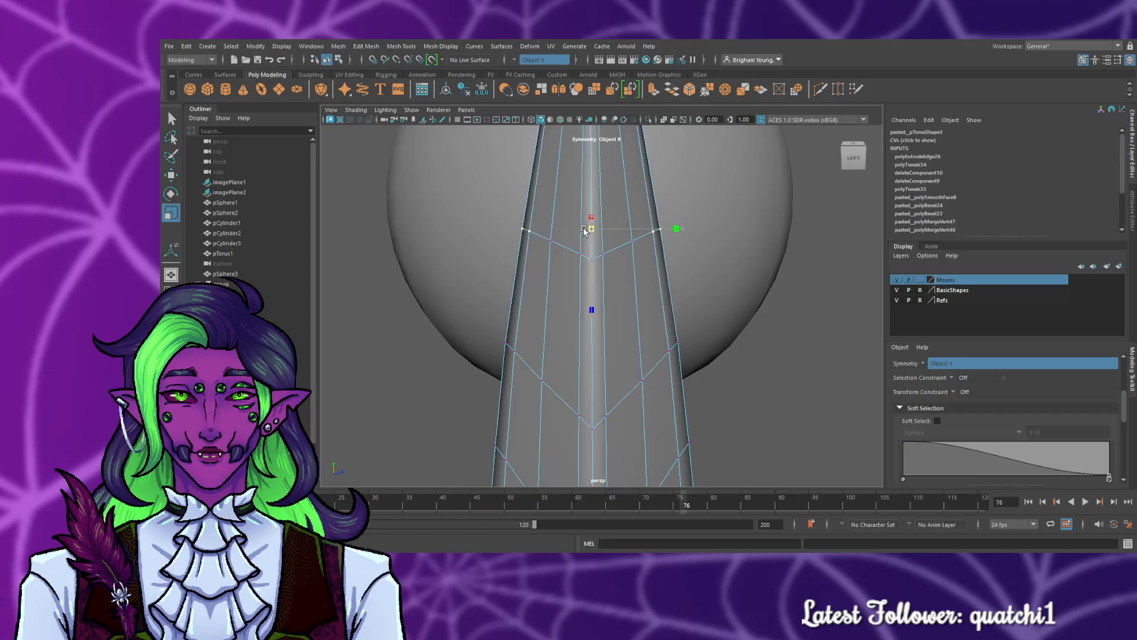
pyautogui.moveTo(659, 180)
pyautogui.keyDown('alt'); pyautogui.mouseDown()
pyautogui.moveTo(670, 206)
pyautogui.moveTo(556, 261)
pyautogui.mouseUp(); pyautogui.keyUp('alt')
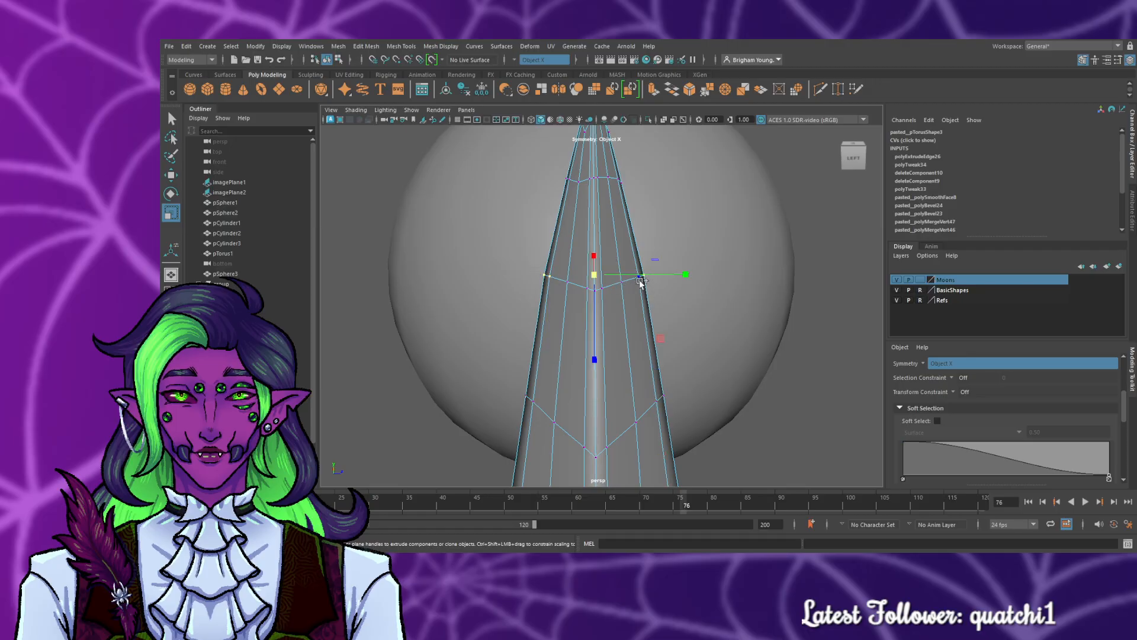
pyautogui.moveTo(596, 276); pyautogui.dragTo(595, 280)
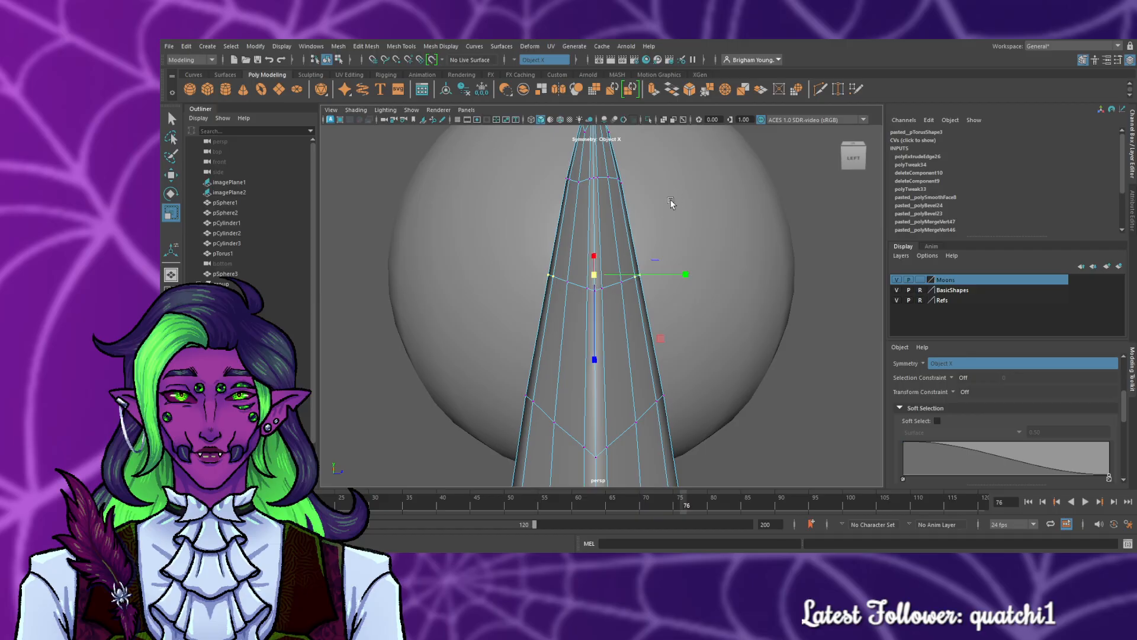
# - Leave vertex editing and select the crescent horn mesh around the sphere as an object
pyautogui.keyDown('alt'); pyautogui.moveTo(663, 227); pyautogui.dragTo(639, 267); pyautogui.keyUp('alt')
pyautogui.scroll(3, 639, 266)
pyautogui.click(639, 267)
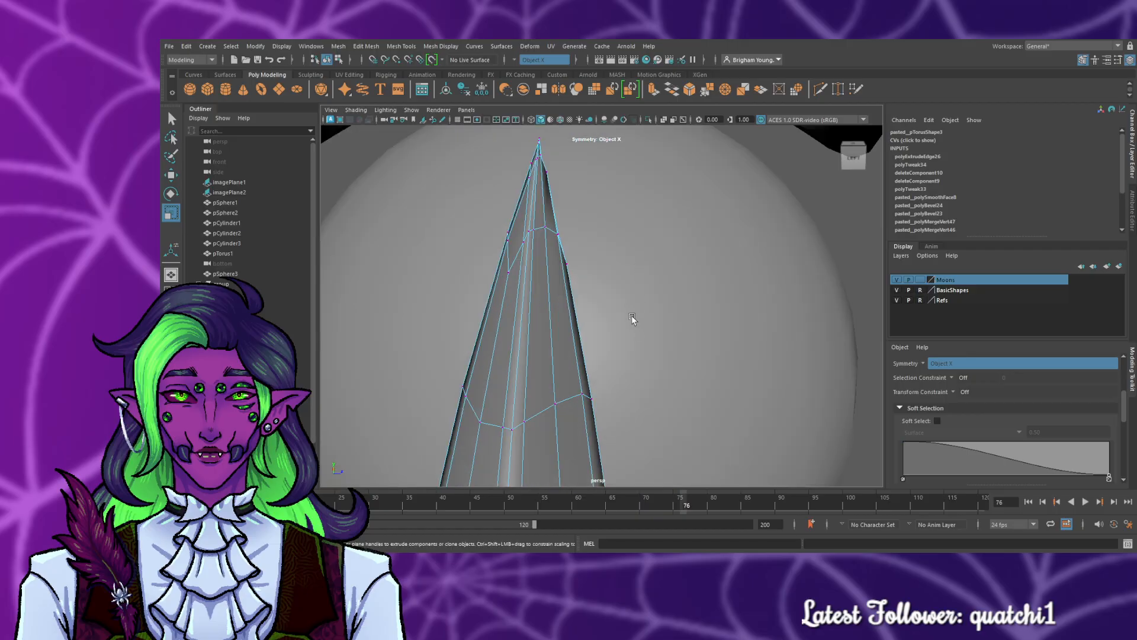
pyautogui.scroll(-5, 625, 361)
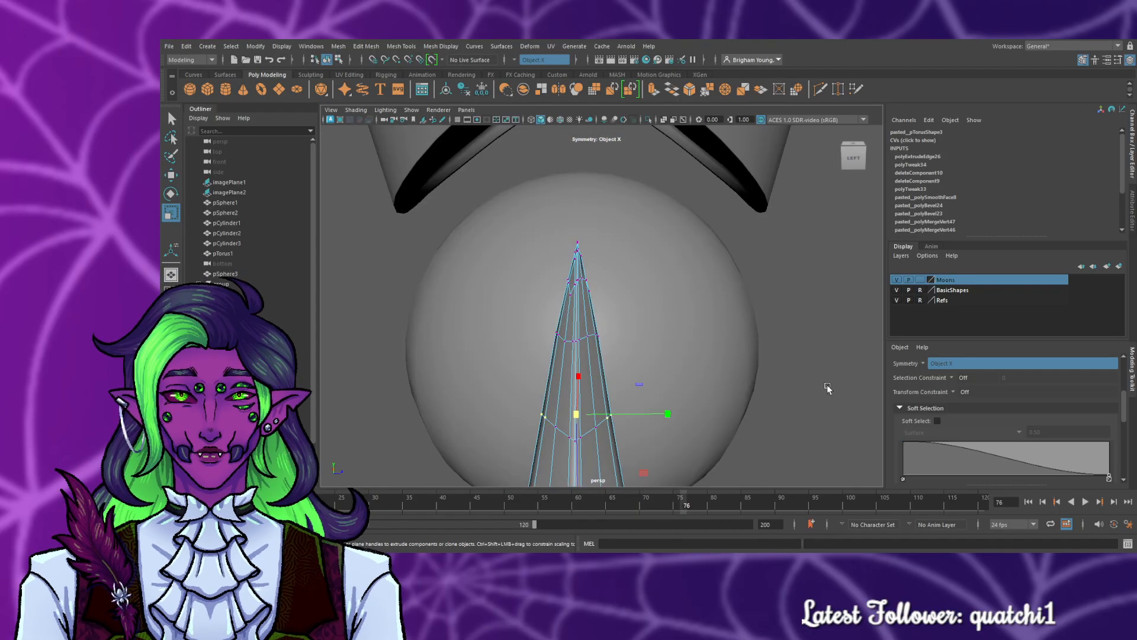
pyautogui.click(827, 394)
pyautogui.keyDown('alt'); pyautogui.moveTo(827, 390); pyautogui.dragTo(770, 418); pyautogui.keyUp('alt')
pyautogui.click(520, 430)
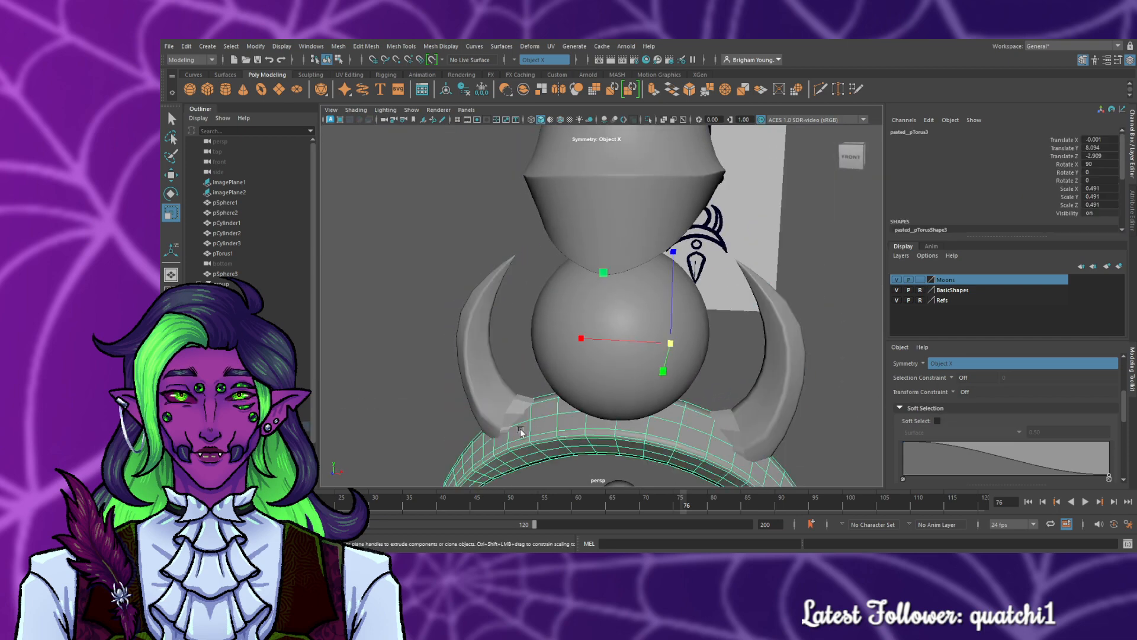
pyautogui.click(496, 405)
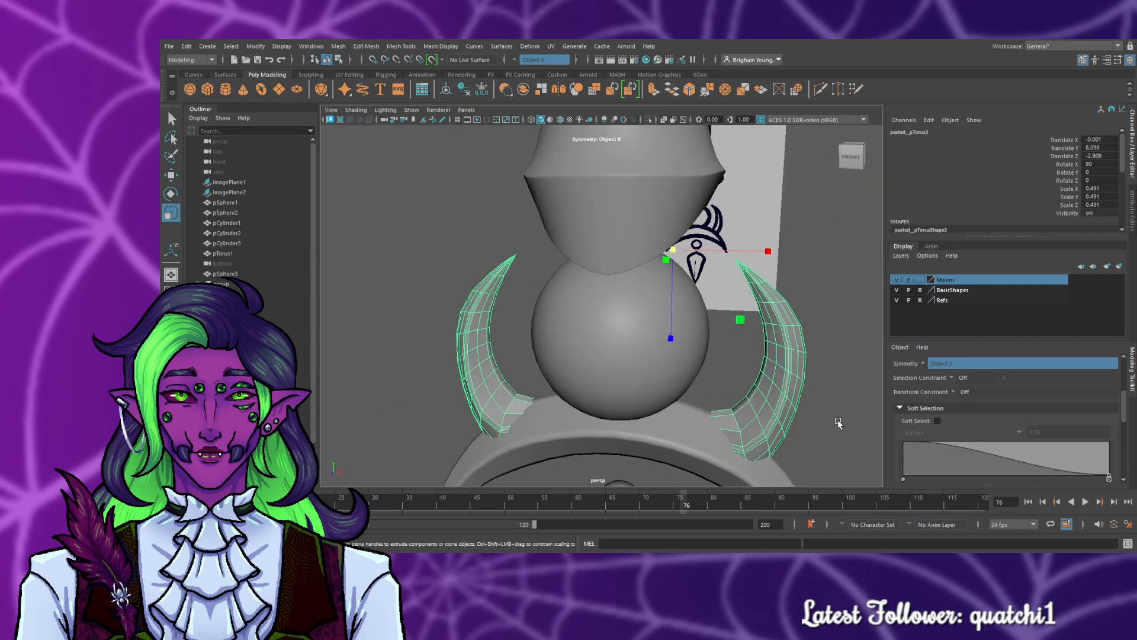
# - Inspect how the crescent horns meet the ring, both close up and against the whole ornament
pyautogui.keyDown('alt'); pyautogui.moveTo(839, 422); pyautogui.dragTo(864, 409); pyautogui.keyUp('alt')
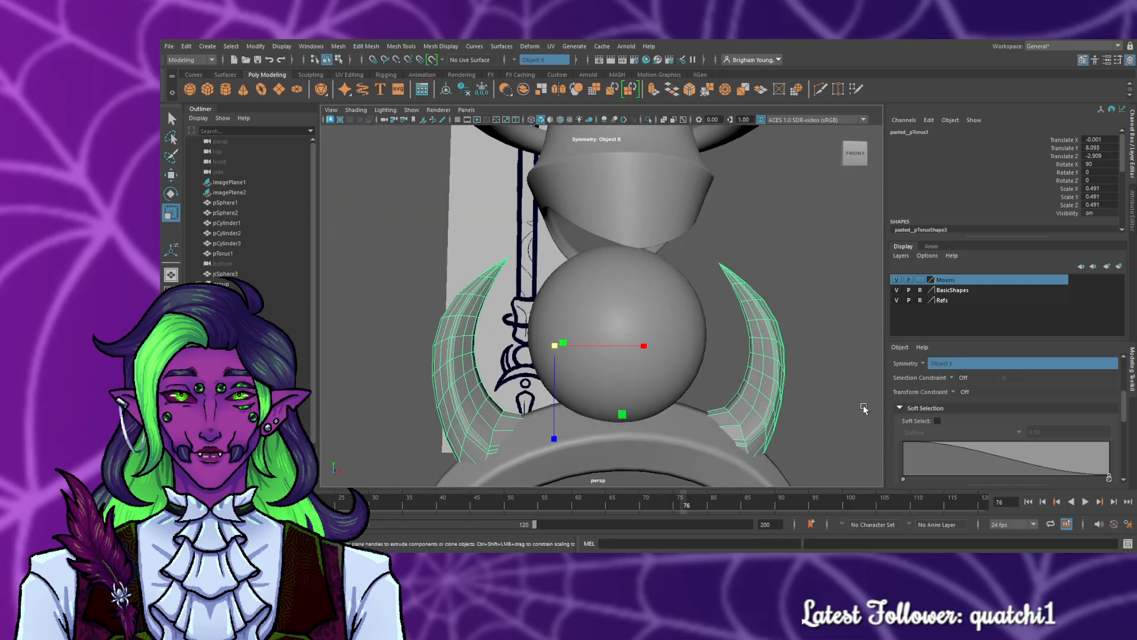
pyautogui.scroll(-5, 837, 396)
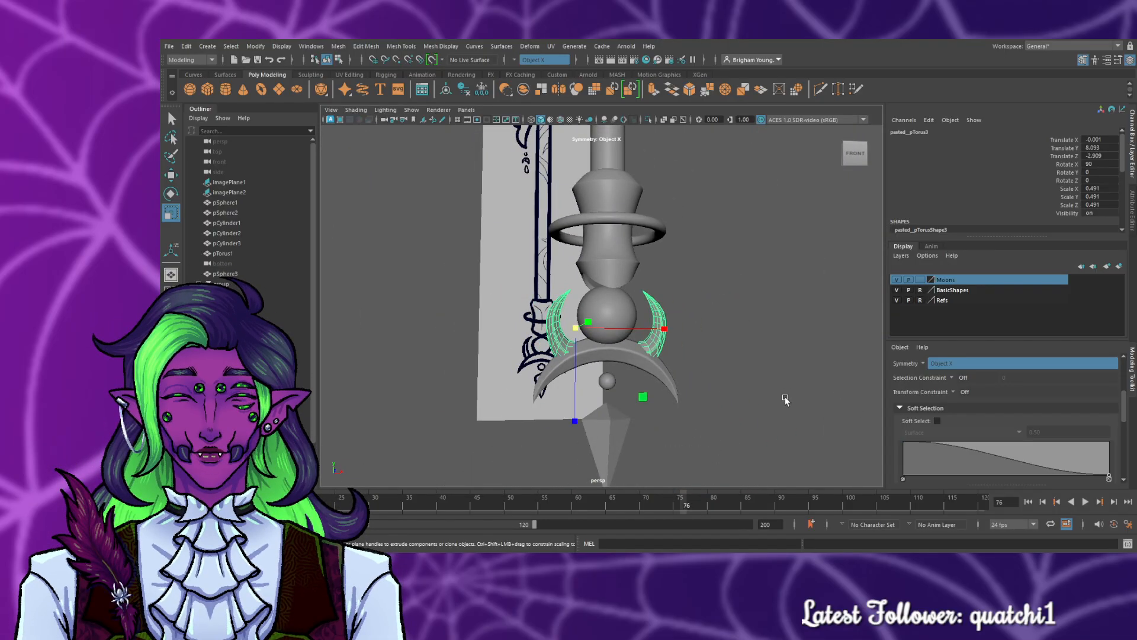
pyautogui.scroll(6, 785, 399)
pyautogui.keyDown('alt'); pyautogui.moveTo(655, 426); pyautogui.dragTo(705, 315, button='middle'); pyautogui.keyUp('alt')
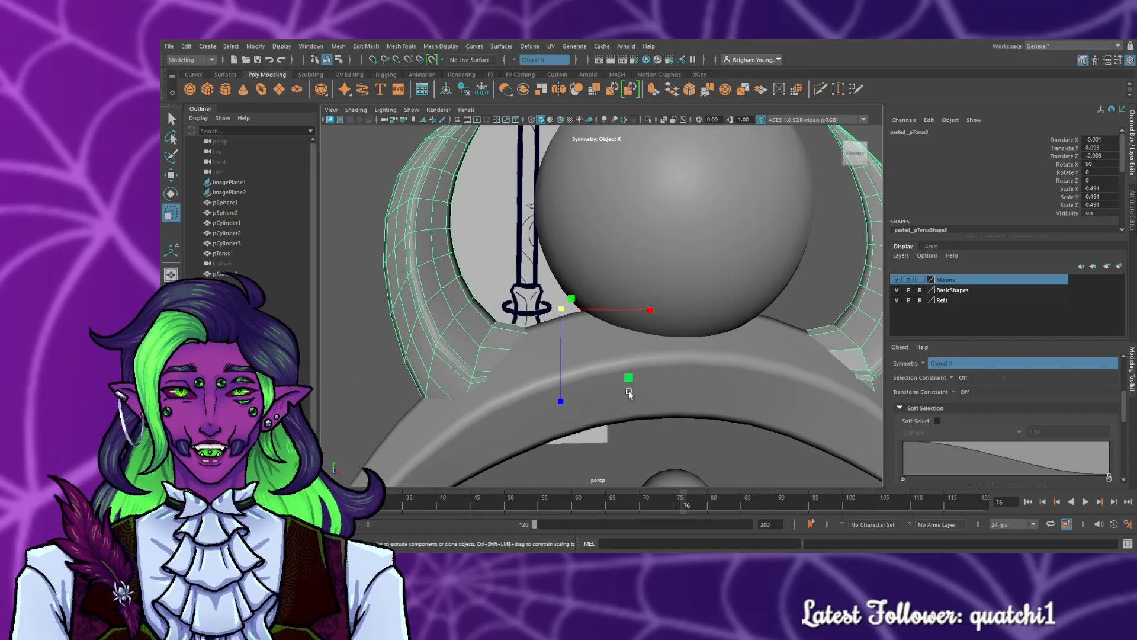
pyautogui.scroll(4, 436, 419)
pyautogui.scroll(4, 490, 399)
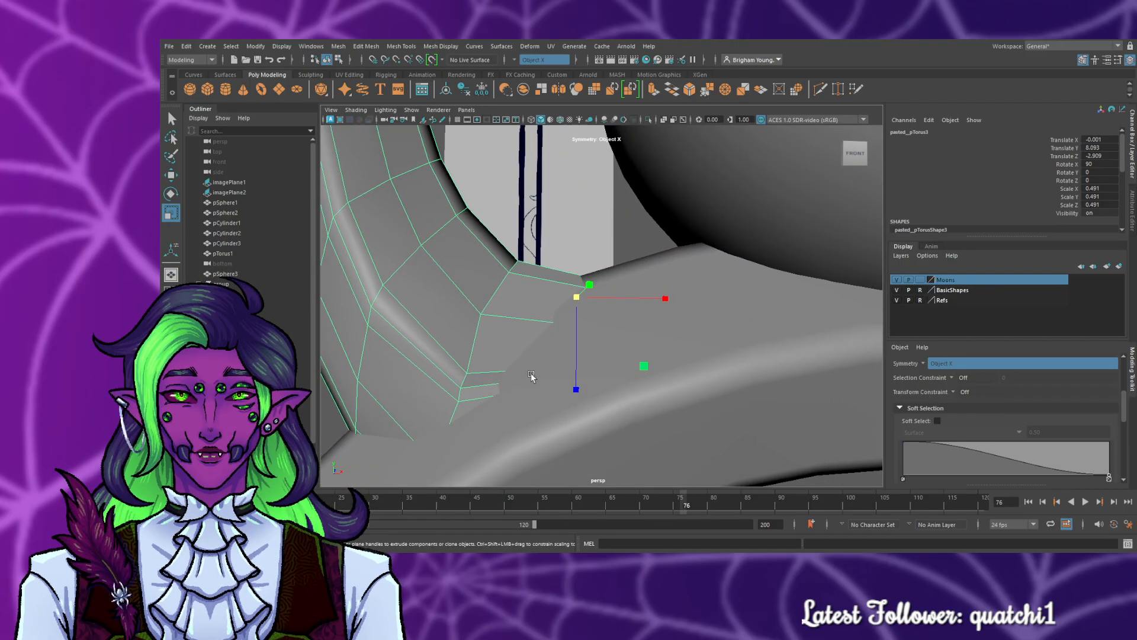
pyautogui.click(530, 375)
pyautogui.click(518, 302)
pyautogui.scroll(-6, 692, 406)
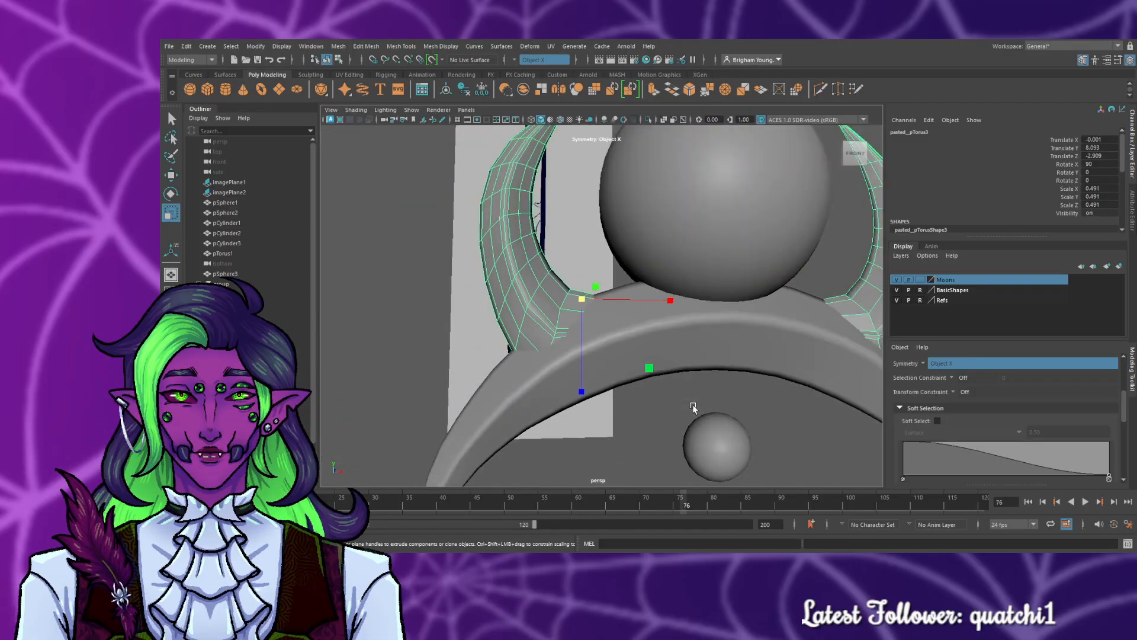
pyautogui.scroll(-3, 694, 408)
pyautogui.click(808, 407)
pyautogui.scroll(-6, 788, 417)
pyautogui.scroll(6, 792, 405)
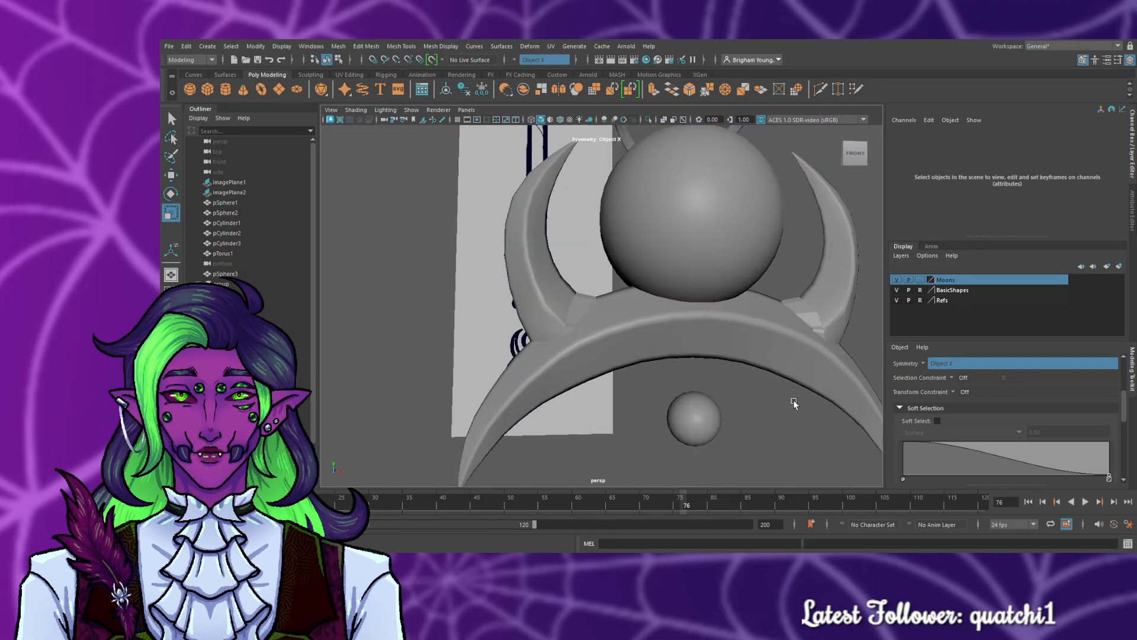
pyautogui.scroll(5, 568, 401)
# - Put the crescent horn mesh, rather than the ring, into vertex editing where the two join
pyautogui.click(529, 347)
pyautogui.scroll(6, 592, 381)
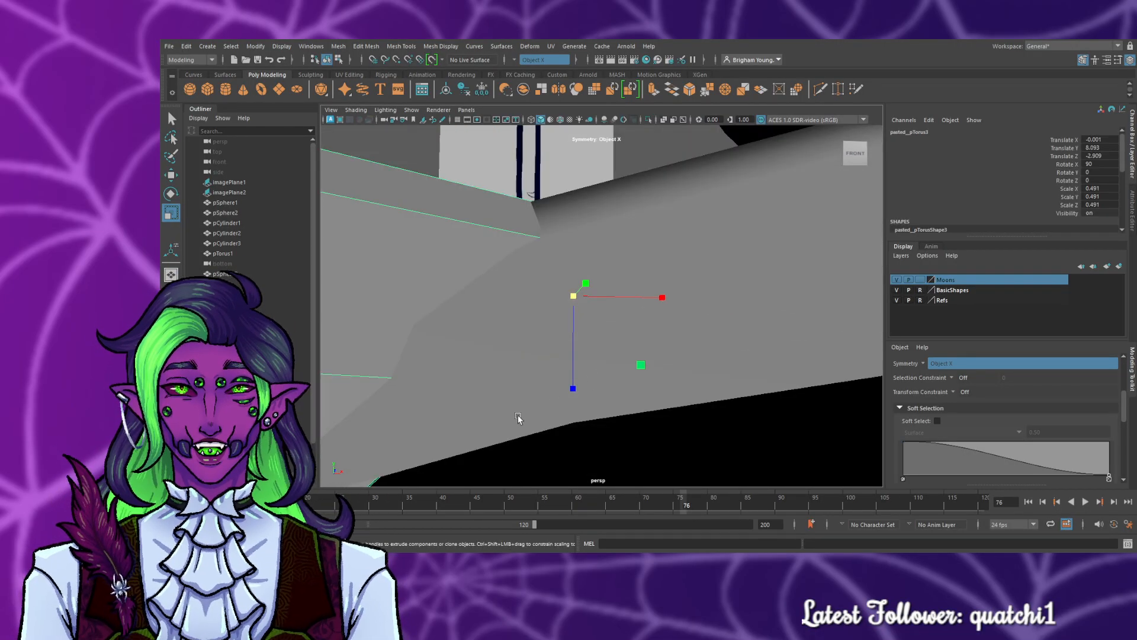
pyautogui.keyDown('alt'); pyautogui.moveTo(551, 421); pyautogui.dragTo(444, 427); pyautogui.keyUp('alt')
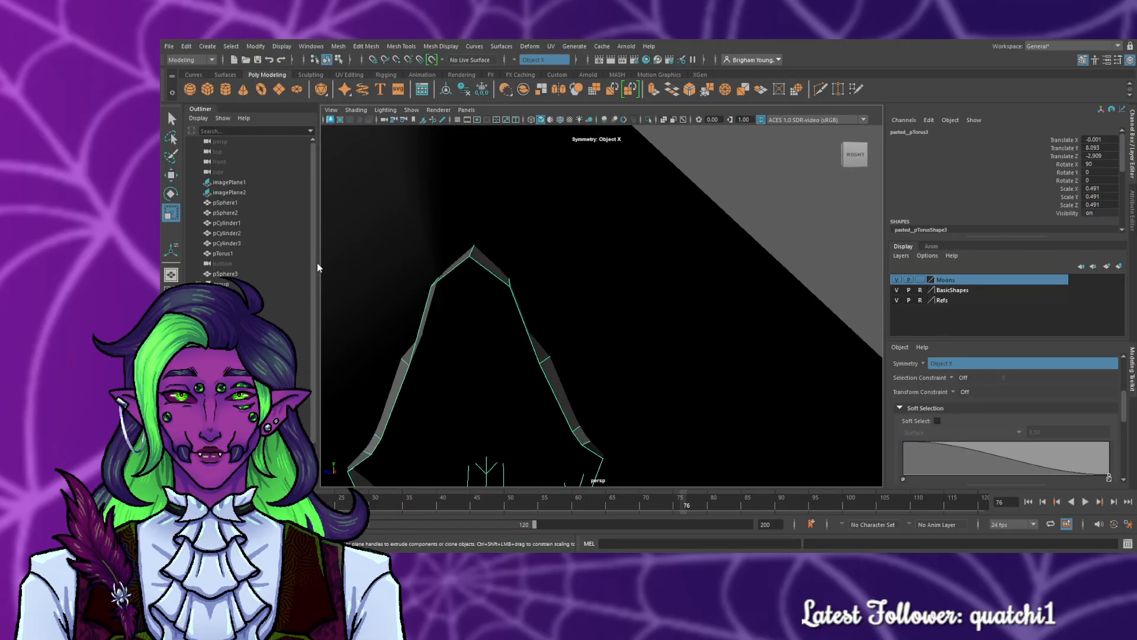
pyautogui.press('F9')
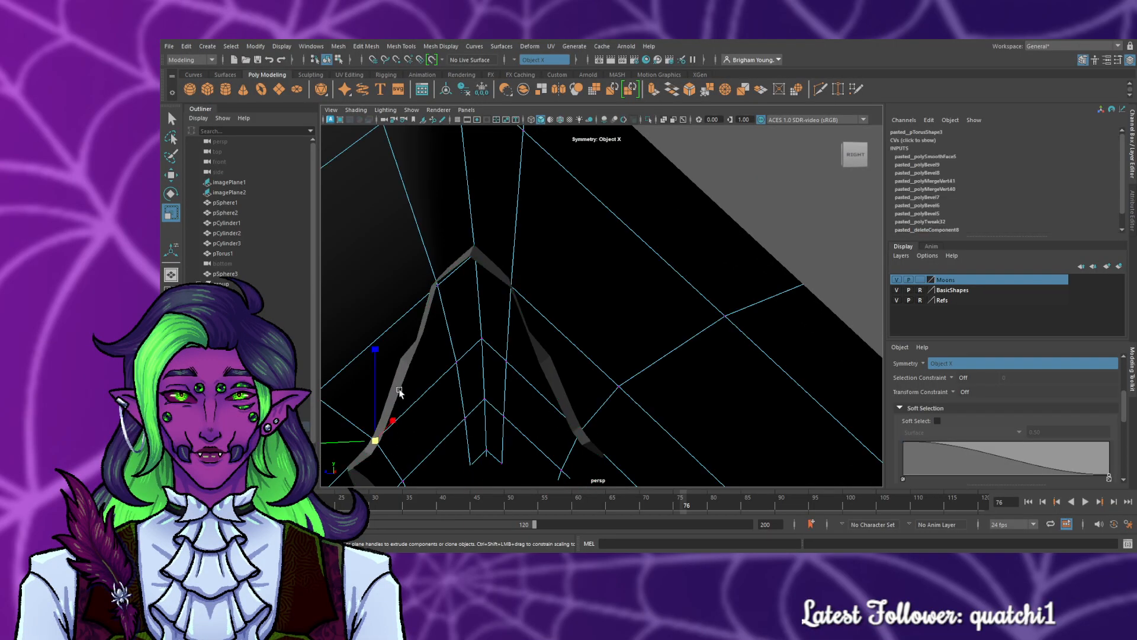
pyautogui.keyDown('alt'); pyautogui.moveTo(459, 417); pyautogui.dragTo(551, 433); pyautogui.keyUp('alt')
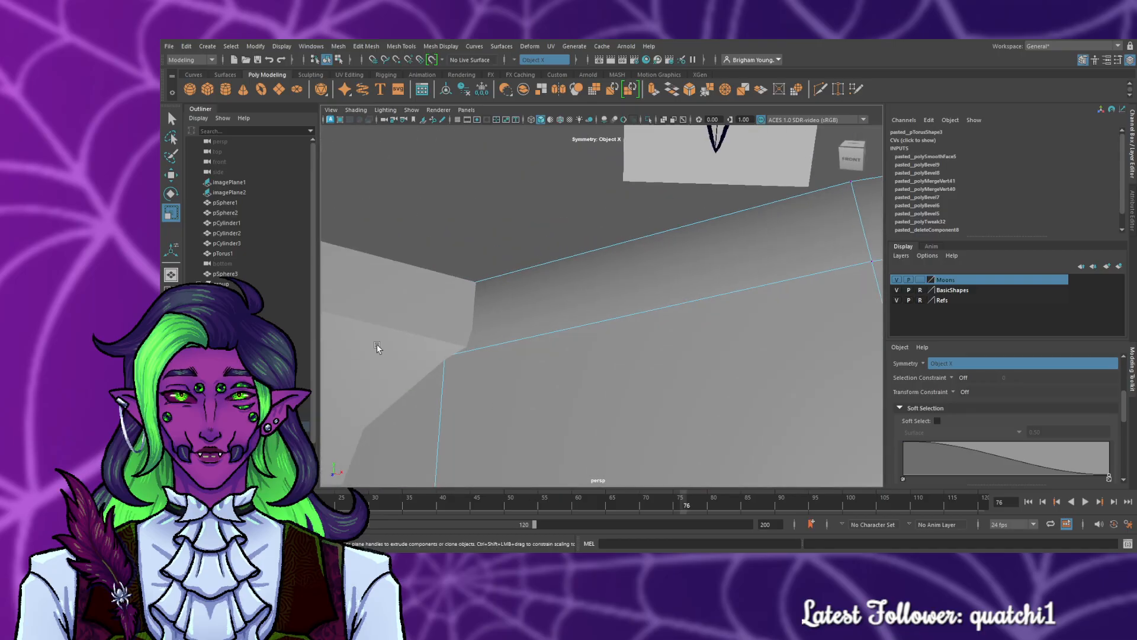
pyautogui.click(359, 321)
pyautogui.moveTo(359, 318); pyautogui.dragTo(313, 265, button='right')
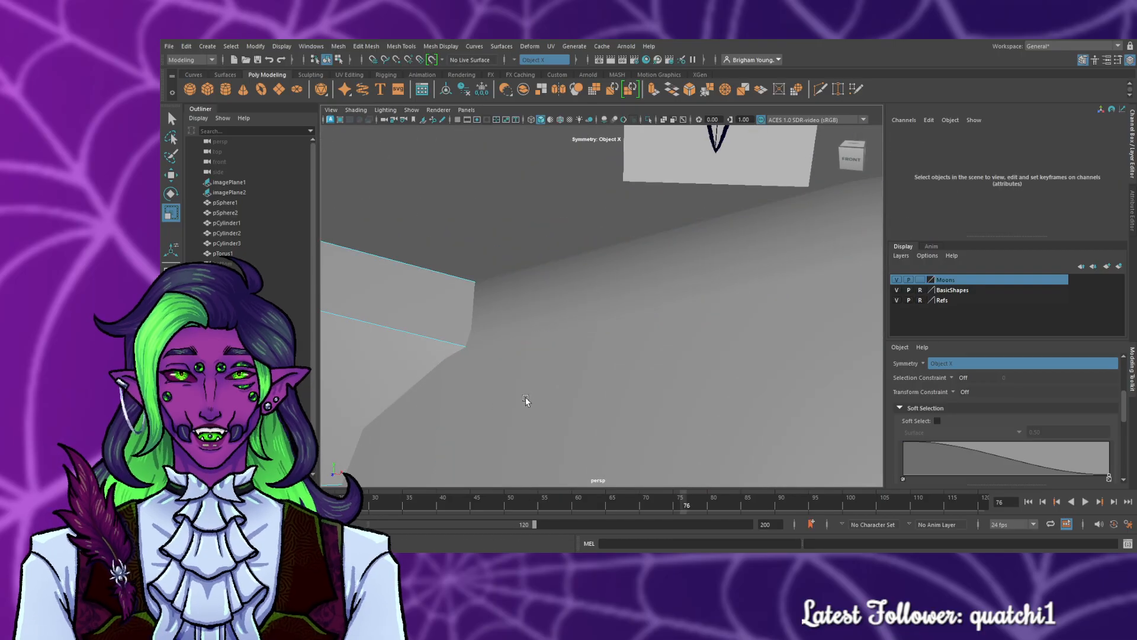
# - Widen the horn's open base by scaling two vertices on each side edge outward together
pyautogui.scroll(-1, 515, 400)
pyautogui.scroll(1, 502, 419)
pyautogui.keyDown('alt'); pyautogui.moveTo(487, 451); pyautogui.dragTo(543, 397, button='middle'); pyautogui.keyUp('alt')
pyautogui.scroll(-2, 515, 417)
pyautogui.keyDown('alt'); pyautogui.moveTo(467, 331); pyautogui.dragTo(569, 343); pyautogui.keyUp('alt')
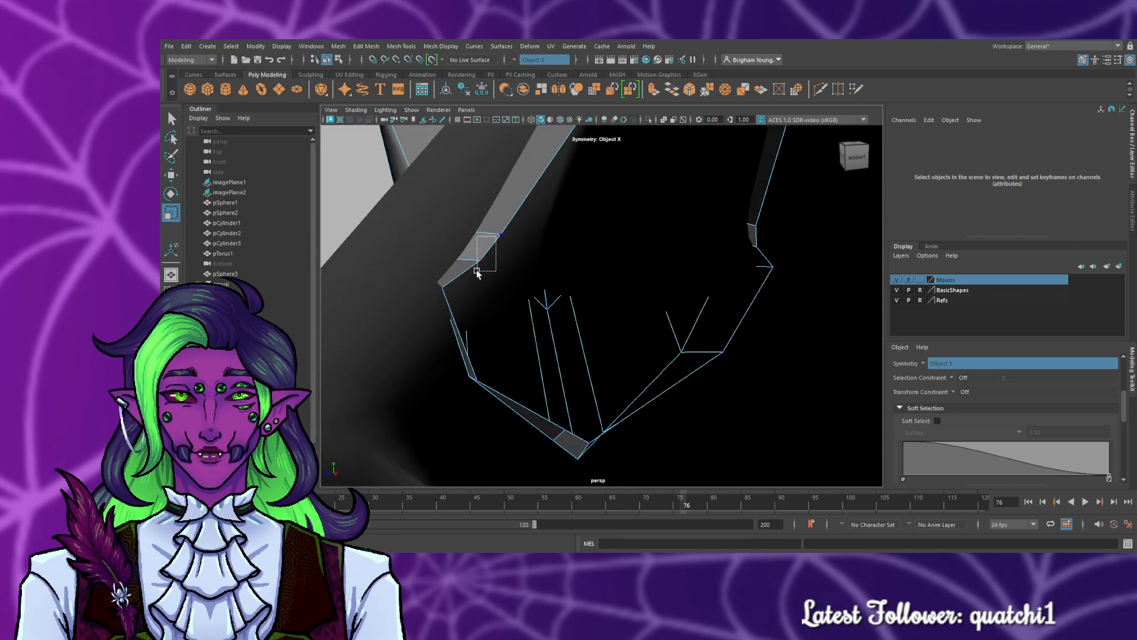
pyautogui.moveTo(477, 271); pyautogui.dragTo(477, 271)
pyautogui.keyDown('shift'); pyautogui.click(501, 234); pyautogui.keyUp('shift')
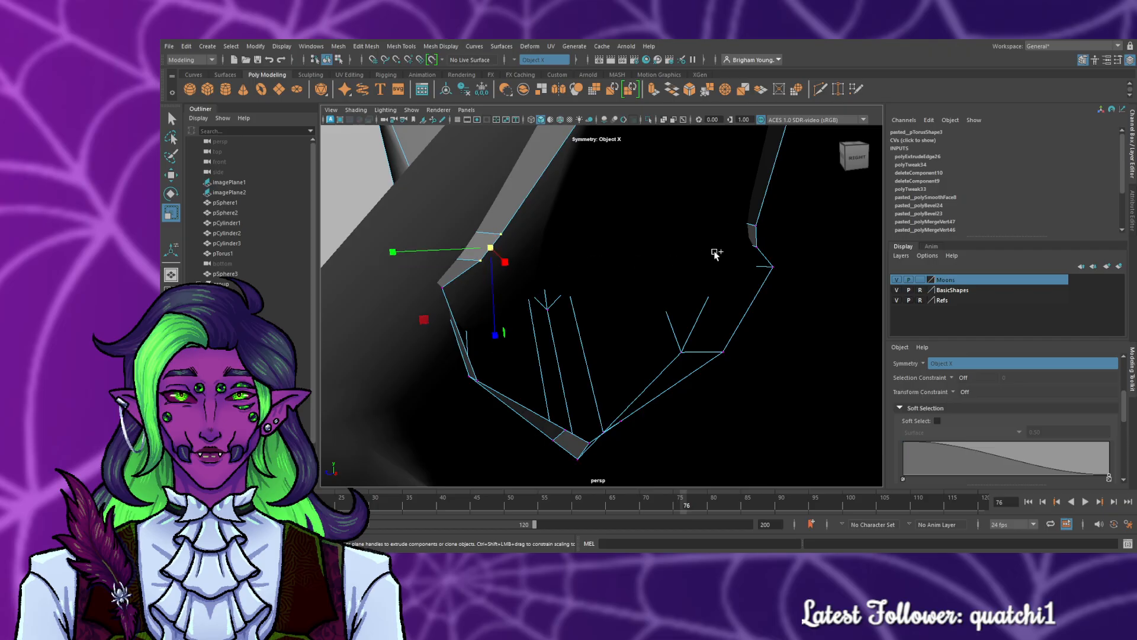
pyautogui.keyDown('shift'); pyautogui.click(759, 247); pyautogui.keyUp('shift')
pyautogui.moveTo(640, 246); pyautogui.dragTo(654, 246)
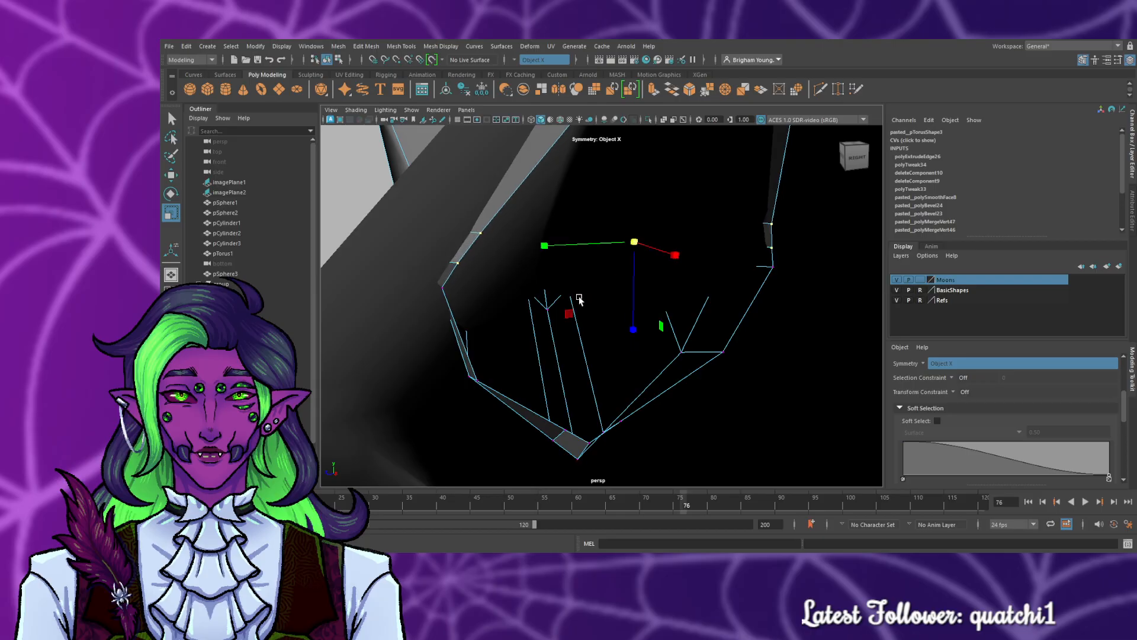
# - Scale the next vertex pair below on the horn's base rim slightly outward
pyautogui.keyDown('alt'); pyautogui.moveTo(580, 300); pyautogui.dragTo(683, 276); pyautogui.keyUp('alt')
pyautogui.keyDown('alt'); pyautogui.moveTo(585, 274); pyautogui.dragTo(474, 280); pyautogui.keyUp('alt')
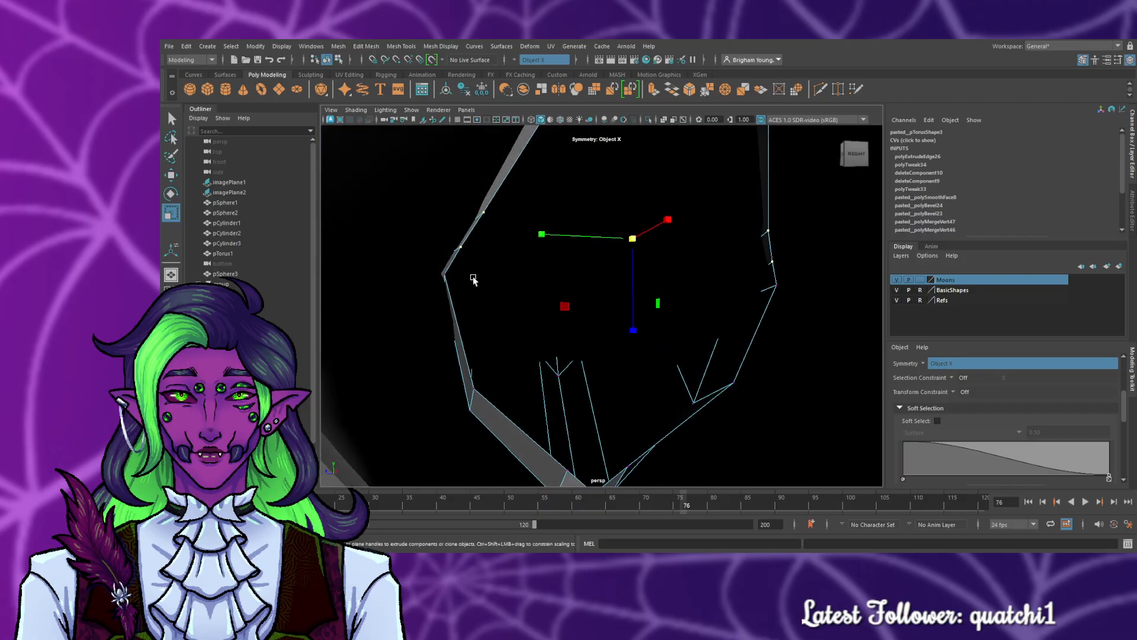
pyautogui.keyDown('shift'); pyautogui.click(766, 288); pyautogui.keyUp('shift')
pyautogui.moveTo(627, 284); pyautogui.dragTo(629, 284)
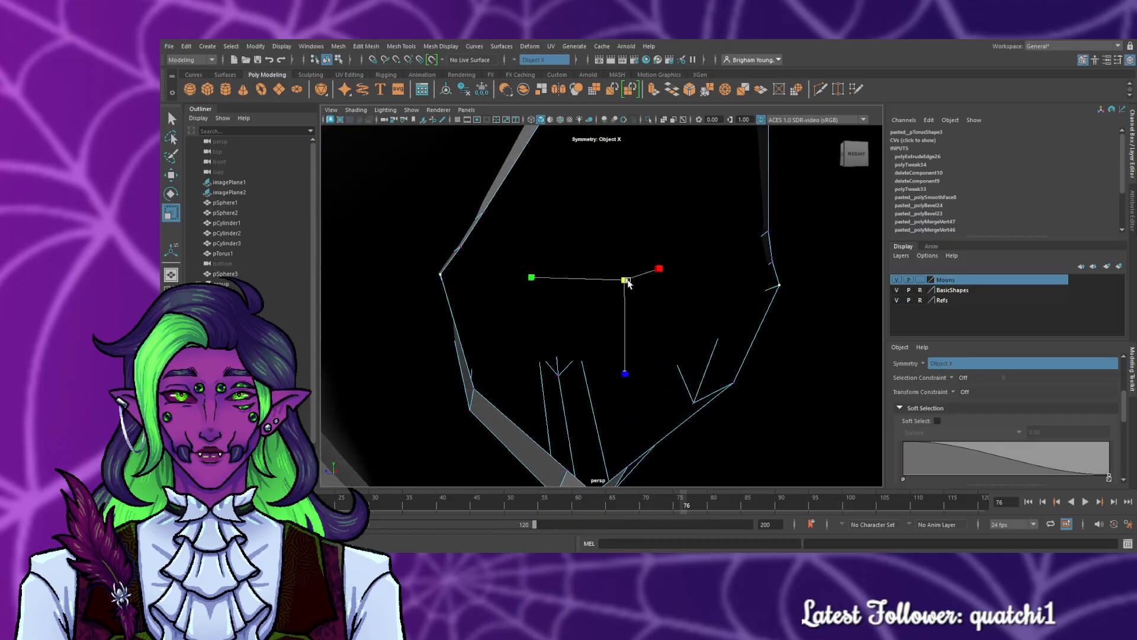
# - Scale the middle vertex pair of the narrow strip at the horn's base slightly inward, checking both faces
pyautogui.keyDown('alt'); pyautogui.moveTo(341, 342); pyautogui.dragTo(455, 343); pyautogui.keyUp('alt')
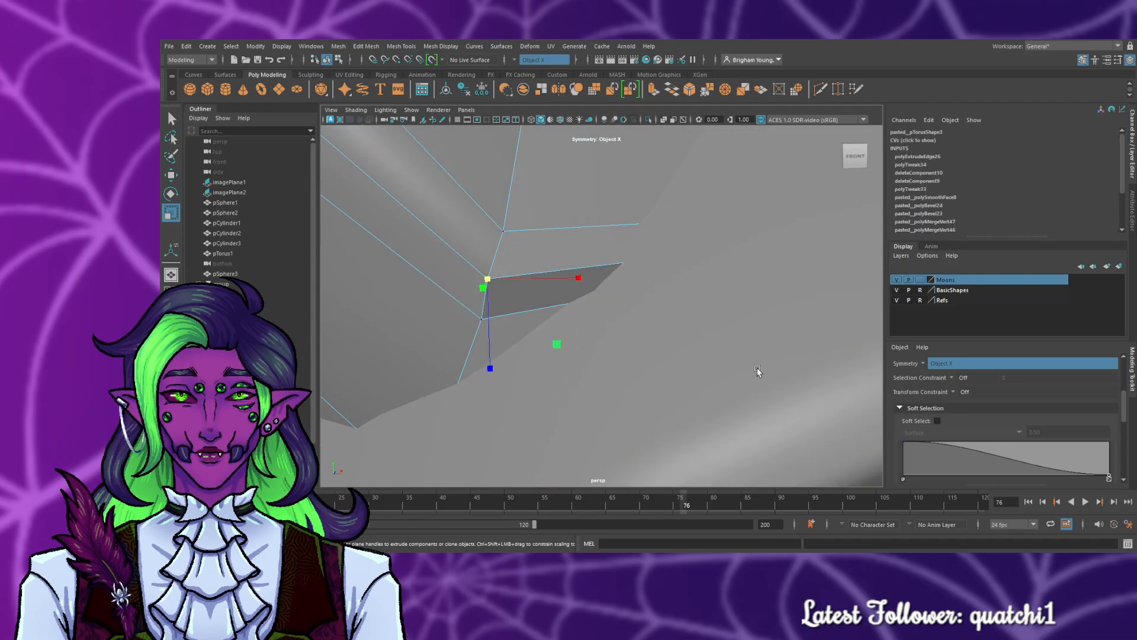
pyautogui.keyDown('alt'); pyautogui.moveTo(754, 374); pyautogui.dragTo(517, 368); pyautogui.keyUp('alt')
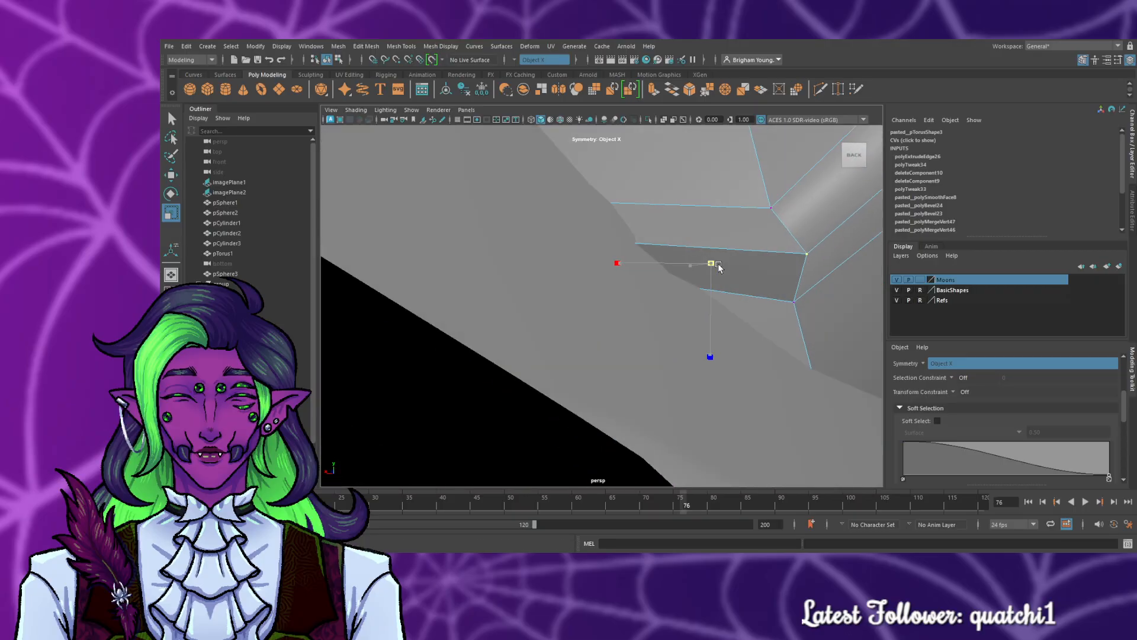
pyautogui.moveTo(718, 266); pyautogui.dragTo(697, 271)
pyautogui.keyDown('alt'); pyautogui.moveTo(589, 319); pyautogui.dragTo(385, 352); pyautogui.keyUp('alt')
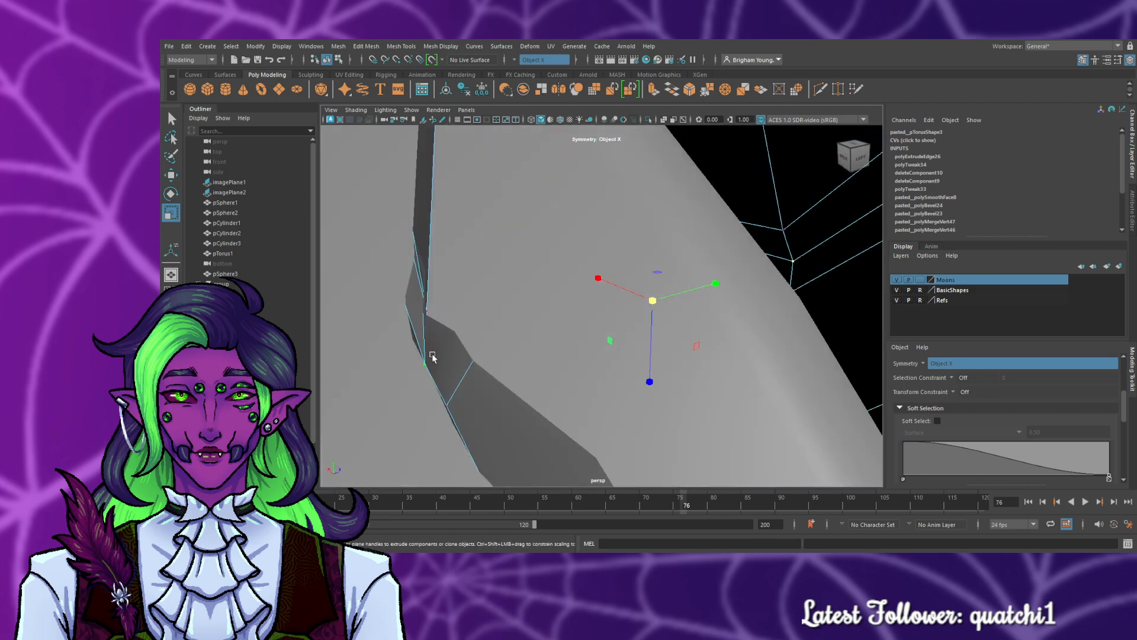
pyautogui.moveTo(648, 299); pyautogui.dragTo(642, 304)
pyautogui.keyDown('alt'); pyautogui.moveTo(413, 375); pyautogui.dragTo(760, 249); pyautogui.keyUp('alt')
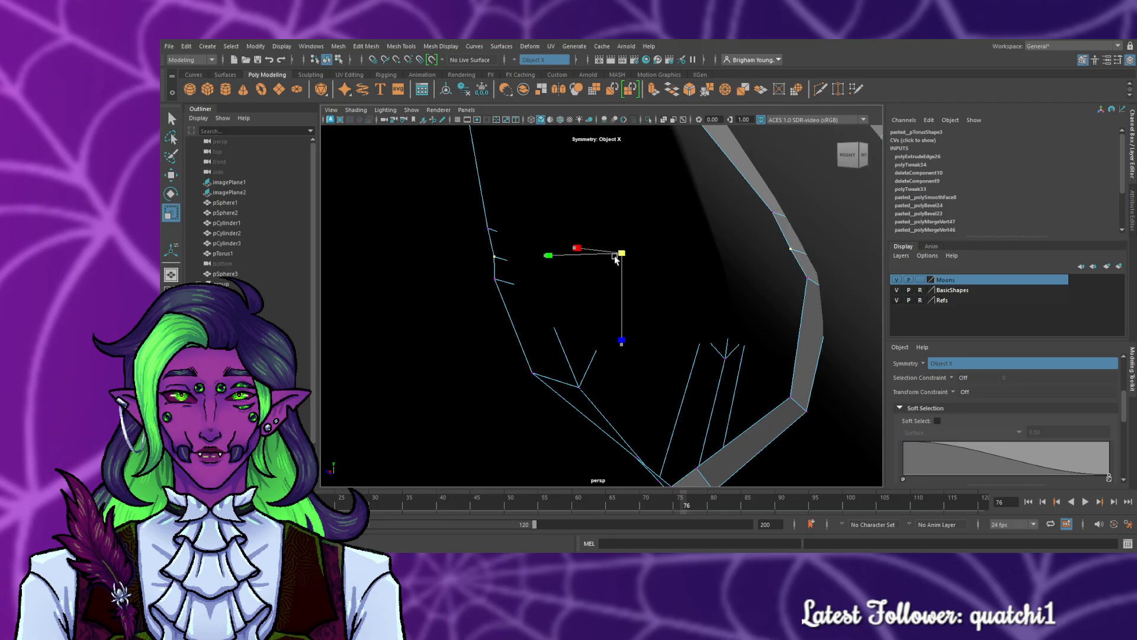
# - Examine the horn's base and side profile from behind, below and outside for uneven edges
pyautogui.keyDown('alt'); pyautogui.moveTo(644, 303); pyautogui.dragTo(664, 320); pyautogui.keyUp('alt')
pyautogui.scroll(-8, 664, 320)
pyautogui.click(729, 325)
pyautogui.scroll(4, 713, 323)
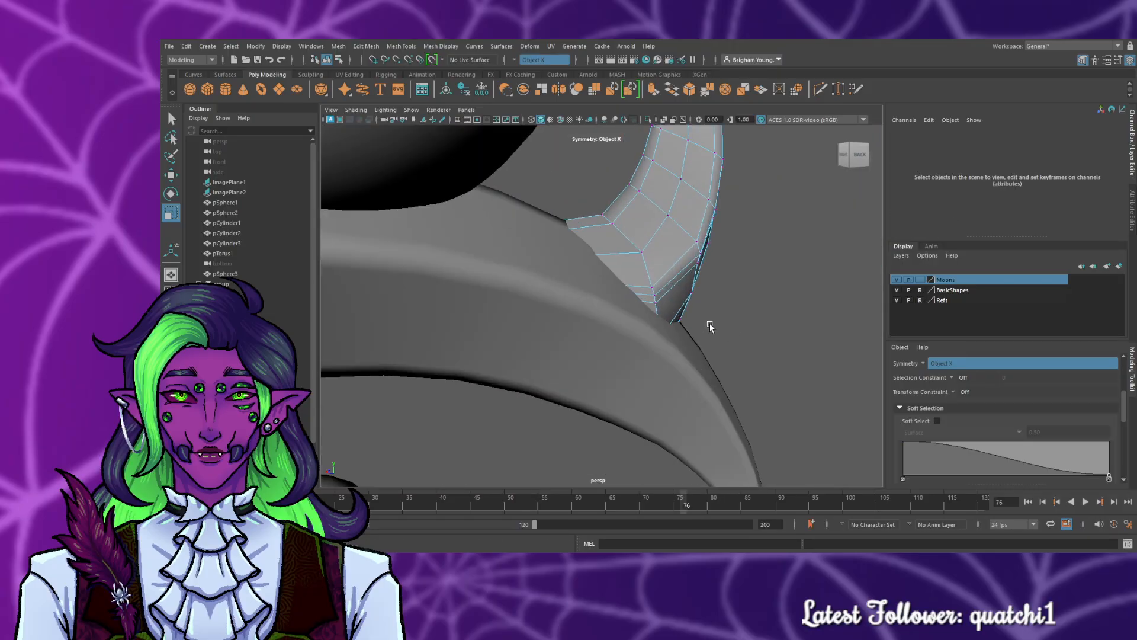
pyautogui.keyDown('alt'); pyautogui.moveTo(753, 321); pyautogui.dragTo(694, 338); pyautogui.keyUp('alt')
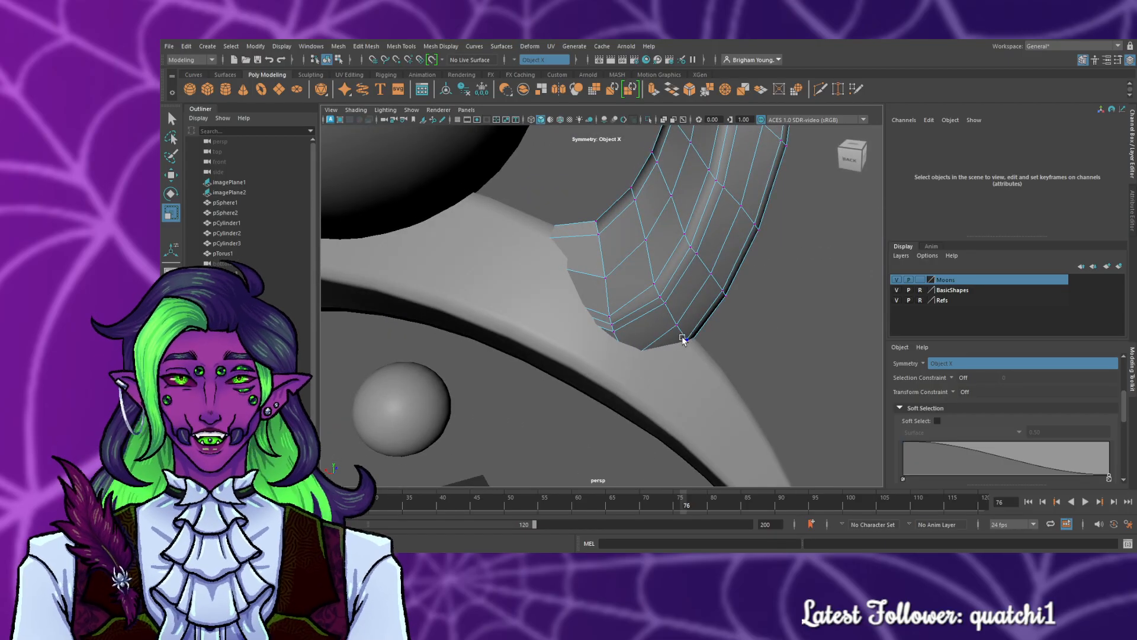
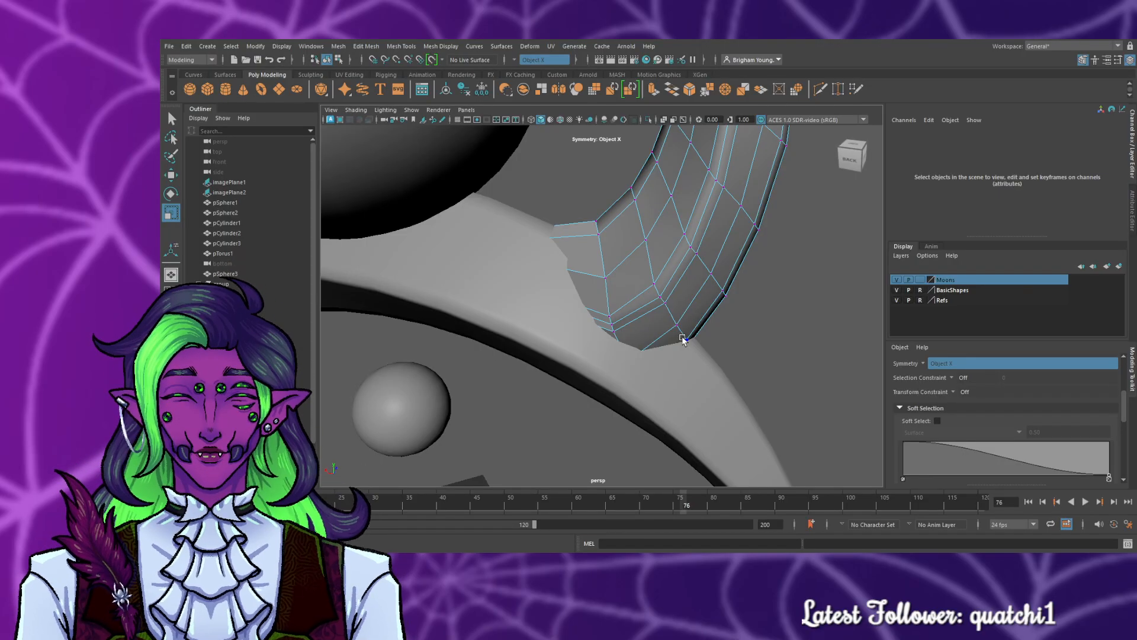
pyautogui.keyDown('alt'); pyautogui.moveTo(780, 347); pyautogui.dragTo(682, 307); pyautogui.keyUp('alt')
pyautogui.scroll(3, 666, 284)
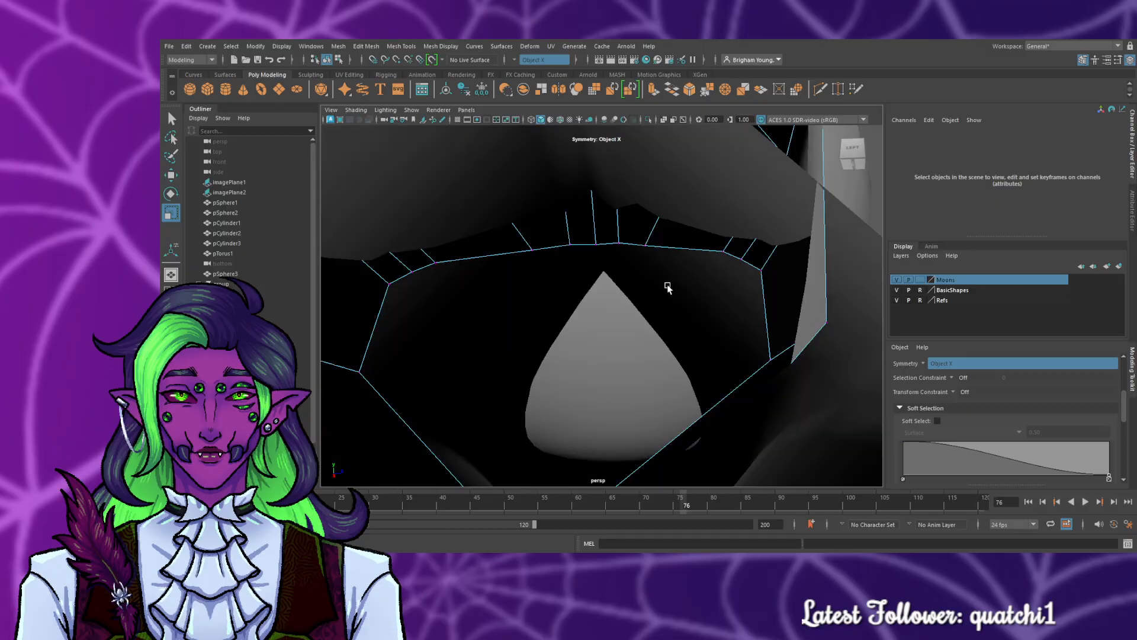
pyautogui.scroll(-2, 651, 281)
pyautogui.keyDown('alt'); pyautogui.moveTo(634, 283); pyautogui.dragTo(619, 314, button='middle'); pyautogui.keyUp('alt')
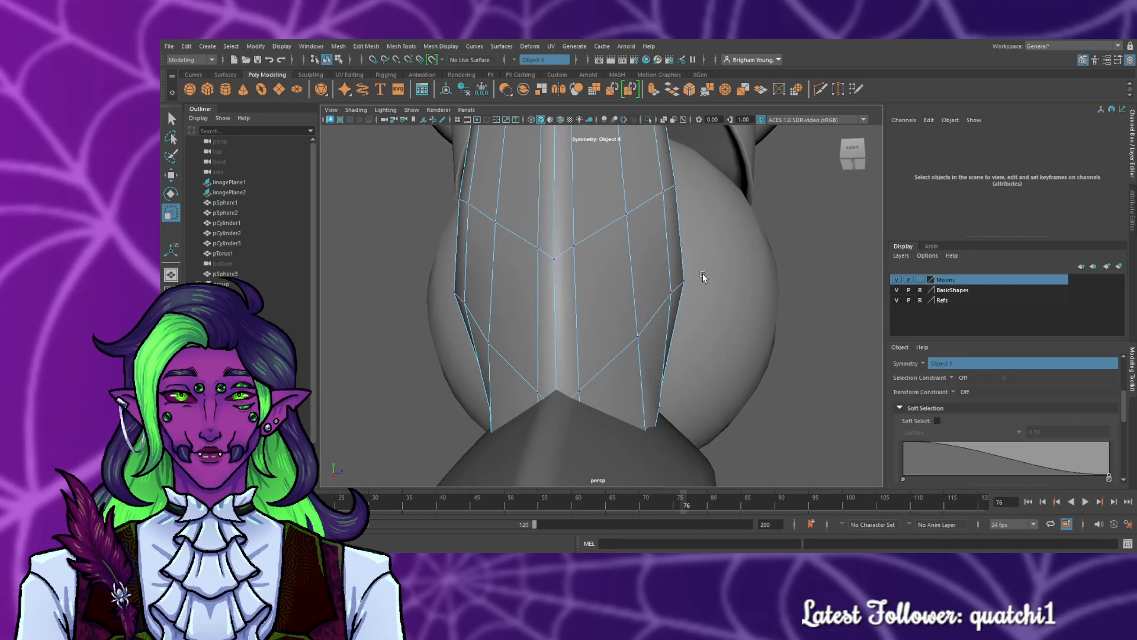
# - Select the opposing side-edge vertices of the row just above the ring and scale them inward
pyautogui.click(686, 277)
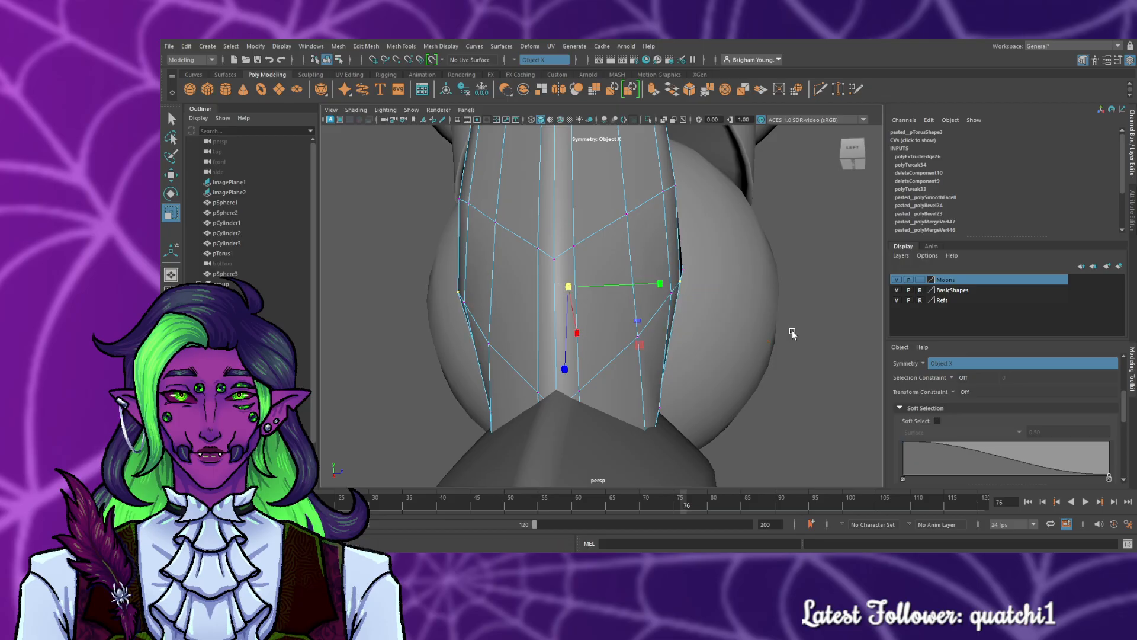
pyautogui.keyDown('alt'); pyautogui.moveTo(795, 339); pyautogui.dragTo(563, 417); pyautogui.keyUp('alt')
pyautogui.scroll(-5, 564, 417)
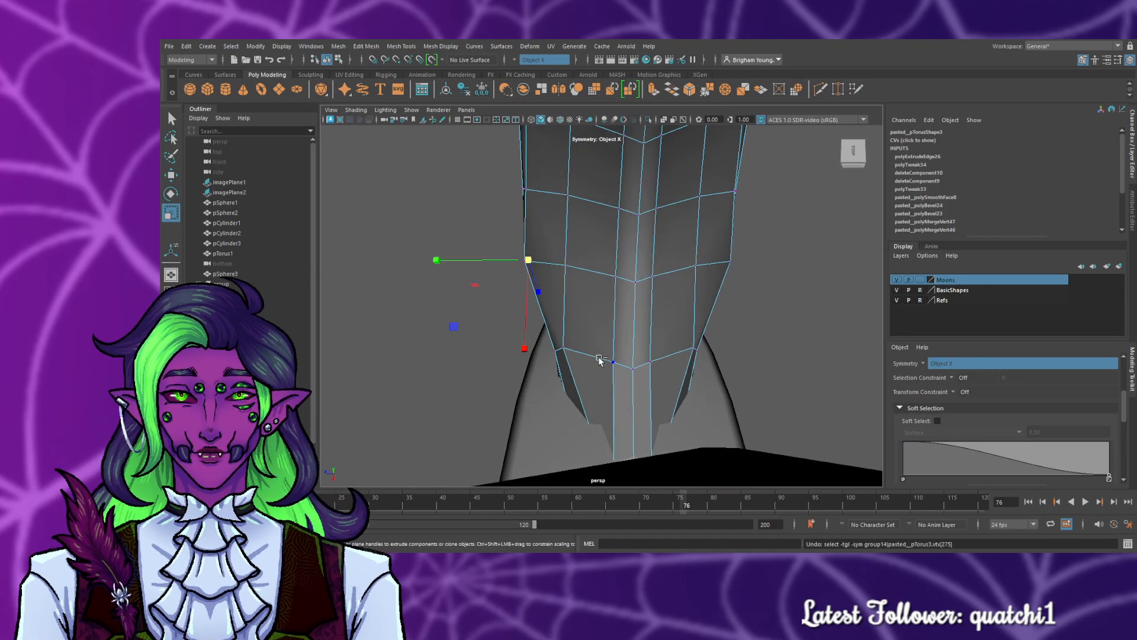
pyautogui.hotkey('ctrl', 'z')
pyautogui.moveTo(537, 279); pyautogui.dragTo(538, 280)
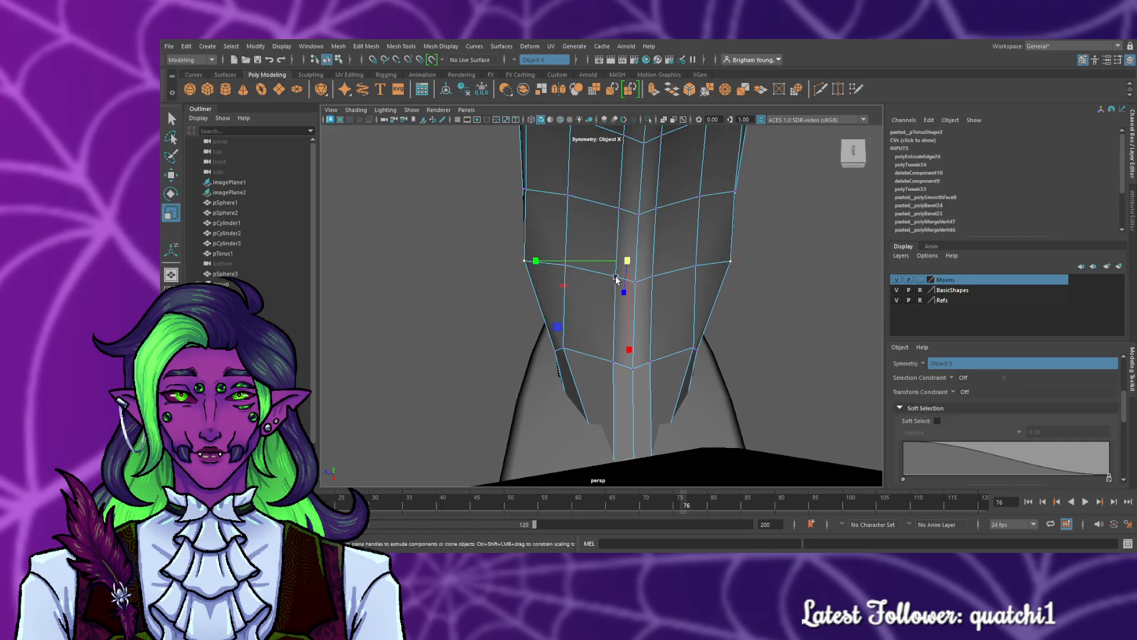
pyautogui.moveTo(631, 264); pyautogui.dragTo(505, 267)
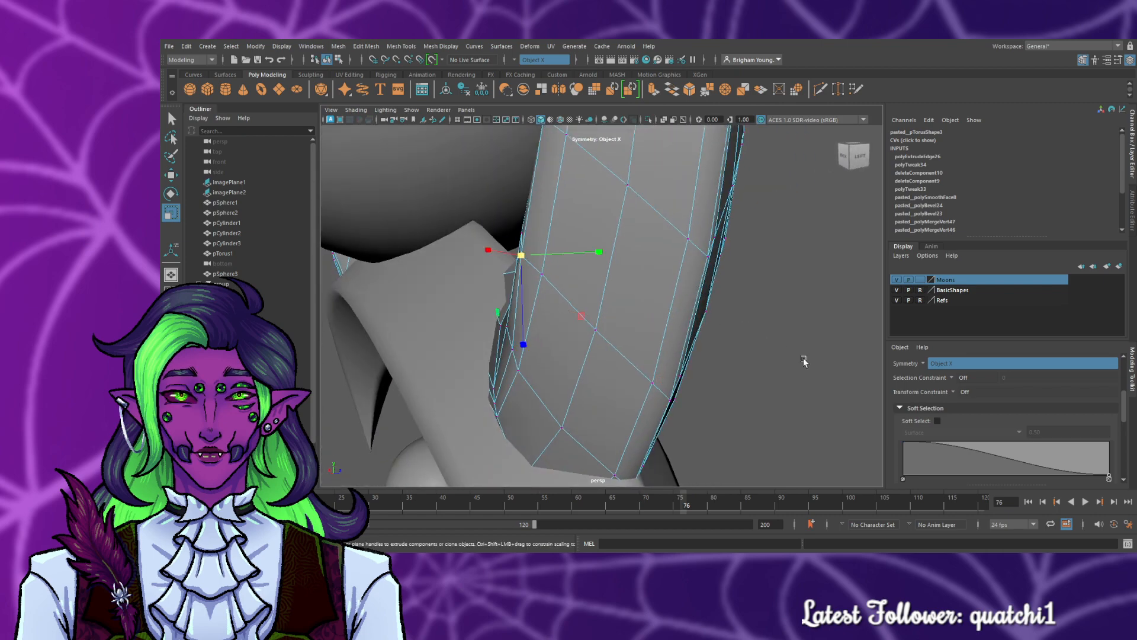
# - Check the lower part of the horn from the front and side for a smooth taper into the ring
pyautogui.keyDown('alt'); pyautogui.moveTo(804, 362); pyautogui.dragTo(601, 317); pyautogui.keyUp('alt')
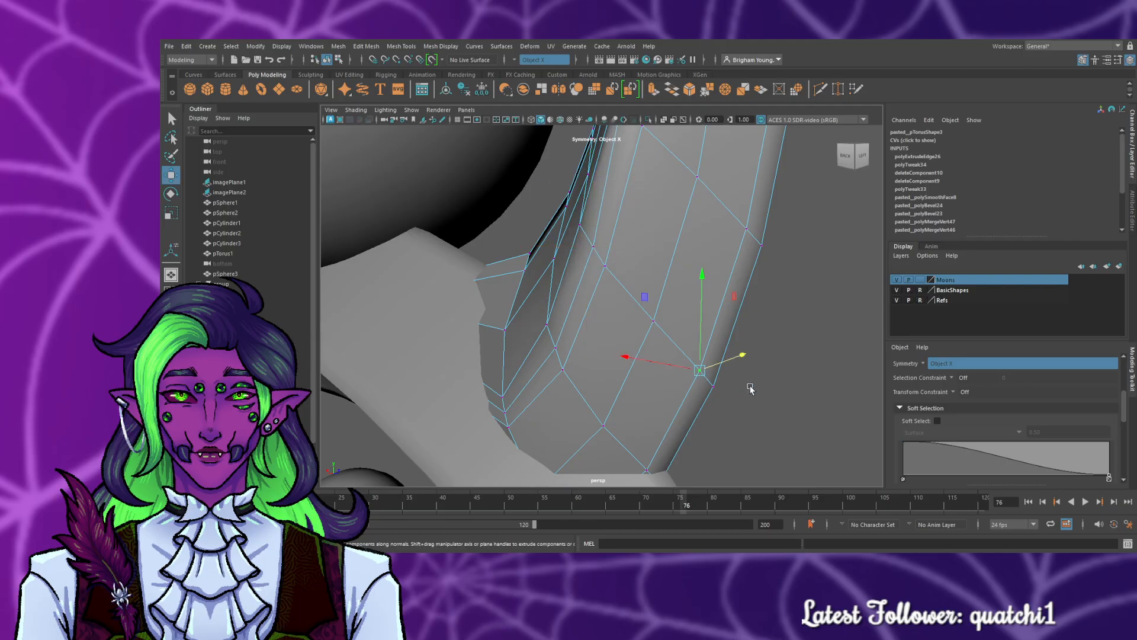
pyautogui.click(799, 398)
pyautogui.keyDown('alt'); pyautogui.moveTo(799, 398); pyautogui.dragTo(1034, 411); pyautogui.keyUp('alt')
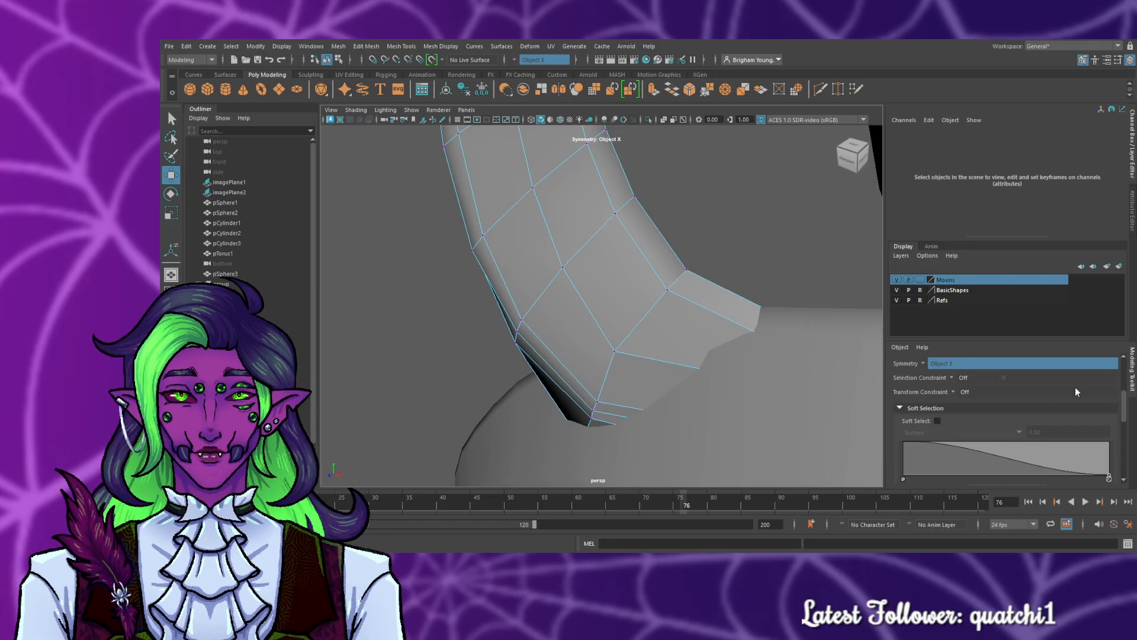
pyautogui.scroll(-2, 1075, 386)
pyautogui.scroll(-3, 748, 395)
pyautogui.keyDown('alt'); pyautogui.moveTo(659, 445); pyautogui.dragTo(782, 416); pyautogui.keyUp('alt')
pyautogui.scroll(2, 776, 415)
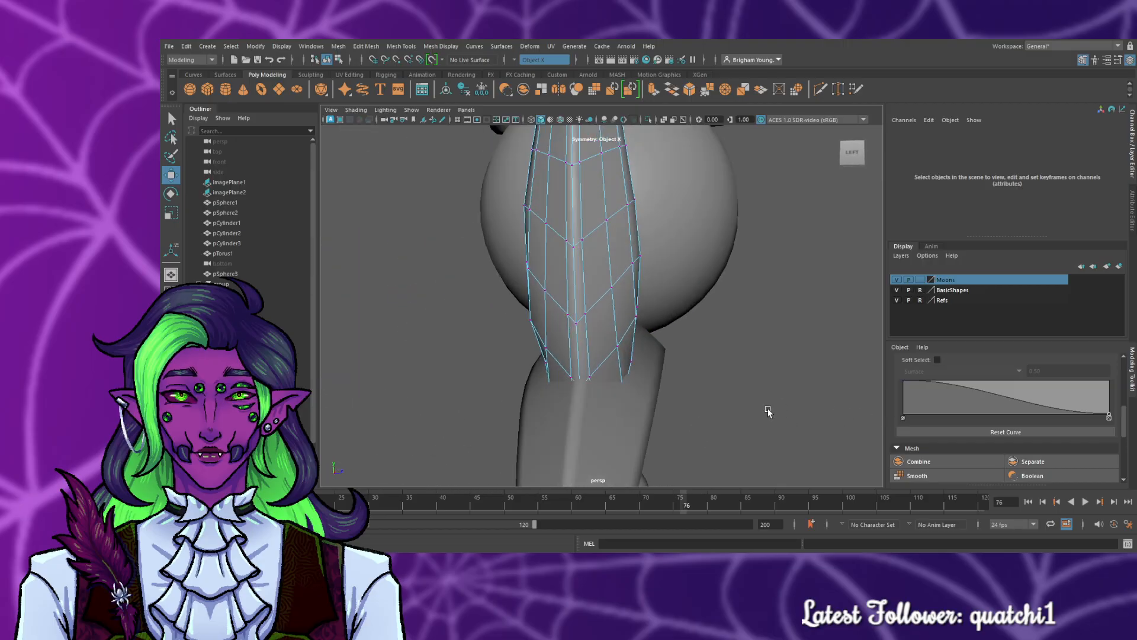
# - Undo the last side-edge scaling and rescale the opposing side-edge vertices of the rows above the ring, checking both faces
pyautogui.hotkey('ctrl', 'z')
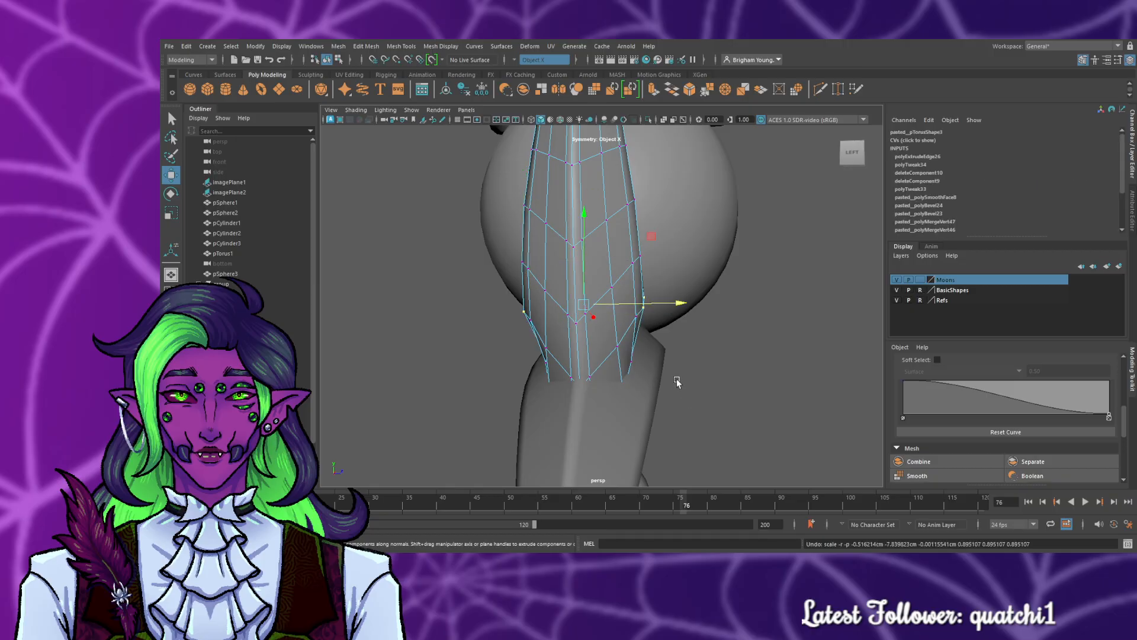
pyautogui.scroll(2, 675, 382)
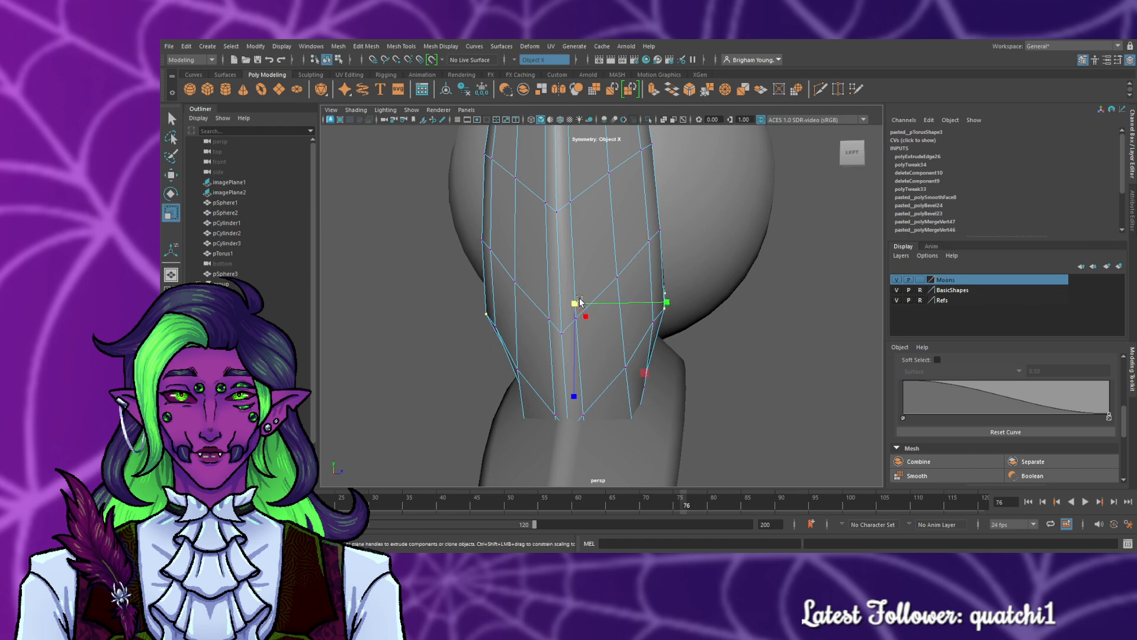
pyautogui.keyDown('alt'); pyautogui.moveTo(676, 354); pyautogui.dragTo(682, 312); pyautogui.keyUp('alt')
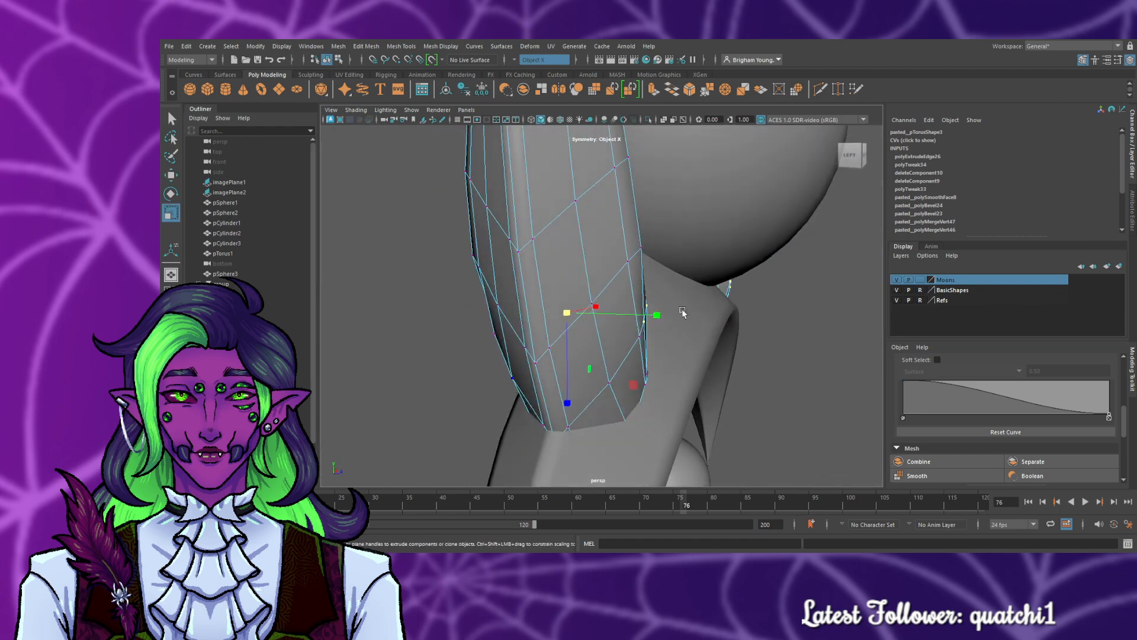
pyautogui.moveTo(467, 320)
pyautogui.keyDown('alt'); pyautogui.mouseDown()
pyautogui.moveTo(409, 333)
pyautogui.moveTo(447, 315)
pyautogui.mouseUp(); pyautogui.keyUp('alt')
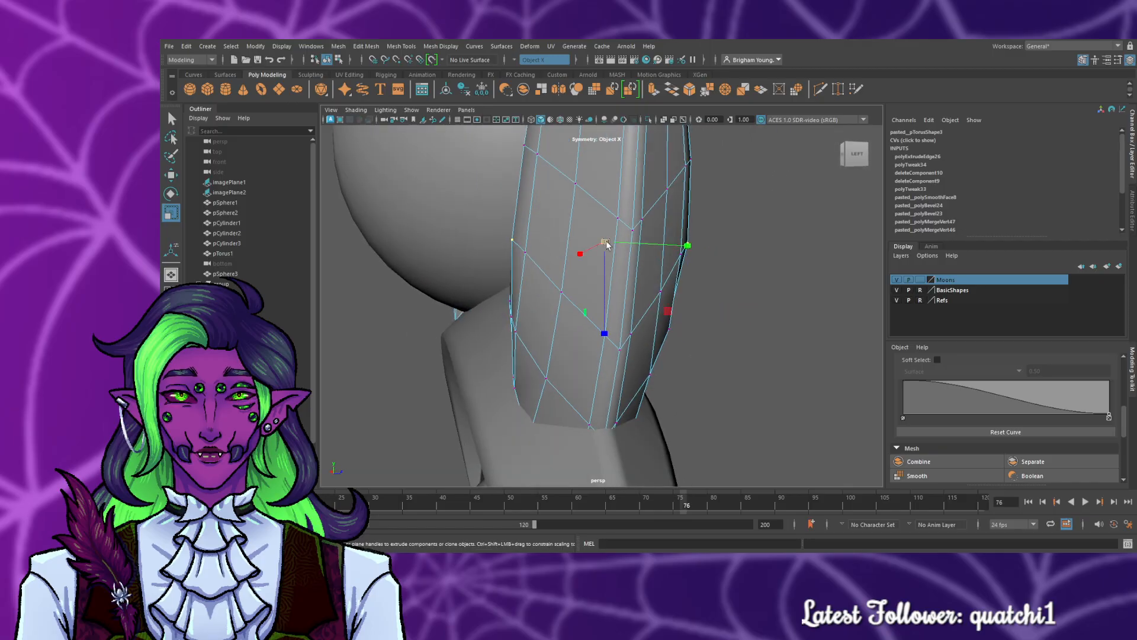
pyautogui.keyDown('alt'); pyautogui.moveTo(770, 344); pyautogui.dragTo(787, 445); pyautogui.keyUp('alt')
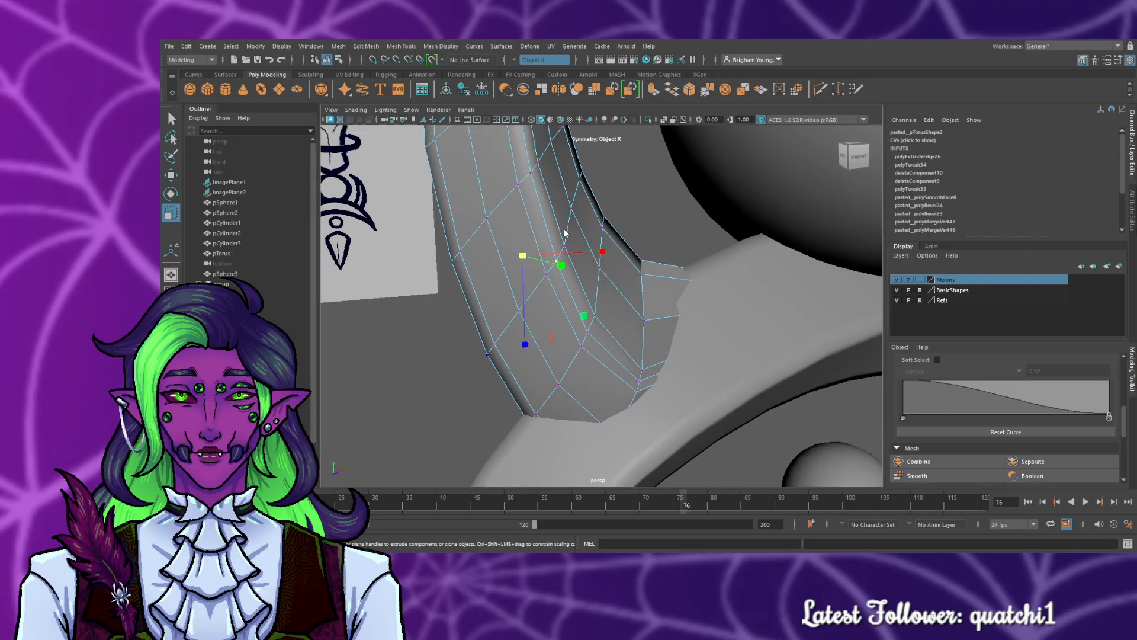
# - Return to object mode and examine the horn from the side, from a distance and where it meets the ring
pyautogui.moveTo(551, 245); pyautogui.dragTo(573, 226, button='right')
pyautogui.click(356, 335)
pyautogui.keyDown('alt'); pyautogui.moveTo(357, 335); pyautogui.dragTo(346, 362); pyautogui.keyUp('alt')
pyautogui.click(628, 318)
pyautogui.keyDown('alt'); pyautogui.moveTo(635, 325); pyautogui.dragTo(658, 373); pyautogui.keyUp('alt')
pyautogui.click(404, 329)
pyautogui.moveTo(574, 367)
pyautogui.keyDown('alt'); pyautogui.mouseDown()
pyautogui.moveTo(650, 364)
pyautogui.moveTo(687, 325)
pyautogui.moveTo(627, 355)
pyautogui.moveTo(681, 401)
pyautogui.moveTo(584, 383)
pyautogui.mouseUp(); pyautogui.keyUp('alt')
pyautogui.click(625, 384)
pyautogui.scroll(-10, 585, 382)
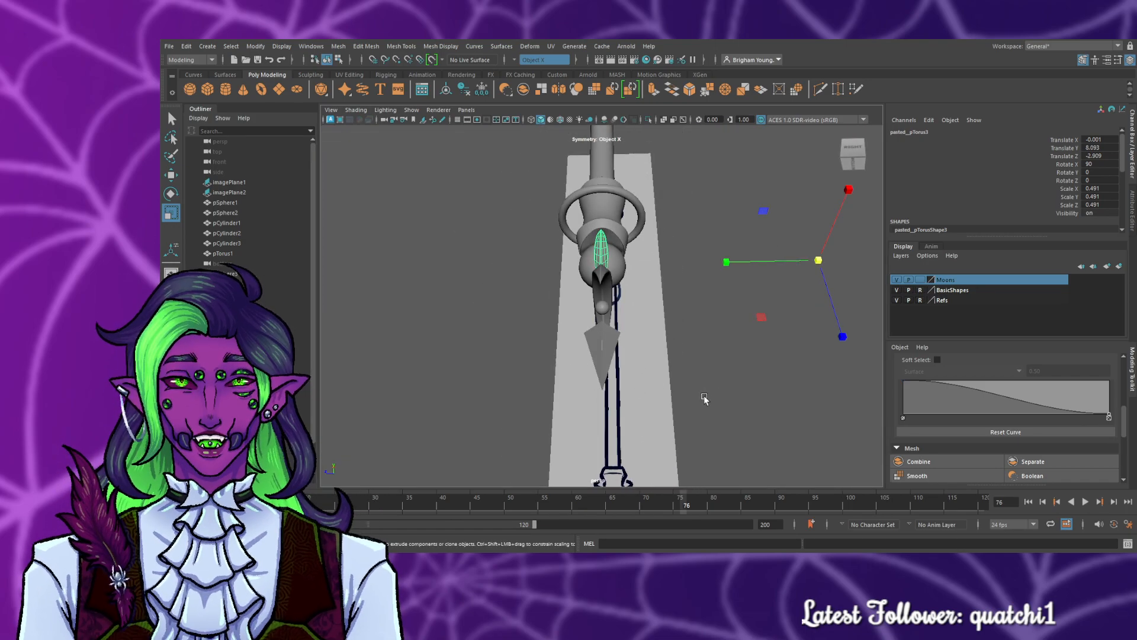
pyautogui.keyDown('alt'); pyautogui.moveTo(719, 414); pyautogui.dragTo(800, 445); pyautogui.keyUp('alt')
pyautogui.scroll(10, 808, 419)
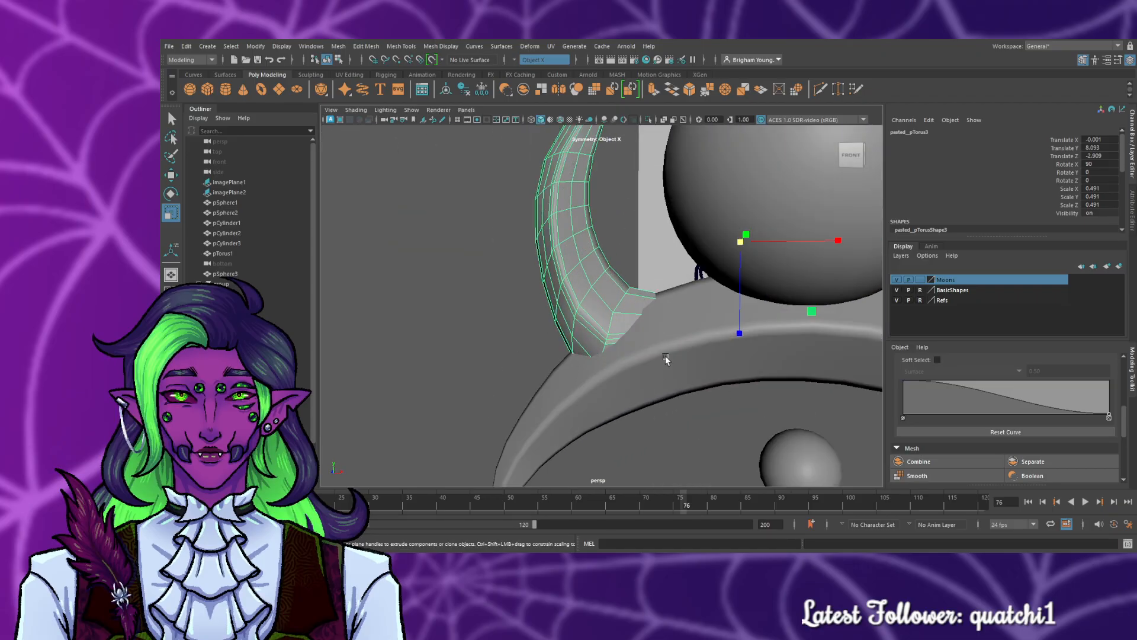
# - Select the pair of vertices just below the peak of the horn's open end and scale it to even the profile
pyautogui.scroll(2, 692, 358)
pyautogui.scroll(3, 694, 357)
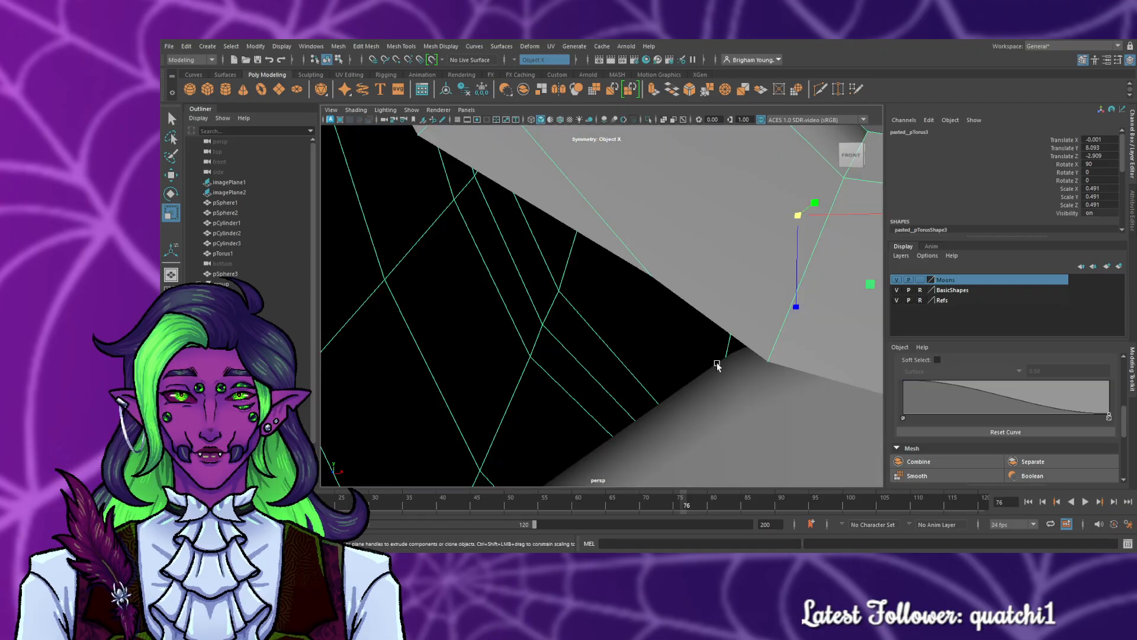
pyautogui.scroll(-2, 735, 374)
pyautogui.keyDown('alt'); pyautogui.moveTo(738, 379); pyautogui.dragTo(645, 368); pyautogui.keyUp('alt')
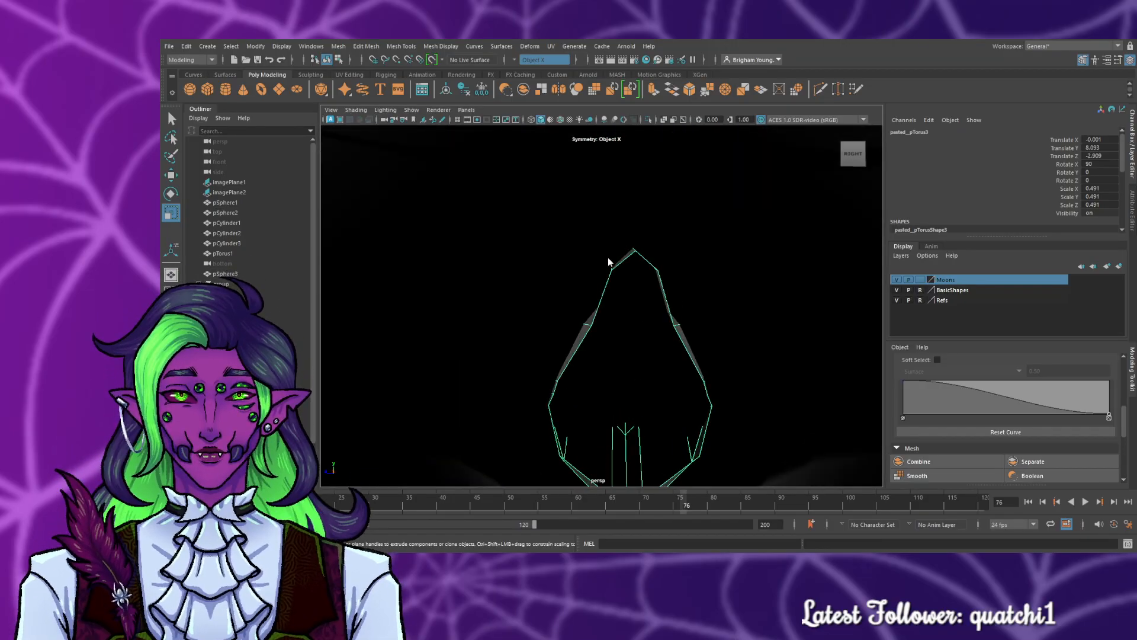
pyautogui.moveTo(607, 261); pyautogui.dragTo(605, 266, button='right')
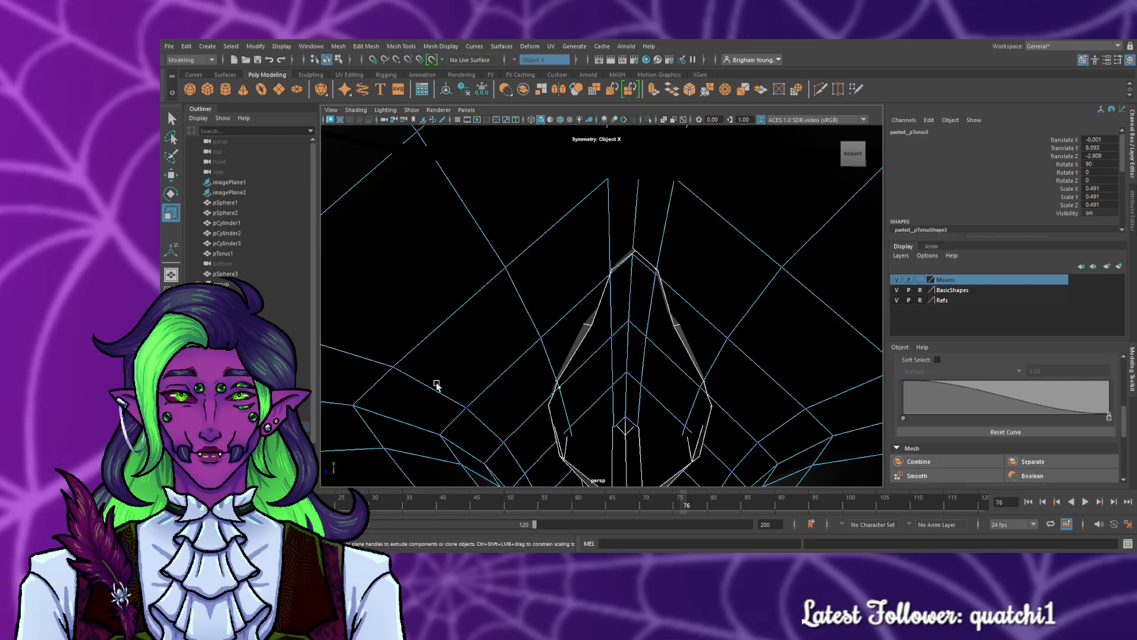
pyautogui.moveTo(437, 385)
pyautogui.keyDown('alt'); pyautogui.mouseDown()
pyautogui.moveTo(513, 398)
pyautogui.moveTo(571, 294)
pyautogui.mouseUp(); pyautogui.keyUp('alt')
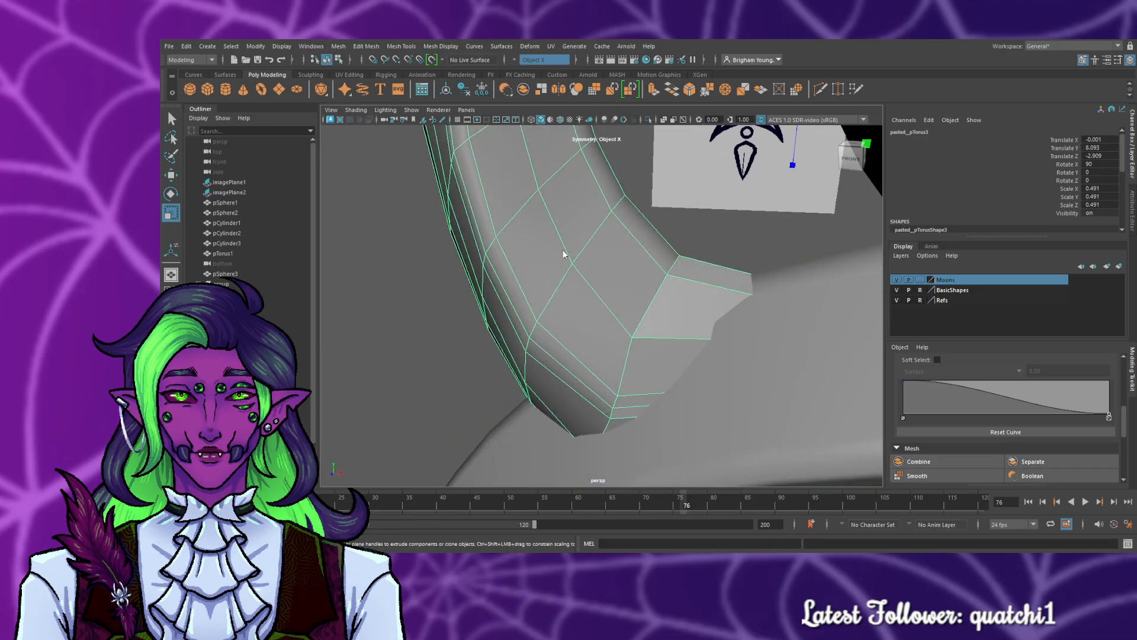
pyautogui.click(539, 256)
pyautogui.keyDown('alt'); pyautogui.moveTo(756, 407); pyautogui.dragTo(646, 388); pyautogui.keyUp('alt')
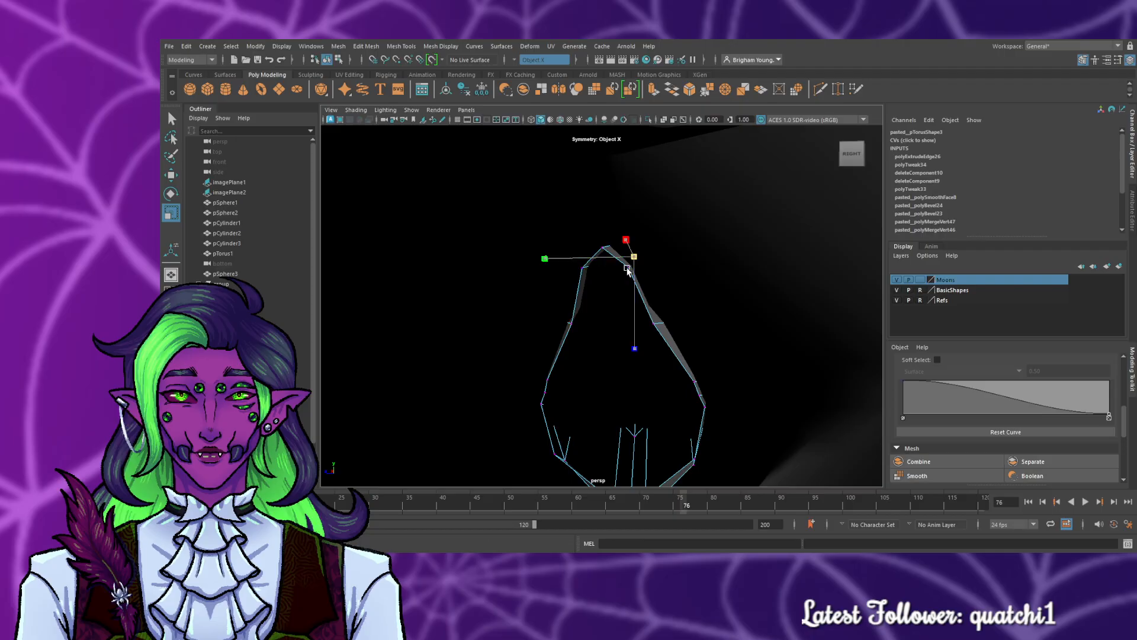
pyautogui.scroll(5, 627, 273)
pyautogui.keyDown('alt'); pyautogui.moveTo(621, 304); pyautogui.dragTo(527, 311); pyautogui.keyUp('alt')
pyautogui.scroll(-5, 524, 311)
pyautogui.scroll(5, 511, 340)
pyautogui.moveTo(460, 358)
pyautogui.keyDown('alt'); pyautogui.mouseDown()
pyautogui.moveTo(531, 350)
pyautogui.moveTo(515, 351)
pyautogui.mouseUp(); pyautogui.keyUp('alt')
pyautogui.scroll(-4, 514, 351)
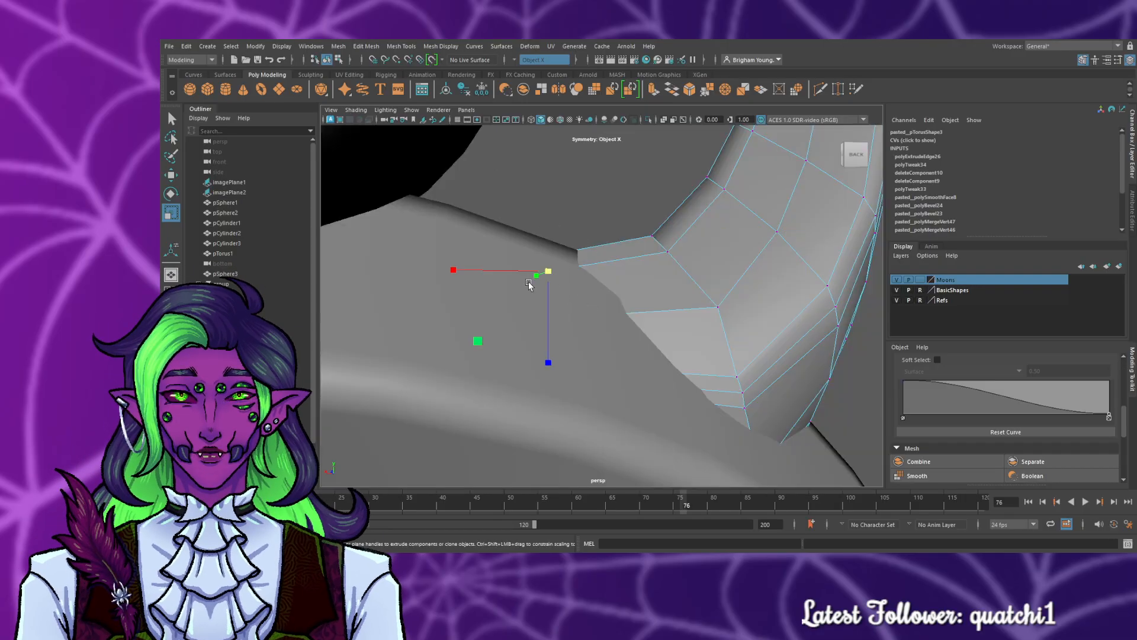
# - Undo the last adjustment at the horn's open end and reposition its upper vertices vertically
pyautogui.keyDown('alt'); pyautogui.moveTo(486, 352); pyautogui.dragTo(560, 363); pyautogui.keyUp('alt')
pyautogui.scroll(4, 560, 364)
pyautogui.scroll(-4, 577, 363)
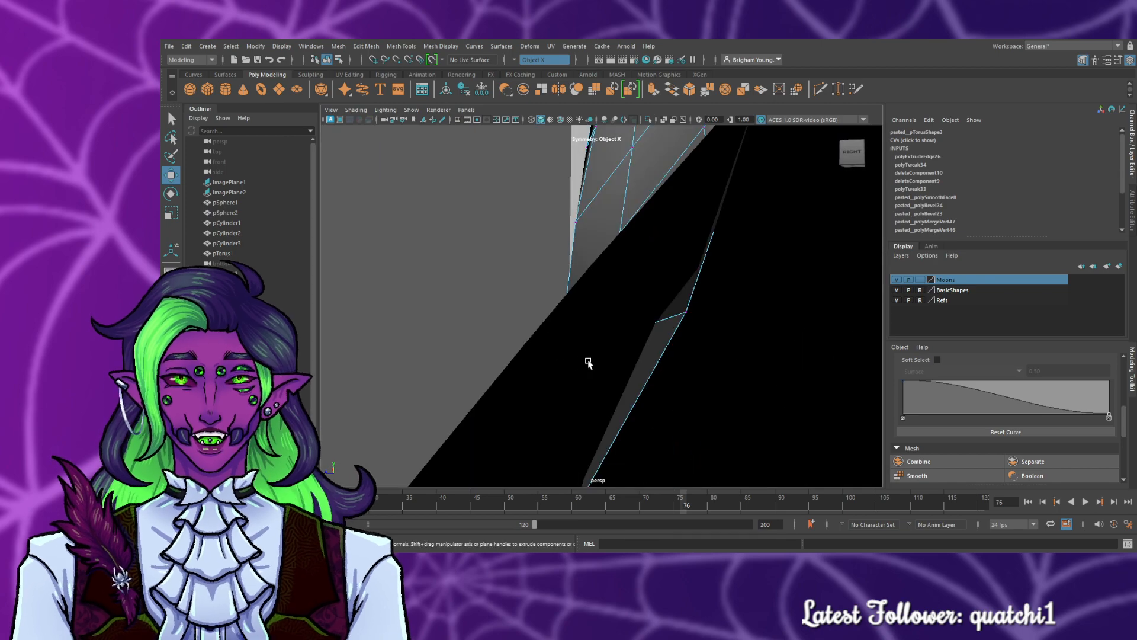
pyautogui.scroll(4, 588, 363)
pyautogui.hotkey('ctrl', 'z')
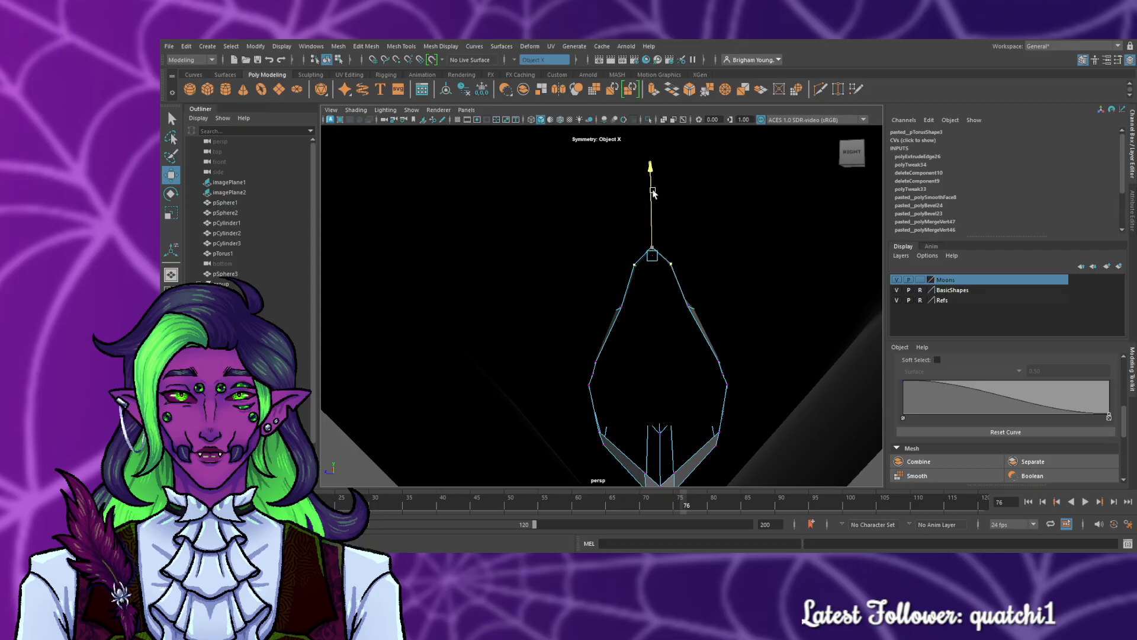
# - Select the next vertex pair down on the open end's profile and scale it outward to remove the inward dent
pyautogui.moveTo(684, 370)
pyautogui.keyDown('alt'); pyautogui.mouseDown()
pyautogui.moveTo(637, 376)
pyautogui.moveTo(582, 406)
pyautogui.moveTo(525, 383)
pyautogui.moveTo(524, 426)
pyautogui.moveTo(507, 437)
pyautogui.moveTo(355, 418)
pyautogui.moveTo(317, 390)
pyautogui.moveTo(172, 373)
pyautogui.moveTo(234, 363)
pyautogui.moveTo(319, 382)
pyautogui.mouseUp(); pyautogui.keyUp('alt')
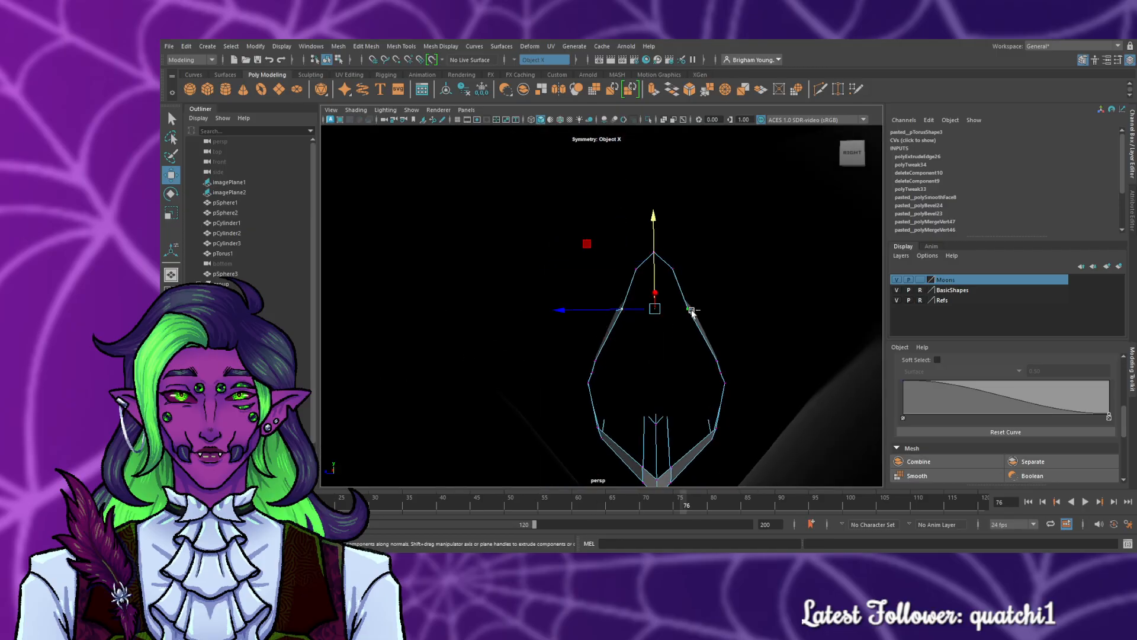
pyautogui.press('e')
pyautogui.press('r')
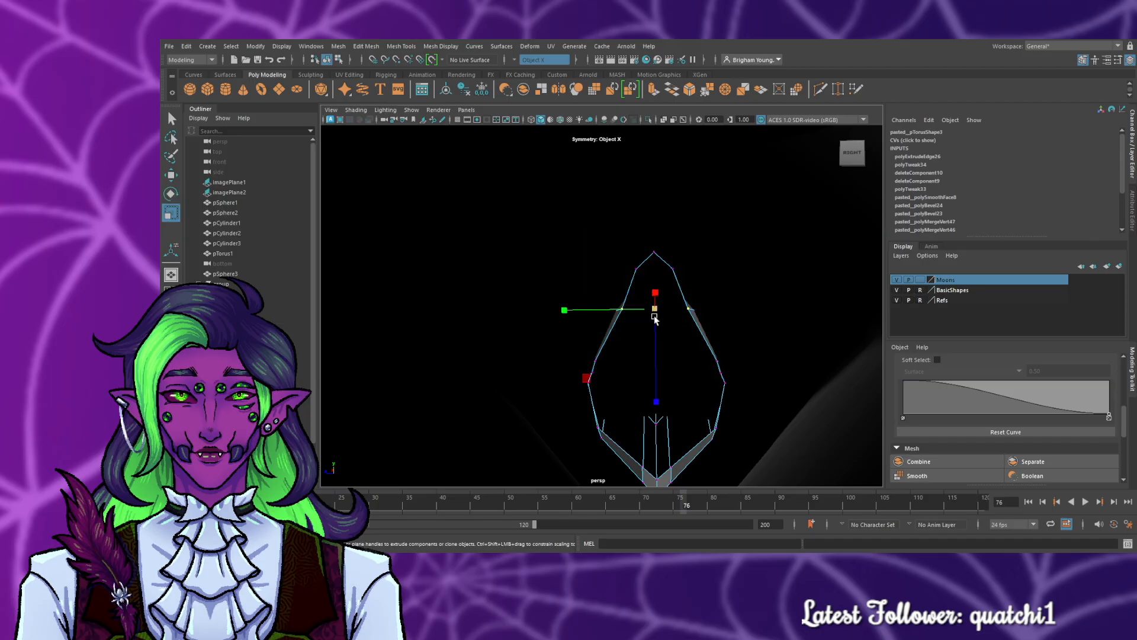
pyautogui.moveTo(651, 315); pyautogui.dragTo(660, 317)
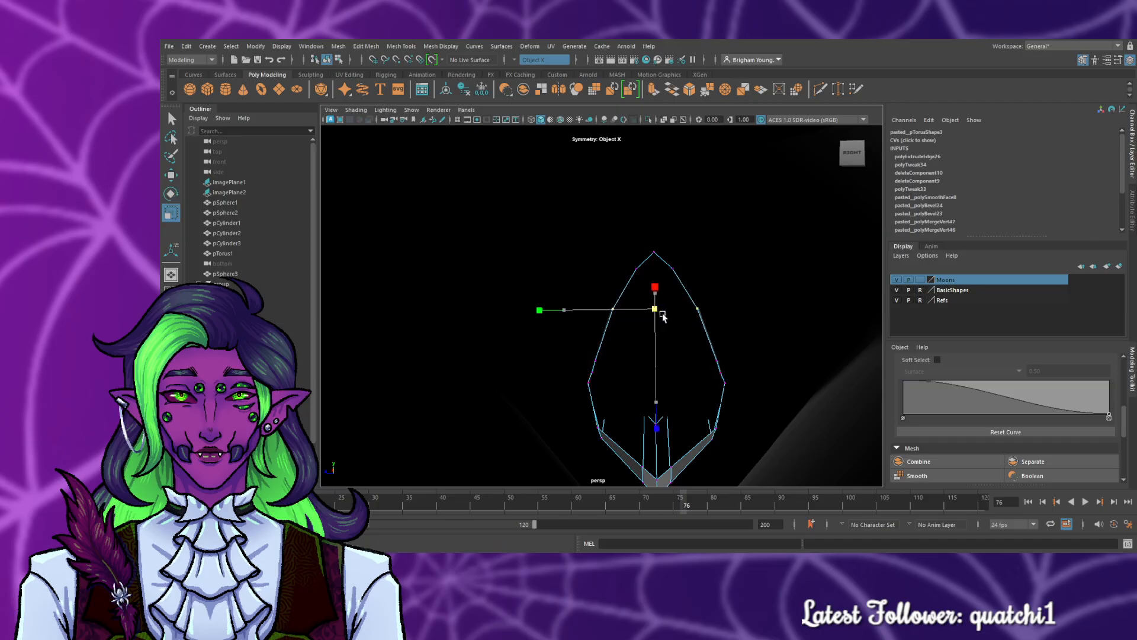
# - Select the matching front and back face vertices just above the horn's base and scale them slightly inward
pyautogui.moveTo(502, 368)
pyautogui.keyDown('alt'); pyautogui.mouseDown()
pyautogui.moveTo(624, 399)
pyautogui.moveTo(605, 186)
pyautogui.mouseUp(); pyautogui.keyUp('alt')
pyautogui.click(605, 186)
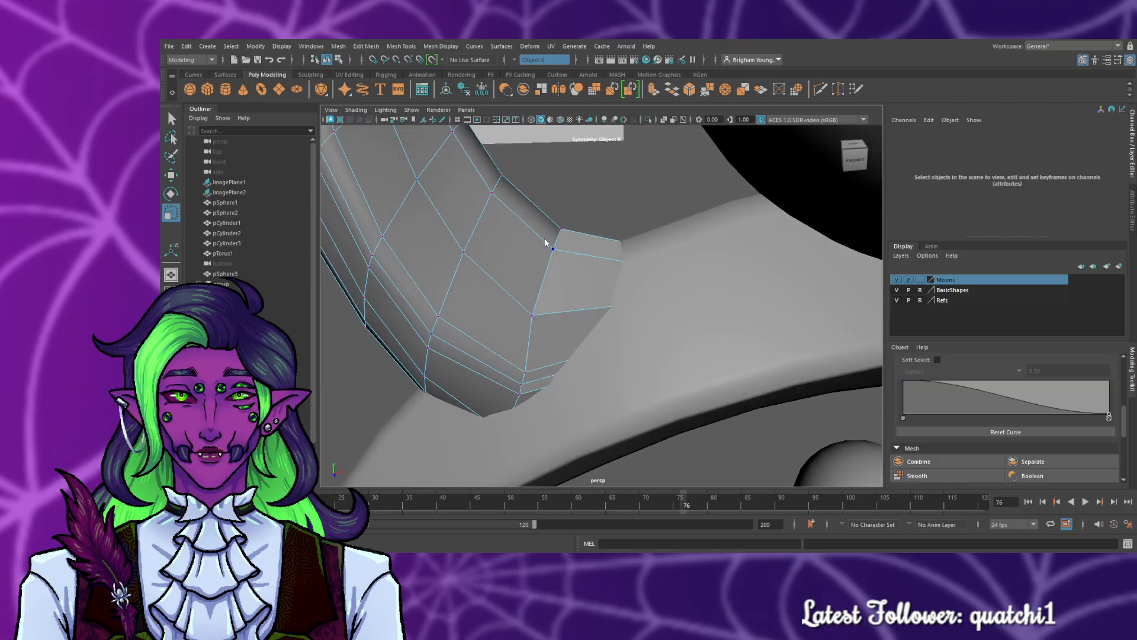
pyautogui.keyDown('alt'); pyautogui.moveTo(686, 338); pyautogui.dragTo(589, 291); pyautogui.keyUp('alt')
pyautogui.click(589, 293)
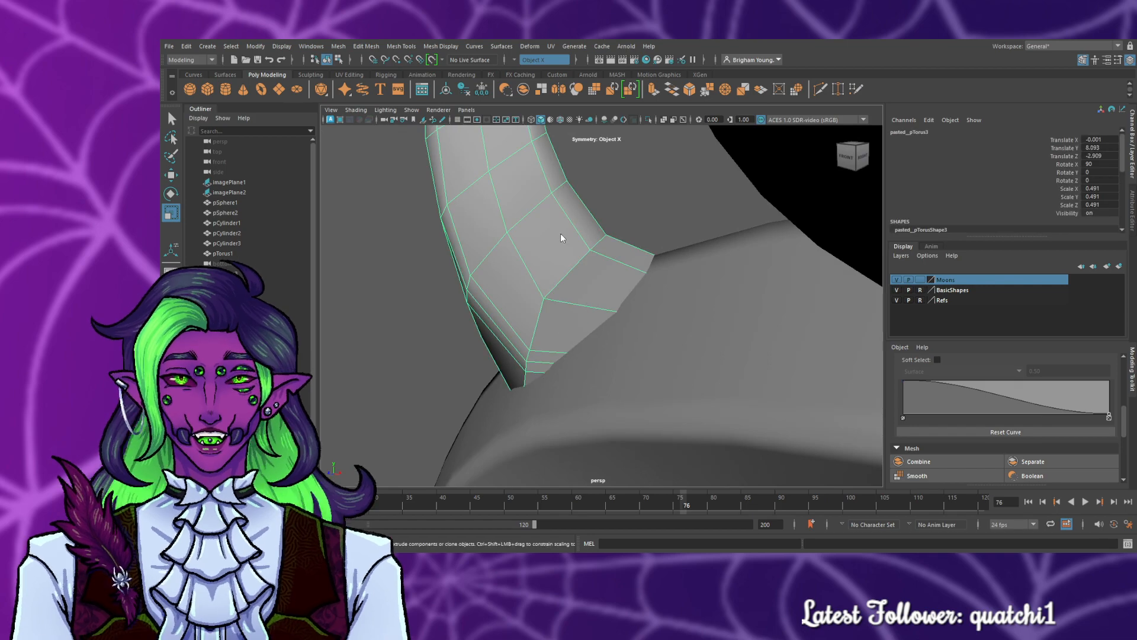
pyautogui.moveTo(534, 248); pyautogui.dragTo(511, 269, button='right')
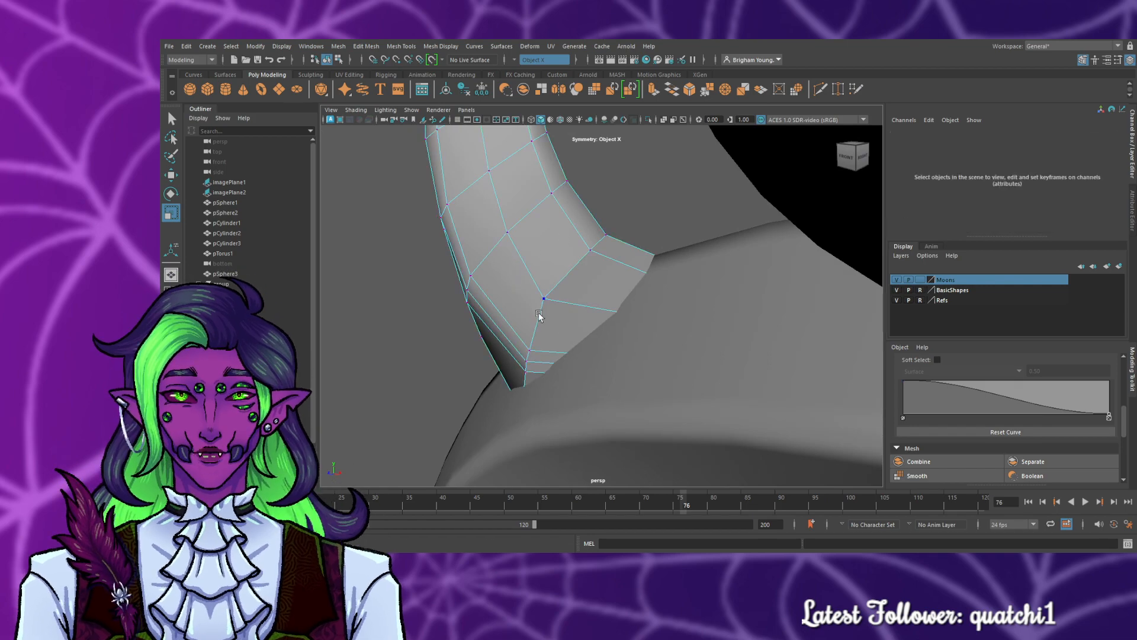
pyautogui.click(536, 341)
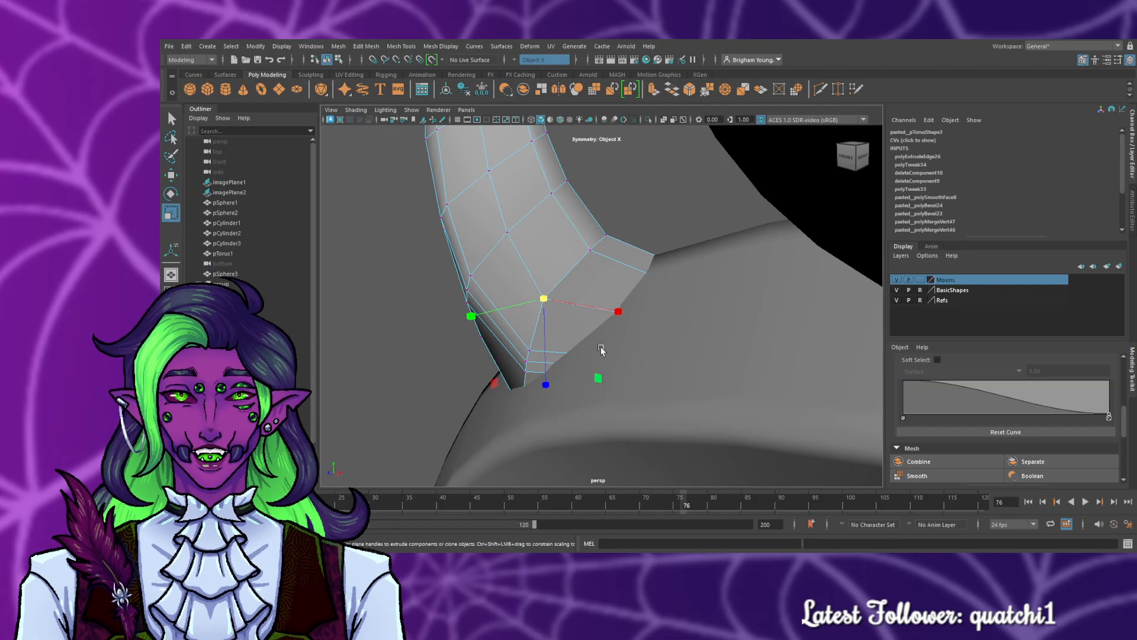
pyautogui.press('f')
pyautogui.keyDown('alt'); pyautogui.moveTo(595, 367); pyautogui.dragTo(543, 368); pyautogui.keyUp('alt')
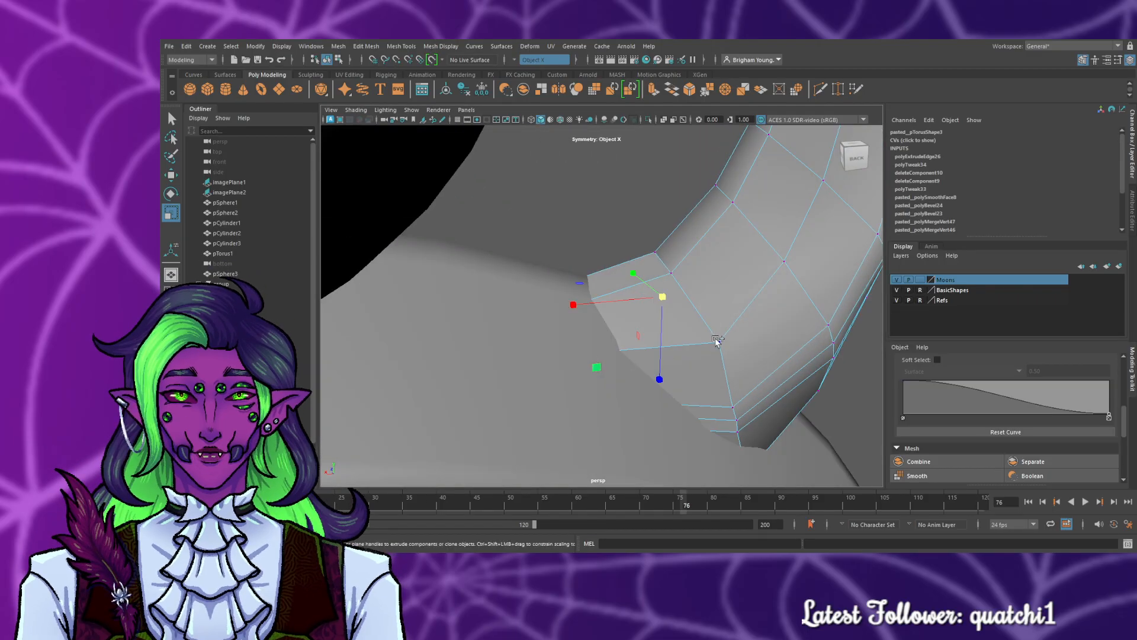
pyautogui.moveTo(688, 317); pyautogui.dragTo(680, 319)
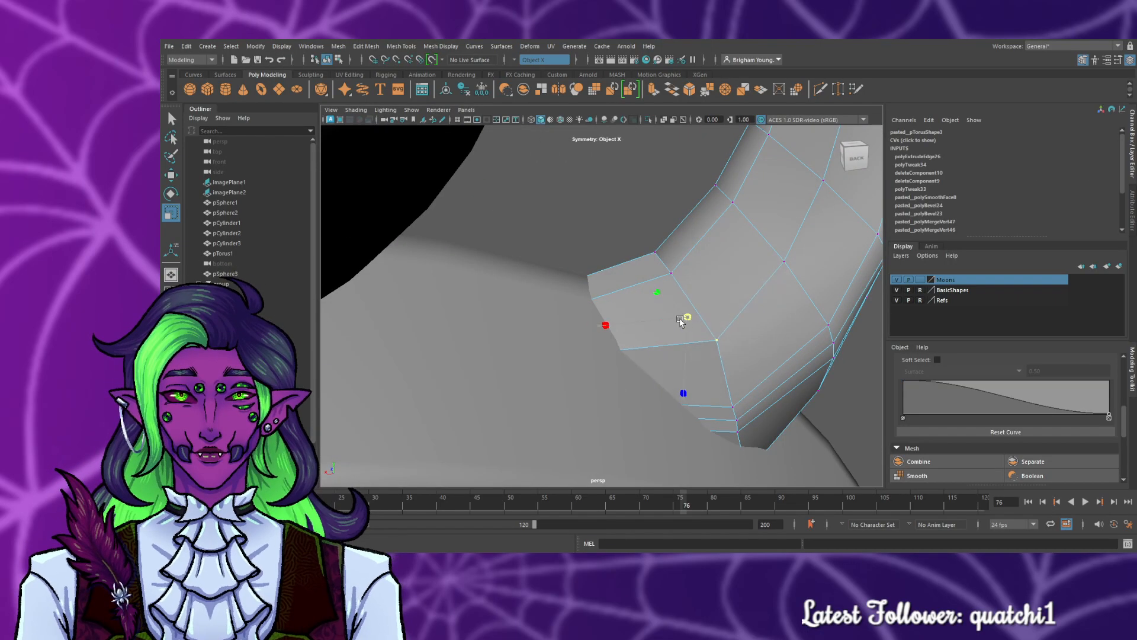
# - Fine-tune the spacing of the front and back face vertices from the outer side of the horn and clear the selection
pyautogui.keyDown('alt'); pyautogui.moveTo(577, 362); pyautogui.dragTo(462, 353); pyautogui.keyUp('alt')
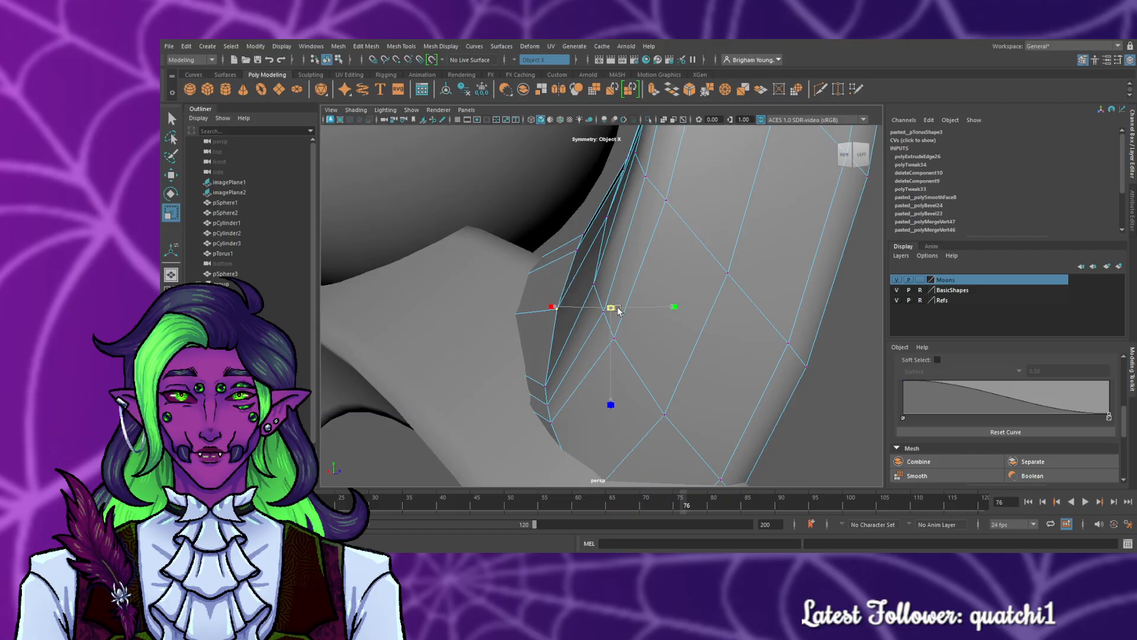
pyautogui.keyDown('alt'); pyautogui.moveTo(744, 362); pyautogui.dragTo(322, 363); pyautogui.keyUp('alt')
pyautogui.moveTo(612, 313); pyautogui.dragTo(604, 314)
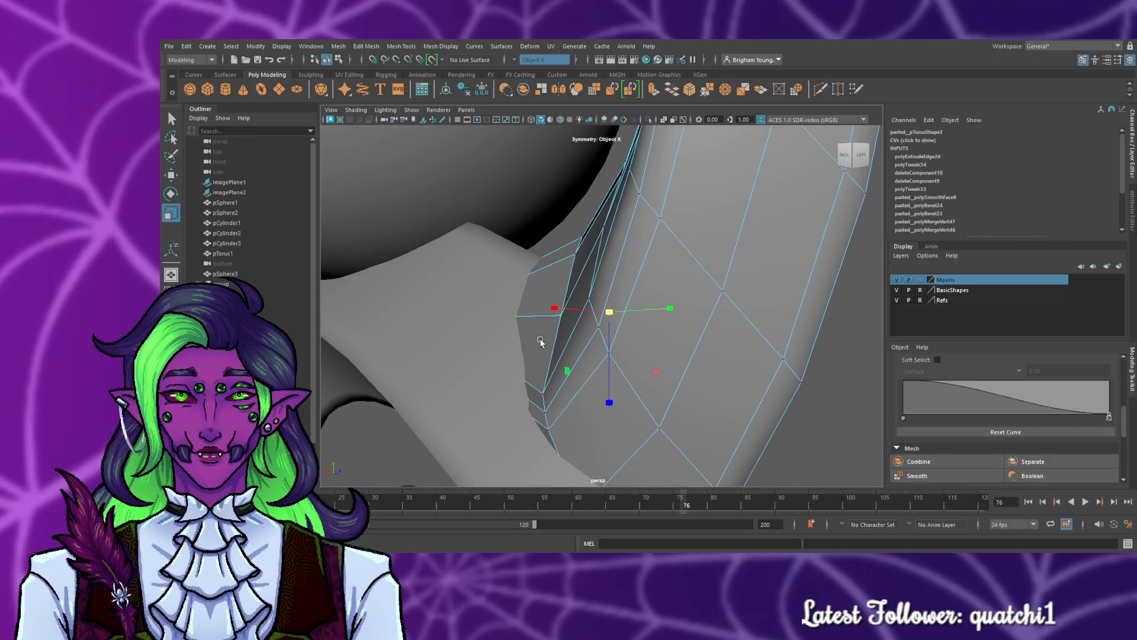
pyautogui.keyDown('alt'); pyautogui.moveTo(541, 342); pyautogui.dragTo(780, 376); pyautogui.keyUp('alt')
pyautogui.click(709, 375)
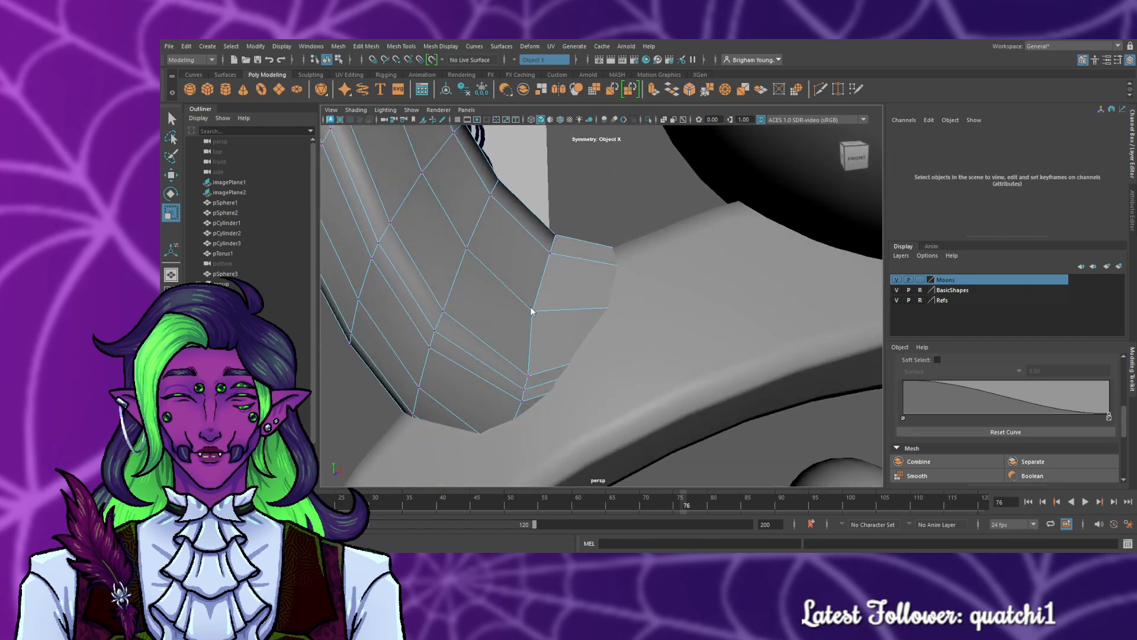
# - Examine the horn's open end from inside and its base from behind for an even profile against the ring
pyautogui.keyDown('alt'); pyautogui.moveTo(802, 439); pyautogui.dragTo(605, 385); pyautogui.keyUp('alt')
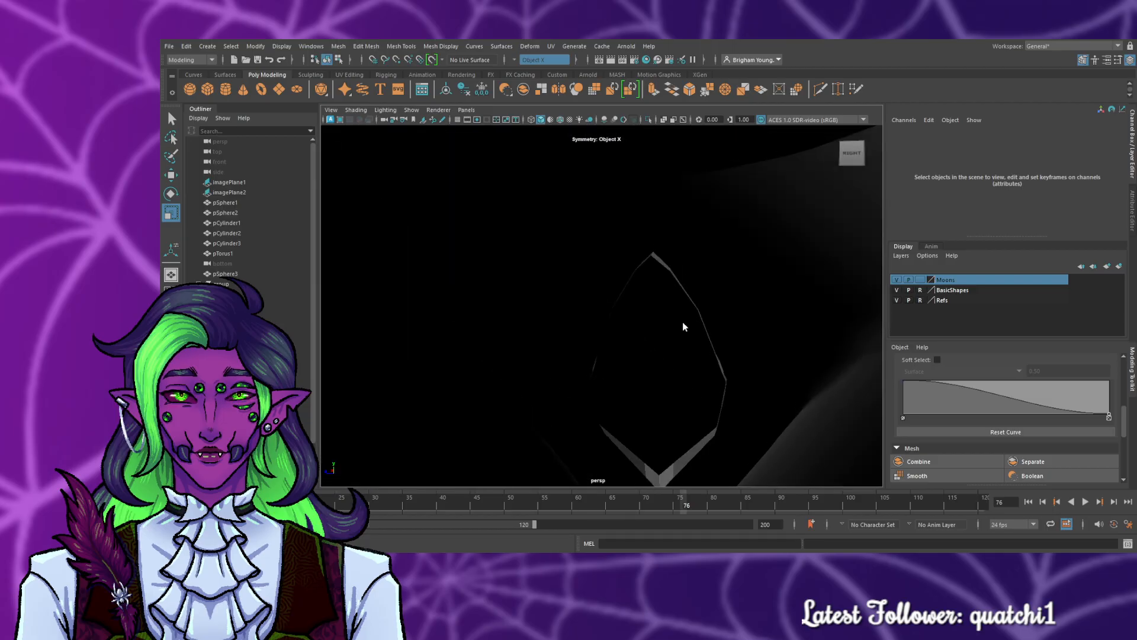
pyautogui.keyDown('alt'); pyautogui.moveTo(692, 336); pyautogui.dragTo(607, 332); pyautogui.keyUp('alt')
pyautogui.click(720, 307)
pyautogui.keyDown('alt'); pyautogui.moveTo(752, 290); pyautogui.dragTo(741, 293); pyautogui.keyUp('alt')
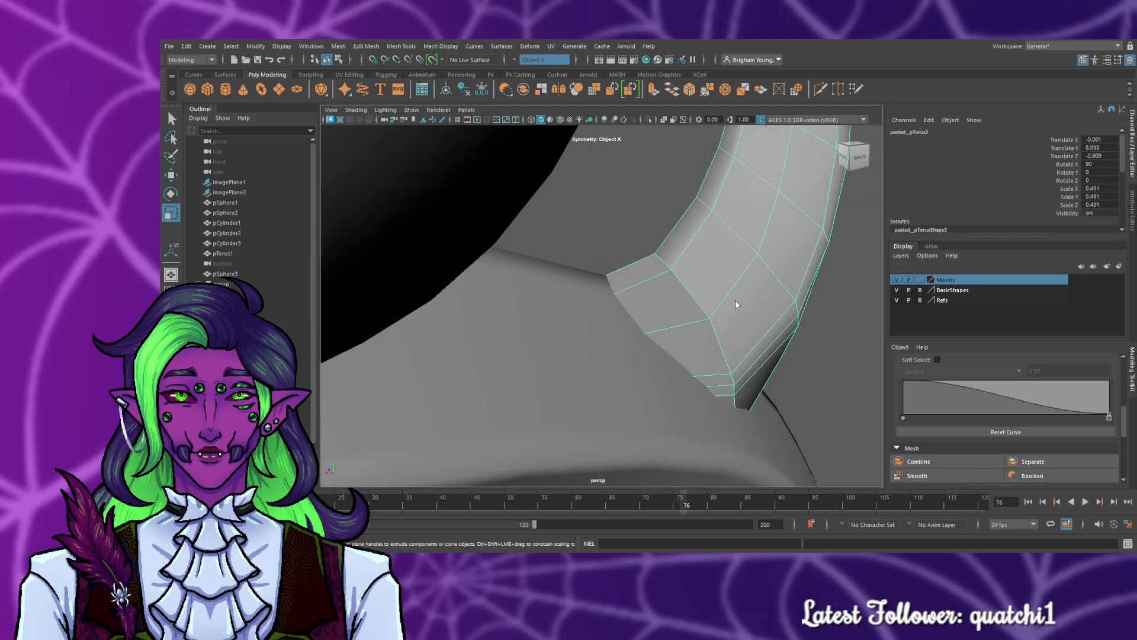
pyautogui.moveTo(716, 256); pyautogui.dragTo(688, 261, button='right')
pyautogui.hotkey('ctrl', '1')
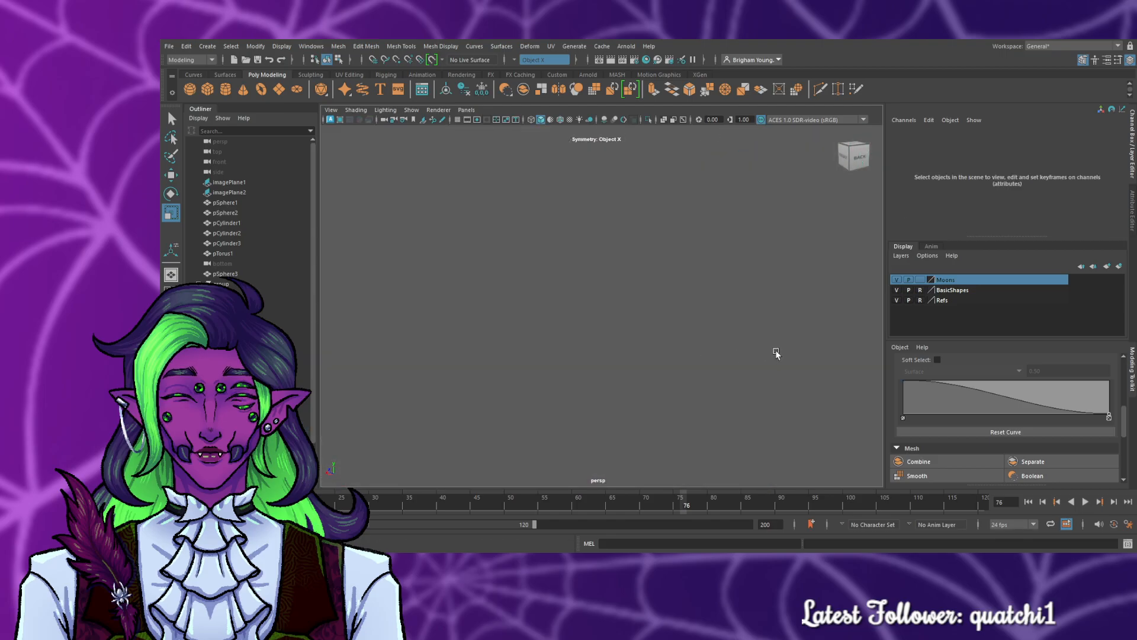
pyautogui.scroll(-5, 628, 343)
pyautogui.scroll(6, 626, 343)
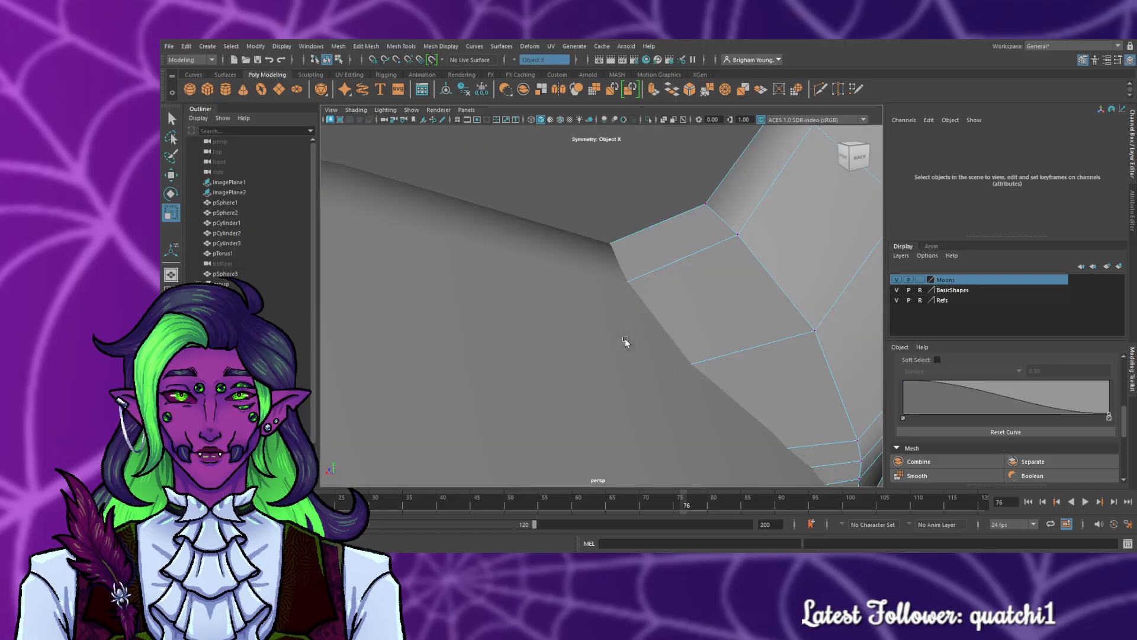
pyautogui.scroll(-3, 627, 348)
pyautogui.moveTo(587, 385)
pyautogui.keyDown('alt'); pyautogui.mouseDown()
pyautogui.moveTo(362, 361)
pyautogui.moveTo(614, 389)
pyautogui.moveTo(574, 381)
pyautogui.moveTo(584, 386)
pyautogui.mouseUp(); pyautogui.keyUp('alt')
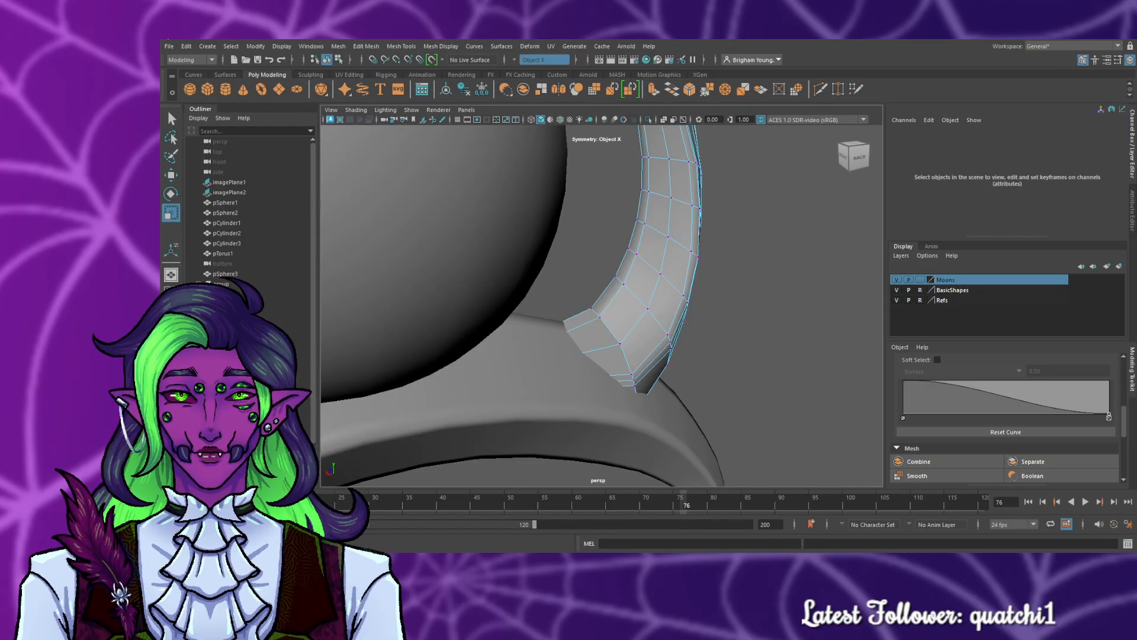
# - Save the scene as a new incremental version
pyautogui.click(168, 46)
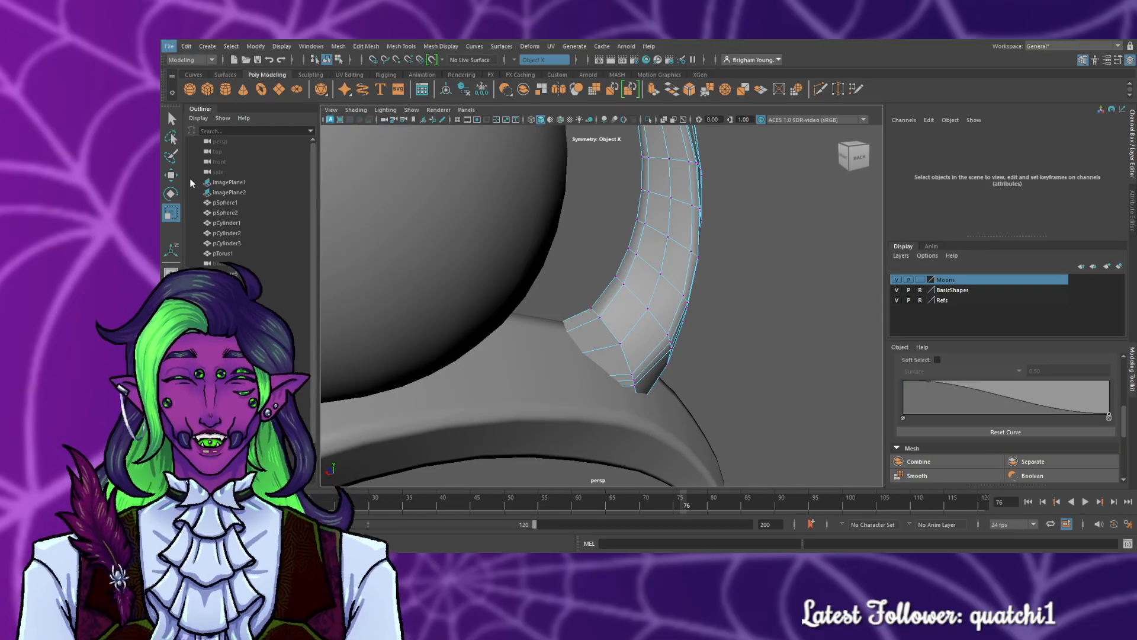
pyautogui.click(231, 146)
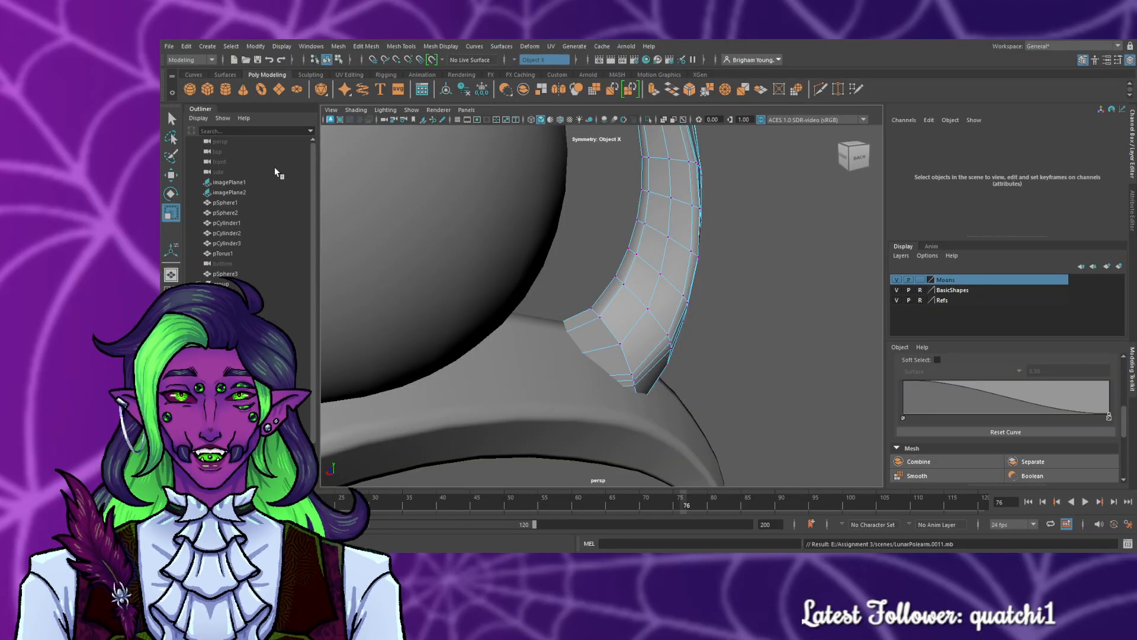
pyautogui.scroll(6, 330, 175)
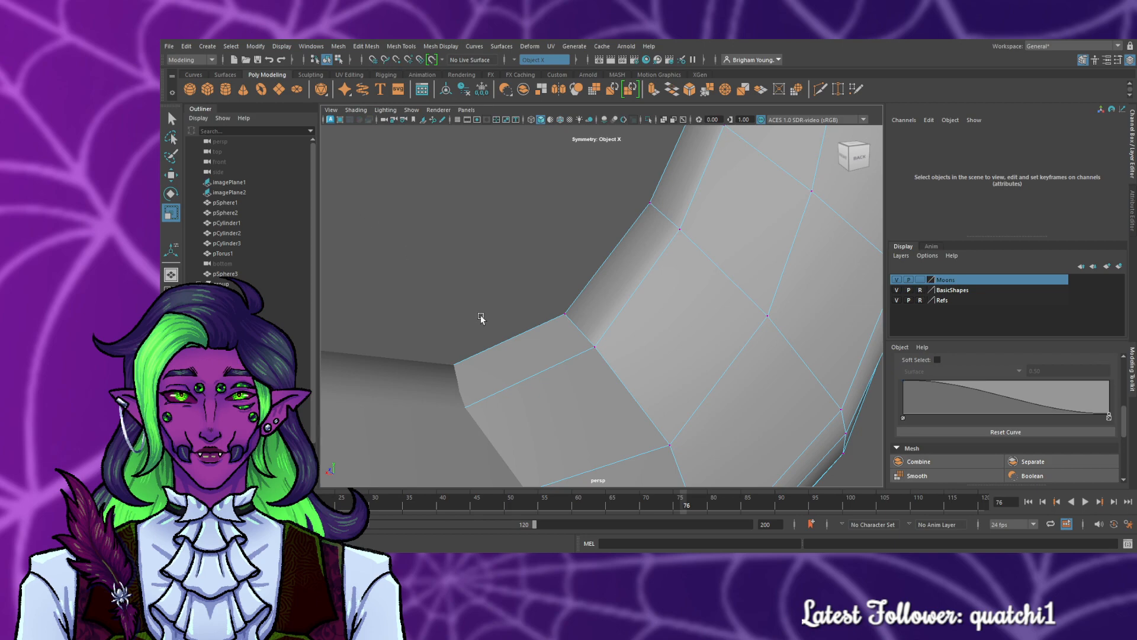
# - Examine the horn bases against the crescent from behind and from the front, clearing the vertex selection and returning to object mode
pyautogui.keyDown('alt'); pyautogui.moveTo(481, 318); pyautogui.dragTo(575, 335); pyautogui.keyUp('alt')
pyautogui.scroll(-2, 580, 295)
pyautogui.keyDown('alt'); pyautogui.moveTo(641, 351); pyautogui.dragTo(564, 324); pyautogui.keyUp('alt')
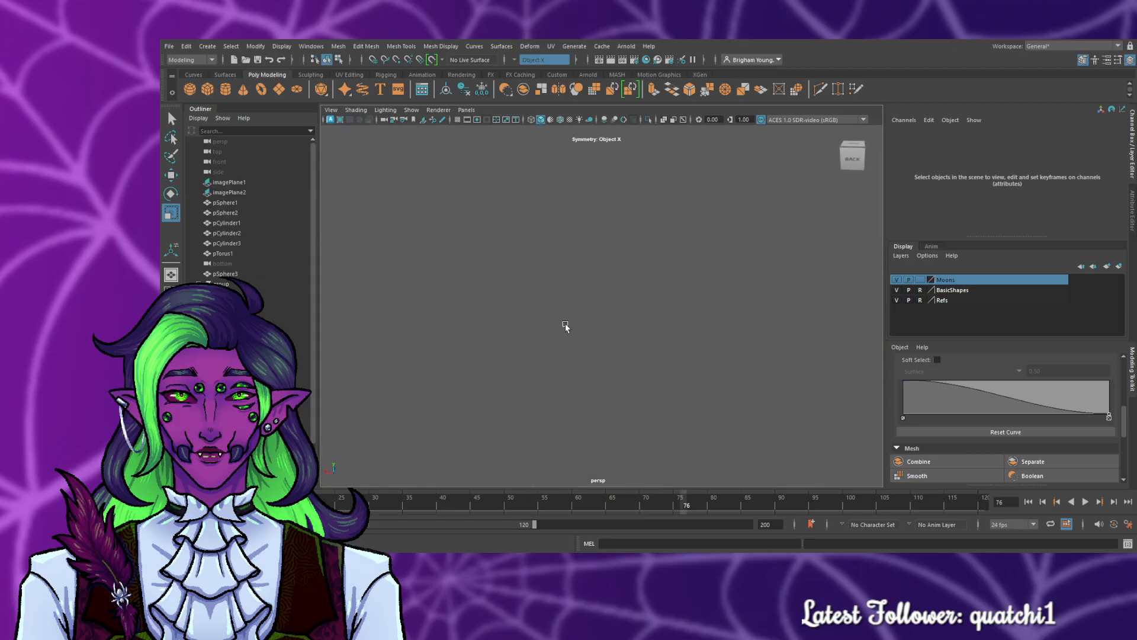
pyautogui.scroll(-4, 766, 302)
pyautogui.keyDown('alt'); pyautogui.moveTo(559, 277); pyautogui.dragTo(728, 374, button='middle'); pyautogui.keyUp('alt')
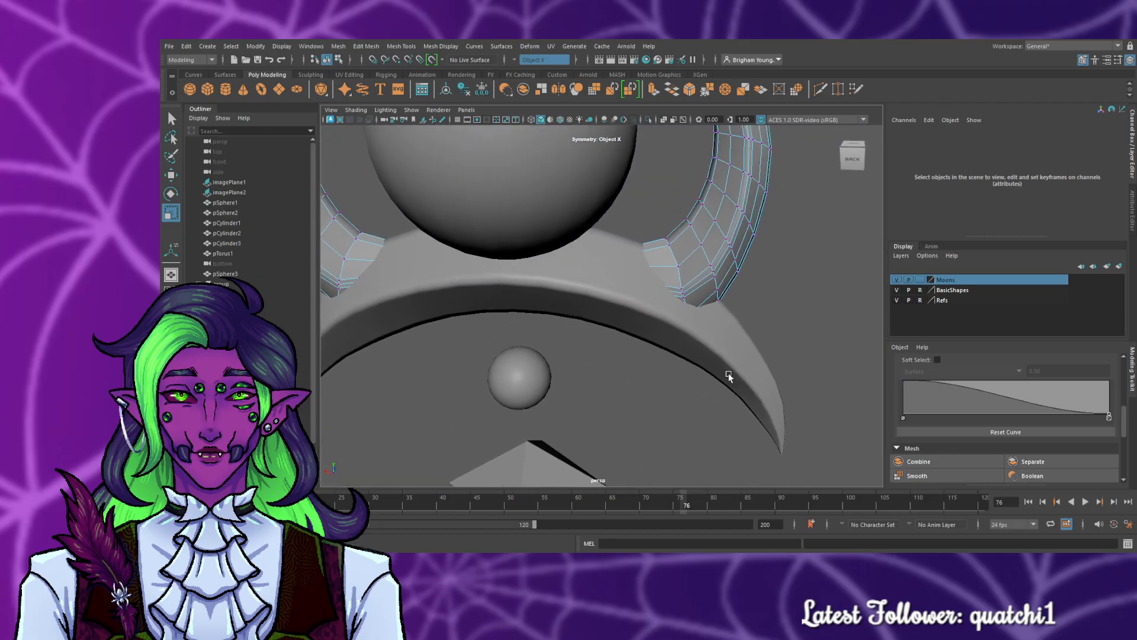
pyautogui.scroll(5, 727, 364)
pyautogui.moveTo(710, 205); pyautogui.dragTo(711, 206)
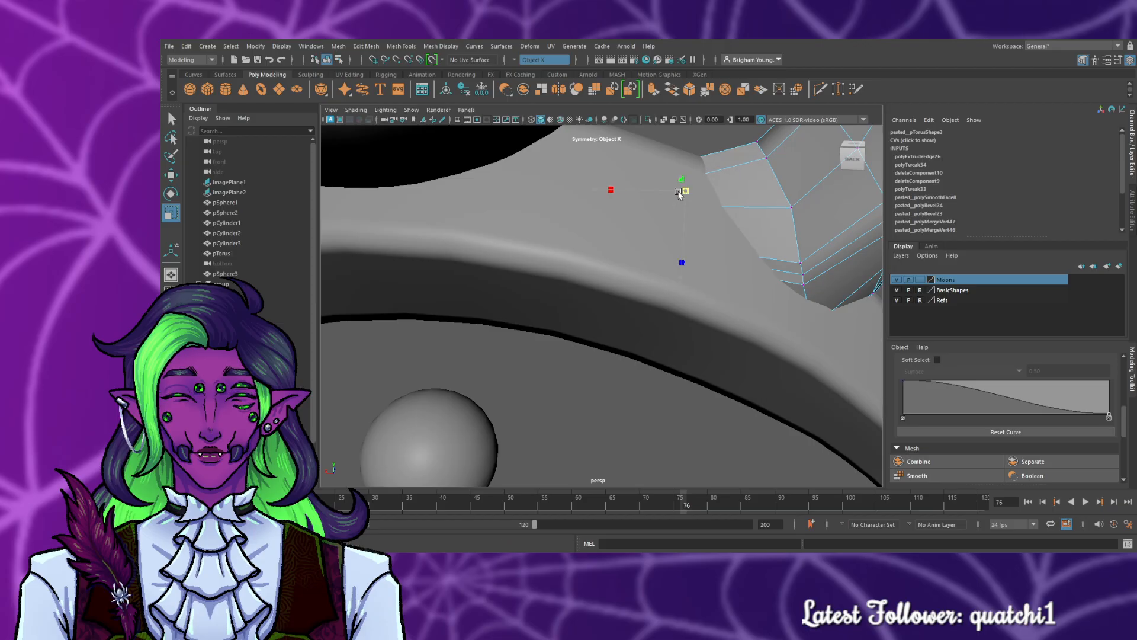
pyautogui.keyDown('alt'); pyautogui.moveTo(742, 305); pyautogui.dragTo(514, 292); pyautogui.keyUp('alt')
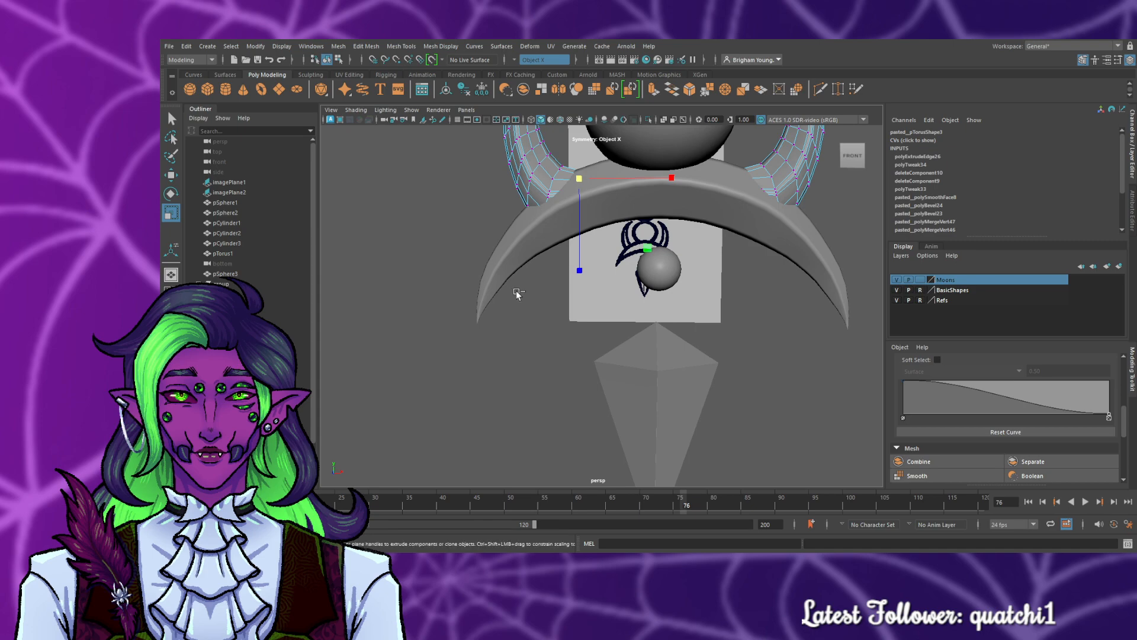
pyautogui.scroll(3, 533, 291)
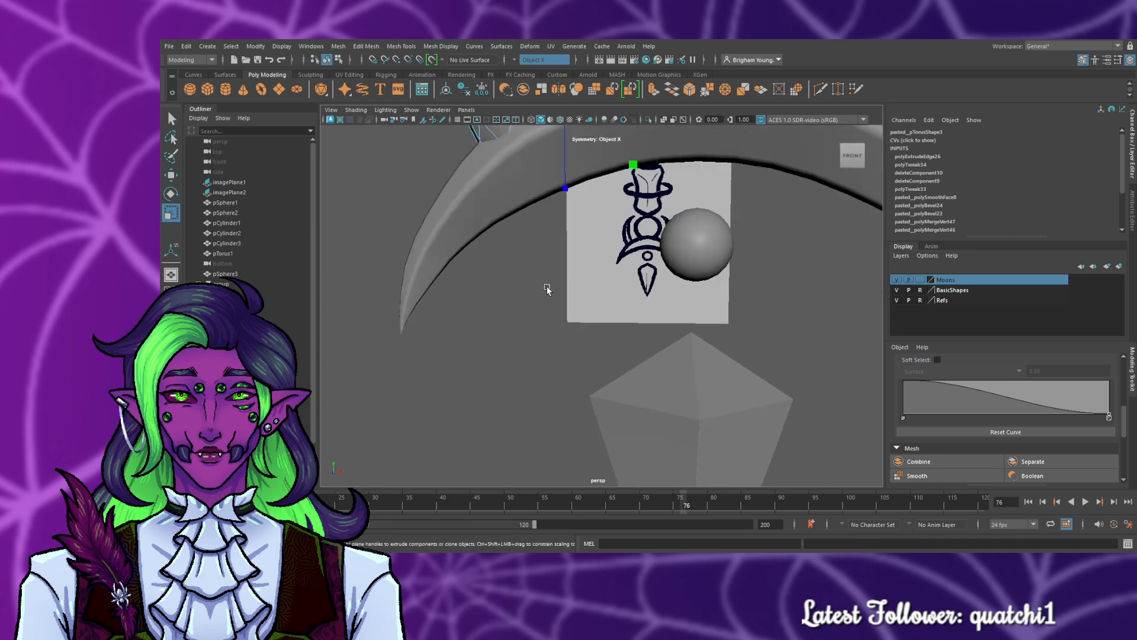
pyautogui.scroll(-5, 547, 289)
pyautogui.click(513, 326)
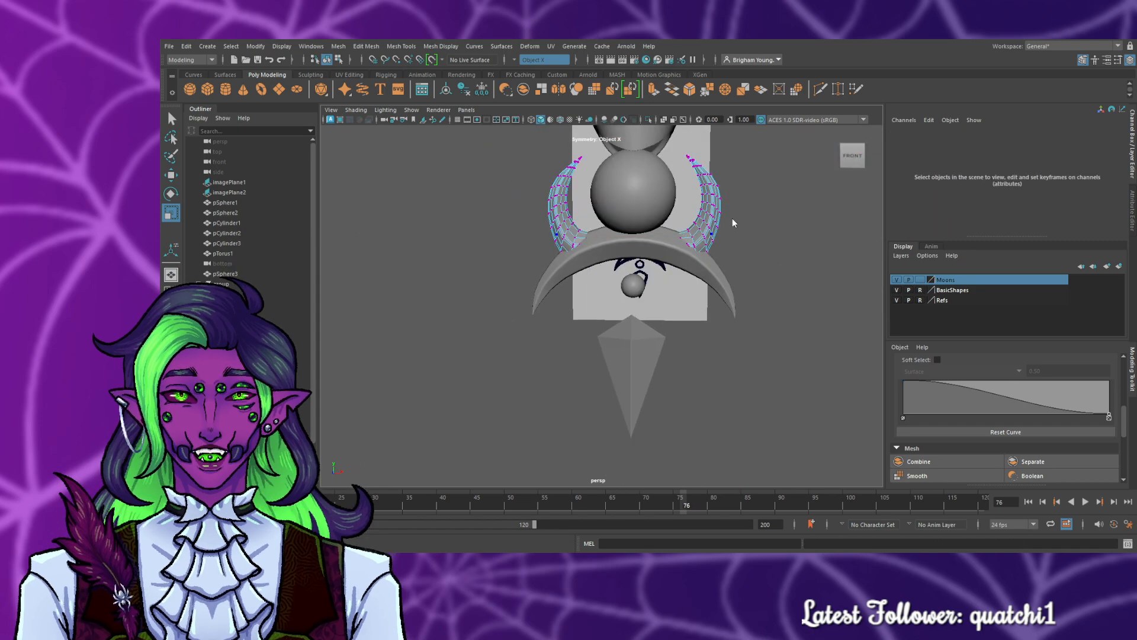
pyautogui.press('F8')
pyautogui.click(799, 287)
pyautogui.scroll(-5, 790, 286)
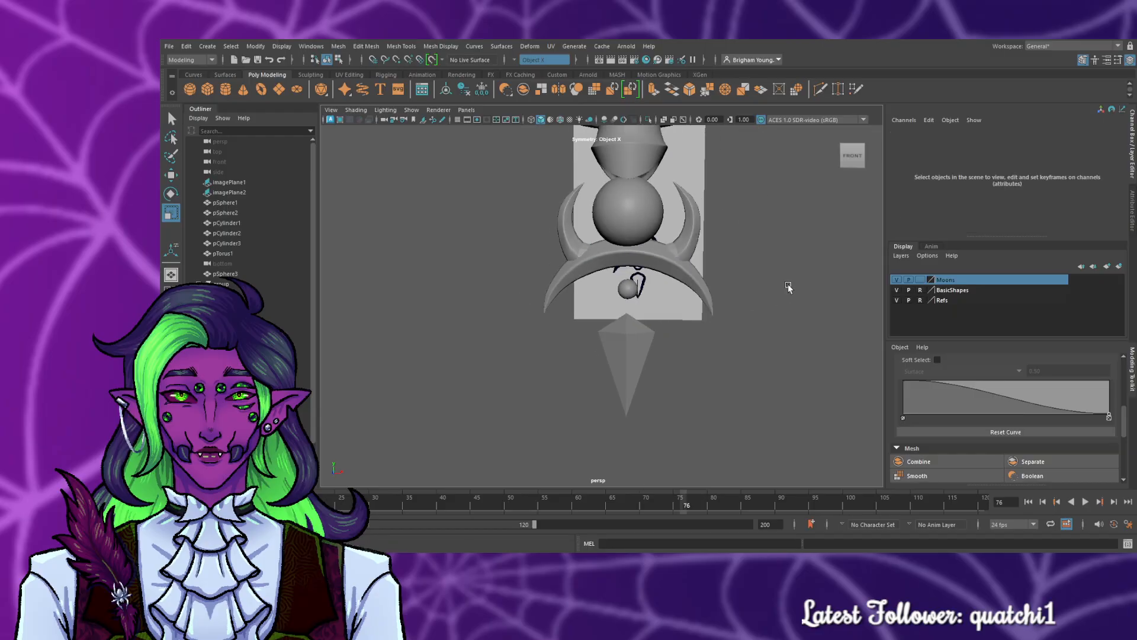
# - In the front view, select the innermost base vertices of the horns with symmetry and move them outward along X
pyautogui.press('space')
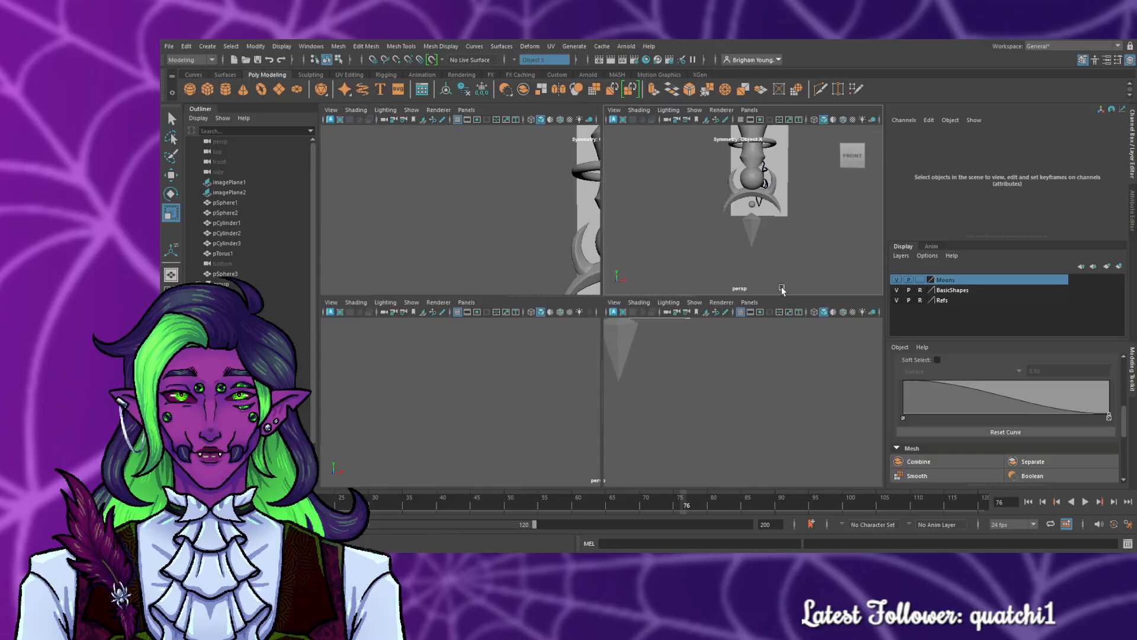
pyautogui.press('space')
pyautogui.scroll(8, 665, 390)
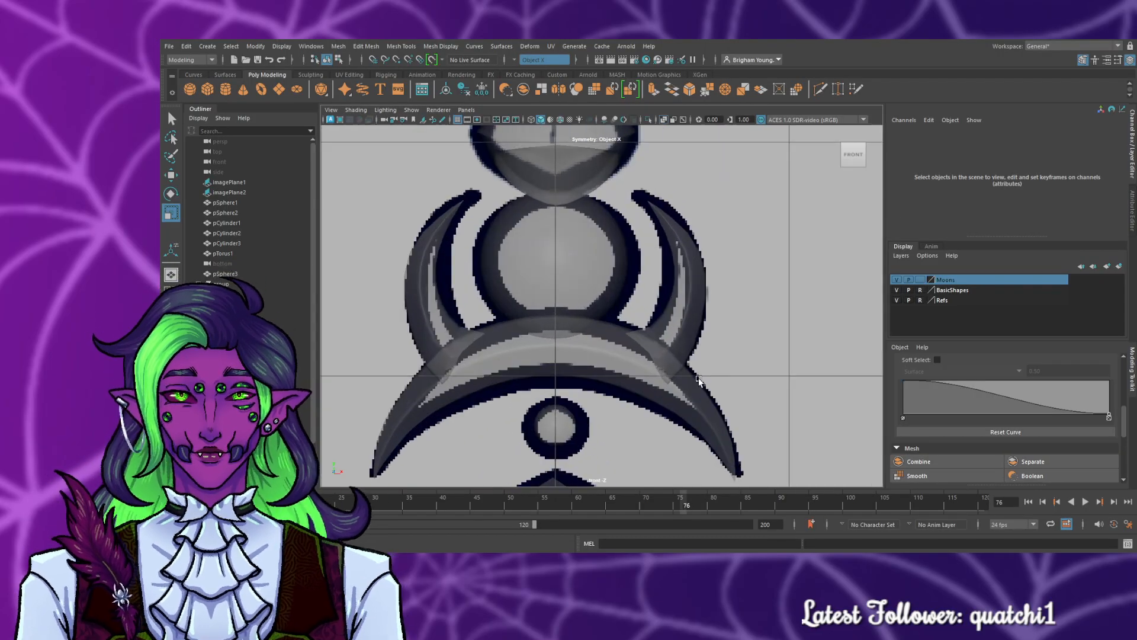
pyautogui.click(665, 349)
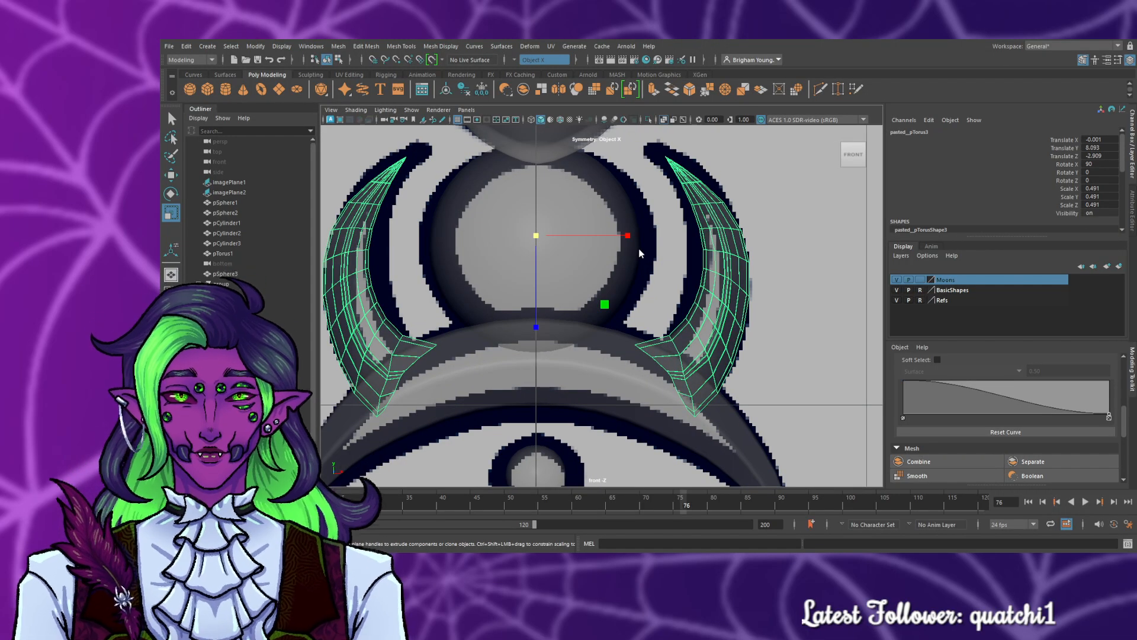
pyautogui.press('F9')
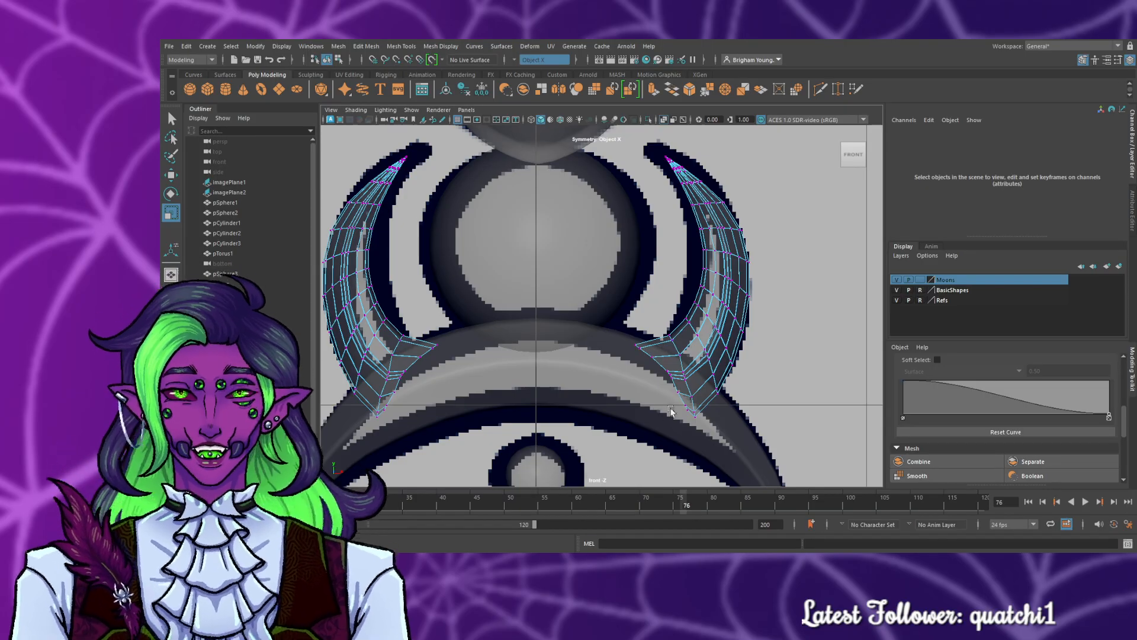
pyautogui.scroll(4, 671, 410)
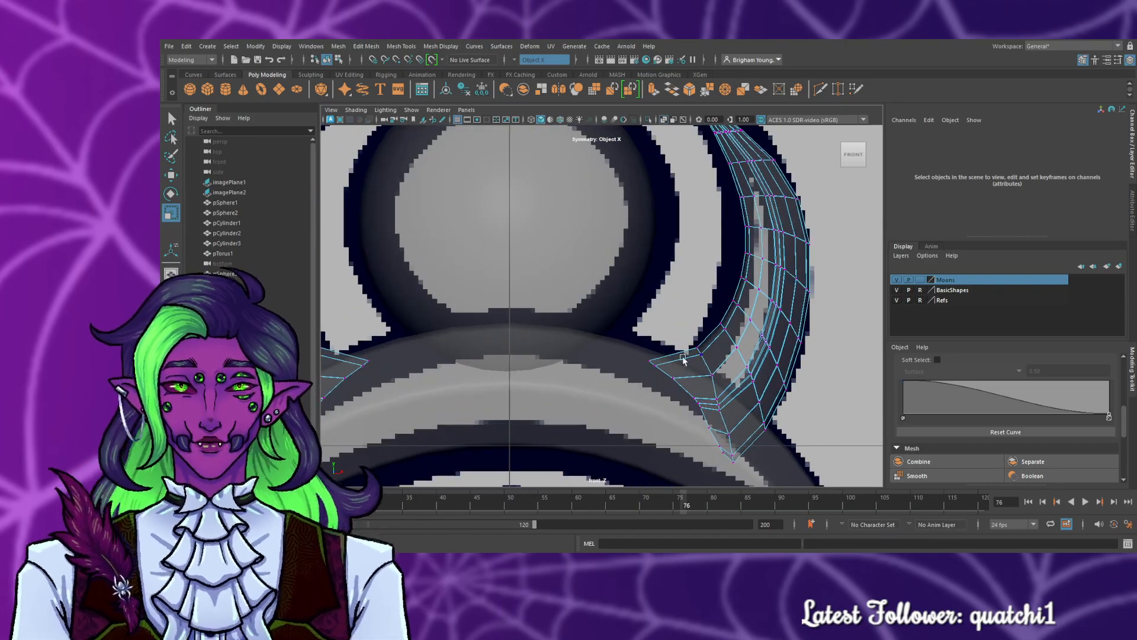
pyautogui.click(679, 374)
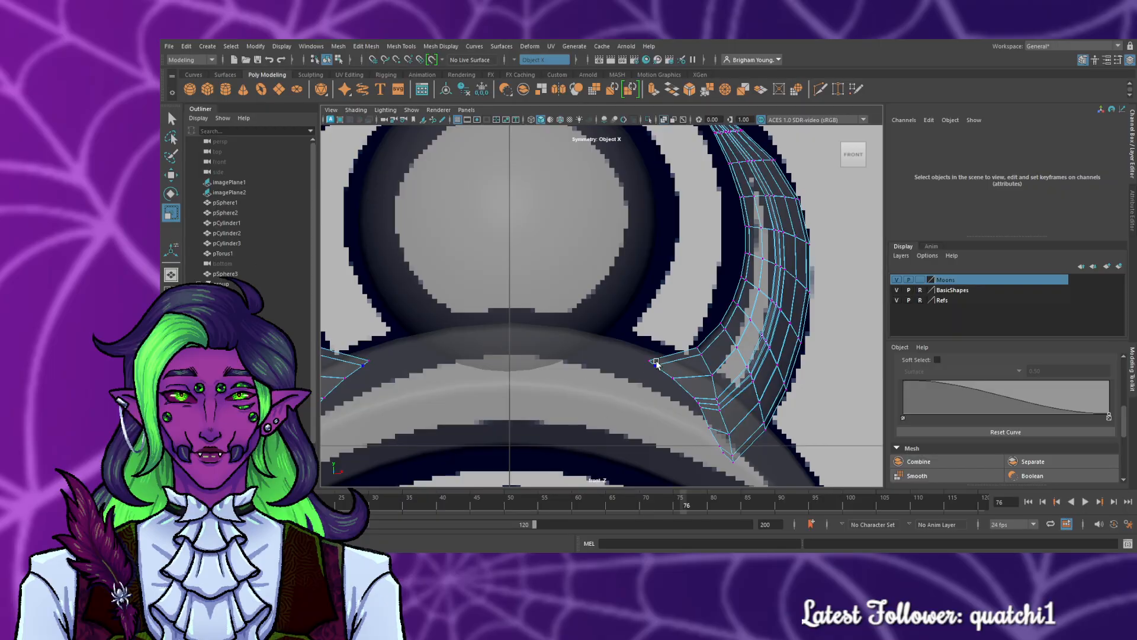
pyautogui.moveTo(638, 355); pyautogui.dragTo(670, 396)
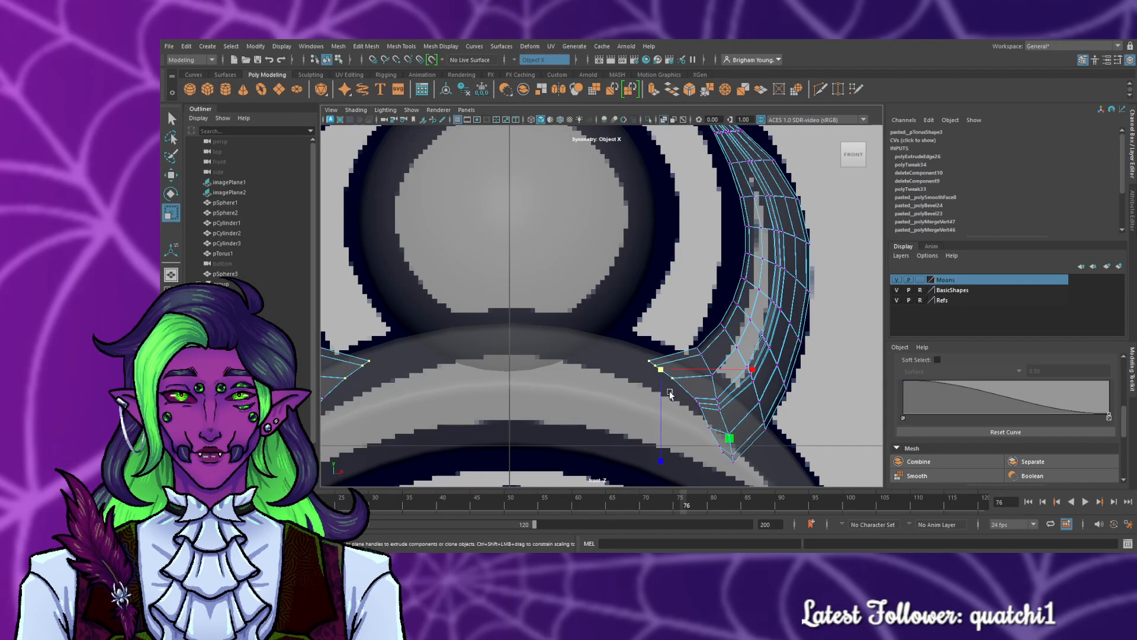
pyautogui.press('w')
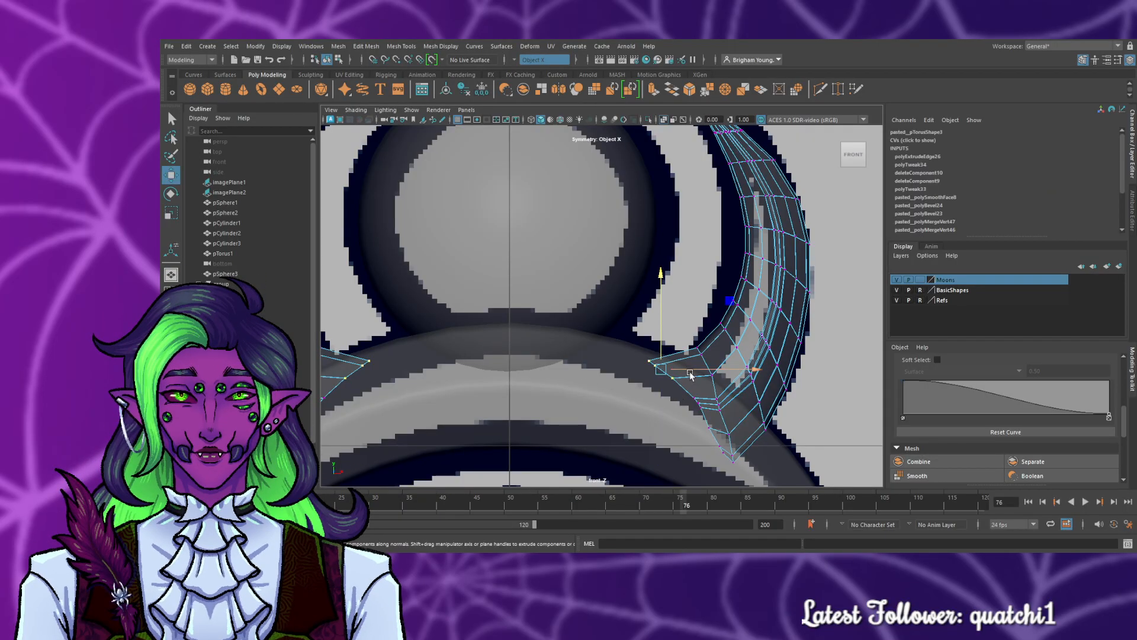
pyautogui.moveTo(700, 374); pyautogui.dragTo(712, 375)
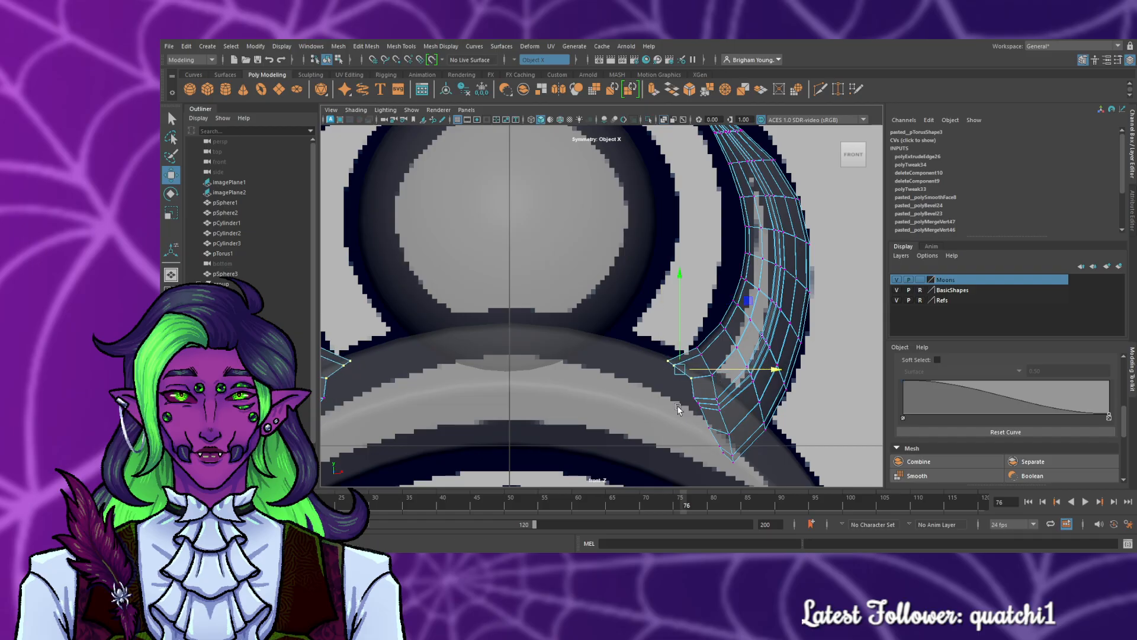
# - Reselect the horns in vertex mode and shift the next base vertices below the inner corner slightly outward along X
pyautogui.click(694, 398)
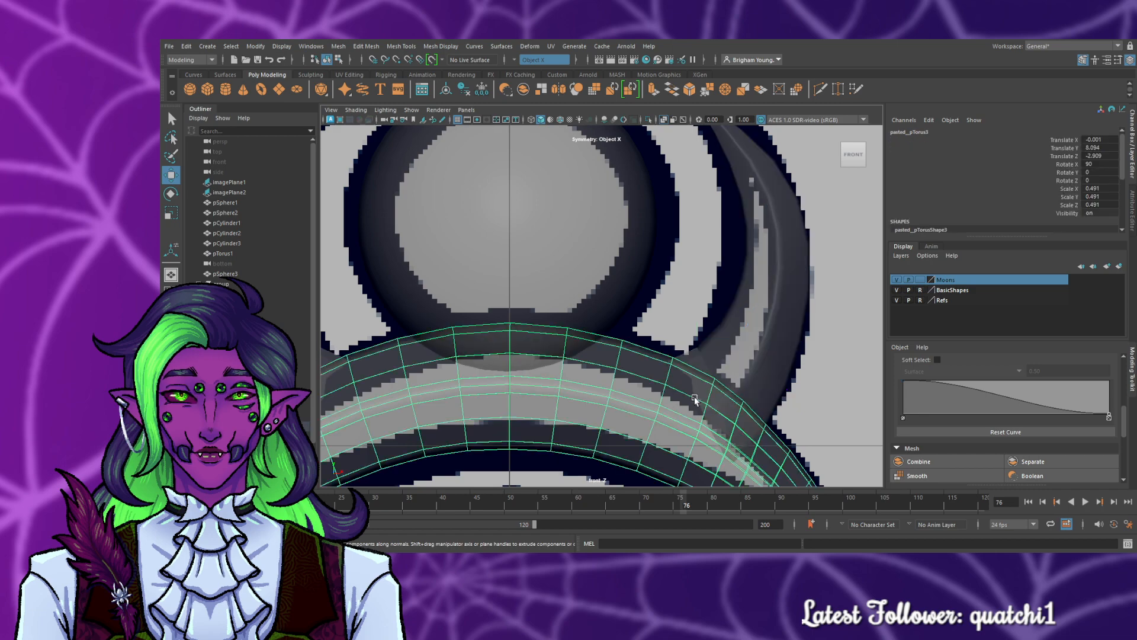
pyautogui.click(732, 385)
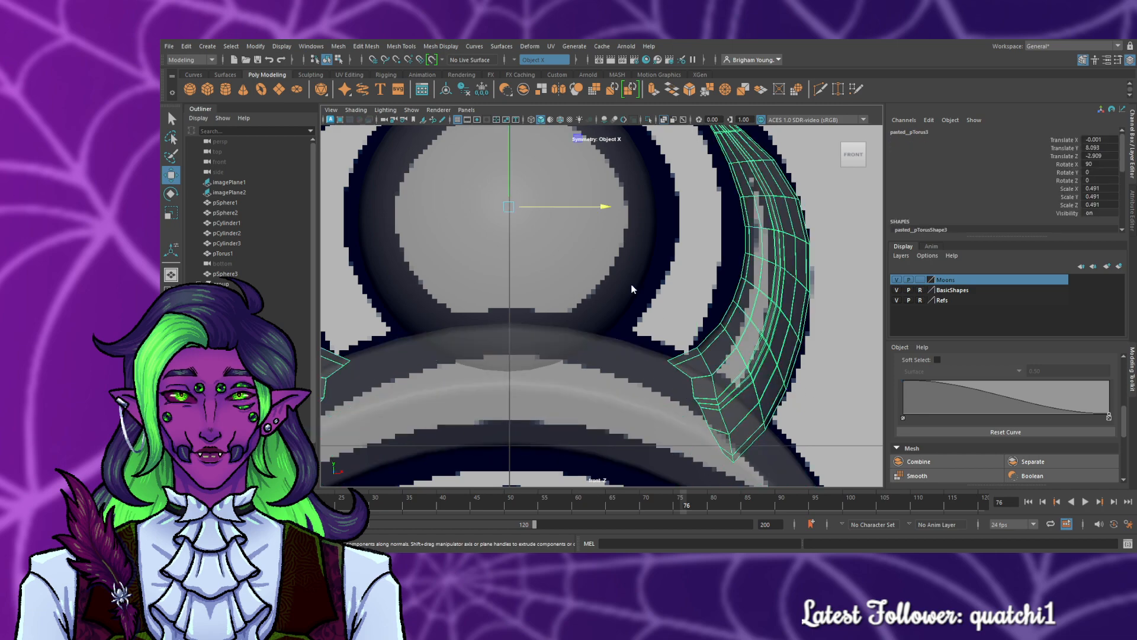
pyautogui.press('F9')
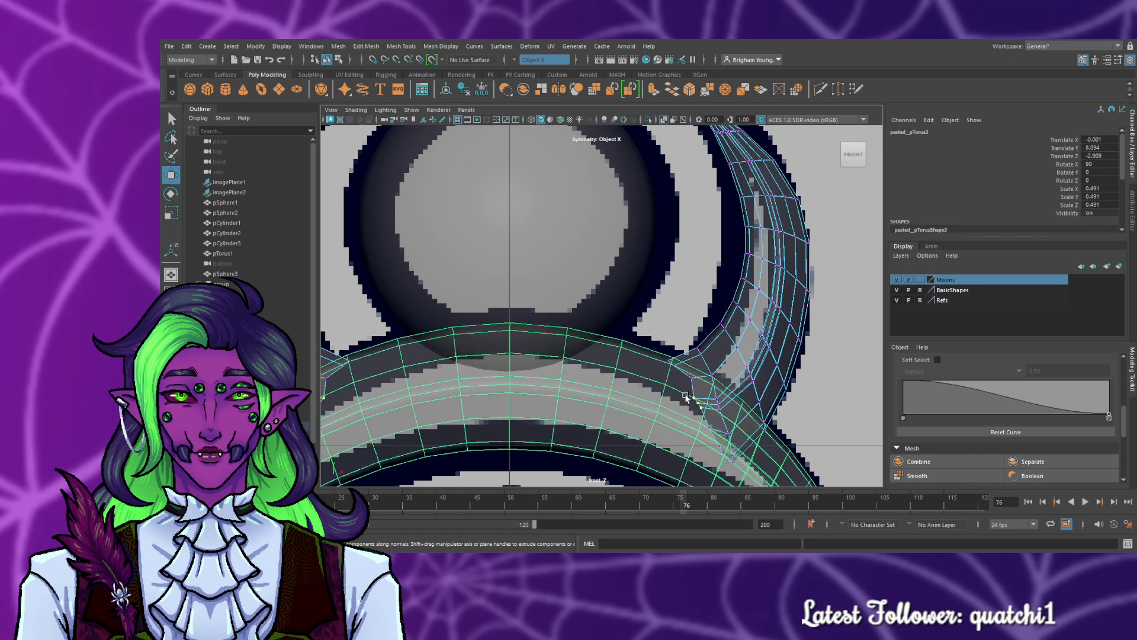
pyautogui.click(866, 375)
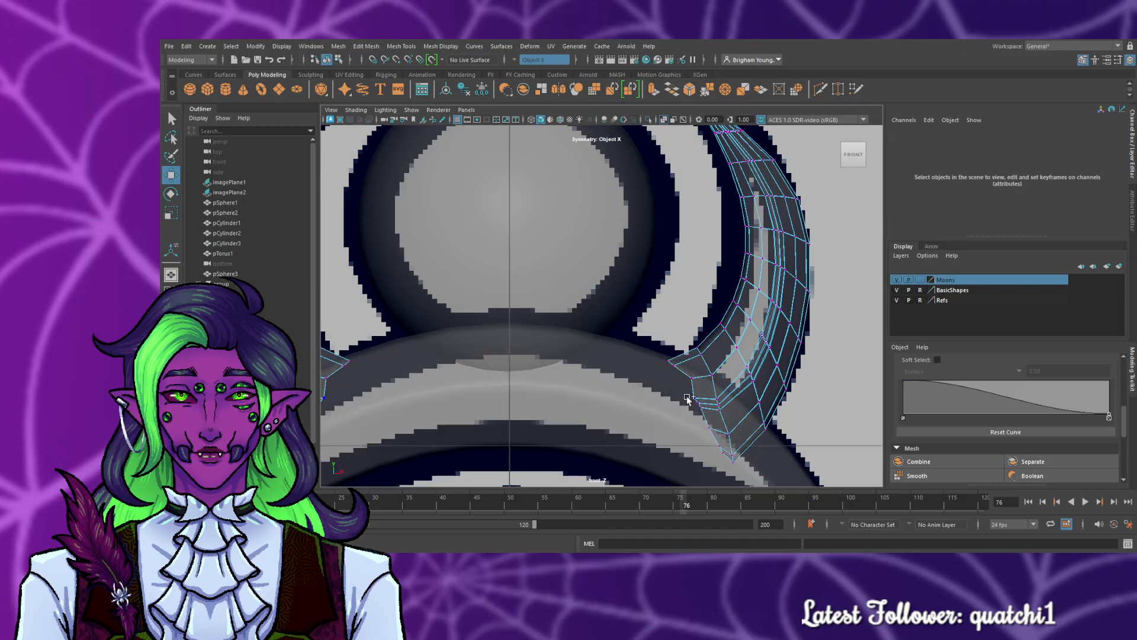
pyautogui.moveTo(737, 396); pyautogui.dragTo(741, 399)
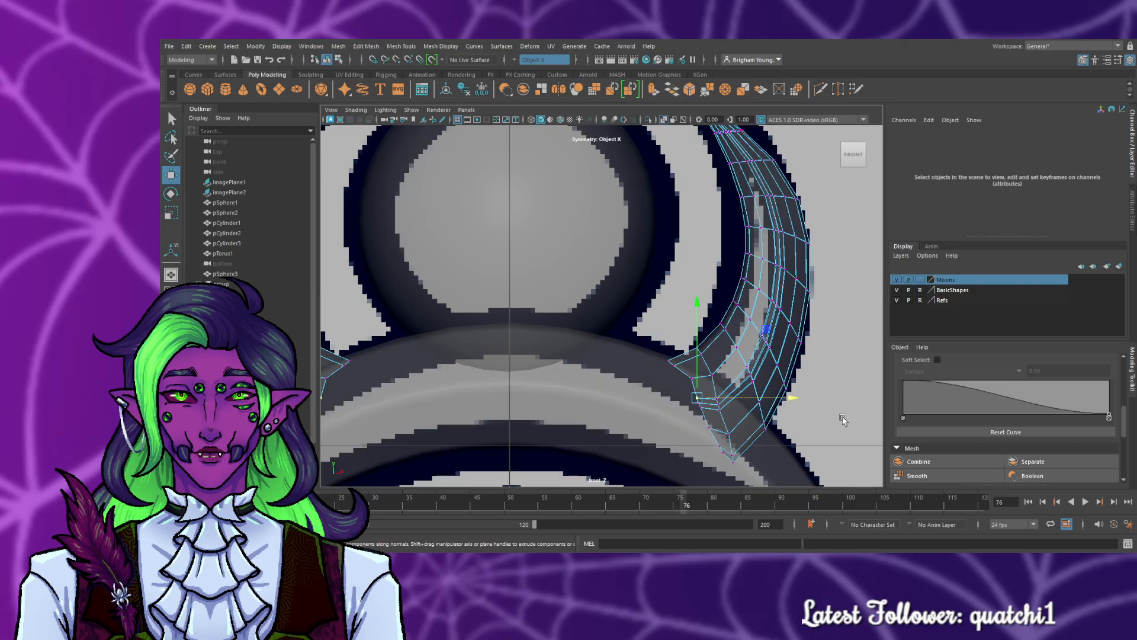
# - Return the horns to object mode and examine their reshaped bases against the crescent in the perspective view
pyautogui.press('space')
pyautogui.press('space')
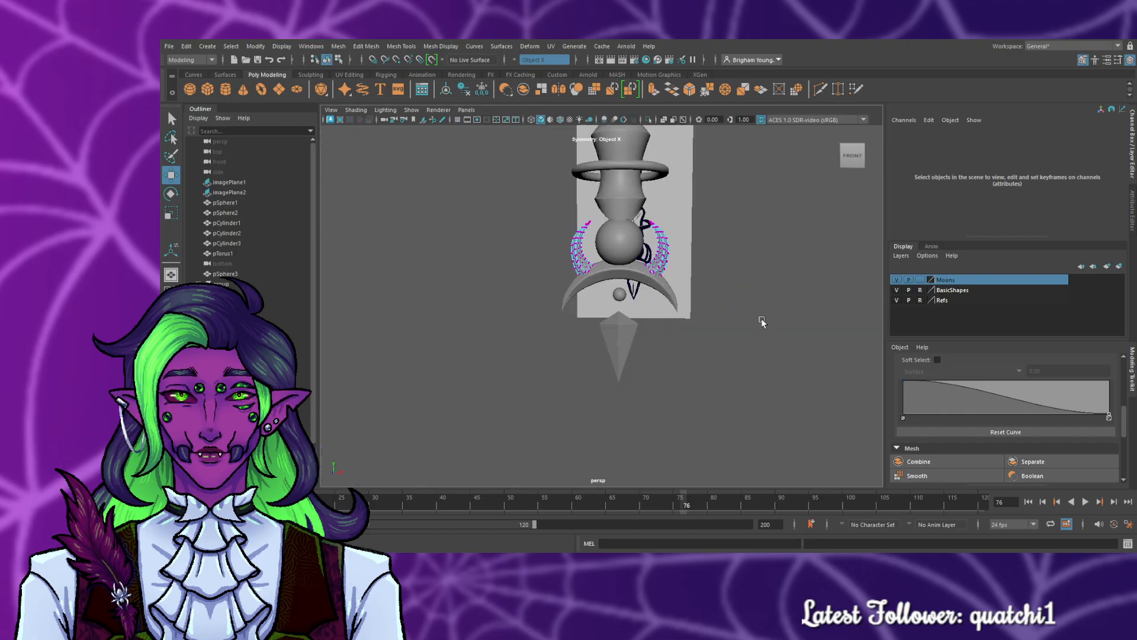
pyautogui.scroll(6, 762, 319)
pyautogui.keyDown('alt'); pyautogui.moveTo(718, 302); pyautogui.dragTo(684, 357, button='middle'); pyautogui.keyUp('alt')
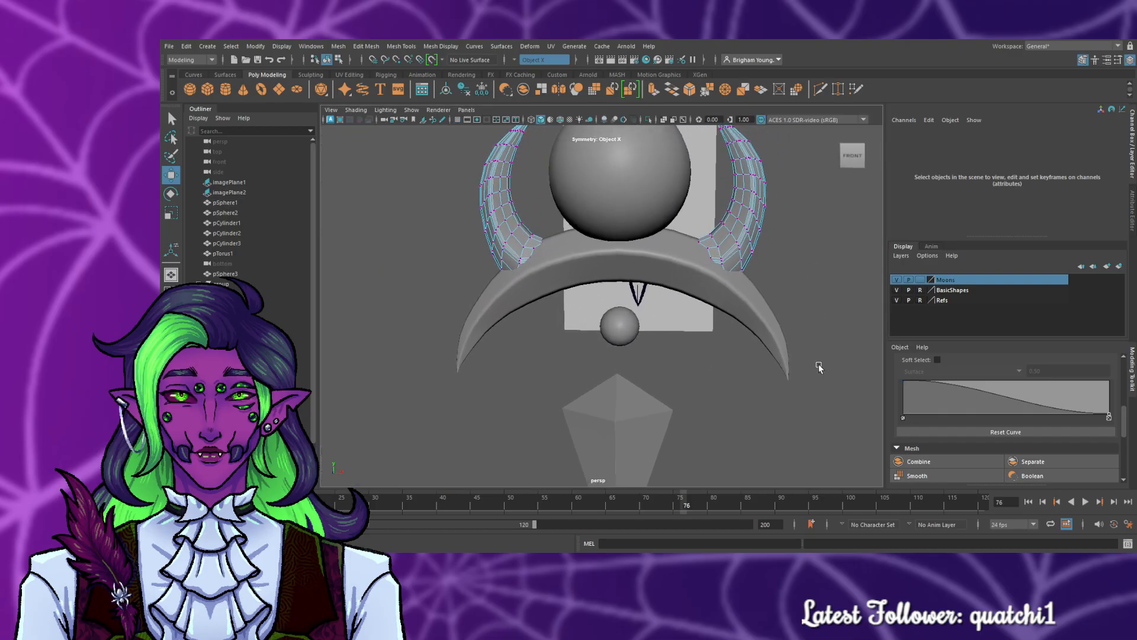
pyautogui.moveTo(761, 270); pyautogui.dragTo(787, 253, button='right')
pyautogui.scroll(4, 681, 281)
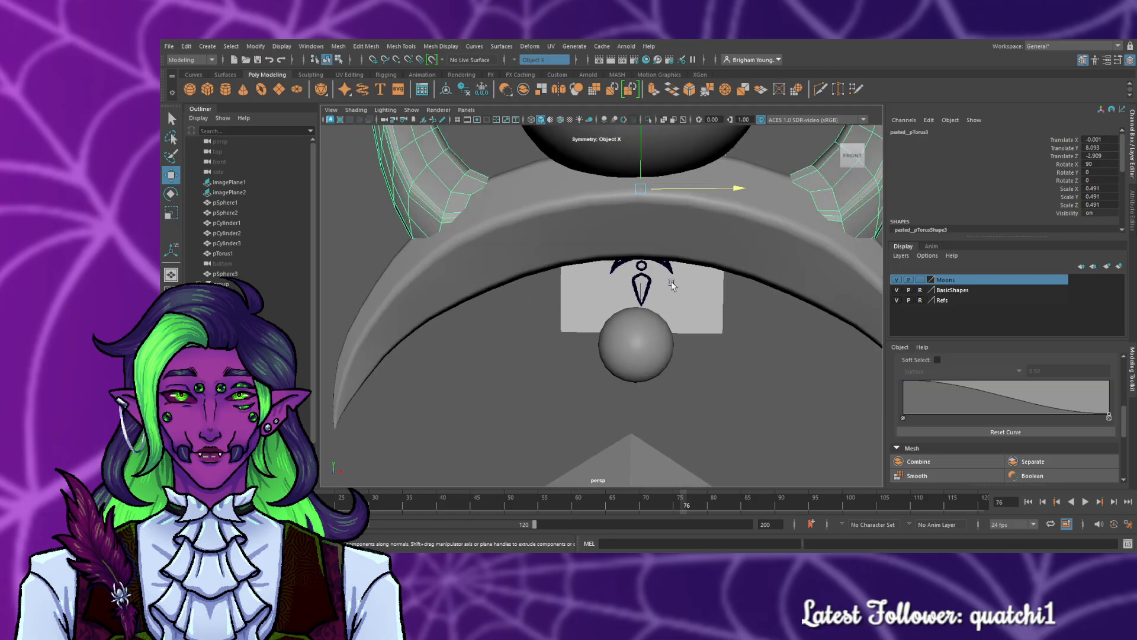
pyautogui.click(724, 328)
pyautogui.keyDown('alt'); pyautogui.moveTo(773, 317); pyautogui.dragTo(764, 368); pyautogui.keyUp('alt')
# - In the front view, nudge the base vertex just below the horn's inner corner slightly toward the central sphere
pyautogui.press('space')
pyautogui.press('space')
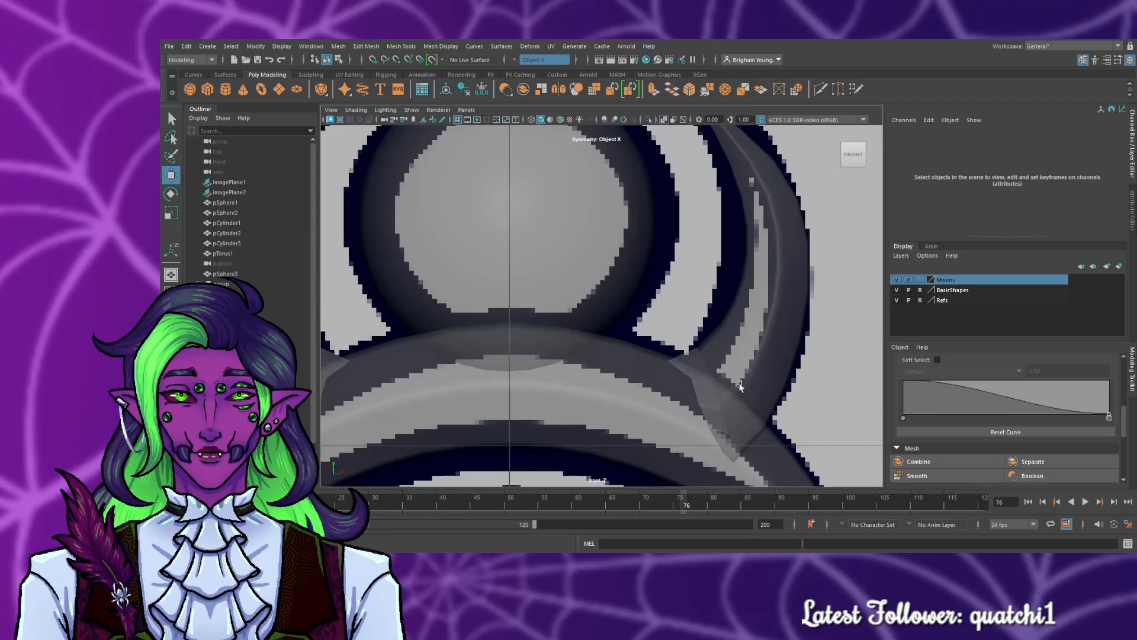
pyautogui.click(770, 333)
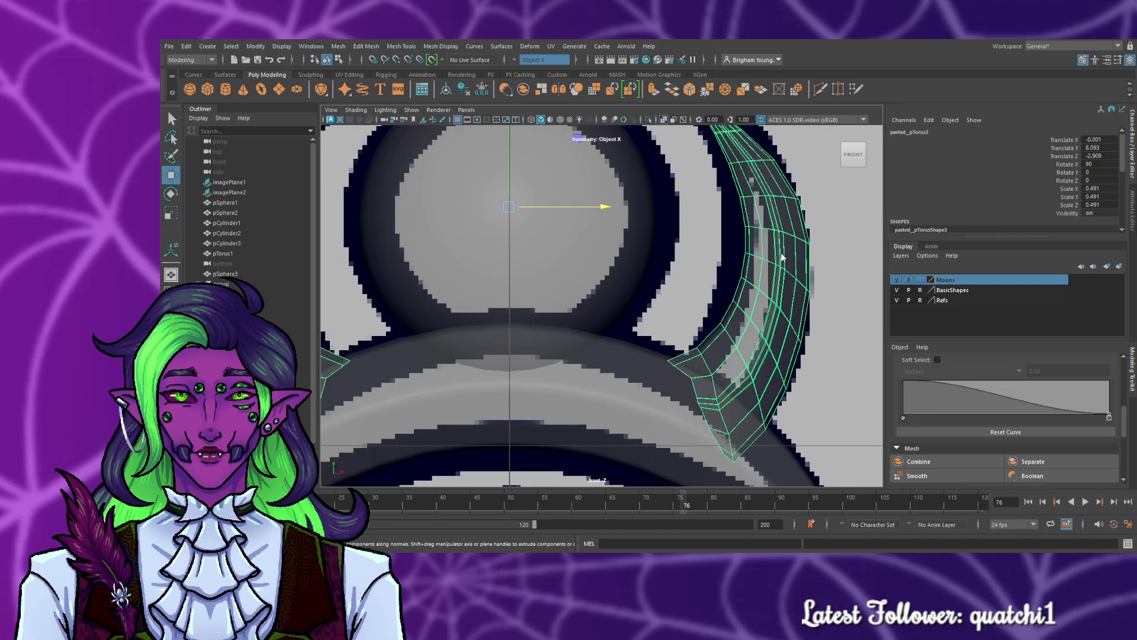
pyautogui.press('F9')
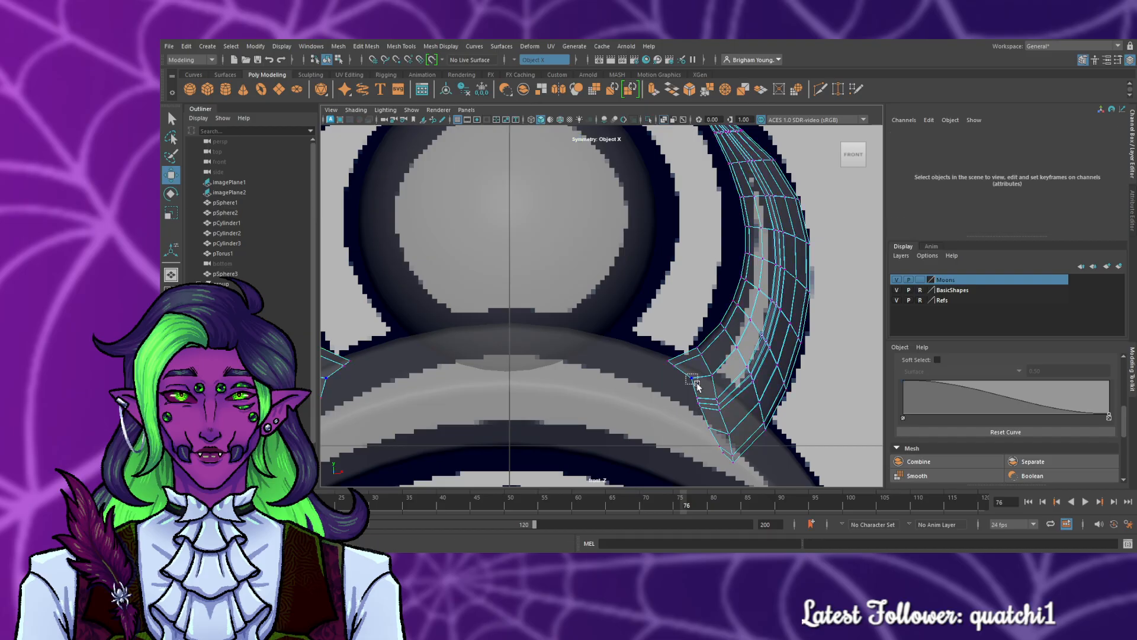
pyautogui.moveTo(696, 385); pyautogui.dragTo(698, 385)
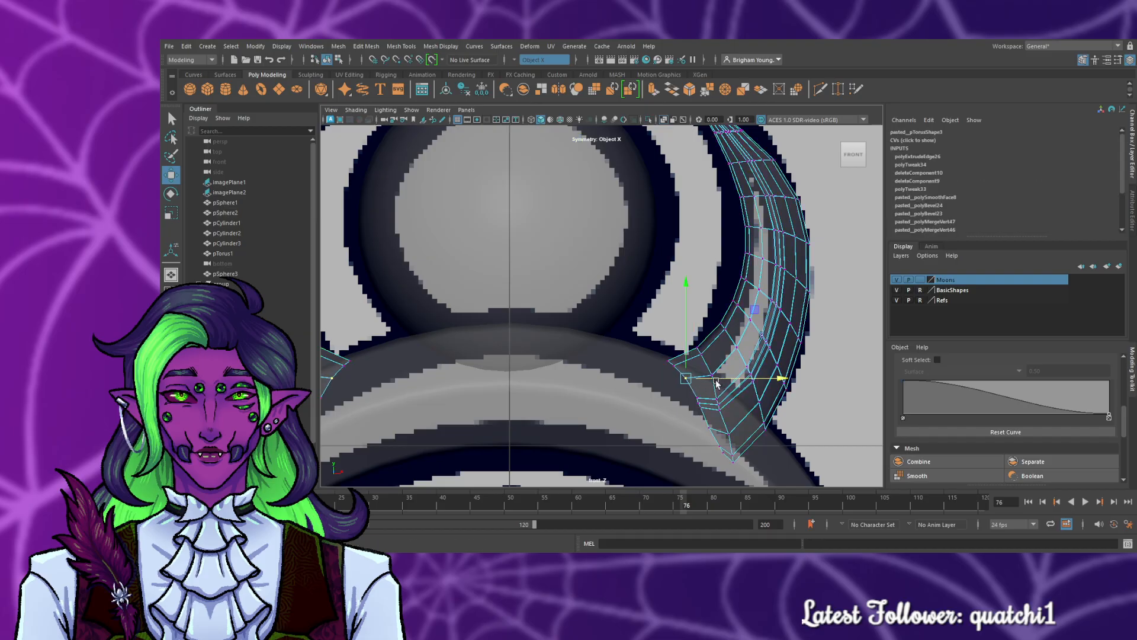
# - Nudge the three base-edge vertices in the middle of the horn's base slightly outward along X in the front view
pyautogui.scroll(2, 716, 382)
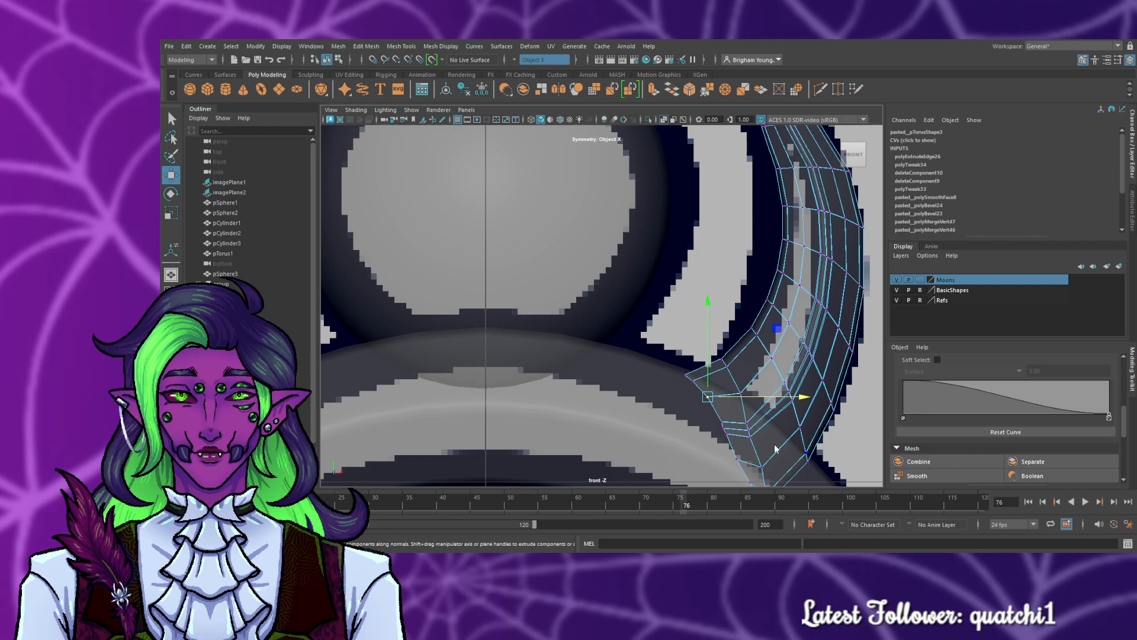
pyautogui.scroll(4, 784, 422)
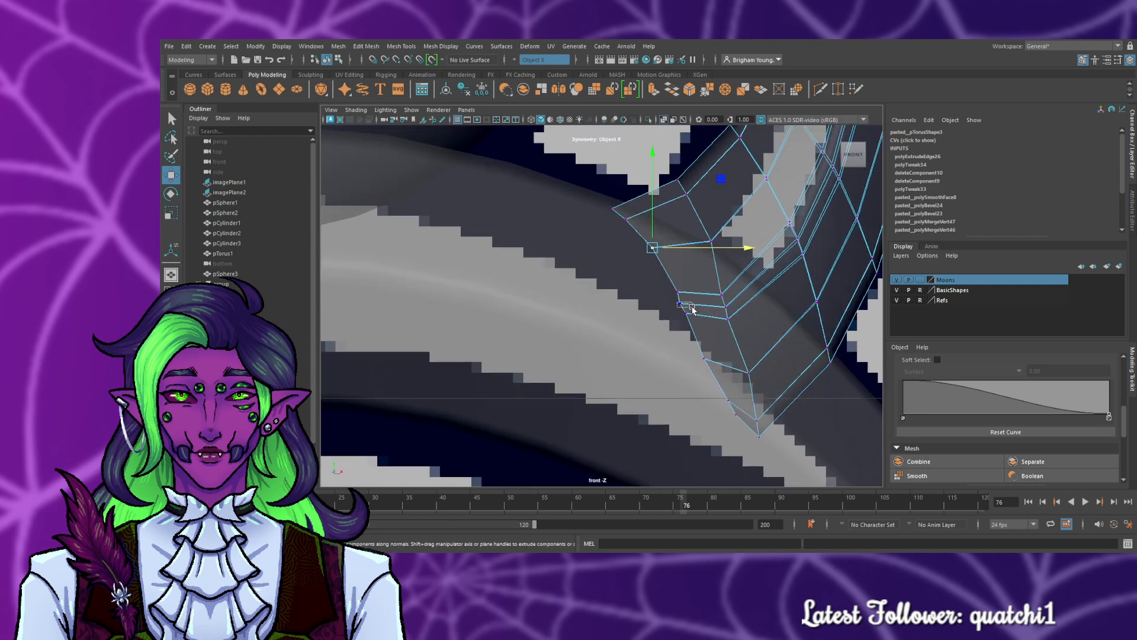
pyautogui.moveTo(723, 307); pyautogui.dragTo(728, 305)
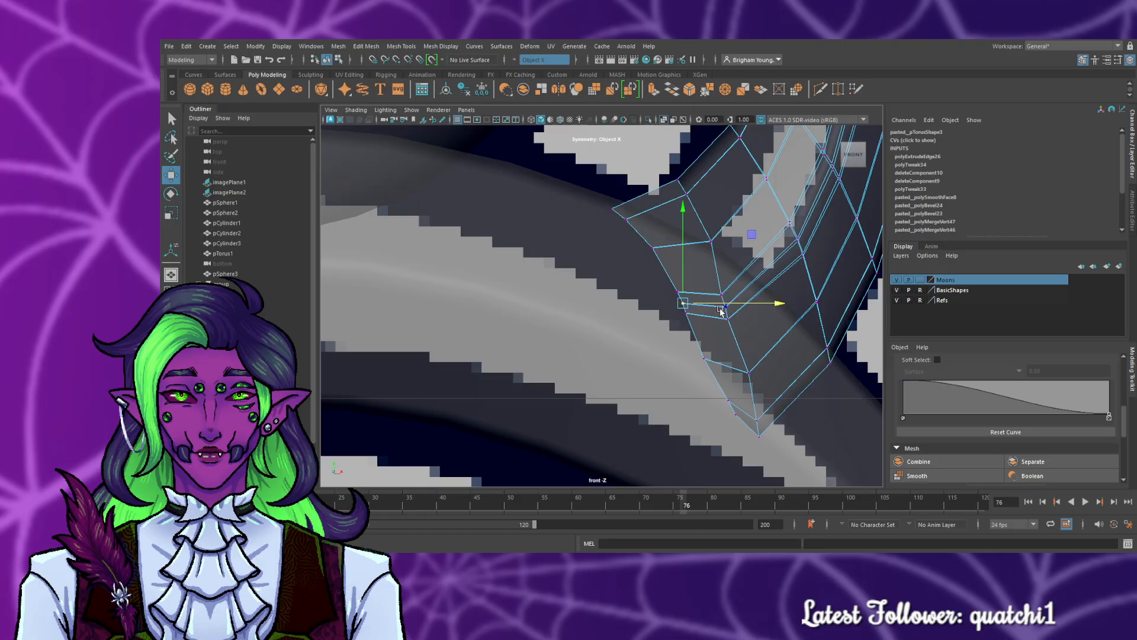
pyautogui.scroll(2, 714, 318)
pyautogui.keyDown('alt'); pyautogui.moveTo(804, 393); pyautogui.dragTo(681, 322, button='middle'); pyautogui.keyUp('alt')
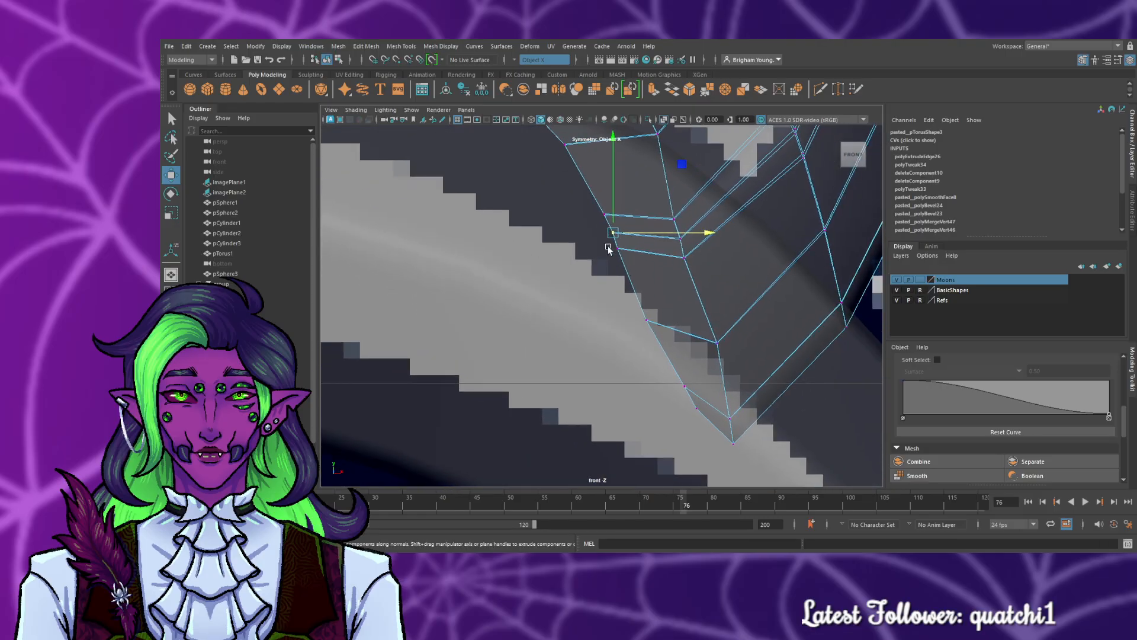
pyautogui.moveTo(681, 249); pyautogui.dragTo(683, 248)
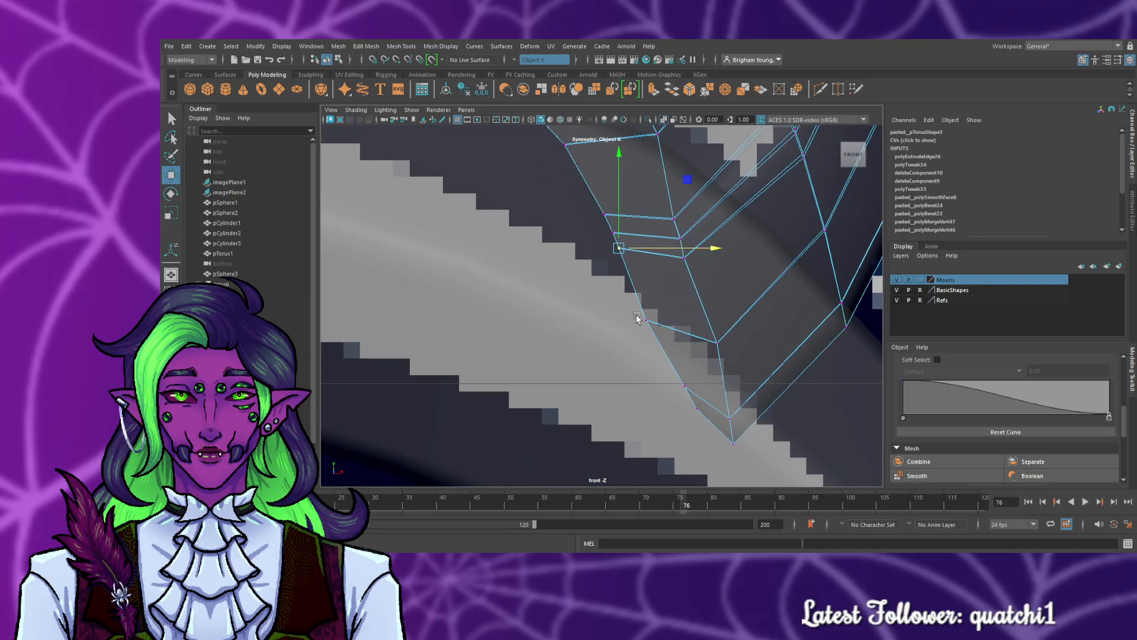
pyautogui.moveTo(686, 325); pyautogui.dragTo(691, 321)
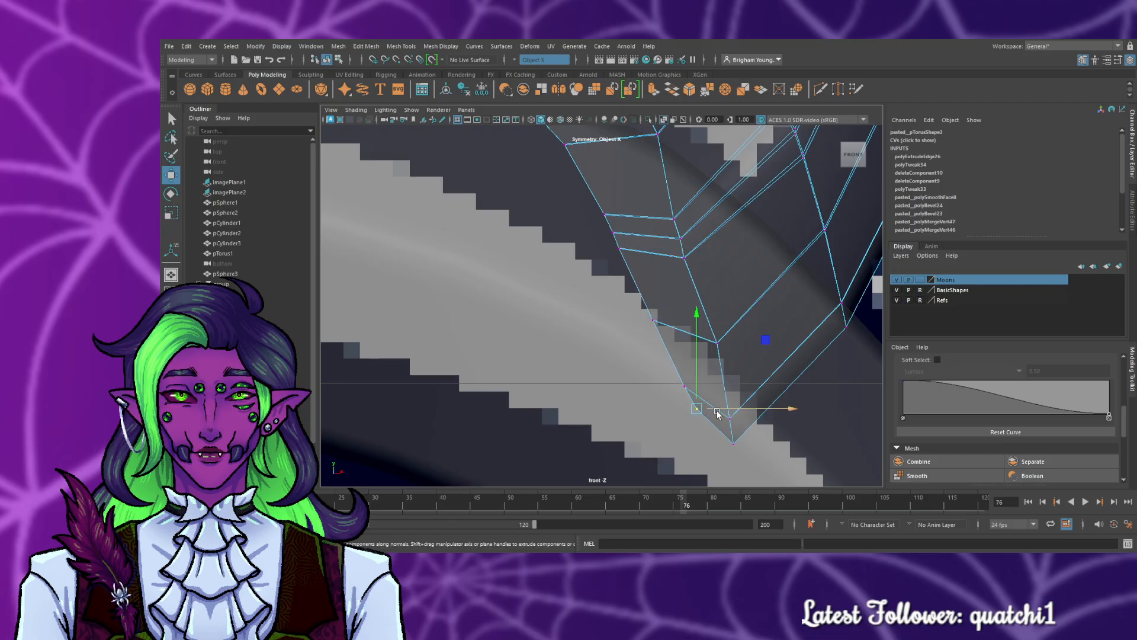
# - Shift the base vertex just above the horn's lowest tip slightly inward along X, reselect the horns in vertex mode, and lower that vertex along Y
pyautogui.moveTo(718, 413); pyautogui.dragTo(730, 412)
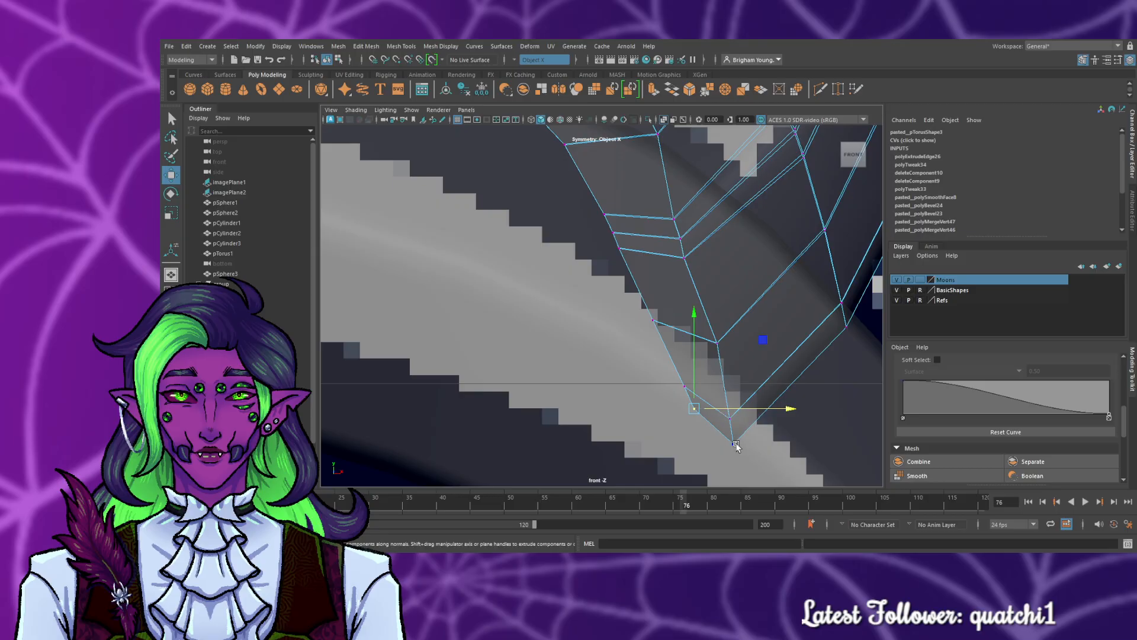
pyautogui.moveTo(718, 437); pyautogui.dragTo(712, 436)
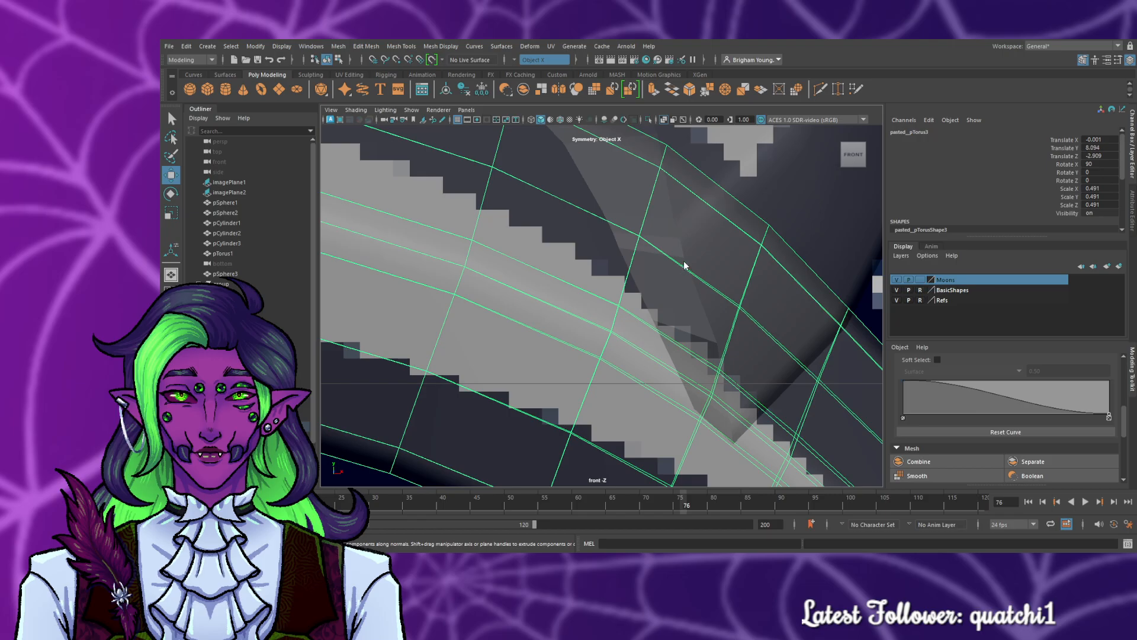
pyautogui.moveTo(645, 268)
pyautogui.mouseDown(button='right')
pyautogui.moveTo(694, 259)
pyautogui.moveTo(642, 264)
pyautogui.mouseUp(button='right')
pyautogui.click(807, 218)
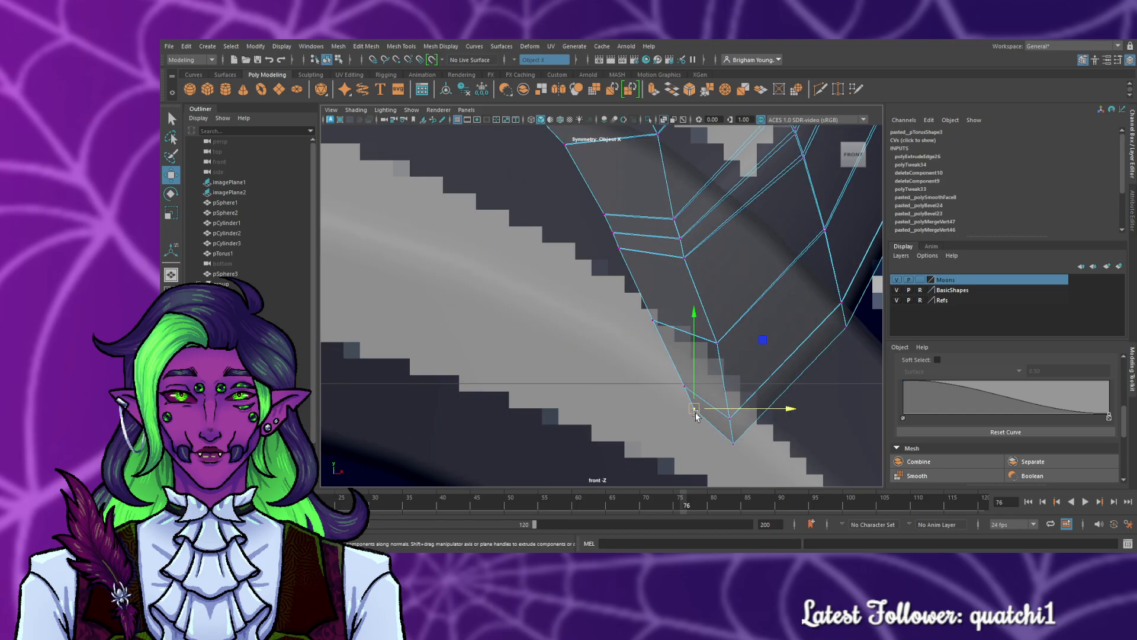
pyautogui.moveTo(697, 406); pyautogui.dragTo(698, 407)
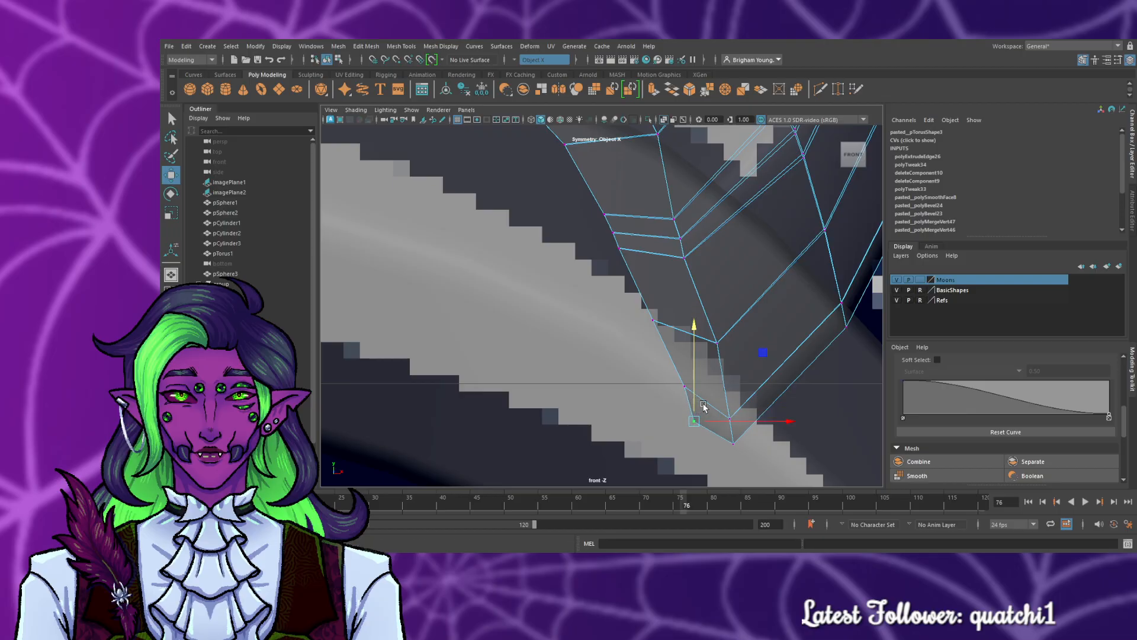
# - Return the horns to object mode and examine the reshaped base from the outer side in the perspective view
pyautogui.scroll(-20, 705, 401)
pyautogui.scroll(5, 704, 397)
pyautogui.scroll(2, 652, 362)
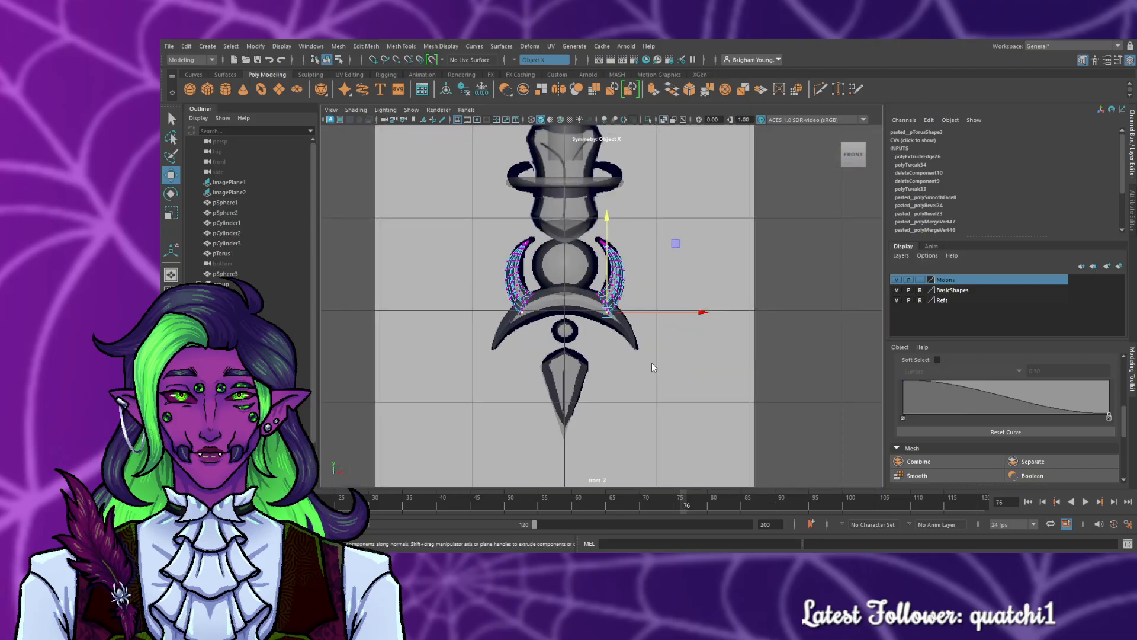
pyautogui.press('space')
pyautogui.press('space')
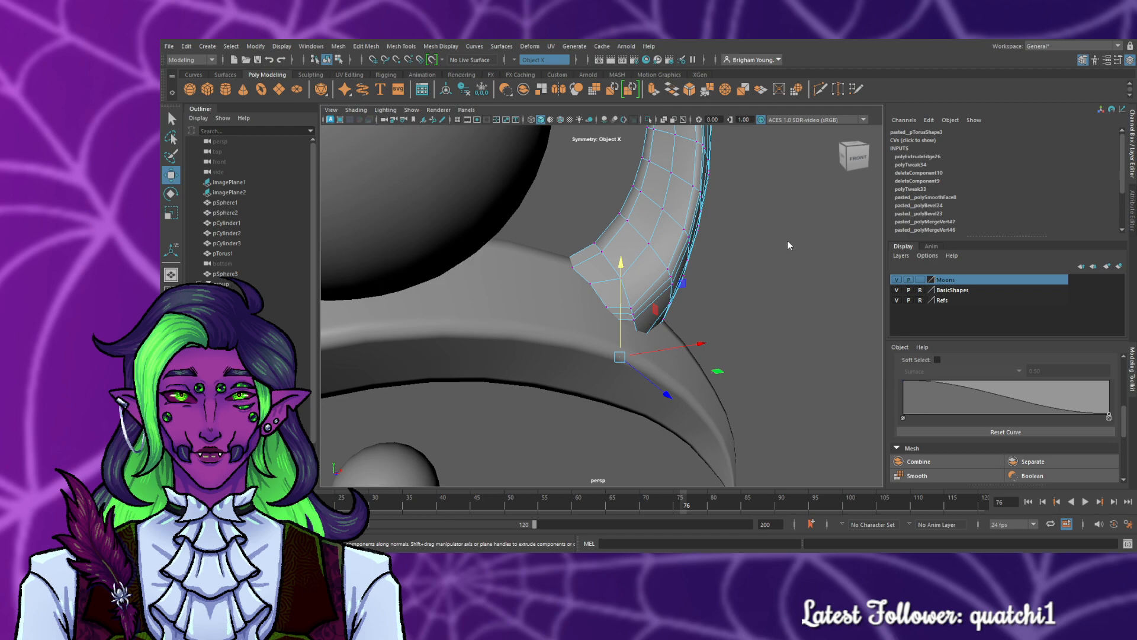
pyautogui.press('F8')
pyautogui.click(794, 287)
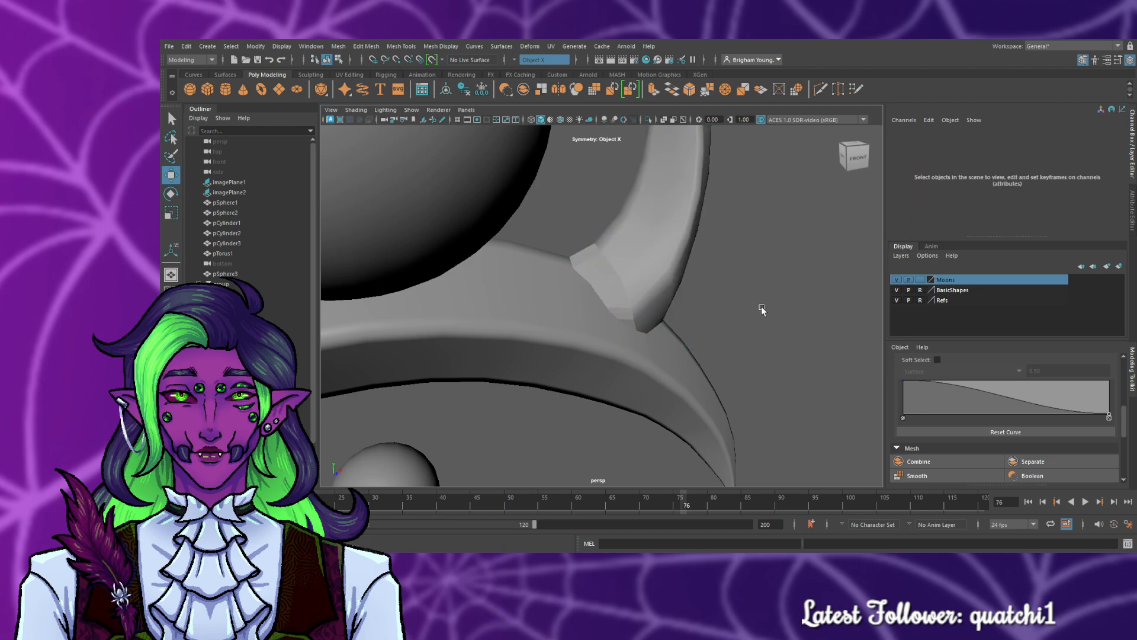
pyautogui.keyDown('alt'); pyautogui.moveTo(762, 309); pyautogui.dragTo(505, 407); pyautogui.keyUp('alt')
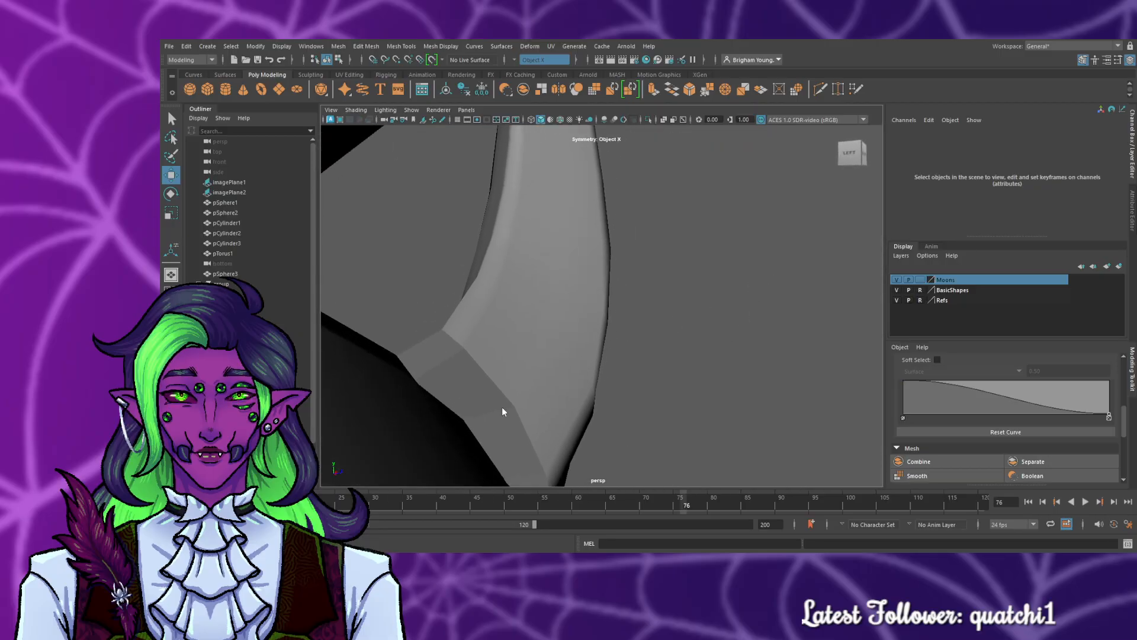
# - In vertex mode, move the base-edge vertex below the horn's inner corner along Z toward the crescent in the perspective view
pyautogui.moveTo(496, 276); pyautogui.dragTo(464, 265, button='right')
pyautogui.click(516, 406)
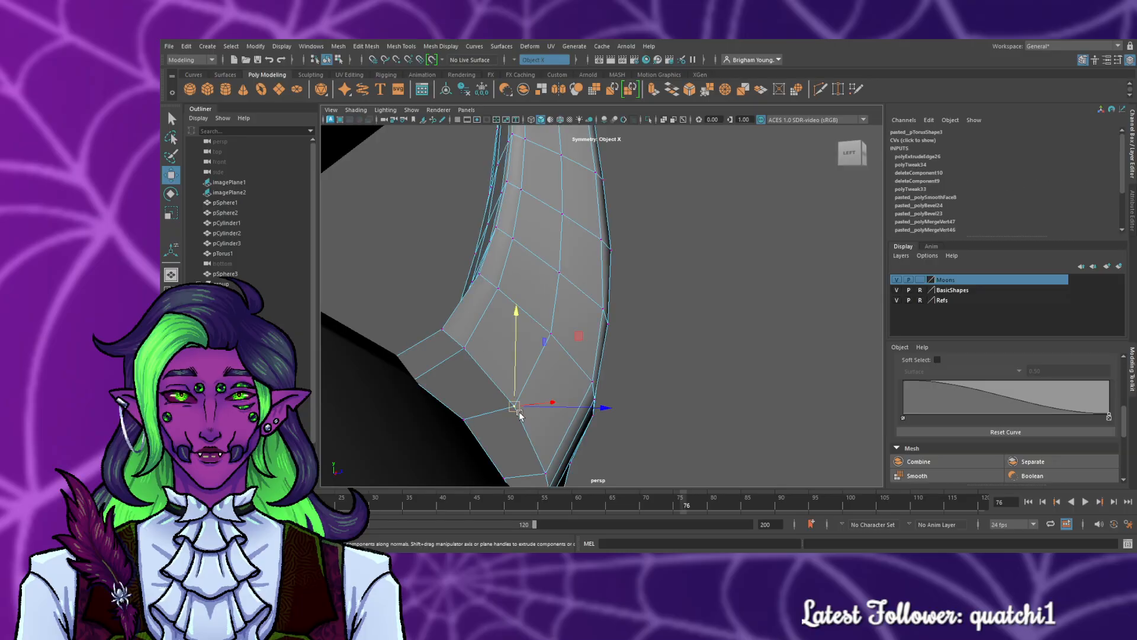
pyautogui.click(469, 424)
pyautogui.moveTo(495, 422); pyautogui.dragTo(483, 432)
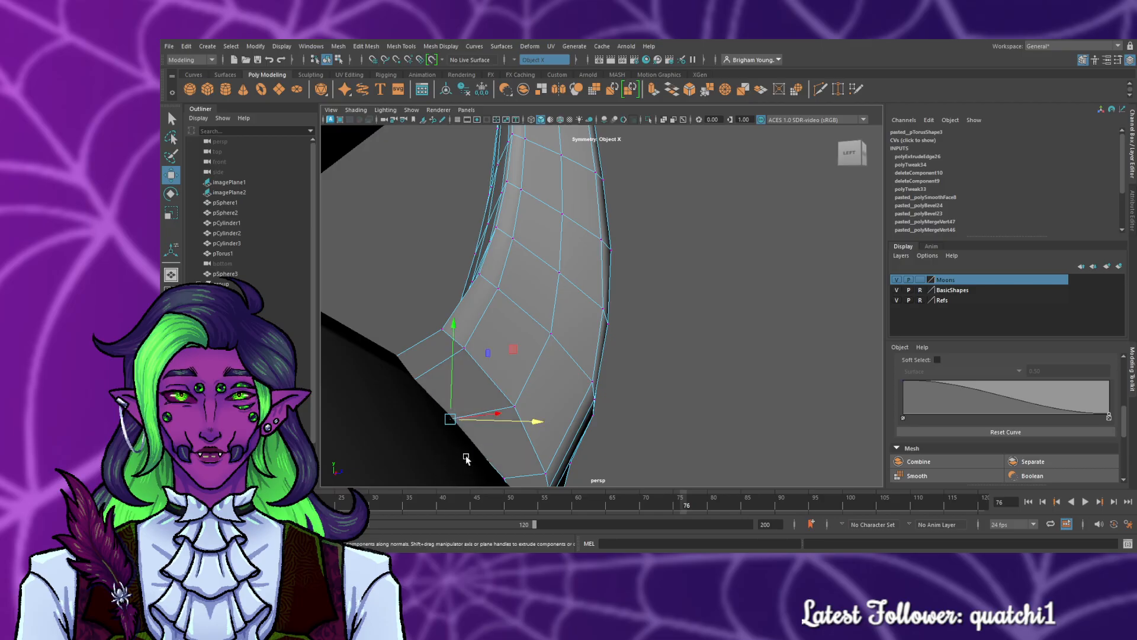
pyautogui.moveTo(466, 458); pyautogui.dragTo(482, 470, button='middle')
pyautogui.keyDown('alt'); pyautogui.moveTo(719, 421); pyautogui.dragTo(478, 434); pyautogui.keyUp('alt')
pyautogui.keyDown('alt'); pyautogui.moveTo(816, 442); pyautogui.dragTo(749, 399); pyautogui.keyUp('alt')
pyautogui.scroll(-1, 744, 398)
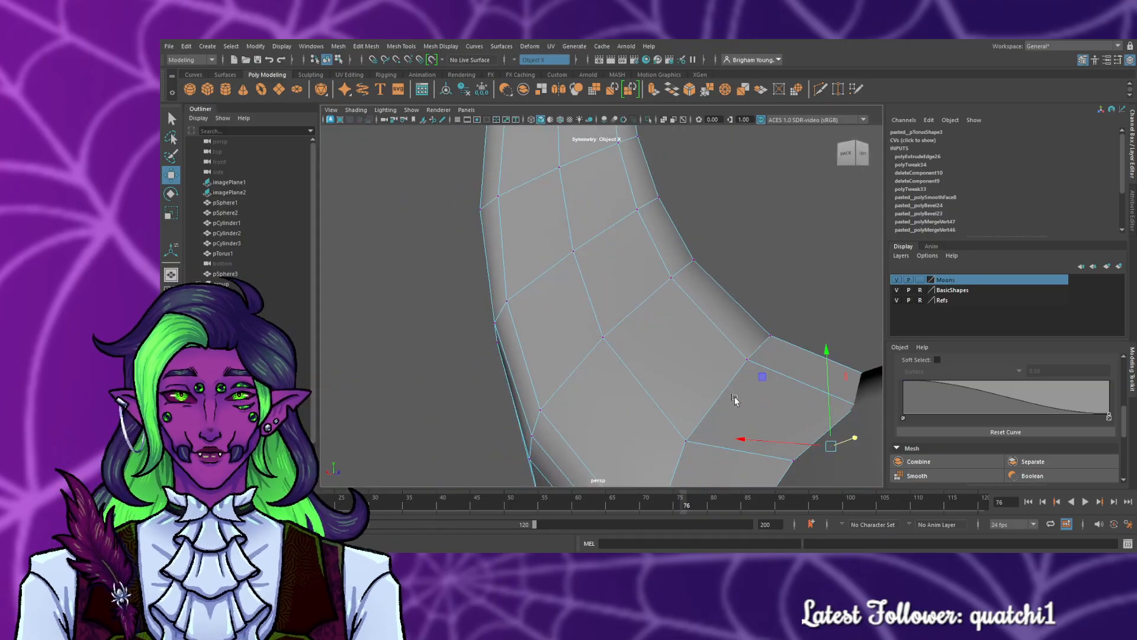
# - In the front view, nudge the selected base vertex below the inner corner slightly inward along X
pyautogui.scroll(-5, 736, 401)
pyautogui.press('space')
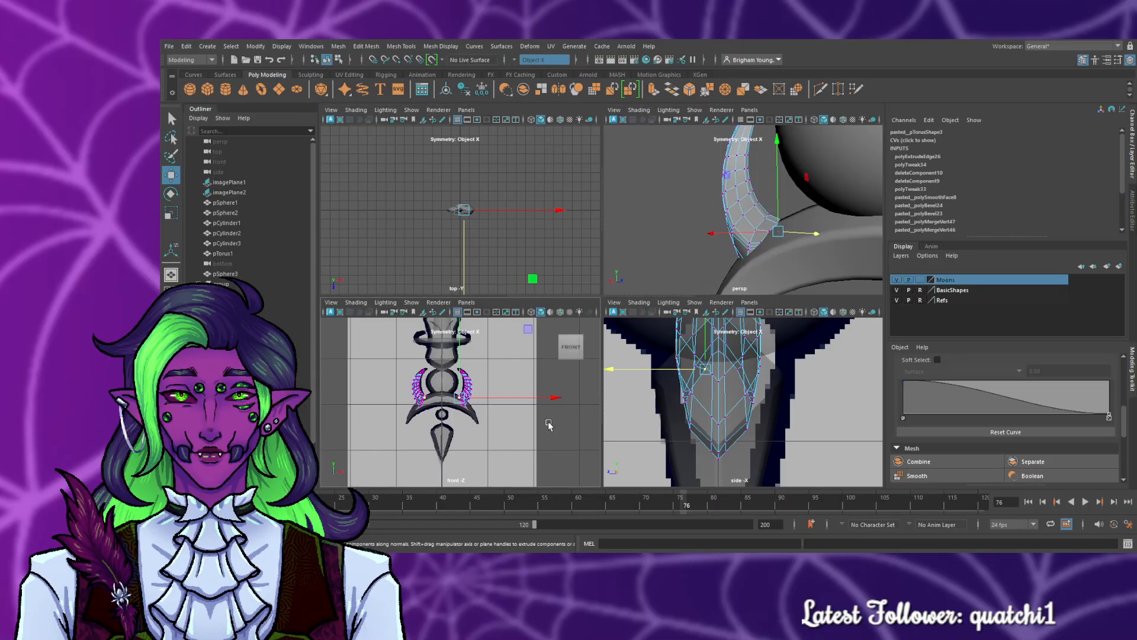
pyautogui.press('space')
pyautogui.scroll(10, 622, 414)
pyautogui.scroll(2, 627, 401)
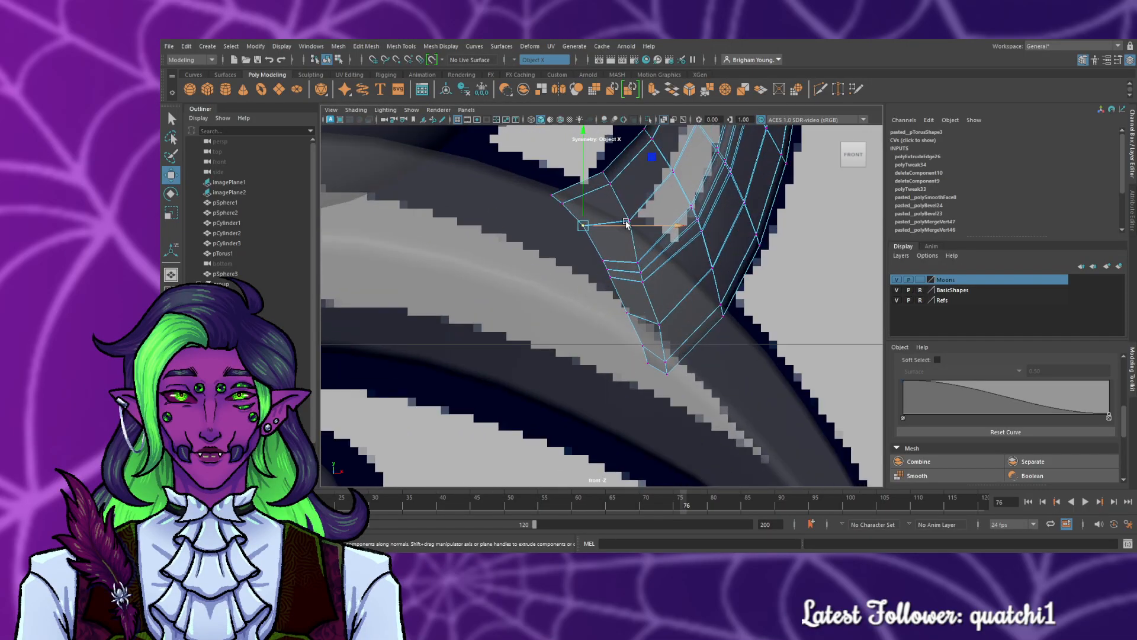
pyautogui.moveTo(645, 224); pyautogui.dragTo(640, 229)
pyautogui.press('F8')
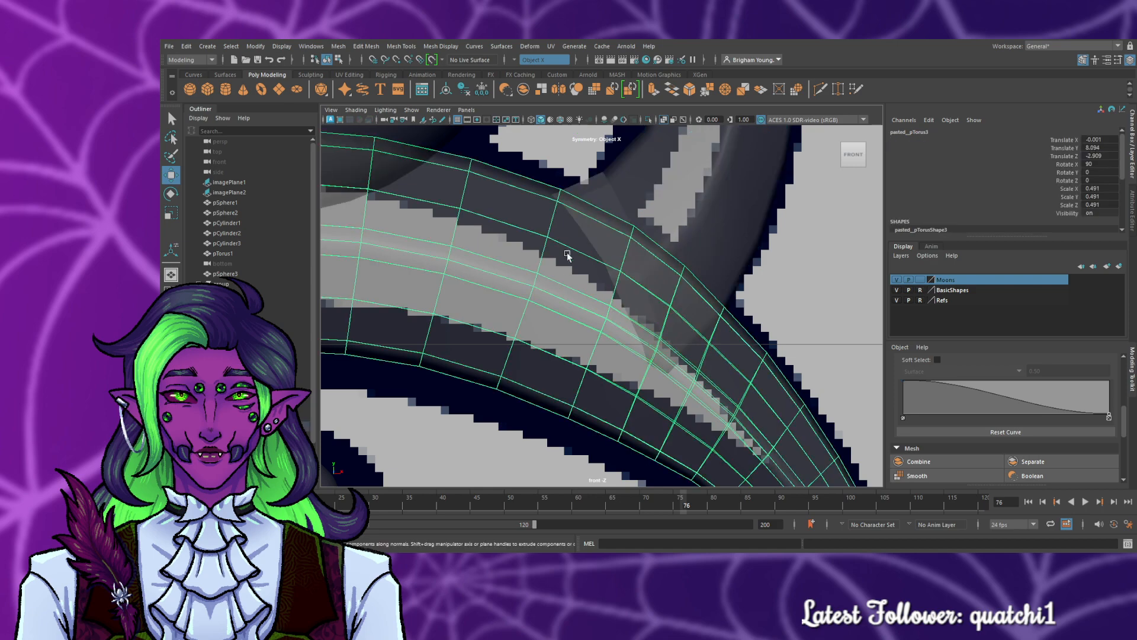
pyautogui.hotkey('ctrl', 'z')
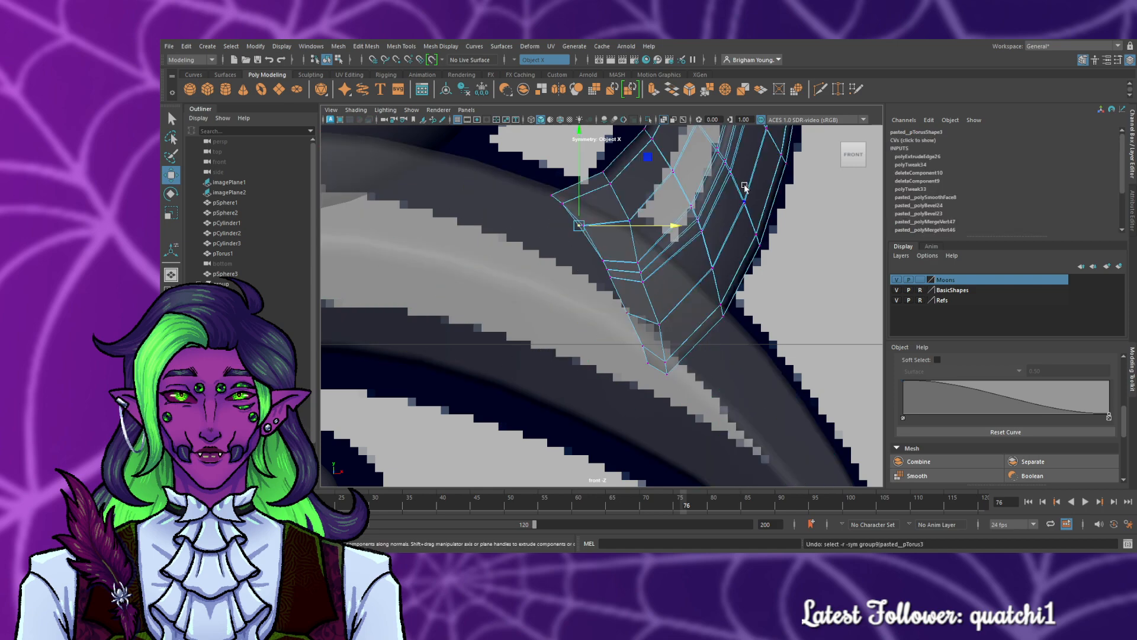
pyautogui.click(812, 213)
pyautogui.hotkey('ctrl', 'z')
pyautogui.hotkey('ctrl', 'z')
pyautogui.click(821, 242)
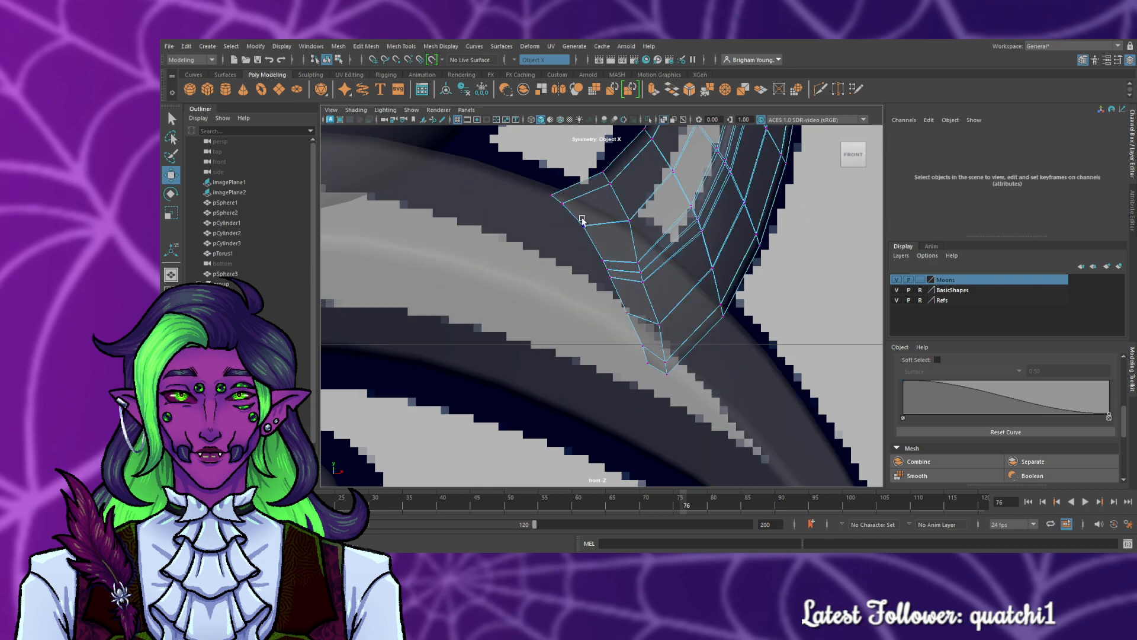
# - Examine the horn's base edge and surrounding edge flow against the crescent and reference image in the front view
pyautogui.moveTo(592, 246); pyautogui.dragTo(592, 245)
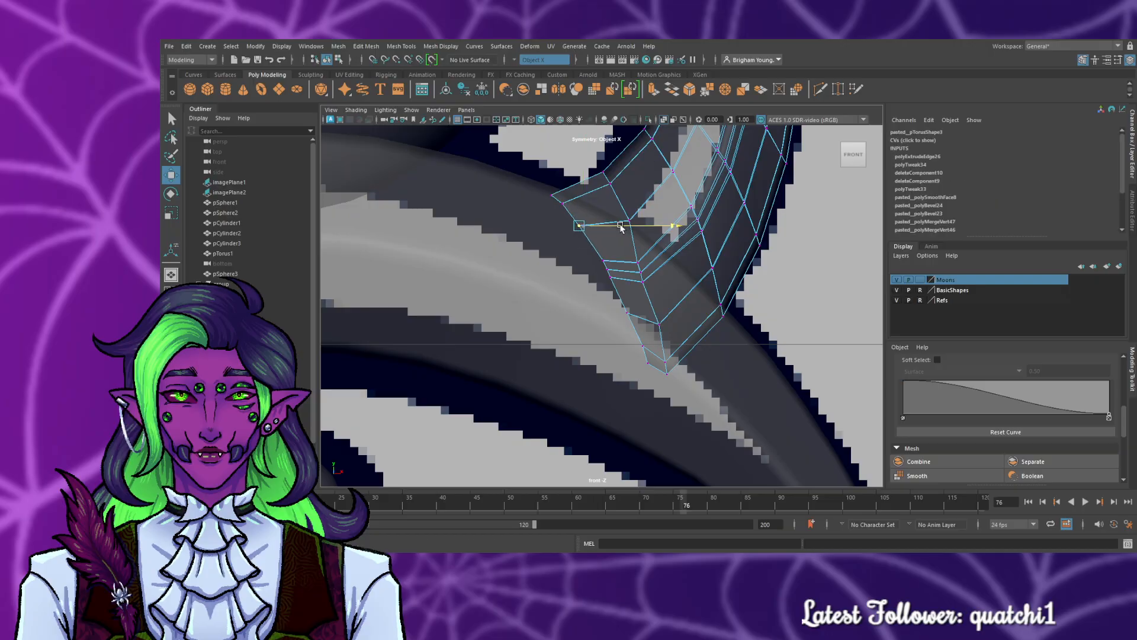
pyautogui.click(841, 299)
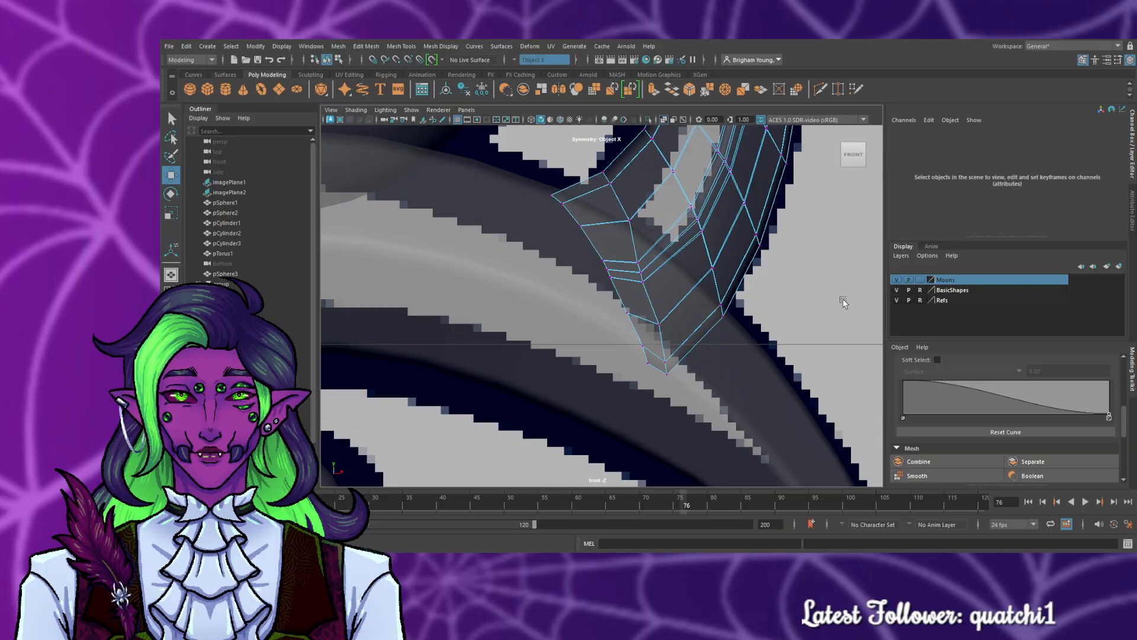
pyautogui.scroll(1, 804, 307)
pyautogui.scroll(-10, 799, 308)
pyautogui.scroll(10, 651, 349)
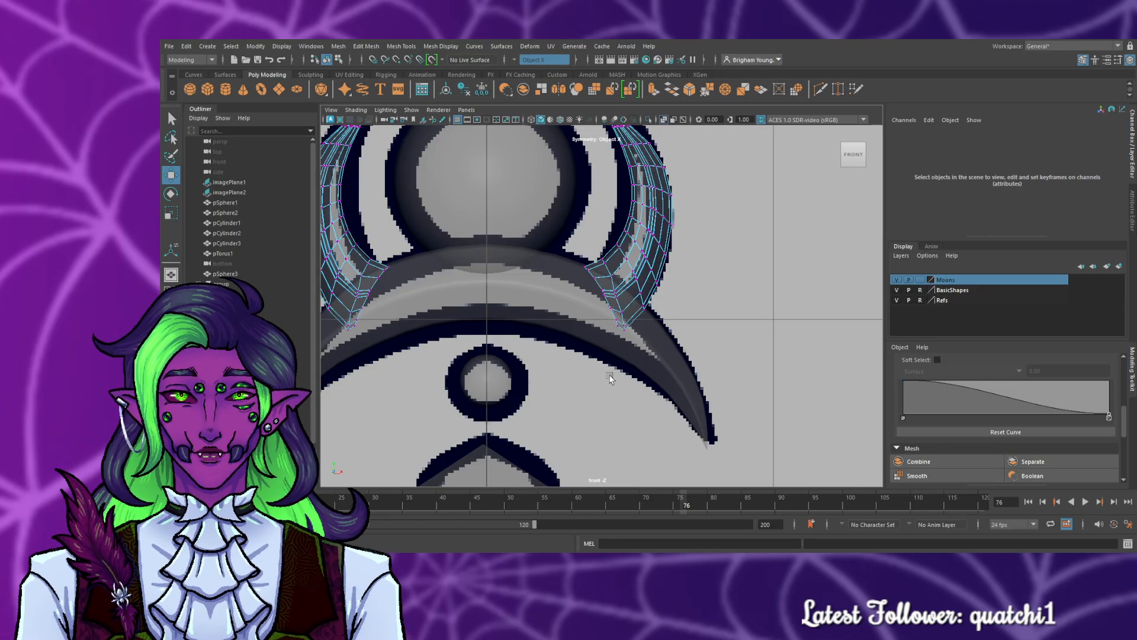
pyautogui.scroll(8, 638, 372)
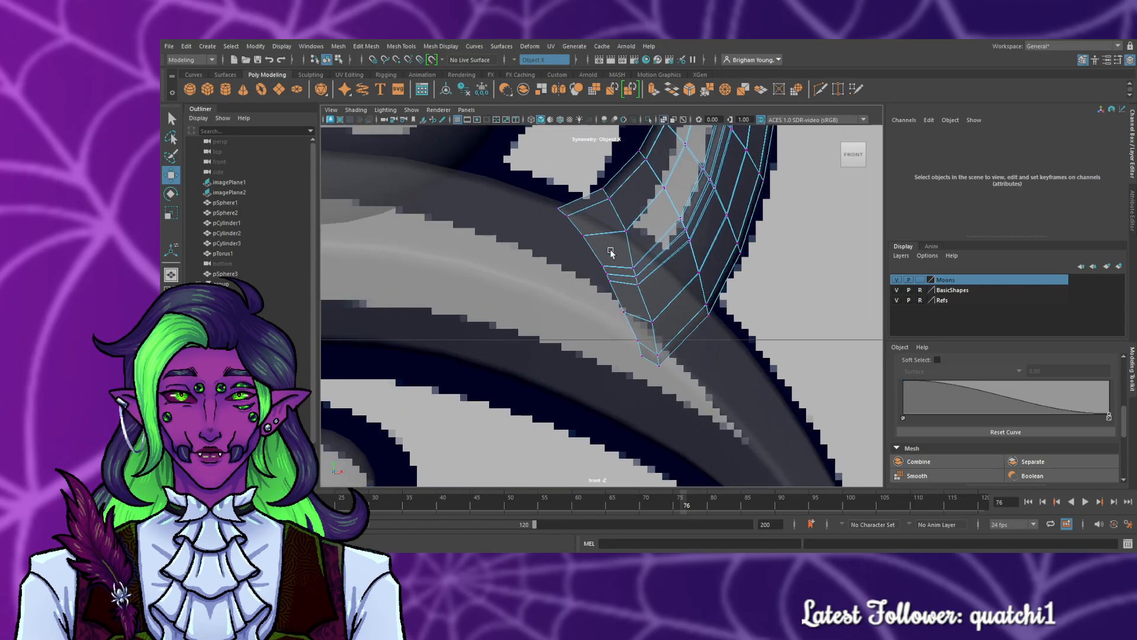
pyautogui.press('a')
pyautogui.scroll(10, 659, 315)
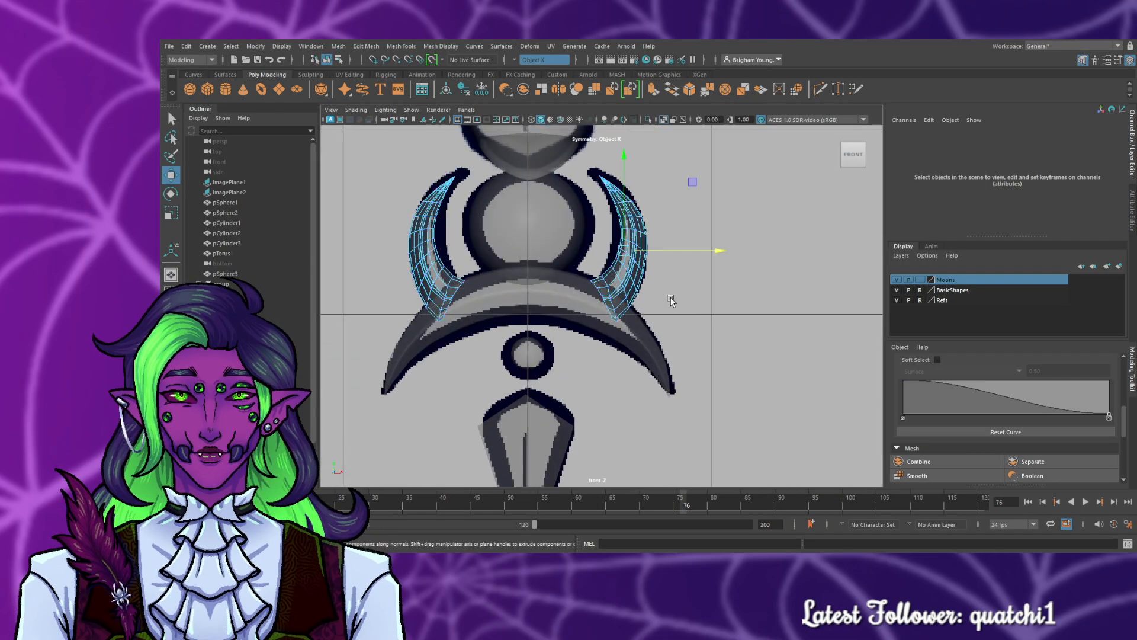
pyautogui.scroll(10, 665, 306)
pyautogui.scroll(2, 650, 278)
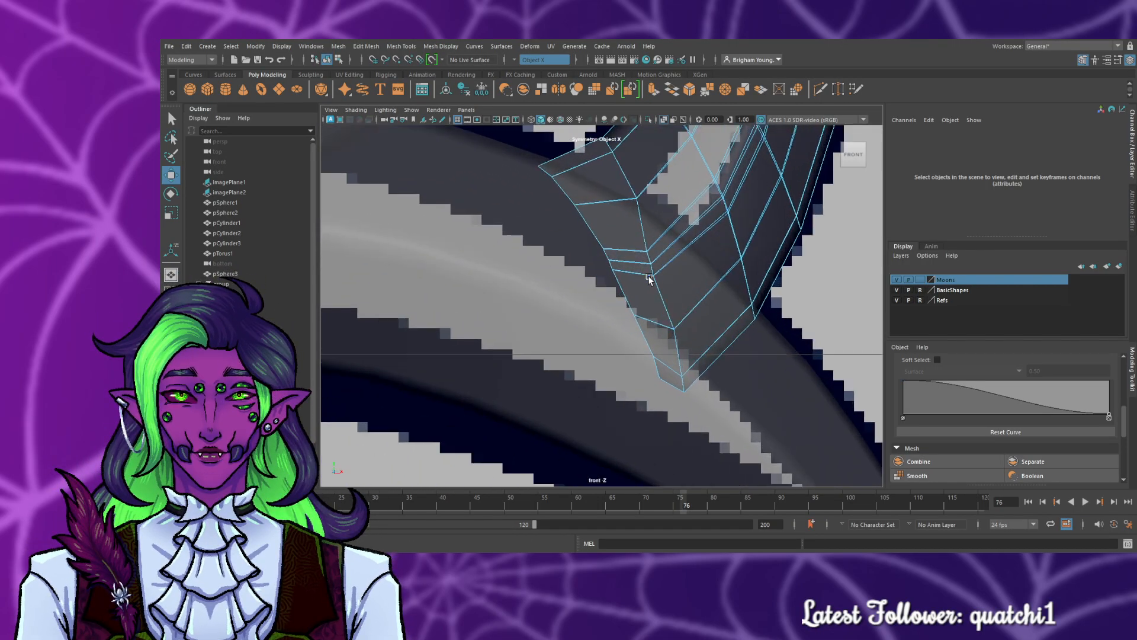
pyautogui.scroll(-10, 684, 340)
pyautogui.scroll(10, 664, 326)
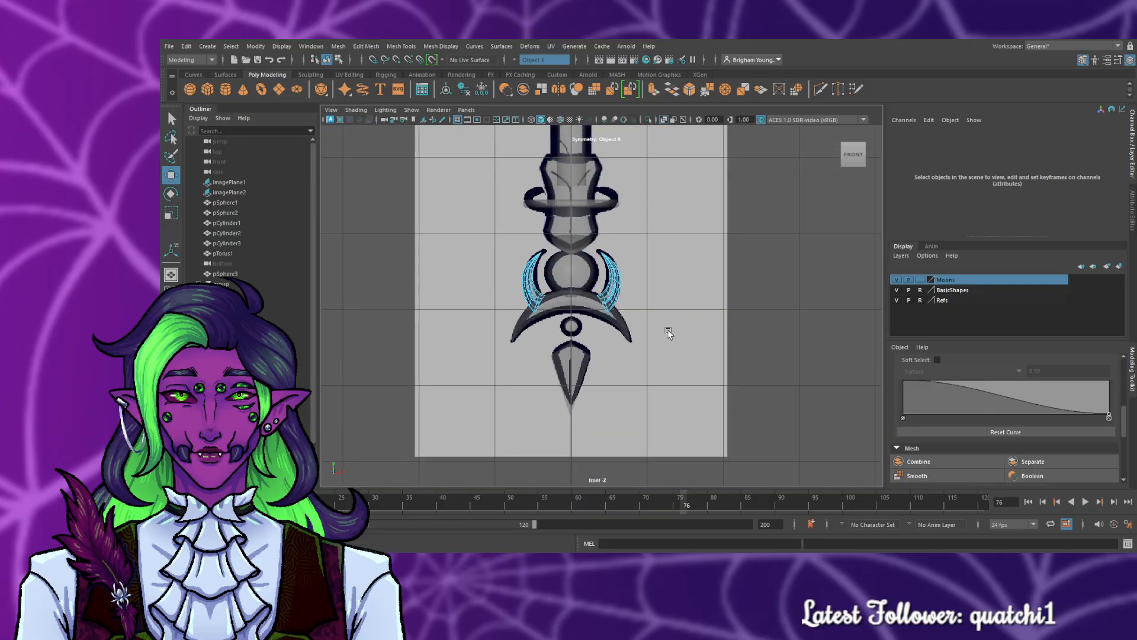
pyautogui.scroll(3, 642, 309)
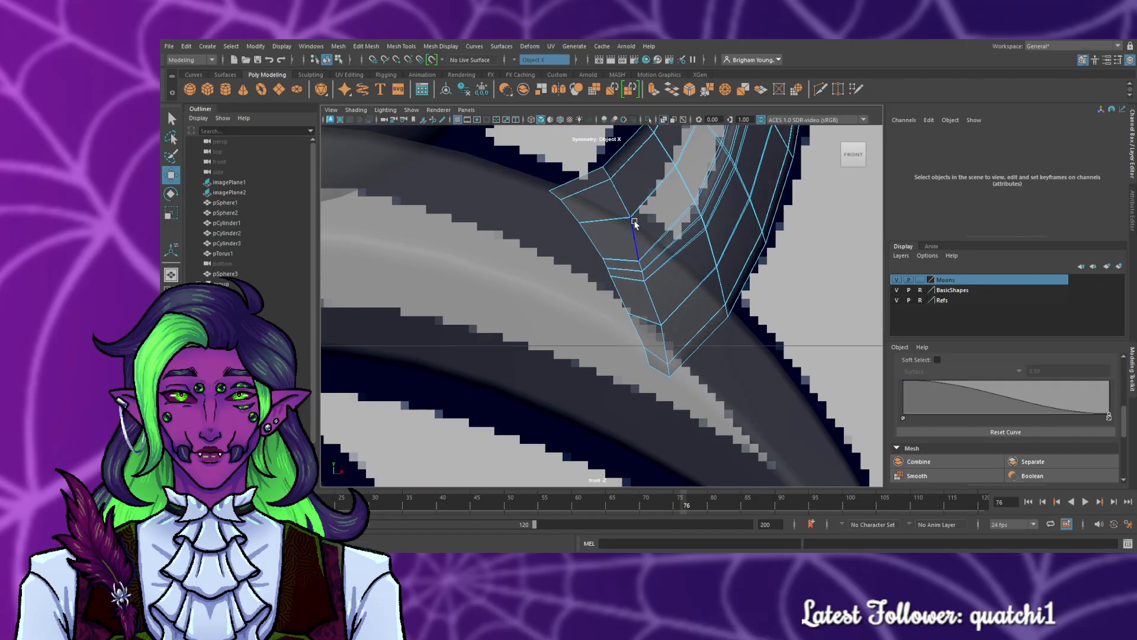
# - In vertex mode, shift the vertices one row in from the horn's base edge slightly along X, and return to the perspective view
pyautogui.press('F9')
pyautogui.click(585, 224)
pyautogui.click(629, 216)
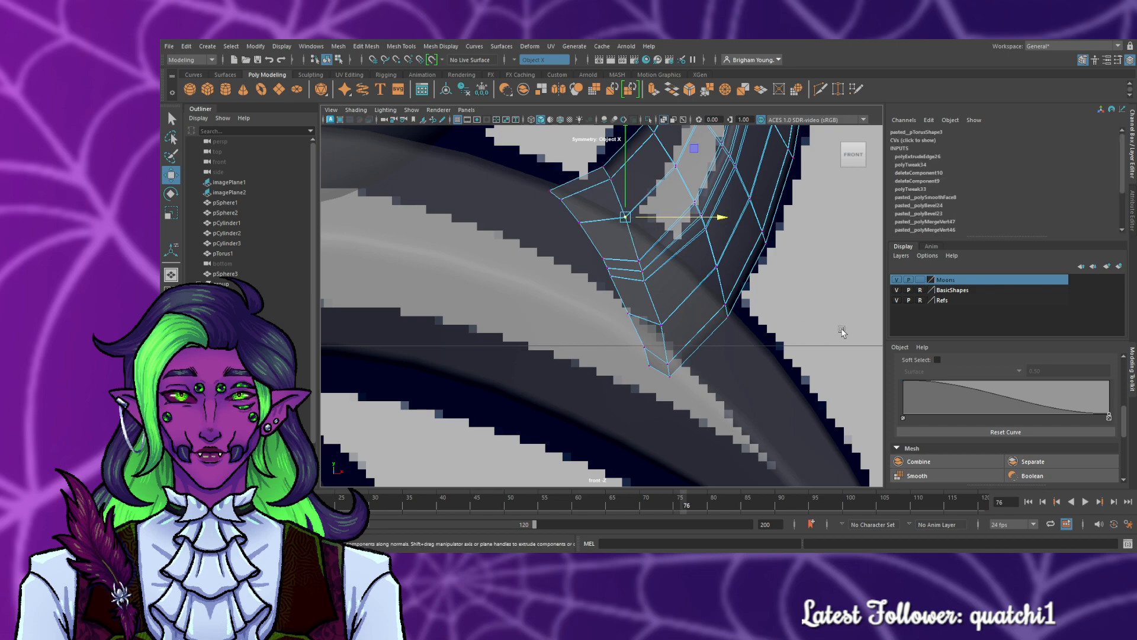
pyautogui.click(803, 336)
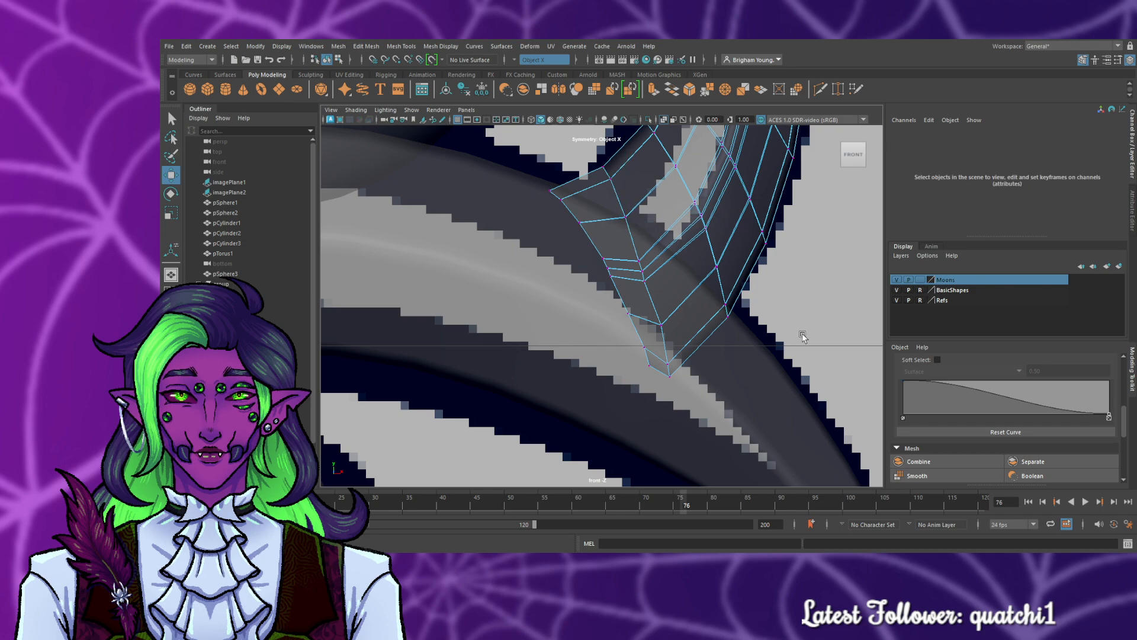
pyautogui.click(650, 285)
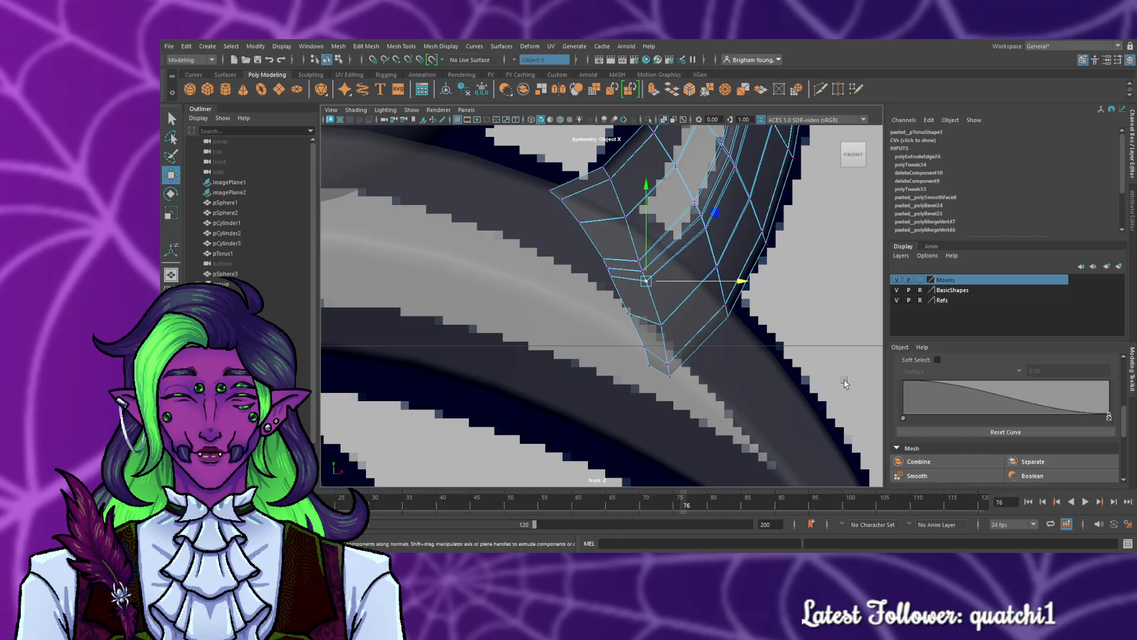
pyautogui.click(806, 372)
pyautogui.press('space')
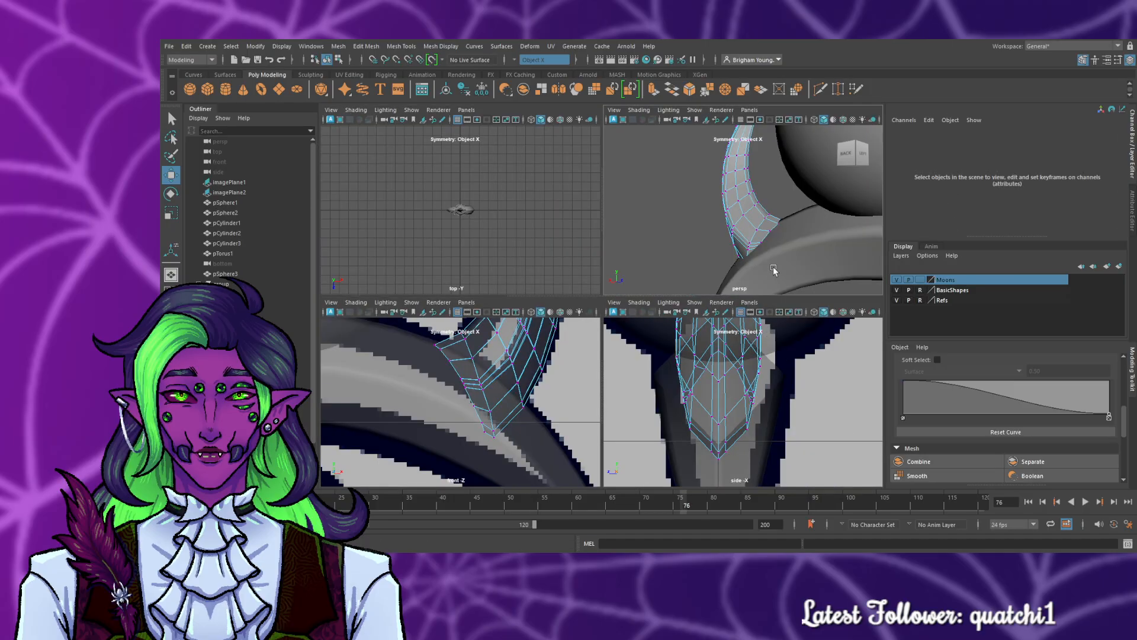
pyautogui.press('space')
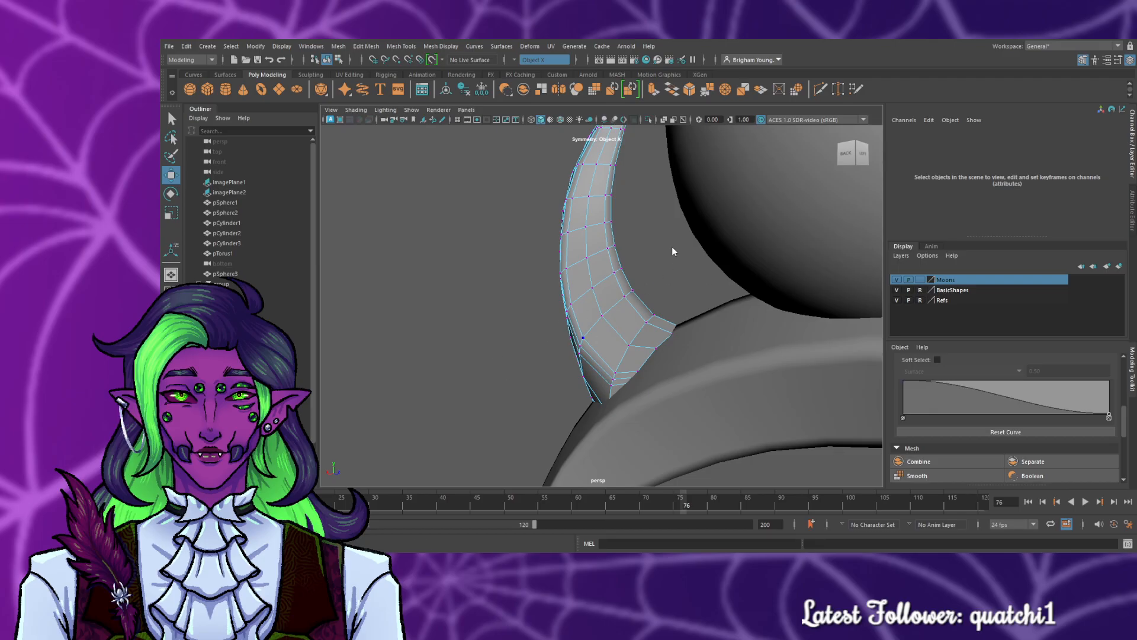
# - Try smoothing the horn mesh with one division and check its base against the crescent in the perspective view
pyautogui.click(512, 363)
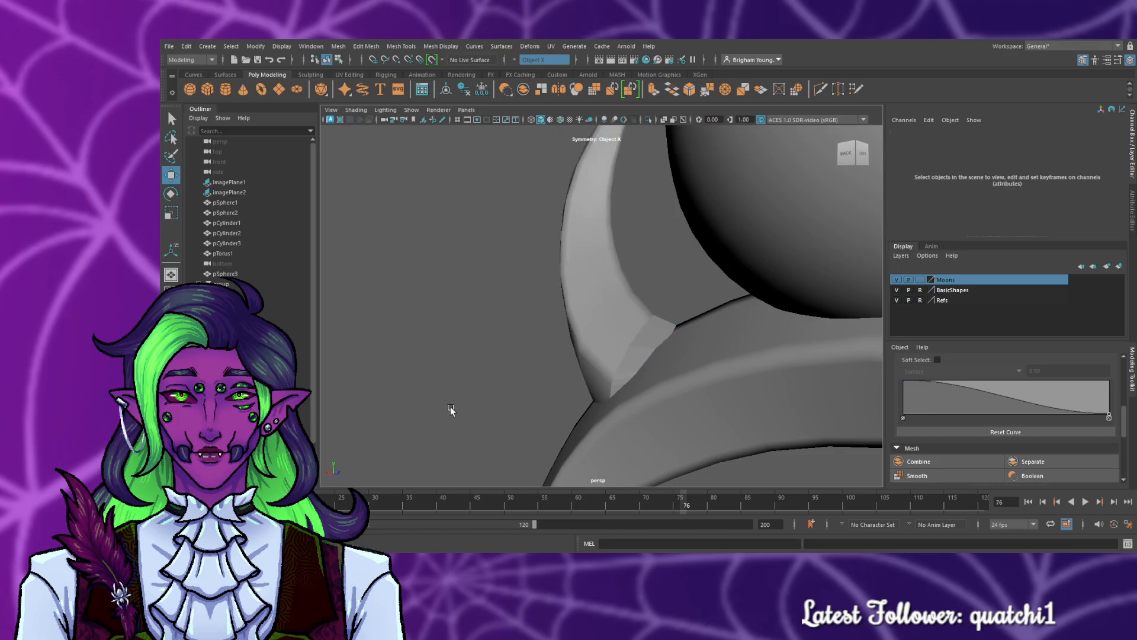
pyautogui.keyDown('alt'); pyautogui.moveTo(450, 407); pyautogui.dragTo(489, 421); pyautogui.keyUp('alt')
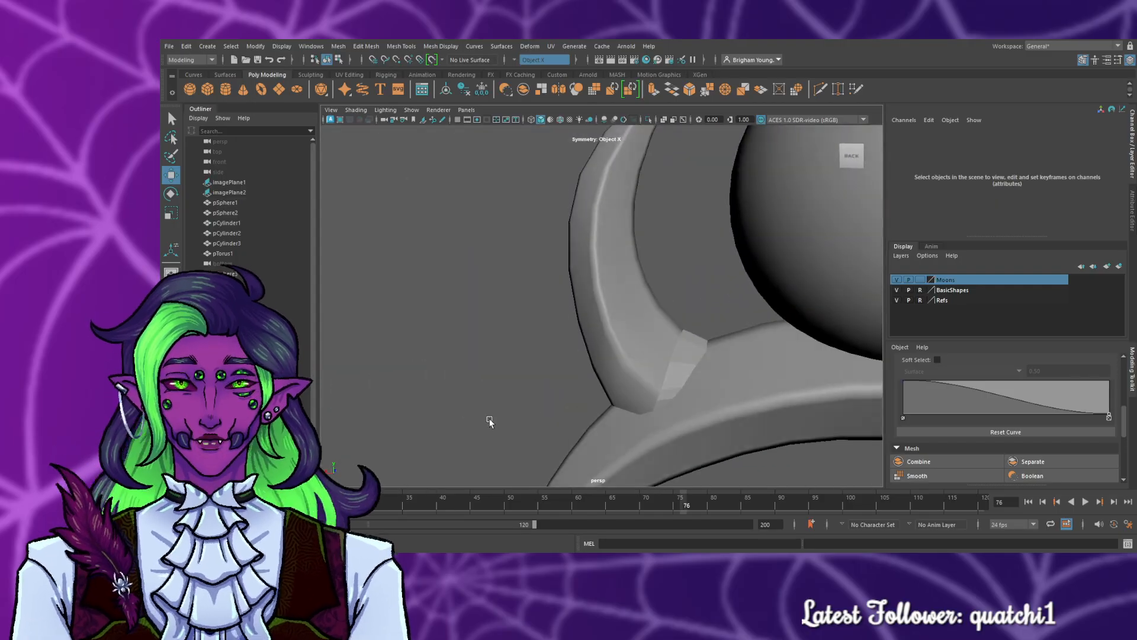
pyautogui.click(637, 357)
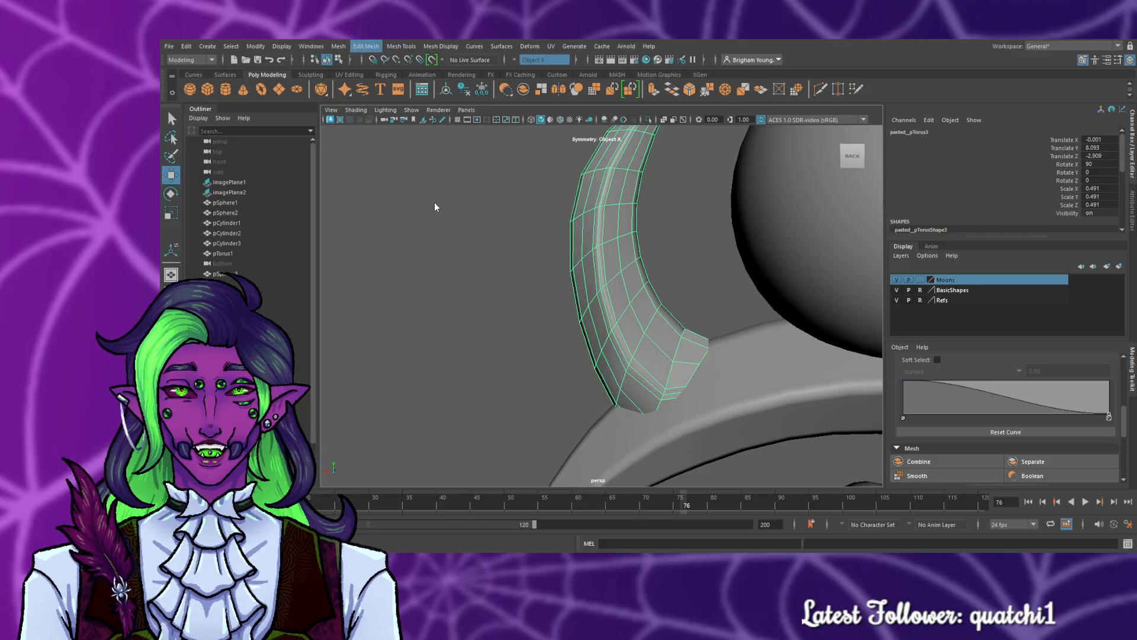
pyautogui.click(335, 46)
pyautogui.click(379, 159)
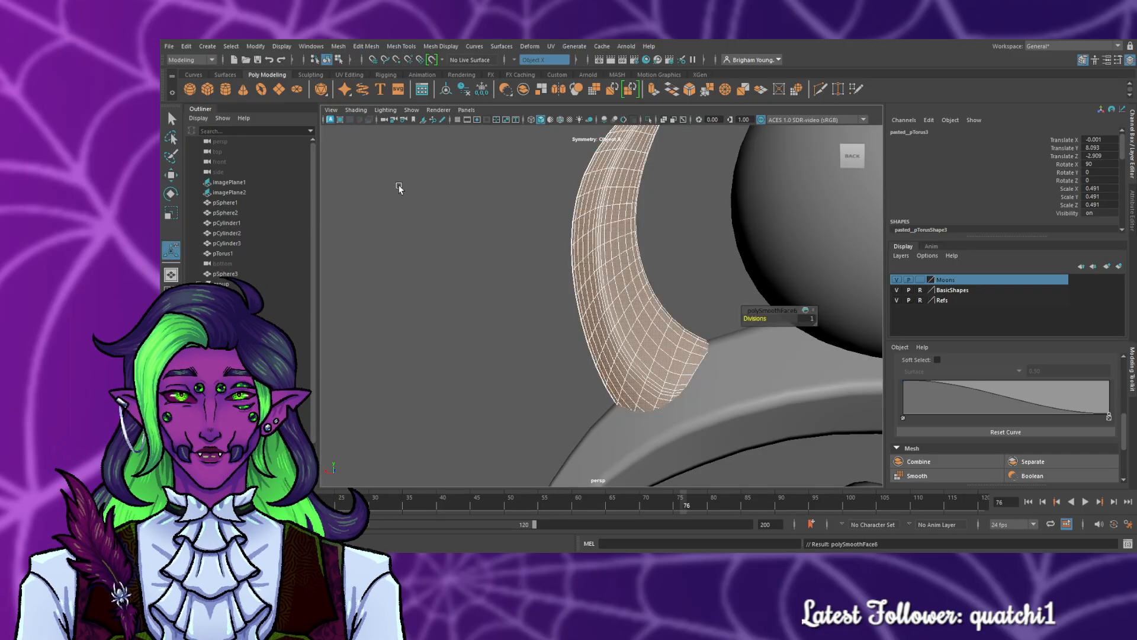
pyautogui.keyDown('alt'); pyautogui.moveTo(449, 354); pyautogui.dragTo(721, 363); pyautogui.keyUp('alt')
pyautogui.click(545, 337)
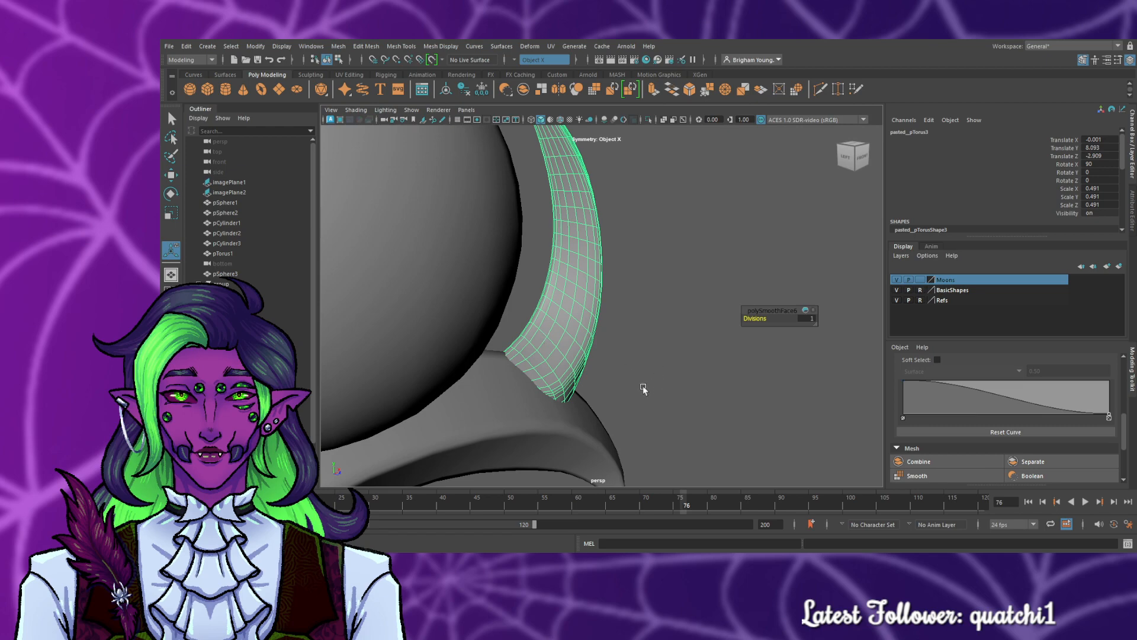
pyautogui.scroll(3, 645, 386)
pyautogui.keyDown('alt'); pyautogui.moveTo(650, 380); pyautogui.dragTo(550, 375); pyautogui.keyUp('alt')
# - Undo the smoothing of the horn mesh
pyautogui.hotkey('ctrl', 'z')
pyautogui.hotkey('ctrl', 'z')
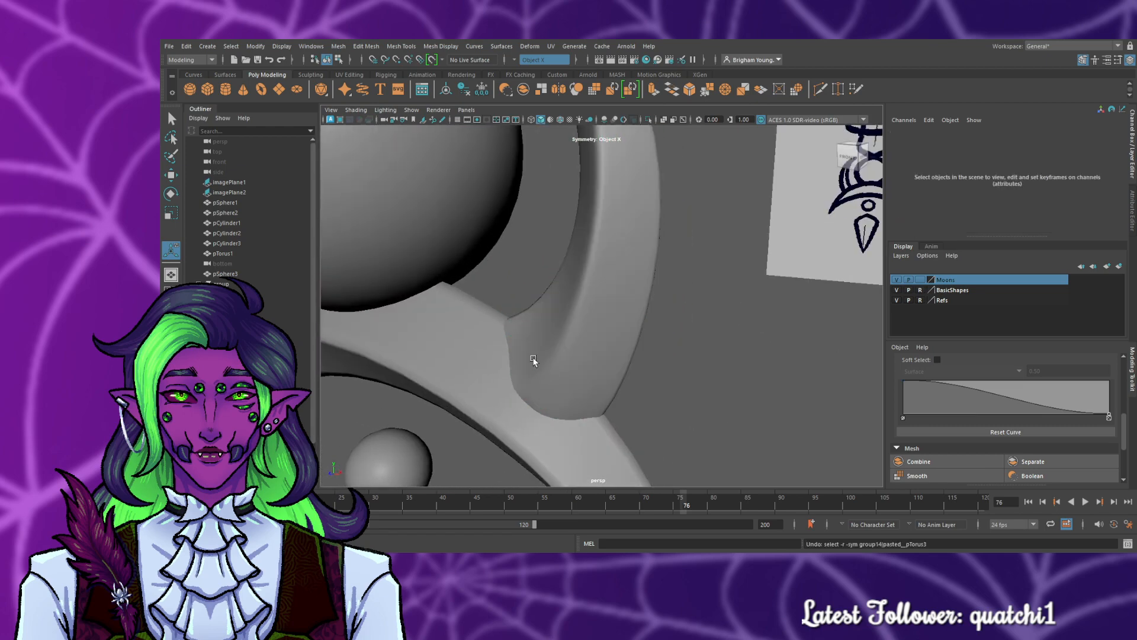
pyautogui.click(685, 383)
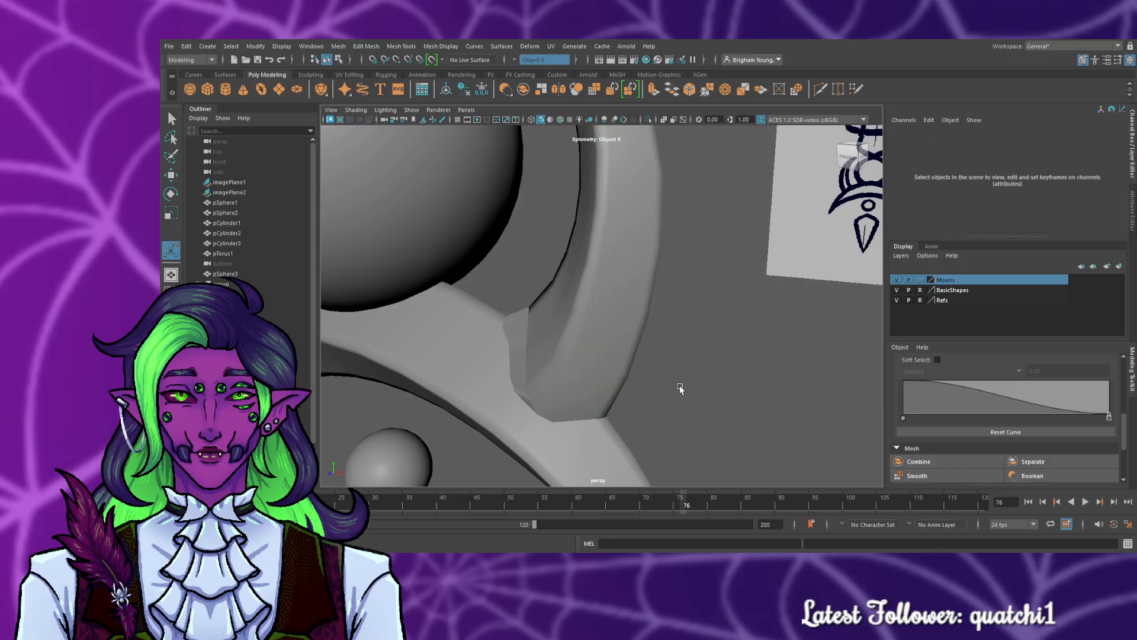
# - Save an incremental version of the polearm scene with the horn mesh selected
pyautogui.click(569, 372)
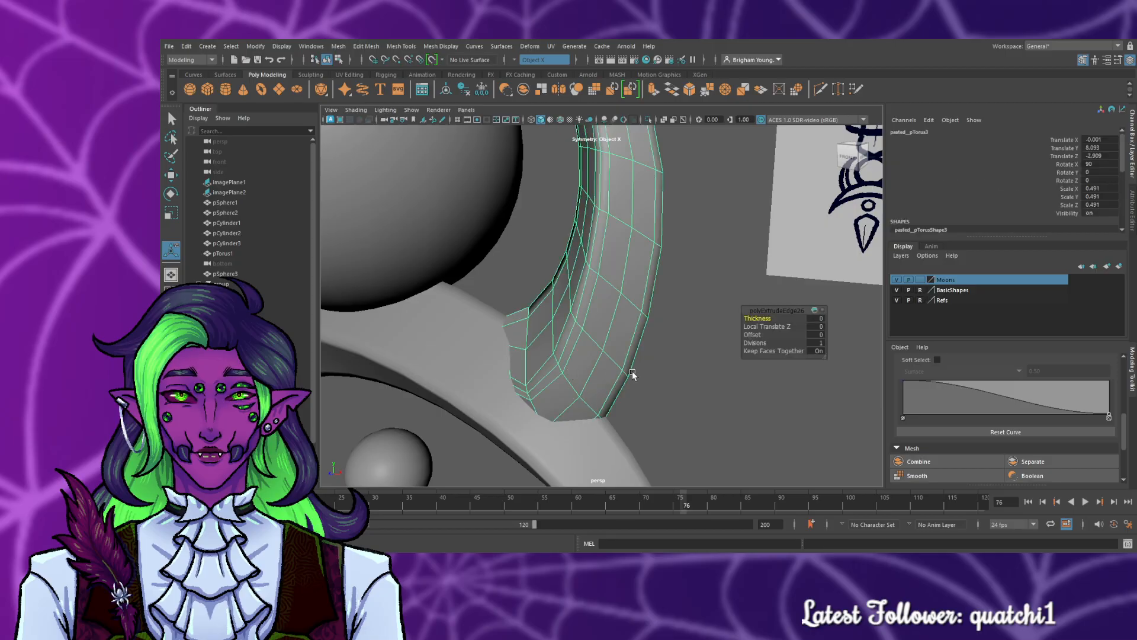
pyautogui.click(205, 122)
pyautogui.click(186, 46)
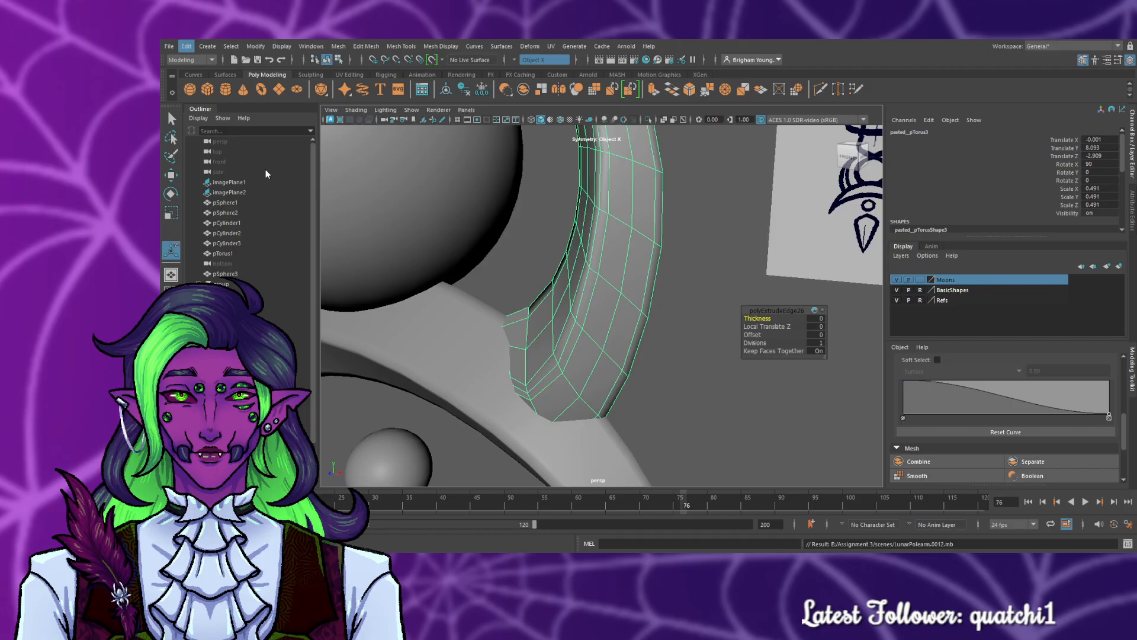
pyautogui.click(713, 314)
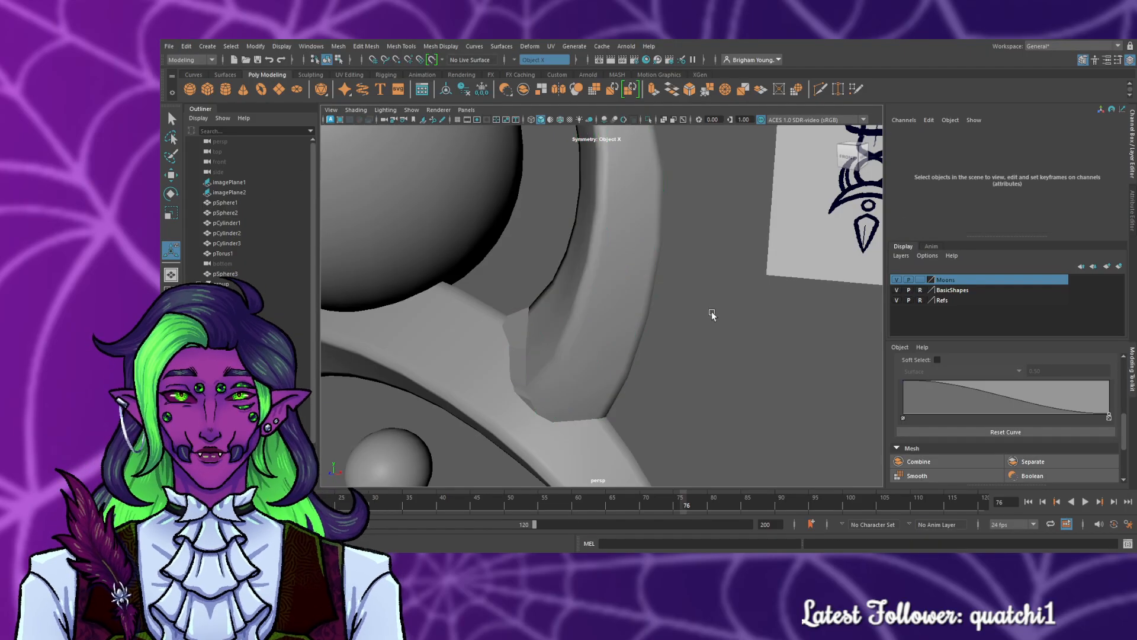
pyautogui.click(596, 333)
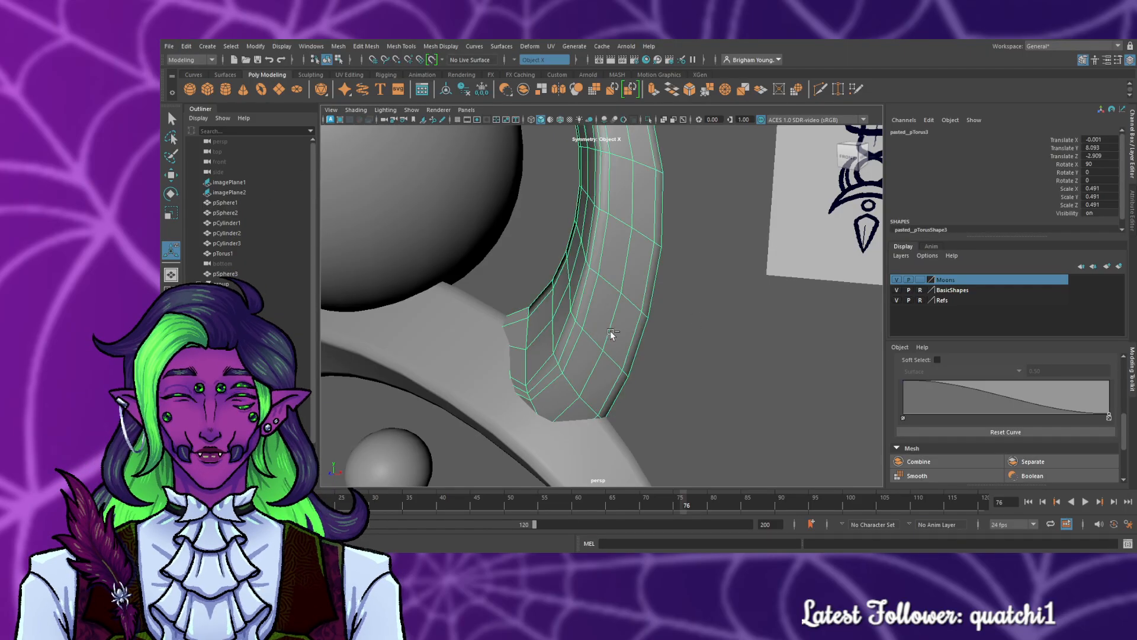
pyautogui.hotkey('ctrl', 'z')
pyautogui.hotkey('ctrl', 'z')
pyautogui.hotkey('ctrl', 'z')
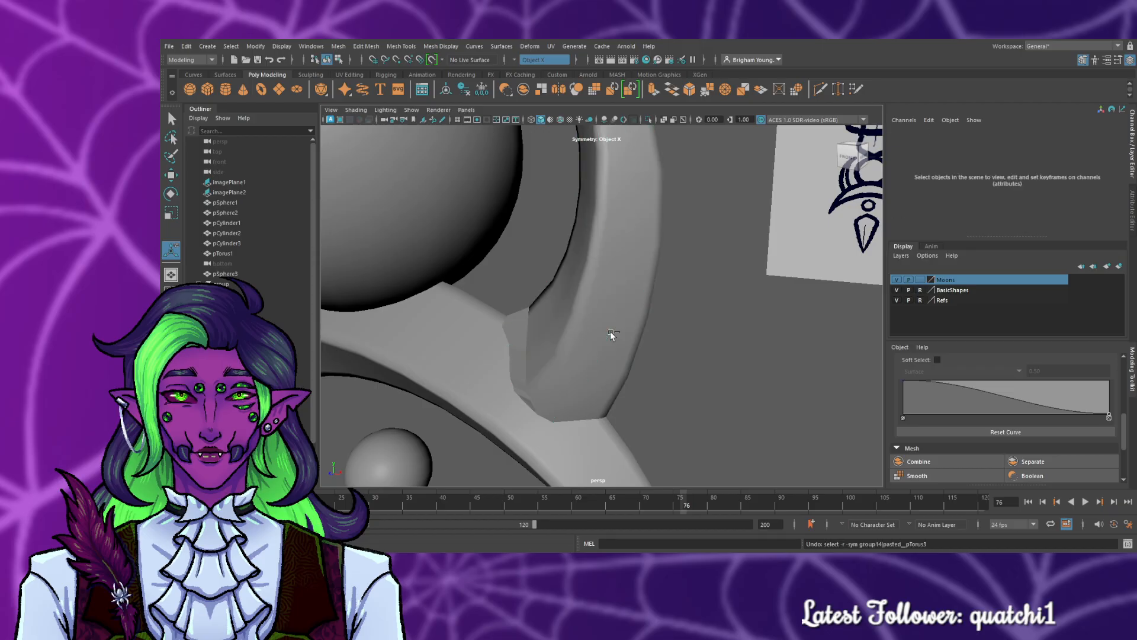
pyautogui.hotkey('ctrl', 'z')
pyautogui.click(670, 389)
# - Examine the polearm's lower ornaments in perspective and compare them with the reference image in the front view
pyautogui.scroll(-10, 661, 388)
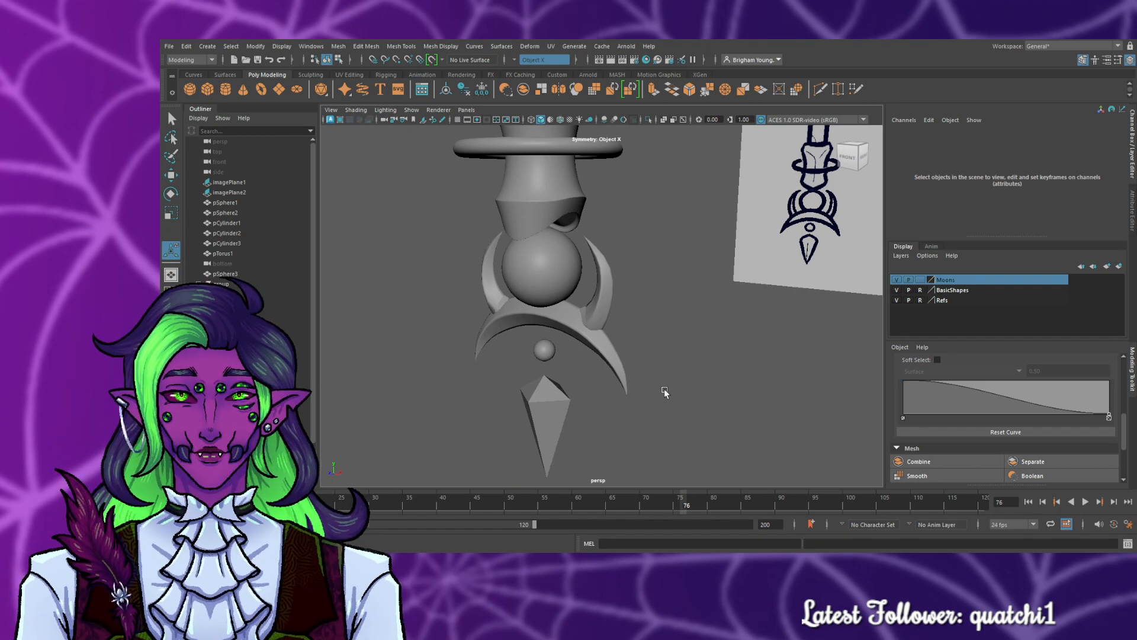
pyautogui.keyDown('alt'); pyautogui.moveTo(663, 388); pyautogui.dragTo(656, 377); pyautogui.keyUp('alt')
pyautogui.scroll(-3, 655, 378)
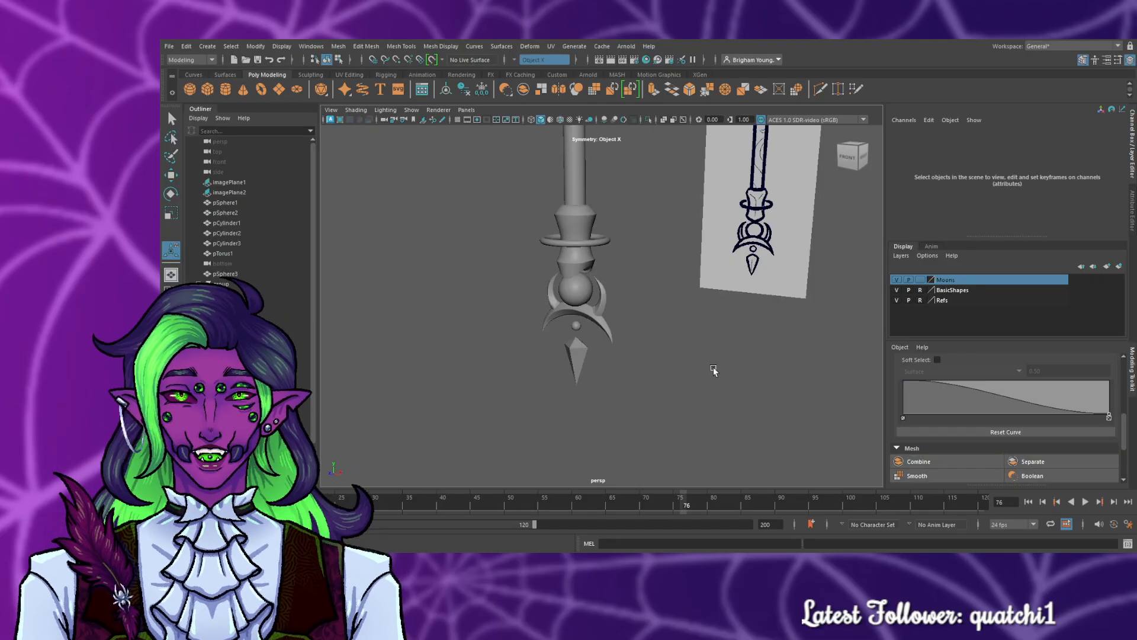
pyautogui.keyDown('alt'); pyautogui.moveTo(701, 369); pyautogui.dragTo(594, 402); pyautogui.keyUp('alt')
pyautogui.press('space')
pyautogui.press('space')
pyautogui.scroll(-5, 506, 399)
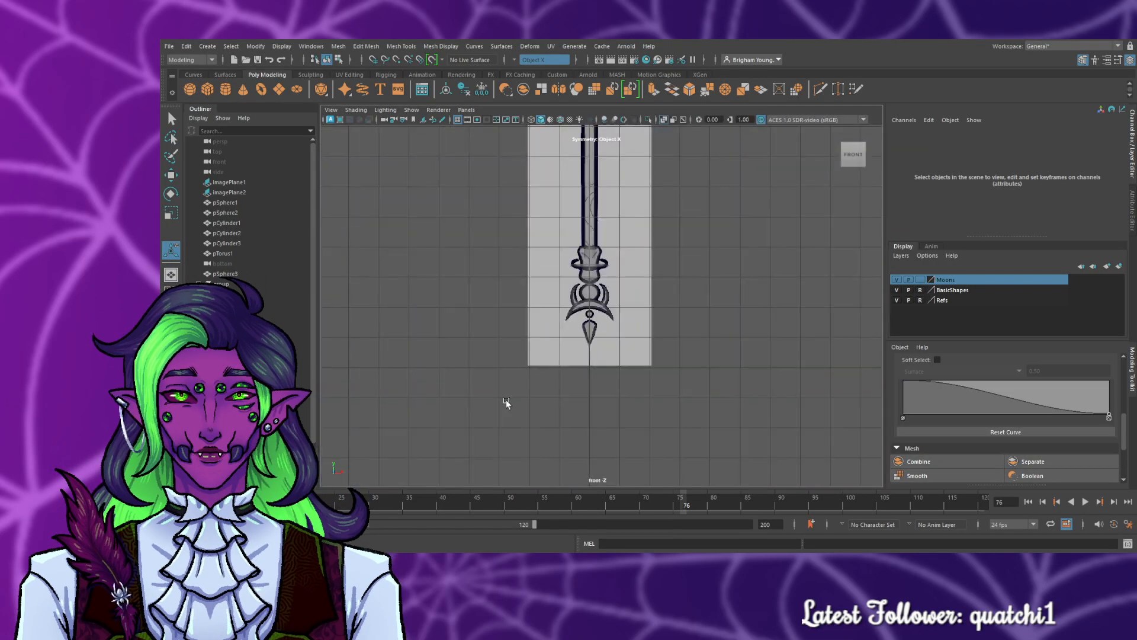
pyautogui.scroll(8, 551, 374)
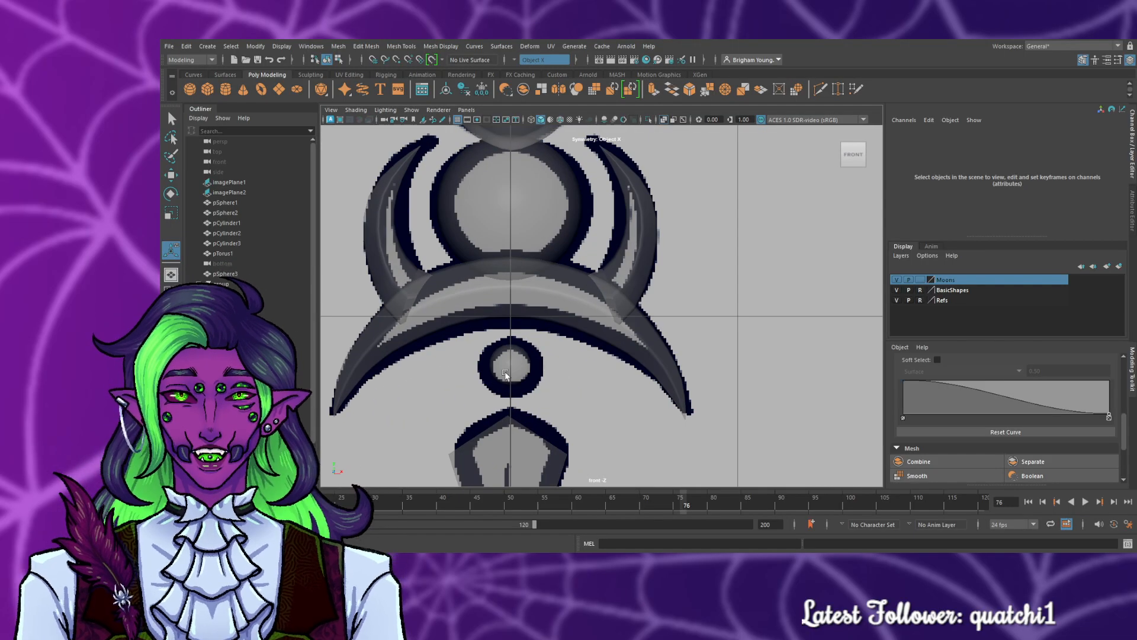
pyautogui.keyDown('alt'); pyautogui.moveTo(602, 397); pyautogui.dragTo(668, 323, button='middle'); pyautogui.keyUp('alt')
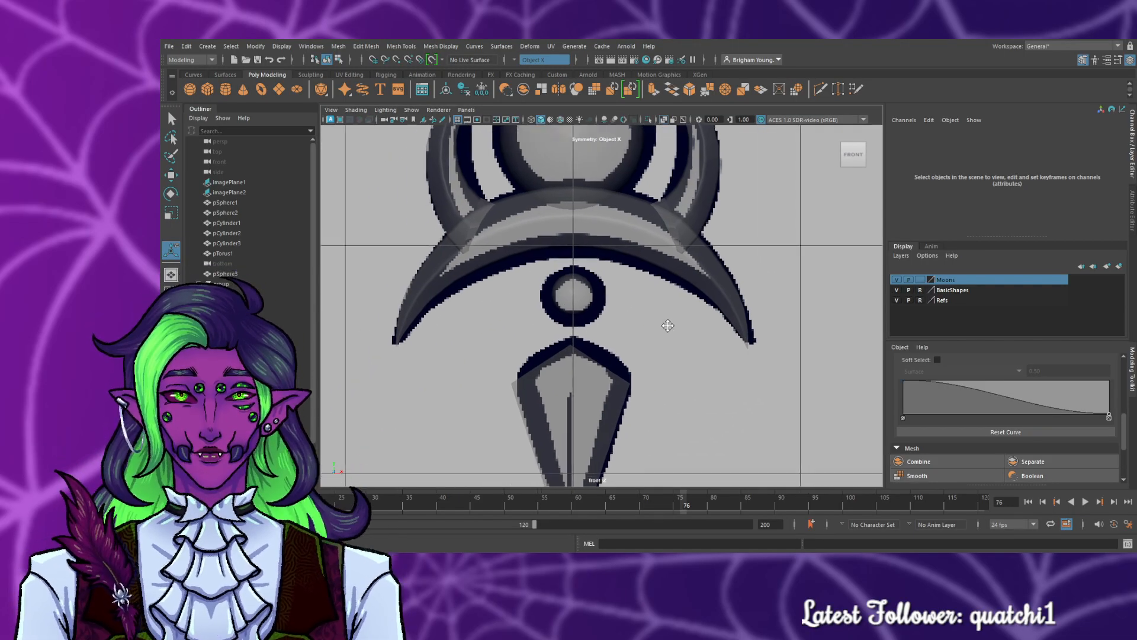
# - Unlock the BasicShapes layer and scale the small sphere below the crescent uniformly to about 1.727
pyautogui.click(919, 289)
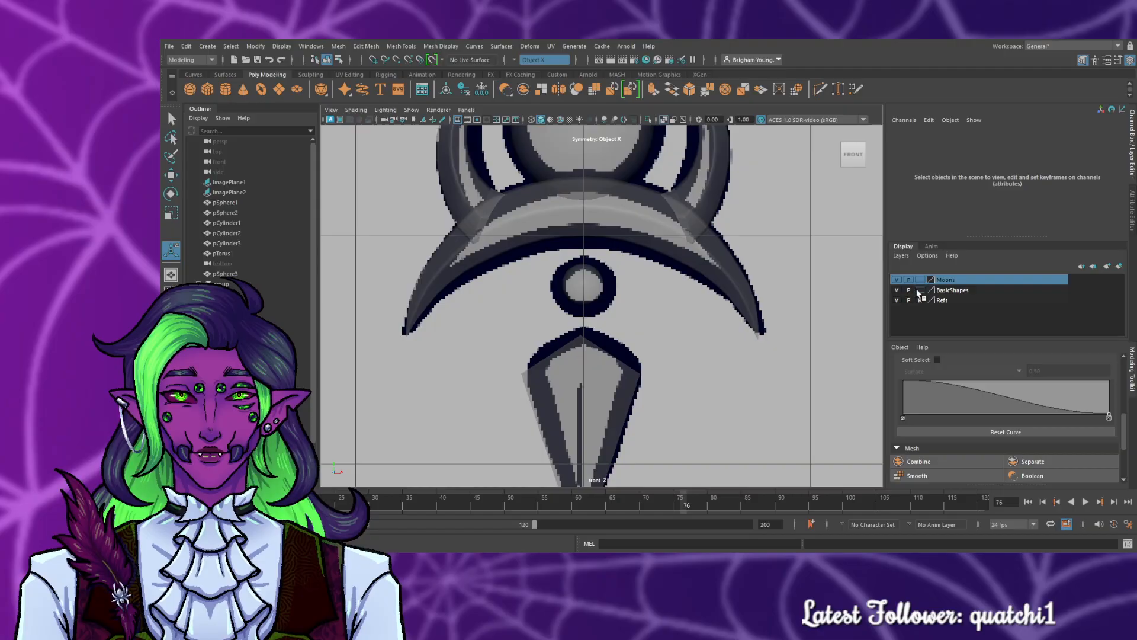
pyautogui.click(580, 286)
pyautogui.press('r')
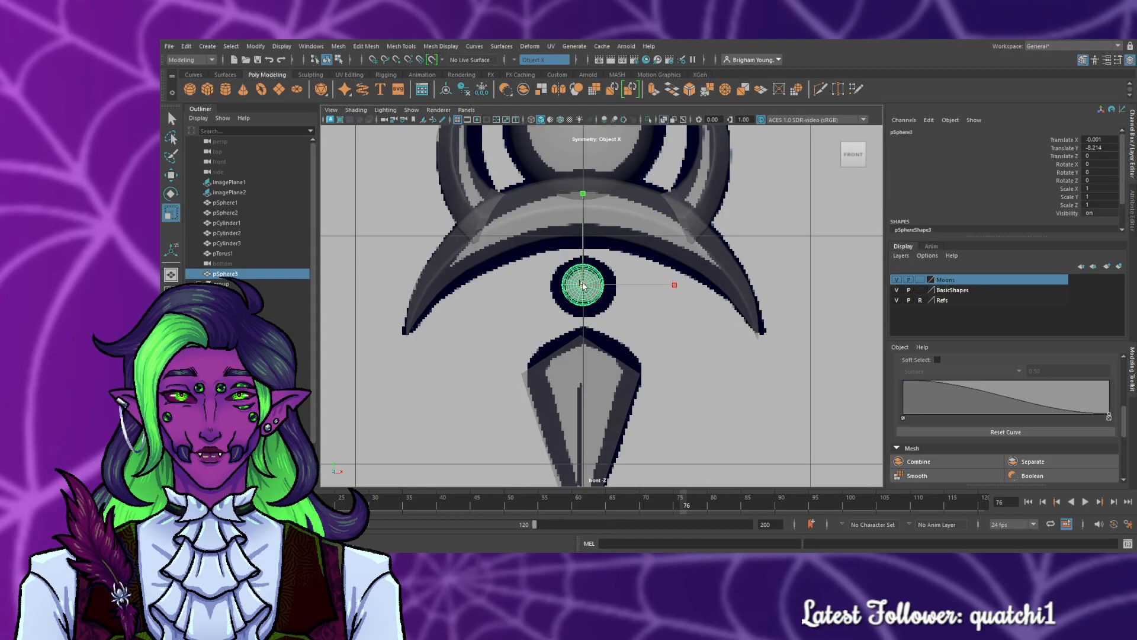
pyautogui.moveTo(582, 285); pyautogui.dragTo(610, 288)
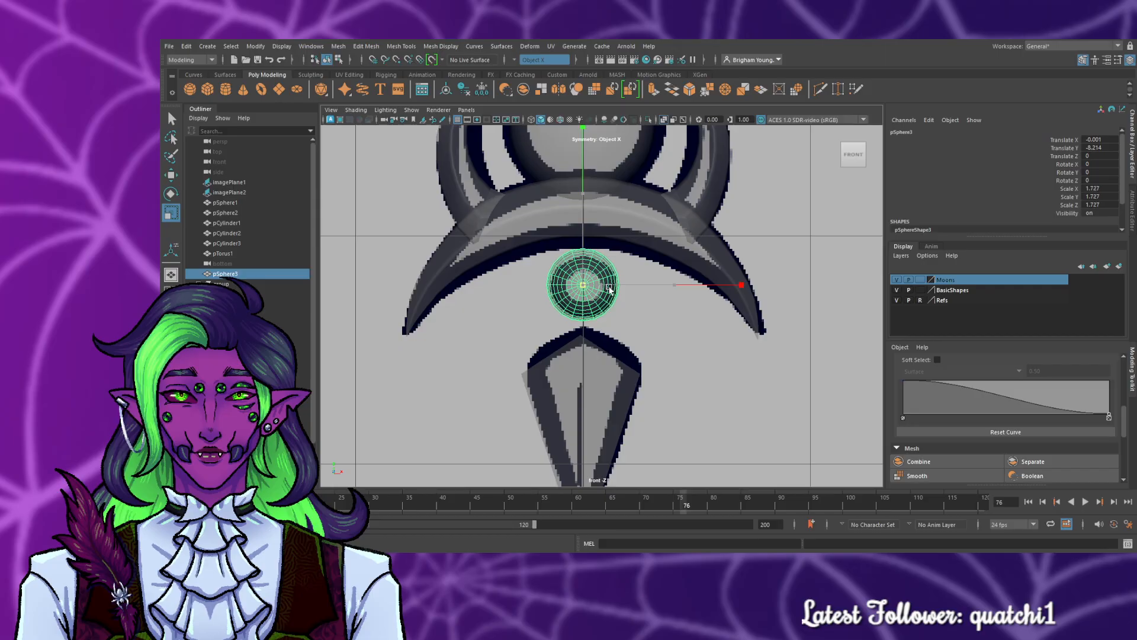
pyautogui.press('w')
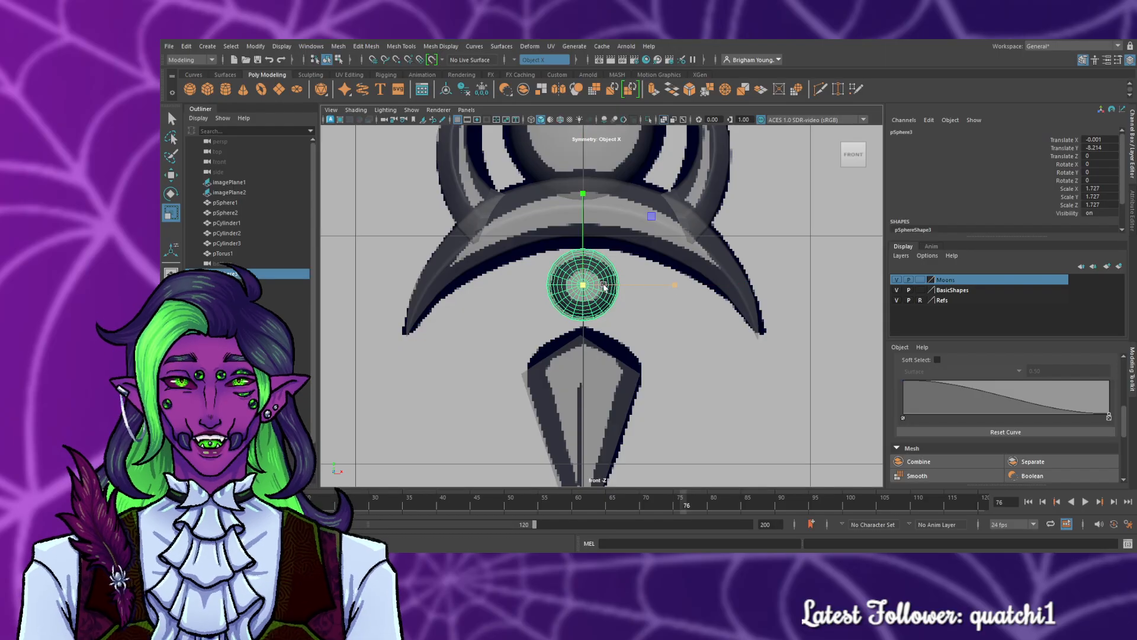
pyautogui.moveTo(582, 249); pyautogui.dragTo(584, 250)
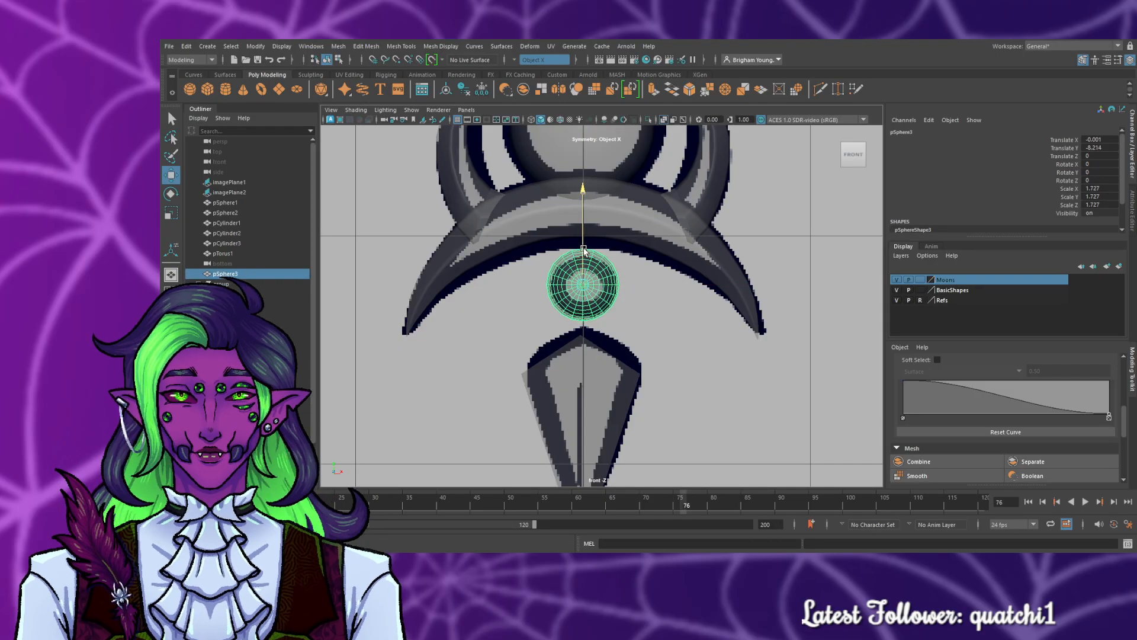
# - Examine the small sphere's proportions against the crescent and the whole polearm in the perspective view
pyautogui.press('space')
pyautogui.press('space')
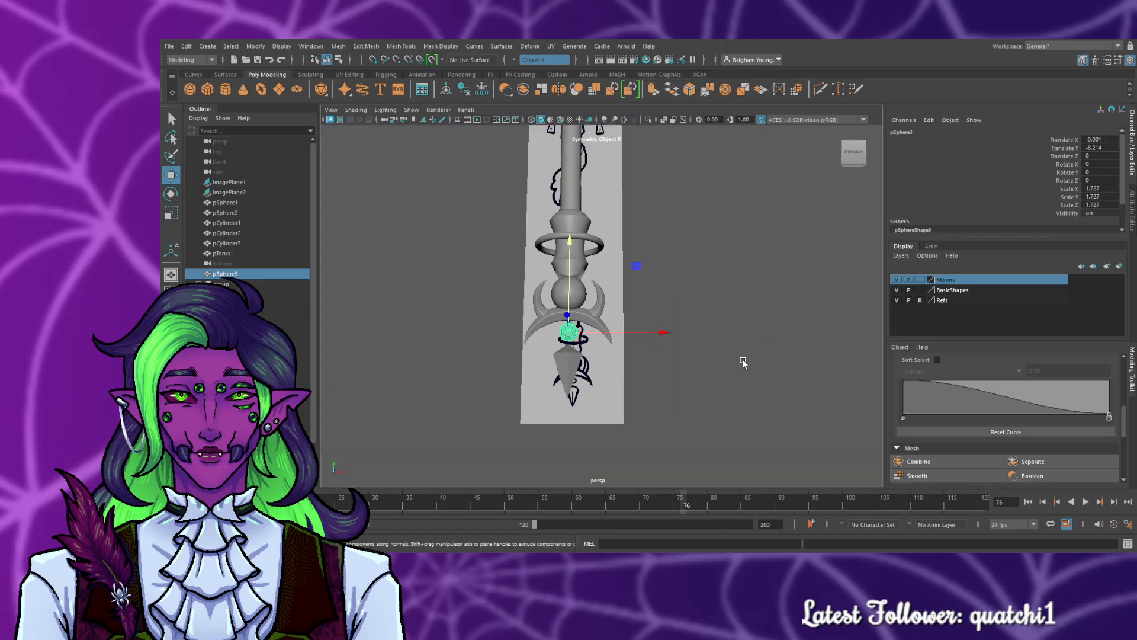
pyautogui.keyDown('alt'); pyautogui.moveTo(694, 388); pyautogui.dragTo(391, 373); pyautogui.keyUp('alt')
pyautogui.click(489, 386)
pyautogui.keyDown('alt'); pyautogui.moveTo(735, 417); pyautogui.dragTo(600, 425); pyautogui.keyUp('alt')
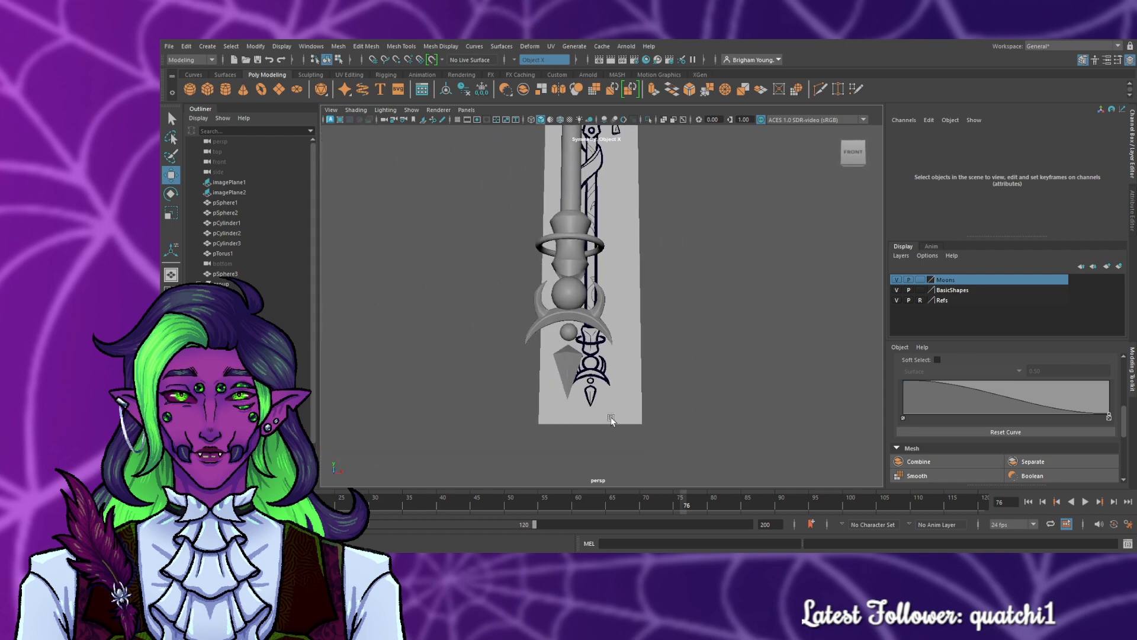
pyautogui.scroll(-5, 610, 417)
pyautogui.keyDown('alt'); pyautogui.moveTo(643, 284); pyautogui.dragTo(647, 349, button='middle'); pyautogui.keyUp('alt')
pyautogui.keyDown('alt'); pyautogui.moveTo(647, 349); pyautogui.dragTo(640, 358); pyautogui.keyUp('alt')
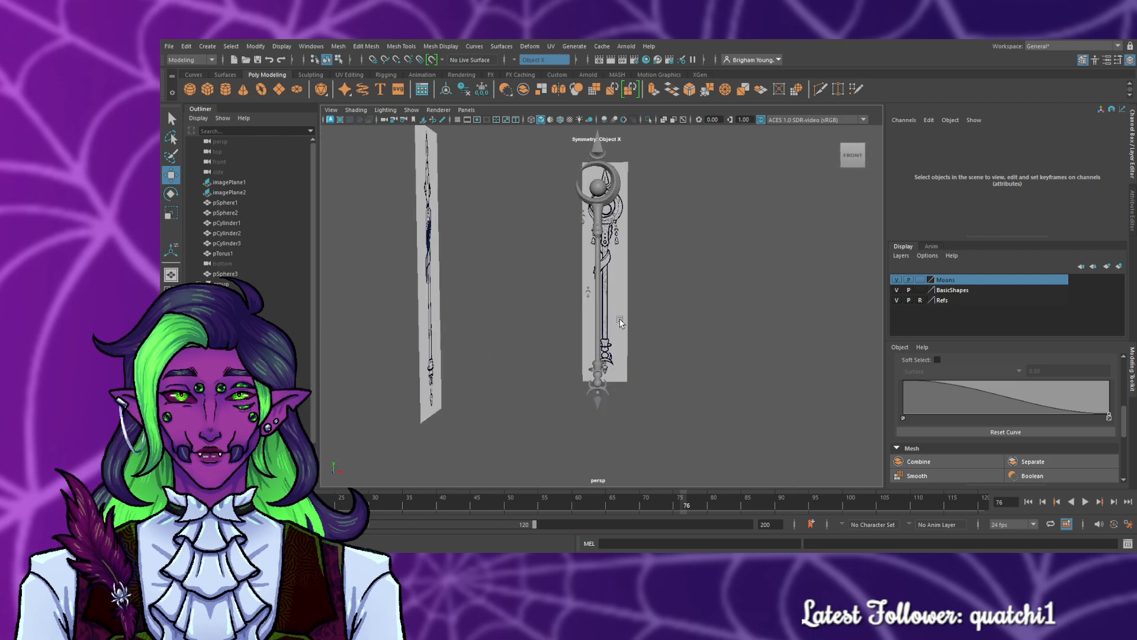
pyautogui.moveTo(622, 303)
pyautogui.keyDown('alt'); pyautogui.mouseDown(button='middle')
pyautogui.moveTo(616, 368)
pyautogui.moveTo(663, 99)
pyautogui.mouseUp(button='middle'); pyautogui.keyUp('alt')
pyautogui.scroll(6, 622, 363)
pyautogui.moveTo(718, 340)
pyautogui.keyDown('alt'); pyautogui.mouseDown(button='middle')
pyautogui.moveTo(704, 247)
pyautogui.moveTo(704, 83)
pyautogui.mouseUp(button='middle'); pyautogui.keyUp('alt')
pyautogui.keyDown('alt'); pyautogui.moveTo(651, 410); pyautogui.dragTo(681, 145, button='middle'); pyautogui.keyUp('alt')
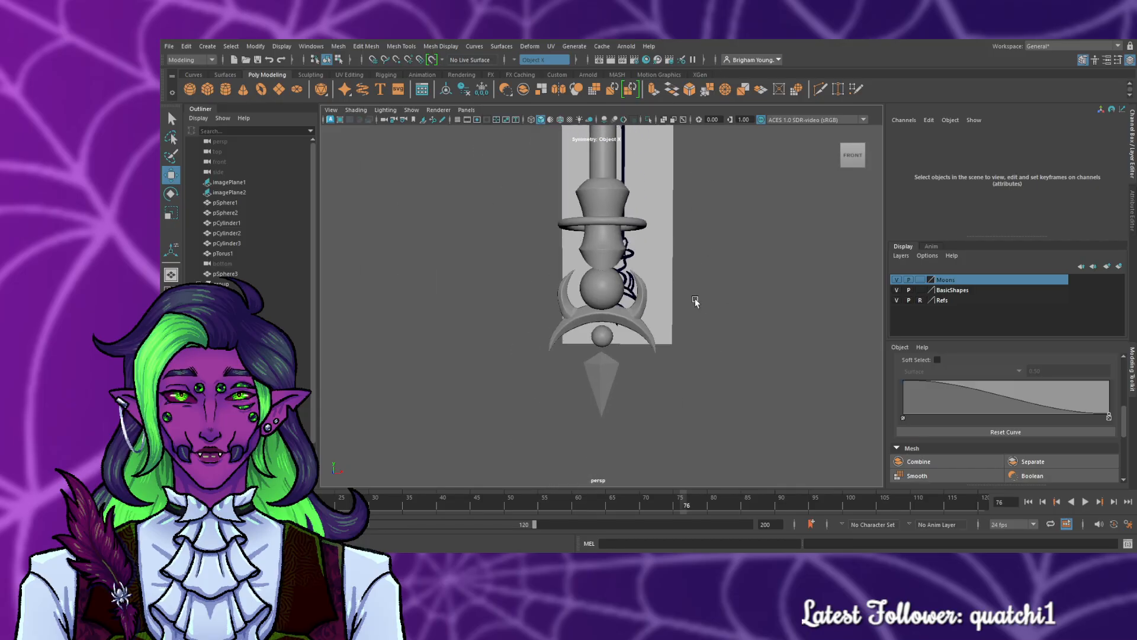
pyautogui.scroll(3, 629, 321)
# - Select the edges at the middle of the large crescent and enable soft selection for scaling
pyautogui.click(629, 323)
pyautogui.scroll(4, 635, 342)
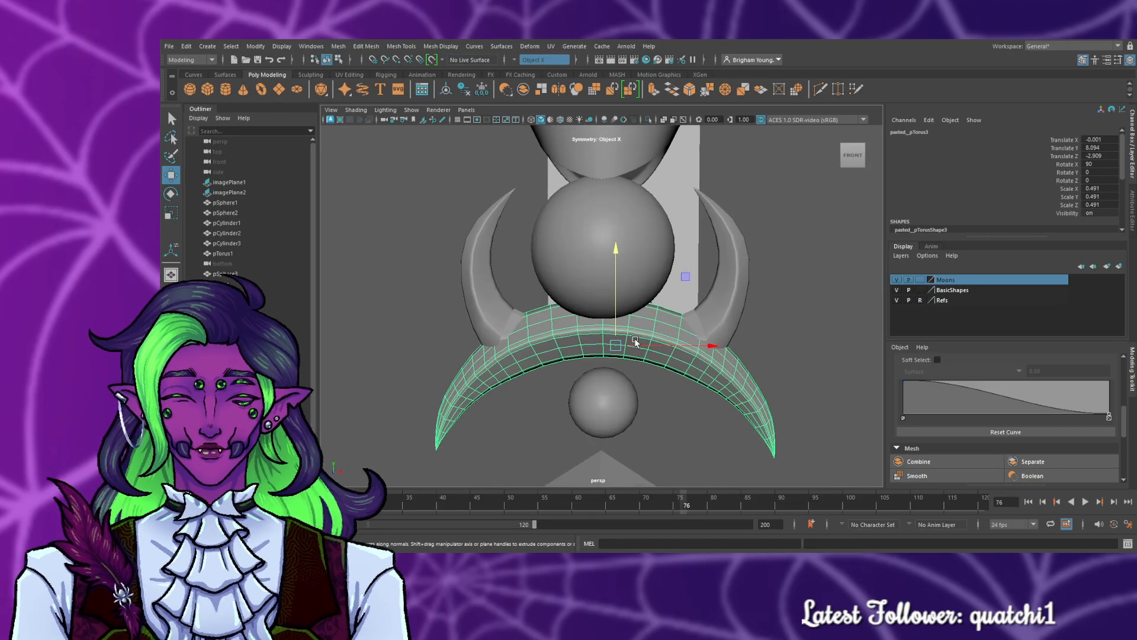
pyautogui.press('F10')
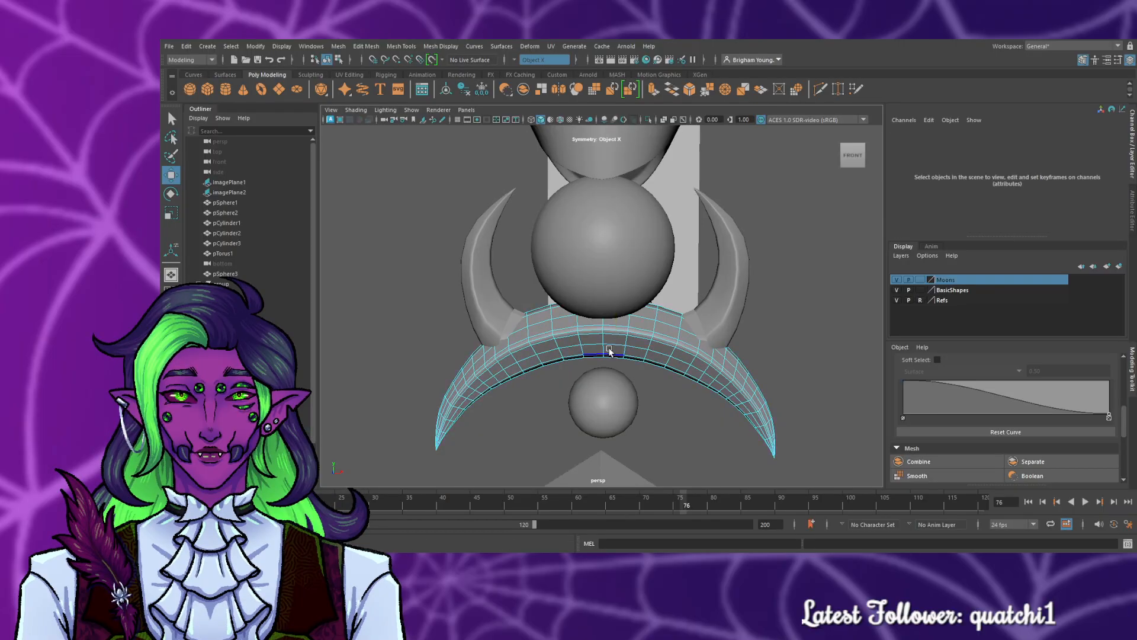
pyautogui.click(603, 338)
pyautogui.click(937, 360)
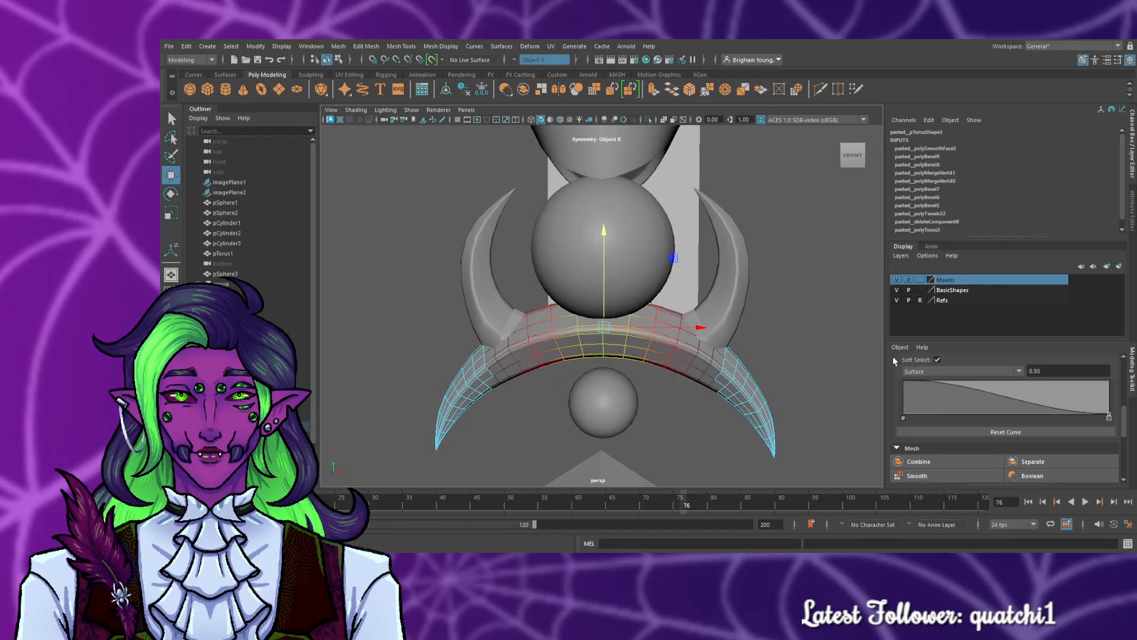
pyautogui.press('r')
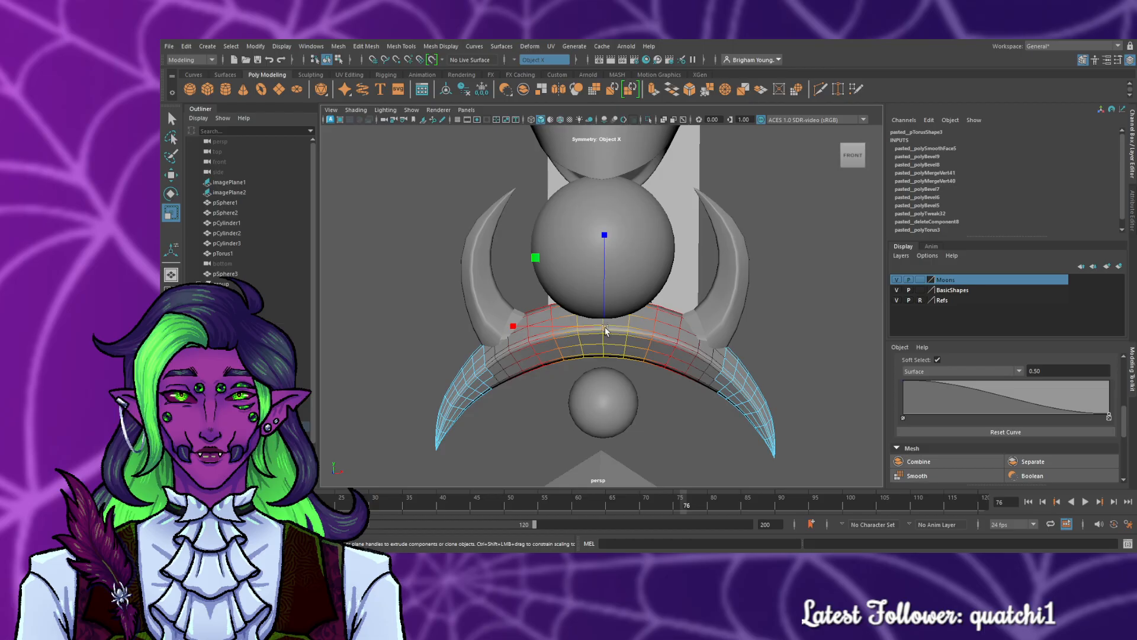
# - Try scaling the crescent's soft-selected middle edges up slightly, then undo the scaling
pyautogui.moveTo(606, 327); pyautogui.dragTo(610, 331)
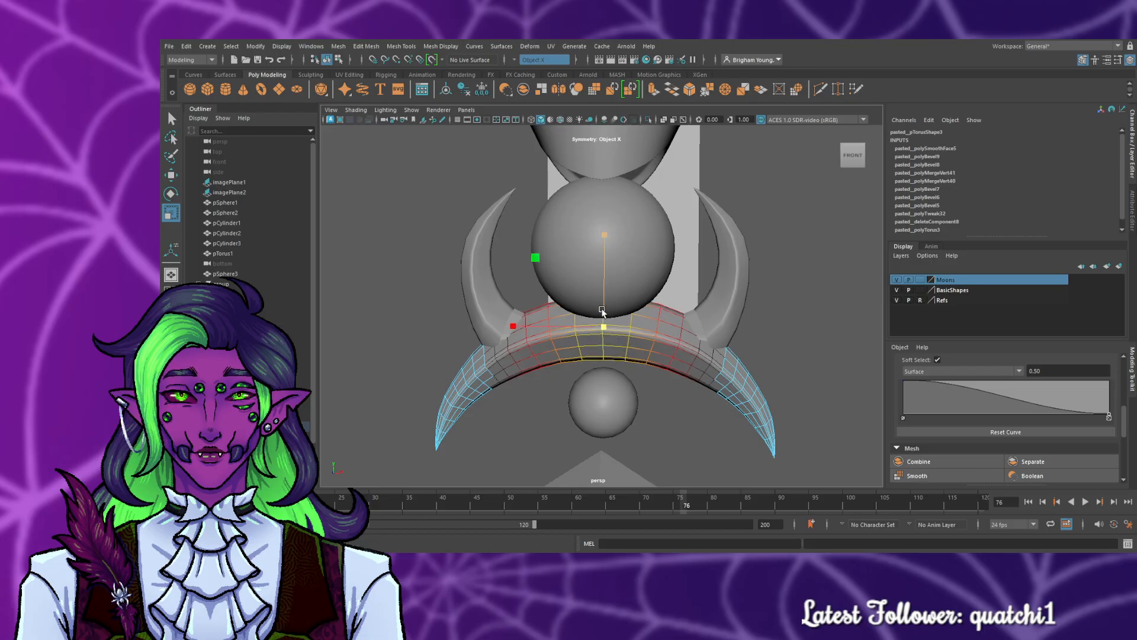
pyautogui.moveTo(602, 311); pyautogui.dragTo(603, 308)
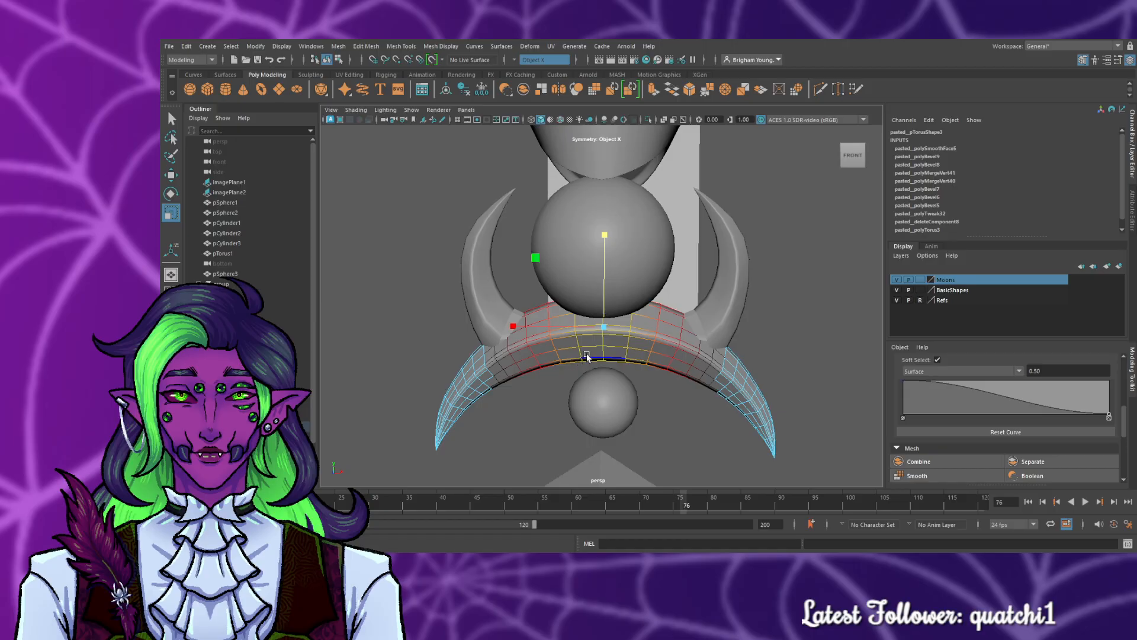
pyautogui.hotkey('ctrl', 'z')
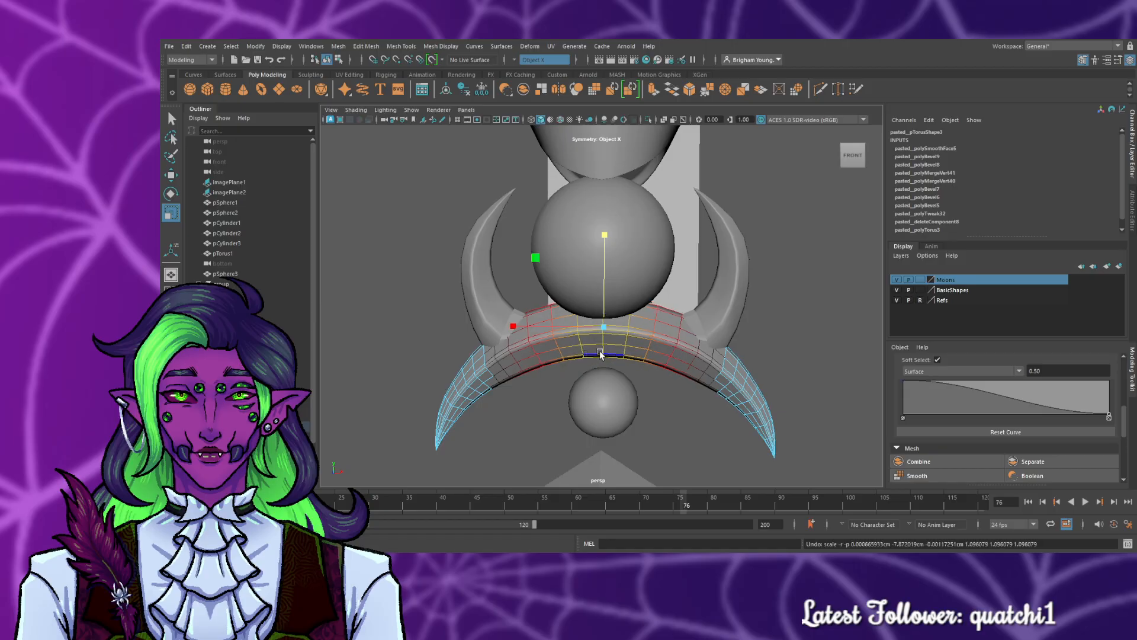
# - Scale the crescent's soft-selected middle edges slightly taller and compare its shape with the front reference
pyautogui.click(646, 355)
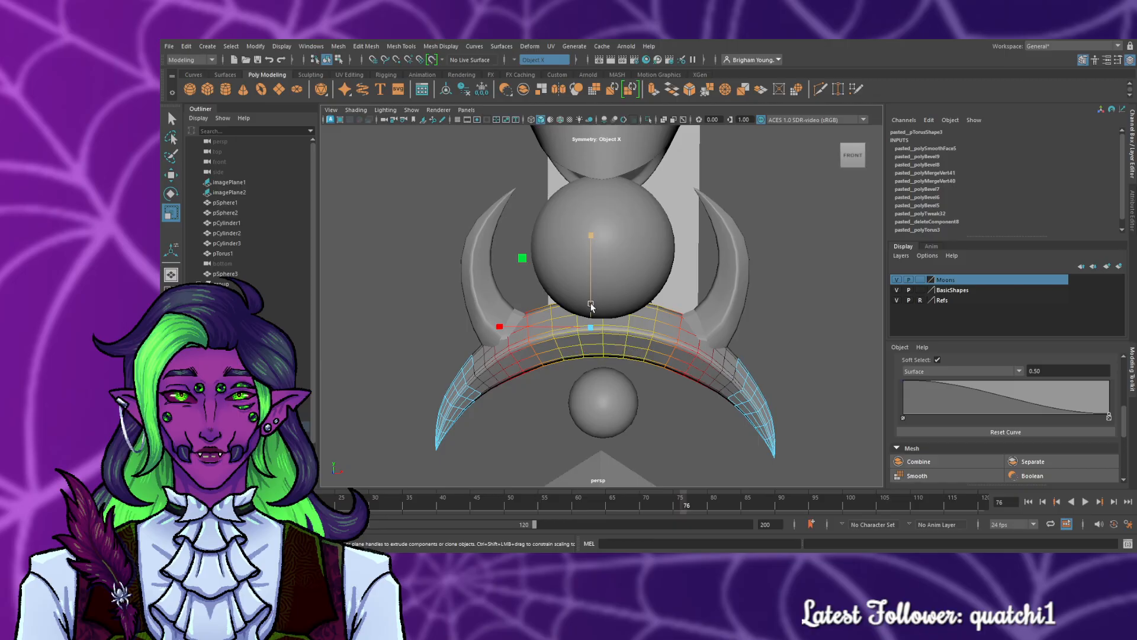
pyautogui.moveTo(595, 300); pyautogui.dragTo(592, 294)
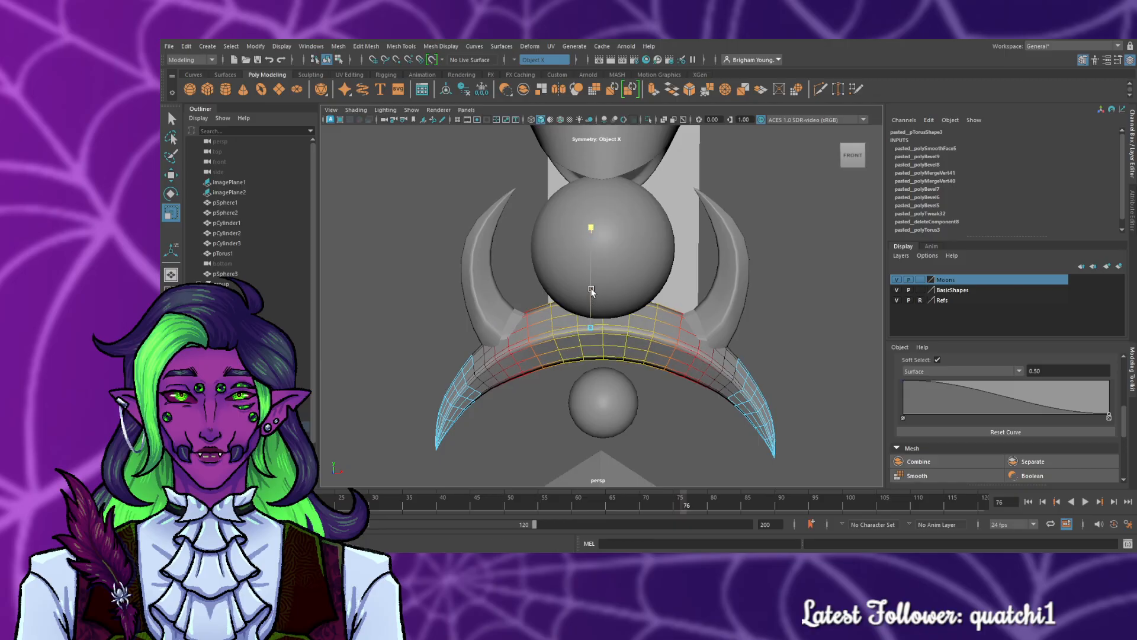
pyautogui.press('space')
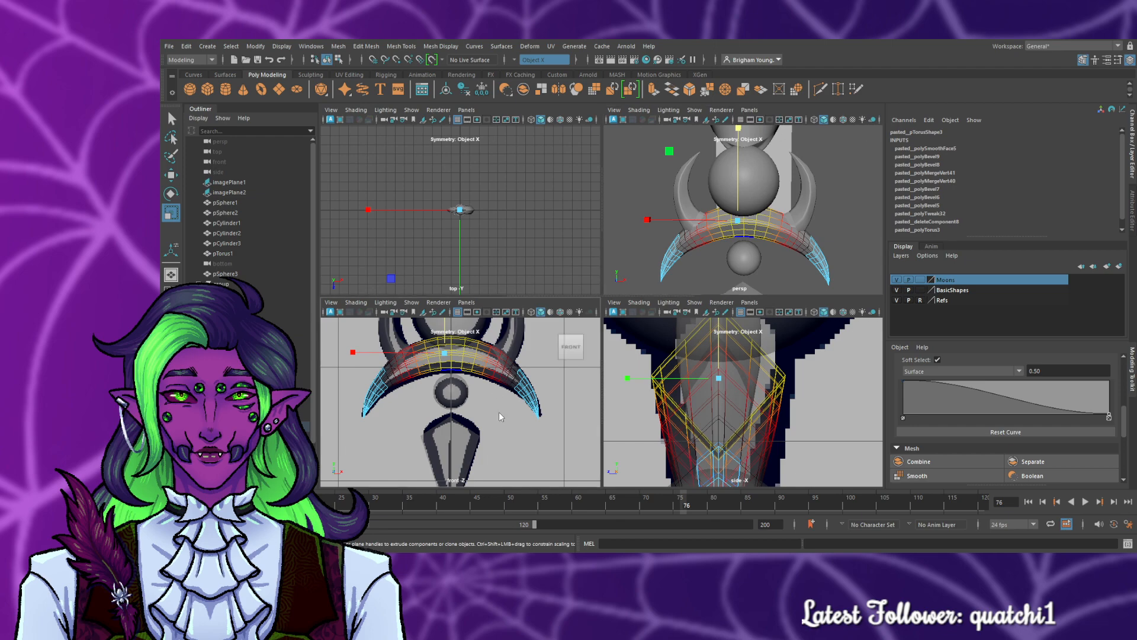
pyautogui.press('space')
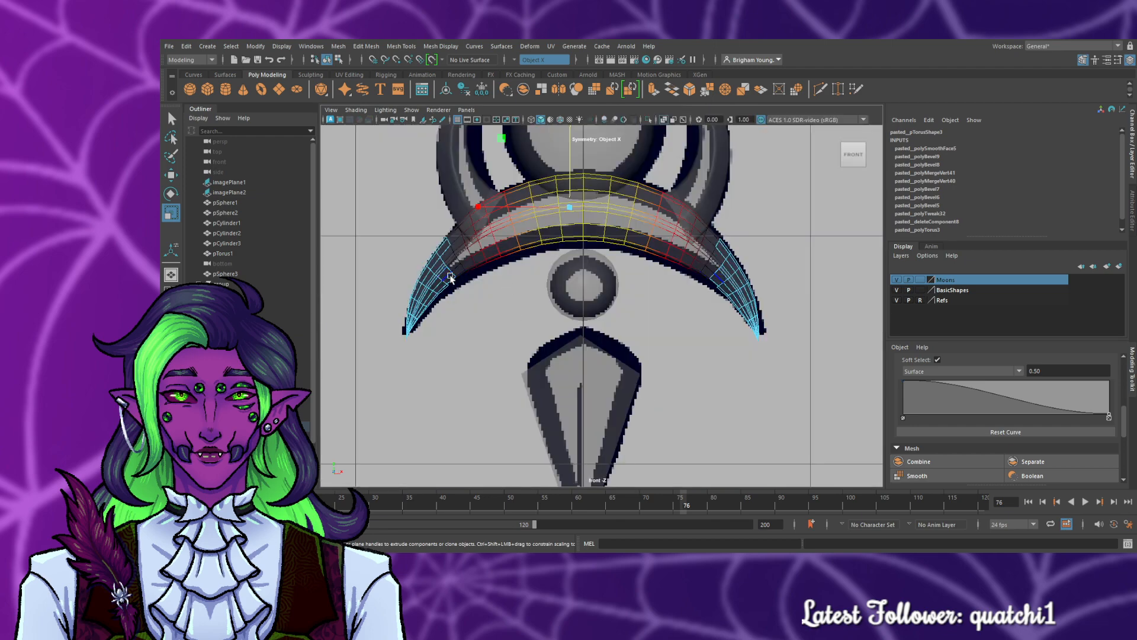
# - Select the large crescent's two end sections and nudge them onto the front reference outline, ending in object mode
pyautogui.moveTo(386, 259)
pyautogui.mouseDown()
pyautogui.moveTo(382, 278)
pyautogui.moveTo(372, 272)
pyautogui.mouseUp()
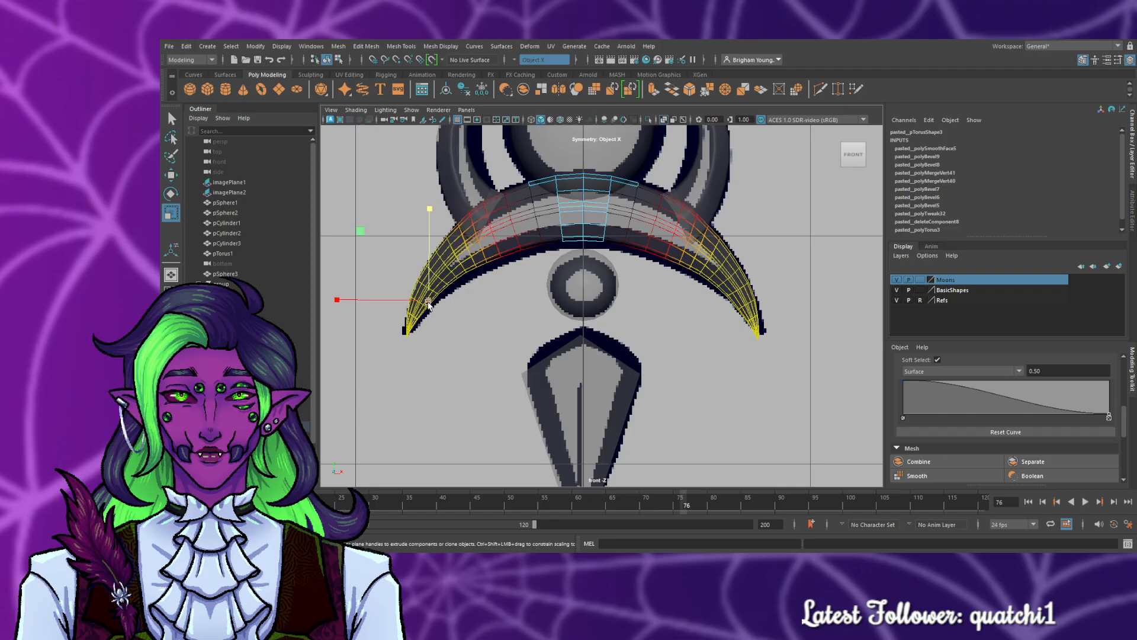
pyautogui.press('w')
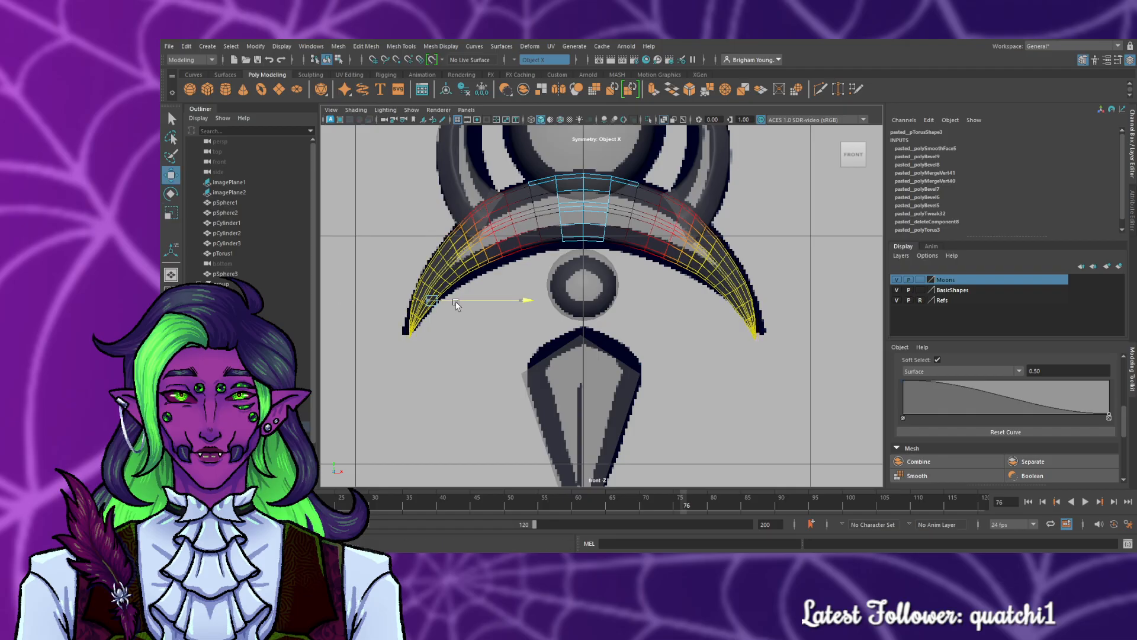
pyautogui.moveTo(456, 302); pyautogui.dragTo(430, 284)
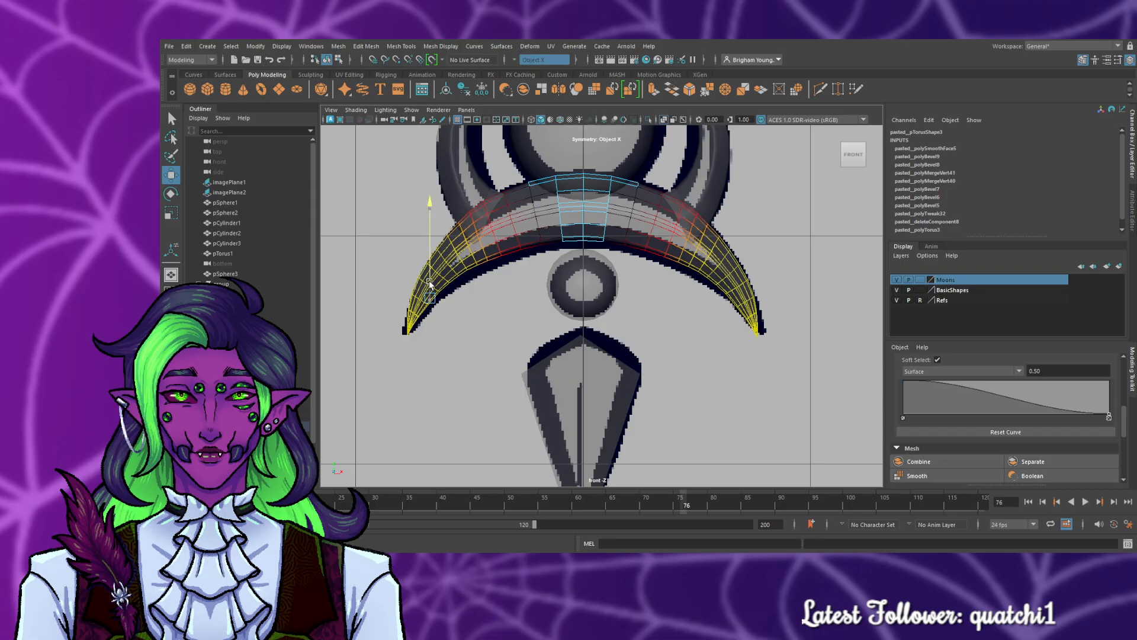
pyautogui.click(734, 376)
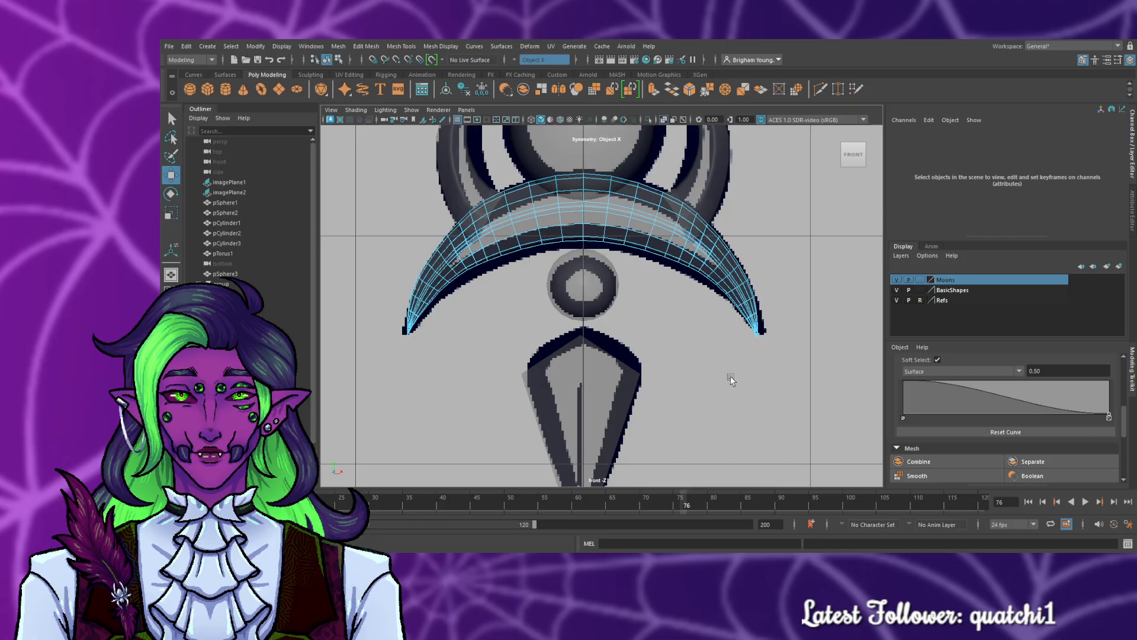
pyautogui.press('space')
pyautogui.press('space')
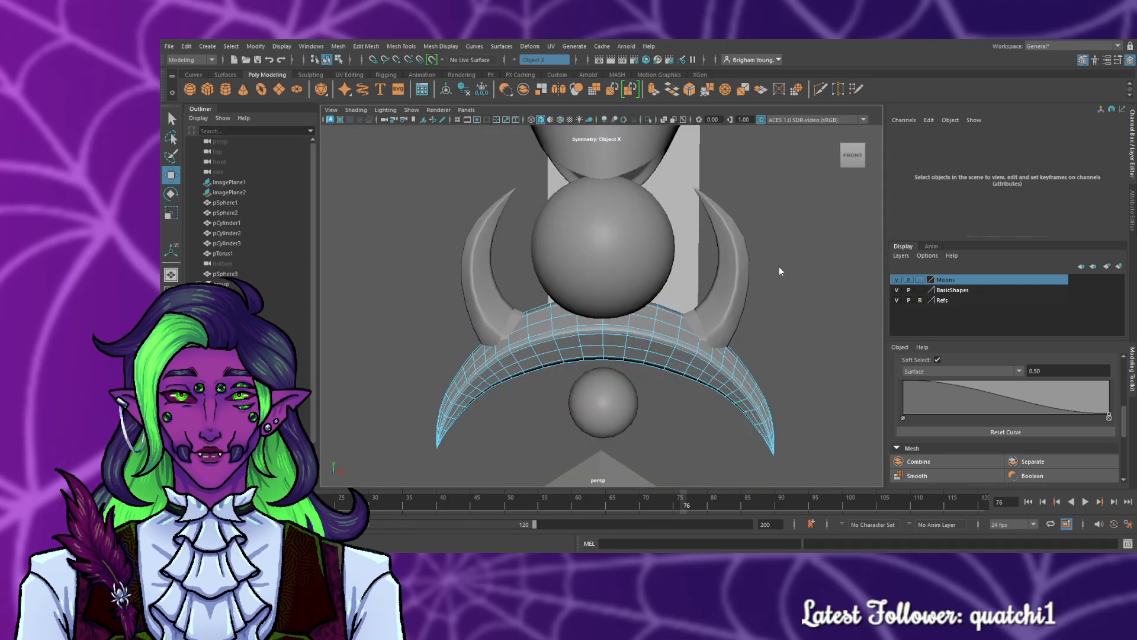
pyautogui.press('F8')
pyautogui.click(816, 250)
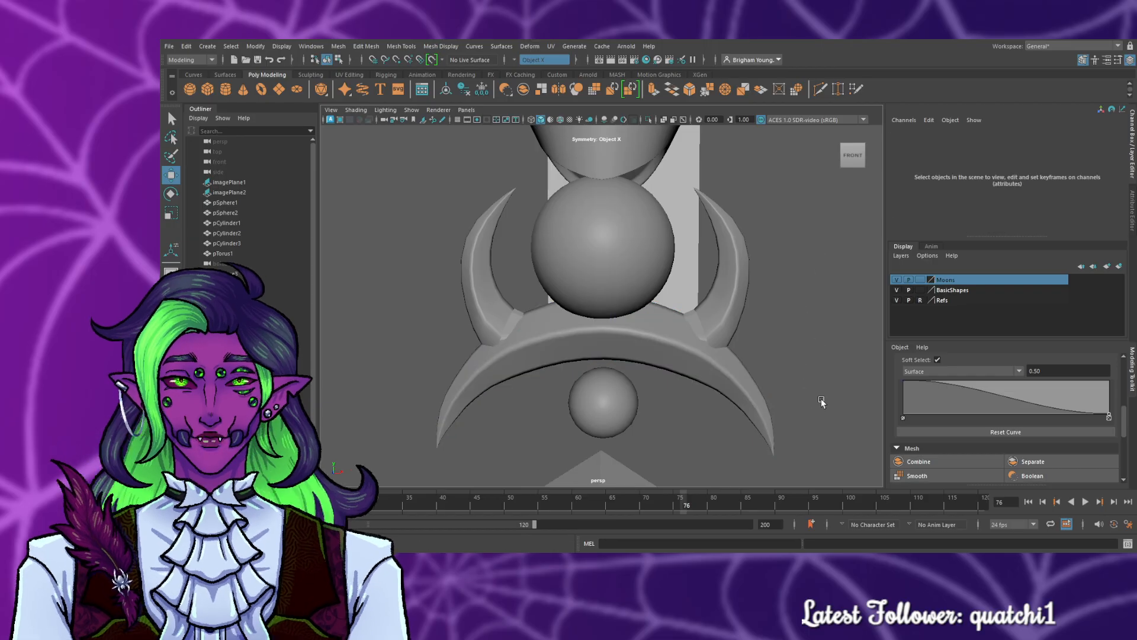
# - Add the lower crescent, horns, tassel crescents and the crescent under the spike to the Moons layer, and set the layer to reference
pyautogui.moveTo(801, 401)
pyautogui.keyDown('alt'); pyautogui.mouseDown()
pyautogui.moveTo(774, 329)
pyautogui.moveTo(766, 343)
pyautogui.moveTo(578, 355)
pyautogui.moveTo(581, 372)
pyautogui.moveTo(557, 303)
pyautogui.moveTo(549, 381)
pyautogui.moveTo(650, 384)
pyautogui.mouseUp(); pyautogui.keyUp('alt')
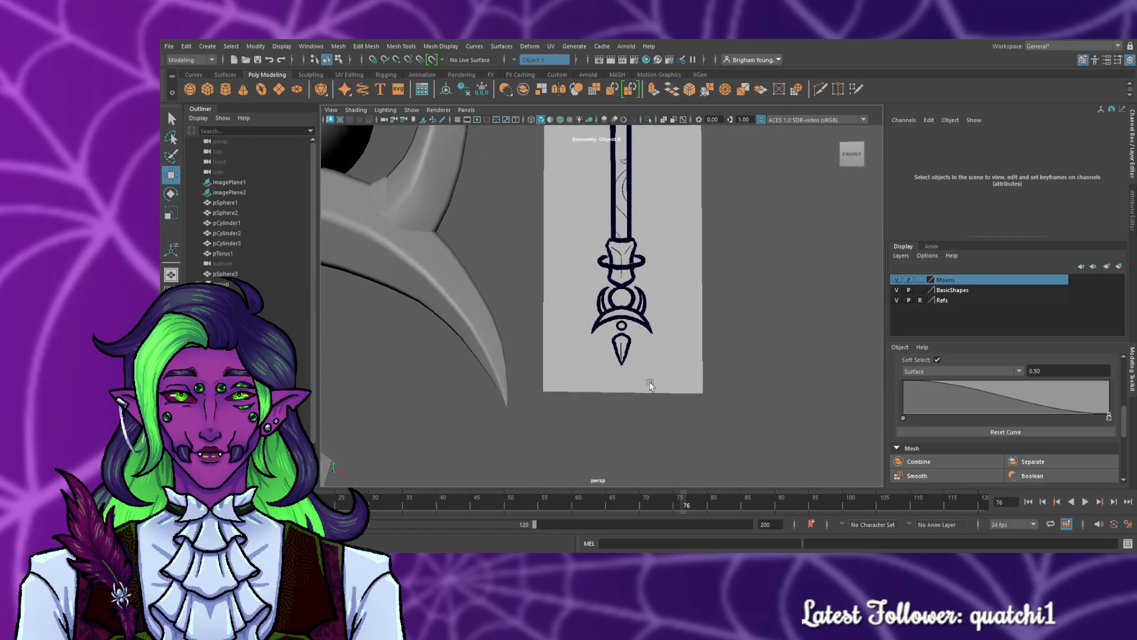
pyautogui.scroll(-5, 643, 382)
pyautogui.keyDown('alt'); pyautogui.moveTo(622, 330); pyautogui.dragTo(680, 400, button='middle'); pyautogui.keyUp('alt')
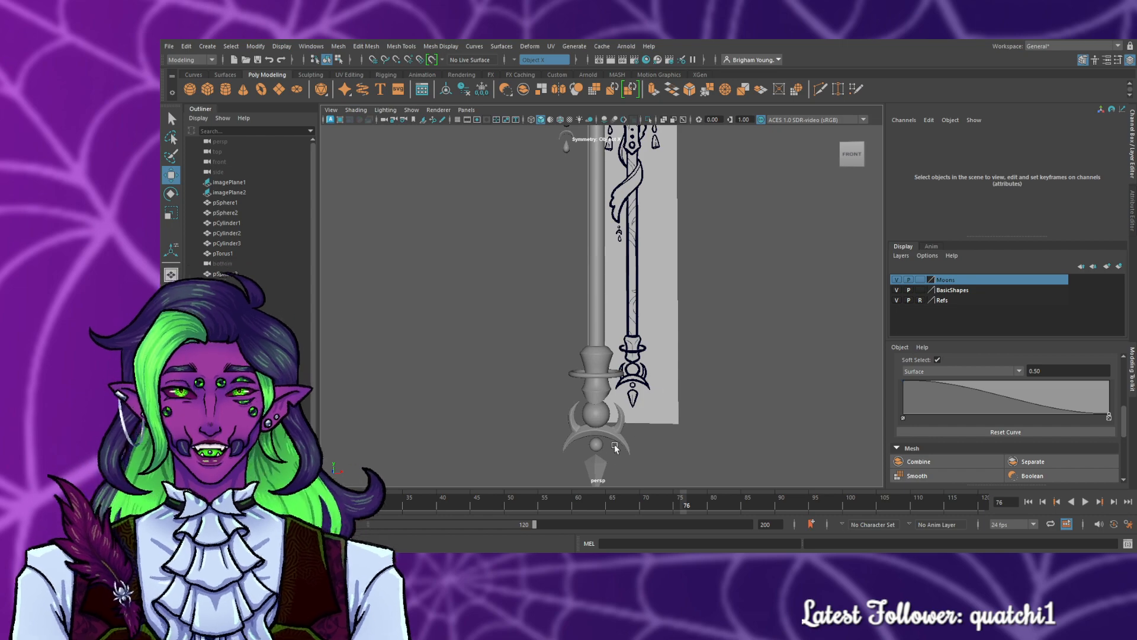
pyautogui.click(617, 434)
pyautogui.scroll(-3, 647, 420)
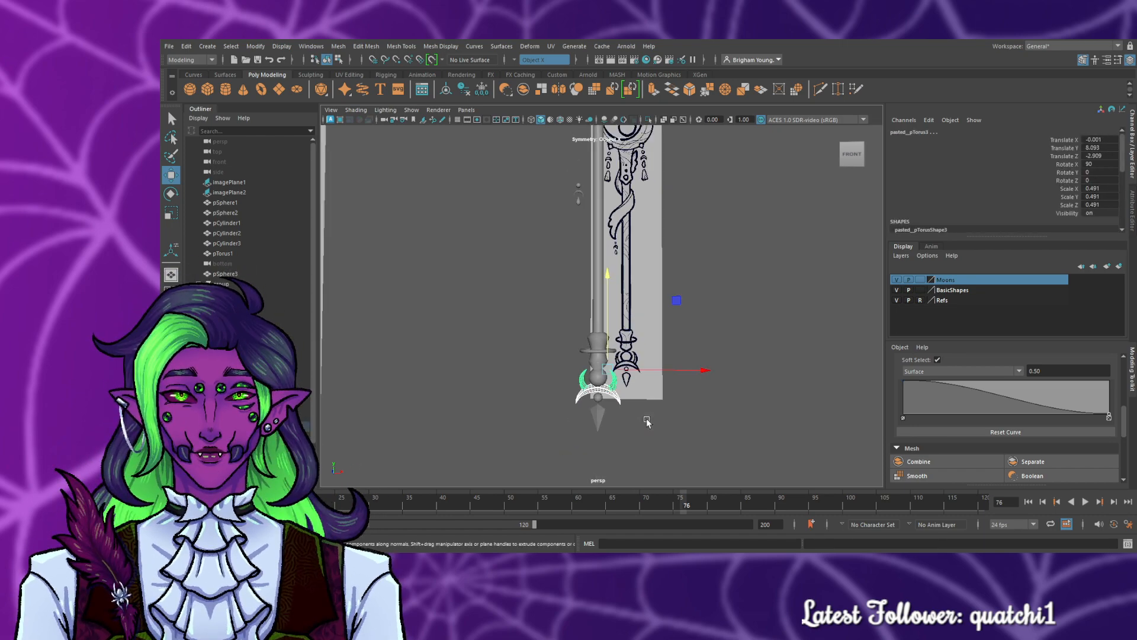
pyautogui.keyDown('alt'); pyautogui.moveTo(659, 165); pyautogui.dragTo(570, 285, button='middle'); pyautogui.keyUp('alt')
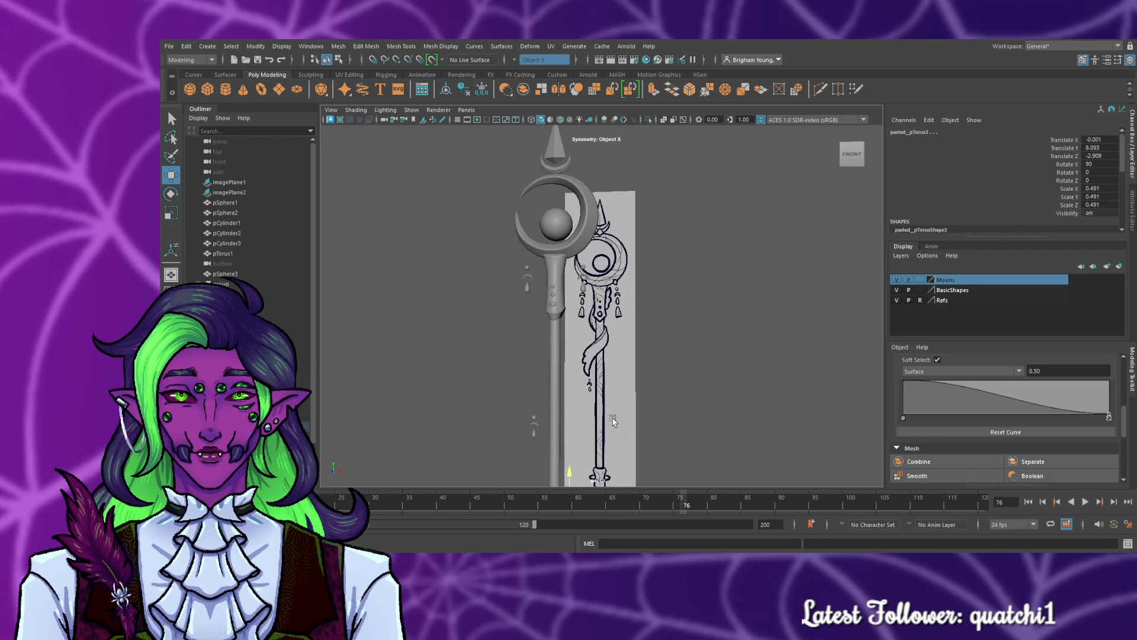
pyautogui.click(534, 426)
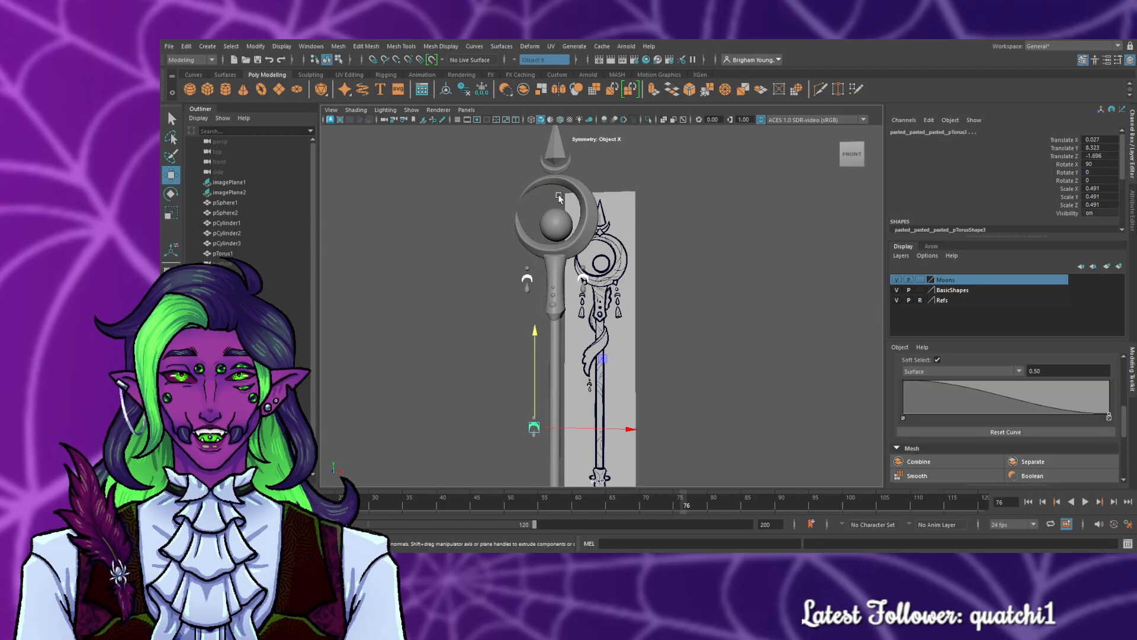
pyautogui.click(563, 166)
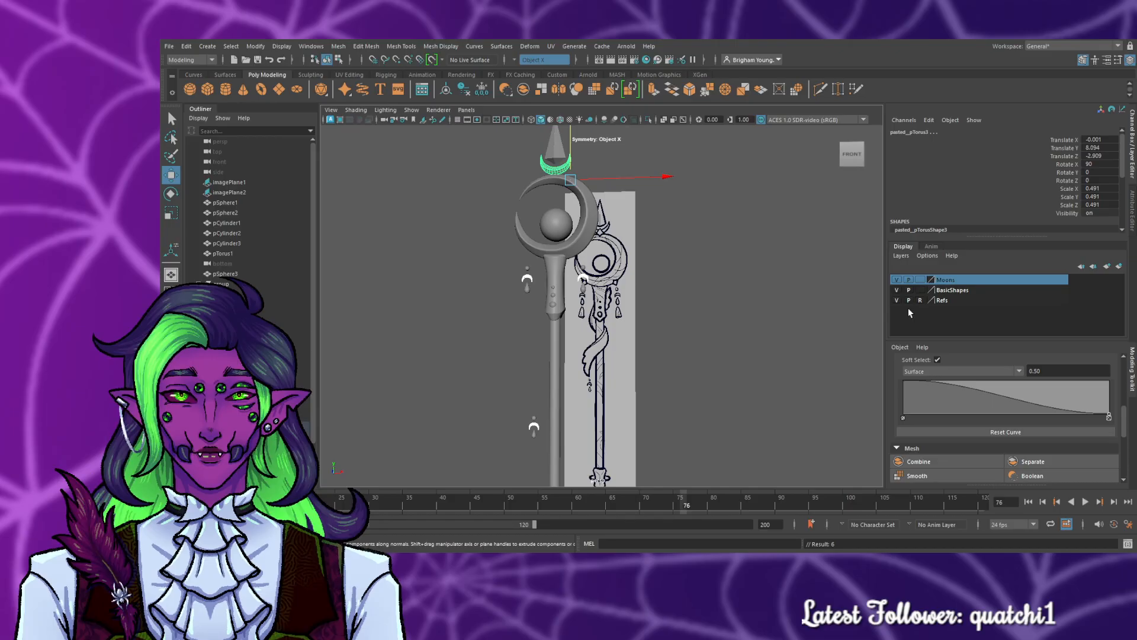
pyautogui.click(921, 279)
# - Add the teardrops of the hanging ornaments to the BasicShapes layer and set the layer to reference
pyautogui.moveTo(592, 278); pyautogui.dragTo(498, 296)
pyautogui.scroll(-4, 571, 384)
pyautogui.scroll(5, 580, 382)
pyautogui.scroll(-2, 624, 384)
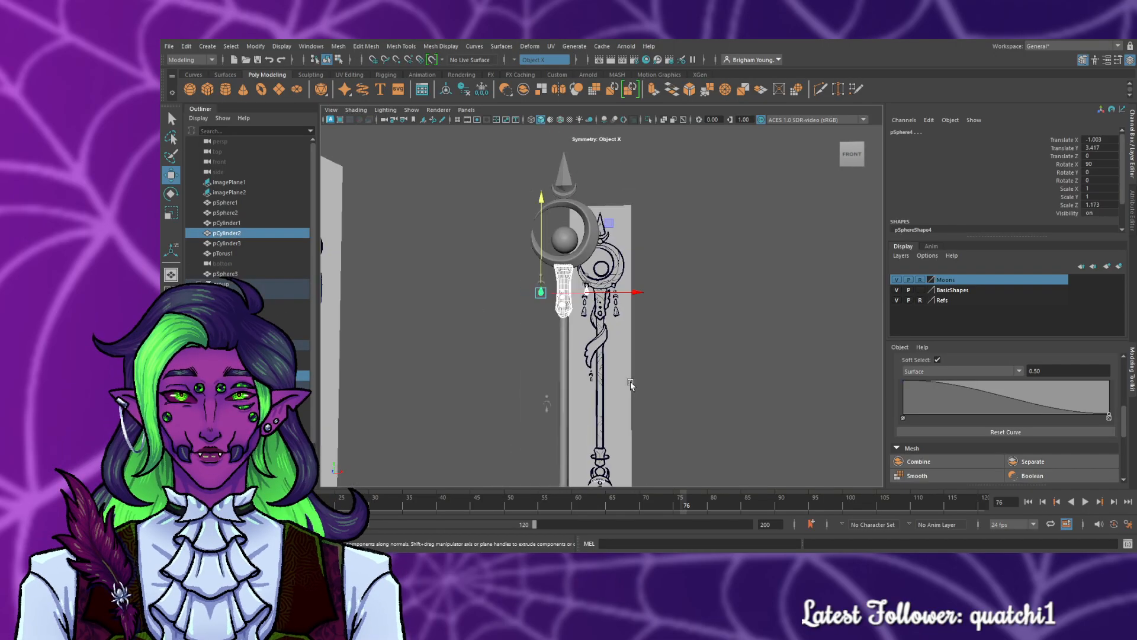
pyautogui.click(607, 384)
pyautogui.click(554, 412)
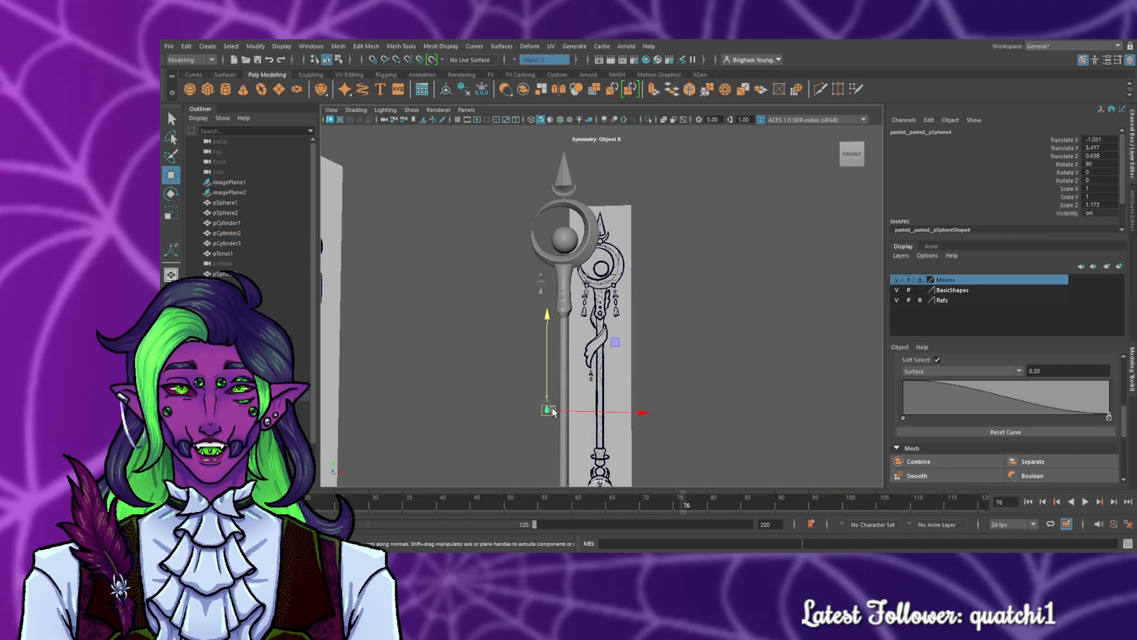
pyautogui.click(541, 289)
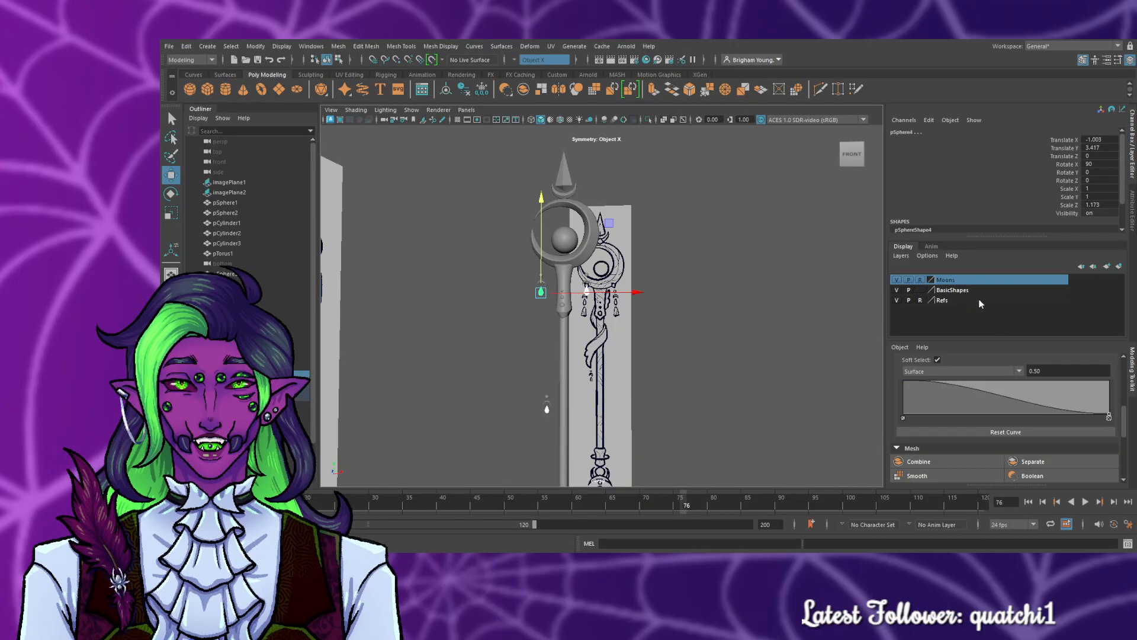
pyautogui.click(955, 288)
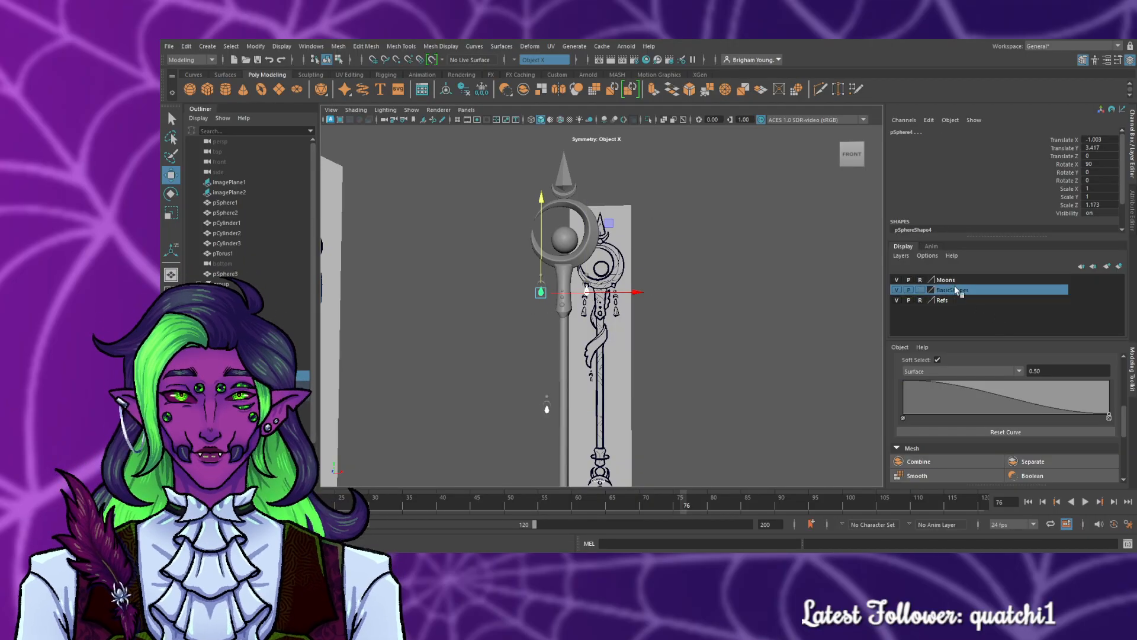
pyautogui.click(920, 291)
pyautogui.click(920, 290)
# - Check which parts of the polearm can still be selected with the Moons and BasicShapes layers locked
pyautogui.click(741, 379)
pyautogui.click(563, 295)
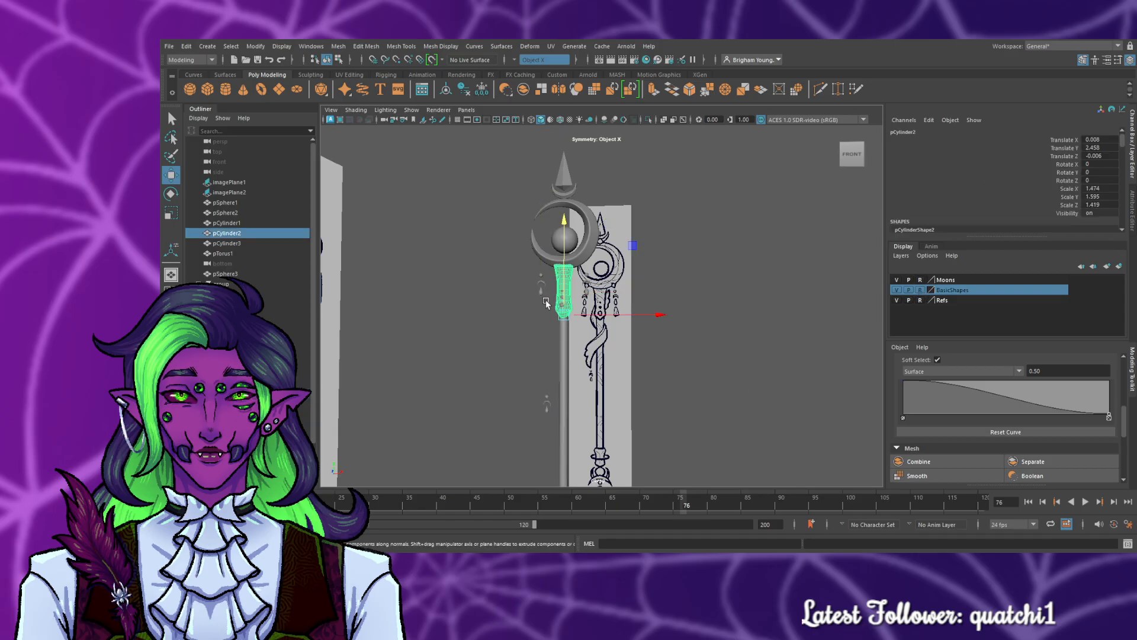
pyautogui.click(521, 374)
pyautogui.scroll(-4, 551, 379)
pyautogui.scroll(3, 609, 385)
pyautogui.scroll(-2, 610, 397)
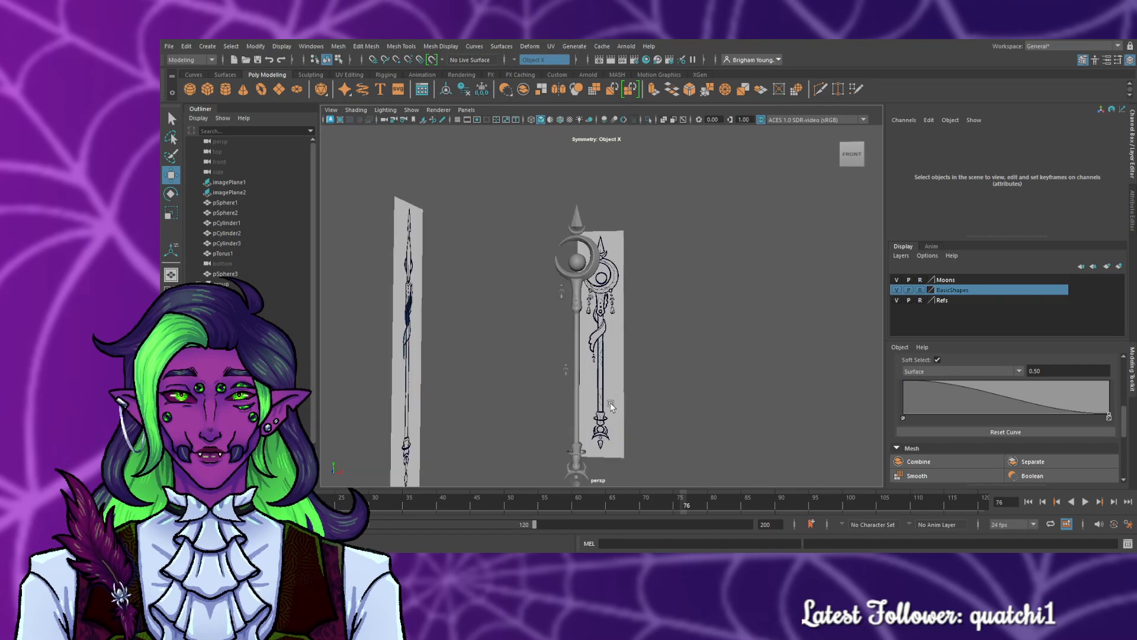
pyautogui.moveTo(605, 470); pyautogui.dragTo(525, 397)
pyautogui.scroll(-3, 739, 422)
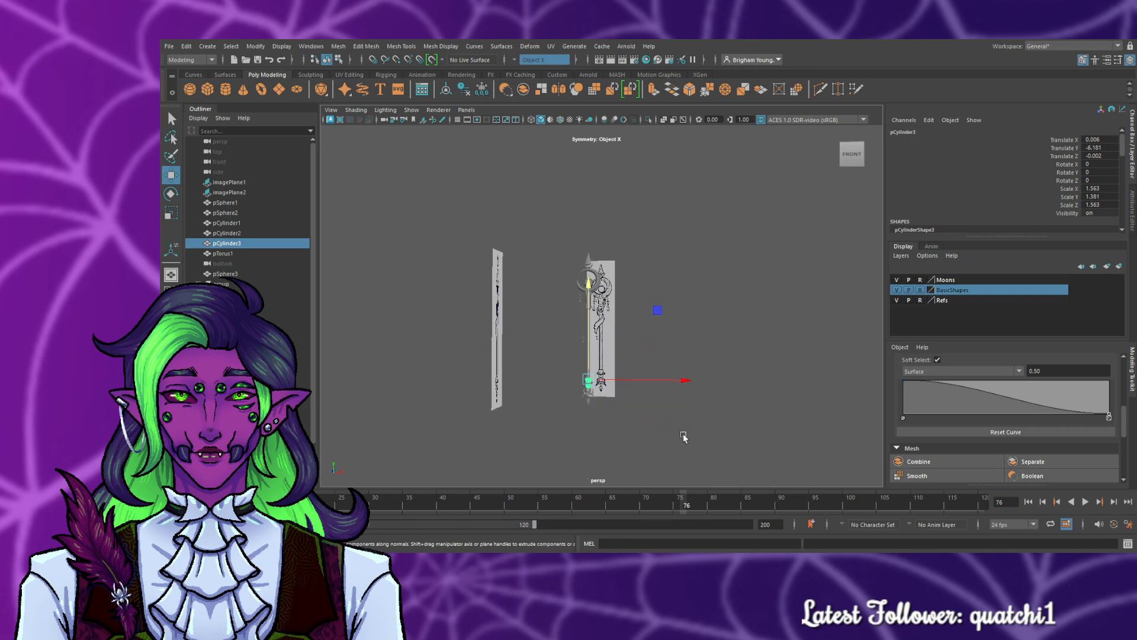
pyautogui.click(681, 436)
pyautogui.moveTo(638, 430); pyautogui.dragTo(543, 299)
pyautogui.scroll(5, 584, 344)
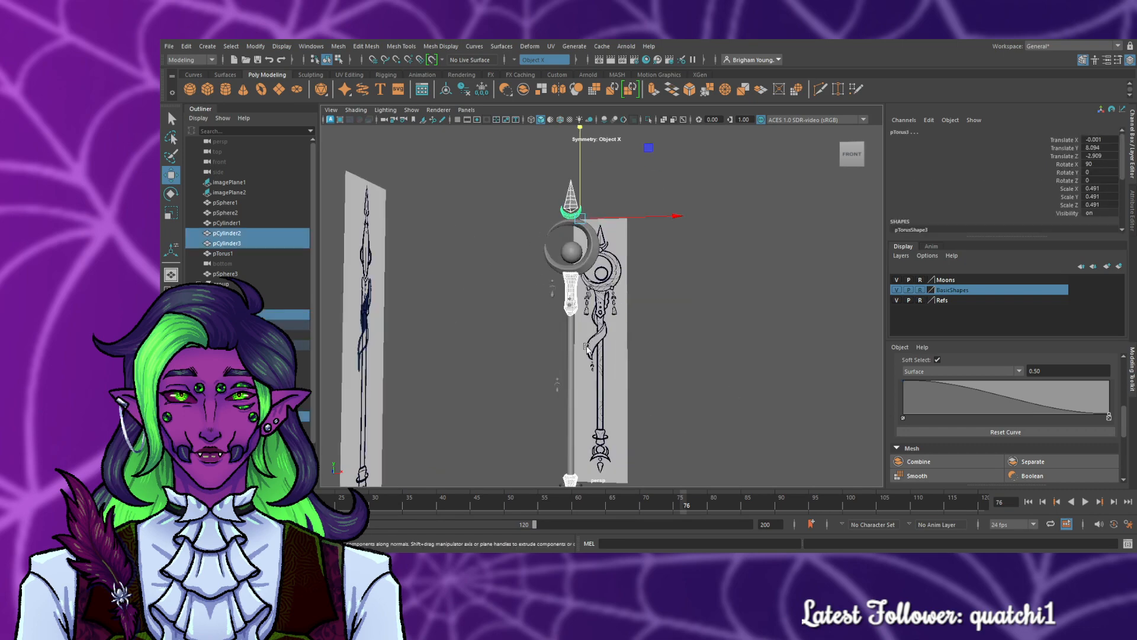
# - Add the remaining crescent beneath the top spike to the Moons layer and check that it is locked against selection
pyautogui.click(563, 221)
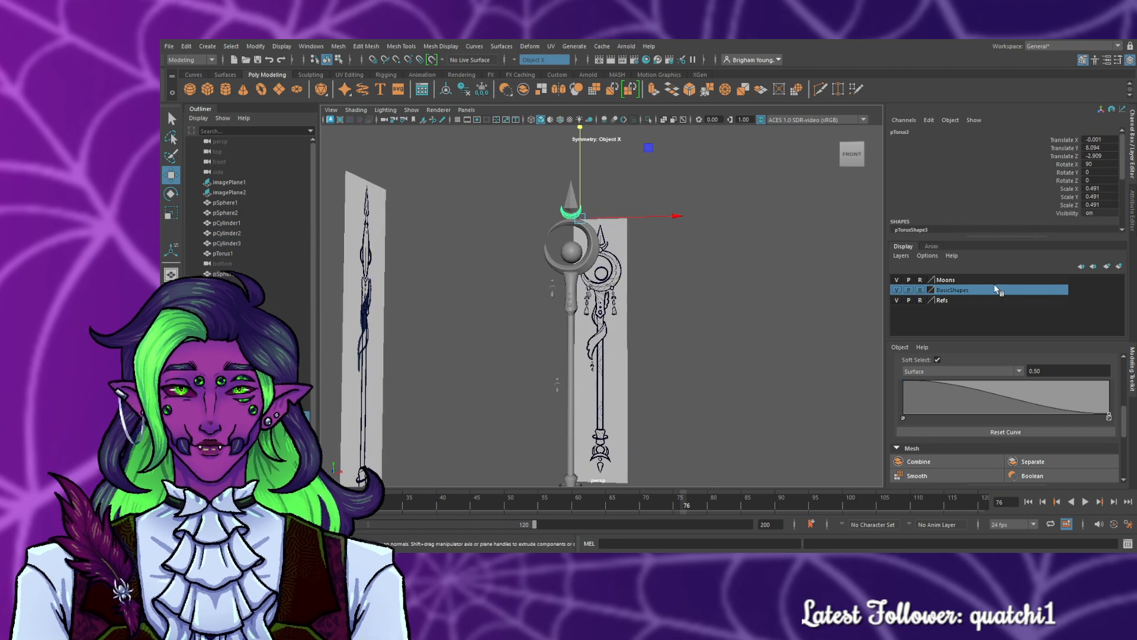
pyautogui.click(972, 278)
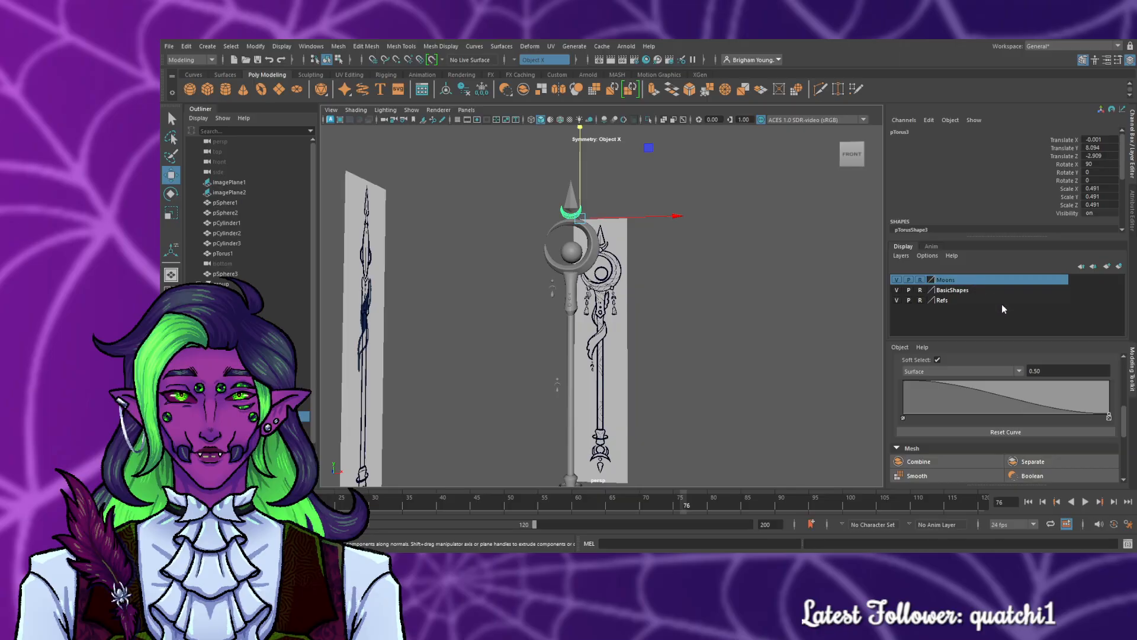
pyautogui.click(773, 311)
pyautogui.click(571, 201)
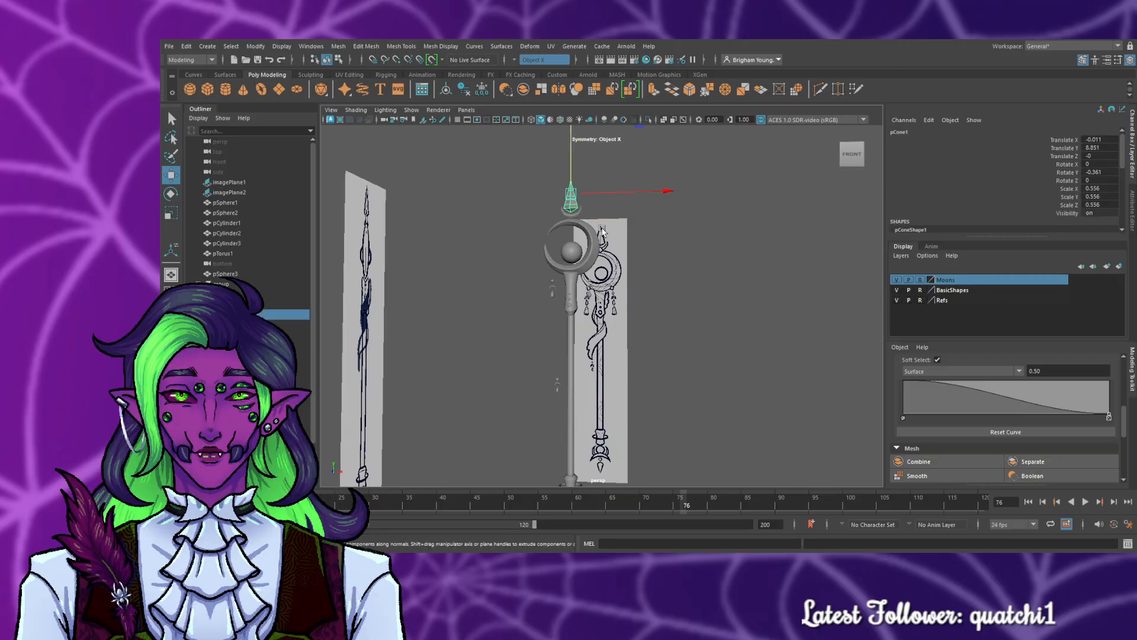
pyautogui.scroll(4, 603, 231)
pyautogui.hotkey('ctrl', 'z')
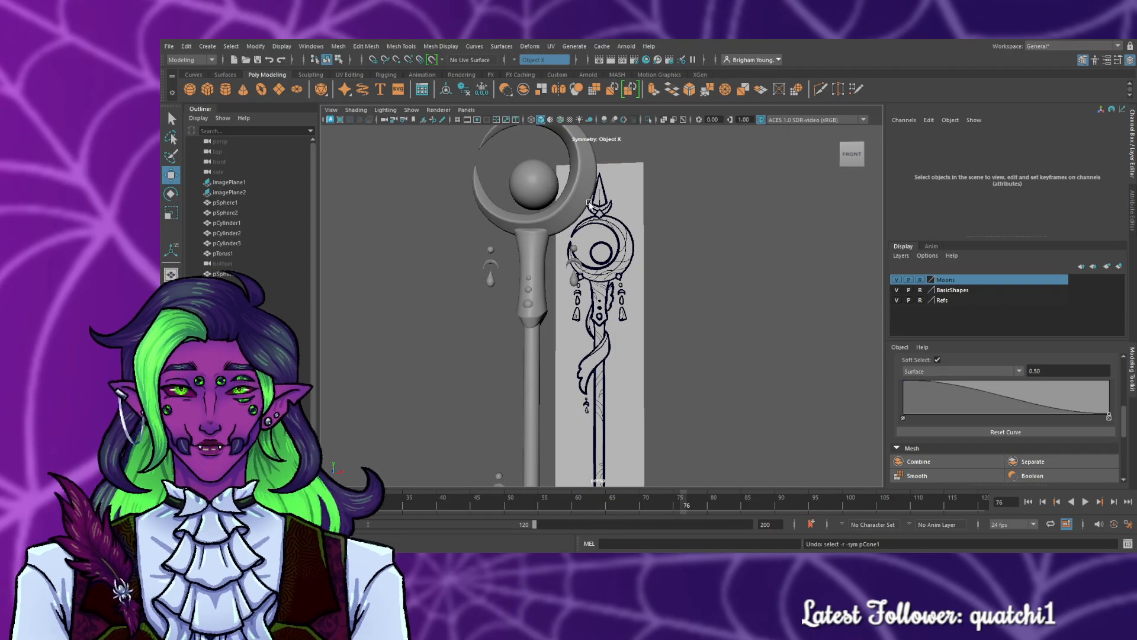
pyautogui.keyDown('alt'); pyautogui.moveTo(562, 228); pyautogui.dragTo(568, 296, button='middle'); pyautogui.keyUp('alt')
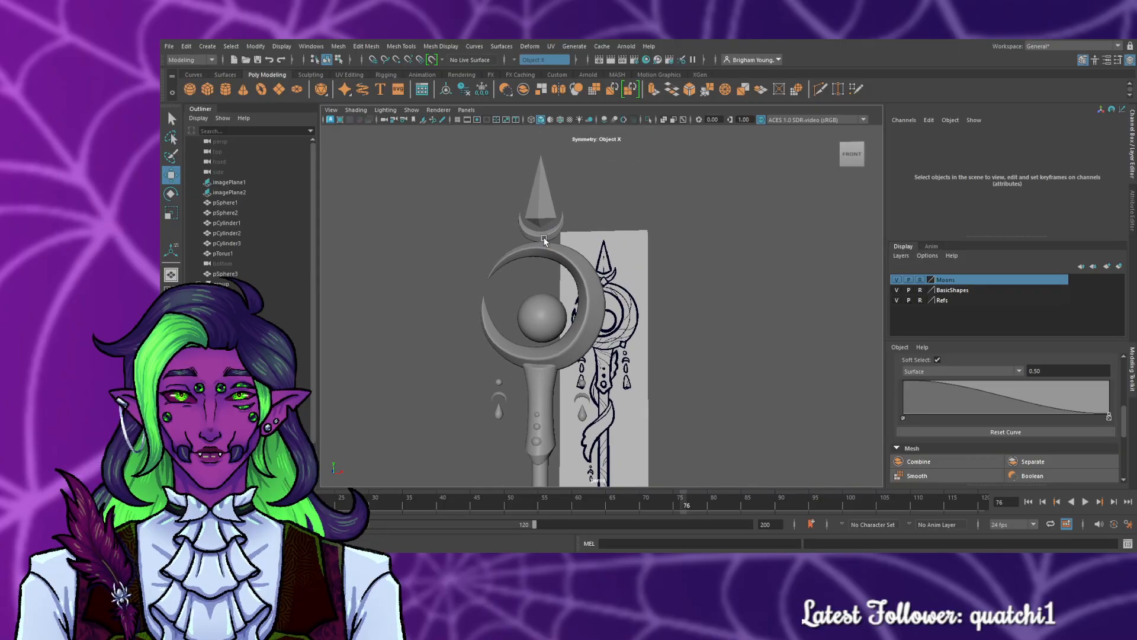
pyautogui.hotkey('ctrl', 'z')
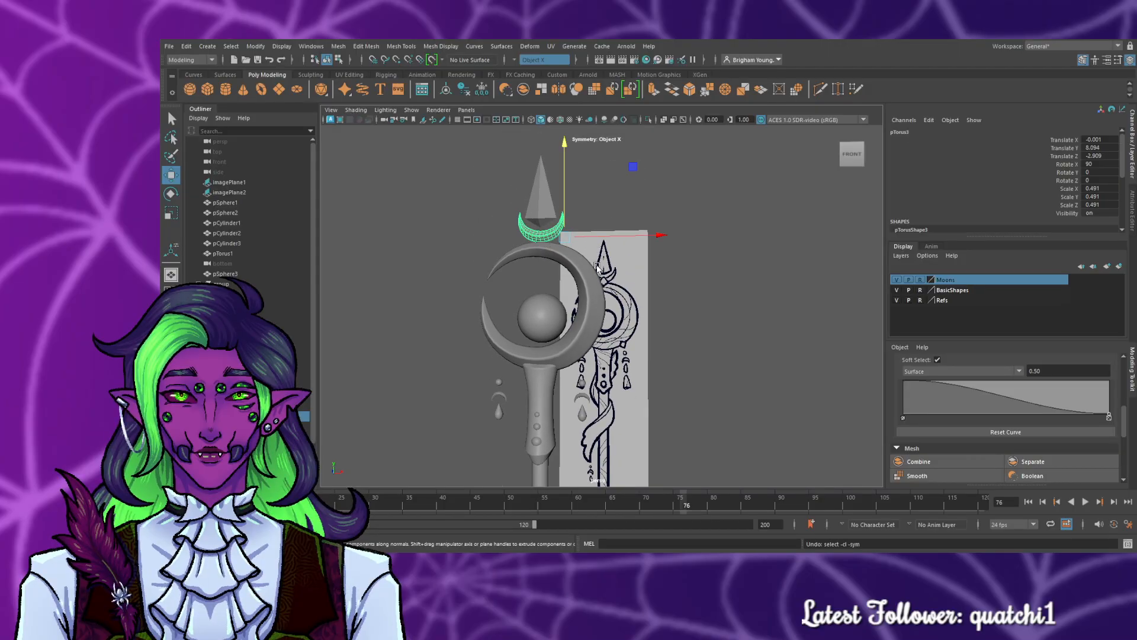
pyautogui.click(594, 269)
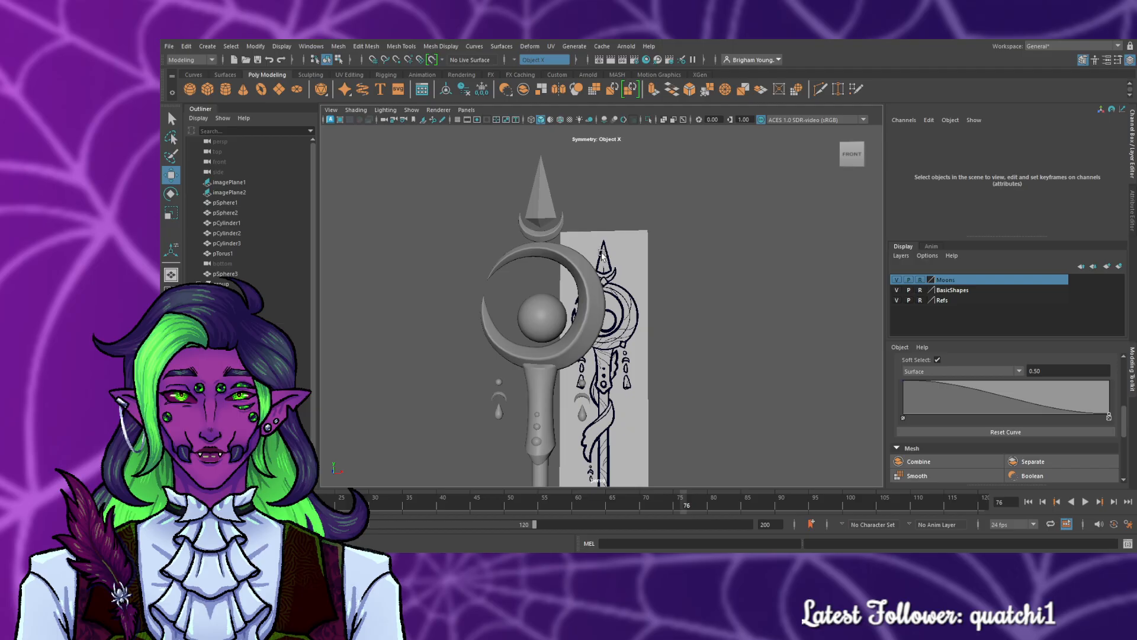
pyautogui.moveTo(459, 228); pyautogui.dragTo(462, 232)
# - Examine the whole polearm from several angles against the front and side reference drawings
pyautogui.keyDown('alt'); pyautogui.moveTo(680, 311); pyautogui.dragTo(654, 309); pyautogui.keyUp('alt')
pyautogui.scroll(-3, 671, 313)
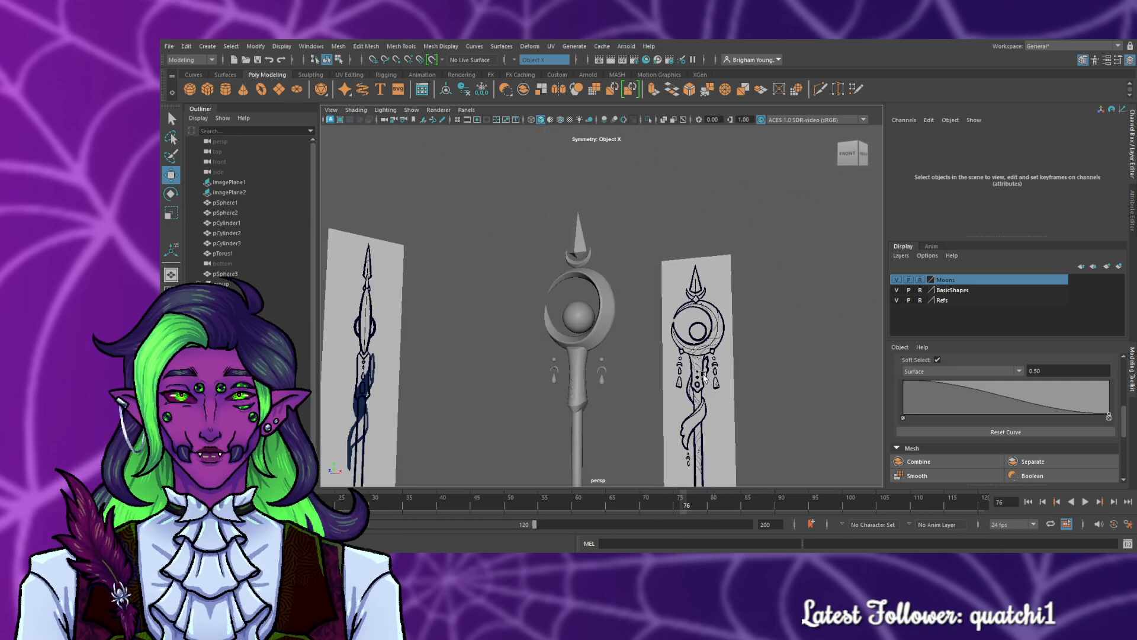
pyautogui.keyDown('alt'); pyautogui.moveTo(703, 376); pyautogui.dragTo(706, 212, button='middle'); pyautogui.keyUp('alt')
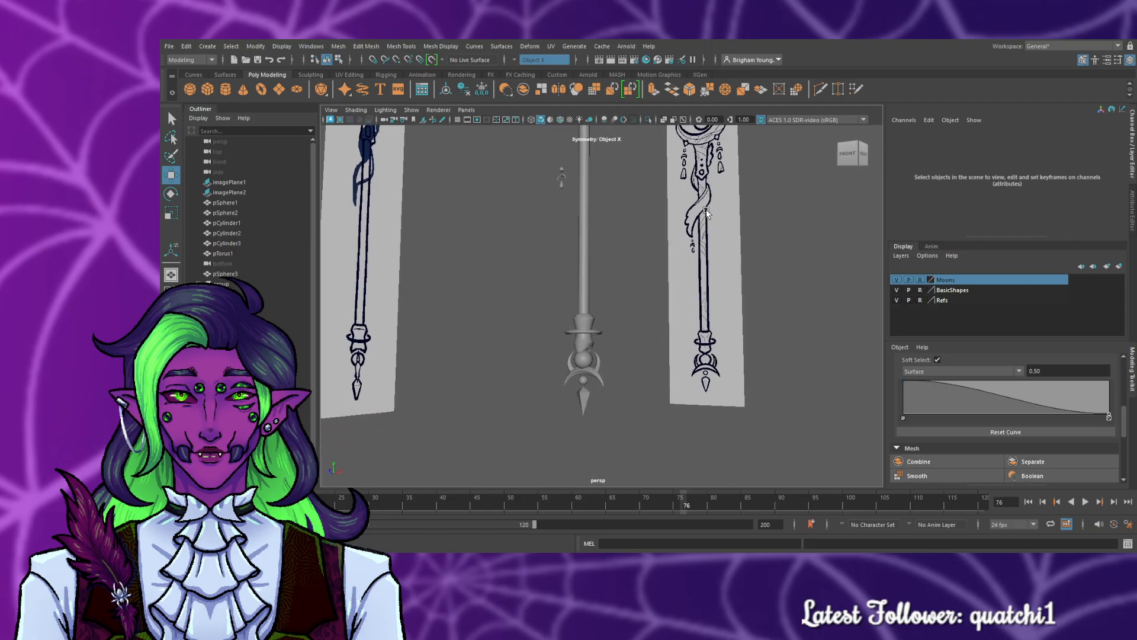
pyautogui.keyDown('alt'); pyautogui.moveTo(686, 234); pyautogui.dragTo(711, 333); pyautogui.keyUp('alt')
pyautogui.keyDown('alt'); pyautogui.moveTo(649, 215); pyautogui.dragTo(659, 397, button='middle'); pyautogui.keyUp('alt')
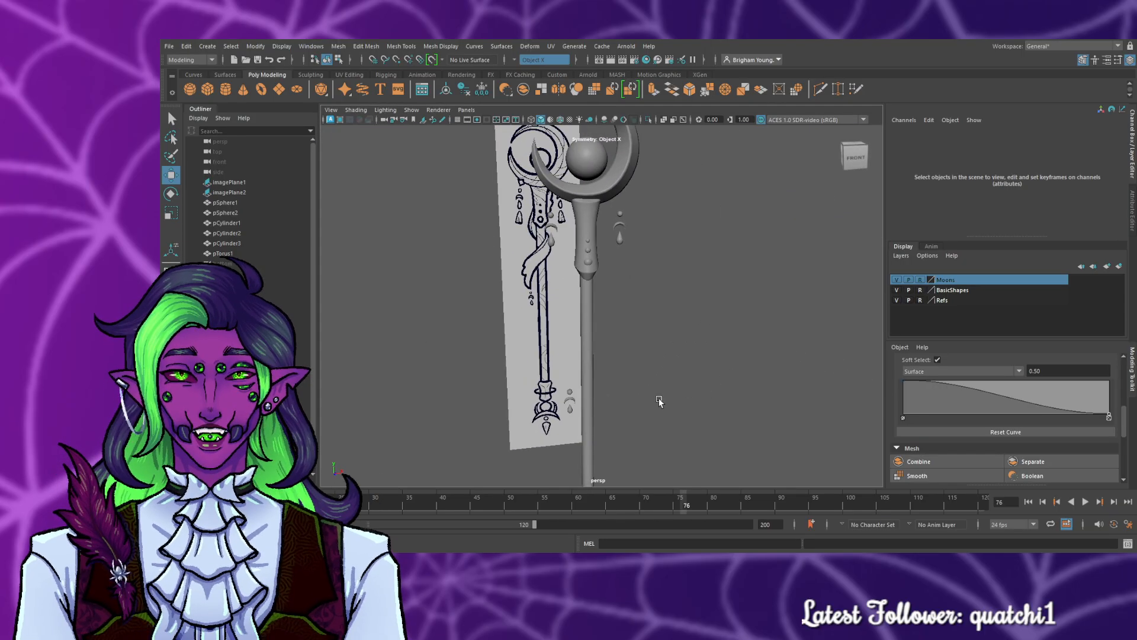
pyautogui.scroll(-5, 671, 380)
pyautogui.keyDown('alt'); pyautogui.moveTo(645, 326); pyautogui.dragTo(656, 360, button='middle'); pyautogui.keyUp('alt')
pyautogui.scroll(6, 656, 354)
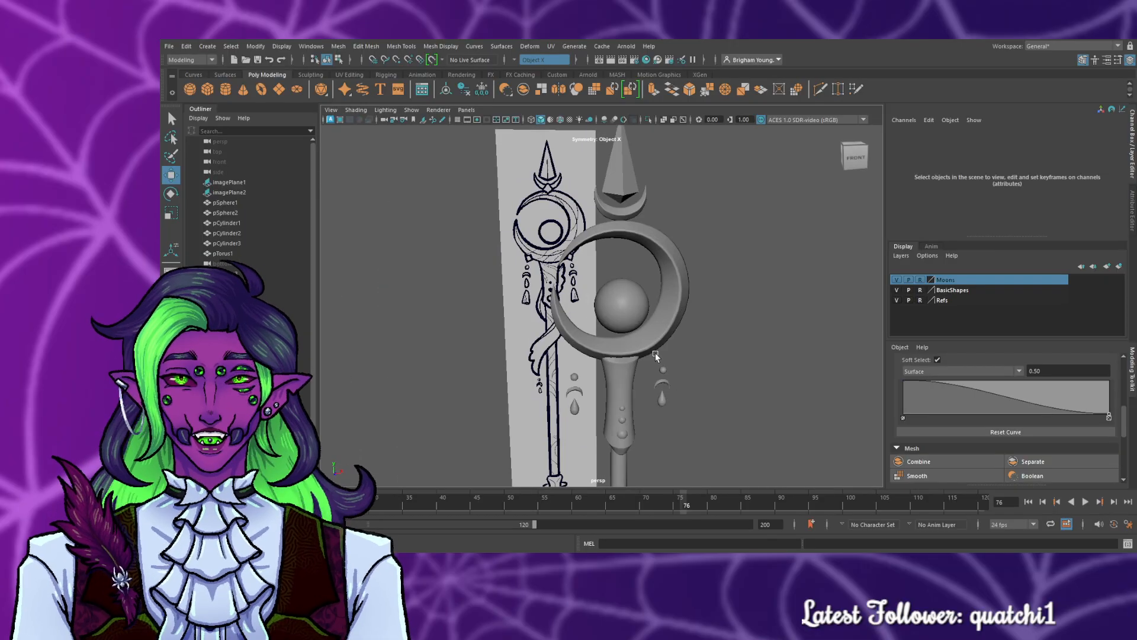
# - Turn on the visibility of the hidden helix ribbon that wraps around the polearm's upper shaft
pyautogui.keyDown('alt'); pyautogui.moveTo(457, 254); pyautogui.dragTo(497, 274, button='middle'); pyautogui.keyUp('alt')
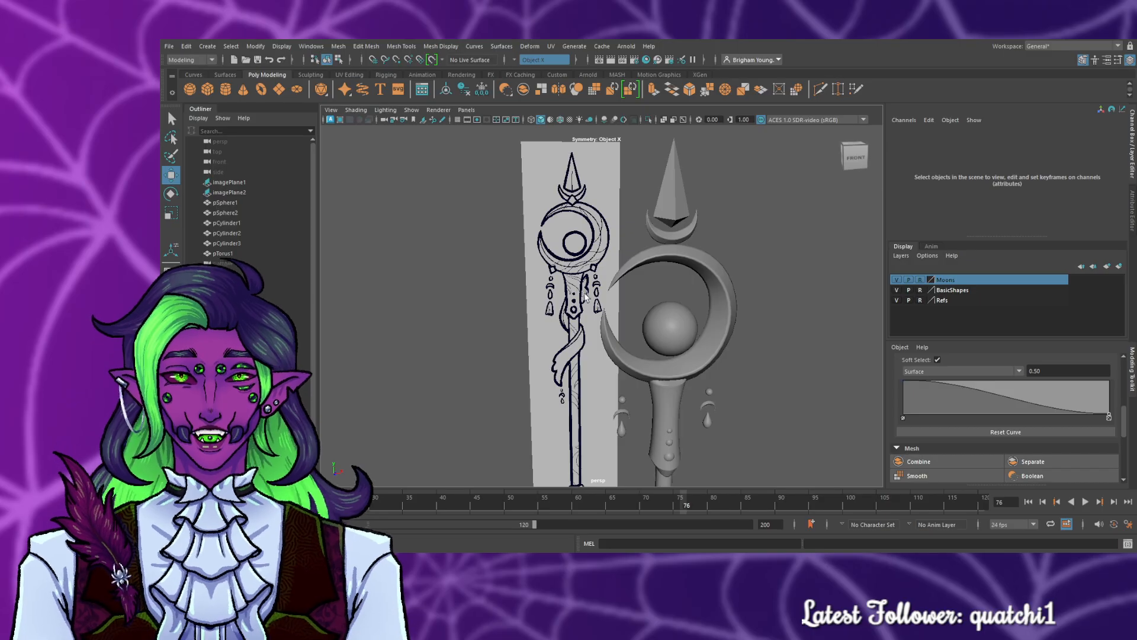
pyautogui.keyDown('alt'); pyautogui.moveTo(639, 434); pyautogui.dragTo(603, 285, button='middle'); pyautogui.keyUp('alt')
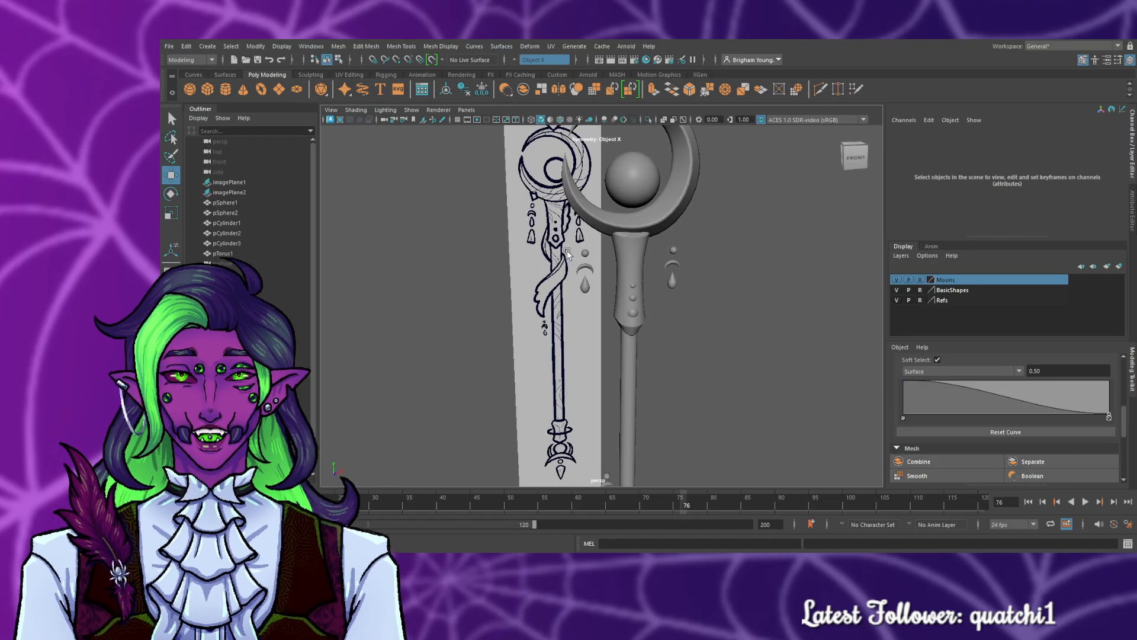
pyautogui.scroll(-1, 249, 213)
pyautogui.click(228, 315)
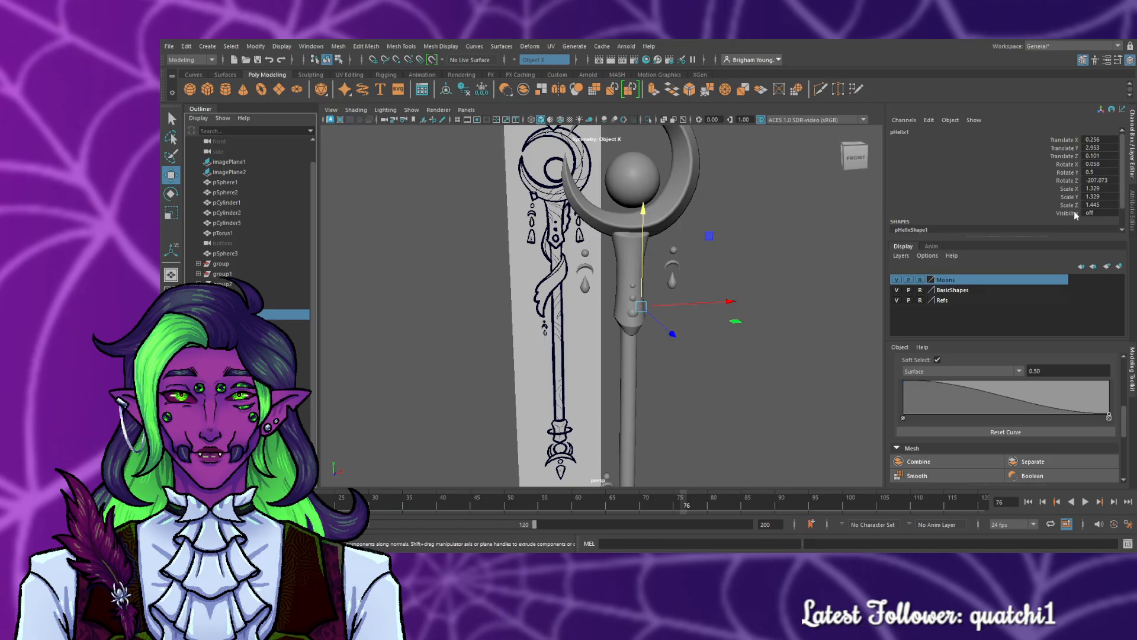
pyautogui.write('1')
pyautogui.press('Return')
pyautogui.click(728, 407)
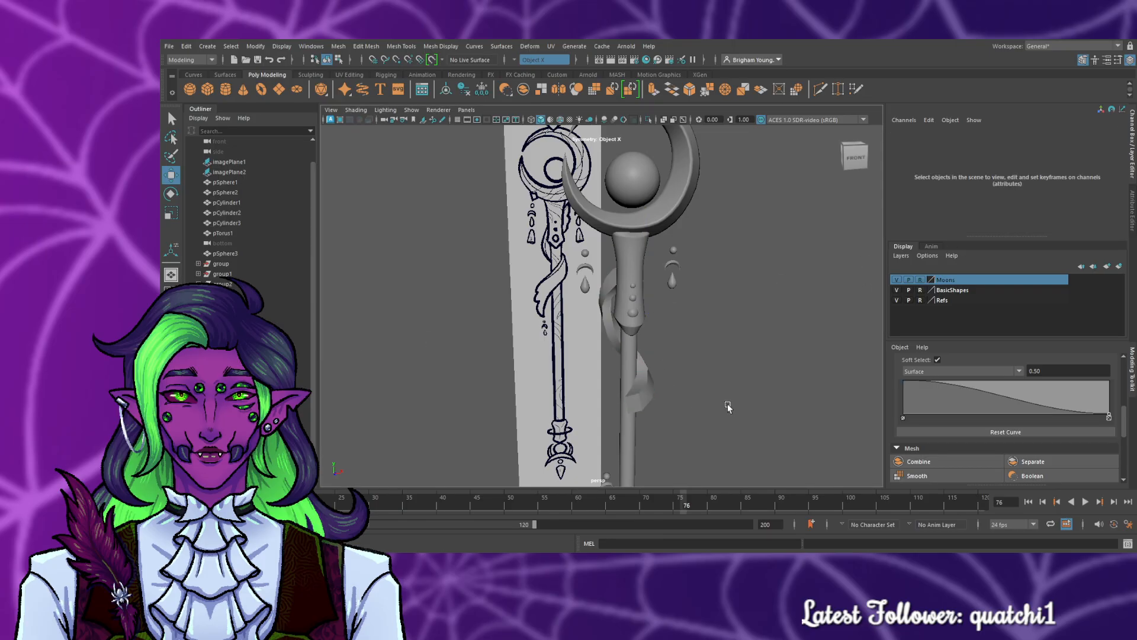
# - Inspect the helix ribbon against the side reference drawing and hide it again
pyautogui.keyDown('alt'); pyautogui.moveTo(729, 407); pyautogui.dragTo(594, 394); pyautogui.keyUp('alt')
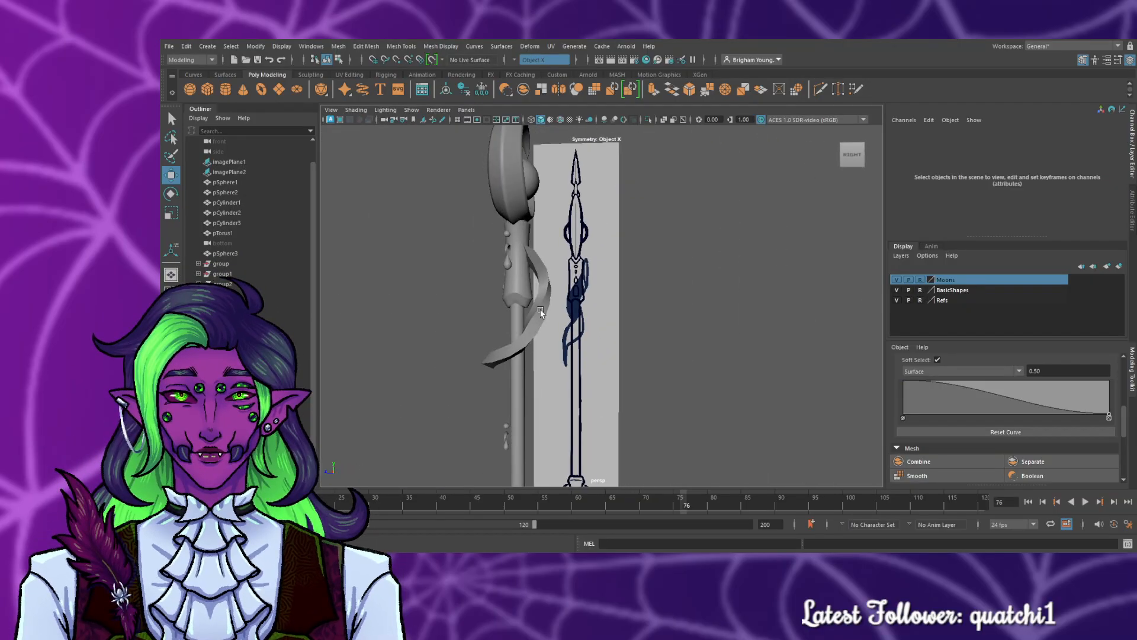
pyautogui.click(541, 305)
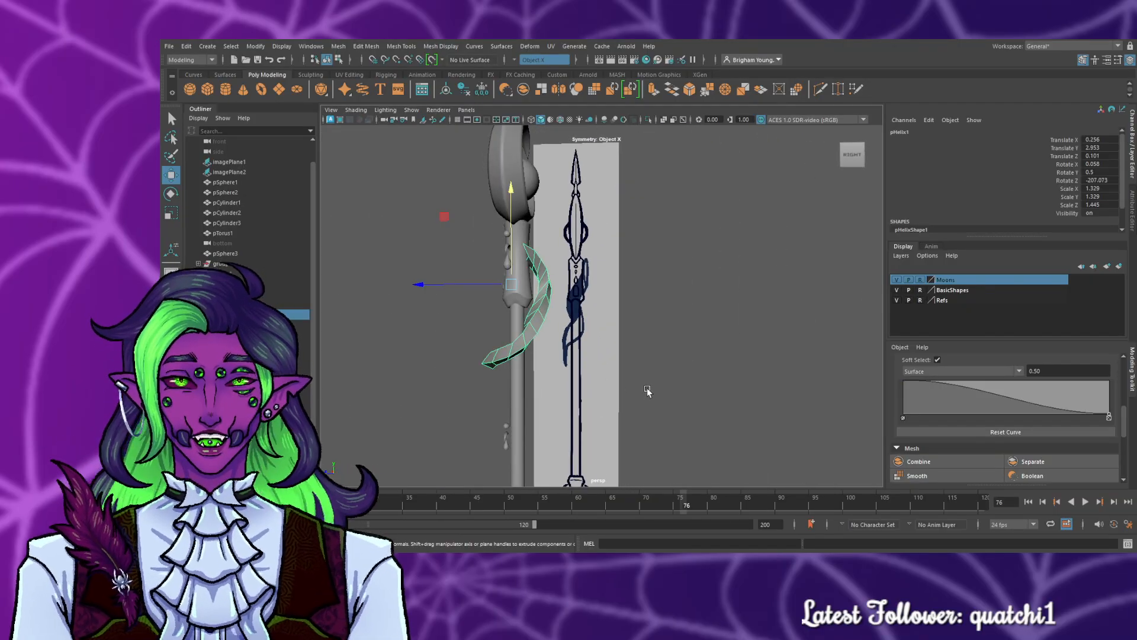
pyautogui.click(642, 388)
pyautogui.keyDown('alt'); pyautogui.moveTo(600, 374); pyautogui.dragTo(599, 417); pyautogui.keyUp('alt')
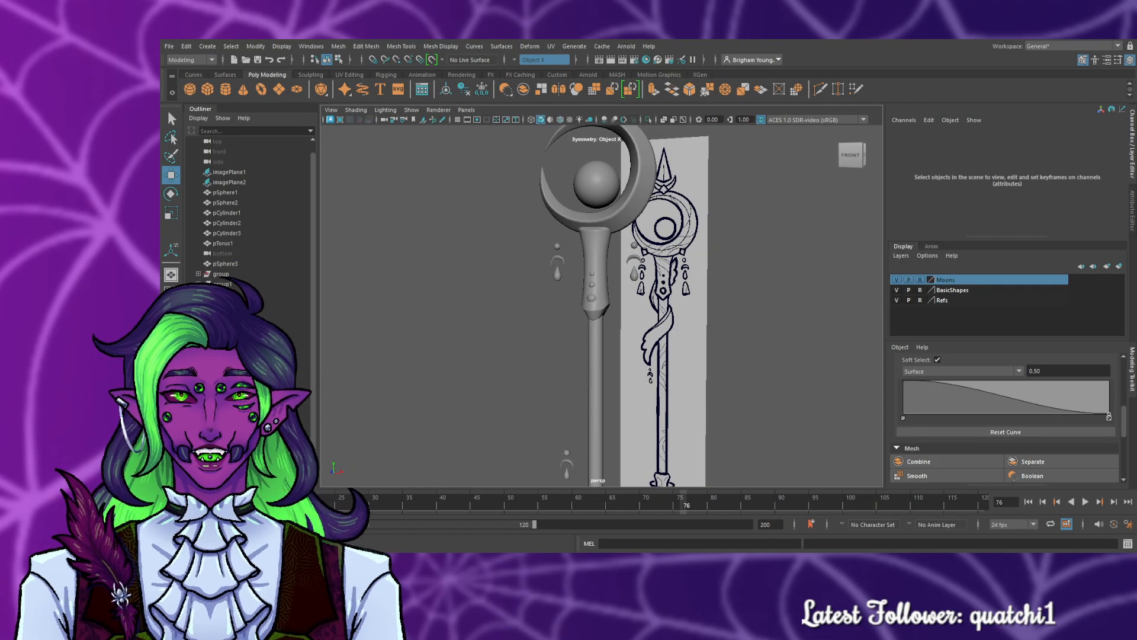
# - Try to draw a small polygon cube beside the polearm's lower shaft and undo its creation
pyautogui.scroll(-5, 474, 381)
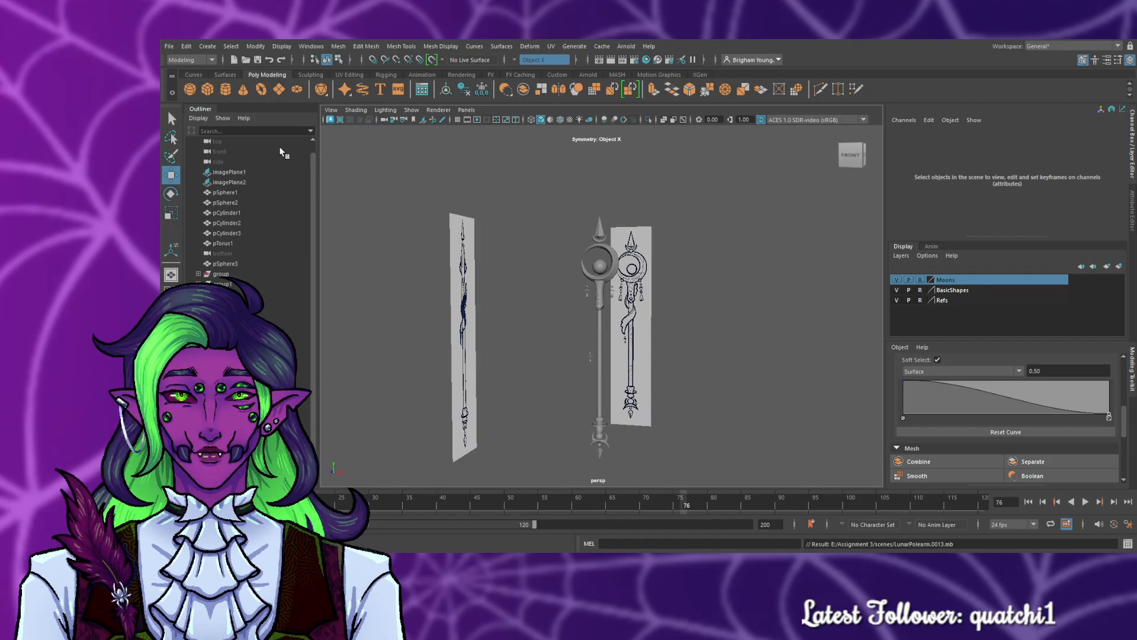
pyautogui.keyDown('alt'); pyautogui.moveTo(417, 343); pyautogui.dragTo(499, 323); pyautogui.keyUp('alt')
pyautogui.scroll(2, 498, 323)
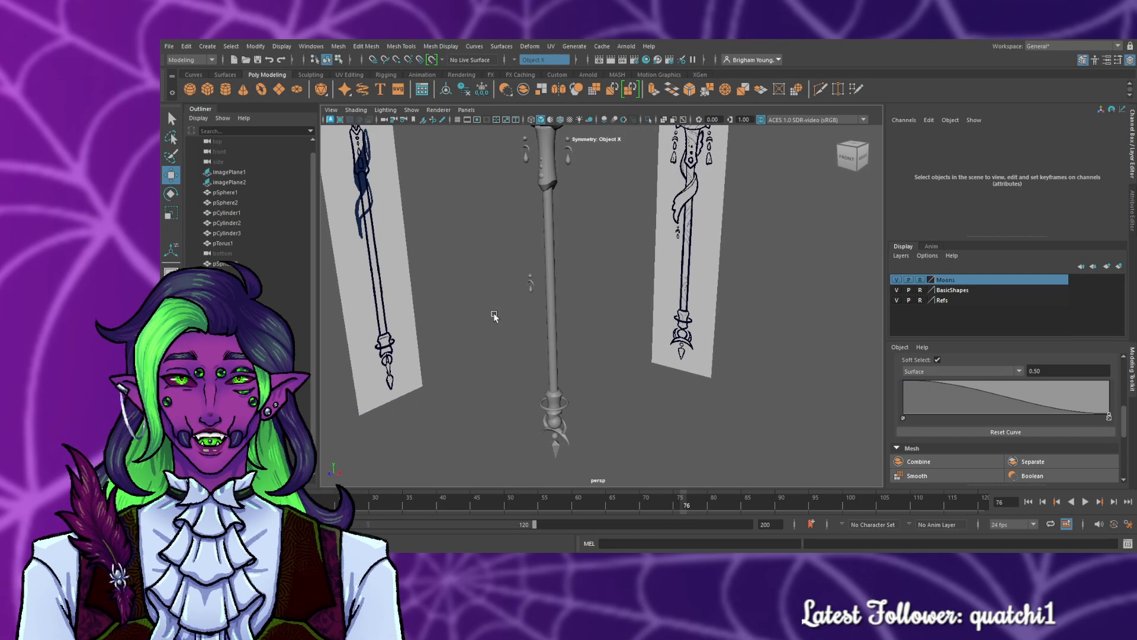
pyautogui.scroll(-1, 492, 313)
pyautogui.scroll(3, 546, 331)
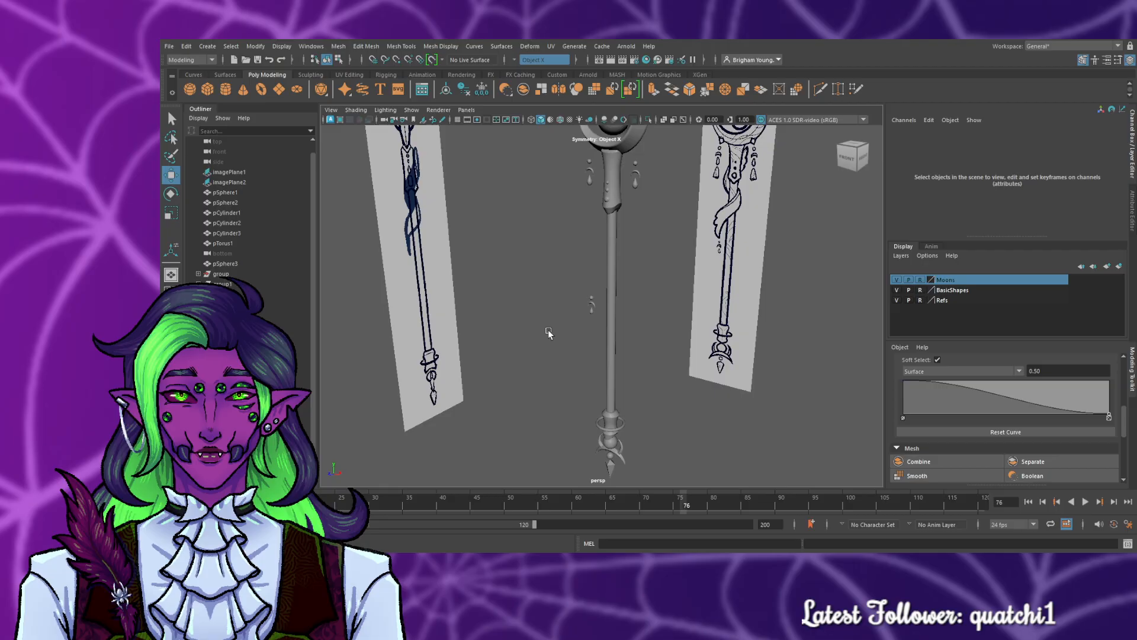
pyautogui.click(206, 92)
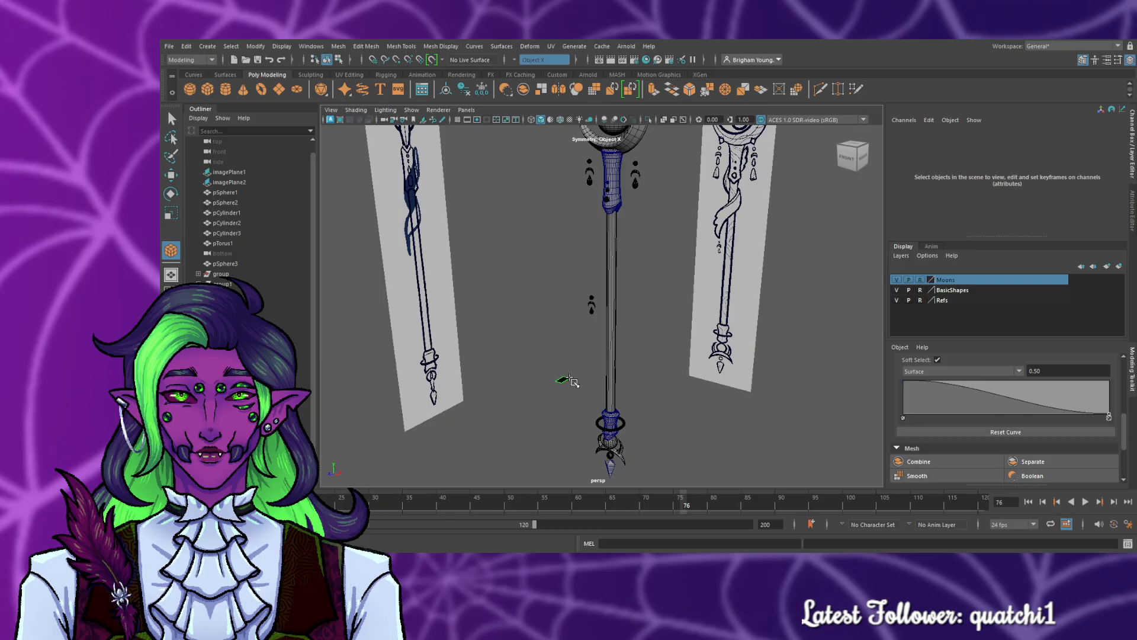
pyautogui.moveTo(573, 379)
pyautogui.keyDown('shift'); pyautogui.mouseDown()
pyautogui.moveTo(584, 385)
pyautogui.moveTo(563, 374)
pyautogui.moveTo(536, 388)
pyautogui.moveTo(703, 436)
pyautogui.moveTo(447, 332)
pyautogui.moveTo(593, 395)
pyautogui.moveTo(557, 400)
pyautogui.moveTo(572, 402)
pyautogui.moveTo(557, 381)
pyautogui.mouseUp(); pyautogui.keyUp('shift')
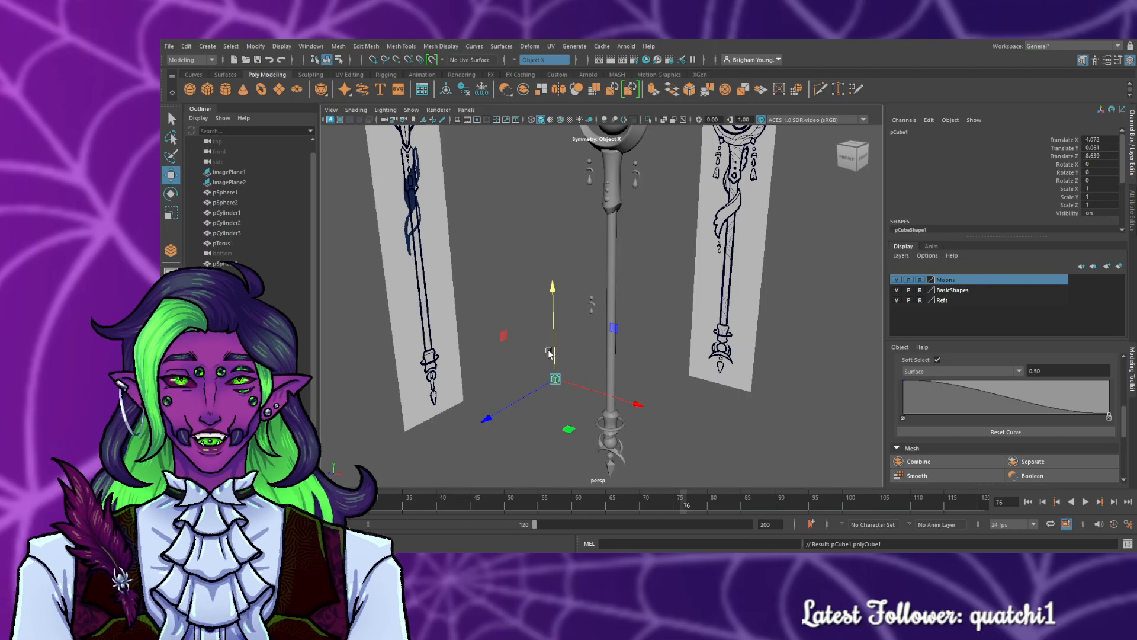
pyautogui.scroll(5, 542, 354)
pyautogui.scroll(-5, 541, 354)
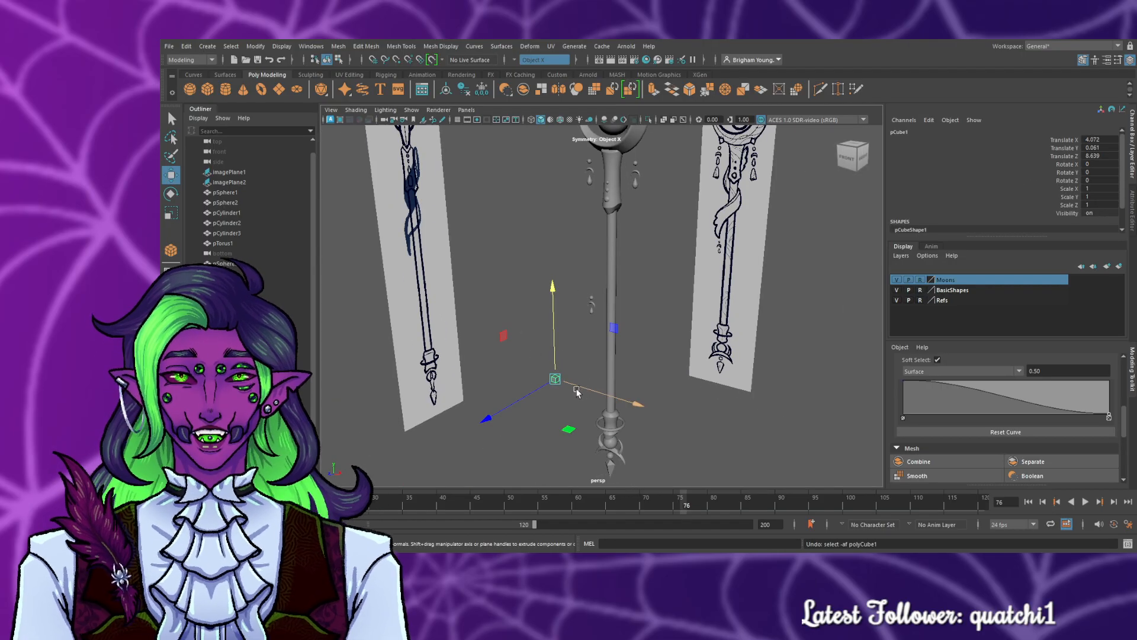
pyautogui.hotkey('ctrl', 'z')
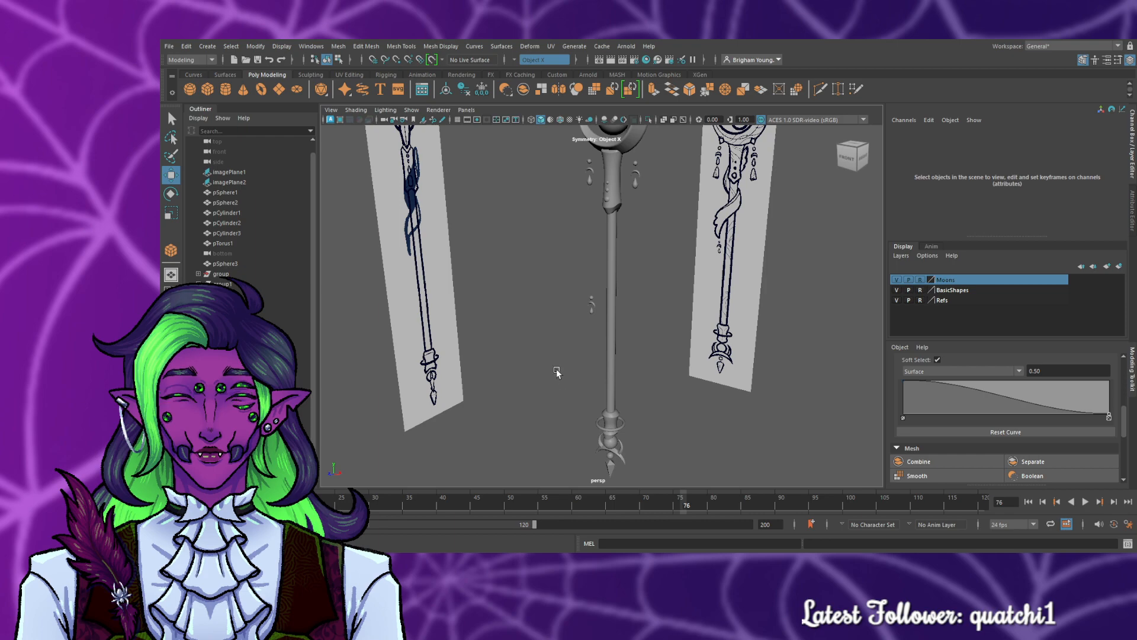
# - Draw a new polygon cube beside the polearm and raise it to the height of the top spike
pyautogui.press('y')
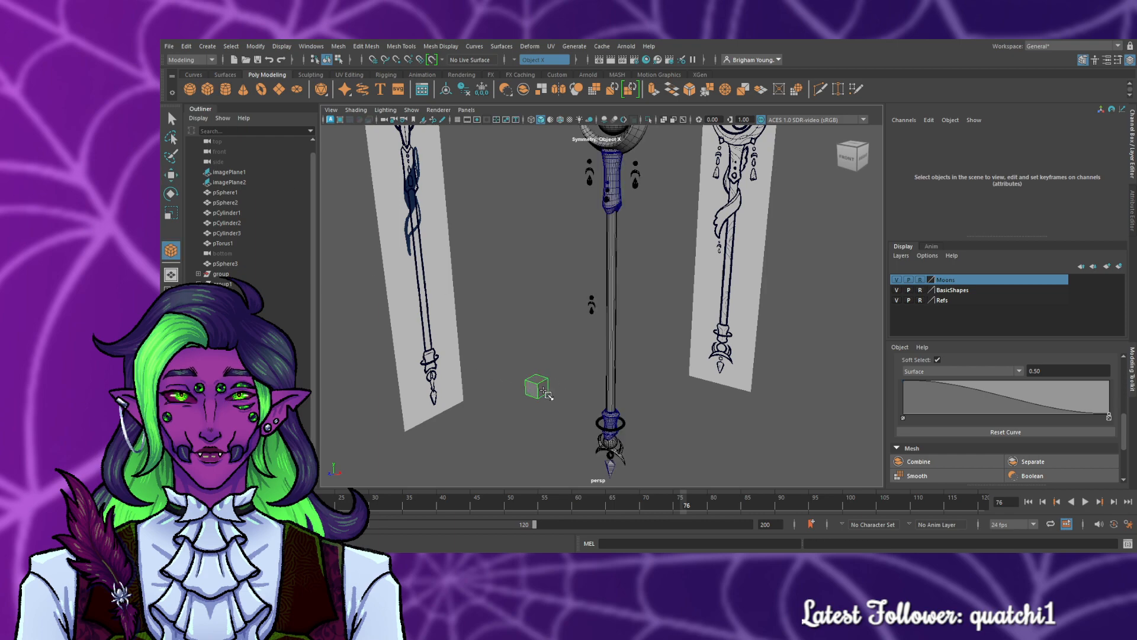
pyautogui.click(538, 392)
pyautogui.moveTo(534, 370); pyautogui.dragTo(558, 477)
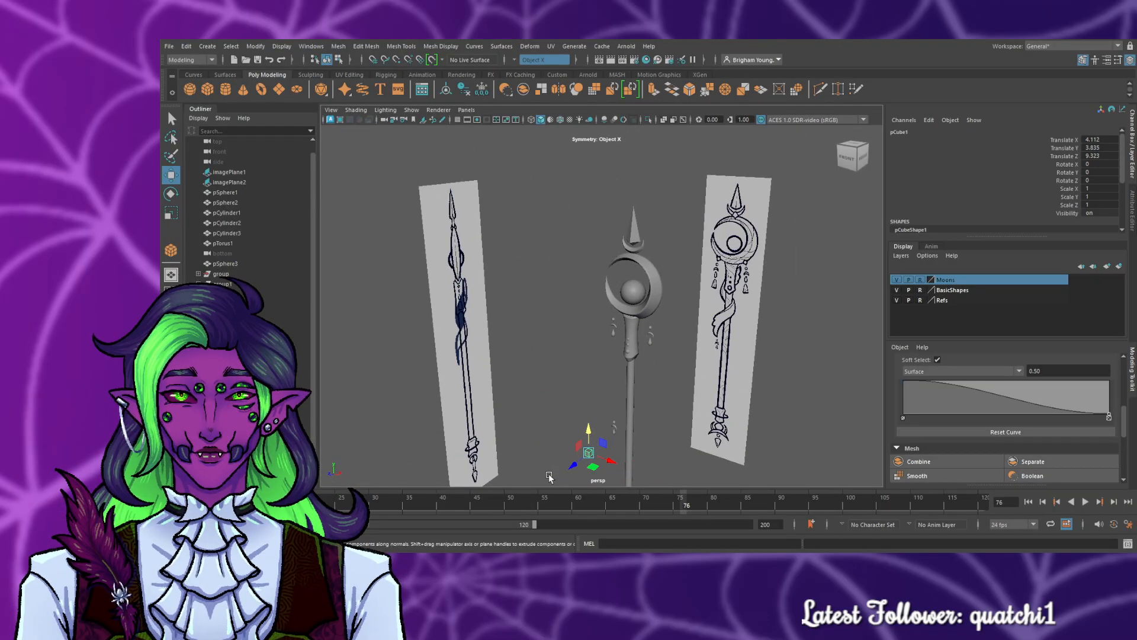
pyautogui.moveTo(589, 448); pyautogui.dragTo(591, 299)
pyautogui.scroll(5, 621, 372)
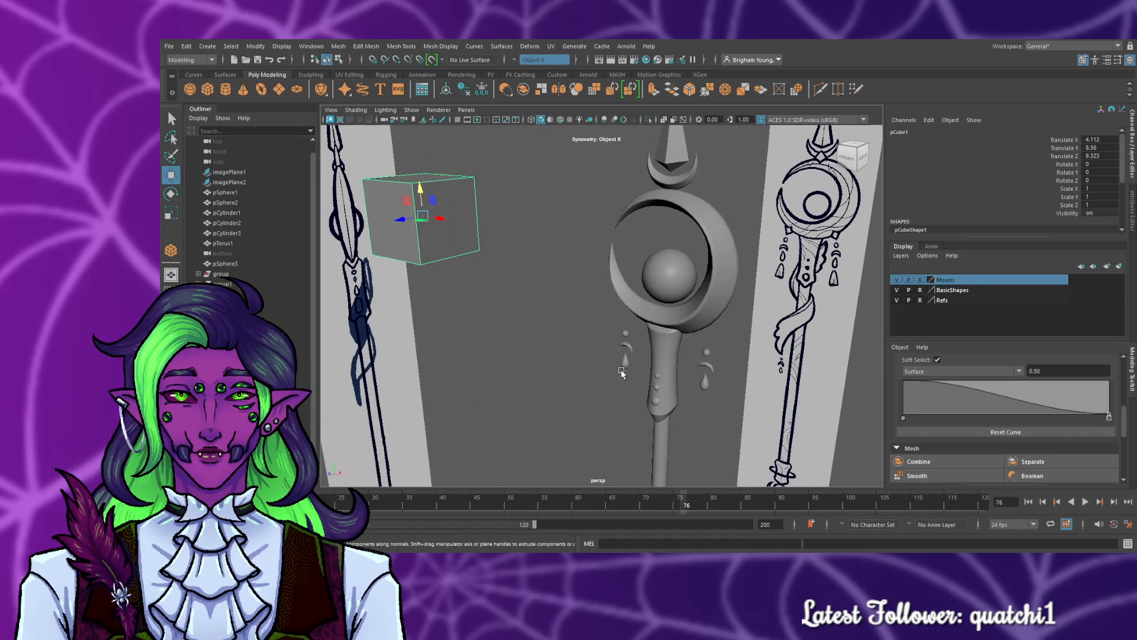
# - Slide the cube in the front view onto the polearm's centre line, at about X -0.036
pyautogui.press('space')
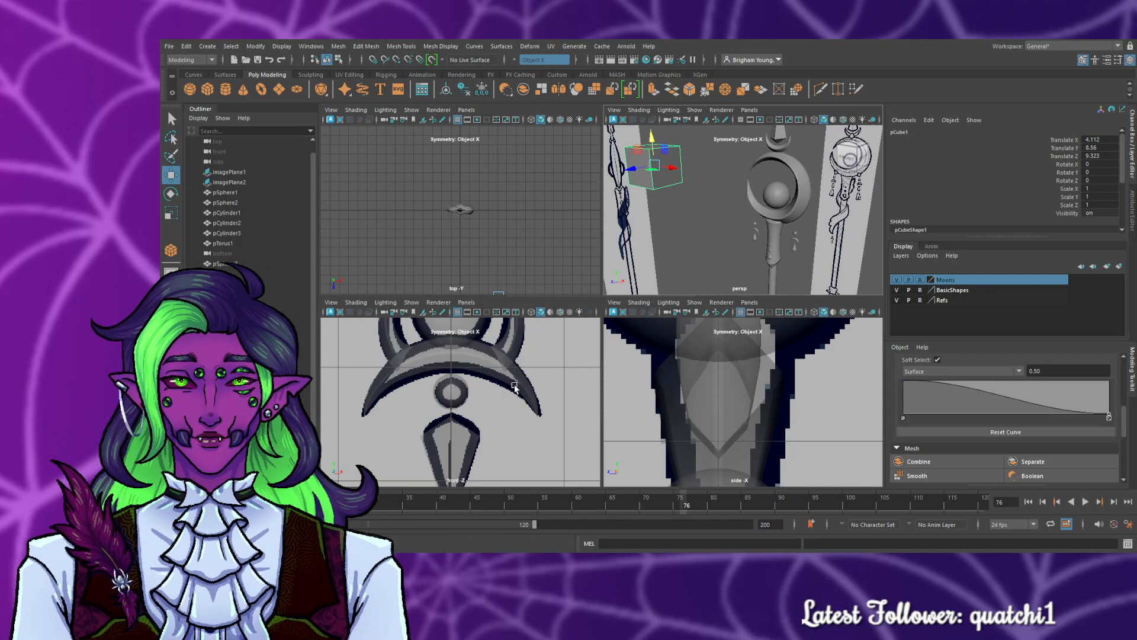
pyautogui.press('space')
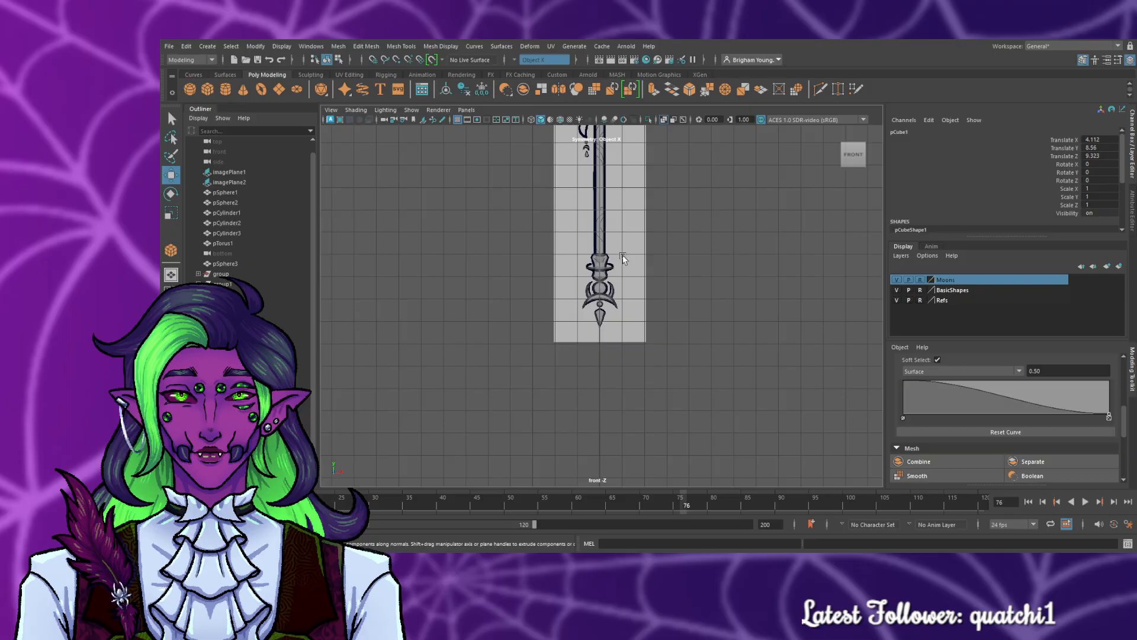
pyautogui.scroll(-3, 622, 258)
pyautogui.scroll(3, 633, 247)
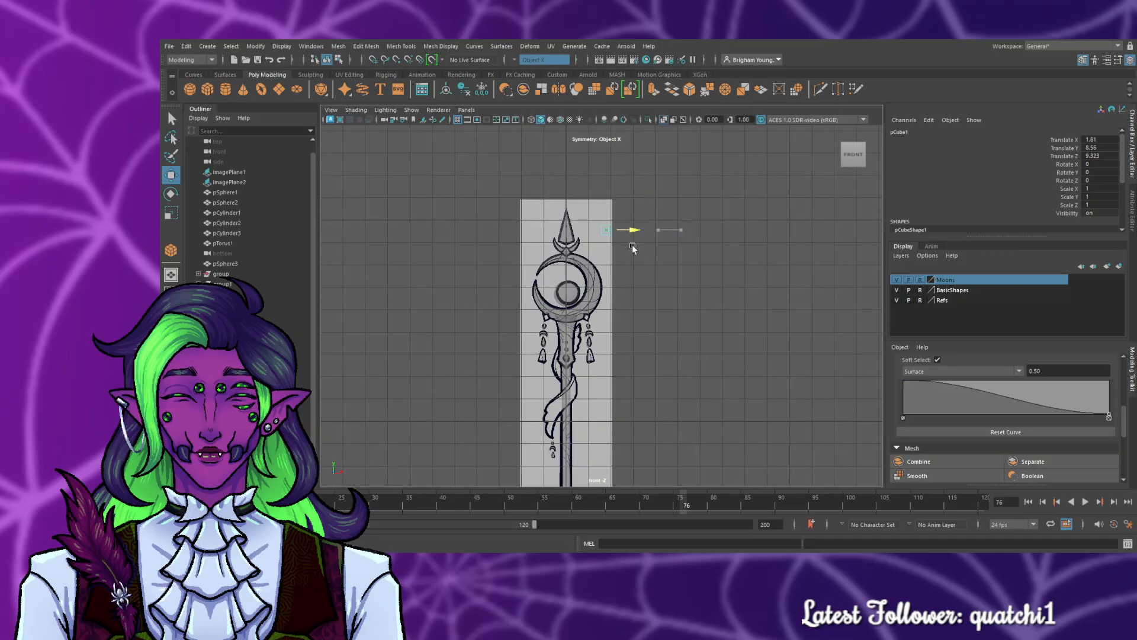
pyautogui.moveTo(633, 247); pyautogui.dragTo(595, 268, button='middle')
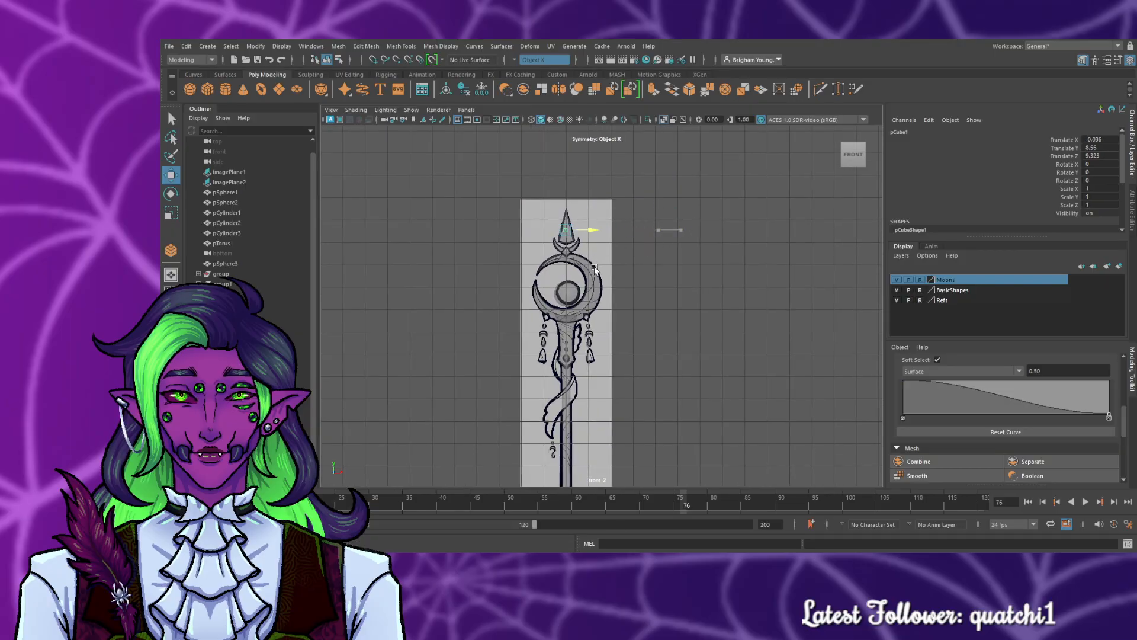
# - Place the cube over the diamond beneath the spike's crescent at X -0.005, Y 7.59, and scale it uniformly to 1.673
pyautogui.scroll(5, 595, 268)
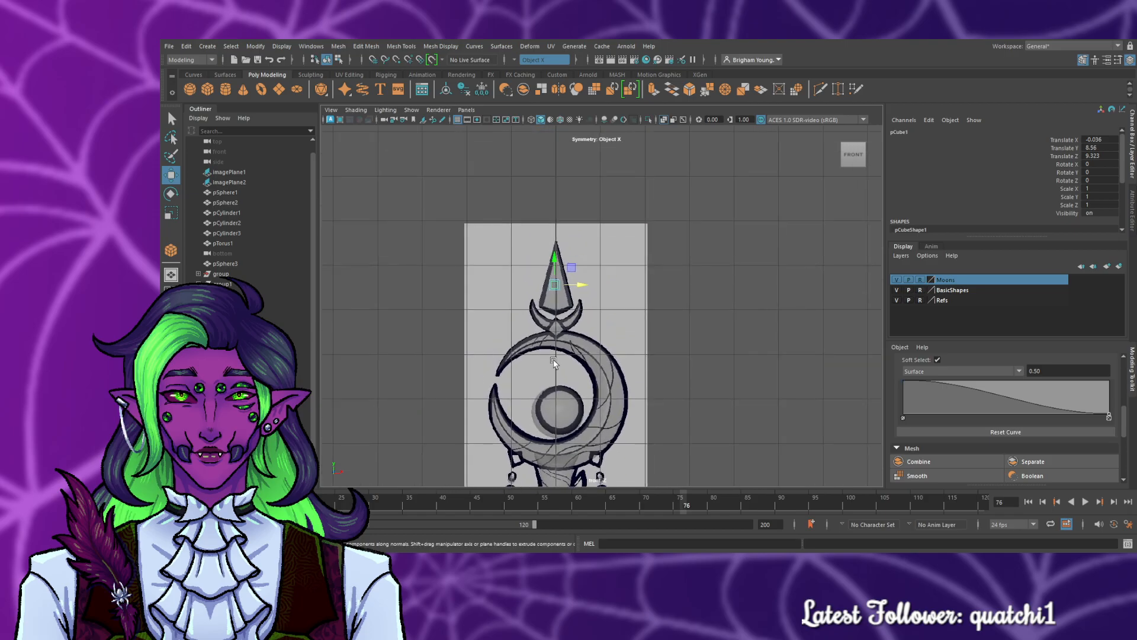
pyautogui.scroll(4, 554, 362)
pyautogui.moveTo(491, 268); pyautogui.dragTo(486, 338, button='middle')
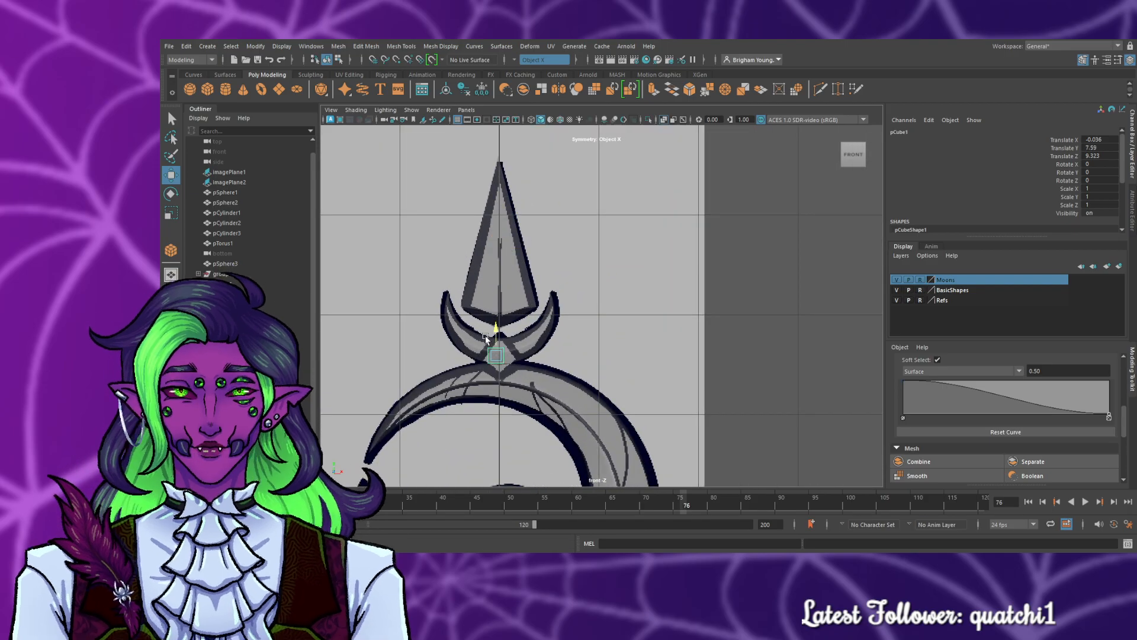
pyautogui.moveTo(511, 359); pyautogui.dragTo(515, 359)
pyautogui.press('r')
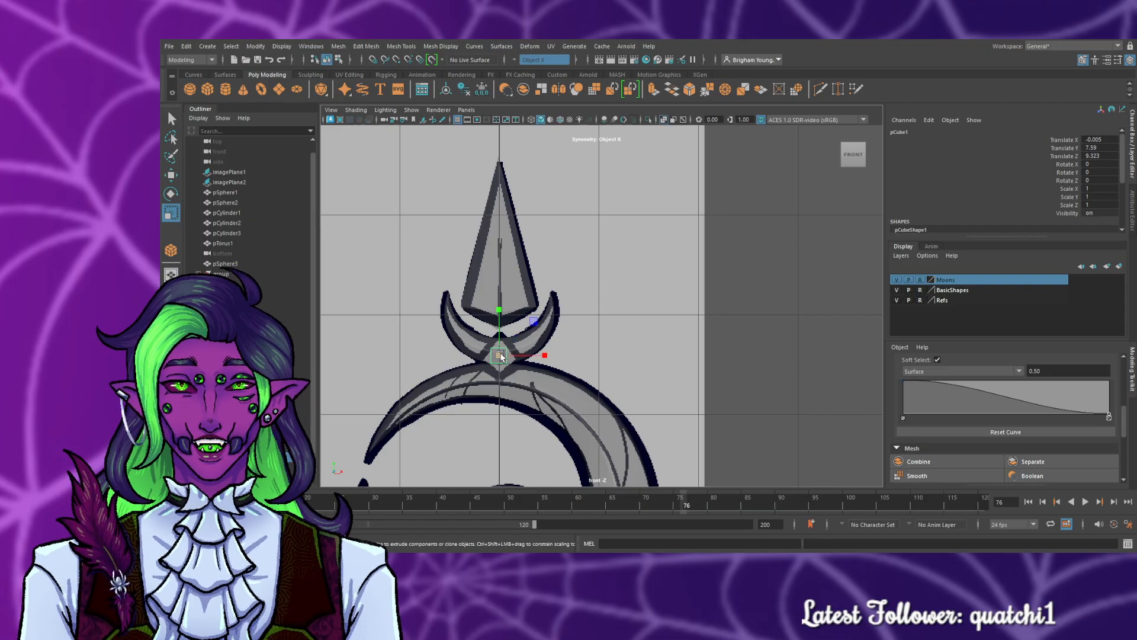
pyautogui.moveTo(501, 355); pyautogui.dragTo(510, 361)
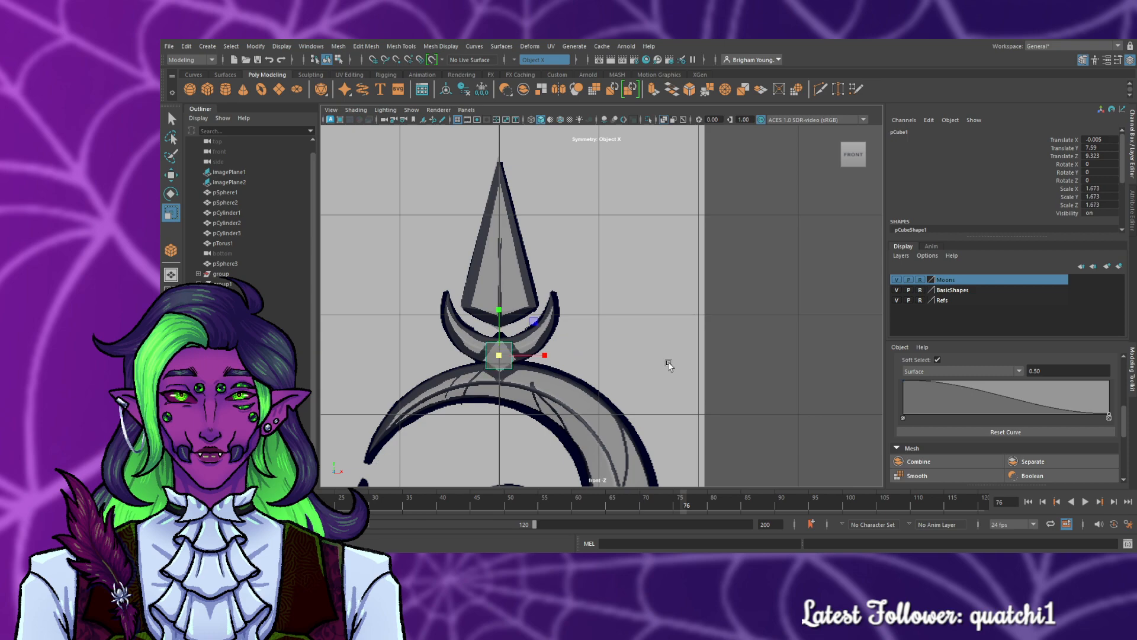
# - Align the cube with the polearm's centre line in the side view, at Z -0.016
pyautogui.press('space')
pyautogui.press('space')
pyautogui.scroll(-5, 708, 404)
pyautogui.scroll(3, 707, 404)
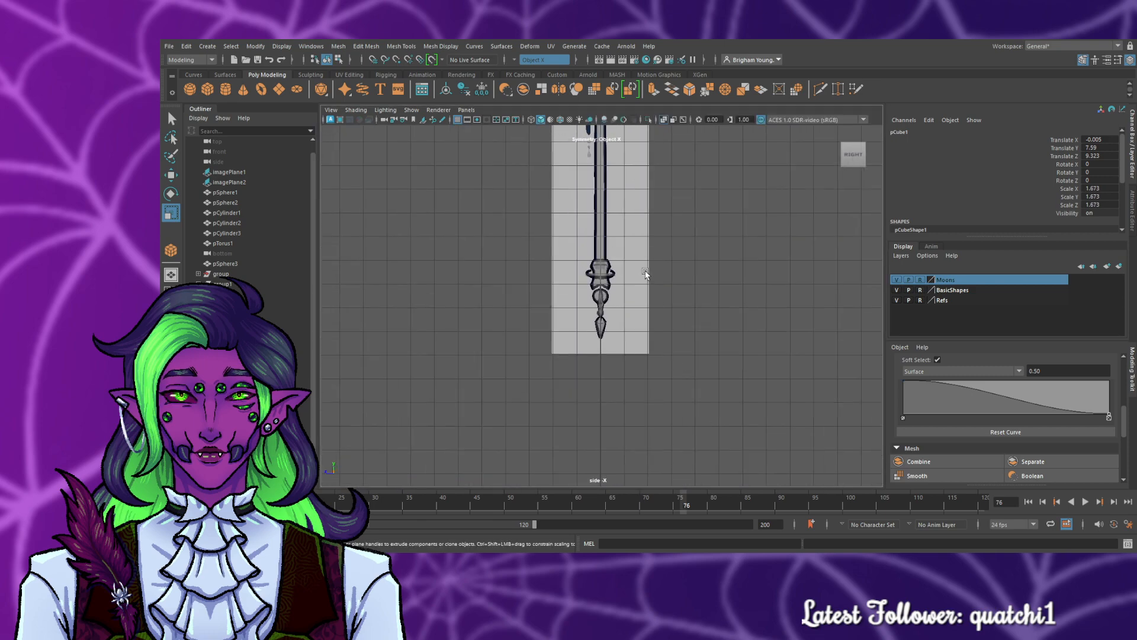
pyautogui.keyDown('alt'); pyautogui.moveTo(638, 278); pyautogui.dragTo(586, 585, button='middle'); pyautogui.keyUp('alt')
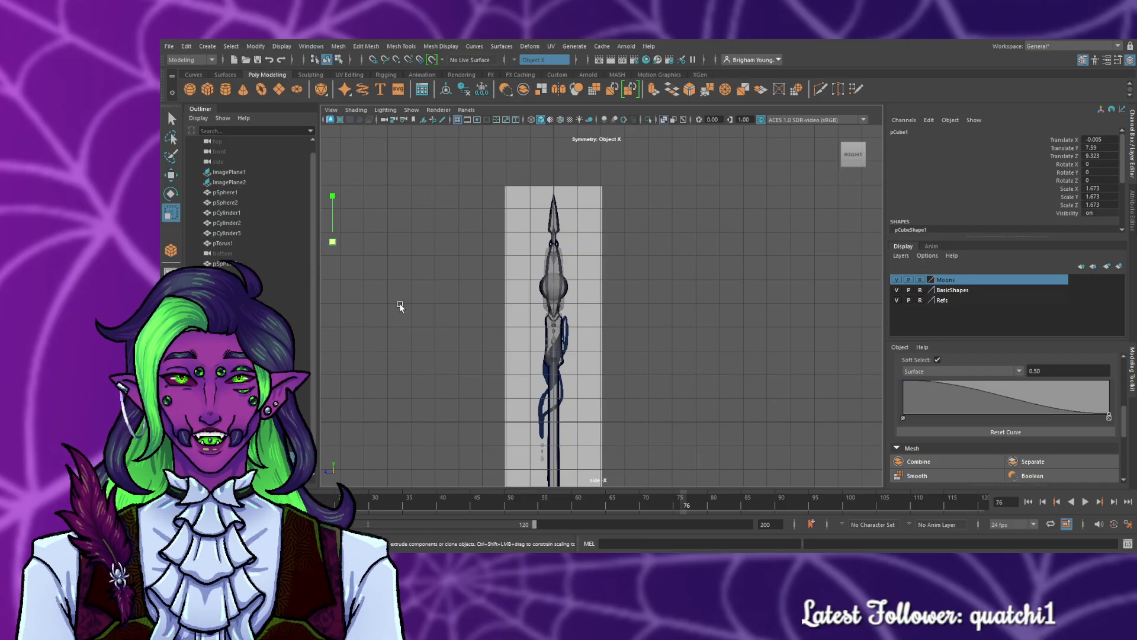
pyautogui.press('w')
pyautogui.keyDown('alt'); pyautogui.moveTo(436, 323); pyautogui.dragTo(480, 338, button='middle'); pyautogui.keyUp('alt')
pyautogui.moveTo(323, 269); pyautogui.dragTo(557, 286)
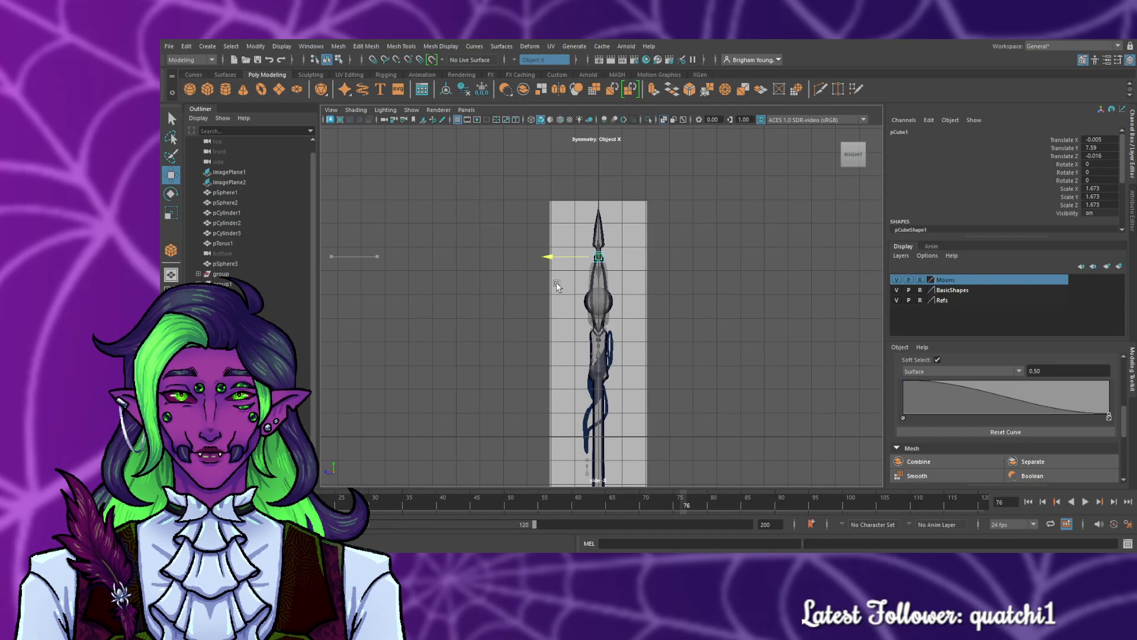
pyautogui.scroll(5, 635, 311)
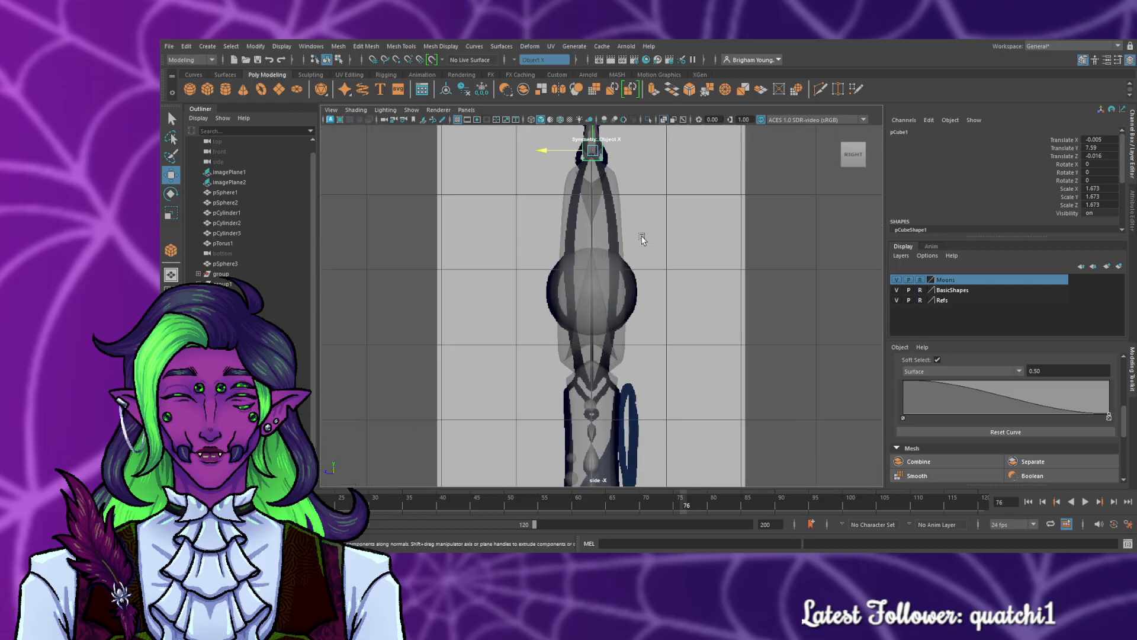
pyautogui.scroll(1, 676, 263)
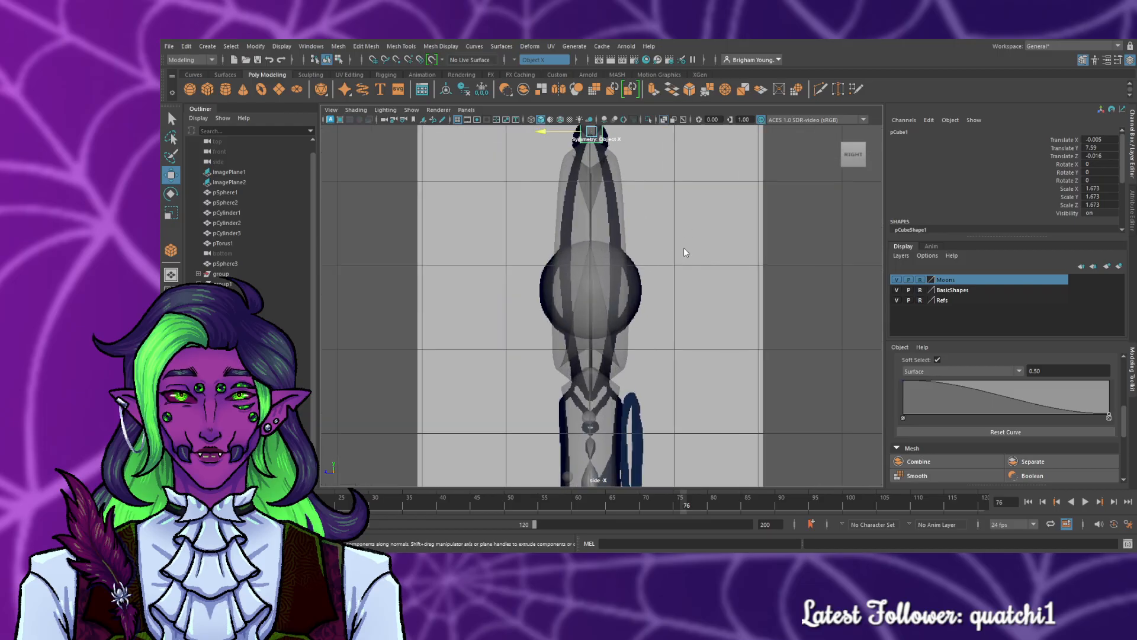
pyautogui.press('a')
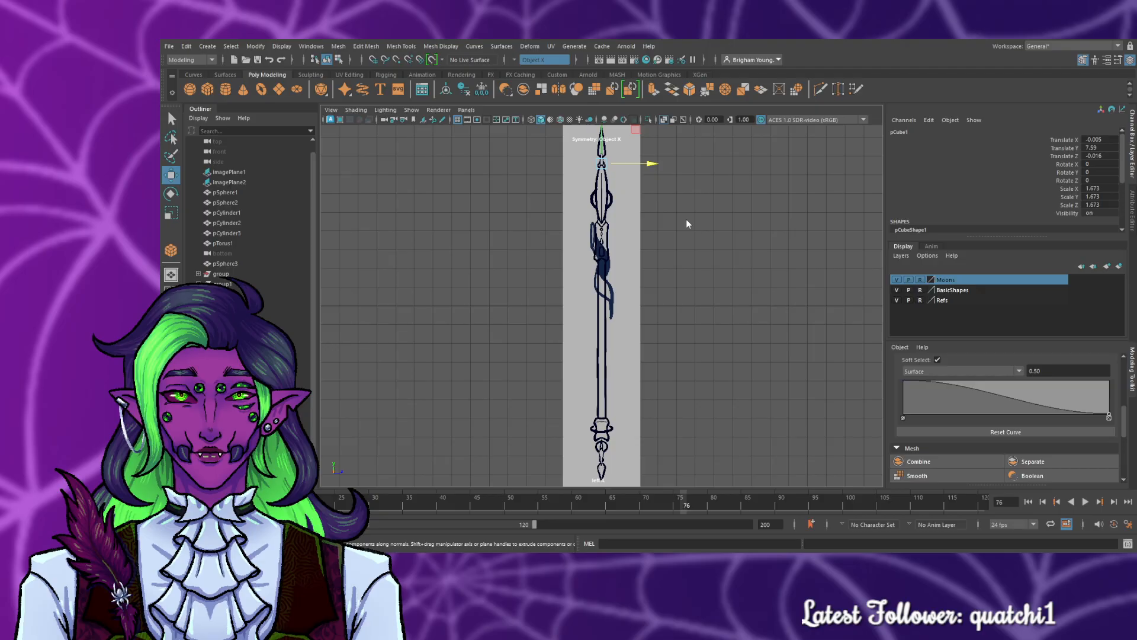
pyautogui.scroll(1, 636, 241)
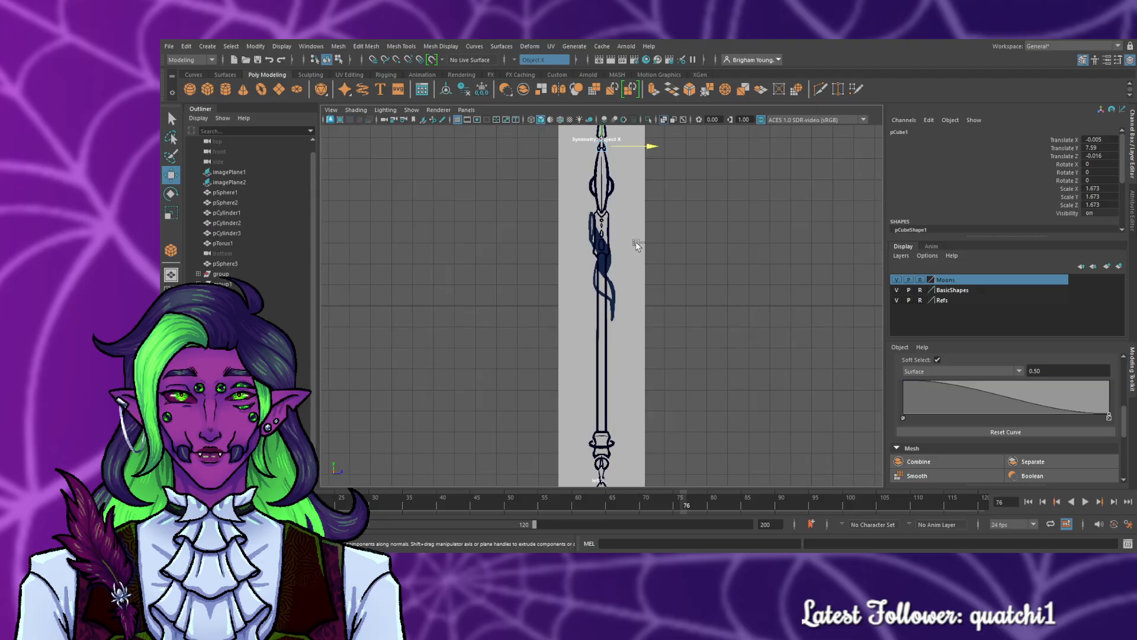
pyautogui.hotkey('ctrl', 'z')
pyautogui.press('space')
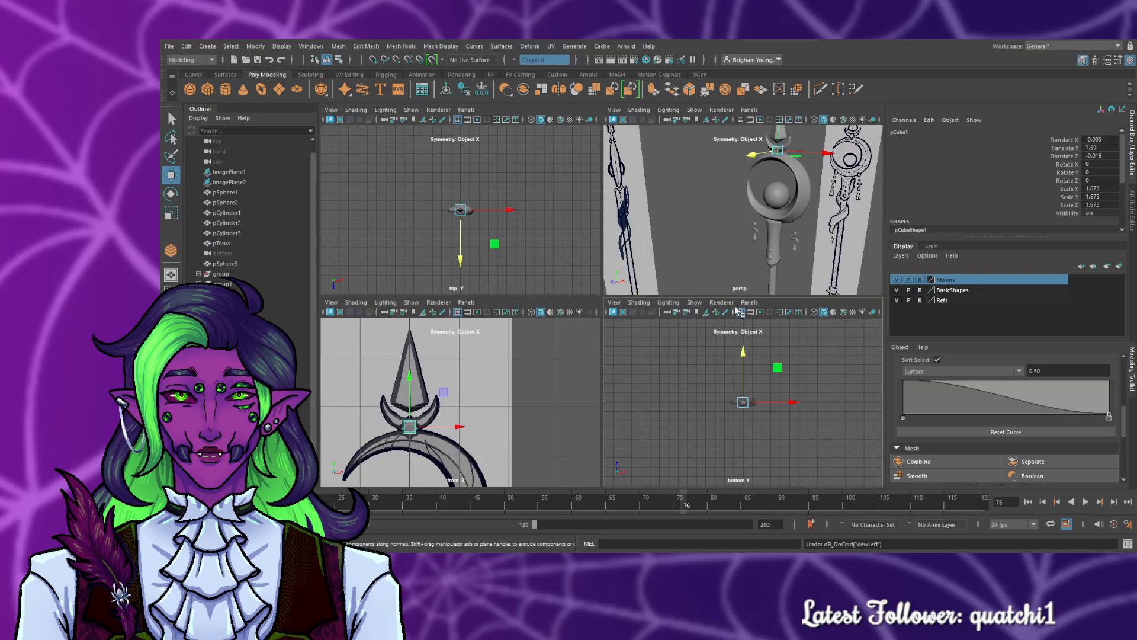
pyautogui.press('space')
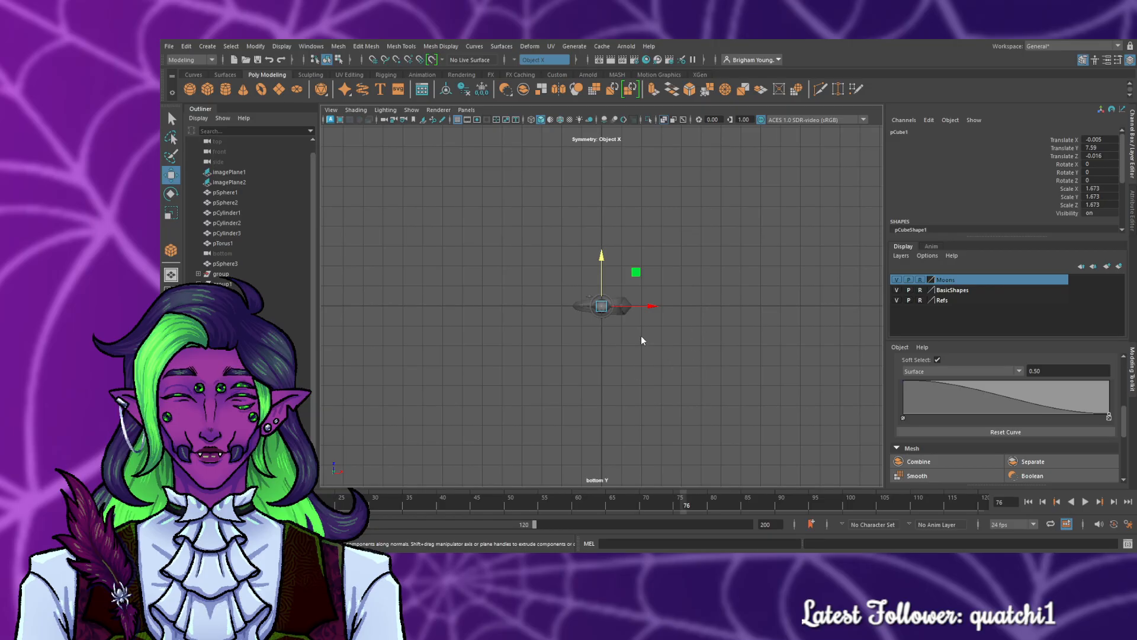
pyautogui.press('space')
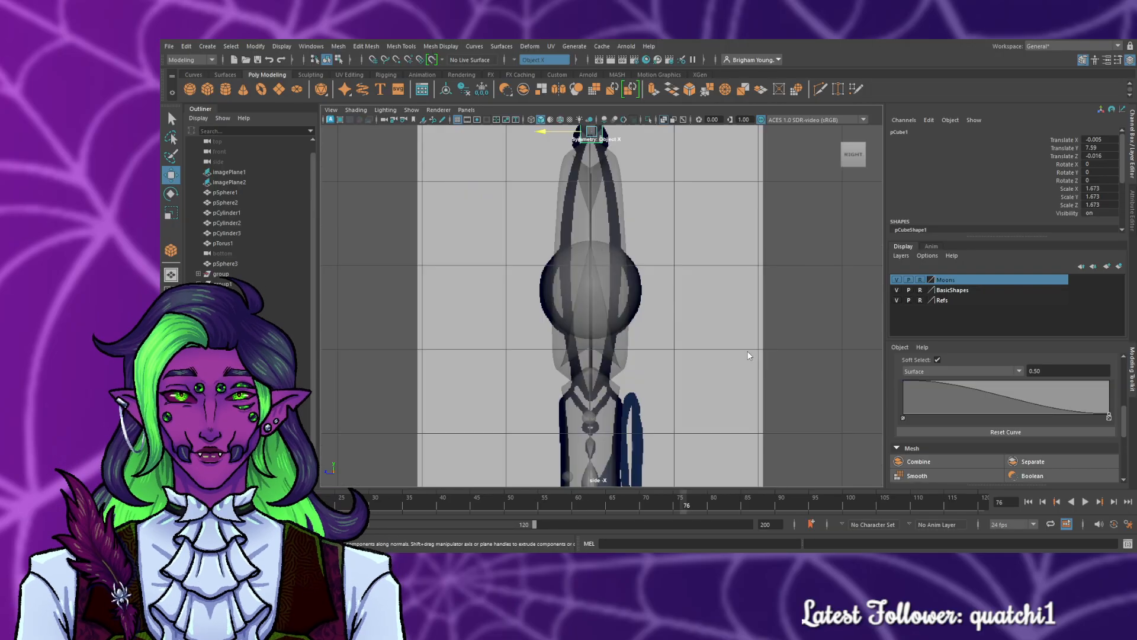
# - Rotate the cube 45 degrees about Z so it matches the diamond beneath the crescent in the front view
pyautogui.press('a')
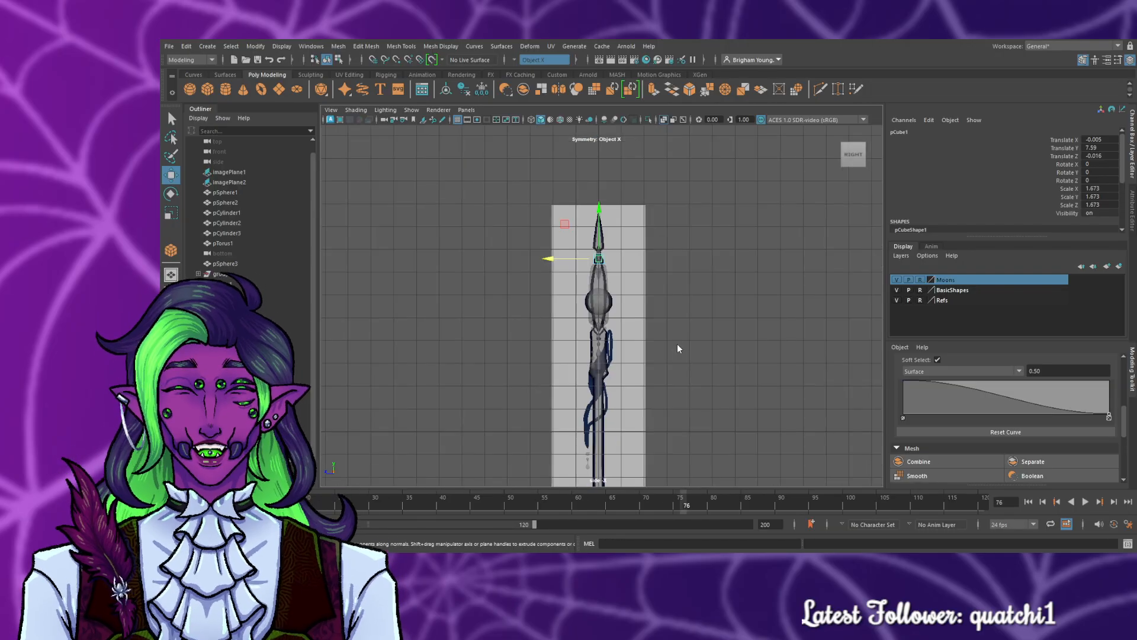
pyautogui.press('space')
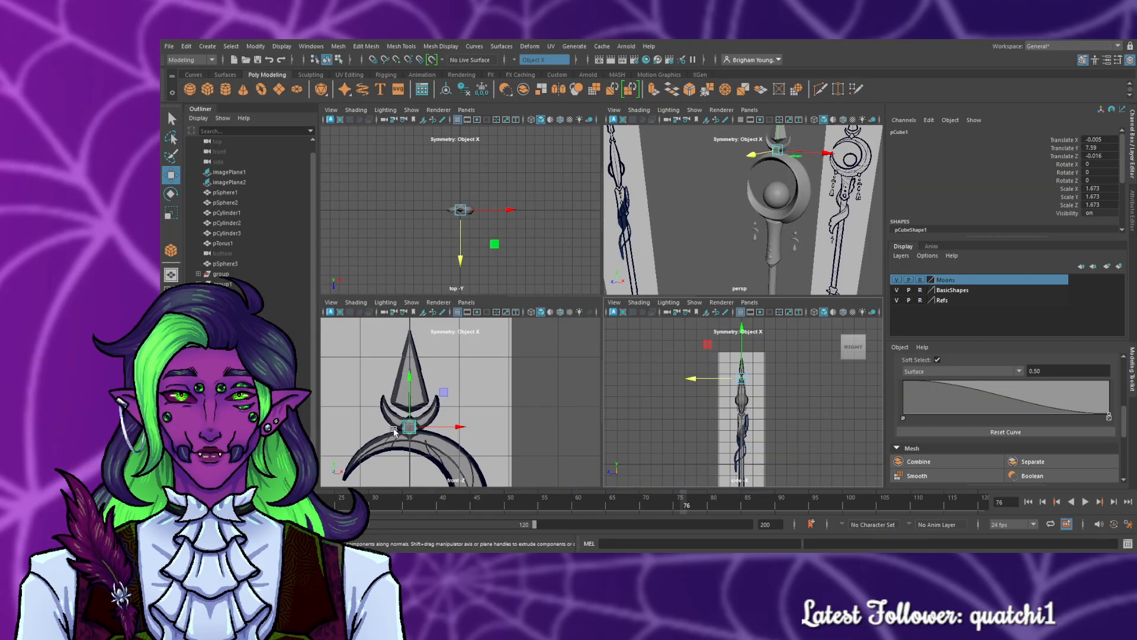
pyautogui.press('space')
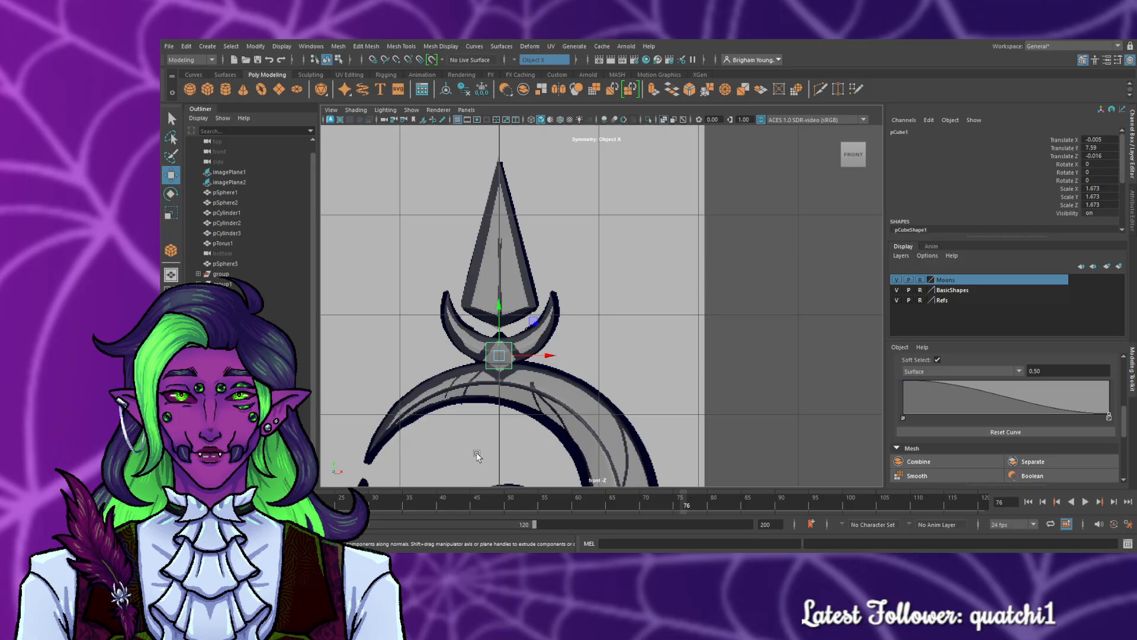
pyautogui.press('e')
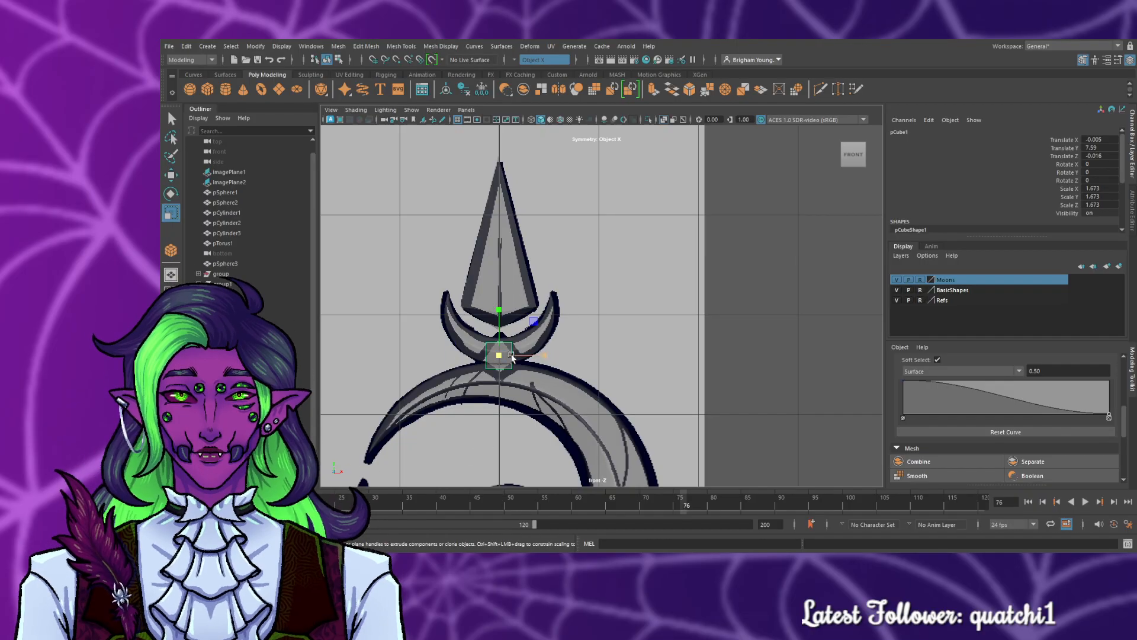
pyautogui.moveTo(539, 342); pyautogui.dragTo(538, 377)
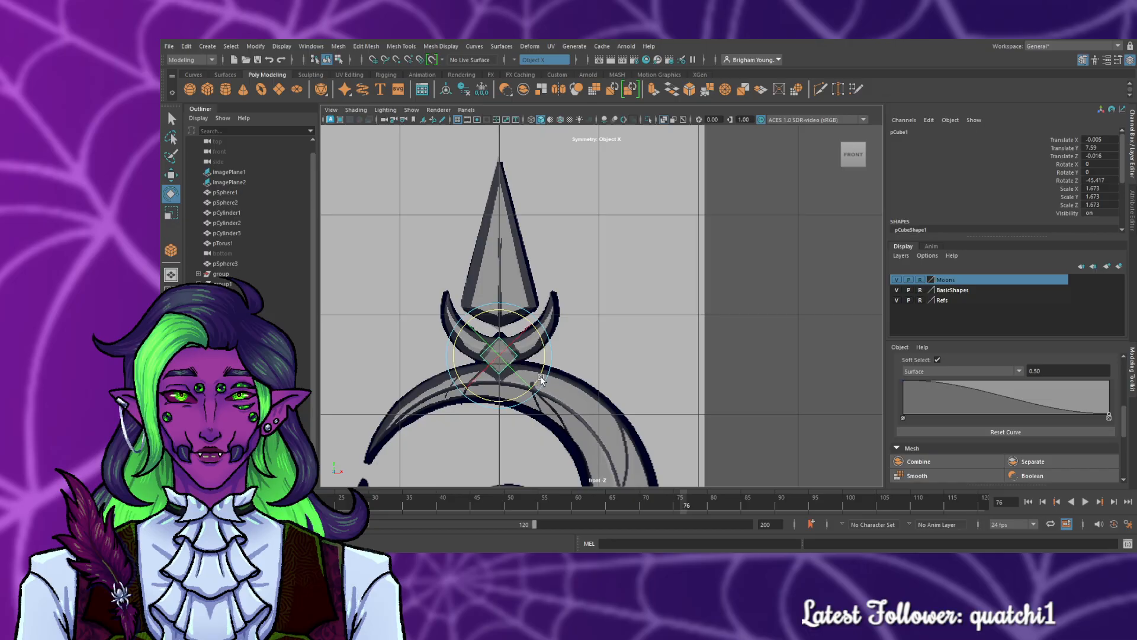
pyautogui.click(1090, 181)
pyautogui.write('-44')
pyautogui.press('Return')
pyautogui.click(1101, 182)
pyautogui.write('45')
pyautogui.press('Return')
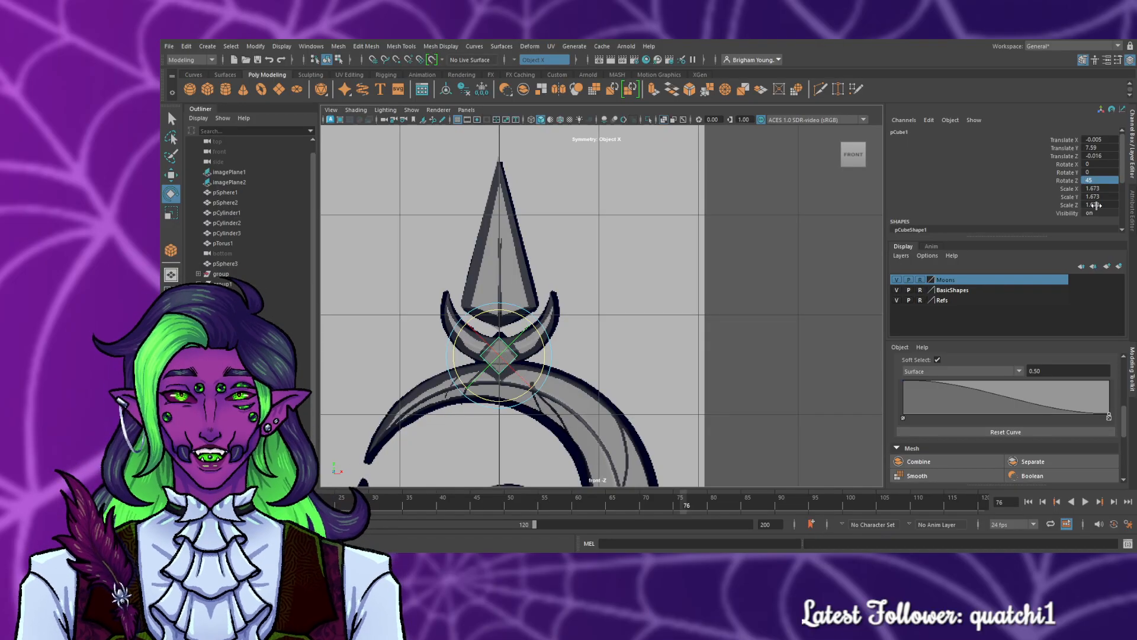
# - Set the cube's Y rotation to 45 degrees so one of its corners faces forward
pyautogui.press('space')
pyautogui.press('space')
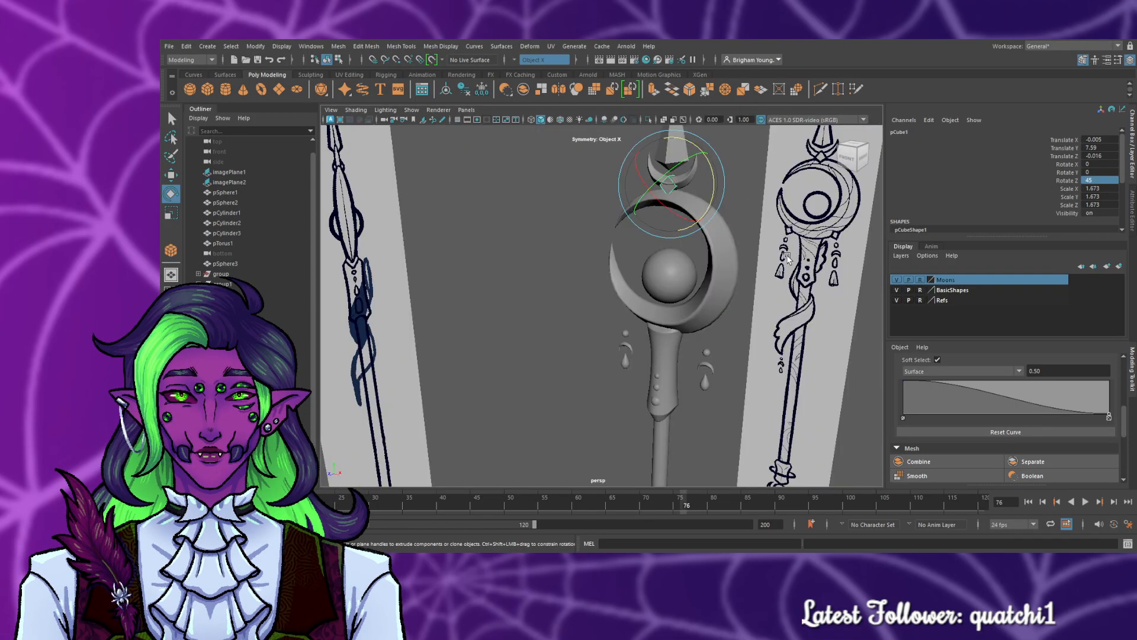
pyautogui.scroll(3, 786, 276)
pyautogui.moveTo(748, 271)
pyautogui.keyDown('alt'); pyautogui.mouseDown()
pyautogui.moveTo(635, 372)
pyautogui.moveTo(724, 294)
pyautogui.moveTo(681, 292)
pyautogui.mouseUp(); pyautogui.keyUp('alt')
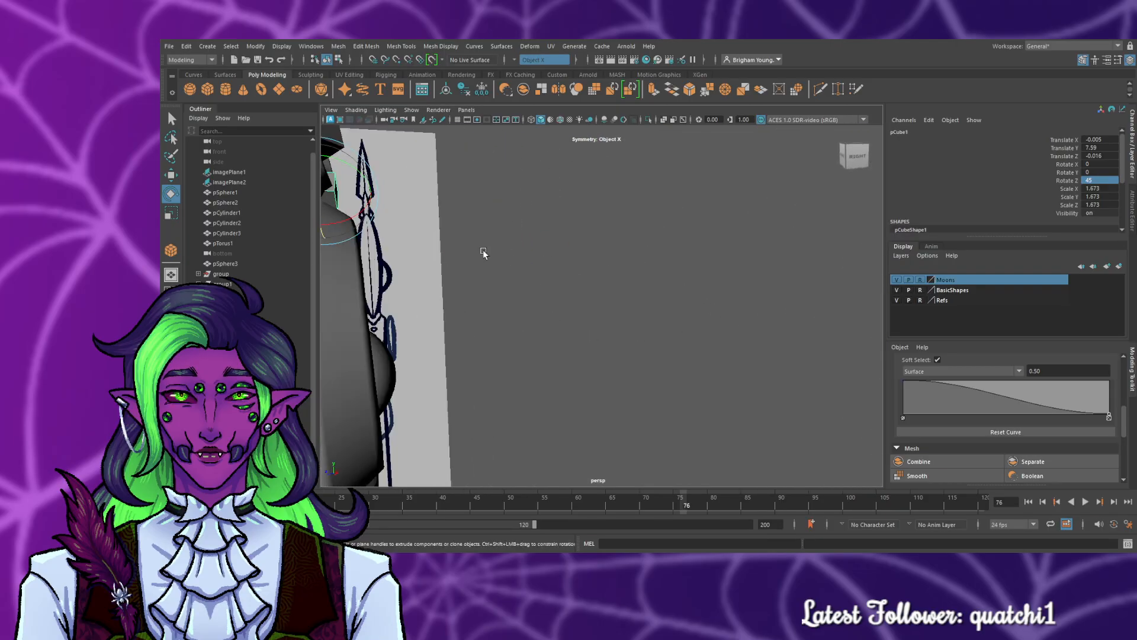
pyautogui.moveTo(482, 254)
pyautogui.keyDown('alt'); pyautogui.mouseDown()
pyautogui.moveTo(605, 279)
pyautogui.moveTo(518, 315)
pyautogui.moveTo(615, 324)
pyautogui.mouseUp(); pyautogui.keyUp('alt')
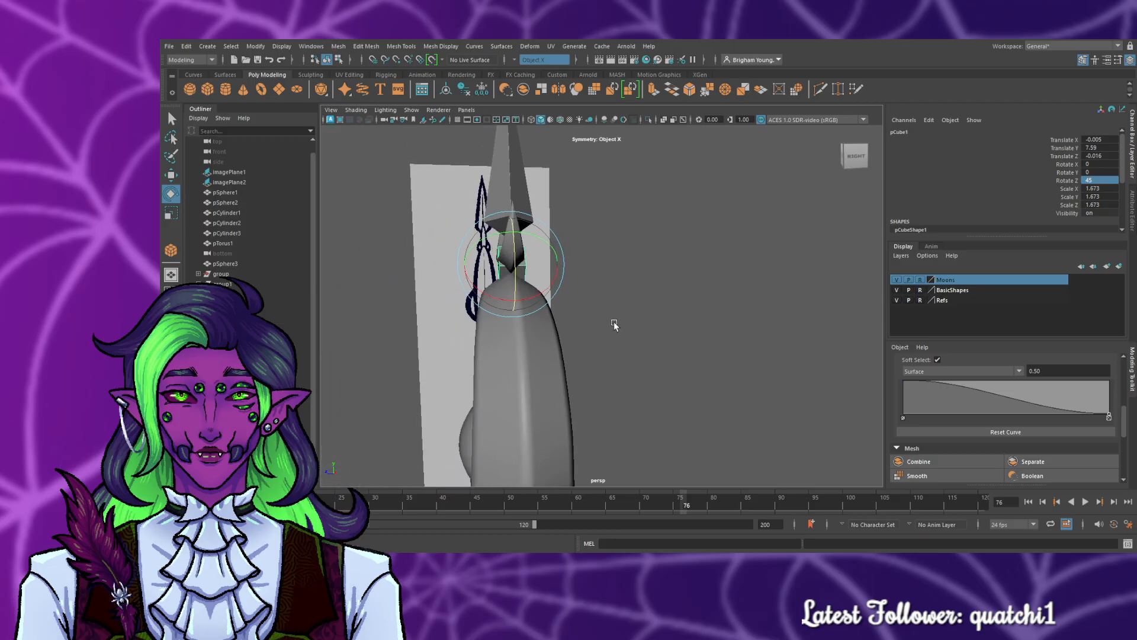
pyautogui.click(1097, 173)
pyautogui.write('-1')
pyautogui.moveTo(681, 267); pyautogui.dragTo(661, 266, button='middle')
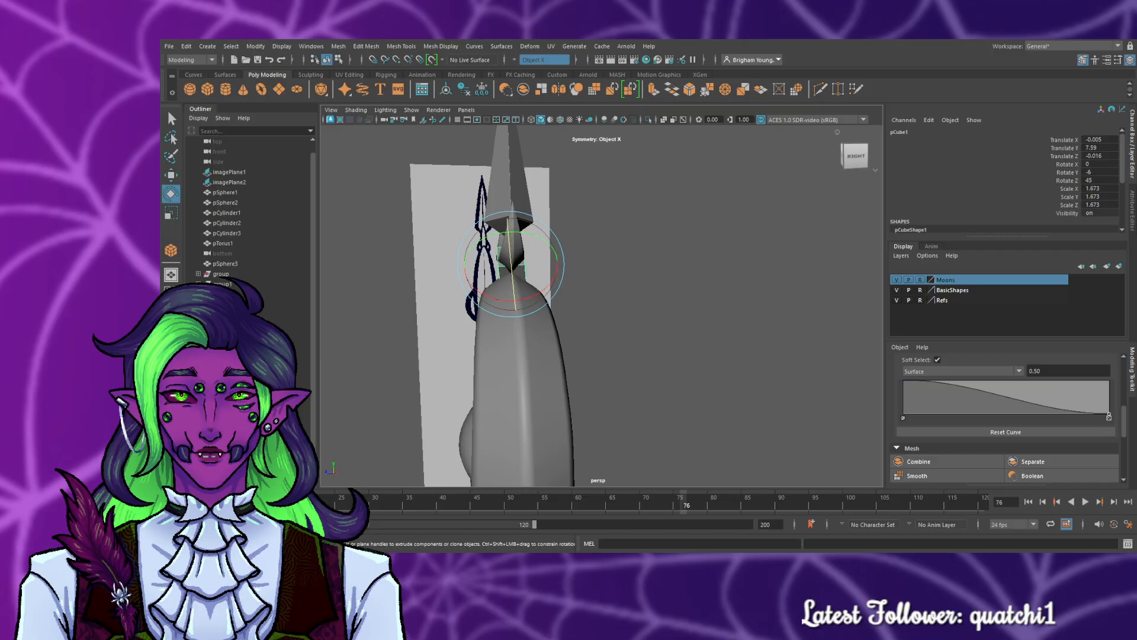
pyautogui.click(1097, 171)
pyautogui.write('45')
pyautogui.press('Return')
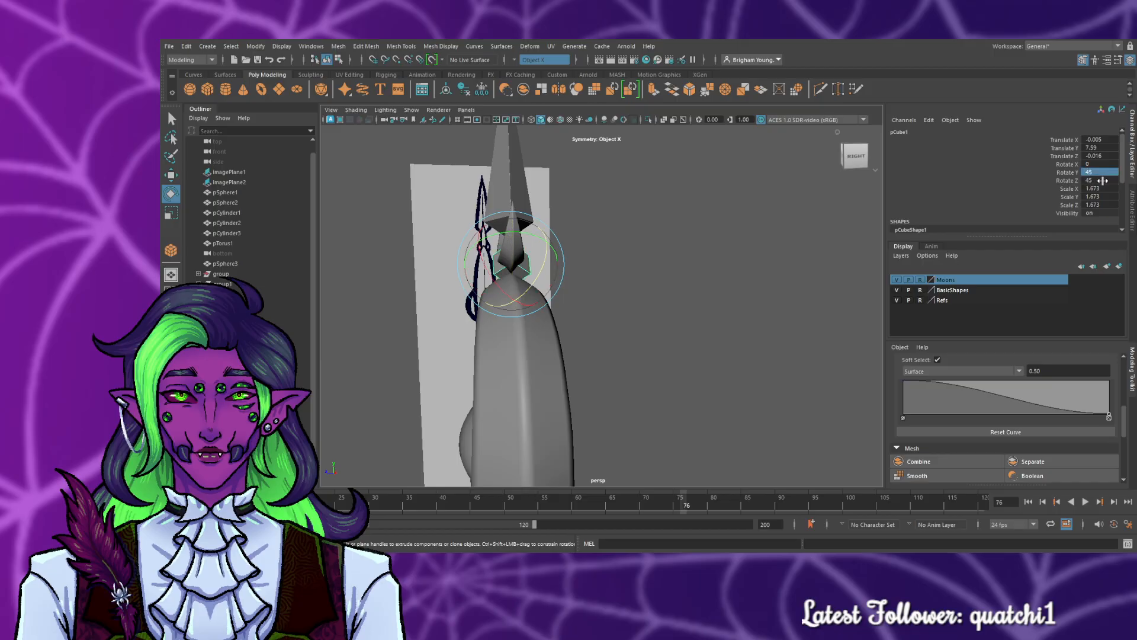
# - Lower the rotated cube in the side view onto the joint between crescent and large moon, at Y 7.495
pyautogui.press('space')
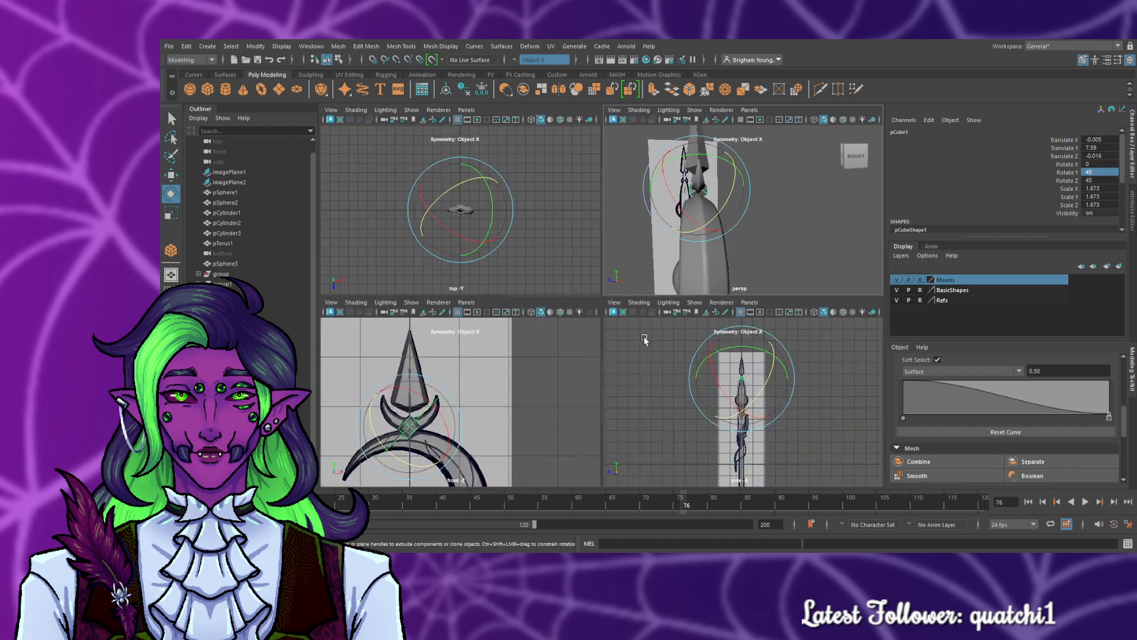
pyautogui.press('space')
pyautogui.scroll(3, 621, 291)
pyautogui.scroll(2, 622, 291)
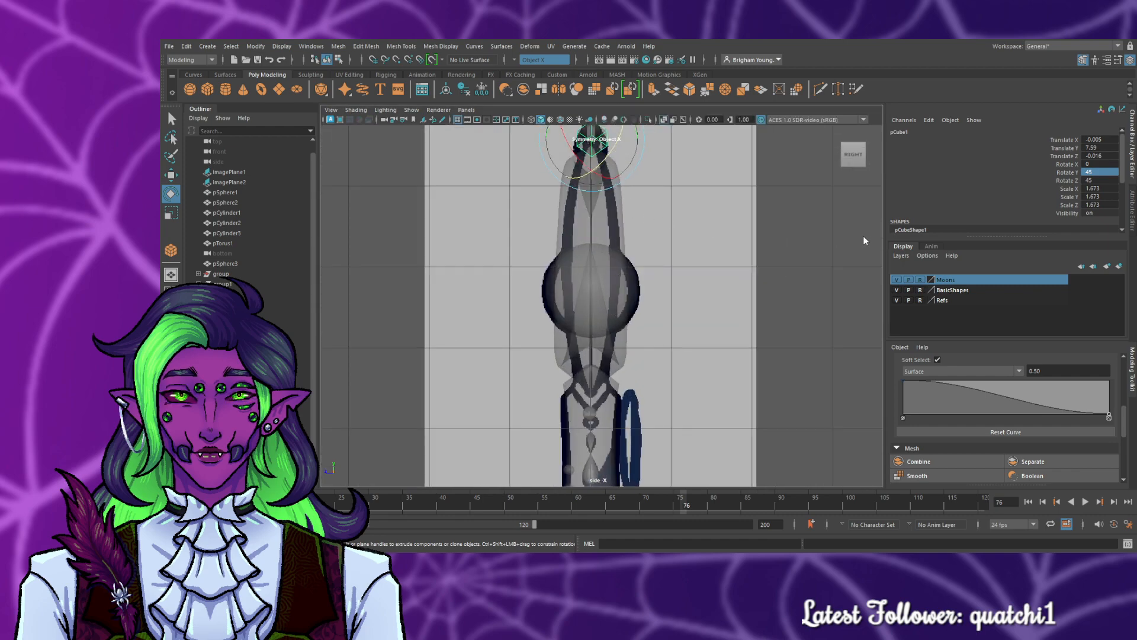
pyautogui.click(841, 232)
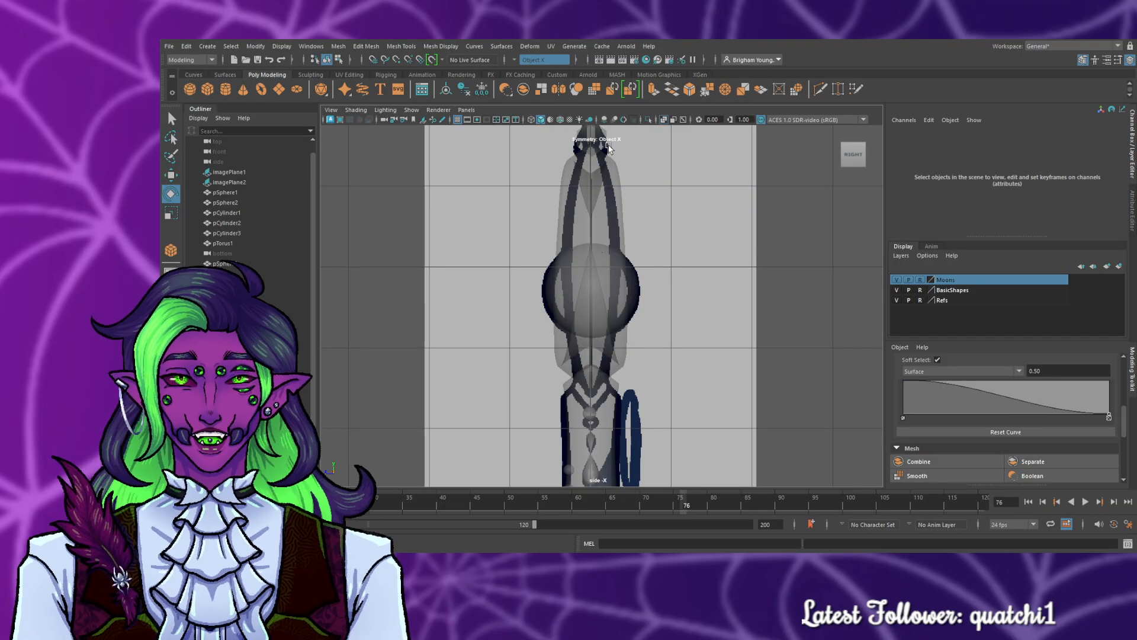
pyautogui.click(609, 148)
pyautogui.press('w')
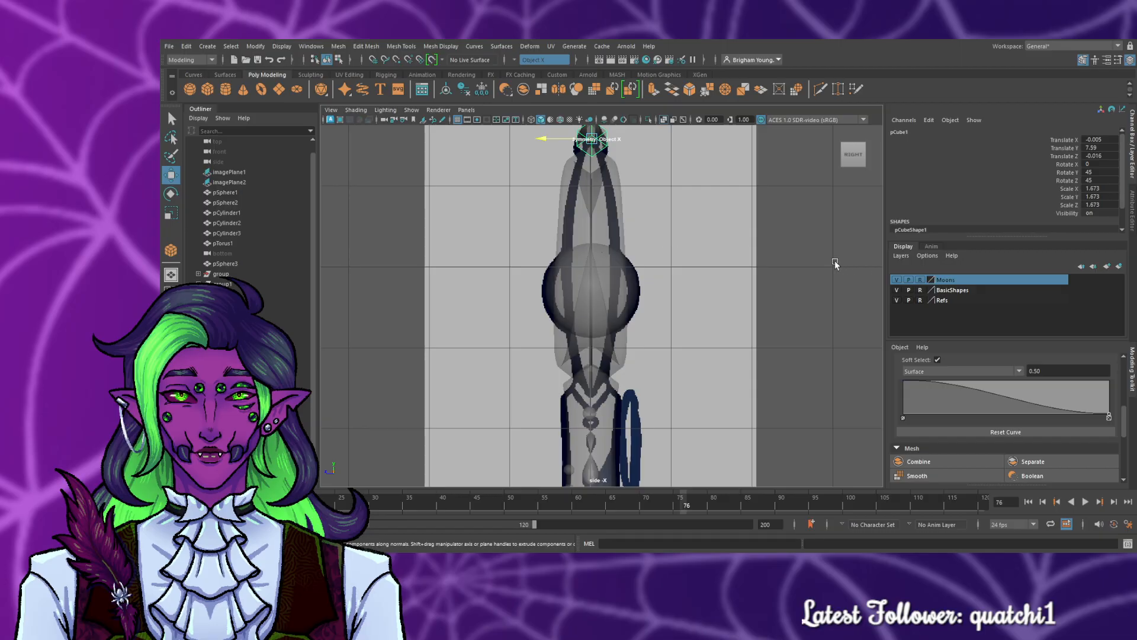
pyautogui.keyDown('alt'); pyautogui.moveTo(684, 195); pyautogui.dragTo(674, 318, button='middle'); pyautogui.keyUp('alt')
pyautogui.scroll(4, 601, 265)
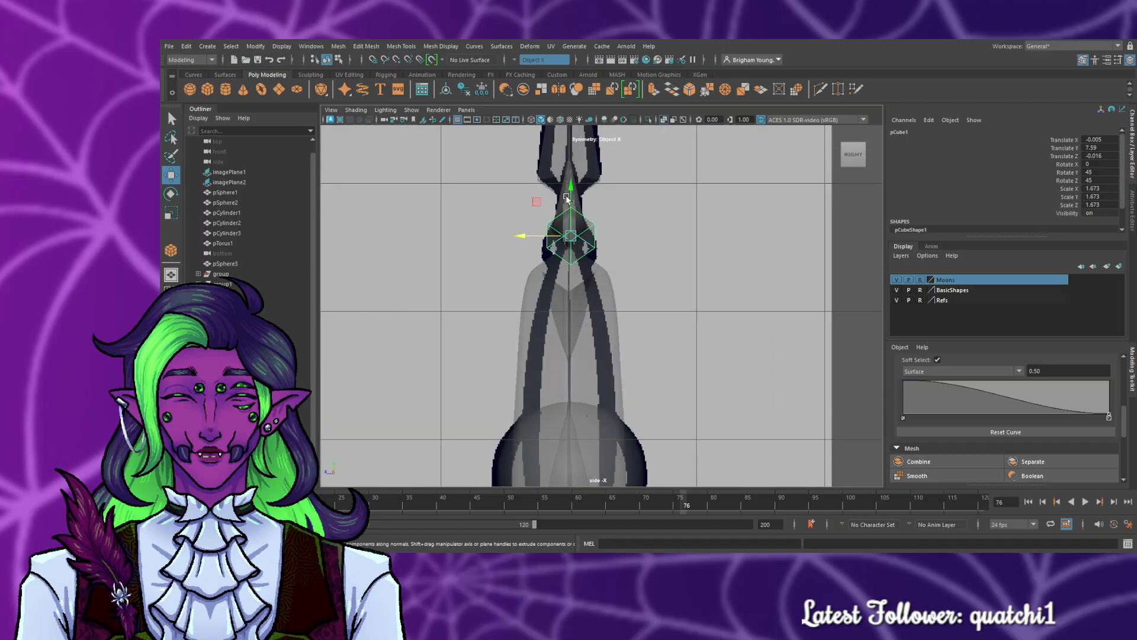
pyautogui.moveTo(570, 198); pyautogui.dragTo(570, 210)
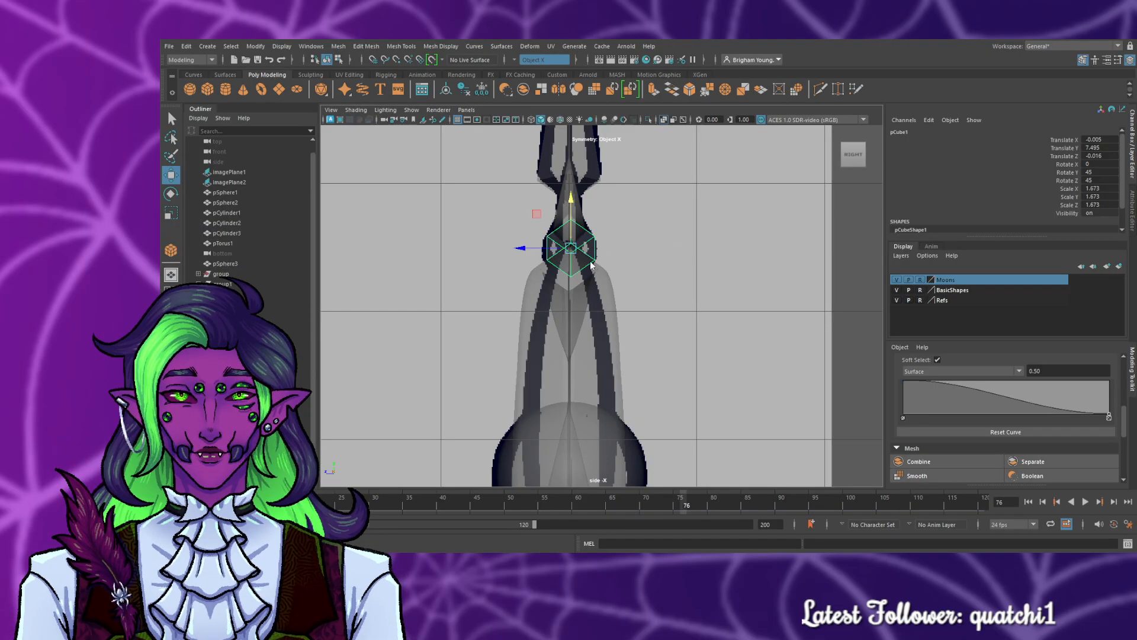
# - Turn off Object X symmetry and raise the cube's top vertex in the side view toward the base of the spike
pyautogui.press('F9')
pyautogui.moveTo(558, 206)
pyautogui.mouseDown()
pyautogui.moveTo(575, 223)
pyautogui.moveTo(567, 190)
pyautogui.mouseUp()
pyautogui.hotkey('ctrl', 'z')
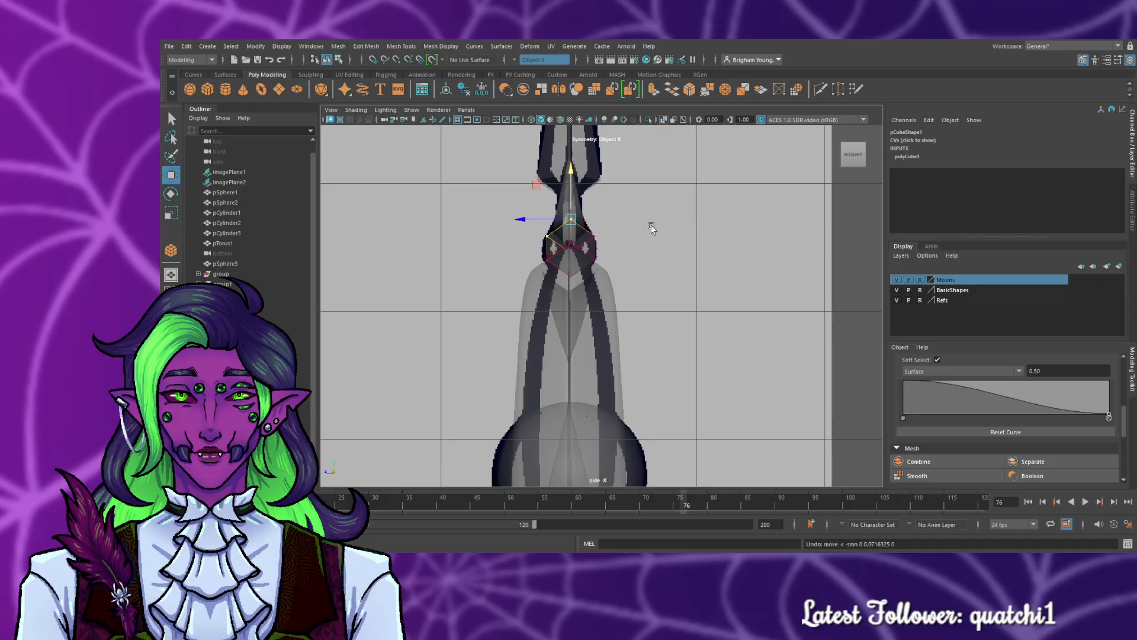
pyautogui.click(540, 63)
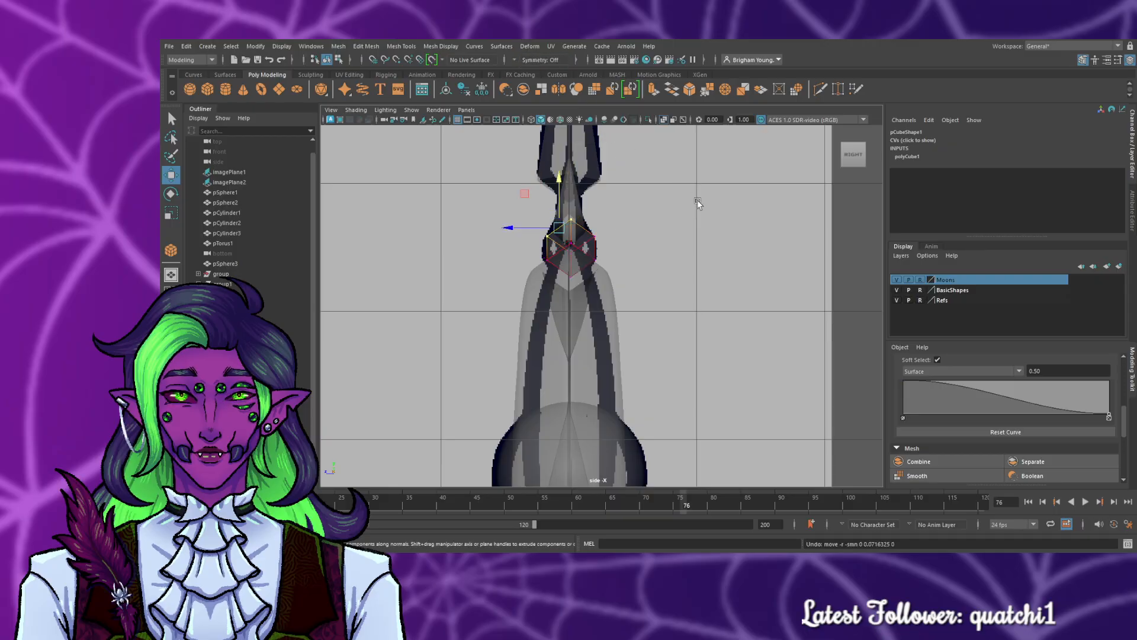
pyautogui.click(698, 200)
pyautogui.moveTo(552, 207); pyautogui.dragTo(572, 185)
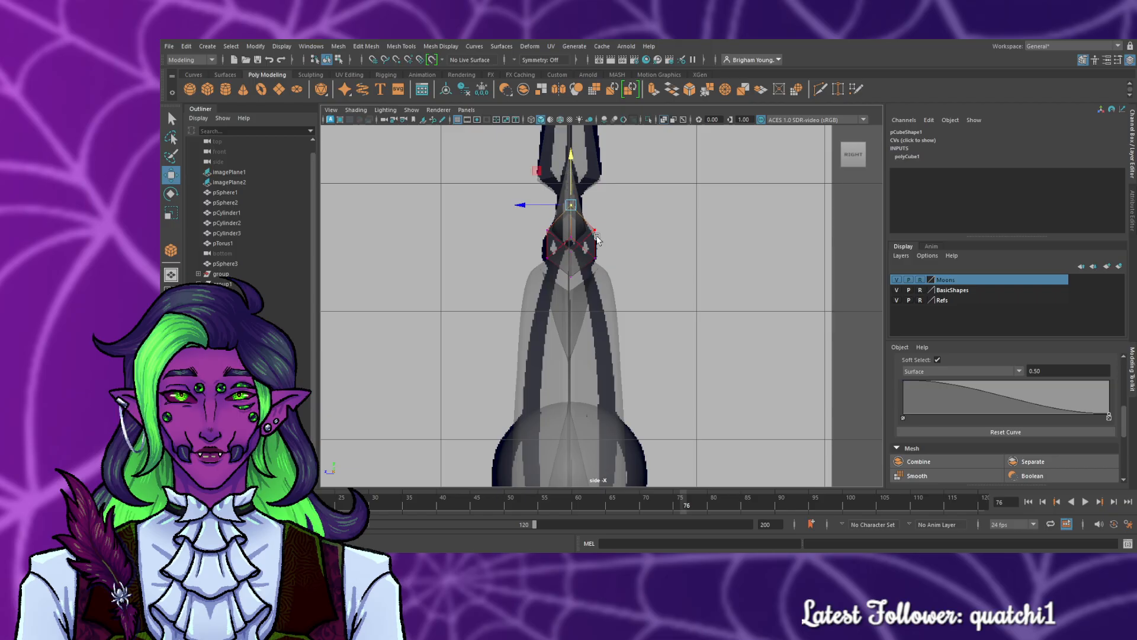
# - Return the cube to object selection and slide it sideways in the front view to X -0.028
pyautogui.press('space')
pyautogui.press('space')
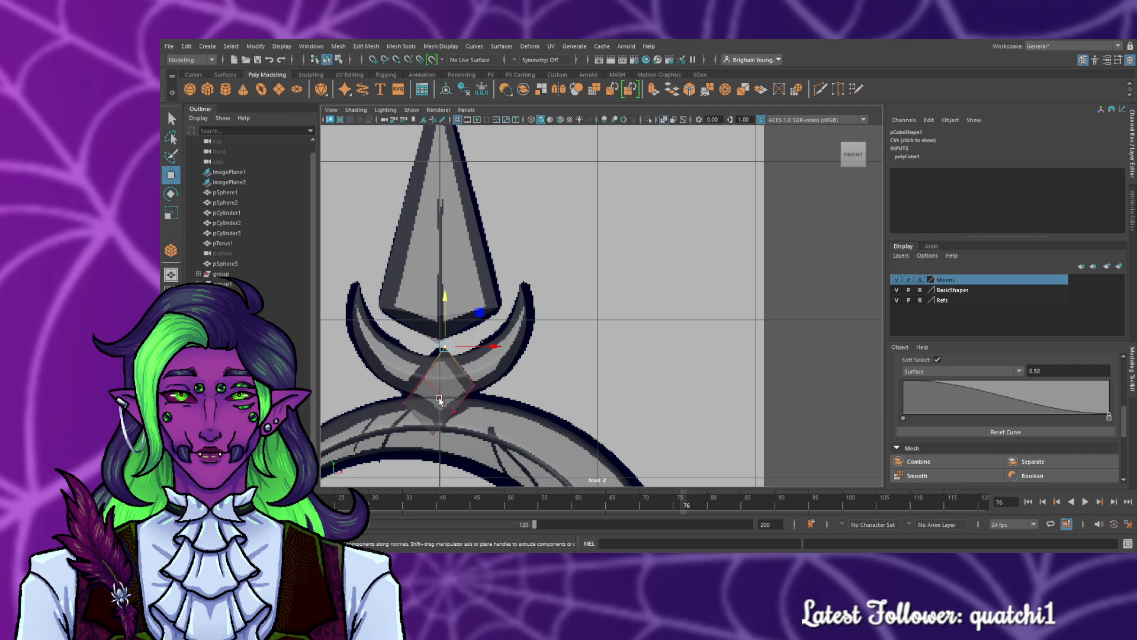
pyautogui.press('F8')
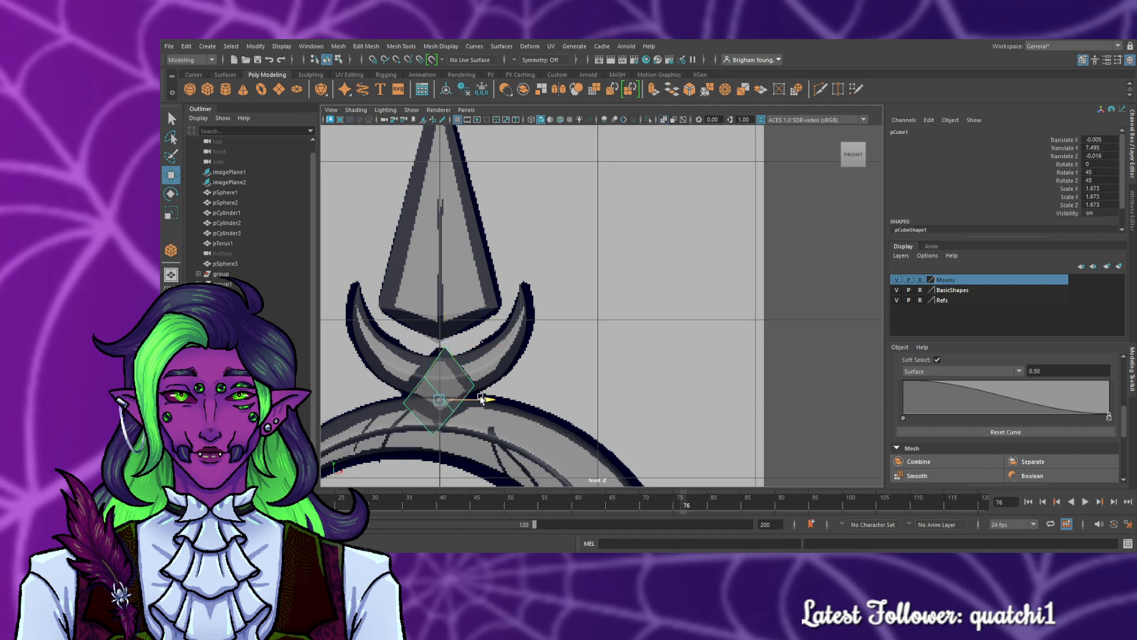
pyautogui.press('space')
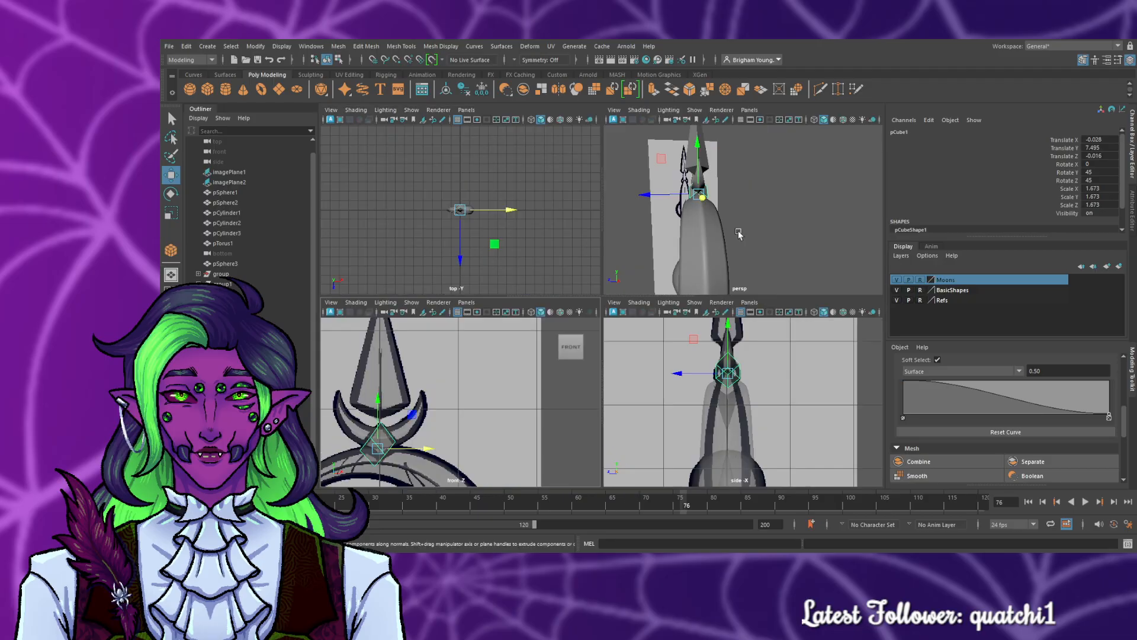
# - Remove the reshaped cube from between the top crescent and the large moon
pyautogui.press('space')
pyautogui.keyDown('alt'); pyautogui.moveTo(726, 347); pyautogui.dragTo(539, 337); pyautogui.keyUp('alt')
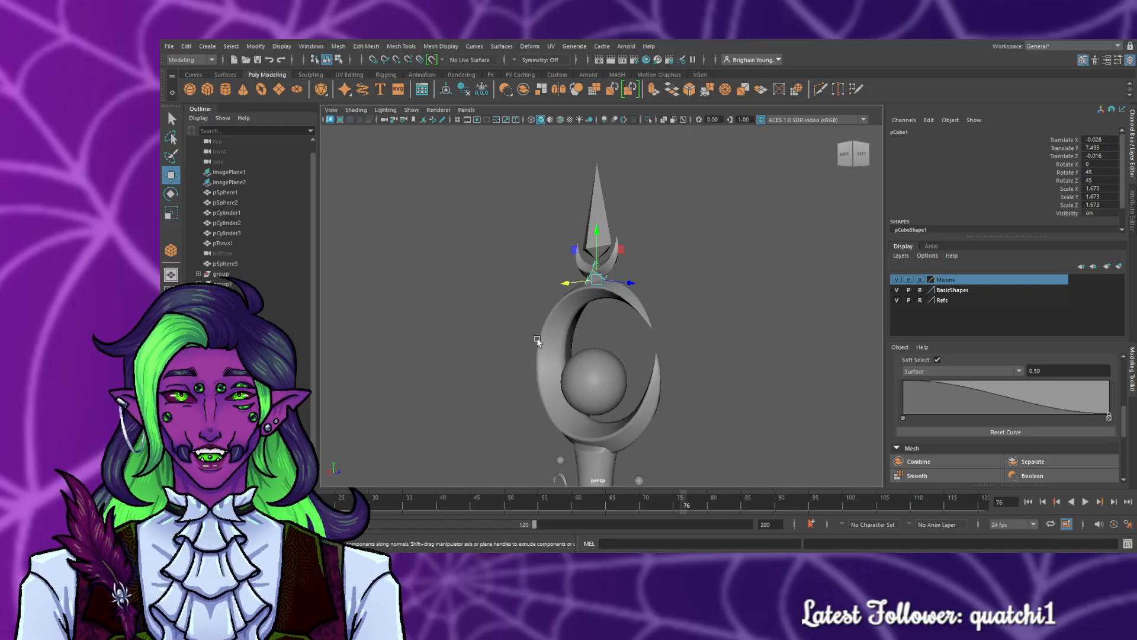
pyautogui.click(537, 338)
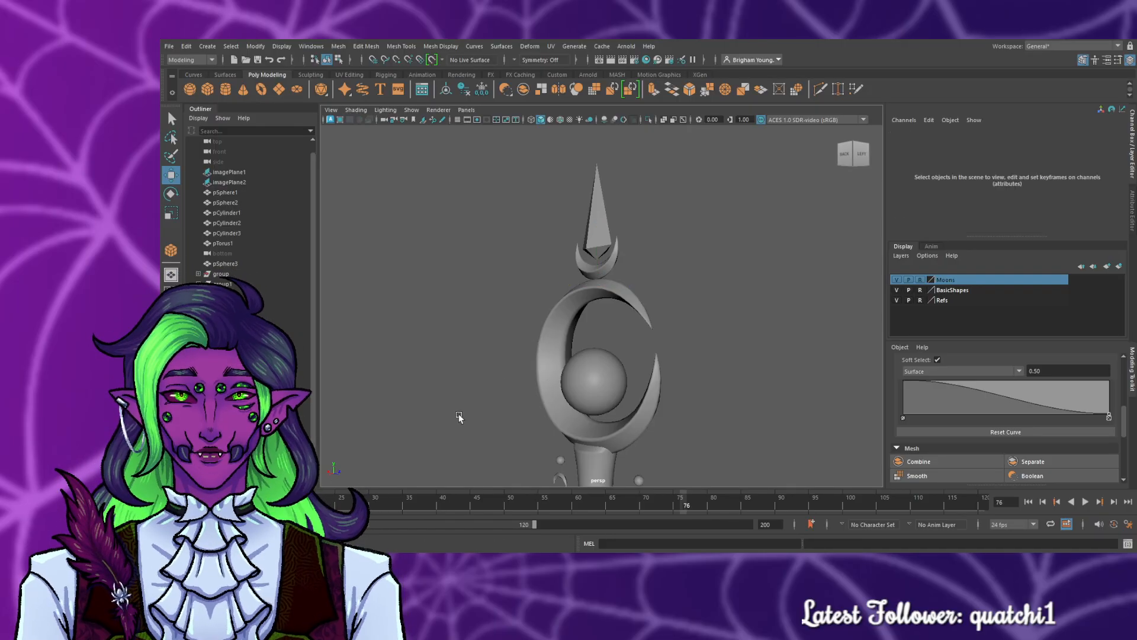
# - Draw a new polygon pyramid beside the polearm and move it to Y 6.954, Z 6.976
pyautogui.keyDown('alt'); pyautogui.moveTo(459, 413); pyautogui.dragTo(681, 427); pyautogui.keyUp('alt')
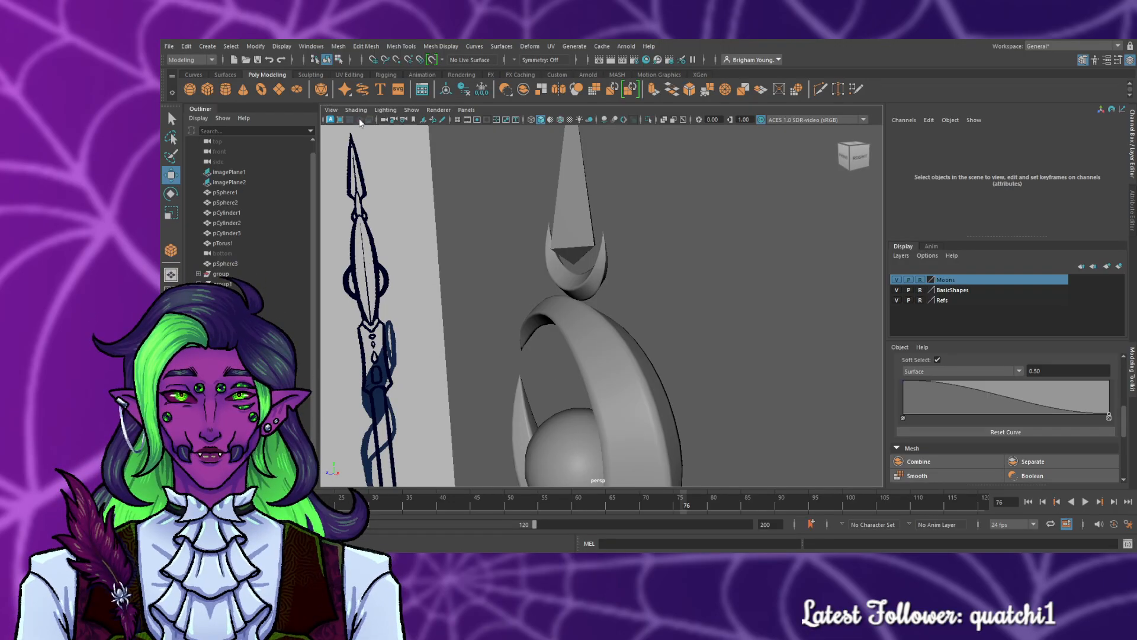
pyautogui.press('y')
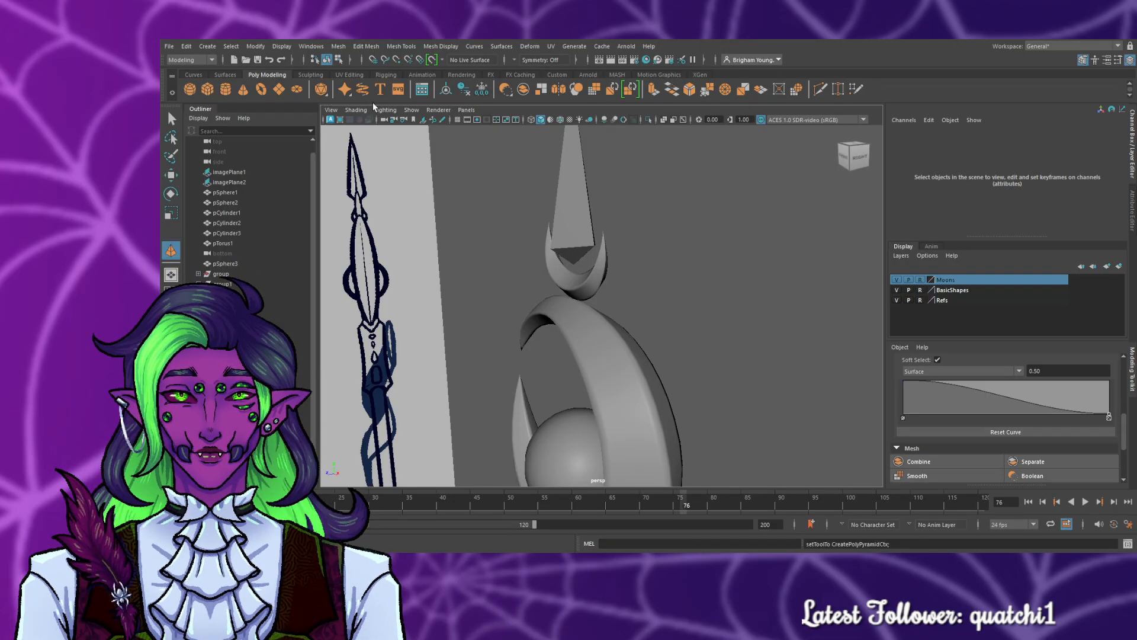
pyautogui.scroll(2, 565, 313)
pyautogui.scroll(-5, 566, 312)
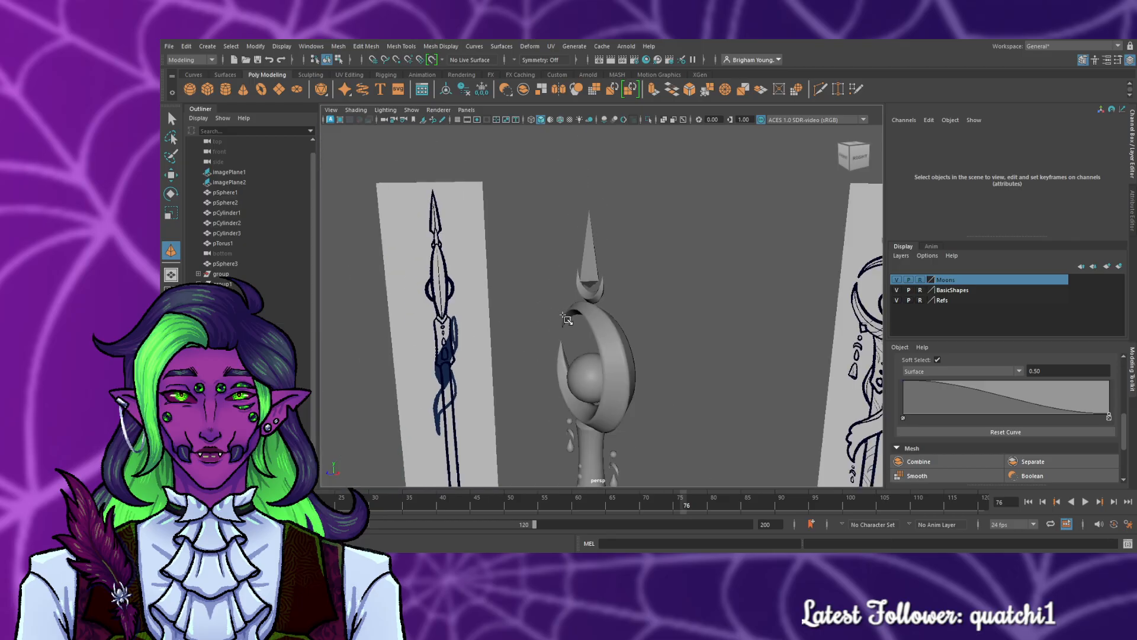
pyautogui.keyDown('alt'); pyautogui.moveTo(697, 437); pyautogui.dragTo(724, 305, button='middle'); pyautogui.keyUp('alt')
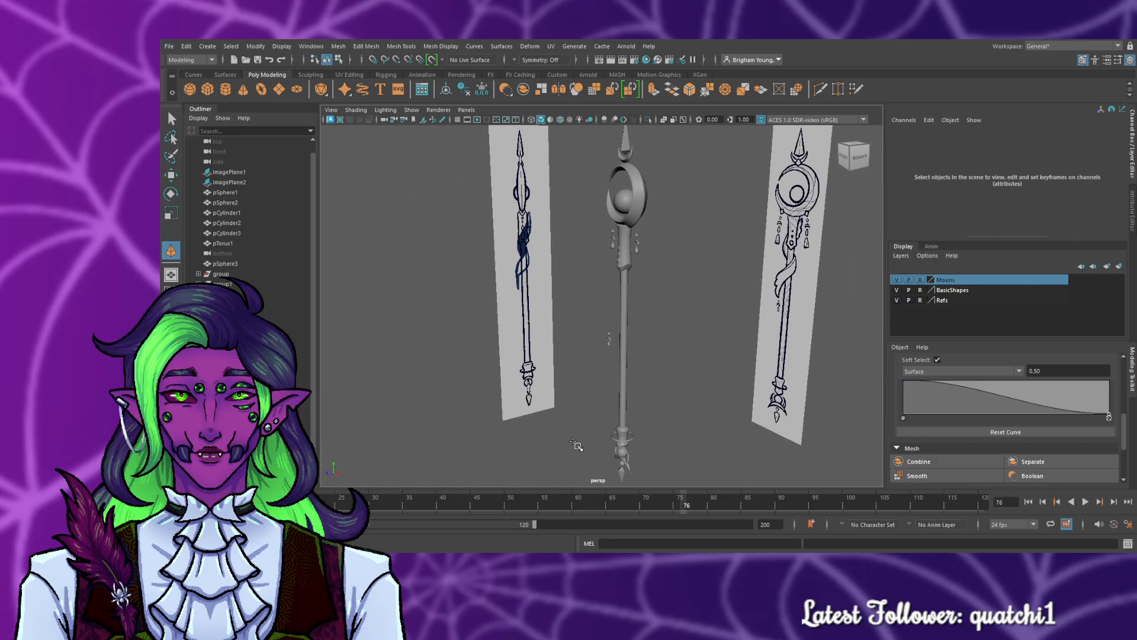
pyautogui.moveTo(573, 439); pyautogui.dragTo(600, 170)
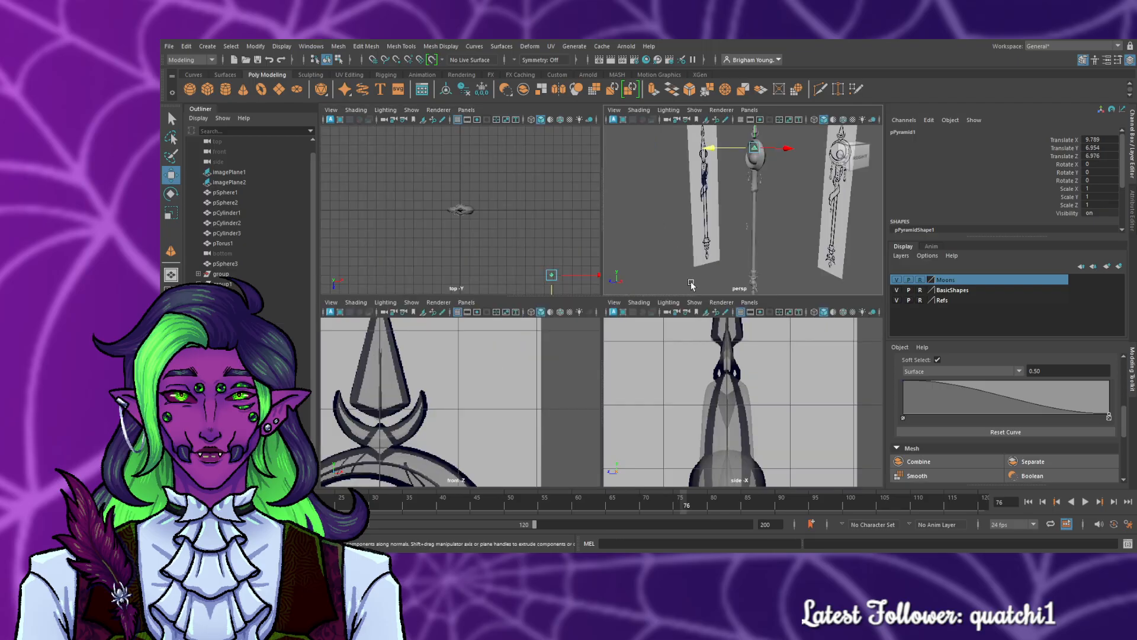
# - Move the pyramid in the side view onto the polearm's centre line below the spike, at Y 7.673, Z -0.002
pyautogui.press('space')
pyautogui.press('space')
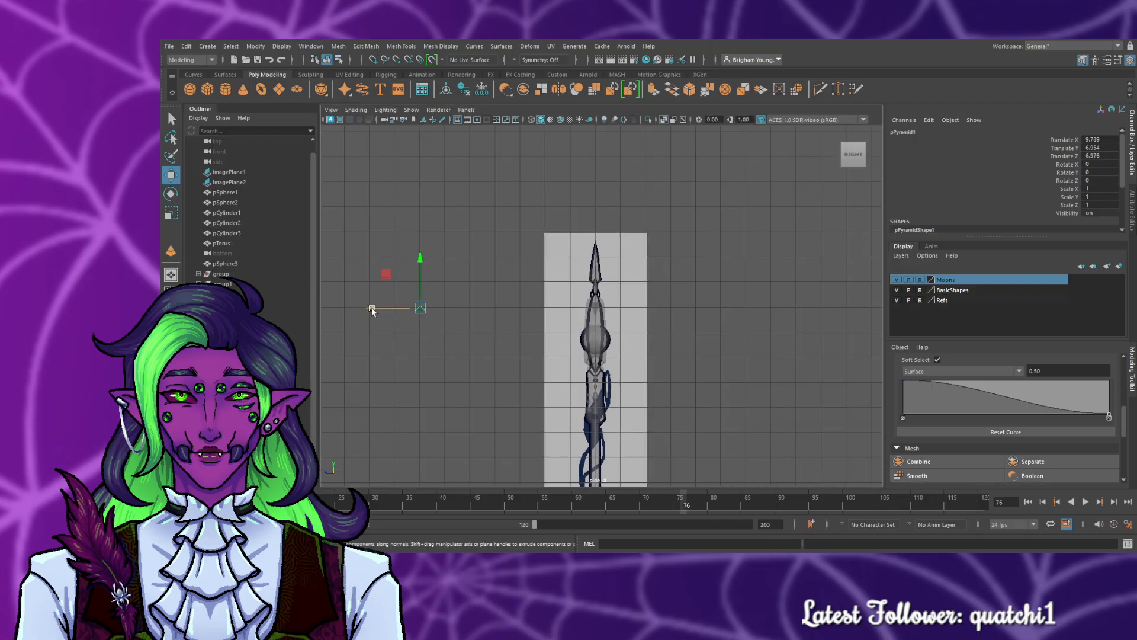
pyautogui.moveTo(374, 308); pyautogui.dragTo(583, 226)
pyautogui.scroll(8, 575, 295)
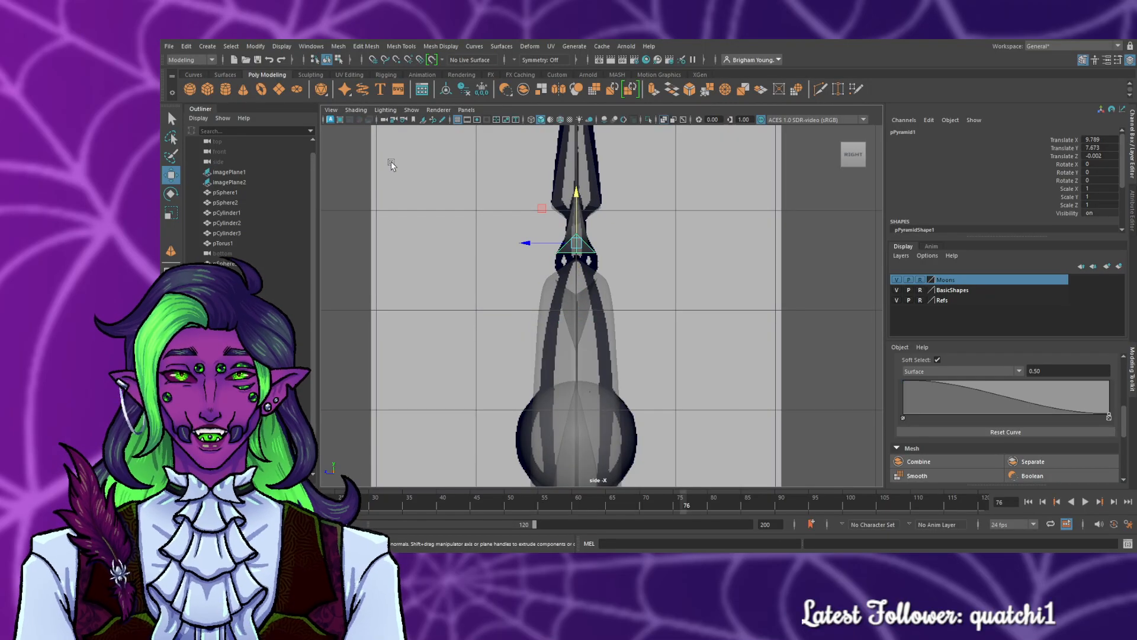
# - Undo the pyramid's moves and its creation
pyautogui.hotkey('ctrl', 'z')
pyautogui.hotkey('ctrl', 'z')
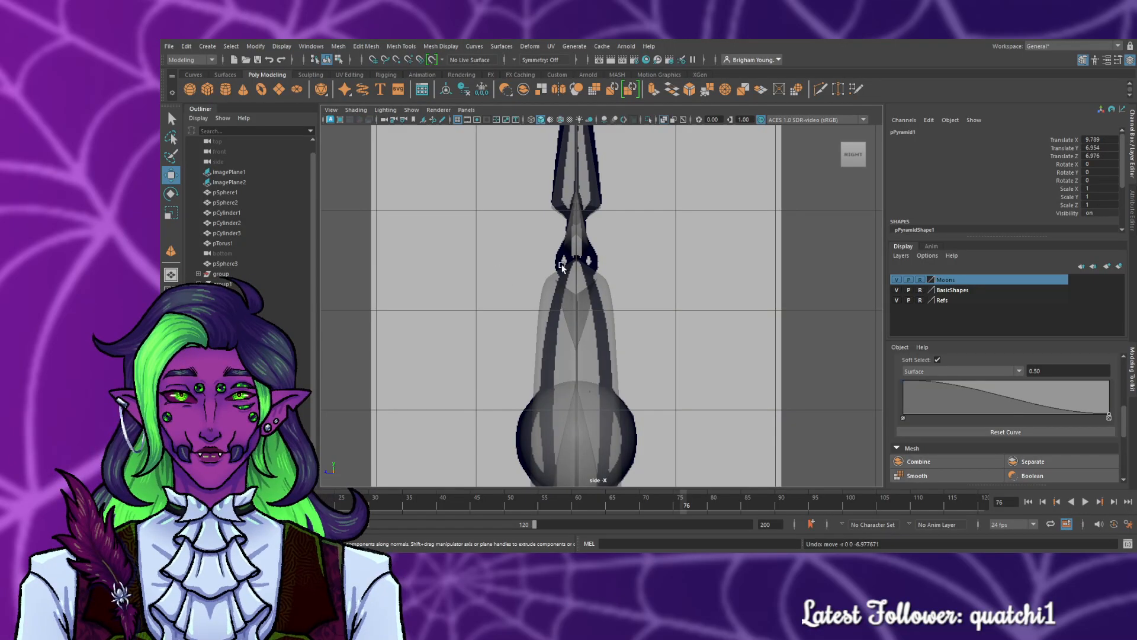
pyautogui.press('space')
pyautogui.press('space')
pyautogui.hotkey('ctrl', 'z')
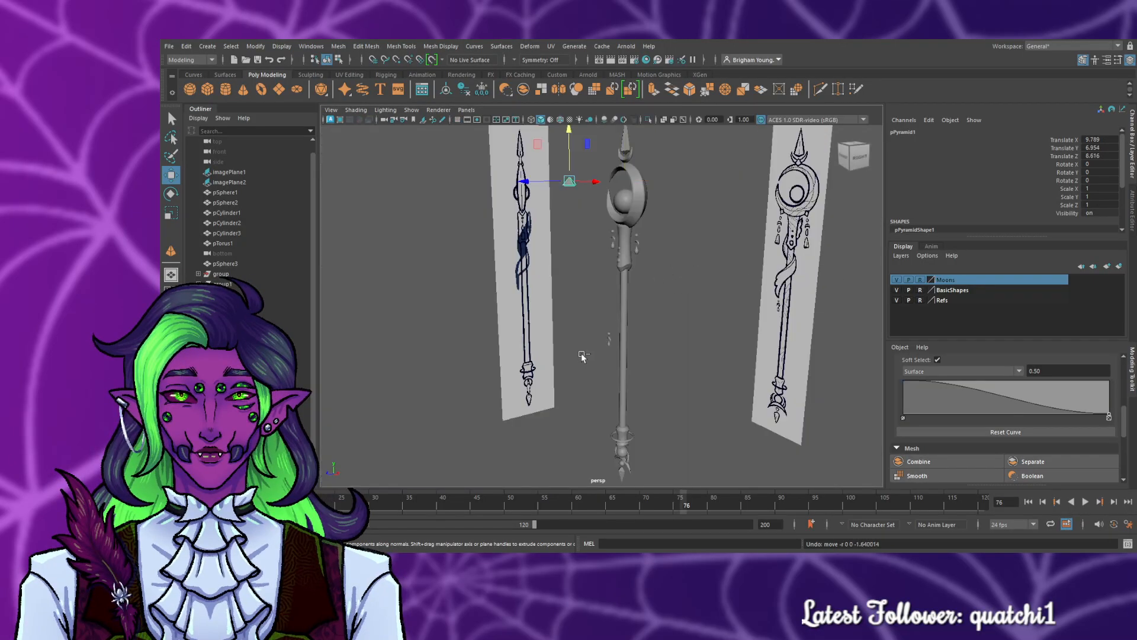
pyautogui.hotkey('ctrl', 'z')
pyautogui.hotkey('ctrl', 'z')
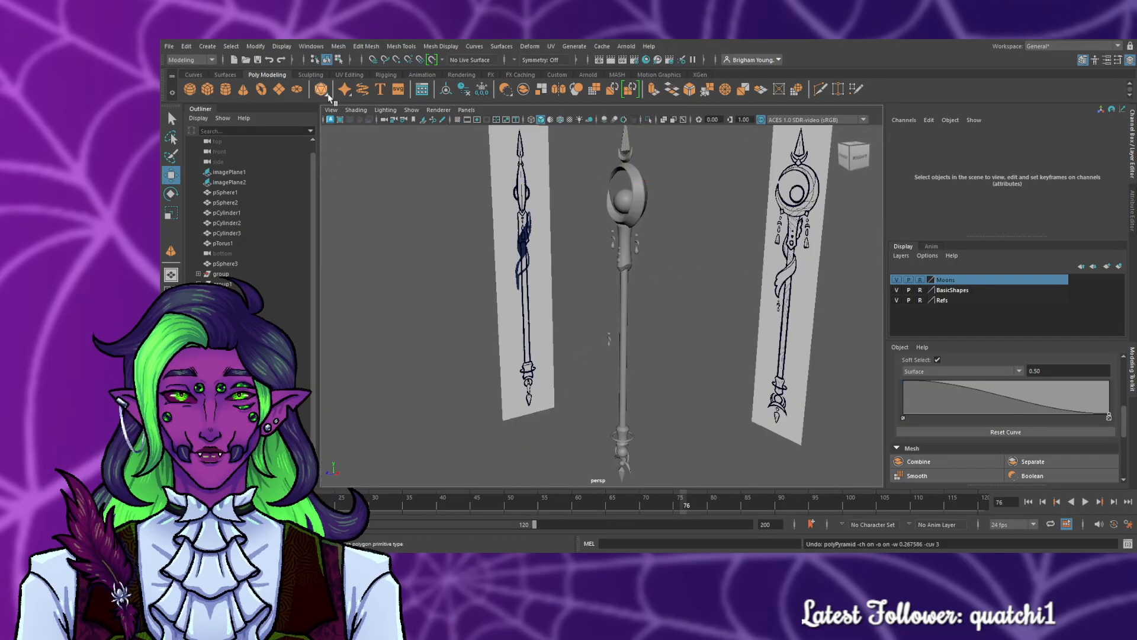
# - Try a polygon prism beside the polearm's lower end as the joint's base shape, undoing both attempts
pyautogui.click(383, 111)
pyautogui.moveTo(569, 407); pyautogui.dragTo(576, 409)
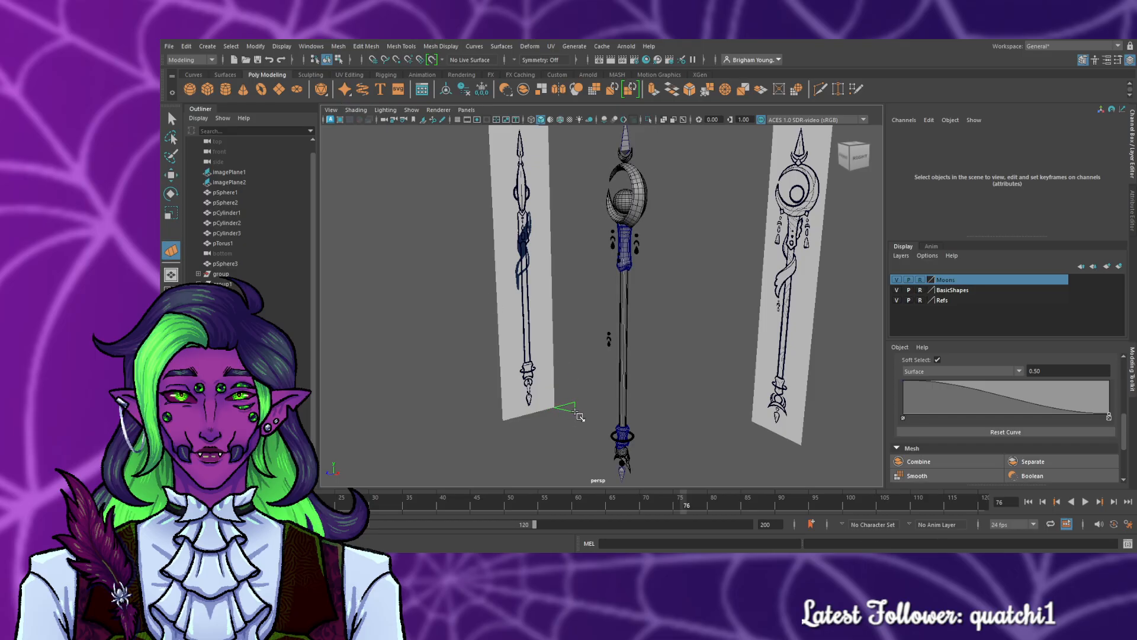
pyautogui.moveTo(579, 416)
pyautogui.mouseDown()
pyautogui.moveTo(607, 431)
pyautogui.moveTo(567, 403)
pyautogui.mouseUp()
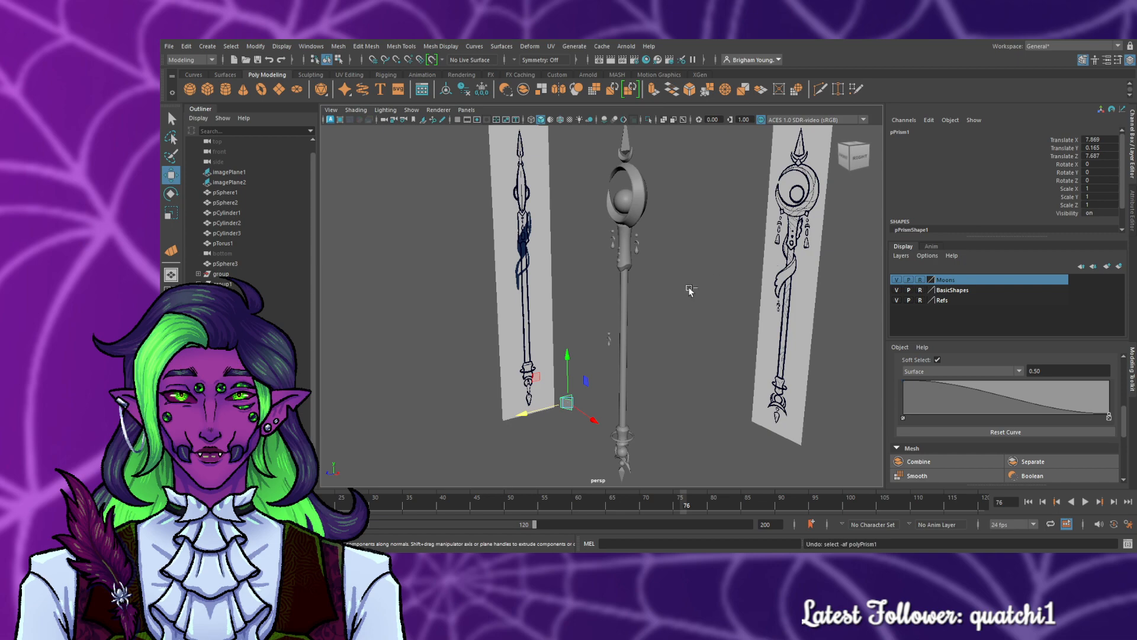
pyautogui.hotkey('ctrl', 'z')
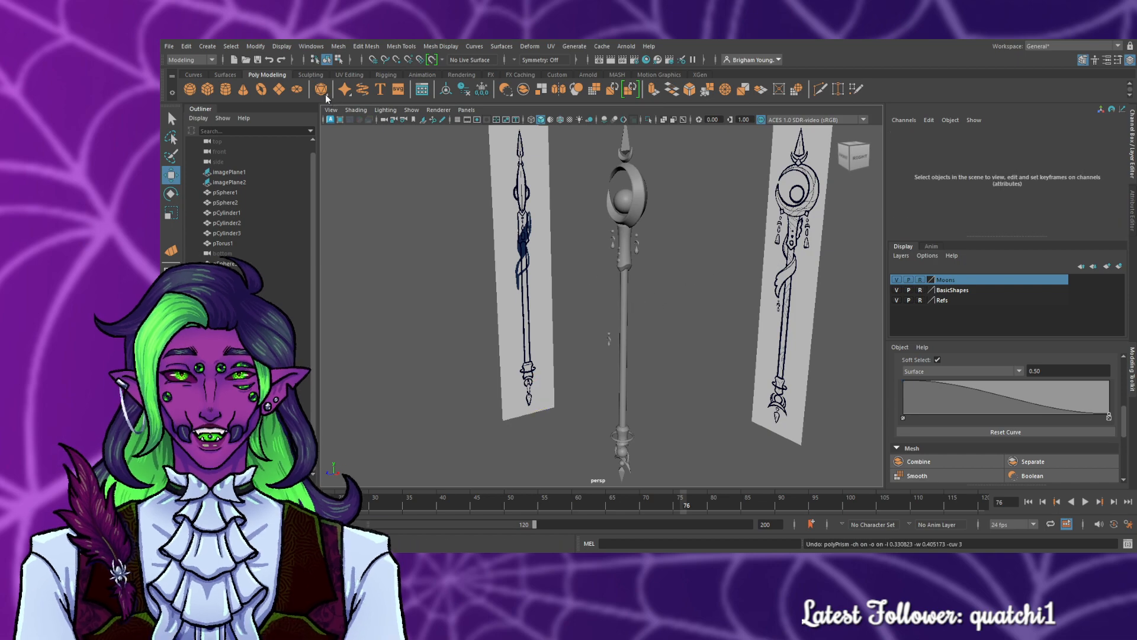
pyautogui.click(321, 89)
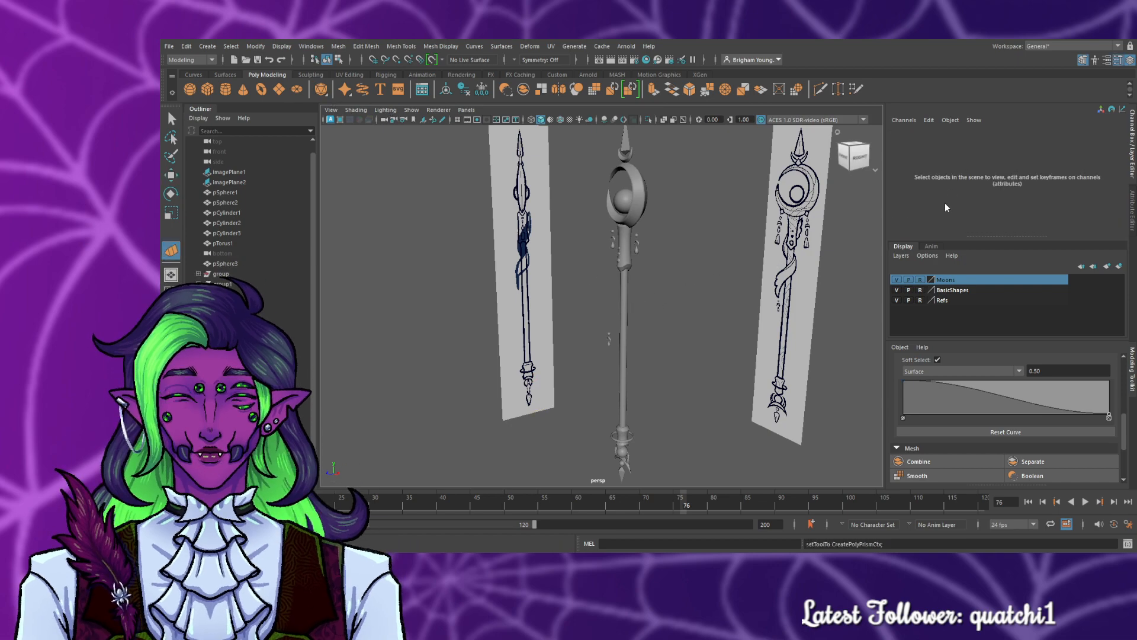
pyautogui.moveTo(568, 413); pyautogui.dragTo(574, 412)
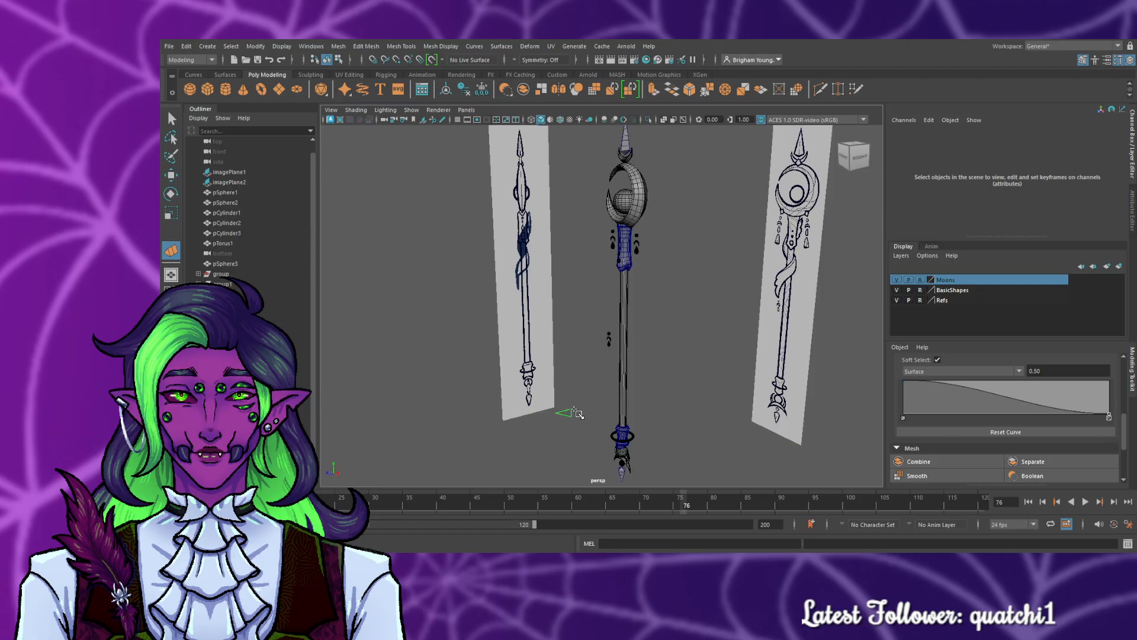
pyautogui.click(582, 382)
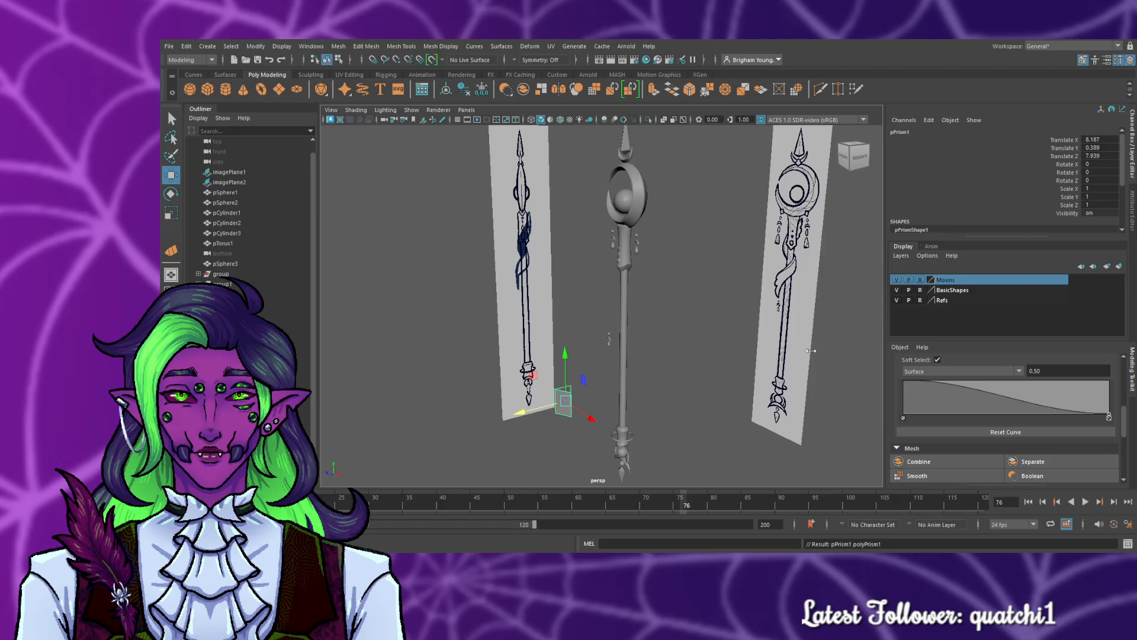
pyautogui.hotkey('ctrl', 'z')
pyautogui.hotkey('ctrl', 'z')
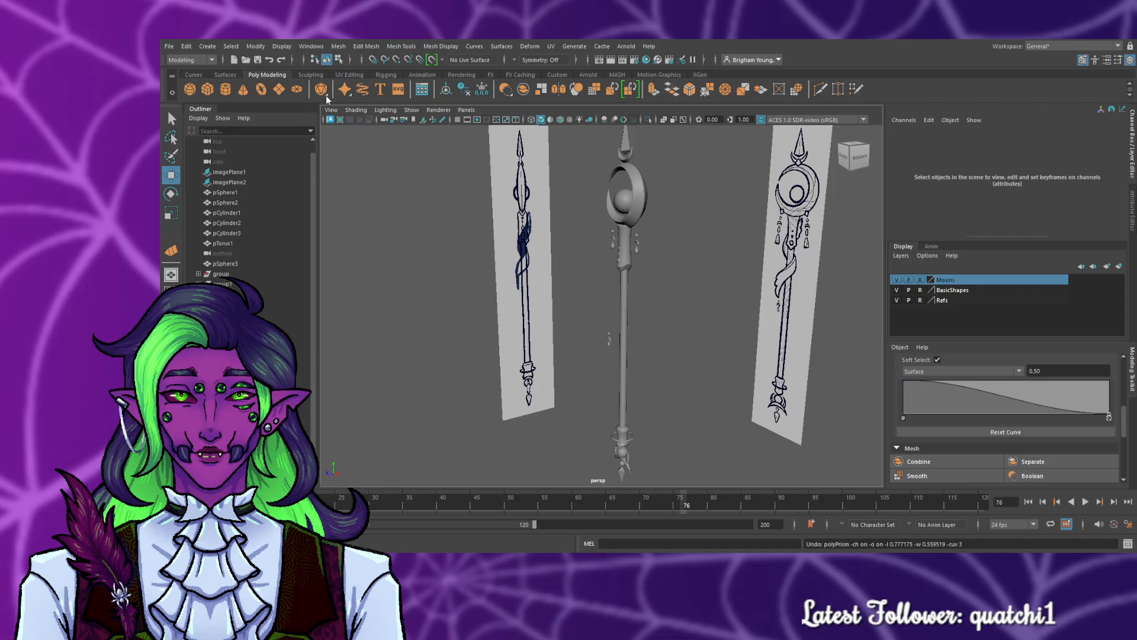
# - Draw a new polygon pyramid beside the polearm's lower end and reduce its Subdivisions Caps to 2
pyautogui.click(392, 102)
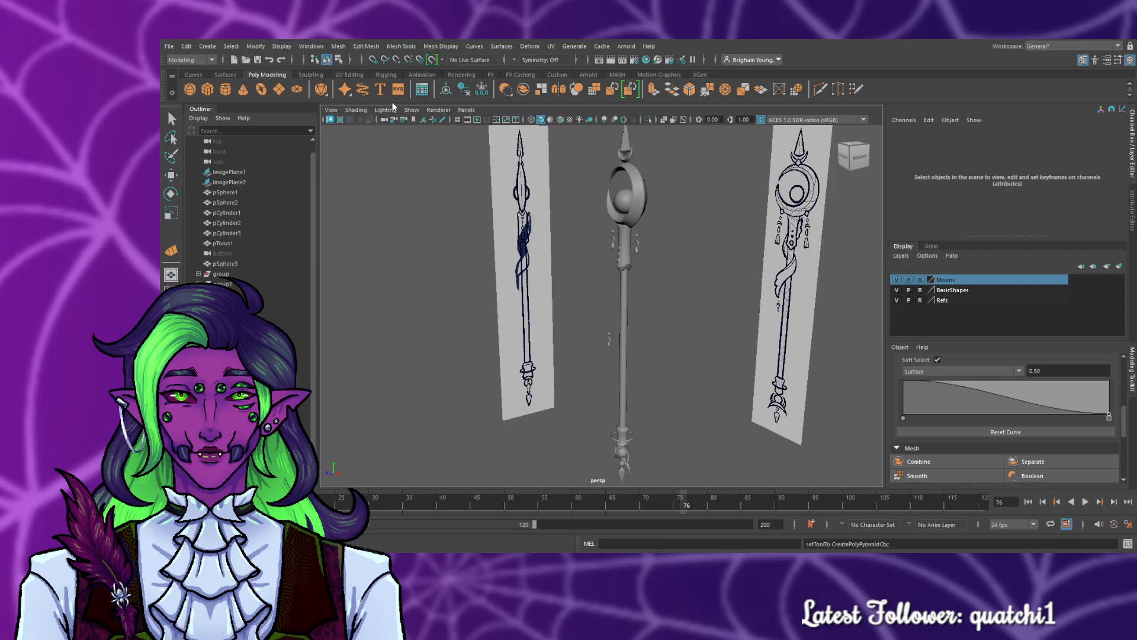
pyautogui.moveTo(569, 419); pyautogui.dragTo(579, 418)
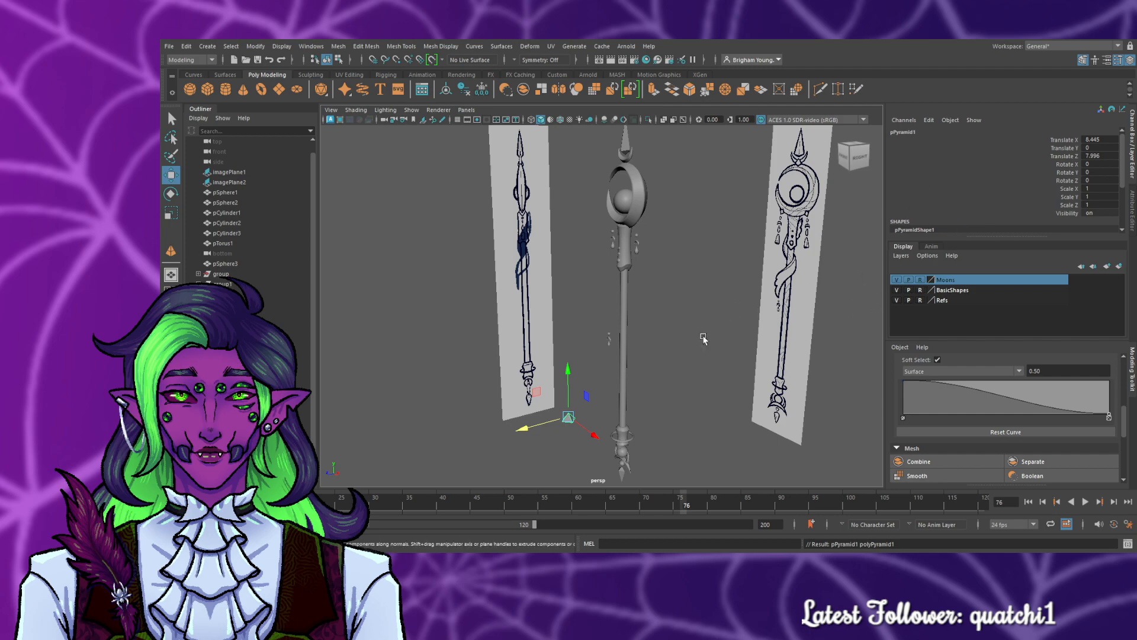
pyautogui.keyDown('alt'); pyautogui.moveTo(704, 339); pyautogui.dragTo(640, 384); pyautogui.keyUp('alt')
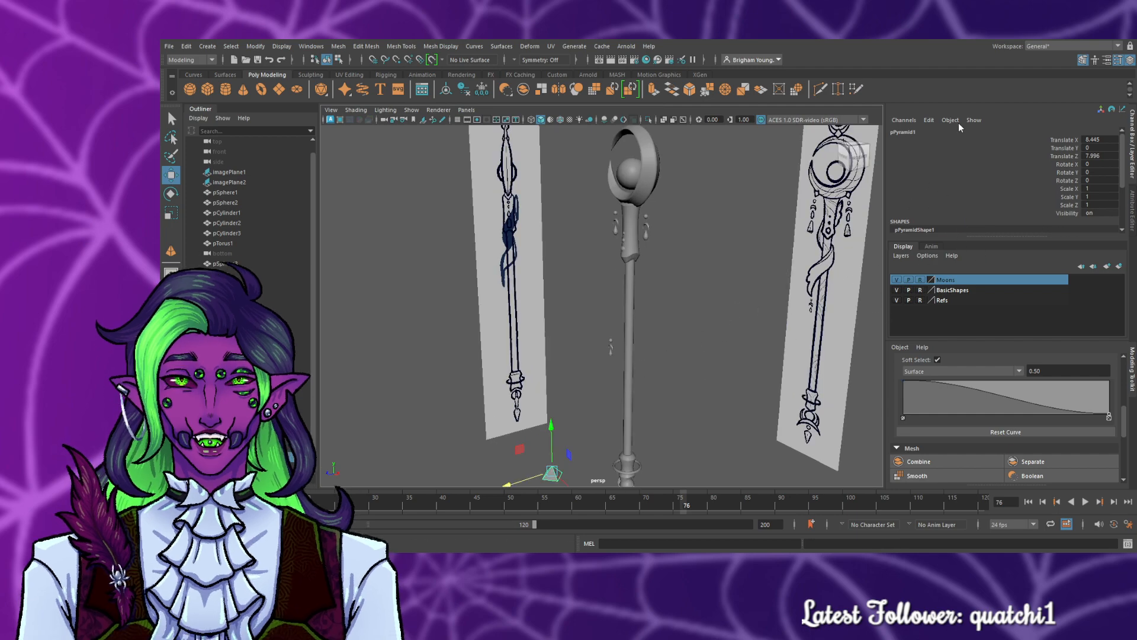
pyautogui.click(1132, 209)
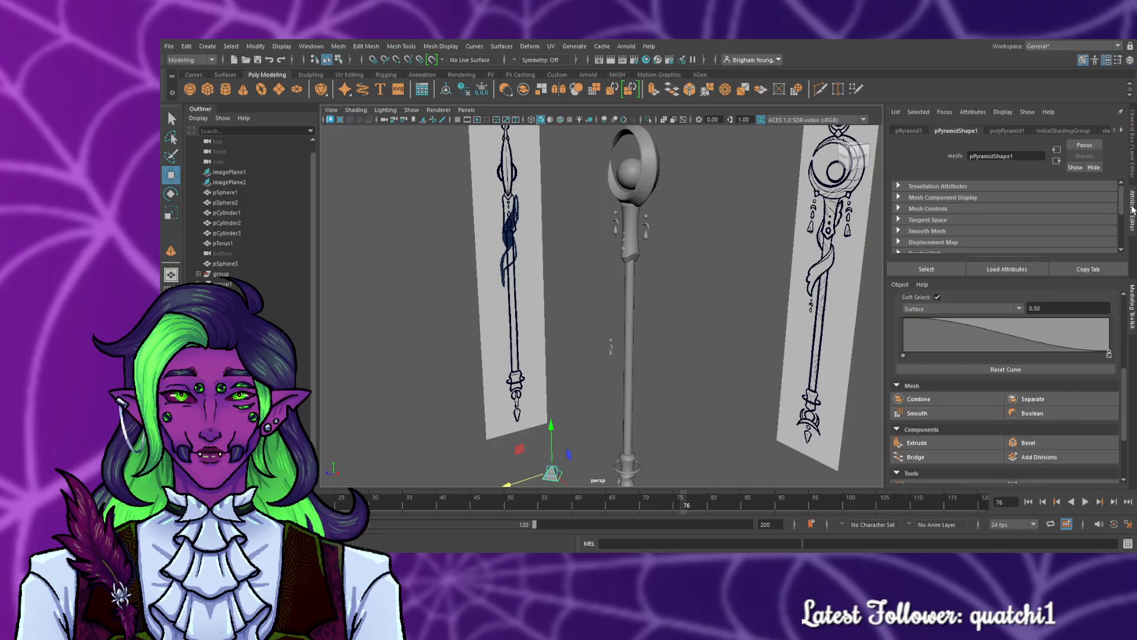
pyautogui.click(1001, 131)
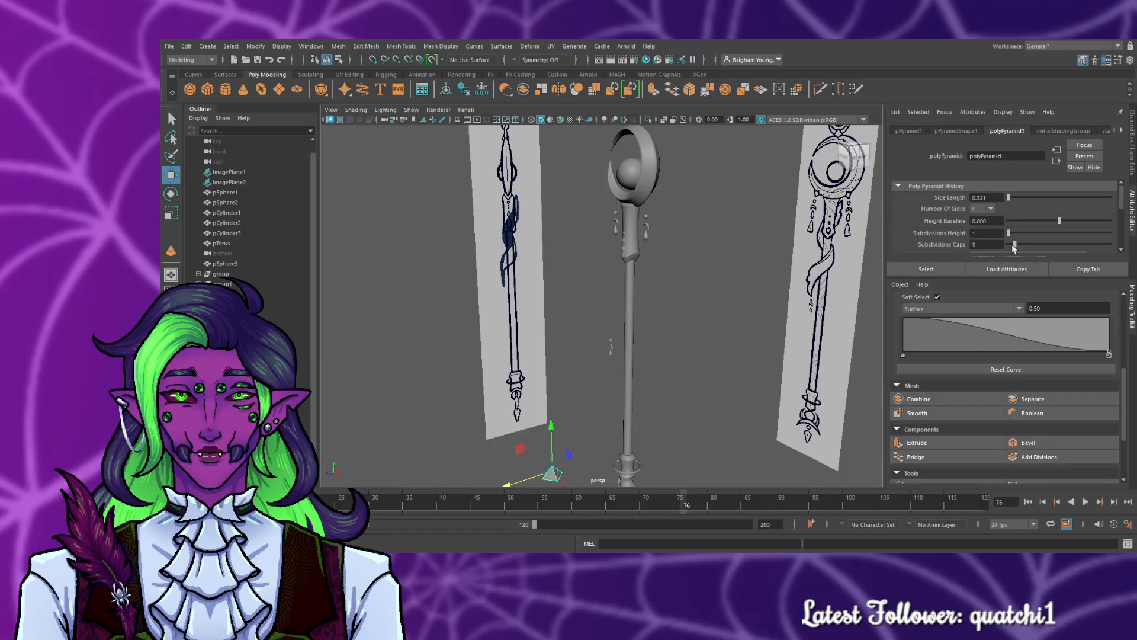
pyautogui.moveTo(1012, 244); pyautogui.dragTo(1010, 245)
# - Set the pyramid's Subdivisions Caps to 1 and its Subdivisions Height to 2
pyautogui.keyDown('alt'); pyautogui.moveTo(594, 430); pyautogui.dragTo(602, 403); pyautogui.keyUp('alt')
pyautogui.scroll(3, 602, 402)
pyautogui.keyDown('alt'); pyautogui.moveTo(586, 227); pyautogui.dragTo(583, 329, button='middle'); pyautogui.keyUp('alt')
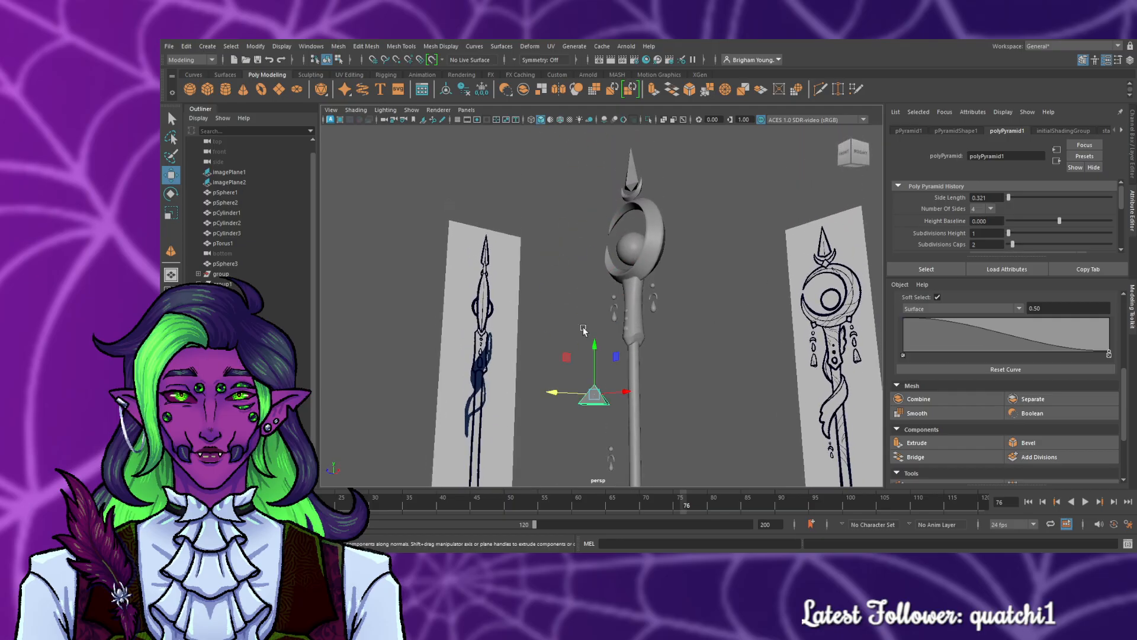
pyautogui.scroll(2, 585, 333)
pyautogui.moveTo(592, 355)
pyautogui.keyDown('alt'); pyautogui.mouseDown()
pyautogui.moveTo(607, 335)
pyautogui.moveTo(594, 353)
pyautogui.moveTo(607, 355)
pyautogui.mouseUp(); pyautogui.keyUp('alt')
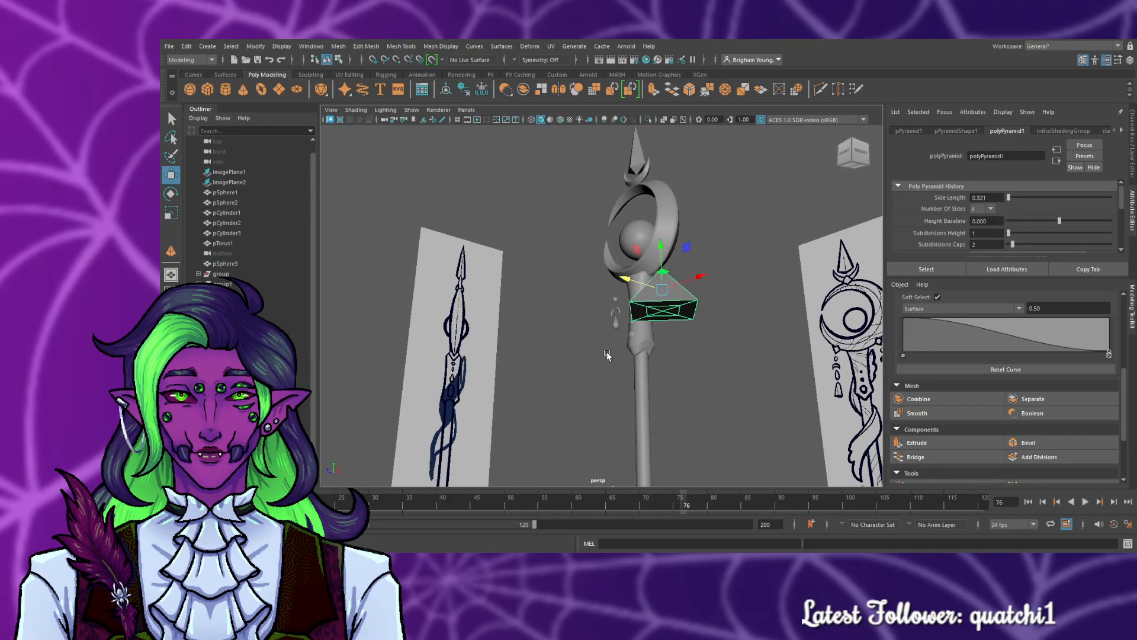
pyautogui.moveTo(1013, 245); pyautogui.dragTo(1011, 245)
pyautogui.moveTo(1010, 244); pyautogui.dragTo(1013, 245)
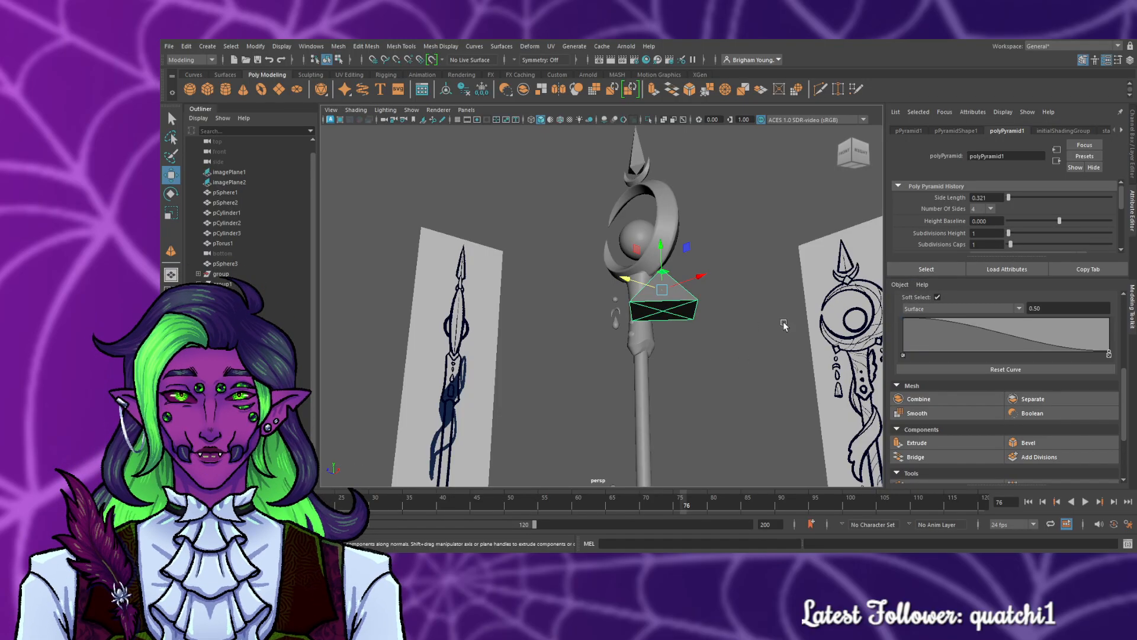
pyautogui.keyDown('alt'); pyautogui.moveTo(774, 328); pyautogui.dragTo(771, 338); pyautogui.keyUp('alt')
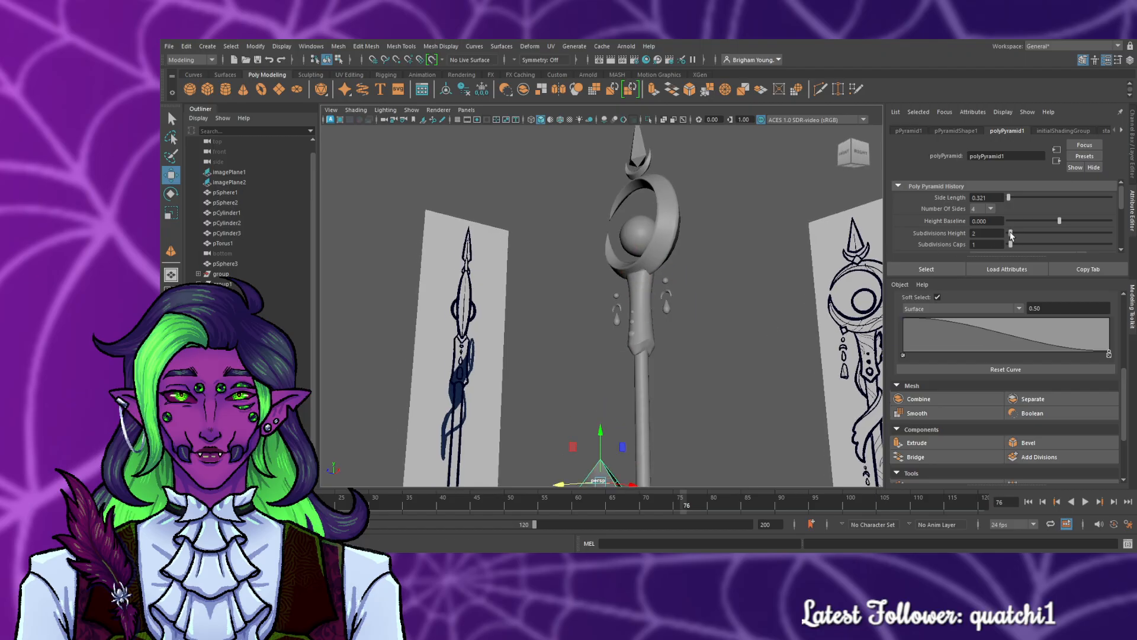
pyautogui.scroll(-2, 863, 310)
pyautogui.scroll(2, 805, 334)
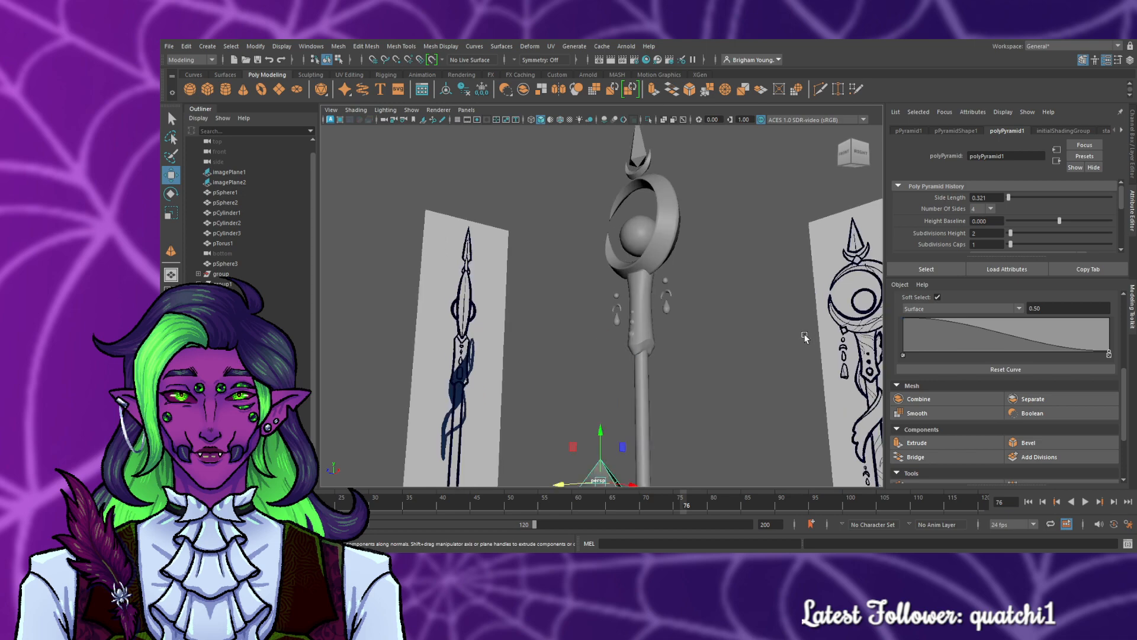
# - Move the pyramid onto the polearm's centre line in the side view, just below the spike
pyautogui.scroll(-3, 750, 356)
pyautogui.keyDown('alt'); pyautogui.moveTo(716, 388); pyautogui.dragTo(476, 382); pyautogui.keyUp('alt')
pyautogui.moveTo(324, 433); pyautogui.dragTo(499, 422)
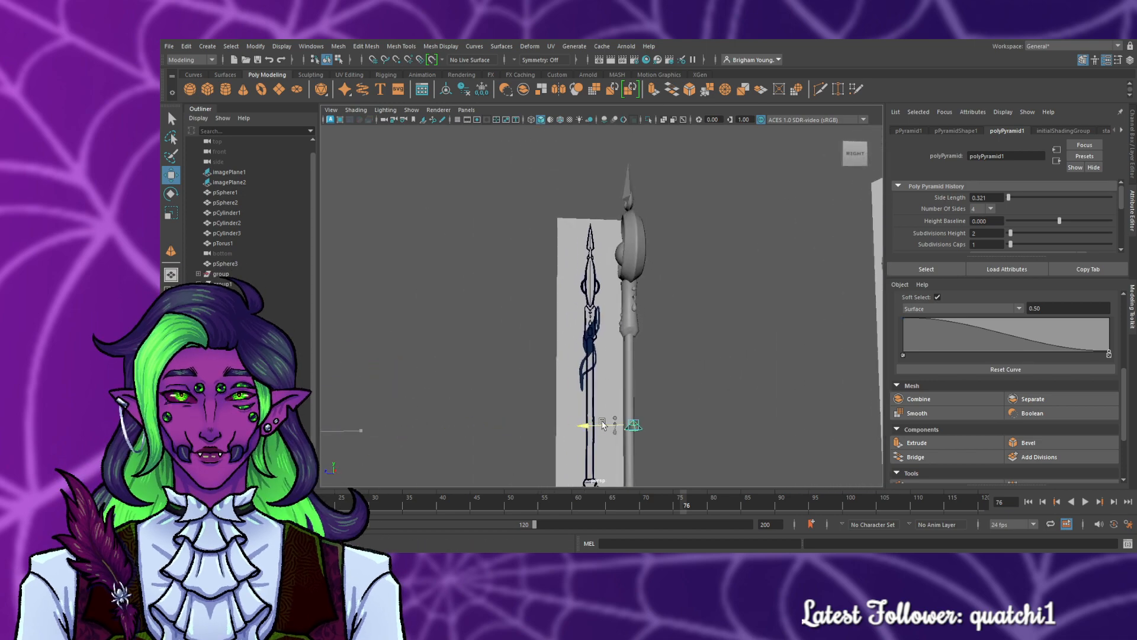
pyautogui.moveTo(603, 425); pyautogui.dragTo(611, 384)
pyautogui.press('space')
pyautogui.press('space')
pyautogui.scroll(-3, 578, 415)
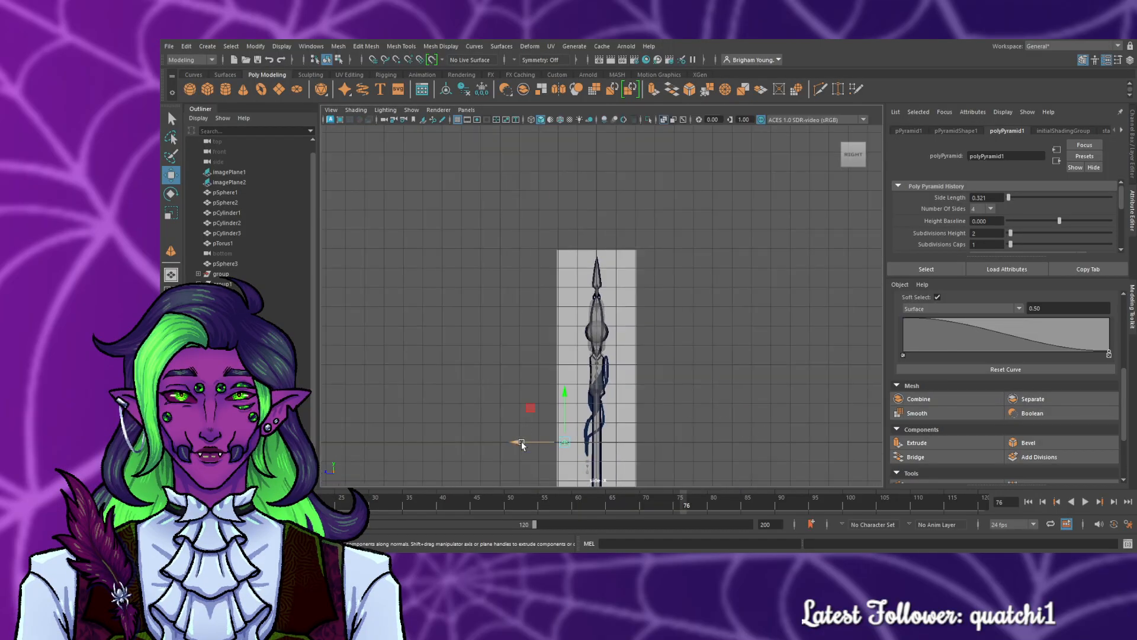
pyautogui.moveTo(521, 444); pyautogui.dragTo(554, 444)
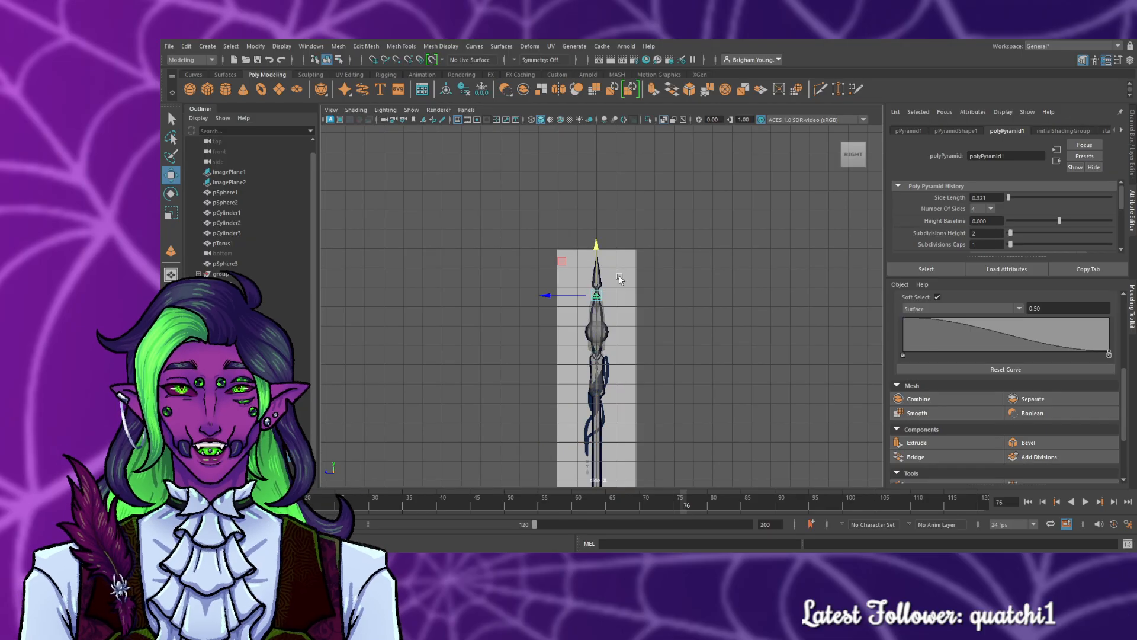
# - Fine-tune the pyramid's position in the side view so it is centred over the flared joint of the reference
pyautogui.scroll(6, 619, 285)
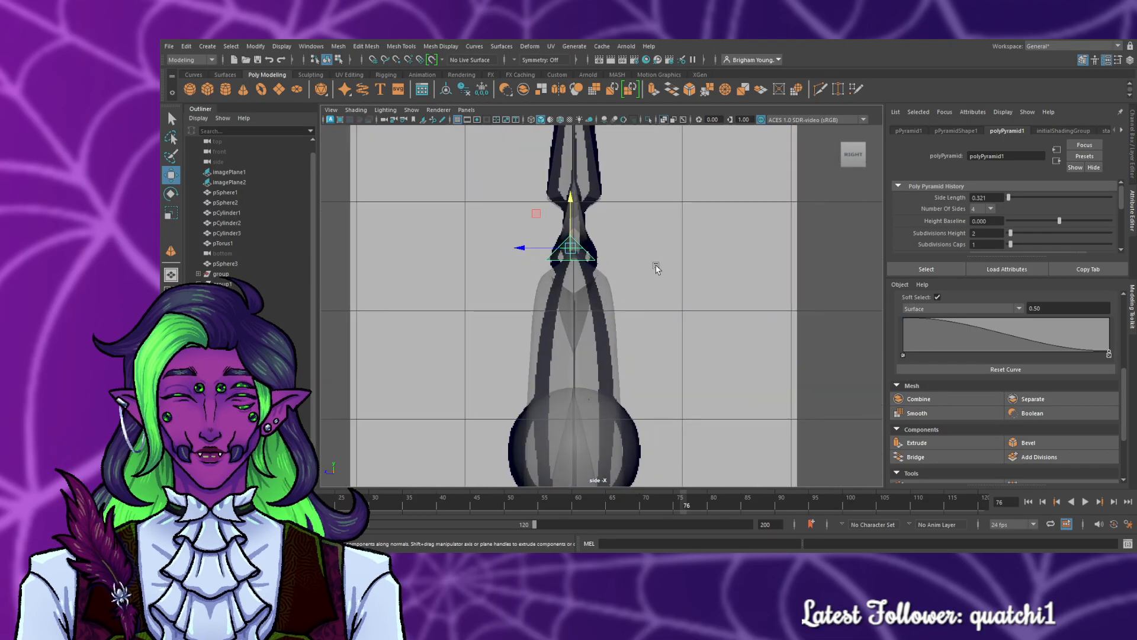
pyautogui.keyDown('alt'); pyautogui.moveTo(658, 267); pyautogui.dragTo(691, 345, button='middle'); pyautogui.keyUp('alt')
pyautogui.moveTo(605, 309); pyautogui.dragTo(604, 301)
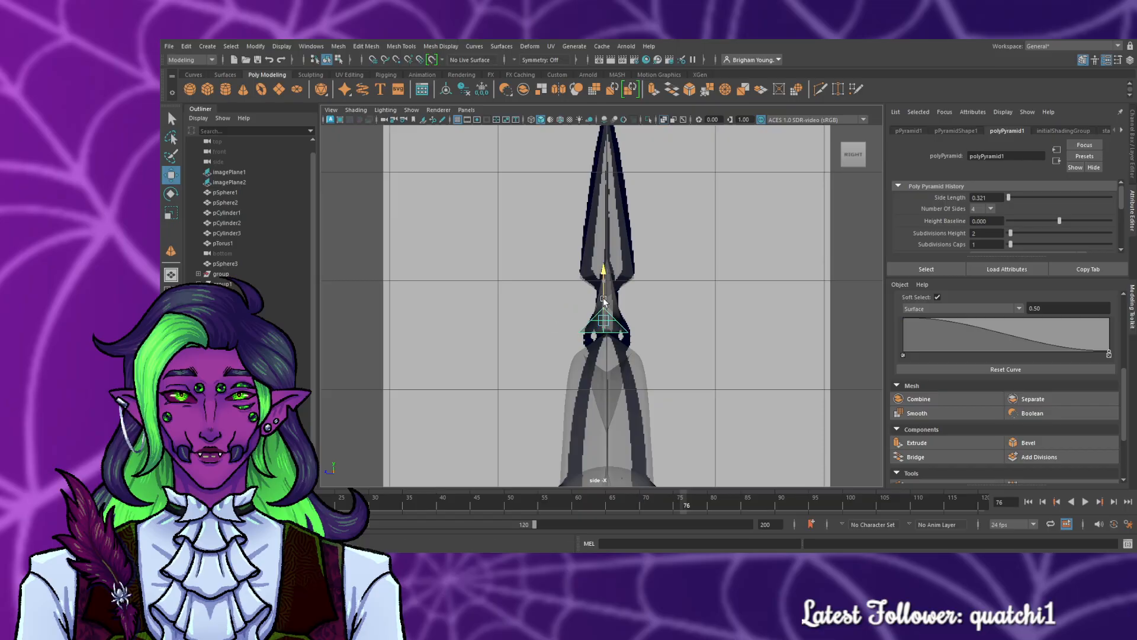
pyautogui.scroll(5, 611, 315)
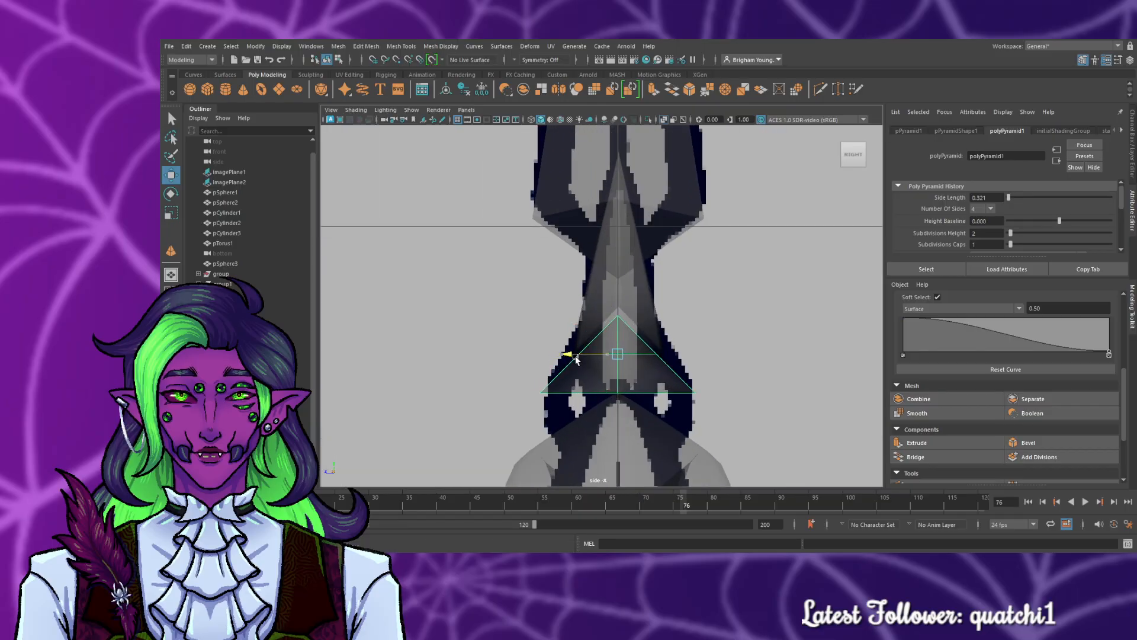
# - Move the pyramid along X in the front view to centre it between the top crescent and the large moon
pyautogui.press('space')
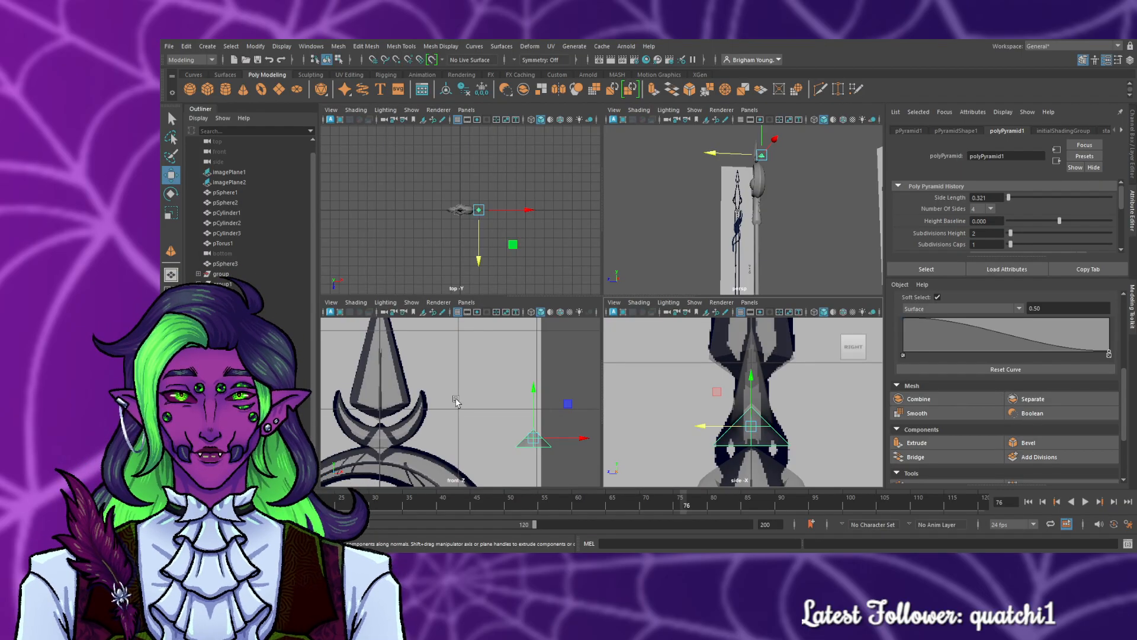
pyautogui.press('space')
pyautogui.moveTo(800, 379); pyautogui.dragTo(490, 352)
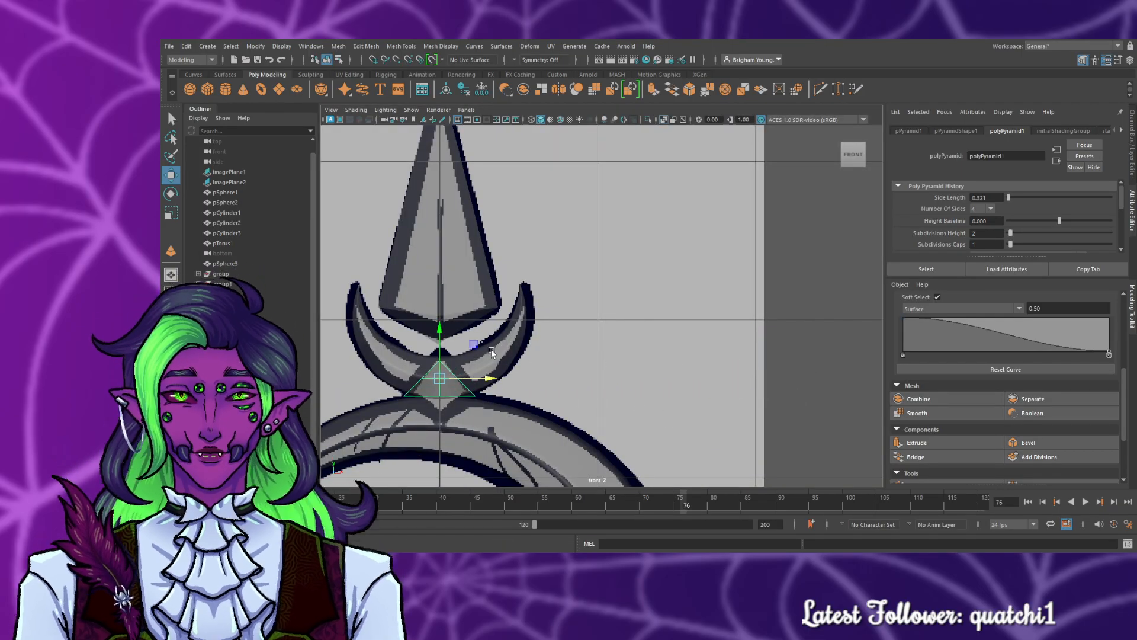
# - Stretch the pyramid vertically to make it taller and raise it slightly within the joint
pyautogui.scroll(1, 635, 386)
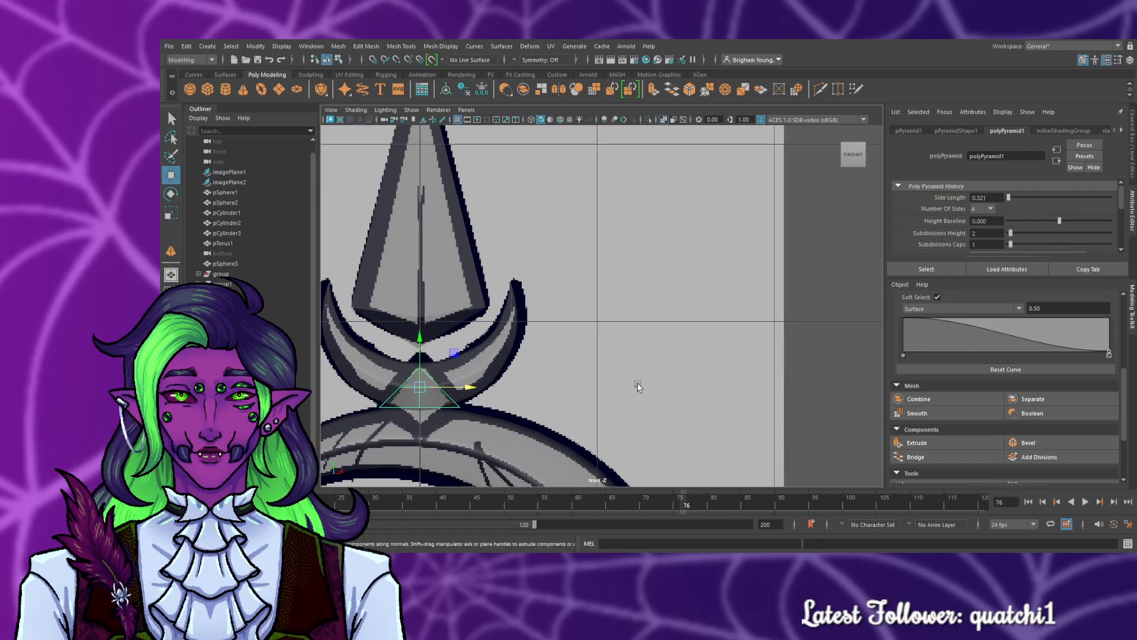
pyautogui.scroll(1, 637, 387)
pyautogui.press('r')
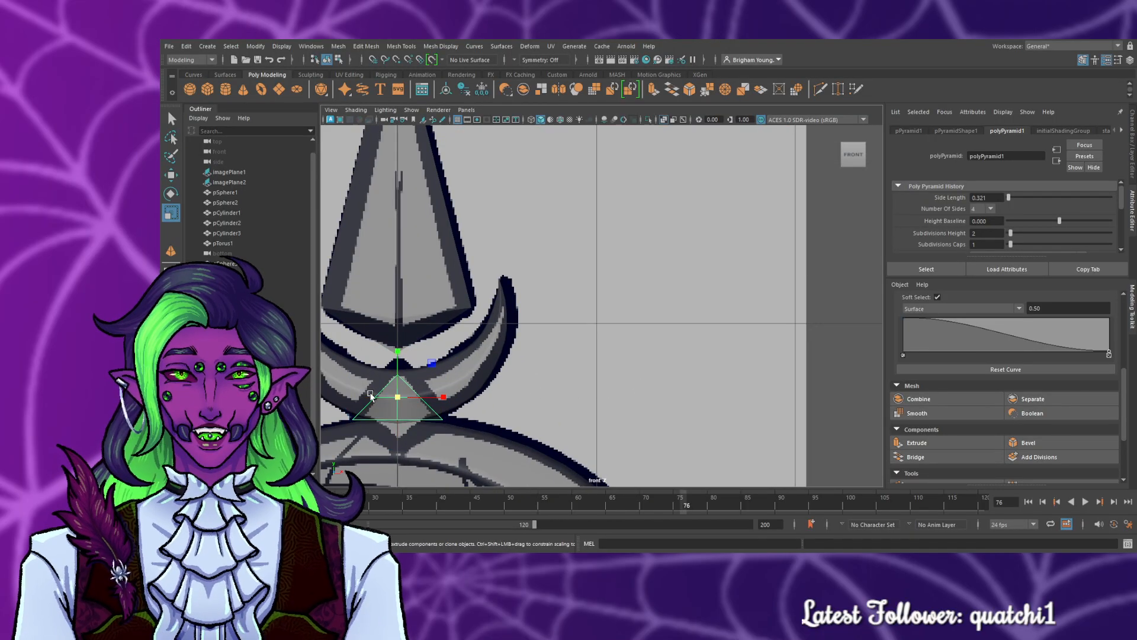
pyautogui.moveTo(397, 356); pyautogui.dragTo(402, 363)
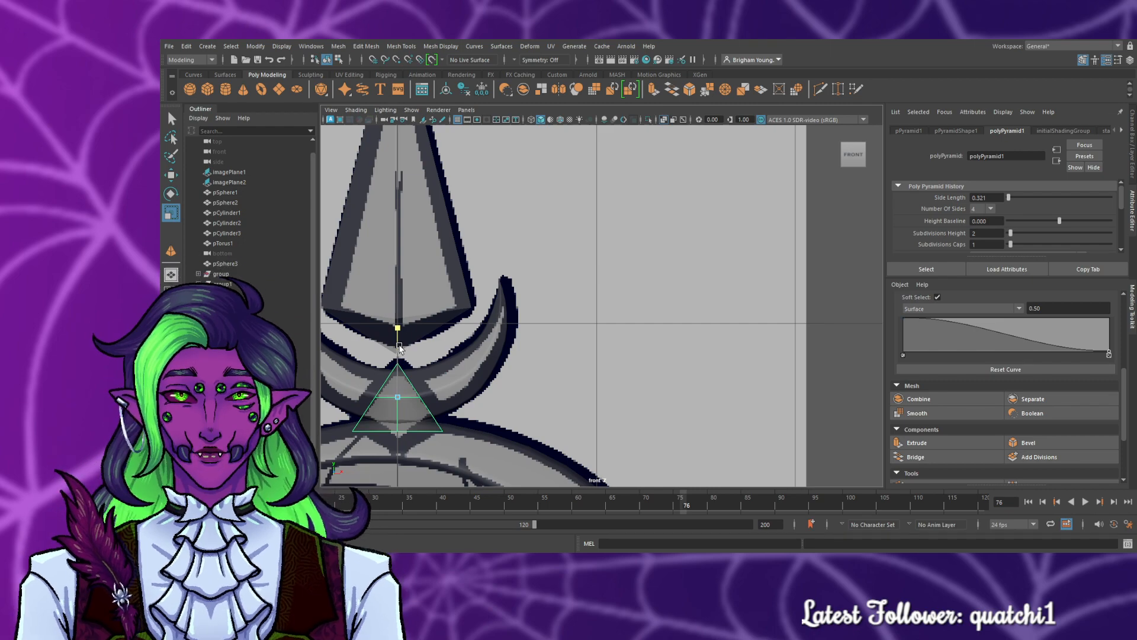
pyautogui.press('space')
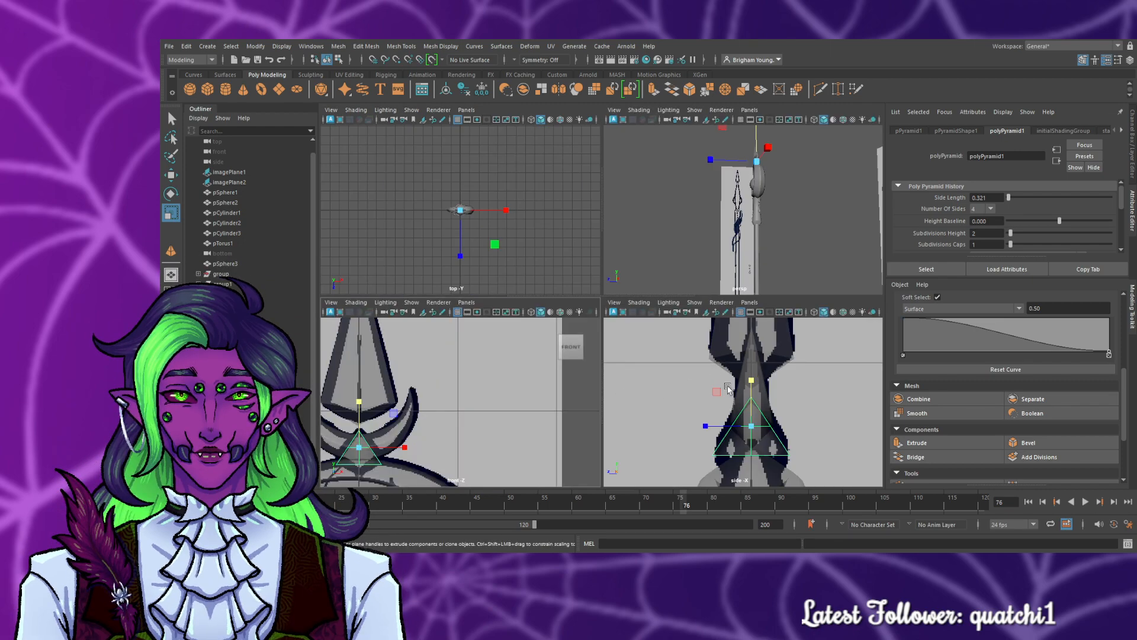
pyautogui.press('space')
pyautogui.moveTo(573, 363); pyautogui.dragTo(616, 312)
pyautogui.press('w')
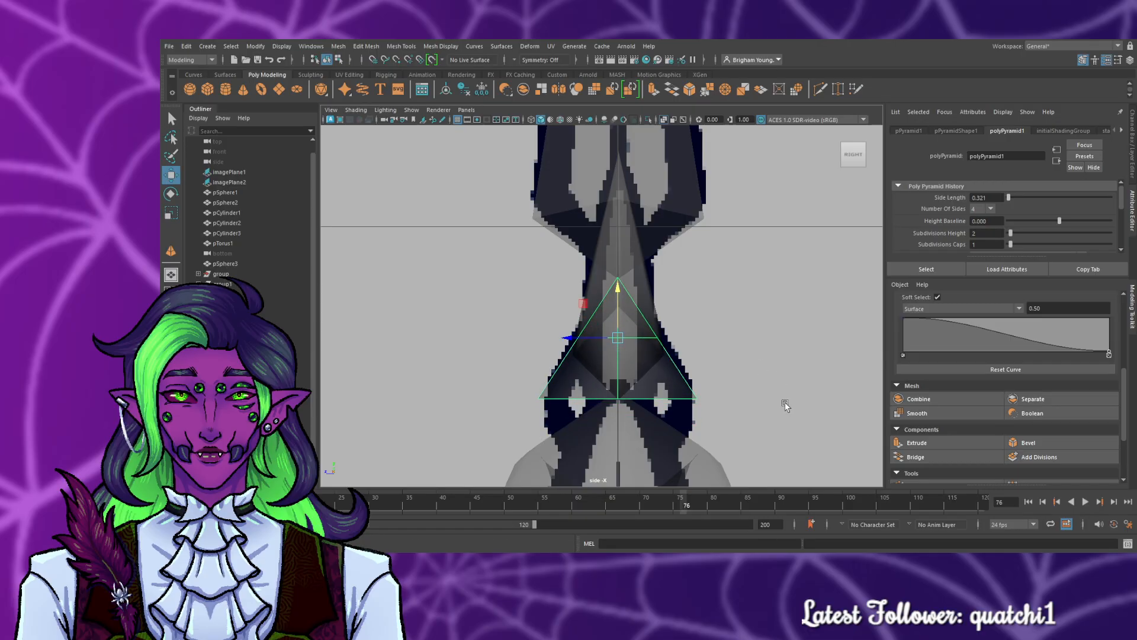
# - Switch the pyramid to vertex editing and select the centre vertex of its base in the perspective view
pyautogui.press('space')
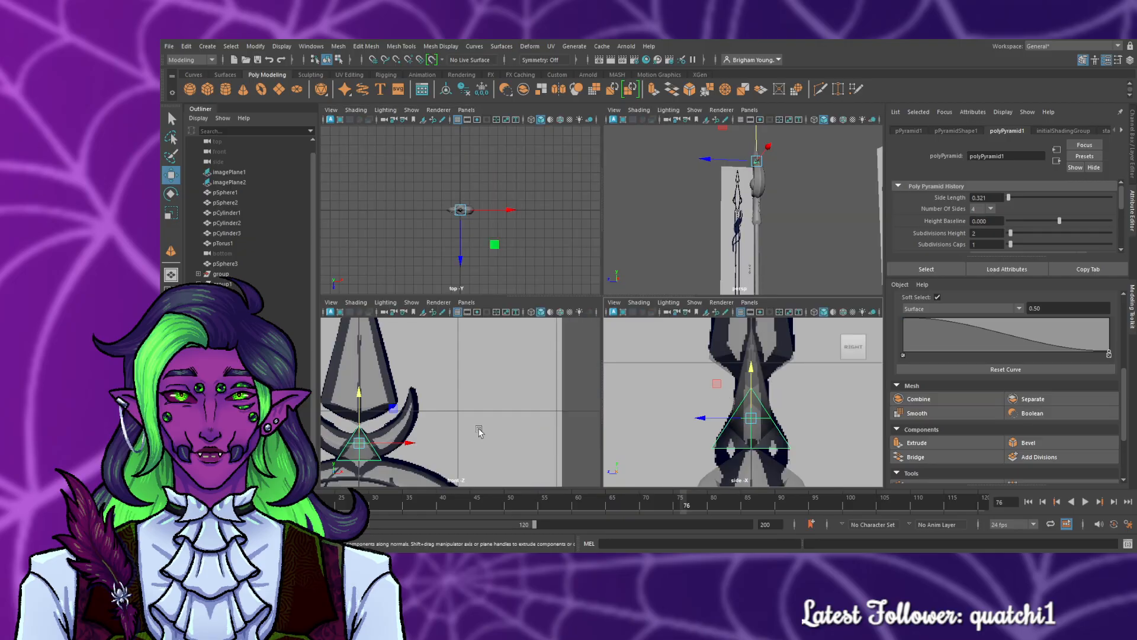
pyautogui.press('space')
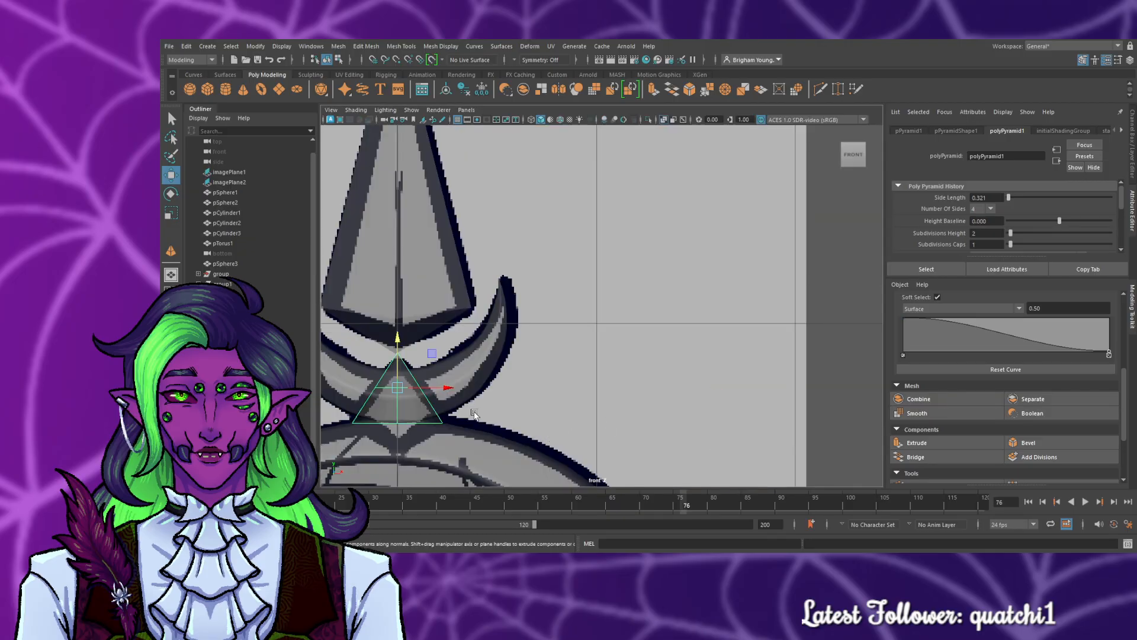
pyautogui.press('F9')
pyautogui.press('space')
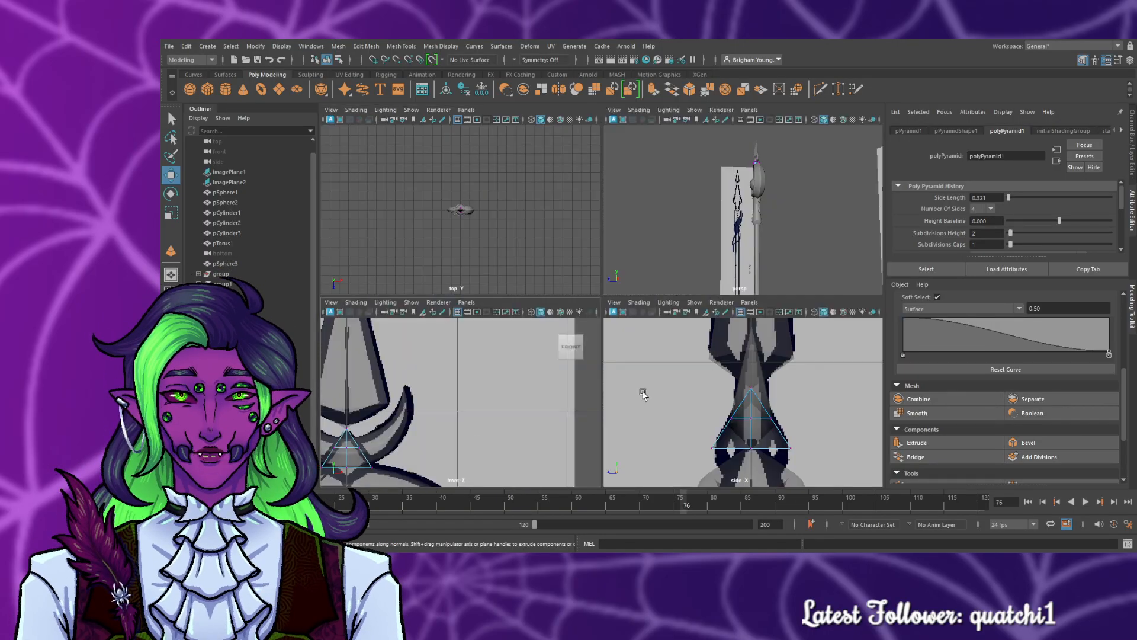
pyautogui.press('space')
pyautogui.scroll(3, 706, 274)
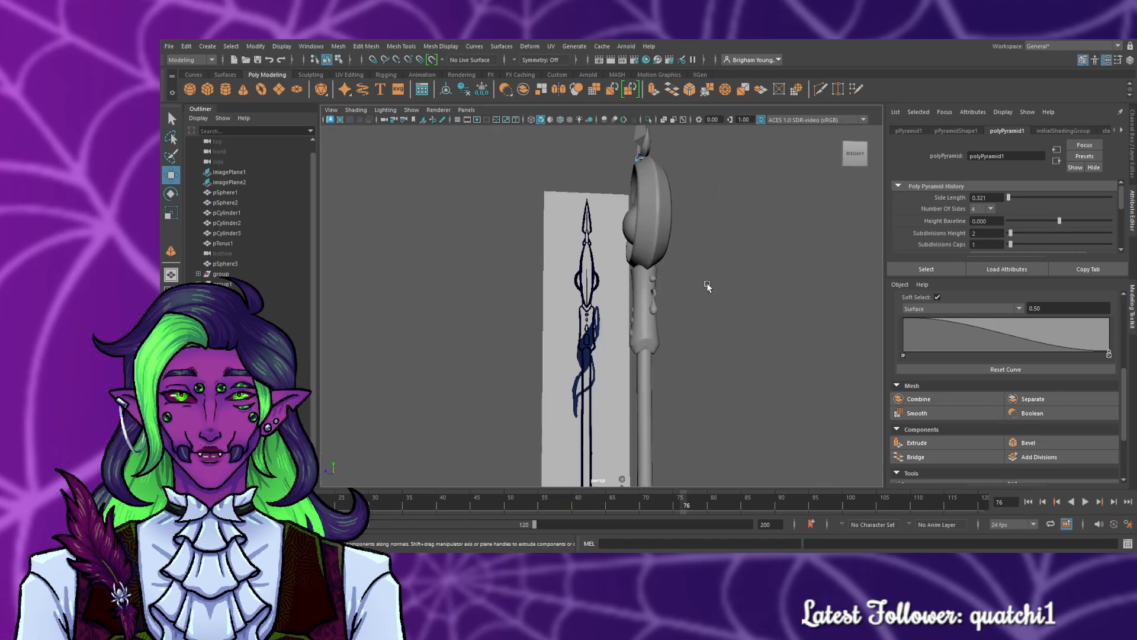
pyautogui.keyDown('alt'); pyautogui.moveTo(755, 222); pyautogui.dragTo(757, 404, button='middle'); pyautogui.keyUp('alt')
pyautogui.scroll(5, 748, 400)
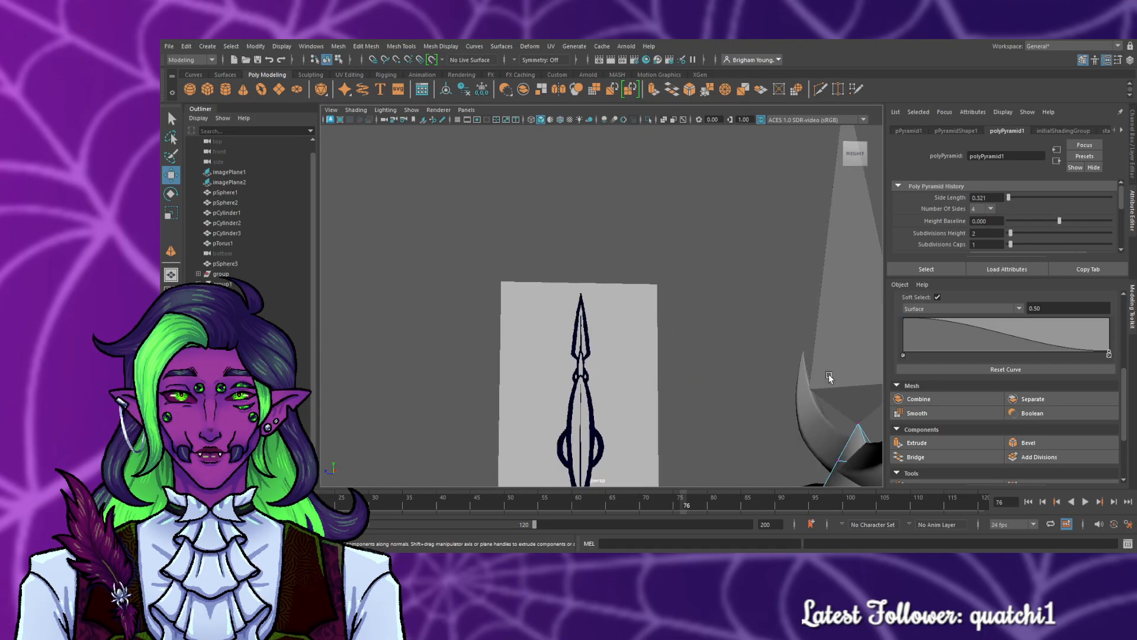
pyautogui.keyDown('alt'); pyautogui.moveTo(720, 421); pyautogui.dragTo(707, 455); pyautogui.keyUp('alt')
pyautogui.keyDown('alt'); pyautogui.moveTo(706, 455); pyautogui.dragTo(717, 274, button='middle'); pyautogui.keyUp('alt')
pyautogui.scroll(5, 622, 468)
pyautogui.scroll(3, 687, 467)
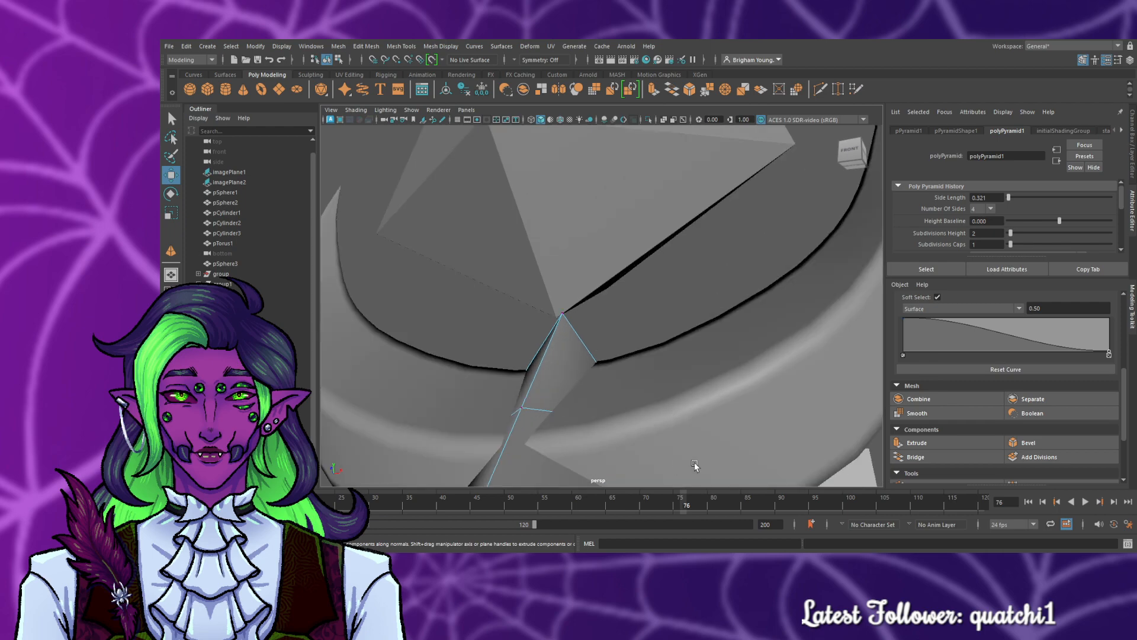
pyautogui.keyDown('alt'); pyautogui.moveTo(696, 467); pyautogui.dragTo(703, 356, button='middle'); pyautogui.keyUp('alt')
pyautogui.keyDown('alt'); pyautogui.moveTo(703, 356); pyautogui.dragTo(613, 329); pyautogui.keyUp('alt')
pyautogui.keyDown('alt'); pyautogui.moveTo(435, 402); pyautogui.dragTo(510, 367); pyautogui.keyUp('alt')
pyautogui.click(523, 359)
pyautogui.keyDown('alt'); pyautogui.moveTo(645, 396); pyautogui.dragTo(587, 389); pyautogui.keyUp('alt')
# - Try to pull the base's centre vertex downwards by moving and scaling it with soft selection on
pyautogui.moveTo(640, 217); pyautogui.dragTo(636, 221)
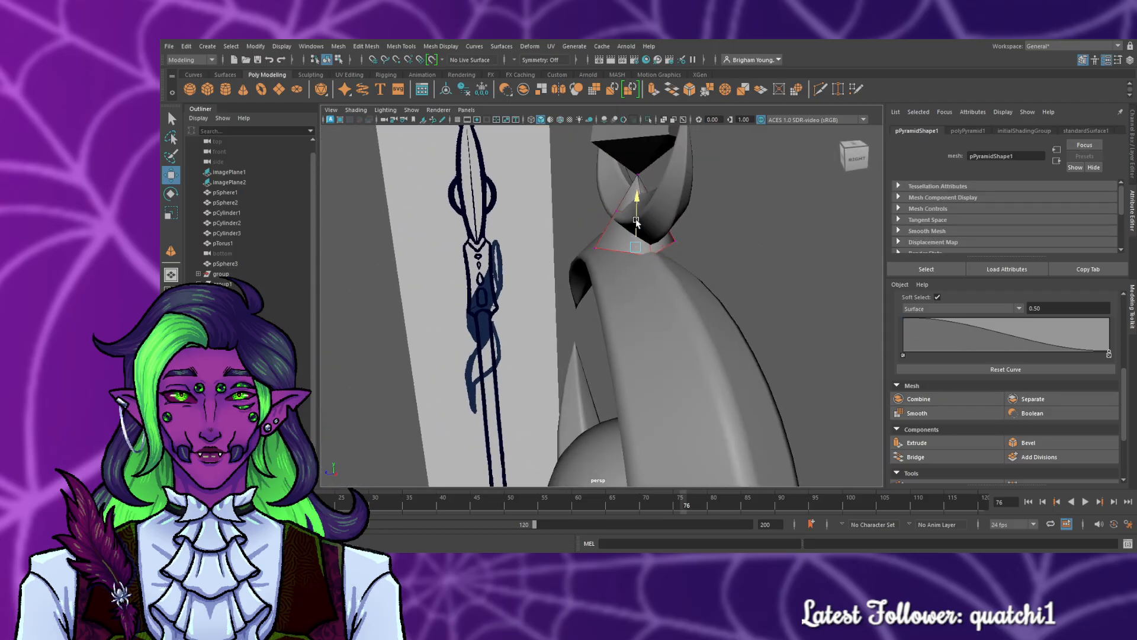
pyautogui.hotkey('ctrl', 'z')
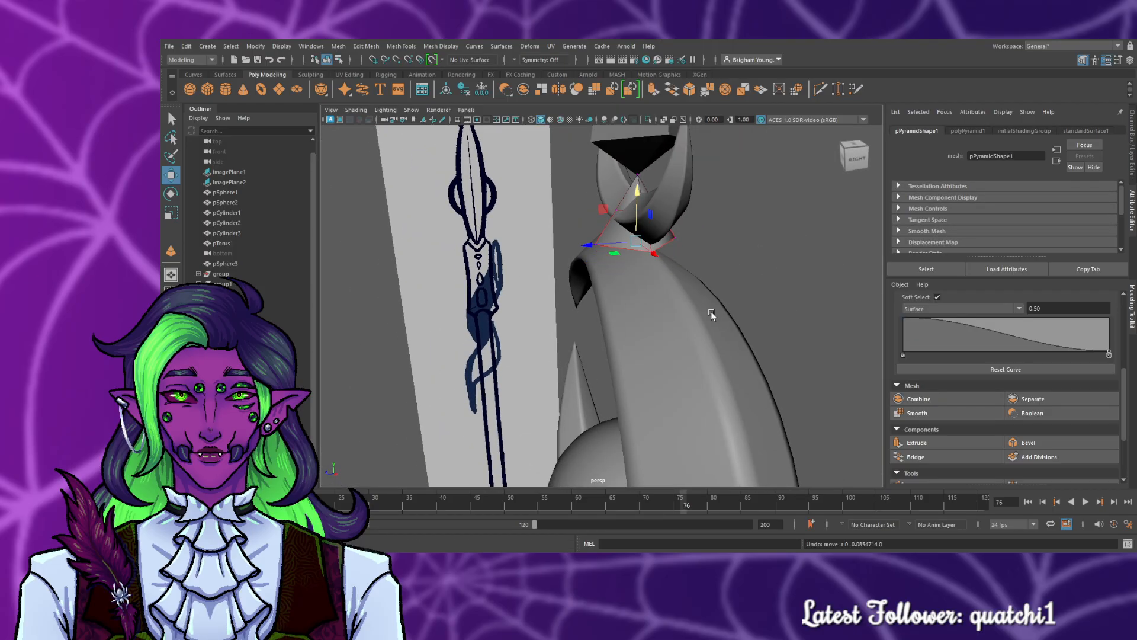
pyautogui.press('r')
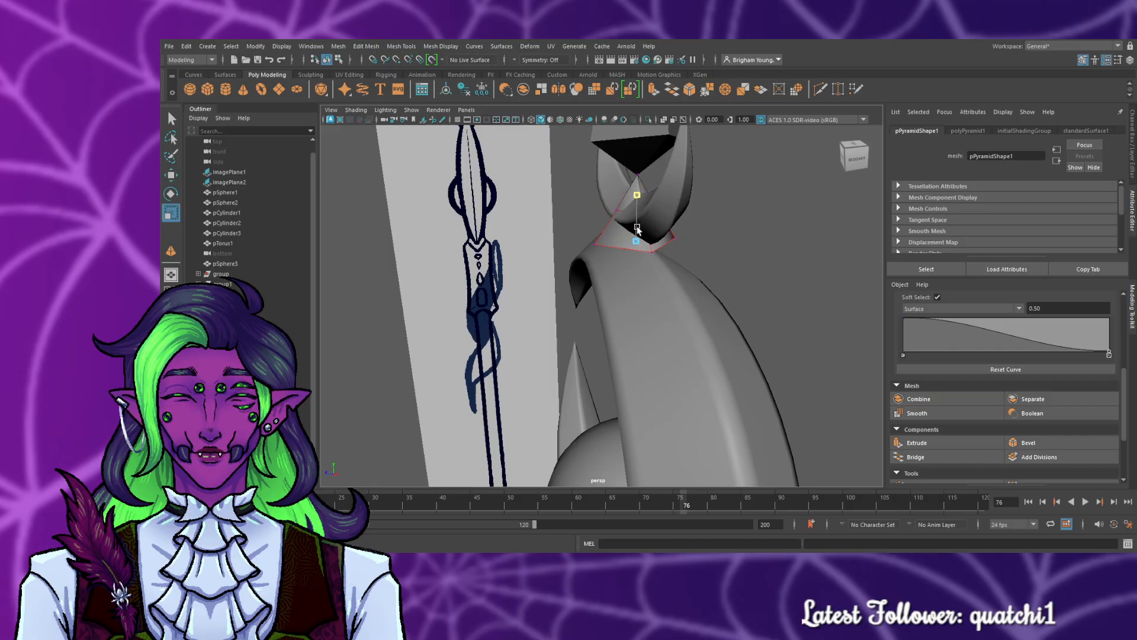
pyautogui.keyDown('alt'); pyautogui.moveTo(730, 341); pyautogui.dragTo(808, 322); pyautogui.keyUp('alt')
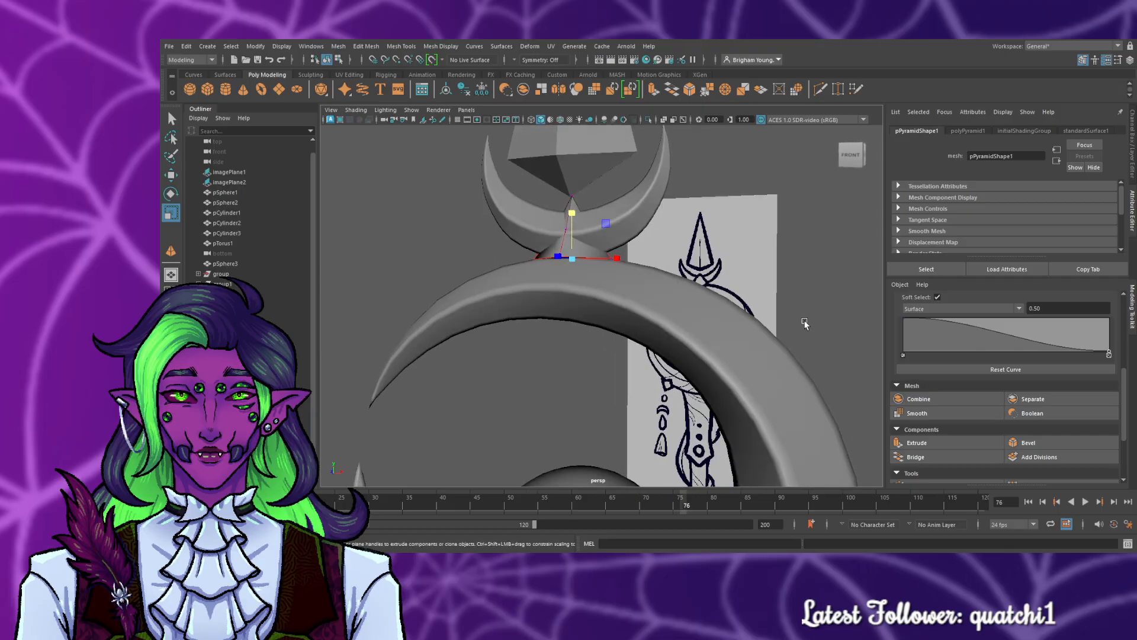
pyautogui.hotkey('ctrl', 'z')
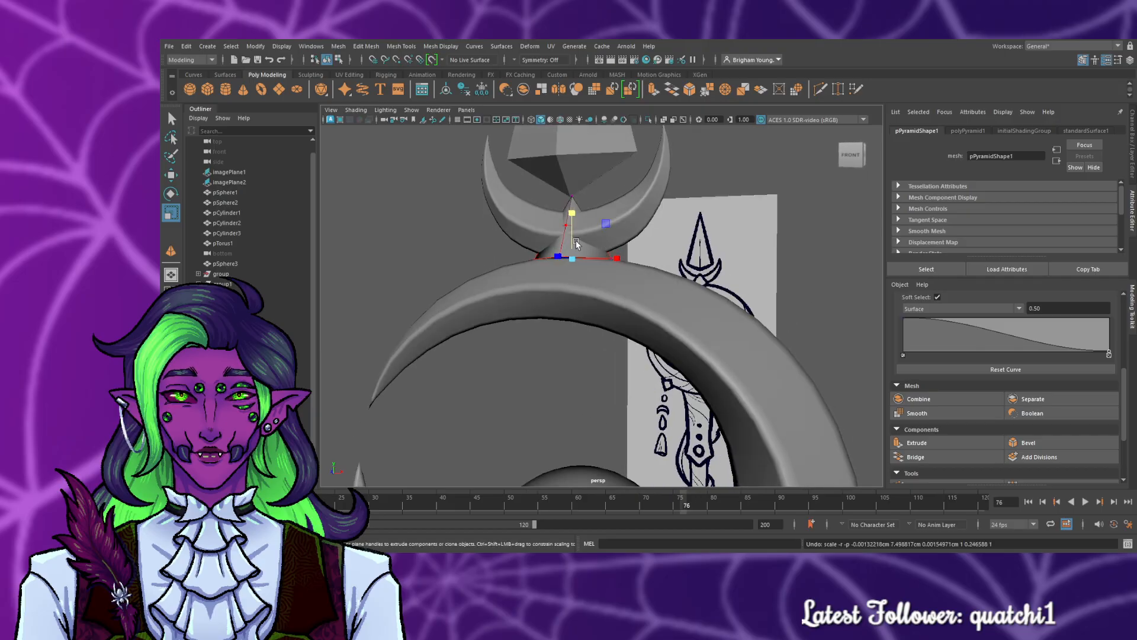
pyautogui.press('w')
pyautogui.keyDown('shift'); pyautogui.moveTo(576, 243); pyautogui.dragTo(584, 353); pyautogui.keyUp('shift')
pyautogui.hotkey('ctrl', 'z')
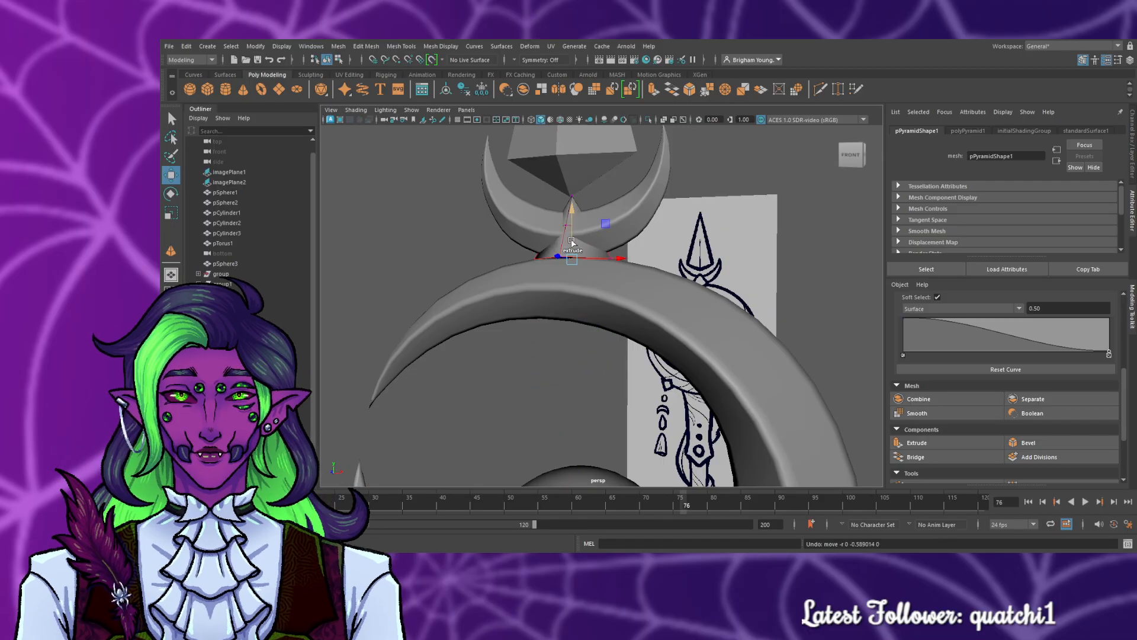
# - Try to extrude the base's centre vertex downwards and flatten the surrounding soft-selected area by scaling vertically
pyautogui.keyDown('shift'); pyautogui.moveTo(572, 242); pyautogui.dragTo(579, 319); pyautogui.keyUp('shift')
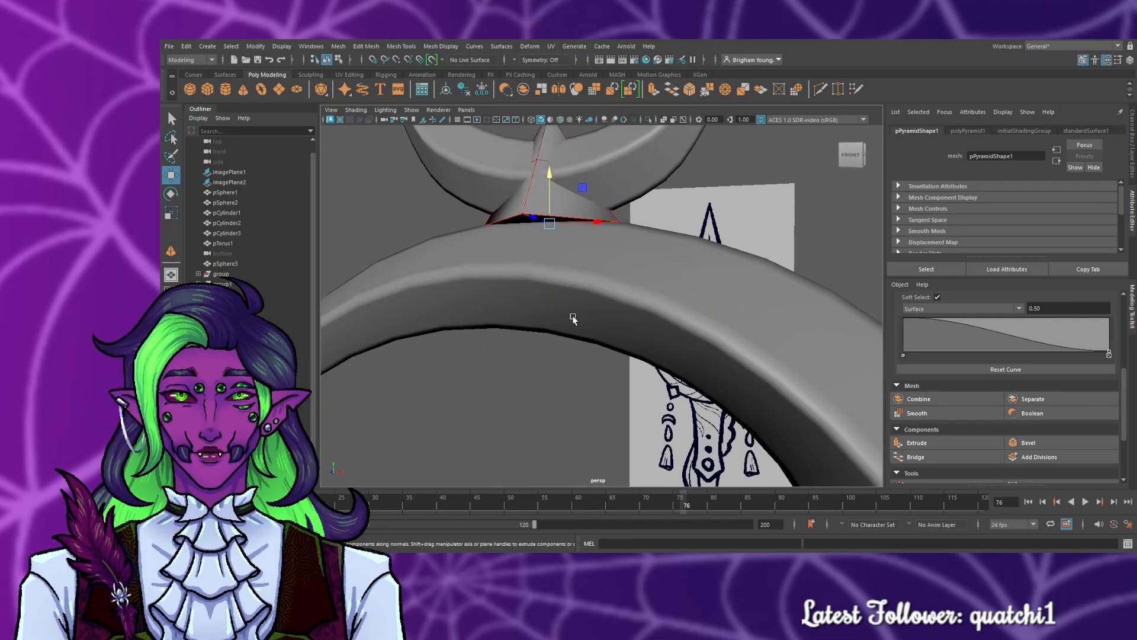
pyautogui.press('r')
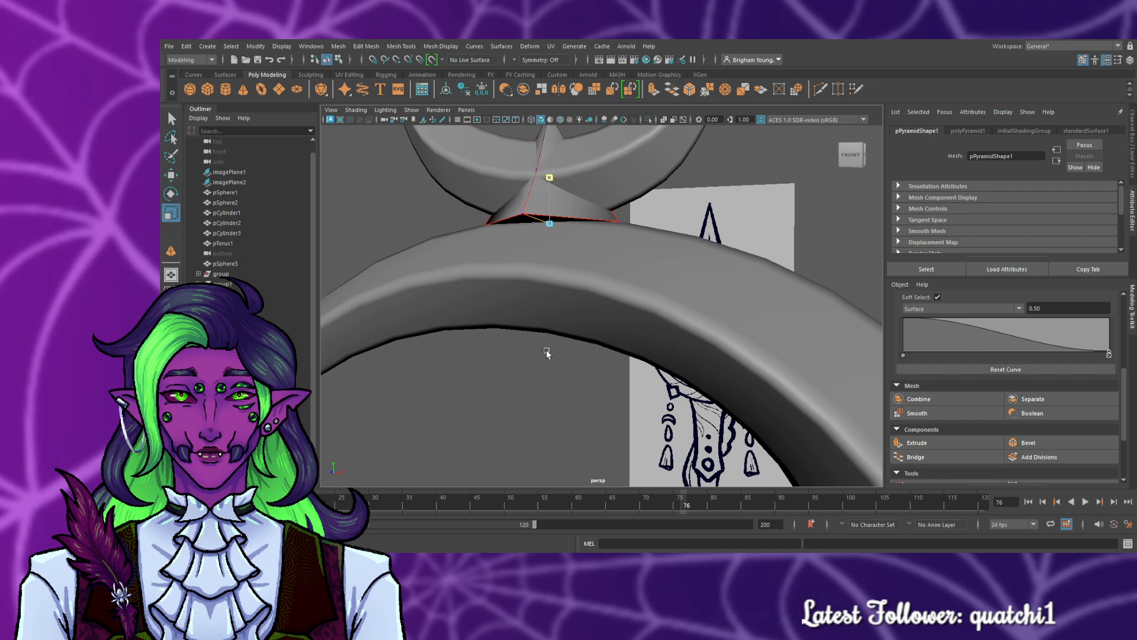
pyautogui.moveTo(546, 353); pyautogui.dragTo(572, 195)
pyautogui.hotkey('ctrl', 'z')
pyautogui.hotkey('ctrl', 'z')
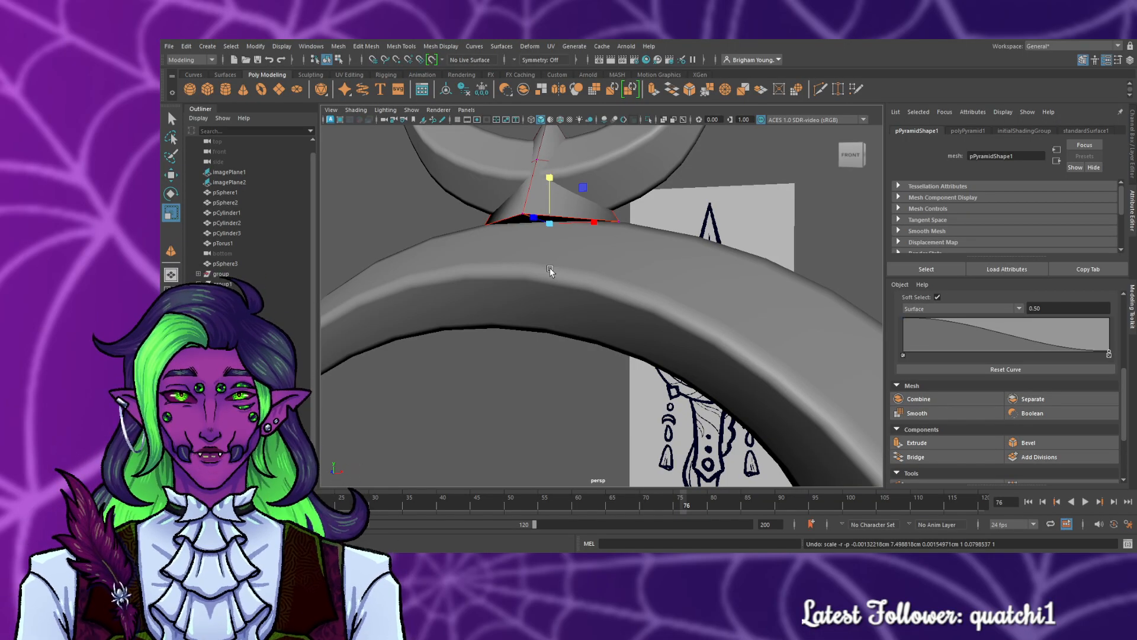
# - Move the base's centre vertex well below the base with soft selection on, and deselect it
pyautogui.press('w')
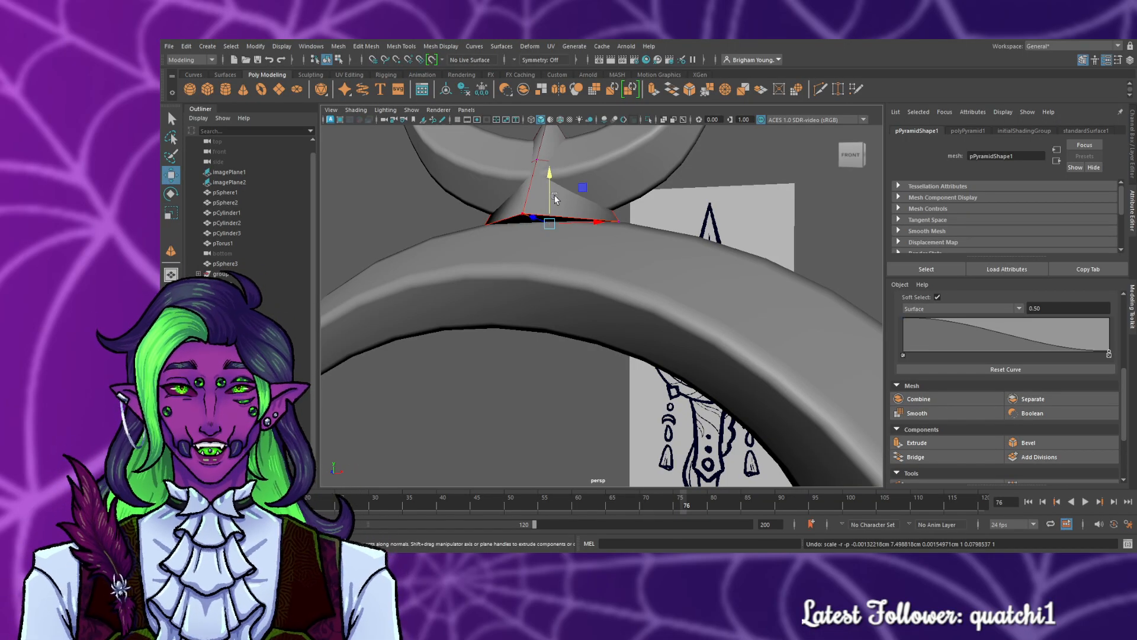
pyautogui.moveTo(555, 199); pyautogui.dragTo(536, 413)
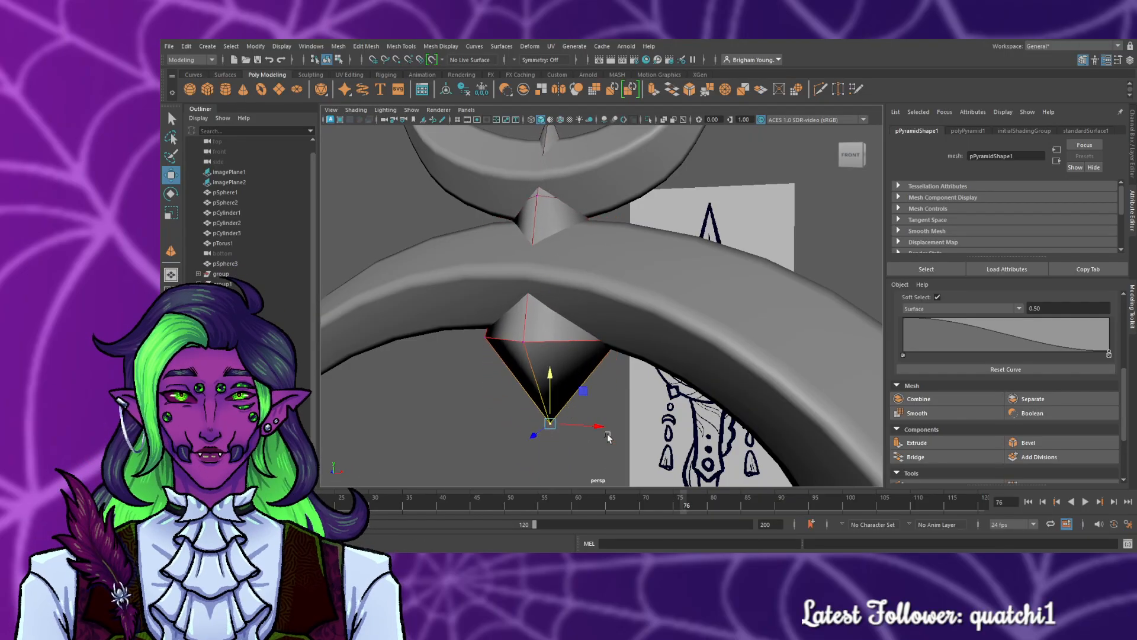
pyautogui.keyDown('alt'); pyautogui.moveTo(702, 438); pyautogui.dragTo(666, 437); pyautogui.keyUp('alt')
pyautogui.press('e')
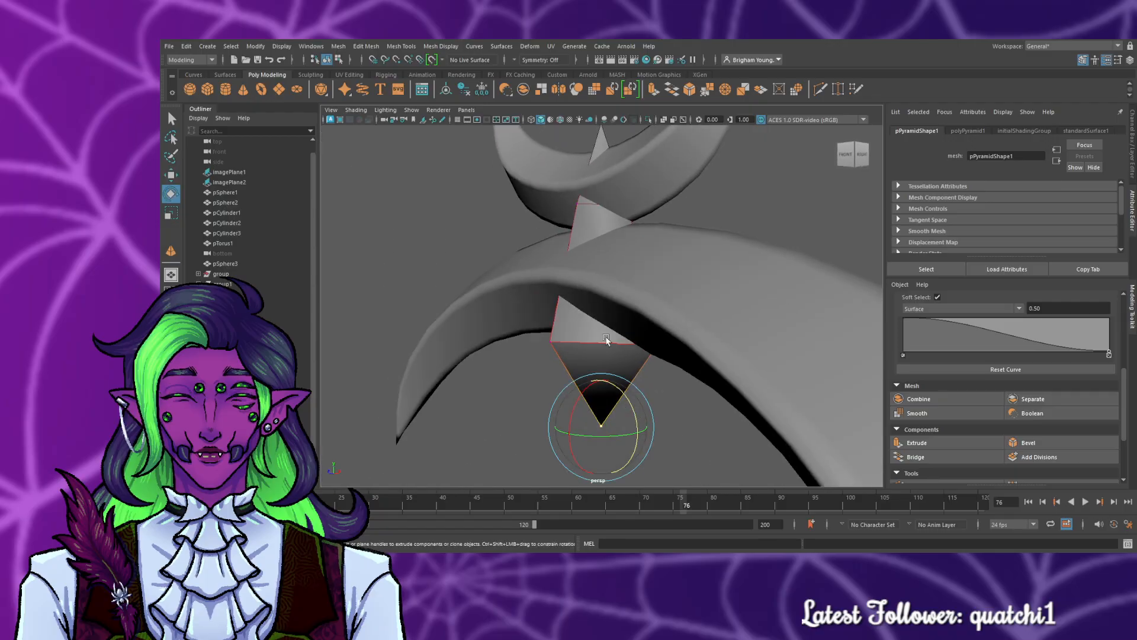
pyautogui.moveTo(604, 340); pyautogui.dragTo(701, 442)
pyautogui.click(700, 442)
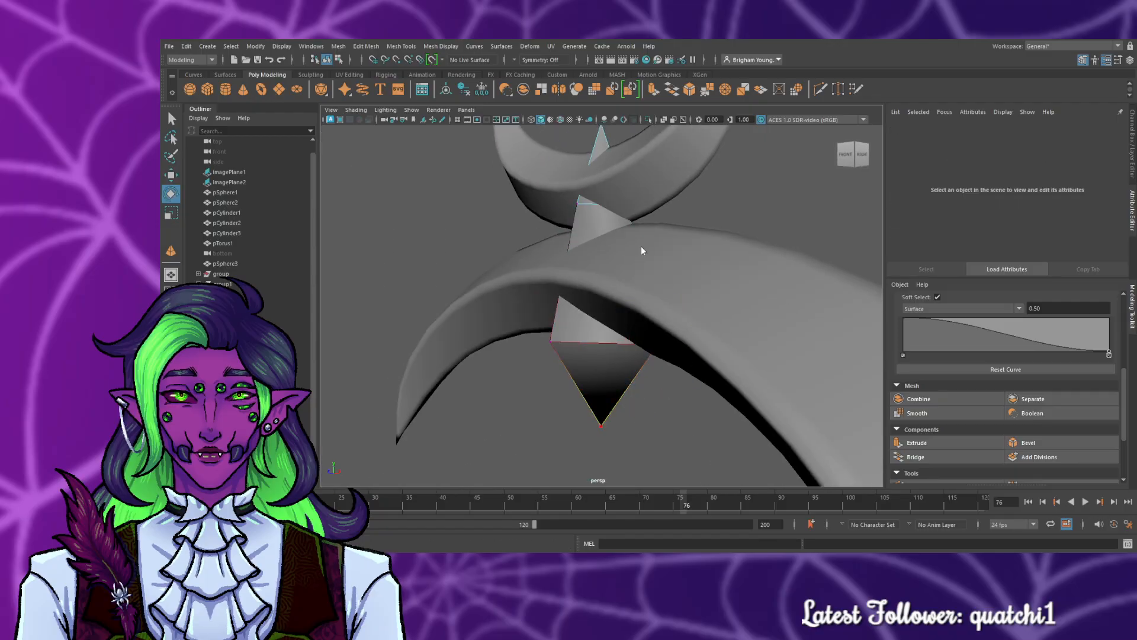
# - Select the whole pyramid and move it out from between the moons to inspect its shape
pyautogui.click(604, 219)
pyautogui.press('w')
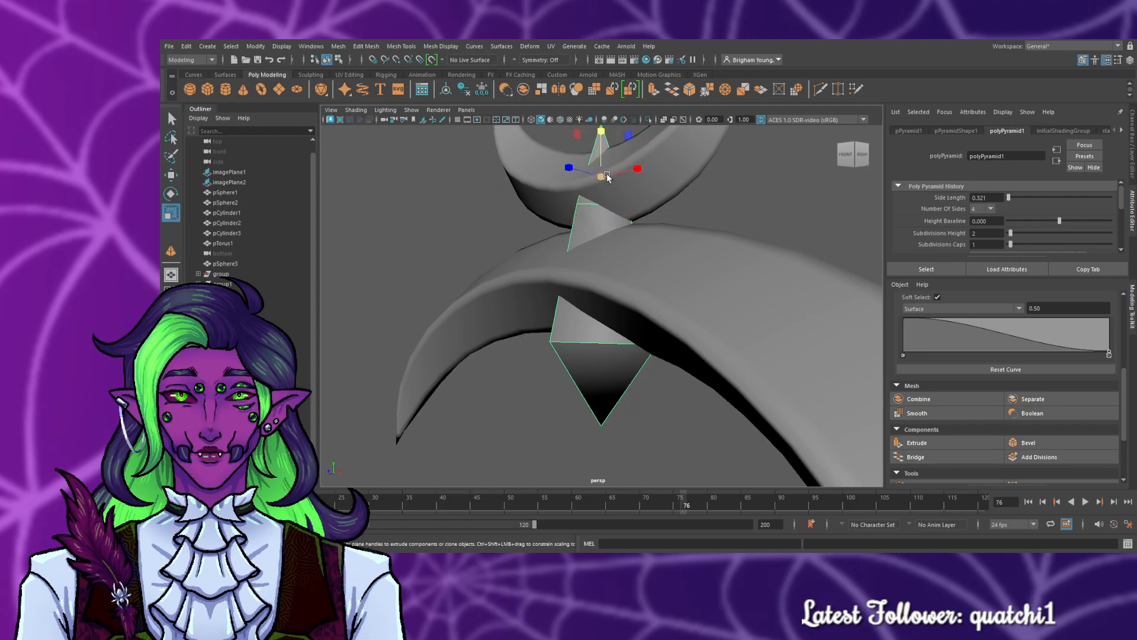
pyautogui.moveTo(607, 177); pyautogui.dragTo(425, 183)
pyautogui.press('w')
pyautogui.scroll(-1, 473, 285)
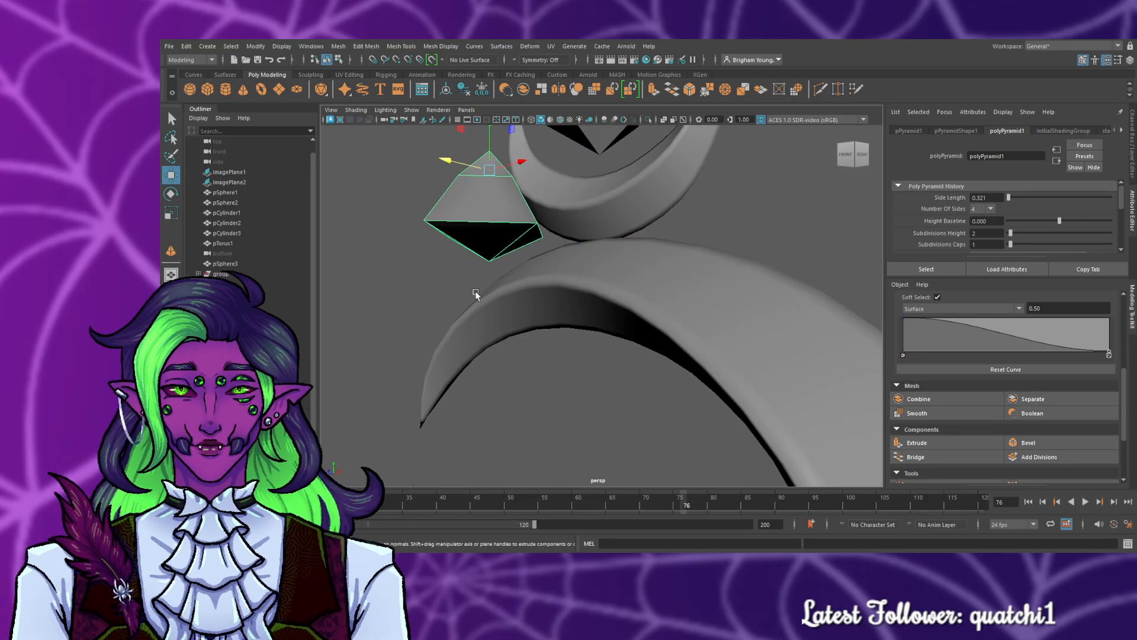
pyautogui.keyDown('alt'); pyautogui.moveTo(491, 325); pyautogui.dragTo(471, 353); pyautogui.keyUp('alt')
pyautogui.keyDown('alt'); pyautogui.moveTo(429, 362); pyautogui.dragTo(585, 332); pyautogui.keyUp('alt')
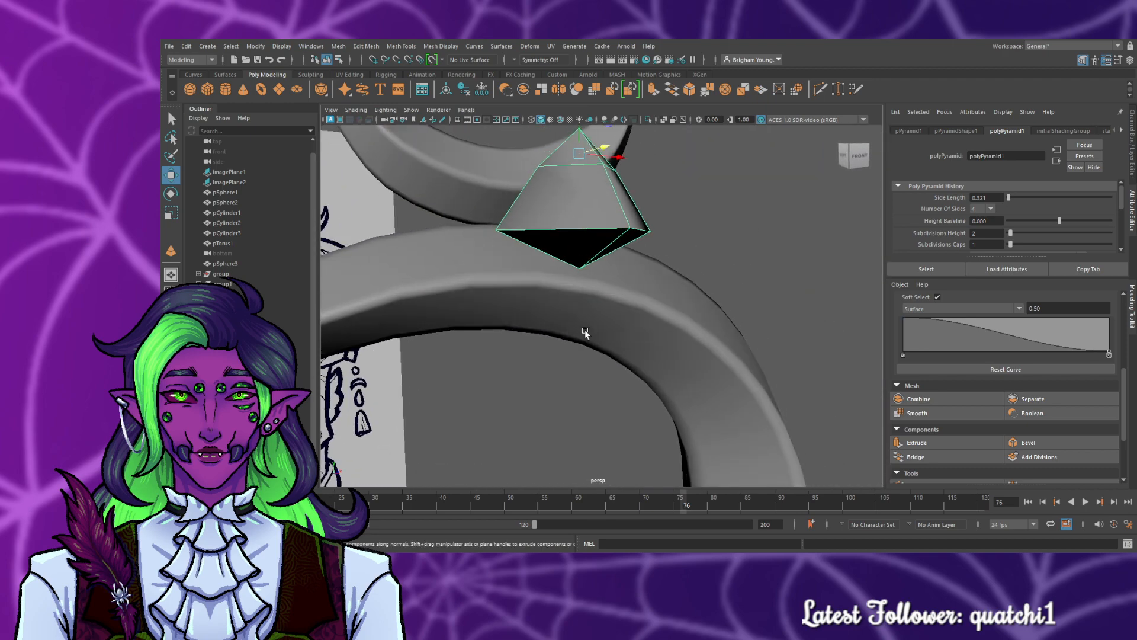
# - Select the pyramid's bottom tip vertex and lower it further with soft selection on
pyautogui.press('F10')
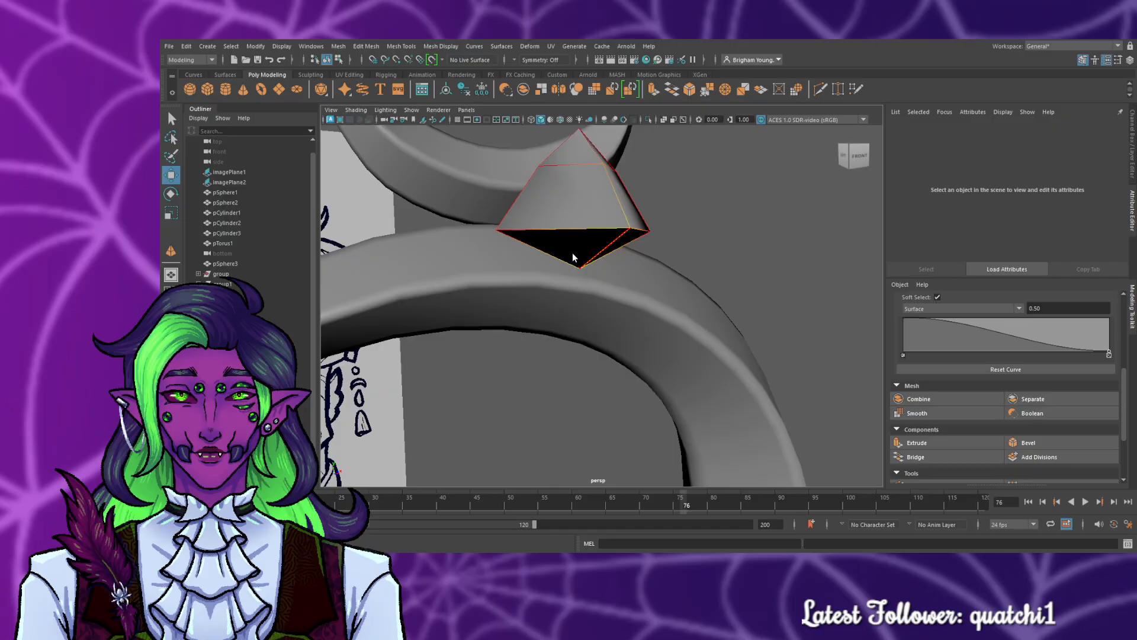
pyautogui.click(578, 270)
pyautogui.click(581, 266)
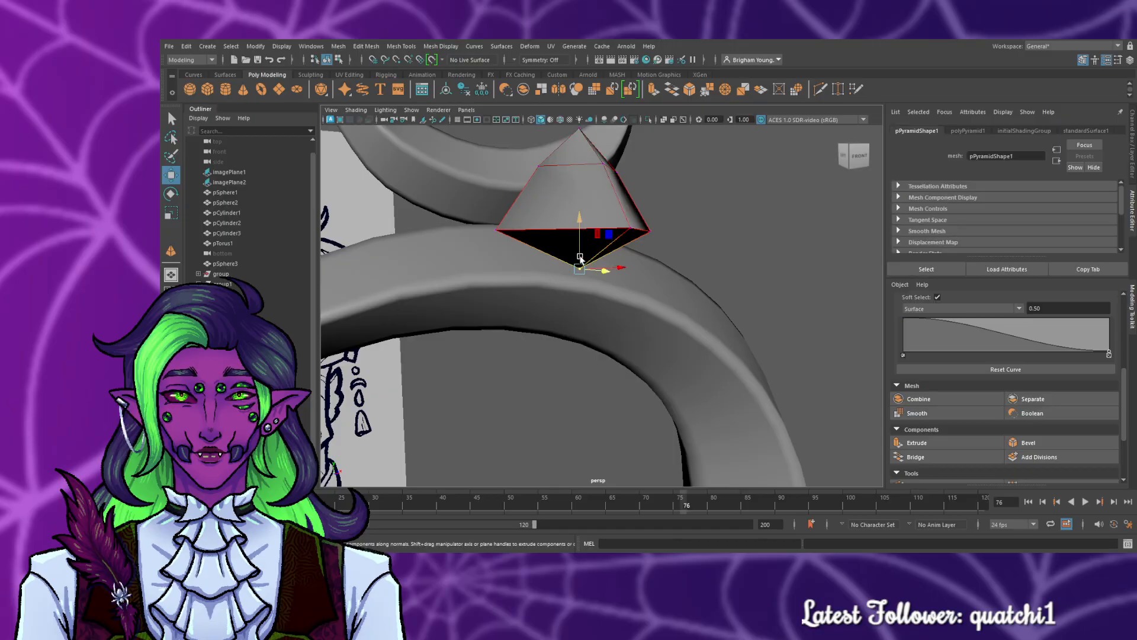
pyautogui.moveTo(580, 270); pyautogui.dragTo(567, 347)
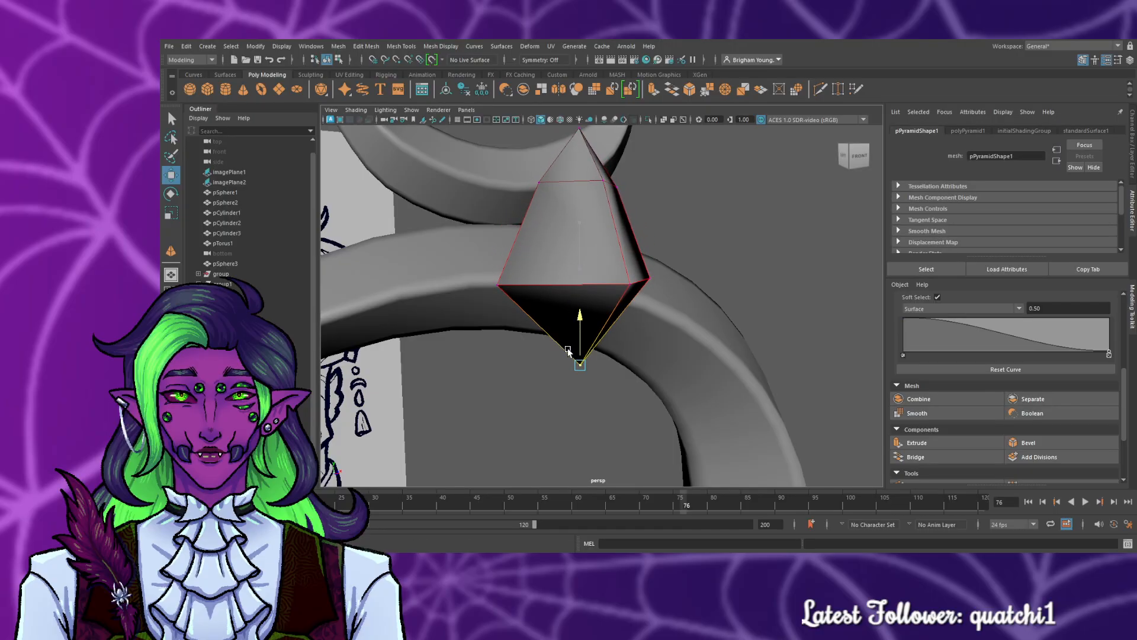
# - Undo the pyramid's vertex and position edits back to before its base vertex was moved down
pyautogui.hotkey('ctrl', 'z')
pyautogui.hotkey('ctrl', 'z')
pyautogui.hotkey('ctrl', 'z')
pyautogui.hotkey('ctrl', 'z')
pyautogui.hotkey('ctrl', 'z')
pyautogui.hotkey('ctrl', 'z')
pyautogui.hotkey('ctrl', 'z')
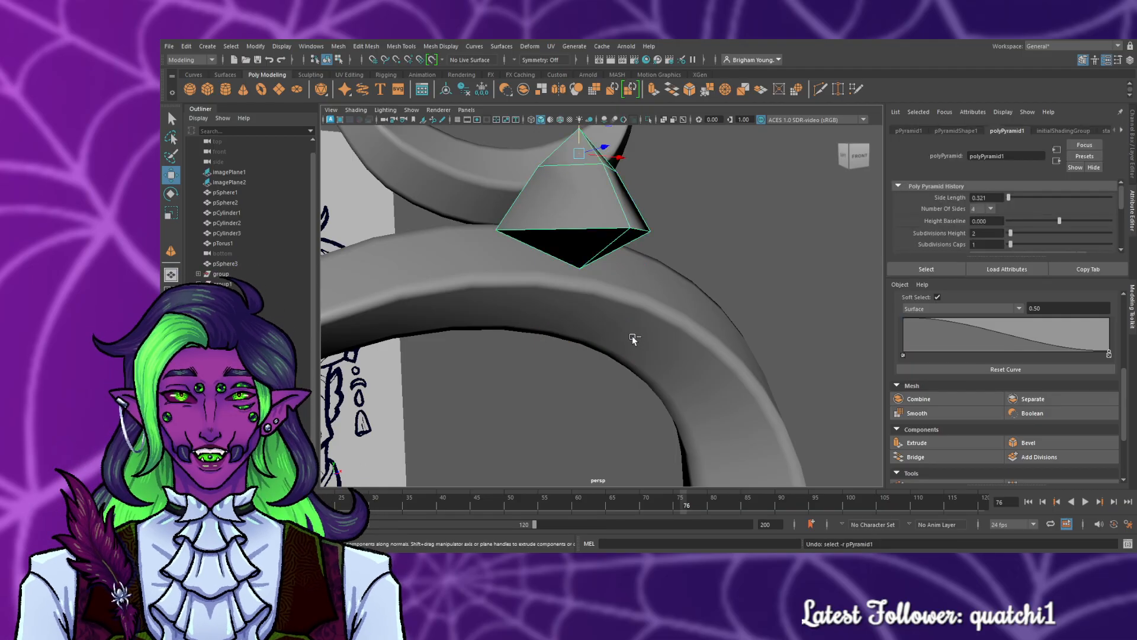
pyautogui.hotkey('ctrl', 'z')
pyautogui.hotkey('ctrl', 'z')
pyautogui.hotkey('ctrl', 'z')
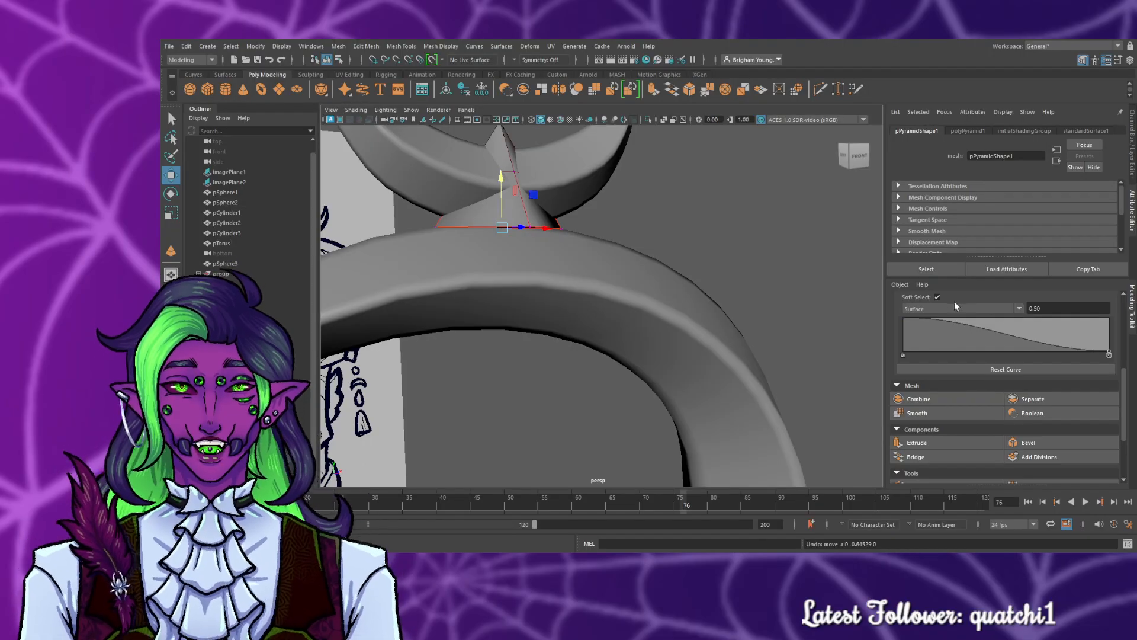
# - Turn off soft selection and lower only the base's centre vertex to turn the pyramid into a diamond
pyautogui.click(938, 297)
pyautogui.moveTo(501, 207); pyautogui.dragTo(503, 282)
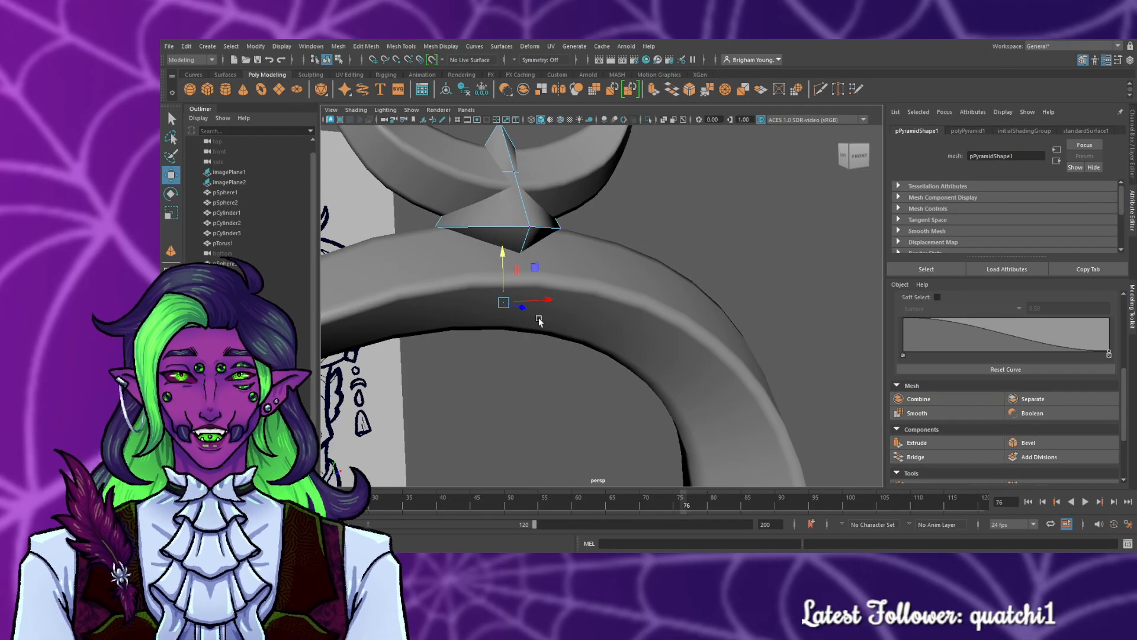
pyautogui.moveTo(503, 274); pyautogui.dragTo(503, 270)
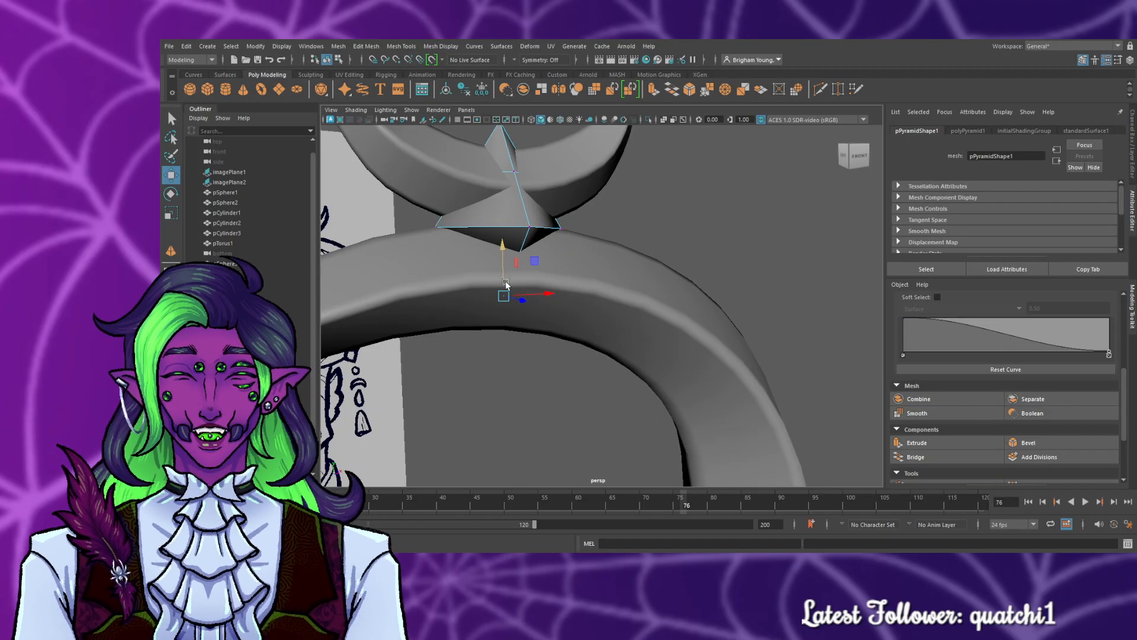
pyautogui.keyDown('alt'); pyautogui.moveTo(695, 310); pyautogui.dragTo(549, 309); pyautogui.keyUp('alt')
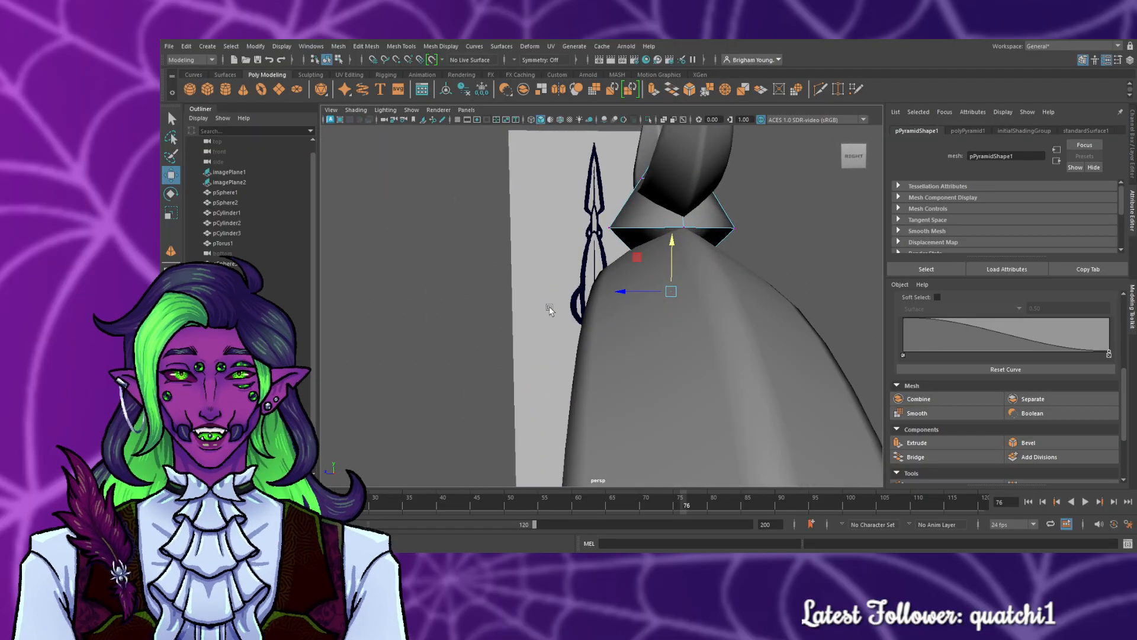
# - Select the whole diamond in the side view and raise it slightly to fit the reference joint
pyautogui.press('space')
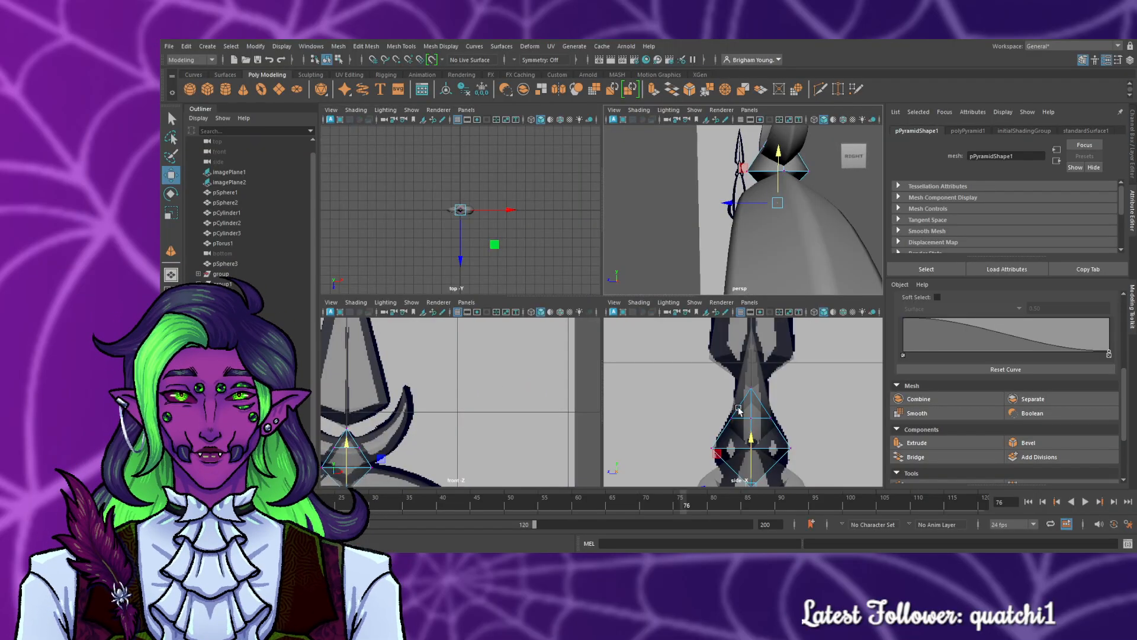
pyautogui.press('space')
pyautogui.scroll(-5, 787, 424)
pyautogui.scroll(8, 777, 407)
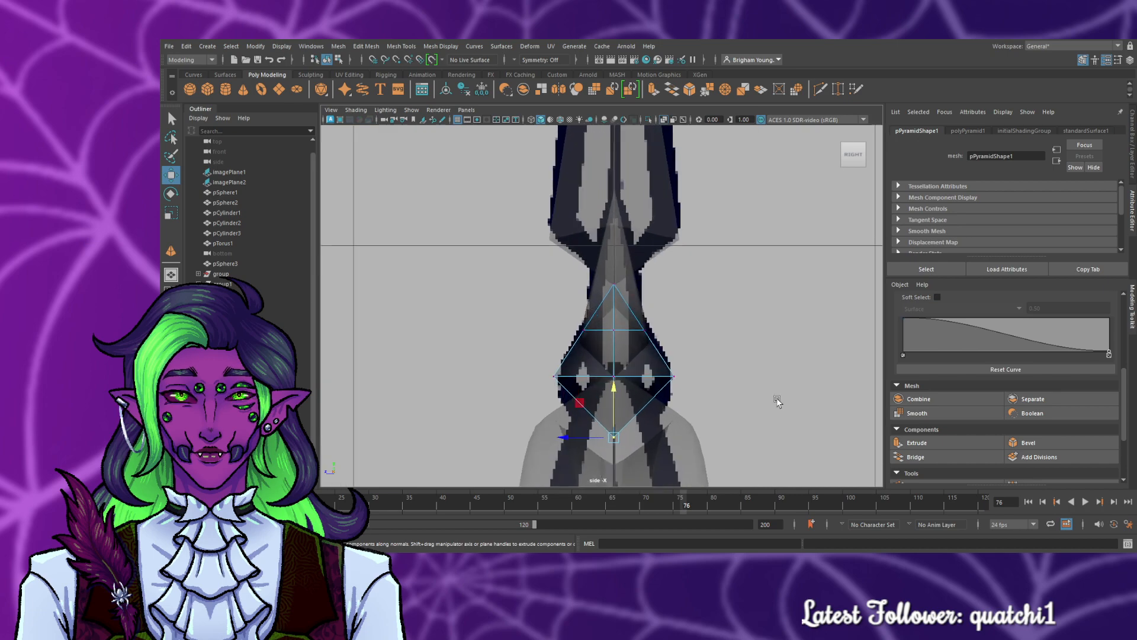
pyautogui.scroll(1, 777, 402)
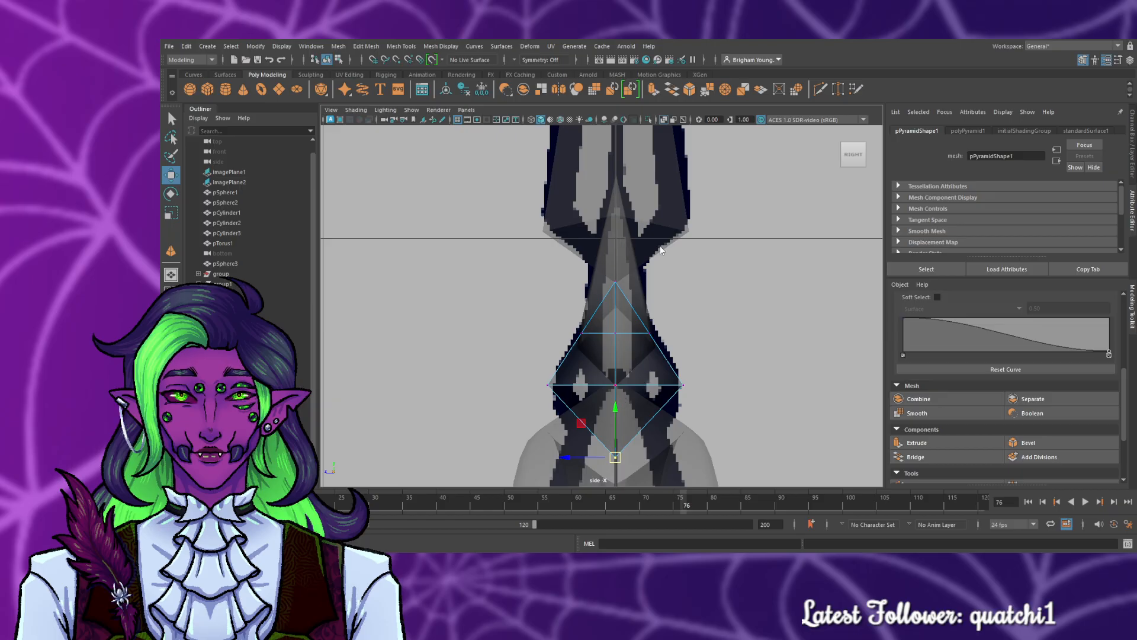
pyautogui.click(622, 344)
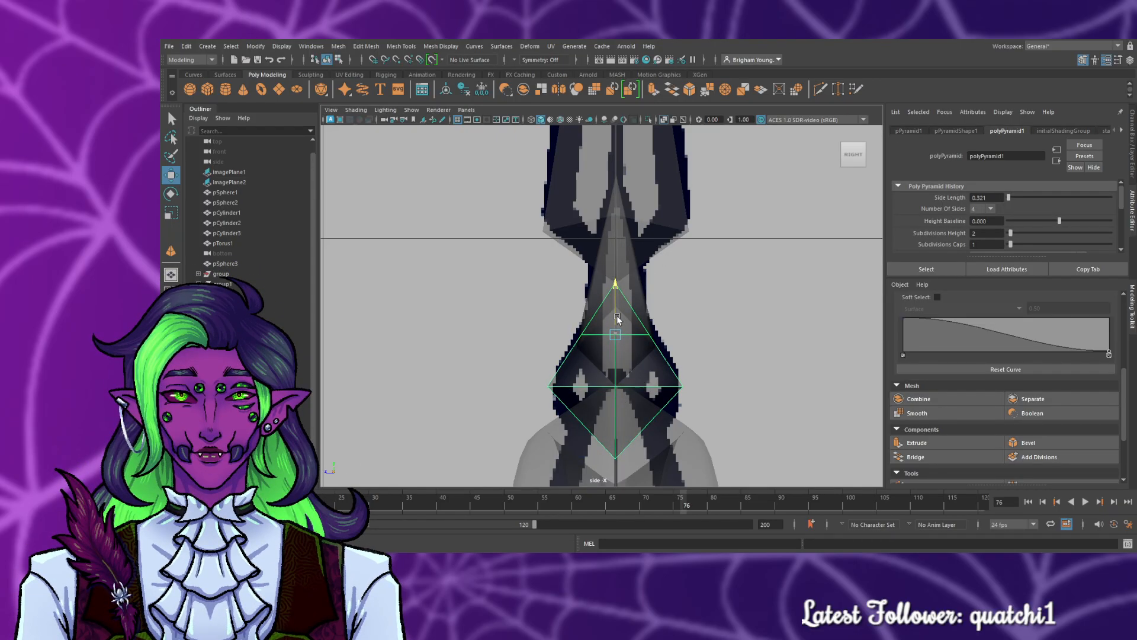
pyautogui.moveTo(617, 316); pyautogui.dragTo(618, 315)
# - Check the diamond's fit against the reference between the top crescent and the large moon in the front view
pyautogui.press('space')
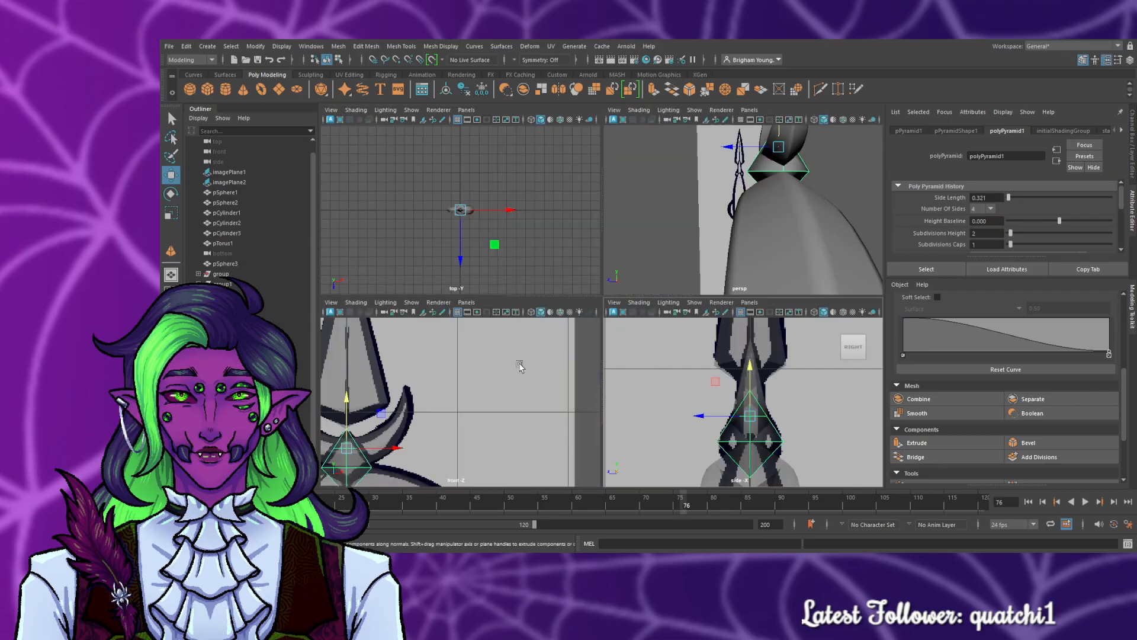
pyautogui.press('space')
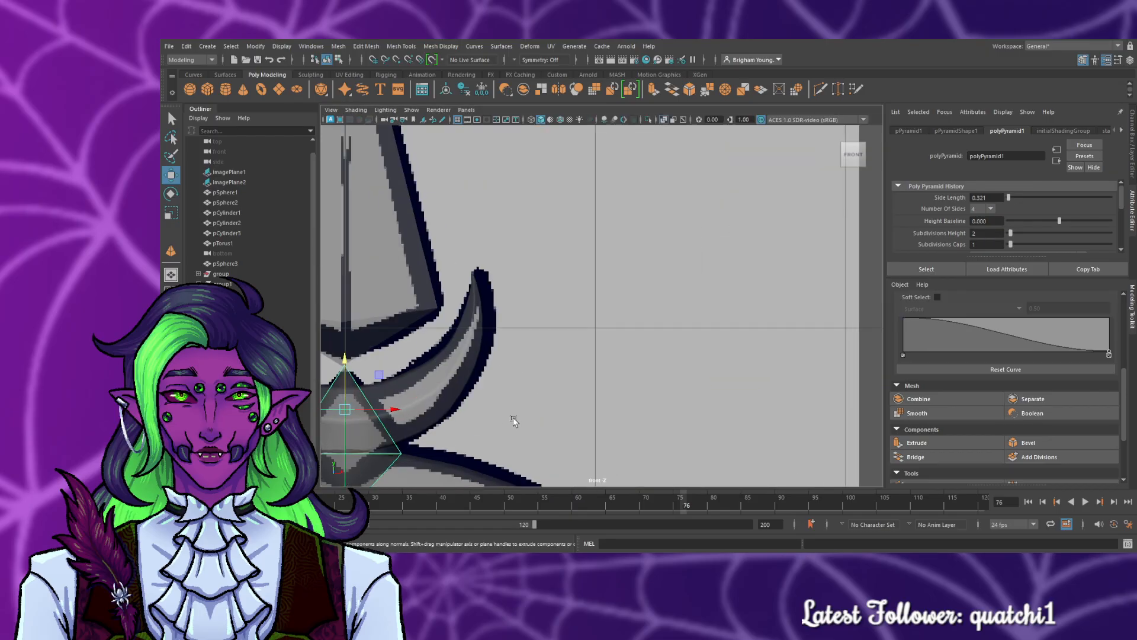
pyautogui.press('f')
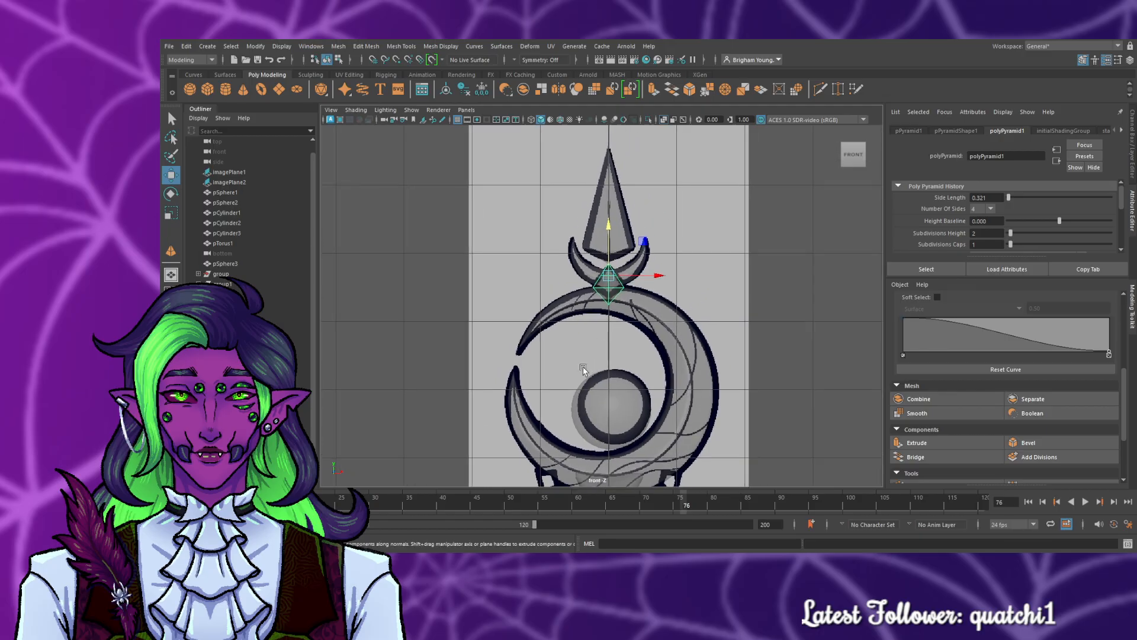
pyautogui.scroll(10, 583, 370)
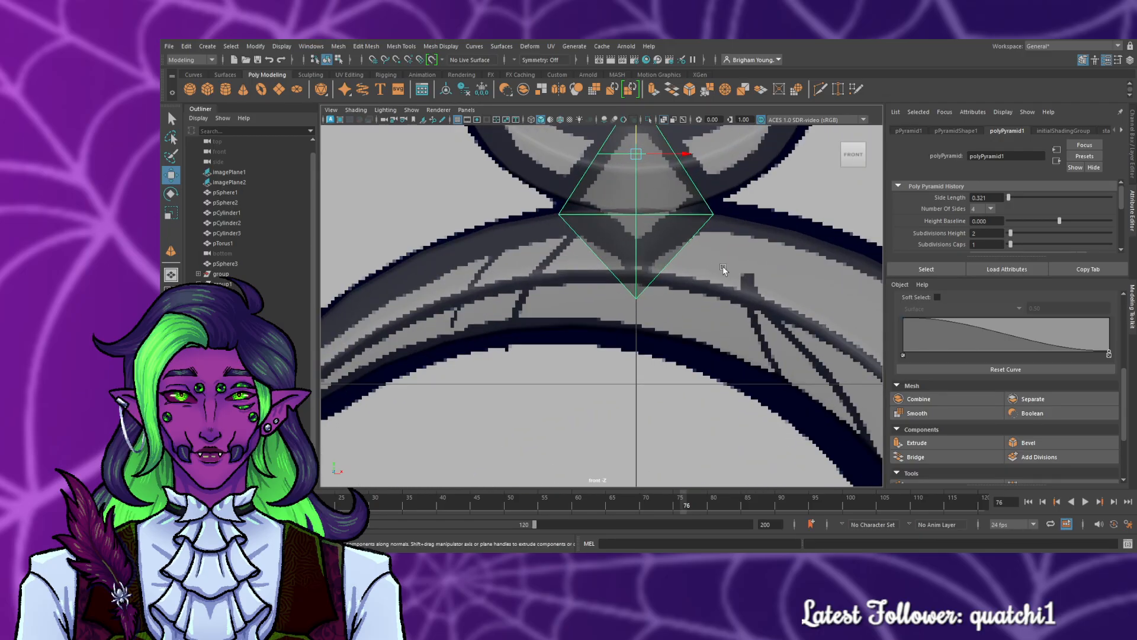
# - Examine how the pyramid sits between the small and large crescents from several angles in the perspective view
pyautogui.press('space')
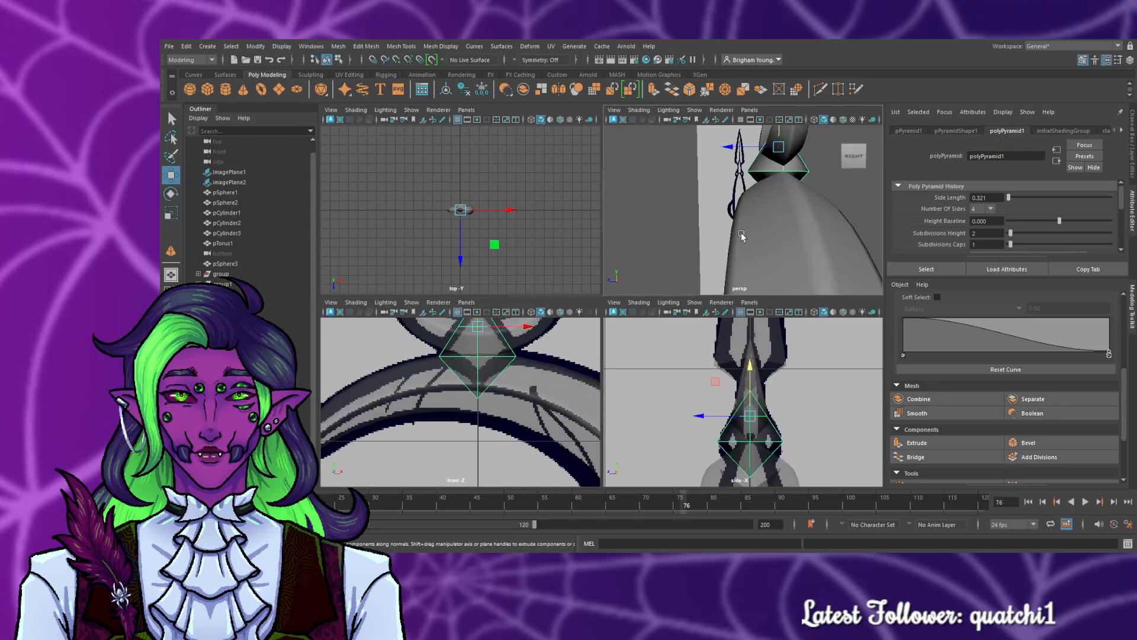
pyautogui.press('space')
pyautogui.keyDown('alt'); pyautogui.moveTo(776, 284); pyautogui.dragTo(664, 294); pyautogui.keyUp('alt')
pyautogui.click(815, 254)
pyautogui.keyDown('alt'); pyautogui.moveTo(815, 254); pyautogui.dragTo(593, 251); pyautogui.keyUp('alt')
pyautogui.scroll(-3, 590, 243)
pyautogui.scroll(3, 590, 243)
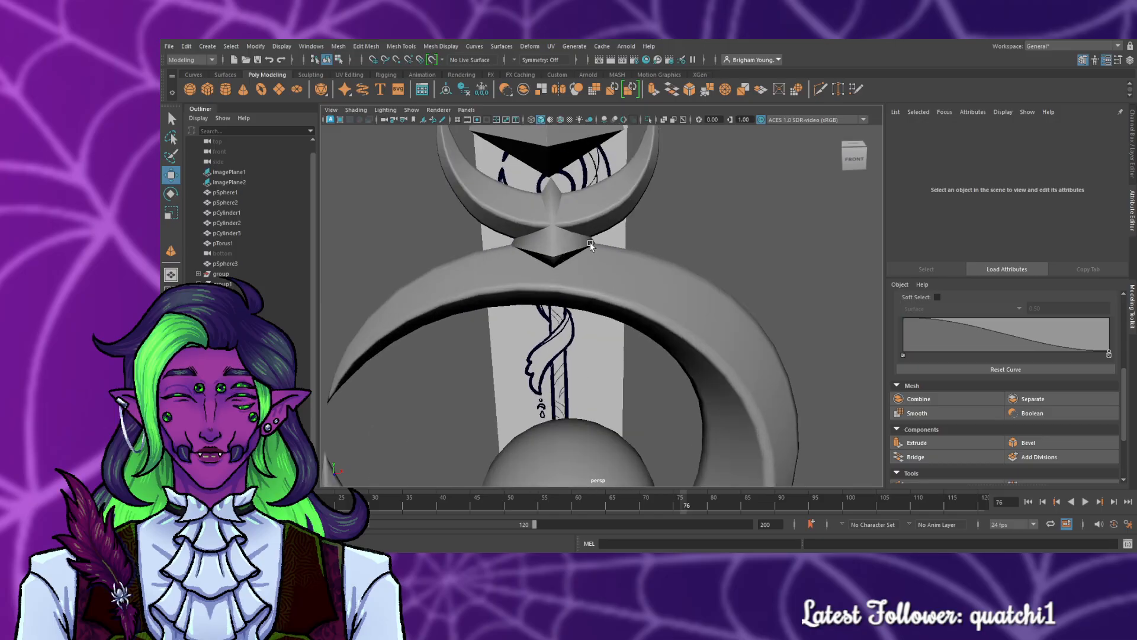
pyautogui.keyDown('alt'); pyautogui.moveTo(582, 218); pyautogui.dragTo(651, 490, button='middle'); pyautogui.keyUp('alt')
# - Select the cone spike above the small crescent and nudge it sideways toward the centre axis in the front view
pyautogui.click(628, 370)
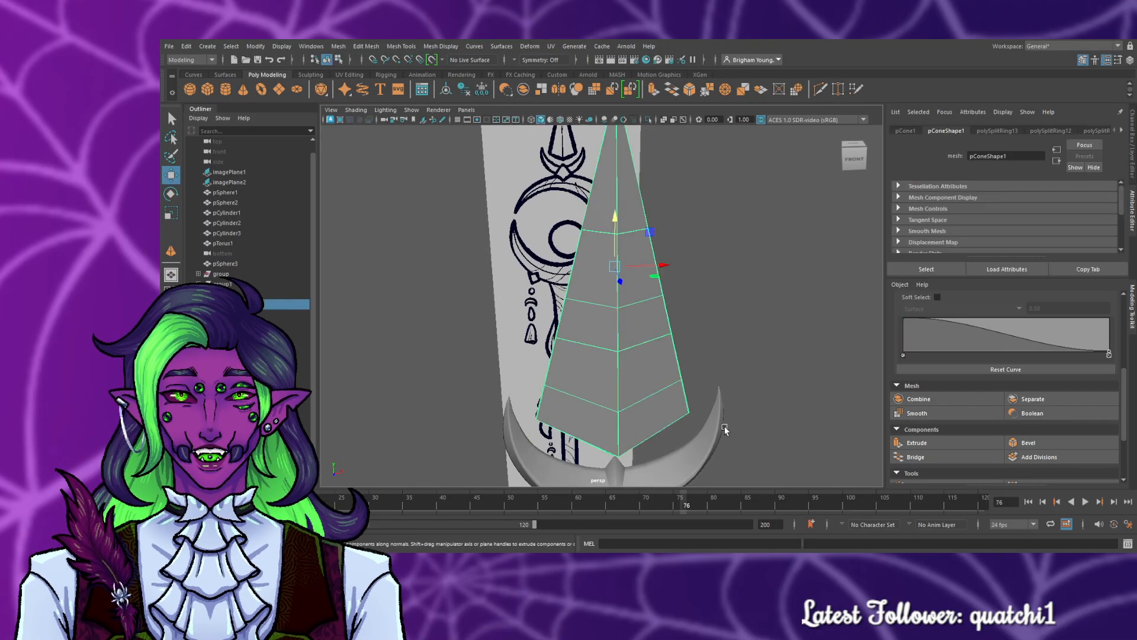
pyautogui.keyDown('alt'); pyautogui.moveTo(736, 408); pyautogui.dragTo(751, 305, button='middle'); pyautogui.keyUp('alt')
pyautogui.keyDown('alt'); pyautogui.moveTo(751, 304); pyautogui.dragTo(728, 348); pyautogui.keyUp('alt')
pyautogui.press('space')
pyautogui.press('space')
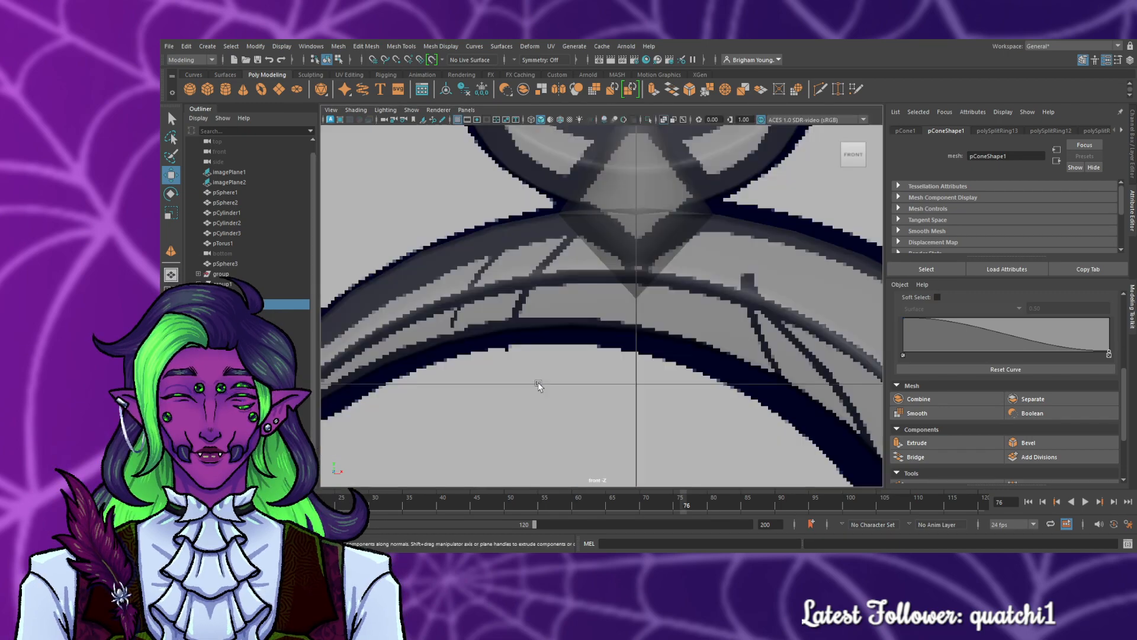
pyautogui.scroll(-5, 573, 364)
pyautogui.scroll(8, 605, 319)
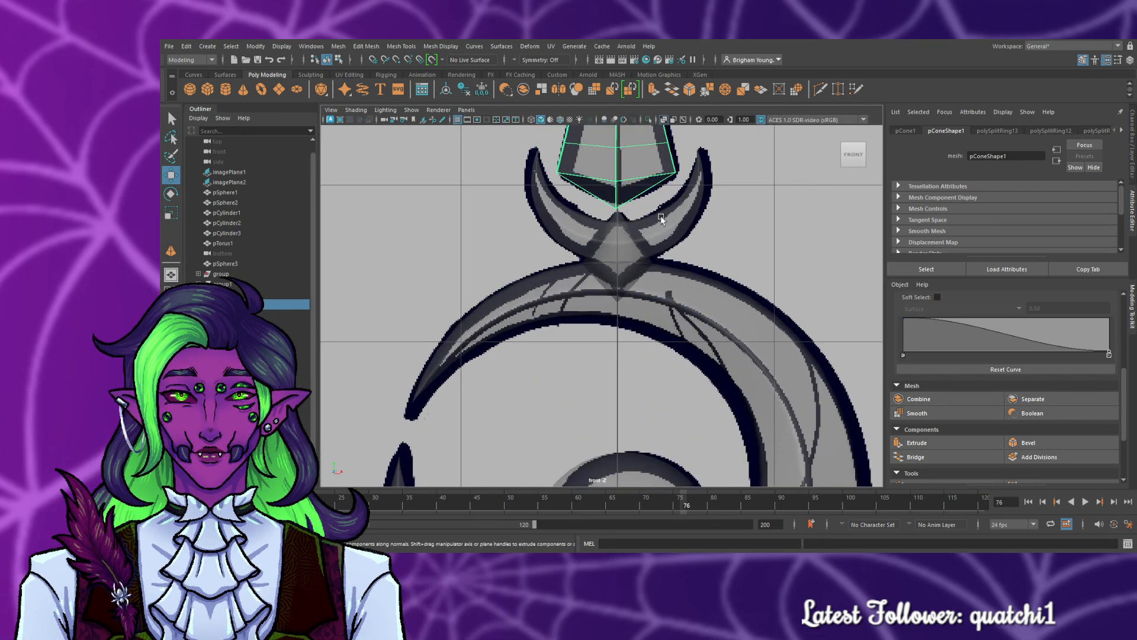
pyautogui.scroll(6, 658, 314)
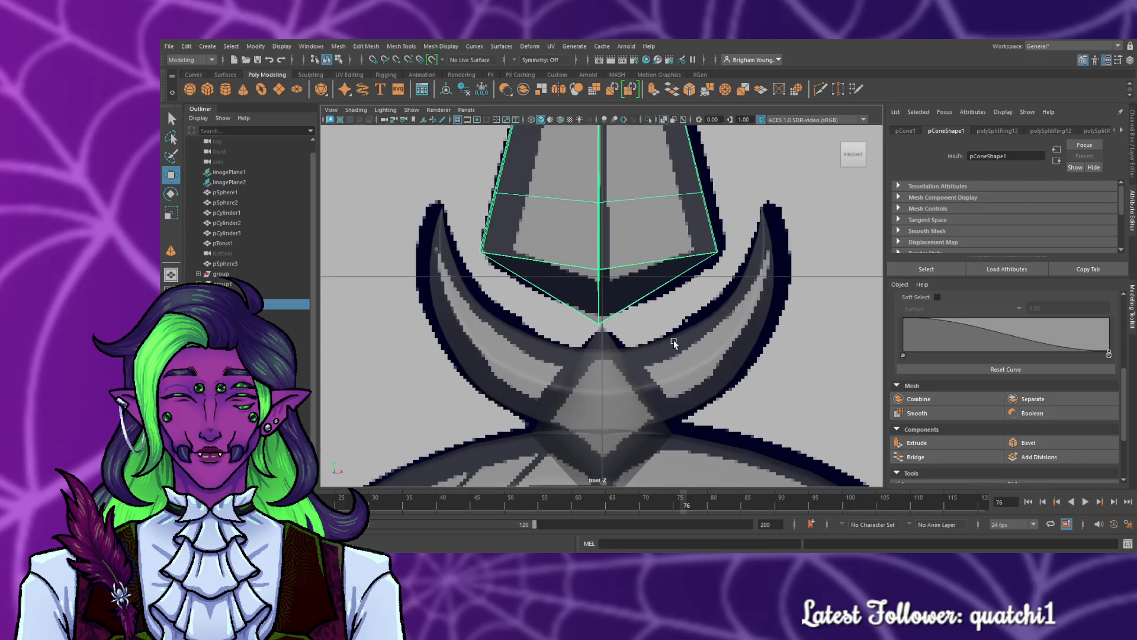
pyautogui.keyDown('alt'); pyautogui.moveTo(598, 504); pyautogui.dragTo(596, 512, button='middle'); pyautogui.keyUp('alt')
pyautogui.moveTo(554, 182); pyautogui.dragTo(557, 182)
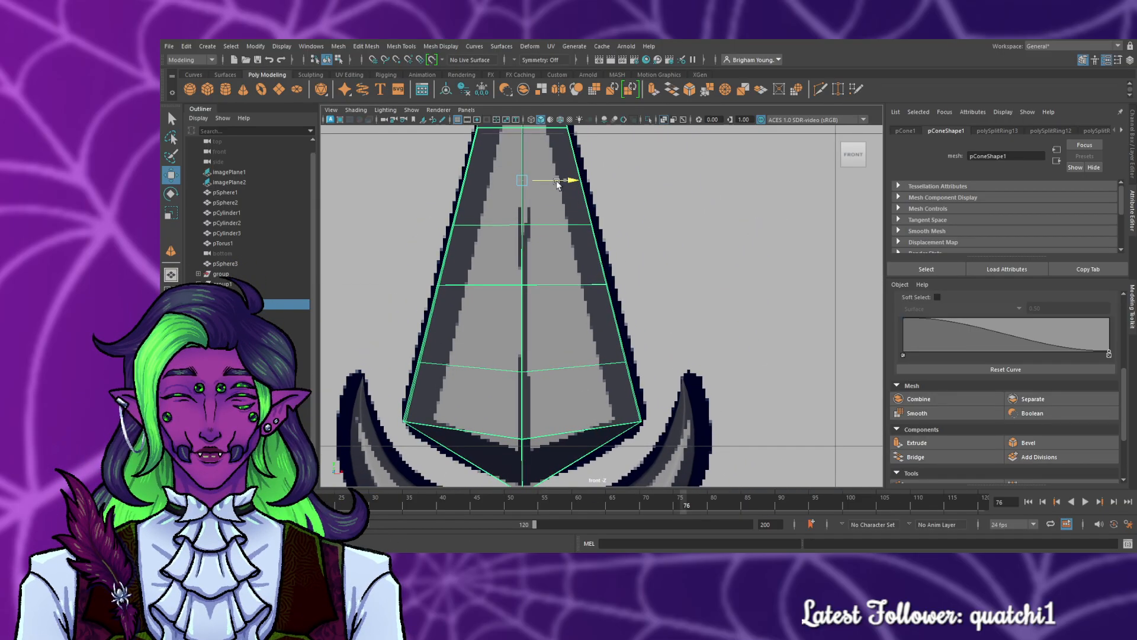
# - Fine-tune the cone spike's horizontal position so that its central edge lines up with the vertical centre line
pyautogui.scroll(10, 536, 237)
pyautogui.keyDown('alt'); pyautogui.moveTo(517, 208); pyautogui.dragTo(605, 530, button='middle'); pyautogui.keyUp('alt')
pyautogui.scroll(1, 552, 352)
pyautogui.scroll(6, 548, 337)
pyautogui.keyDown('alt'); pyautogui.moveTo(482, 317); pyautogui.dragTo(757, 305, button='middle'); pyautogui.keyUp('alt')
pyautogui.scroll(2, 643, 328)
pyautogui.scroll(3, 642, 328)
pyautogui.keyDown('alt'); pyautogui.moveTo(528, 332); pyautogui.dragTo(651, 381, button='middle'); pyautogui.keyUp('alt')
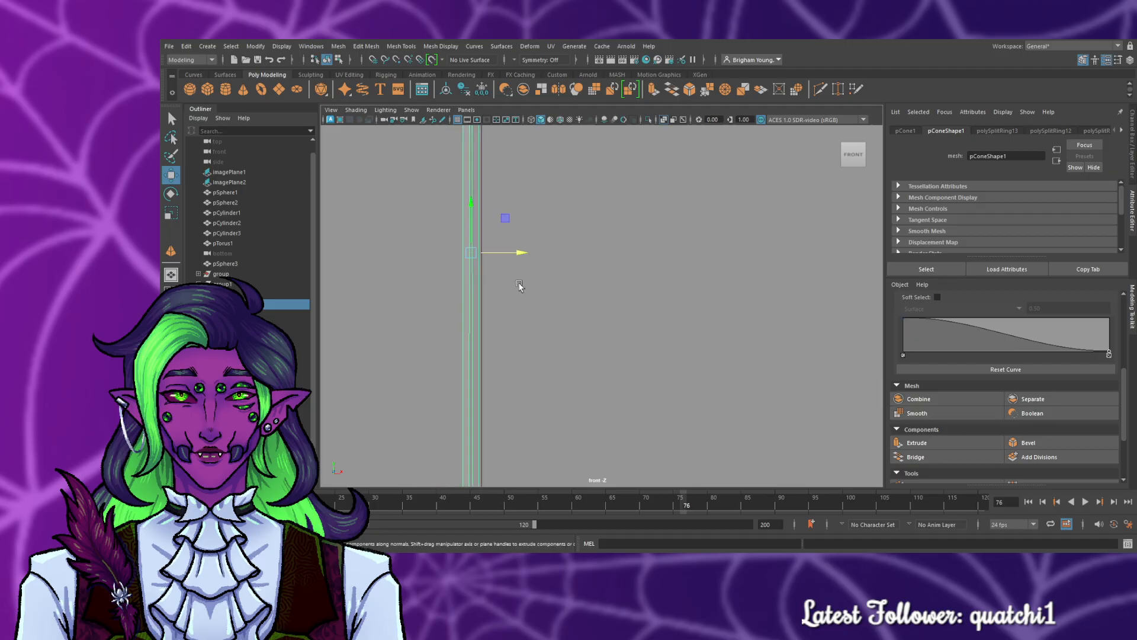
pyautogui.moveTo(510, 256); pyautogui.dragTo(522, 256)
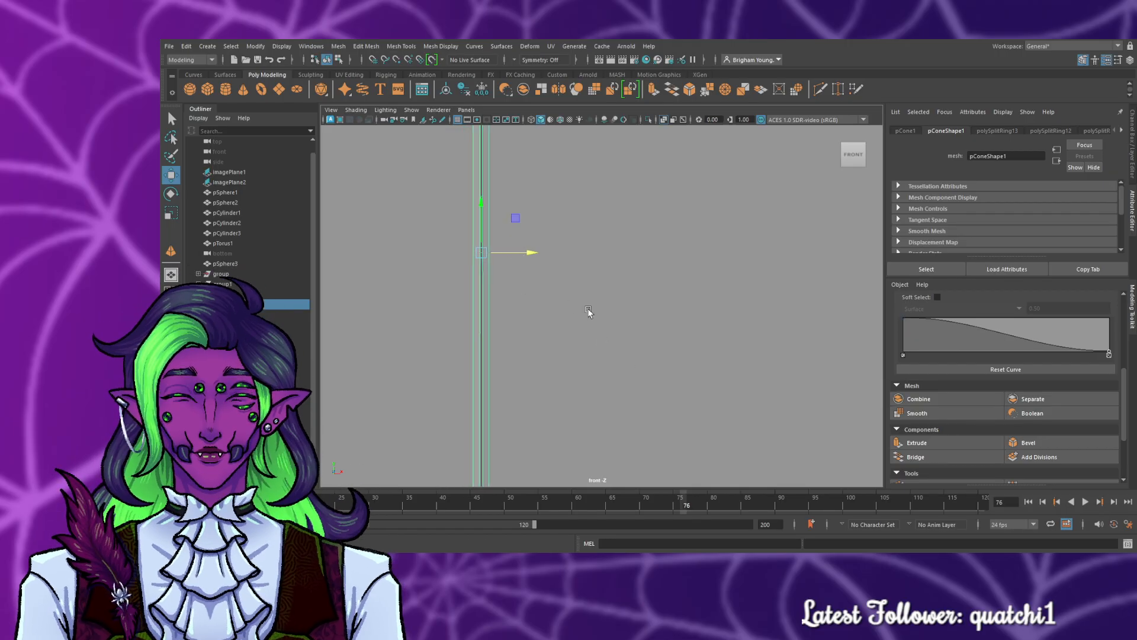
# - Lower the pyramid slightly so that its upper point sits just below the cone spike's bottom tip
pyautogui.press('space')
pyautogui.press('space')
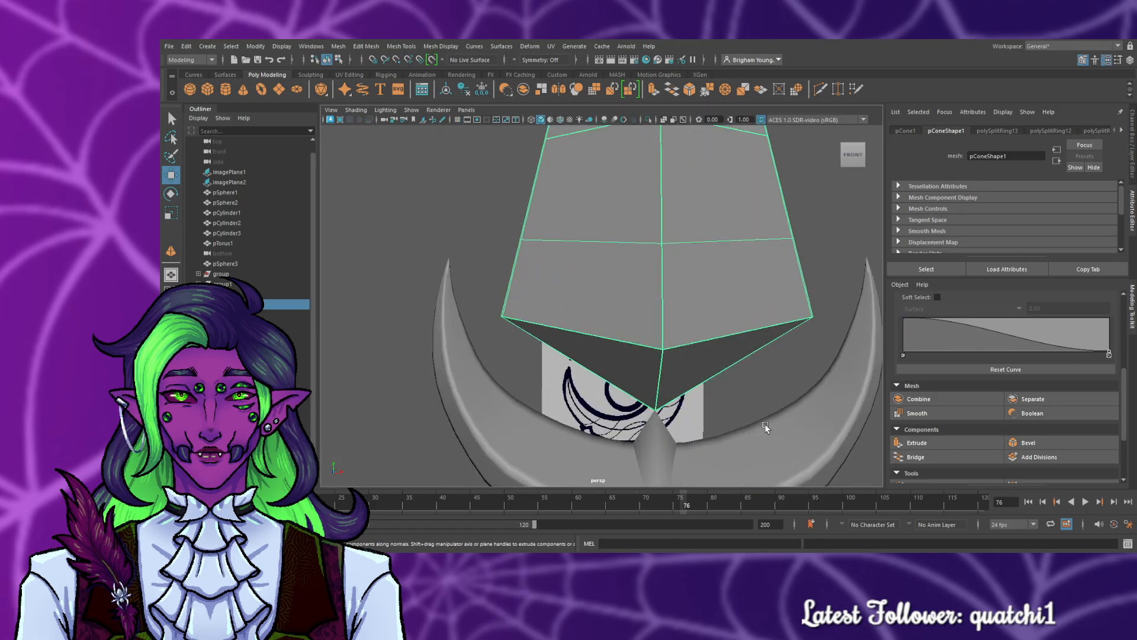
pyautogui.keyDown('alt'); pyautogui.moveTo(764, 437); pyautogui.dragTo(728, 316); pyautogui.keyUp('alt')
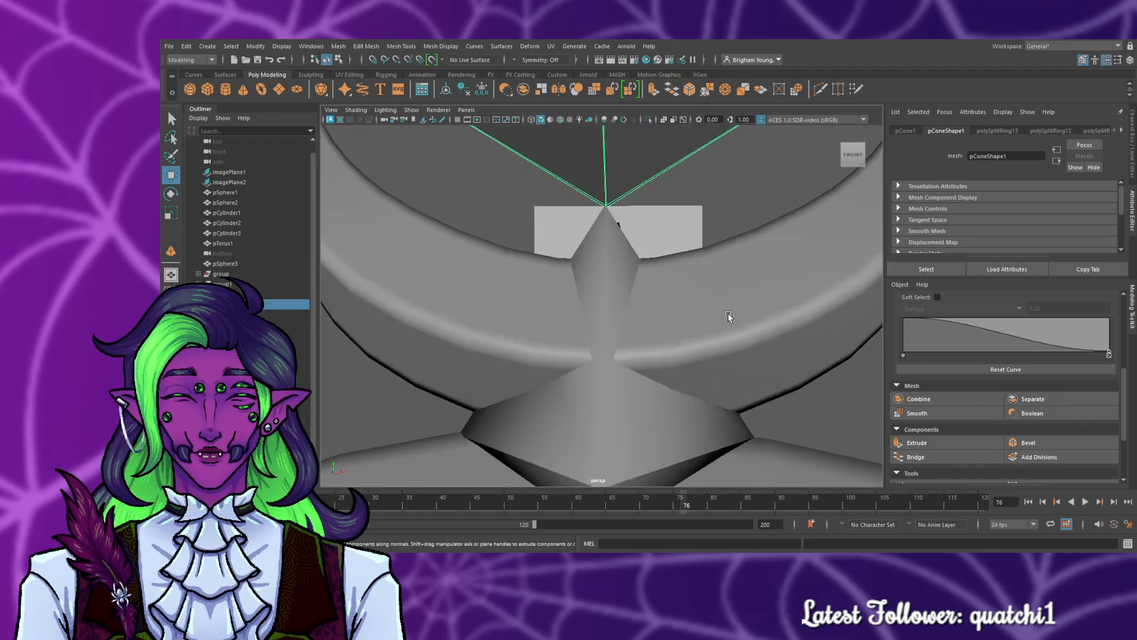
pyautogui.click(614, 277)
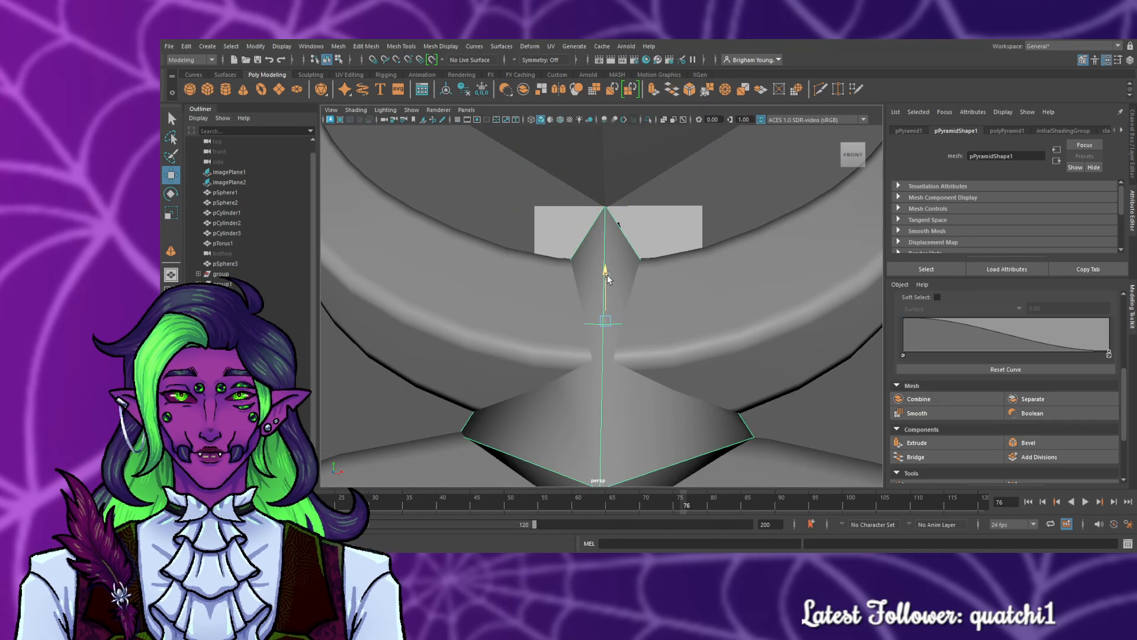
pyautogui.moveTo(608, 279); pyautogui.dragTo(609, 287)
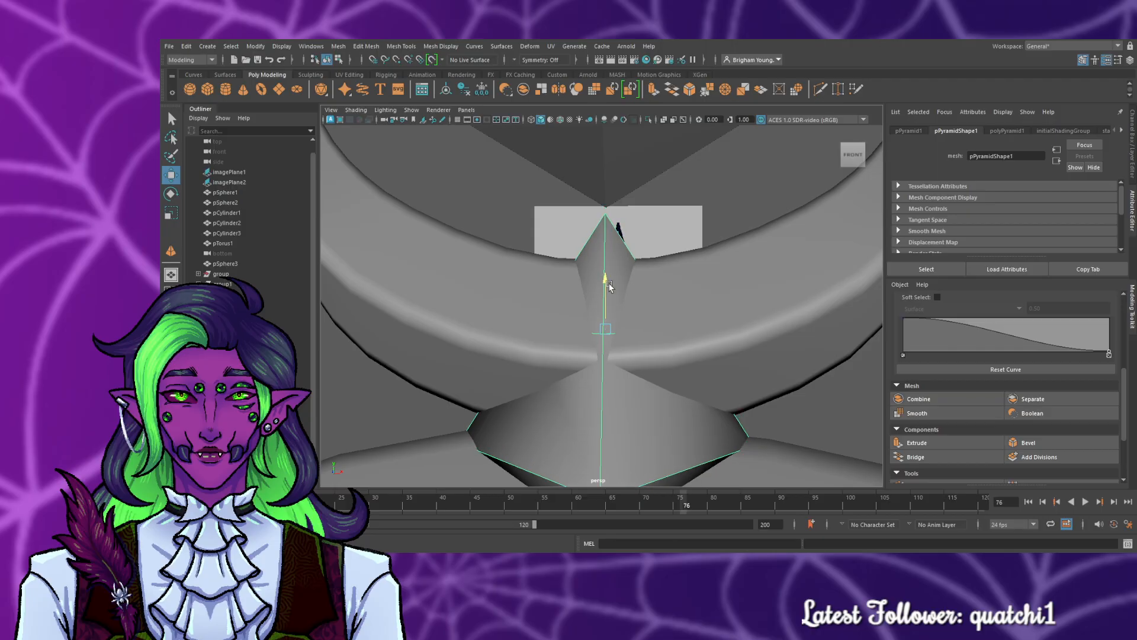
# - Nudge the pyramid sideways in the front view to centre its upper point on the vertical grid line
pyautogui.click(610, 180)
pyautogui.scroll(2, 632, 224)
pyautogui.scroll(-4, 632, 224)
pyautogui.press('space')
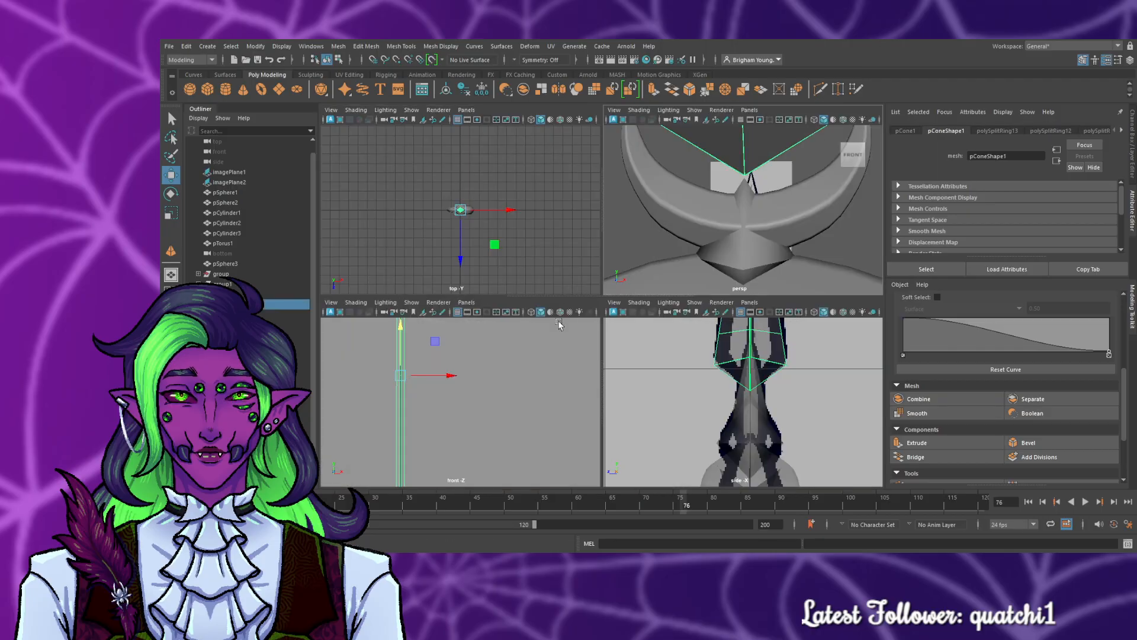
pyautogui.press('space')
pyautogui.press('f')
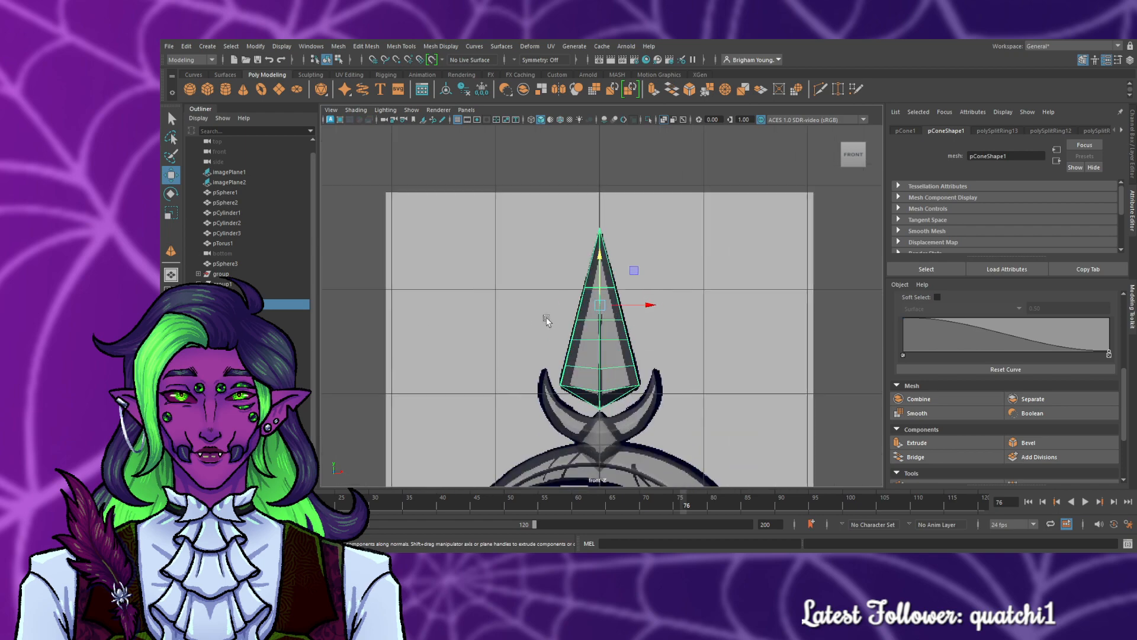
pyautogui.scroll(2, 546, 317)
pyautogui.keyDown('alt'); pyautogui.moveTo(686, 466); pyautogui.dragTo(719, 228, button='middle'); pyautogui.keyUp('alt')
pyautogui.scroll(5, 720, 229)
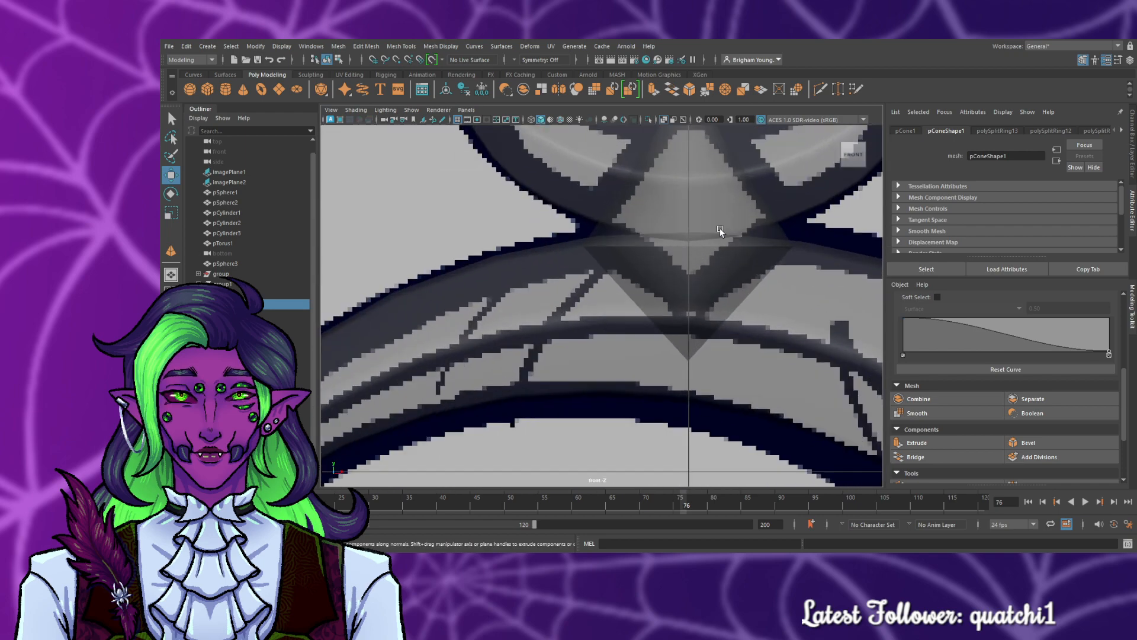
pyautogui.keyDown('alt'); pyautogui.moveTo(745, 184); pyautogui.dragTo(652, 360, button='middle'); pyautogui.keyUp('alt')
pyautogui.scroll(3, 652, 350)
pyautogui.scroll(2, 635, 257)
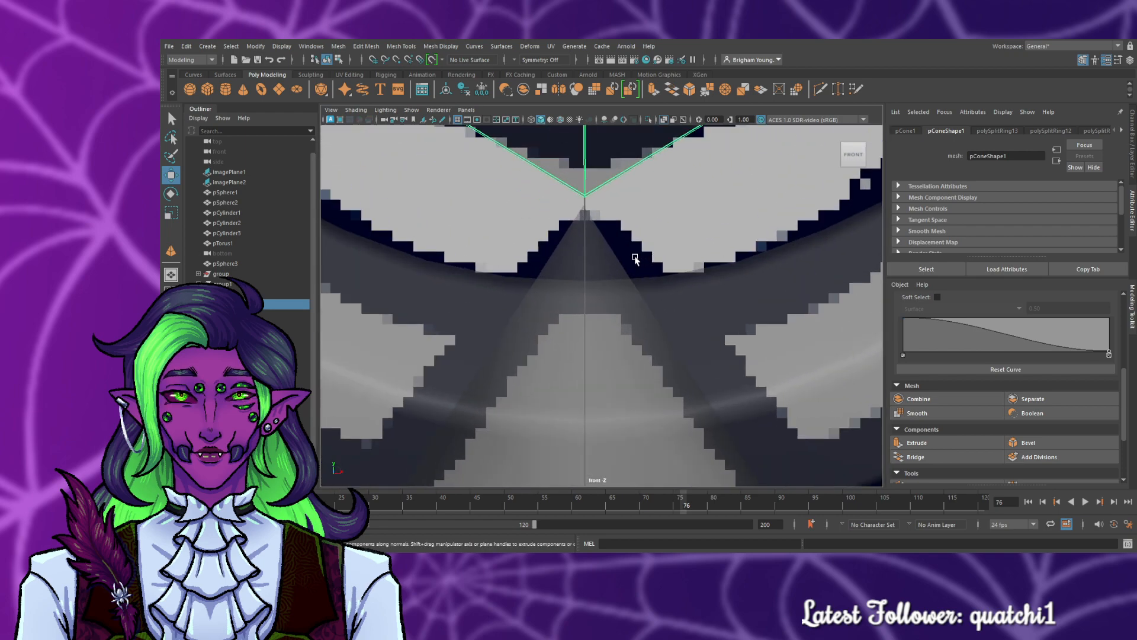
pyautogui.scroll(2, 635, 259)
pyautogui.click(588, 266)
pyautogui.moveTo(612, 425); pyautogui.dragTo(614, 428)
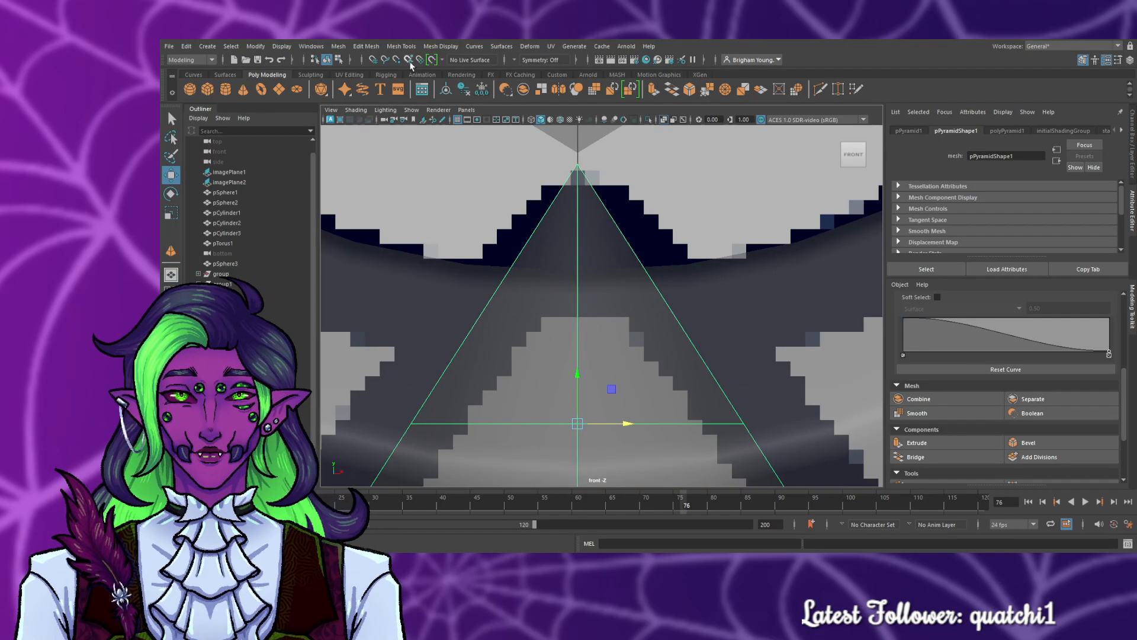
# - Turn on grid snapping and snap the cone spike horizontally to the centre grid line, then clear the selection
pyautogui.click(373, 60)
pyautogui.scroll(-10, 575, 137)
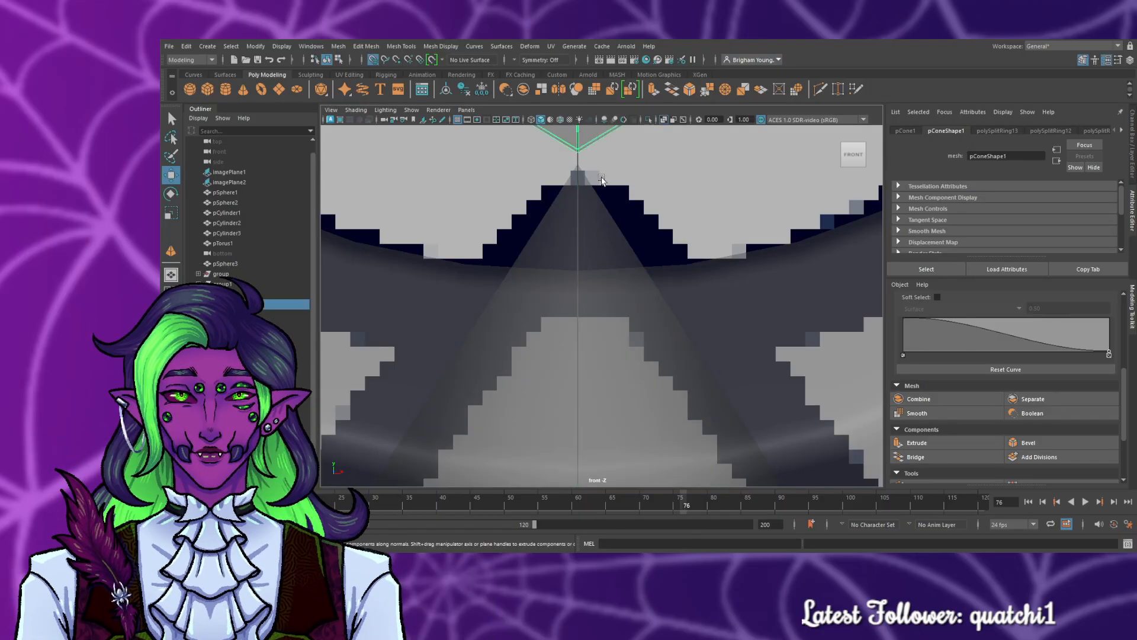
pyautogui.moveTo(644, 284); pyautogui.dragTo(613, 285)
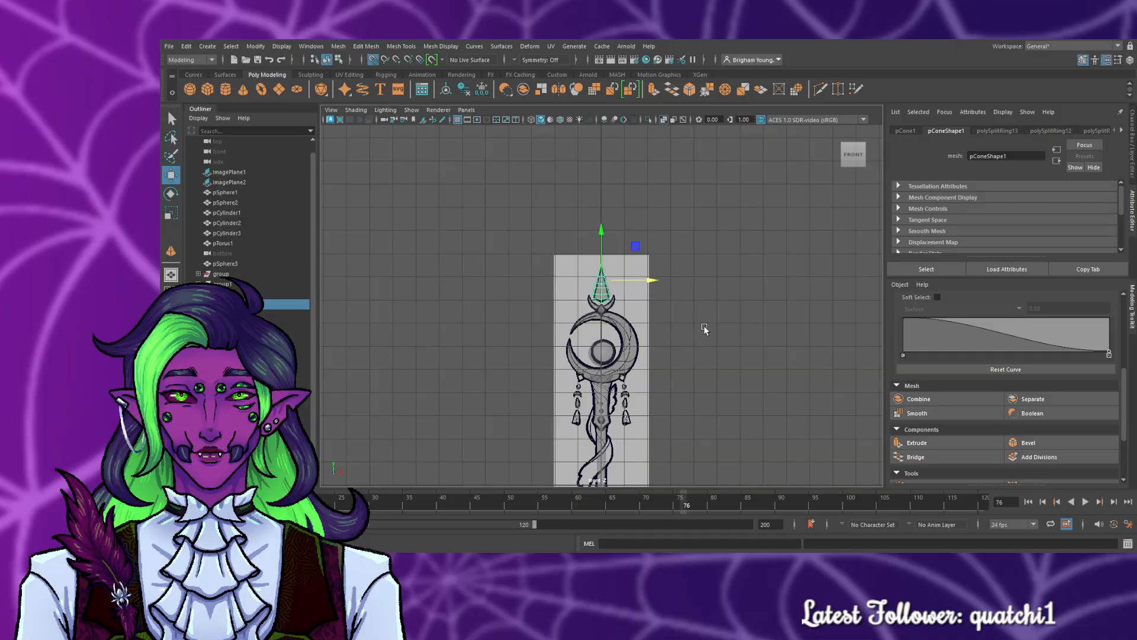
pyautogui.scroll(6, 708, 325)
pyautogui.click(668, 357)
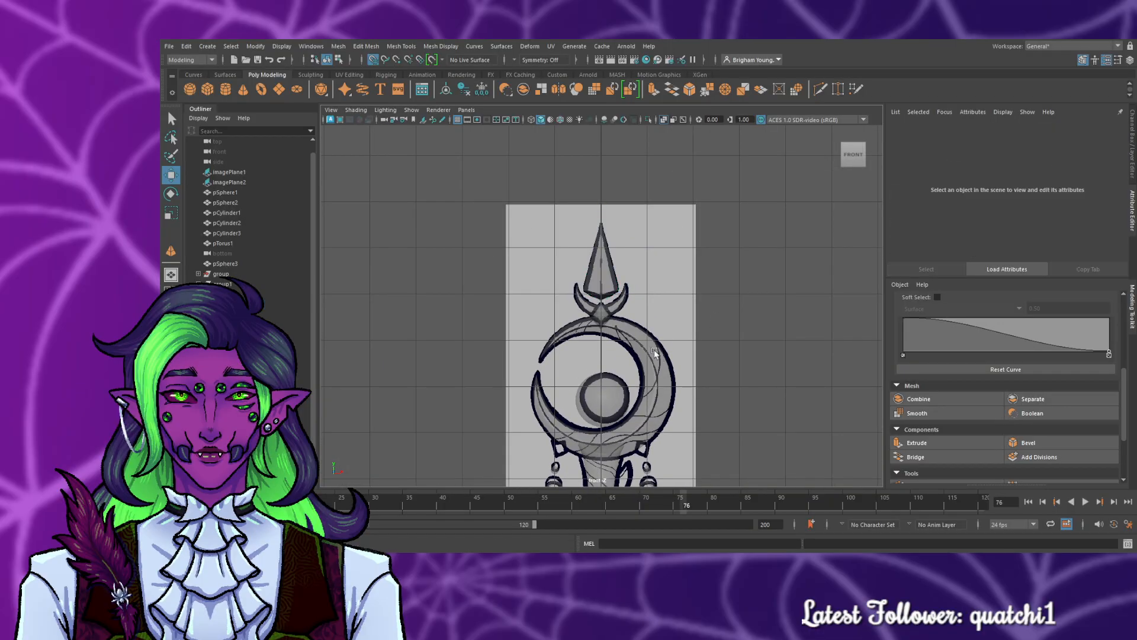
# - Check the alignment of the spike, pyramid and crescents against the staff reference image in the front view
pyautogui.scroll(6, 634, 309)
pyautogui.scroll(-8, 634, 332)
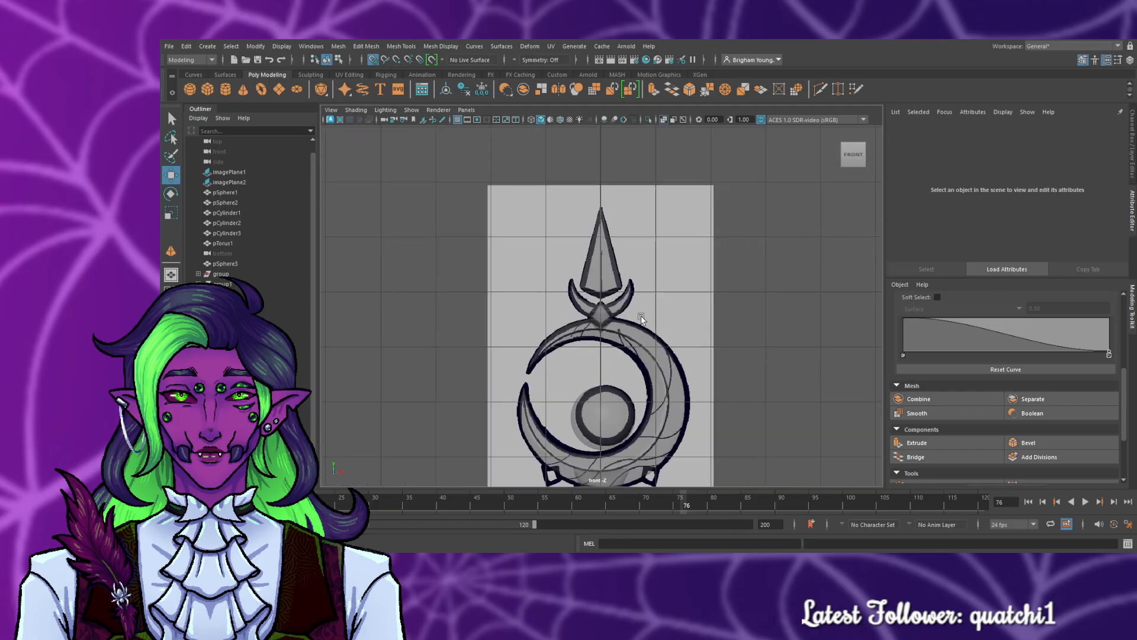
pyautogui.scroll(5, 634, 350)
pyautogui.scroll(3, 616, 350)
pyautogui.click(593, 351)
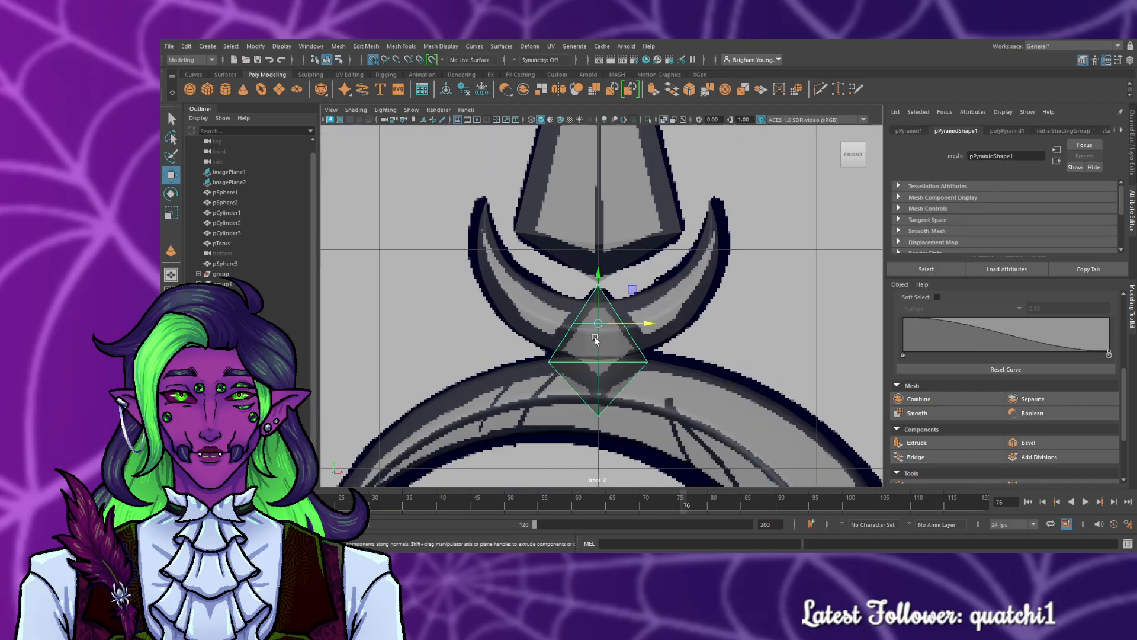
pyautogui.press('r')
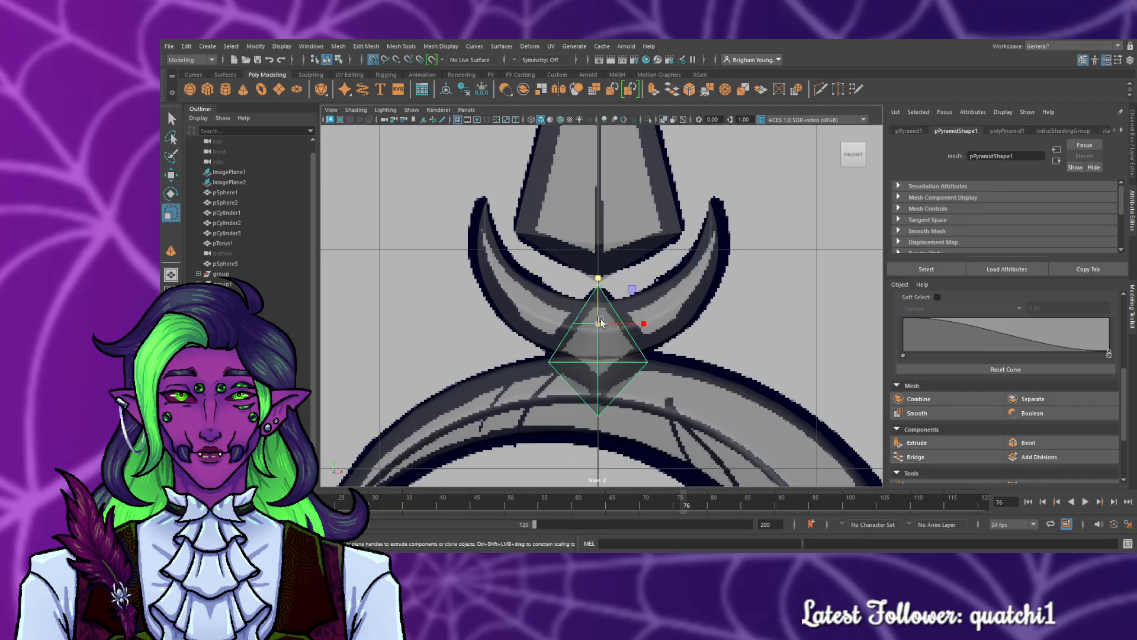
pyautogui.click(820, 338)
pyautogui.scroll(1, 715, 327)
pyautogui.press('f')
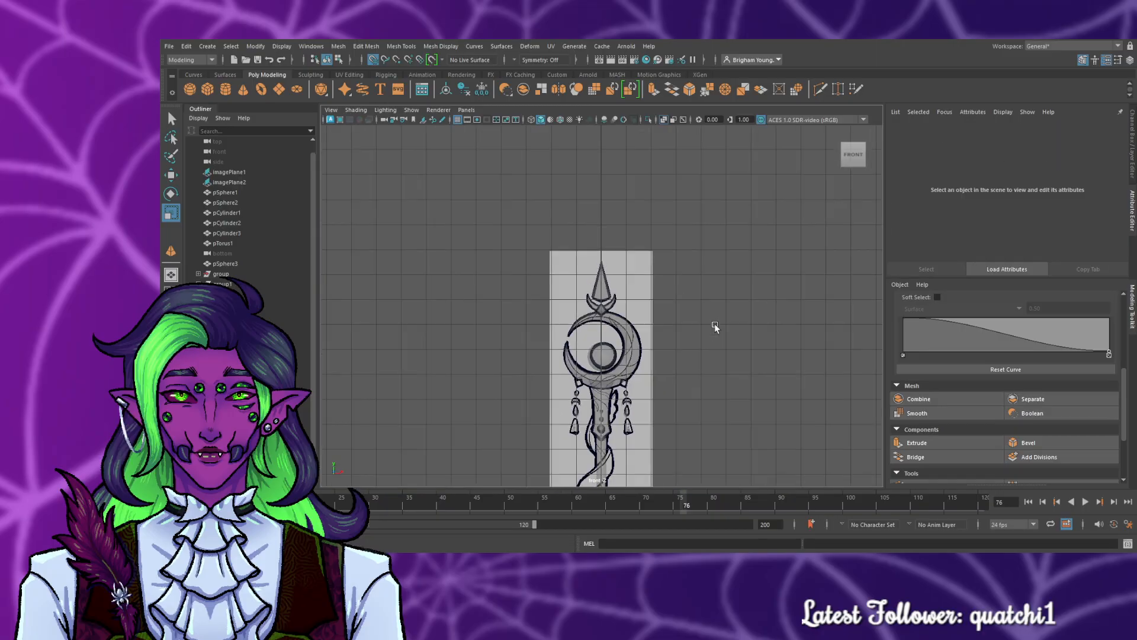
# - Inspect the spike, small crescent and pyramid from the front and back in the perspective view
pyautogui.press('space')
pyautogui.press('space')
pyautogui.scroll(-5, 773, 298)
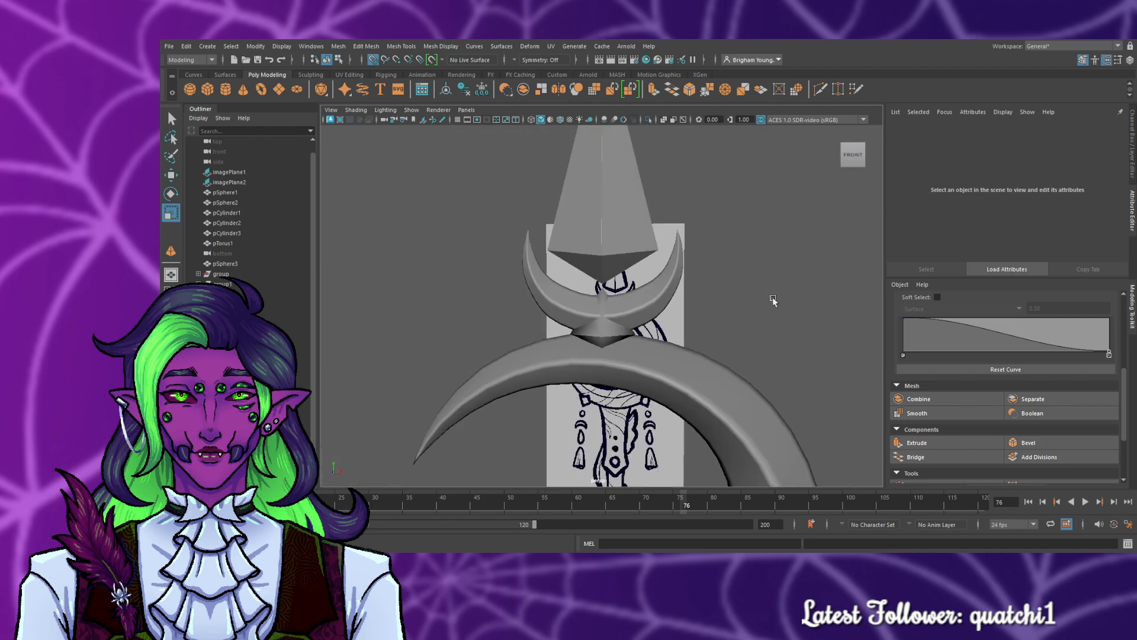
pyautogui.scroll(5, 773, 298)
pyautogui.scroll(-10, 773, 298)
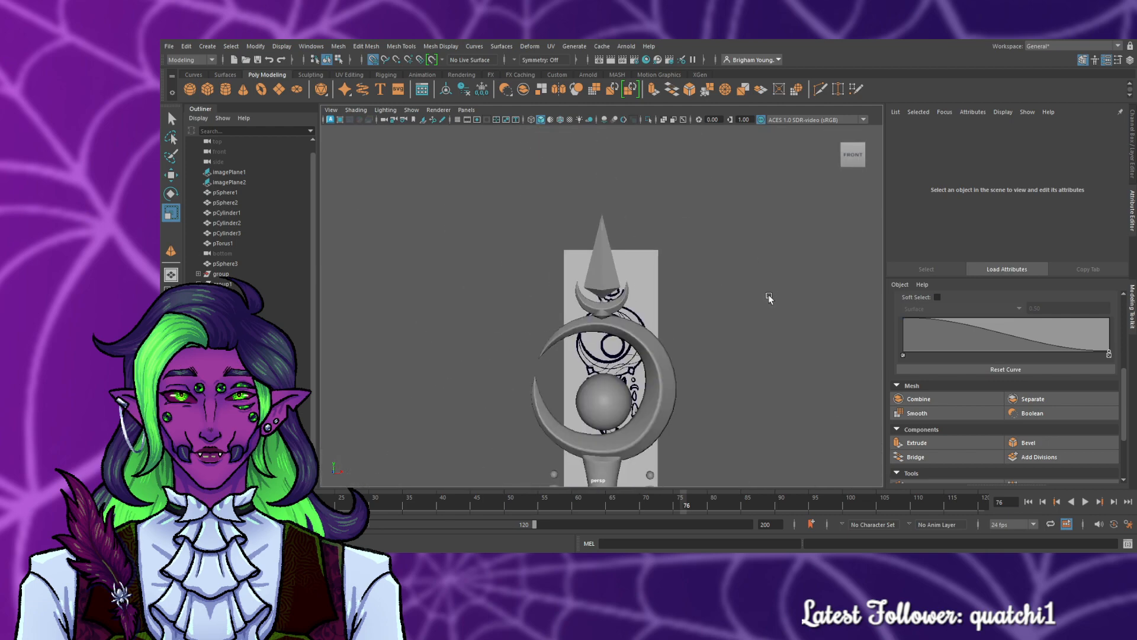
pyautogui.click(605, 258)
pyautogui.scroll(10, 743, 293)
pyautogui.keyDown('alt'); pyautogui.moveTo(771, 296); pyautogui.dragTo(562, 292); pyautogui.keyUp('alt')
pyautogui.scroll(-6, 561, 293)
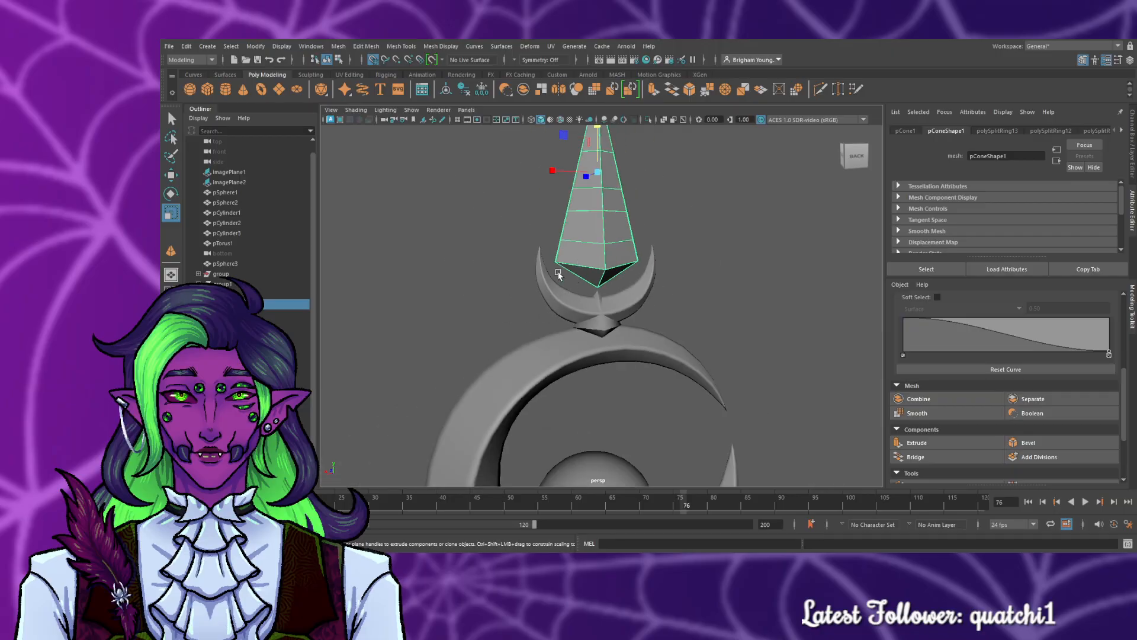
pyautogui.keyDown('alt'); pyautogui.moveTo(471, 273); pyautogui.dragTo(460, 361, button='middle'); pyautogui.keyUp('alt')
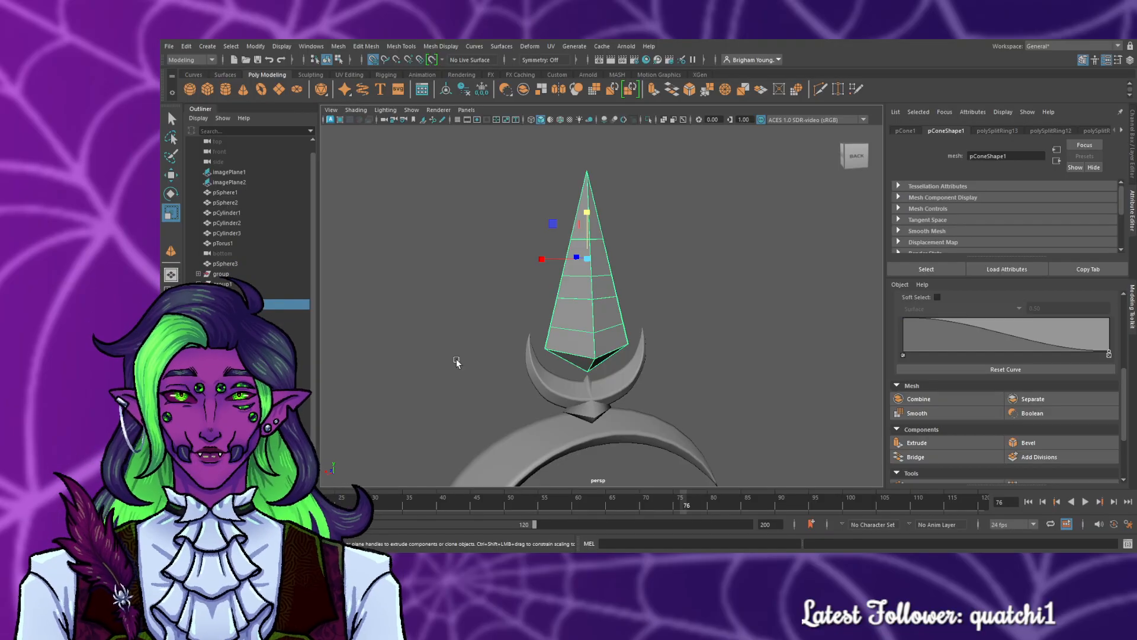
pyautogui.keyDown('alt'); pyautogui.moveTo(457, 361); pyautogui.dragTo(478, 362, button='right'); pyautogui.keyUp('alt')
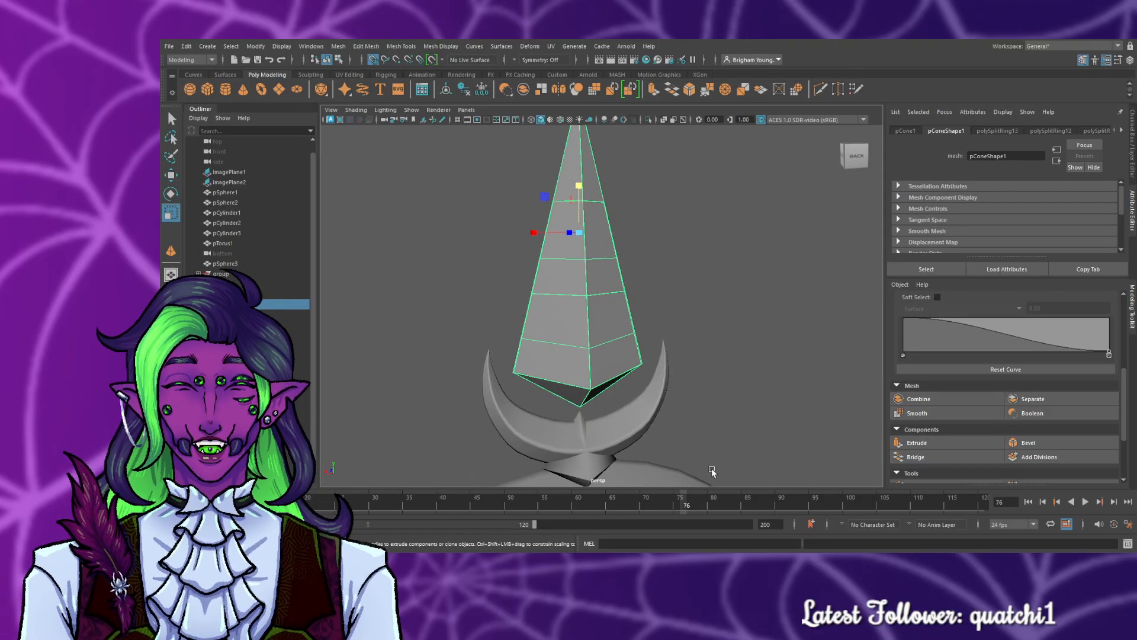
pyautogui.keyDown('alt'); pyautogui.moveTo(712, 456); pyautogui.dragTo(690, 351, button='middle'); pyautogui.keyUp('alt')
pyautogui.scroll(5, 685, 349)
pyautogui.keyDown('alt'); pyautogui.moveTo(685, 348); pyautogui.dragTo(488, 294); pyautogui.keyUp('alt')
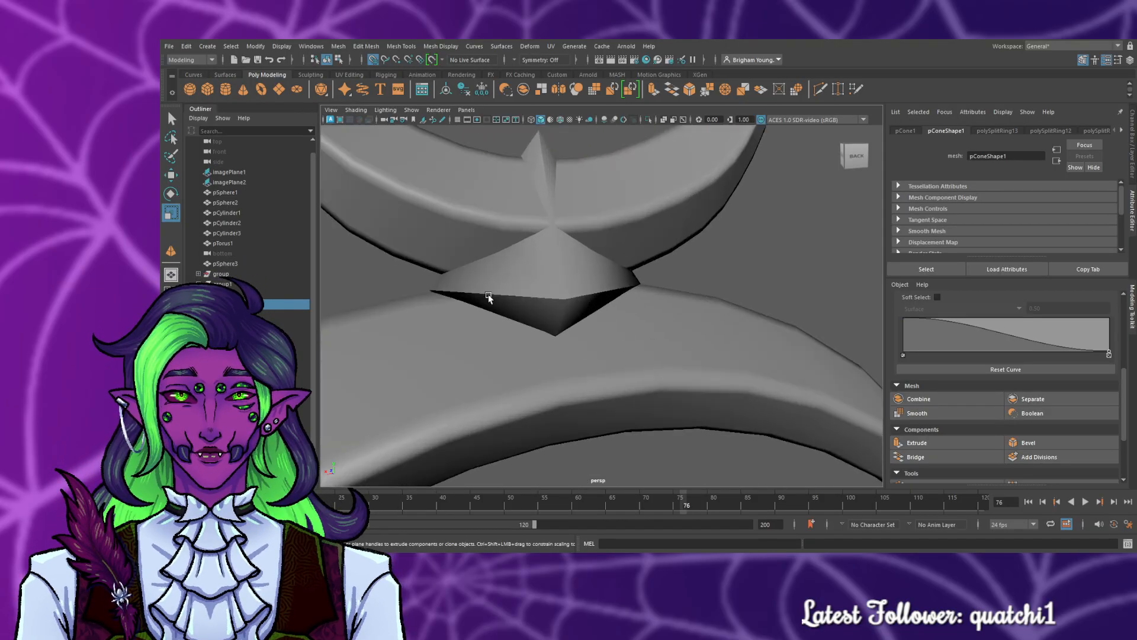
# - Turn off grid snapping and slightly adjust the pyramid's height where the two crescents meet
pyautogui.click(489, 294)
pyautogui.press('w')
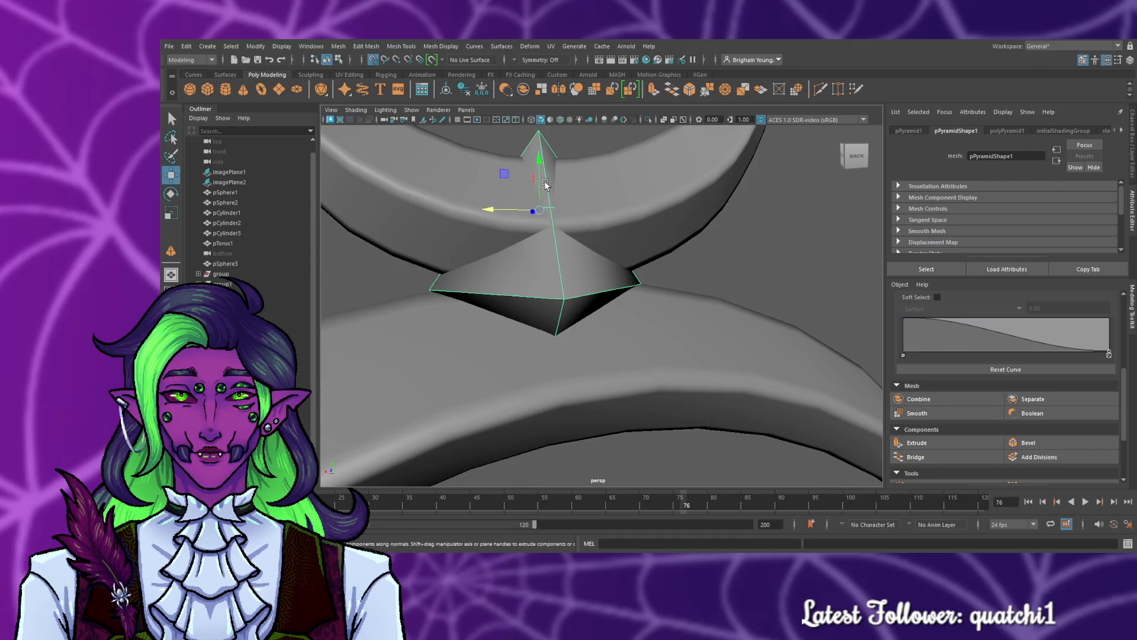
pyautogui.moveTo(536, 187); pyautogui.dragTo(537, 189)
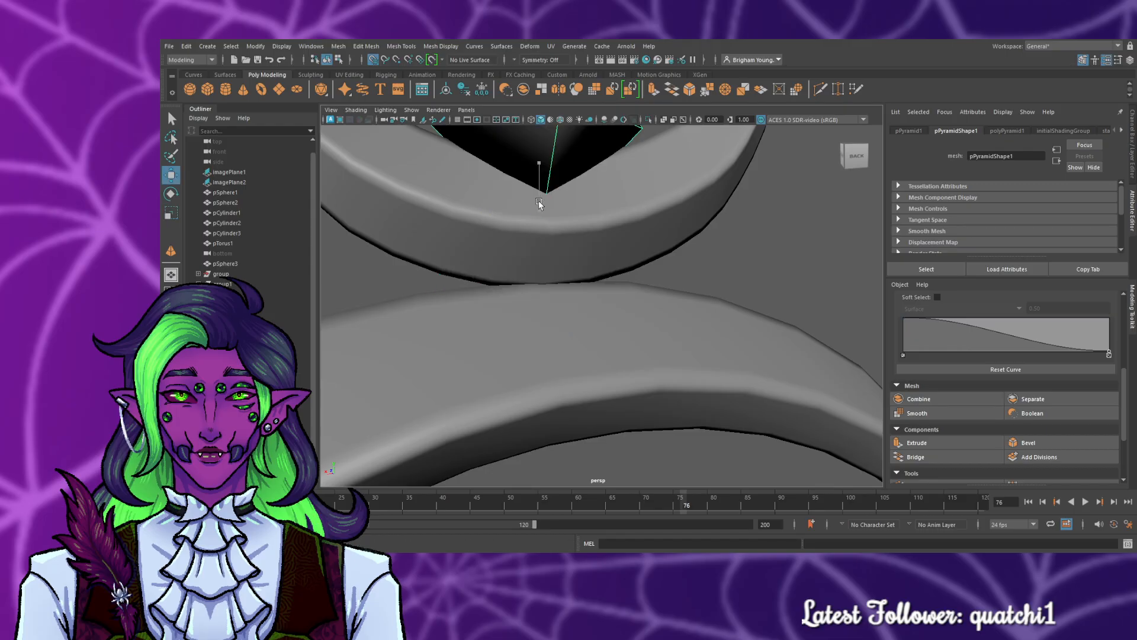
pyautogui.hotkey('ctrl', 'z')
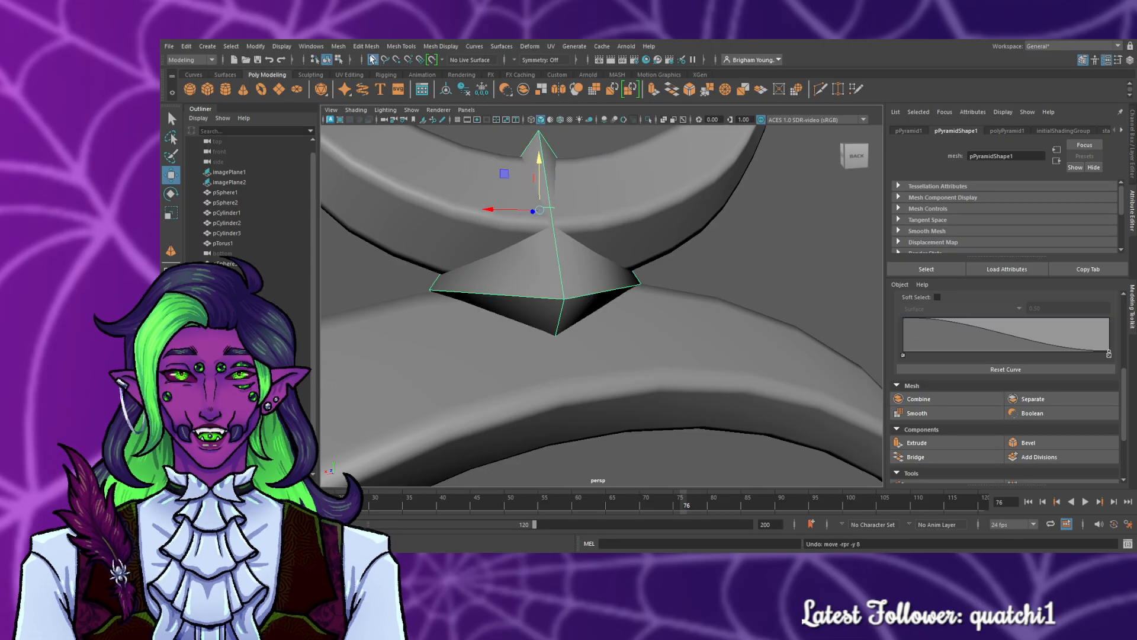
pyautogui.moveTo(539, 187); pyautogui.dragTo(538, 186)
pyautogui.keyDown('alt'); pyautogui.moveTo(675, 313); pyautogui.dragTo(422, 308); pyautogui.keyUp('alt')
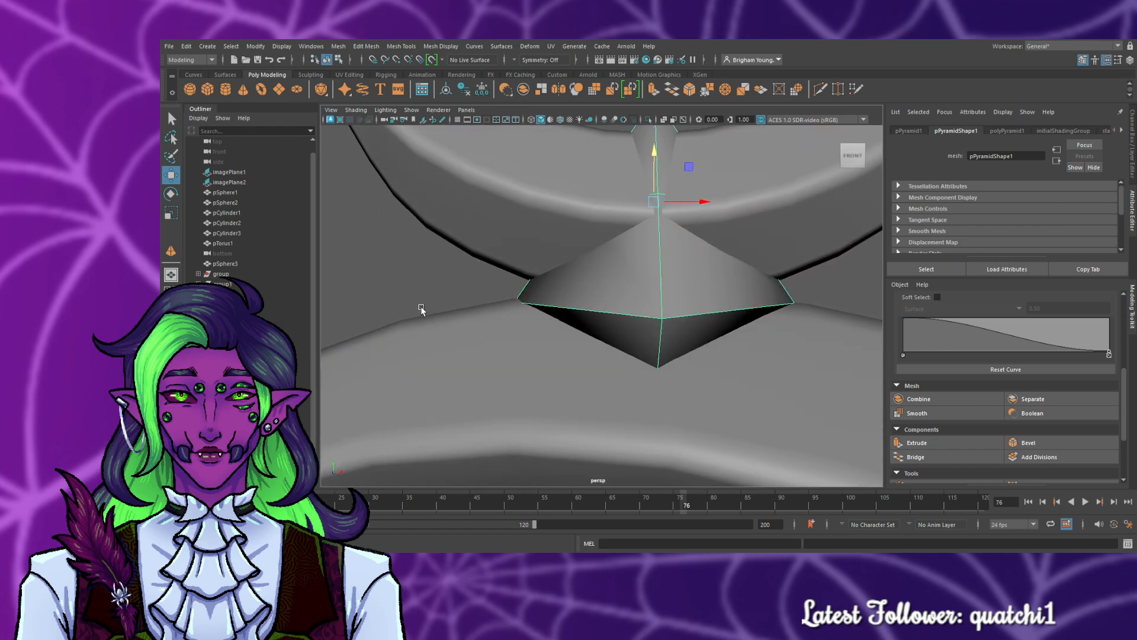
# - Raise the pyramid slightly in the front view to line it up with the staff reference image
pyautogui.press('space')
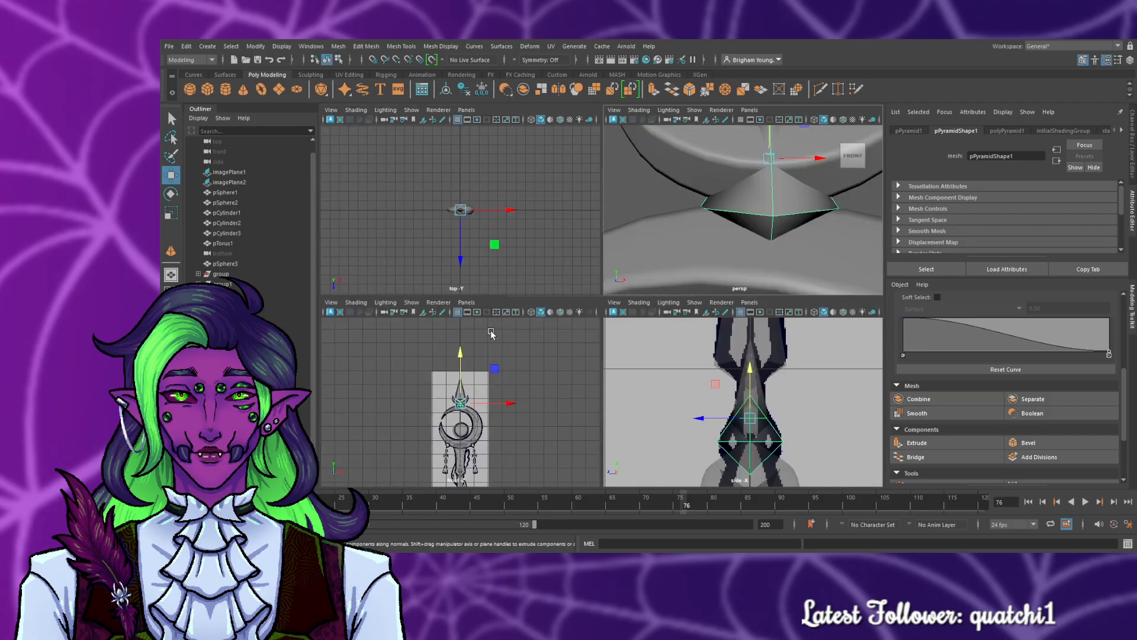
pyautogui.press('space')
pyautogui.scroll(6, 566, 355)
pyautogui.scroll(5, 565, 355)
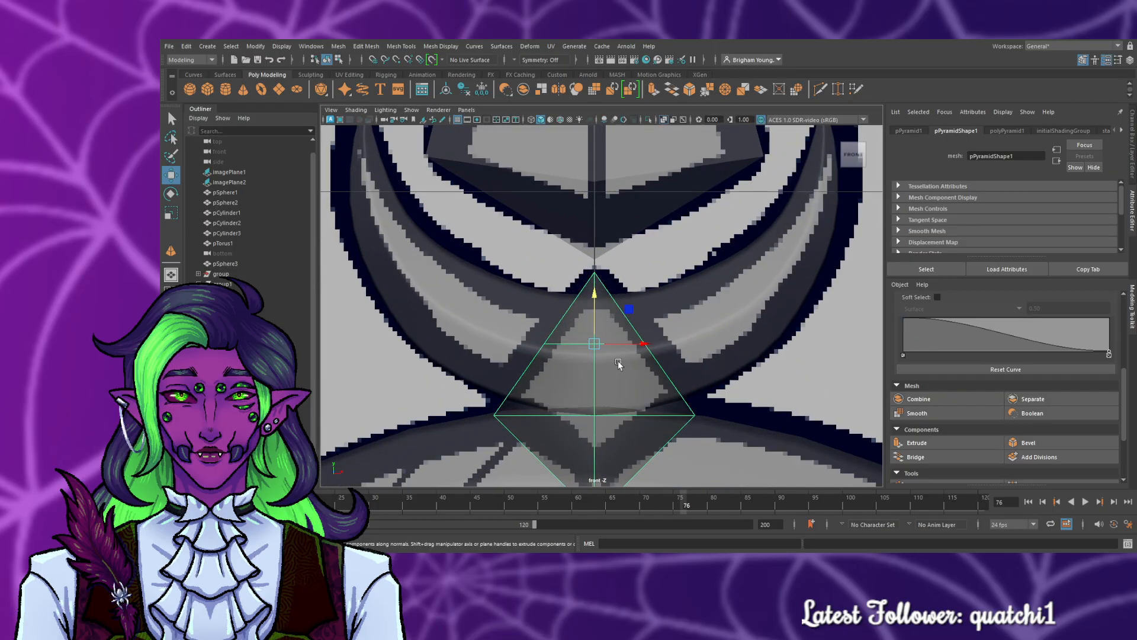
pyautogui.moveTo(596, 334); pyautogui.dragTo(596, 331)
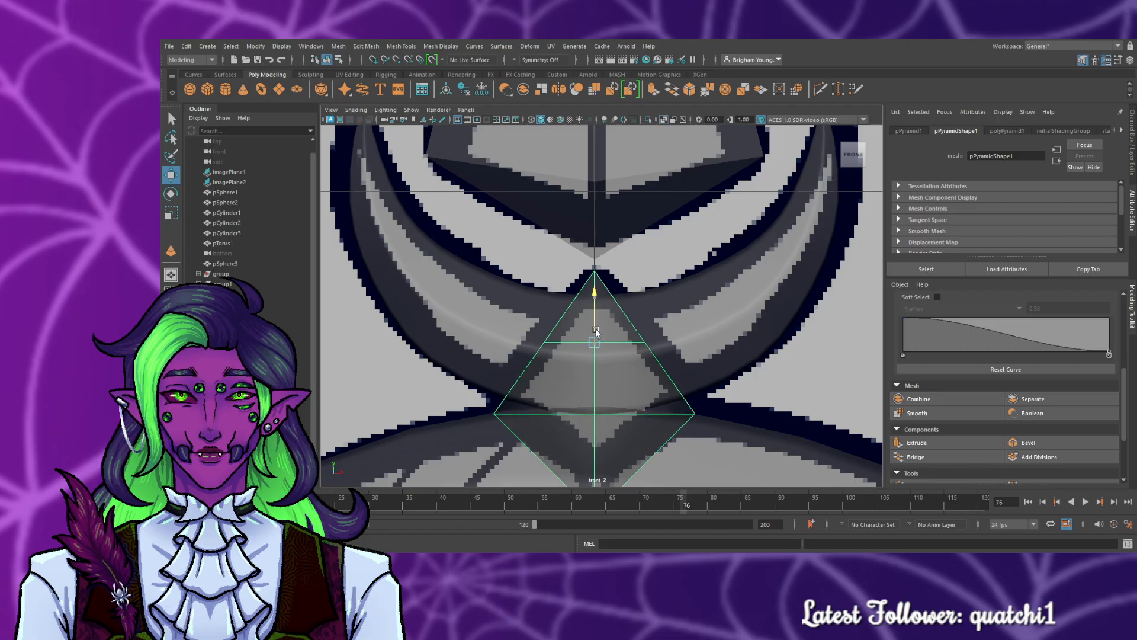
# - Nudge the pyramid's right corner vertex slightly down and its left corner vertex slightly up, then clear the selection
pyautogui.scroll(2, 622, 397)
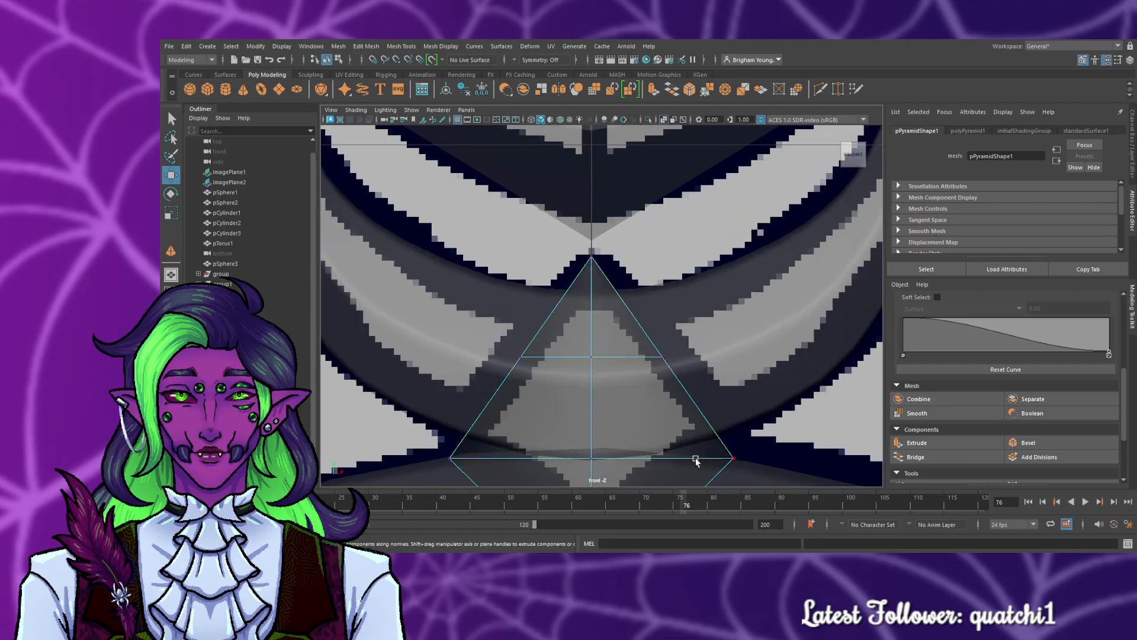
pyautogui.scroll(2, 696, 459)
pyautogui.keyDown('alt'); pyautogui.moveTo(728, 449); pyautogui.dragTo(691, 252, button='middle'); pyautogui.keyUp('alt')
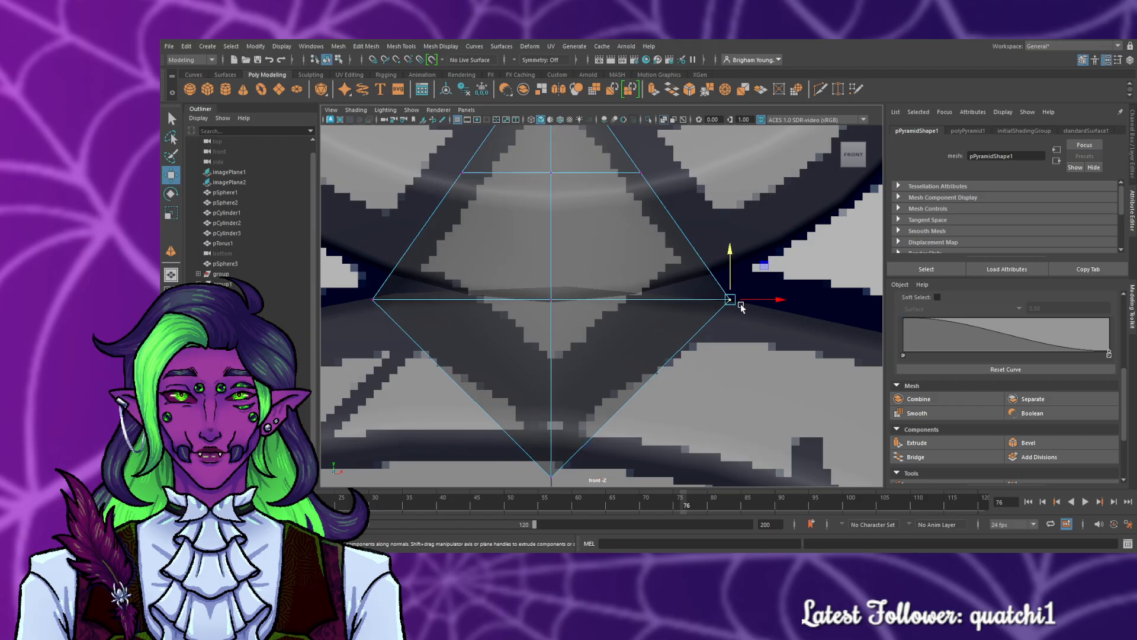
pyautogui.moveTo(731, 283); pyautogui.dragTo(732, 286)
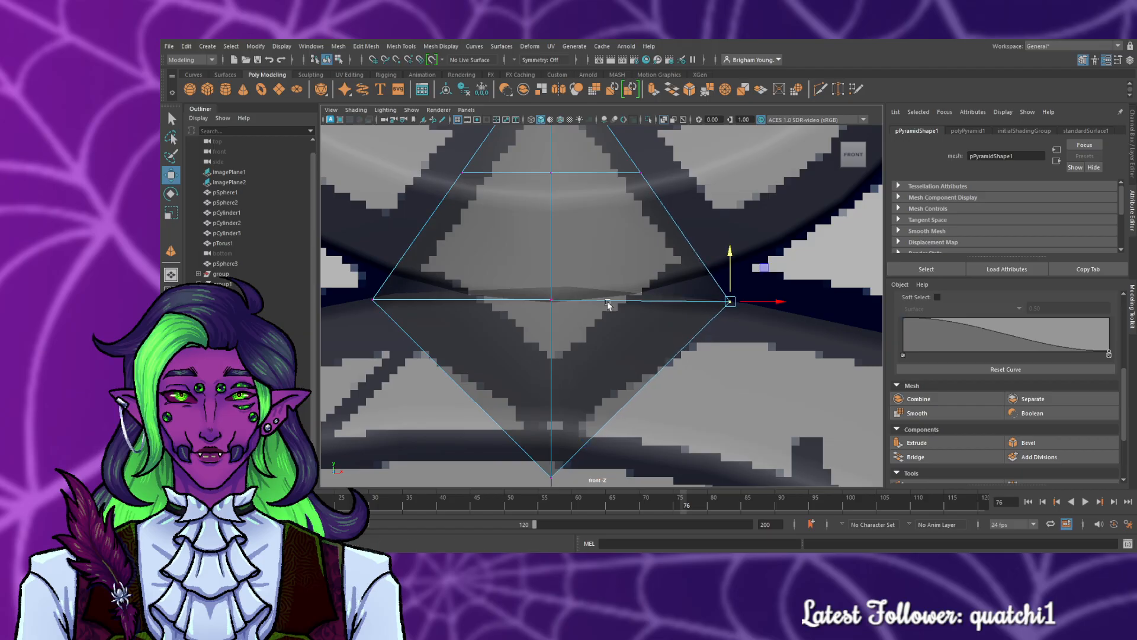
pyautogui.moveTo(369, 286); pyautogui.dragTo(371, 283)
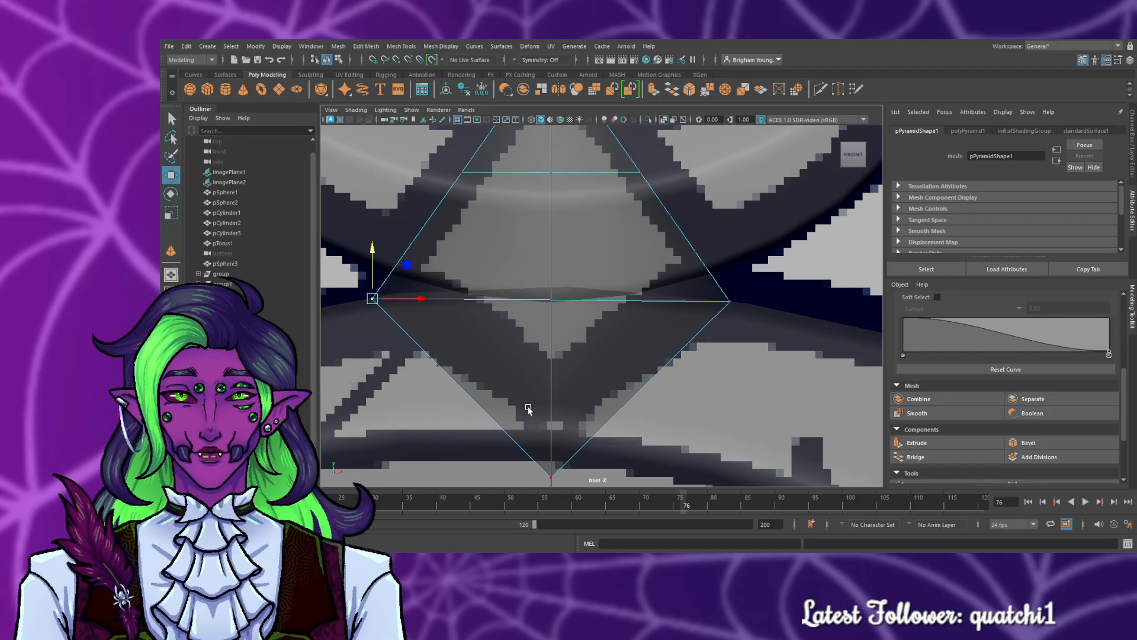
pyautogui.press('space')
pyautogui.press('space')
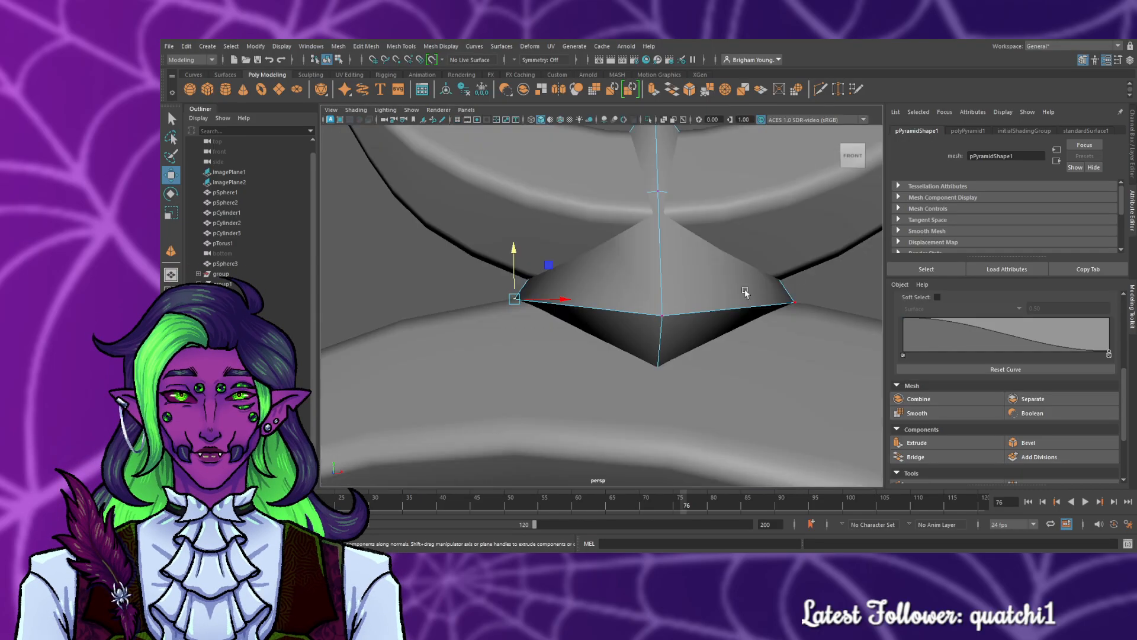
pyautogui.click(858, 296)
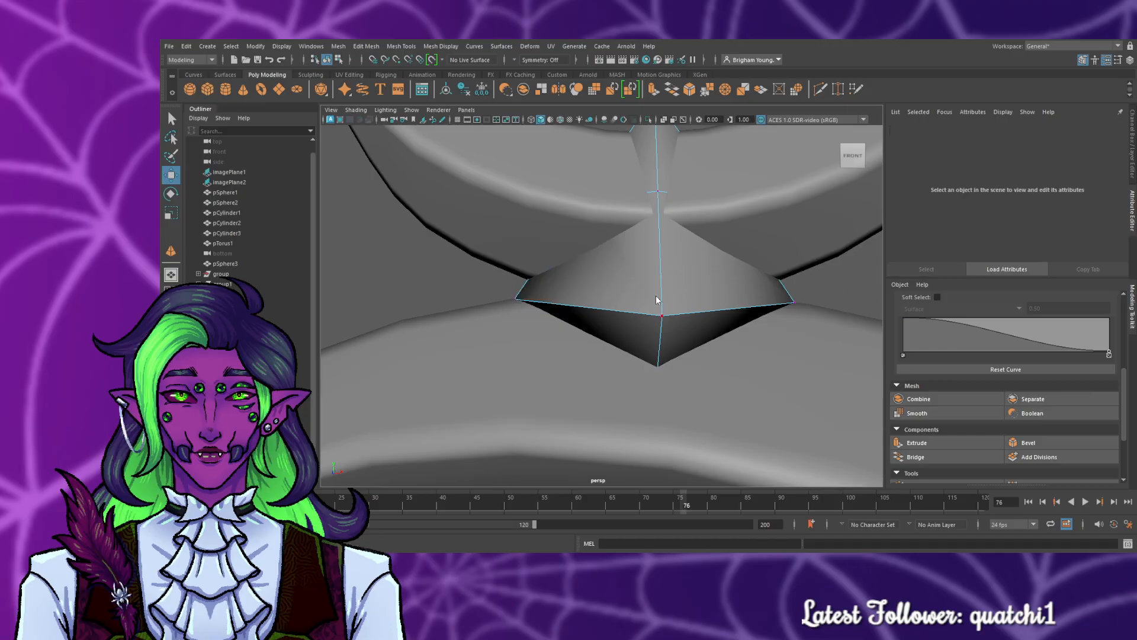
pyautogui.click(837, 296)
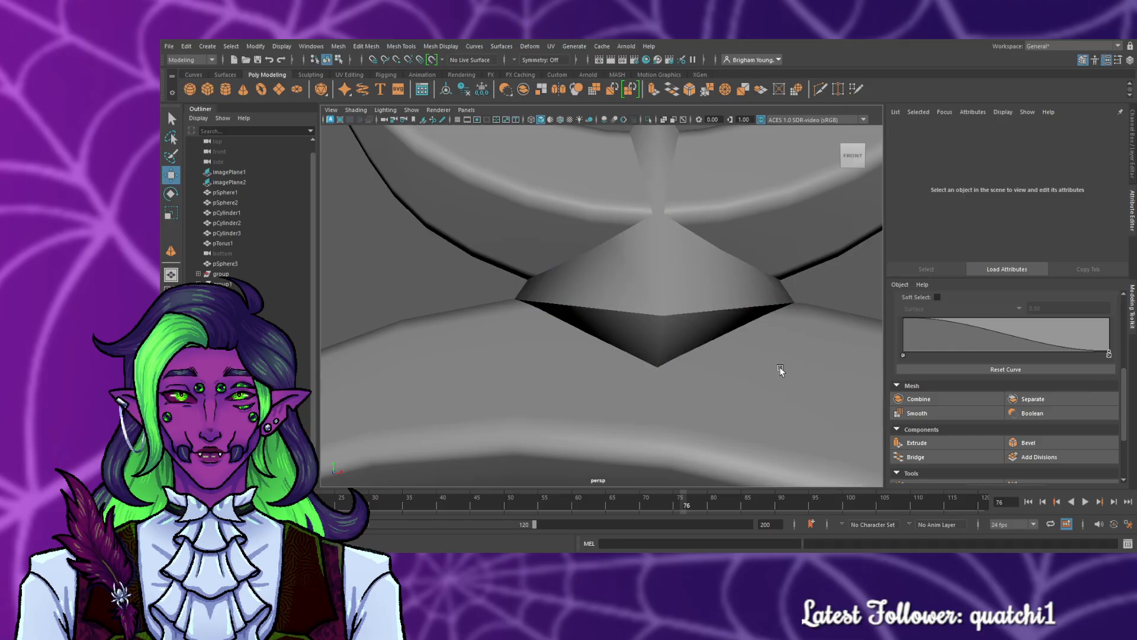
# - Snap the pyramid to the centre grid line in the side view using grid snapping, then deselect it
pyautogui.keyDown('alt'); pyautogui.moveTo(779, 369); pyautogui.dragTo(191, 377); pyautogui.keyUp('alt')
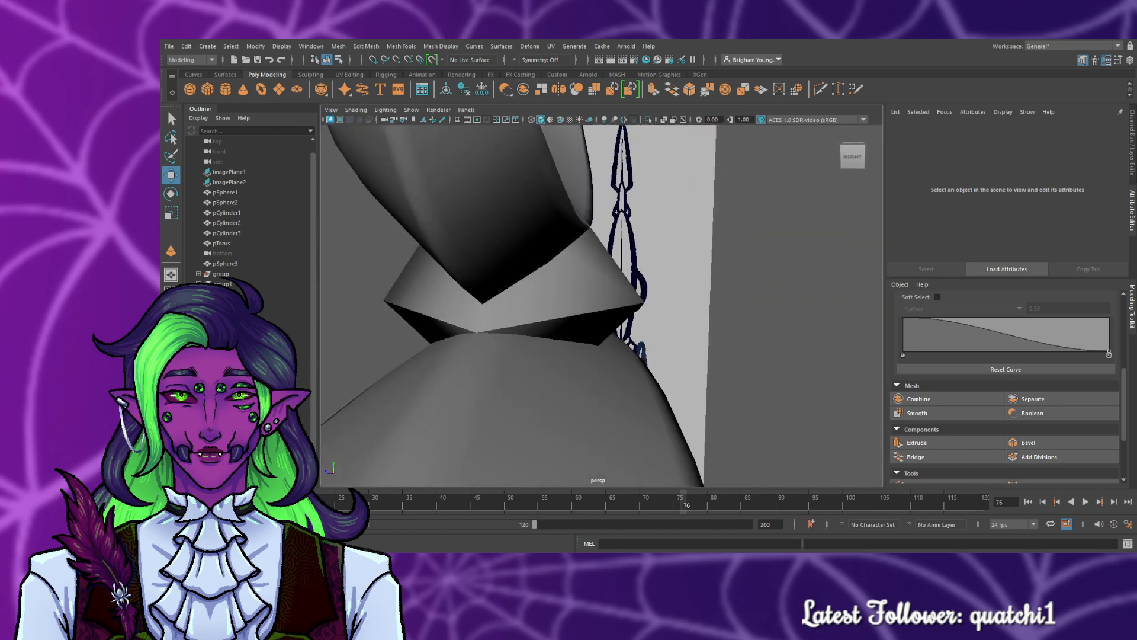
pyautogui.press('space')
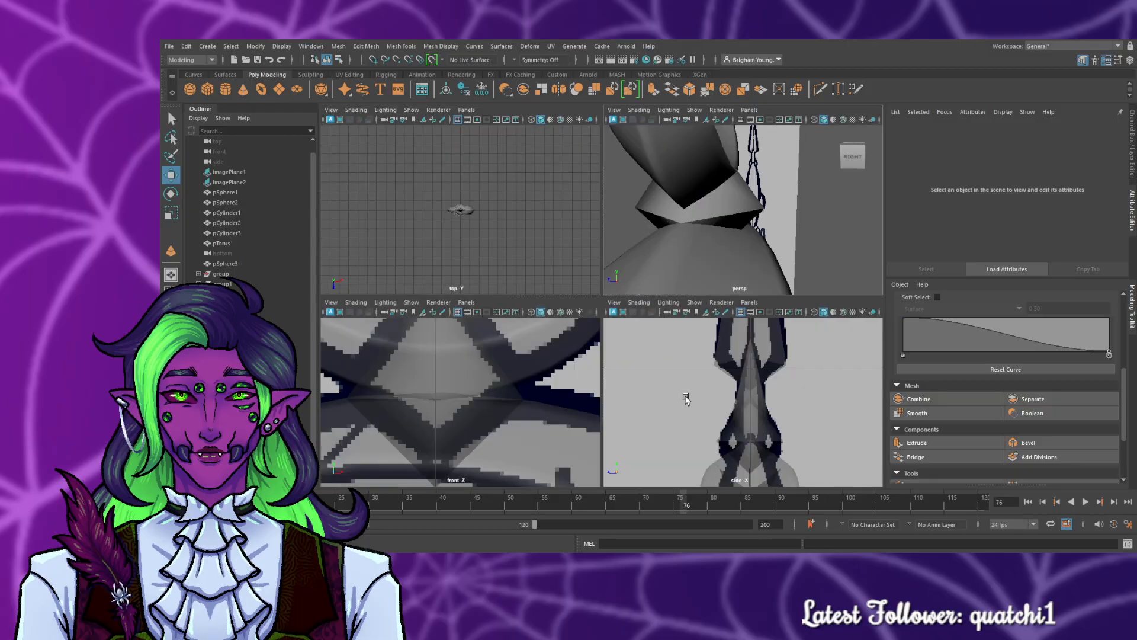
pyautogui.press('space')
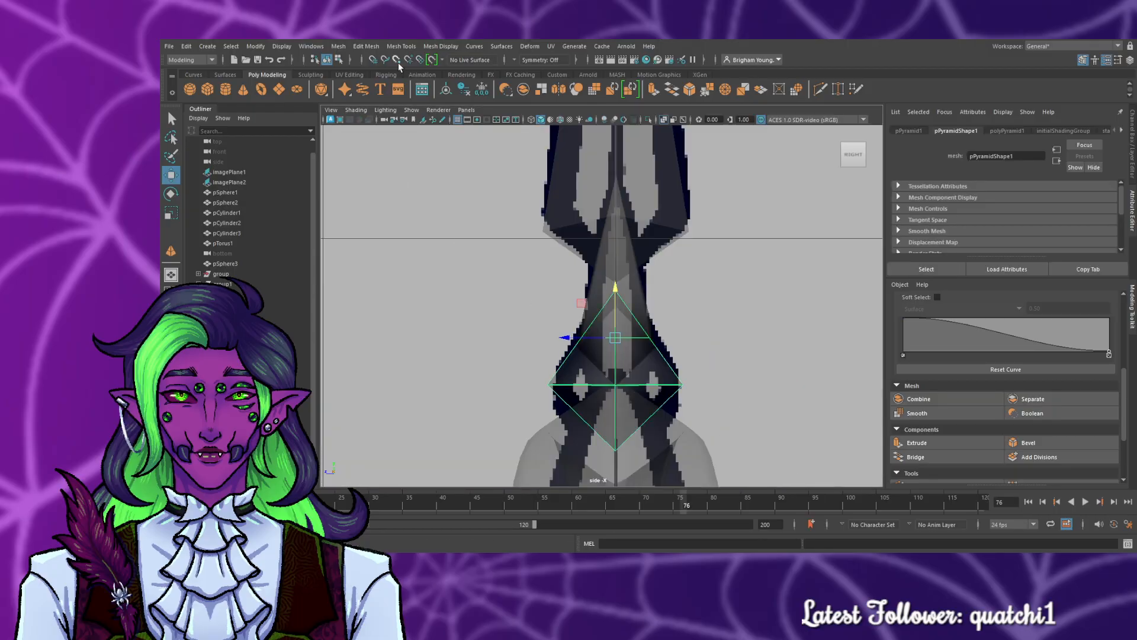
pyautogui.click(373, 61)
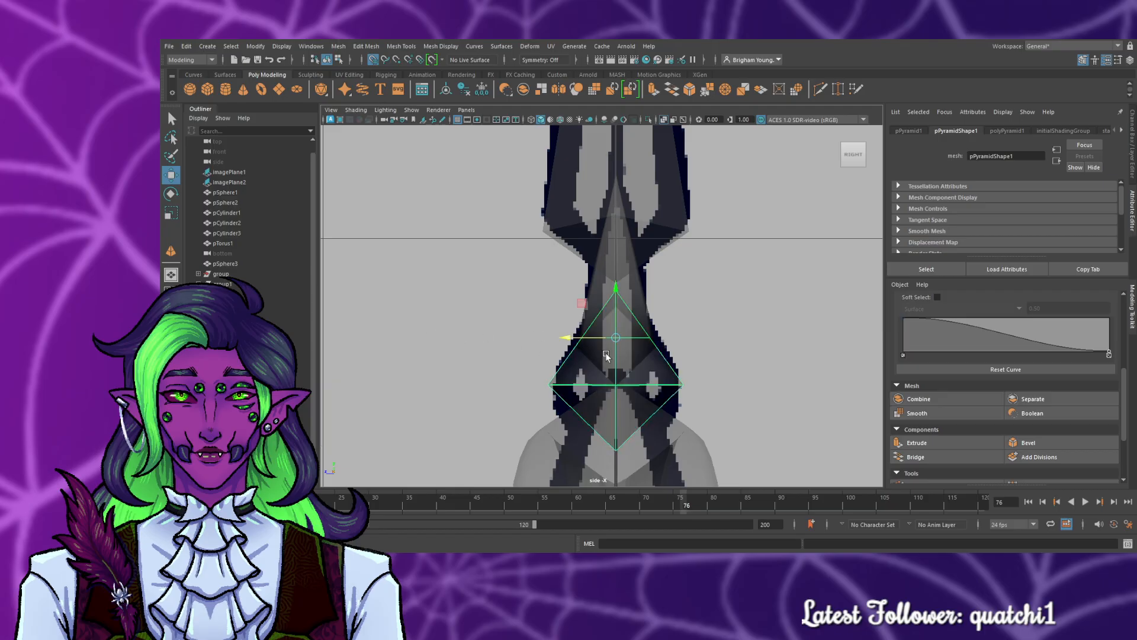
pyautogui.click(784, 358)
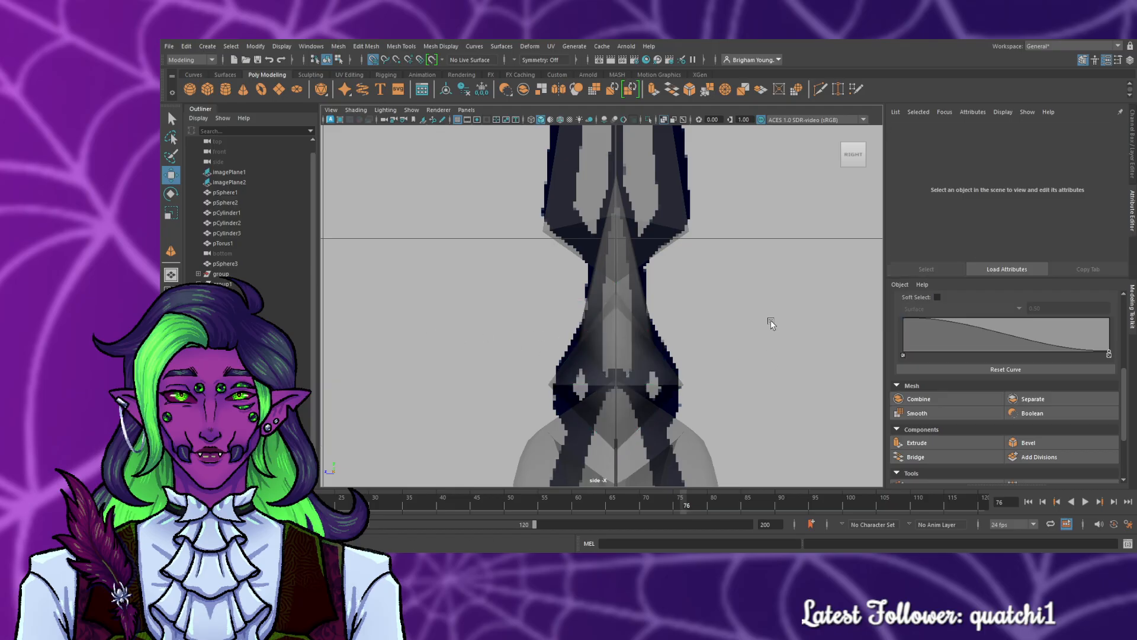
pyautogui.scroll(-5, 770, 320)
pyautogui.scroll(6, 752, 321)
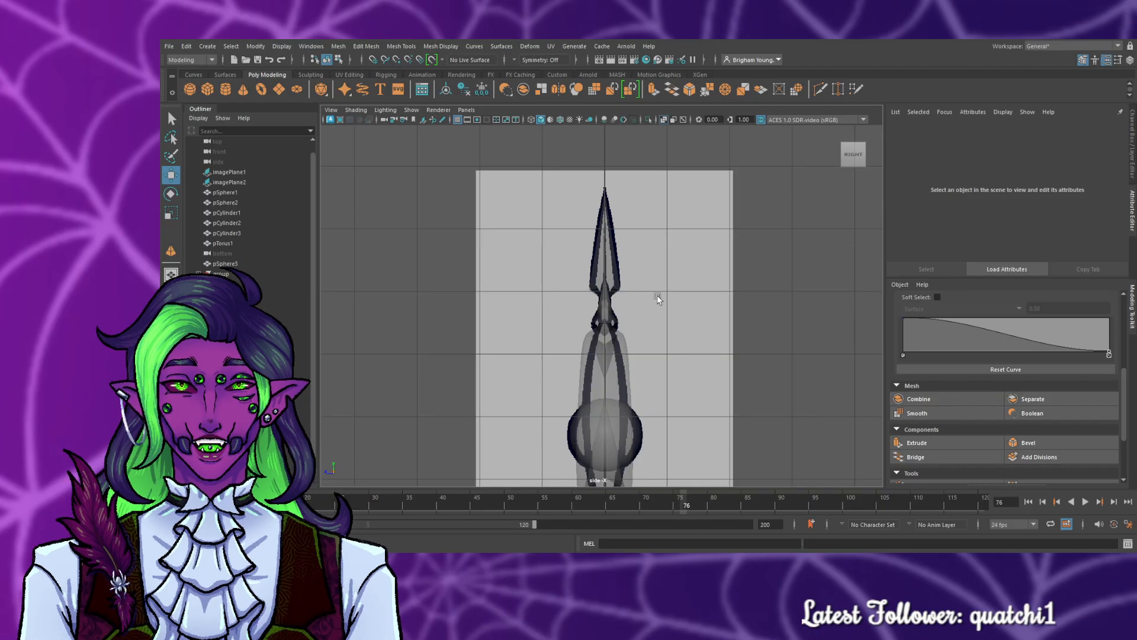
# - Bevel the edge loop around the pyramid's widest part with a fraction of 0, then clear the selection
pyautogui.press('space')
pyautogui.press('space')
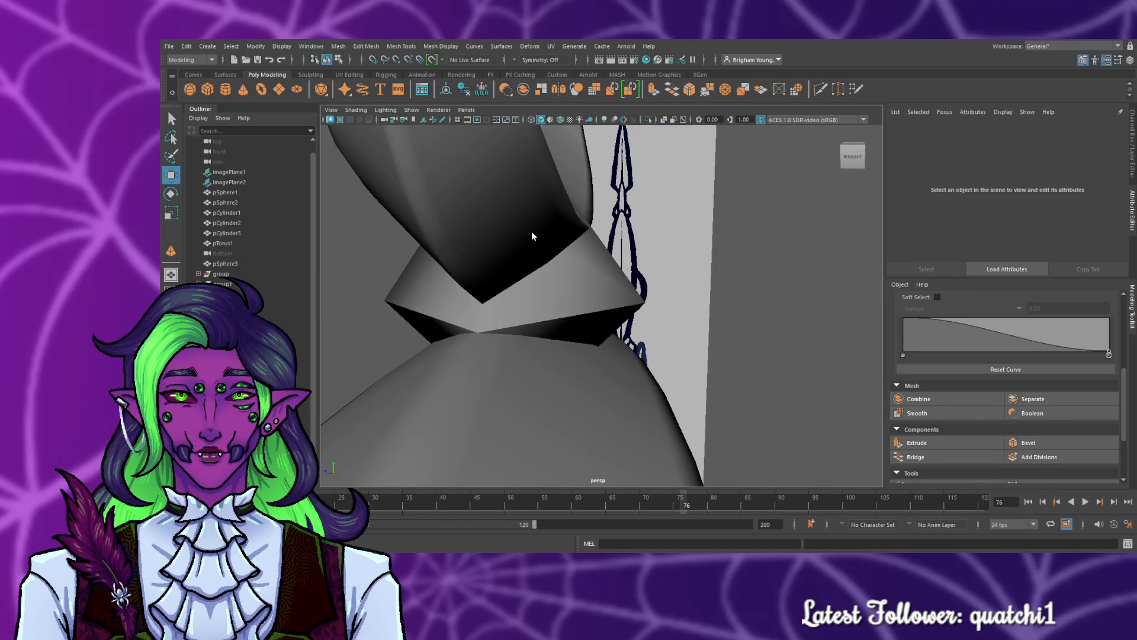
pyautogui.moveTo(541, 308); pyautogui.dragTo(544, 290, button='right')
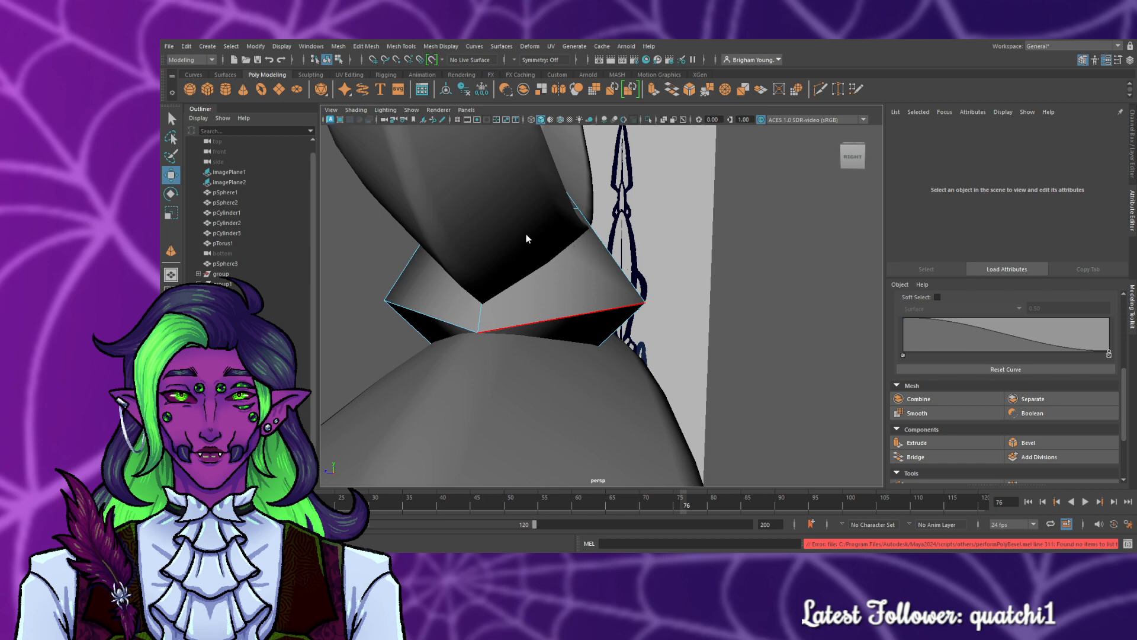
pyautogui.click(537, 320)
pyautogui.click(537, 320)
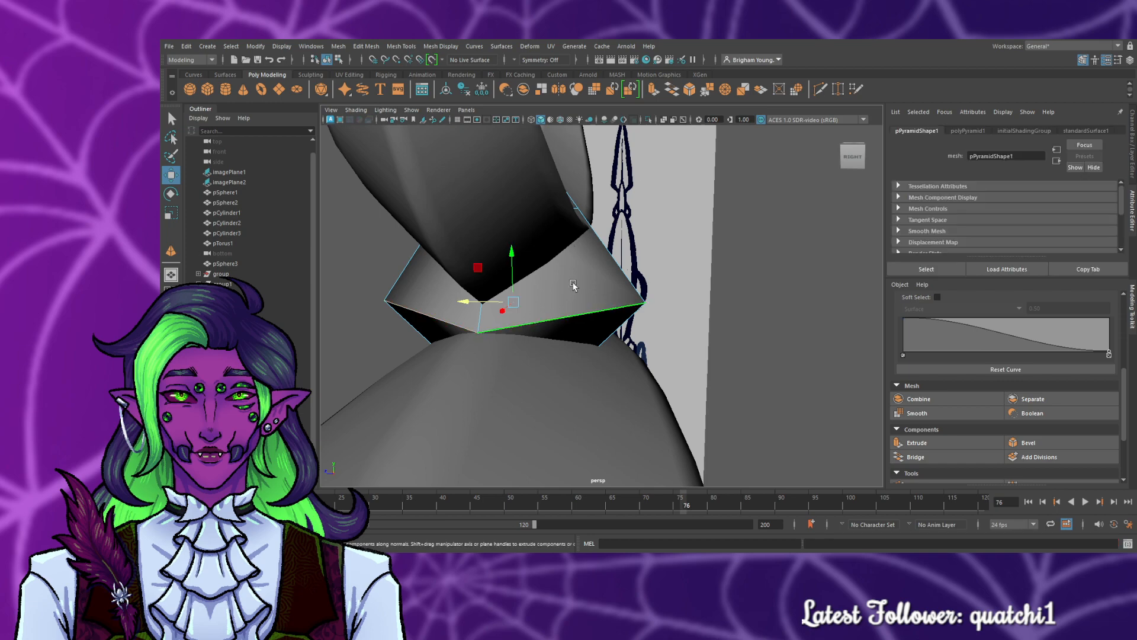
pyautogui.click(690, 89)
pyautogui.moveTo(753, 330); pyautogui.dragTo(754, 324)
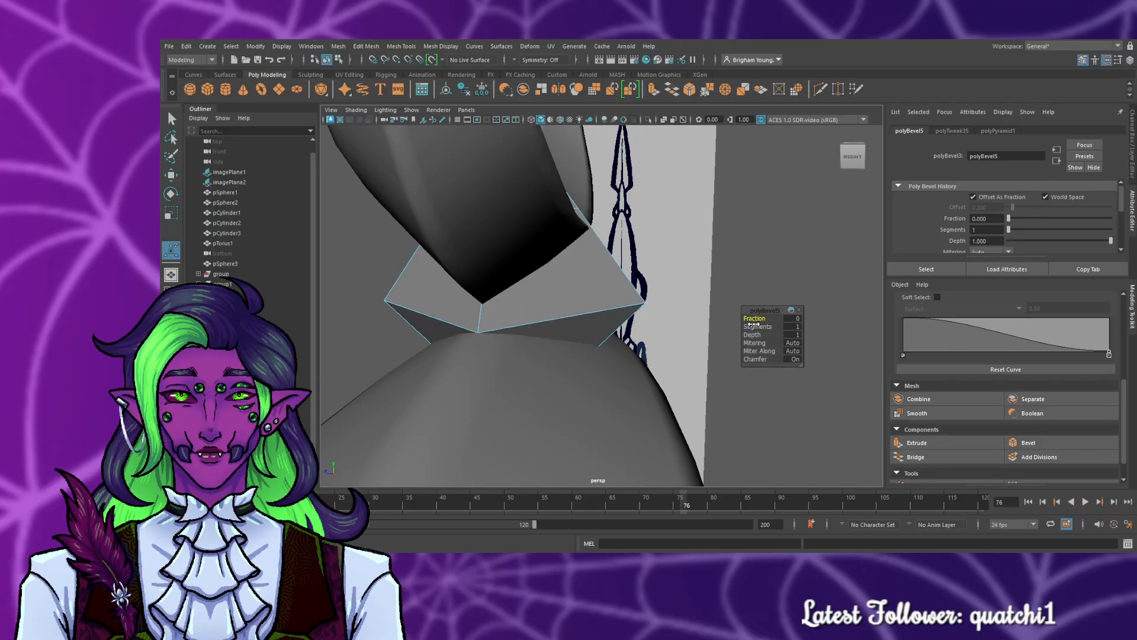
pyautogui.click(673, 262)
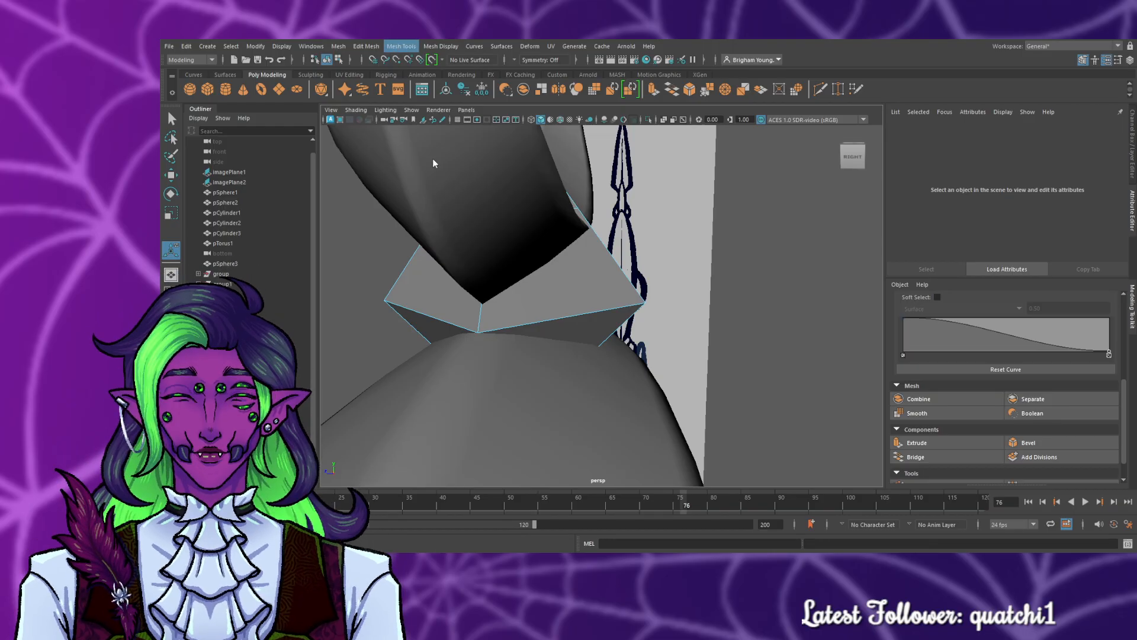
# - Add offset edge loops tightly around the pyramid's widest edges and preview the mesh smoothed
pyautogui.moveTo(524, 329); pyautogui.dragTo(589, 419)
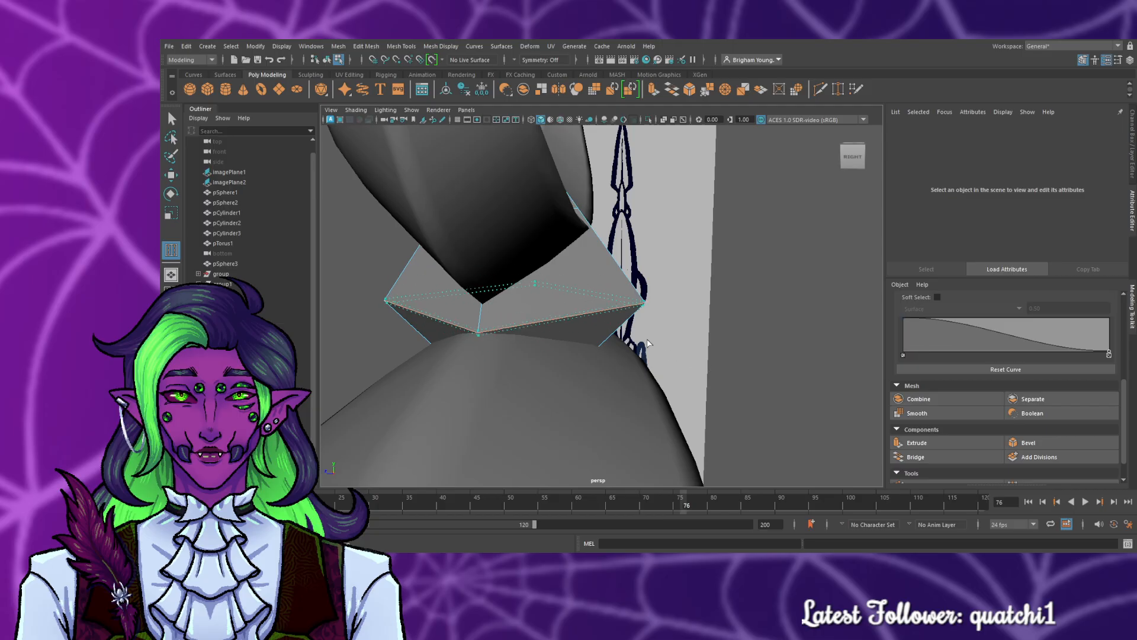
pyautogui.moveTo(647, 342); pyautogui.dragTo(650, 345)
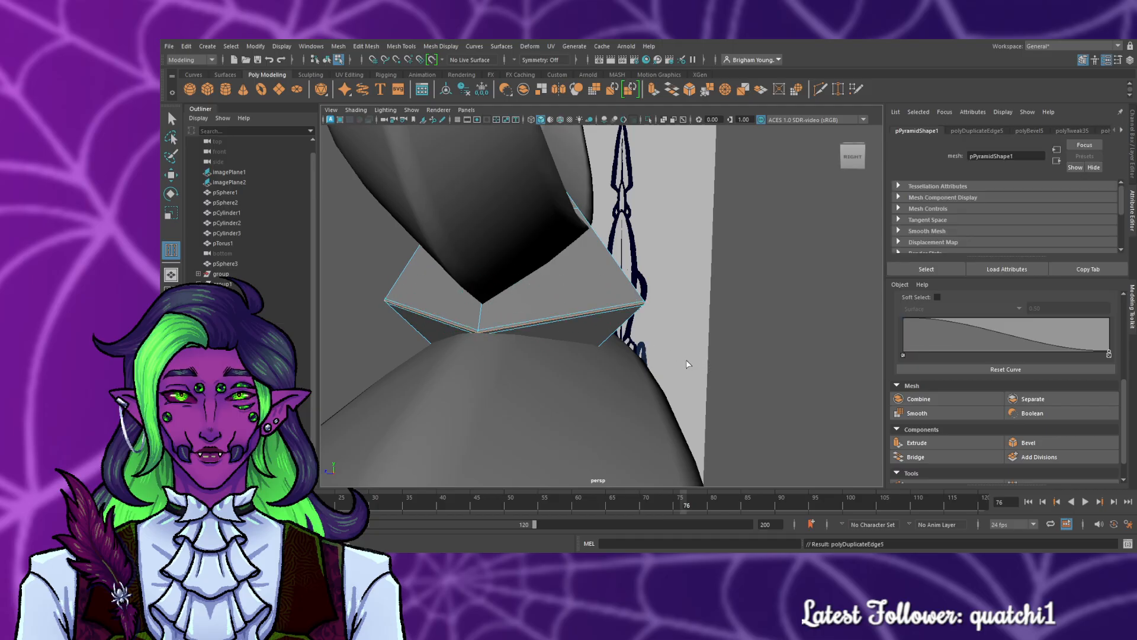
pyautogui.press('3')
pyautogui.press('1')
# - Add tight offset edge loops along the pyramid's vertical edges, preview the smoothing, then leave the tool and clear the selection
pyautogui.keyDown('alt'); pyautogui.moveTo(701, 363); pyautogui.dragTo(529, 280); pyautogui.keyUp('alt')
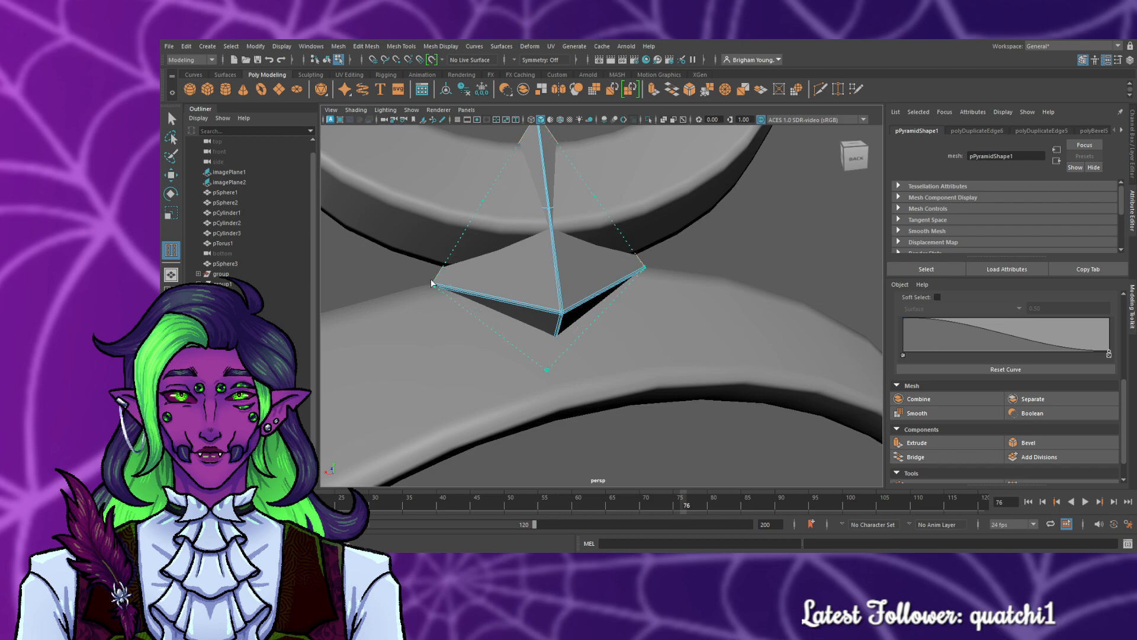
pyautogui.press('2')
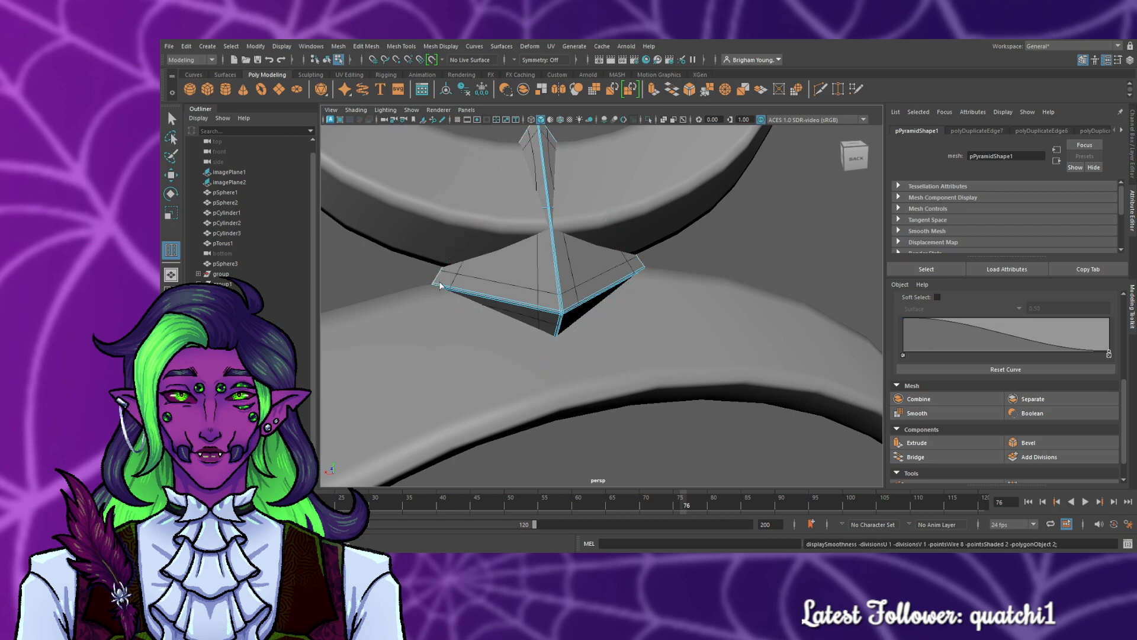
pyautogui.press('1')
pyautogui.press('2')
pyautogui.press('1')
pyautogui.click(172, 119)
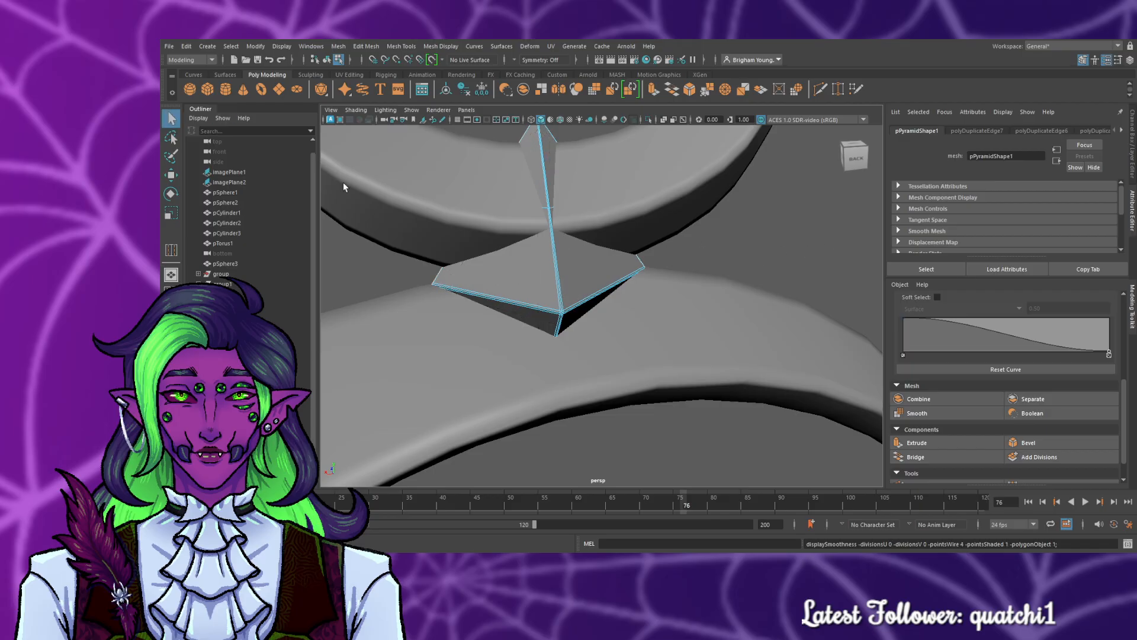
pyautogui.click(734, 247)
# - Preview the cone spike in smooth display from the back, return it to normal display and select the pyramid
pyautogui.scroll(-5, 729, 255)
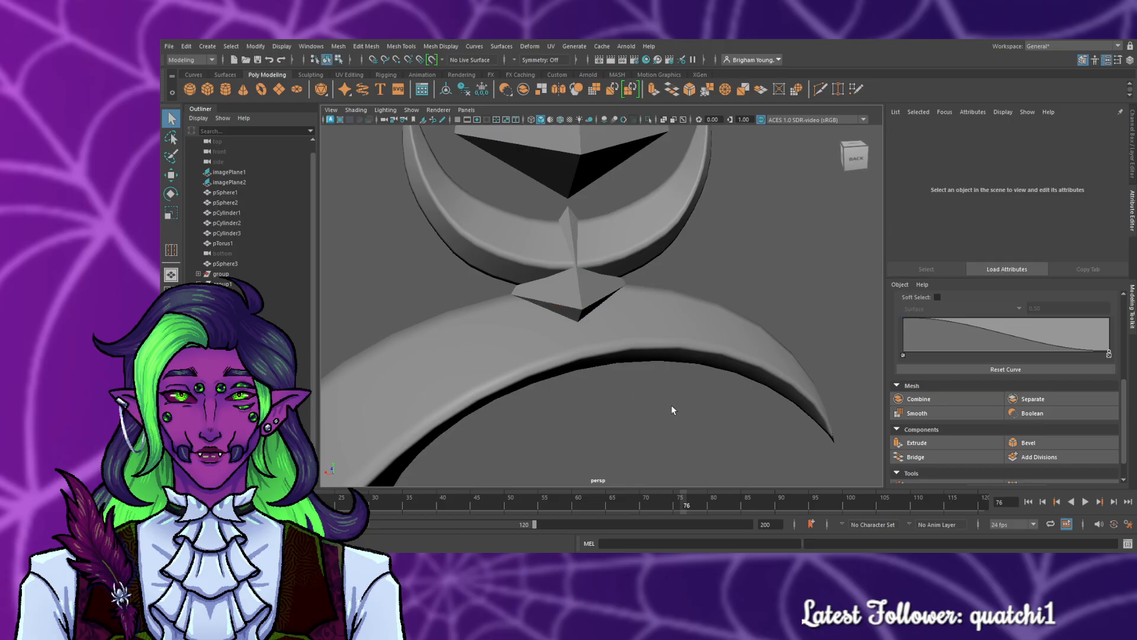
pyautogui.keyDown('alt'); pyautogui.moveTo(670, 404); pyautogui.dragTo(610, 399); pyautogui.keyUp('alt')
pyautogui.click(596, 171)
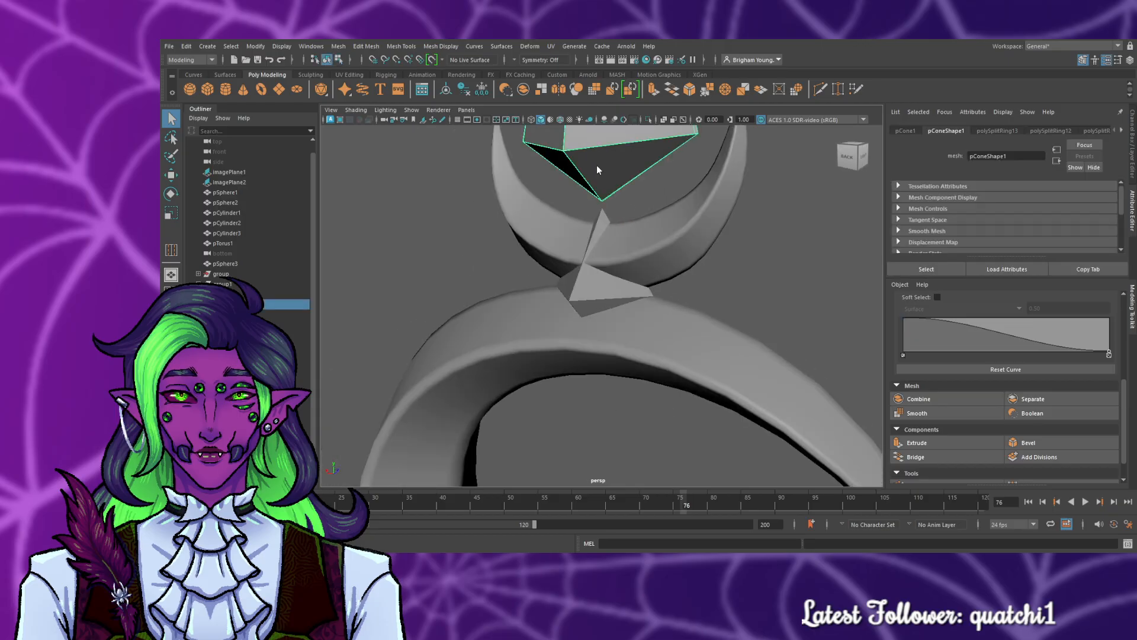
pyautogui.press('3')
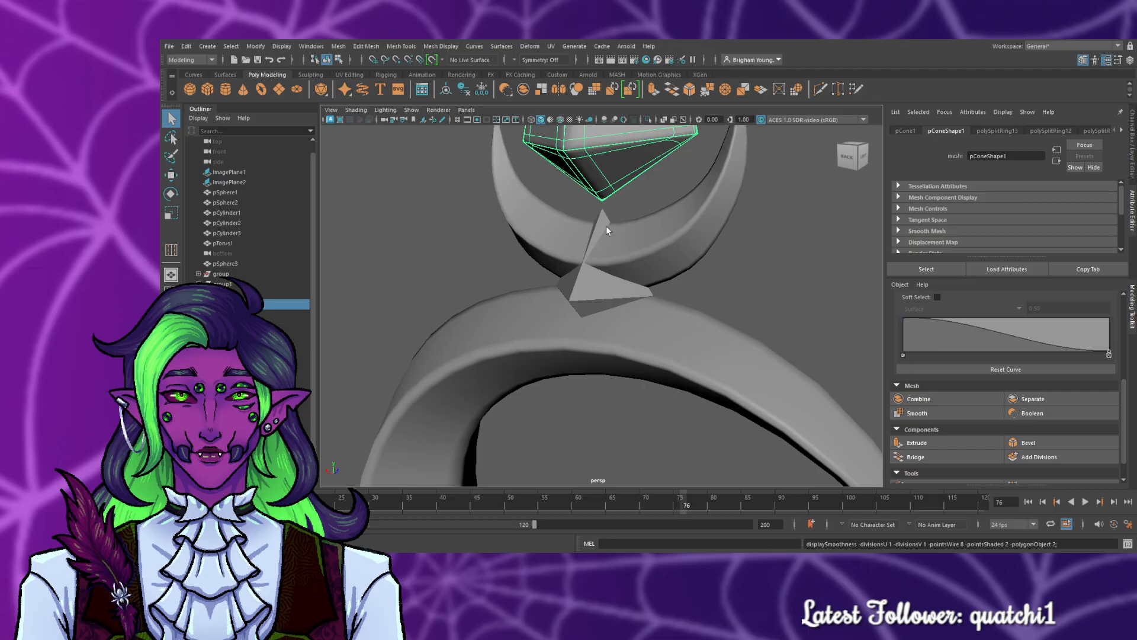
pyautogui.press('1')
pyautogui.click(588, 306)
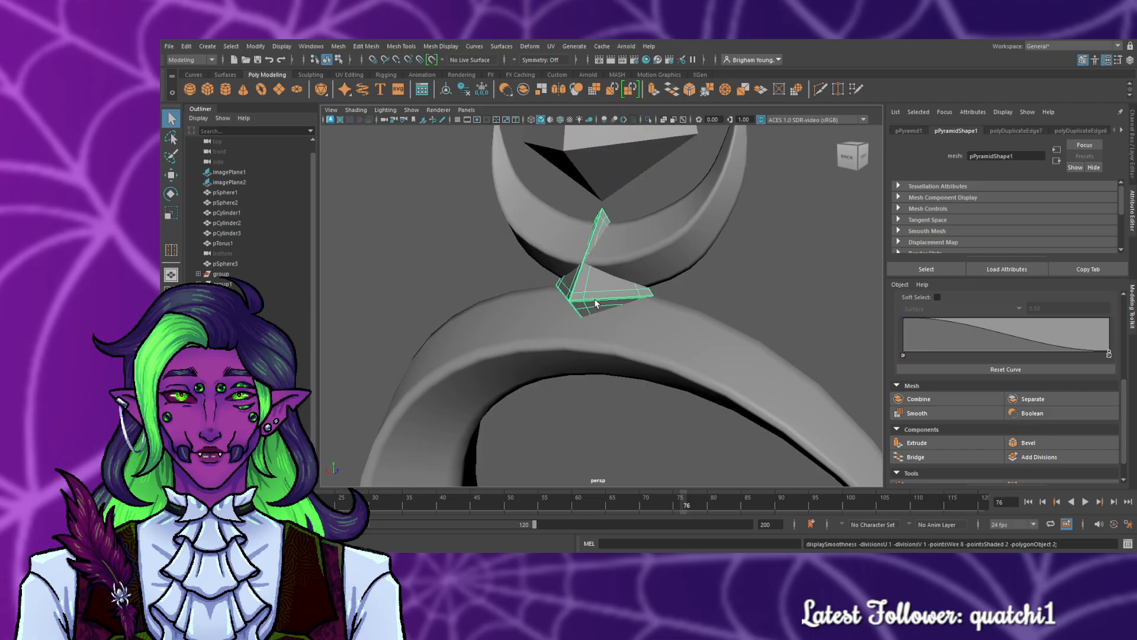
# - Examine the gap between the cone spike's lower tip and the pyramid's apex up close, with the spike in smooth cage display
pyautogui.scroll(5, 609, 287)
pyautogui.keyDown('alt'); pyautogui.moveTo(641, 220); pyautogui.dragTo(601, 393, button='middle'); pyautogui.keyUp('alt')
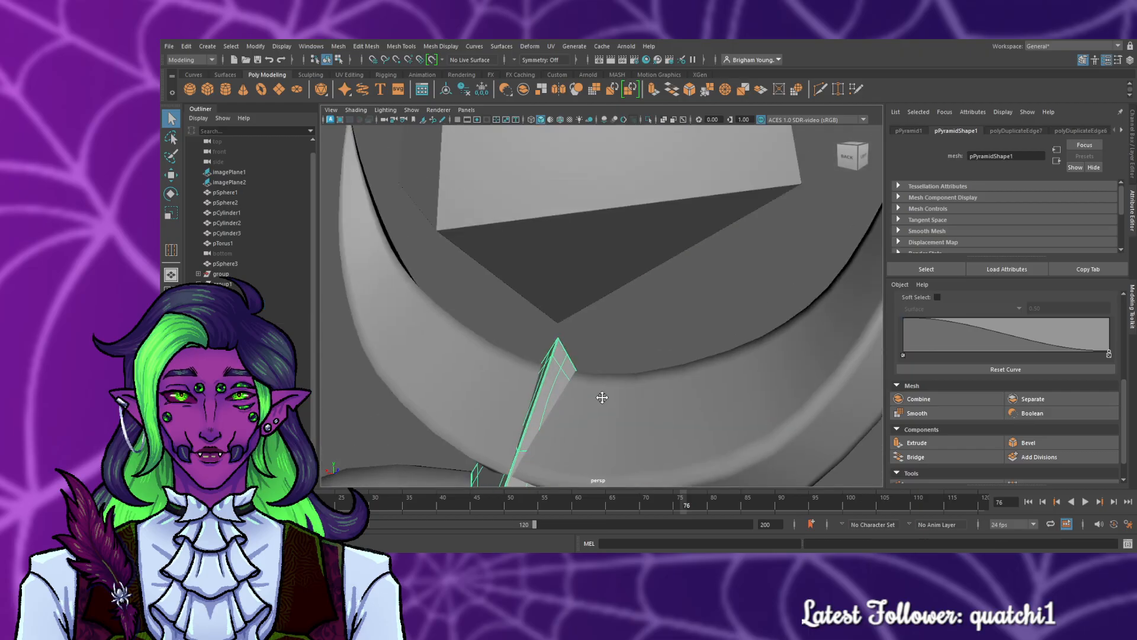
pyautogui.scroll(5, 599, 378)
pyautogui.scroll(-5, 599, 378)
pyautogui.keyDown('alt'); pyautogui.moveTo(599, 383); pyautogui.dragTo(552, 297); pyautogui.keyUp('alt')
pyautogui.click(552, 297)
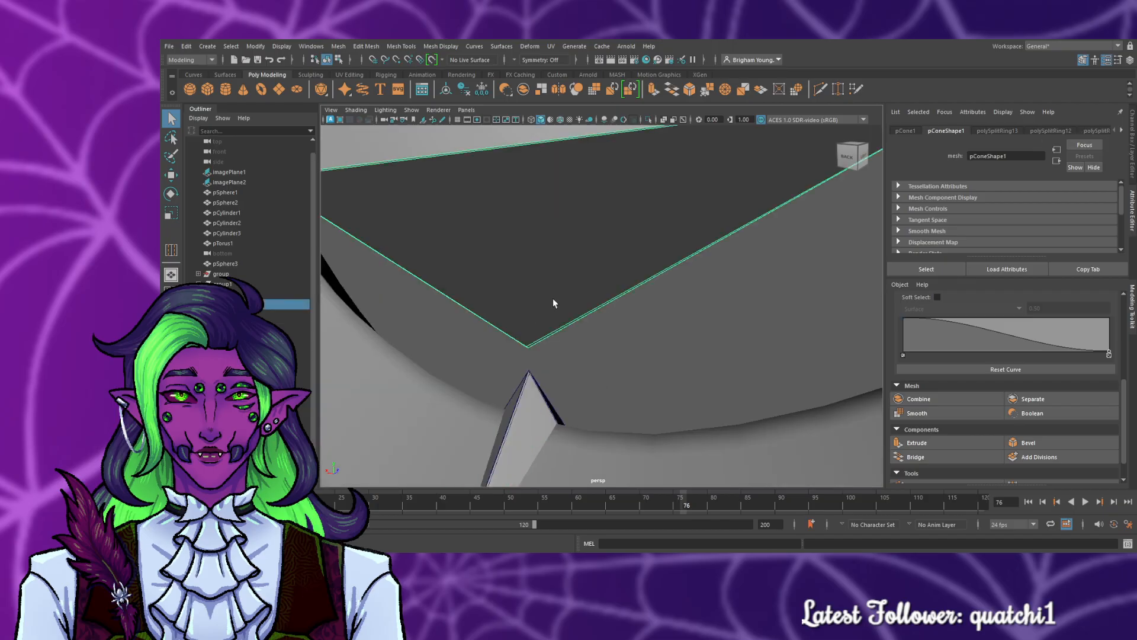
pyautogui.press('2')
pyautogui.click(633, 350)
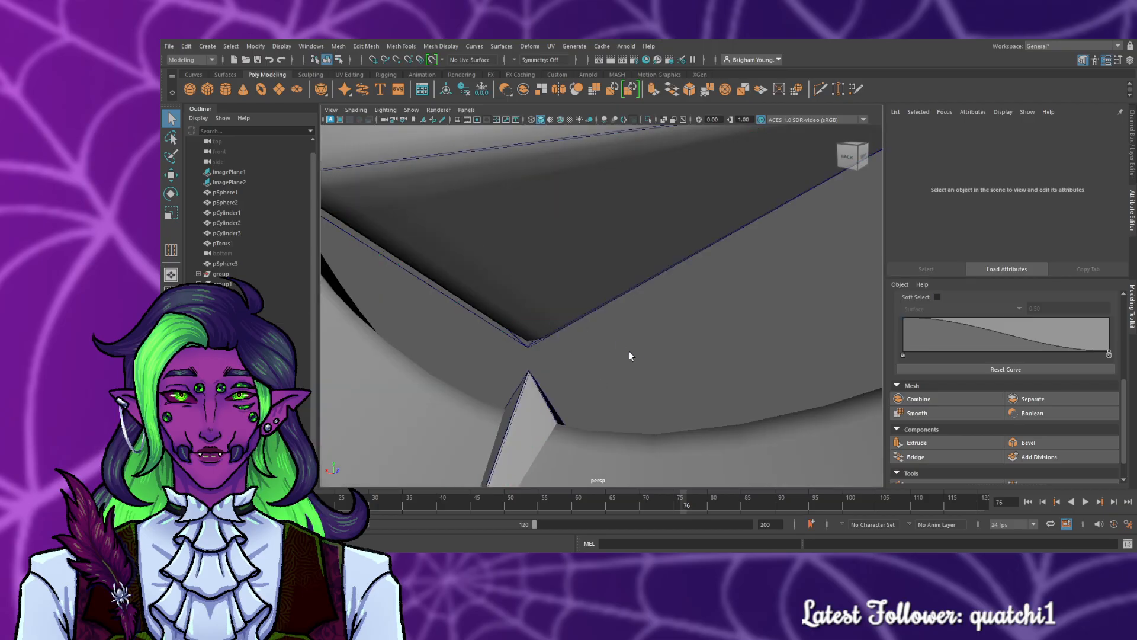
pyautogui.keyDown('alt'); pyautogui.moveTo(683, 359); pyautogui.dragTo(488, 344); pyautogui.keyUp('alt')
pyautogui.click(513, 350)
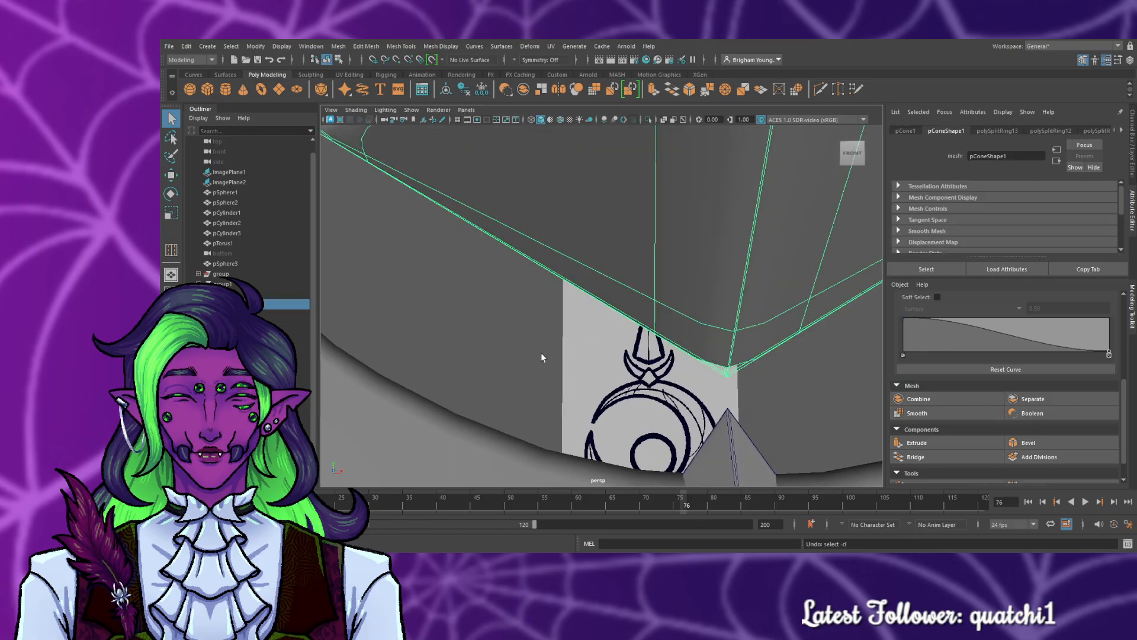
pyautogui.hotkey('ctrl', 'z')
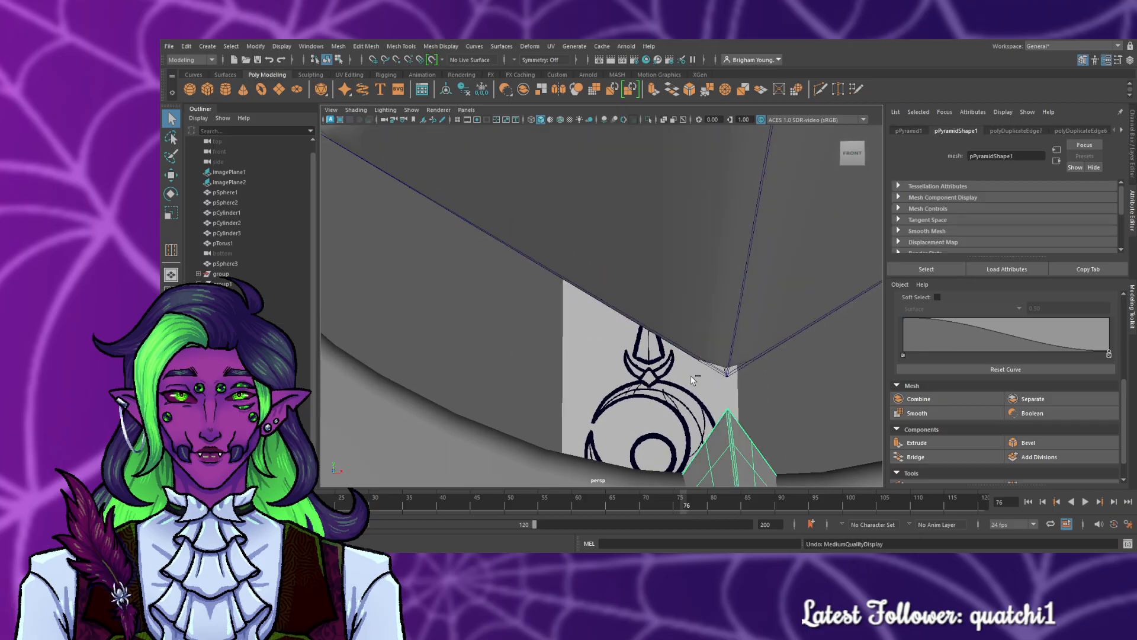
# - Return the cone spike and pyramid to normal display, clear the selection and frame the whole model
pyautogui.click(752, 323)
pyautogui.press('1')
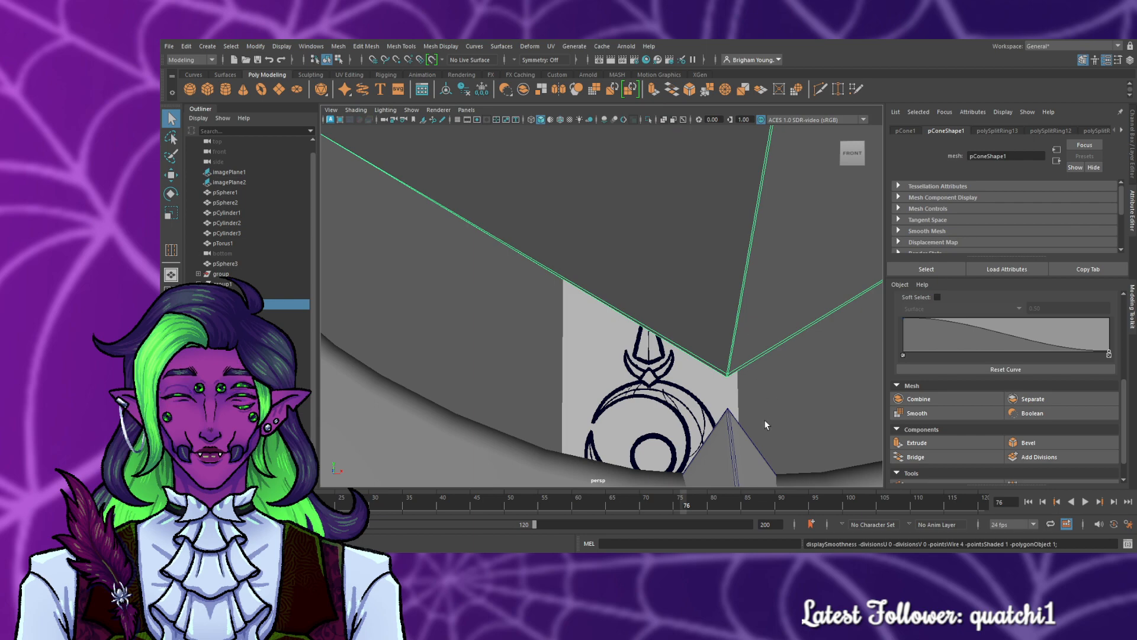
pyautogui.click(728, 469)
pyautogui.press('2')
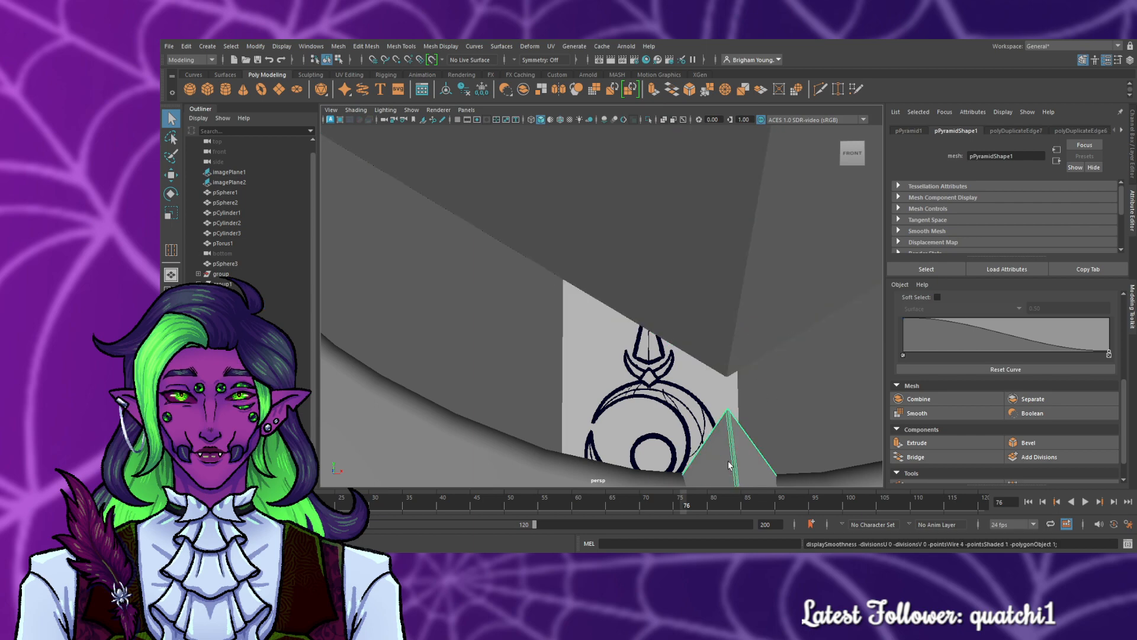
pyautogui.click(790, 421)
pyautogui.press('f')
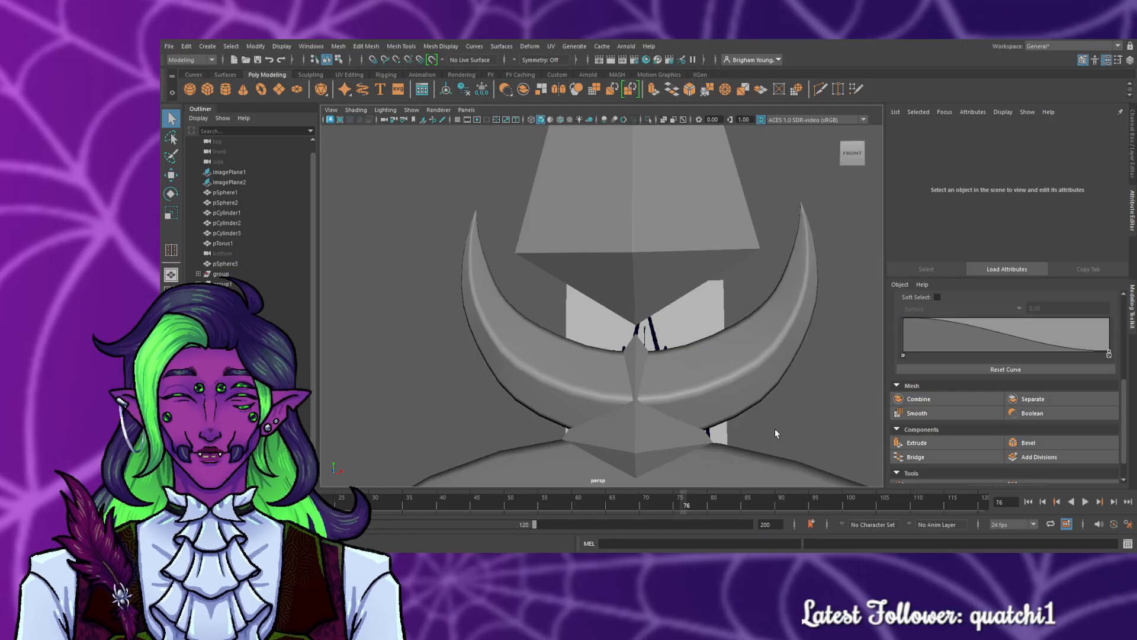
# - Paste a copy of the pyramid ornament and move it straight down to just above the sphere
pyautogui.keyDown('alt'); pyautogui.moveTo(784, 432); pyautogui.dragTo(819, 430); pyautogui.keyUp('alt')
pyautogui.scroll(-10, 816, 428)
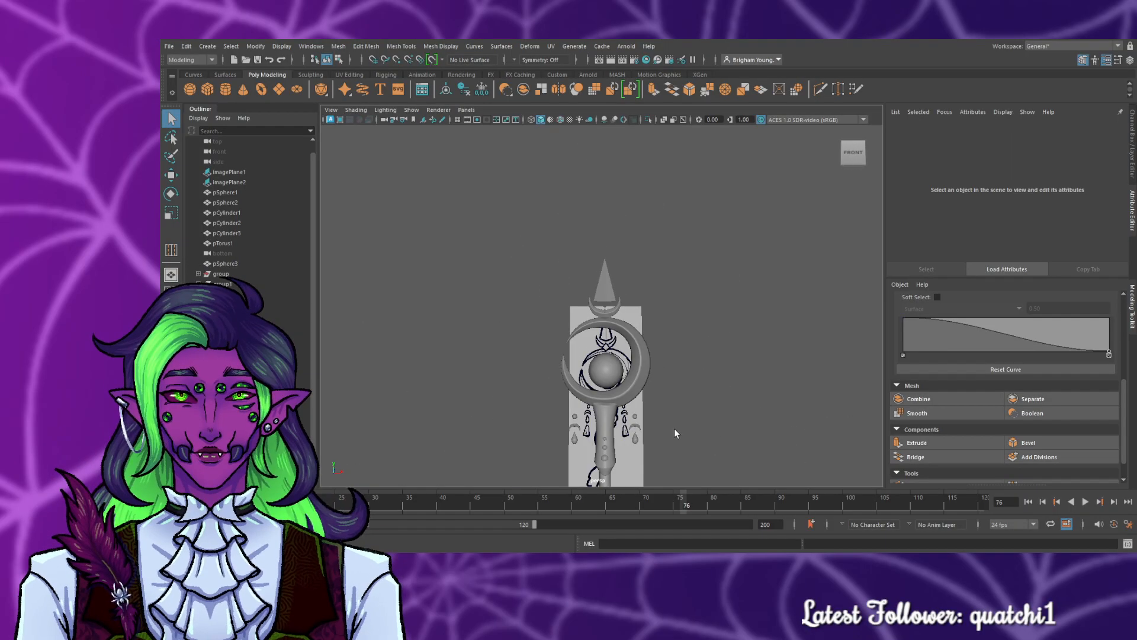
pyautogui.scroll(5, 693, 422)
pyautogui.keyDown('alt'); pyautogui.moveTo(793, 417); pyautogui.dragTo(714, 413); pyautogui.keyUp('alt')
pyautogui.click(599, 342)
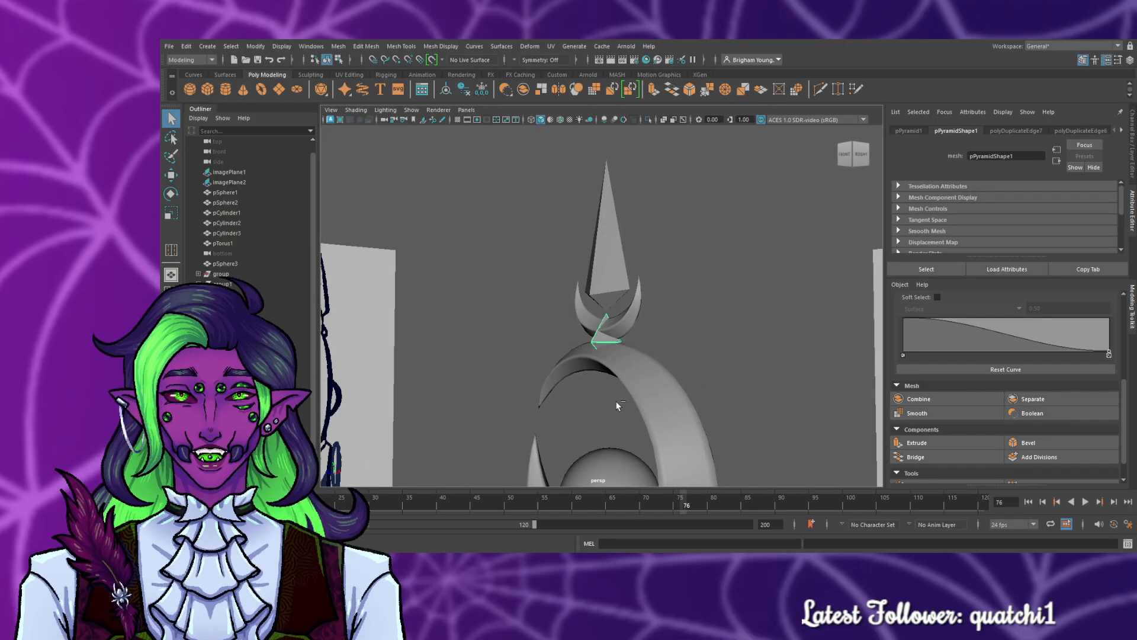
pyautogui.press('w')
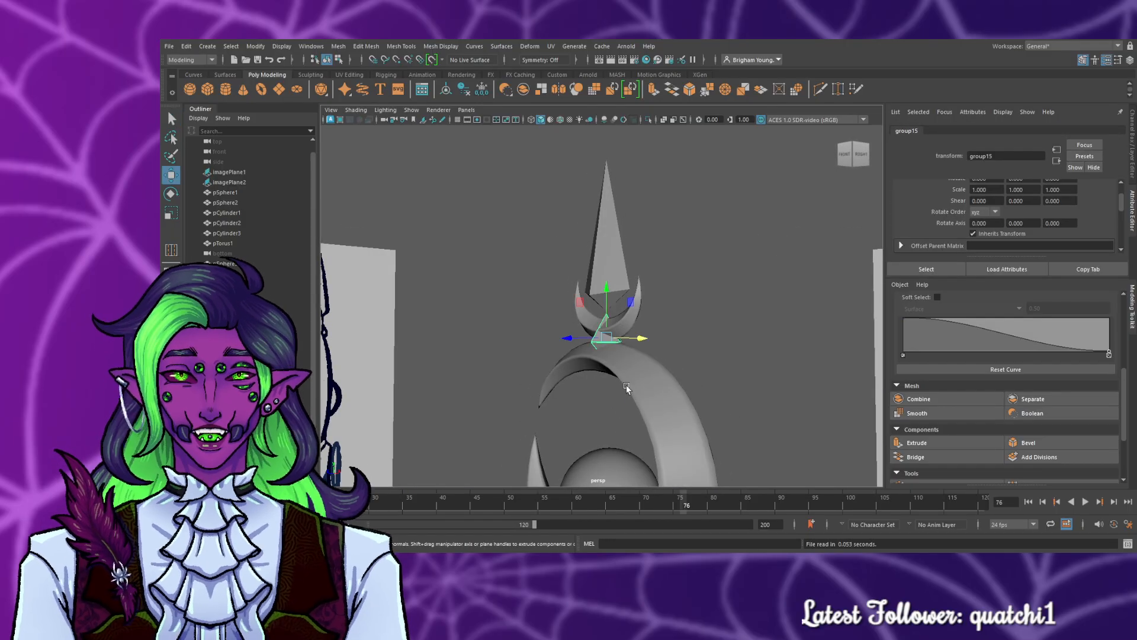
pyautogui.moveTo(608, 320); pyautogui.dragTo(613, 463)
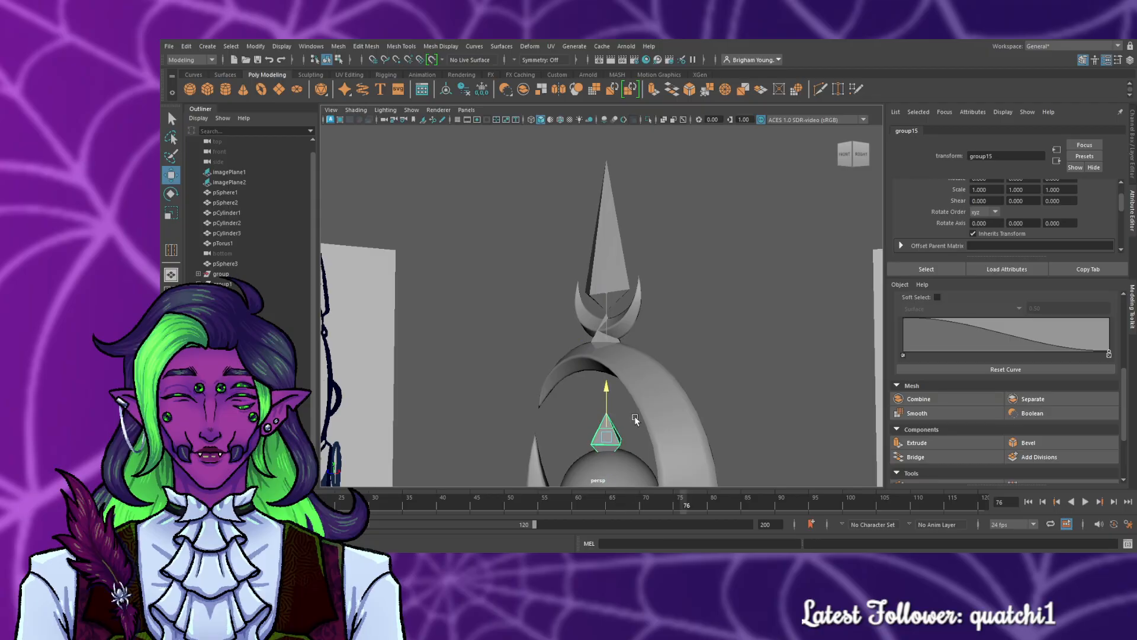
# - In the front view, move the pyramid copy to the diamond above the right-hand dangling charms at the crescent's lower edge
pyautogui.press('space')
pyautogui.press('space')
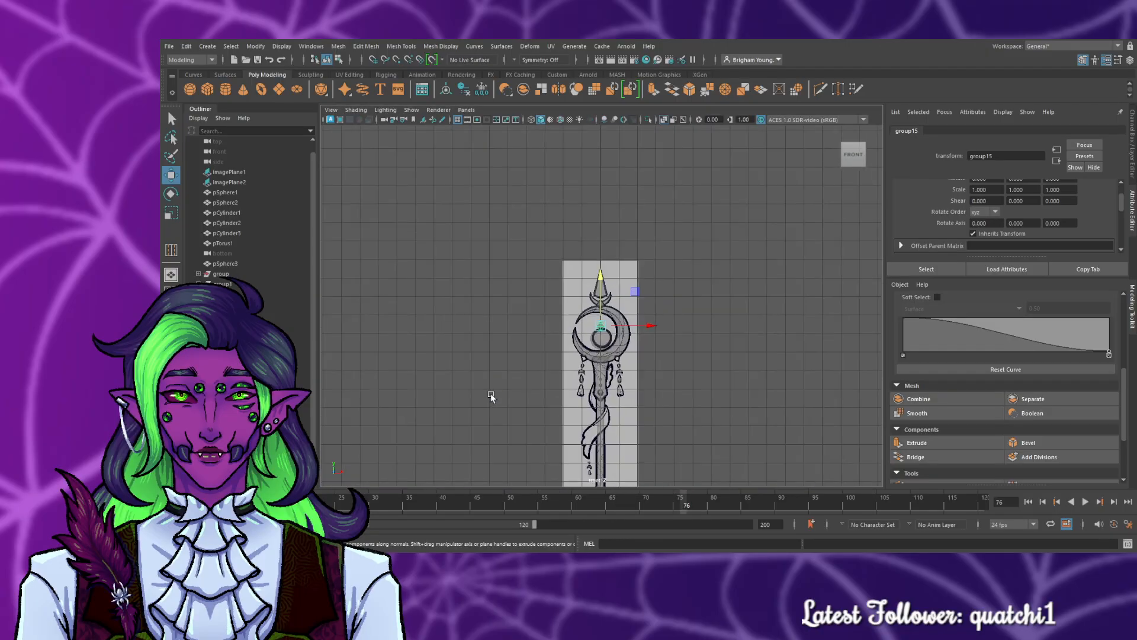
pyautogui.scroll(10, 491, 393)
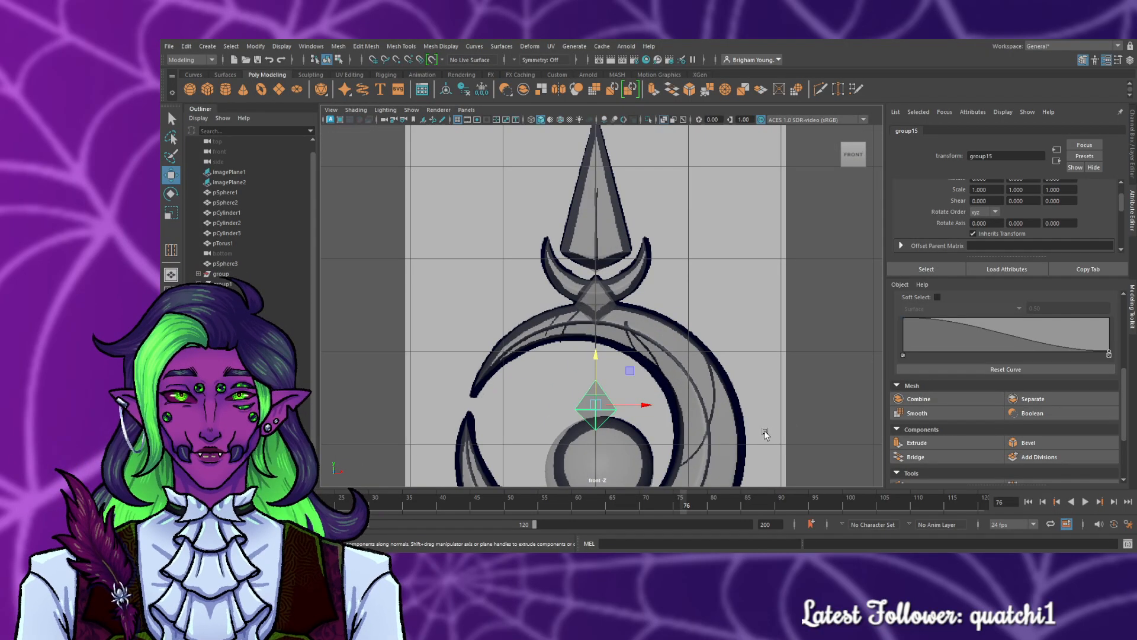
pyautogui.keyDown('alt'); pyautogui.moveTo(761, 432); pyautogui.dragTo(755, 219, button='middle'); pyautogui.keyUp('alt')
pyautogui.moveTo(598, 167); pyautogui.dragTo(735, 365)
pyautogui.scroll(4, 735, 366)
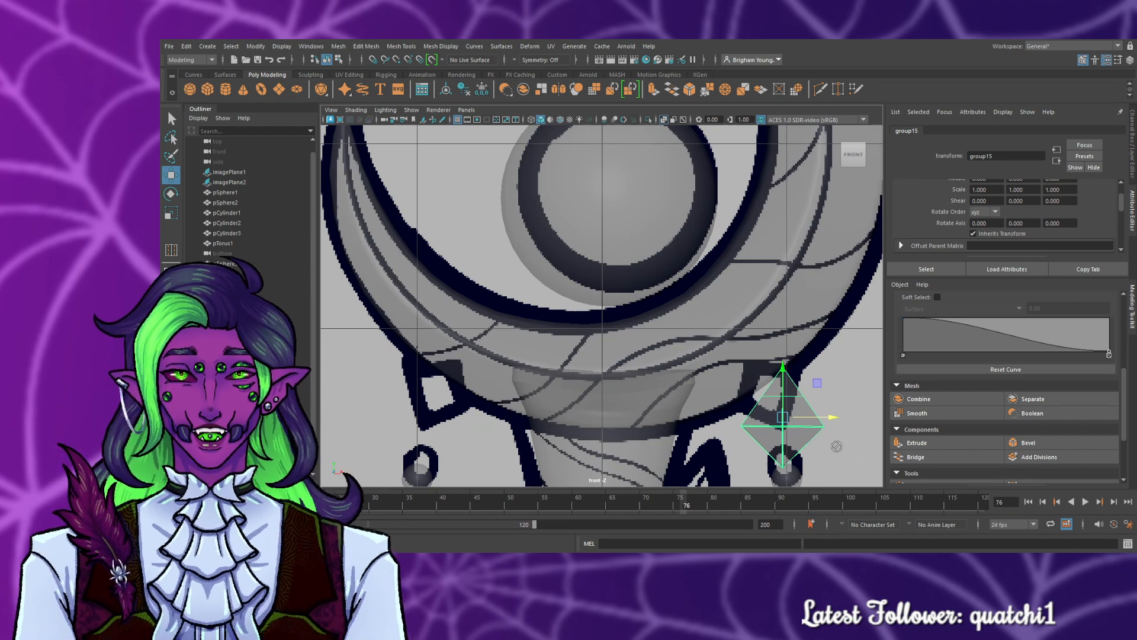
pyautogui.keyDown('alt'); pyautogui.moveTo(831, 431); pyautogui.dragTo(632, 335, button='middle'); pyautogui.keyUp('alt')
pyautogui.scroll(2, 634, 338)
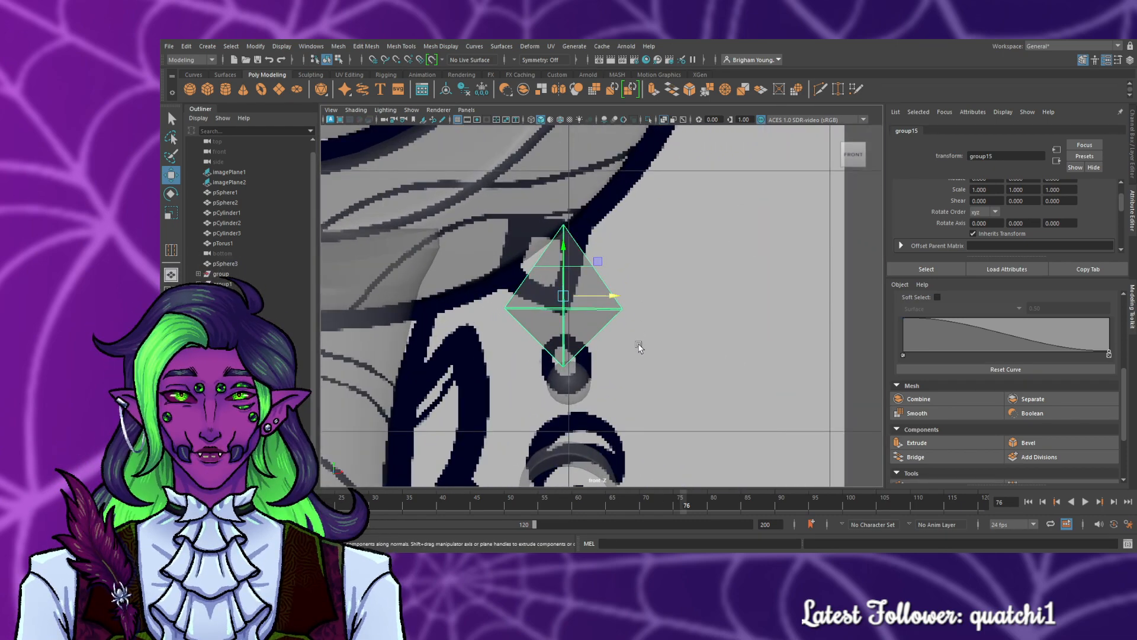
# - Rotate the pyramid copy toward the reference diamond's slant and set its Z rotation to -145
pyautogui.press('e')
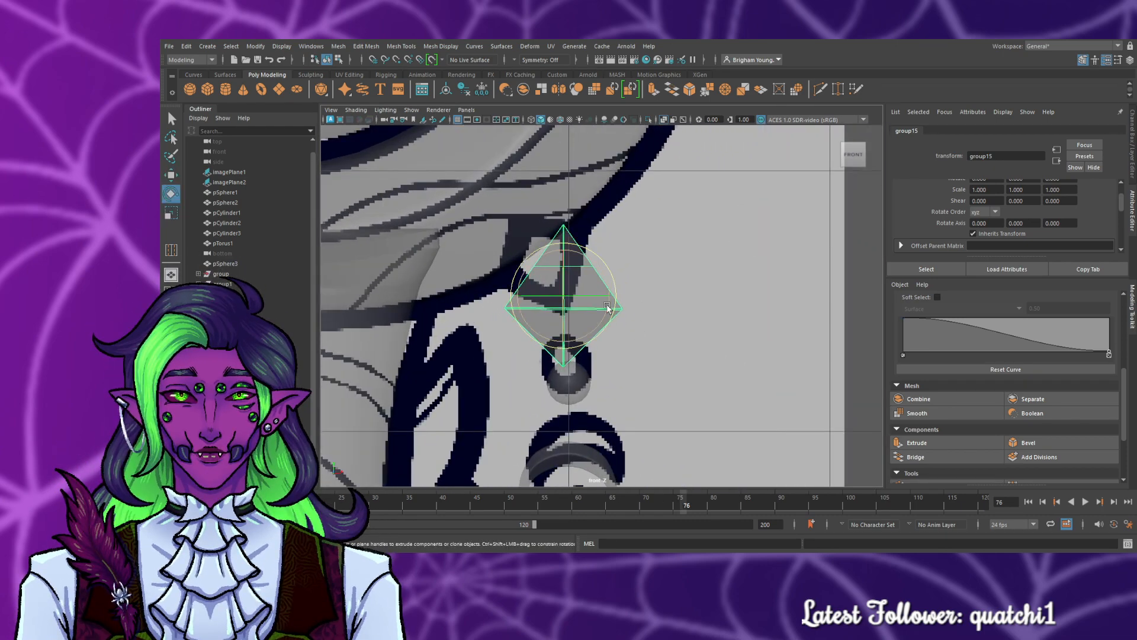
pyautogui.moveTo(600, 270); pyautogui.dragTo(516, 403)
pyautogui.click(1132, 145)
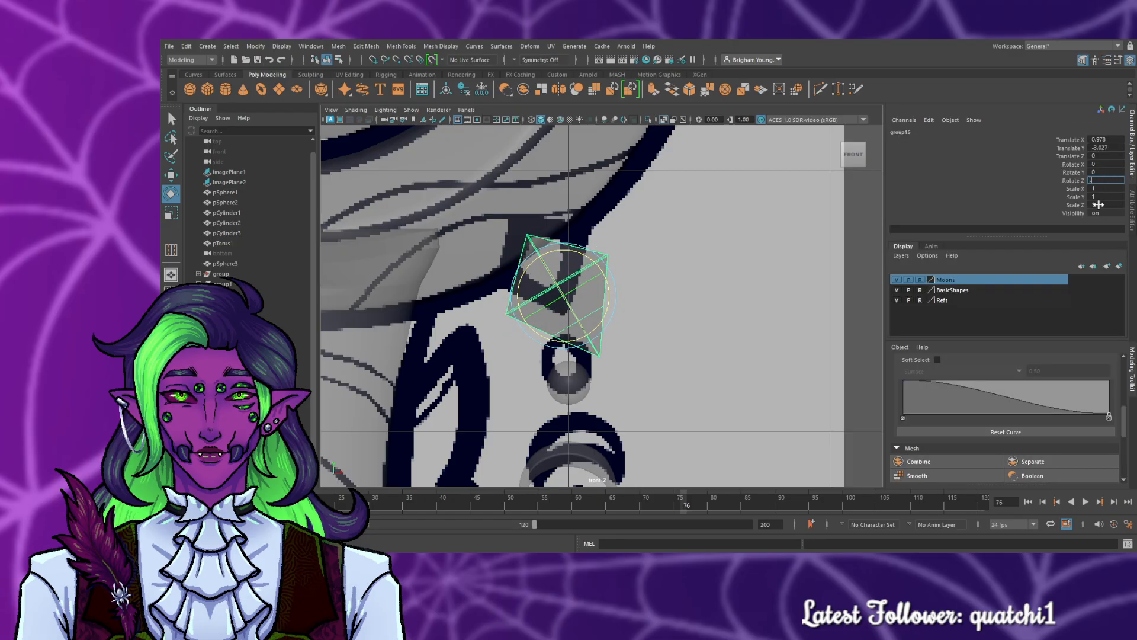
pyautogui.write('-145')
pyautogui.press('Return')
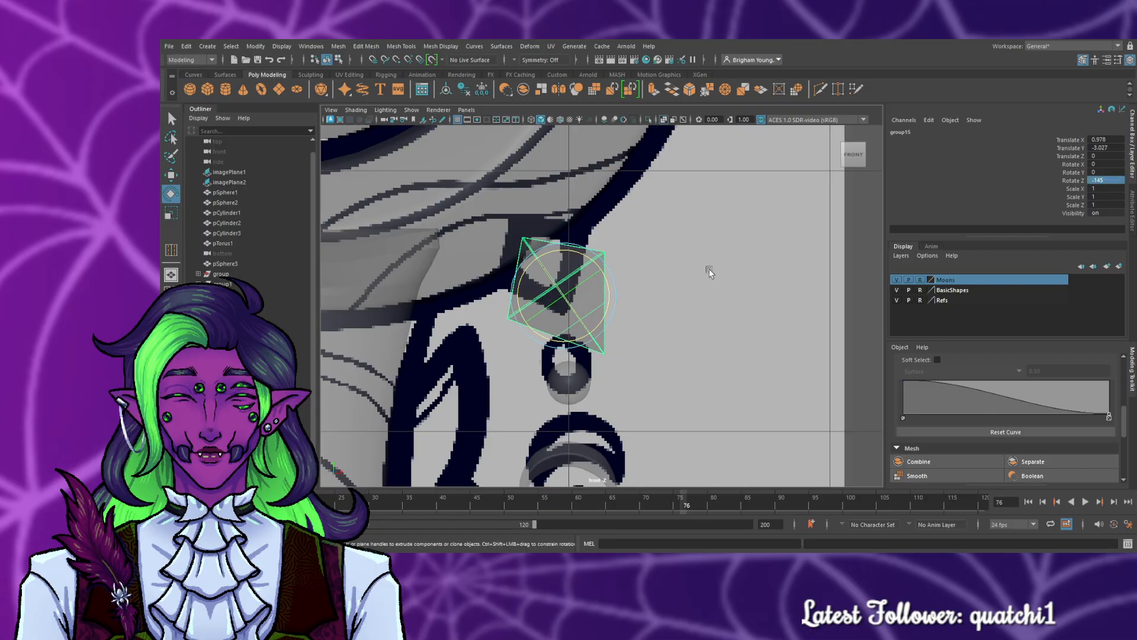
# - Scale the pyramid copy uniformly to about 0.757 and move it onto the right-hand diamond in the reference
pyautogui.press('w')
pyautogui.moveTo(563, 275); pyautogui.dragTo(555, 233)
pyautogui.moveTo(606, 260); pyautogui.dragTo(508, 237)
pyautogui.press('e')
pyautogui.press('r')
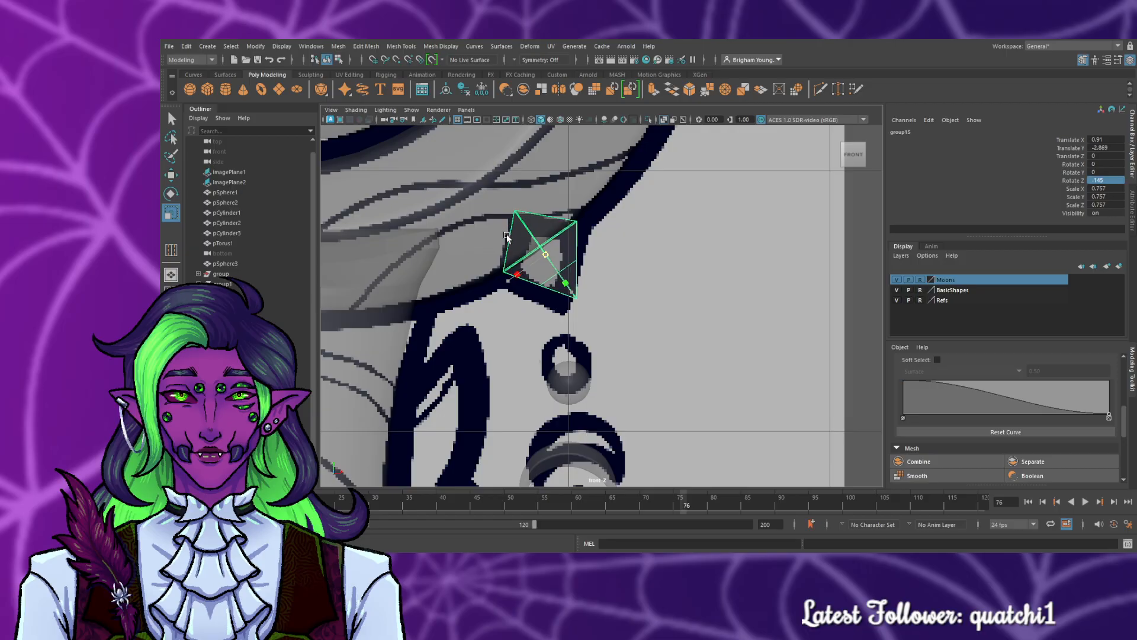
pyautogui.press('w')
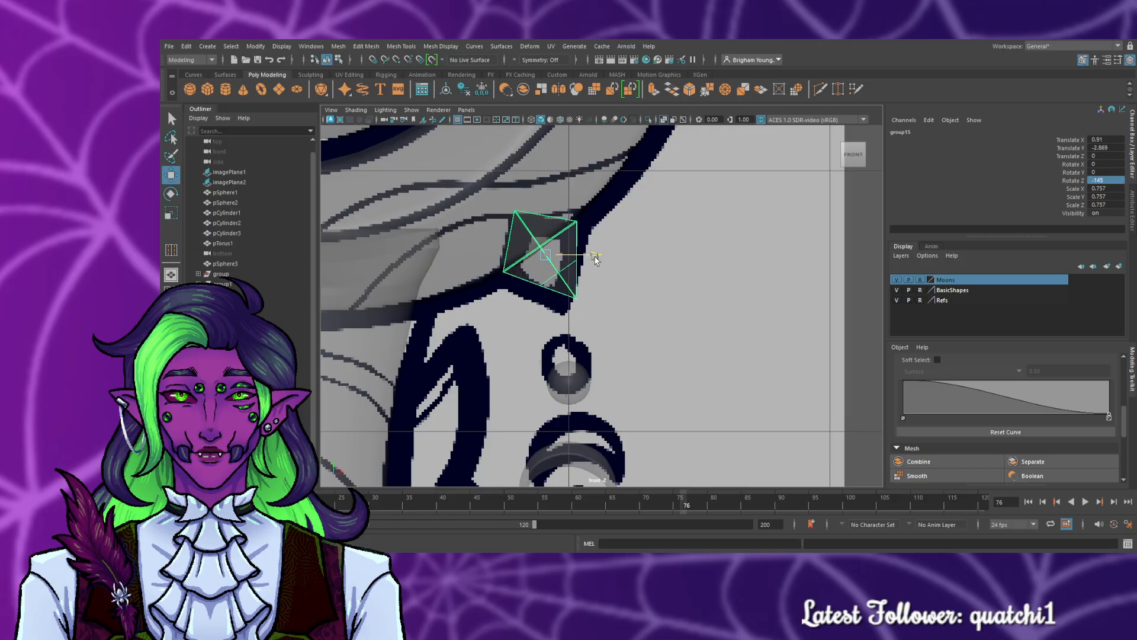
pyautogui.moveTo(594, 256); pyautogui.dragTo(588, 263)
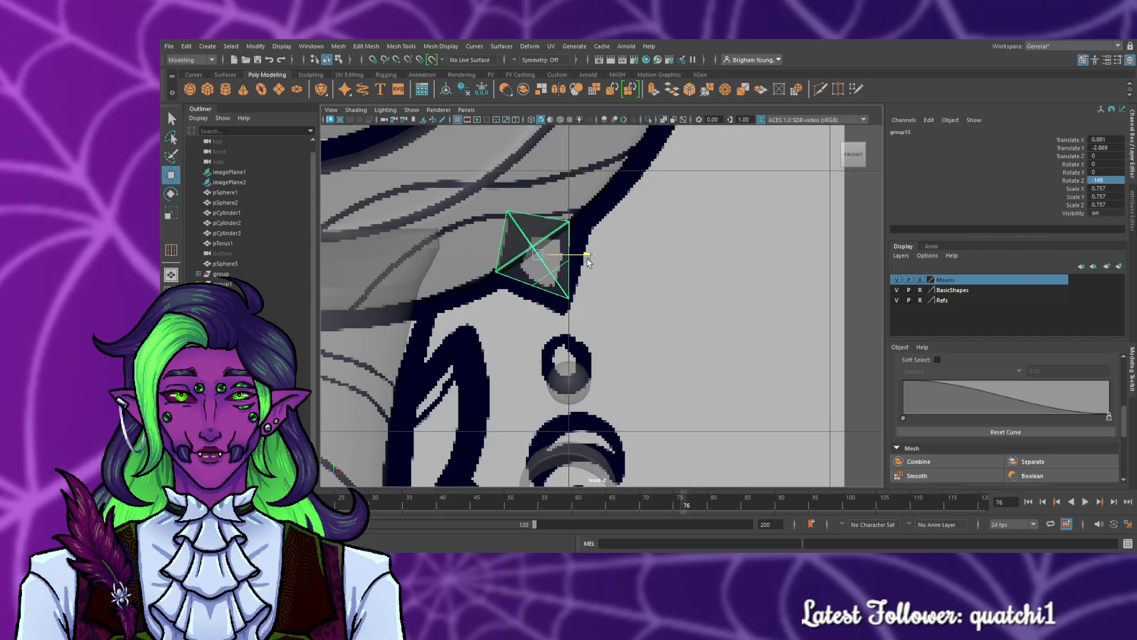
# - Examine the fit of the pyramid copy against the crescent's lower edge from several perspective angles, clearing the selection
pyautogui.press('space')
pyautogui.press('space')
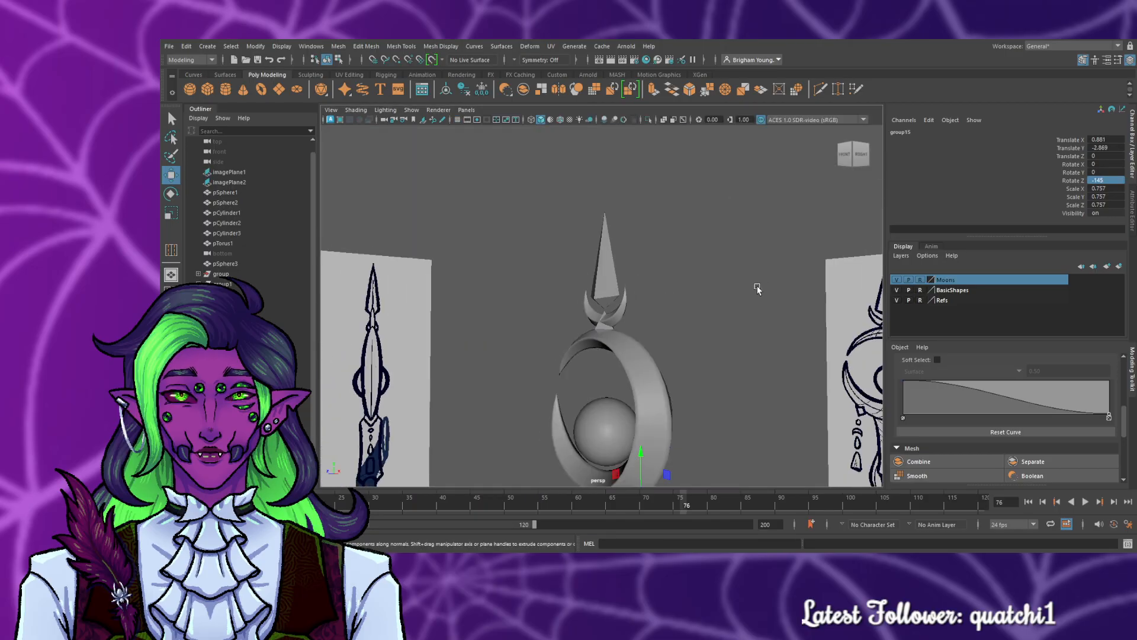
pyautogui.scroll(3, 764, 367)
pyautogui.scroll(5, 764, 332)
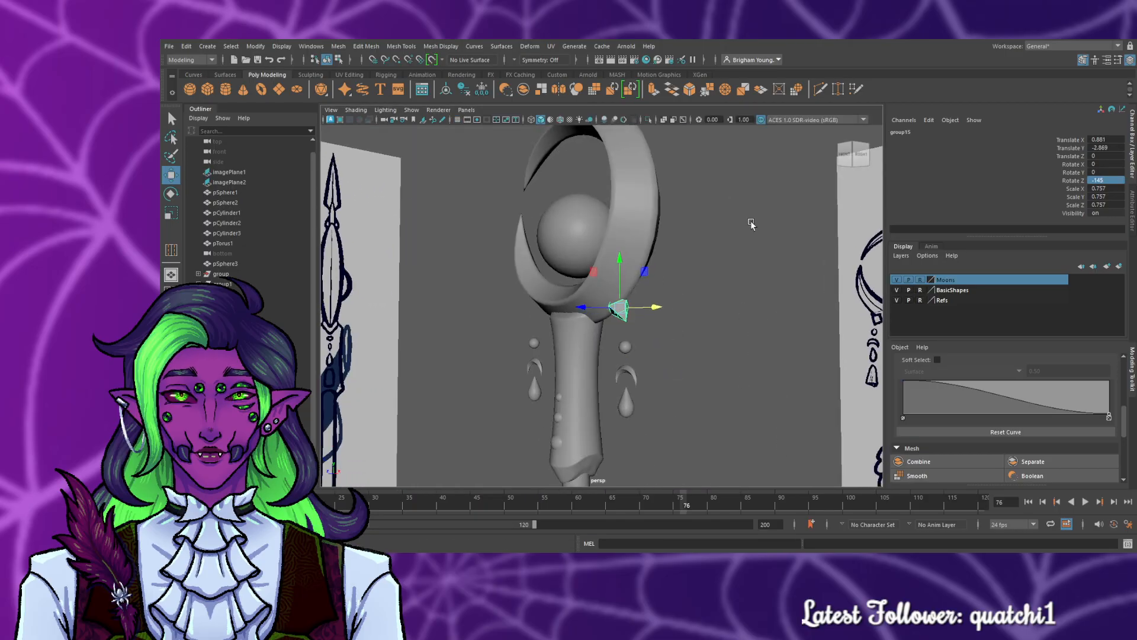
pyautogui.keyDown('alt'); pyautogui.moveTo(770, 276); pyautogui.dragTo(717, 291); pyautogui.keyUp('alt')
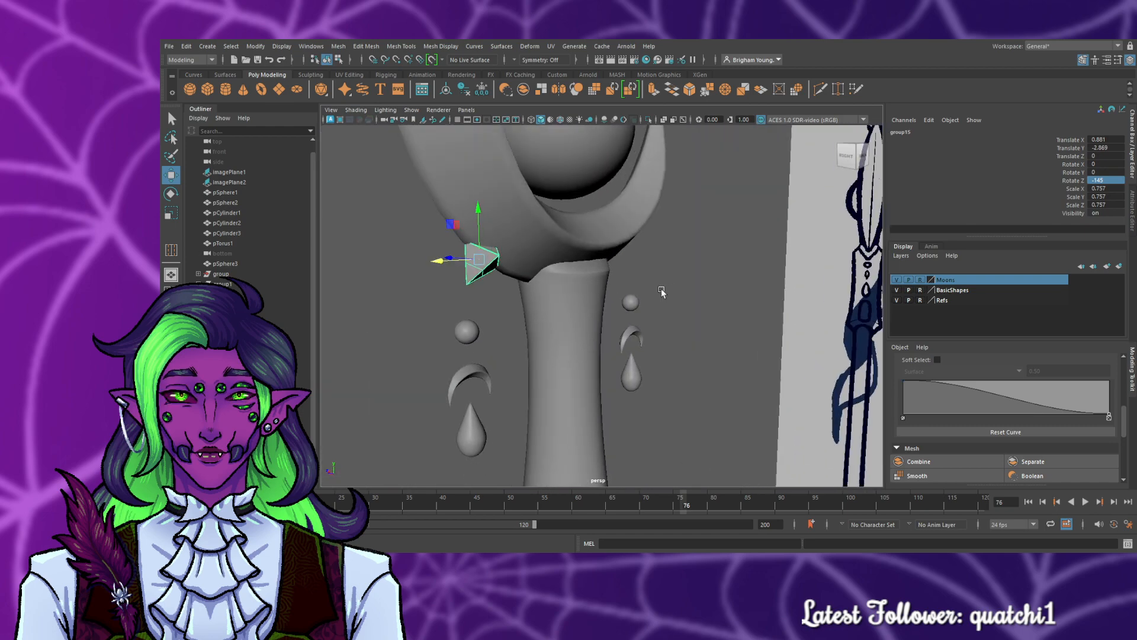
pyautogui.click(717, 290)
pyautogui.keyDown('alt'); pyautogui.moveTo(585, 305); pyautogui.dragTo(478, 305); pyautogui.keyUp('alt')
# - In the side view, select the lower pyramid copy and widen its depth to a Z scale of about 1.113
pyautogui.press('space')
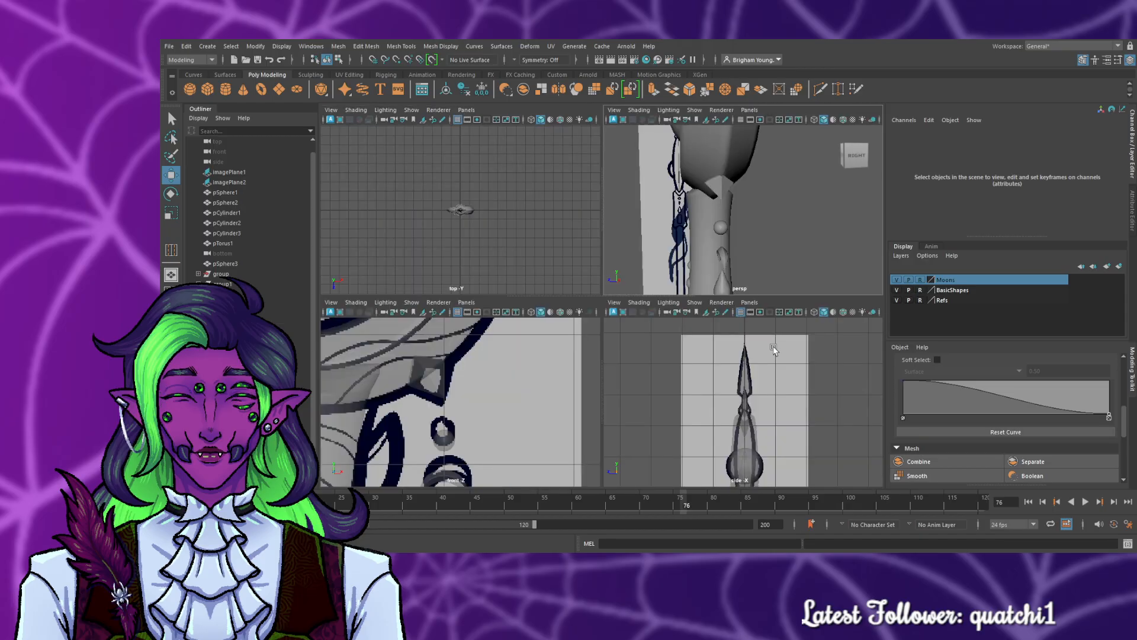
pyautogui.press('space')
pyautogui.keyDown('alt'); pyautogui.moveTo(718, 414); pyautogui.dragTo(686, 208, button='middle'); pyautogui.keyUp('alt')
pyautogui.scroll(3, 634, 257)
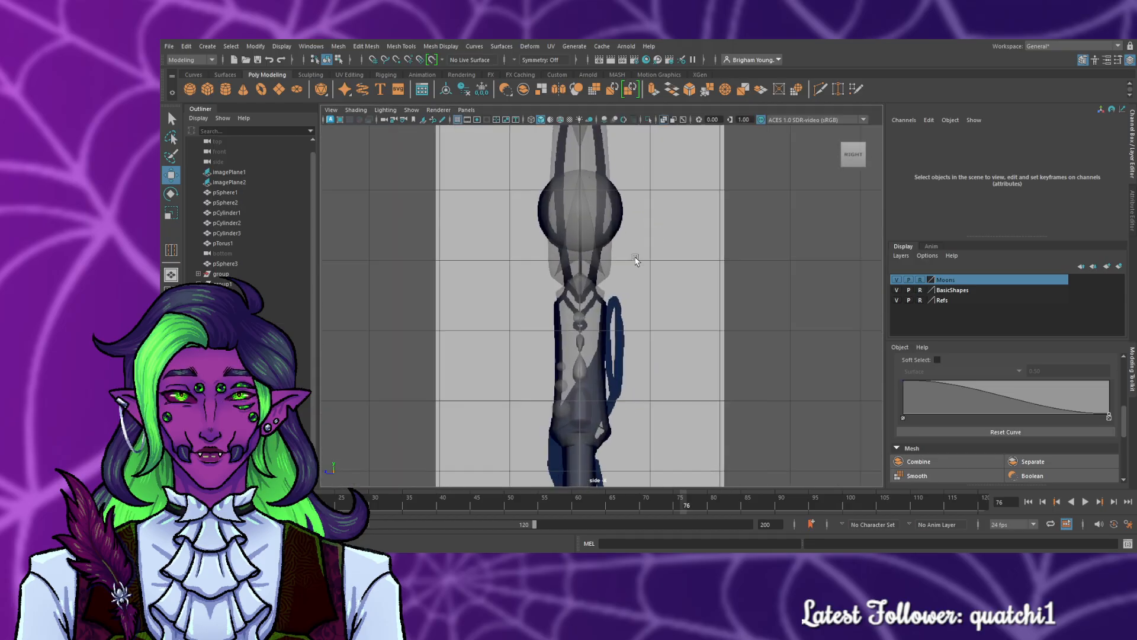
pyautogui.scroll(3, 635, 265)
pyautogui.click(557, 266)
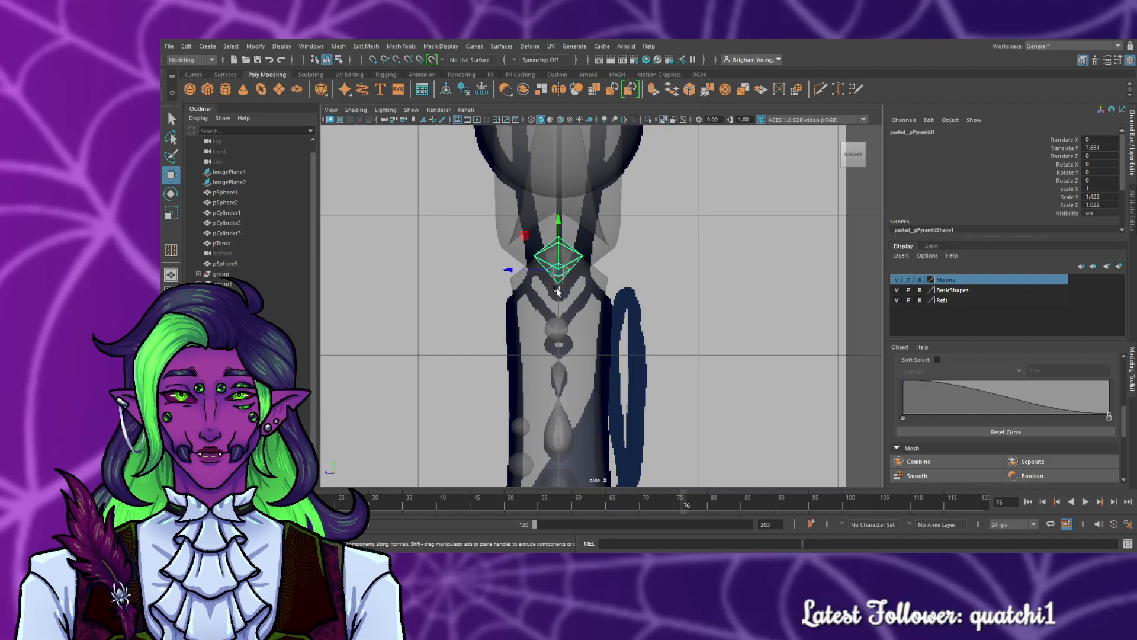
pyautogui.press('e')
pyautogui.press('r')
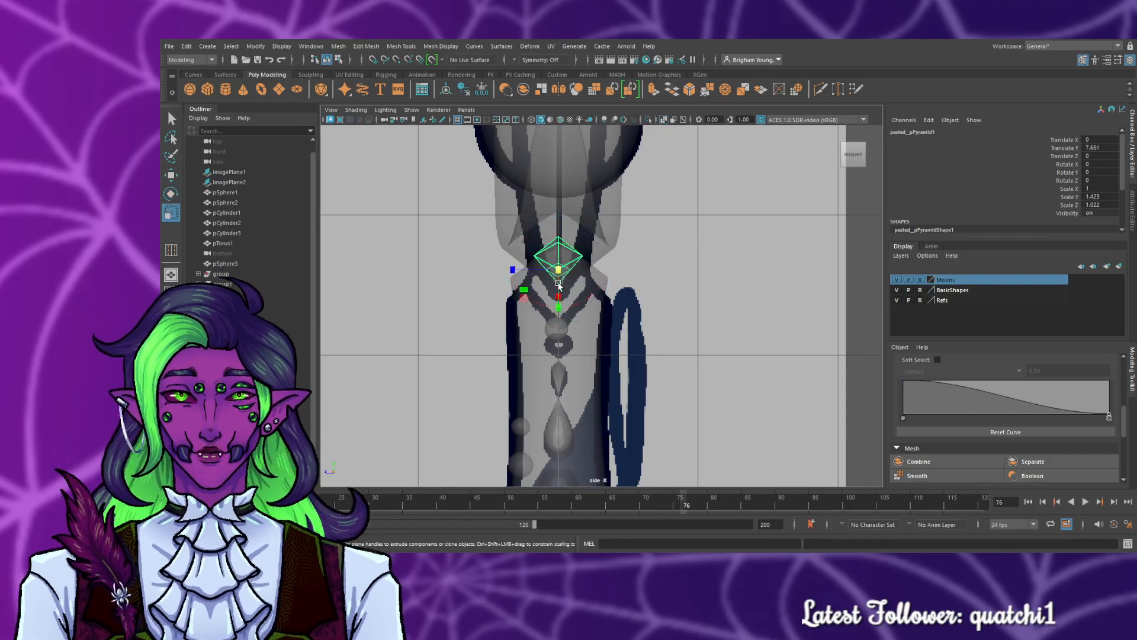
pyautogui.moveTo(541, 273); pyautogui.dragTo(535, 272)
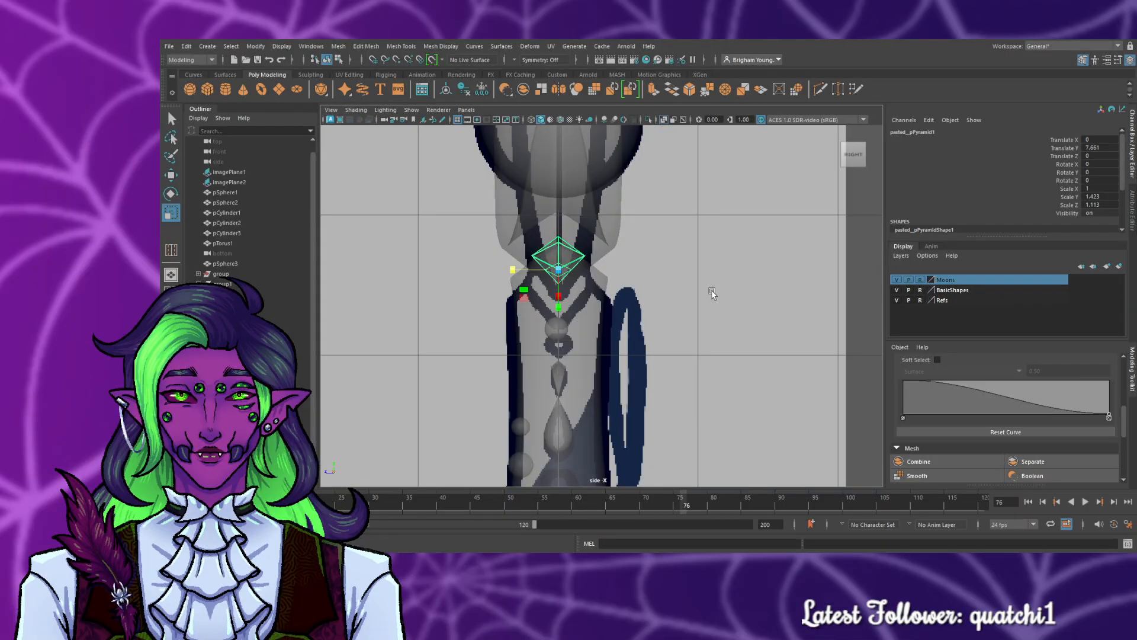
# - In the front view, paste a duplicate of the lower pyramid and move it about -1.701 in X to the opposite diamond
pyautogui.press('space')
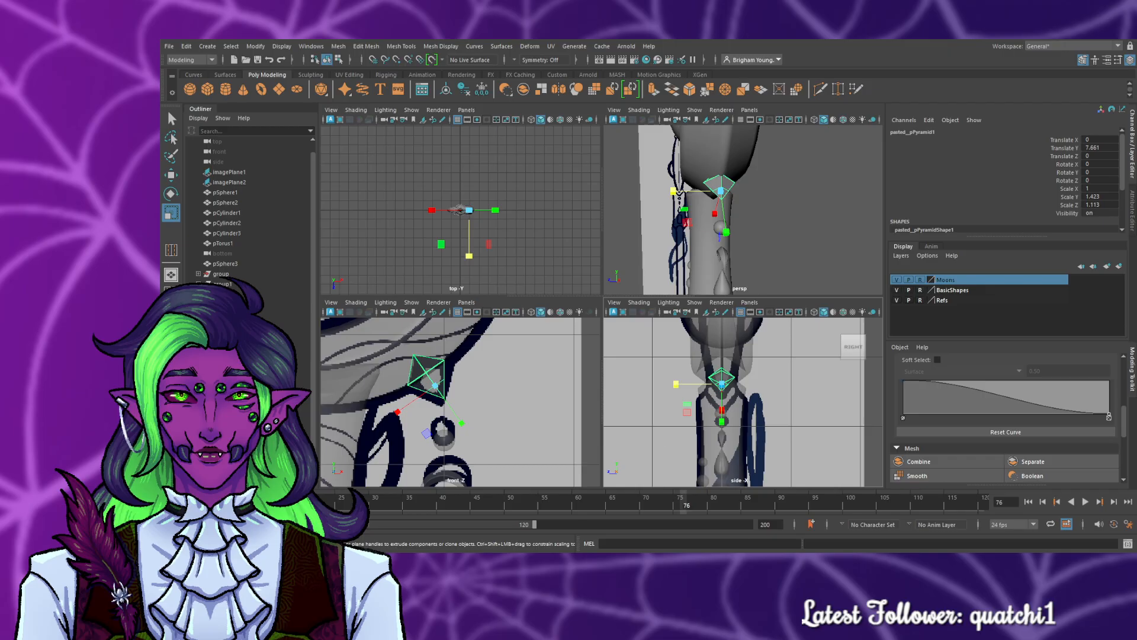
pyautogui.press('space')
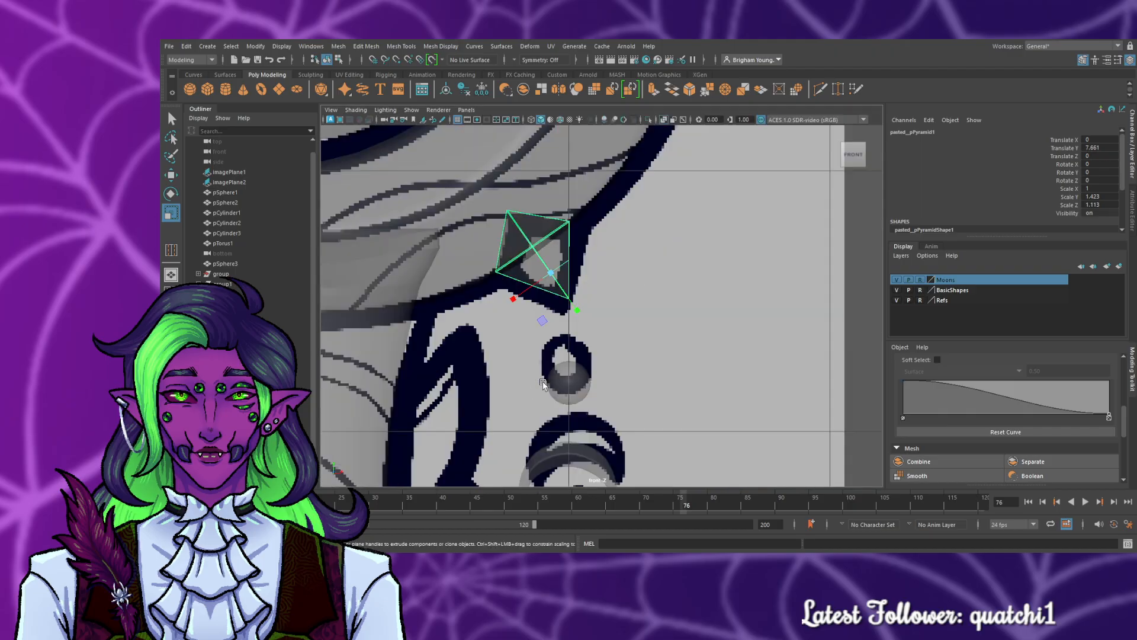
pyautogui.scroll(-4, 568, 341)
pyautogui.scroll(4, 587, 299)
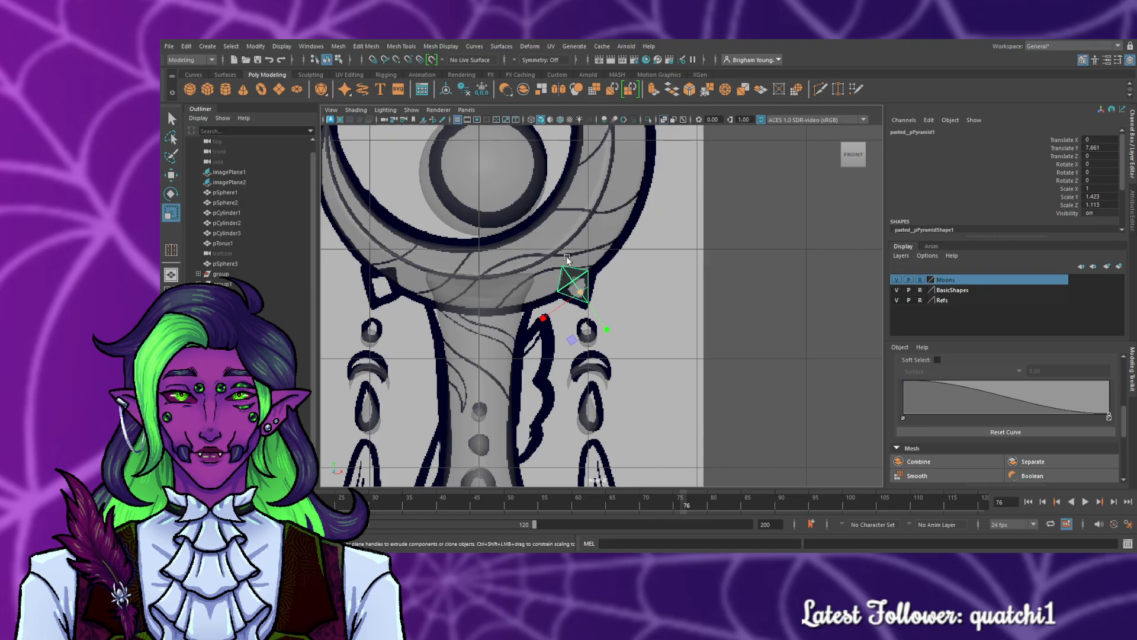
pyautogui.hotkey('ctrl', 'v')
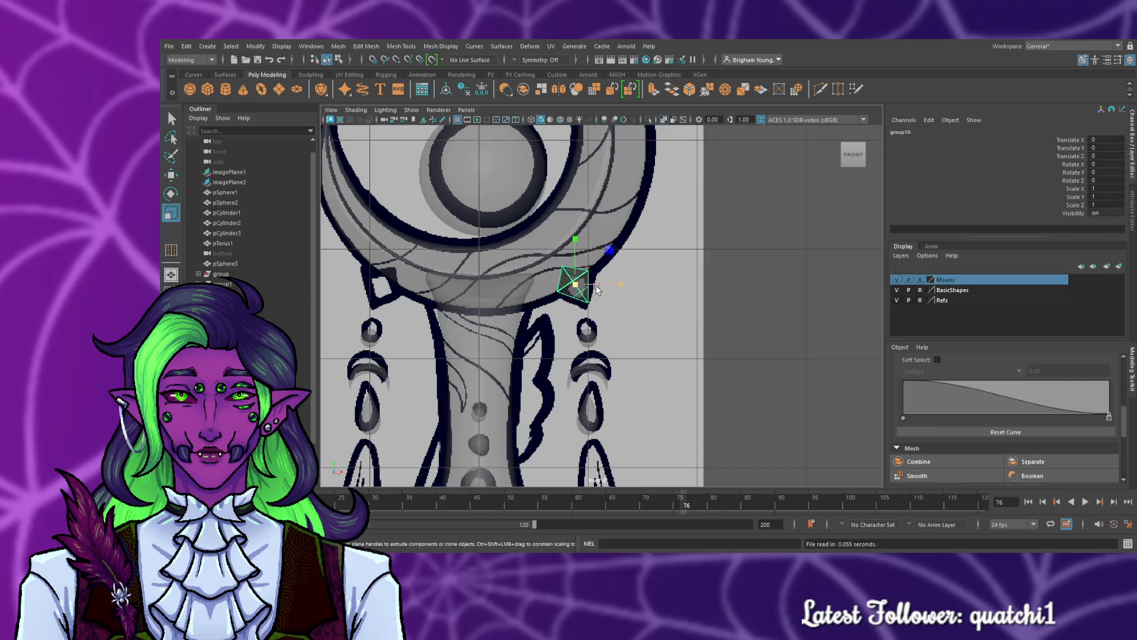
pyautogui.press('w')
pyautogui.moveTo(619, 285); pyautogui.dragTo(439, 285)
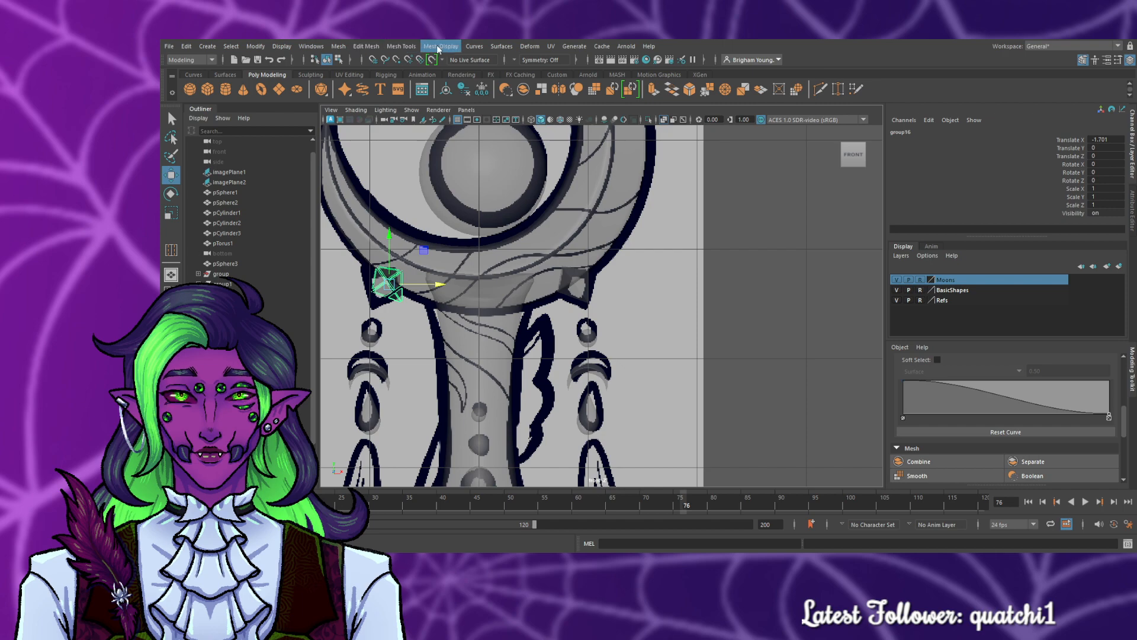
# - Select the pyramid mesh inside the left-hand copy's group and set its X rotation to 180
pyautogui.click(1000, 204)
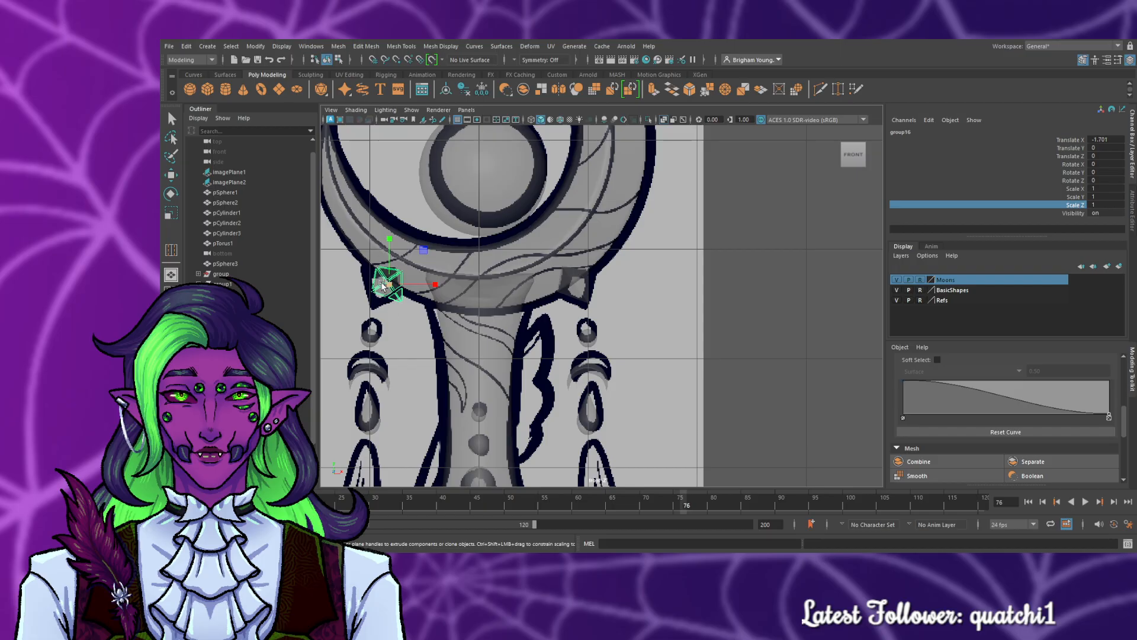
pyautogui.press('Down')
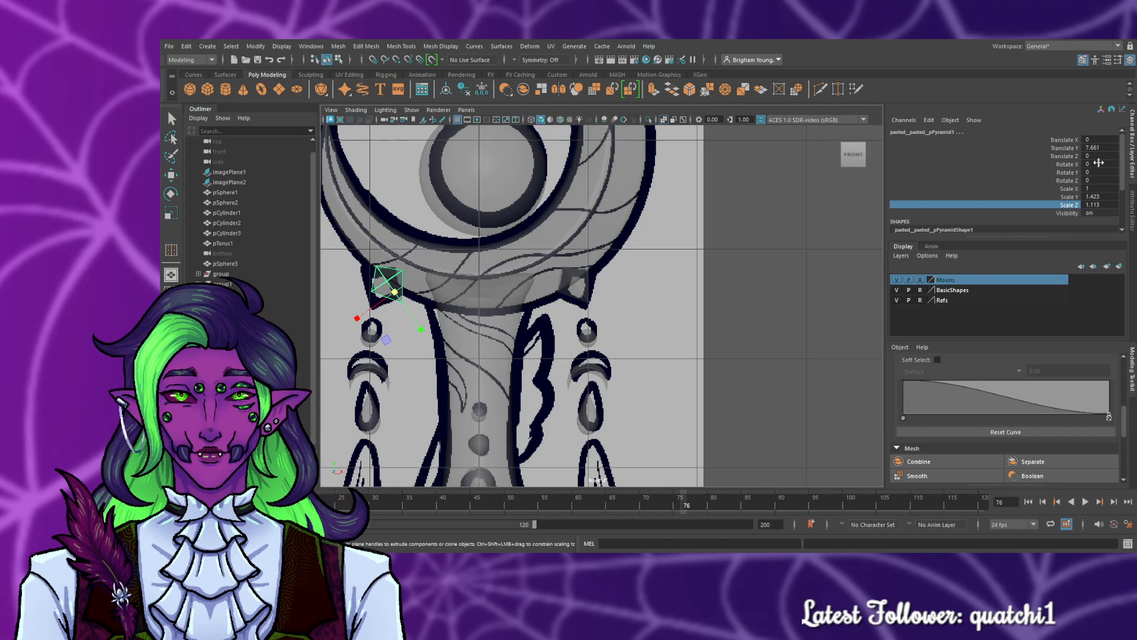
pyautogui.moveTo(1099, 164); pyautogui.dragTo(1074, 163)
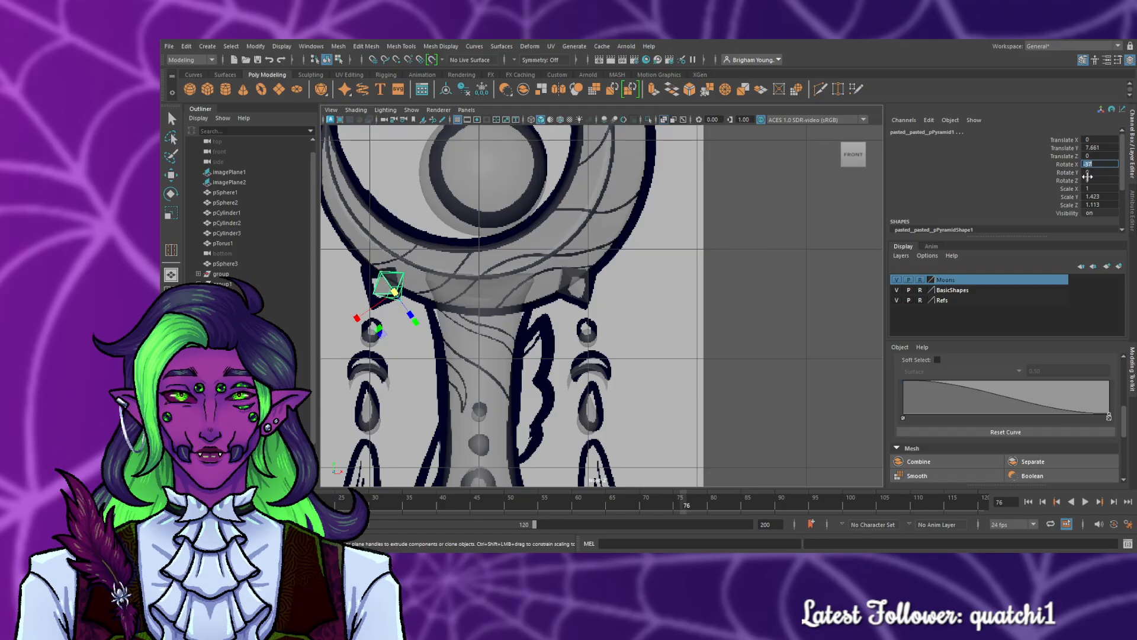
pyautogui.write('0')
pyautogui.press('Return')
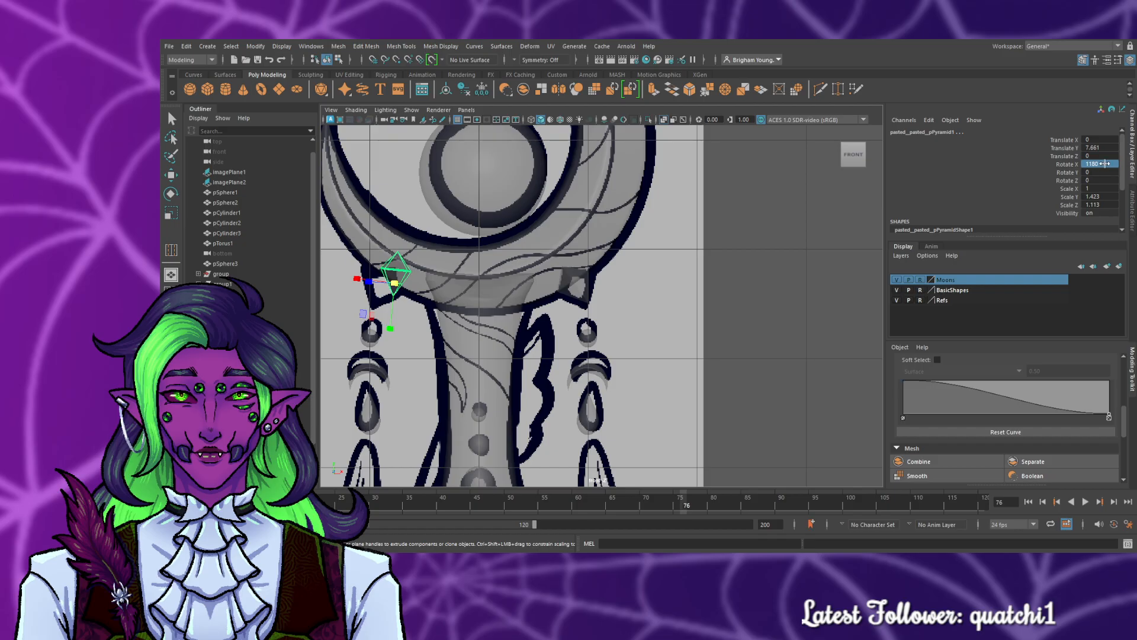
pyautogui.moveTo(1105, 164); pyautogui.dragTo(1101, 163)
pyautogui.click(1106, 164)
pyautogui.press('Return')
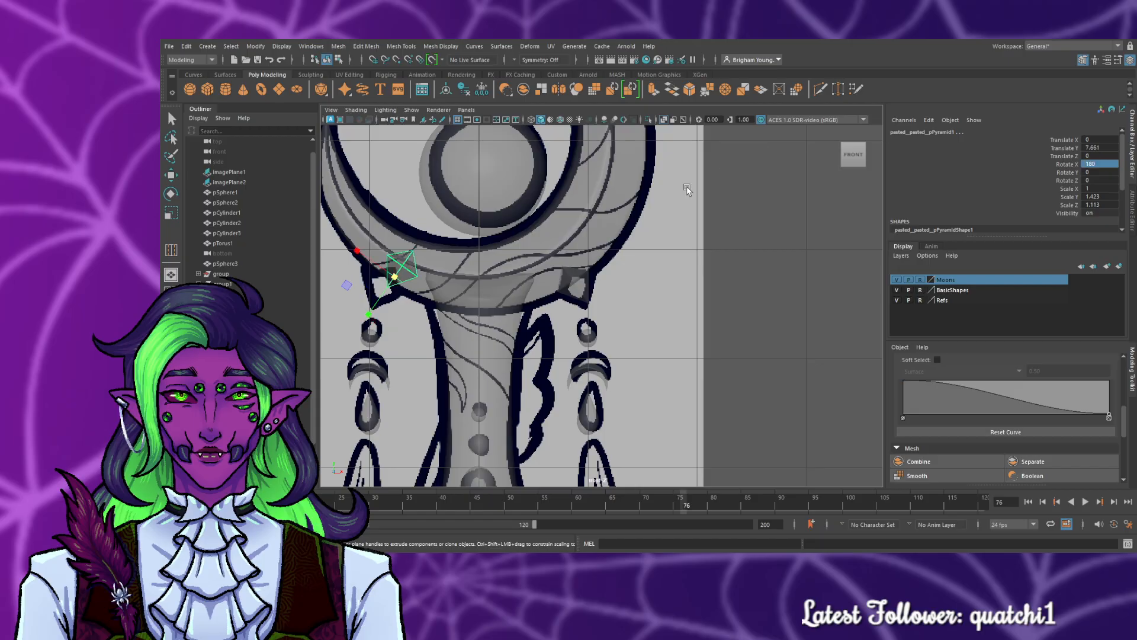
# - In the front view, move the flipped pyramid onto the left-hand diamond, to about X 0.049 and Y 7.548
pyautogui.press('w')
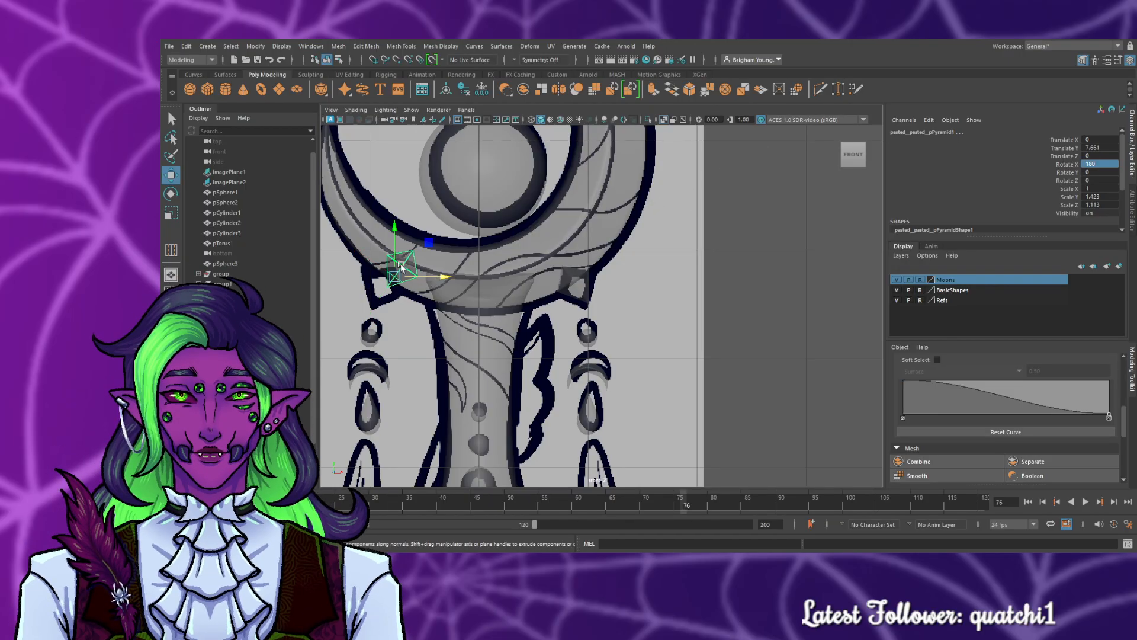
pyautogui.moveTo(394, 259); pyautogui.dragTo(425, 296)
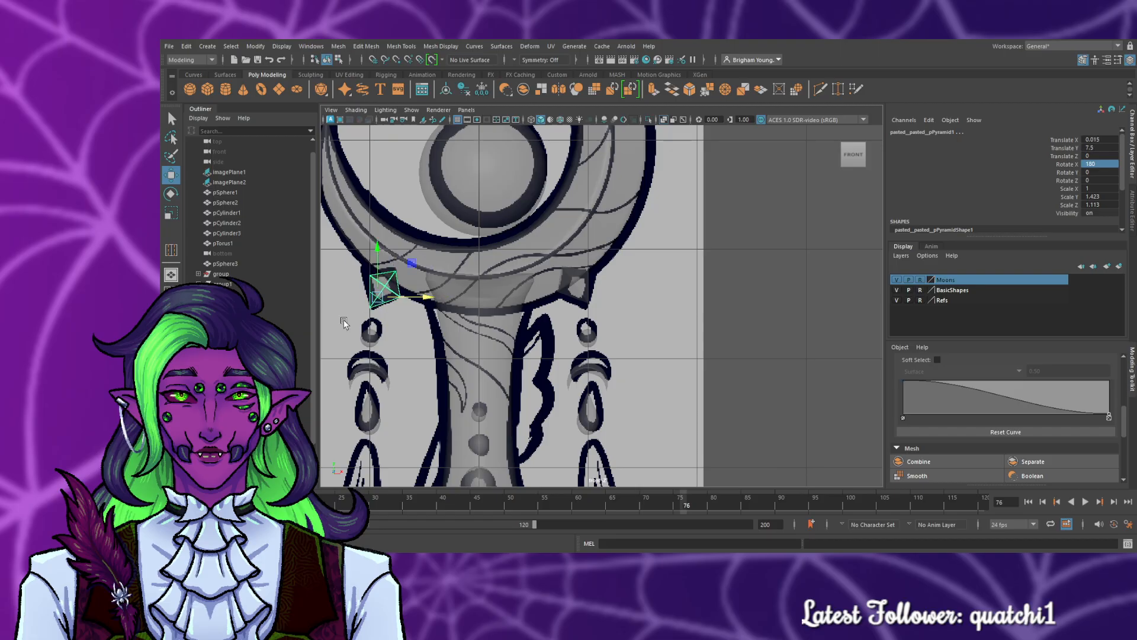
pyautogui.scroll(5, 398, 330)
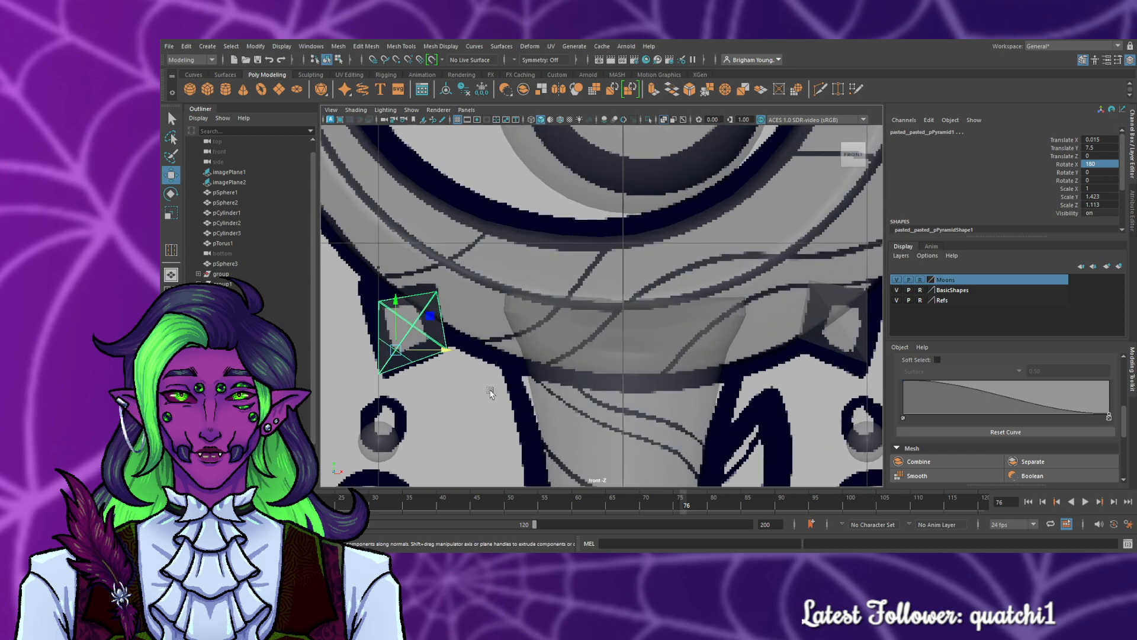
pyautogui.scroll(1, 491, 404)
pyautogui.keyDown('alt'); pyautogui.moveTo(458, 401); pyautogui.dragTo(535, 420, button='middle'); pyautogui.keyUp('alt')
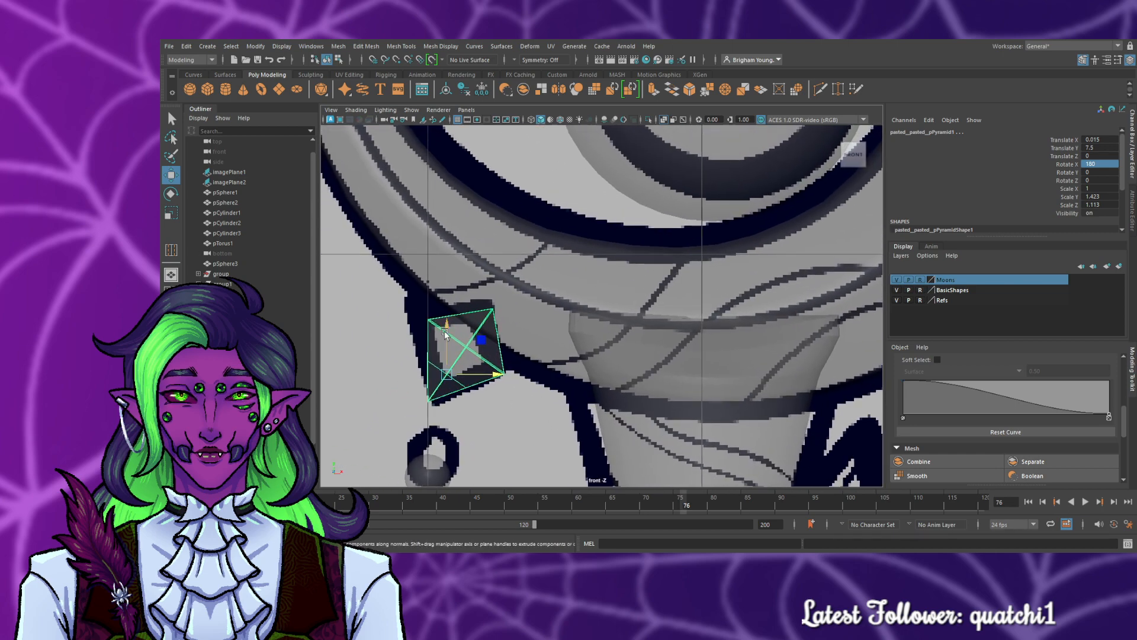
pyautogui.moveTo(446, 333); pyautogui.dragTo(445, 321)
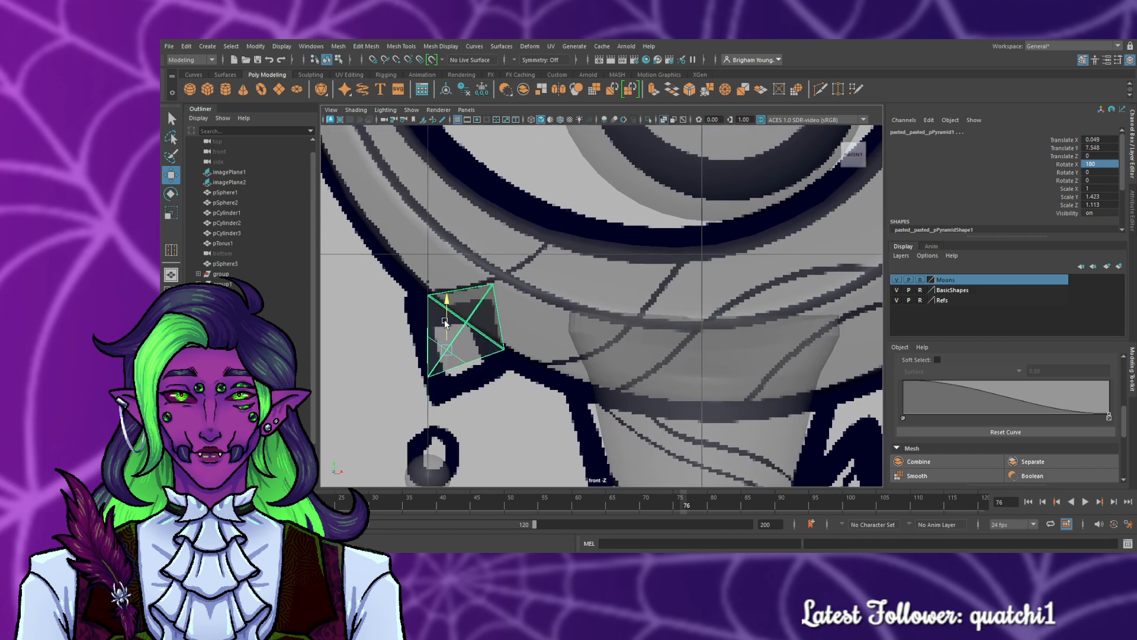
# - In the perspective view, rotate the left-hand pyramid to about -10.2 in Z against the crescent's lower edge, nudge it slightly, and clear the selection
pyautogui.press('space')
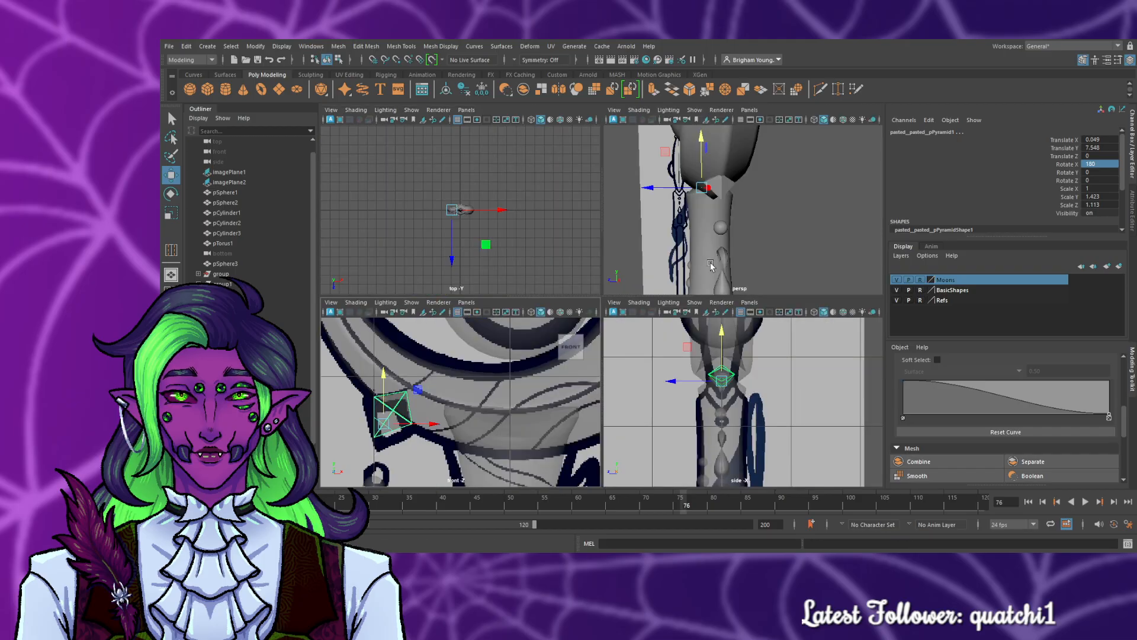
pyautogui.press('space')
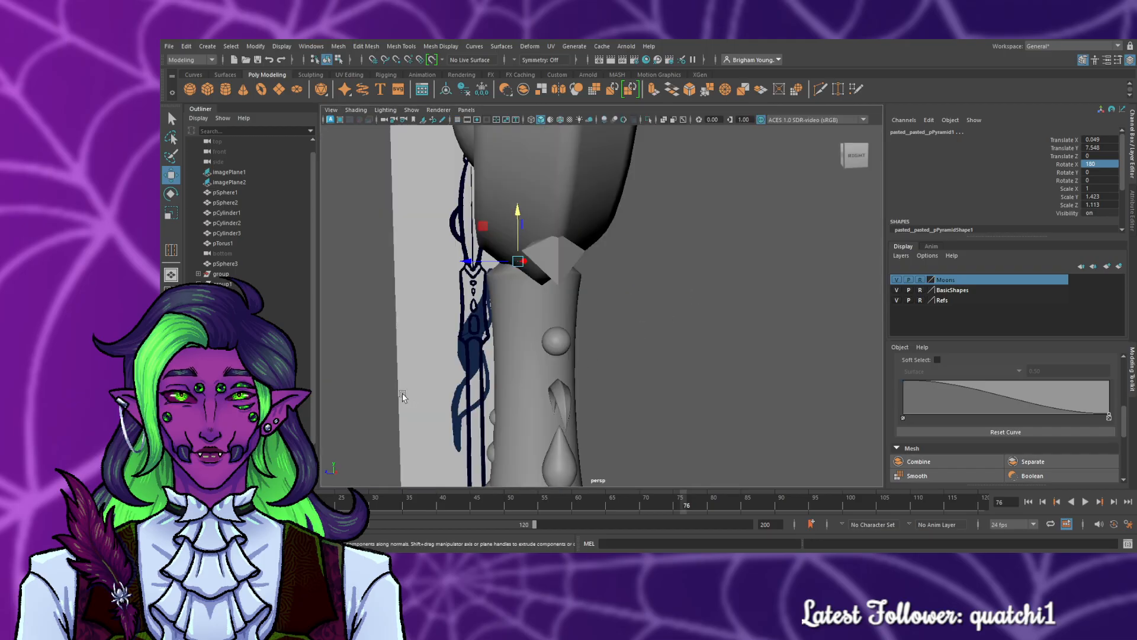
pyautogui.keyDown('alt'); pyautogui.moveTo(403, 397); pyautogui.dragTo(493, 399); pyautogui.keyUp('alt')
pyautogui.scroll(5, 472, 379)
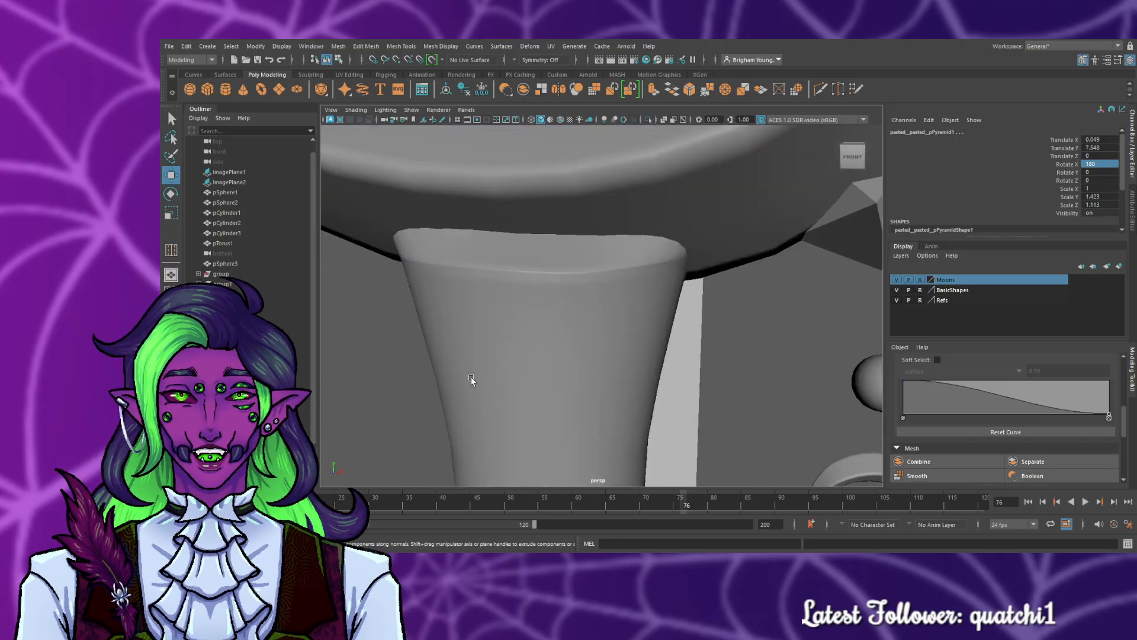
pyautogui.keyDown('alt'); pyautogui.moveTo(410, 328); pyautogui.dragTo(679, 405, button='middle'); pyautogui.keyUp('alt')
pyautogui.scroll(4, 680, 404)
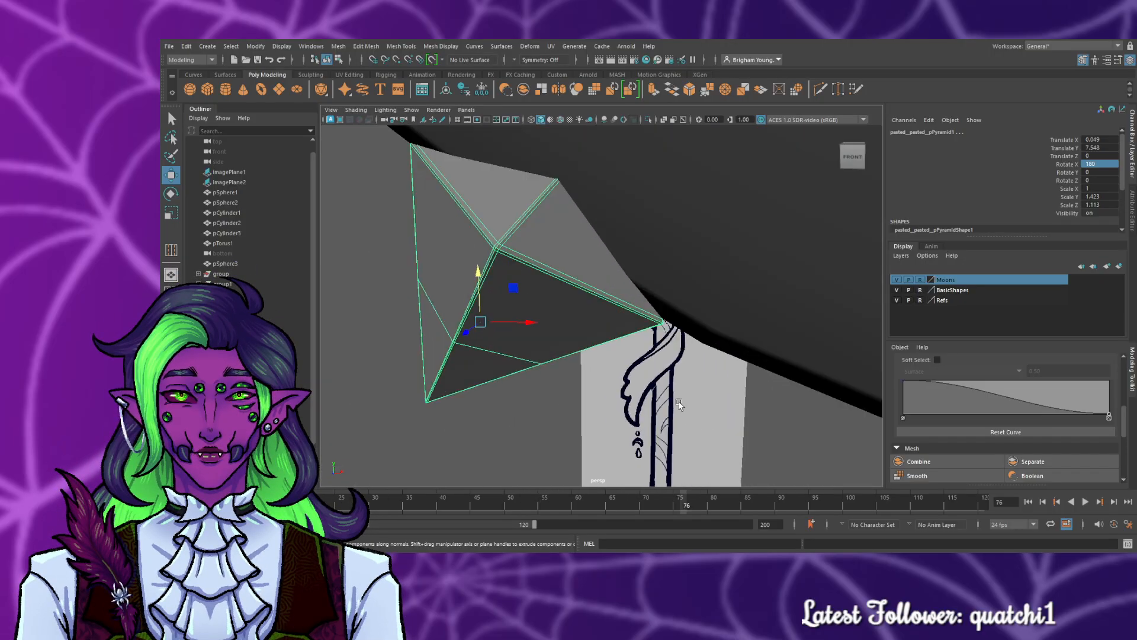
pyautogui.keyDown('alt'); pyautogui.moveTo(485, 388); pyautogui.dragTo(616, 370); pyautogui.keyUp('alt')
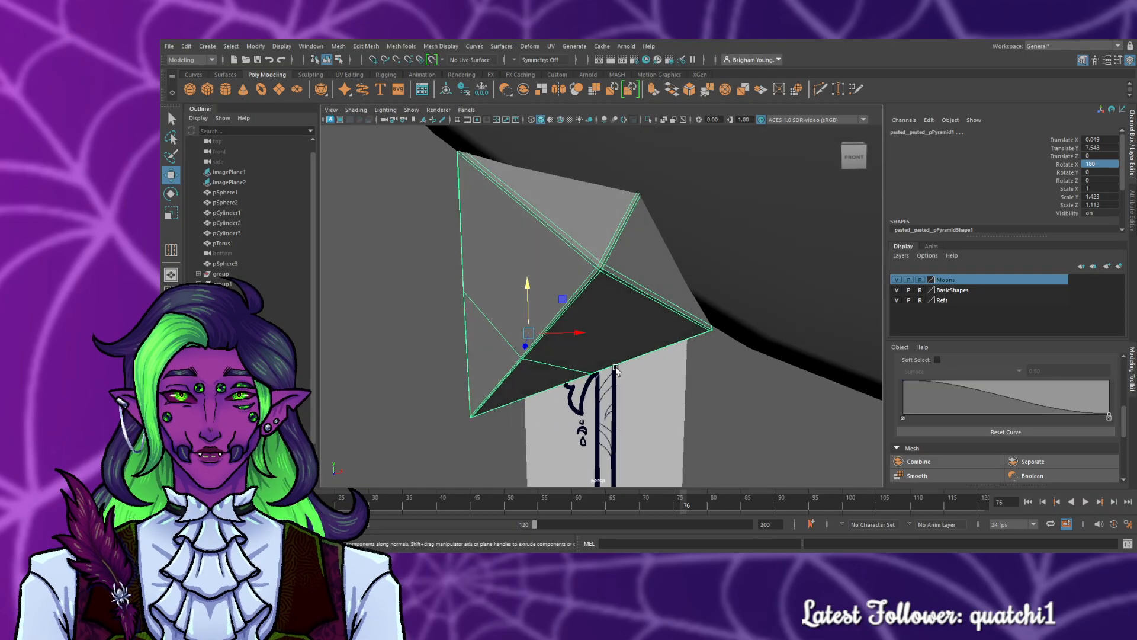
pyautogui.press('e')
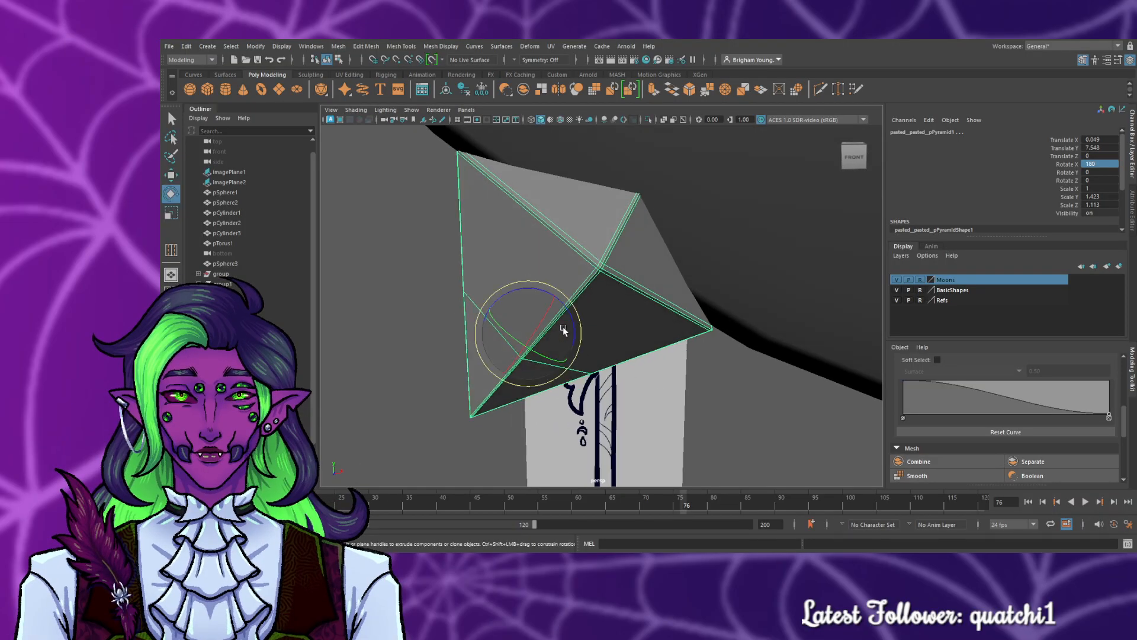
pyautogui.moveTo(563, 314); pyautogui.dragTo(534, 306)
pyautogui.press('w')
pyautogui.press('e')
pyautogui.press('w')
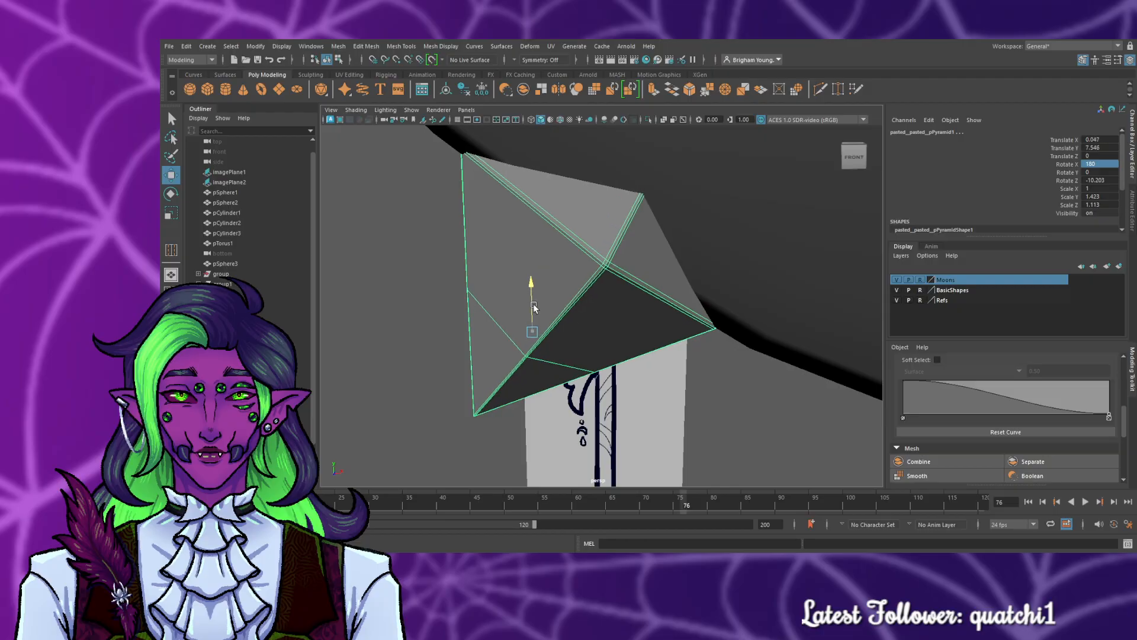
pyautogui.scroll(-5, 570, 333)
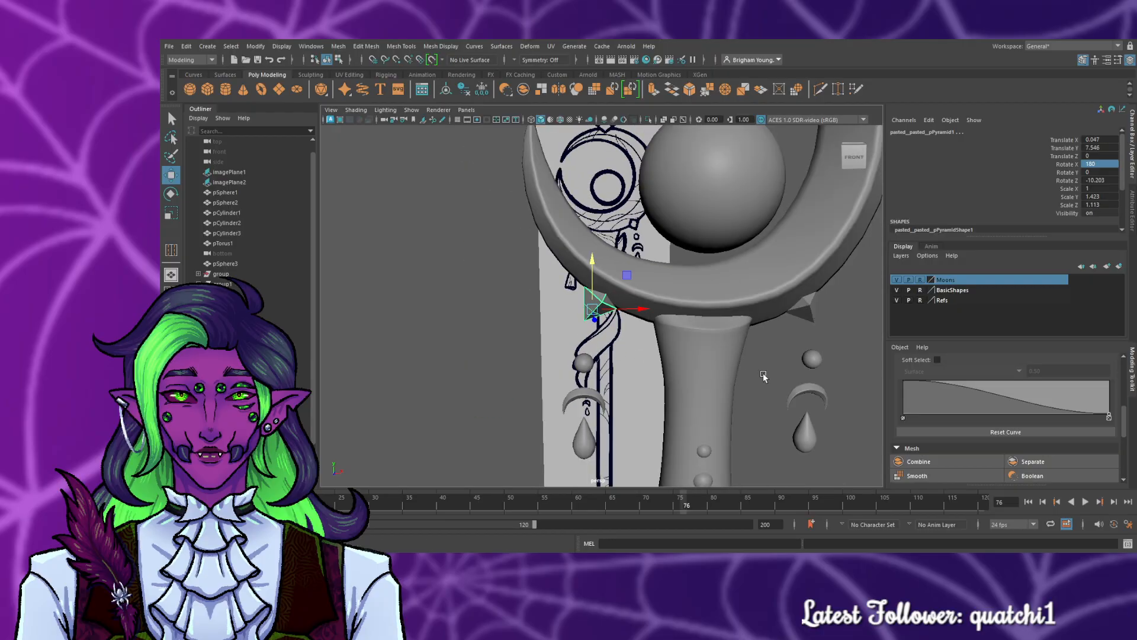
pyautogui.click(779, 413)
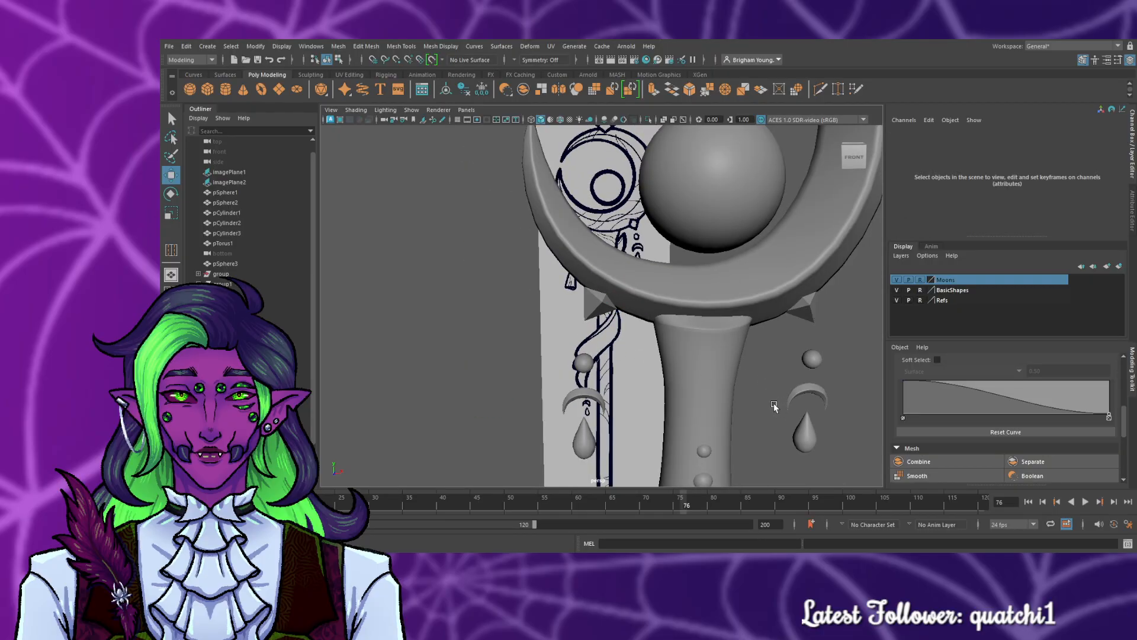
# - In the front view, nudge the left-hand pyramid over its reference diamond to about X 0.054 and Y 7.54, and deselect it
pyautogui.press('space')
pyautogui.press('space')
pyautogui.scroll(-5, 506, 377)
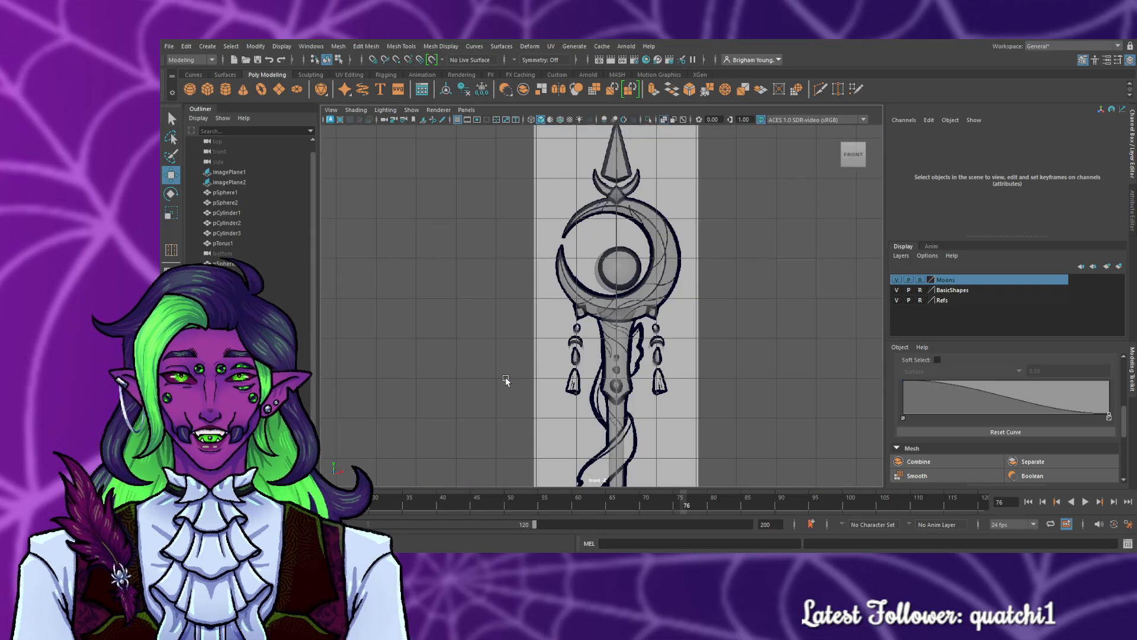
pyautogui.scroll(6, 506, 377)
pyautogui.scroll(2, 576, 388)
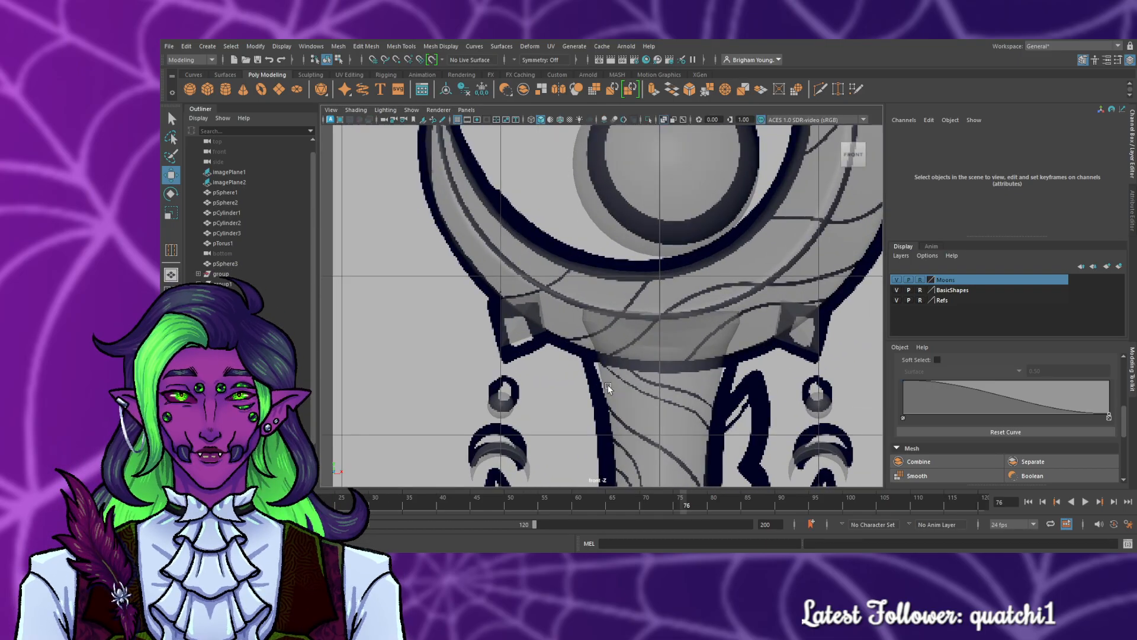
pyautogui.scroll(3, 493, 356)
pyautogui.click(481, 345)
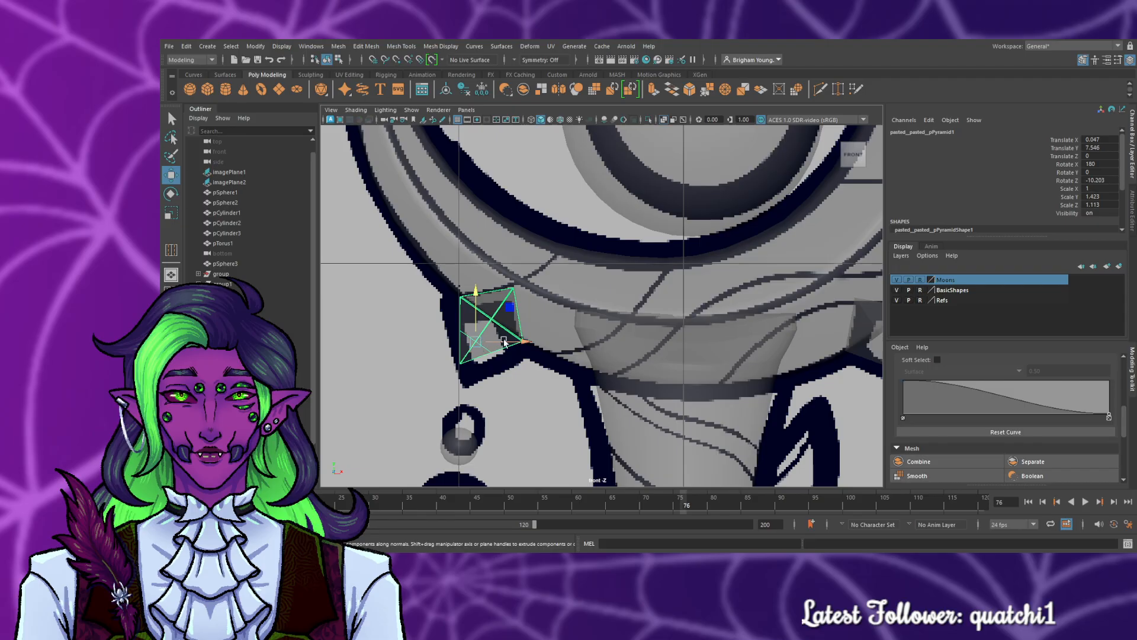
pyautogui.moveTo(504, 342); pyautogui.dragTo(502, 342)
pyautogui.click(536, 395)
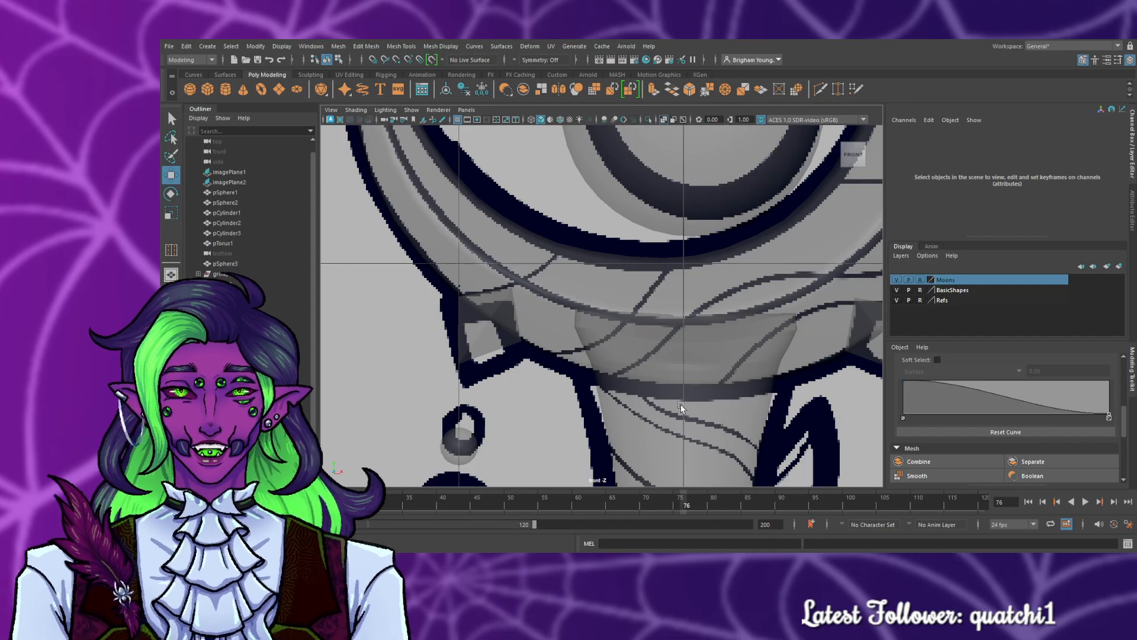
# - Try the left-hand pyramid lower at about X -0.01 and Y 7.477, inspect it from behind in perspective, and undo the move
pyautogui.click(490, 342)
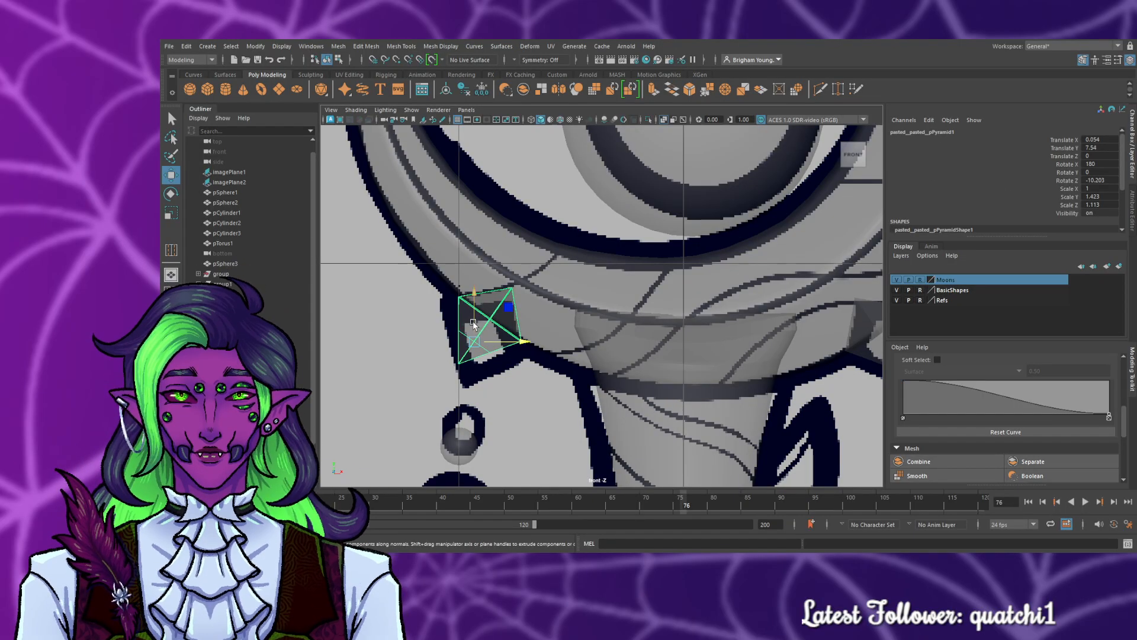
pyautogui.moveTo(476, 327)
pyautogui.mouseDown()
pyautogui.moveTo(474, 345)
pyautogui.moveTo(465, 333)
pyautogui.mouseUp()
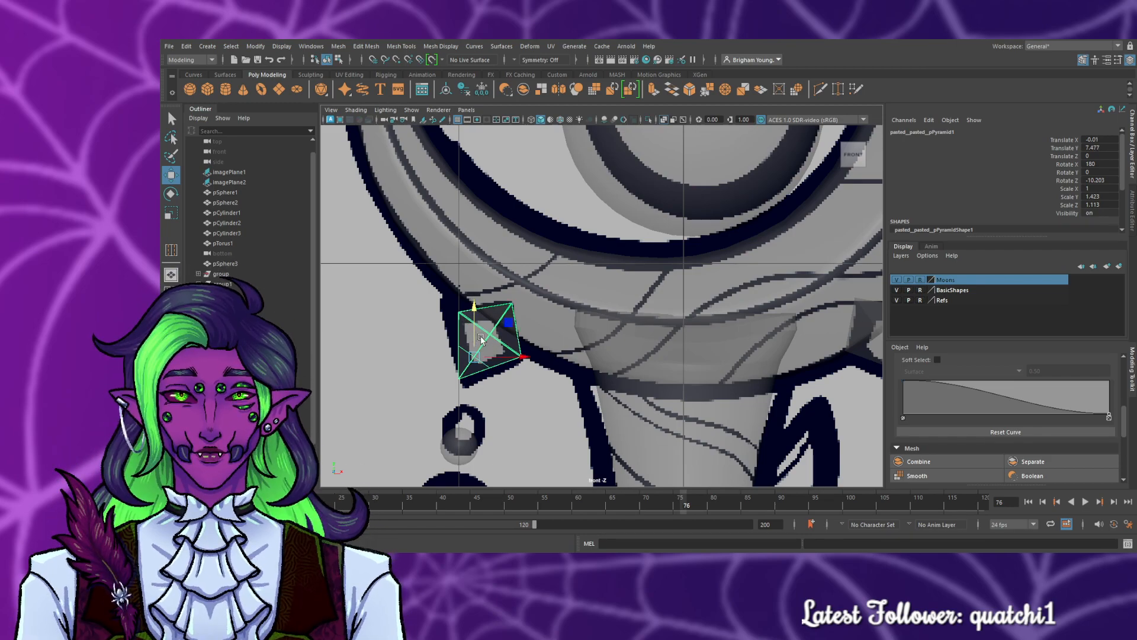
pyautogui.press('space')
pyautogui.press('space')
pyautogui.click(853, 333)
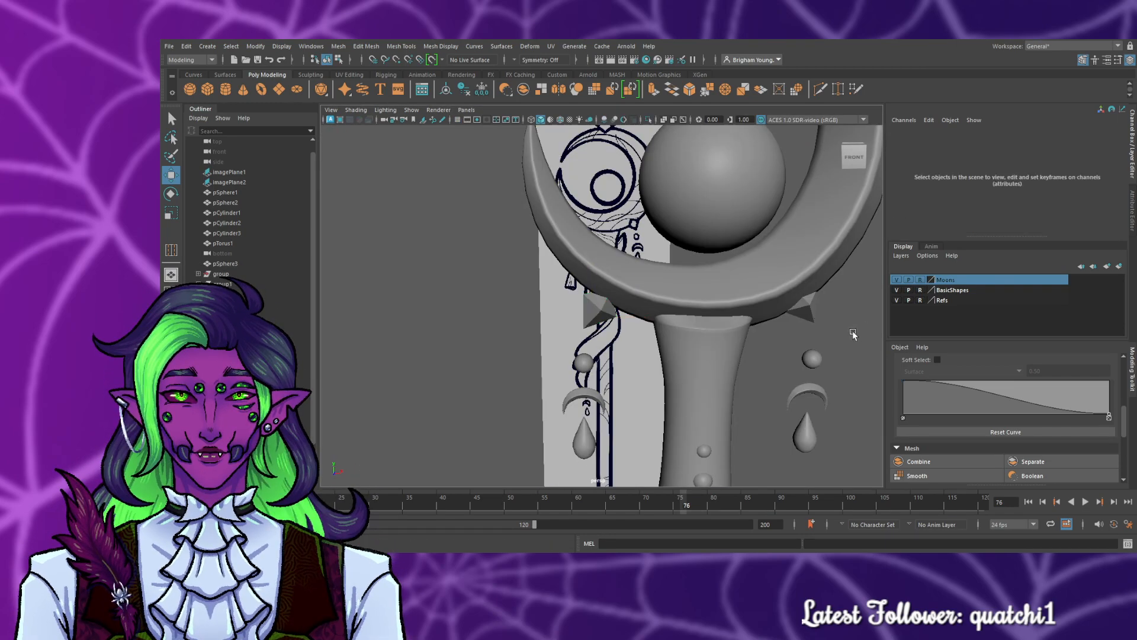
pyautogui.keyDown('alt'); pyautogui.moveTo(745, 394); pyautogui.dragTo(518, 390); pyautogui.keyUp('alt')
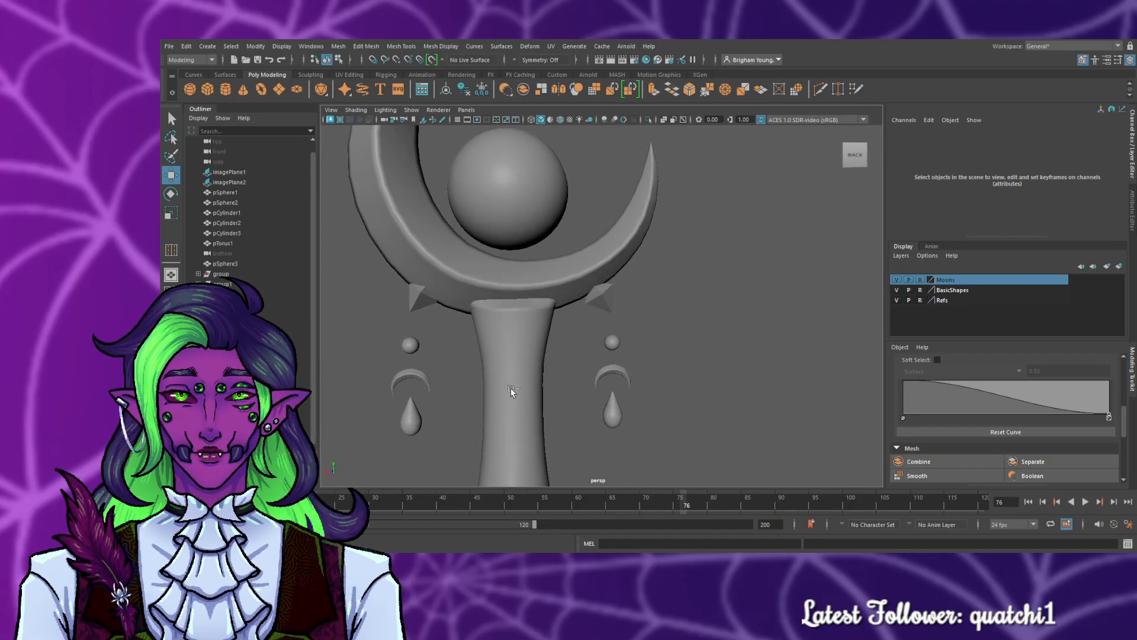
pyautogui.hotkey('ctrl', 'z')
pyautogui.click(559, 381)
# - Turn off the reference display state of the BasicShapes and Moons layers so the dangling charms can be selected, leaving nothing selected
pyautogui.keyDown('alt'); pyautogui.moveTo(764, 392); pyautogui.dragTo(526, 391); pyautogui.keyUp('alt')
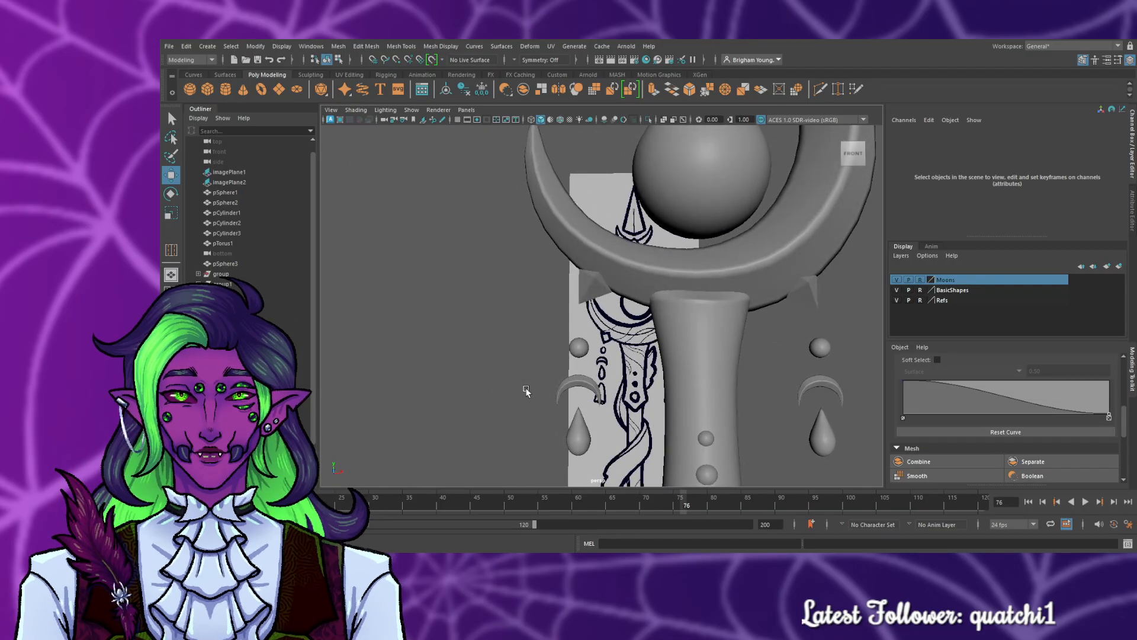
pyautogui.scroll(-10, 691, 385)
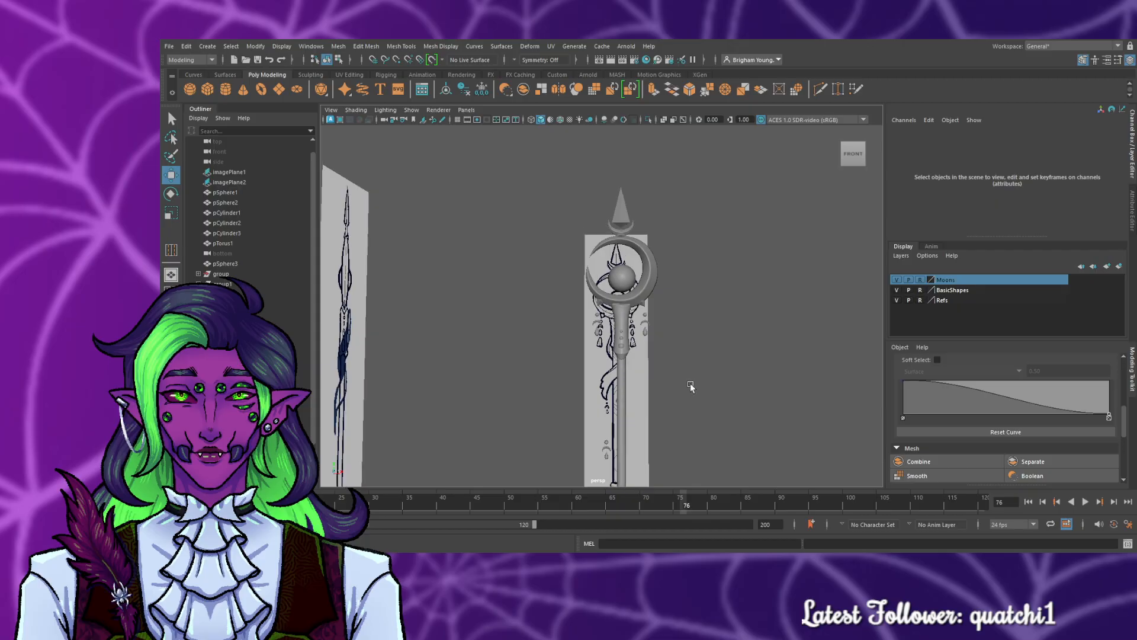
pyautogui.scroll(5, 691, 385)
pyautogui.scroll(5, 690, 394)
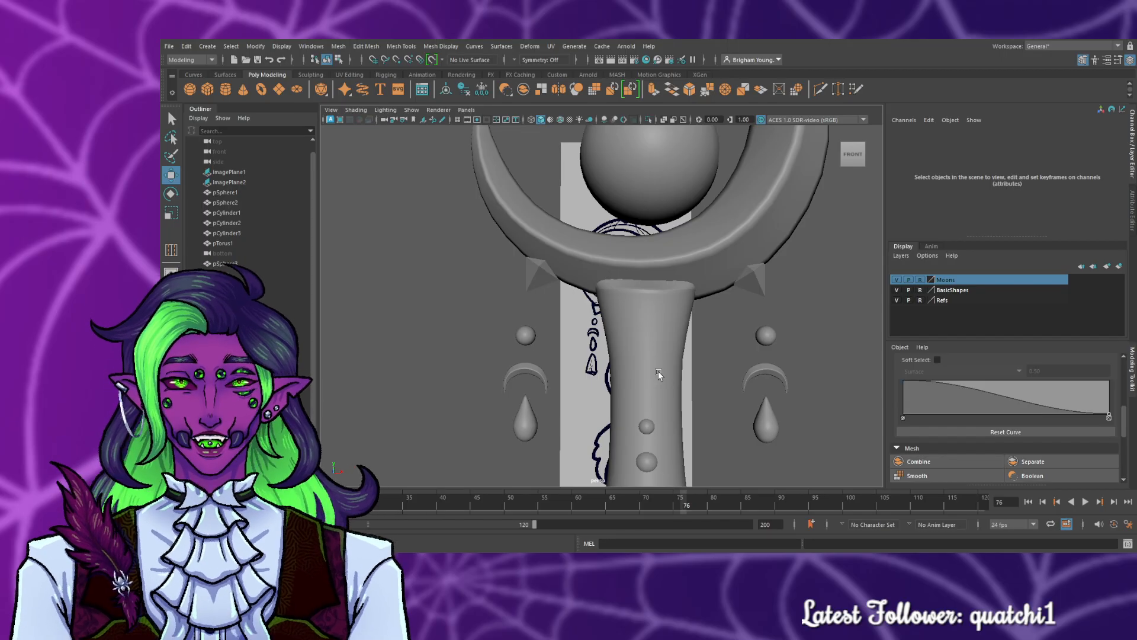
pyautogui.scroll(-4, 659, 371)
pyautogui.keyDown('alt'); pyautogui.moveTo(741, 354); pyautogui.dragTo(730, 327, button='middle'); pyautogui.keyUp('alt')
pyautogui.click(920, 289)
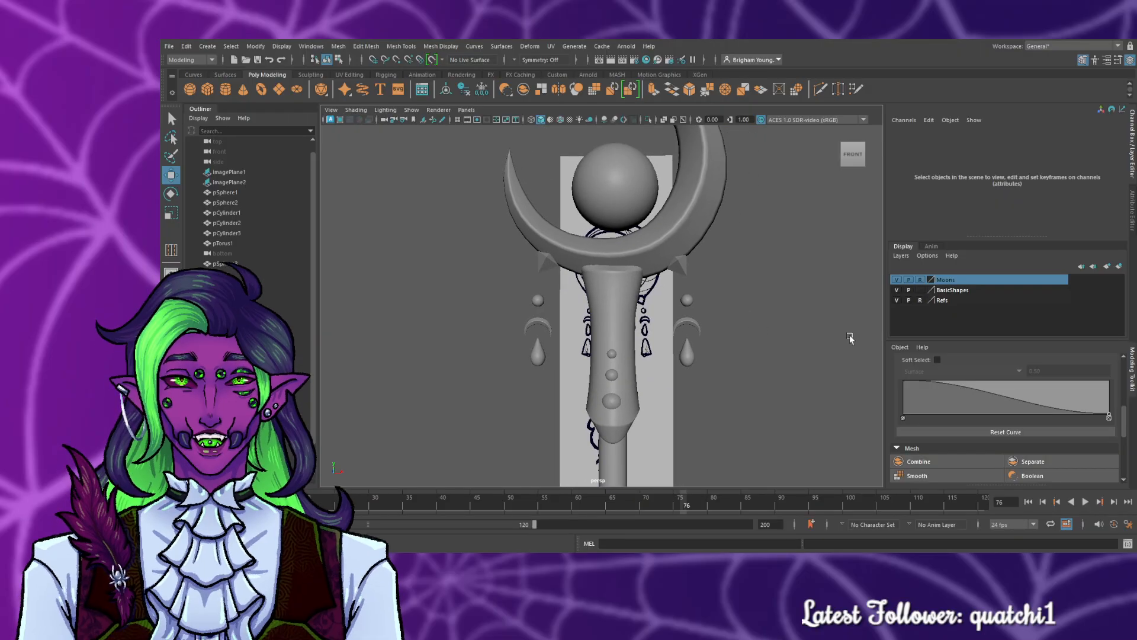
pyautogui.moveTo(558, 381); pyautogui.dragTo(514, 289)
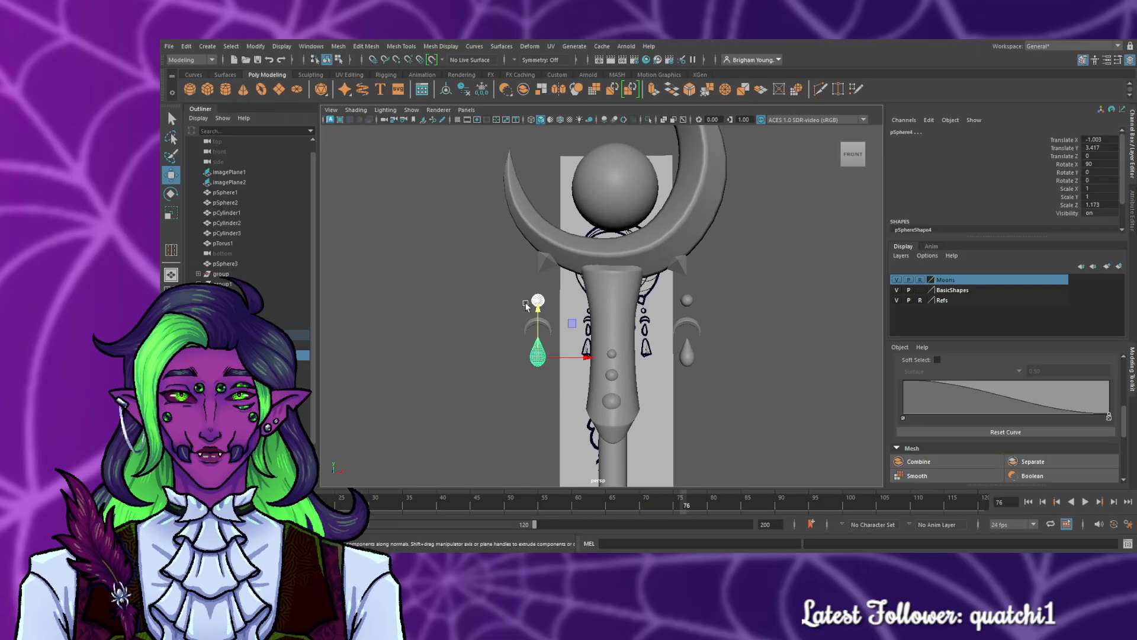
pyautogui.click(524, 396)
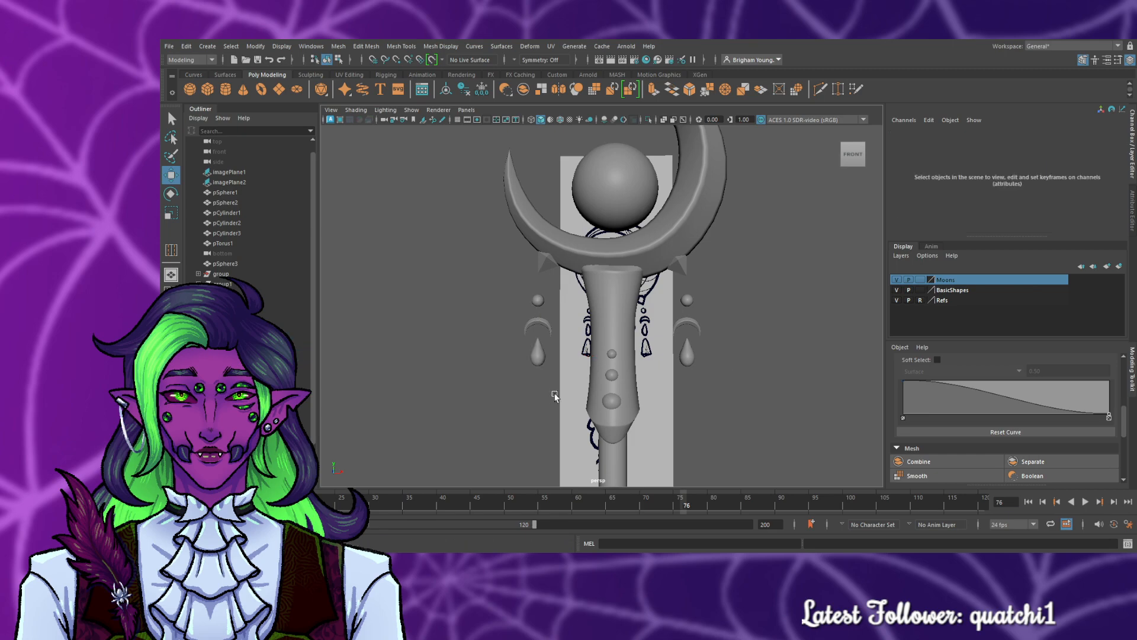
# - Try raising the left-hand sphere, crescent and teardrop charms toward the pyramid, including a shared Translate Y of 7.2
pyautogui.moveTo(564, 380); pyautogui.dragTo(549, 303)
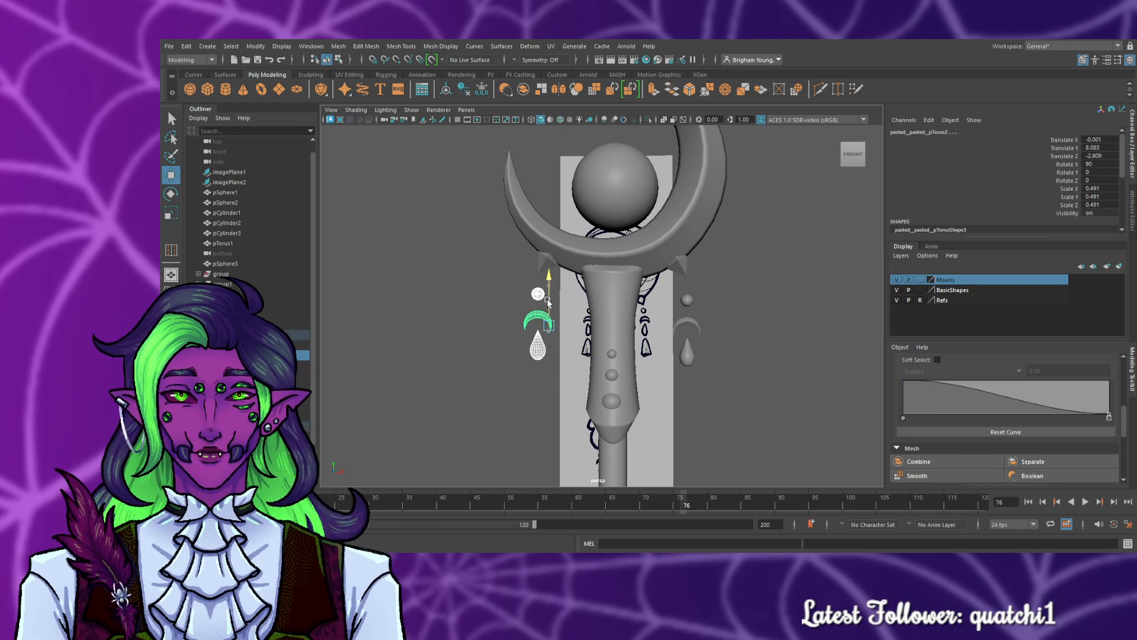
pyautogui.click(477, 422)
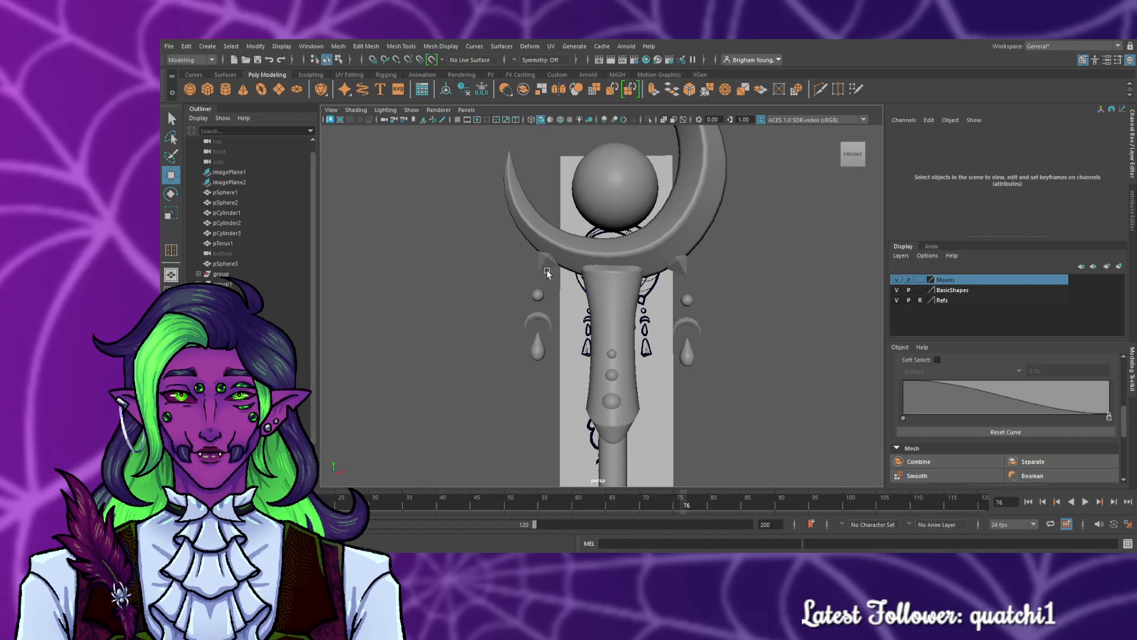
pyautogui.click(547, 273)
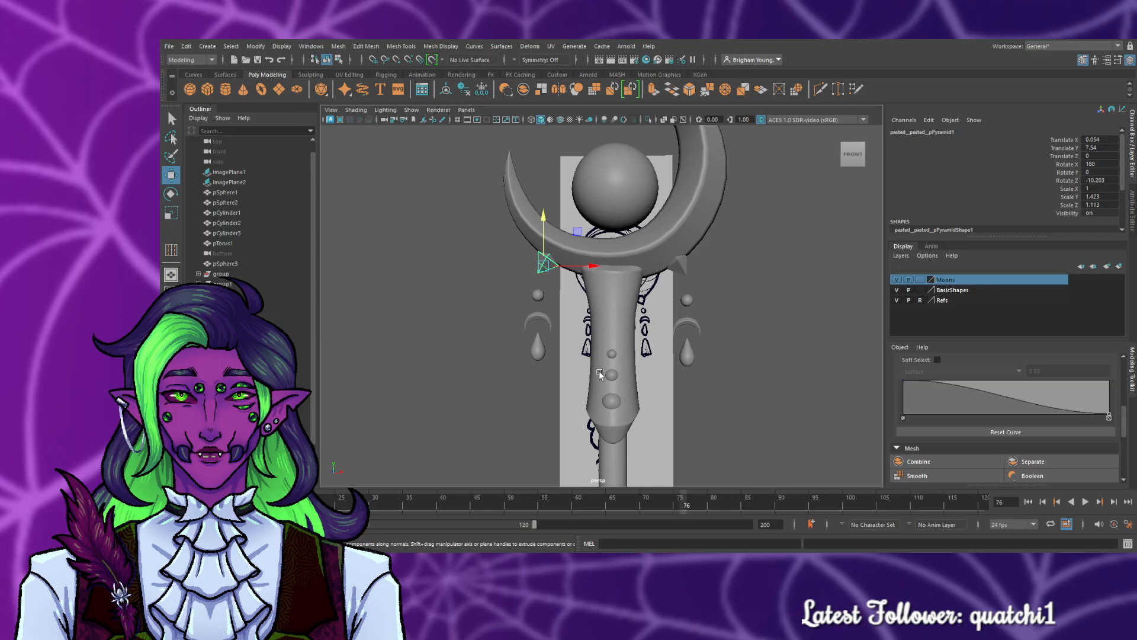
pyautogui.moveTo(554, 384); pyautogui.dragTo(518, 288)
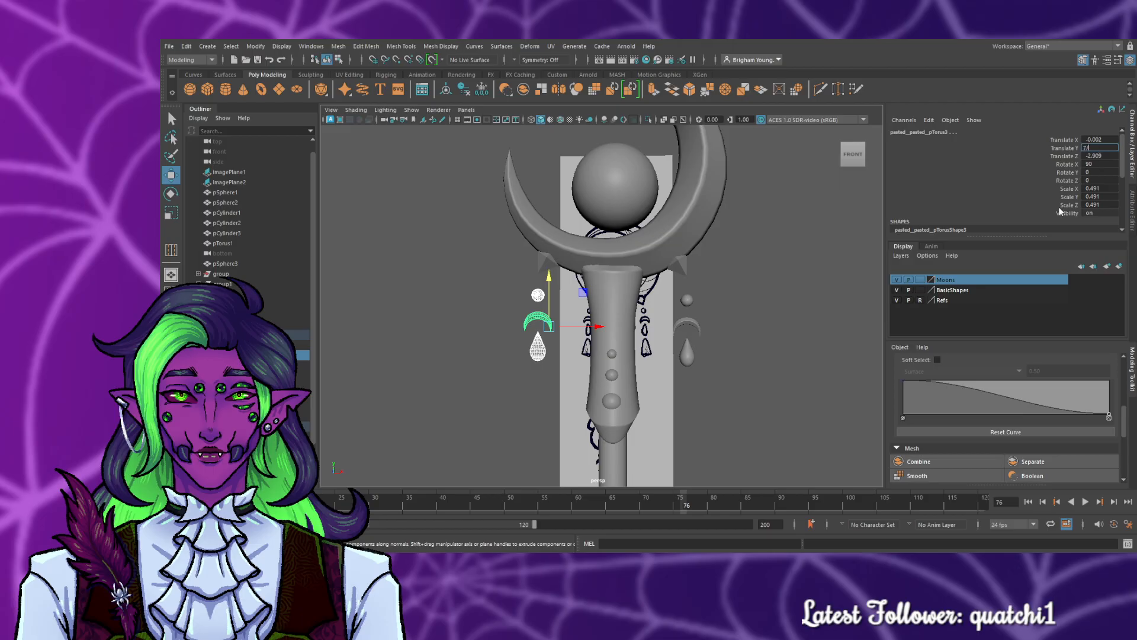
pyautogui.write('7.2')
pyautogui.press('Return')
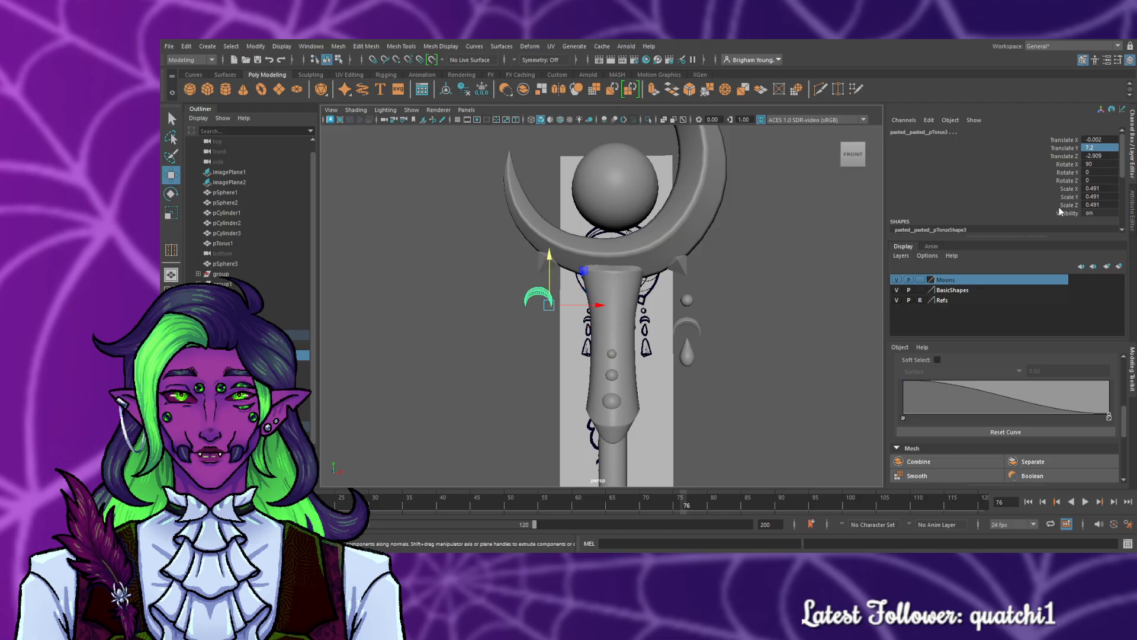
# - Undo the shared Translate Y entry and the preceding upward moves of the three left-hand charms
pyautogui.hotkey('ctrl', 'z')
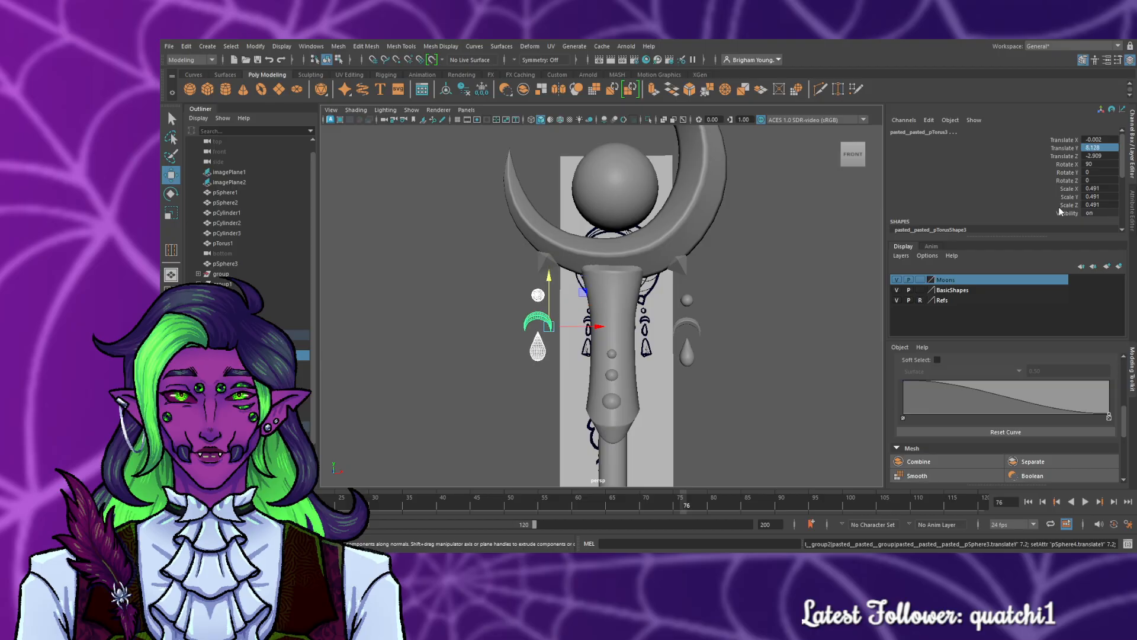
pyautogui.hotkey('ctrl', 'z')
pyautogui.hotkey('ctrl', 'z')
pyautogui.hotkey('ctrl', 'z')
pyautogui.hotkey('ctrl', 'z')
pyautogui.hotkey('ctrl', 'z')
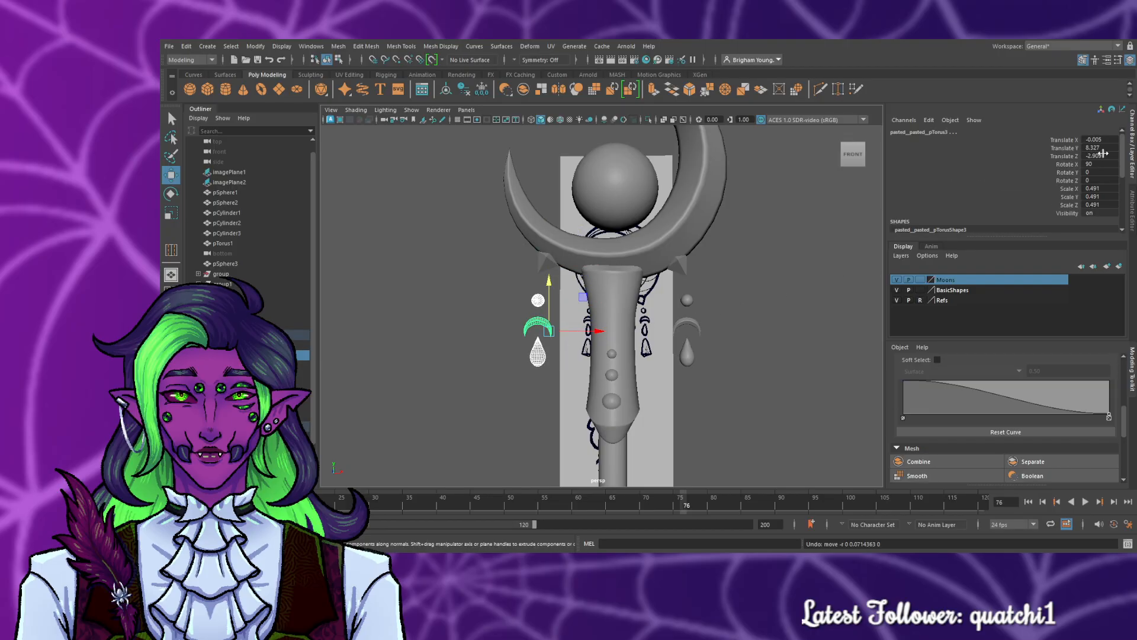
# - Raise the left-hand sphere, crescent and teardrop charms slightly together toward the pyramid, and leave nothing selected
pyautogui.moveTo(549, 294); pyautogui.dragTo(553, 293)
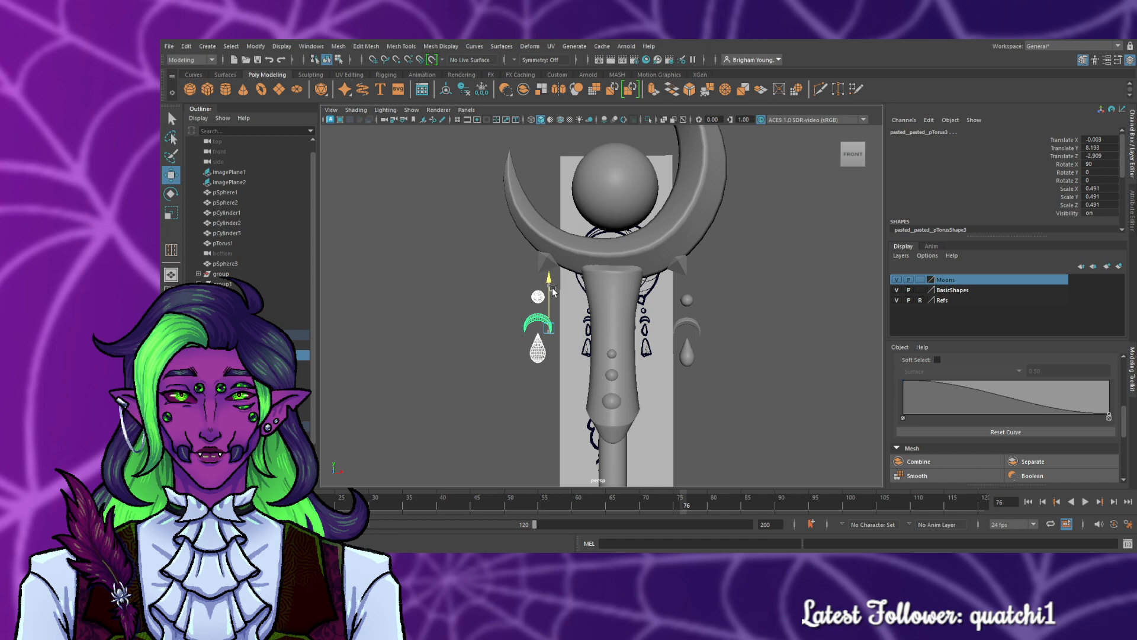
pyautogui.click(820, 332)
pyautogui.scroll(-10, 815, 347)
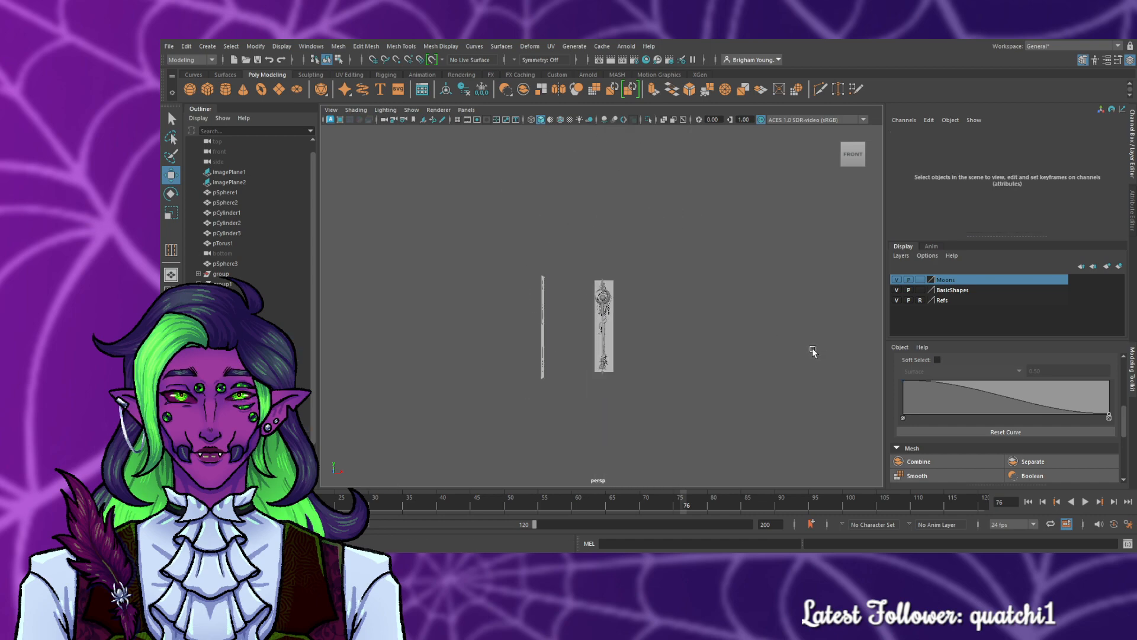
pyautogui.scroll(10, 813, 348)
pyautogui.keyDown('alt'); pyautogui.moveTo(802, 350); pyautogui.dragTo(828, 352); pyautogui.keyUp('alt')
pyautogui.scroll(-5, 815, 353)
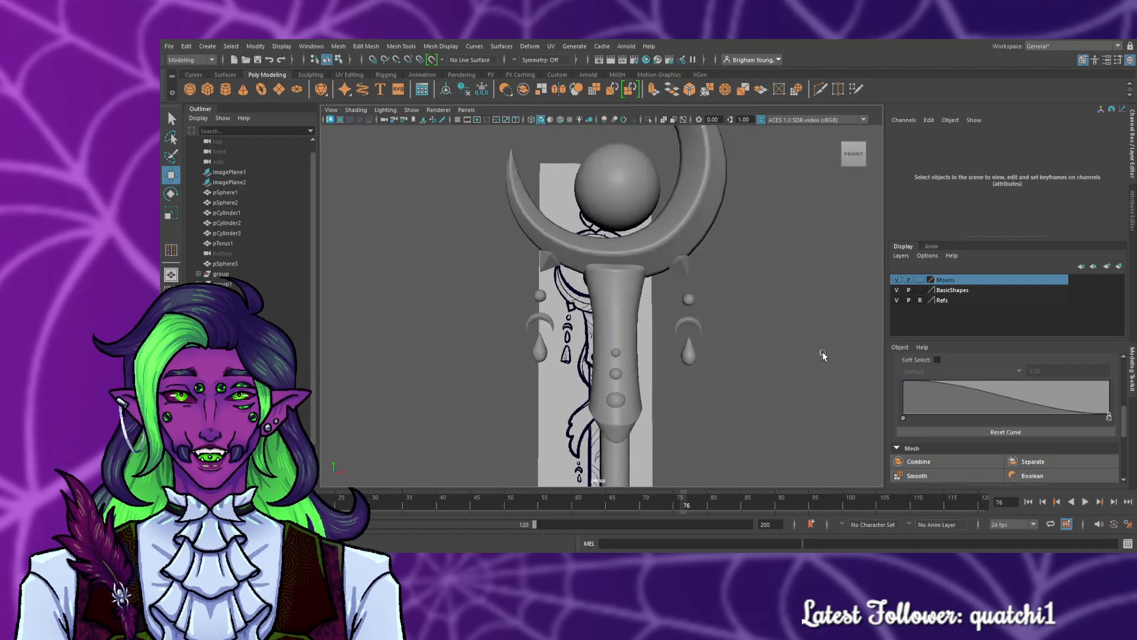
# - Examine the staff head, shaft and dangling charms in perspective against the front and side reference images
pyautogui.scroll(3, 713, 363)
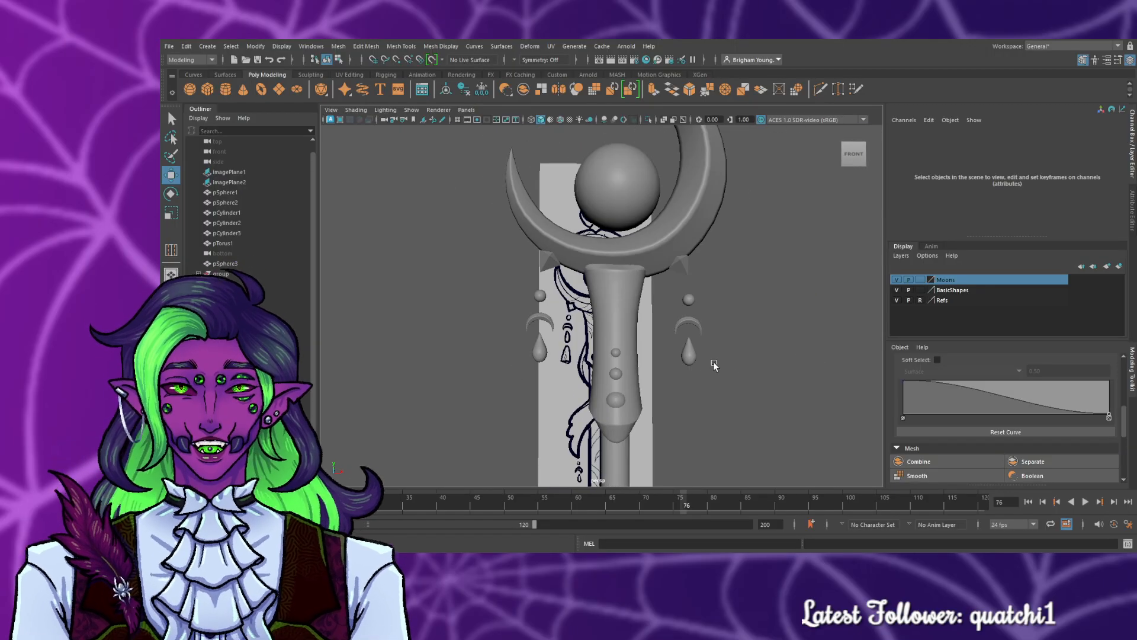
pyautogui.scroll(-4, 718, 364)
pyautogui.keyDown('alt'); pyautogui.moveTo(739, 375); pyautogui.dragTo(660, 368); pyautogui.keyUp('alt')
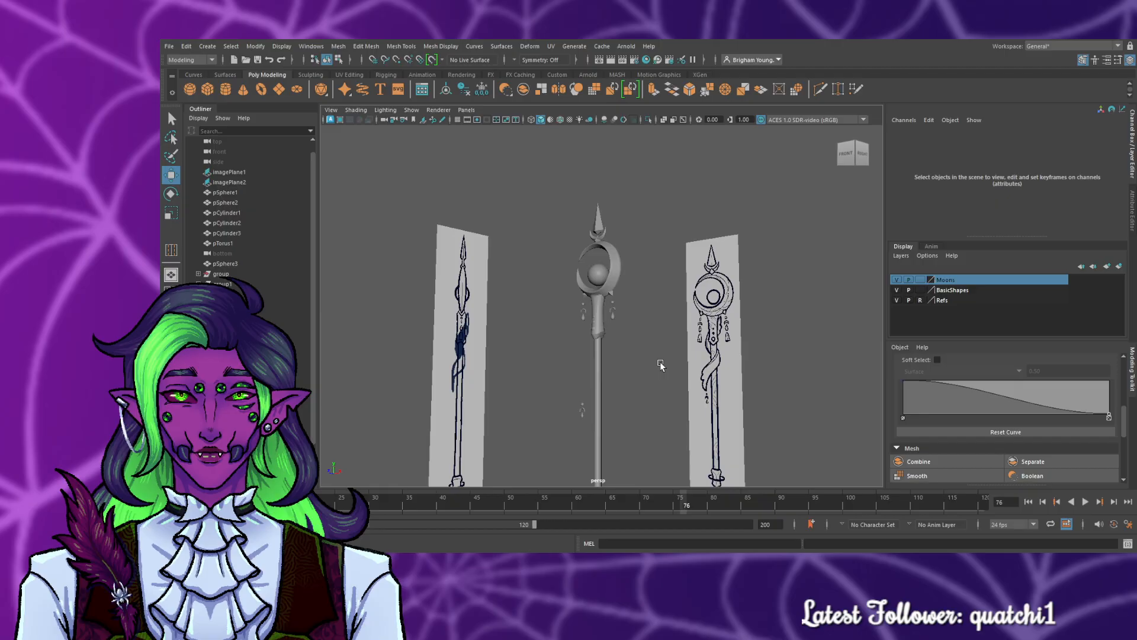
pyautogui.keyDown('alt'); pyautogui.moveTo(661, 364); pyautogui.dragTo(786, 388, button='right'); pyautogui.keyUp('alt')
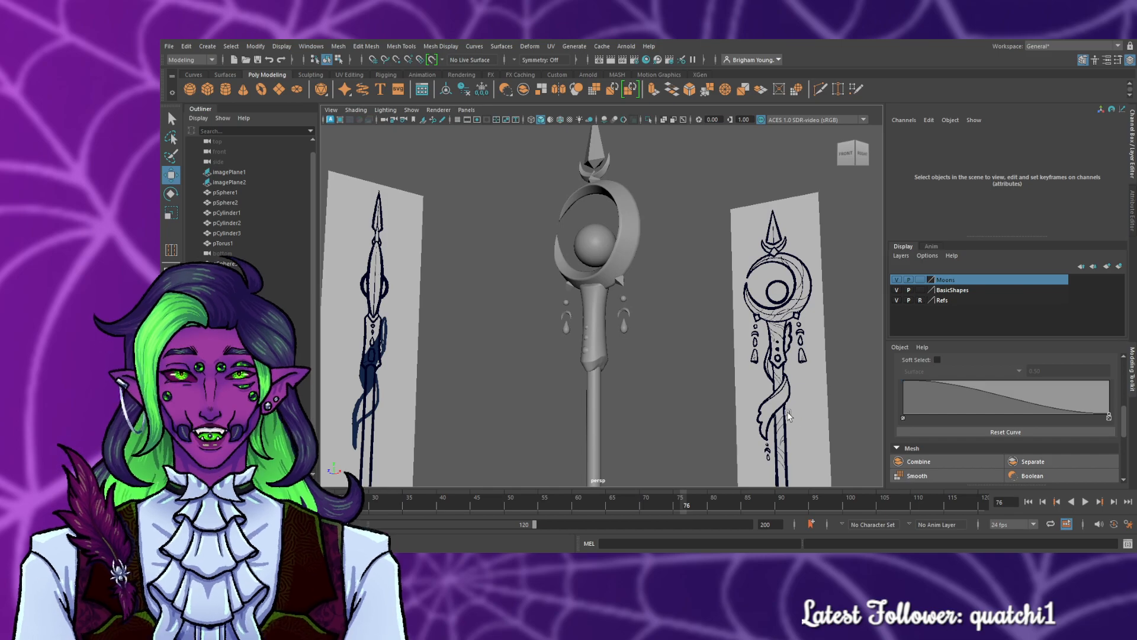
pyautogui.scroll(2, 788, 415)
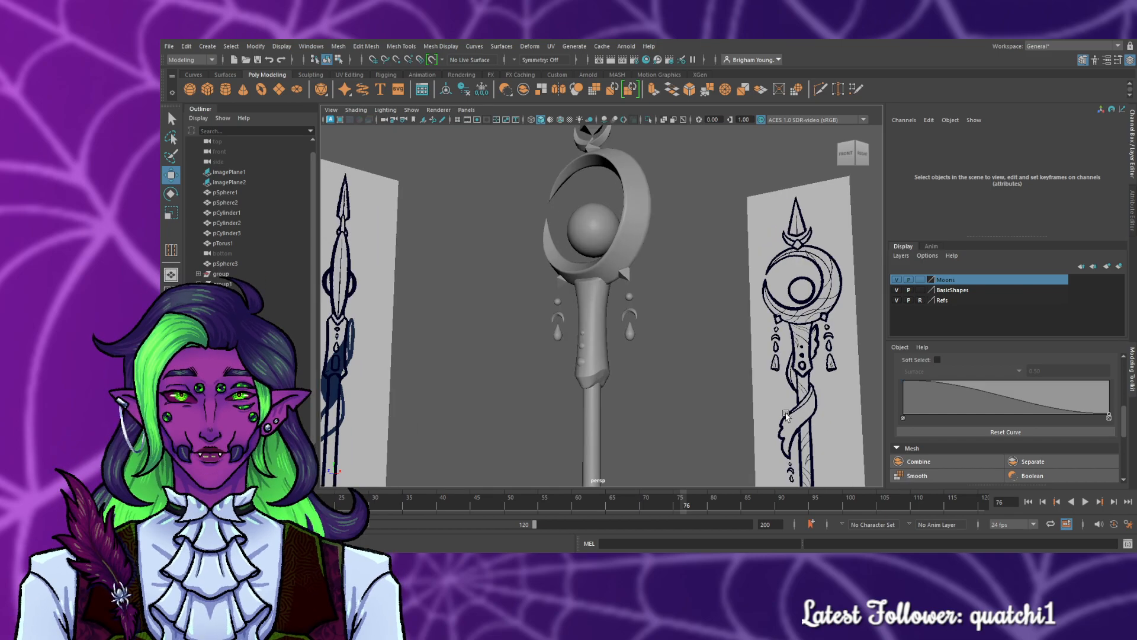
pyautogui.keyDown('alt'); pyautogui.moveTo(787, 415); pyautogui.dragTo(786, 301); pyautogui.keyUp('alt')
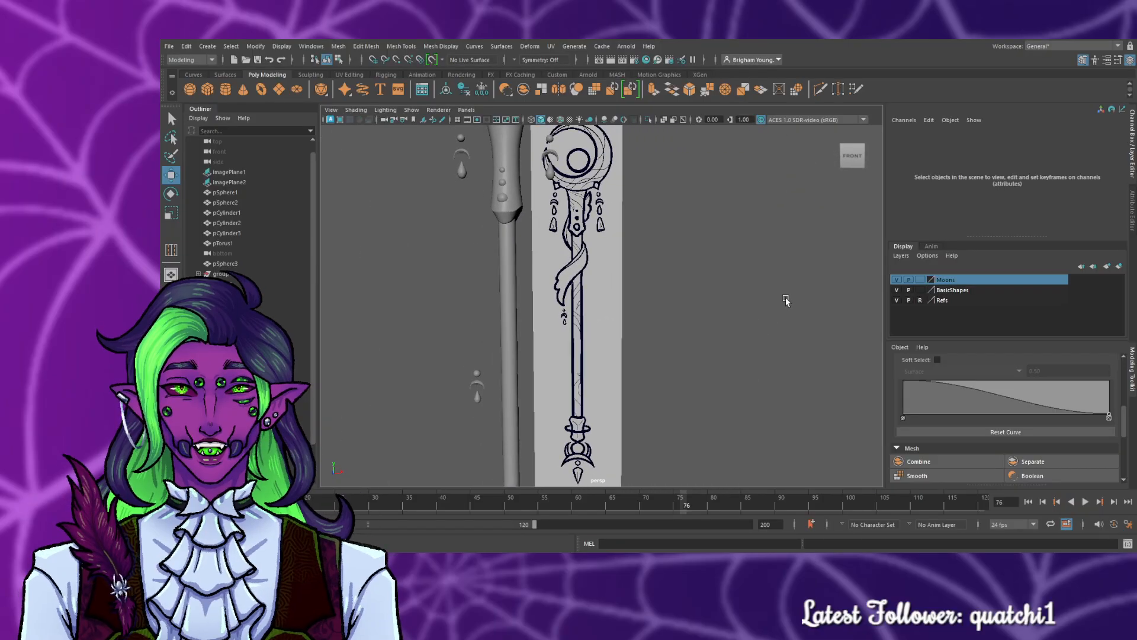
pyautogui.scroll(-5, 763, 311)
pyautogui.scroll(4, 763, 311)
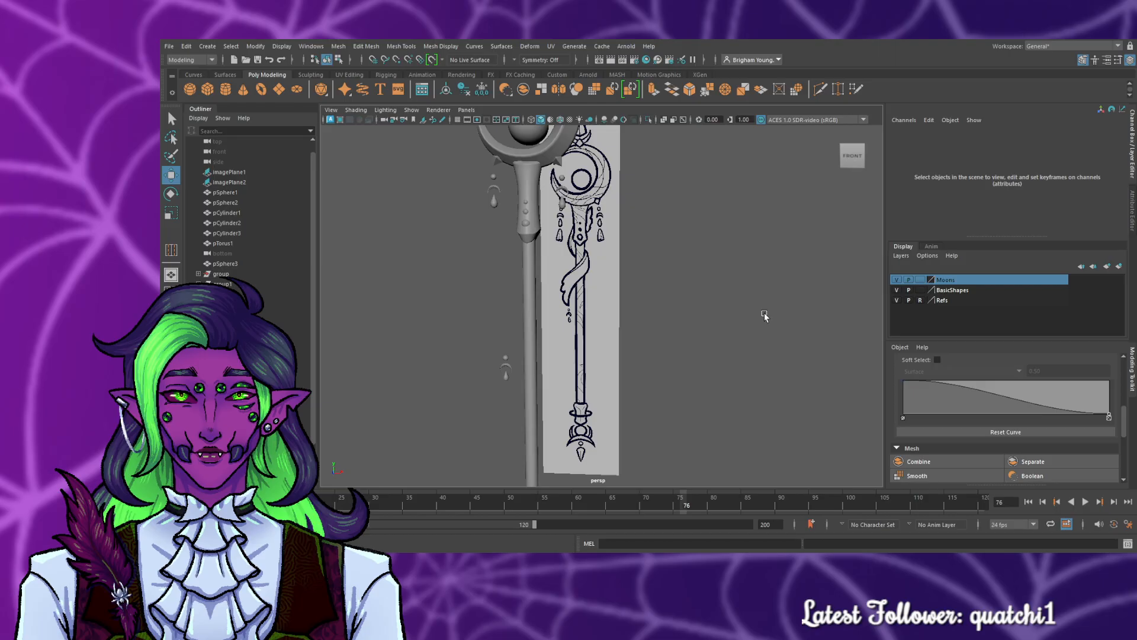
pyautogui.scroll(2, 740, 324)
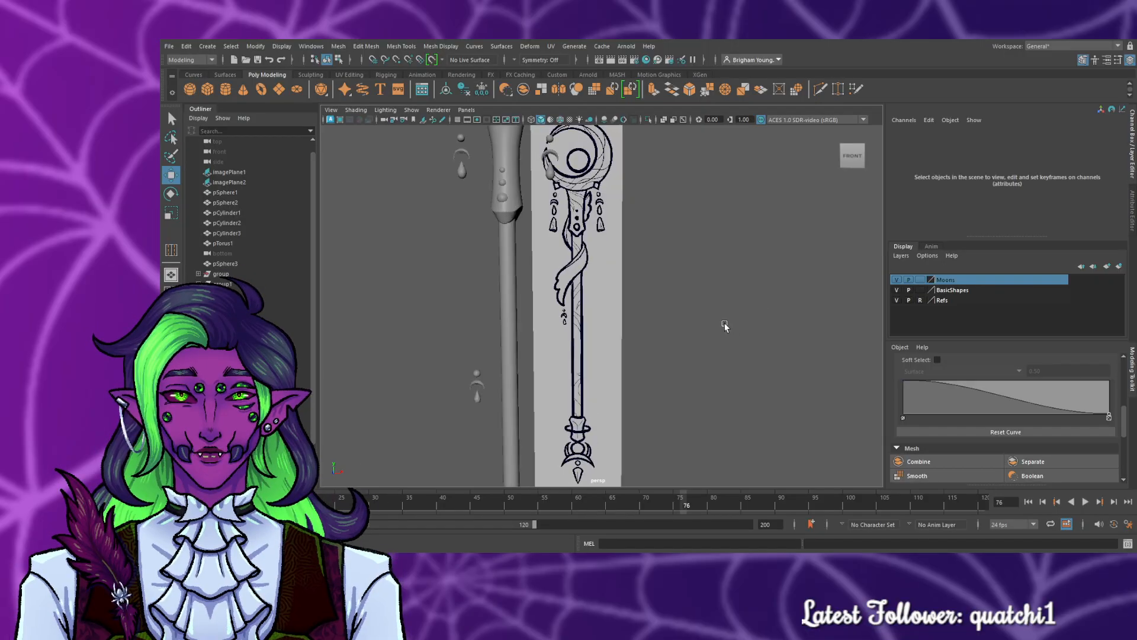
pyautogui.keyDown('alt'); pyautogui.moveTo(704, 335); pyautogui.dragTo(679, 336); pyautogui.keyUp('alt')
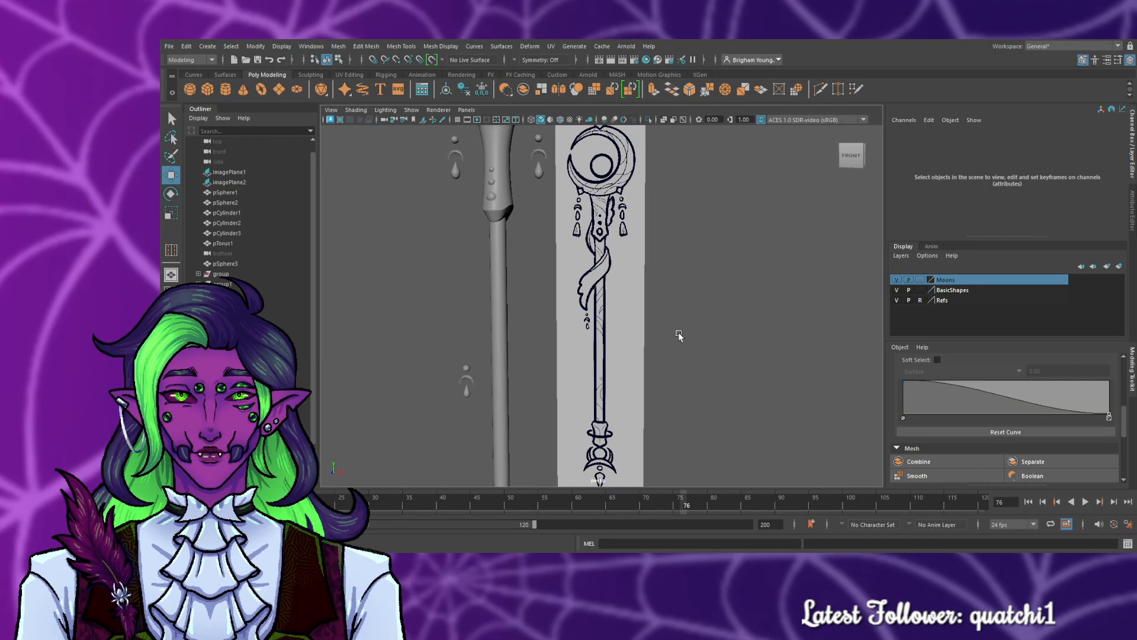
# - Create a polygon sphere in the front view beside the right-hand tassel below the teardrop, and set its Rotate X to 90
pyautogui.press('space')
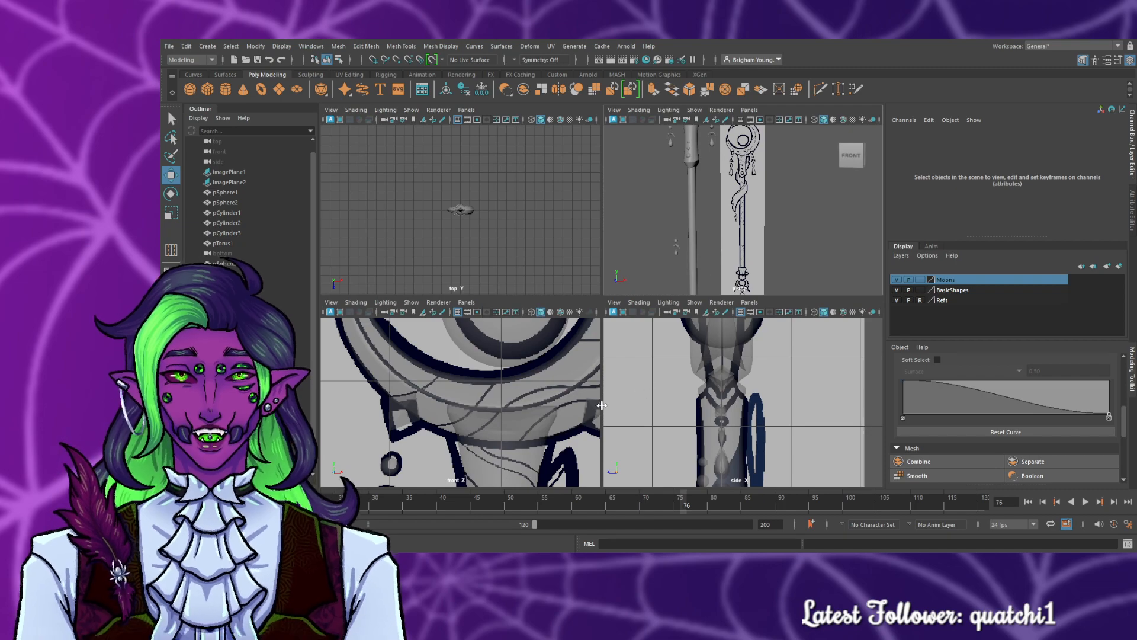
pyautogui.press('space')
pyautogui.scroll(-5, 592, 355)
pyautogui.scroll(5, 675, 403)
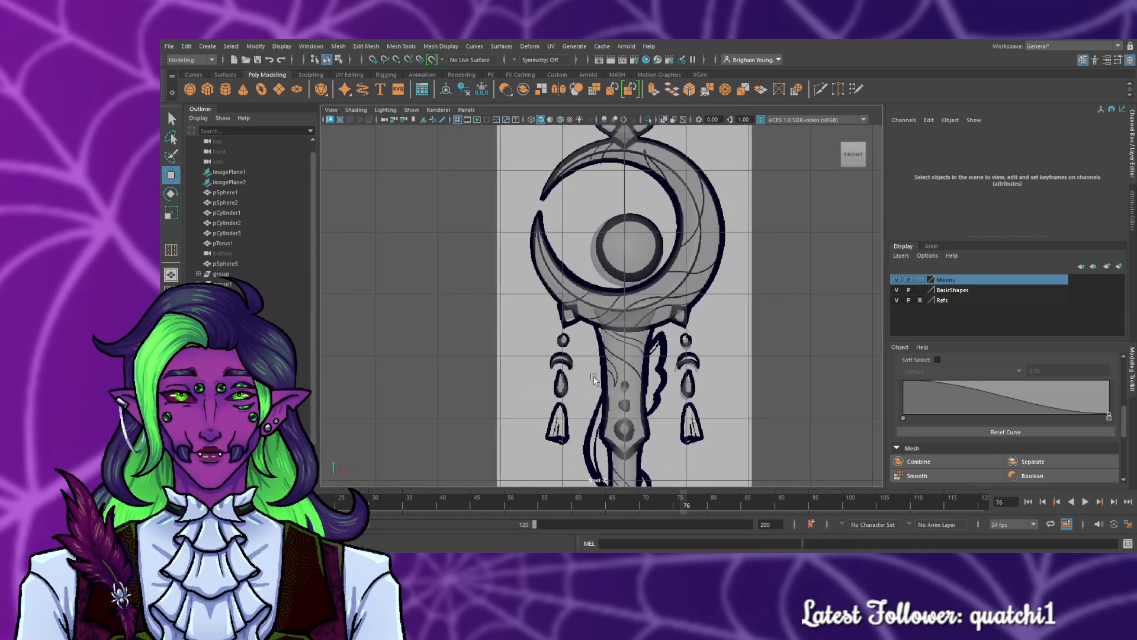
pyautogui.keyDown('alt'); pyautogui.moveTo(782, 403); pyautogui.dragTo(654, 209, button='middle'); pyautogui.keyUp('alt')
pyautogui.scroll(4, 664, 255)
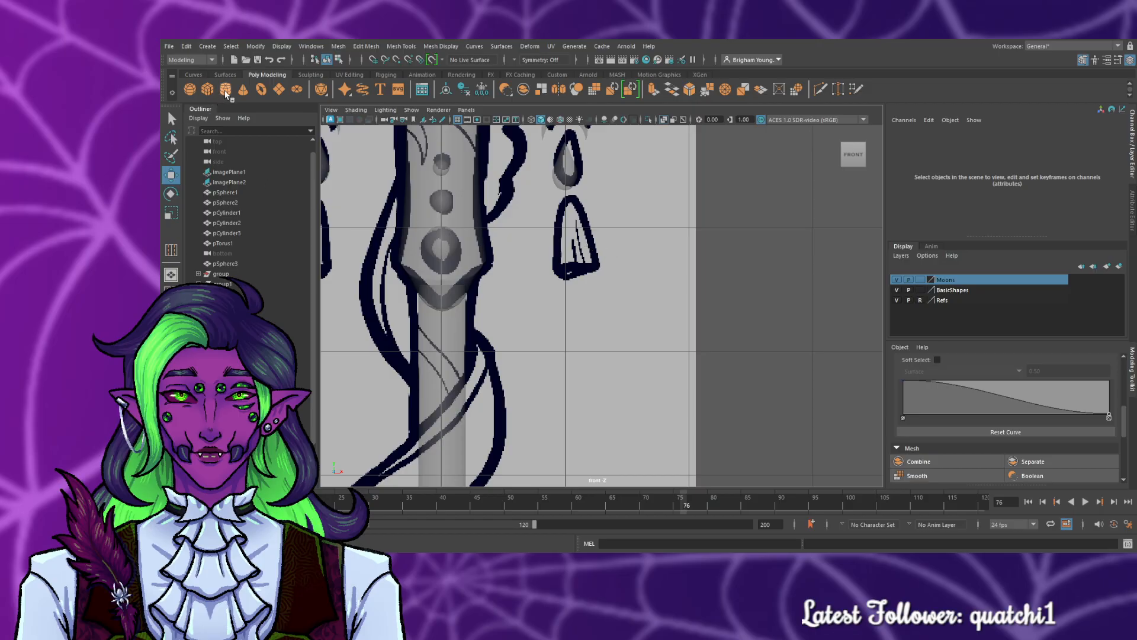
pyautogui.click(189, 89)
pyautogui.moveTo(544, 244); pyautogui.dragTo(571, 261)
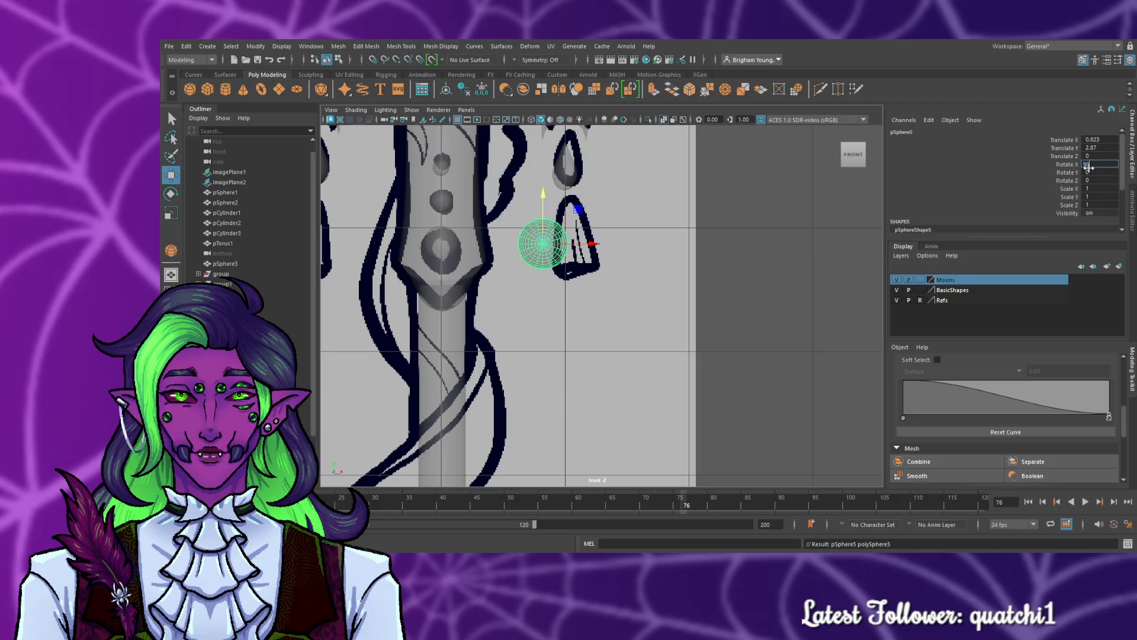
pyautogui.click(1089, 167)
pyautogui.write('90')
pyautogui.press('Return')
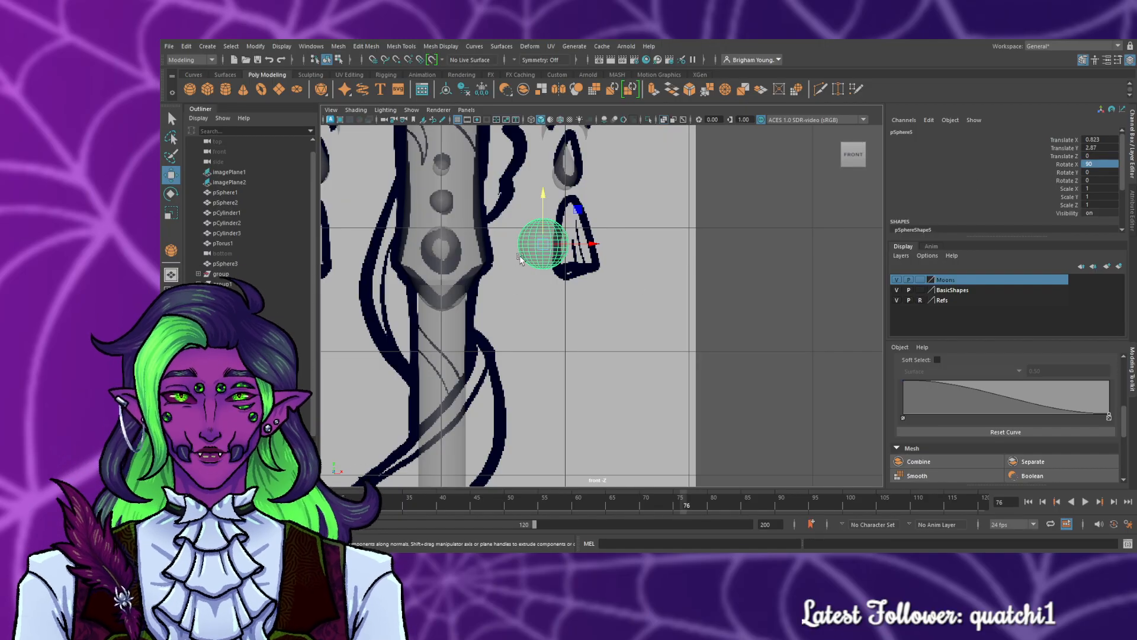
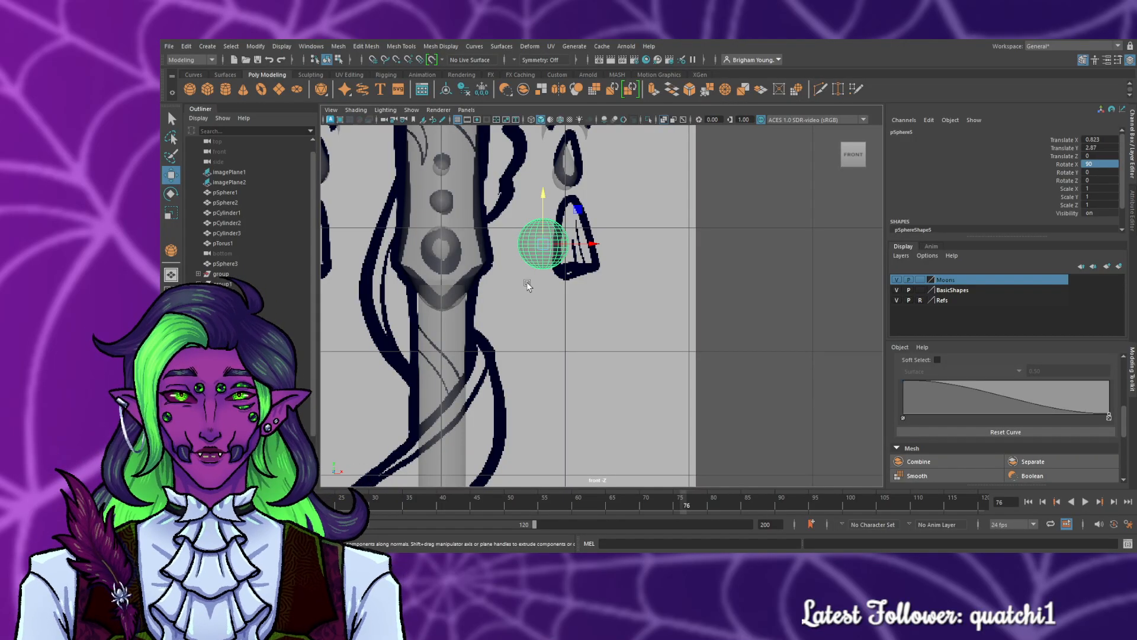
# - Delete the cap of faces at the bottom of the new sphere beside the tassel sketch
pyautogui.scroll(2, 527, 286)
pyautogui.scroll(3, 526, 283)
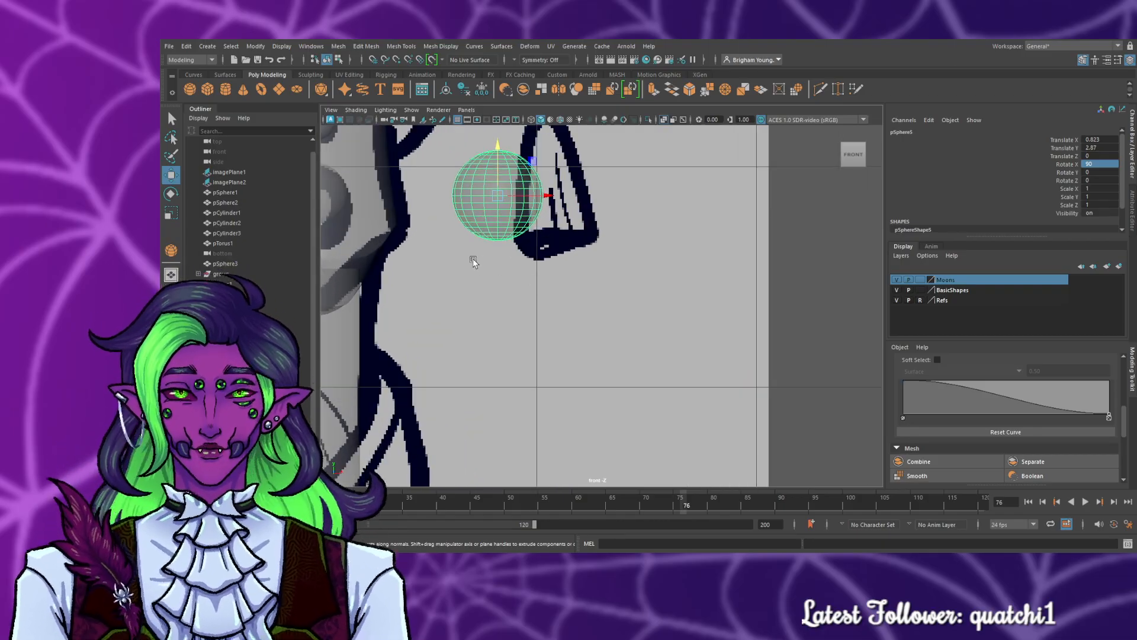
pyautogui.click(473, 259)
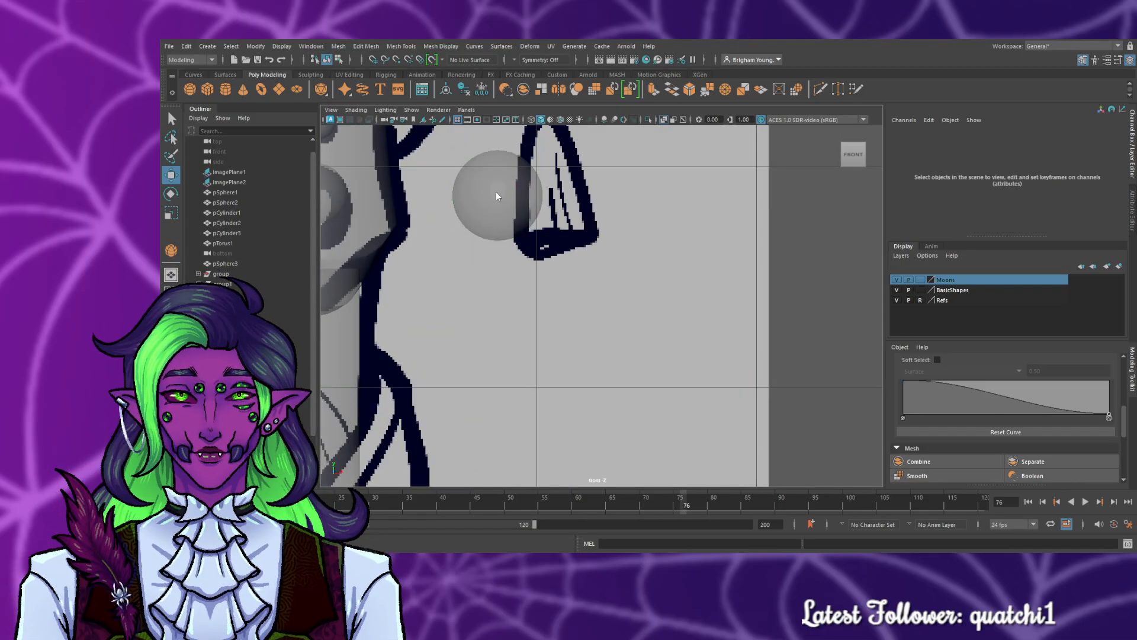
pyautogui.moveTo(539, 242); pyautogui.dragTo(536, 245)
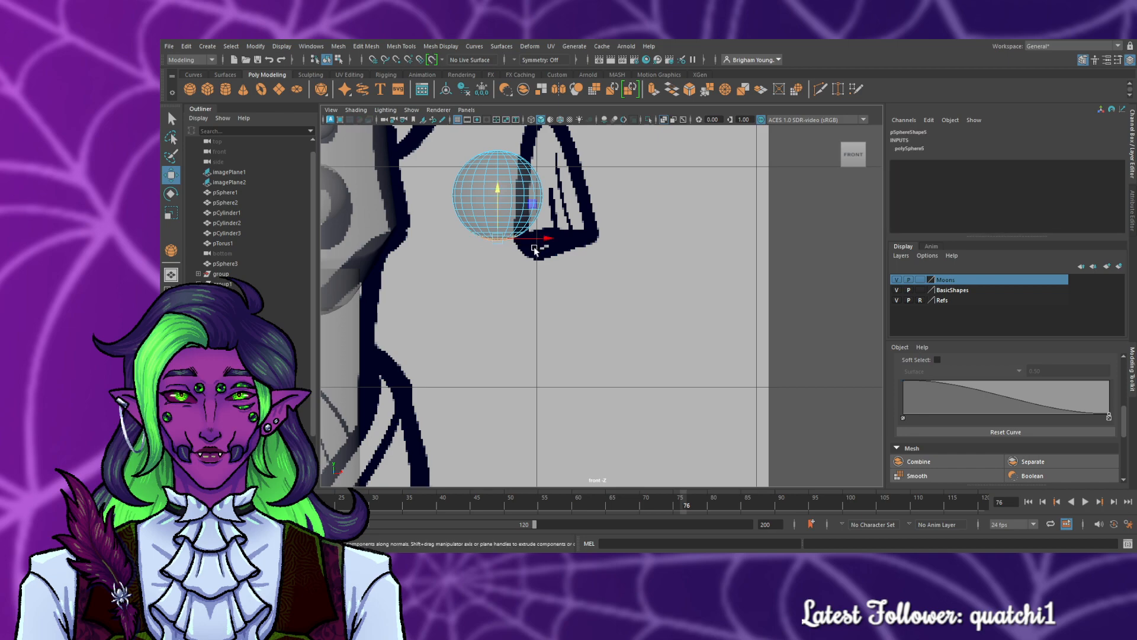
pyautogui.click(516, 259)
pyautogui.scroll(-6, 513, 261)
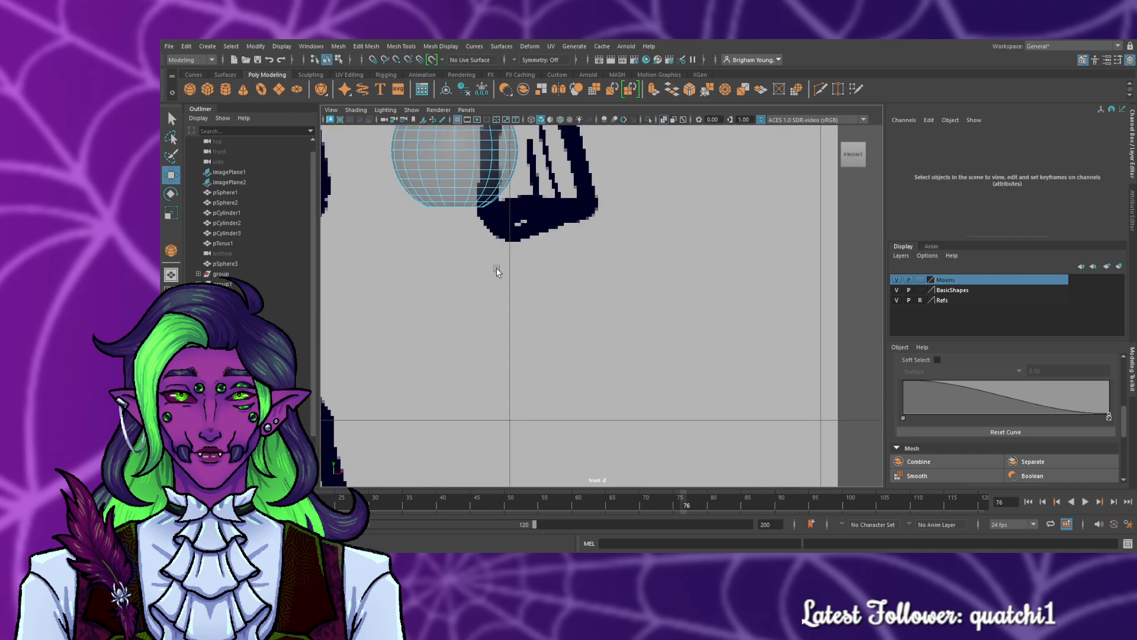
pyautogui.scroll(8, 500, 272)
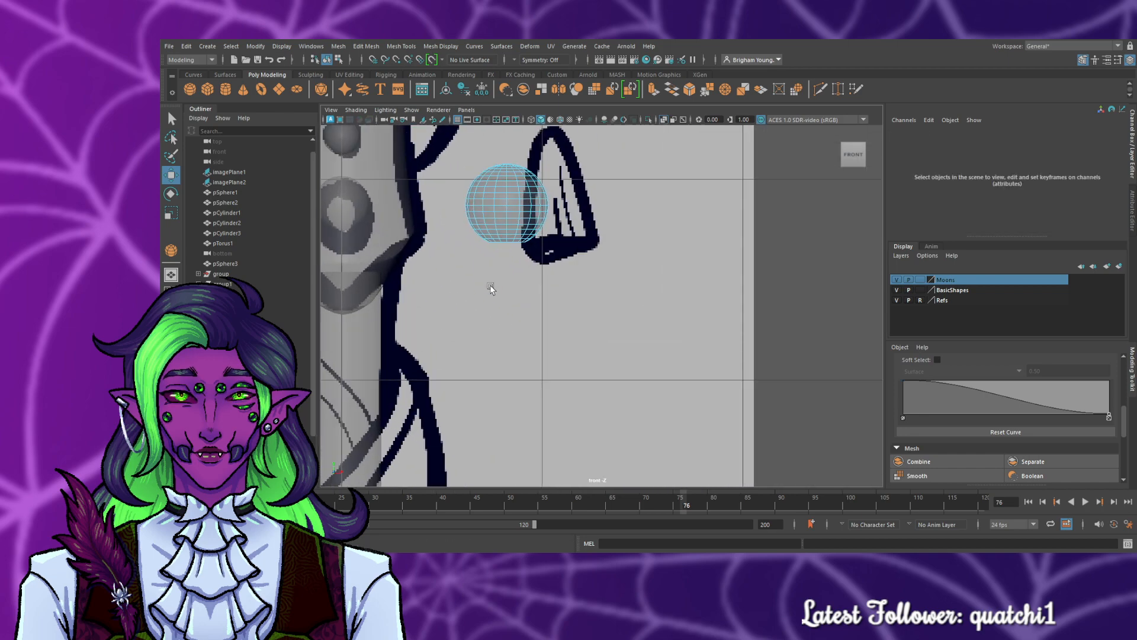
pyautogui.keyDown('alt'); pyautogui.moveTo(473, 323); pyautogui.dragTo(524, 397, button='middle'); pyautogui.keyUp('alt')
pyautogui.scroll(3, 501, 317)
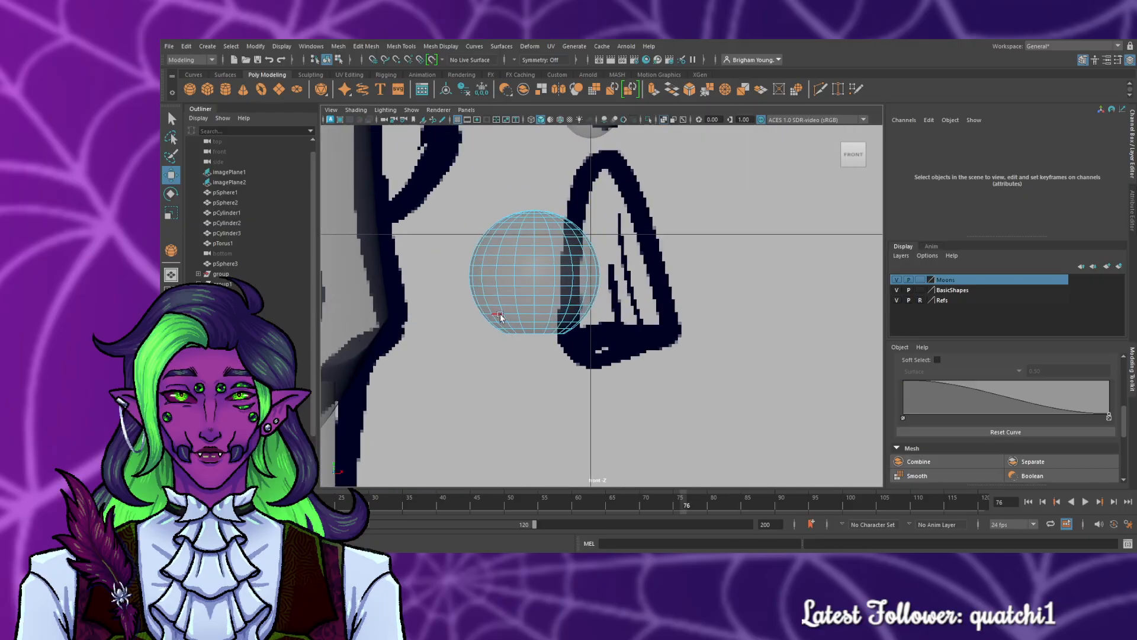
# - Delete the remaining lower rows of faces up to just below the sphere's middle, leaving an open dome
pyautogui.moveTo(620, 332); pyautogui.dragTo(621, 335)
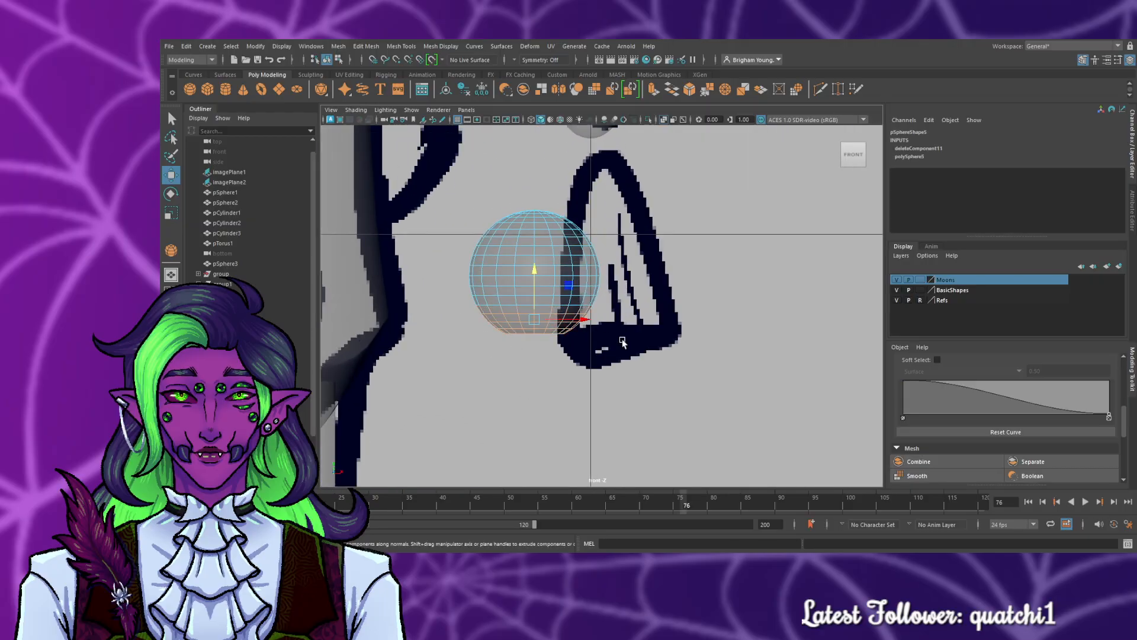
pyautogui.press('Delete')
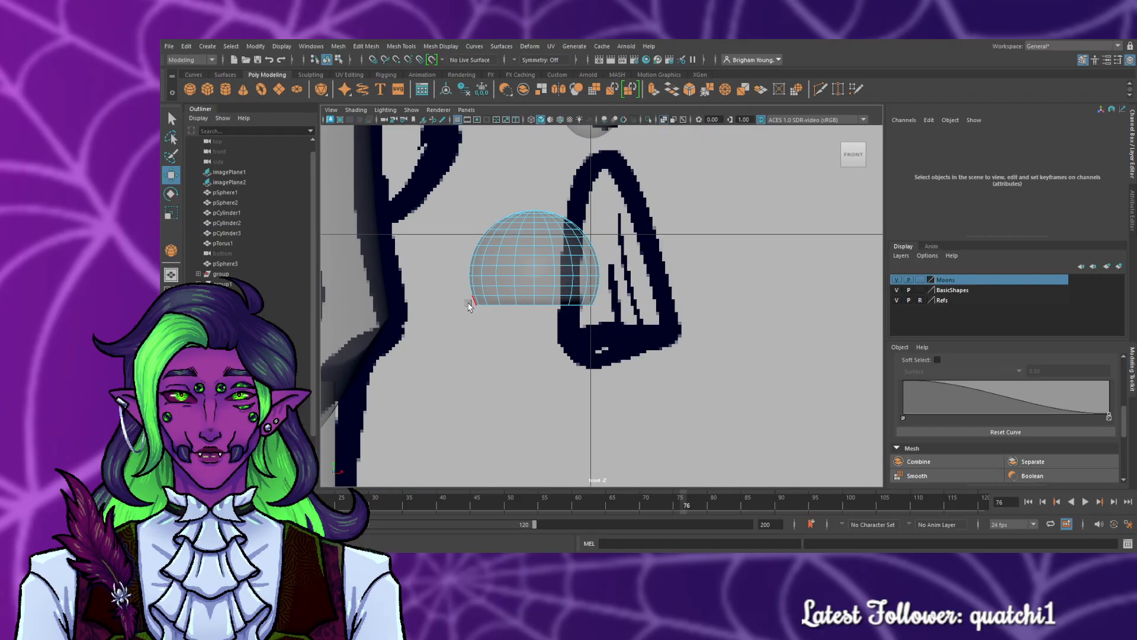
pyautogui.moveTo(607, 308); pyautogui.dragTo(608, 308)
pyautogui.press('Delete')
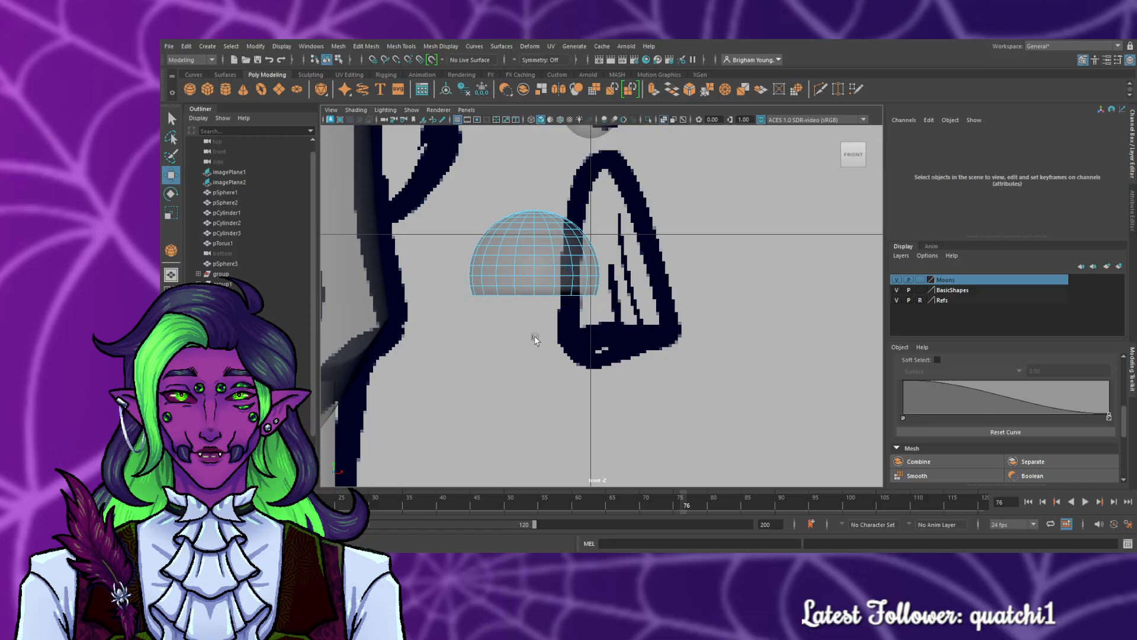
pyautogui.moveTo(484, 297); pyautogui.dragTo(483, 297)
pyautogui.press('Delete')
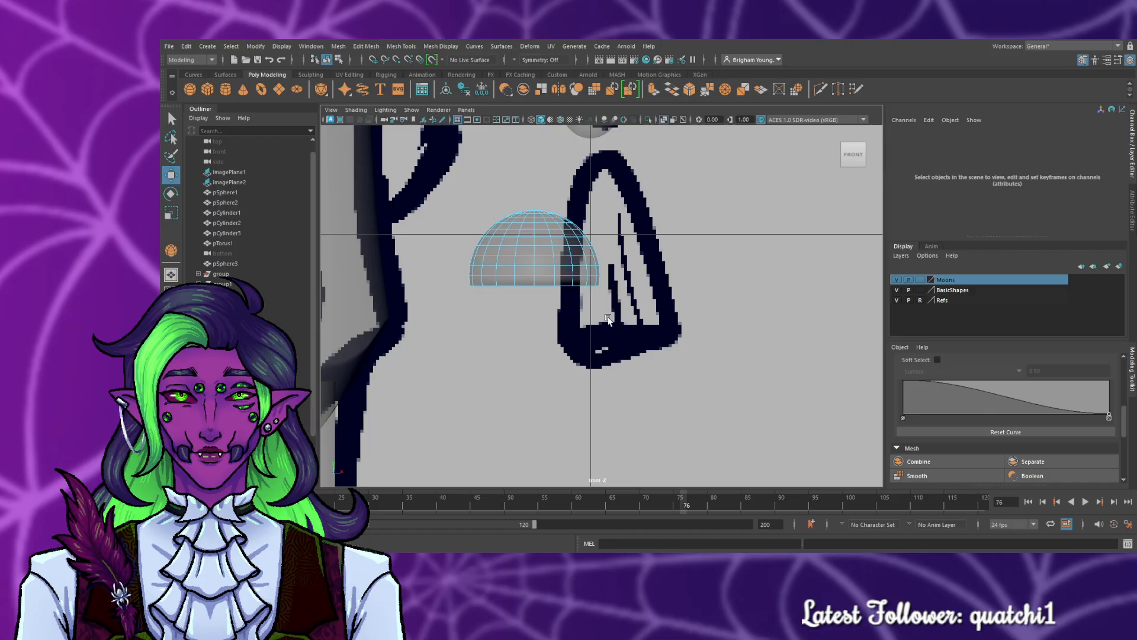
# - Extrude the dome's open bottom edge loop straight down to about the level of the tassel's lower end in the reference
pyautogui.click(504, 287)
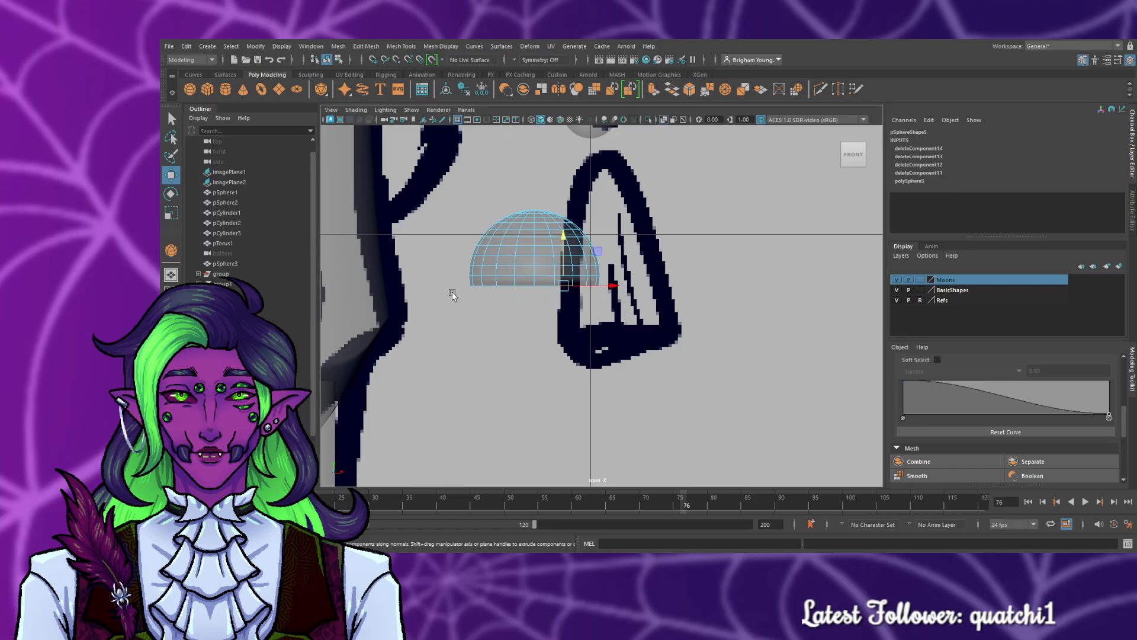
pyautogui.moveTo(635, 283); pyautogui.dragTo(630, 288)
pyautogui.keyDown('shift'); pyautogui.moveTo(540, 261); pyautogui.dragTo(539, 323); pyautogui.keyUp('shift')
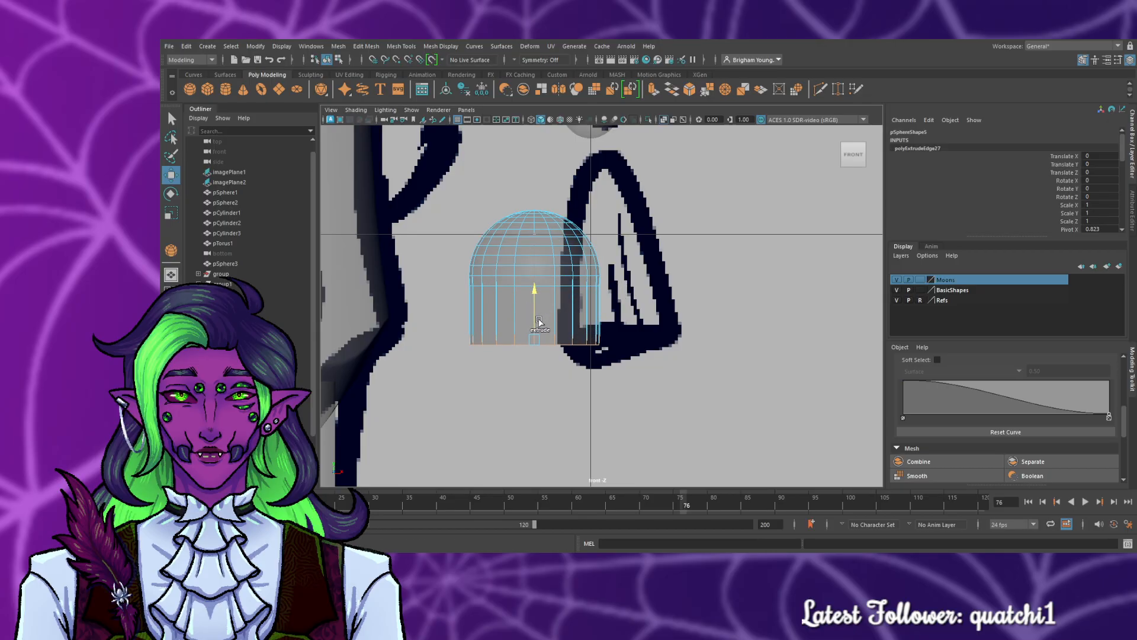
pyautogui.hotkey('ctrl', 'z')
pyautogui.scroll(4, 603, 338)
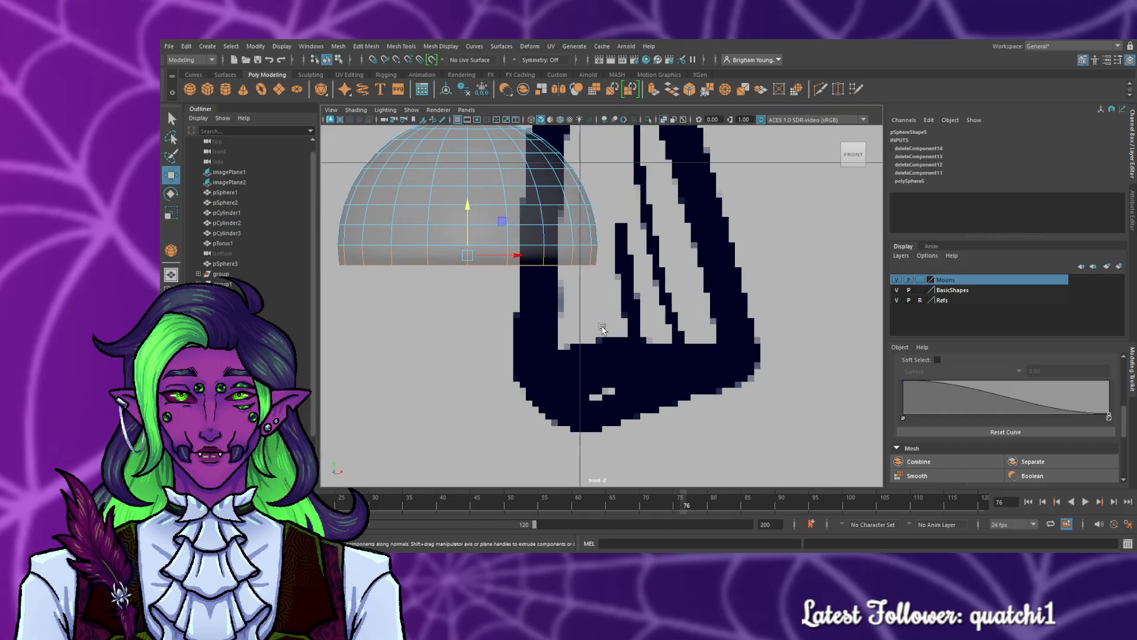
pyautogui.keyDown('ctrl'); pyautogui.moveTo(532, 254); pyautogui.dragTo(614, 254); pyautogui.keyUp('ctrl')
pyautogui.keyDown('shift'); pyautogui.moveTo(471, 244); pyautogui.dragTo(473, 418); pyautogui.keyUp('shift')
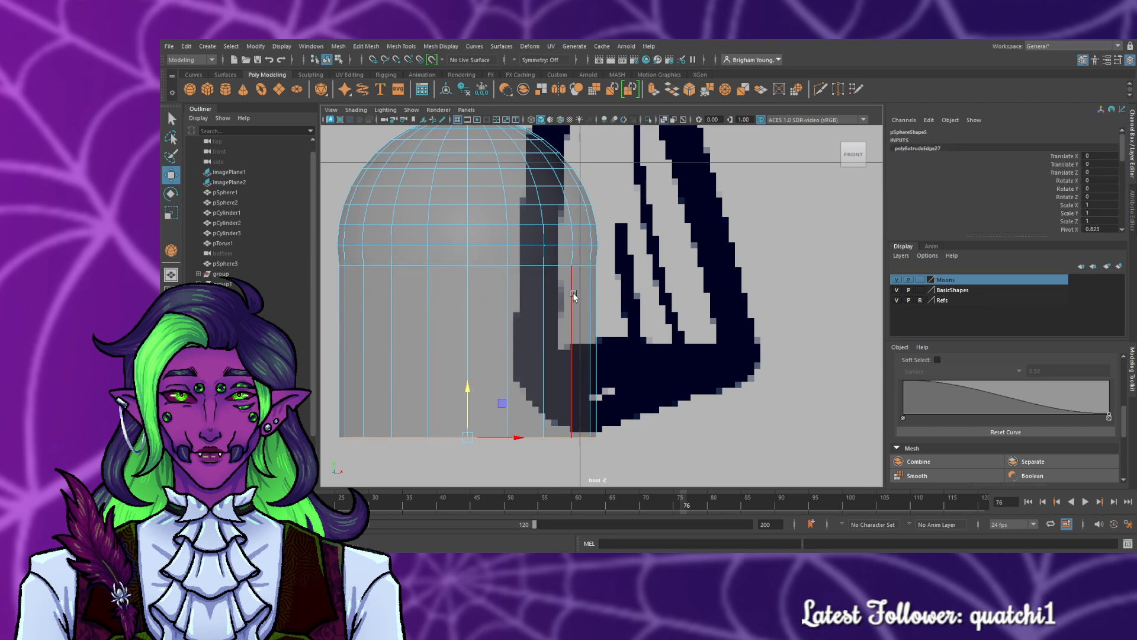
pyautogui.click(561, 266)
pyautogui.press('e')
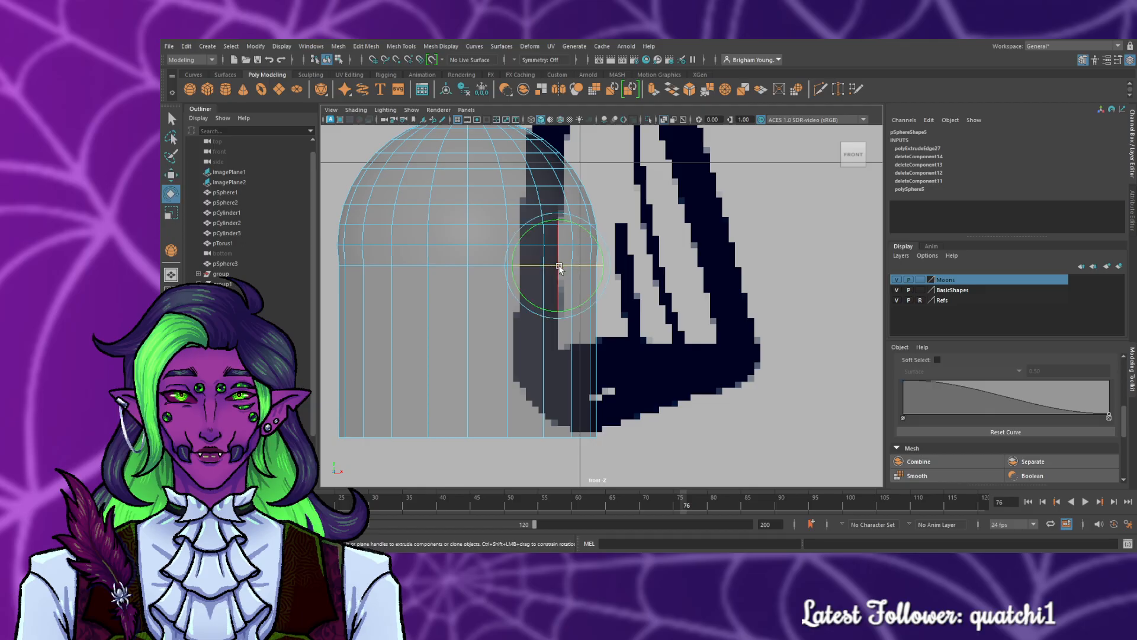
pyautogui.press('r')
pyautogui.click(487, 273)
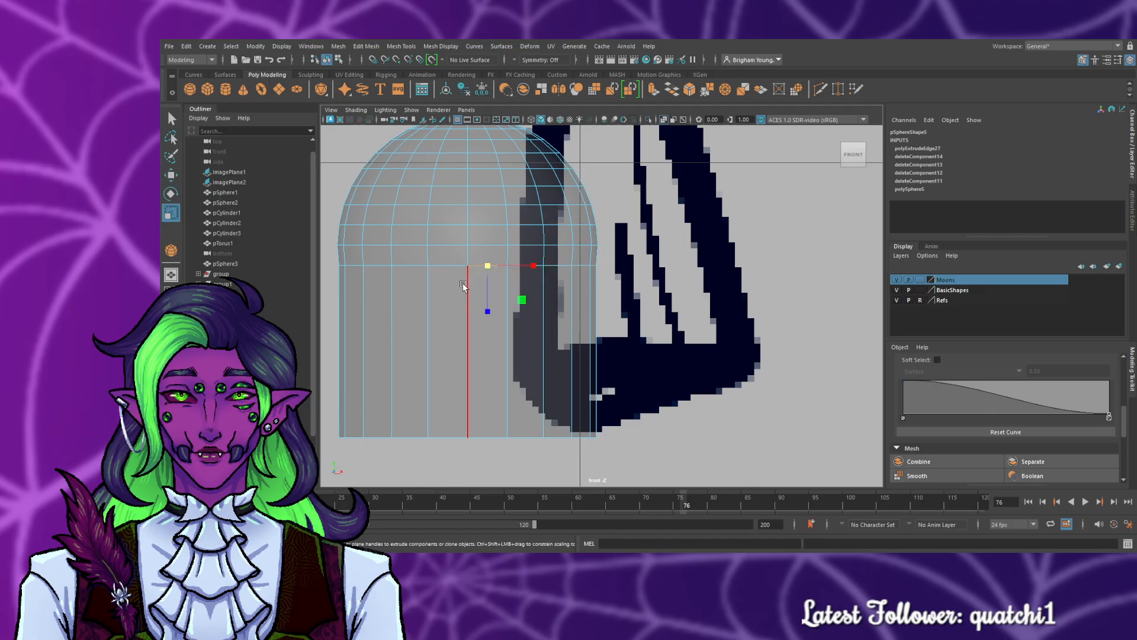
# - Examine the extruded dome in the perspective view against the staff handle and the teardrop charm
pyautogui.press('space')
pyautogui.press('space')
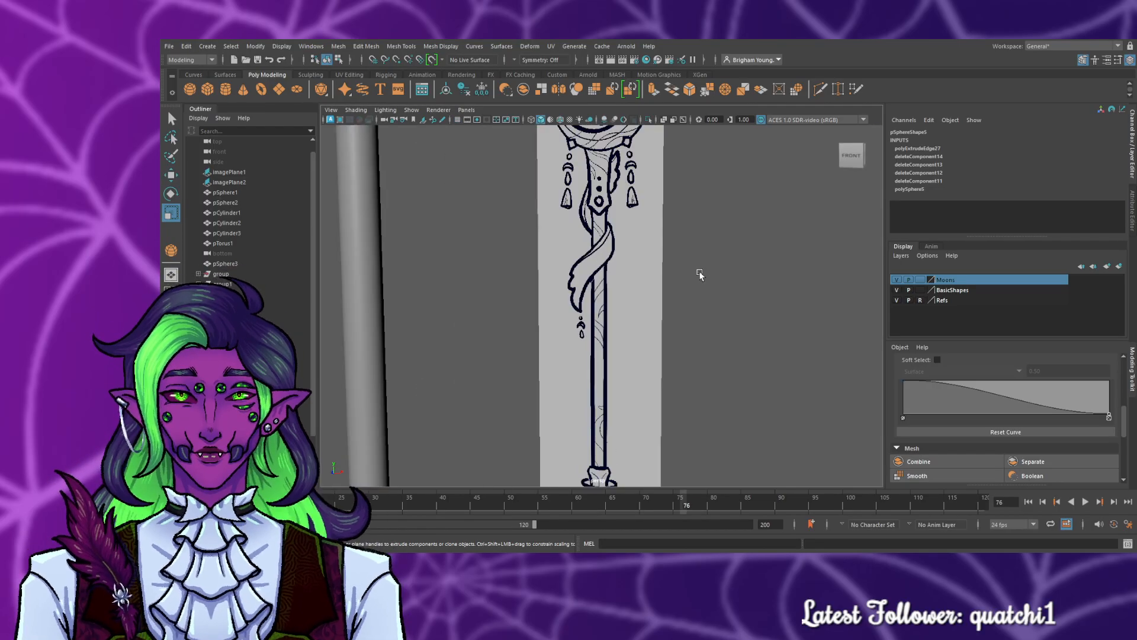
pyautogui.scroll(-5, 469, 268)
pyautogui.keyDown('alt'); pyautogui.moveTo(509, 214); pyautogui.dragTo(606, 338, button='middle'); pyautogui.keyUp('alt')
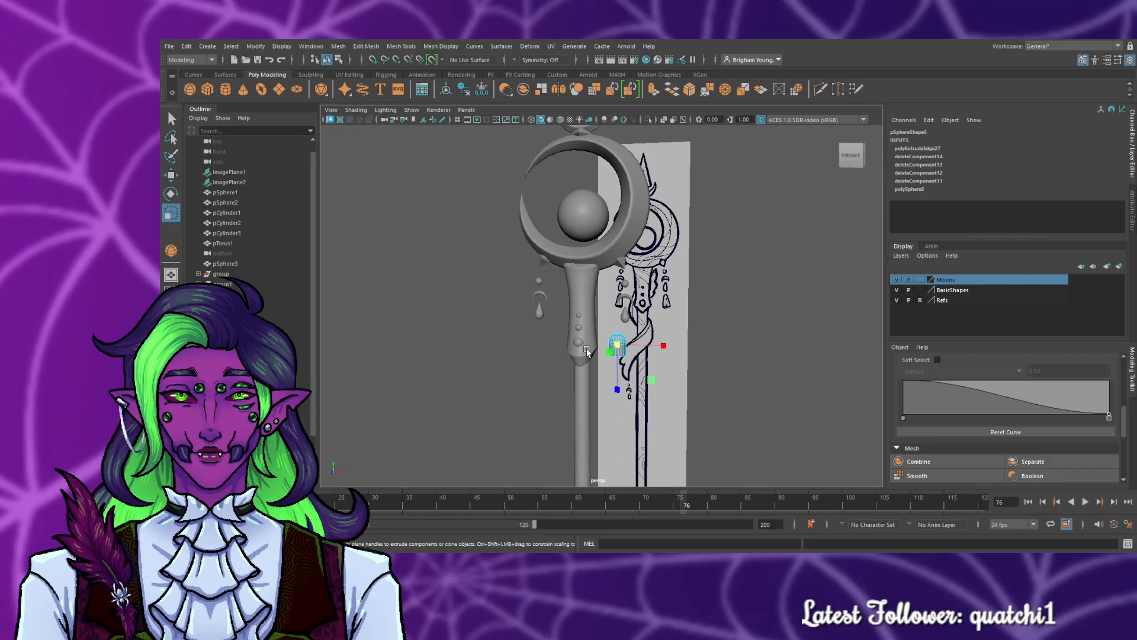
pyautogui.scroll(5, 606, 338)
pyautogui.scroll(-4, 693, 348)
pyautogui.keyDown('alt'); pyautogui.moveTo(733, 344); pyautogui.dragTo(680, 281, button='middle'); pyautogui.keyUp('alt')
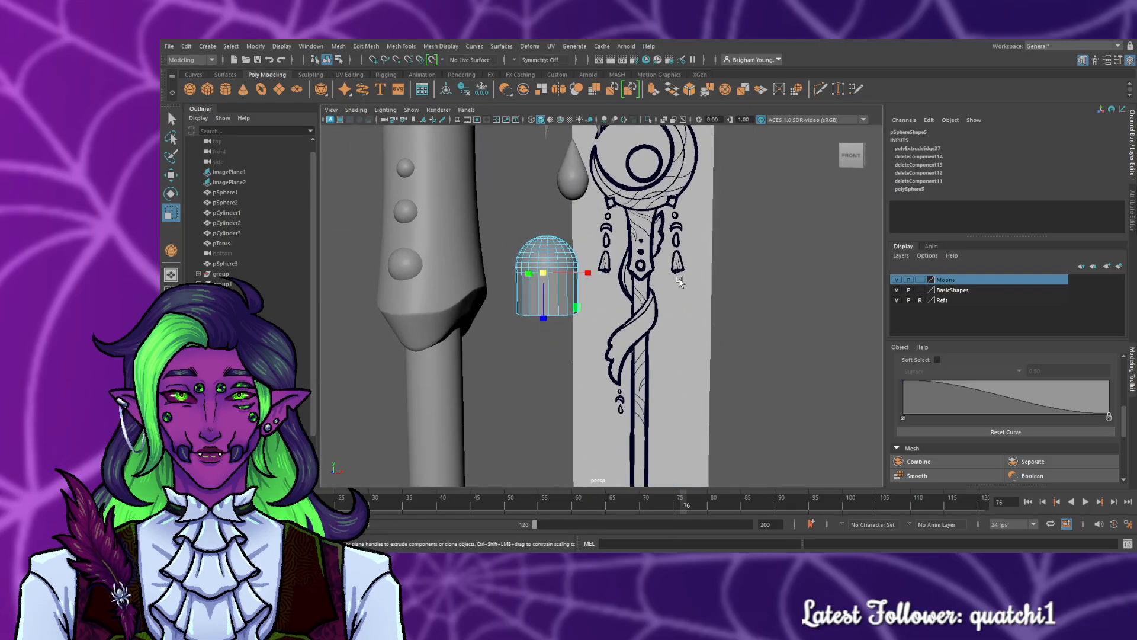
pyautogui.click(669, 317)
pyautogui.keyDown('alt'); pyautogui.moveTo(666, 316); pyautogui.dragTo(624, 322); pyautogui.keyUp('alt')
pyautogui.keyDown('alt'); pyautogui.moveTo(616, 323); pyautogui.dragTo(700, 312, button='middle'); pyautogui.keyUp('alt')
pyautogui.scroll(5, 700, 312)
pyautogui.scroll(-5, 701, 312)
pyautogui.scroll(3, 702, 311)
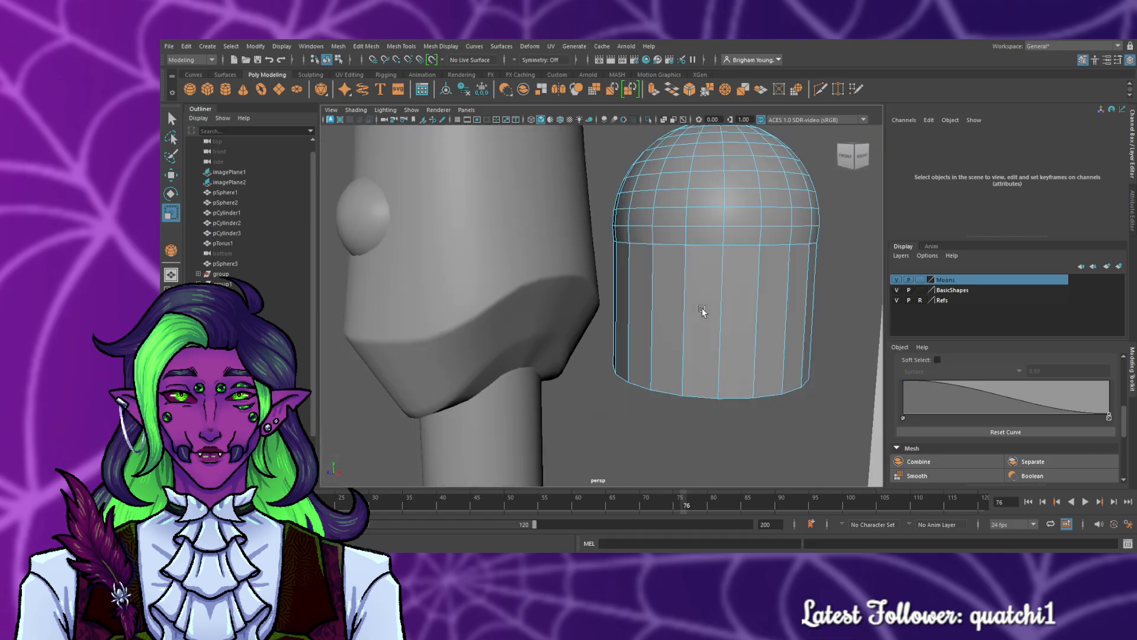
# - Undo the edge extrusion and the face deletions on the tassel dome, back to the full sphere
pyautogui.click(677, 244)
pyautogui.hotkey('ctrl', 'z')
pyautogui.hotkey('ctrl', 'z')
pyautogui.hotkey('ctrl', 'z')
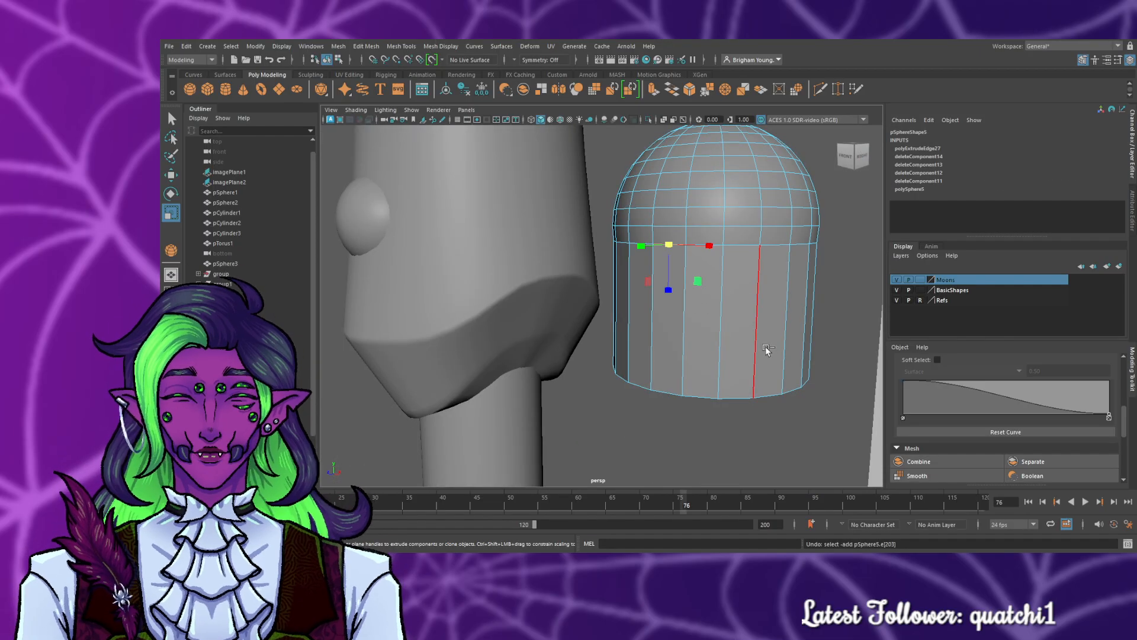
pyautogui.hotkey('ctrl', 'z')
pyautogui.hotkey('ctrl', 'z')
pyautogui.hotkey('ctrl', 'z')
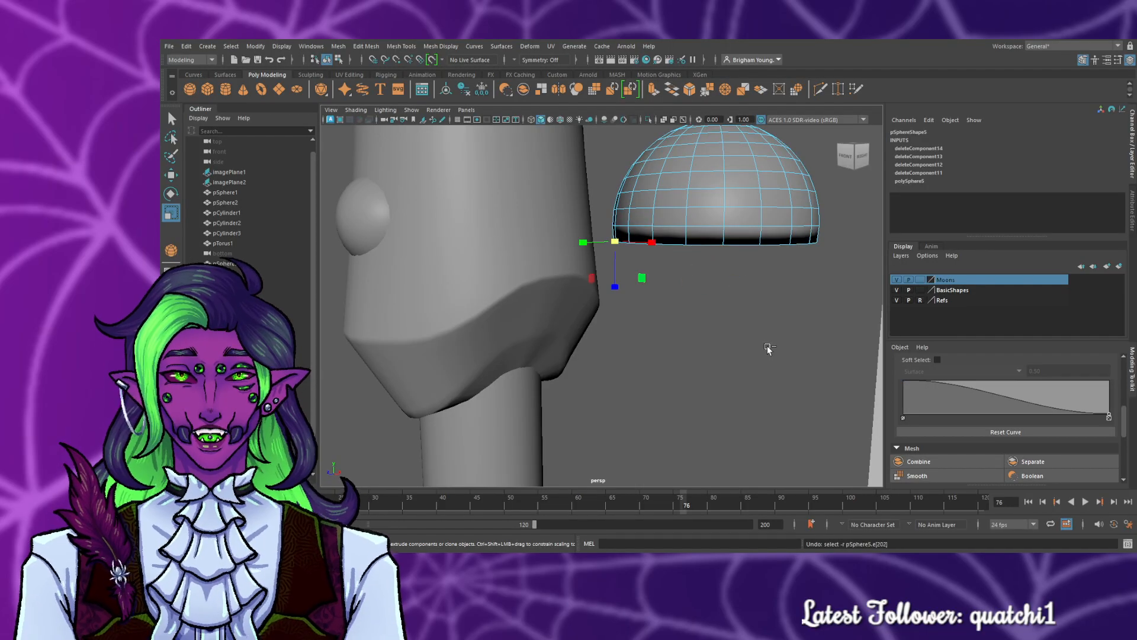
pyautogui.hotkey('ctrl', 'z')
pyautogui.hotkey('ctrl', 'z')
pyautogui.hotkey('ctrl', 'z')
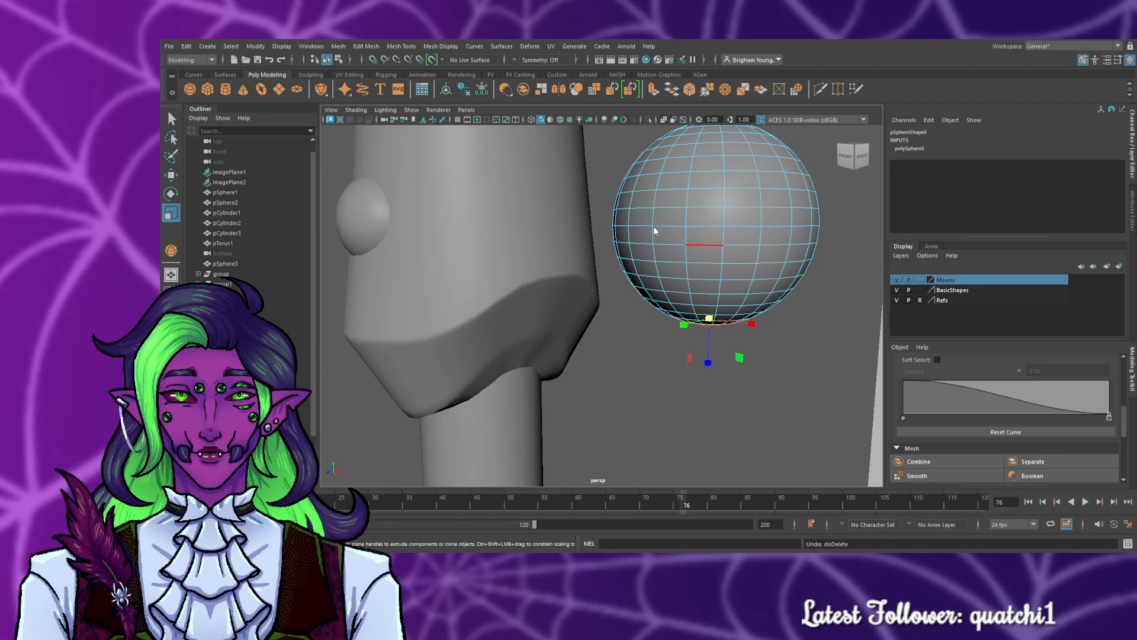
# - Delete all faces below the row just under the sphere's middle in the front view, leaving an open dome
pyautogui.click(663, 388)
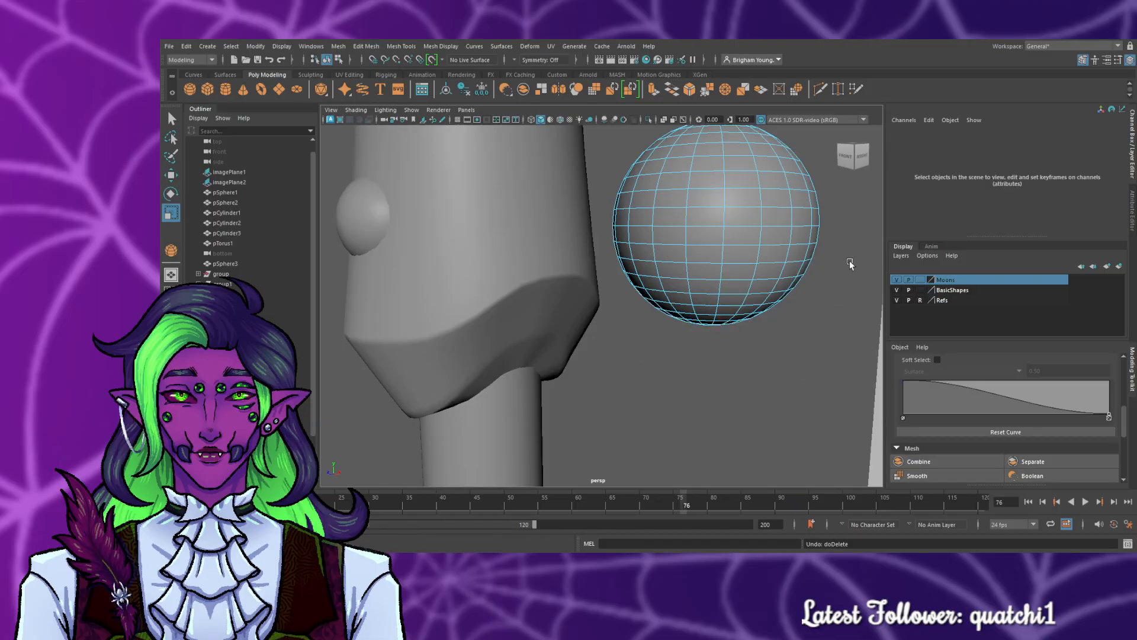
pyautogui.moveTo(850, 262); pyautogui.dragTo(697, 261)
pyautogui.moveTo(596, 264); pyautogui.dragTo(599, 266)
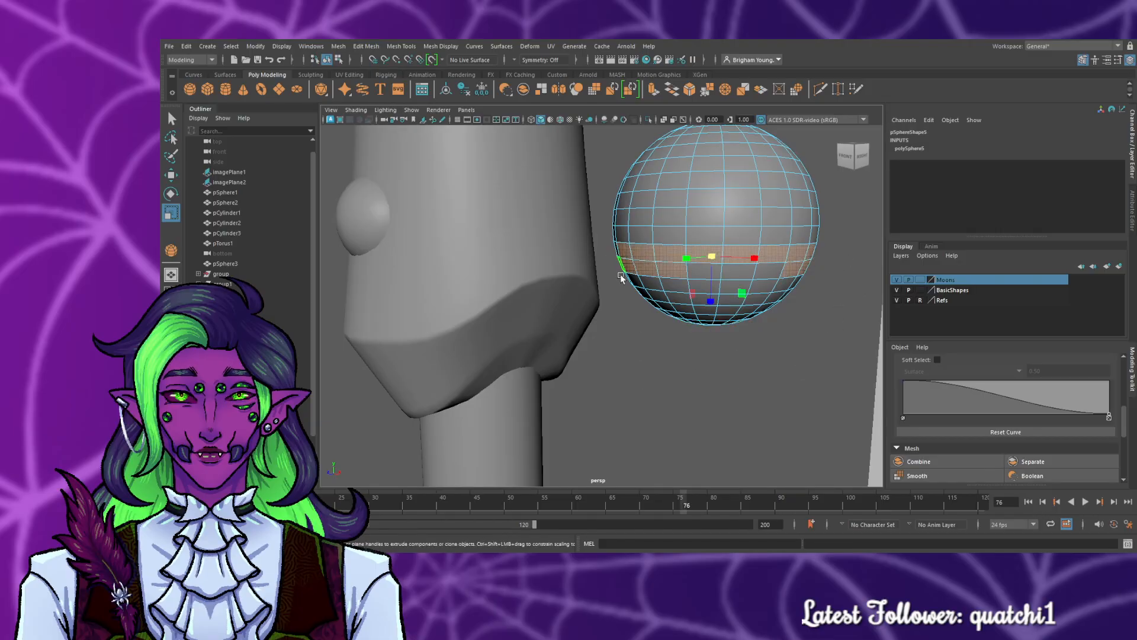
pyautogui.press('space')
pyautogui.press('space')
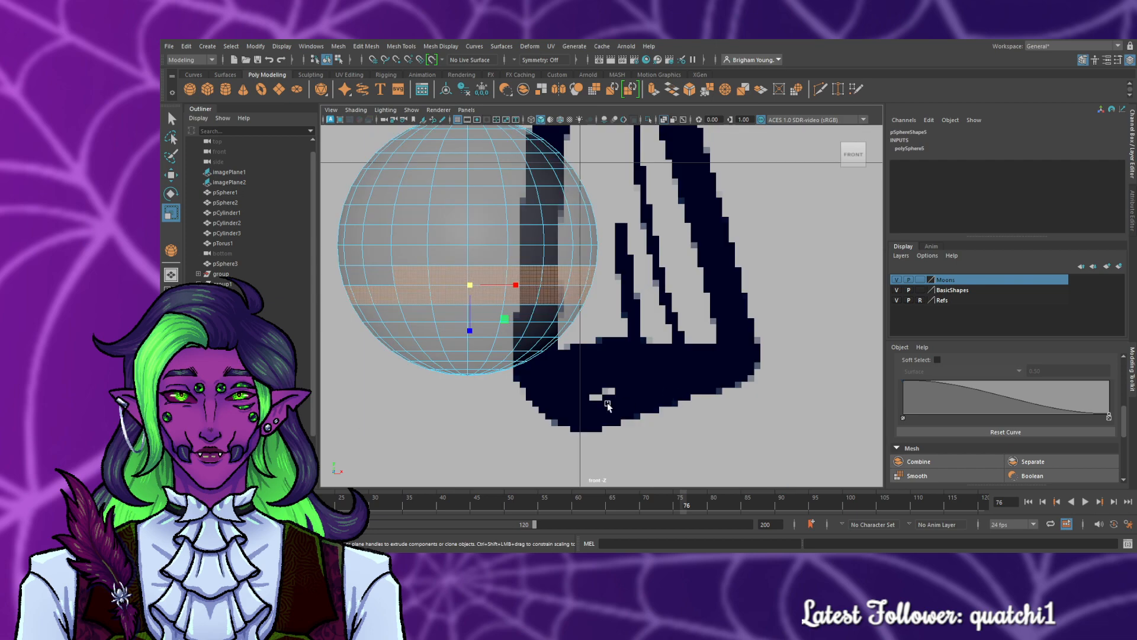
pyautogui.click(538, 427)
pyautogui.moveTo(330, 281); pyautogui.dragTo(673, 405)
pyautogui.press('Delete')
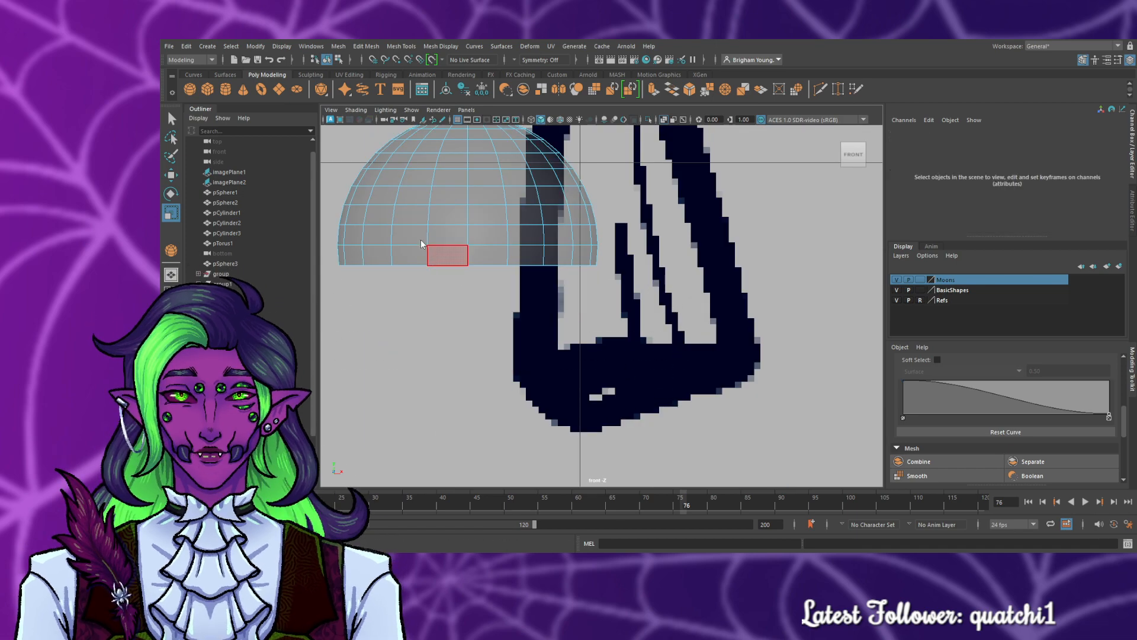
# - Extrude the dome's open bottom edge loop straight down to near the tassel's lower end, and slightly scale the loop at the dome's base
pyautogui.doubleClick(415, 266)
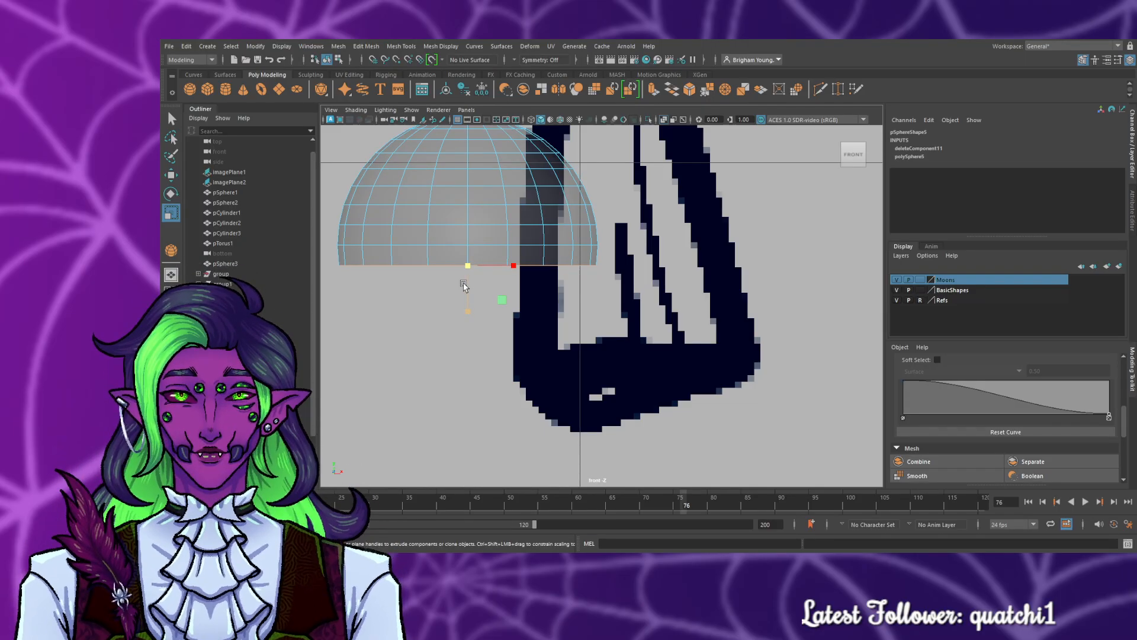
pyautogui.press('w')
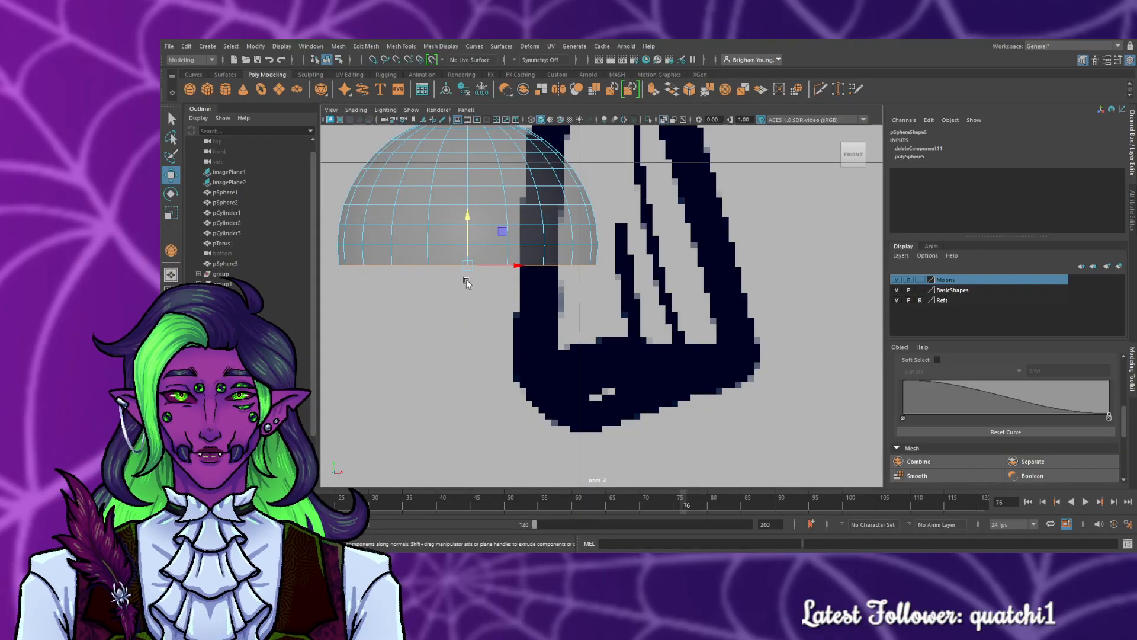
pyautogui.keyDown('shift'); pyautogui.moveTo(466, 239); pyautogui.dragTo(466, 373); pyautogui.keyUp('shift')
pyautogui.doubleClick(446, 267)
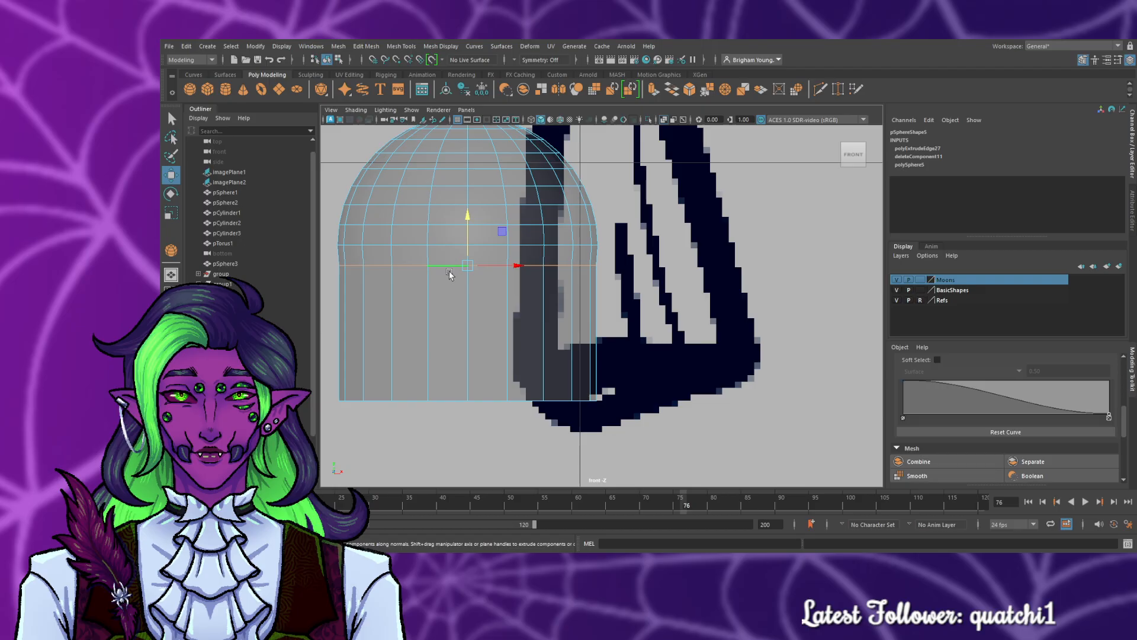
pyautogui.press('r')
pyautogui.moveTo(472, 266); pyautogui.dragTo(472, 272)
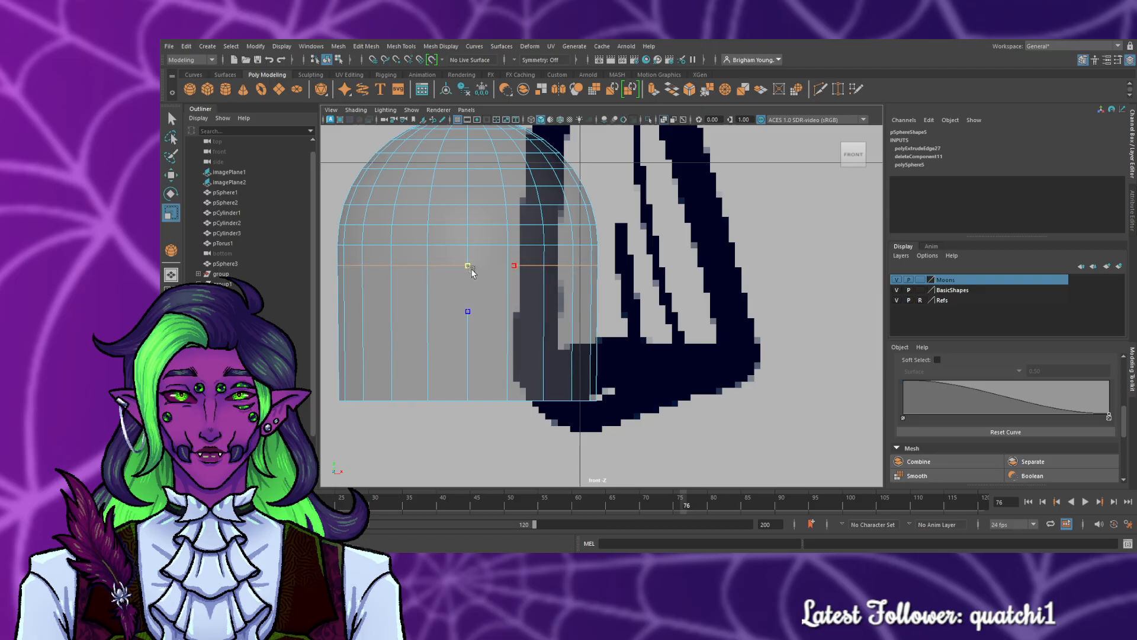
# - Extrude the bottom edge loop a second, shorter distance straight down to just past the tassel's lower end in the reference
pyautogui.click(439, 401)
pyautogui.moveTo(422, 403); pyautogui.dragTo(430, 404)
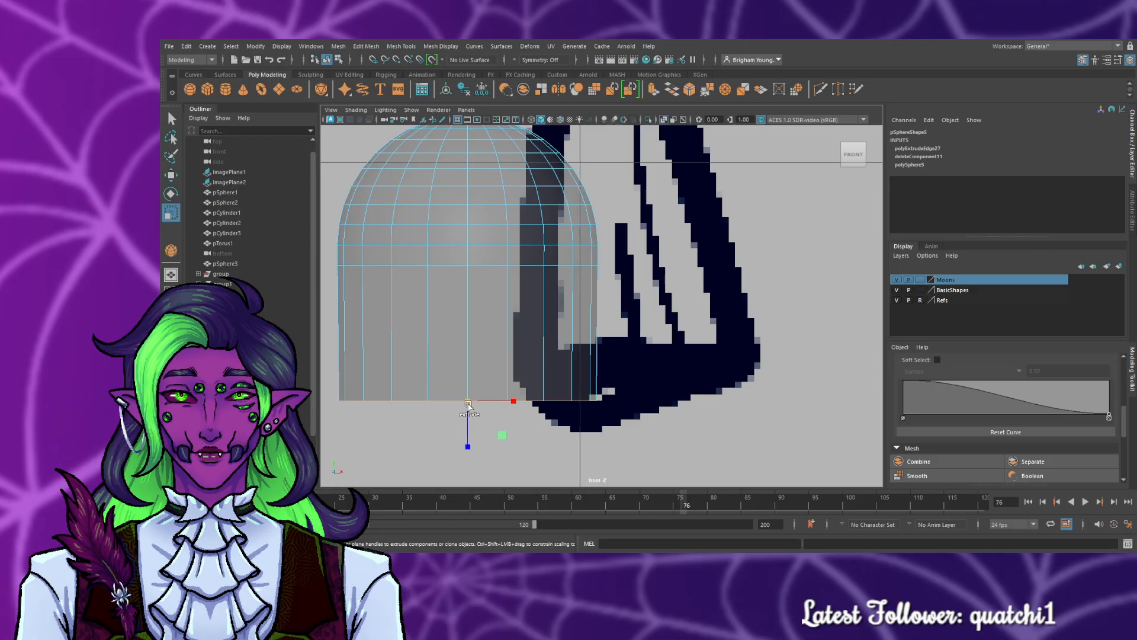
pyautogui.press('w')
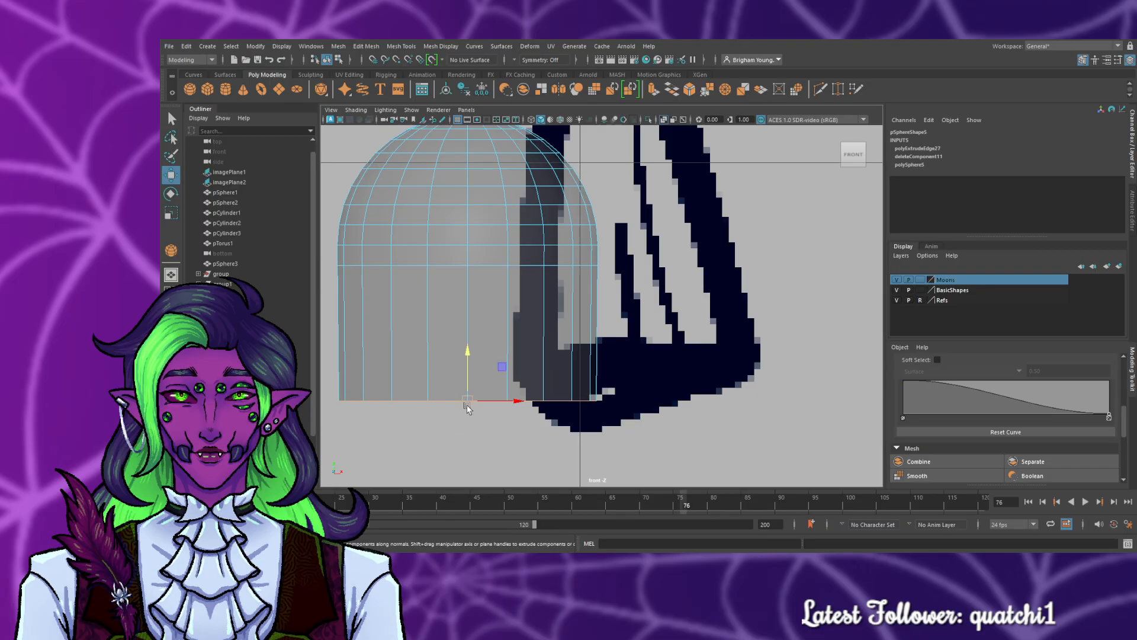
pyautogui.keyDown('shift'); pyautogui.moveTo(468, 371); pyautogui.dragTo(469, 423); pyautogui.keyUp('shift')
# - Switch the tassel mesh to object mode and narrow it in the front view to a Scale X of about 0.744
pyautogui.scroll(-14, 482, 409)
pyautogui.scroll(3, 483, 410)
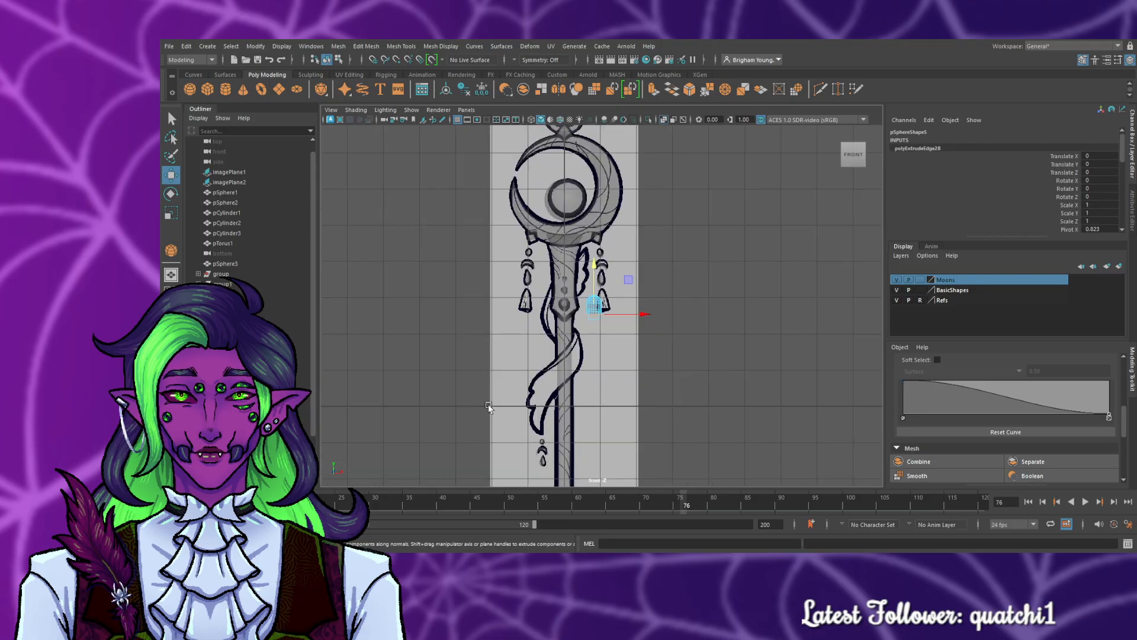
pyautogui.scroll(12, 487, 406)
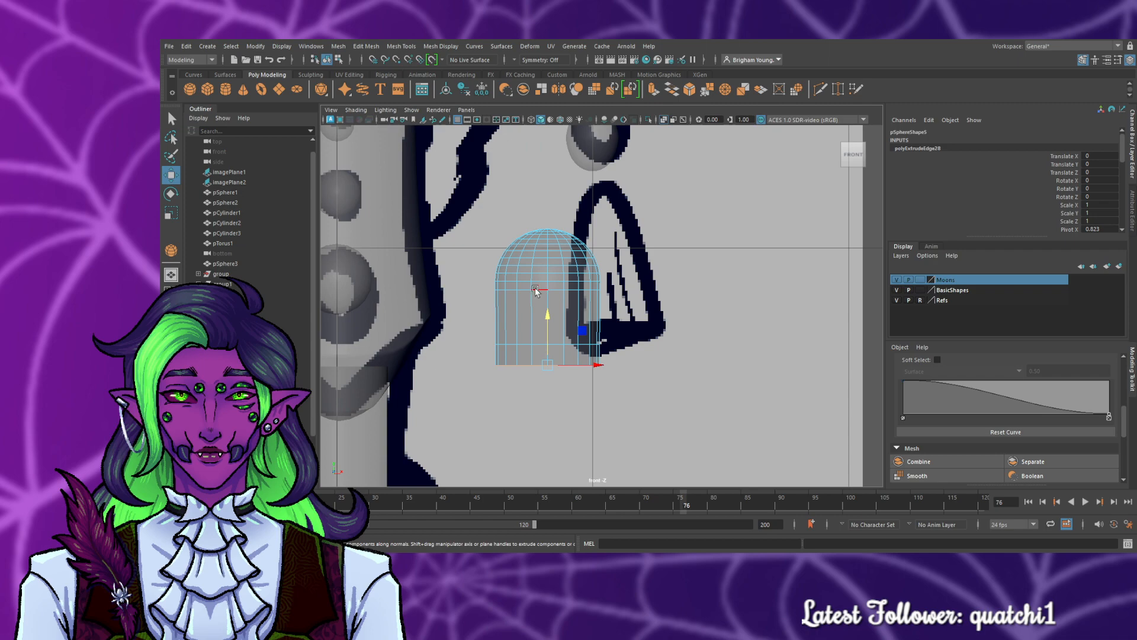
pyautogui.press('F8')
pyautogui.press('r')
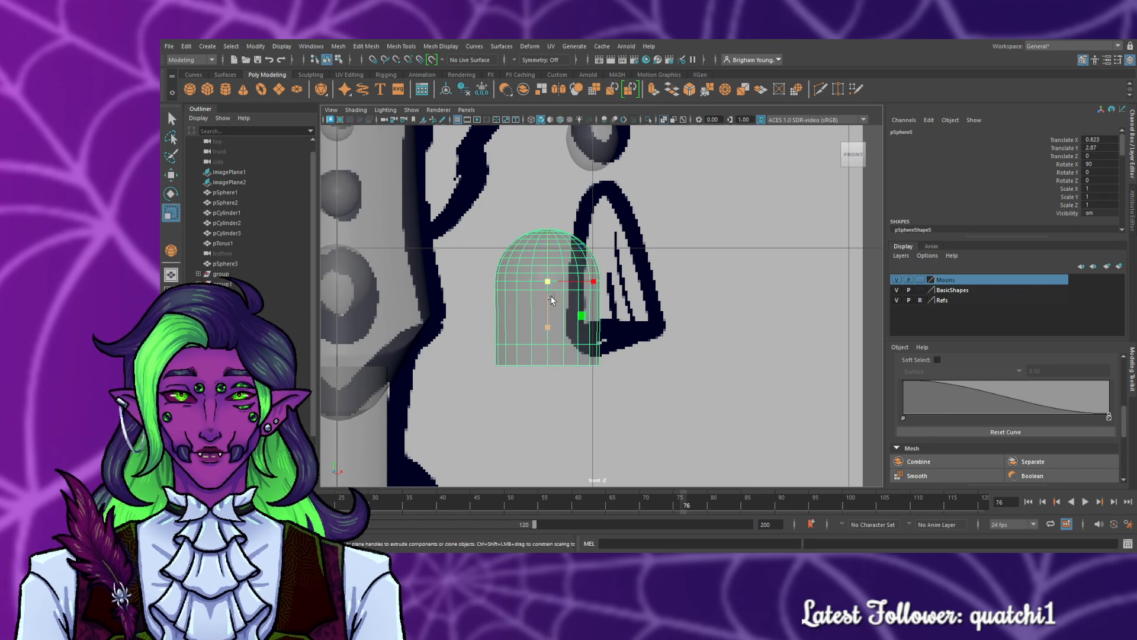
pyautogui.moveTo(567, 282); pyautogui.dragTo(555, 279)
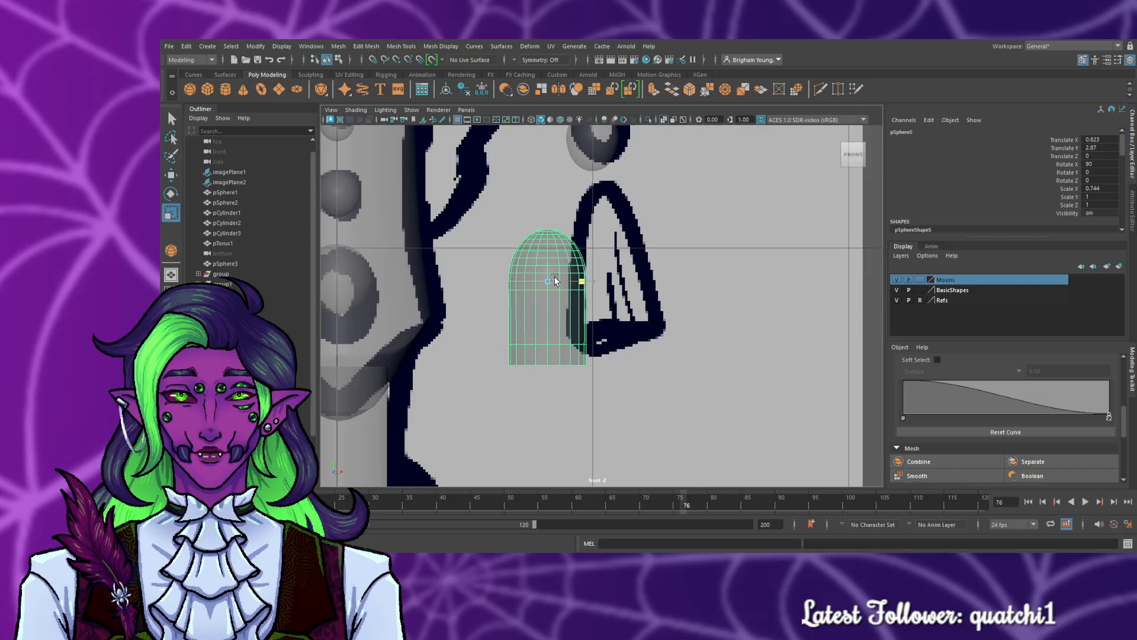
# - Narrow the tassel in the side view to a Scale Y of about 0.711 and raise it to a Translate Y of about 2.934
pyautogui.press('space')
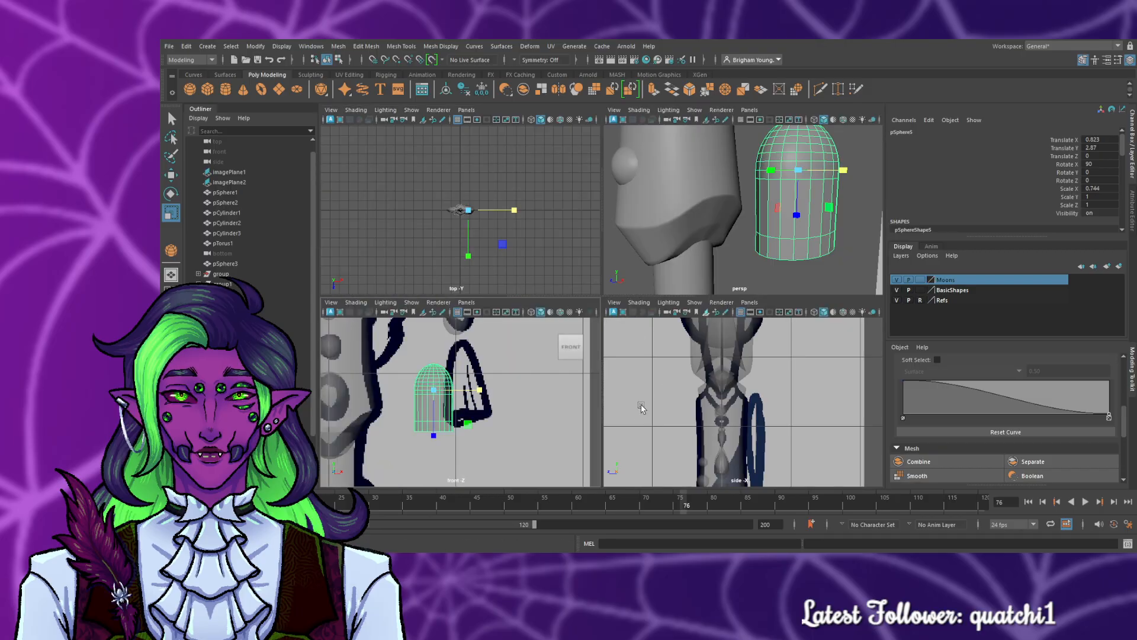
pyautogui.press('space')
pyautogui.scroll(5, 708, 396)
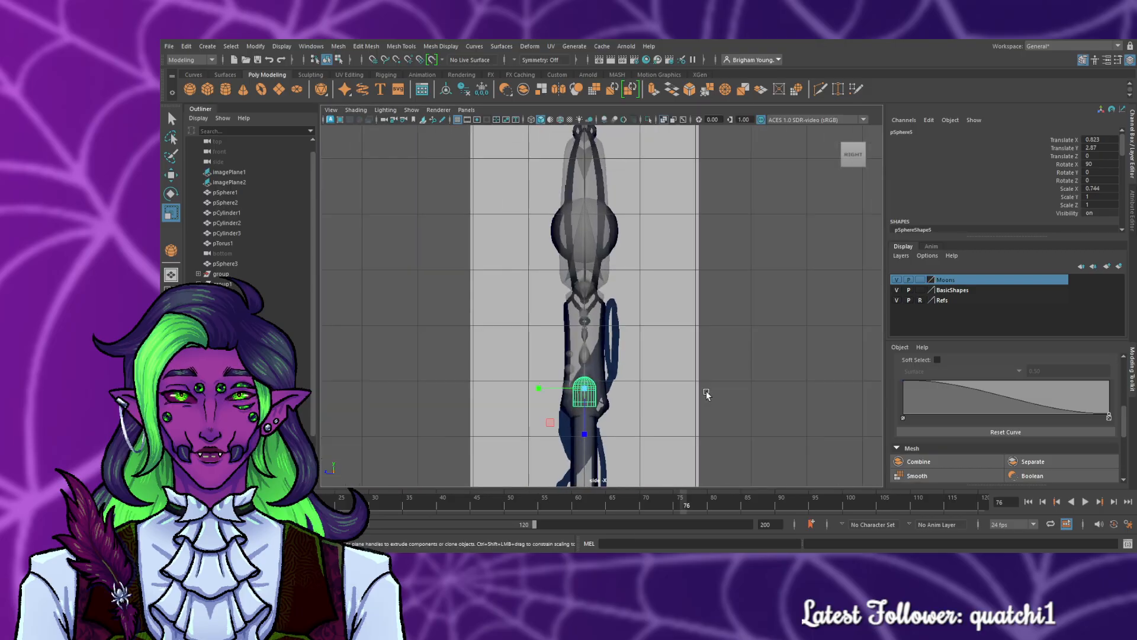
pyautogui.scroll(-5, 710, 390)
pyautogui.scroll(6, 705, 389)
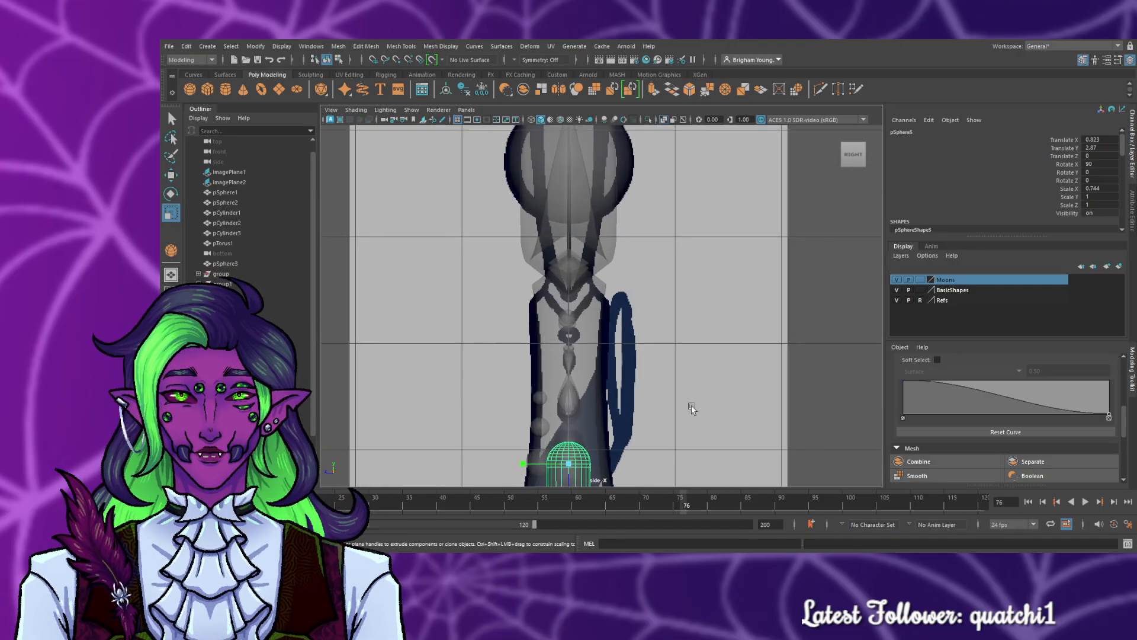
pyautogui.keyDown('alt'); pyautogui.moveTo(666, 423); pyautogui.dragTo(673, 287, button='middle'); pyautogui.keyUp('alt')
pyautogui.scroll(3, 661, 320)
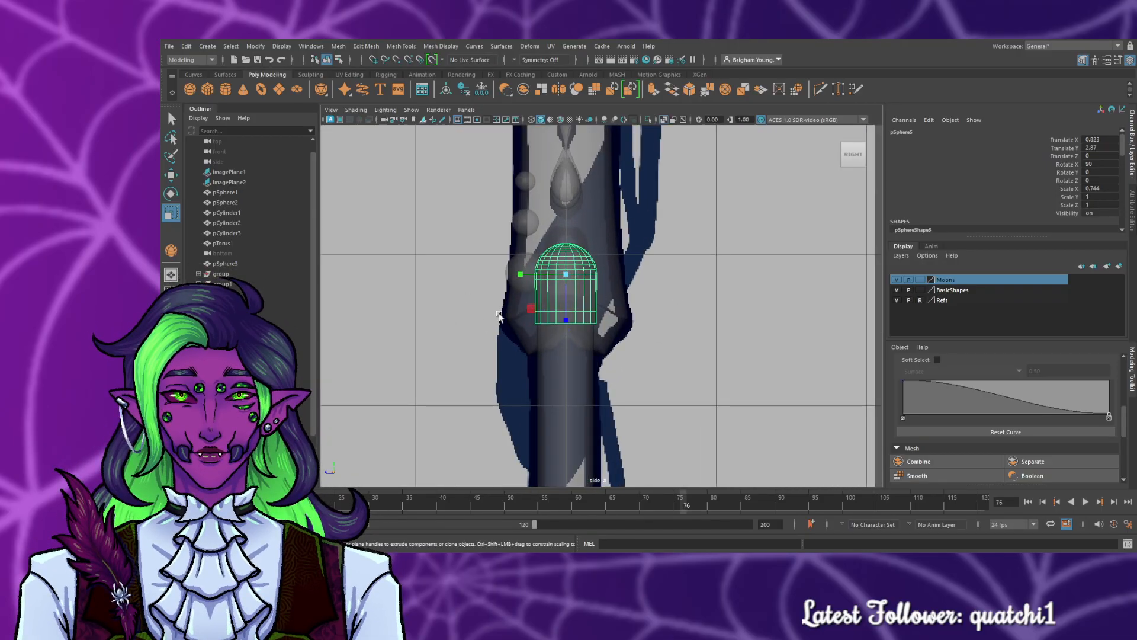
pyautogui.moveTo(521, 275); pyautogui.dragTo(568, 238)
pyautogui.press('w')
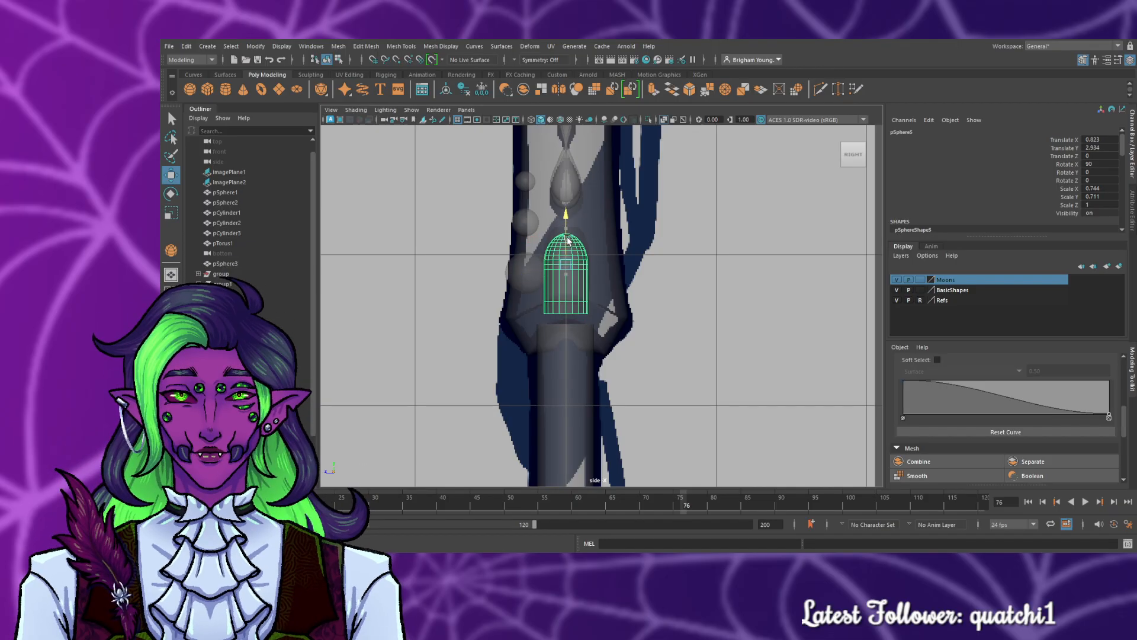
# - Select the open border edge loop at the tassel's bottom in the perspective view and fill the hole
pyautogui.press('space')
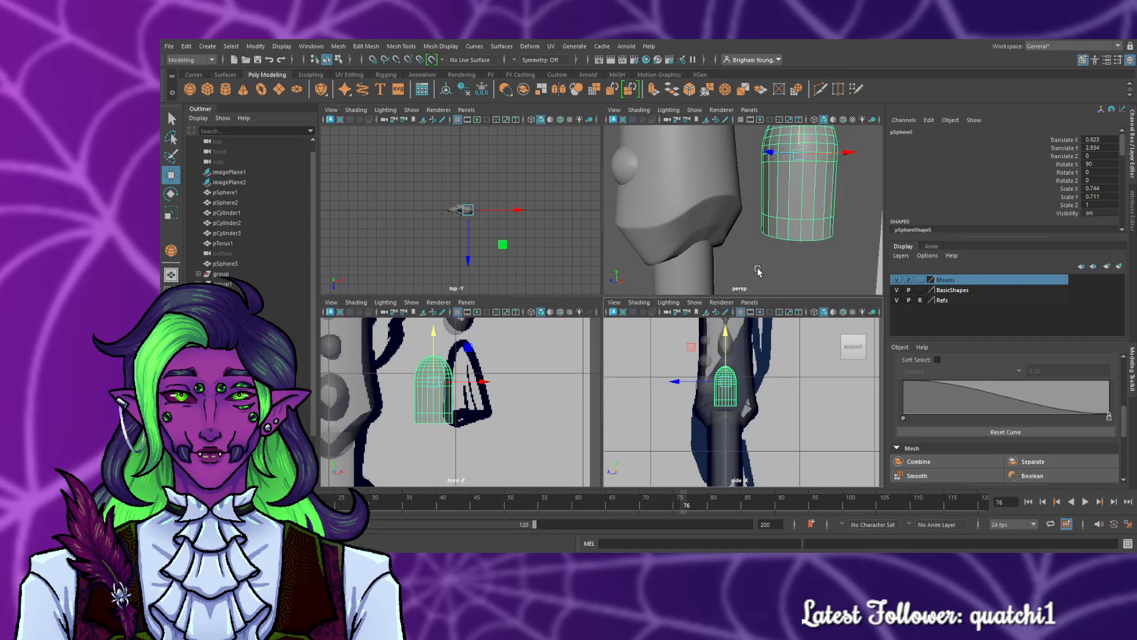
pyautogui.press('space')
pyautogui.moveTo(749, 449)
pyautogui.keyDown('alt'); pyautogui.mouseDown()
pyautogui.moveTo(755, 427)
pyautogui.moveTo(739, 448)
pyautogui.mouseUp(); pyautogui.keyUp('alt')
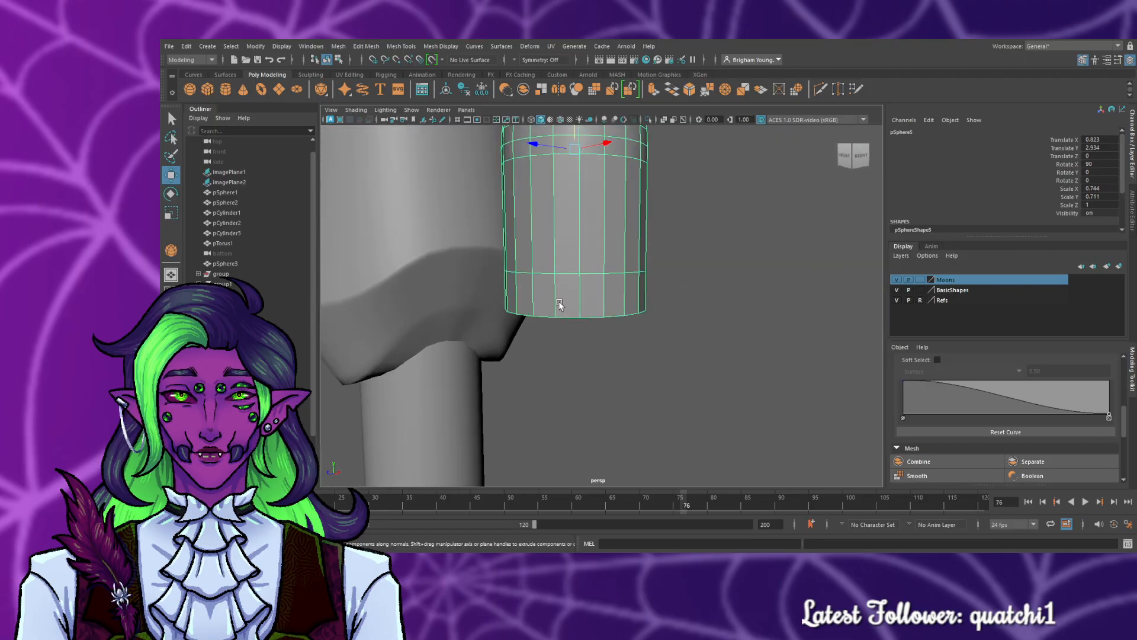
pyautogui.keyDown('alt'); pyautogui.moveTo(589, 372); pyautogui.dragTo(644, 454); pyautogui.keyUp('alt')
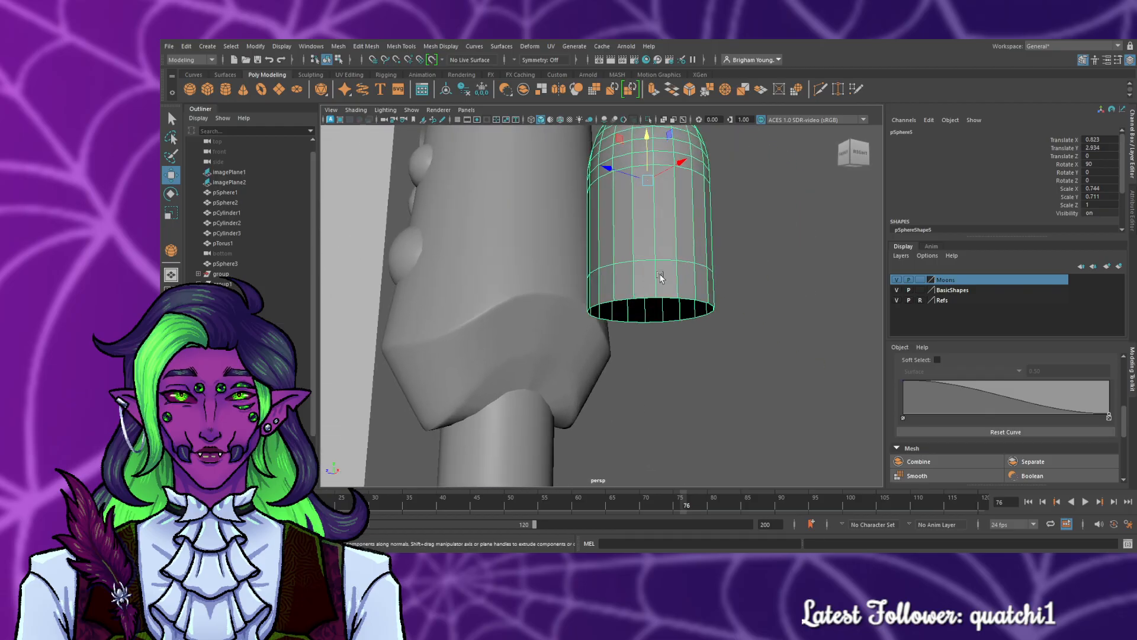
pyautogui.moveTo(659, 232); pyautogui.dragTo(658, 201, button='right')
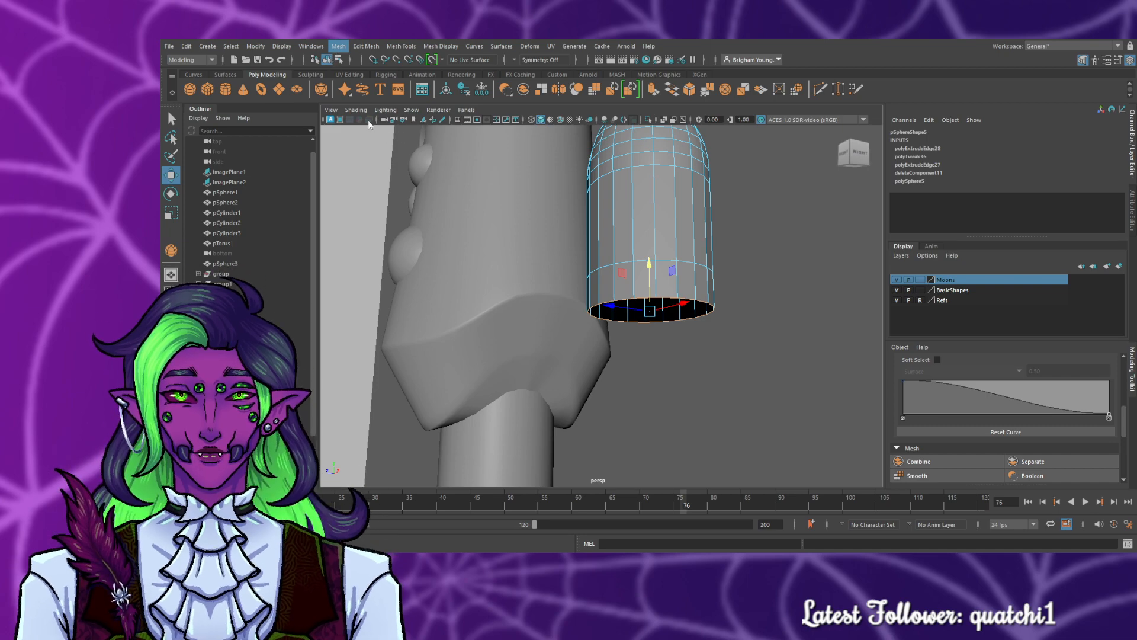
pyautogui.click(634, 307)
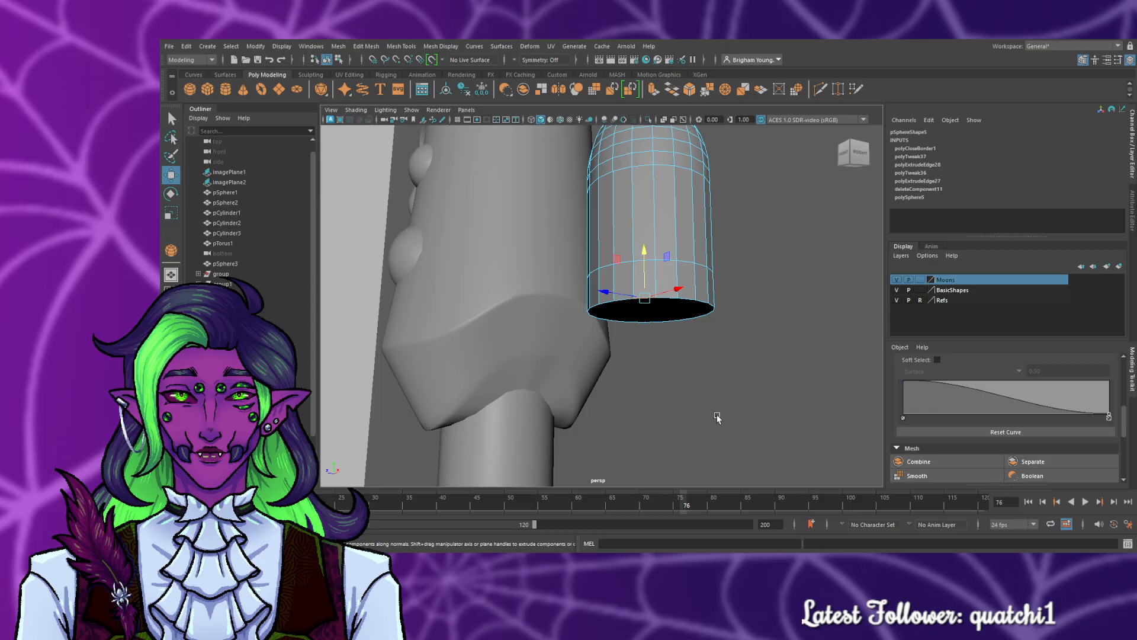
# - Preview the tassel with smoothing to examine its capped bottom, and return to the unsmoothed display
pyautogui.moveTo(717, 418)
pyautogui.keyDown('alt'); pyautogui.mouseDown()
pyautogui.moveTo(716, 385)
pyautogui.moveTo(705, 406)
pyautogui.mouseUp(); pyautogui.keyUp('alt')
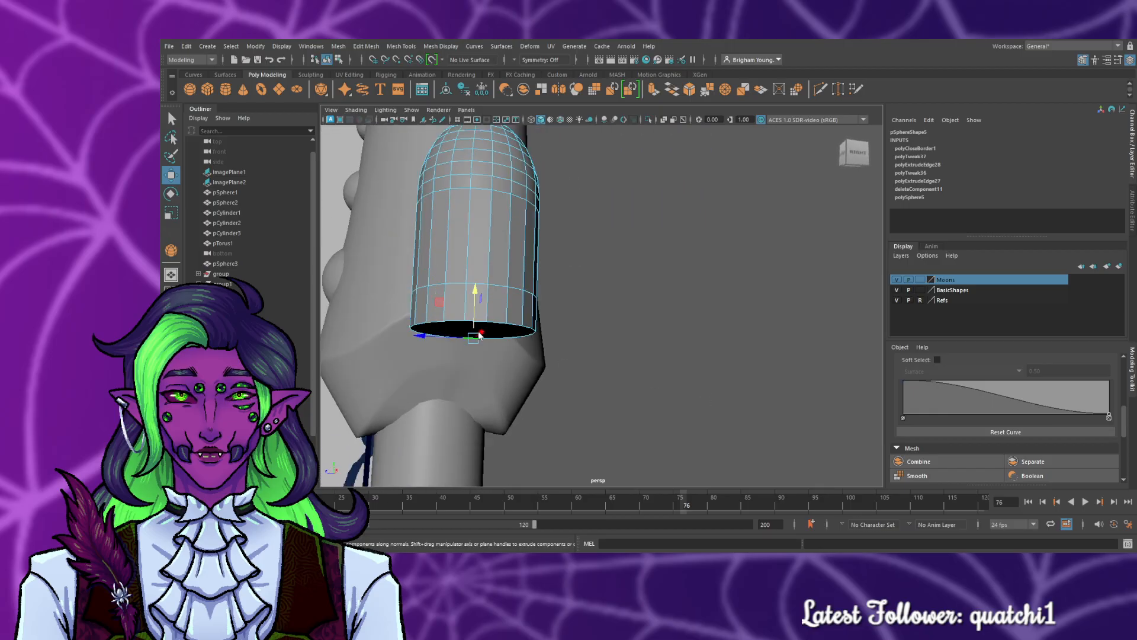
pyautogui.click(471, 331)
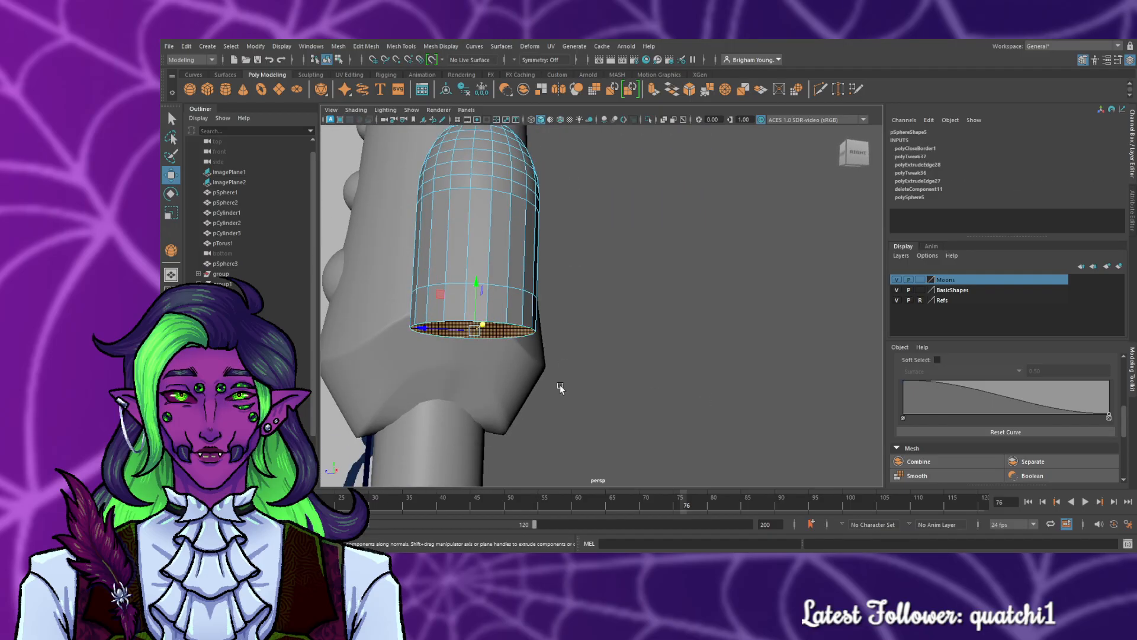
pyautogui.press('f')
pyautogui.keyDown('alt'); pyautogui.moveTo(521, 396); pyautogui.dragTo(623, 345); pyautogui.keyUp('alt')
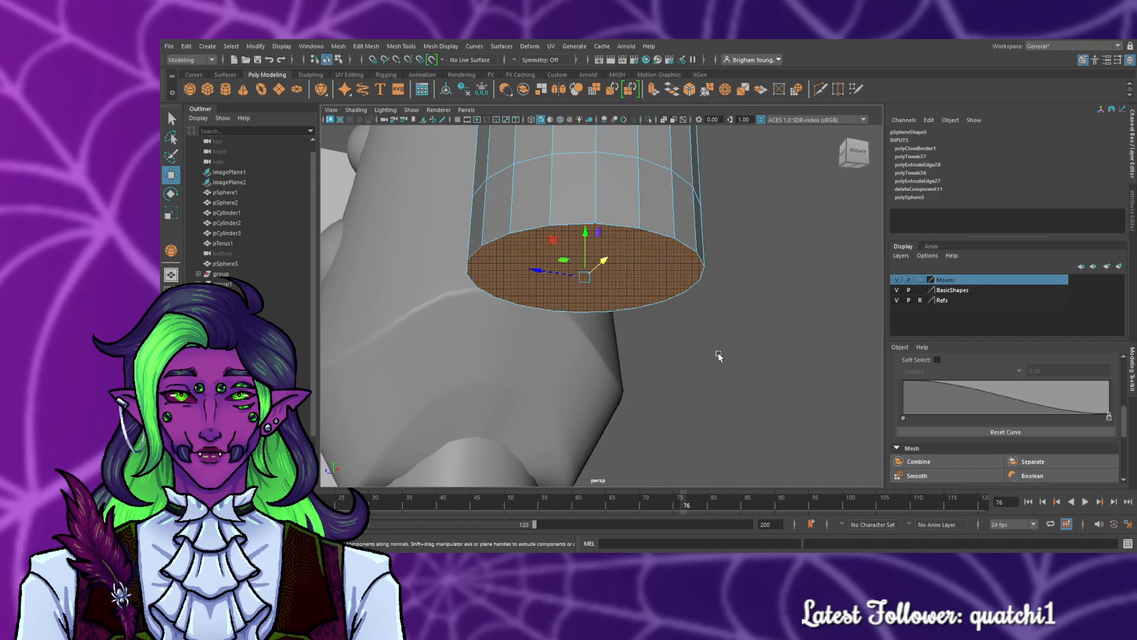
pyautogui.click(719, 355)
pyautogui.click(577, 238)
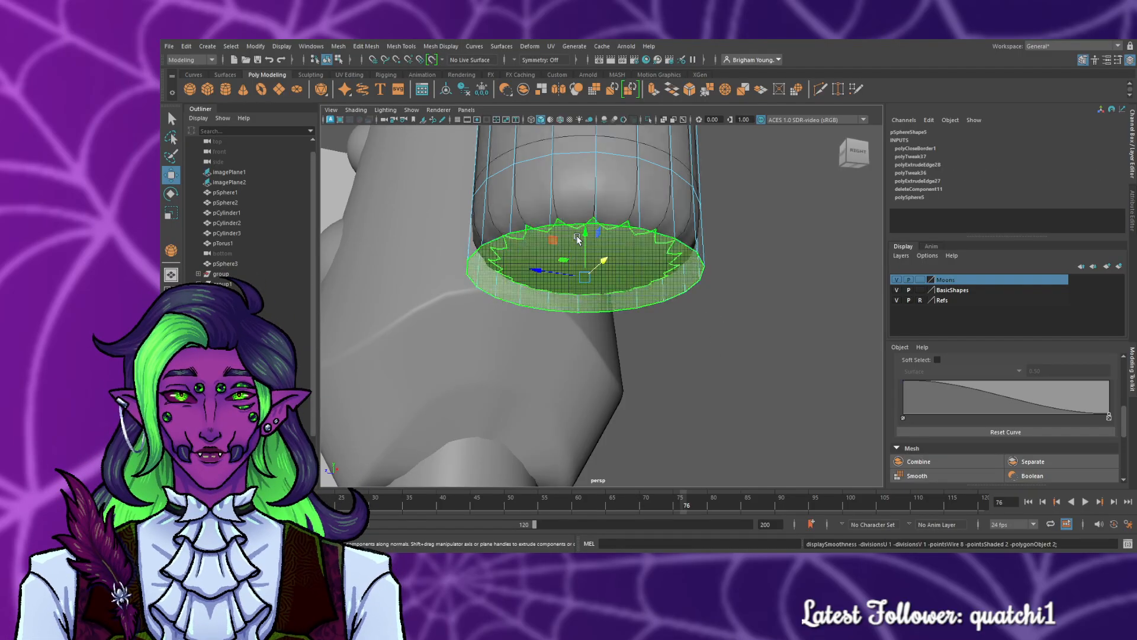
pyautogui.click(728, 325)
pyautogui.scroll(-5, 690, 307)
pyautogui.scroll(5, 677, 302)
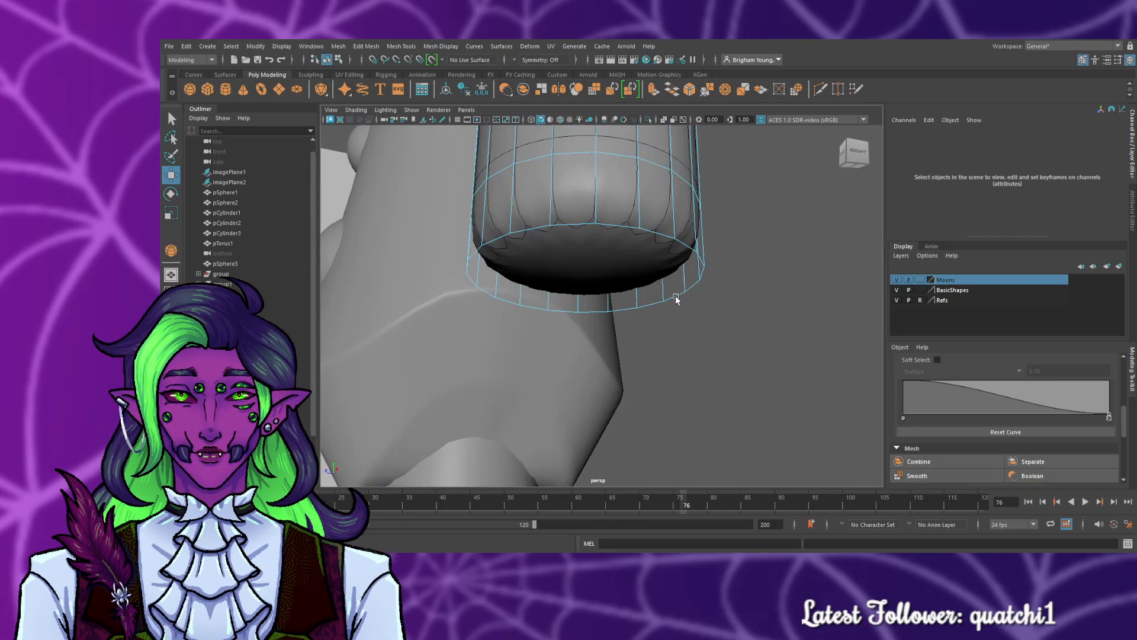
pyautogui.scroll(-2, 677, 302)
pyautogui.press('1')
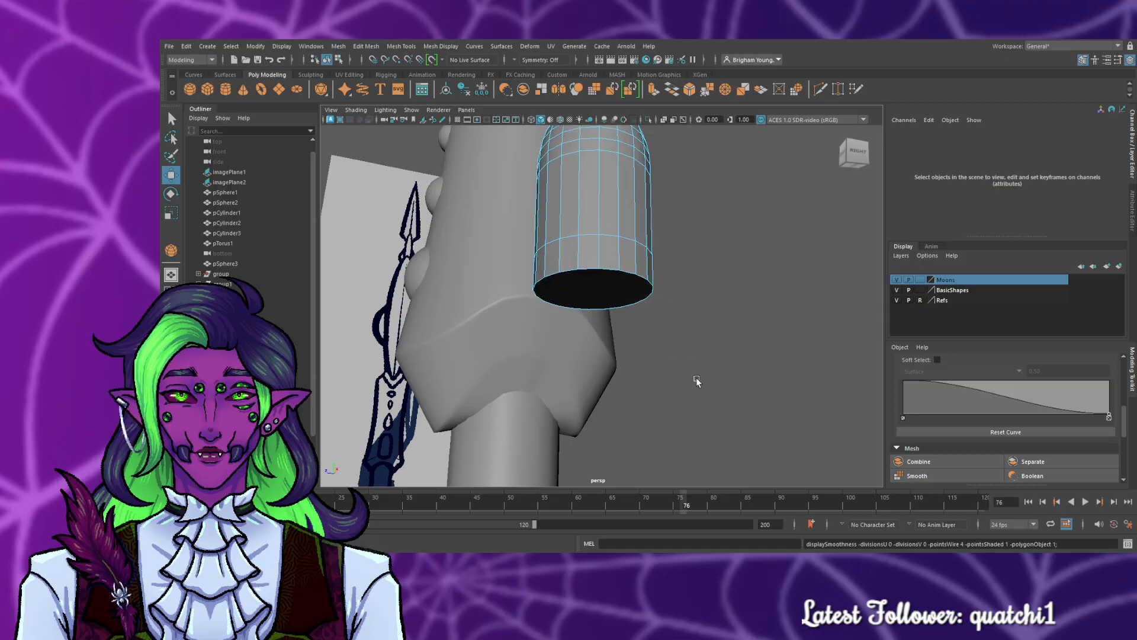
pyautogui.keyDown('alt'); pyautogui.moveTo(696, 378); pyautogui.dragTo(671, 384); pyautogui.keyUp('alt')
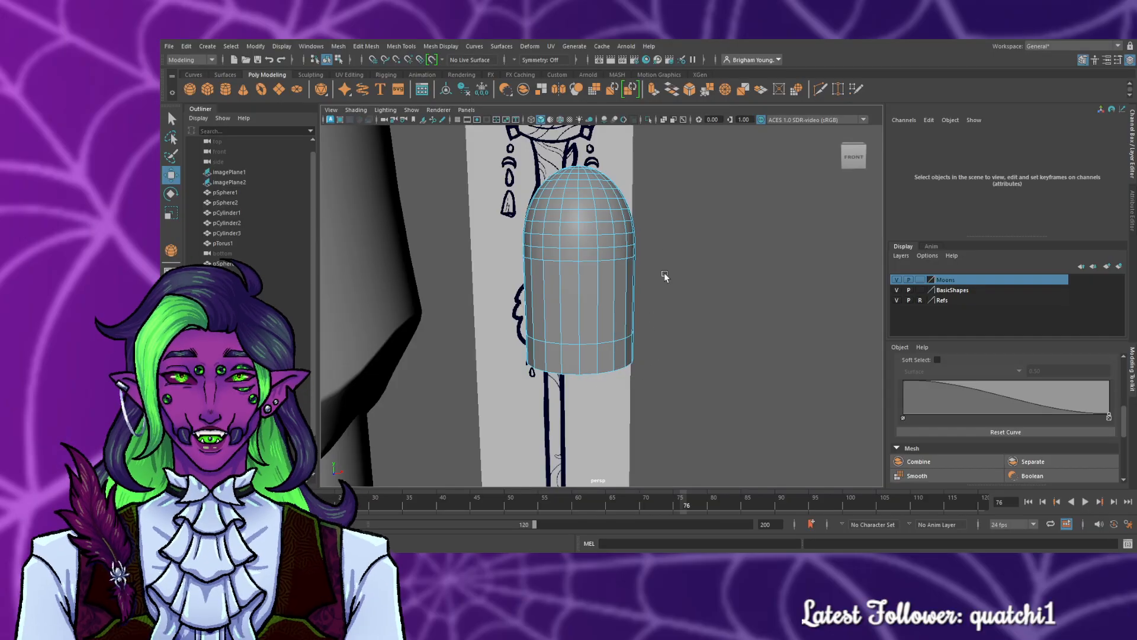
# - Enable Soft Select with a 0.20 falloff radius and raise a front edge of the tassel's bottom rim slightly
pyautogui.scroll(4, 663, 272)
pyautogui.click(633, 441)
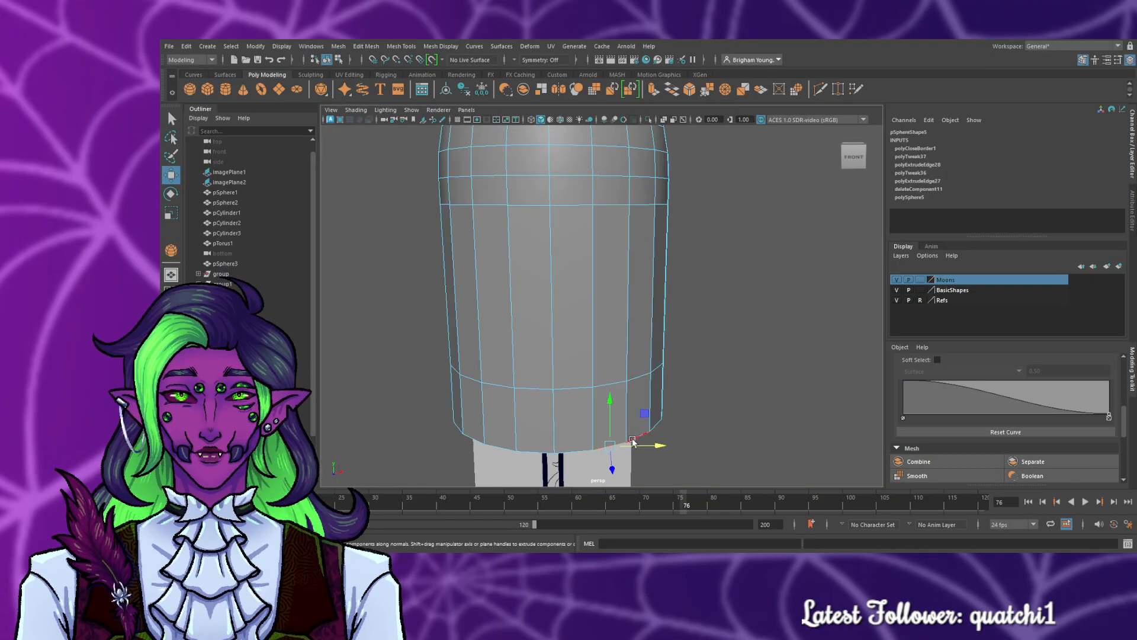
pyautogui.click(937, 360)
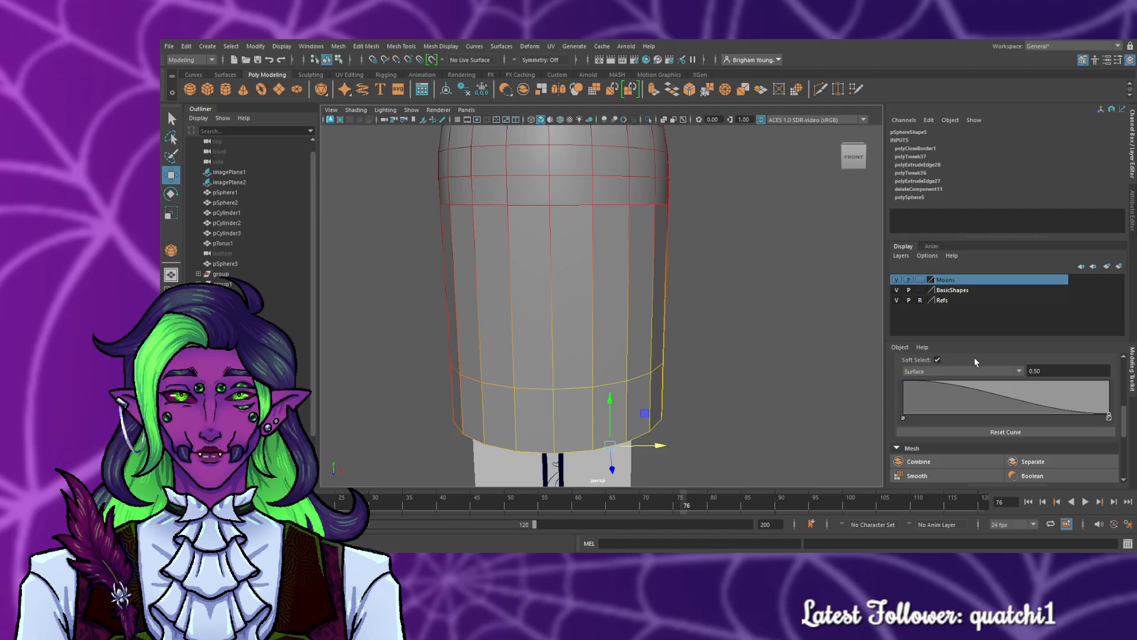
pyautogui.click(1052, 371)
pyautogui.write('2')
pyautogui.press('Return')
pyautogui.moveTo(609, 421); pyautogui.dragTo(610, 407)
# - Lower another edge of the tassel's bottom rim slightly with the same soft falloff to make the rim uneven
pyautogui.keyDown('alt'); pyautogui.moveTo(446, 453); pyautogui.dragTo(492, 438); pyautogui.keyUp('alt')
pyautogui.click(688, 301)
pyautogui.moveTo(692, 288); pyautogui.dragTo(690, 304)
pyautogui.keyDown('alt'); pyautogui.moveTo(842, 389); pyautogui.dragTo(691, 419); pyautogui.keyUp('alt')
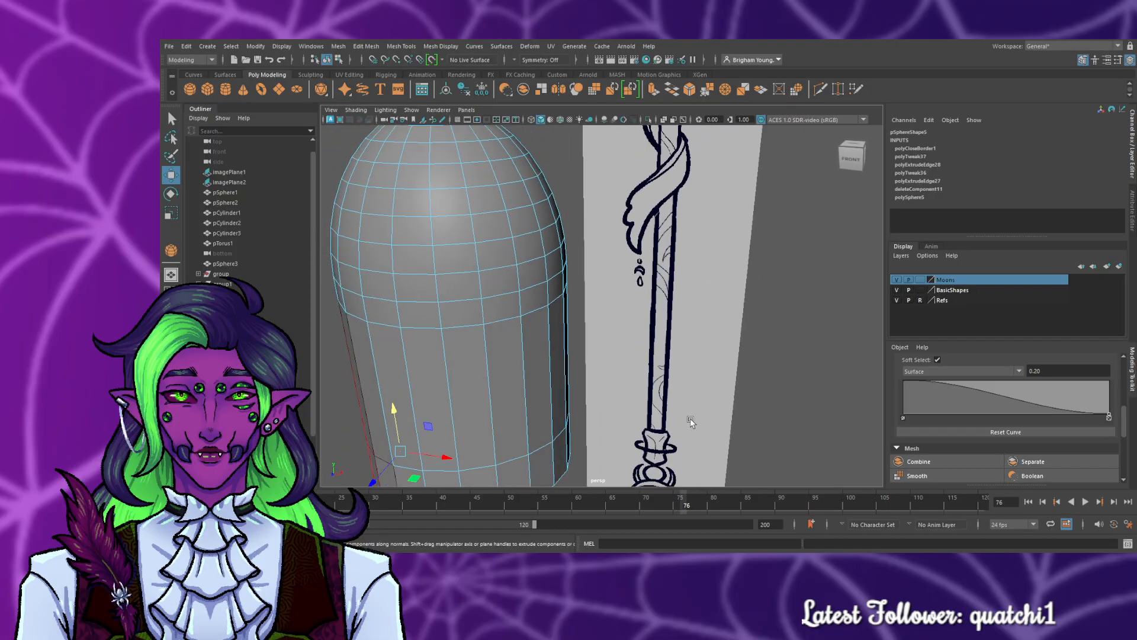
# - Shift a vertical edge on the tassel's front side slightly along X with the soft falloff
pyautogui.click(516, 280)
pyautogui.click(516, 280)
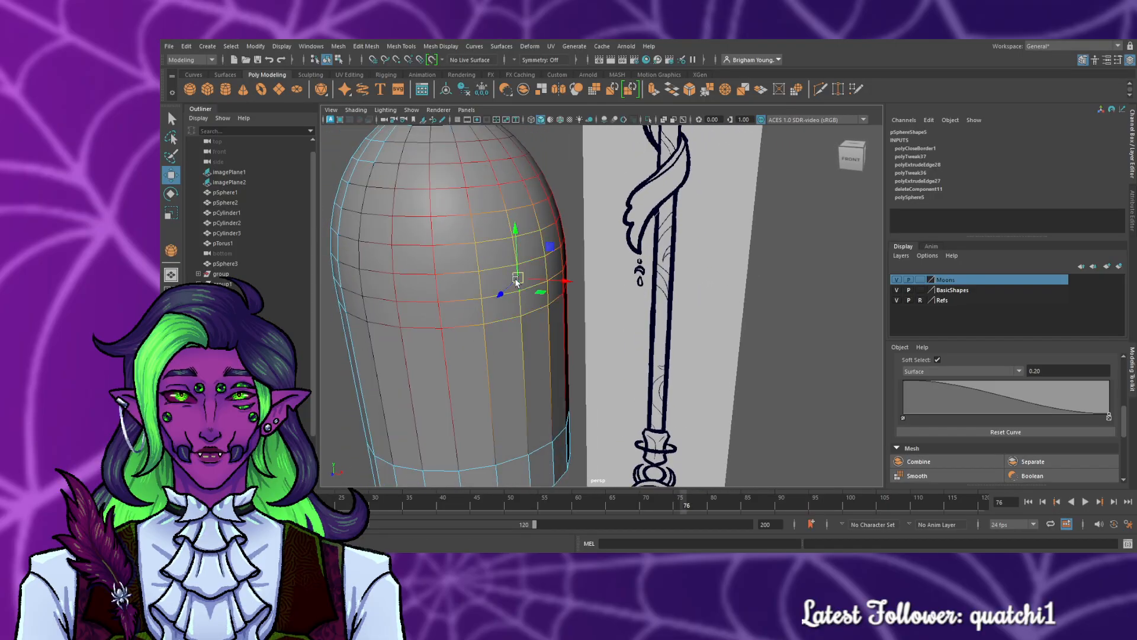
pyautogui.doubleClick(522, 350)
pyautogui.moveTo(524, 319); pyautogui.dragTo(531, 320)
pyautogui.keyDown('alt'); pyautogui.moveTo(687, 395); pyautogui.dragTo(581, 389); pyautogui.keyUp('alt')
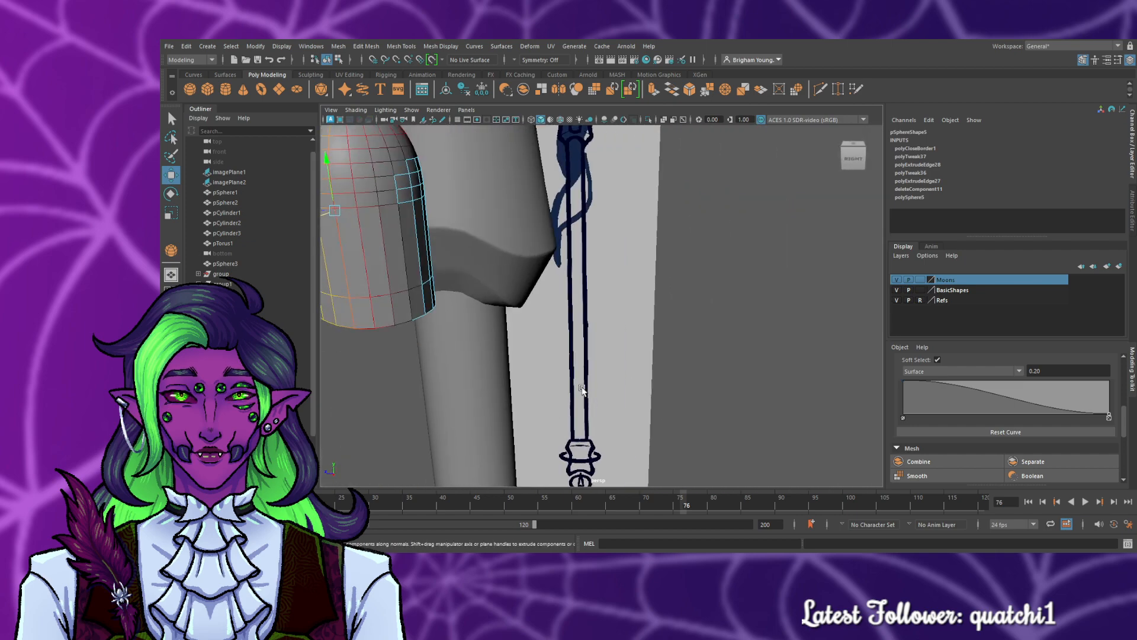
pyautogui.keyDown('alt'); pyautogui.moveTo(398, 385); pyautogui.dragTo(468, 382); pyautogui.keyUp('alt')
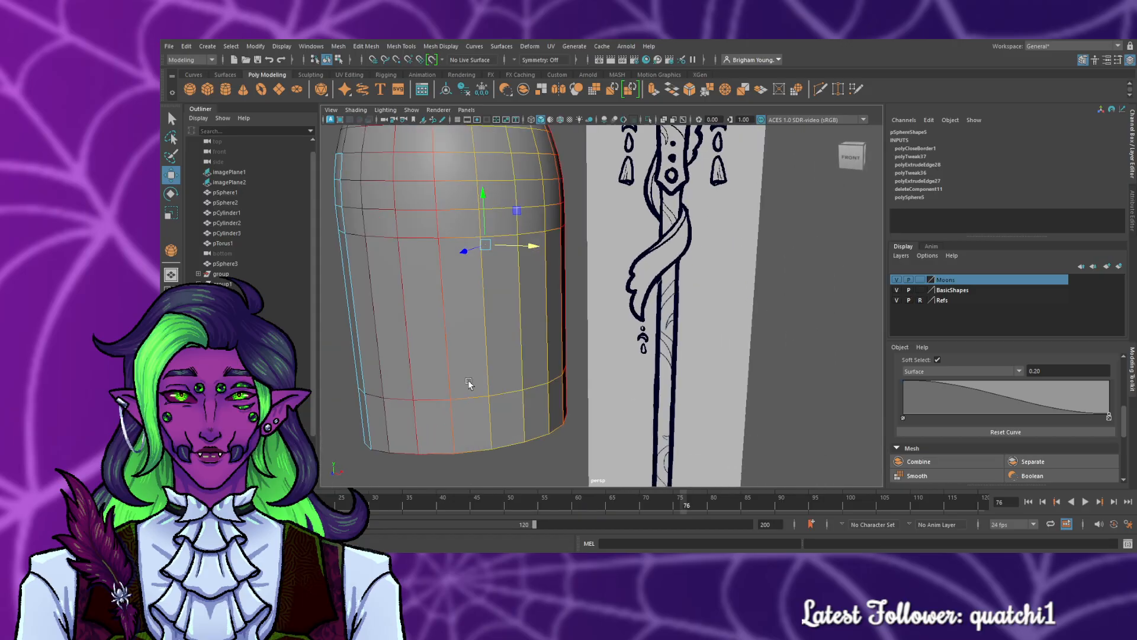
pyautogui.click(486, 379)
pyautogui.click(492, 414)
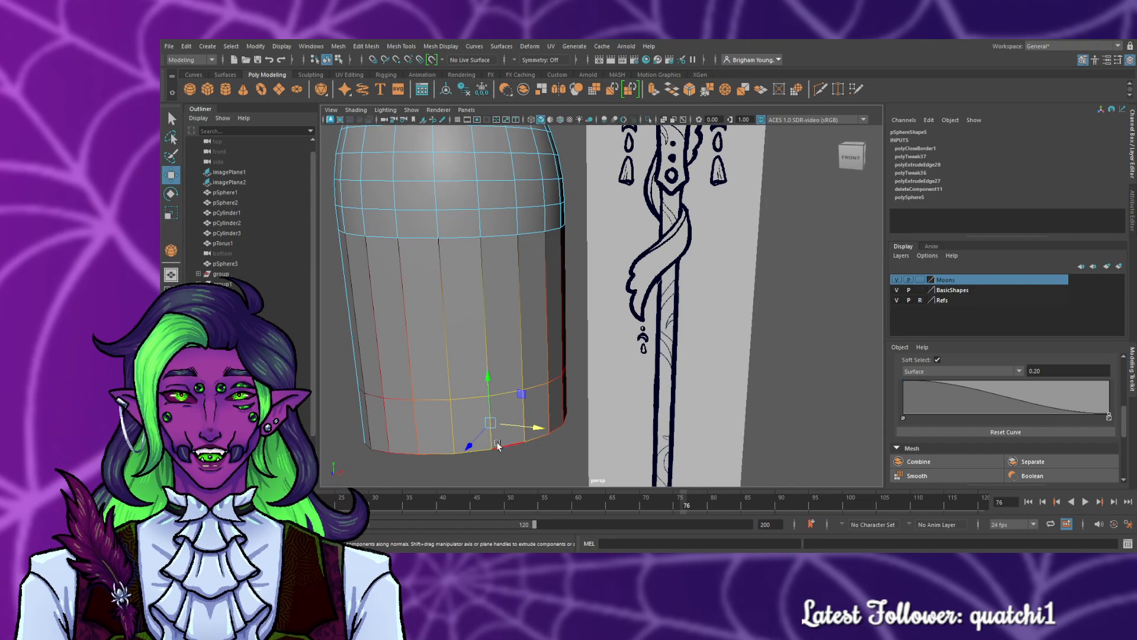
pyautogui.moveTo(469, 445); pyautogui.dragTo(543, 412)
pyautogui.moveTo(429, 362)
pyautogui.mouseDown()
pyautogui.moveTo(416, 363)
pyautogui.moveTo(428, 366)
pyautogui.mouseUp()
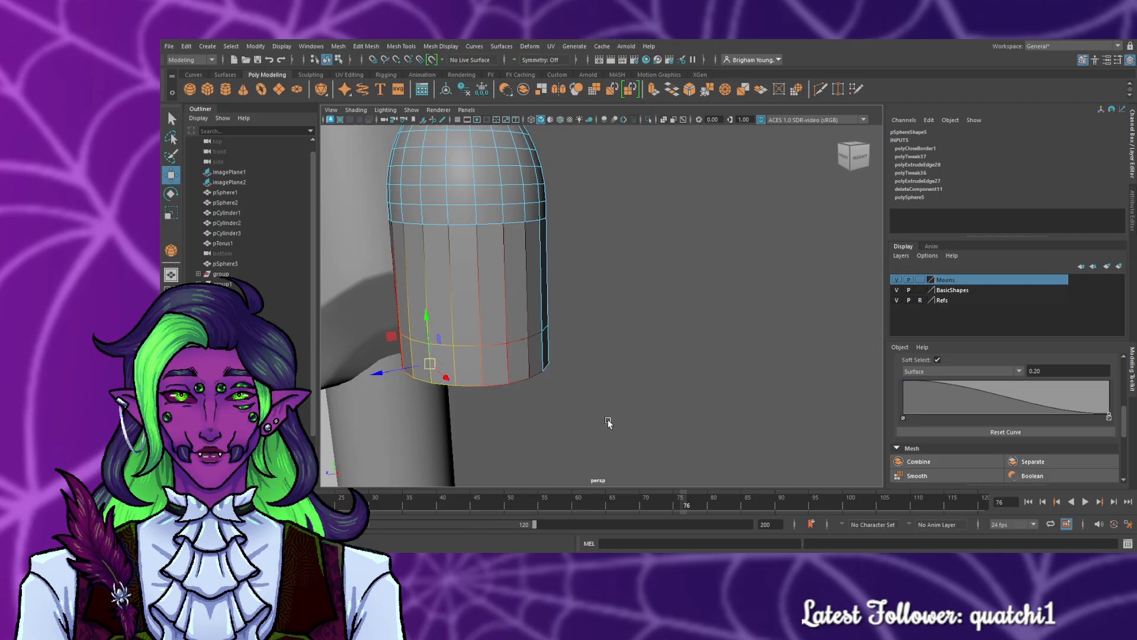
pyautogui.hotkey('ctrl', 'z')
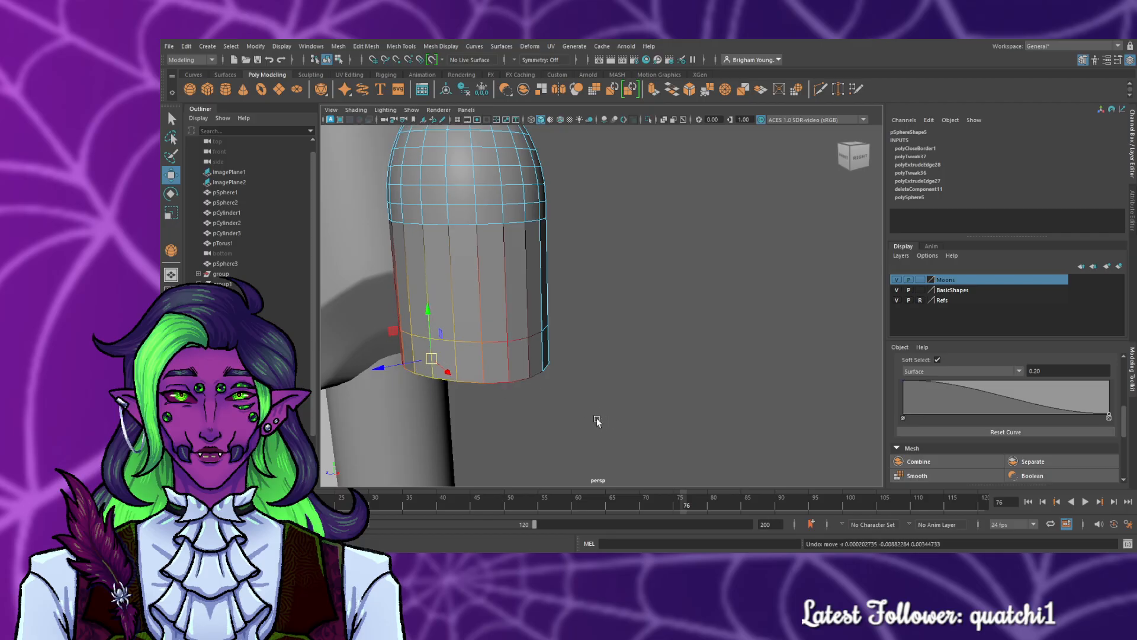
# - Turn off Soft Select, select one vertical edge line on the tassel's lower body, shift it slightly along Z and tilt it
pyautogui.click(937, 360)
pyautogui.doubleClick(432, 362)
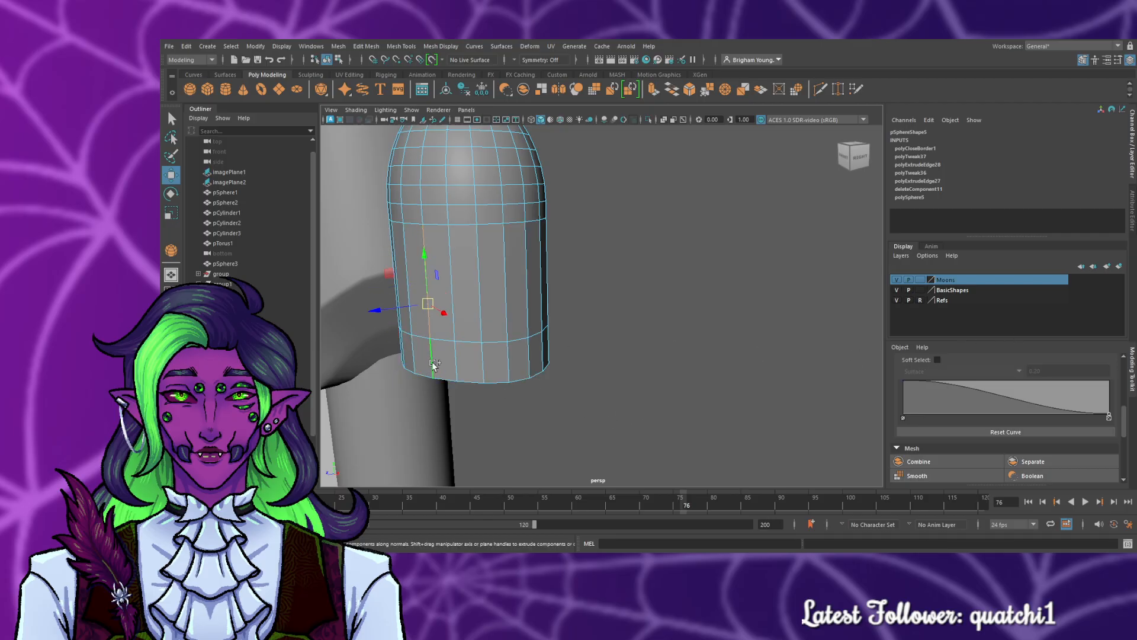
pyautogui.moveTo(391, 308); pyautogui.dragTo(389, 312)
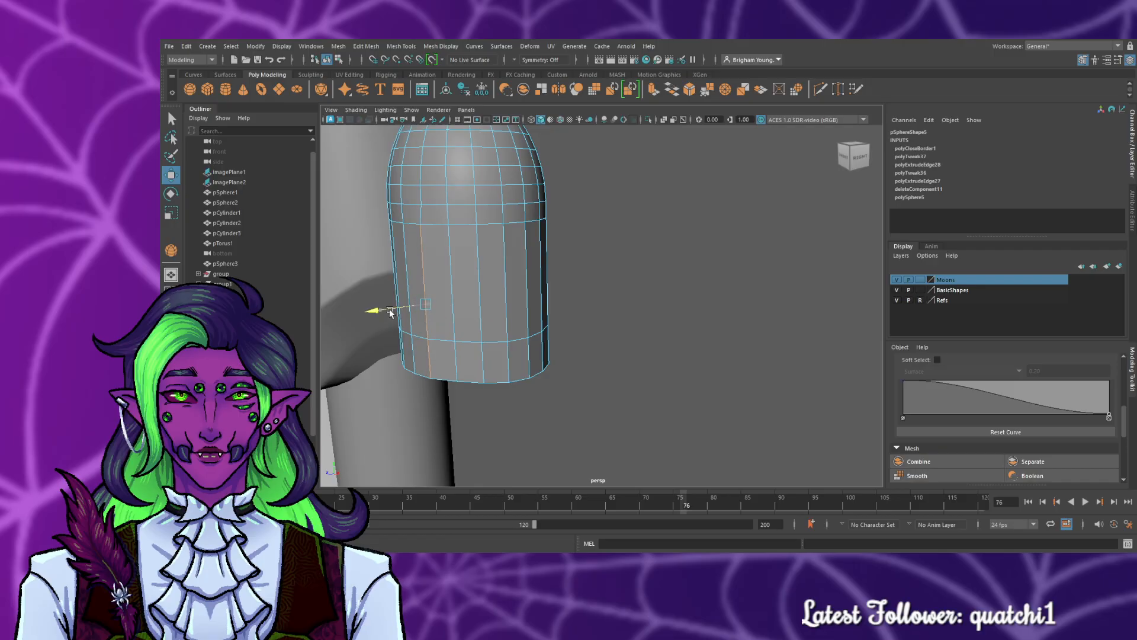
pyautogui.press('r')
pyautogui.press('e')
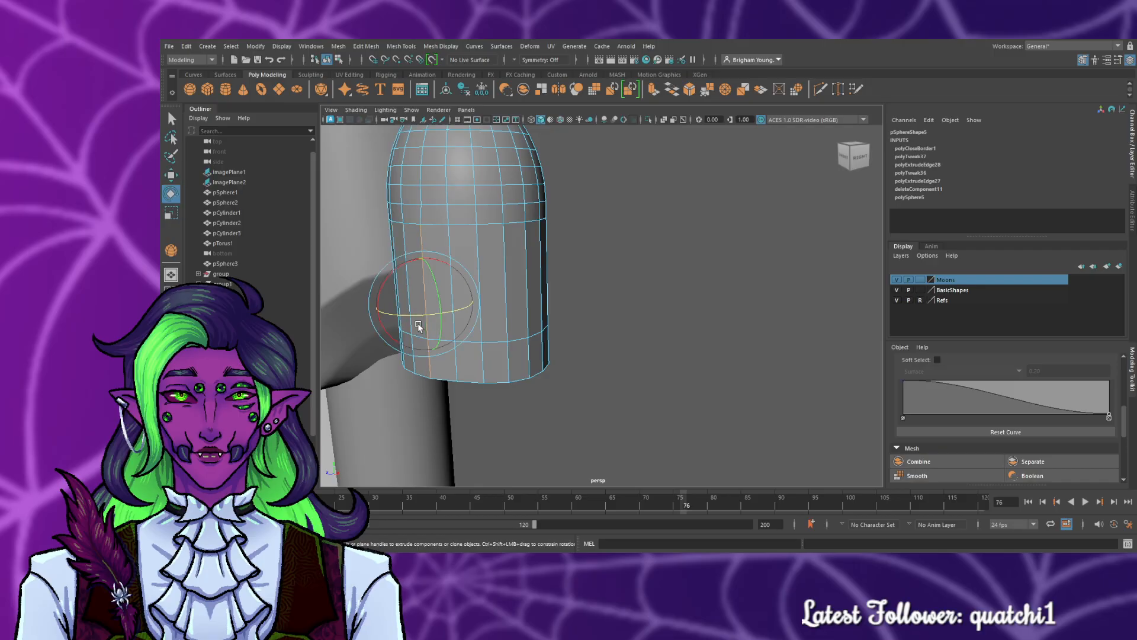
pyautogui.moveTo(387, 293); pyautogui.dragTo(382, 290)
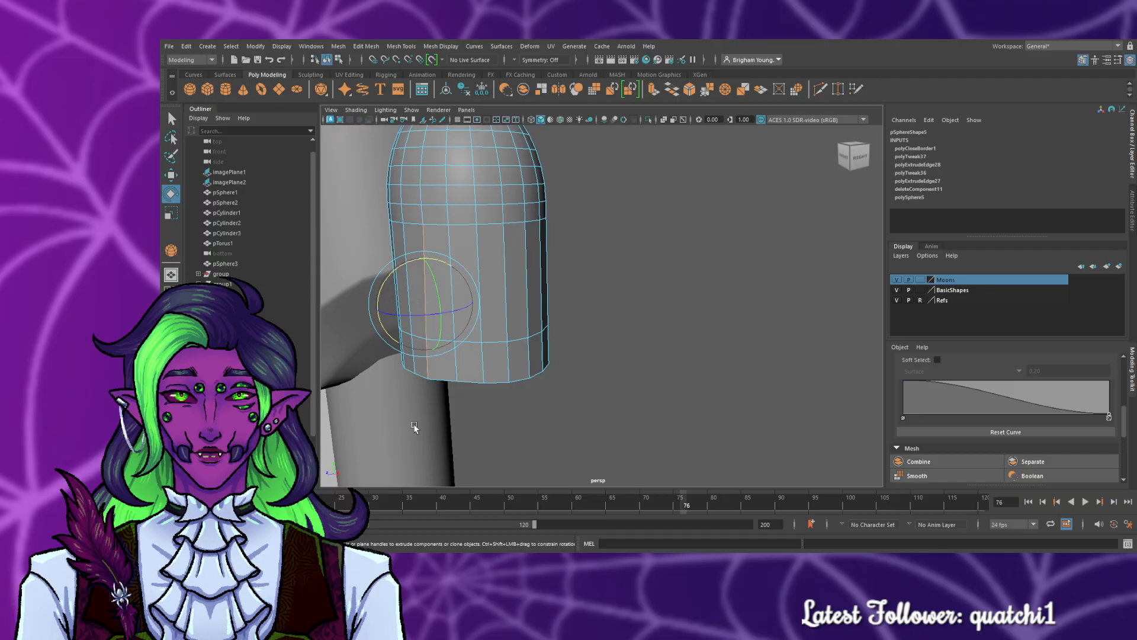
pyautogui.keyDown('alt'); pyautogui.moveTo(414, 424); pyautogui.dragTo(478, 432); pyautogui.keyUp('alt')
pyautogui.press('w')
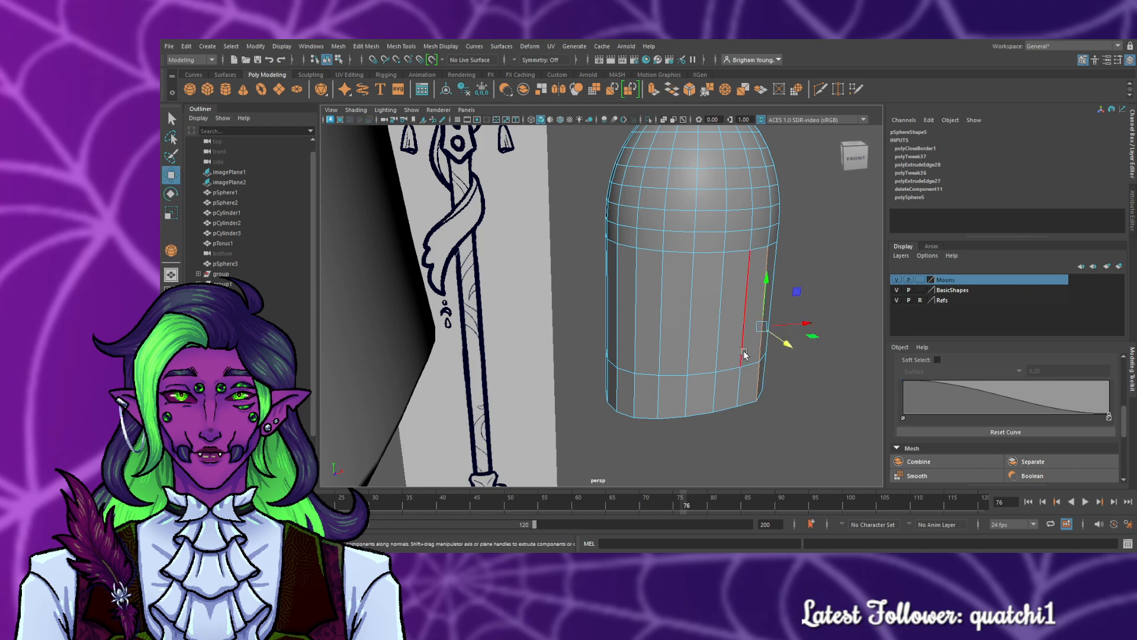
pyautogui.moveTo(786, 344); pyautogui.dragTo(786, 345)
# - Select the two stacked vertical edges at the opposite front side, shift them slightly along negative X and rotate them slightly
pyautogui.click(619, 355)
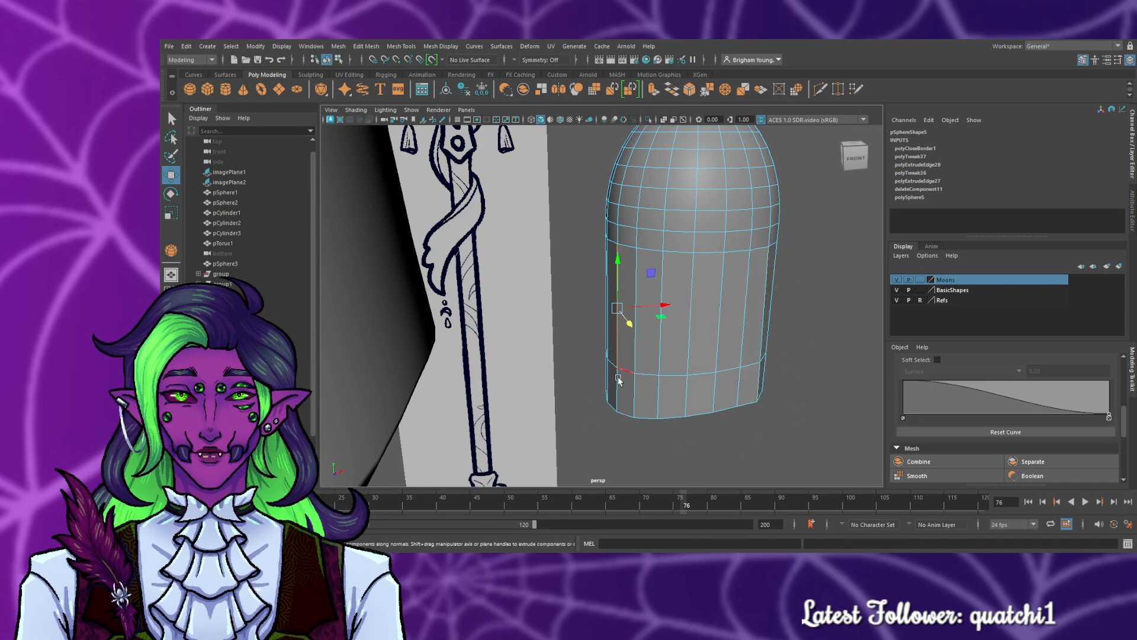
pyautogui.keyDown('shift'); pyautogui.click(616, 387); pyautogui.keyUp('shift')
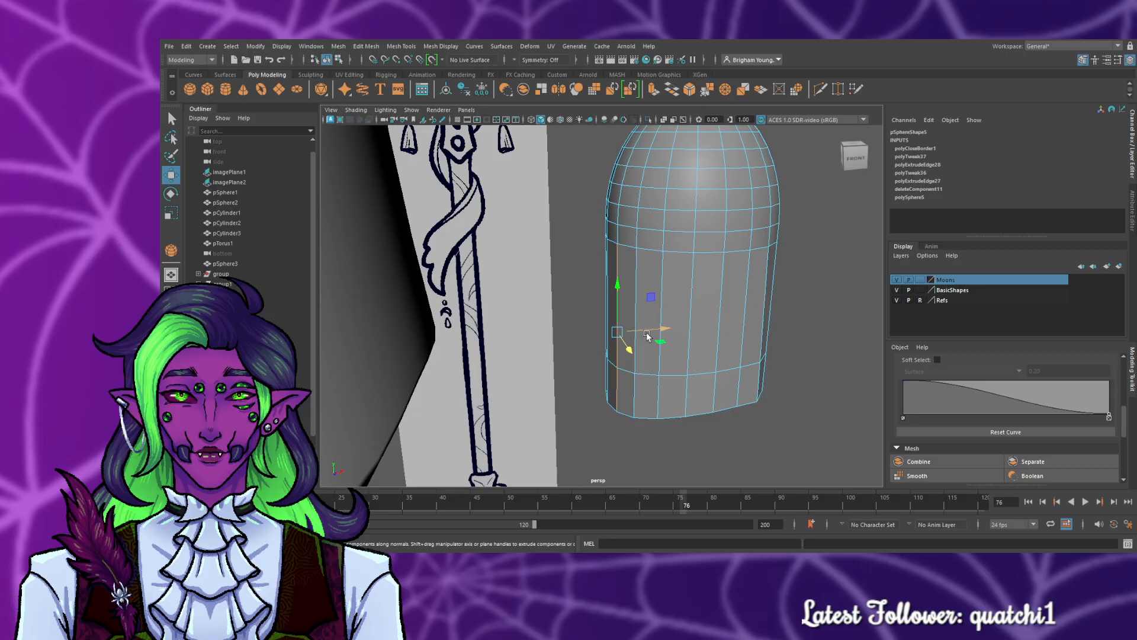
pyautogui.moveTo(647, 333); pyautogui.dragTo(643, 332)
pyautogui.press('e')
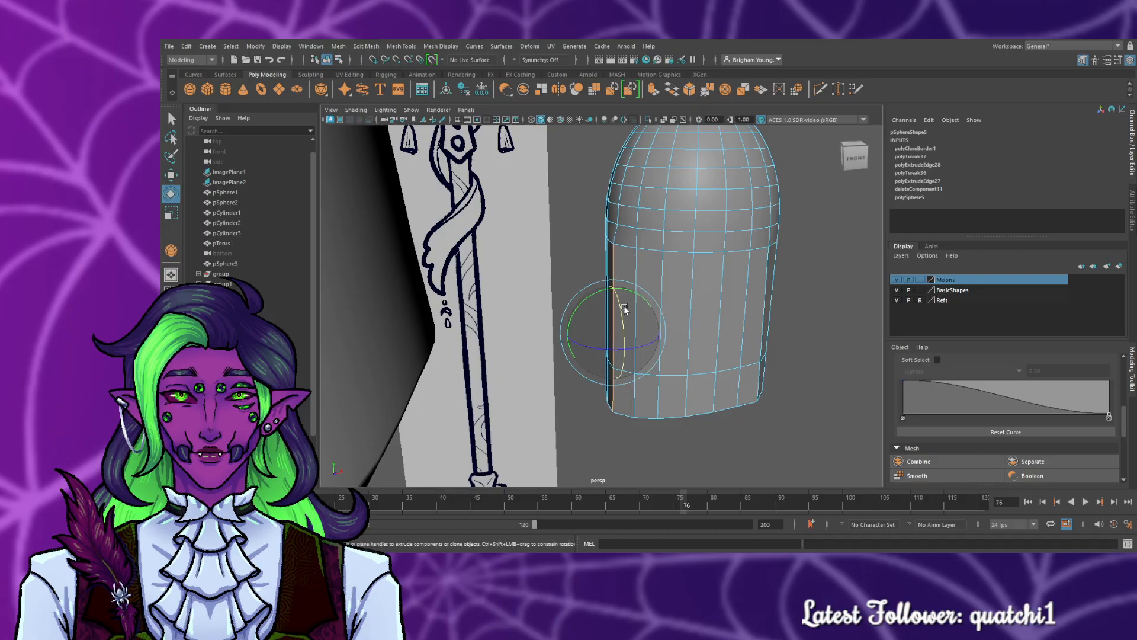
pyautogui.moveTo(603, 292); pyautogui.dragTo(605, 294)
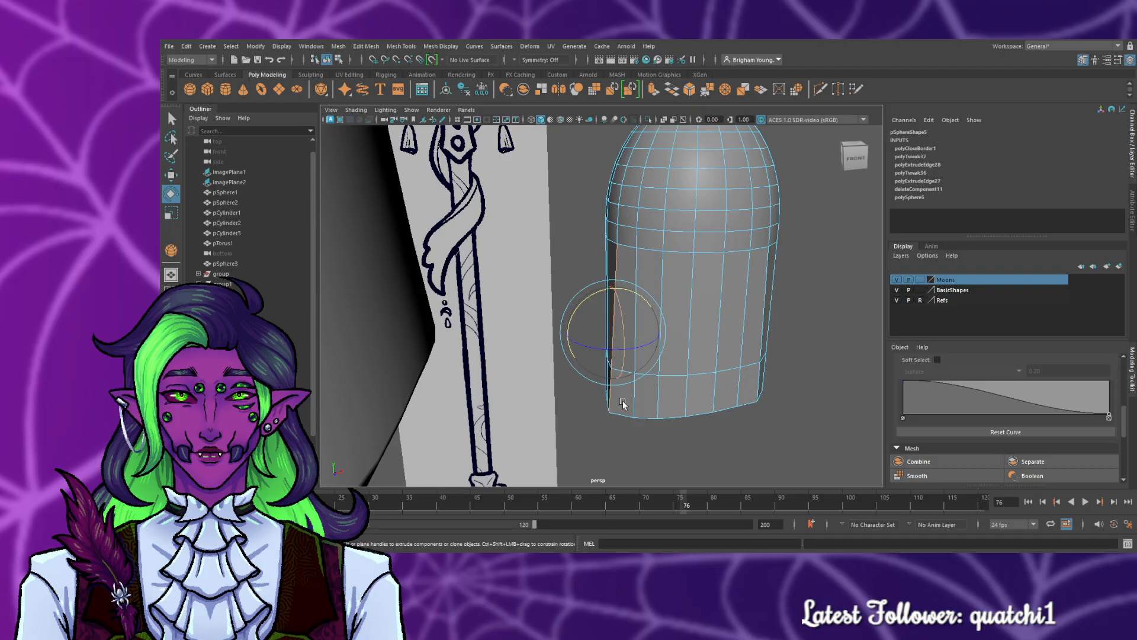
pyautogui.click(716, 453)
# - Select a vertical edge line on the tassel's back side and push it slightly inward along Z
pyautogui.keyDown('alt'); pyautogui.moveTo(716, 453); pyautogui.dragTo(567, 445); pyautogui.keyUp('alt')
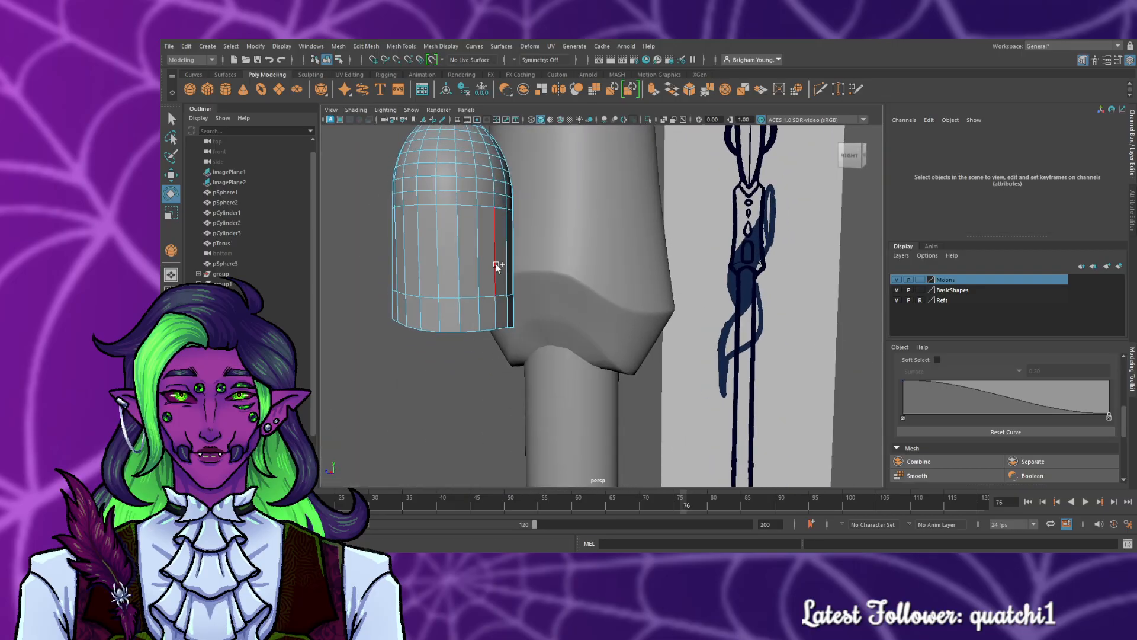
pyautogui.click(497, 266)
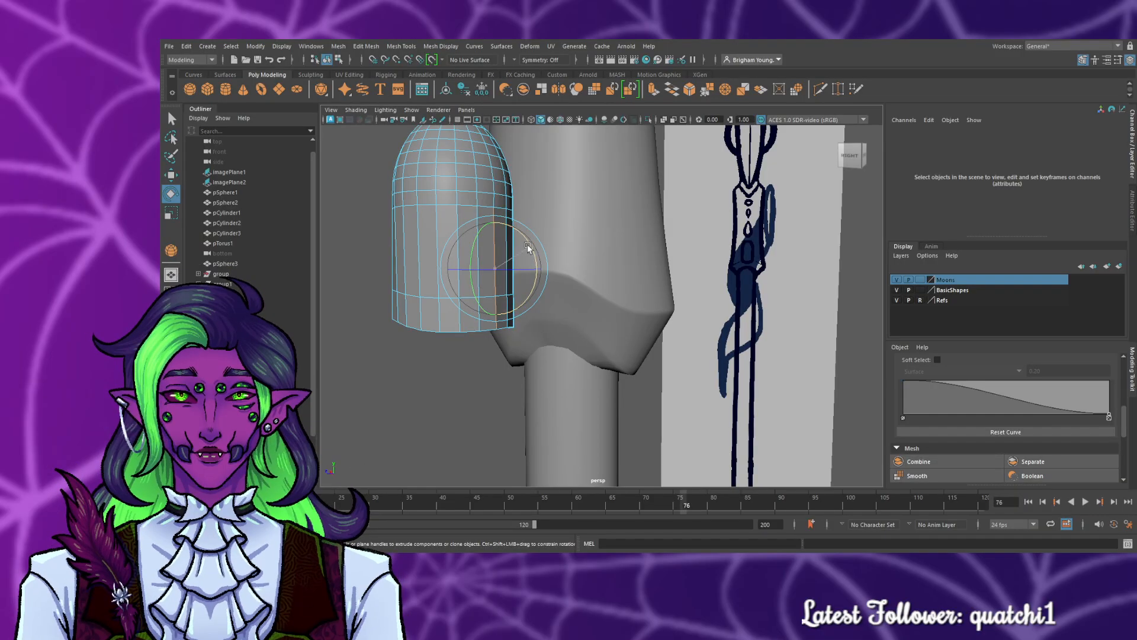
pyautogui.press('w')
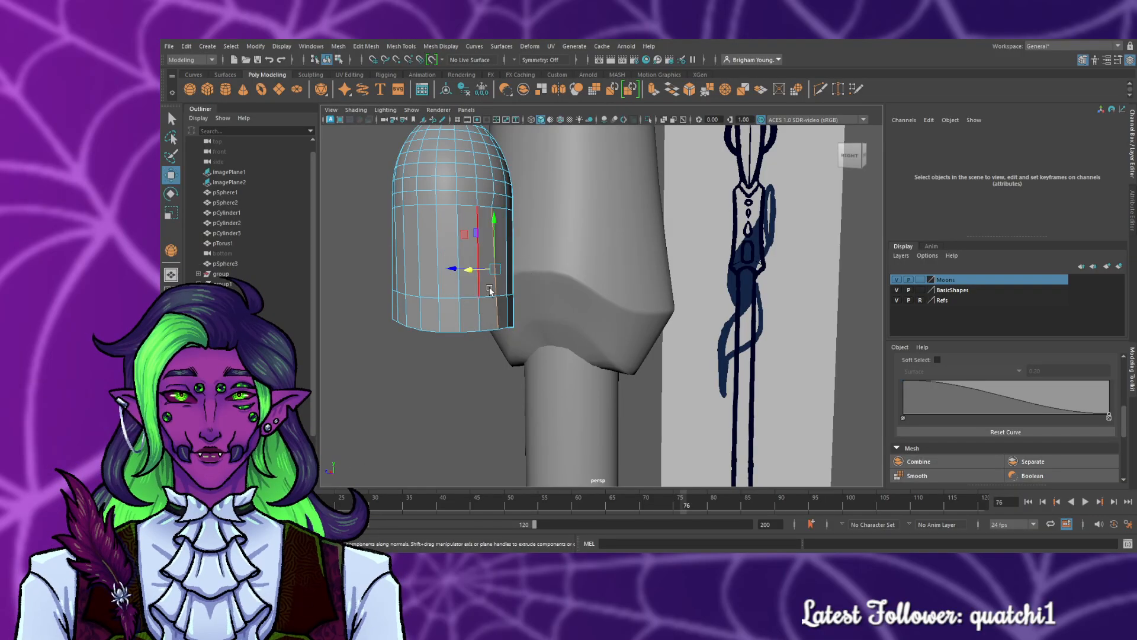
pyautogui.keyDown('alt'); pyautogui.moveTo(497, 370); pyautogui.dragTo(518, 399); pyautogui.keyUp('alt')
pyautogui.scroll(3, 518, 399)
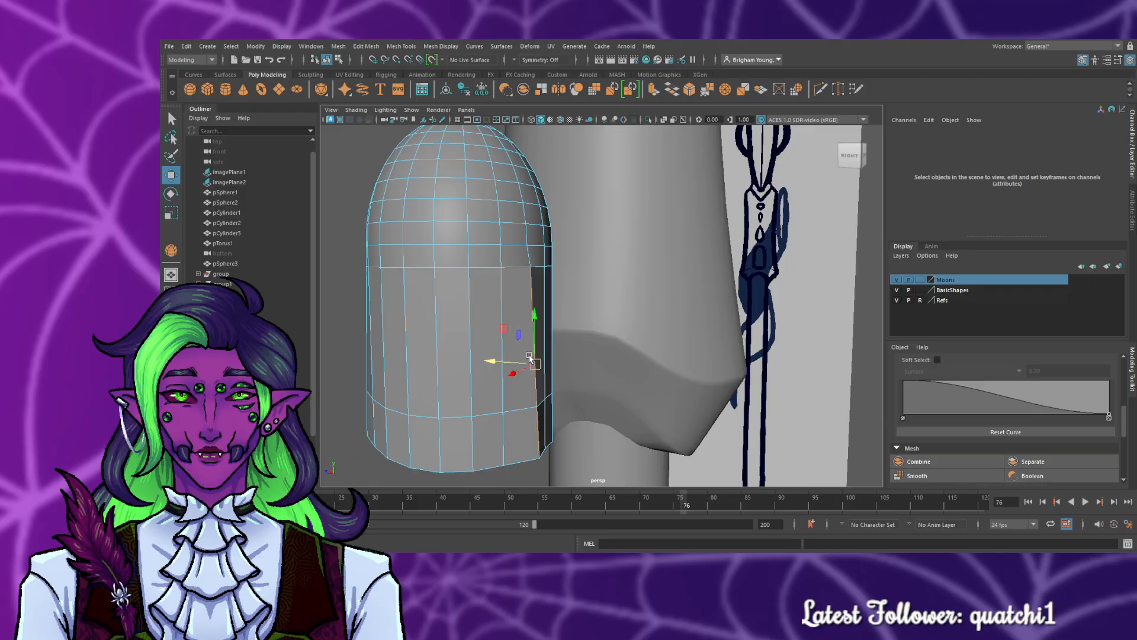
pyautogui.moveTo(513, 366); pyautogui.dragTo(510, 365)
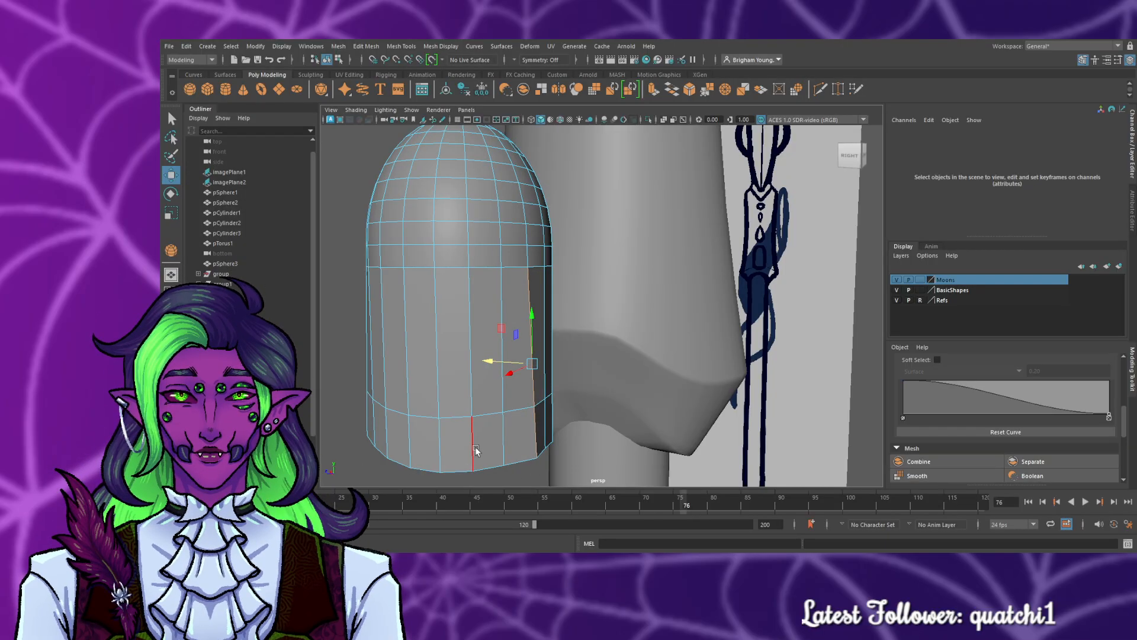
# - Select the lower vertical edge line near the tassel's front on the outer side, push it inward along X and tilt it to form a crease
pyautogui.click(410, 439)
pyautogui.keyDown('shift'); pyautogui.click(406, 360); pyautogui.keyUp('shift')
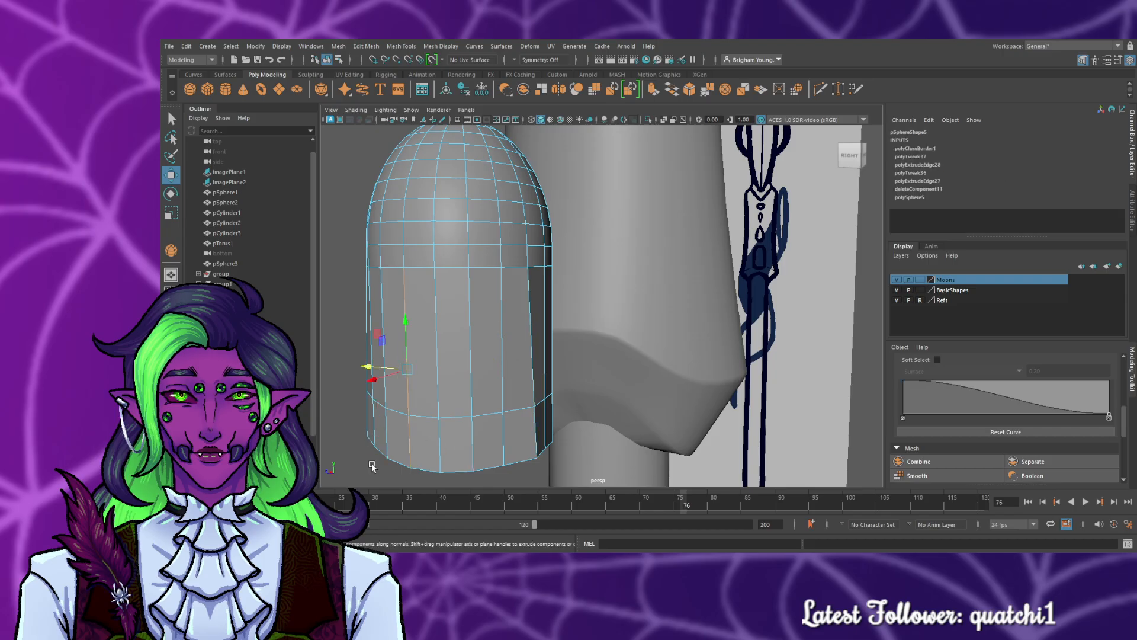
pyautogui.moveTo(376, 385); pyautogui.dragTo(383, 383)
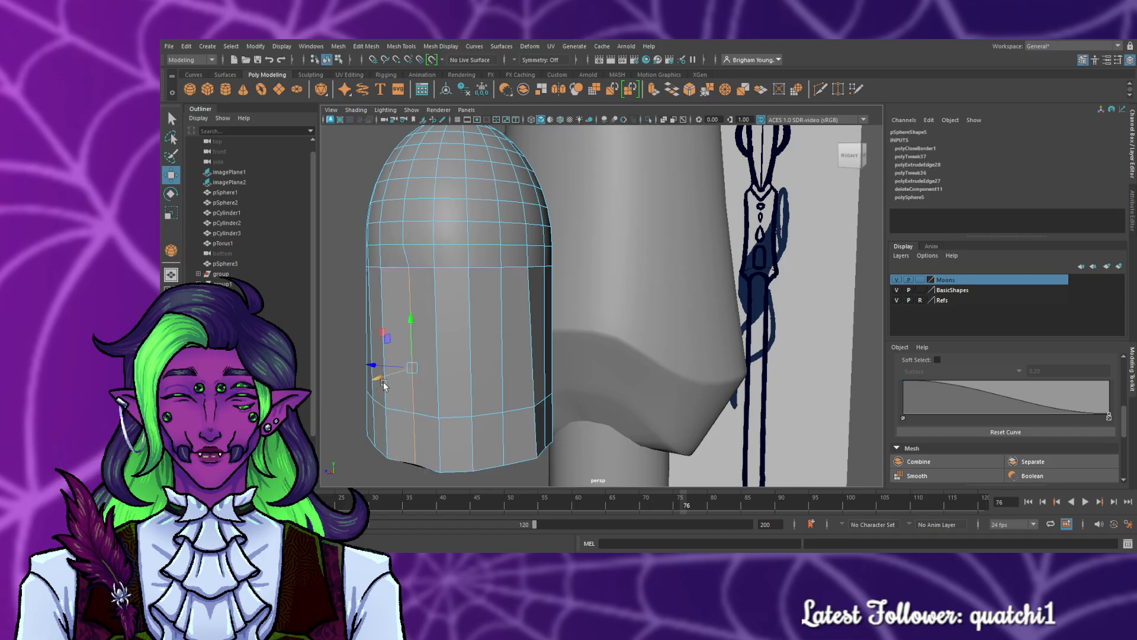
pyautogui.press('e')
pyautogui.moveTo(385, 375); pyautogui.dragTo(378, 377)
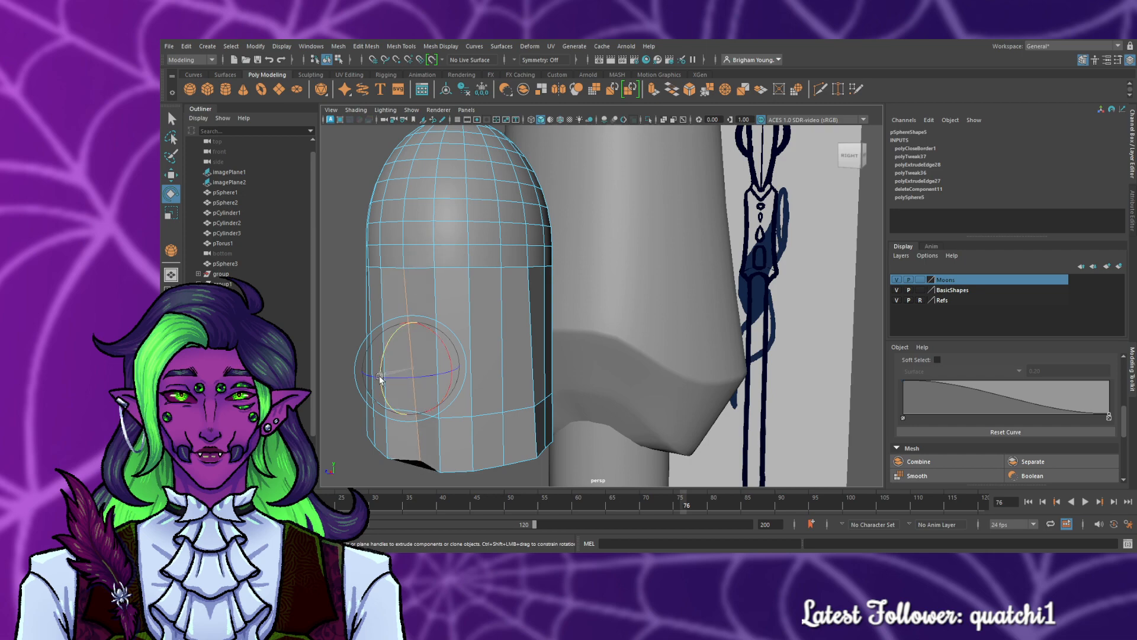
pyautogui.press('w')
pyautogui.moveTo(385, 379); pyautogui.dragTo(384, 381)
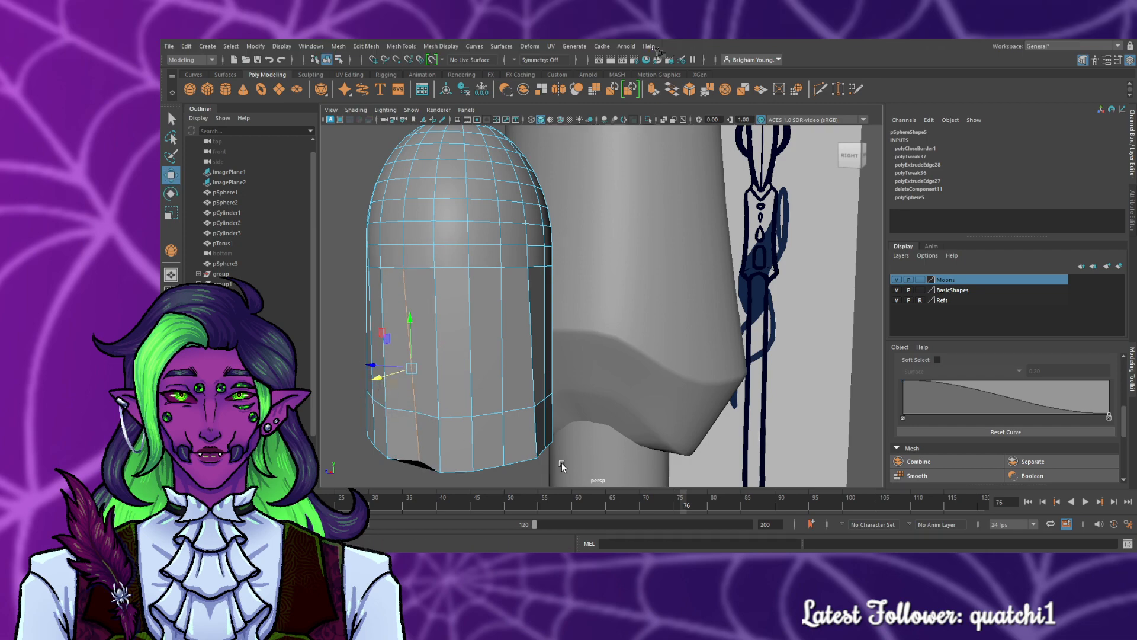
pyautogui.keyDown('alt'); pyautogui.moveTo(562, 466); pyautogui.dragTo(680, 426); pyautogui.keyUp('alt')
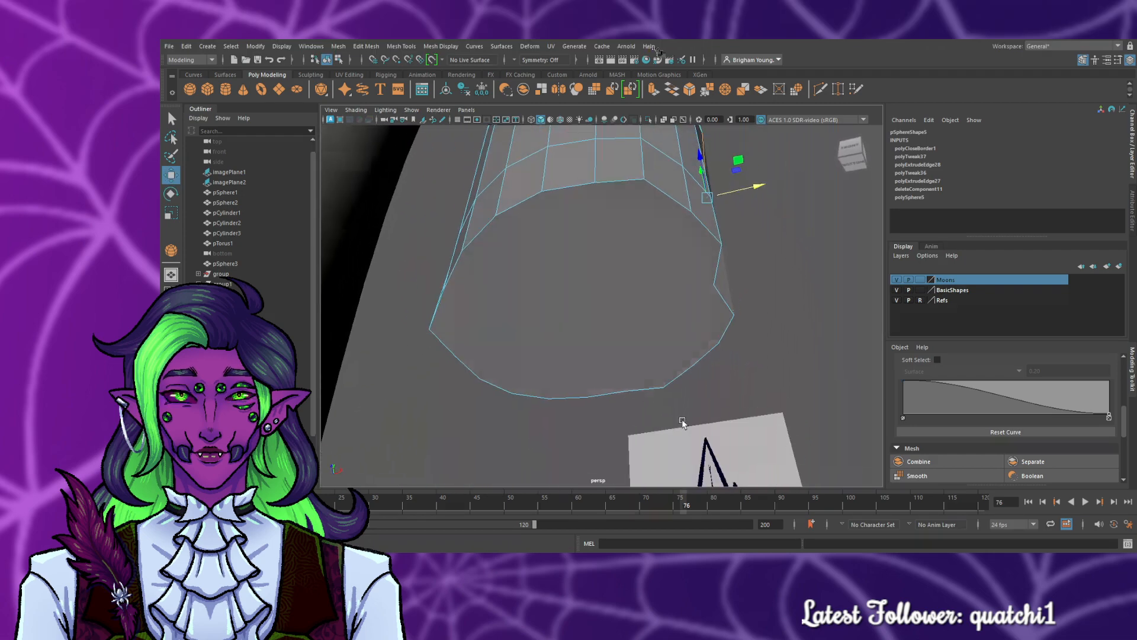
# - Nudge two vertices on opposite sides of the tassel's bottom rim, the first slightly along Z and the second slightly along X
pyautogui.press('F9')
pyautogui.click(542, 196)
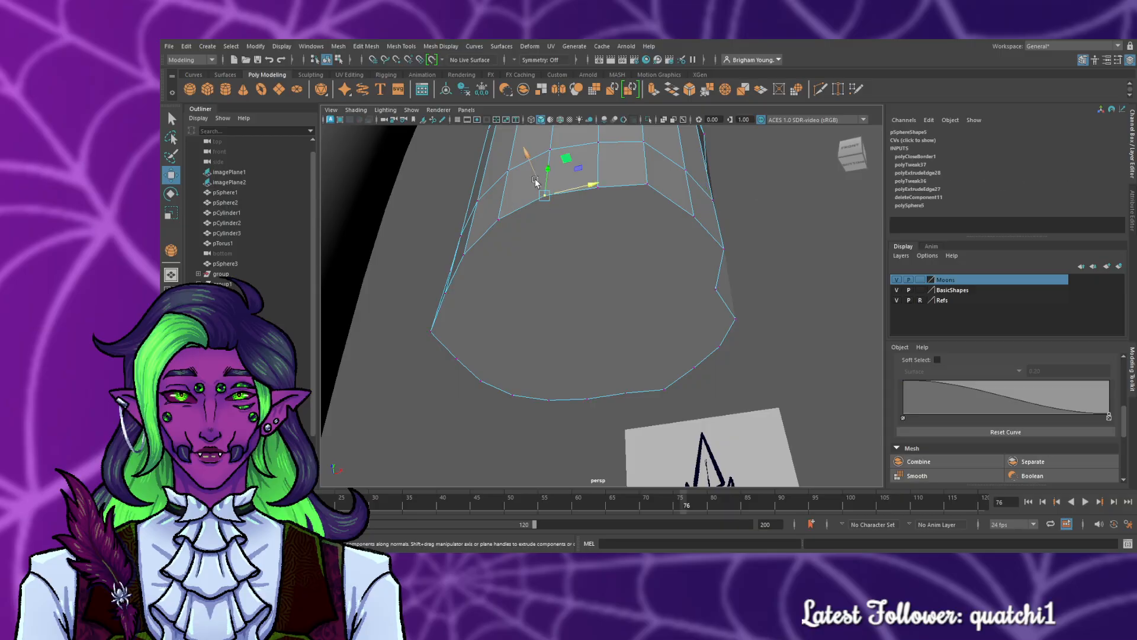
pyautogui.moveTo(535, 180); pyautogui.dragTo(539, 188)
pyautogui.click(511, 394)
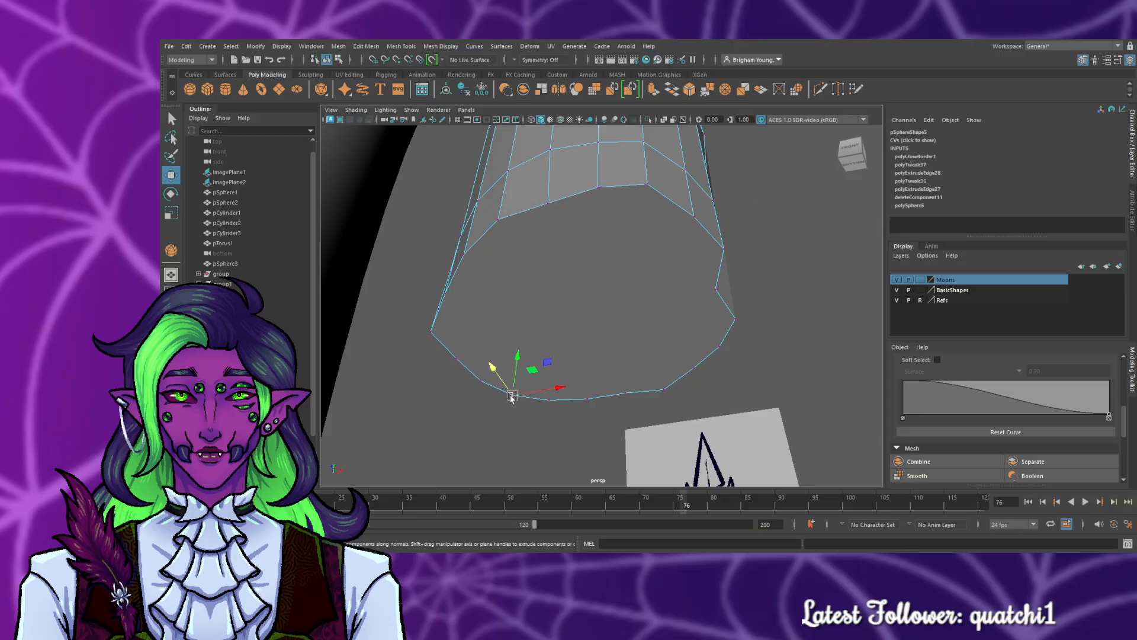
pyautogui.moveTo(530, 394); pyautogui.dragTo(533, 388)
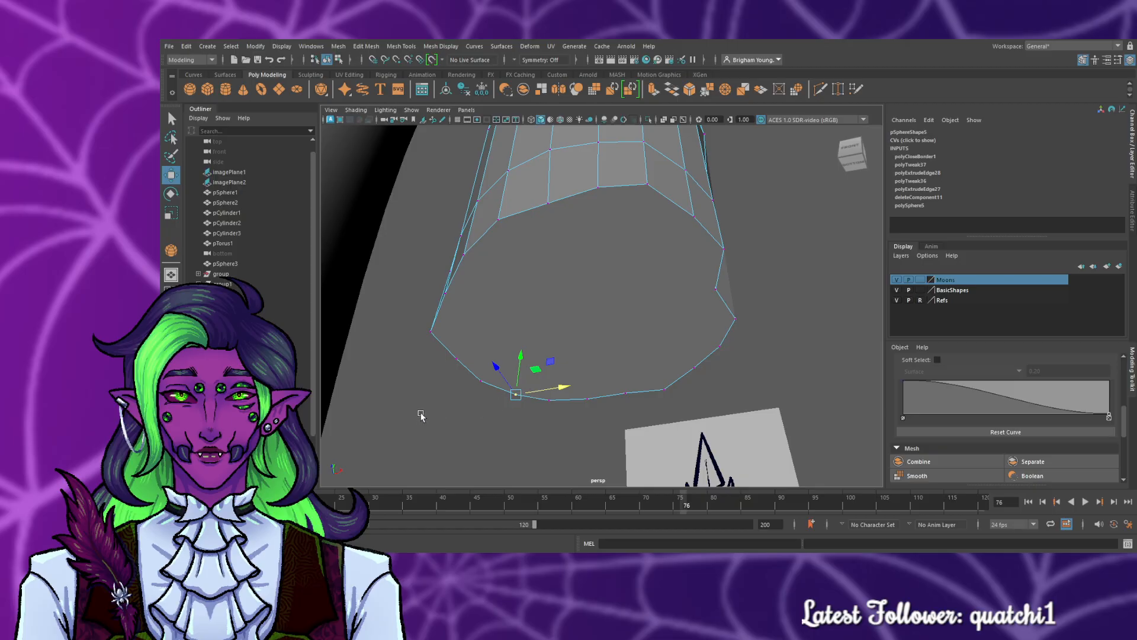
# - Use Multi-Cut to connect opposite rim vertices across the tassel's bottom face with a row of lengthwise edges
pyautogui.keyDown('alt'); pyautogui.moveTo(421, 414); pyautogui.dragTo(472, 401); pyautogui.keyUp('alt')
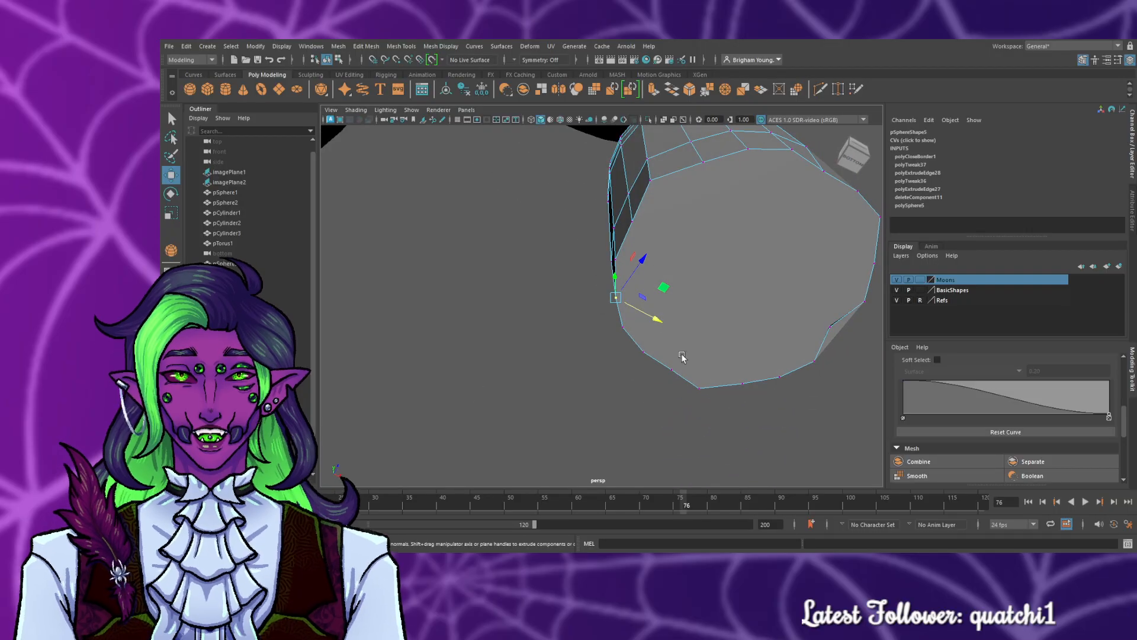
pyautogui.keyDown('alt'); pyautogui.moveTo(682, 356); pyautogui.dragTo(623, 354); pyautogui.keyUp('alt')
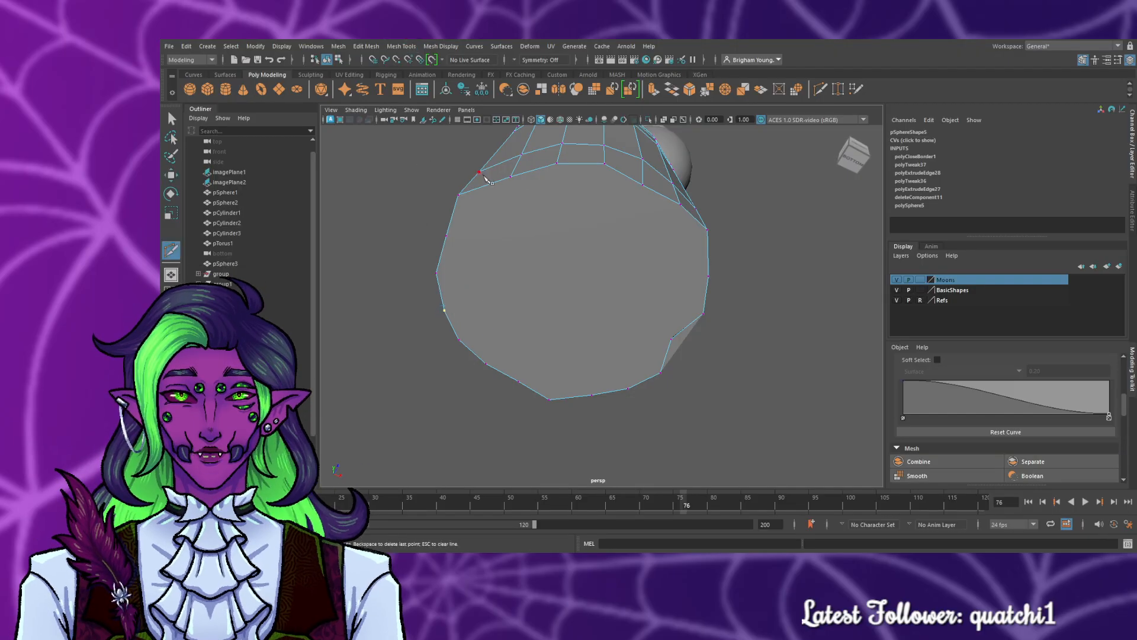
pyautogui.click(557, 164)
pyautogui.click(550, 401)
pyautogui.press('Return')
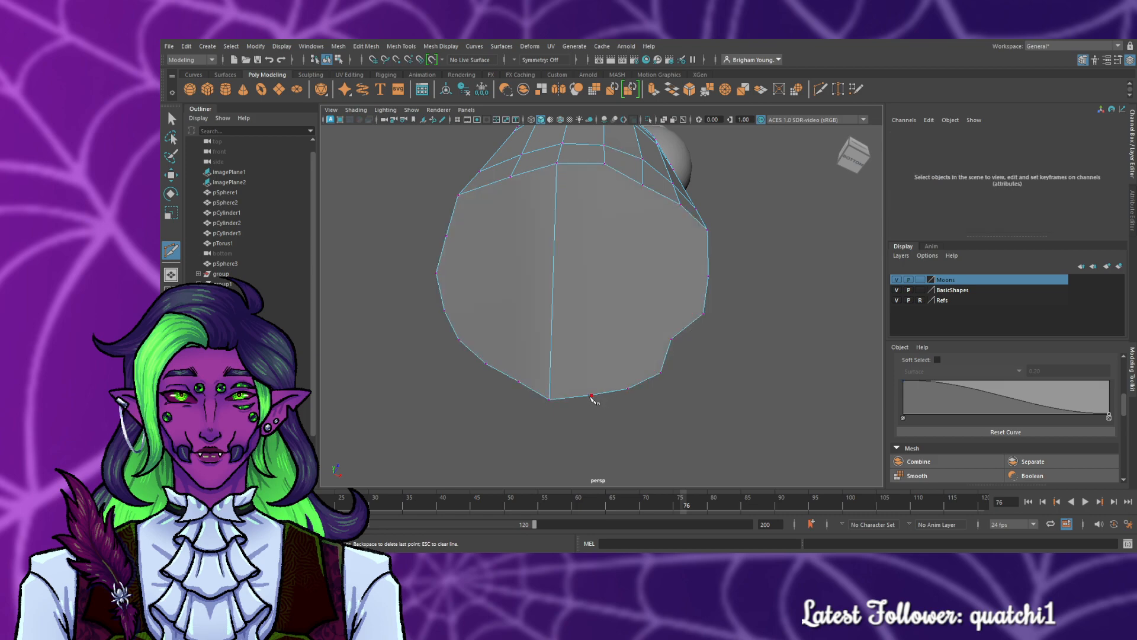
pyautogui.click(605, 164)
pyautogui.press('Return')
pyautogui.click(642, 185)
pyautogui.click(690, 216)
pyautogui.press('Return')
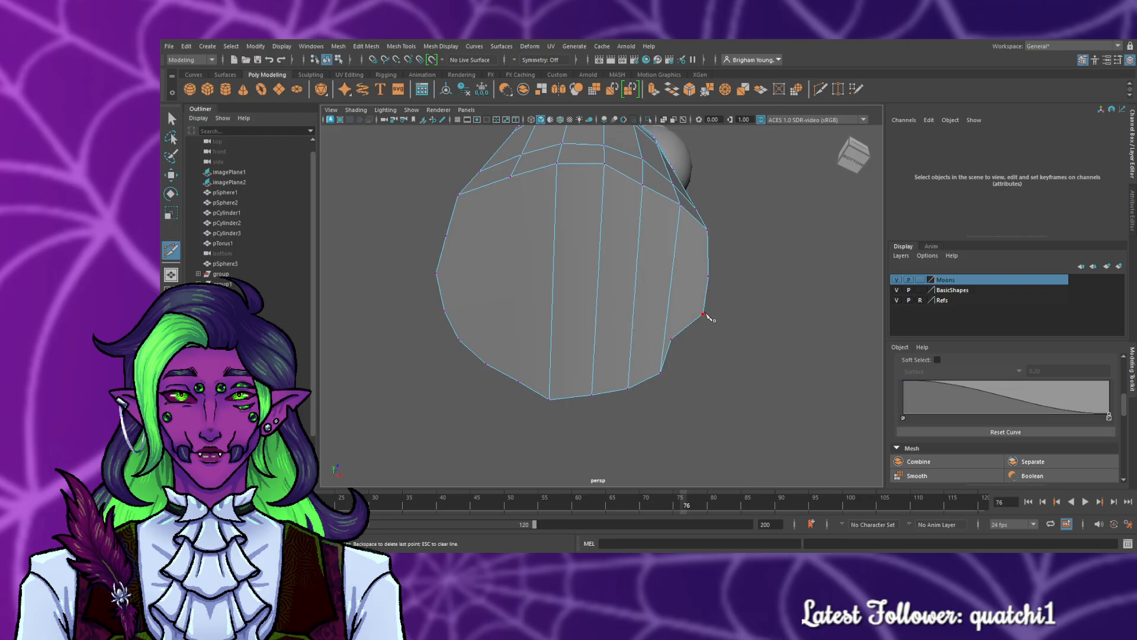
# - Cut crosswise edges between the remaining opposite rim vertices and finish the lengthwise cuts to divide the bottom face into a grid
pyautogui.click(708, 230)
pyautogui.click(671, 338)
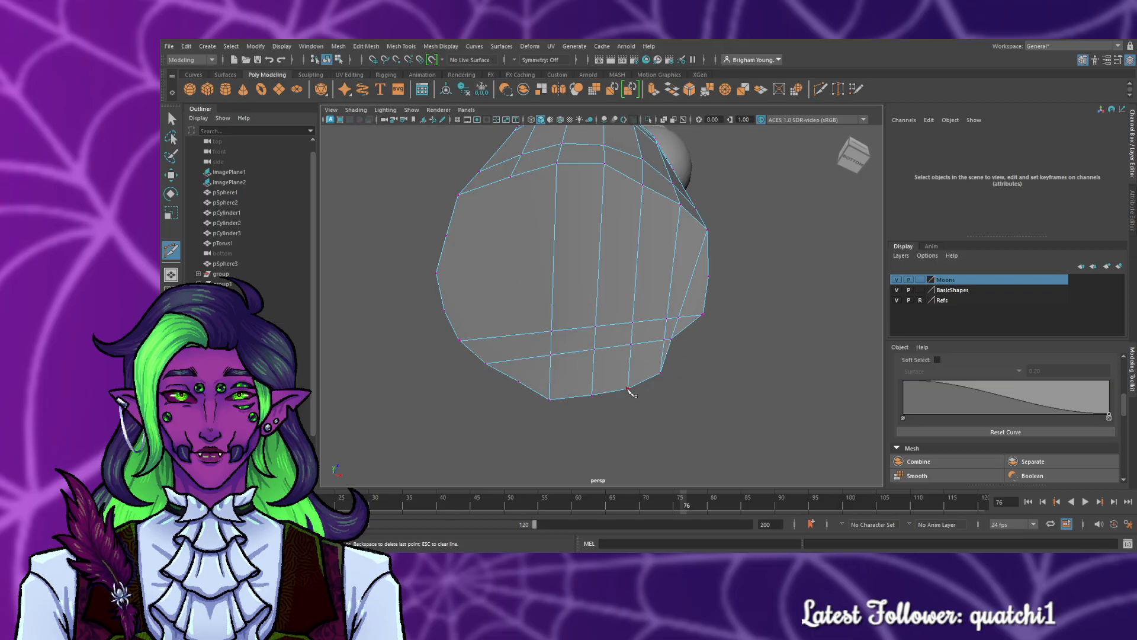
pyautogui.click(519, 382)
pyautogui.click(445, 311)
pyautogui.click(709, 276)
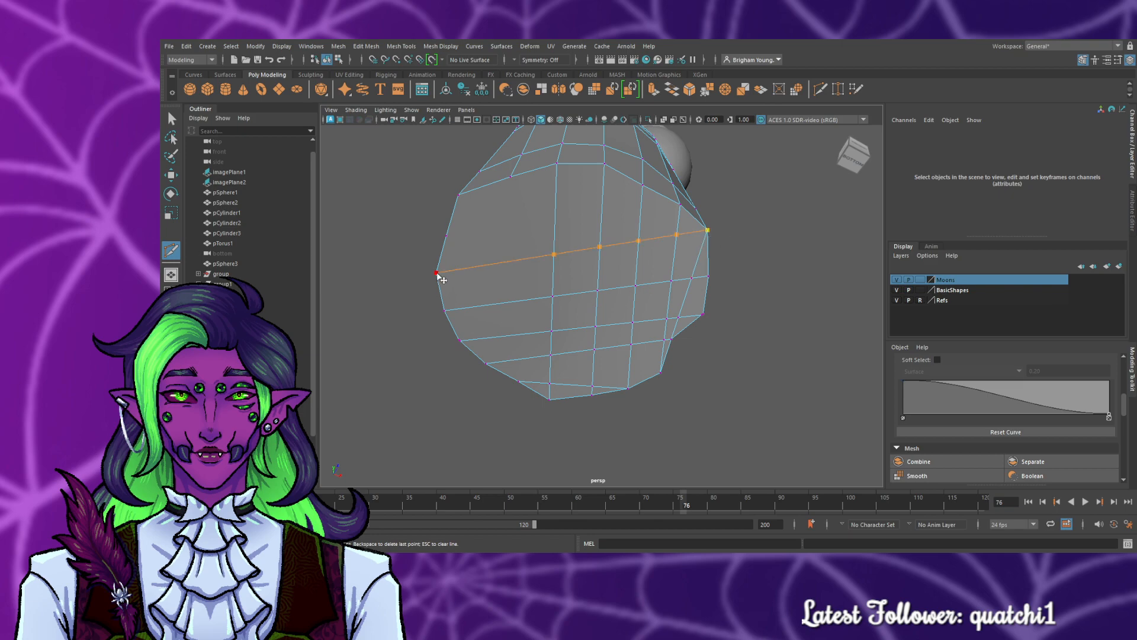
pyautogui.press('Return')
pyautogui.click(506, 207)
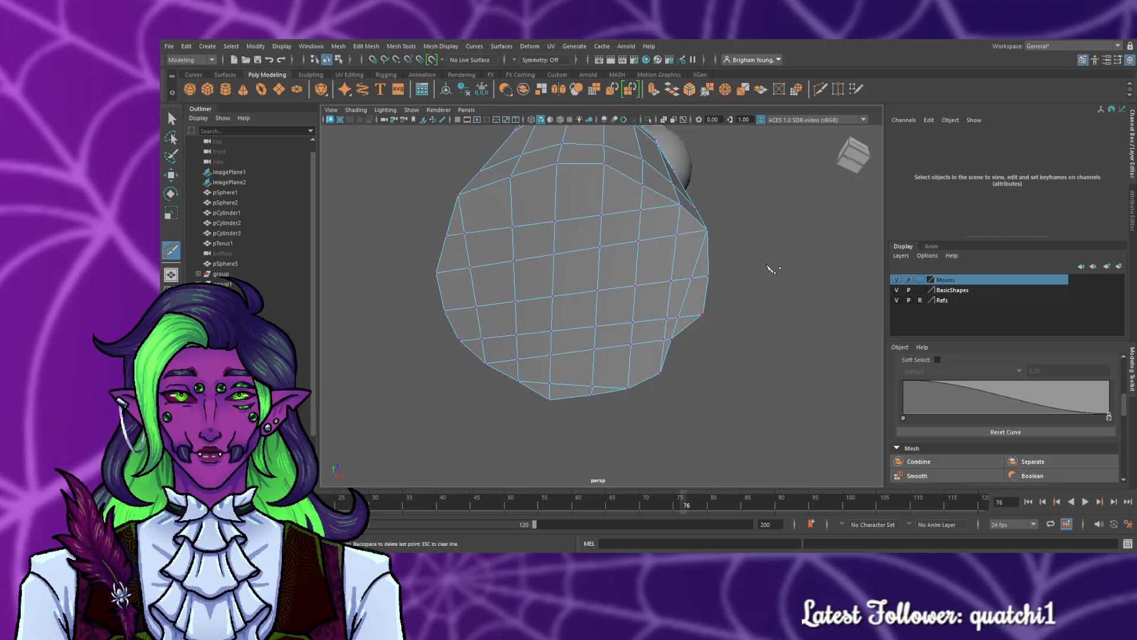
# - Raise and lower individual vertices inside the tassel's bottom cap along Y, and shift one near the rim along Z
pyautogui.scroll(3, 772, 268)
pyautogui.scroll(-7, 774, 269)
pyautogui.scroll(4, 772, 270)
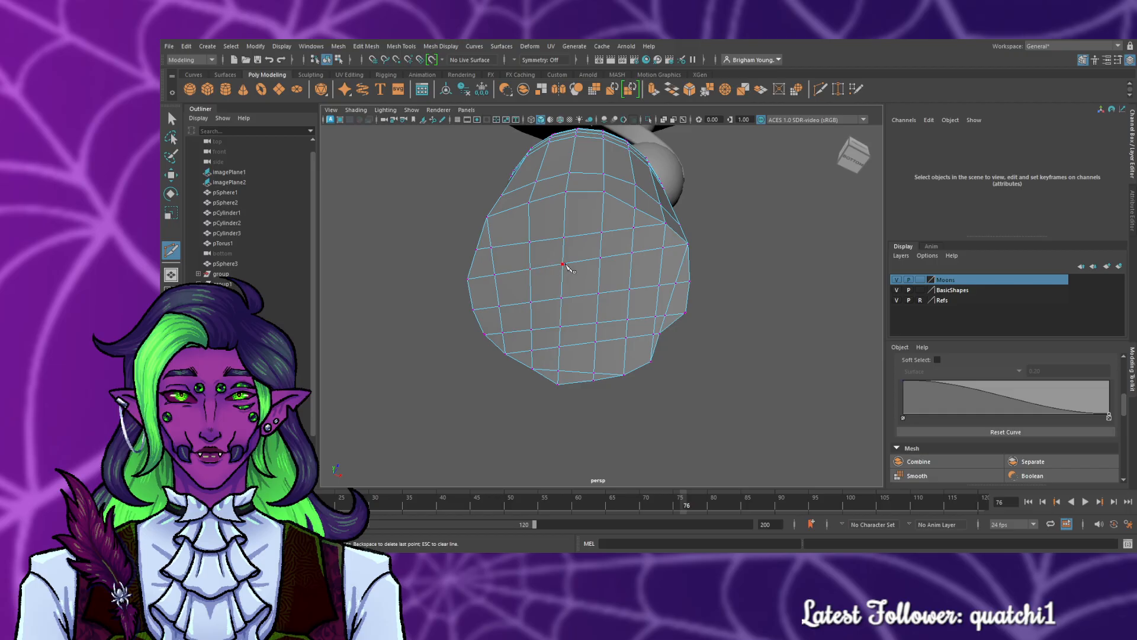
pyautogui.click(172, 118)
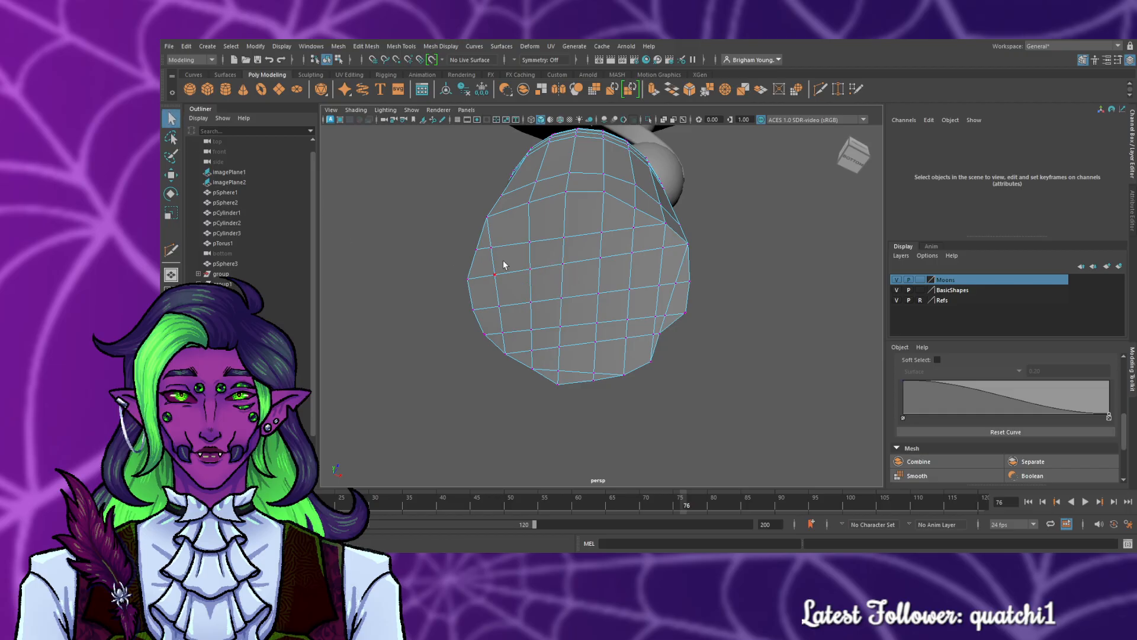
pyautogui.click(563, 265)
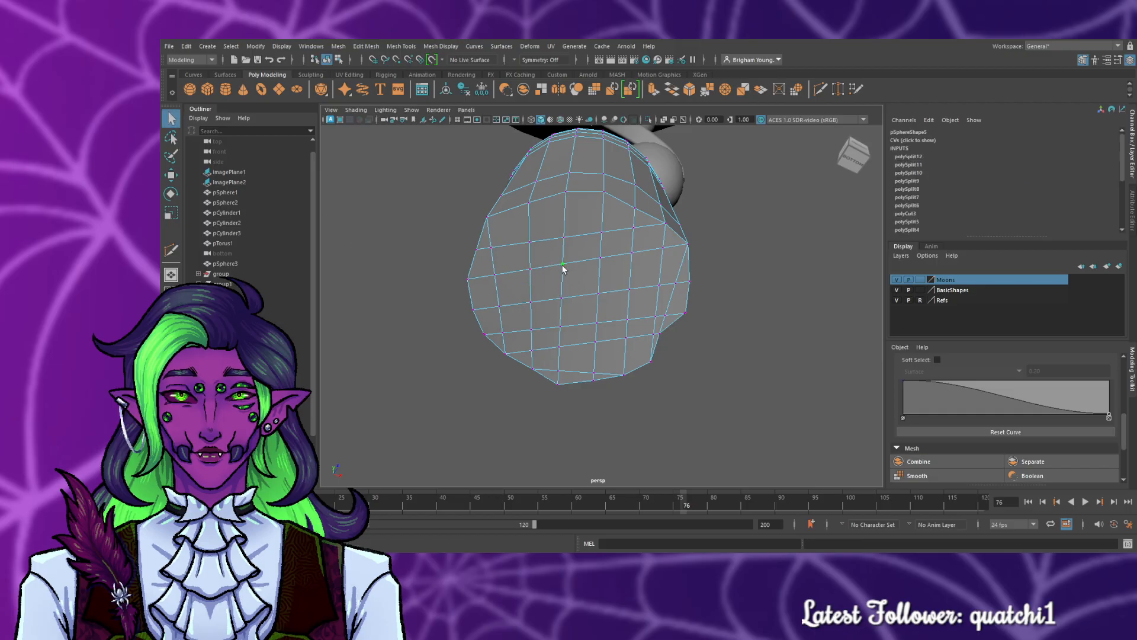
pyautogui.moveTo(588, 349)
pyautogui.keyDown('alt'); pyautogui.mouseDown()
pyautogui.moveTo(588, 377)
pyautogui.moveTo(575, 363)
pyautogui.mouseUp(); pyautogui.keyUp('alt')
pyautogui.press('w')
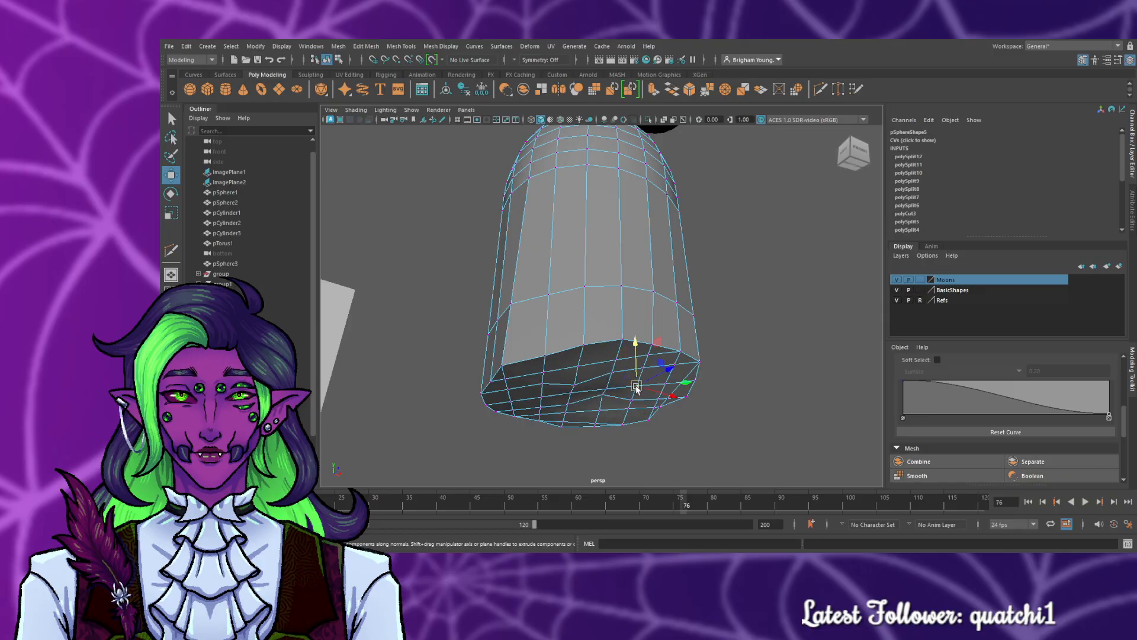
pyautogui.click(637, 393)
pyautogui.moveTo(638, 382); pyautogui.dragTo(640, 375)
pyautogui.click(510, 400)
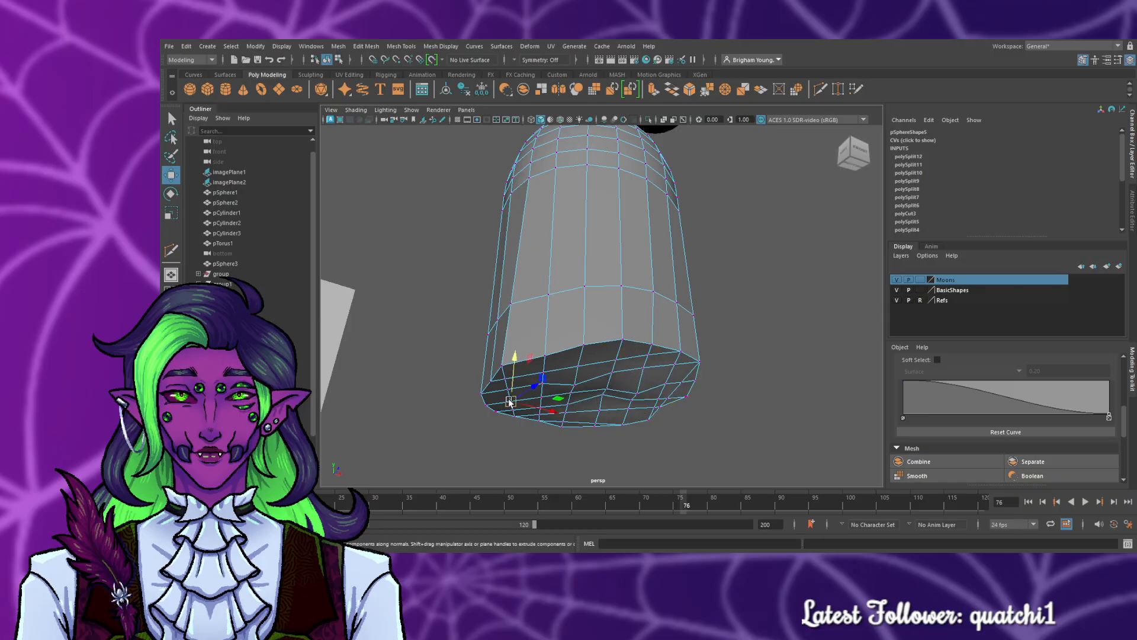
pyautogui.moveTo(517, 384); pyautogui.dragTo(519, 404)
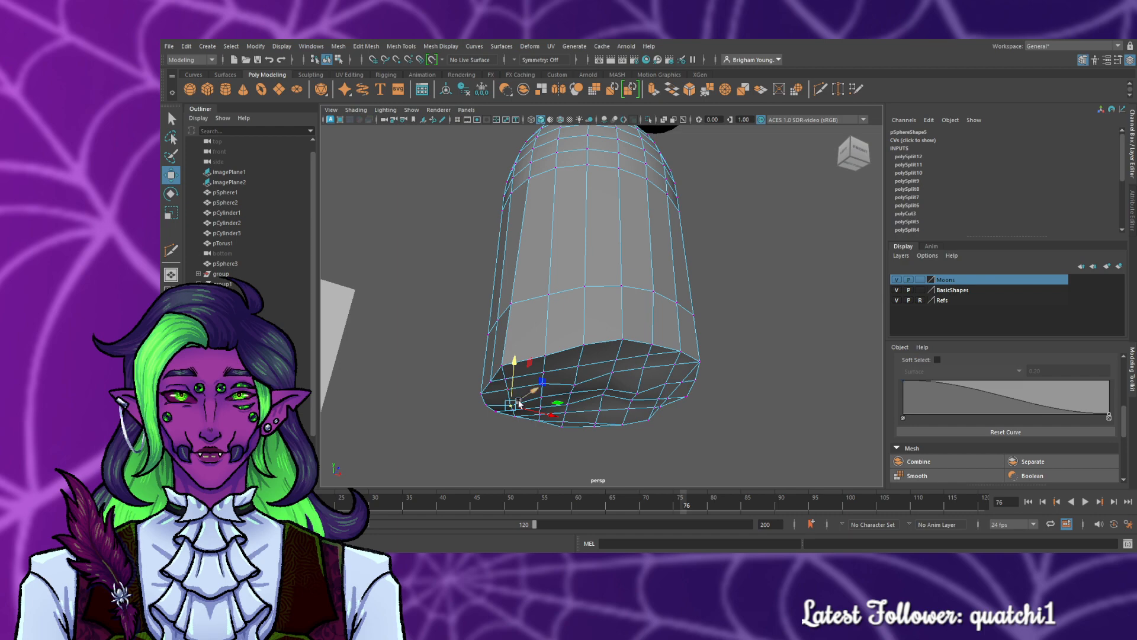
pyautogui.keyDown('alt'); pyautogui.moveTo(644, 469); pyautogui.dragTo(558, 496); pyautogui.keyUp('alt')
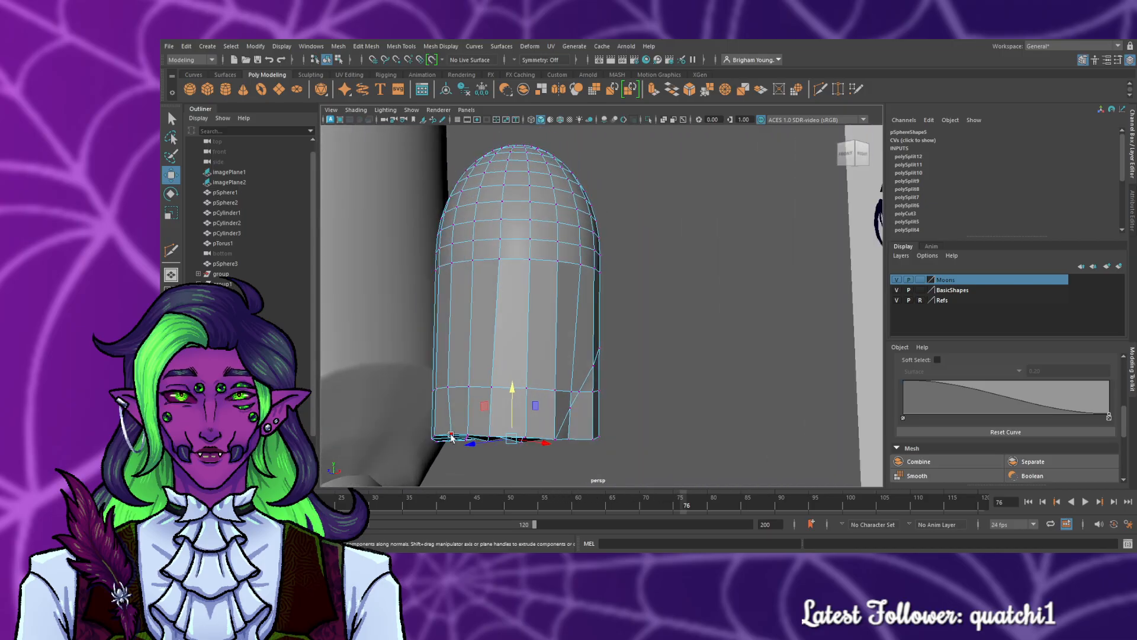
pyautogui.moveTo(451, 437); pyautogui.dragTo(418, 442)
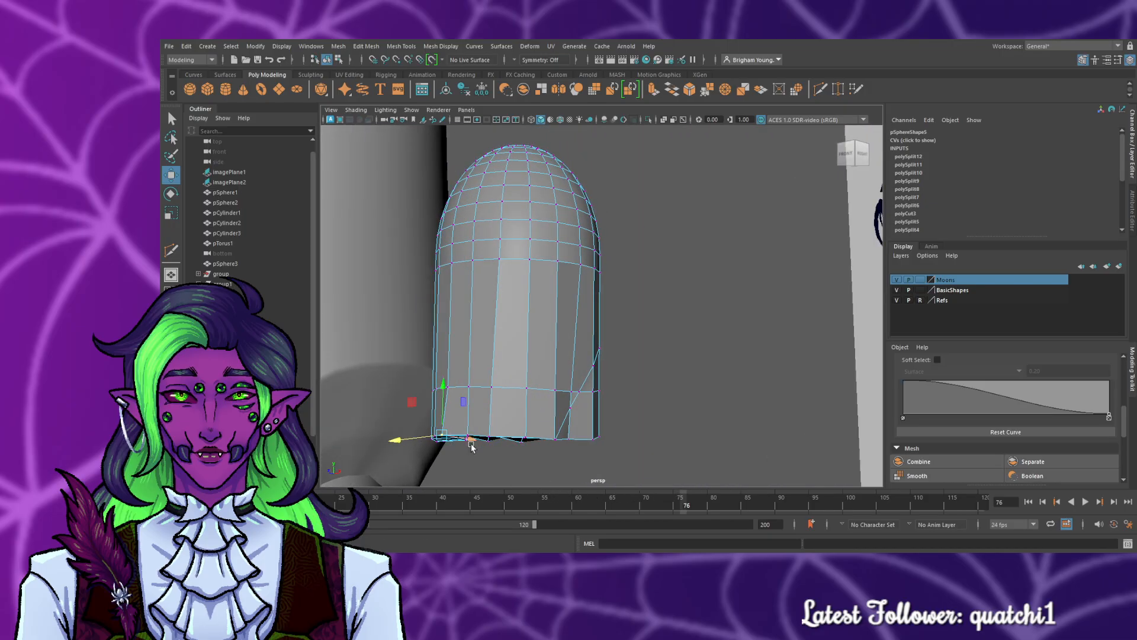
# - Delete the stray diagonal edge segments crossing the vertical faces on the tassel's right-view side
pyautogui.keyDown('alt'); pyautogui.moveTo(565, 462); pyautogui.dragTo(520, 411); pyautogui.keyUp('alt')
pyautogui.moveTo(513, 255); pyautogui.dragTo(526, 231, button='right')
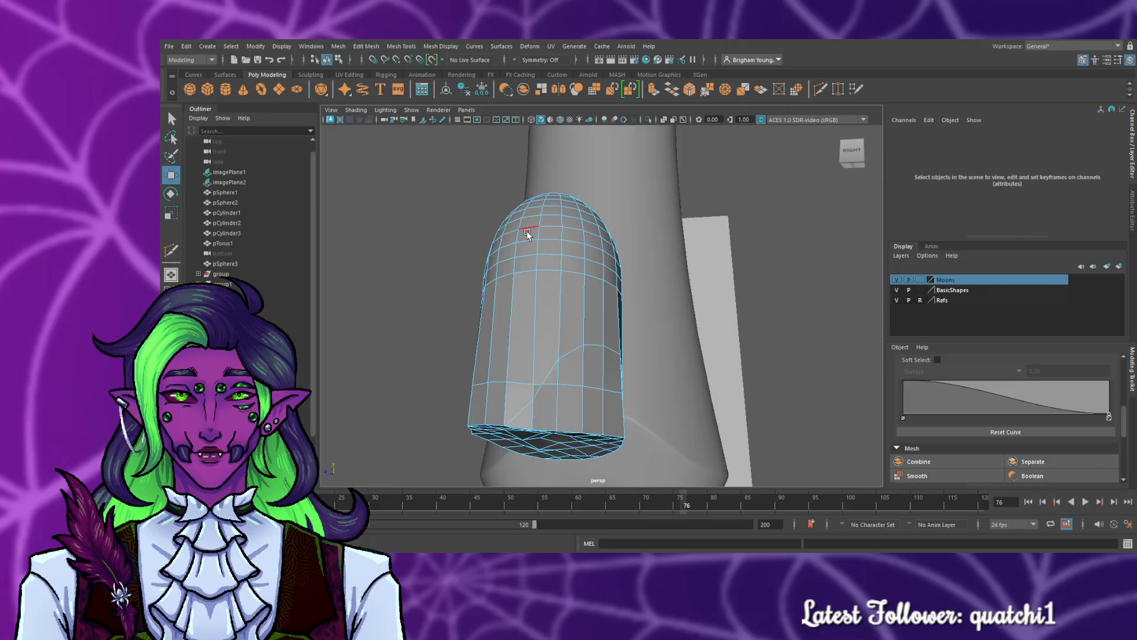
pyautogui.click(521, 410)
pyautogui.press('Delete')
pyautogui.click(539, 392)
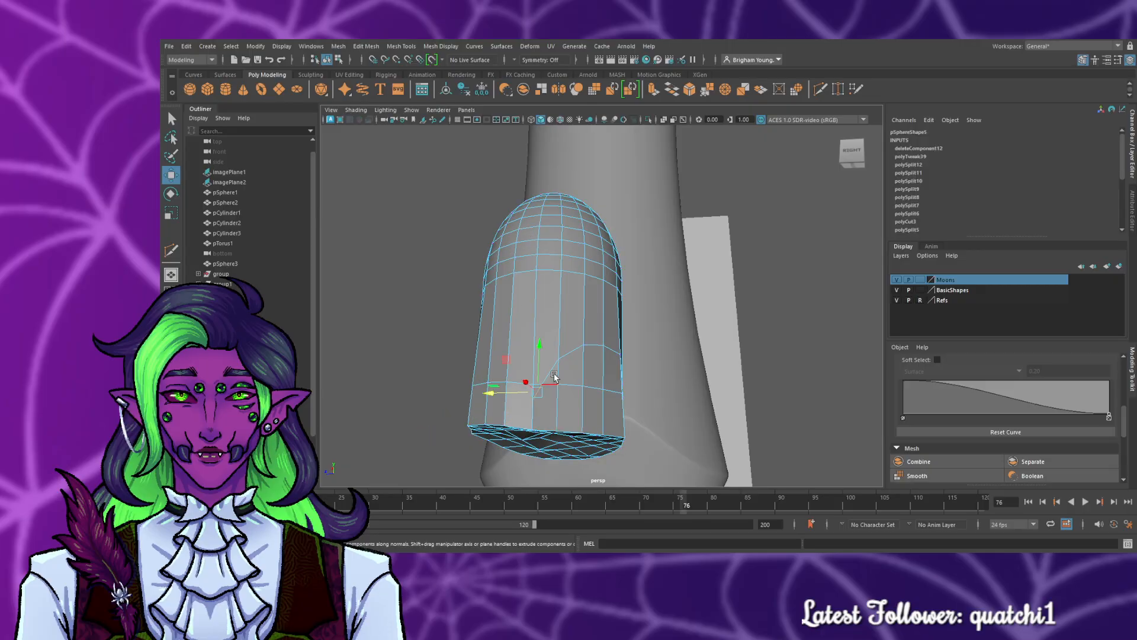
pyautogui.press('Delete')
pyautogui.click(552, 372)
pyautogui.press('Delete')
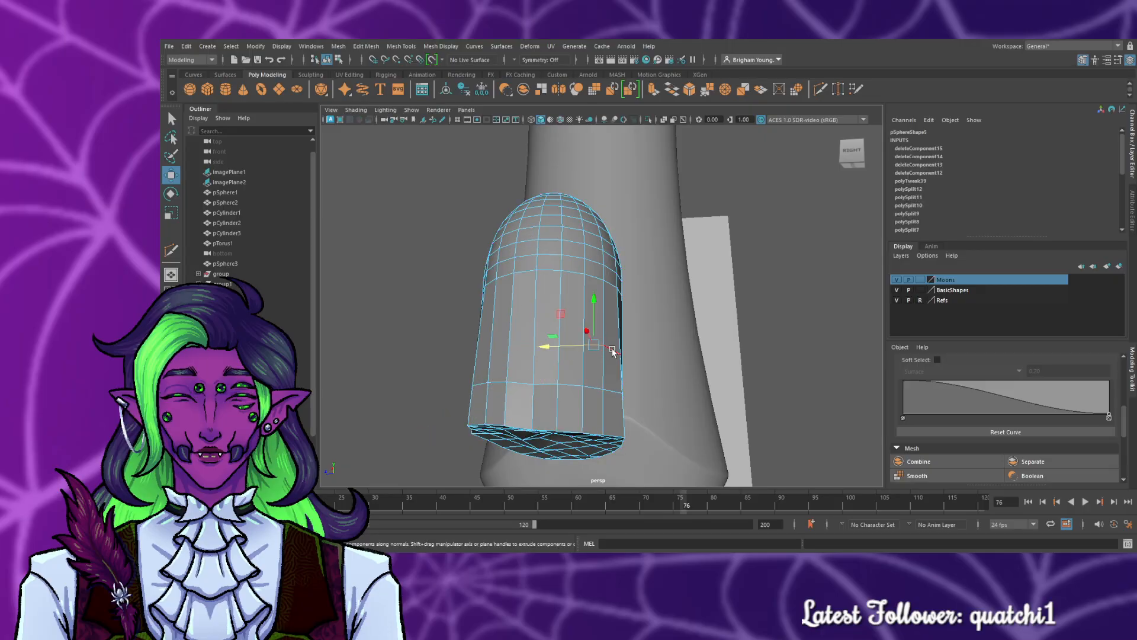
pyautogui.click(612, 351)
pyautogui.press('Delete')
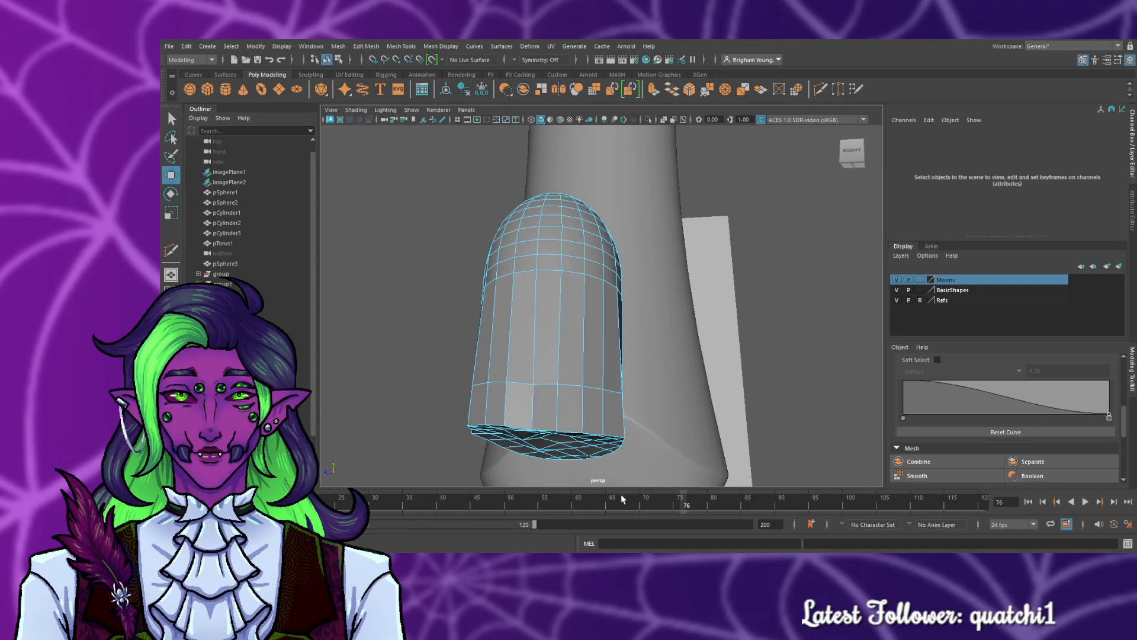
# - Delete the remaining stray diagonal edge segments on the tassel's back side
pyautogui.moveTo(620, 499); pyautogui.dragTo(567, 502)
pyautogui.keyDown('alt'); pyautogui.moveTo(628, 469); pyautogui.dragTo(506, 468); pyautogui.keyUp('alt')
pyautogui.click(690, 422)
pyautogui.press('Delete')
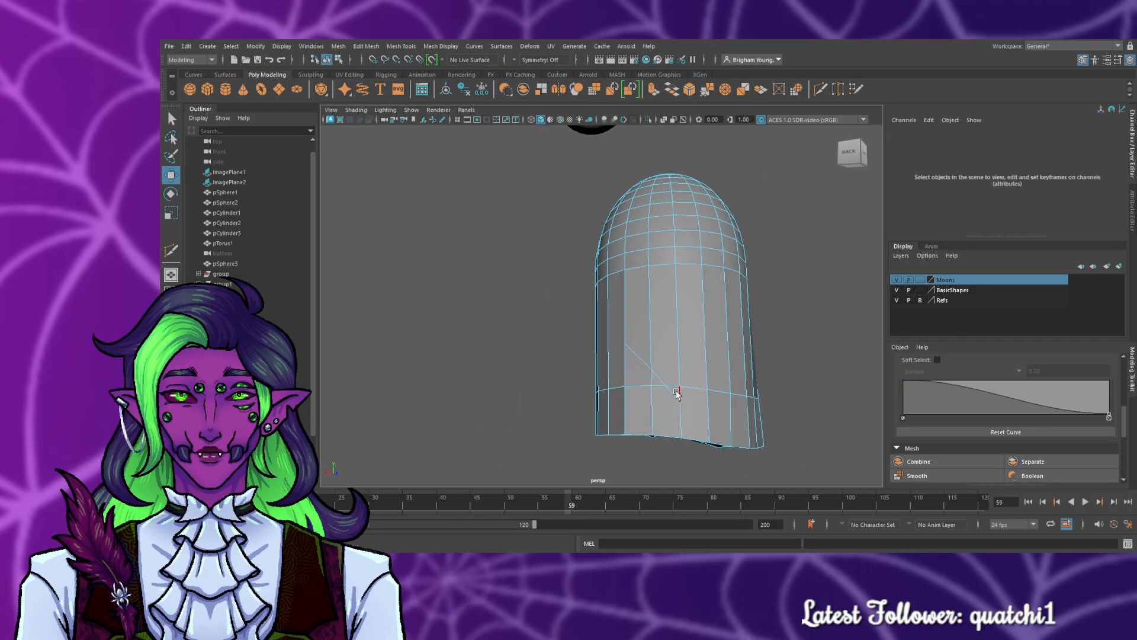
pyautogui.click(655, 375)
pyautogui.press('Delete')
pyautogui.keyDown('alt'); pyautogui.moveTo(473, 440); pyautogui.dragTo(729, 436); pyautogui.keyUp('alt')
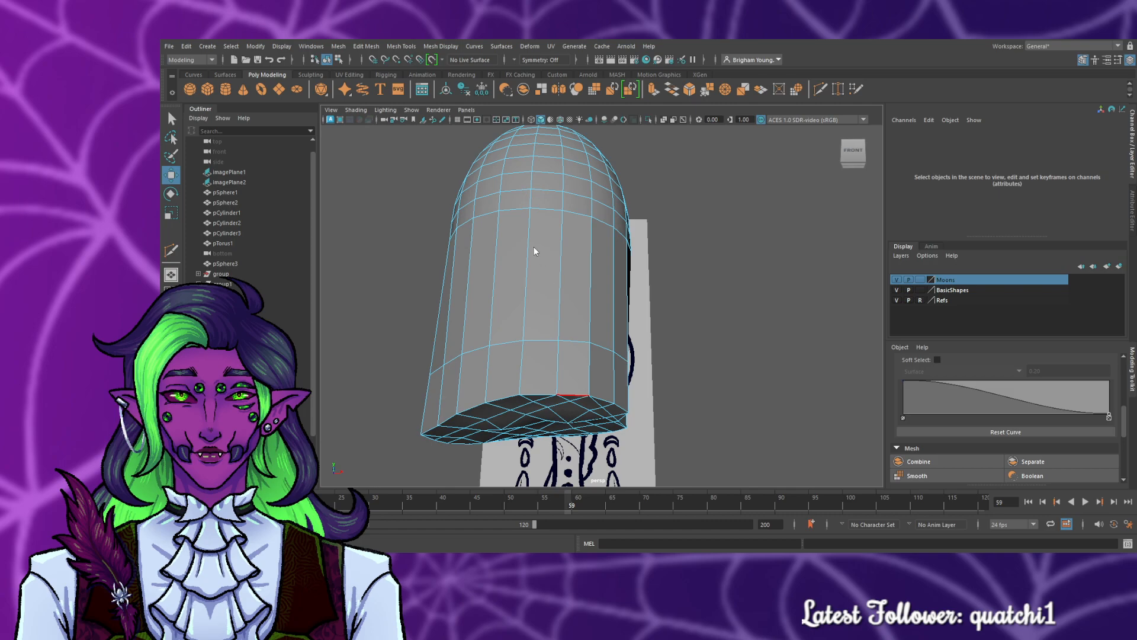
# - Select vertices on the bottom cap near the creased notch and shift them slightly downward along Y
pyautogui.moveTo(538, 258); pyautogui.dragTo(504, 258, button='right')
pyautogui.keyDown('alt'); pyautogui.moveTo(513, 399); pyautogui.dragTo(457, 421); pyautogui.keyUp('alt')
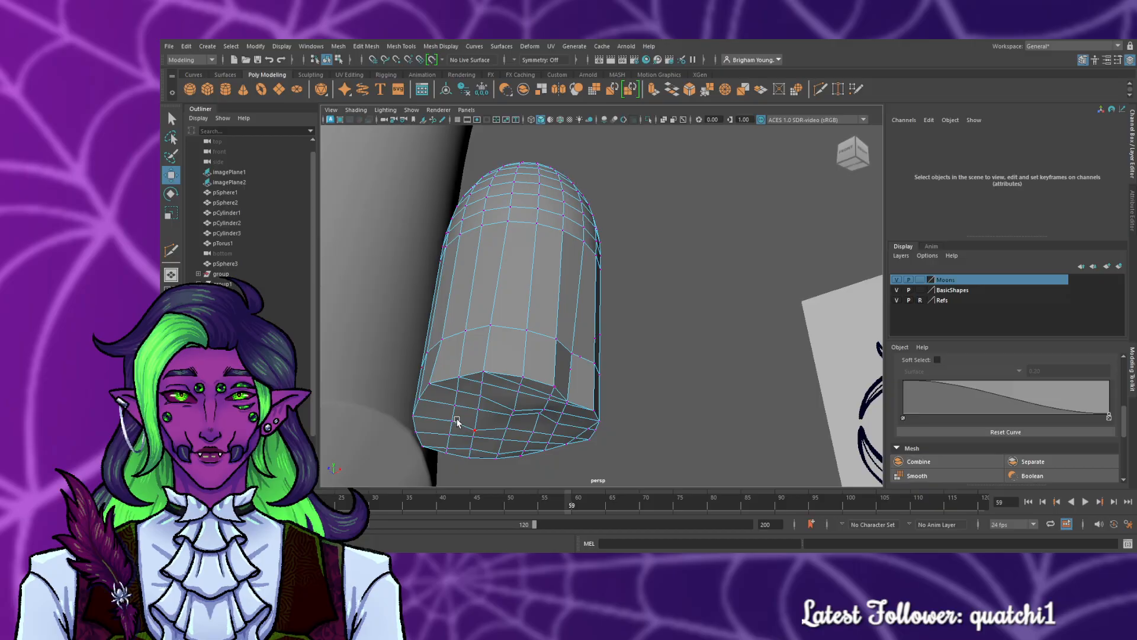
pyautogui.click(599, 410)
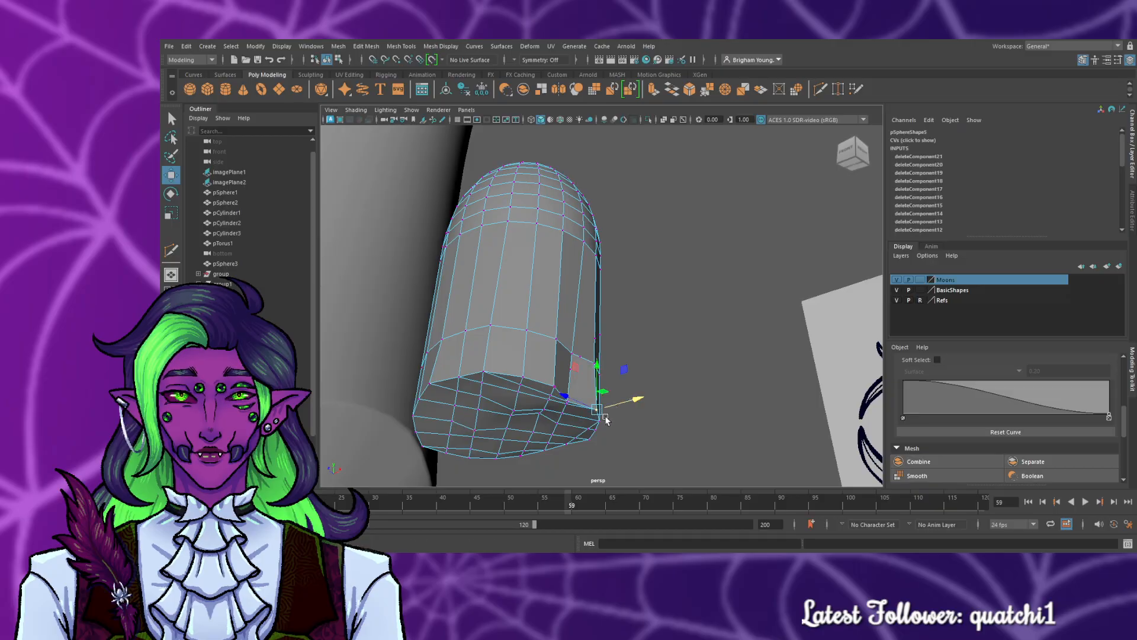
pyautogui.keyDown('alt'); pyautogui.moveTo(617, 407); pyautogui.dragTo(629, 436); pyautogui.keyUp('alt')
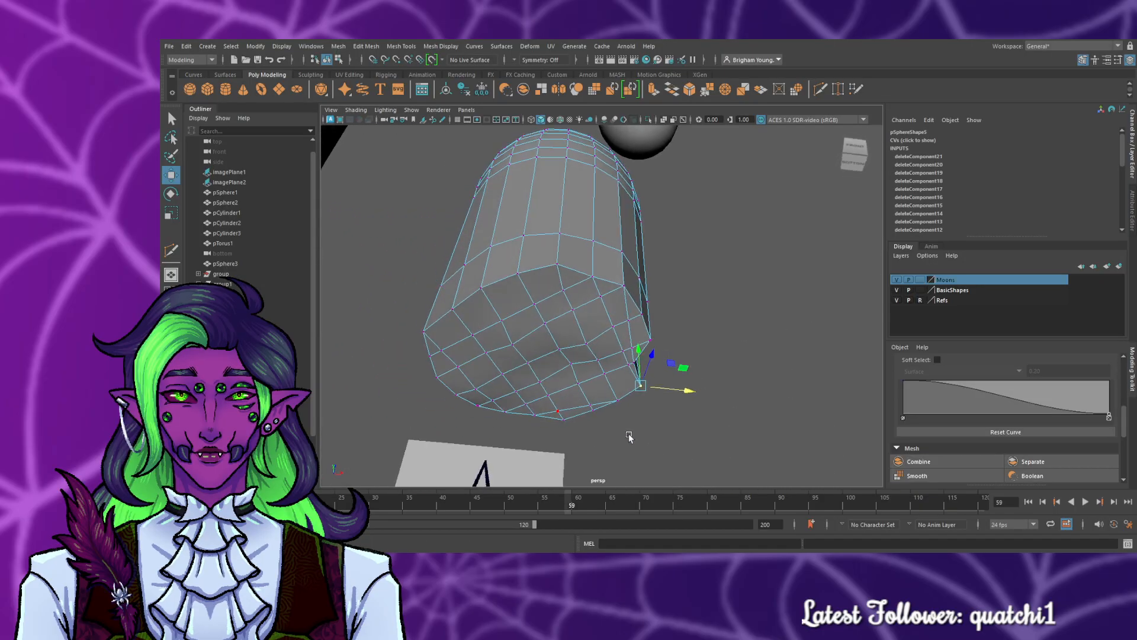
pyautogui.click(624, 351)
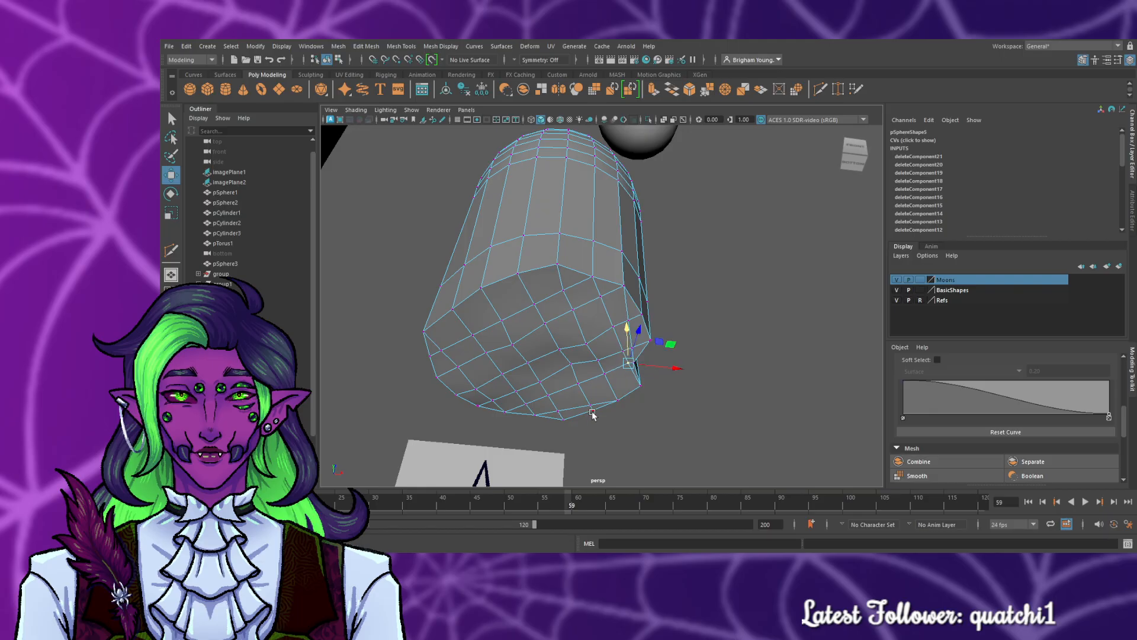
pyautogui.click(579, 385)
pyautogui.moveTo(579, 372); pyautogui.dragTo(579, 377)
# - Shift one vertical column of dome vertices slightly along Z at the side and another column at the front slightly along X
pyautogui.keyDown('alt'); pyautogui.moveTo(601, 452); pyautogui.dragTo(640, 513); pyautogui.keyUp('alt')
pyautogui.moveTo(631, 229); pyautogui.dragTo(645, 372)
pyautogui.keyDown('alt'); pyautogui.moveTo(759, 368); pyautogui.dragTo(679, 359); pyautogui.keyUp('alt')
pyautogui.moveTo(512, 316); pyautogui.dragTo(513, 314)
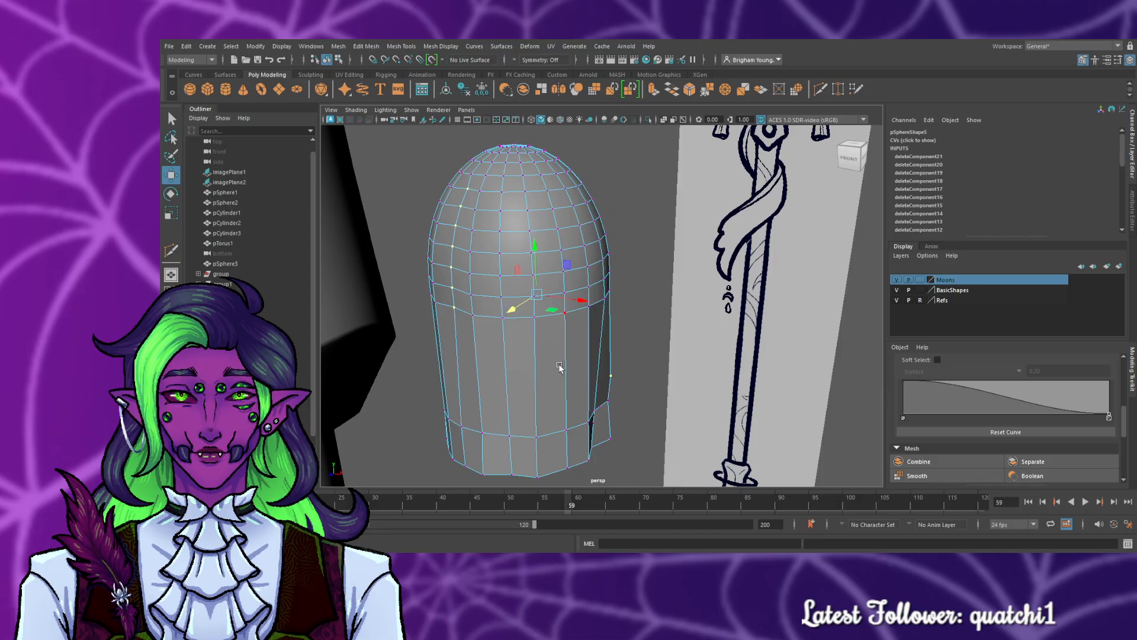
pyautogui.hotkey('ctrl', 'z')
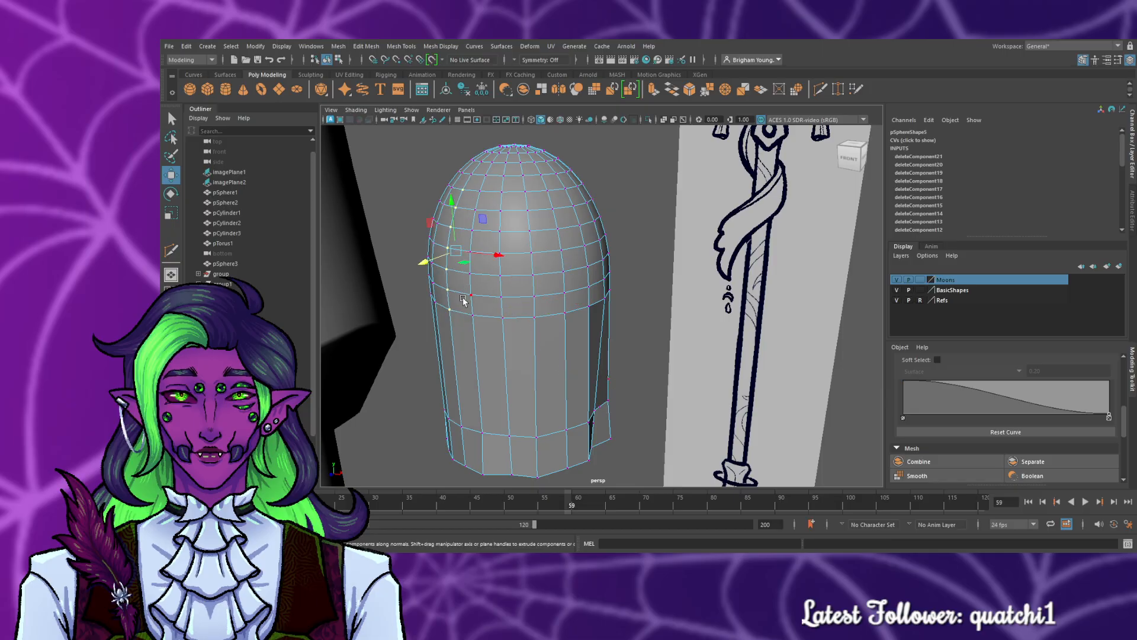
pyautogui.moveTo(426, 261); pyautogui.dragTo(441, 261)
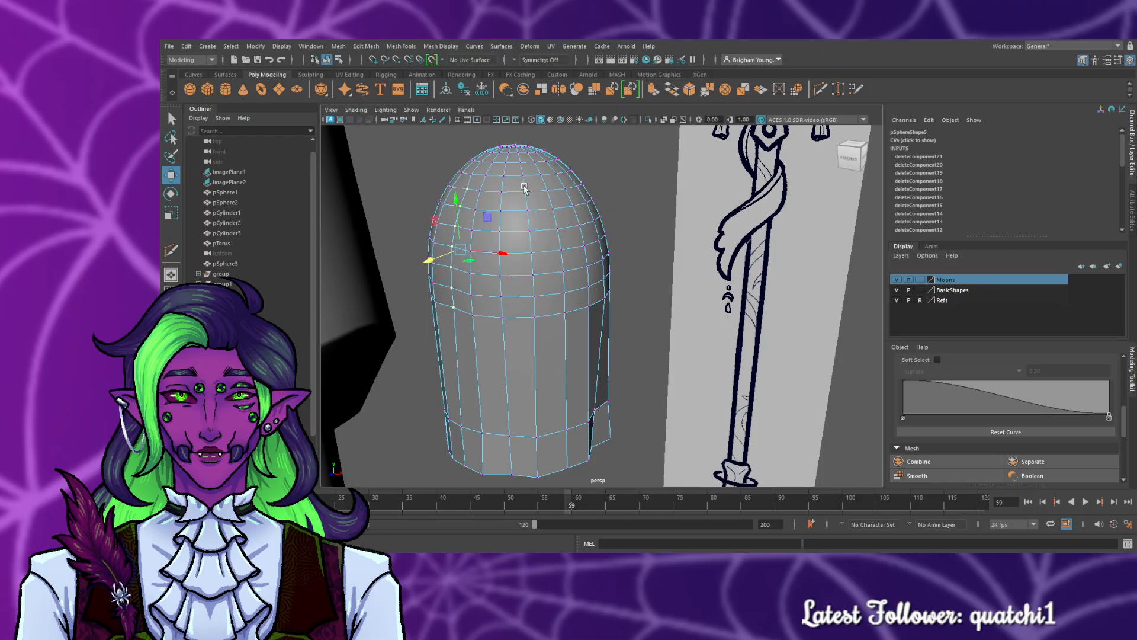
pyautogui.moveTo(539, 330); pyautogui.dragTo(539, 328)
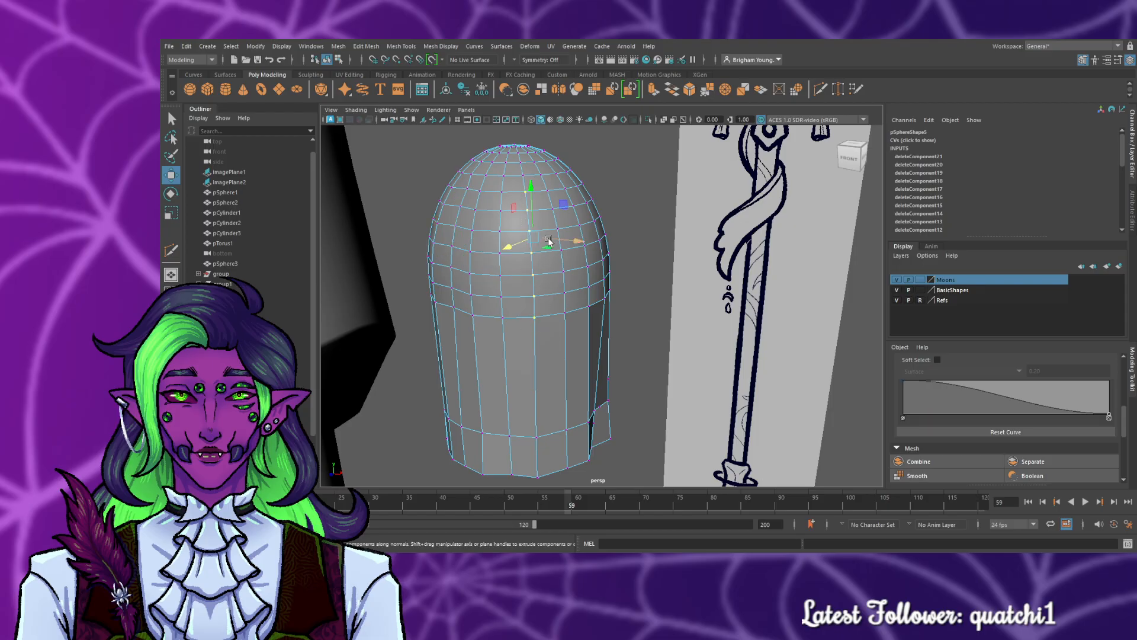
pyautogui.moveTo(549, 241); pyautogui.dragTo(548, 244)
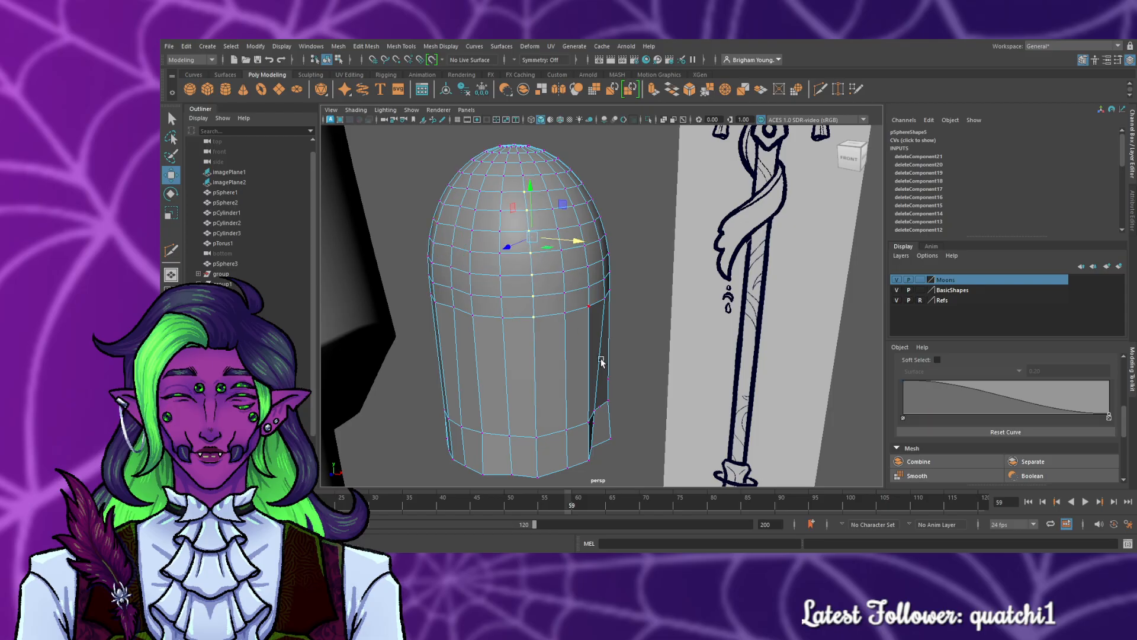
# - Shift the dome's side vertex column and a single upper dome vertex slightly outward along Z on the right side
pyautogui.keyDown('alt'); pyautogui.moveTo(602, 362); pyautogui.dragTo(515, 306); pyautogui.keyUp('alt')
pyautogui.moveTo(508, 226); pyautogui.dragTo(502, 225)
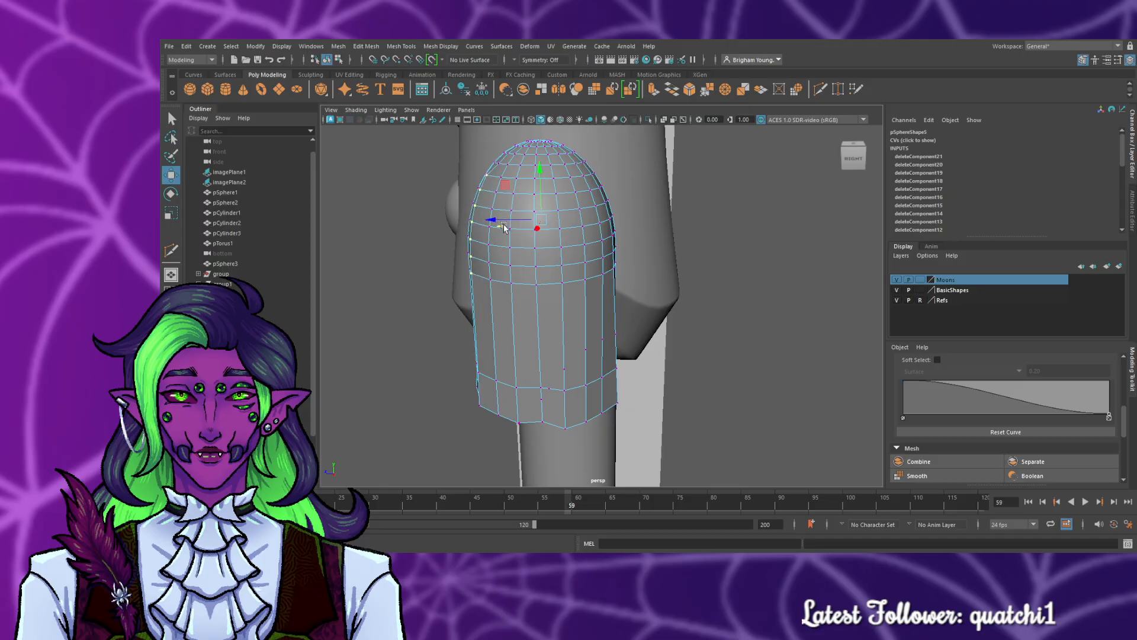
pyautogui.keyDown('alt'); pyautogui.moveTo(451, 296); pyautogui.dragTo(483, 402); pyautogui.keyUp('alt')
pyautogui.scroll(5, 512, 288)
pyautogui.scroll(-5, 513, 288)
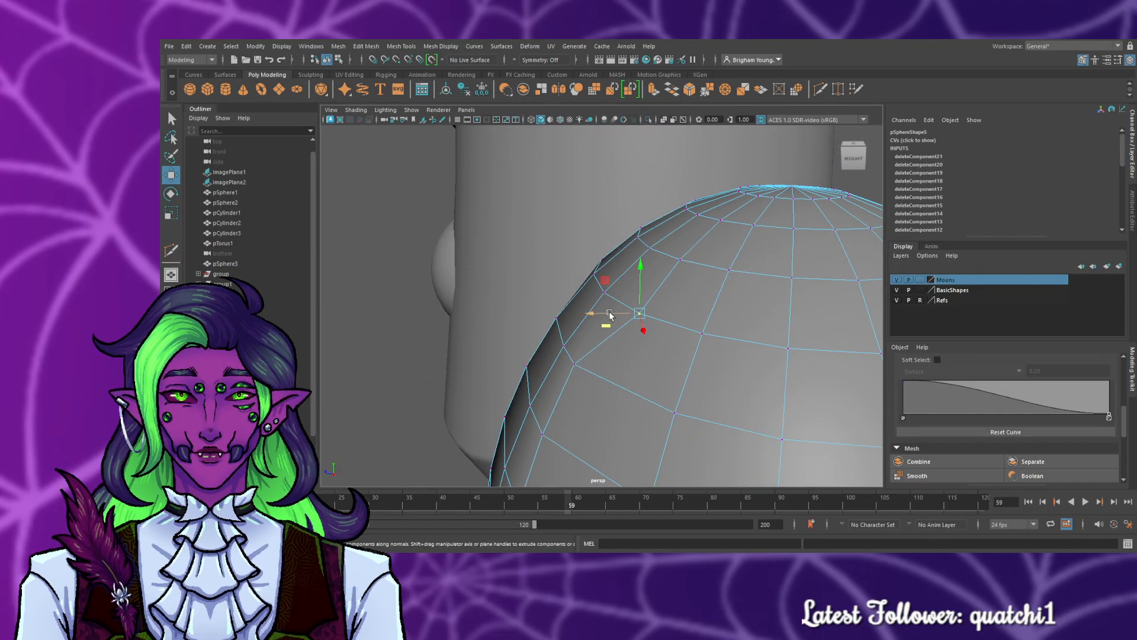
pyautogui.moveTo(610, 314); pyautogui.dragTo(601, 314)
# - Shift one upper dome vertex slightly along X at the front and individual dome vertices sideways on the left side
pyautogui.keyDown('alt'); pyautogui.moveTo(548, 415); pyautogui.dragTo(668, 418); pyautogui.keyUp('alt')
pyautogui.click(682, 336)
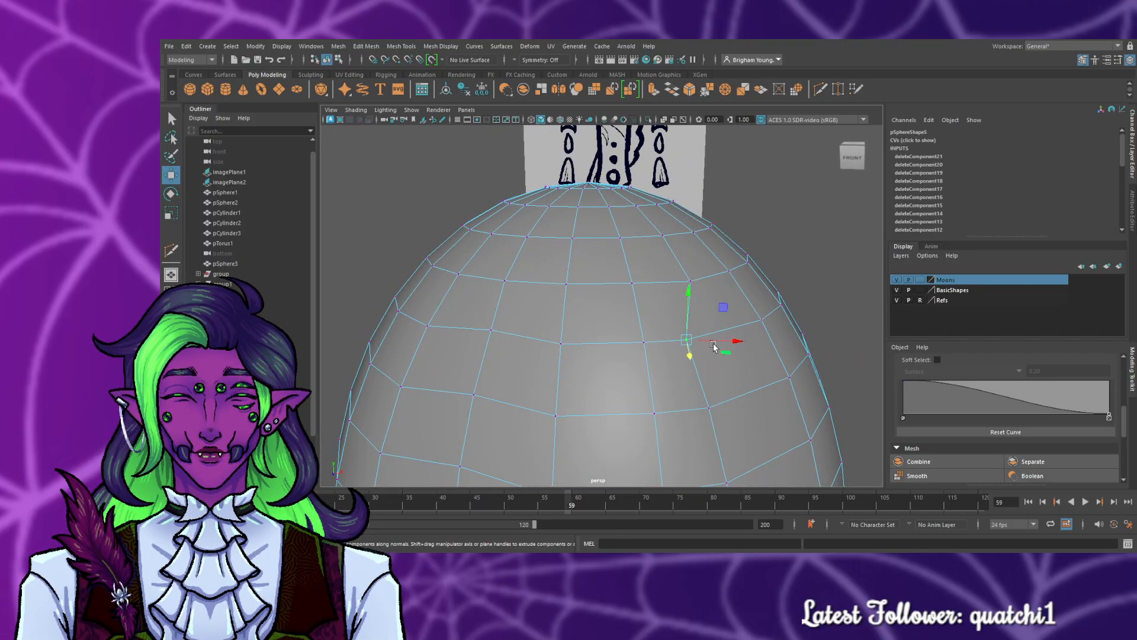
pyautogui.moveTo(715, 342); pyautogui.dragTo(719, 343)
pyautogui.keyDown('alt'); pyautogui.moveTo(588, 414); pyautogui.dragTo(685, 426); pyautogui.keyUp('alt')
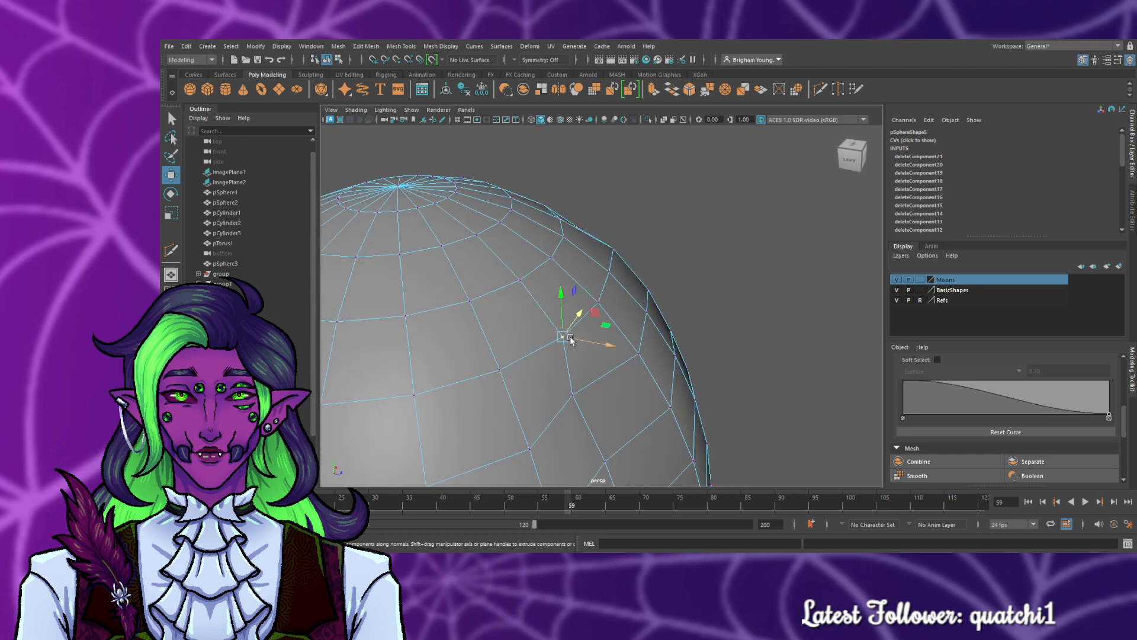
pyautogui.moveTo(561, 320); pyautogui.dragTo(587, 350)
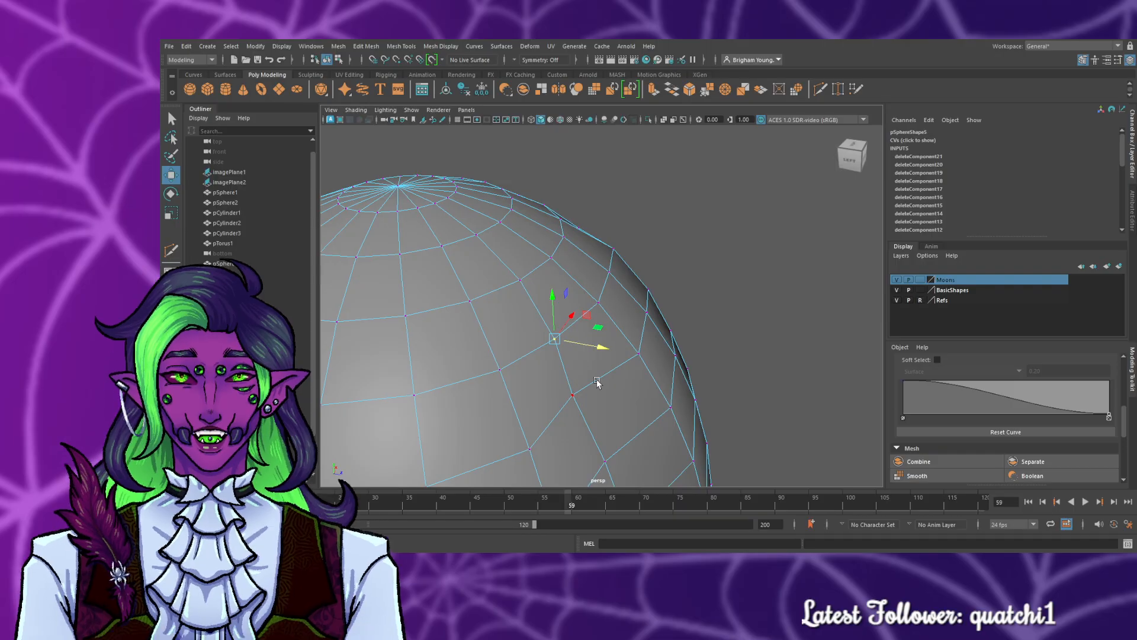
pyautogui.scroll(-5, 595, 381)
pyautogui.keyDown('alt'); pyautogui.moveTo(618, 411); pyautogui.dragTo(646, 285); pyautogui.keyUp('alt')
pyautogui.moveTo(616, 323); pyautogui.dragTo(584, 332)
pyautogui.moveTo(663, 401)
pyautogui.keyDown('alt'); pyautogui.mouseDown()
pyautogui.moveTo(622, 399)
pyautogui.moveTo(540, 433)
pyautogui.moveTo(521, 460)
pyautogui.moveTo(477, 460)
pyautogui.moveTo(472, 442)
pyautogui.moveTo(709, 443)
pyautogui.moveTo(663, 409)
pyautogui.mouseUp(); pyautogui.keyUp('alt')
pyautogui.scroll(3, 637, 385)
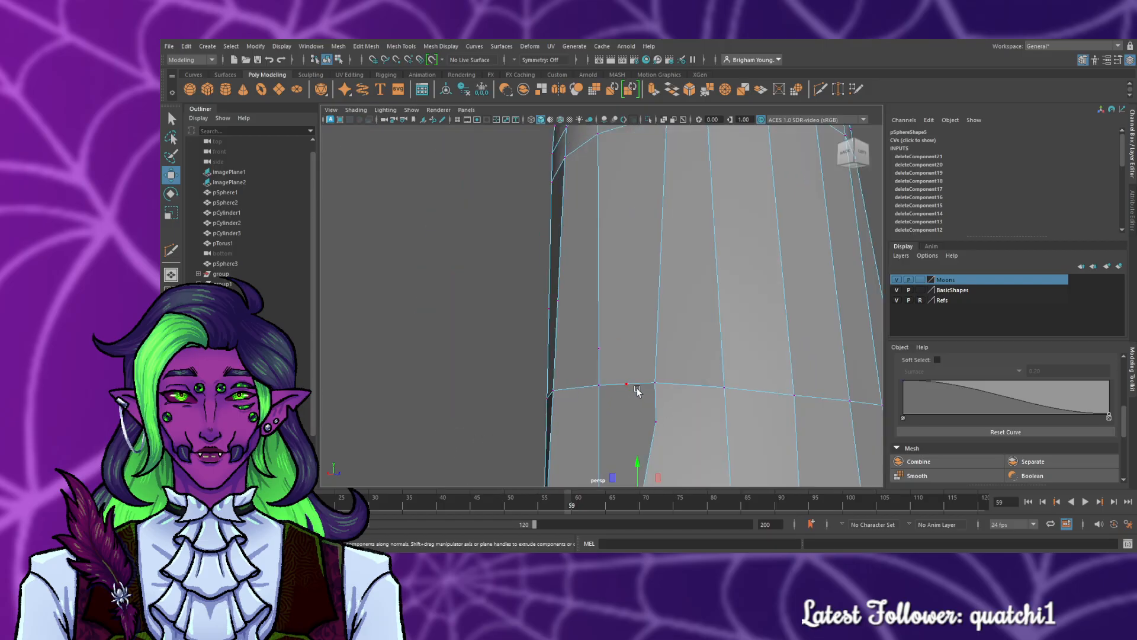
pyautogui.hotkey('ctrl', 'z')
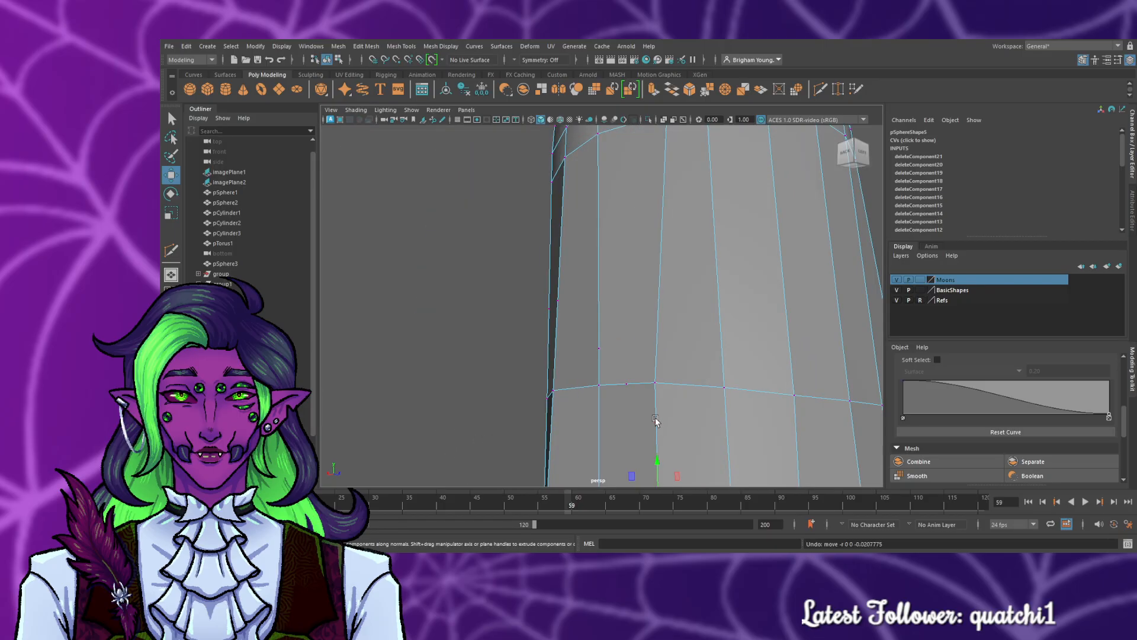
pyautogui.moveTo(620, 469); pyautogui.dragTo(614, 467)
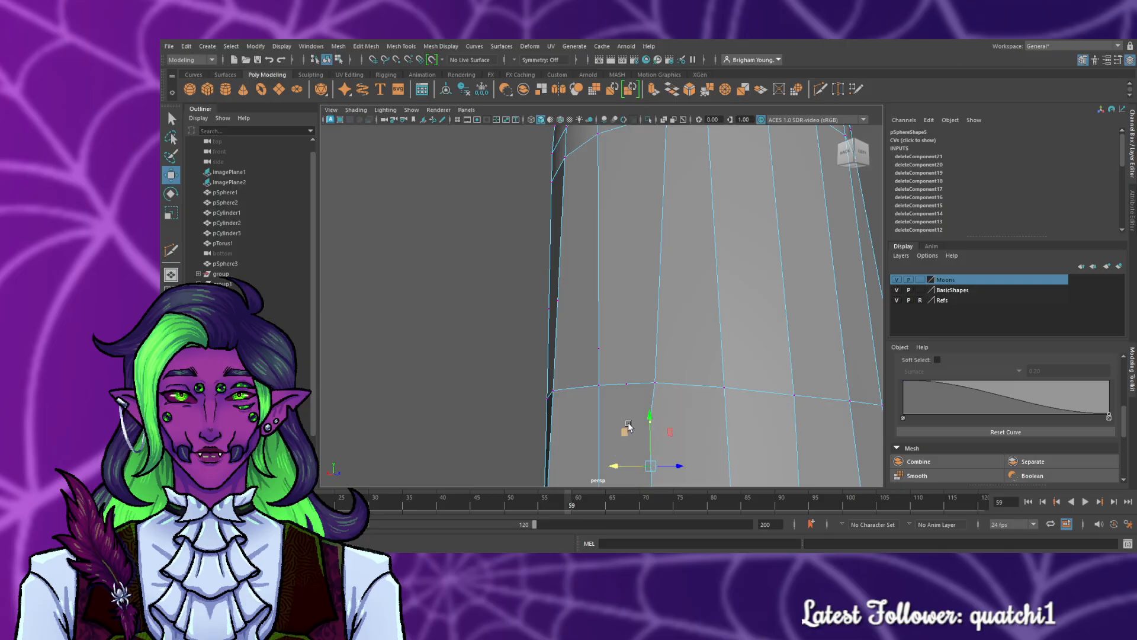
pyautogui.hotkey('ctrl', 'z')
# - Delete the three stray vertices on and around the lower edge ring at the tassel's back-left side
pyautogui.click(628, 382)
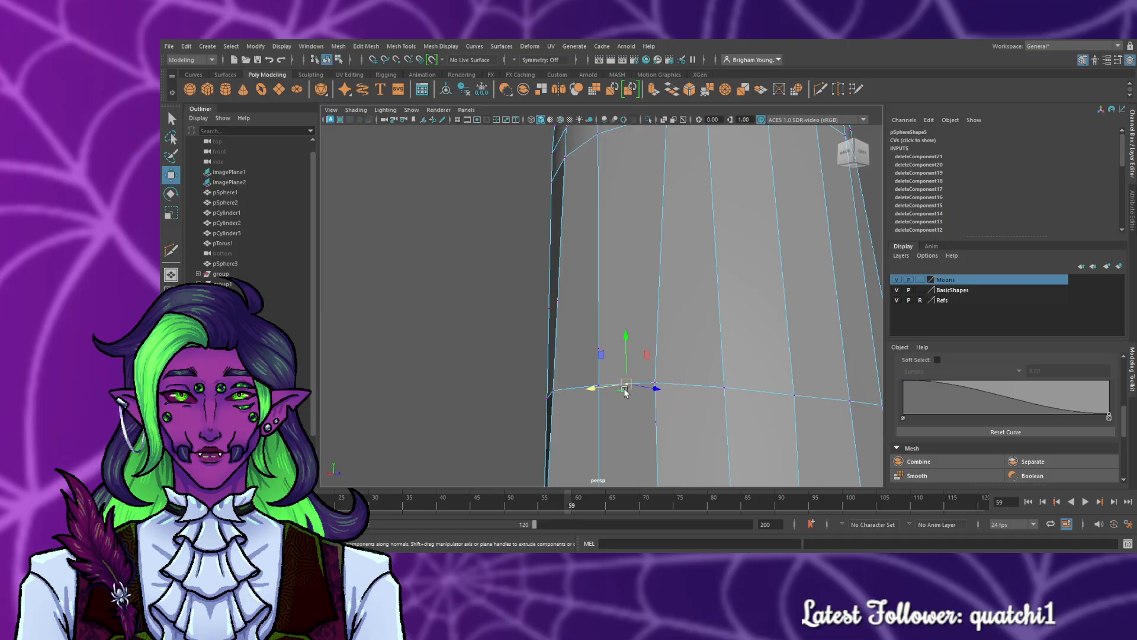
pyautogui.press('Delete')
pyautogui.click(655, 422)
pyautogui.press('Delete')
pyautogui.click(600, 350)
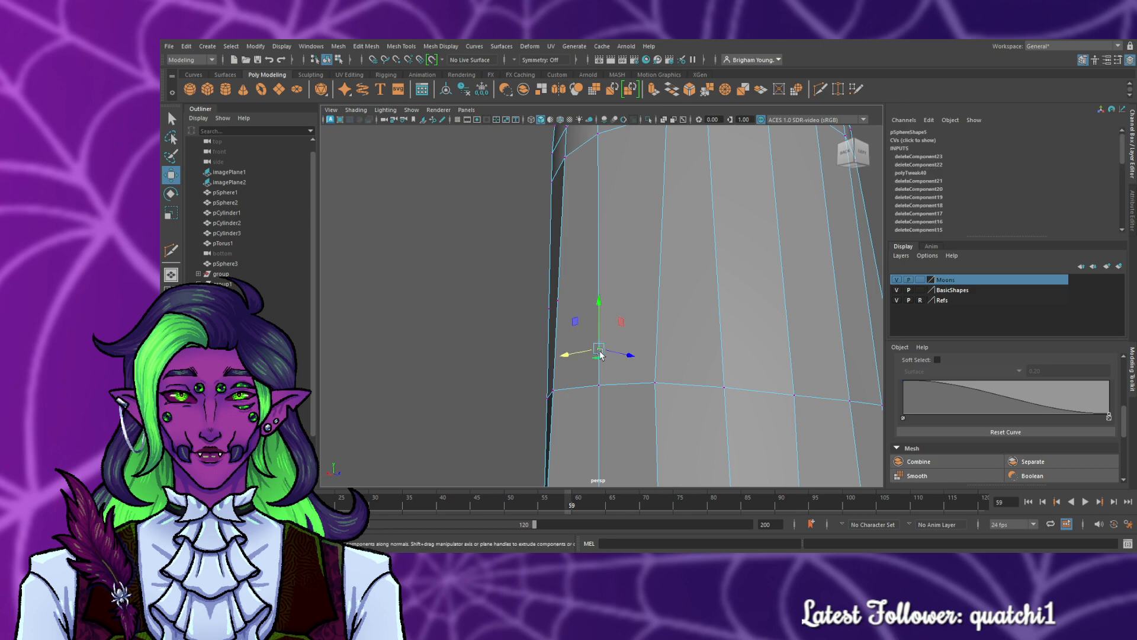
pyautogui.press('Delete')
# - Delete the stray mid-edge vertices on the back's vertical edges and the two near the lower edge ring on the right side
pyautogui.keyDown('alt'); pyautogui.moveTo(540, 443); pyautogui.dragTo(613, 455); pyautogui.keyUp('alt')
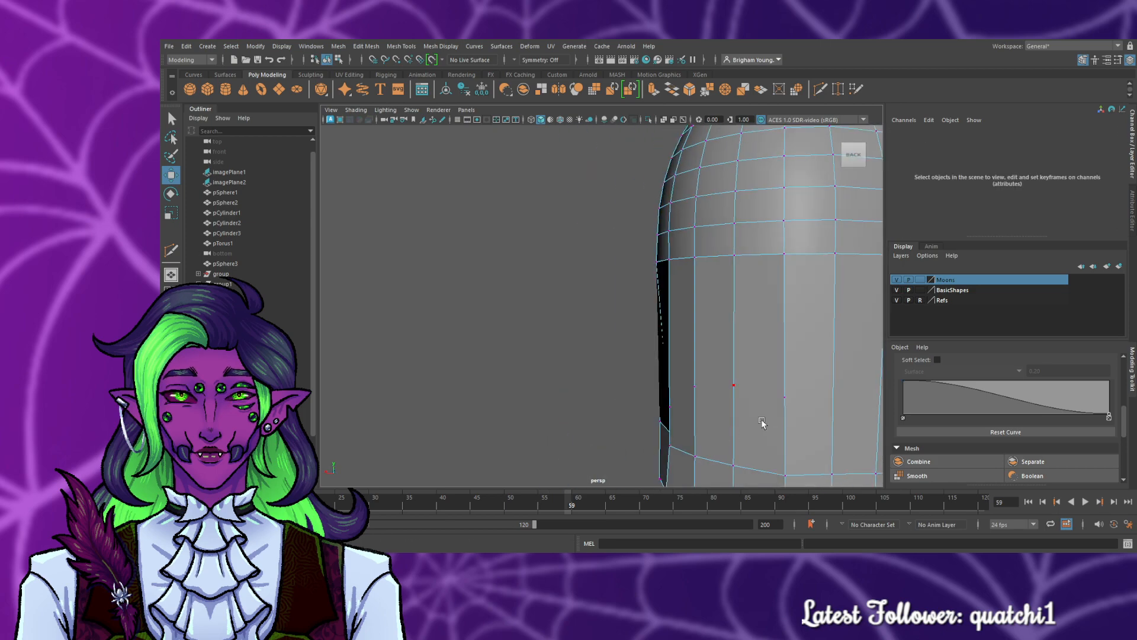
pyautogui.click(786, 400)
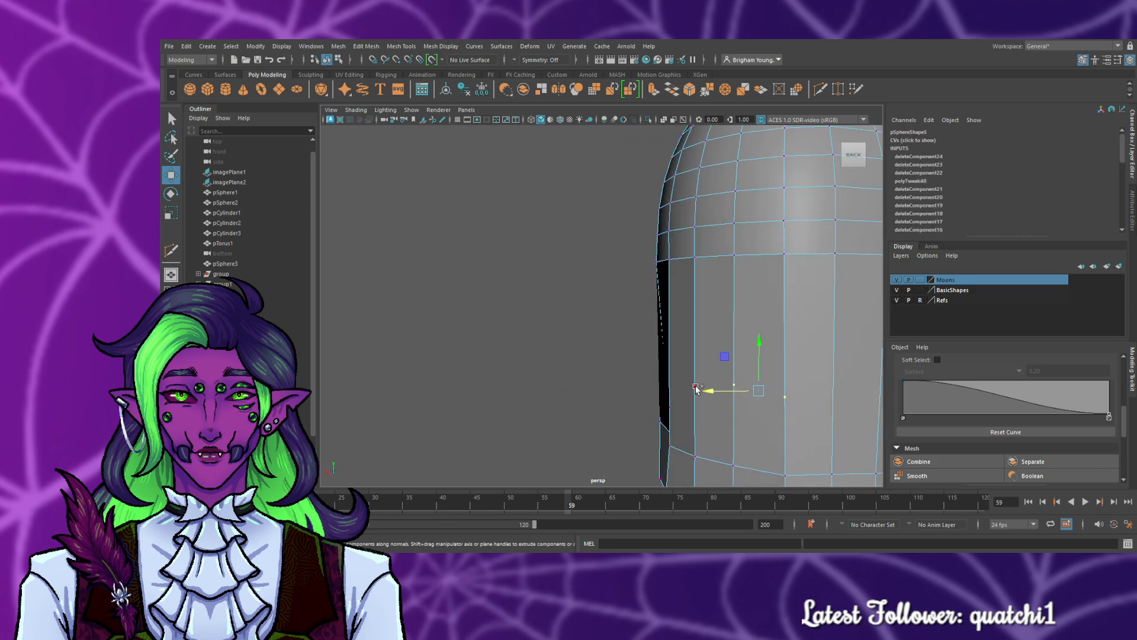
pyautogui.press('Delete')
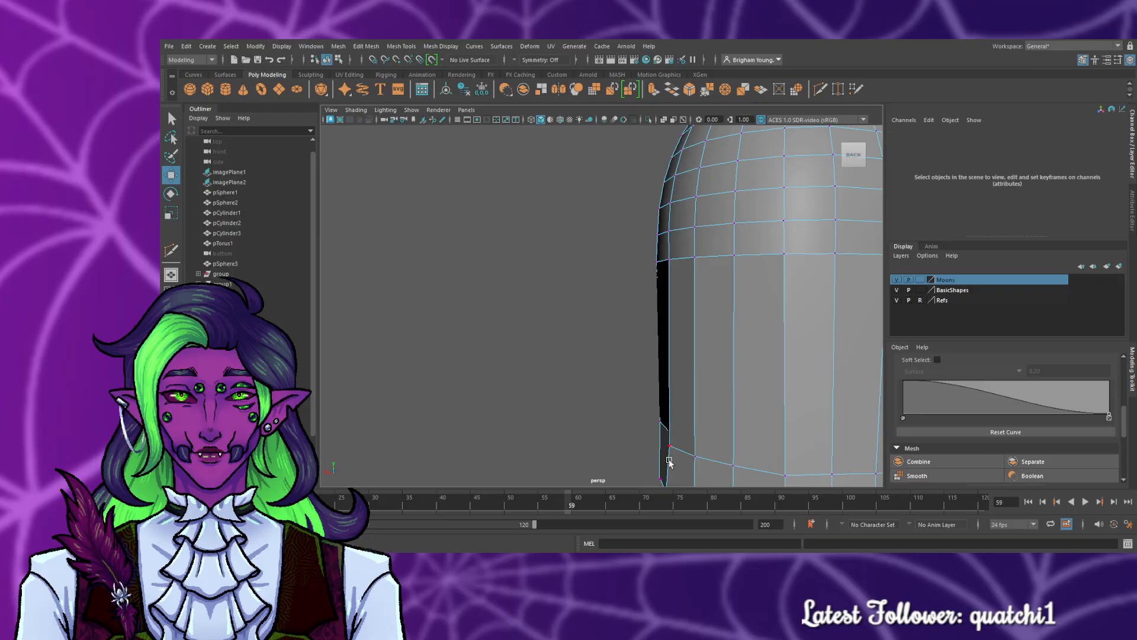
pyautogui.keyDown('alt'); pyautogui.moveTo(574, 449); pyautogui.dragTo(708, 436); pyautogui.keyUp('alt')
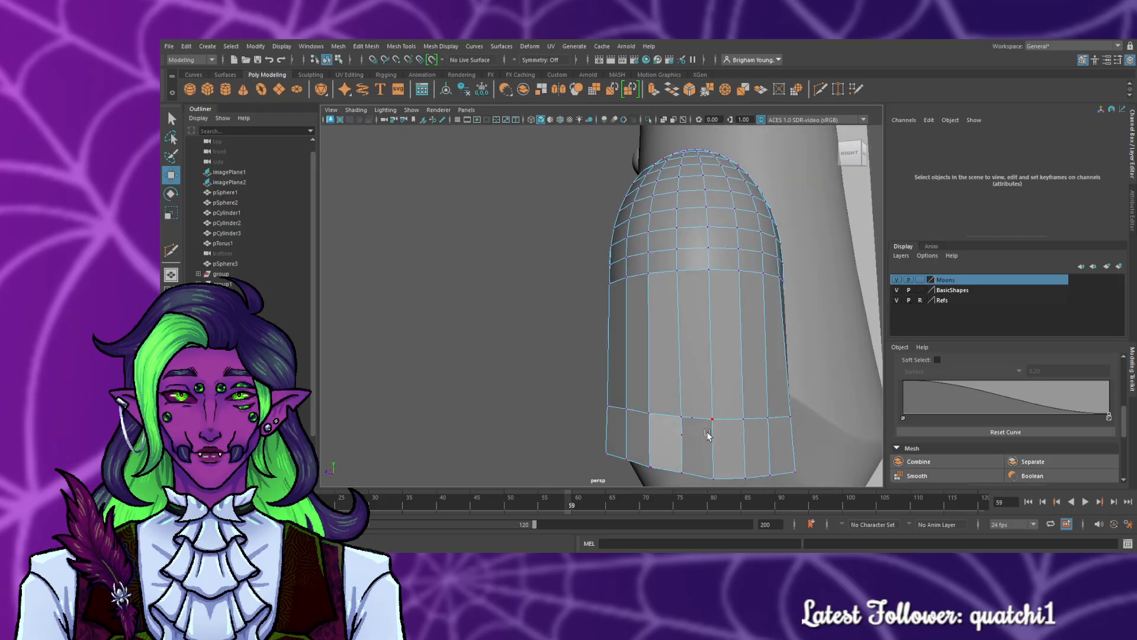
pyautogui.click(692, 420)
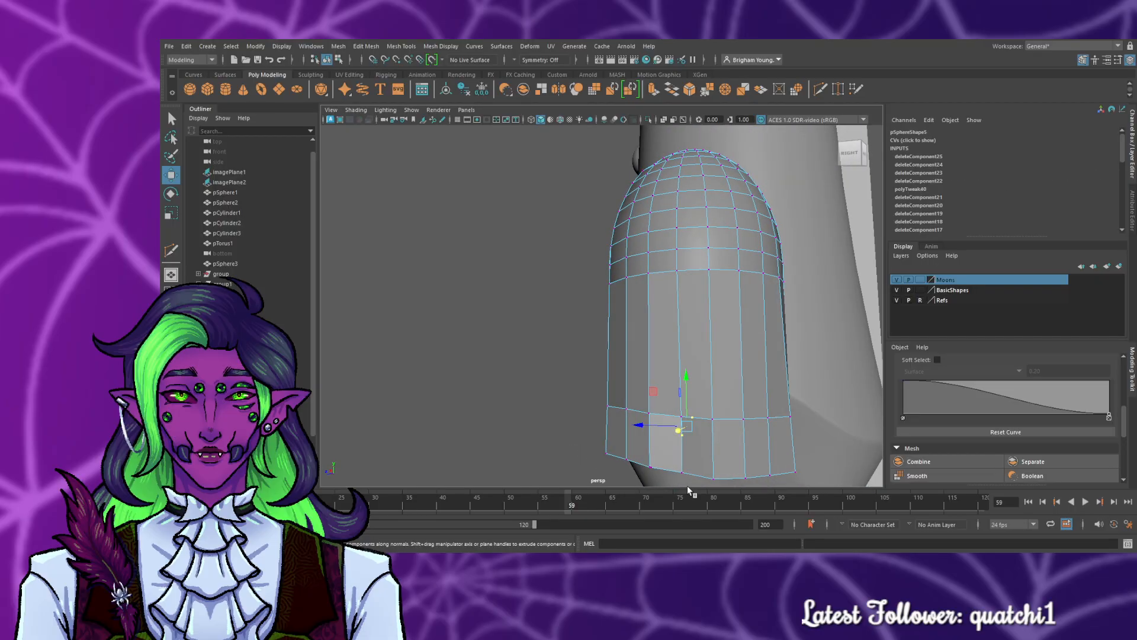
pyautogui.press('Delete')
# - Shift a bottom rim vertex and two inner bottom-cap vertices slightly to even out the cap's grid
pyautogui.keyDown('alt'); pyautogui.moveTo(703, 468); pyautogui.dragTo(551, 445); pyautogui.keyUp('alt')
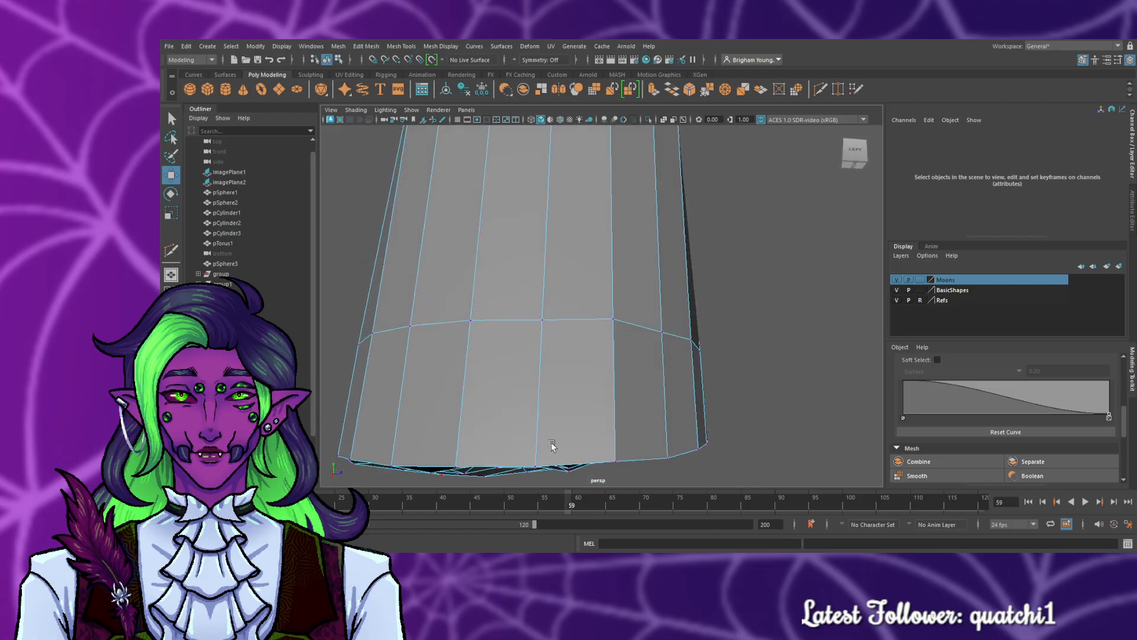
pyautogui.click(458, 467)
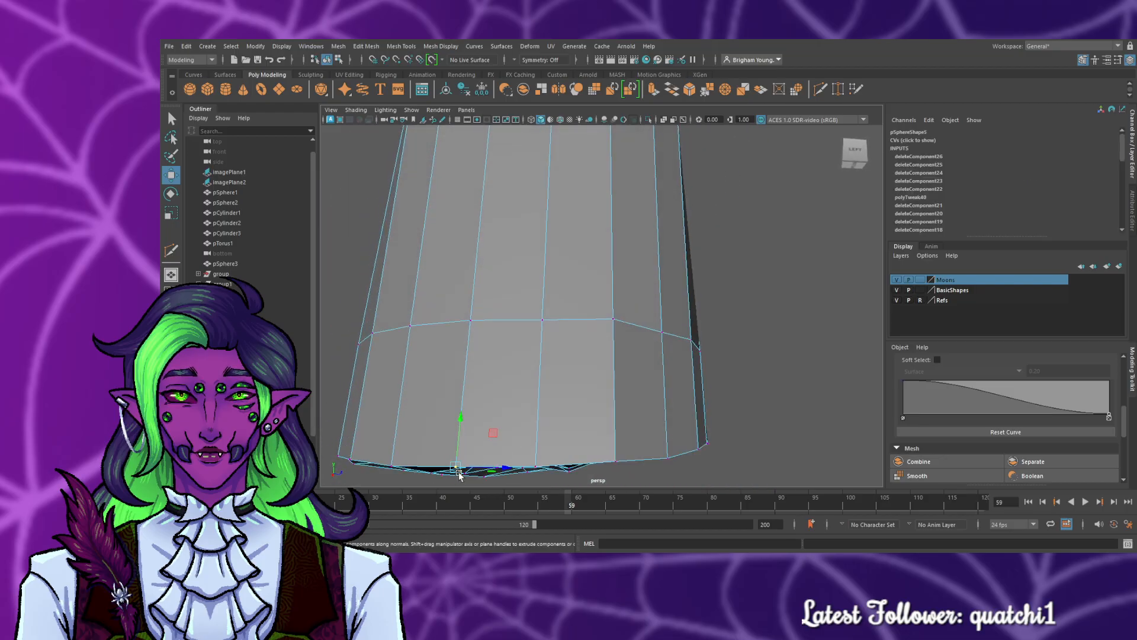
pyautogui.click(472, 321)
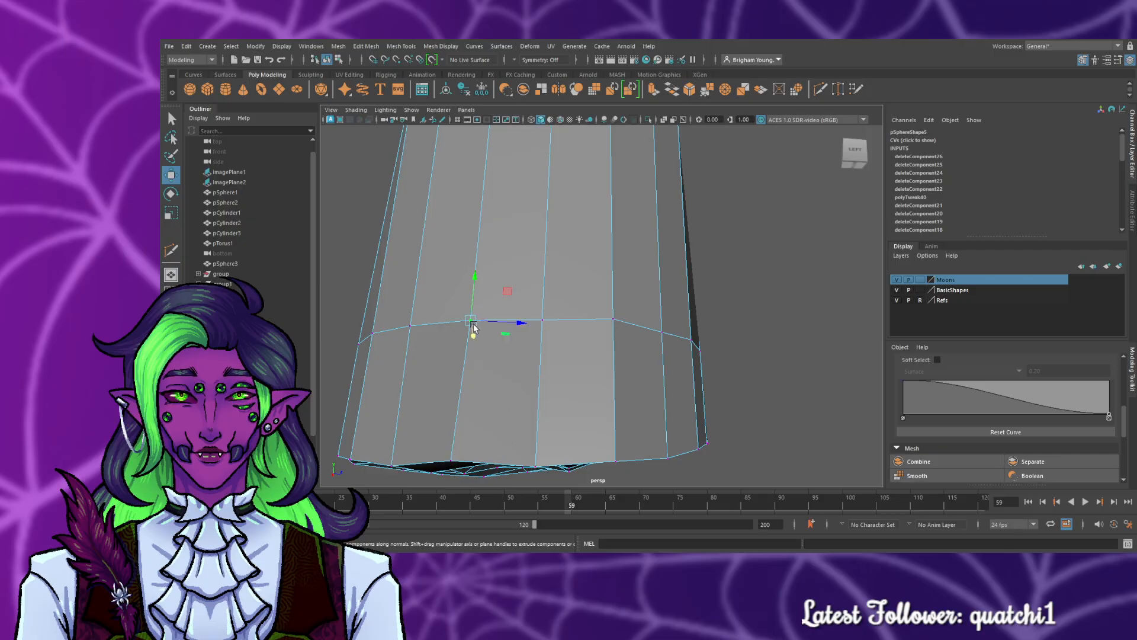
pyautogui.keyDown('alt'); pyautogui.moveTo(537, 465); pyautogui.dragTo(534, 391); pyautogui.keyUp('alt')
pyautogui.click(487, 239)
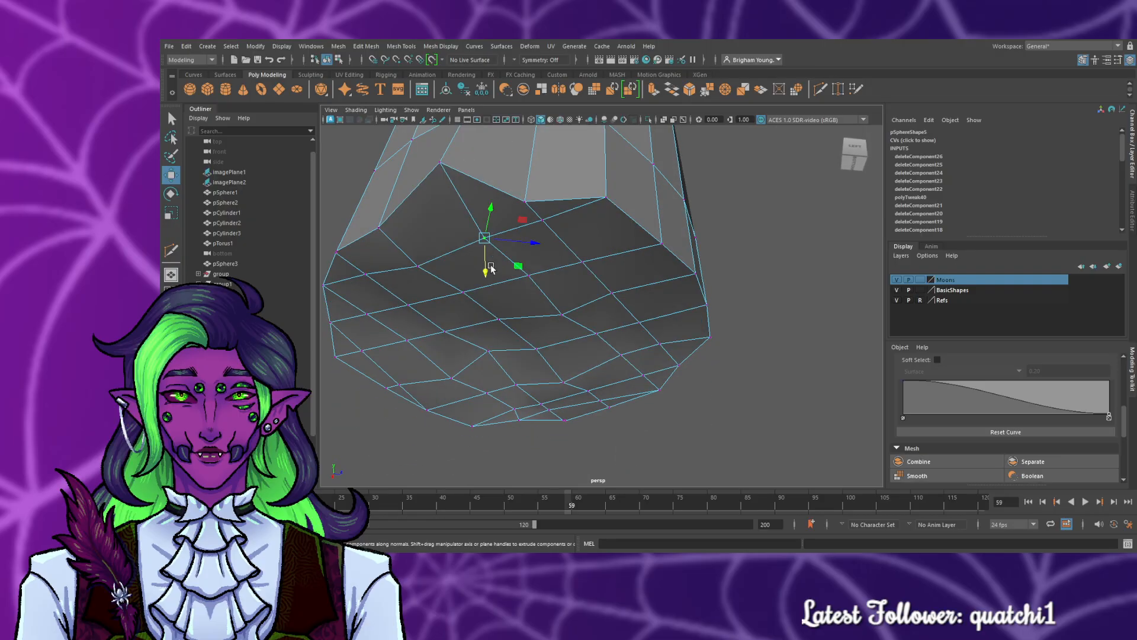
pyautogui.moveTo(490, 269); pyautogui.dragTo(484, 265)
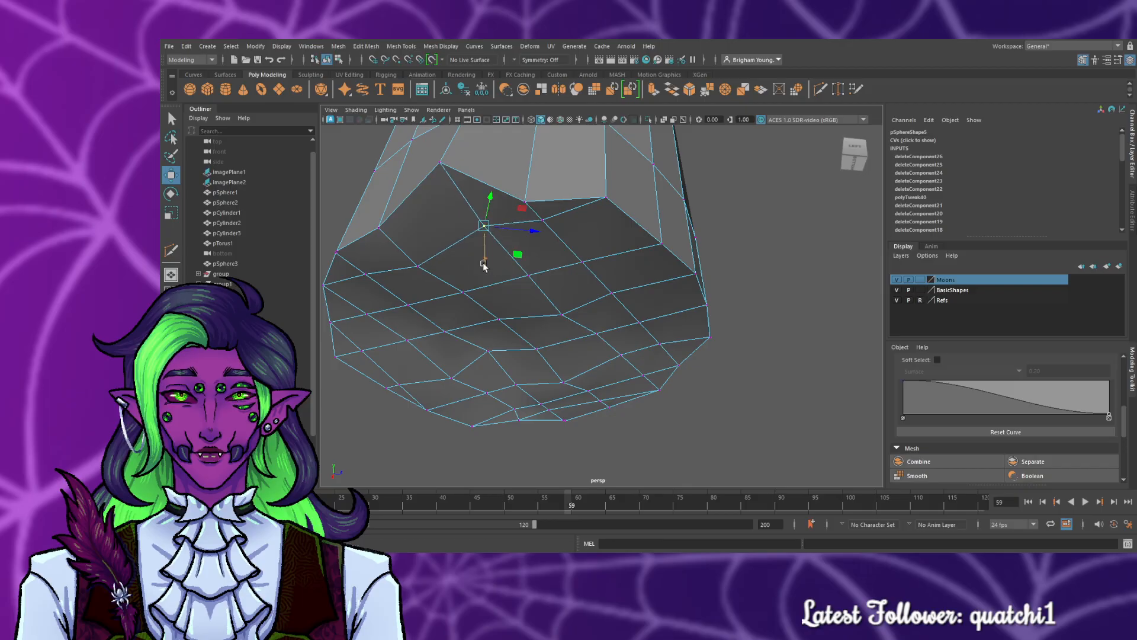
pyautogui.click(589, 273)
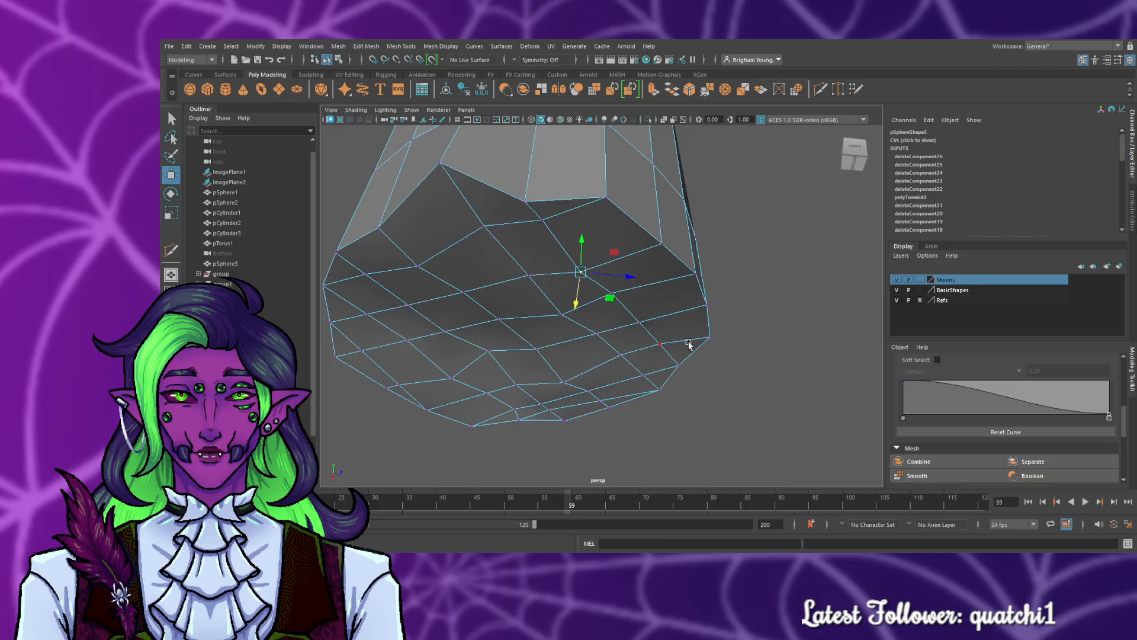
# - Shift two neighbouring vertices of one dome column slightly along X on the tassel's back
pyautogui.moveTo(689, 345)
pyautogui.keyDown('alt'); pyautogui.mouseDown()
pyautogui.moveTo(660, 373)
pyautogui.moveTo(683, 371)
pyautogui.moveTo(670, 354)
pyautogui.mouseUp(); pyautogui.keyUp('alt')
pyautogui.keyDown('alt'); pyautogui.moveTo(600, 406); pyautogui.dragTo(523, 414); pyautogui.keyUp('alt')
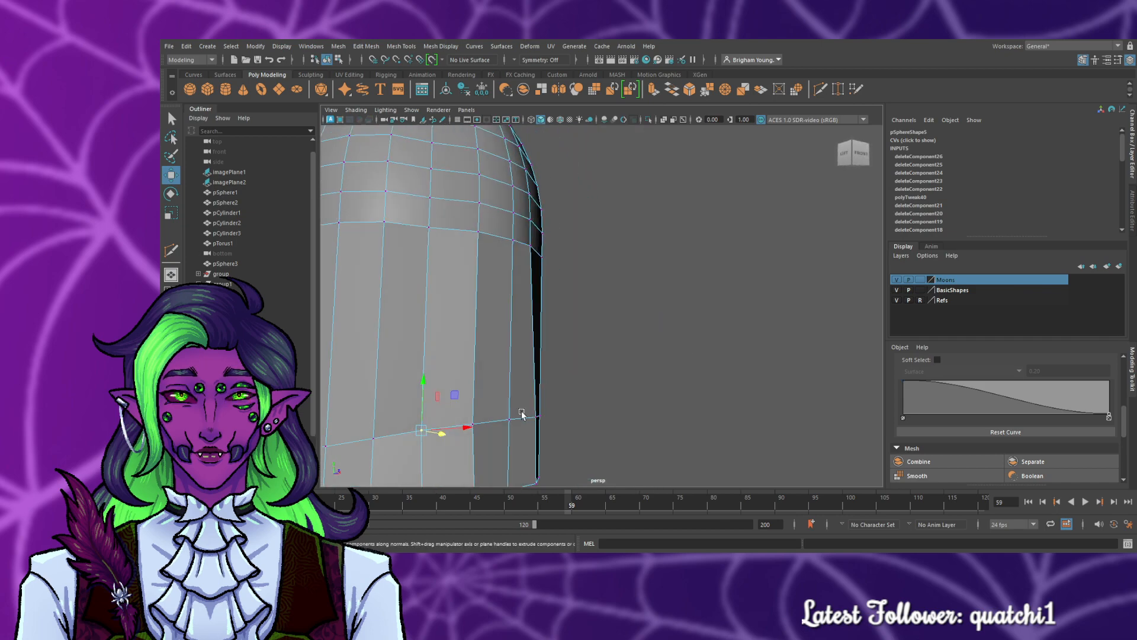
pyautogui.keyDown('alt'); pyautogui.moveTo(523, 414); pyautogui.dragTo(734, 464, button='middle'); pyautogui.keyUp('alt')
pyautogui.keyDown('alt'); pyautogui.moveTo(734, 465); pyautogui.dragTo(814, 486); pyautogui.keyUp('alt')
pyautogui.keyDown('alt'); pyautogui.moveTo(814, 486); pyautogui.dragTo(705, 370, button='middle'); pyautogui.keyUp('alt')
pyautogui.scroll(4, 587, 290)
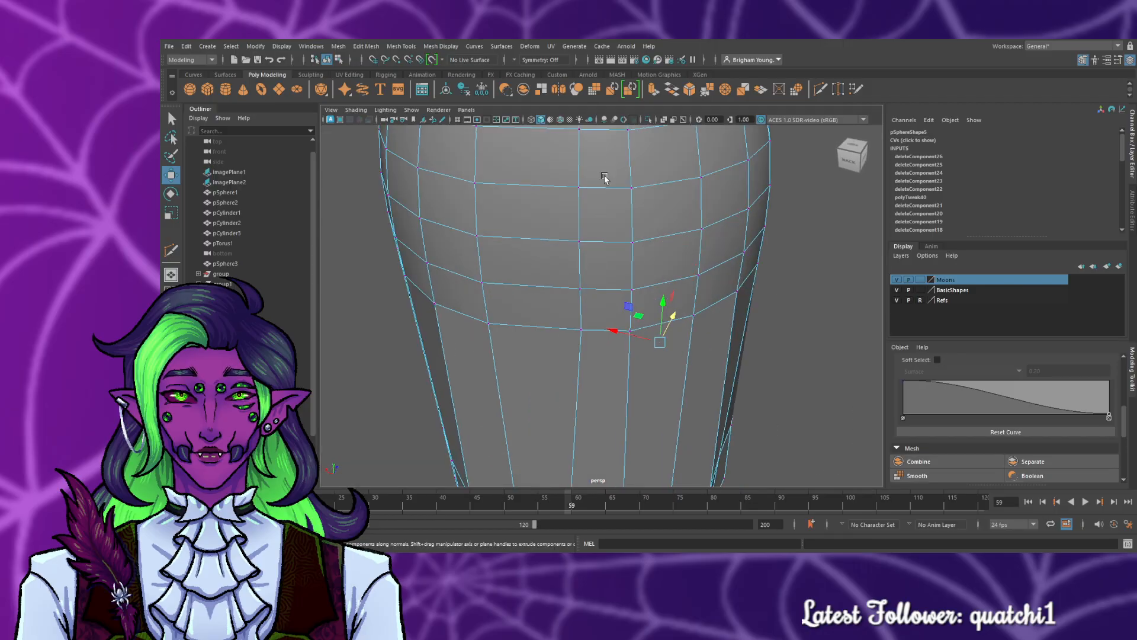
pyautogui.keyDown('alt'); pyautogui.moveTo(604, 177); pyautogui.dragTo(639, 305, button='middle'); pyautogui.keyUp('alt')
pyautogui.moveTo(591, 262); pyautogui.dragTo(584, 263)
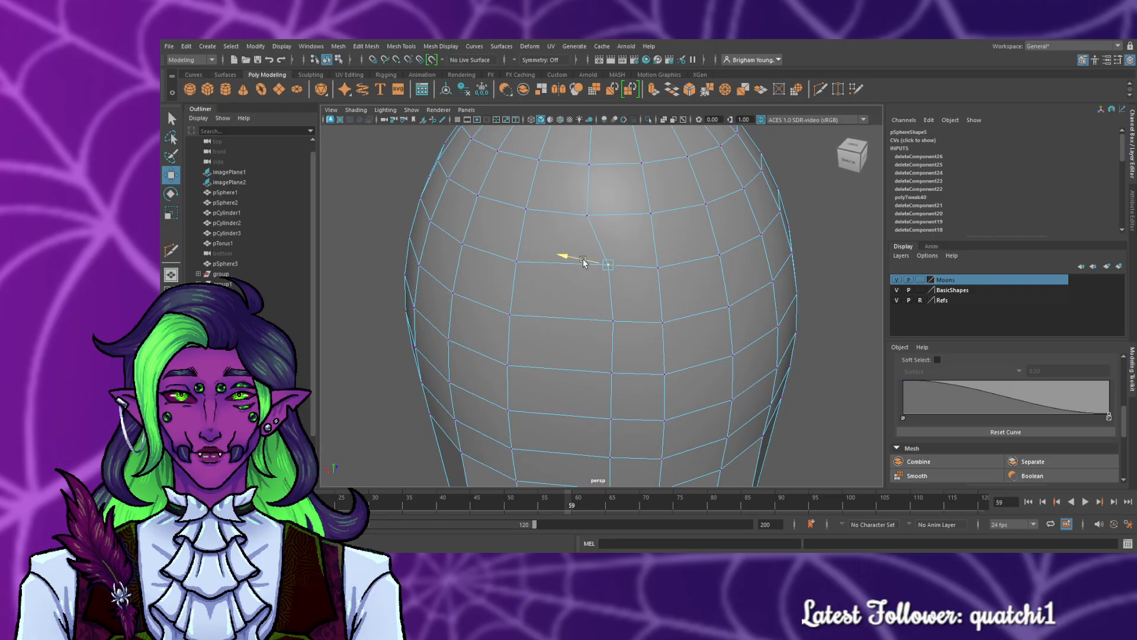
pyautogui.click(612, 323)
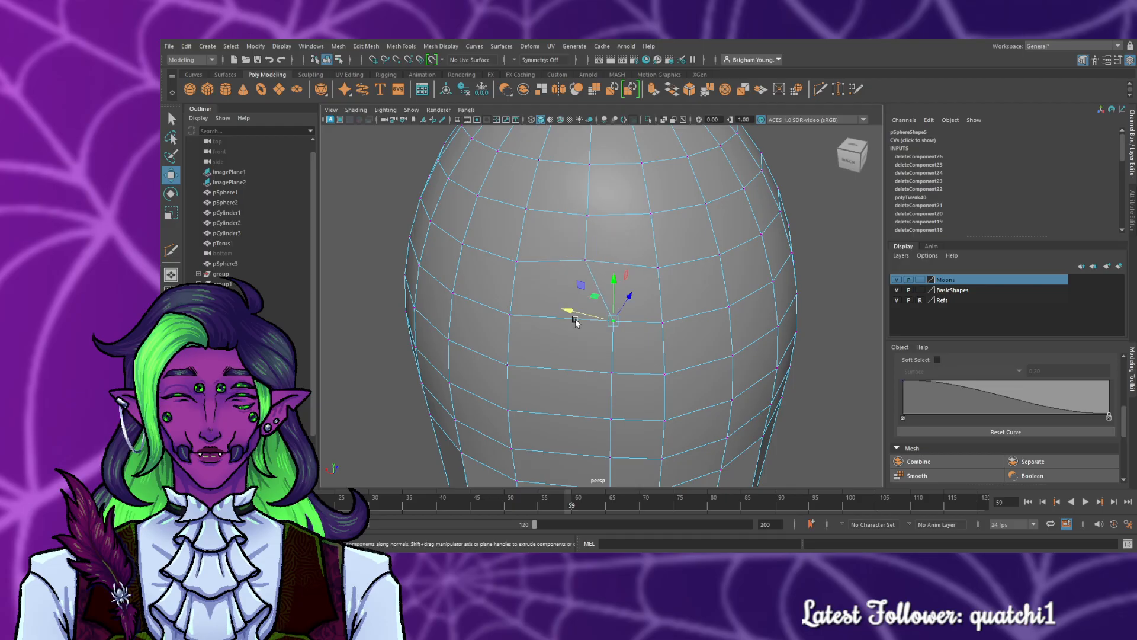
pyautogui.moveTo(575, 317); pyautogui.dragTo(555, 312)
# - Shift the next lower vertices of the same back dome column along X to continue the straightened edge line
pyautogui.keyDown('alt'); pyautogui.moveTo(677, 353); pyautogui.dragTo(619, 330); pyautogui.keyUp('alt')
pyautogui.keyDown('alt'); pyautogui.moveTo(652, 305); pyautogui.dragTo(580, 354); pyautogui.keyUp('alt')
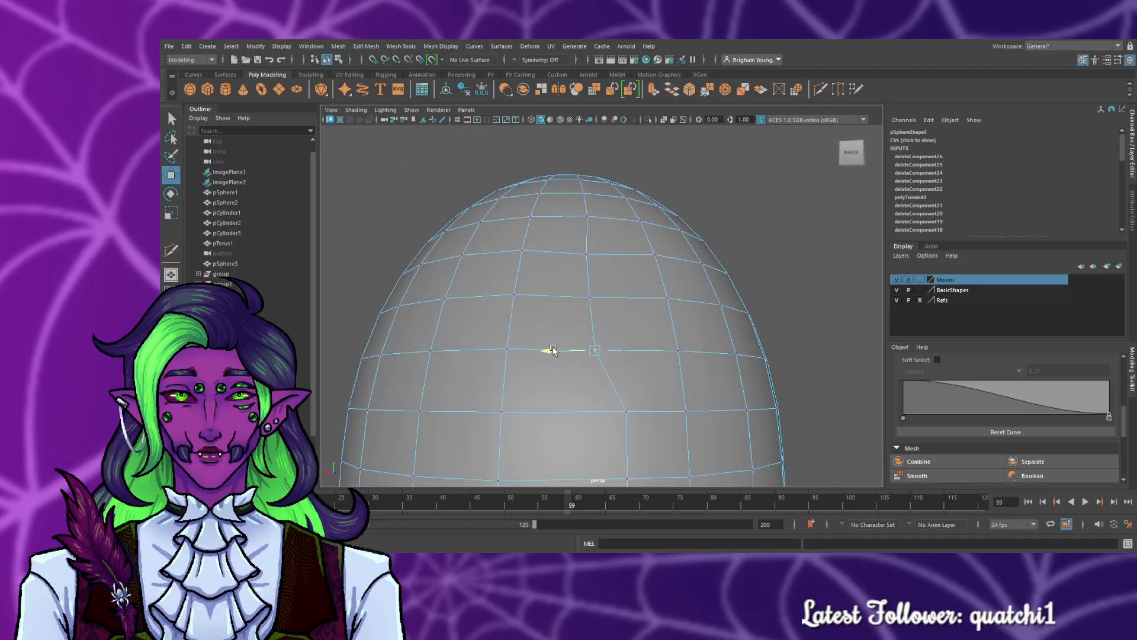
pyautogui.click(627, 411)
pyautogui.moveTo(582, 414); pyautogui.dragTo(551, 413)
pyautogui.scroll(5, 722, 421)
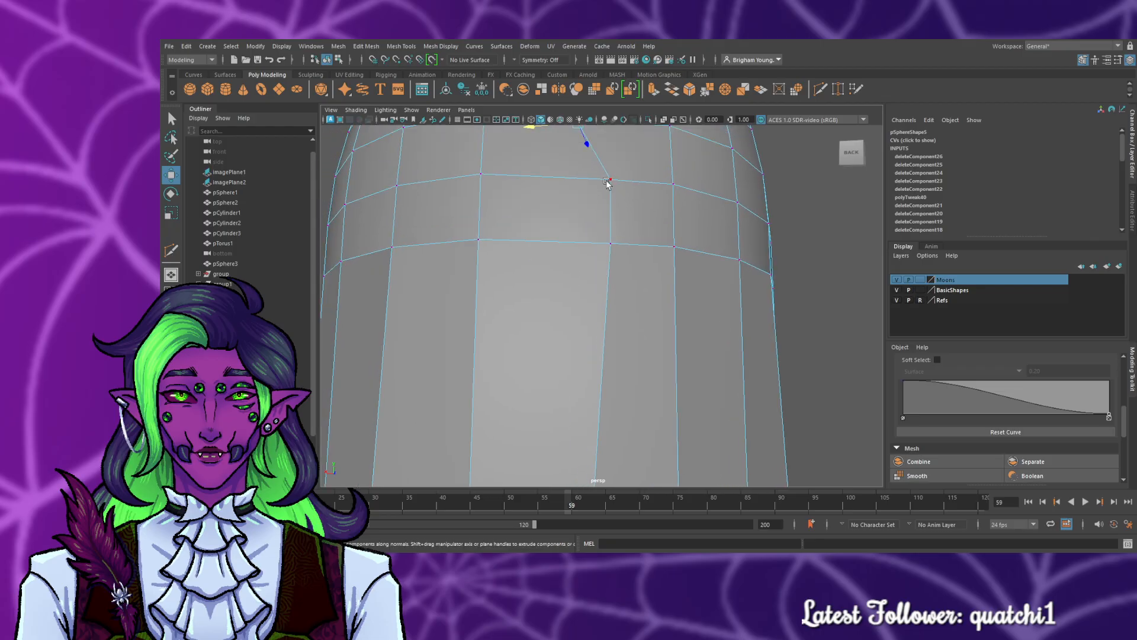
pyautogui.moveTo(574, 217); pyautogui.dragTo(542, 216)
# - Shift a corner vertex on the tassel's bottom rim outward along Z
pyautogui.keyDown('alt'); pyautogui.moveTo(692, 318); pyautogui.dragTo(693, 192); pyautogui.keyUp('alt')
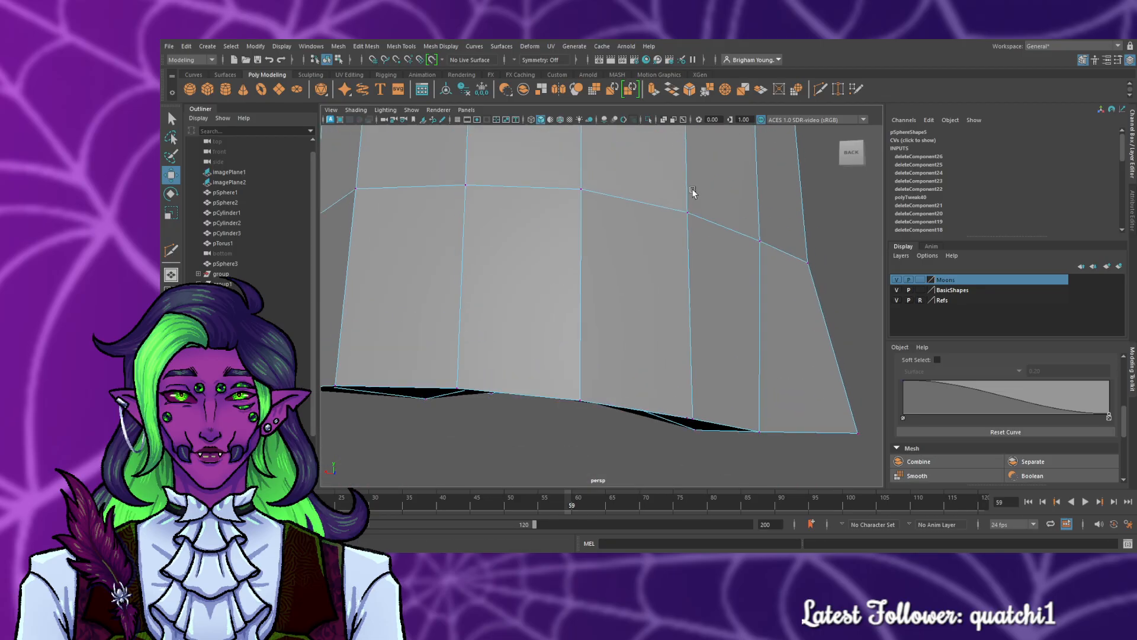
pyautogui.keyDown('alt'); pyautogui.moveTo(638, 350); pyautogui.dragTo(713, 337); pyautogui.keyUp('alt')
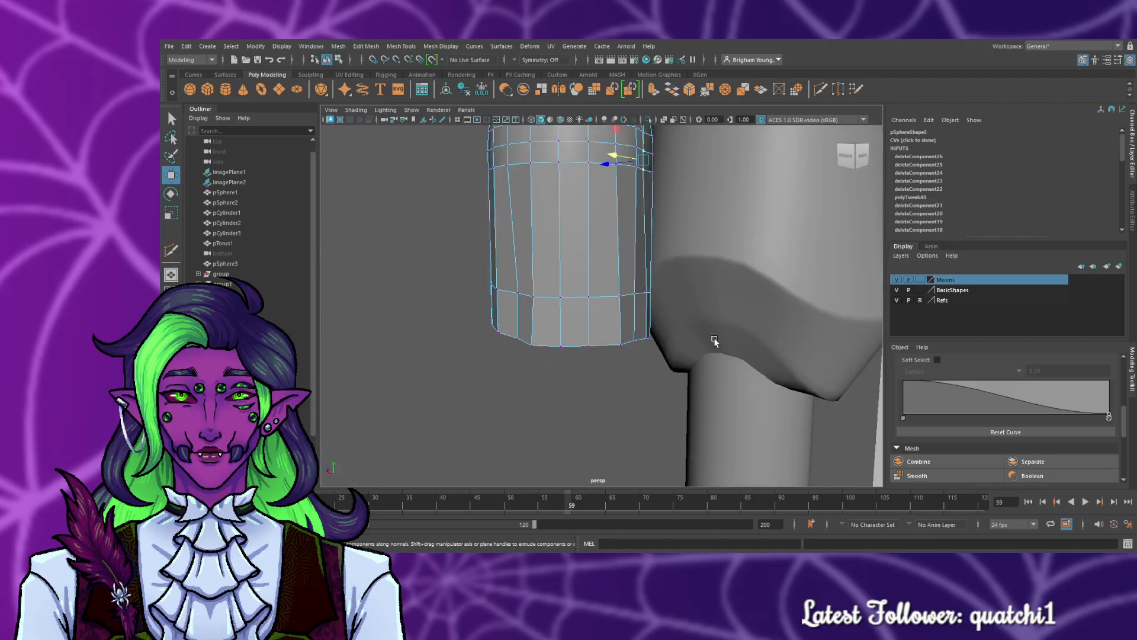
pyautogui.keyDown('alt'); pyautogui.moveTo(692, 303); pyautogui.dragTo(750, 370, button='right'); pyautogui.keyUp('alt')
pyautogui.keyDown('alt'); pyautogui.moveTo(750, 371); pyautogui.dragTo(706, 363, button='middle'); pyautogui.keyUp('alt')
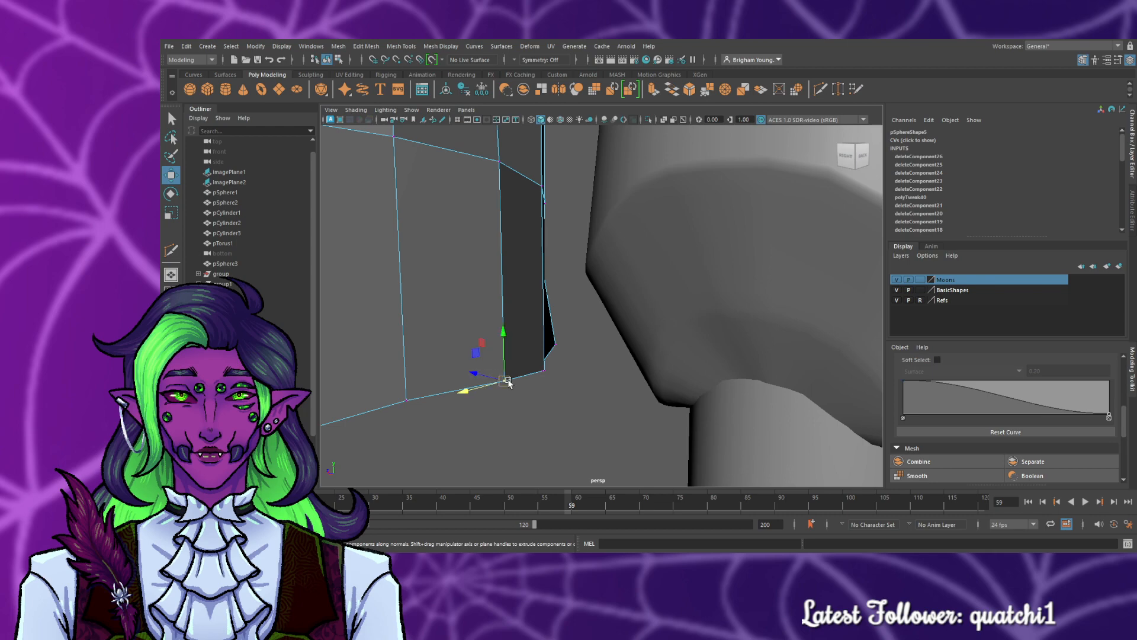
pyautogui.moveTo(493, 378); pyautogui.dragTo(512, 383)
pyautogui.keyDown('alt'); pyautogui.moveTo(607, 380); pyautogui.dragTo(609, 396, button='middle'); pyautogui.keyUp('alt')
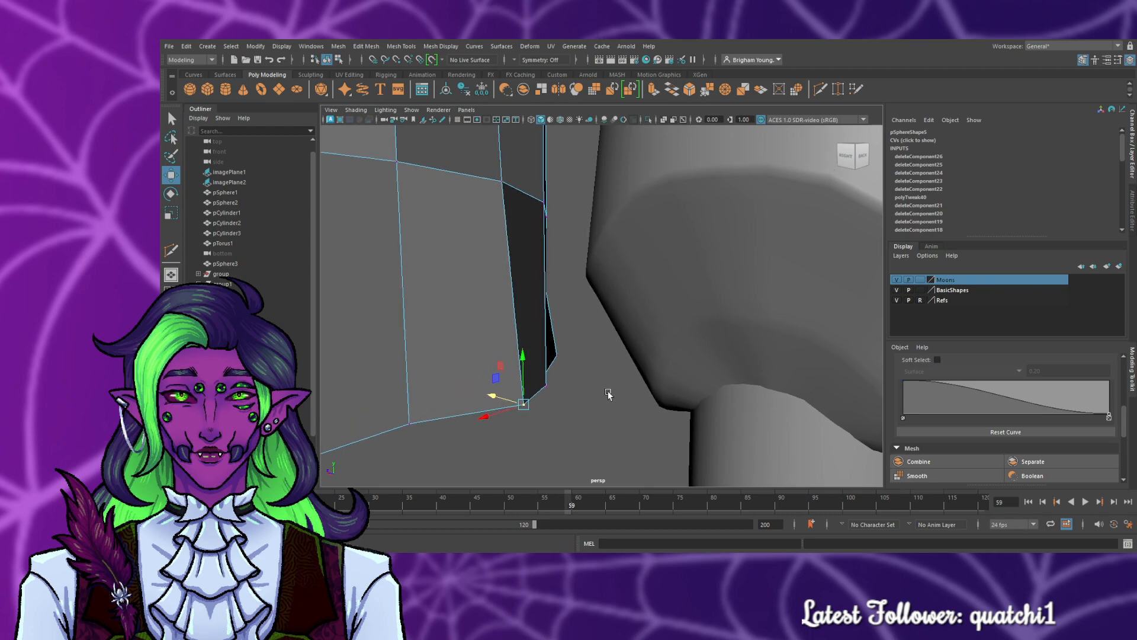
# - Examine the tassel's dome from above, then compare its outline with the reference drawing in the front view
pyautogui.scroll(-8, 609, 394)
pyautogui.keyDown('alt'); pyautogui.moveTo(534, 389); pyautogui.dragTo(722, 299); pyautogui.keyUp('alt')
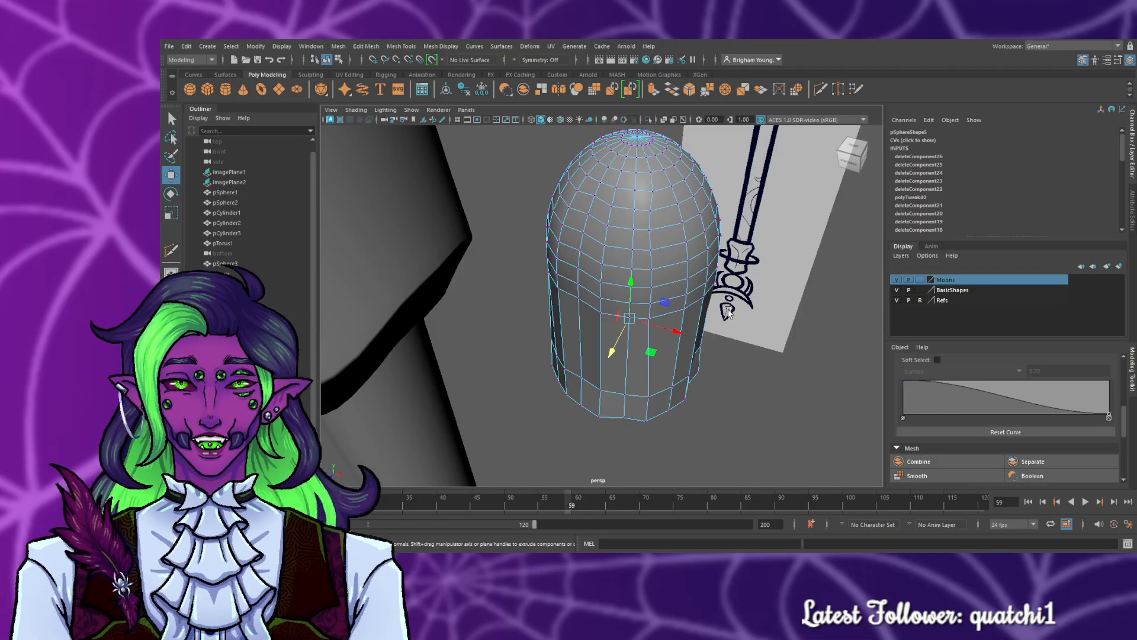
pyautogui.scroll(3, 714, 218)
pyautogui.keyDown('alt'); pyautogui.moveTo(713, 218); pyautogui.dragTo(677, 359, button='middle'); pyautogui.keyUp('alt')
pyautogui.scroll(3, 641, 297)
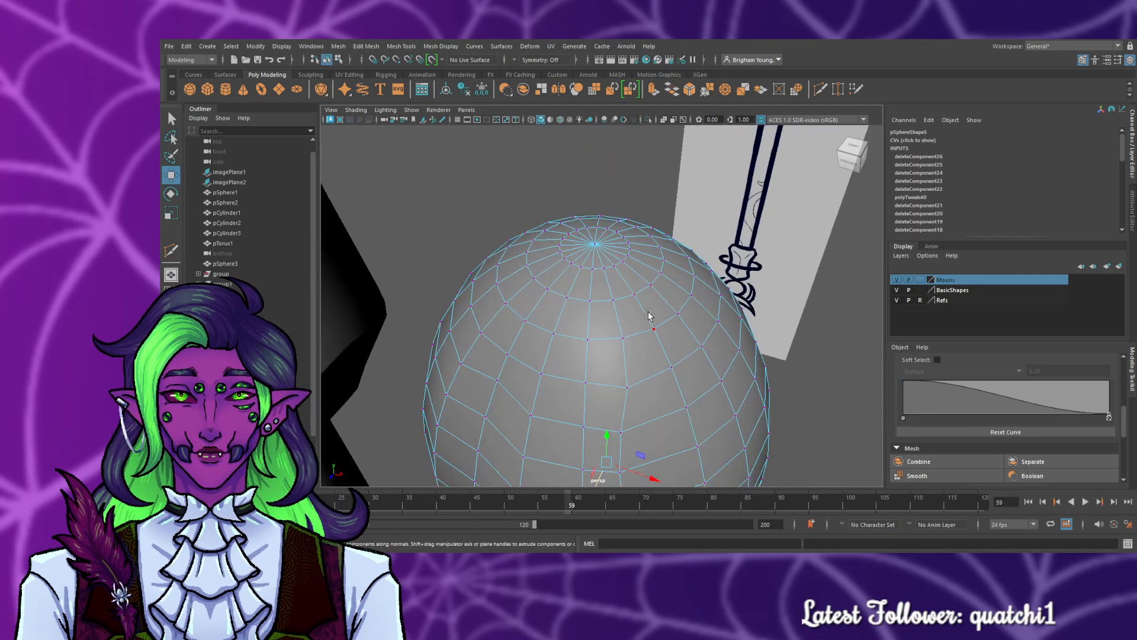
pyautogui.press('space')
pyautogui.press('space')
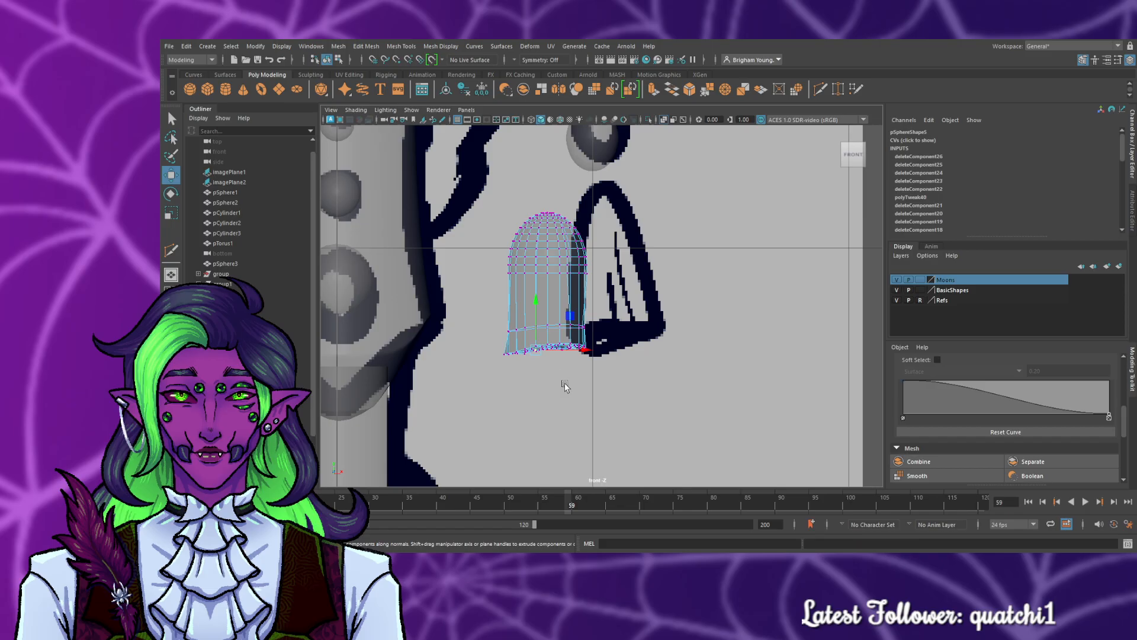
pyautogui.scroll(4, 584, 332)
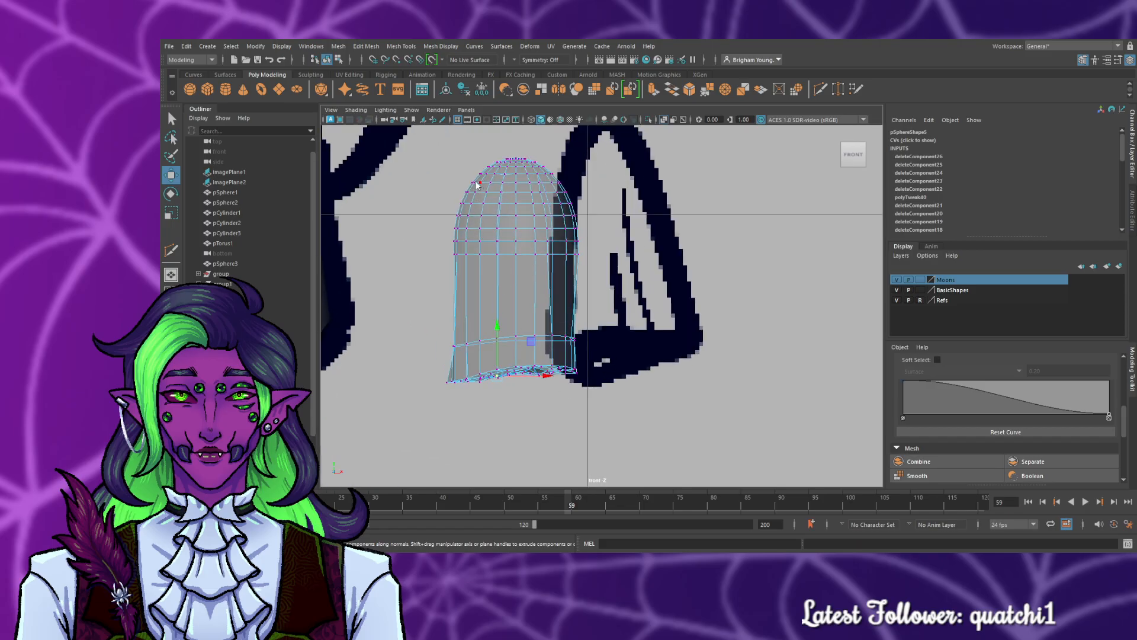
# - Enable soft selection and raise the top vertices of the tassel's dome along Y to make the dome taller
pyautogui.press('space')
pyautogui.press('space')
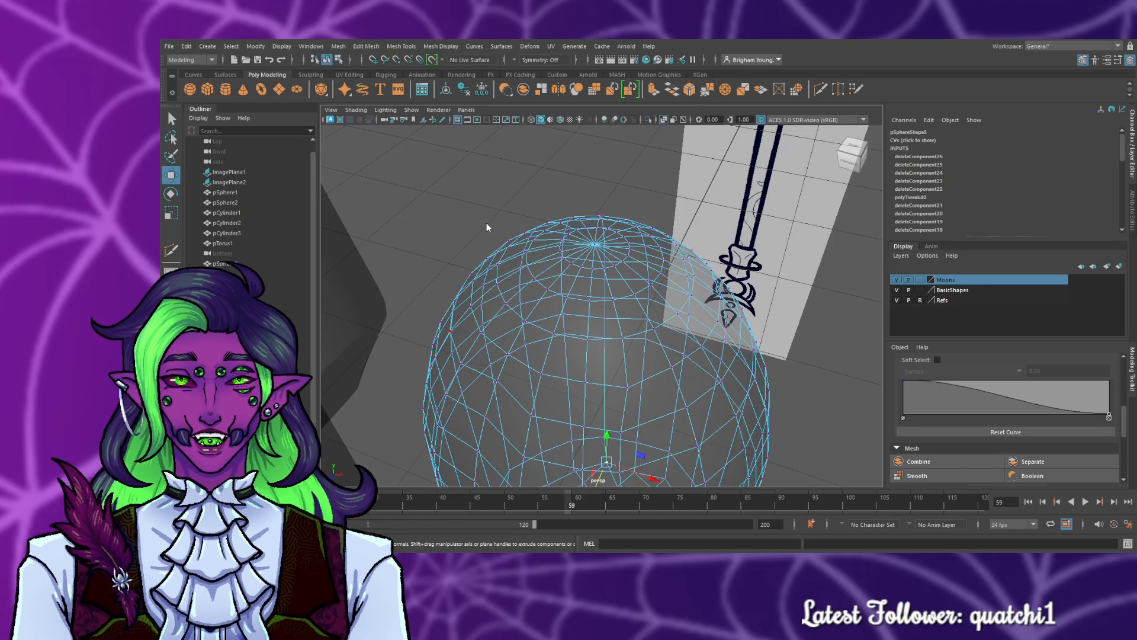
pyautogui.press('space')
pyautogui.press('space')
pyautogui.keyDown('alt'); pyautogui.moveTo(572, 229); pyautogui.dragTo(628, 376, button='middle'); pyautogui.keyUp('alt')
pyautogui.scroll(4, 535, 289)
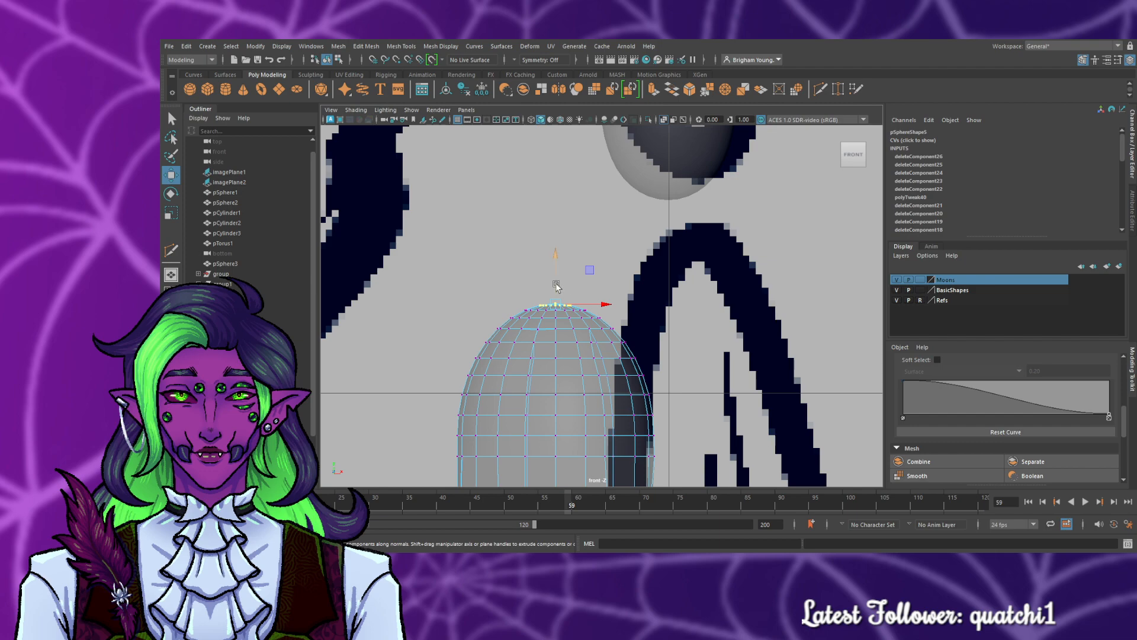
pyautogui.moveTo(556, 286); pyautogui.dragTo(558, 274)
pyautogui.hotkey('ctrl', 'z')
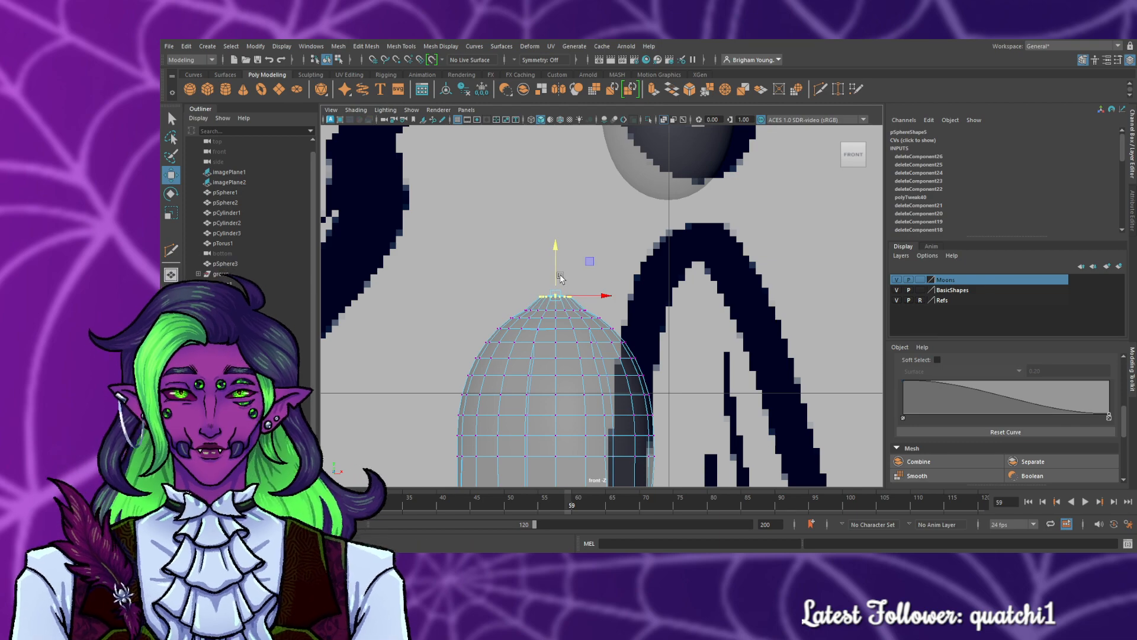
pyautogui.click(937, 360)
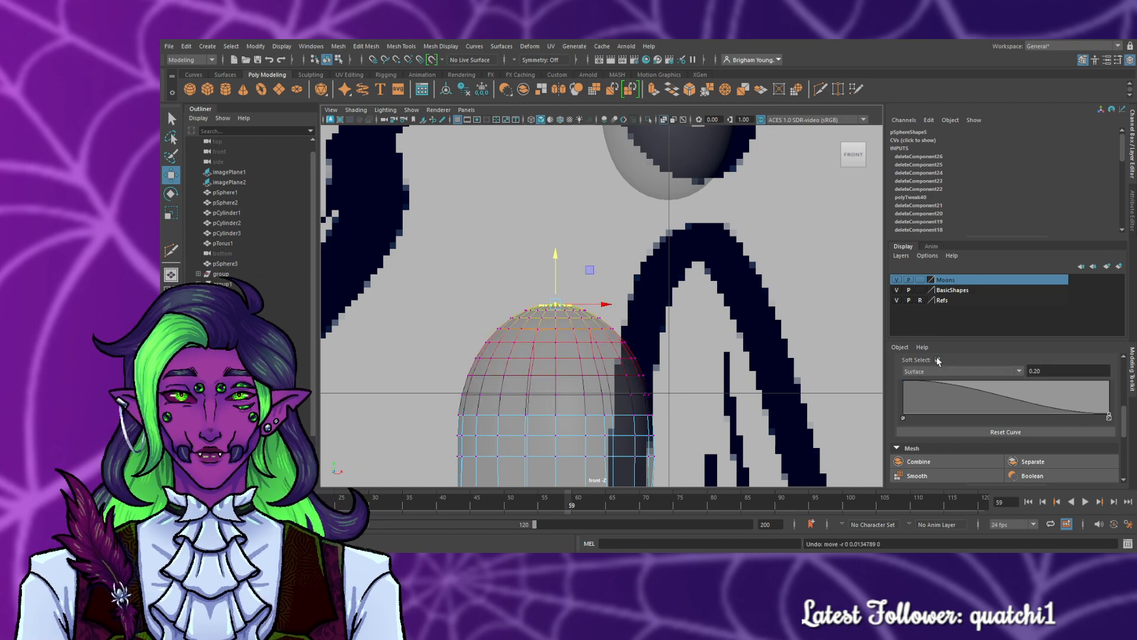
pyautogui.moveTo(551, 255); pyautogui.dragTo(564, 244)
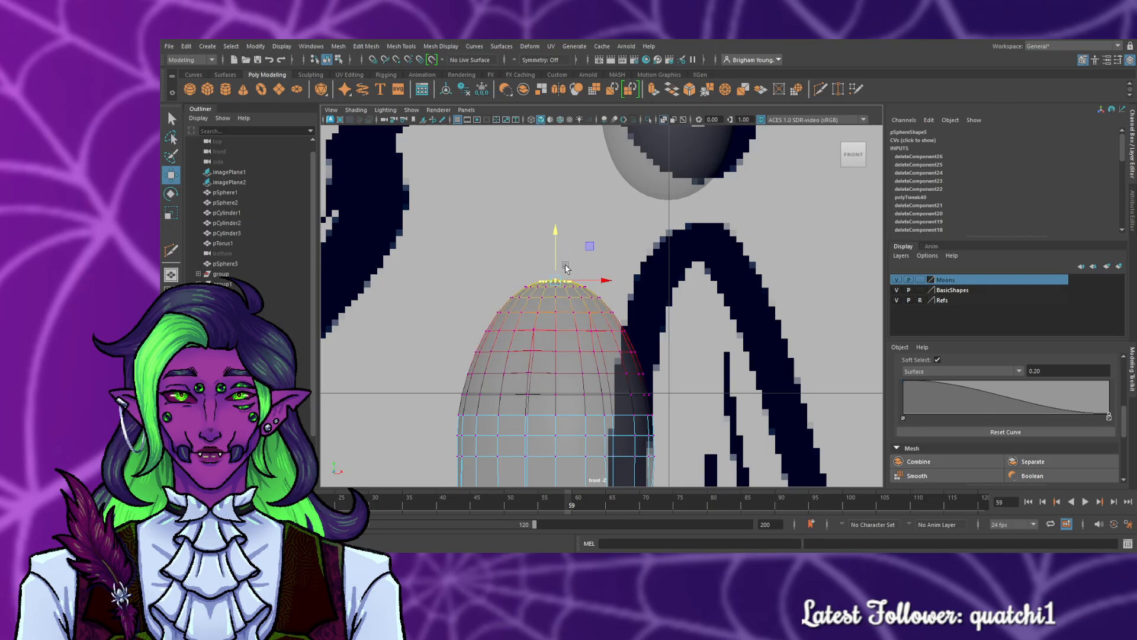
# - Set the soft selection radius to 0.10 and raise the dome's top vertices further along Y to sharpen the tip
pyautogui.scroll(3, 566, 267)
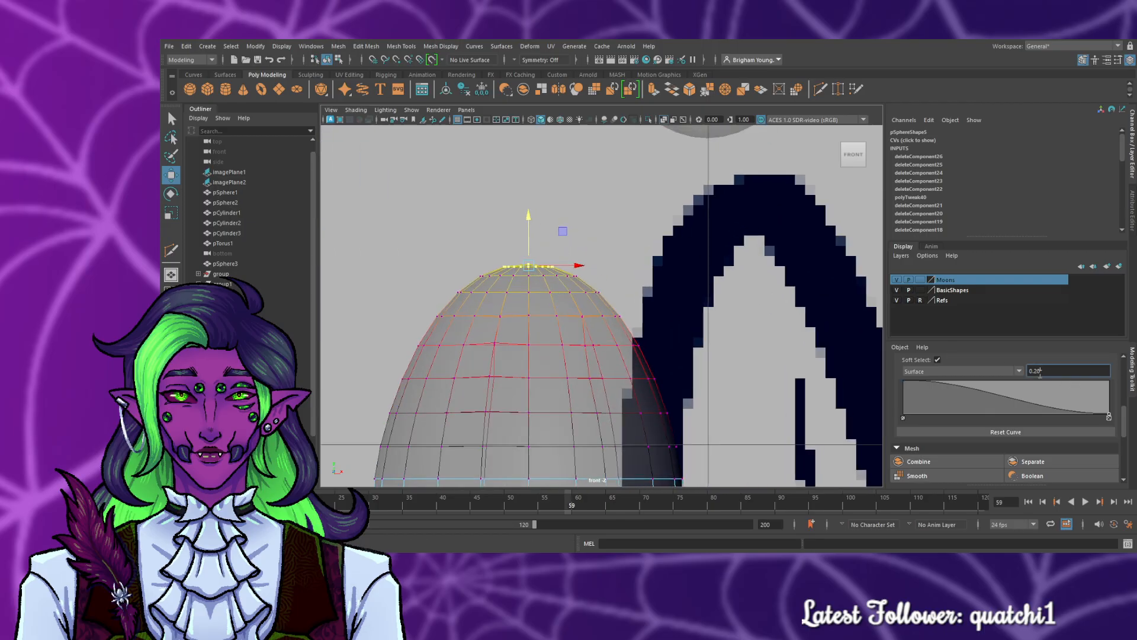
pyautogui.write('0.1')
pyautogui.press('Return')
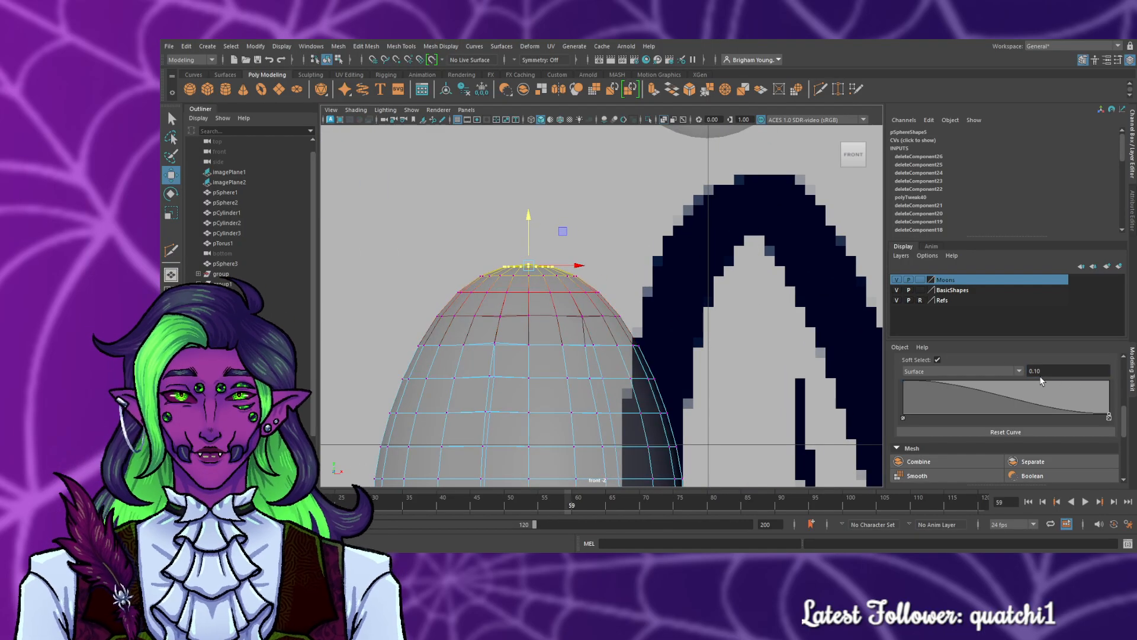
pyautogui.moveTo(528, 237)
pyautogui.mouseDown()
pyautogui.moveTo(528, 226)
pyautogui.moveTo(526, 252)
pyautogui.moveTo(521, 223)
pyautogui.mouseUp()
pyautogui.scroll(1, 481, 241)
pyautogui.click(511, 239)
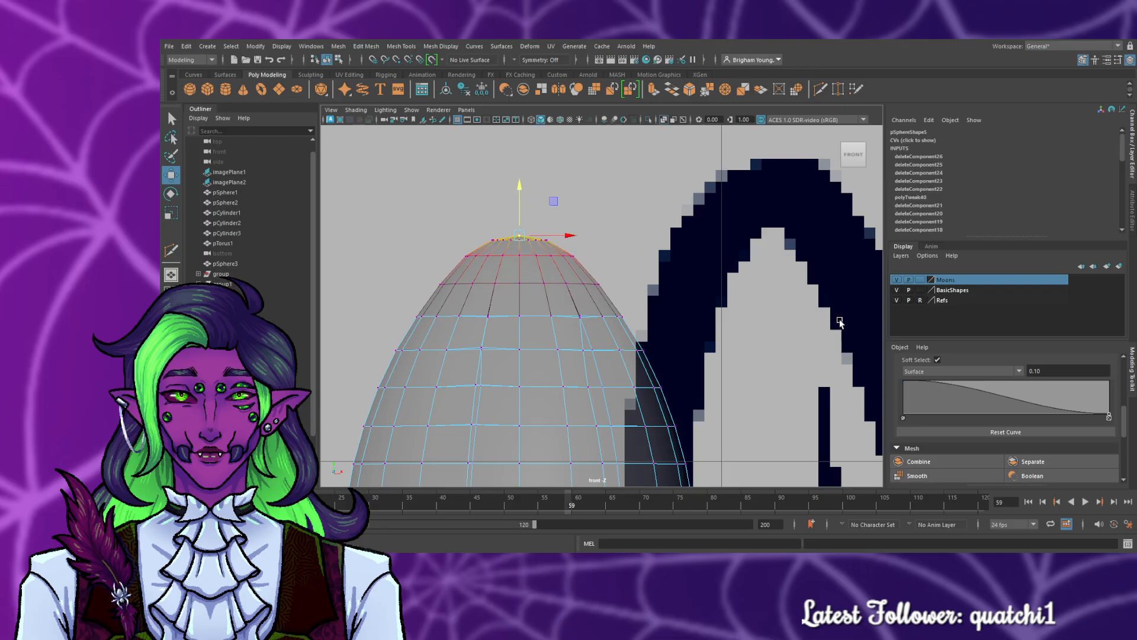
# - Turn off soft selection and return the tassel from vertex editing to object mode
pyautogui.click(938, 360)
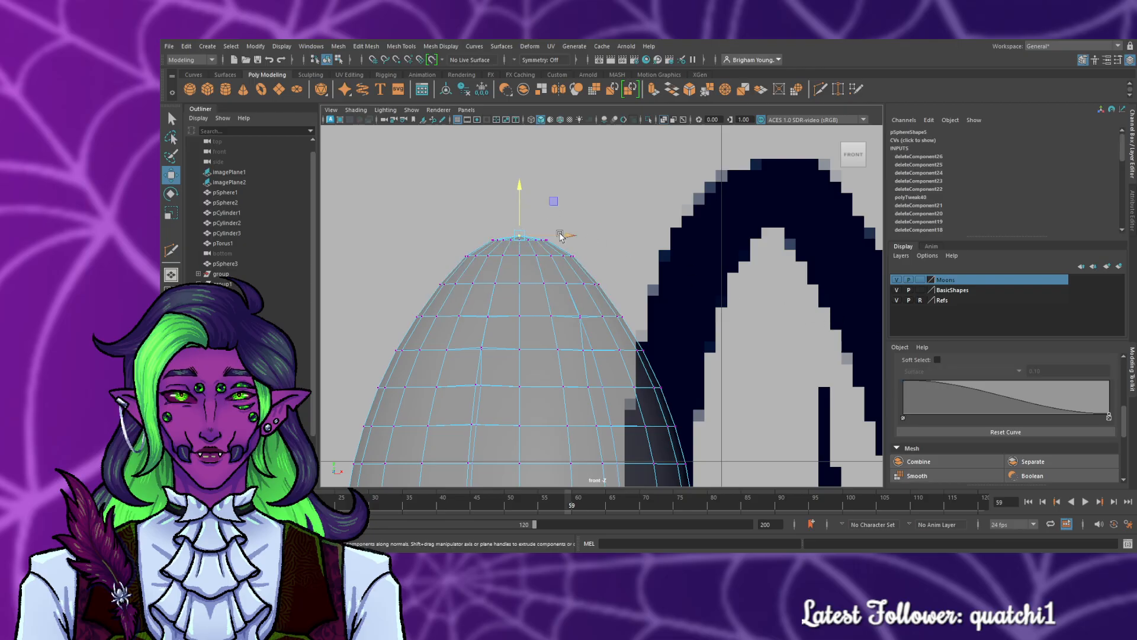
pyautogui.click(524, 214)
pyautogui.click(523, 235)
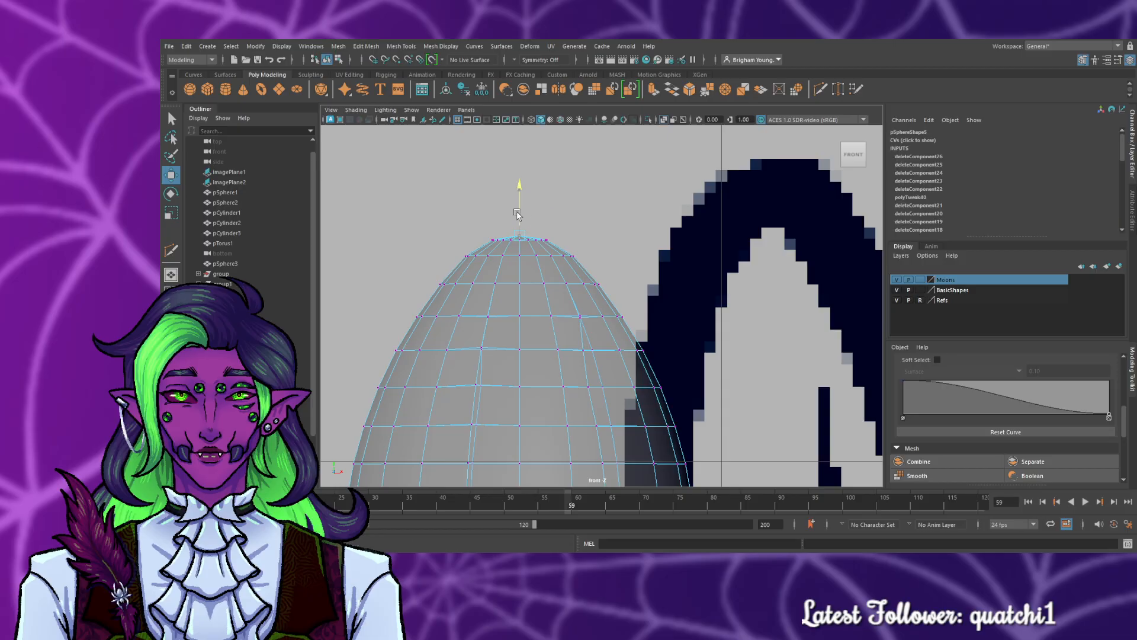
pyautogui.click(634, 252)
pyautogui.scroll(-15, 633, 254)
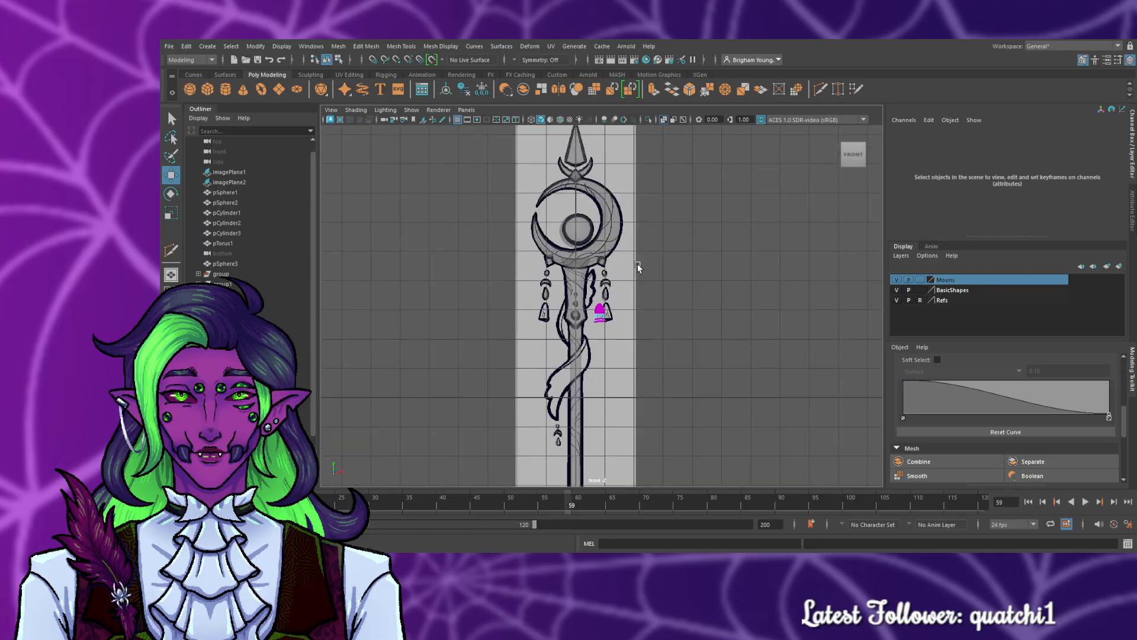
pyautogui.scroll(4, 646, 276)
pyautogui.scroll(5, 649, 281)
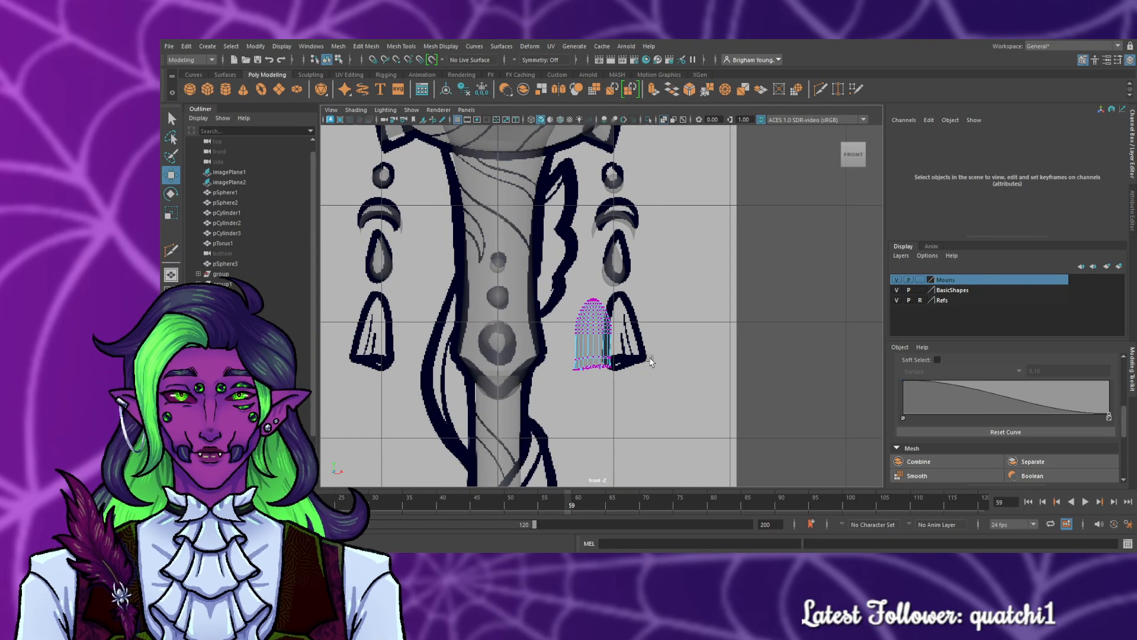
pyautogui.press('space')
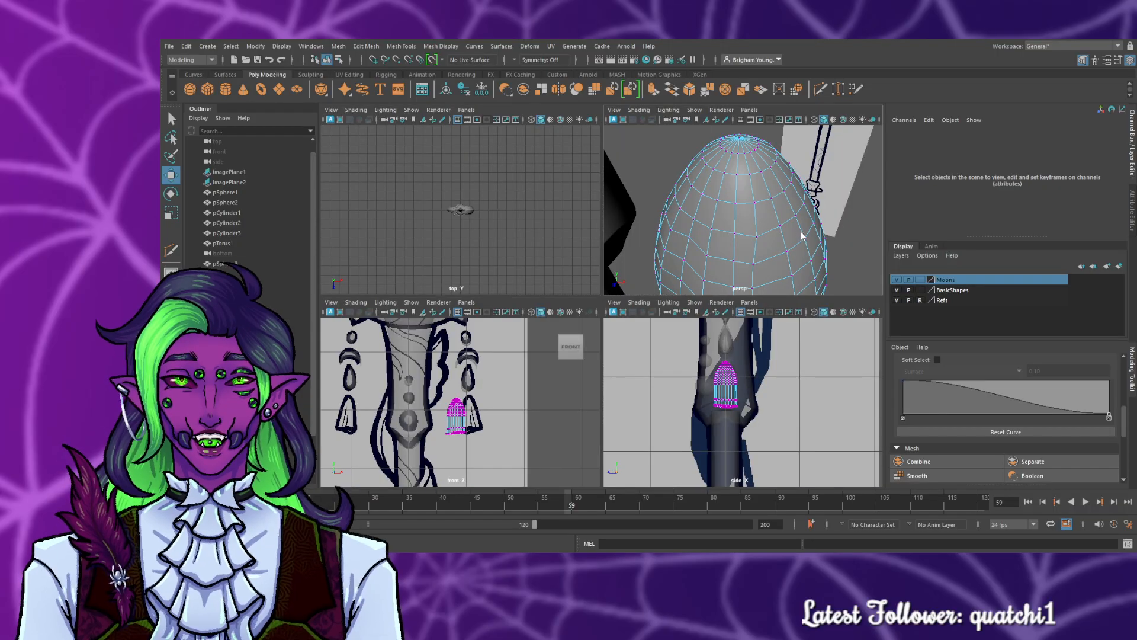
pyautogui.press('space')
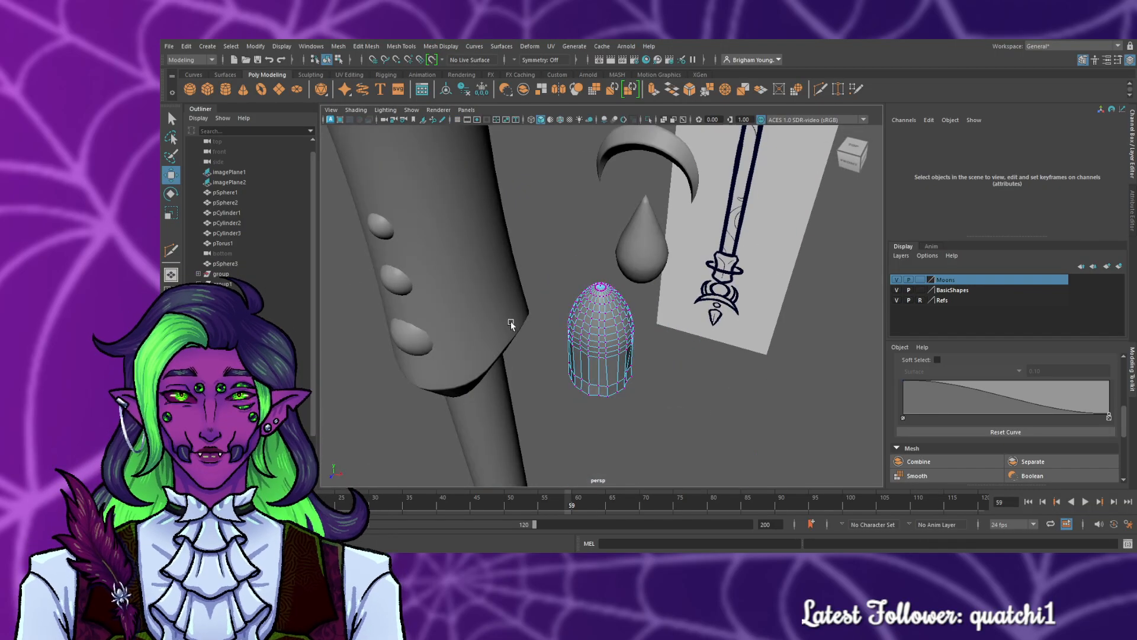
pyautogui.press('F8')
pyautogui.click(674, 388)
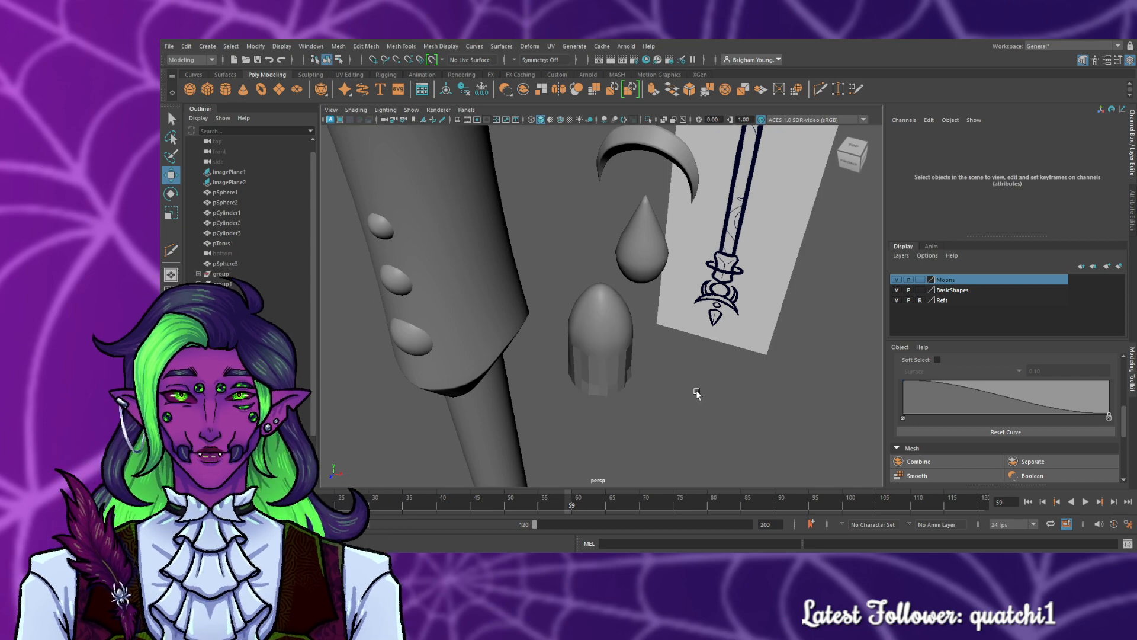
# - Smooth the tassel mesh with 1 division
pyautogui.moveTo(698, 392)
pyautogui.keyDown('alt'); pyautogui.mouseDown()
pyautogui.moveTo(734, 379)
pyautogui.moveTo(514, 338)
pyautogui.moveTo(719, 351)
pyautogui.mouseUp(); pyautogui.keyUp('alt')
pyautogui.click(612, 308)
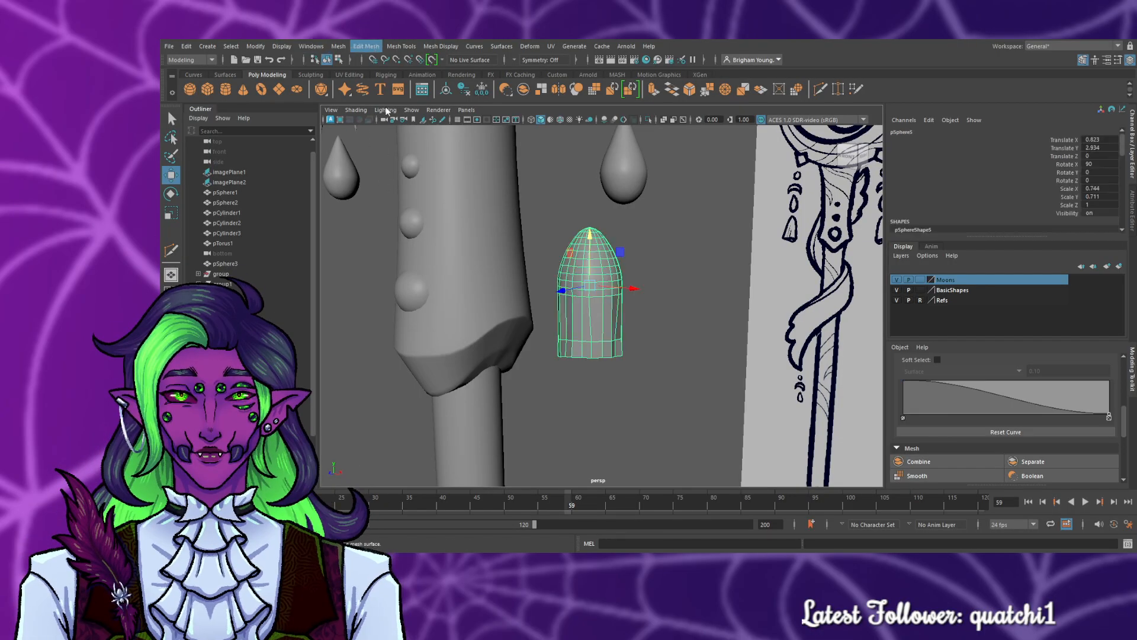
pyautogui.moveTo(342, 44)
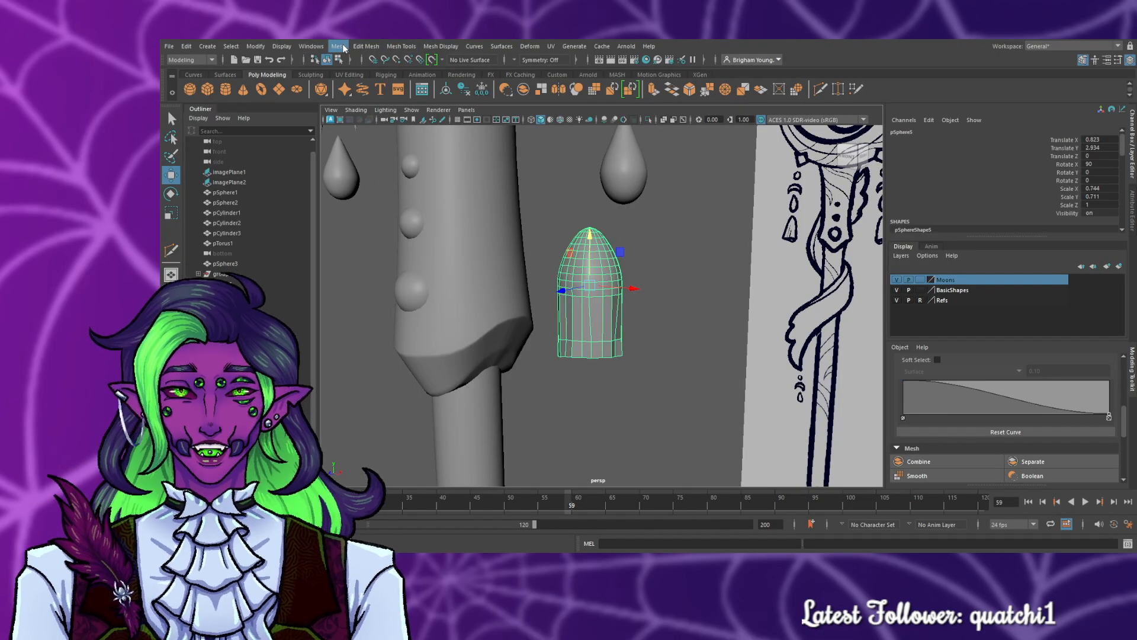
pyautogui.click(381, 165)
pyautogui.click(673, 340)
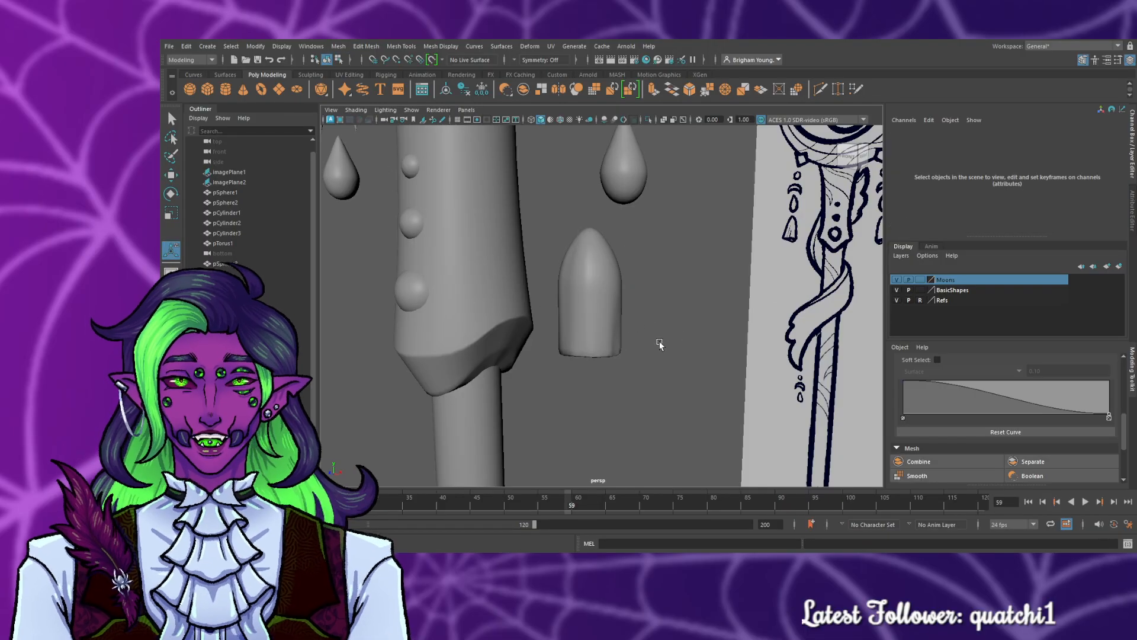
pyautogui.moveTo(657, 341)
pyautogui.keyDown('alt'); pyautogui.mouseDown()
pyautogui.moveTo(601, 354)
pyautogui.moveTo(509, 338)
pyautogui.moveTo(638, 296)
pyautogui.moveTo(696, 346)
pyautogui.moveTo(680, 325)
pyautogui.moveTo(482, 355)
pyautogui.moveTo(701, 340)
pyautogui.moveTo(675, 345)
pyautogui.mouseUp(); pyautogui.keyUp('alt')
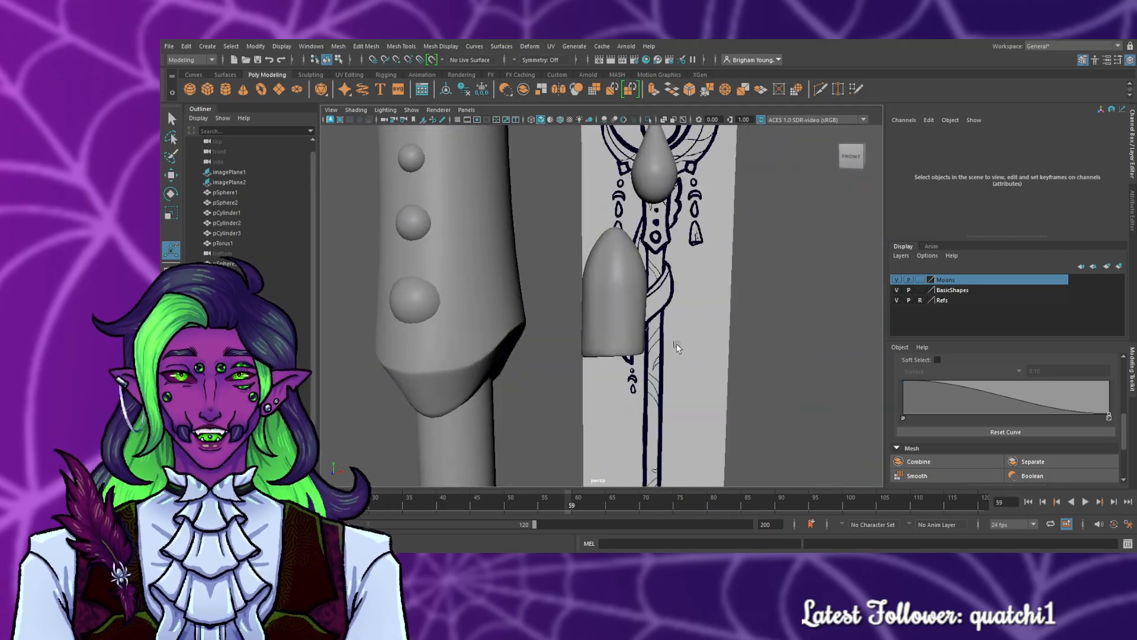
# - Move the smoothed tassel along X to Translate X 1, beneath the teardrop charm in the reference drawing
pyautogui.press('space')
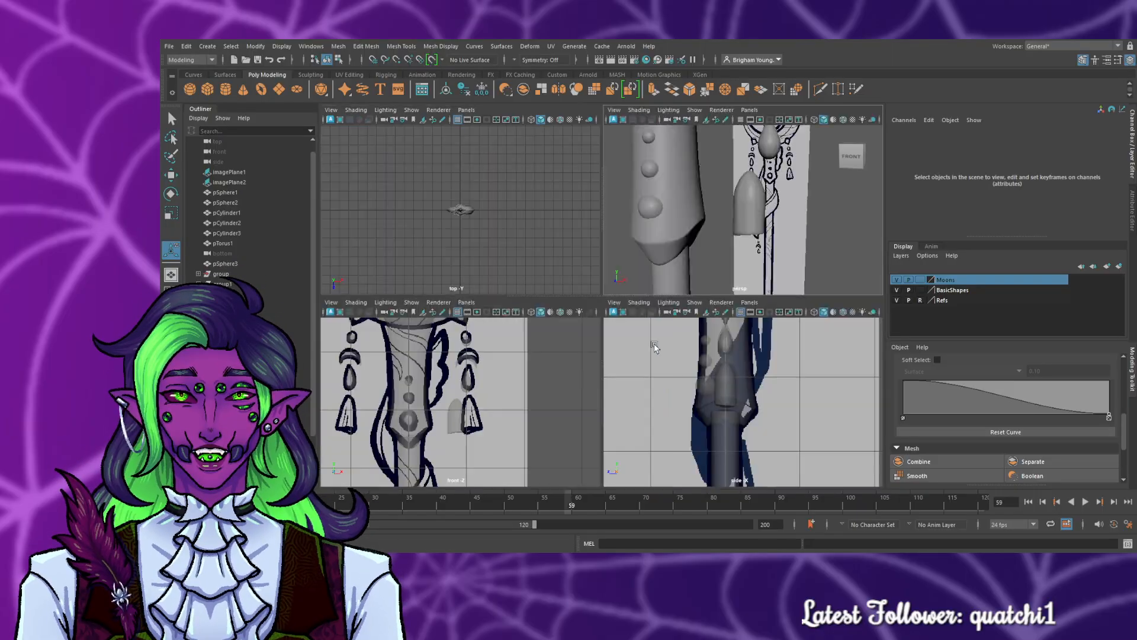
pyautogui.press('space')
pyautogui.scroll(3, 593, 350)
pyautogui.click(589, 348)
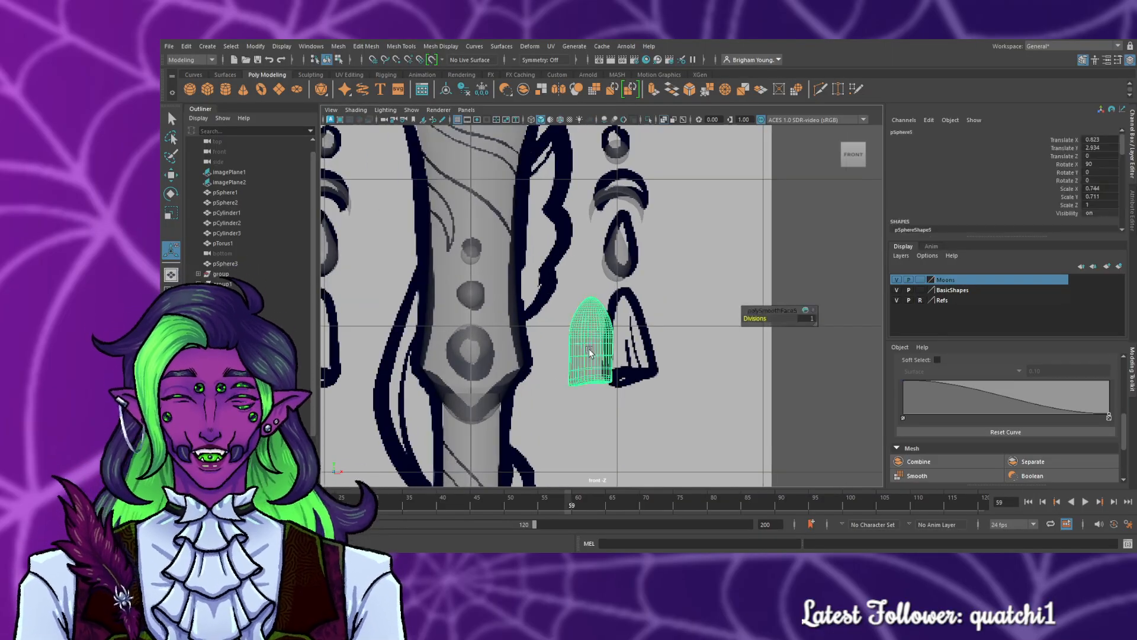
pyautogui.press('w')
pyautogui.moveTo(634, 337); pyautogui.dragTo(658, 343)
pyautogui.press('space')
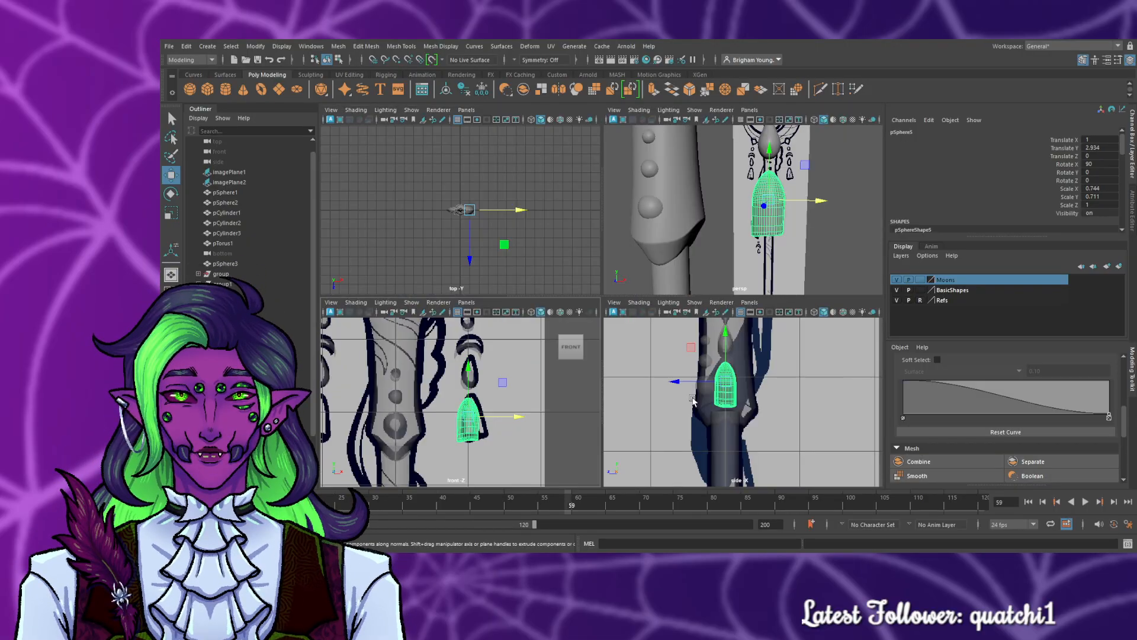
pyautogui.press('space')
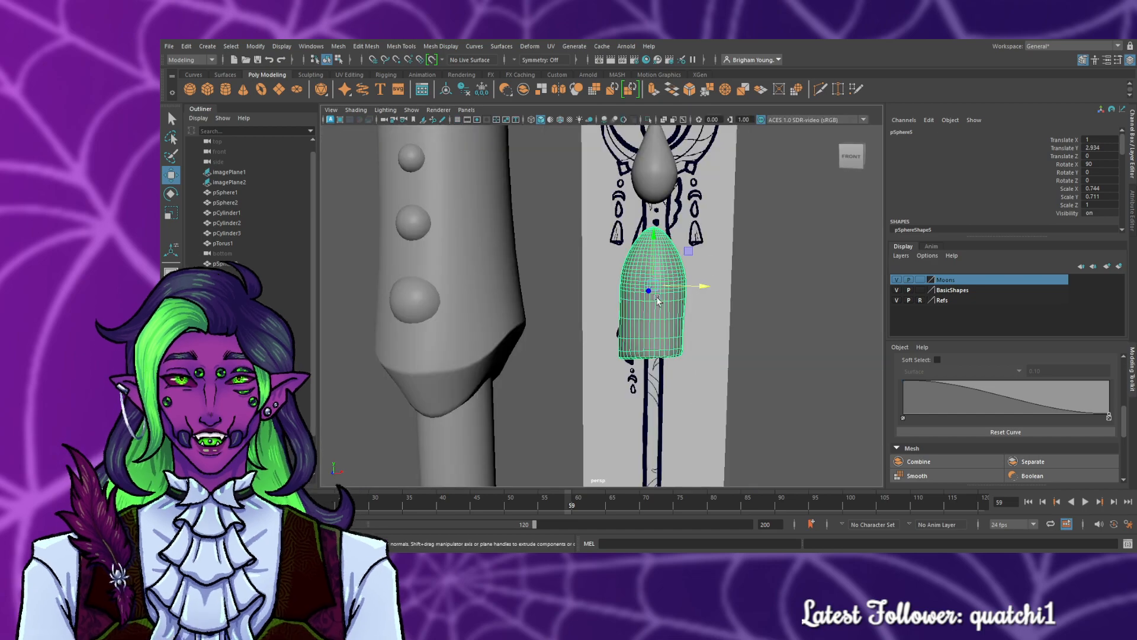
# - Duplicate the tassel and move the copy along X to about -2, beneath the teardrop on the staff's opposite side
pyautogui.press('space')
pyautogui.press('space')
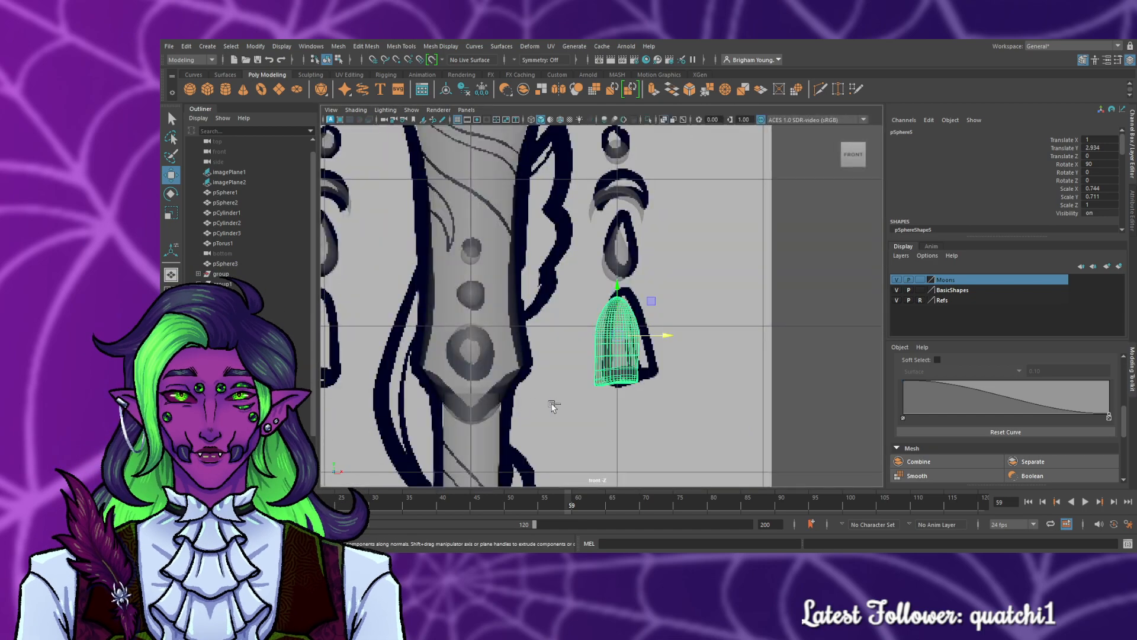
pyautogui.hotkey('ctrl', 'c')
pyautogui.hotkey('ctrl', 'v')
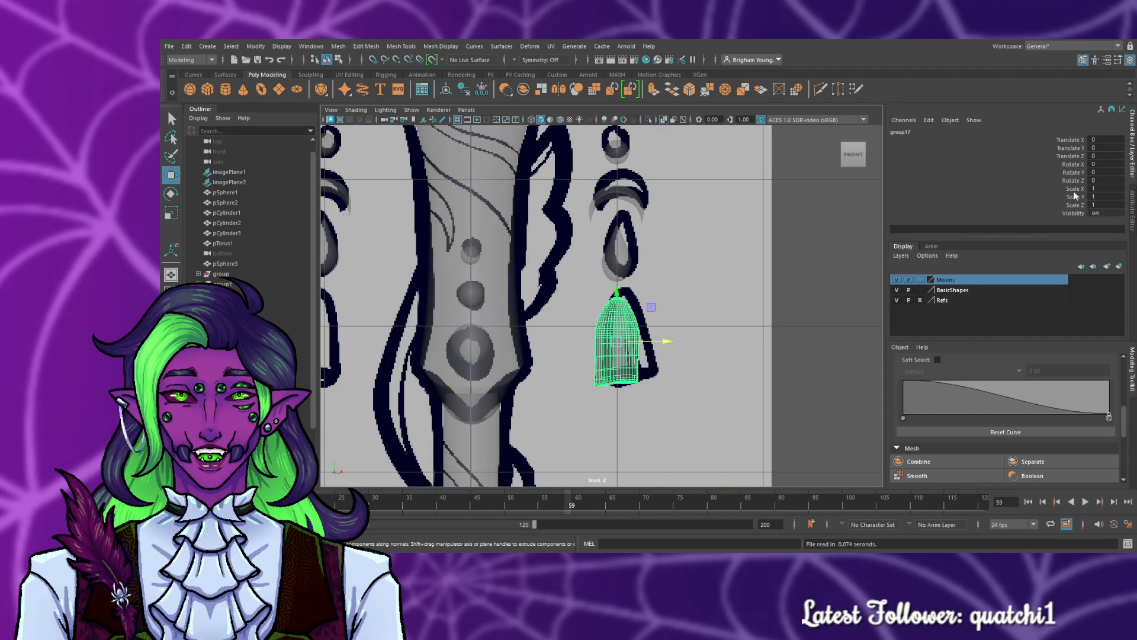
pyautogui.moveTo(661, 340); pyautogui.dragTo(379, 341)
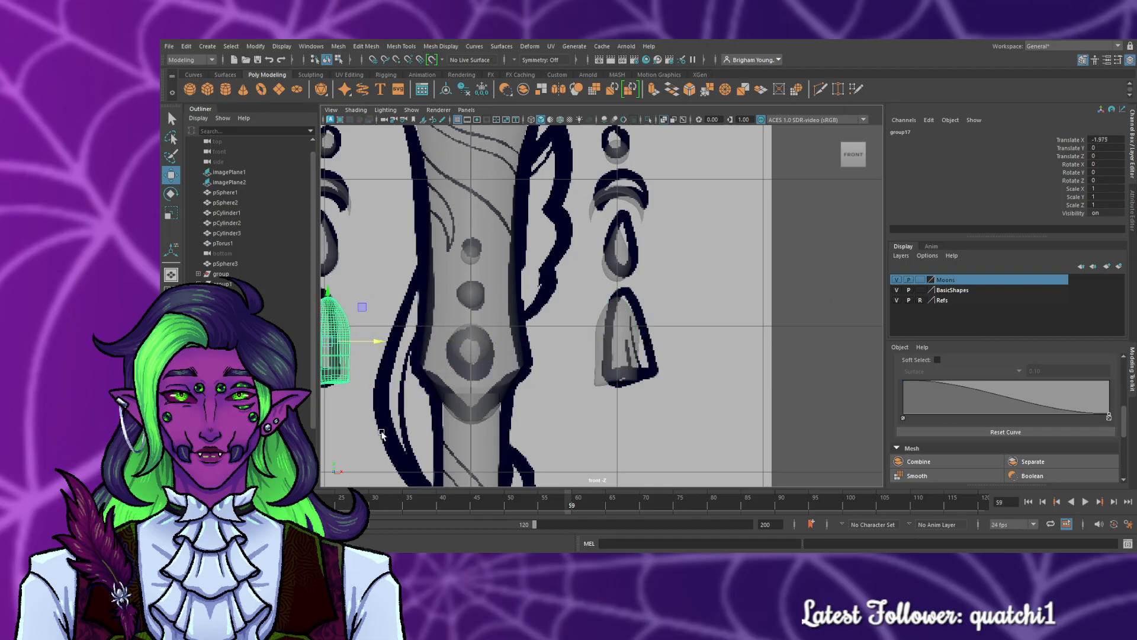
pyautogui.keyDown('alt'); pyautogui.moveTo(399, 434); pyautogui.dragTo(584, 436, button='middle'); pyautogui.keyUp('alt')
pyautogui.scroll(3, 533, 362)
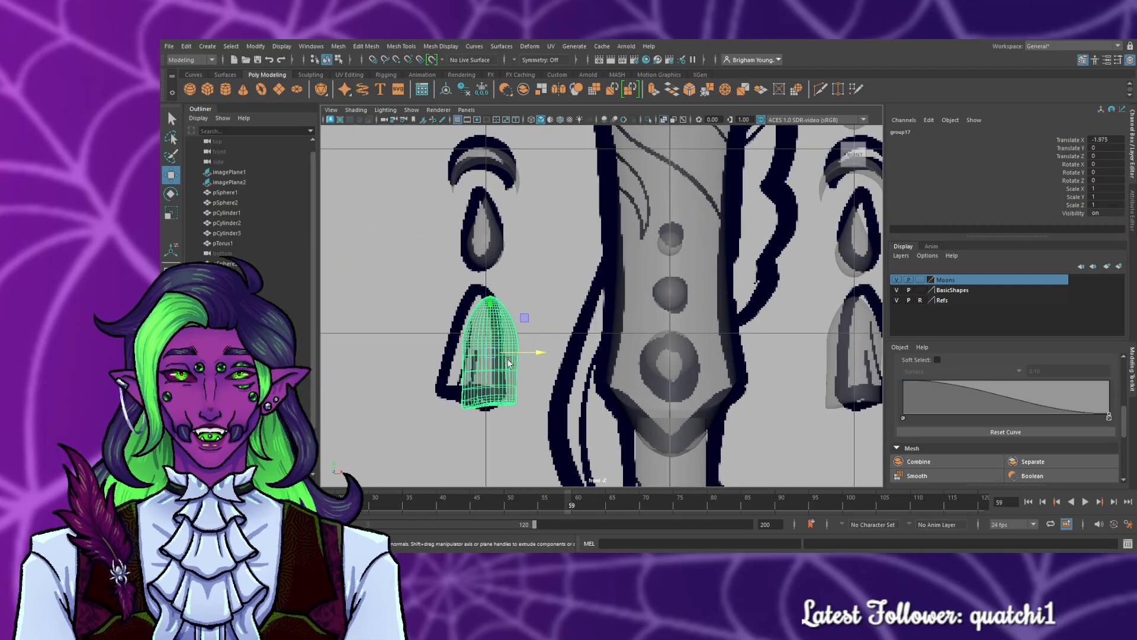
pyautogui.moveTo(532, 361)
pyautogui.mouseDown()
pyautogui.moveTo(519, 357)
pyautogui.moveTo(533, 353)
pyautogui.mouseUp()
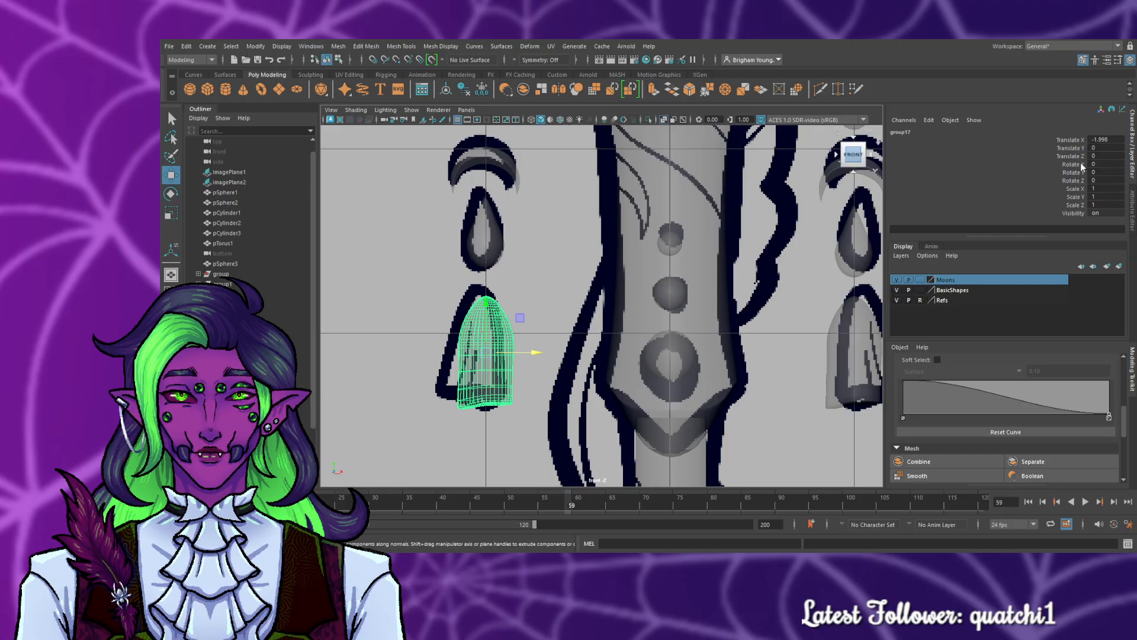
pyautogui.moveTo(1100, 165)
pyautogui.mouseDown()
pyautogui.moveTo(1079, 165)
pyautogui.moveTo(1113, 165)
pyautogui.moveTo(1079, 165)
pyautogui.moveTo(1113, 170)
pyautogui.mouseUp()
pyautogui.hotkey('ctrl', 'z')
pyautogui.hotkey('ctrl', 'z')
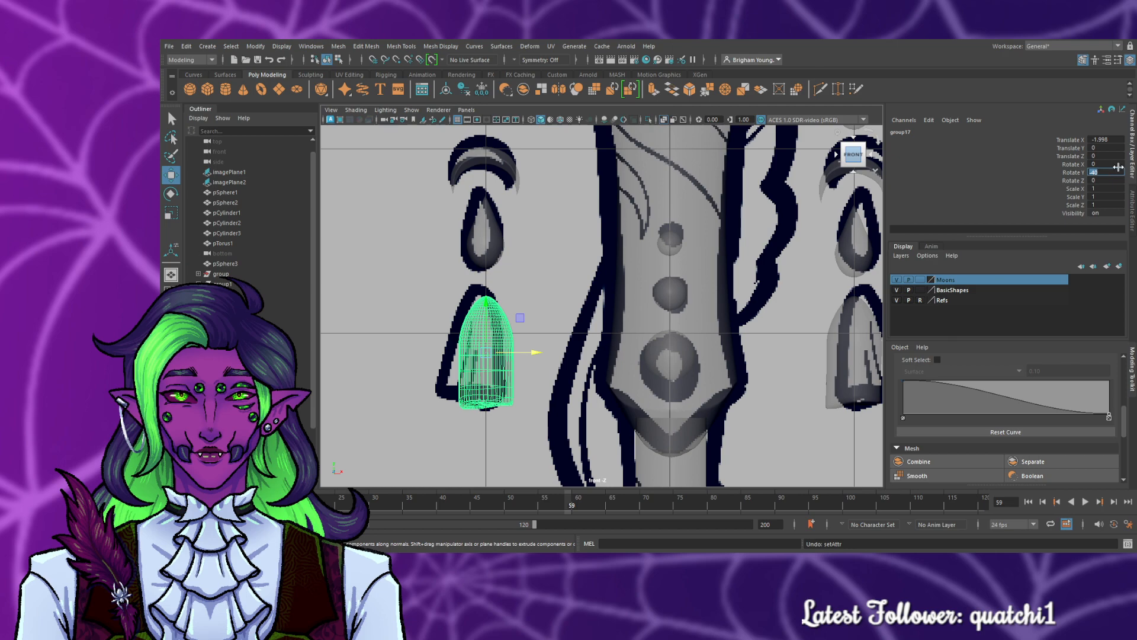
# - Set the Rotate Y of the copied tassel's group to -90
pyautogui.press('Return')
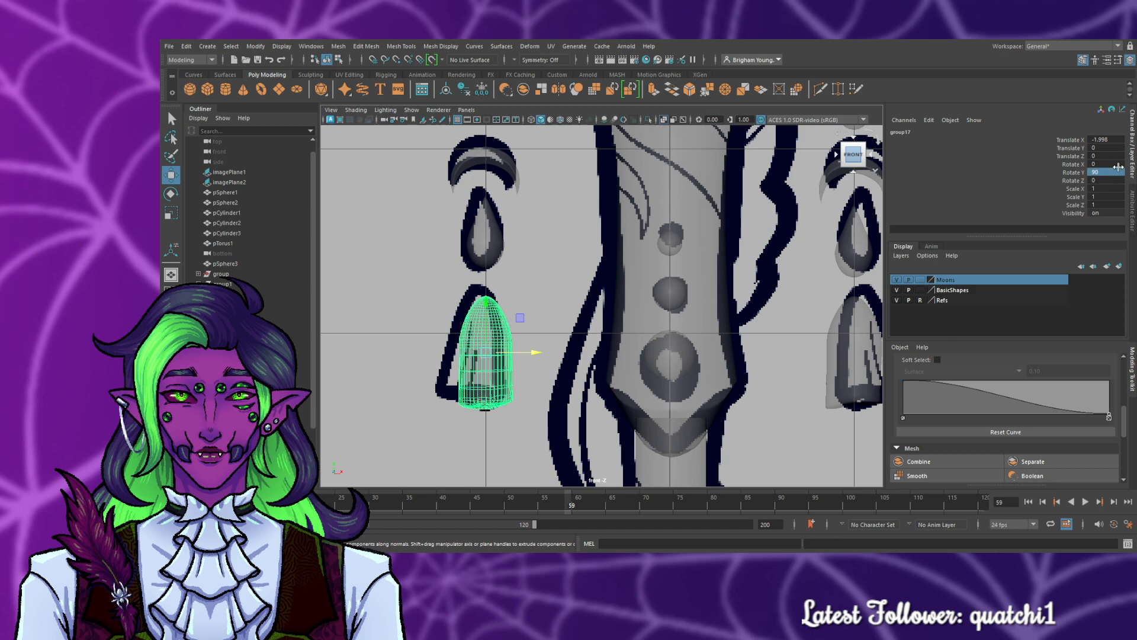
pyautogui.moveTo(1108, 173); pyautogui.dragTo(1104, 173)
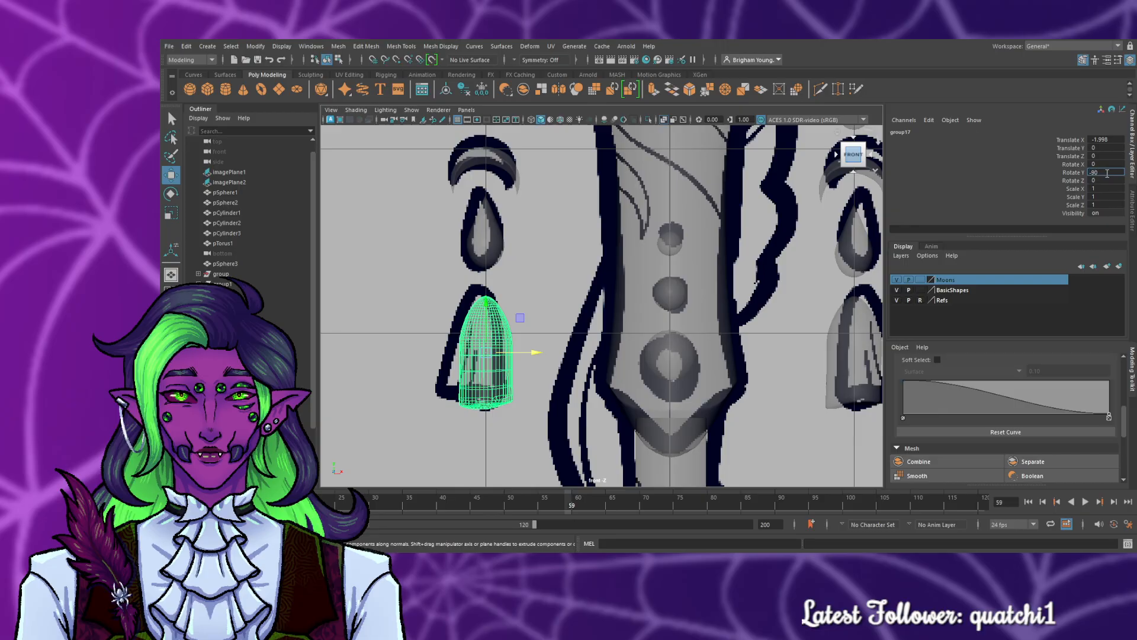
pyautogui.press('Return')
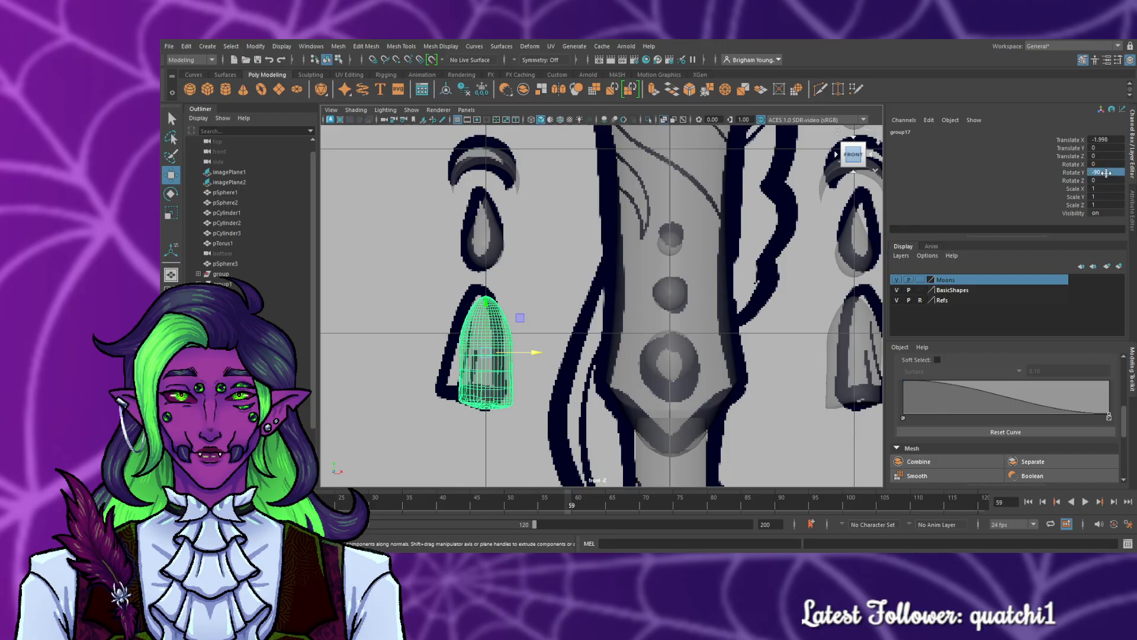
pyautogui.click(788, 413)
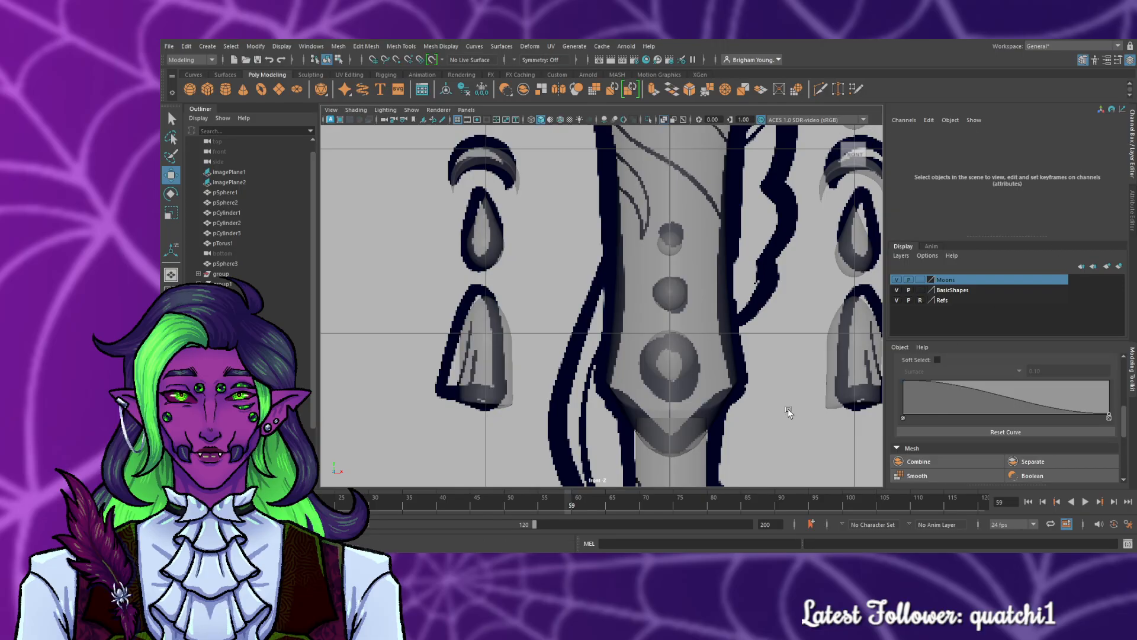
# - Raise the copied tassel slightly along Y to Translate Y 2.941 beneath its teardrop charm
pyautogui.press('space')
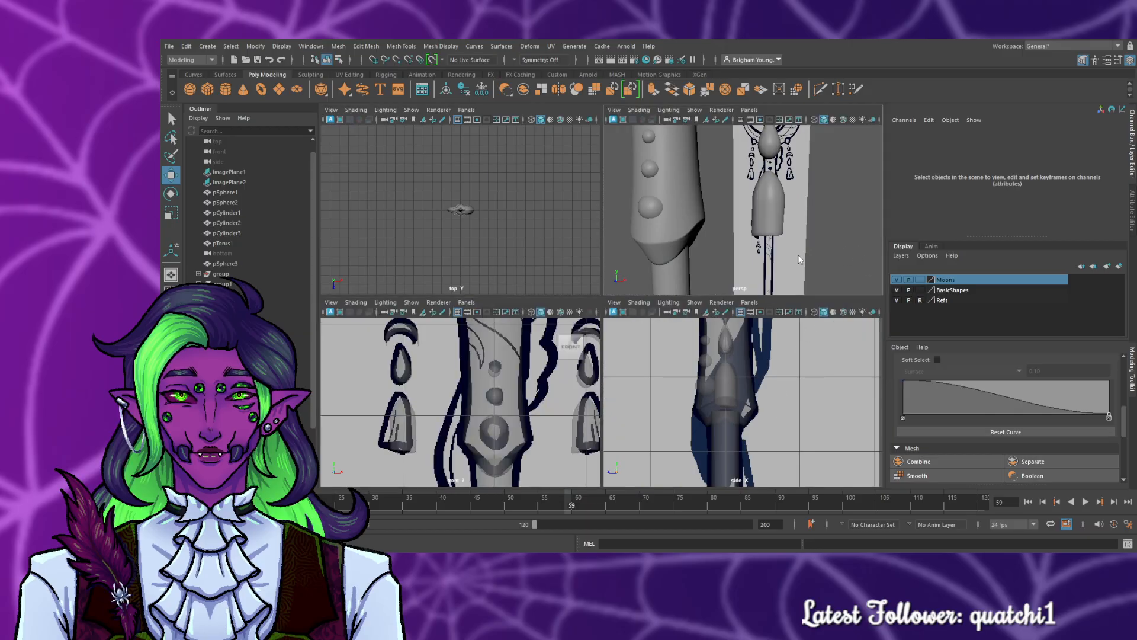
pyautogui.press('space')
pyautogui.scroll(-2, 787, 267)
pyautogui.keyDown('alt'); pyautogui.moveTo(494, 393); pyautogui.dragTo(494, 332); pyautogui.keyUp('alt')
pyautogui.click(489, 296)
pyautogui.moveTo(488, 275); pyautogui.dragTo(490, 277)
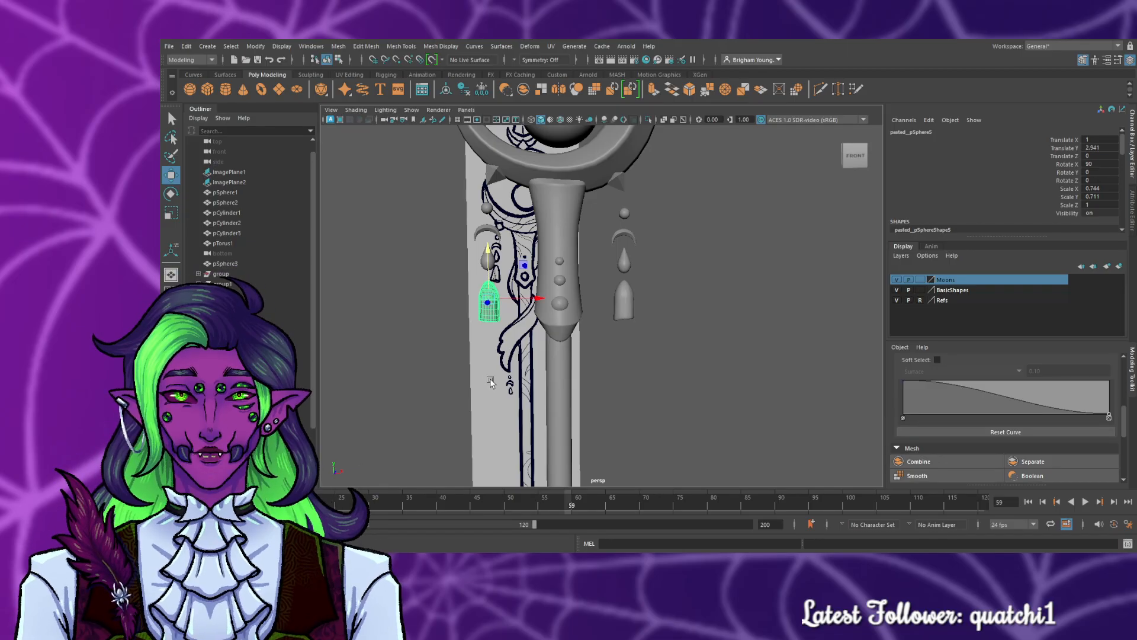
# - Examine the whole staff and its hanging charms alongside the reference drawings from several angles
pyautogui.click(513, 376)
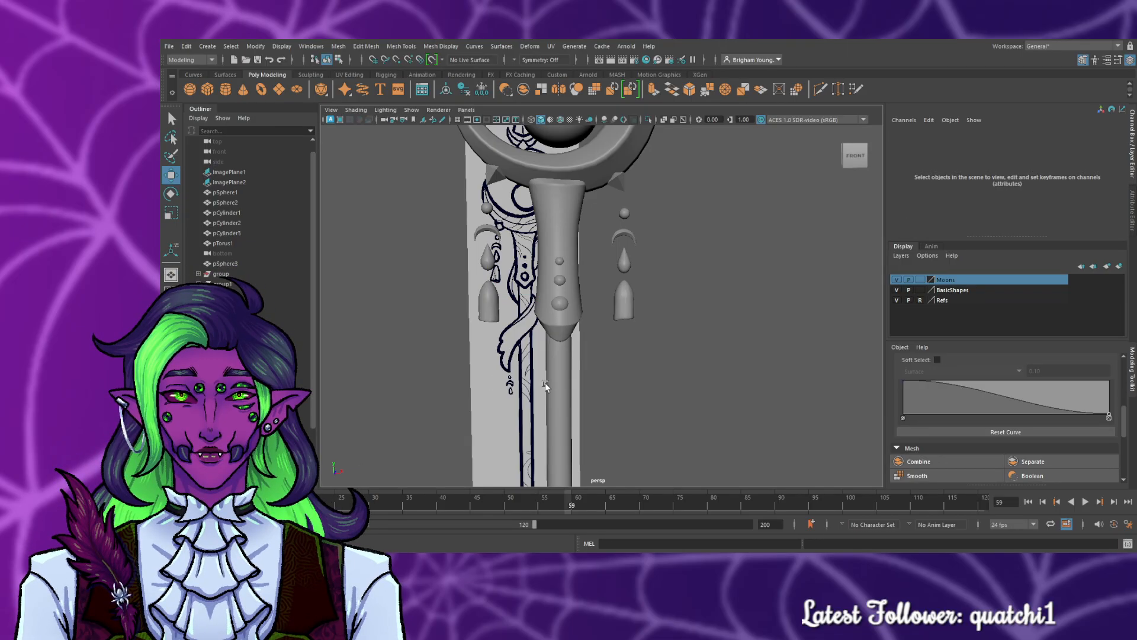
pyautogui.scroll(-5, 622, 347)
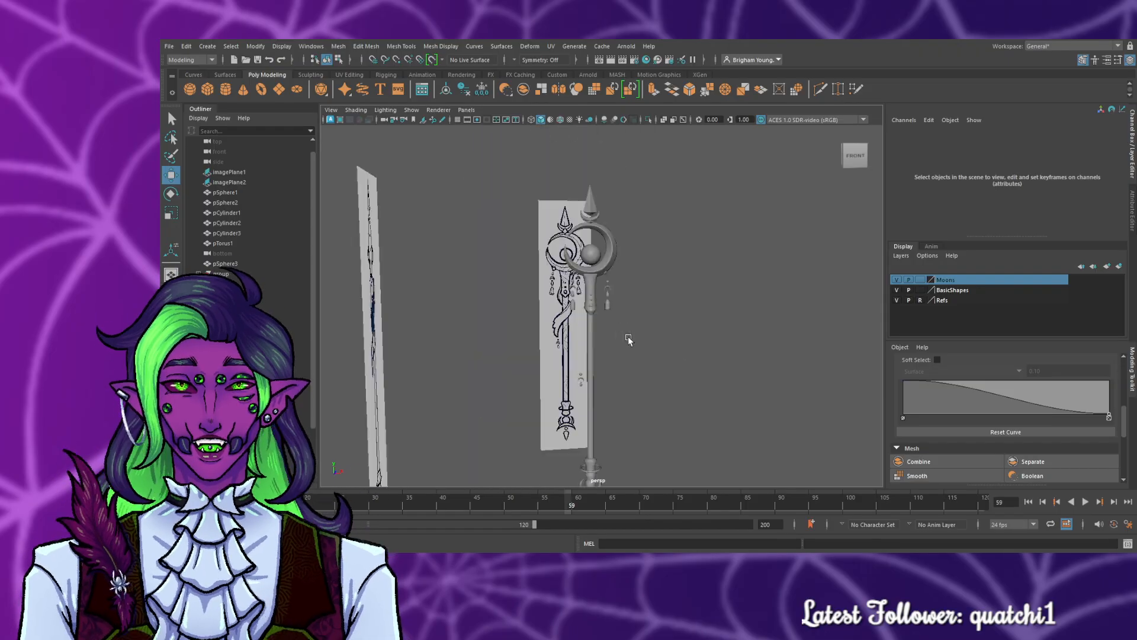
pyautogui.keyDown('alt'); pyautogui.moveTo(686, 370); pyautogui.dragTo(636, 377); pyautogui.keyUp('alt')
pyautogui.scroll(2, 643, 380)
pyautogui.keyDown('alt'); pyautogui.moveTo(672, 378); pyautogui.dragTo(656, 291, button='middle'); pyautogui.keyUp('alt')
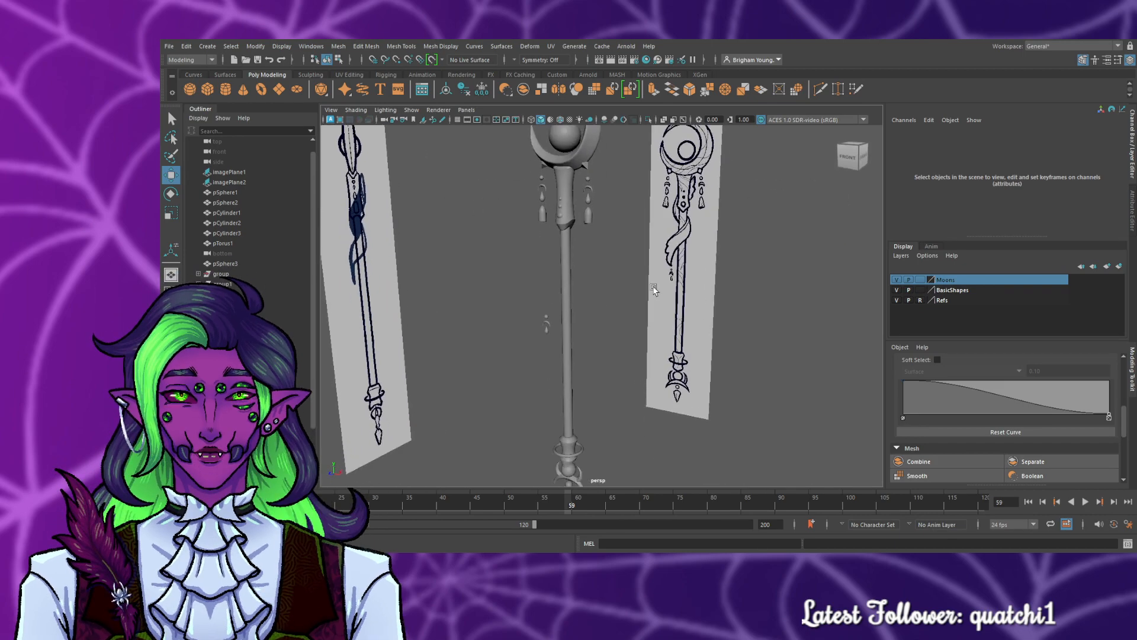
pyautogui.scroll(-1, 657, 291)
pyautogui.keyDown('alt'); pyautogui.moveTo(657, 291); pyautogui.dragTo(700, 326); pyautogui.keyUp('alt')
pyautogui.click(169, 47)
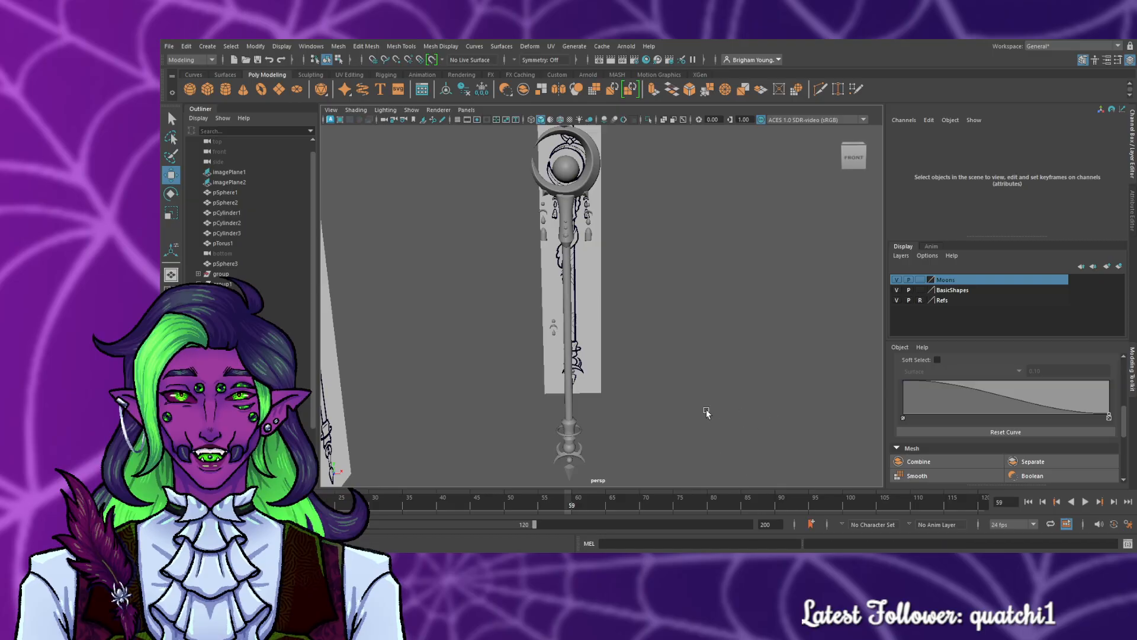
pyautogui.moveTo(733, 447)
pyautogui.keyDown('alt'); pyautogui.mouseDown()
pyautogui.moveTo(495, 428)
pyautogui.moveTo(723, 447)
pyautogui.mouseUp(); pyautogui.keyUp('alt')
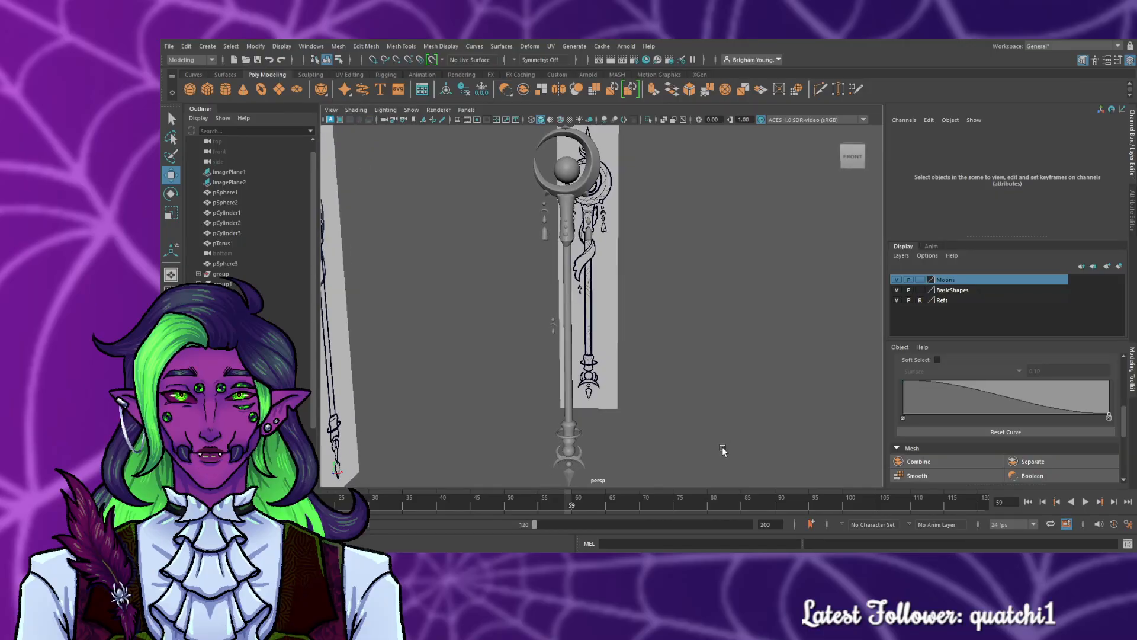
# - Set the BasicShapes and Moons display layers to Reference and test that the staff's meshes cannot be selected
pyautogui.moveTo(597, 470); pyautogui.dragTo(503, 177)
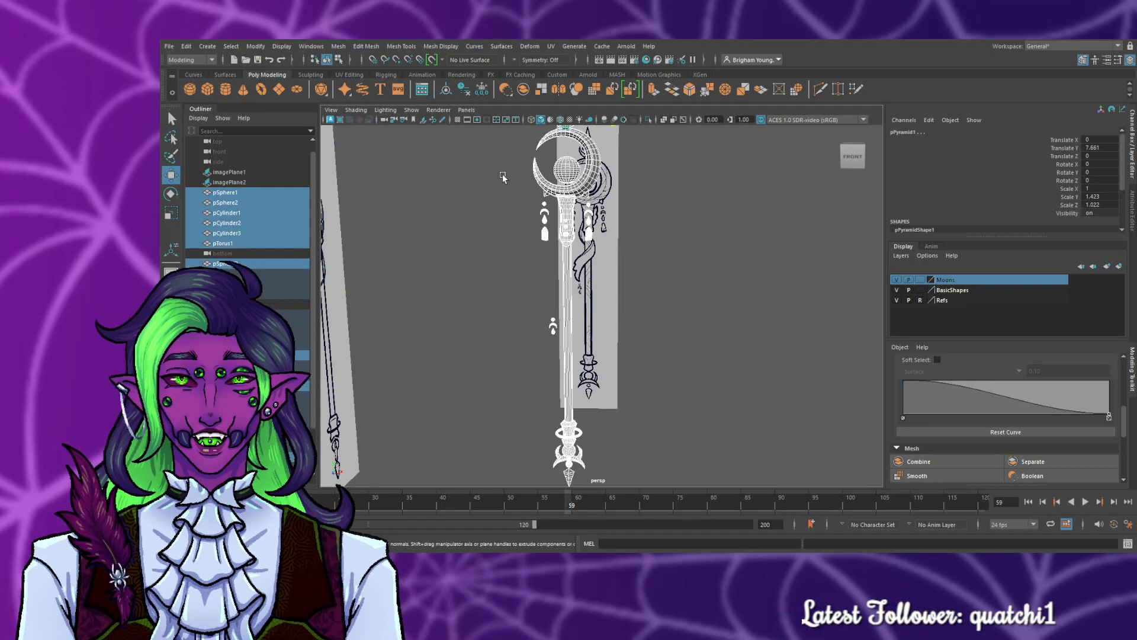
pyautogui.scroll(2, 692, 285)
pyautogui.scroll(-5, 697, 290)
pyautogui.click(719, 321)
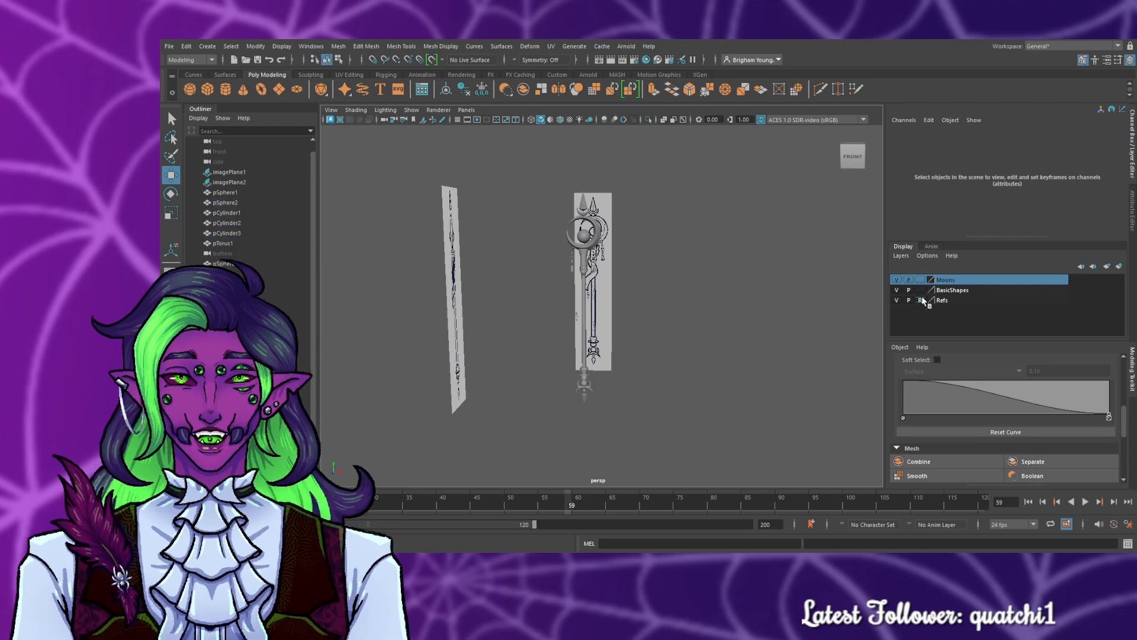
pyautogui.click(920, 291)
pyautogui.click(921, 280)
pyautogui.click(921, 290)
pyautogui.click(921, 280)
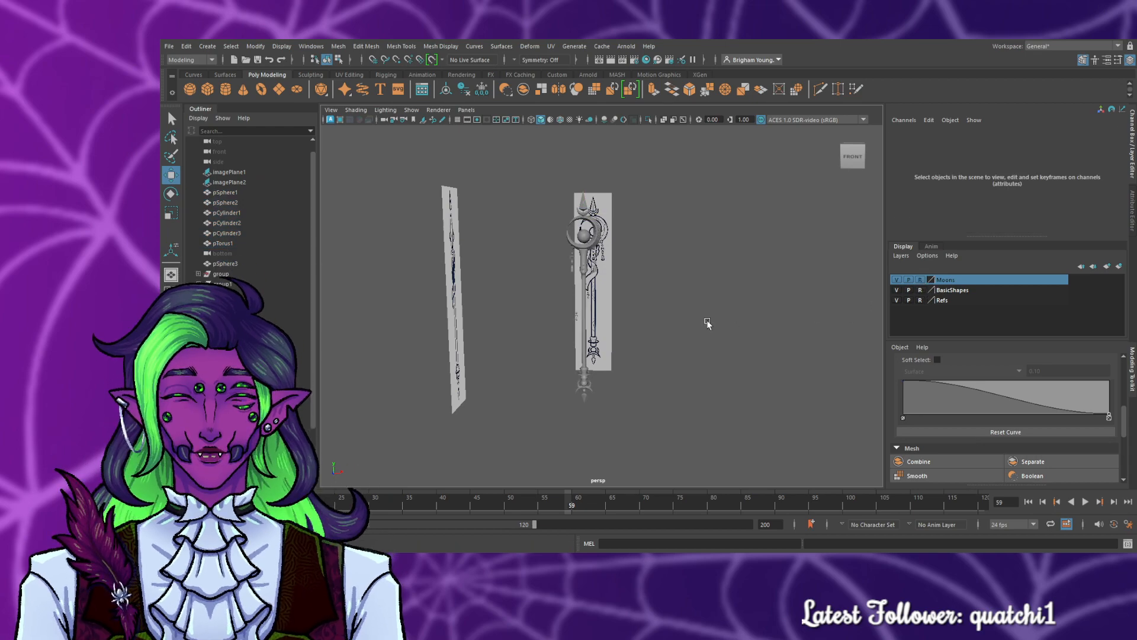
pyautogui.moveTo(625, 395); pyautogui.dragTo(553, 211)
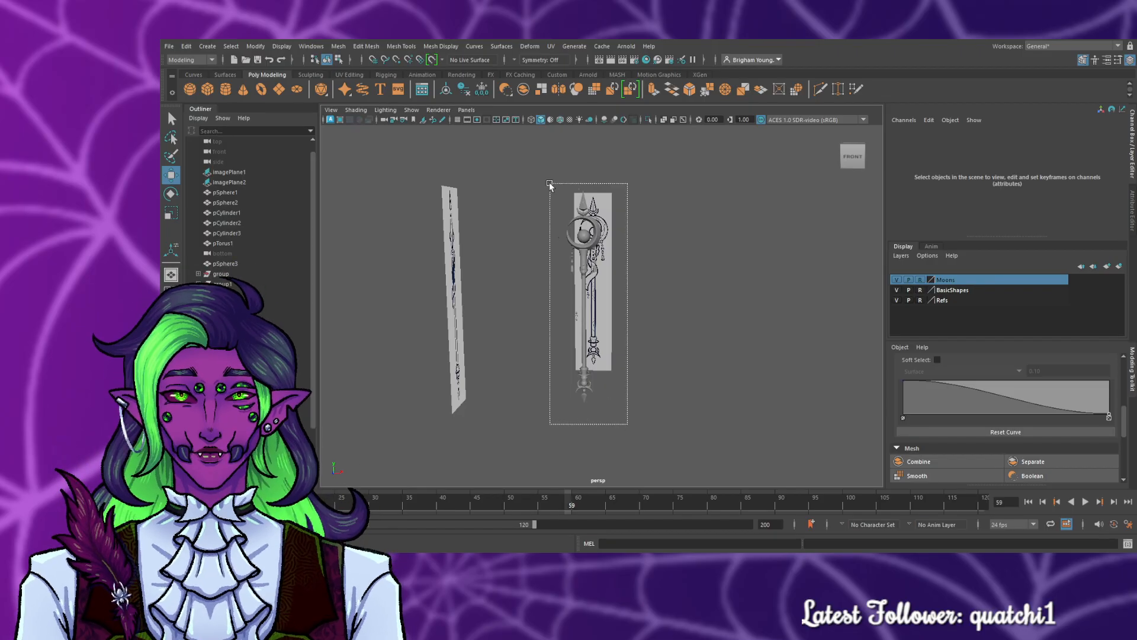
pyautogui.click(699, 337)
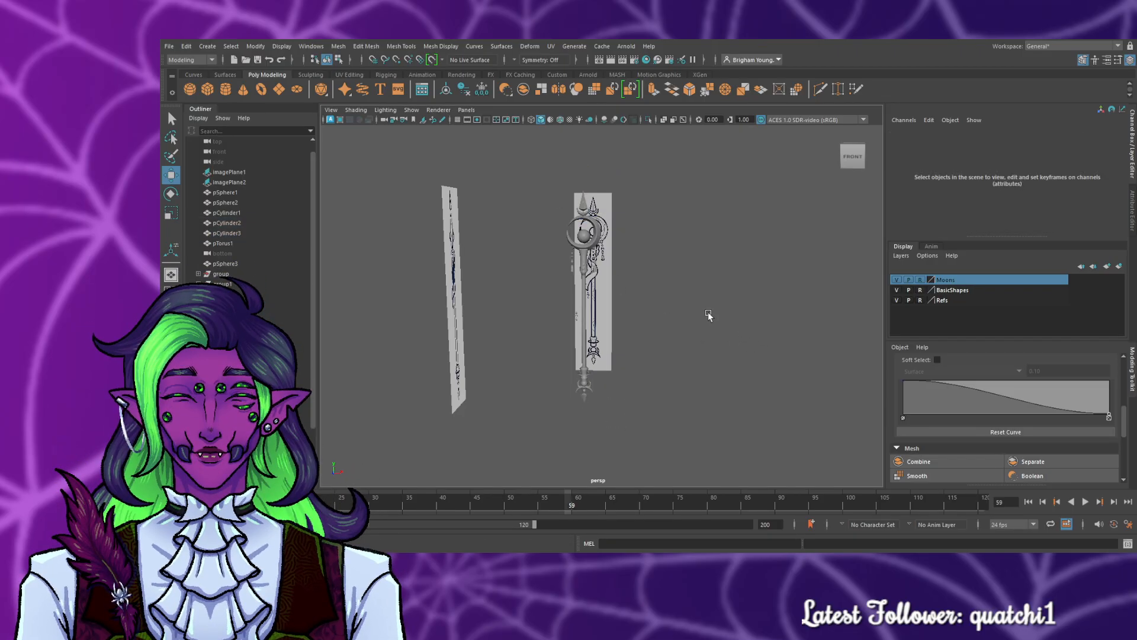
# - Save the staff scene as a new incremental version
pyautogui.scroll(3, 708, 314)
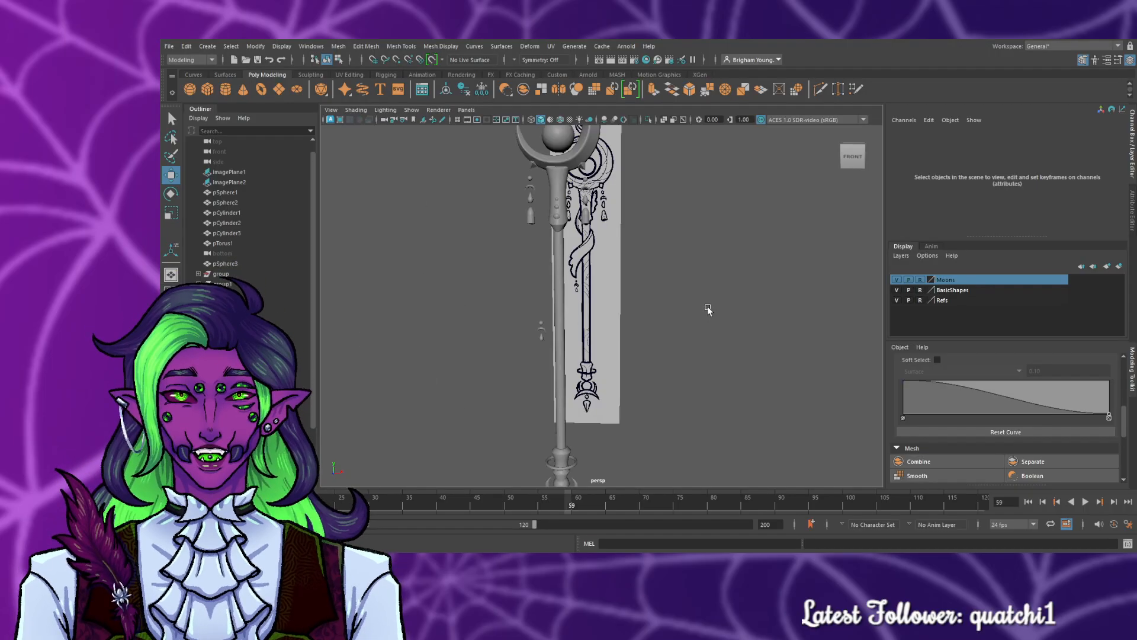
pyautogui.keyDown('alt'); pyautogui.moveTo(734, 353); pyautogui.dragTo(678, 342); pyautogui.keyUp('alt')
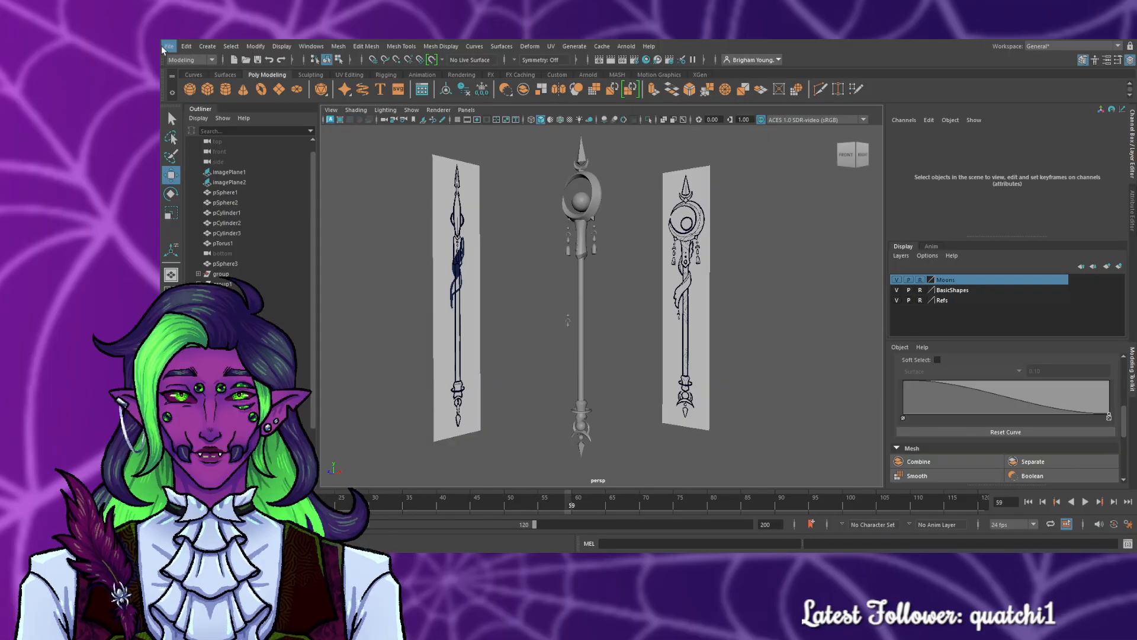
pyautogui.hotkey('ctrl', 'alt', 's')
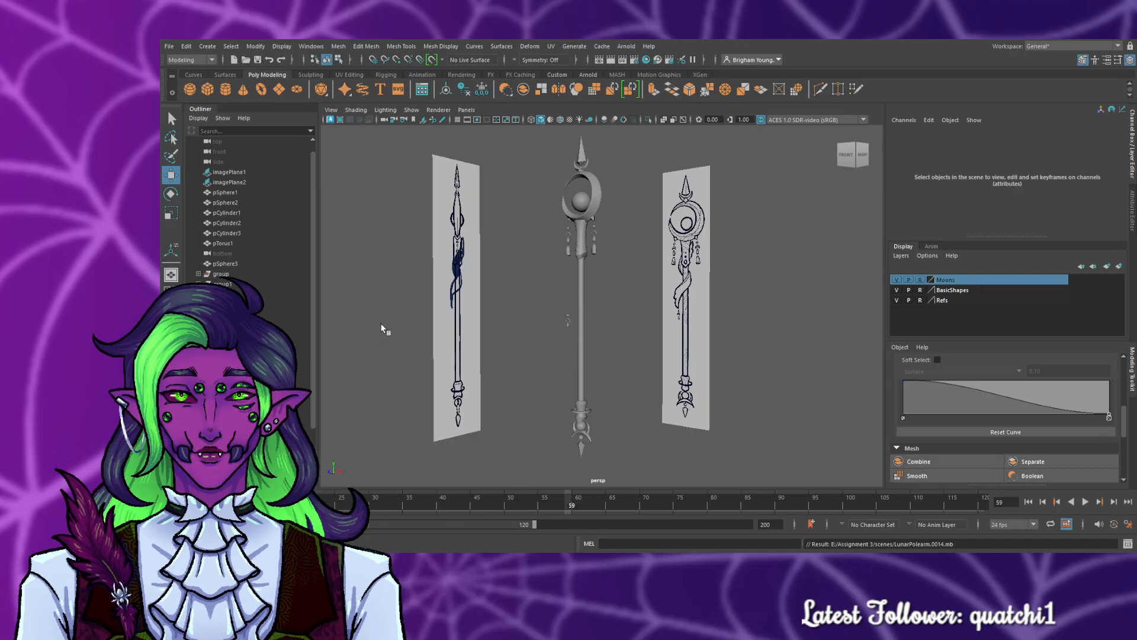
pyautogui.click(701, 379)
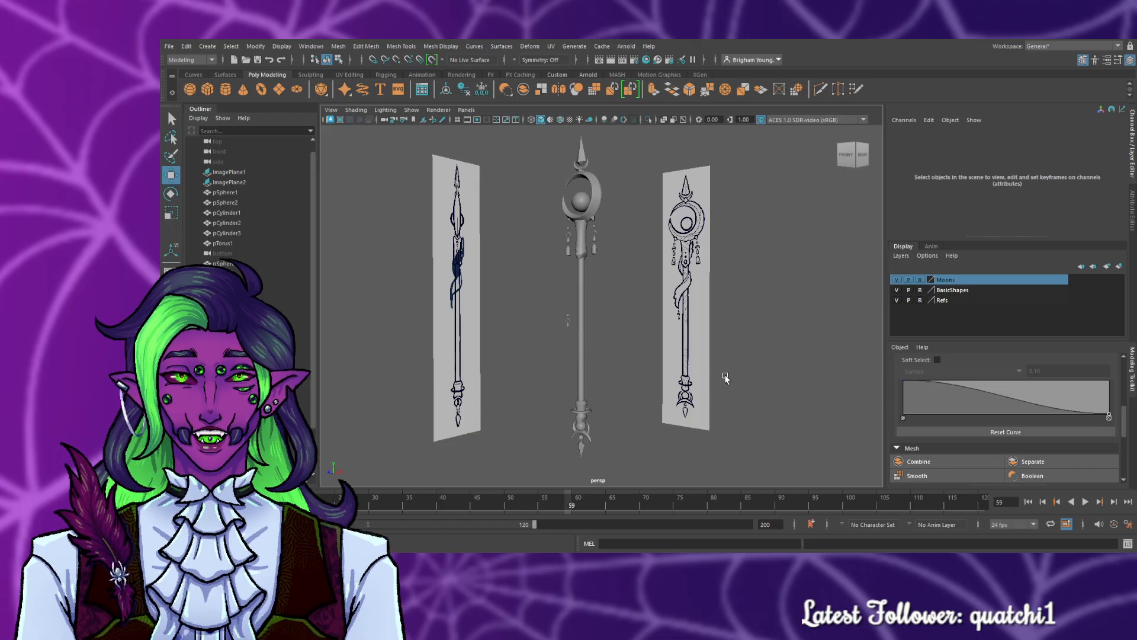
# - Examine the full staff in perspective and against its reference drawing in the side view
pyautogui.scroll(5, 725, 377)
pyautogui.keyDown('alt'); pyautogui.moveTo(651, 342); pyautogui.dragTo(721, 355); pyautogui.keyUp('alt')
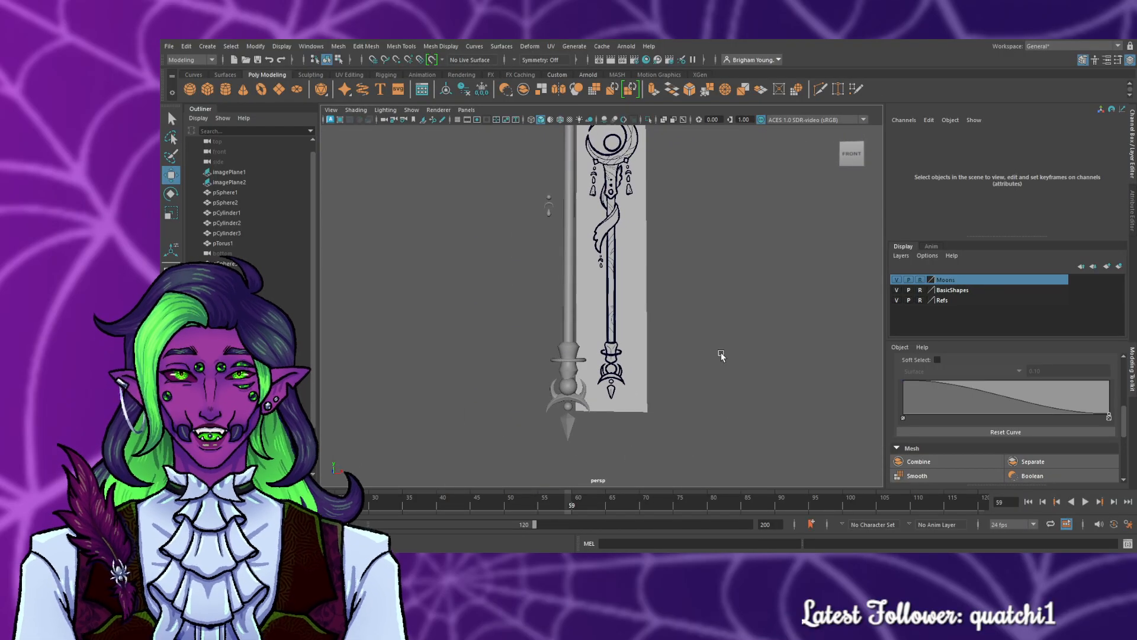
pyautogui.scroll(-6, 721, 356)
pyautogui.keyDown('alt'); pyautogui.moveTo(661, 298); pyautogui.dragTo(670, 352, button='middle'); pyautogui.keyUp('alt')
pyautogui.scroll(3, 652, 350)
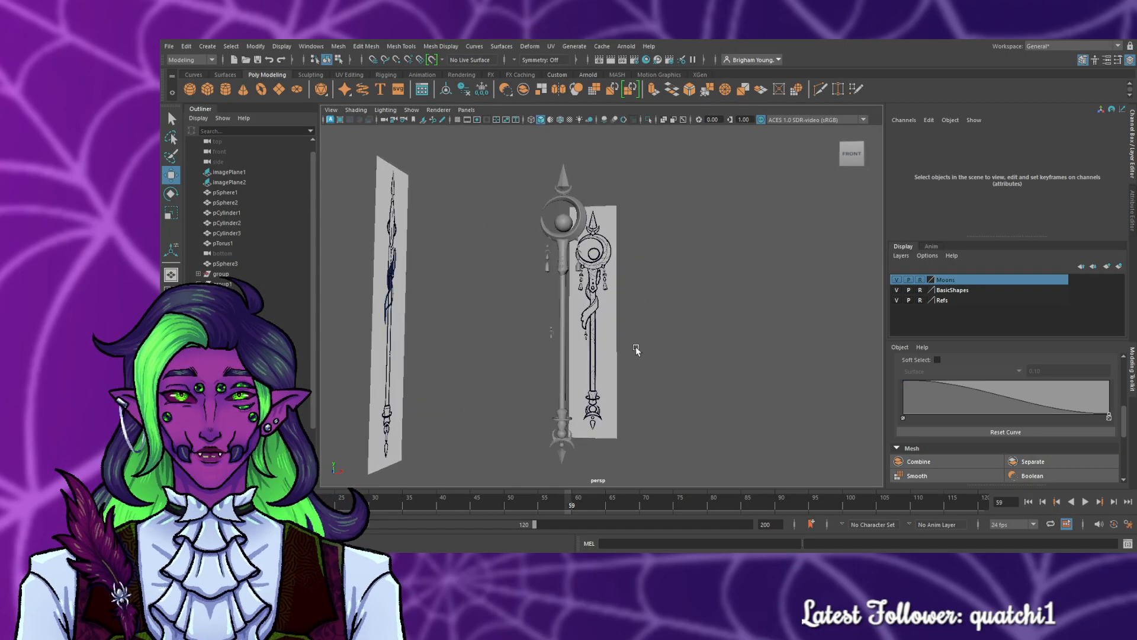
pyautogui.scroll(-2, 649, 344)
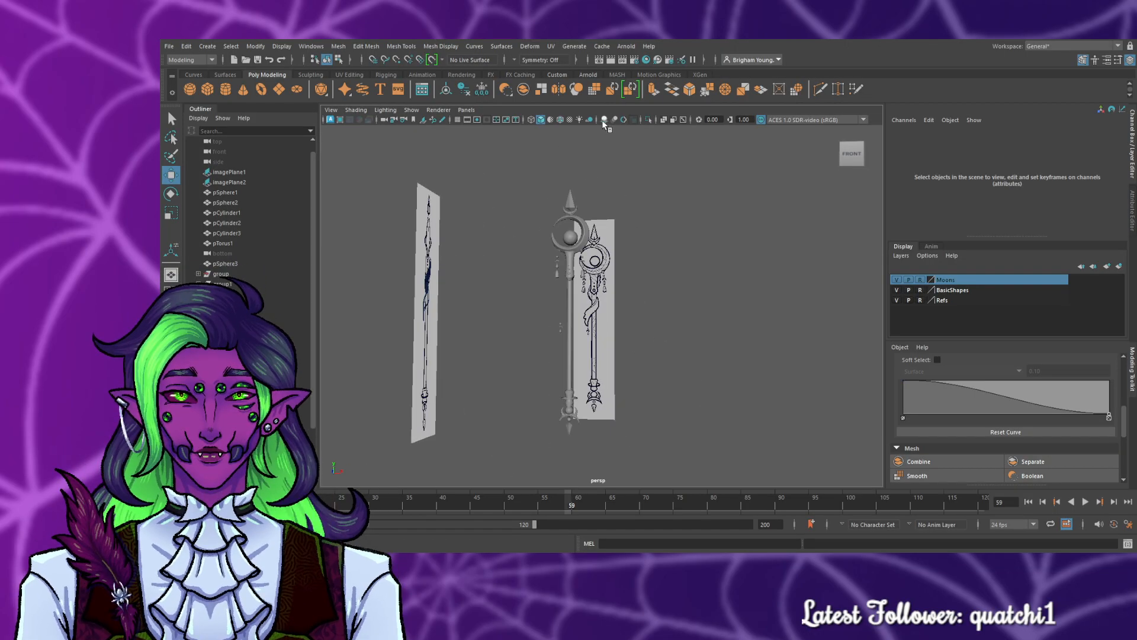
pyautogui.press('space')
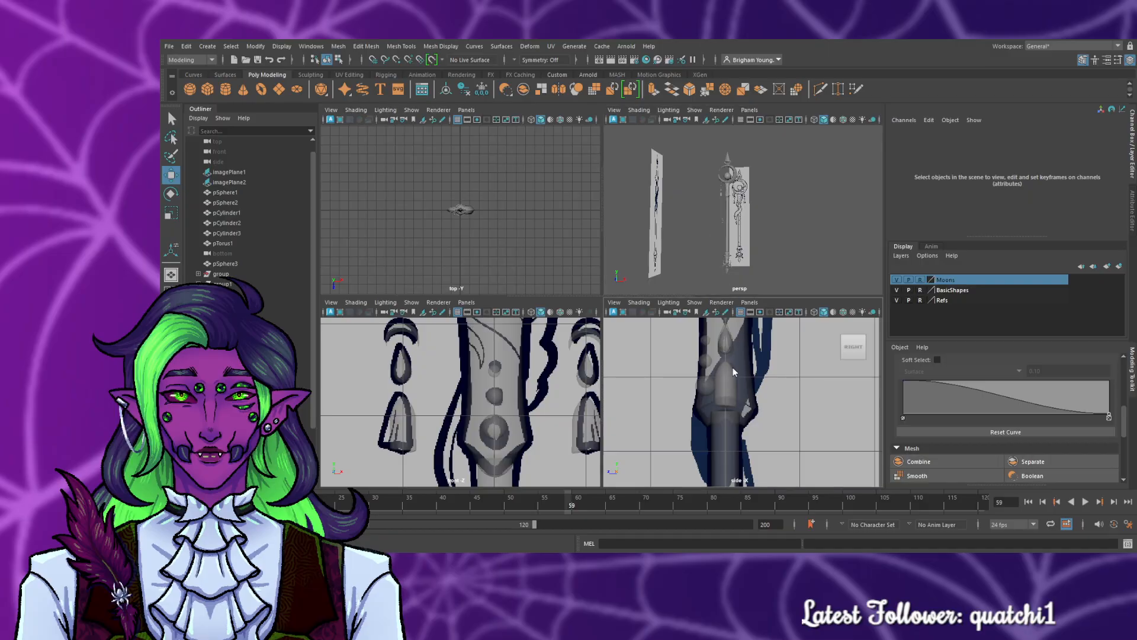
pyautogui.press('space')
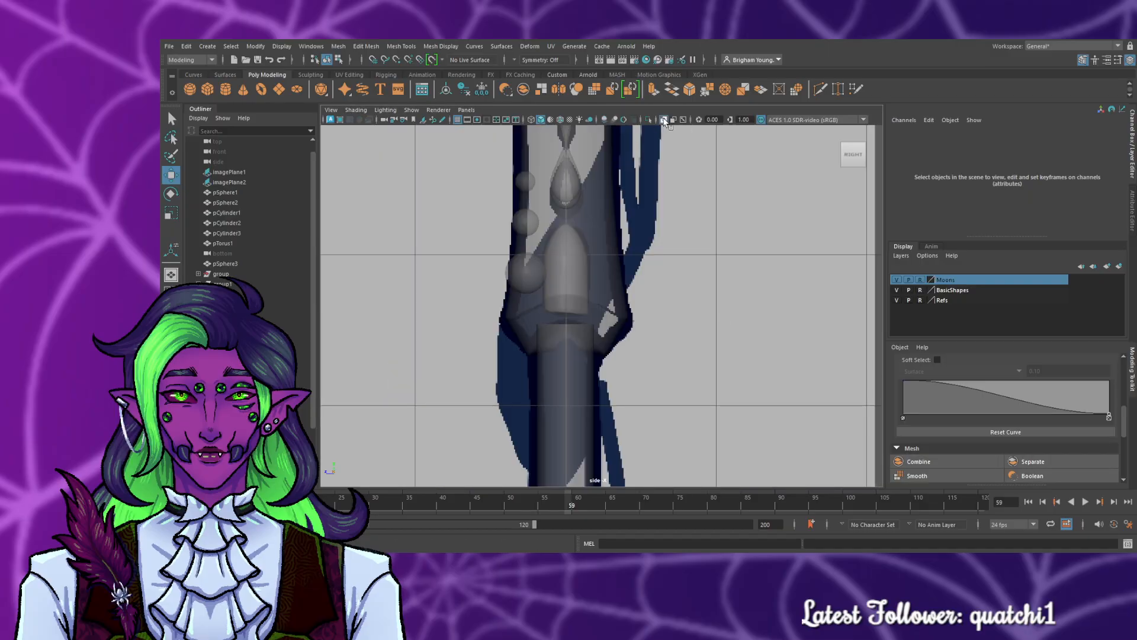
pyautogui.press('f')
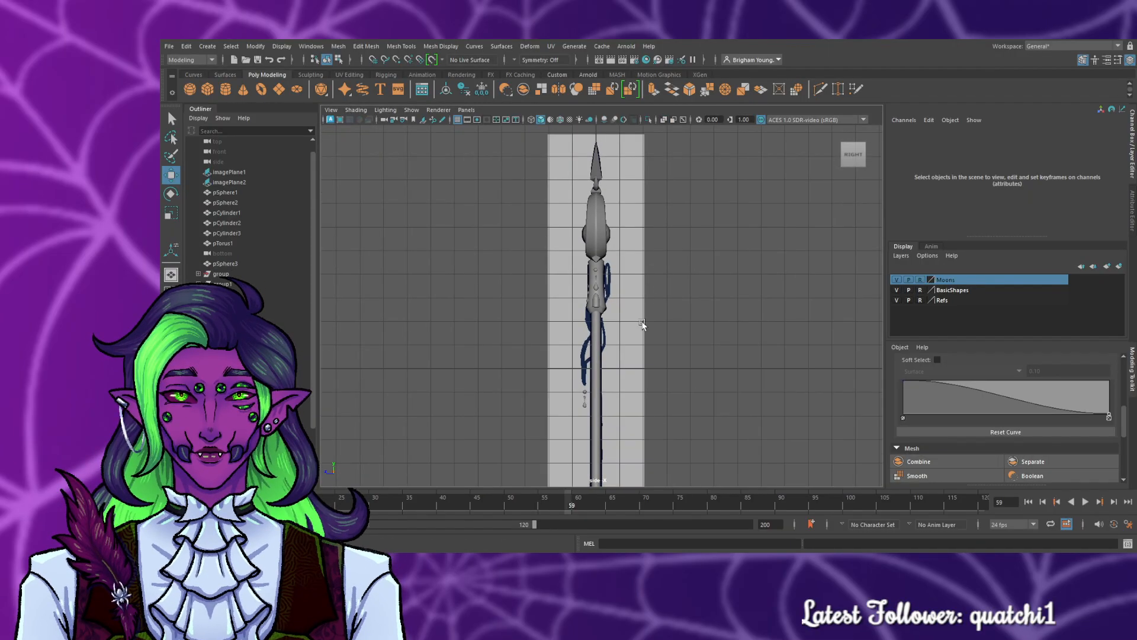
pyautogui.keyDown('alt'); pyautogui.moveTo(650, 382); pyautogui.dragTo(638, 212, button='middle'); pyautogui.keyUp('alt')
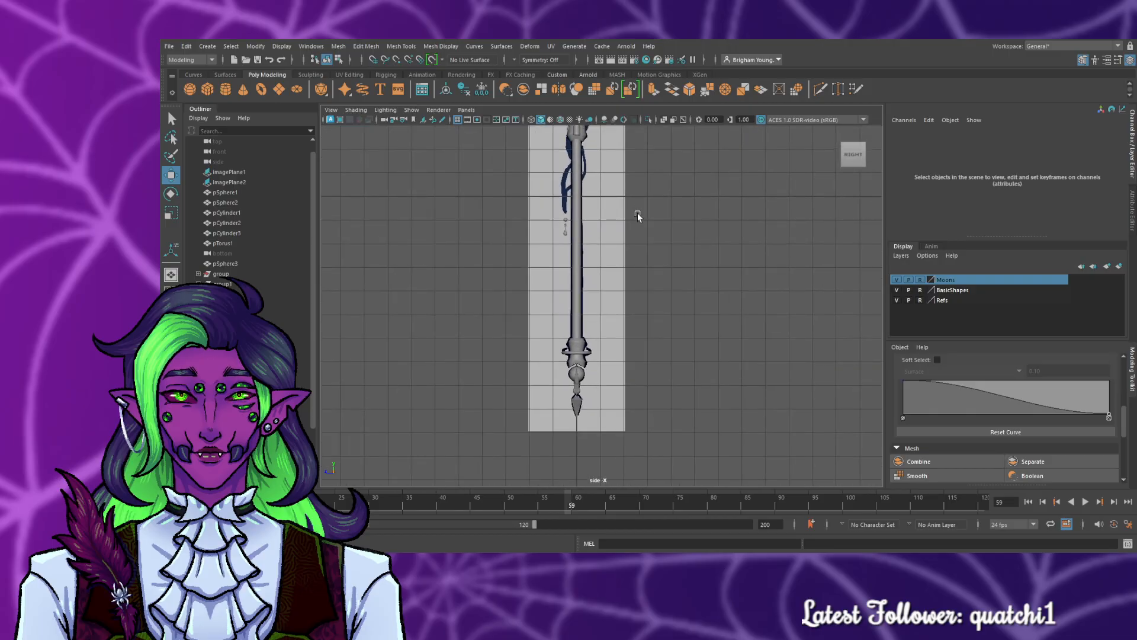
pyautogui.scroll(2, 637, 214)
# - Show the whole staff in the front view with X-ray shading over the reference drawing
pyautogui.press('space')
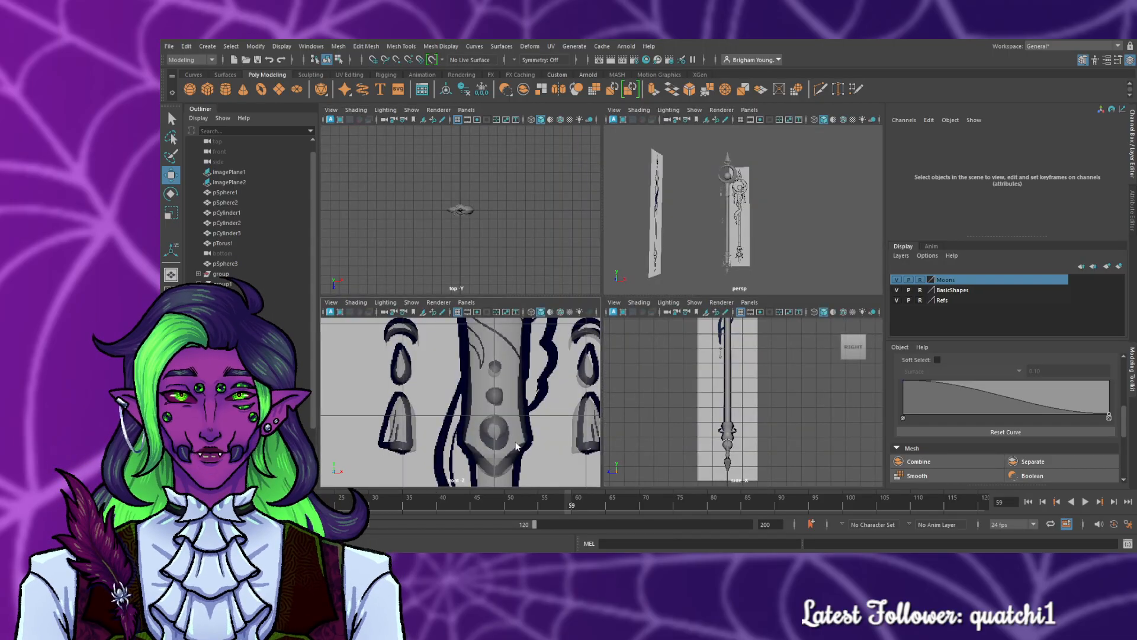
pyautogui.press('space')
pyautogui.scroll(-2, 575, 400)
pyautogui.keyDown('alt'); pyautogui.moveTo(692, 401); pyautogui.dragTo(675, 313, button='middle'); pyautogui.keyUp('alt')
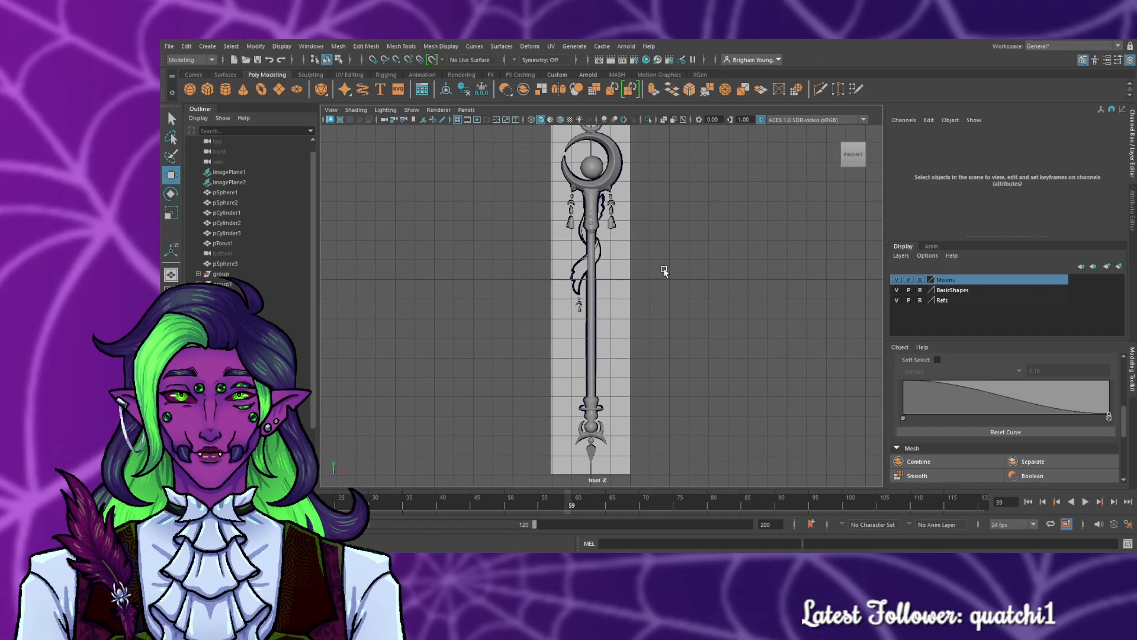
pyautogui.moveTo(664, 268)
pyautogui.keyDown('alt'); pyautogui.mouseDown(button='middle')
pyautogui.moveTo(691, 335)
pyautogui.moveTo(673, 356)
pyautogui.moveTo(648, 246)
pyautogui.moveTo(657, 277)
pyautogui.mouseUp(button='middle'); pyautogui.keyUp('alt')
pyautogui.click(664, 120)
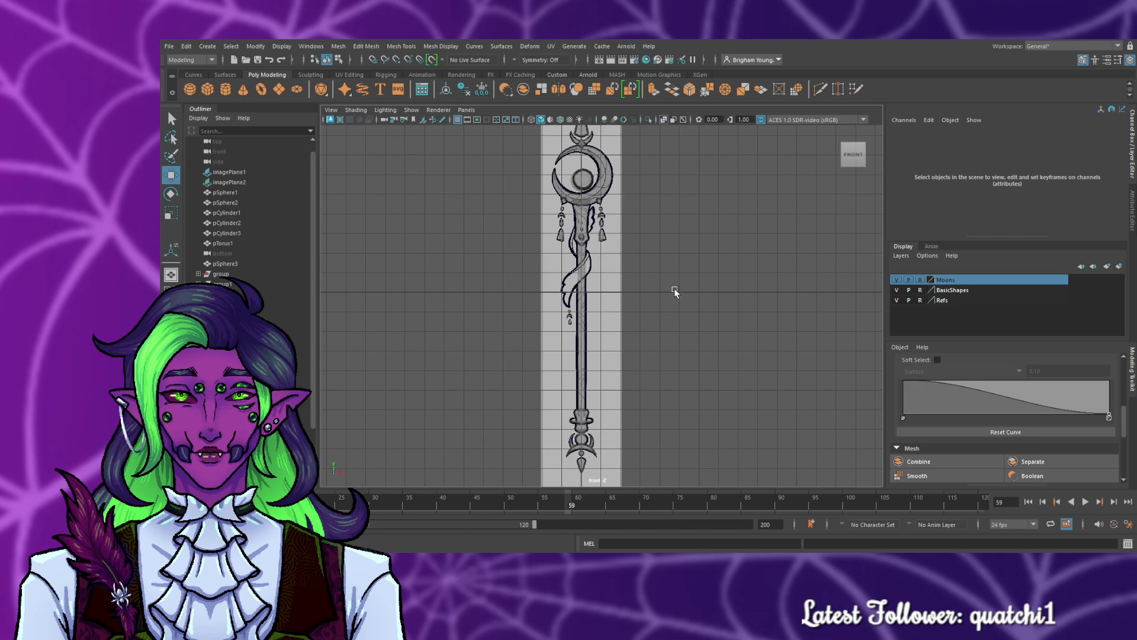
# - Examine the X-rayed shaft and lower finial in the side view and the complete staff in perspective
pyautogui.press('space')
pyautogui.press('space')
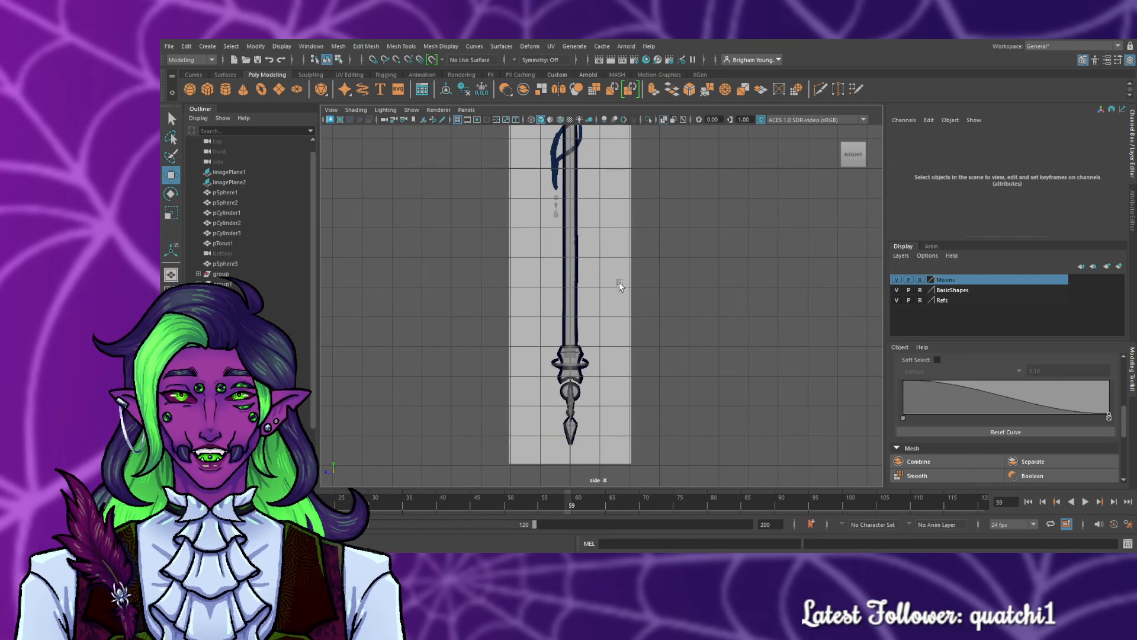
pyautogui.press('space')
pyautogui.press('space')
pyautogui.keyDown('alt'); pyautogui.moveTo(731, 246); pyautogui.dragTo(710, 261); pyautogui.keyUp('alt')
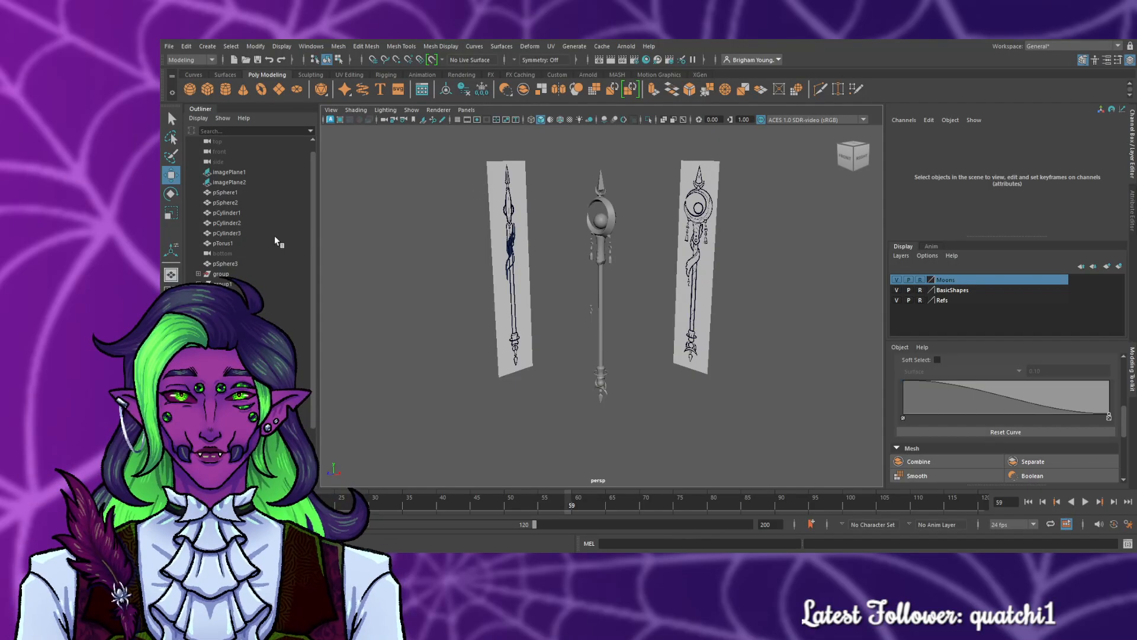
pyautogui.scroll(2, 510, 279)
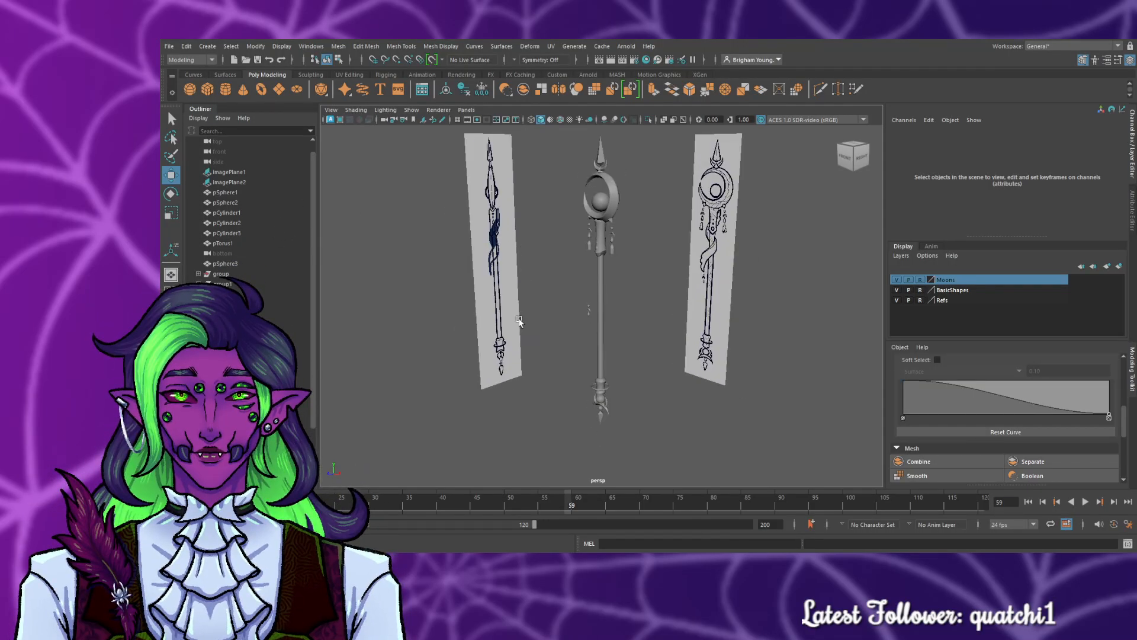
pyautogui.keyDown('alt'); pyautogui.moveTo(520, 320); pyautogui.dragTo(738, 346); pyautogui.keyUp('alt')
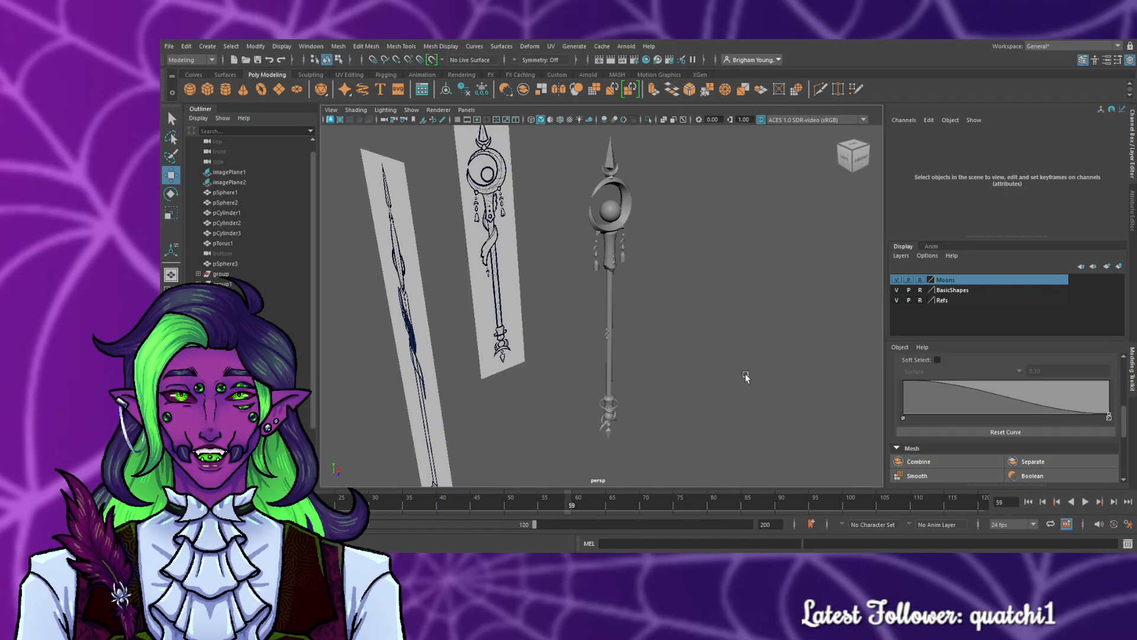
pyautogui.keyDown('alt'); pyautogui.moveTo(746, 373); pyautogui.dragTo(698, 358); pyautogui.keyUp('alt')
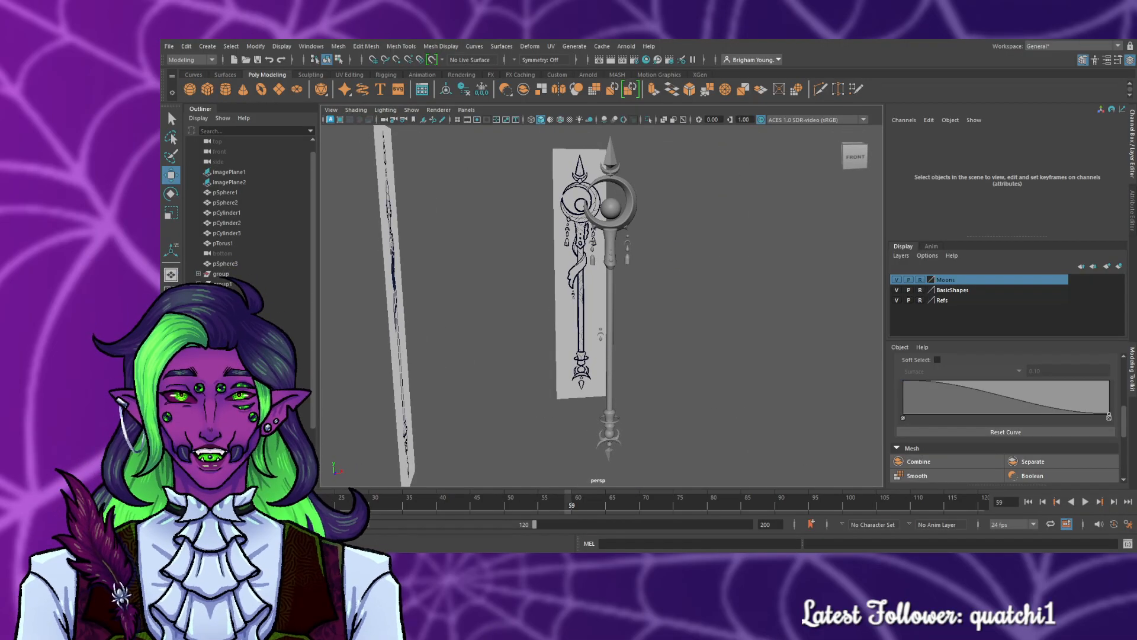